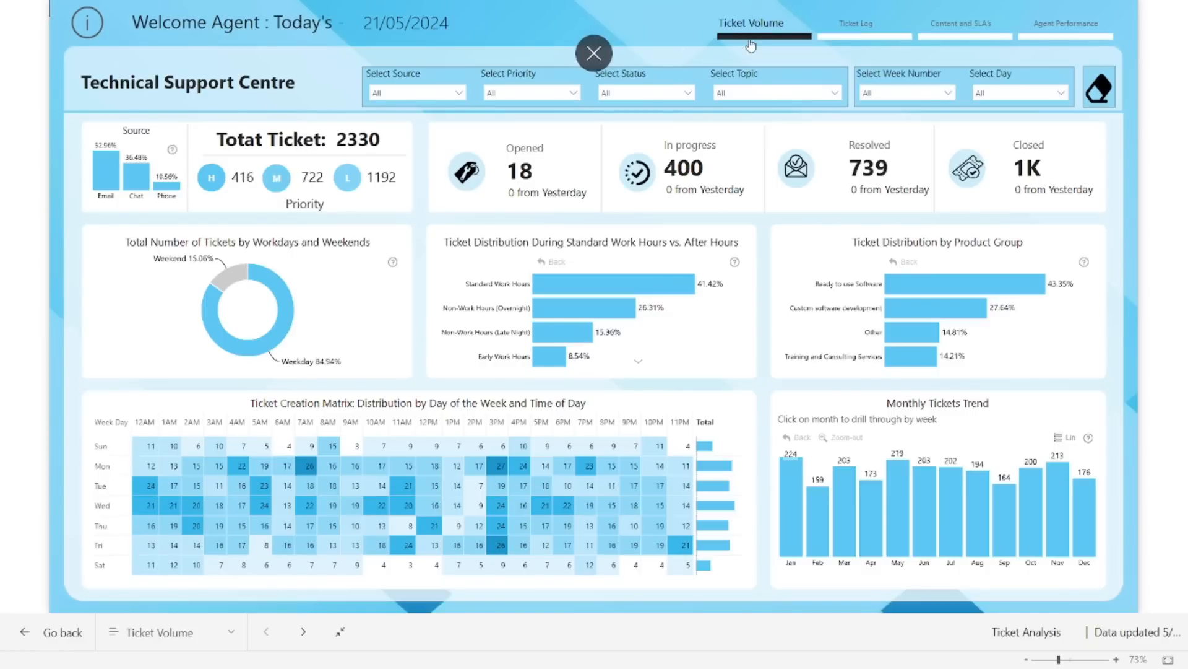
- Review the finished dashboard's Ticket Log, Content and SLA's and Agent Performance pages, and return to Ticket Volume
left_click(863, 34)
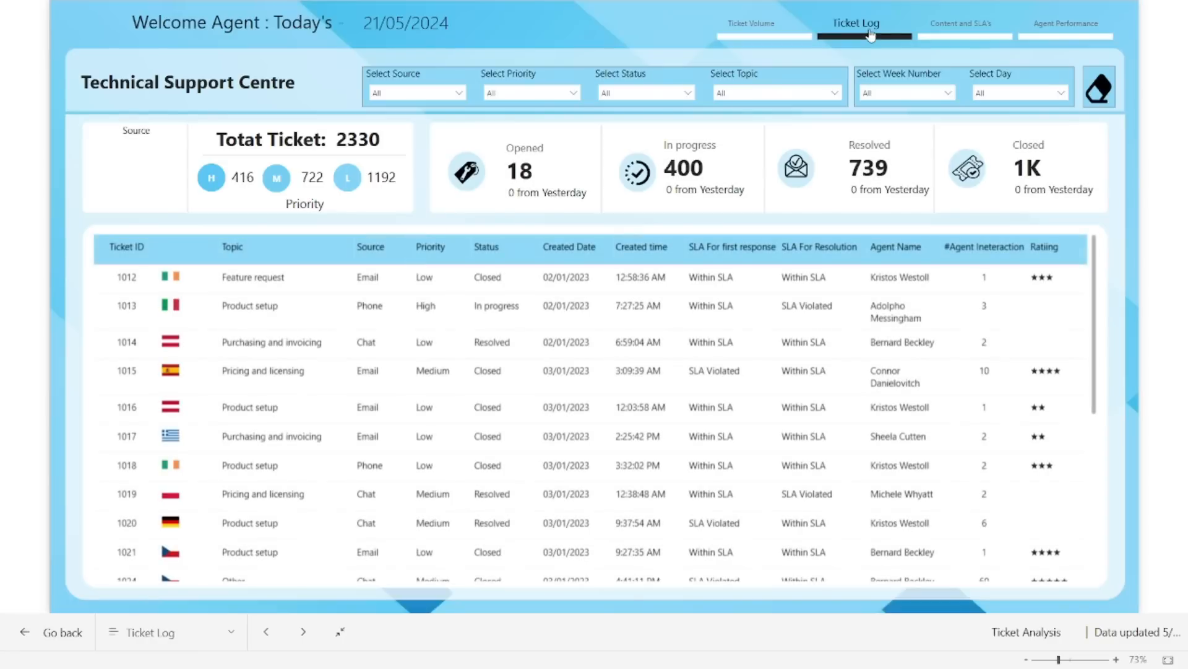
left_click(962, 31)
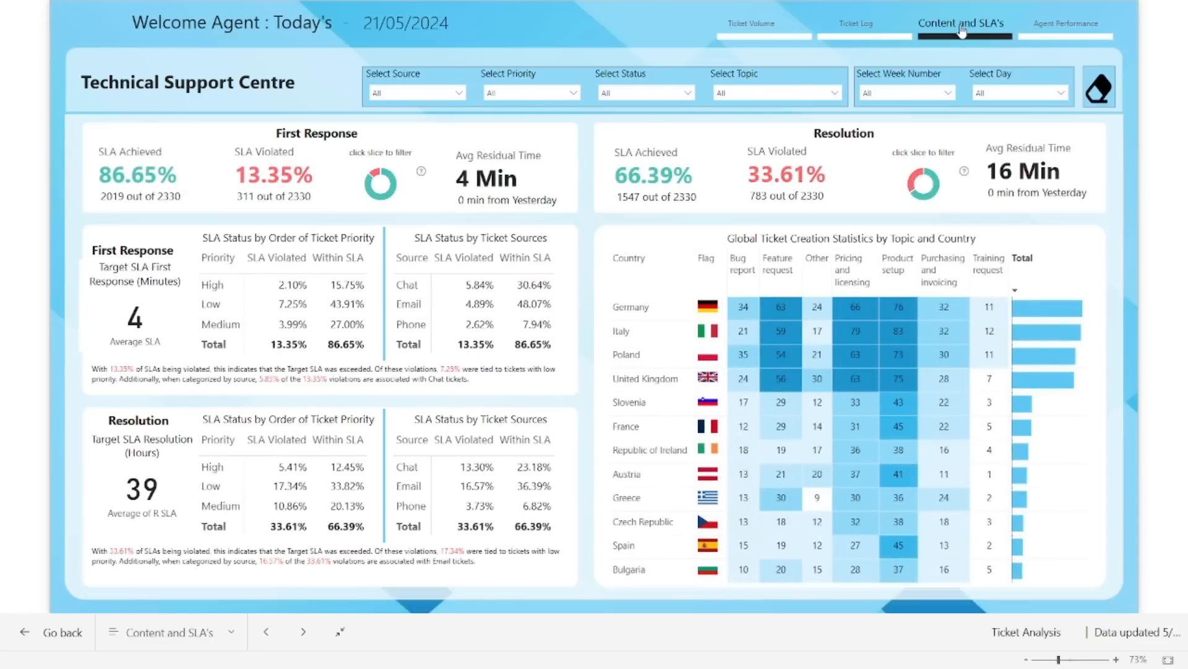
left_click(1062, 32)
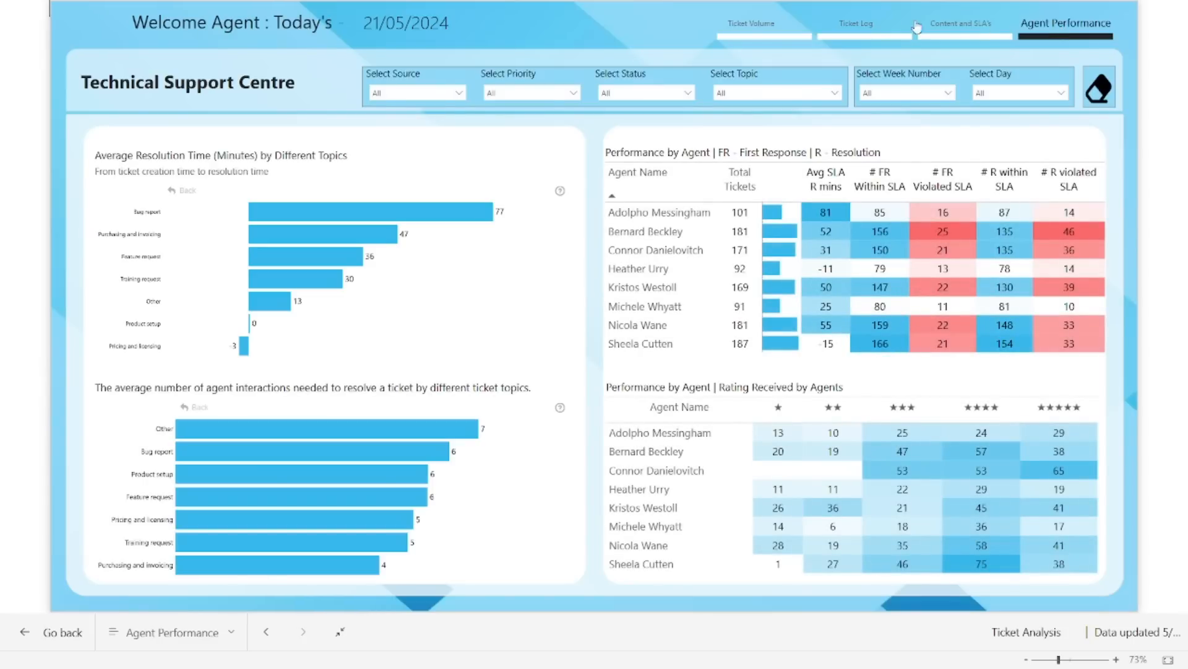
left_click(754, 32)
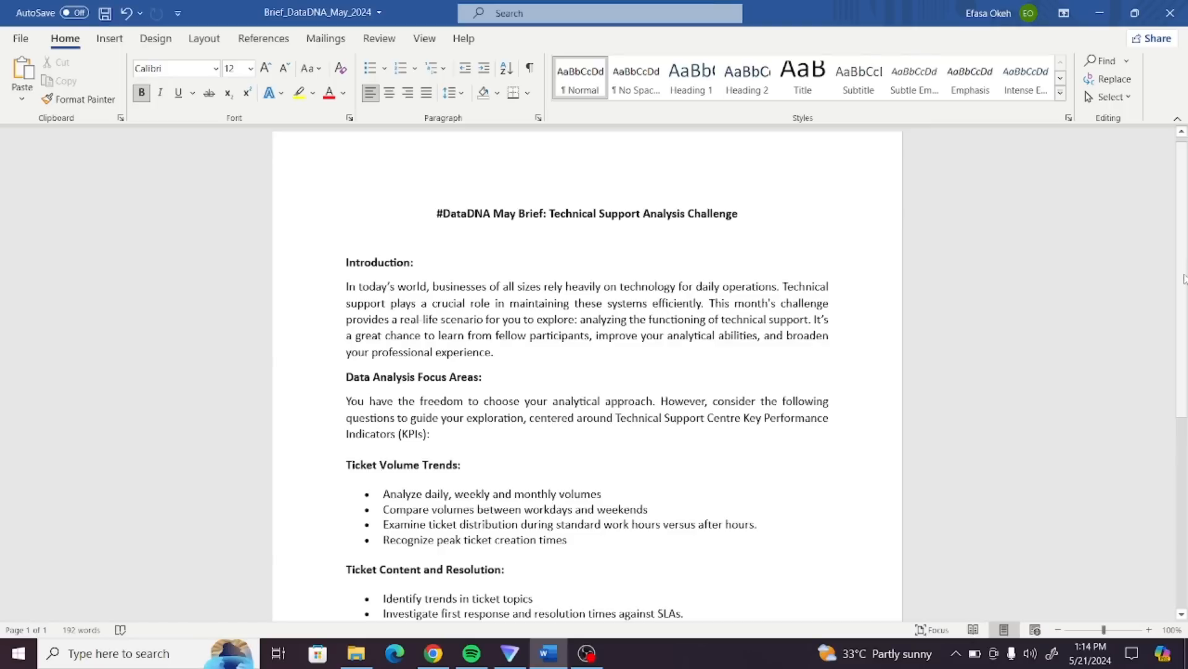
- Read through the Brief_DataDNA_May_2024 document in Word, covering ticket volume trends, ticket content and resolution, and performance metrics
left_click_drag(1184, 278, 1187, 388)
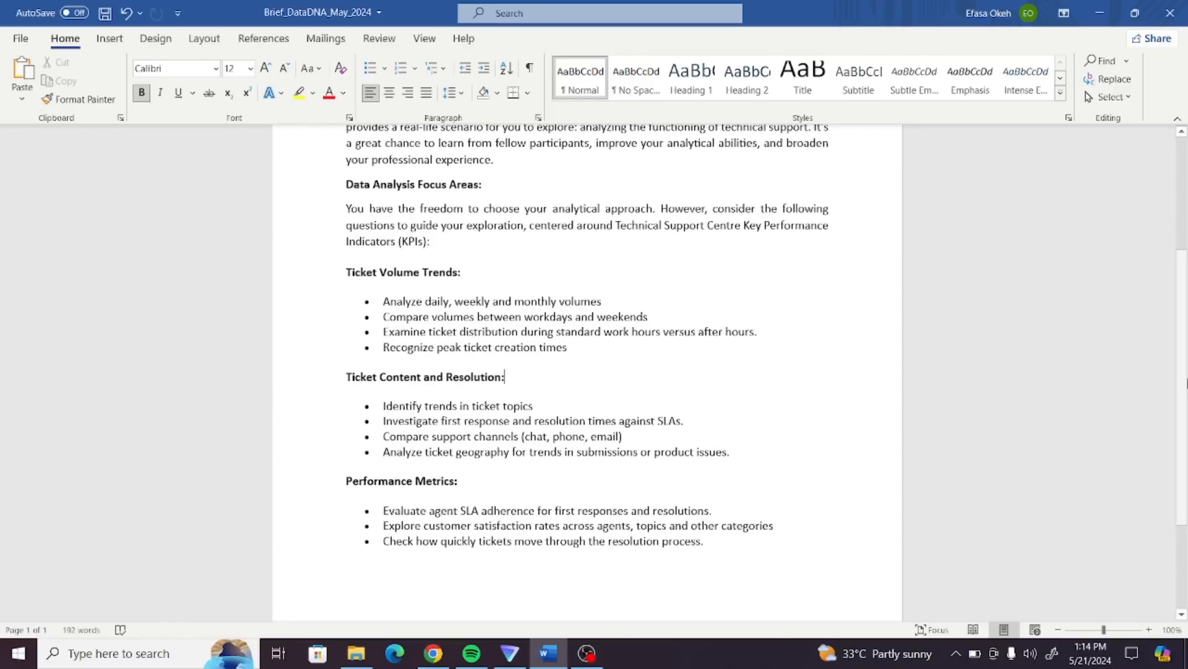
left_click_drag(1187, 388, 1187, 425)
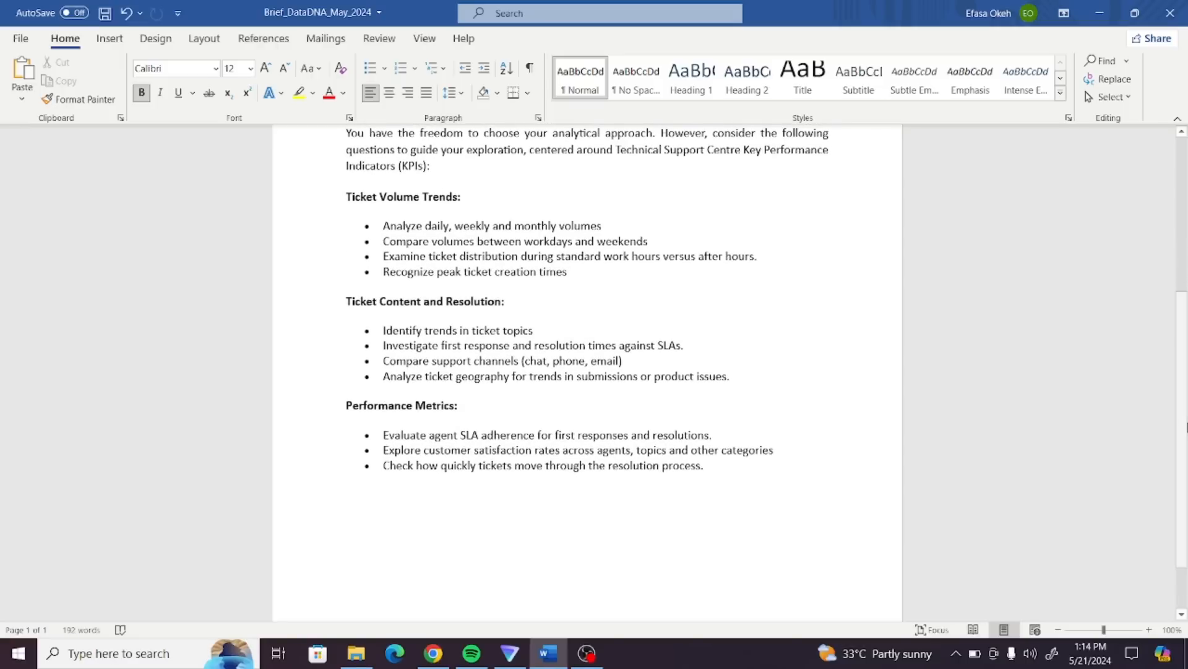
left_click_drag(1186, 430, 1181, 382)
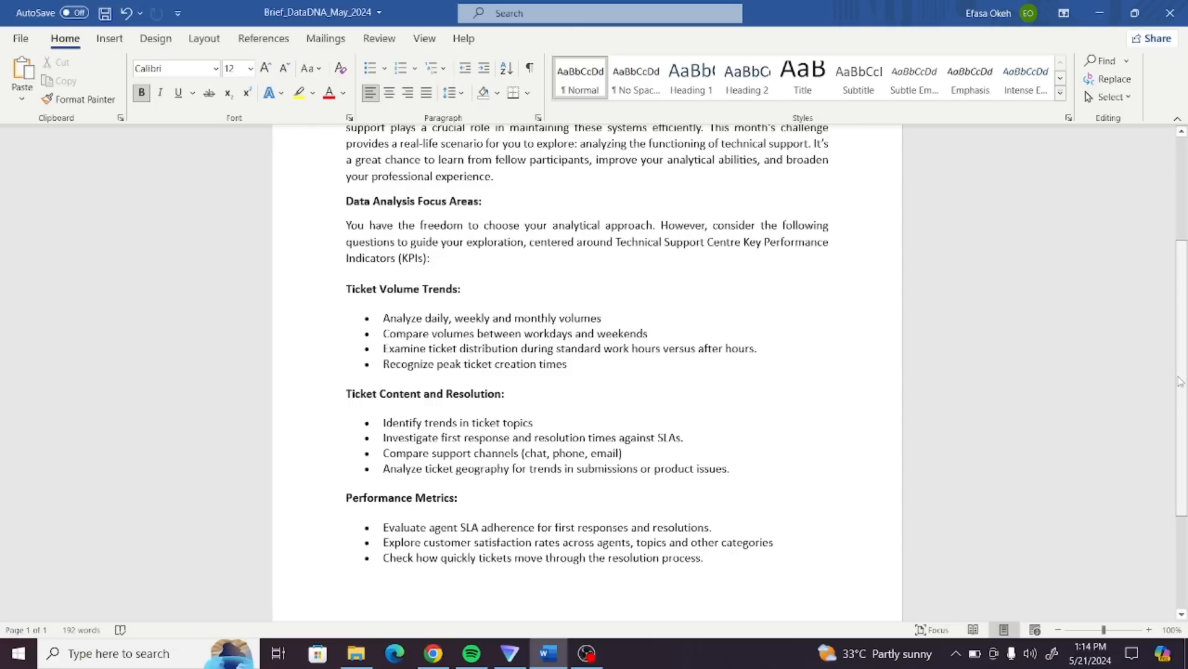
left_click_drag(1181, 380, 1174, 350)
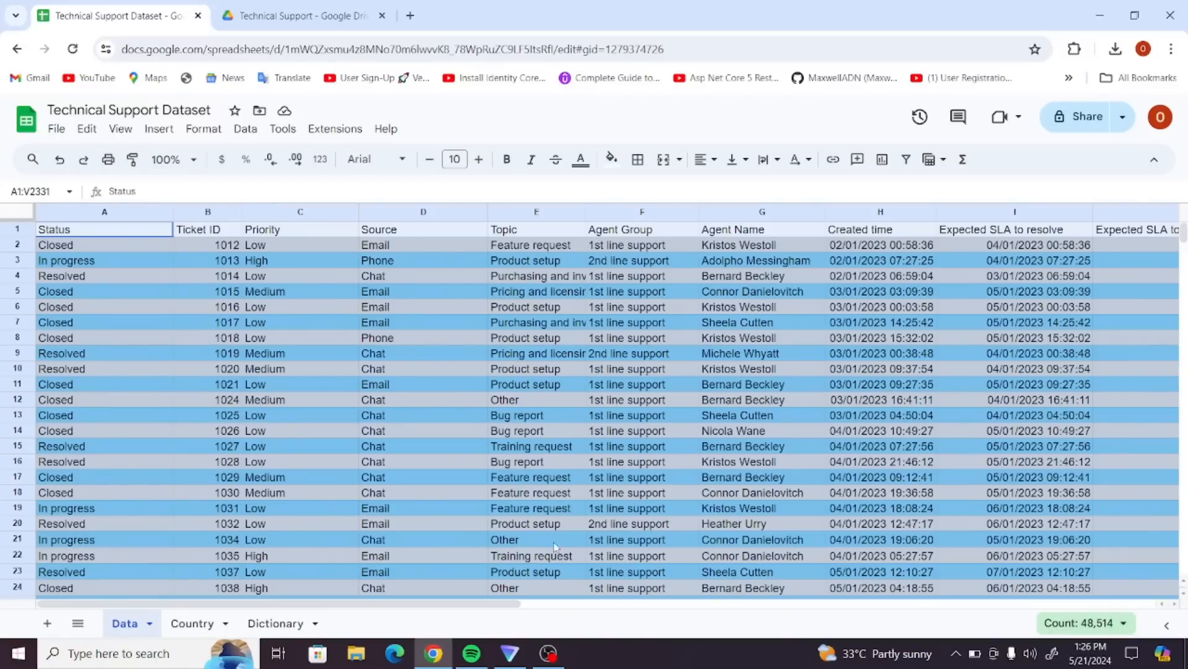
- Look through the Country and Dictionary sheets of the Technical Support Dataset spreadsheet and return to the Data sheet
left_click(192, 626)
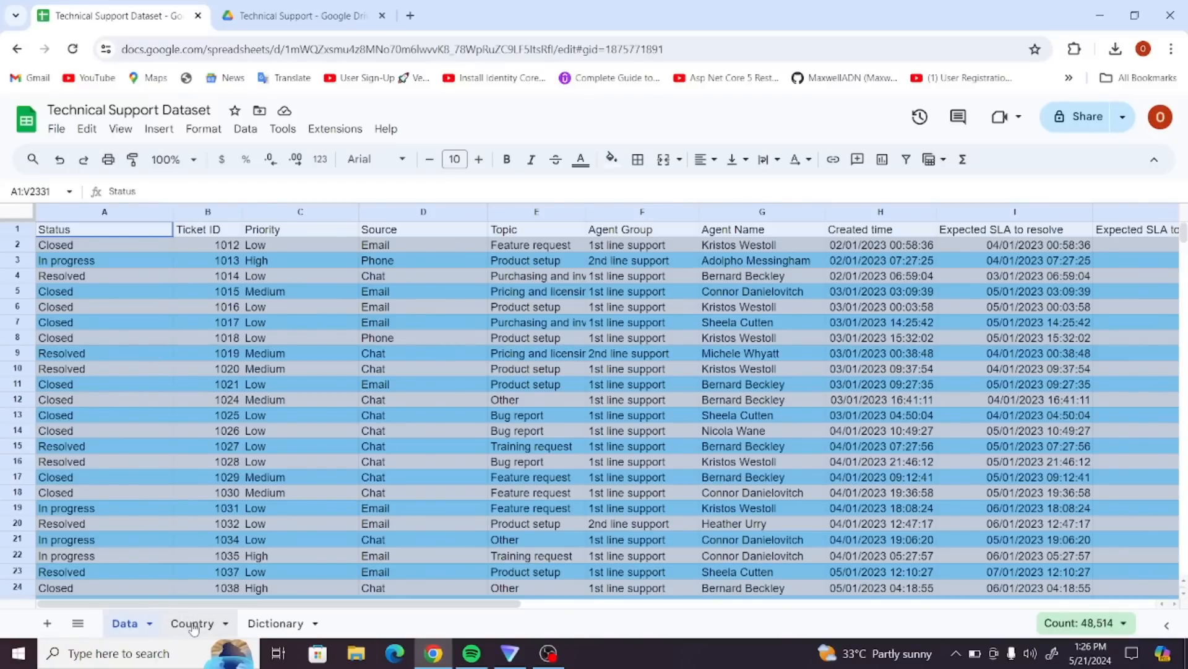
left_click(267, 625)
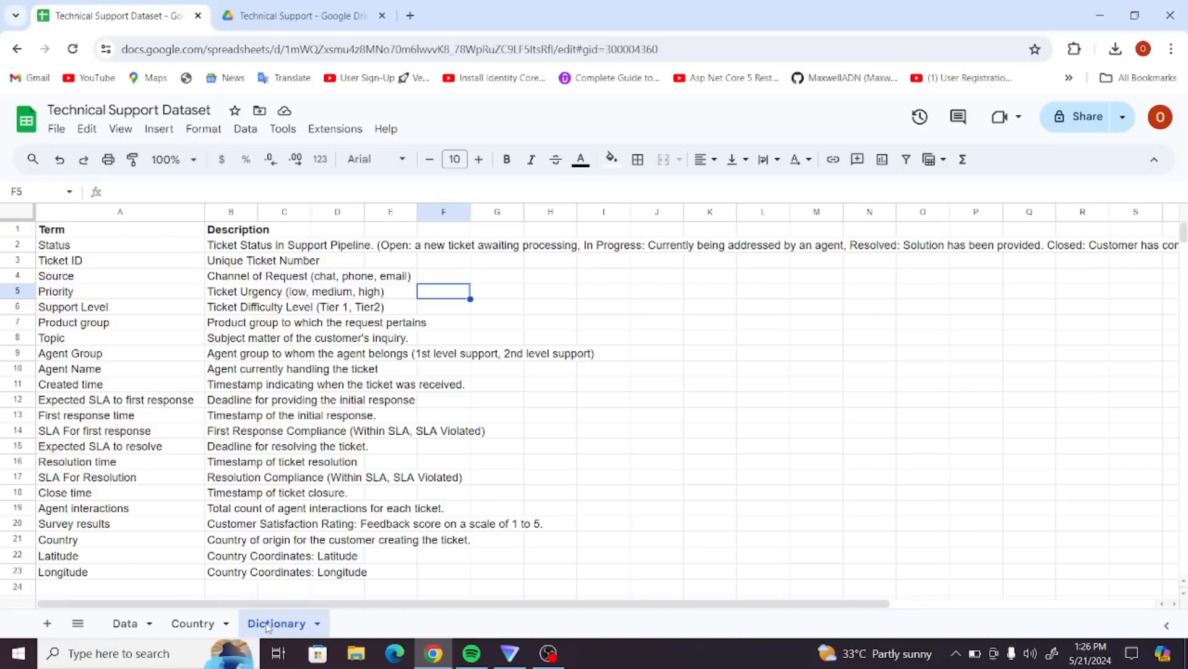
left_click(131, 625)
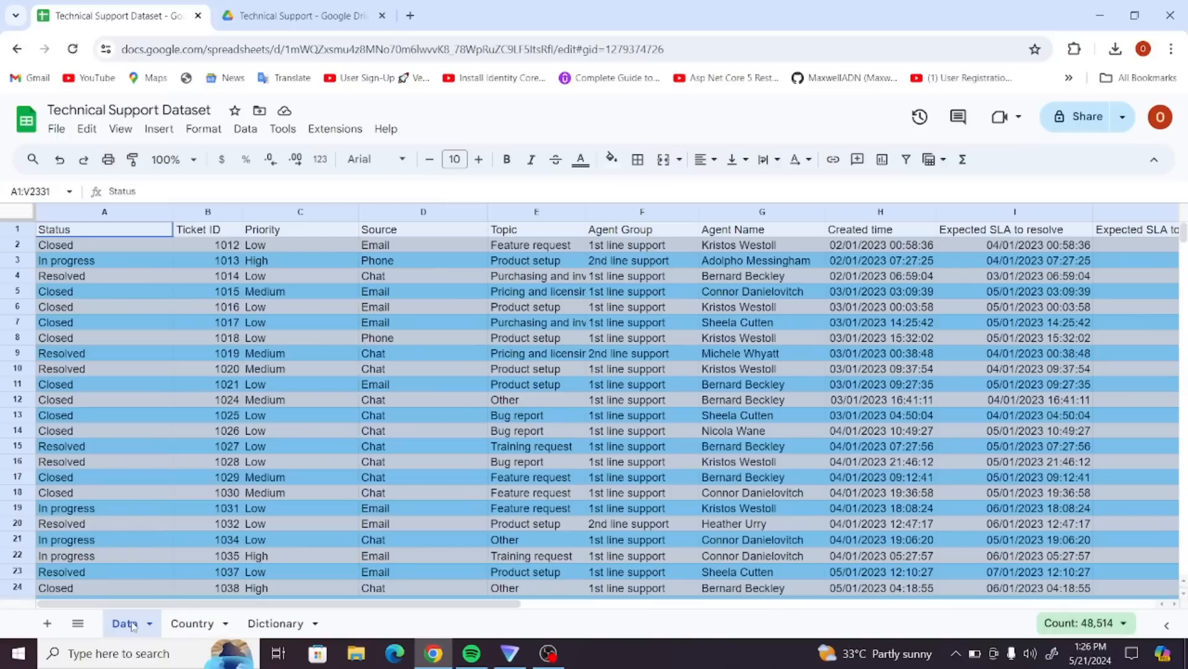
- Download the Technical Support Dataset spreadsheet as a Microsoft Excel (.xlsx) file
left_click(56, 129)
mouse_move(112, 322)
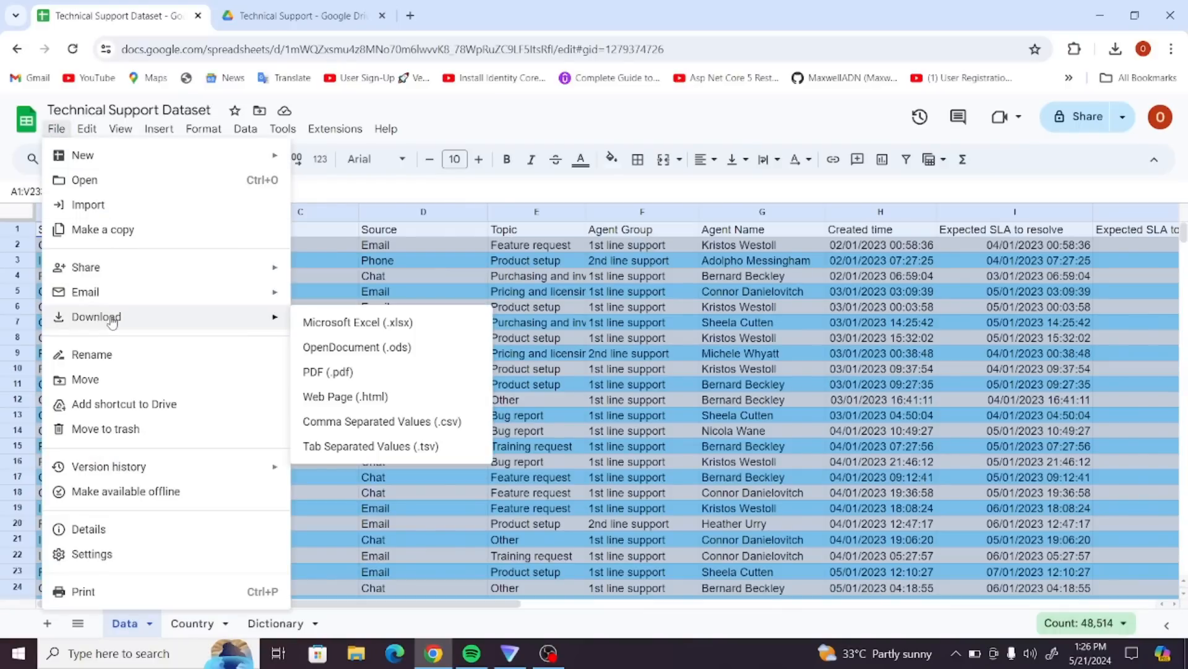
left_click(333, 325)
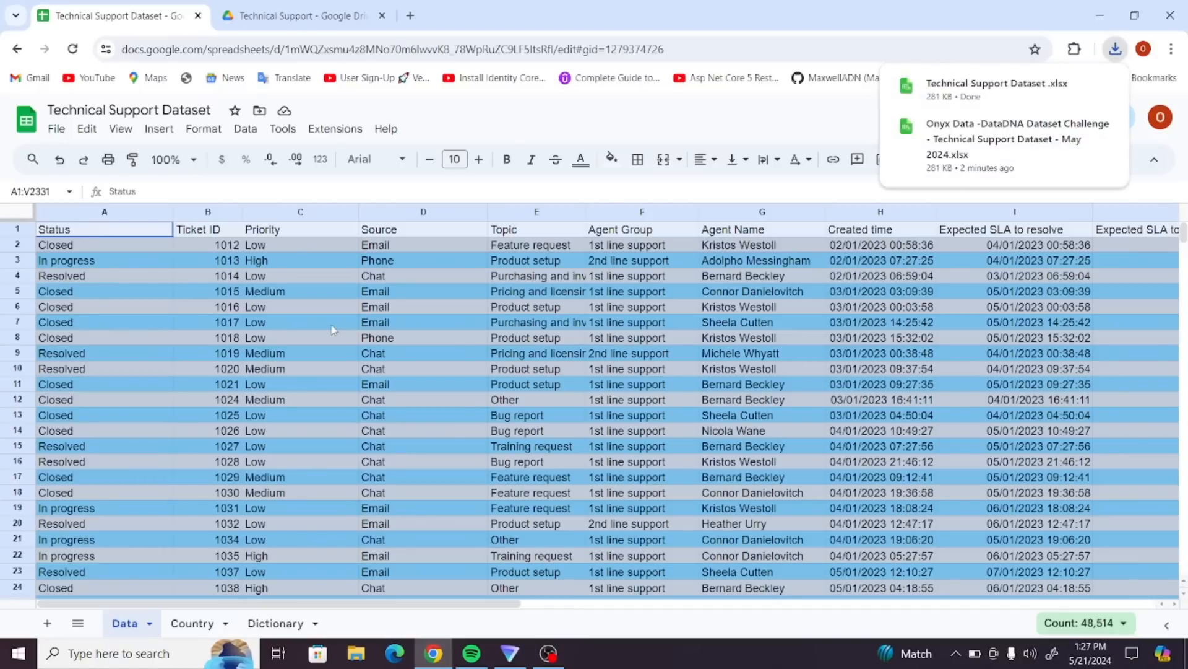
- Preview Ticket Brief.PNG and the four Ticket background images in the Drive folder Technical Support, and return to the dataset spreadsheet
left_click(302, 17)
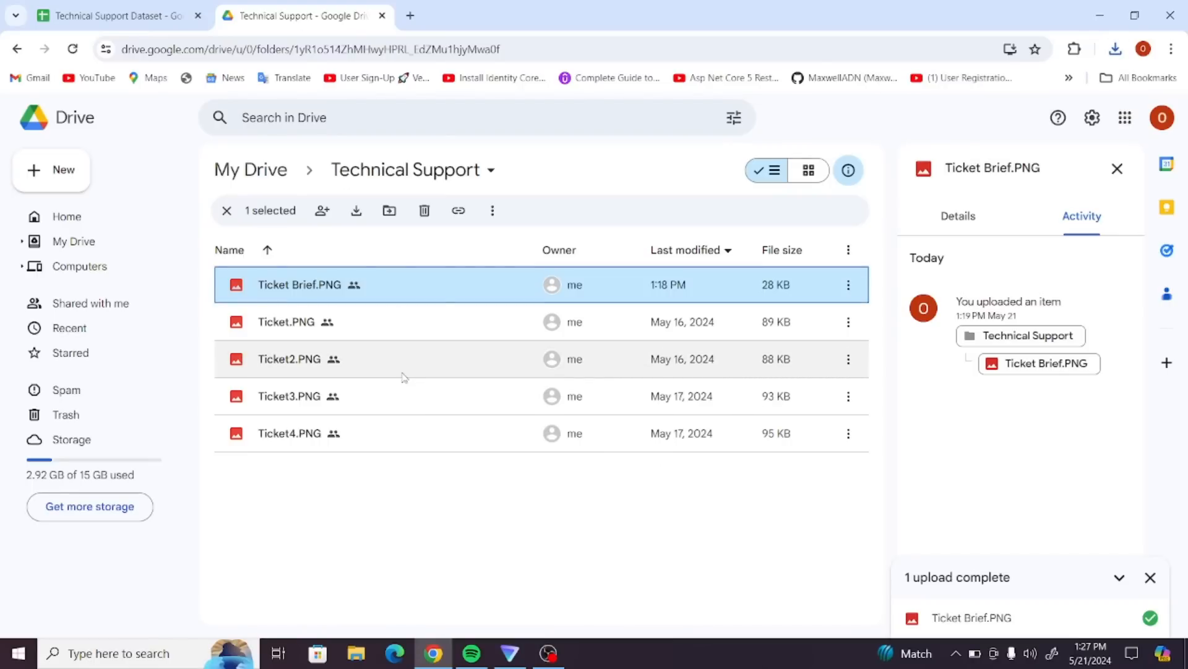
double_click(303, 288)
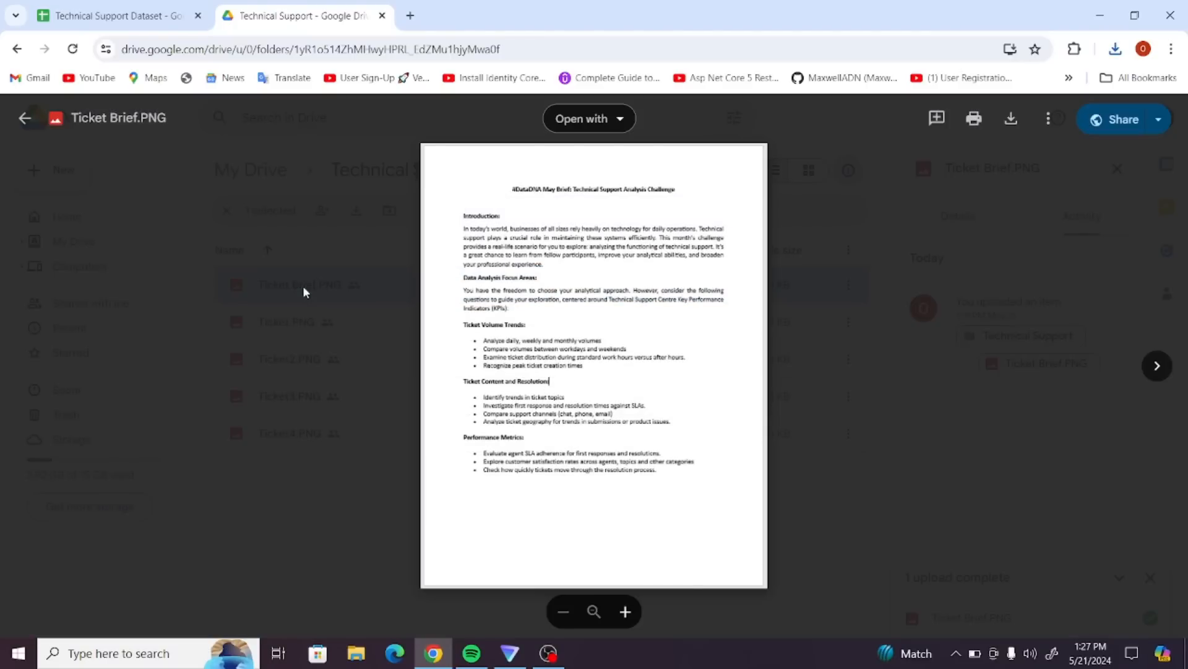
key("Right")
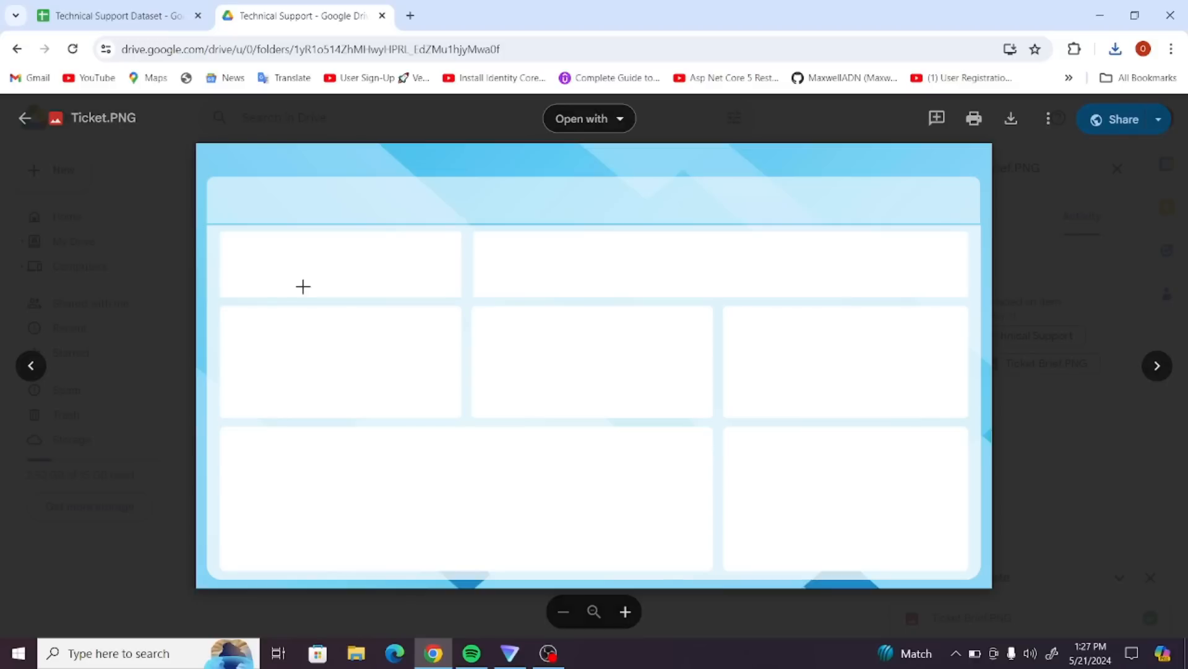
key("Right")
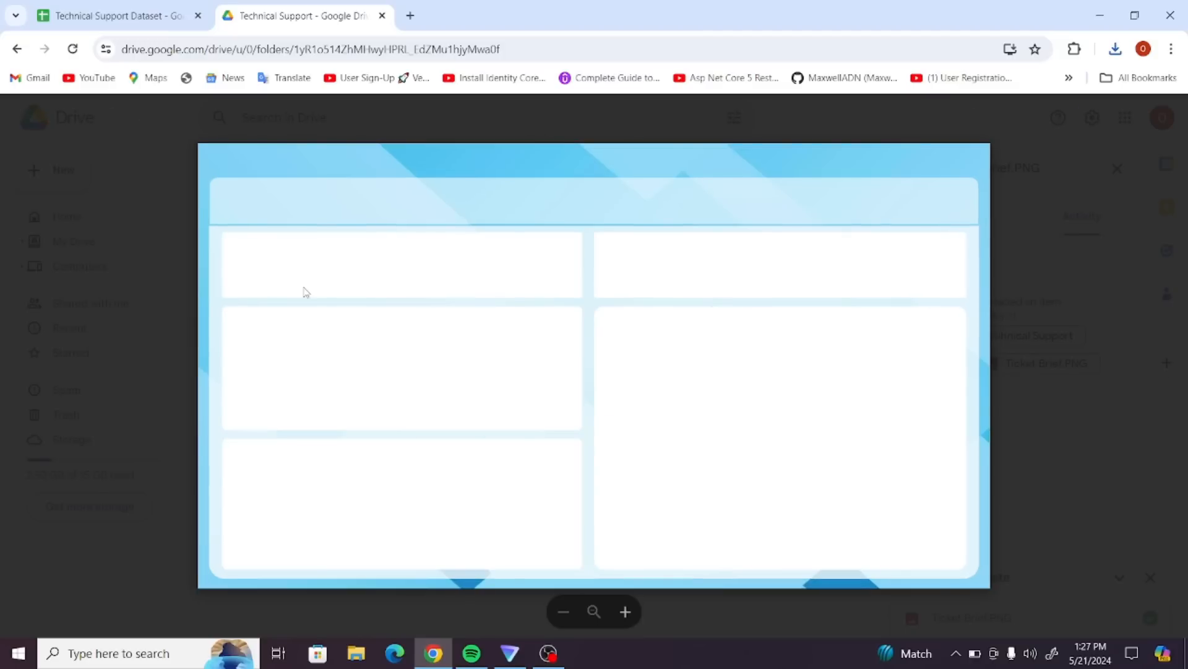
key("Right")
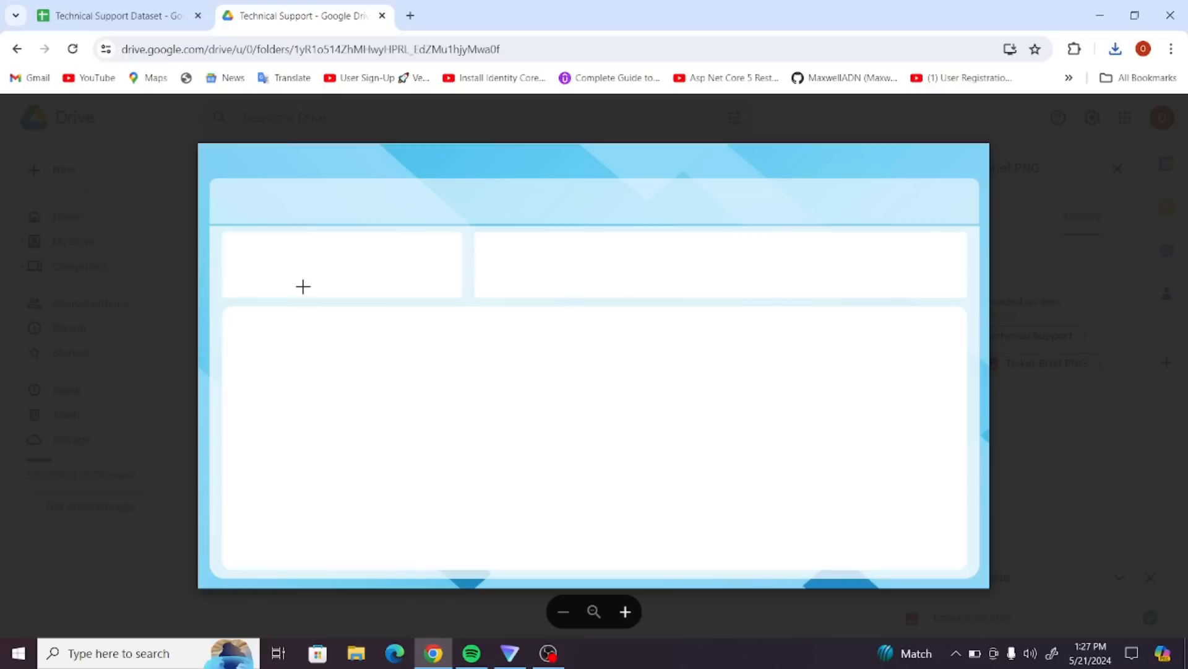
key("Right")
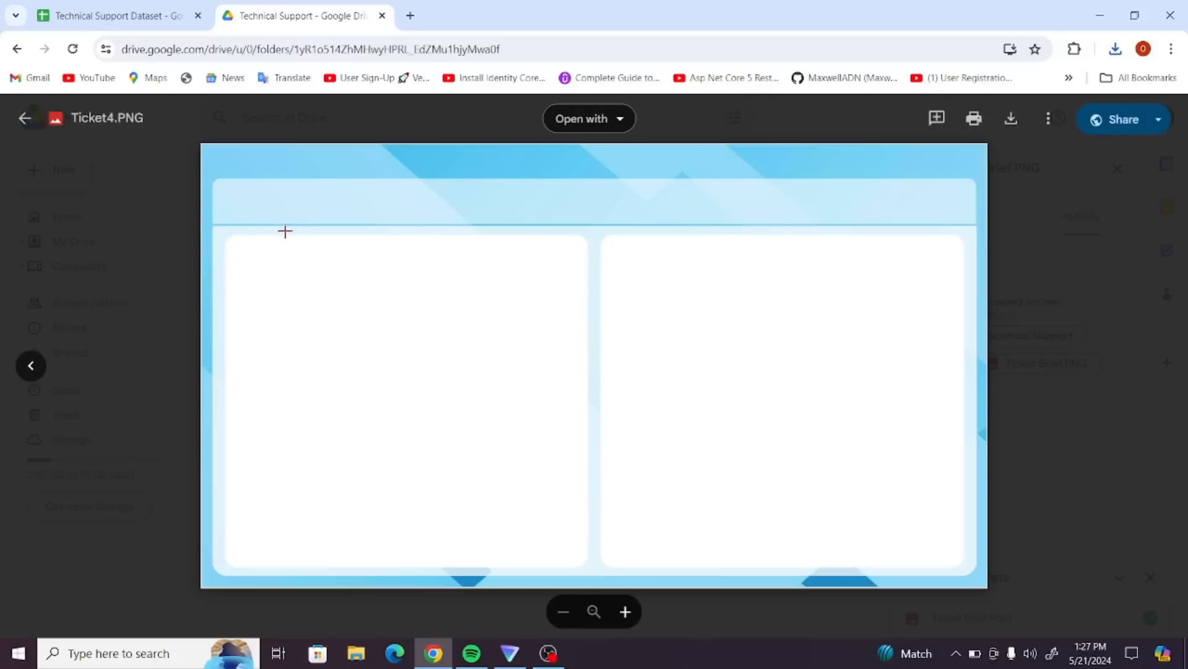
left_click(25, 118)
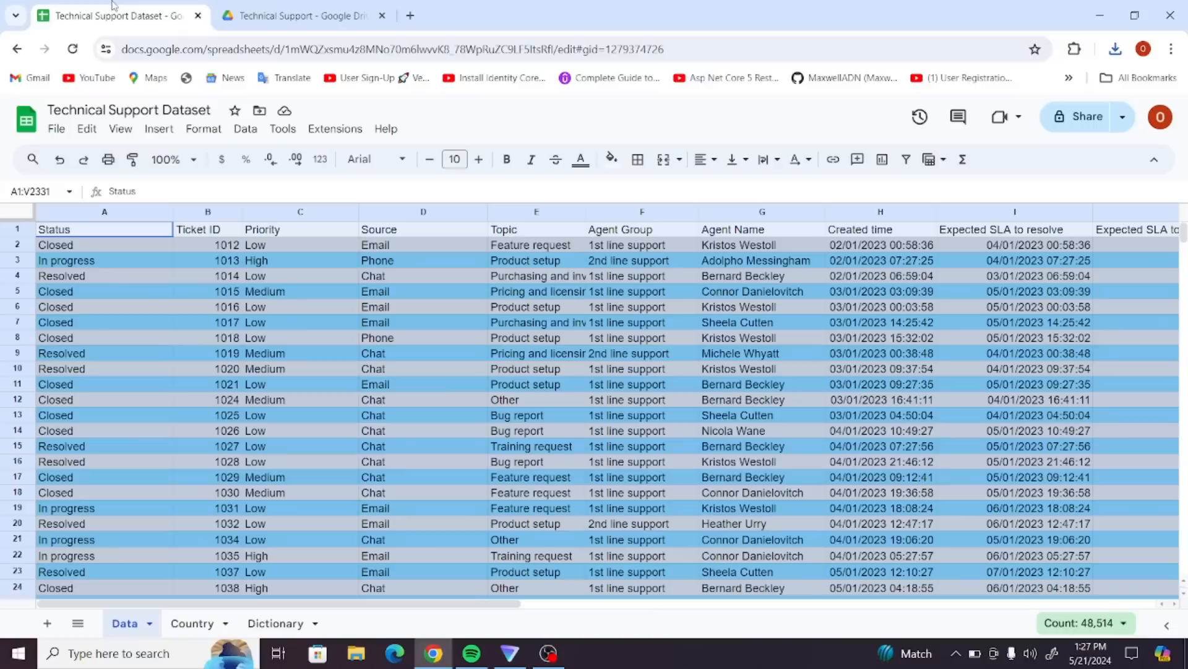
left_click(115, 13)
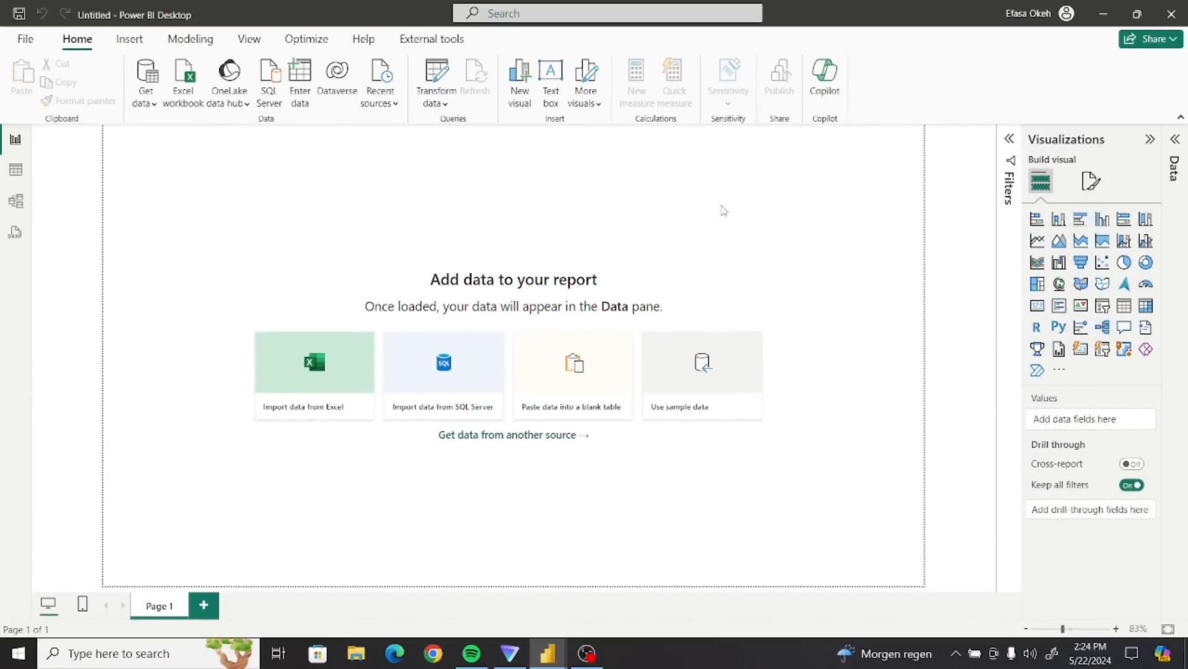
- In Power BI Desktop, import the Country and Data sheets from the Technical Support Dataset workbook in Downloads for transformation in Power Query
left_click(152, 108)
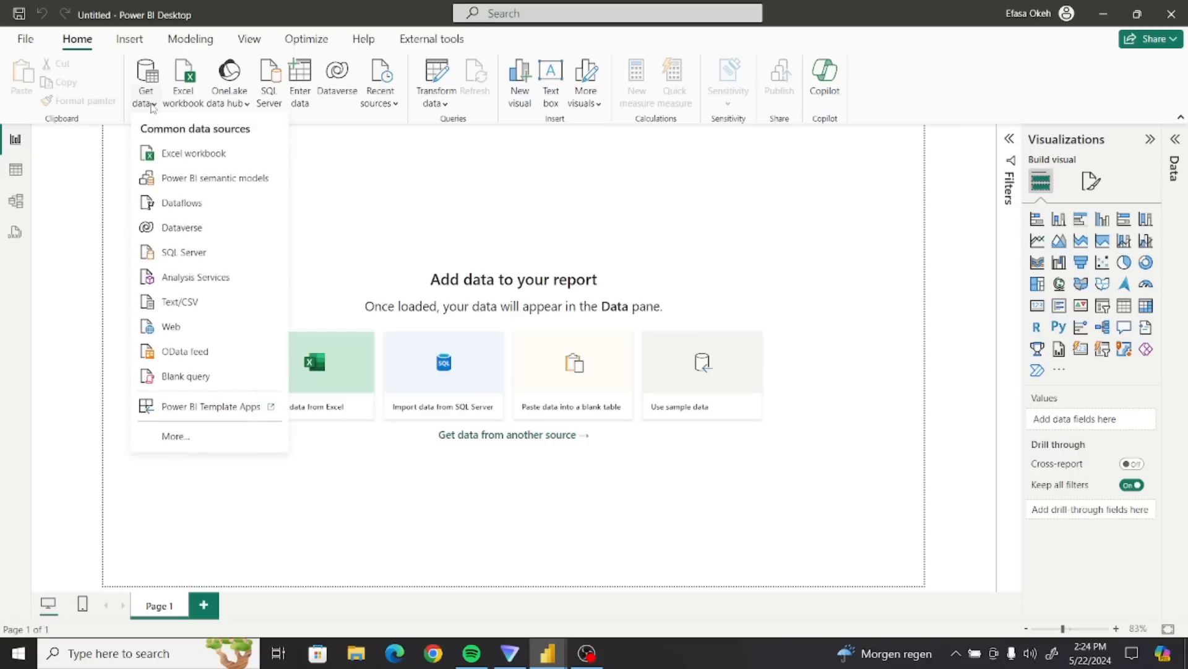
left_click(194, 155)
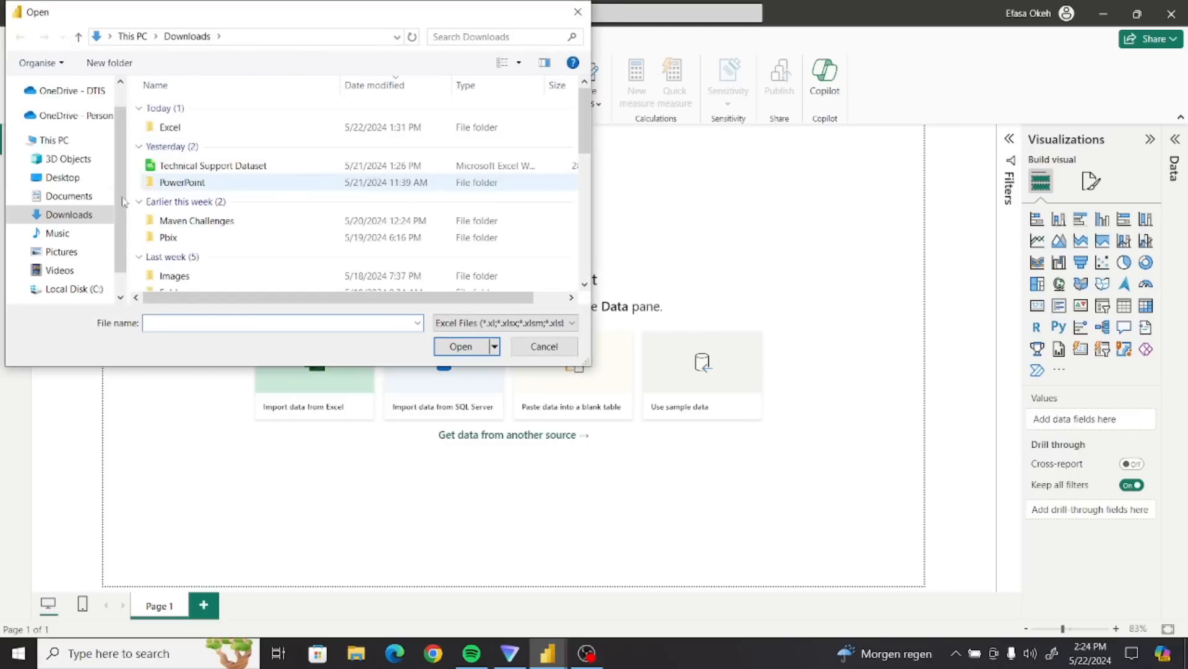
left_click(218, 168)
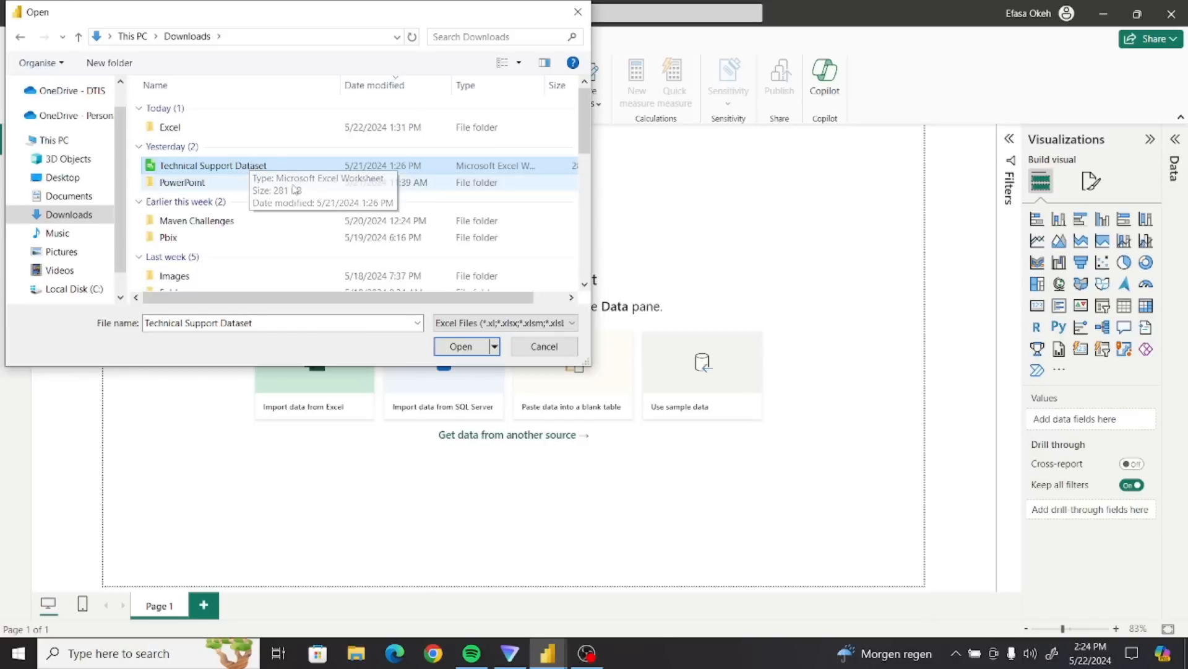
left_click(460, 346)
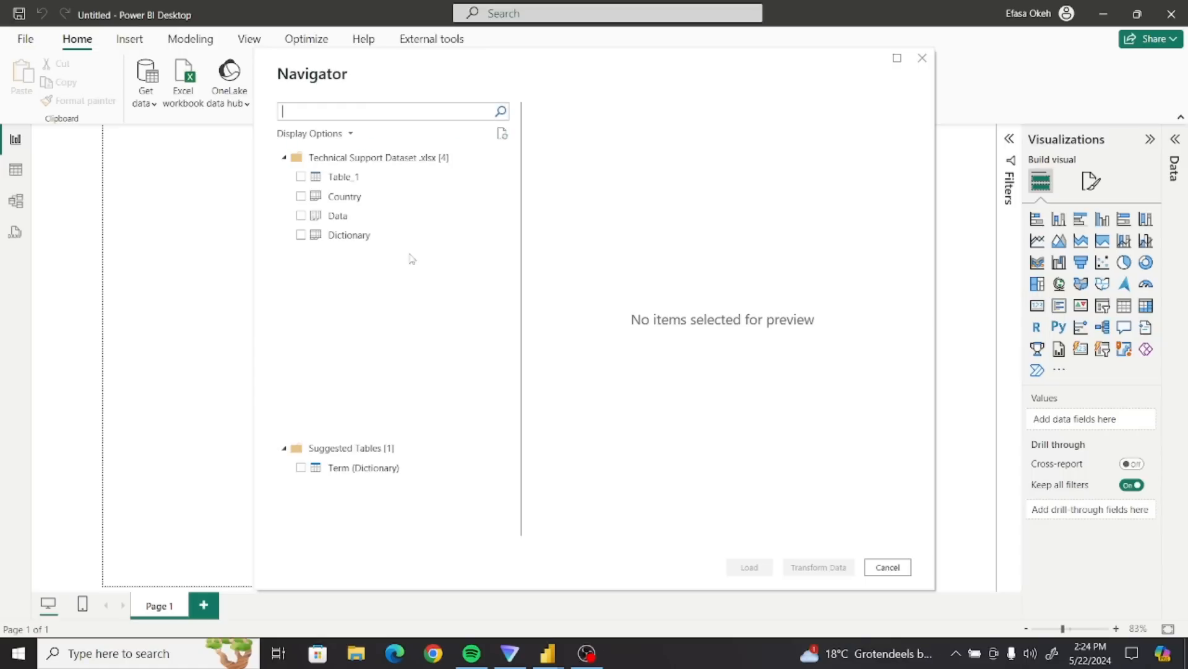
left_click(301, 196)
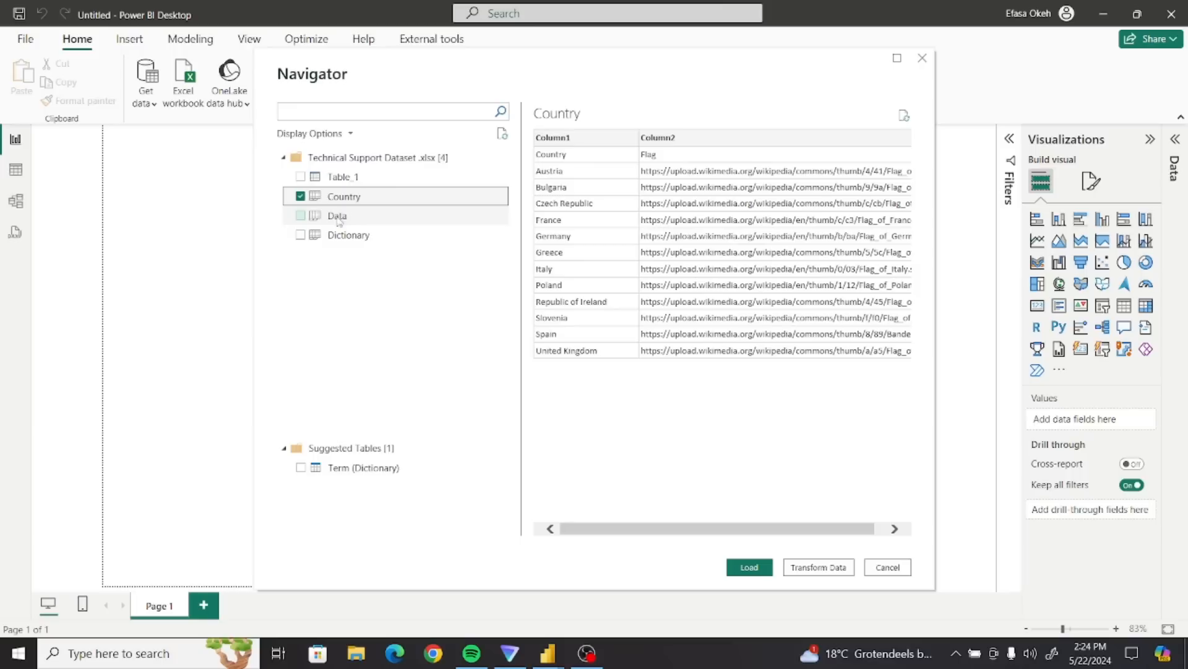
left_click(301, 216)
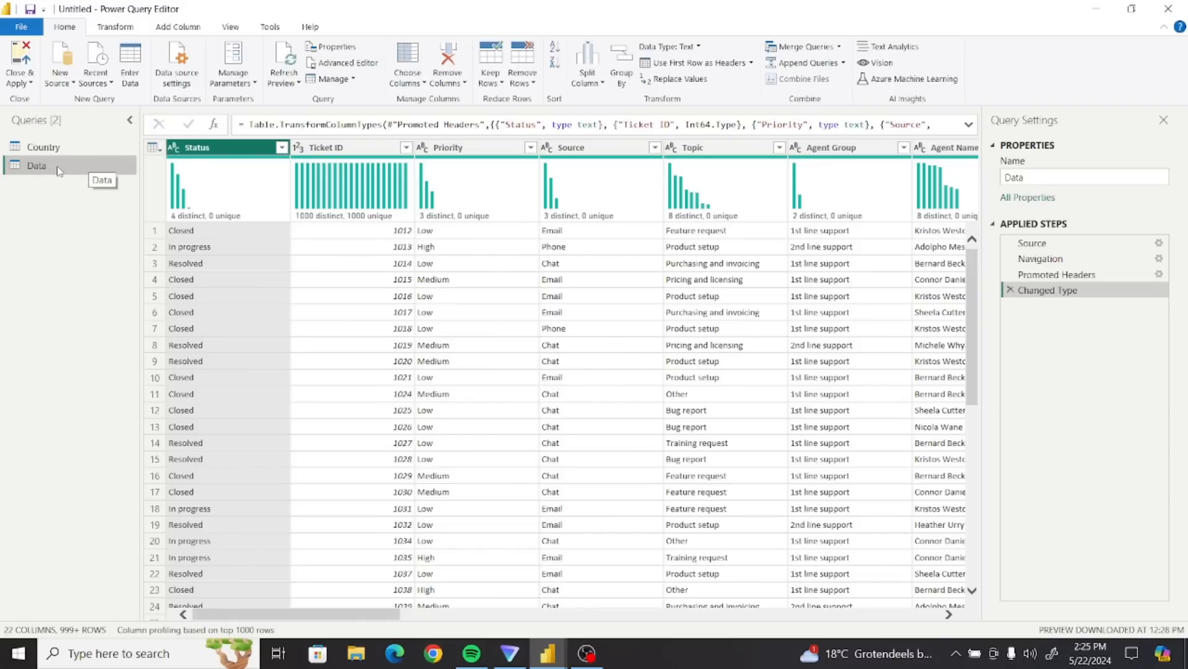
- Rename the Data query as Technical_Support
left_click(1032, 178)
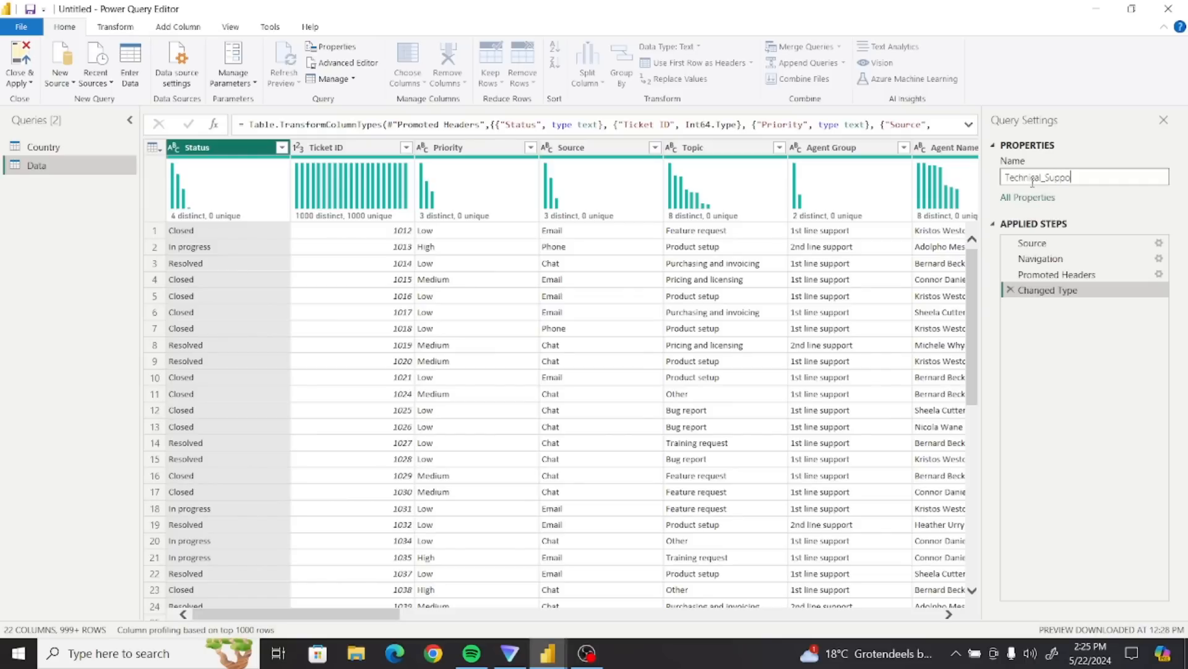
key("Return")
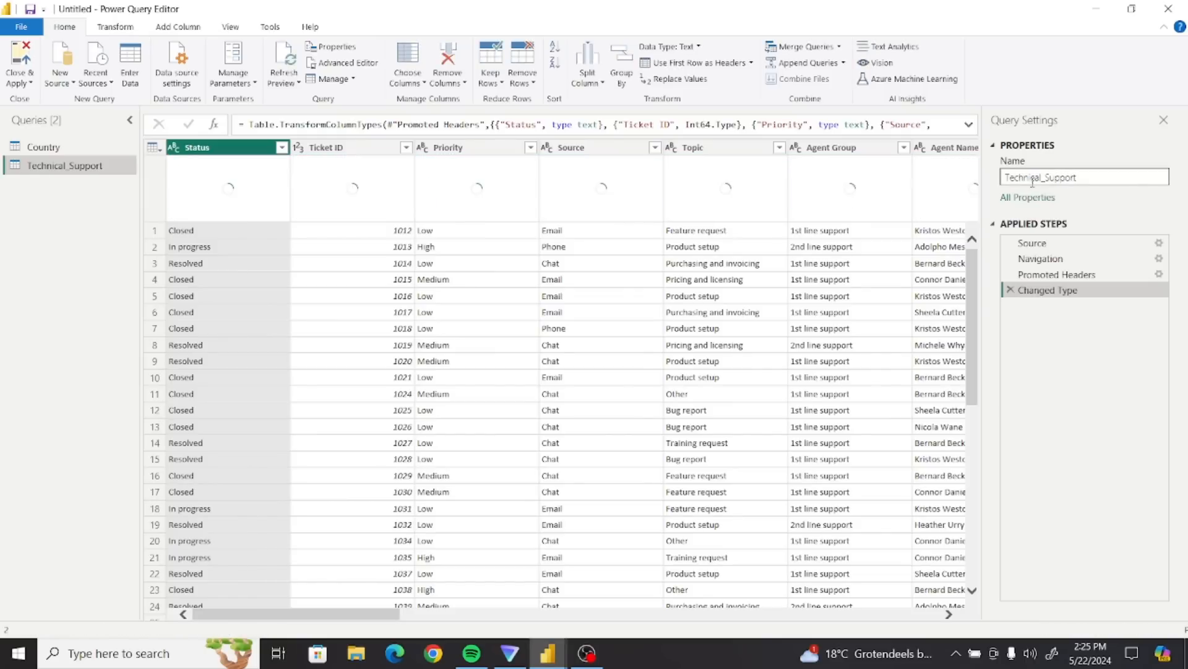
- Use the first row as headers in the Country query
left_click(68, 147)
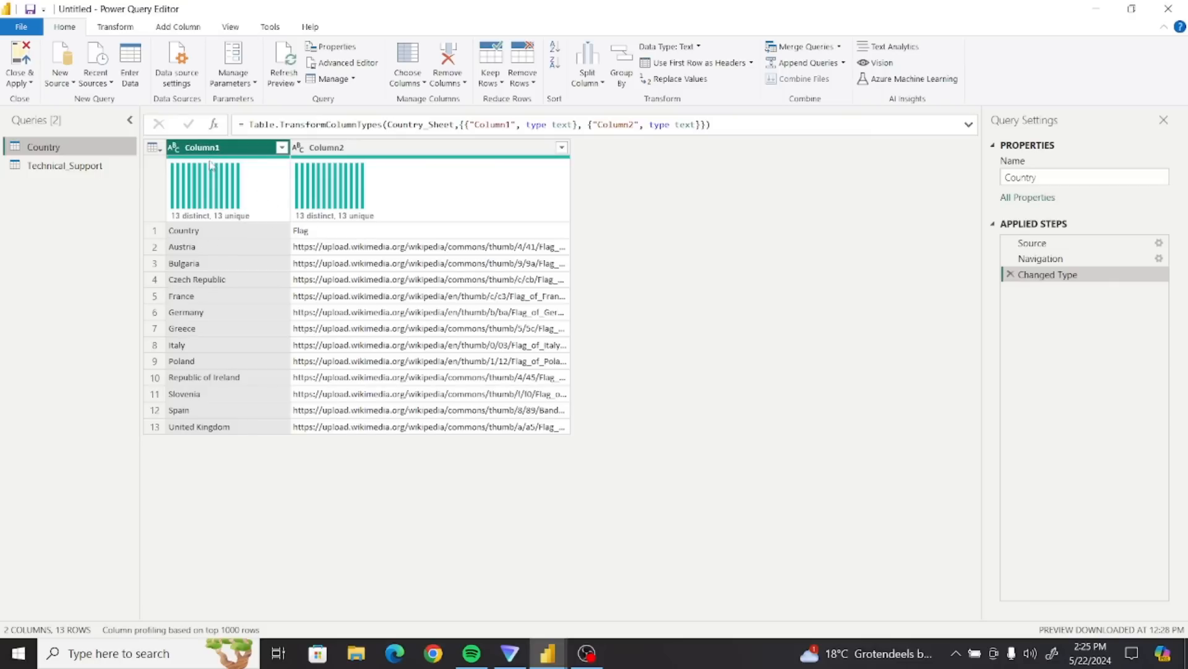
left_click(116, 28)
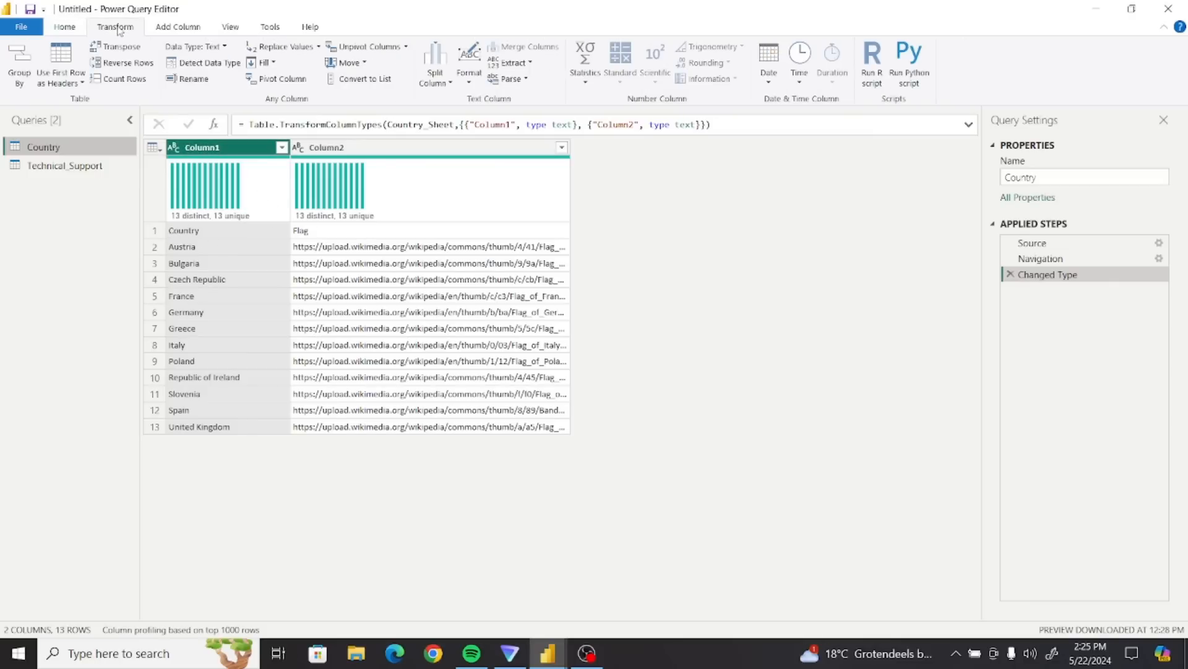
left_click(81, 85)
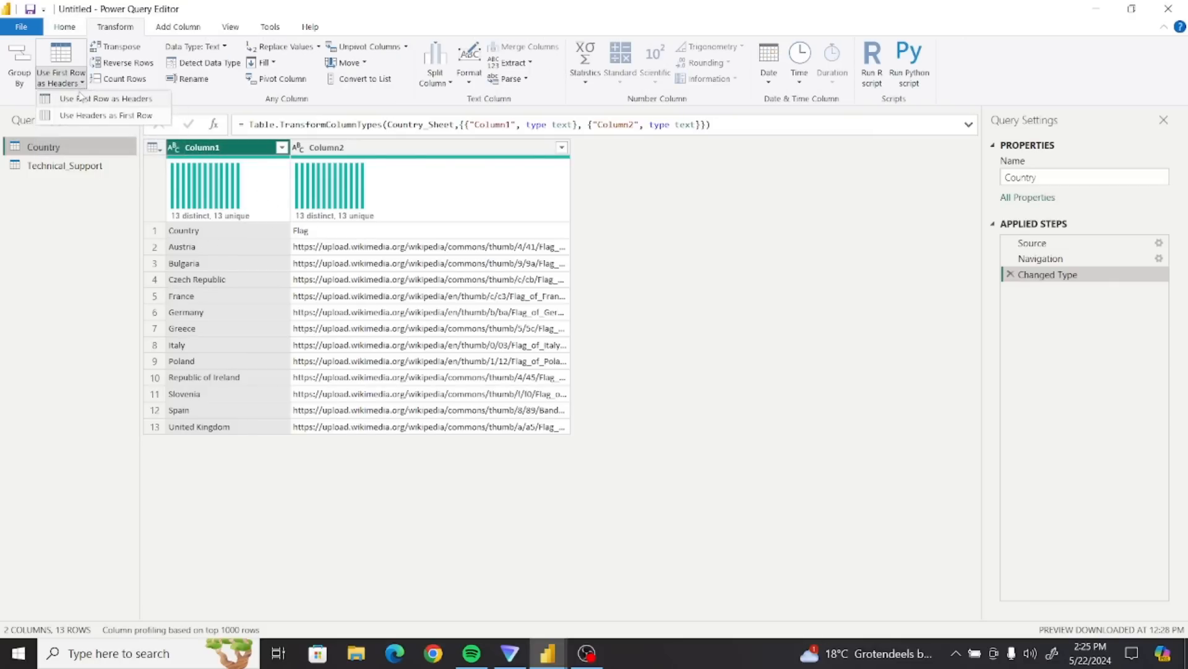
left_click(80, 100)
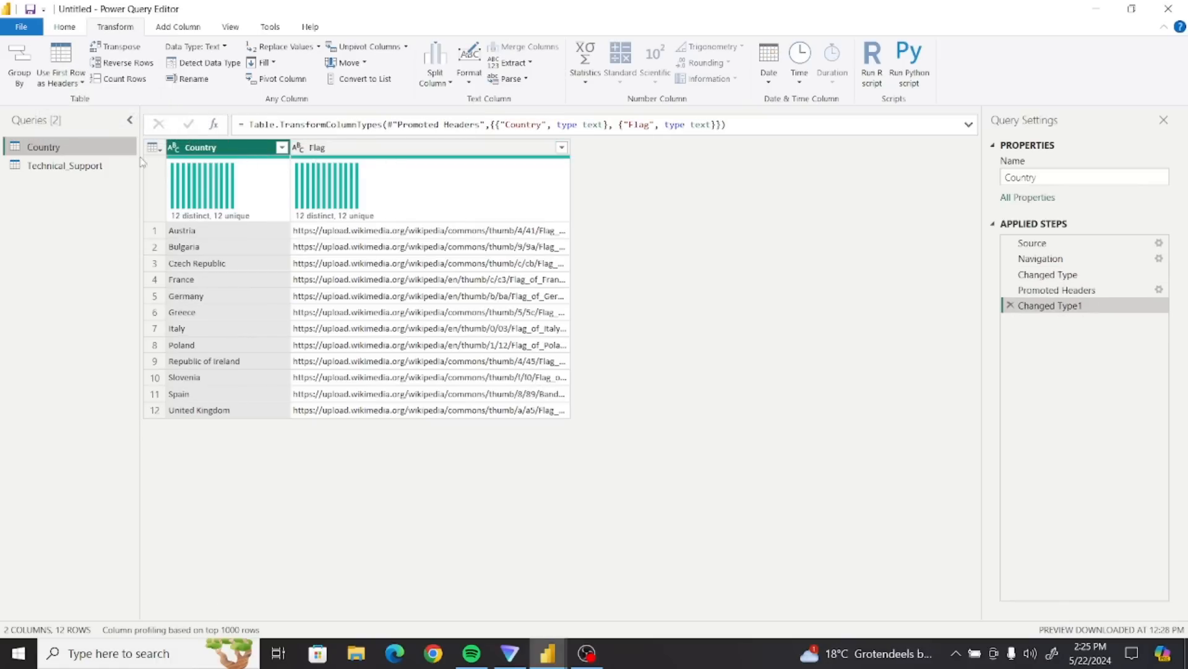
- Move the Ticket ID column ahead of Status so it comes first in the Technical_Support query
left_click(87, 168)
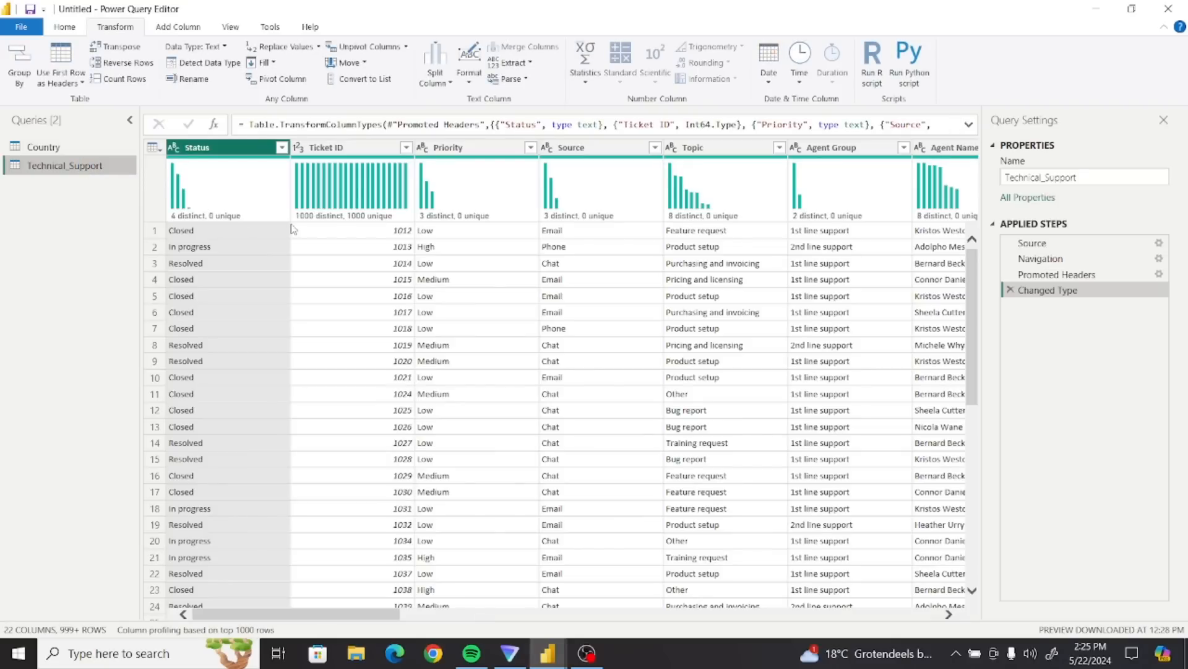
left_click_drag(350, 153, 230, 158)
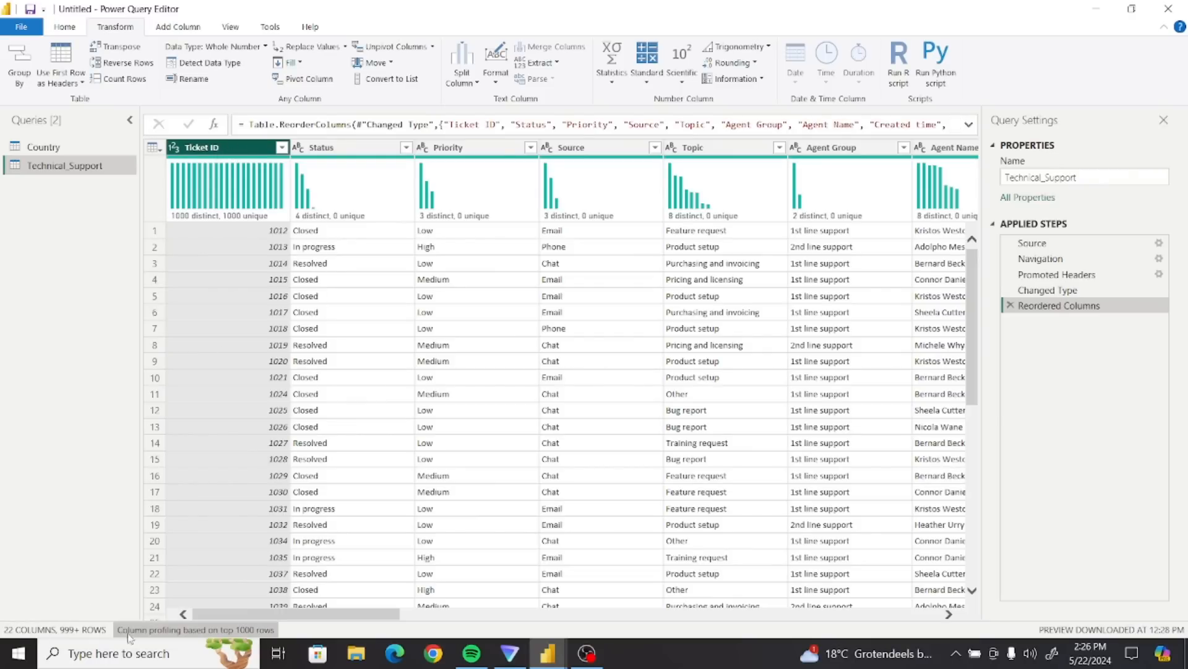
- Base the column profiling of the Technical_Support query on the entire data set
left_click(149, 630)
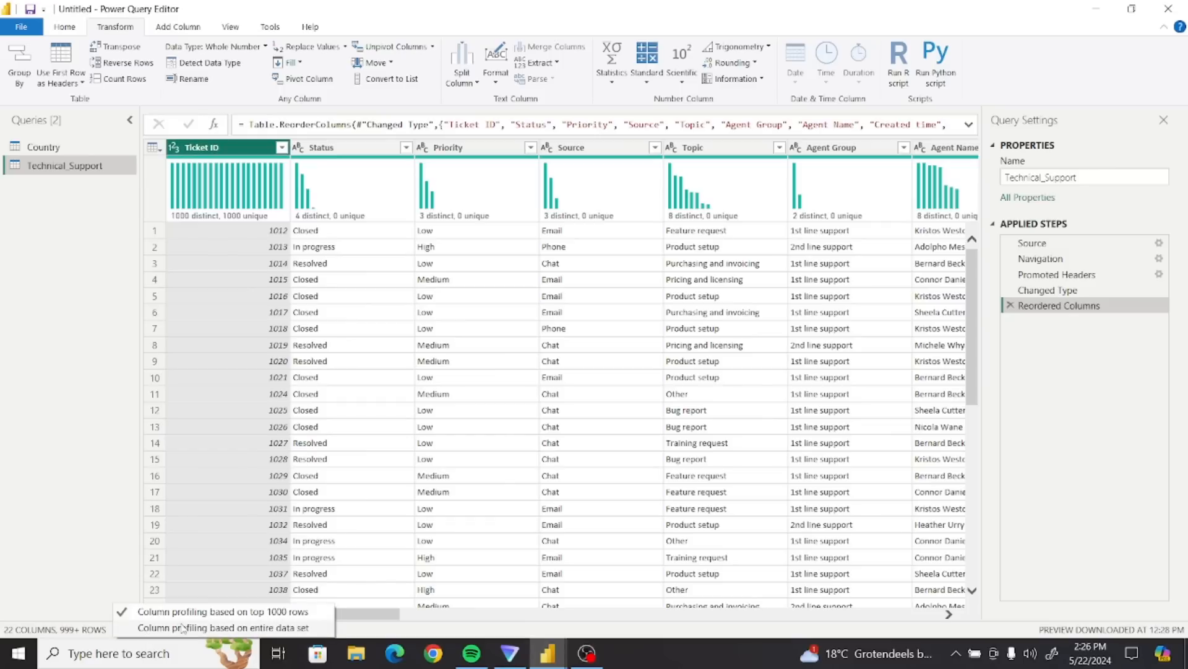
left_click(182, 627)
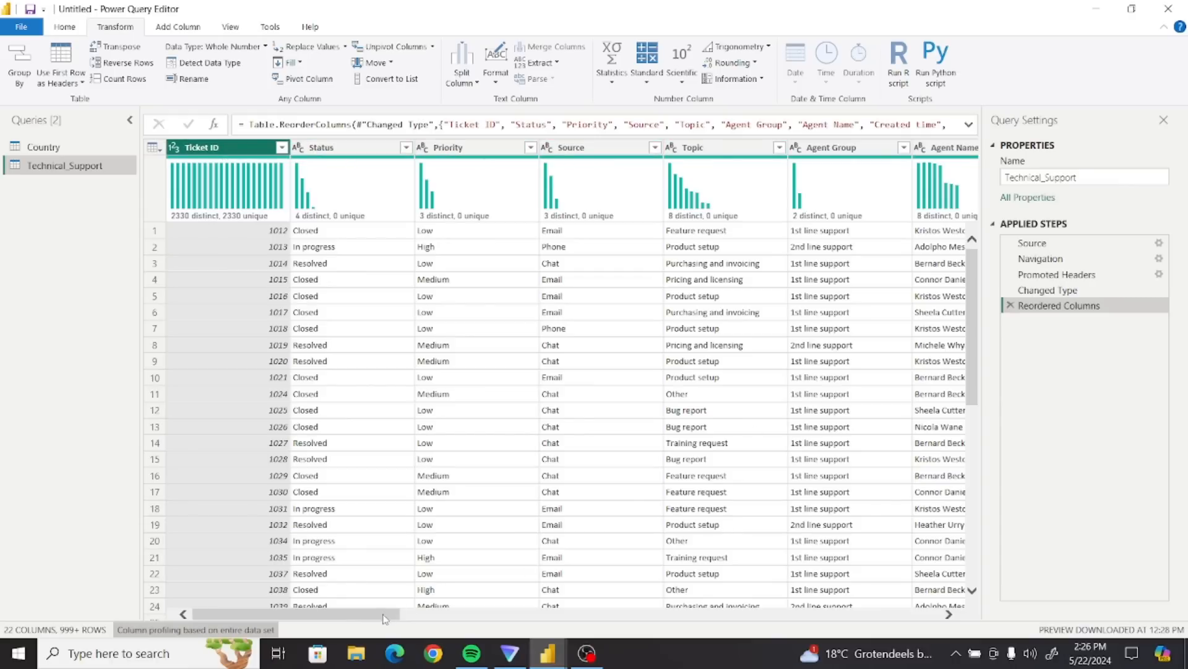
- Split the Created time column by the space delimiter at its left-most occurrence
left_click_drag(384, 617, 489, 617)
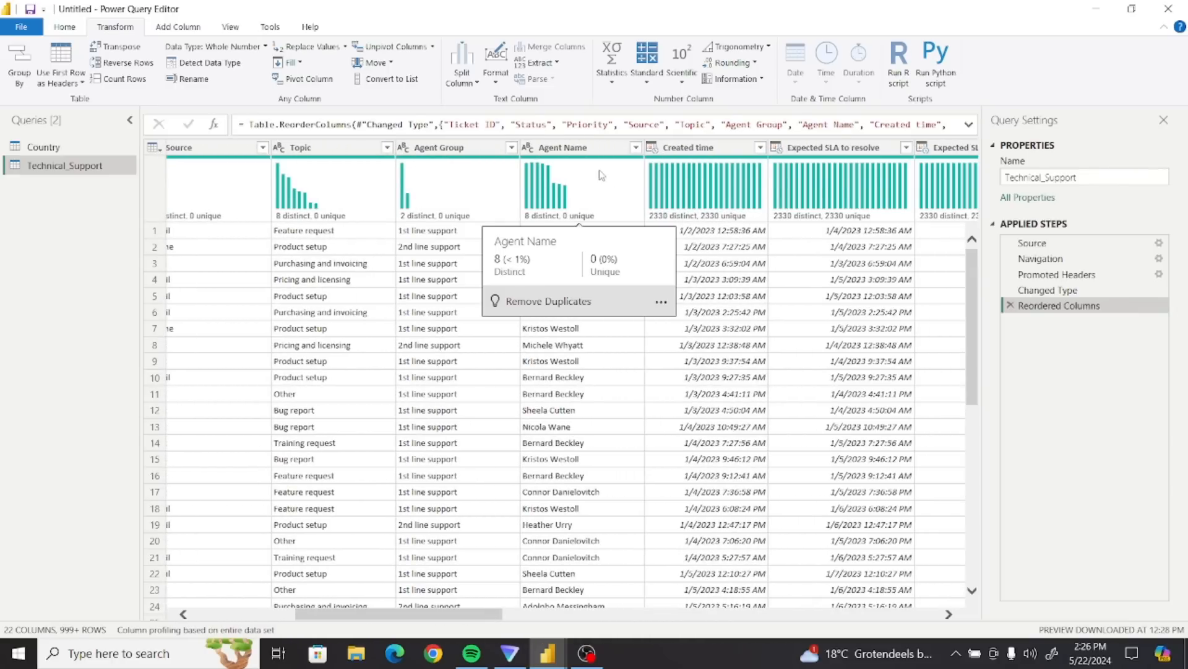
left_click_drag(484, 620, 572, 618)
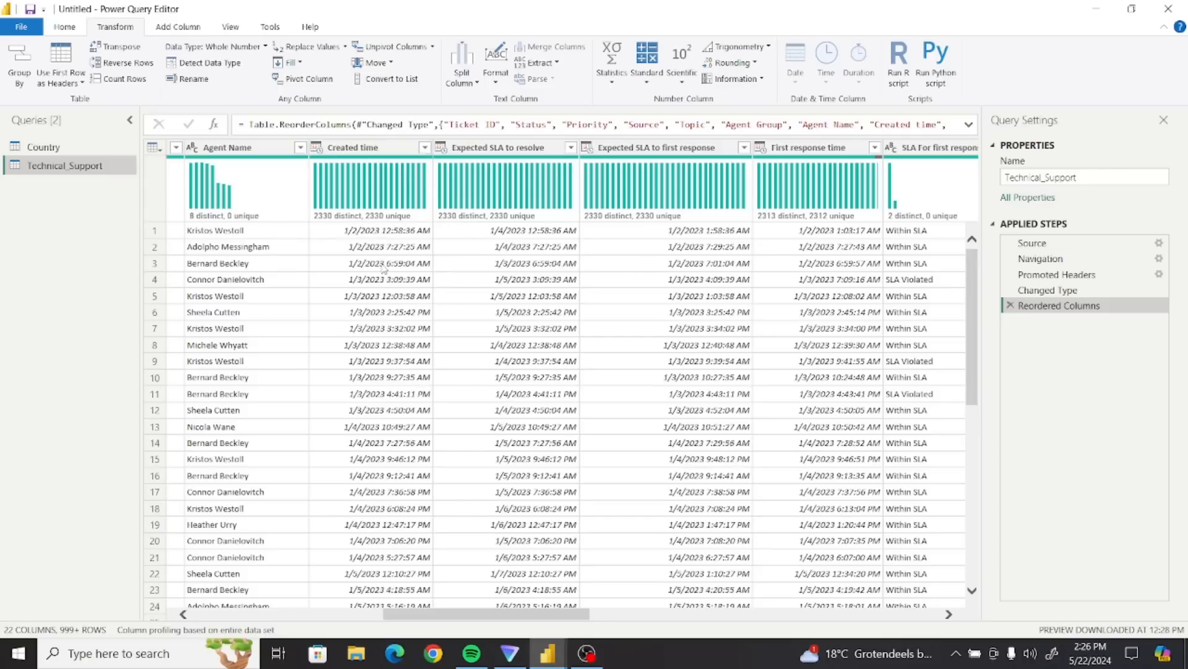
left_click(364, 152)
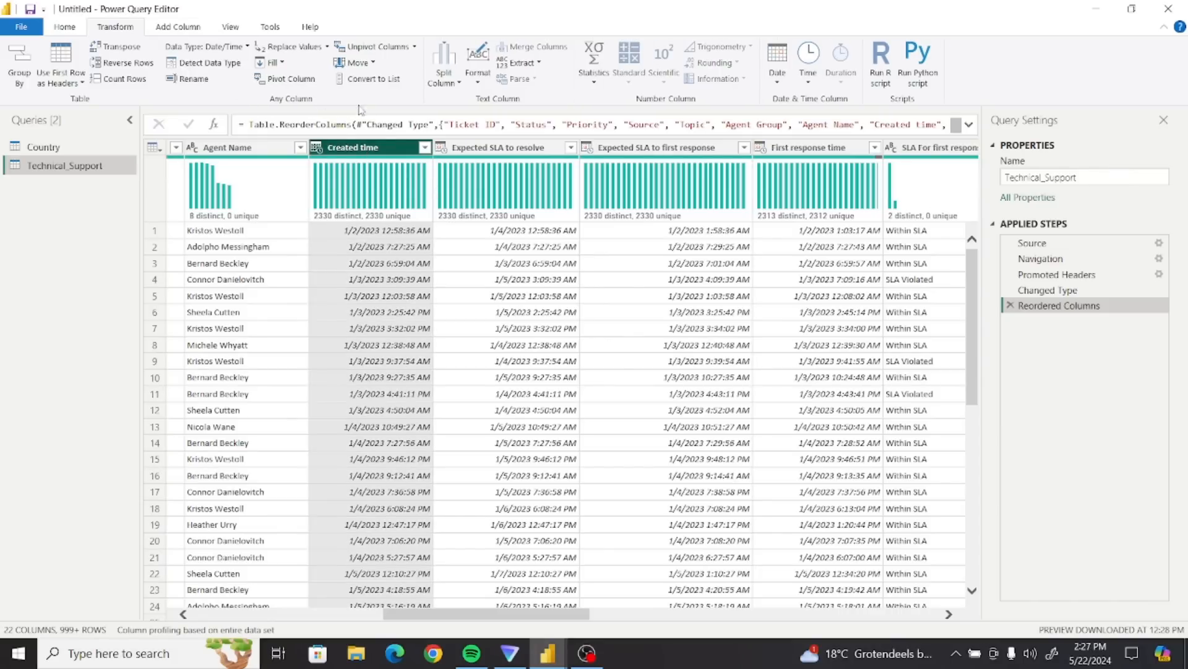
left_click(459, 85)
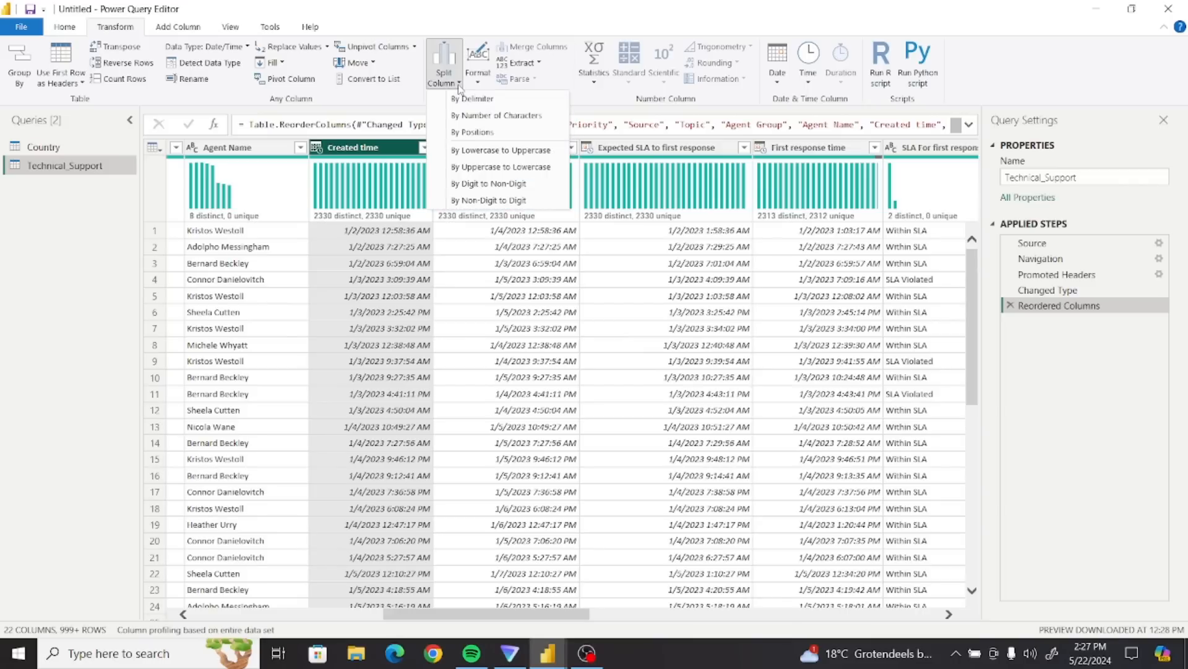
left_click(486, 100)
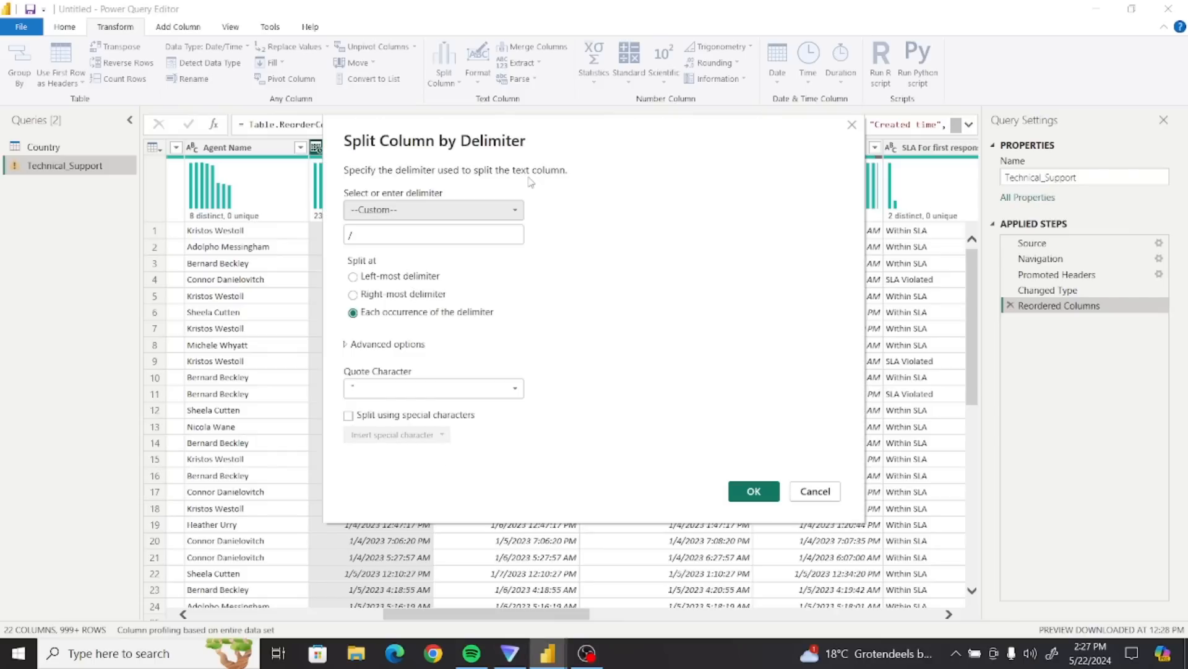
left_click(480, 216)
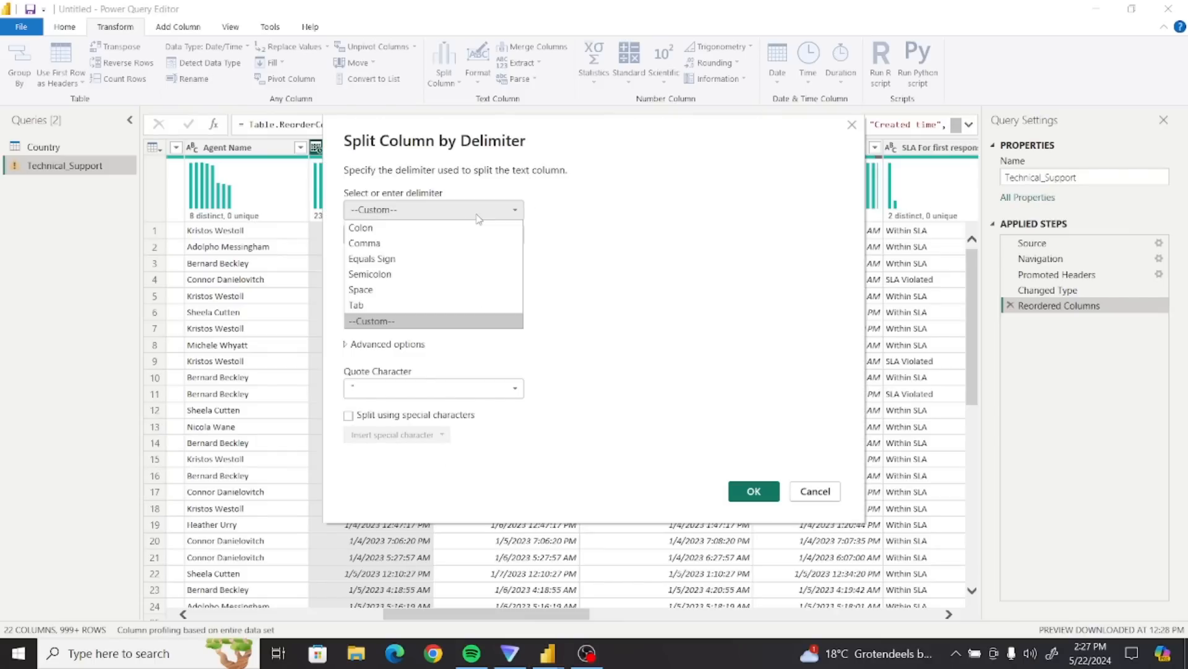
left_click(438, 292)
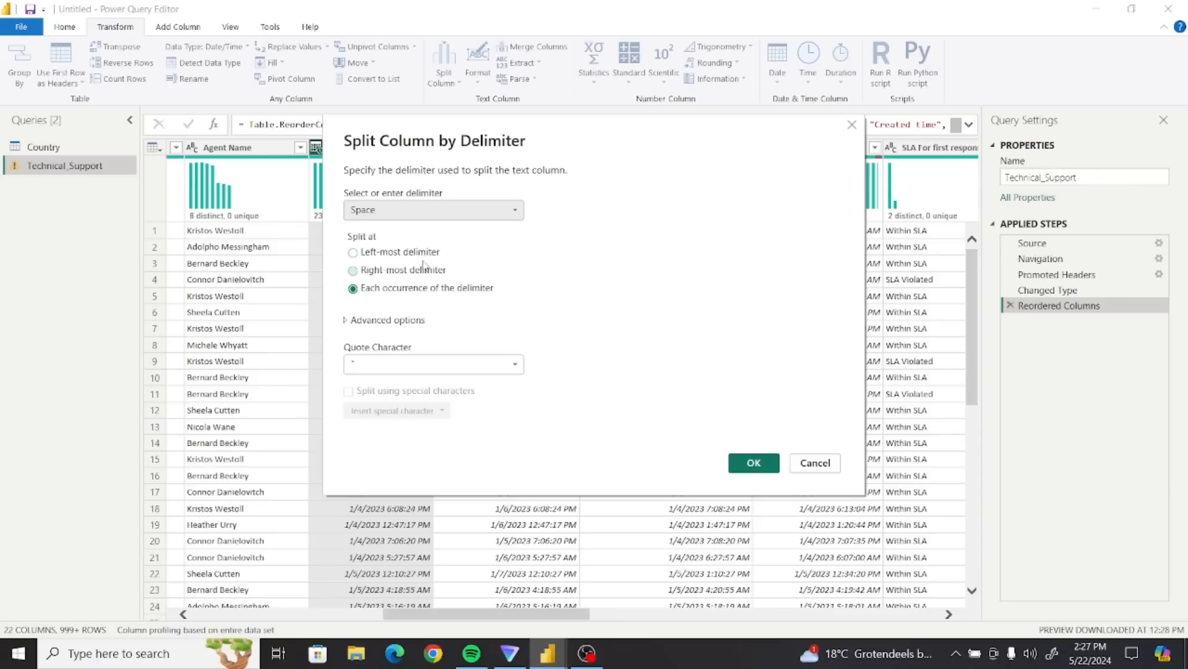
left_click(405, 255)
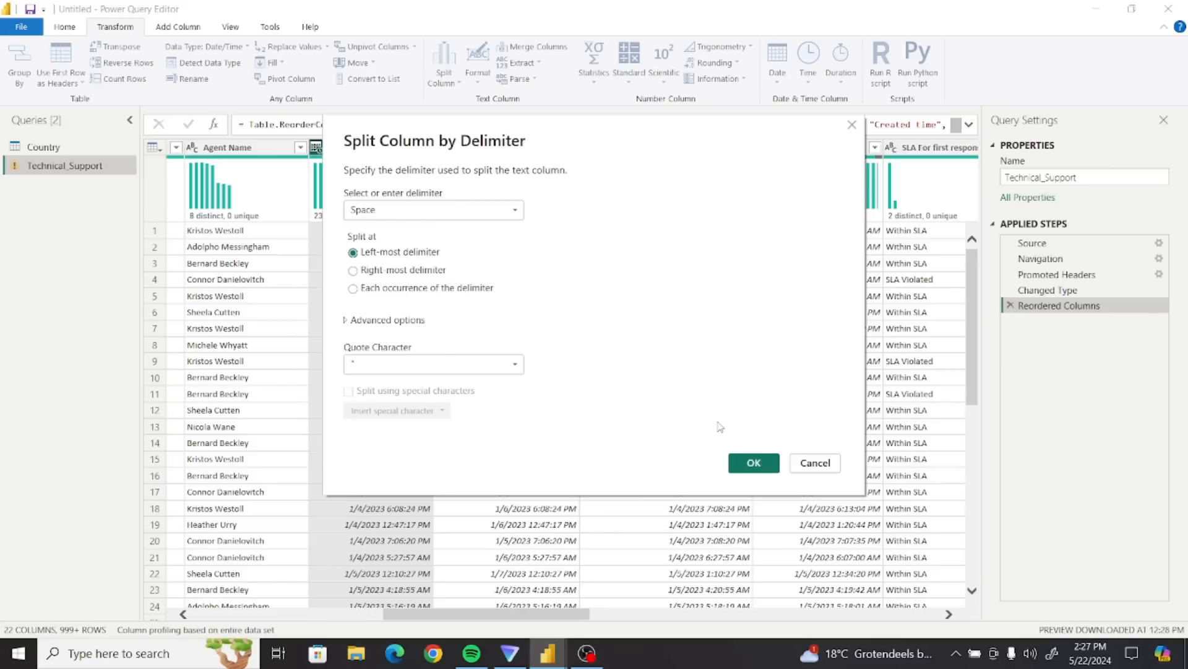
left_click(756, 463)
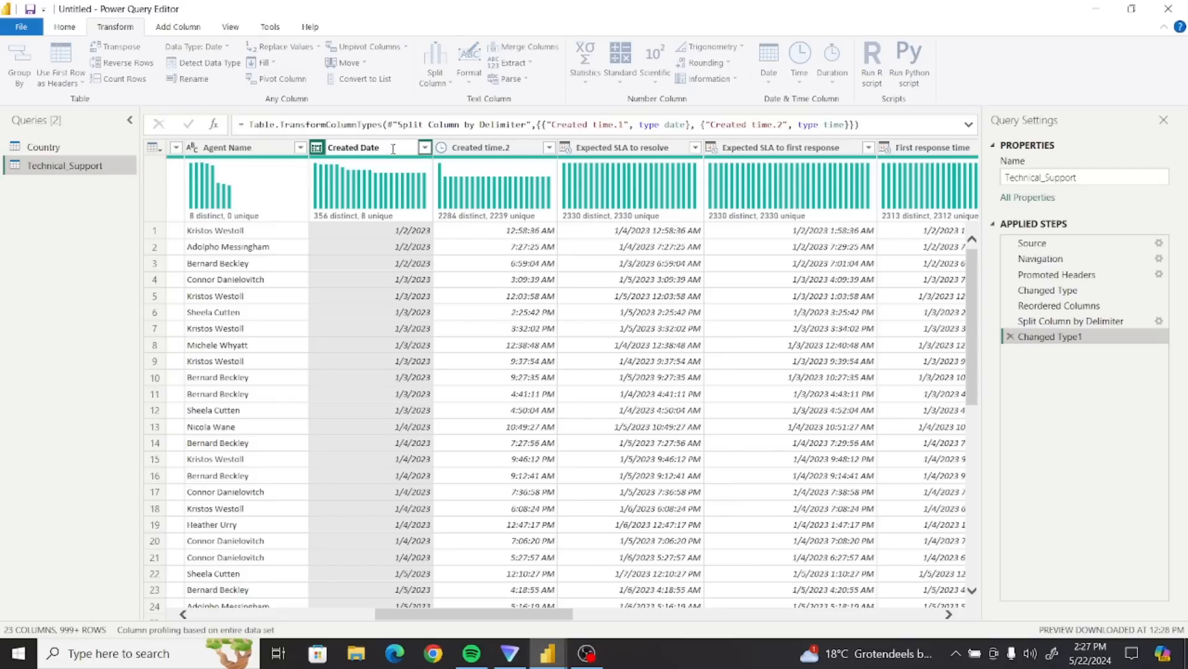
- Rename the two split Created time columns as Created Date and Created time
key("Return")
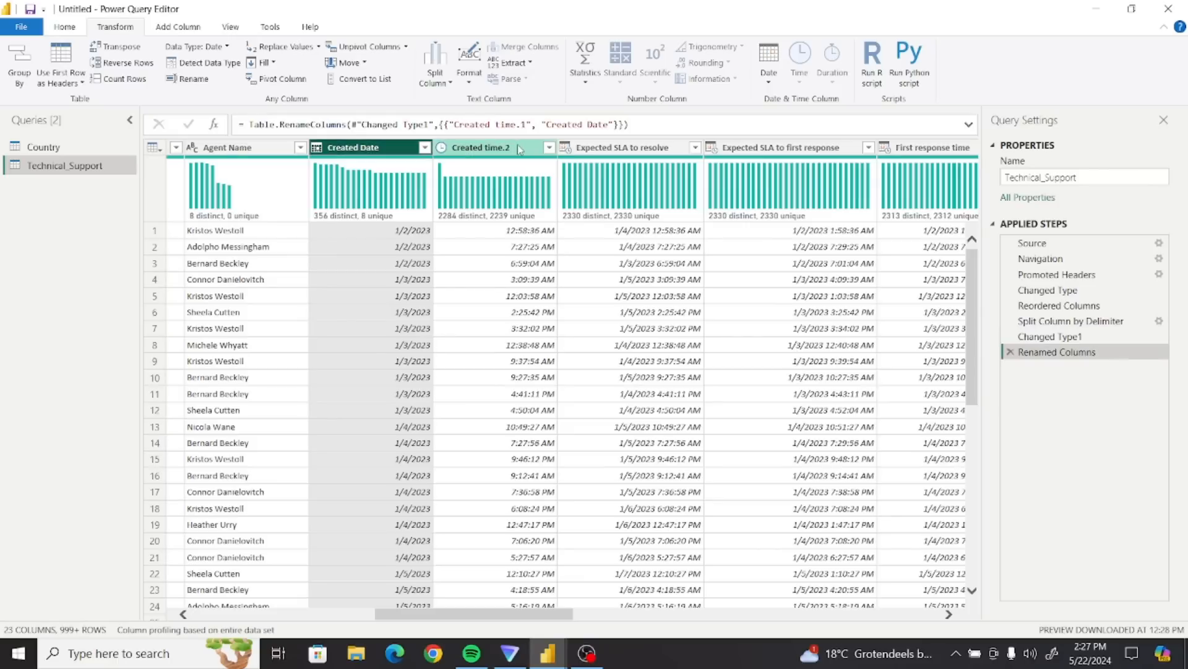
double_click(517, 146)
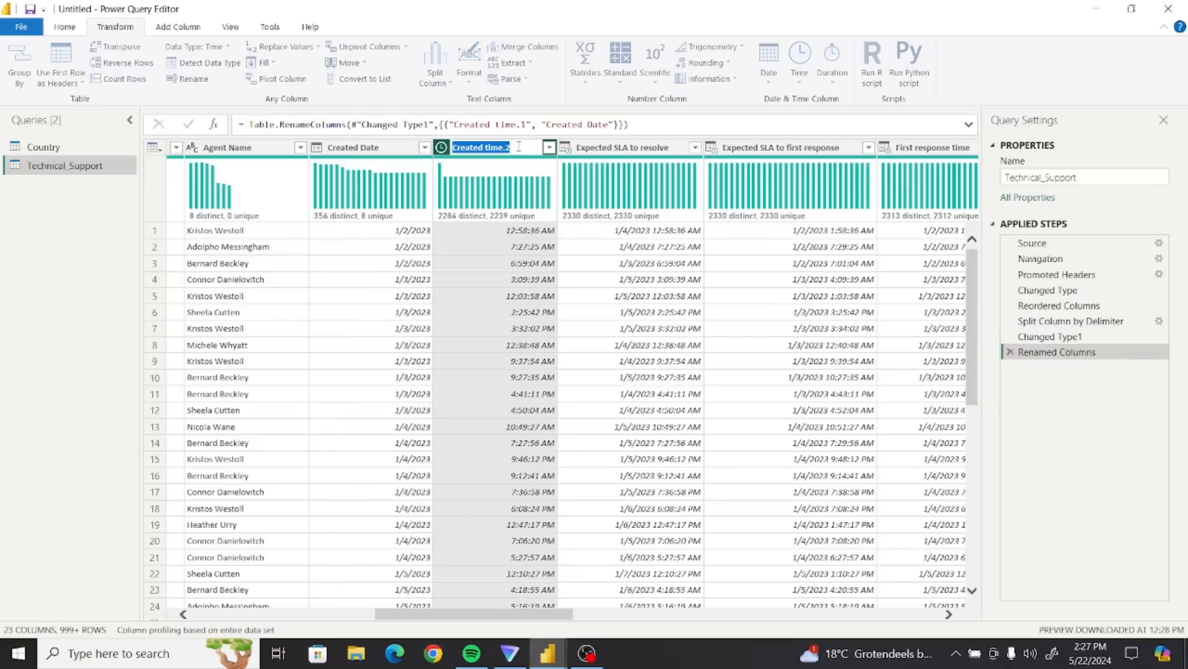
left_click(519, 147)
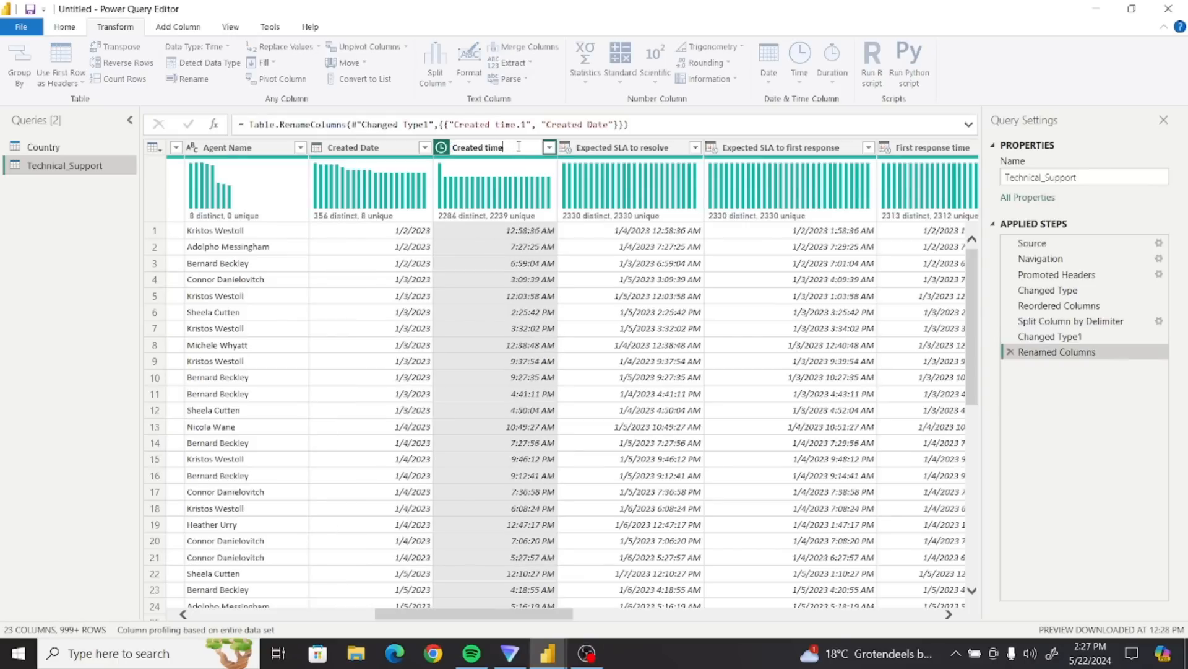
key("Return")
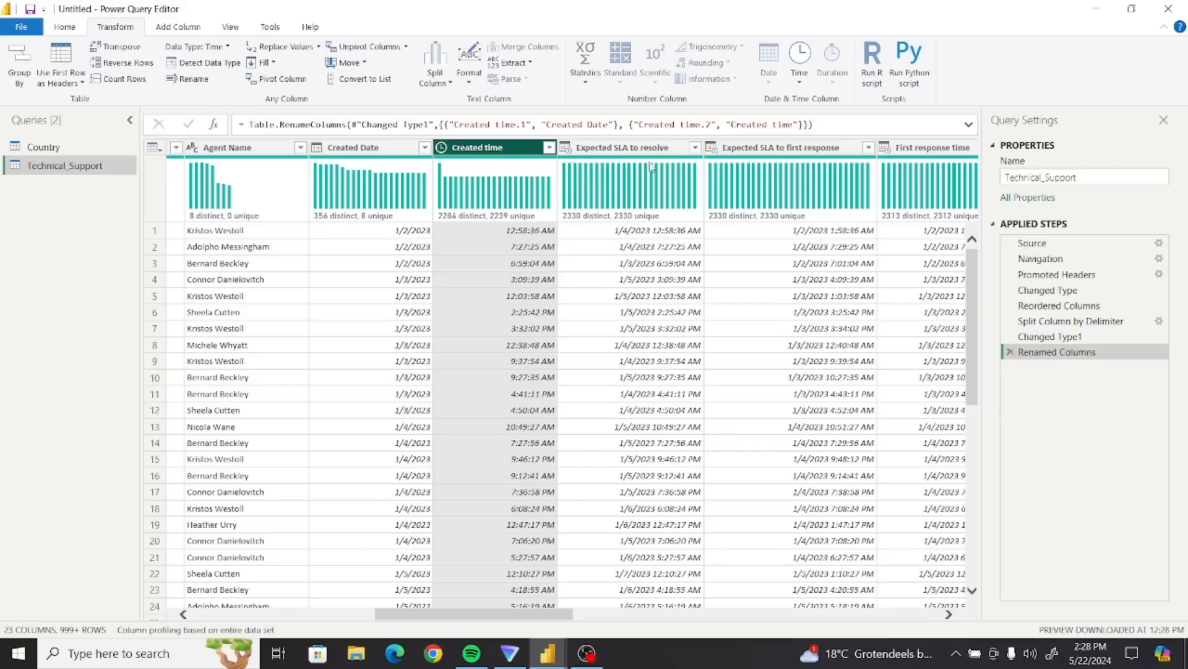
- Split the Expected SLA to resolve column by the space delimiter at its left-most occurrence
left_click(637, 151)
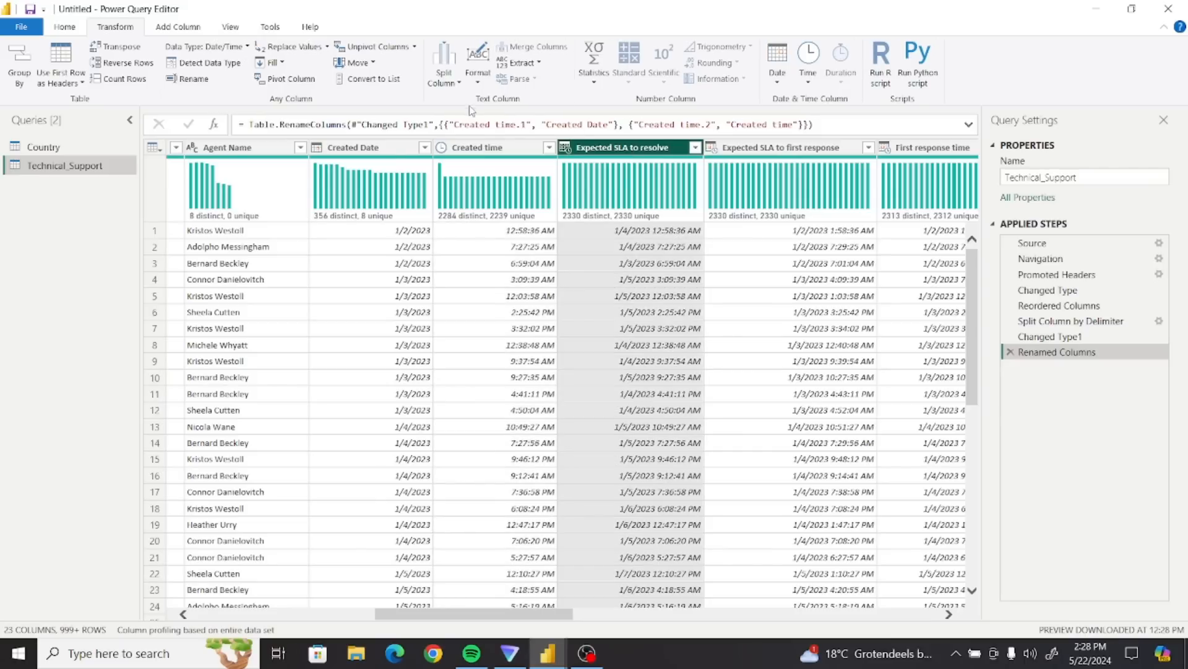
left_click(459, 86)
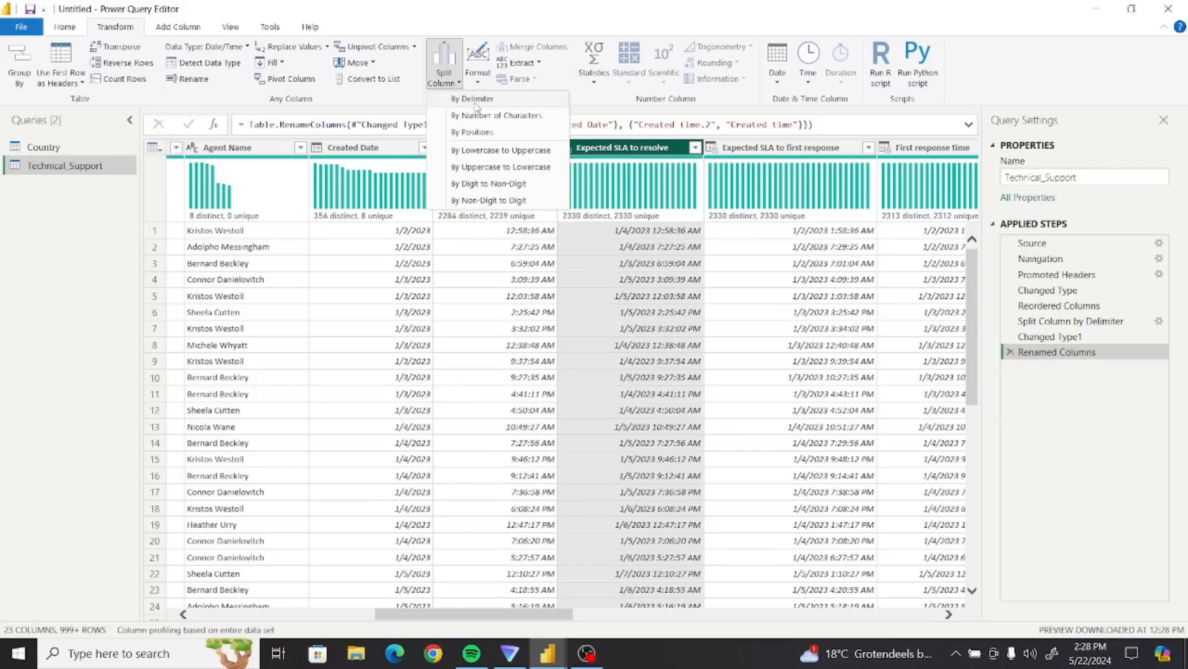
left_click(473, 99)
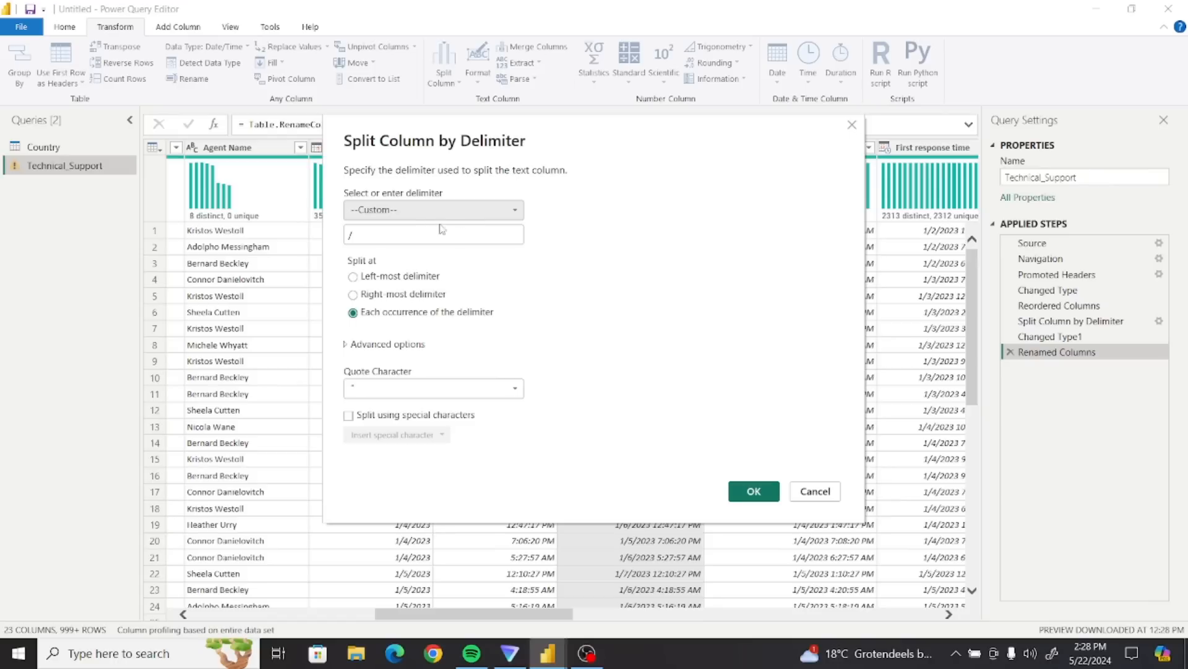
left_click(437, 212)
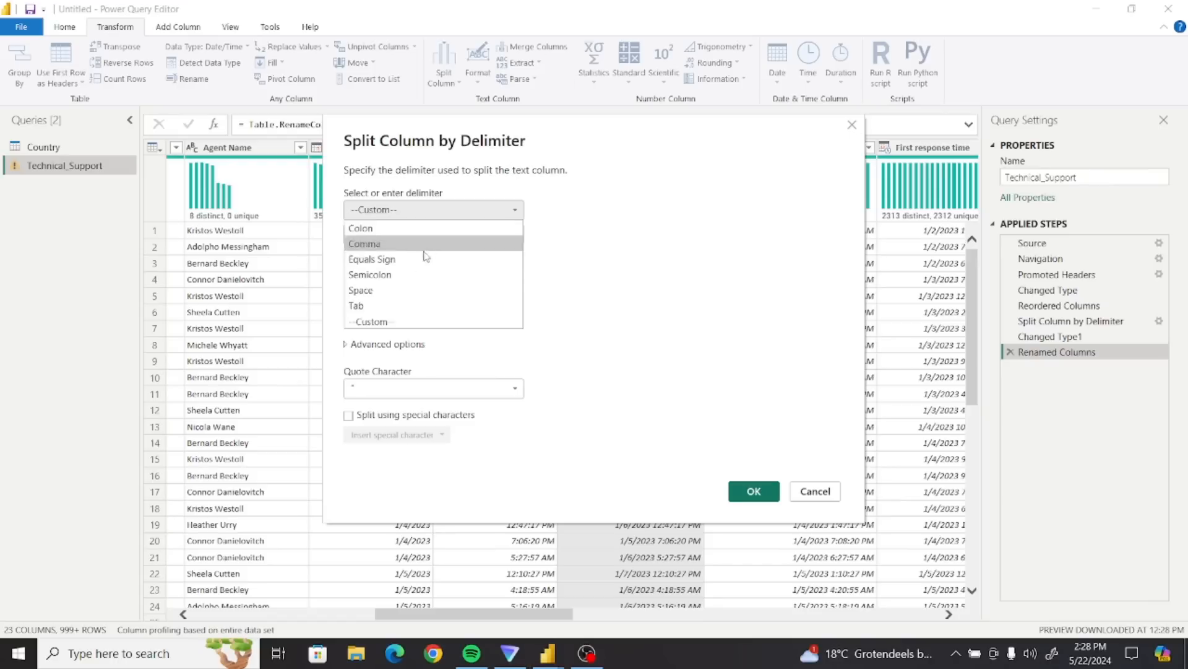
left_click(405, 291)
left_click(378, 254)
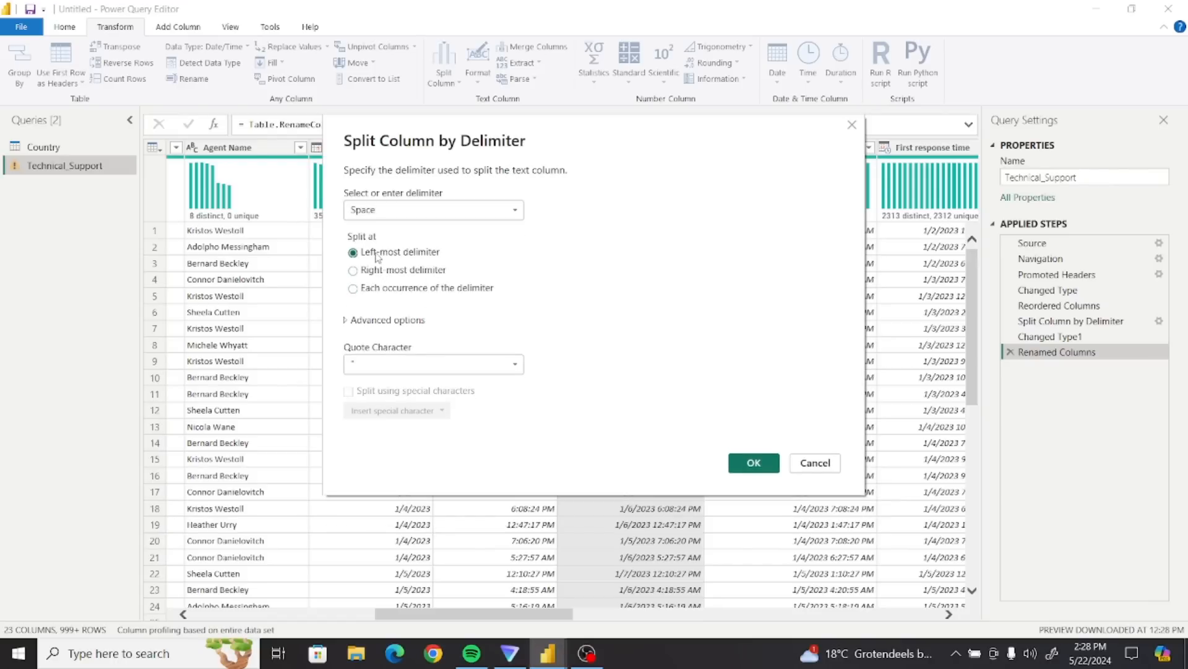
left_click(754, 462)
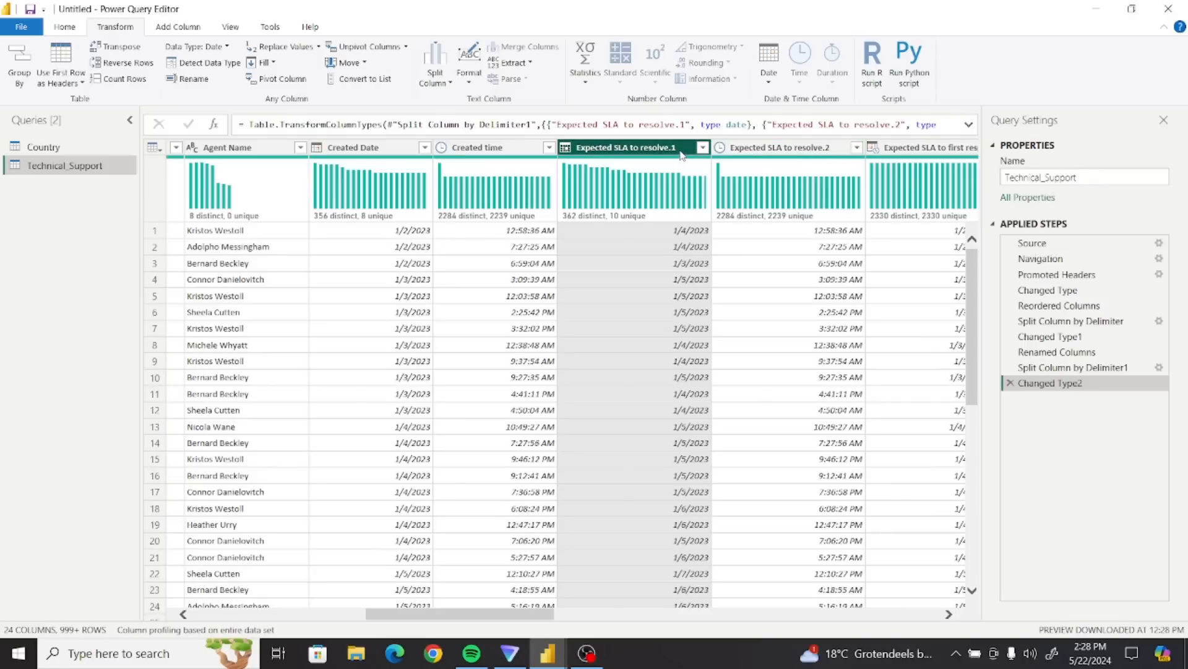
- Rename the two split resolve columns as Expected SLA to resolve Date and Expected SLA to resolve Time
double_click(682, 154)
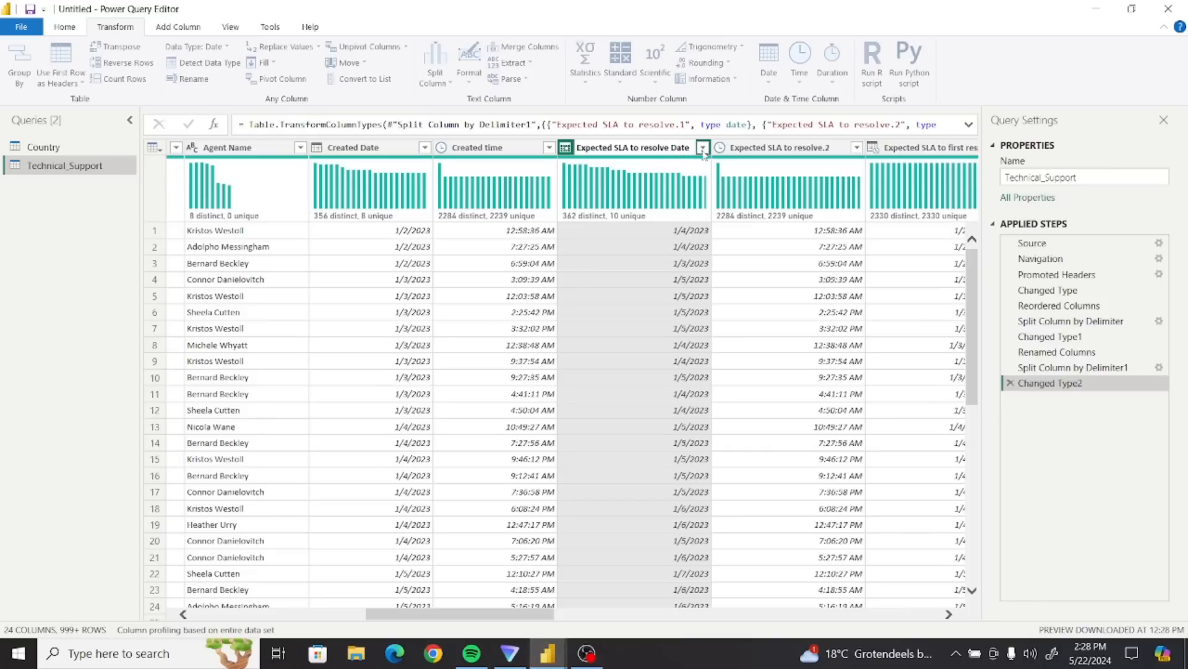
left_click(782, 149)
double_click(781, 149)
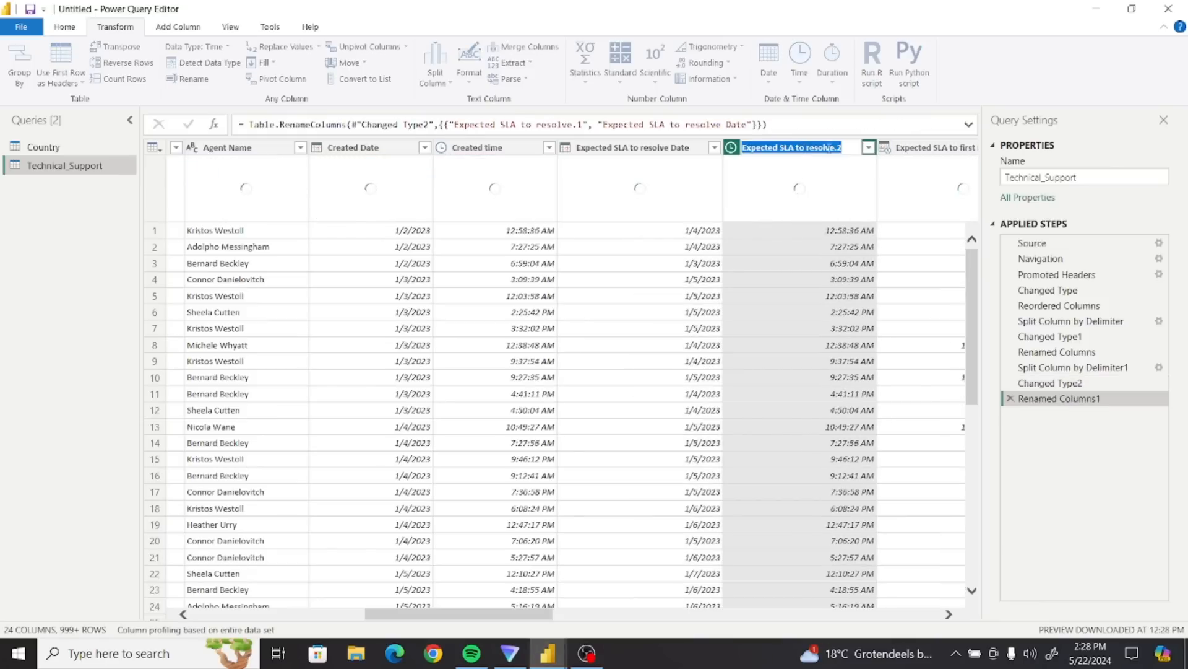
left_click(846, 150)
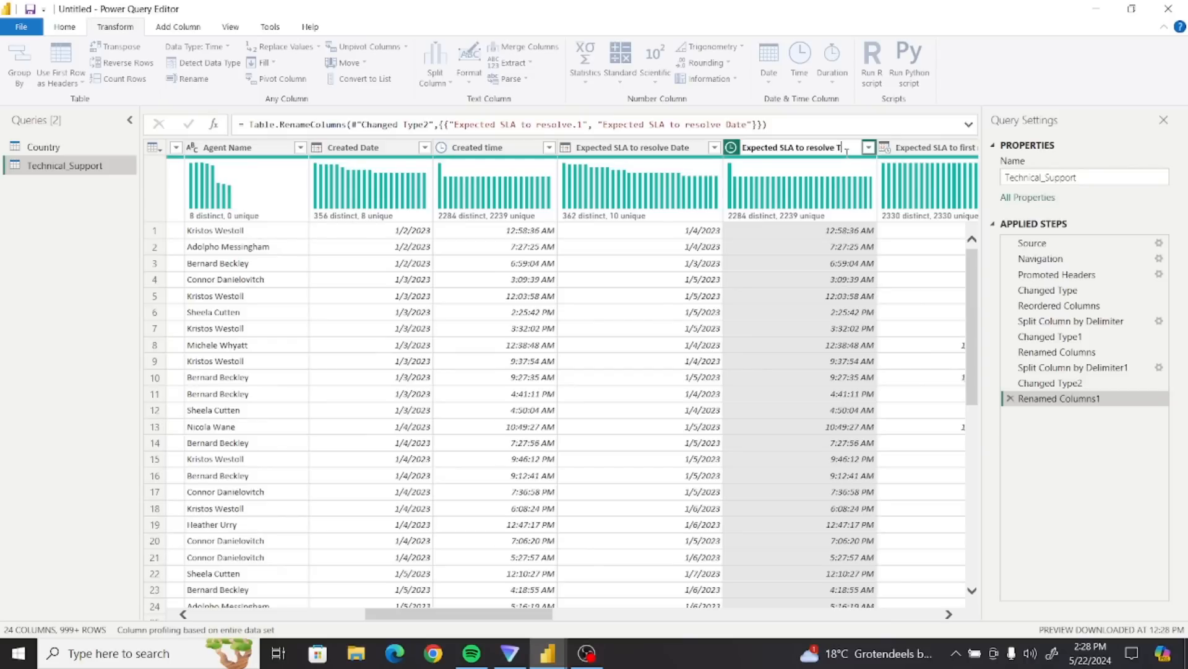
type("Time")
key("Return")
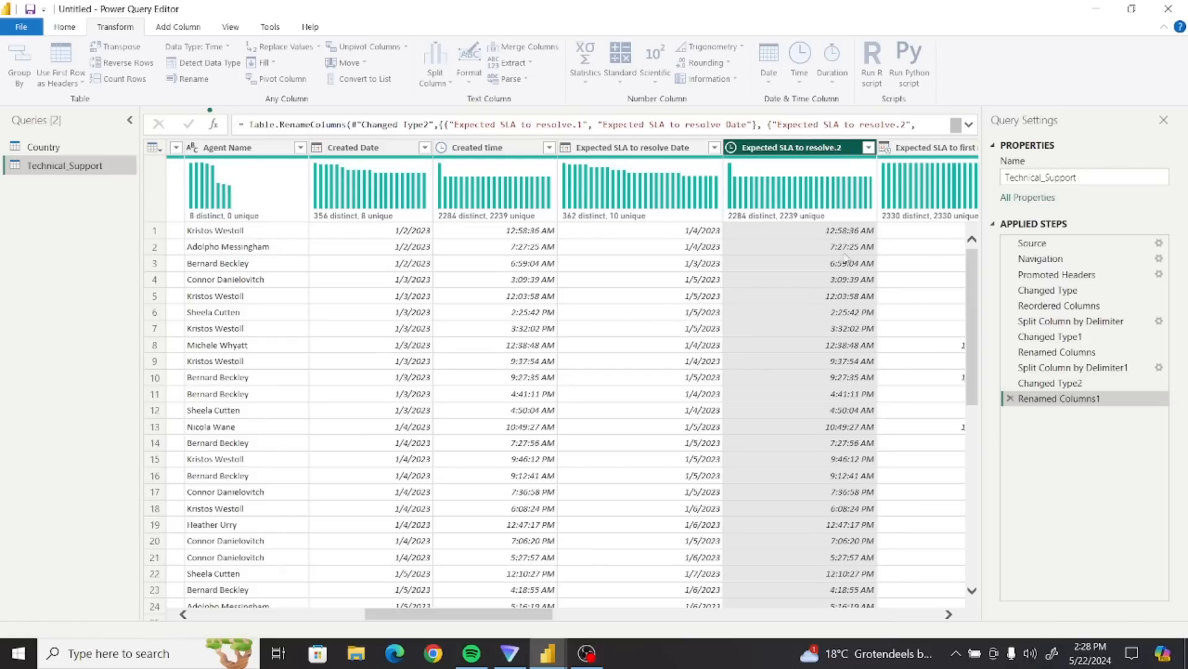
- Split the Expected SLA to first response column by the space delimiter at its left-most occurrence
left_click_drag(530, 619, 640, 613)
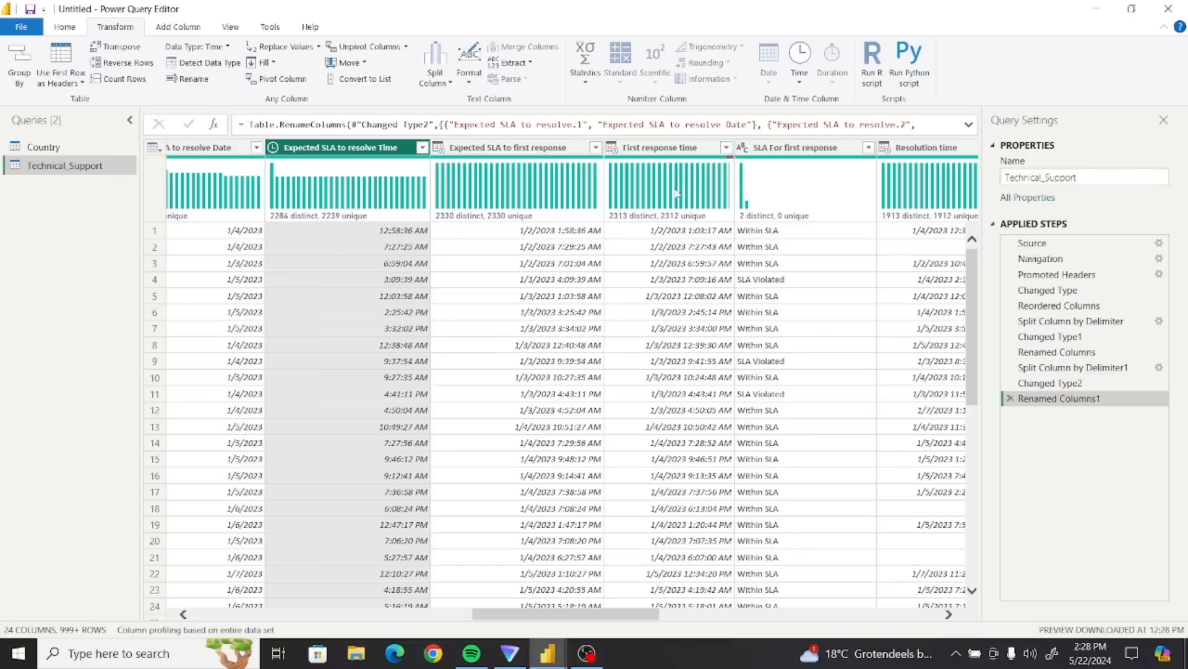
mouse_move(676, 168)
right_click(506, 153)
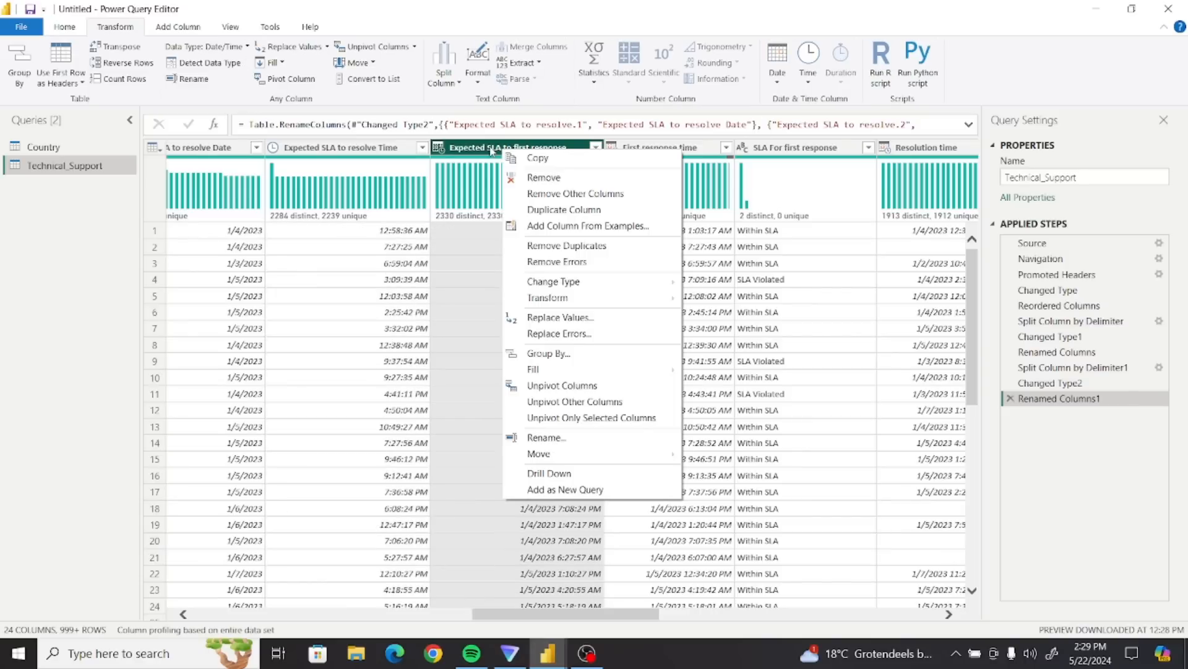
left_click(485, 151)
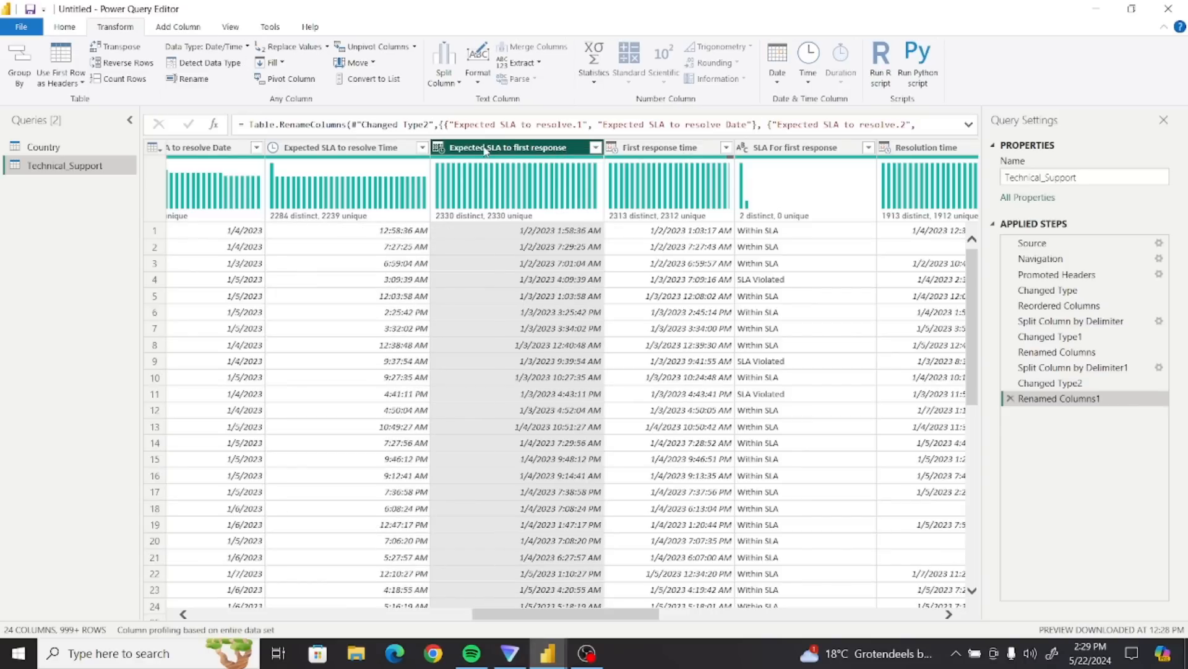
left_click(446, 78)
left_click(477, 100)
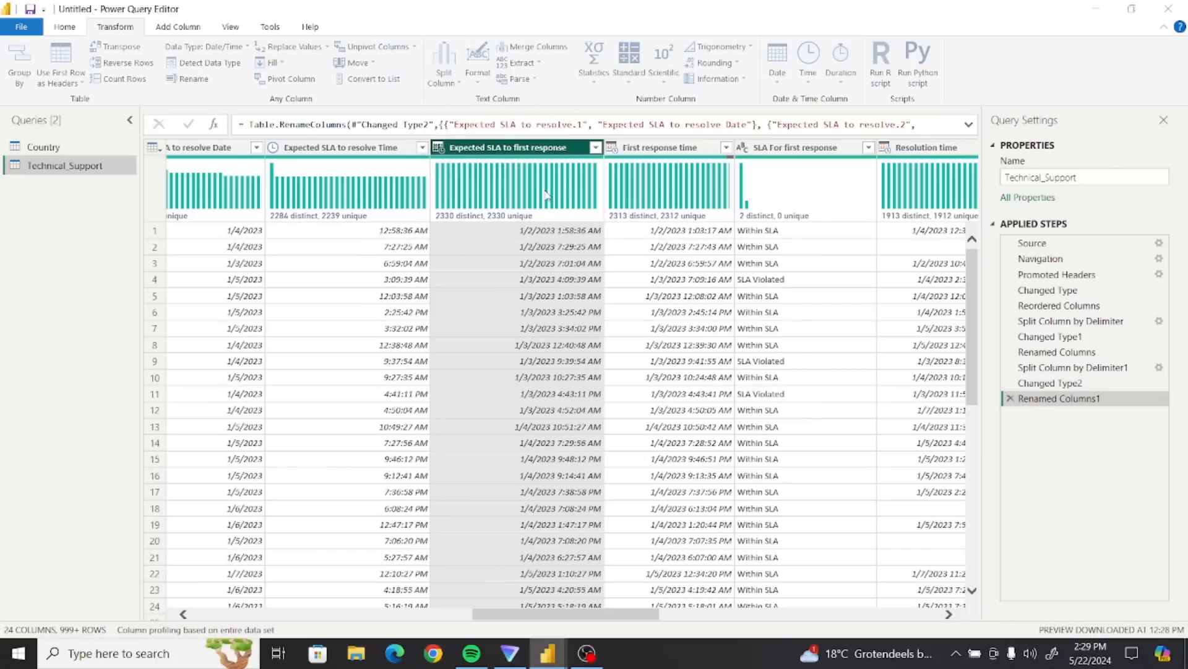
left_click(469, 207)
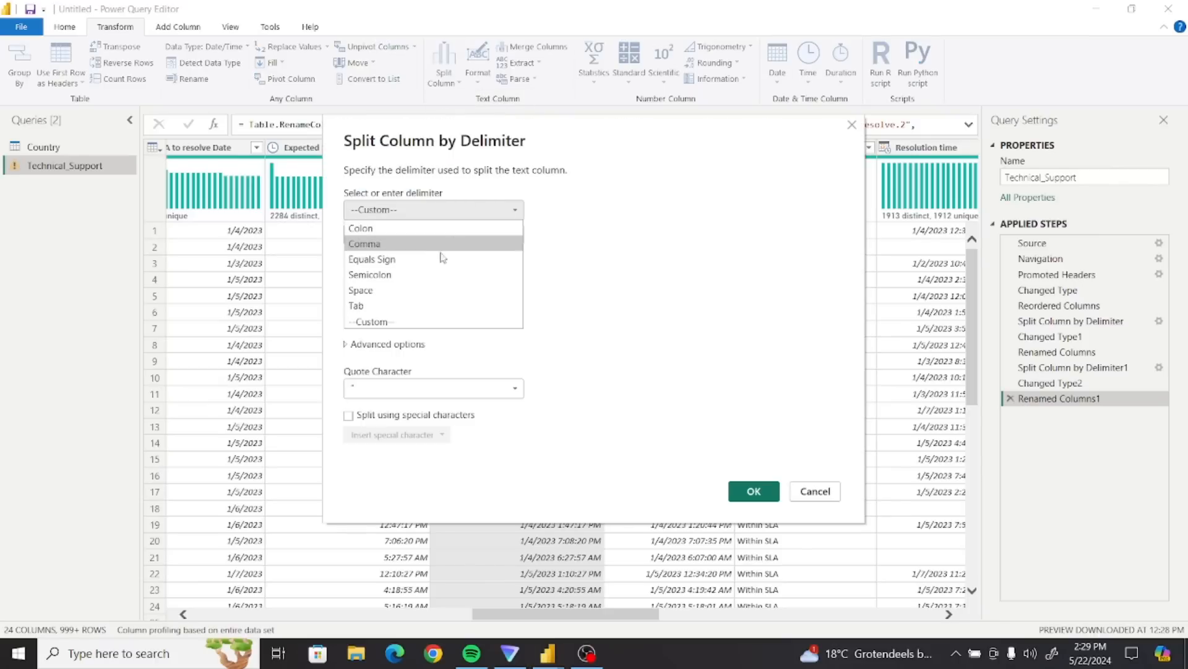
left_click(413, 289)
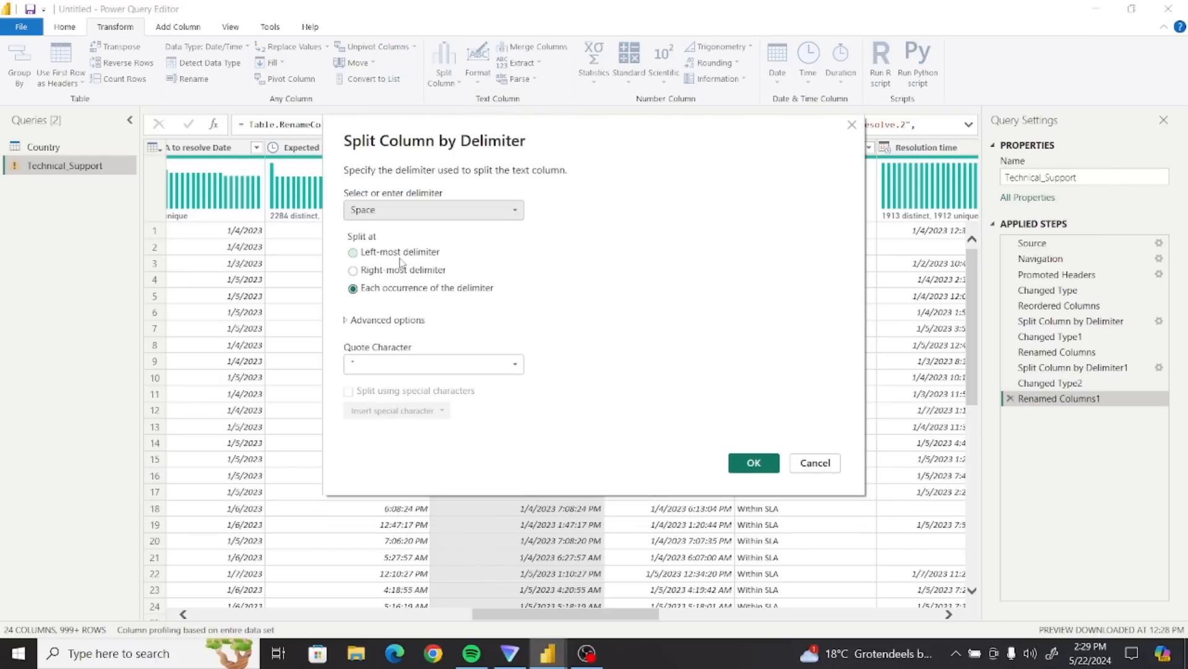
left_click(401, 252)
left_click(753, 463)
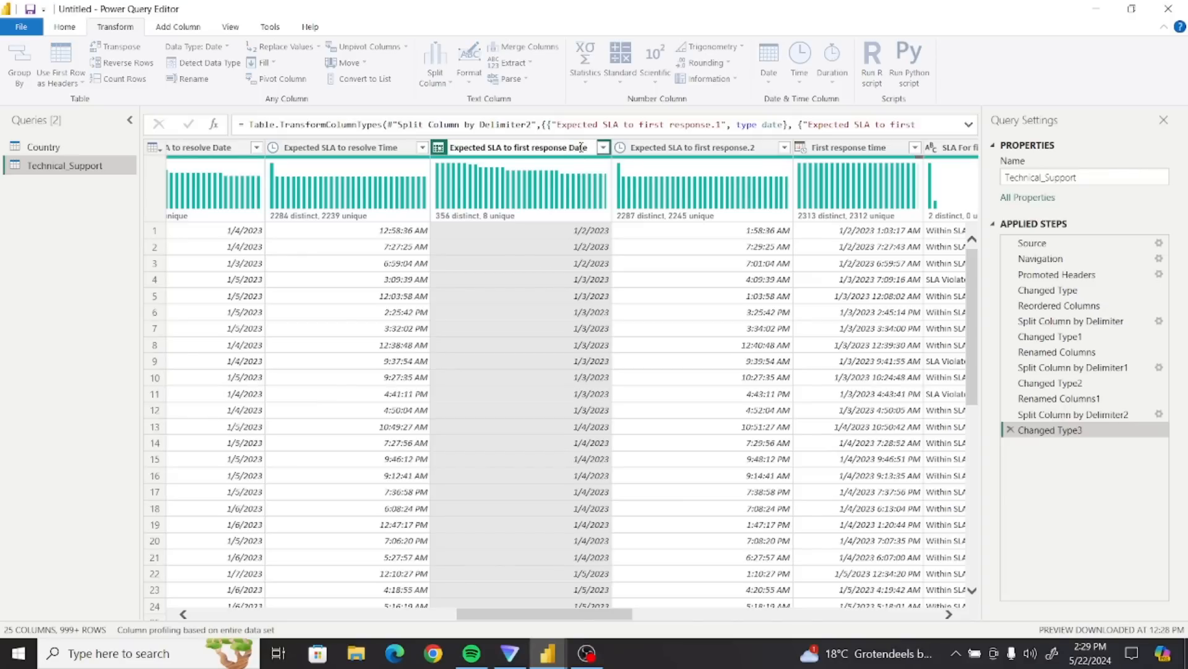
- Rename the two split first response columns as Expected SLA to first response Date and Expected SLA to first response Time
key("Return")
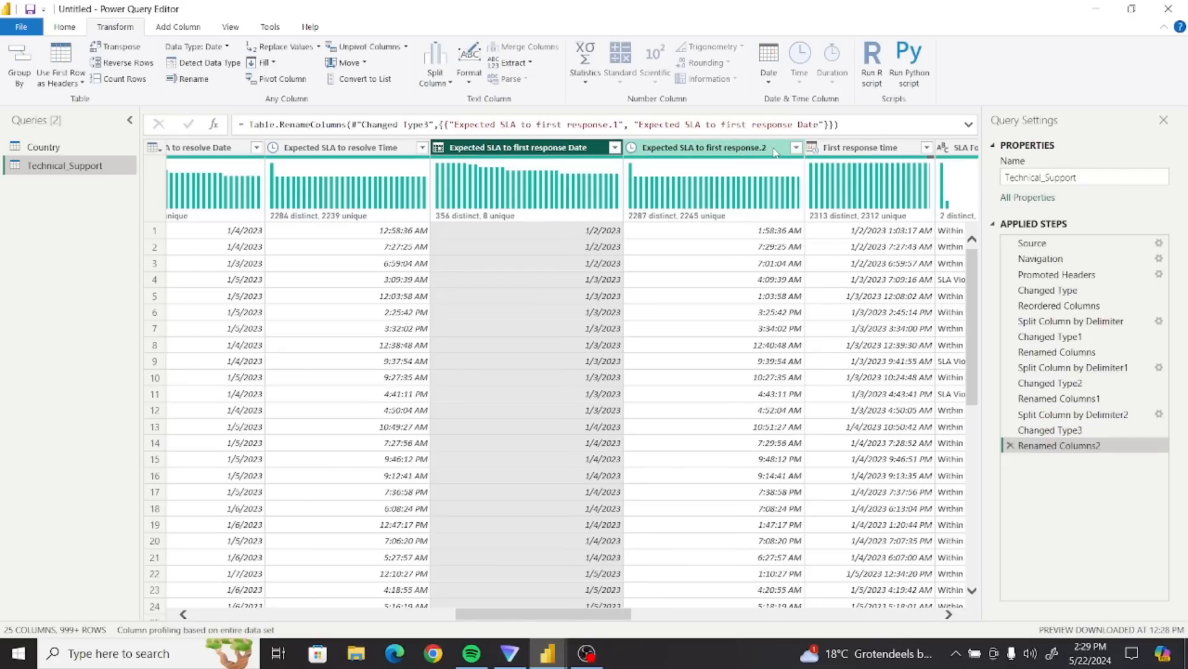
left_click(775, 148)
double_click(775, 149)
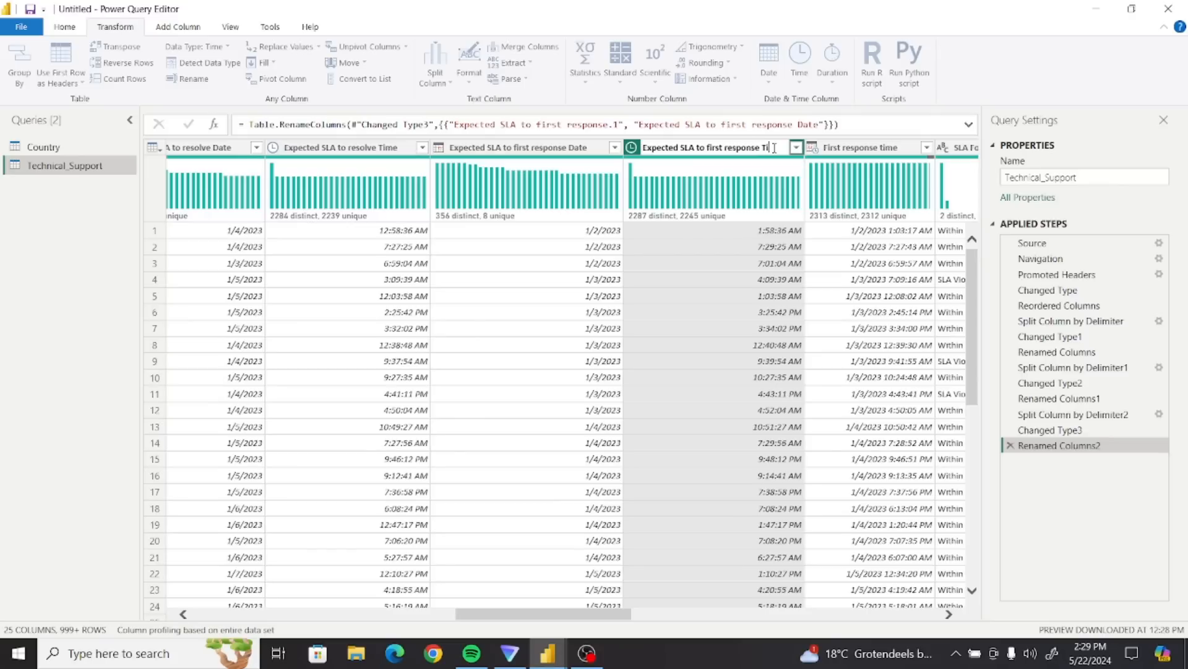
key("Return")
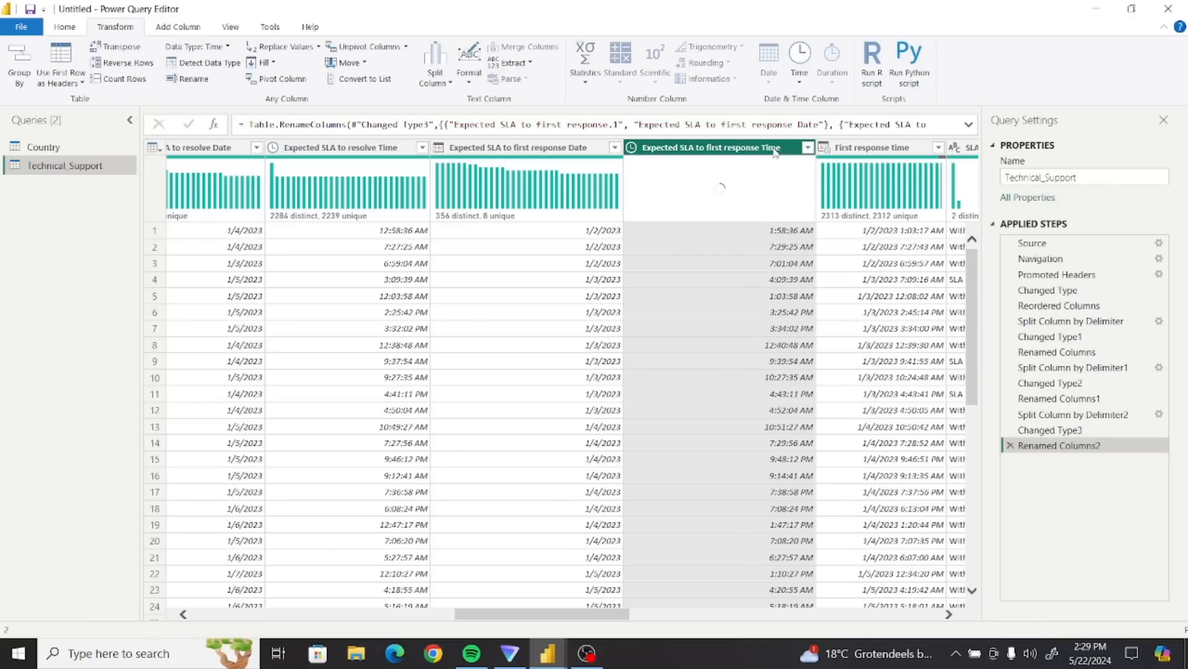
- Split the First response time column by the space delimiter at its left-most occurrence
left_click(885, 154)
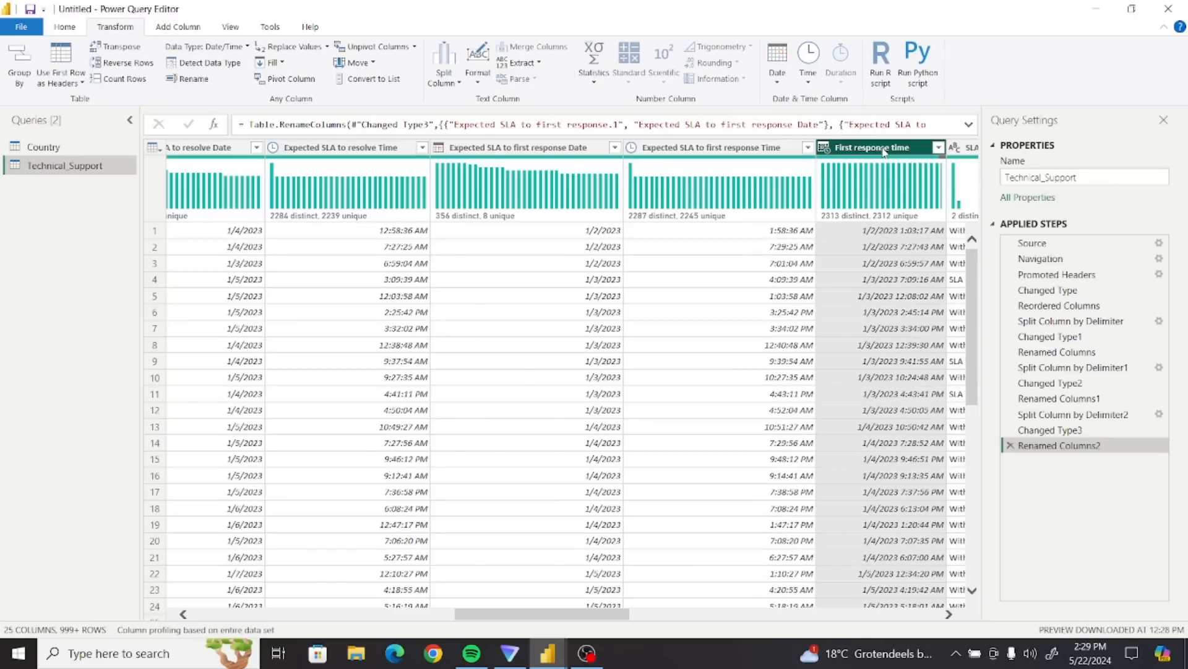
left_click_drag(606, 619, 683, 619)
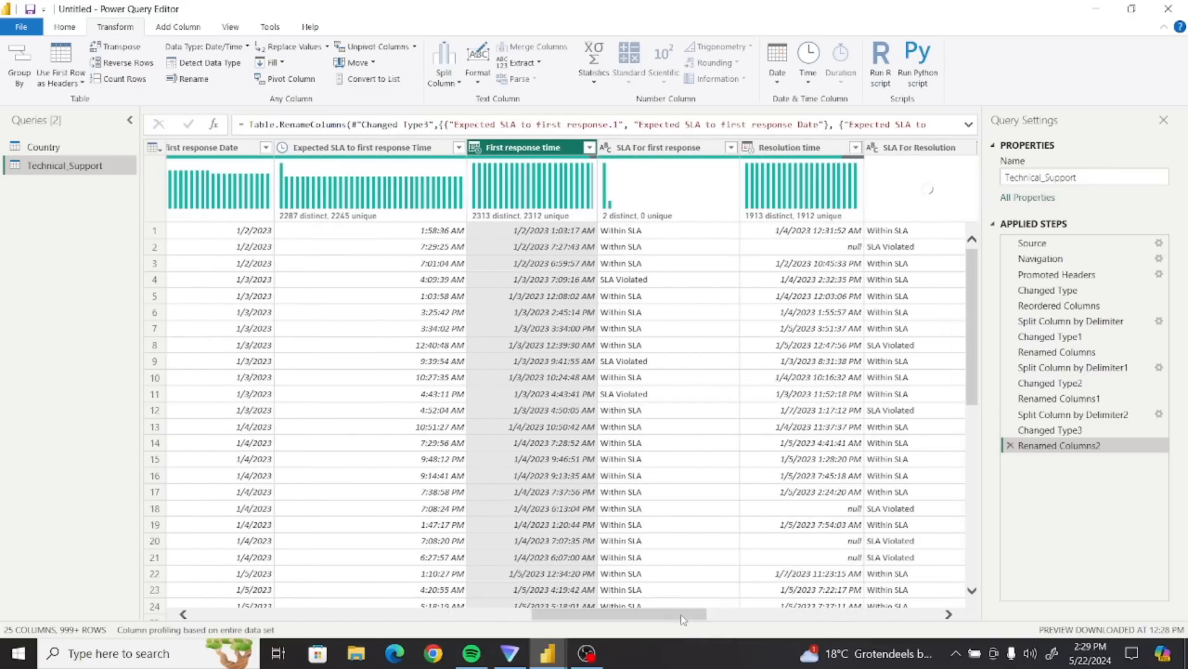
right_click(524, 152)
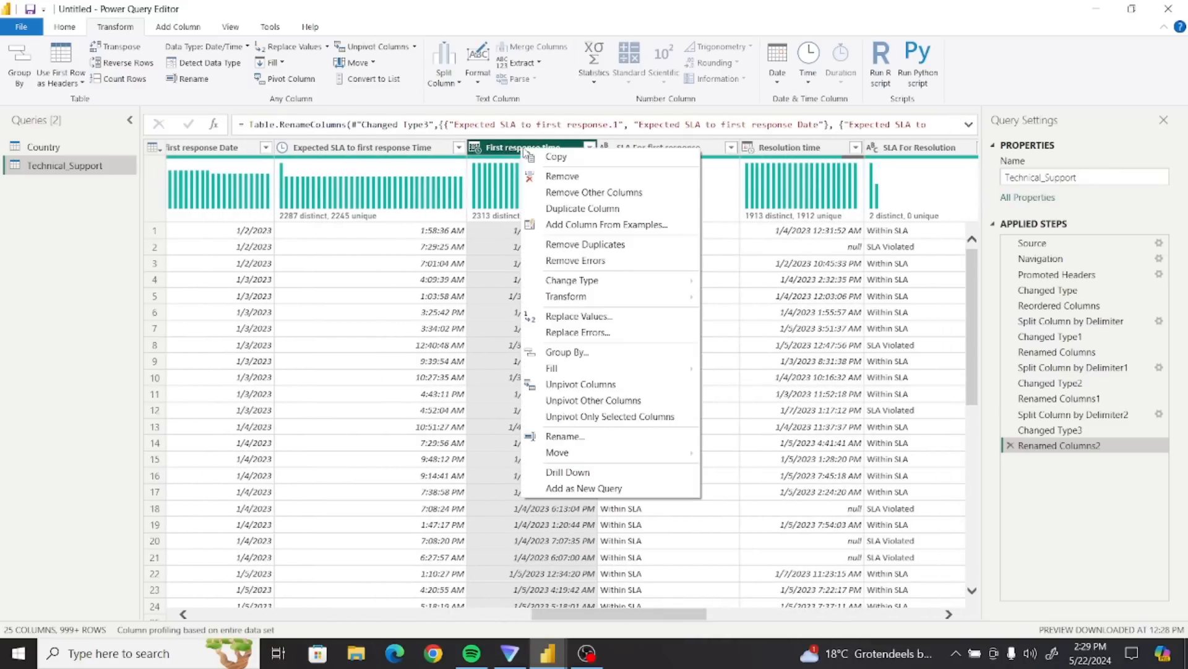
left_click(513, 151)
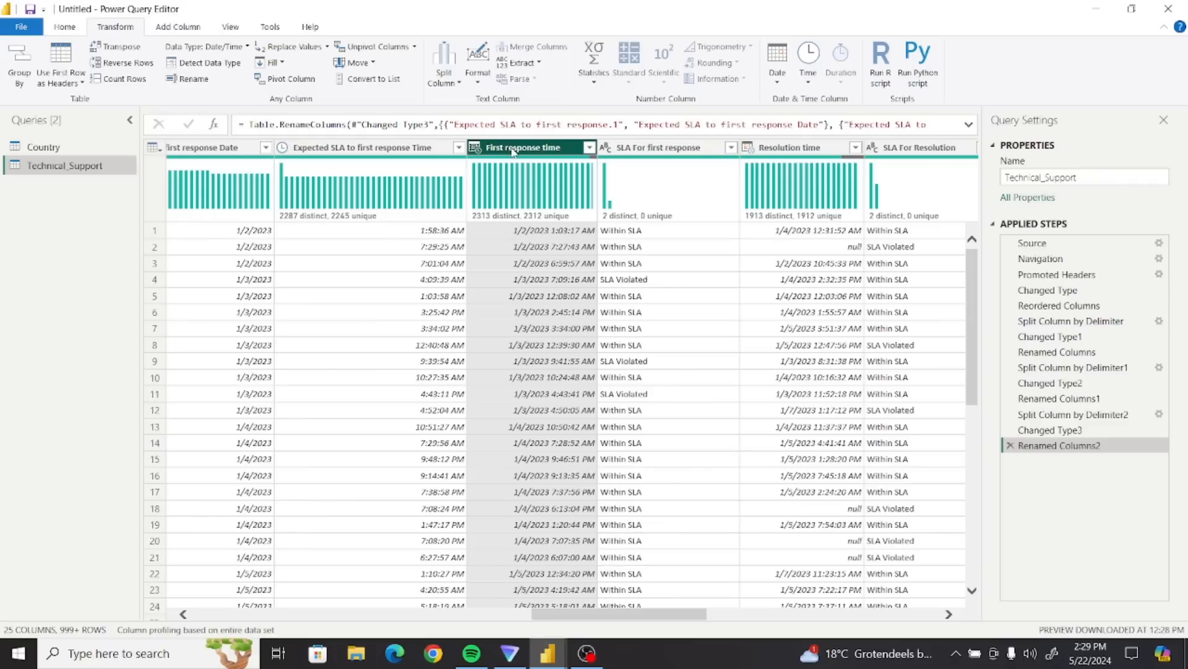
left_click(444, 74)
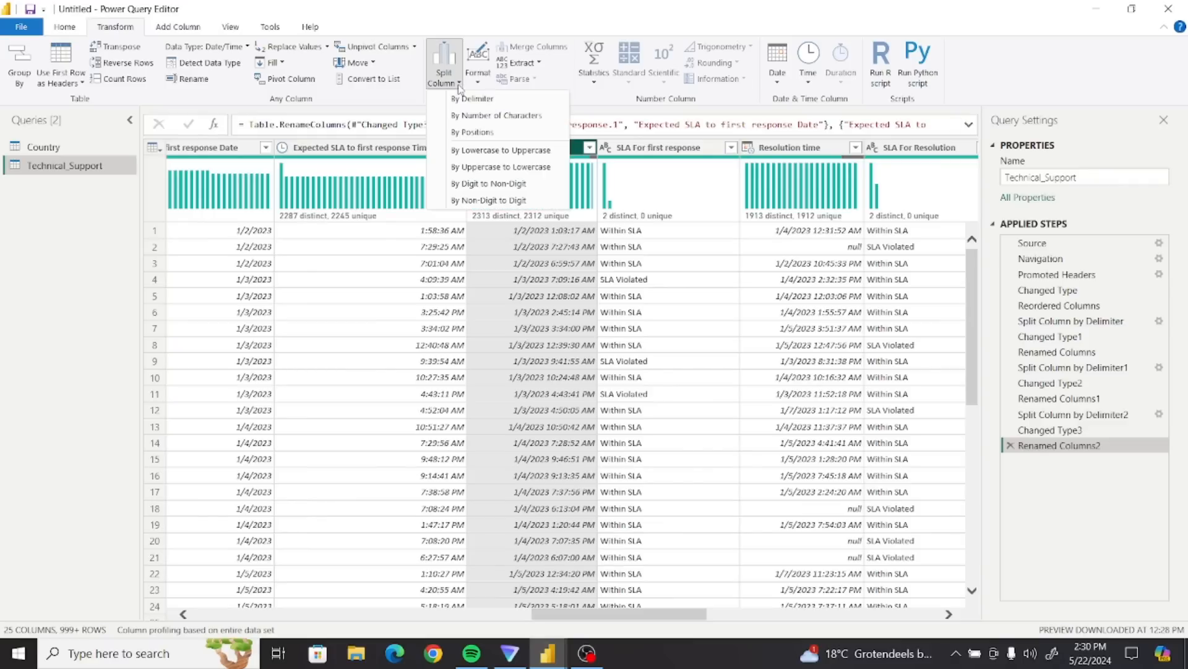
left_click(475, 102)
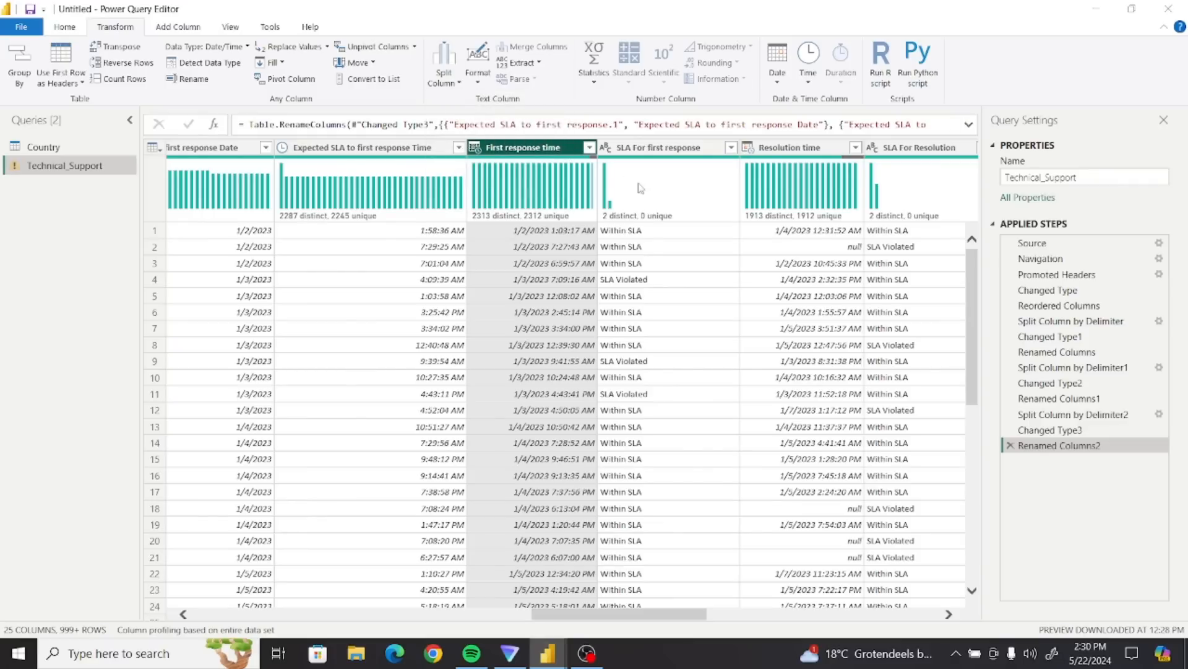
left_click(444, 210)
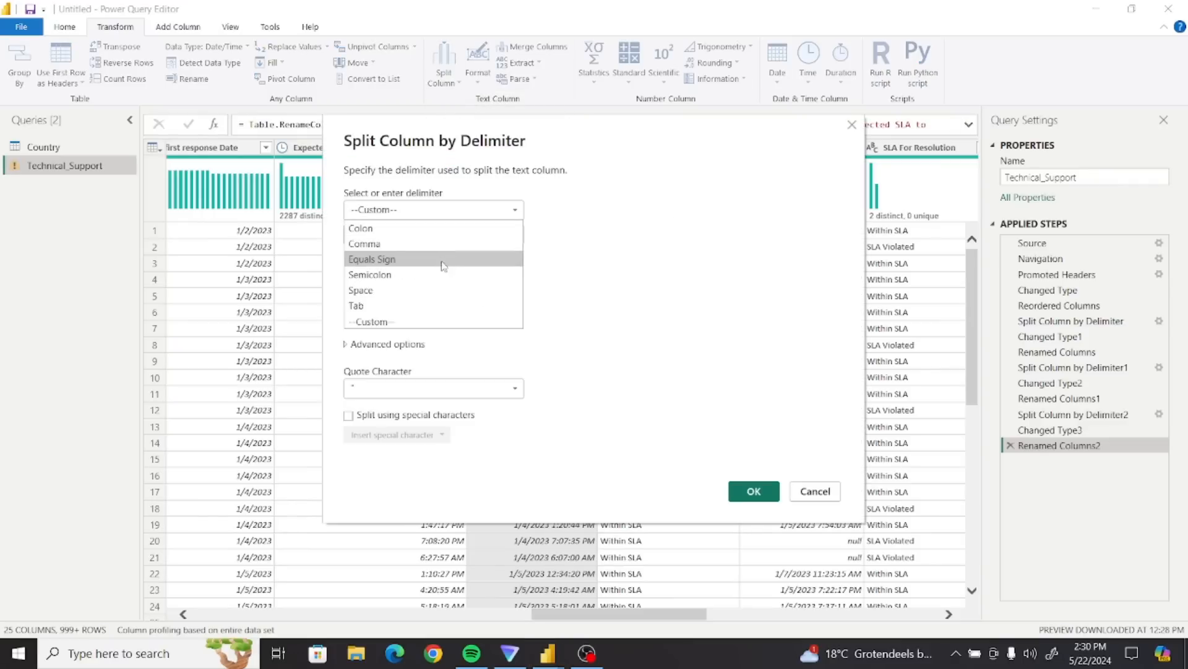
left_click(434, 291)
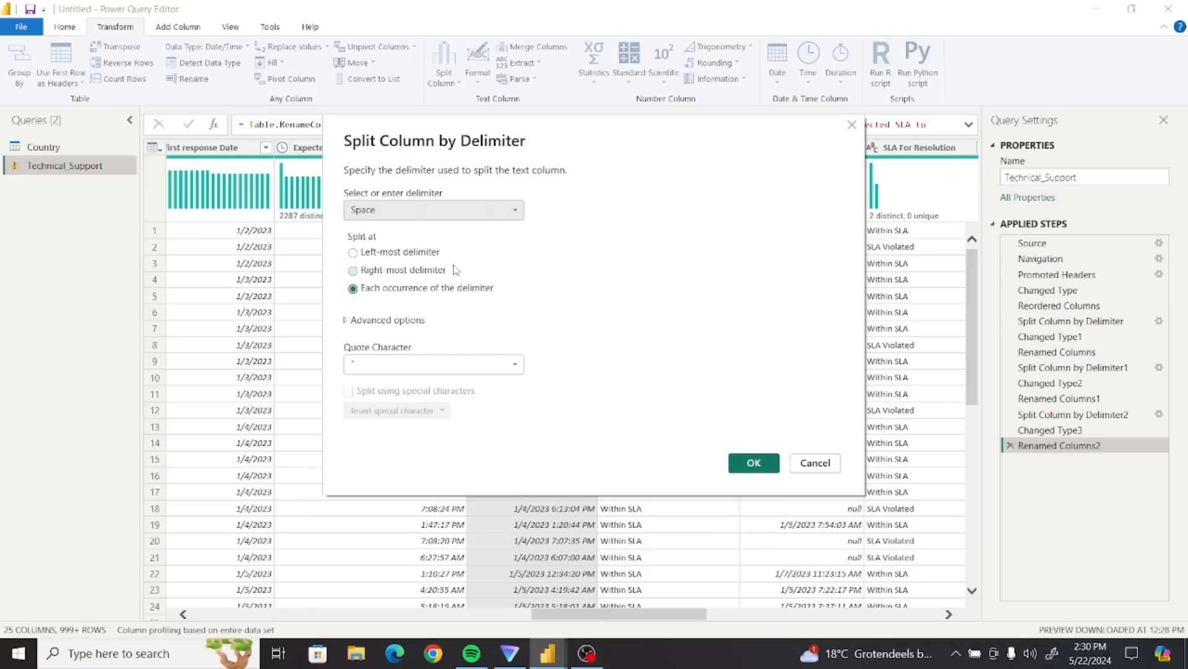
left_click(391, 255)
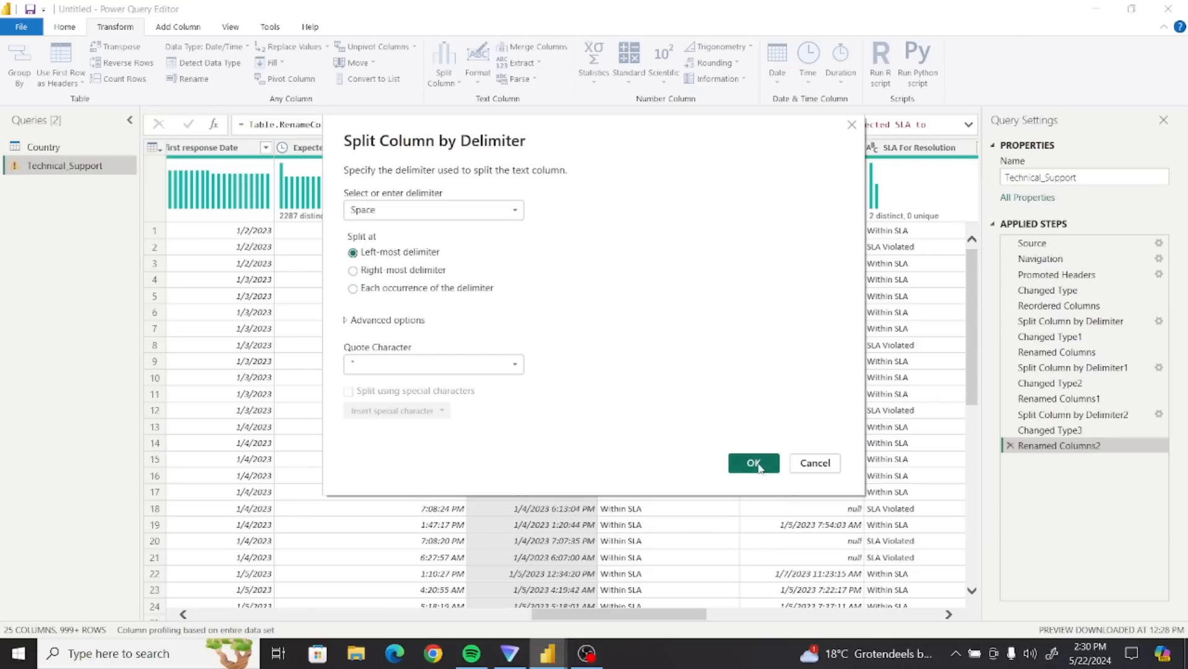
left_click(756, 463)
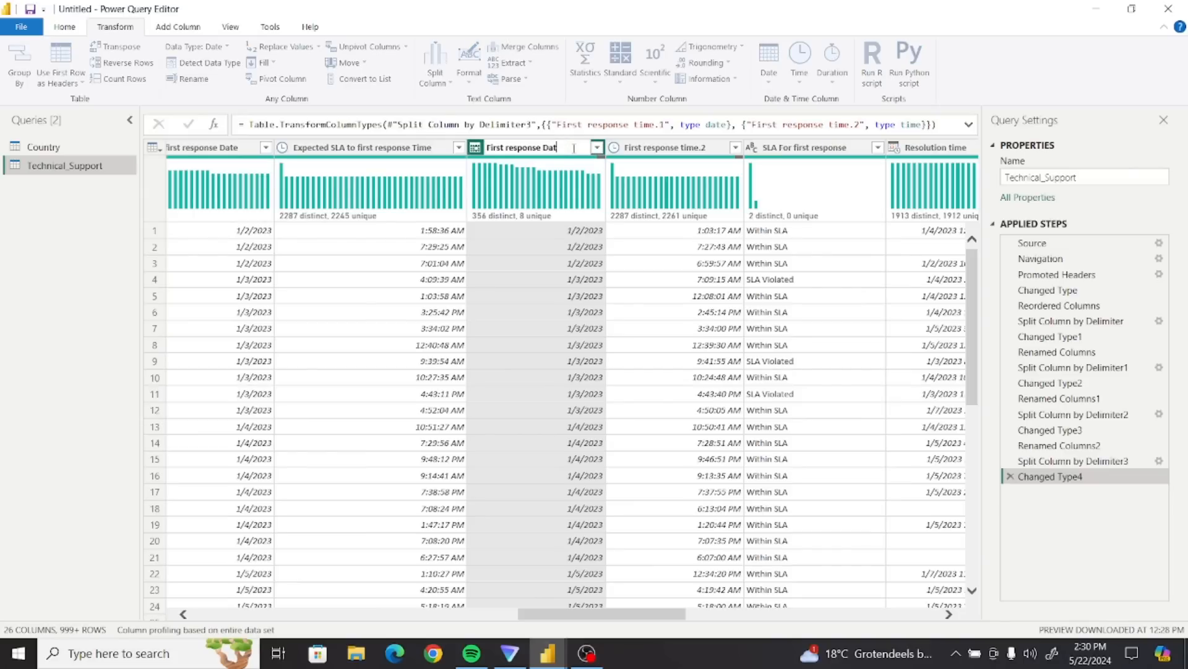
- Rename the two split first response columns as First response Date and First response time
key("Return")
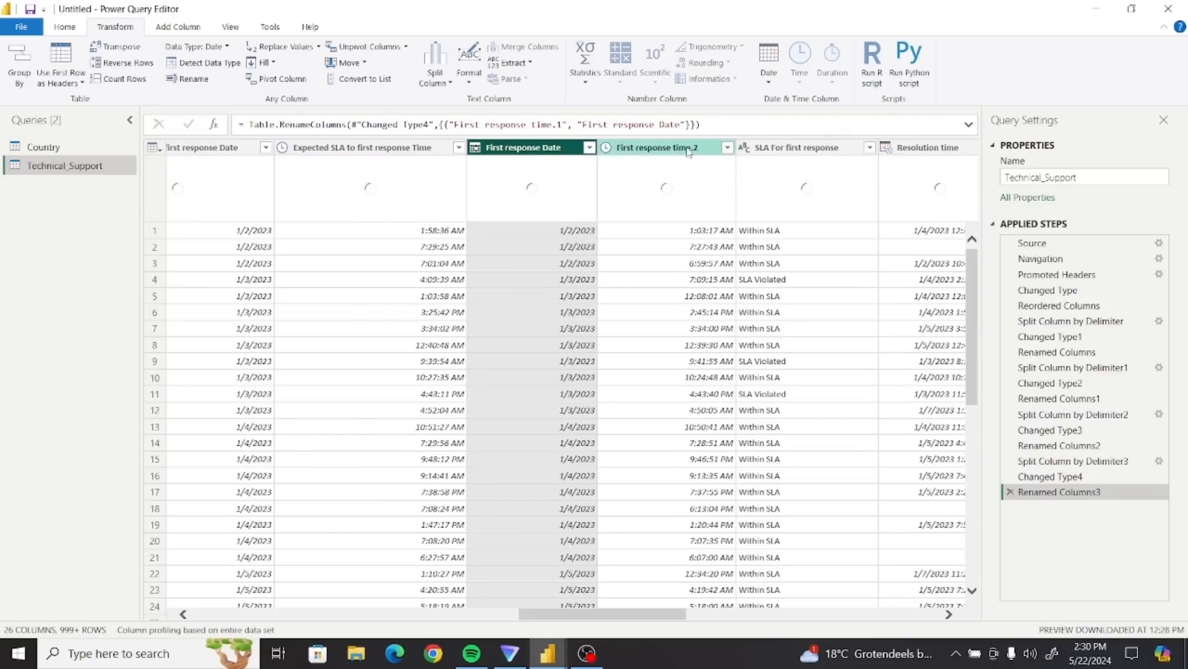
left_click(700, 153)
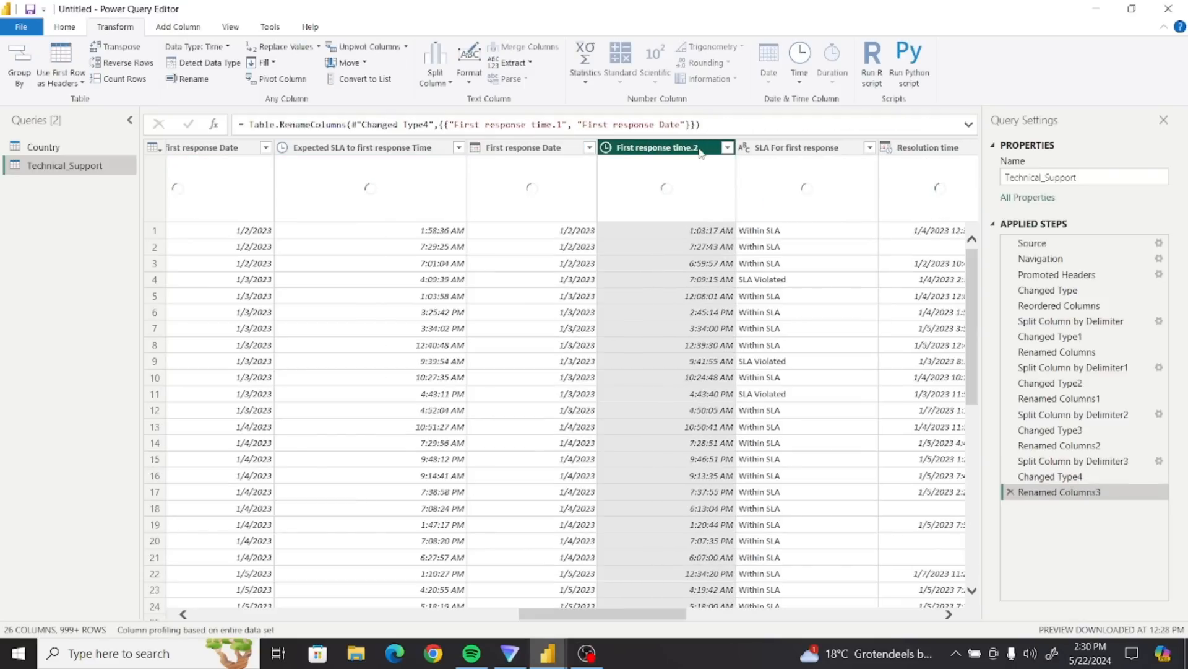
double_click(700, 153)
left_click(701, 150)
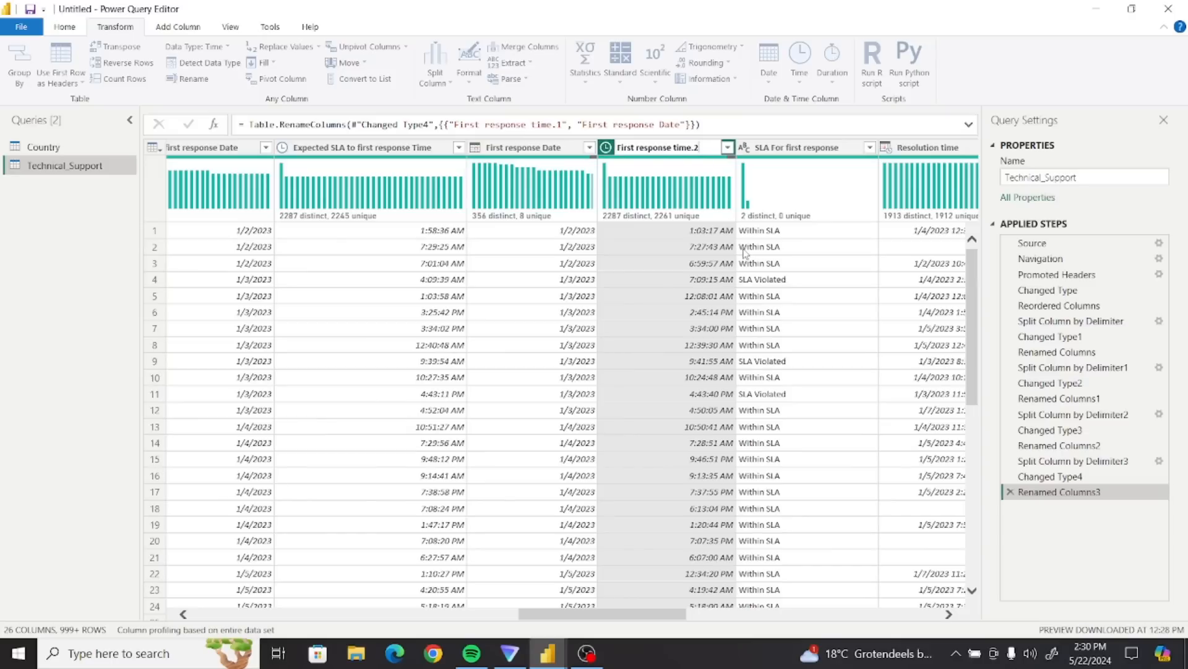
key("Return")
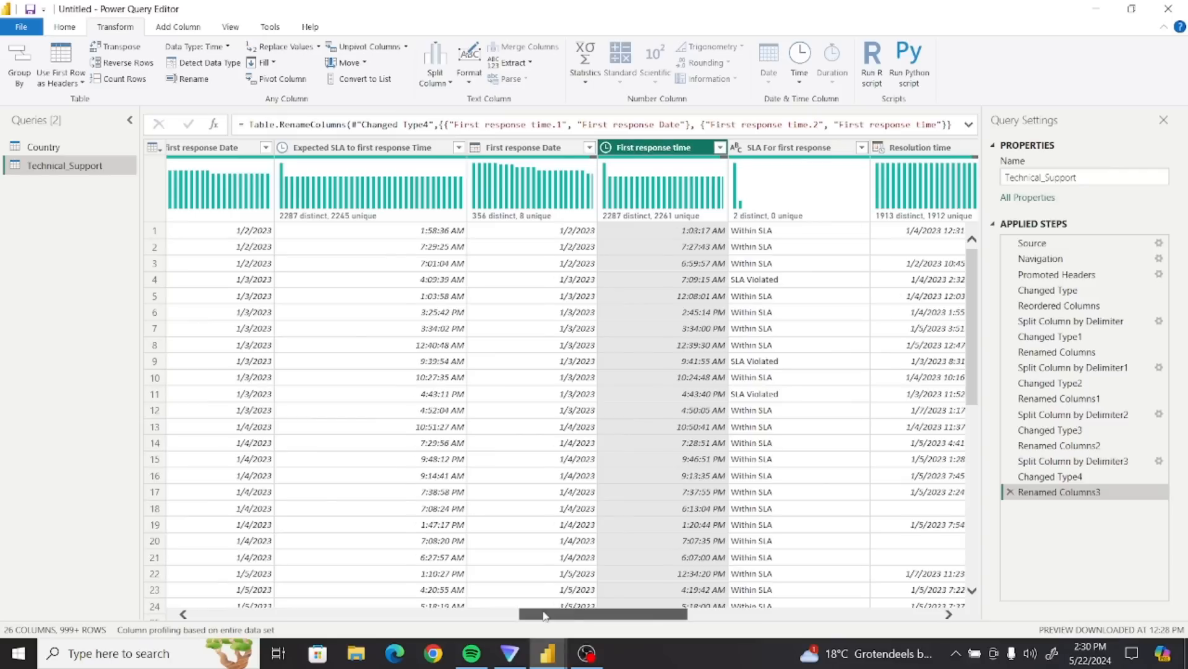
- Split the Resolution time column by the space delimiter at its left-most occurrence
left_click_drag(544, 615, 630, 616)
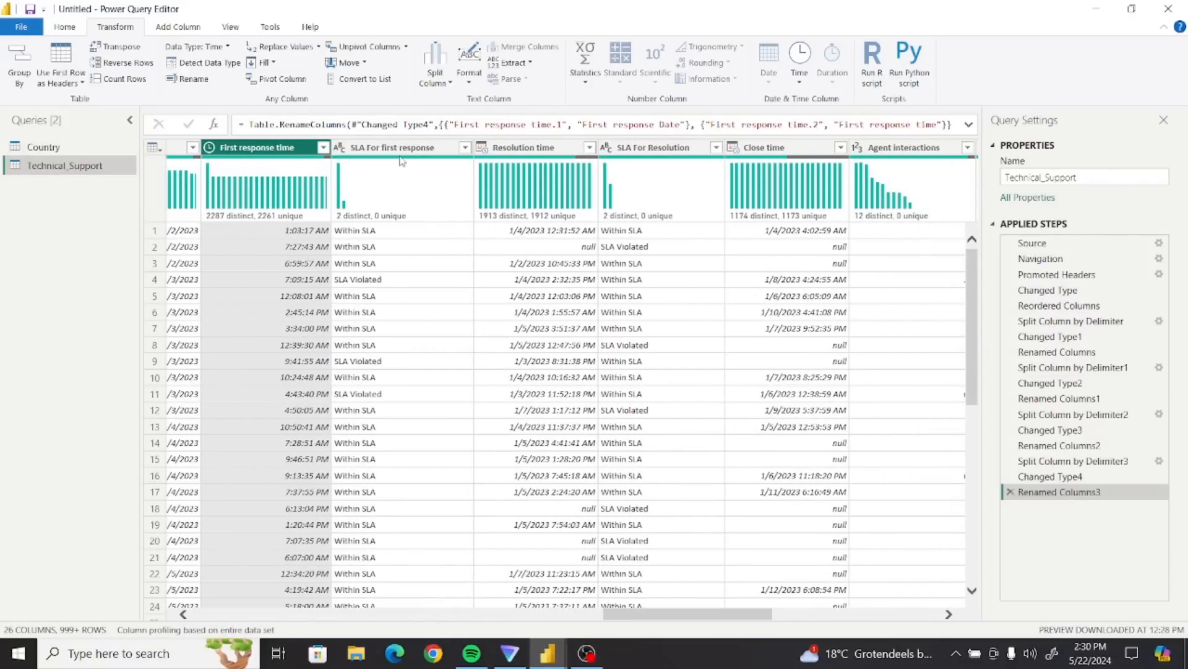
right_click(513, 151)
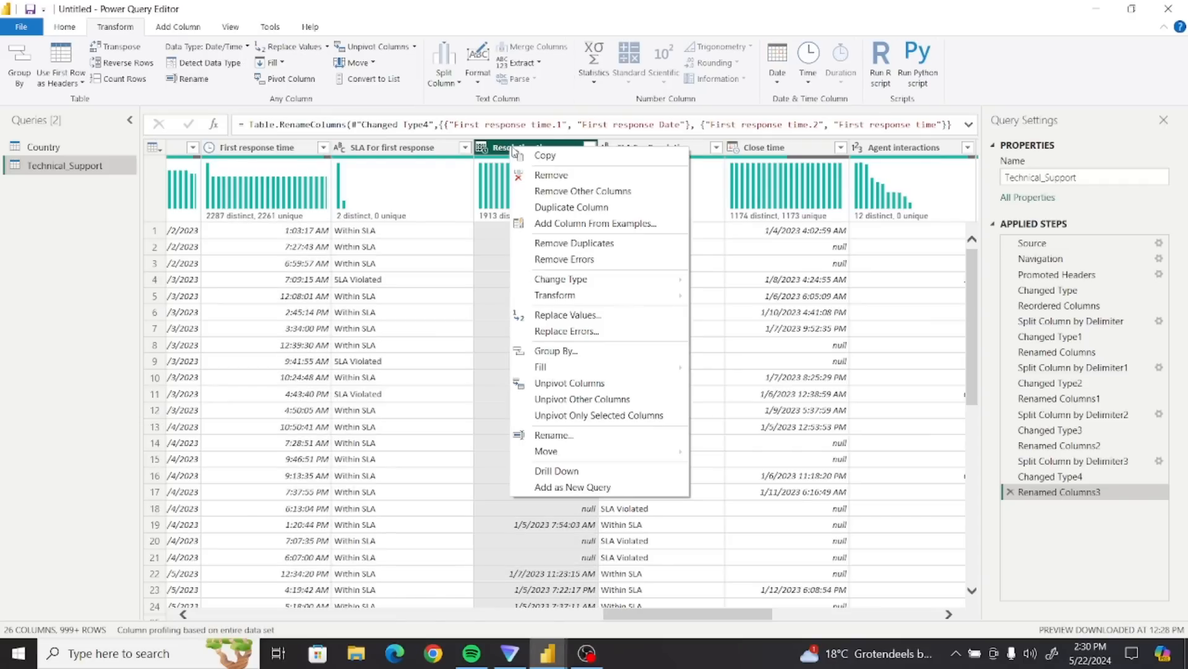
left_click(504, 151)
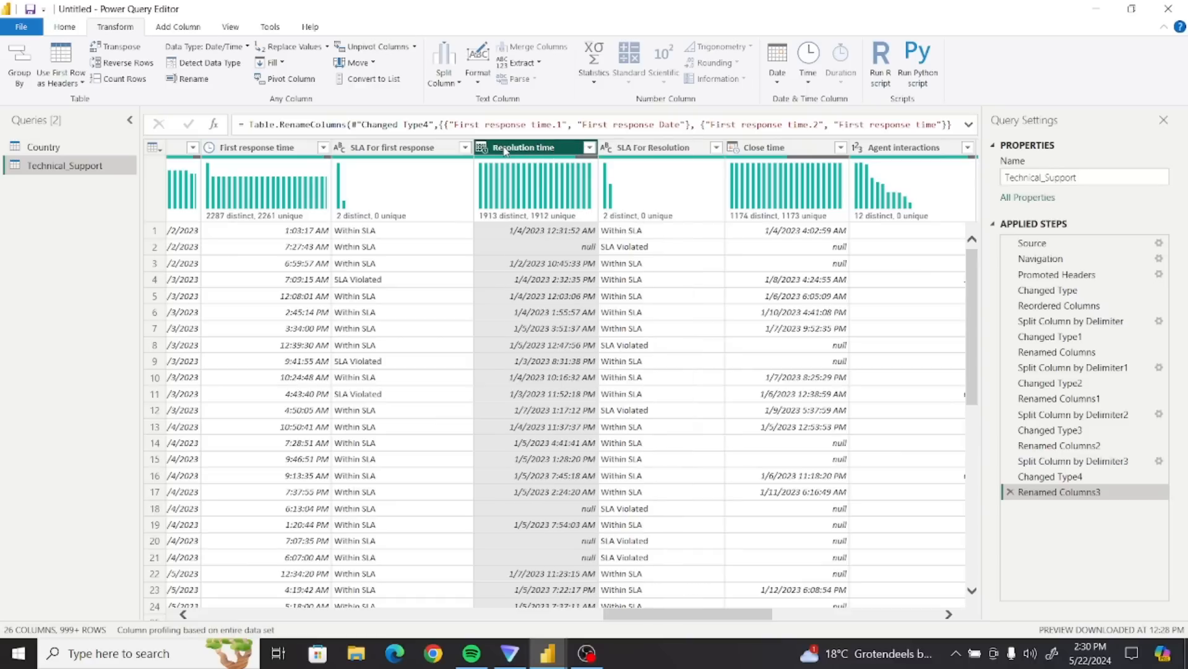
left_click(443, 69)
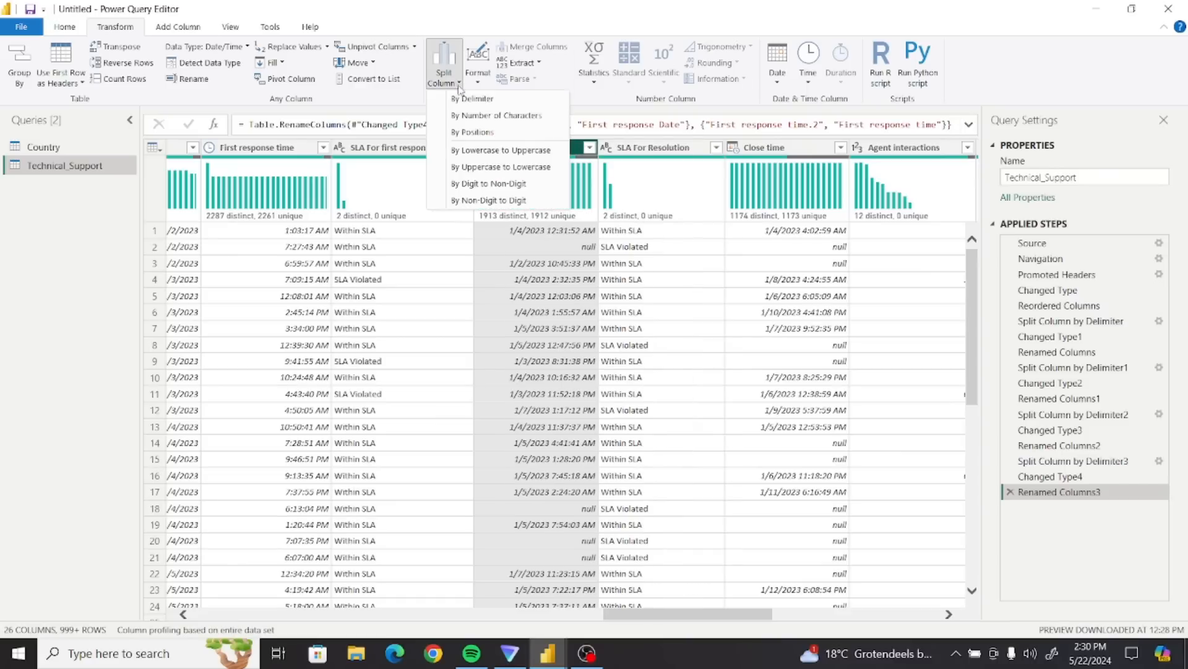
left_click(465, 101)
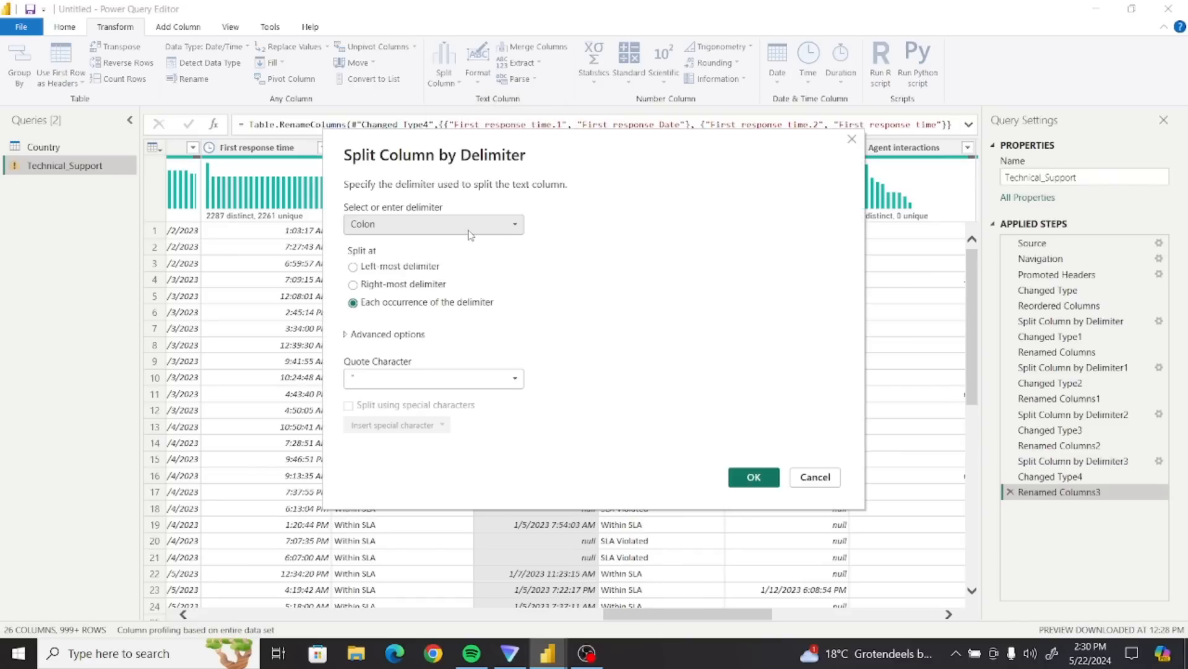
left_click(468, 229)
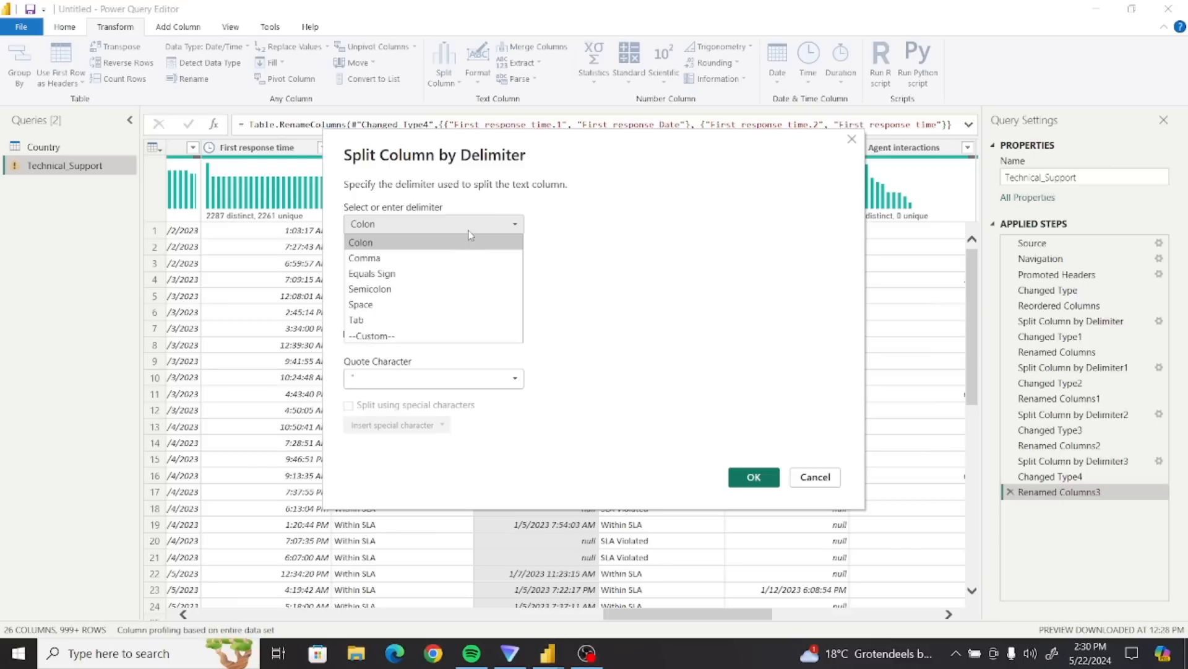
left_click(433, 304)
left_click(435, 268)
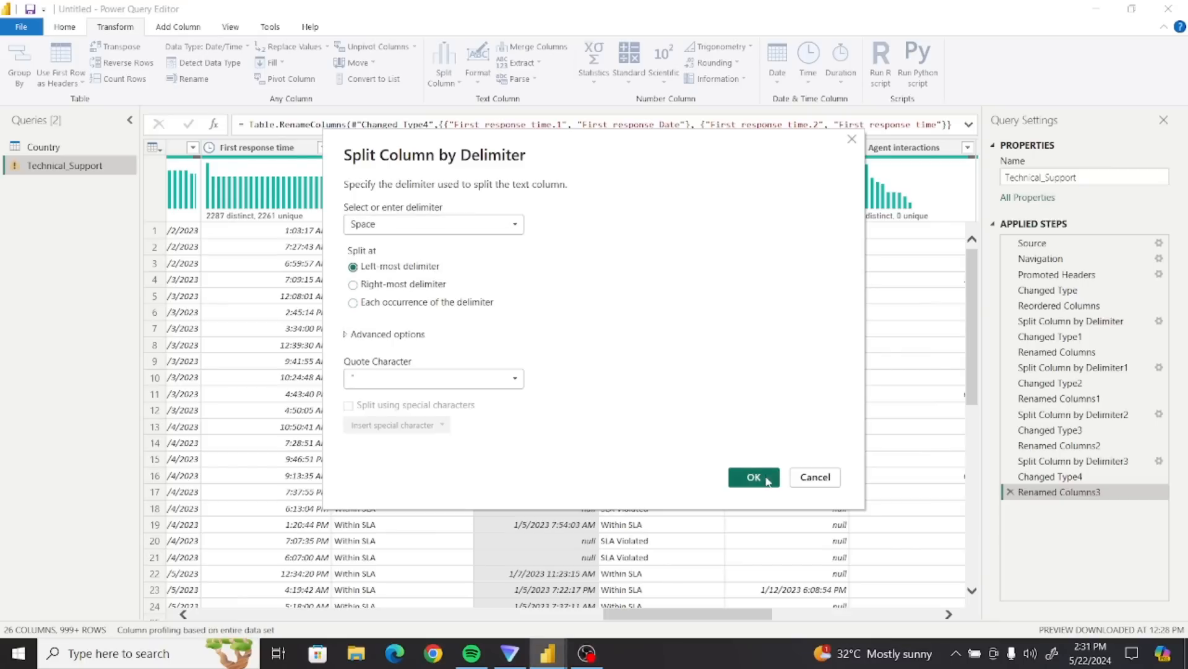
left_click(754, 477)
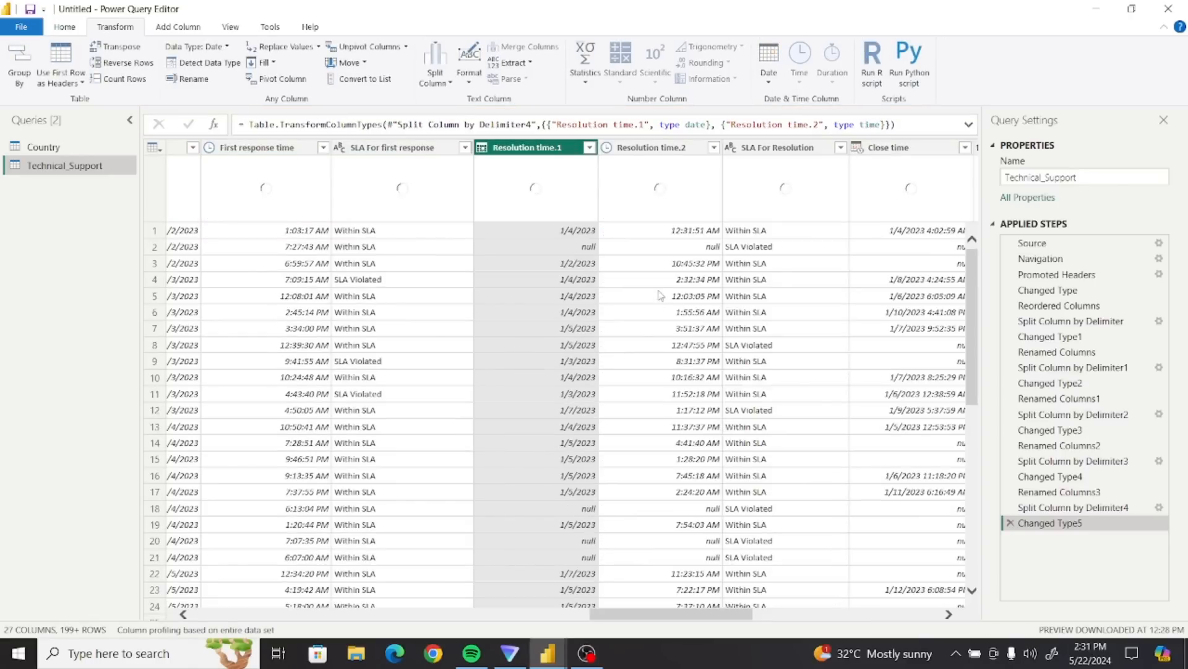
- Rename the two split resolution columns as Resolution Date and Resolution time
double_click(567, 149)
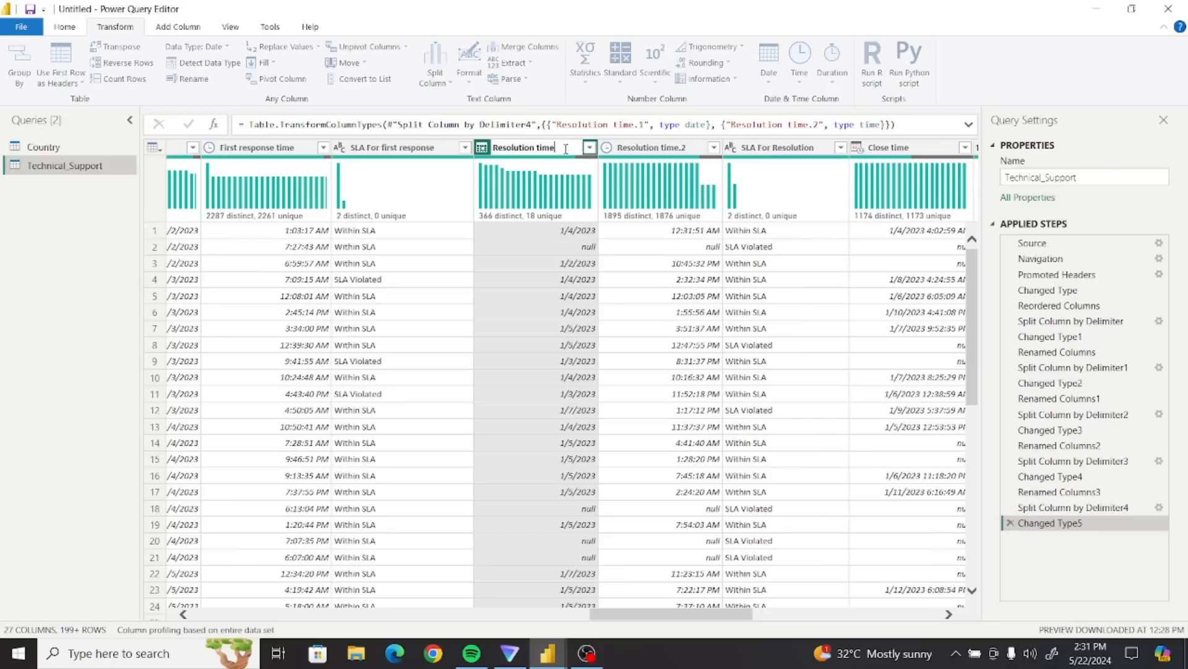
key("BackSpace")
key("BackSpace")
key("BackSpace")
type("Date")
key("Return")
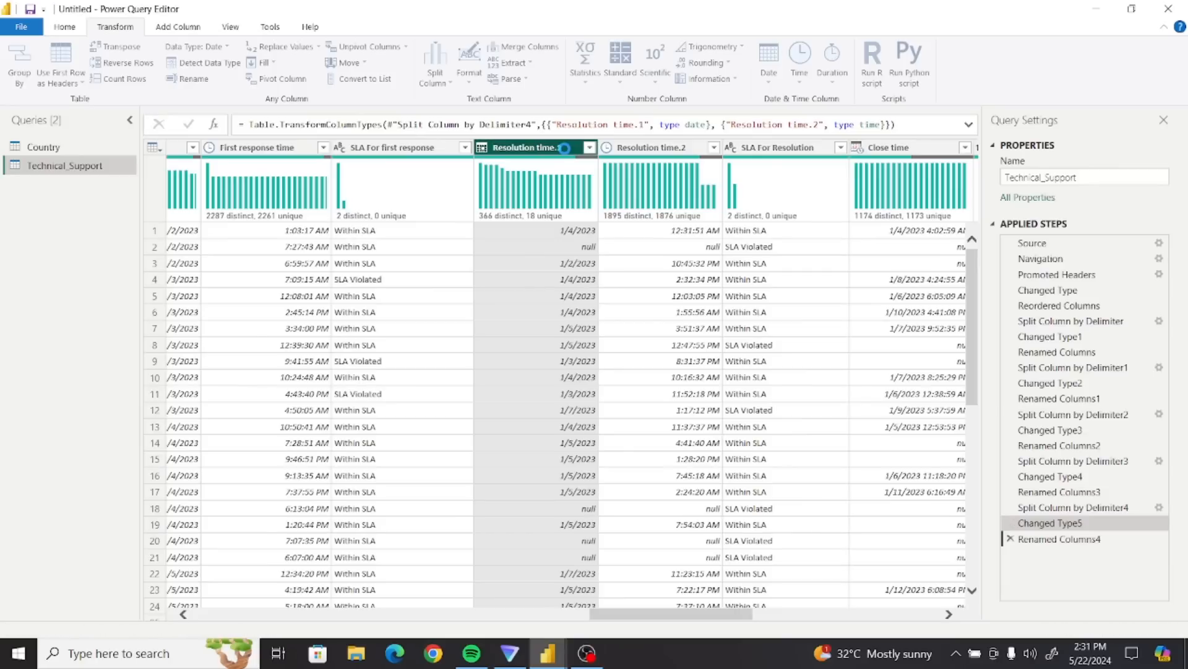
left_click(692, 150)
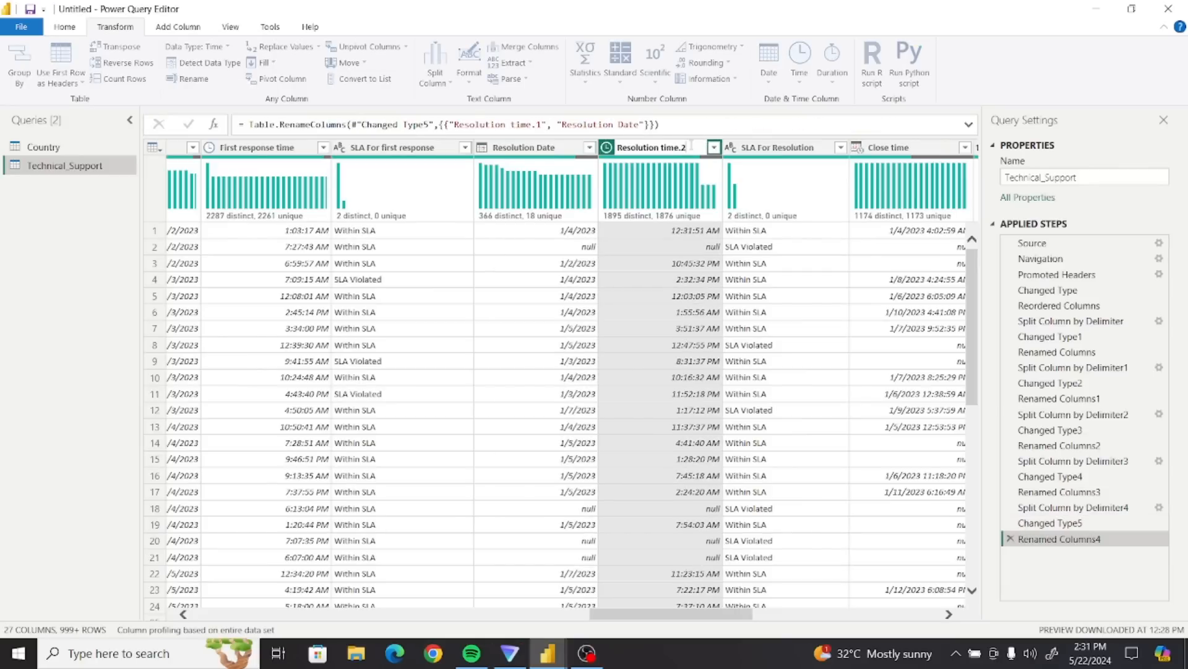
key("Return")
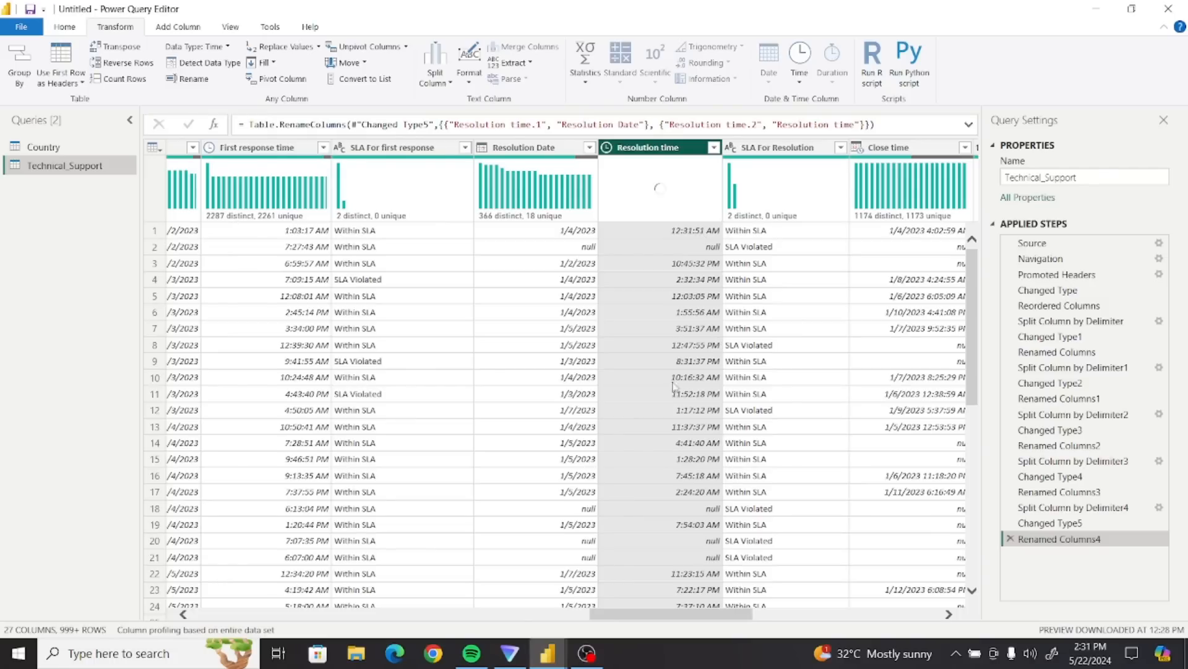
- Split the Close time column by the space delimiter at its left-most occurrence
left_click_drag(679, 623, 739, 621)
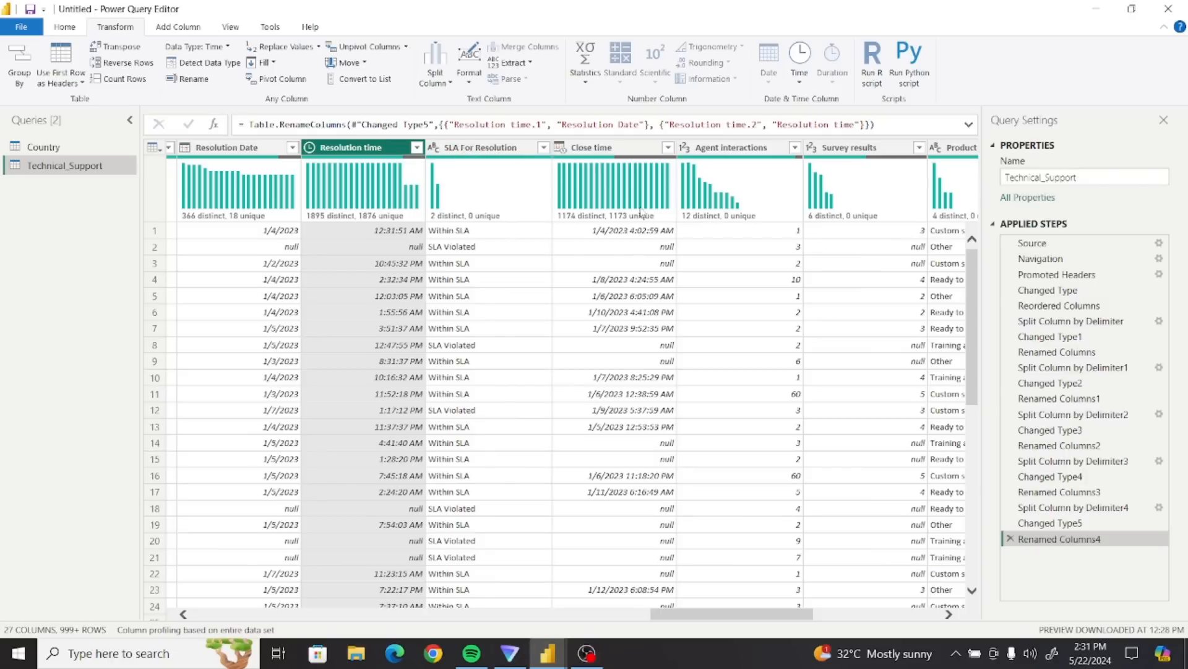
left_click(596, 153)
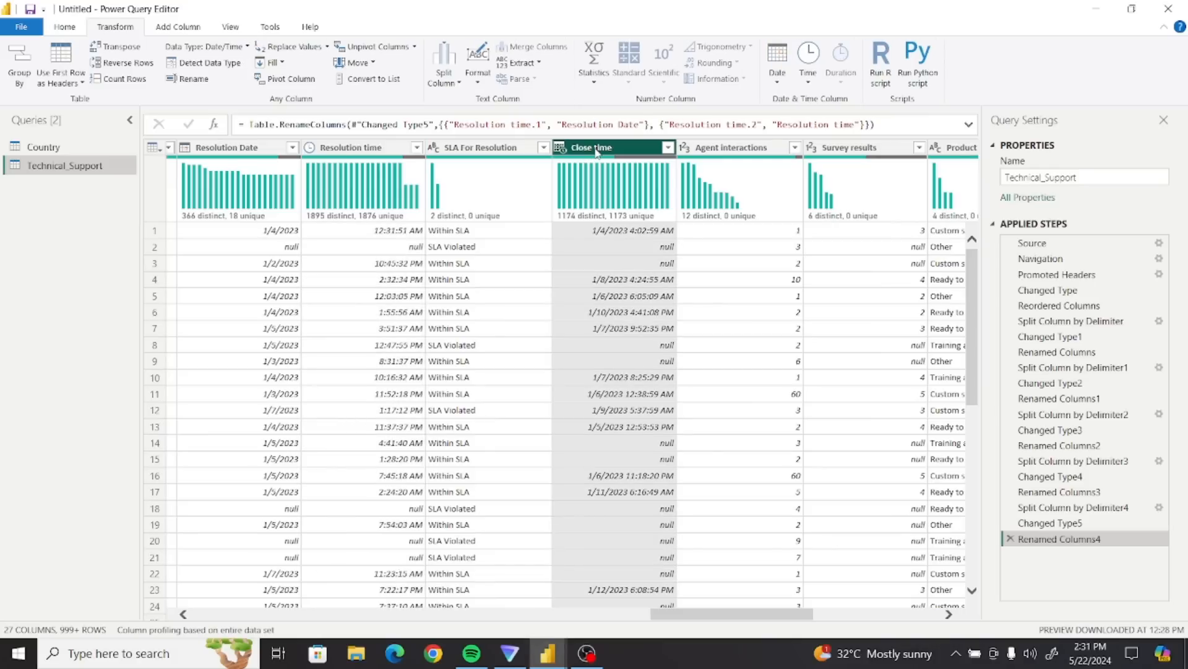
left_click(460, 83)
left_click(473, 98)
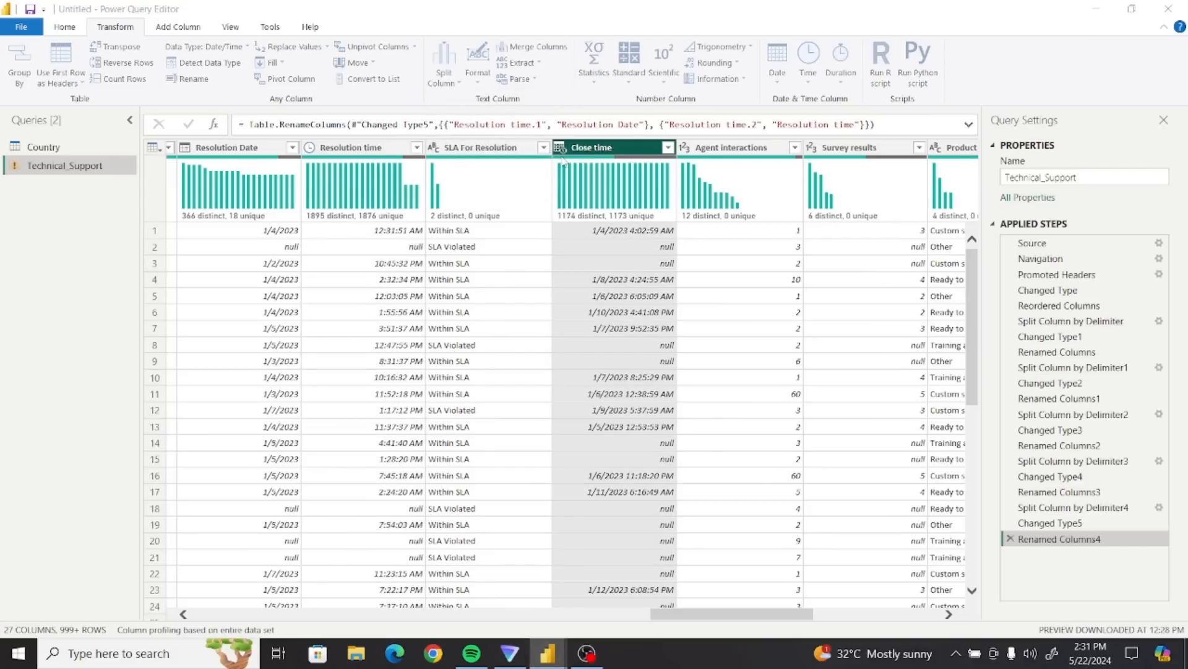
left_click(472, 210)
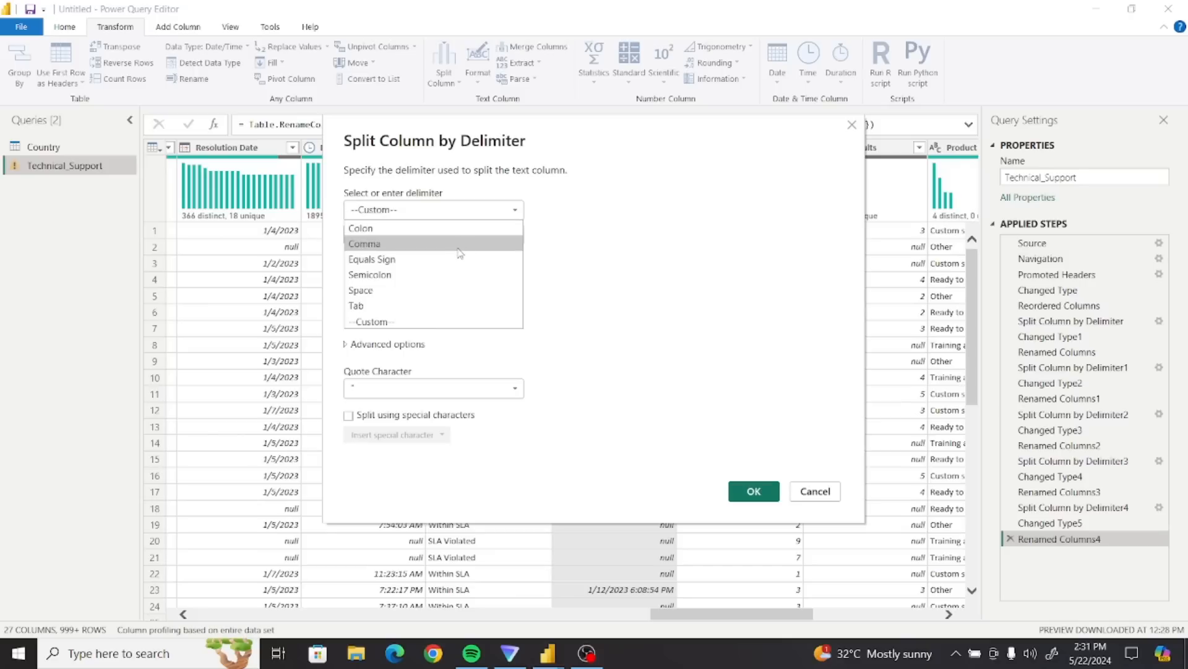
left_click(429, 289)
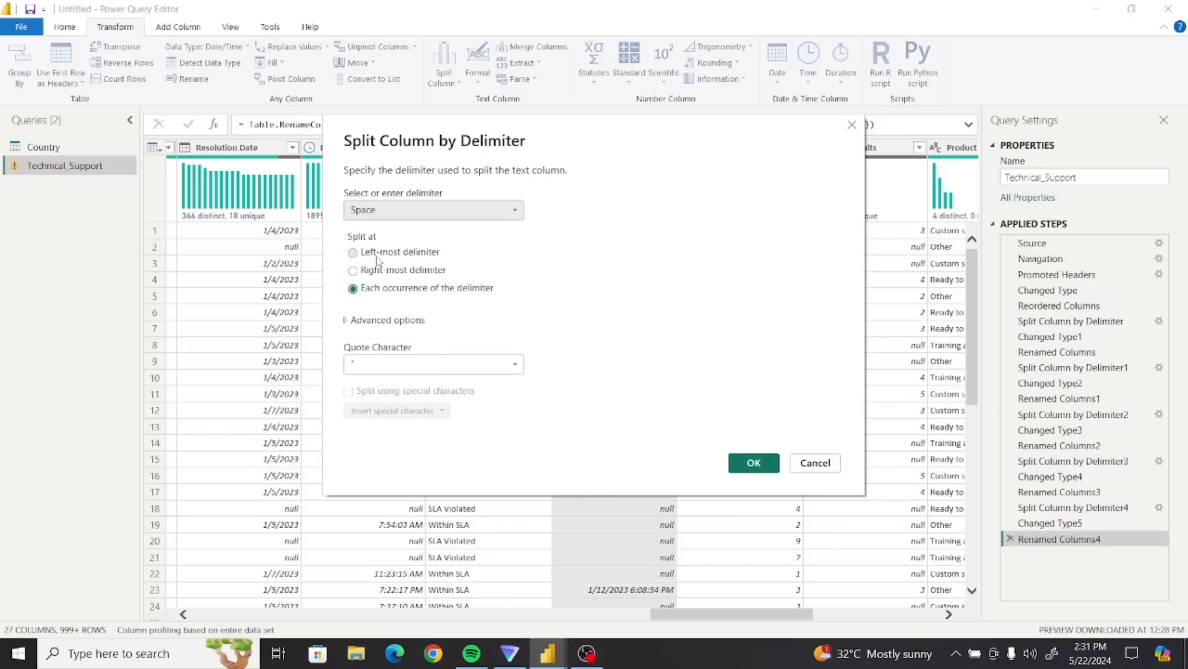
left_click(380, 253)
left_click(745, 460)
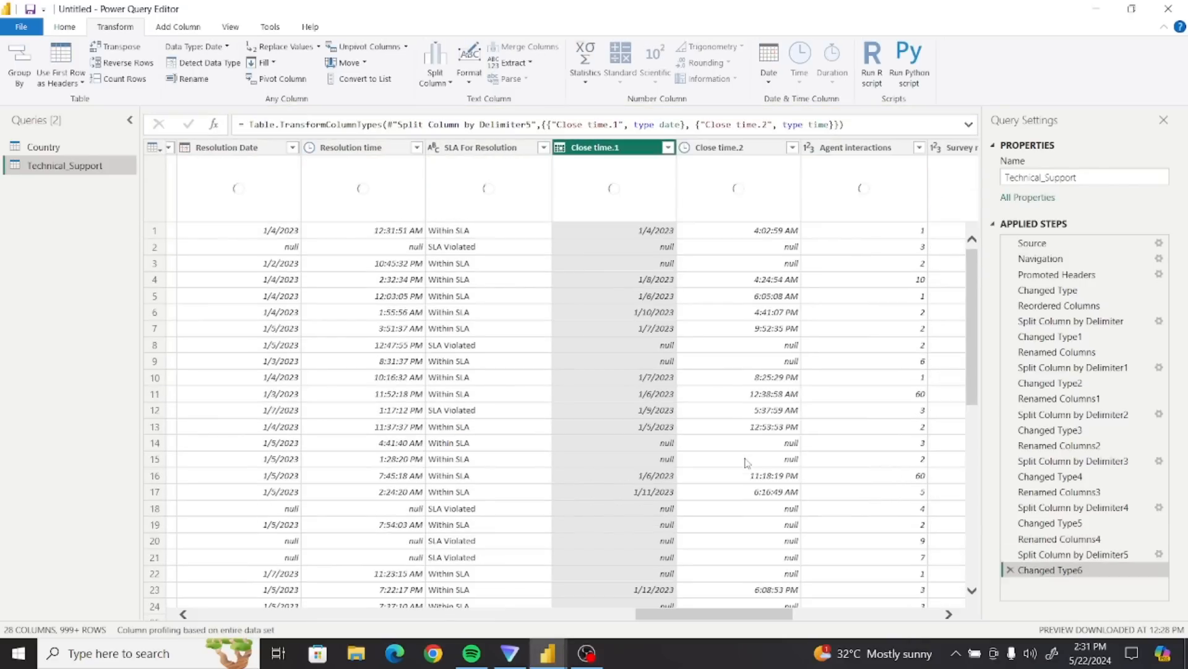
- Rename the two split close time columns as Close Date and Close time
double_click(631, 148)
left_click(631, 147)
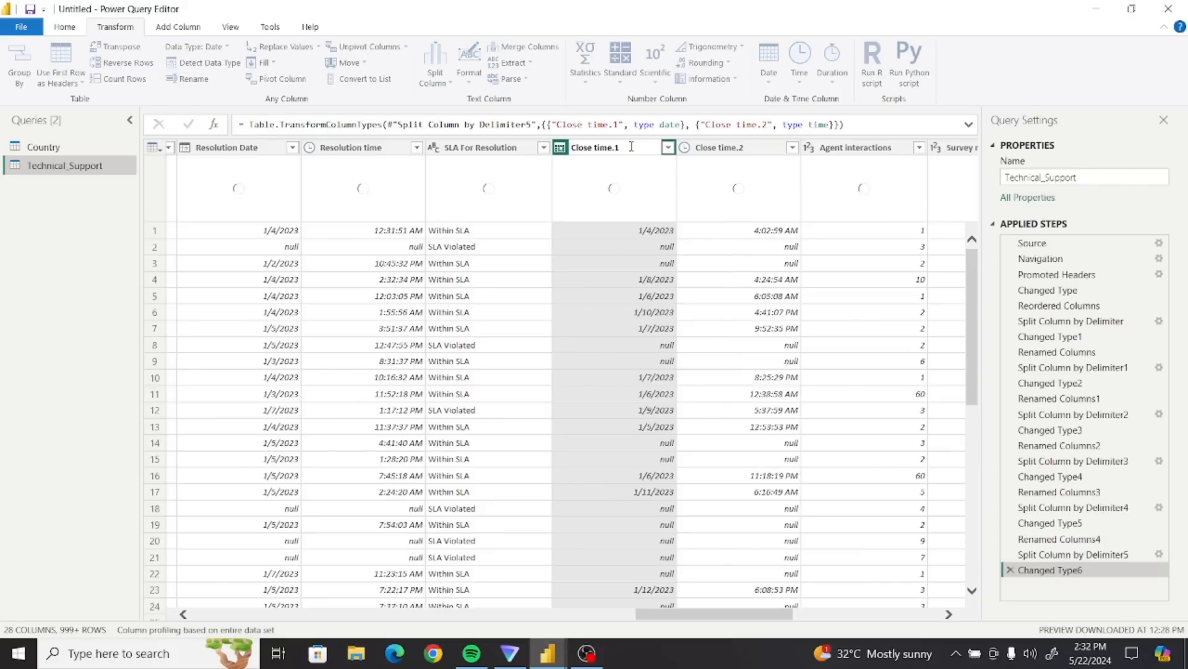
key("BackSpace")
key("BackSpace")
key("BackSpace")
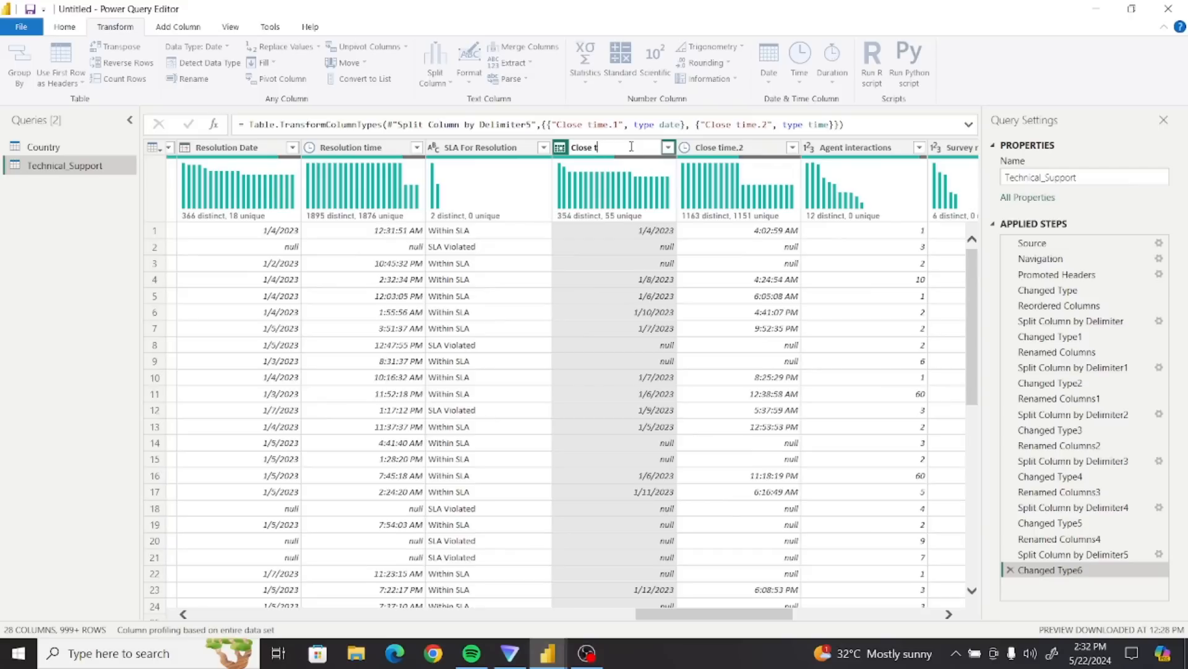
type("Date")
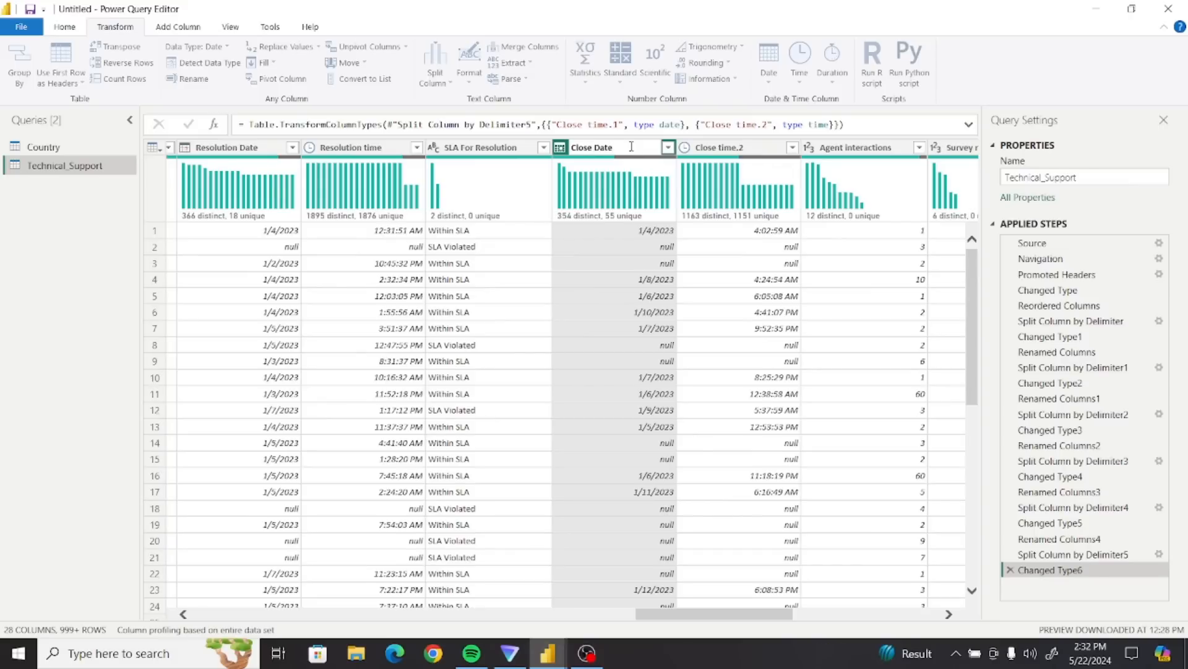
key("Return")
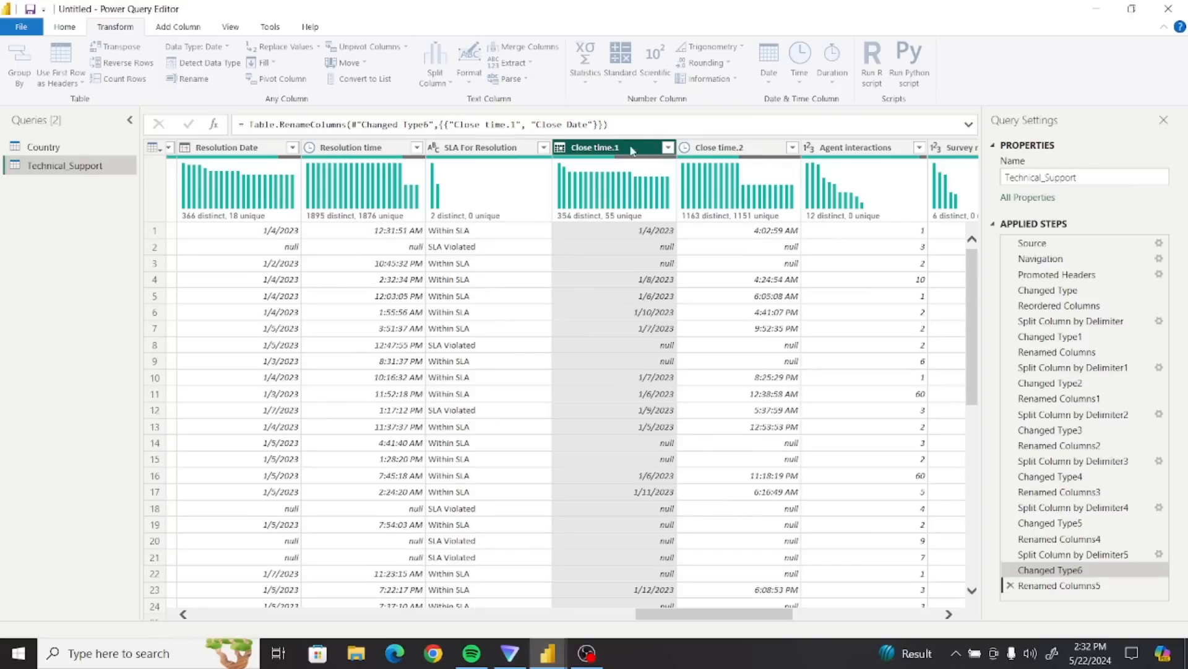
left_click(751, 151)
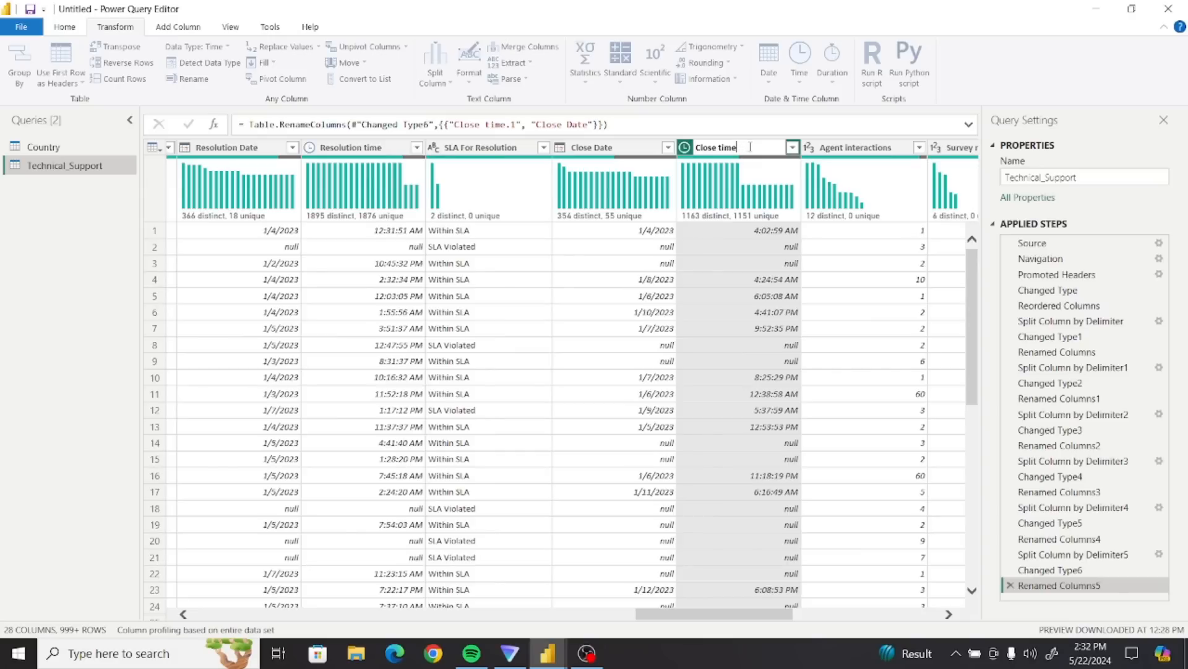
key("Return")
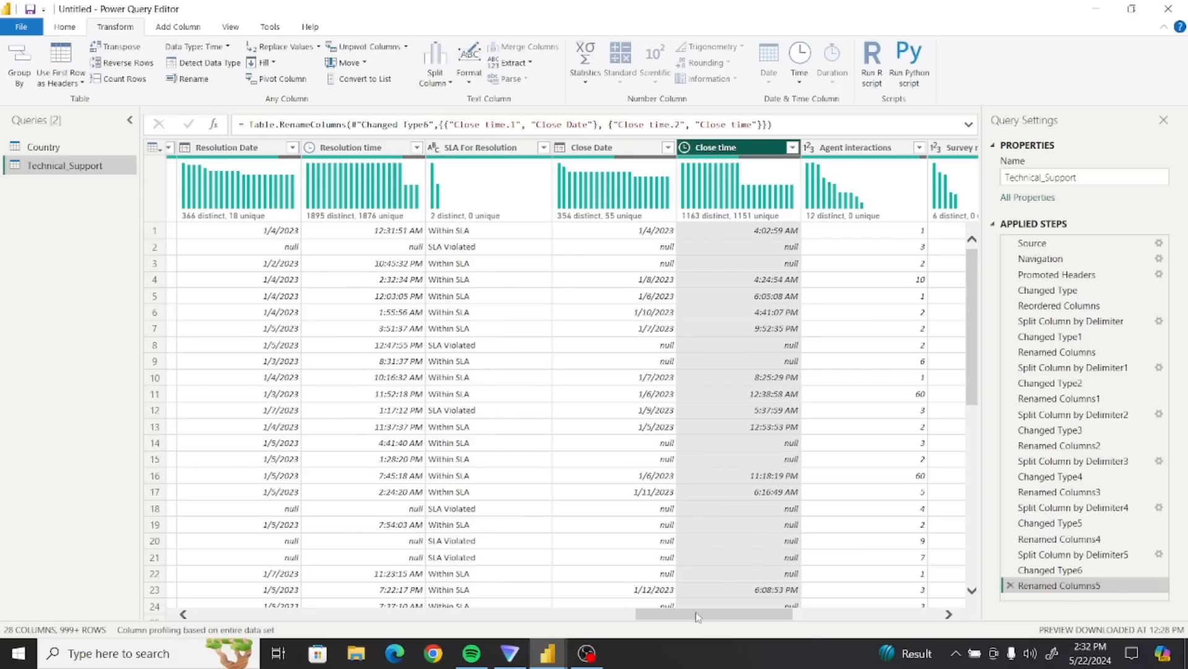
- Apply the query changes to the report and close the Power Query Editor
mouse_move(700, 614)
left_mouse_down()
mouse_move(853, 615)
mouse_move(693, 618)
left_mouse_up()
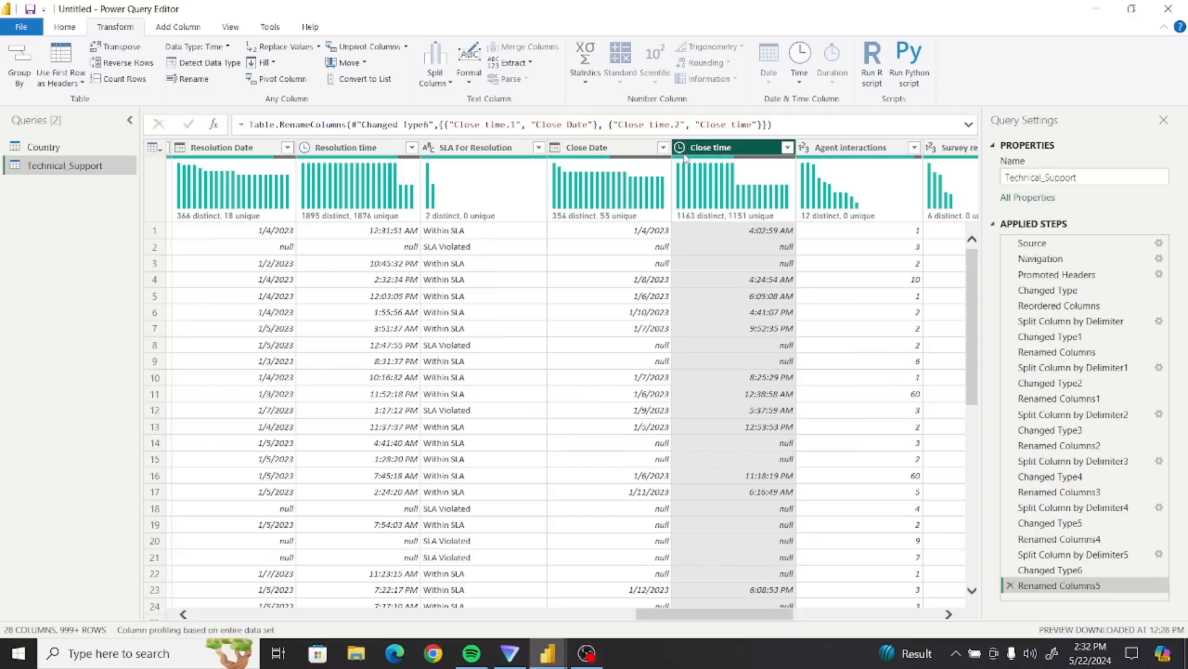
left_click_drag(645, 615, 178, 598)
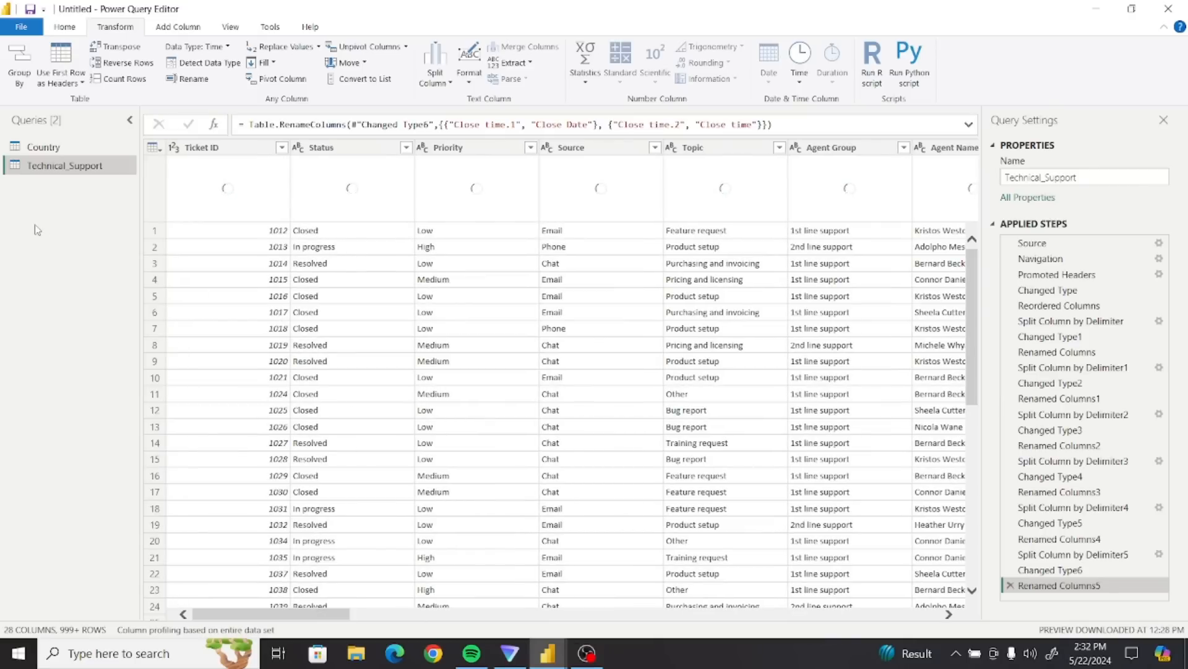
left_click(21, 27)
left_click(45, 60)
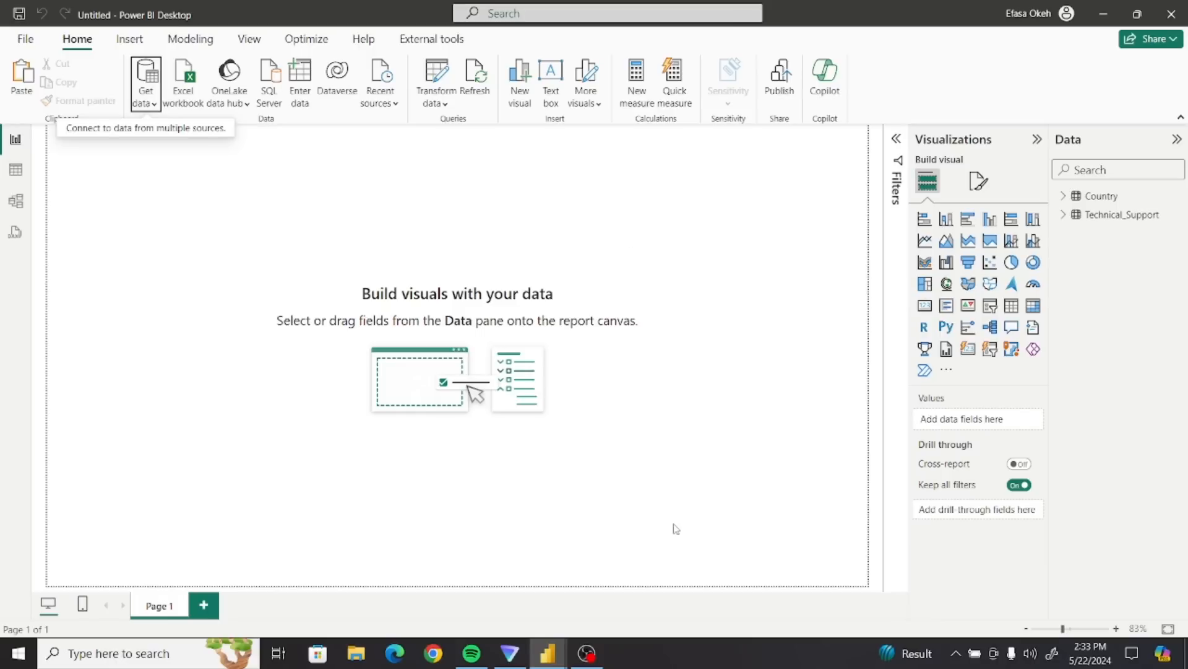
- Switch to the Ticket Analysis report and copy the full DAX formula of its Calendar table
mouse_move(554, 656)
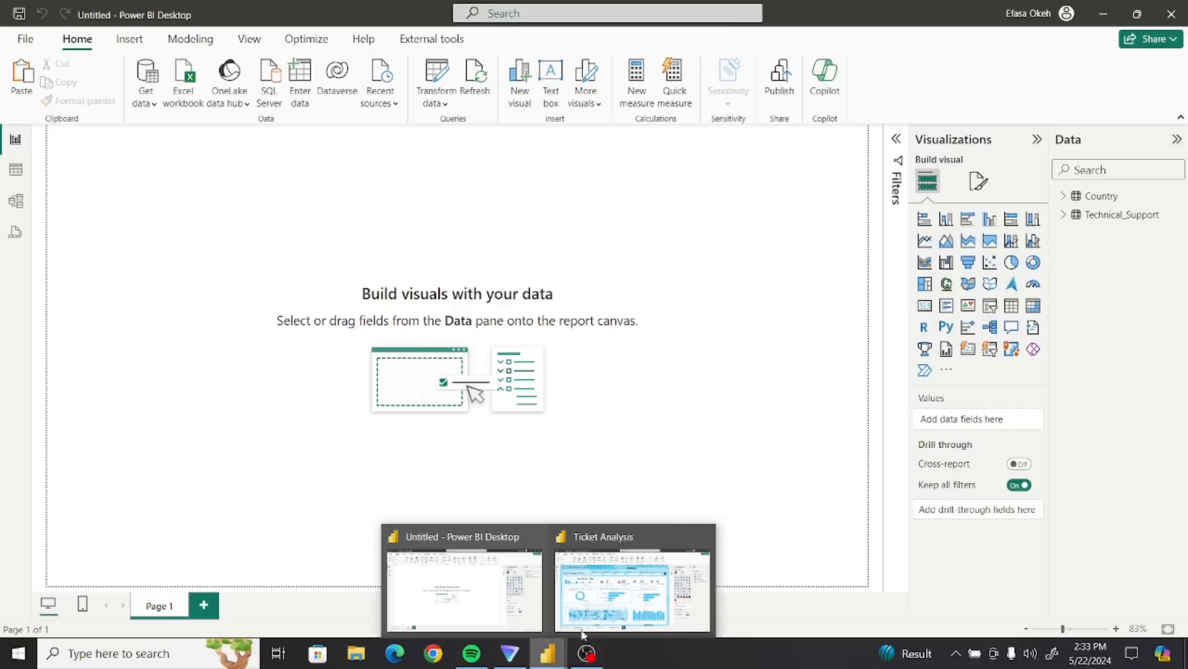
left_click(630, 599)
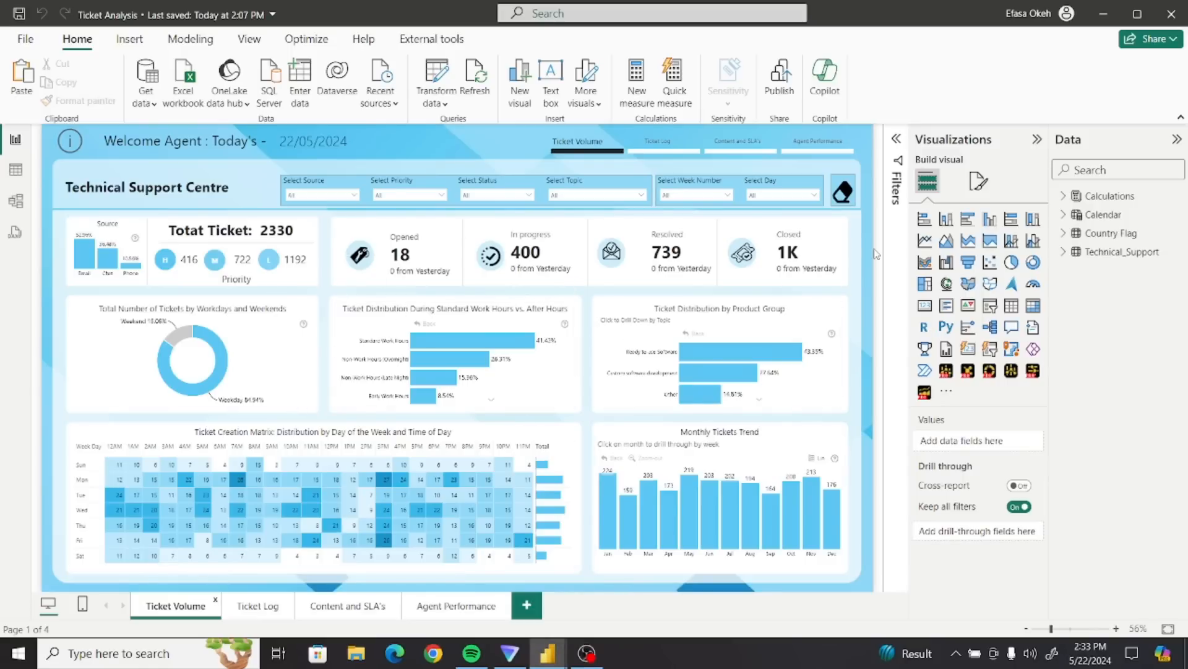
left_click(1115, 216)
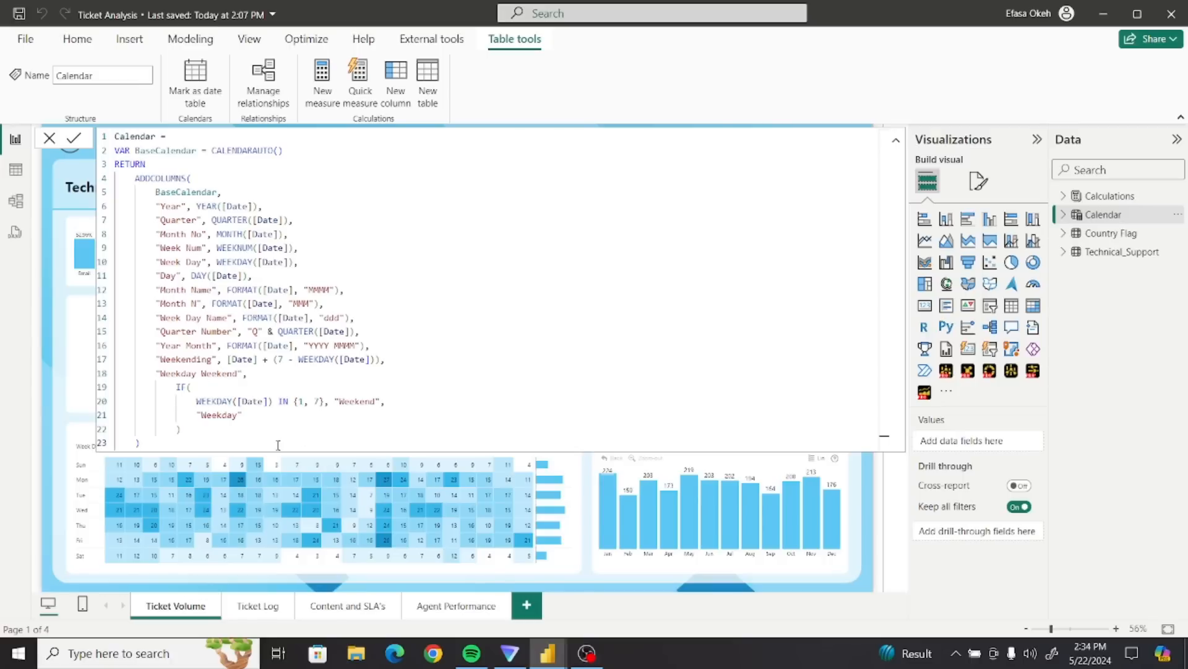
left_click_drag(151, 445, 114, 136)
key("ctrl+c")
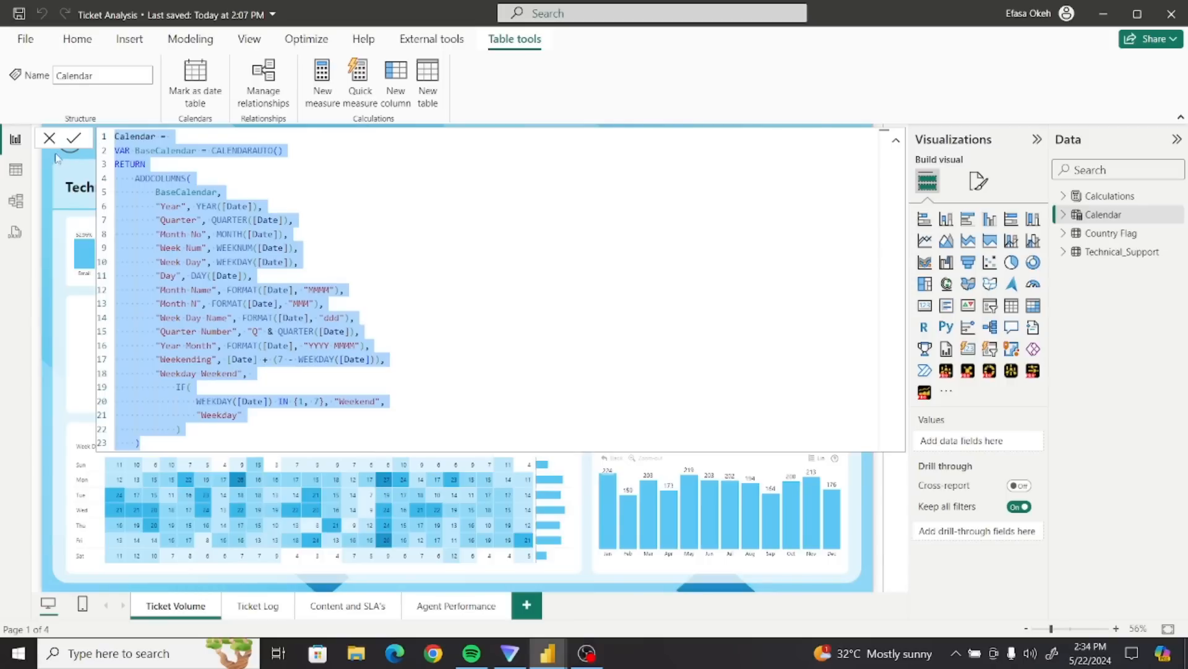
left_click(34, 172)
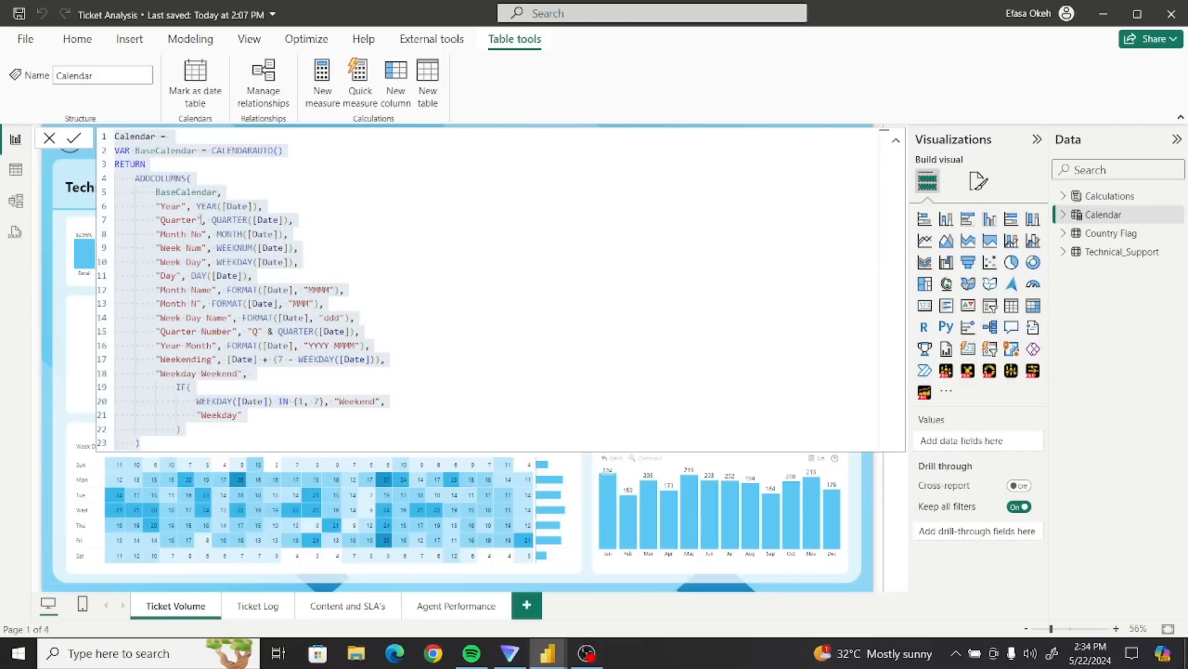
left_click(896, 140)
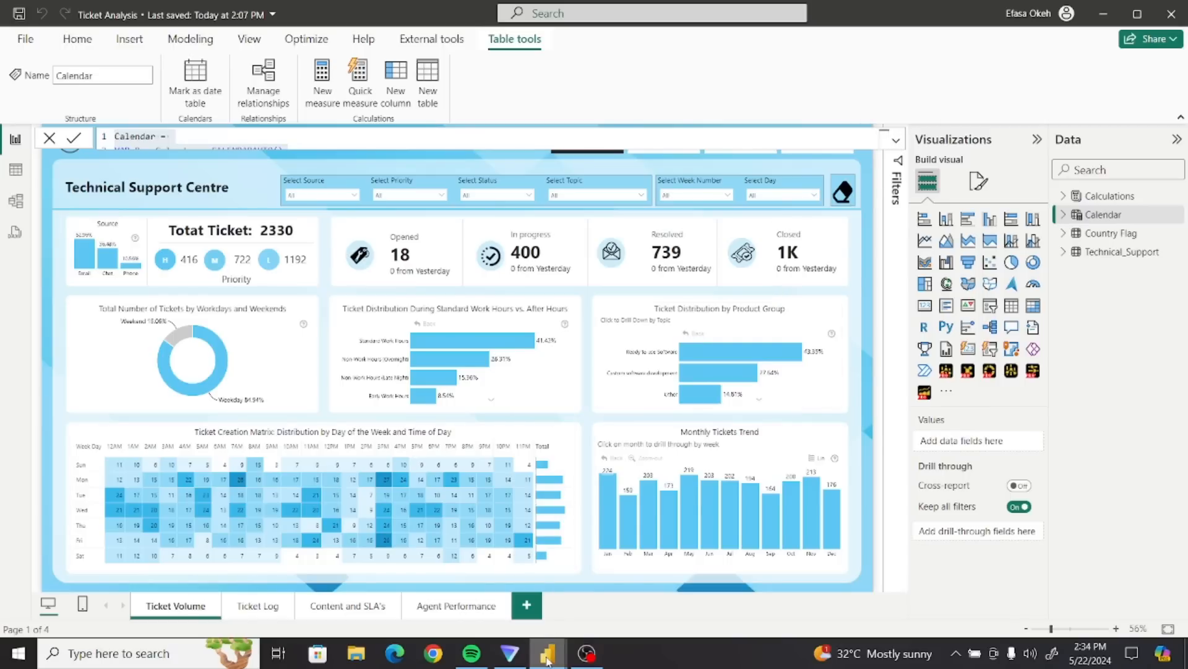
- Back in the untitled report, create a calculated Calendar table from the copied CALENDARAUTO formula and collapse the formula to a single line
mouse_move(548, 655)
left_click(483, 592)
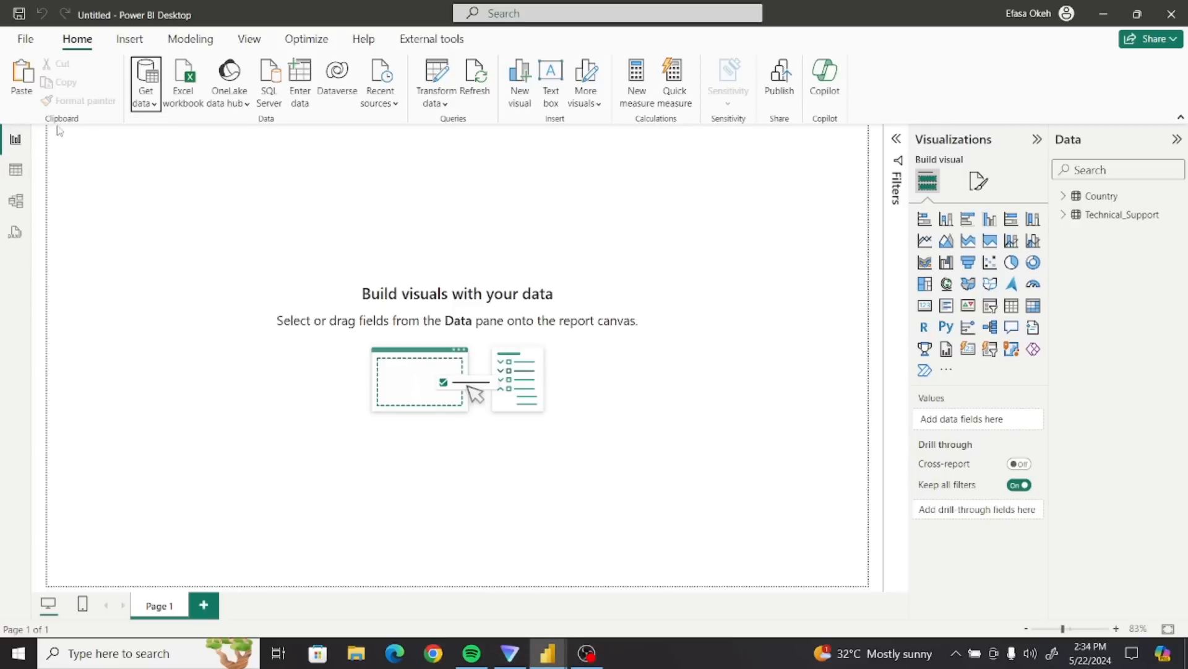
left_click(16, 171)
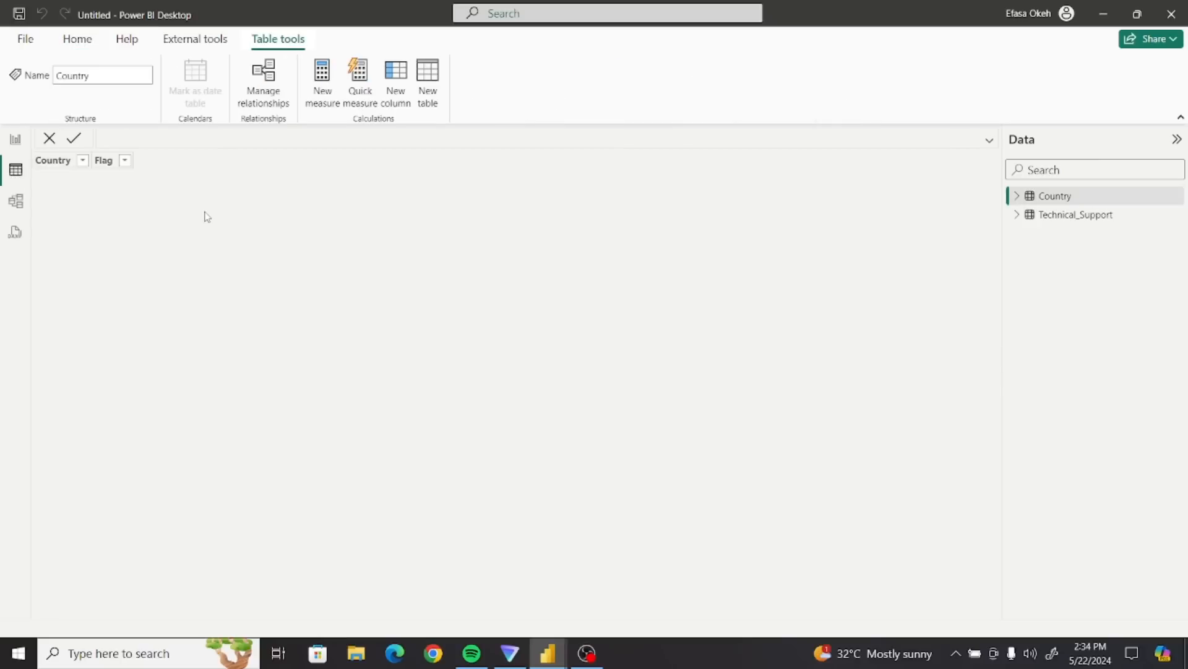
left_click(428, 73)
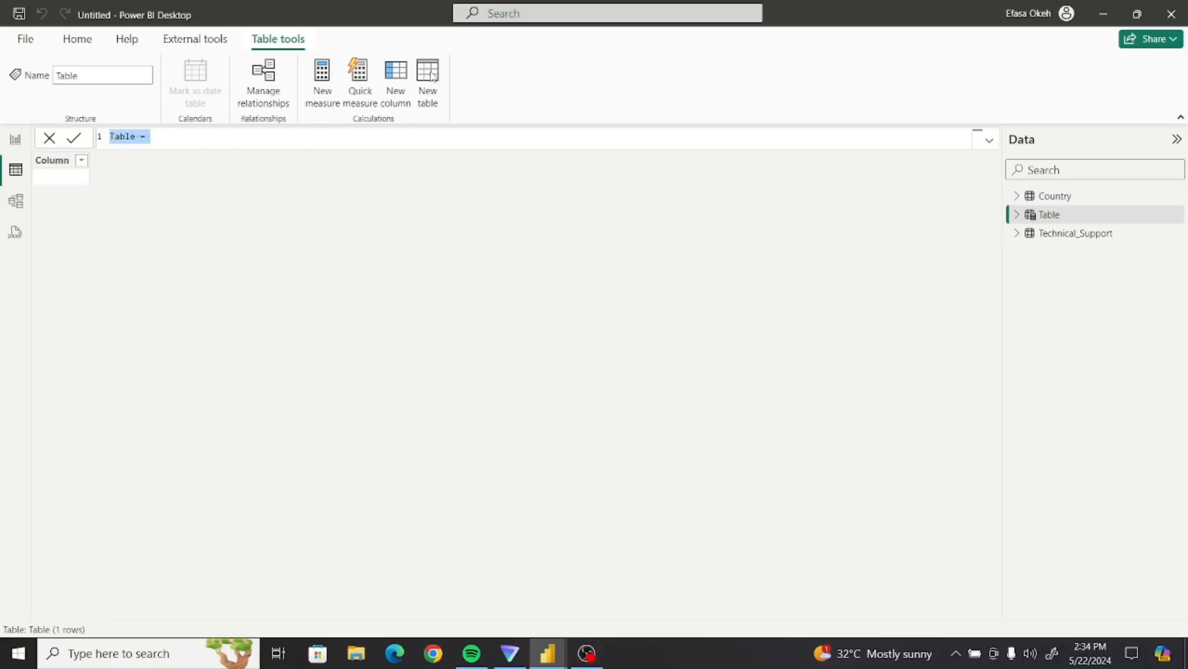
key("ctrl+v")
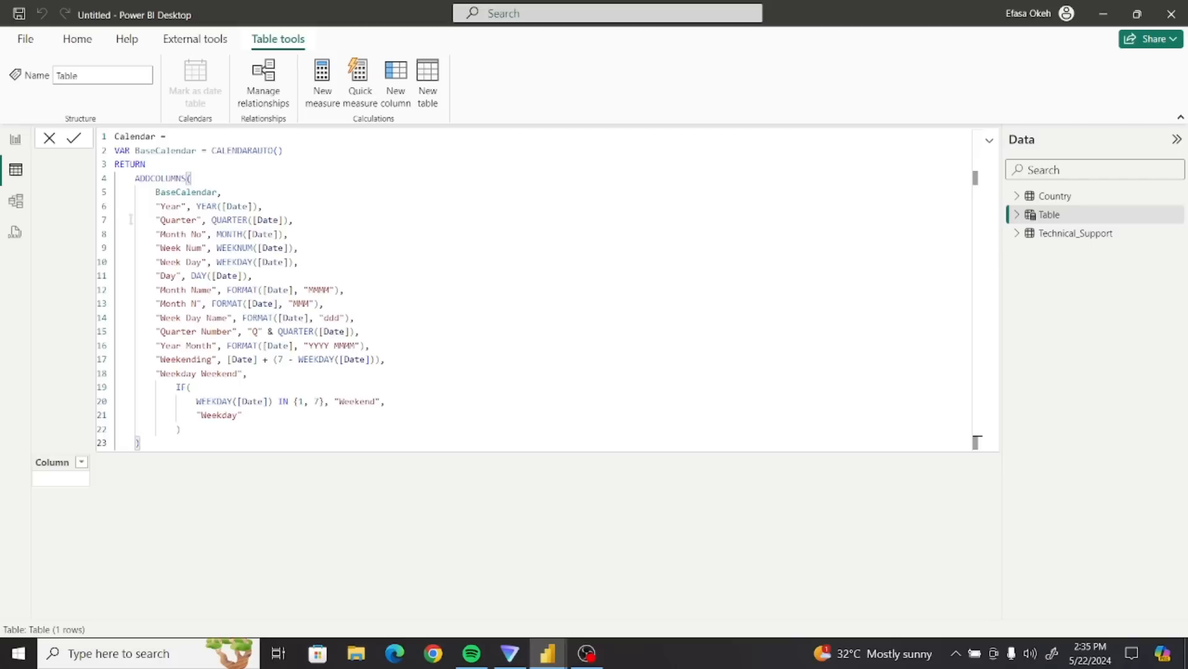
left_click(75, 144)
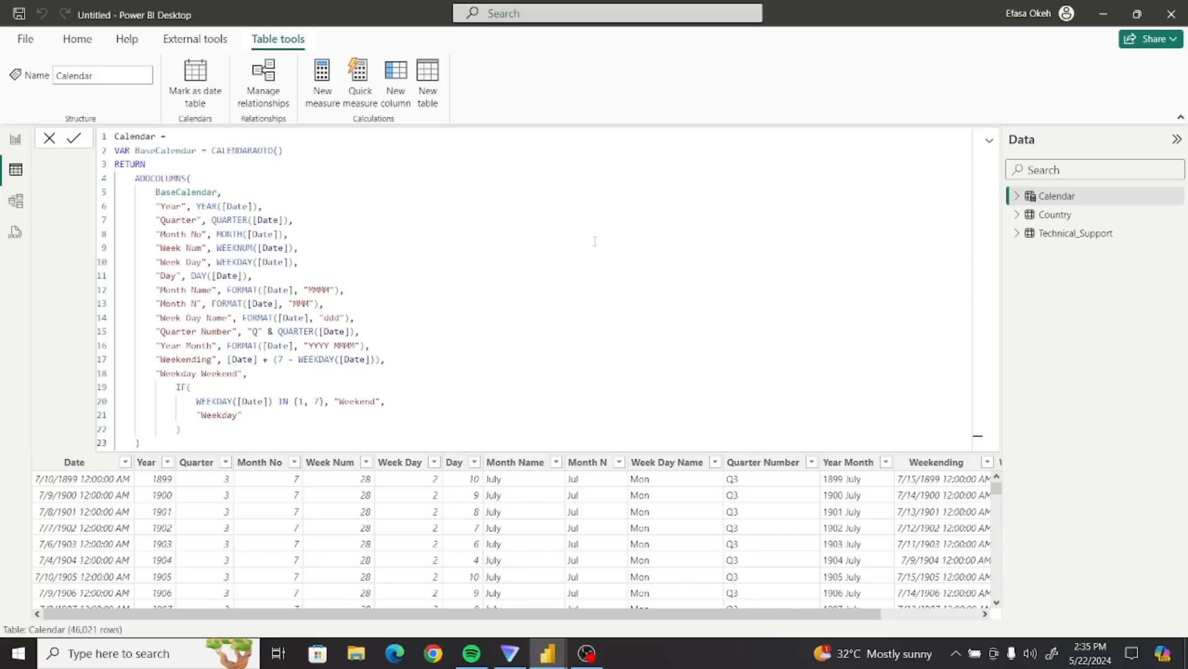
left_click(989, 143)
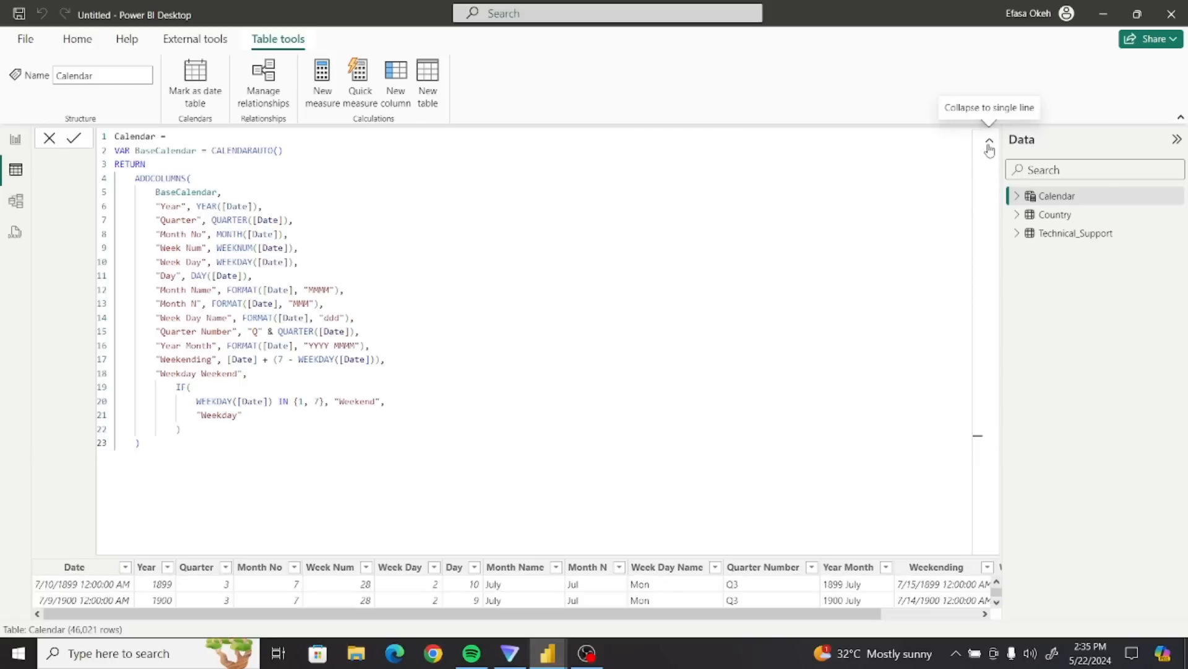
left_click(989, 144)
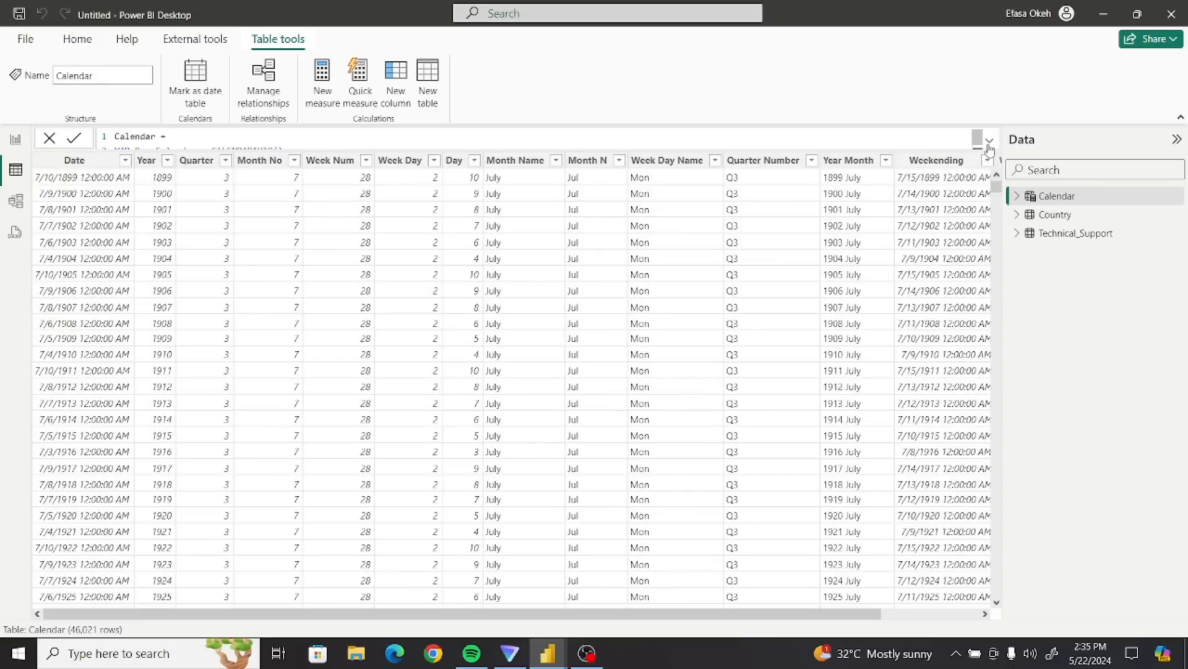
- Arrange the model diagram with Technical_Support below and between the Country and Calendar tables
left_click(15, 203)
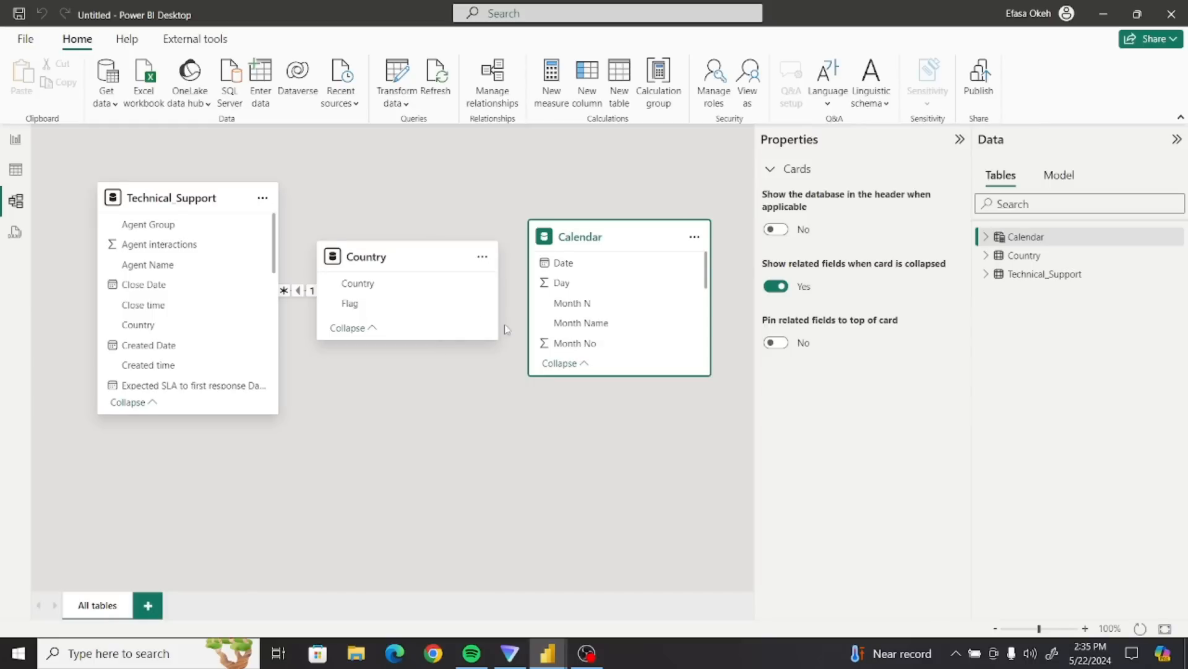
left_click_drag(373, 260, 440, 202)
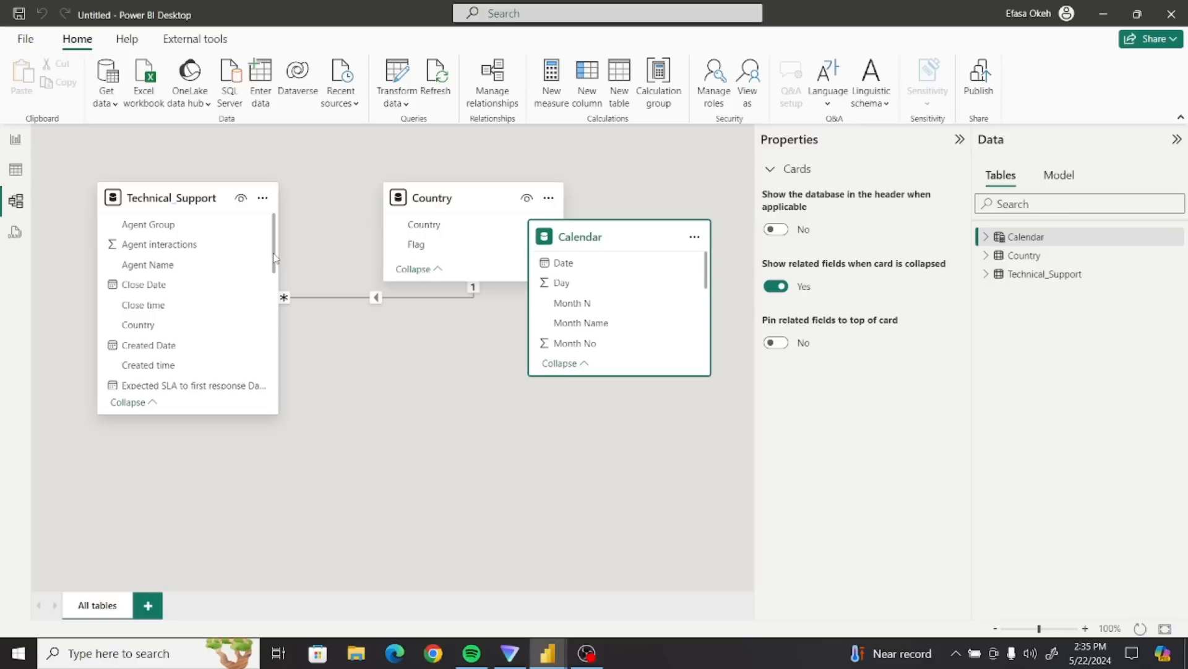
left_click_drag(276, 257, 272, 228)
left_click_drag(208, 197, 400, 342)
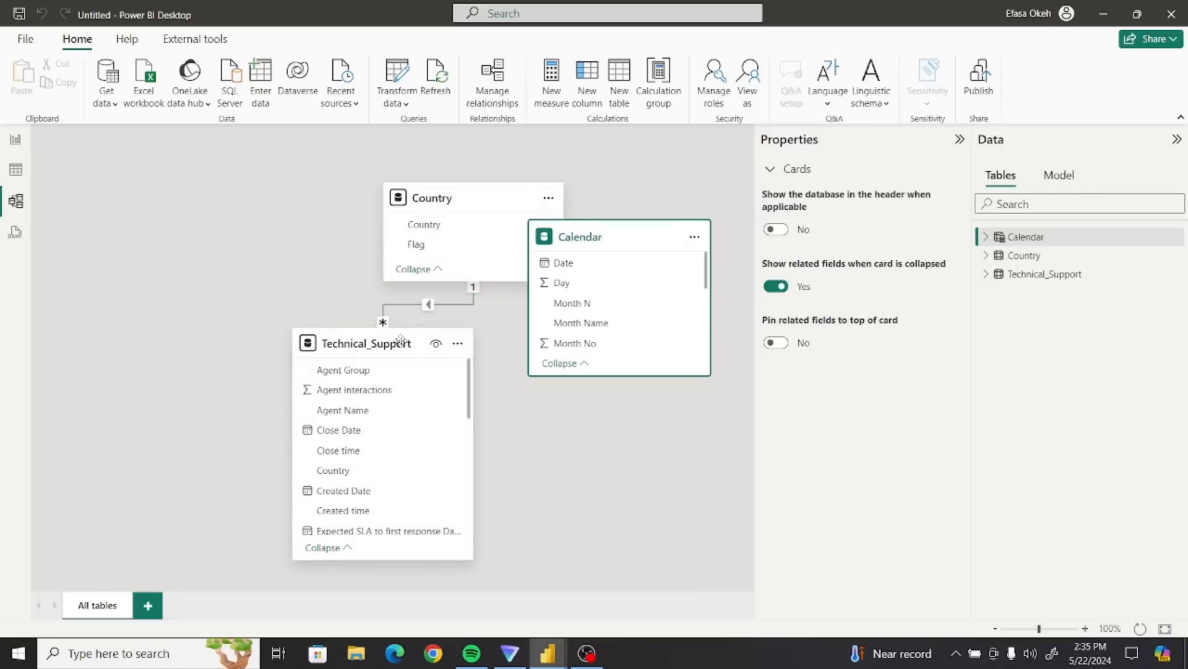
left_click_drag(451, 198, 163, 173)
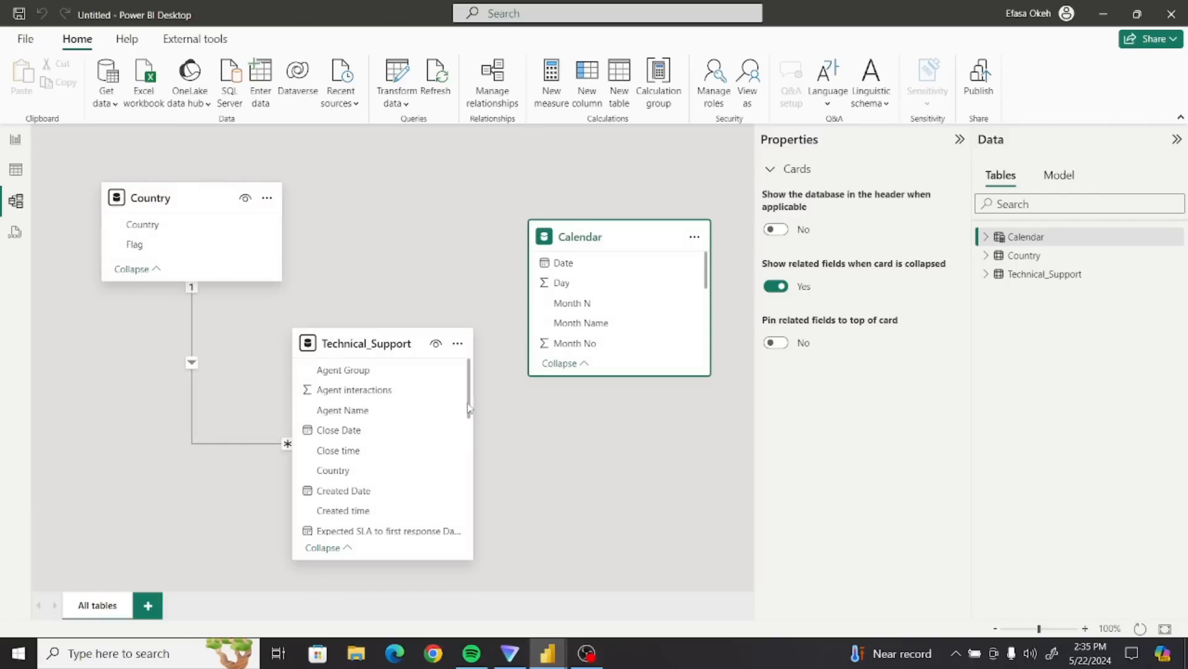
- Relate Created Date in Technical_Support to Date in Calendar as an active many-to-one, single-direction relationship, and collapse the relationship properties
scroll(470, 412, "down", 1)
mouse_move(470, 411)
left_mouse_down()
mouse_move(480, 538)
mouse_move(469, 426)
left_mouse_up()
left_click_drag(355, 433, 599, 268)
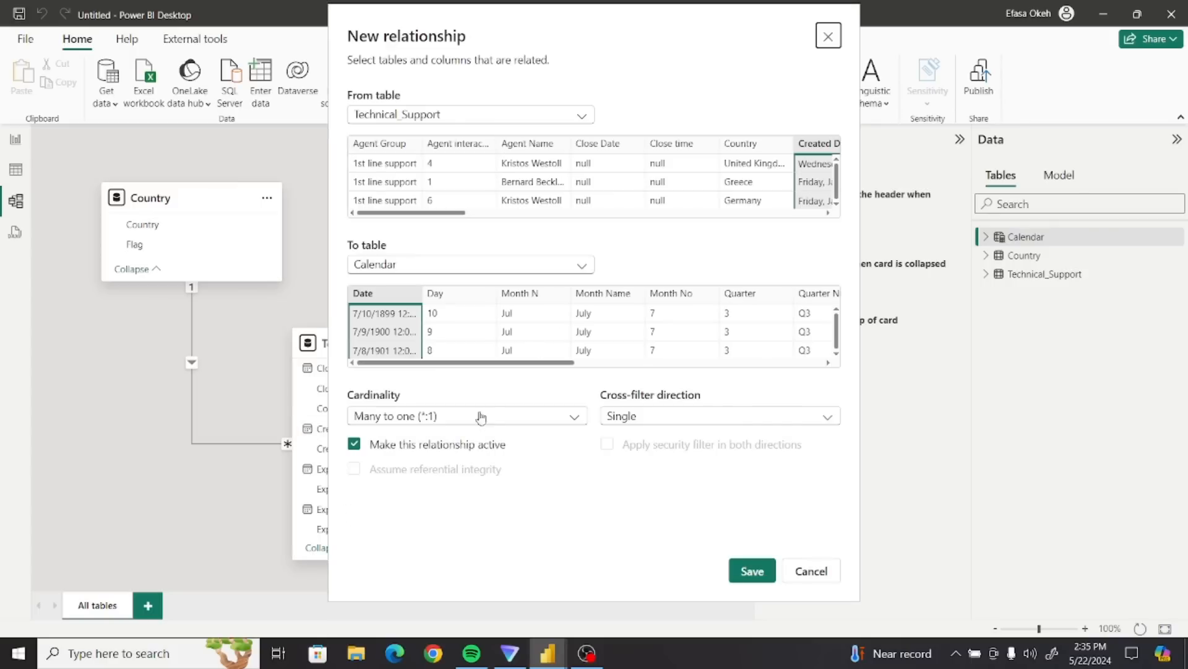
left_click(751, 568)
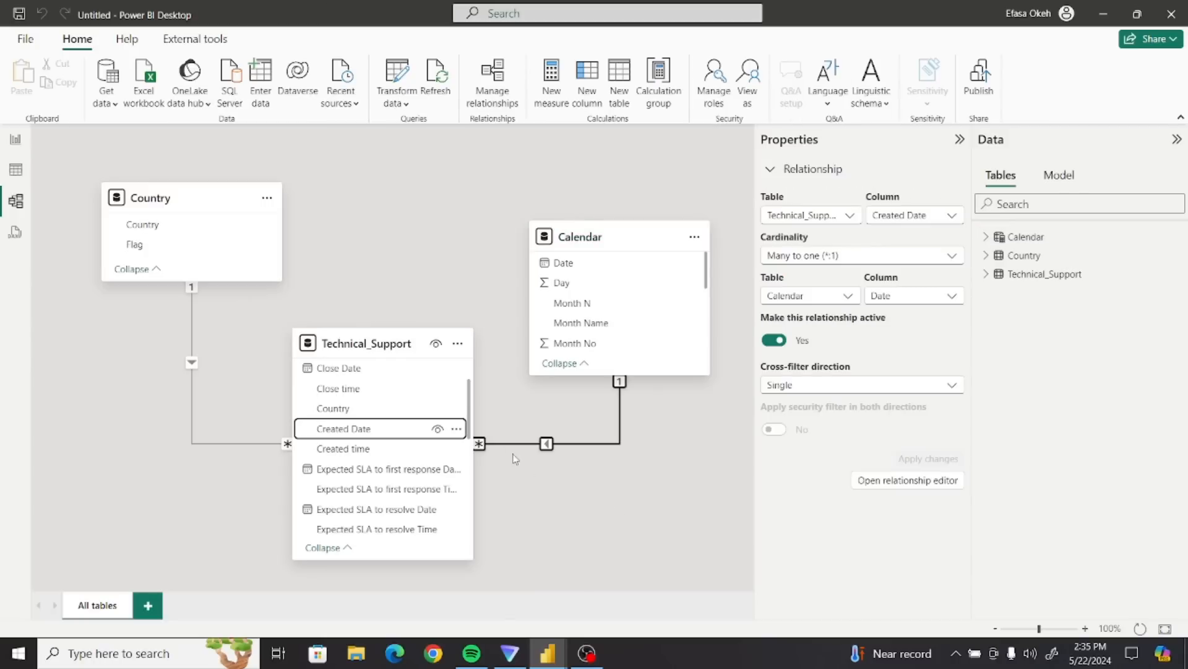
scroll(469, 402, "down", 1)
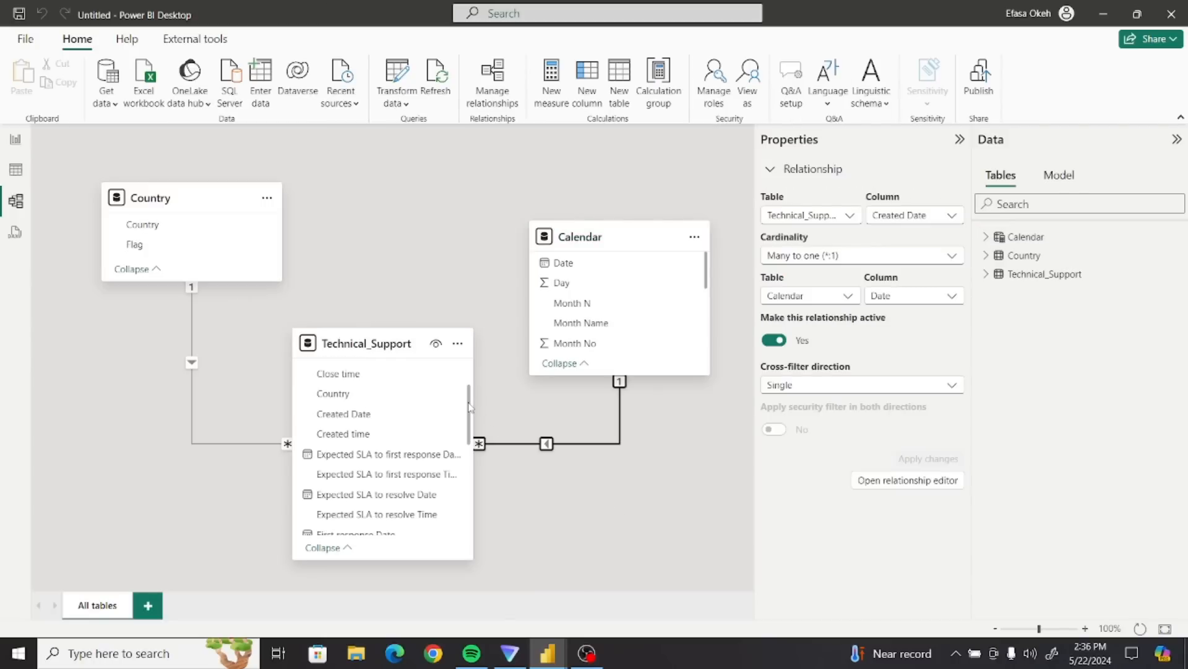
scroll(470, 409, "down", 1)
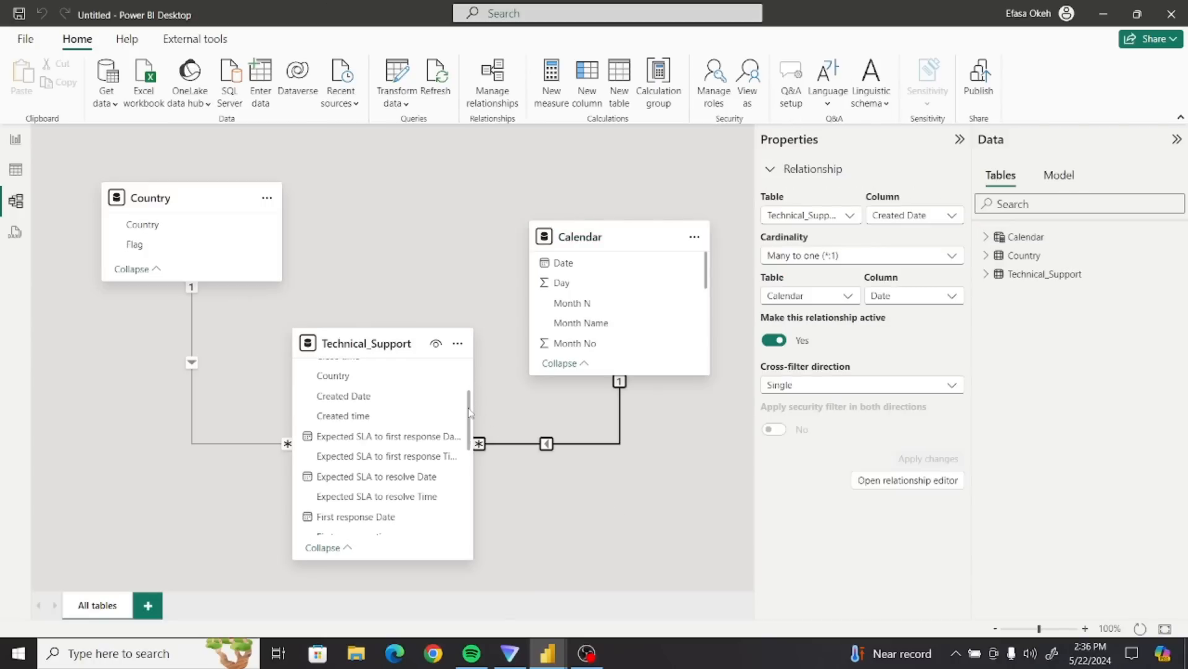
left_click_drag(469, 408, 468, 374)
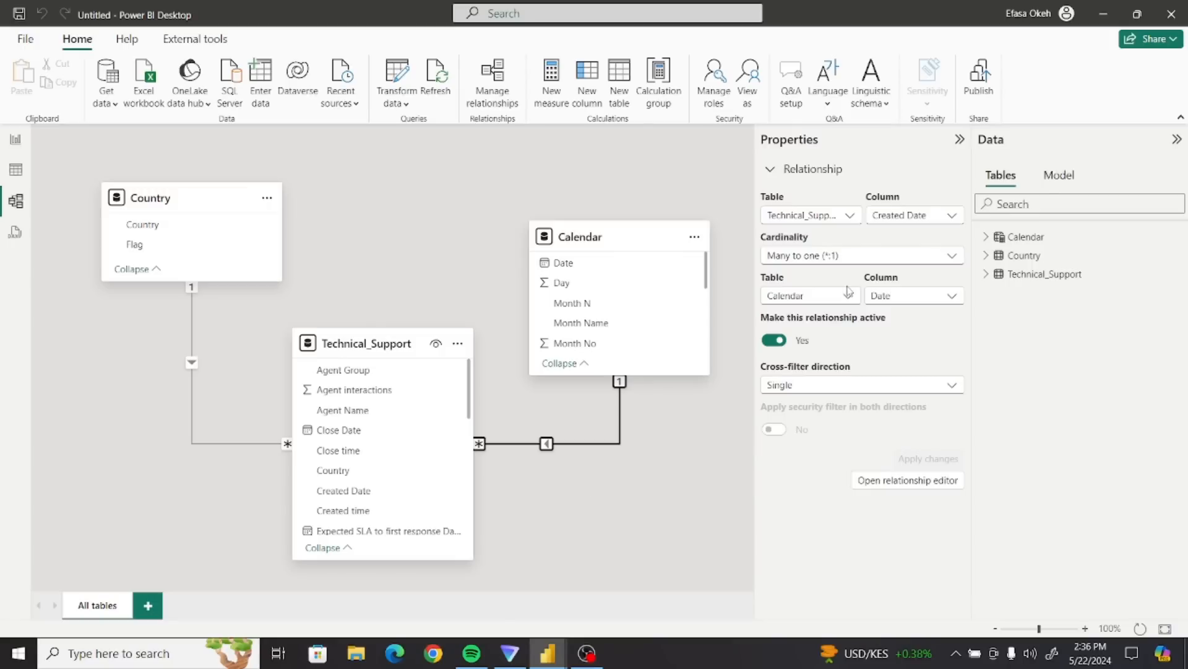
left_click(959, 141)
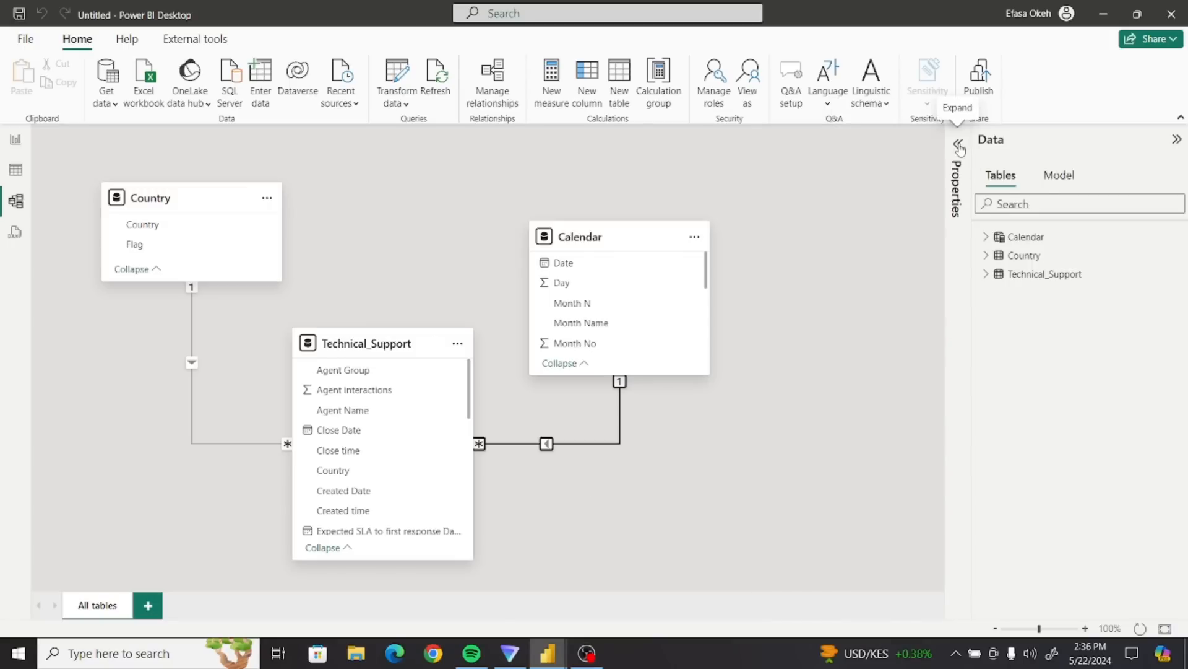
- In the report view, create a manually entered blank table named Calculations and load it into the model
left_click(16, 141)
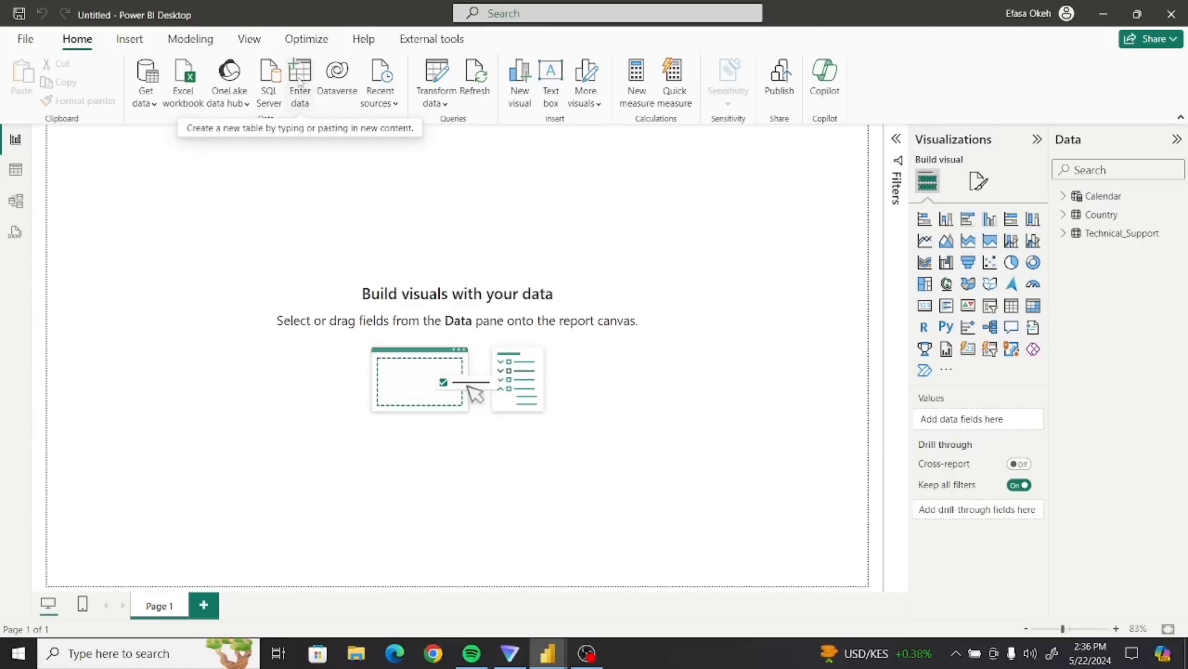
left_click(300, 73)
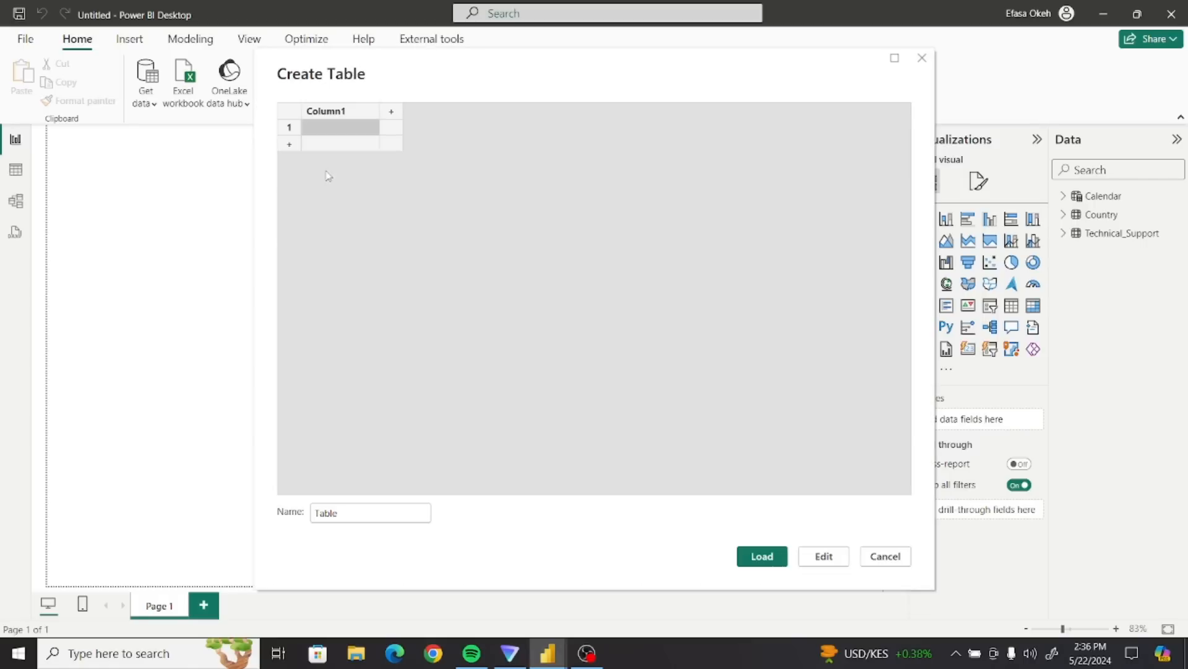
left_click_drag(346, 513, 308, 528)
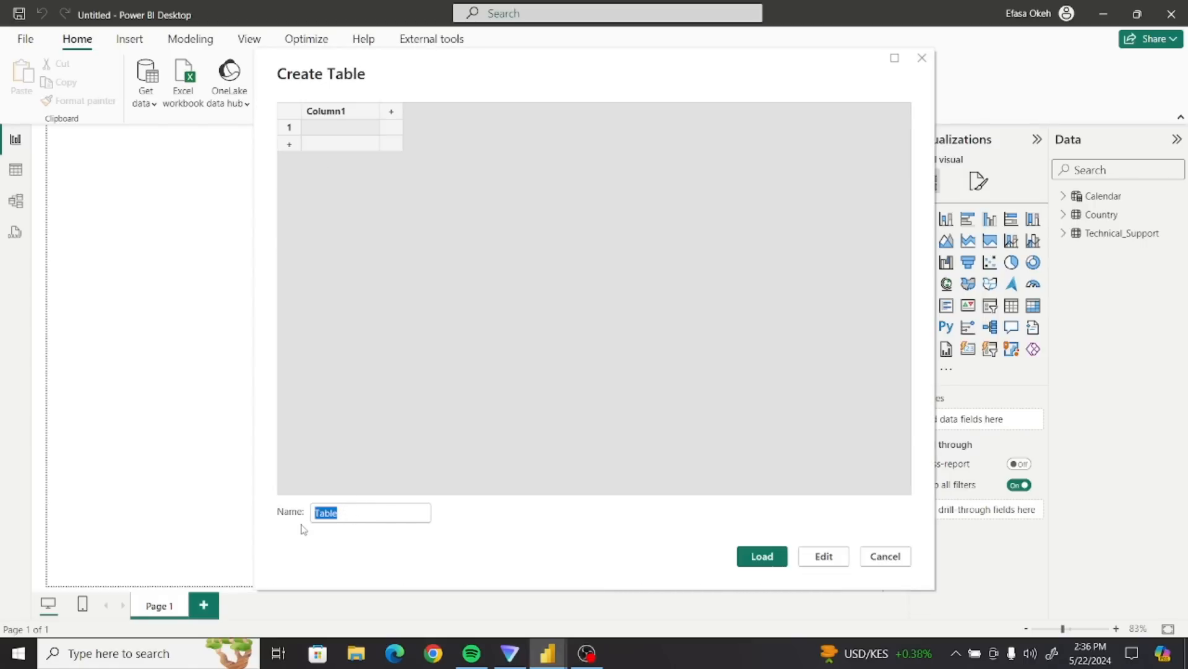
type("Calc")
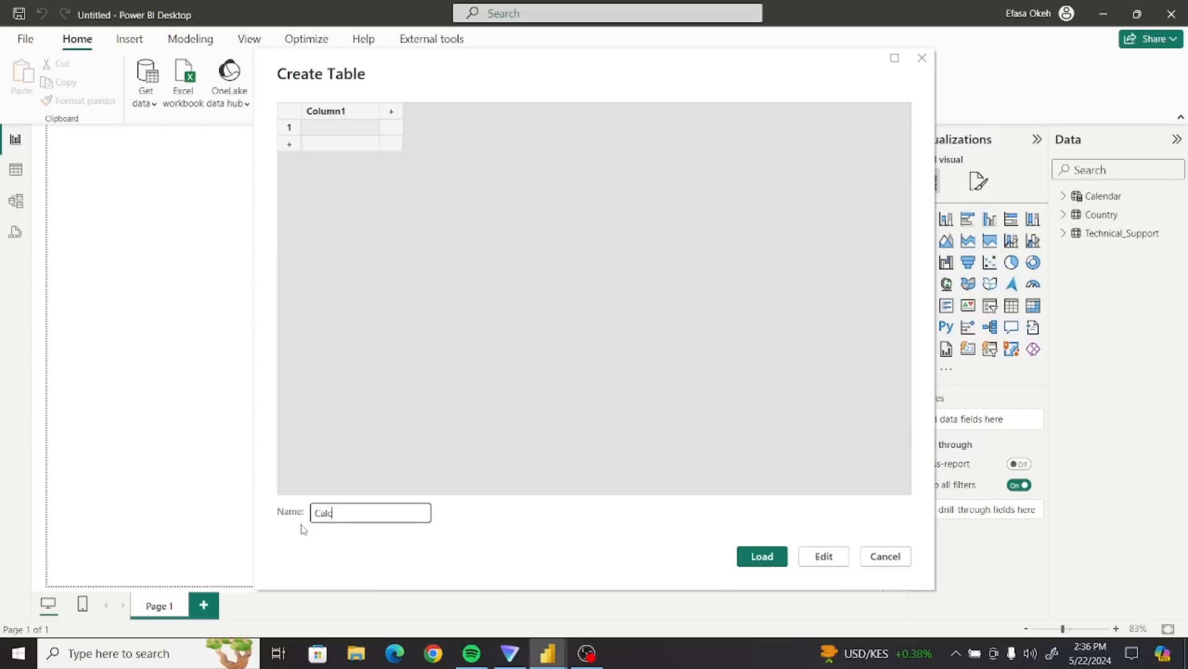
type("ulations")
left_click(765, 558)
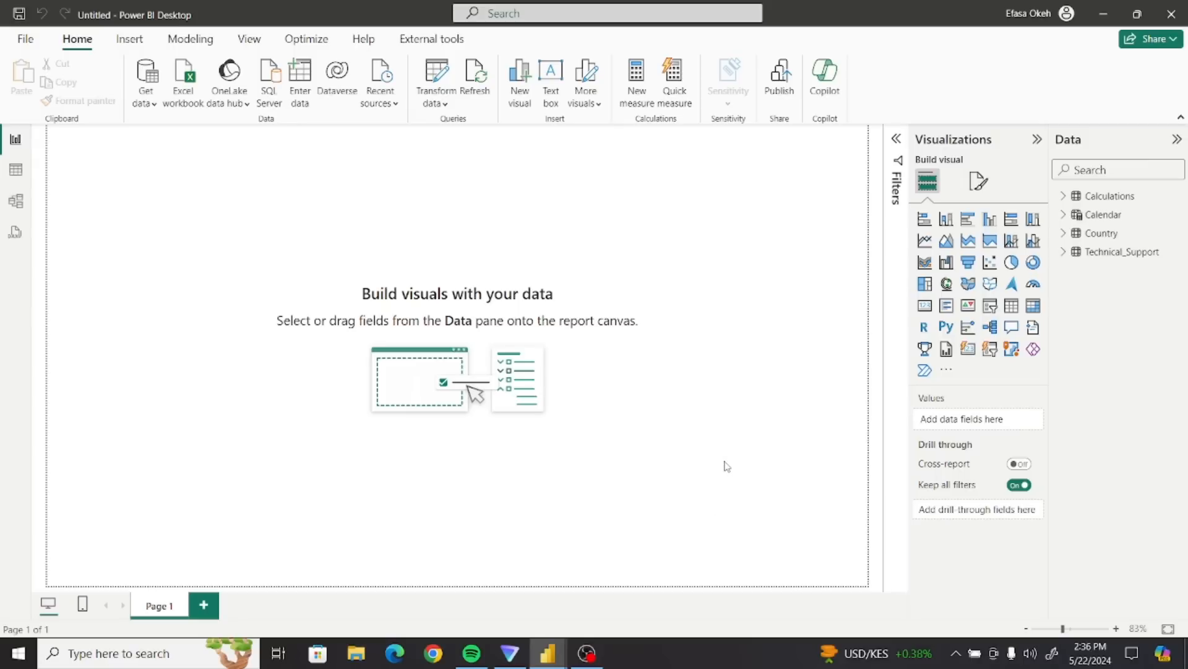
- Set the report page's canvas to a custom size with a height of 1080 px and a width of 1920 px
left_click(979, 182)
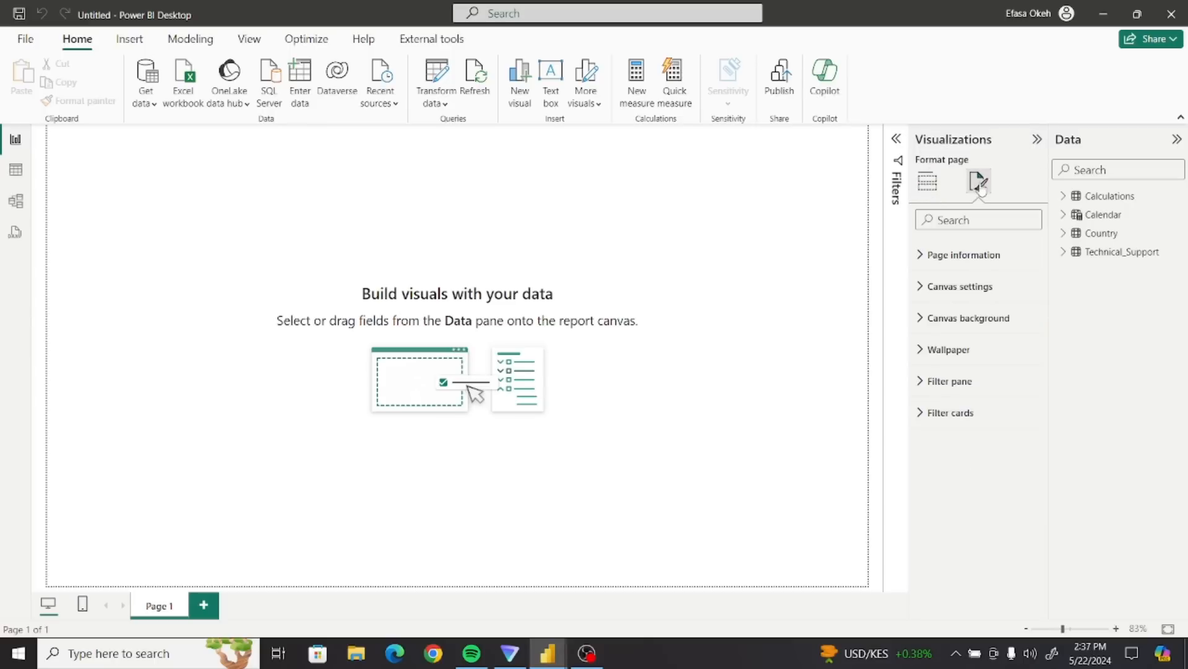
left_click(937, 292)
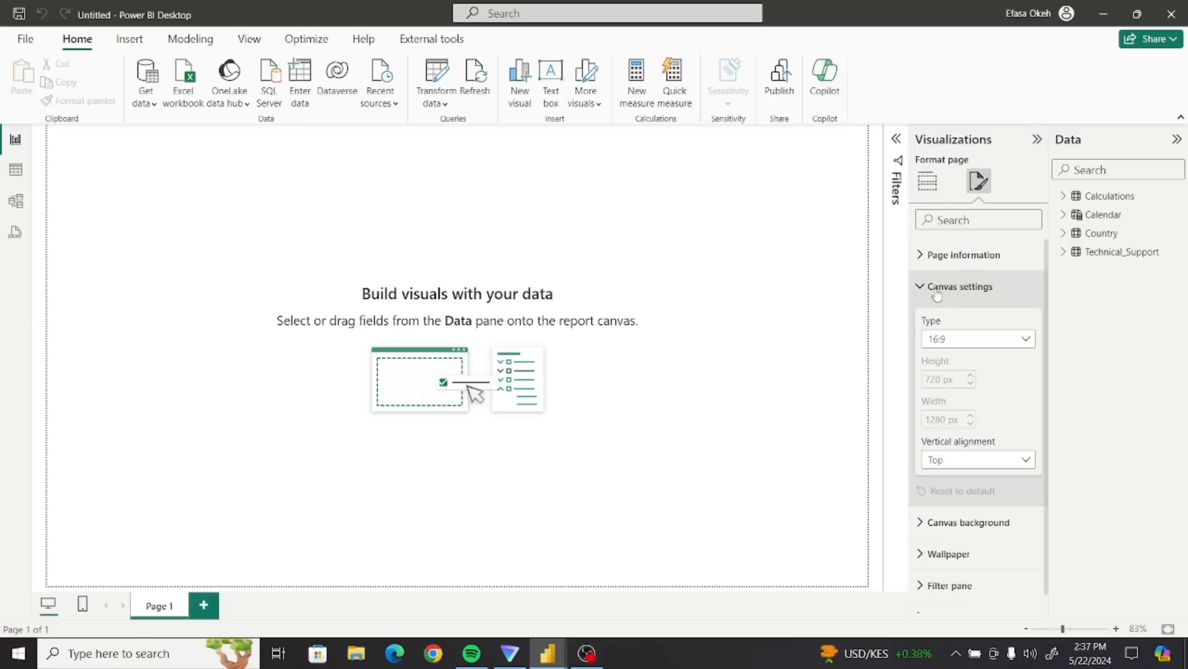
left_click(939, 347)
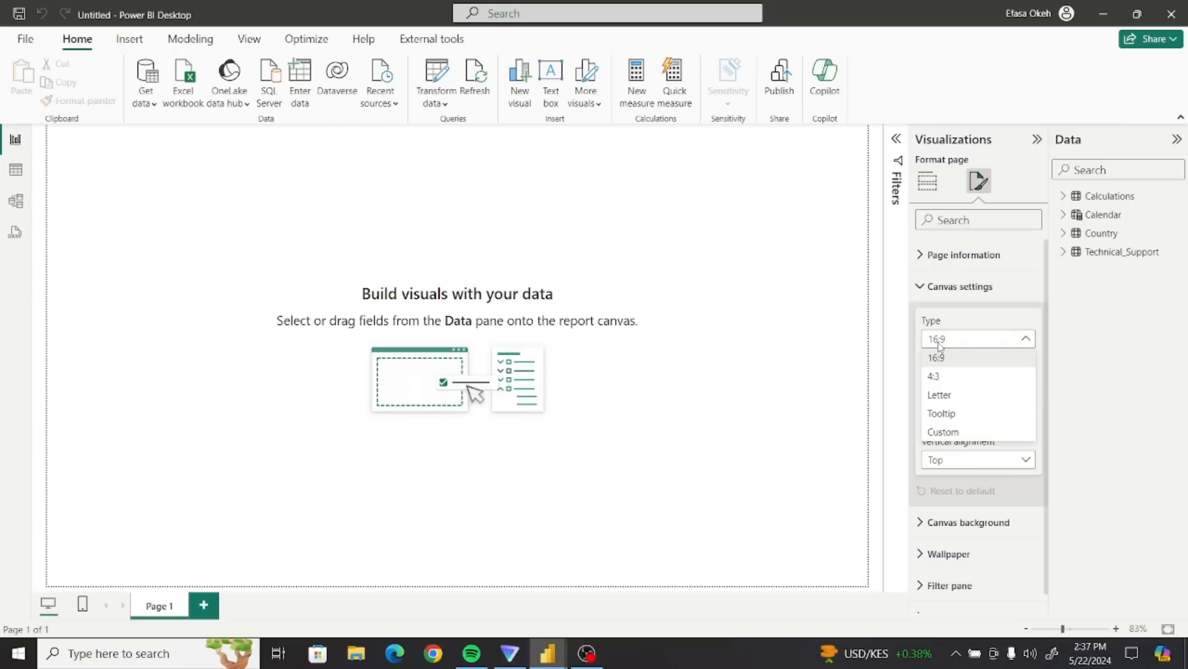
left_click(952, 428)
double_click(928, 380)
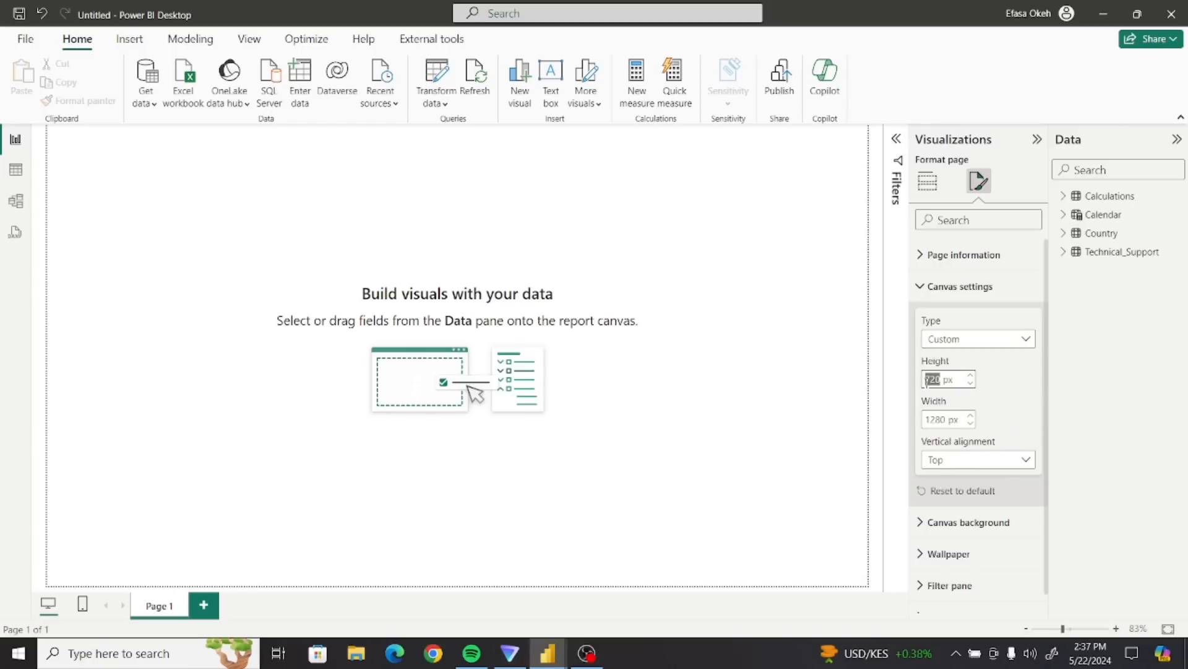
type("1080")
double_click(928, 421)
type("1920")
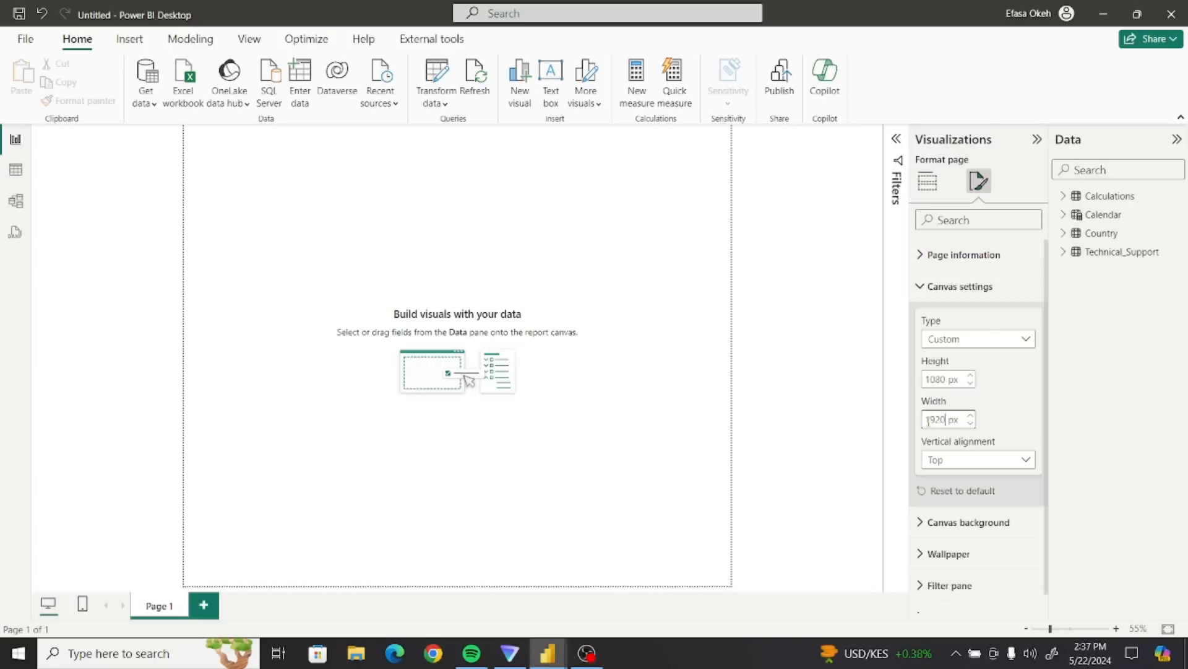
left_click(922, 287)
left_click(827, 359)
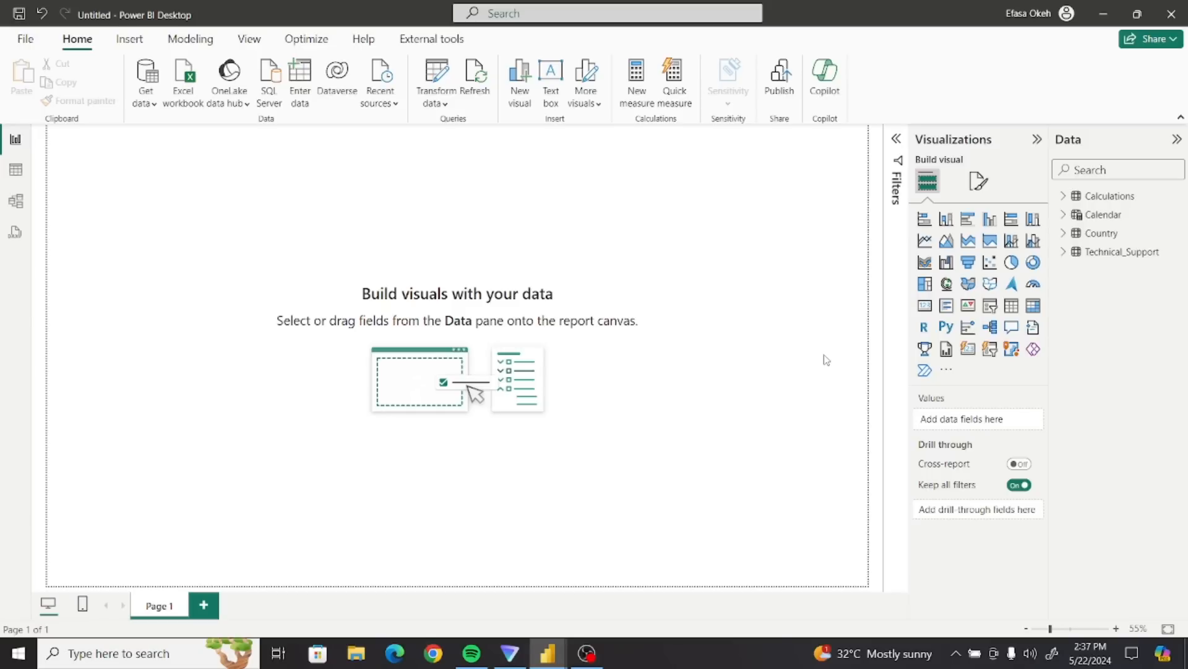
- Set the Ticket image from the Pictures folder as the report page's canvas background
left_click(980, 182)
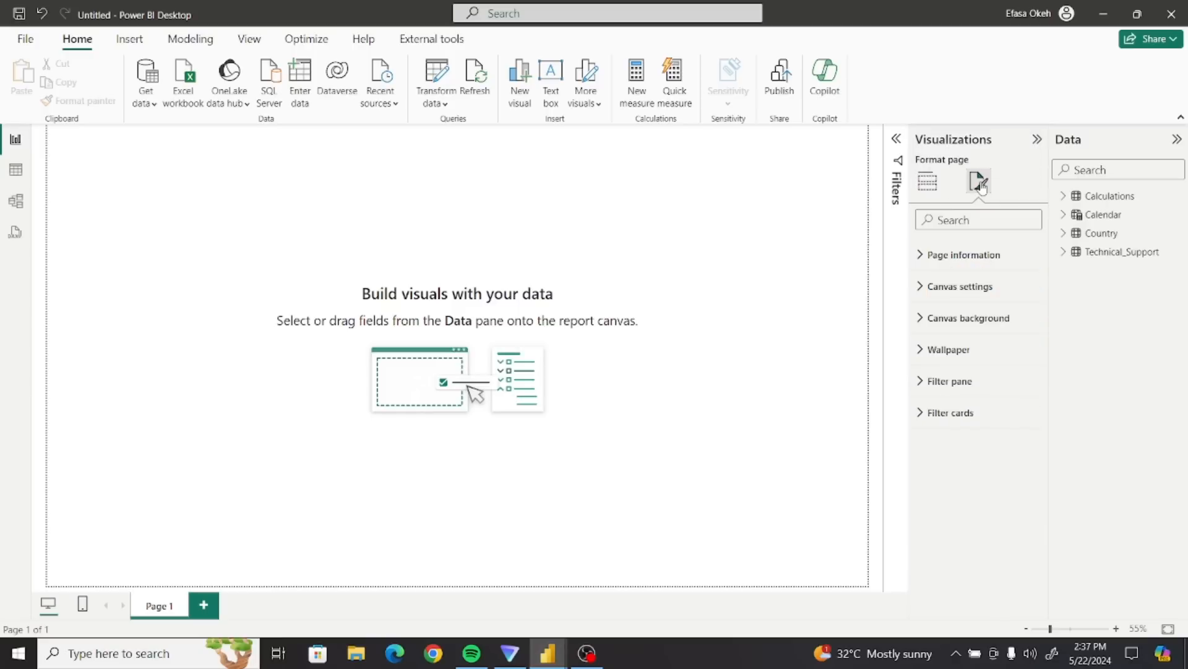
left_click(945, 321)
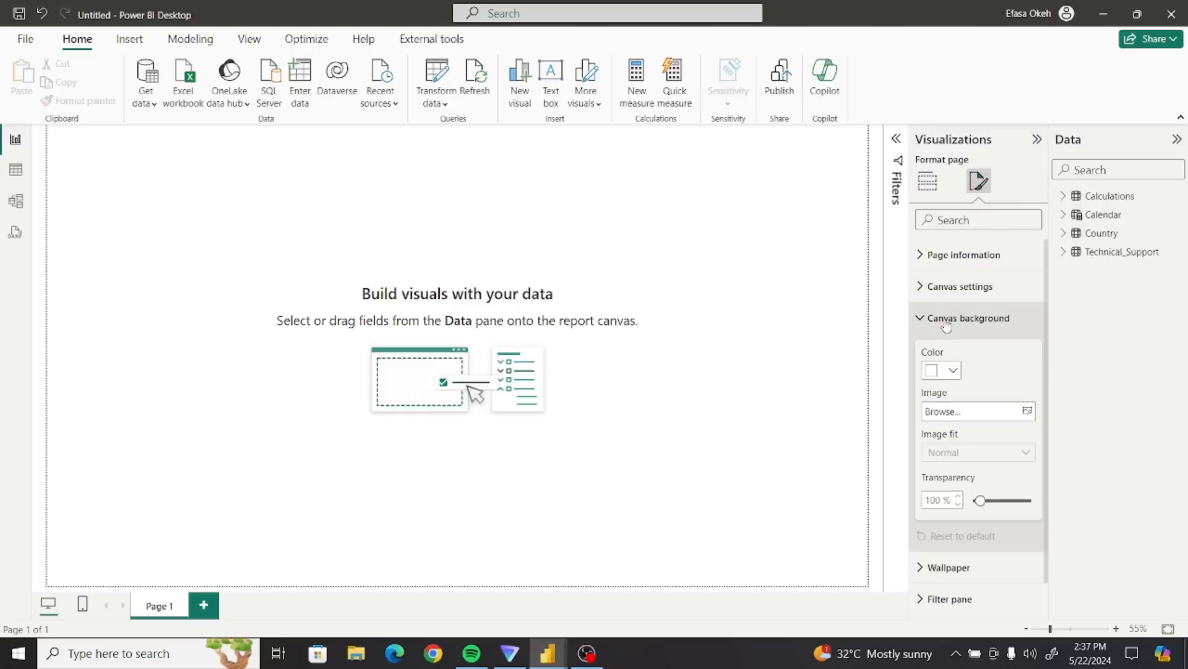
left_click(1028, 412)
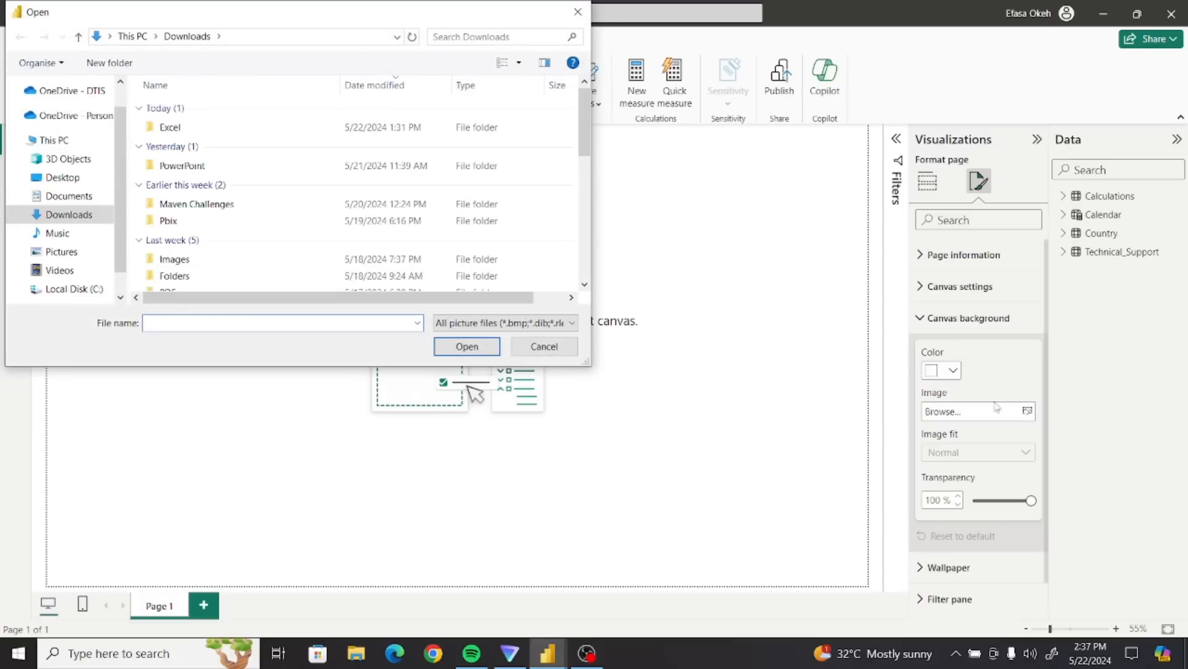
left_click(62, 251)
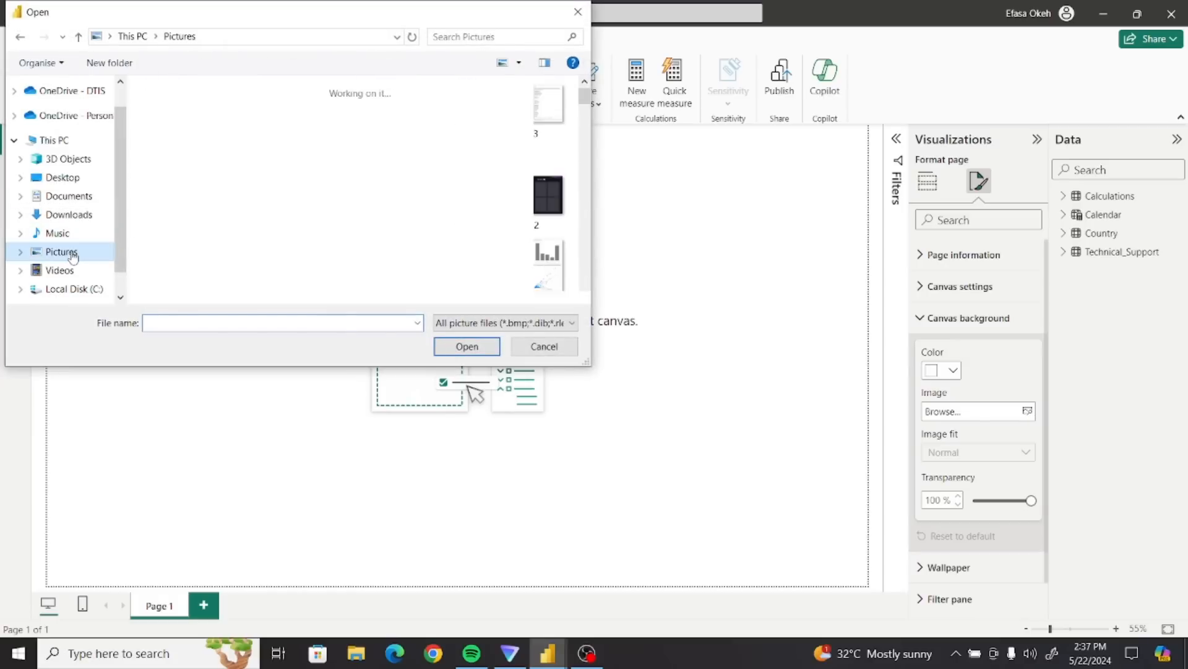
left_click(267, 207)
key("t")
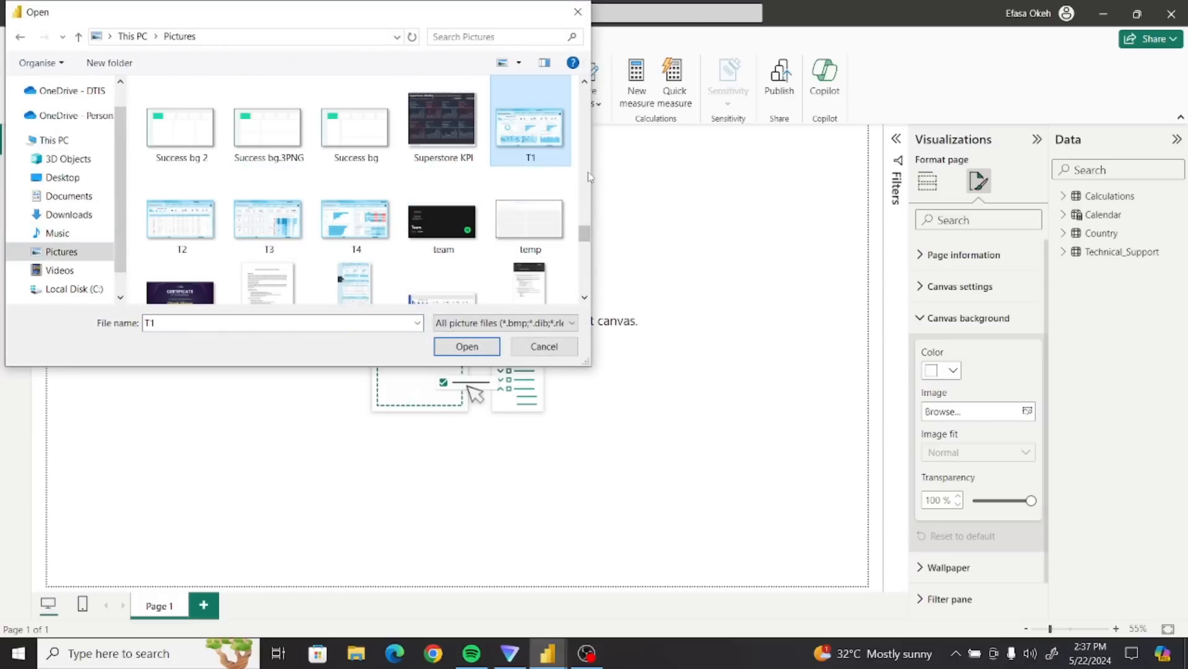
left_click_drag(584, 237, 585, 242)
left_click_drag(585, 248, 585, 253)
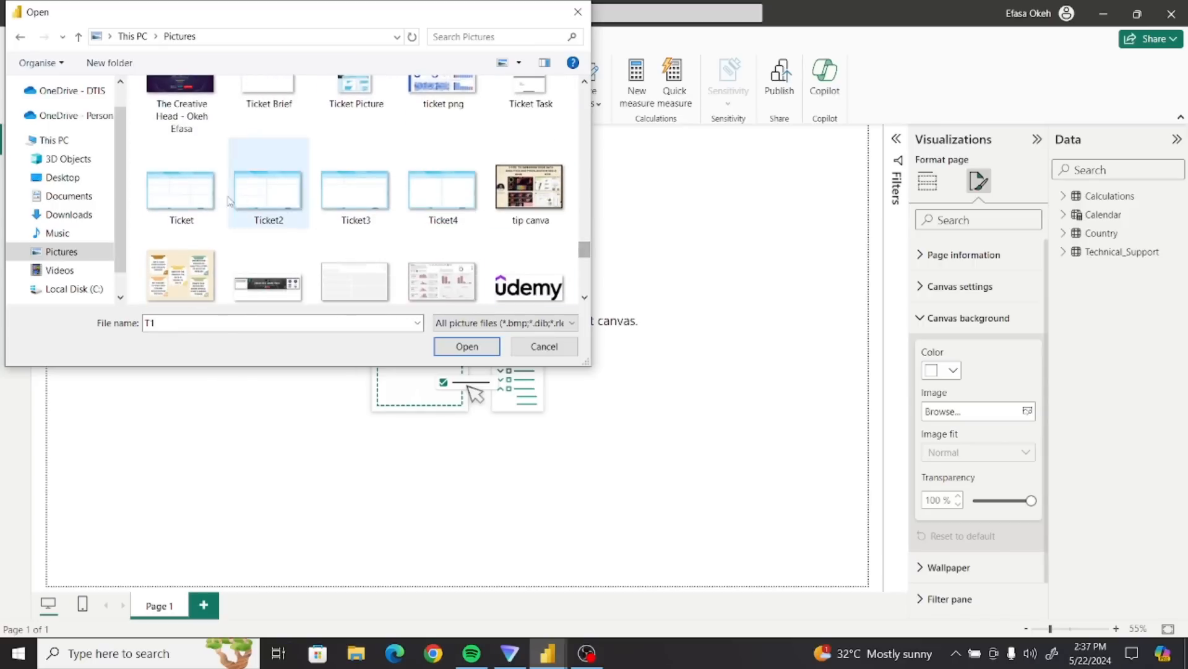
left_click(173, 194)
left_click(469, 352)
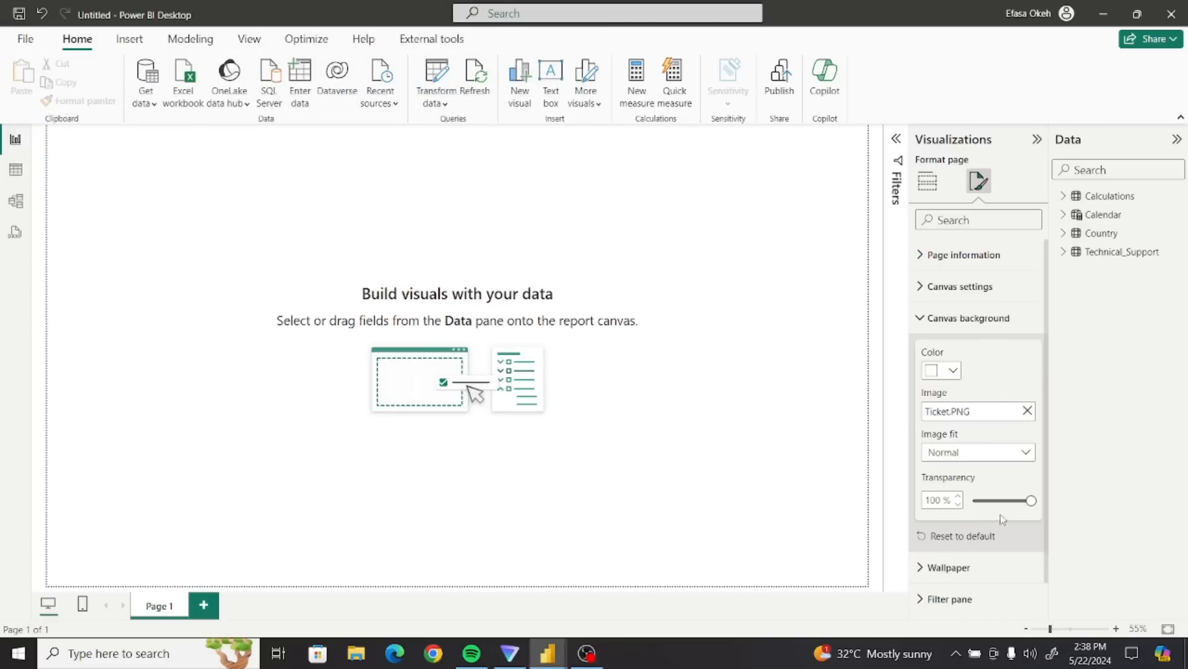
- Set the canvas background's transparency to 0% and its image fit to Fit
left_click_drag(1030, 501, 973, 501)
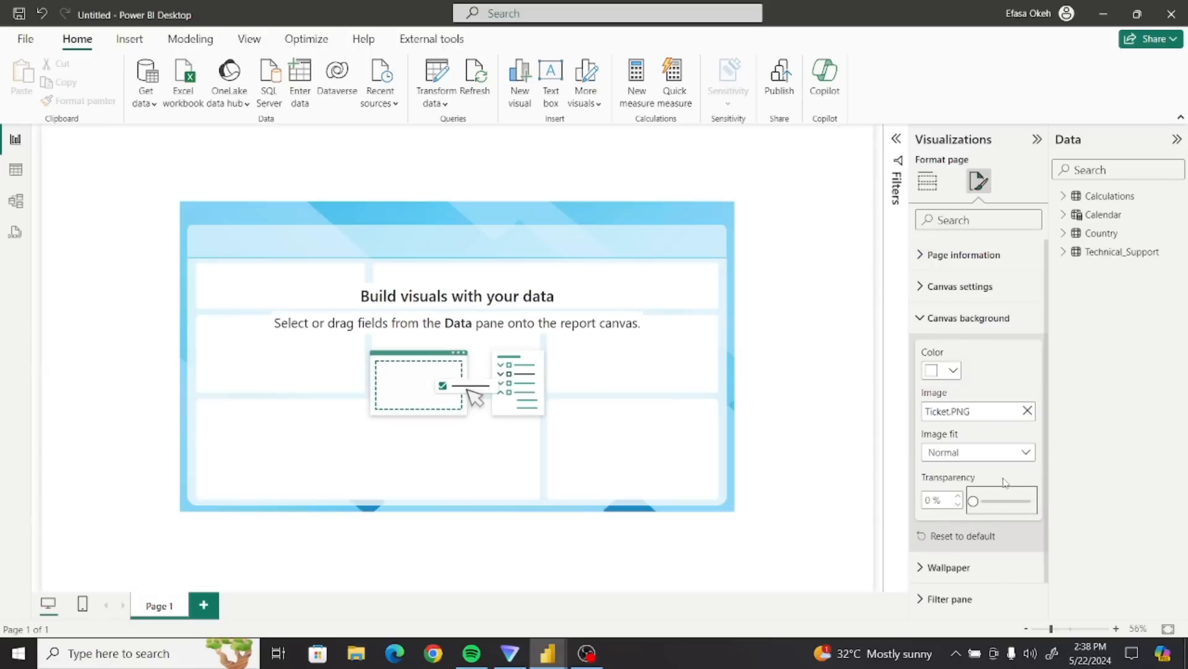
left_click(950, 457)
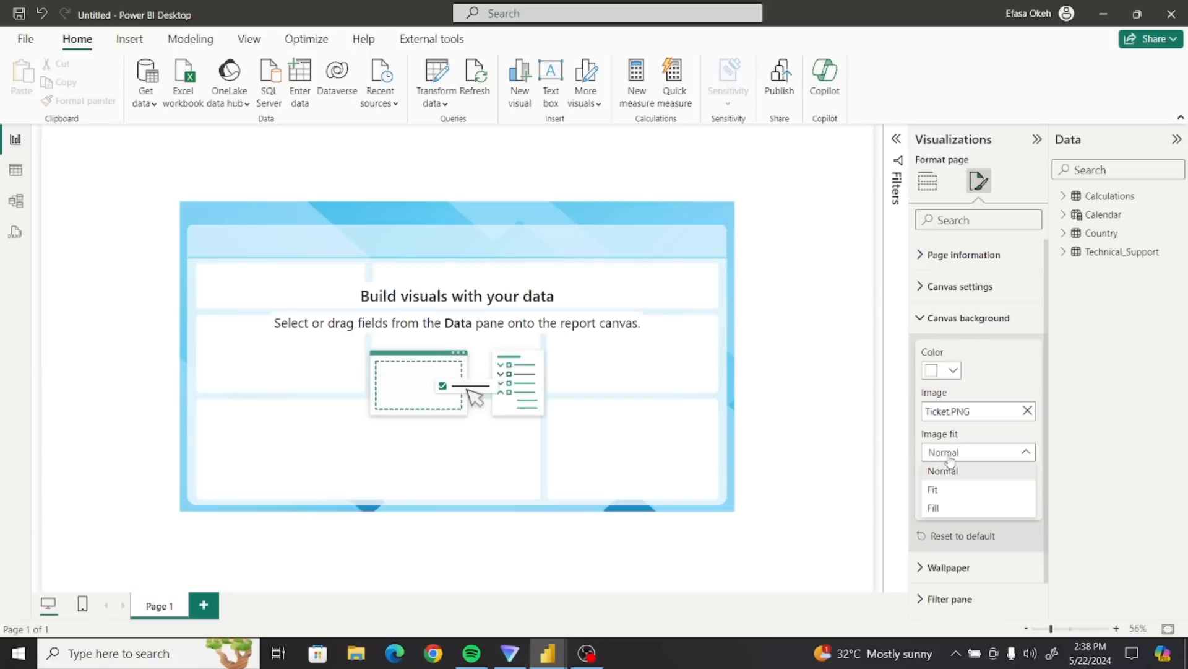
left_click(949, 491)
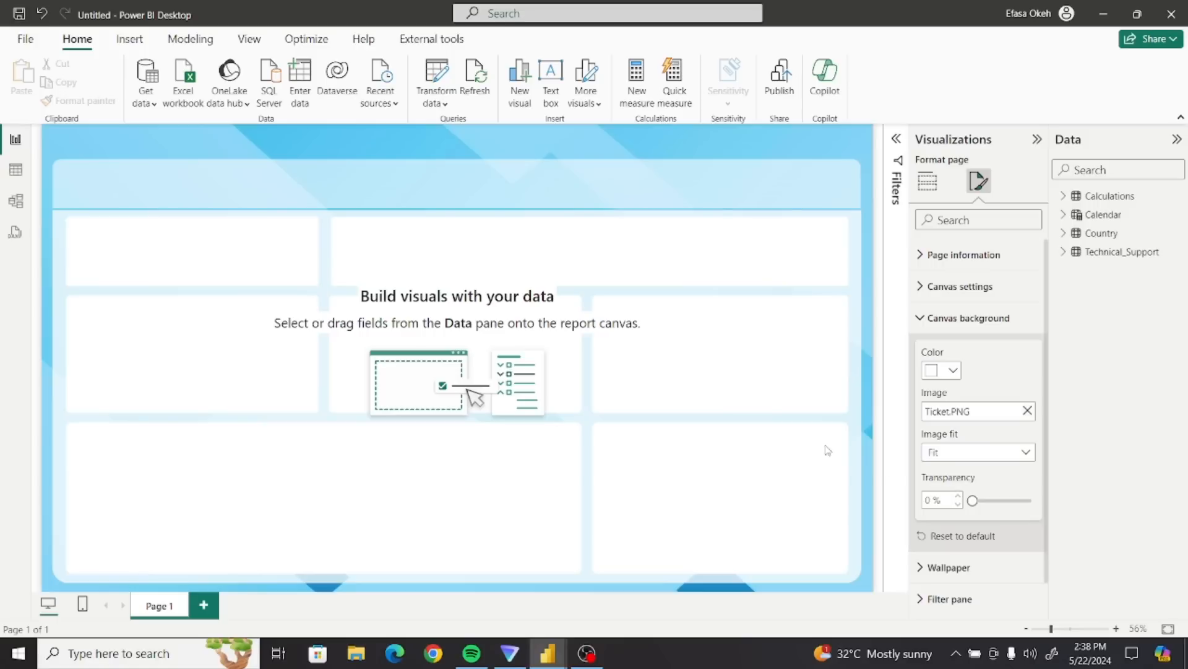
left_click(746, 387)
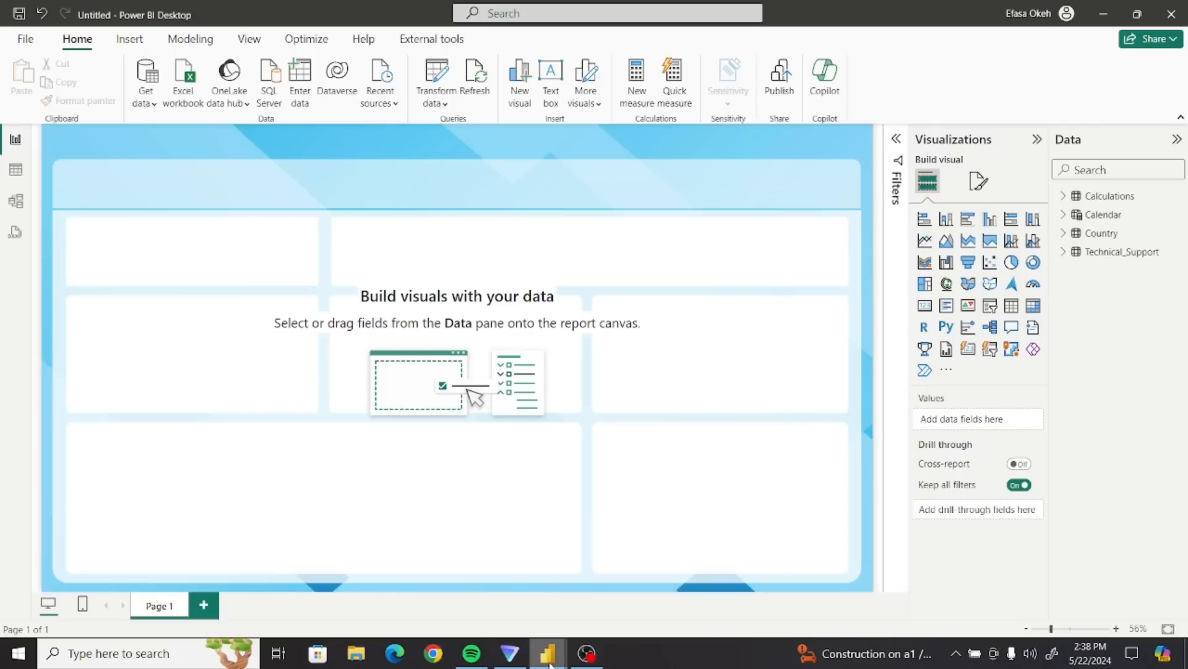
- Switch to the Ticket Analysis report, close the open Calendar formula and examine the Ticket Volume page's layout
mouse_move(549, 649)
left_click(645, 587)
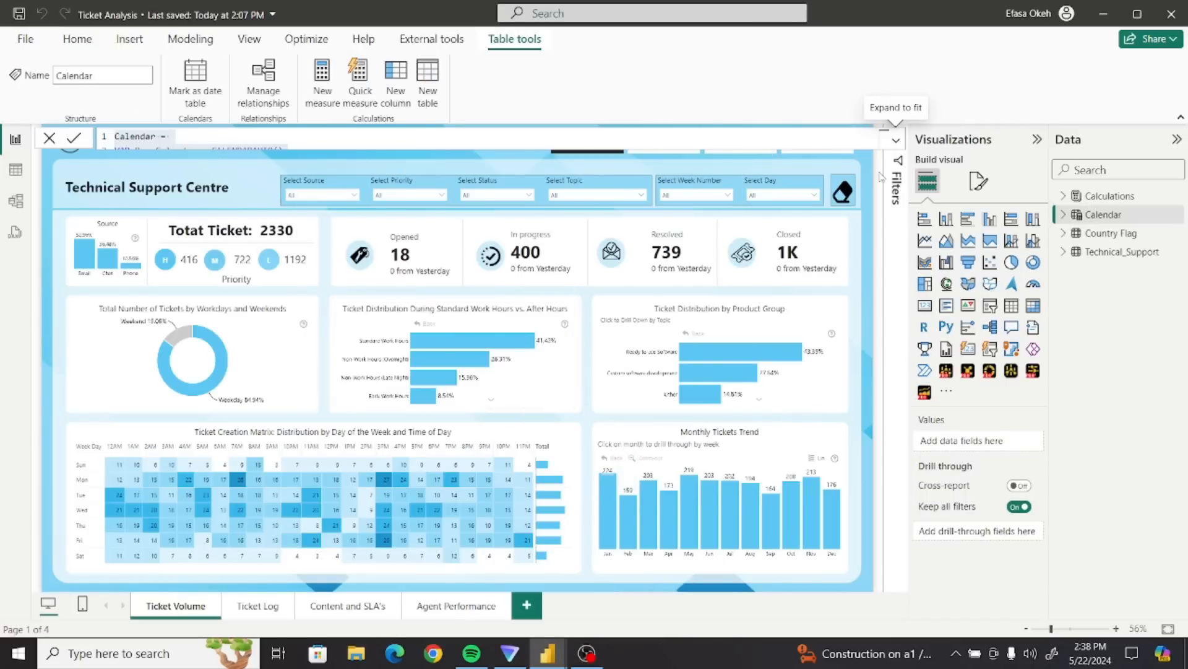
key("Escape")
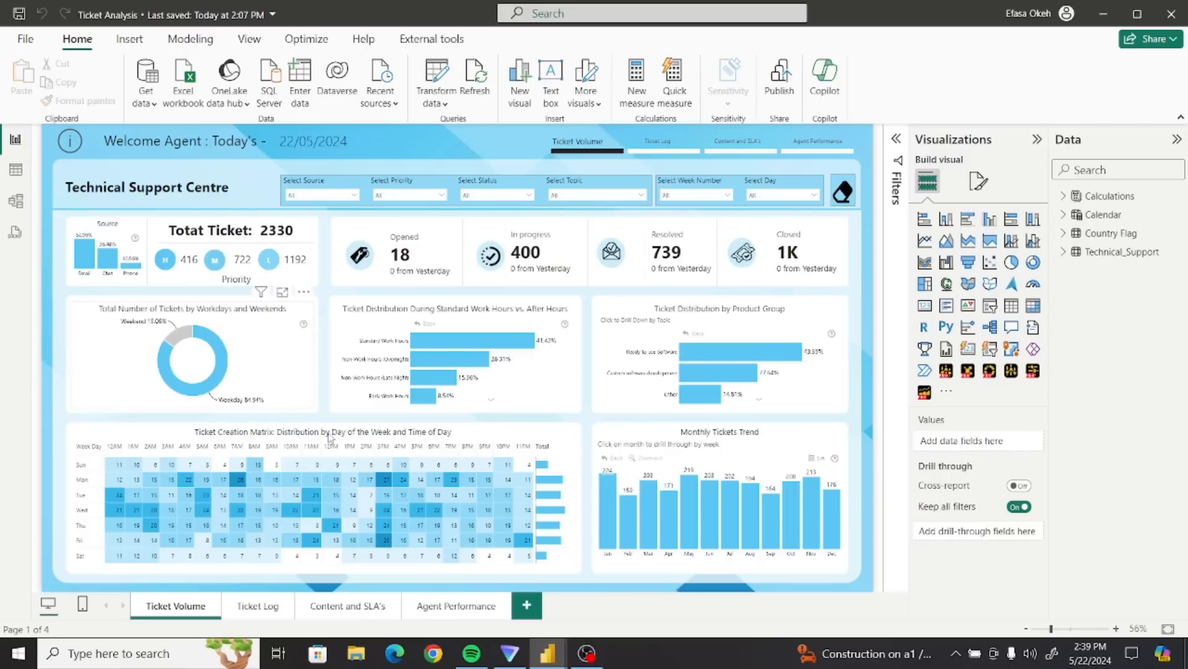
- Back in the untitled report, add a measure to Calculations: _Total Ticket = DISTINCTCOUNT(Technical_Support[Ticket ID])
mouse_move(548, 653)
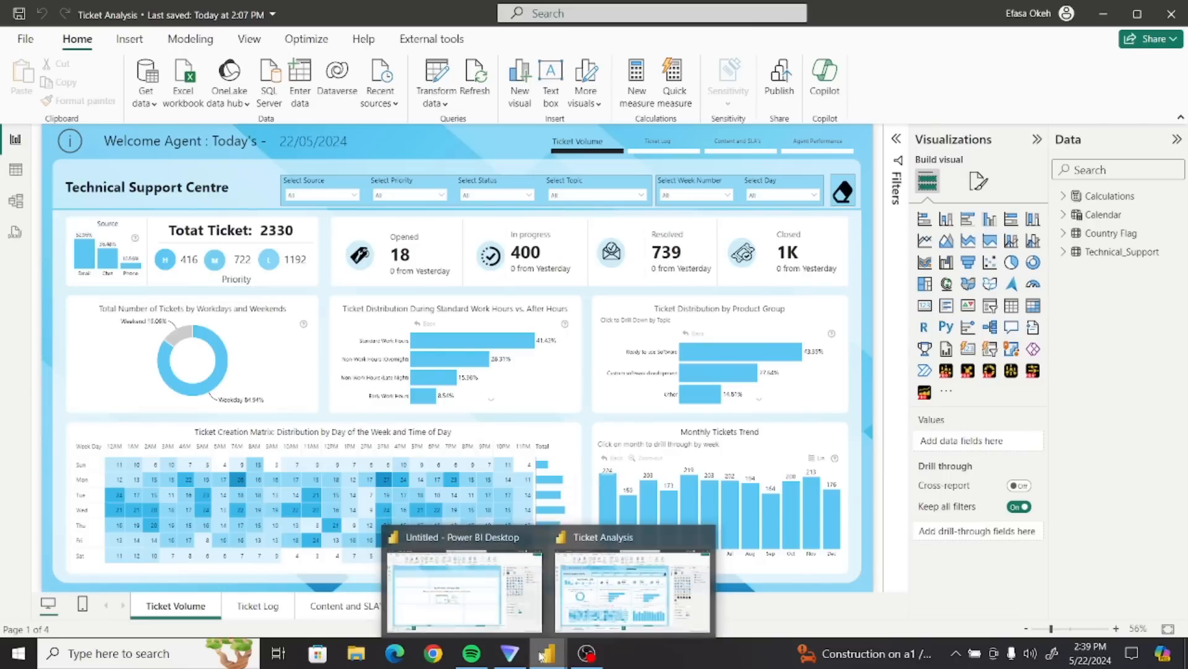
left_click(472, 605)
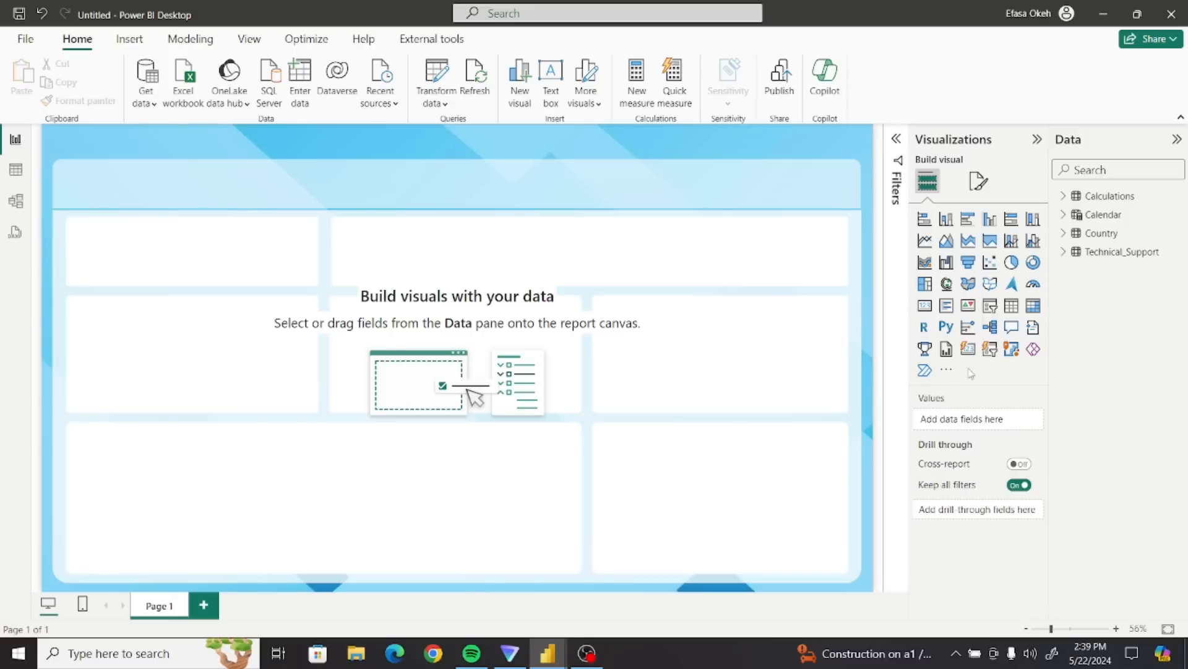
left_click(1111, 197)
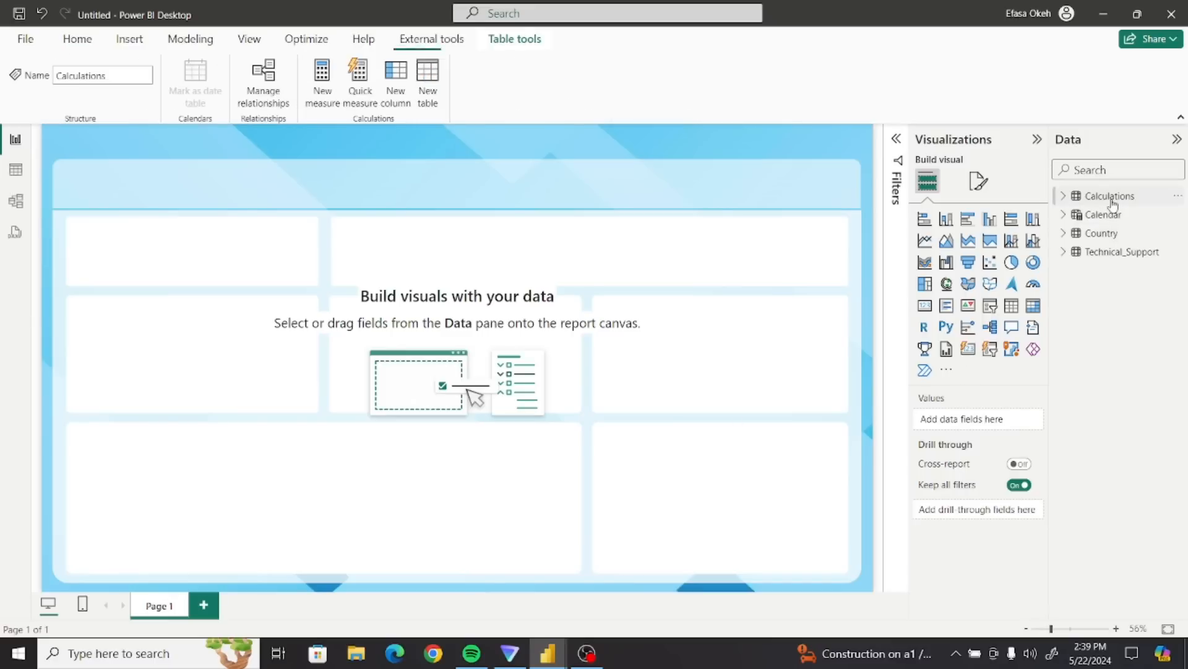
left_click(324, 99)
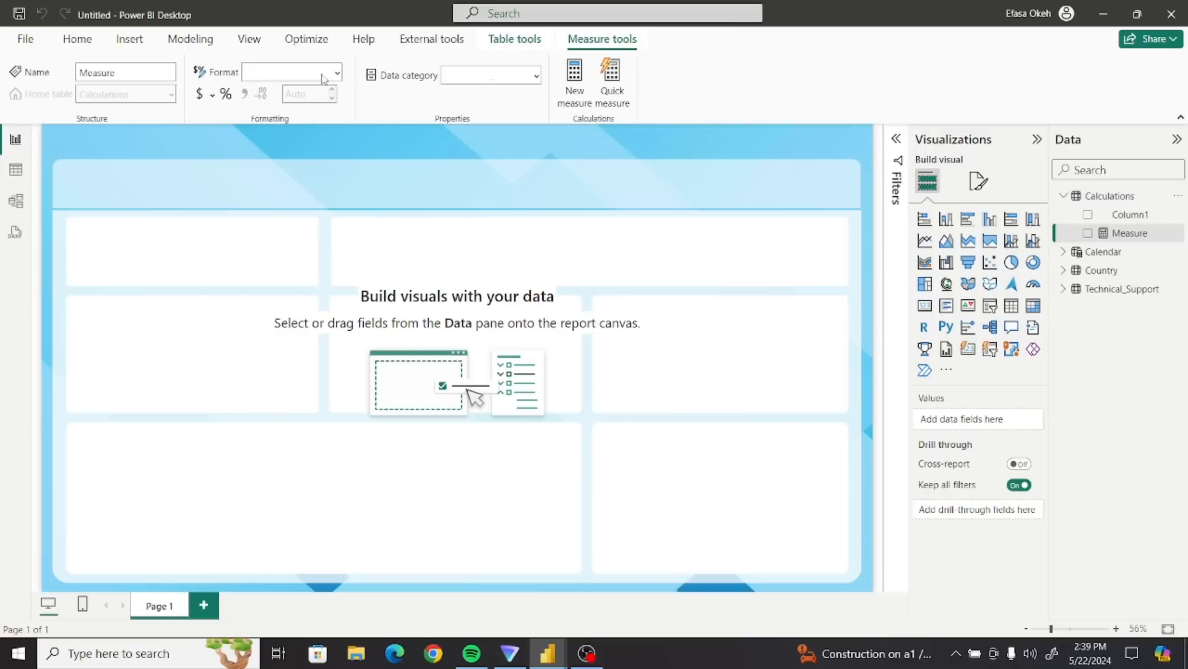
type("_")
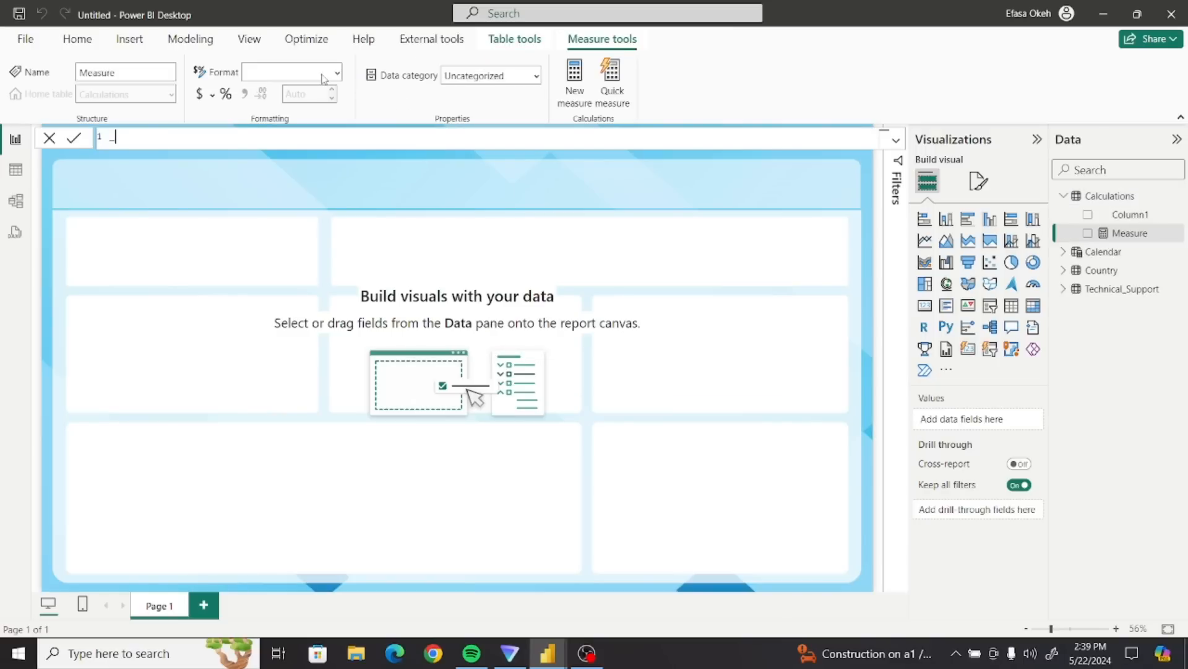
type("Total Ticket = dist")
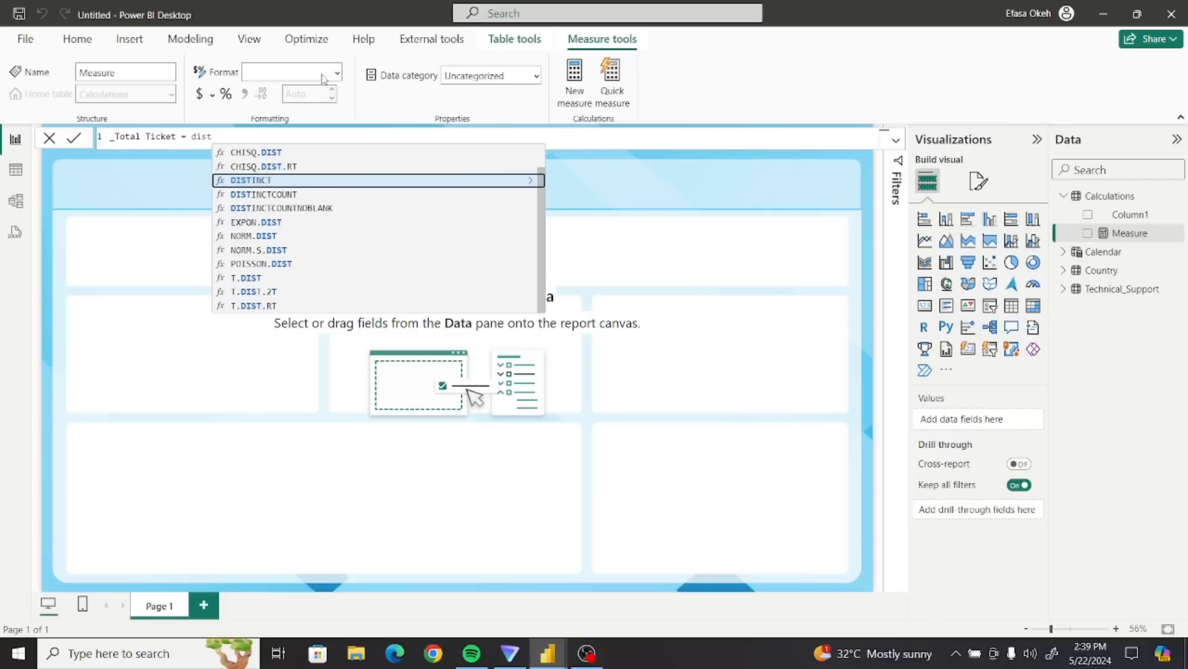
left_click(286, 195)
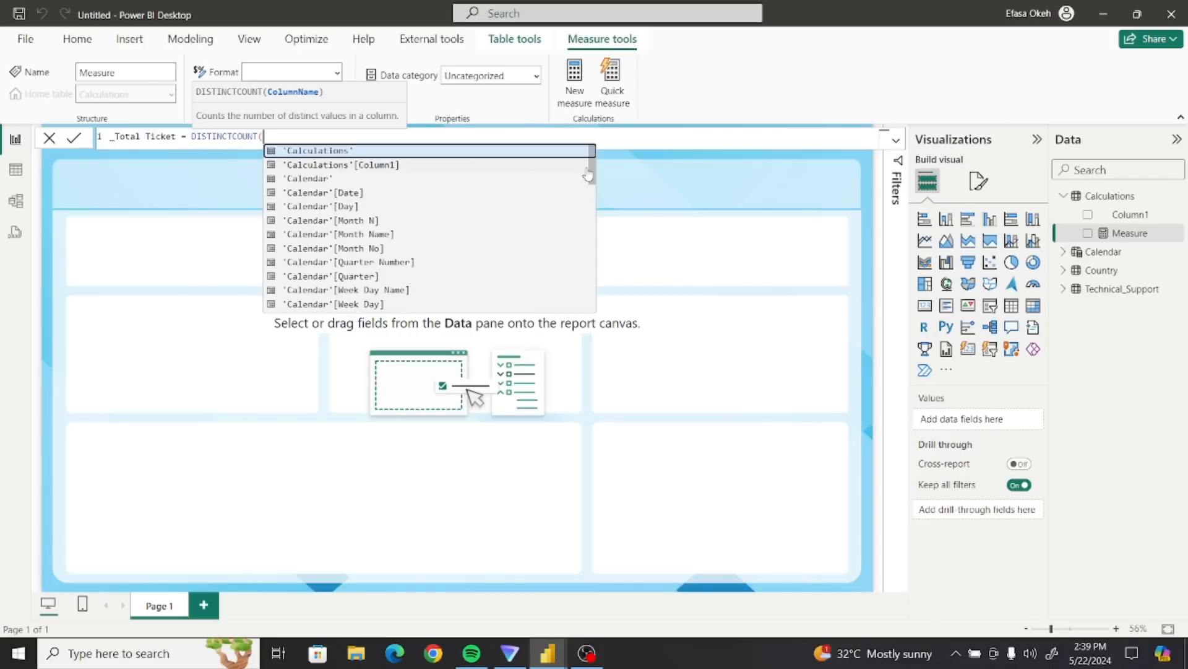
type("tec")
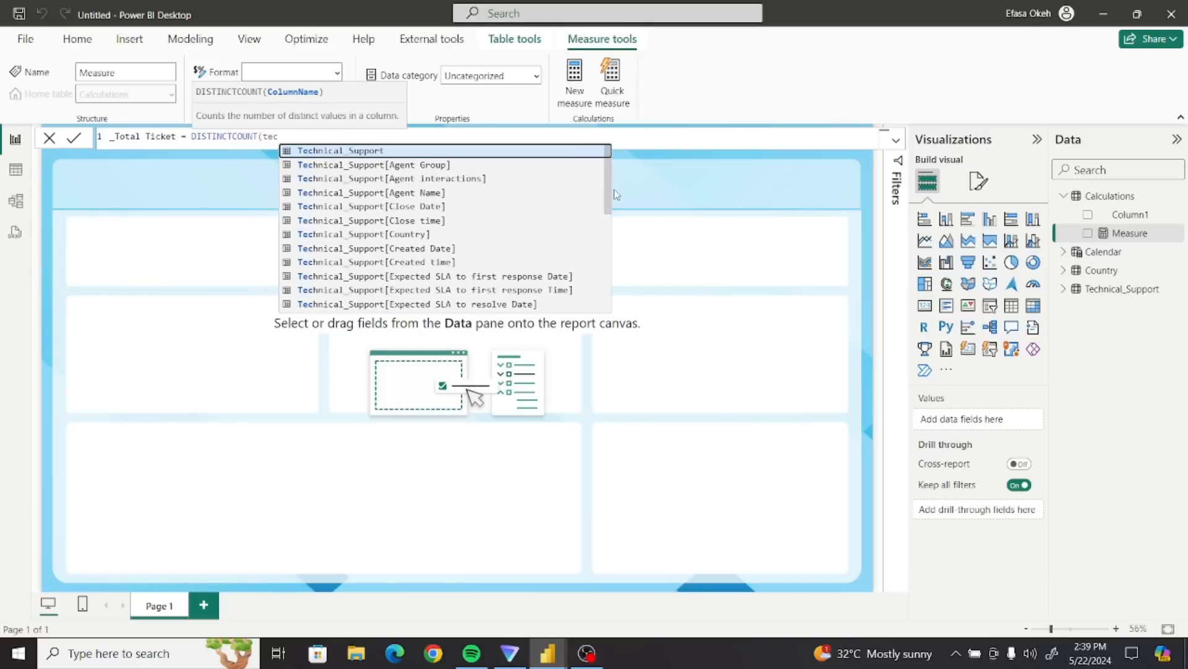
left_click_drag(609, 207, 597, 303)
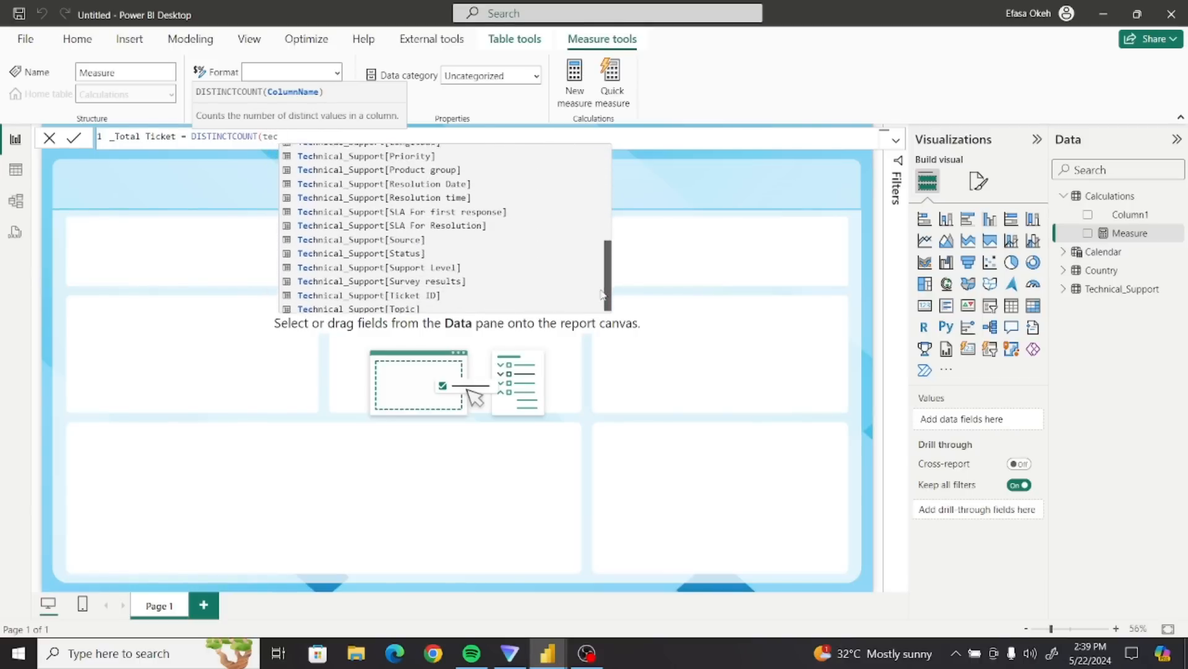
left_click(438, 293)
type(")")
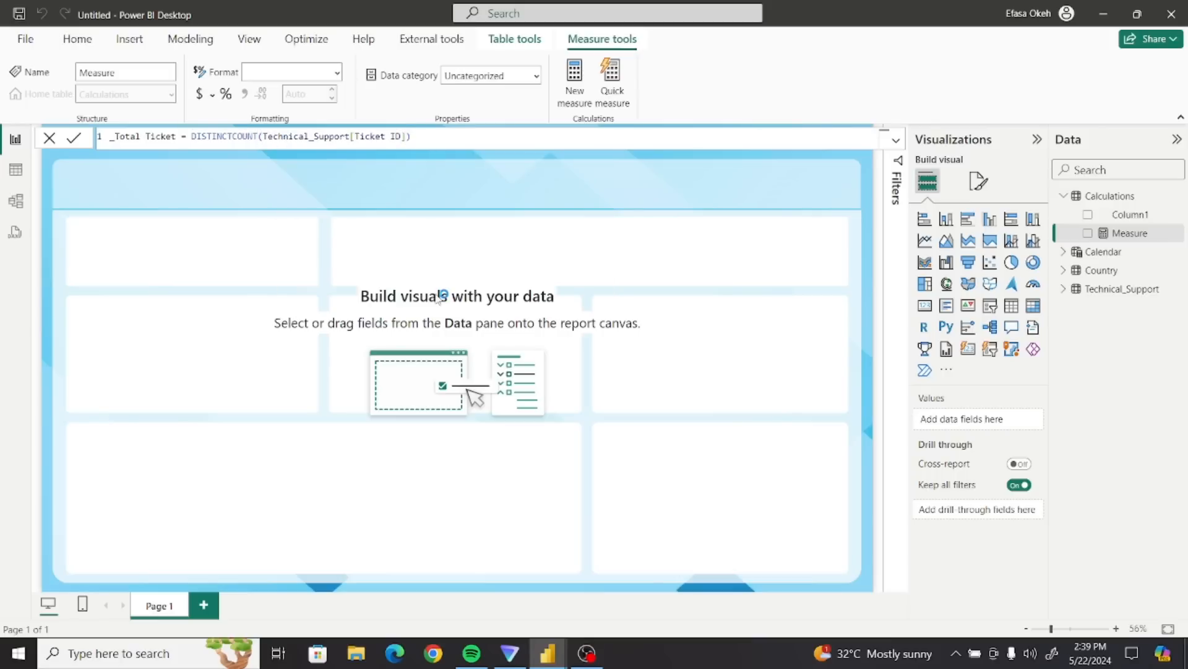
key("Return")
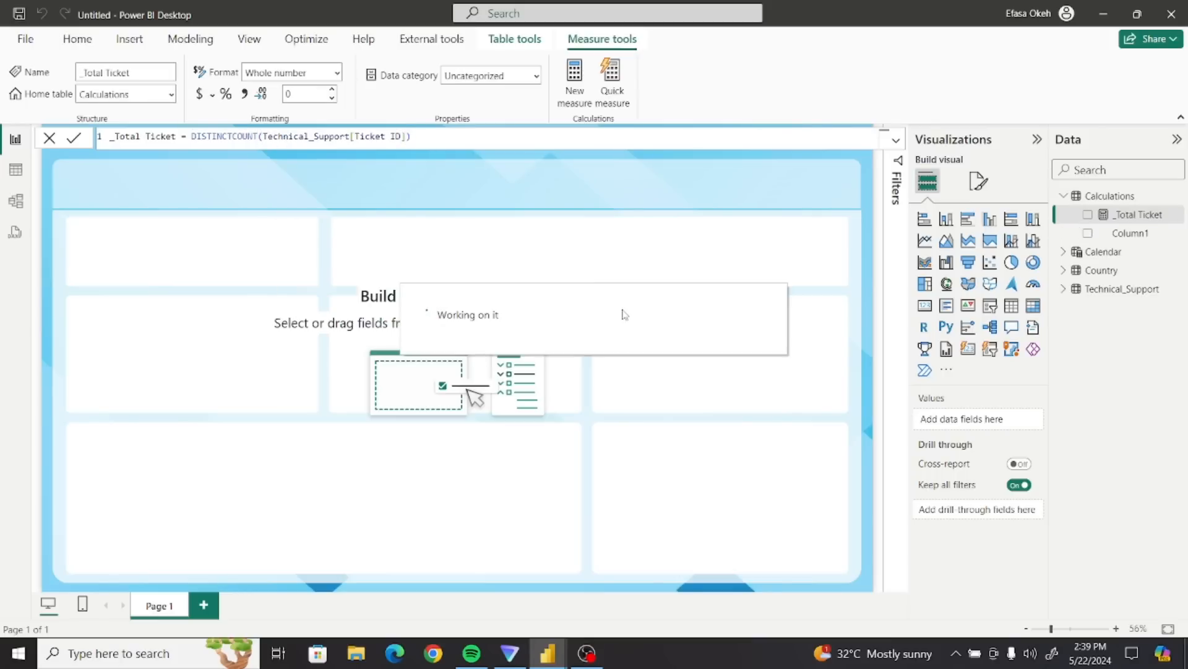
- Delete the empty Column1 from the Calculations table and confirm the deletion
left_click(1178, 215)
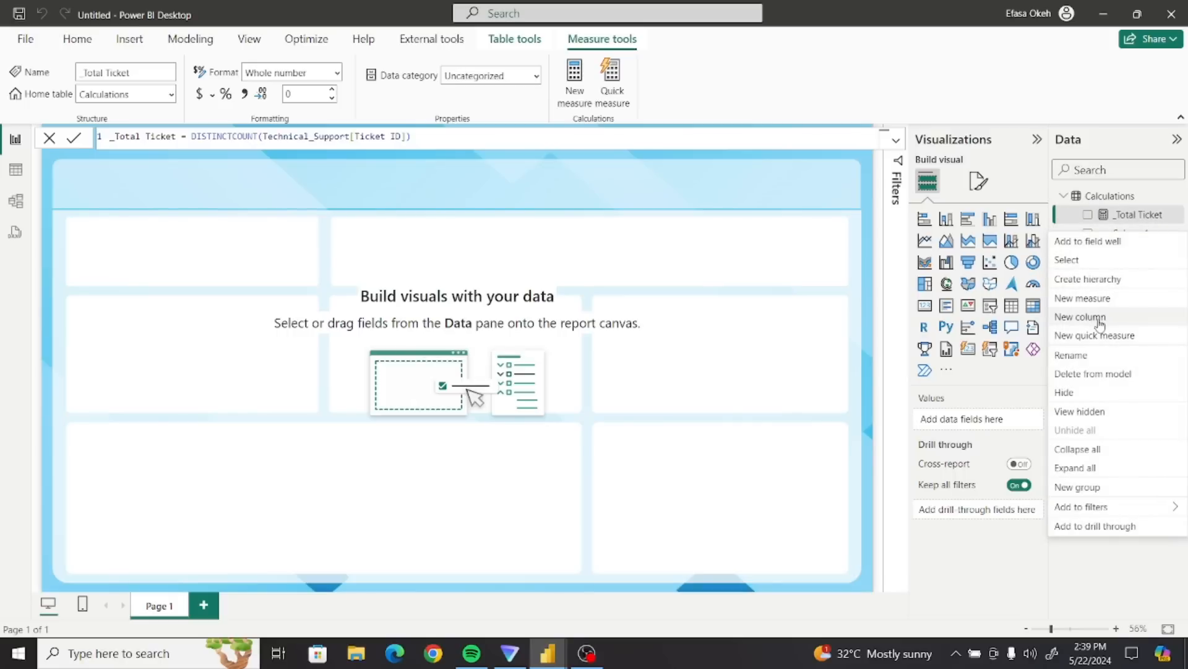
left_click(1093, 375)
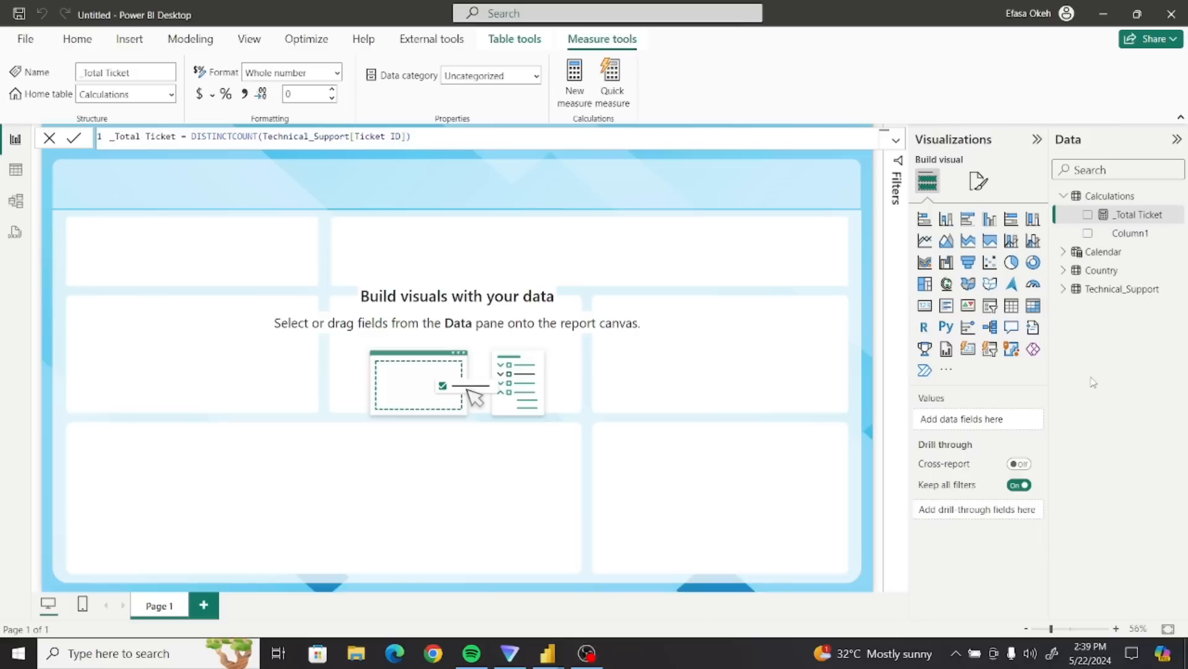
left_click(683, 364)
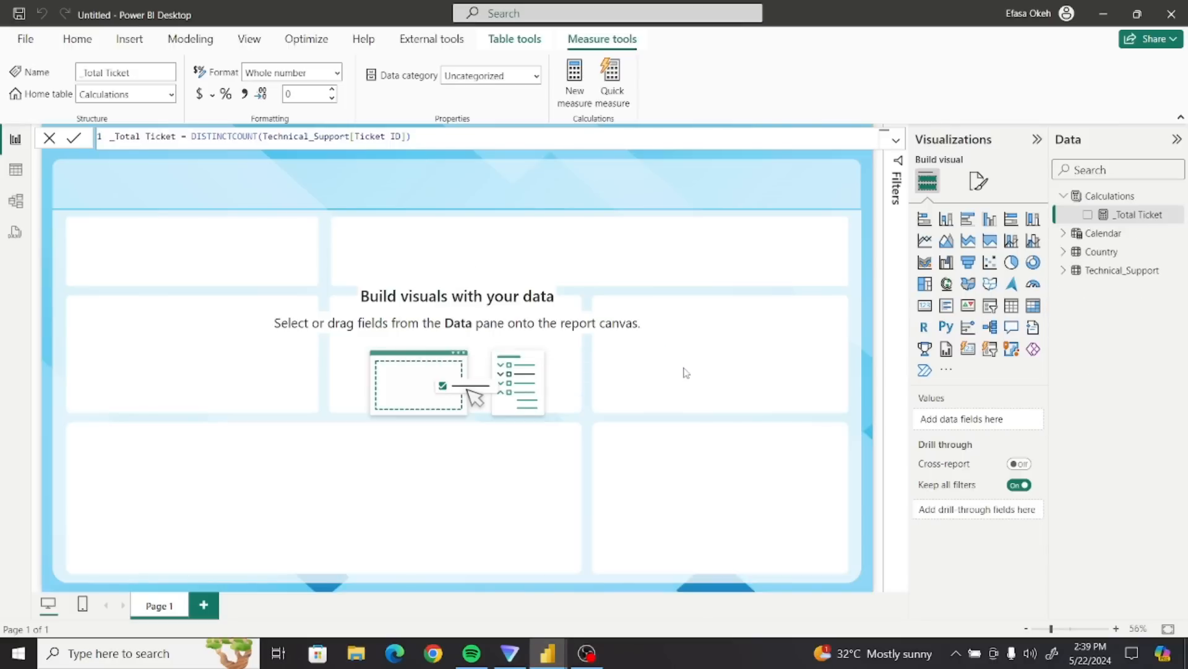
- Start a new measure in Calculations named _Total Ticket string, declaring the variable ticket = [_Total Ticket]
left_click(1127, 204)
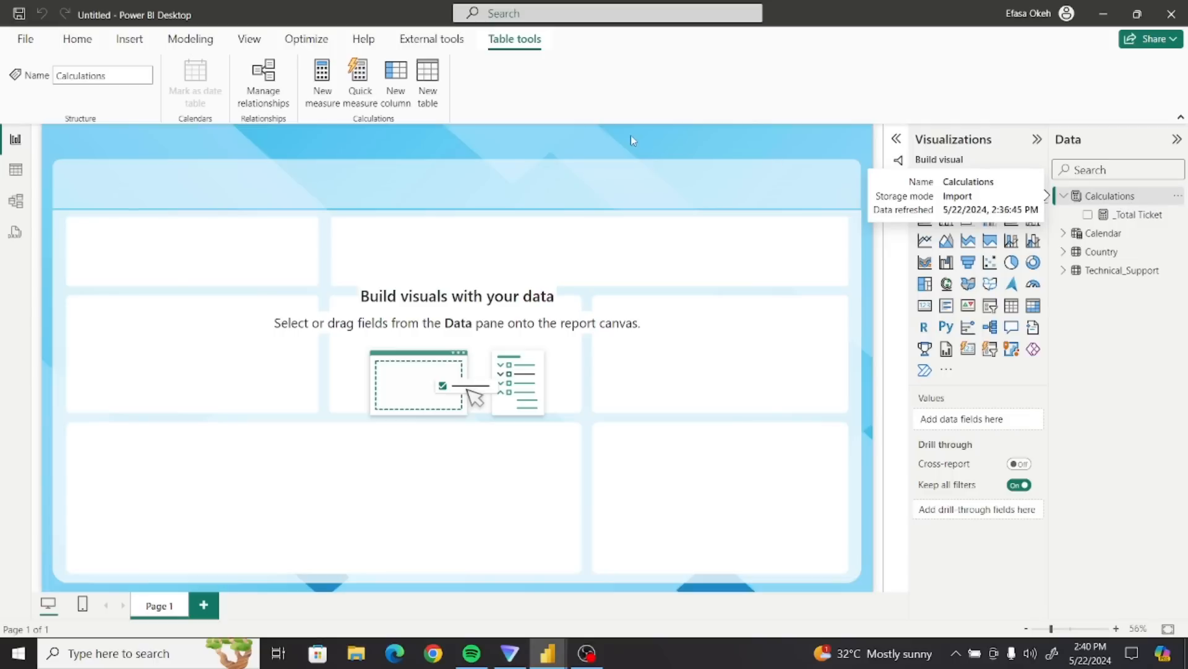
left_click(328, 86)
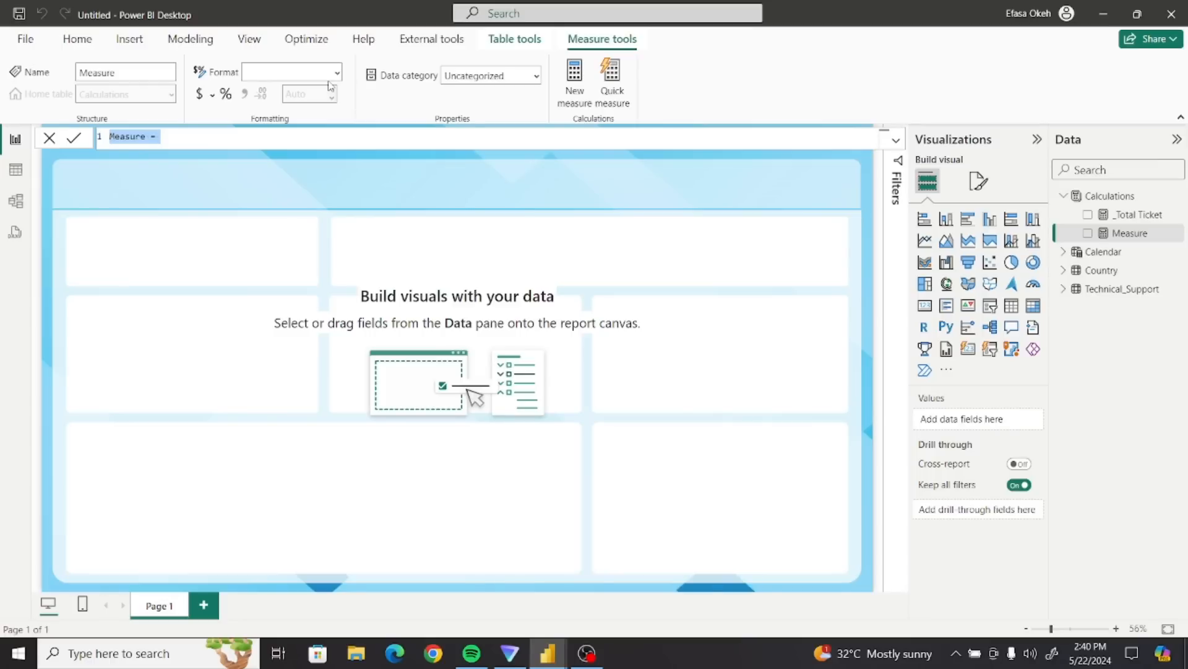
type("_Total")
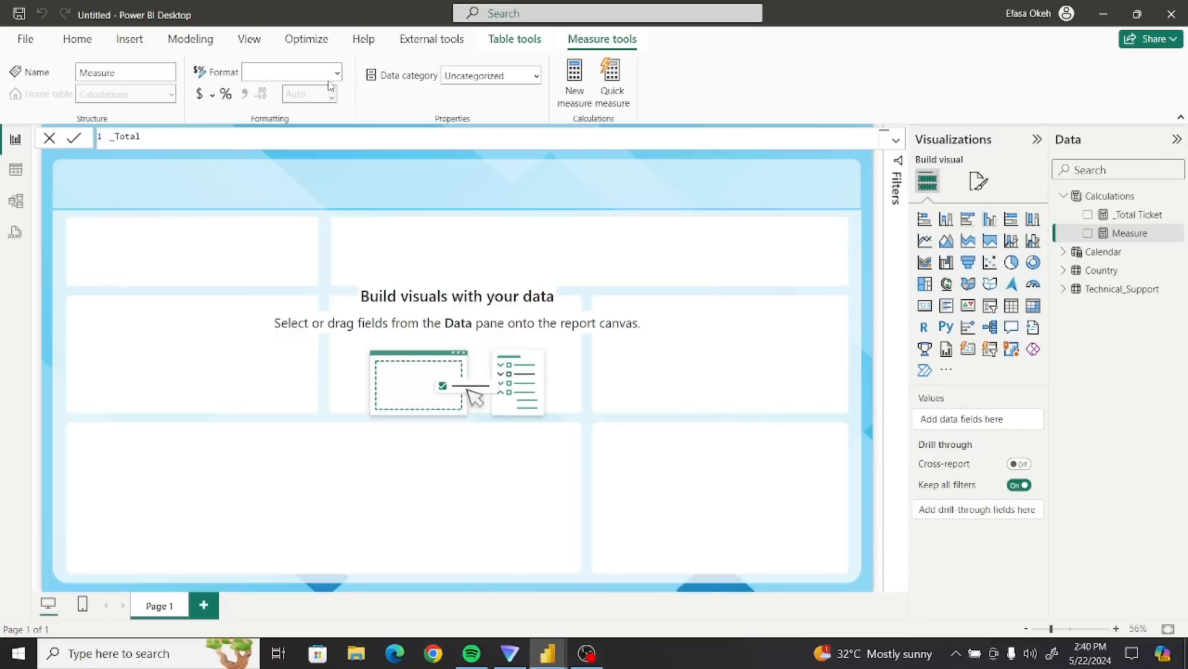
type(" Ticket string =")
key("shift+Return")
type("Var ")
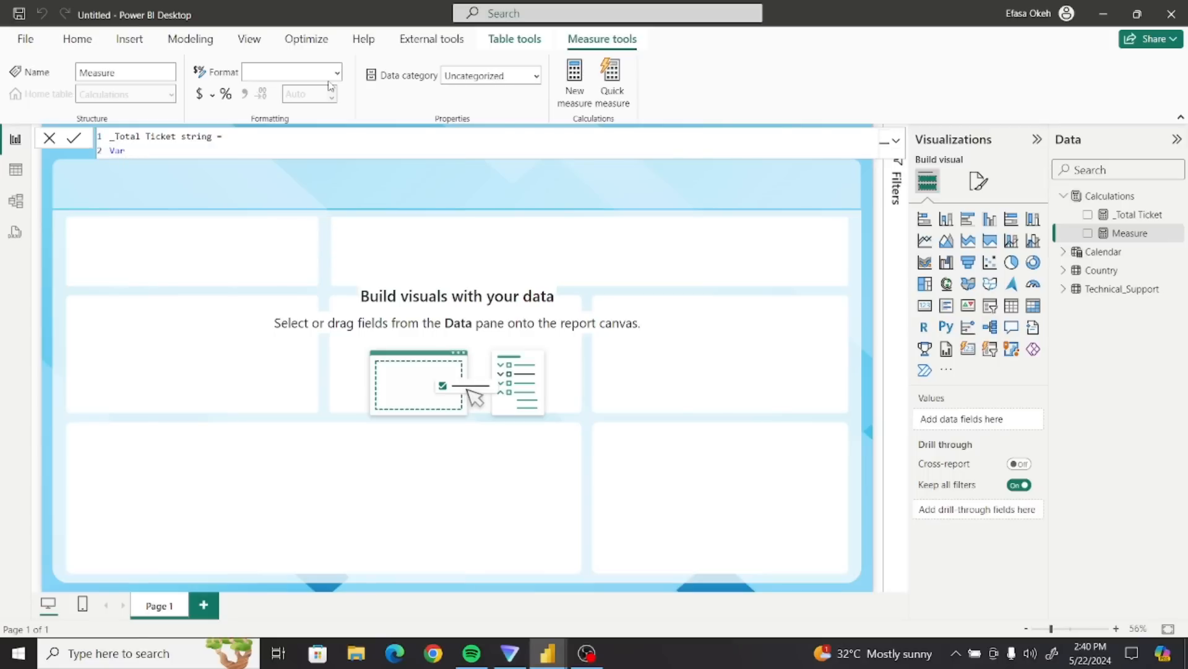
type("ticket =")
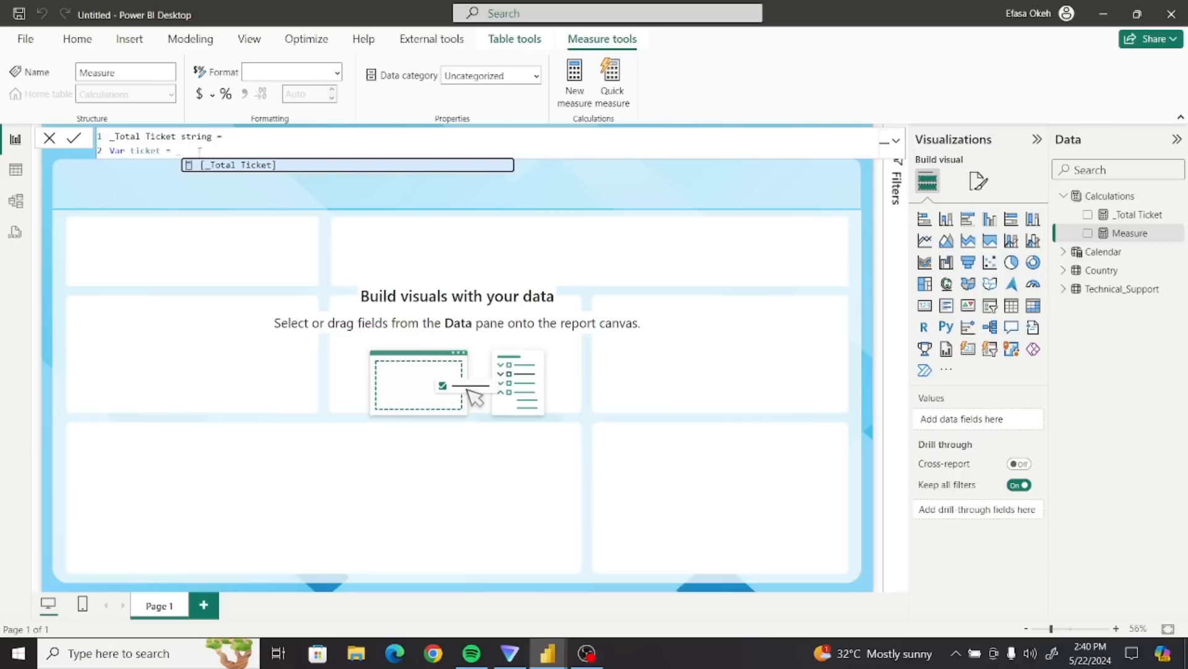
left_click(264, 165)
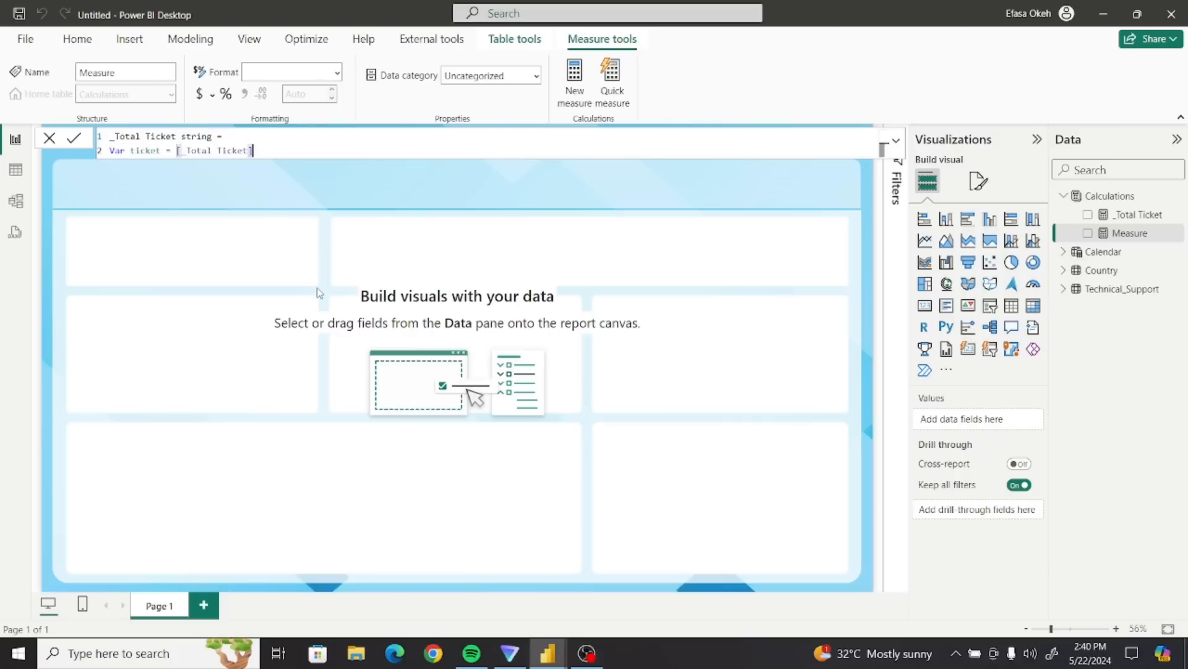
key("shift+Return")
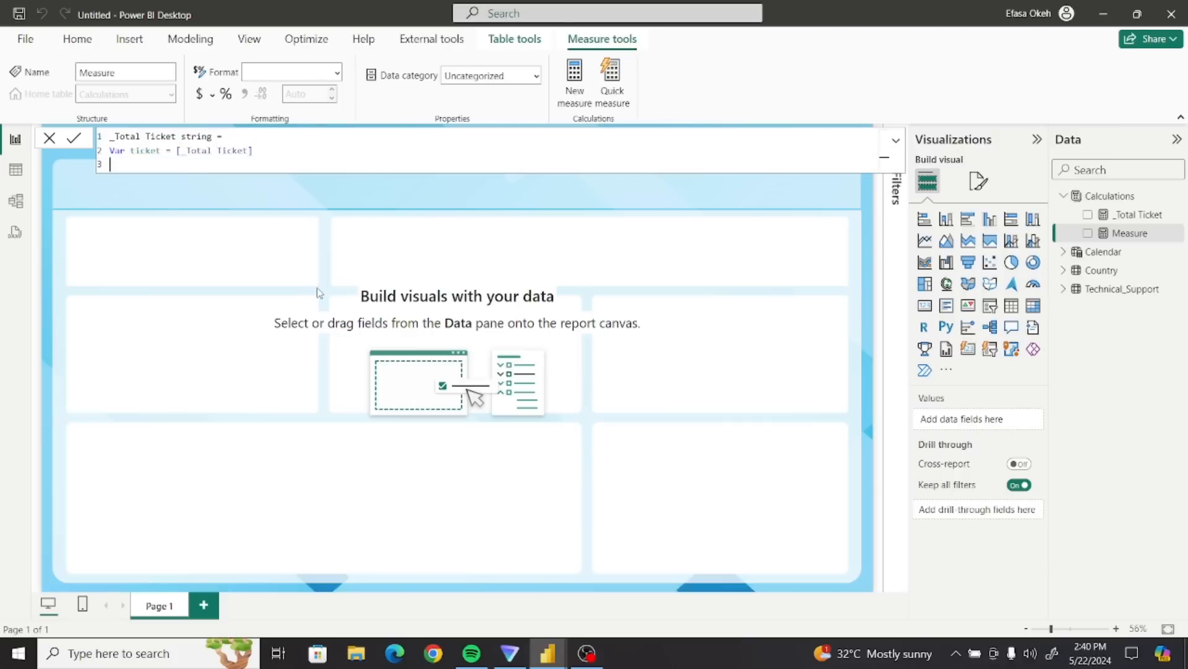
- Add a RETURN clause to the measure that joins the text "Total Ticket:" with the ticket variable
type("RE")
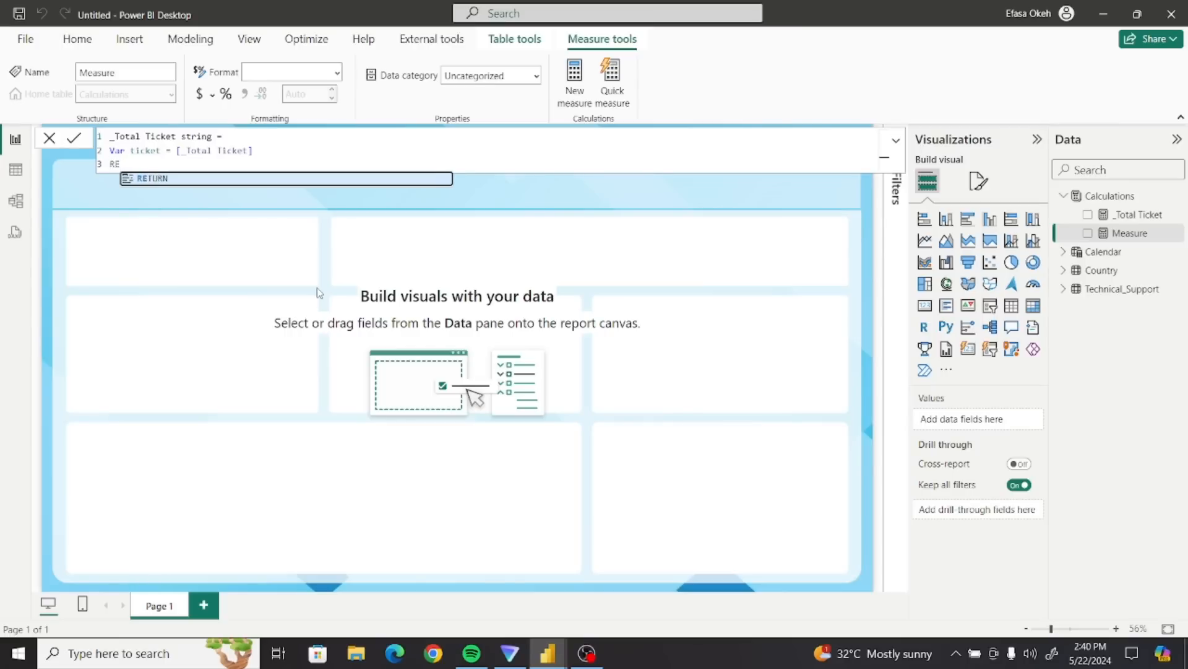
left_click(175, 180)
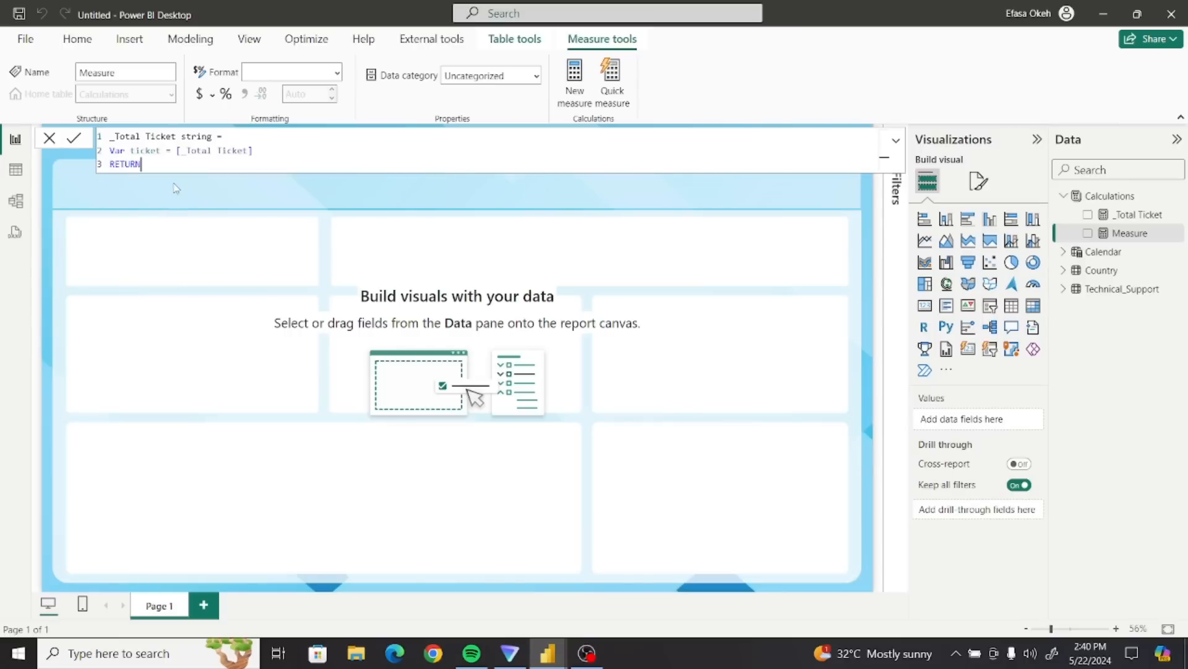
key("shift+Return")
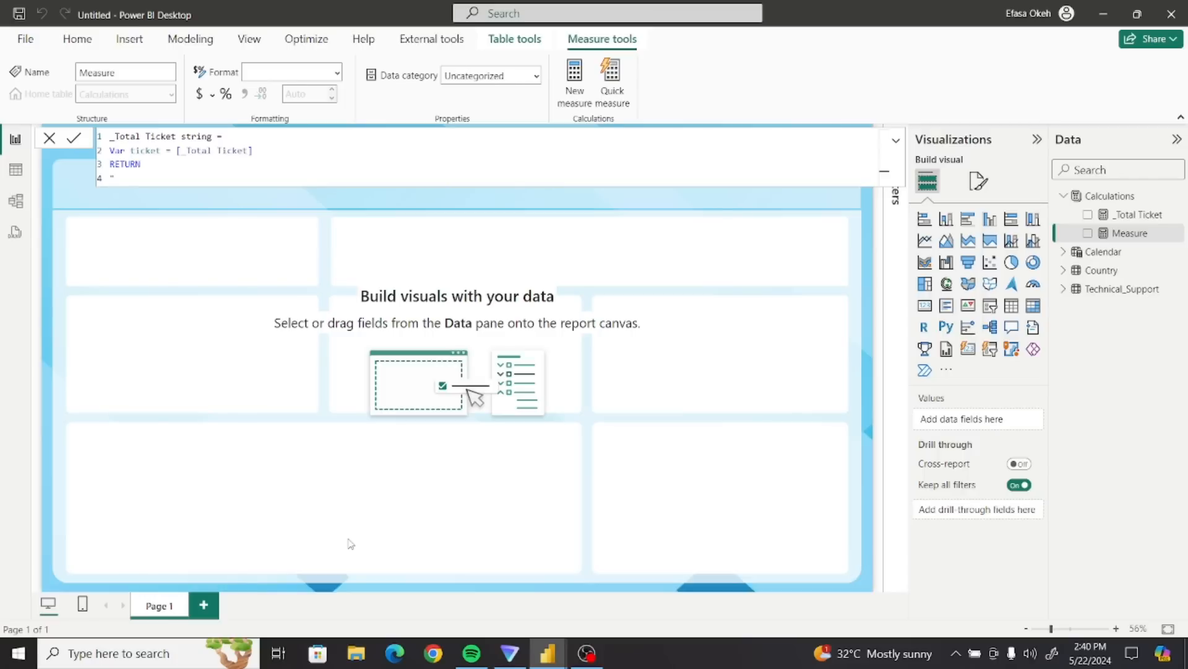
type("\"Total Ticket")
key("BackSpace")
key("BackSpace")
key("BackSpace")
key("BackSpace")
key("BackSpace")
type("& tic")
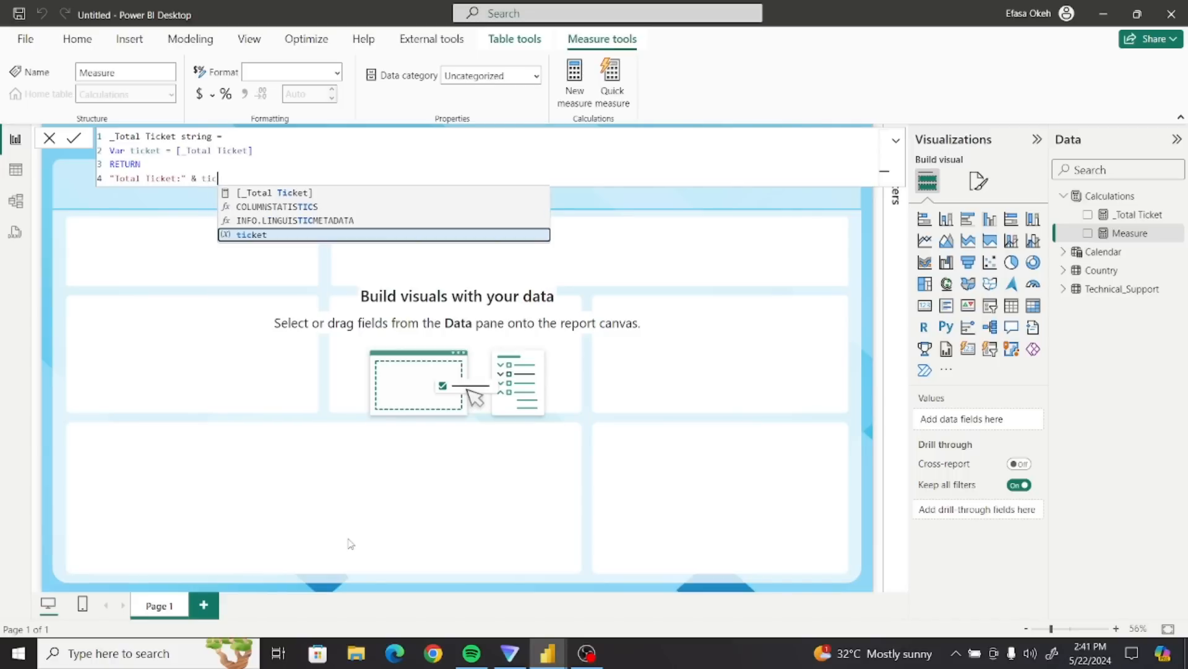
left_click(280, 238)
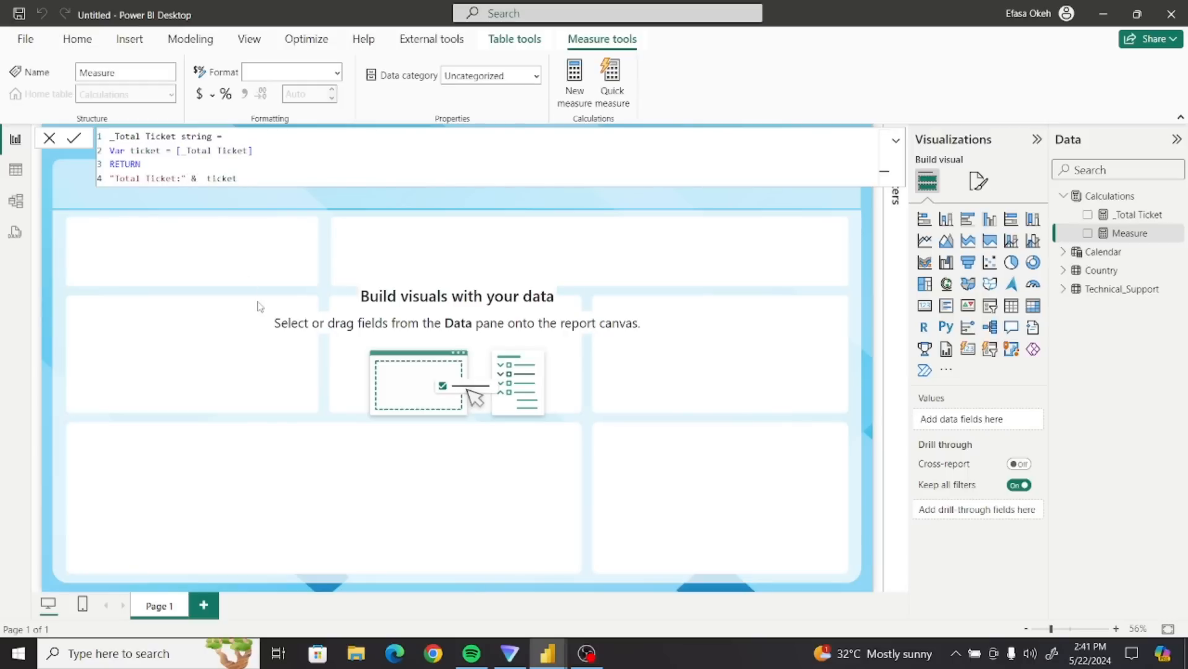
- Insert &" " between the "Total Ticket:" label and the ticket variable, and commit the measure
type("\"\"&")
left_click(202, 179)
left_click(301, 178)
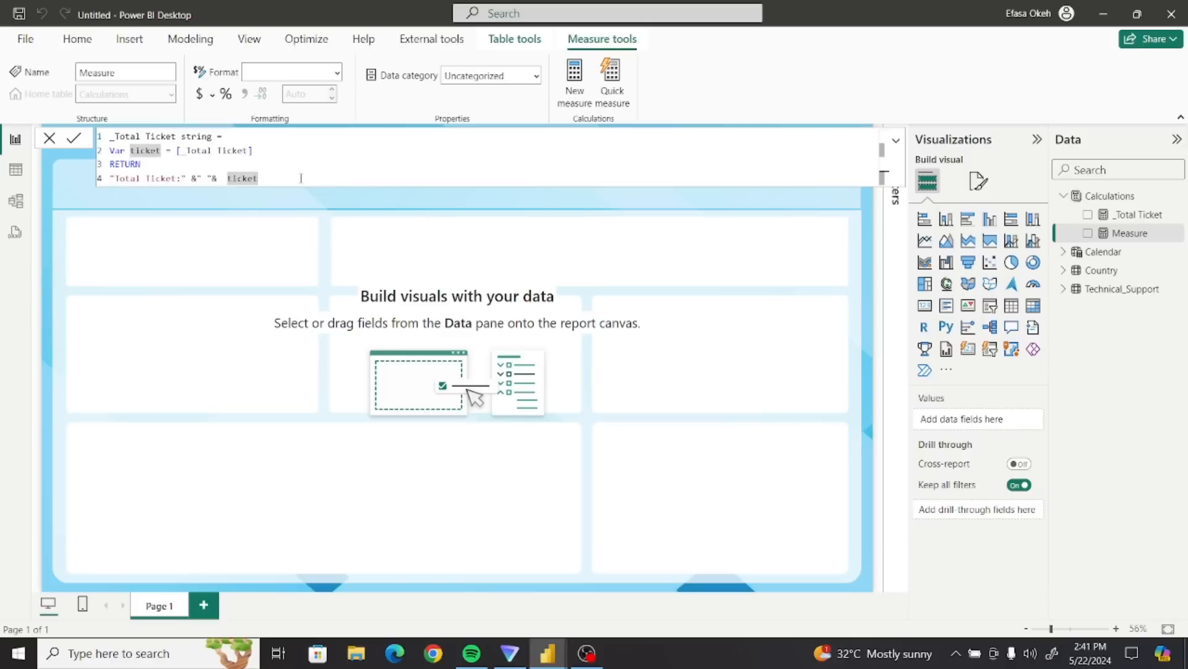
left_click(406, 150)
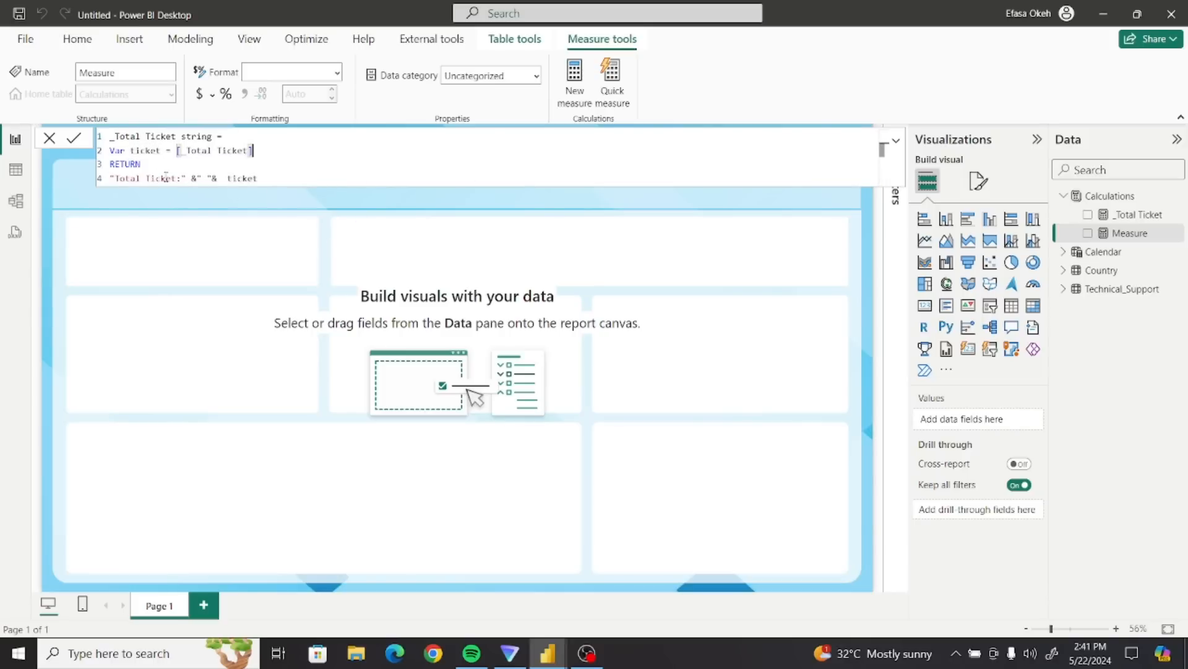
left_click(74, 138)
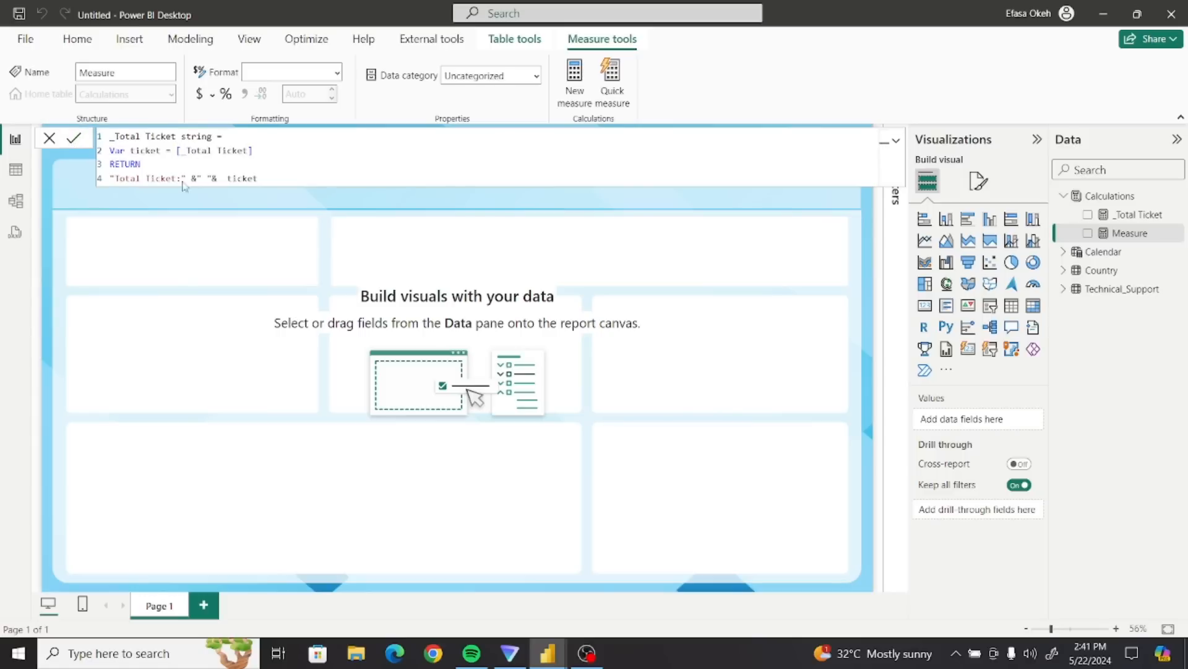
left_click(260, 212)
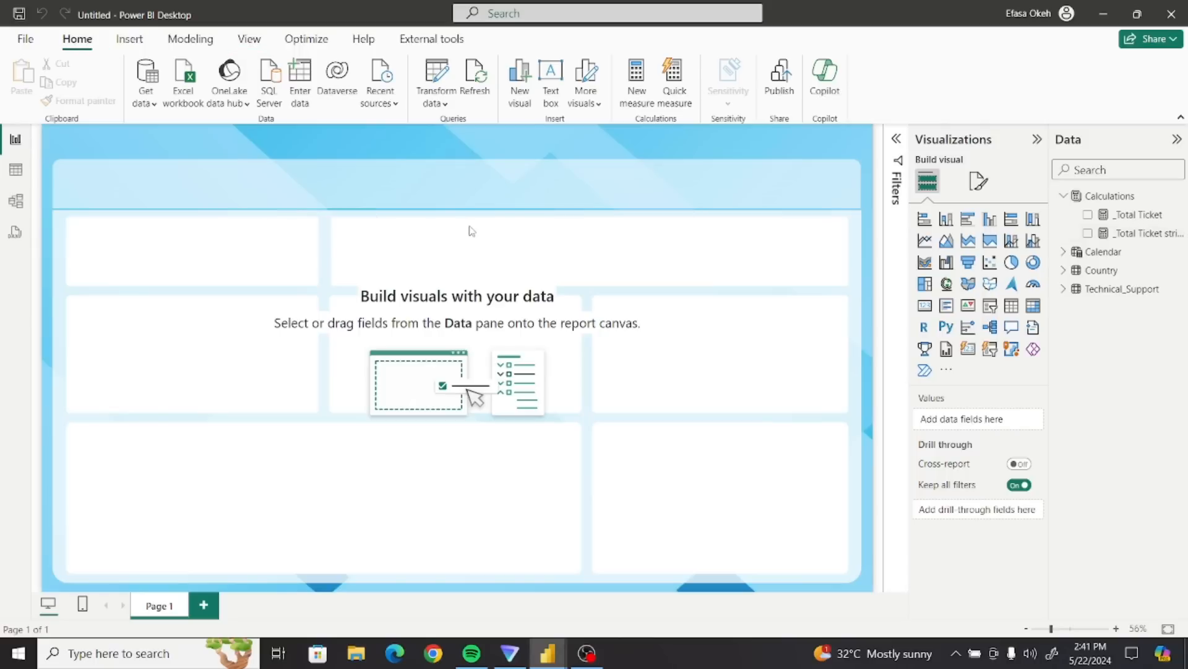
- Start a new measure in Calculations named _Total Ticket %, using DIVIDE with [_Total Ticket] as the numerator
left_click(1118, 199)
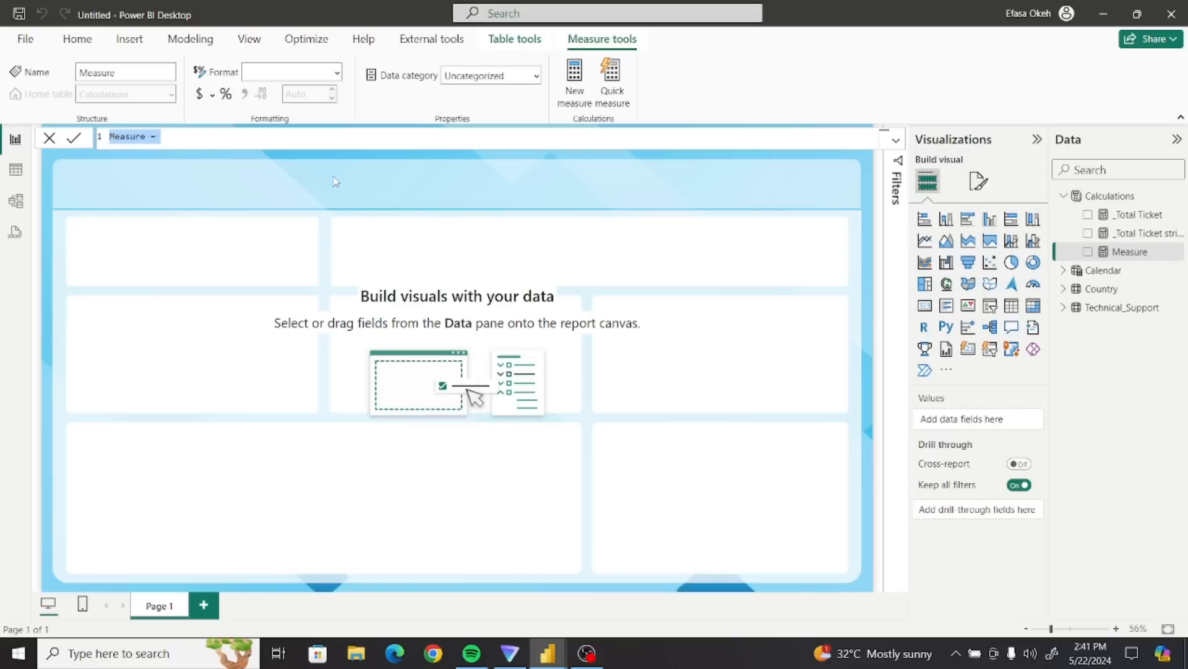
type("_Total")
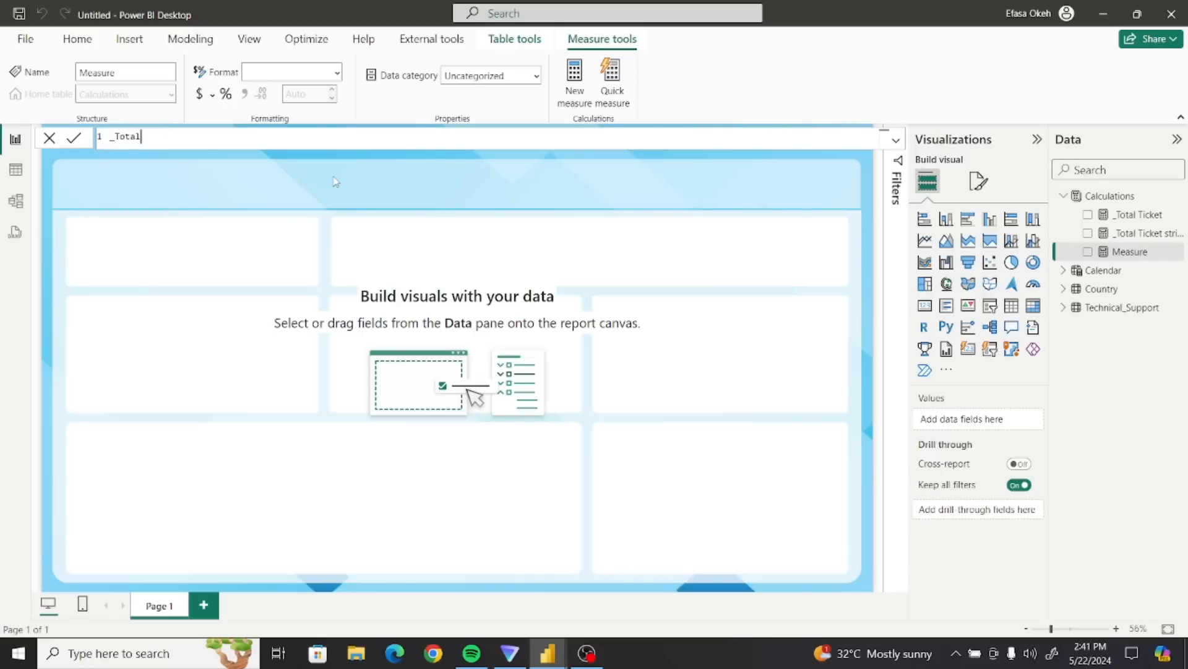
type(" Ticket % =")
key("shift+Return")
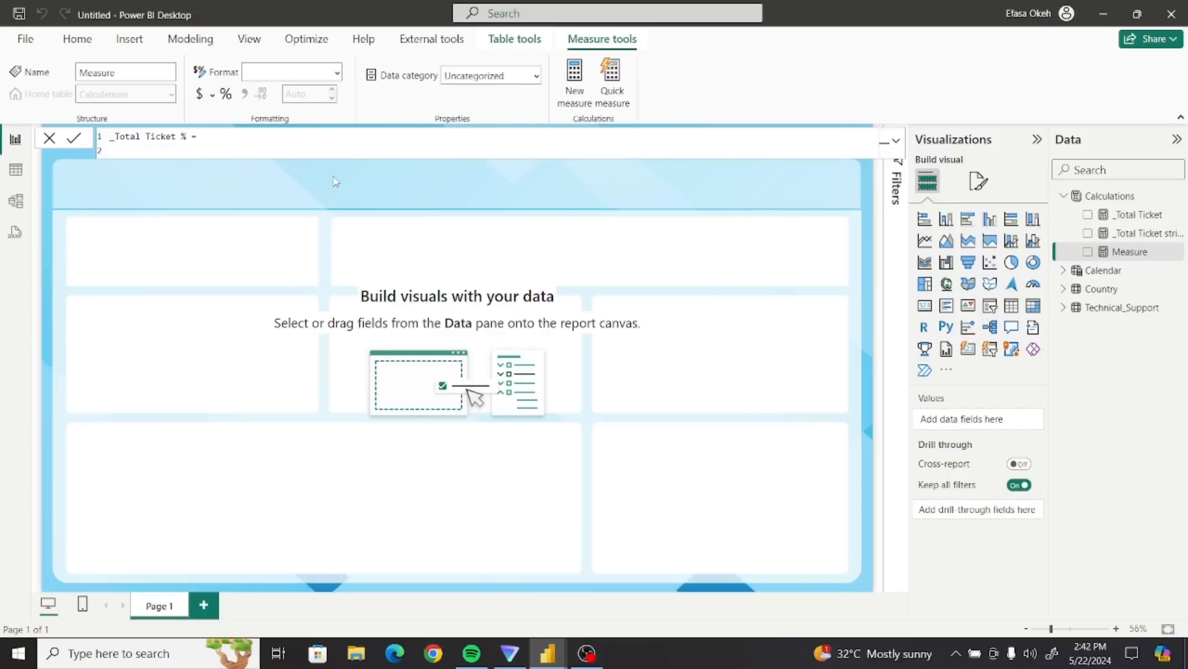
type("Divi")
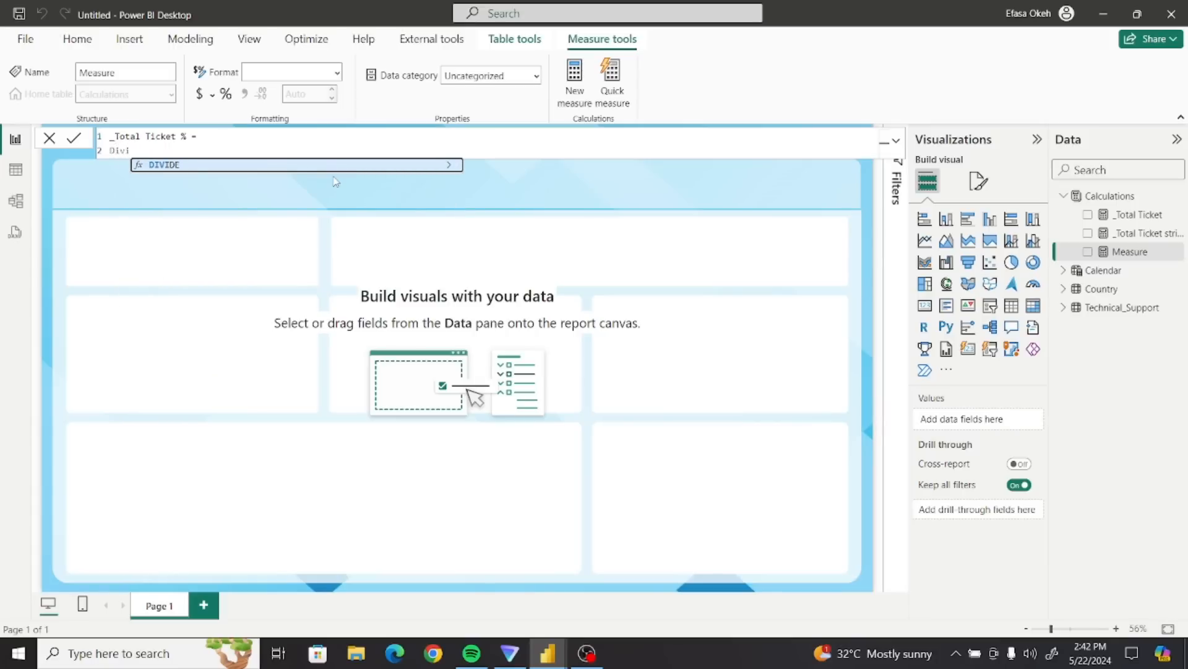
key("Tab")
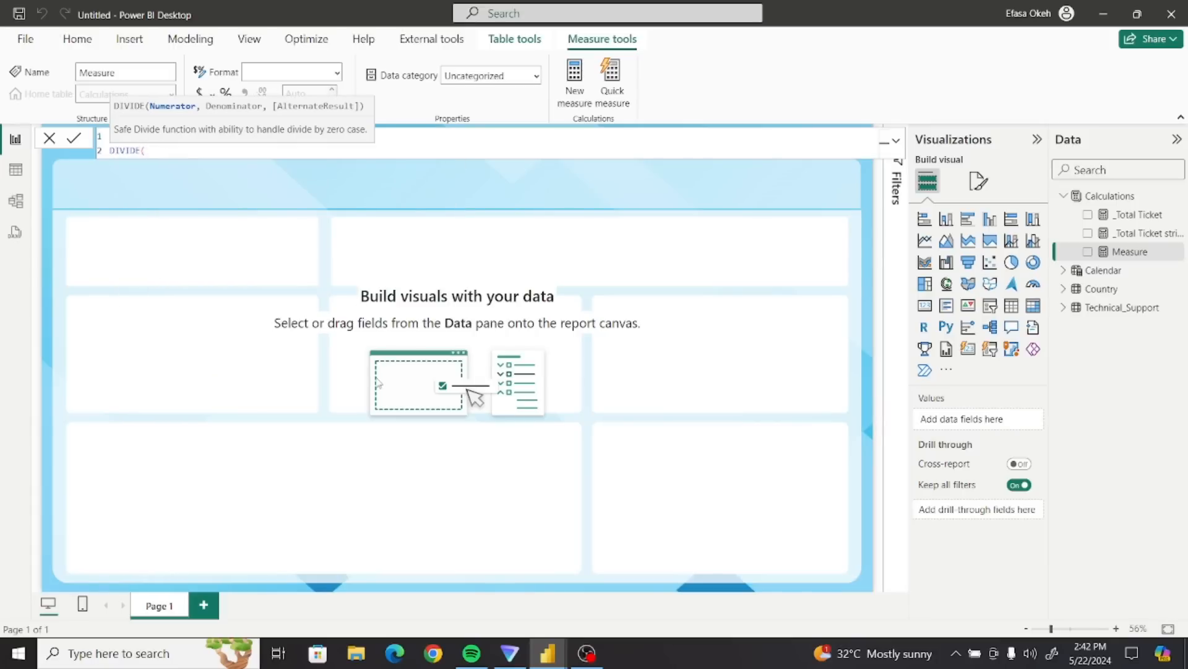
type("_")
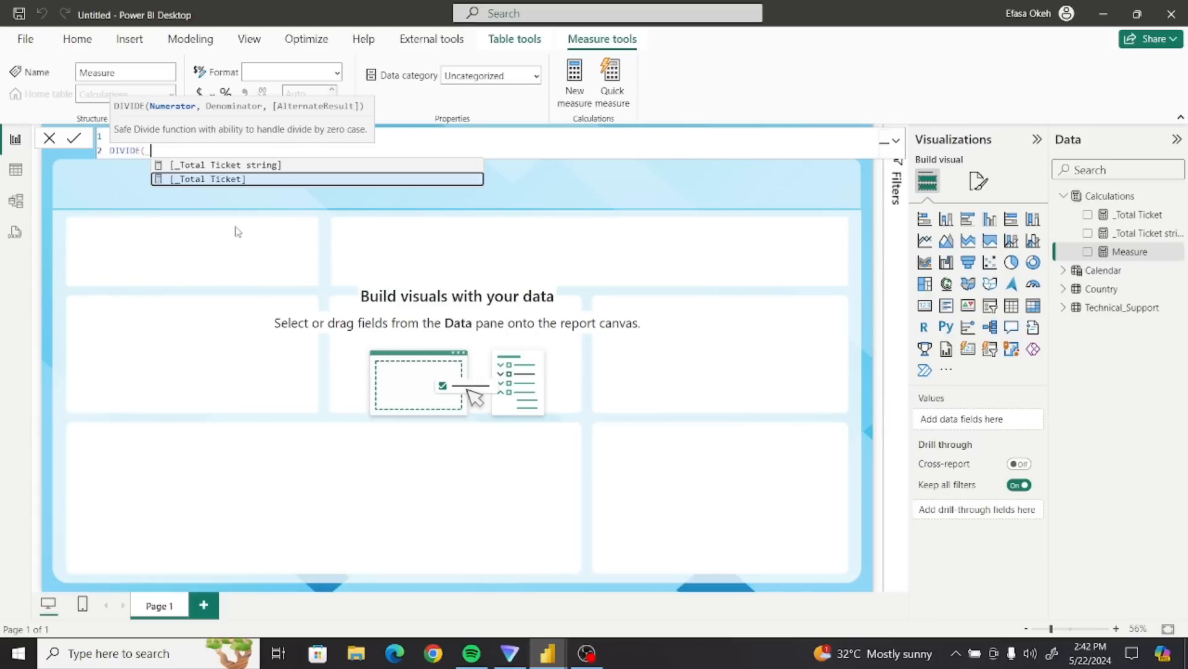
left_click(198, 183)
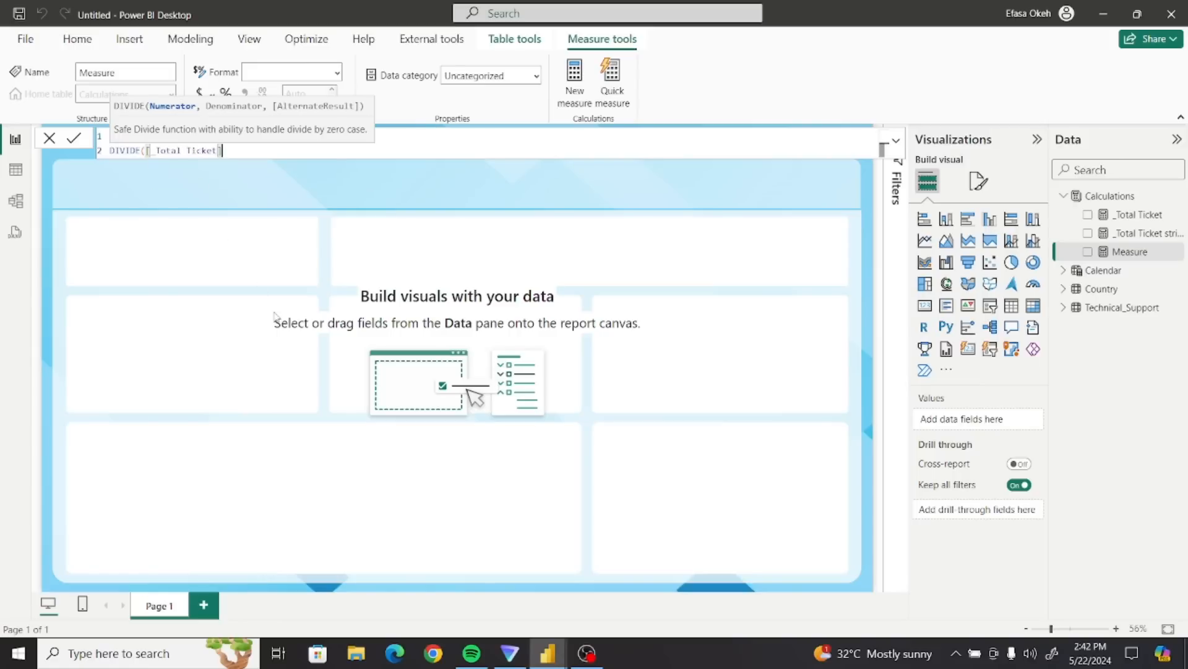
type(",")
key("shift+Return")
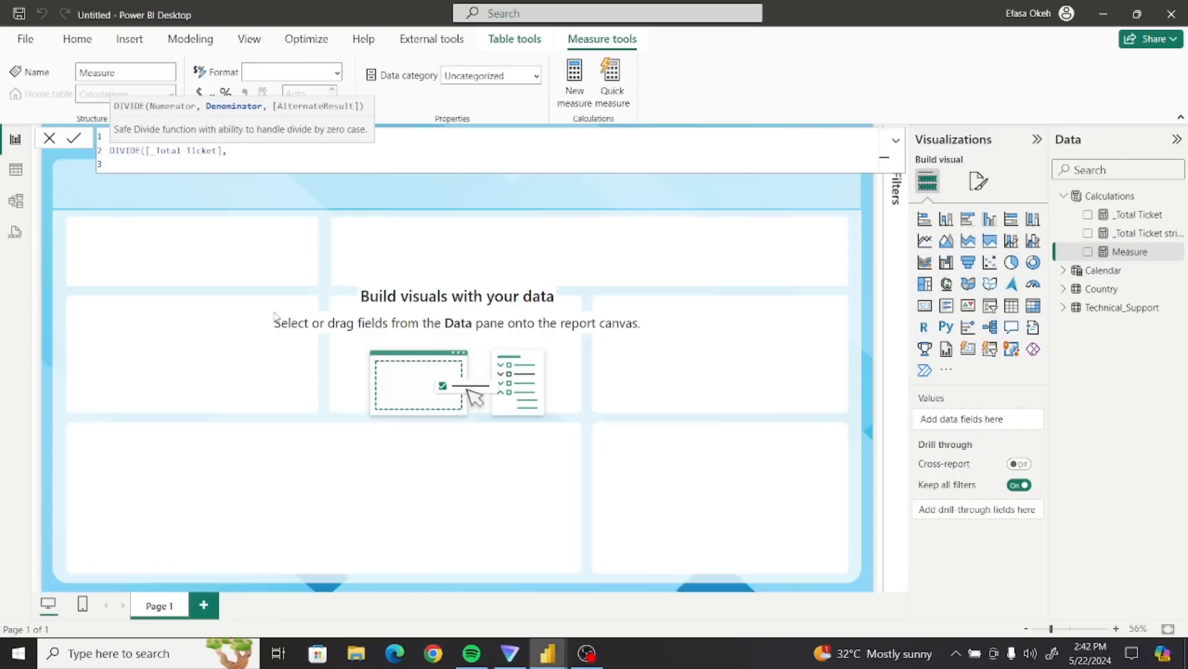
- Start the DIVIDE denominator with a CALCULATE function that takes [_Total Ticket] as its expression
type("Cal")
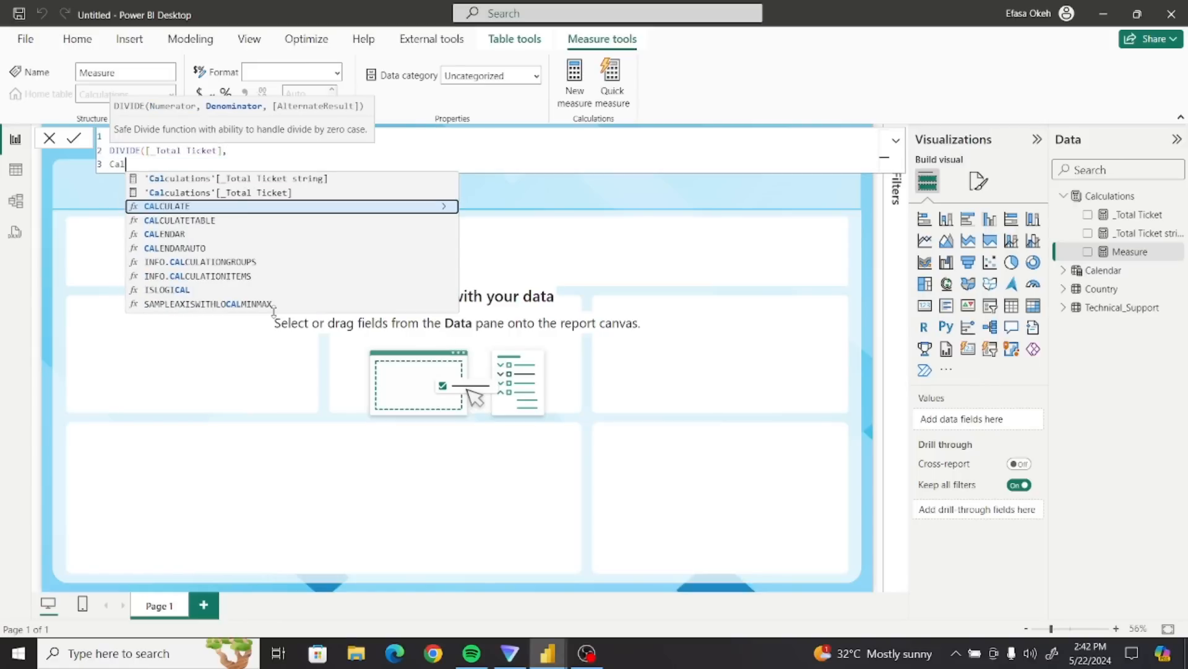
left_click(246, 207)
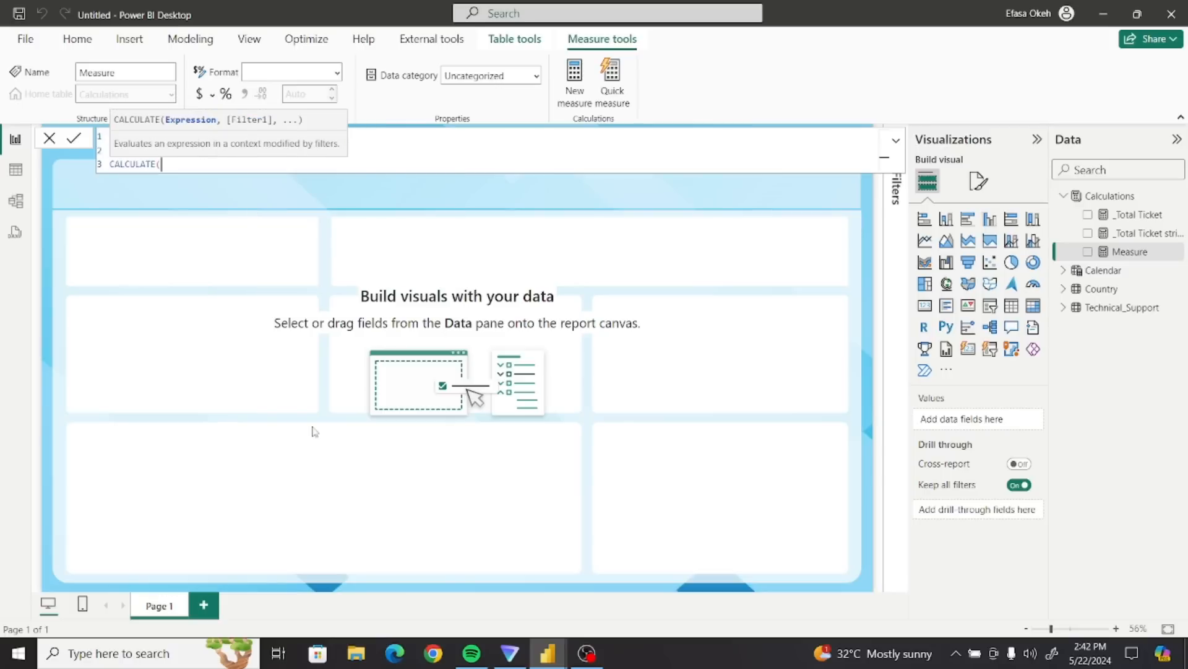
type("_")
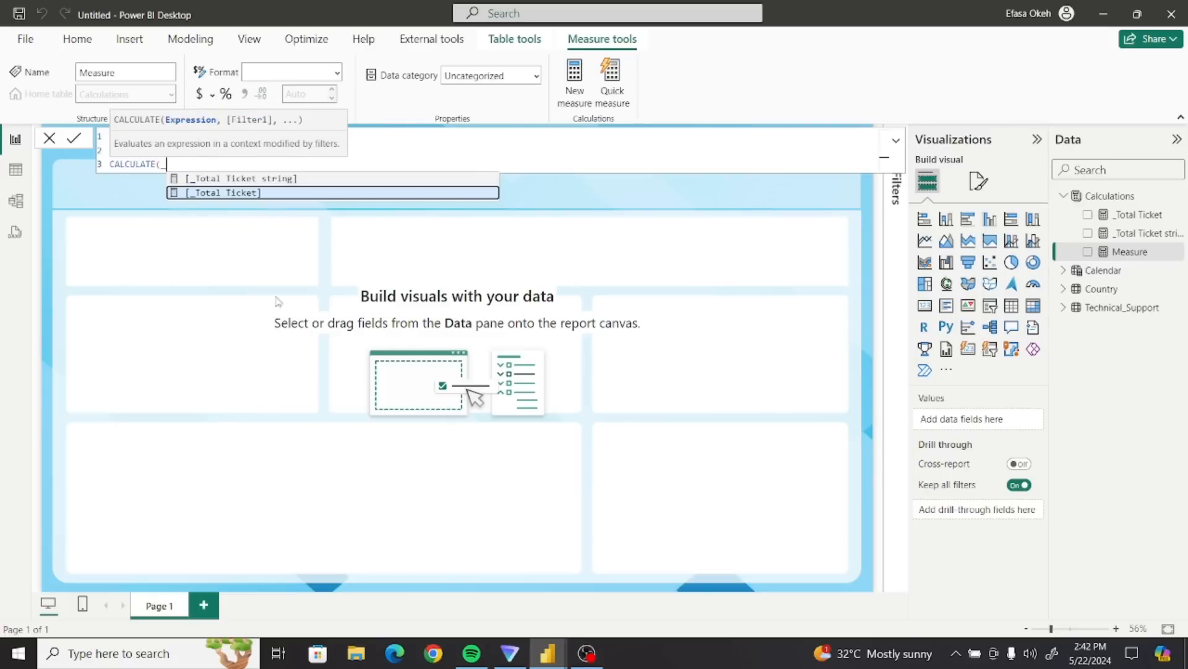
left_click(239, 194)
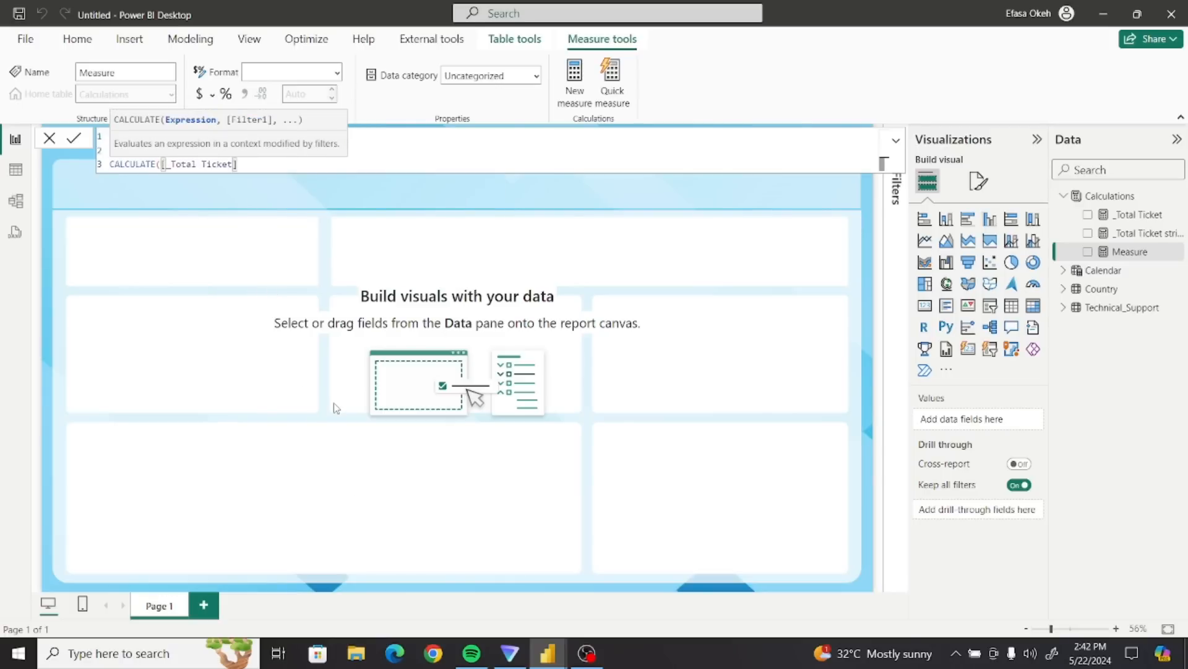
type(",")
key("shift+Return")
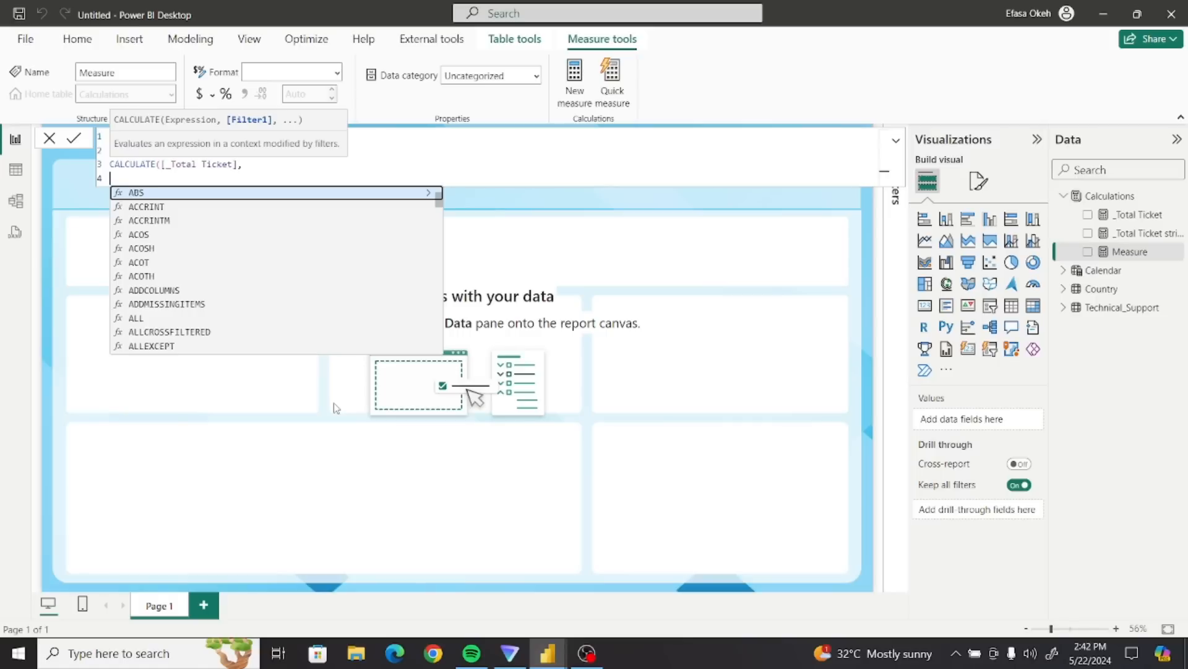
- Add ALL(Technical_Support) as the CALCULATE filter and close both the CALCULATE and DIVIDE functions on separate lines
type("ALL")
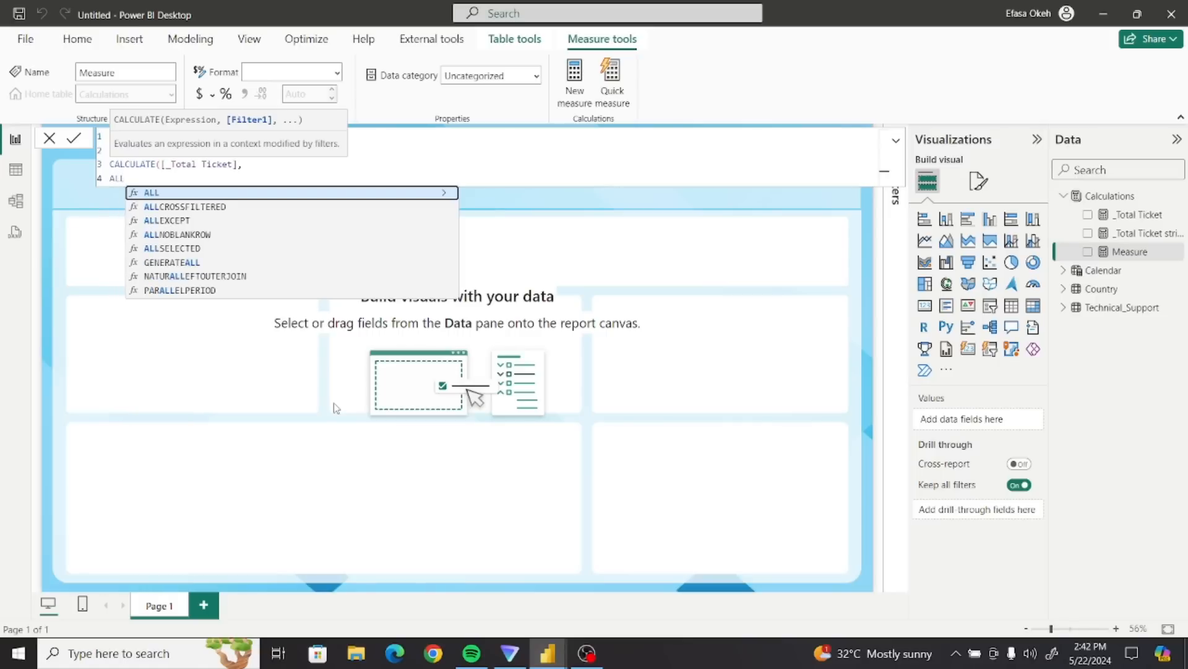
type("(")
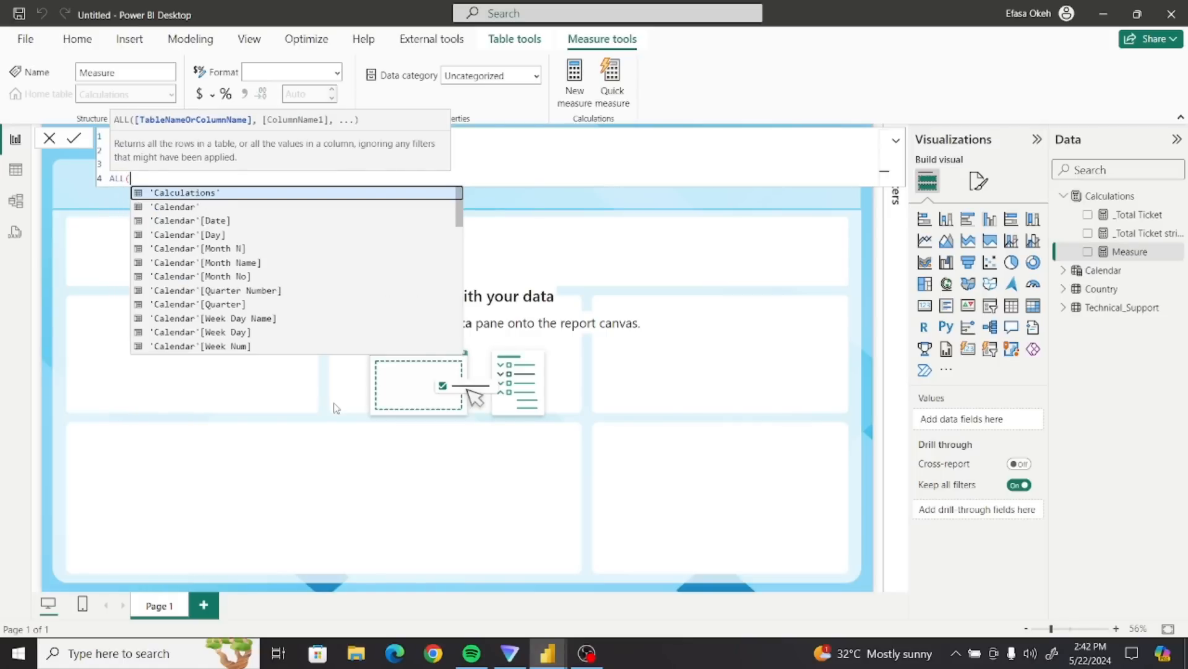
type("Te")
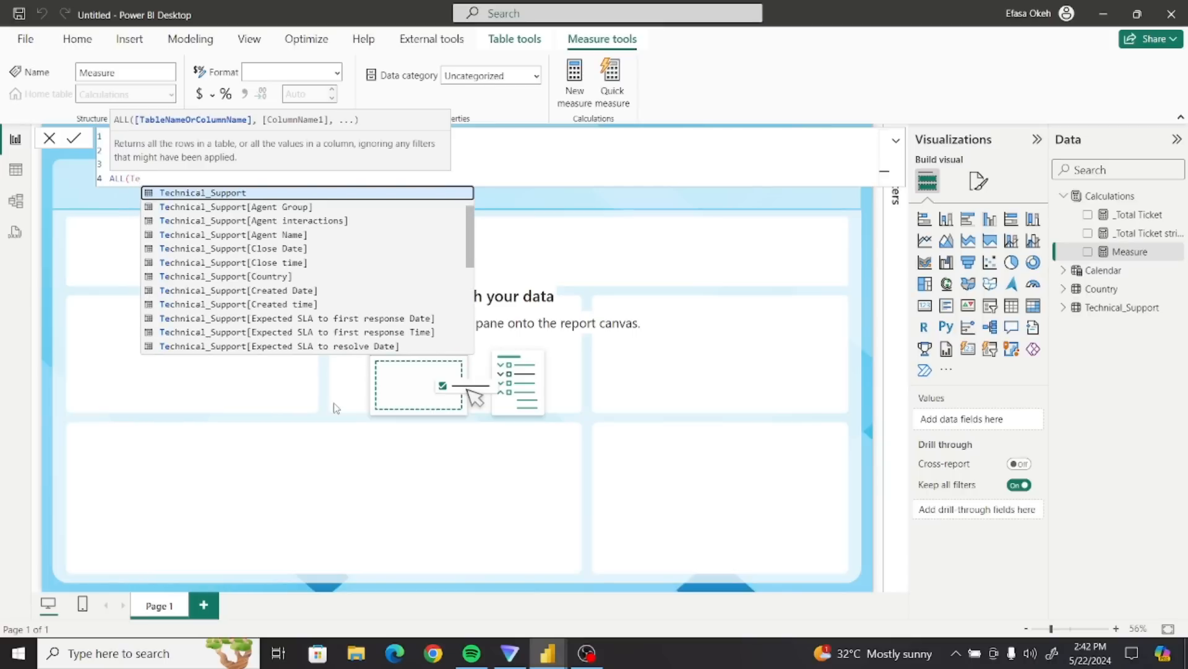
left_click(230, 192)
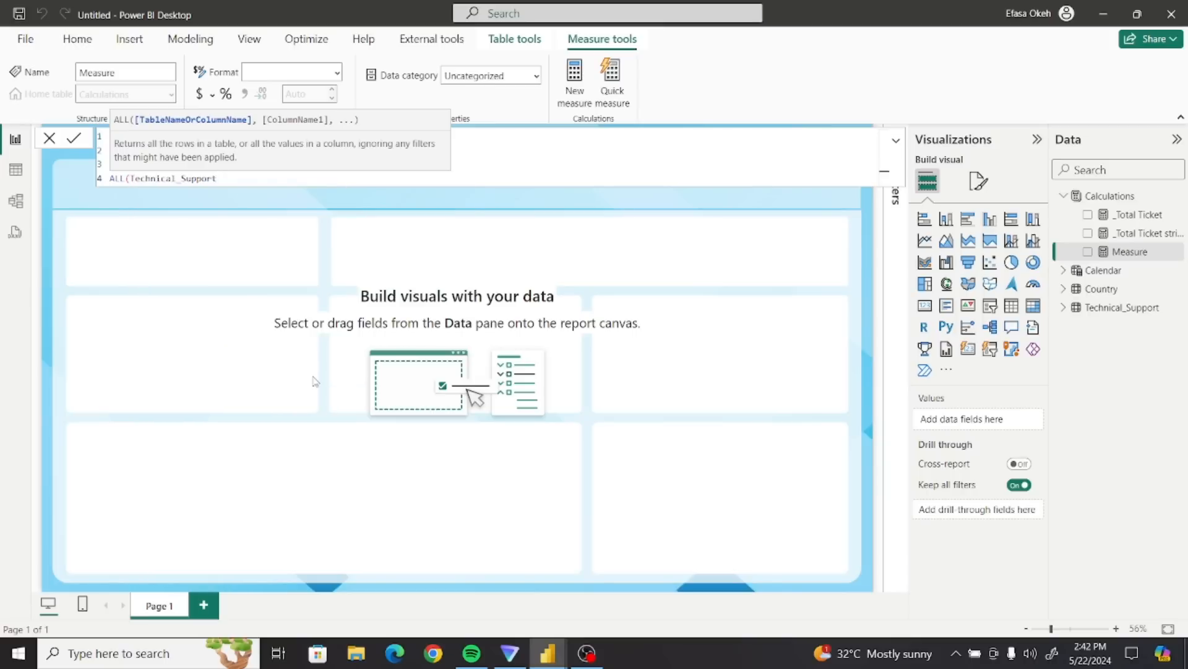
type(")")
key("shift+Return")
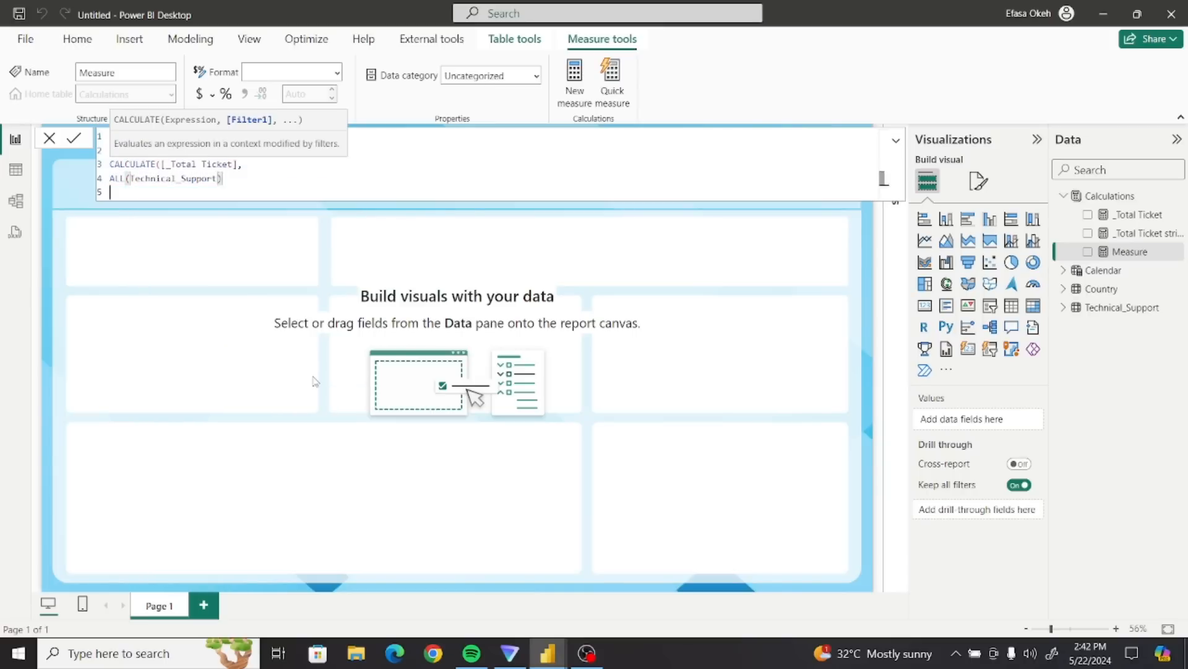
type(")")
key("shift+Return")
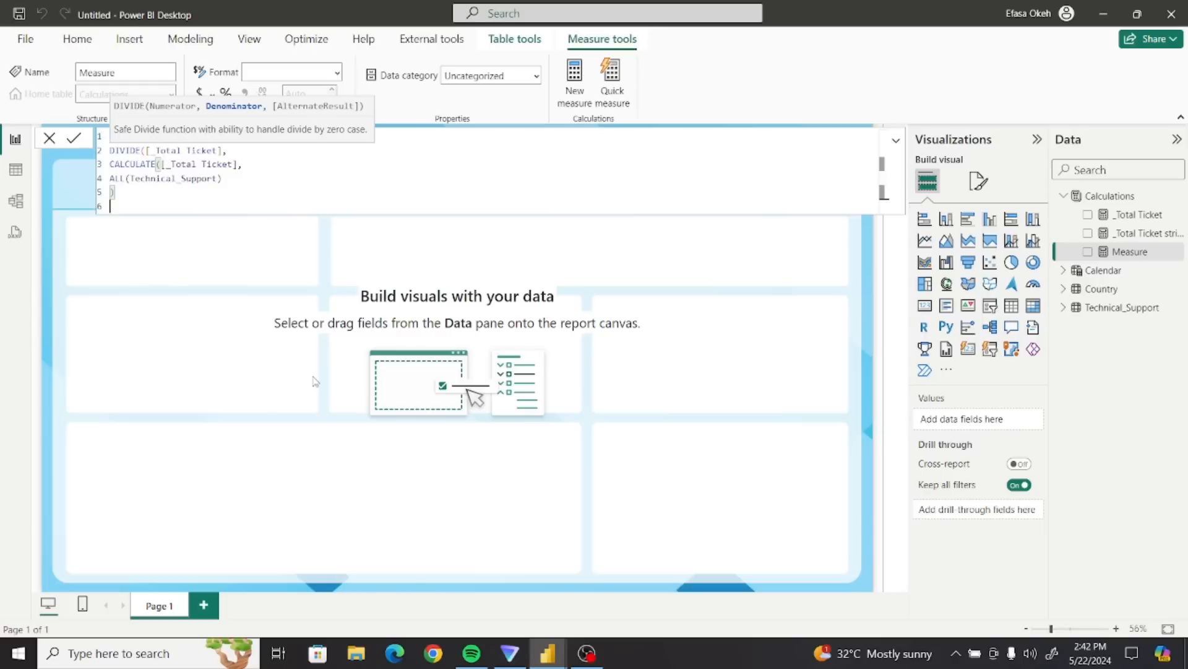
type(")")
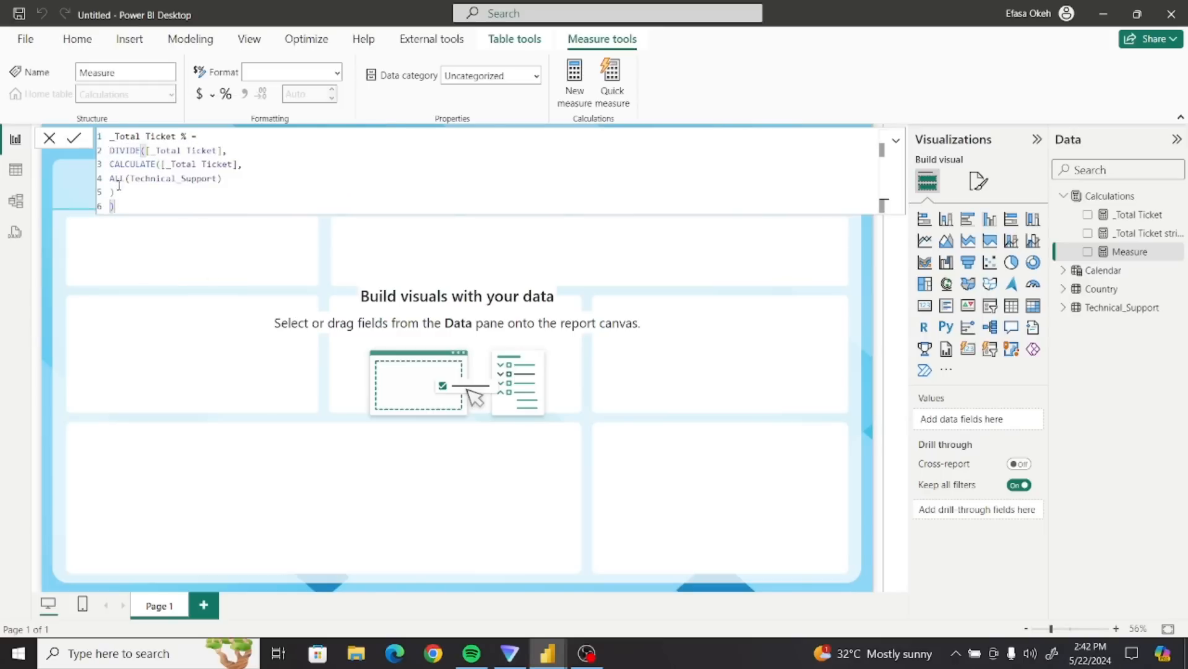
- Indent the formula lines from DIVIDE through the CALCULATE closing bracket, and commit the _Total Ticket % measure
left_click_drag(110, 152, 127, 191)
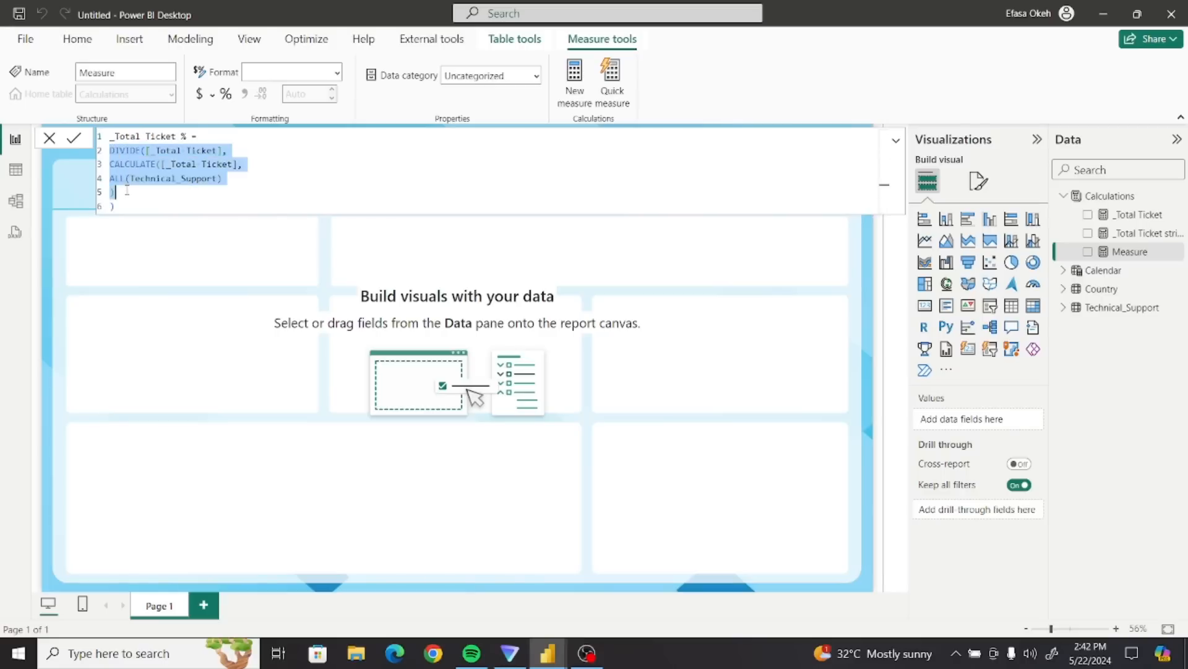
key("Tab")
left_click(172, 203)
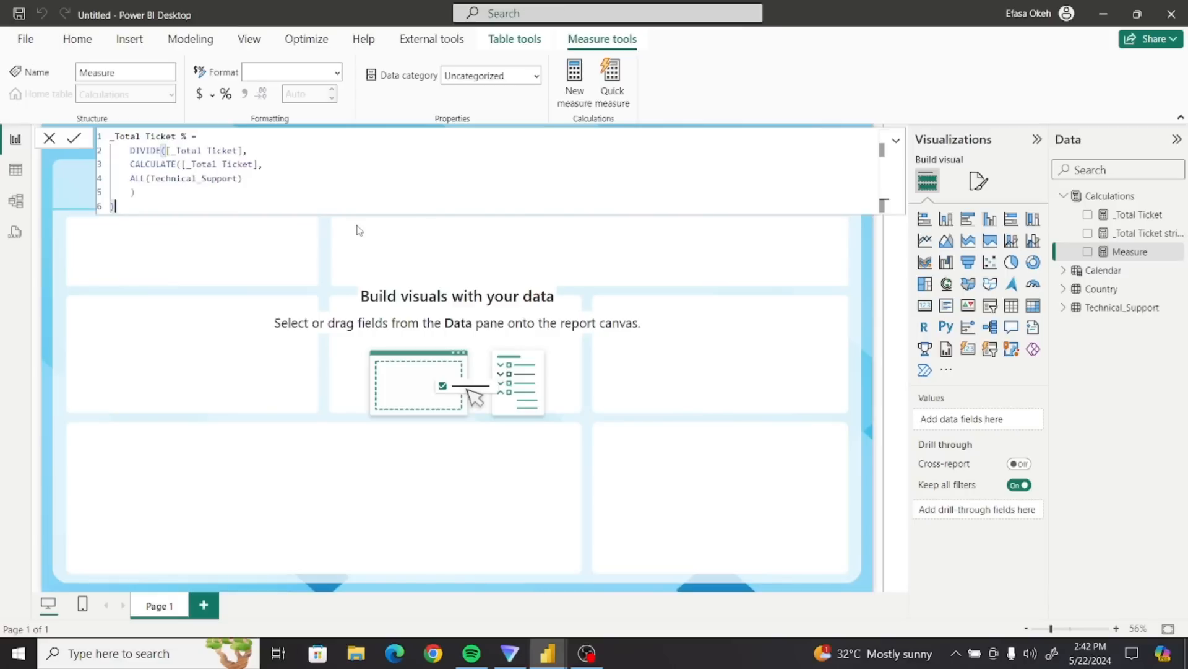
left_click(75, 141)
left_click(365, 259)
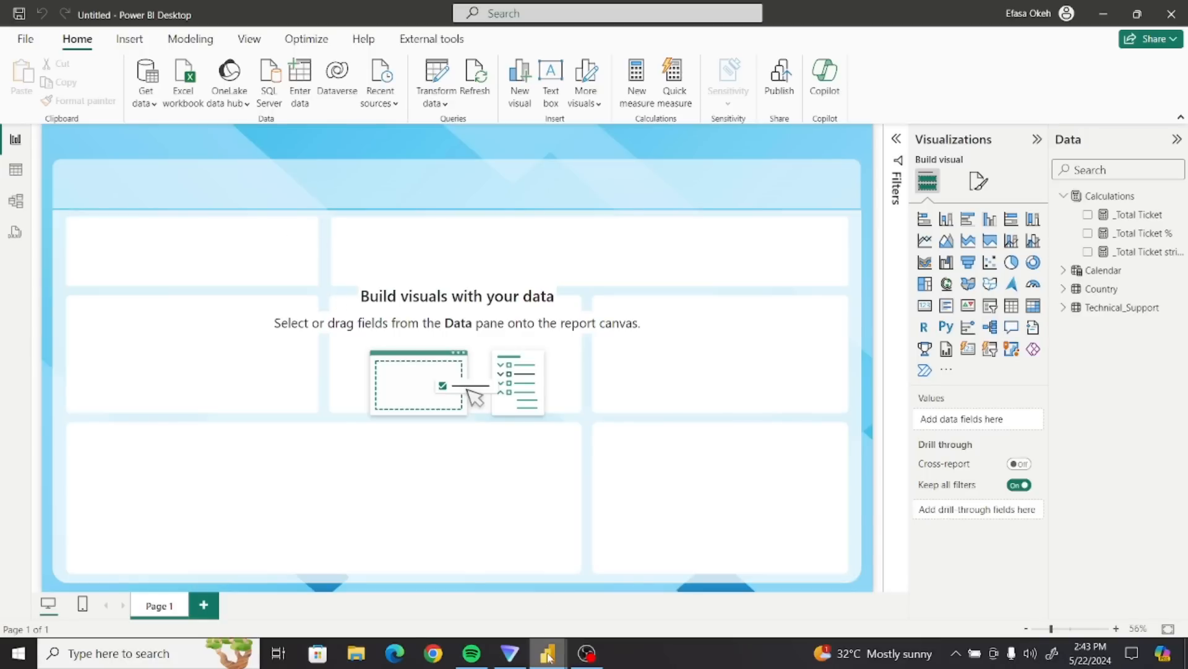
- Review the Source chart and priority cards in the finished Ticket Analysis report, and return to the untitled report
mouse_move(548, 657)
left_click(638, 587)
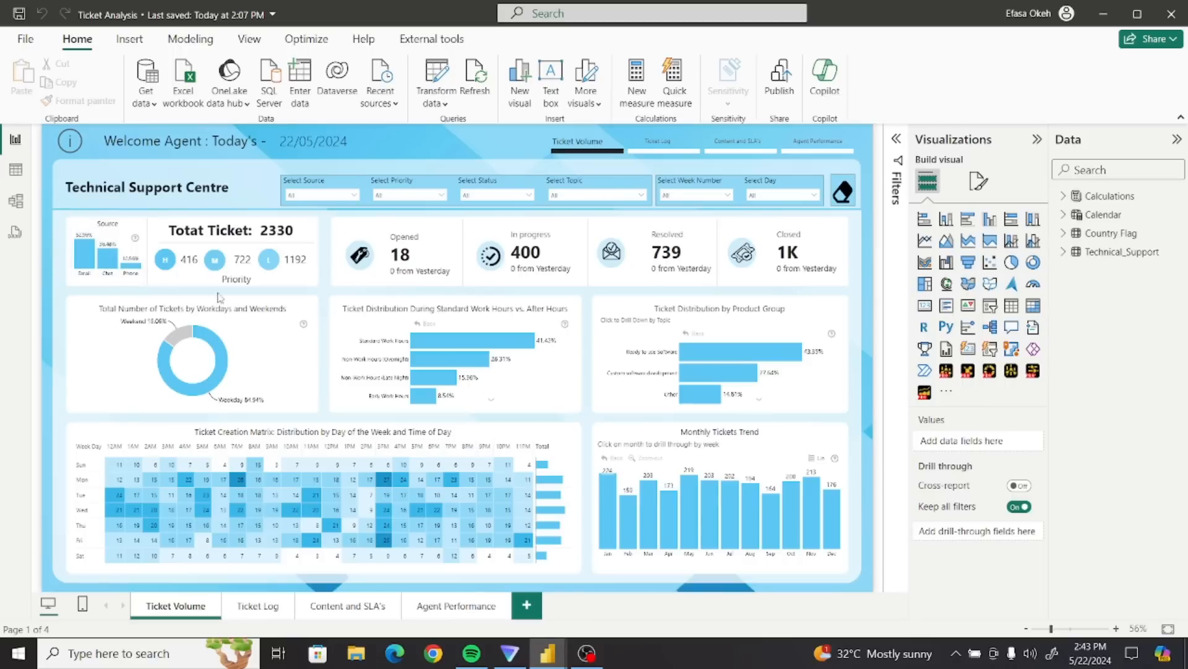
mouse_move(111, 243)
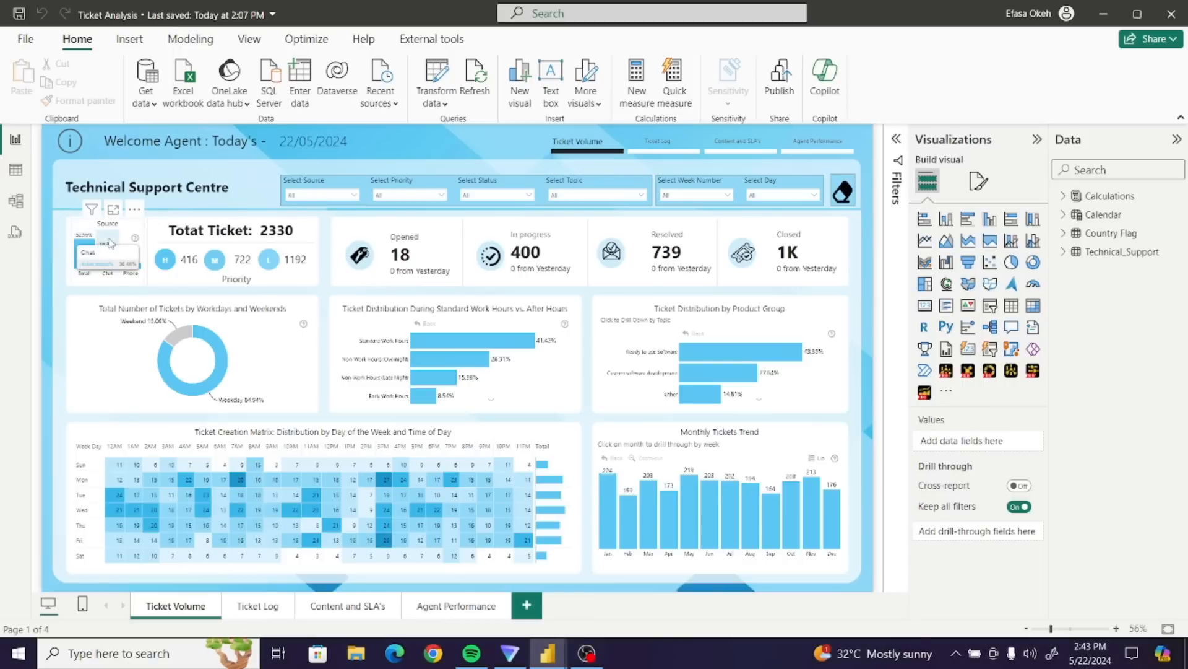
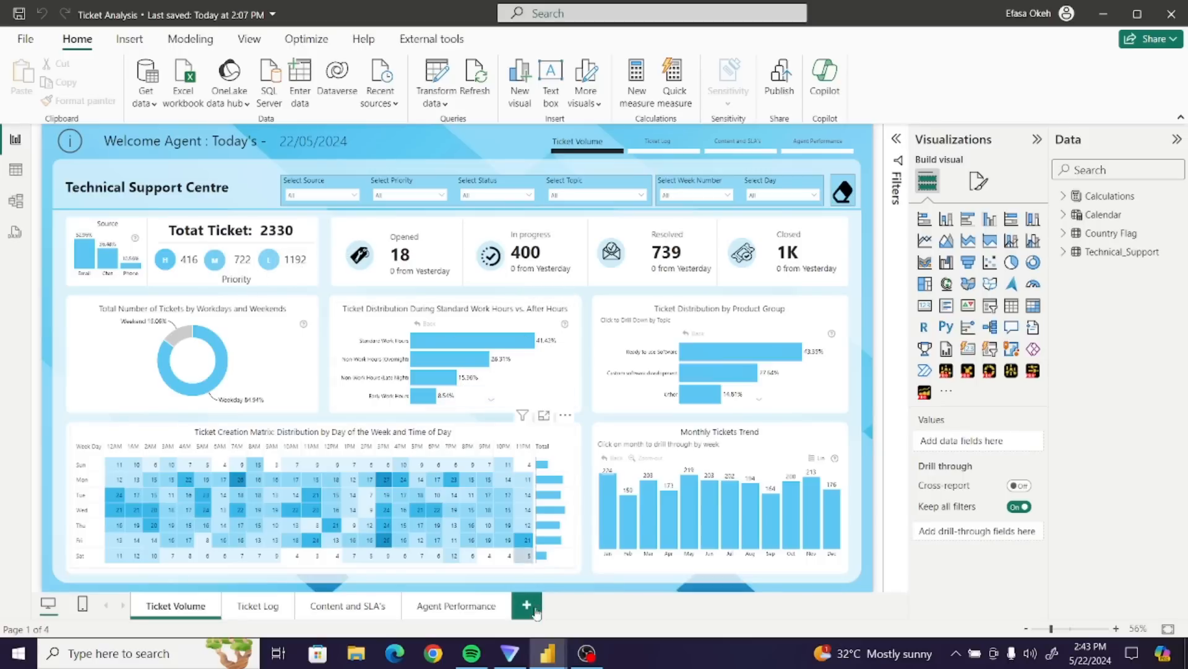
mouse_move(544, 652)
left_click(472, 587)
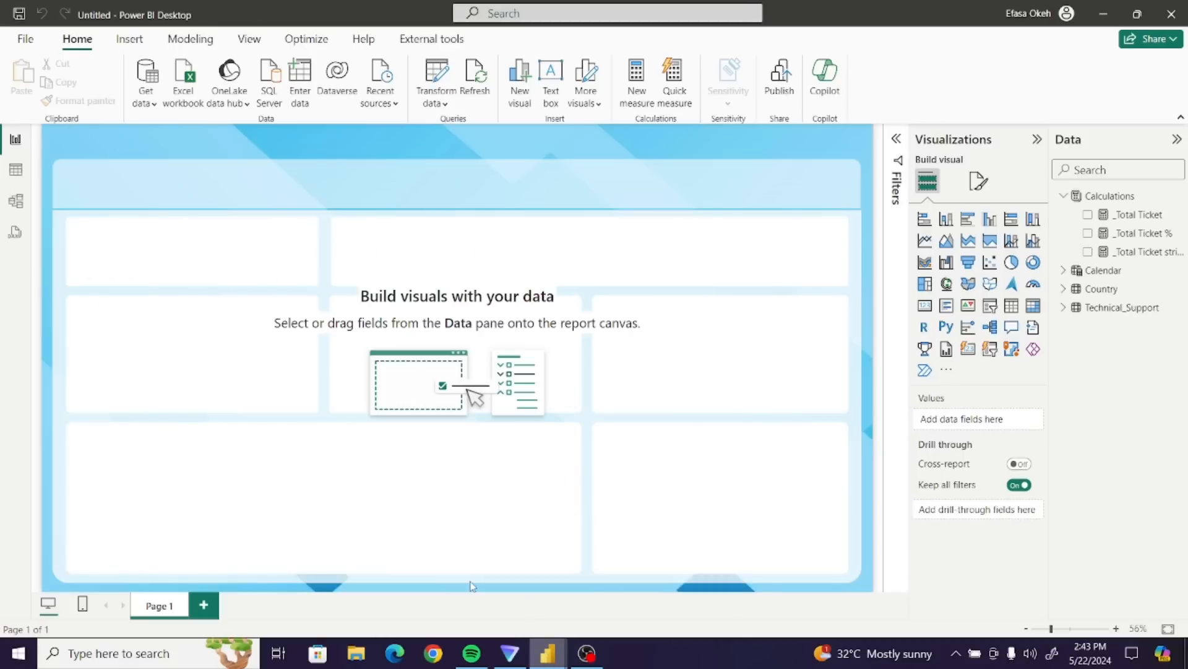
- Inspect the distinct values of the Priority column in the Technical_Support table data, and return to the report canvas
left_click(1110, 195)
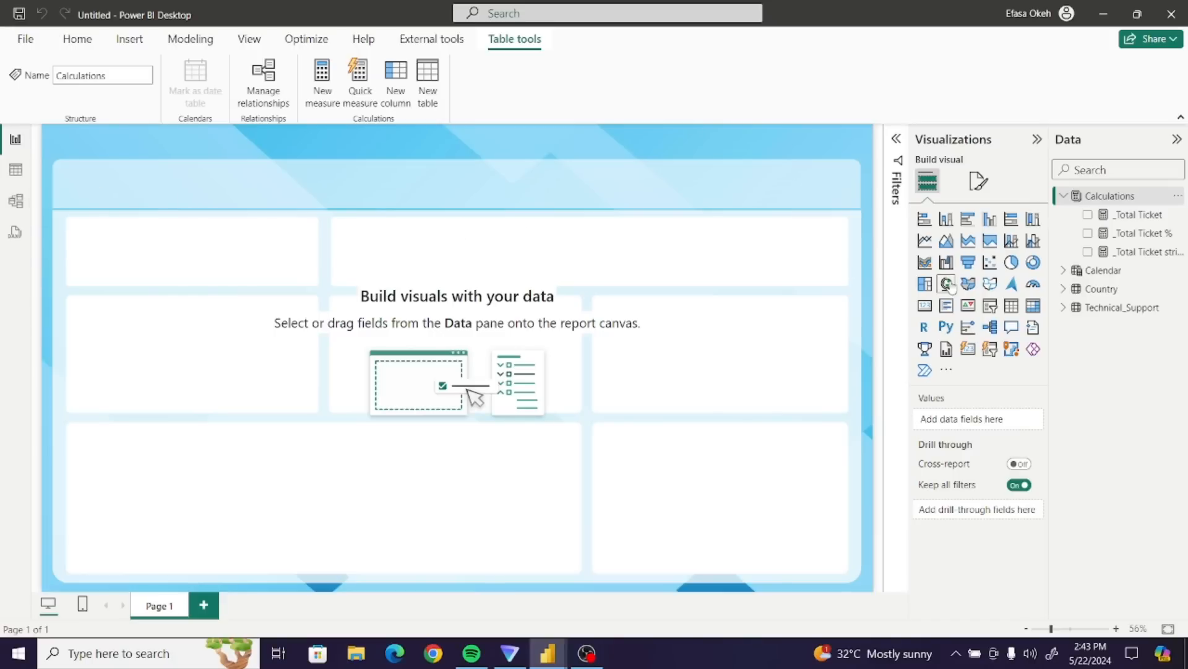
left_click(1063, 308)
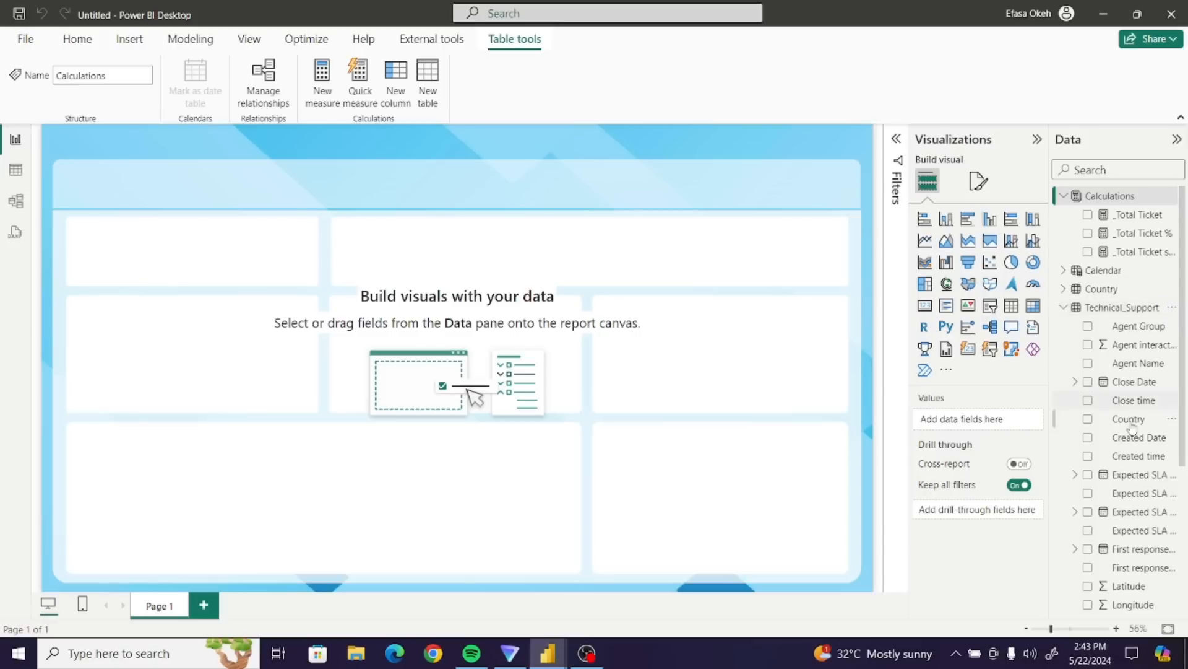
left_click_drag(1183, 449, 1184, 520)
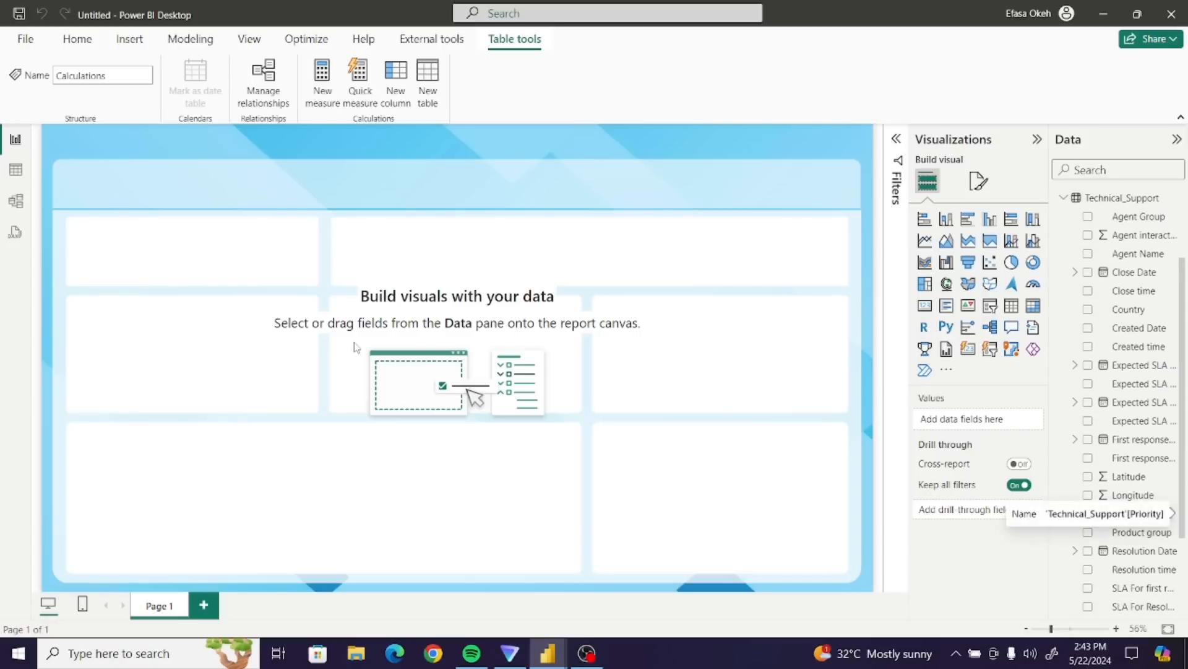
left_click(16, 170)
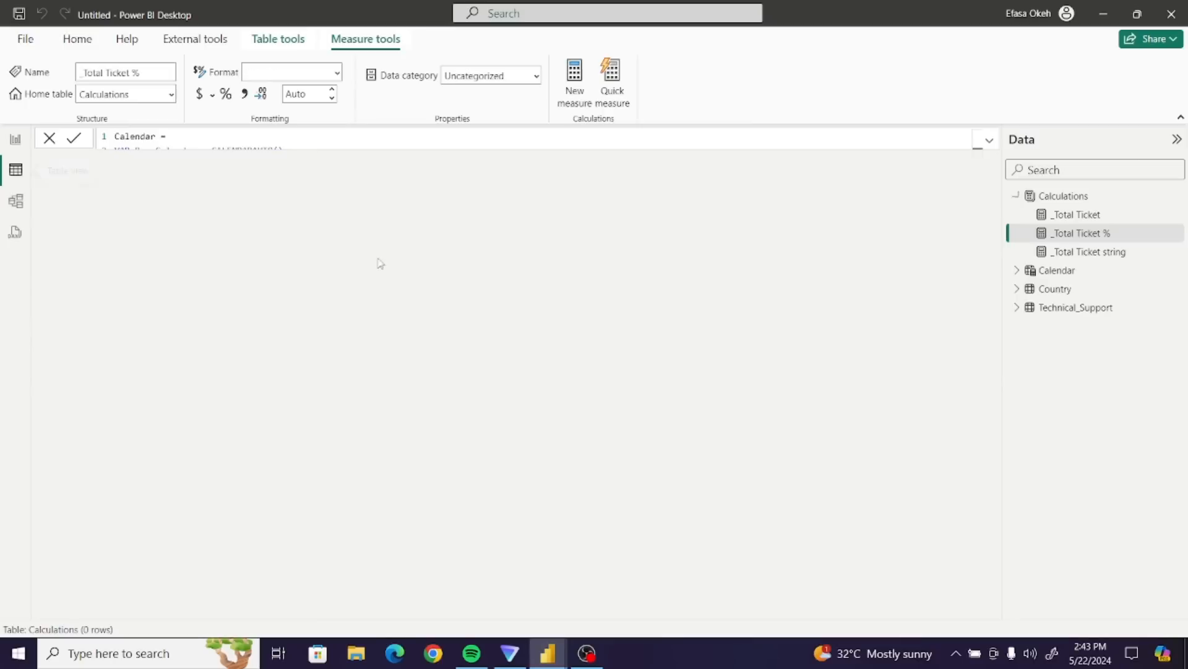
left_click(1075, 308)
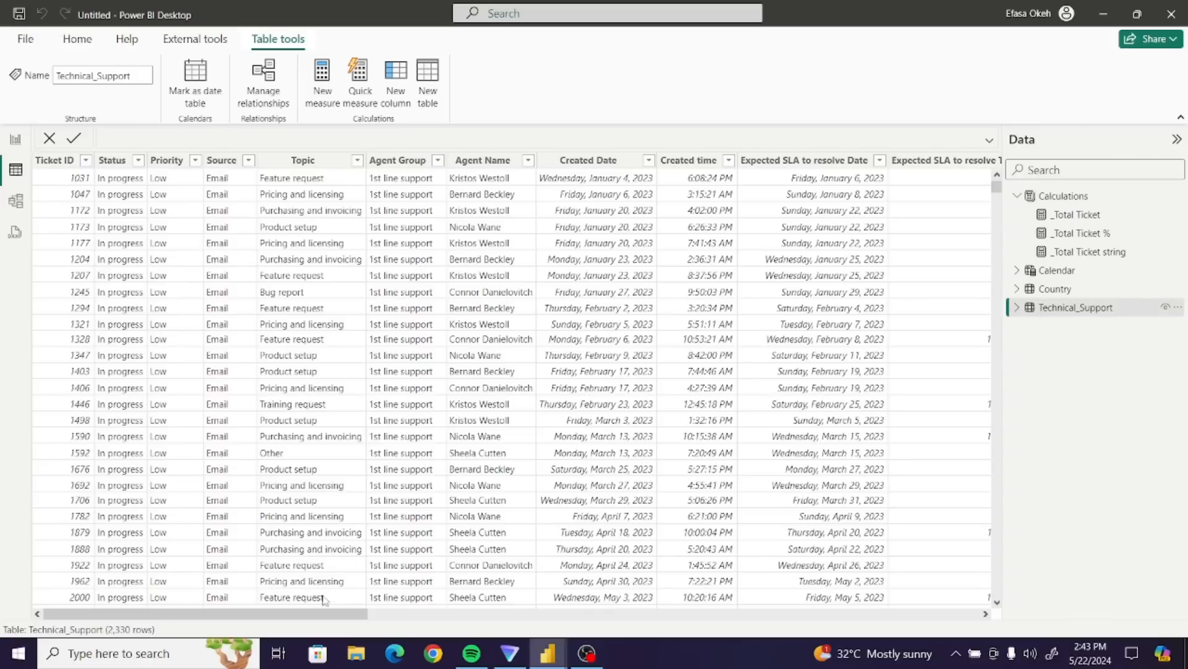
mouse_move(293, 617)
left_mouse_down()
mouse_move(509, 613)
mouse_move(856, 638)
mouse_move(287, 627)
left_mouse_up()
left_click(195, 160)
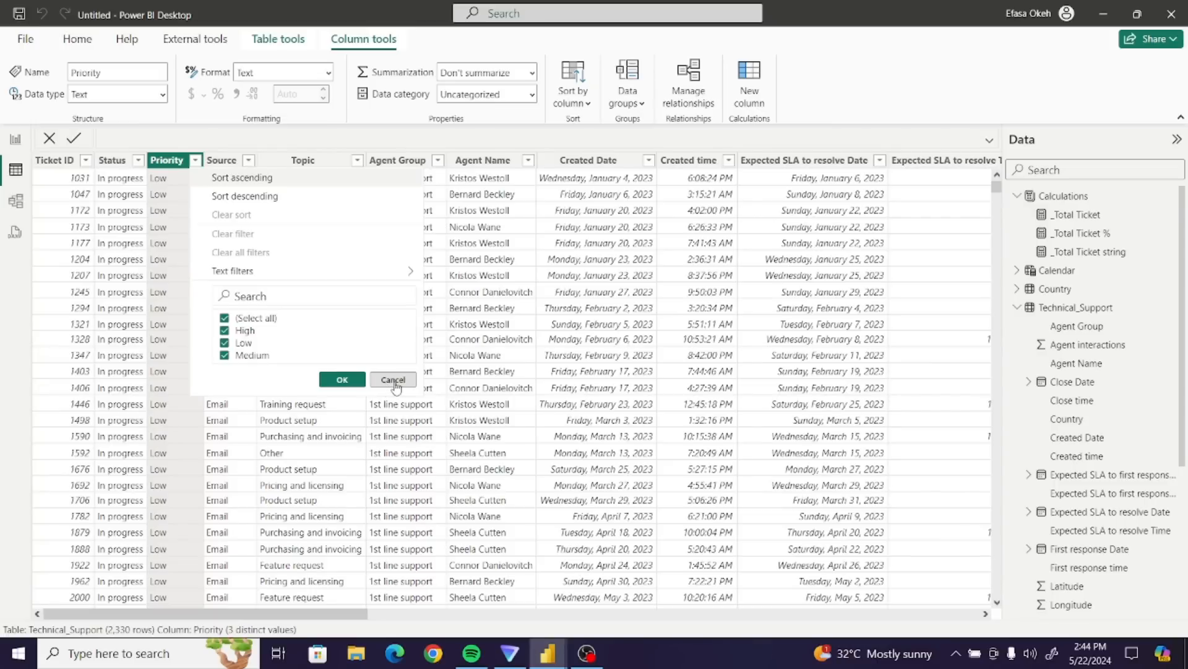
left_click(394, 380)
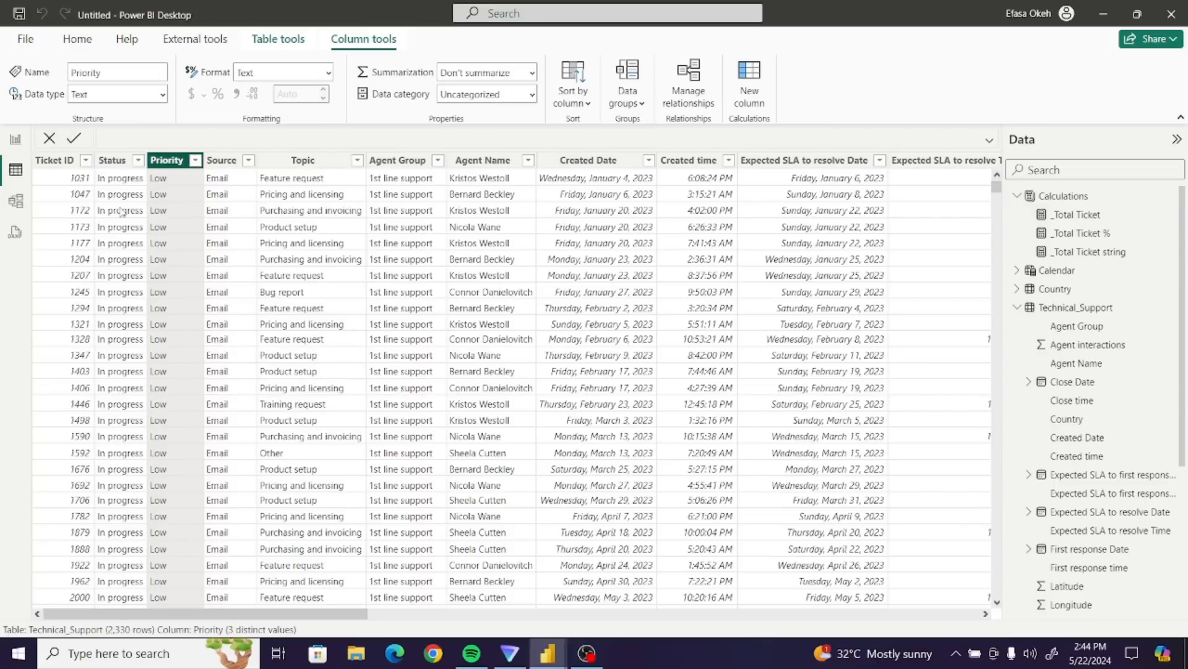
left_click(15, 142)
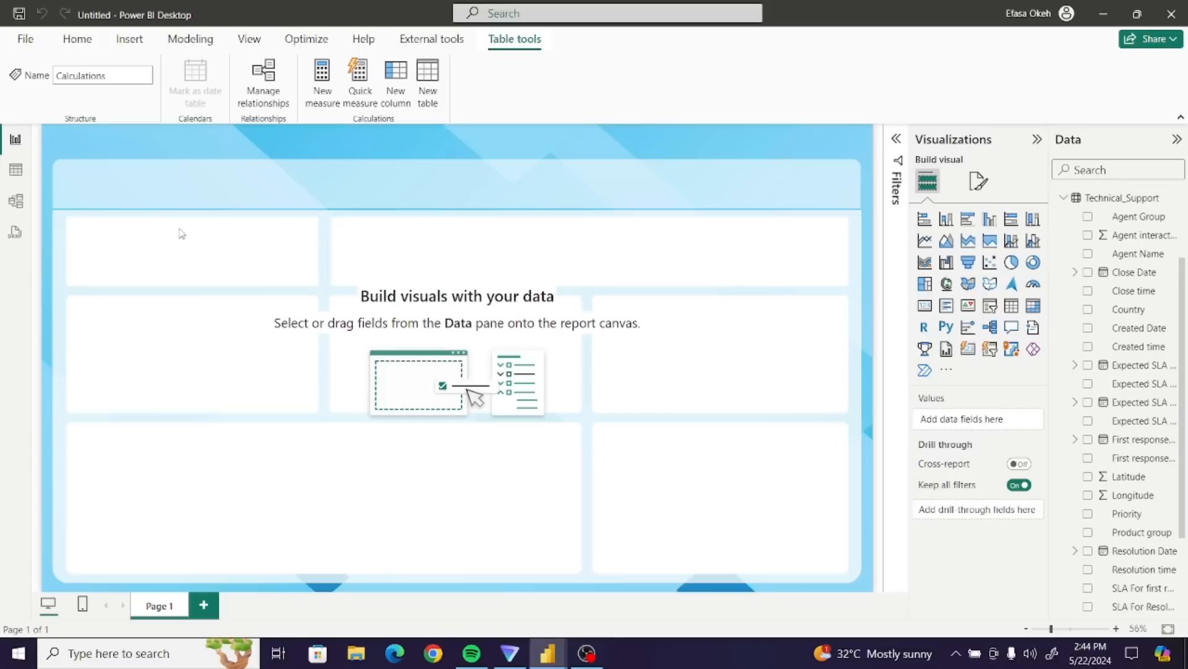
left_click(1063, 198)
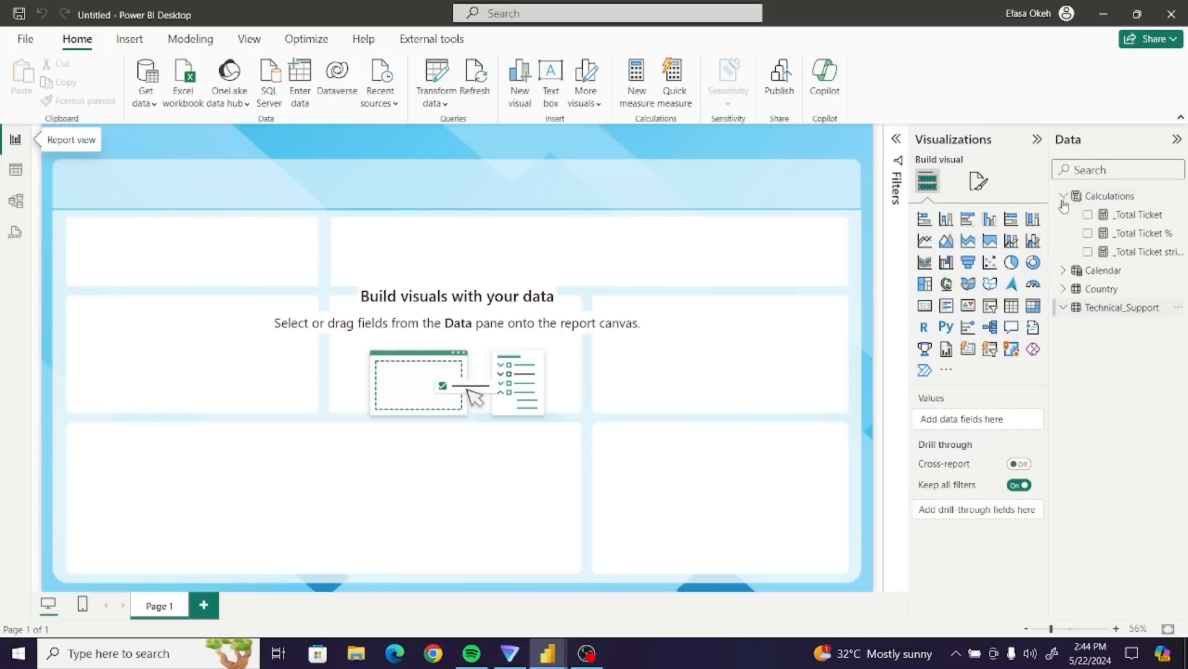
- Start a new measure named _High P Ticket in the Calculations table with CALCULATE evaluating [_Total Ticket]
left_click(1110, 196)
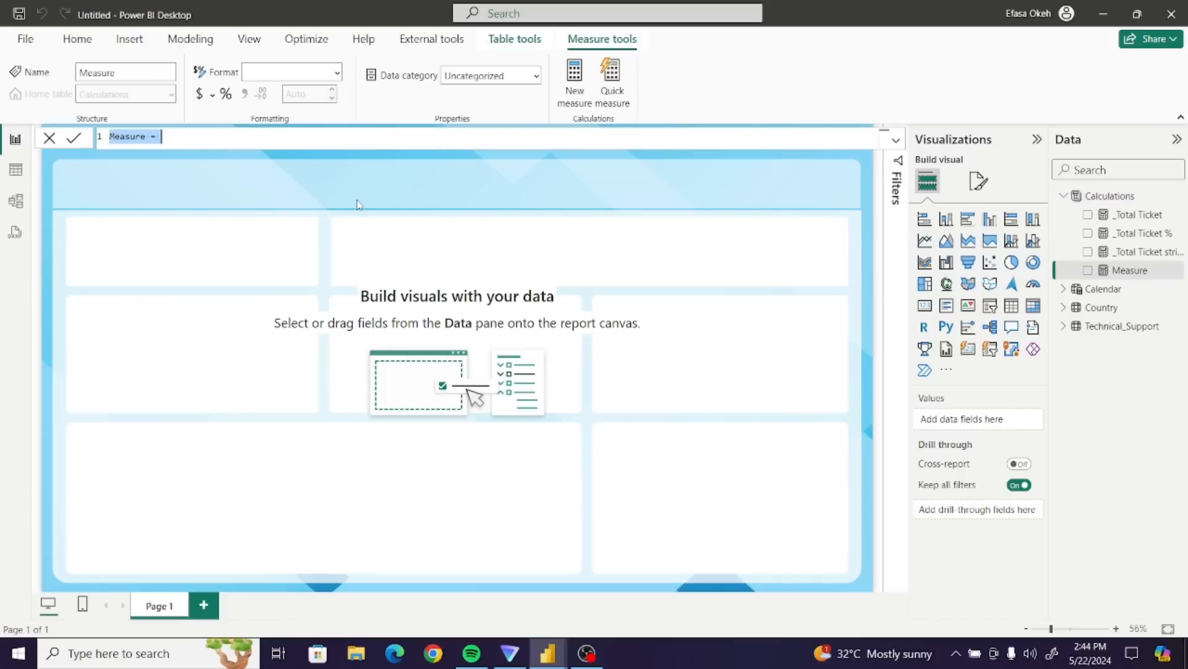
key("BackSpace")
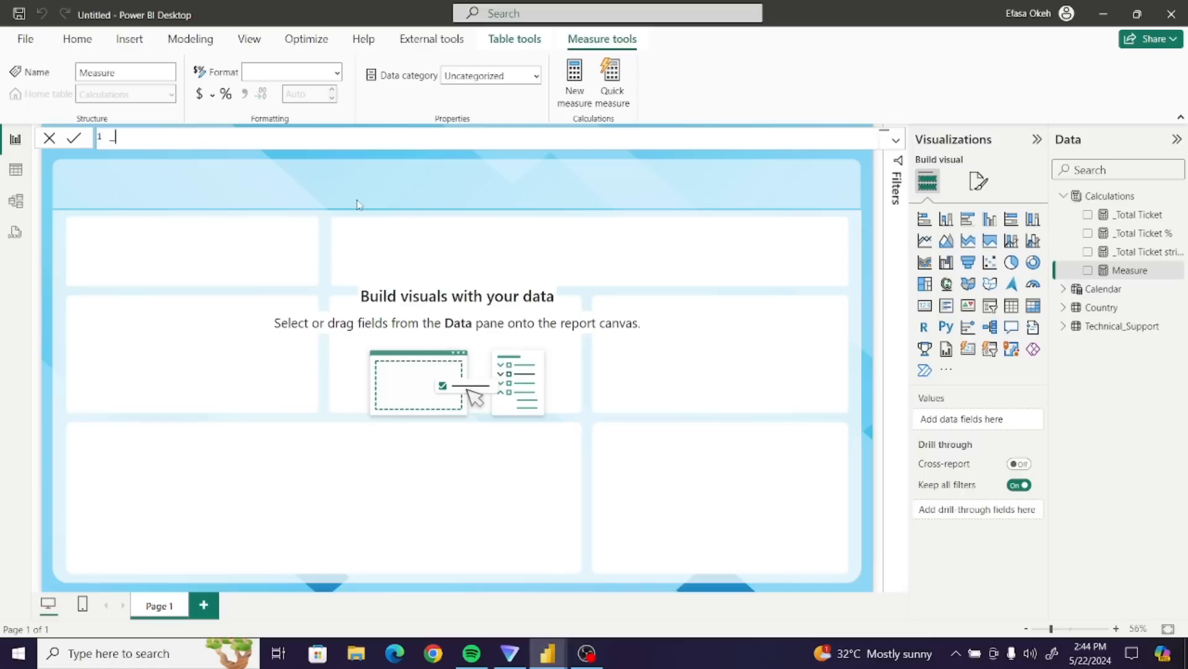
type("_High")
type("P Ticket = Cal")
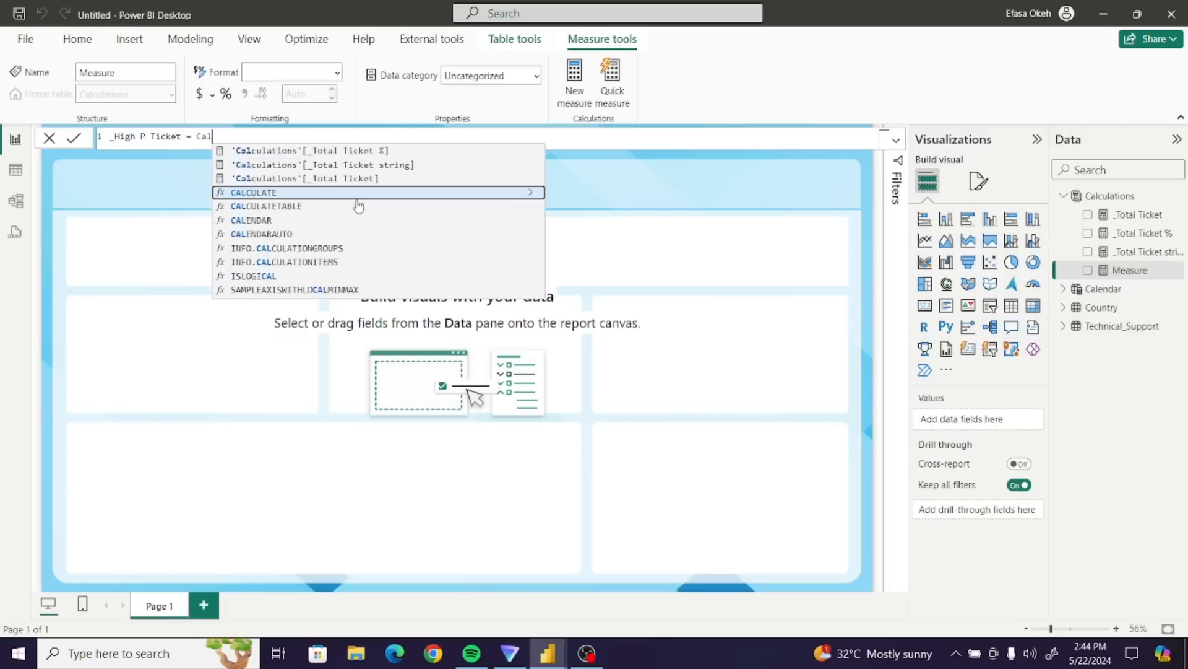
left_click(362, 198)
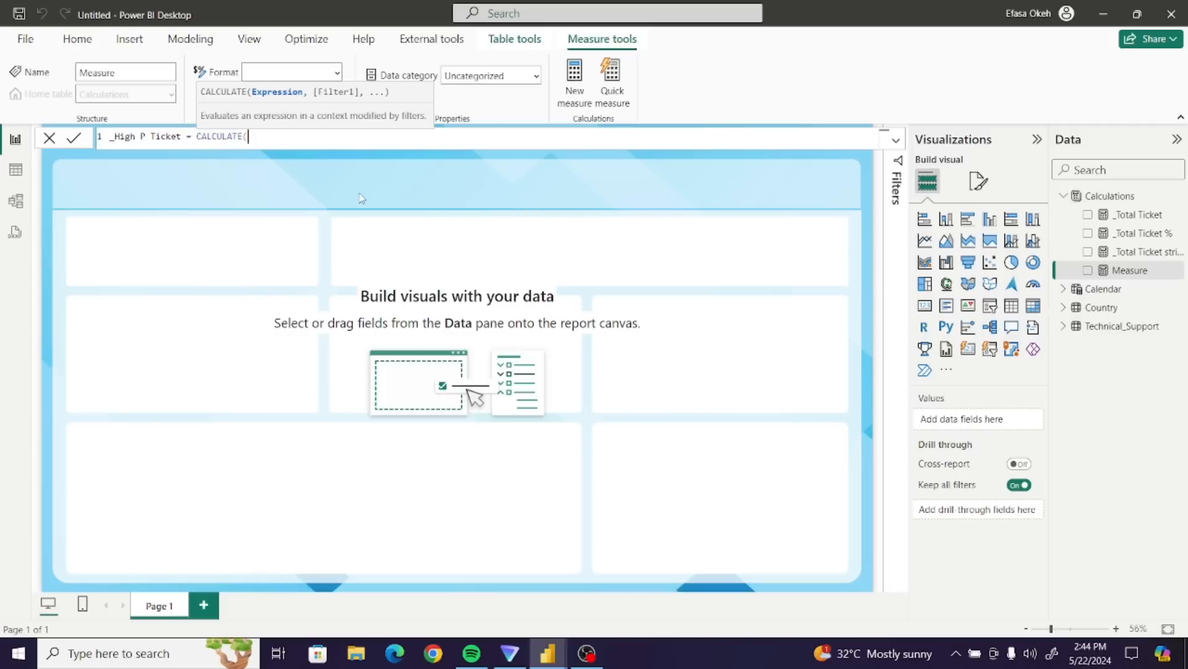
type("_")
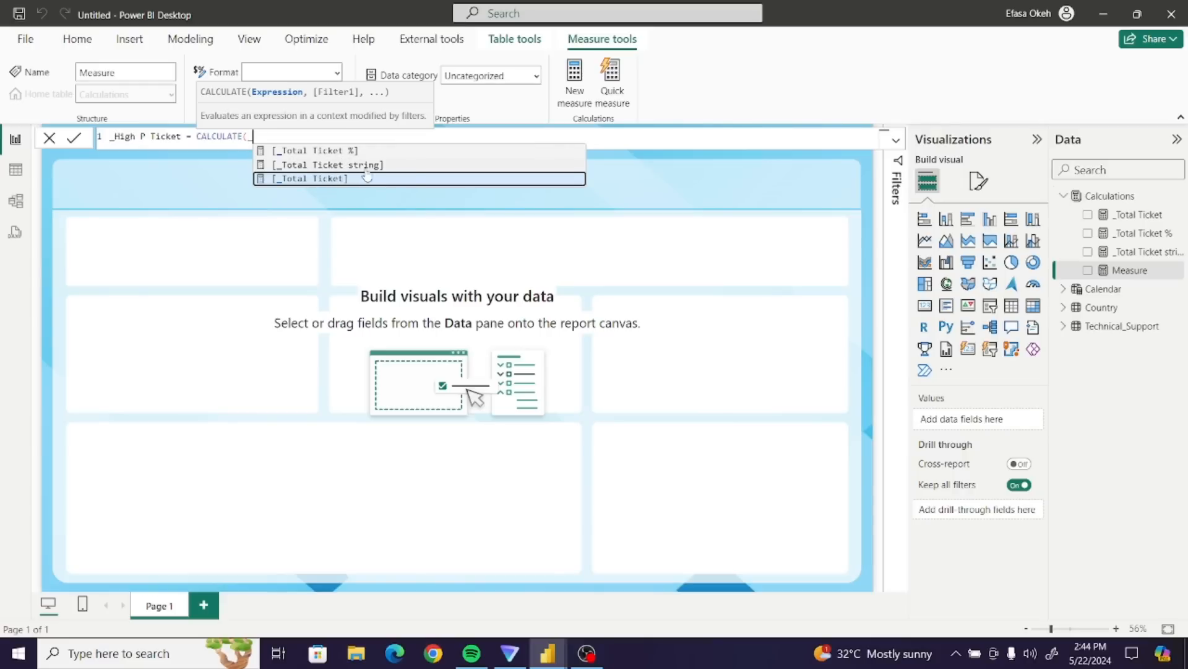
left_click(312, 179)
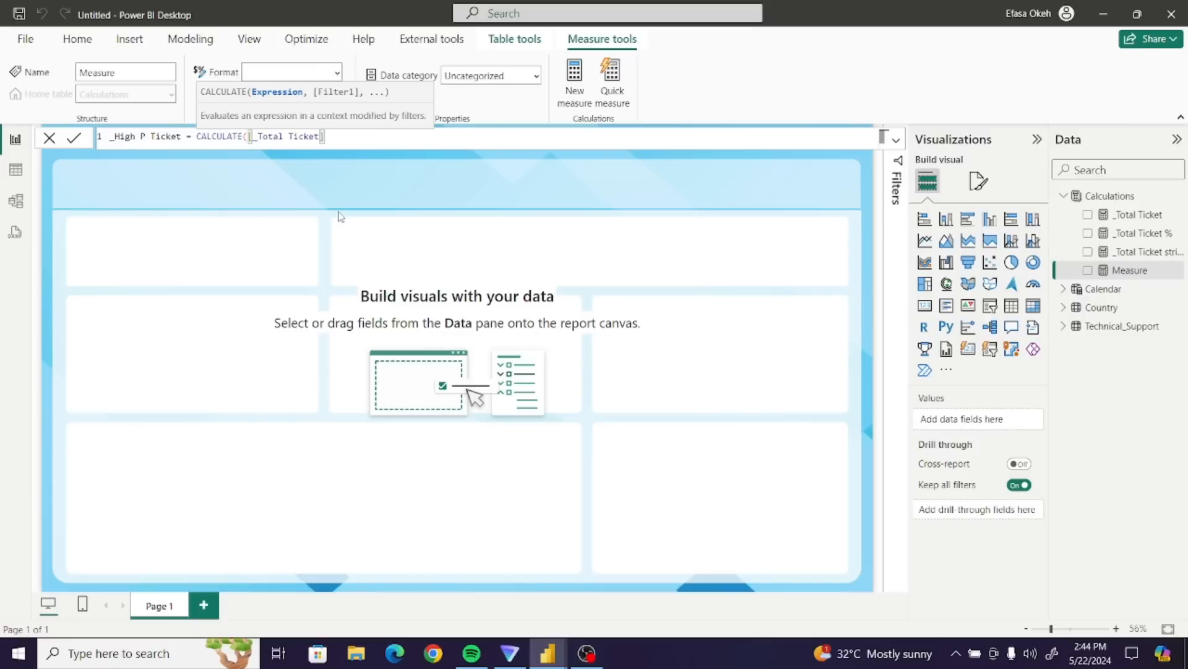
- Add the filter Technical_Support[Priority] = "High" to the CALCULATE function and close its bracket
type(", ")
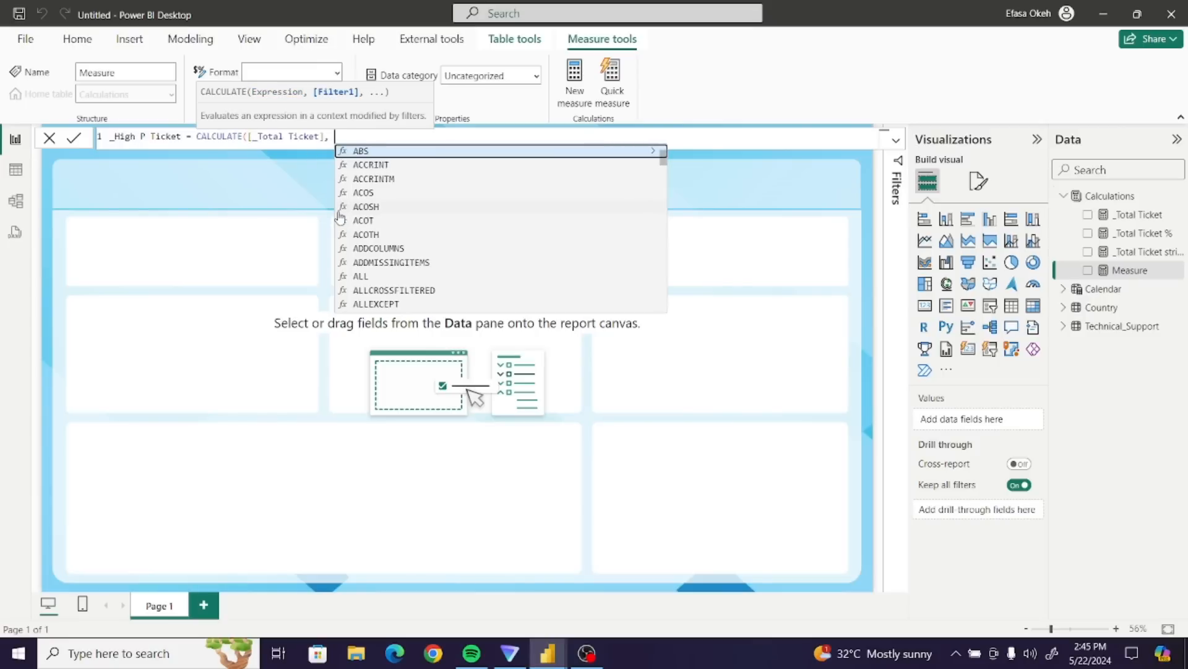
type("Tech")
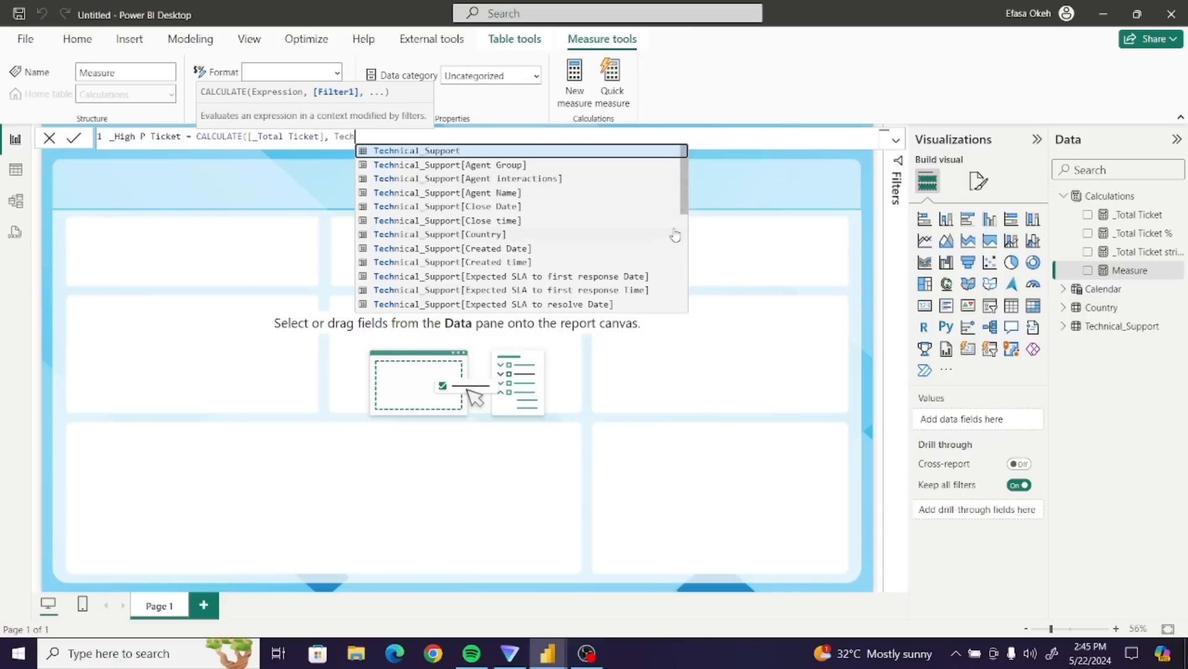
left_click_drag(684, 215, 684, 275)
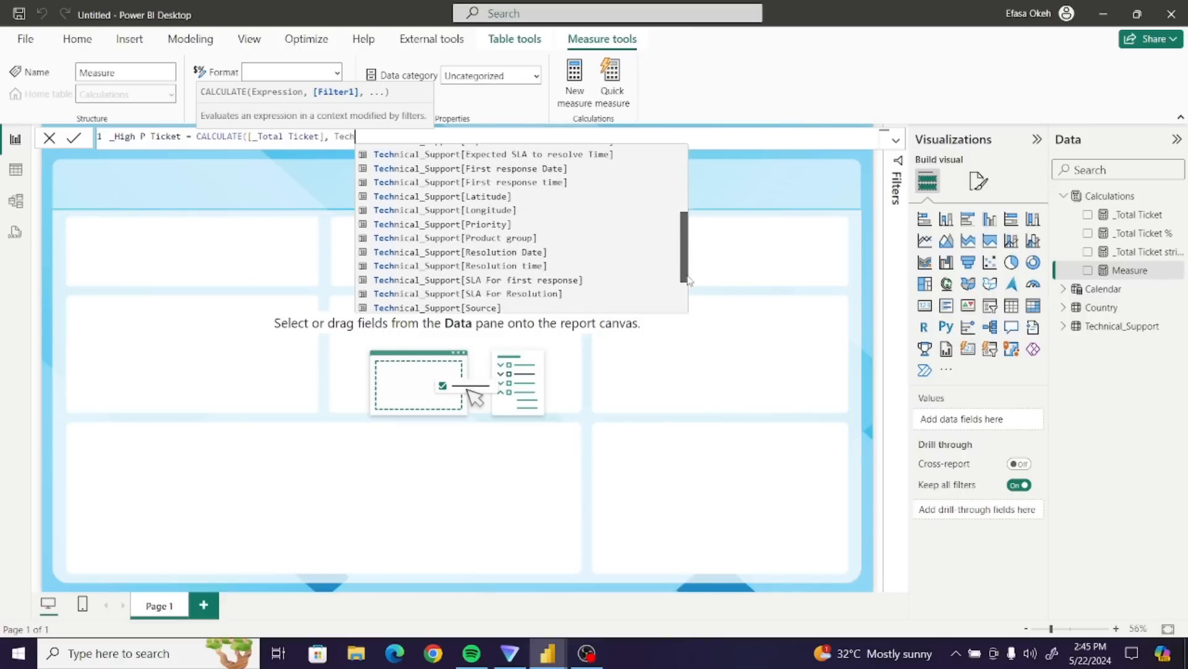
left_click(492, 226)
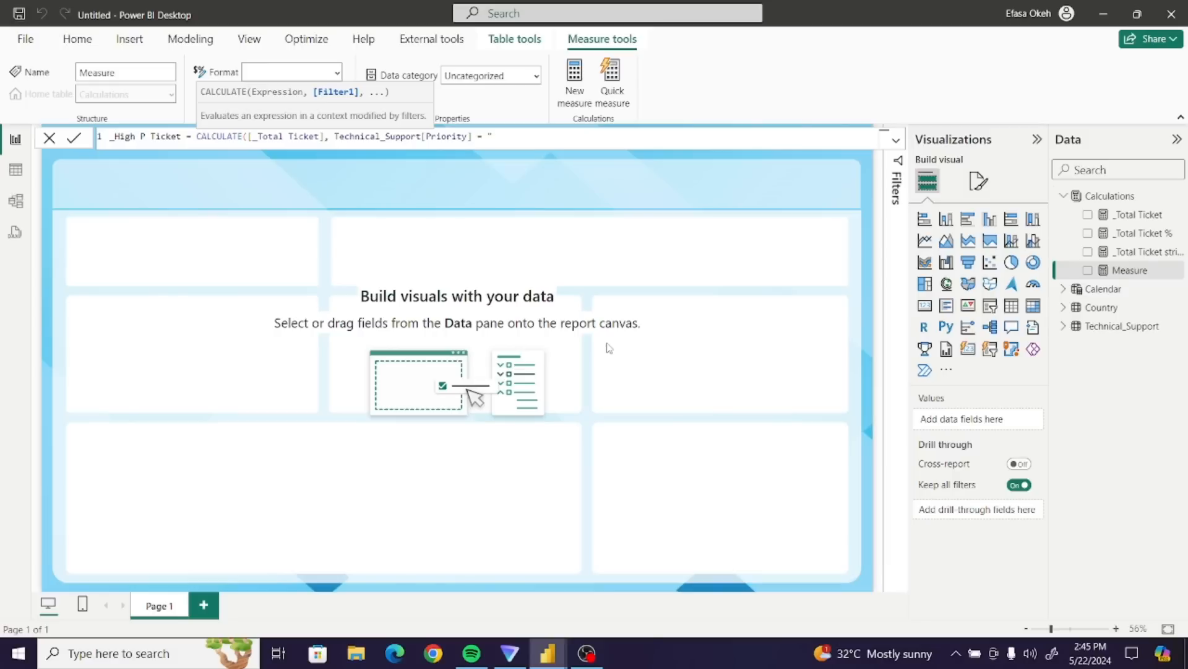
type("= \"High\")")
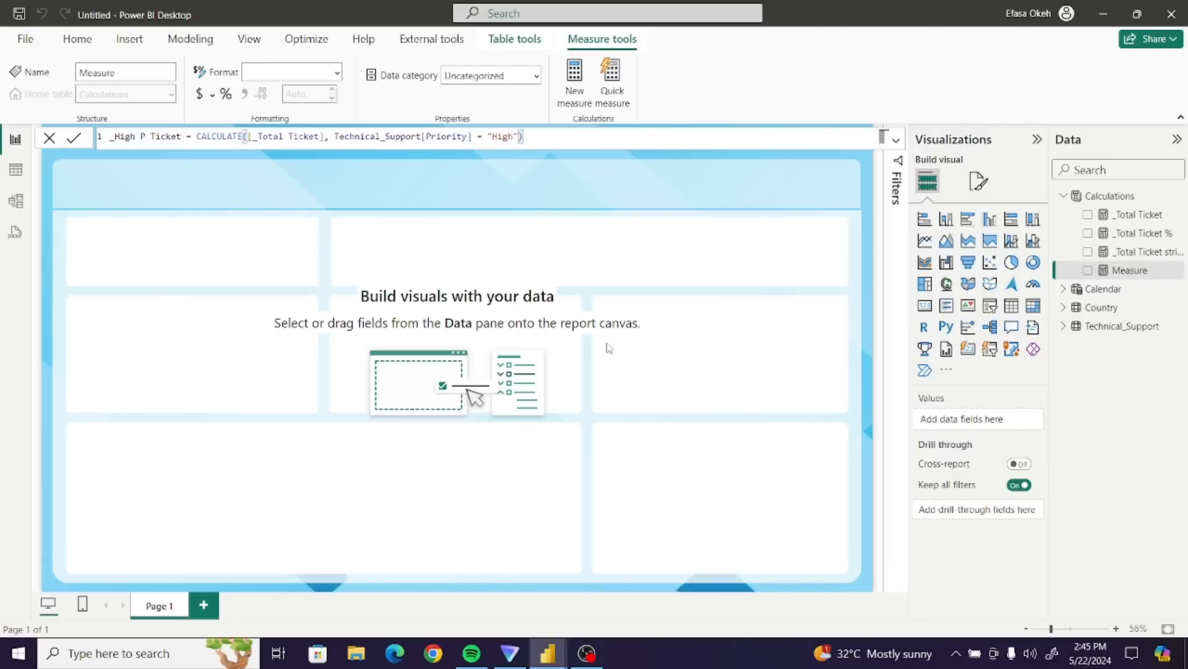
- Copy the entire _High P Ticket formula for reuse and commit the measure
key("ctrl+a")
key("ctrl+c")
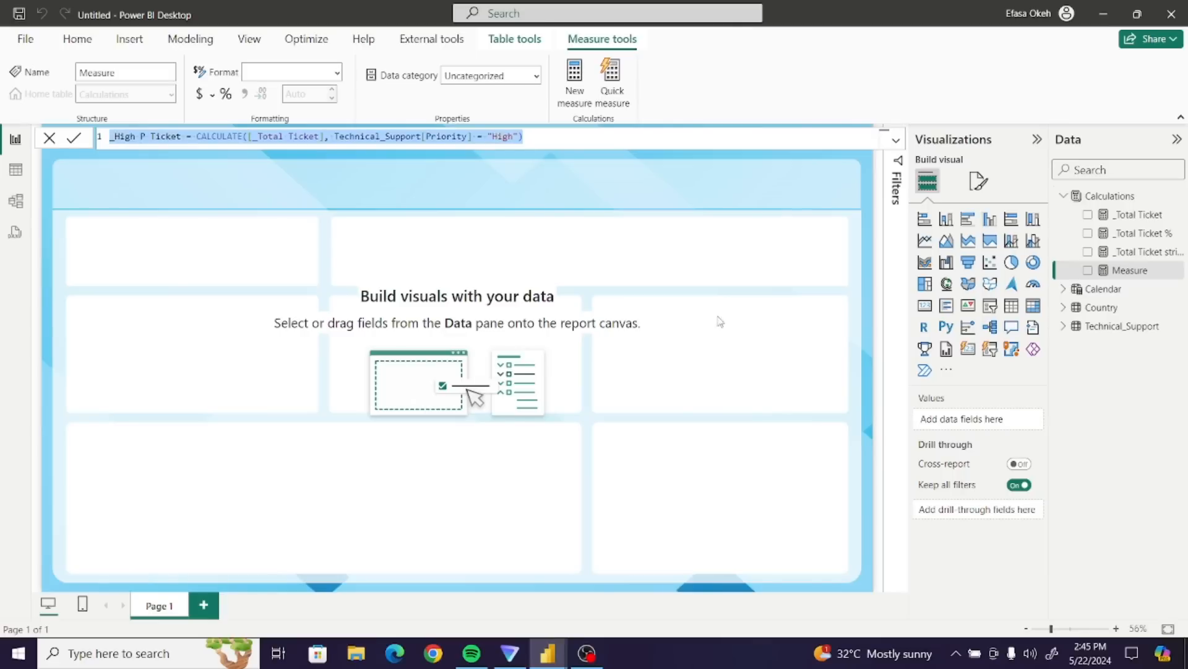
left_click(564, 190)
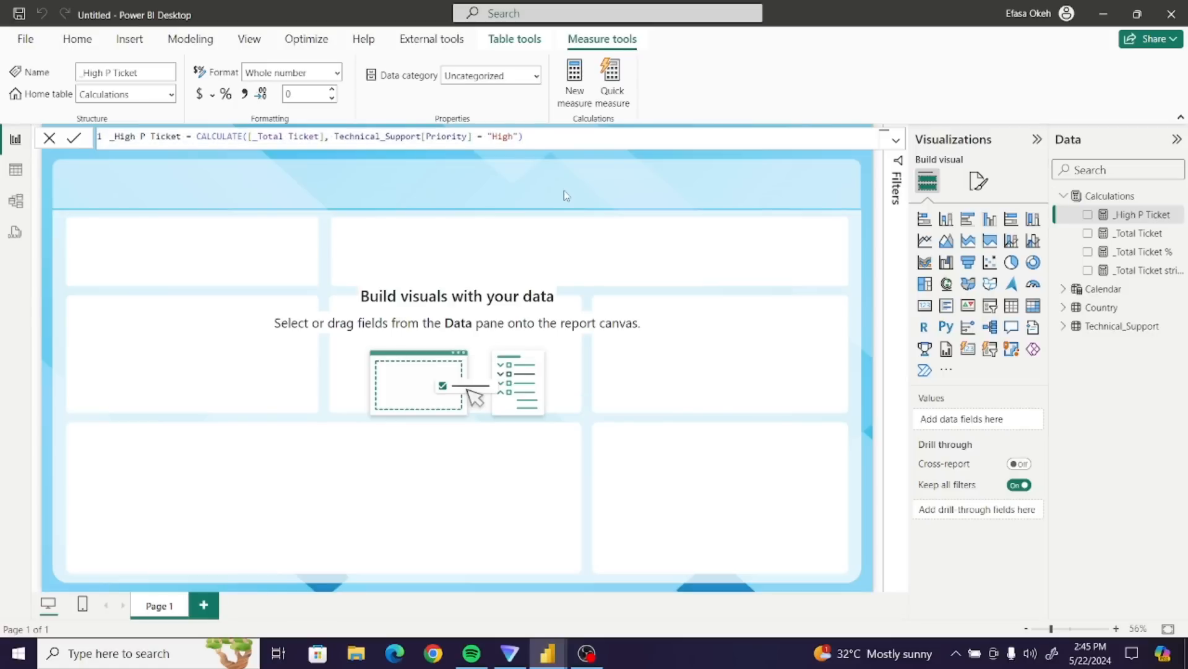
- Create another measure in the Calculations table from the copied formula and rename it _Medium P Ticket
left_click(1117, 197)
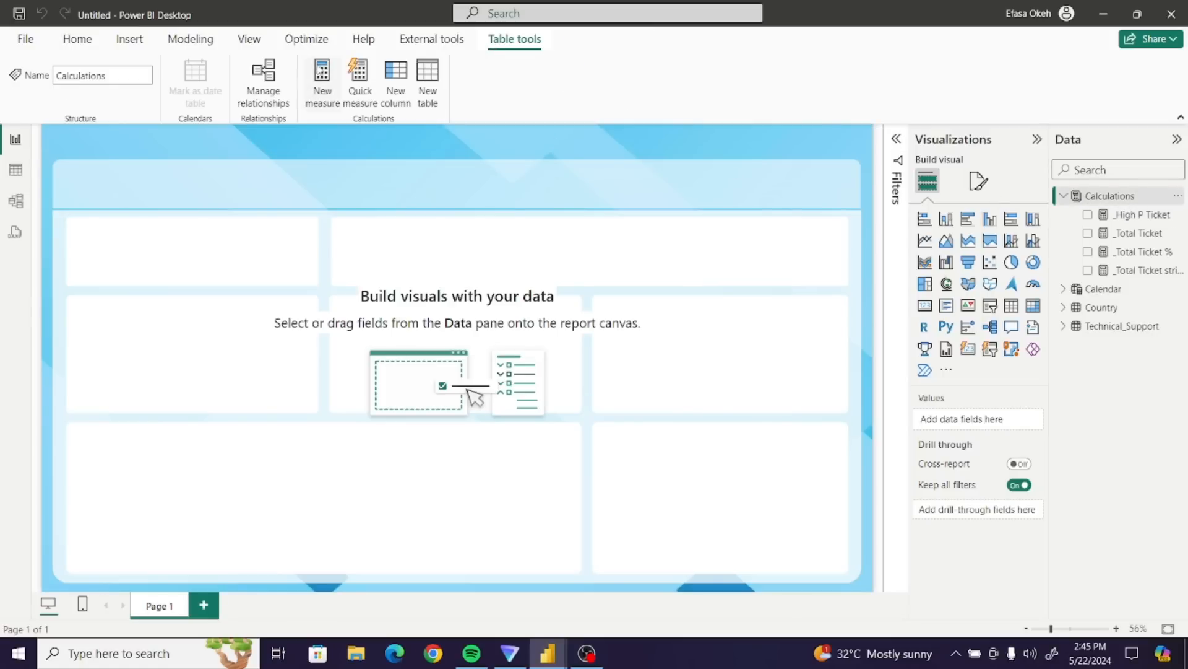
left_click(323, 75)
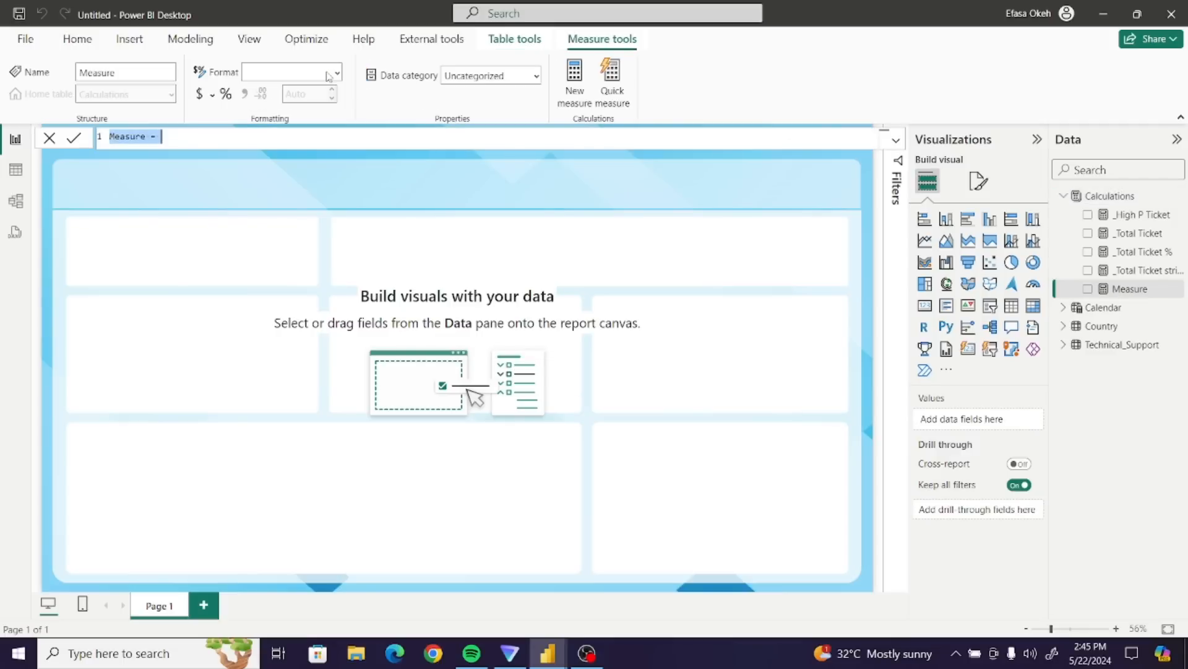
key("ctrl+v")
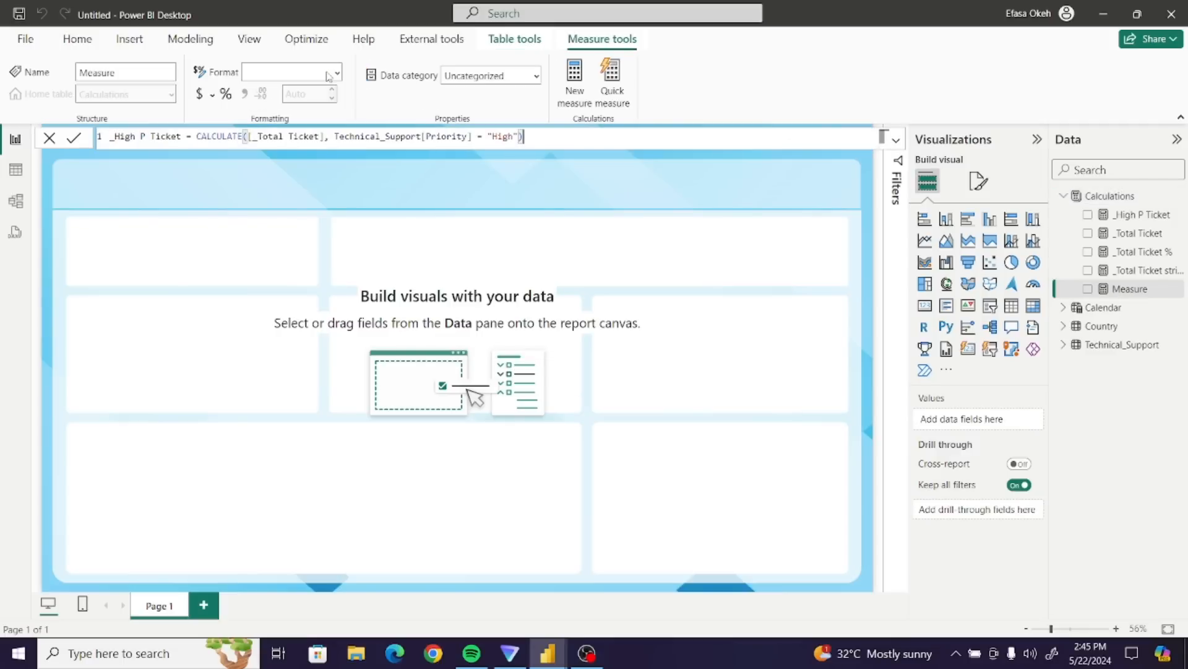
left_click(137, 136)
key("BackSpace")
key("BackSpace")
key("BackSpace")
key("BackSpace")
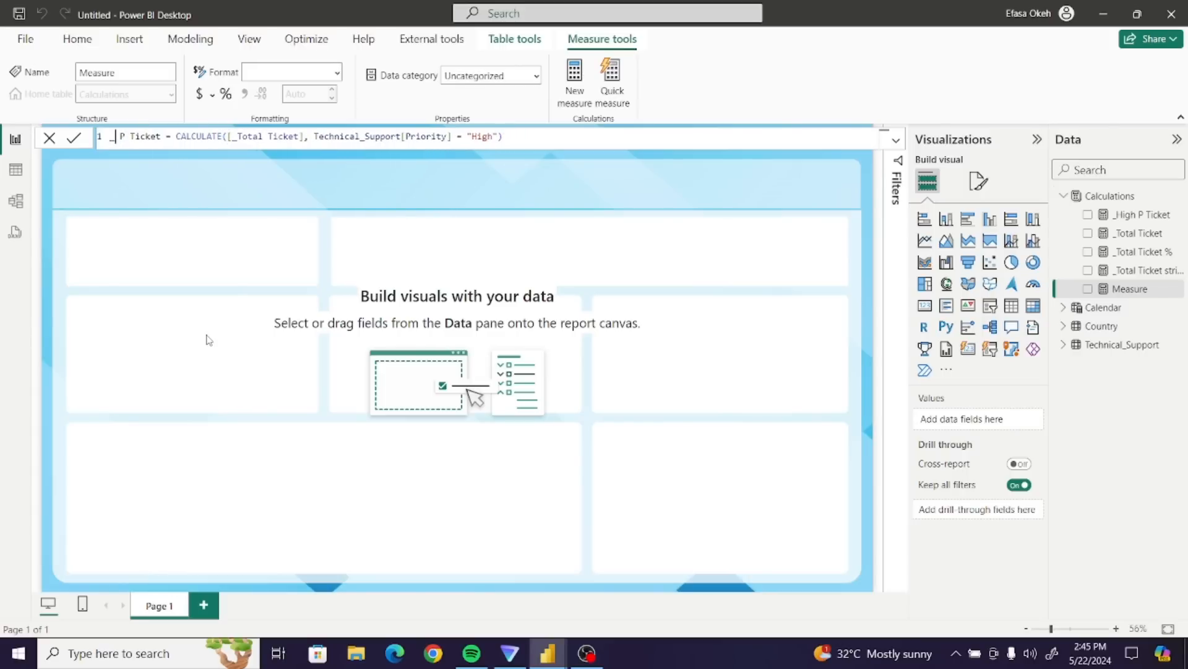
type("E")
key("BackSpace")
type("Medium")
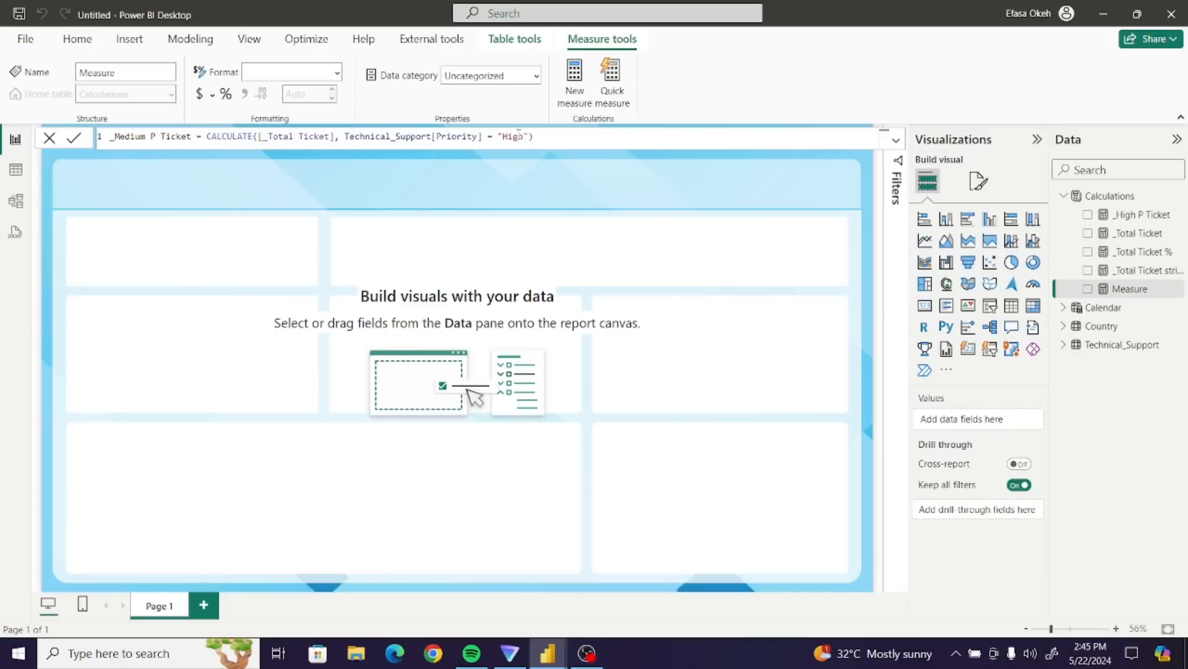
- Change the Priority filter value in the _Medium P Ticket formula to "Medium" and commit the measure
left_click(522, 138)
key("ctrl+shift+Left")
key("BackSpace")
type("Medium")
left_click(73, 138)
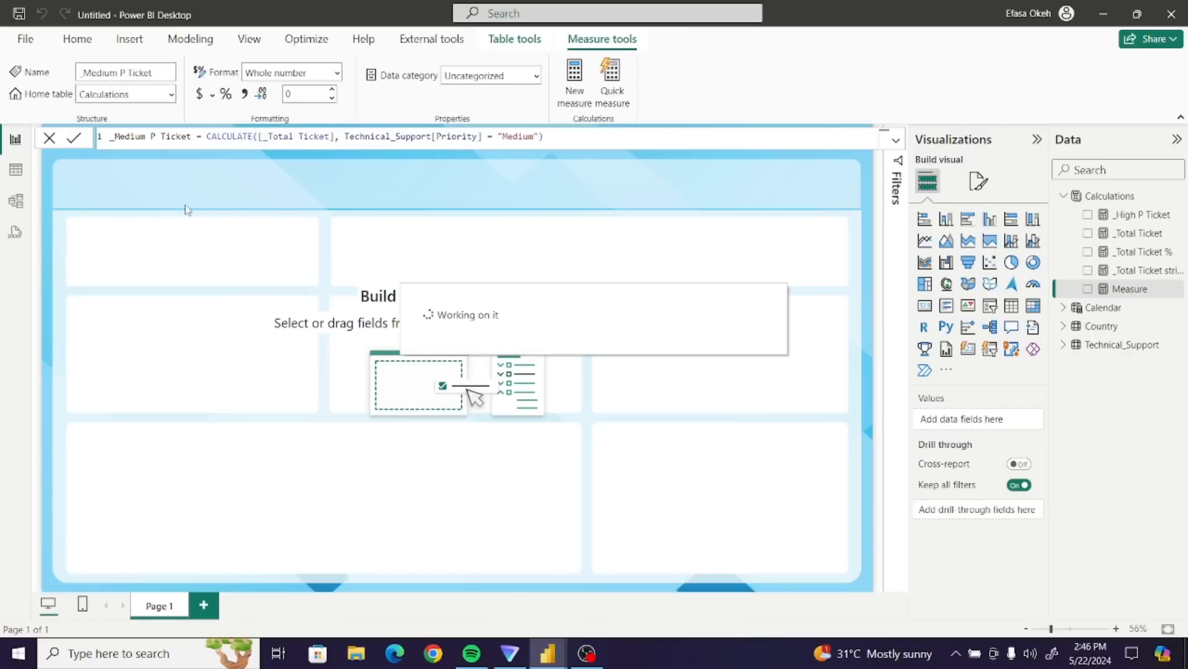
left_click(503, 197)
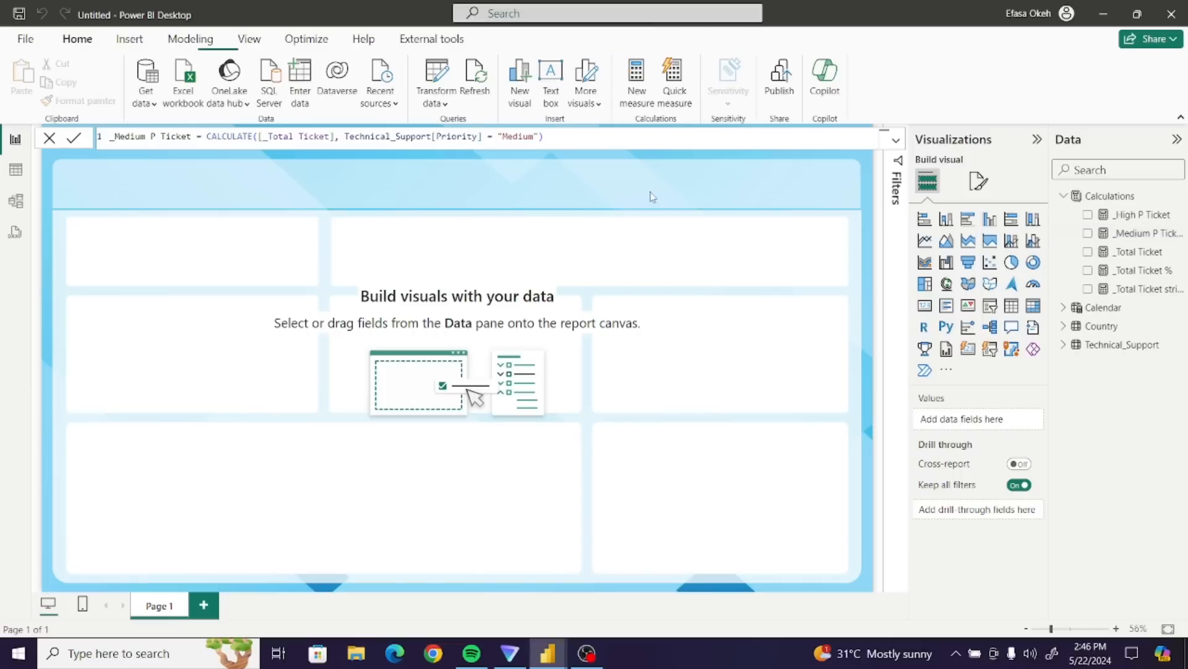
- Create a third priority measure in the Calculations table from the copied formula and rename it _Low P Ticket
left_click(1119, 203)
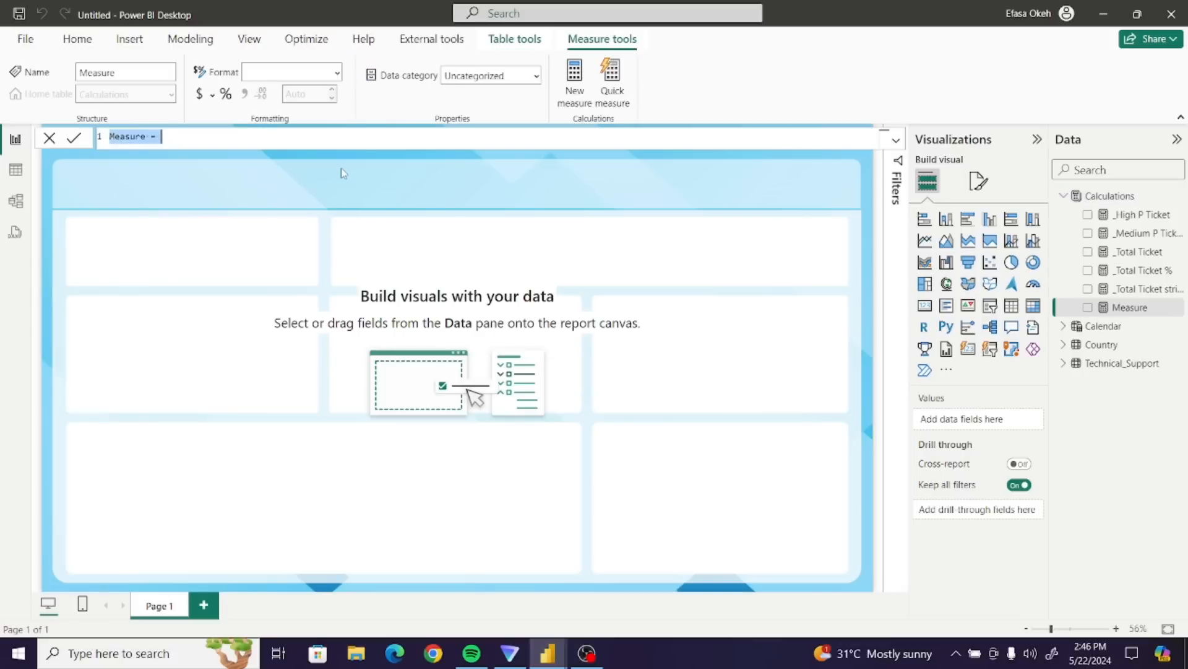
key("ctrl+v")
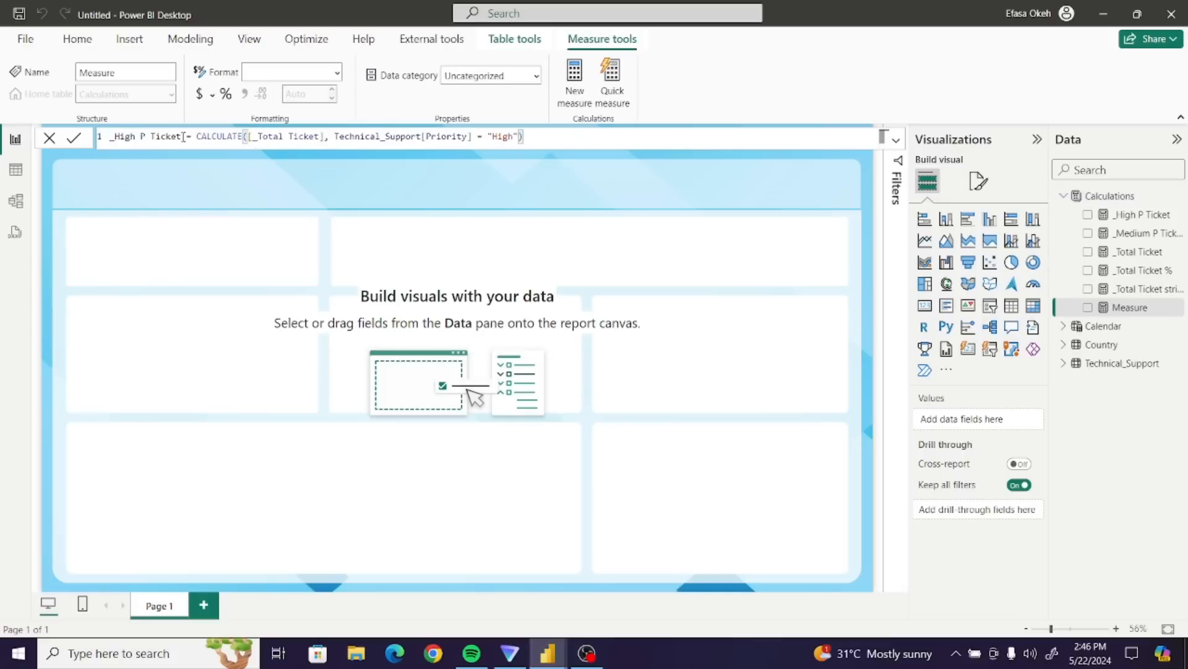
left_click(137, 138)
key("BackSpace")
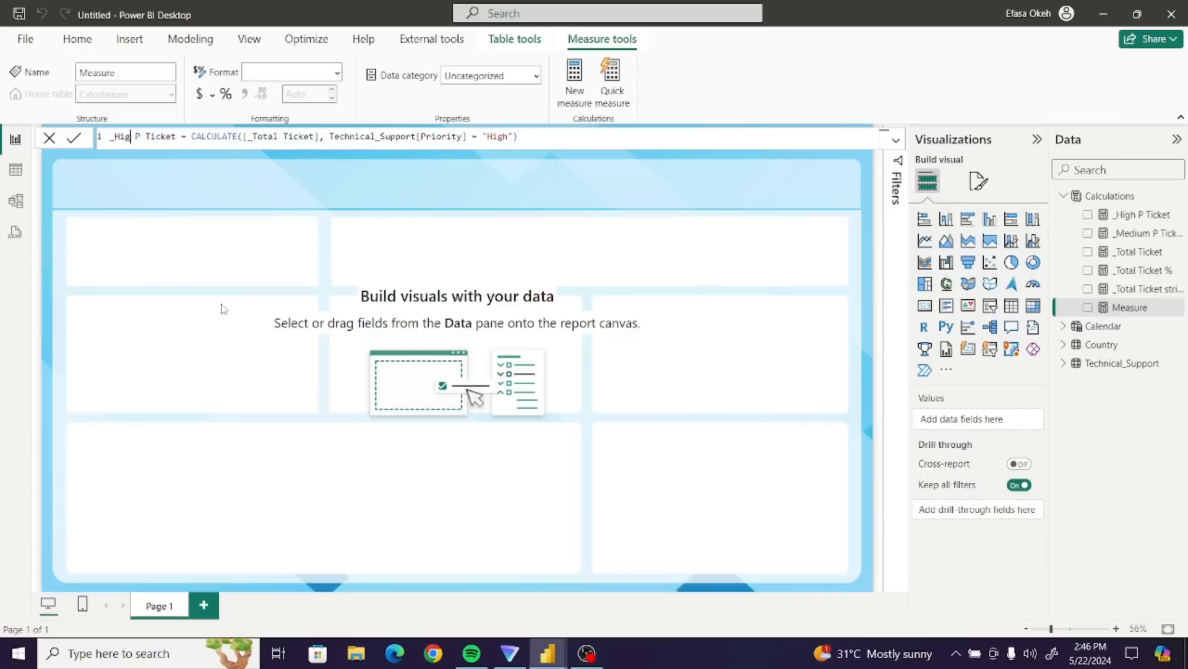
key("BackSpace")
key("BackSpace")
key("BackSpace")
type("Lo")
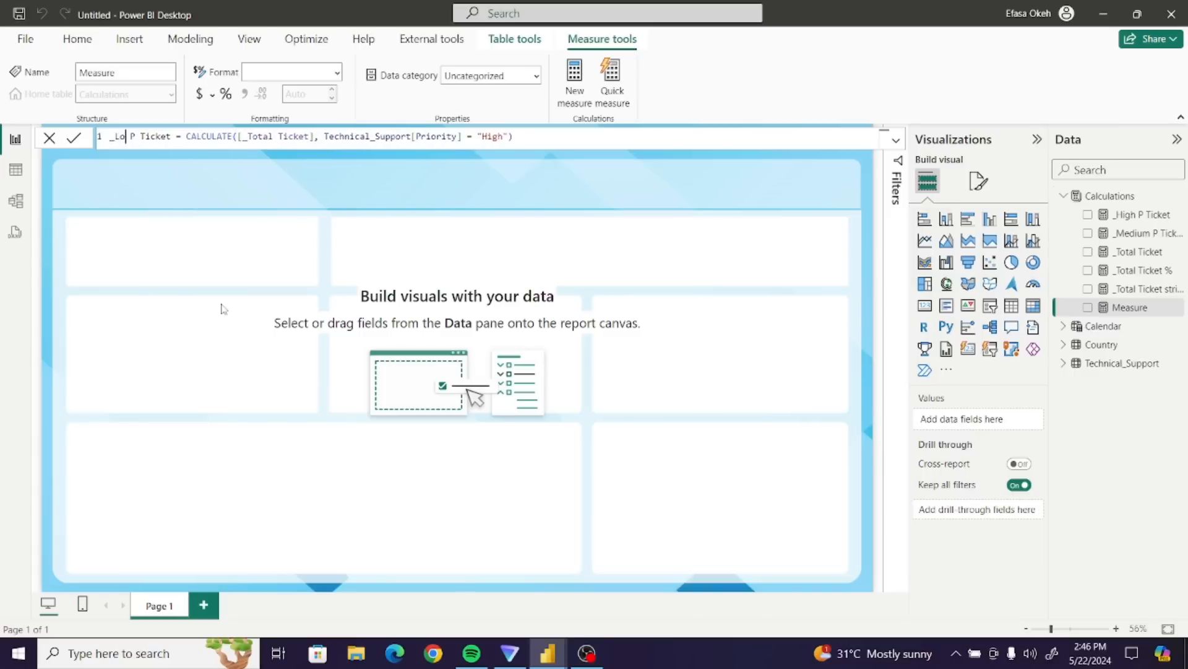
type("w")
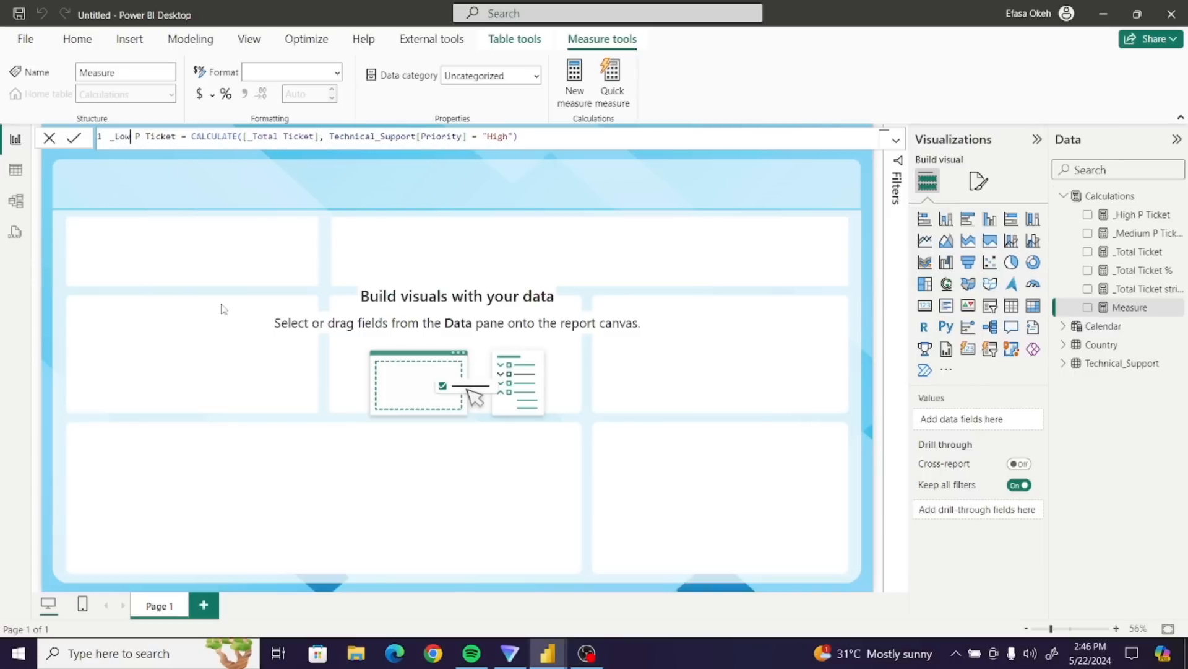
- Change the Priority filter value in the _Low P Ticket formula to "Low" and commit the measure
double_click(499, 137)
type("H")
key("BackSpace")
type("Low")
left_click(74, 140)
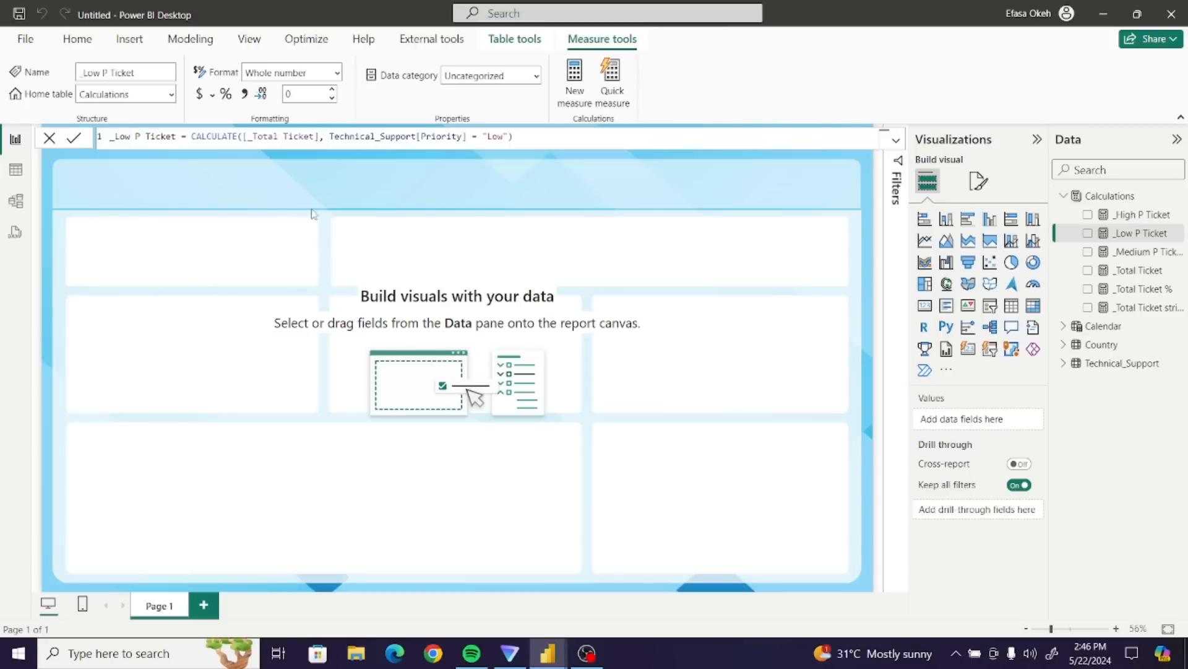
left_click(300, 185)
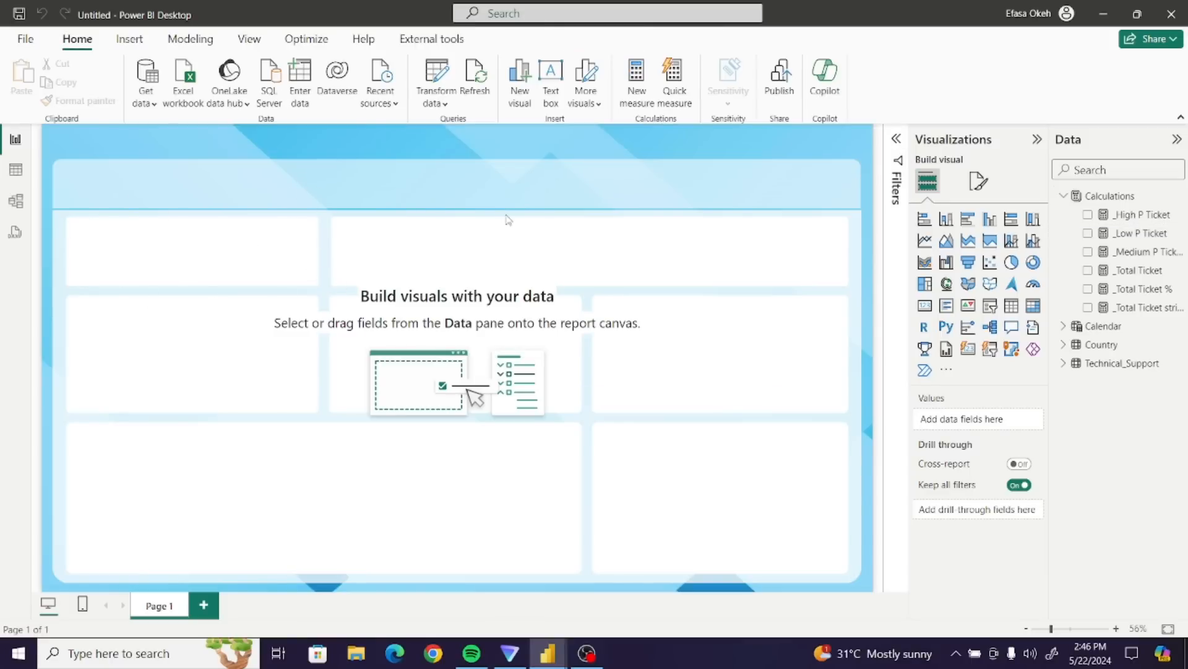
- Add a small stacked column chart in the upper-left card of the page, with Technical_Support's Source field on the X-axis
left_click(946, 220)
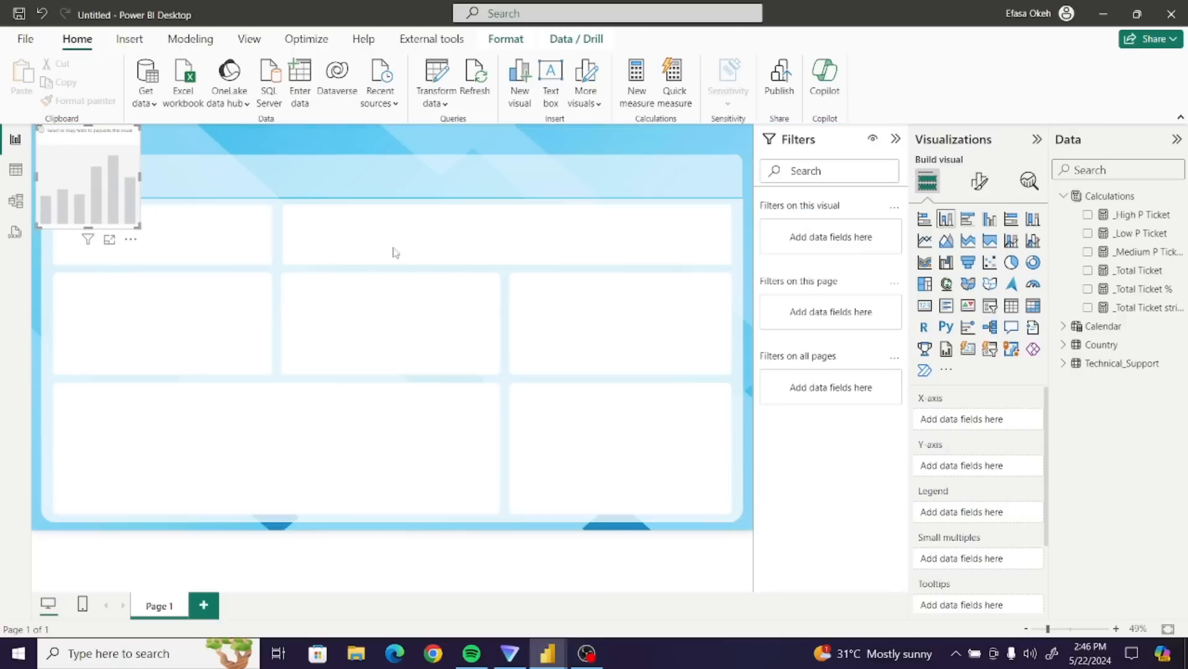
left_click_drag(133, 216, 109, 242)
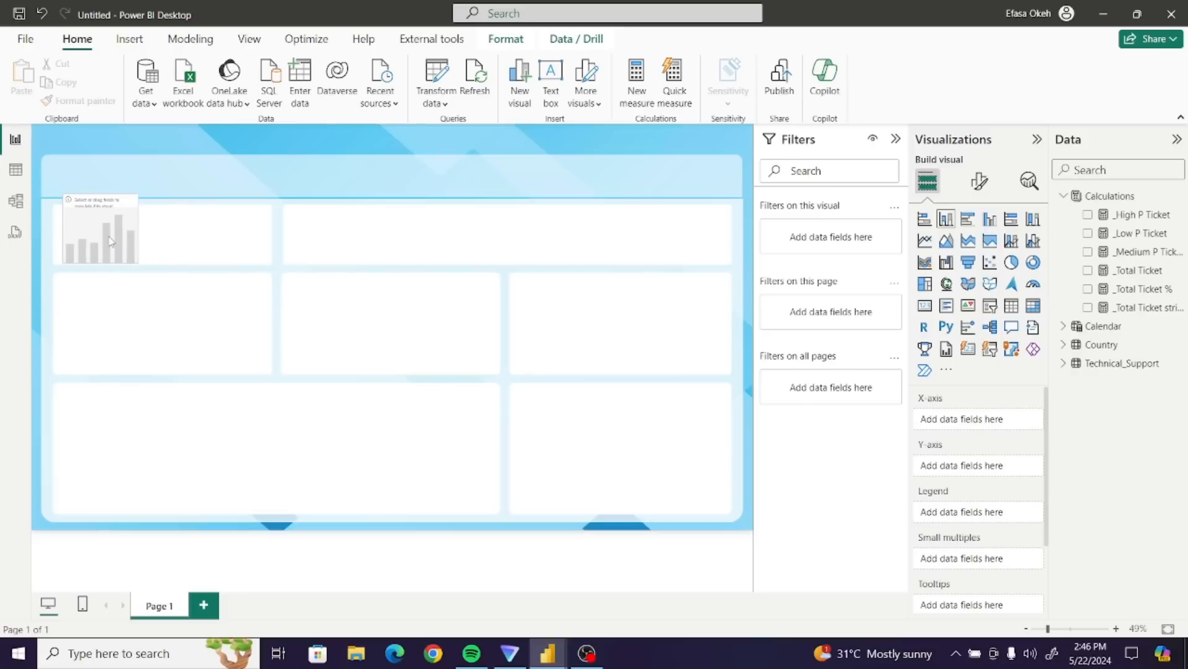
left_click(1064, 364)
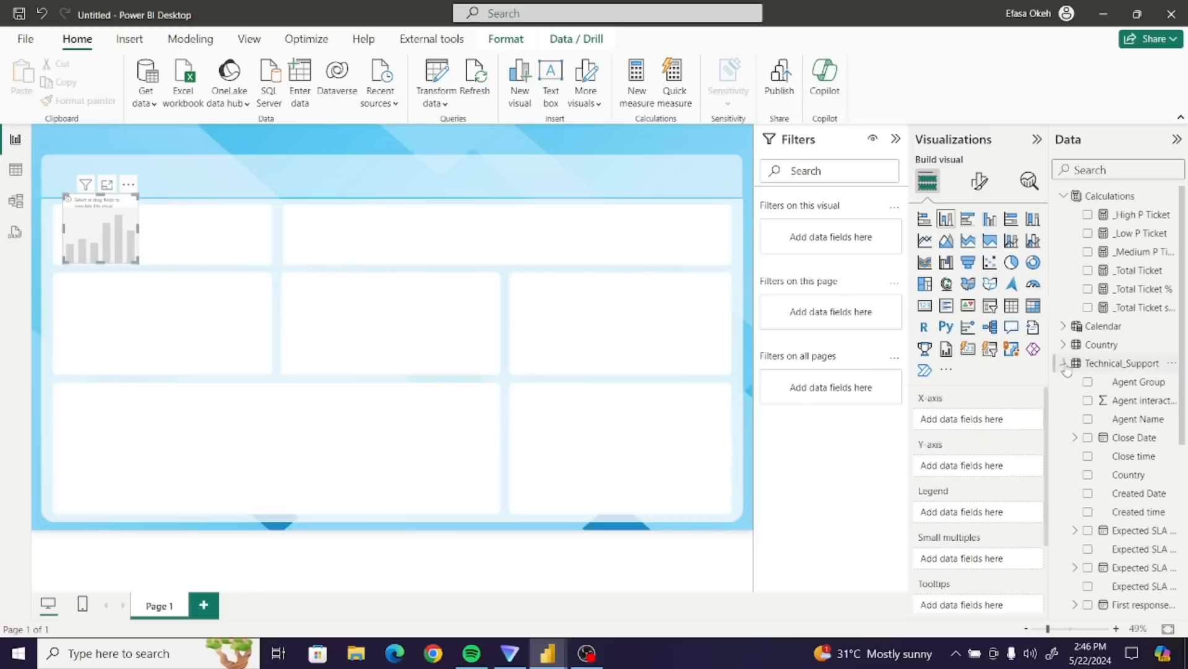
left_click_drag(1183, 387, 1186, 550)
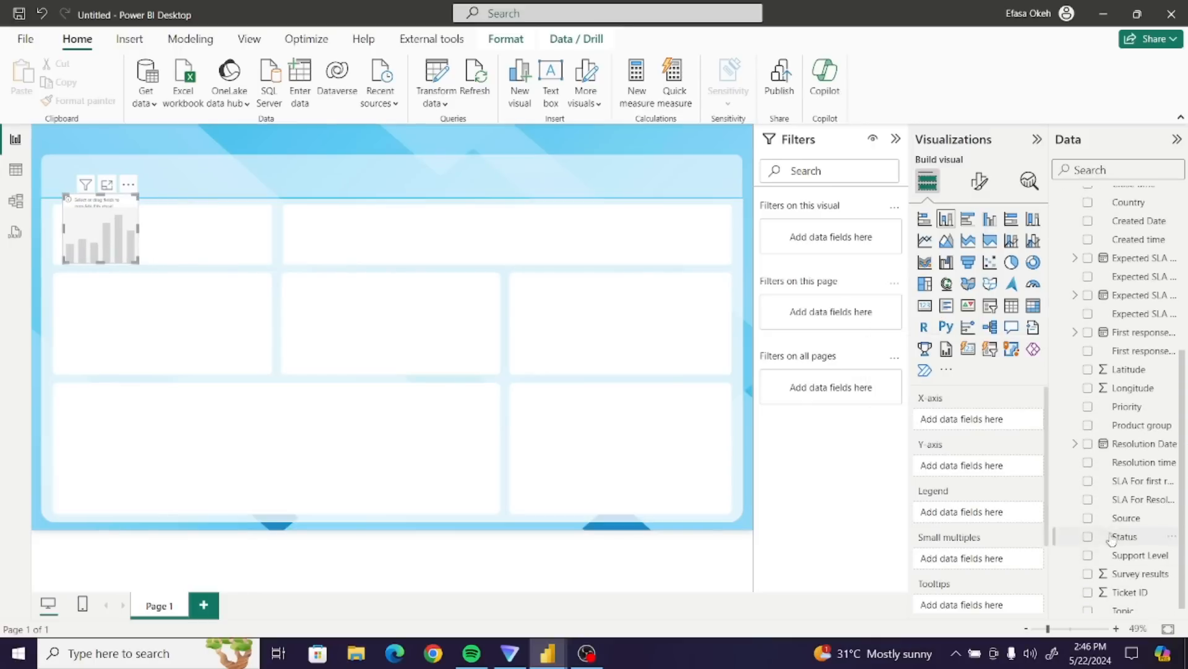
left_click(1087, 518)
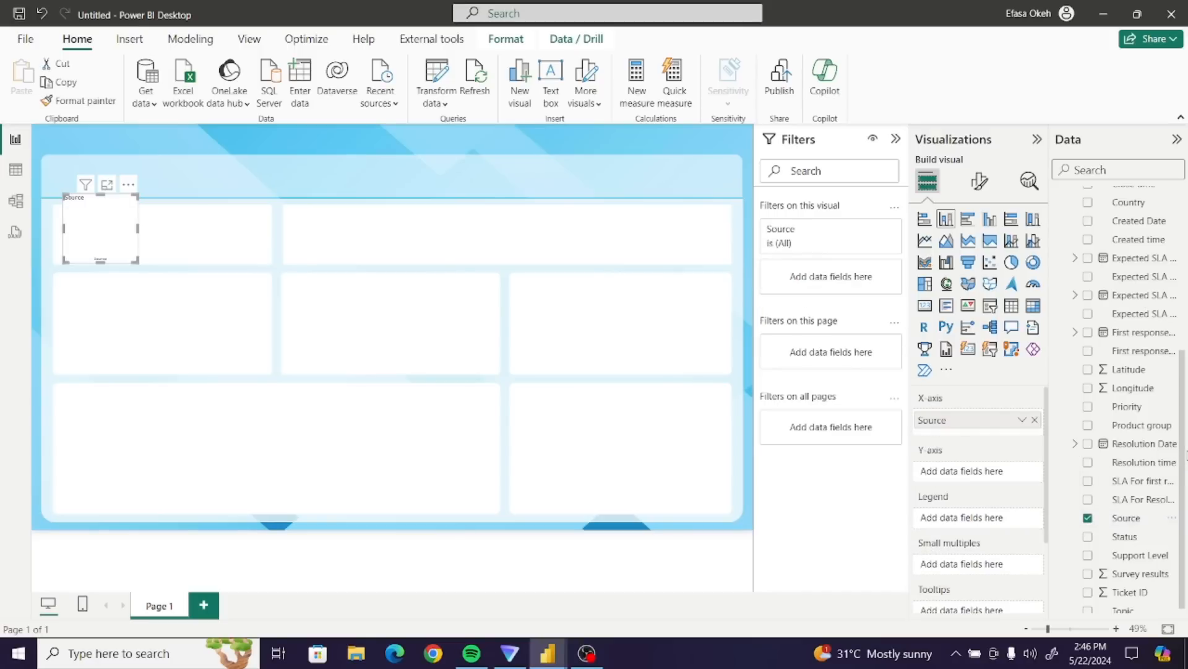
- Plot _Total Ticket % on the chart's Y-axis and shrink the chart to fit inside the upper-left card
left_click_drag(1183, 455, 1184, 247)
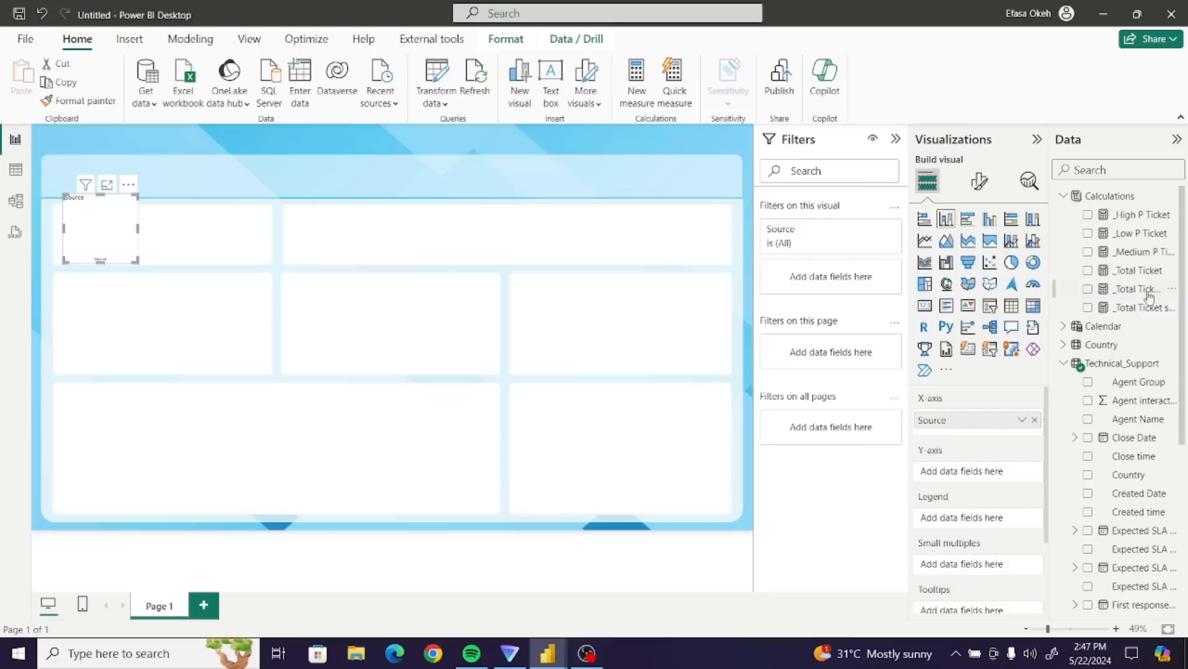
left_click(1088, 289)
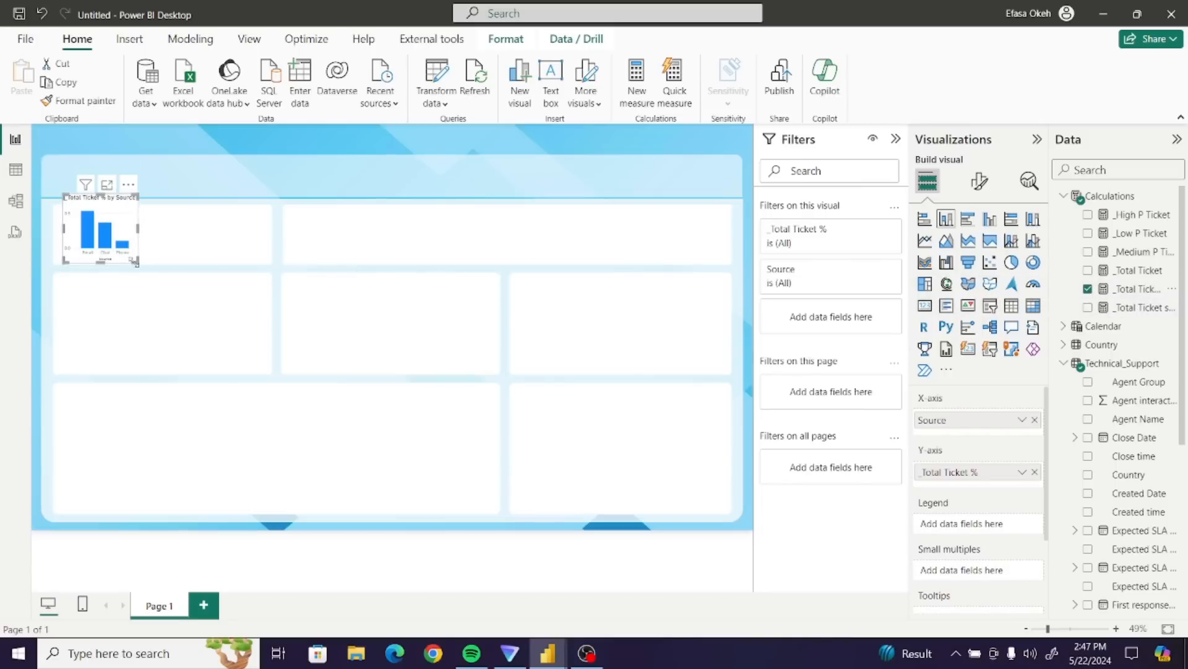
mouse_move(139, 264)
left_mouse_down()
mouse_move(127, 243)
mouse_move(124, 270)
left_mouse_up()
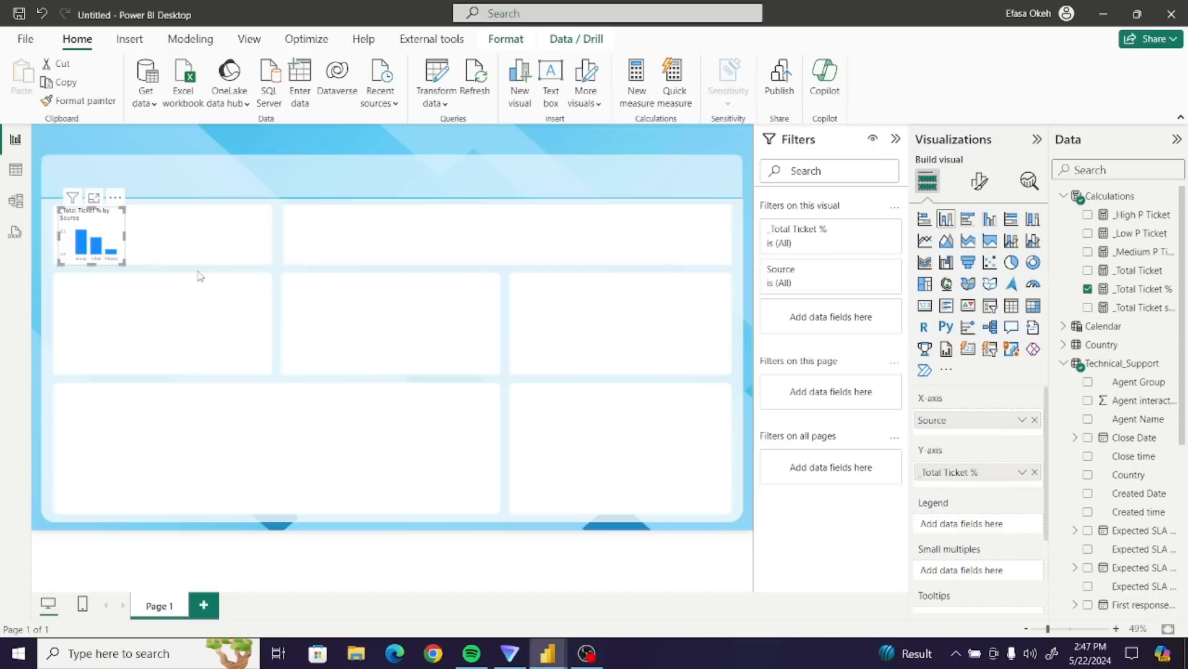
- Format the _Total Ticket % measure as a percentage with 0 decimal places
left_click(1146, 291)
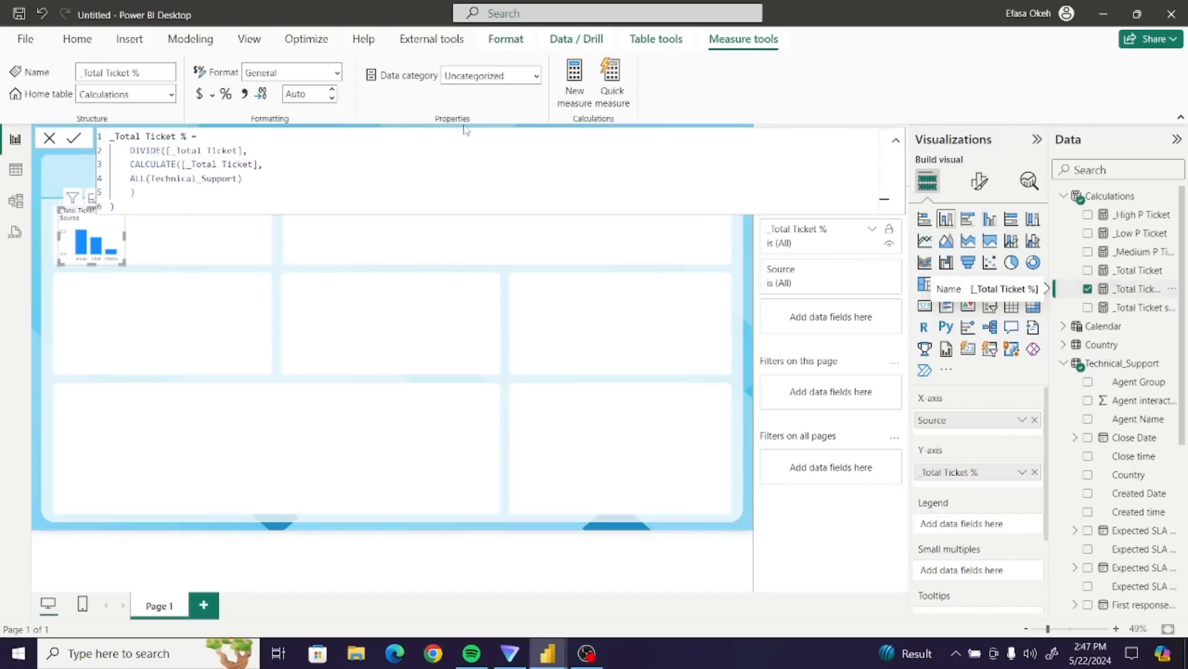
left_click(228, 95)
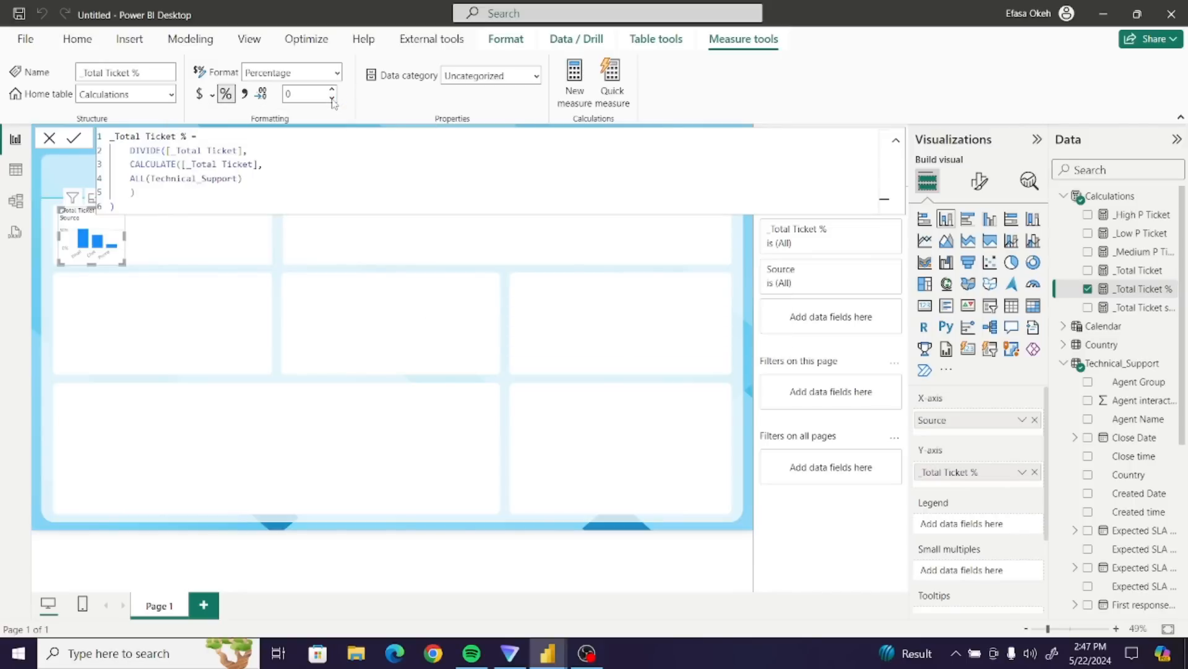
left_click(240, 252)
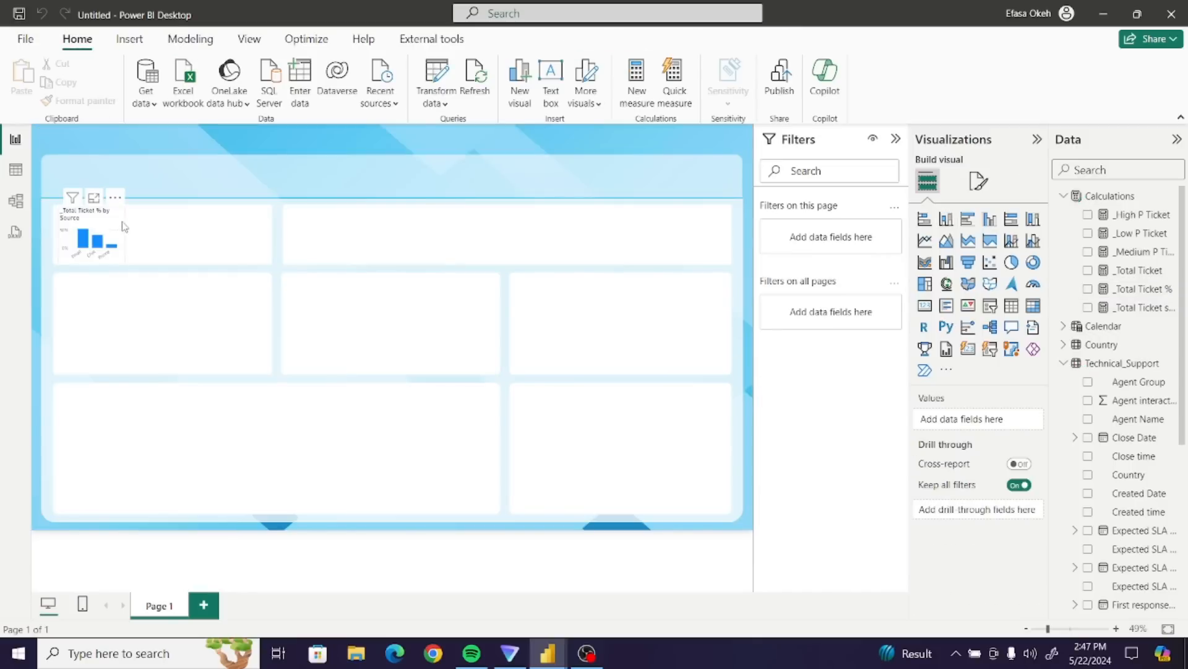
- Turn off the Y-axis values on the ticket percentage by source chart
left_click(201, 253)
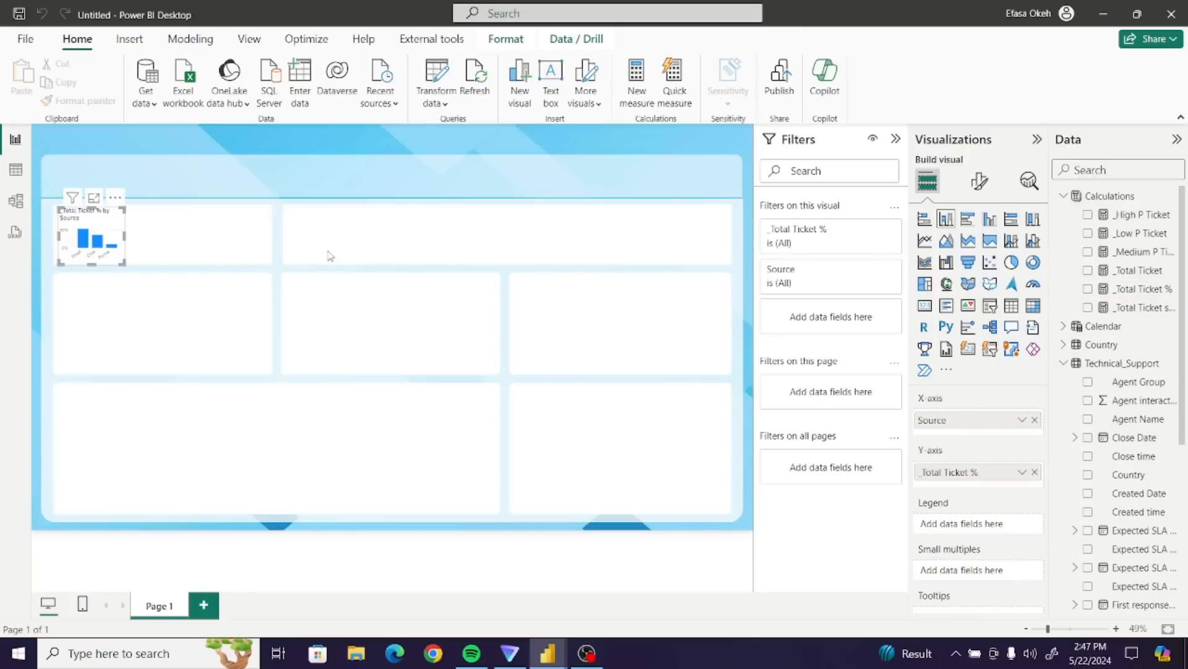
left_click(979, 182)
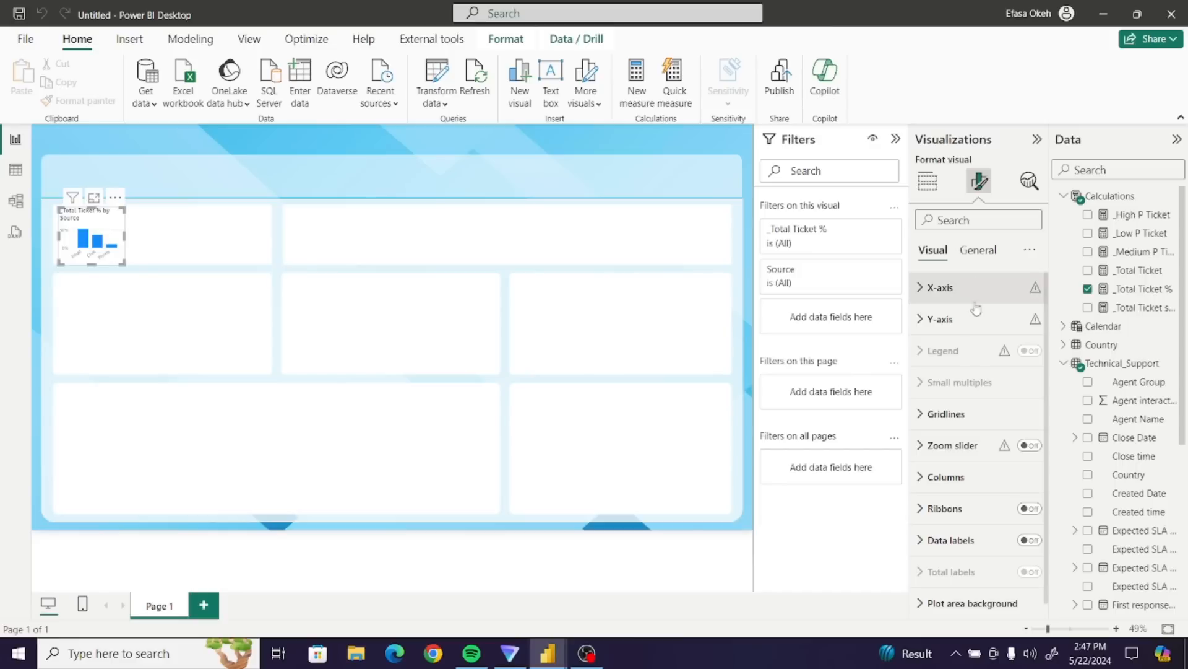
scroll(1051, 320, "down", 1)
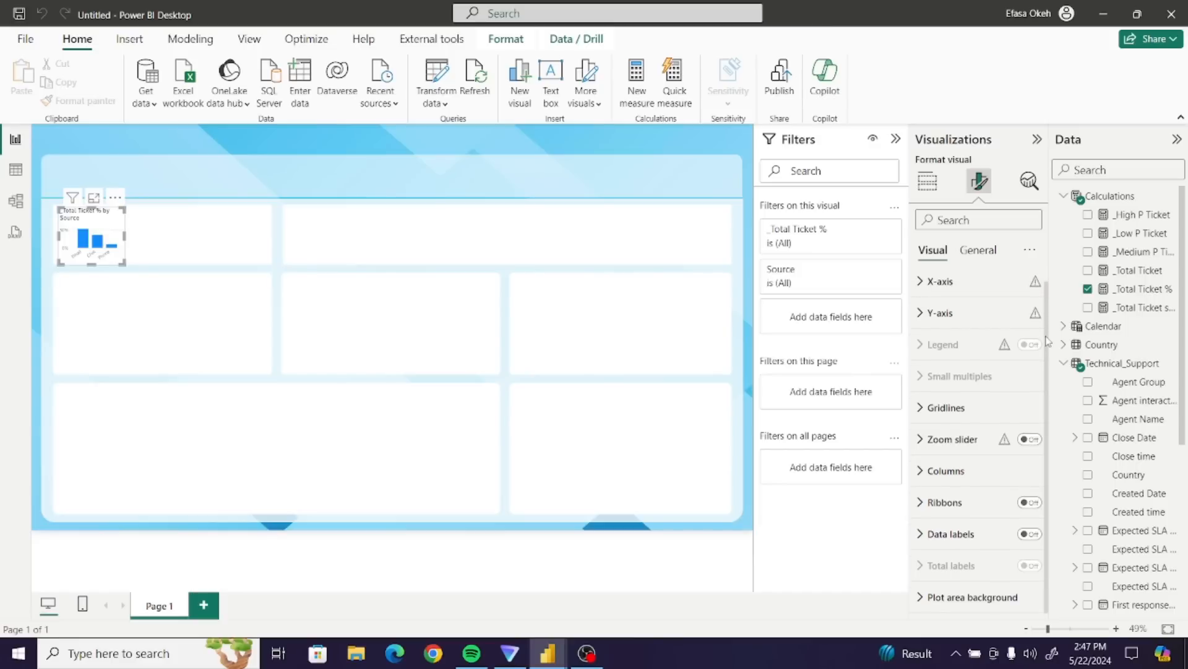
left_click(943, 313)
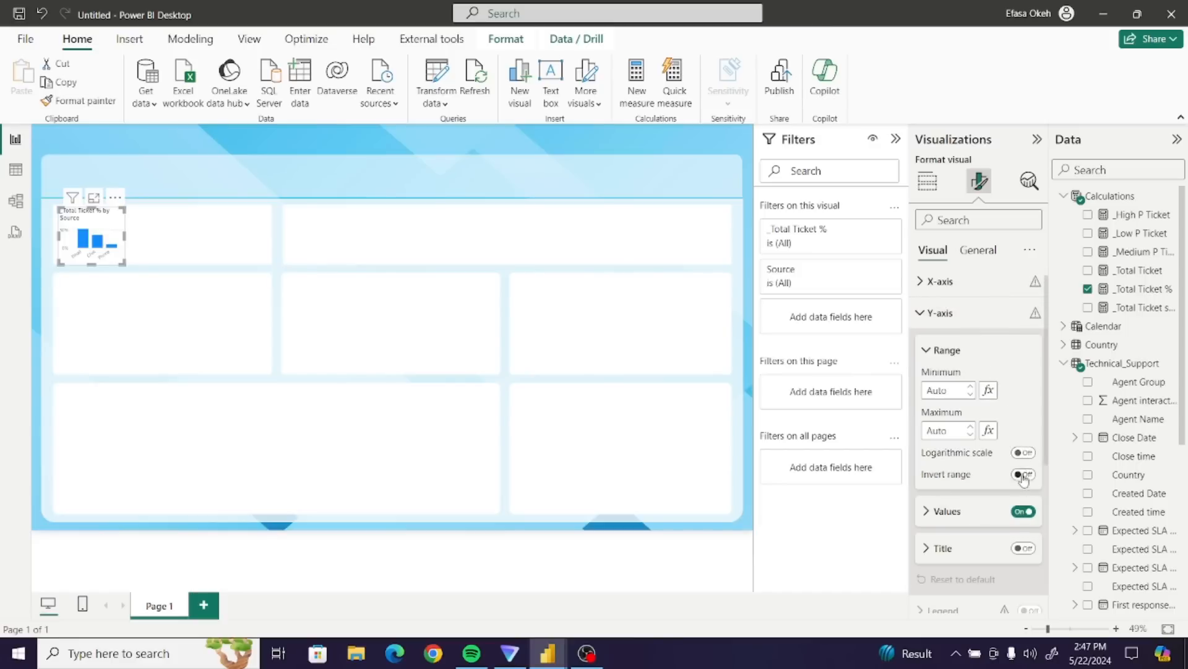
left_click(1021, 512)
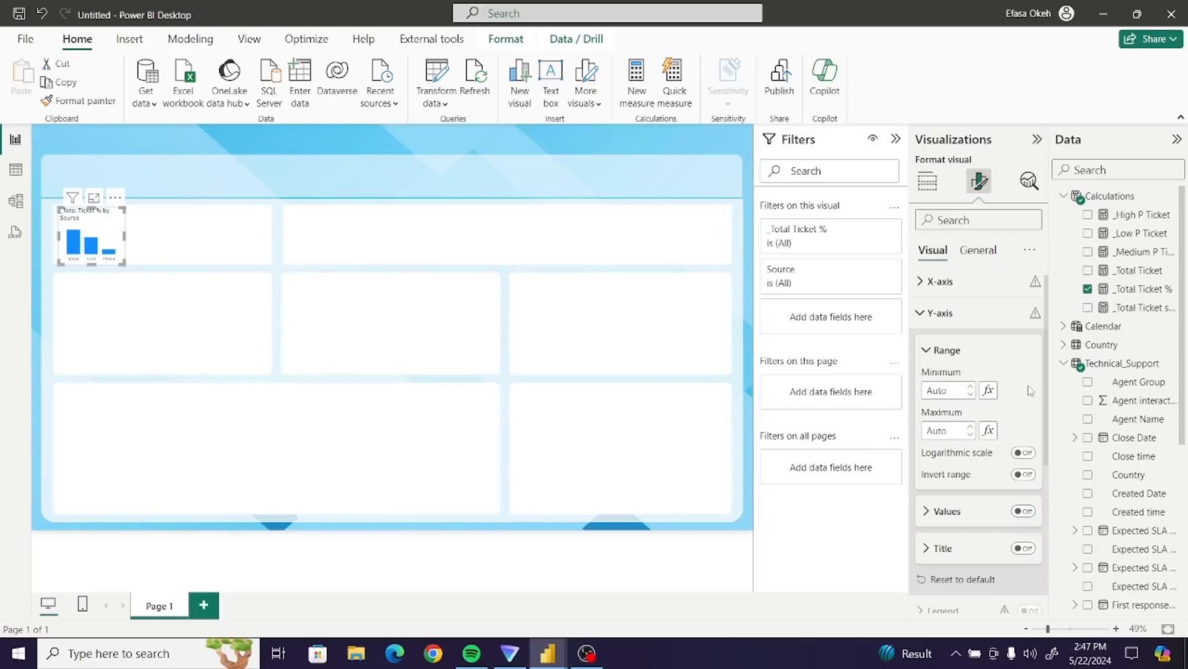
scroll(1046, 387, "down", 2)
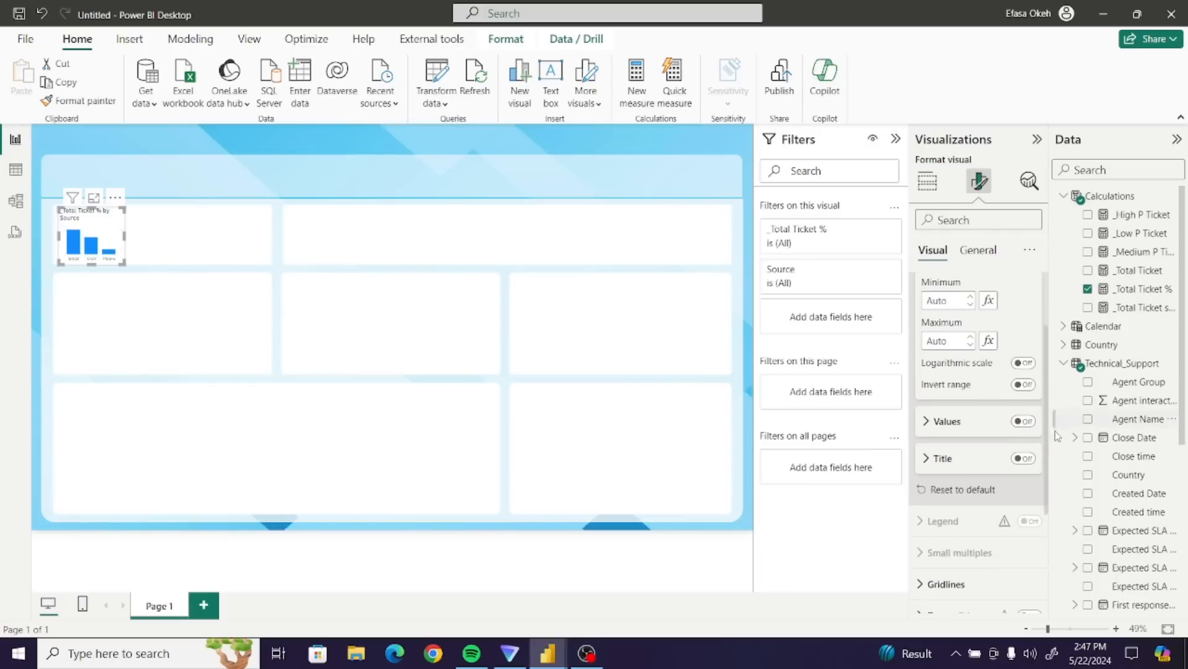
scroll(1046, 371, "up", 2)
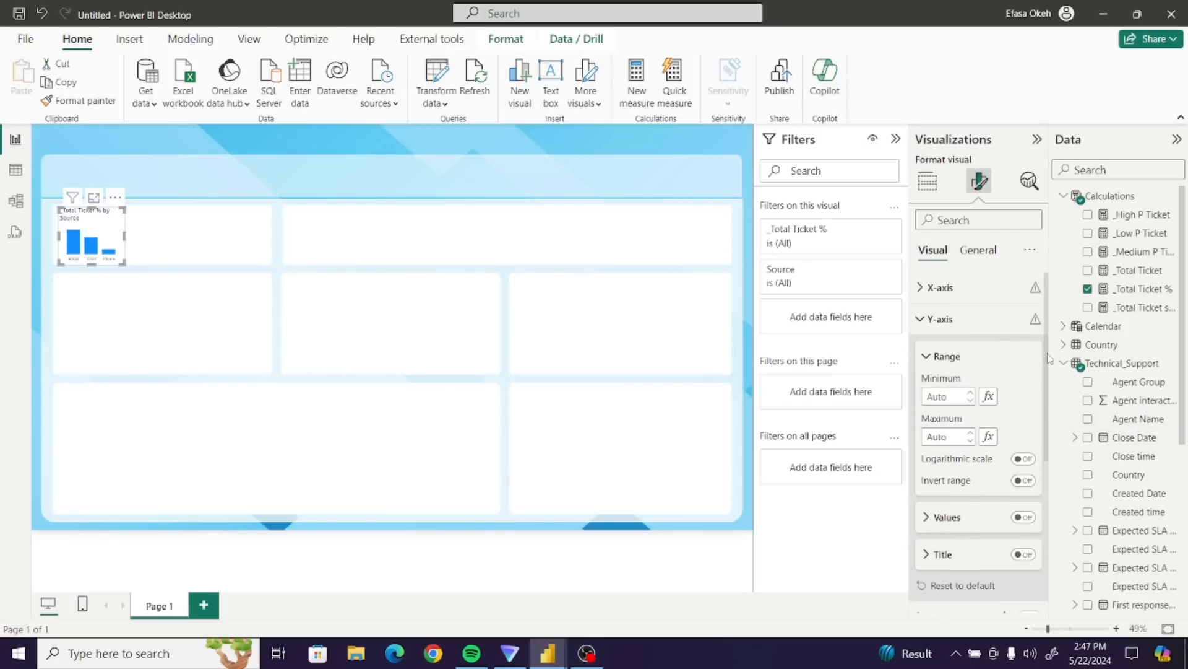
left_click(921, 320)
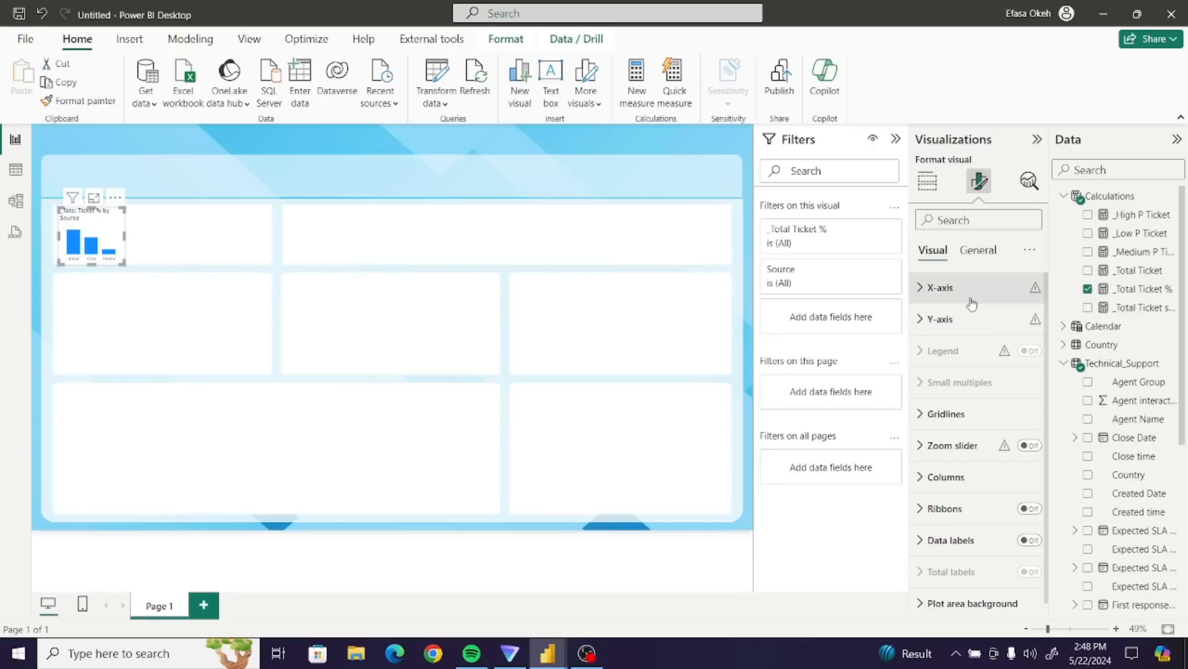
- Turn on data labels for the columns of the ticket percentage by source chart
scroll(1046, 372, "down", 1)
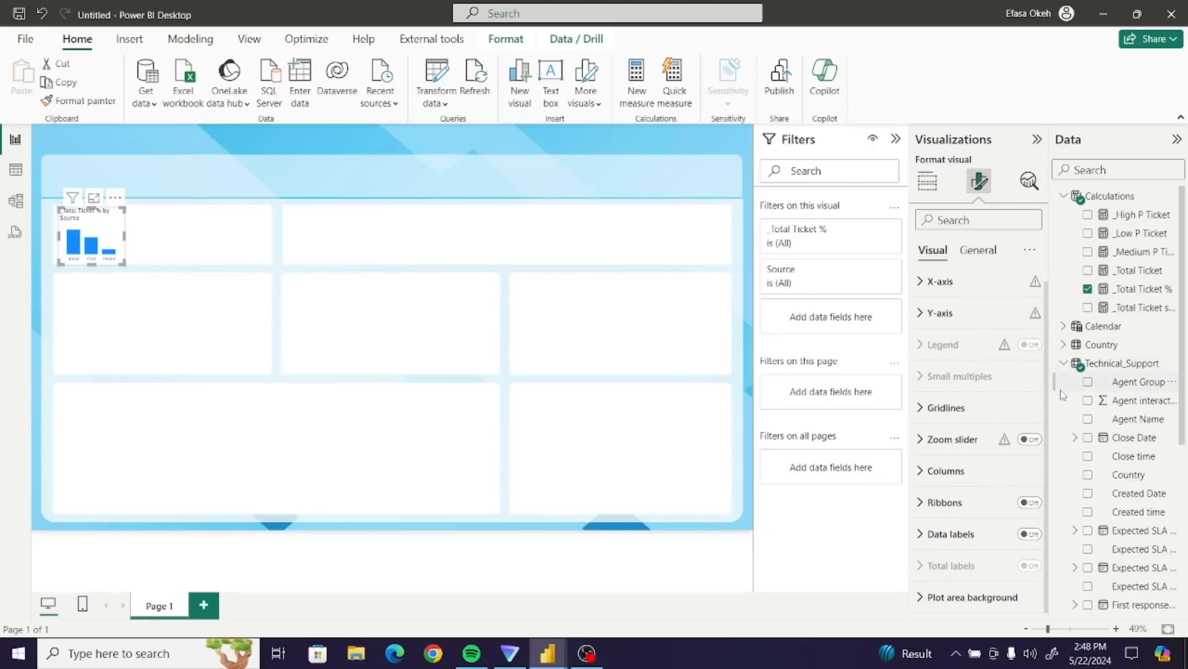
left_click(1030, 533)
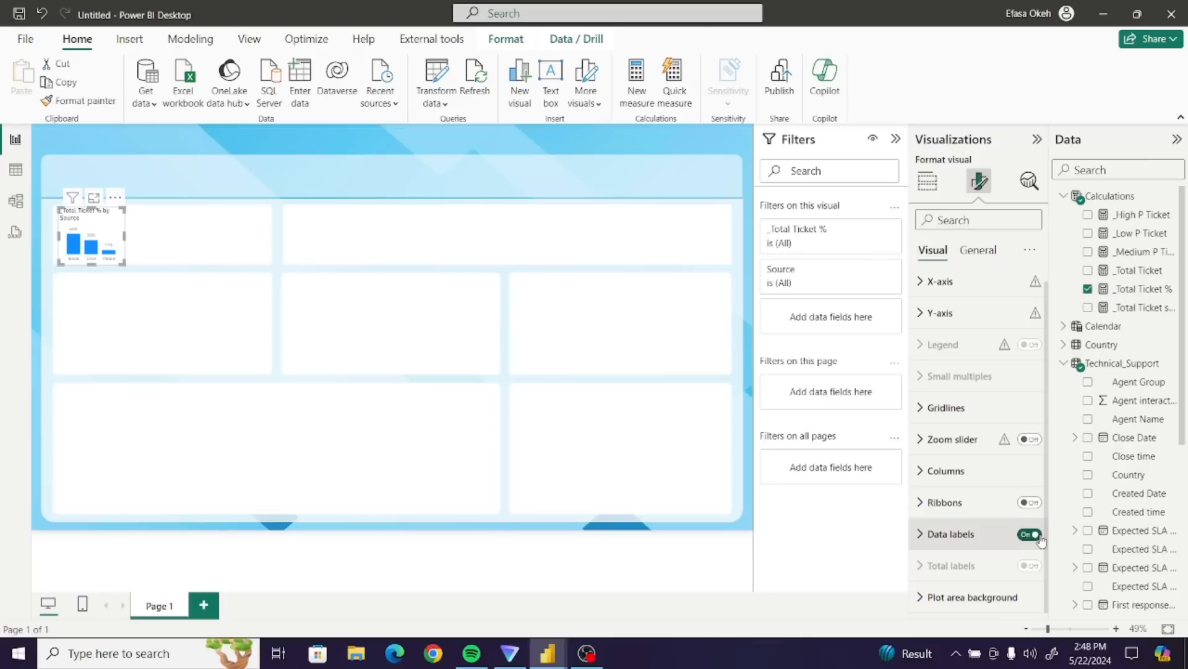
left_click_drag(1047, 527, 1047, 423)
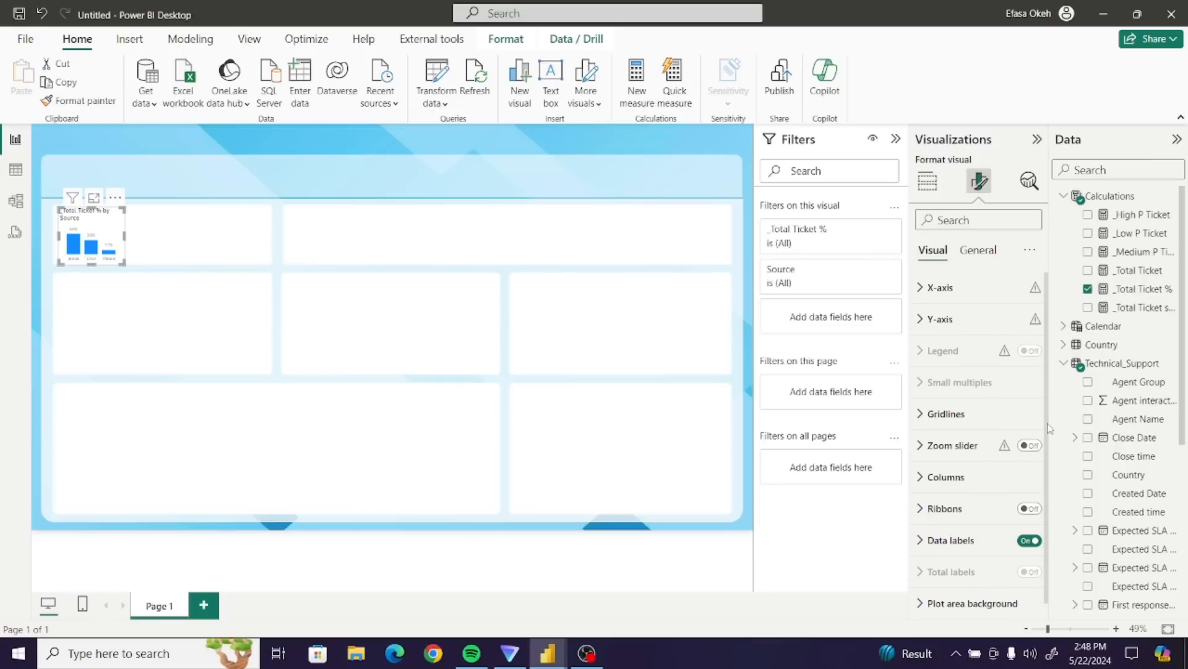
- Shorten the column chart's title text to "Source"
left_click(977, 250)
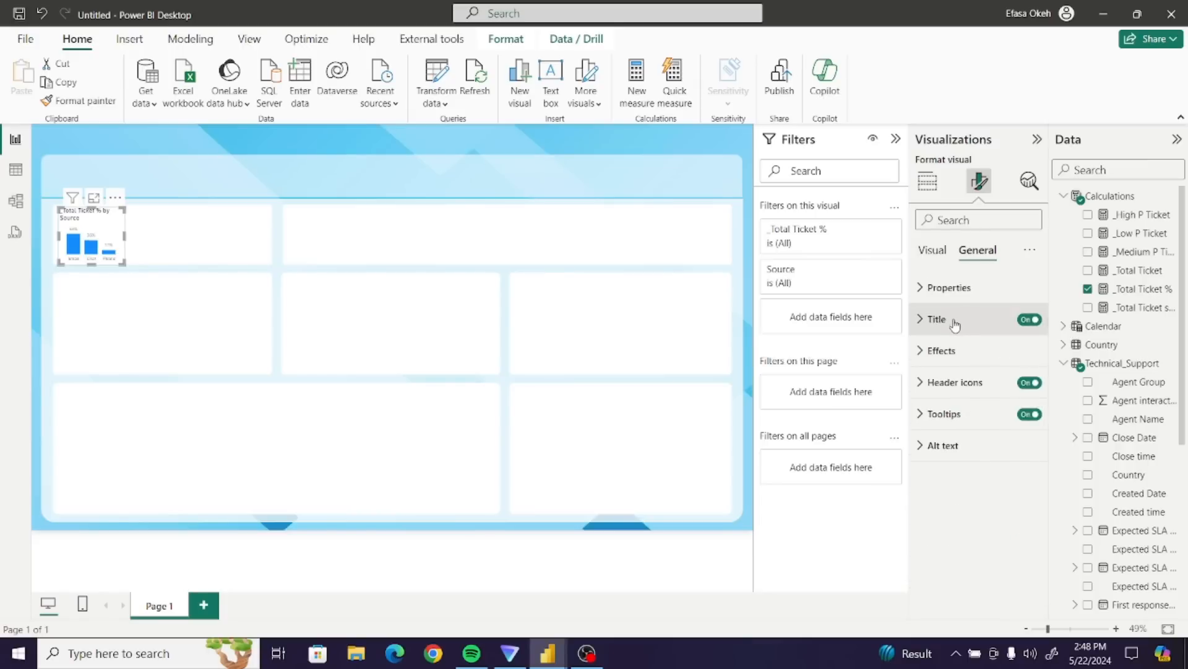
left_click(953, 319)
left_click_drag(925, 396, 1042, 402)
left_click(979, 397)
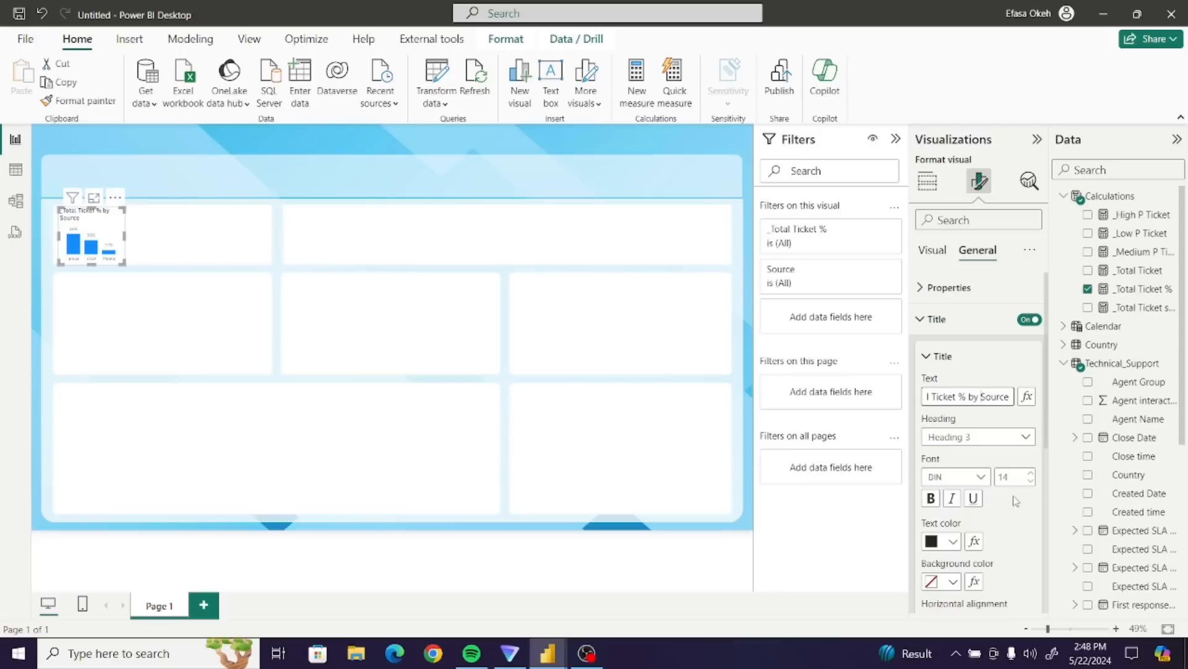
key("BackSpace")
key("BackSpace")
key("BackSpace")
key("BackSpace")
key("BackSpace")
key("BackSpace")
key("BackSpace")
key("BackSpace")
key("BackSpace")
key("BackSpace")
key("BackSpace")
key("BackSpace")
key("BackSpace")
key("BackSpace")
key("BackSpace")
key("BackSpace")
key("BackSpace")
key("BackSpace")
- Set the Source chart's title font to Segoe UI and centre the title horizontally
left_click(980, 477)
scroll(1032, 341, "down", 5)
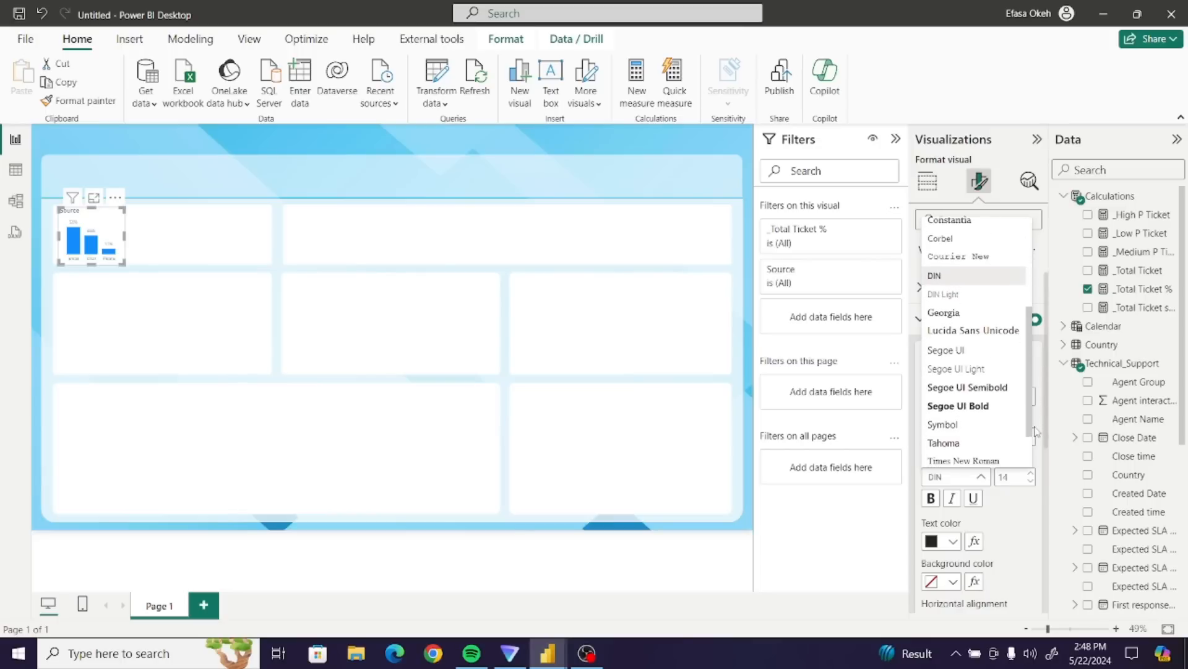
left_click(969, 360)
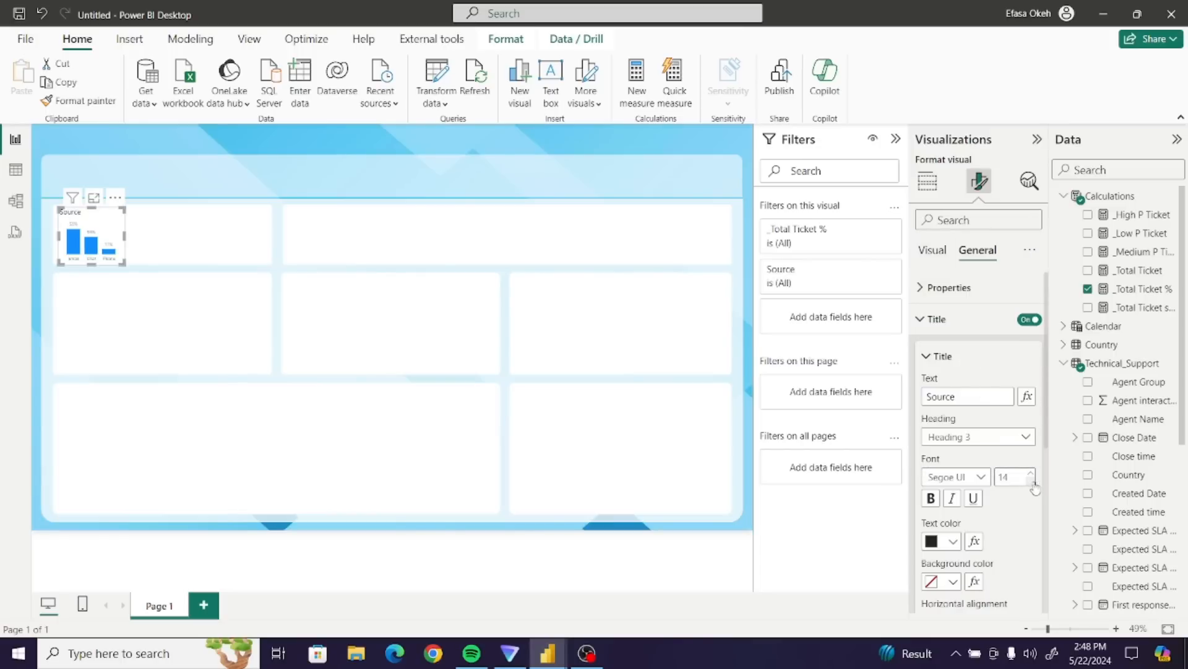
scroll(1047, 455, "down", 3)
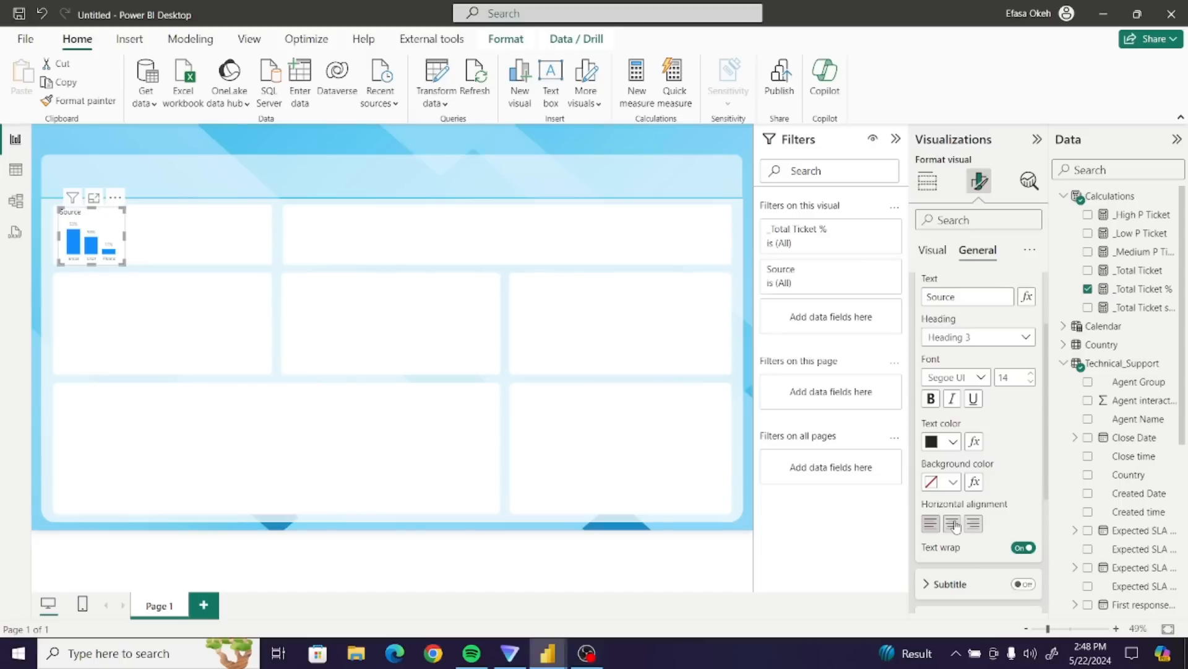
left_click(954, 525)
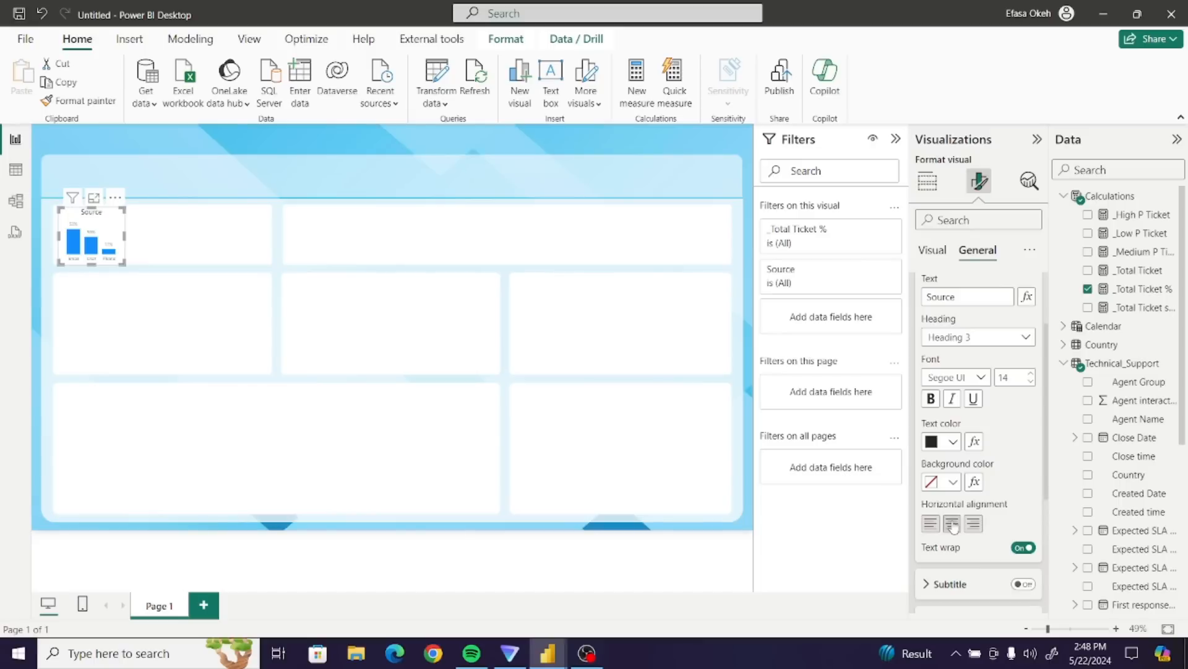
left_click(206, 267)
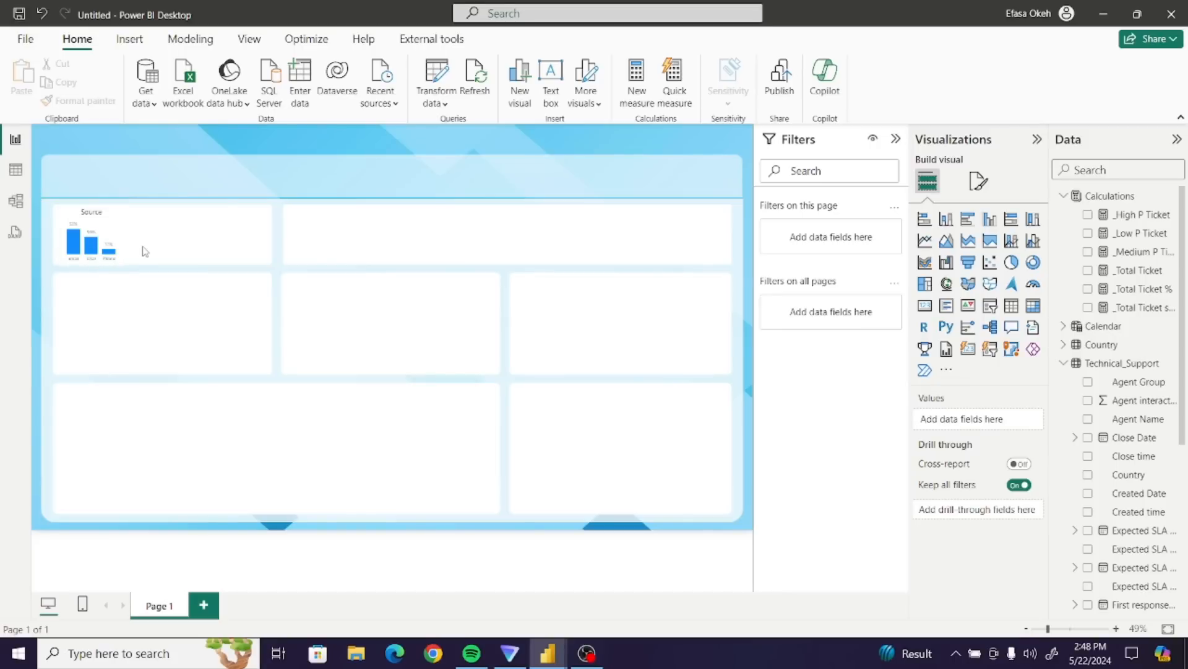
- Move the Source chart close to the left edge of its card and reduce its height slightly
left_click(113, 235)
left_click_drag(112, 230, 113, 231)
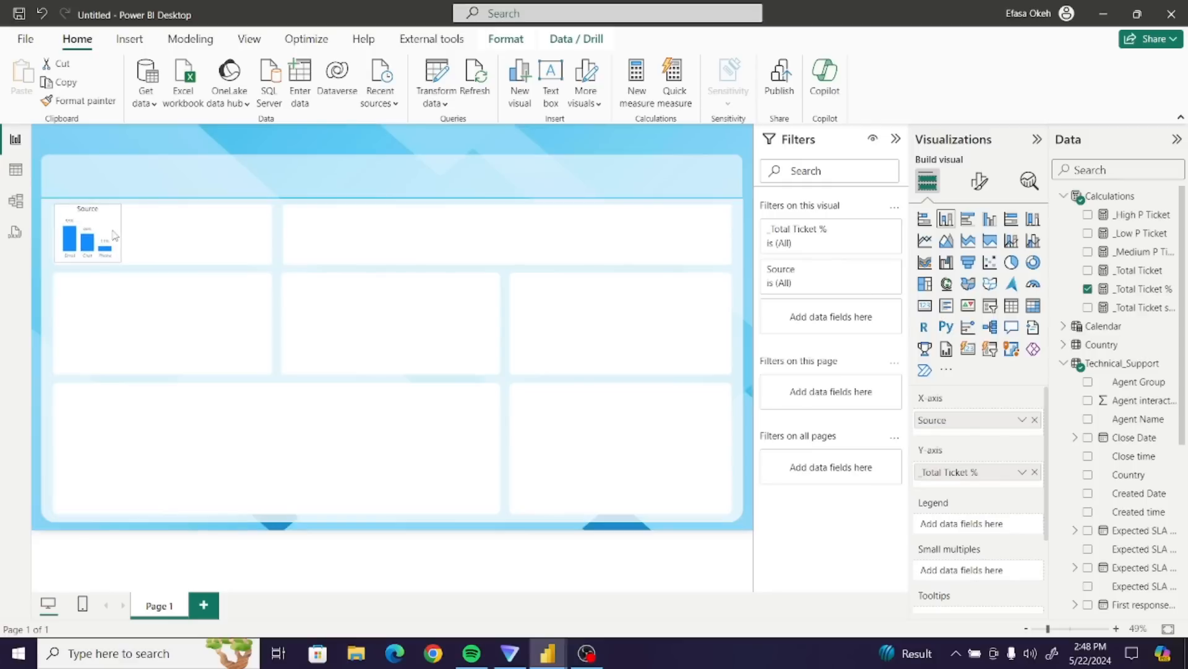
left_click(178, 249)
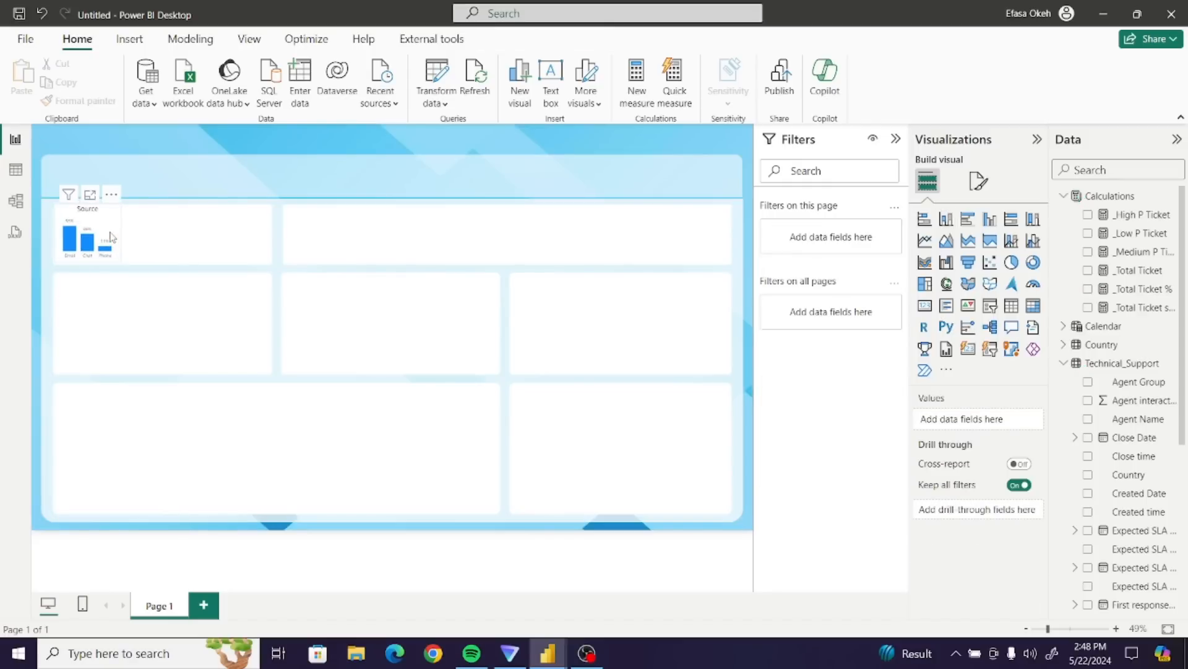
left_click(95, 221)
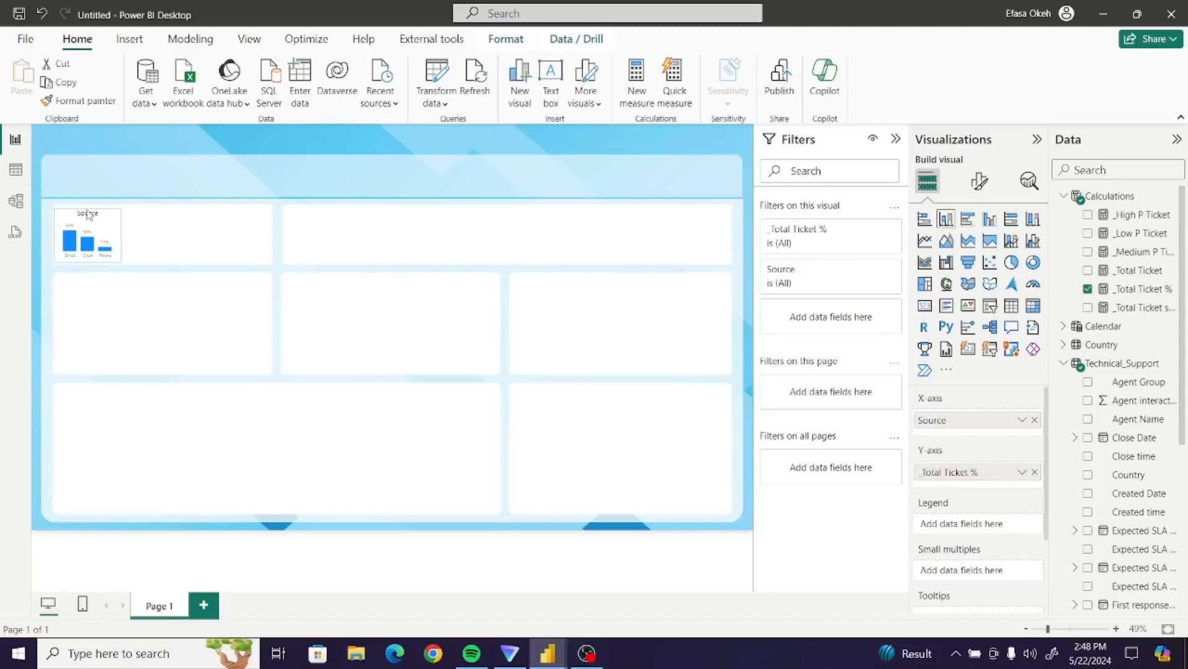
left_click(156, 234)
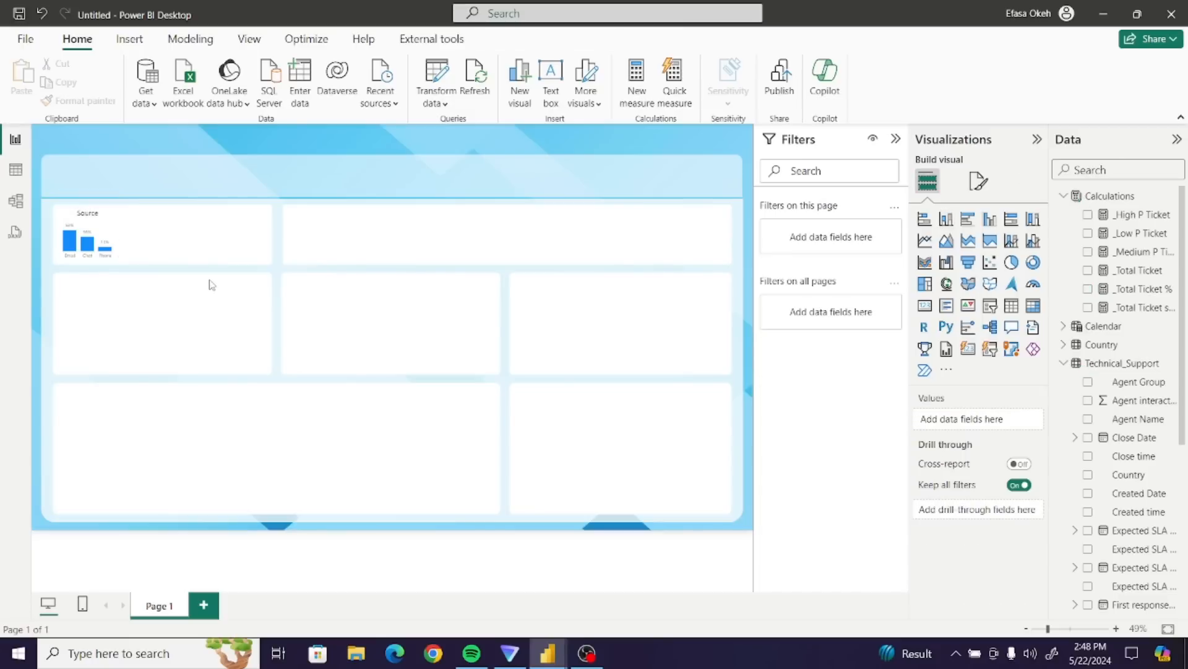
- Switch to the Ticket Analysis report and open the Category Colors settings of the workdays-and-weekends donut chart
mouse_move(548, 653)
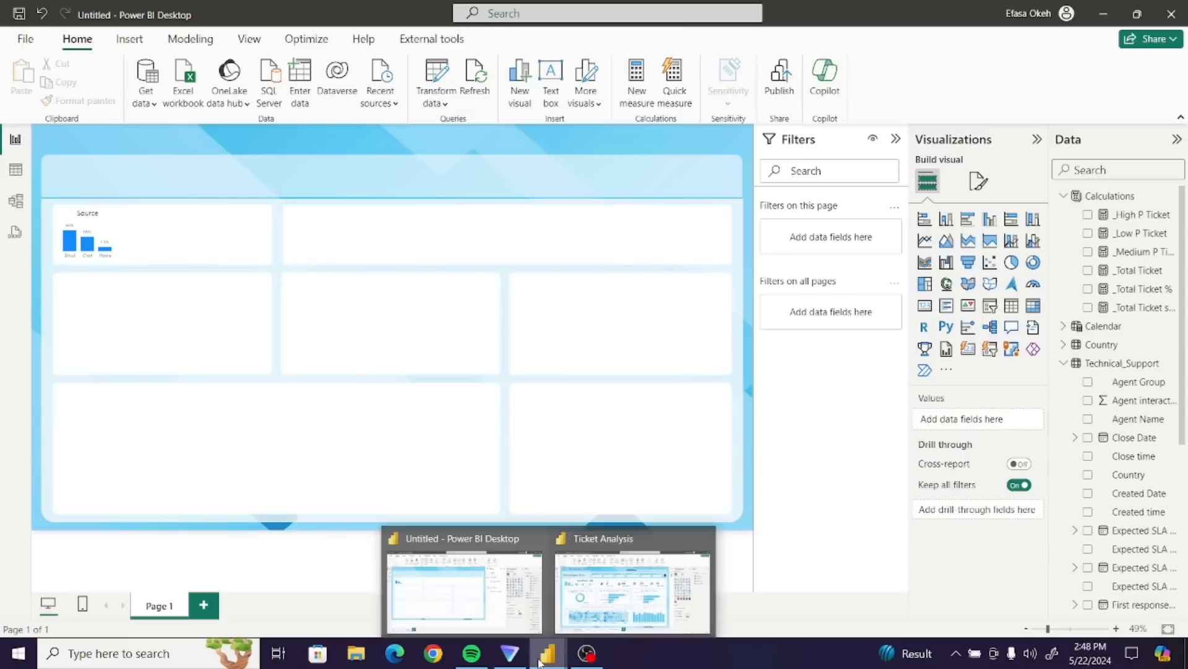
left_click(607, 613)
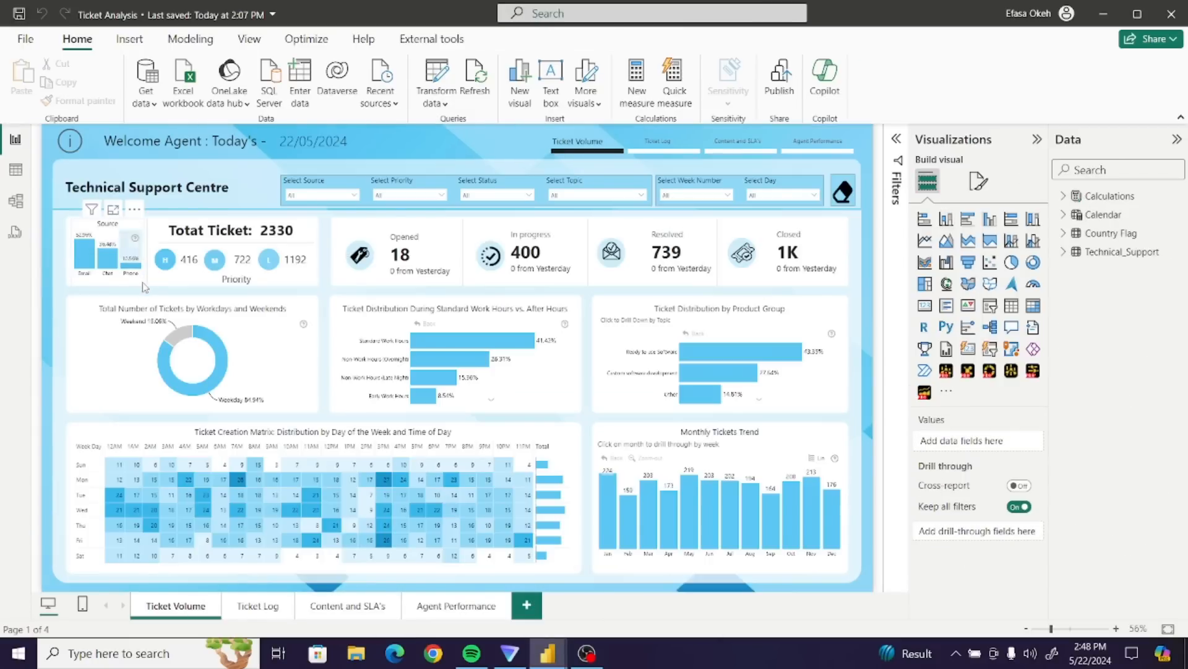
left_click(259, 342)
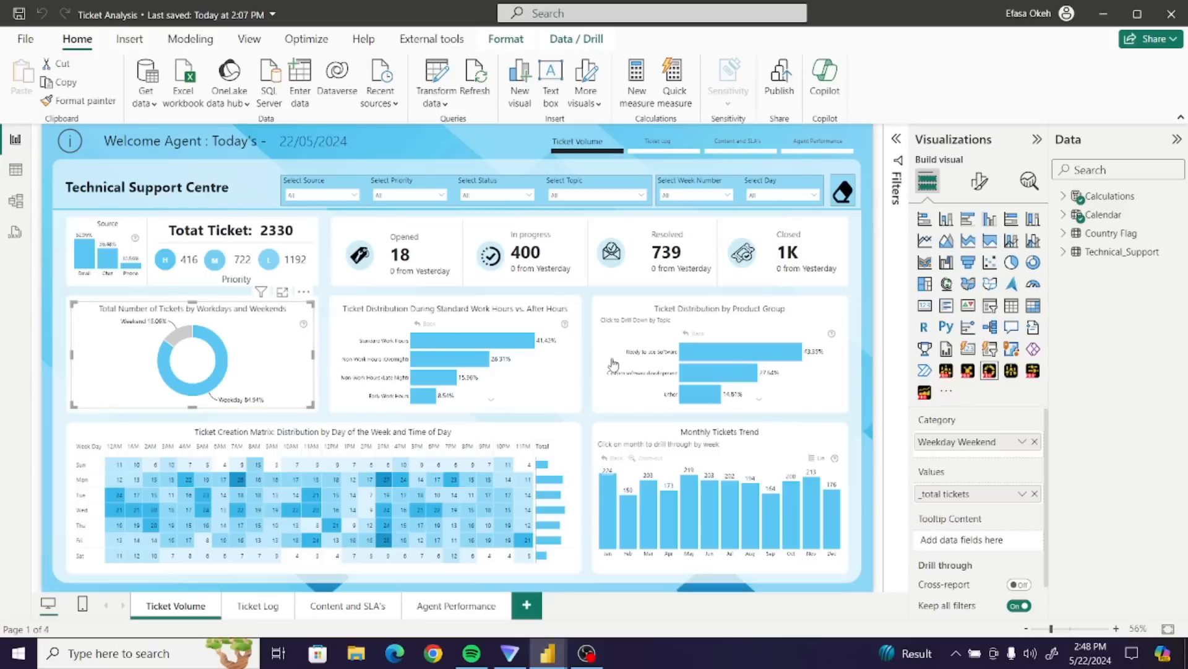
left_click(979, 180)
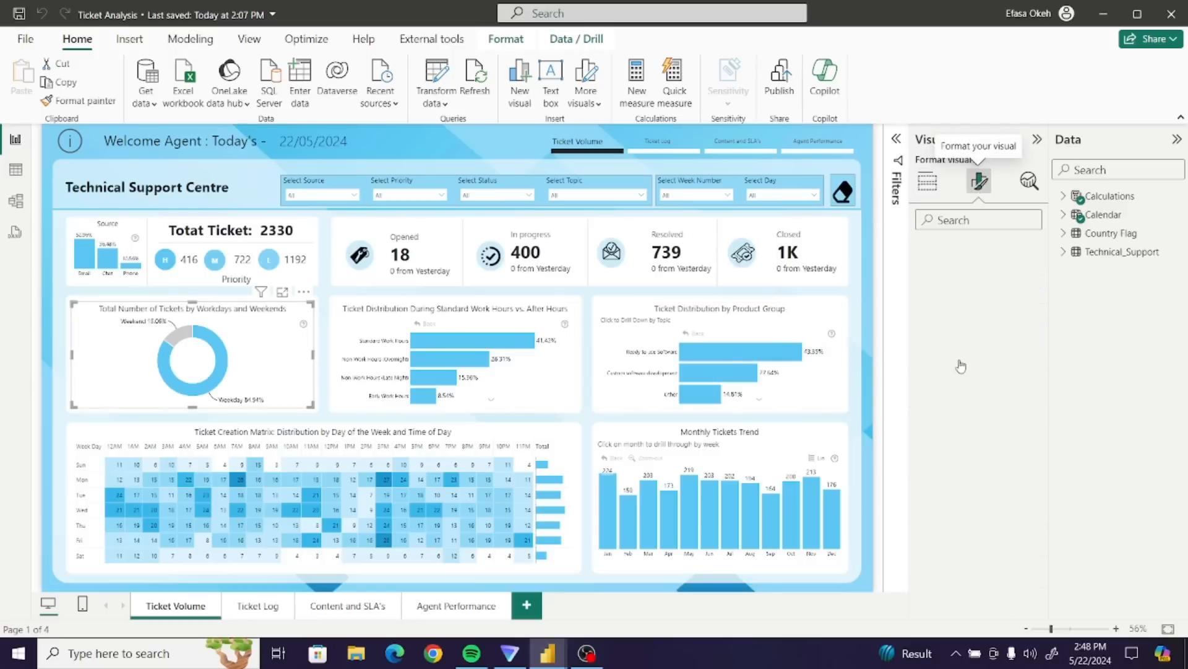
scroll(1045, 432, "down", 1)
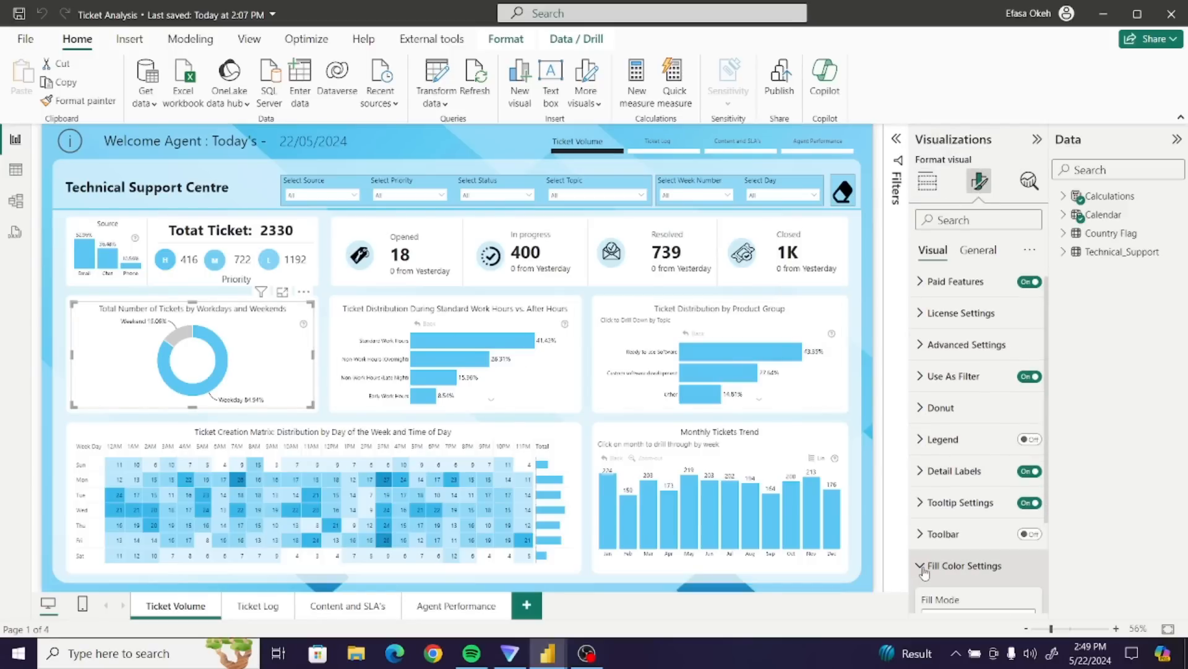
left_click(924, 598)
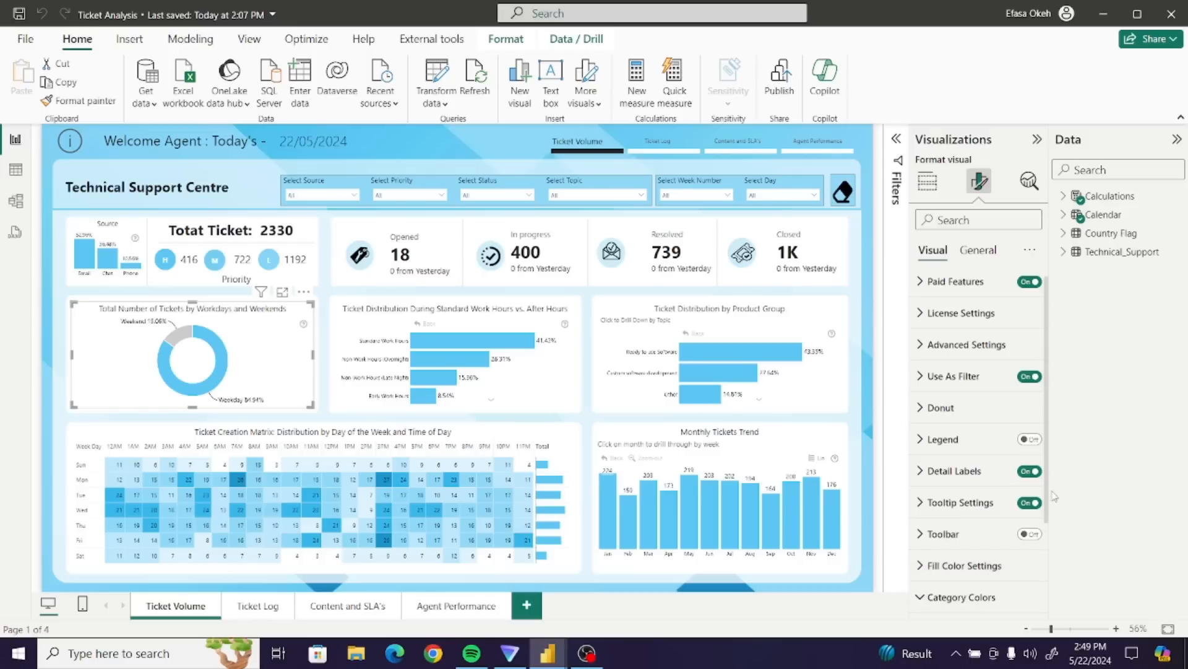
scroll(1050, 497, "down", 3)
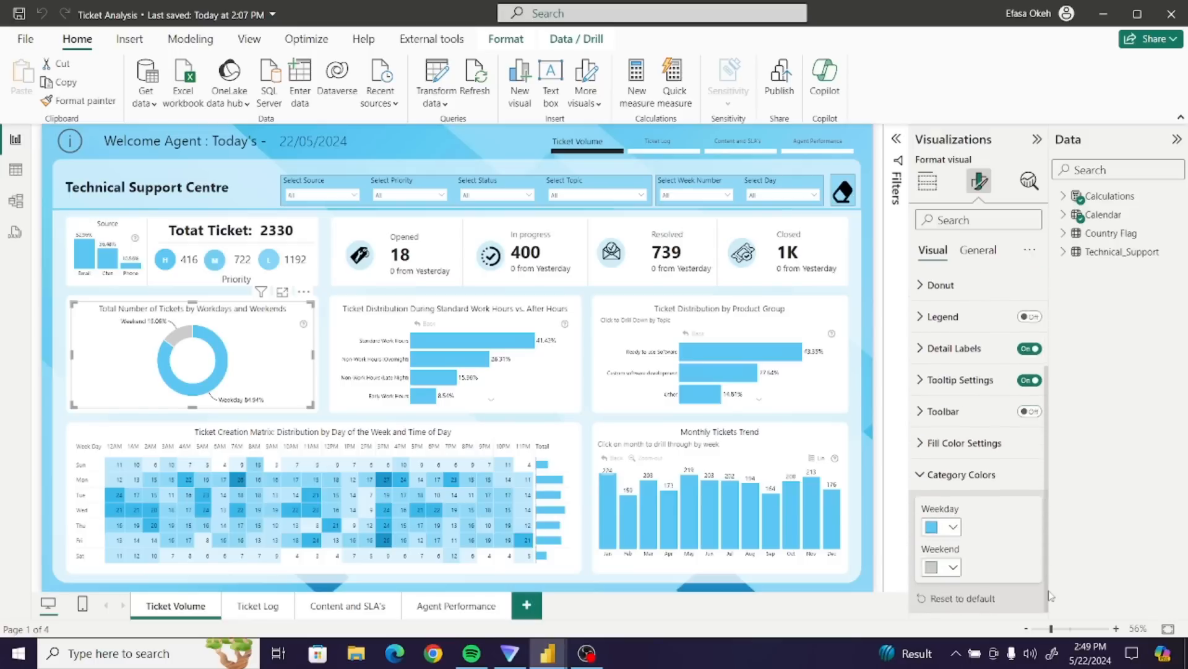
- Copy the hex code #5BC7F5 of the donut chart's Weekday colour and close the colour picker
left_click(952, 526)
left_click(988, 490)
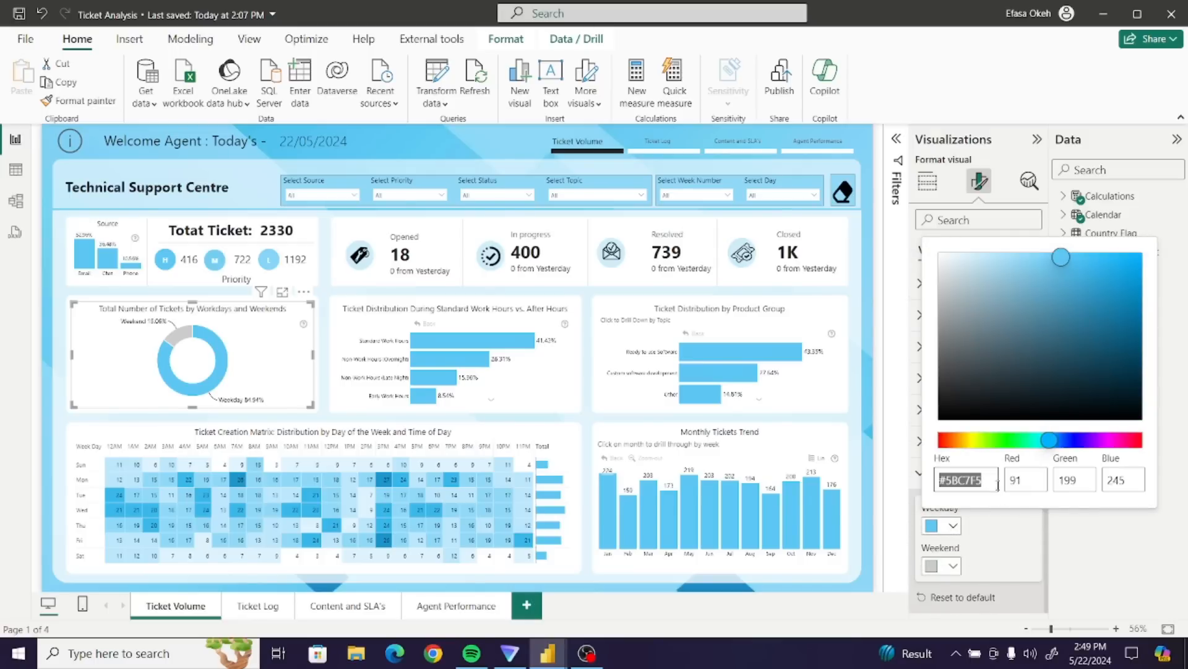
left_click(996, 481)
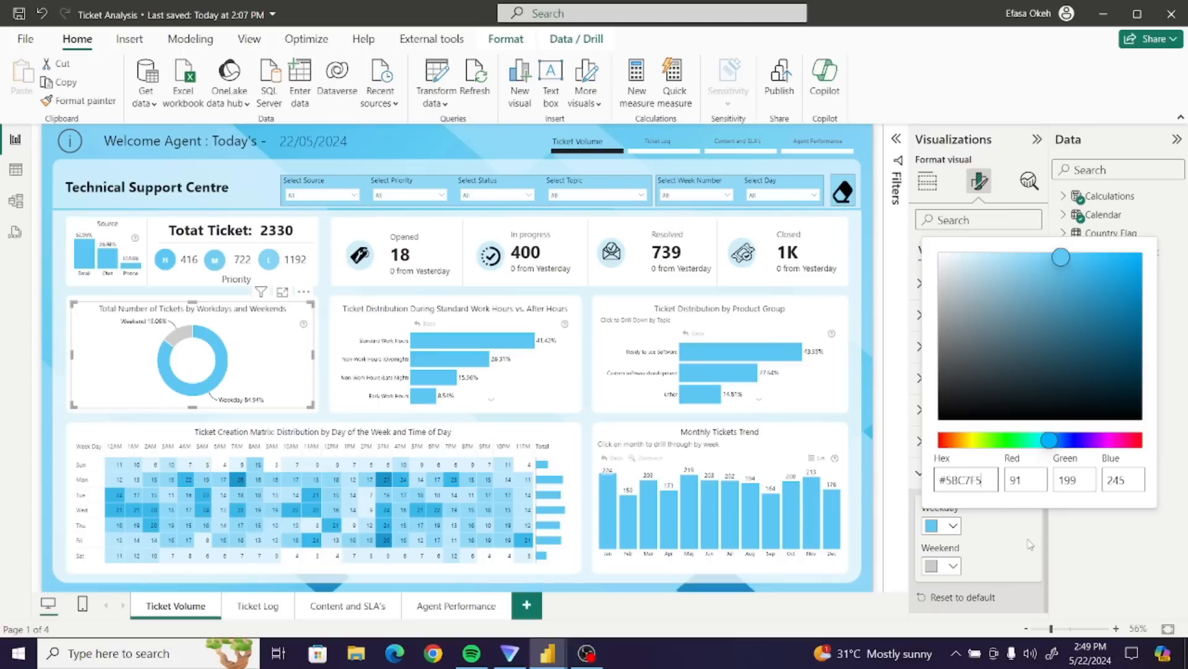
key("ctrl+a")
key("ctrl+c")
left_click(993, 528)
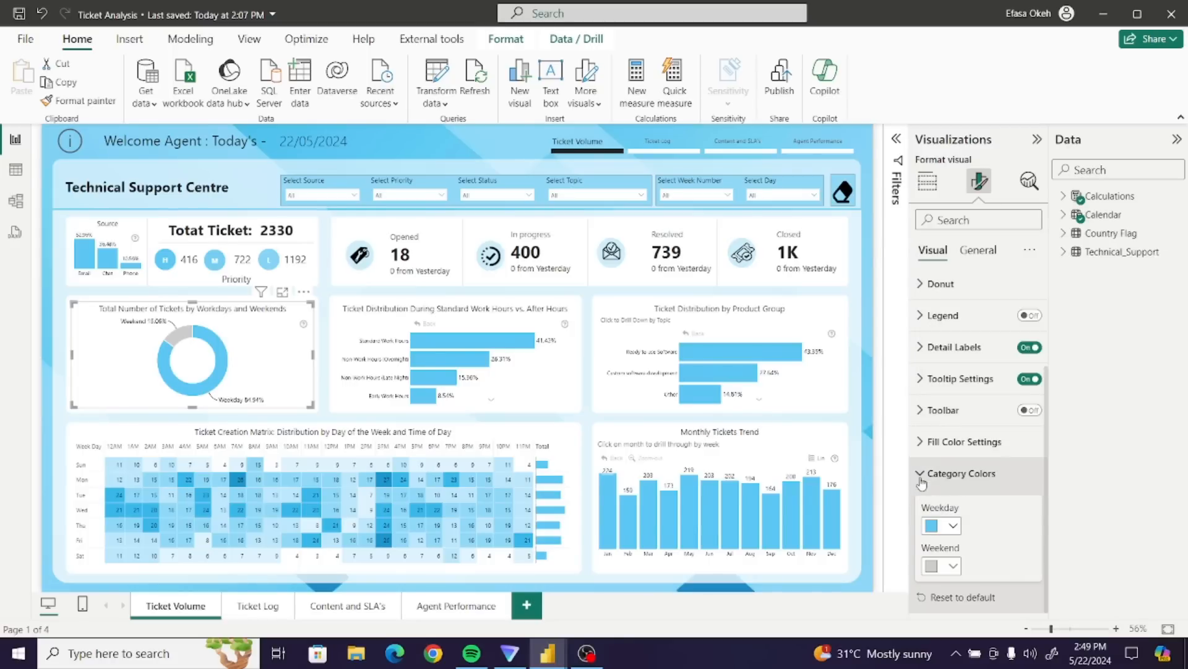
- Collapse the donut chart's Category Colors settings and switch back to the untitled report
left_click(920, 475)
mouse_move(545, 659)
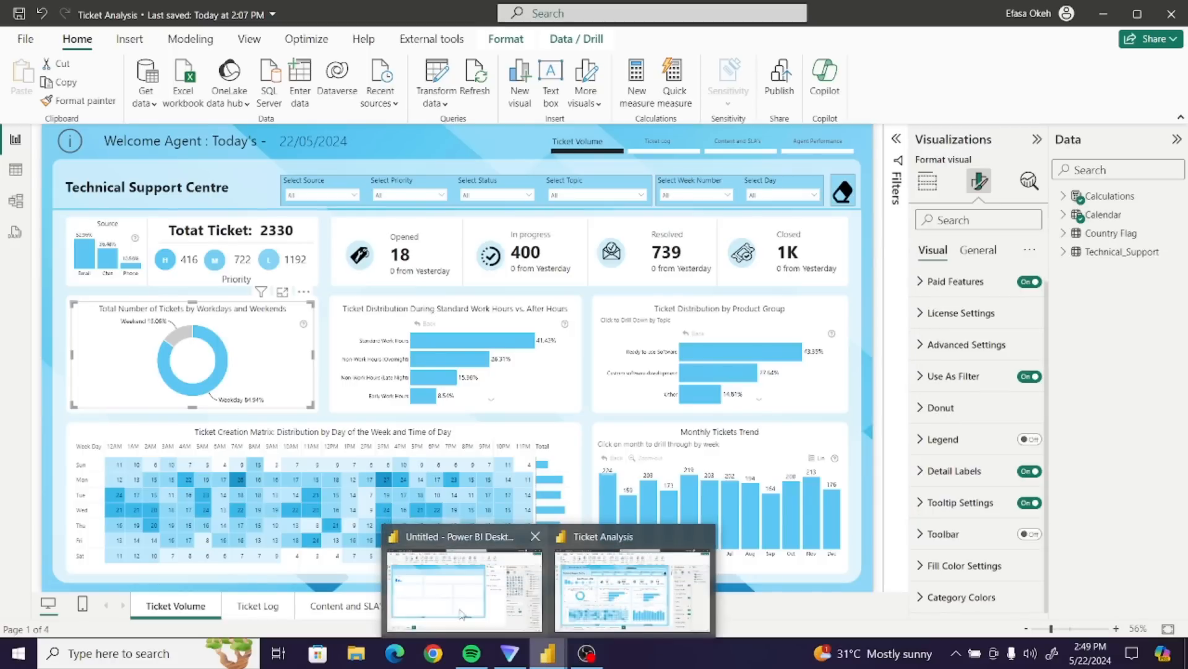
left_click(458, 610)
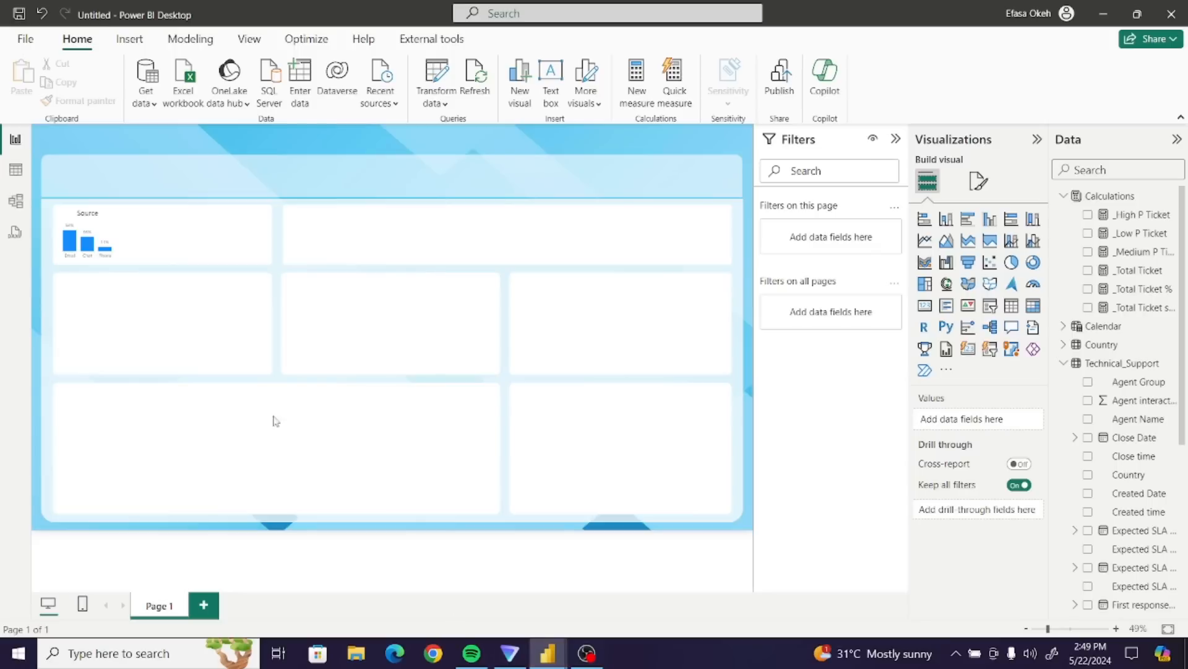
- Set the Source chart's column colour to the copied hex code #5BC7F5 for all categories
left_click(114, 228)
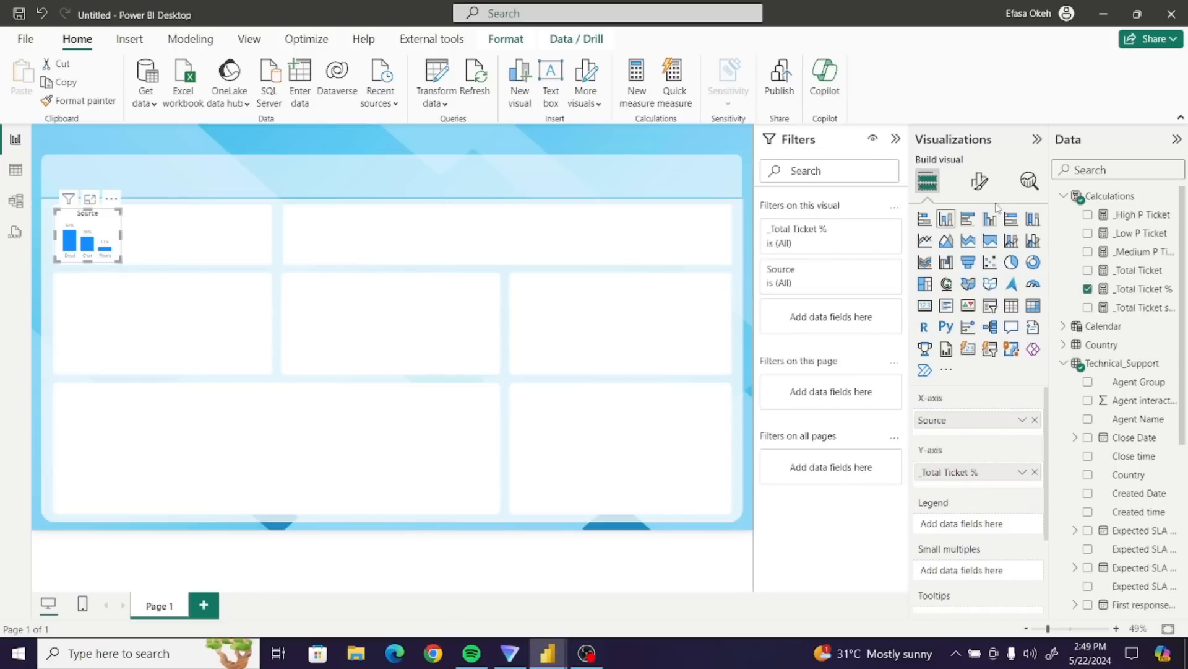
left_click(977, 189)
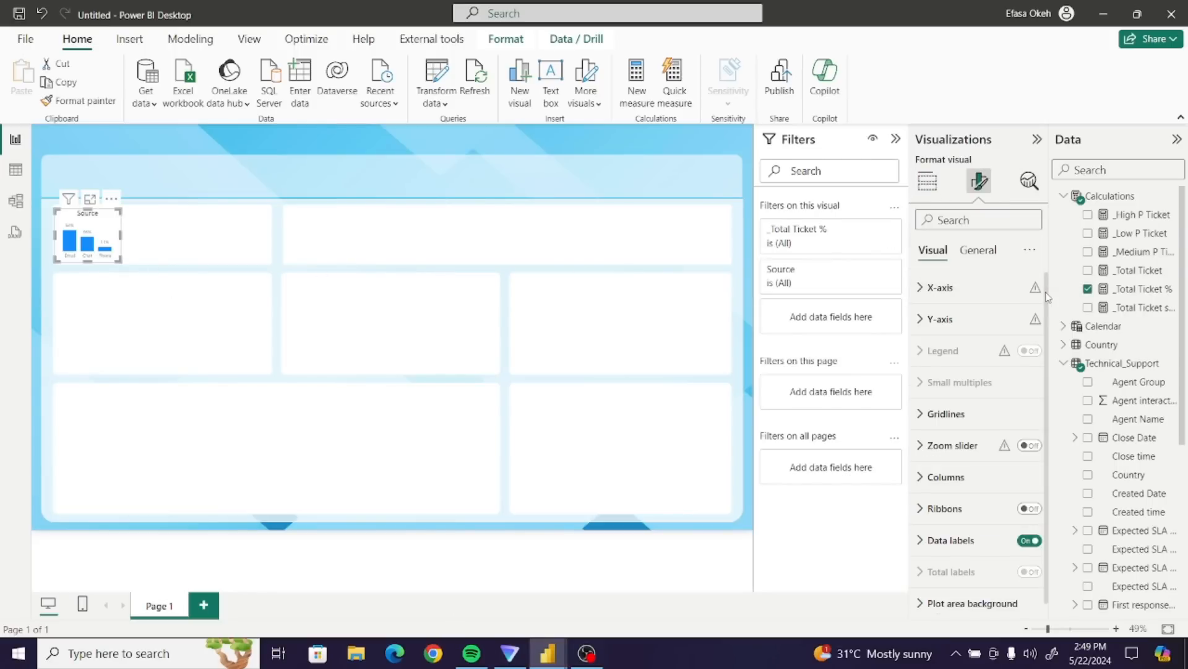
left_click(941, 471)
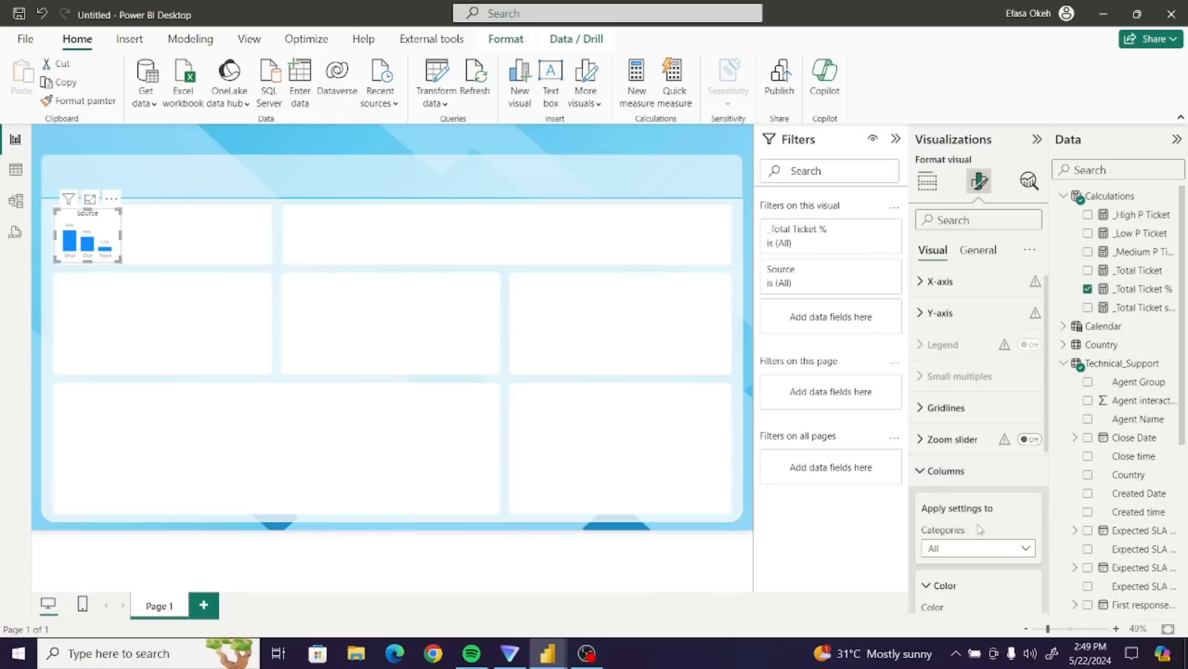
scroll(1048, 439, "down", 3)
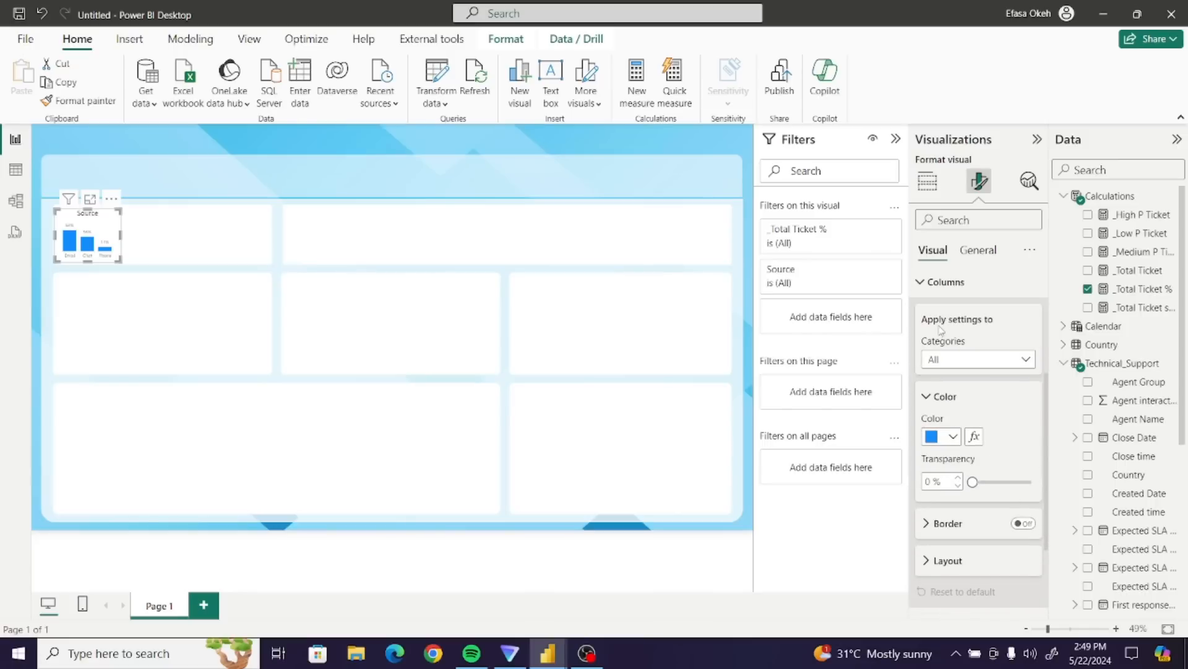
left_click(954, 438)
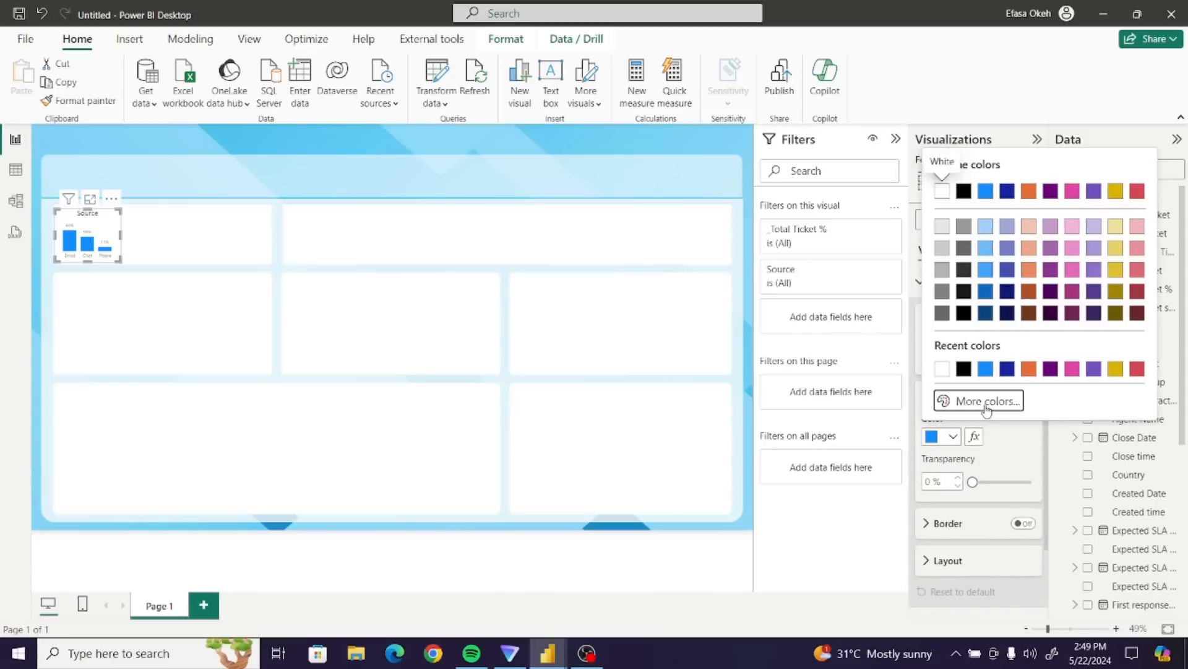
left_click(987, 398)
key("ctrl+v")
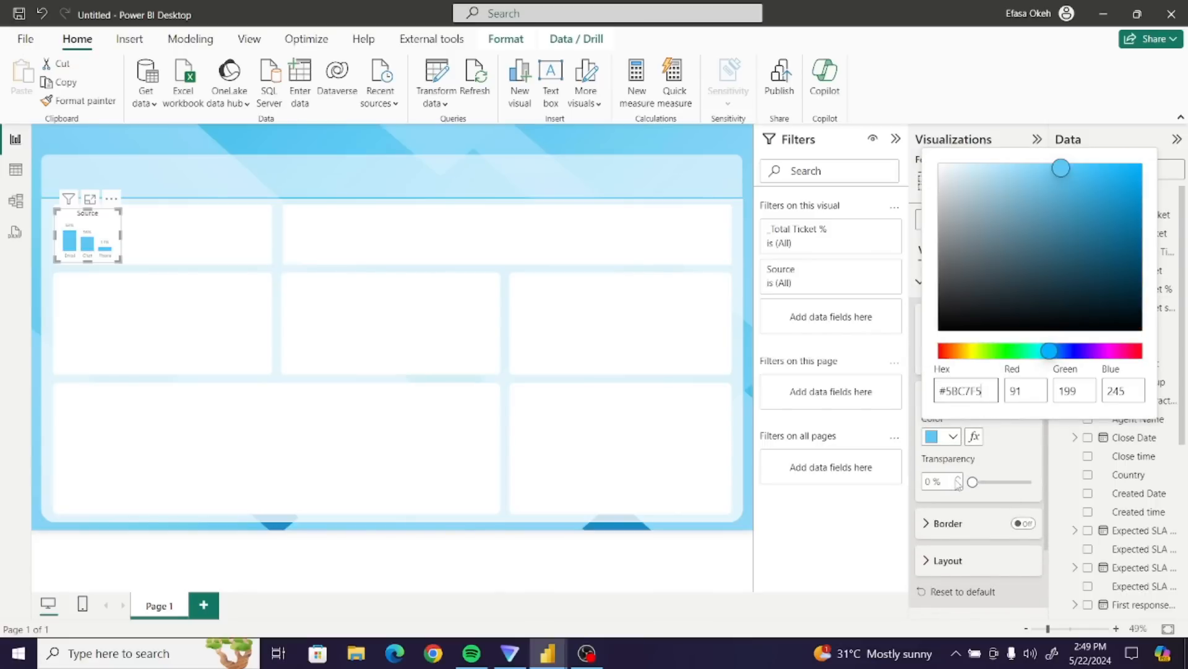
left_click(214, 242)
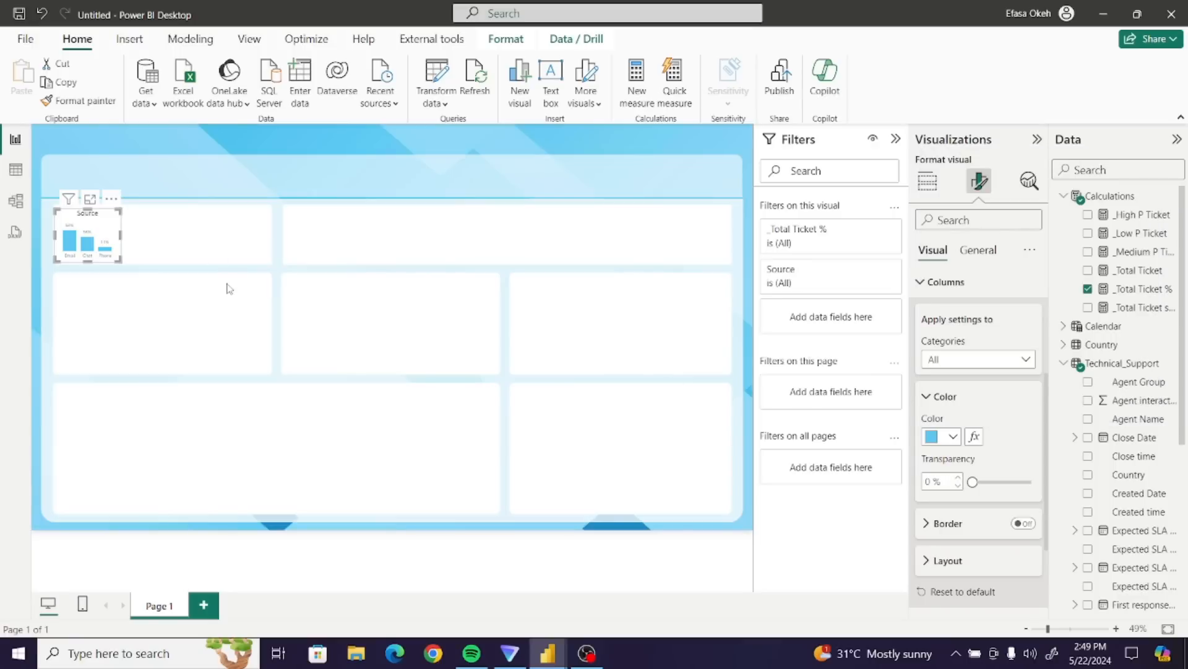
- Add a card visual showing the _Total Ticket string measure, place it above the first white card, collapse the Filters pane and widen the visual slightly
left_click(218, 304)
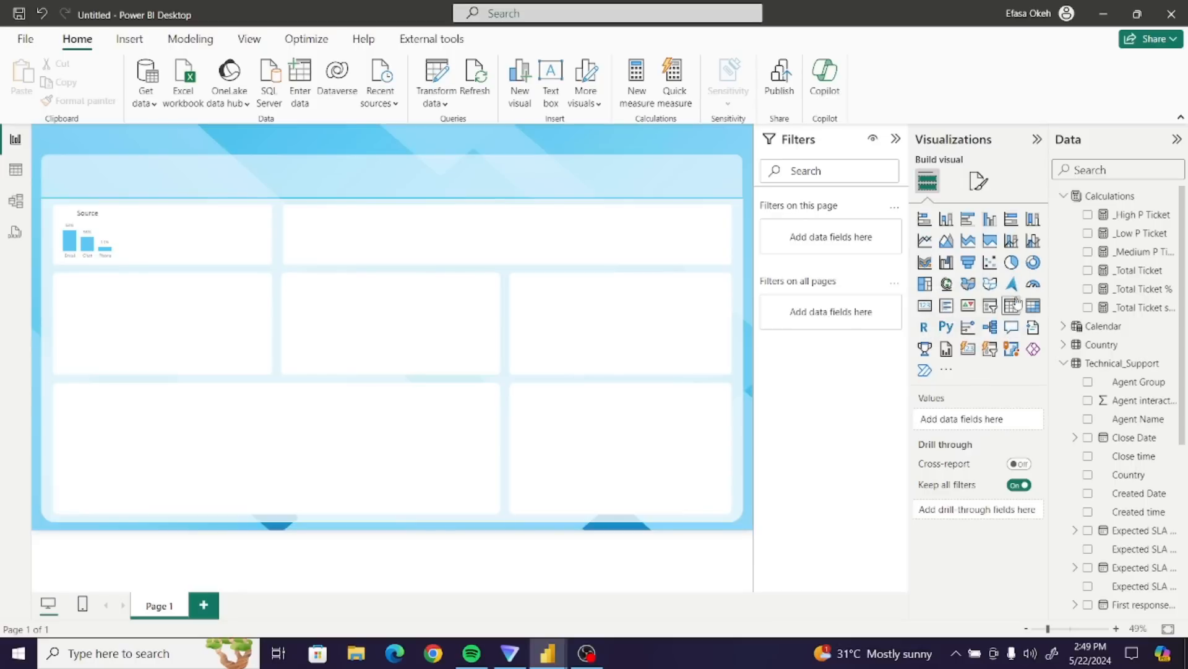
left_click(924, 308)
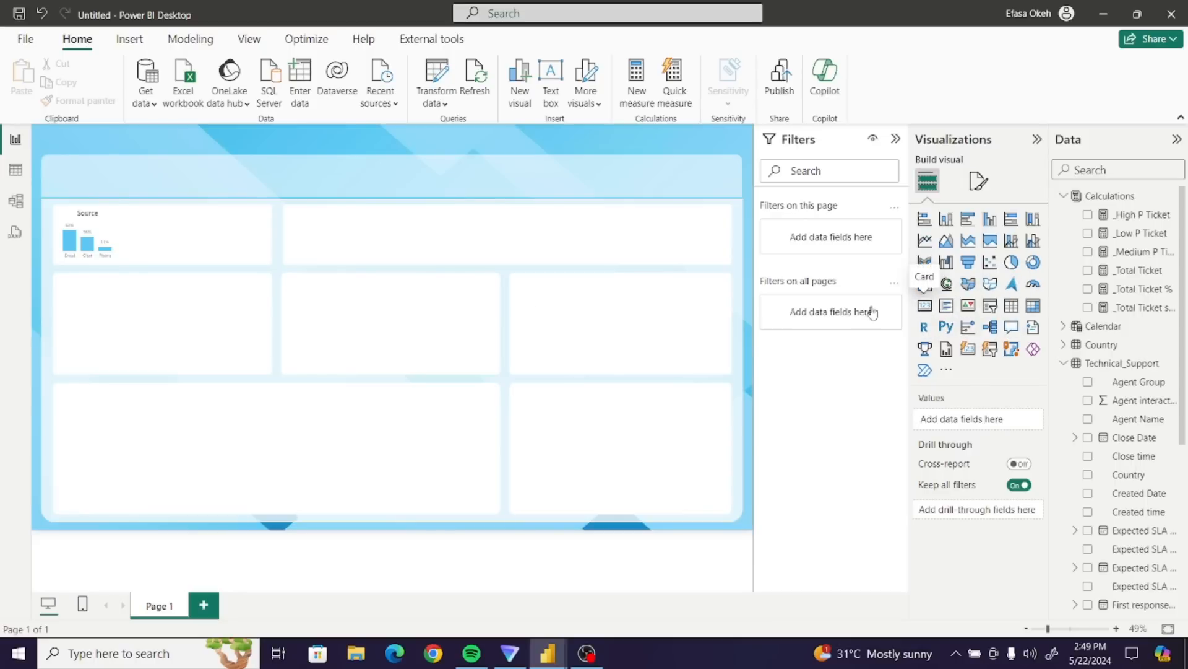
left_click_drag(85, 166, 320, 220)
left_click(896, 138)
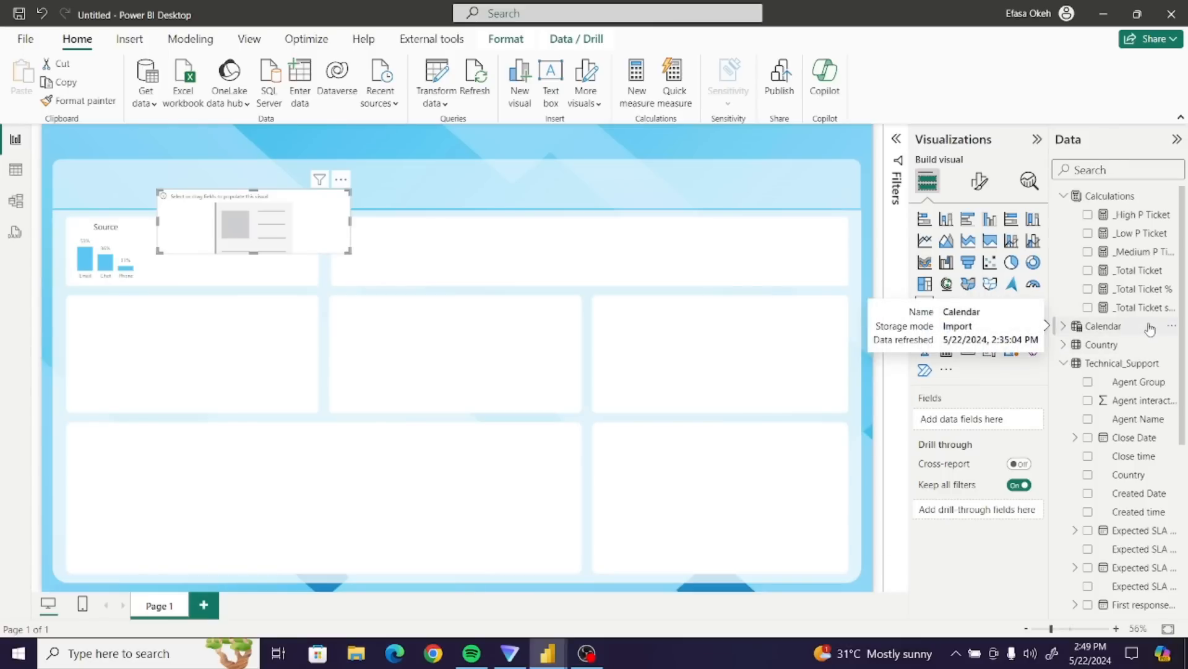
left_click(1088, 307)
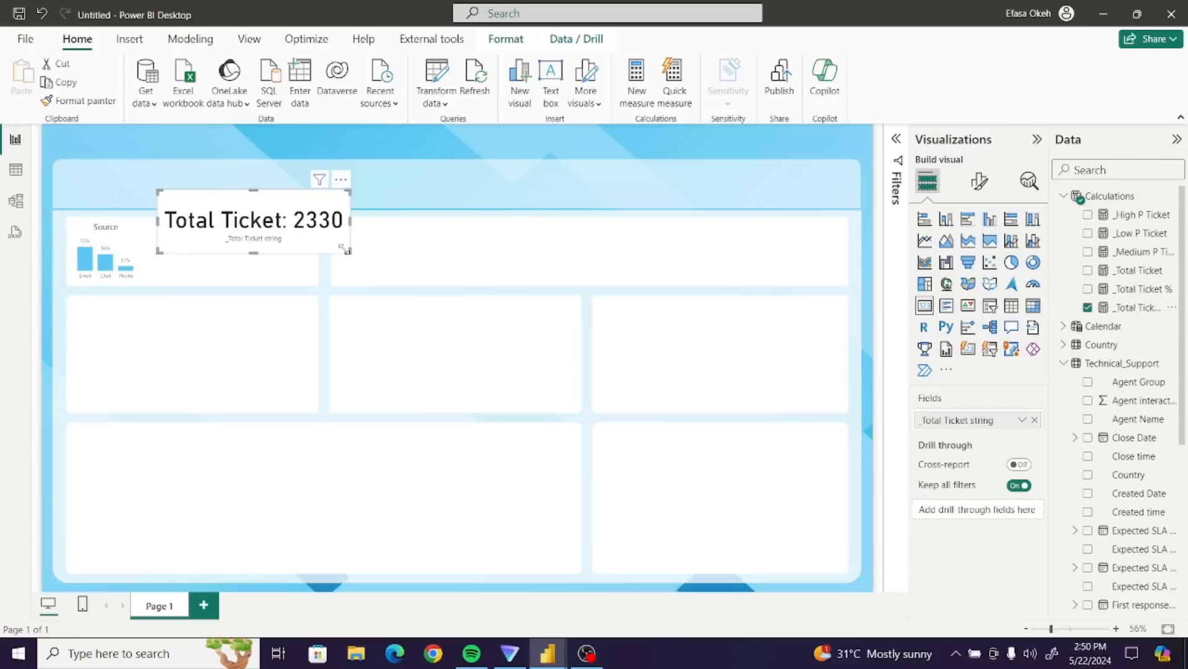
left_click_drag(348, 252, 379, 249)
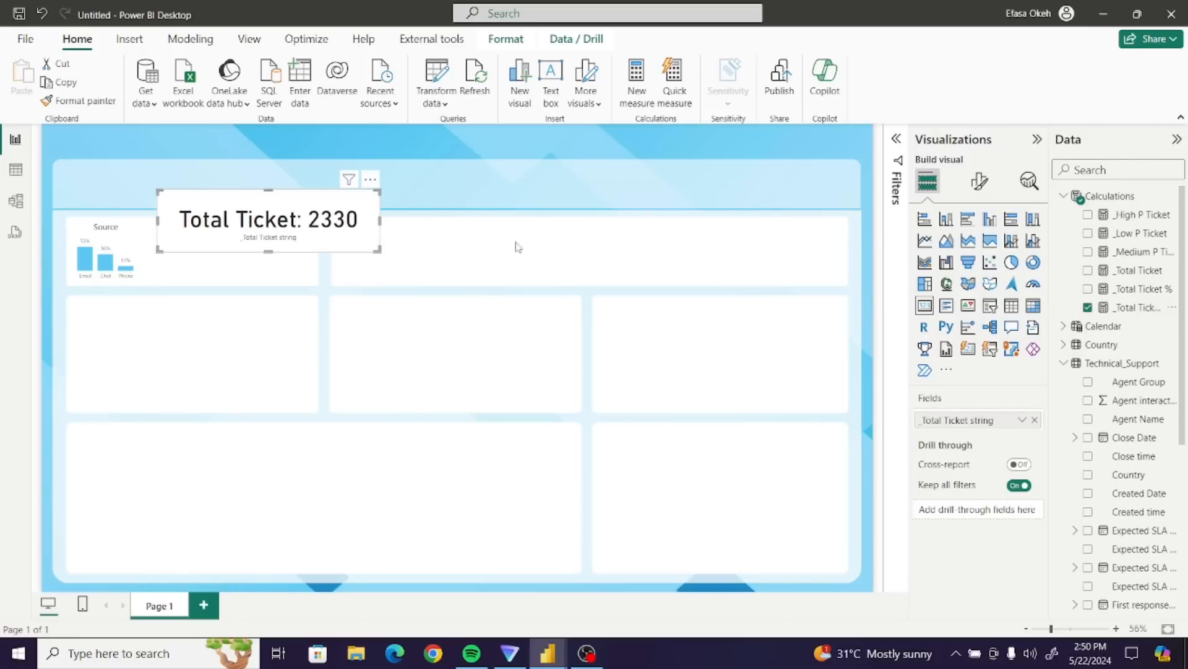
- Format the Total Ticket card's callout value in bold Segoe UI at size 25
left_click(980, 181)
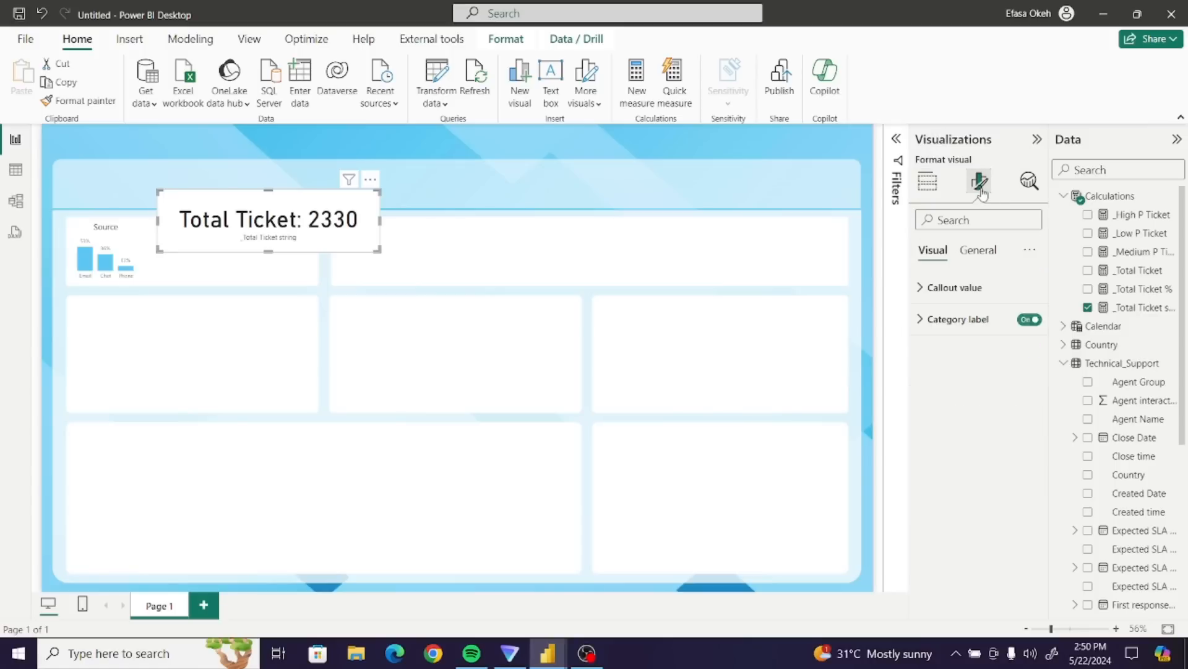
left_click(944, 289)
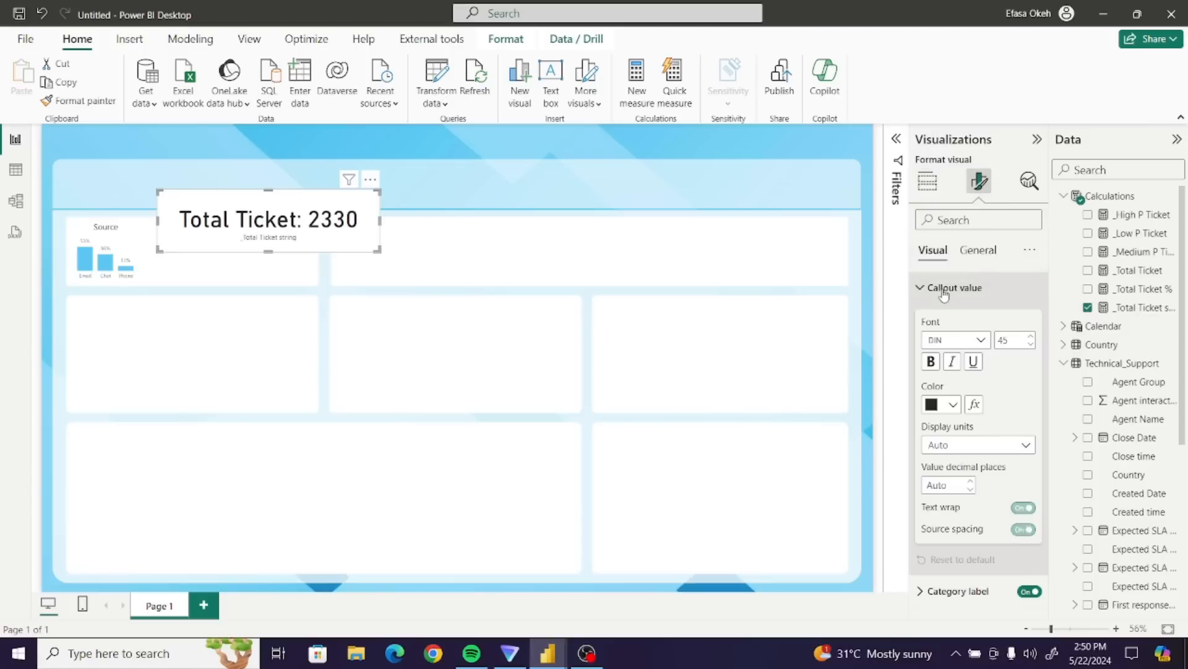
left_click(978, 341)
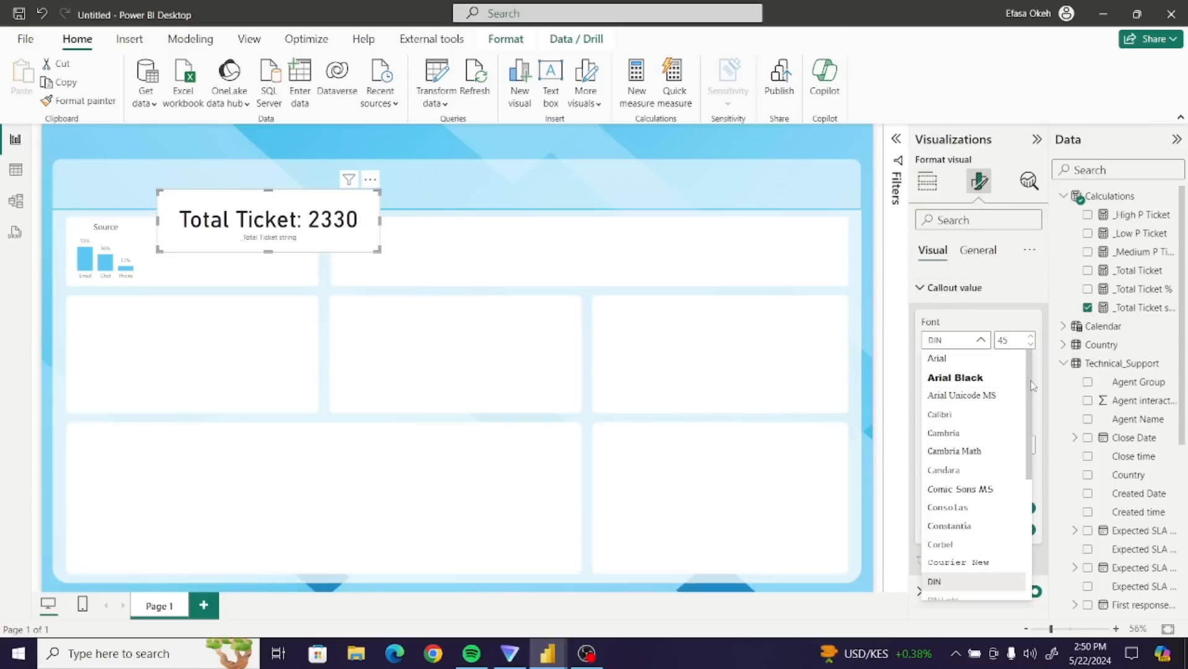
scroll(1021, 446, "down", 3)
scroll(1039, 501, "down", 1)
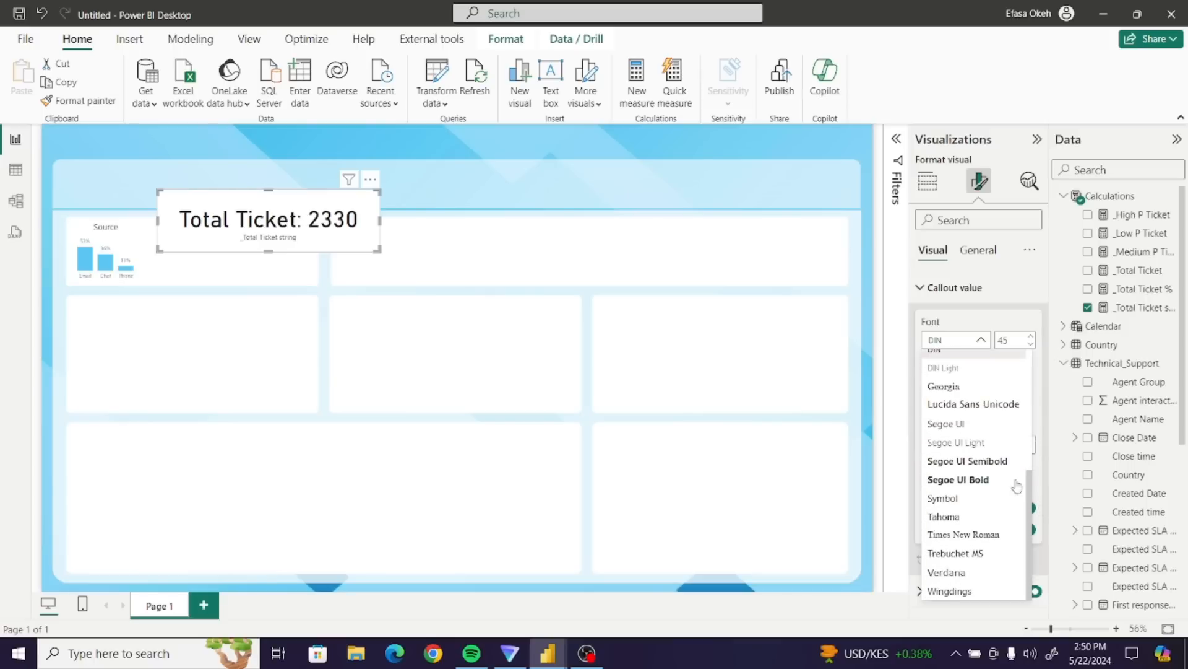
left_click(962, 426)
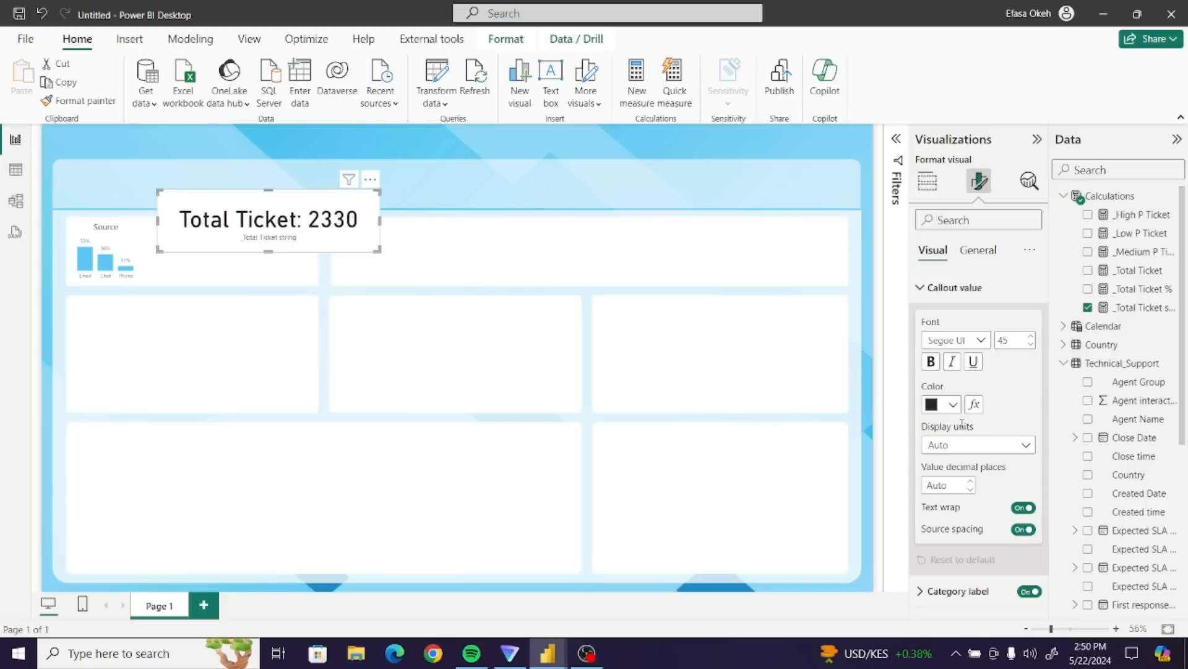
double_click(1015, 344)
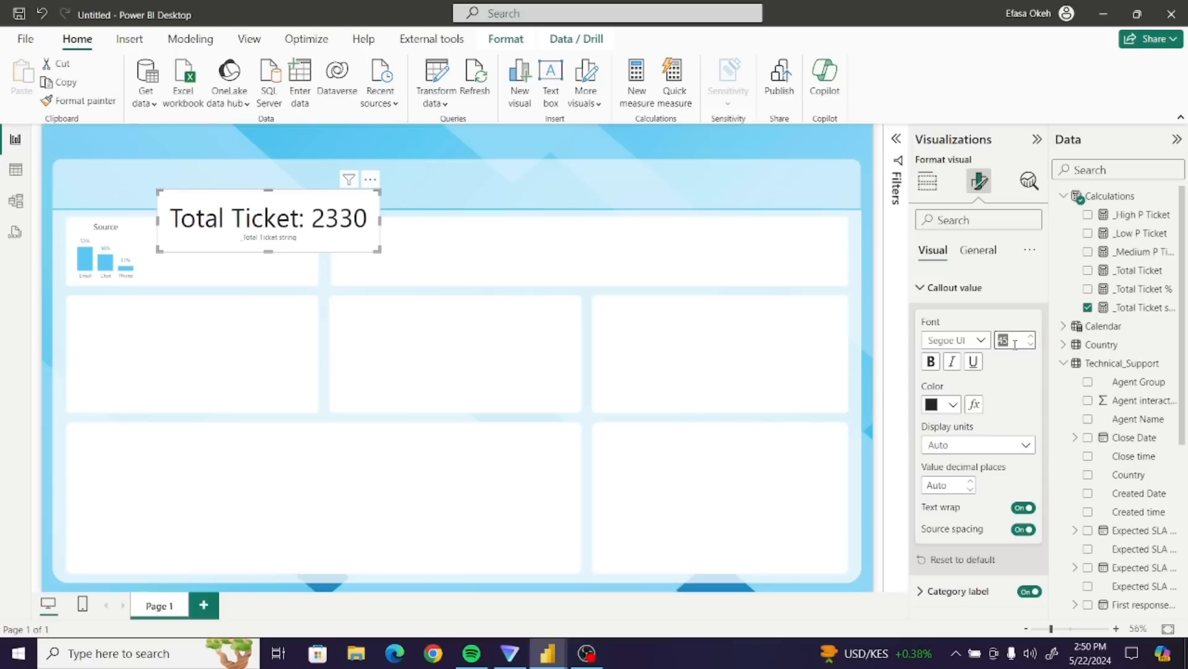
type("25")
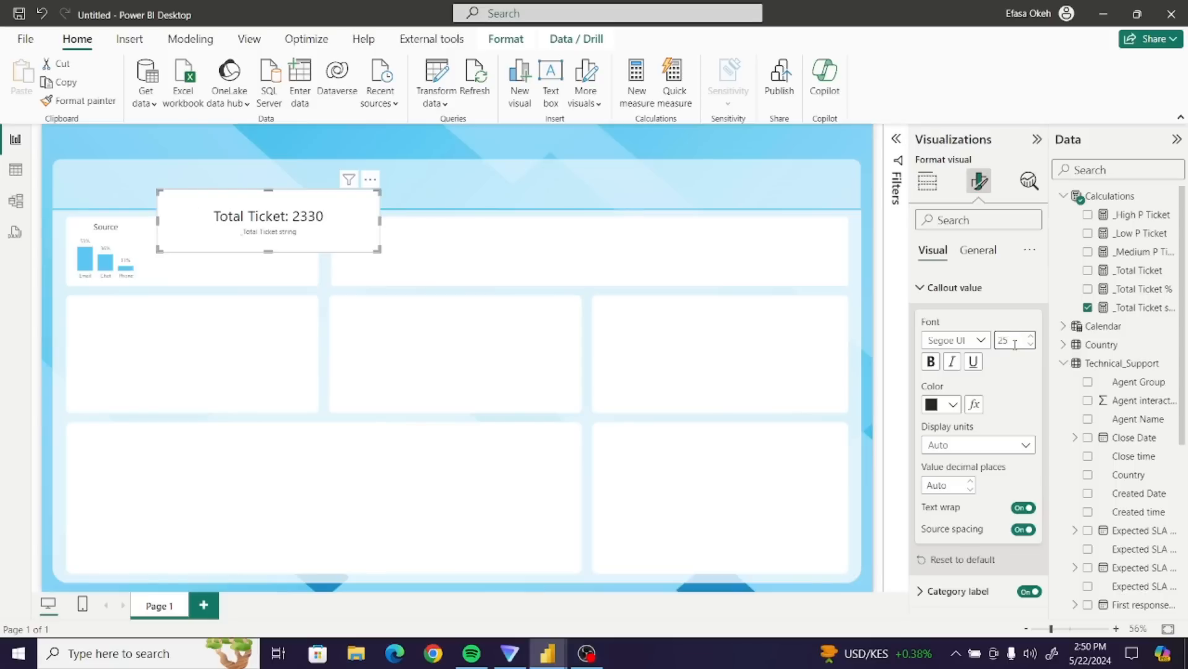
left_click(935, 365)
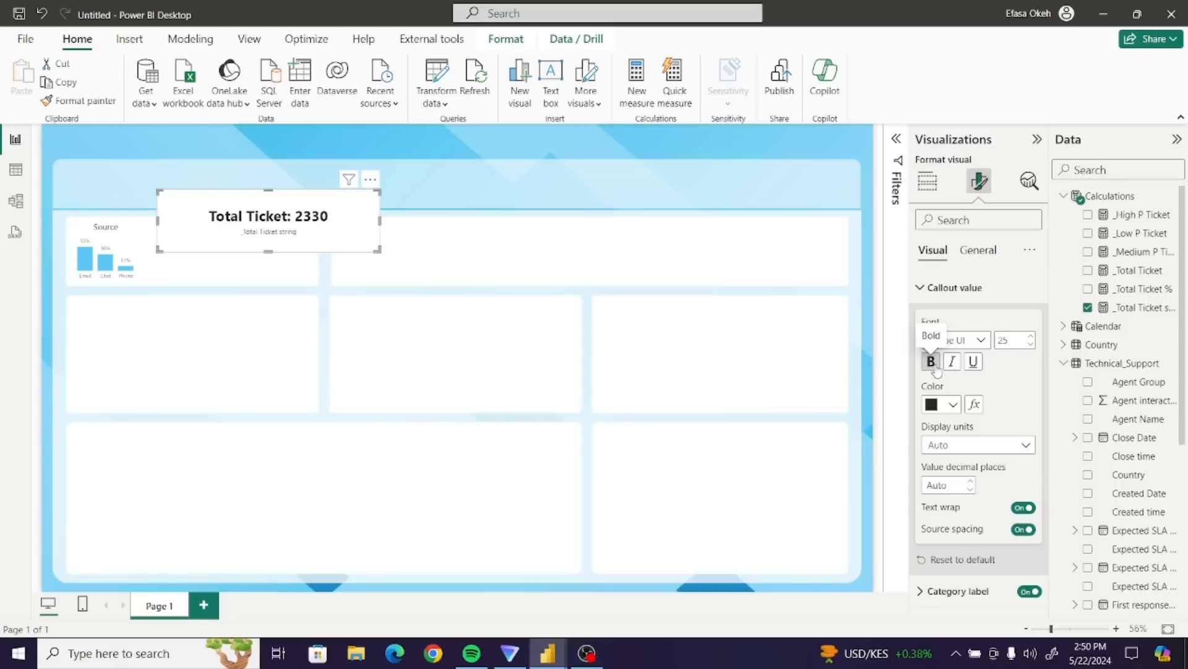
- Turn off the Total Ticket card's category label and shrink the card to fit closely around its text
left_click(922, 288)
left_click(1022, 323)
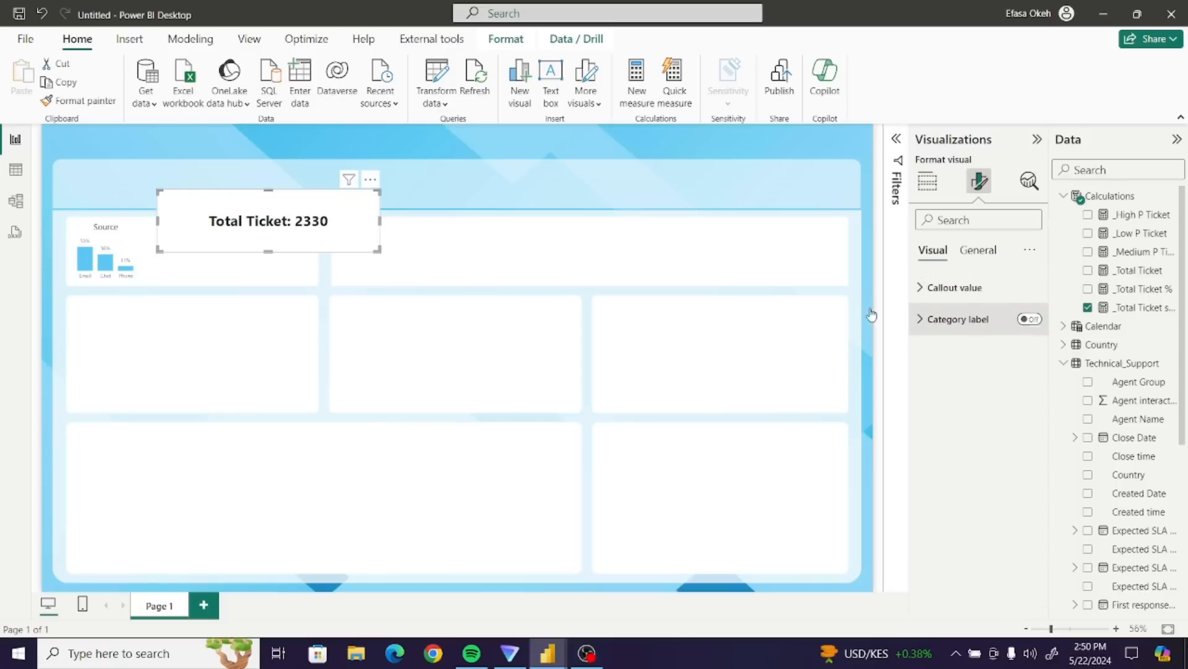
left_click_drag(380, 252, 303, 230)
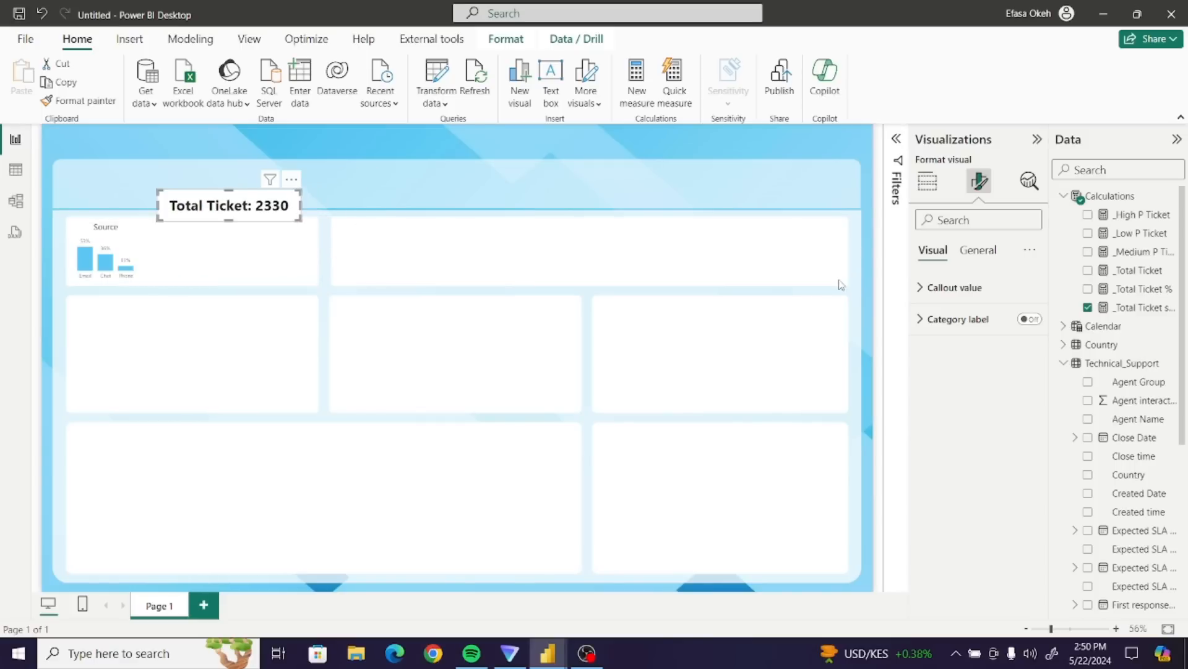
- Turn off the Total Ticket card's background and move it beside the Source chart, inside the first white card
left_click(974, 253)
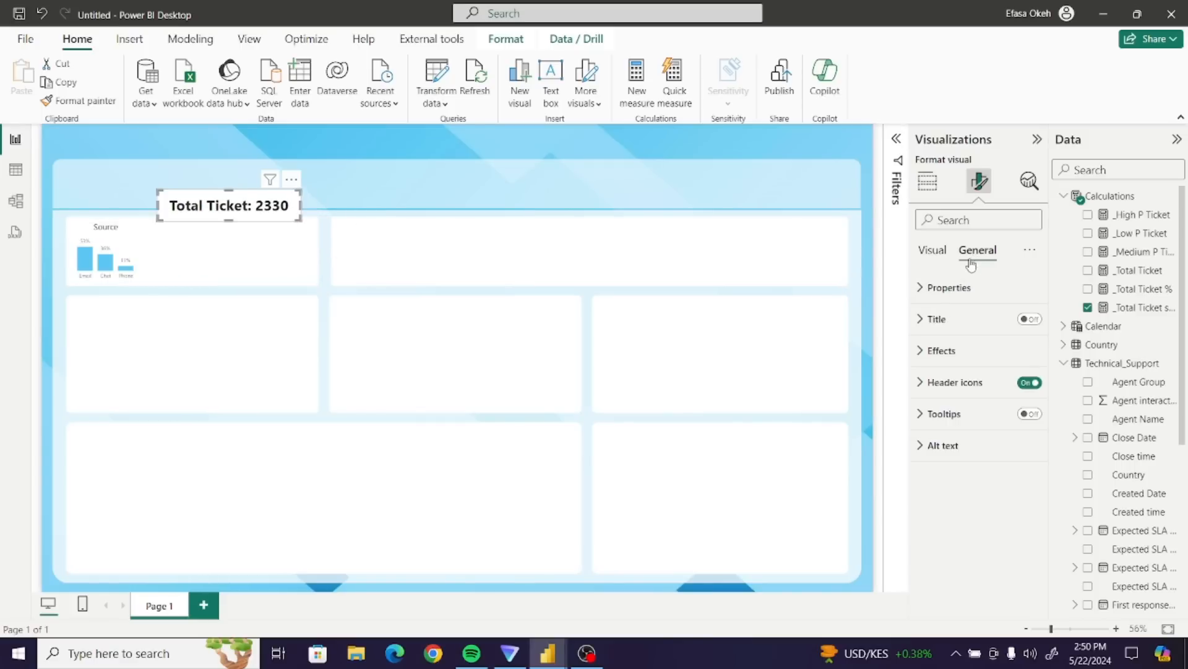
left_click(943, 354)
left_click(1023, 389)
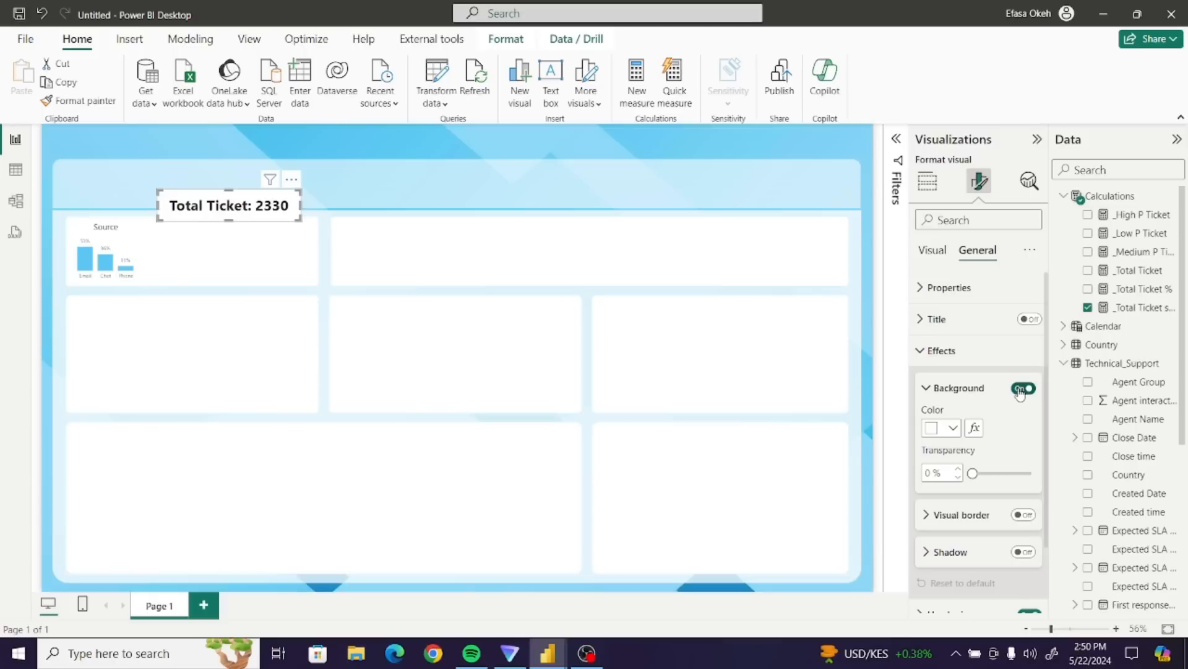
left_click(1023, 389)
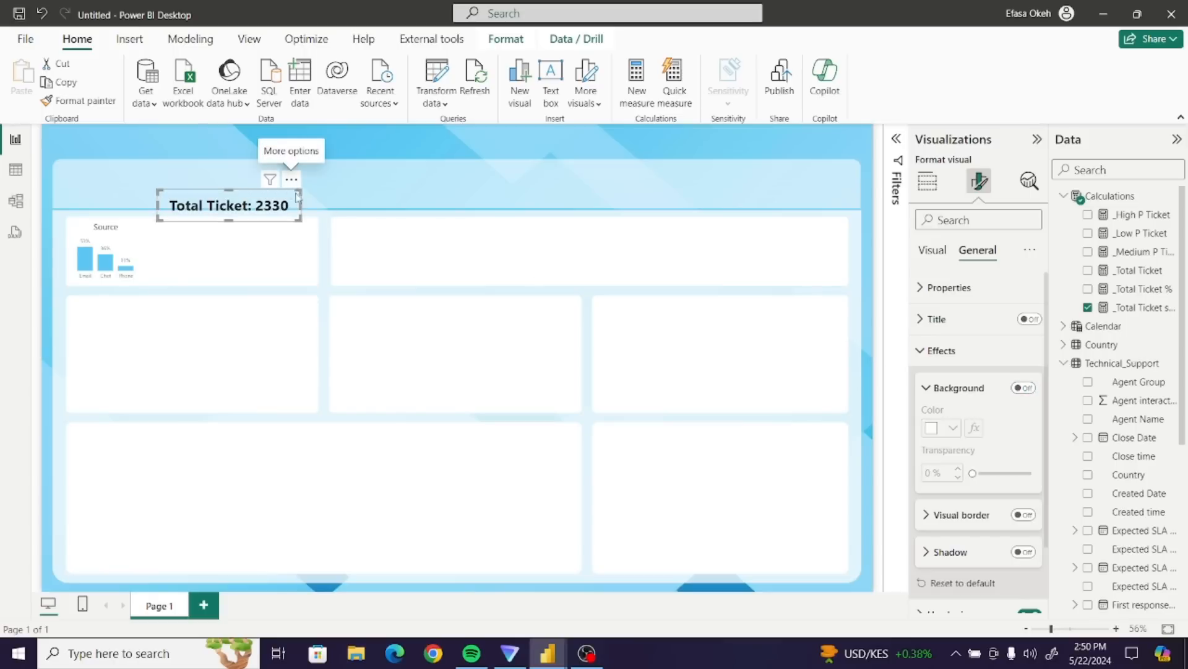
left_click_drag(297, 197, 310, 242)
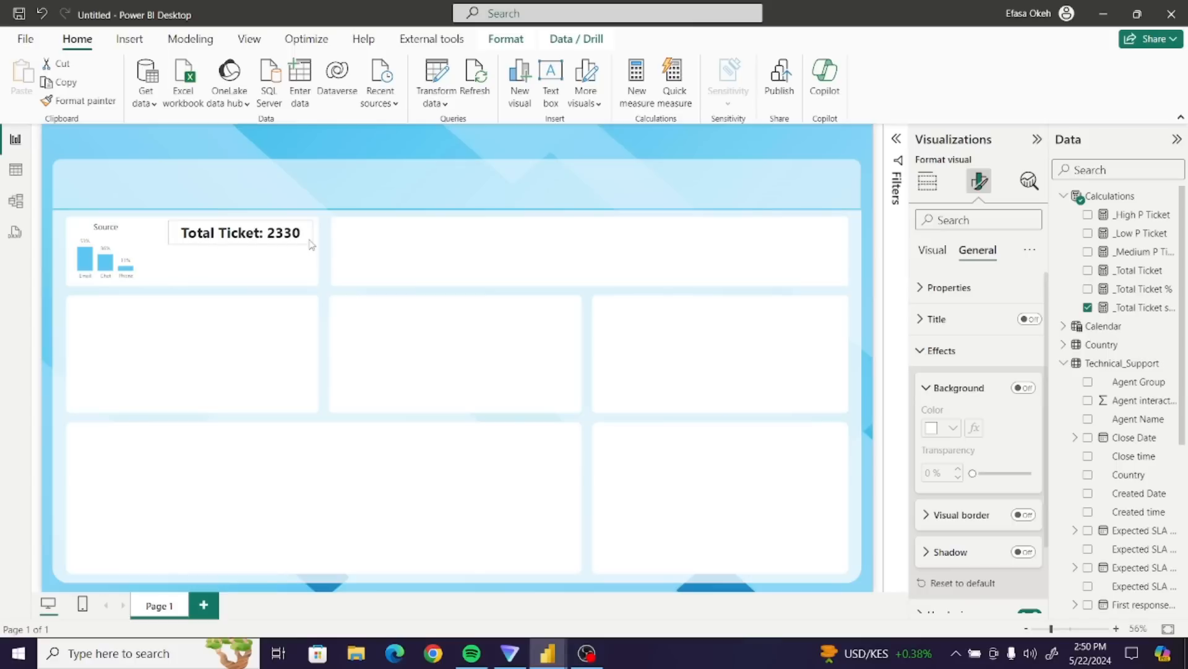
left_click(374, 256)
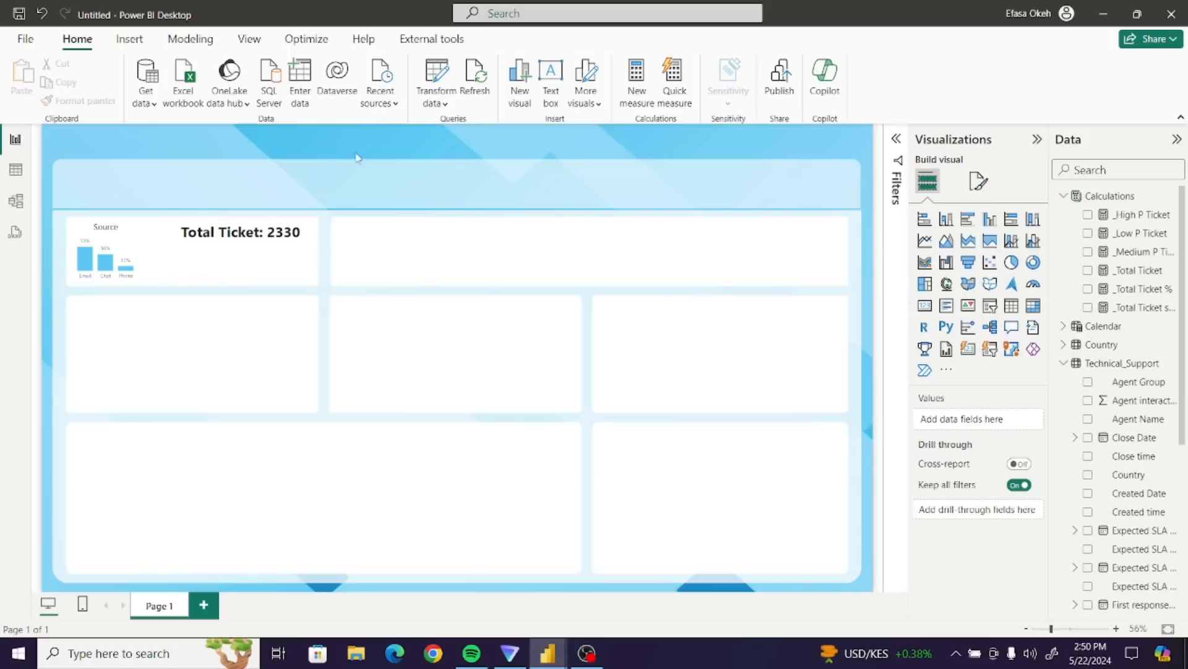
- Insert an oval shape, shrink it to about 53 wide and place it in the wide white card beside the ticket total
left_click(137, 42)
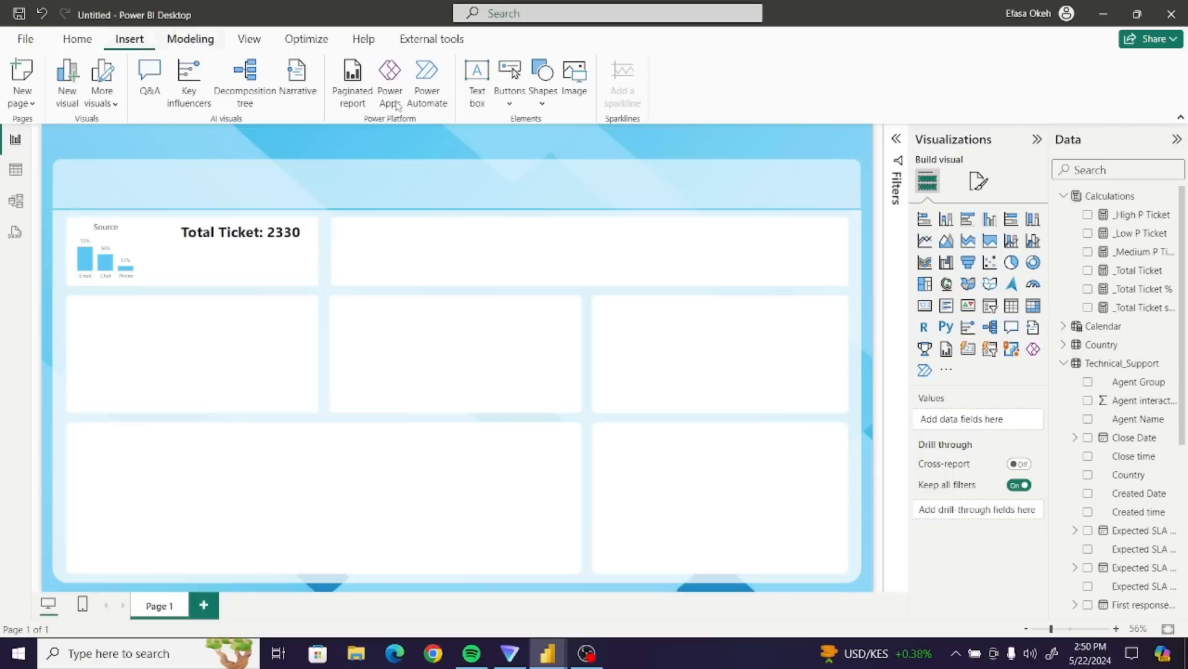
left_click(544, 107)
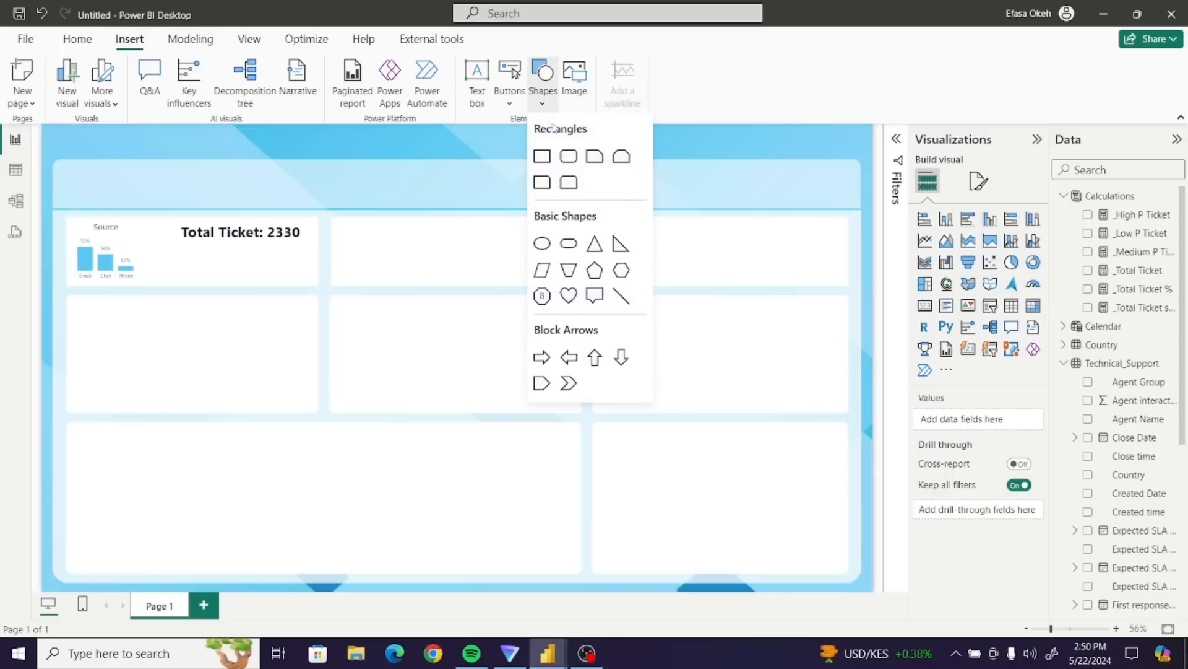
left_click(544, 248)
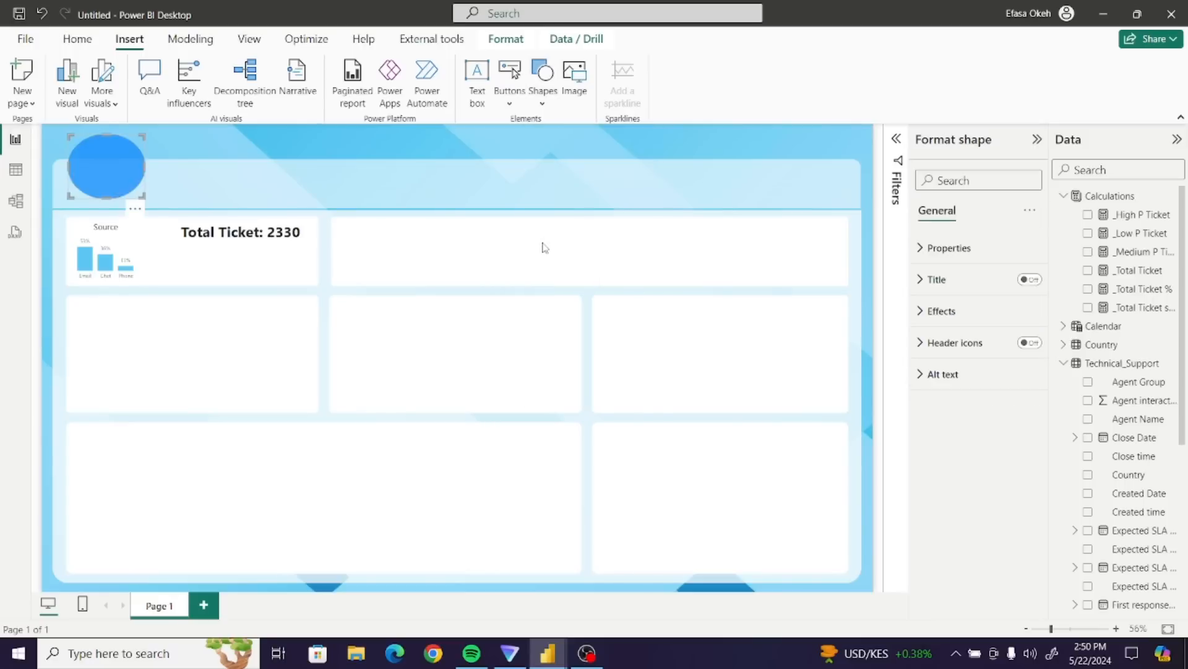
left_click_drag(124, 174, 442, 259)
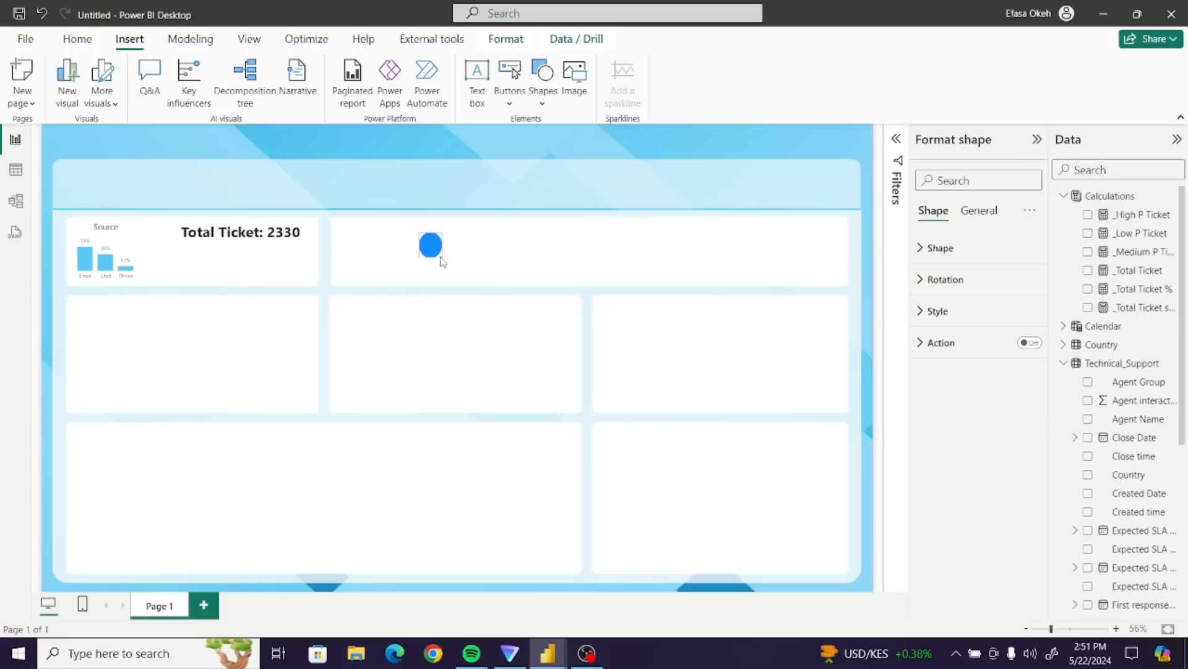
left_click(454, 286)
- Set the oval's height and width to 50 and move it below the Total Ticket text in the first white card
left_click(430, 245)
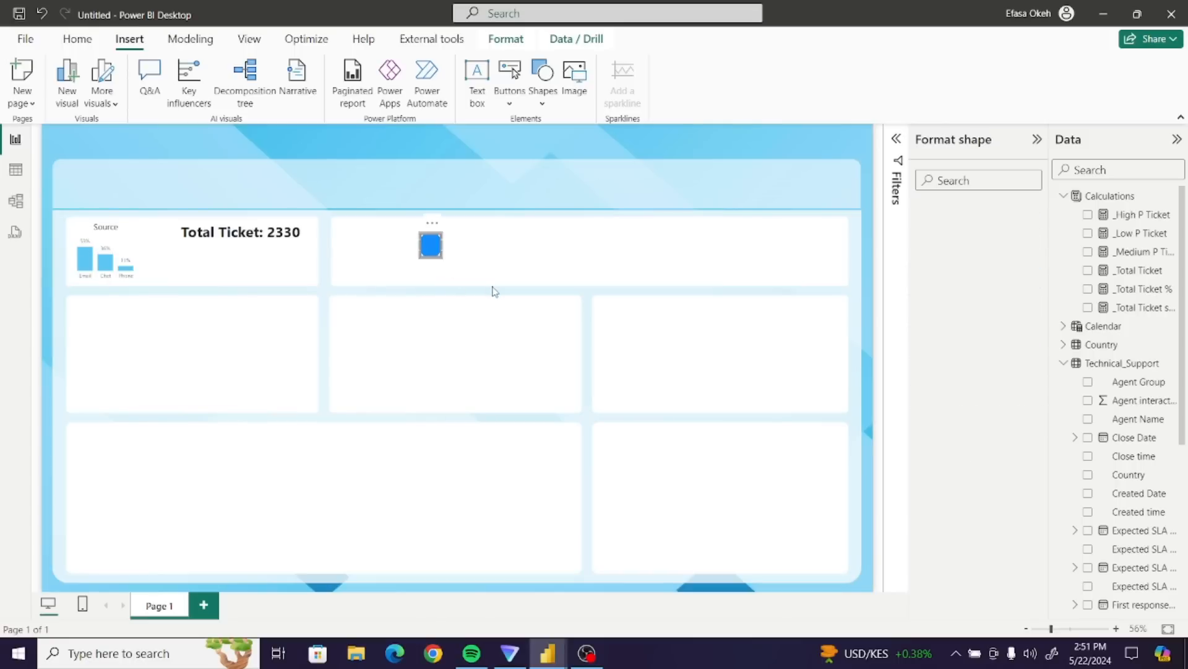
left_click(975, 210)
left_click(948, 249)
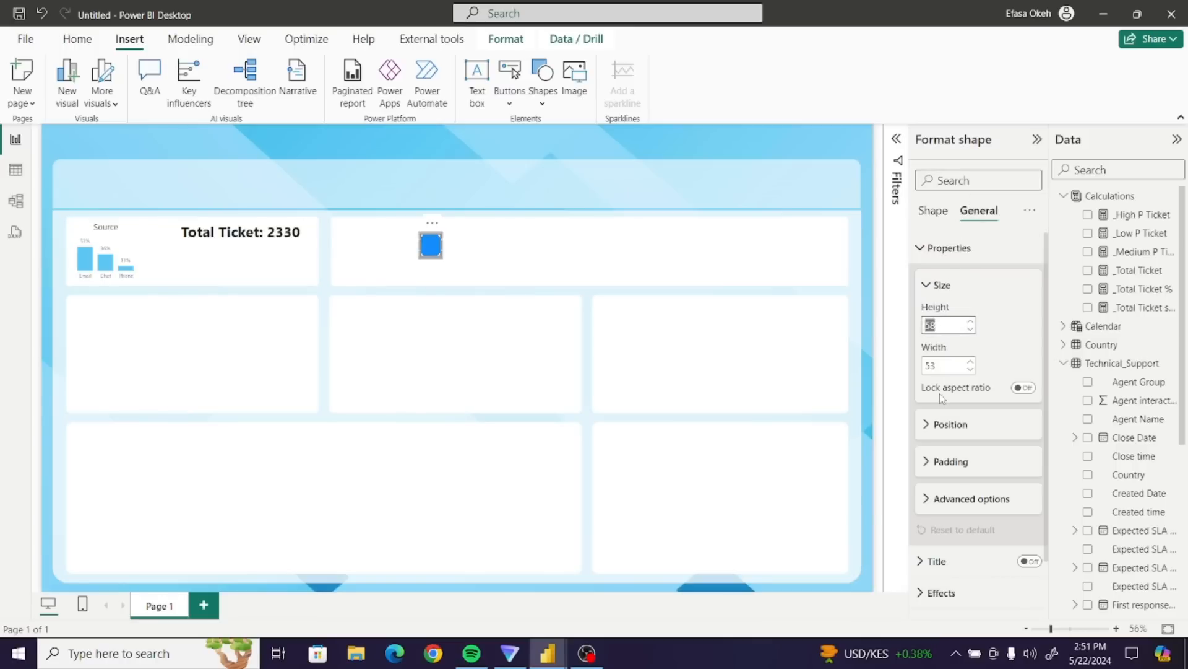
left_click(941, 362)
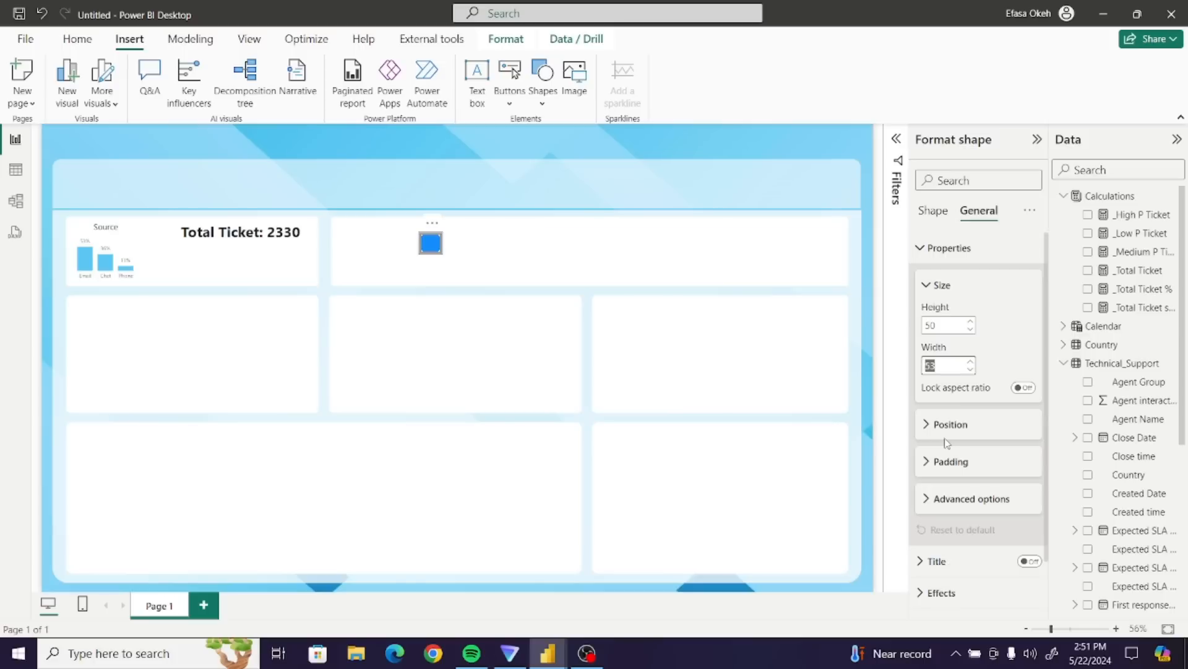
type("50")
left_click(655, 236)
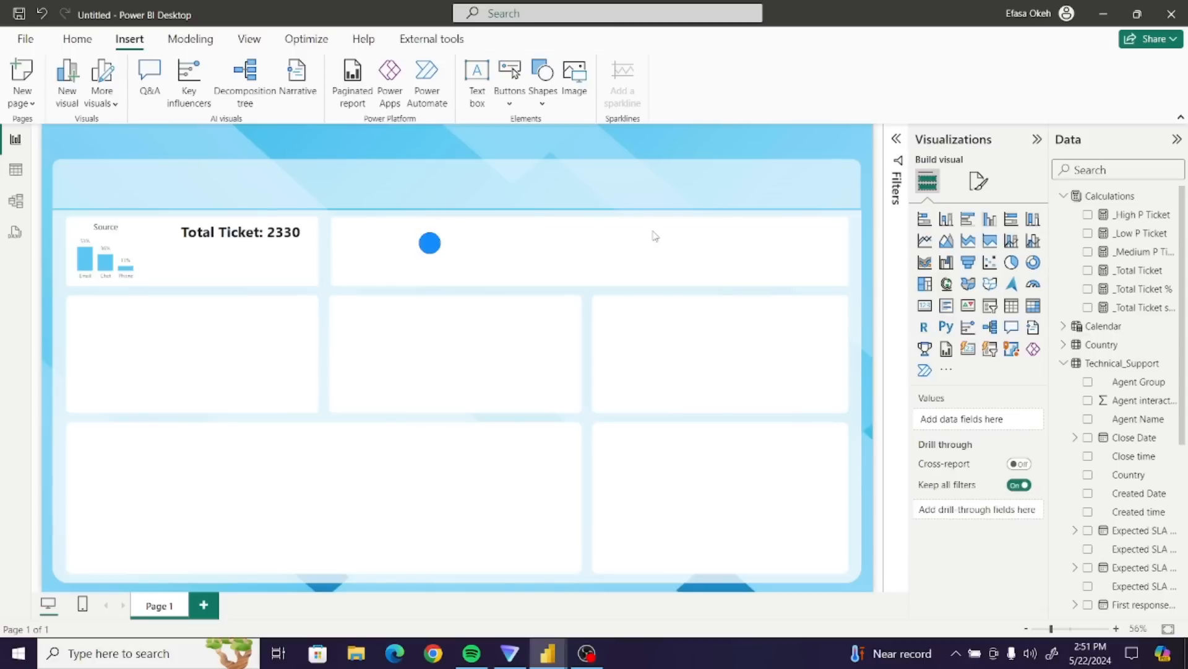
left_click(433, 242)
left_click_drag(433, 226, 187, 241)
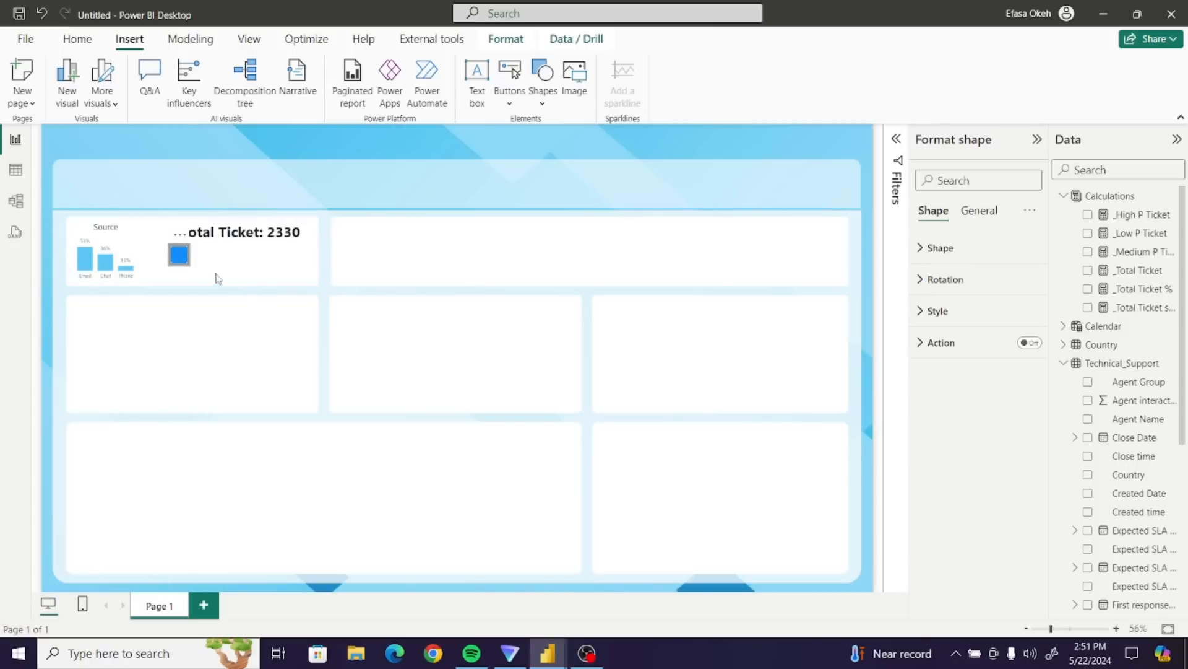
- Fill the circle with the recently used light blue and turn off its border
left_click(937, 313)
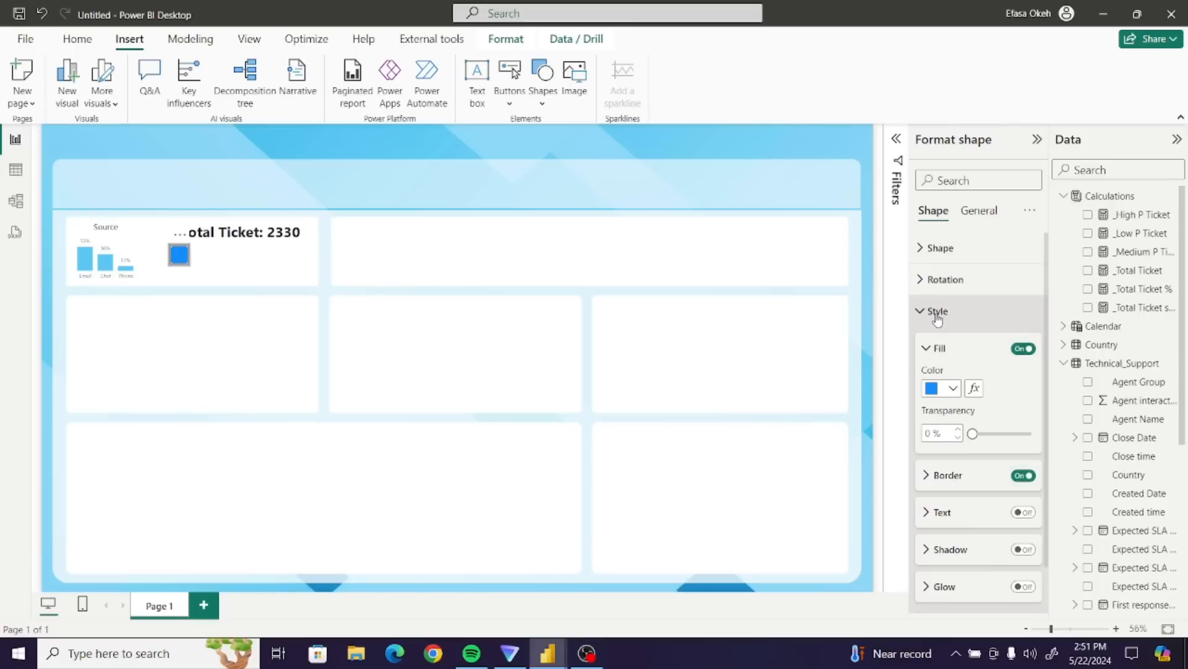
left_click(954, 388)
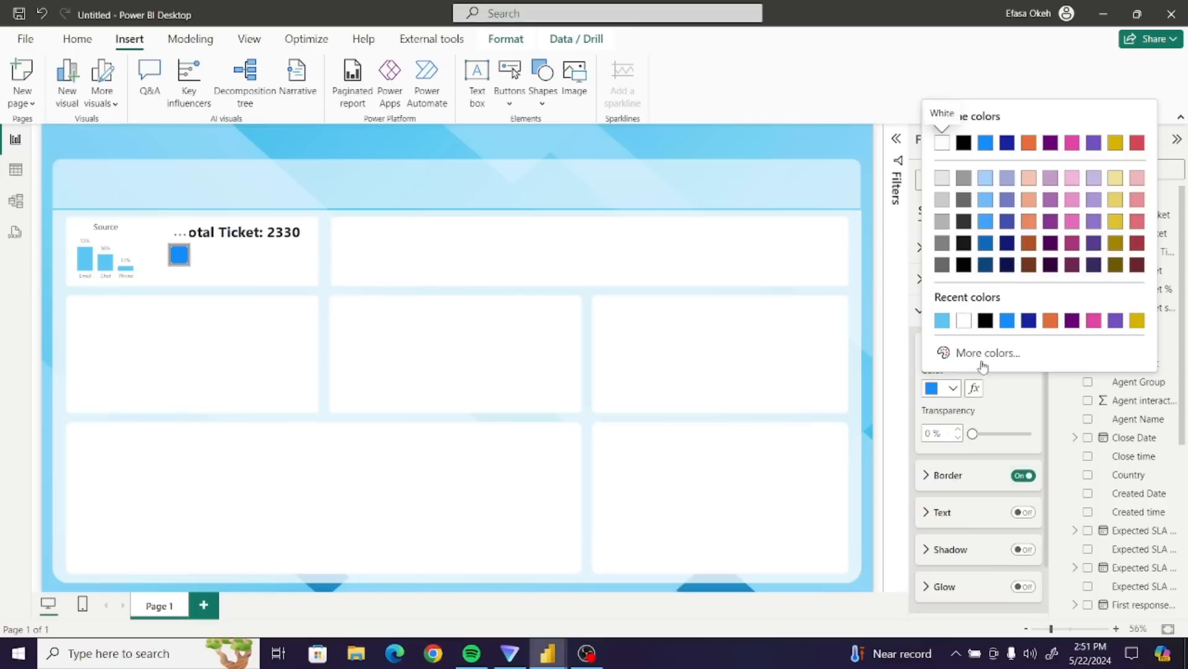
left_click(943, 321)
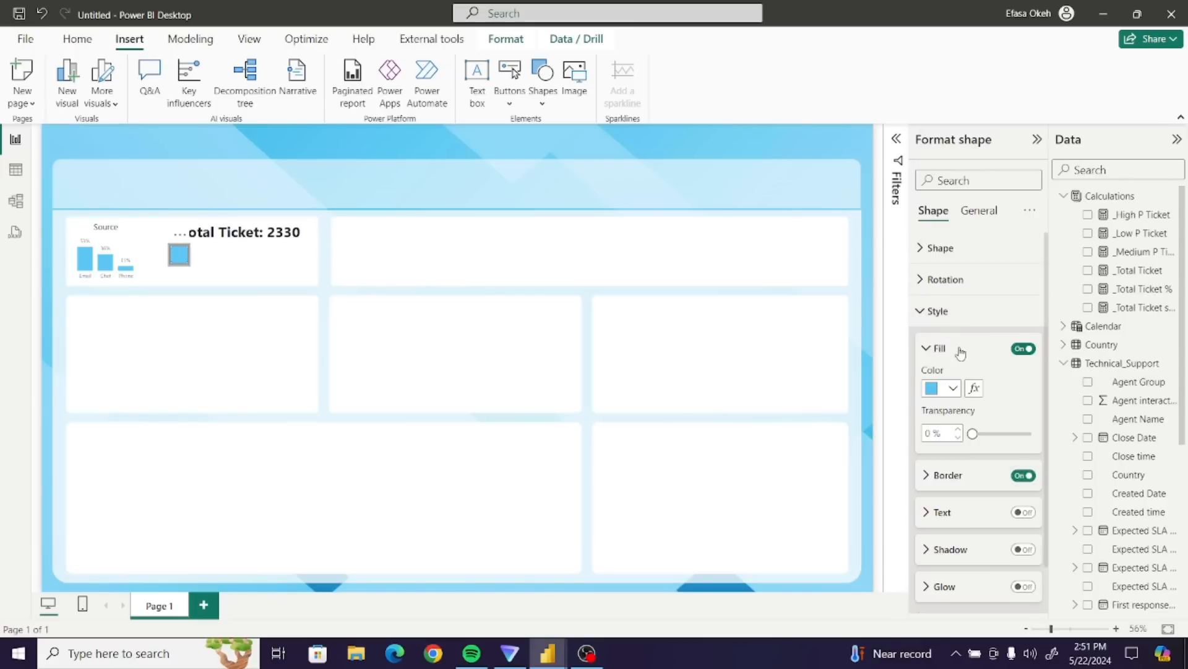
left_click(1021, 478)
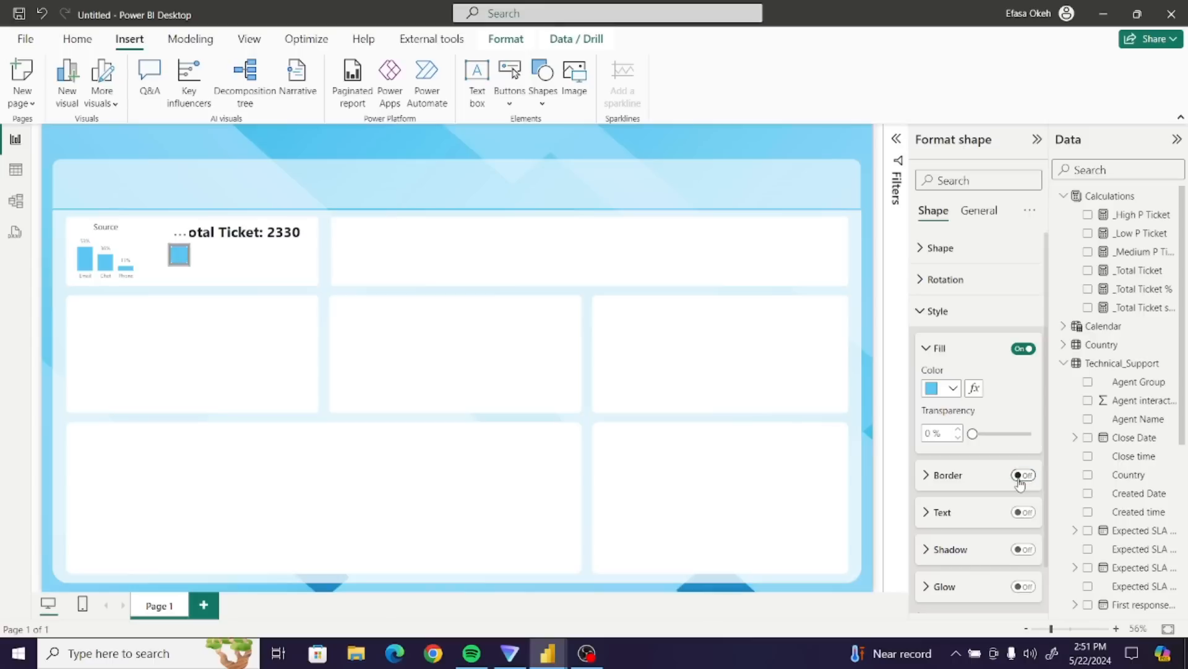
- Add the text H to the circle in bold at size 14
left_click(1023, 512)
left_click(942, 512)
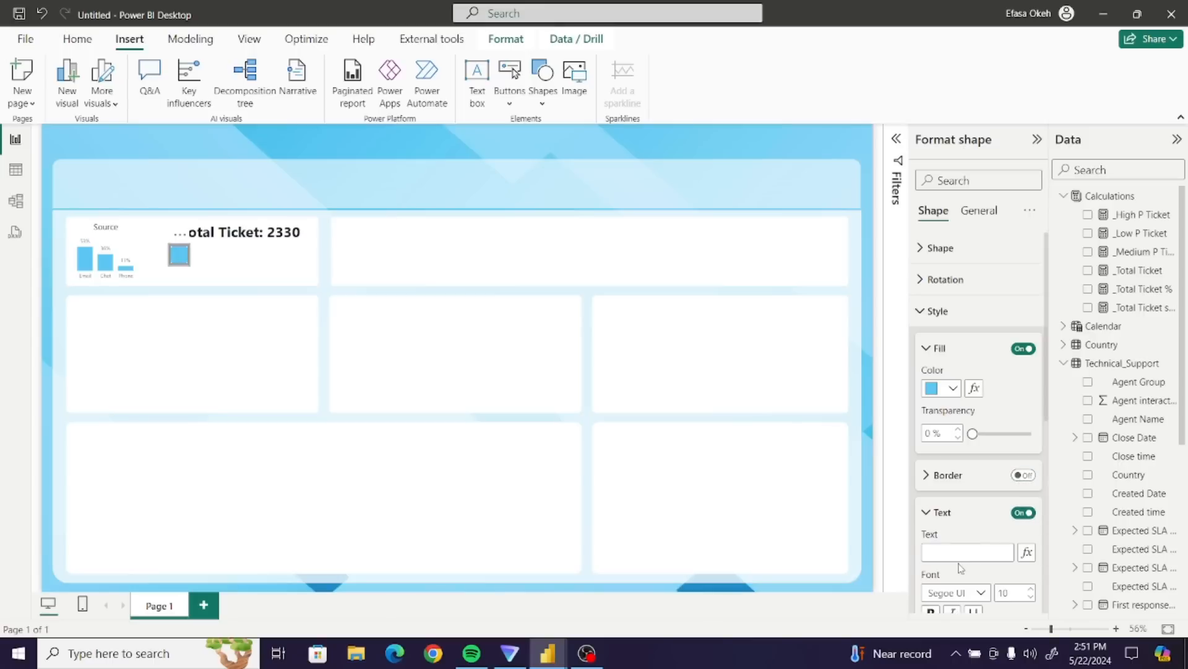
left_click(936, 548)
left_click_drag(1046, 409, 1050, 500)
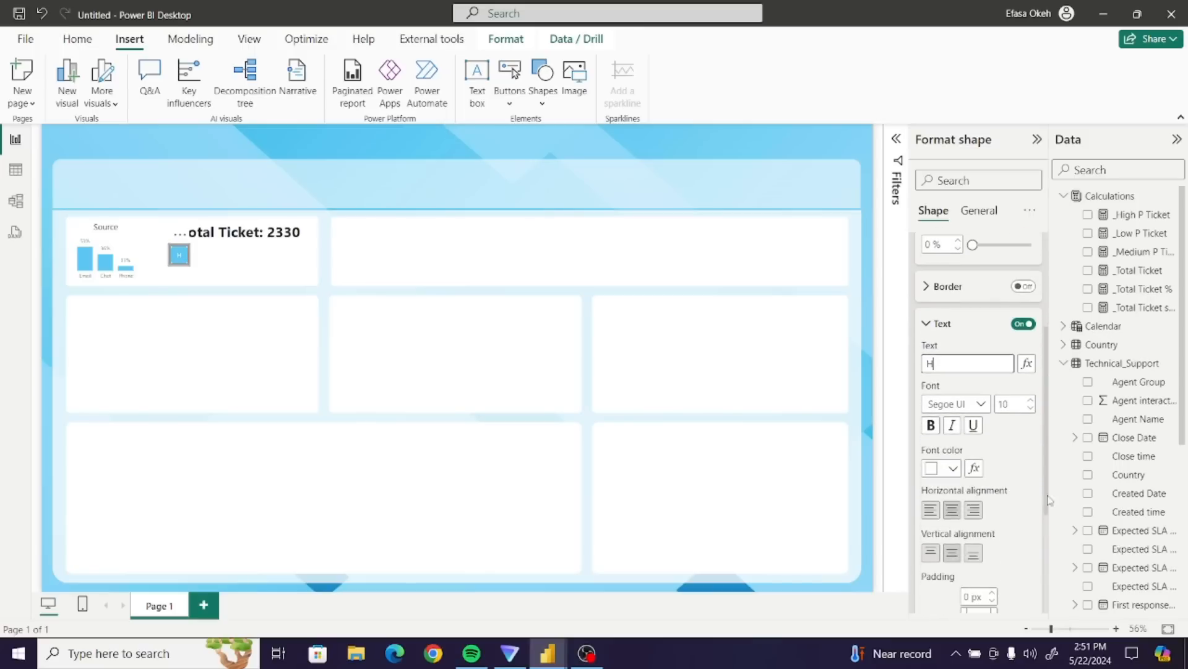
left_click(1031, 400)
left_click(931, 425)
scroll(1042, 459, "up", 1)
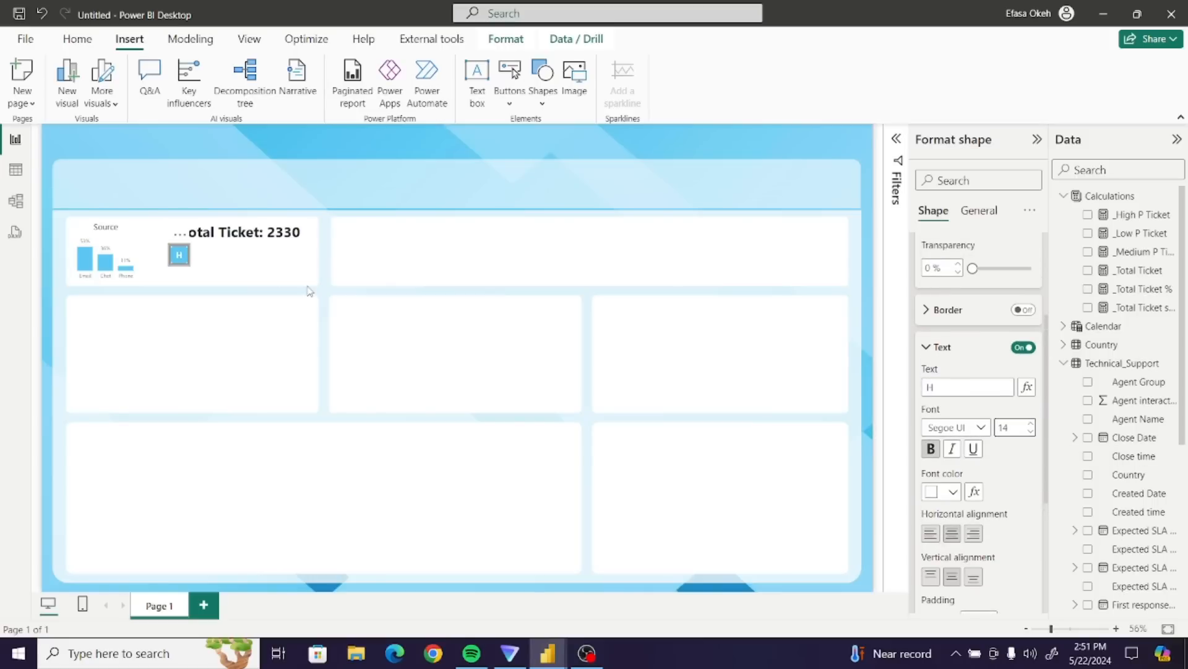
left_click(236, 273)
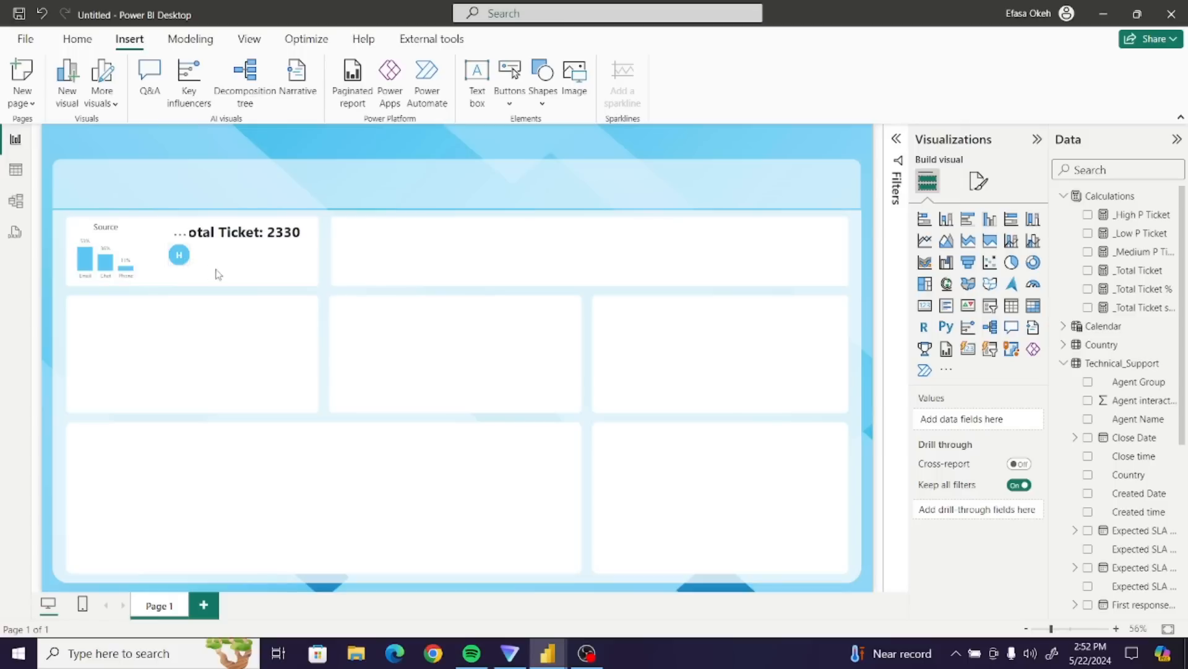
- Duplicate the H circle twice and place the copies in a row beside it below the ticket total
left_click(218, 274)
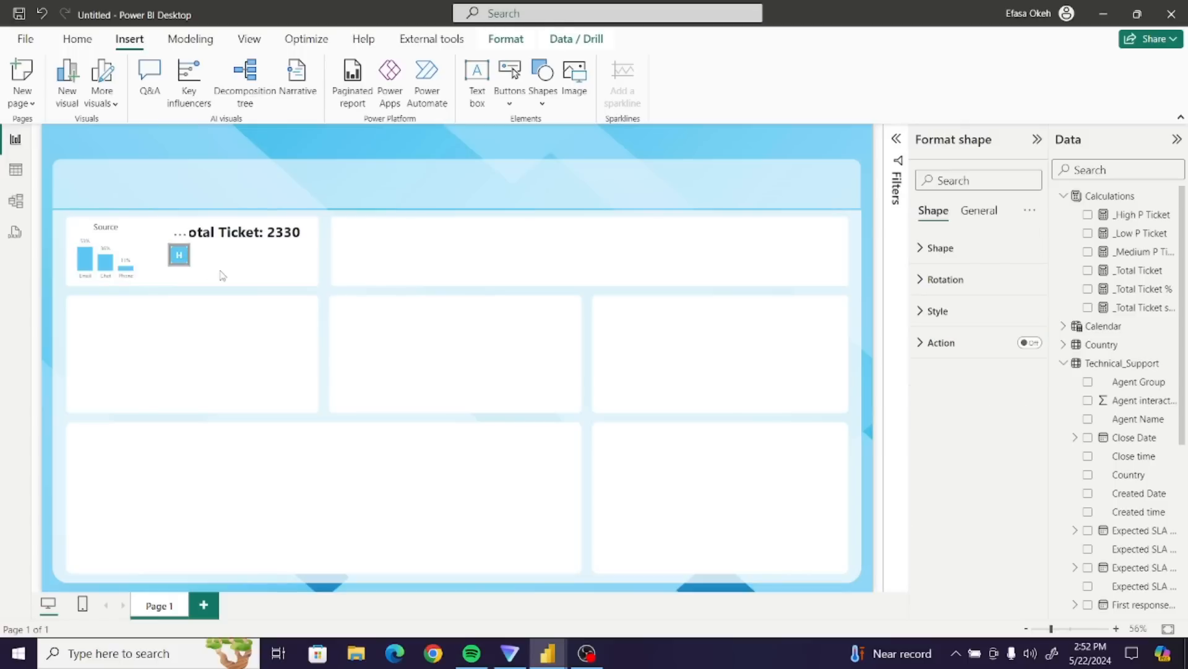
left_click(77, 39)
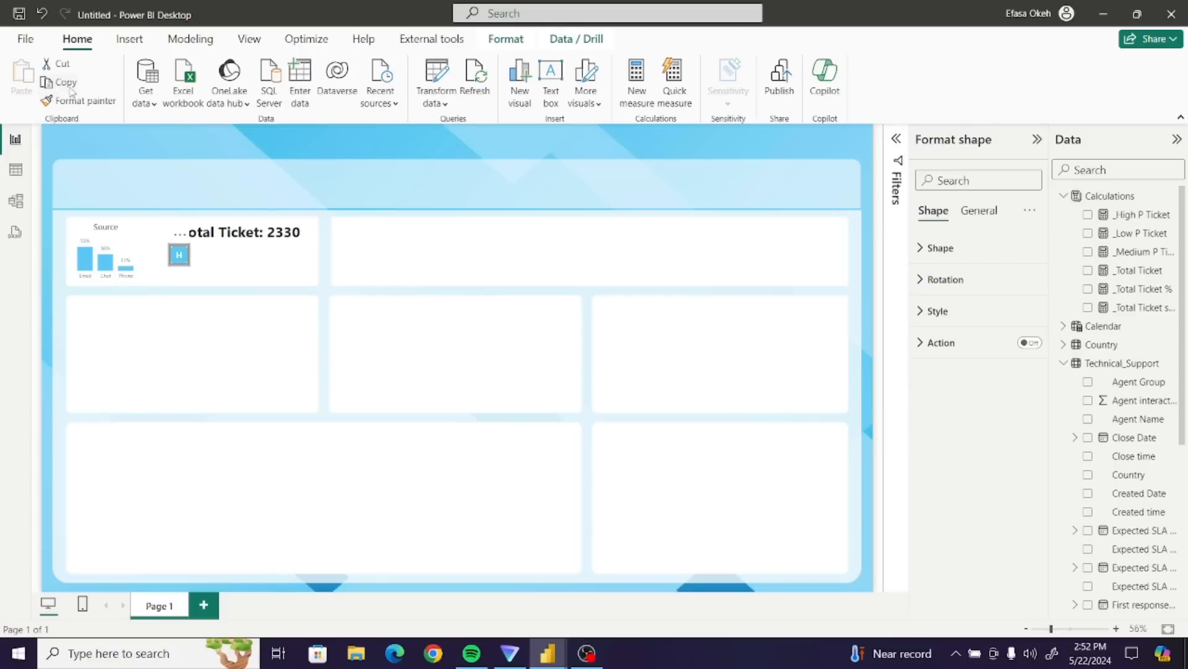
left_click(69, 86)
left_click(26, 87)
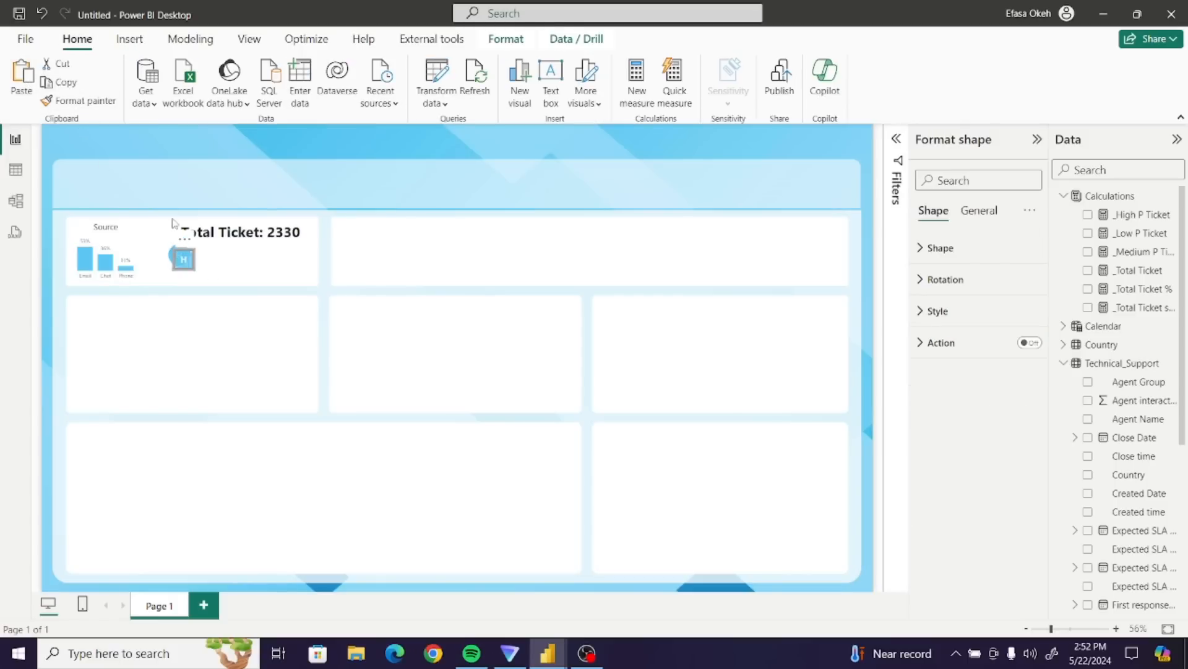
left_click_drag(187, 239, 234, 242)
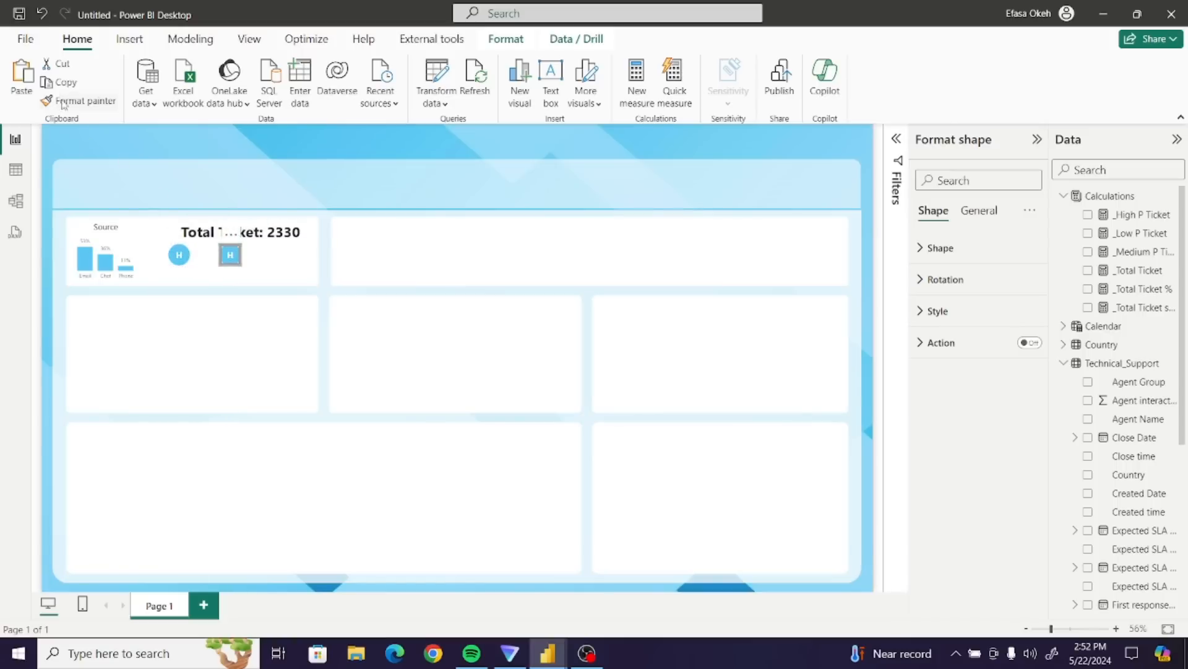
left_click(26, 80)
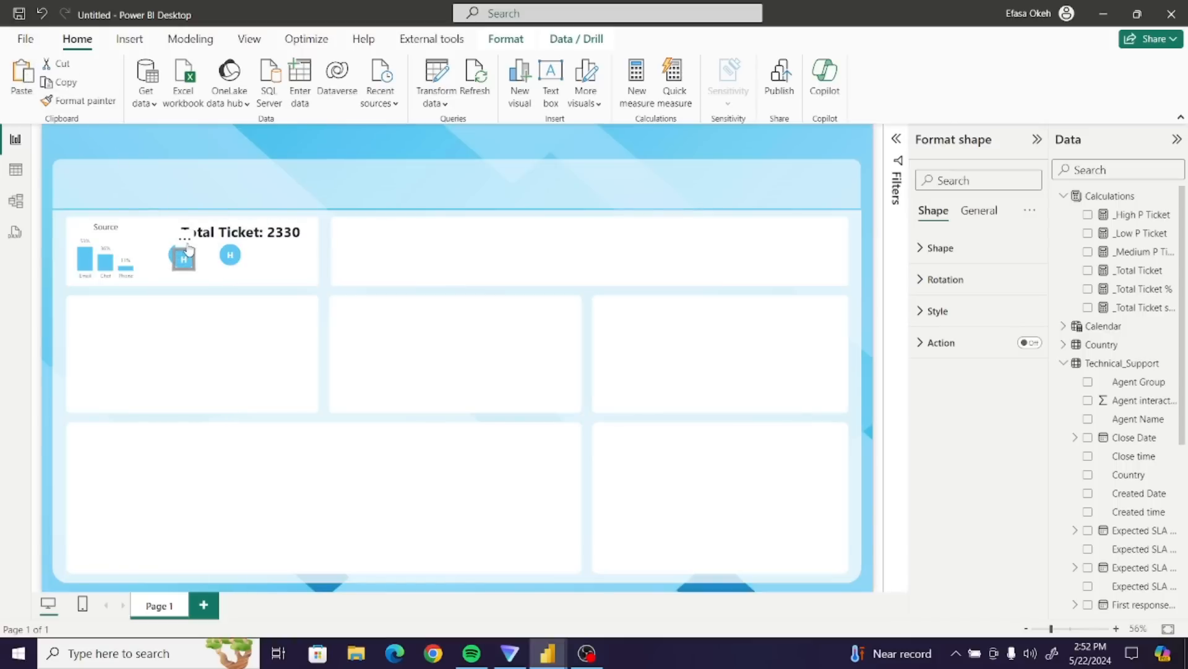
left_click_drag(189, 248, 283, 247)
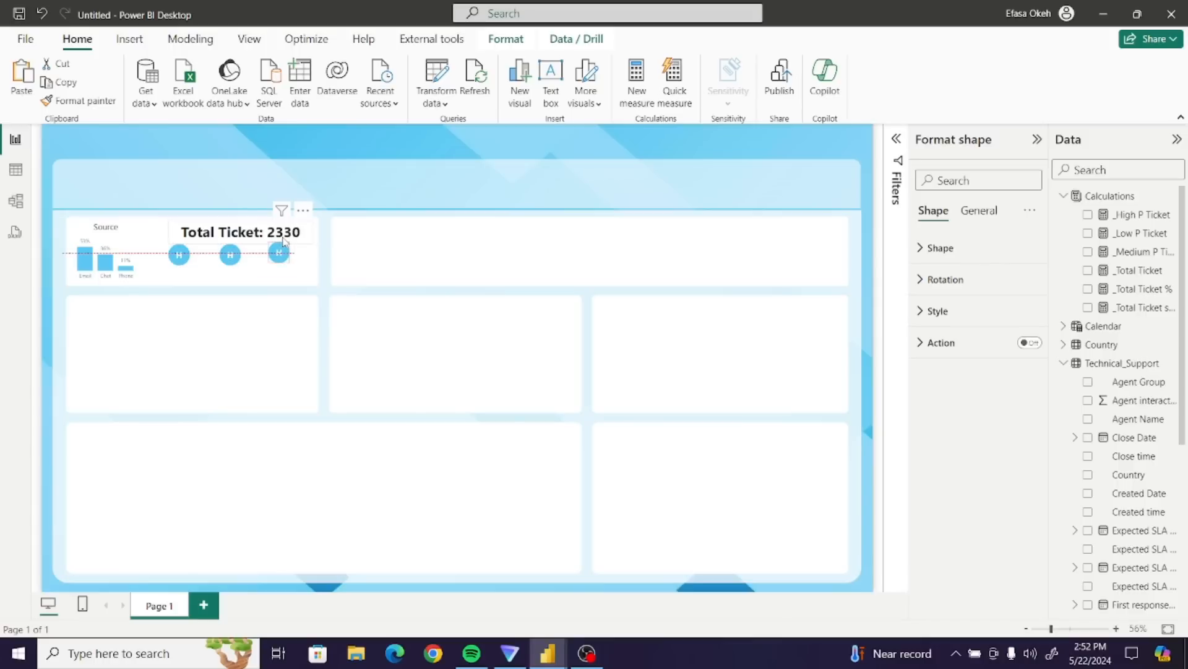
- Shift the three circles closer to the Source chart, keeping them in one row
left_click(182, 254)
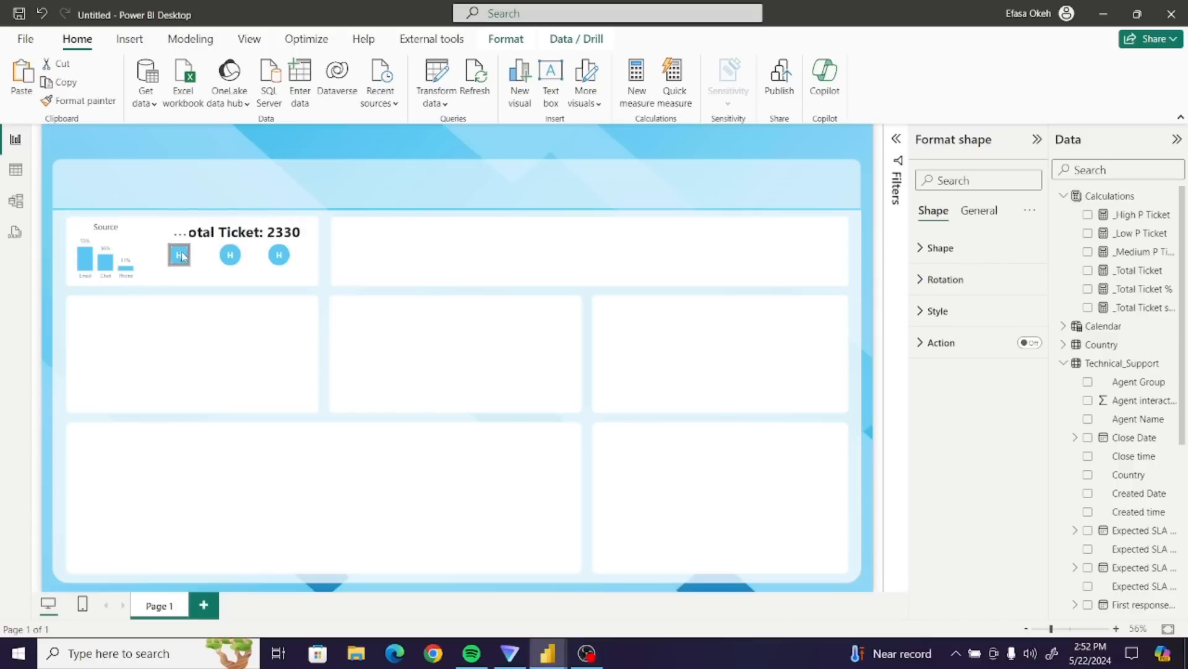
left_click_drag(177, 240, 211, 242)
left_click(230, 244)
left_click(279, 250)
left_click(213, 248)
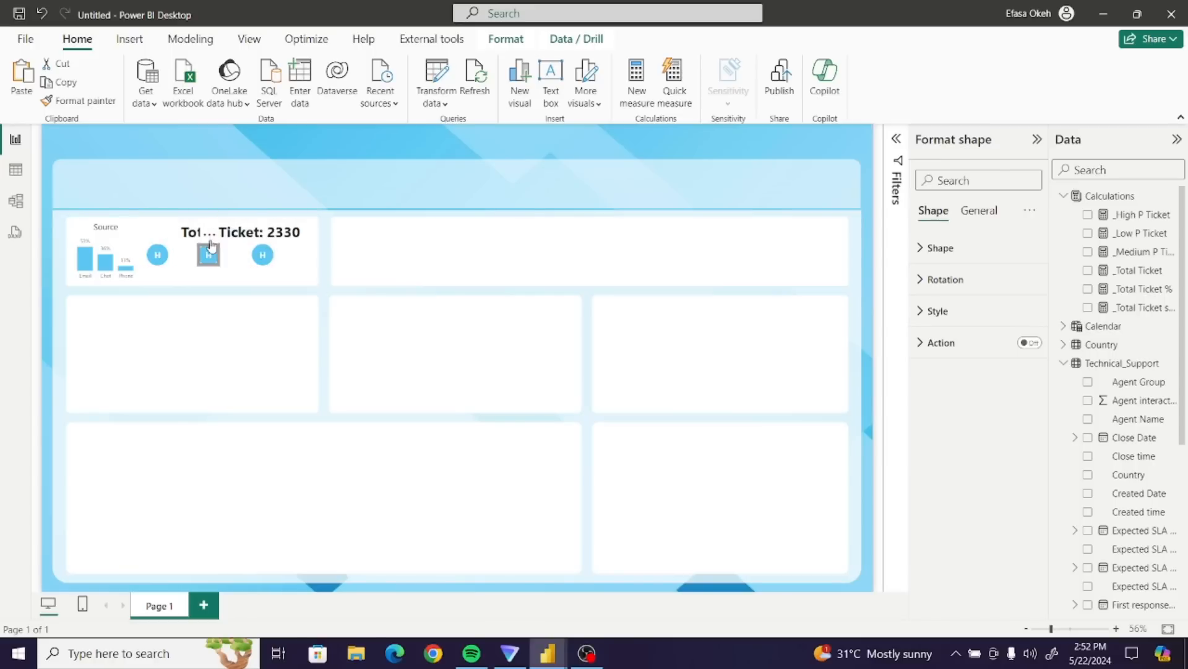
- Select all three circles and distribute them horizontally
left_click(159, 256)
left_click(208, 256, "ctrl")
left_click(265, 258, "ctrl")
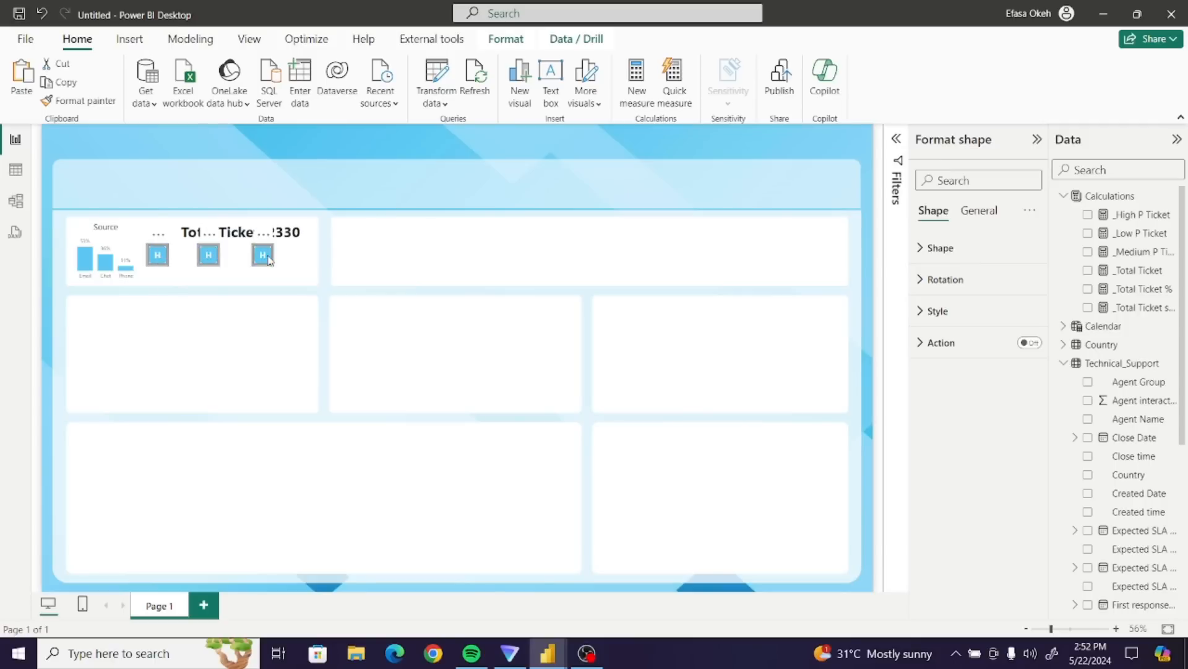
left_click(506, 39)
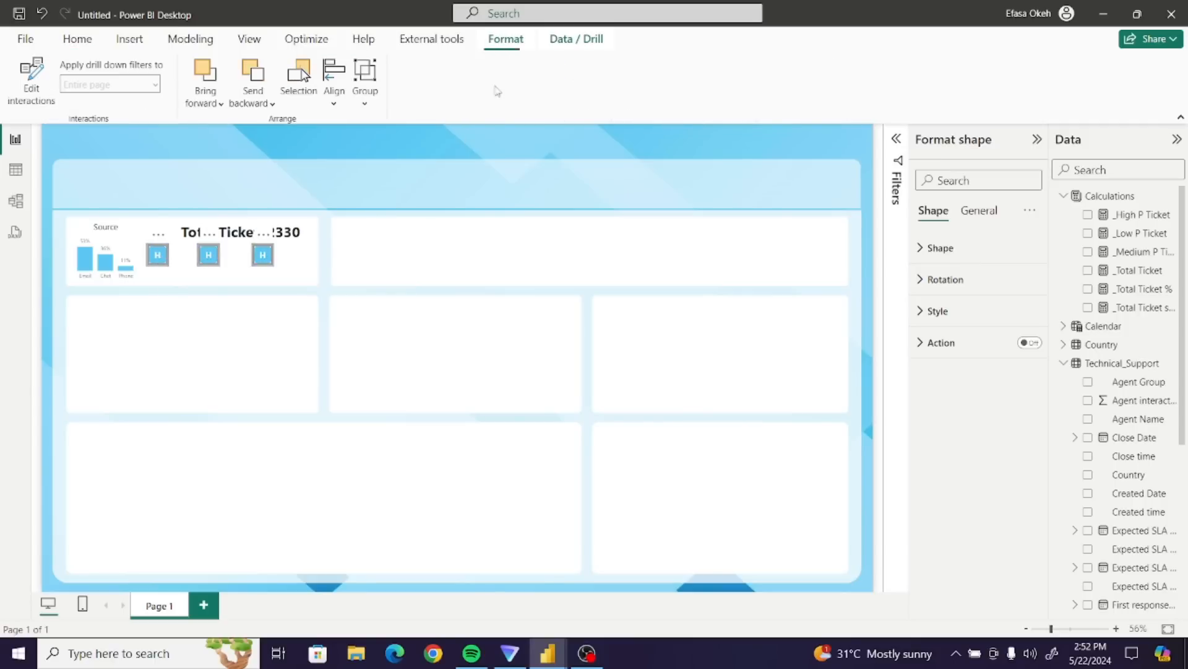
left_click(370, 102)
left_click(335, 104)
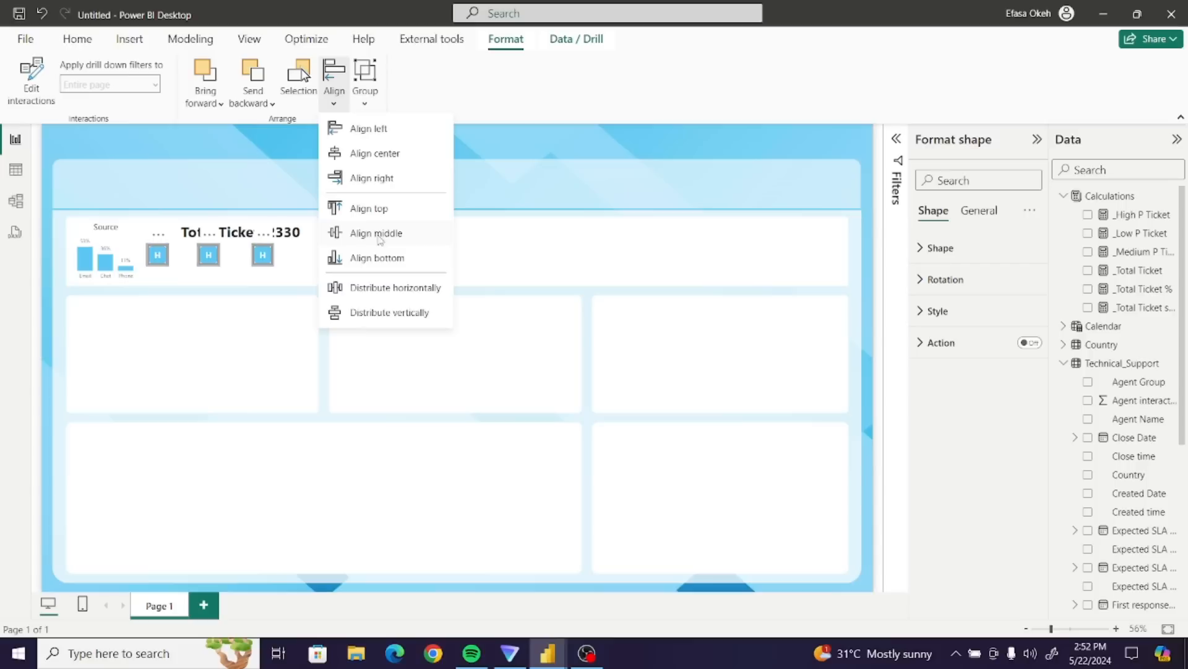
left_click(370, 288)
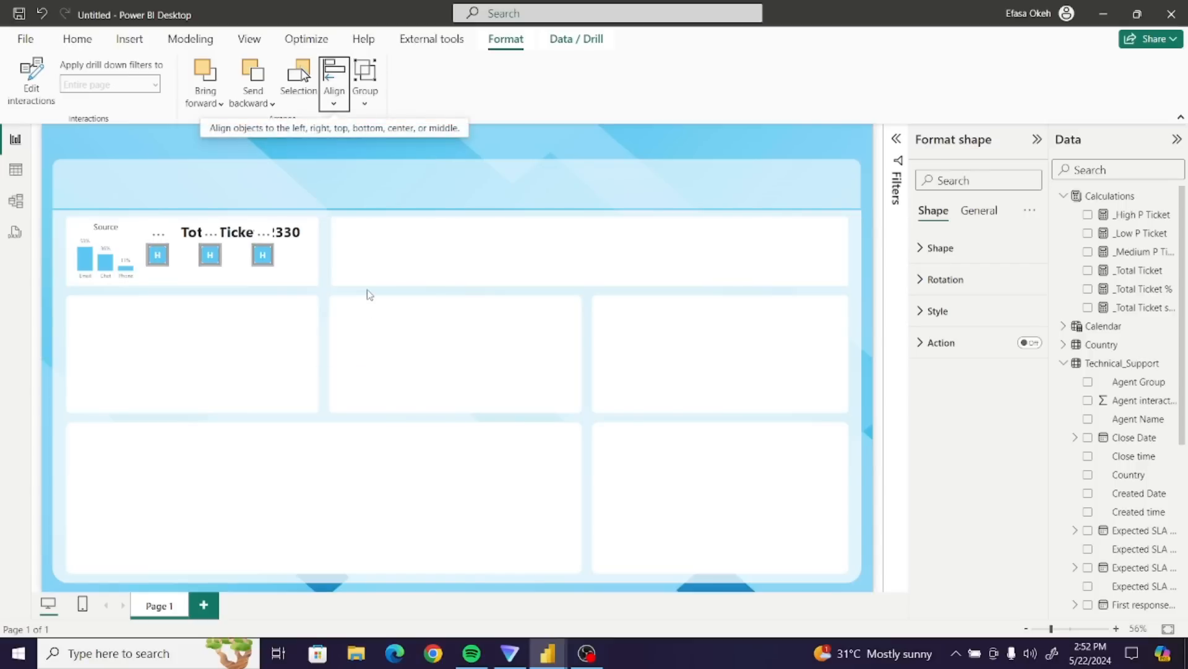
left_click(301, 290)
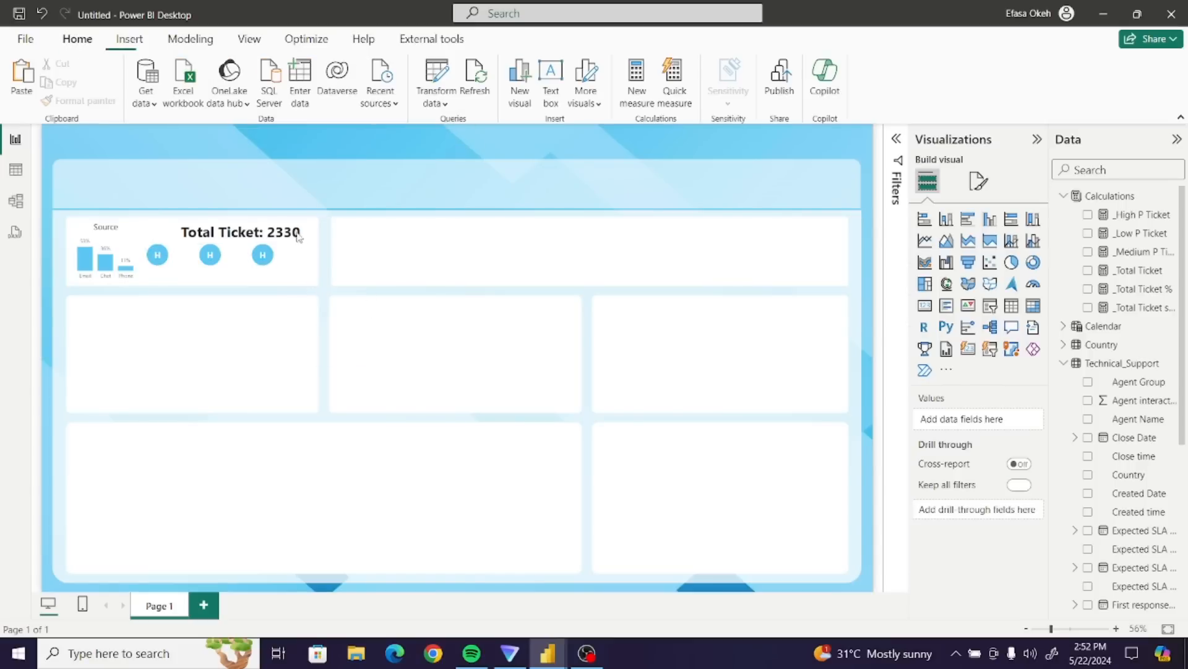
- Move the Total Ticket card so it sits centred above the three circles
left_click(296, 223)
left_click_drag(294, 219, 273, 218)
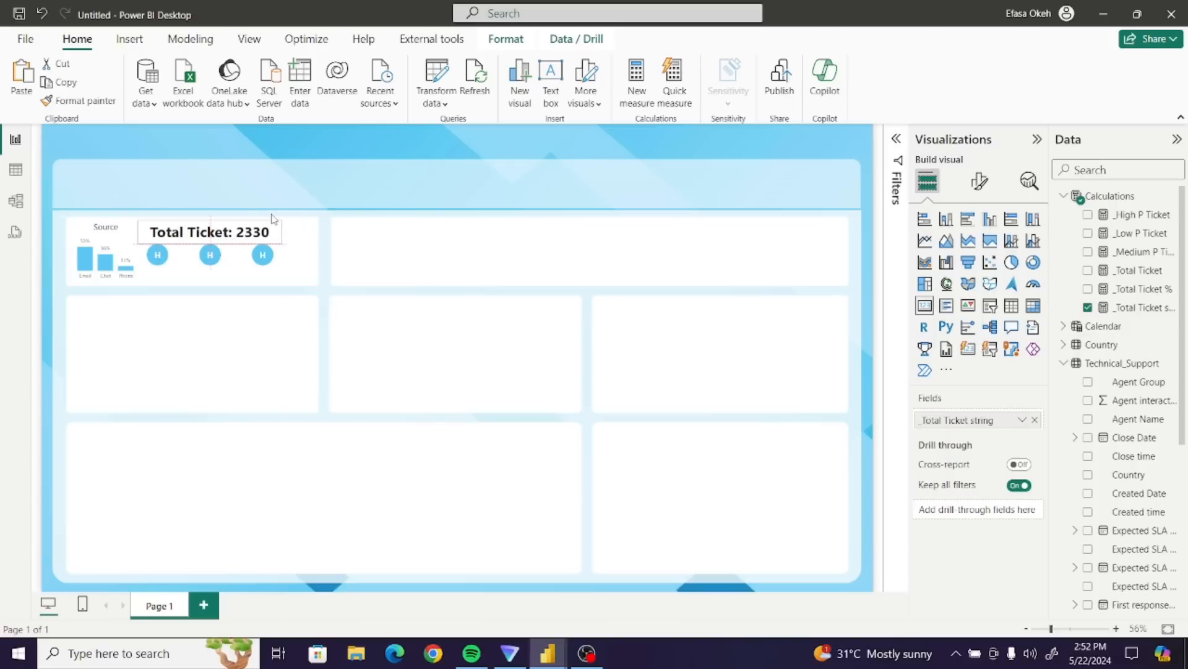
left_click(284, 318)
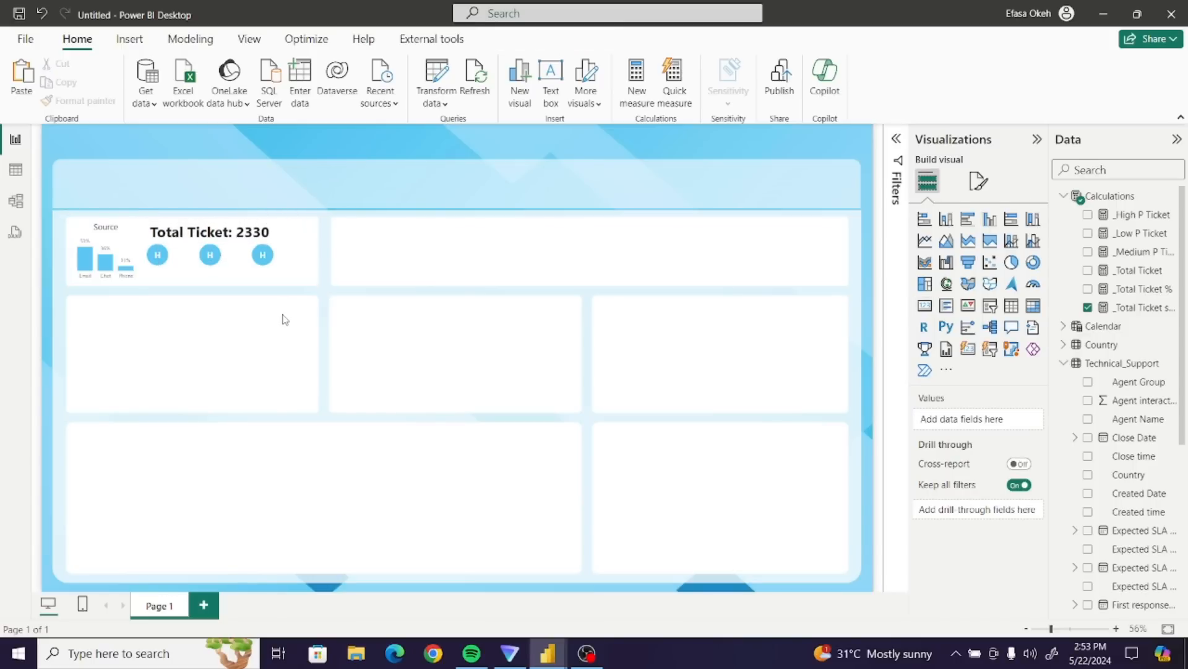
- Change the middle circle's text to M and the last circle's text to L
left_click(211, 256)
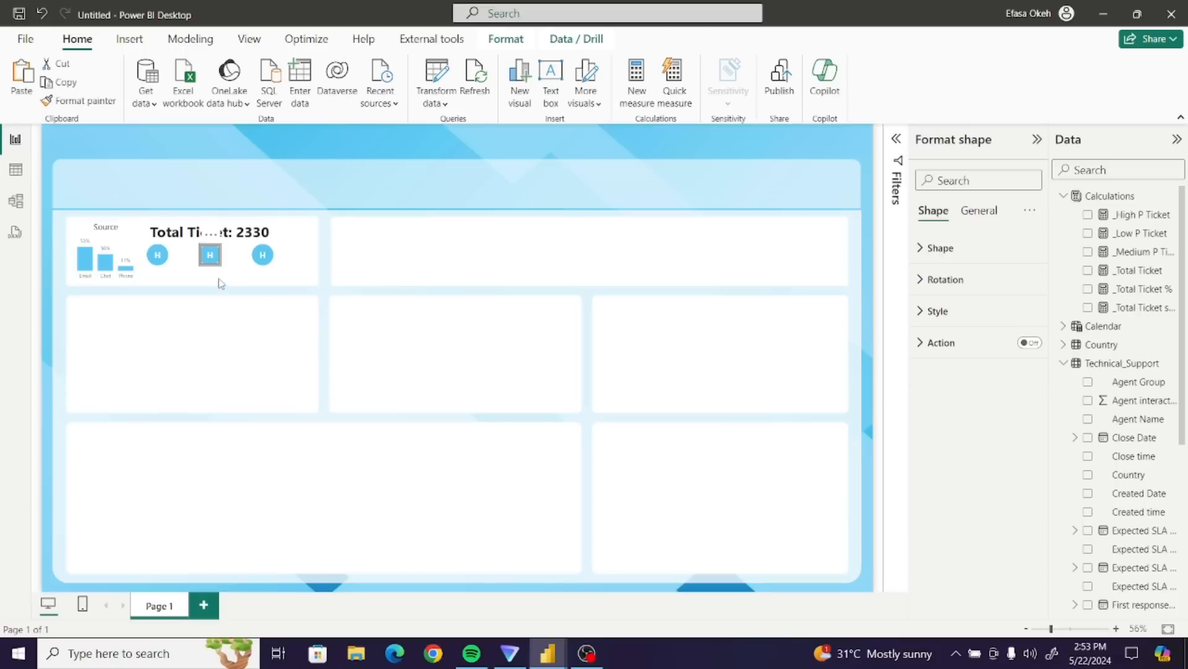
left_click(939, 310)
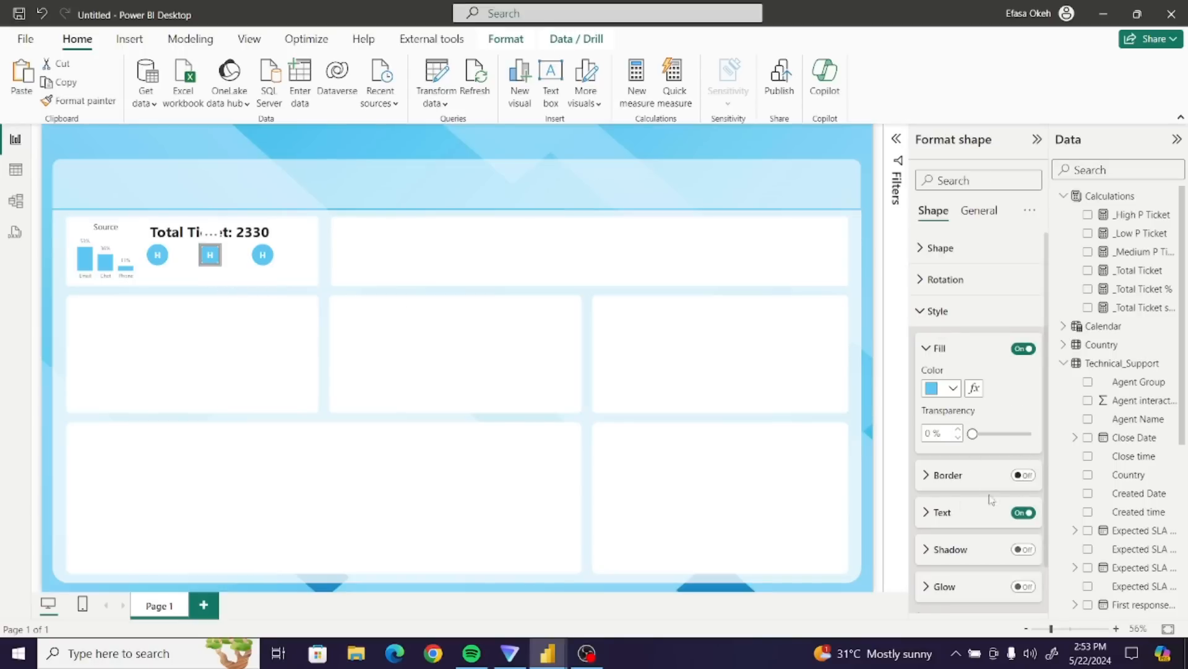
left_click(926, 514)
left_click(929, 552)
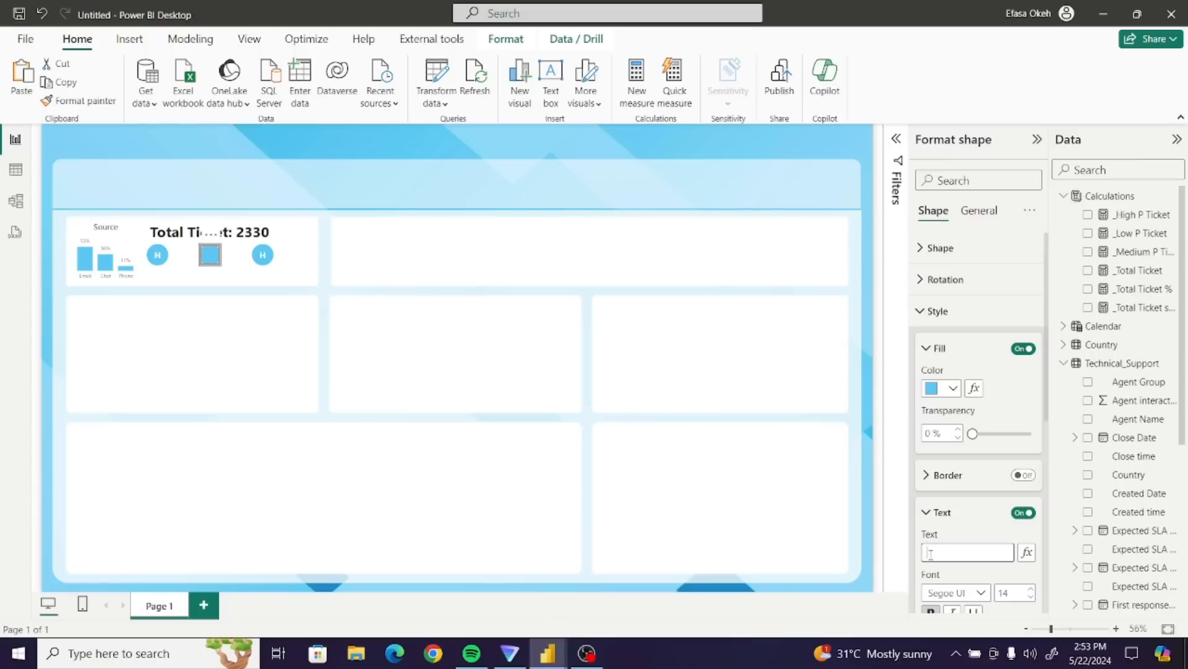
type("M")
left_click(264, 256)
left_click(956, 553)
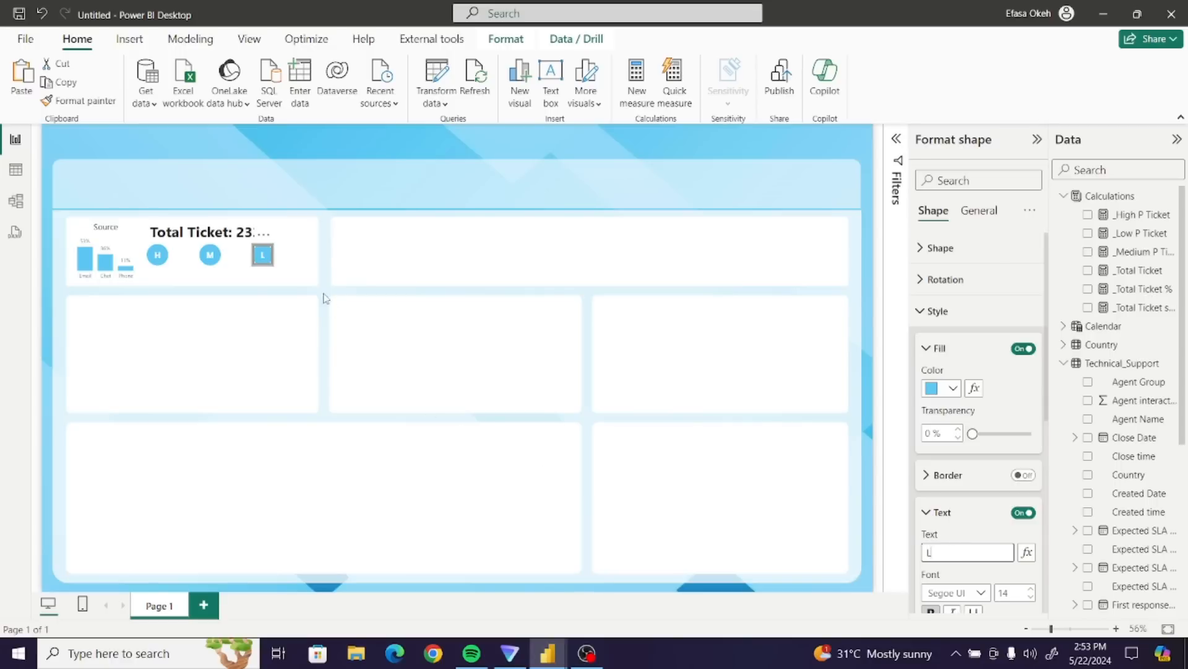
left_click(377, 368)
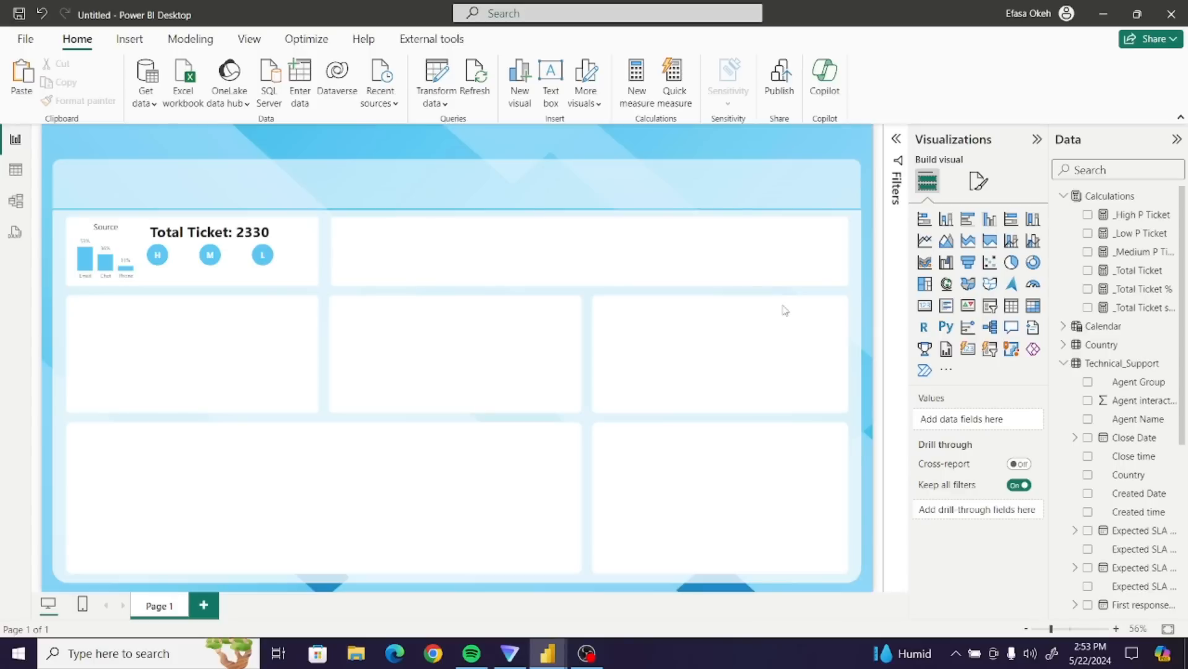
- Add a card for the _High P Ticket measure in the blank area beside the ticket section and turn off its category label
left_click(924, 305)
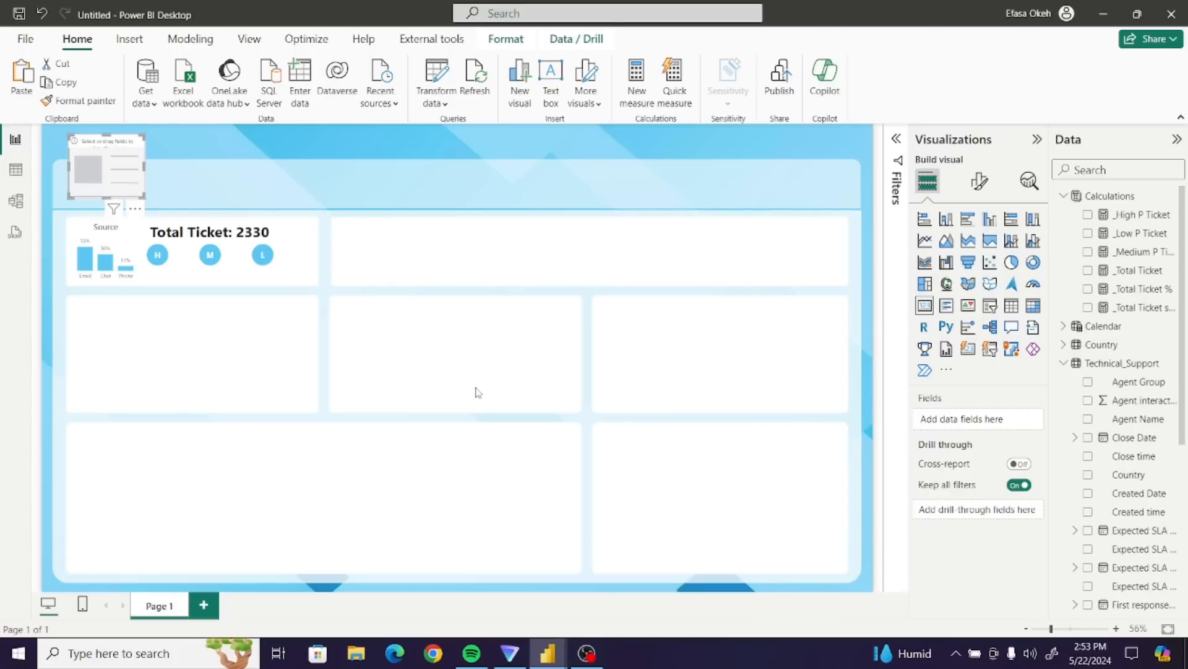
left_click_drag(81, 152, 433, 250)
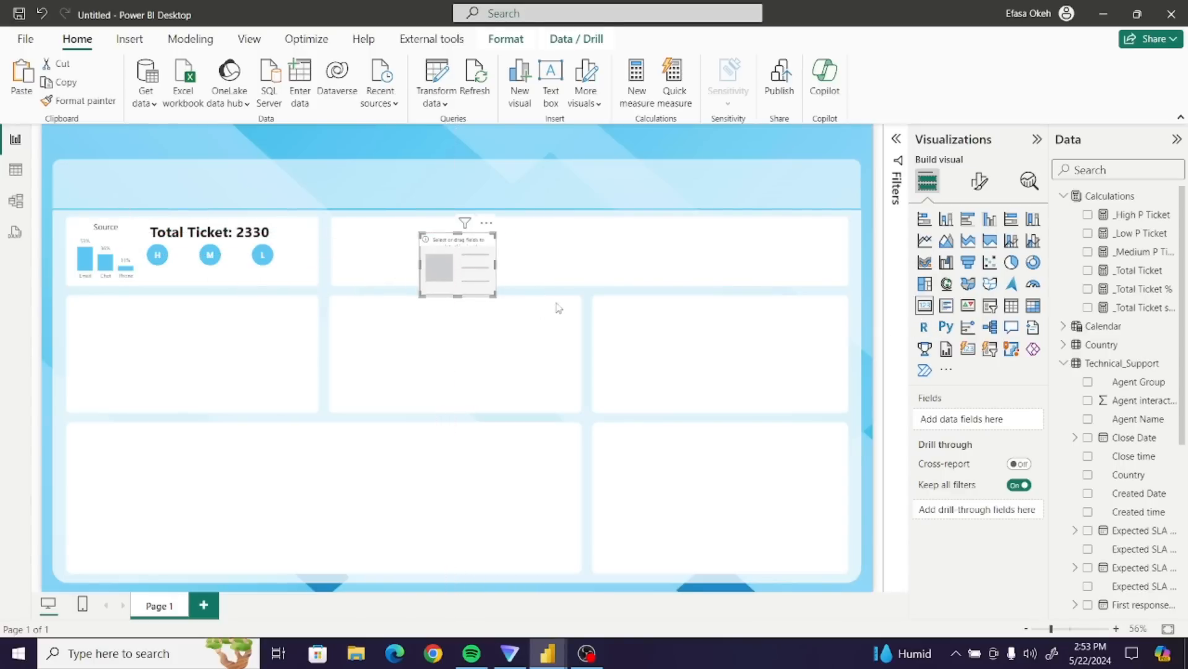
left_click(1088, 216)
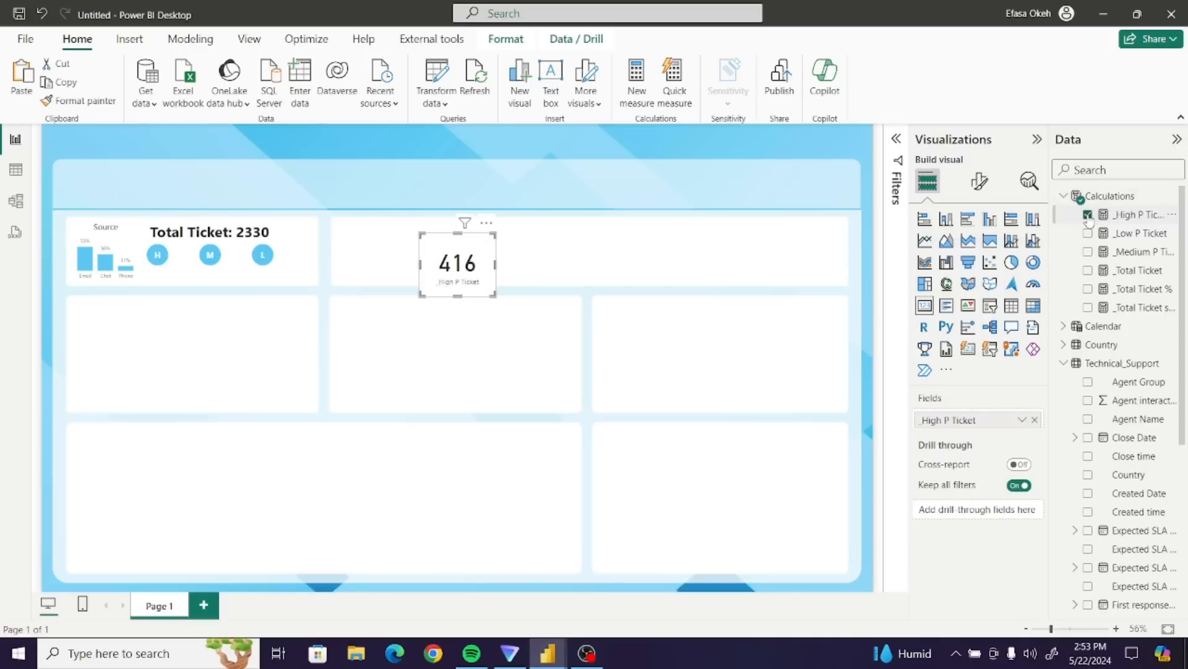
left_click(977, 187)
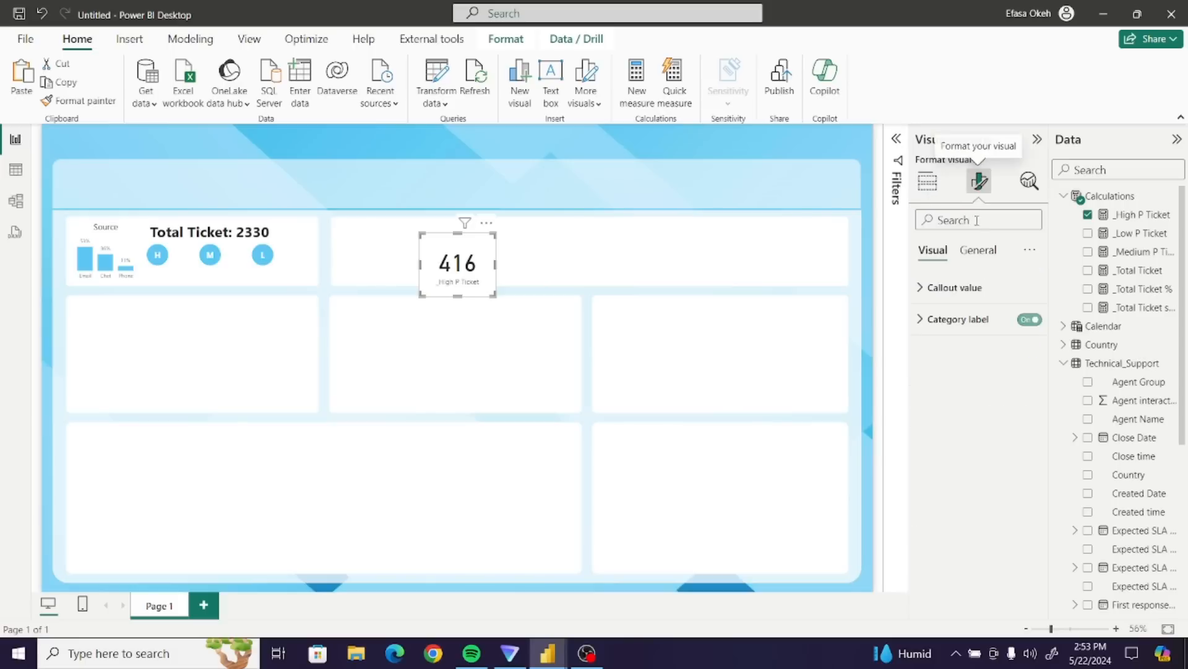
left_click(1026, 326)
- Set the High P Ticket card's callout value to Segoe UI size 20, then shrink the card and place it just after the H circle
left_click(957, 287)
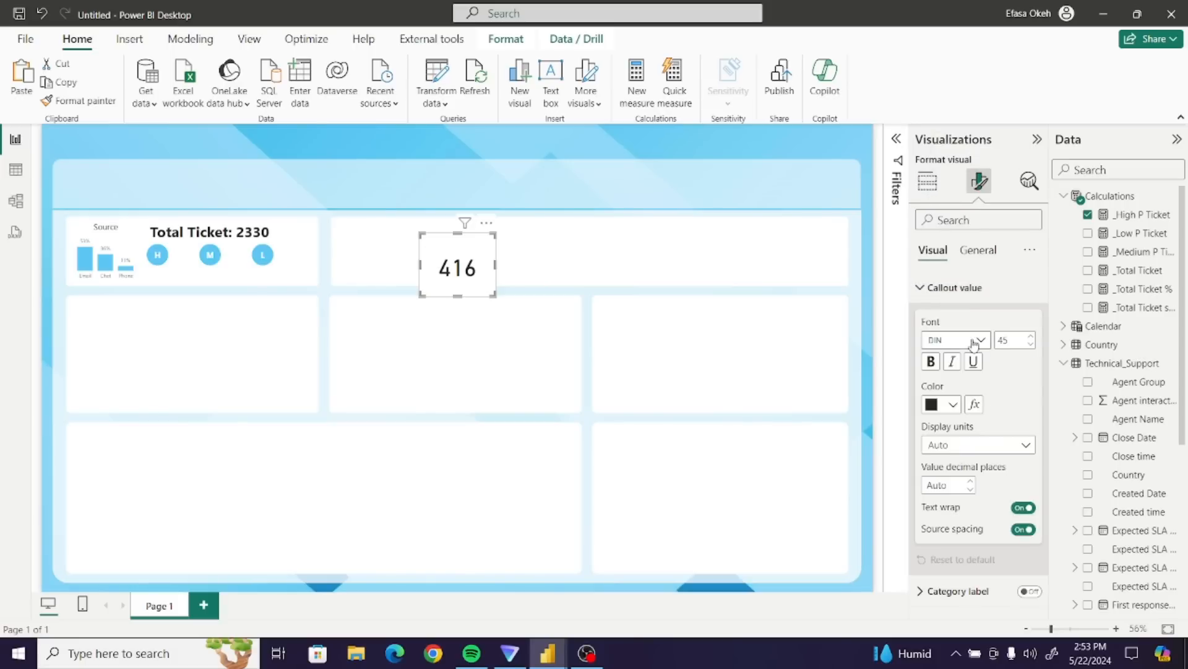
left_click(973, 344)
scroll(1032, 508, "down", 3)
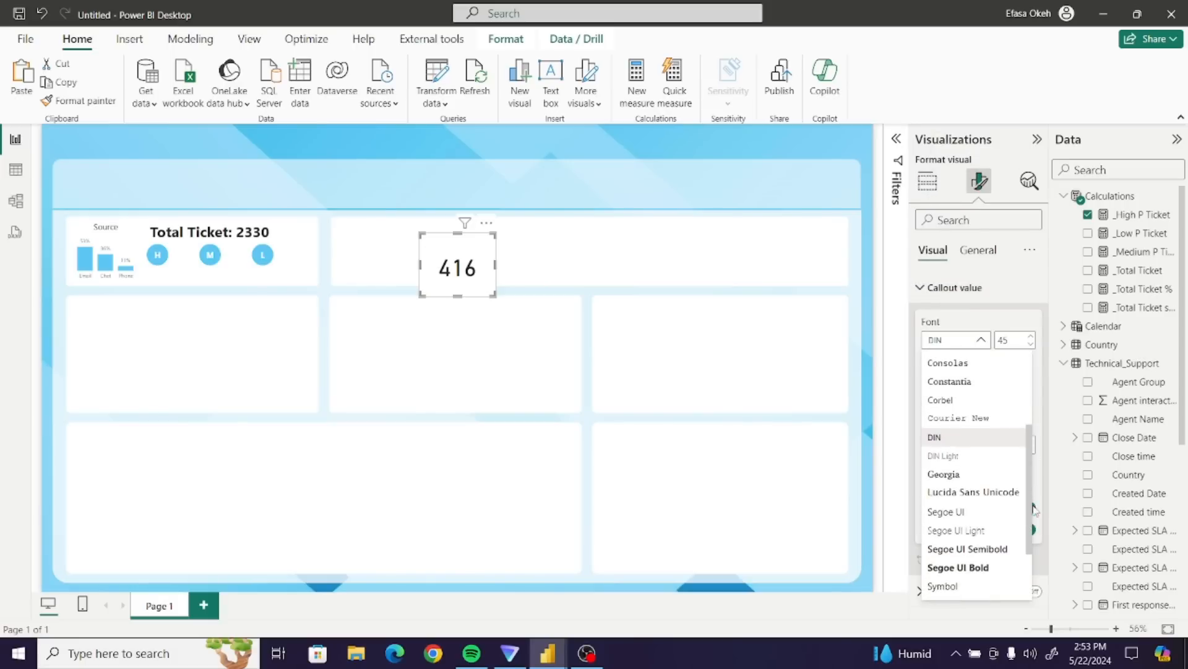
left_click(966, 511)
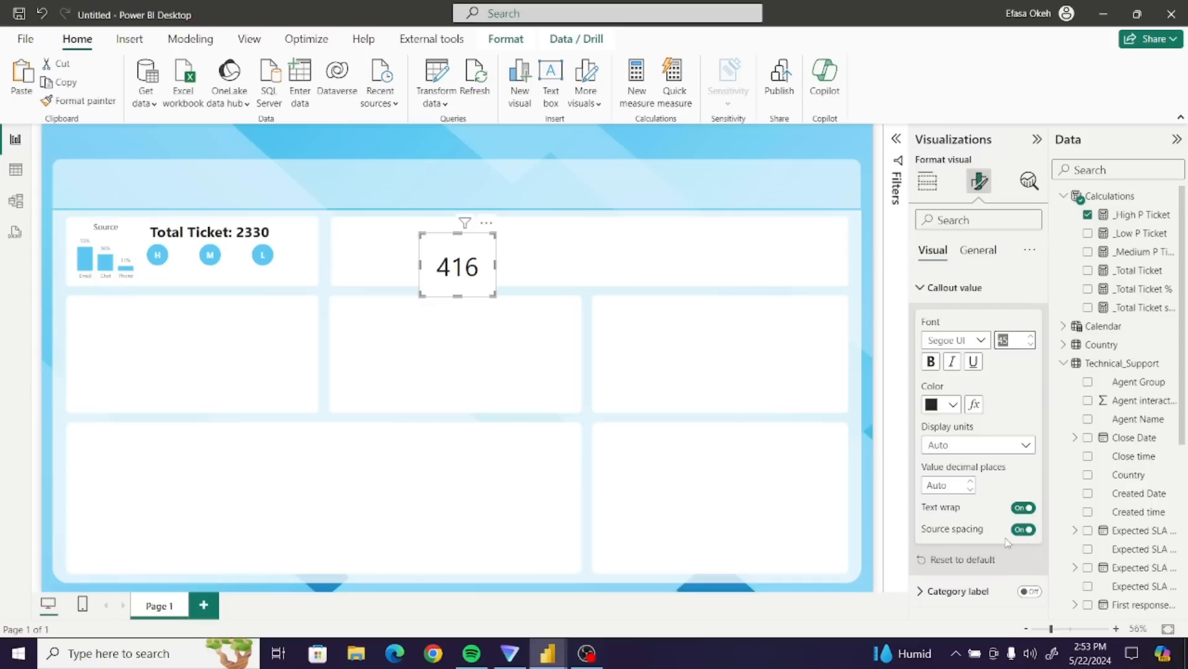
type("20")
key("Return")
left_click_drag(493, 292, 185, 256)
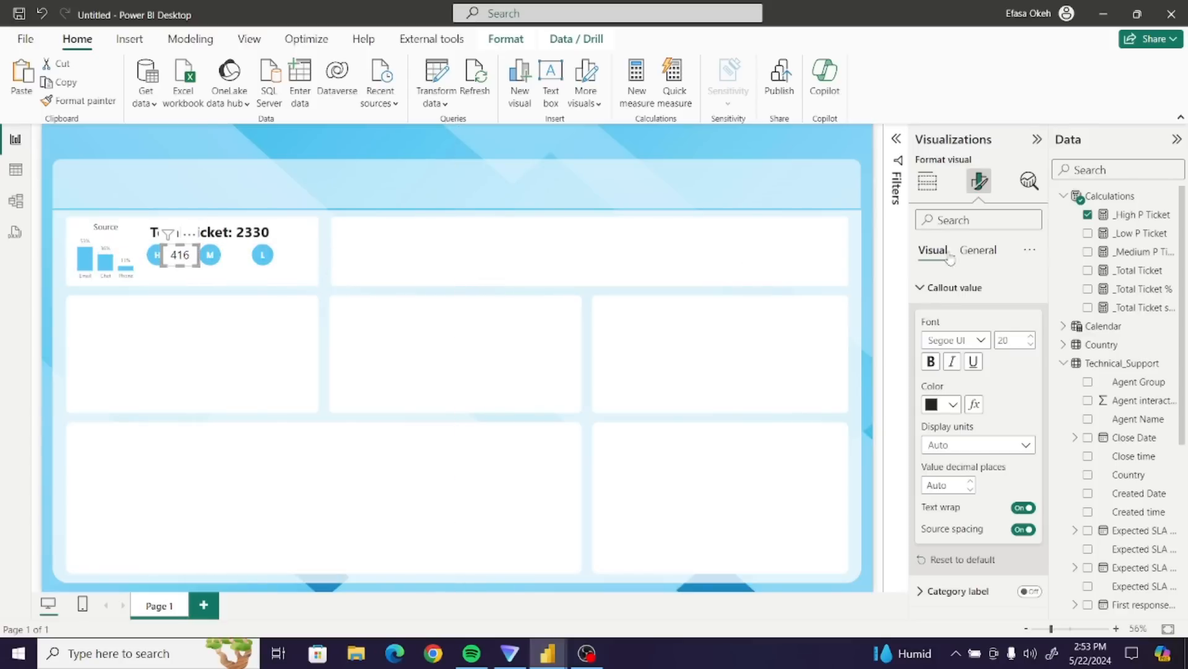
- Turn off the background of the high-priority ticket card beside the H circle
left_click(978, 251)
left_click(953, 351)
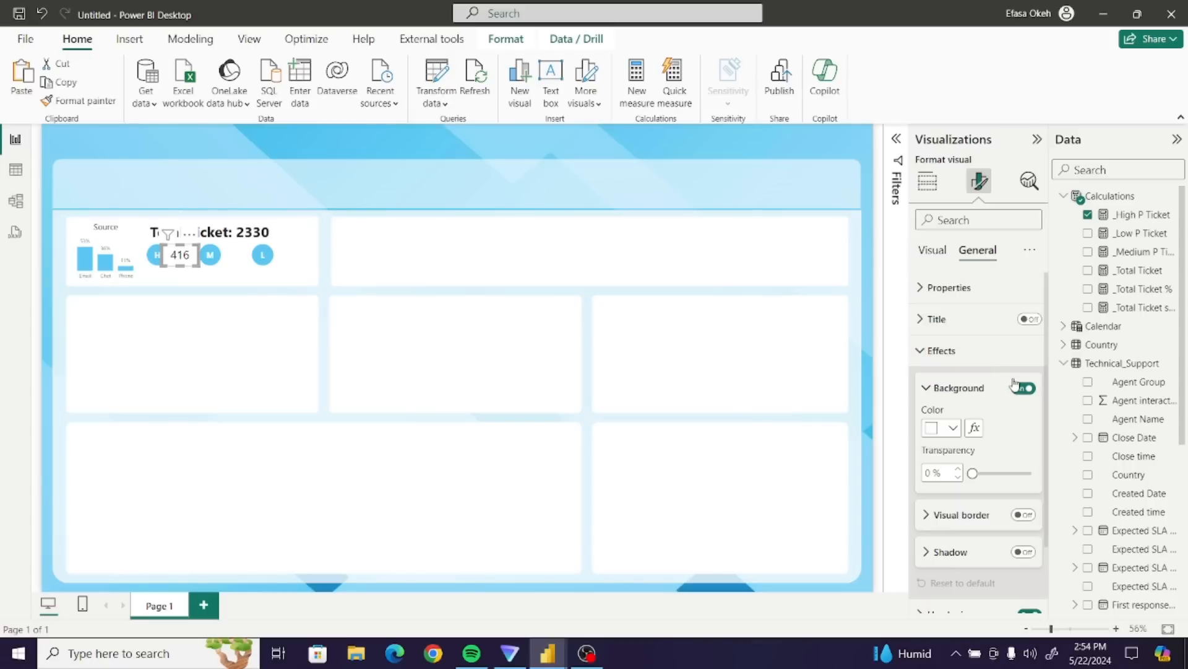
left_click(1015, 386)
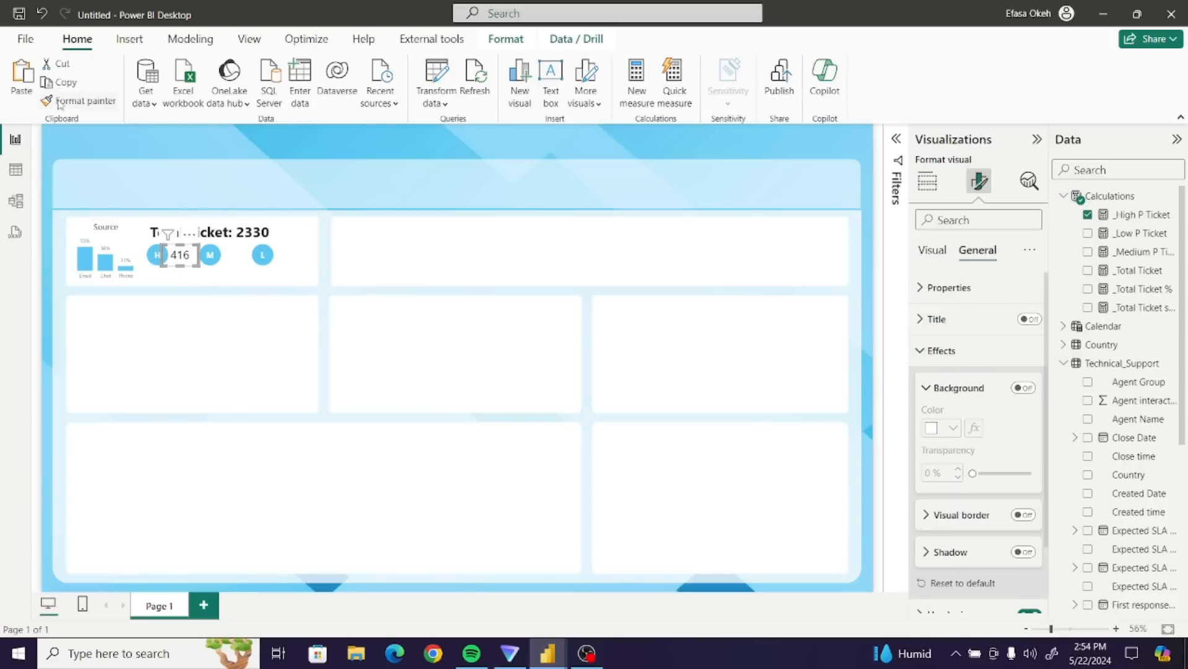
- Paste a copy of the high-priority card beside the M circle and replace its field with the _Medium P Ticket measure
left_click(22, 77)
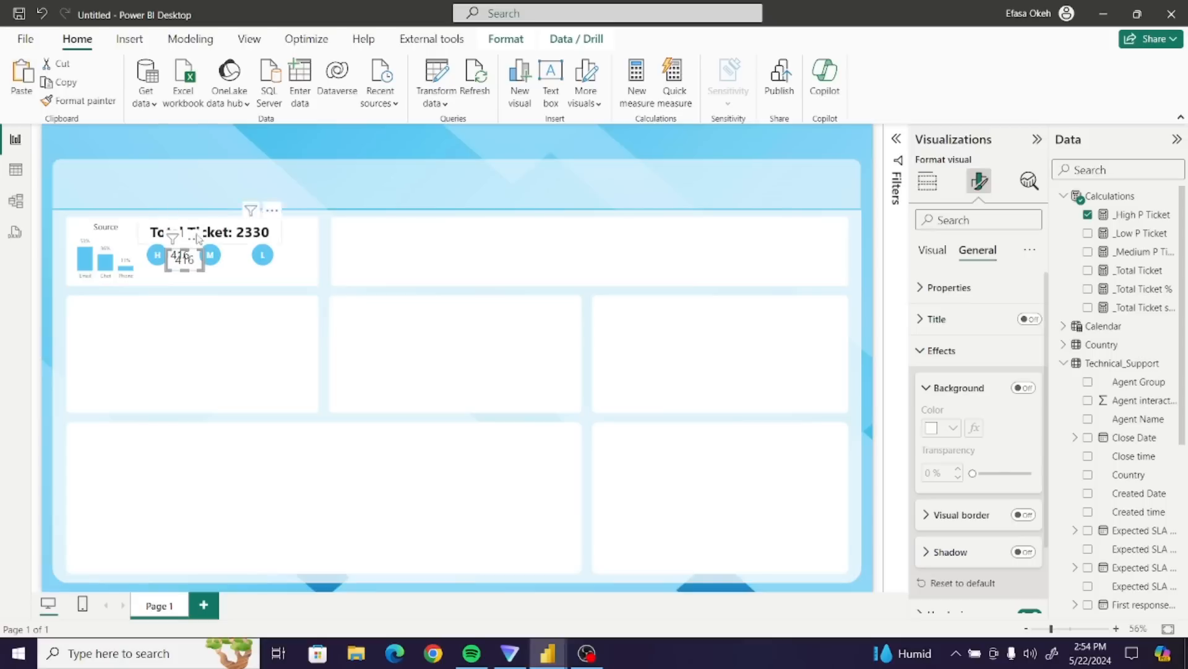
left_click_drag(234, 249, 246, 240)
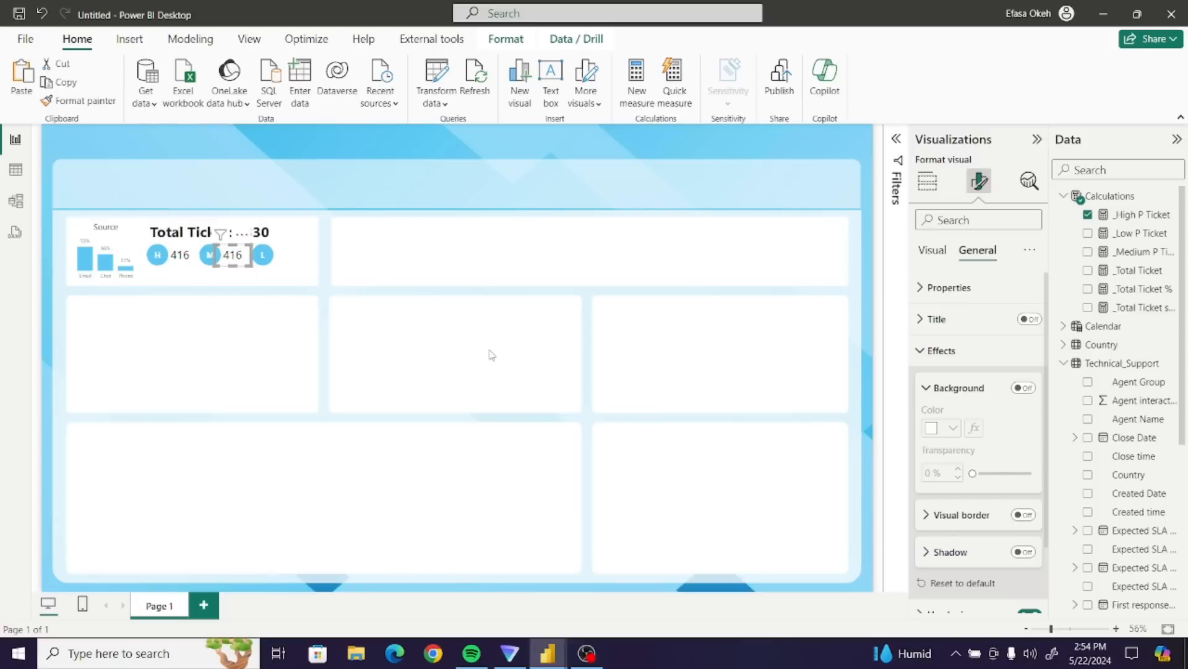
left_click(927, 180)
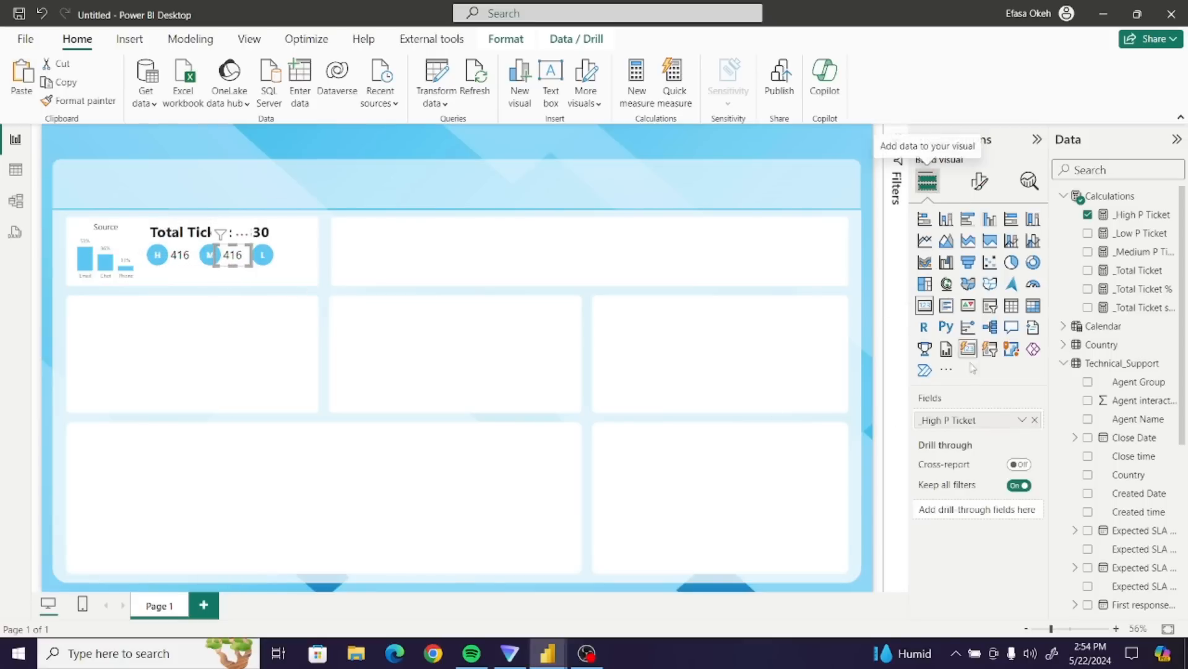
left_click(1035, 420)
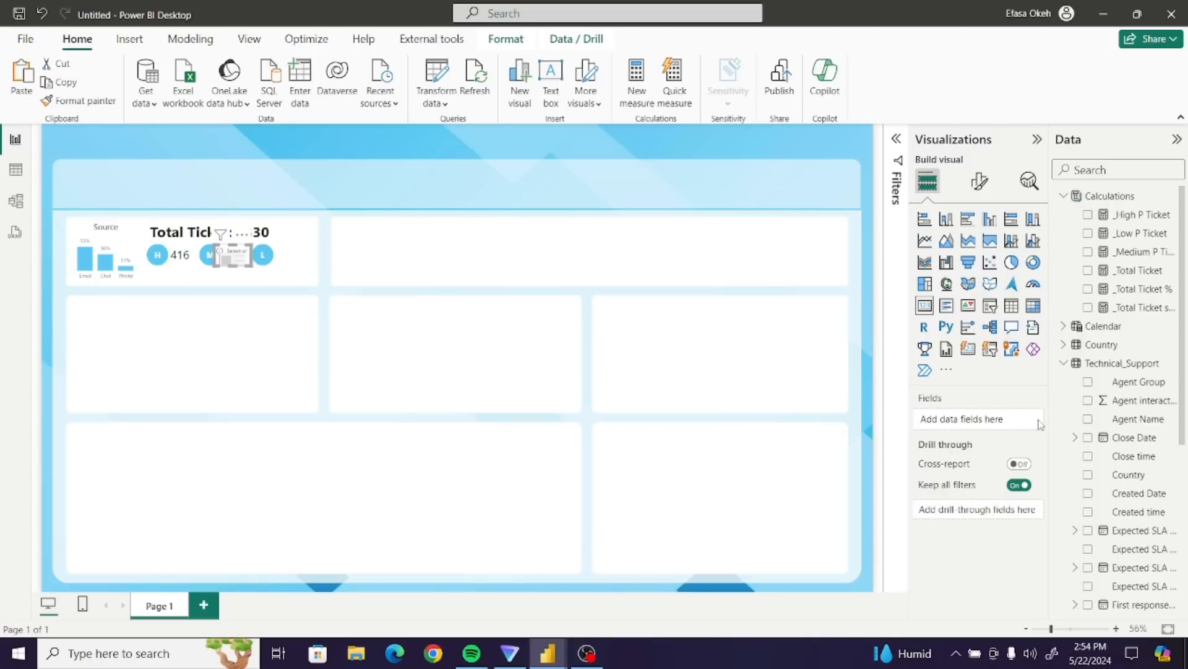
left_click(1088, 253)
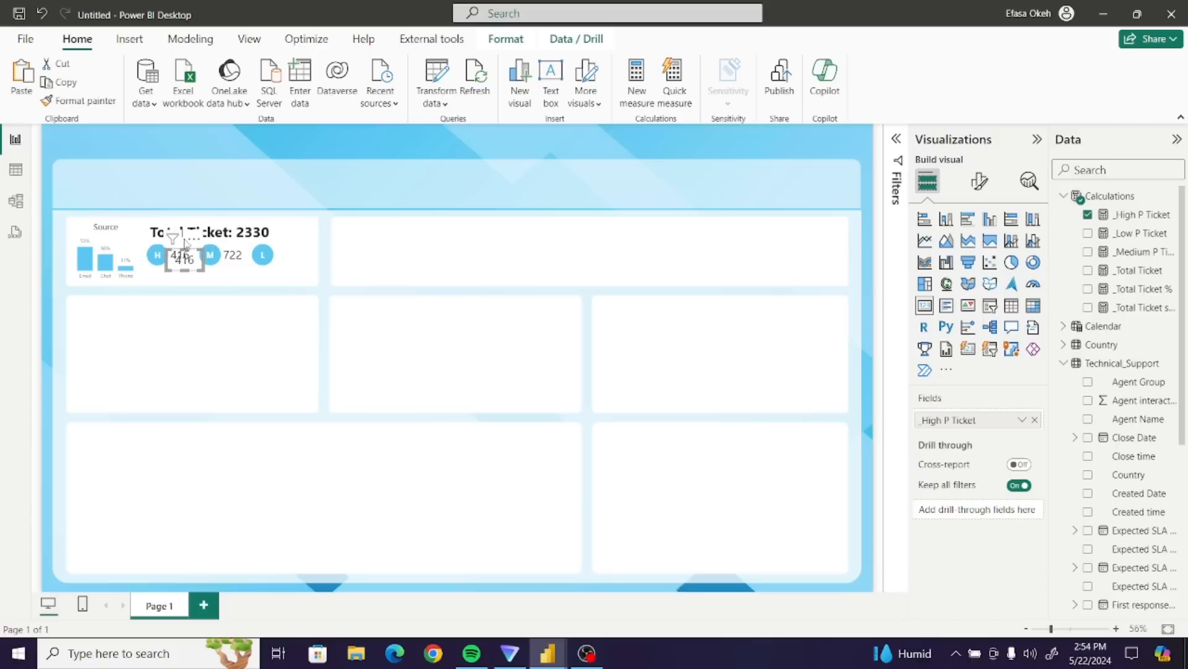
- Place another copy of the high-priority card beside the L circle and replace its field with _Low P Ticket
left_click_drag(186, 240, 287, 239)
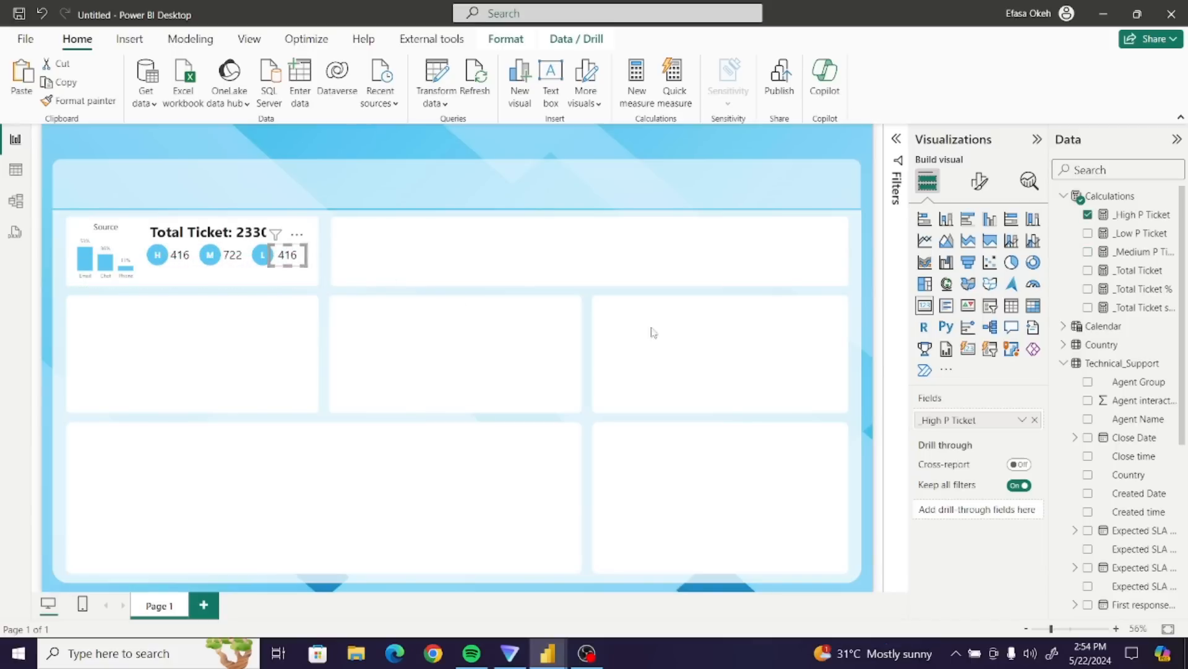
left_click(1034, 421)
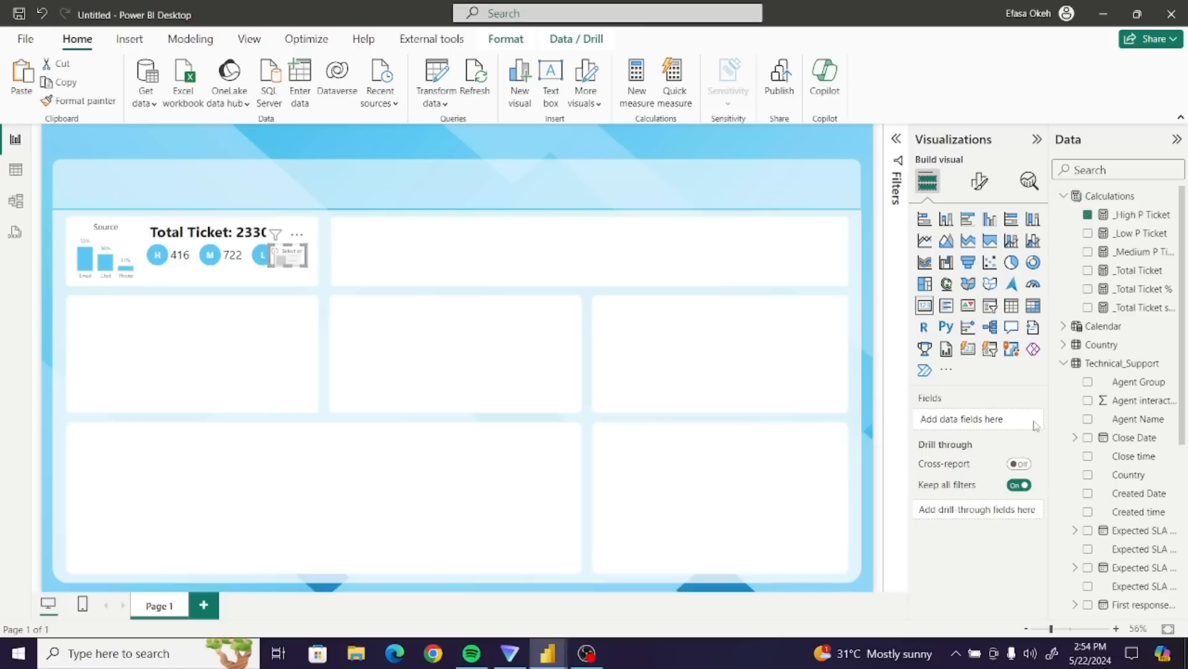
left_click(1088, 234)
left_click(434, 475)
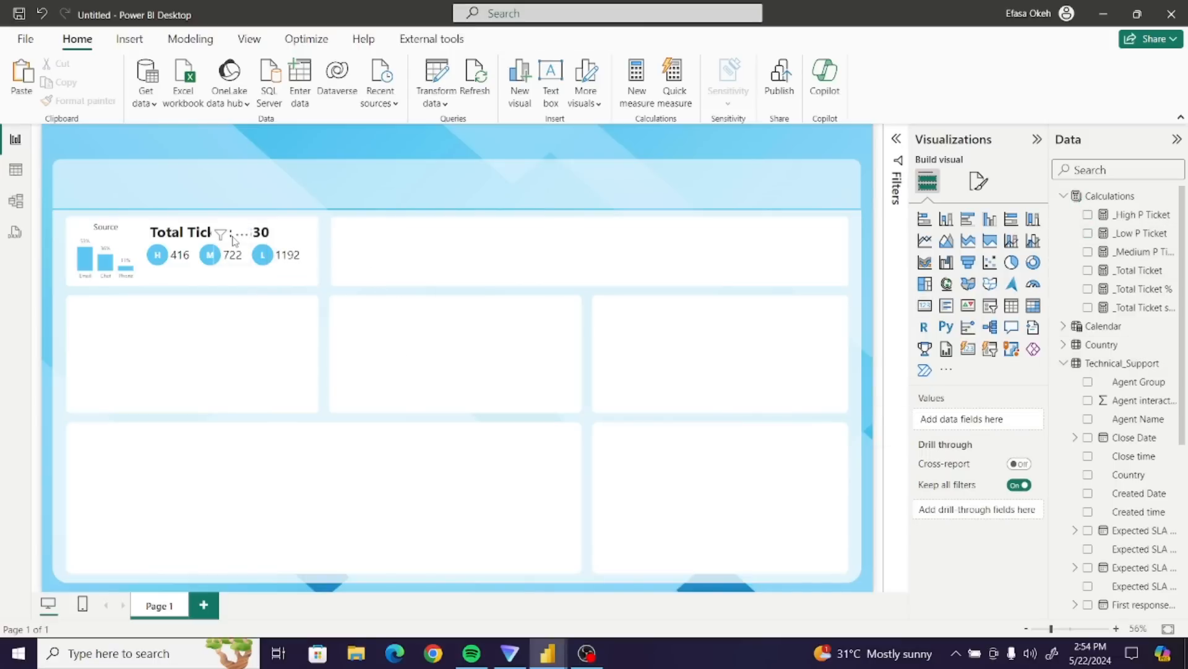
- Shift the Total Ticket card slightly right to centre it above the three priority values
left_click_drag(275, 229, 285, 215)
left_click(270, 328)
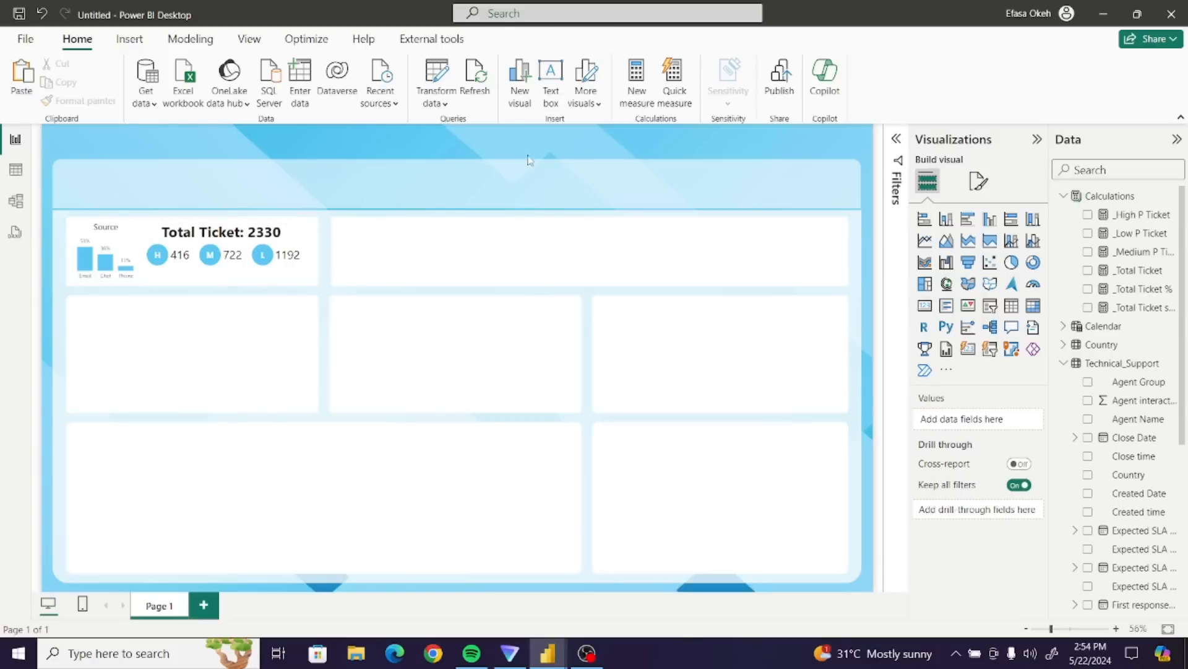
- Add a text box reading "Priority" and set its font size to 16
left_click(559, 97)
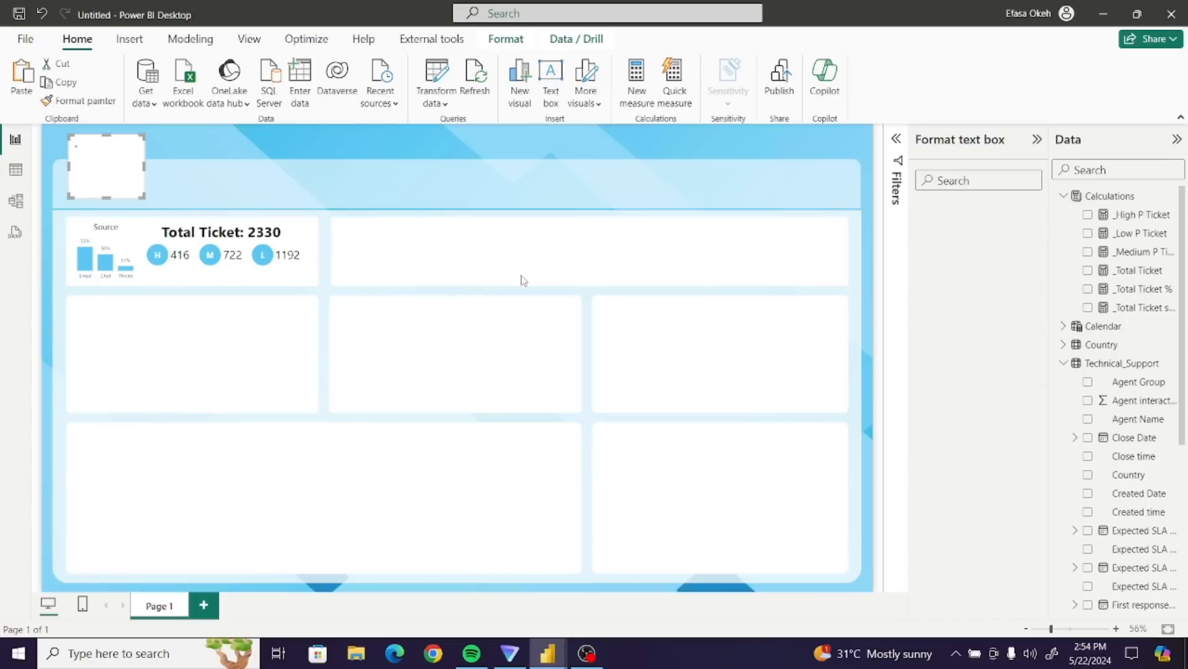
left_click(415, 293)
left_click(122, 182)
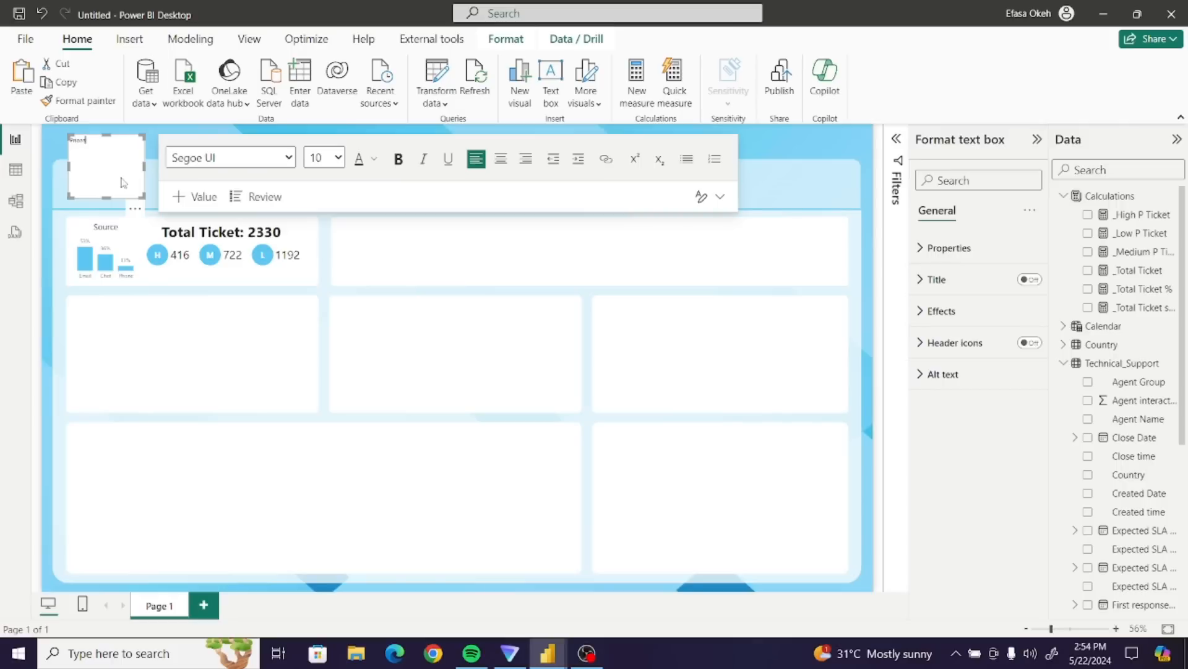
key("ctrl+a")
left_click(337, 157)
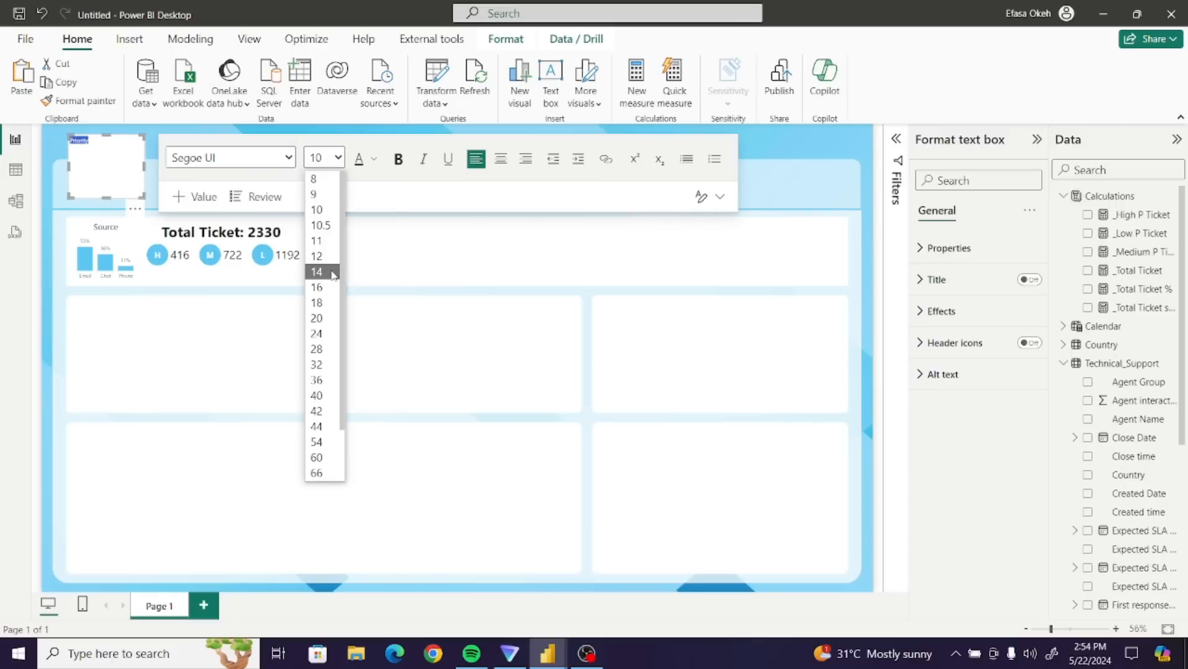
left_click(332, 271)
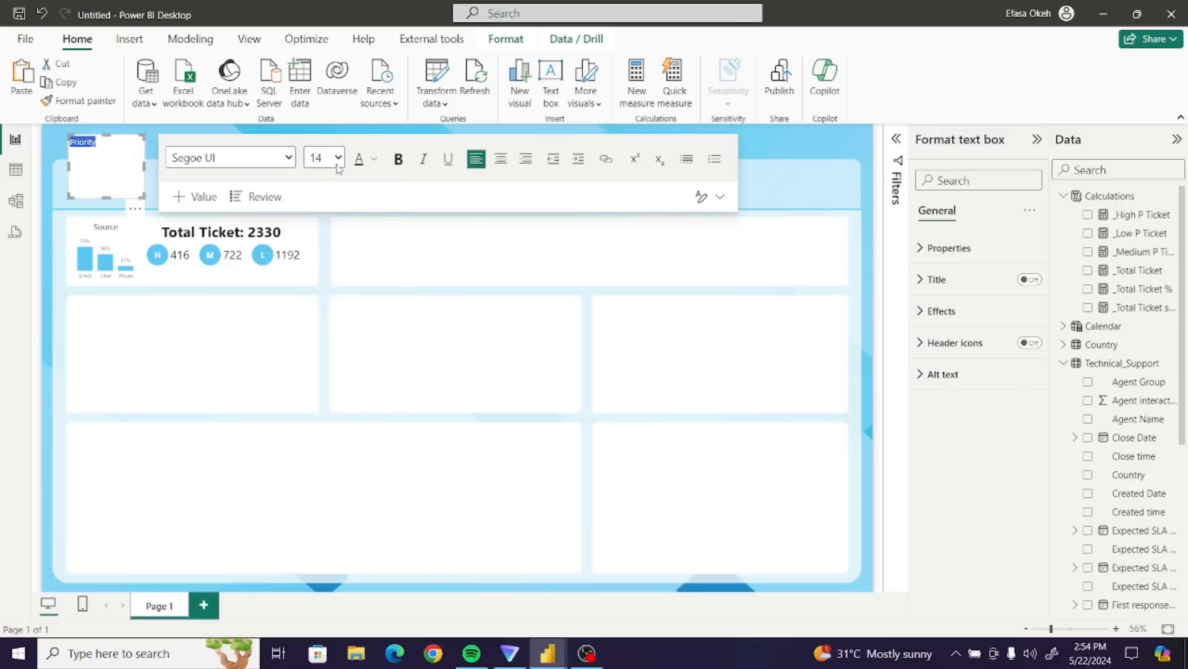
left_click(338, 166)
left_click(326, 288)
- Turn off the Priority text box's background and place it centred beneath the H, M and L values
left_click(940, 311)
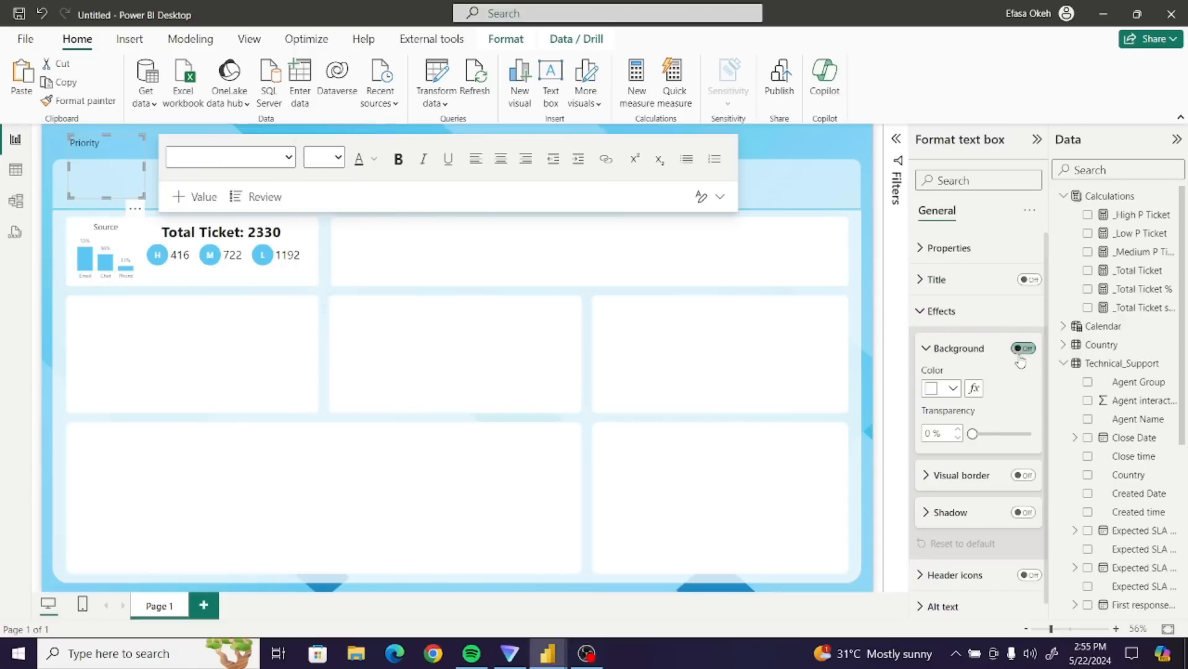
left_click(1022, 349)
left_click_drag(131, 203, 239, 285)
left_click(240, 361)
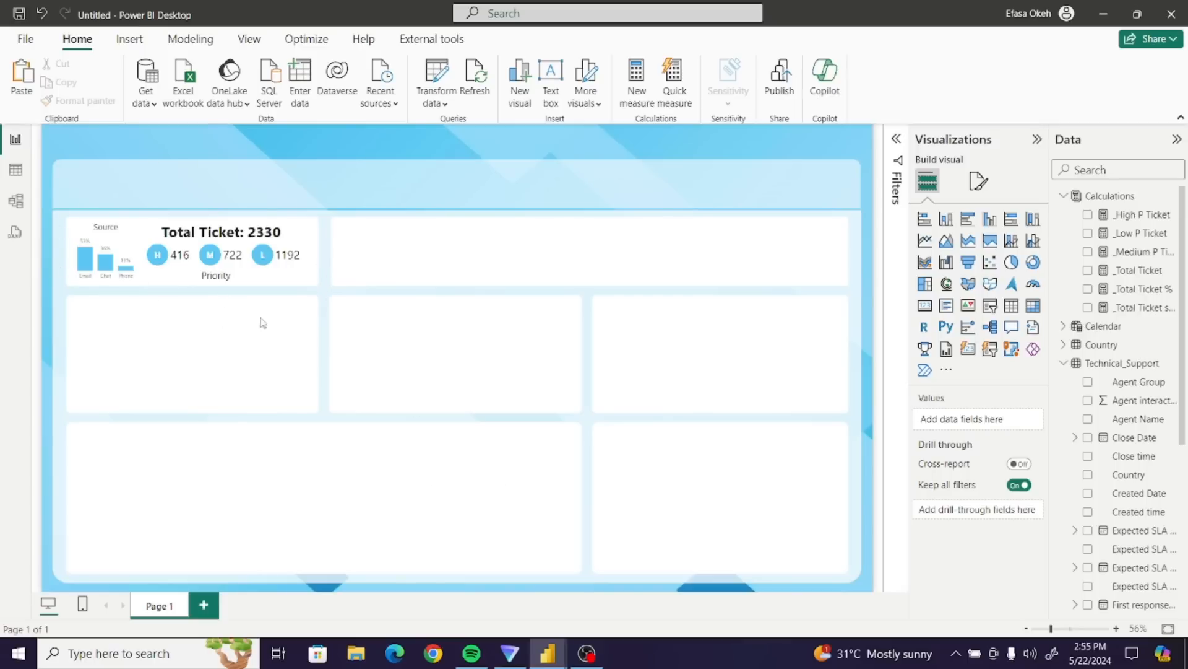
- Switch to the Ticket Analysis report to examine the Ticket Volume page's layout, and return to the untitled report
mouse_move(551, 653)
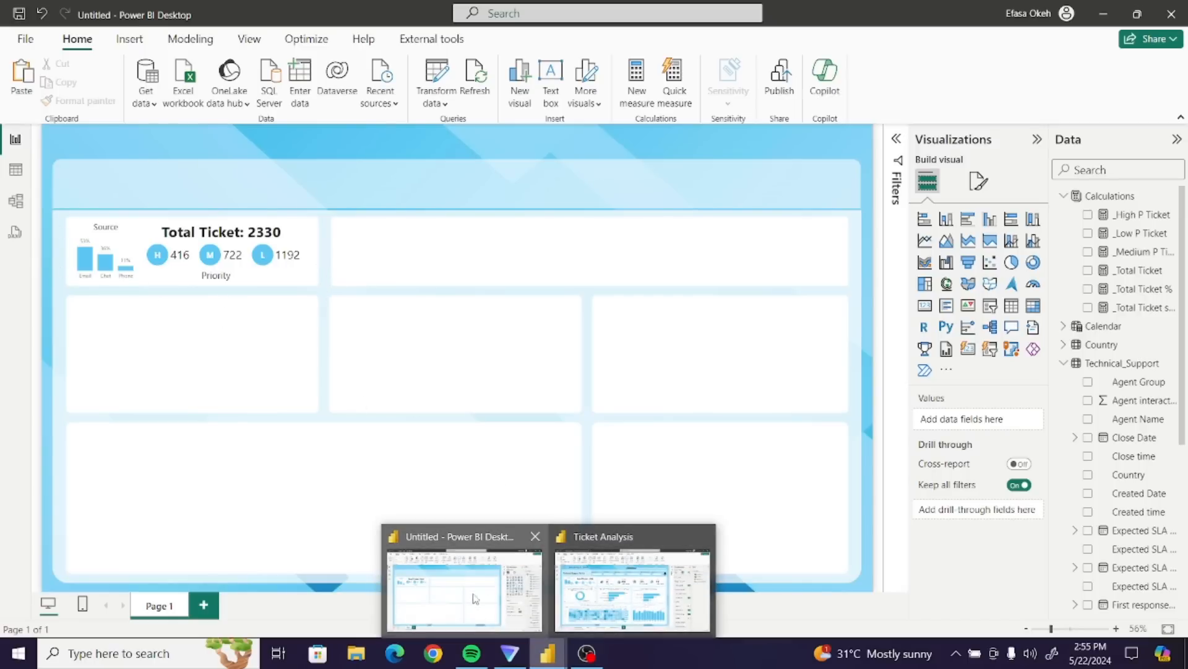
left_click(625, 588)
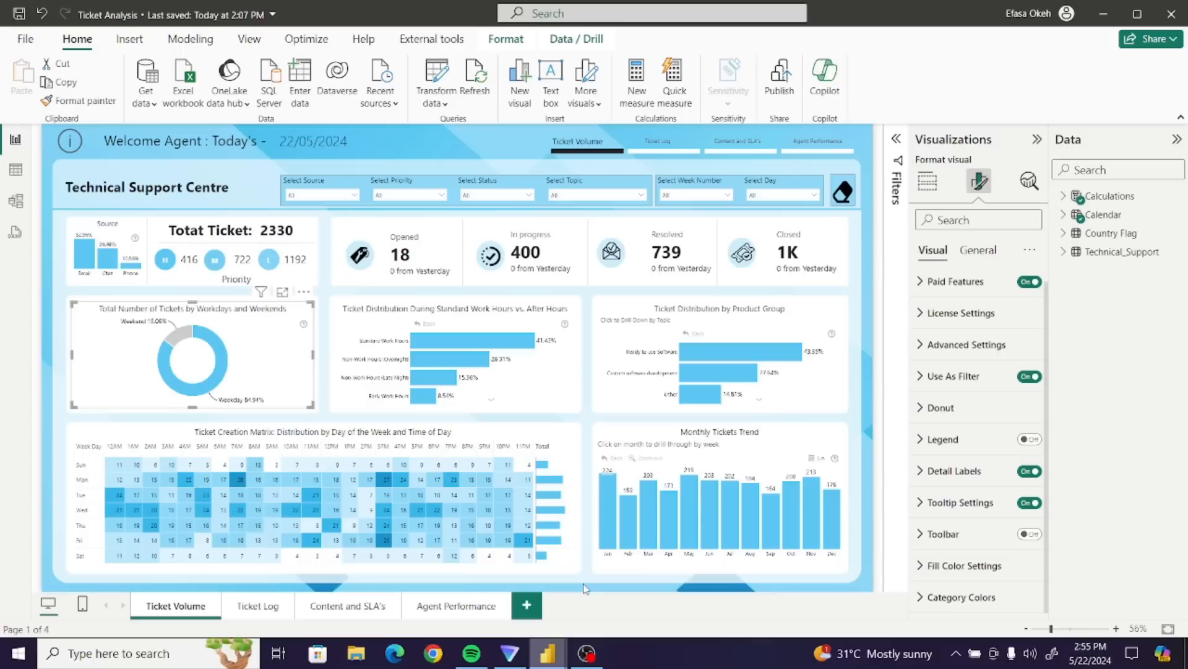
left_click(322, 271)
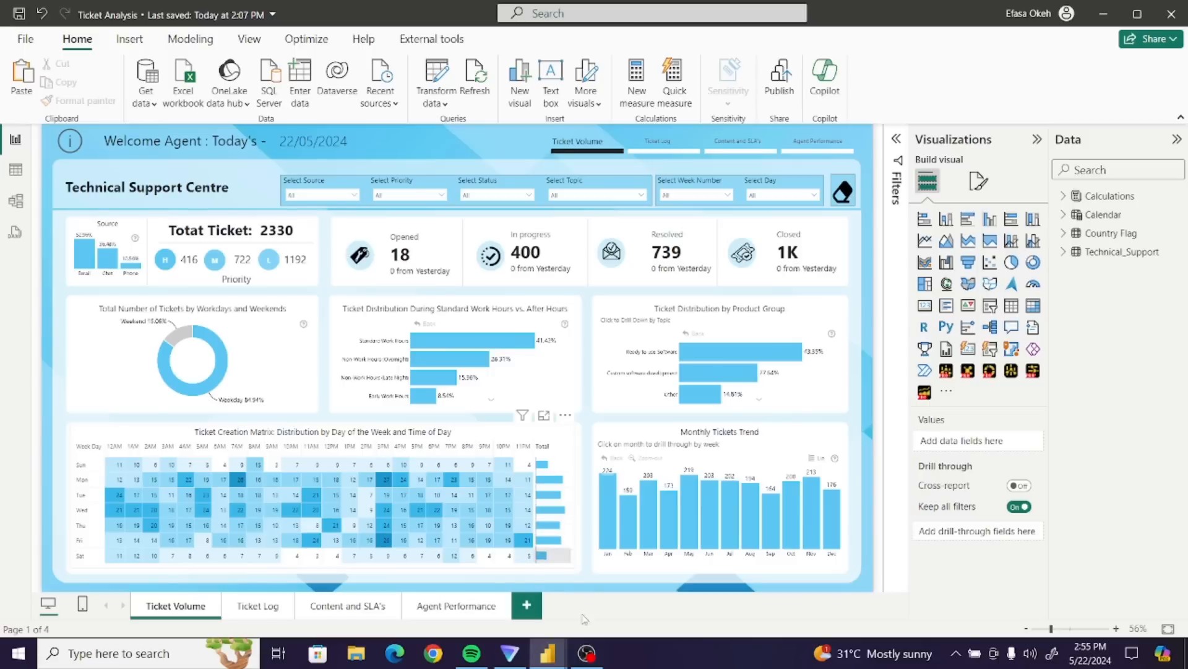
mouse_move(543, 647)
left_click(450, 598)
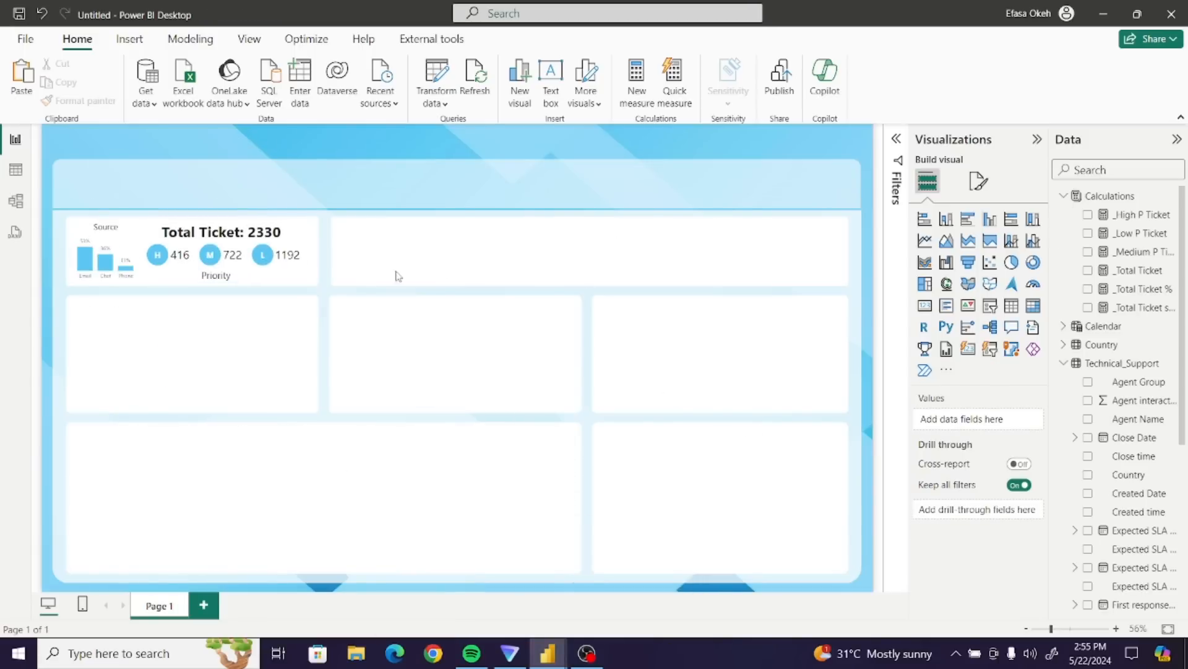
- Insert a line shape and place it, flattened and lengthened, in the wide empty card beside the ticket summary
left_click(129, 38)
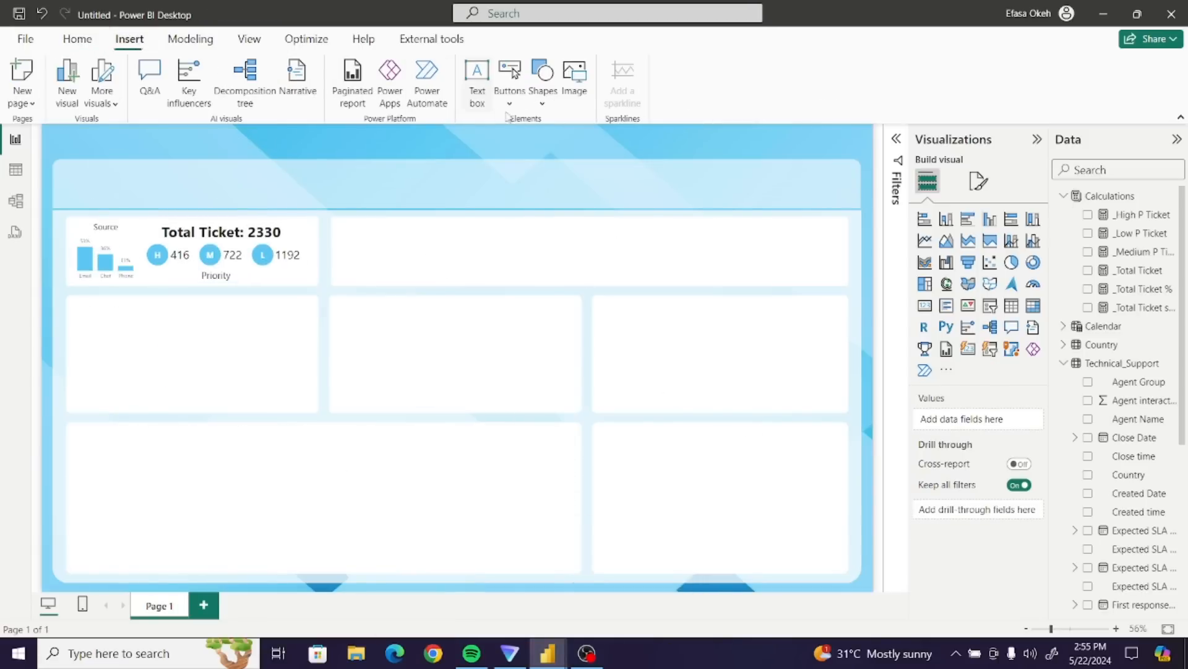
left_click(542, 106)
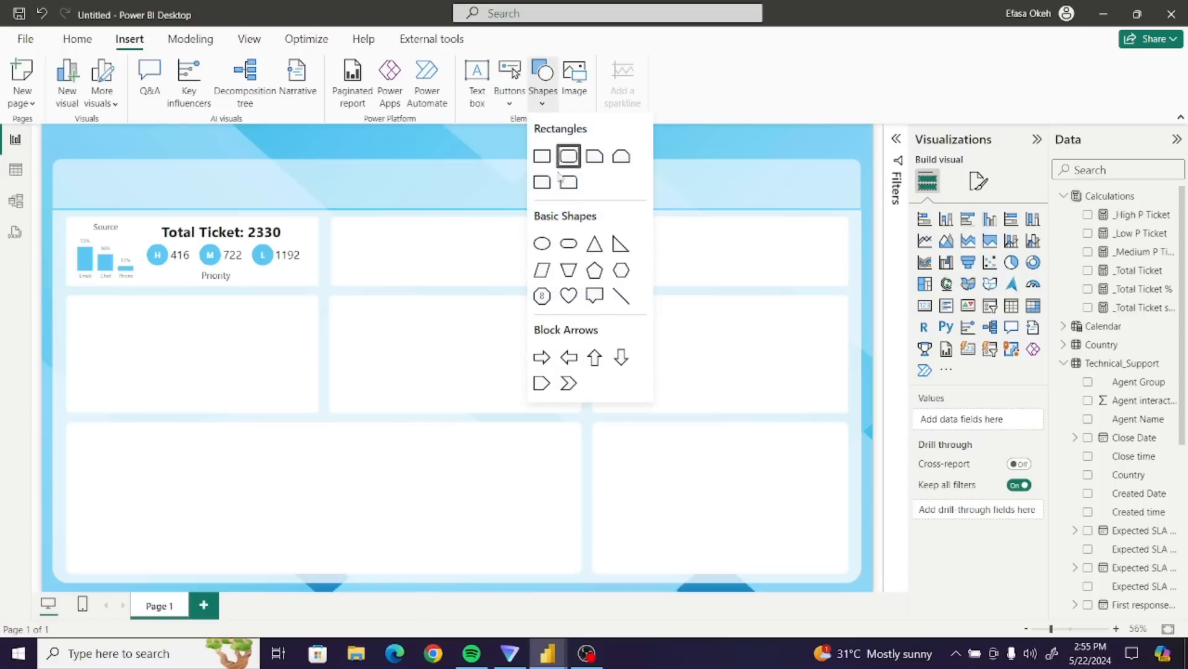
left_click(624, 297)
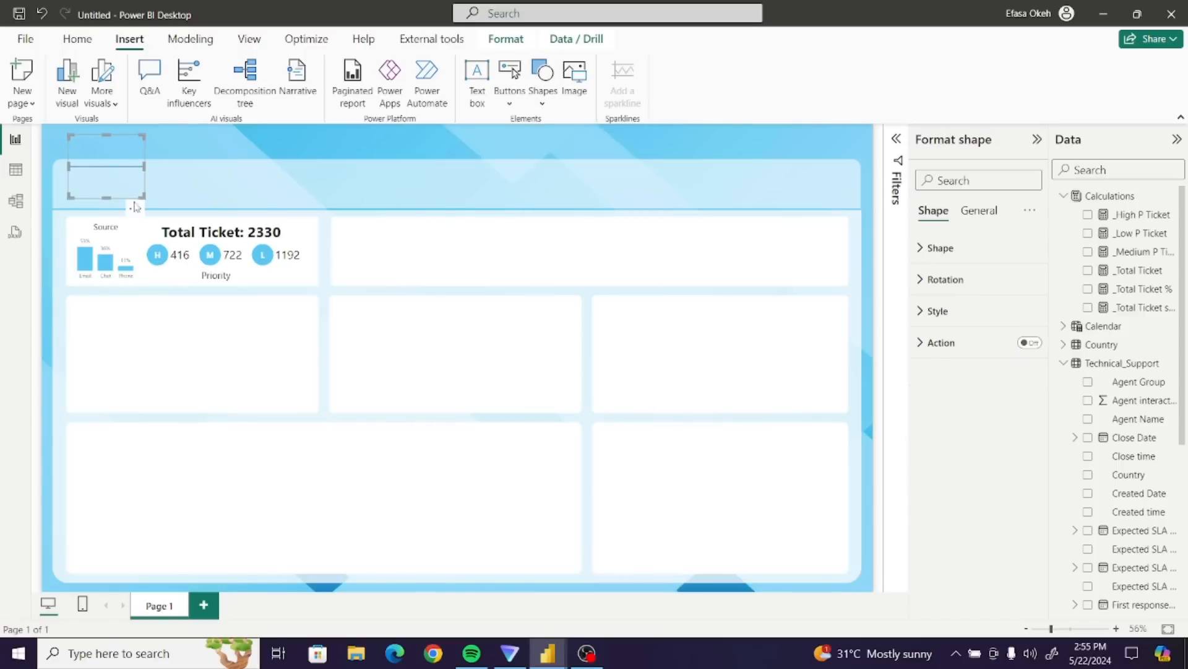
left_click_drag(135, 217, 507, 244)
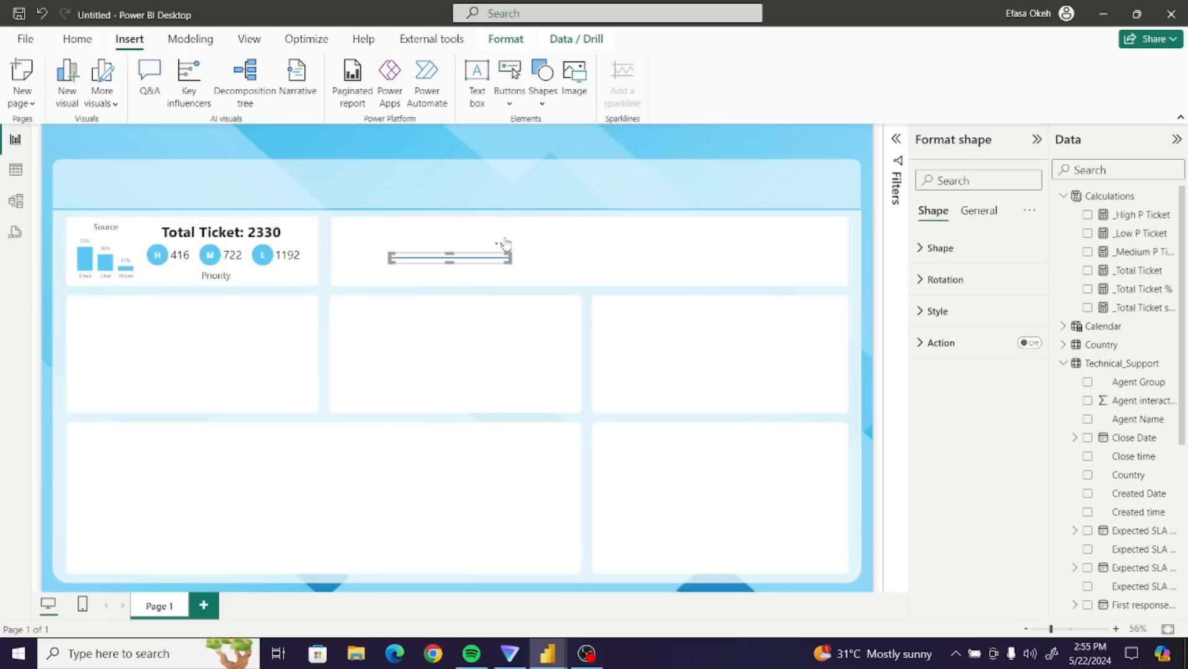
- Turn off the line's fill and set its border colour to light grey
left_click(918, 314)
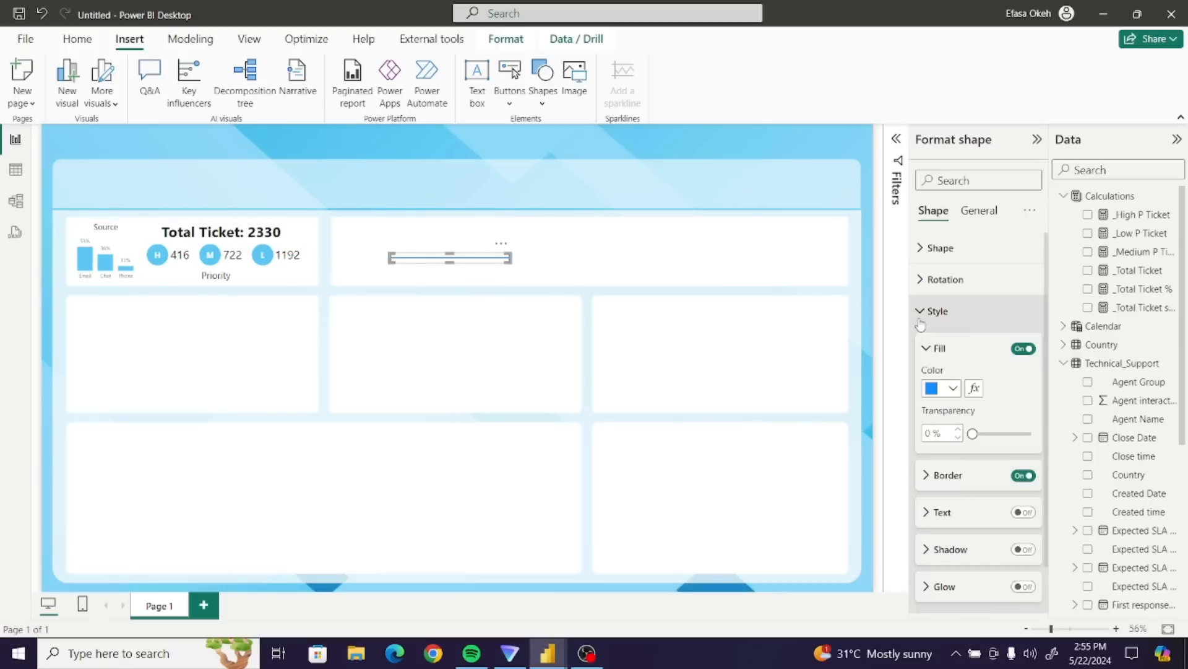
left_click(1021, 350)
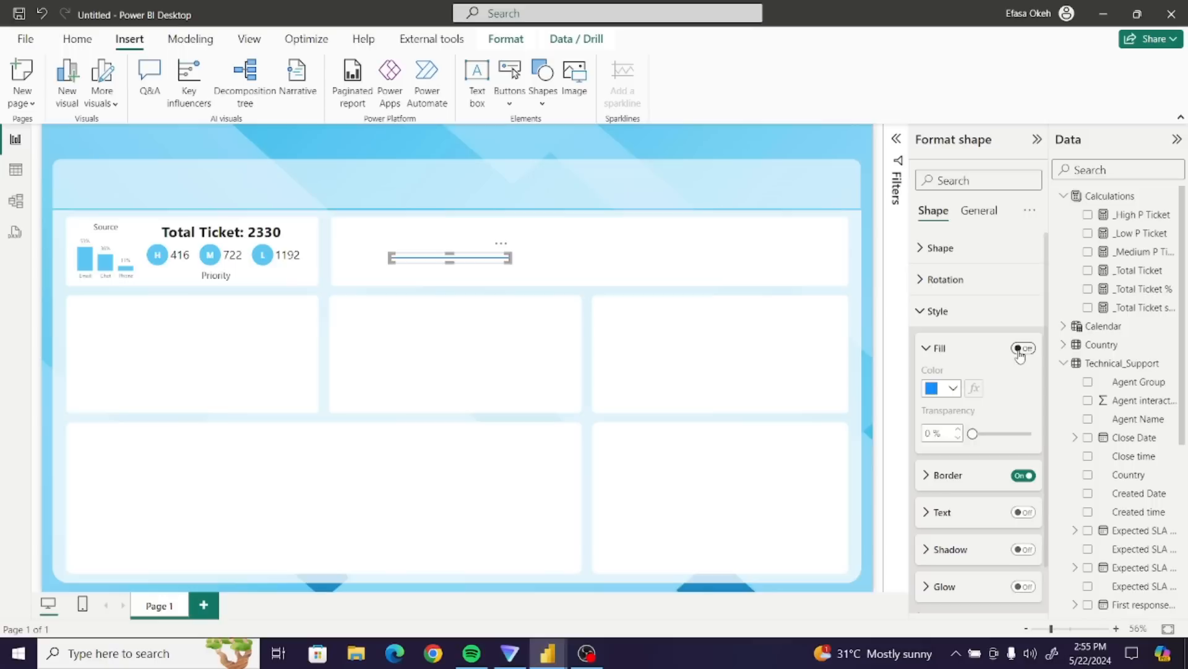
left_click(946, 476)
left_click(954, 514)
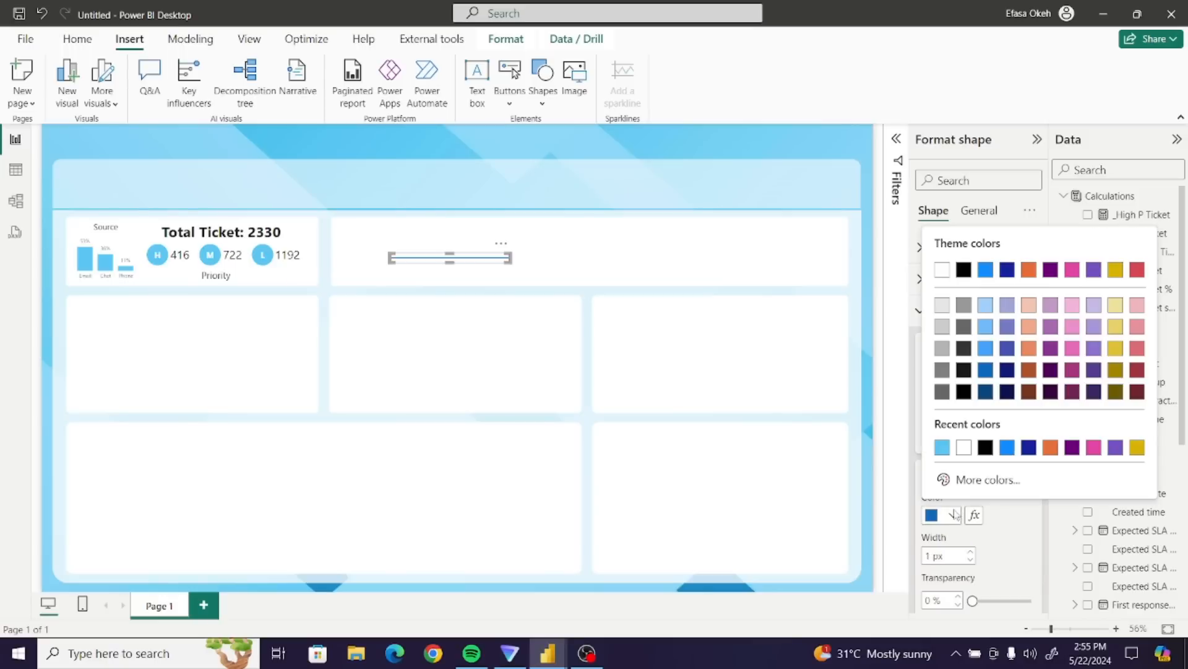
left_click(943, 326)
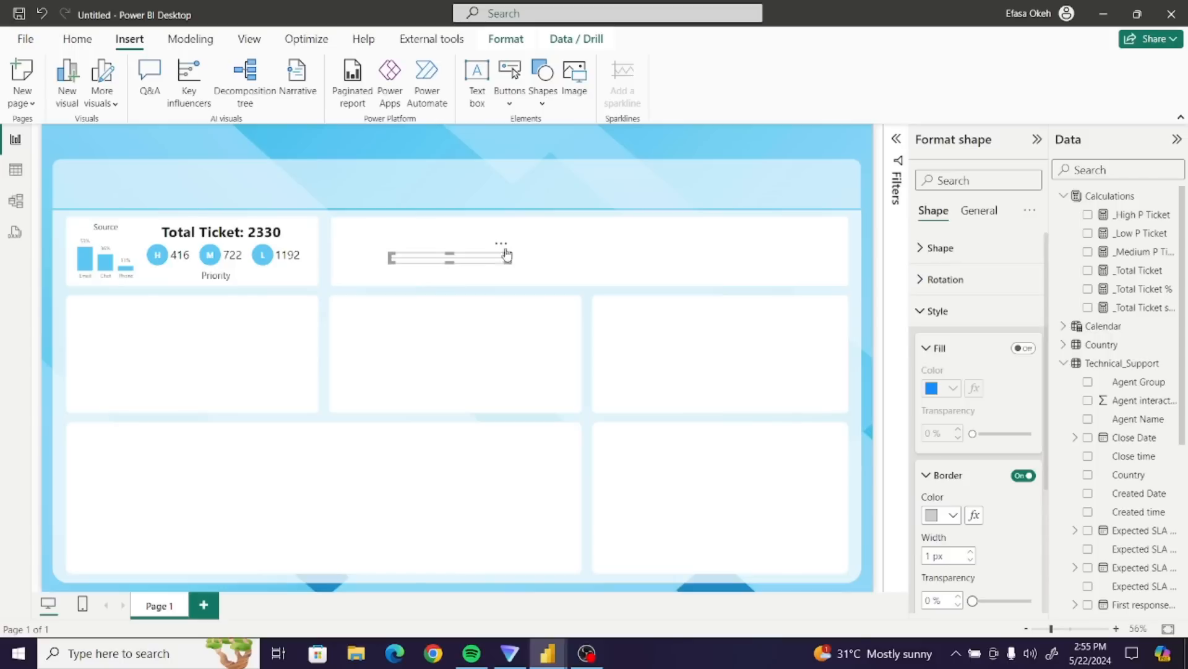
- Paste a copy of the grey line and place it as a divider between the Total Ticket heading and the priority values
left_click(77, 39)
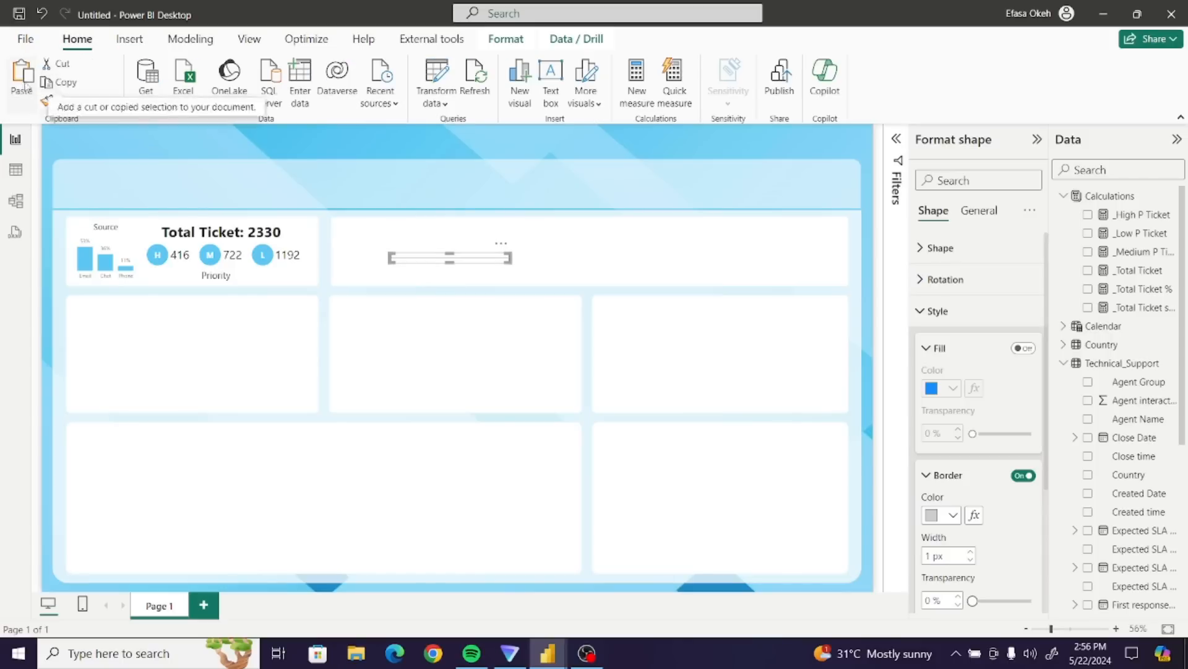
left_click(27, 86)
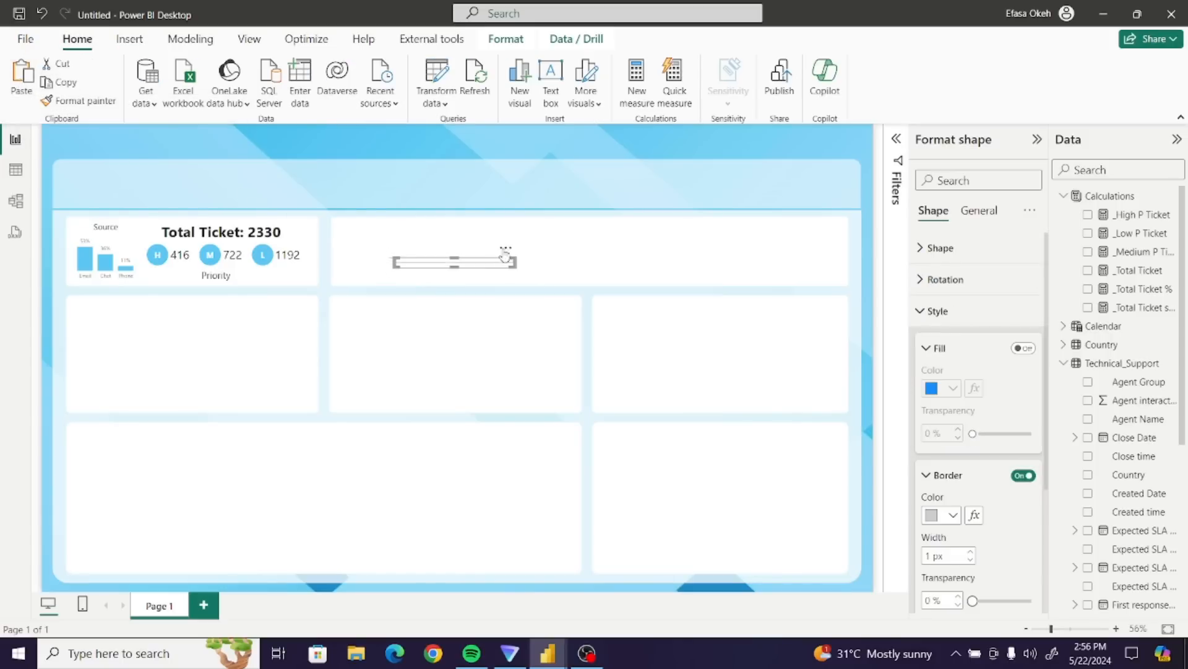
left_click_drag(503, 256, 302, 236)
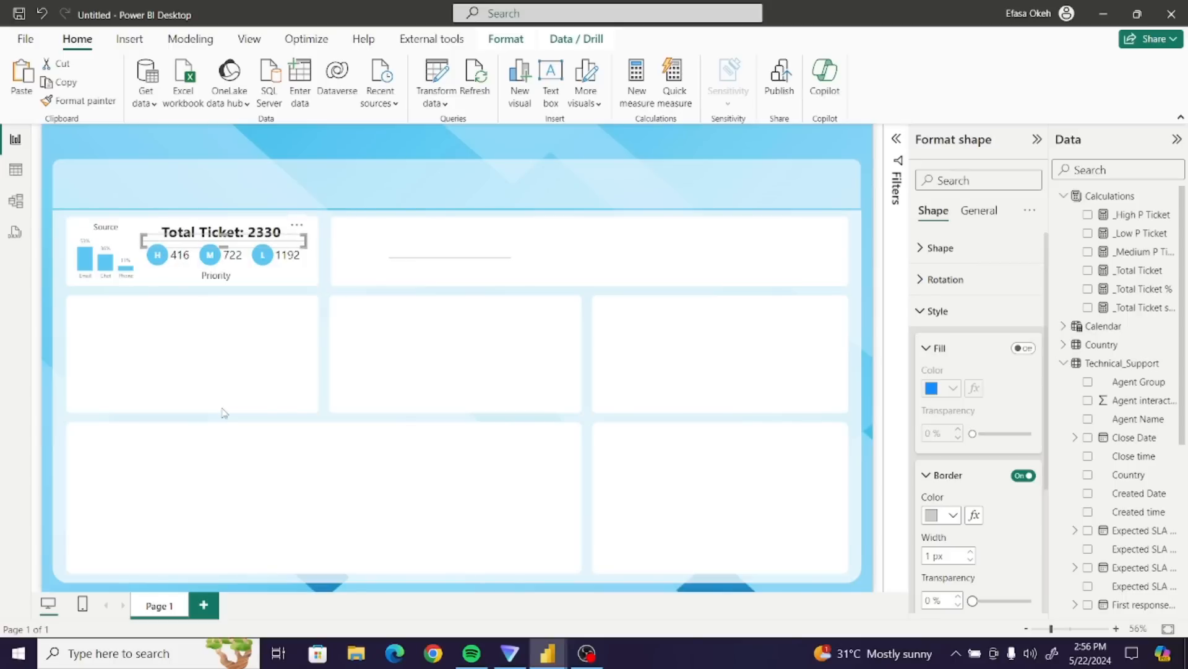
left_click(385, 299)
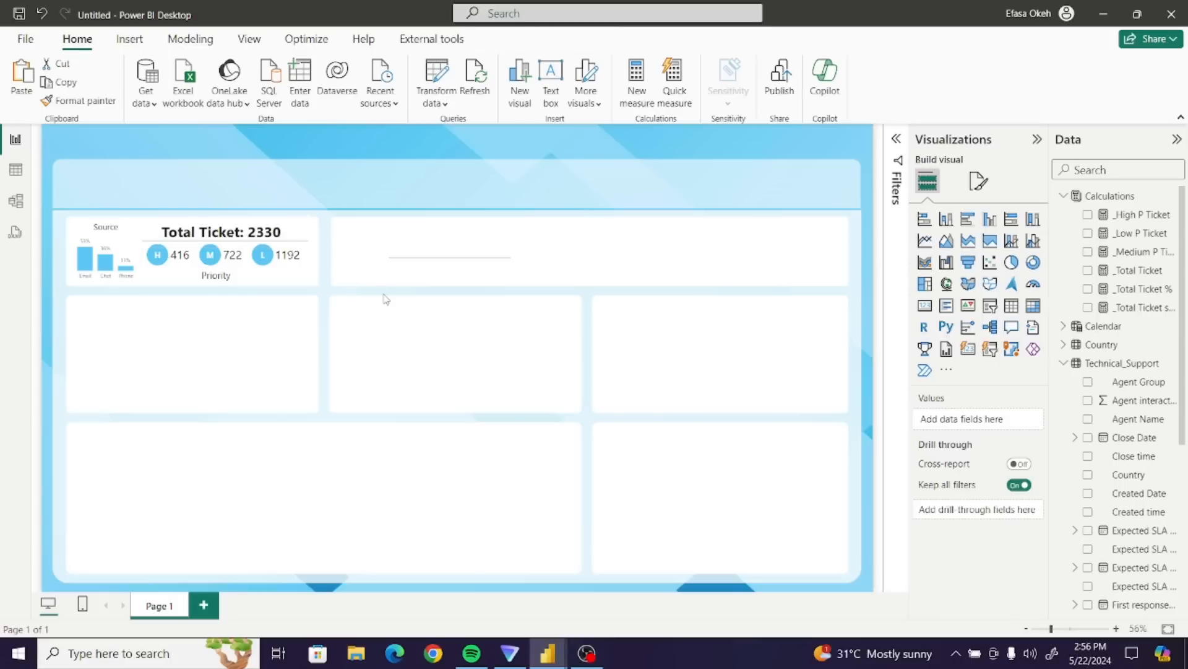
- Set the shape rotation of the remaining grey line in the wide empty card to 90°
left_click(445, 257)
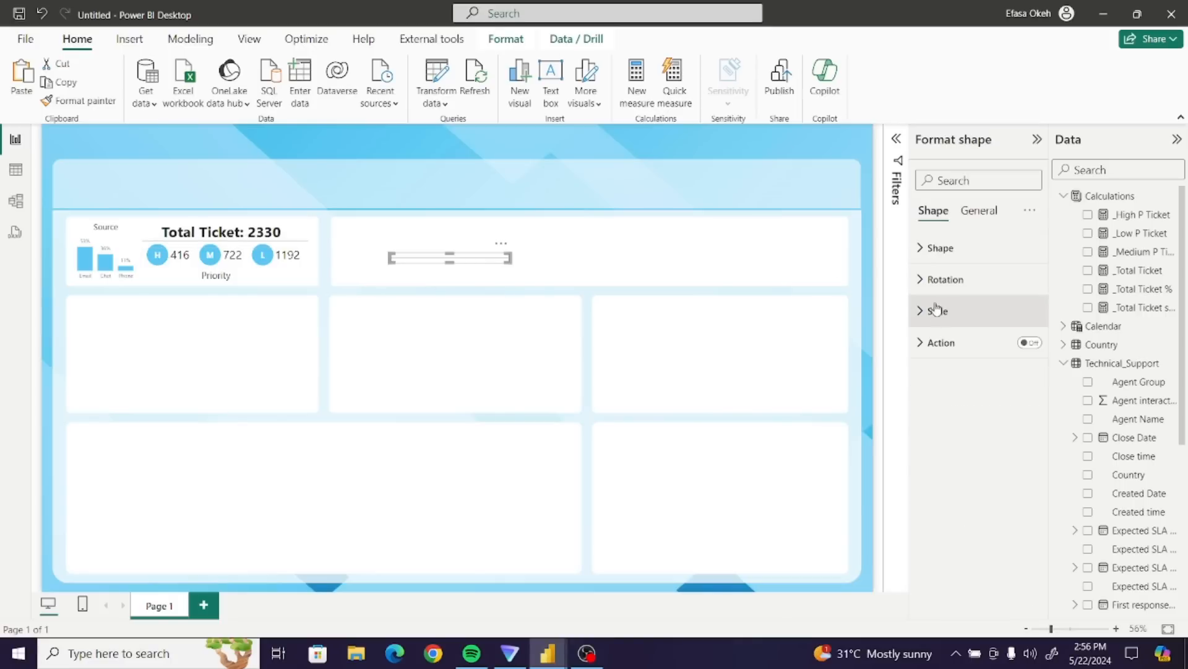
left_click(941, 280)
left_click(927, 387)
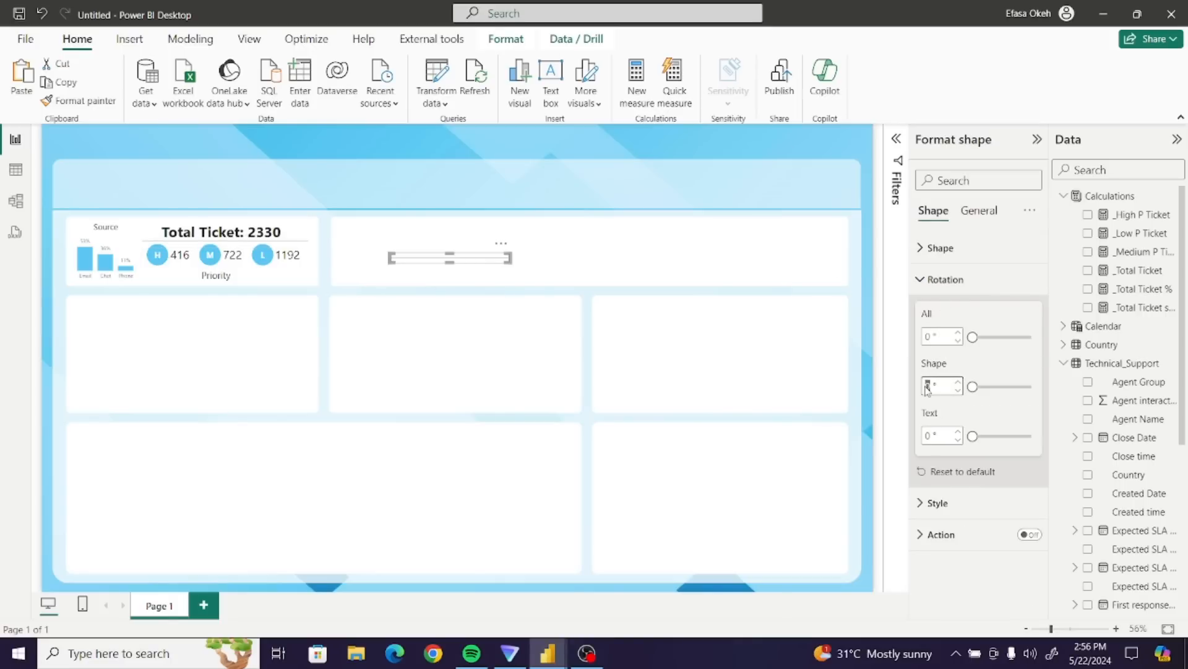
type("90")
- Resize the rotated line into a narrow vertical divider and place it between the Source chart and the Total Ticket values
left_click_drag(450, 260, 450, 351)
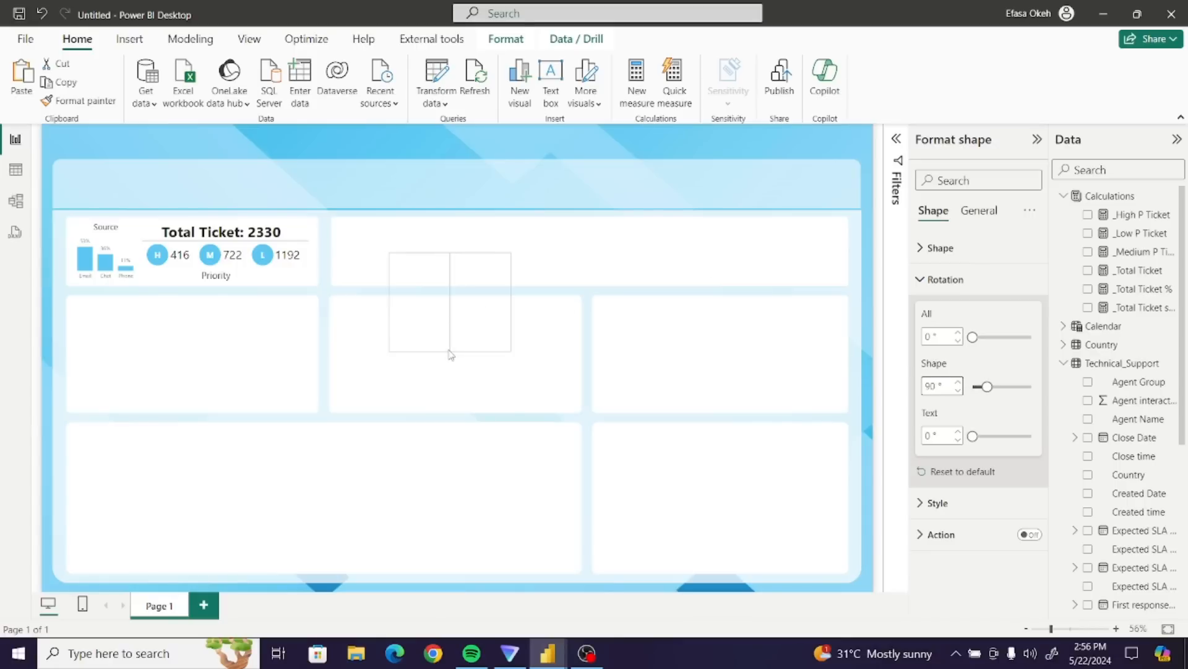
left_click_drag(509, 300, 392, 303)
left_click_drag(389, 242, 132, 222)
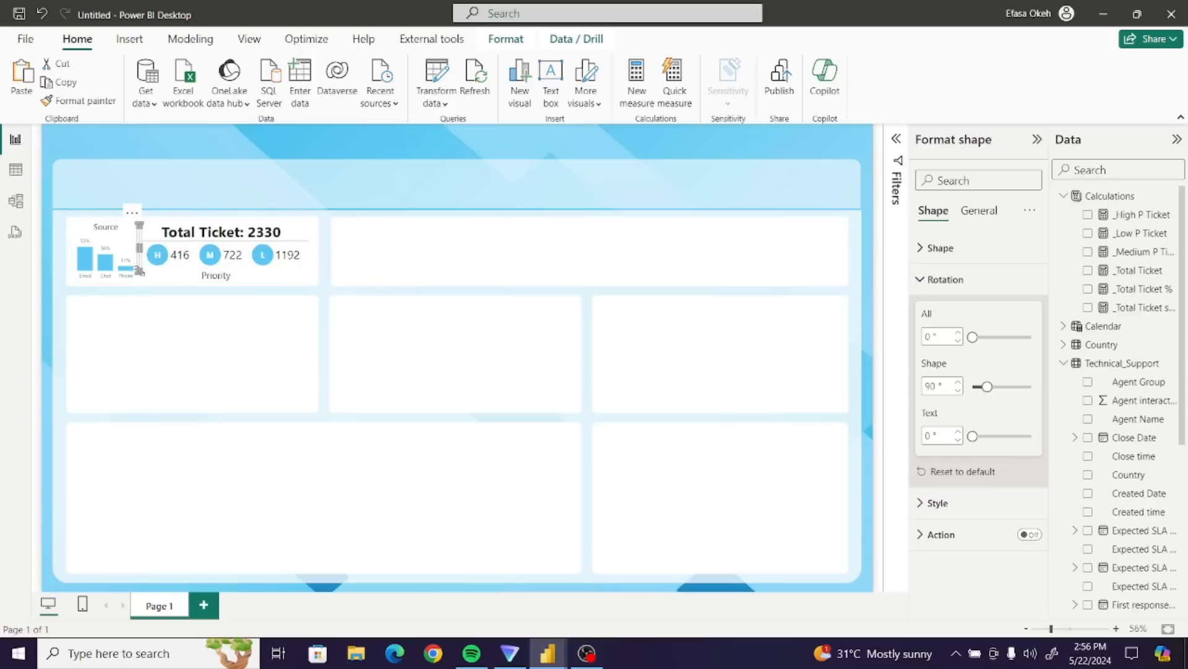
left_click_drag(142, 274, 140, 283)
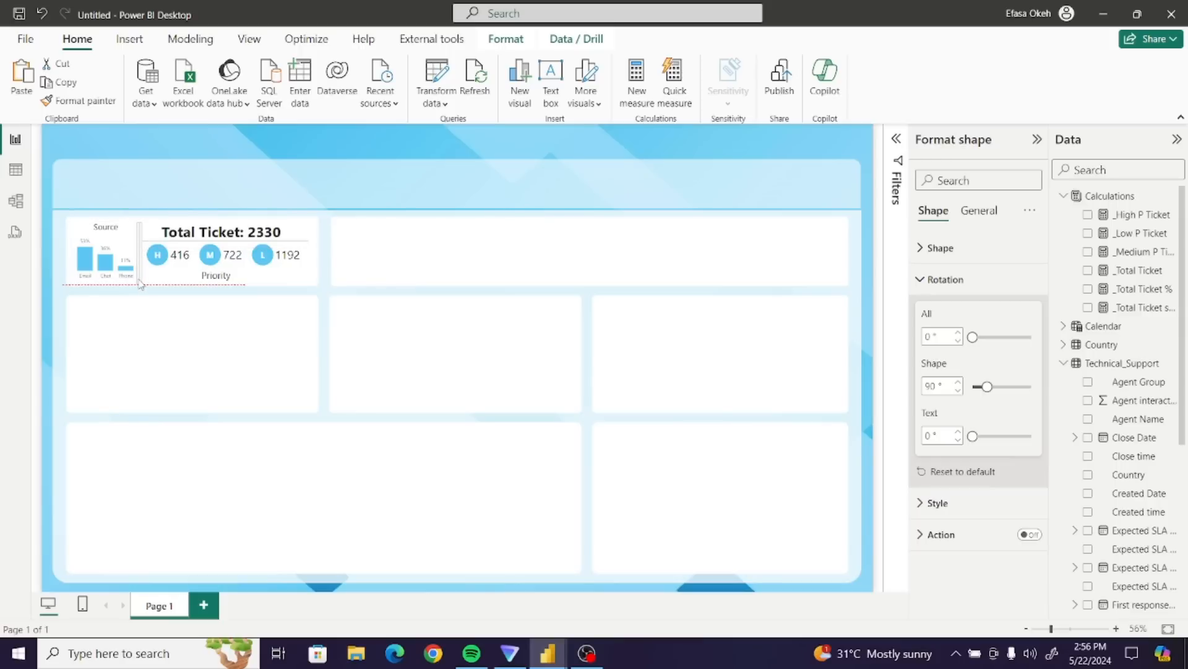
left_click(211, 307)
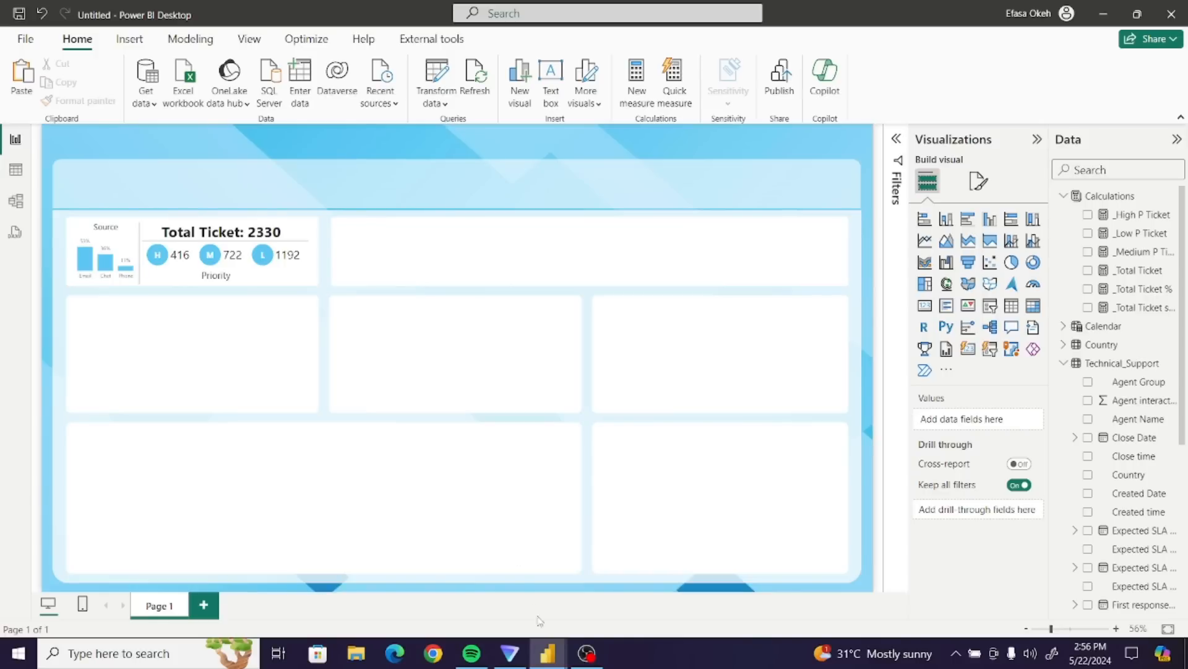
- Switch to the Ticket Analysis report to examine its row of ticket status cards, and return to the untitled report
mouse_move(548, 653)
left_click(619, 608)
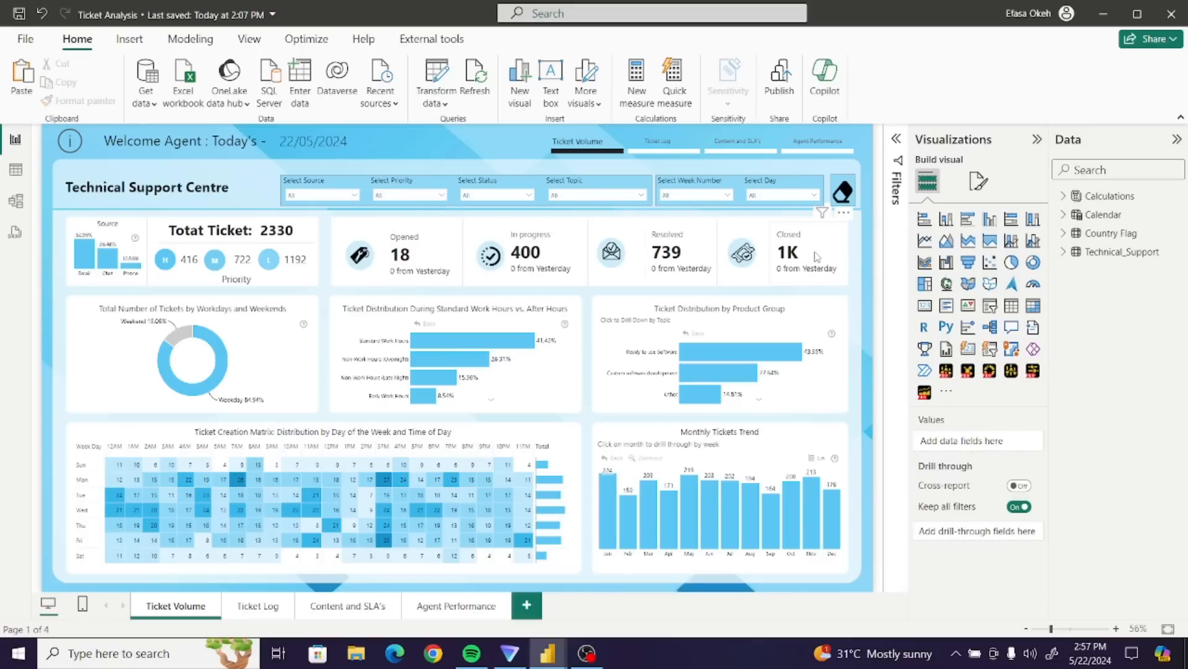
mouse_move(547, 653)
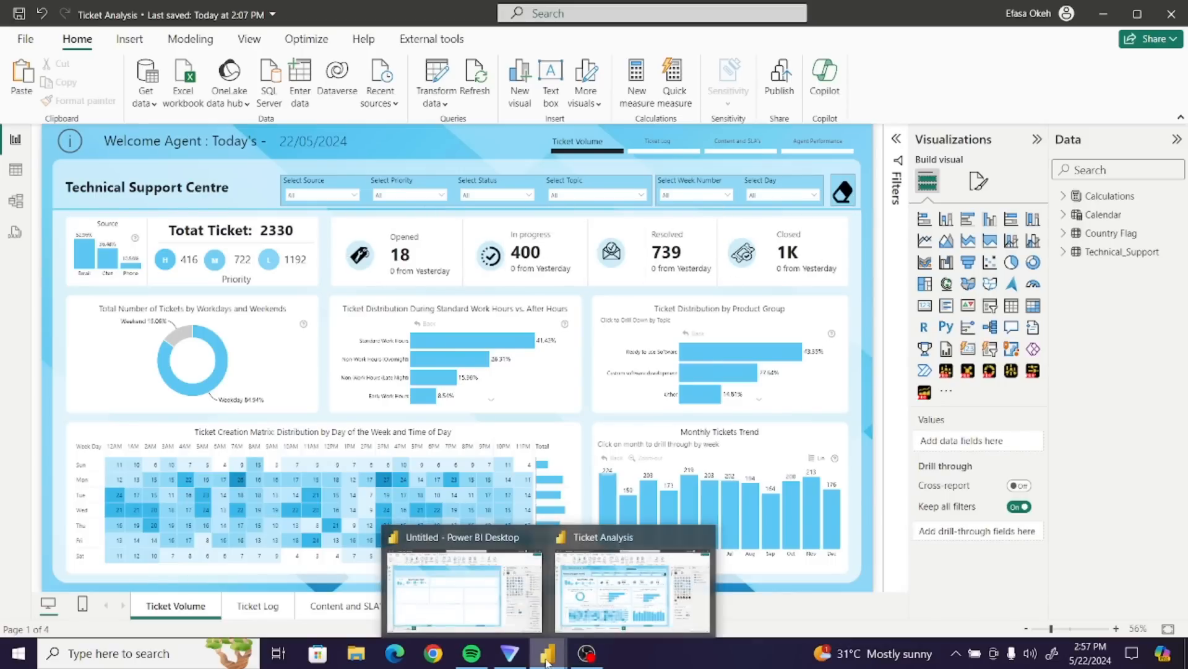
left_click(465, 602)
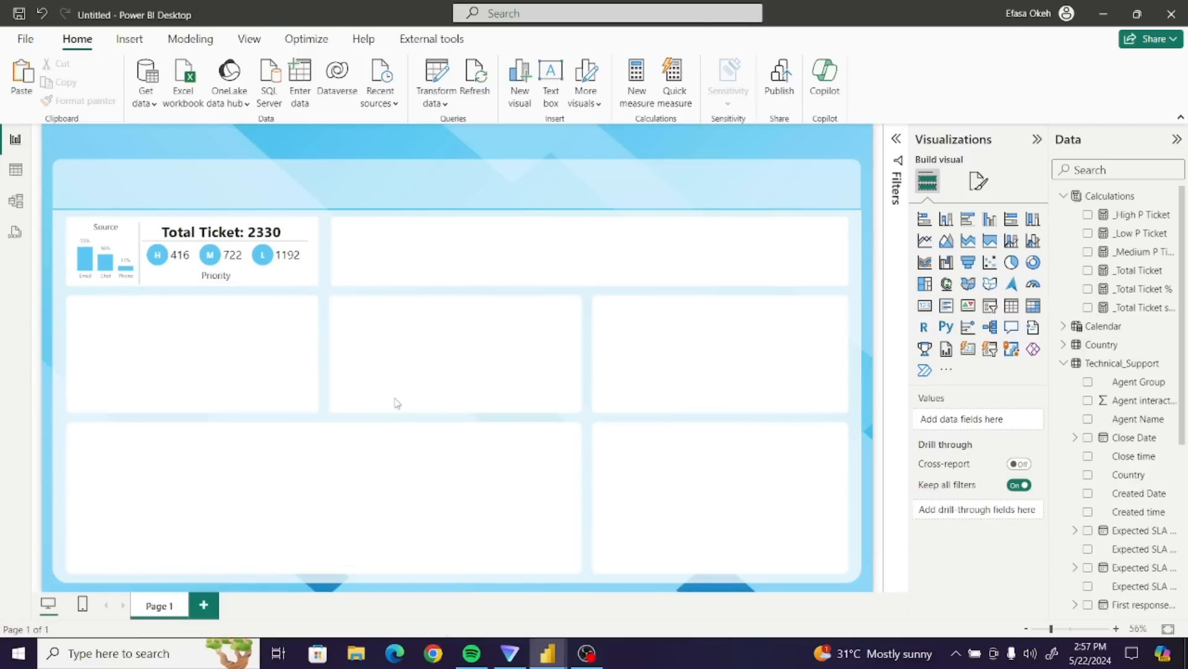
- Insert an oval shape, shrink it to a small circle and place it in the wide card beside the ticket summary
left_click(130, 38)
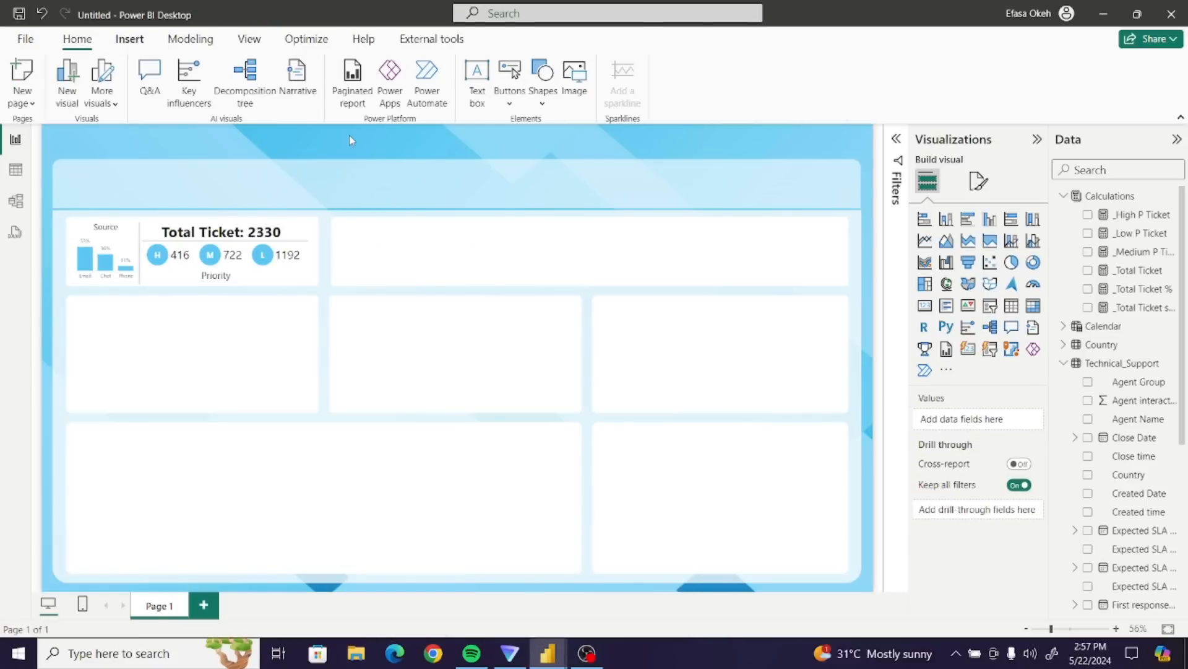
left_click(544, 97)
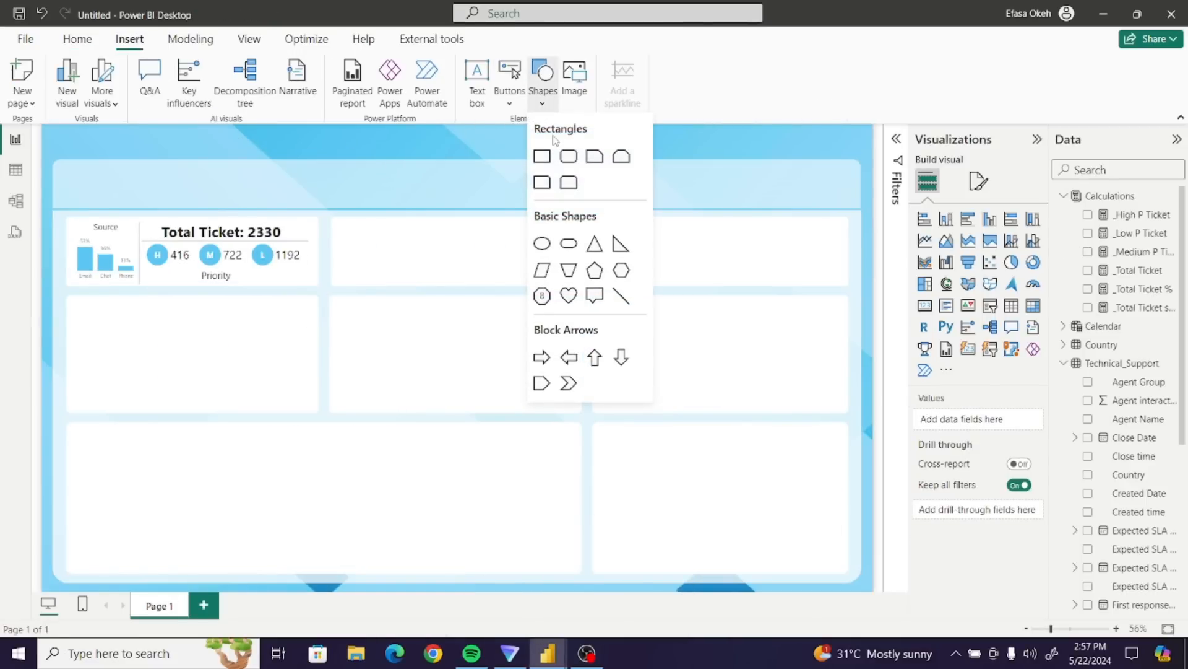
left_click(548, 249)
left_click_drag(125, 176, 367, 233)
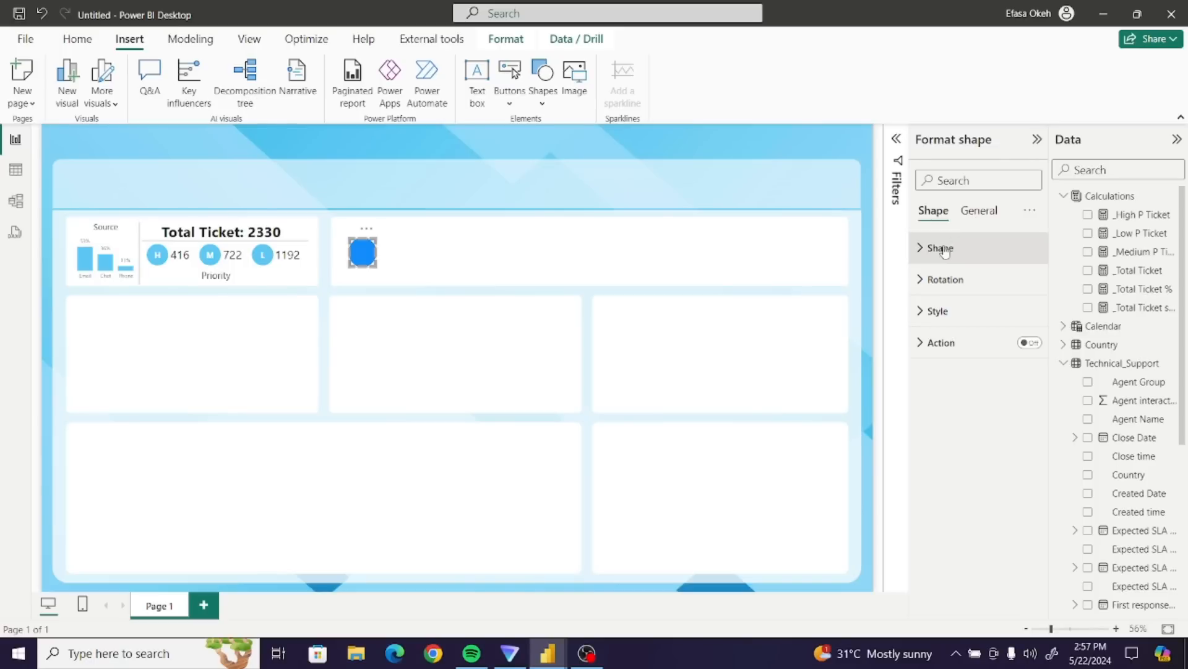
- Set the small circle's height and width to 60
left_click(938, 310)
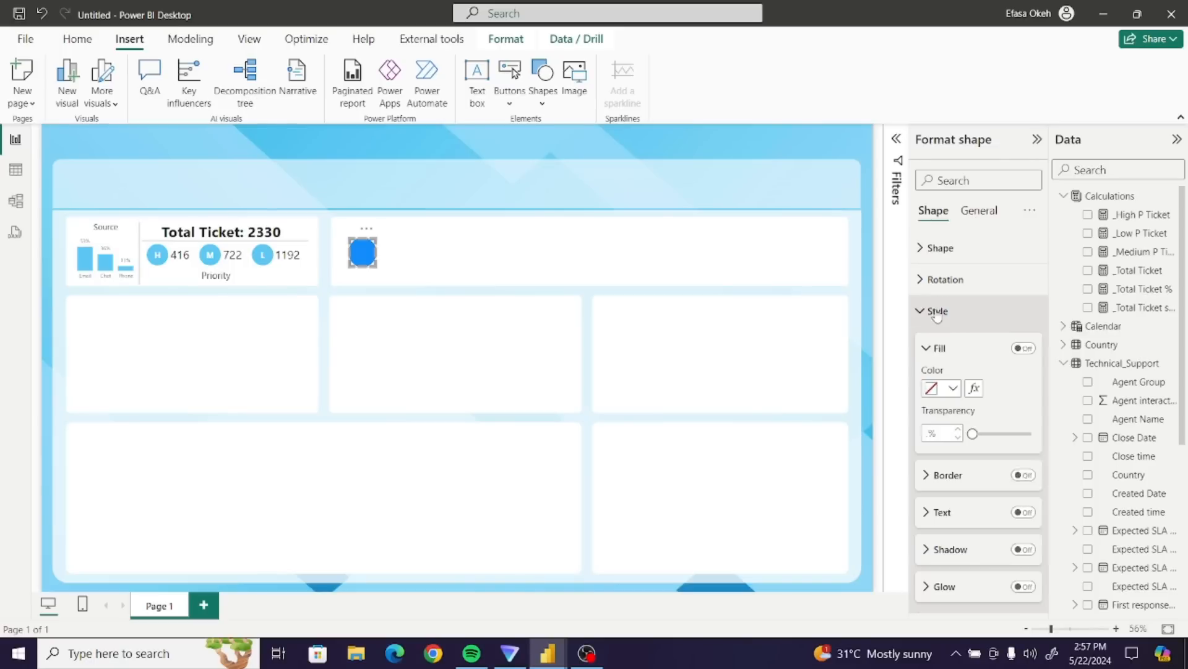
left_click(942, 315)
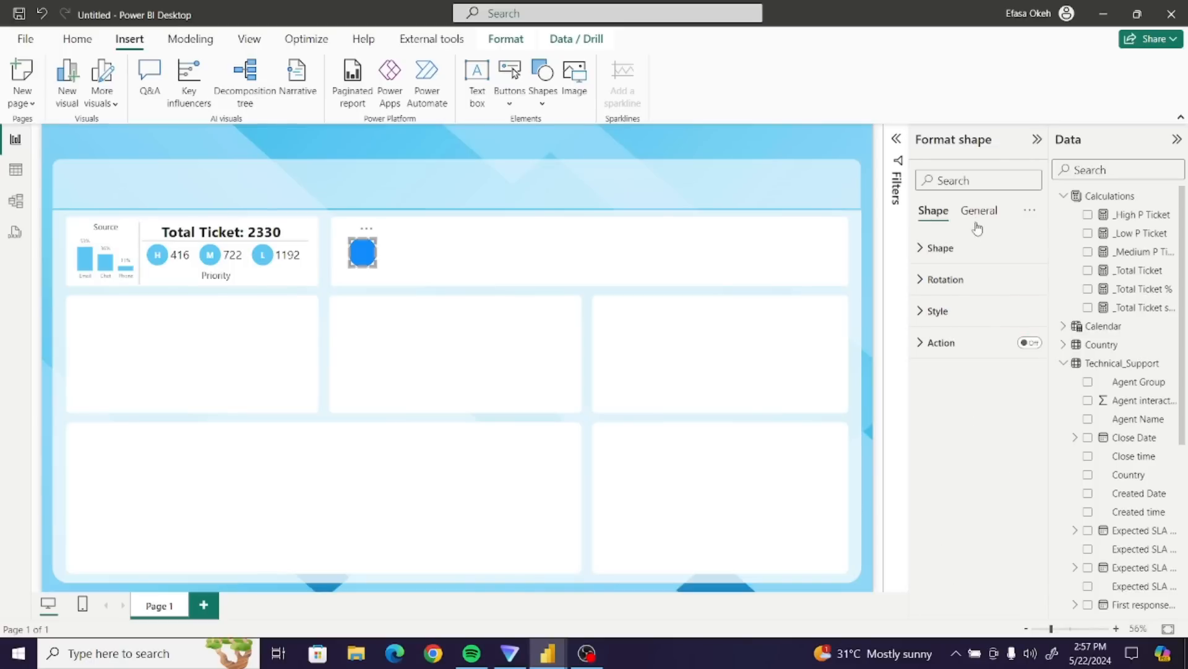
left_click(979, 210)
left_click(932, 249)
left_click(944, 325)
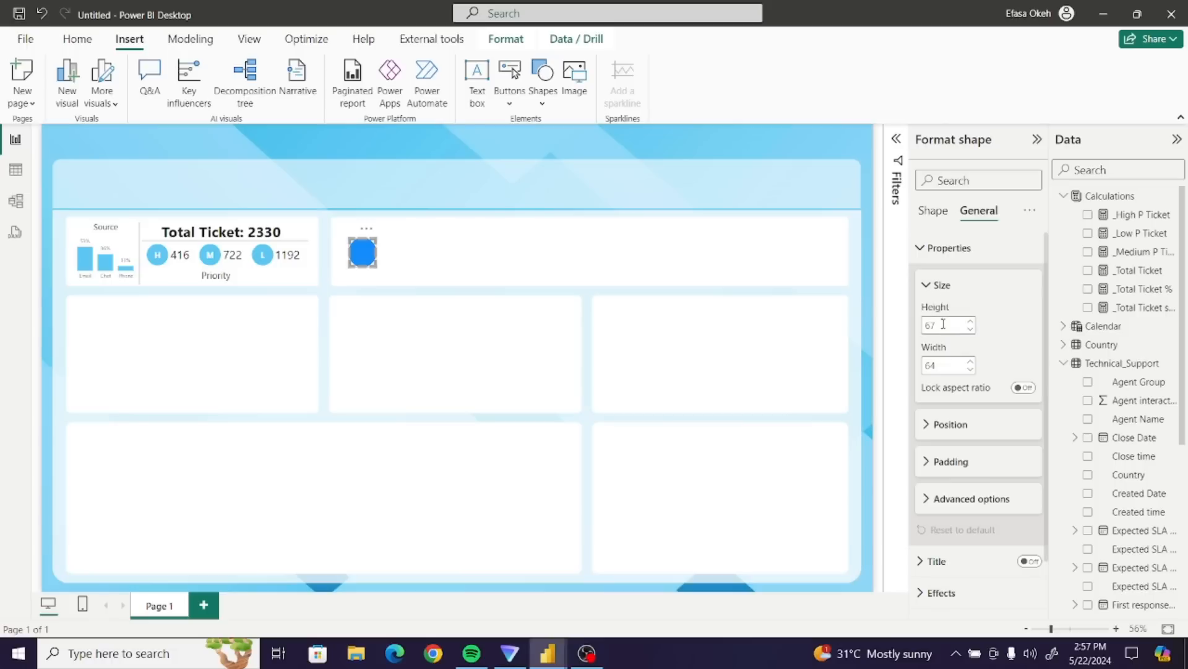
type("60")
left_click(945, 367)
type("0")
left_click(934, 248)
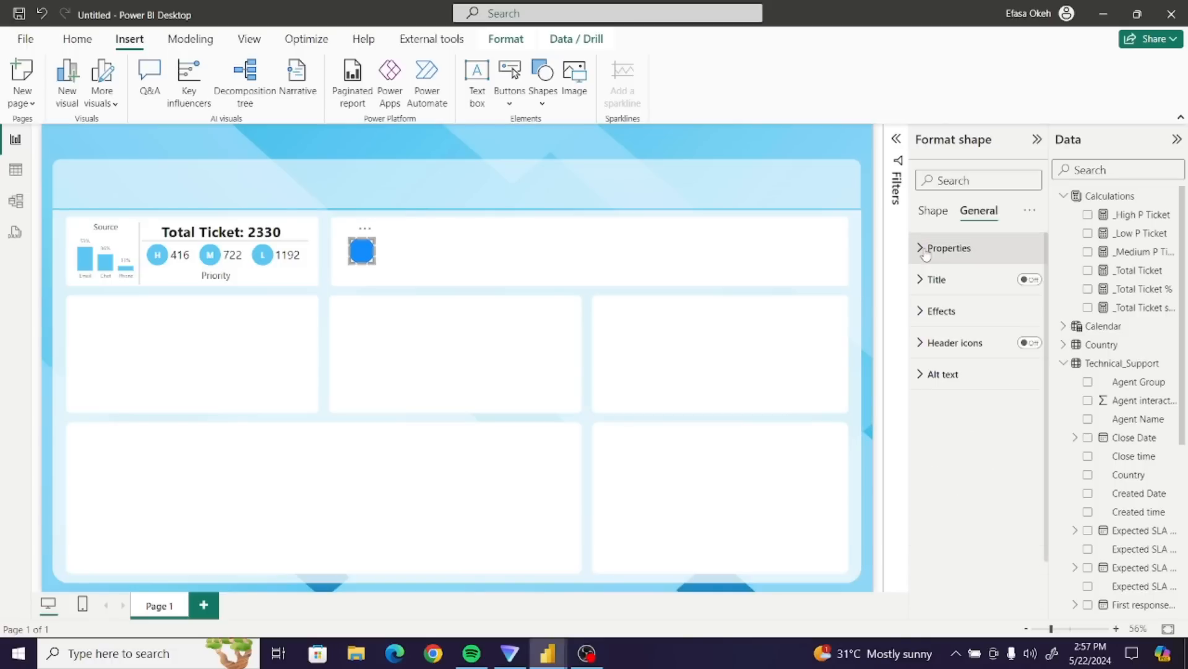
left_click(941, 311)
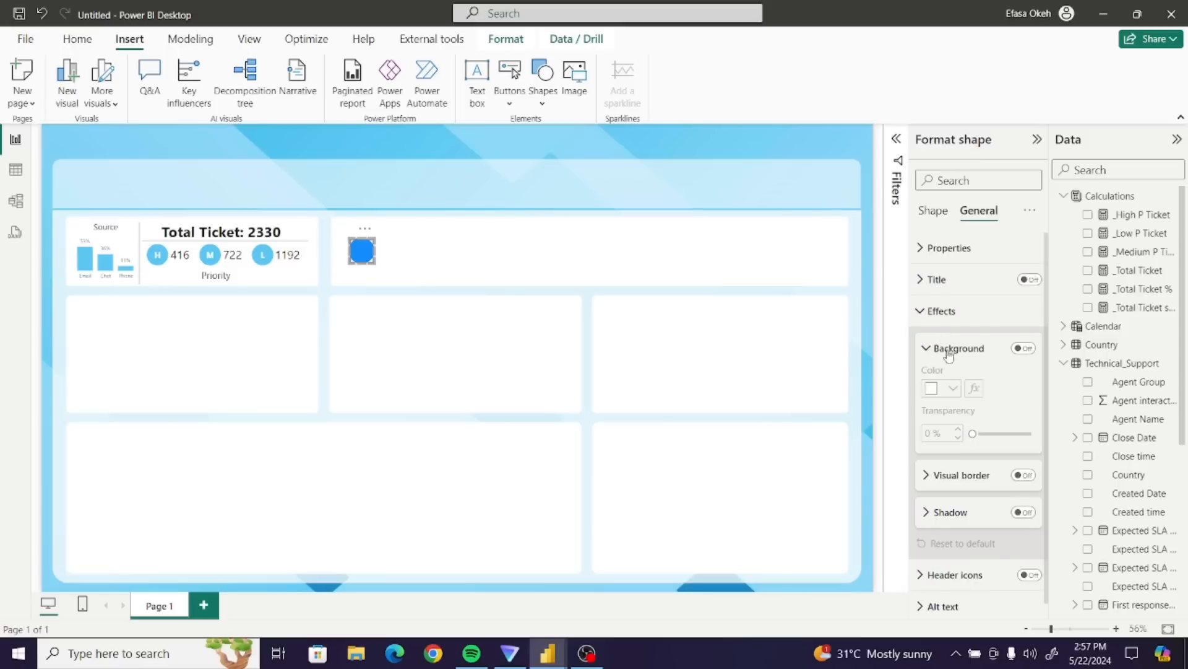
left_click(926, 311)
left_click(927, 313)
left_click(927, 313)
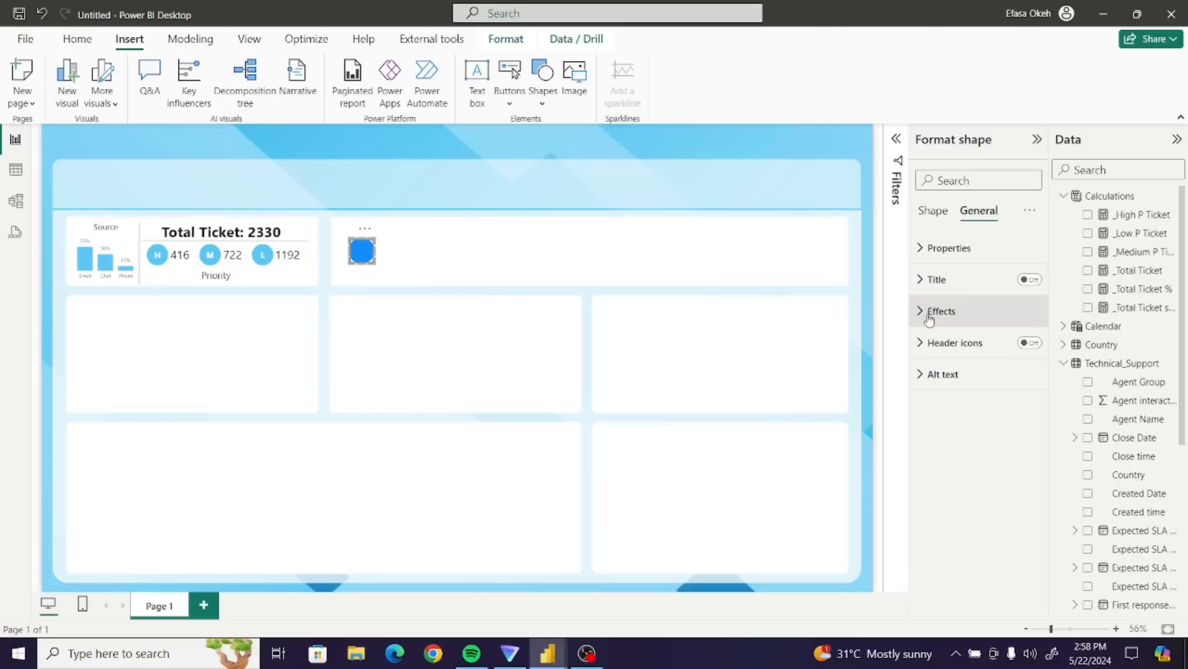
- Give the circle a light blue fill with about 21% transparency and turn off its border
left_click(366, 260)
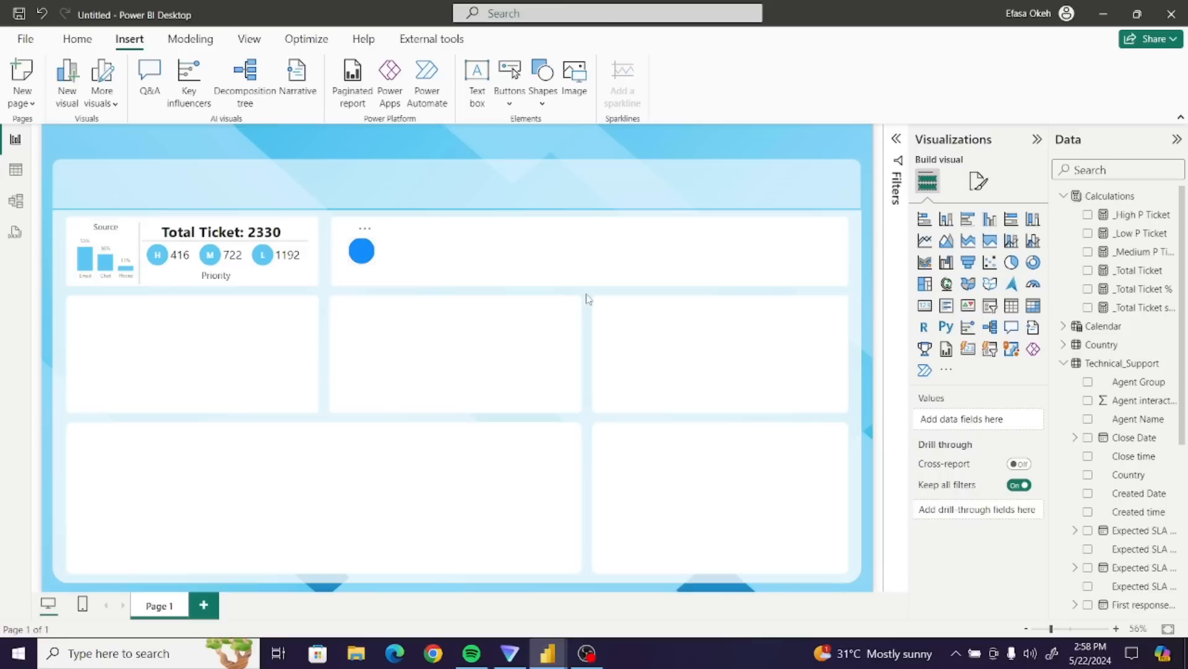
left_click(926, 311)
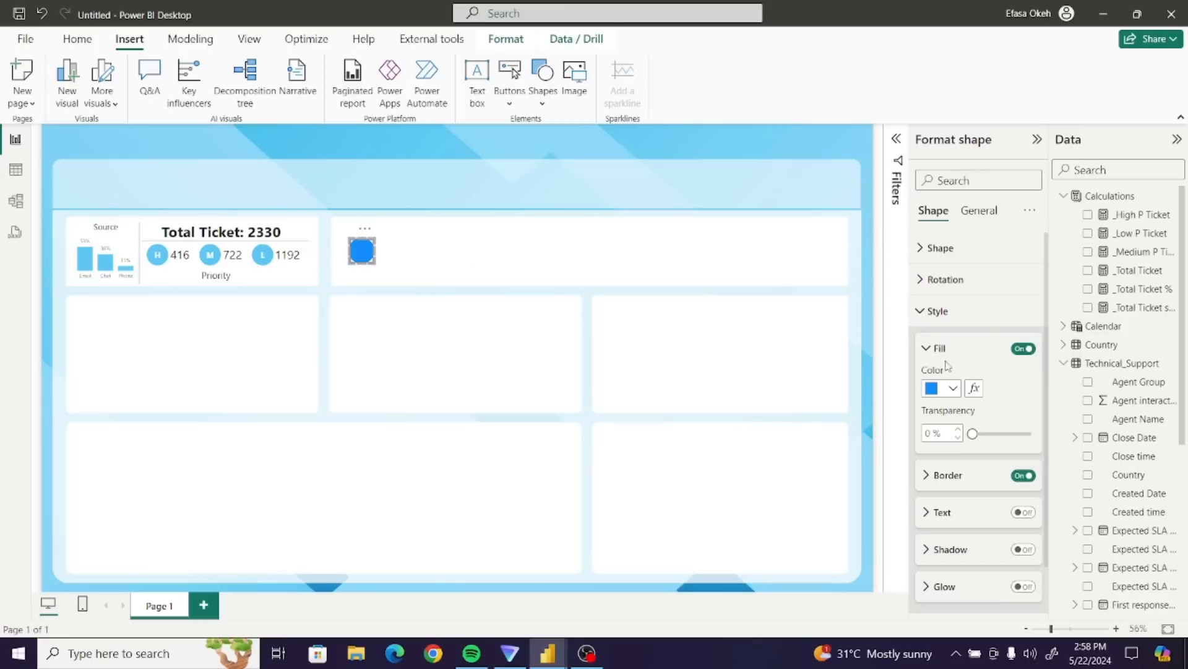
left_click(942, 388)
left_click(964, 323)
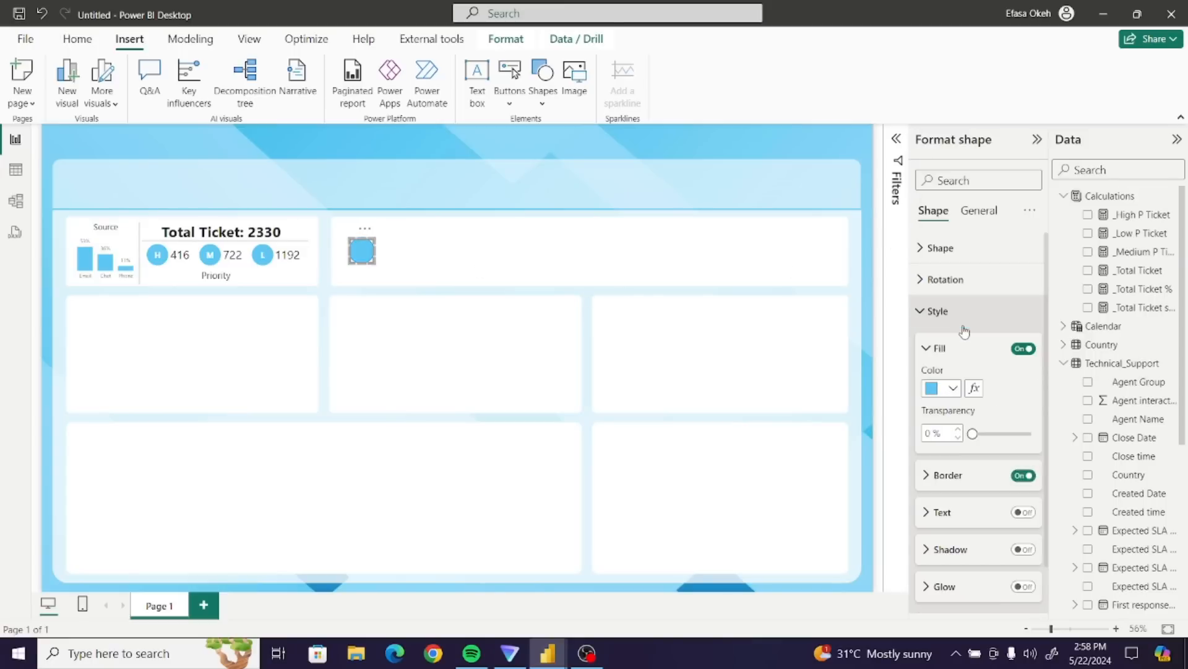
left_click_drag(975, 434, 985, 434)
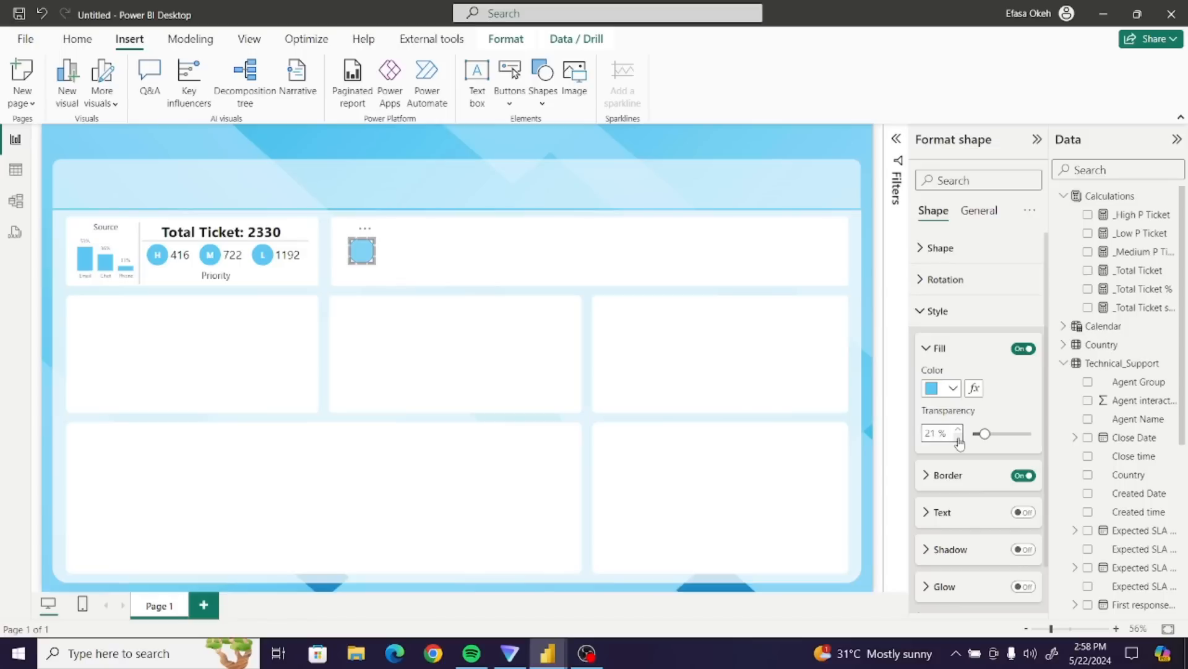
left_click(1019, 476)
- Move the circle to the left end of the wide card and place a pasted copy further along the same row
left_click(418, 270)
left_click_drag(364, 264, 354, 259)
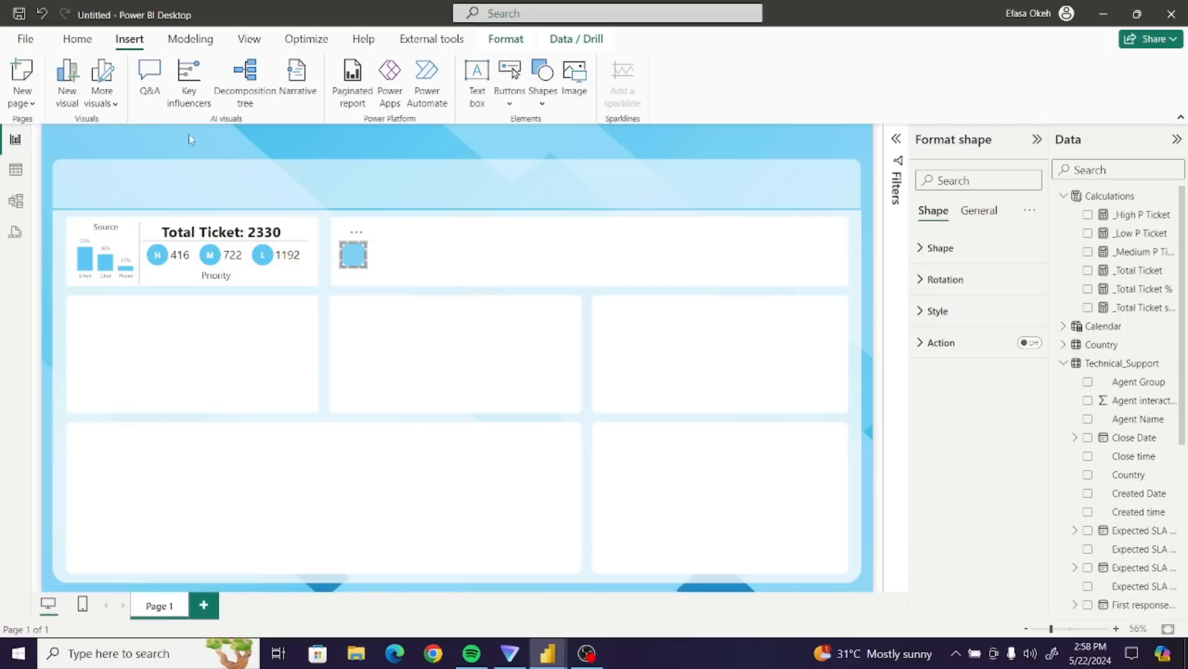
left_click(77, 40)
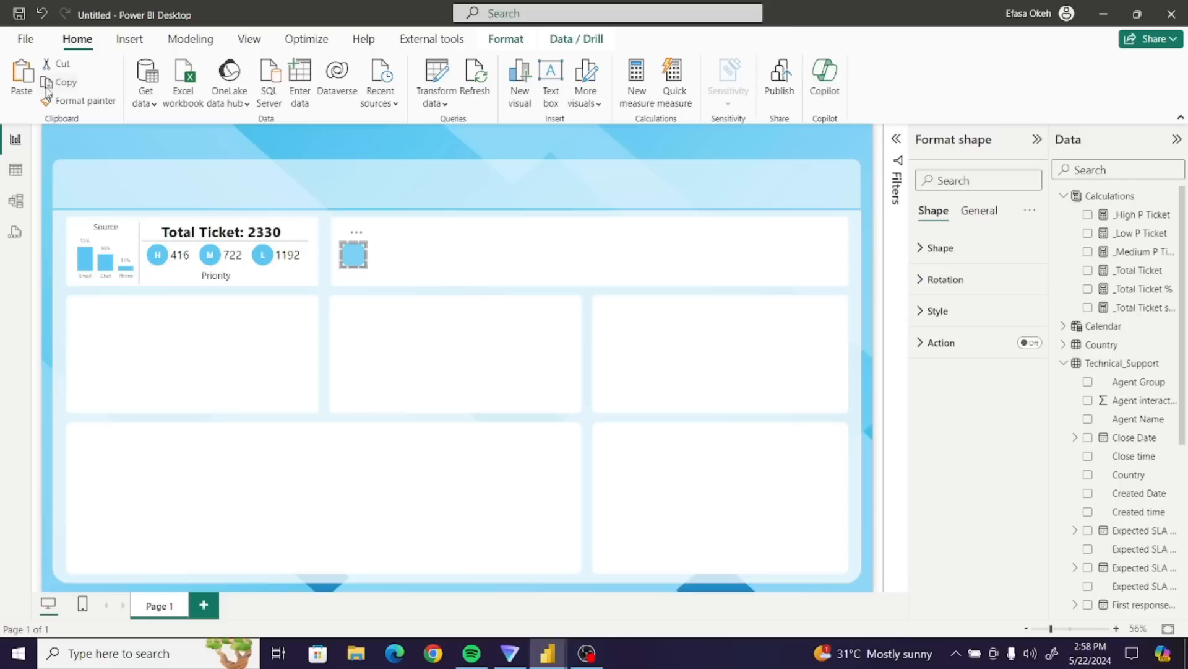
left_click(75, 84)
left_click(23, 75)
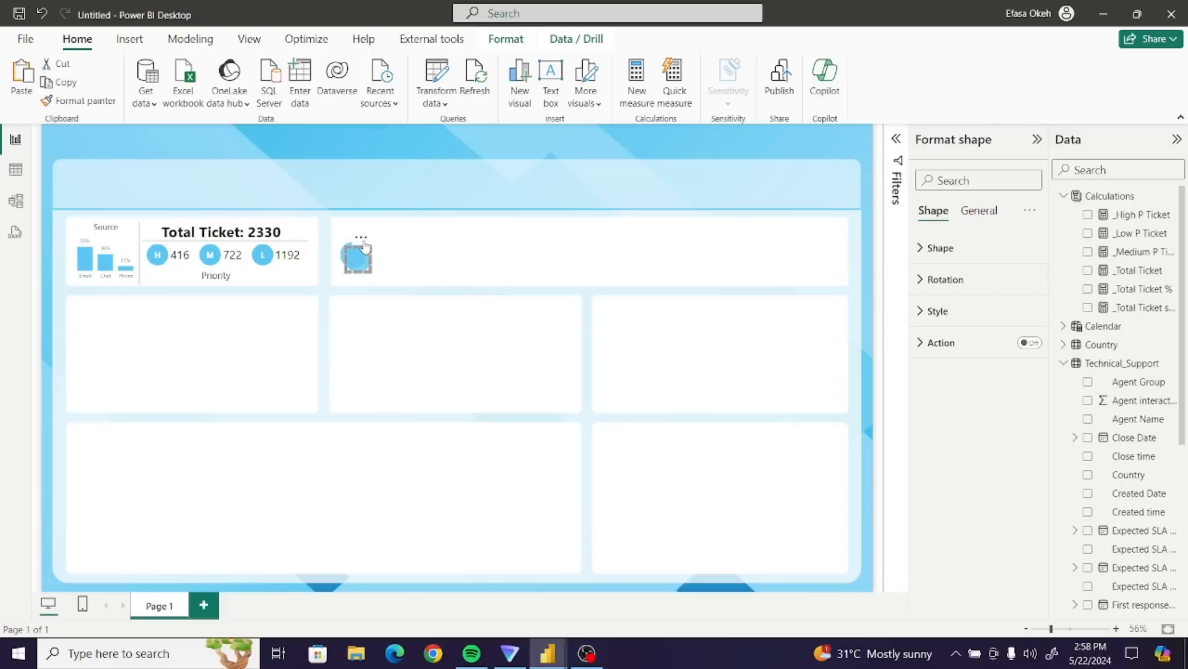
left_click_drag(363, 247, 465, 239)
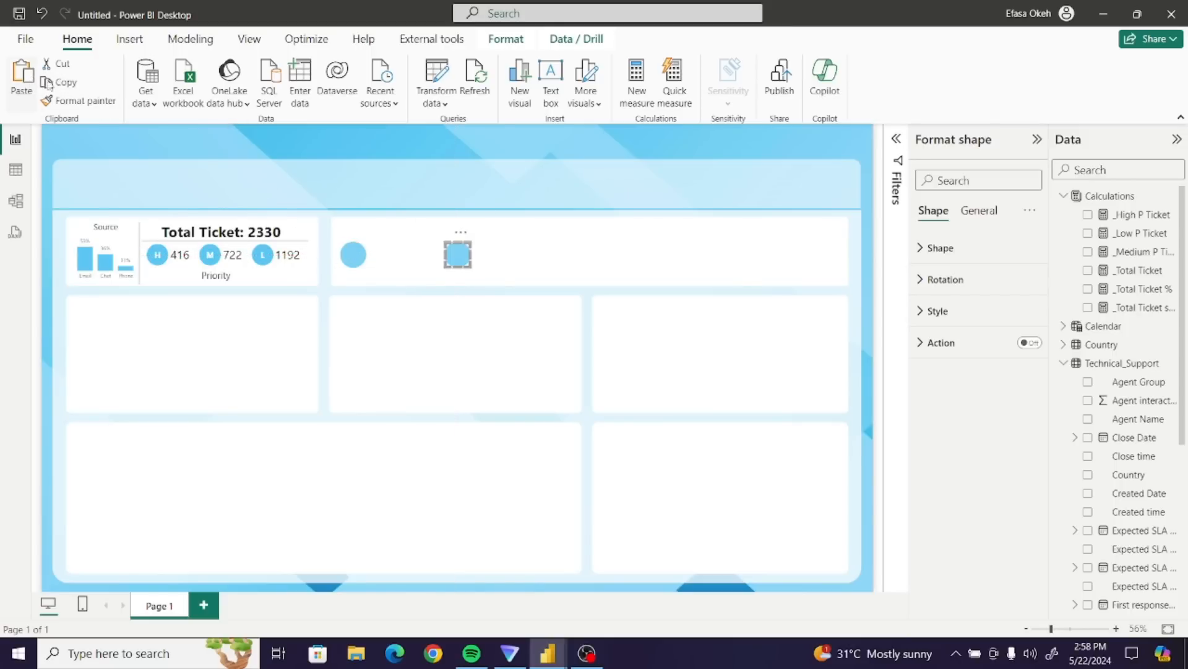
- Paste two more copies of the circle and place them along the row towards the wide card's right end
left_click(22, 73)
left_click_drag(358, 233, 582, 236)
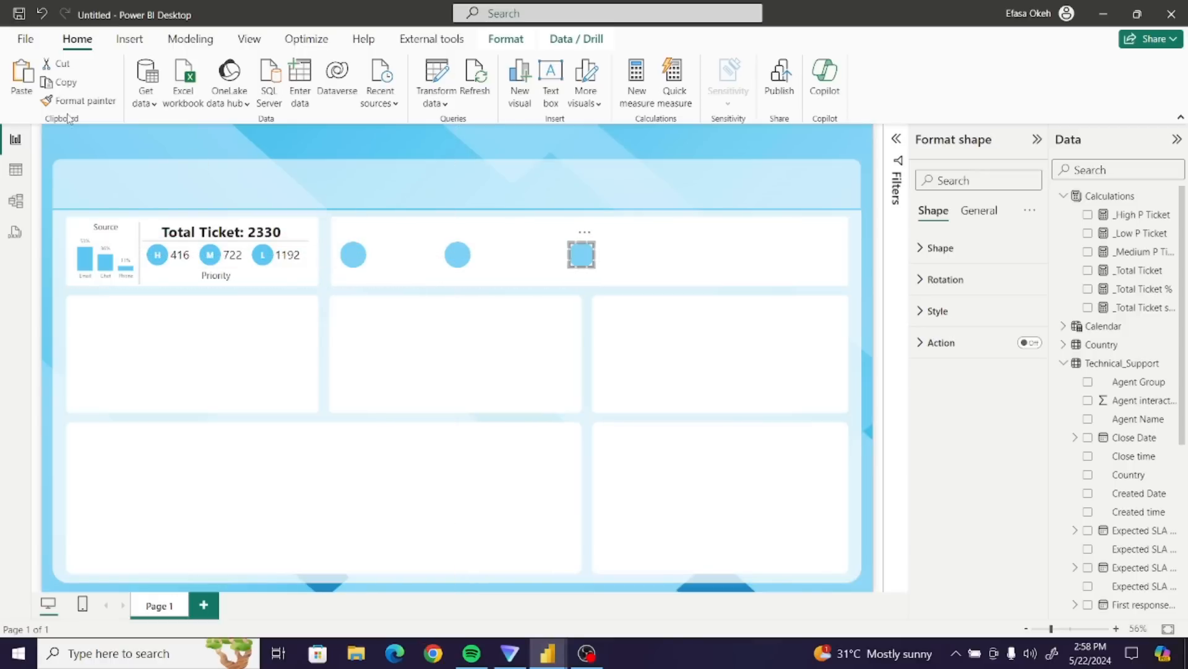
left_click(22, 73)
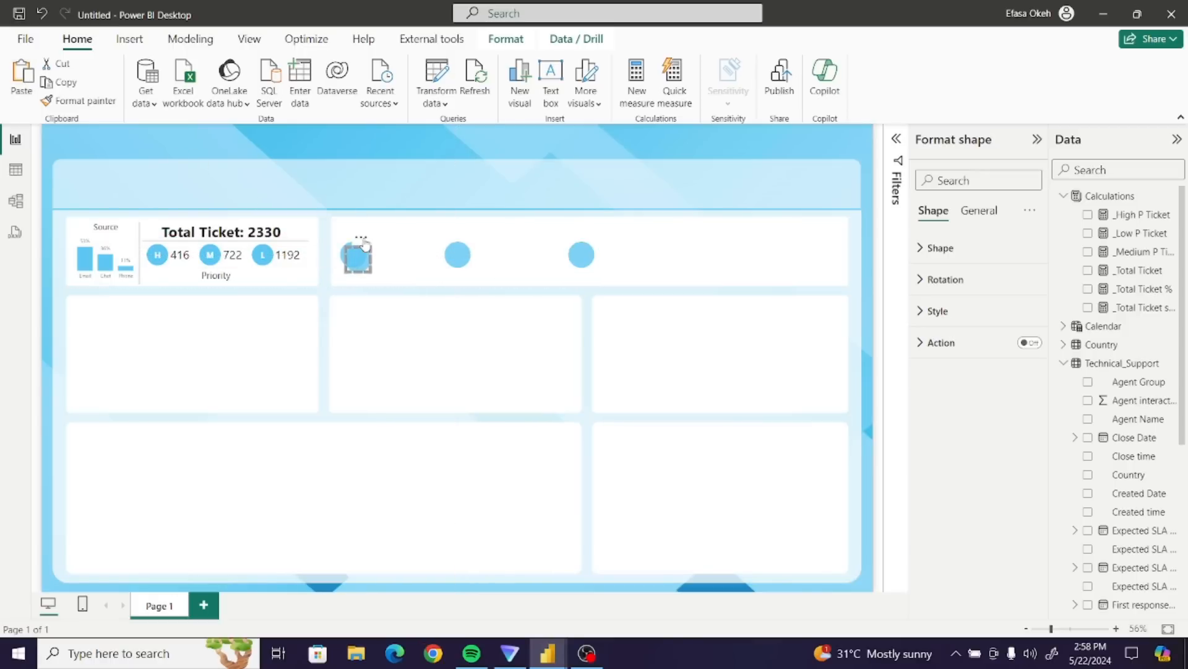
left_click_drag(359, 237, 739, 237)
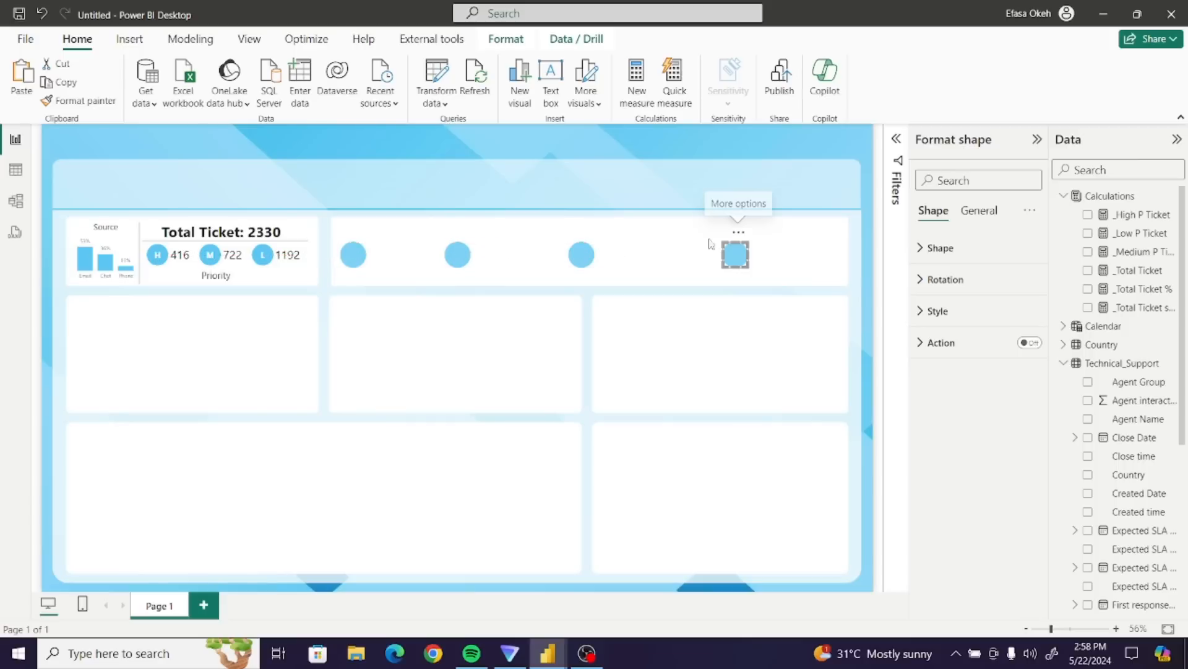
- Distribute the four circles in the wide card horizontally so they are evenly spaced
left_click(352, 260)
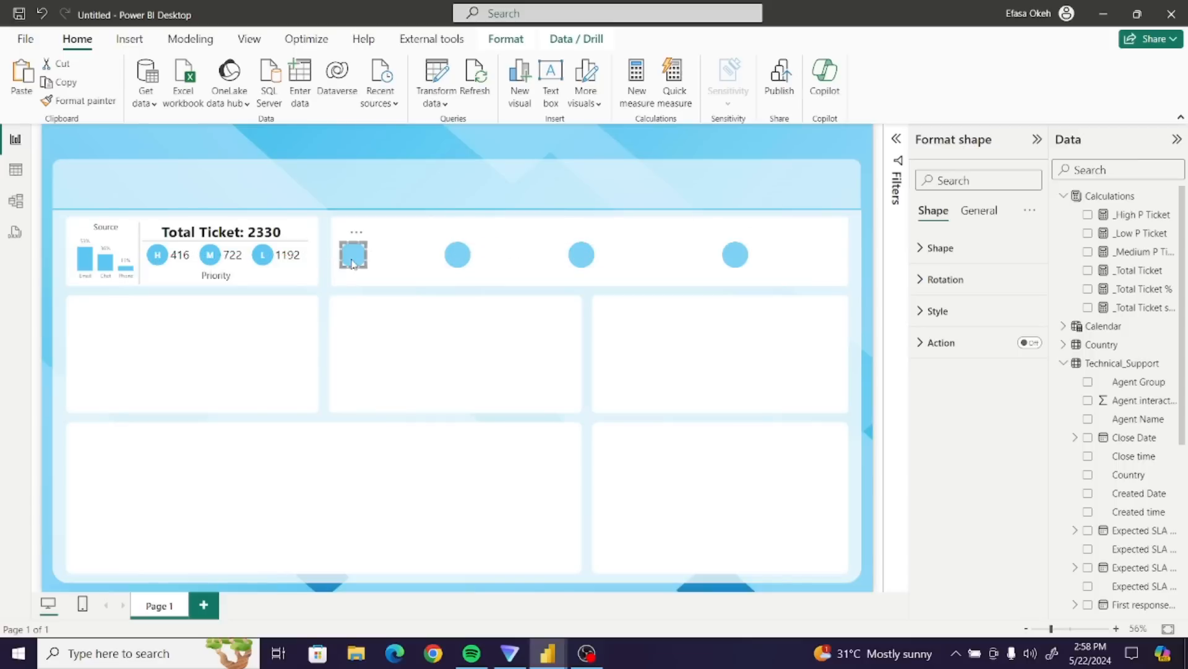
left_click(459, 257, "ctrl")
left_click(579, 257, "ctrl")
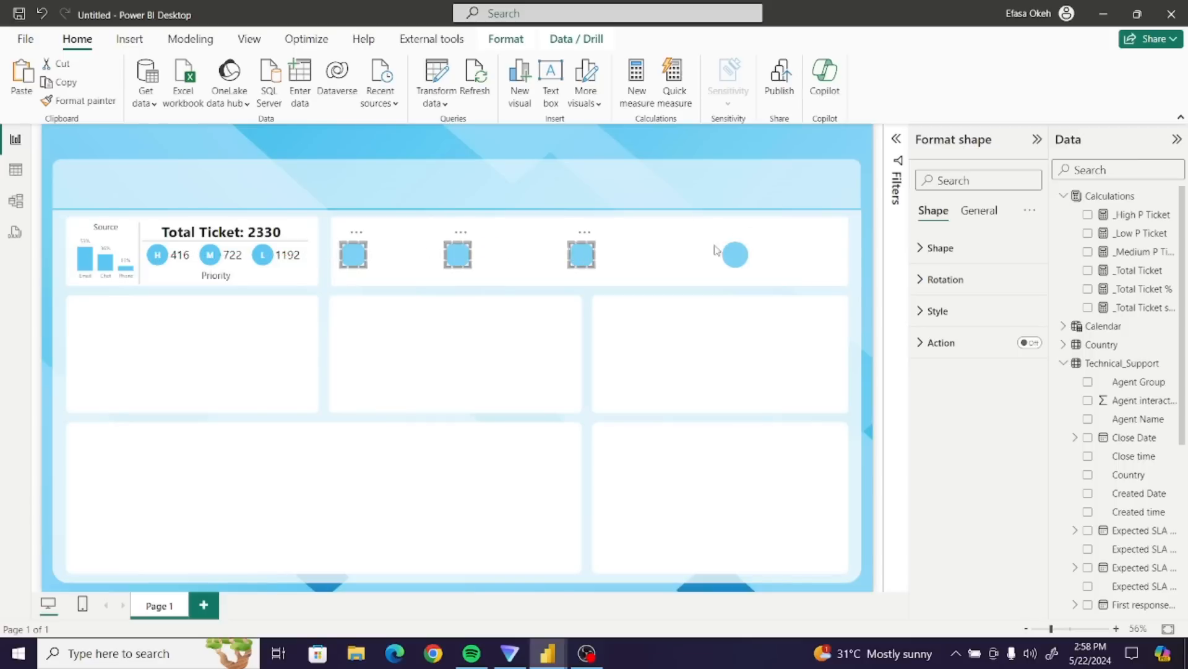
left_click(746, 265, "ctrl")
left_click(505, 39)
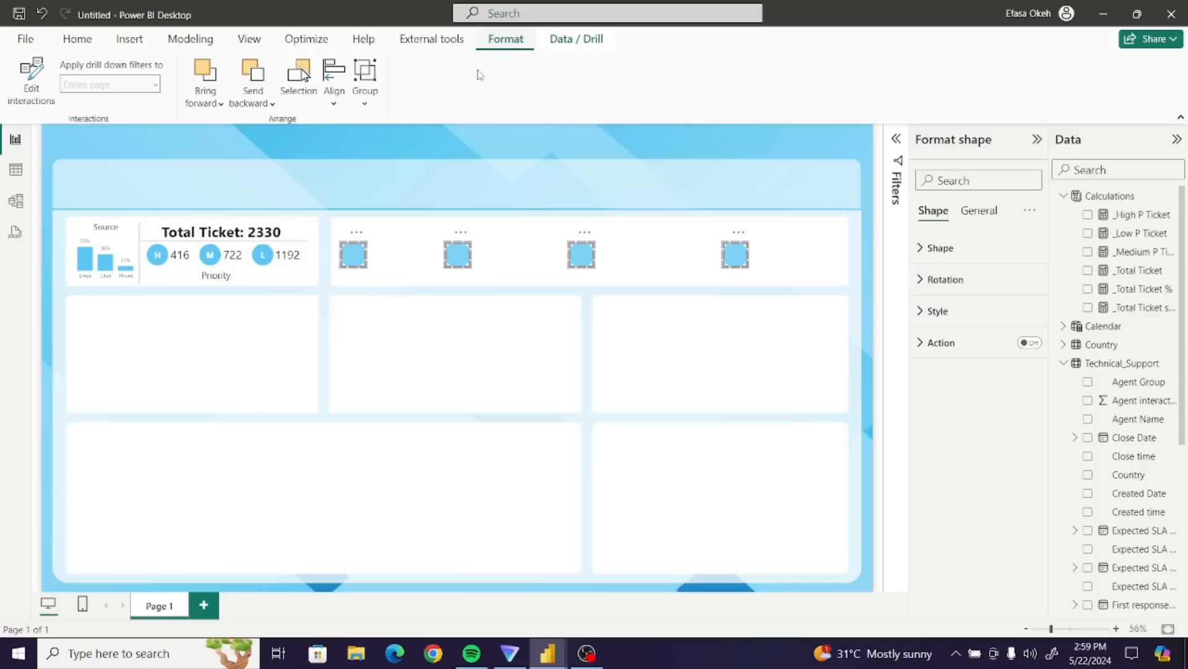
left_click(335, 102)
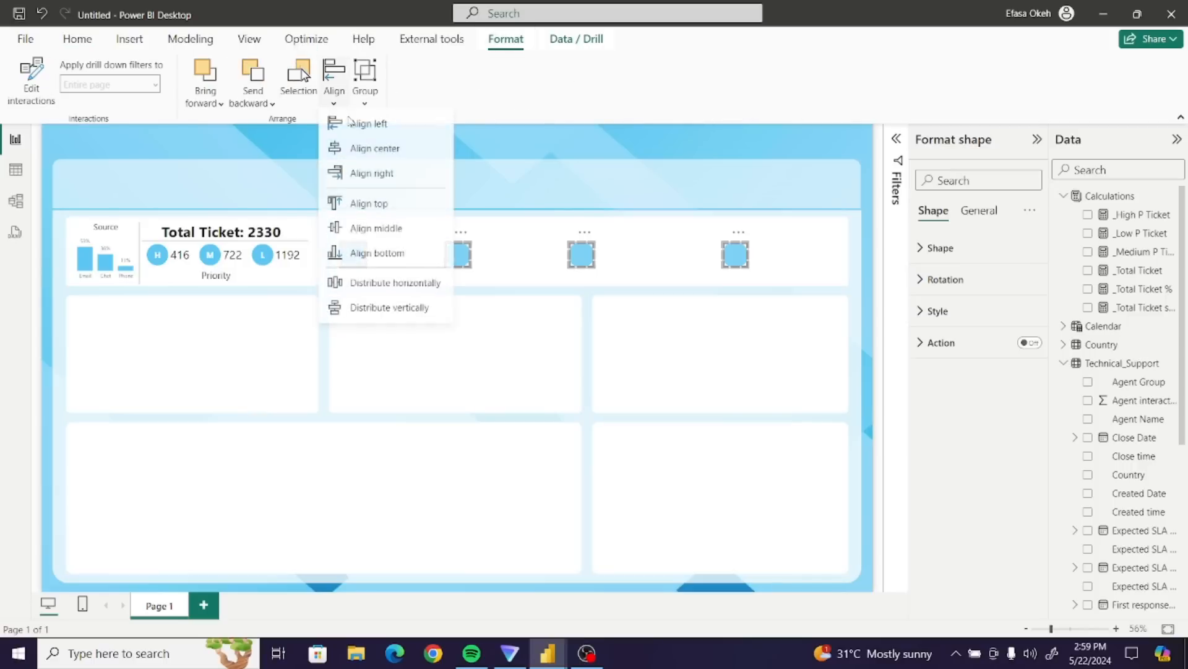
left_click(392, 289)
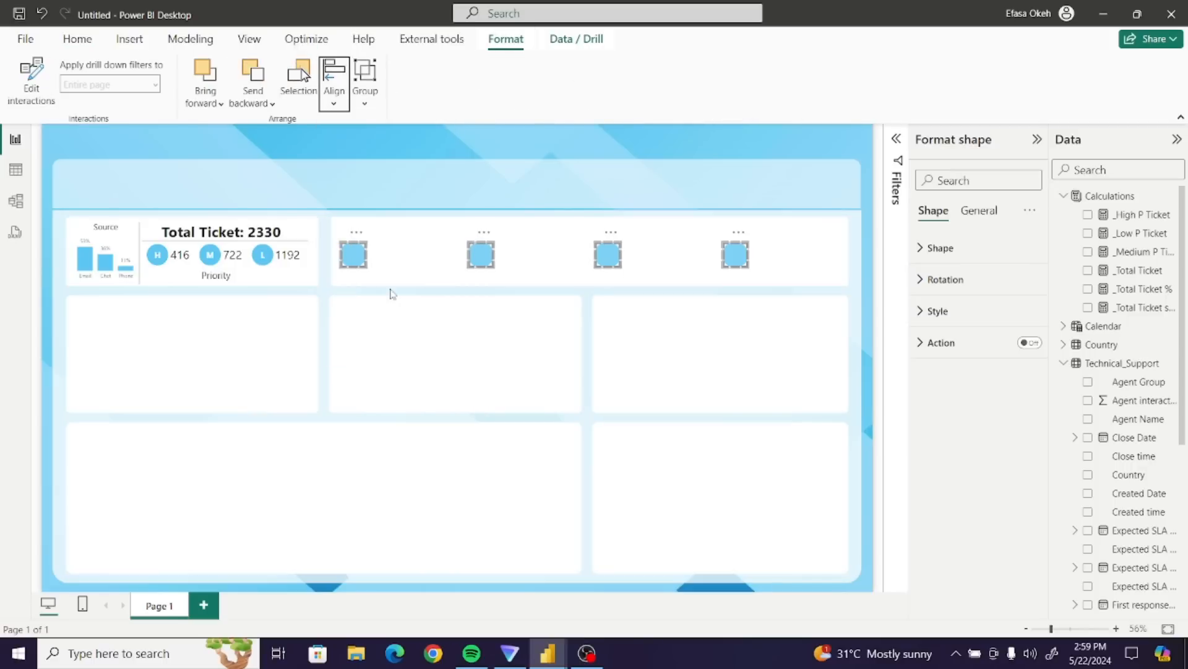
left_click(484, 293)
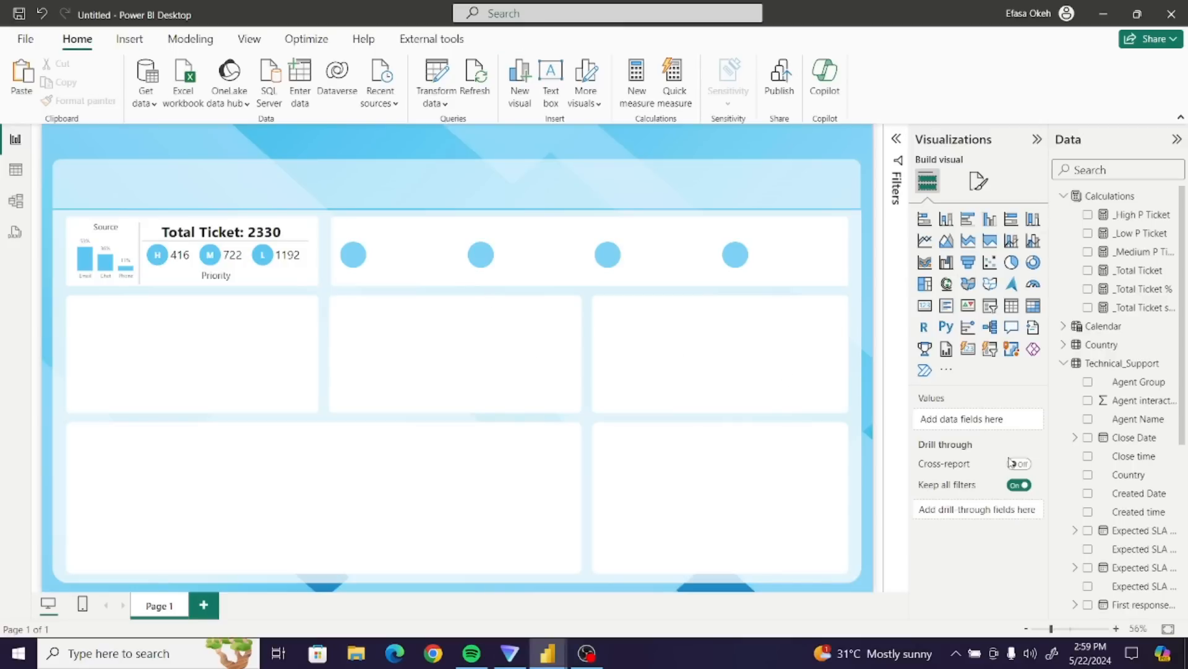
- Check which distinct values the Status column of the Technical_Support table holds and return to the report page
left_click(1064, 363)
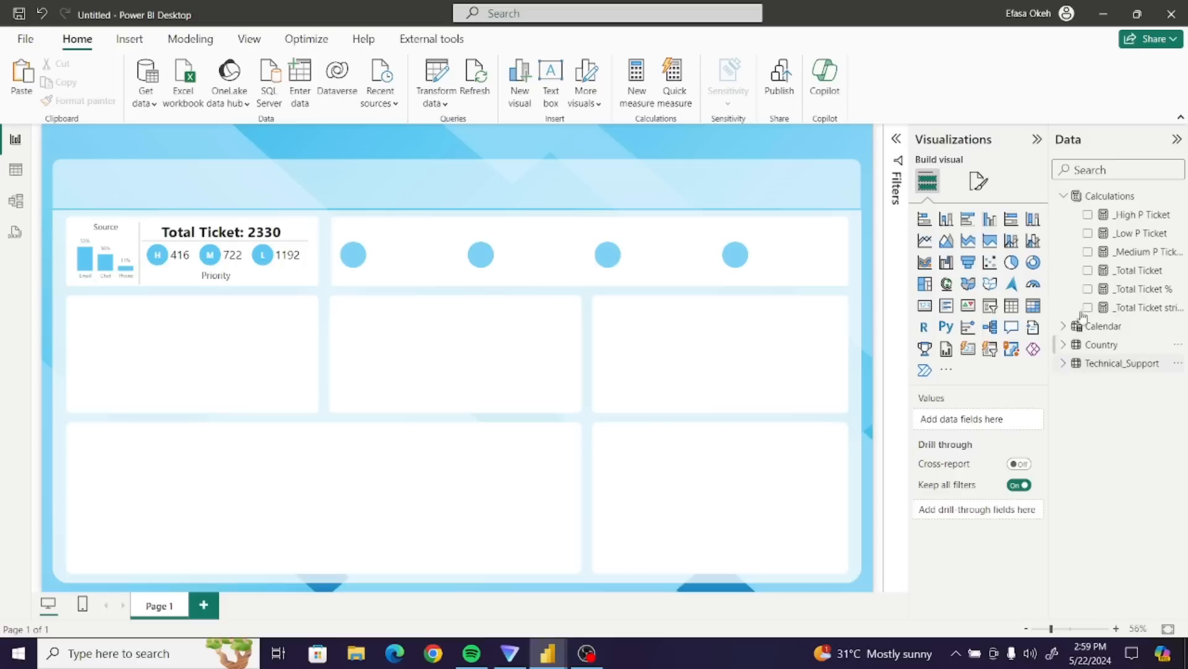
left_click(1064, 197)
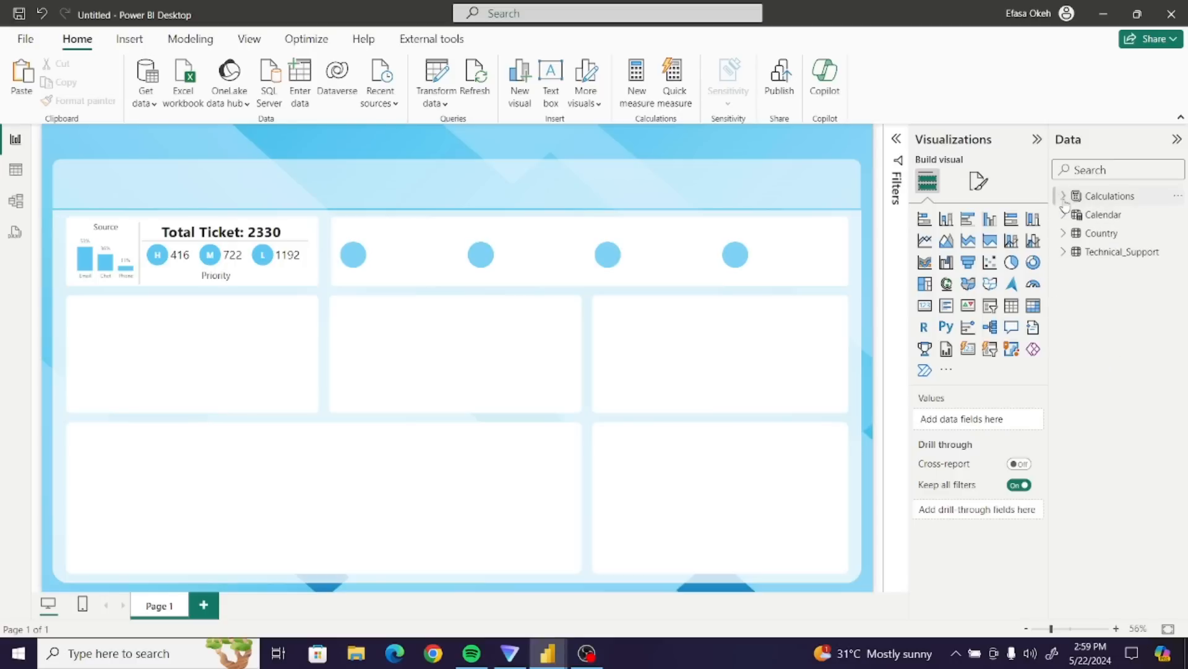
left_click(14, 173)
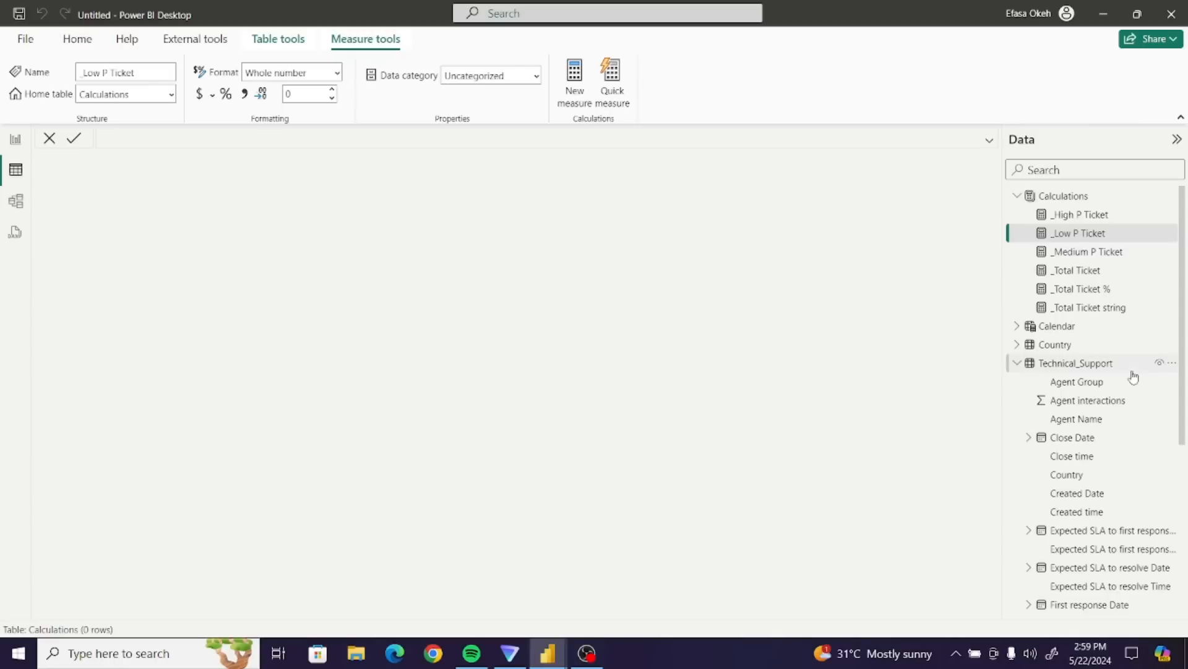
left_click(1066, 364)
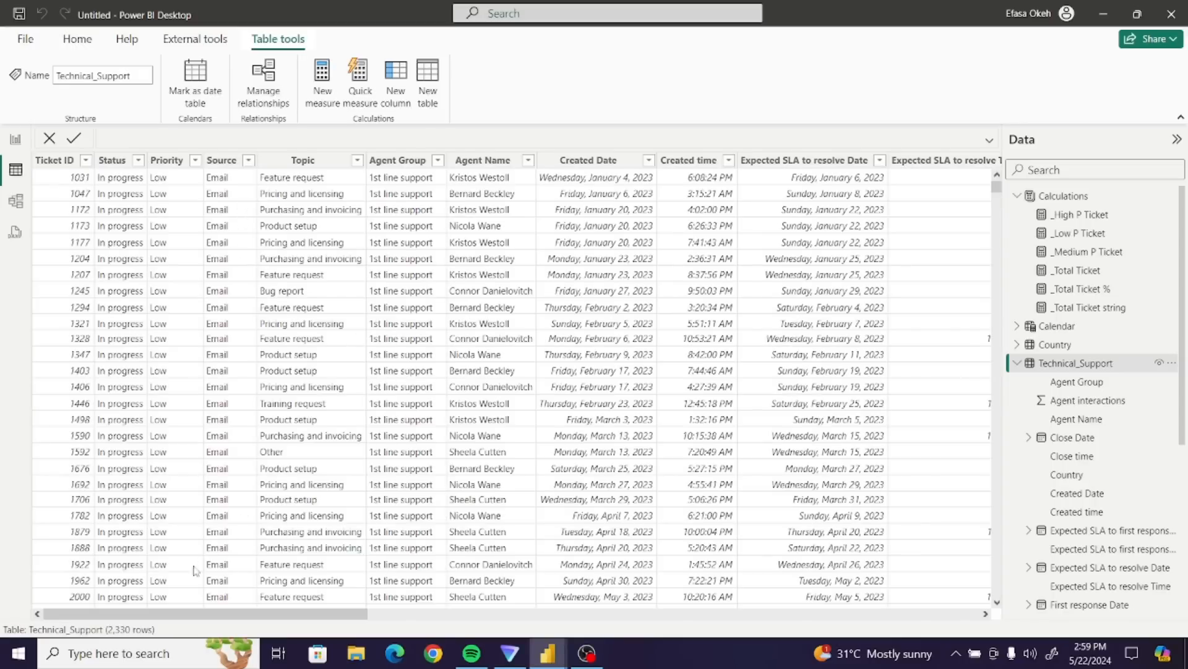
left_click(139, 160)
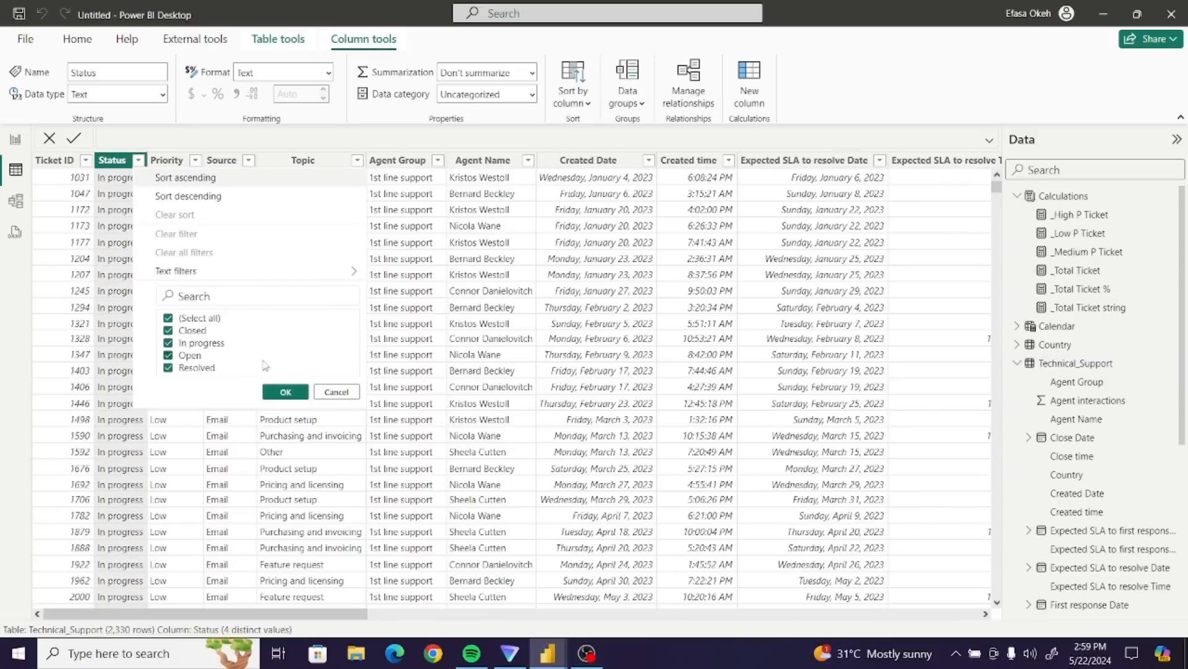
left_click(336, 392)
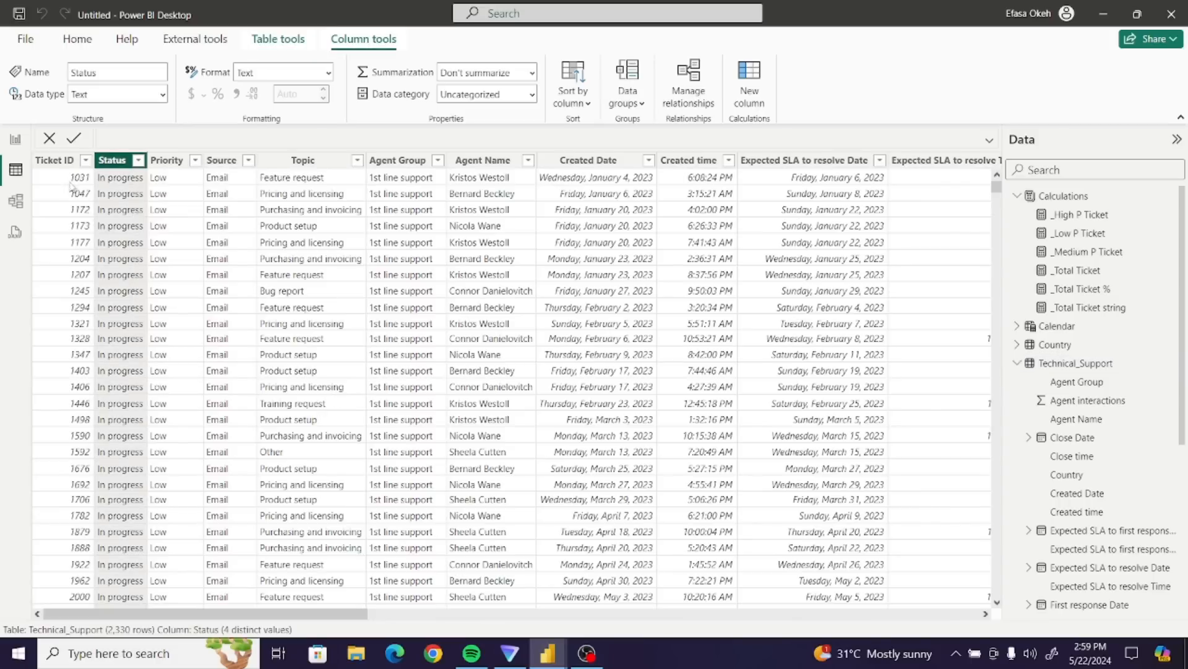
left_click(16, 140)
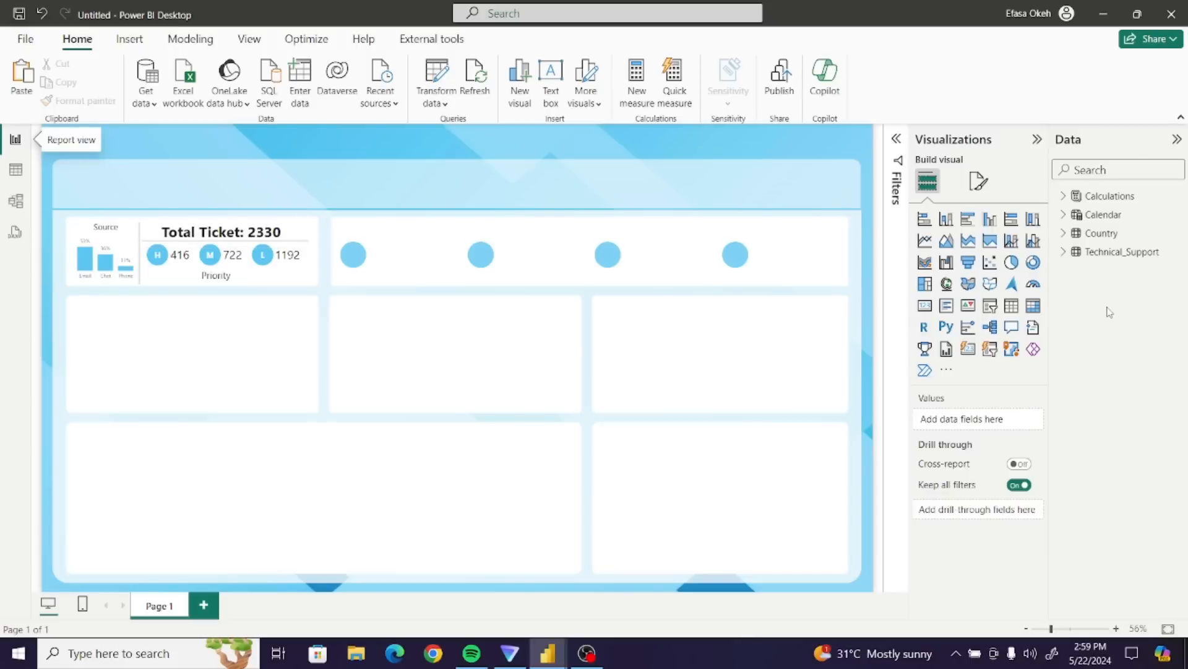
- Copy the full formula of the _Low P Ticket measure in the Calculations table
left_click(1108, 197)
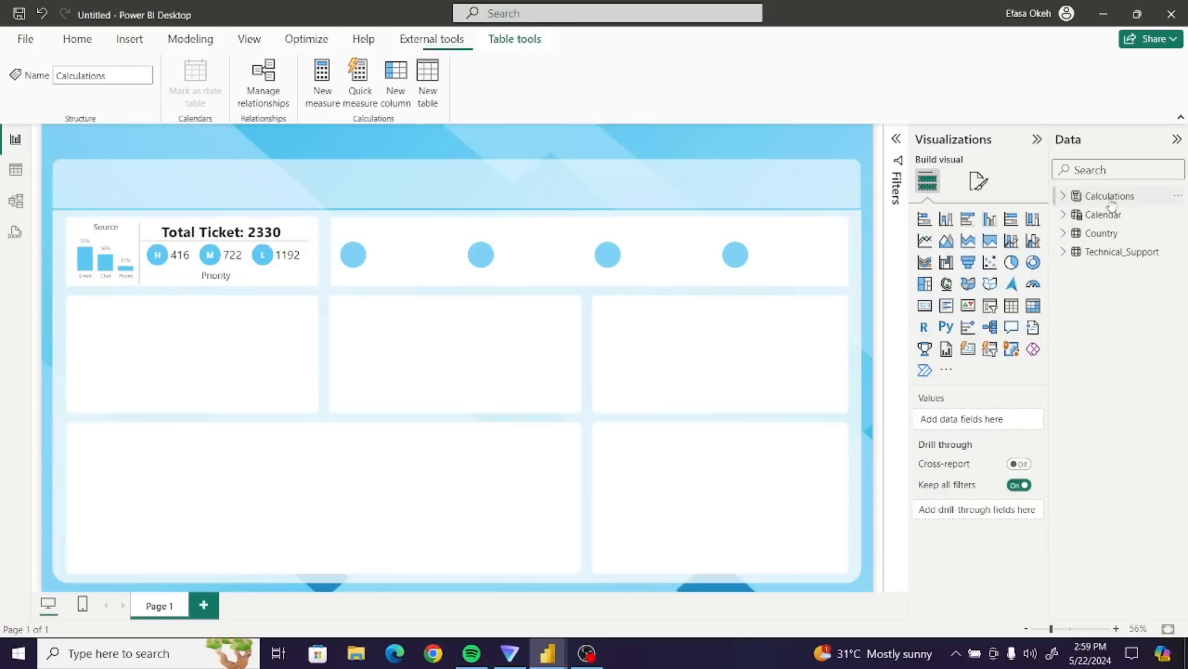
left_click(1066, 198)
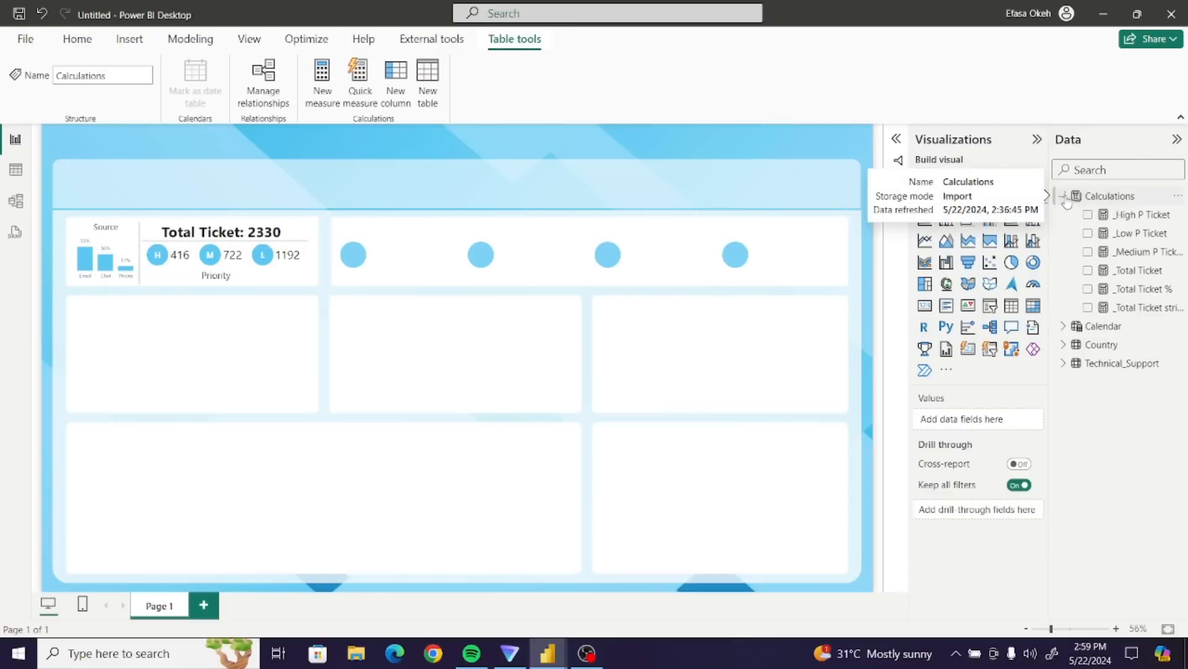
left_click(1134, 234)
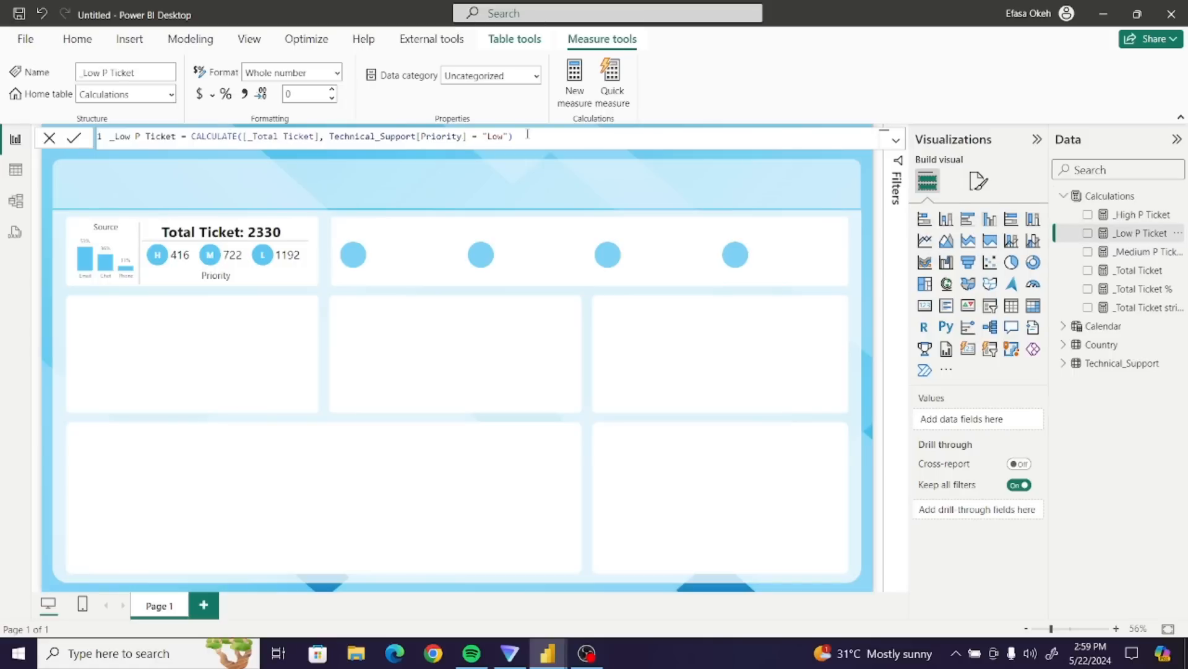
left_click_drag(527, 134, 106, 140)
key("ctrl+c")
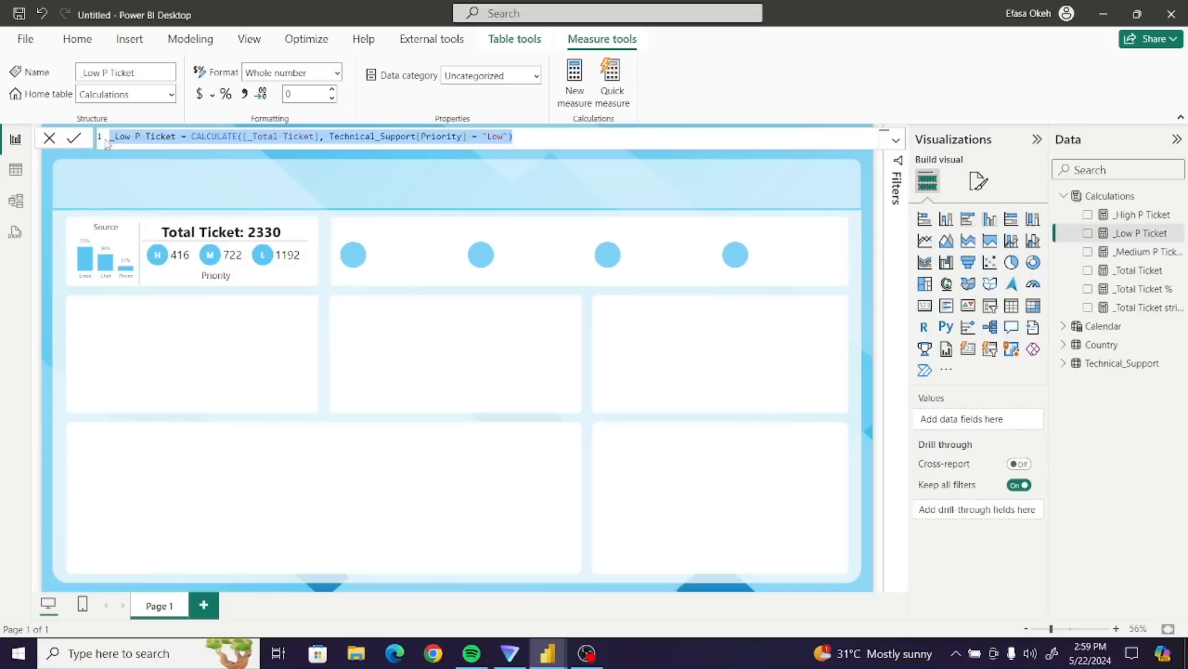
- Add a new measure to the Calculations table from the copied formula and name it _Open Ticket
left_click(1107, 197)
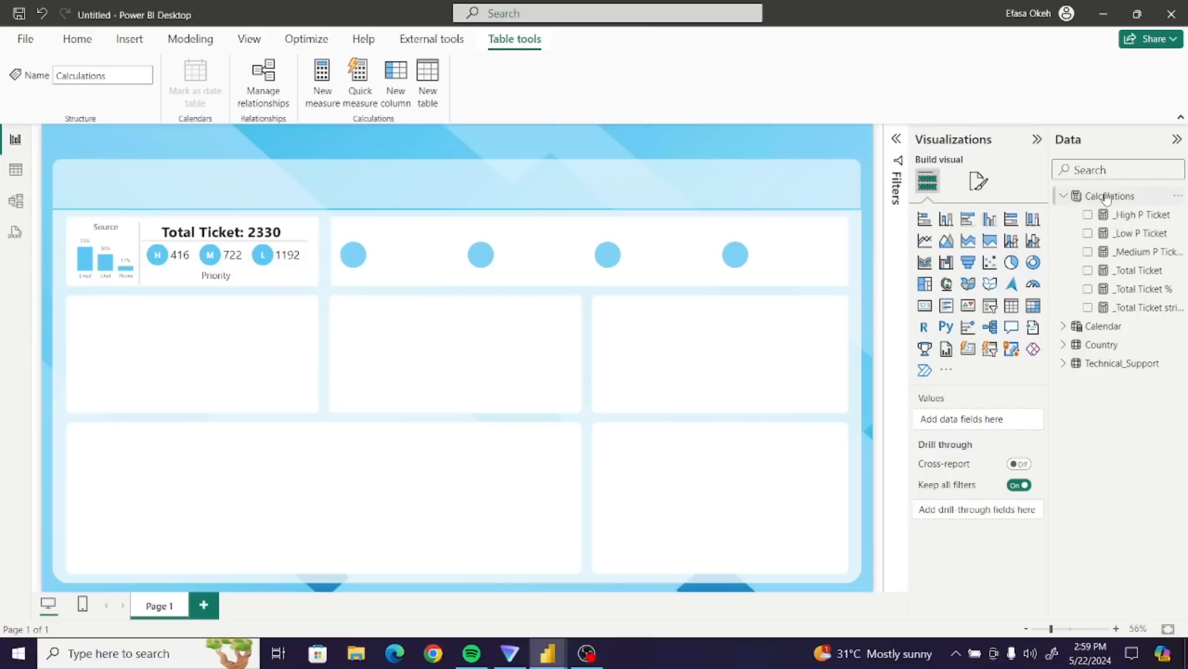
left_click(321, 77)
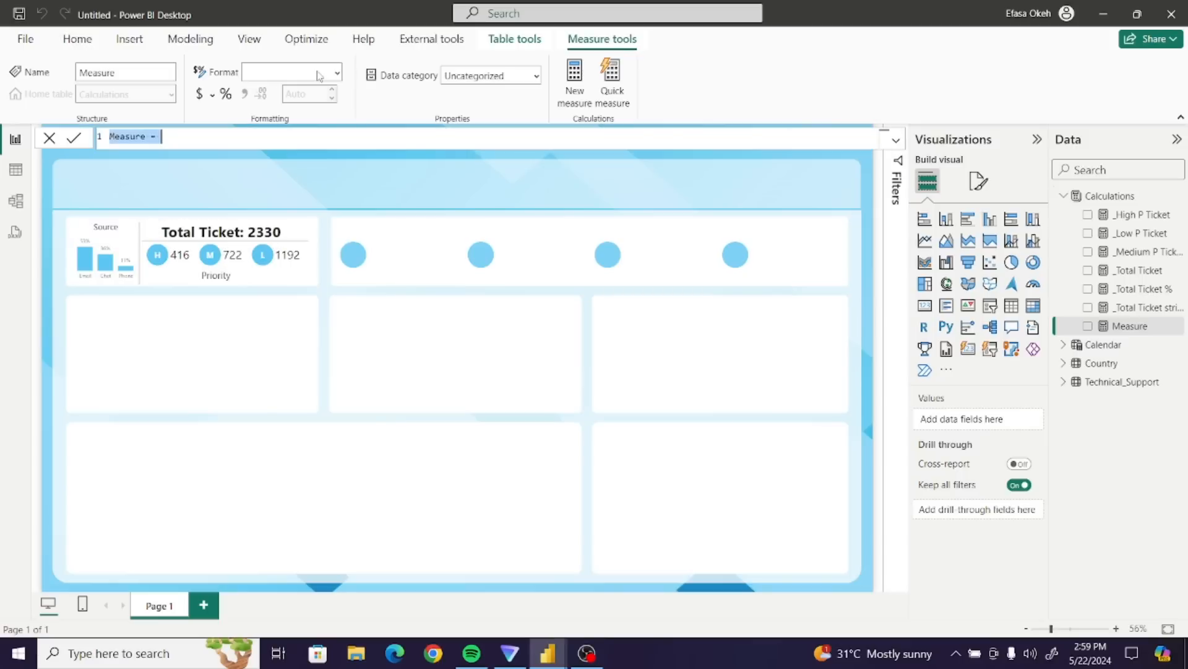
key("ctrl+v")
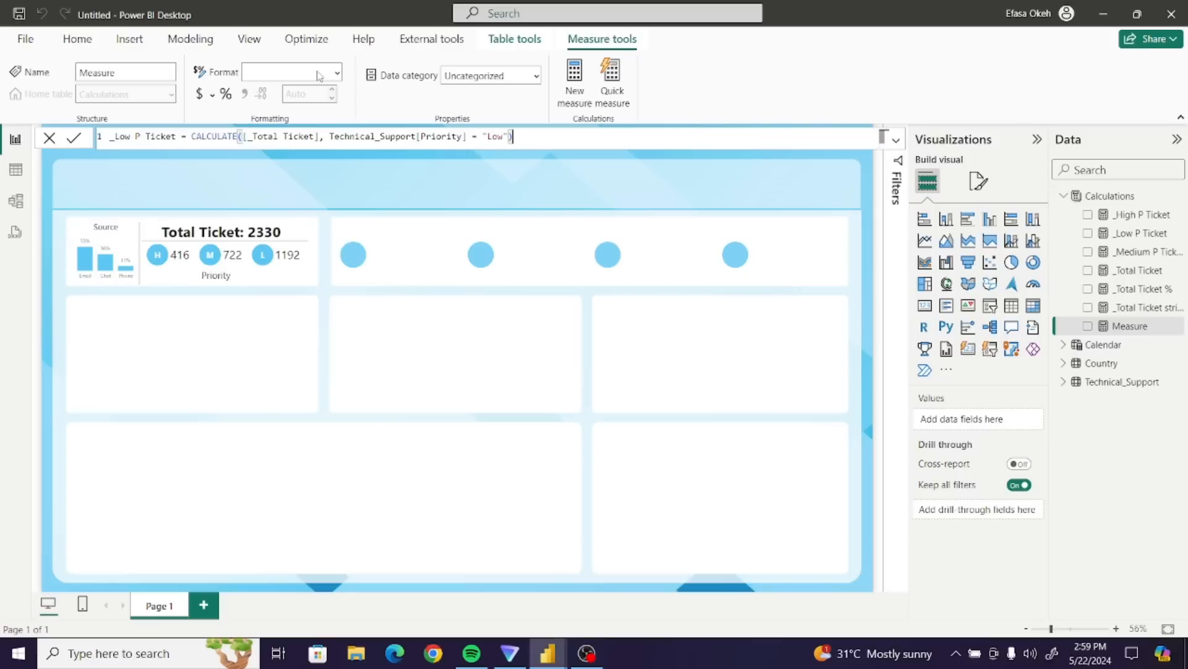
left_click(148, 139)
key("BackSpace")
key("BackSpace")
key("BackSpace")
key("BackSpace")
key("BackSpace")
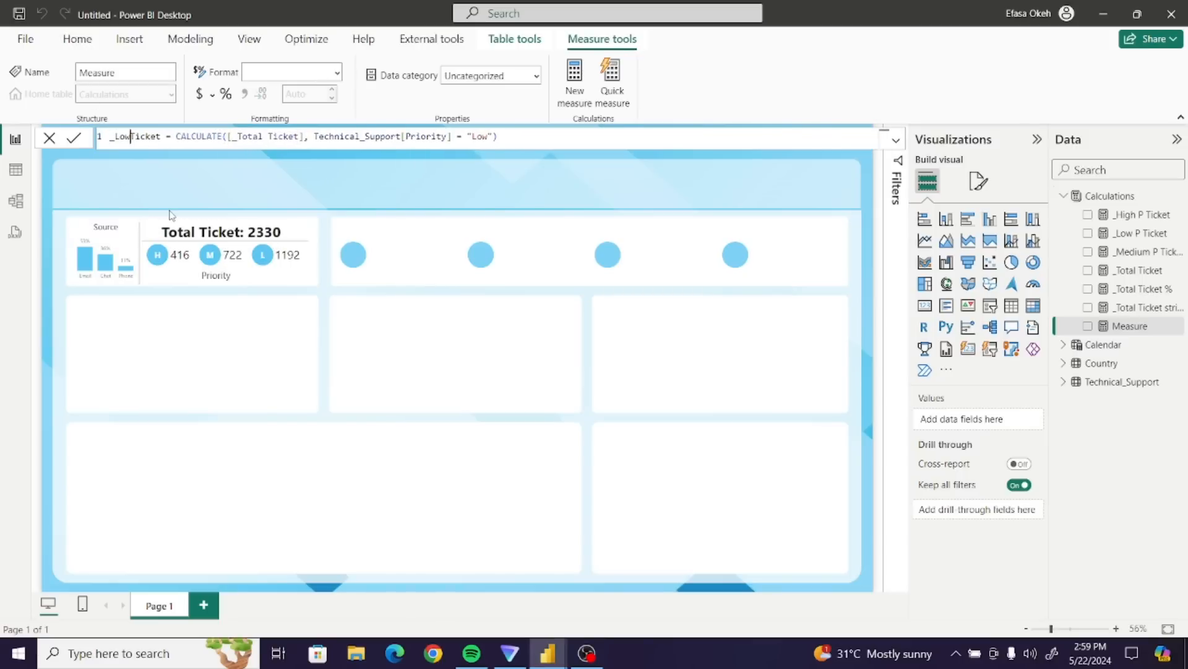
key("BackSpace")
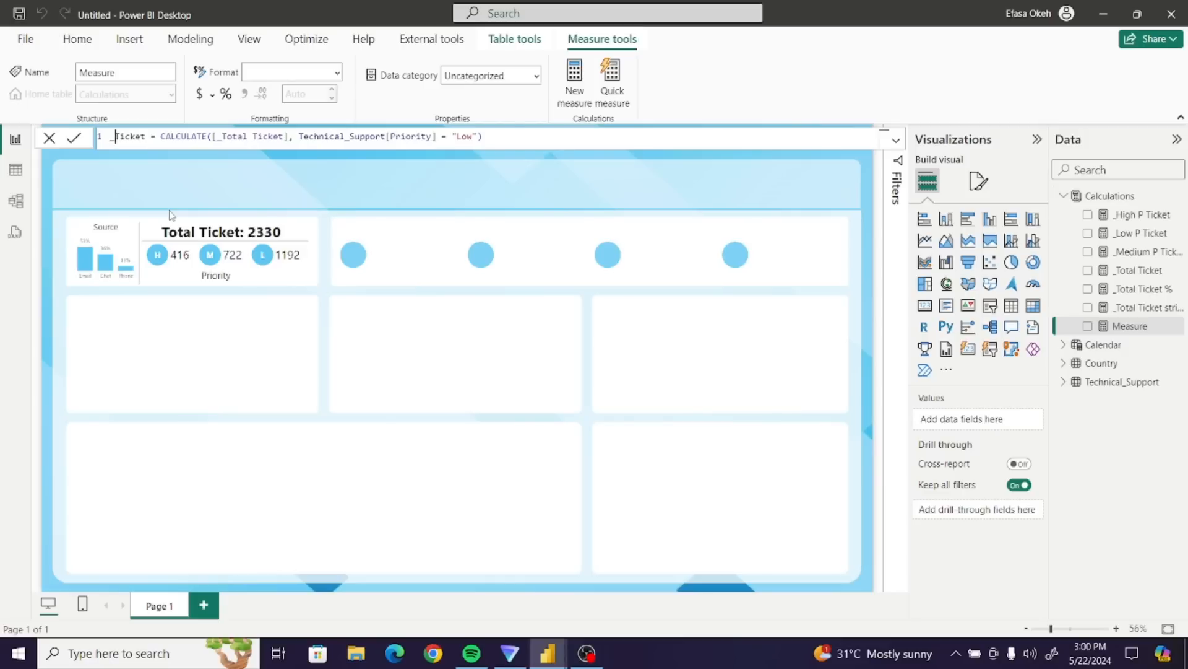
type("Op")
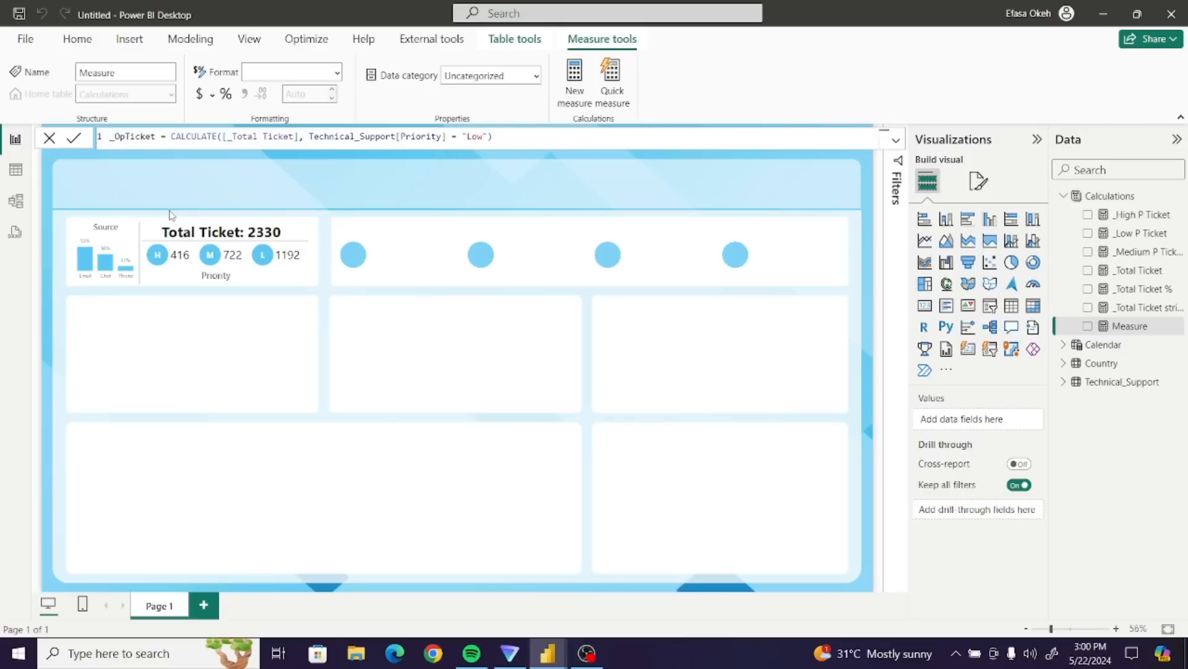
type("en")
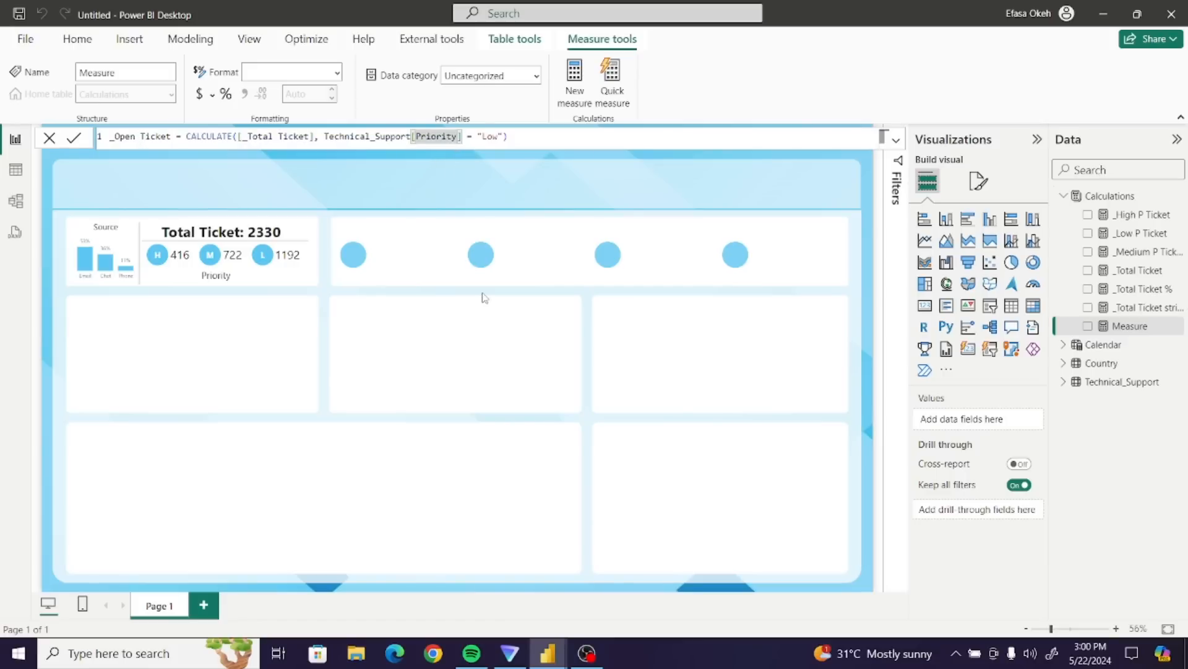
- Replace the Priority column in the _Open Ticket formula's filter with Technical_Support[Status]
key("BackSpace")
key("BackSpace")
key("BackSpace")
key("BackSpace")
key("BackSpace")
key("BackSpace")
key("BackSpace")
key("BackSpace")
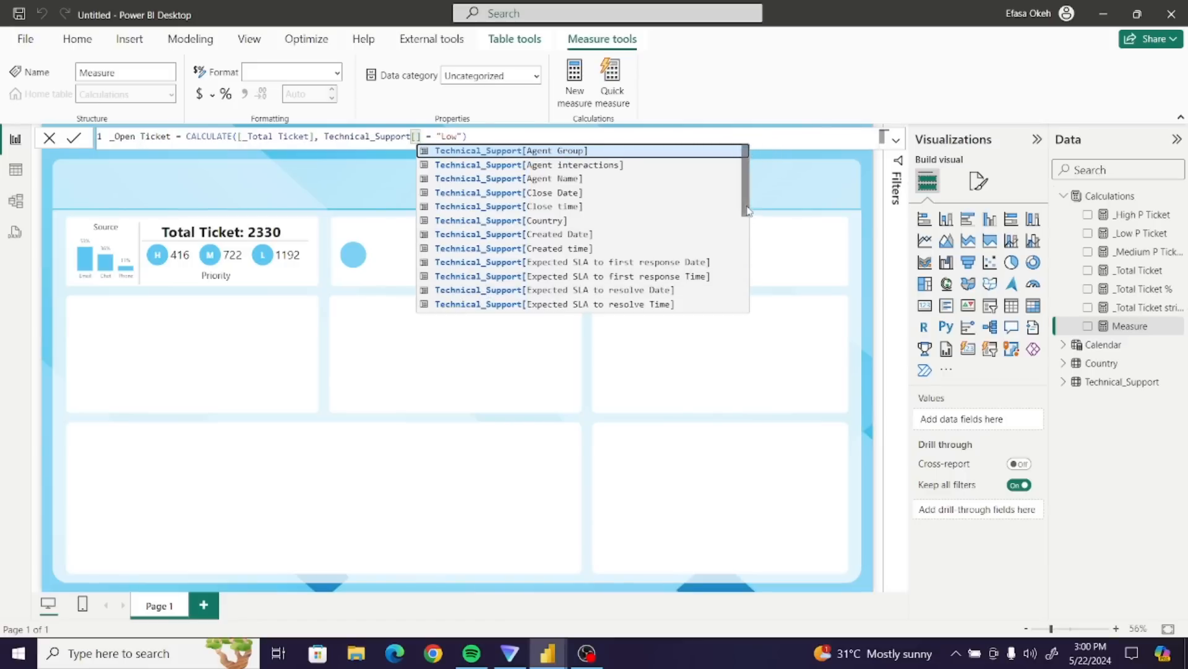
left_click_drag(755, 212, 755, 310)
left_click(559, 252)
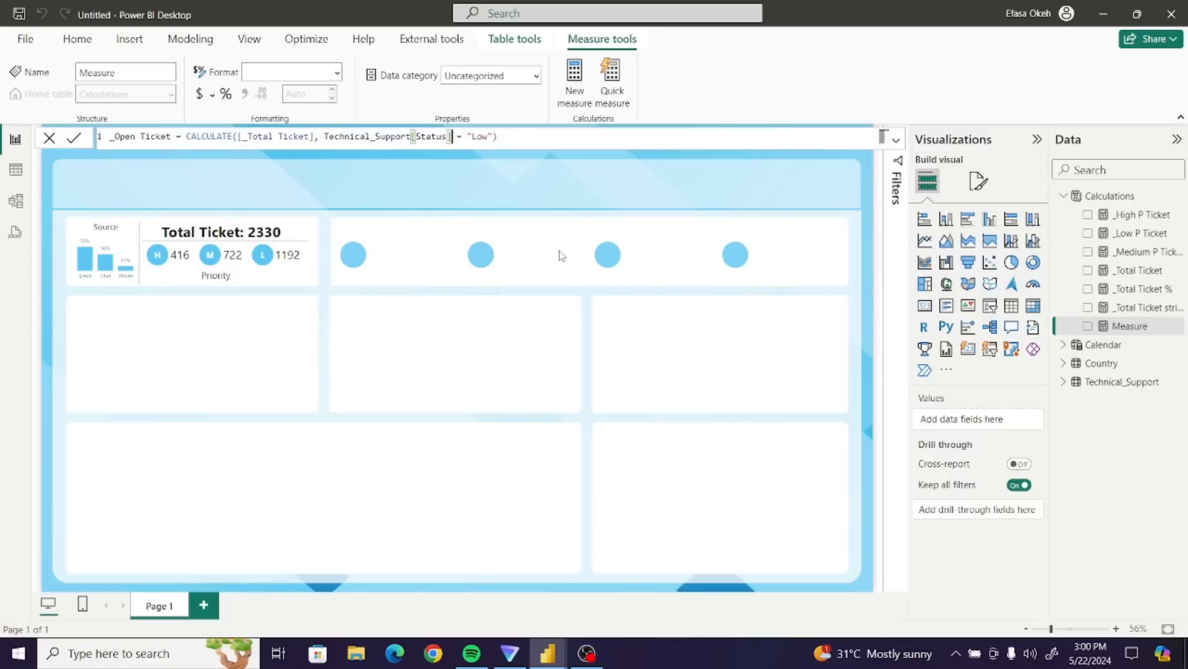
- Set the Status filter value to "Open", copy the whole formula and commit the _Open Ticket measure
double_click(481, 136)
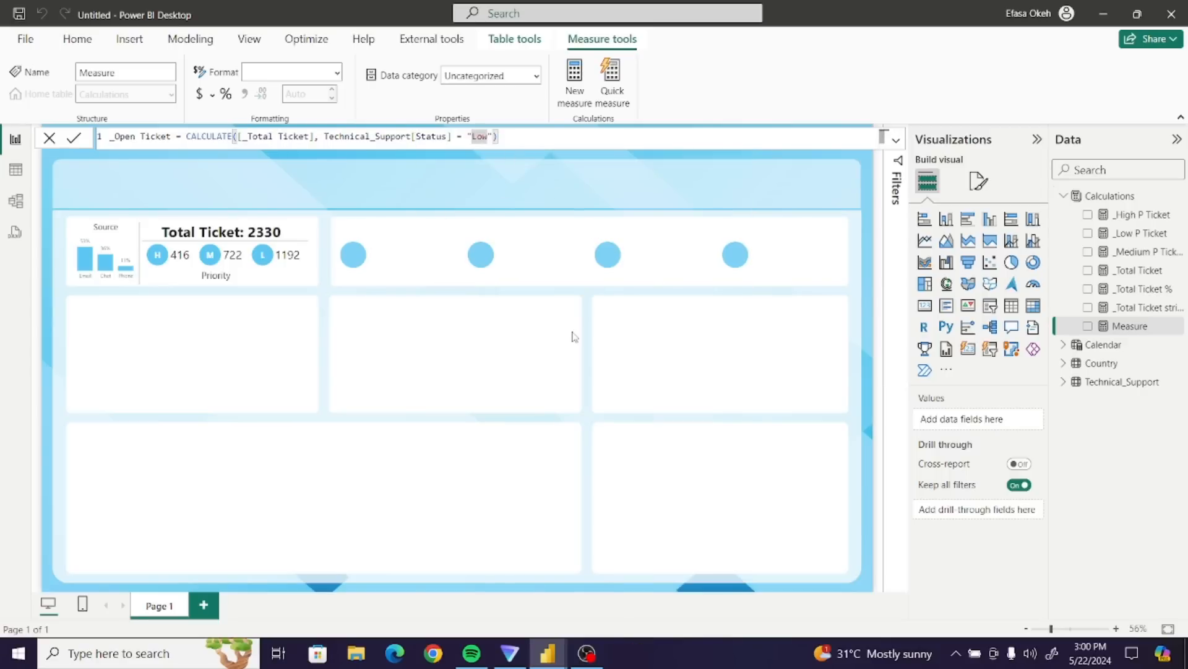
key("BackSpace")
type("Open")
left_click(575, 137)
key("ctrl+a")
key("ctrl+c")
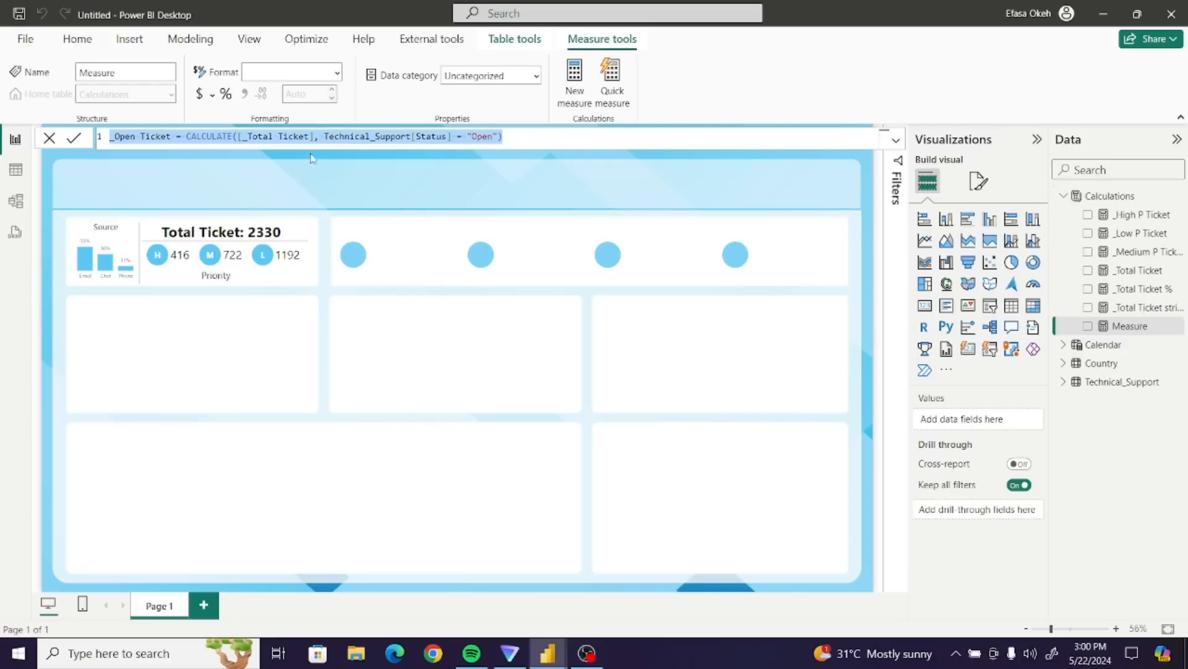
left_click(73, 140)
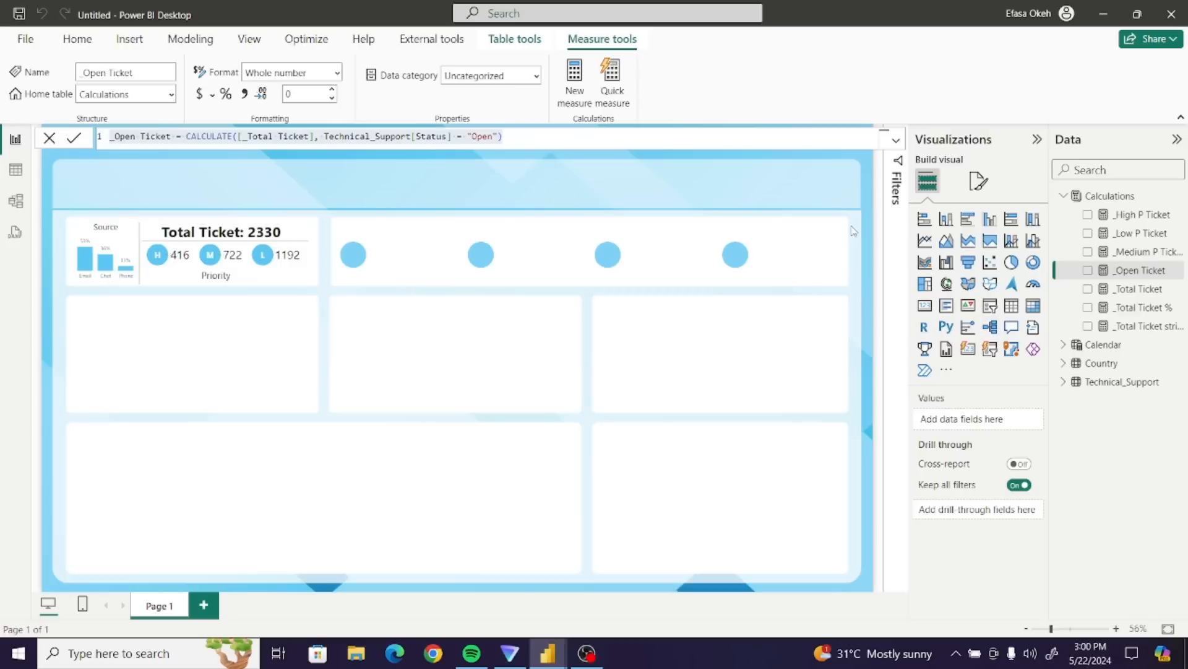
- Add another measure to the Calculations table from the copied _Open Ticket formula and name it _Closed Ticket
left_click(1111, 197)
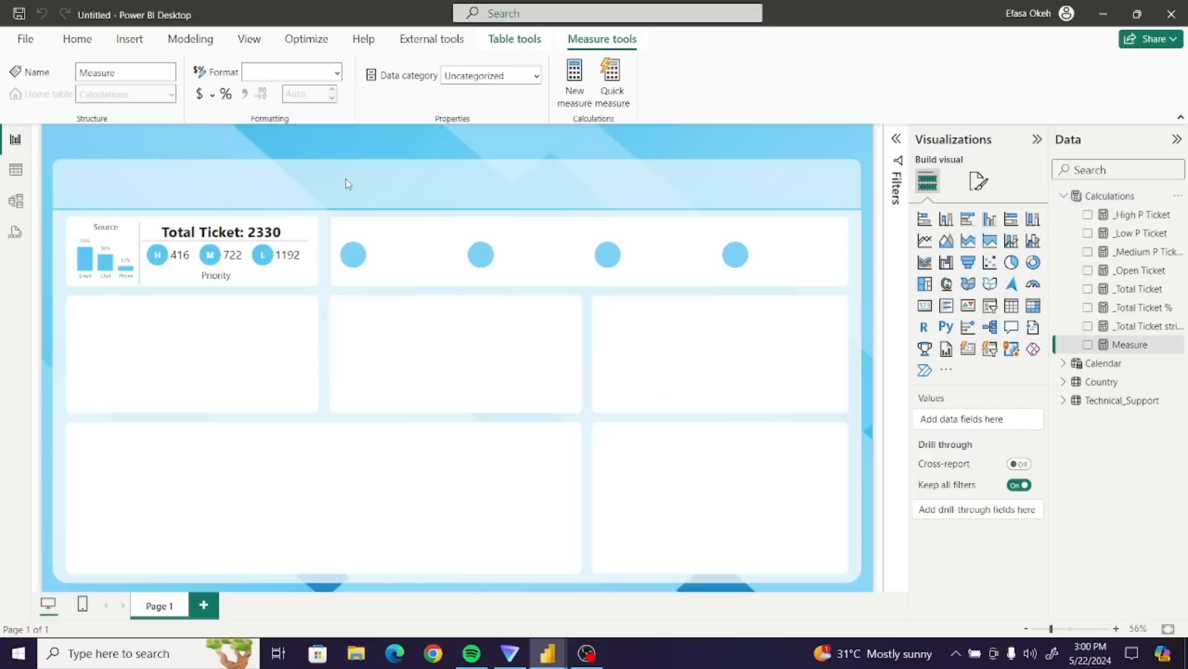
key("ctrl+v")
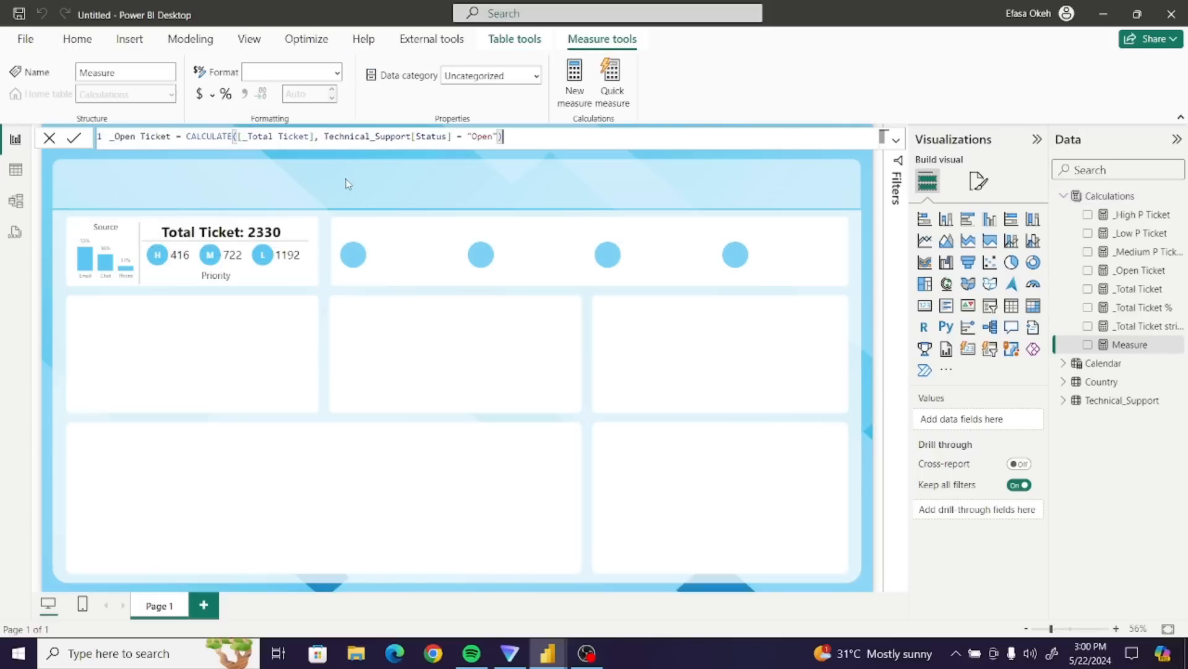
left_click(133, 141)
key("BackSpace")
key("BackSpace")
key("BackSpace")
key("BackSpace")
type("C")
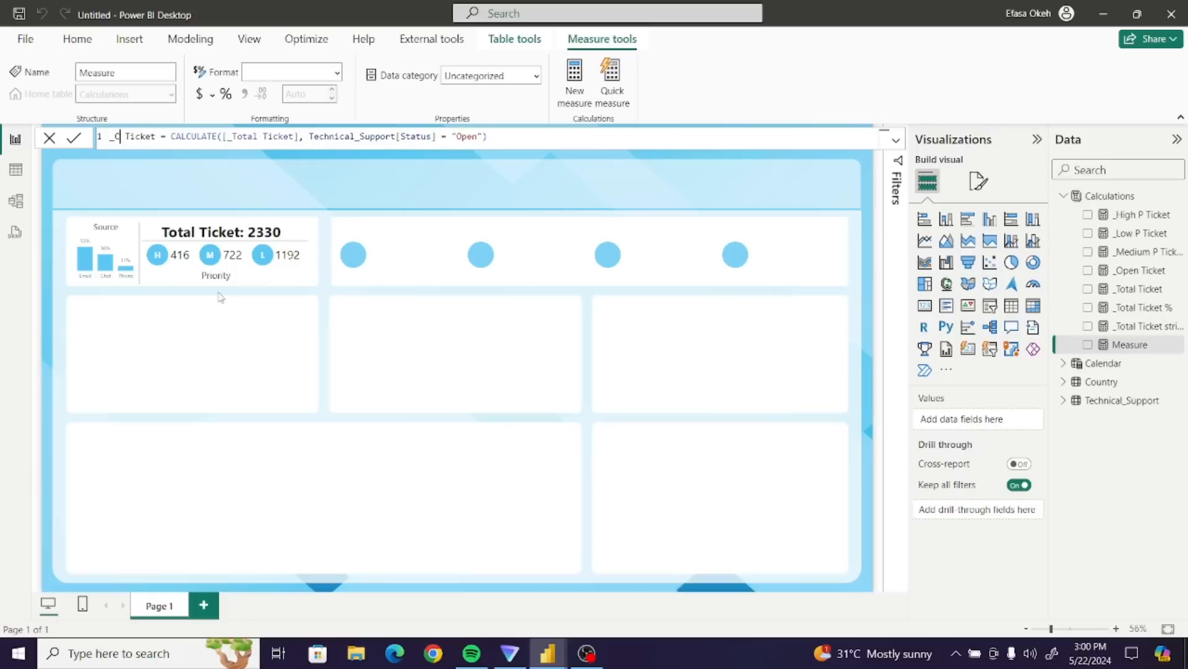
type("lo")
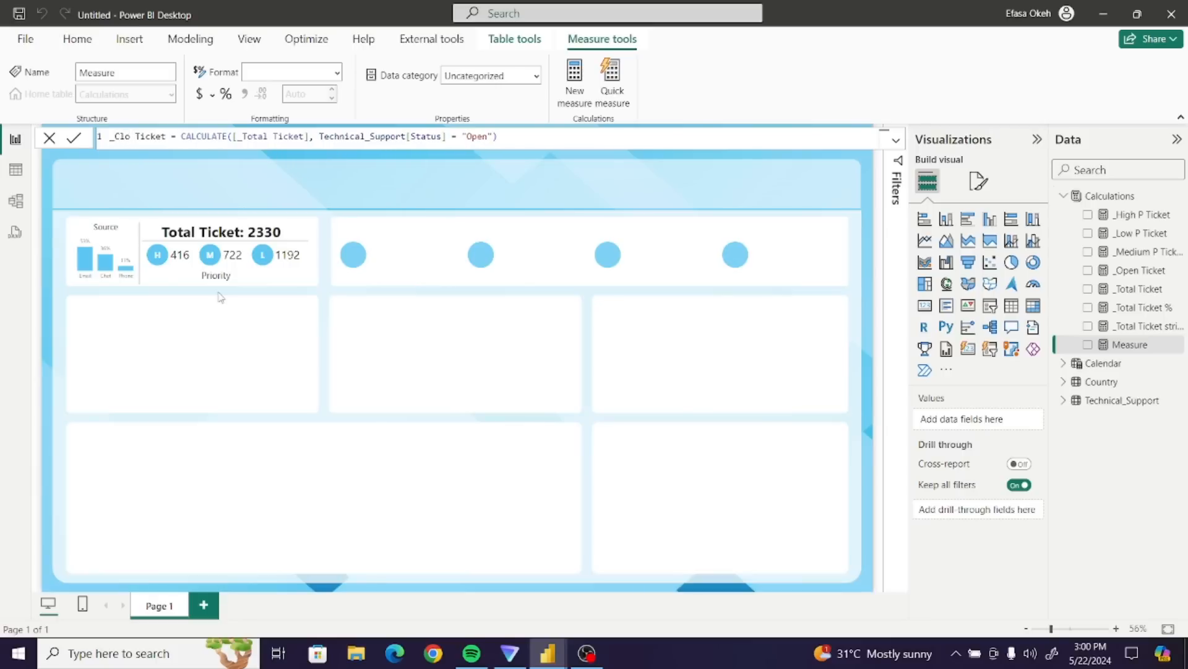
type("sed")
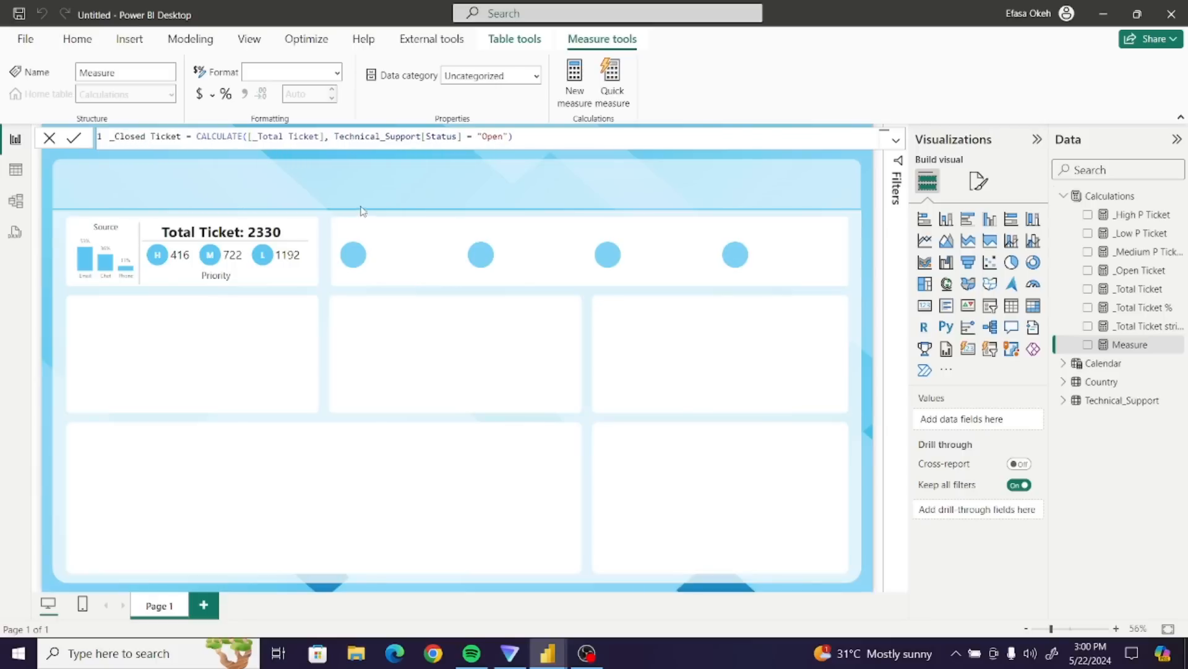
- Set the Status filter value in the _Closed Ticket formula to "Closed" and commit the measure
left_click(504, 138)
key("BackSpace")
key("BackSpace")
key("BackSpace")
key("BackSpace")
type("Closed")
left_click(75, 139)
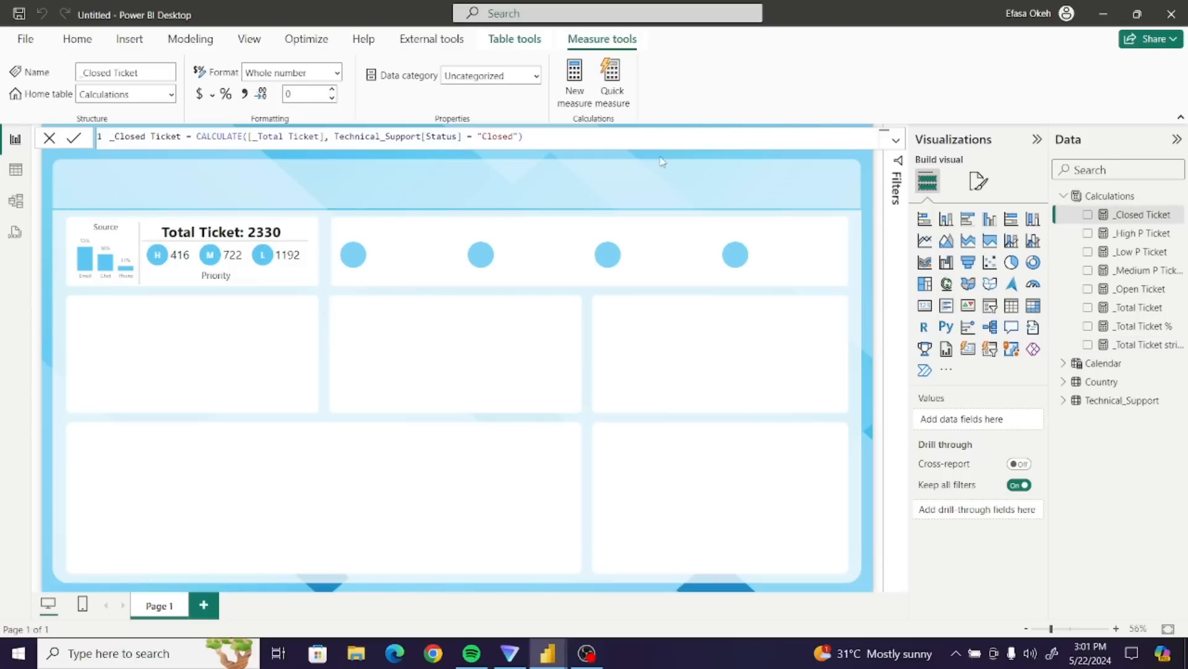
- Add another measure to the Calculations table from the copied _Open Ticket formula and name it _Resolved Ticket
left_click(1124, 203)
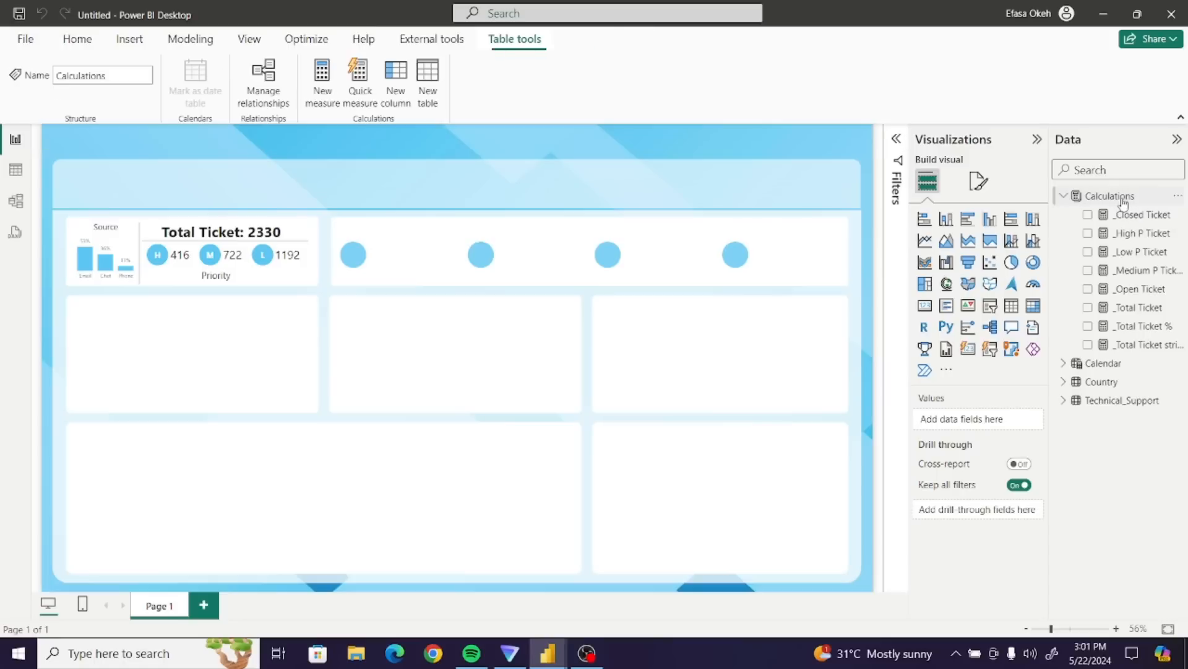
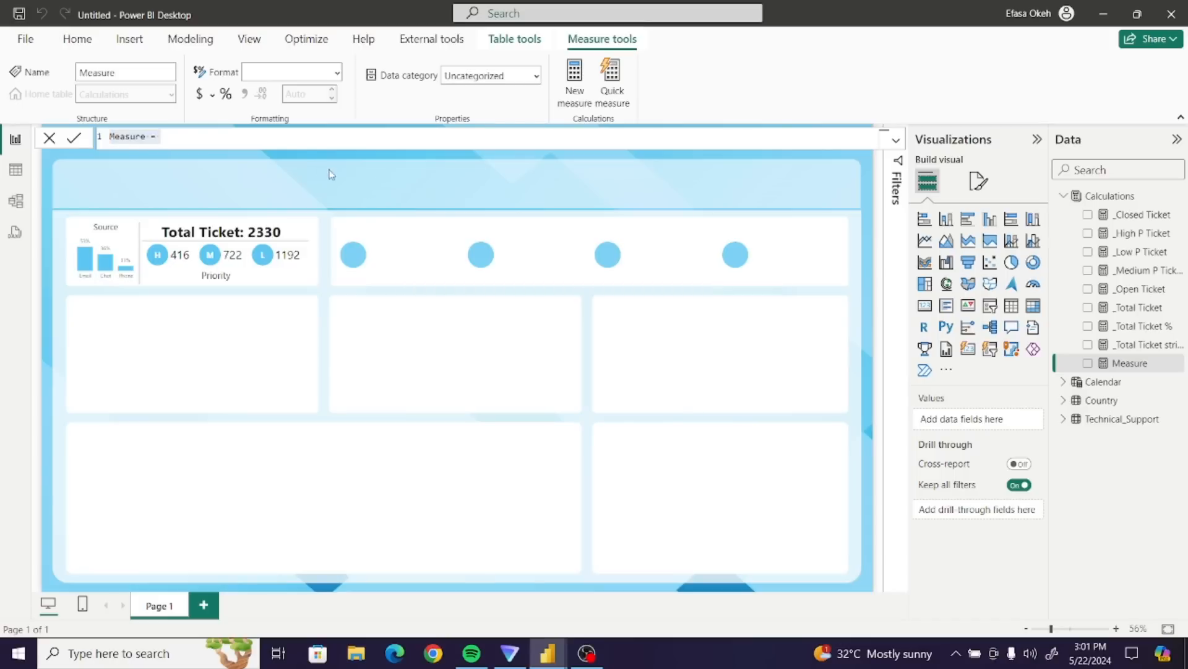
type("_Open Ticket = CALCULATE([_Total Ticket], Technical_Support[Status] = \"Open\")")
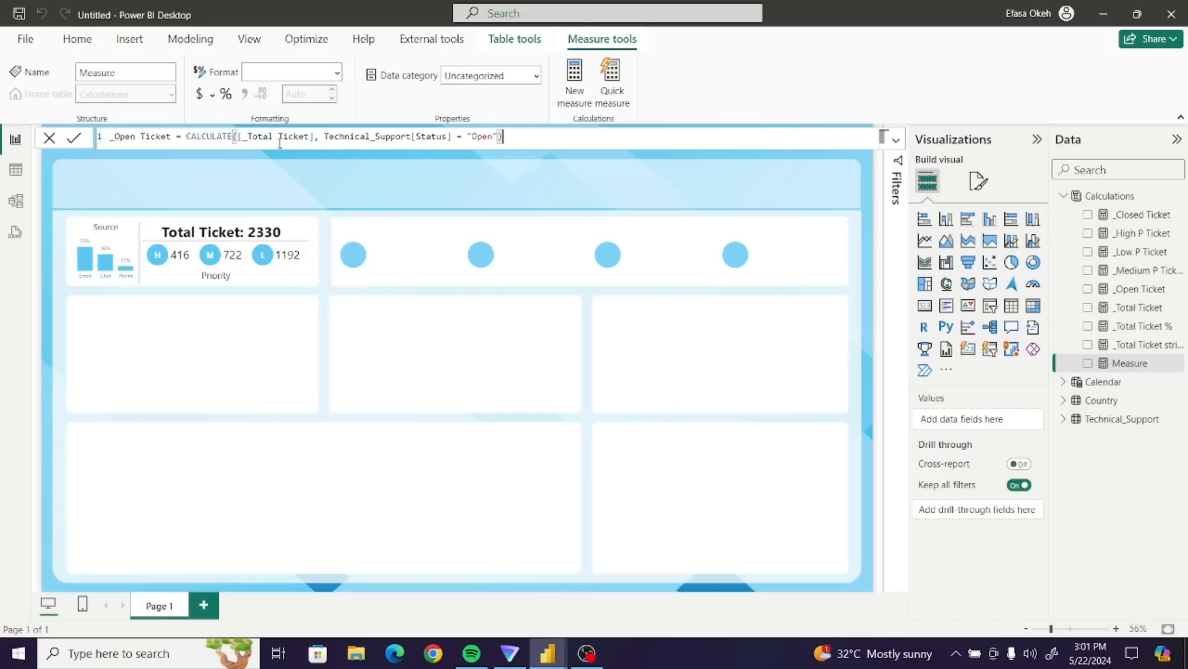
left_click(137, 140)
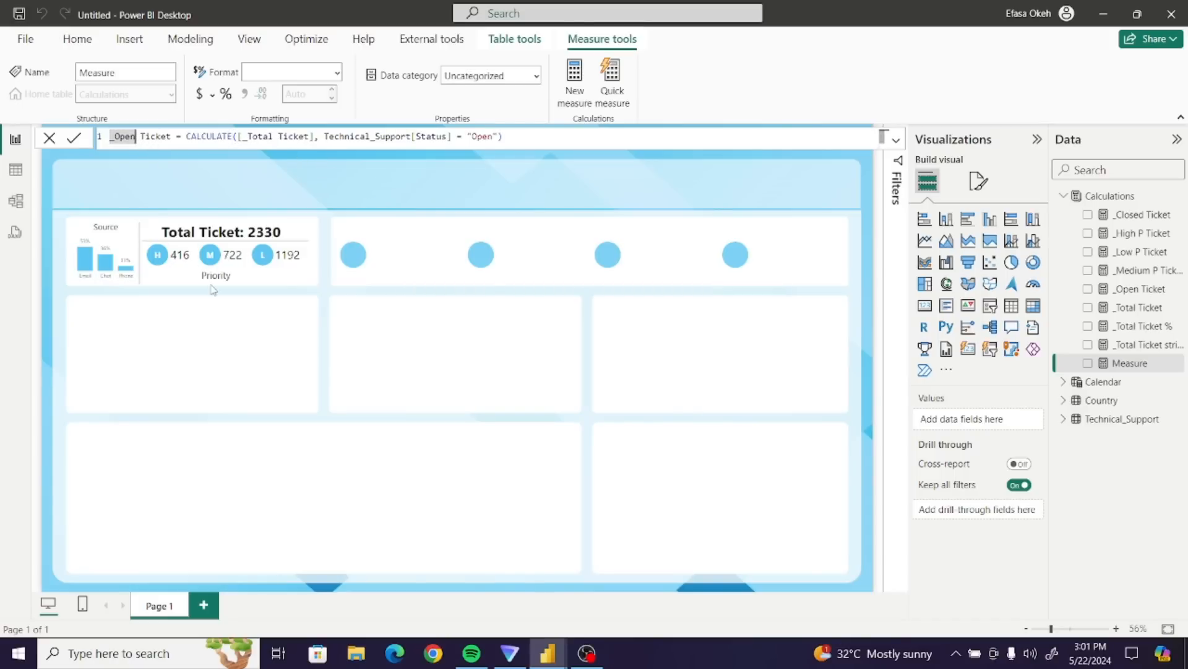
key("BackSpace")
key("BackSpace")
key("BackSpace")
key("BackSpace")
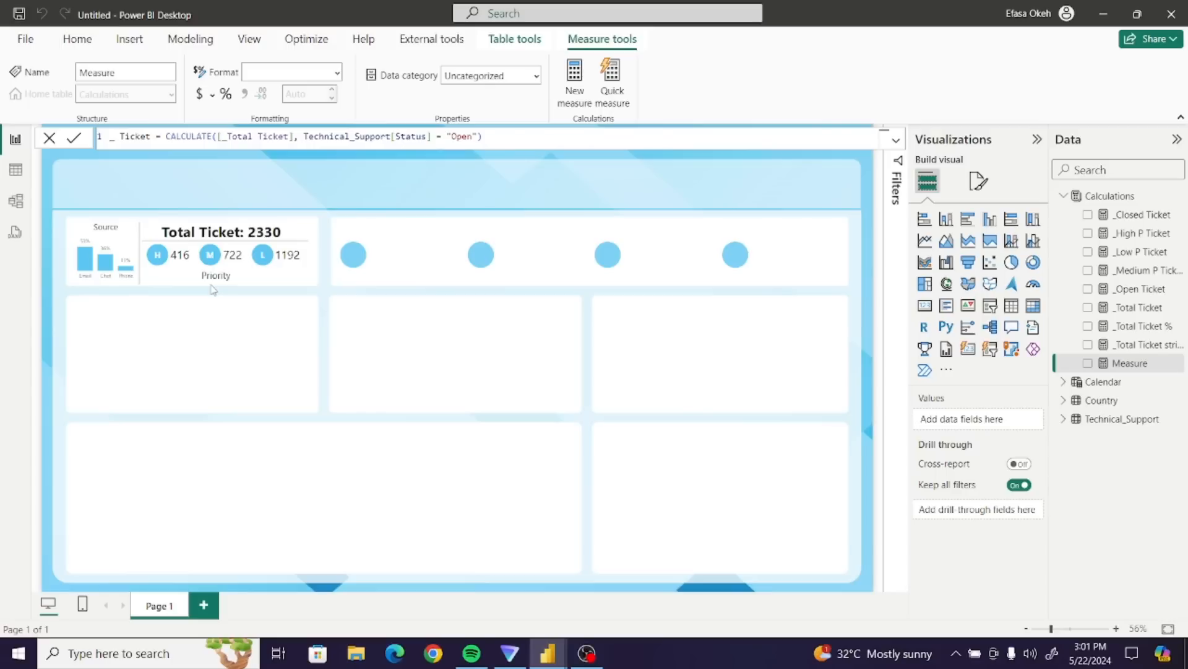
type("Reso")
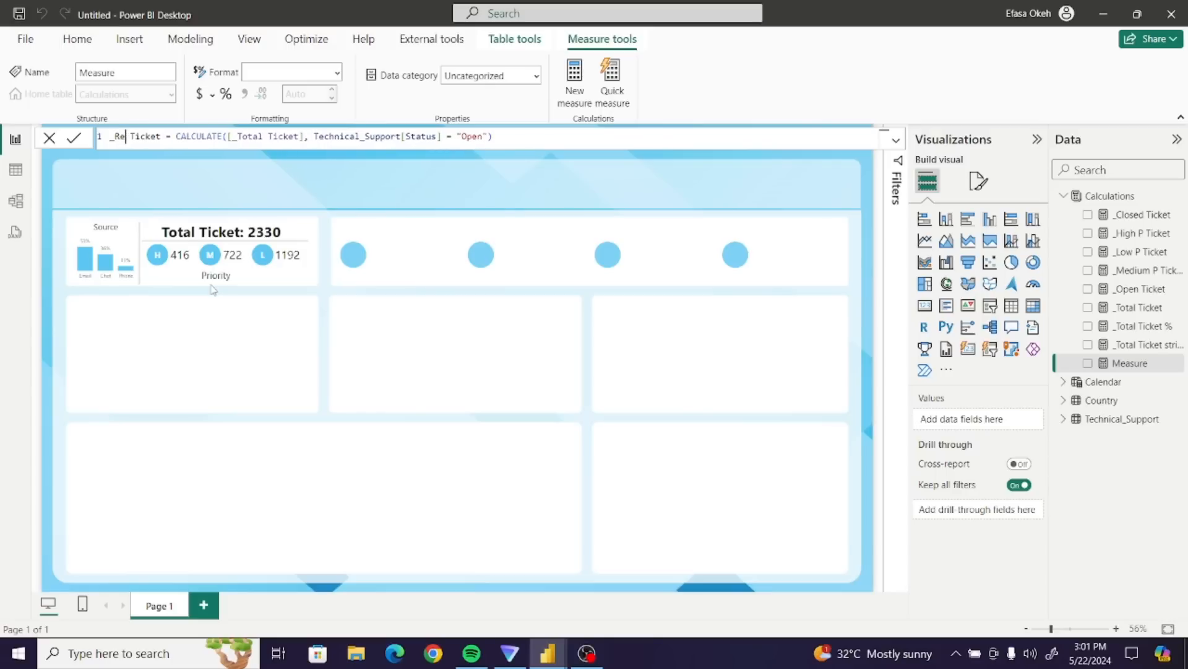
type("lve")
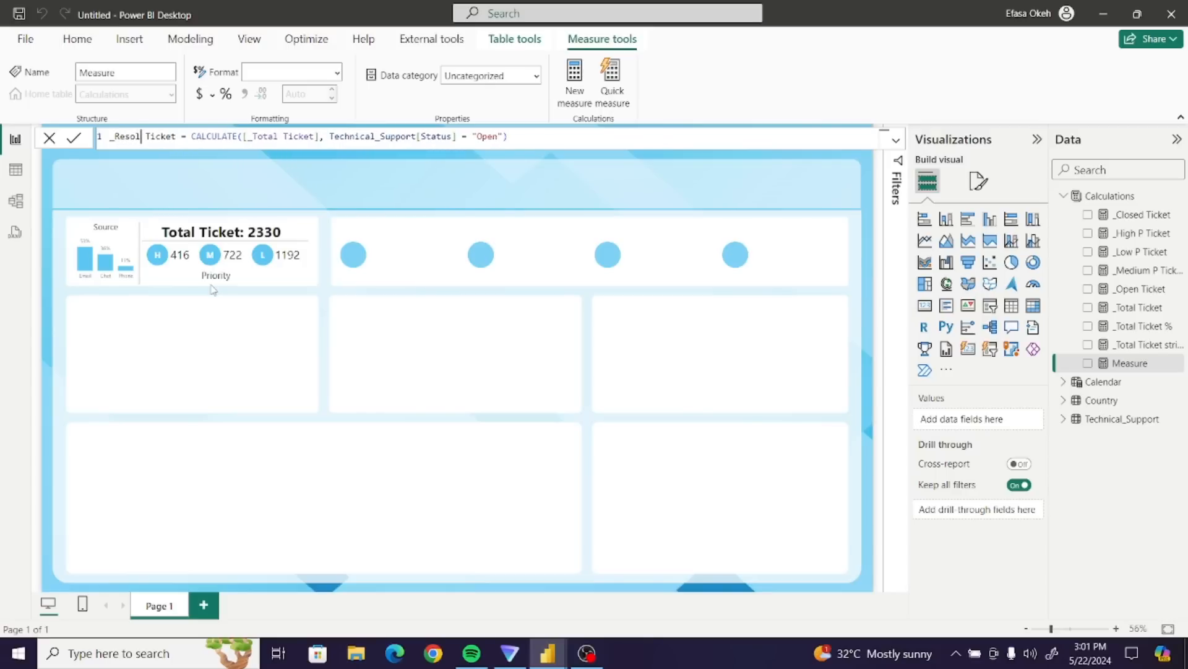
type("d")
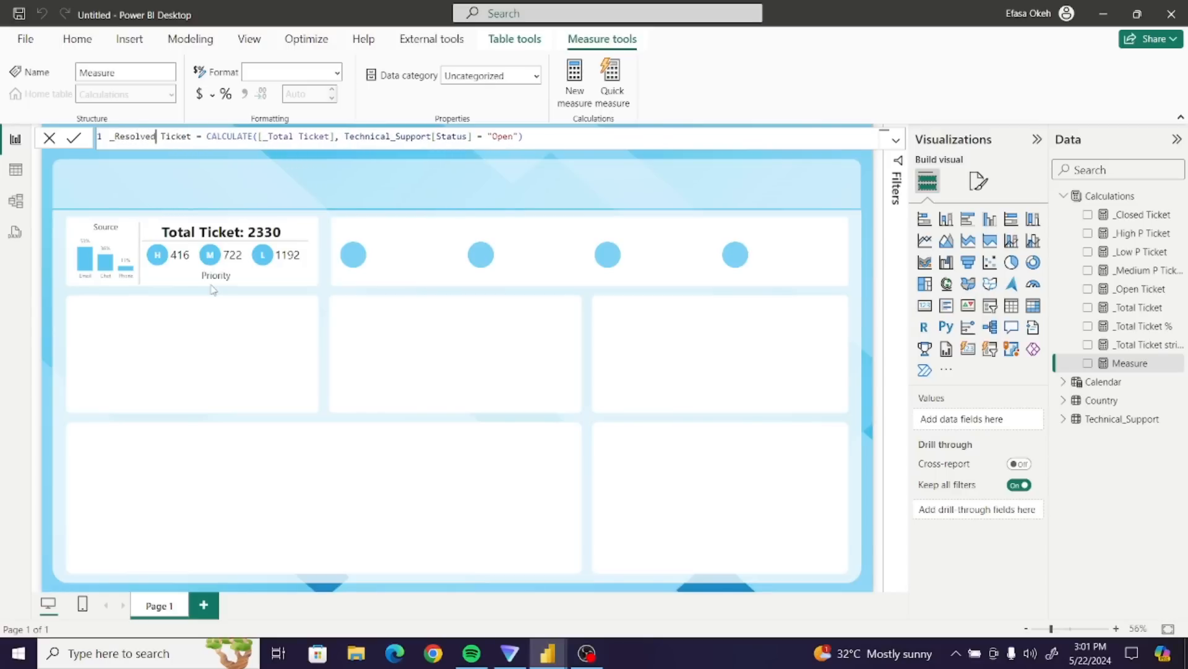
- Set the Status filter value in the _Resolved Ticket formula to "Resolved" and commit the measure
double_click(514, 135)
key("BackSpace")
type("Resolved")
left_click(73, 140)
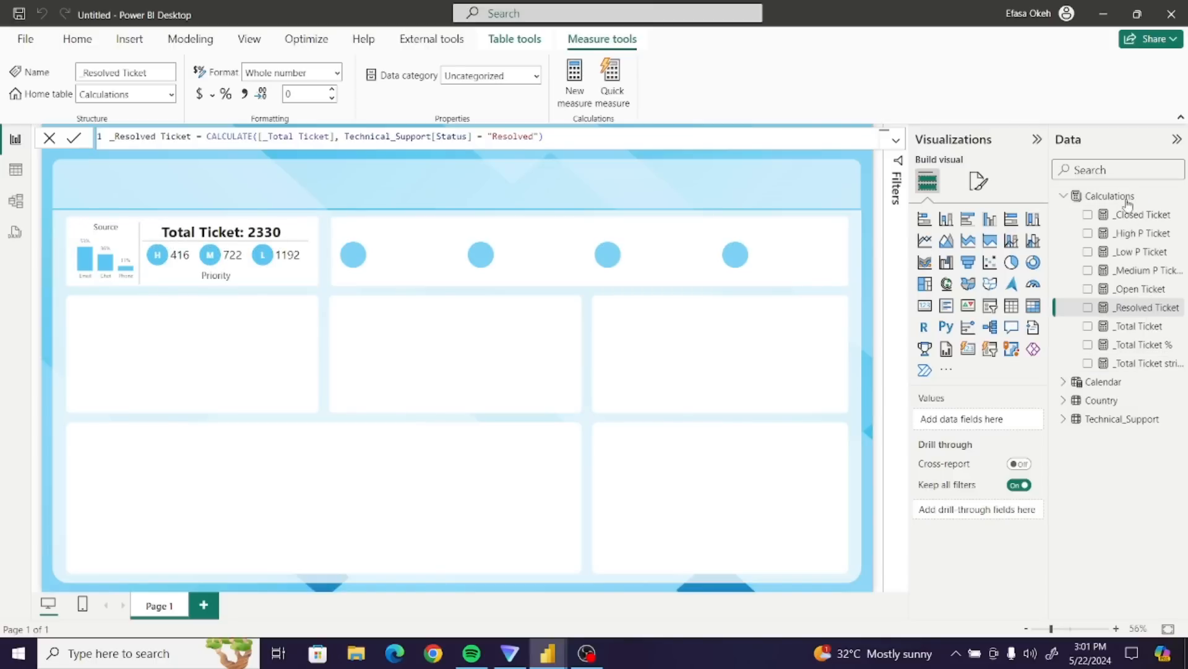
- Add a new measure to the Calculations table, name it _In Progress and start its formula with the CALCULATE function
left_click(1112, 200)
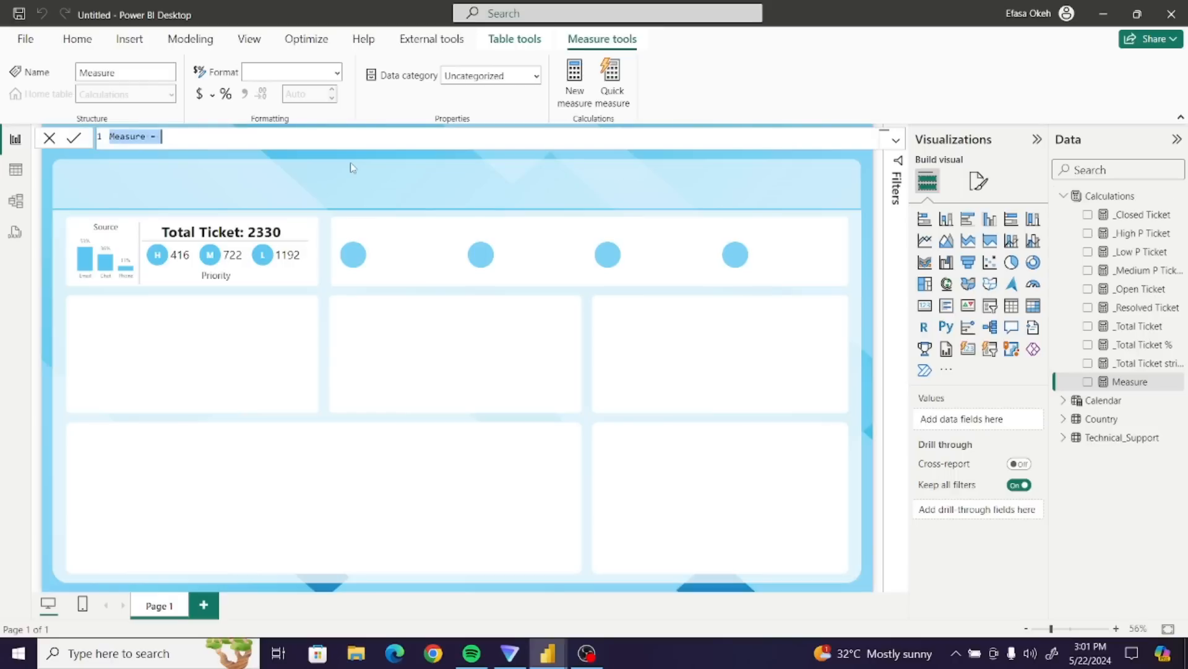
key("Right")
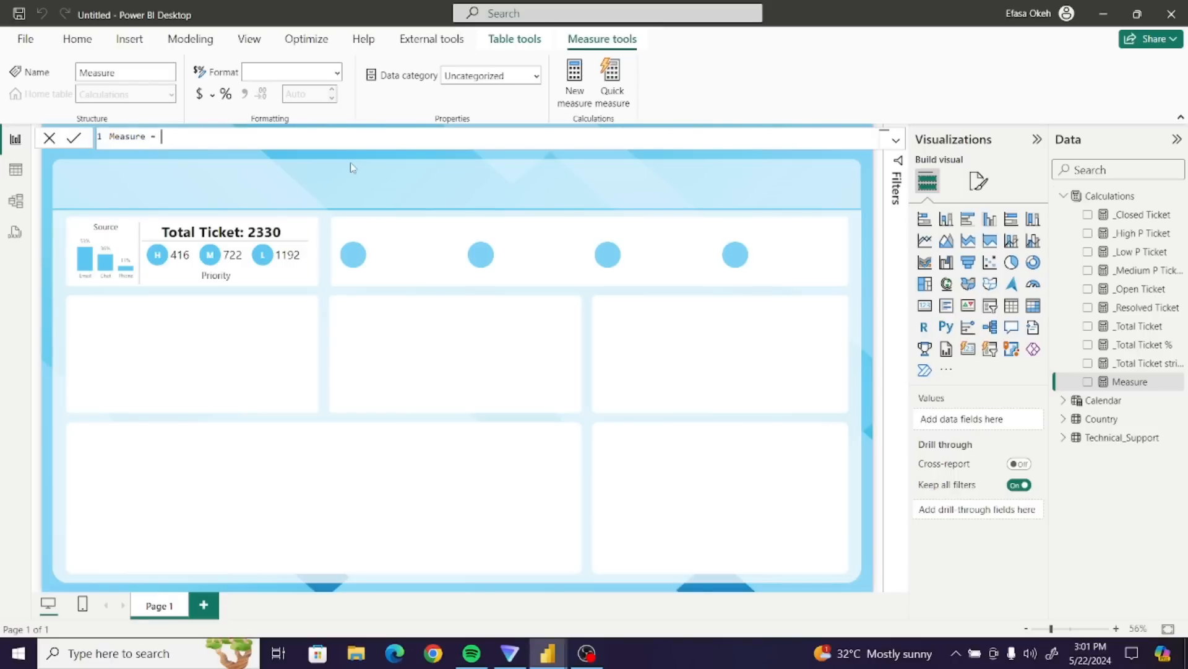
key("BackSpace")
key("BackSpace")
key("BackSpace")
key("BackSpace")
key("BackSpace")
key("BackSpace")
key("BackSpace")
key("BackSpace")
key("BackSpace")
key("BackSpace")
key("BackSpace")
type("_In Progr")
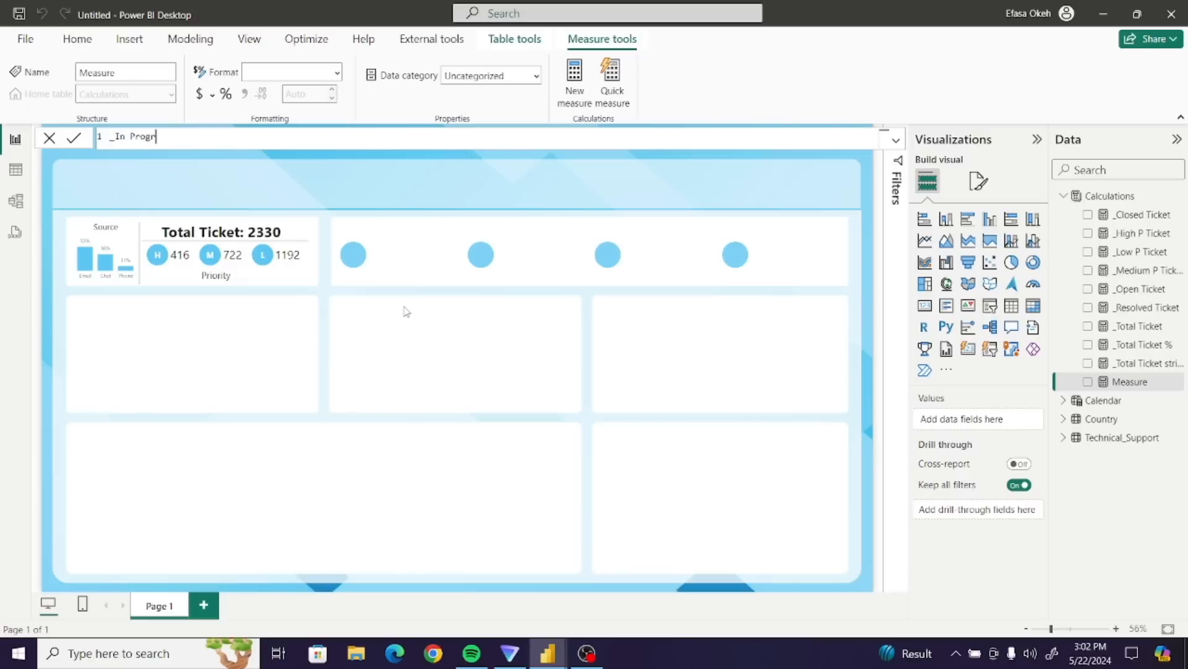
type("ess = Cal")
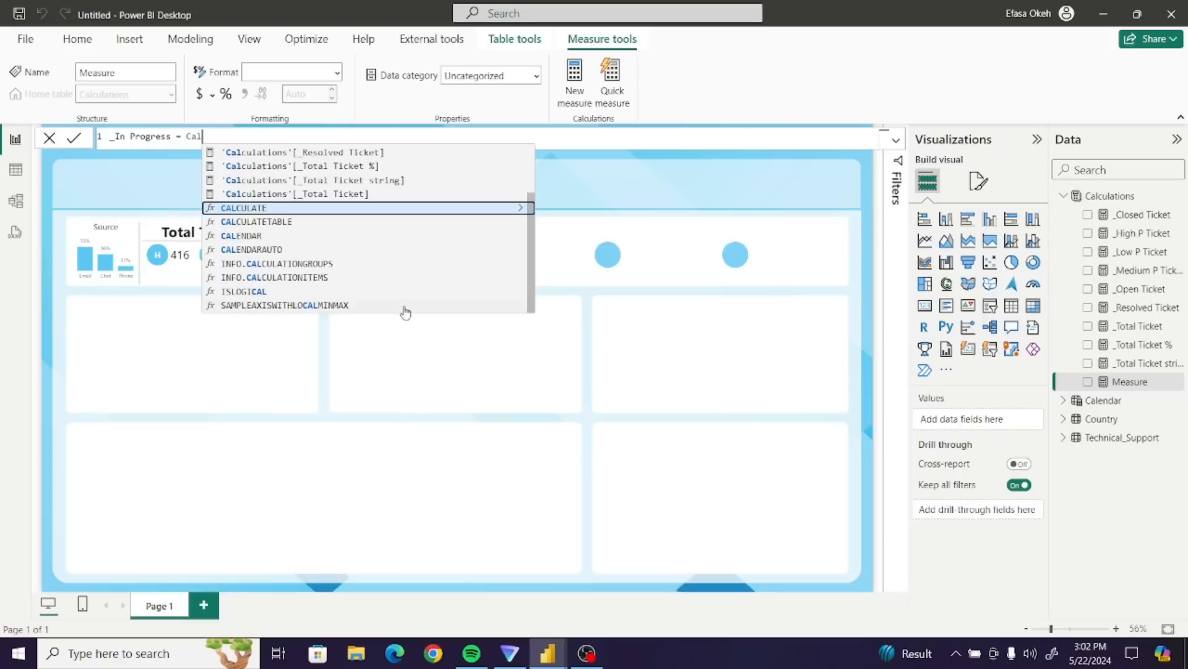
- Use the [_Total Ticket] measure as the CALCULATE expression in the _In Progress formula
key("Tab")
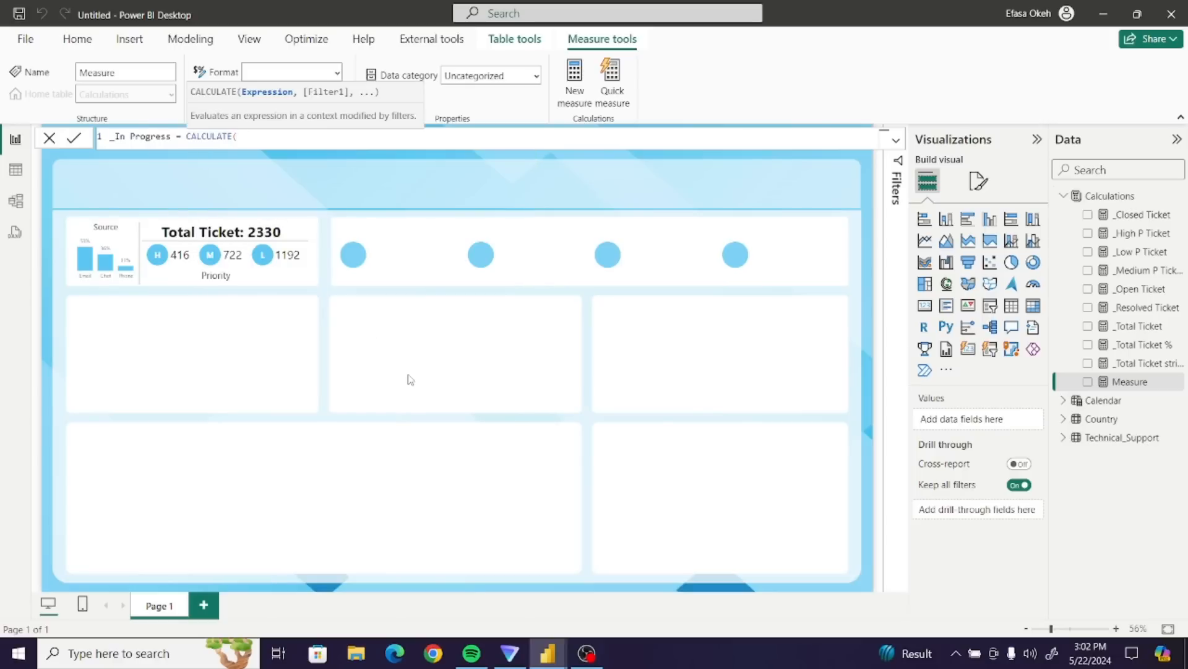
type("_")
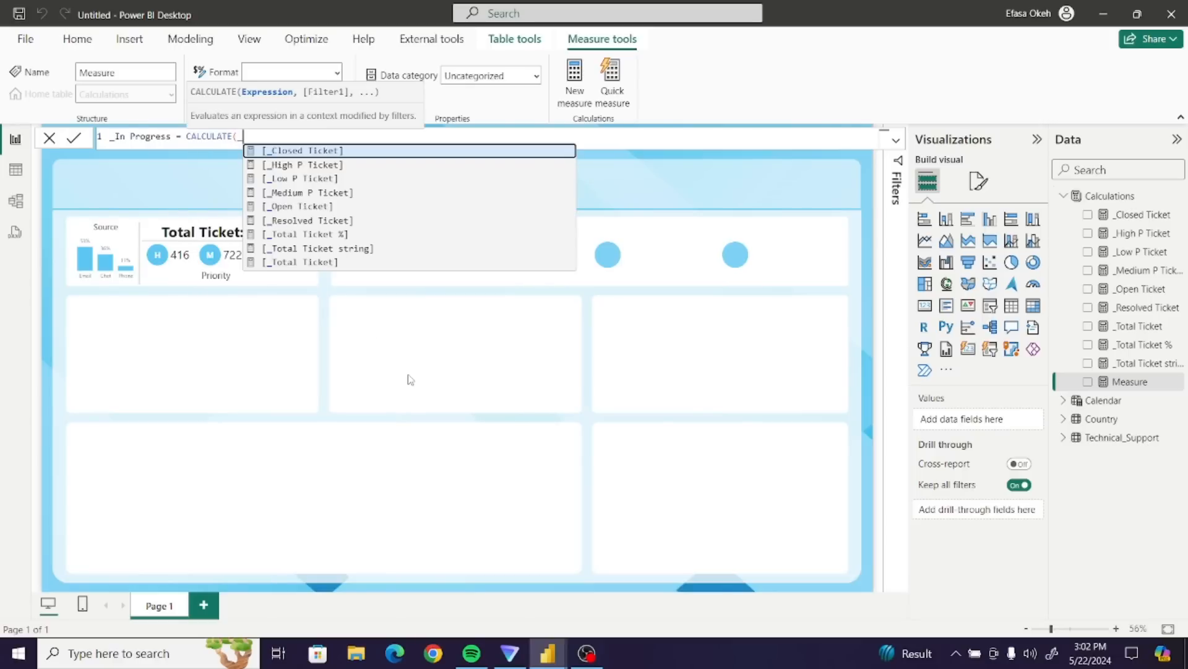
type("T")
left_click(318, 180)
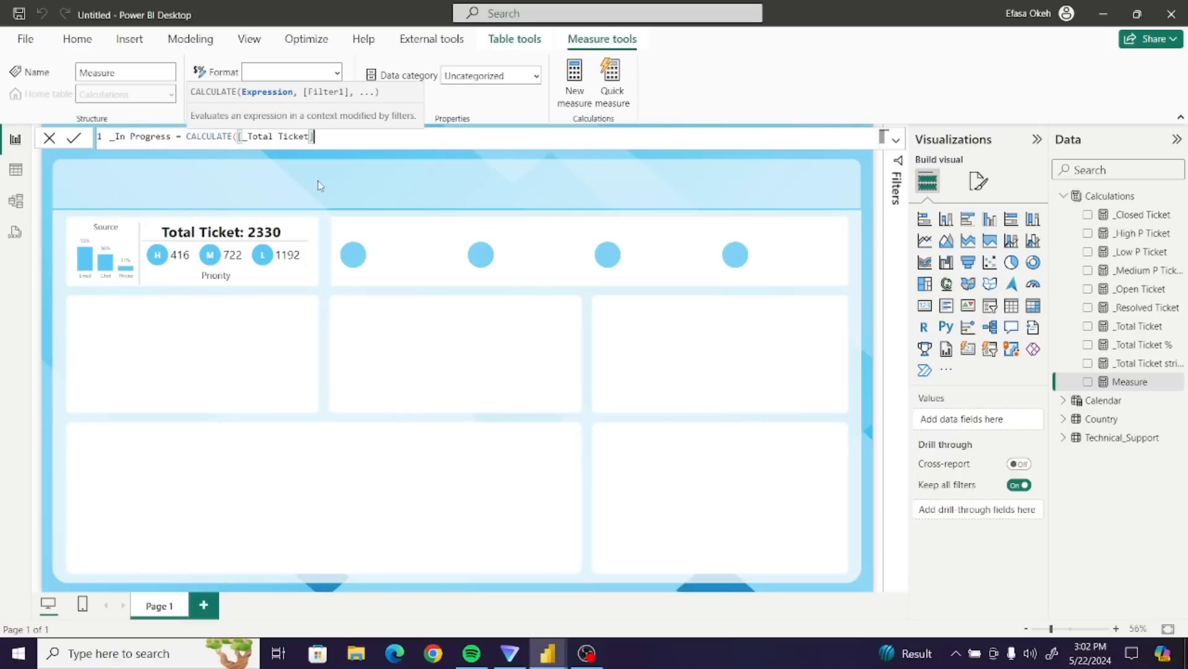
type(",")
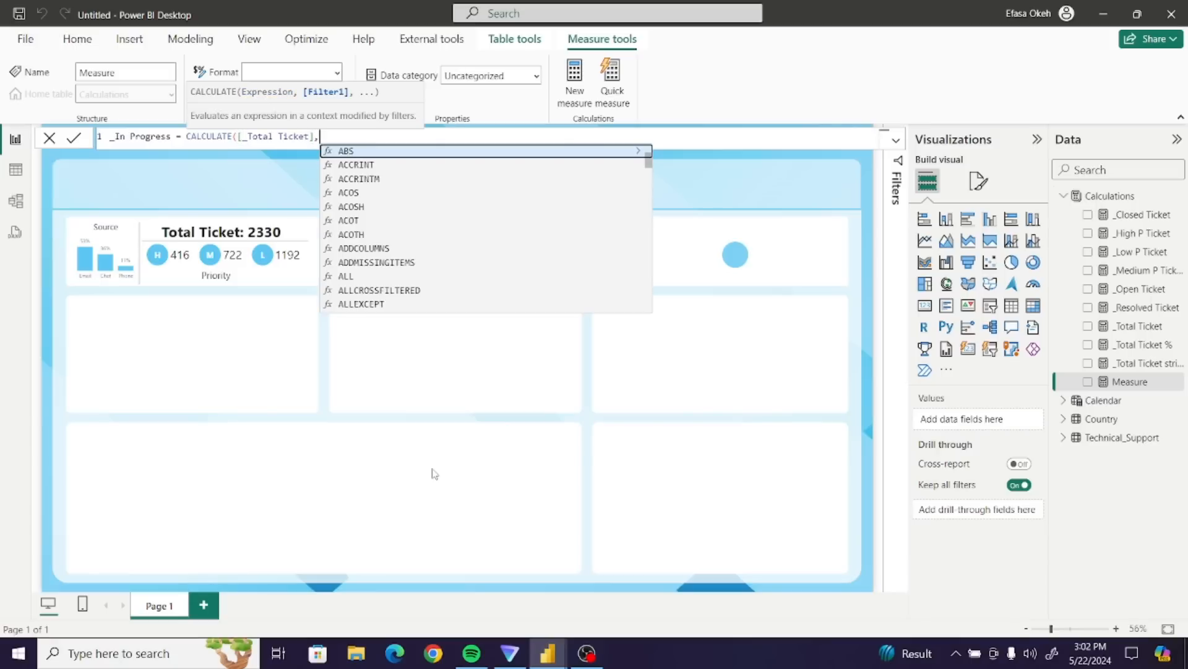
- Filter the _In Progress formula by Technical_Support[Status] = "In progress", commit the measure and leave the formula
type("Tech")
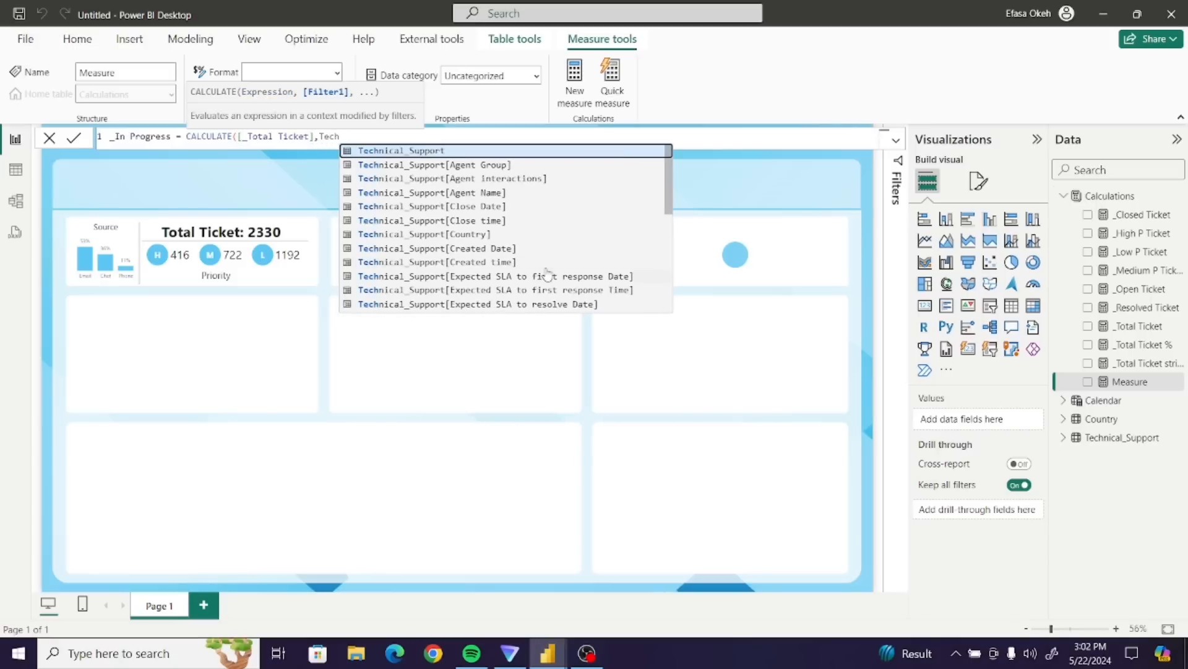
left_click(671, 288)
left_click(671, 290)
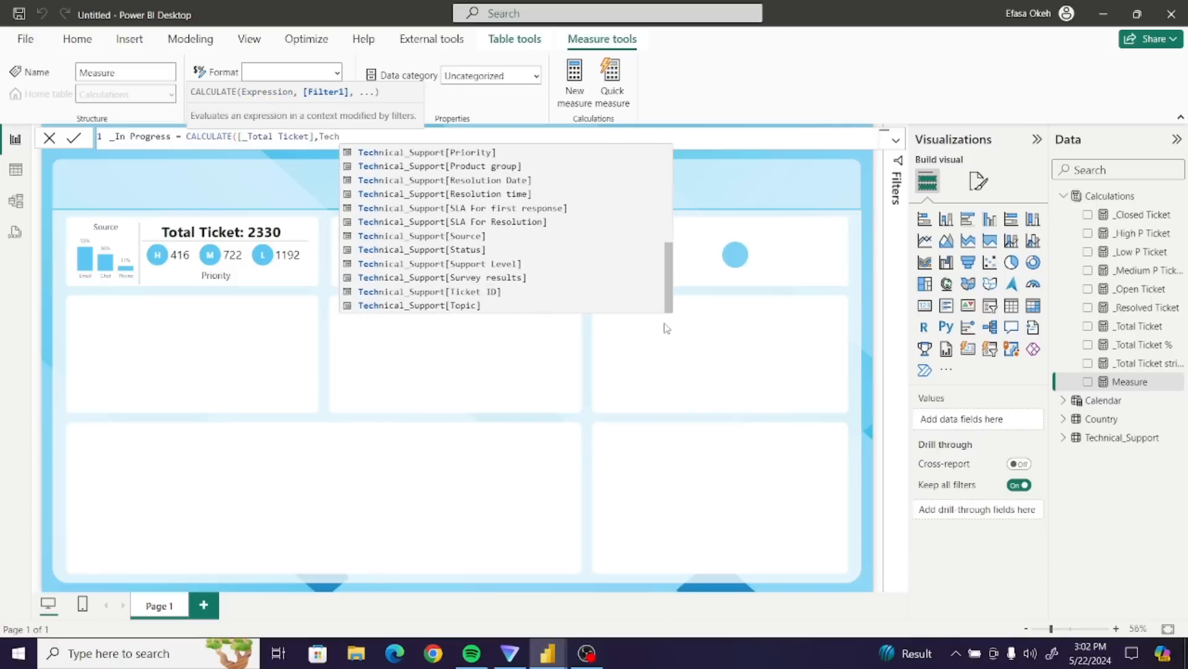
left_click(480, 259)
type("= \"")
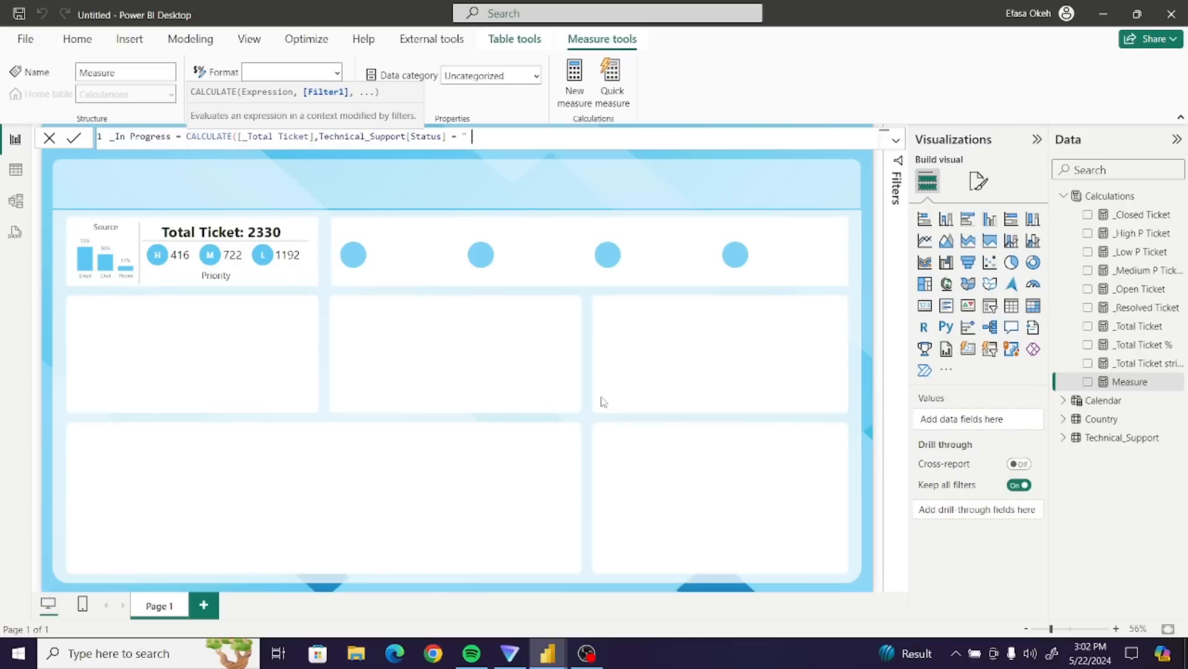
key("BackSpace")
type("In progress\")")
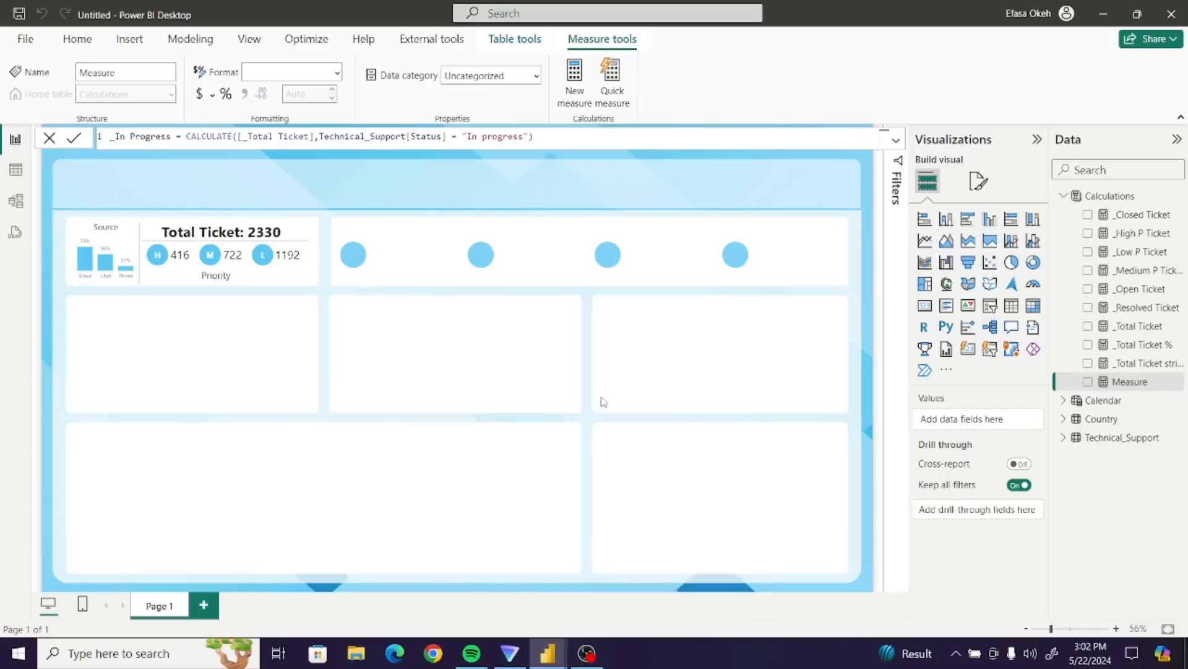
key("Return")
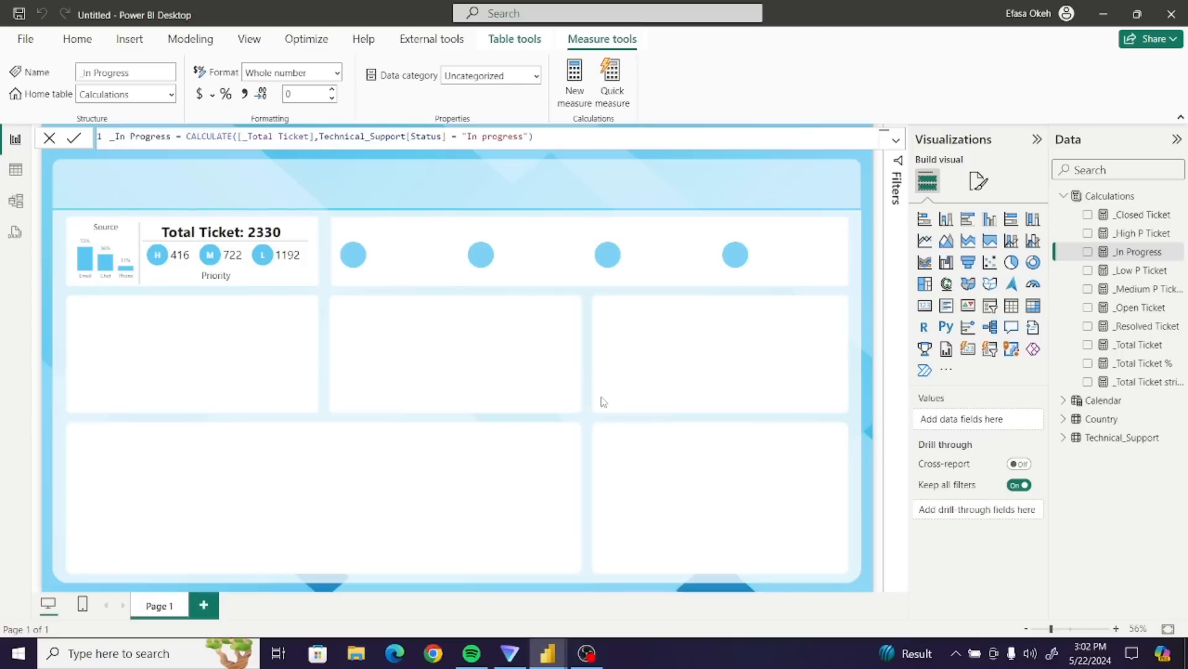
left_click(411, 337)
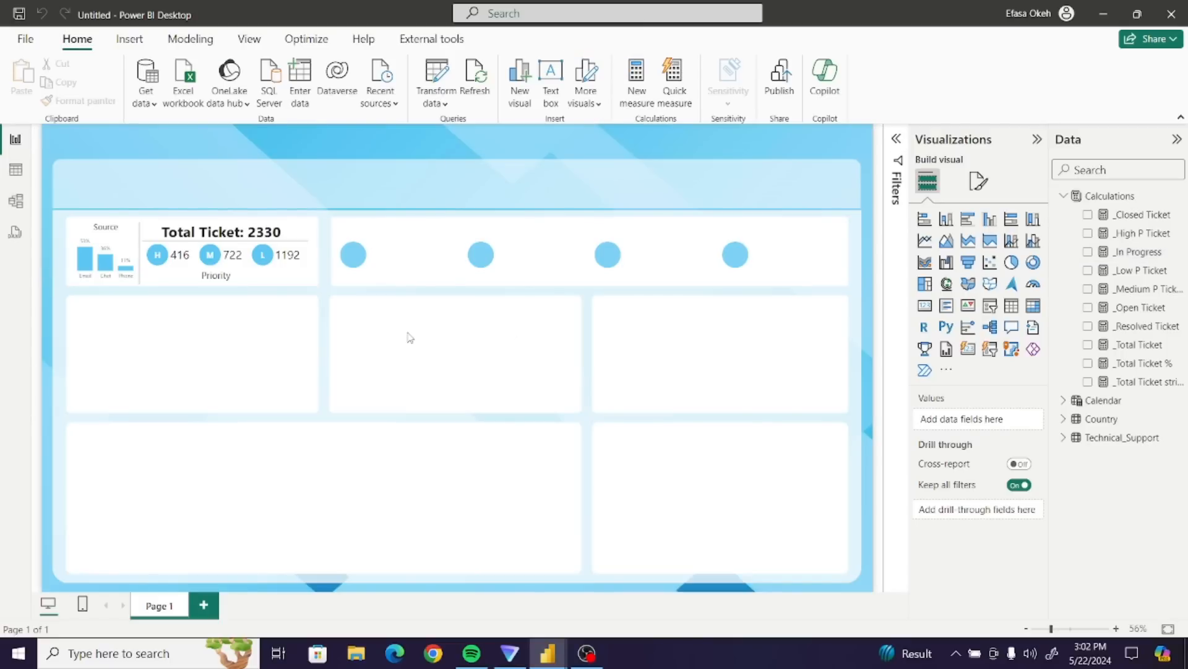
- Switch to the finished Ticket Analysis report and select the Opened status card to examine it
mouse_move(543, 660)
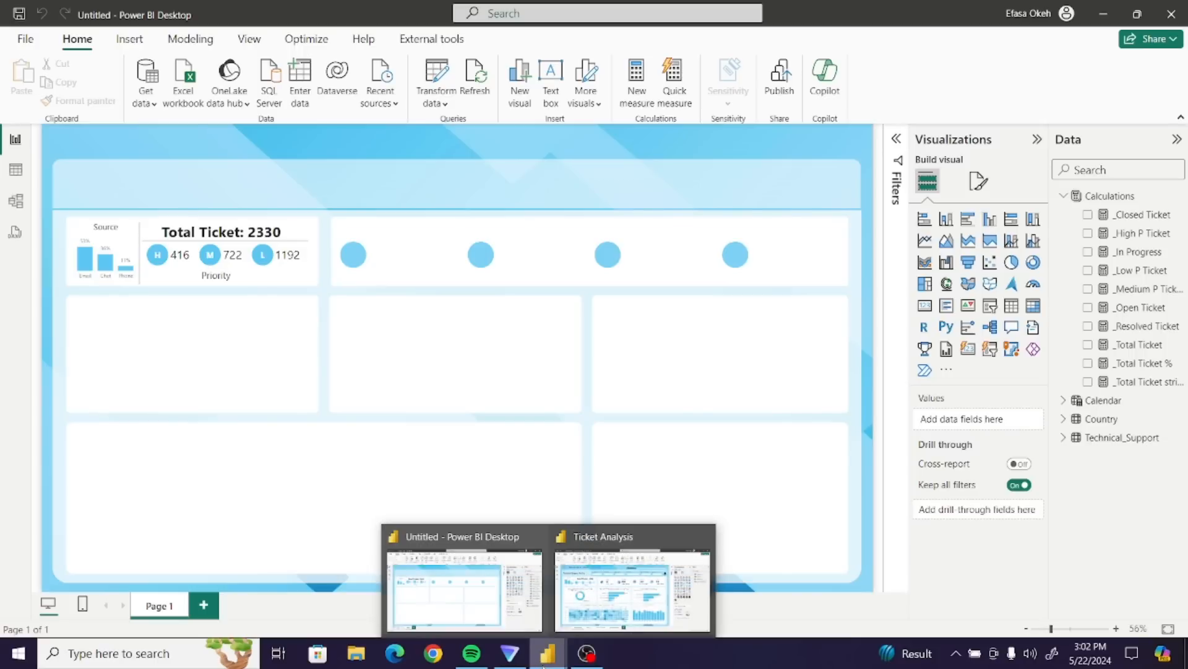
left_click(625, 588)
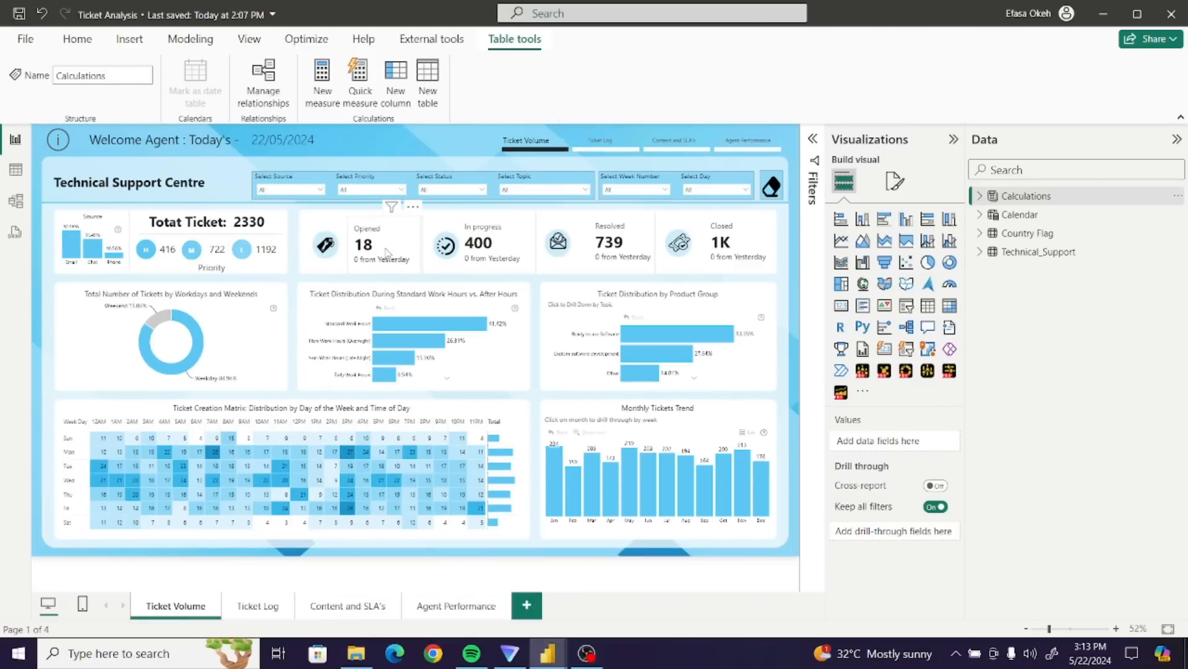
left_click(387, 252)
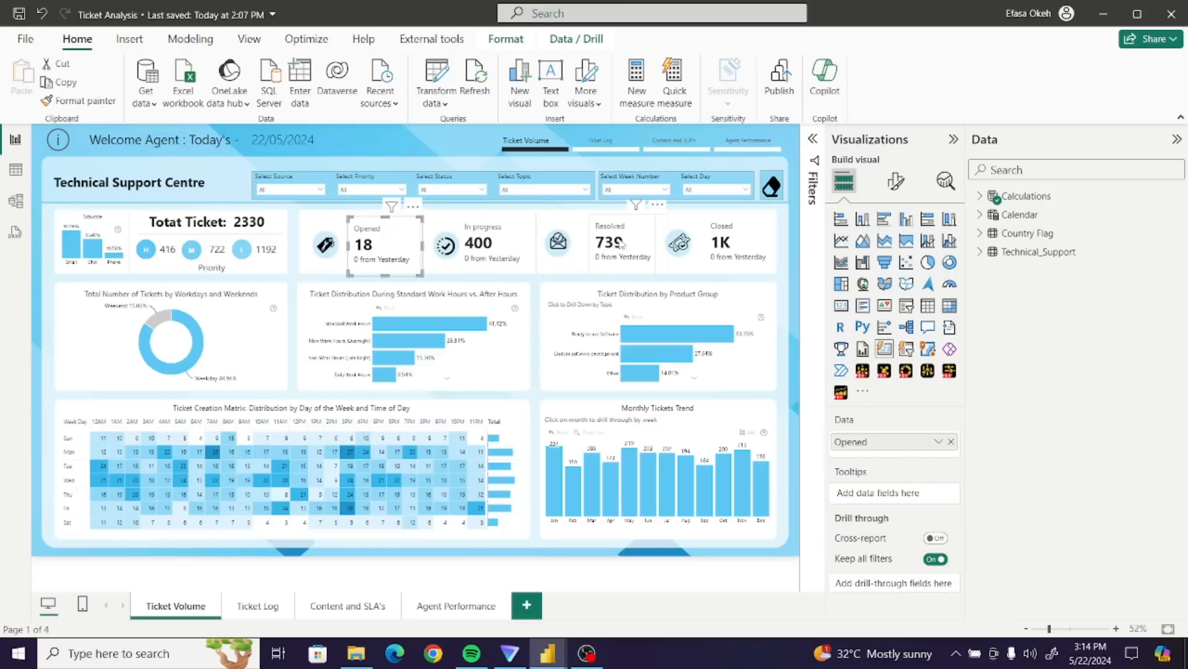
- Filter the Ticket Volume page to day 19 to check the status cards' change from yesterday, and clear the day filter
left_click(718, 190)
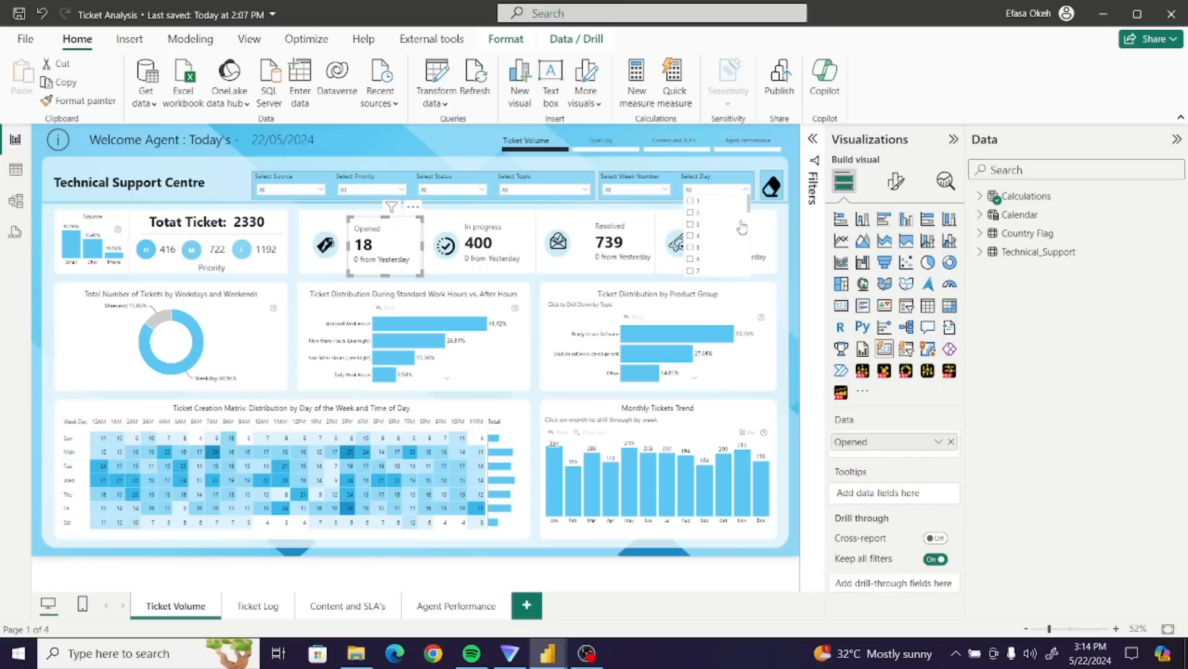
left_click_drag(750, 209, 750, 242)
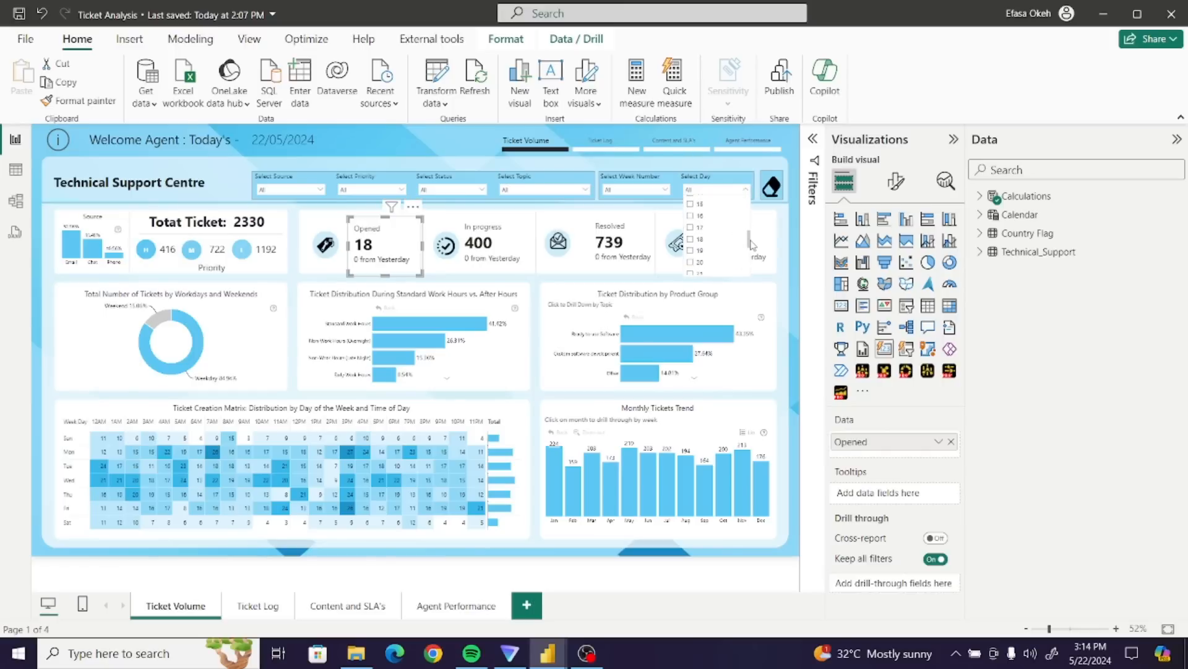
left_click(691, 251)
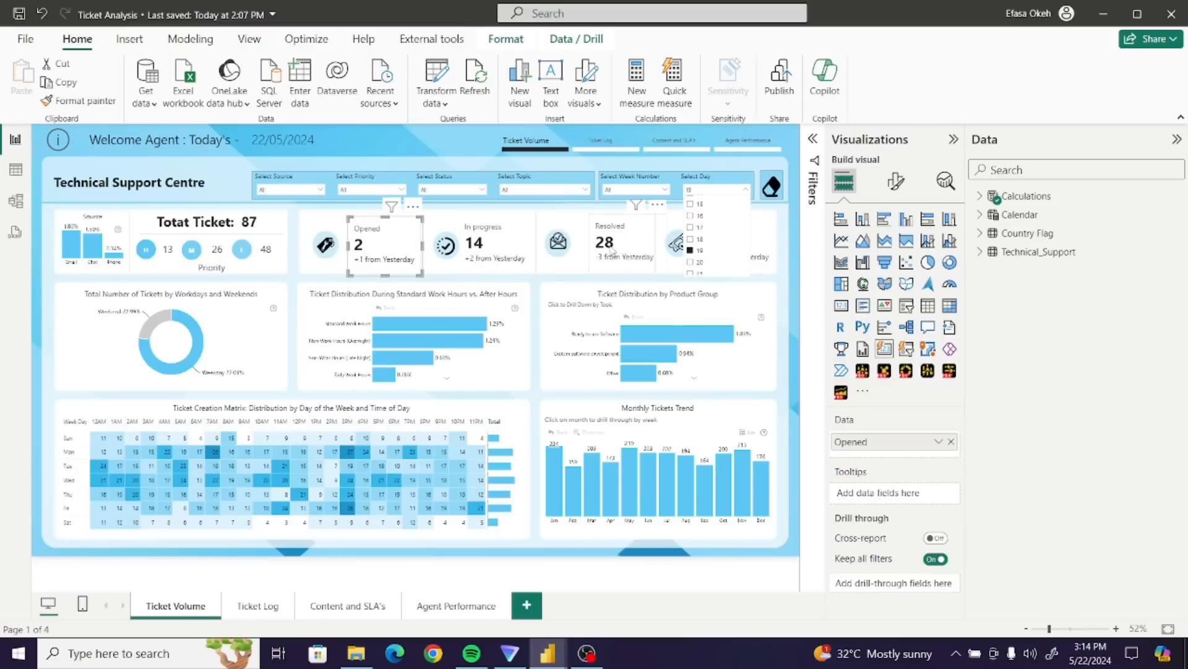
left_click(688, 250)
left_click(723, 165)
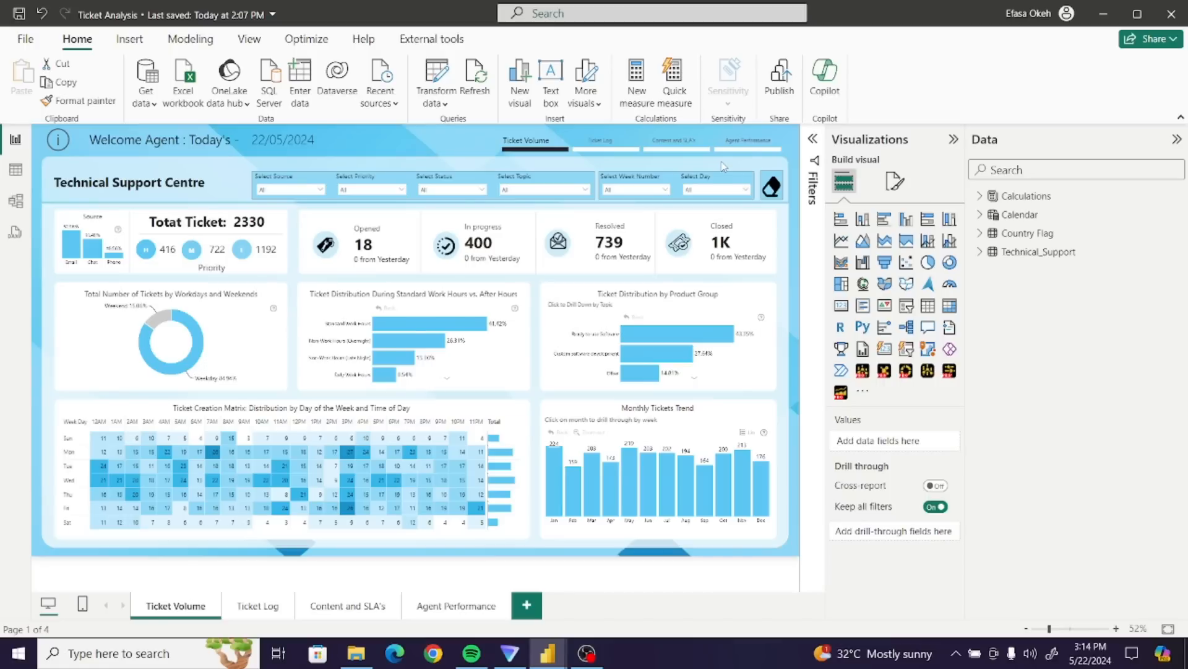
- Open the _open ticket DoD measure from the Ticket folder of the Calculations table and expand its full formula for reading
left_click(981, 197)
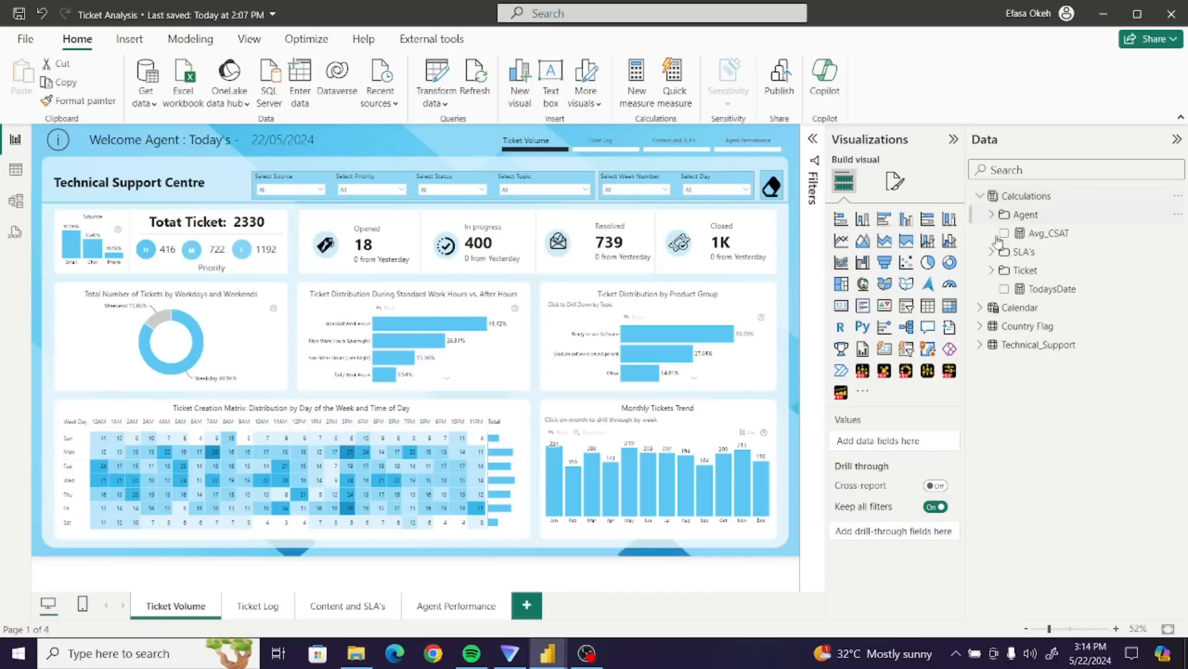
left_click(1001, 272)
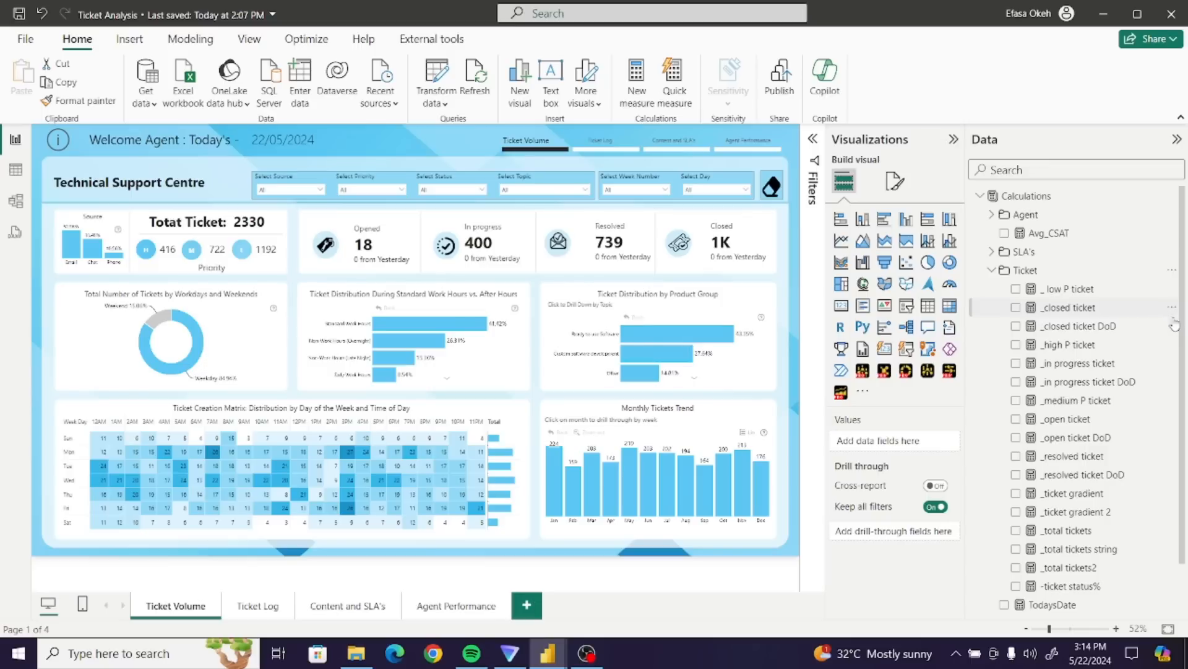
left_click_drag(1183, 329, 1170, 354)
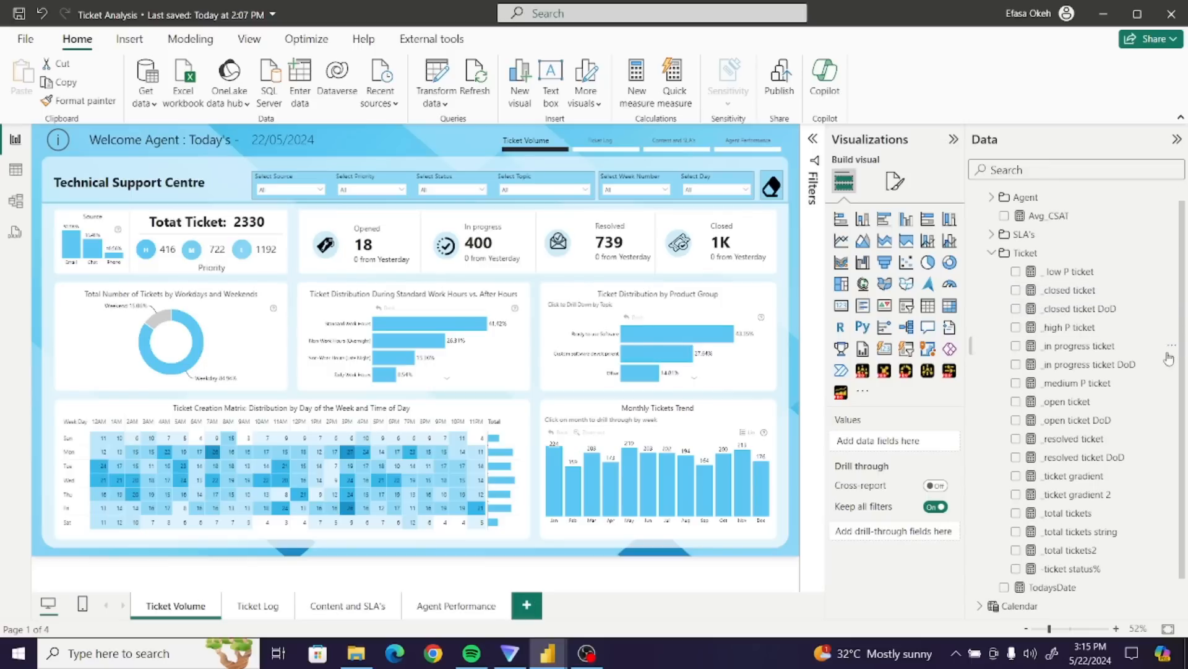
left_click(1079, 423)
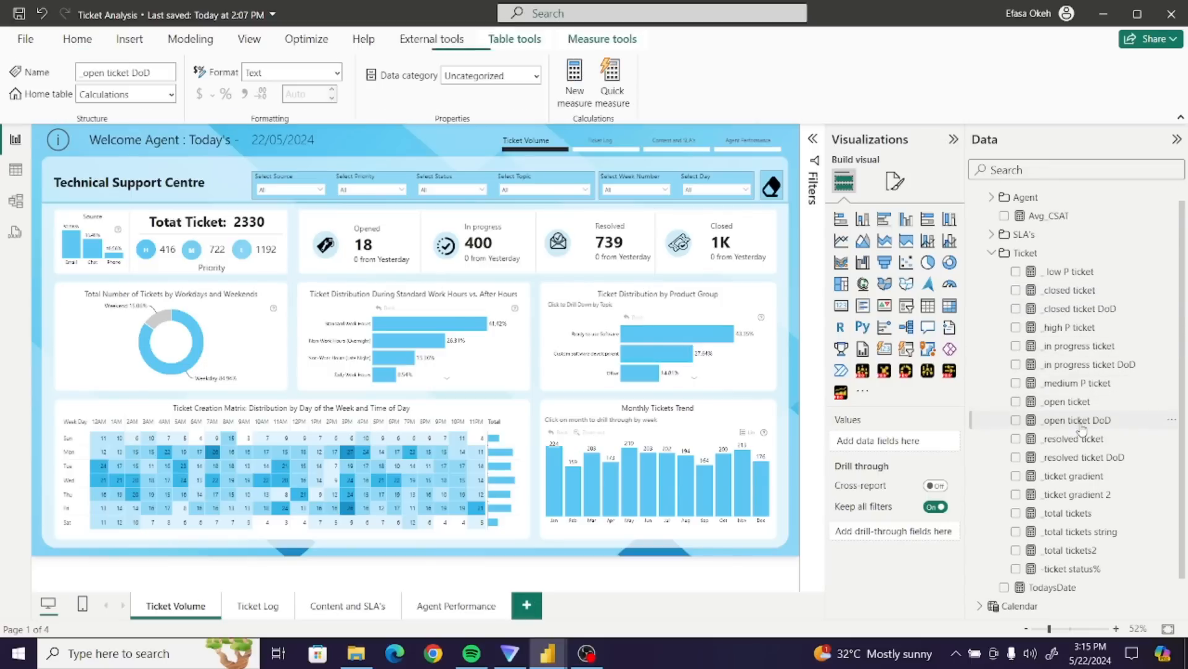
left_click(814, 143)
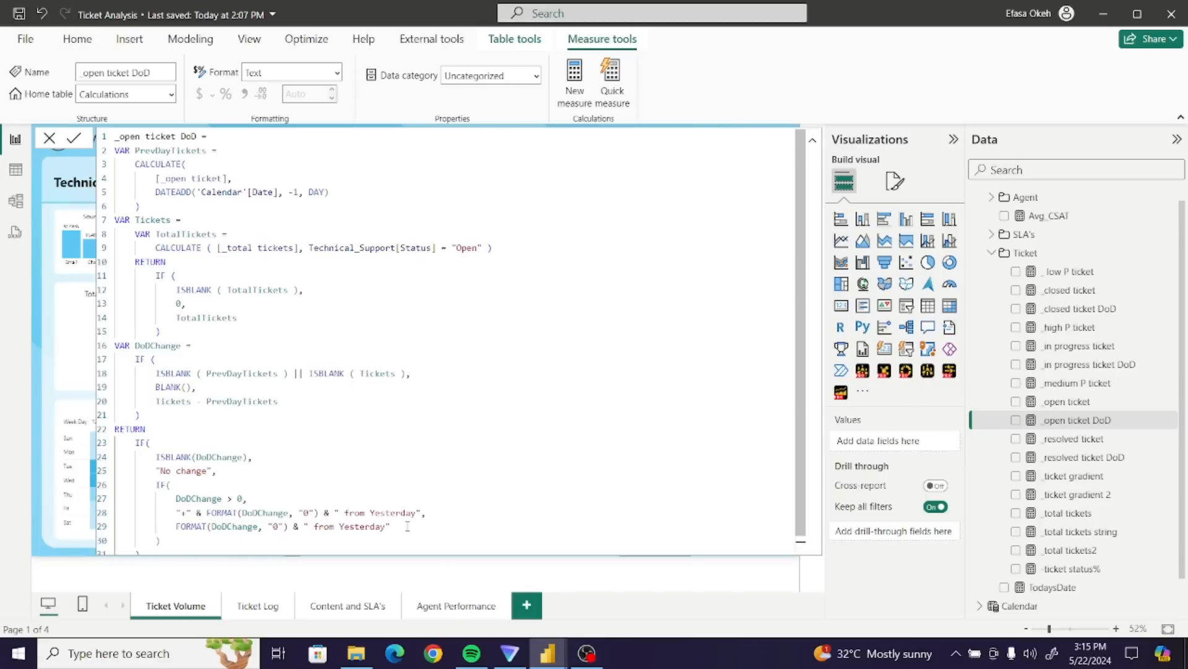
- Copy the entire _open ticket DoD formula, collapse the formula editor and switch to the Untitled report
left_click_drag(407, 526, 197, 387)
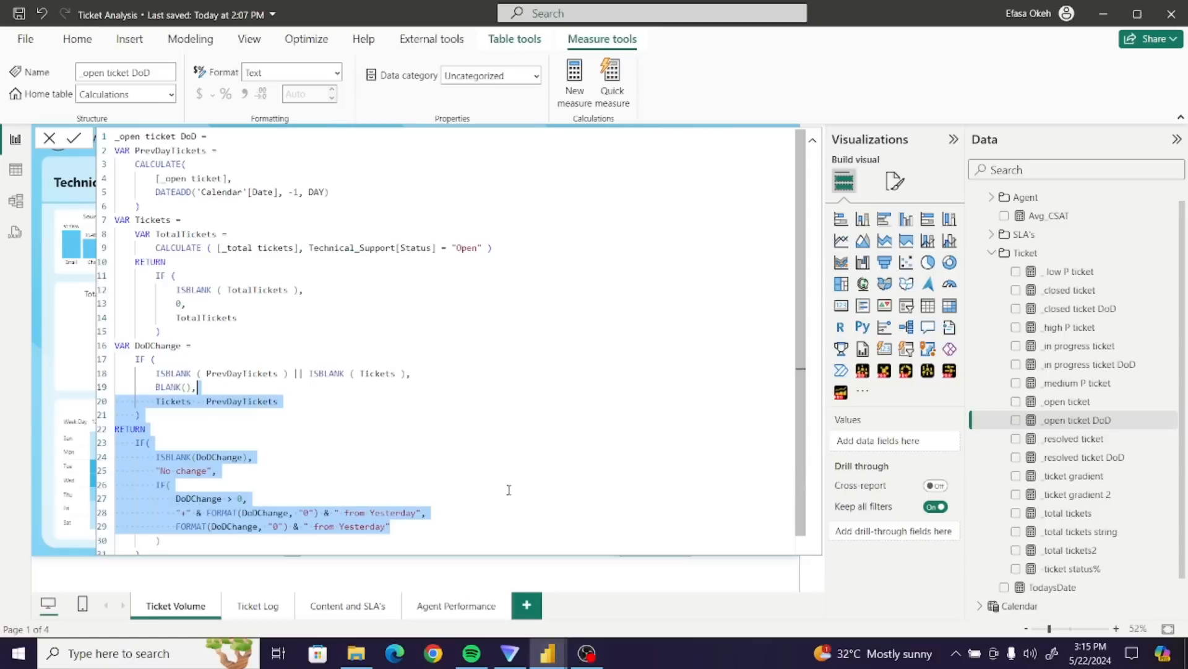
scroll(296, 536, "down", 1)
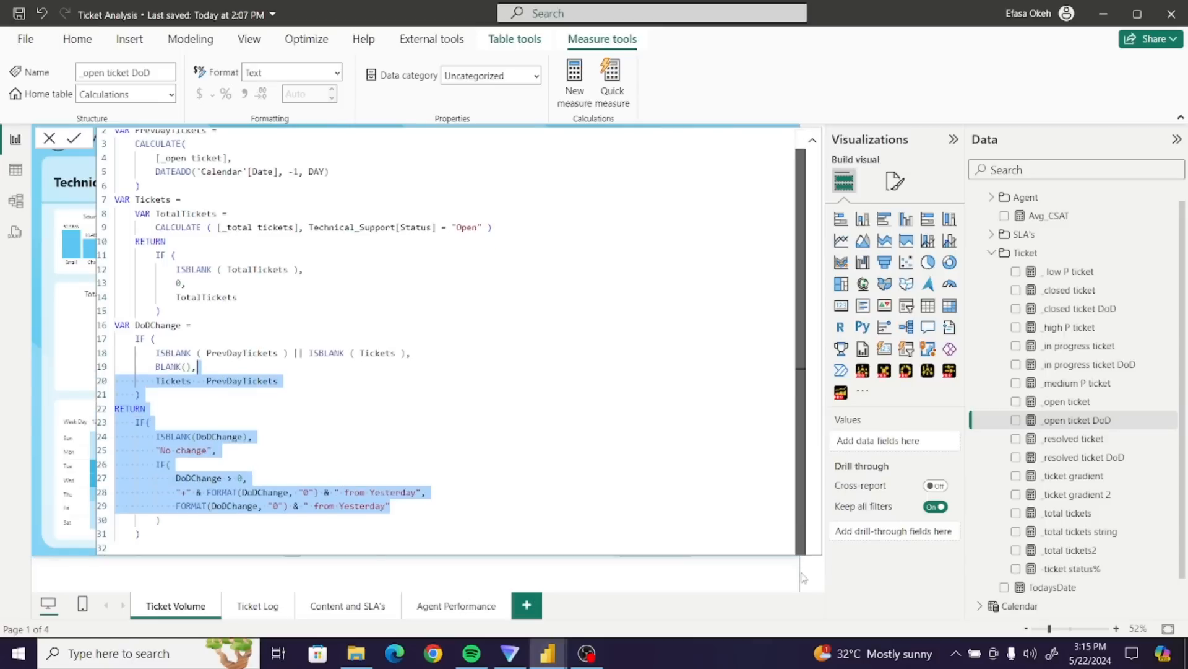
left_click_drag(196, 542, 124, 133)
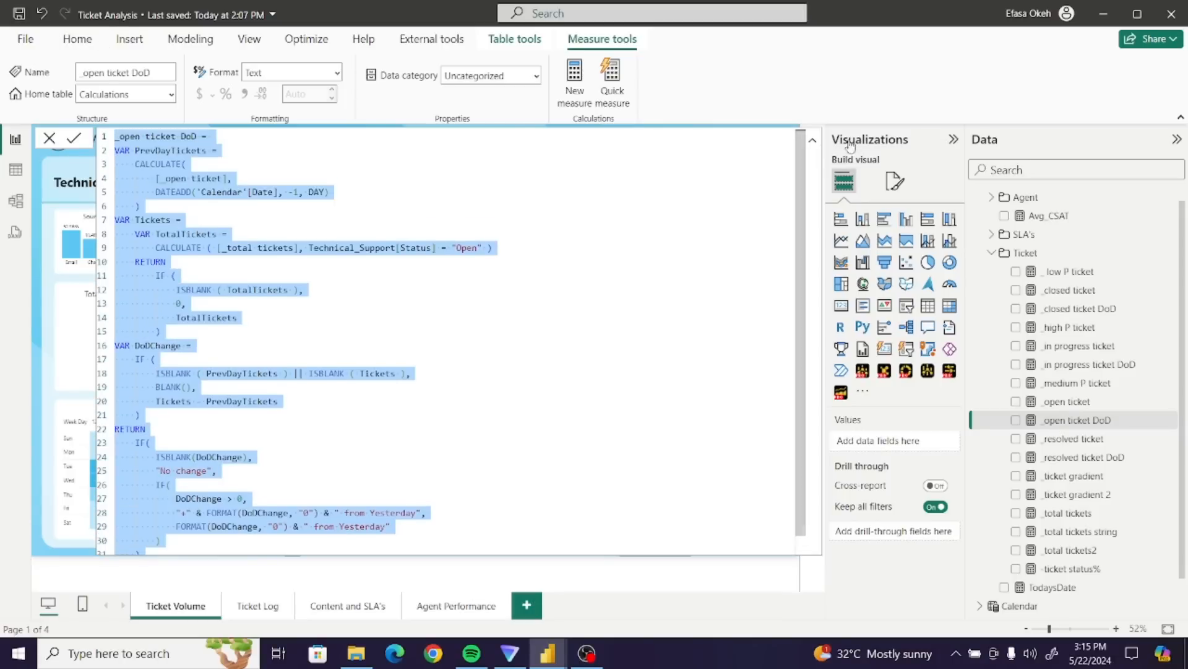
left_click(813, 141)
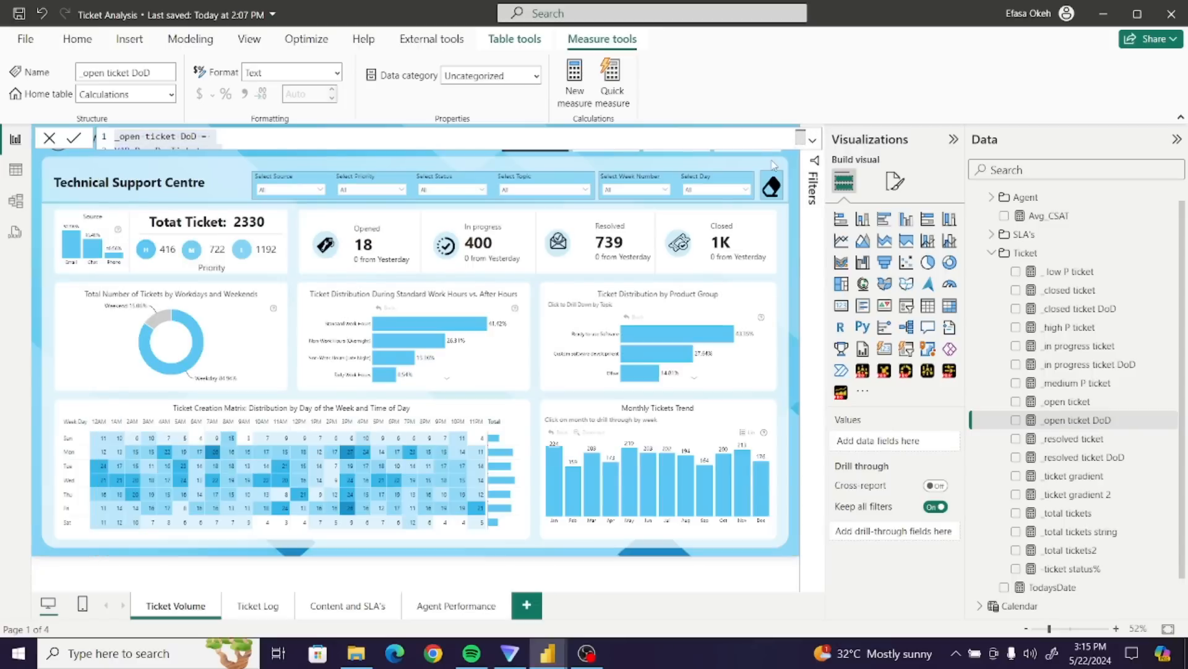
left_click(594, 563)
mouse_move(547, 651)
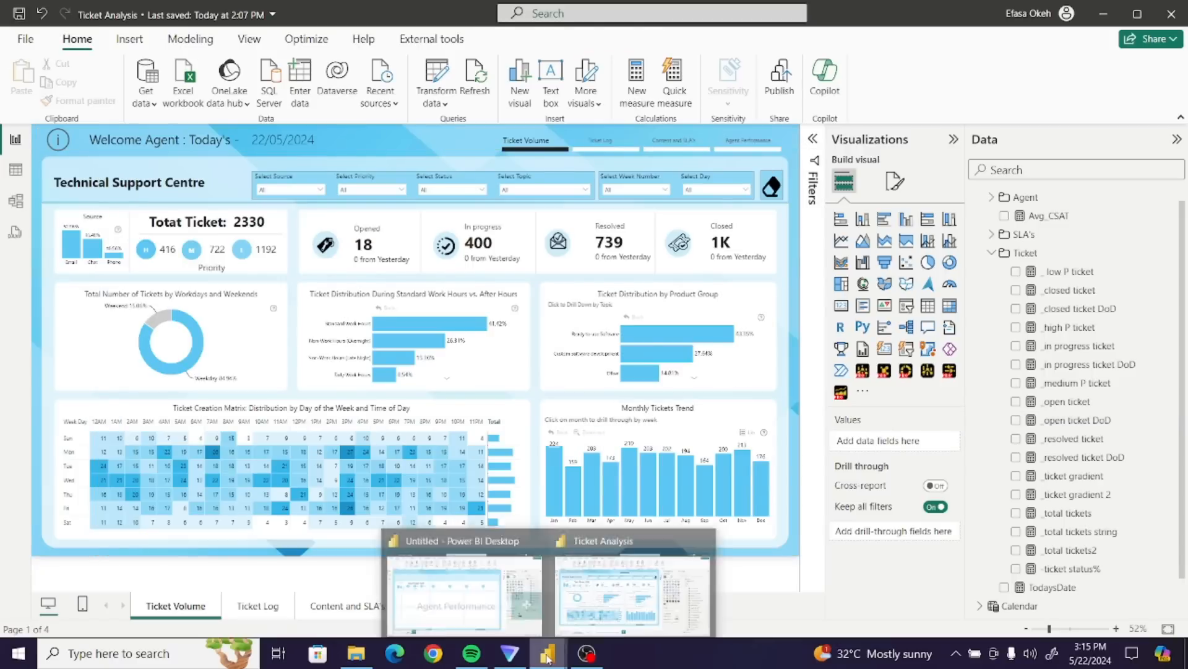
left_click(455, 587)
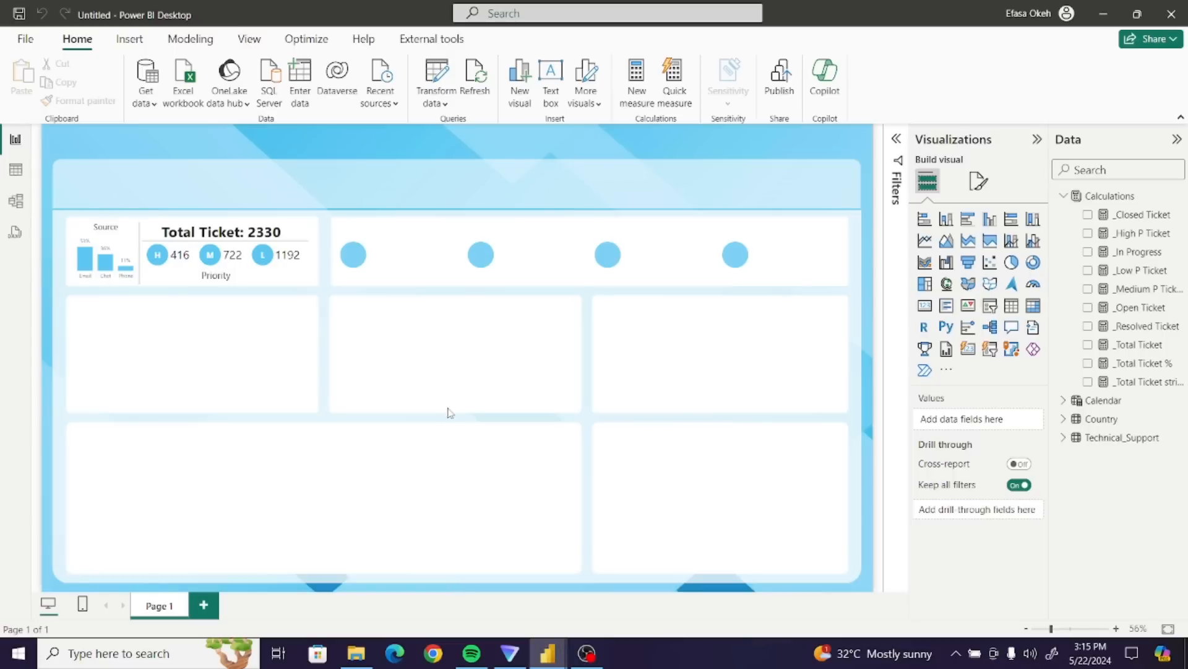
- Create a new measure in the Calculations table and paste the copied _open ticket DoD formula into it
left_click(1111, 196)
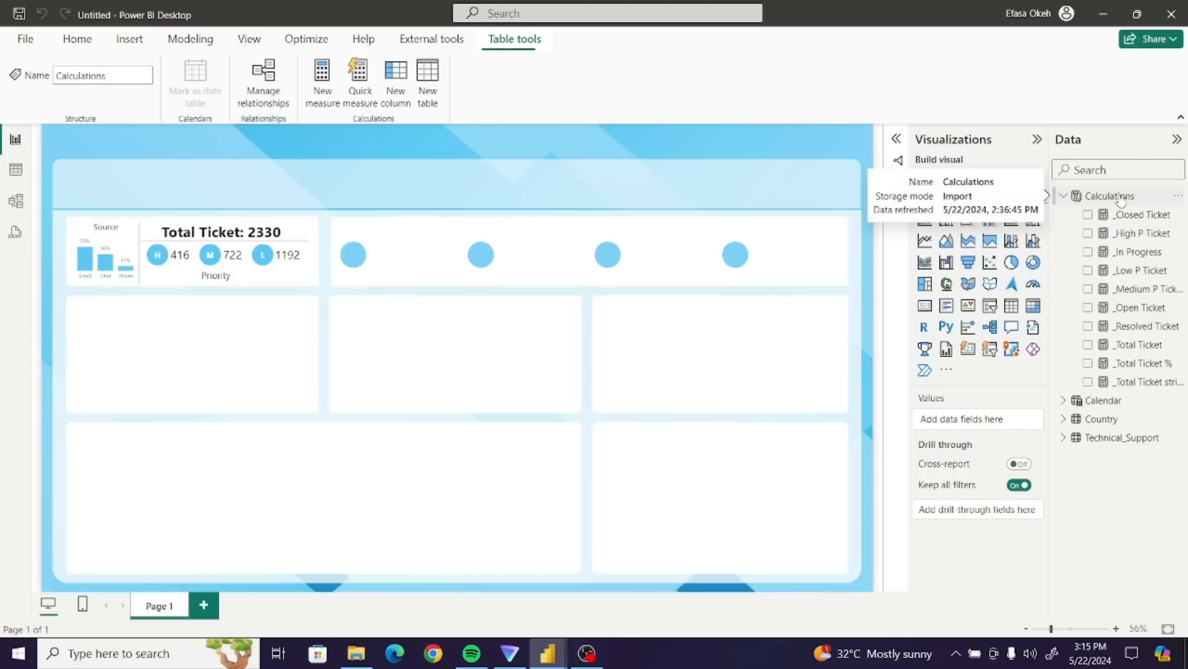
left_click(326, 74)
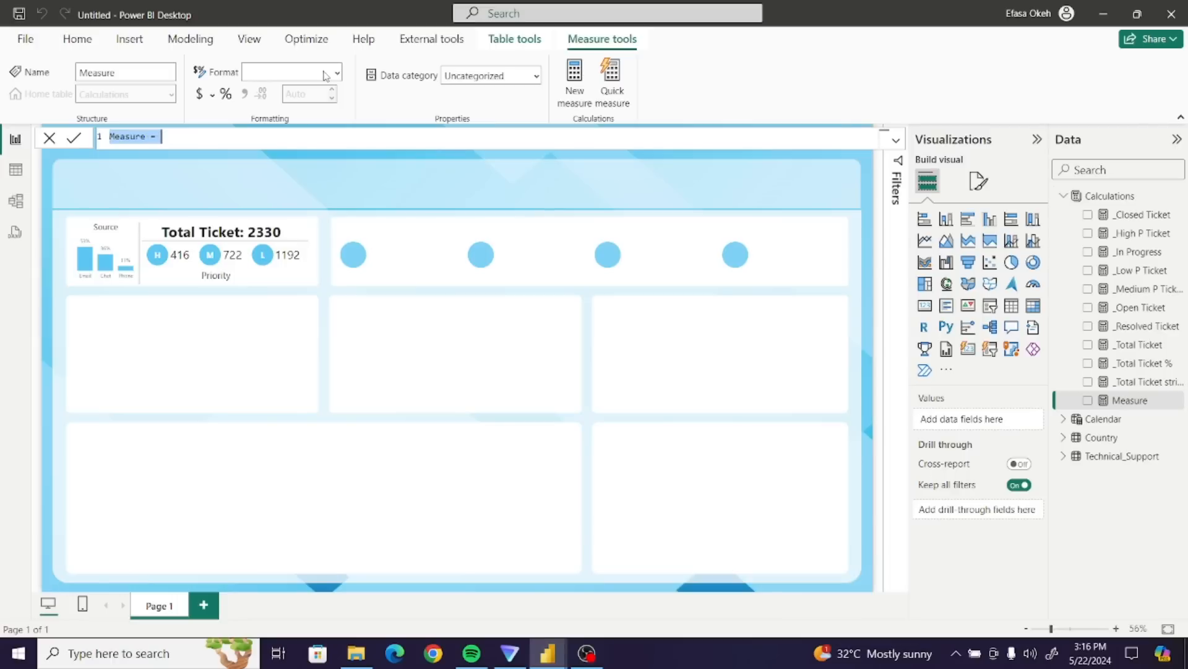
key("ctrl+v")
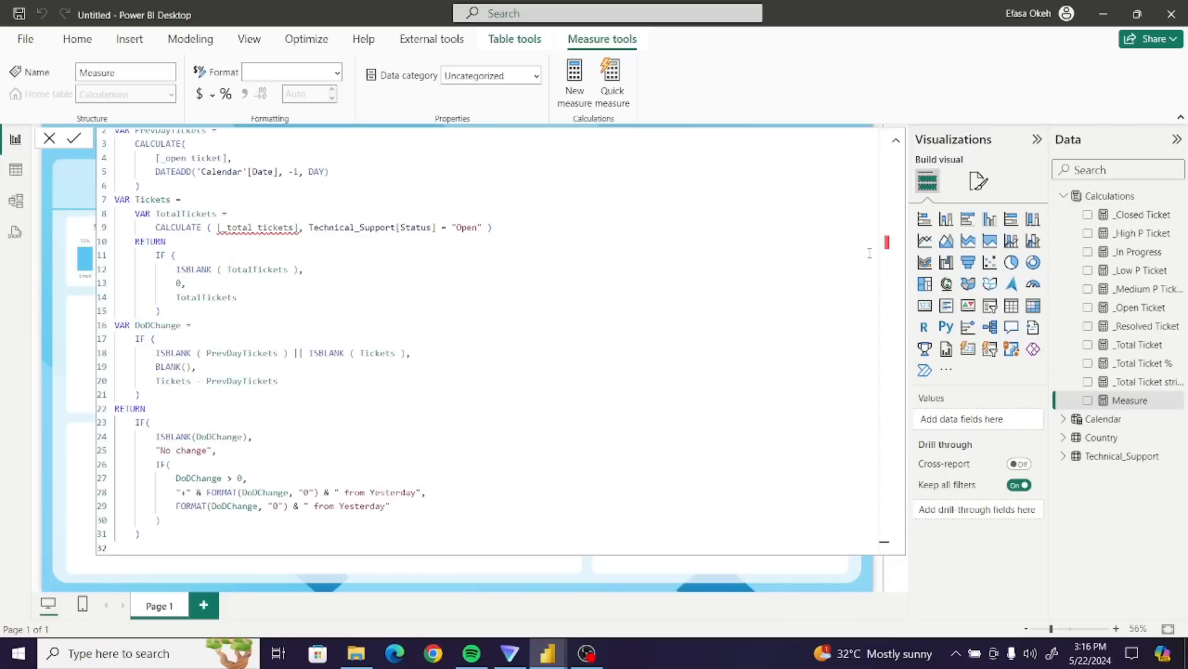
left_click(838, 221)
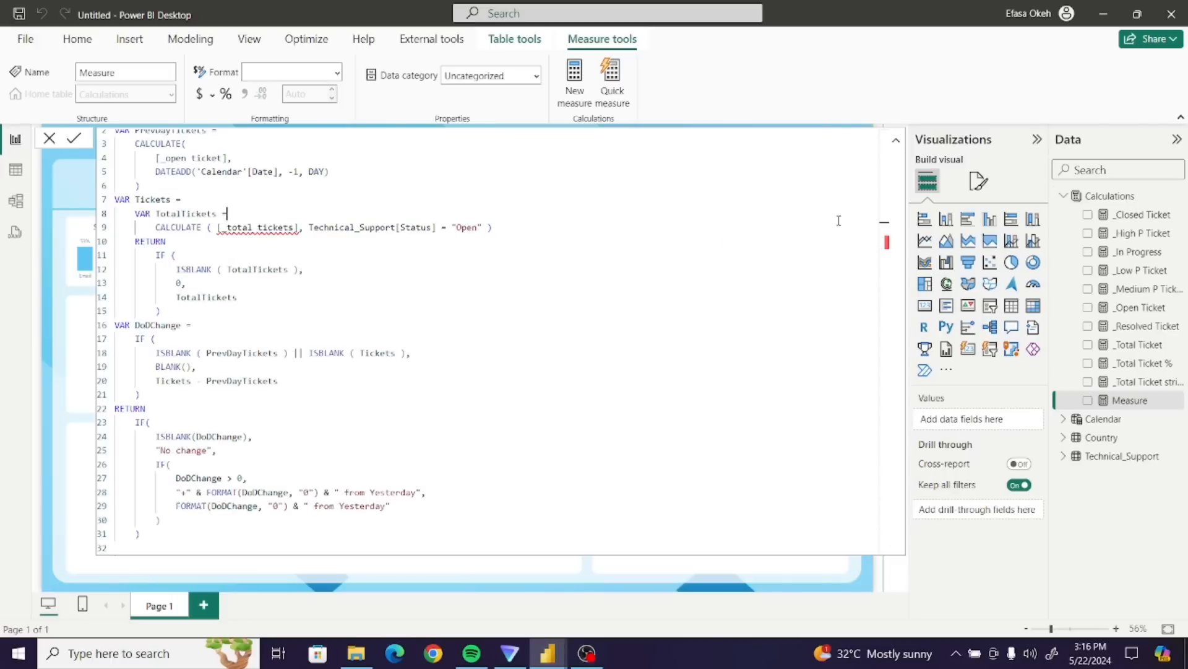
key("ctrl+Home")
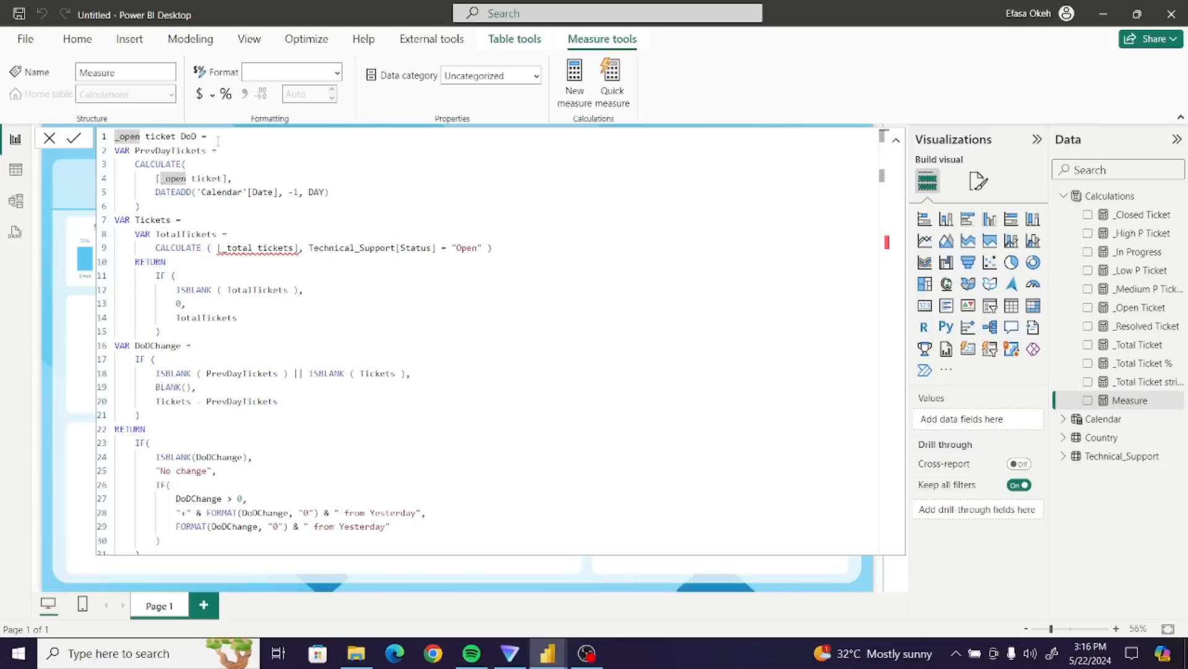
left_click(218, 140)
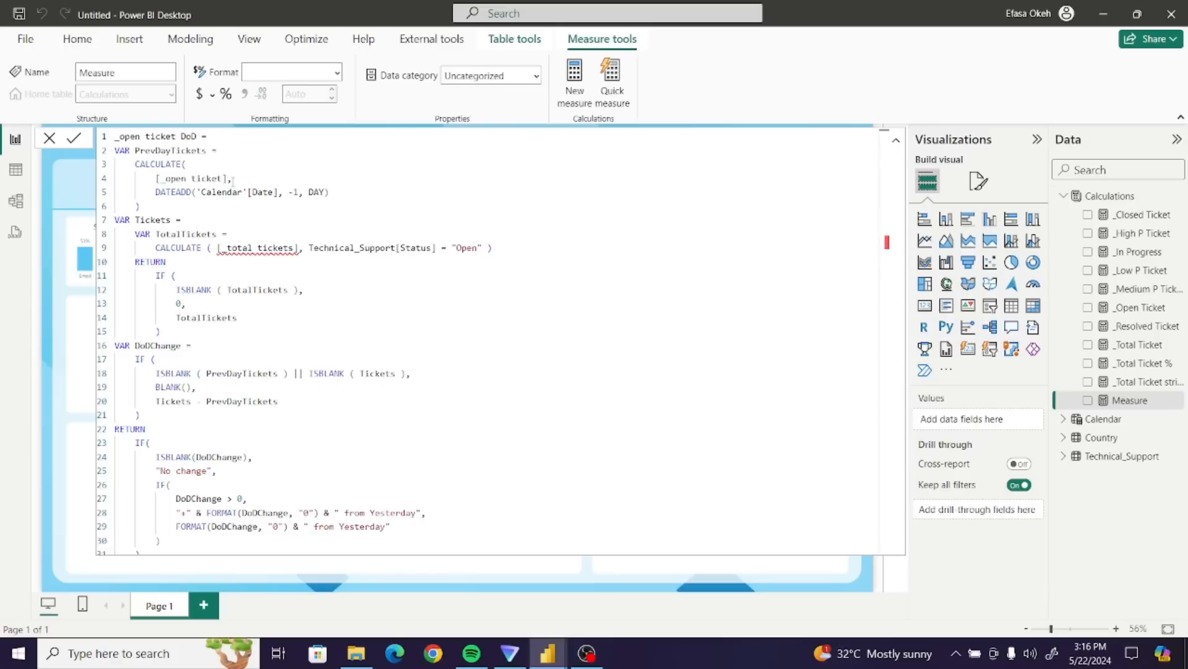
- Replace the measure reference inside the PrevDayTickets CALCULATE with this report's [_Open Ticket] measure
left_click(171, 180)
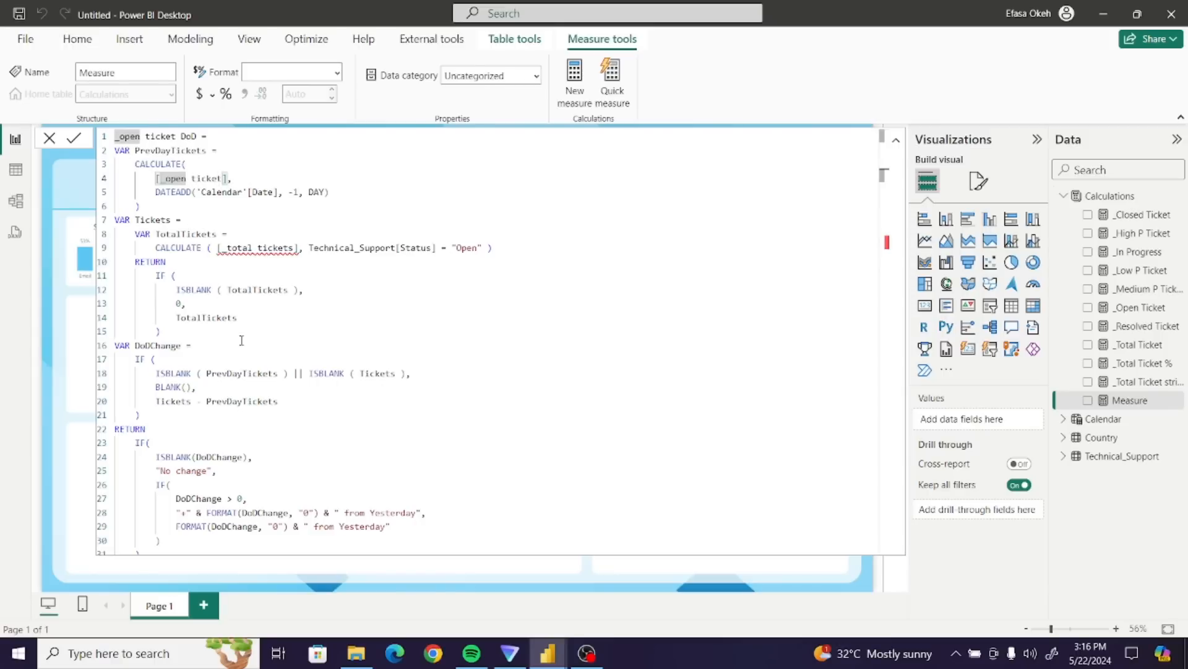
key("BackSpace")
key("BackSpace")
type("_O")
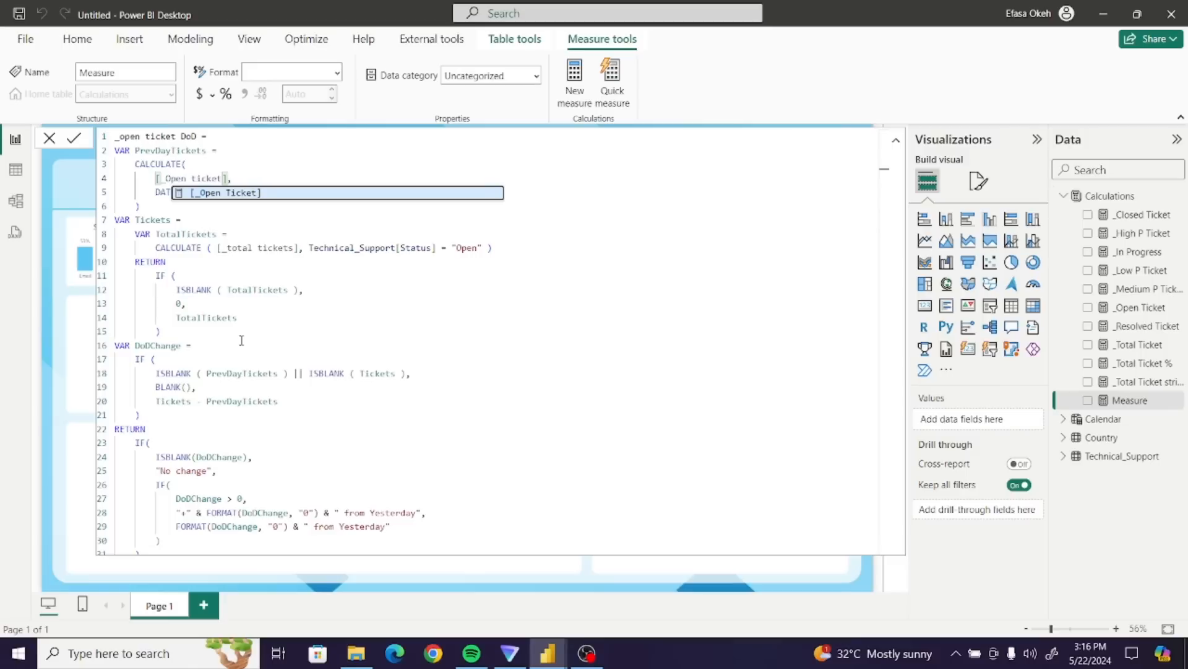
left_click(235, 197)
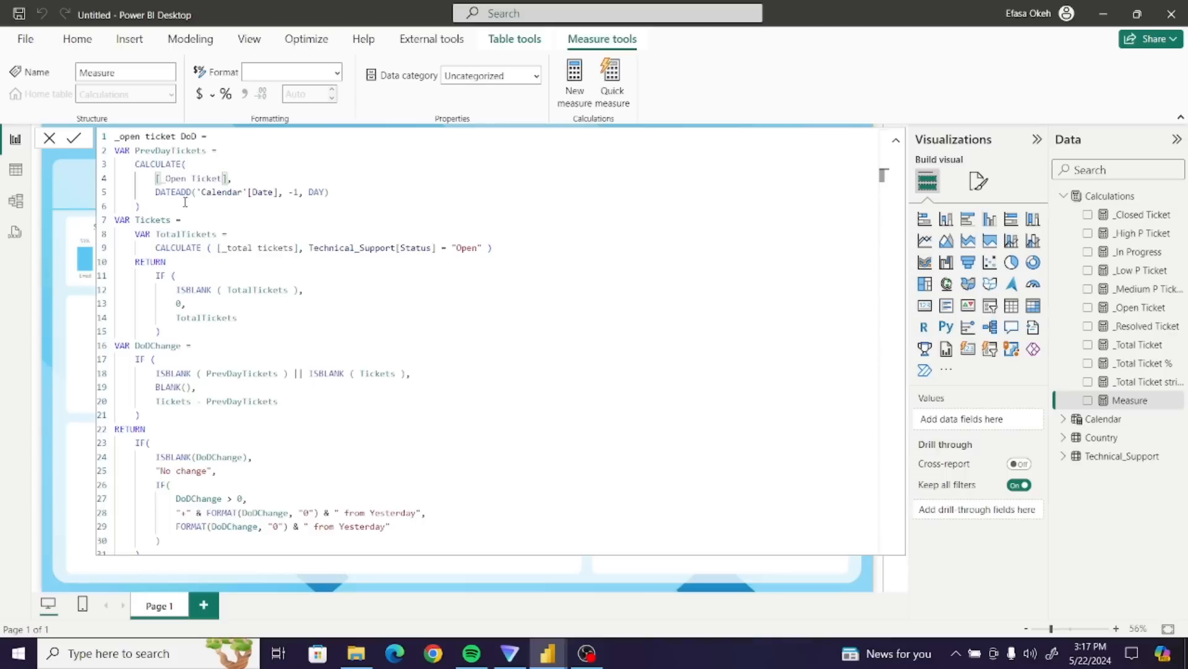
left_click_drag(141, 206, 106, 151)
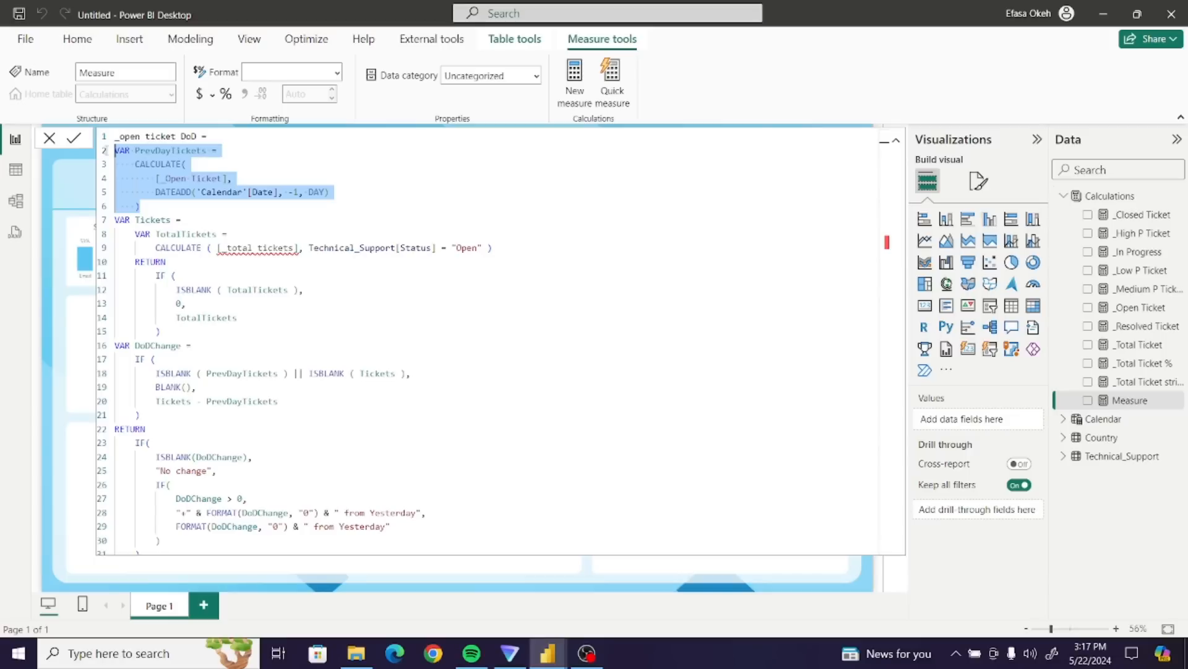
left_click(222, 206)
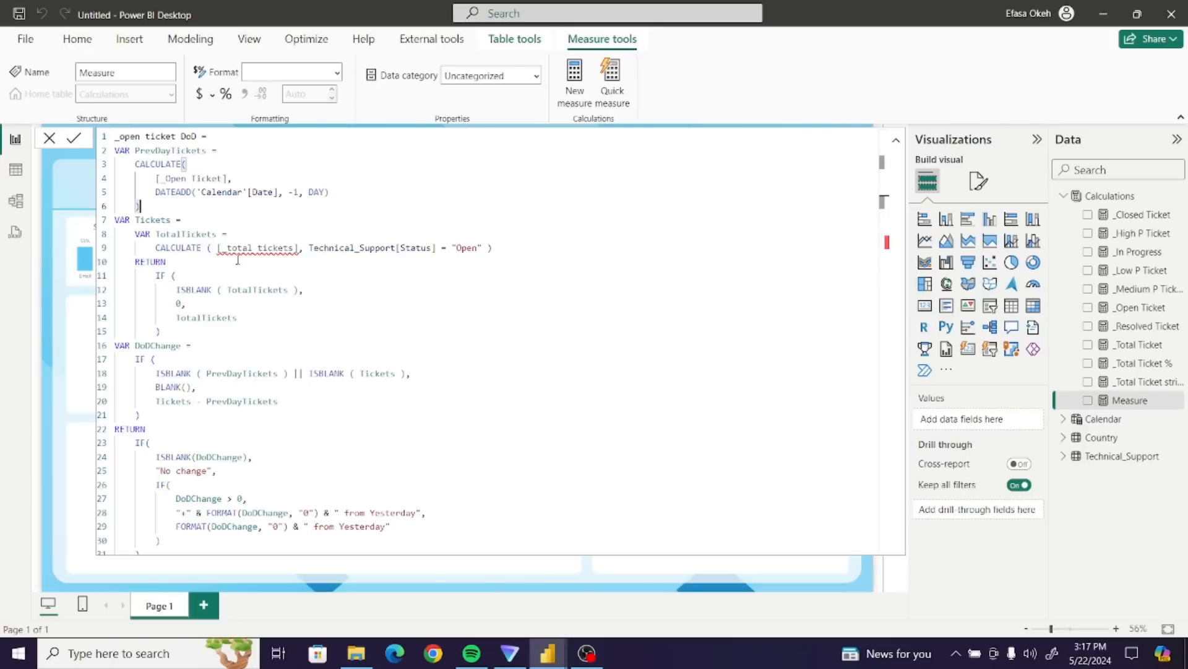
- Replace the CALCULATE expression of the TotalTickets variable with the [_Open Ticket] measure
left_click_drag(154, 247, 495, 248)
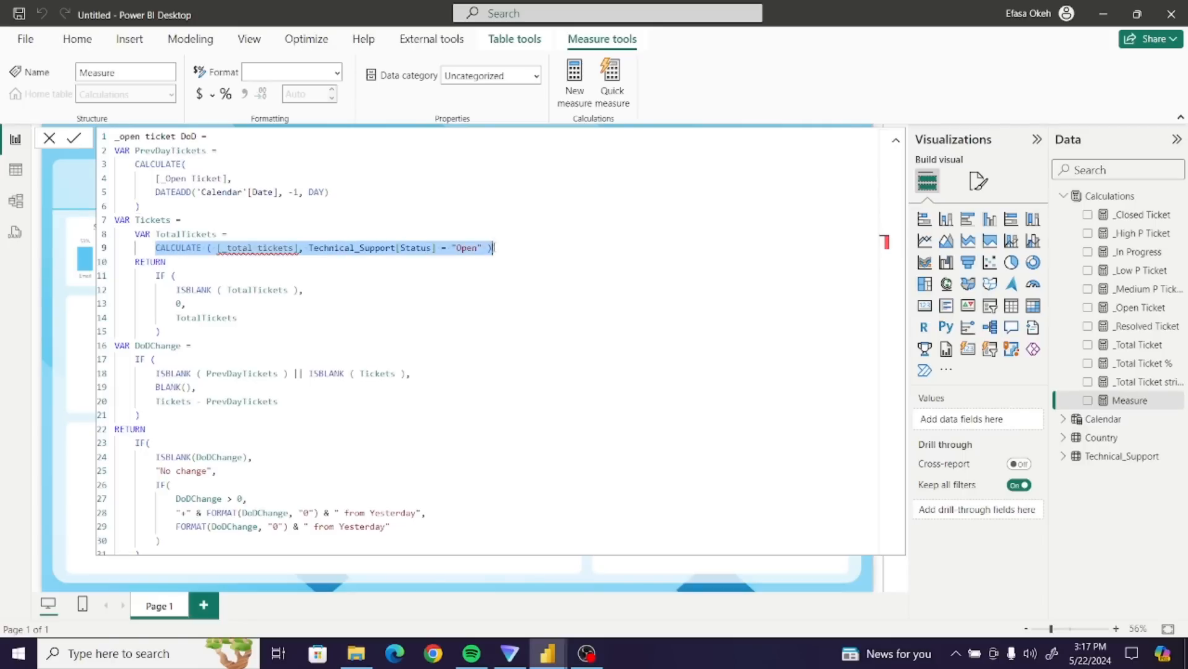
key("BackSpace")
key("BackSpace")
key("BackSpace")
key("BackSpace")
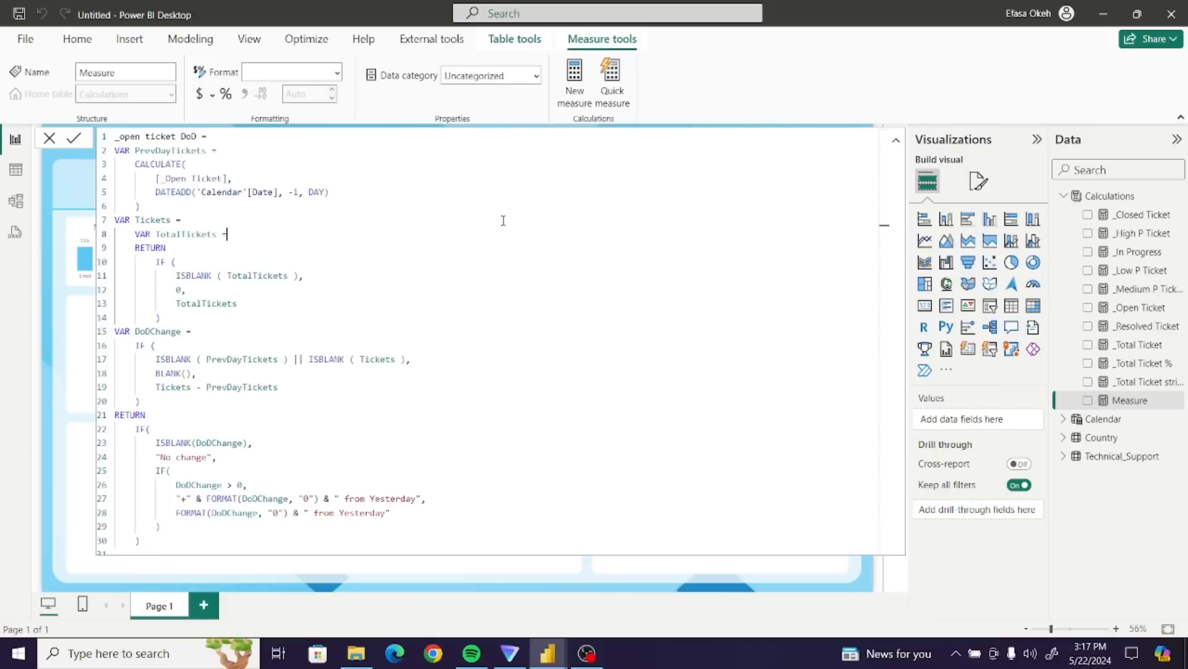
type("_")
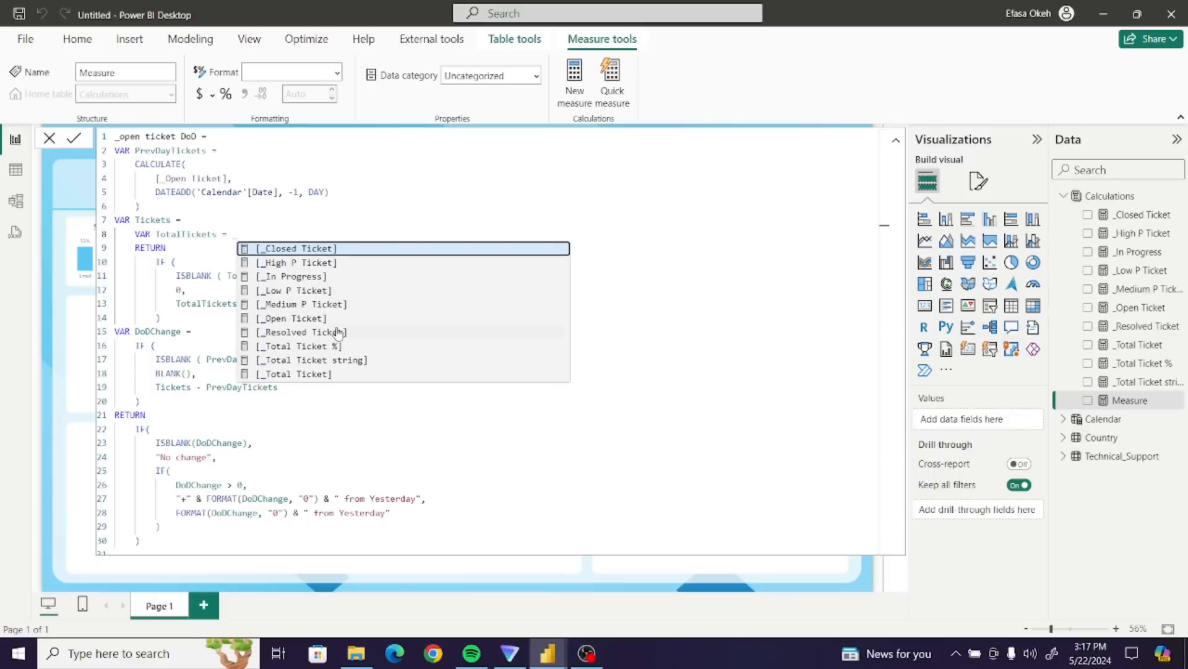
left_click(308, 319)
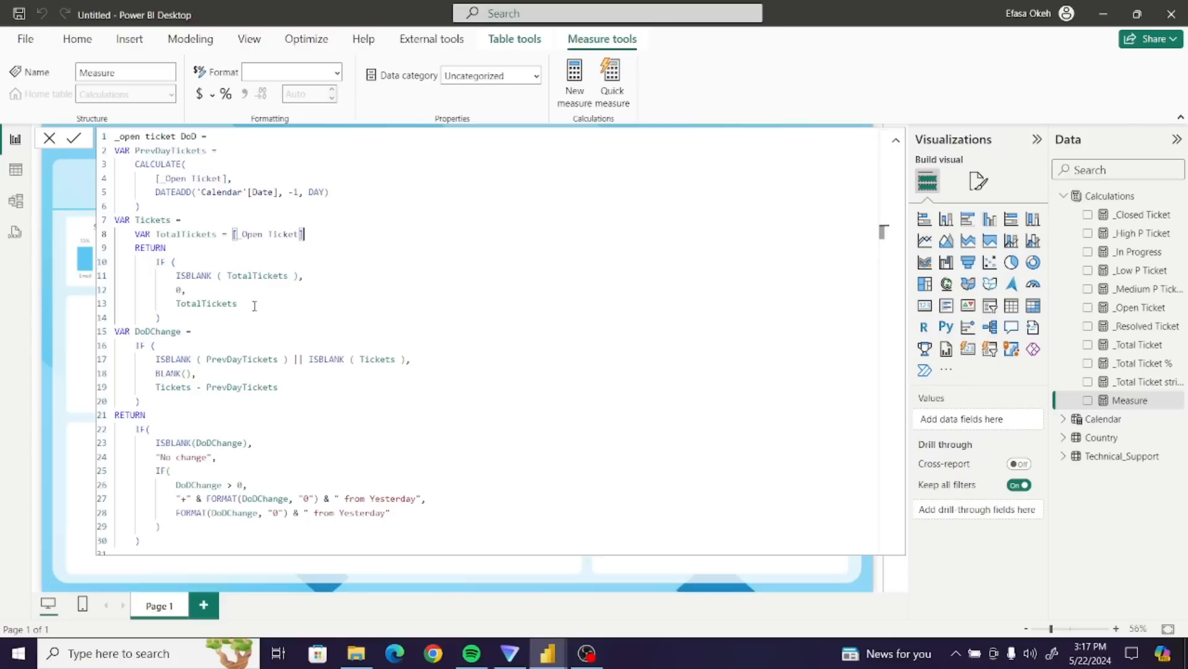
- Examine the formula's zero fallback, the Tickets minus PrevDayTickets subtraction and the "No change" branch of the RETURN block
double_click(179, 289)
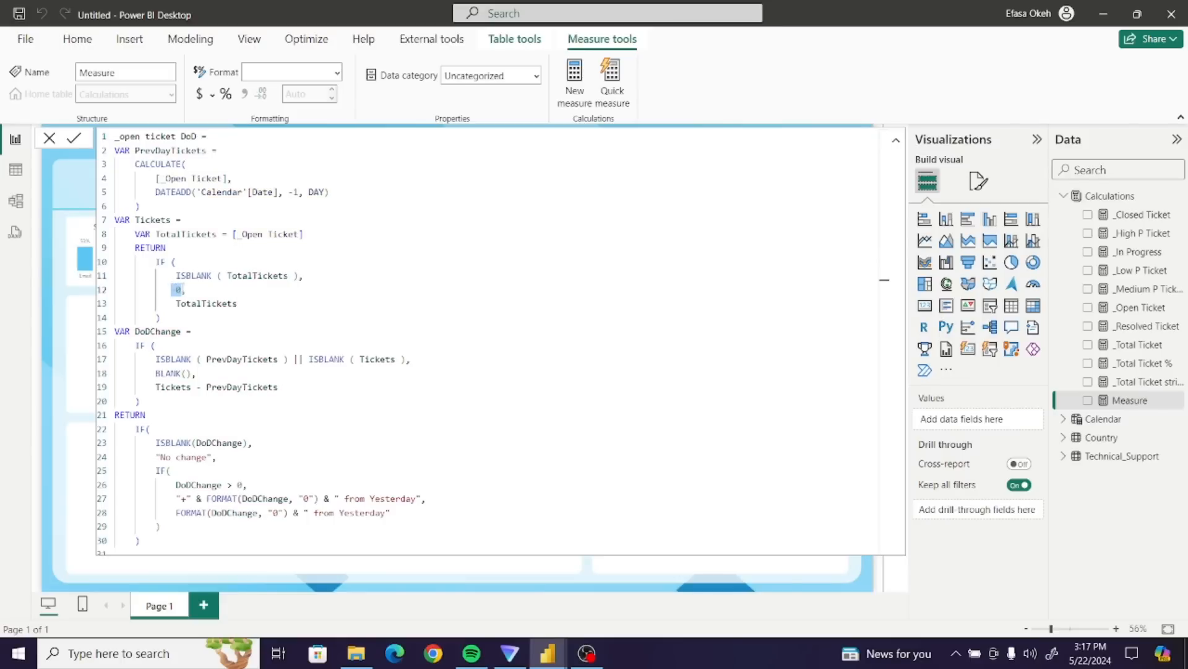
left_click(187, 289)
left_click_drag(151, 387, 191, 385)
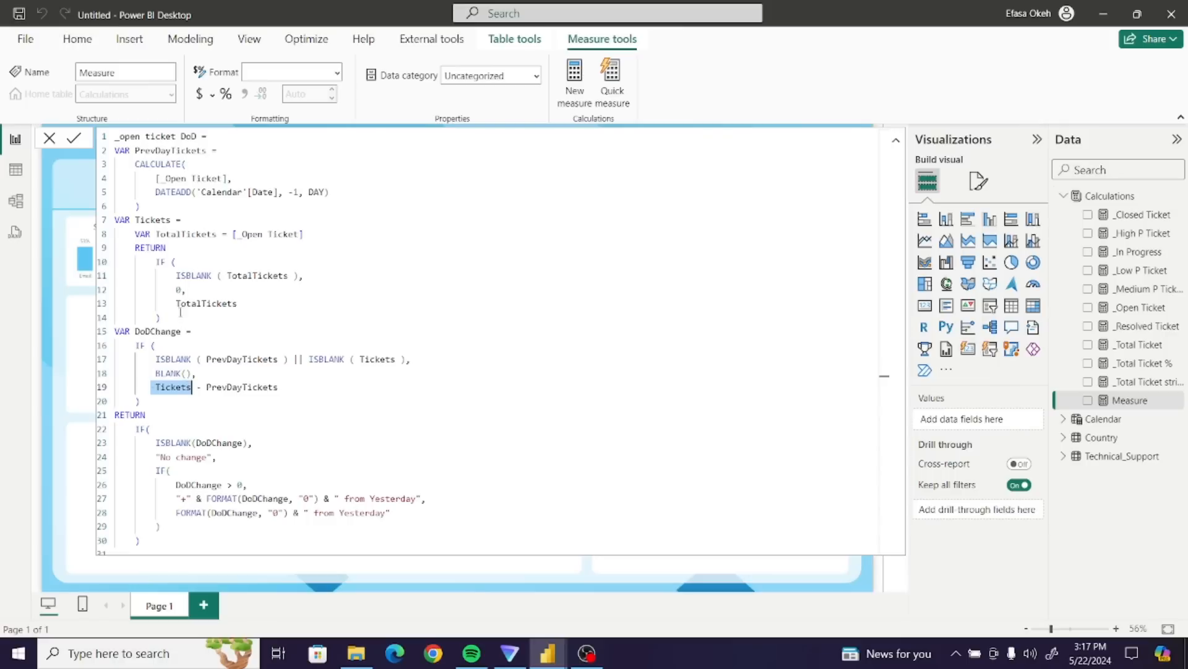
left_click_drag(115, 220, 161, 317)
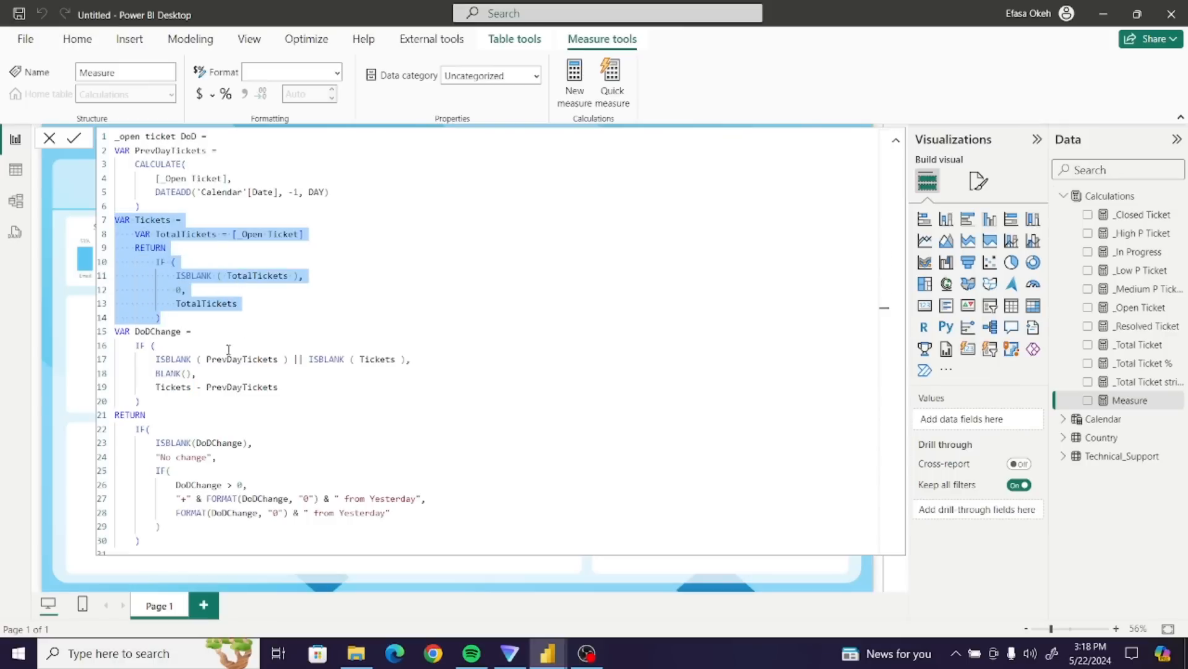
left_click(203, 390)
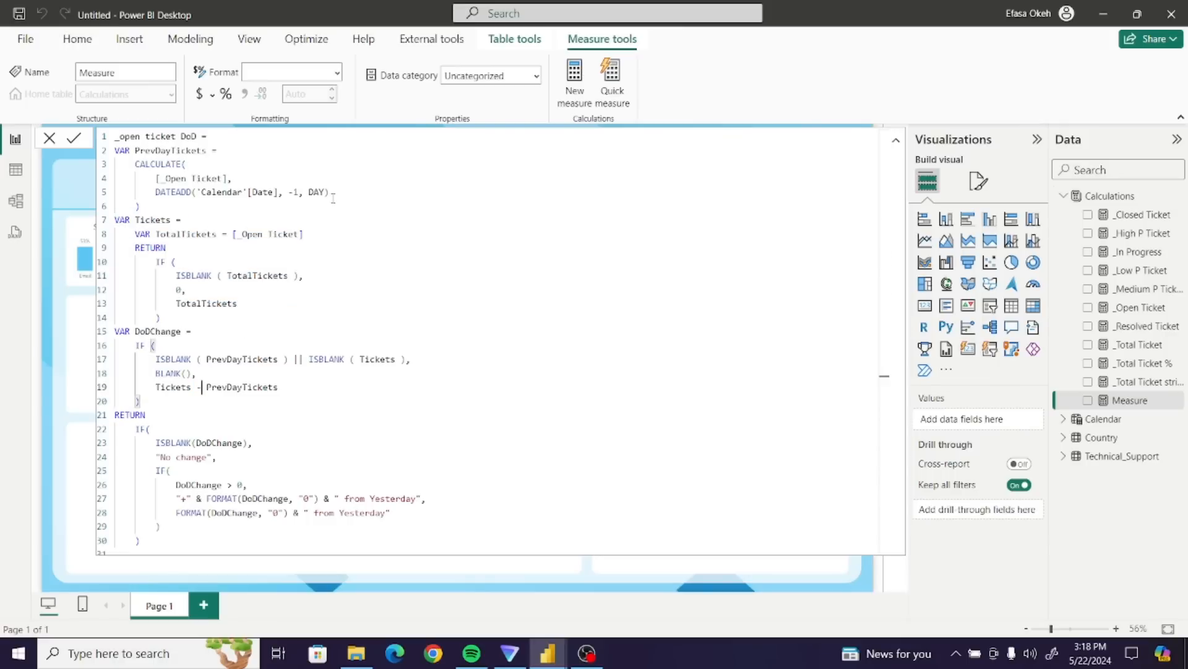
left_click_drag(330, 192, 111, 150)
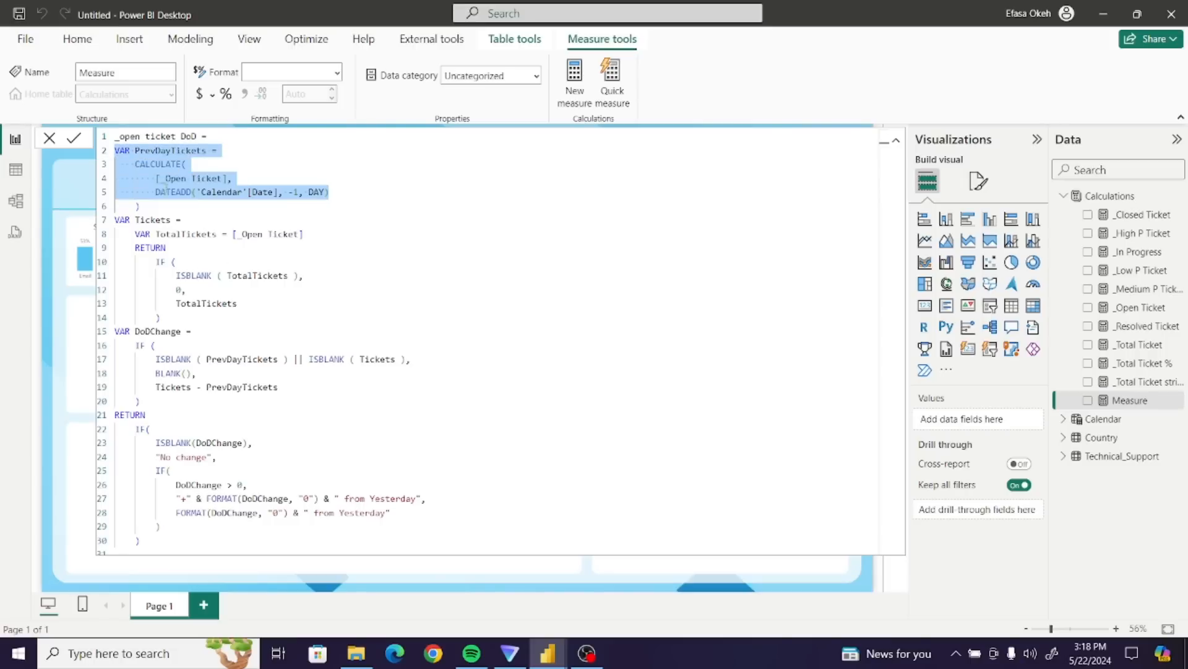
left_click(282, 387)
key("shift+Home")
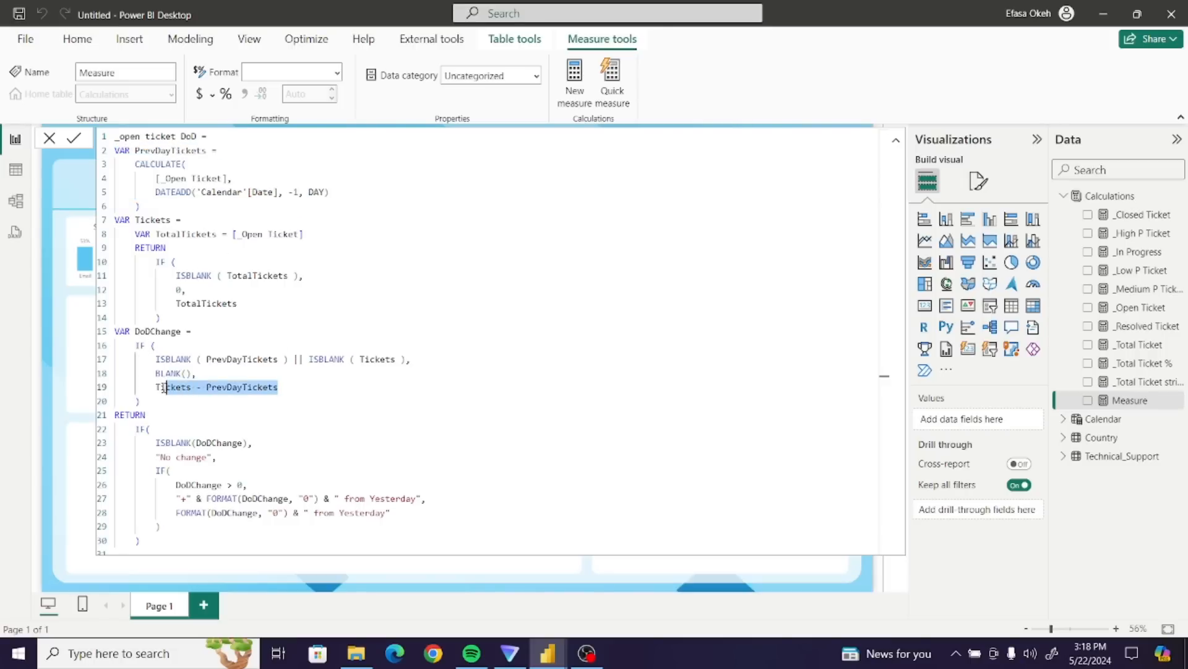
left_click(151, 429)
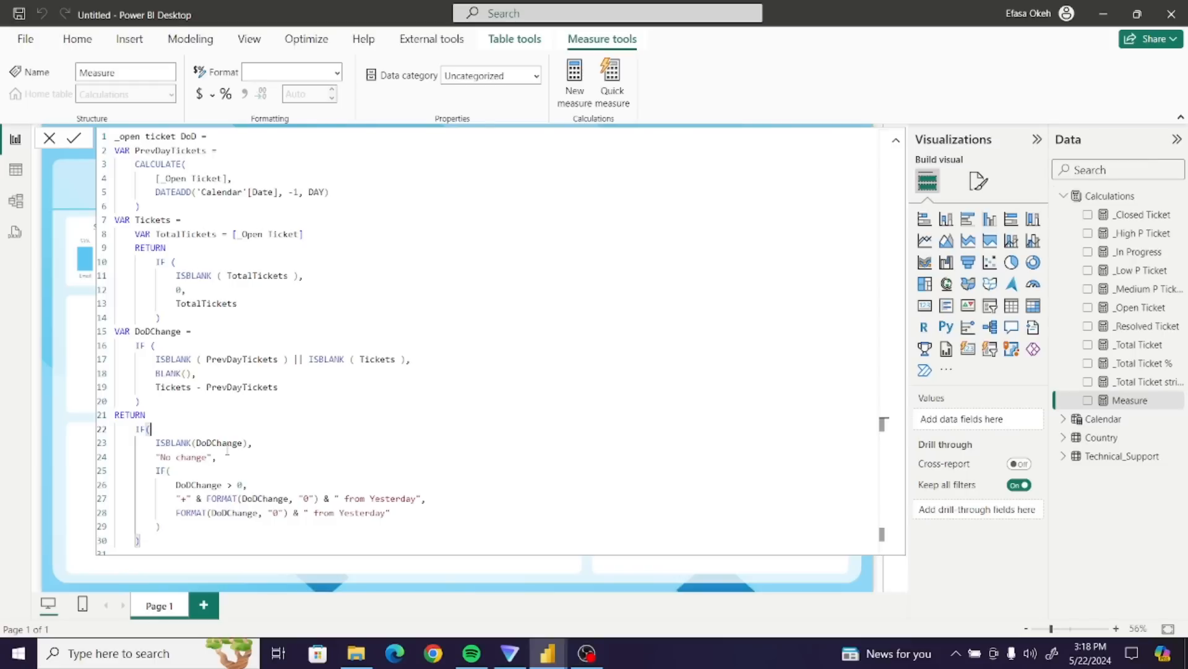
left_click_drag(217, 457, 151, 457)
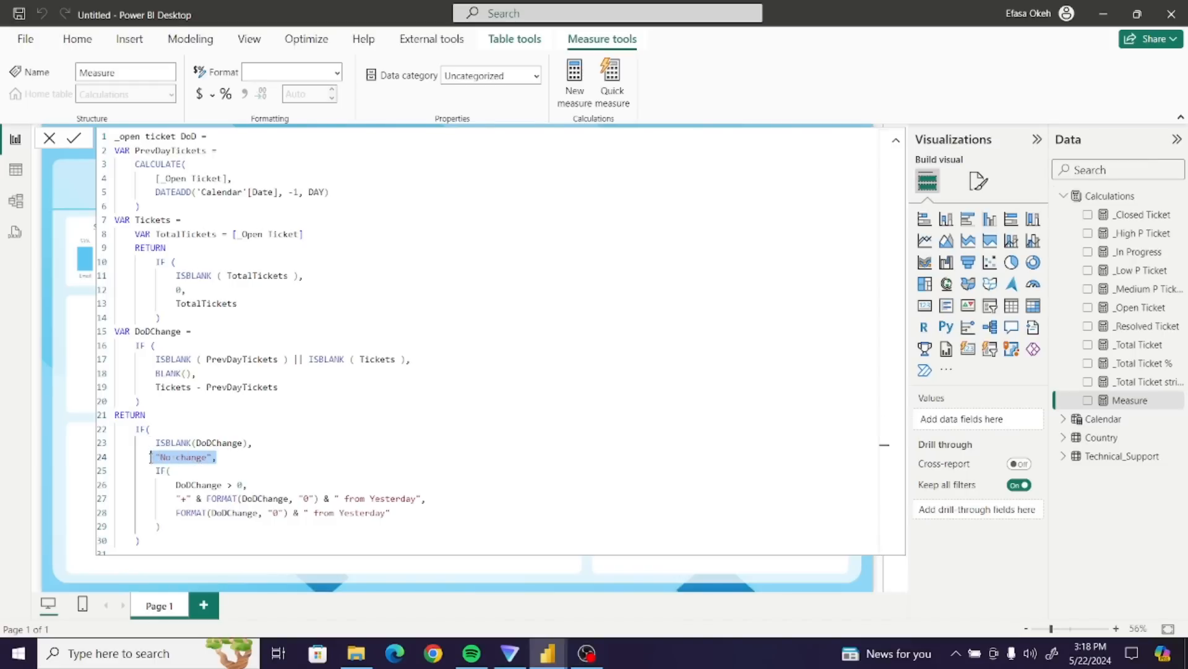
left_click(235, 457)
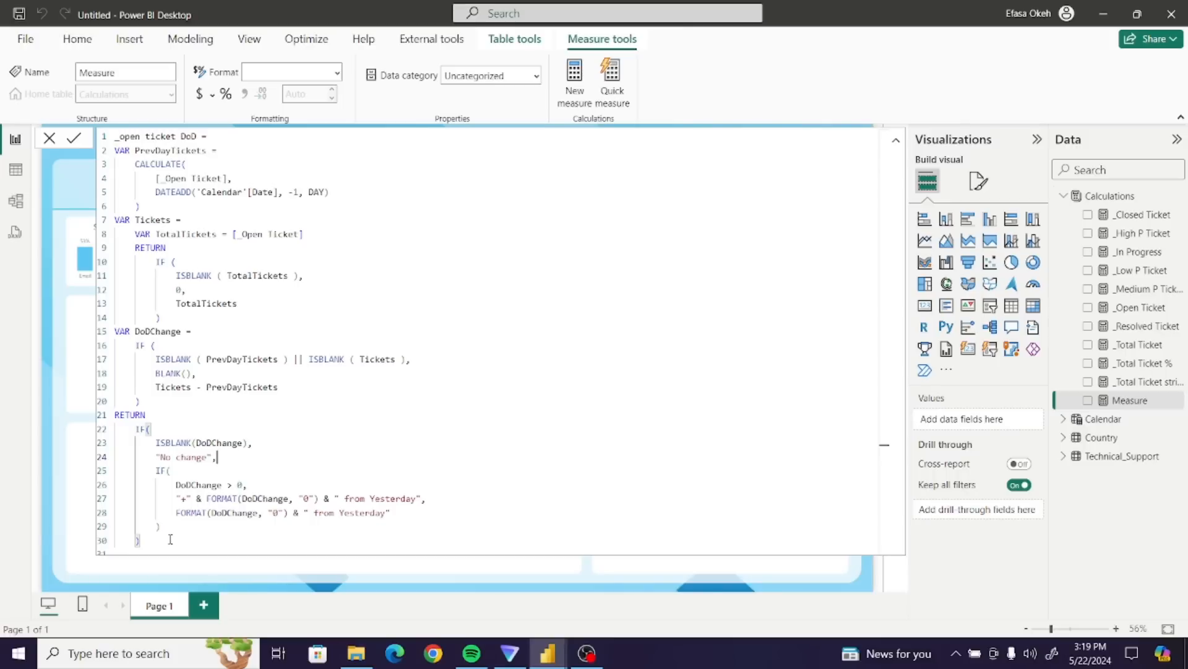
- Copy the full adapted formula, commit the _open ticket DoD measure and leave the collapsed formula editor
left_click_drag(140, 540, 96, 118)
key("ctrl+c")
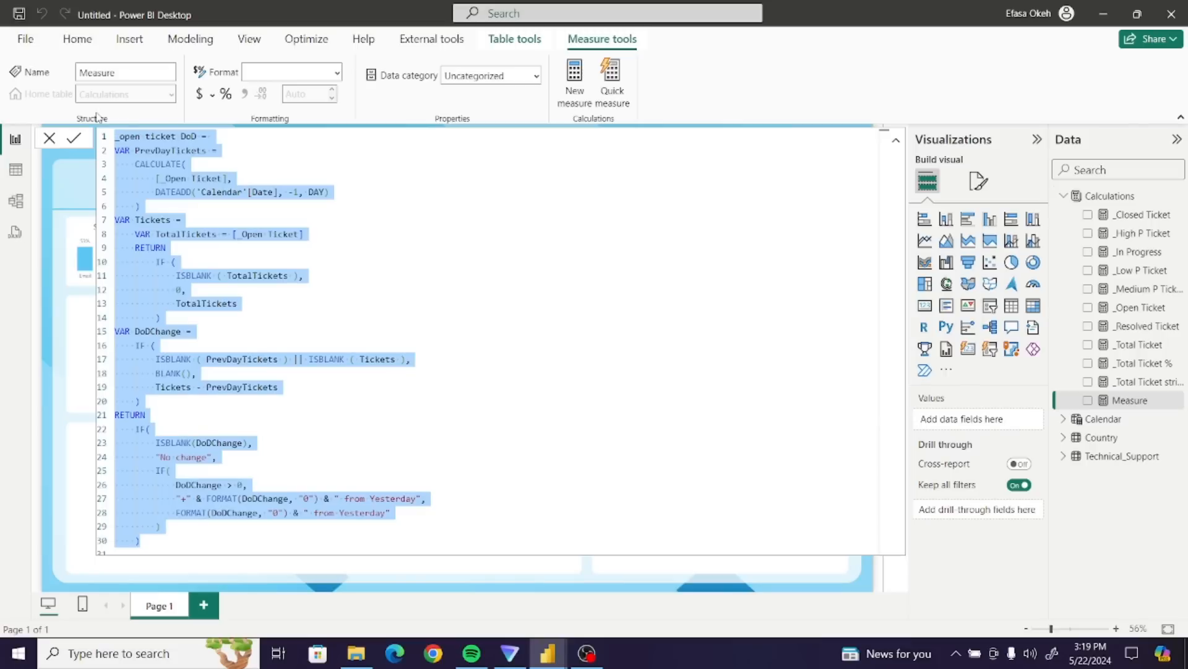
left_click(81, 186)
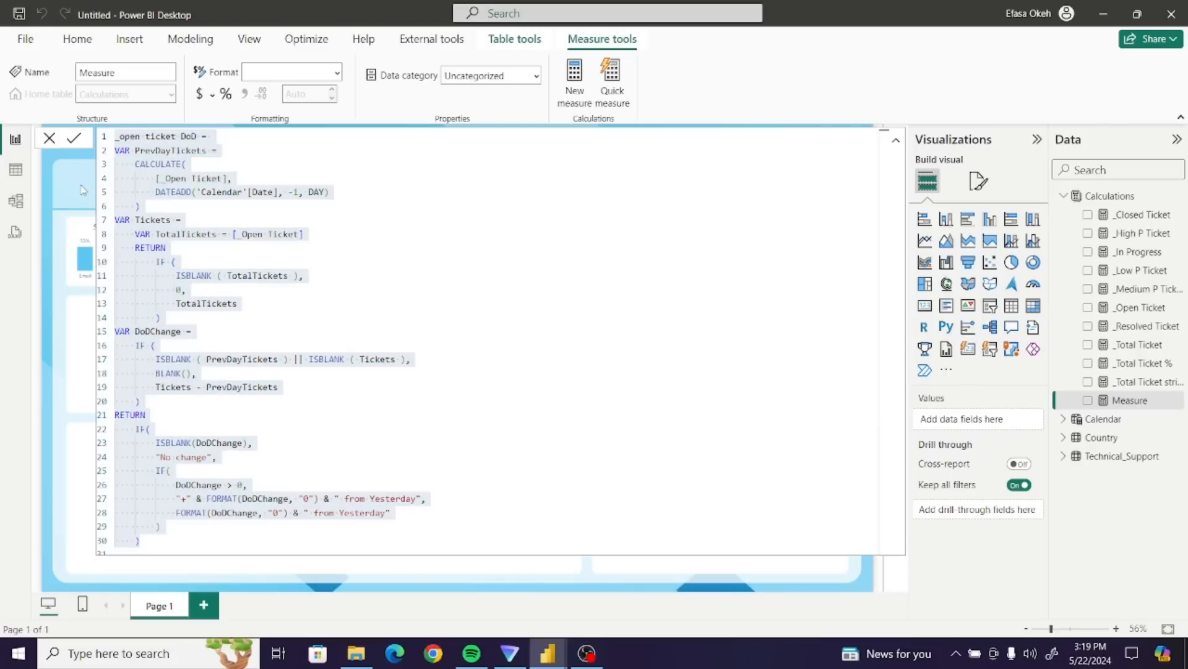
left_click(73, 140)
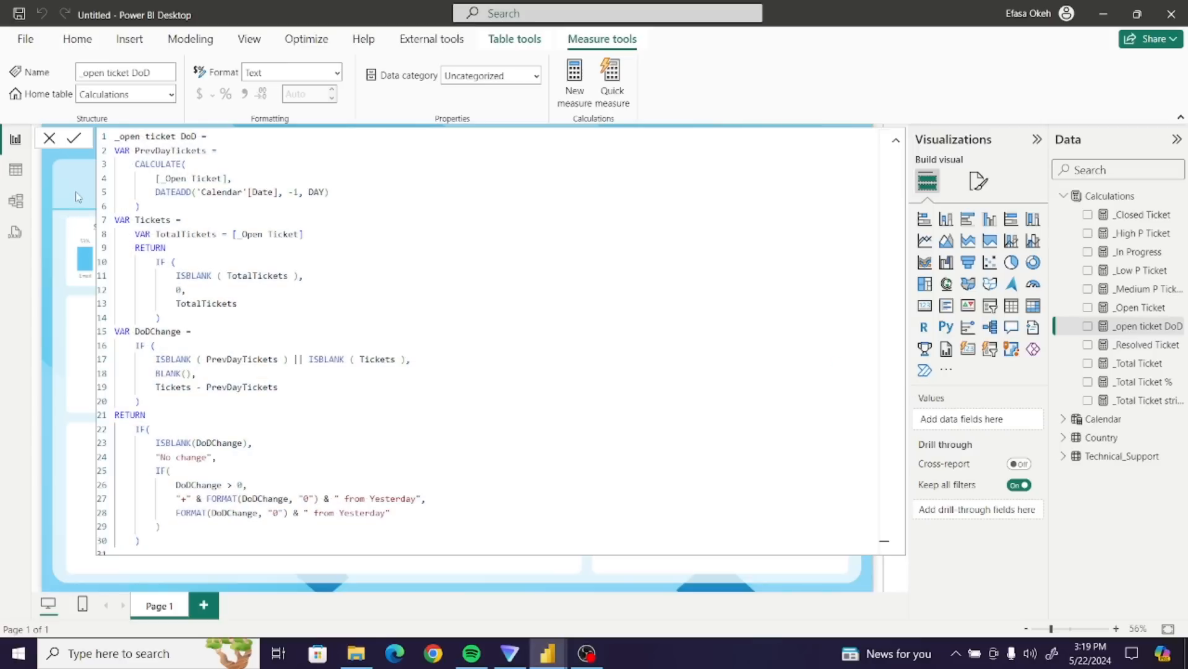
left_click(896, 141)
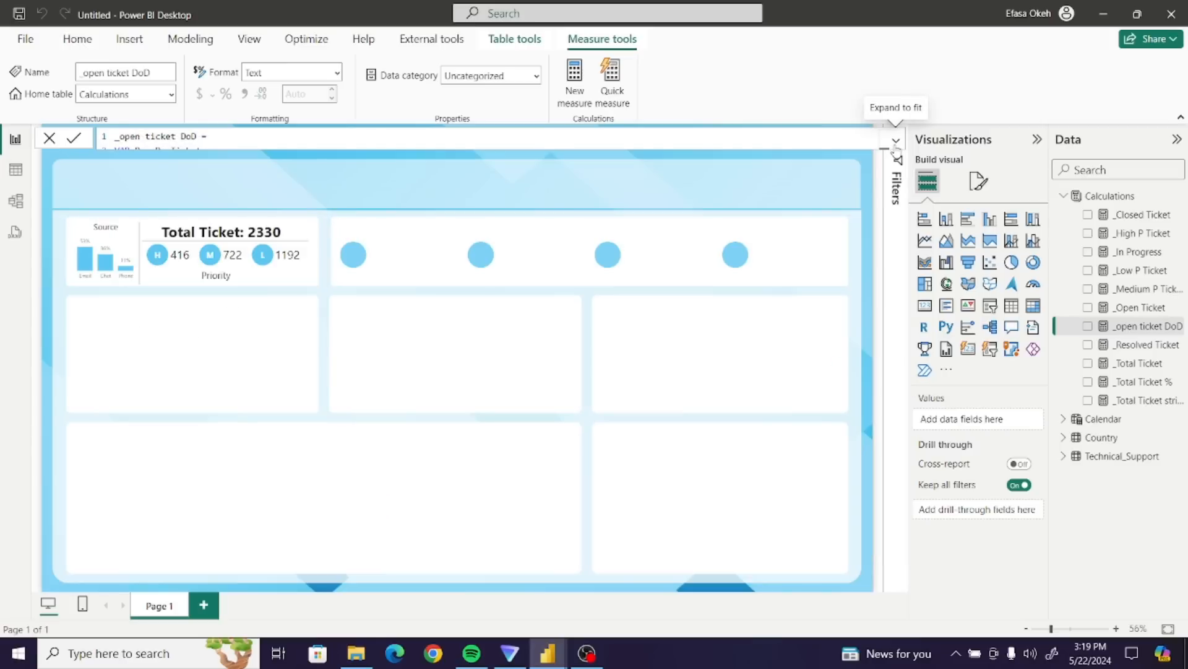
left_click(836, 197)
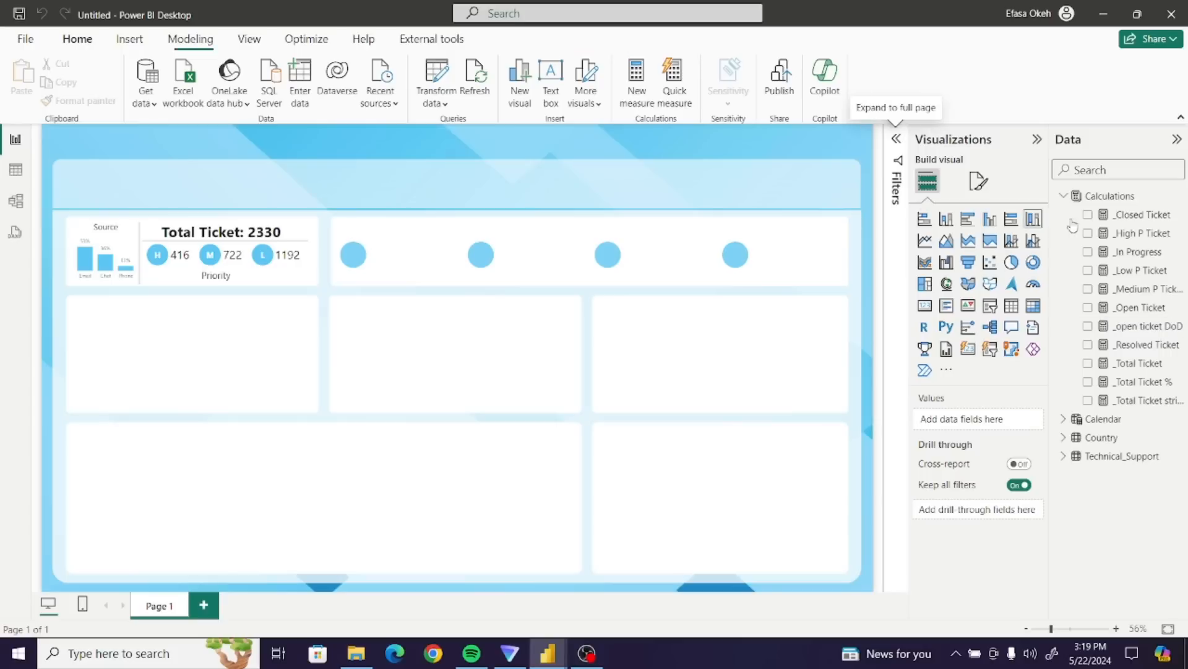
- Add a measure to the Calculations table from the copied day-over-day formula and name it _closed ticket DoD
left_click(1111, 197)
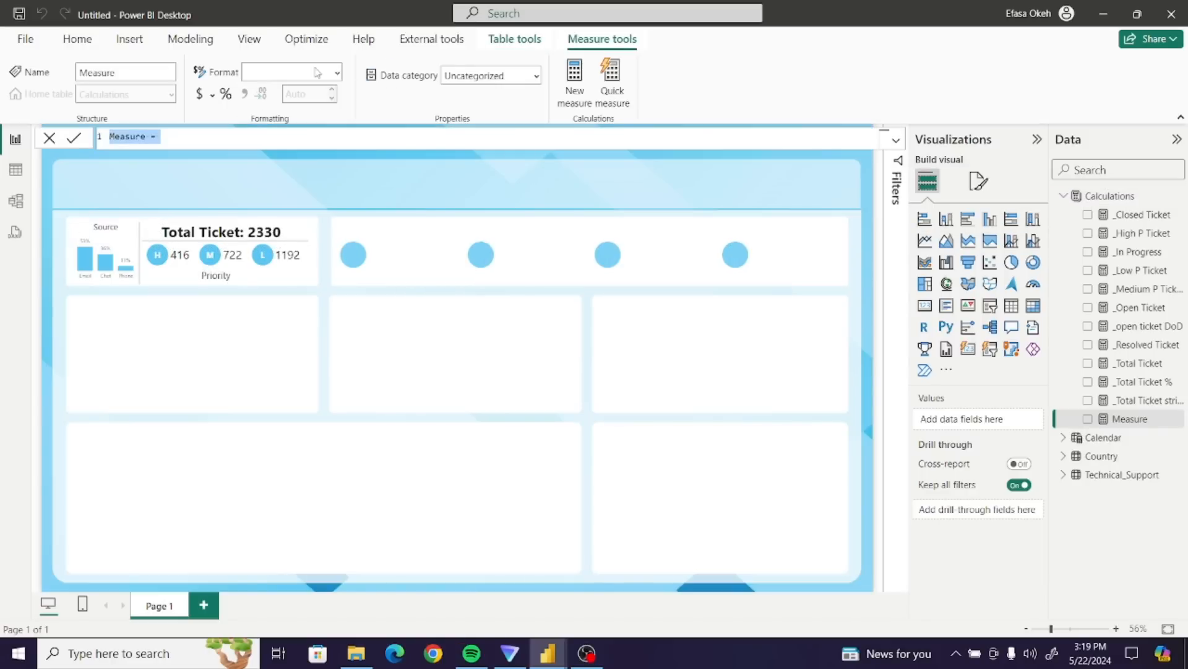
key("ctrl+v")
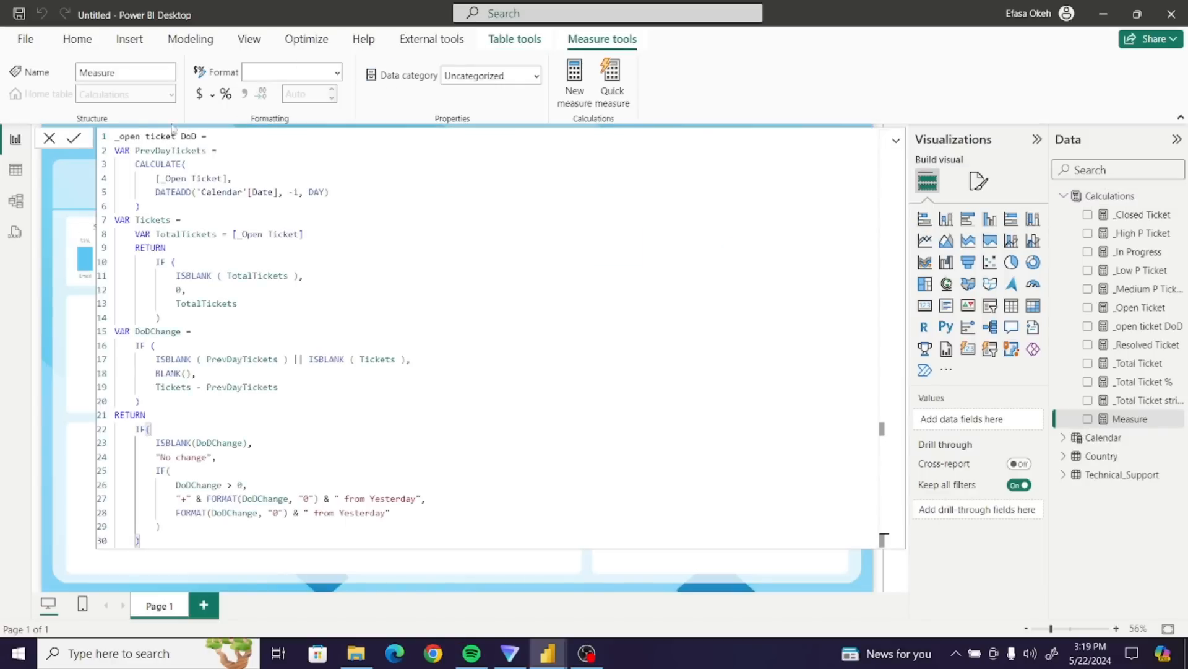
left_click(141, 136)
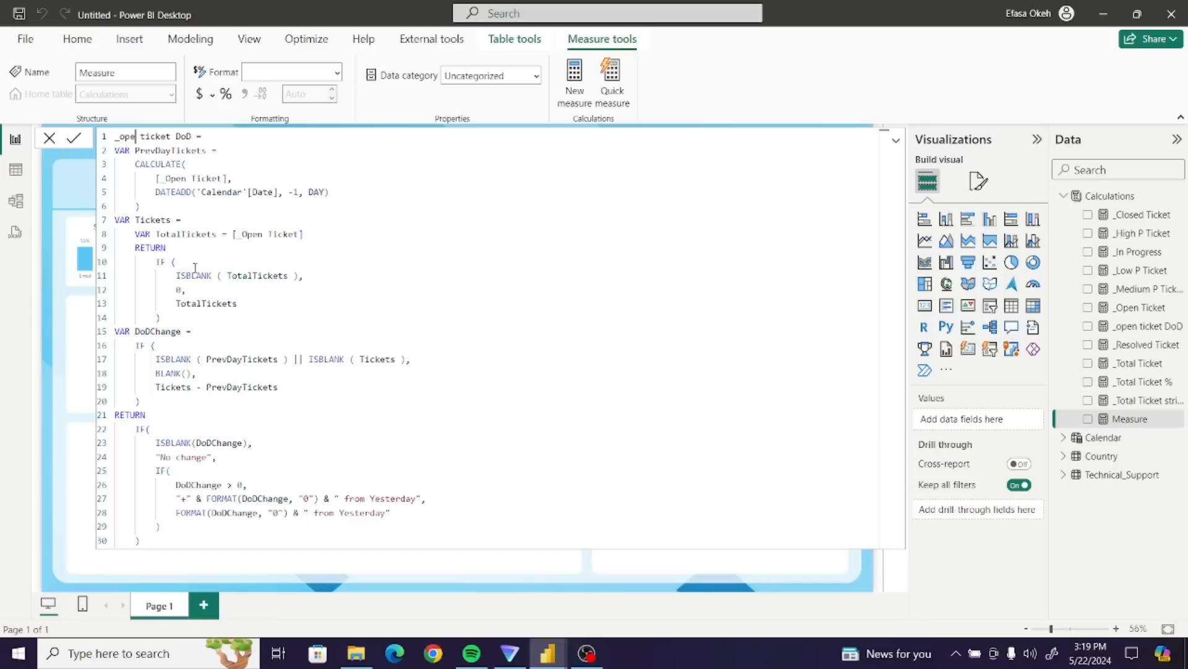
key("BackSpace")
key("BackSpace")
key("BackSpace")
key("BackSpace")
type("cloe")
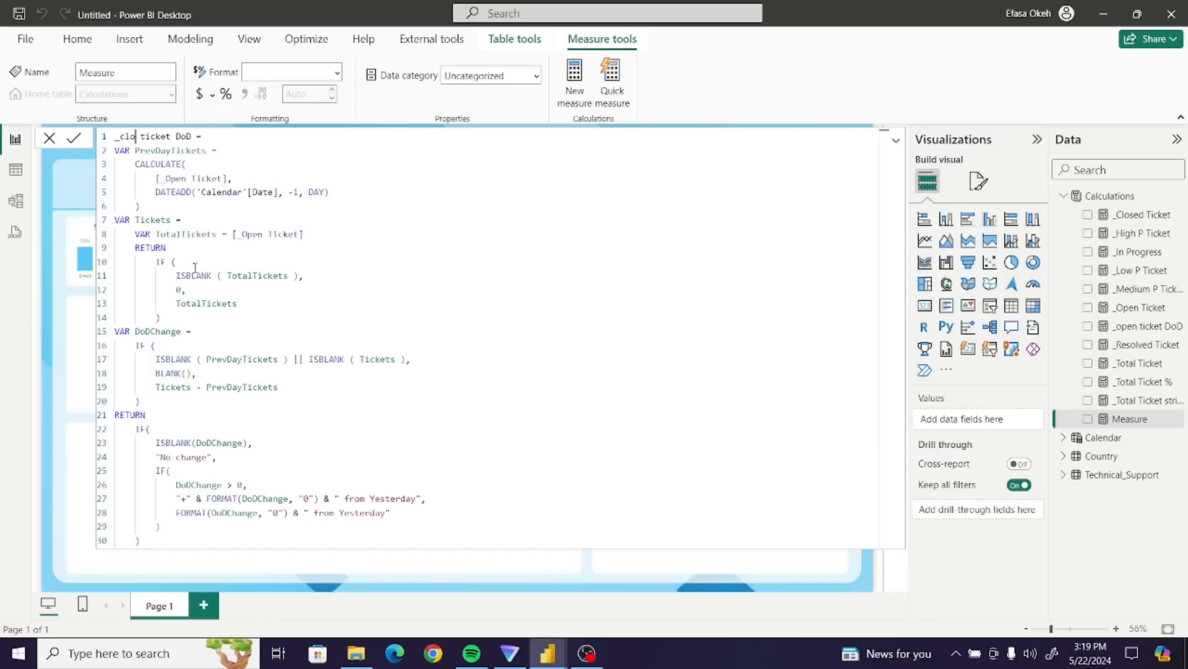
key("BackSpace")
type("sed")
- Replace the measure inside the PrevDayTickets CALCULATE of the _closed ticket DoD formula with [_Closed Ticket]
left_click(225, 179)
key("BackSpace")
key("BackSpace")
key("BackSpace")
key("BackSpace")
key("BackSpace")
key("BackSpace")
key("BackSpace")
key("BackSpace")
key("BackSpace")
key("BackSpace")
key("BackSpace")
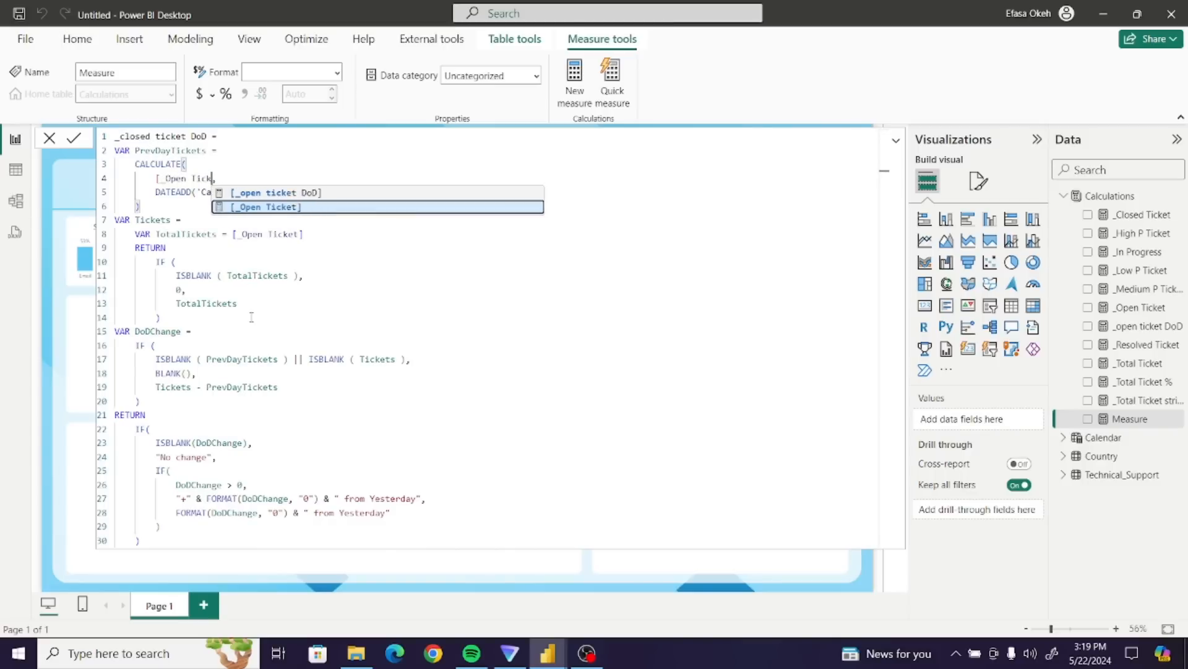
key("BackSpace")
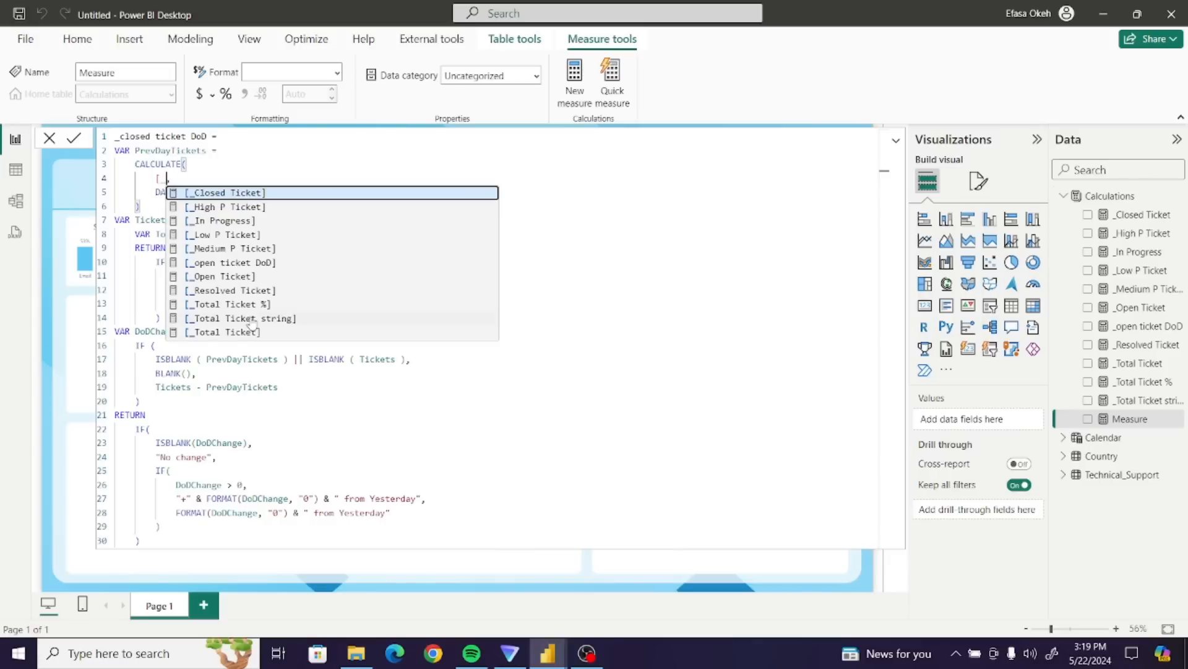
left_click(233, 193)
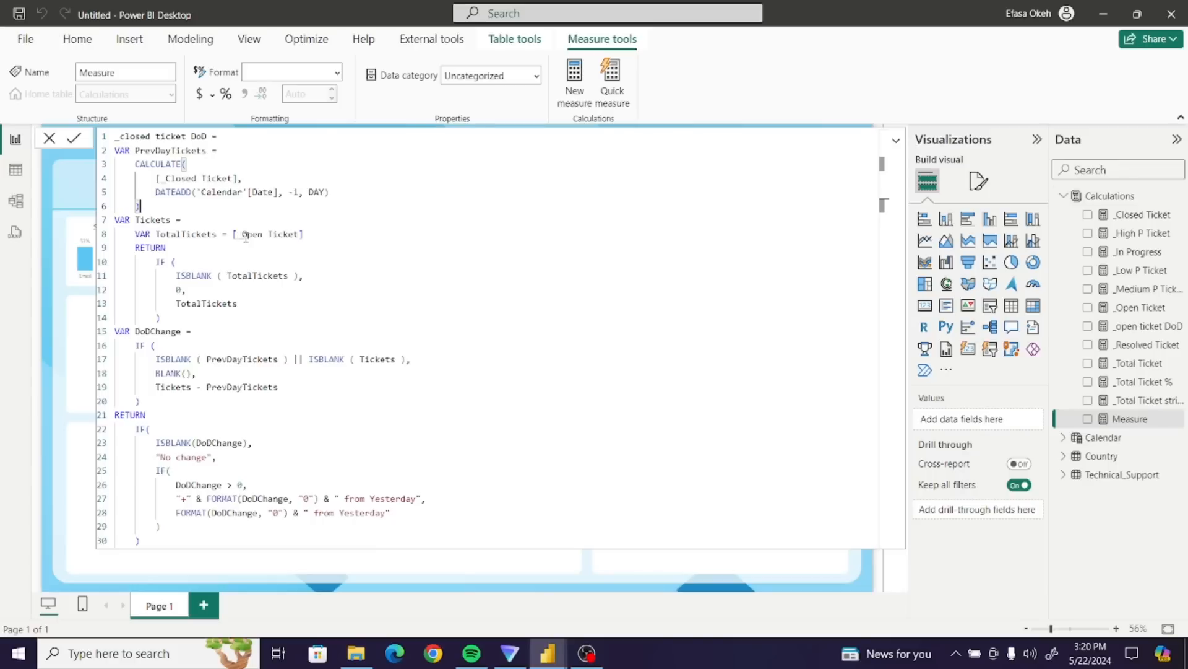
- Assign [_Closed Ticket] to the TotalTickets variable and commit the _closed ticket DoD measure, leaving the collapsed formula editor
left_click(305, 235)
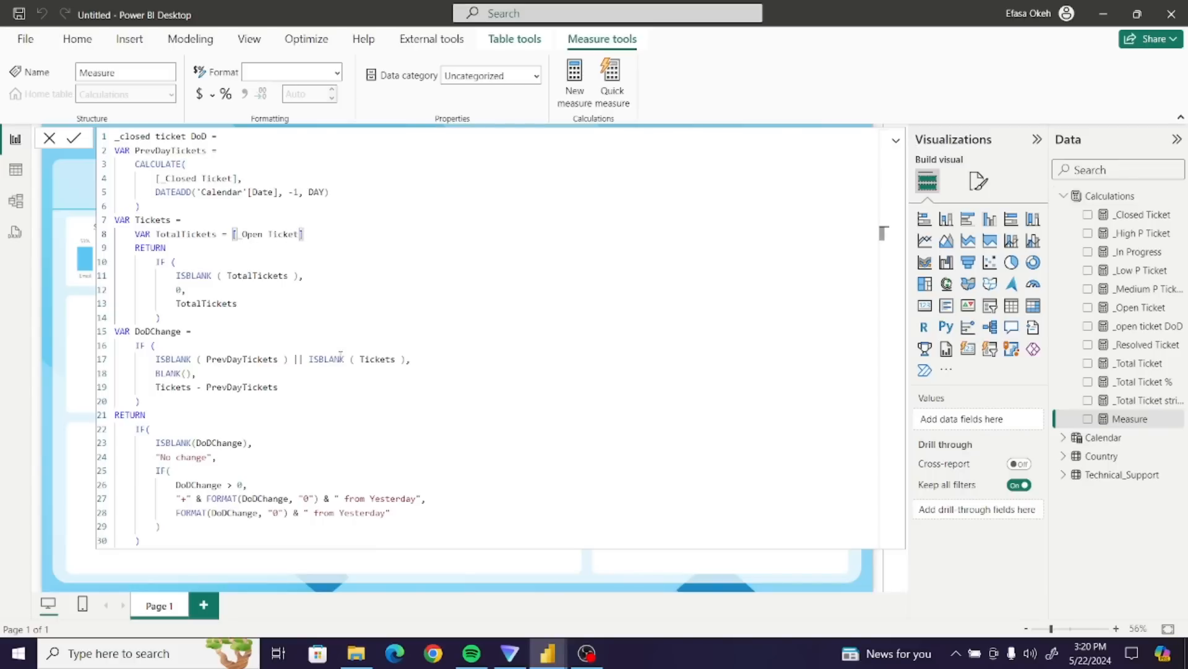
key("BackSpace")
key("BackSpace")
key("BackSpace")
key("BackSpace")
key("BackSpace")
key("BackSpace")
key("BackSpace")
key("BackSpace")
key("BackSpace")
key("BackSpace")
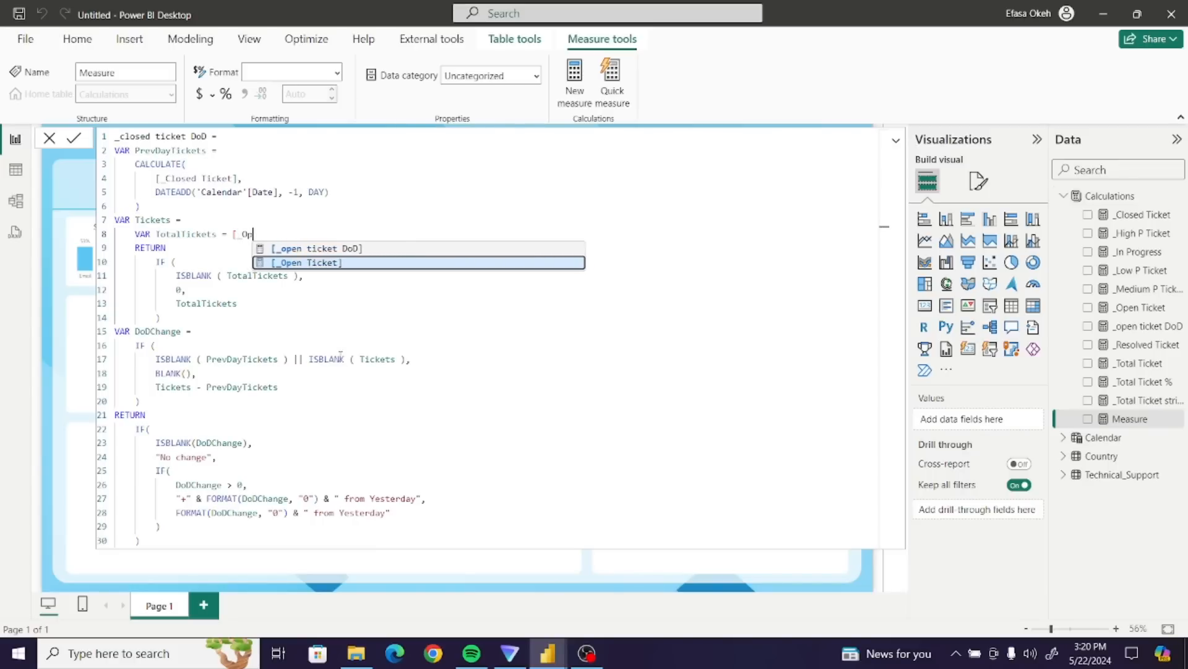
key("BackSpace")
key("BackSpace")
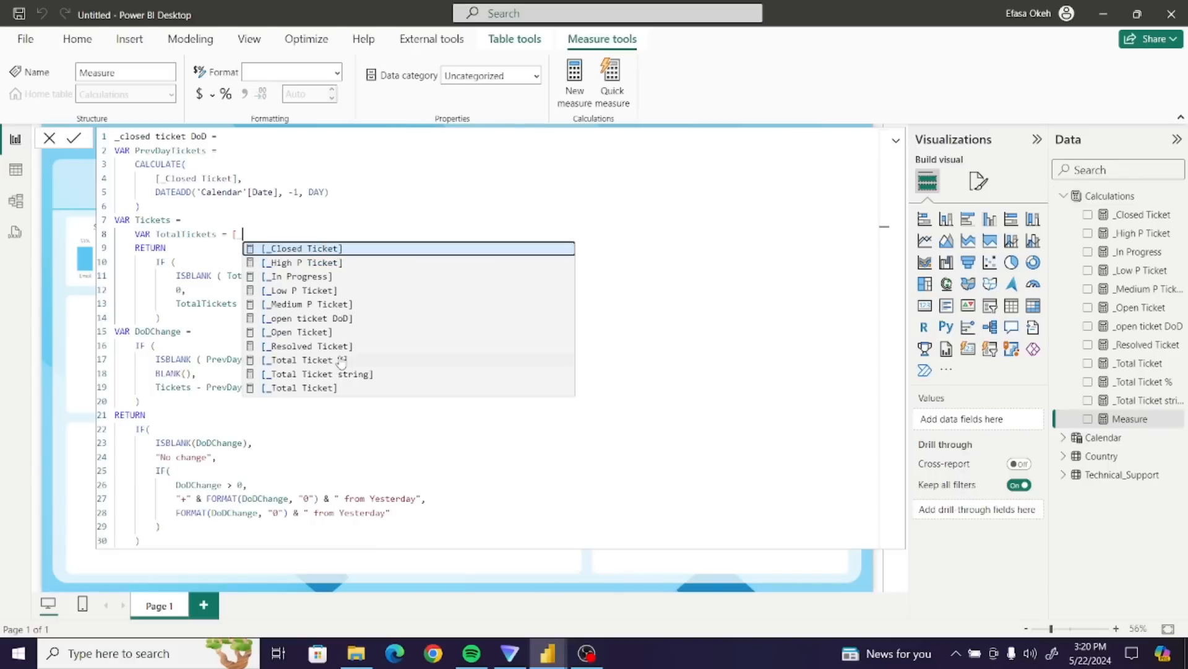
left_click(325, 254)
left_click(341, 250)
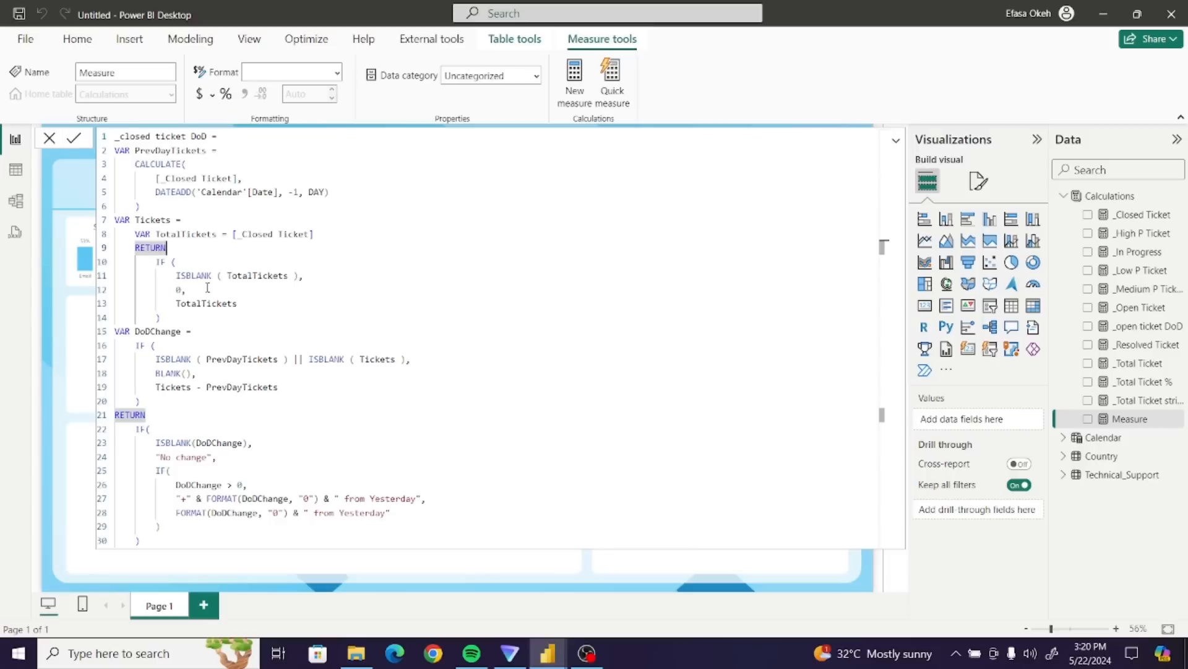
left_click(73, 138)
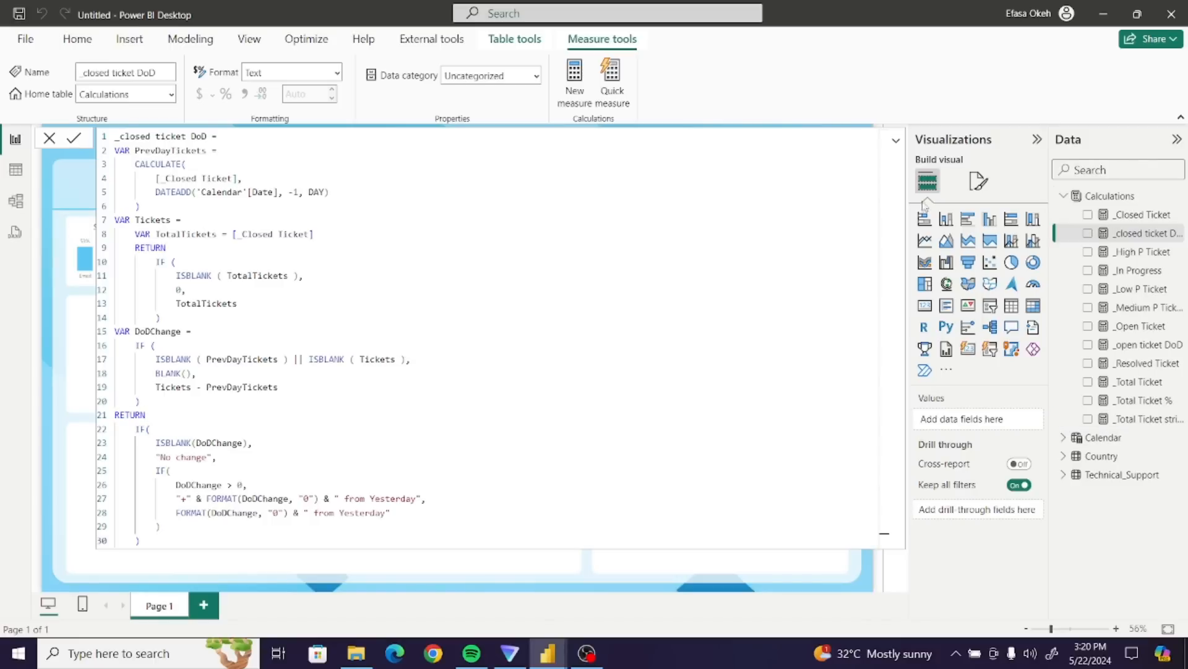
left_click(897, 144)
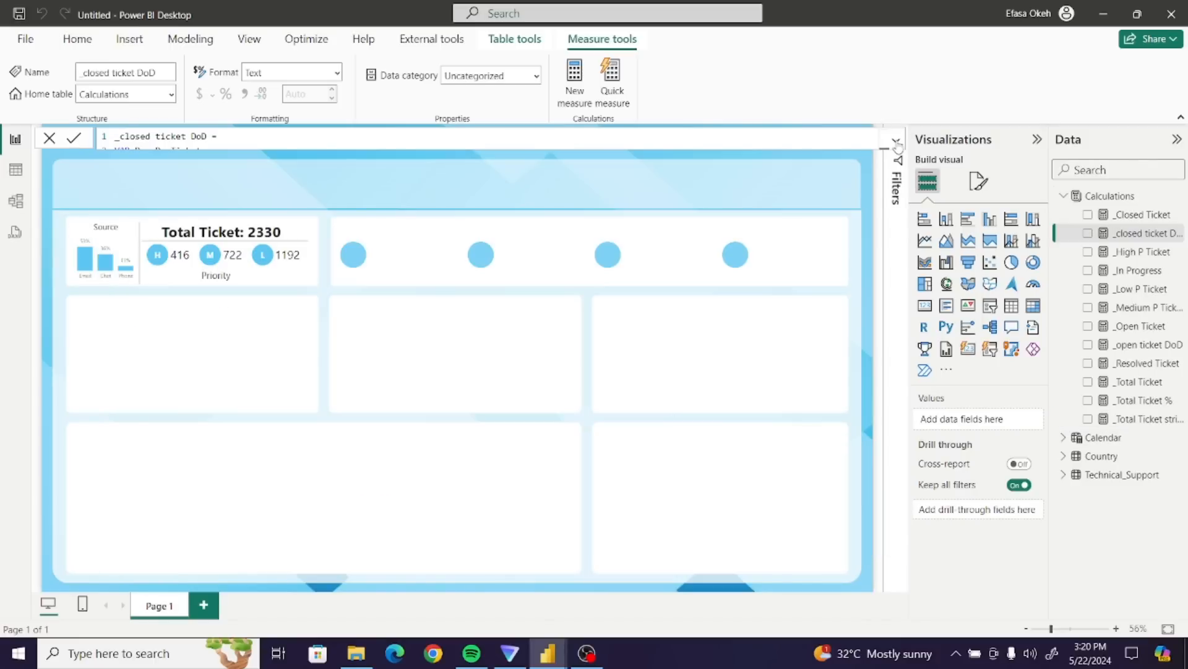
left_click(826, 236)
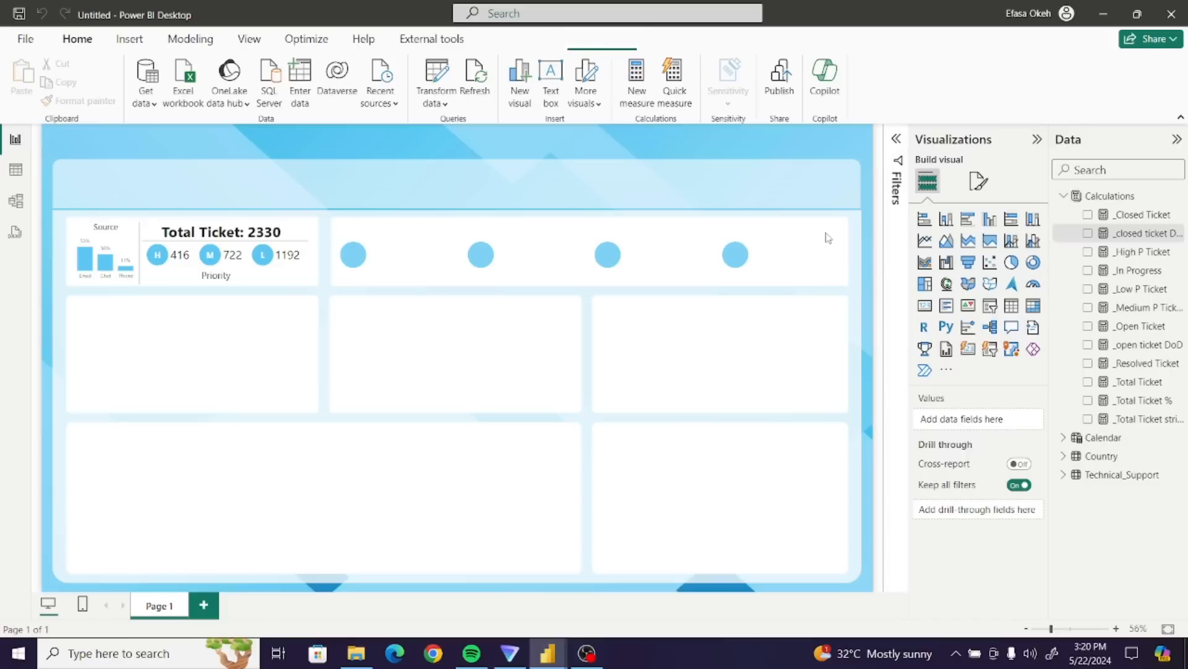
- Add another new measure to the Calculations table containing the copied _open ticket DoD formula
left_click(1088, 197)
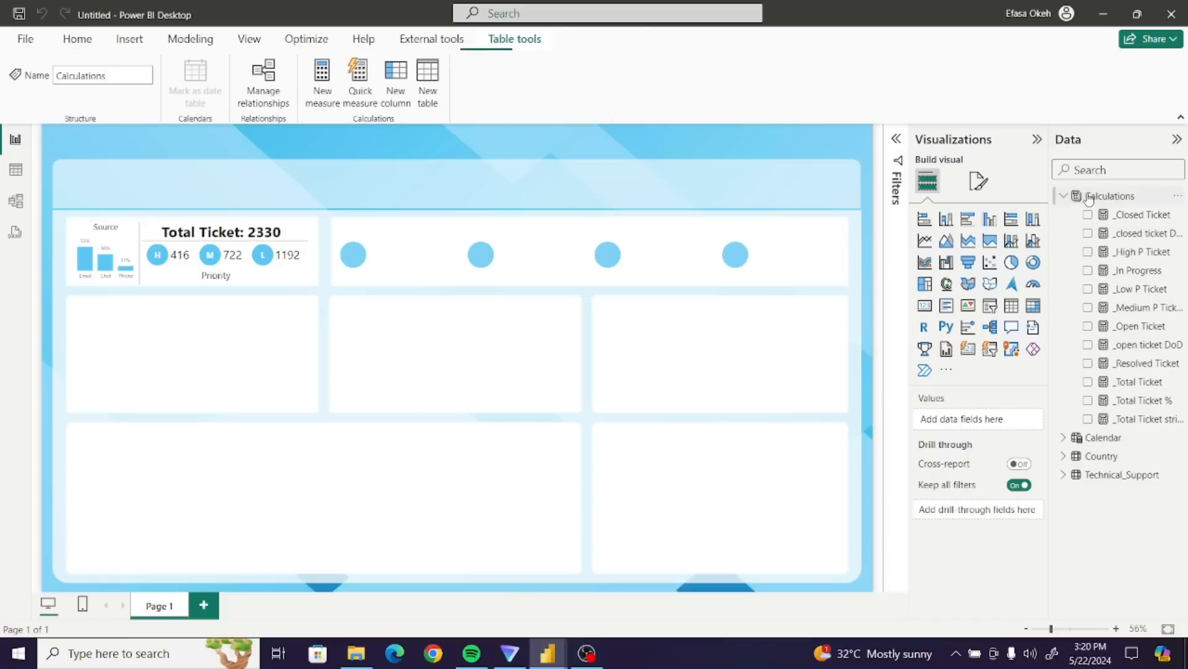
left_click(329, 84)
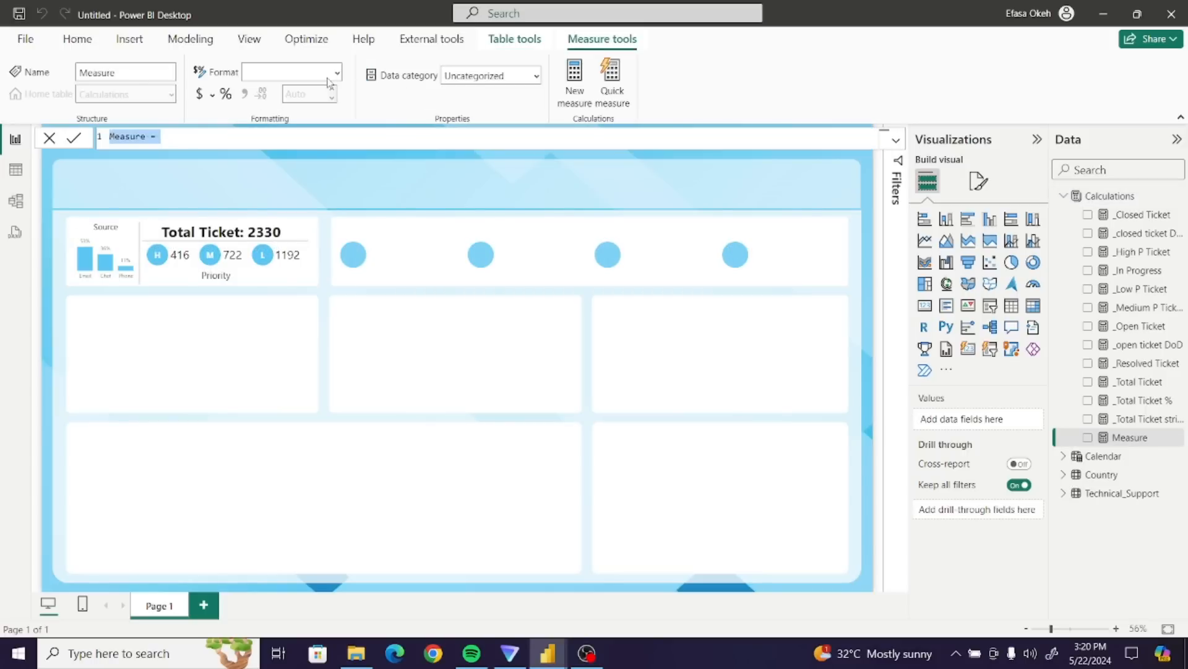
key("ctrl+v")
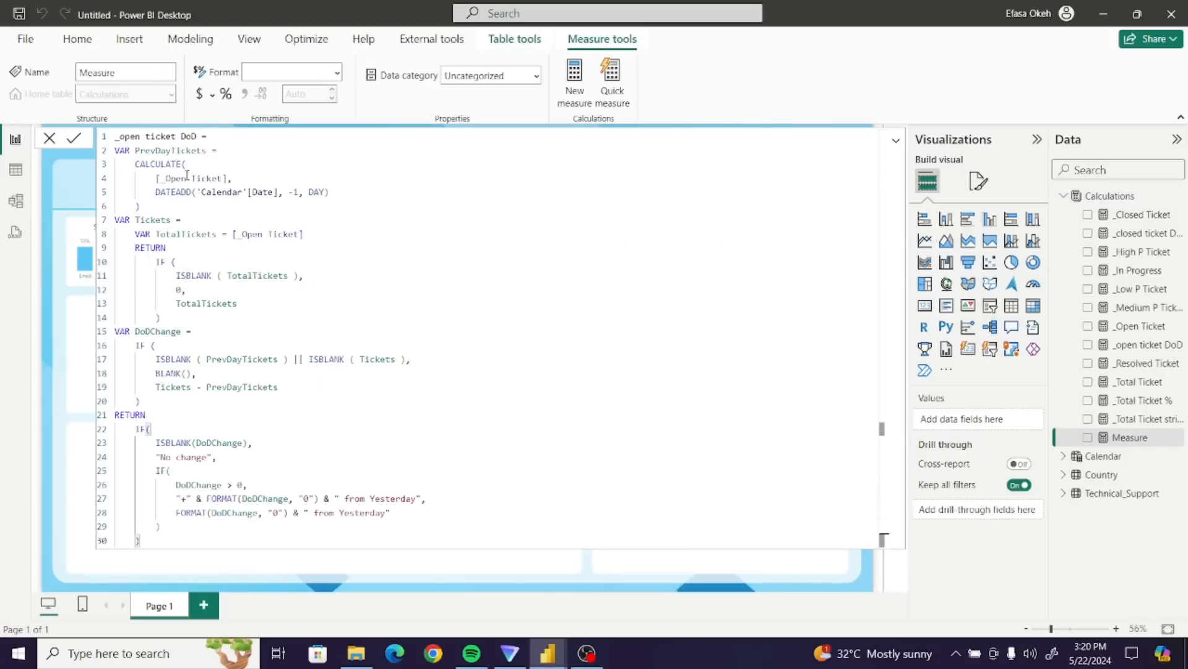
- Replace [_Open Ticket] inside the new formula's PrevDayTickets CALCULATE with the [_In Progress] measure
left_click(227, 179)
key("BackSpace")
key("BackSpace")
key("BackSpace")
key("BackSpace")
key("BackSpace")
key("BackSpace")
key("BackSpace")
key("BackSpace")
key("BackSpace")
key("BackSpace")
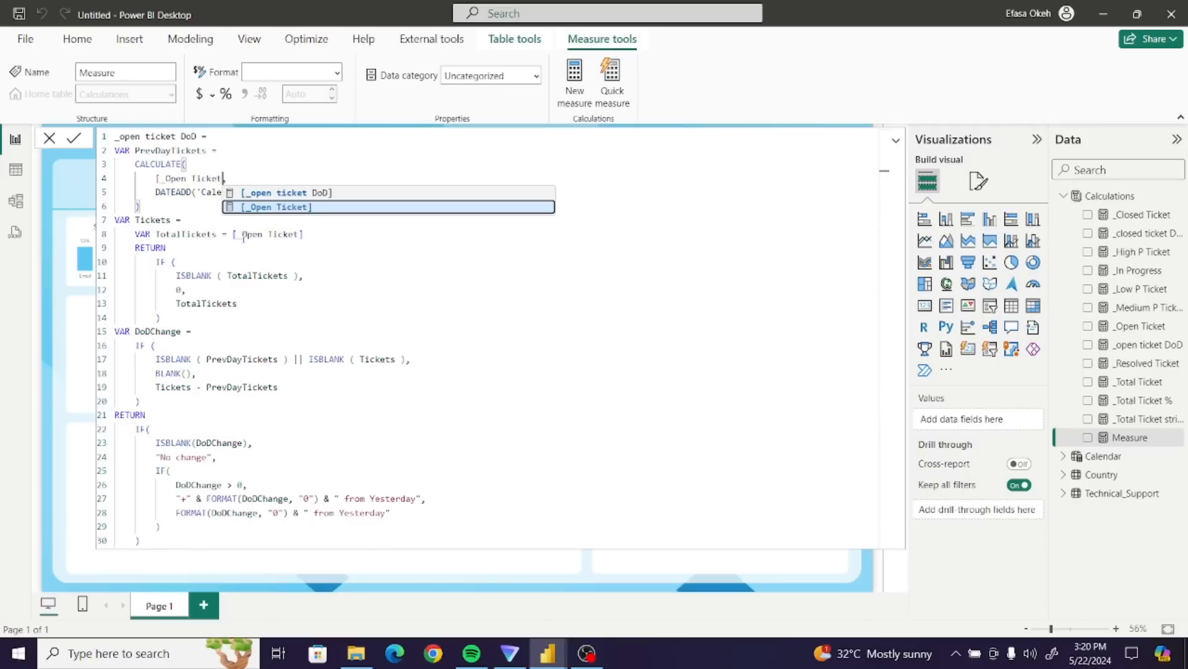
key("BackSpace")
key("BackSpace")
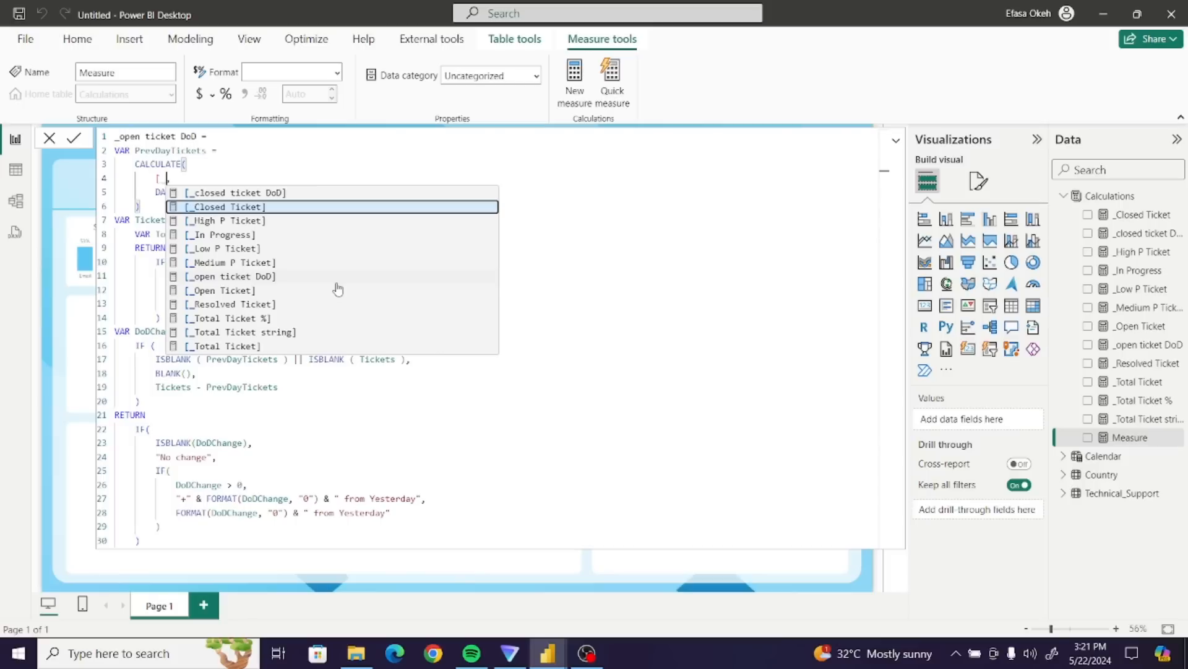
left_click(249, 235)
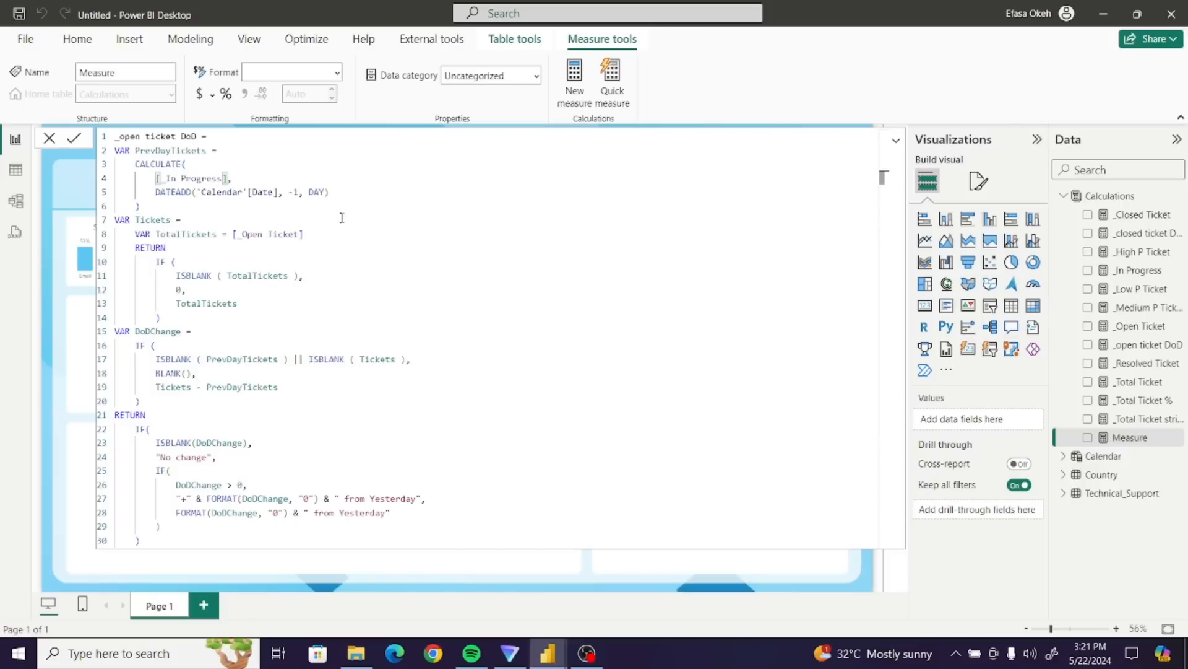
- Replace the [_Open Ticket] reference of the TotalTickets variable with [_In Progress]
left_click(304, 234)
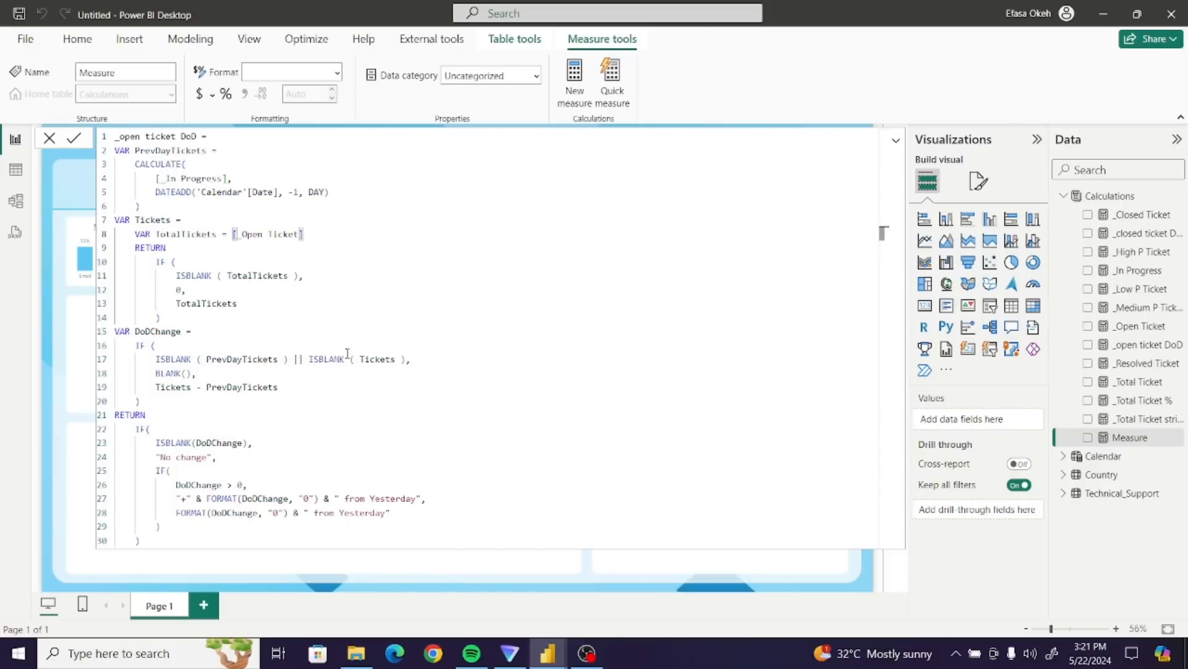
key("BackSpace")
key("BackSpace")
key("BackSpace")
key("BackSpace")
key("BackSpace")
key("BackSpace")
key("BackSpace")
key("BackSpace")
key("BackSpace")
key("BackSpace")
key("BackSpace")
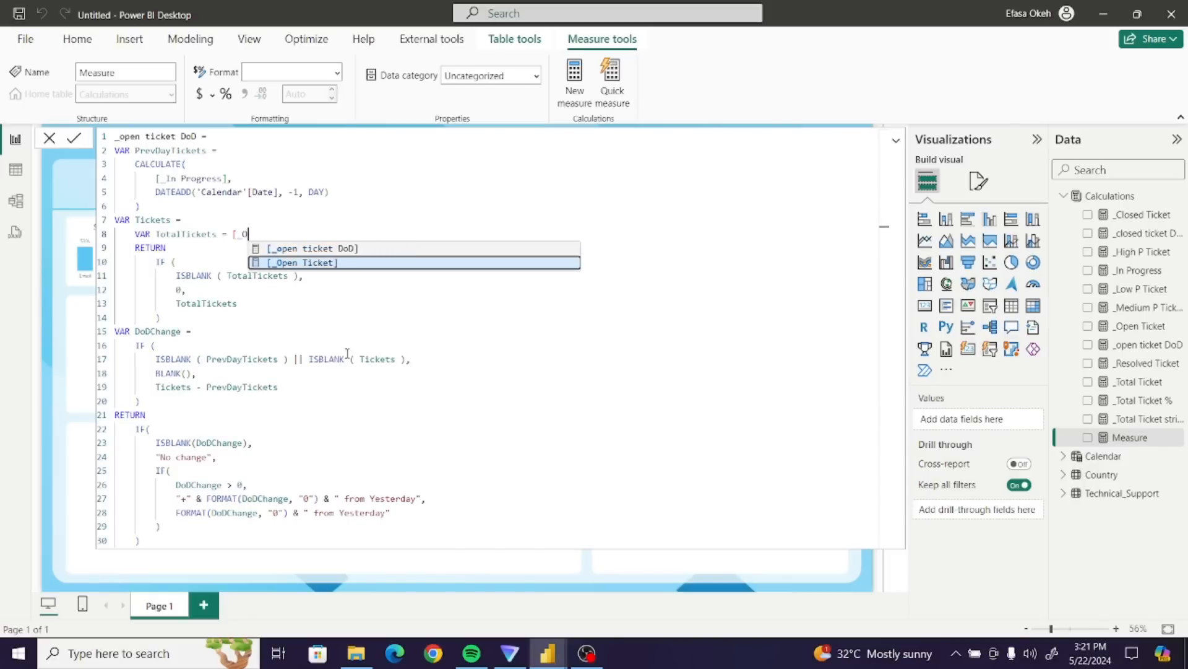
key("BackSpace")
left_click(295, 291)
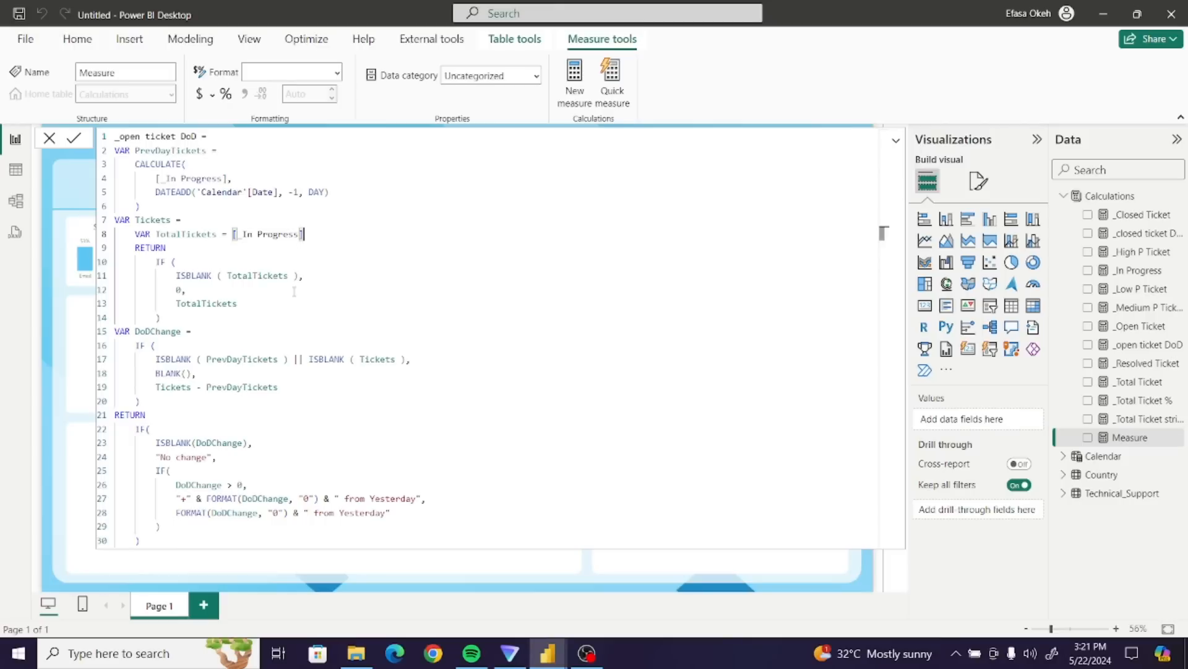
left_click(347, 331)
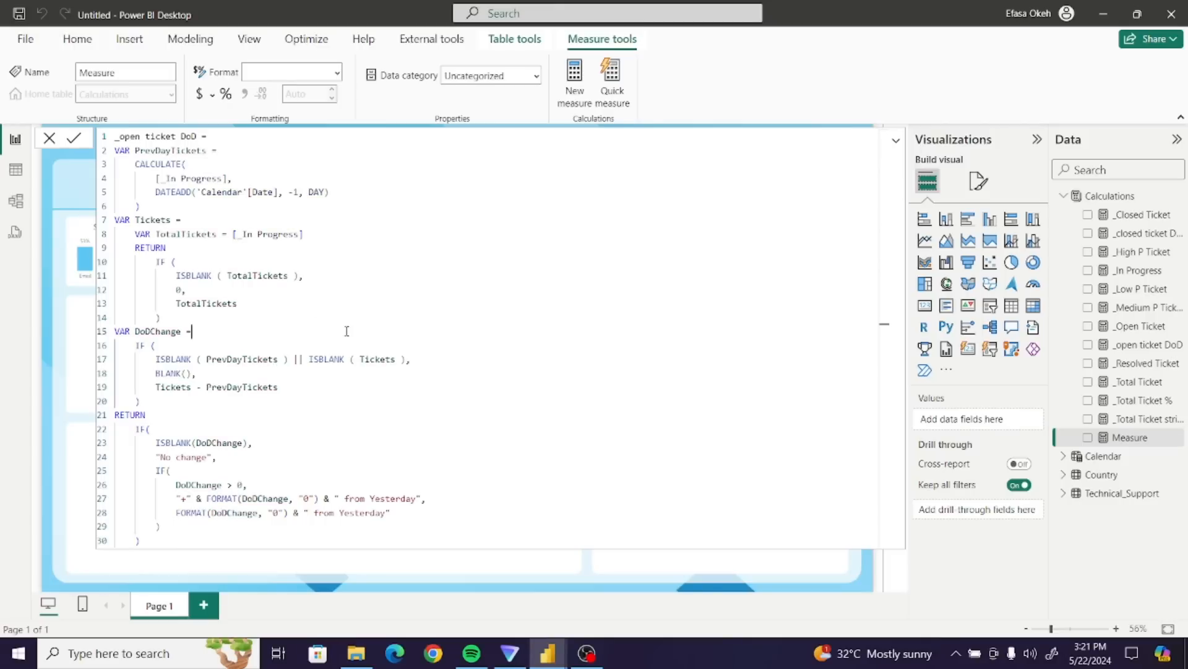
- Name the measure _In Progress ticket DoD, commit it and leave the collapsed formula editor
double_click(136, 137)
type("_In")
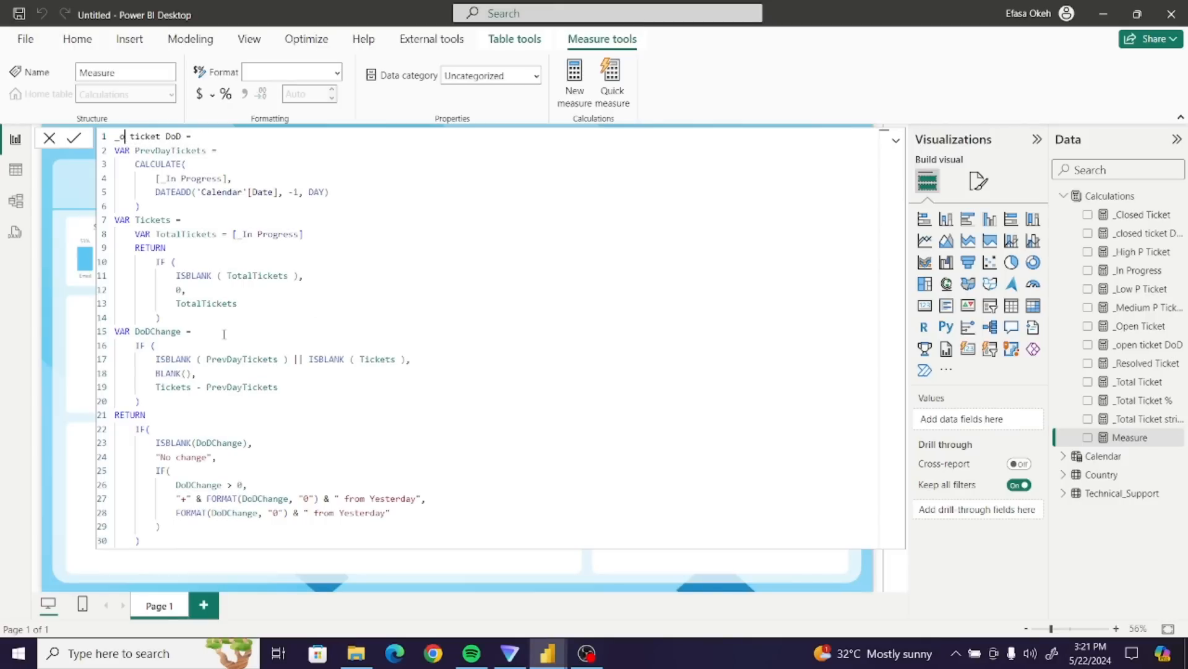
type(" Progress")
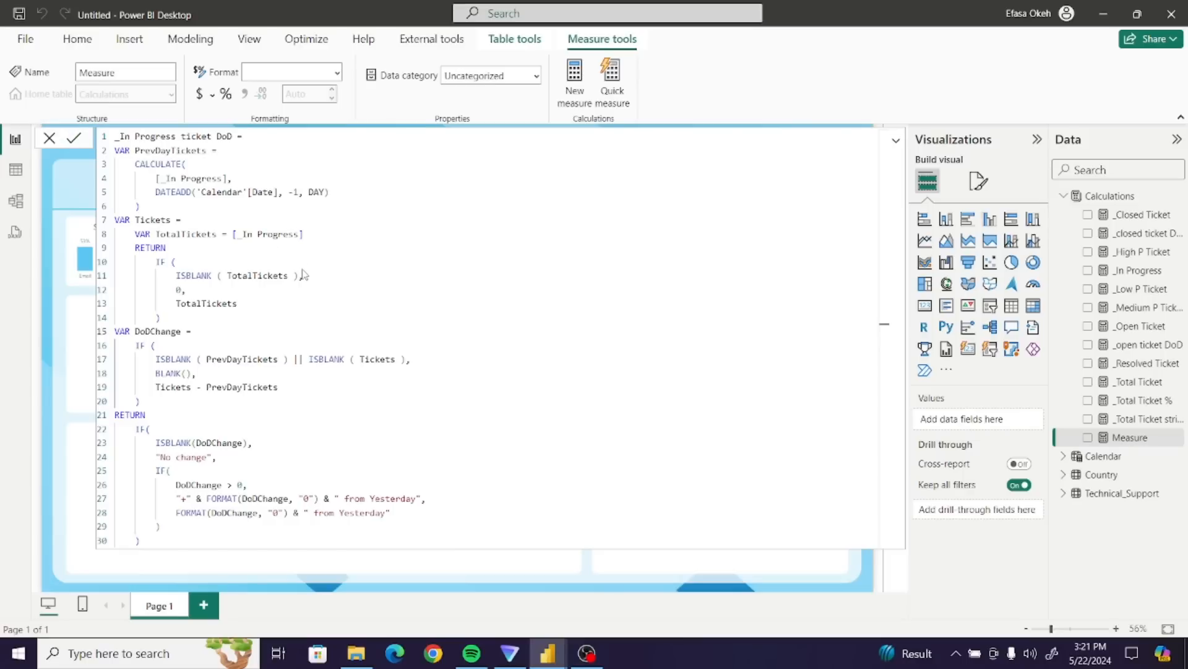
key("Return")
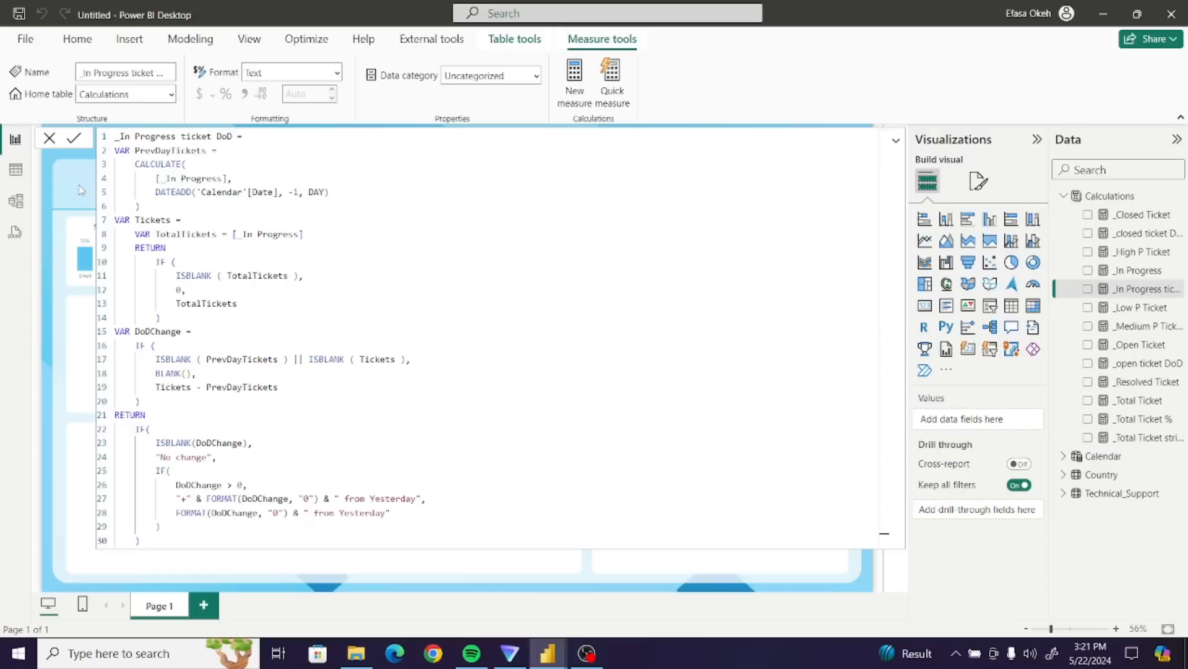
left_click(898, 142)
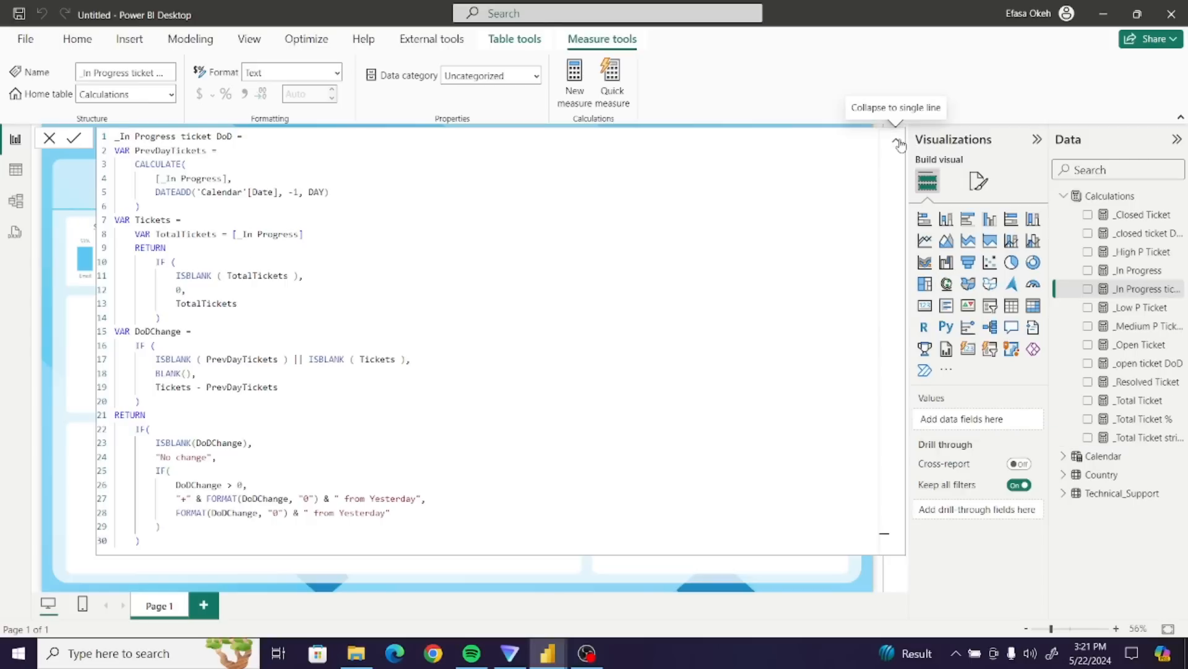
left_click(899, 143)
left_click(720, 190)
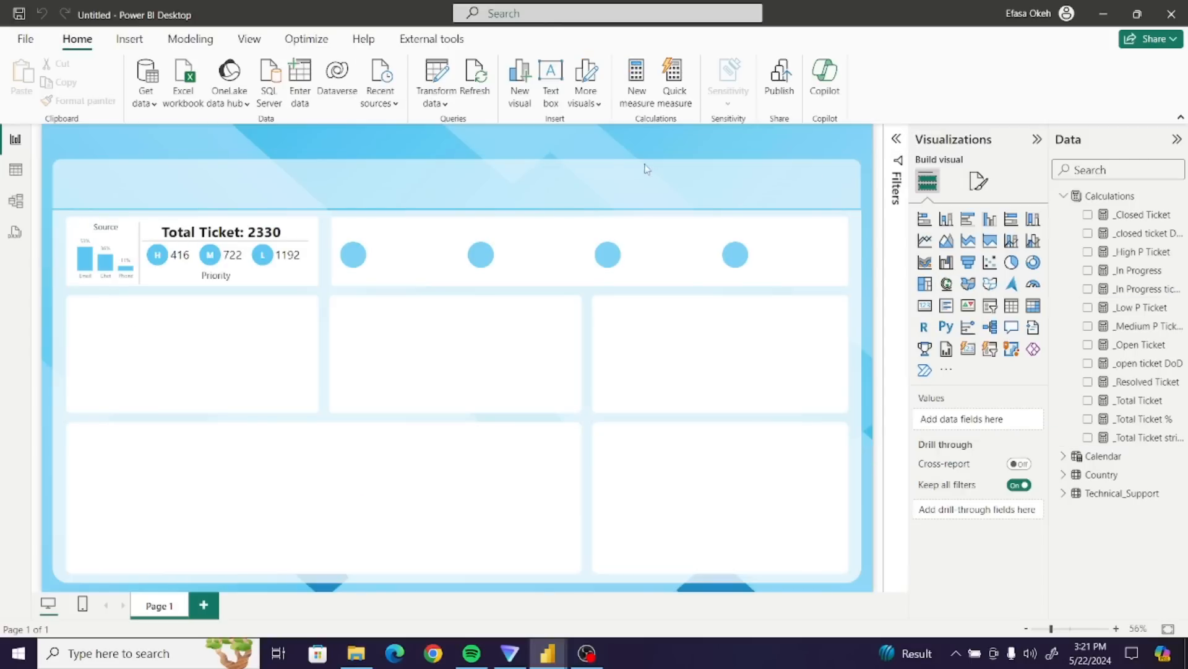
- Add a further Calculations measure from the copied day-over-day formula and name it _Resolved ticket DoD
left_click(1109, 196)
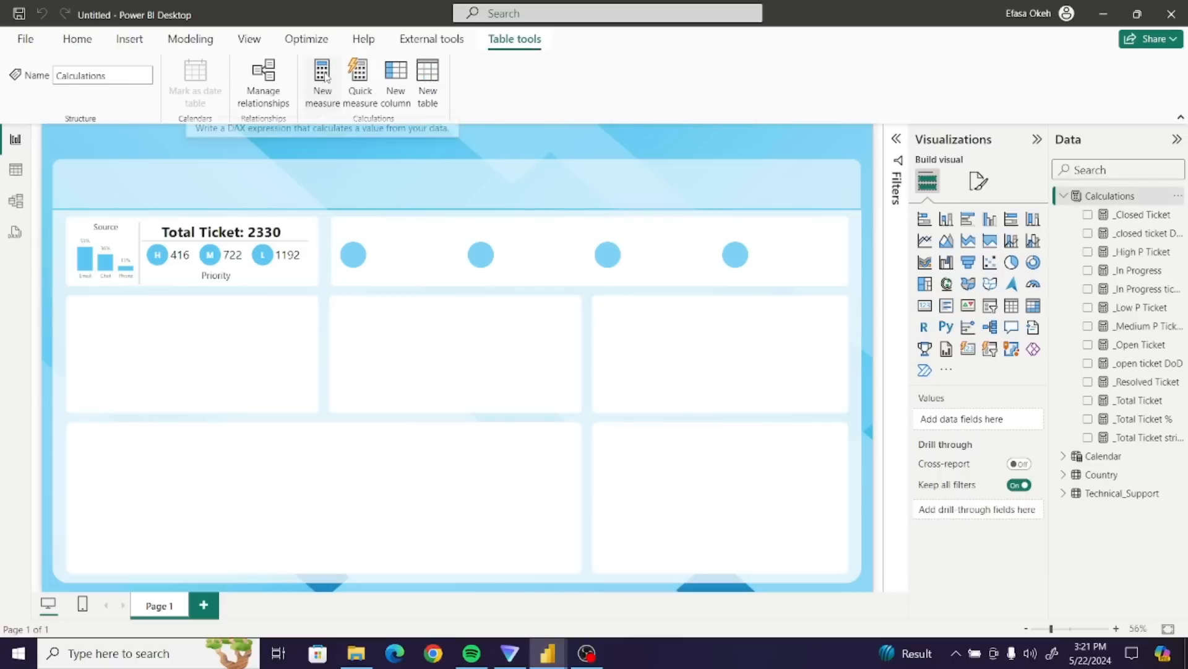
left_click(327, 93)
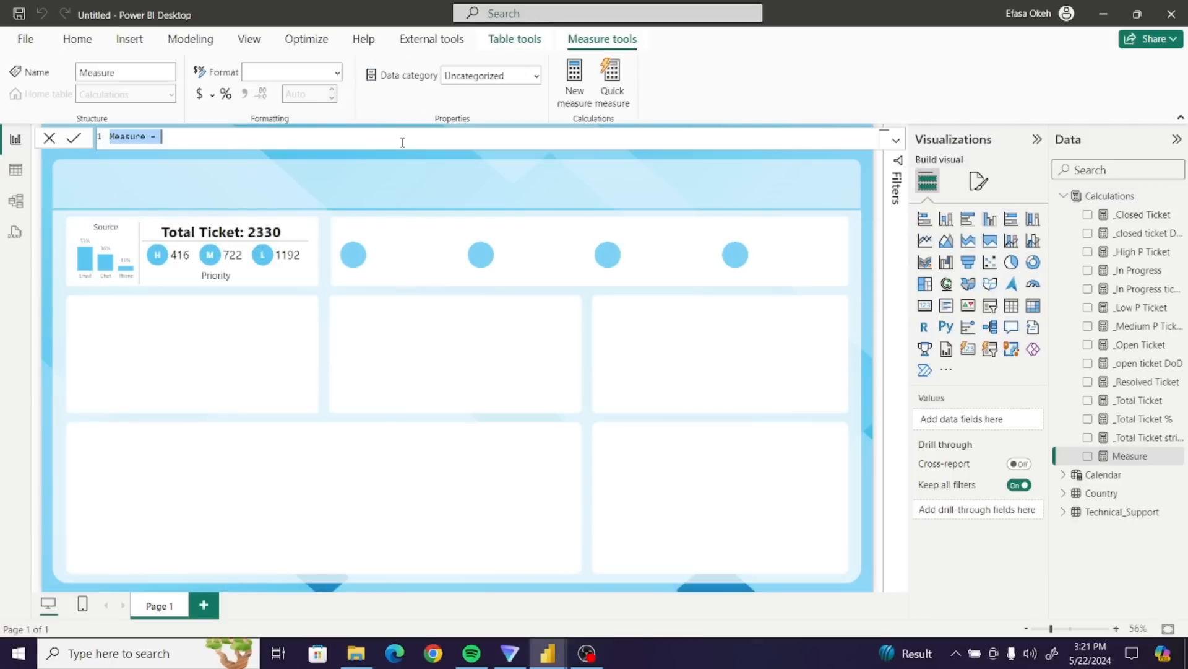
type("_open ticket DoD = VAR PrevDayTickets =     CALCULATE(         [_Open Ticket],         DATEADD('Calendar'[Date], -1, DAY)     ) VAR Tickets =     VAR TotalTickets = [_Open Ticket]     RETURN         IF (             ISBLANK ( TotalTickets ),             0,             TotalTickets         ) VAR DoDChange =     IF (         ISBLANK ( PrevDayTickets ) || ISBLANK ( Tickets ),         BLANK(),         Tickets - PrevDayTickets     ) RETURN     IF(         ISBLANK(DoDChange),         \"No change\",         IF(             DoDChange > 0,             \"+\" & FORMAT(DoDChange, \"0\") & \" from Yesterday\",             FORMAT(DoDChange, \"0\") & \" from Yesterday\"         )     )")
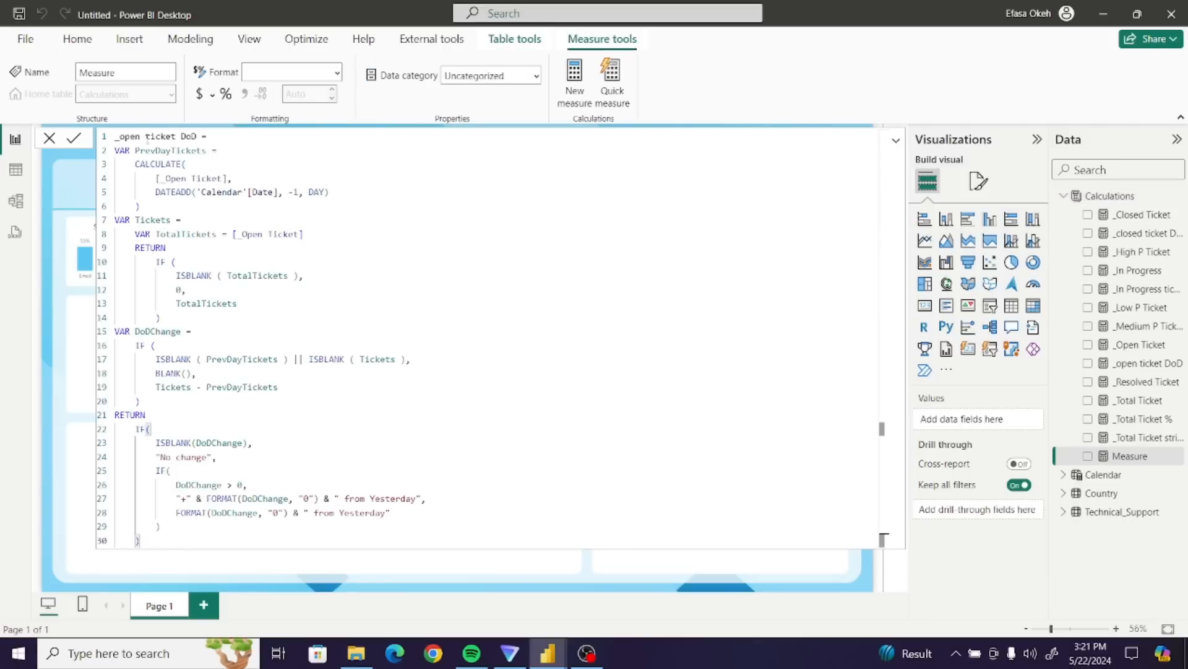
double_click(129, 136)
type("_")
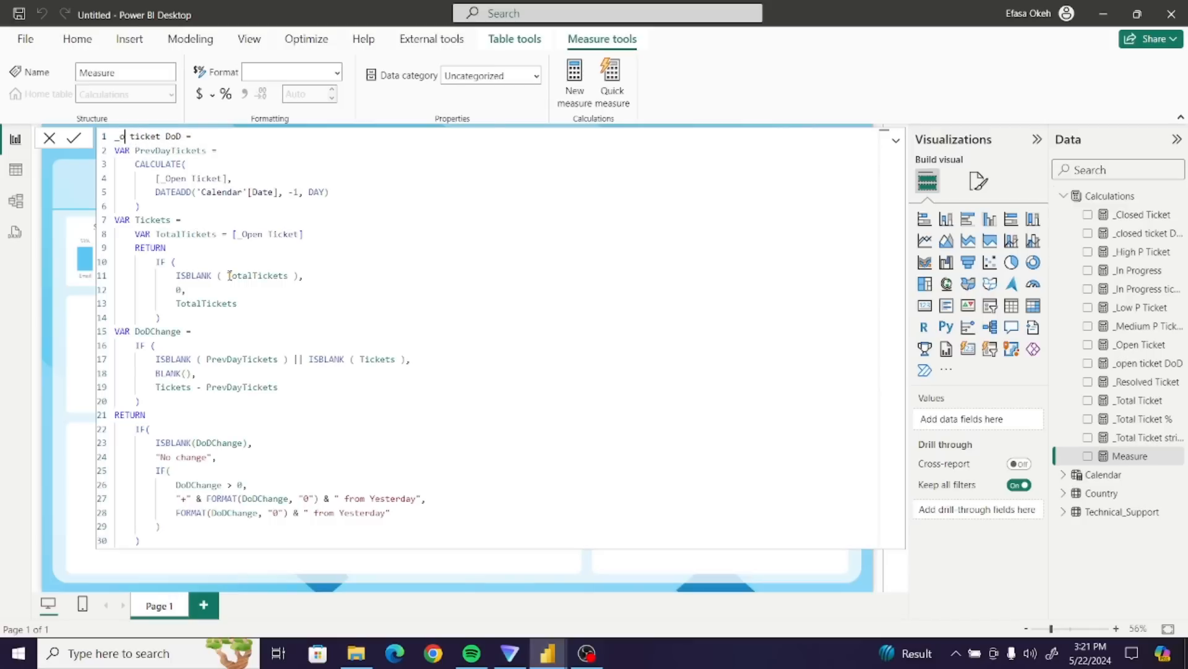
type("Resolved")
- Replace [_Open Ticket] inside the _Resolved ticket DoD formula's PrevDayTickets CALCULATE with the [_Resolved Ticket] measure
left_click(226, 179)
key("BackSpace")
key("BackSpace")
key("BackSpace")
key("BackSpace")
key("BackSpace")
key("BackSpace")
key("BackSpace")
key("BackSpace")
key("BackSpace")
key("BackSpace")
key("BackSpace")
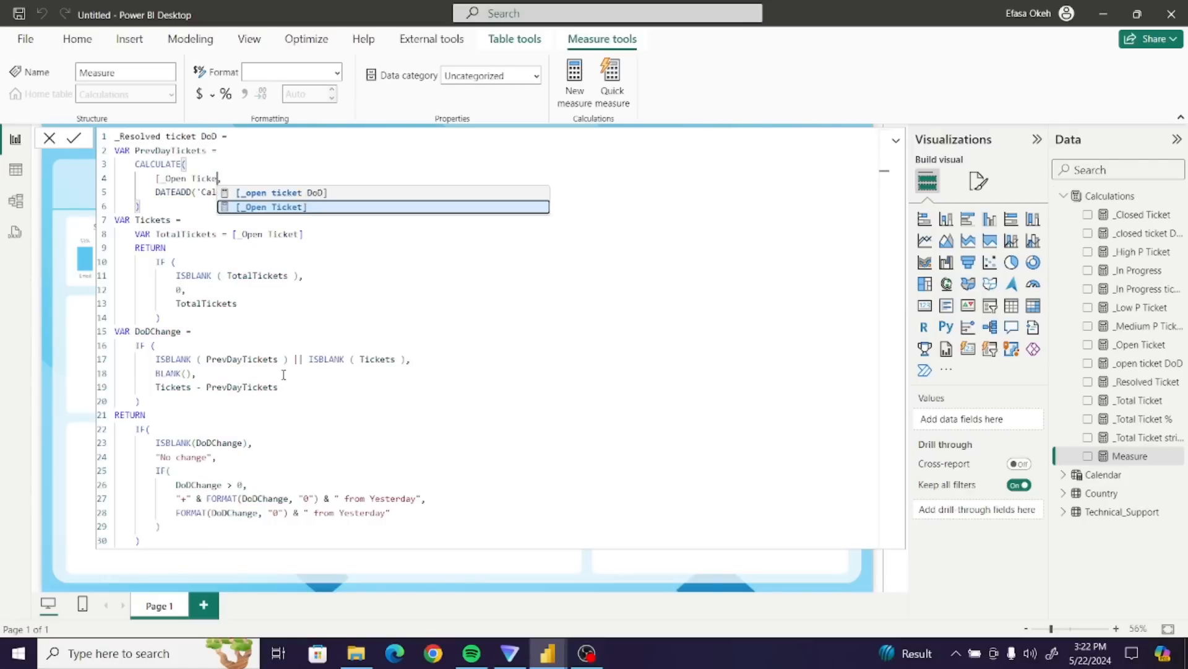
key("BackSpace")
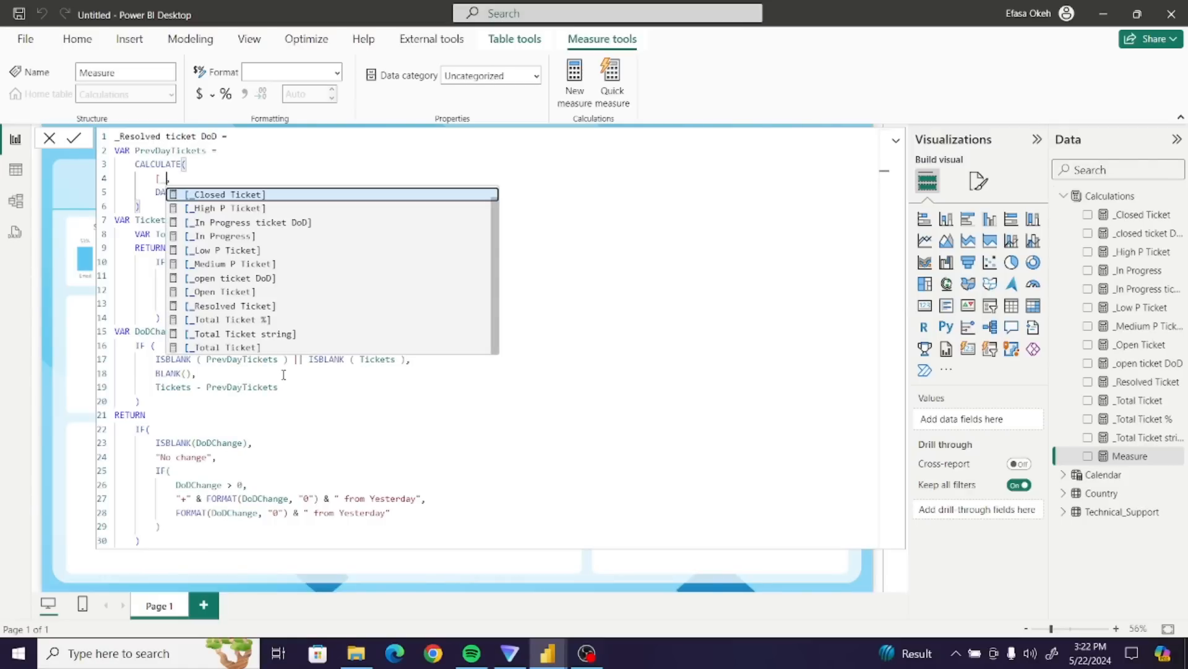
left_click(245, 307)
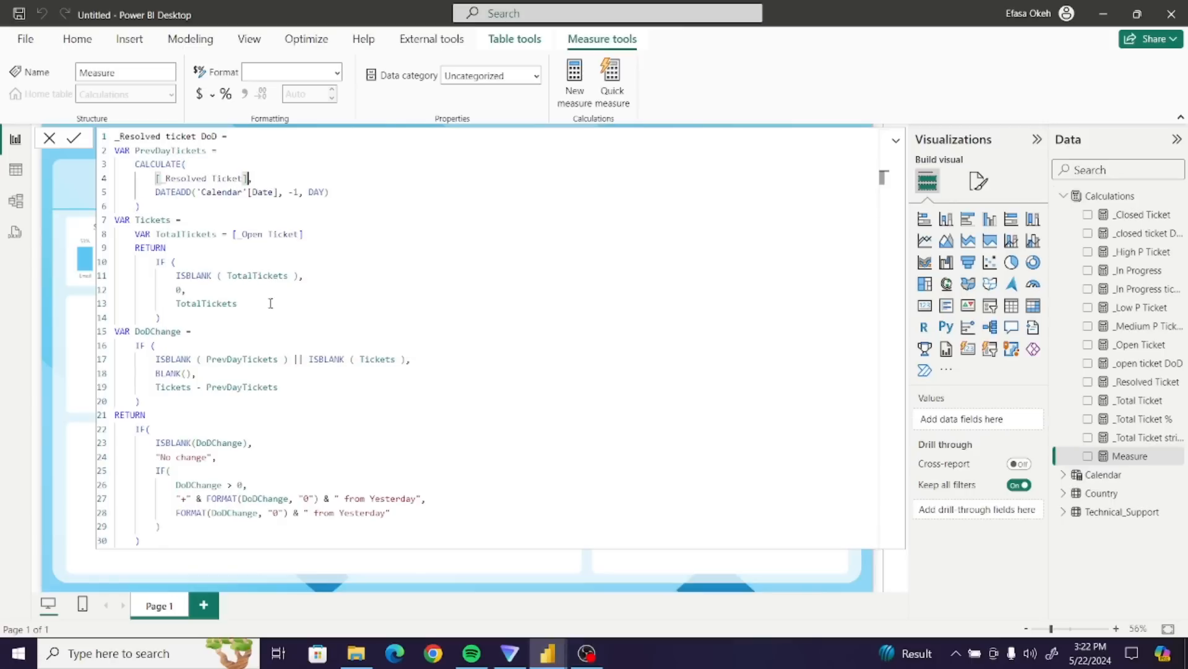
- Replace the [_Open Ticket] reference of the TotalTickets variable with [_Resolved Ticket]
left_click(303, 237)
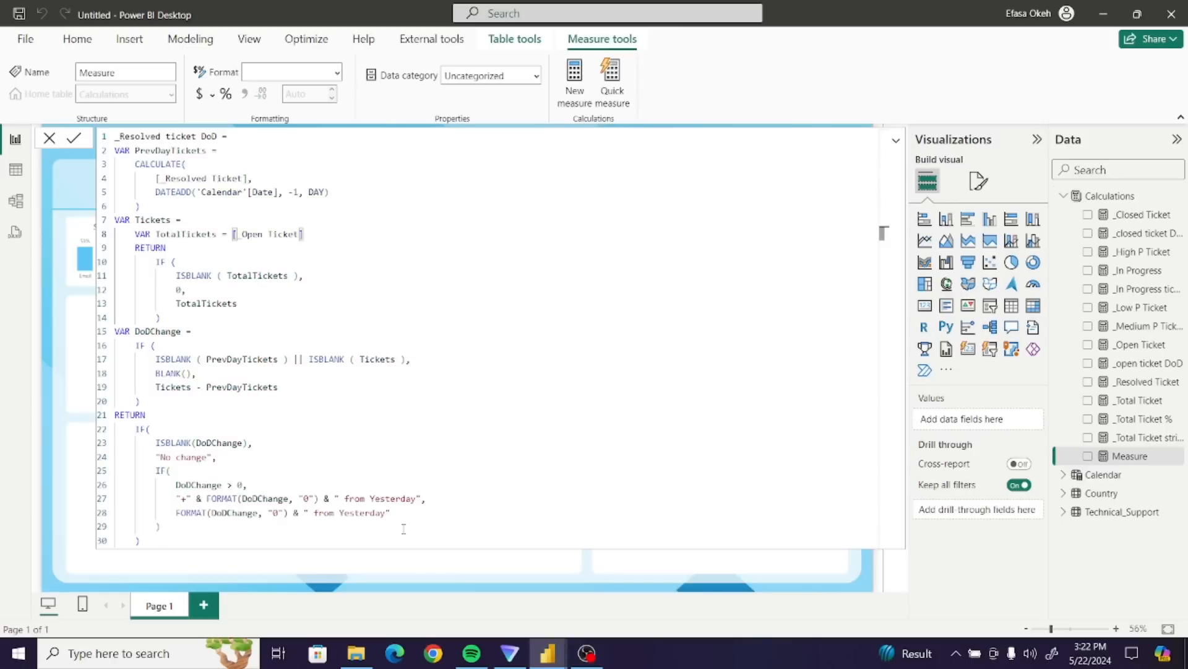
key("BackSpace")
key("BackSpace")
key("BackSpace")
key("BackSpace")
key("BackSpace")
key("BackSpace")
key("BackSpace")
key("BackSpace")
key("BackSpace")
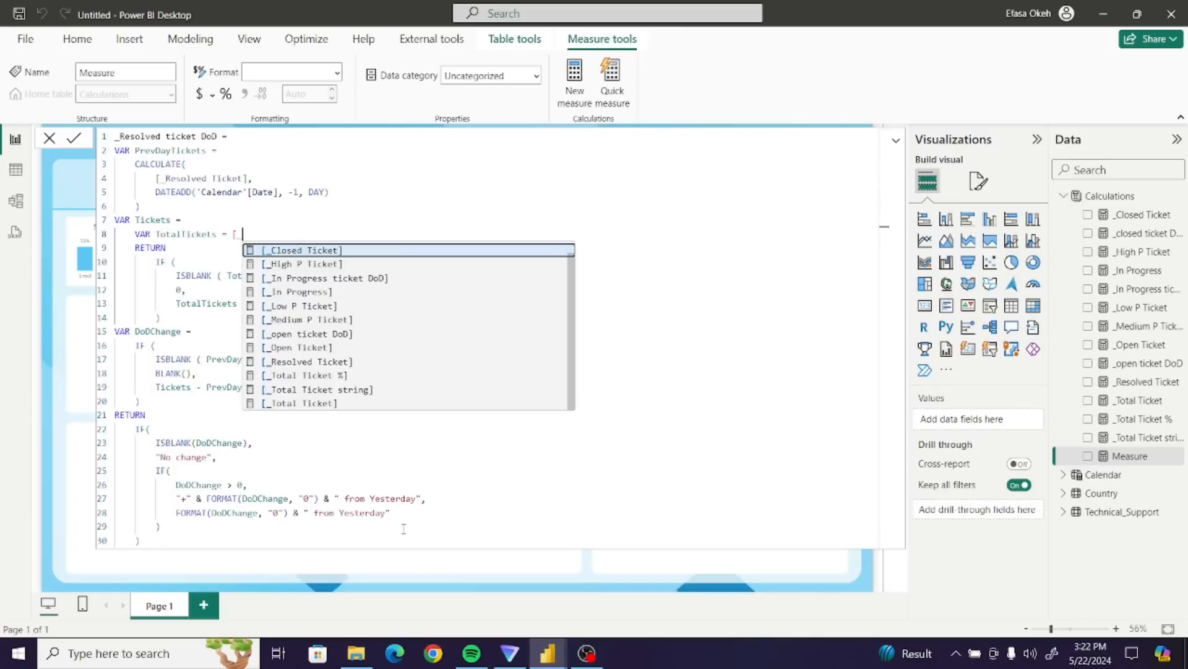
left_click(314, 362)
left_click(423, 313)
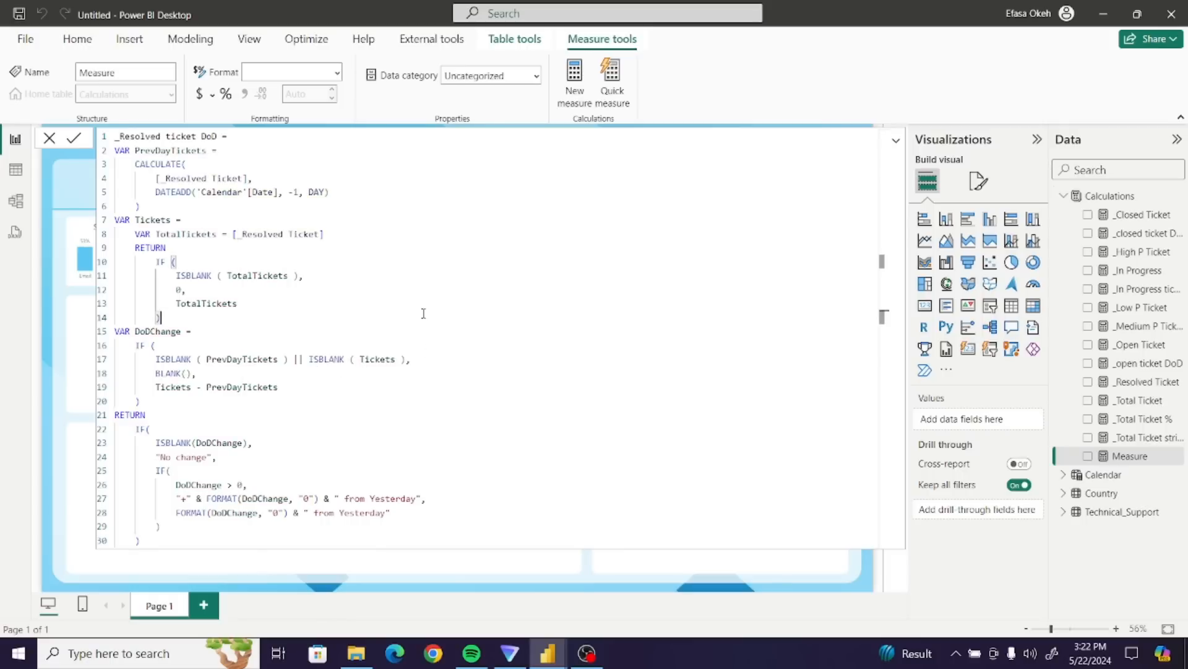
- Commit the _Resolved ticket DoD measure, collapse the formula editor and leave it
left_click(72, 144)
left_click(72, 143)
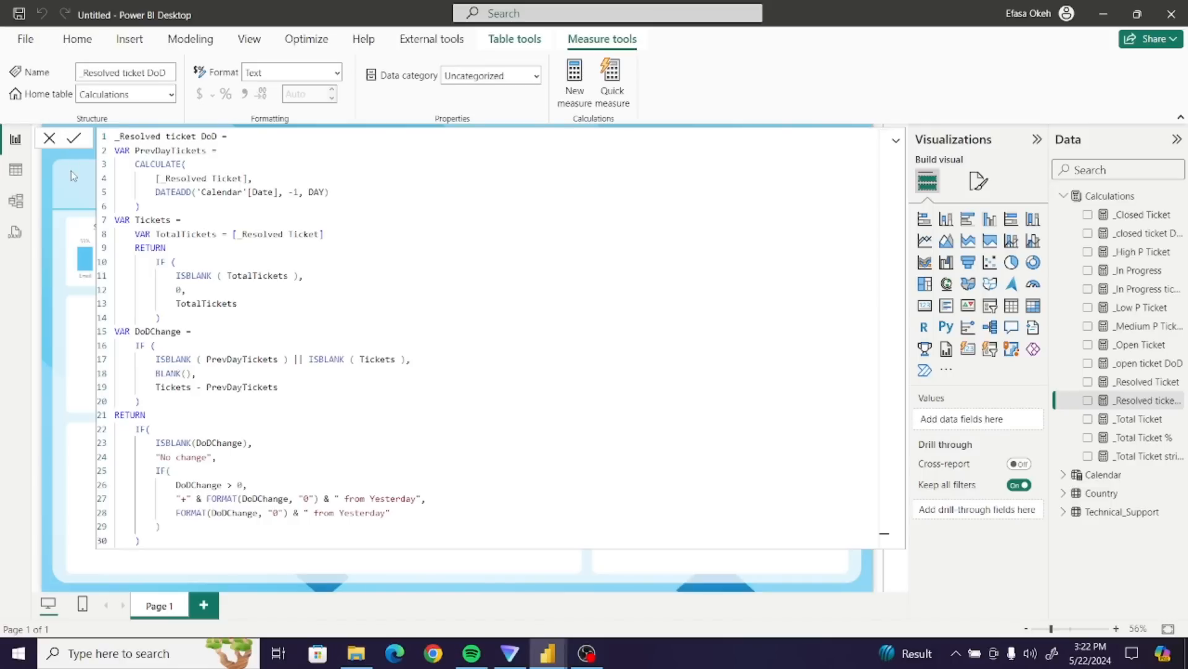
left_click(896, 140)
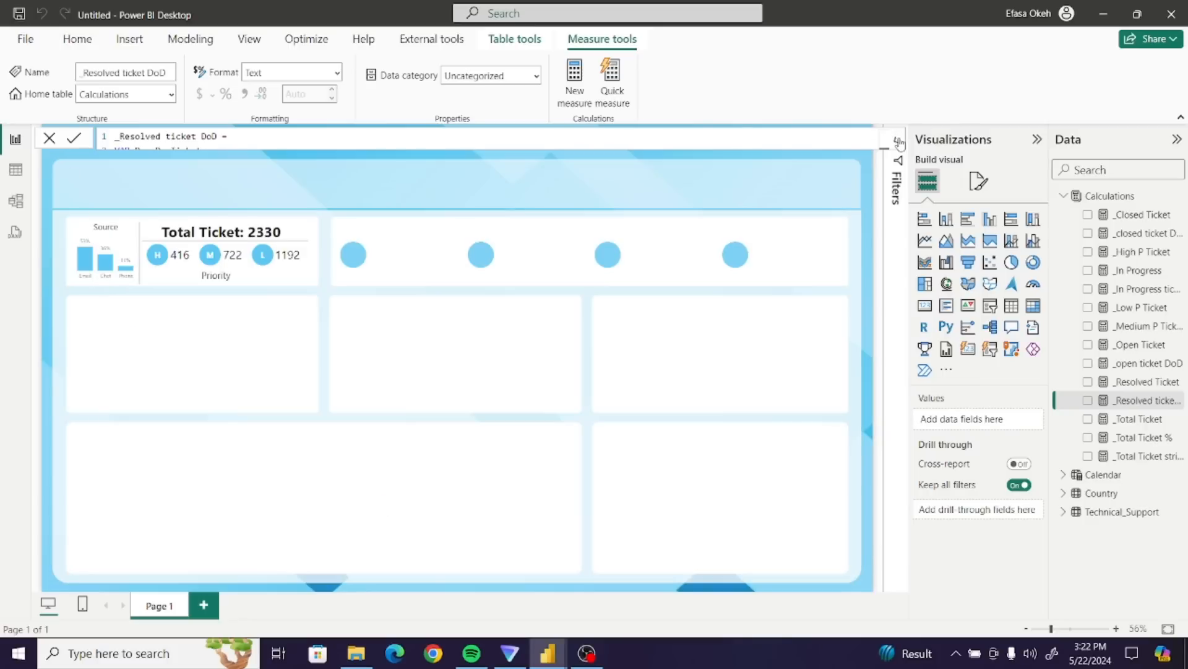
left_click(810, 202)
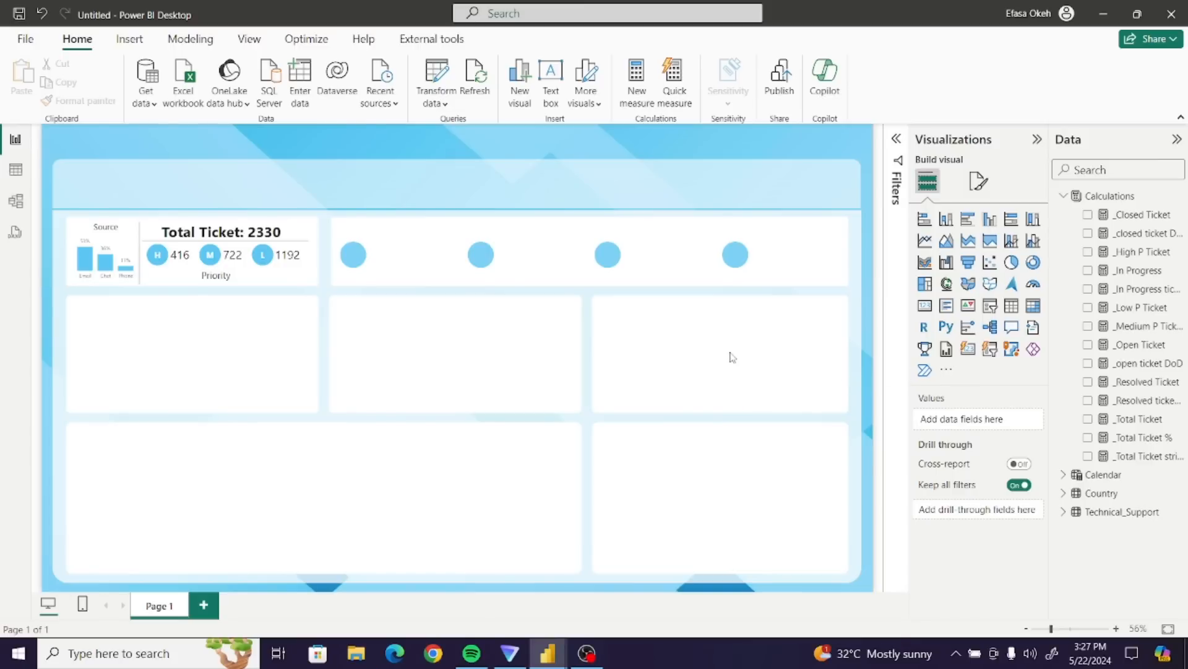
- Insert a multi-value card visual, move it beside the first blue circle of the status strip and enlarge it
left_click(970, 351)
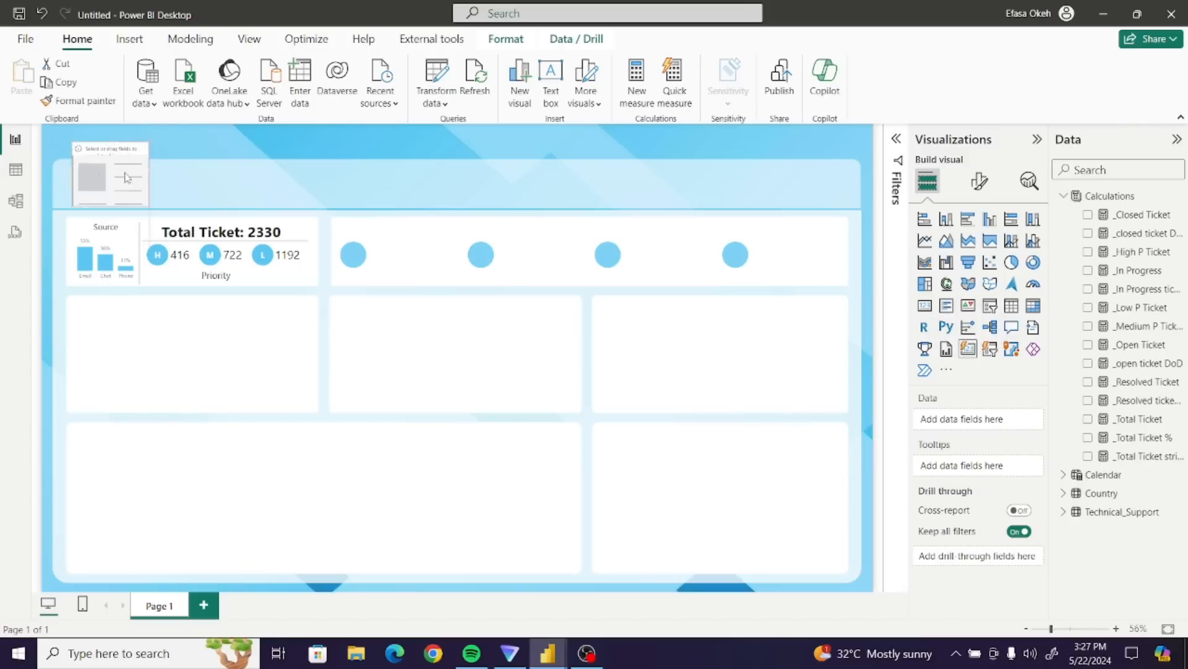
left_click_drag(90, 161, 412, 247)
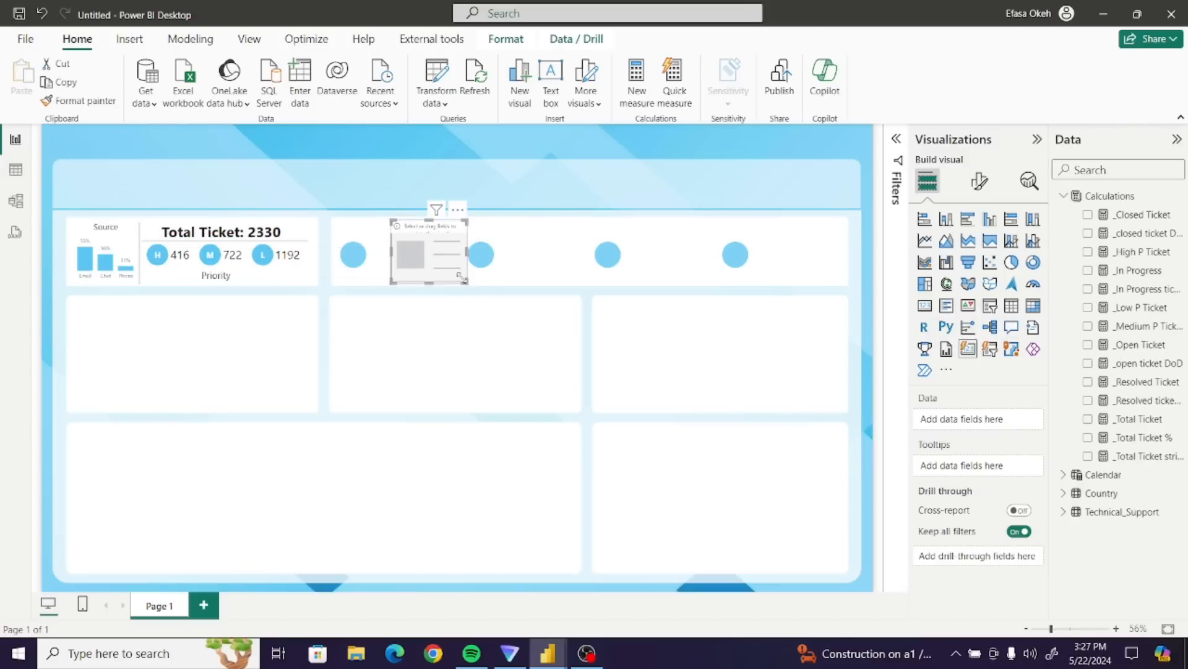
left_click_drag(472, 284, 559, 341)
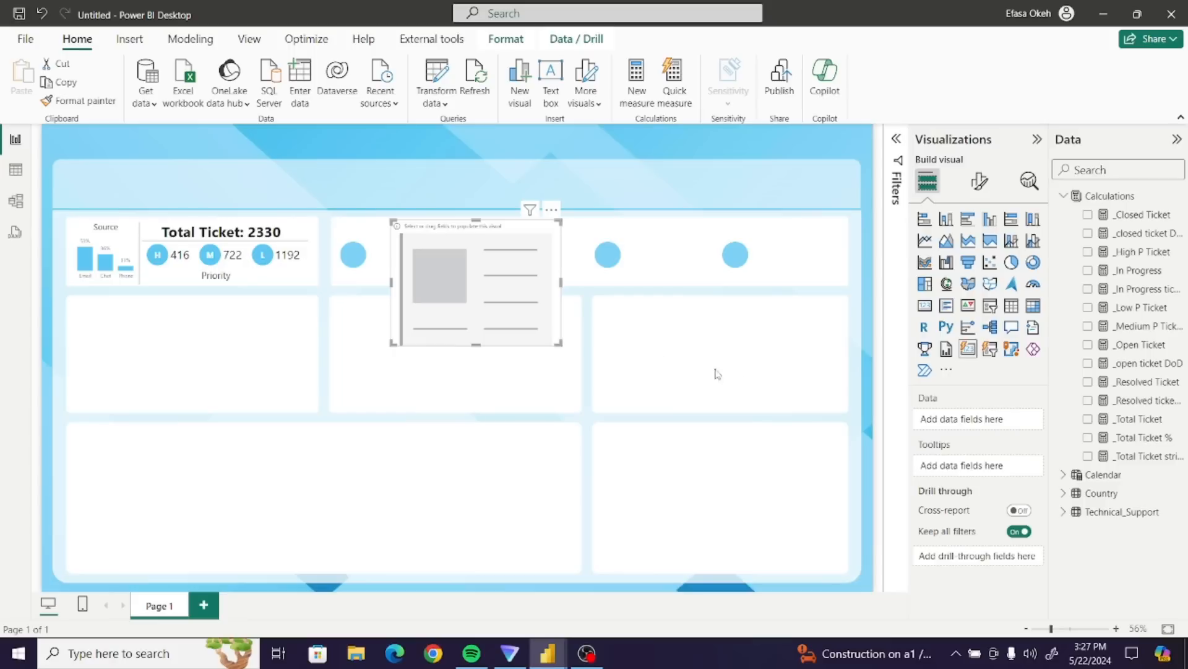
- Add the _Open Ticket measure to the card and rename the field for this visual as Open Ticket
left_click(1088, 345)
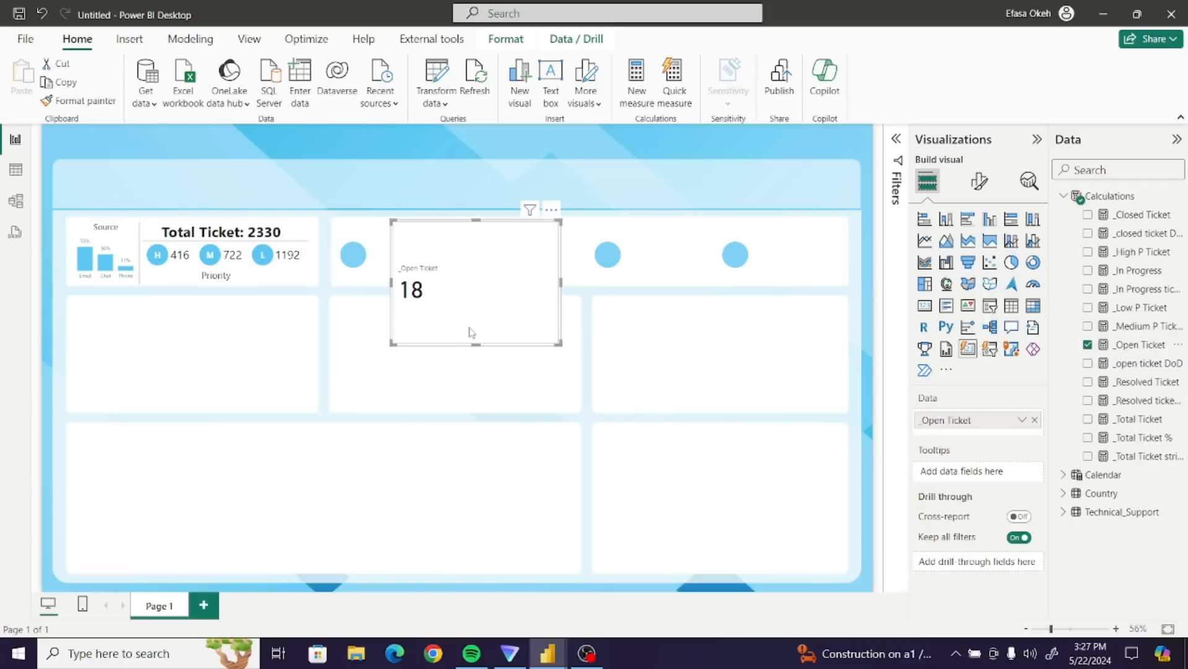
double_click(930, 424)
double_click(933, 420)
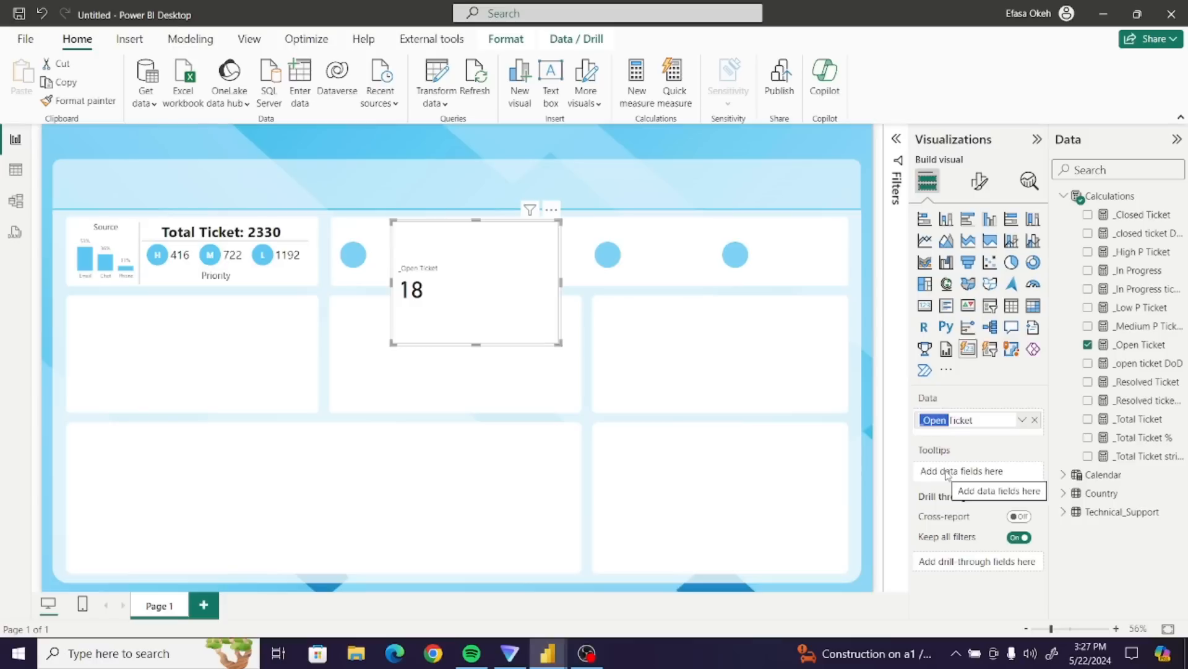
left_click(926, 420)
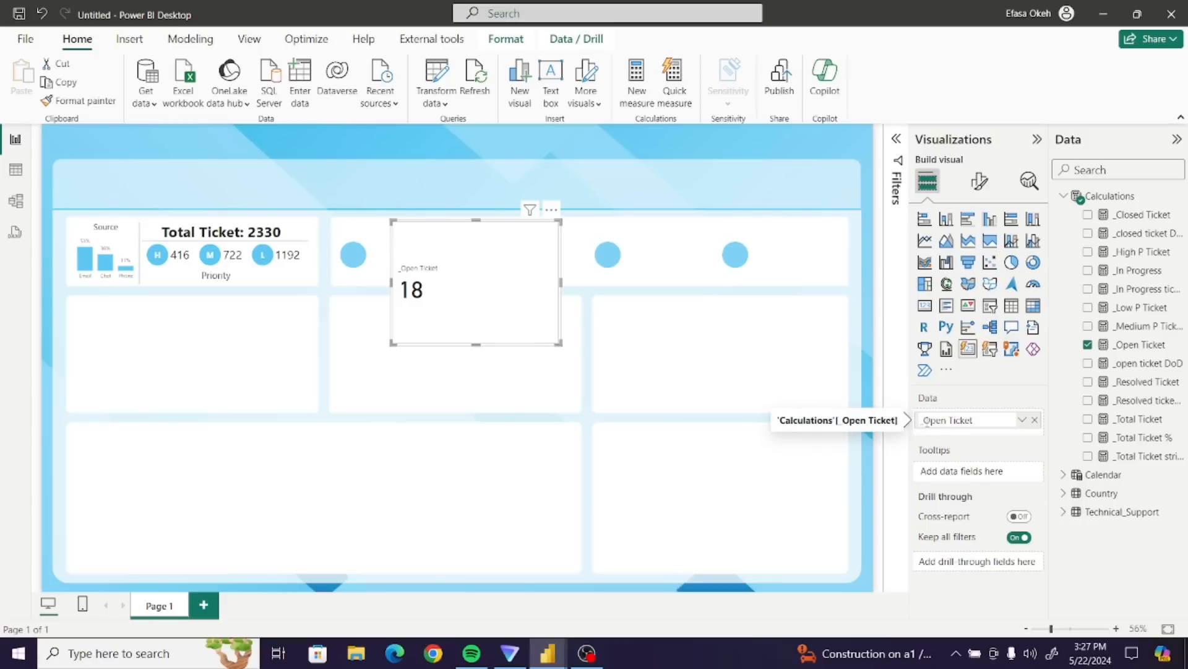
key("Delete")
key("Return")
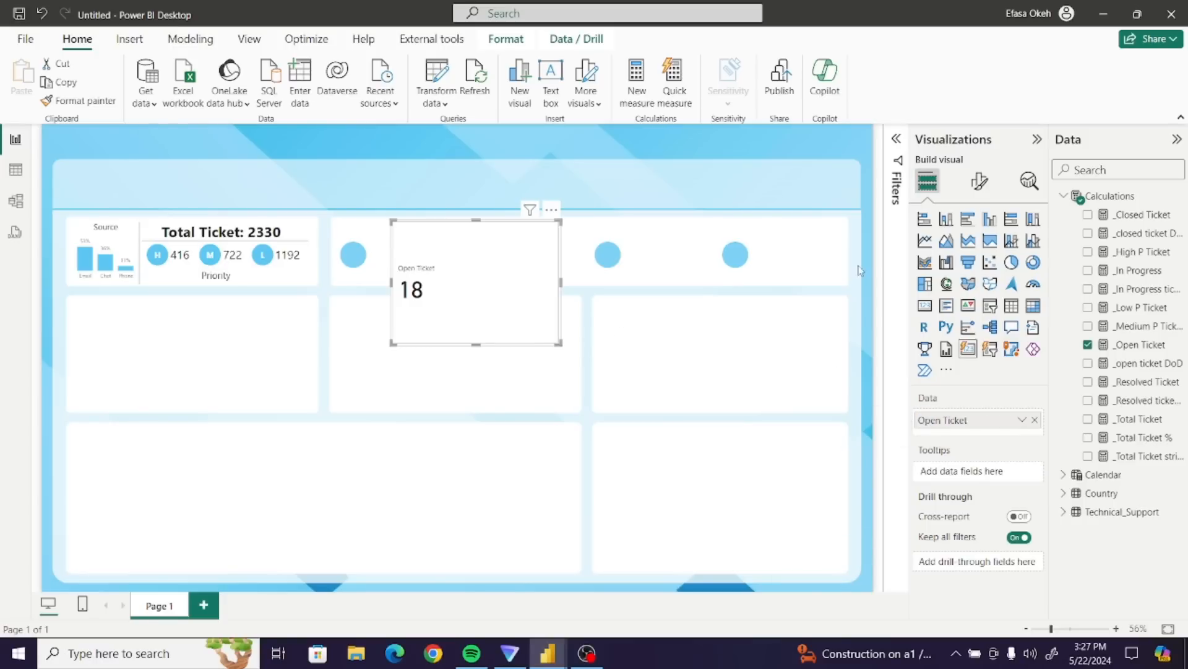
- Add the _open ticket DoD measure as a reference label on the Open Ticket card
left_click(979, 182)
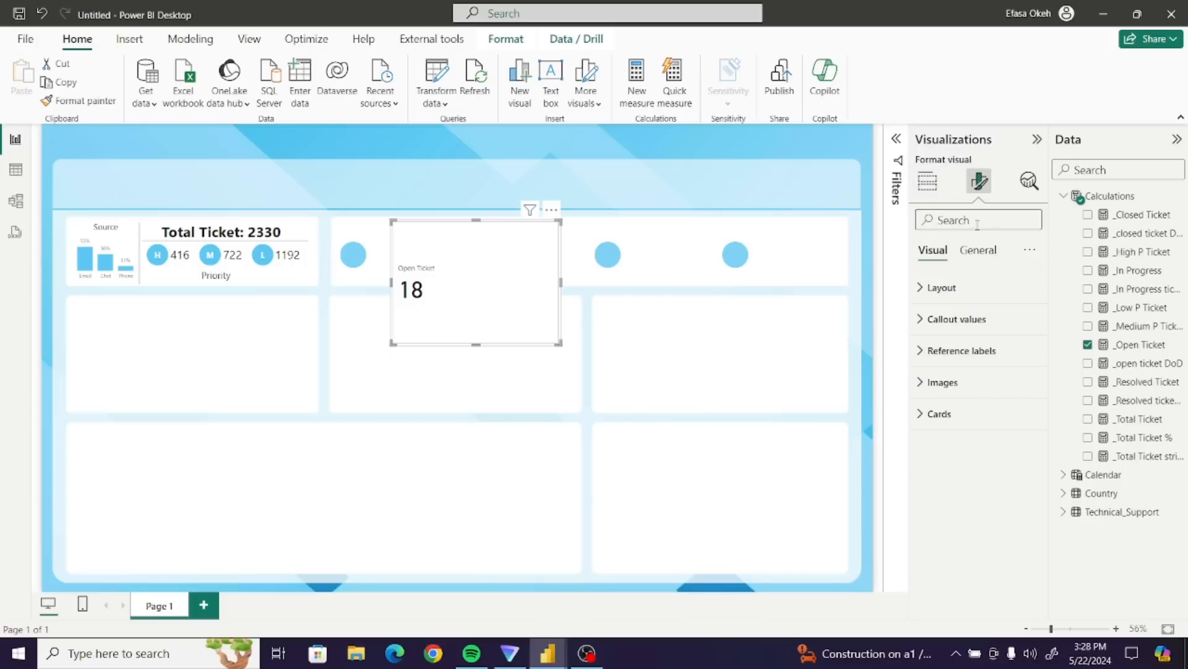
left_click(949, 351)
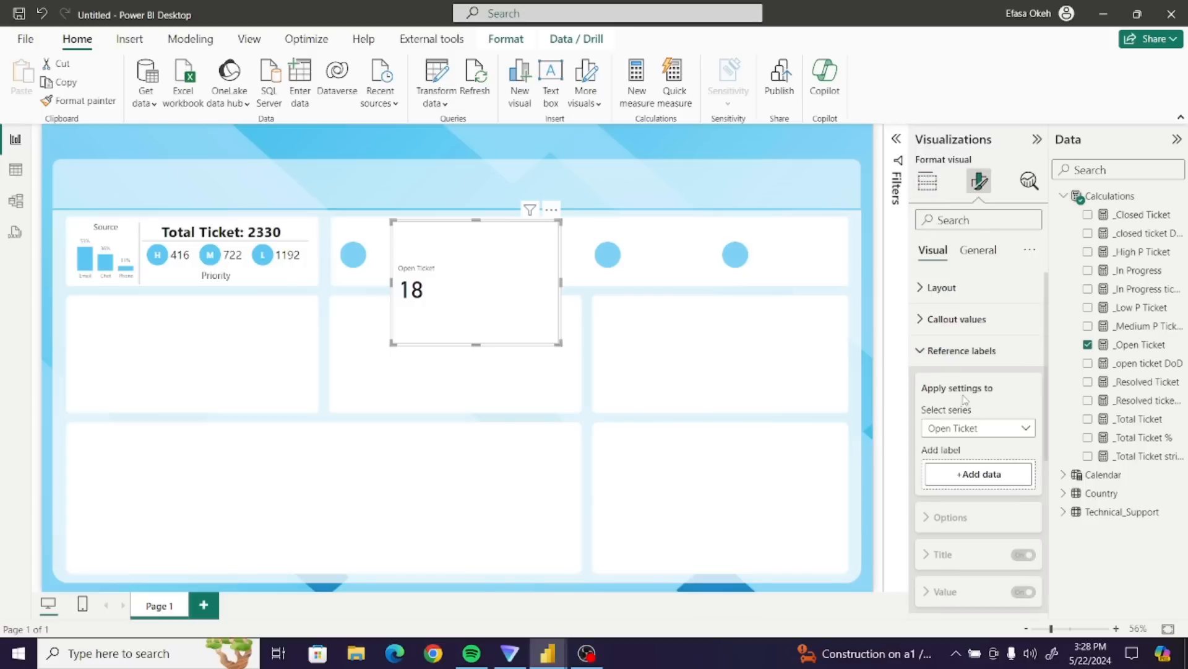
left_click(968, 476)
left_click(761, 176)
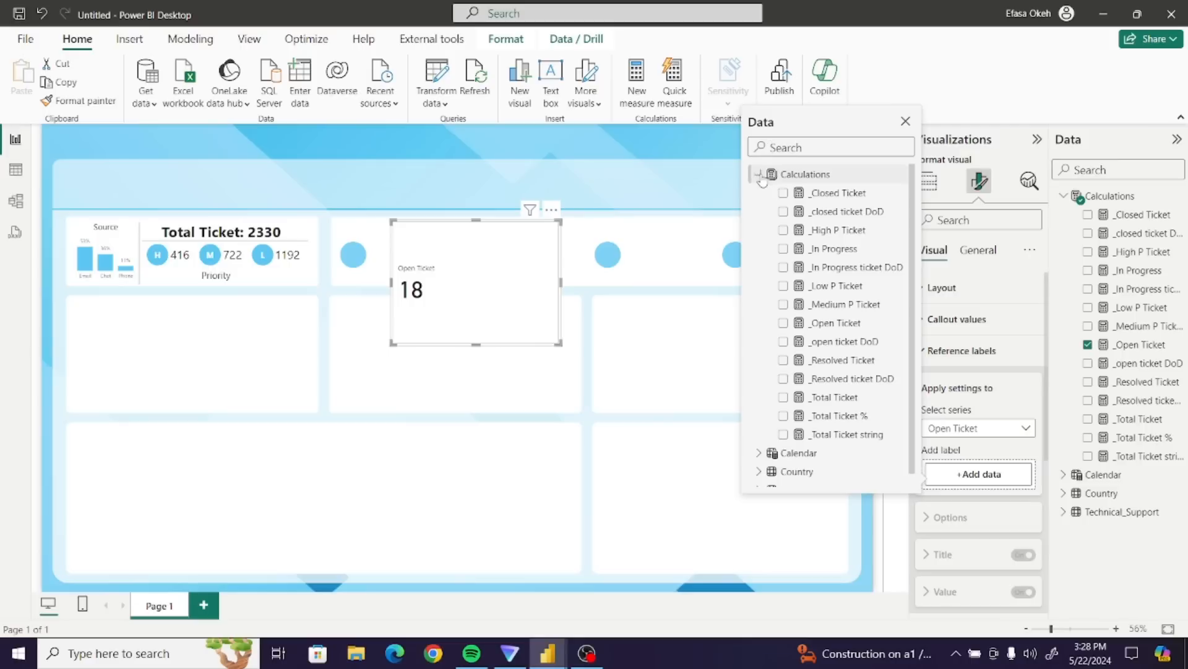
left_click(849, 343)
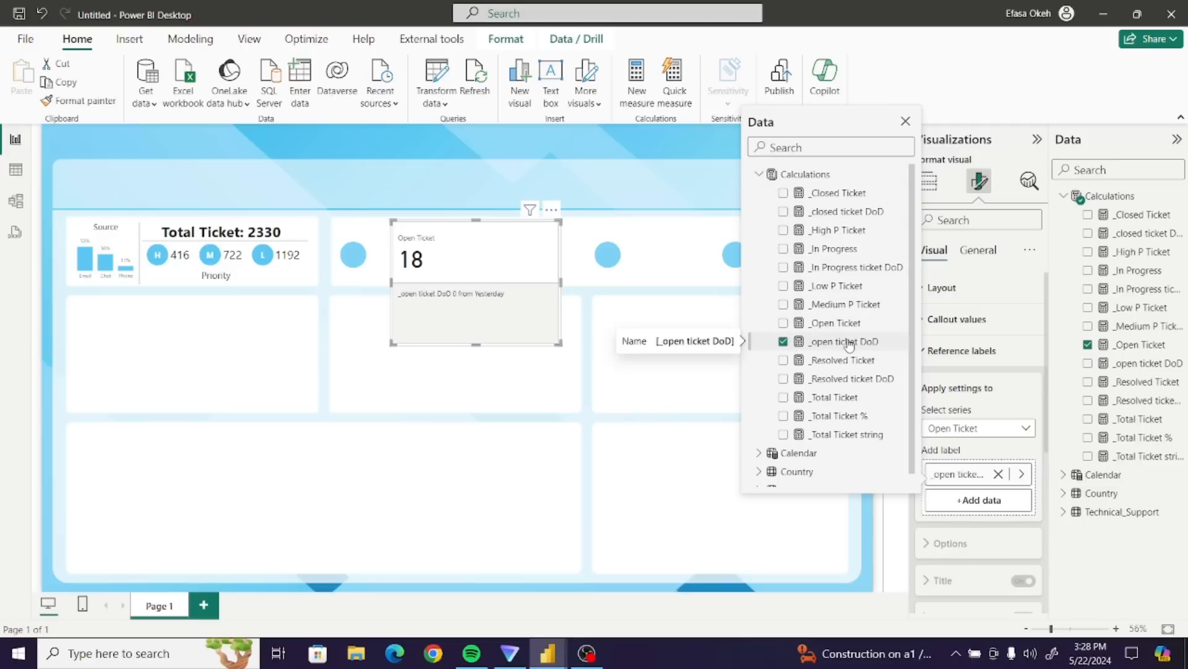
left_click(1004, 405)
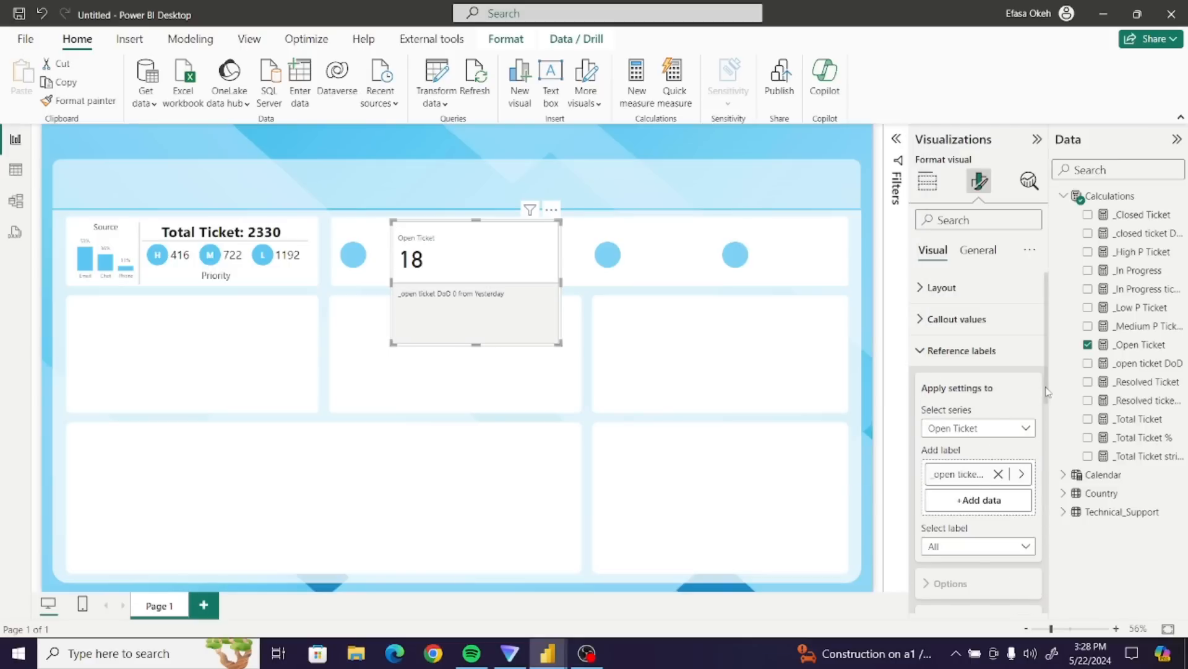
- Turn off the title and the divider of the card's reference label
scroll(1048, 391, "down", 5)
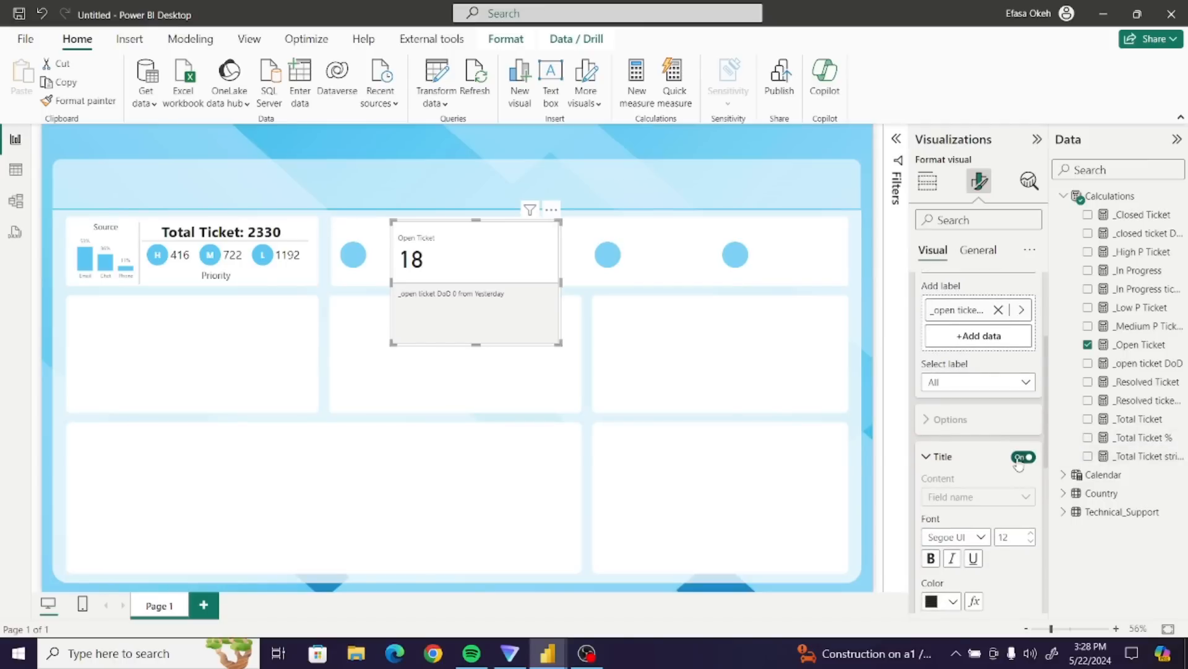
left_click(1020, 458)
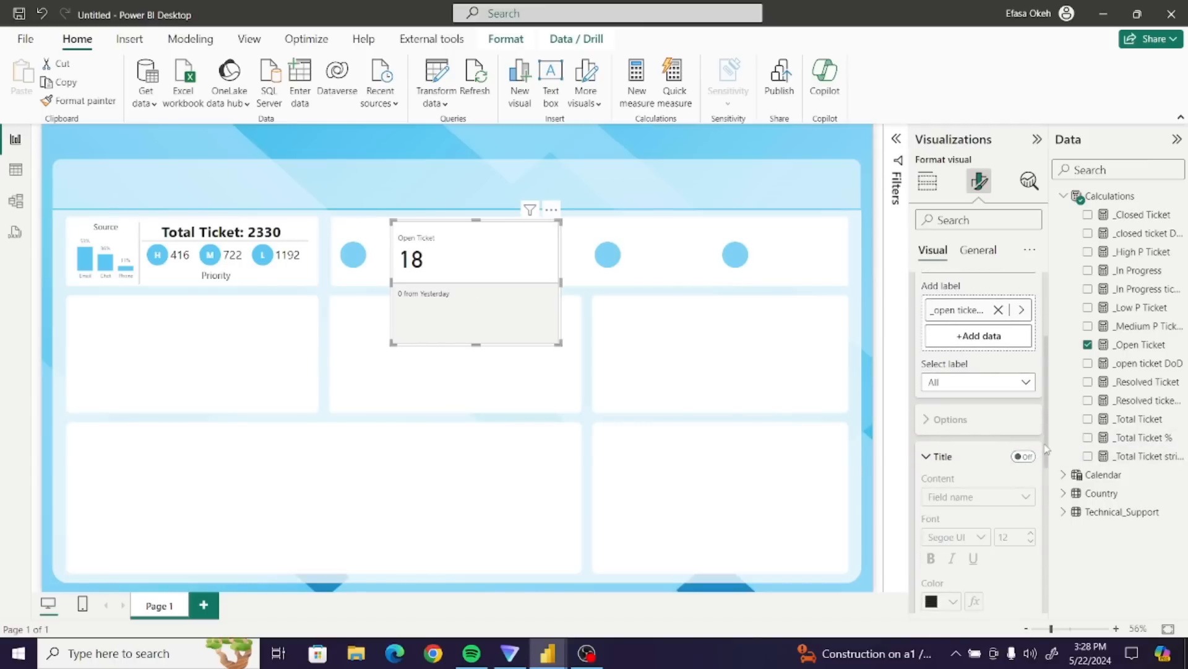
left_click_drag(1046, 444, 1040, 390)
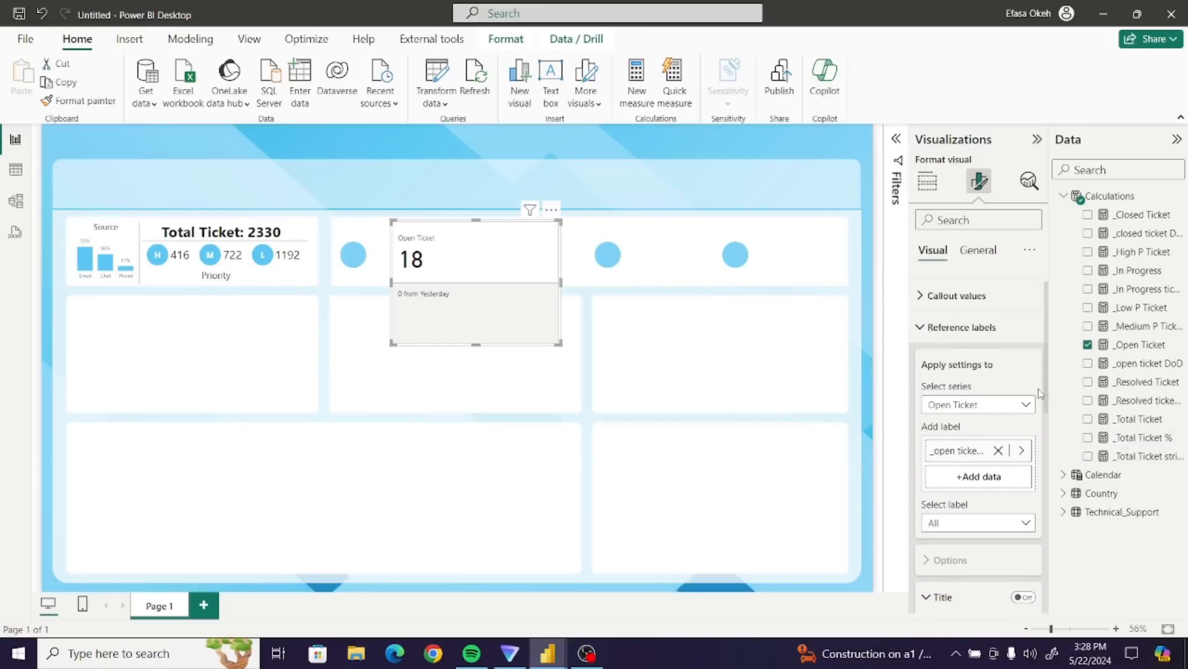
left_click(930, 335)
left_click(925, 351)
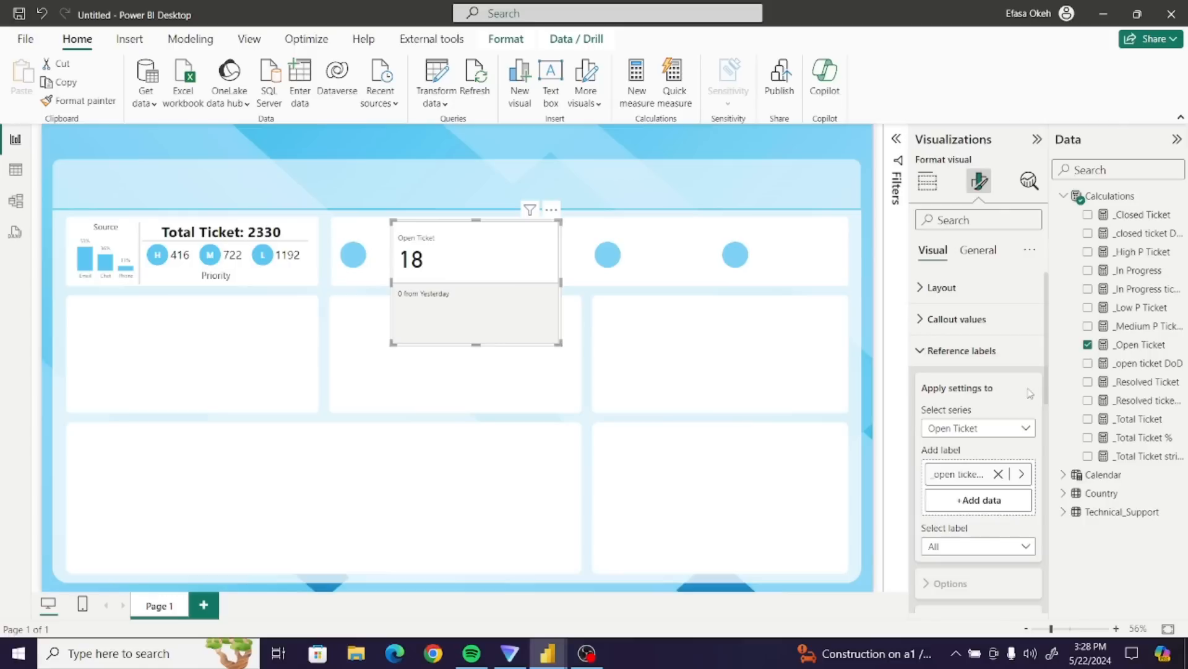
left_click_drag(1048, 399, 1050, 567)
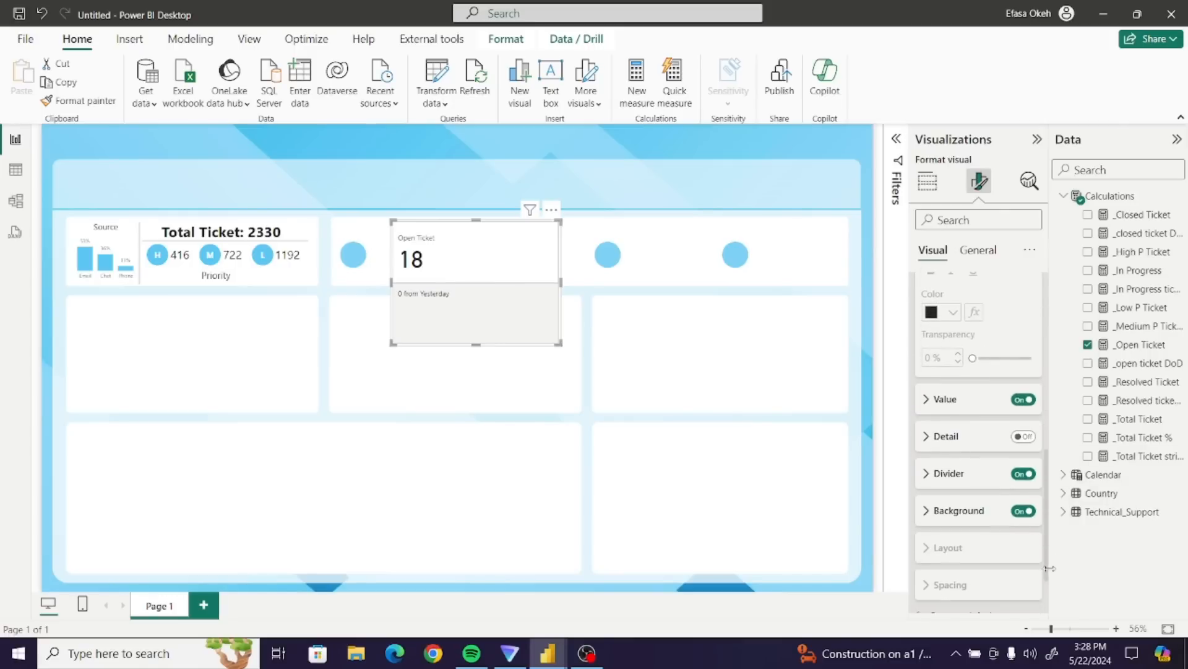
left_click(1021, 481)
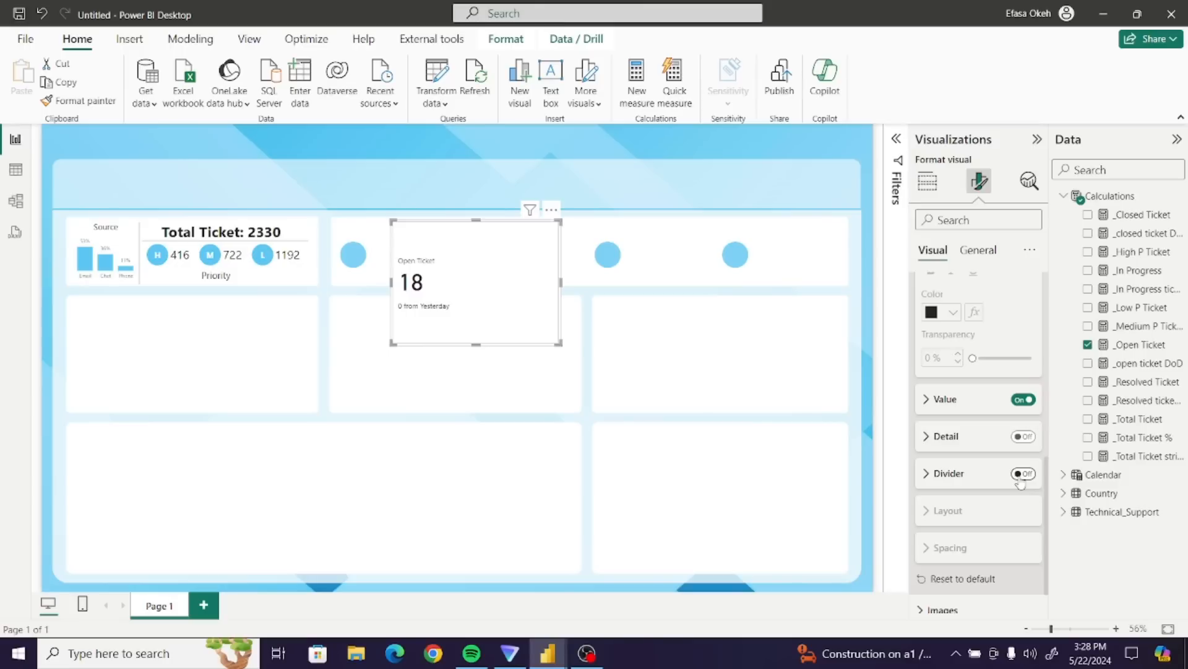
- Format the card's callout value in Segoe UI with a font size of 30
left_click_drag(1048, 503, 1051, 333)
left_click(919, 308)
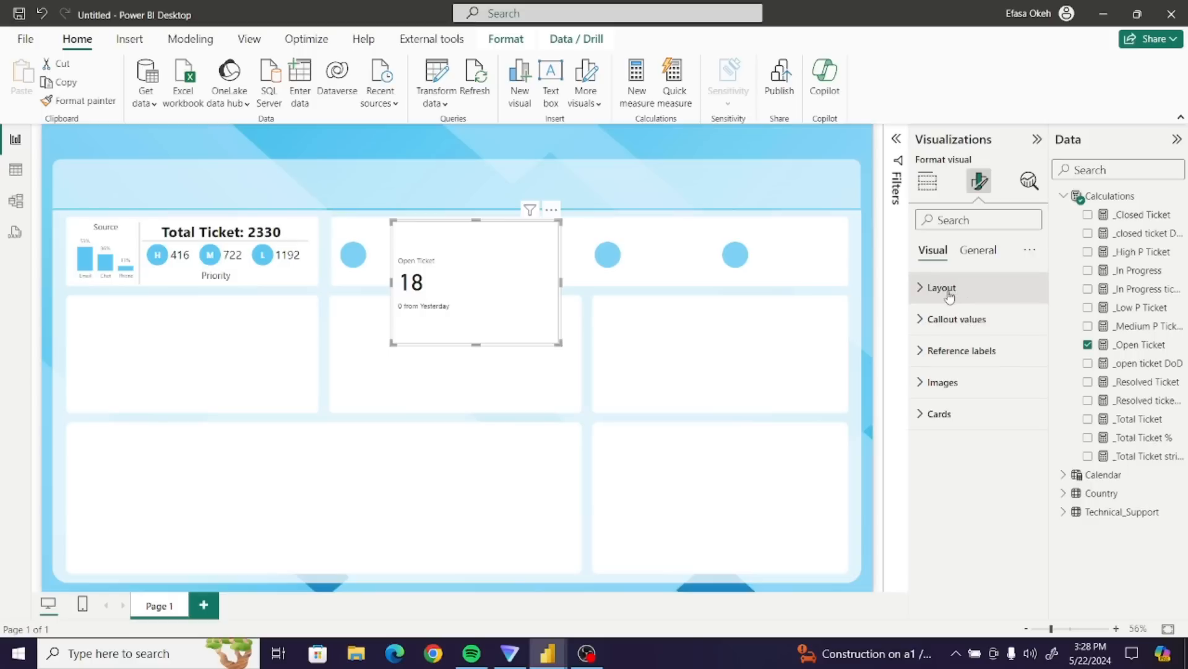
left_click(939, 319)
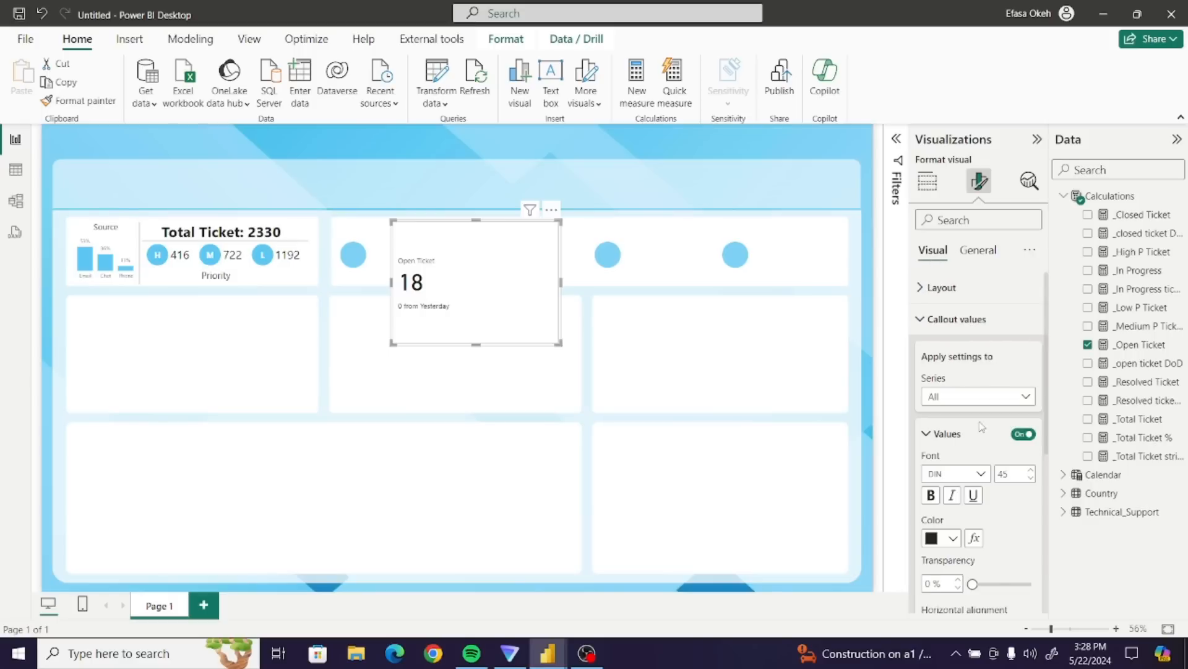
left_click_drag(1048, 402, 1055, 481)
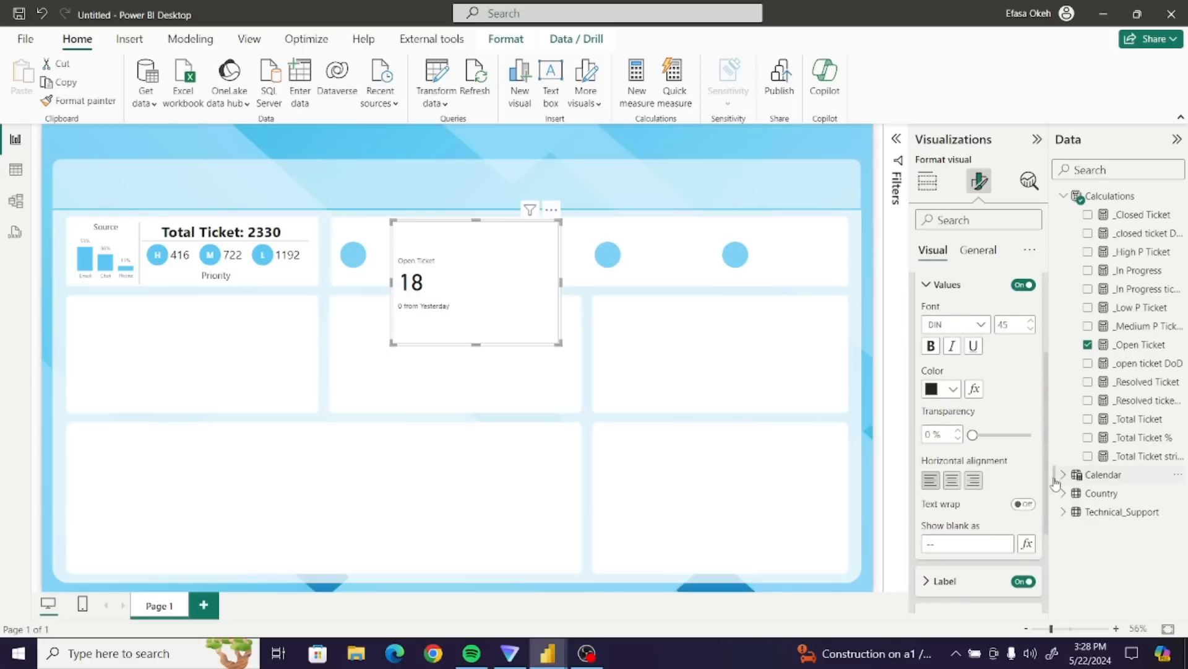
left_click(972, 324)
scroll(1029, 421, "down", 3)
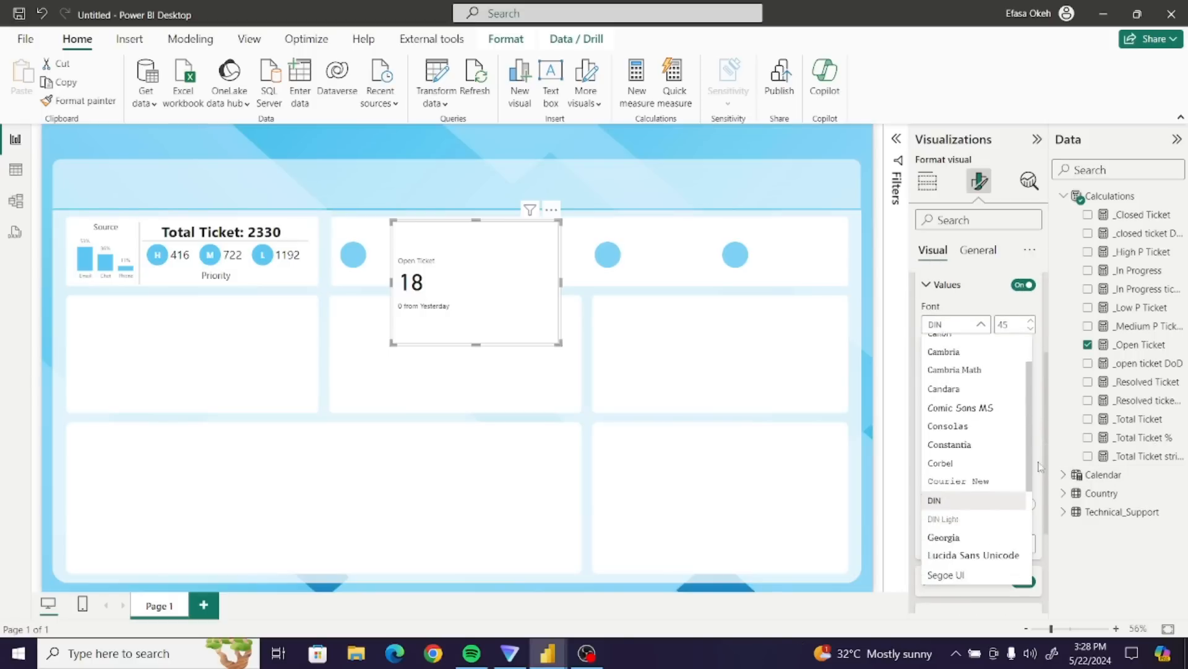
left_click(977, 471)
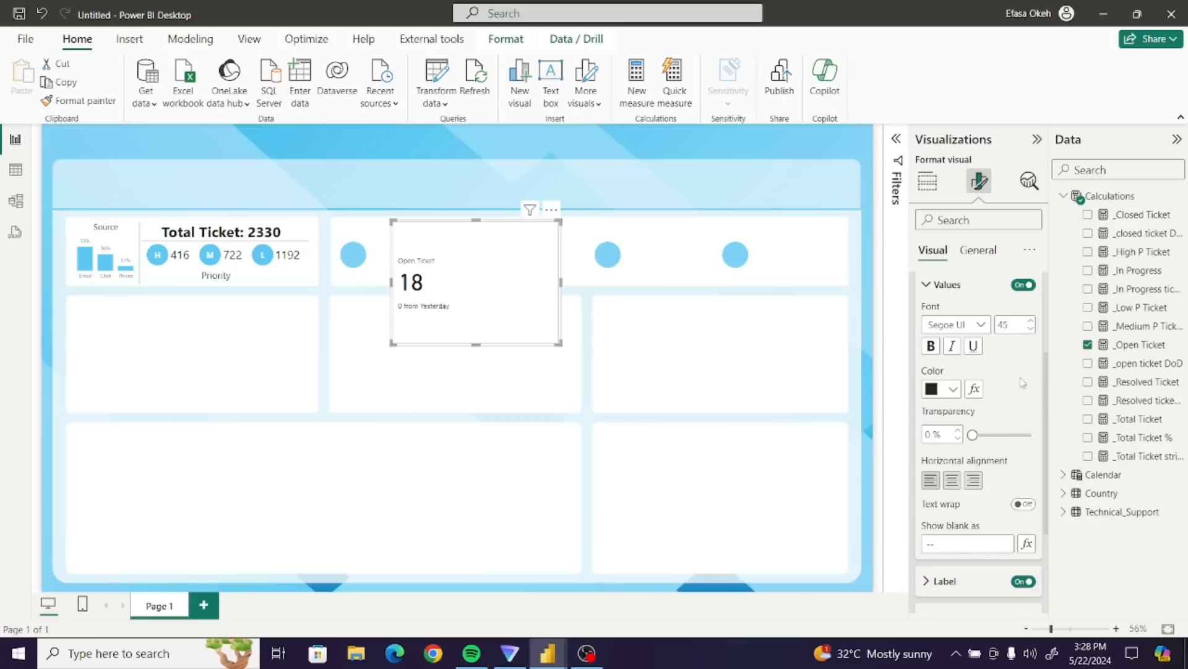
left_click(1011, 325)
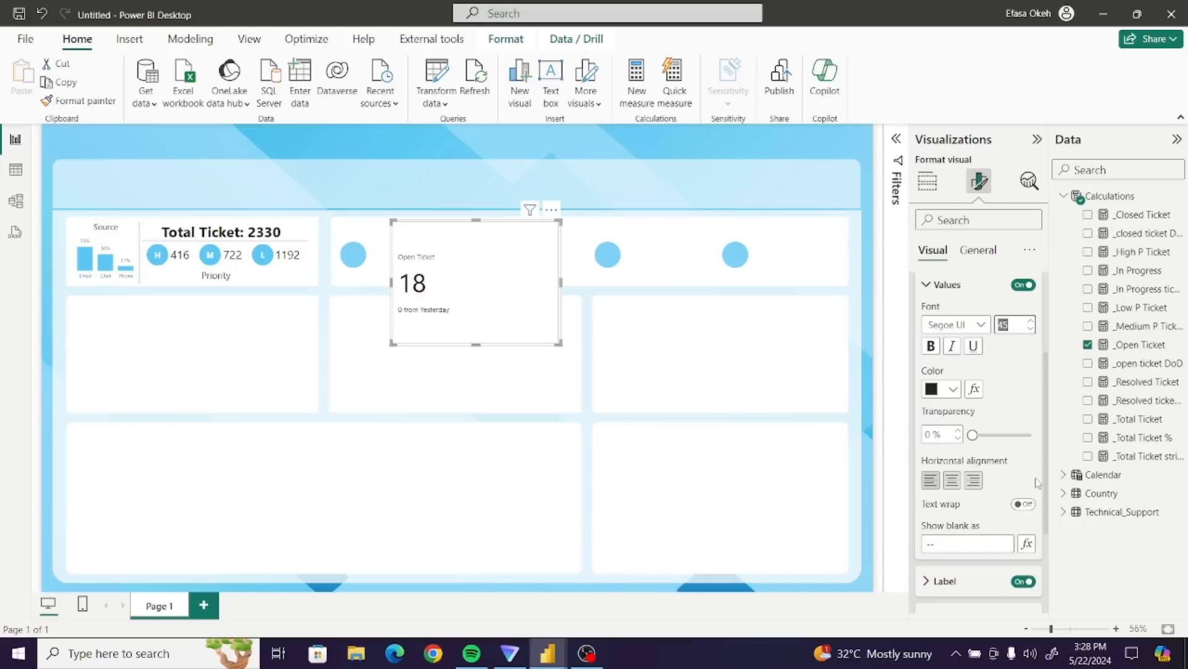
type("2")
key("Return")
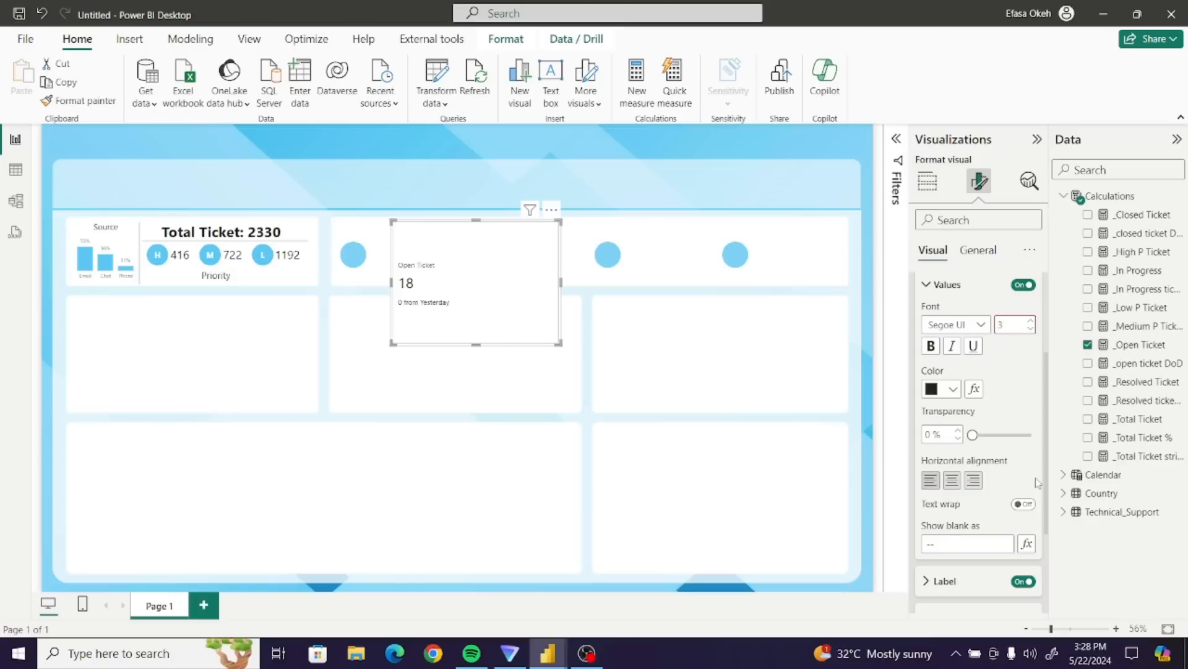
key("Return")
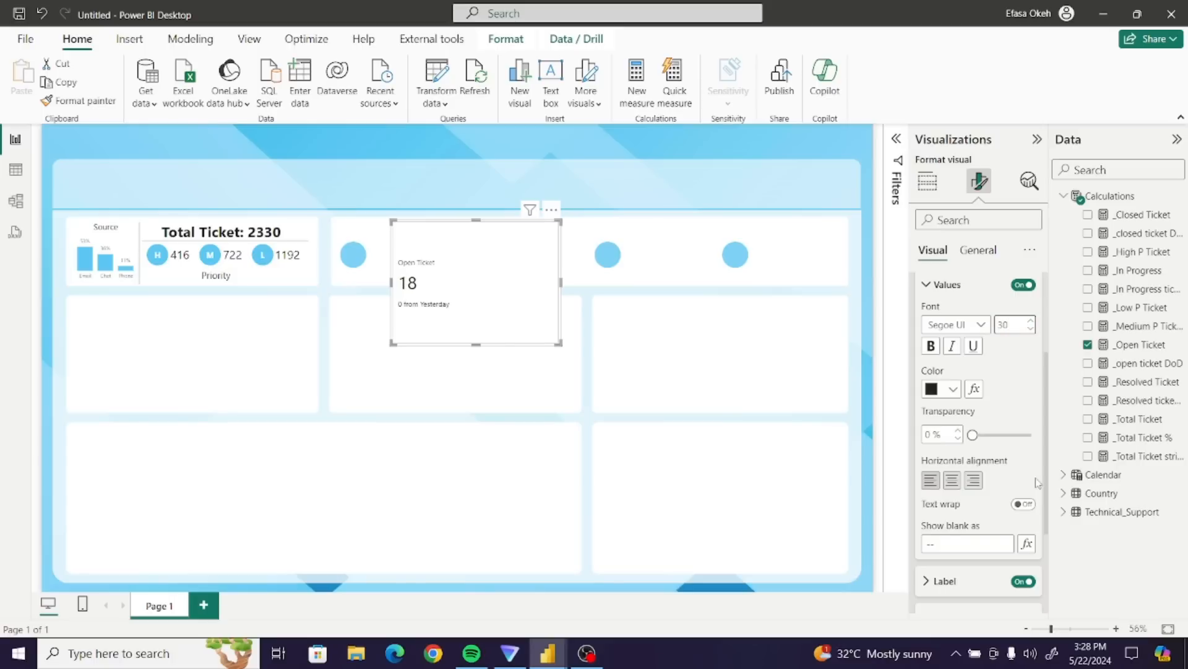
- Make the Open Ticket card's callout value bold, and shrink the card to fit beside the first blue circle
left_click(931, 347)
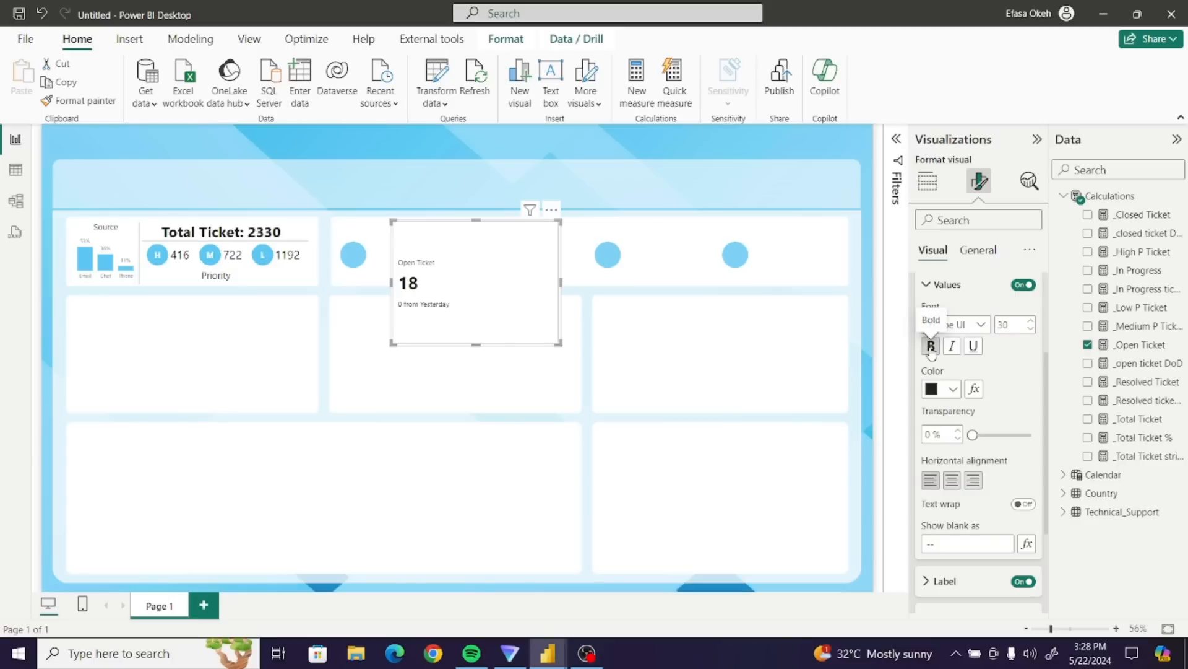
left_click_drag(559, 343, 398, 259)
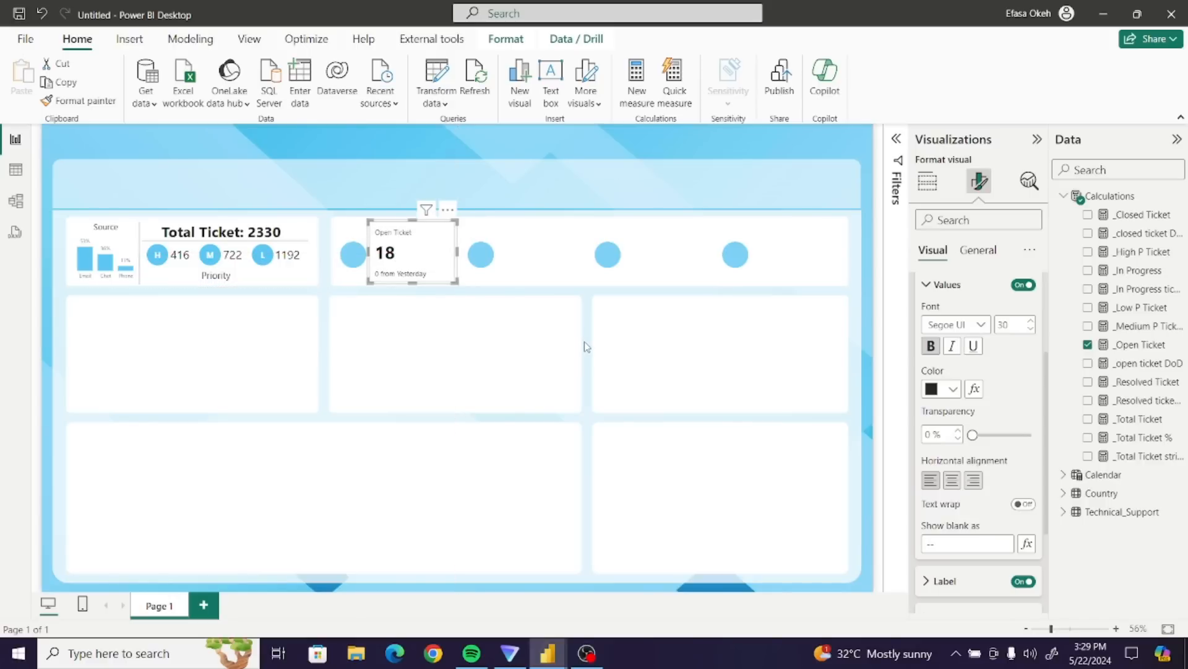
left_click(925, 287)
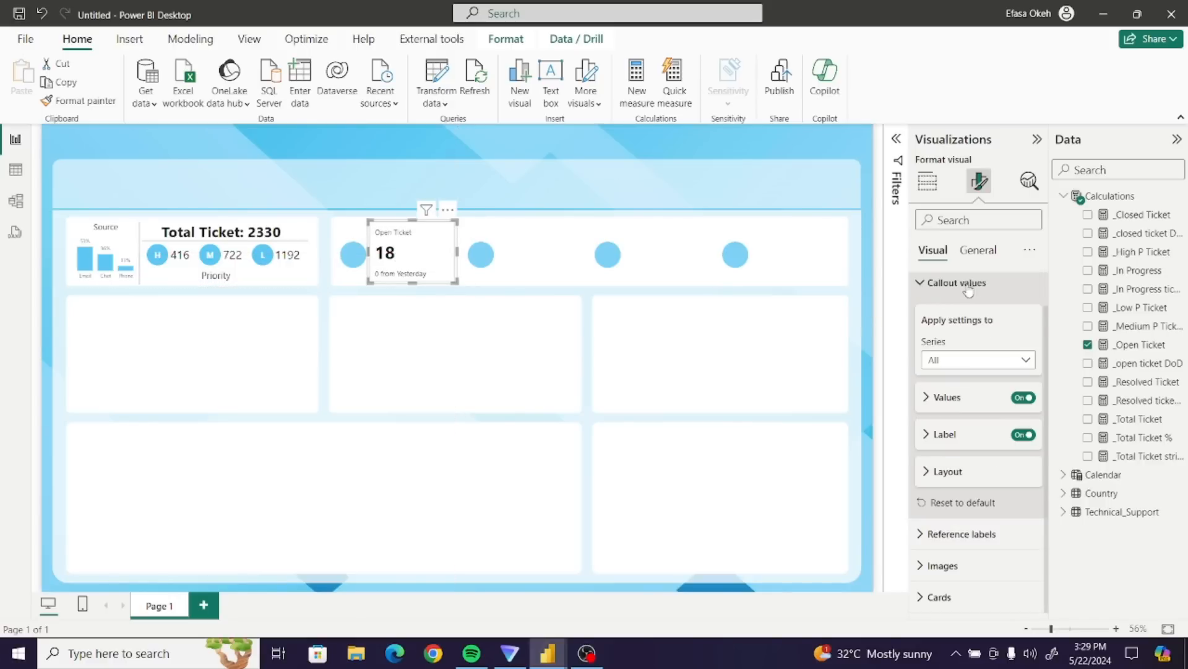
left_click(929, 288)
- Set the outer padding of the card's reference labels to 0 px for all series
left_click(966, 351)
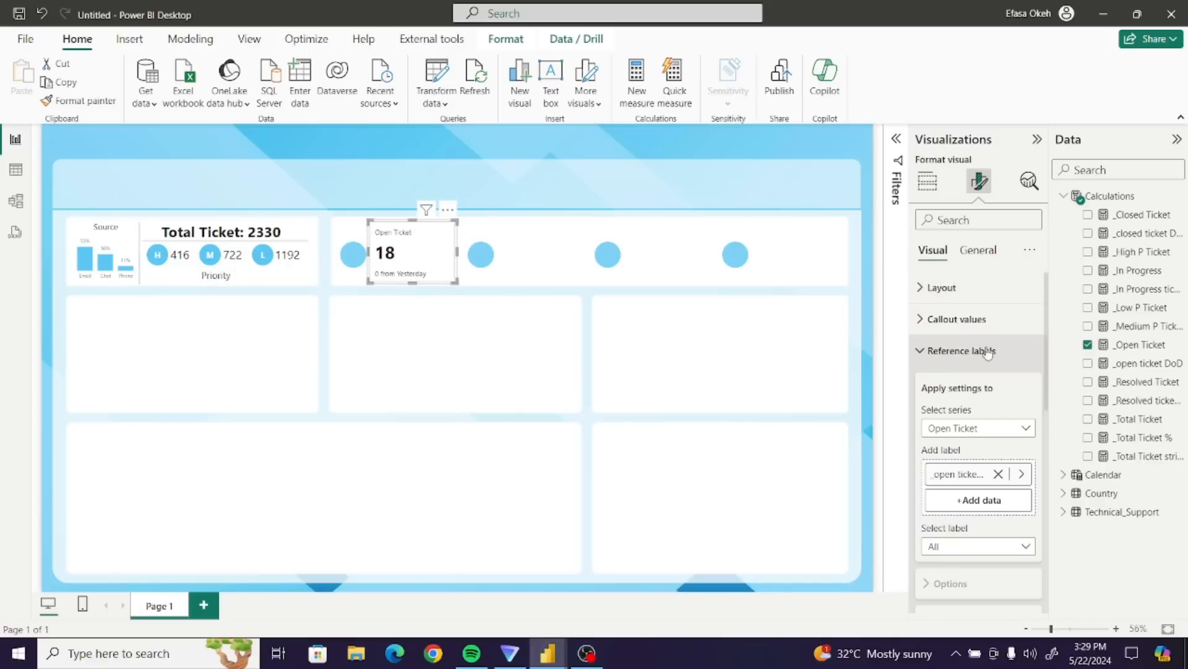
mouse_move(1047, 340)
left_mouse_down()
mouse_move(1067, 525)
mouse_move(1054, 344)
left_mouse_up()
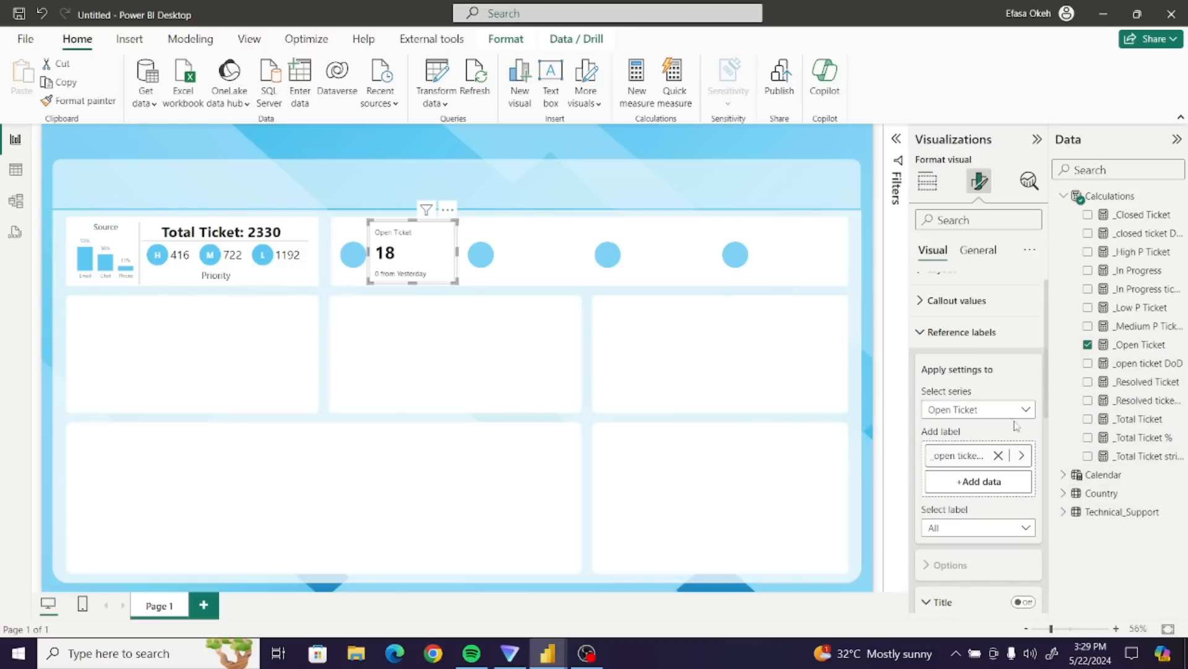
left_click(977, 411)
left_click(978, 427)
left_click_drag(1055, 391, 1059, 560)
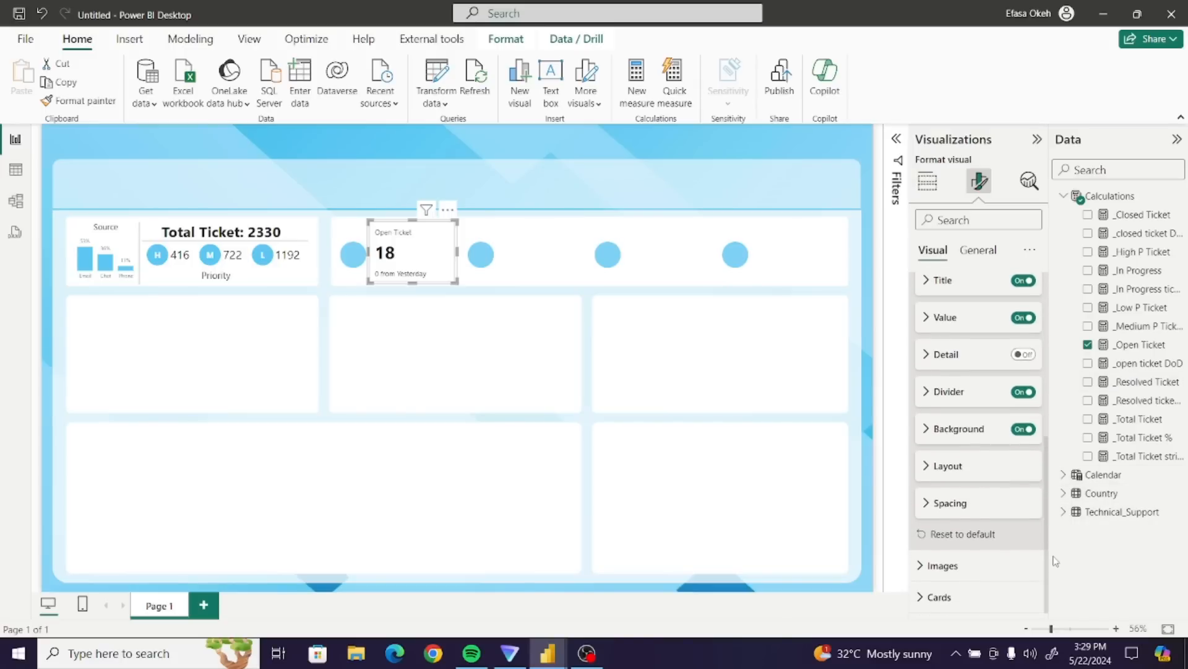
left_click(945, 503)
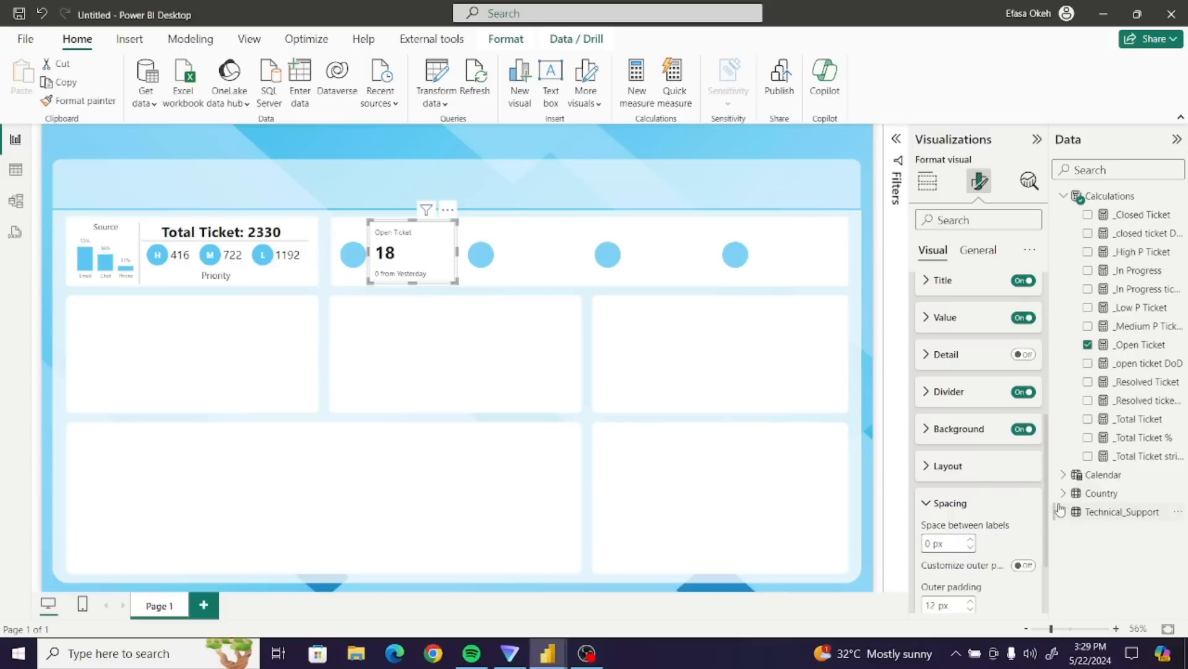
scroll(1045, 465, "down", 3)
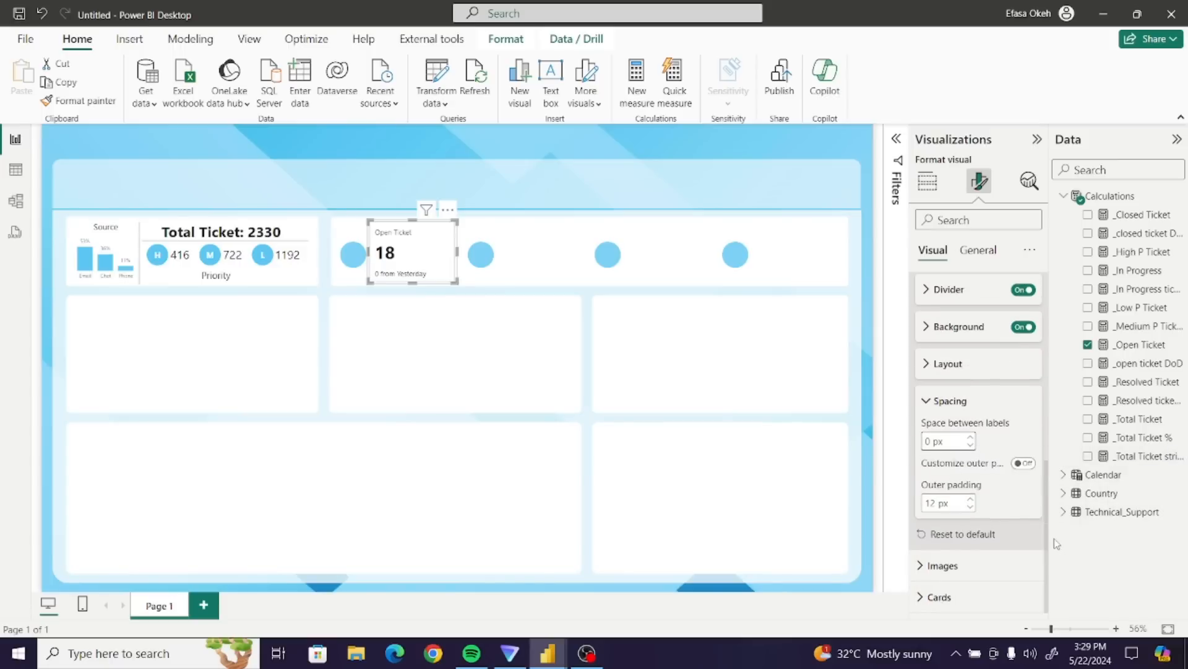
left_click(970, 508)
left_click(970, 507)
left_click(971, 507)
left_click(971, 508)
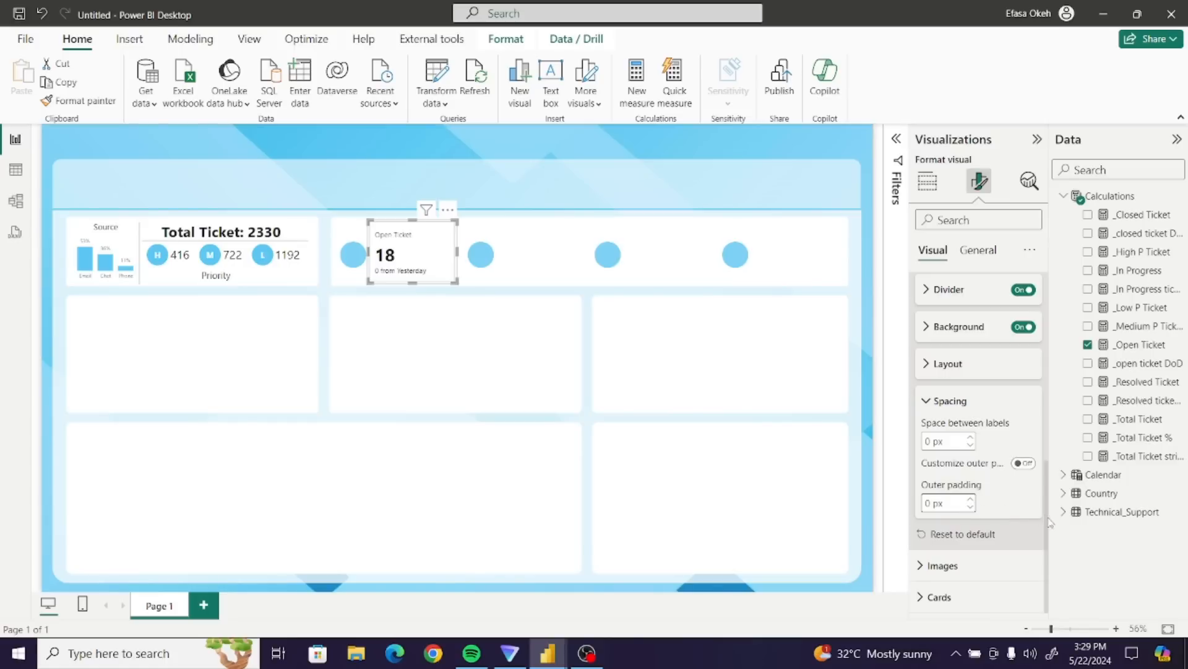
- Try centring the card's reference label horizontally, and restore its left alignment
left_click_drag(1048, 522, 1047, 515)
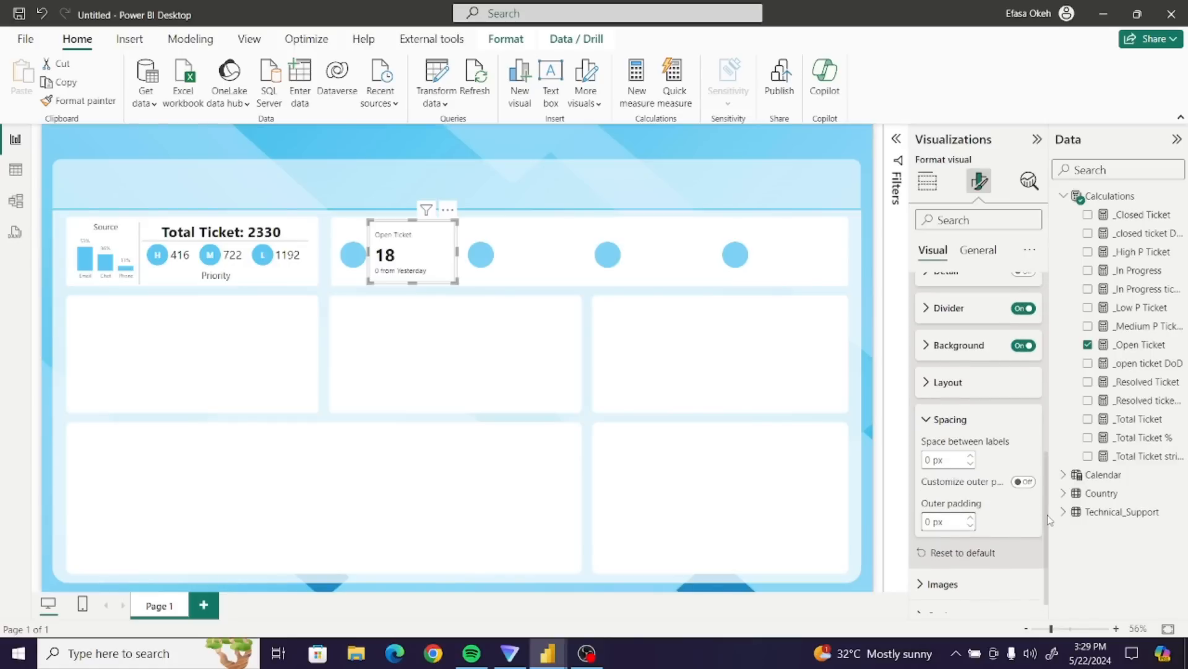
left_click_drag(1050, 520, 1049, 516)
left_click(928, 431)
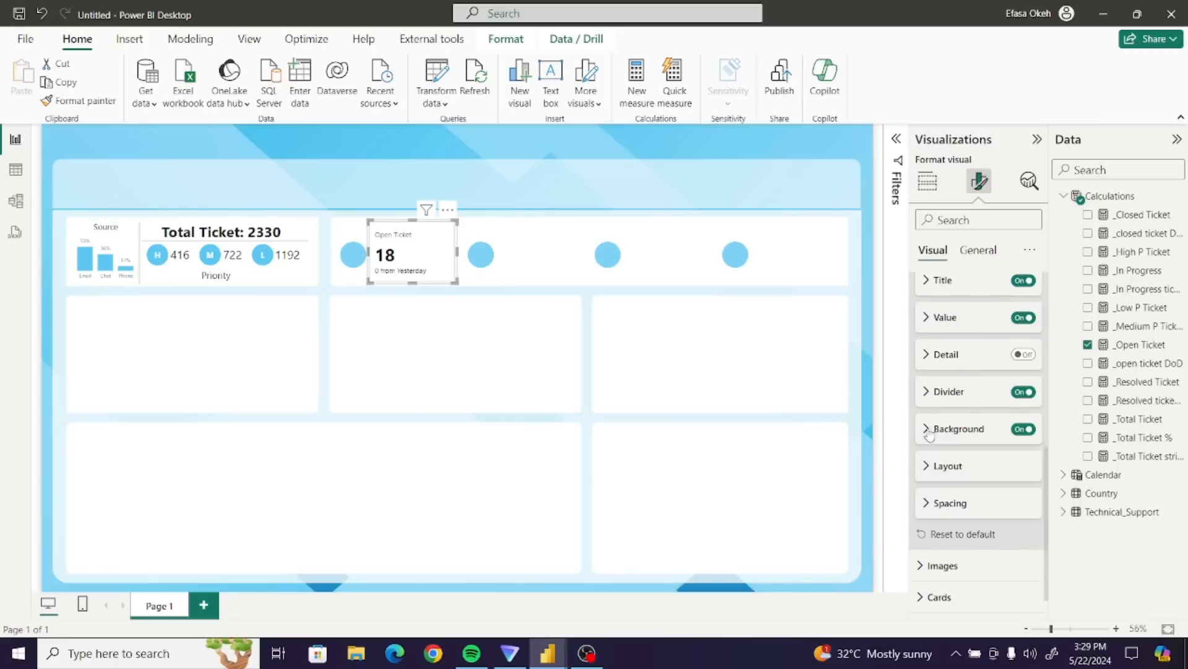
left_click(930, 469)
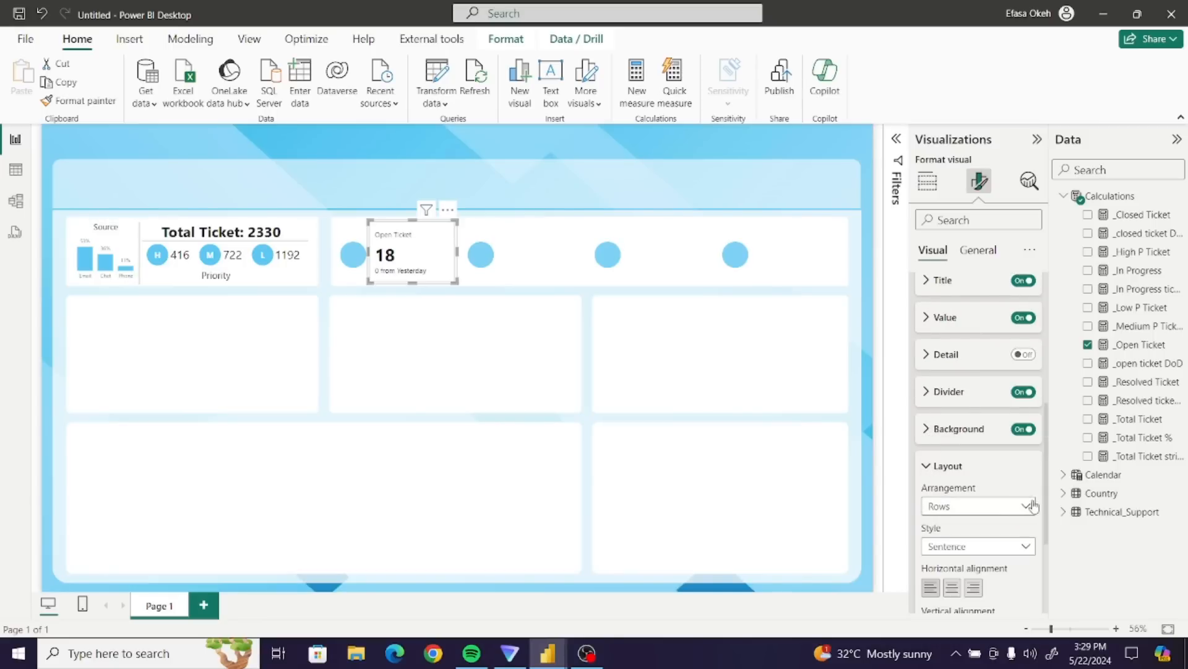
left_click_drag(1047, 494, 1049, 521)
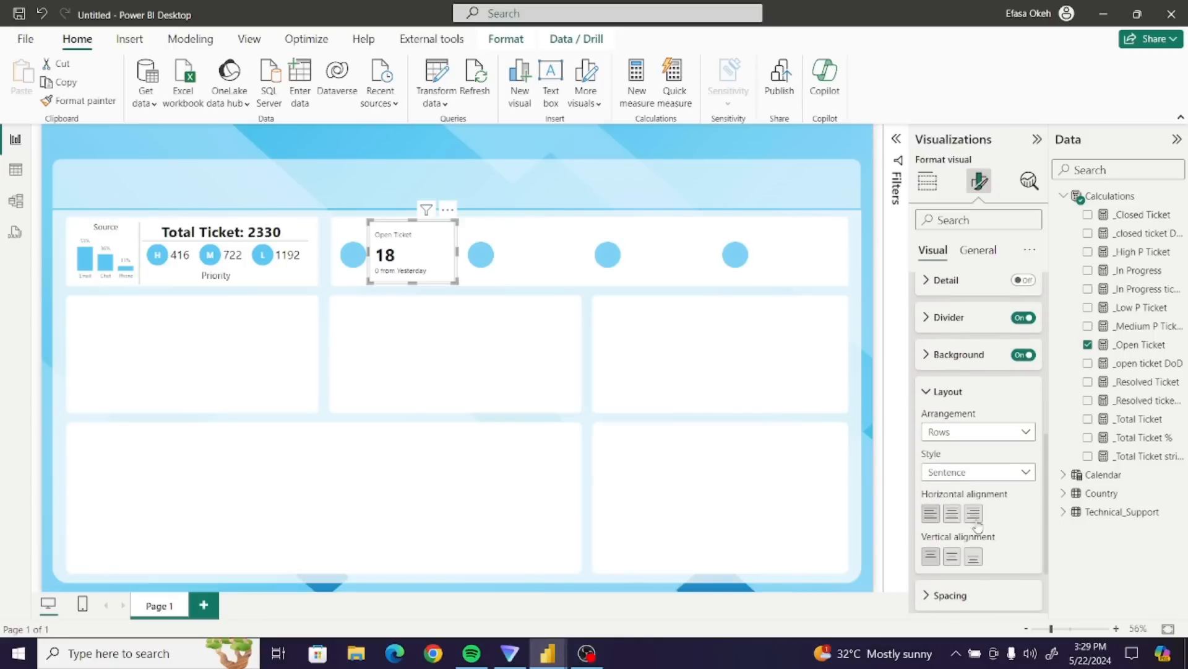
left_click(954, 519)
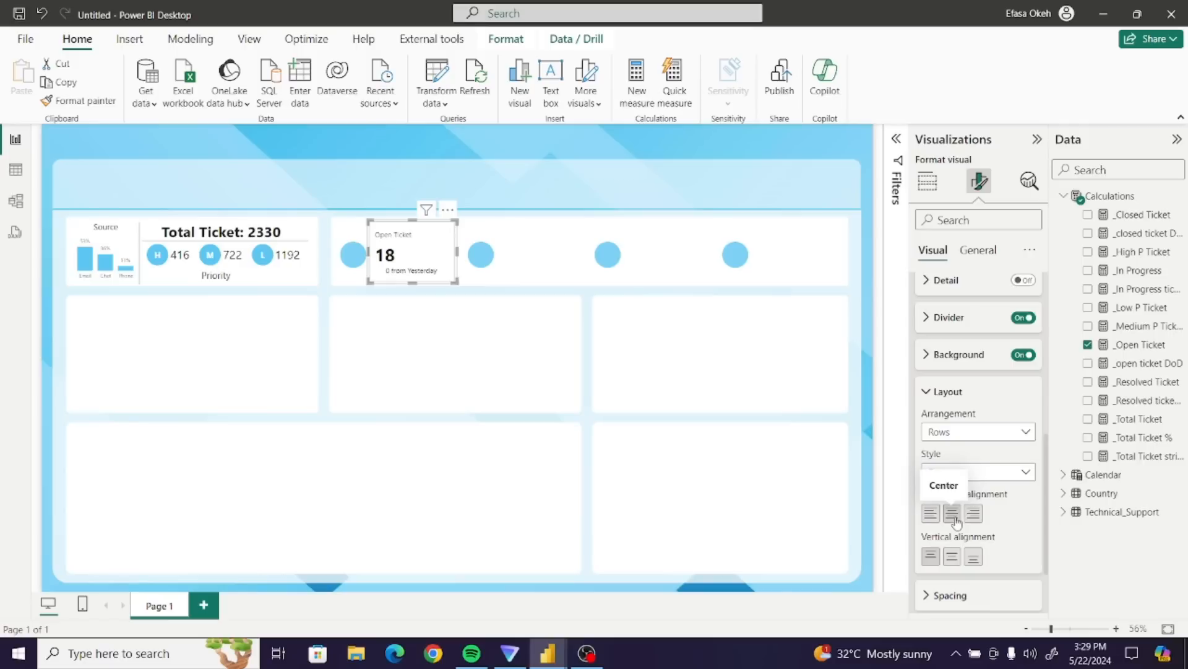
left_click(930, 513)
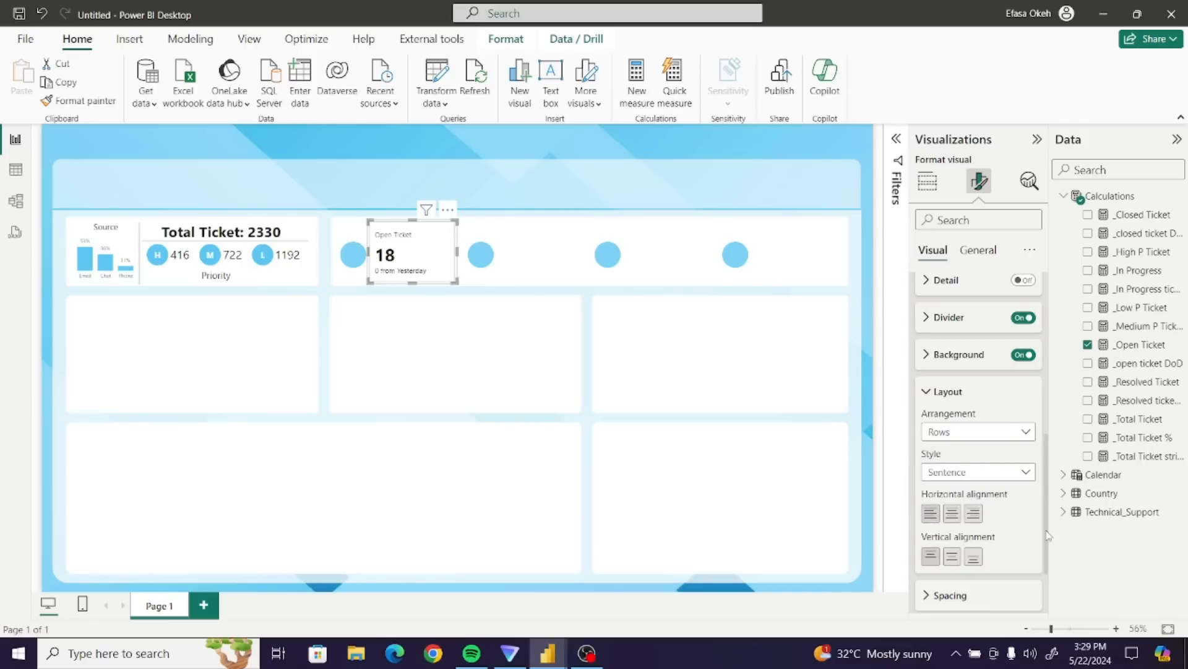
scroll(978, 433, "up", 10)
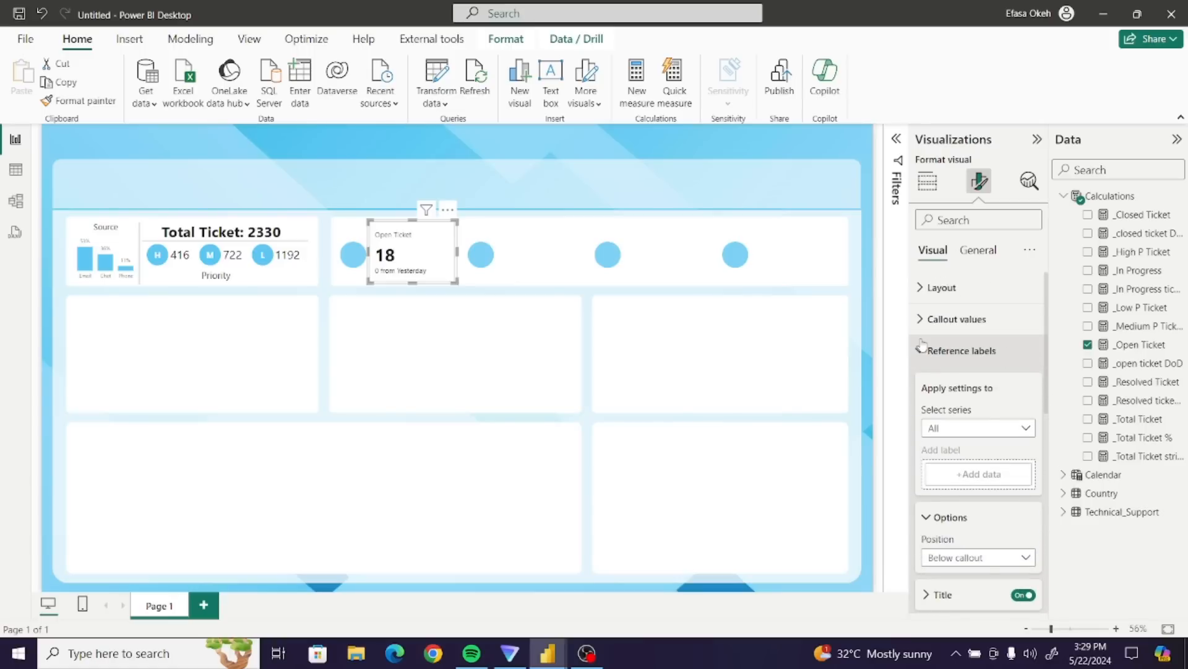
left_click(922, 348)
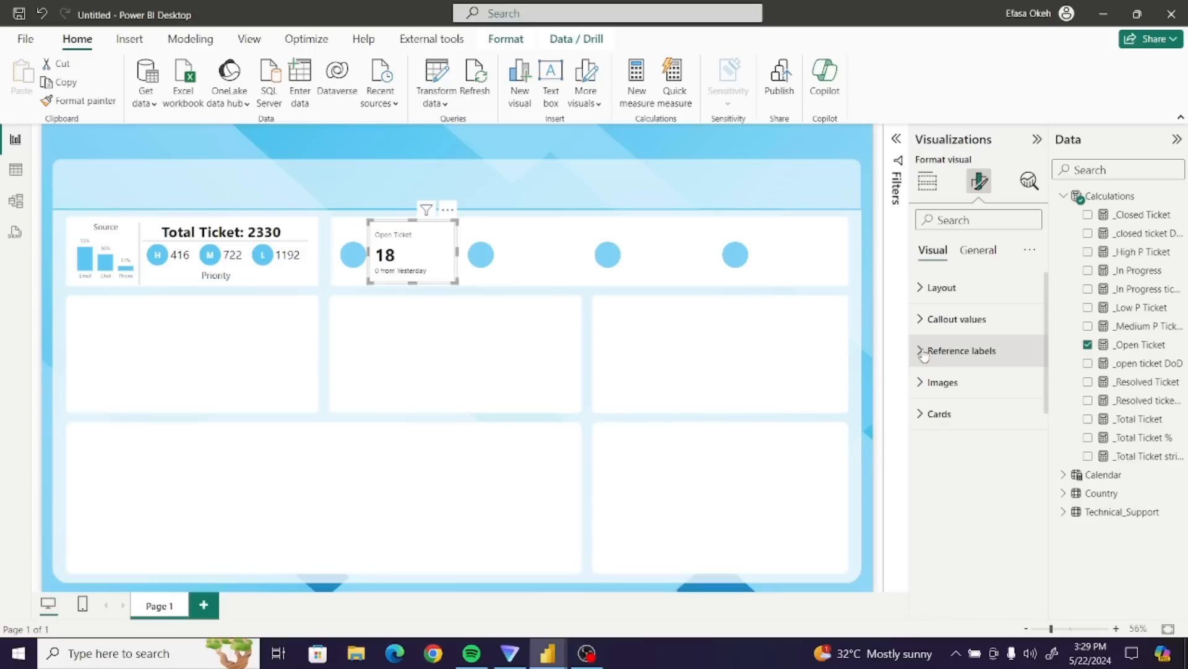
- Turn off the background and border in the Open Ticket visual's card settings for all series
left_click(469, 287)
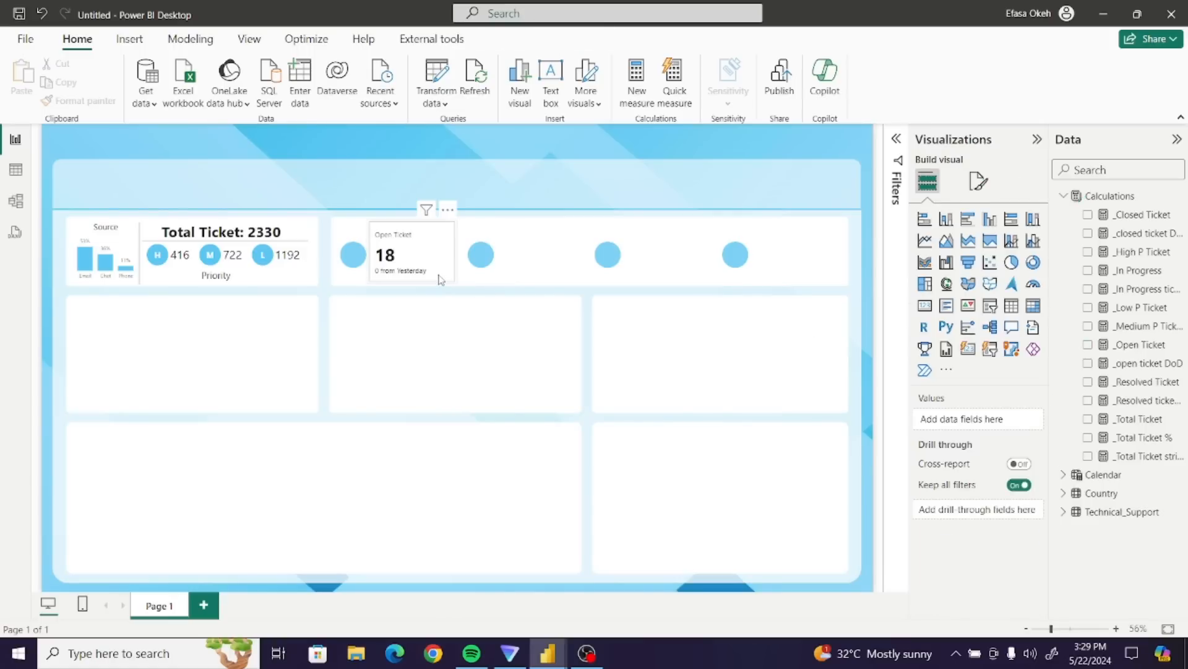
left_click(440, 278)
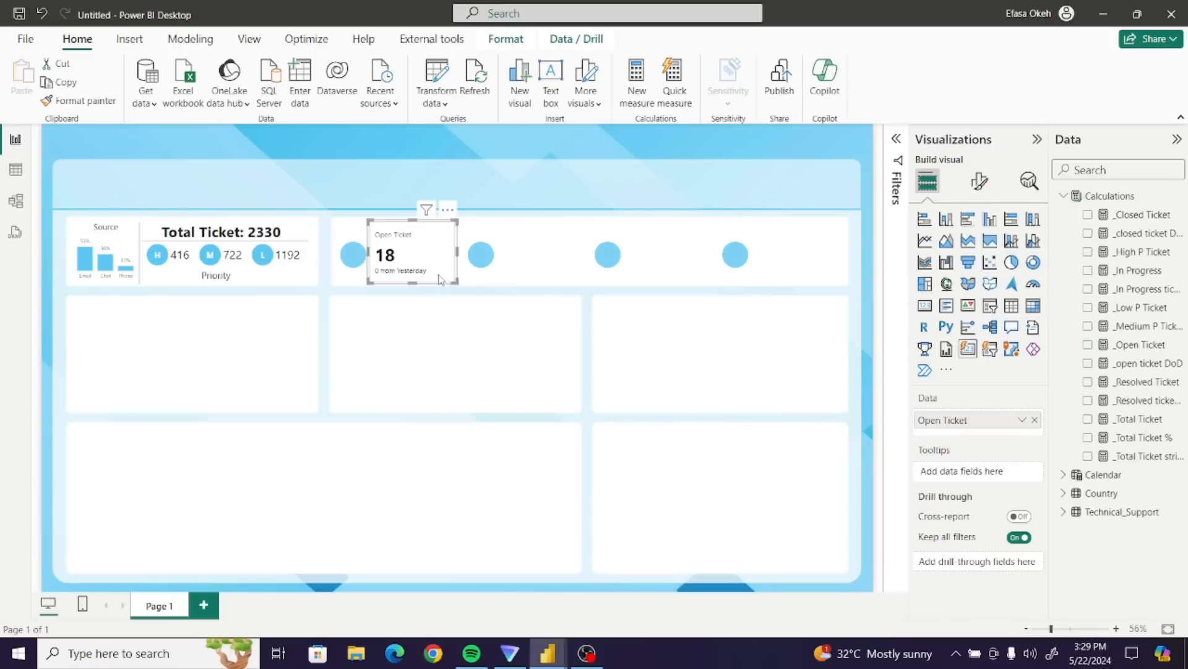
left_click(978, 182)
left_click(921, 416)
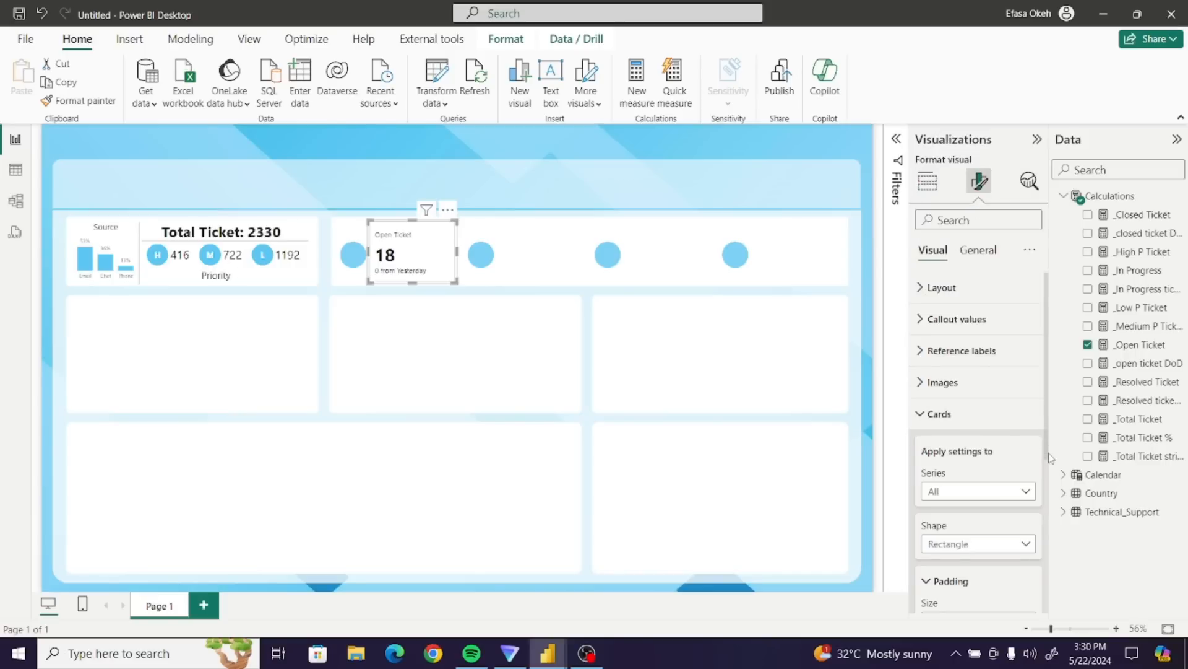
scroll(1033, 441, "down", 5)
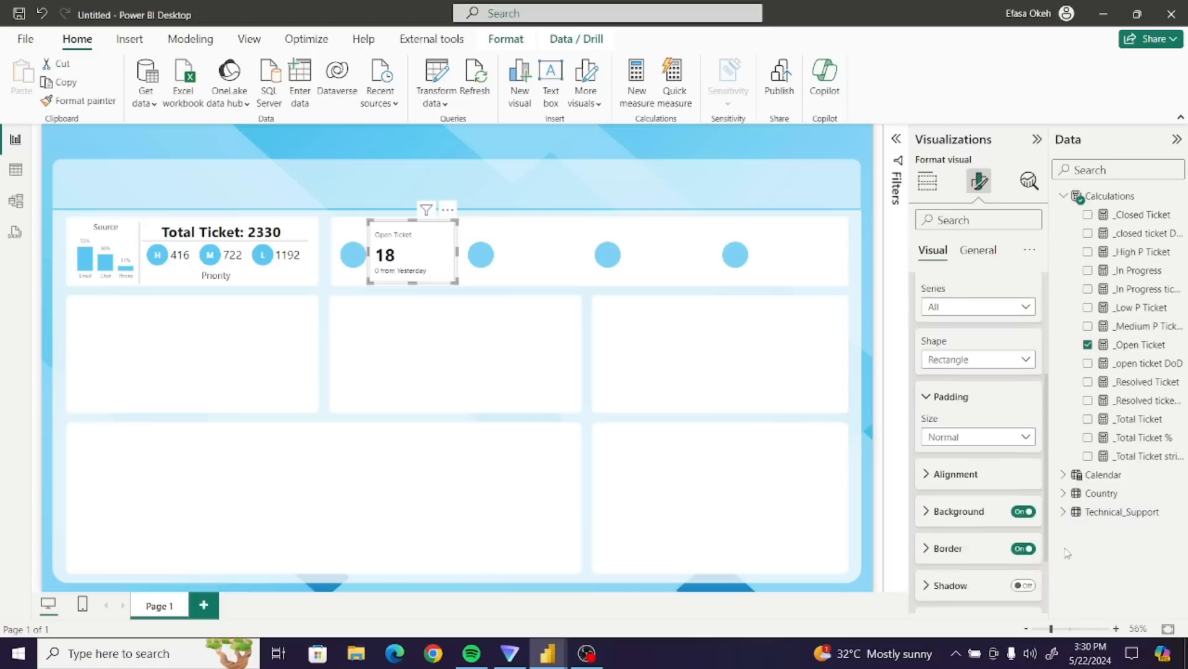
left_click(1022, 434)
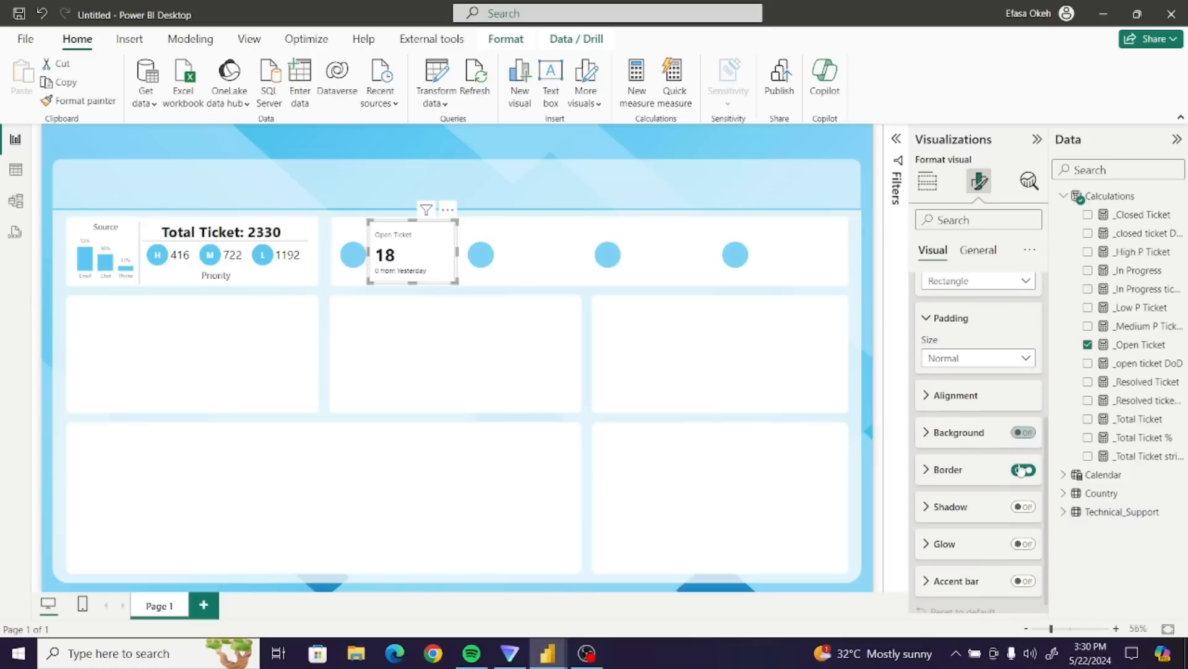
left_click(1023, 470)
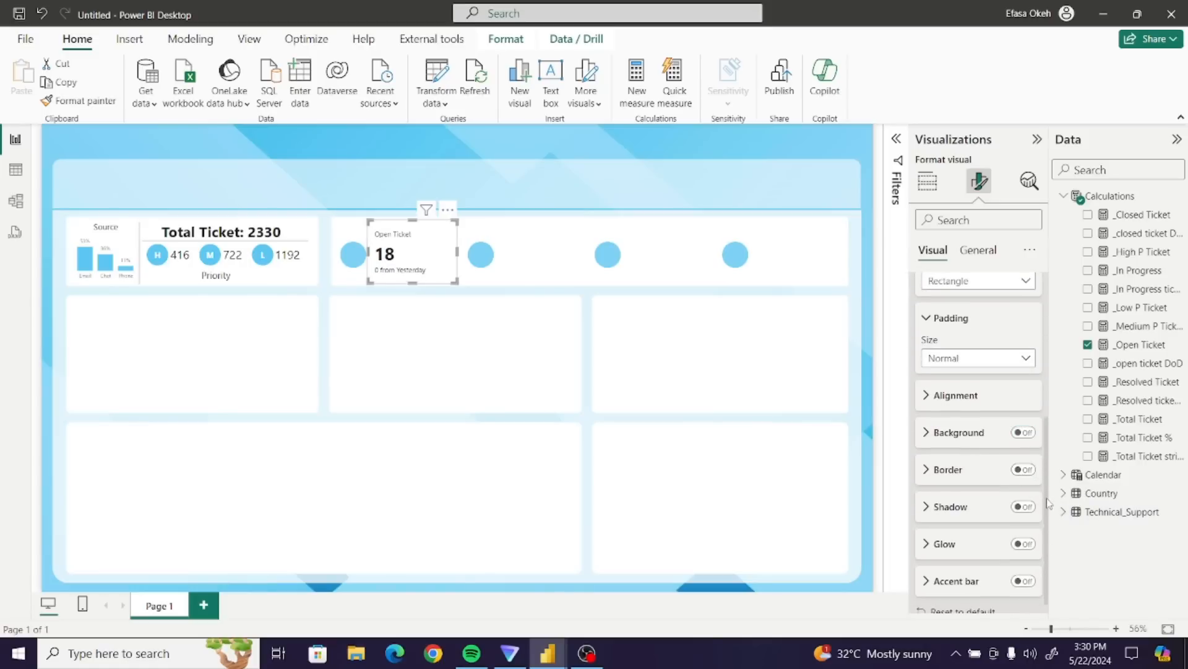
left_click_drag(1046, 510, 1046, 414)
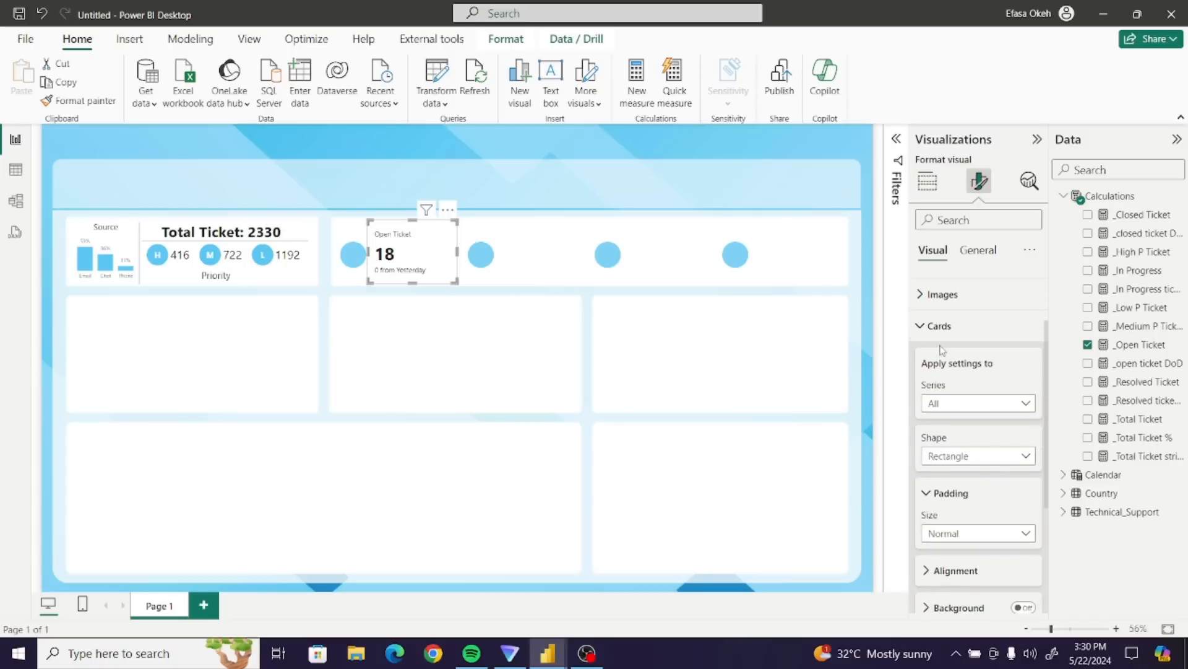
left_click(926, 327)
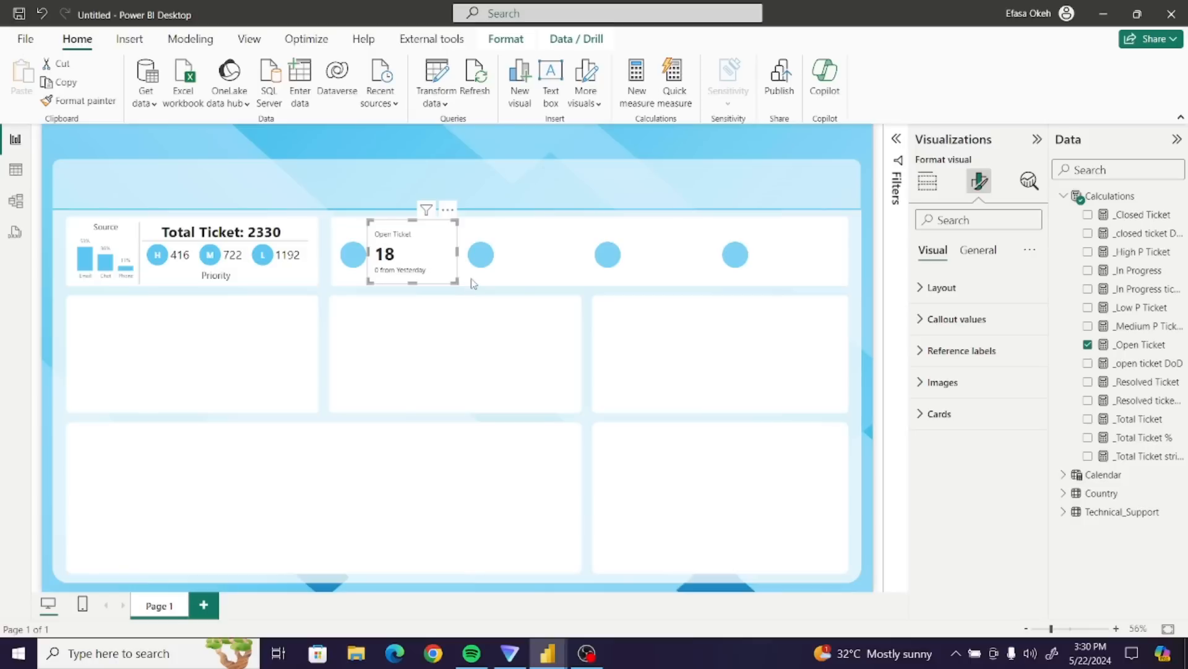
left_click(477, 318)
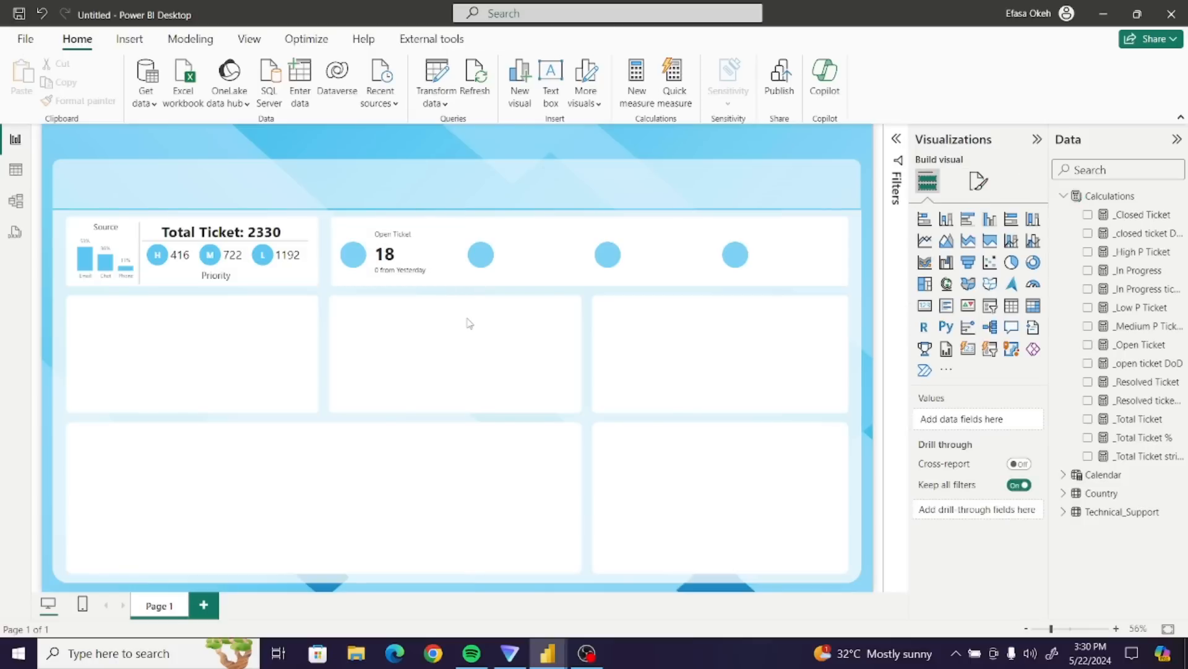
- Examine the status cards in the finished Ticket Analysis report, and return to the untitled report
mouse_move(545, 651)
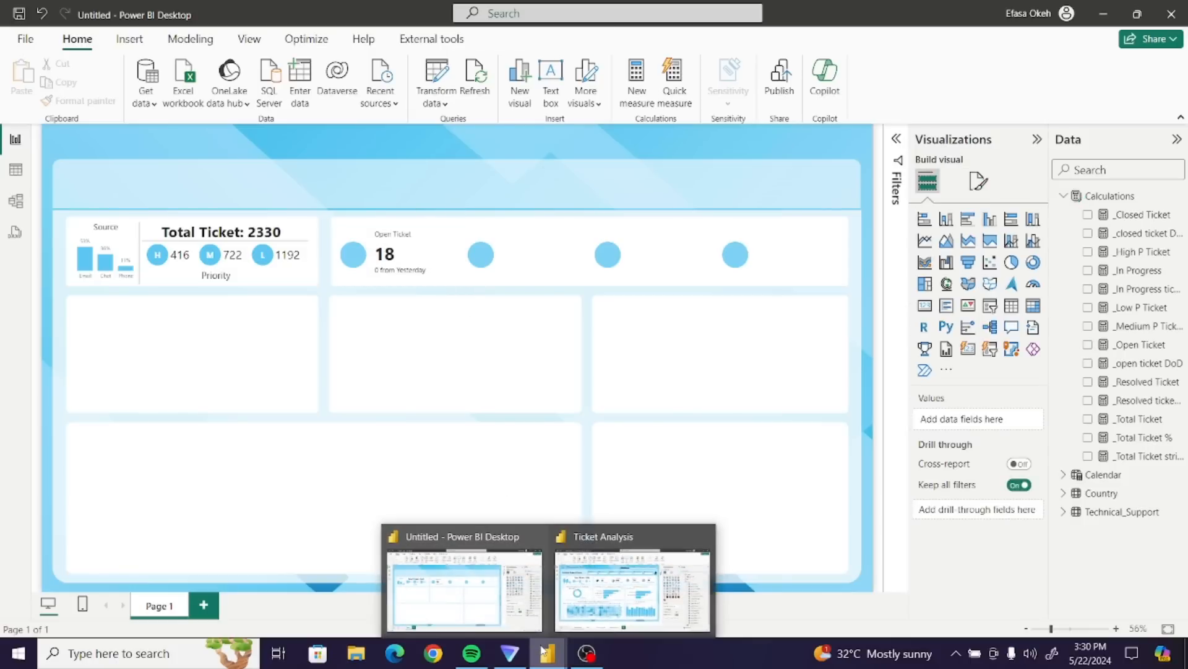
left_click(597, 606)
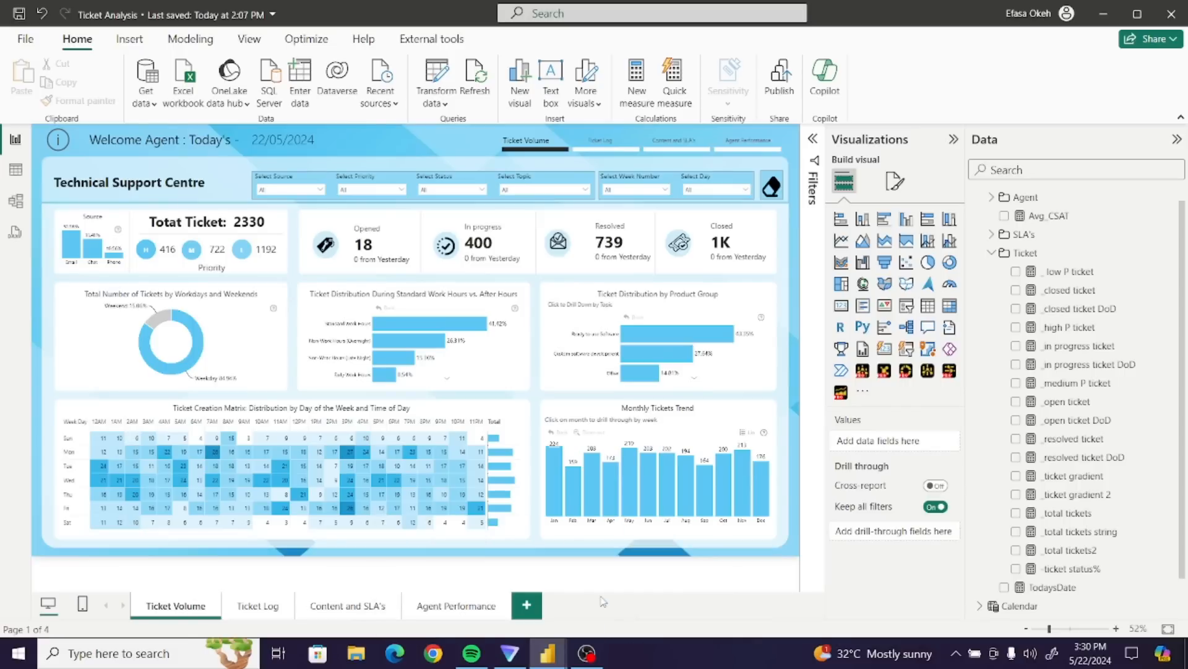
mouse_move(548, 653)
left_click(468, 596)
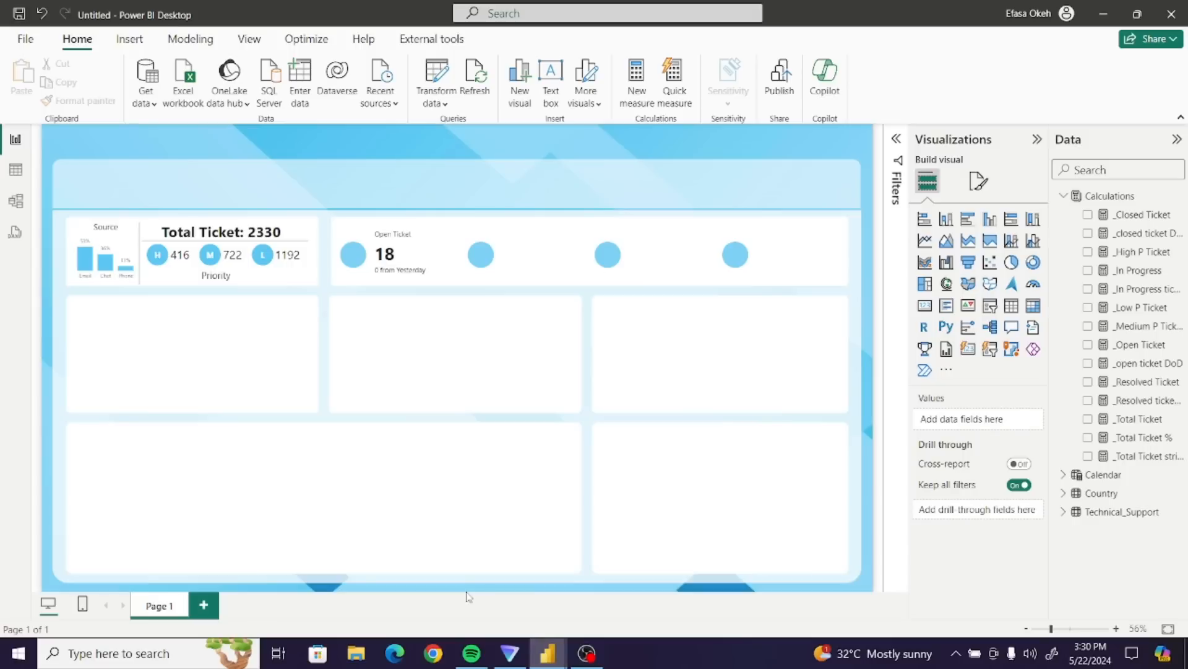
- Reposition and narrow the Open Ticket card so it sits between the first and second blue circles
left_click(438, 263)
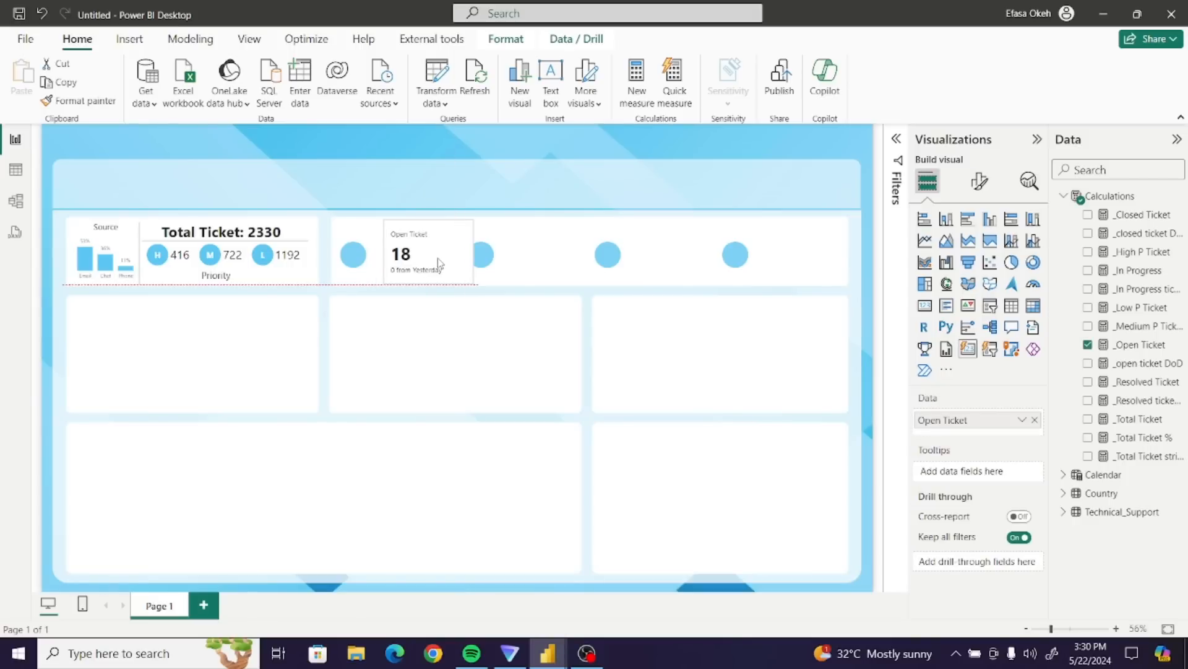
left_click_drag(438, 263, 452, 277)
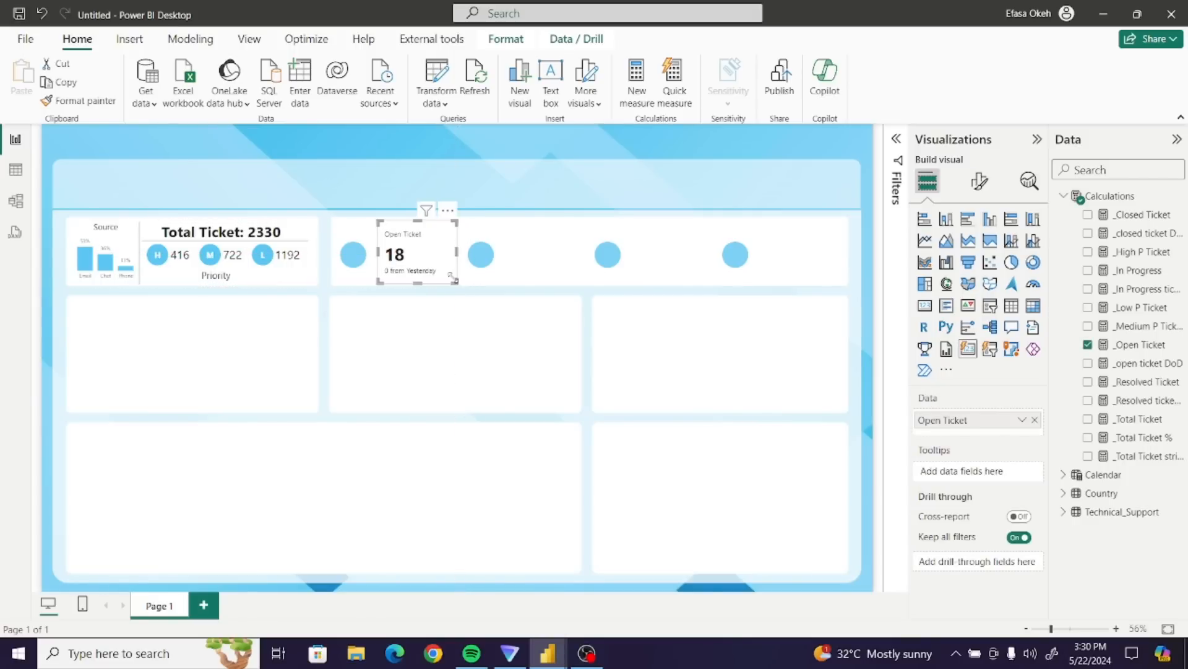
left_click(464, 325)
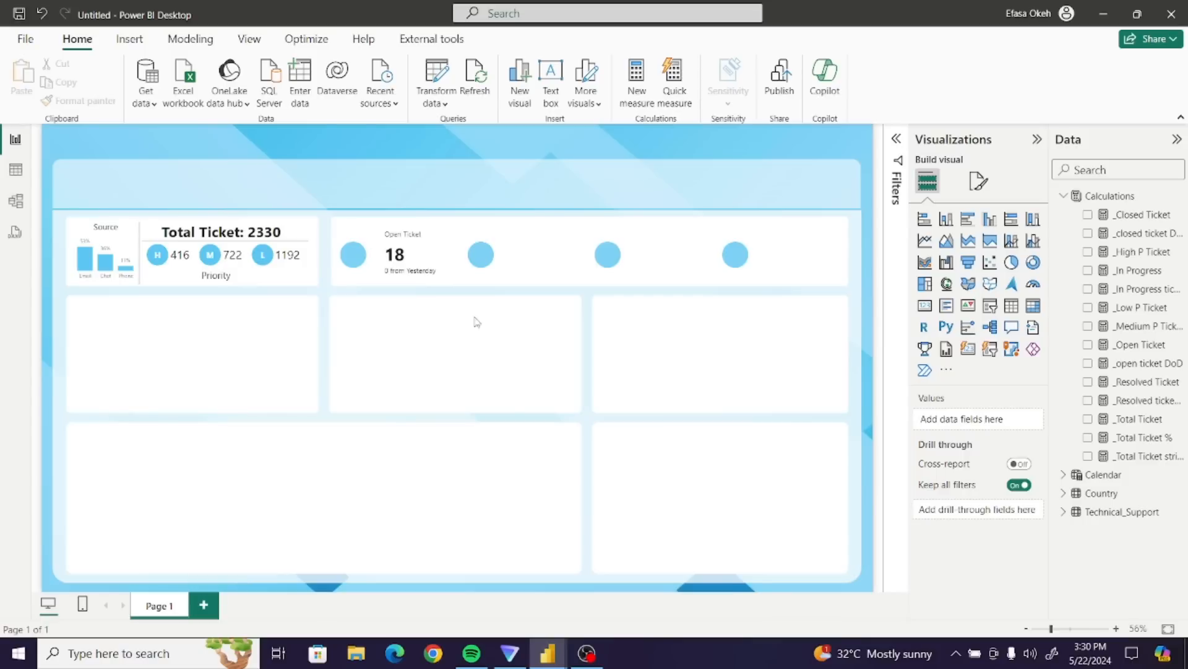
- Duplicate the Open Ticket card and place the copy between the second and third blue circles
left_click(437, 272)
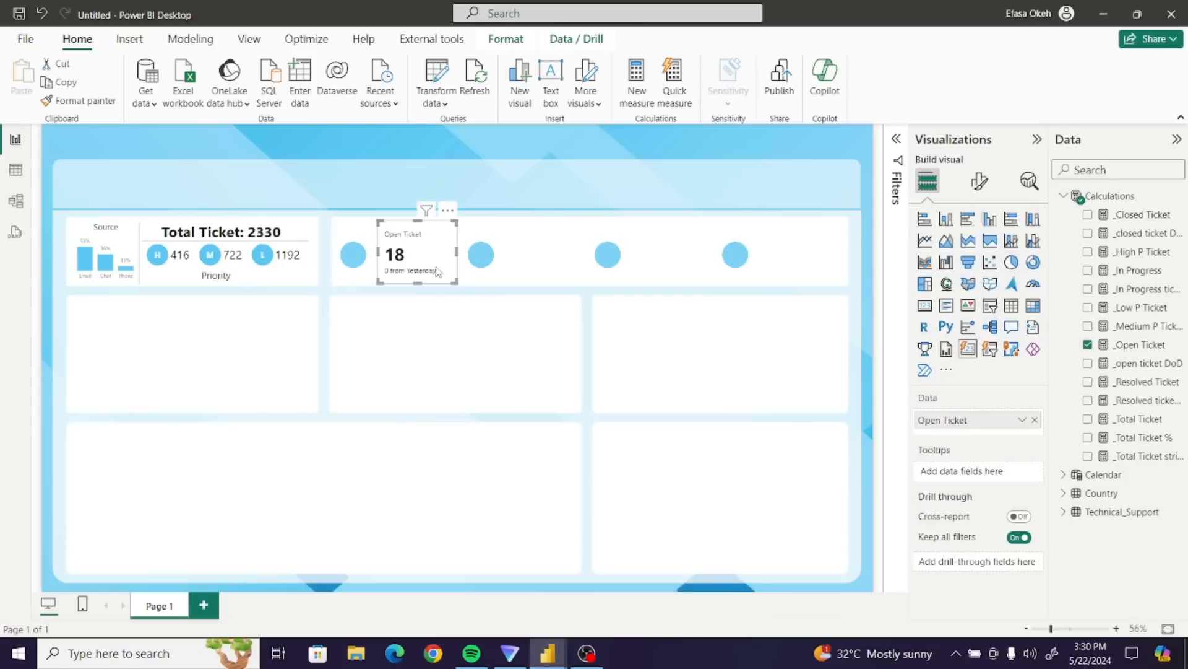
left_click(78, 84)
left_click(22, 77)
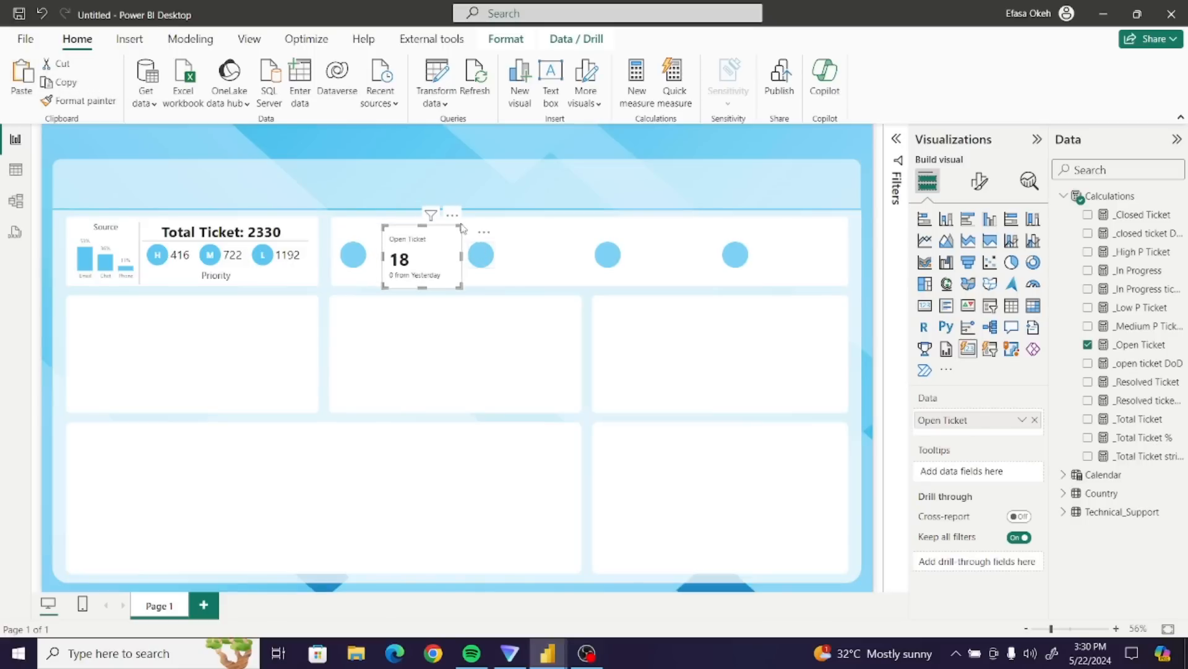
left_click_drag(451, 220, 576, 216)
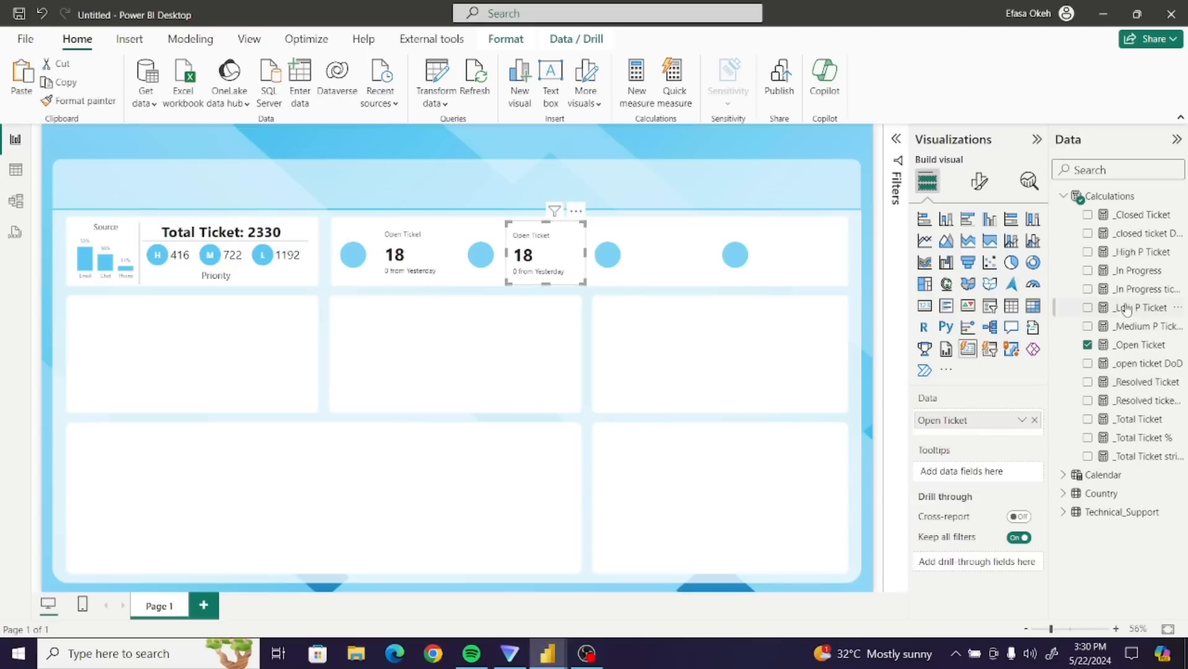
- Replace the copied card's measure with _In Progress and add _In Progress ticket DoD as the reference label for that series
left_click(1088, 271)
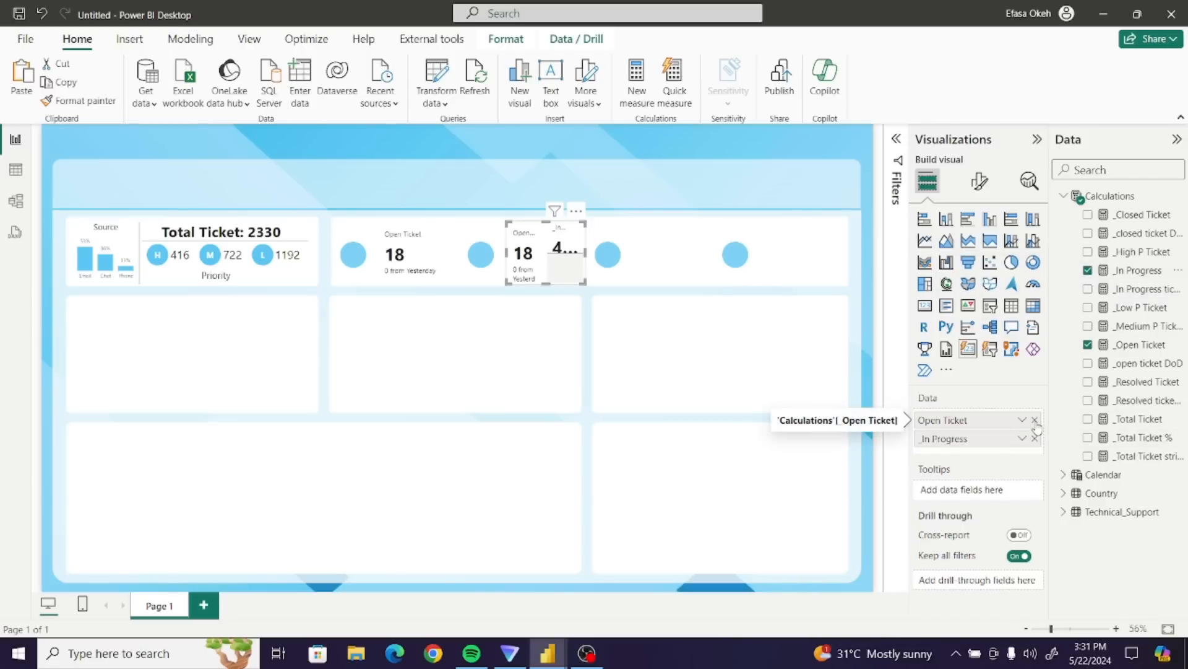
left_click(1035, 421)
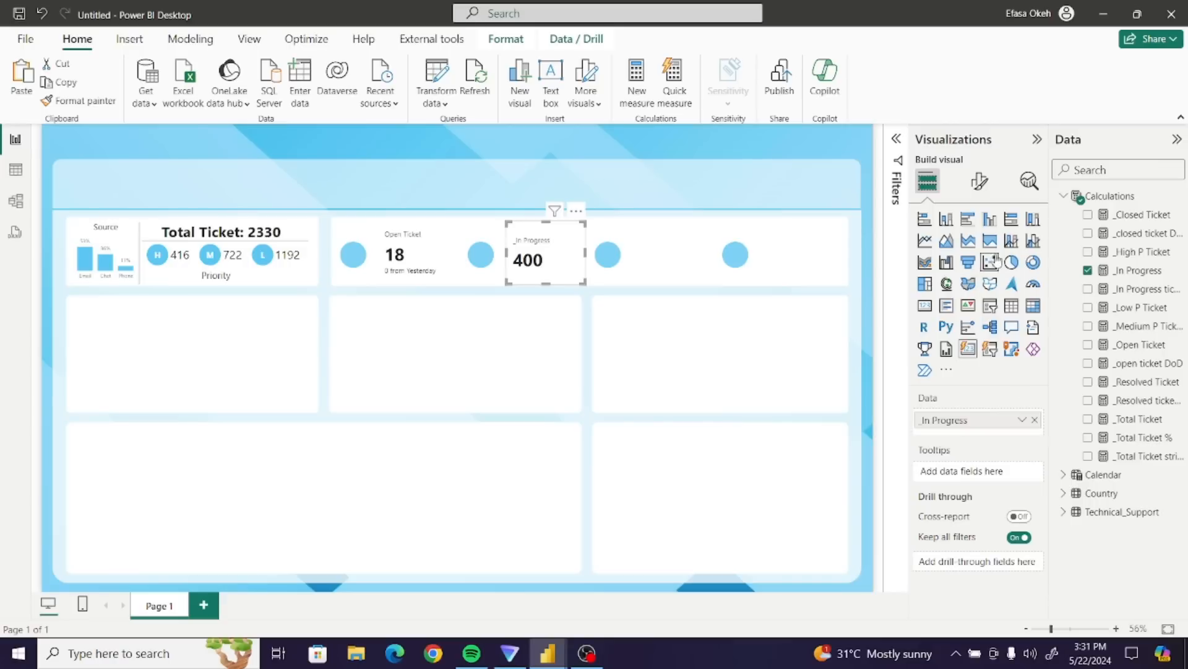
left_click(981, 184)
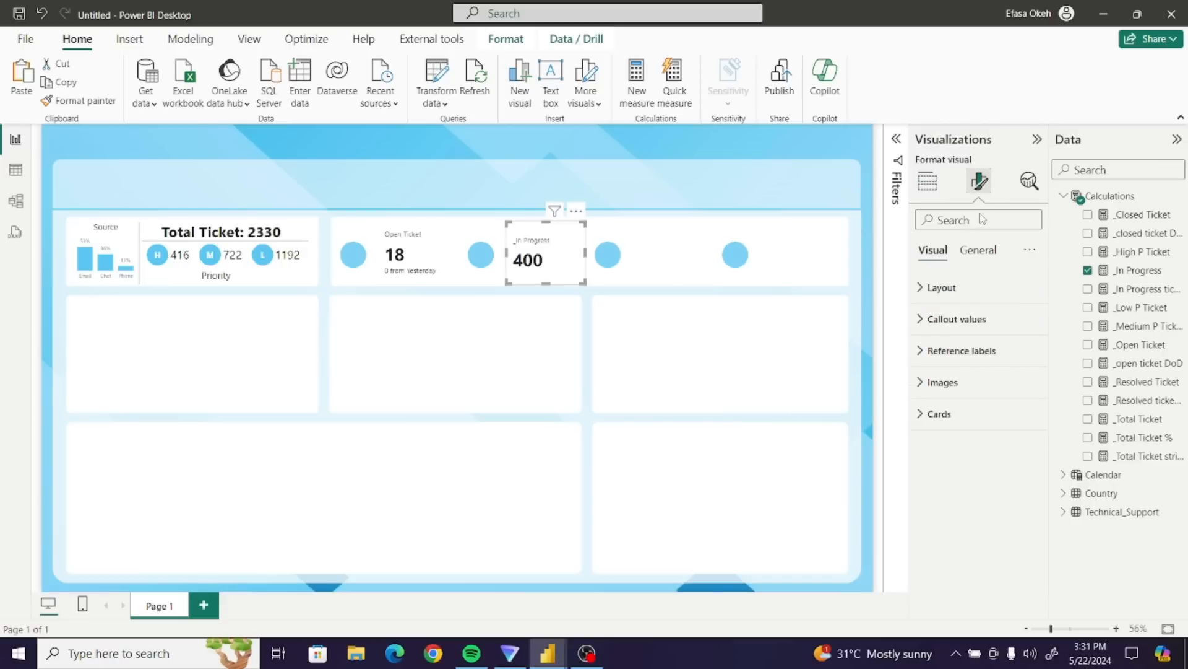
left_click(932, 353)
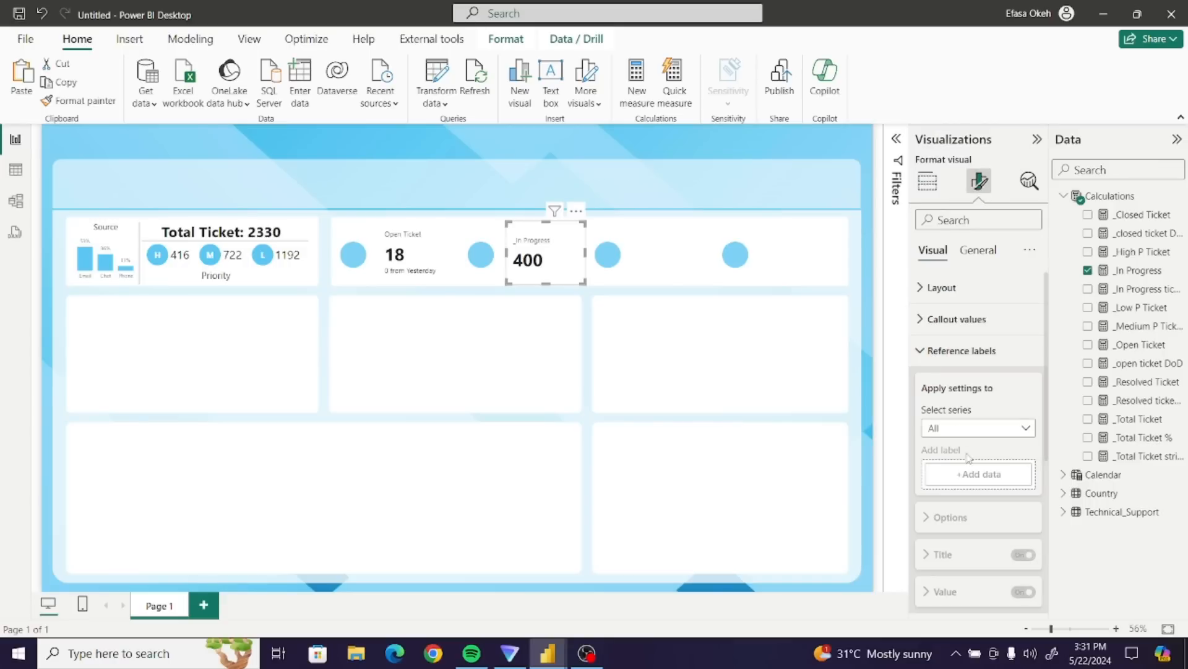
left_click(956, 428)
left_click(955, 463)
left_click(969, 481)
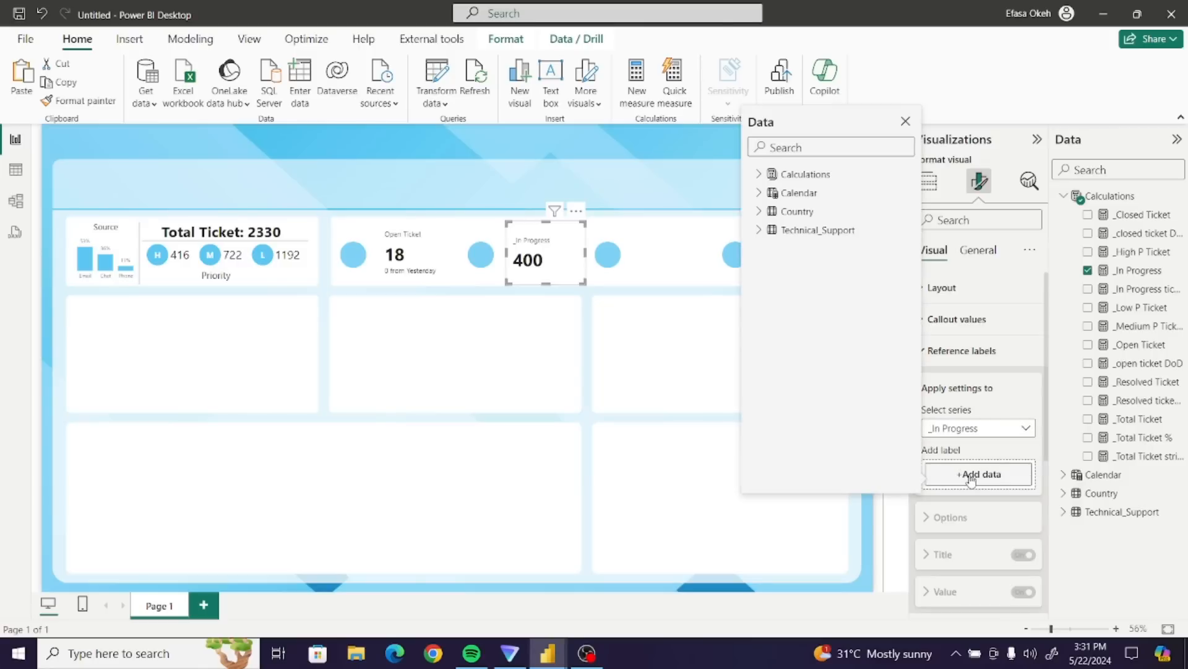
left_click(758, 175)
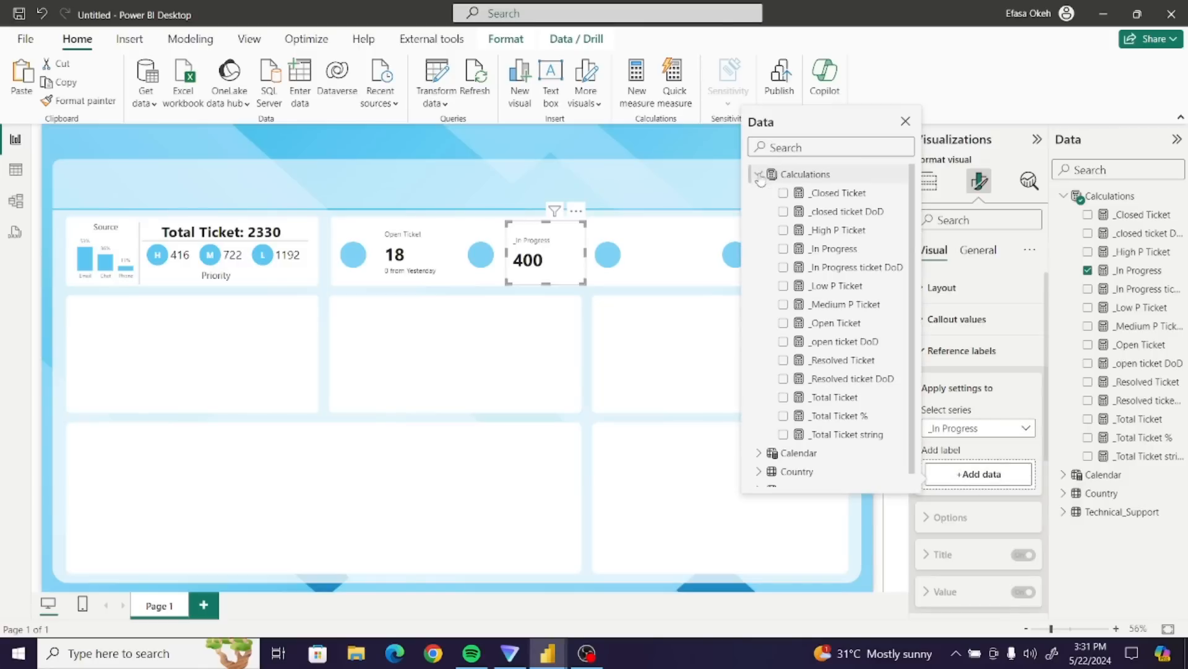
left_click(845, 270)
left_click(1035, 400)
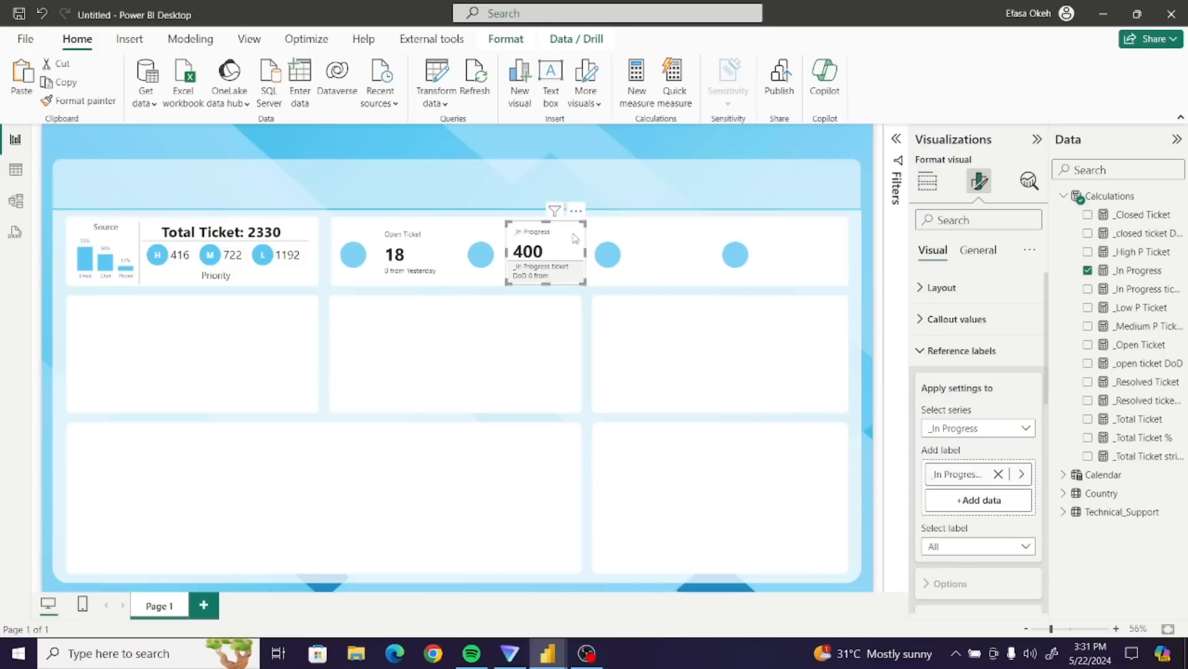
- Try to apply the In Progress card's formatting to the Open Ticket card with Format Painter, and undo the change
left_click(411, 187)
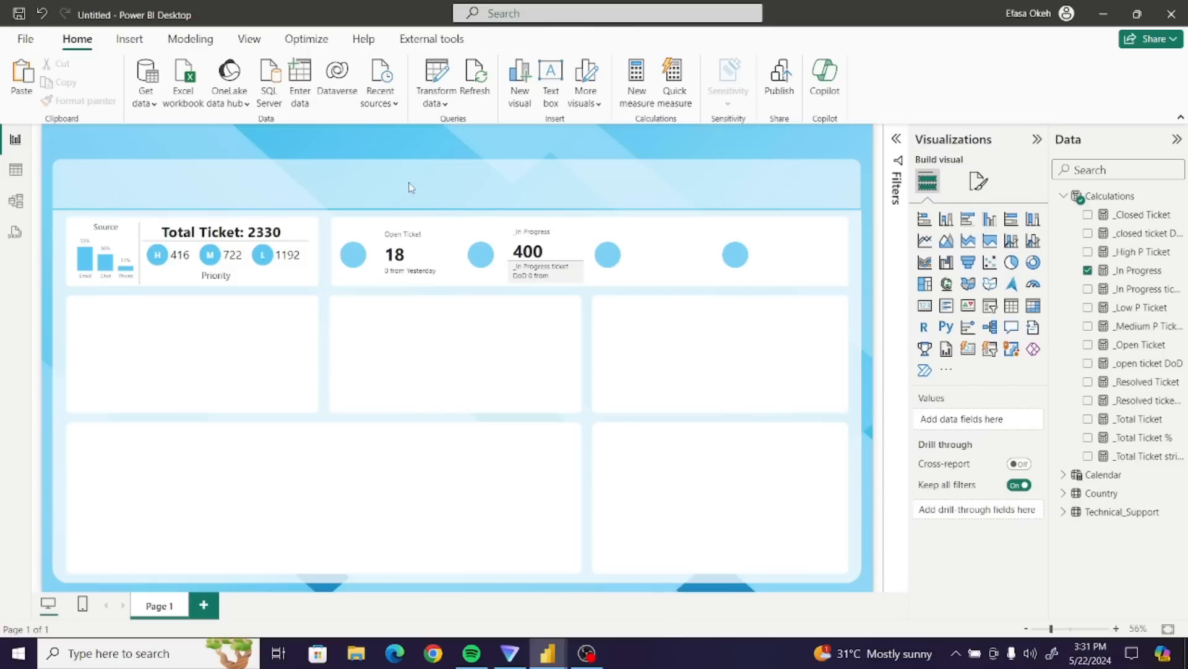
left_click(437, 256)
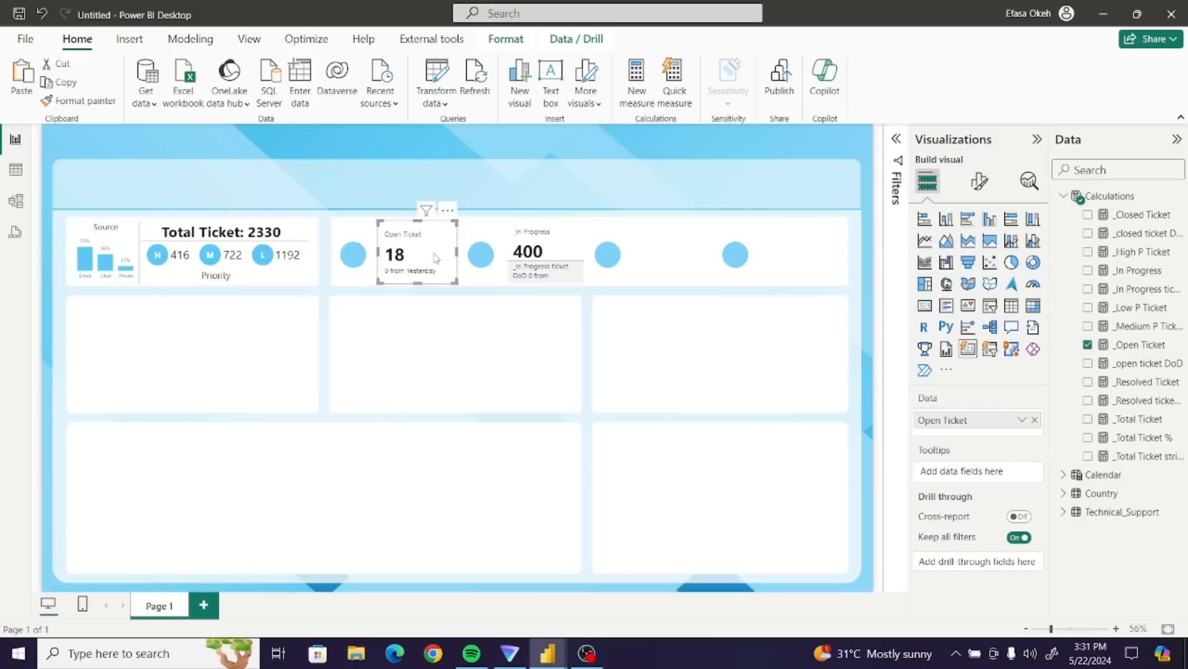
left_click(557, 253)
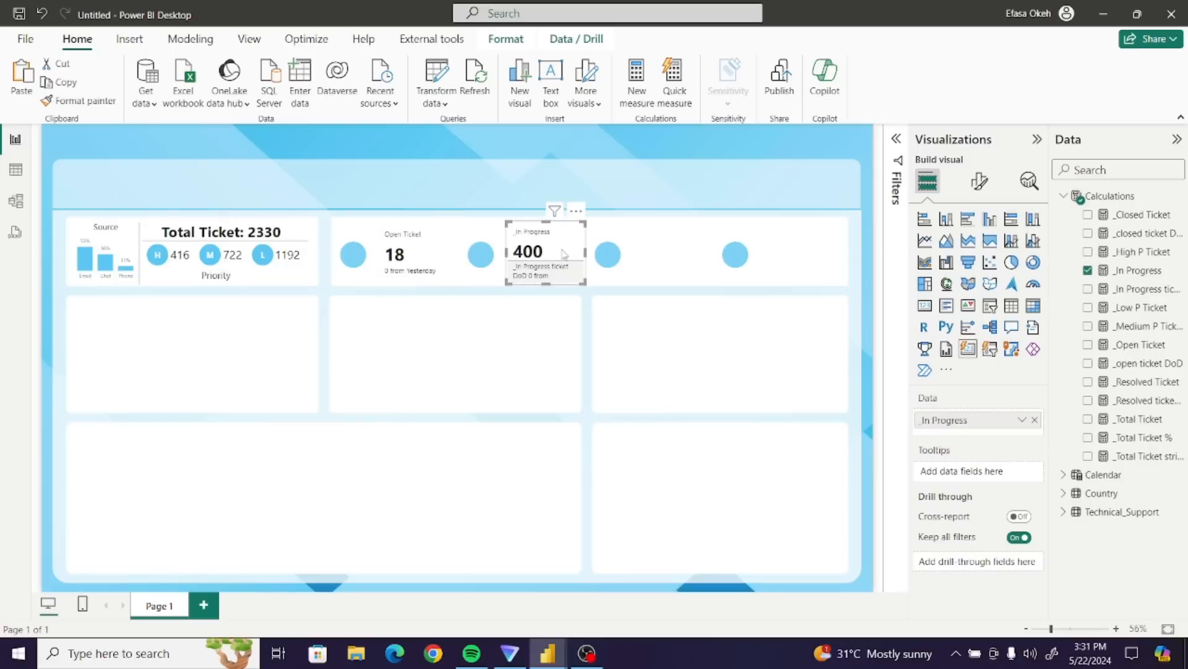
left_click(68, 99)
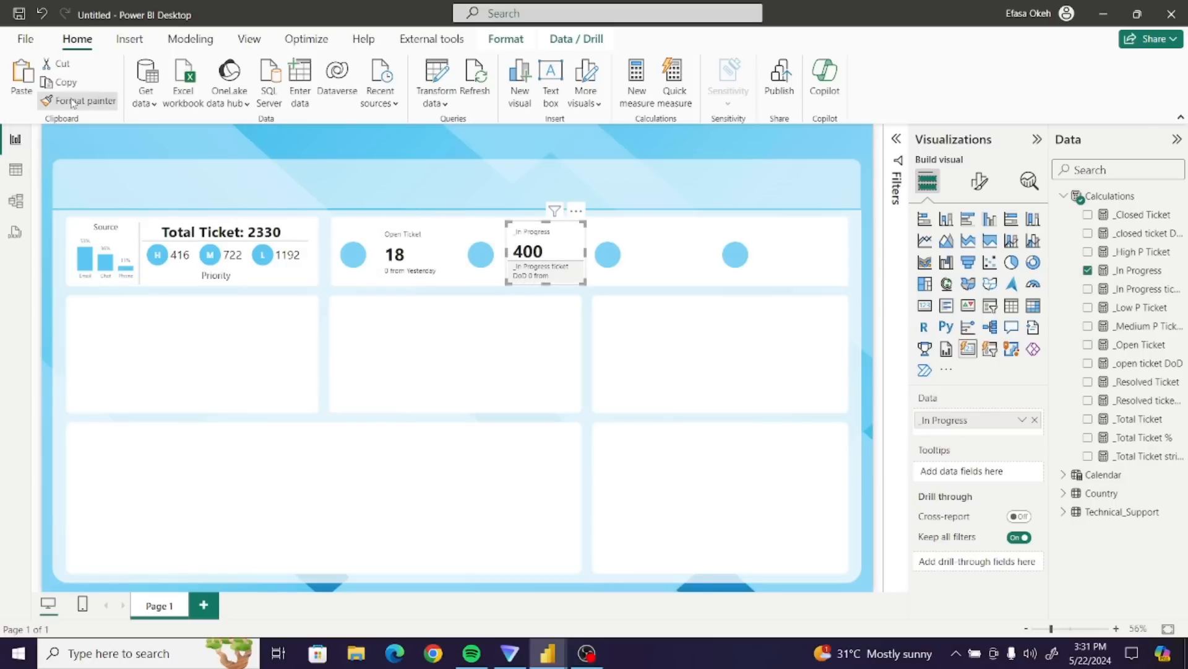
left_click(412, 248)
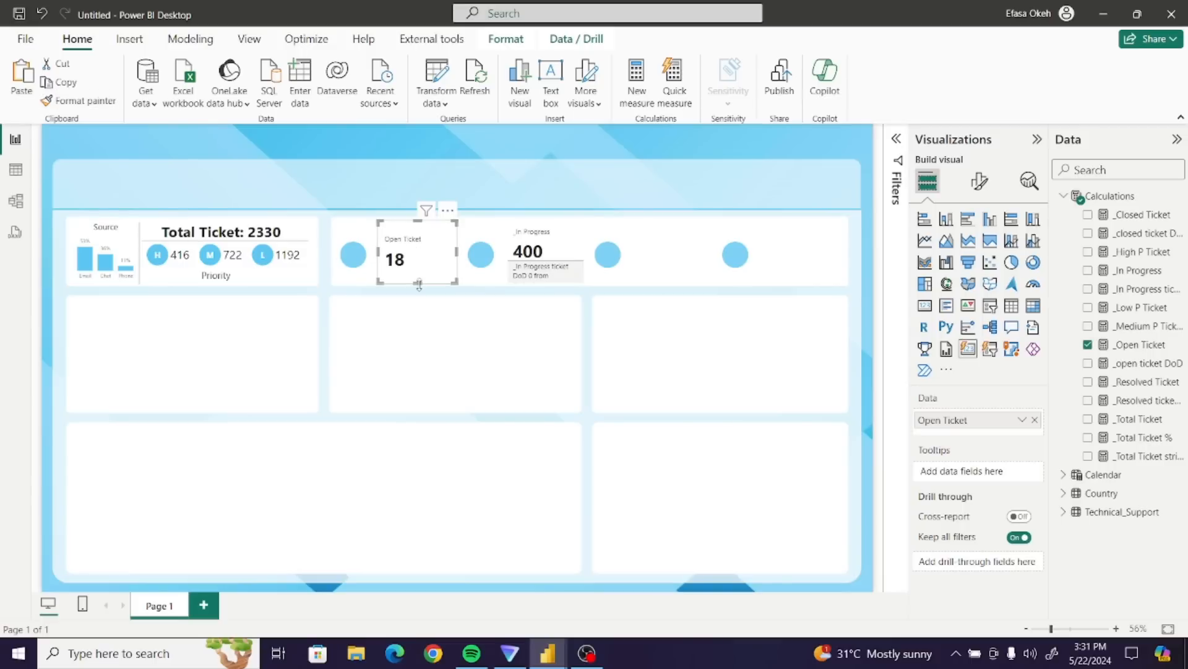
mouse_move(419, 284)
left_mouse_down()
mouse_move(425, 303)
mouse_move(437, 284)
left_mouse_up()
left_click(41, 19)
left_click(42, 17)
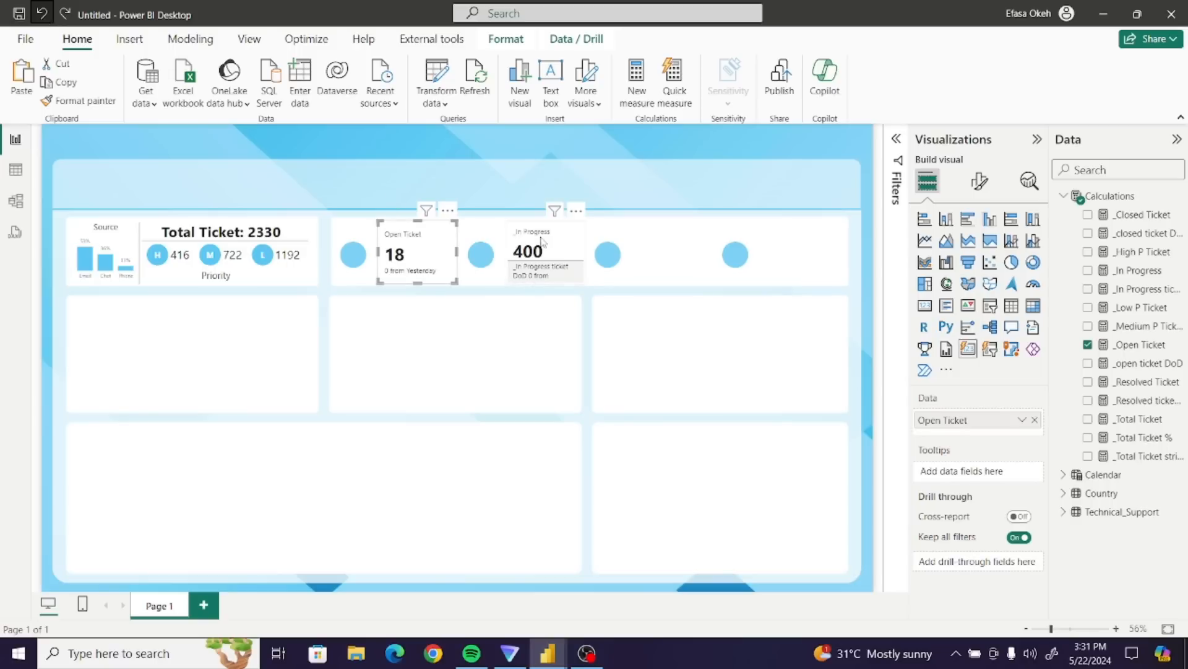
- Try Format Painter between the In Progress and Open Ticket cards in both directions, and undo the formatting changes
left_click(564, 242)
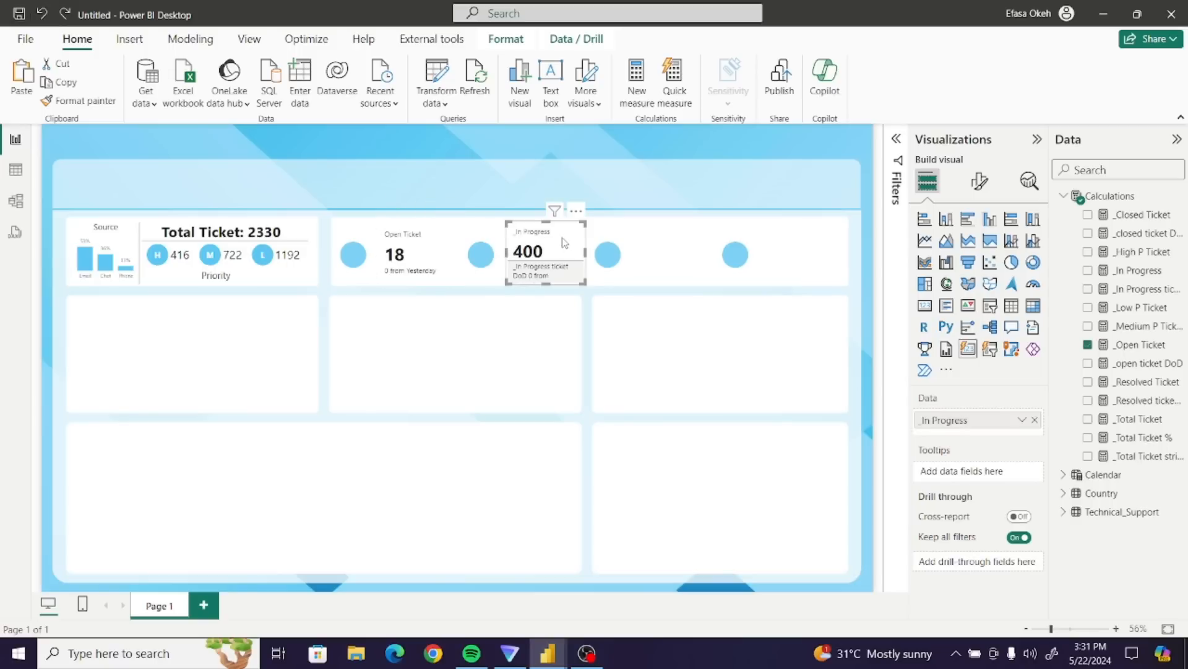
left_click(104, 106)
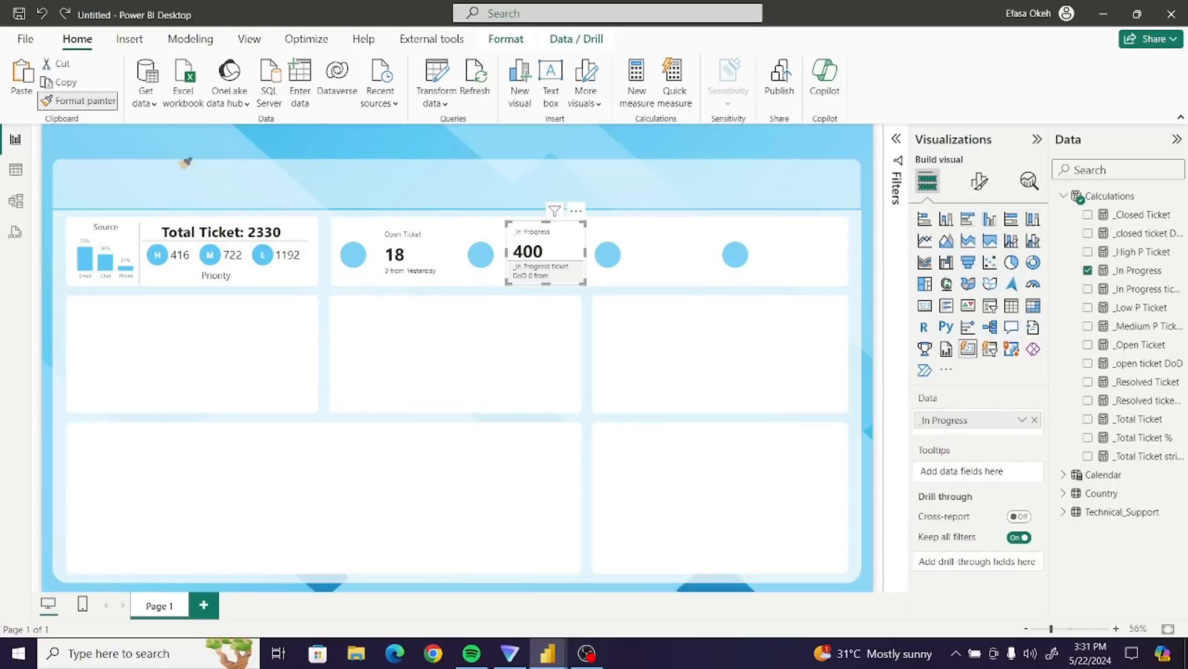
left_click(433, 231)
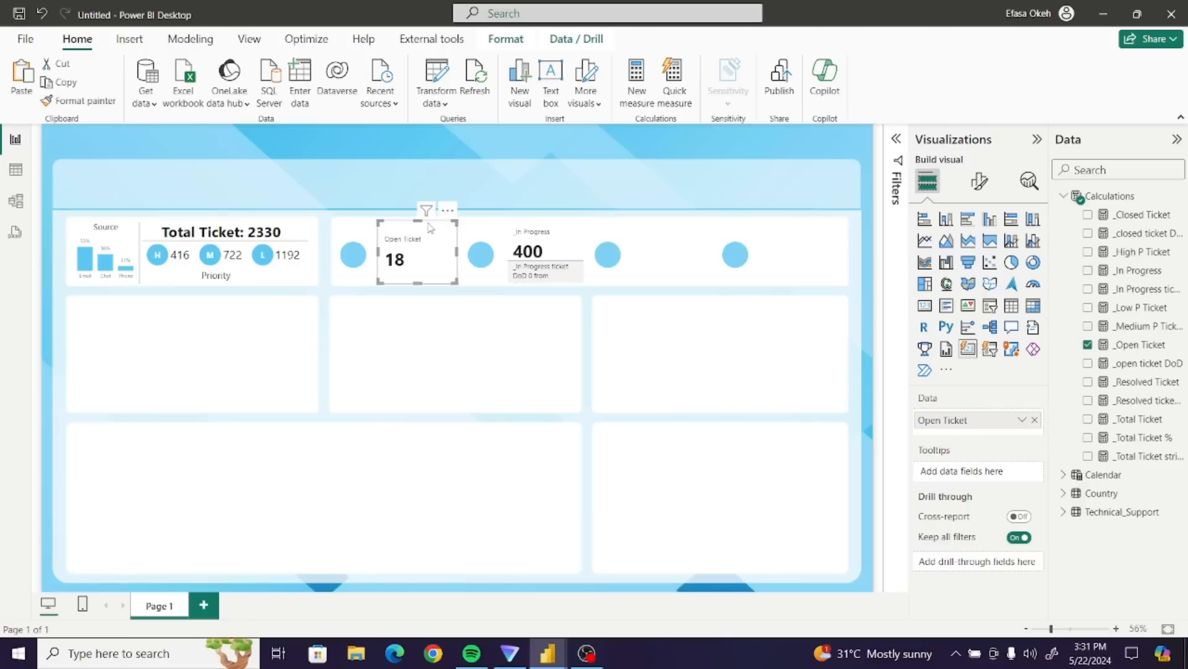
left_click(78, 101)
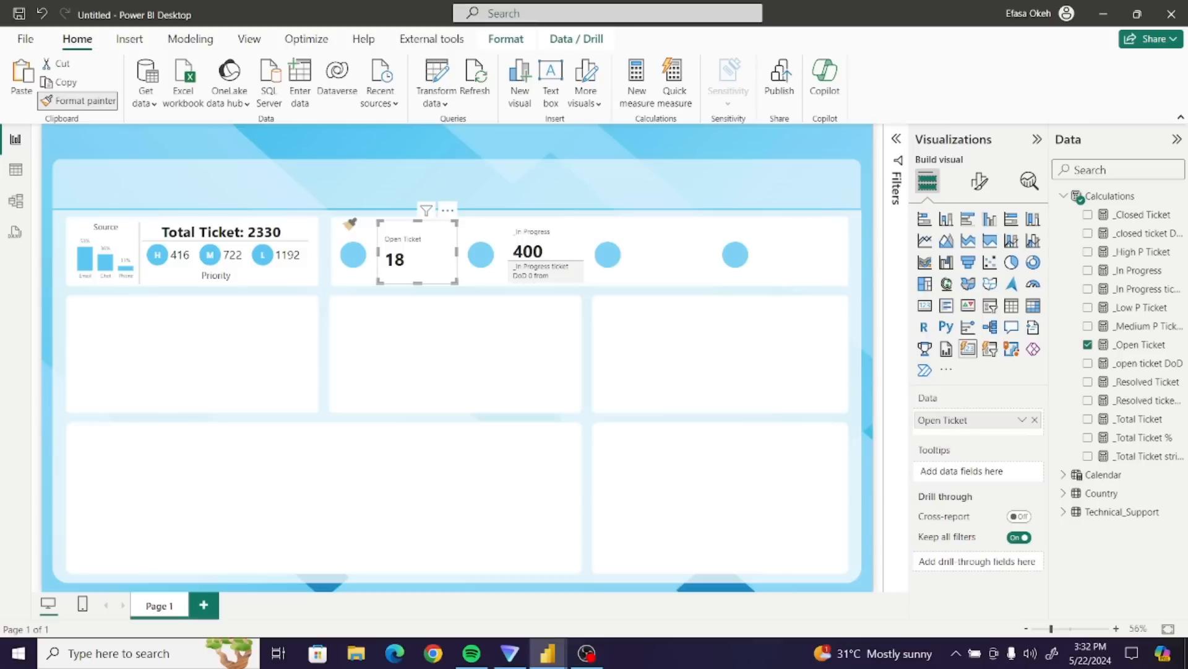
left_click(564, 244)
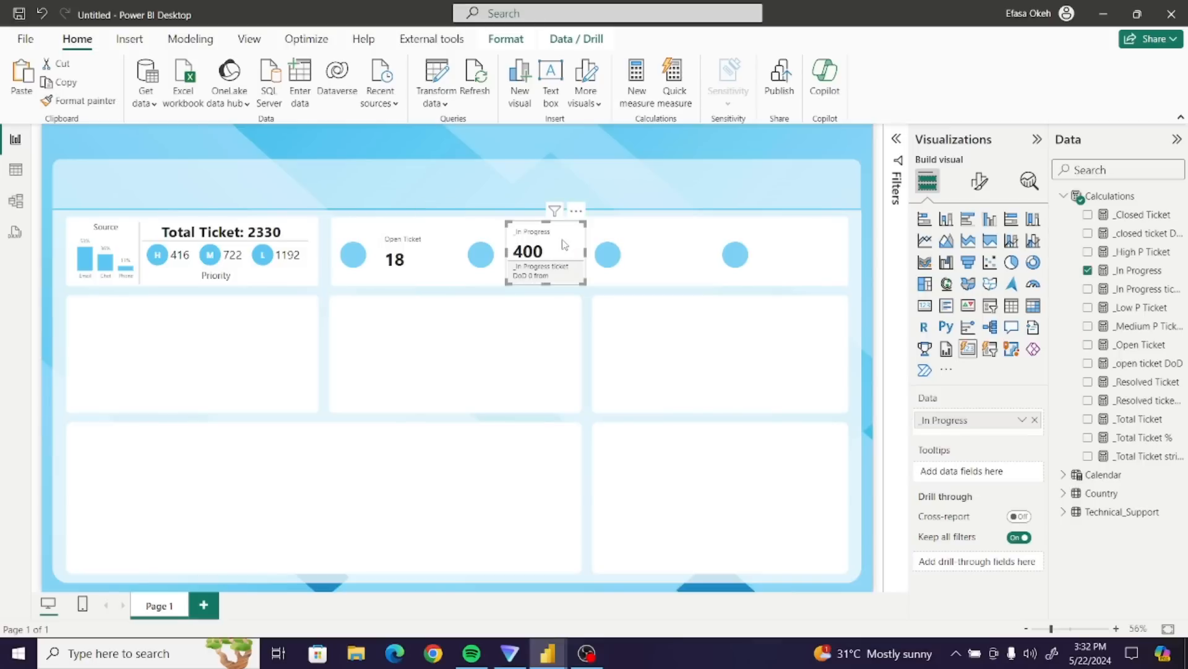
left_click(42, 14)
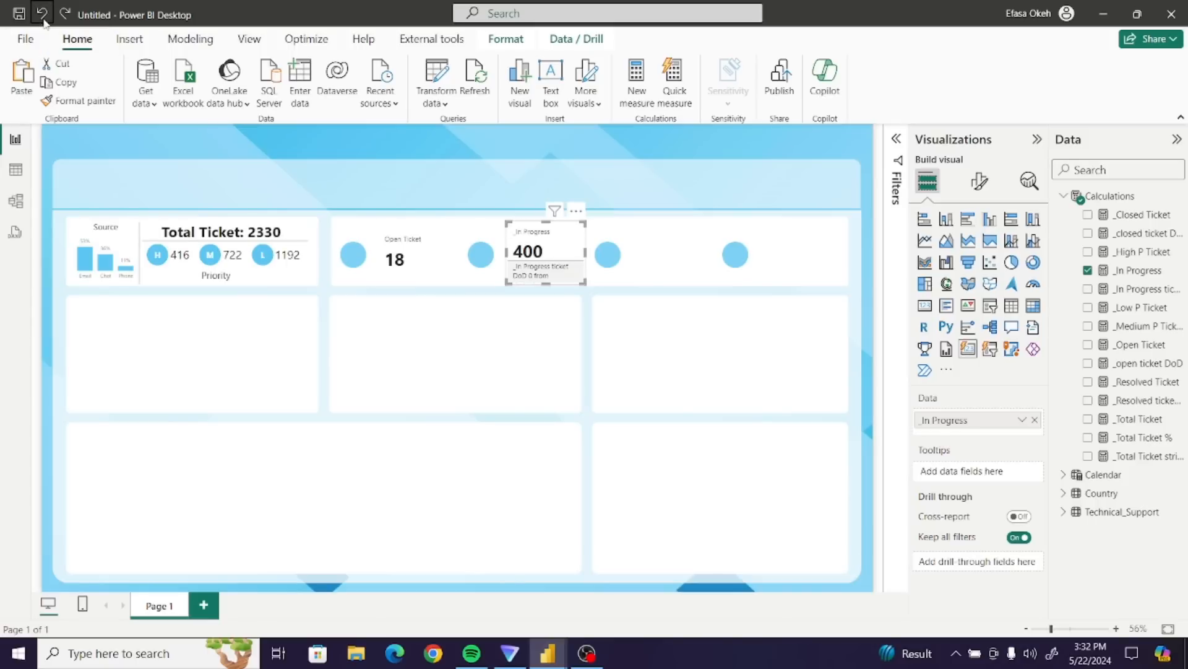
left_click(42, 14)
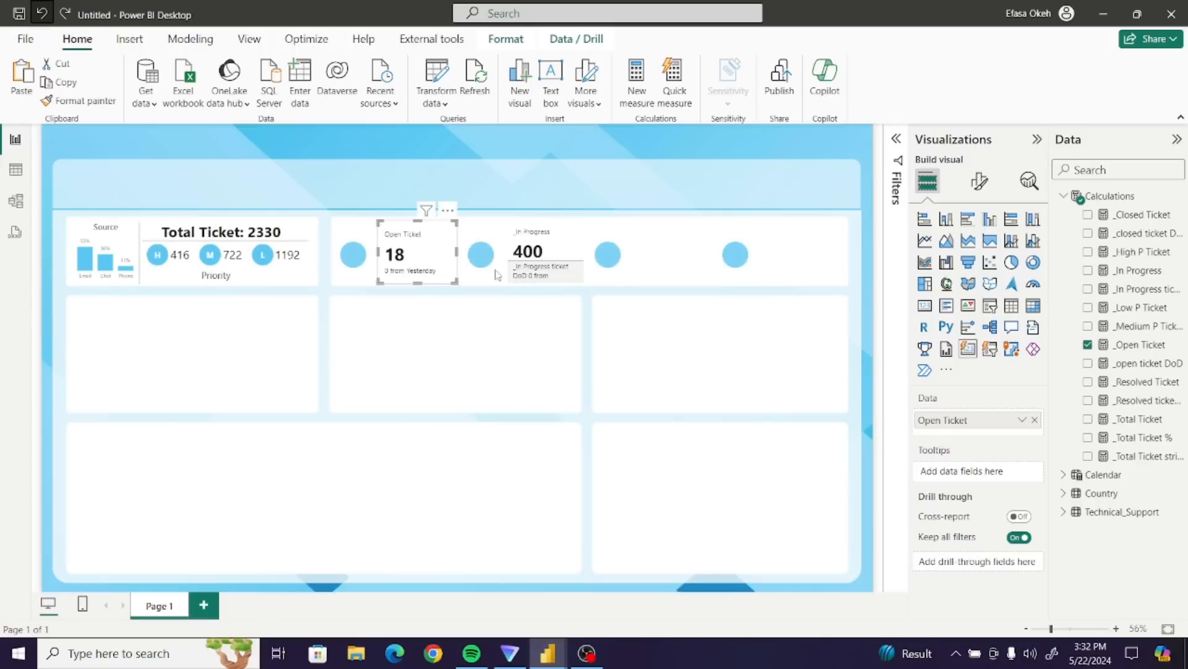
- Rename the _In Progress field as In Progress in the second status card
left_click(568, 249)
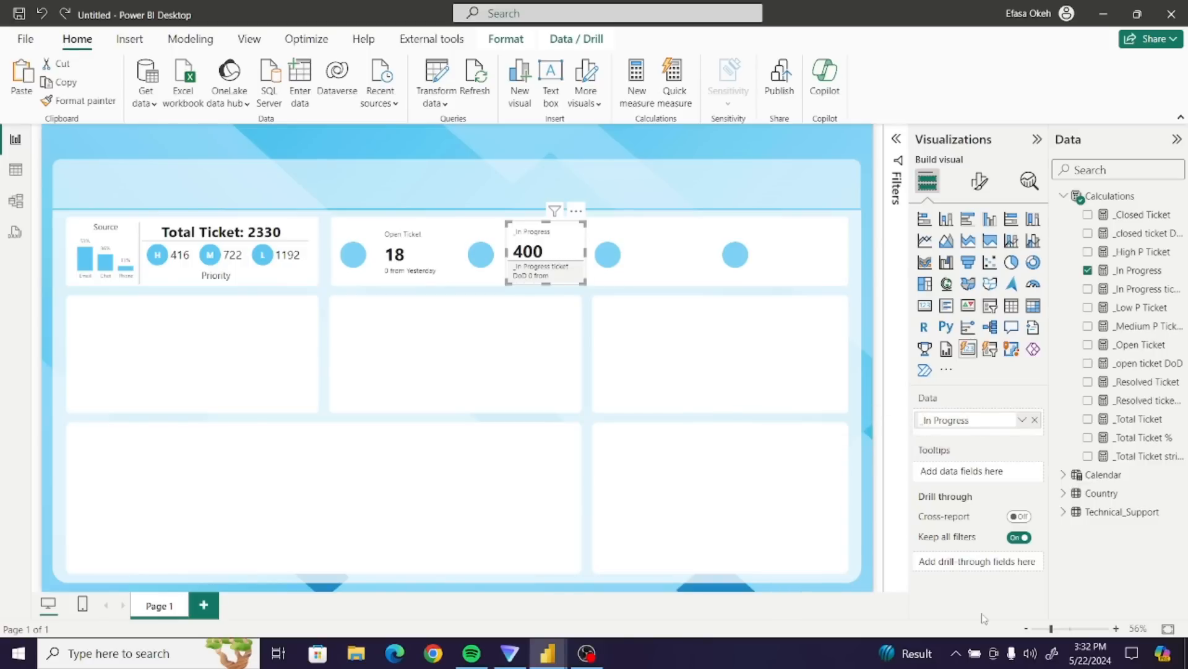
key("BackSpace")
key("Return")
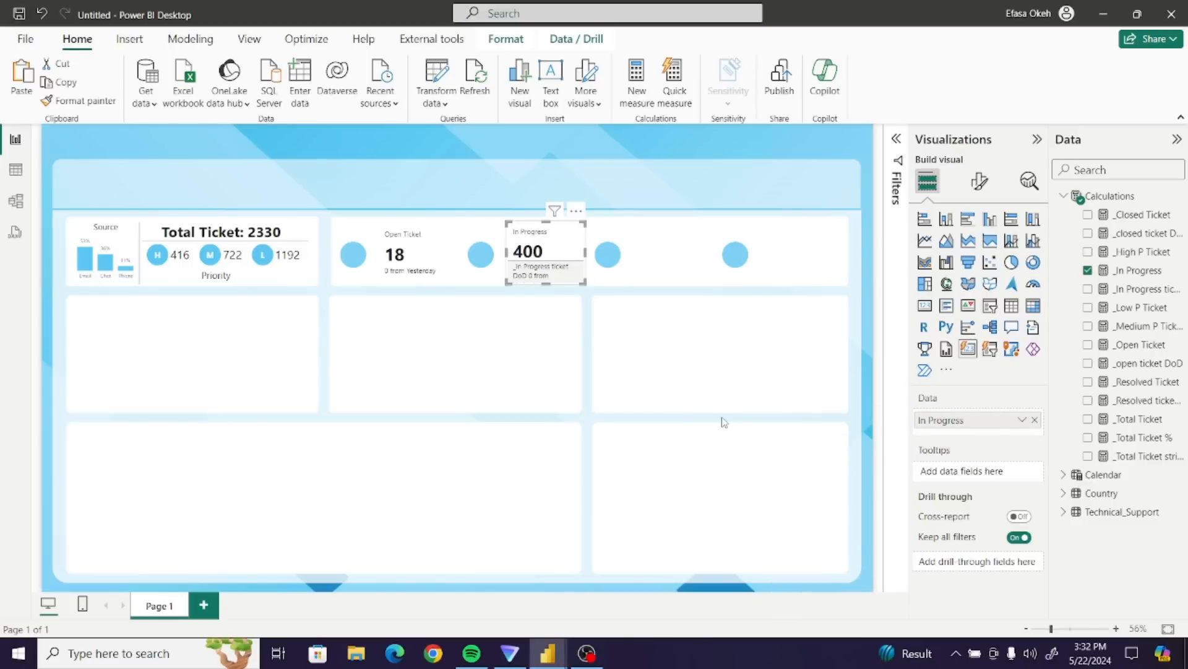
- Turn off the divider, background and title of the In Progress card's reference label
left_click(979, 182)
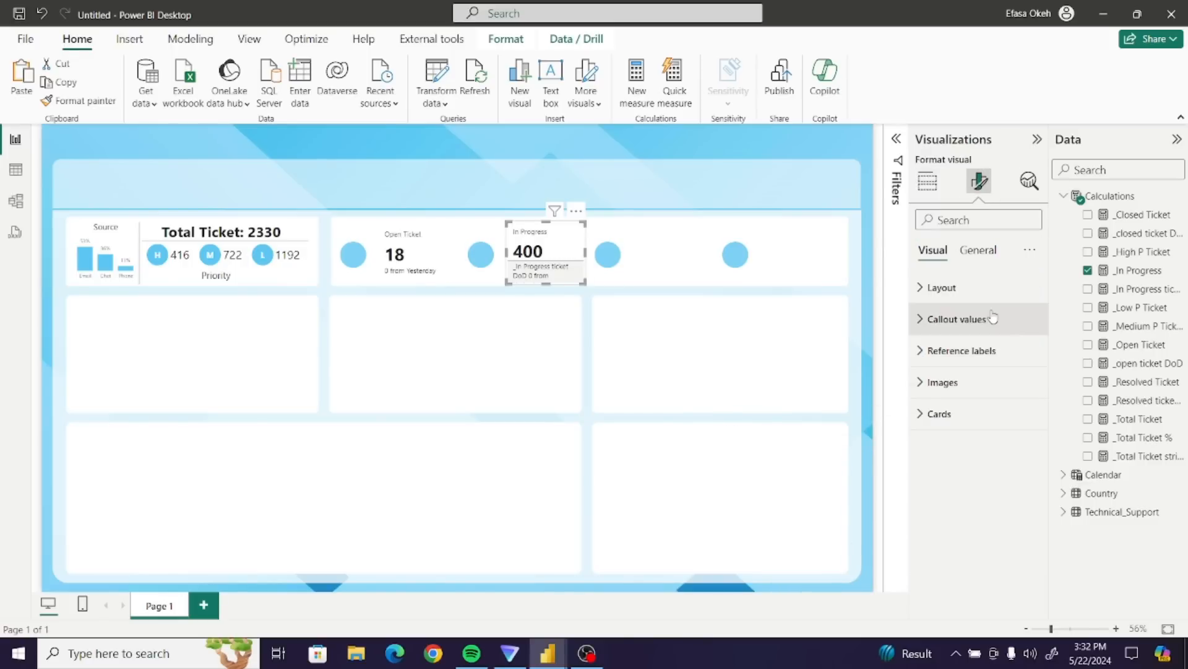
left_click(960, 350)
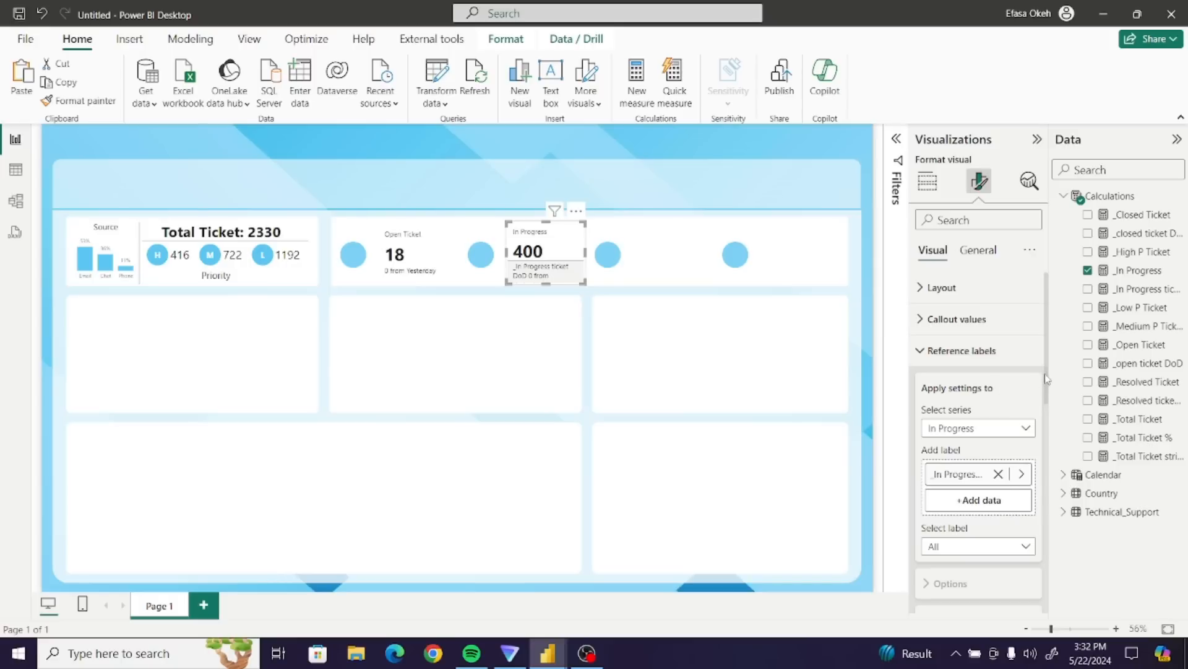
left_click_drag(1046, 379, 1046, 544)
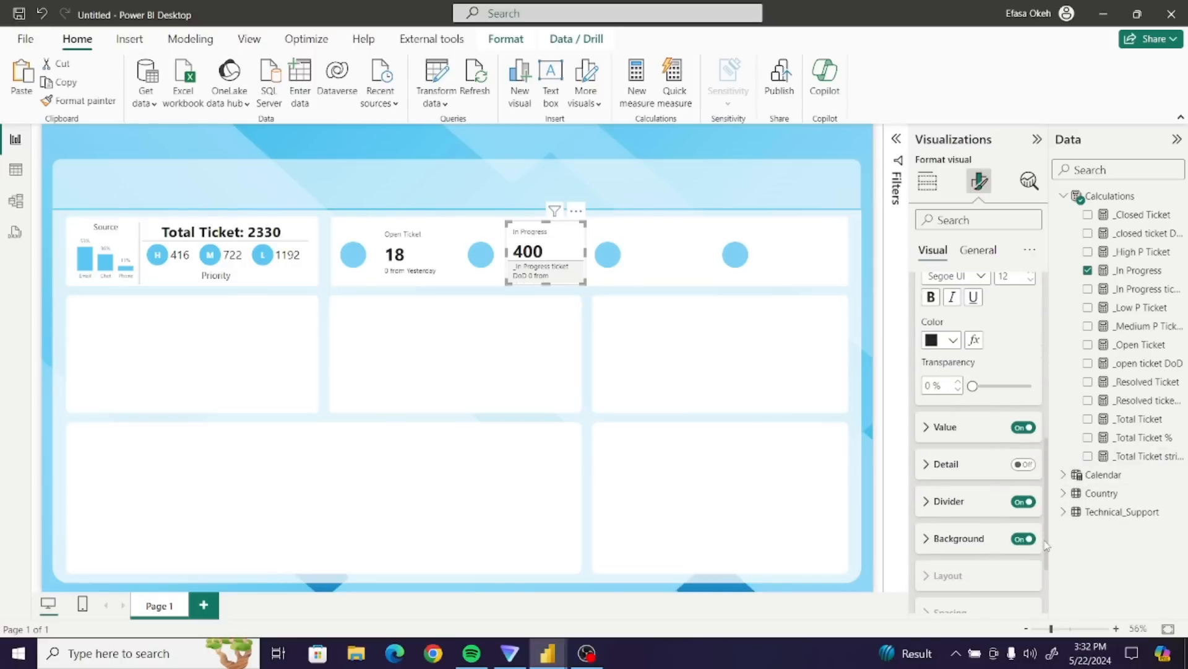
left_click(1020, 502)
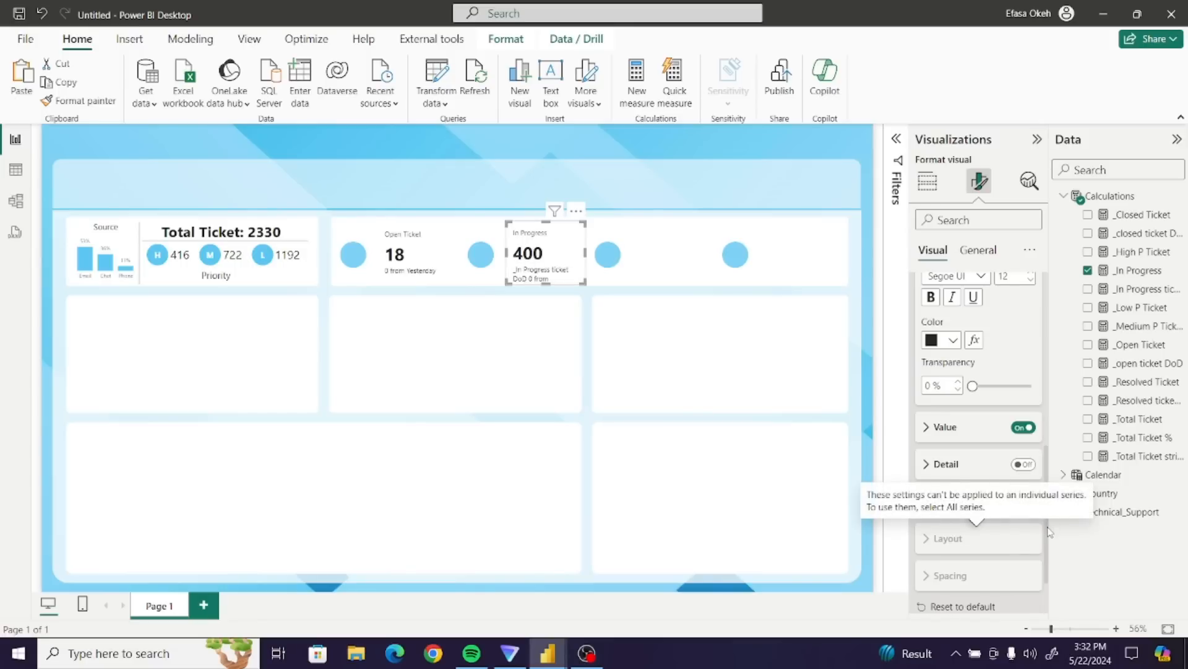
scroll(1050, 531, "up", 4)
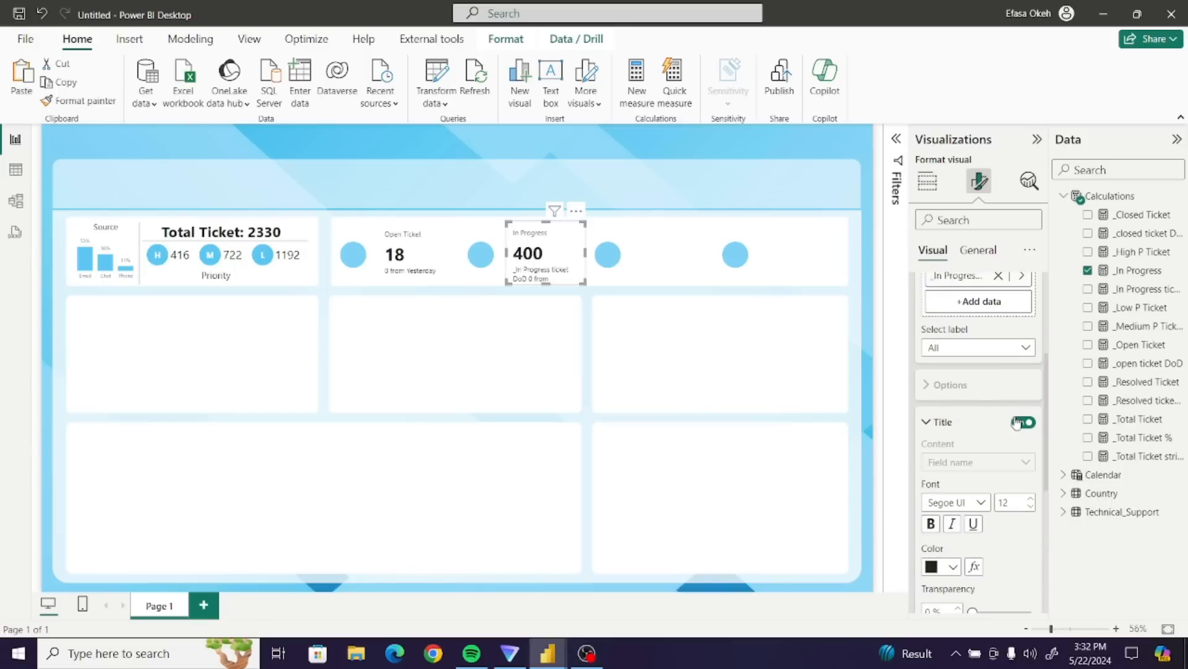
left_click(1017, 423)
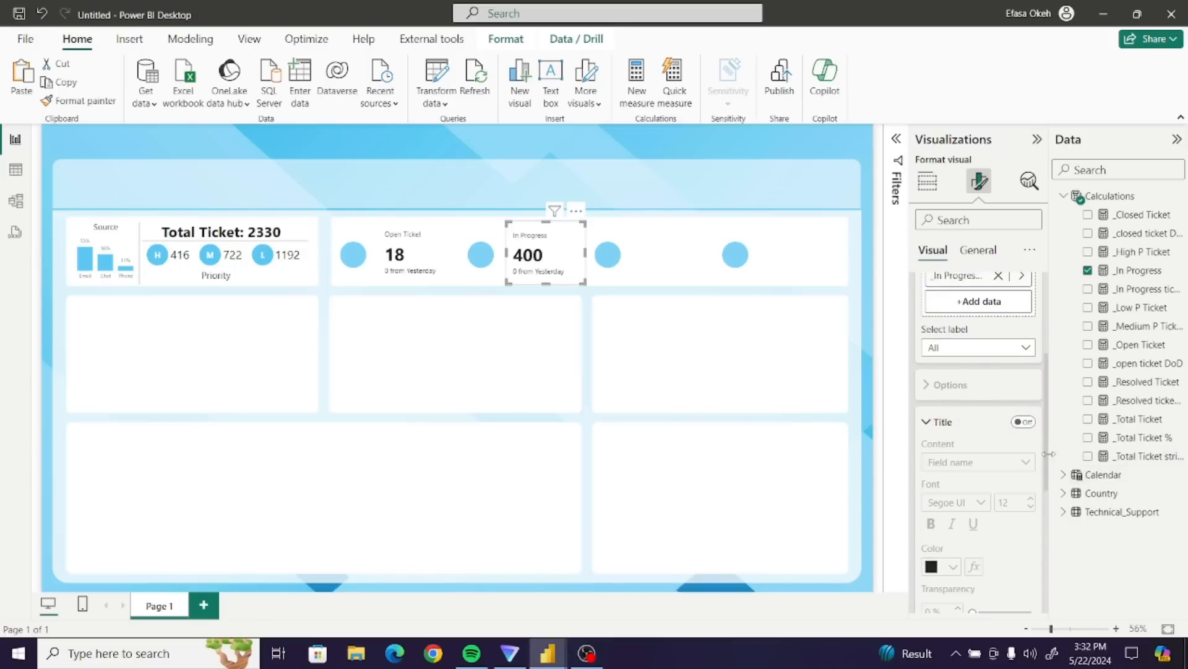
- Examine the In Progress card's reference label settings for all series, including the spacing options, and collapse that section
scroll(978, 328, "up", 2)
left_click(969, 315)
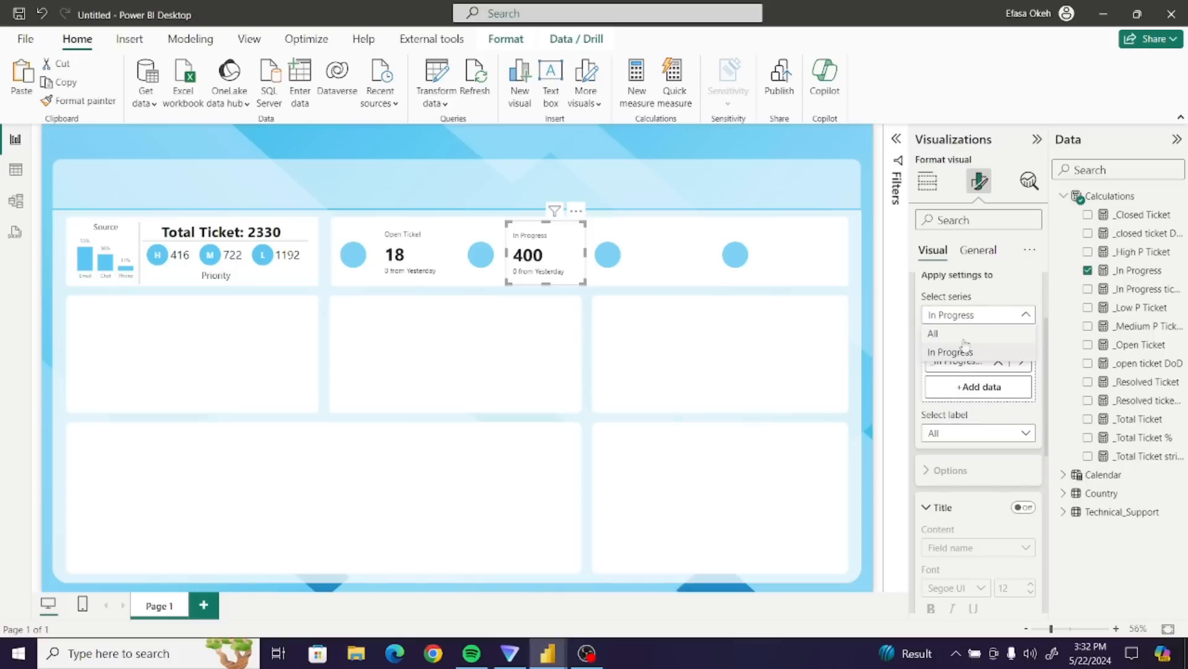
left_click(957, 334)
scroll(1045, 385, "down", 1)
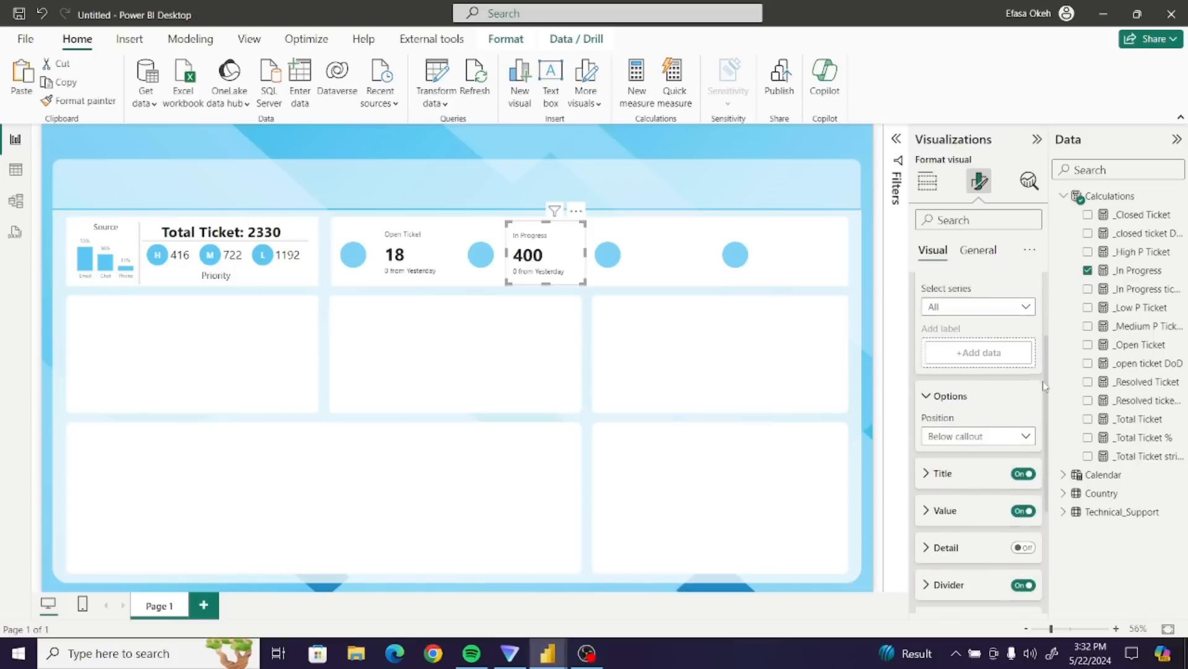
scroll(1044, 385, "down", 3)
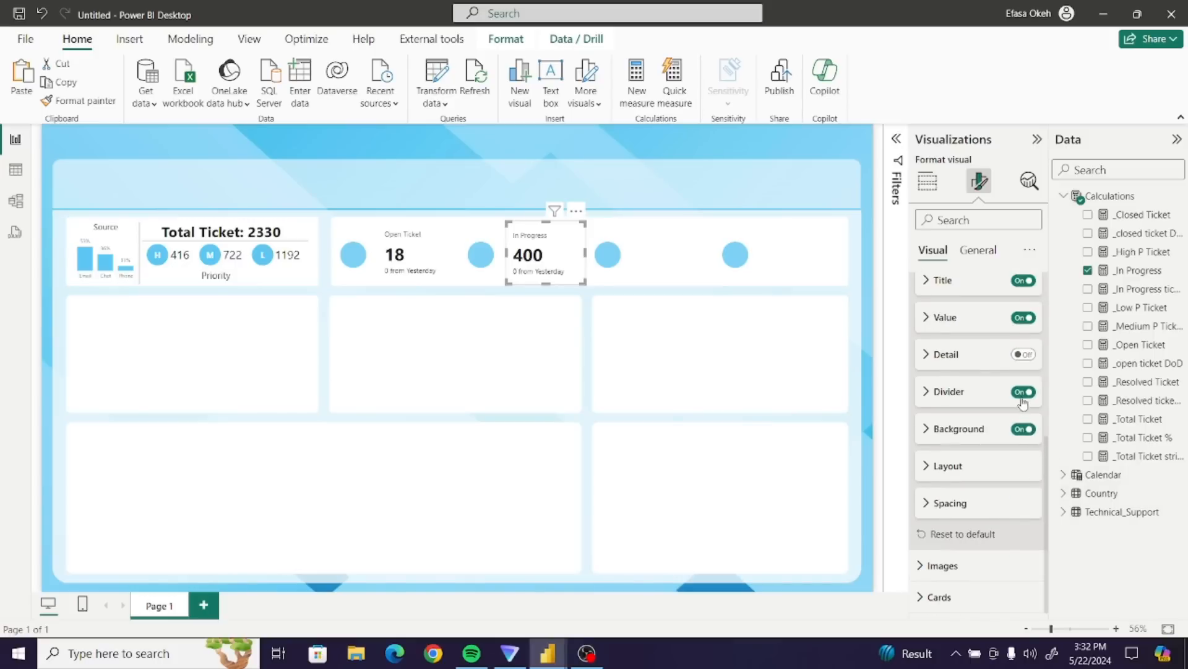
scroll(1023, 406, "up", 1)
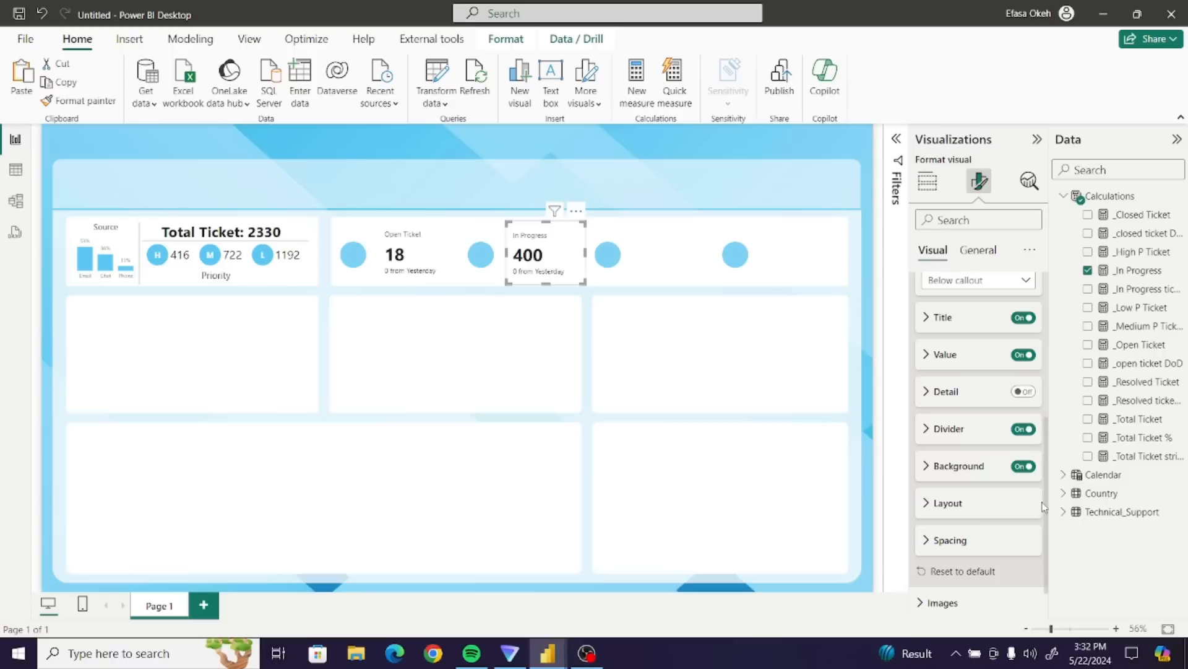
left_click(942, 542)
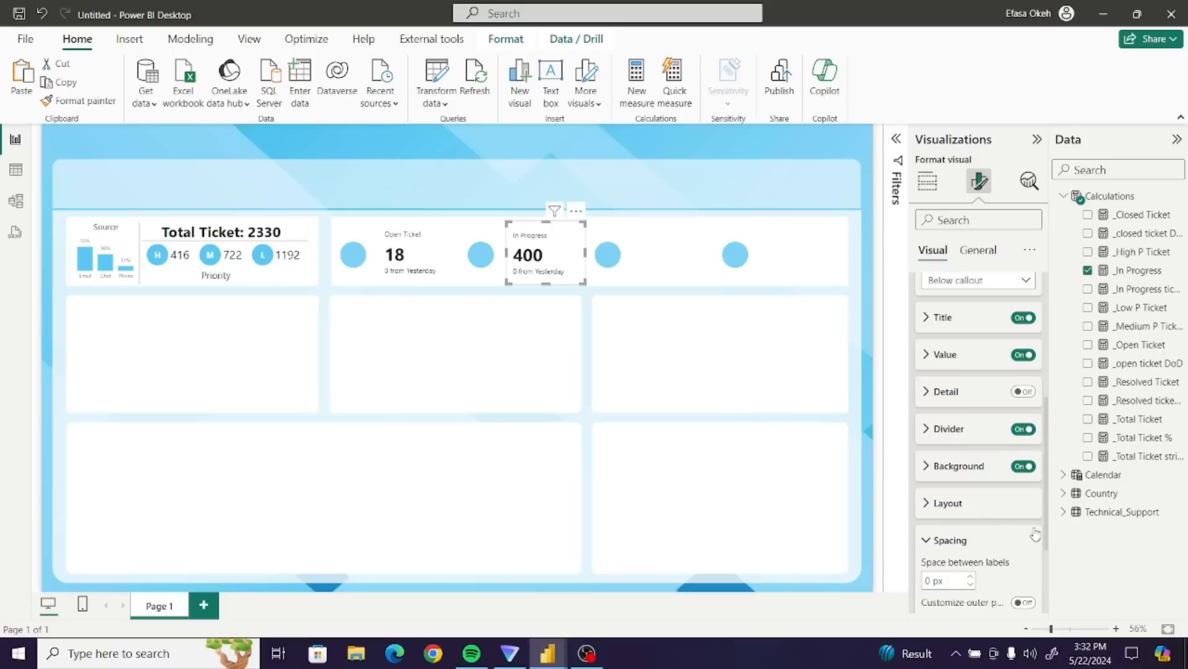
scroll(1046, 520, "down", 3)
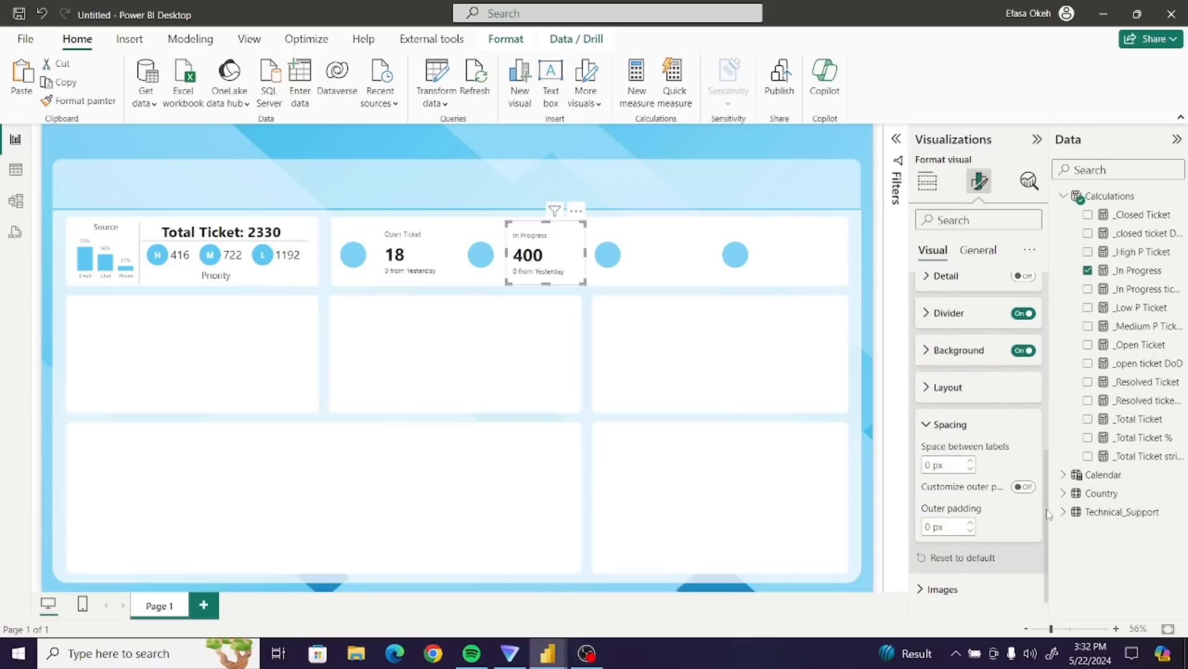
left_click_drag(1046, 517, 1045, 329)
left_click(948, 350)
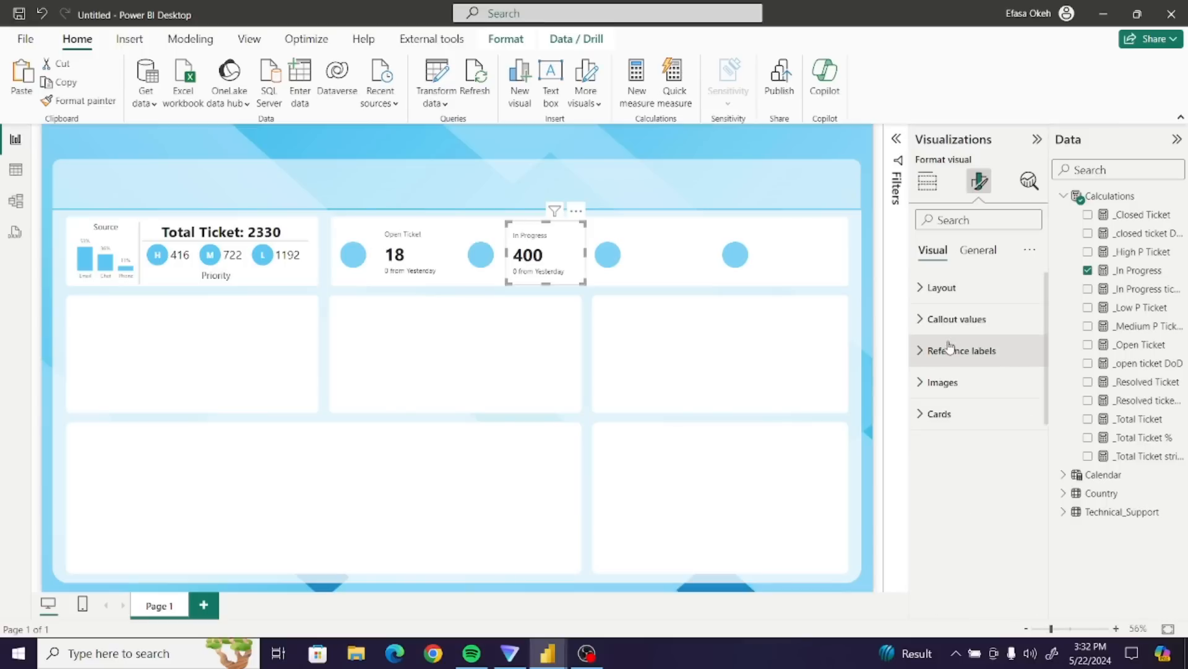
left_click(933, 414)
left_click_drag(1046, 444, 1048, 384)
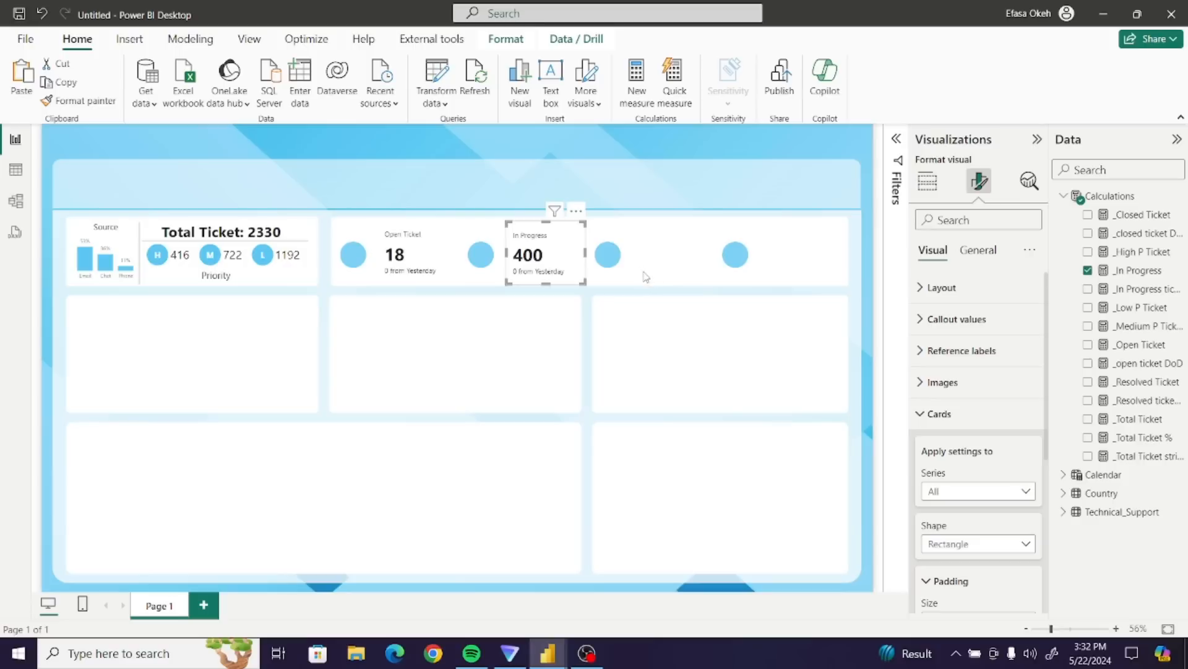
left_click(671, 368)
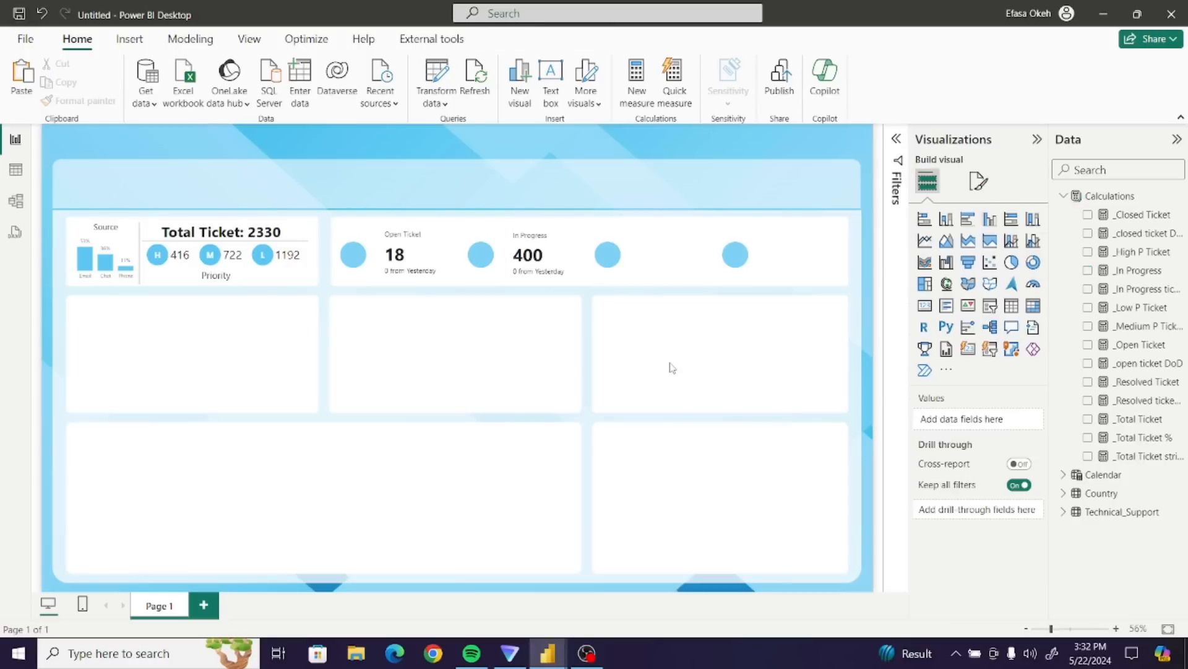
- Duplicate the In Progress card and place the copy beside the third blue circle in the status row
left_click(569, 269)
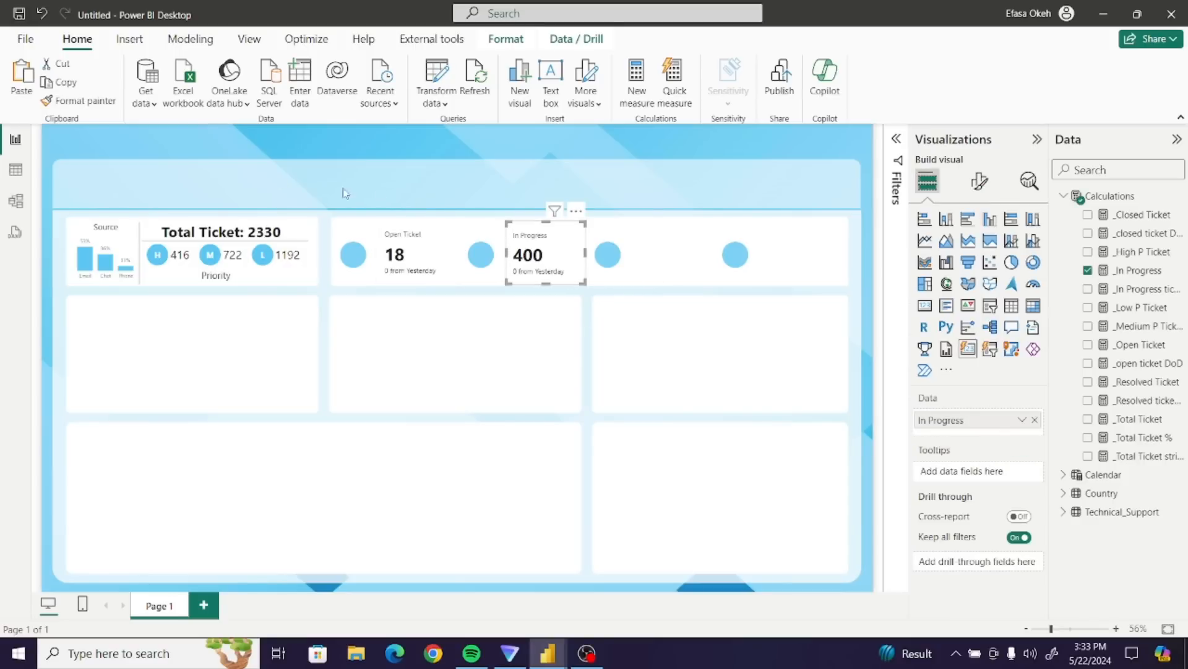
left_click(22, 81)
left_click_drag(585, 223, 705, 222)
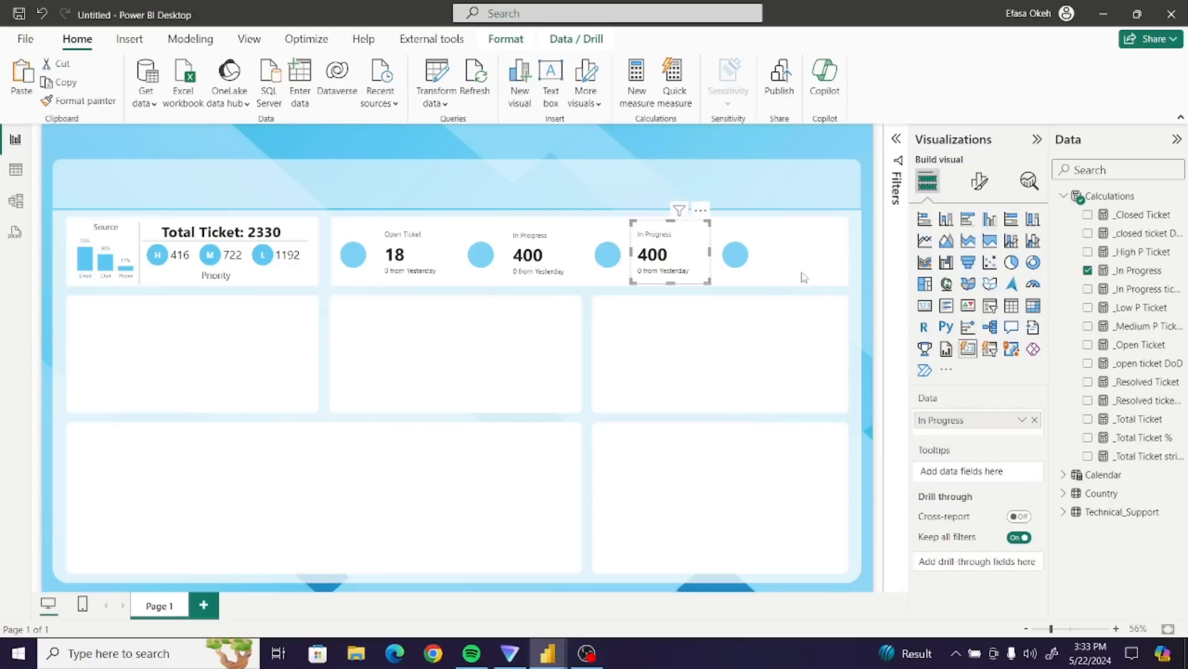
- Replace the third status card's field with _Resolved Ticket and rename it as Resolved Ticket
left_click(1088, 382)
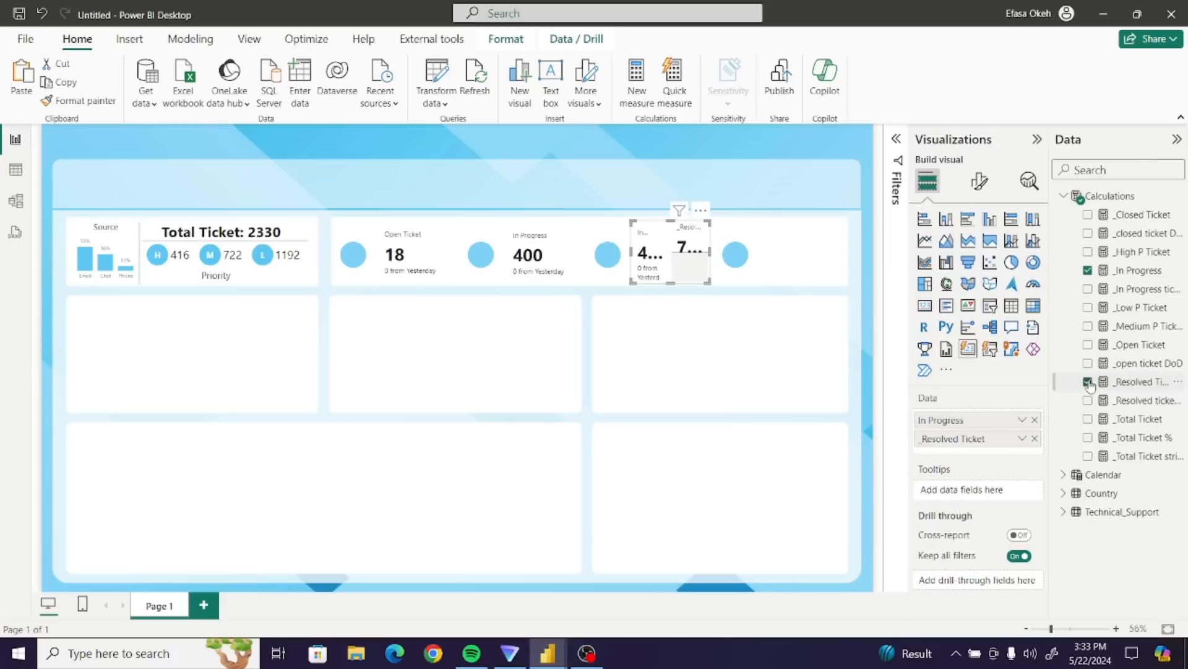
left_click(1035, 419)
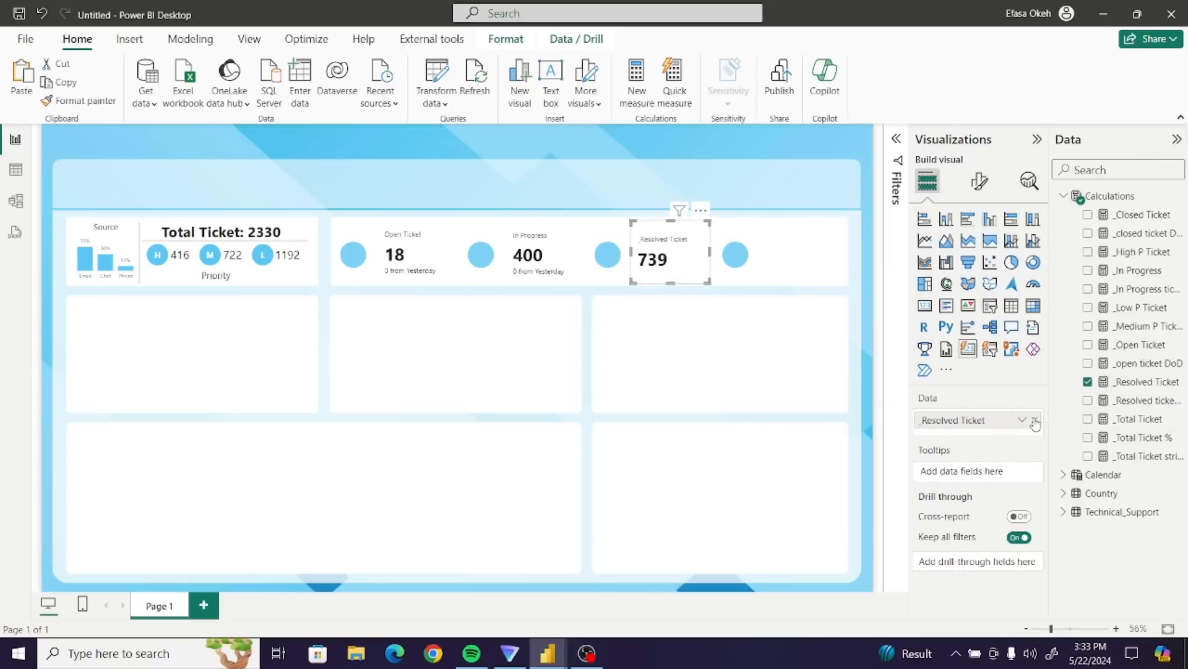
double_click(926, 423)
left_click(924, 422)
key("BackSpace")
key("Return")
- Add the _Resolved ticket DoD measure as the reference label for the Resolved Ticket series
left_click(979, 181)
left_click(948, 349)
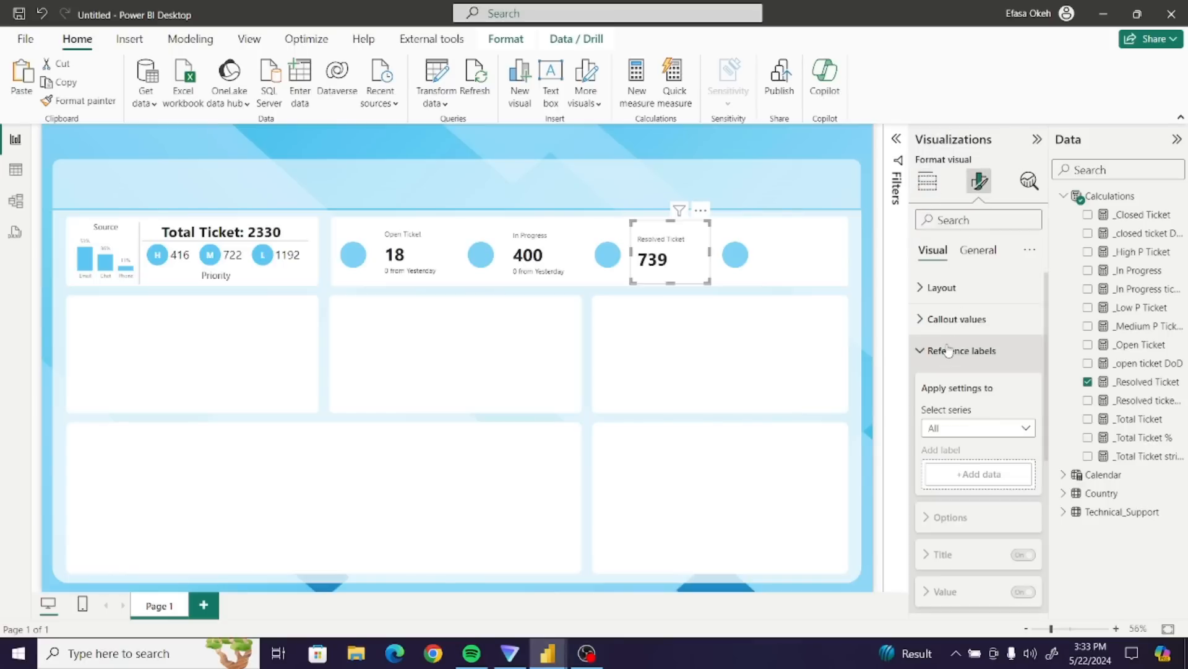
left_click(954, 430)
left_click(958, 465)
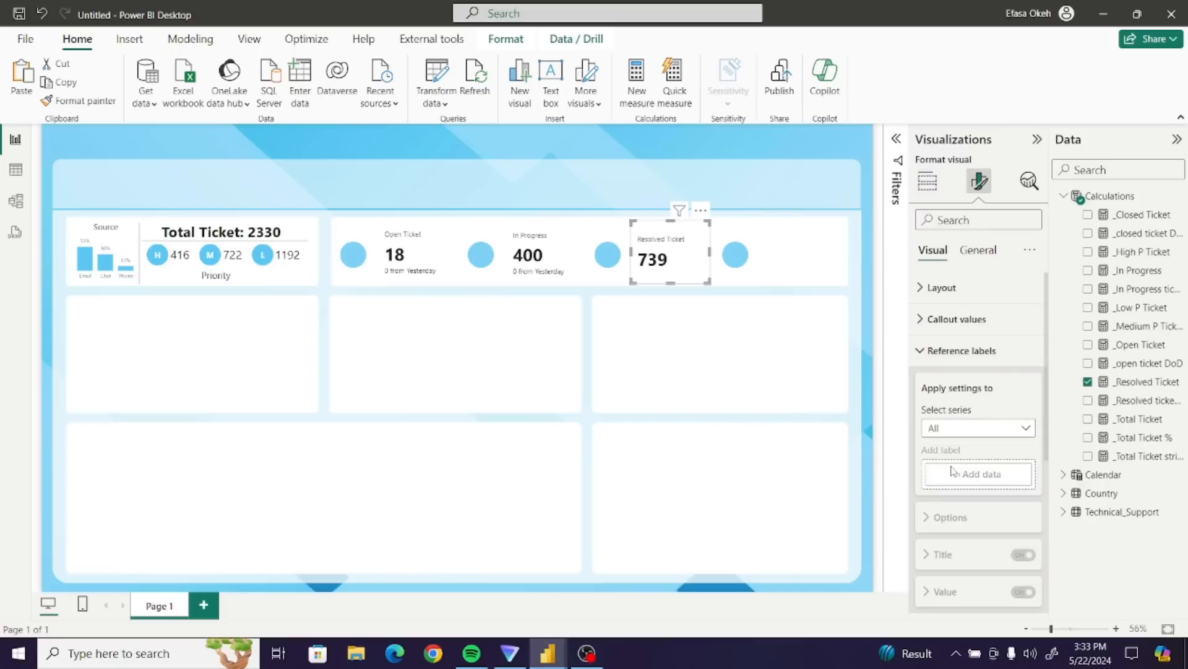
left_click(969, 477)
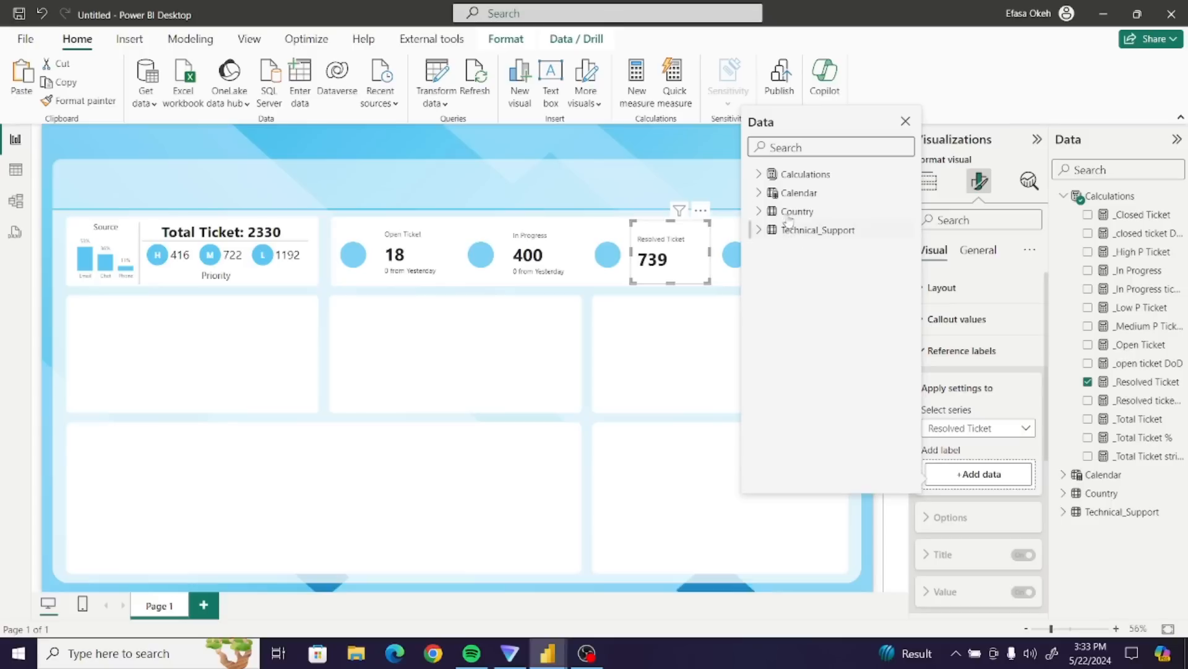
left_click(759, 175)
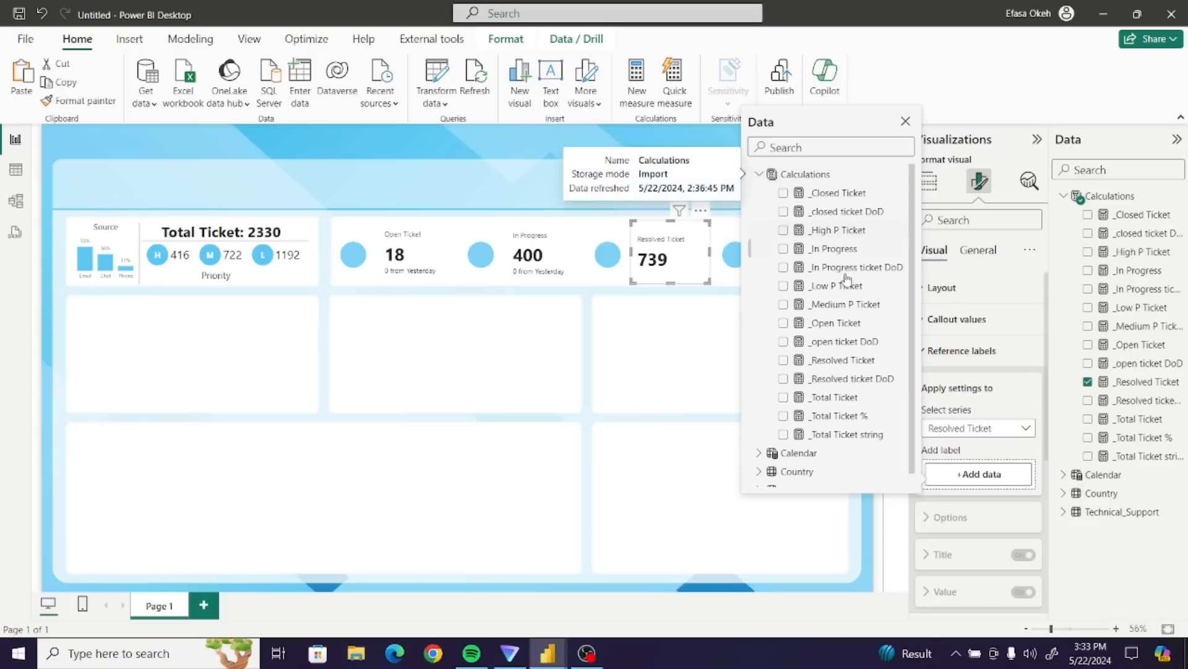
left_click(844, 380)
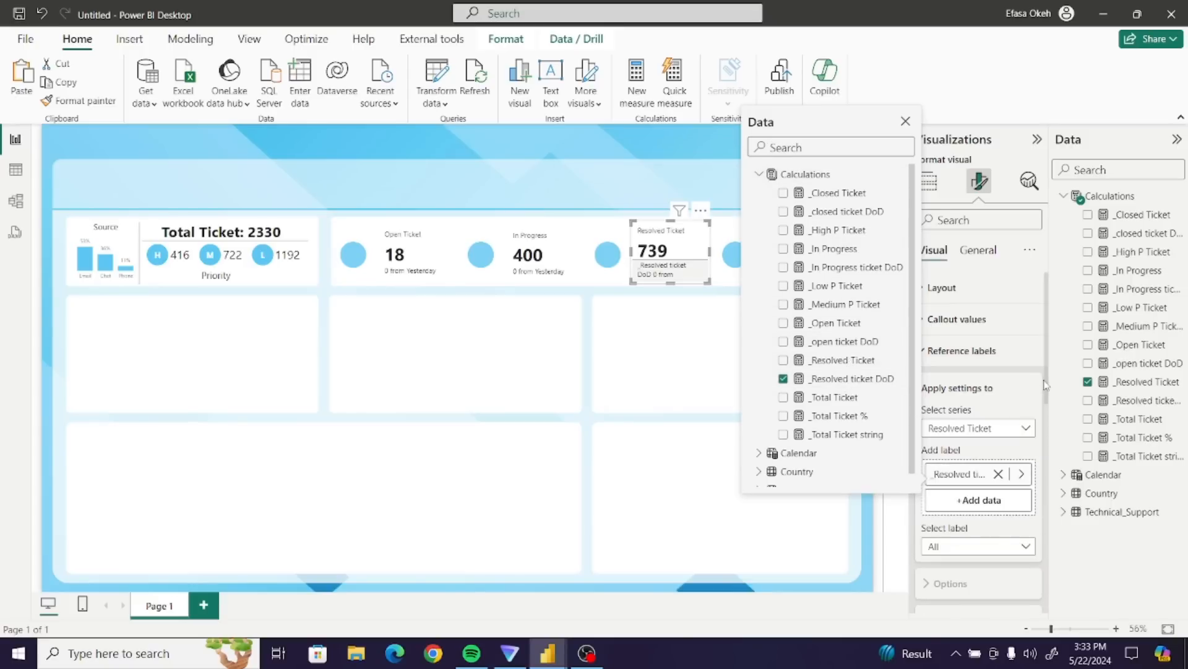
- Turn off the title, divider and background of the Resolved Ticket card's reference label
left_click_drag(1047, 390, 1058, 542)
left_click(1025, 414)
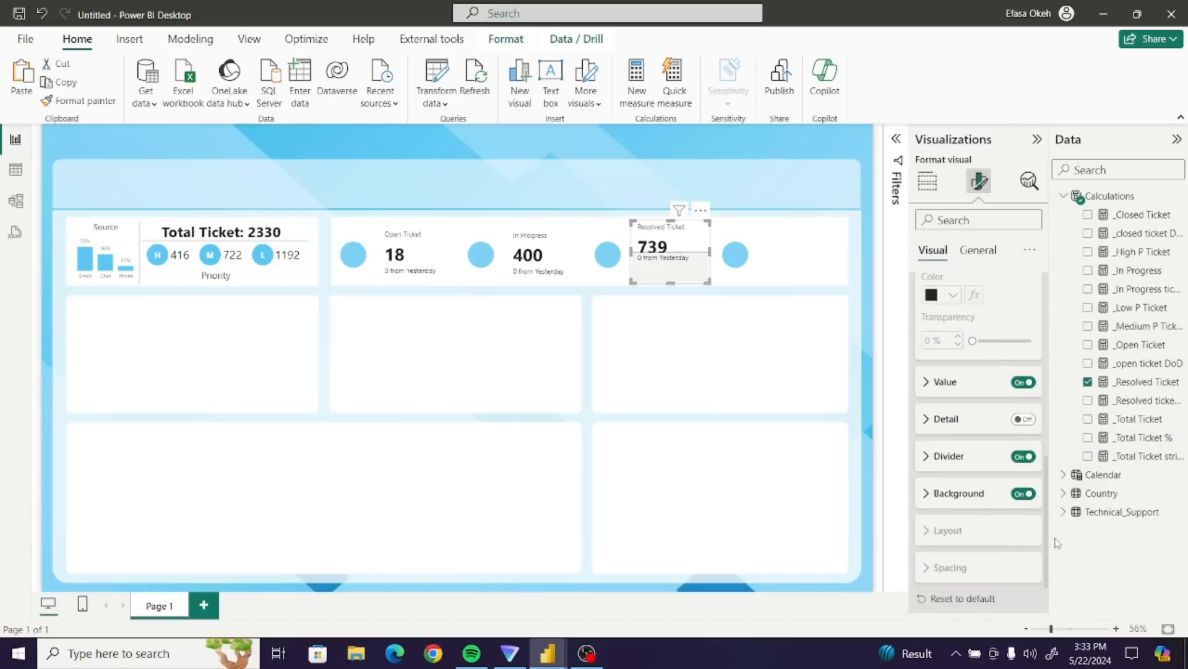
left_click(1022, 457)
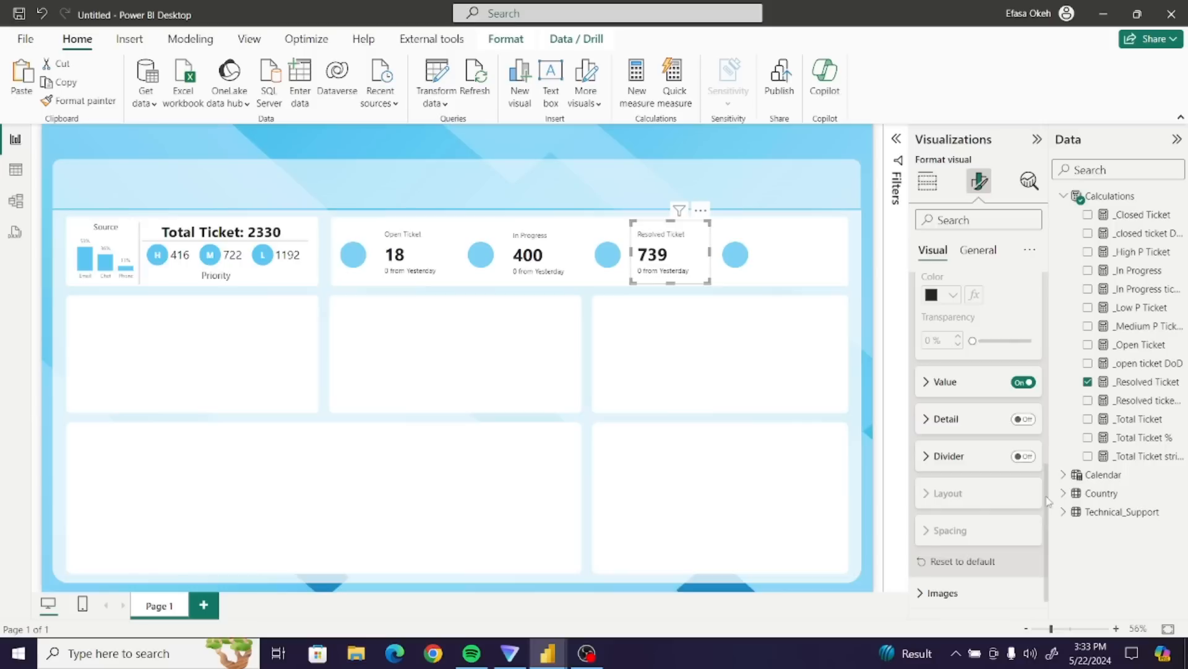
left_click_drag(1047, 501, 1037, 318)
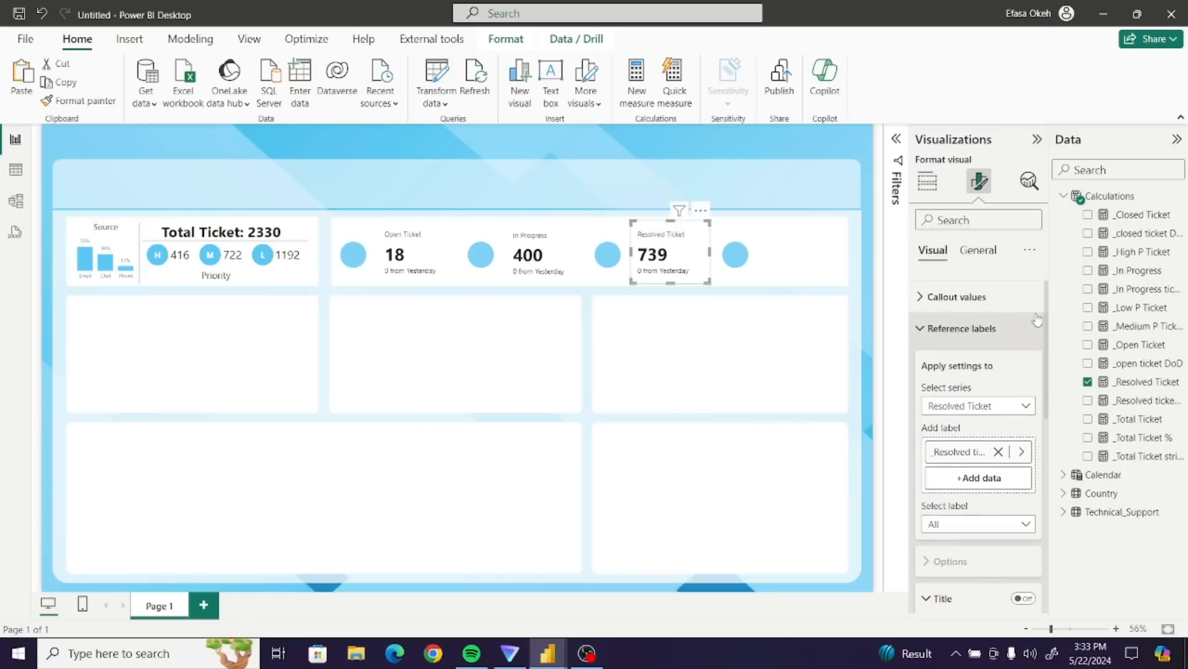
left_click(802, 273)
- Paste another copy of the In Progress card and place it beside the fourth blue circle
left_click(683, 266)
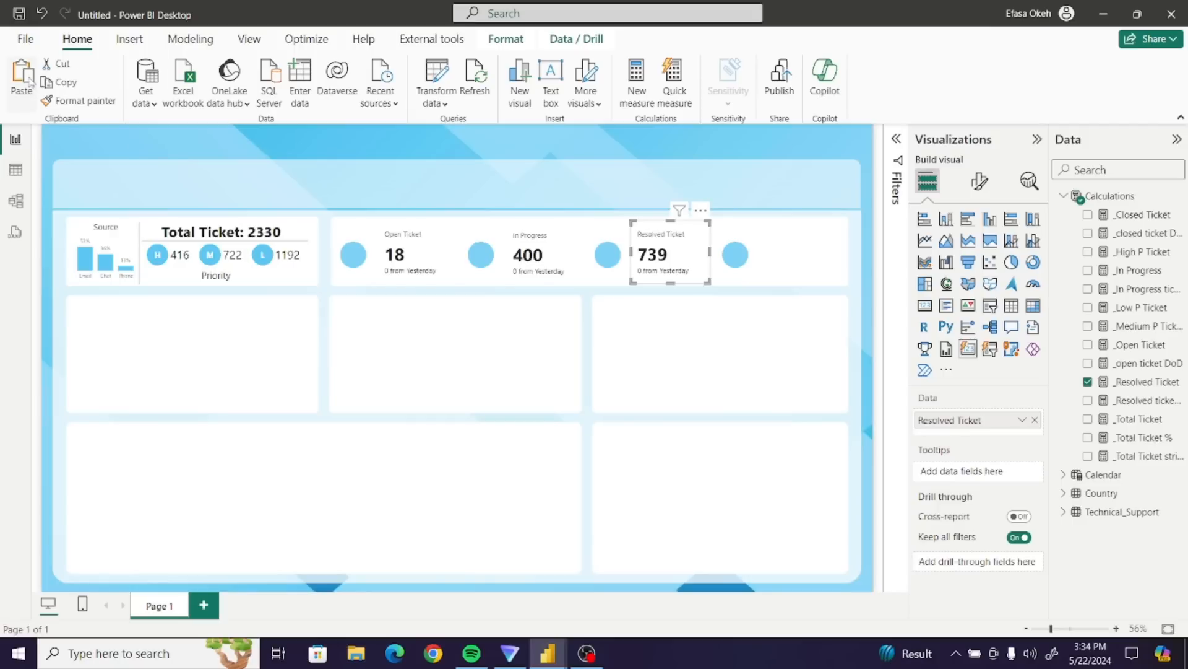
left_click(538, 255)
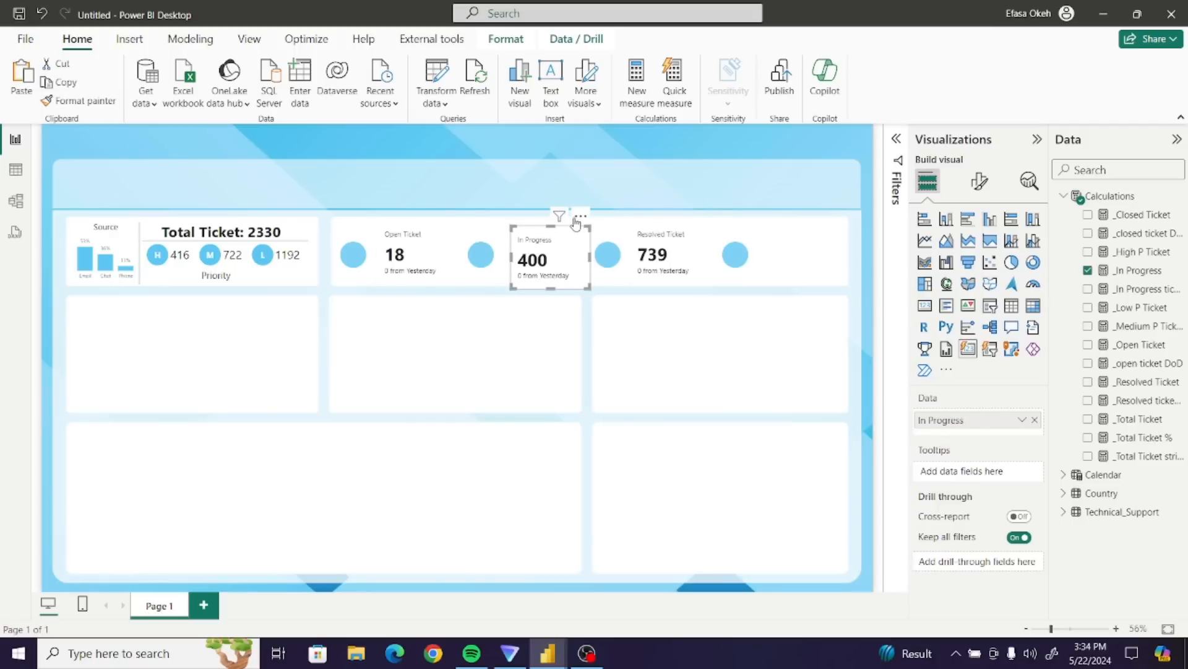
left_click_drag(575, 223, 824, 217)
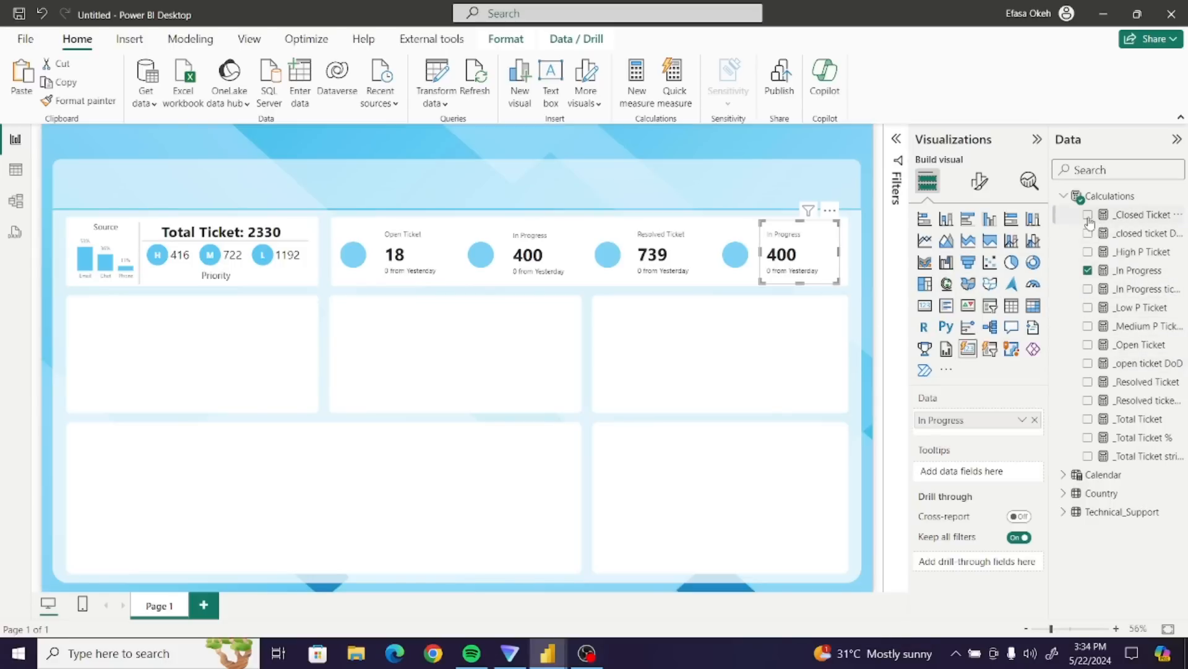
- Replace the fourth status card's field with _Closed Ticket and rename it as Closed Ticket
left_click(1089, 215)
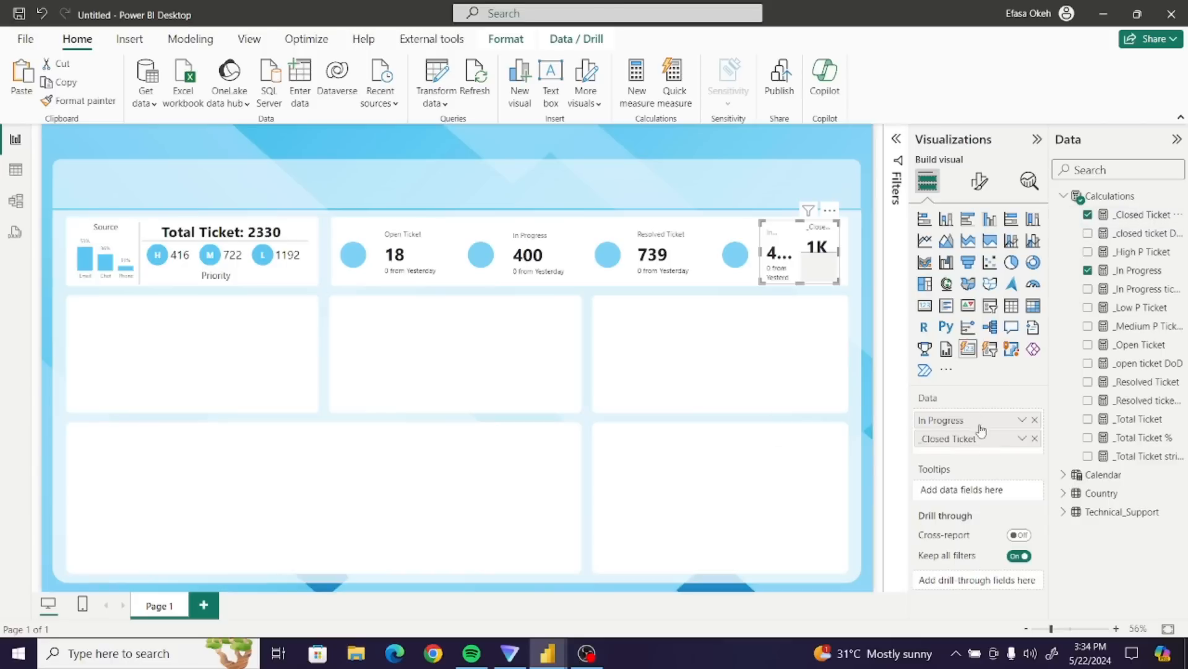
left_click(1035, 420)
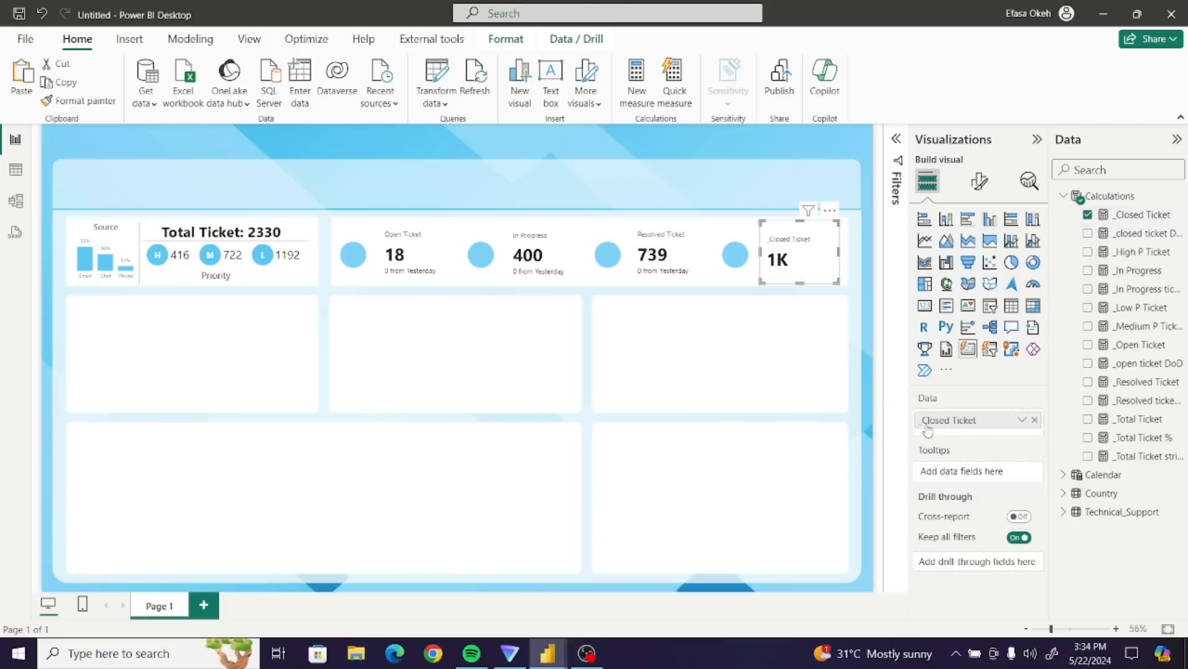
double_click(925, 422)
key("BackSpace")
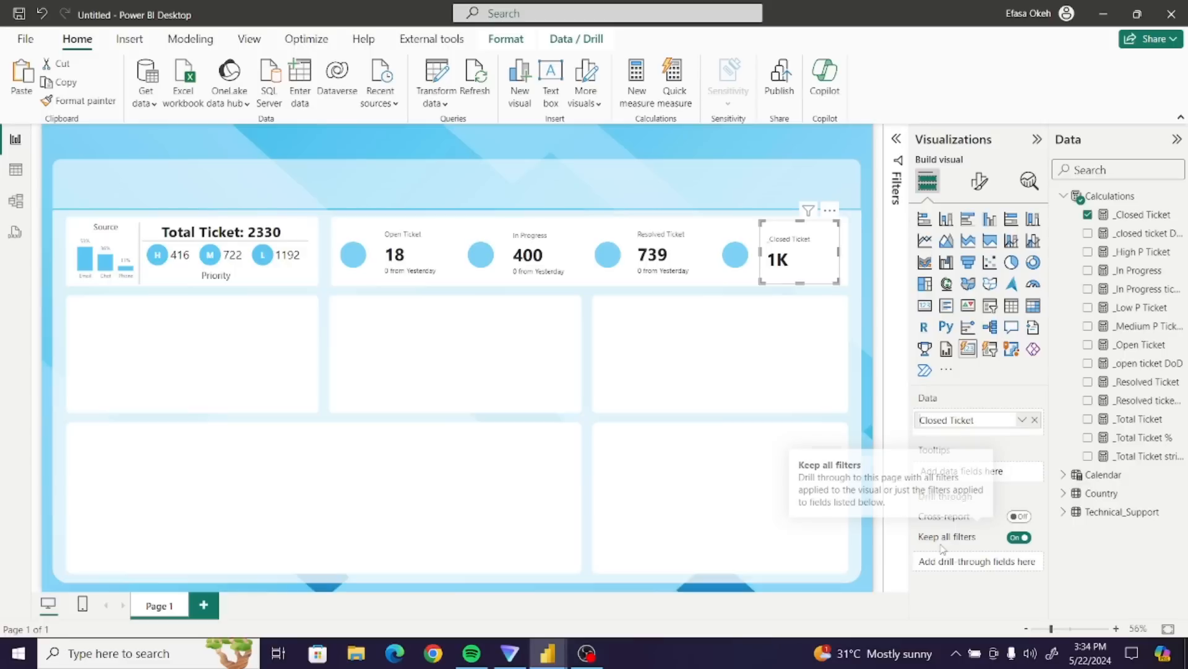
key("Return")
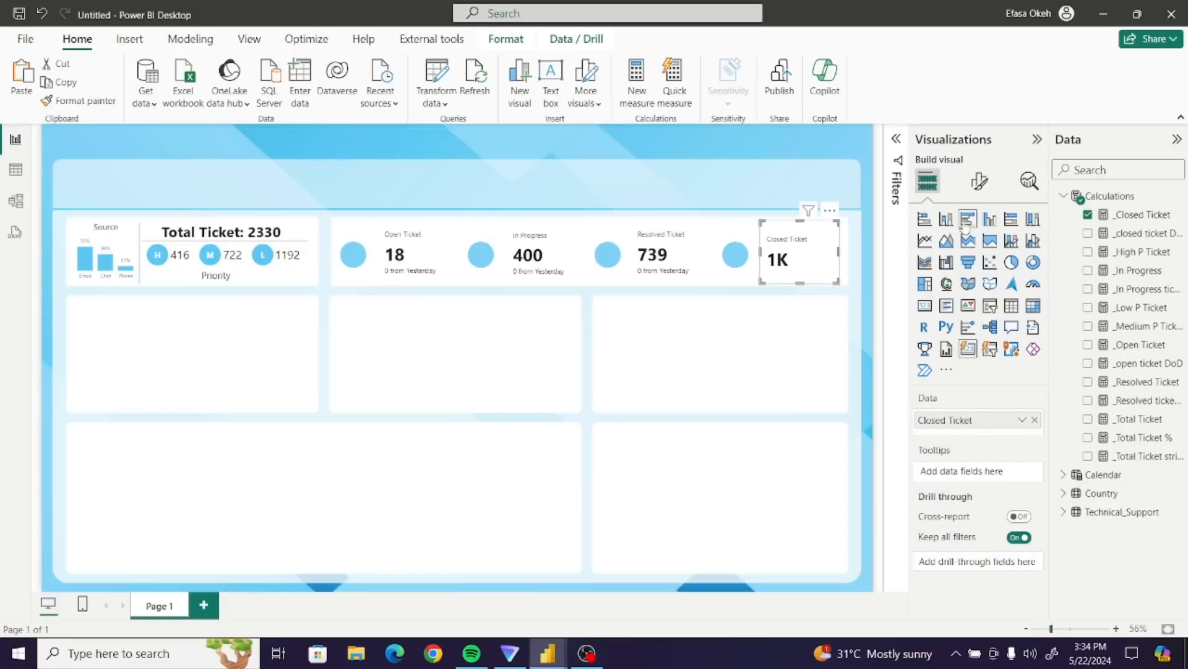
- Add the _closed ticket DoD measure as the reference label for the Closed Ticket series
left_click(980, 181)
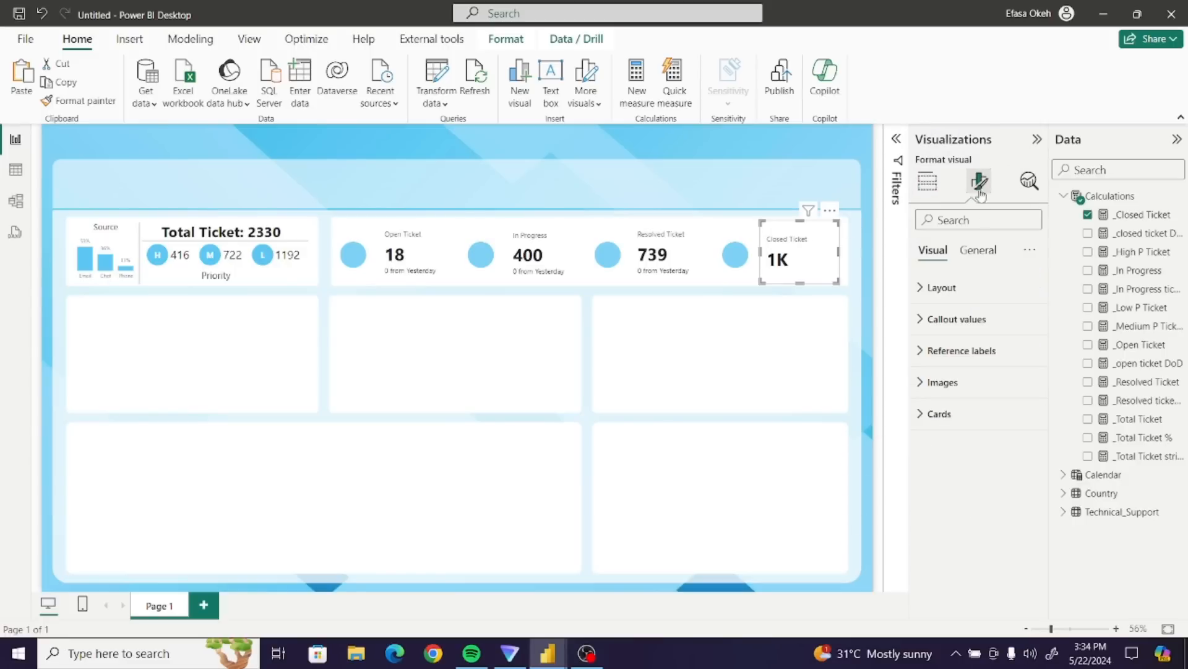
left_click(953, 352)
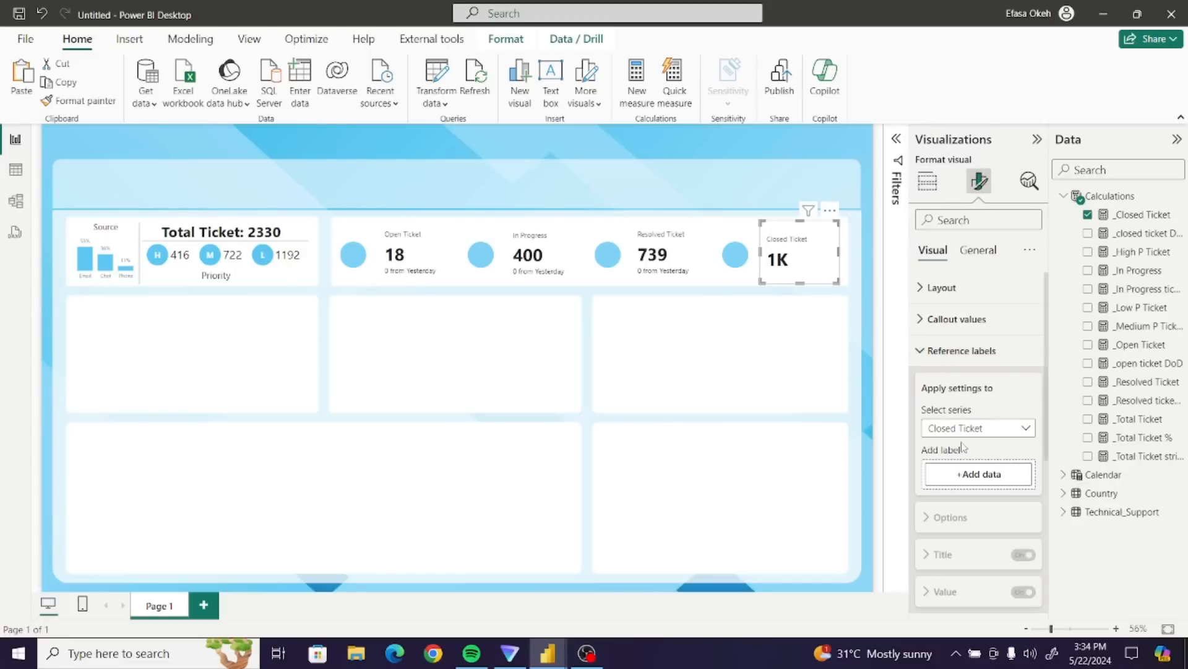
left_click(968, 477)
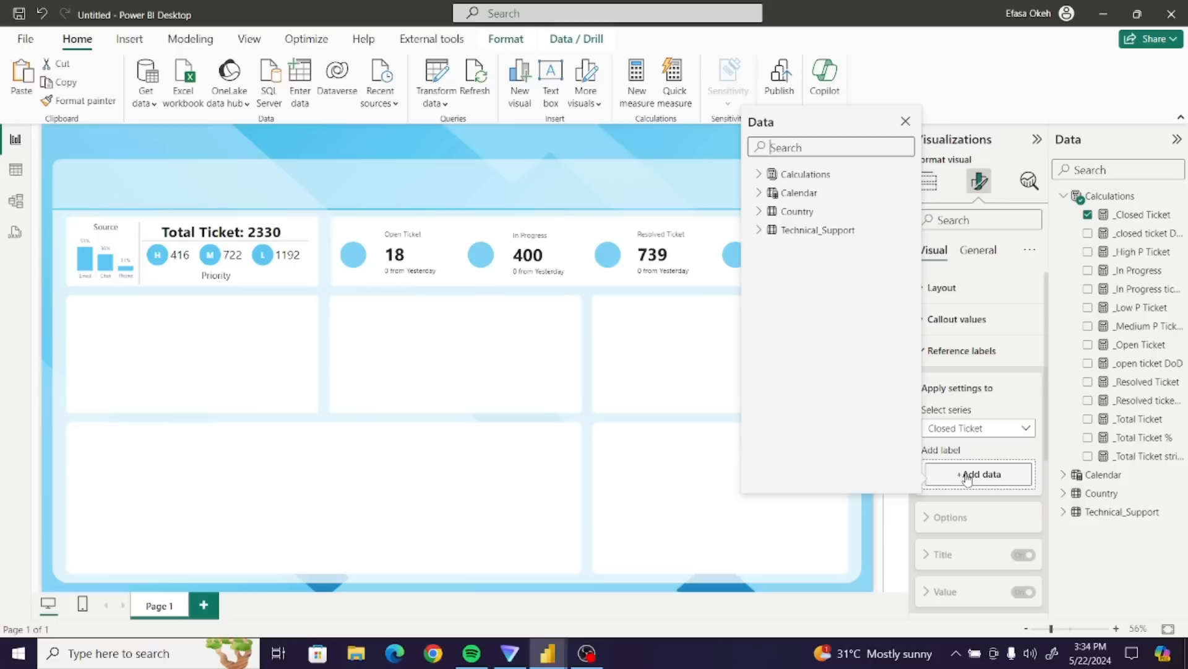
left_click(759, 174)
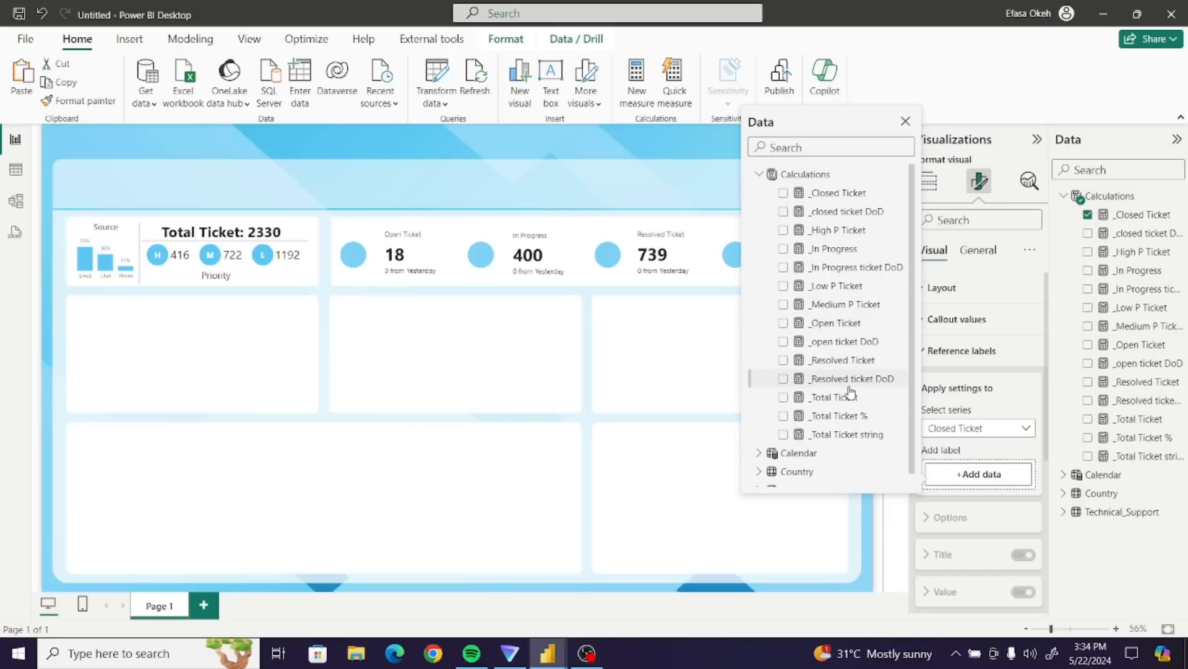
left_click(845, 212)
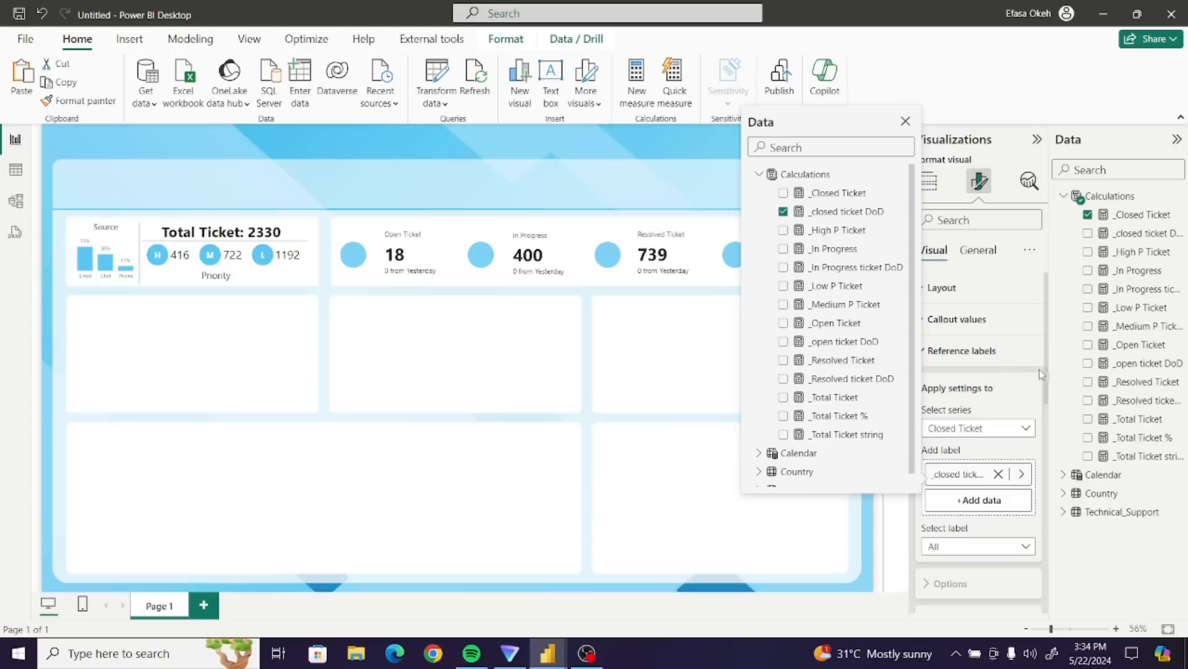
left_click(1056, 456)
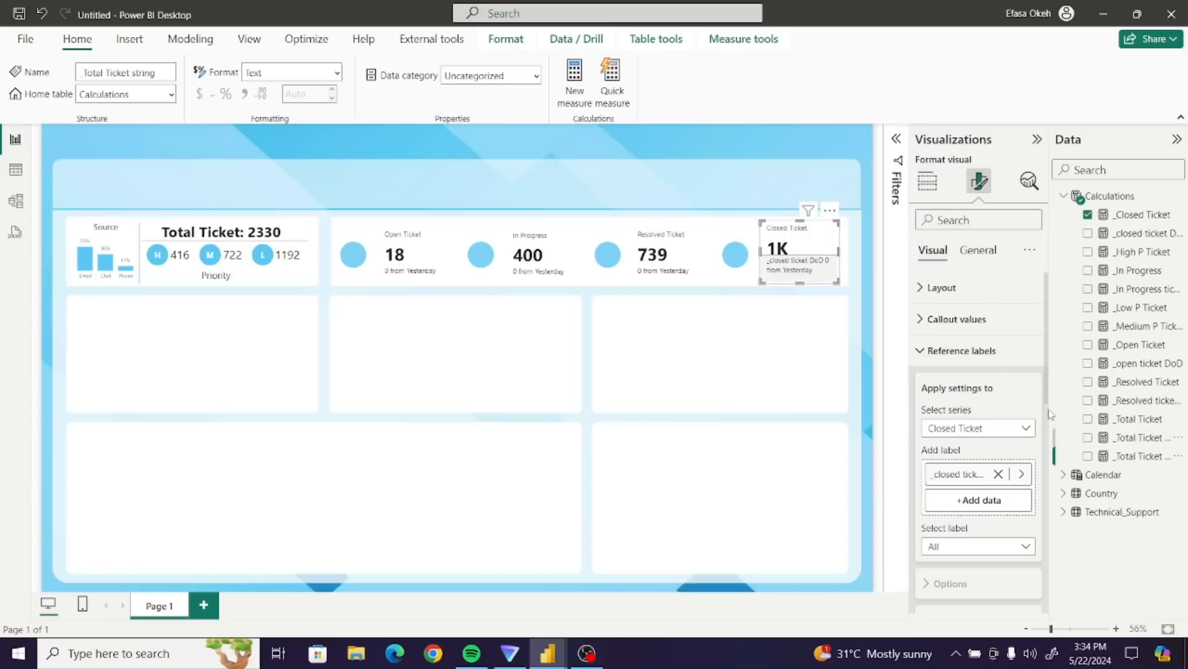
- Turn off the title, divider and background of the Closed Ticket card's reference label
scroll(1046, 471, "down", 3)
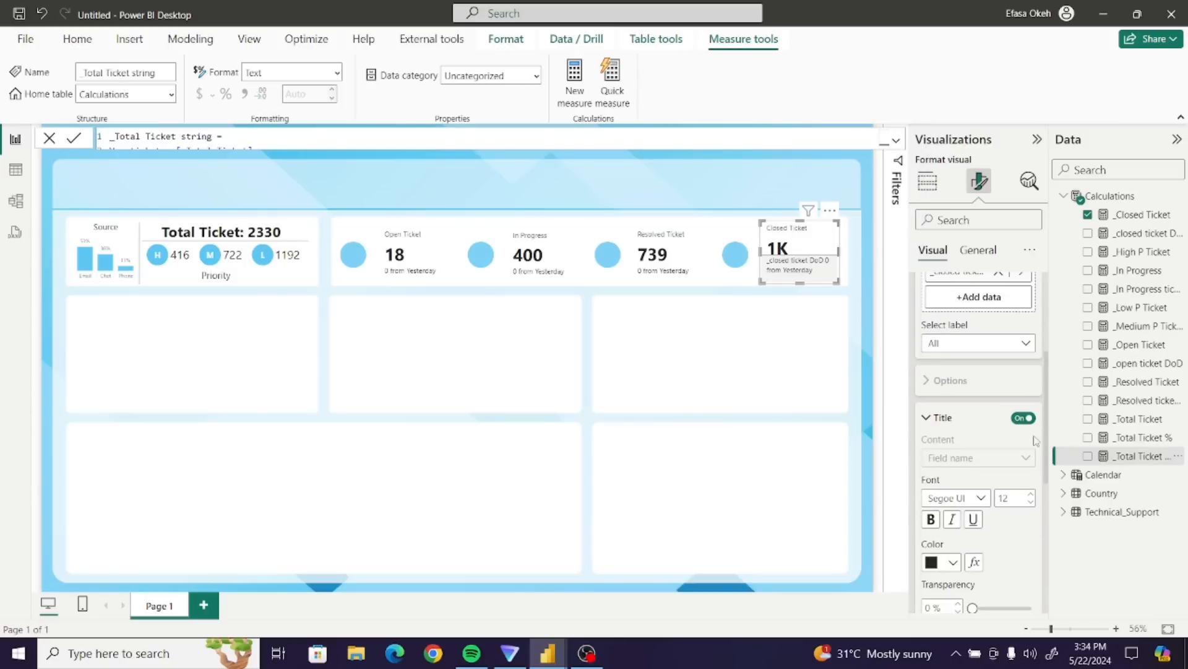
left_click(1023, 418)
scroll(1050, 482, "down", 1)
scroll(1047, 483, "down", 3)
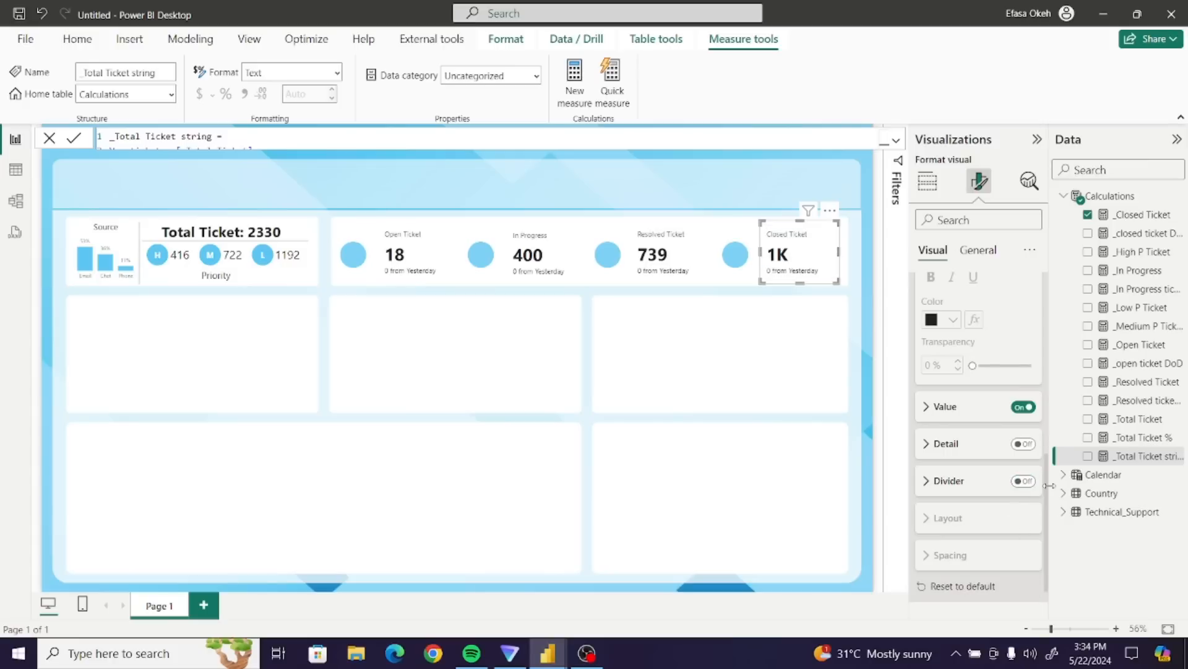
left_click(726, 363)
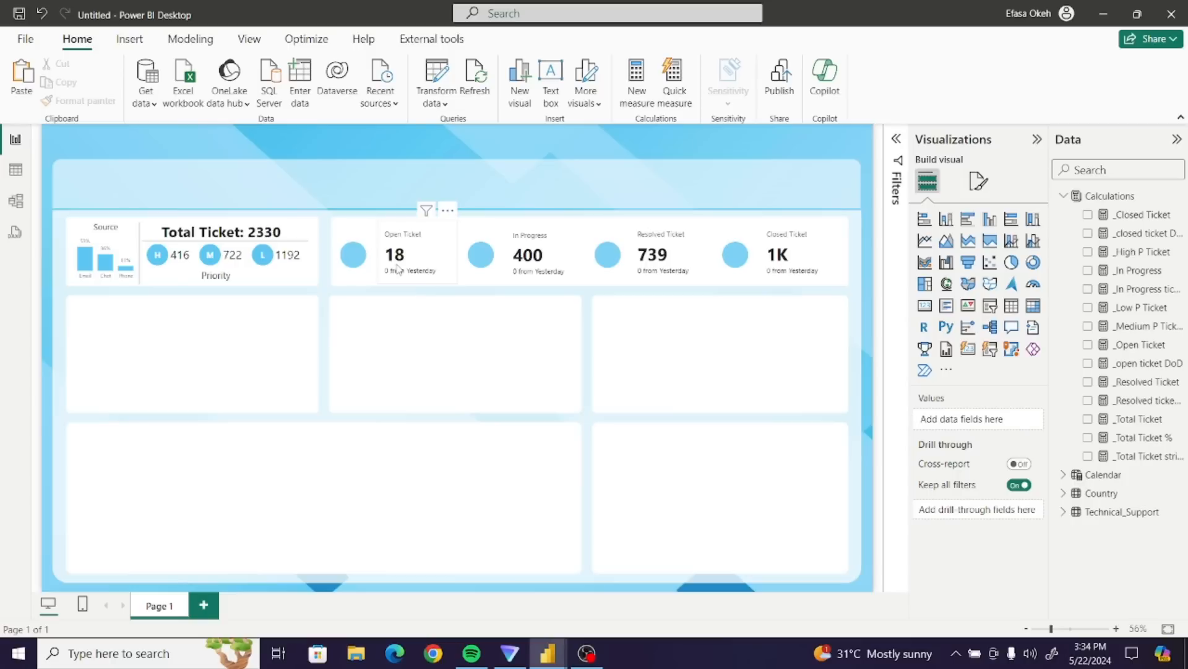
- Distribute the Open Ticket, In Progress, Resolved Ticket and Closed Ticket cards horizontally
left_click(397, 268)
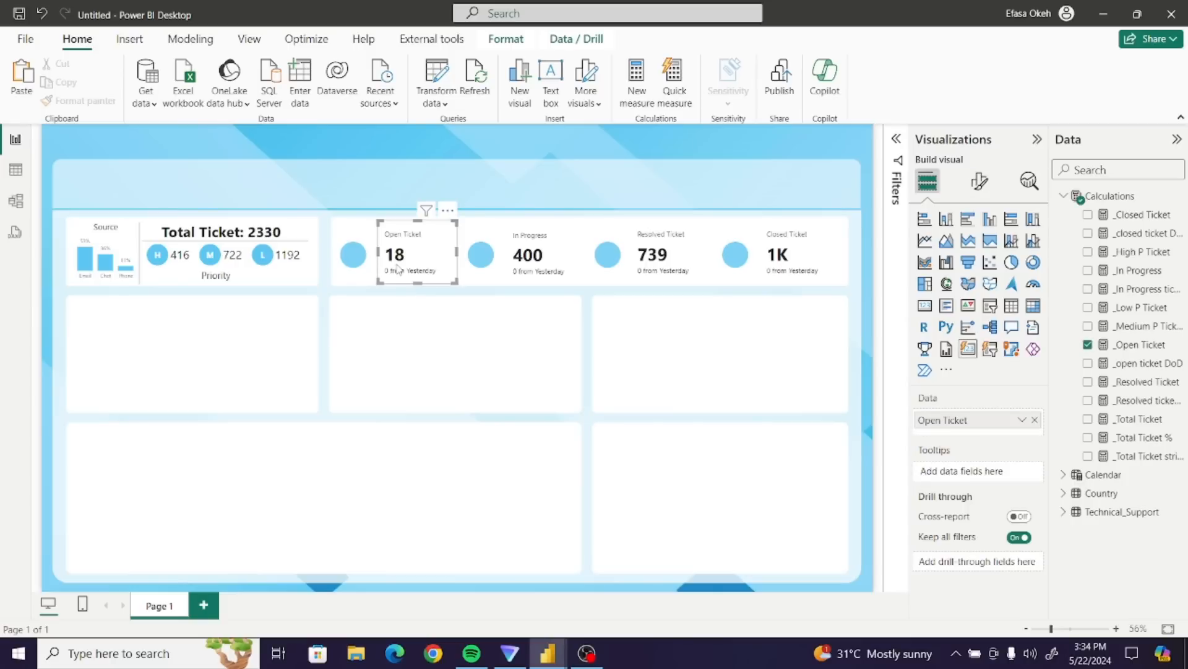
left_click(549, 256, "ctrl")
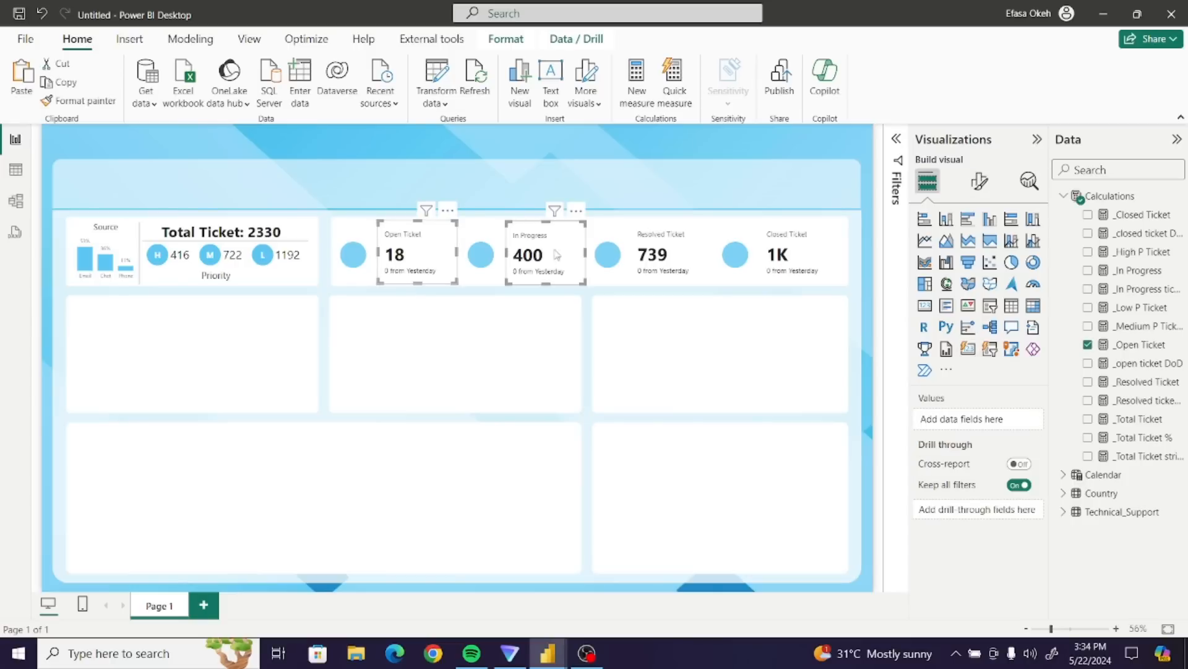
left_click(671, 257, "ctrl")
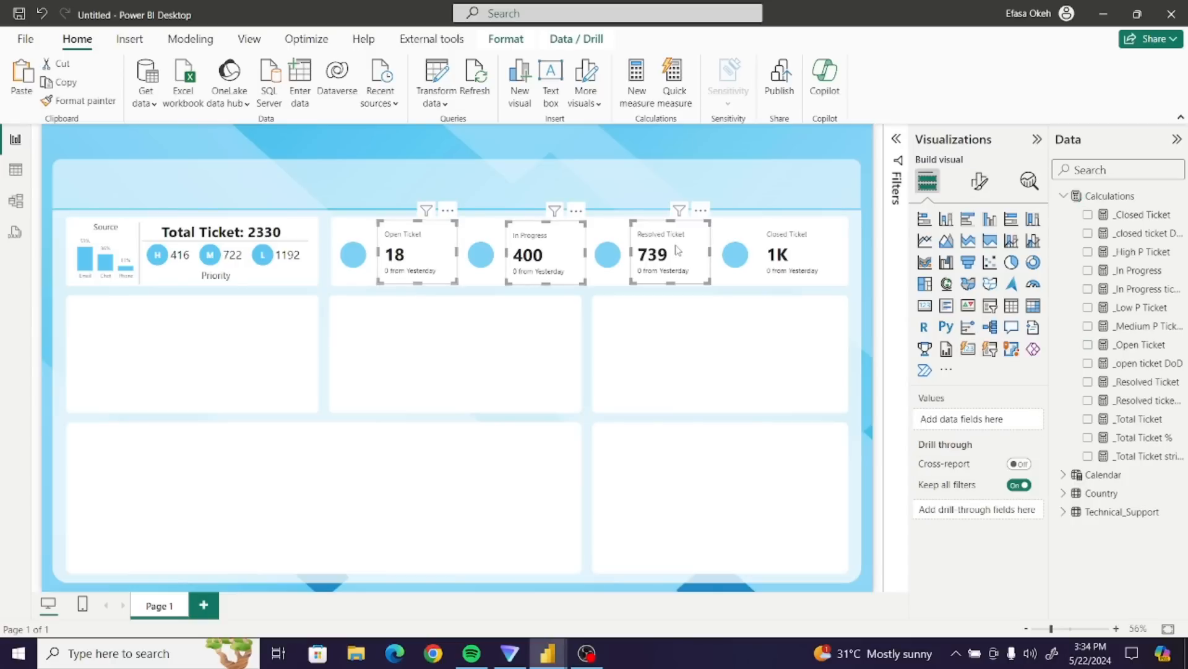
left_click(805, 260, "ctrl")
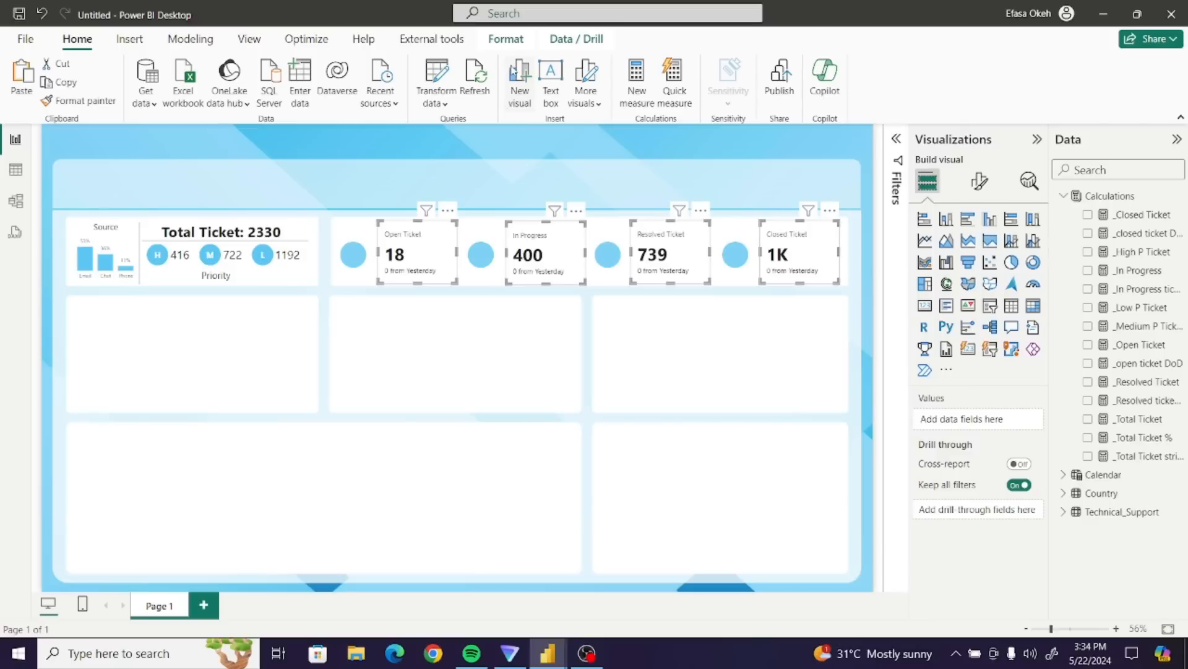
left_click(506, 39)
left_click(338, 107)
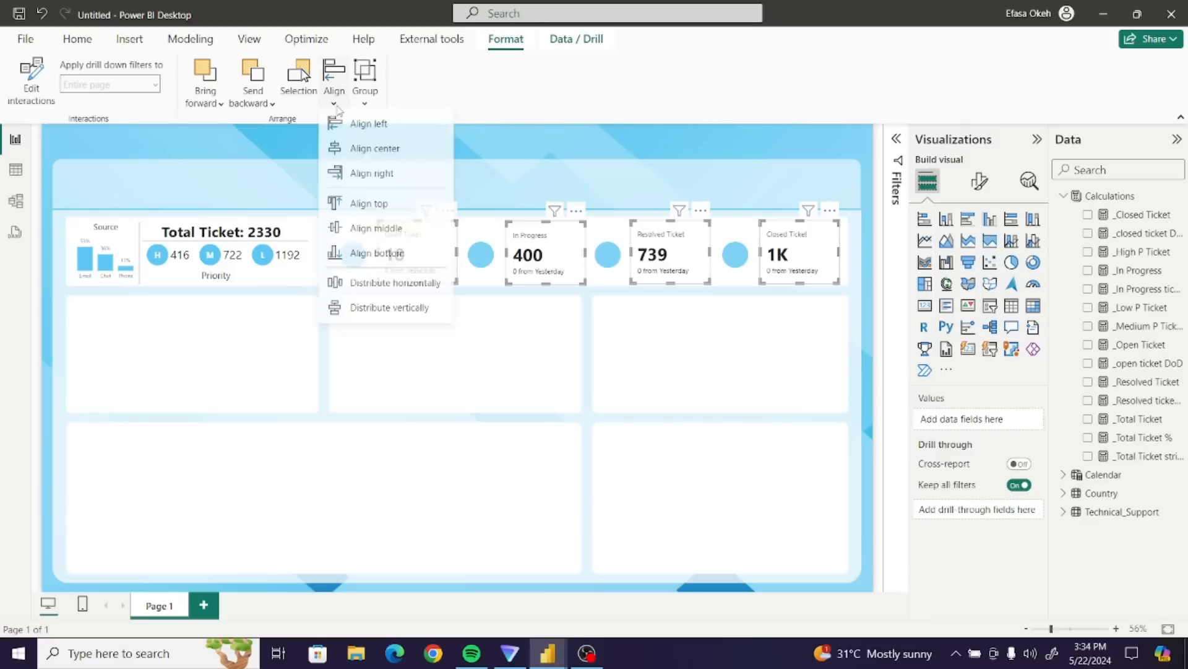
left_click(392, 291)
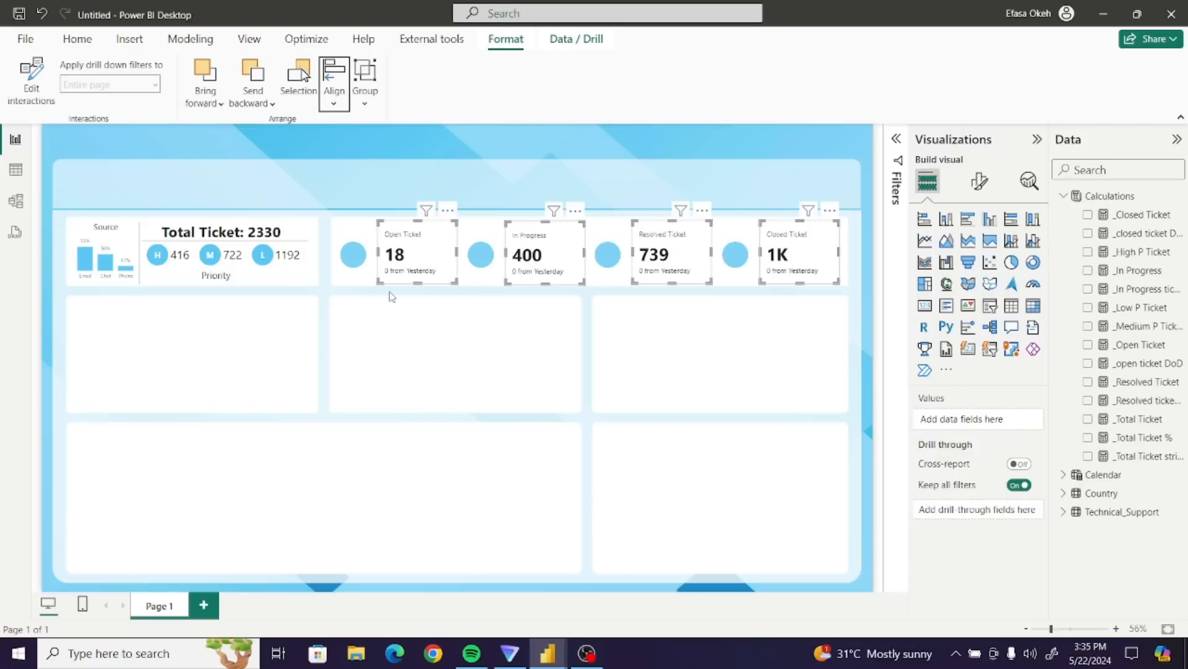
left_click(520, 348)
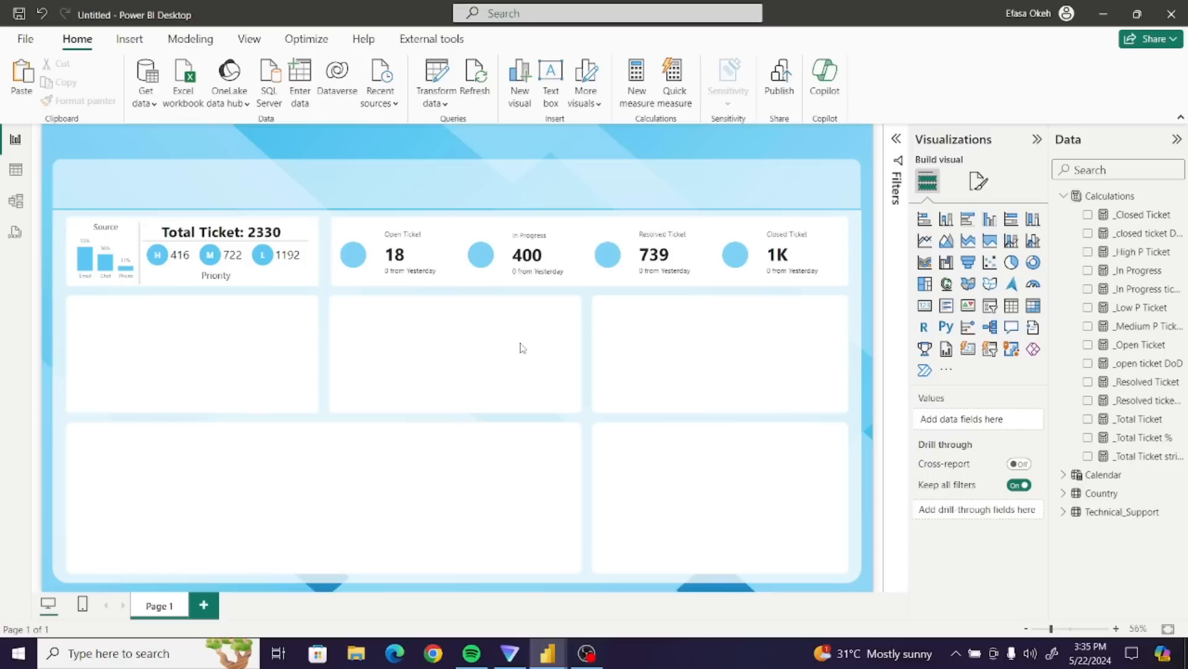
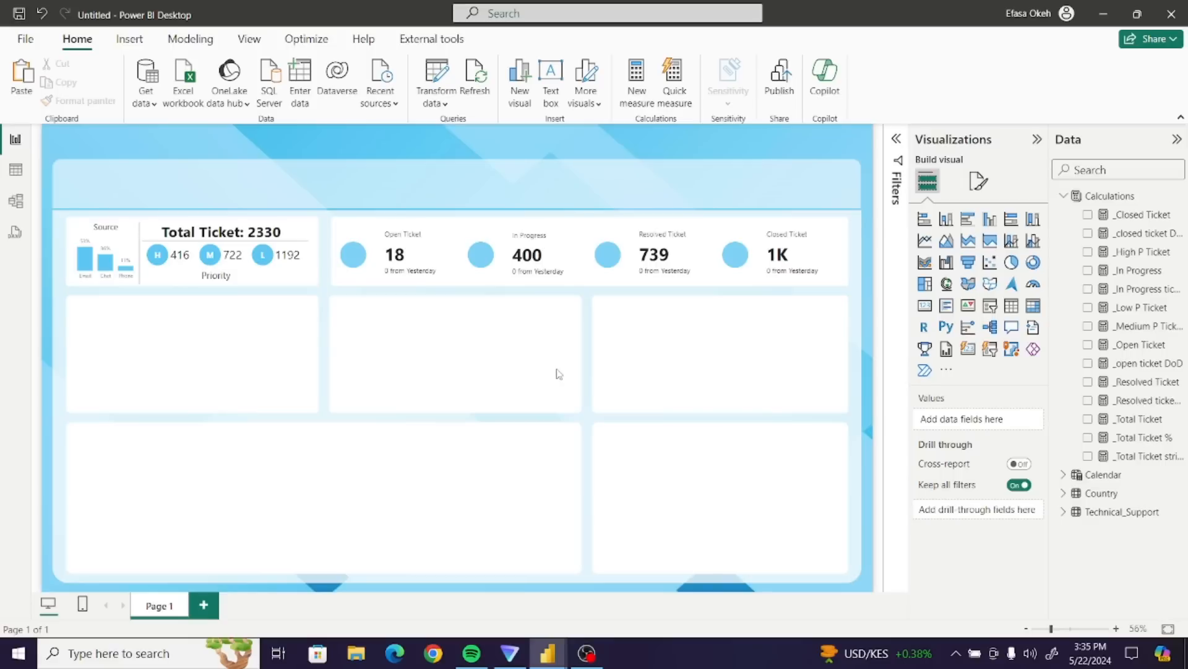
- Save the report as a Power BI file named Ticket Demo in the Pbix folder under Downloads
left_click(30, 41)
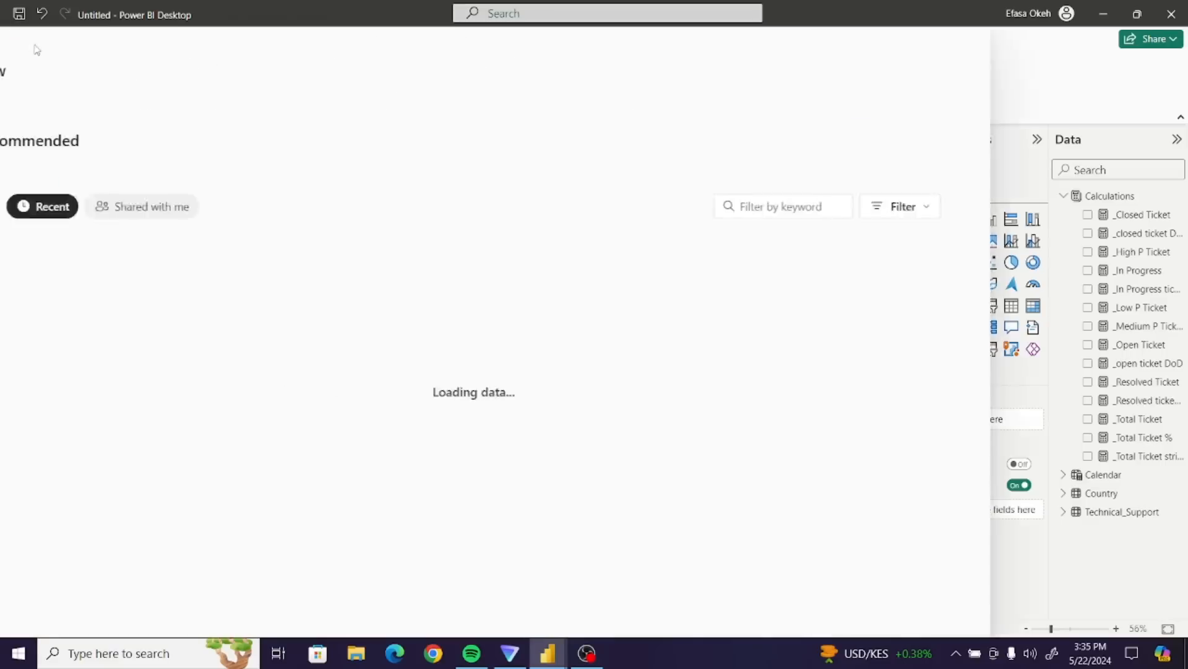
left_click(77, 185)
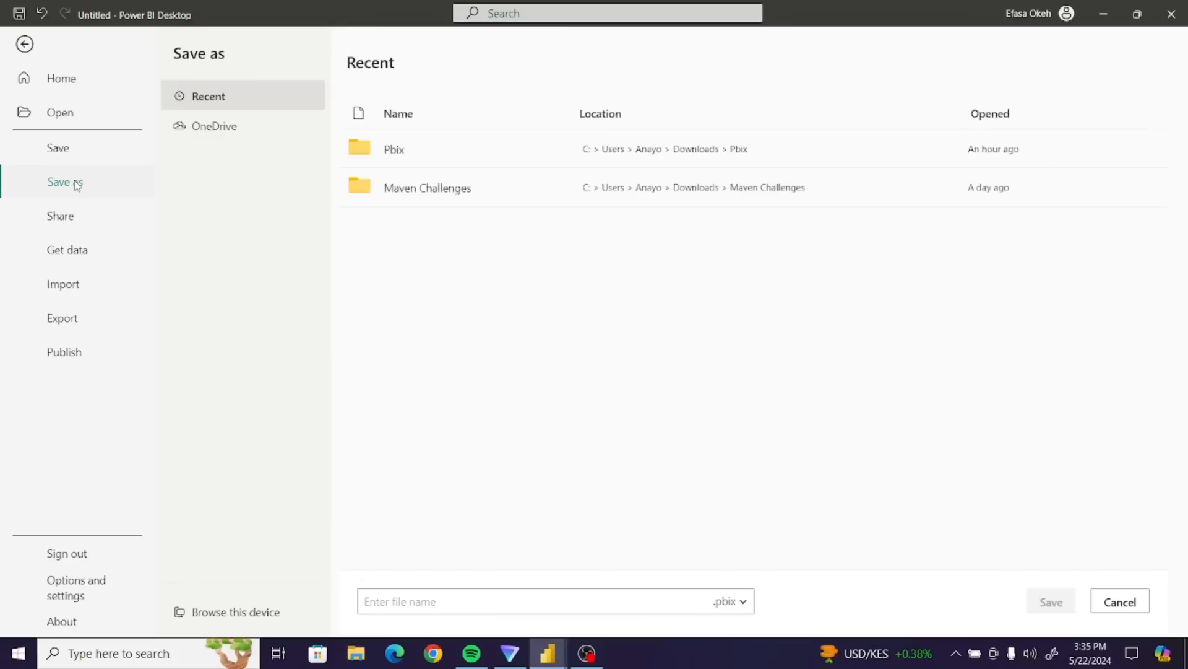
left_click(236, 616)
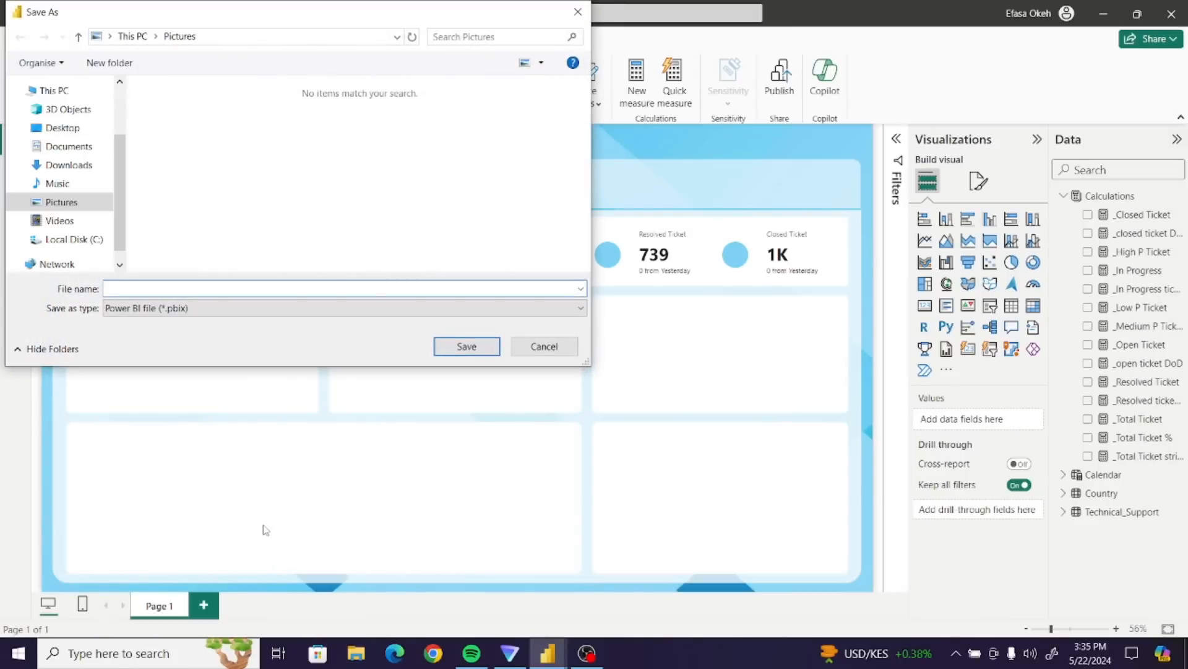
type("Teck")
key("BackSpace")
key("BackSpace")
key("BackSpace")
type("icket ")
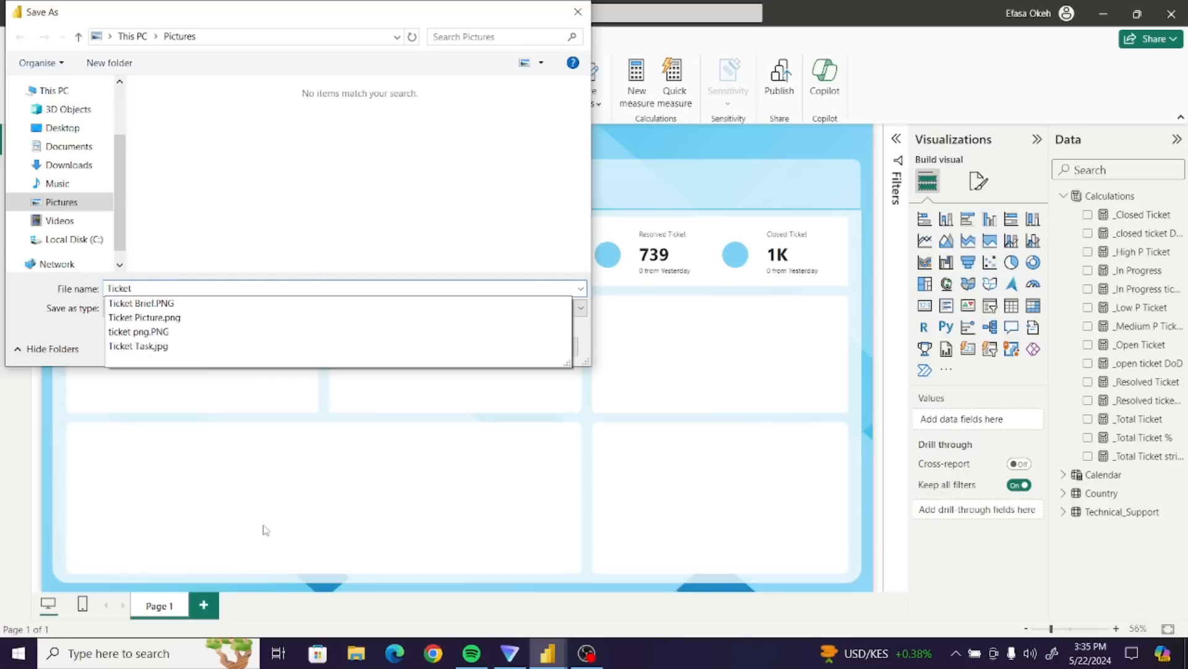
type("Demo")
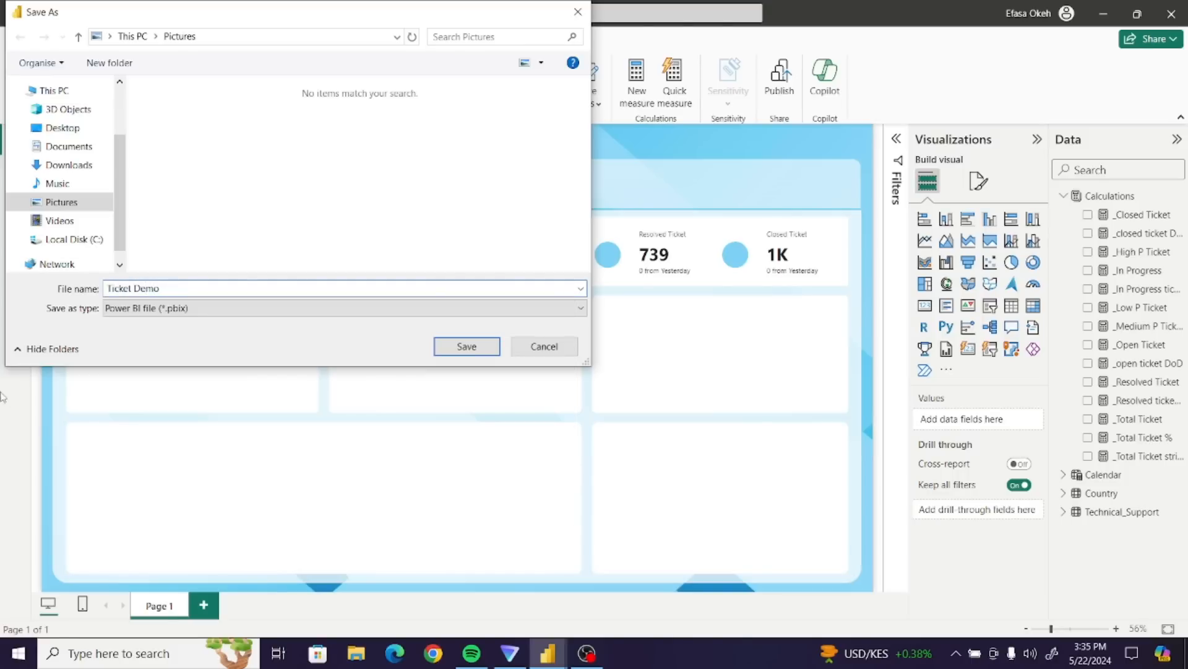
left_click(47, 165)
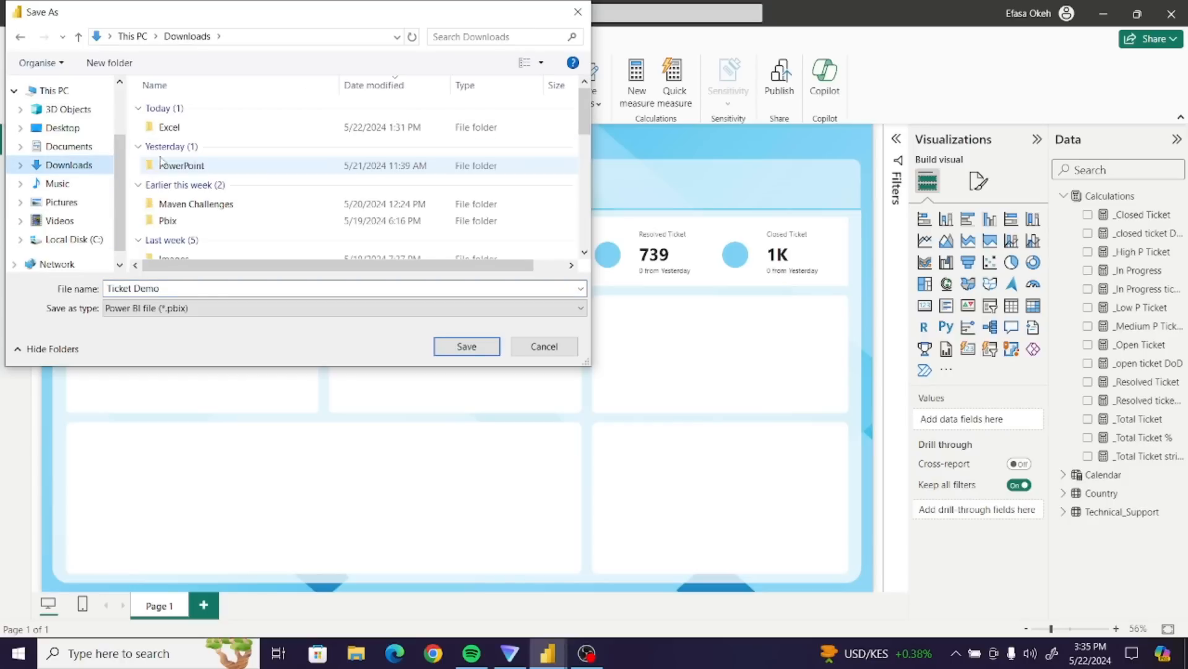
double_click(168, 221)
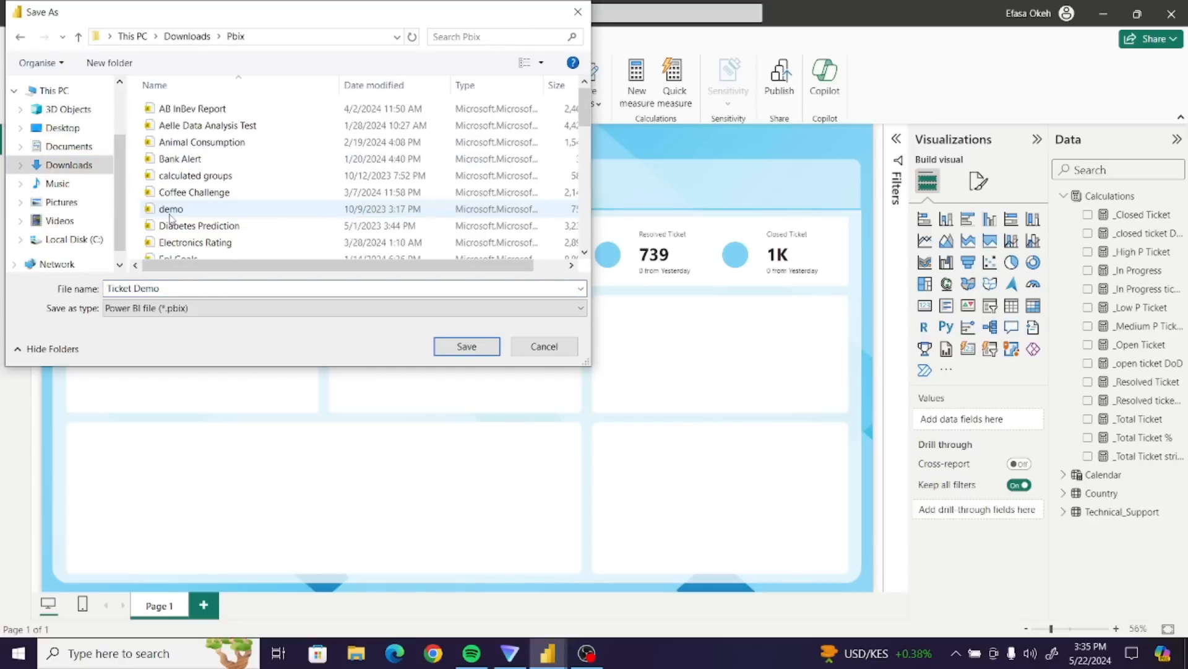
left_click(471, 345)
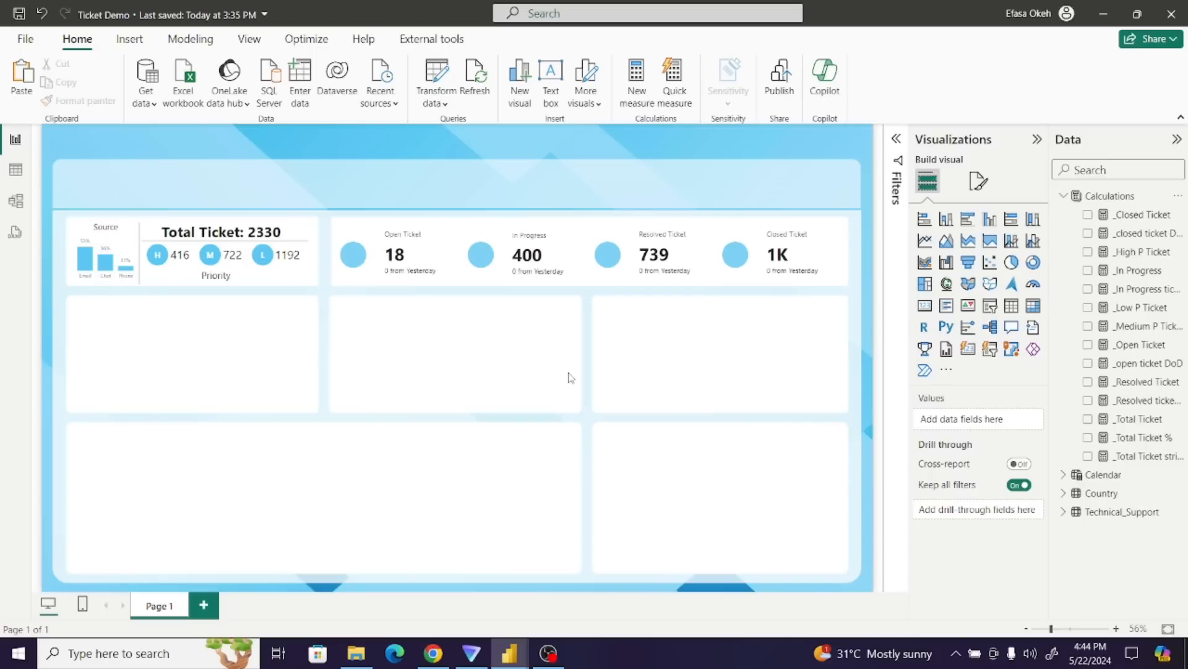
- Add a donut chart filling the white panel below the Total Ticket section, with _Total Ticket as its values
left_click(1033, 262)
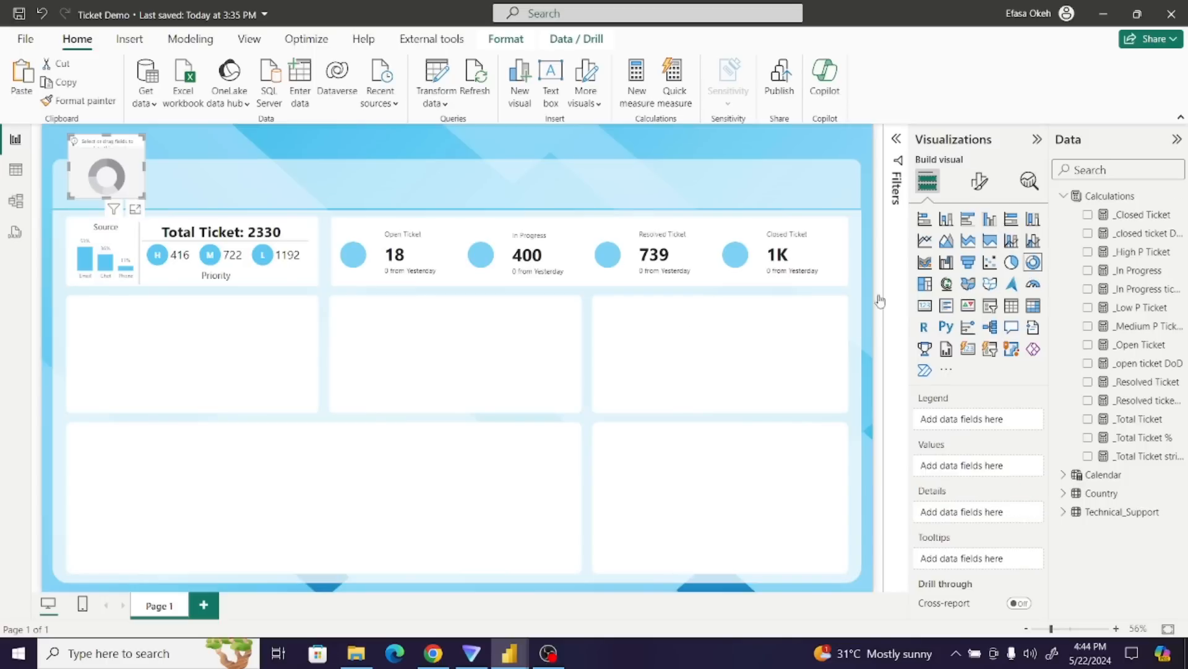
left_click_drag(105, 178, 303, 404)
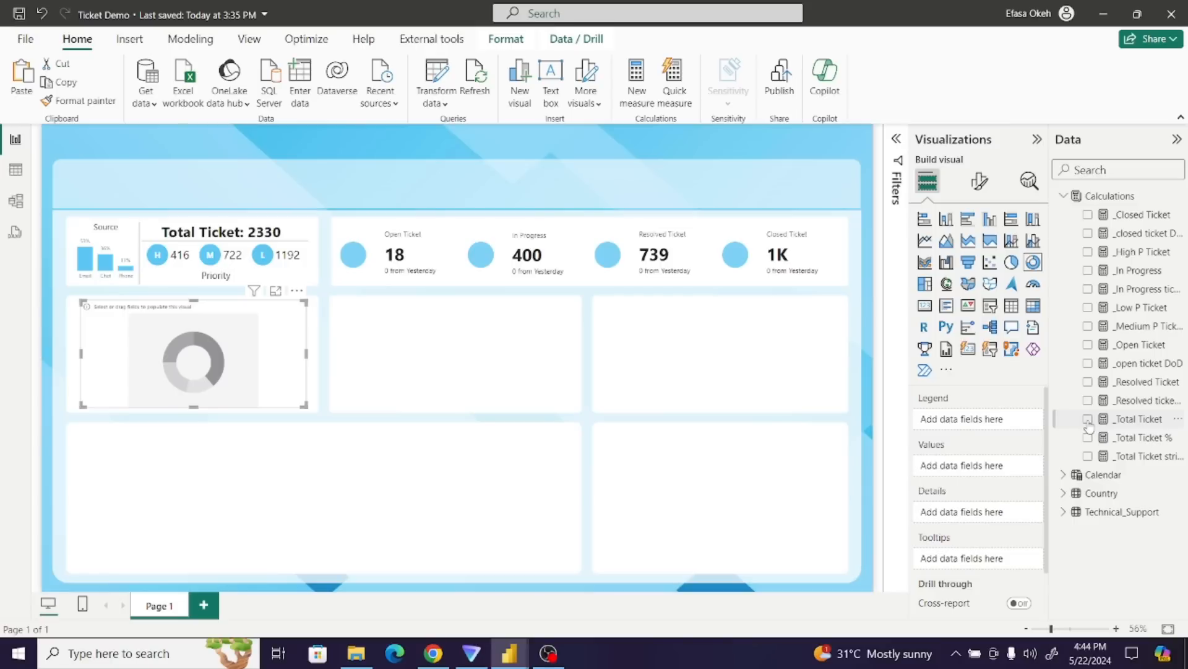
left_click(1088, 420)
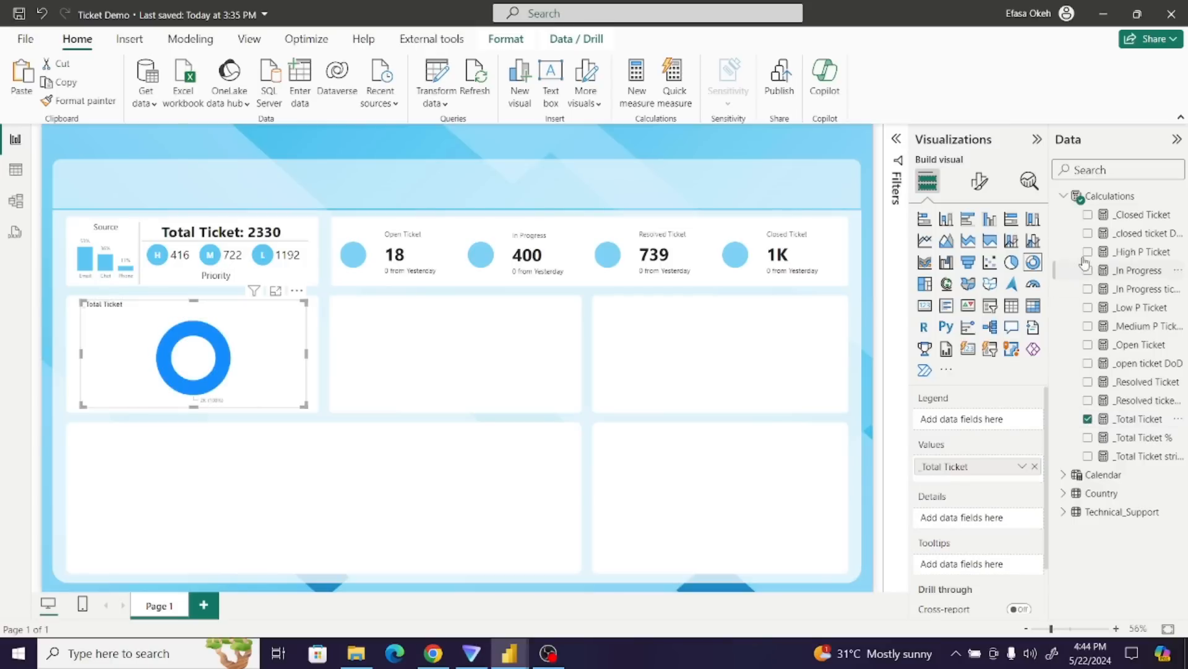
- In the Calendar table's data, set the Date column to the Date data type with the dd/mm/yyyy format
left_click(1063, 197)
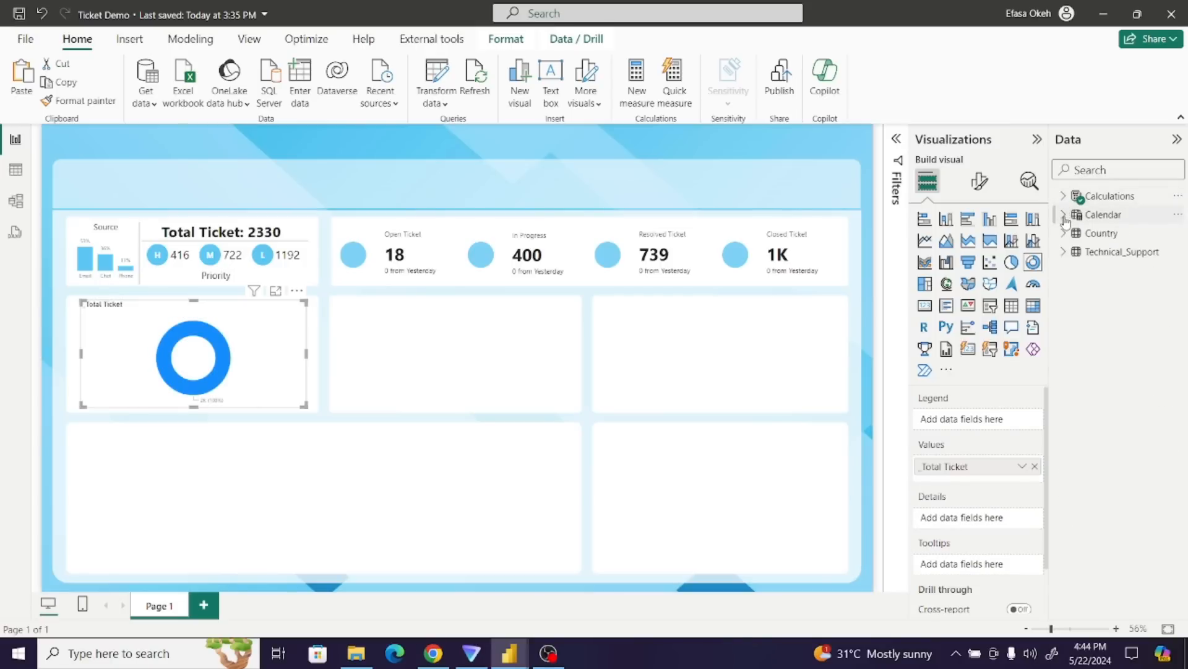
left_click(1065, 217)
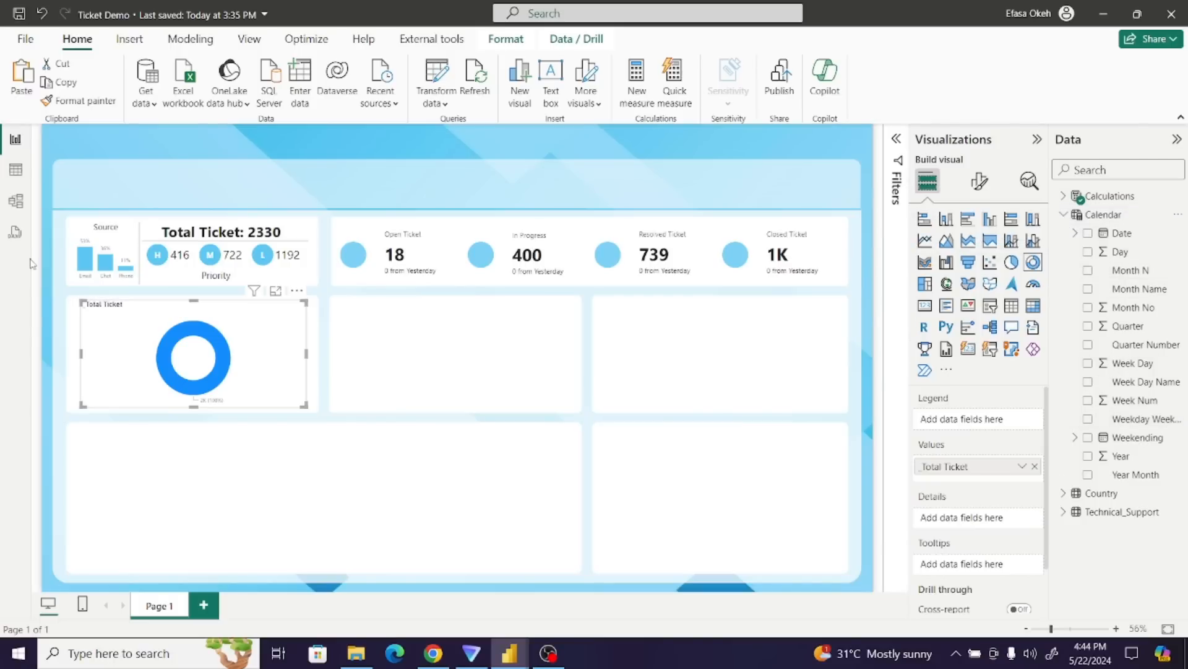
left_click(16, 169)
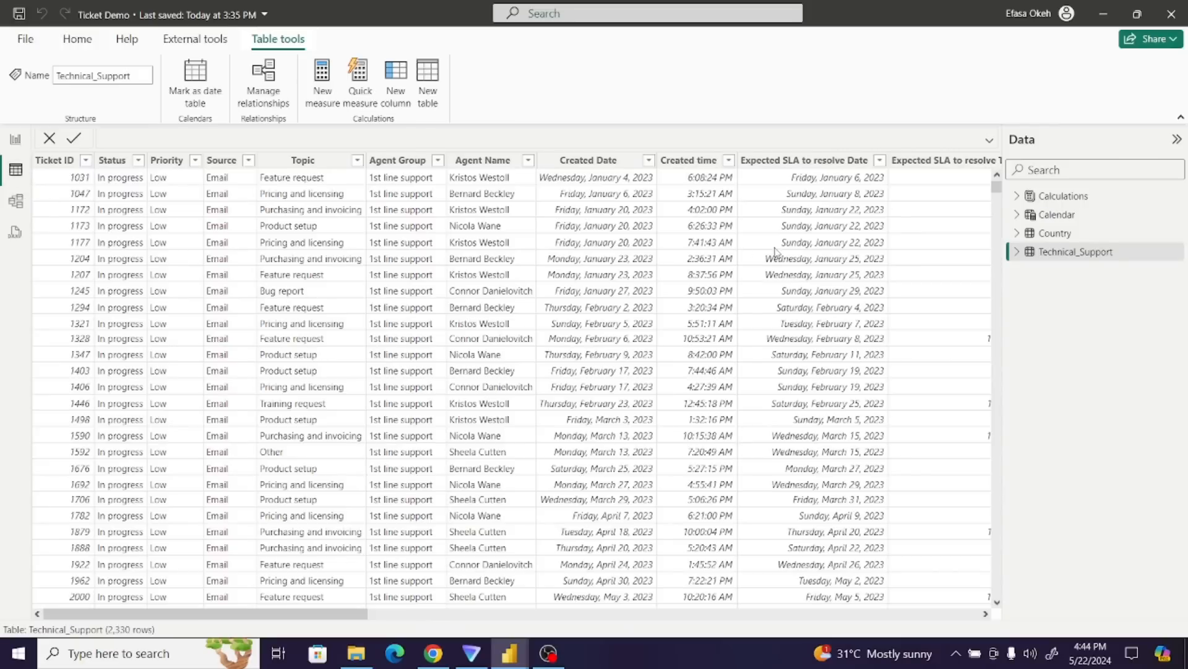
left_click(1071, 216)
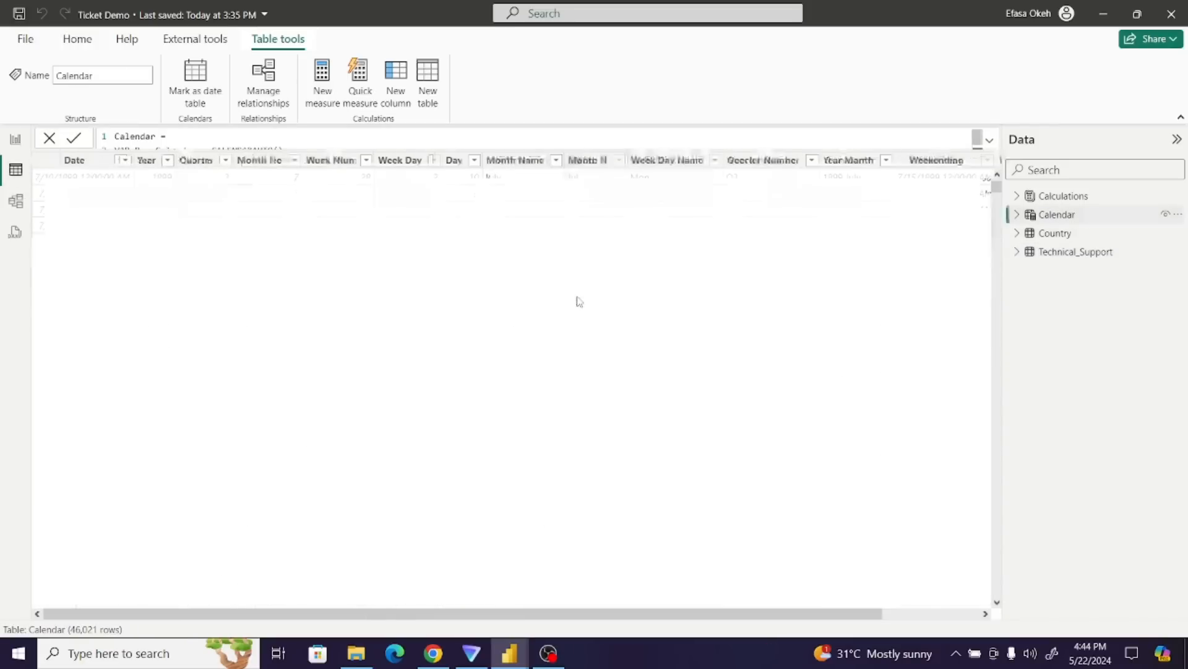
left_click(96, 161)
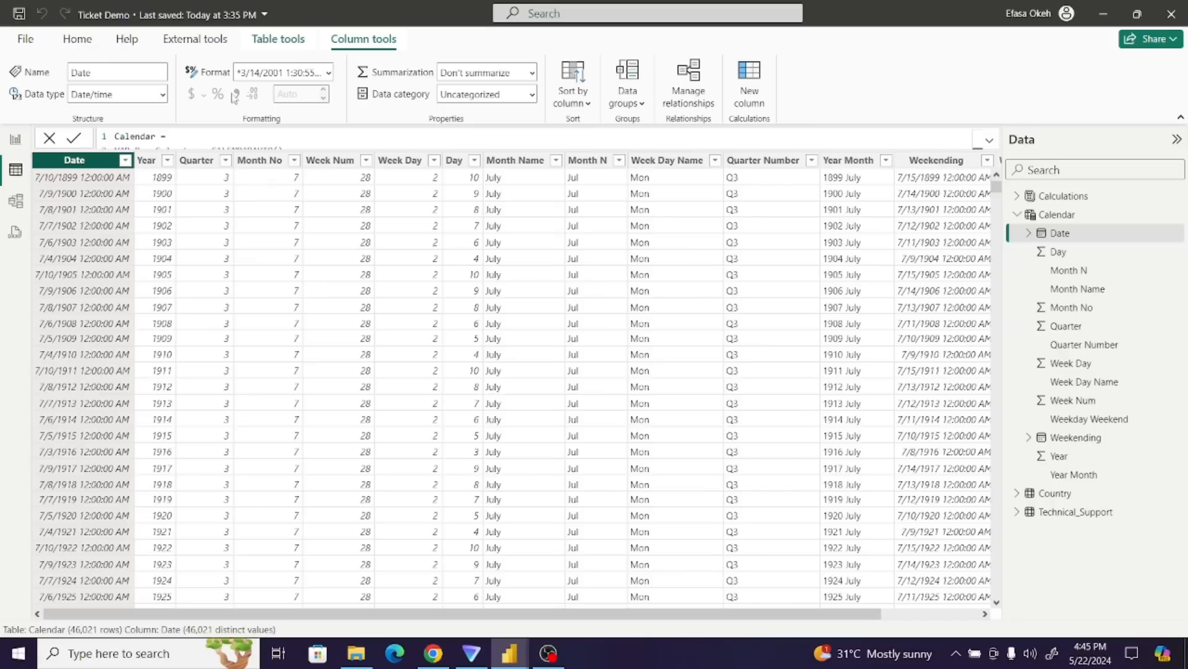
left_click(162, 94)
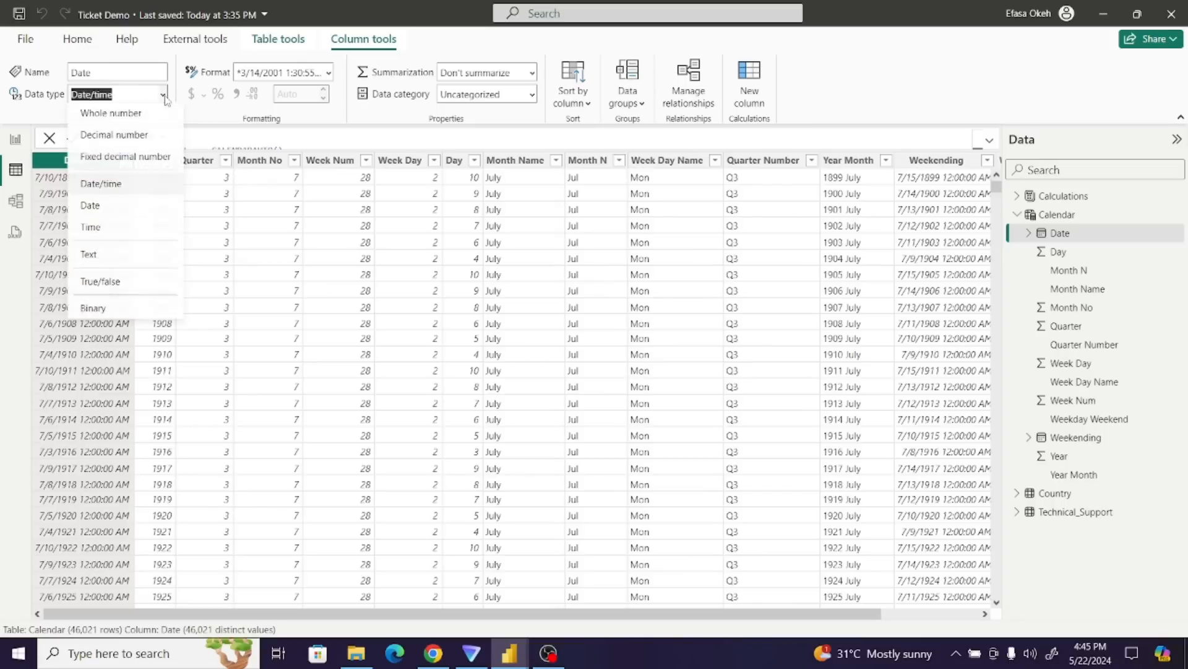
left_click(134, 216)
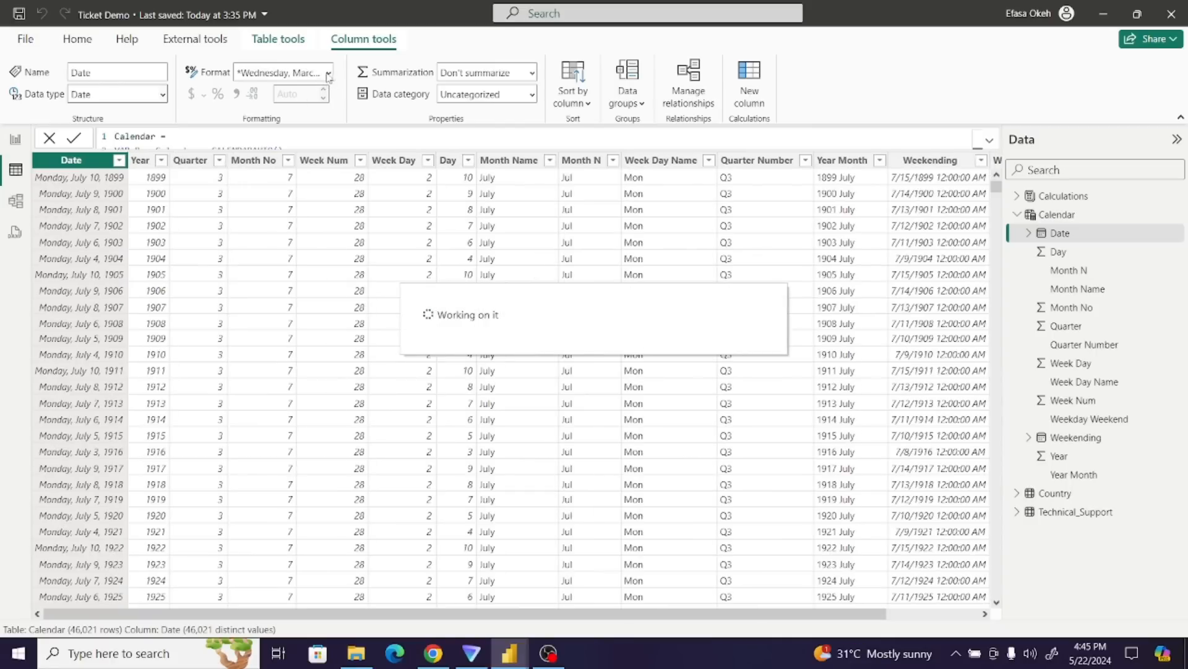
left_click(328, 73)
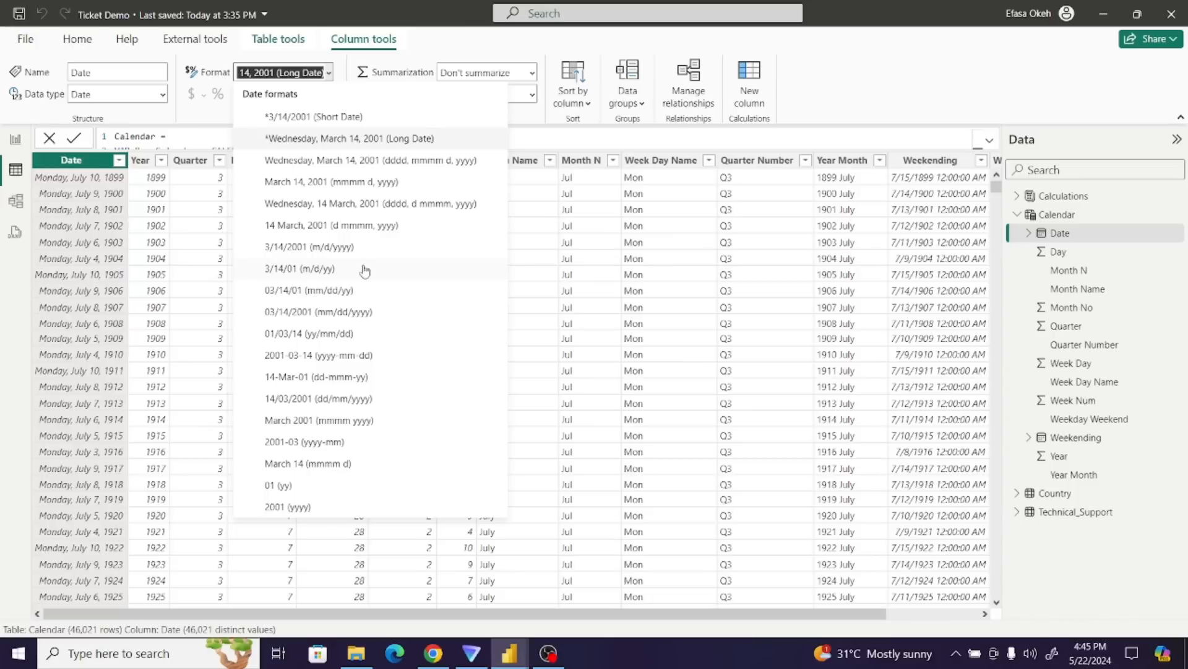
left_click(331, 401)
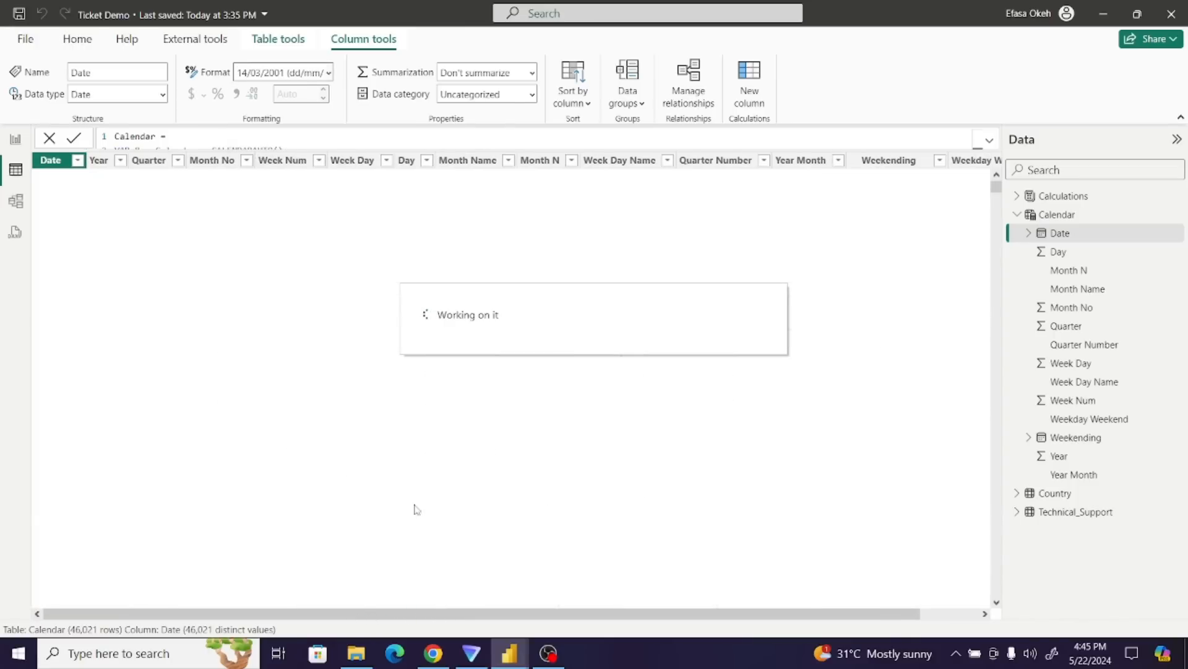
- Set the Calendar table's Weekending column to the Date data type and open its date format choices
left_click_drag(407, 615, 607, 595)
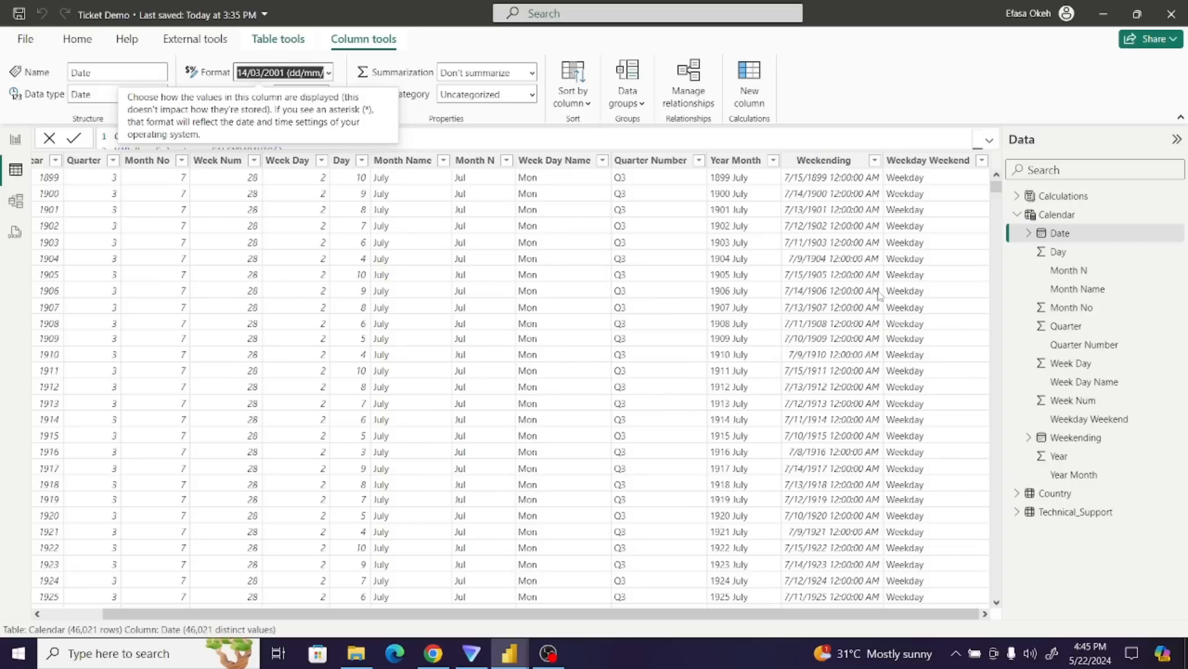
left_click(817, 160)
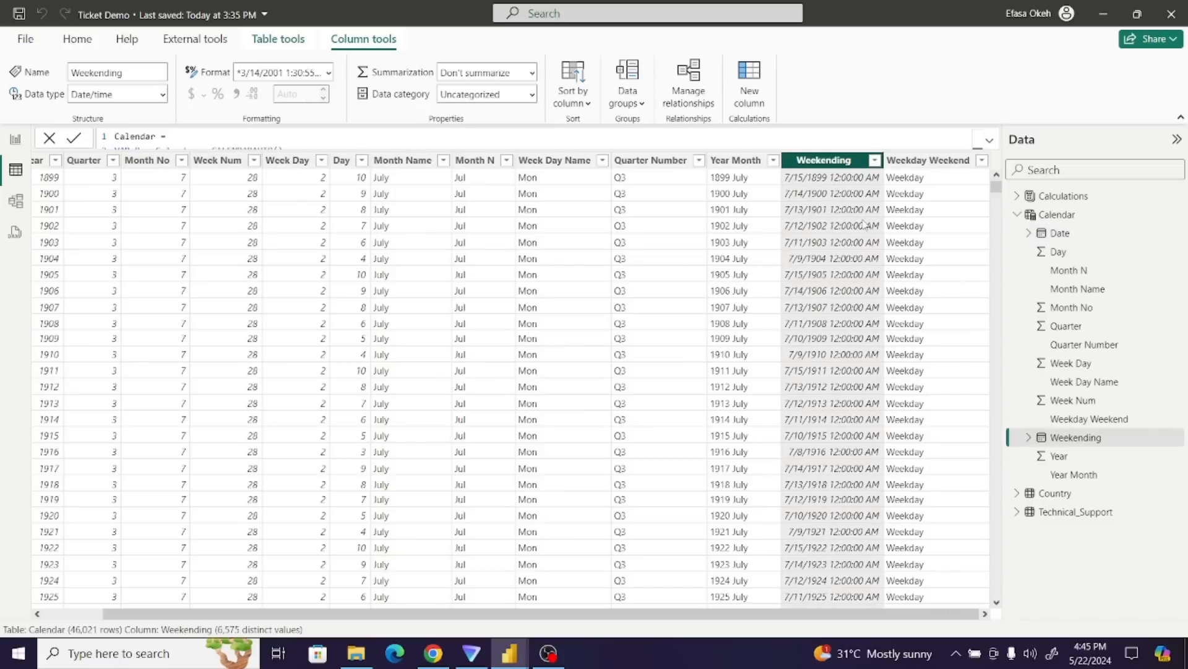
left_click(161, 95)
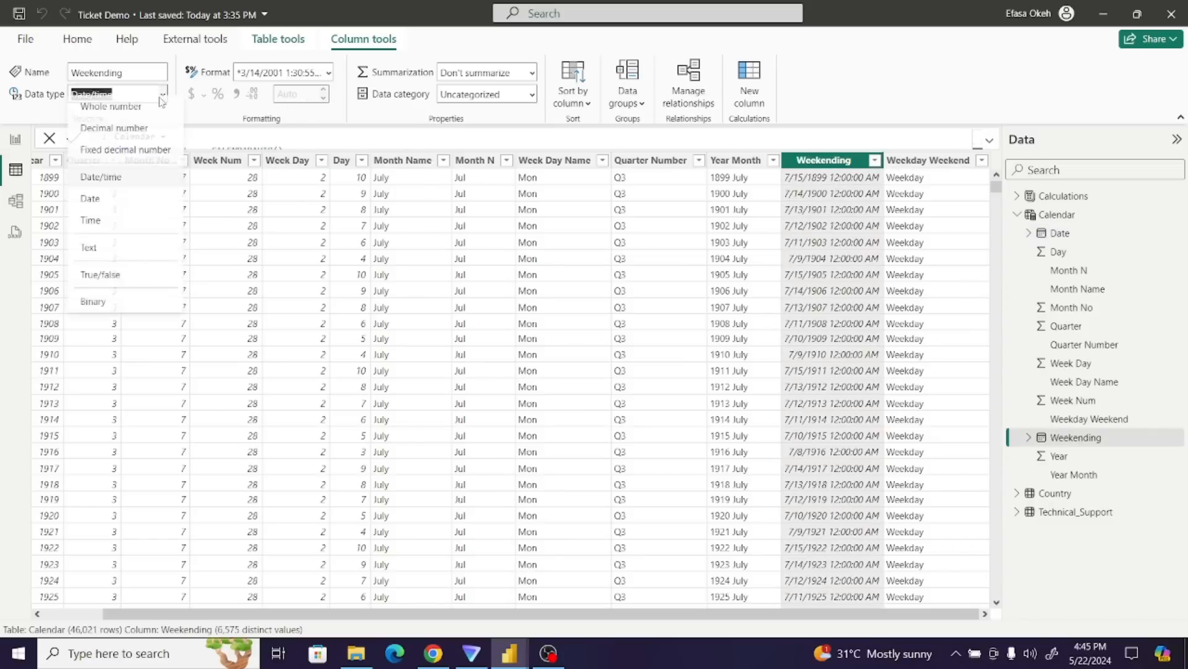
left_click(120, 208)
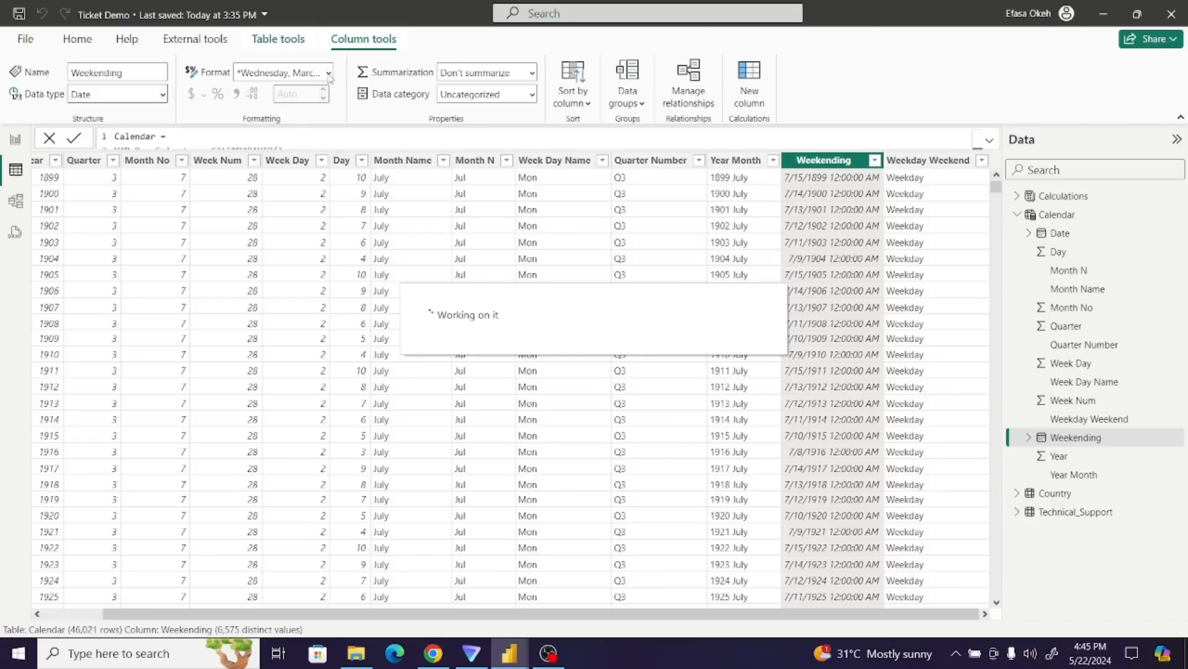
left_click(329, 73)
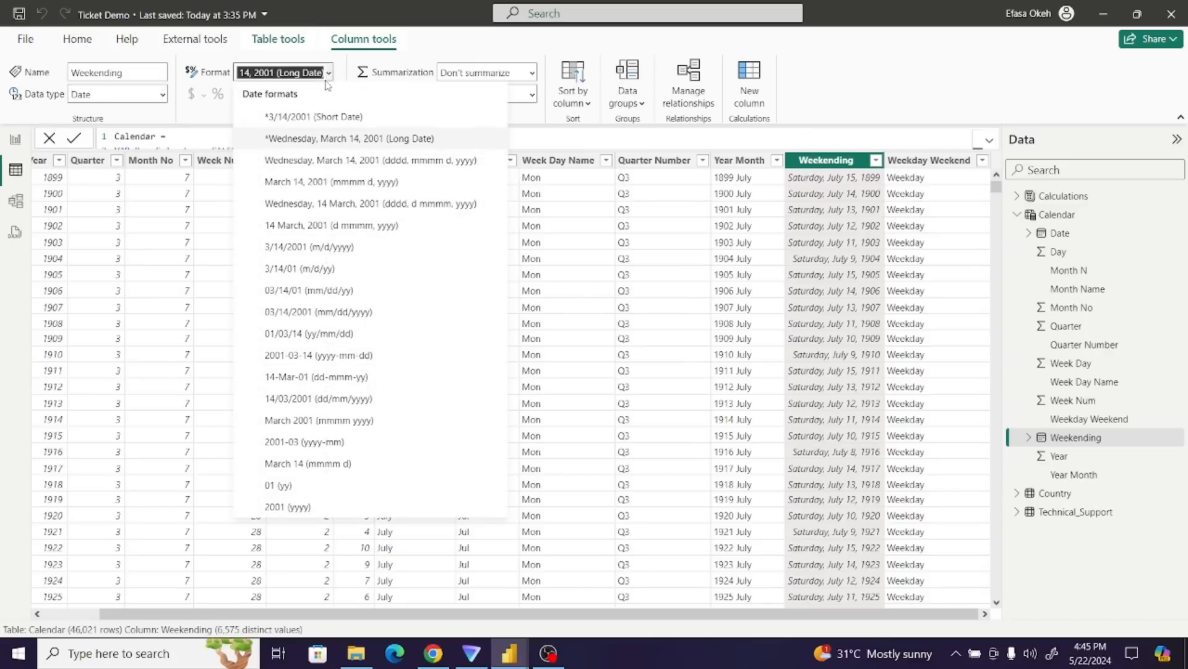
- Format the Weekending column of the Calendar table as 14/03/2001 (dd/mm/yyyy)
left_click(331, 407)
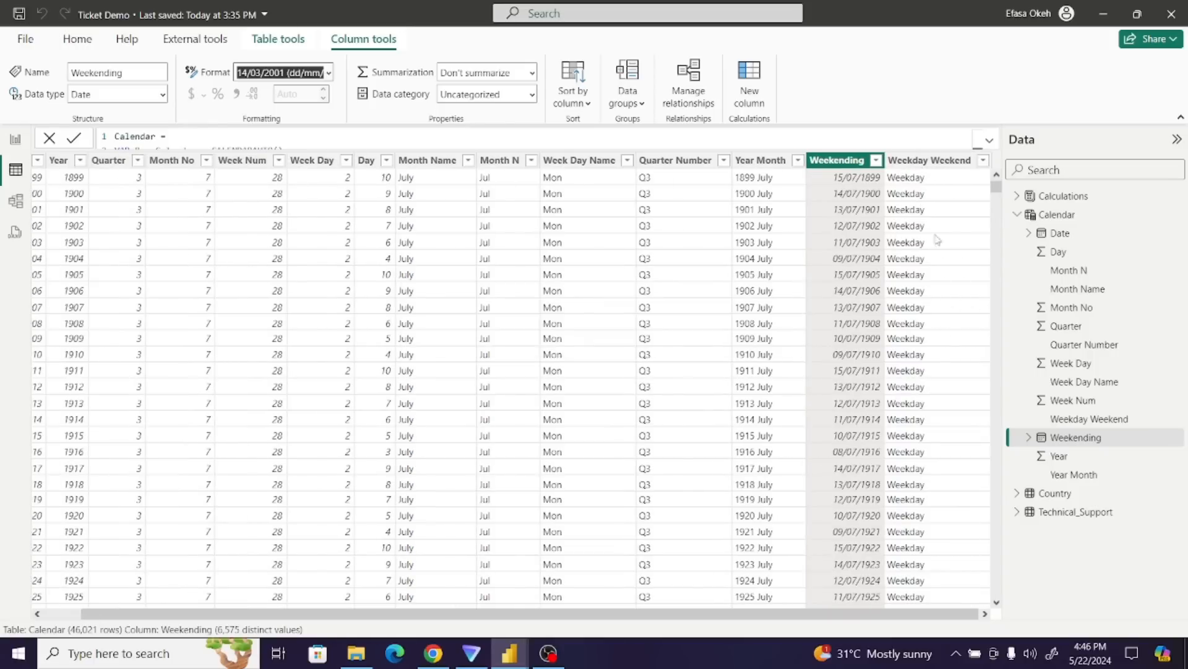
- In the report view, add Weekday Weekend as the Total Ticket donut chart's legend and enlarge the chart slightly
left_click(15, 139)
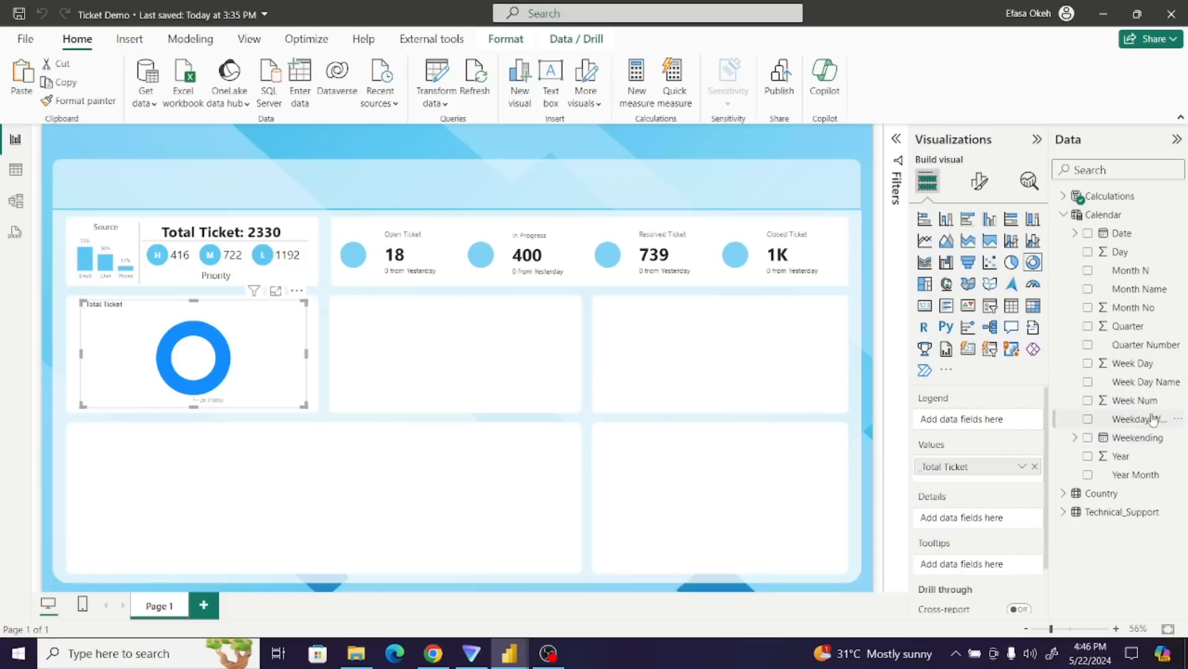
left_click(1088, 419)
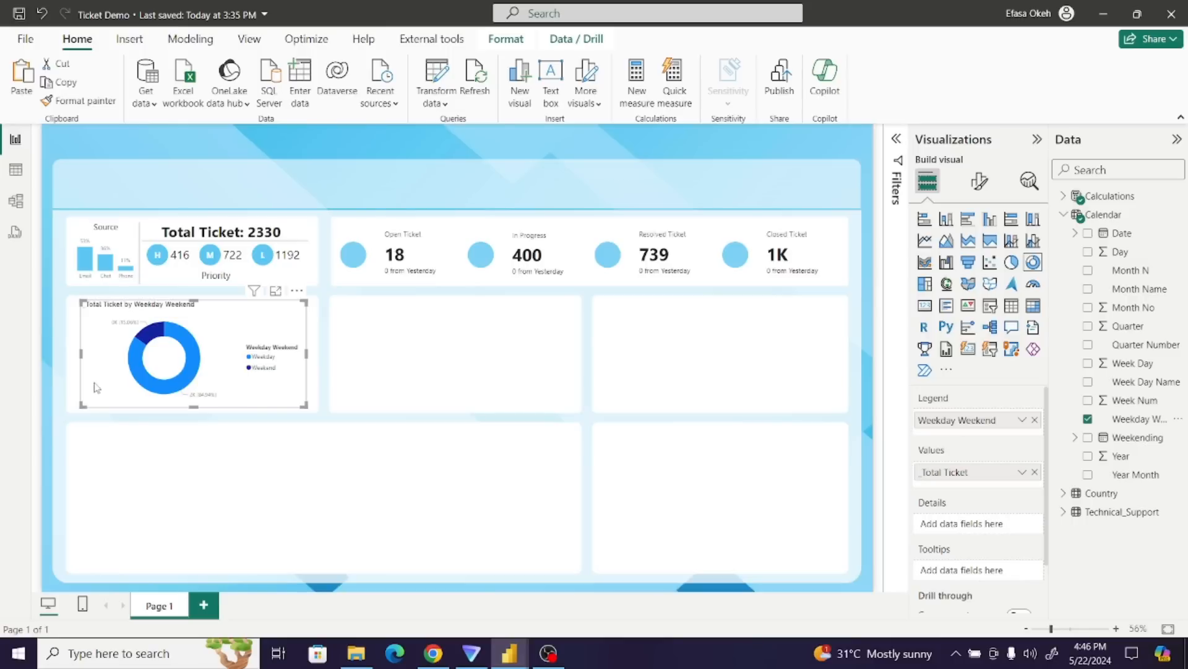
left_click_drag(83, 402, 76, 407)
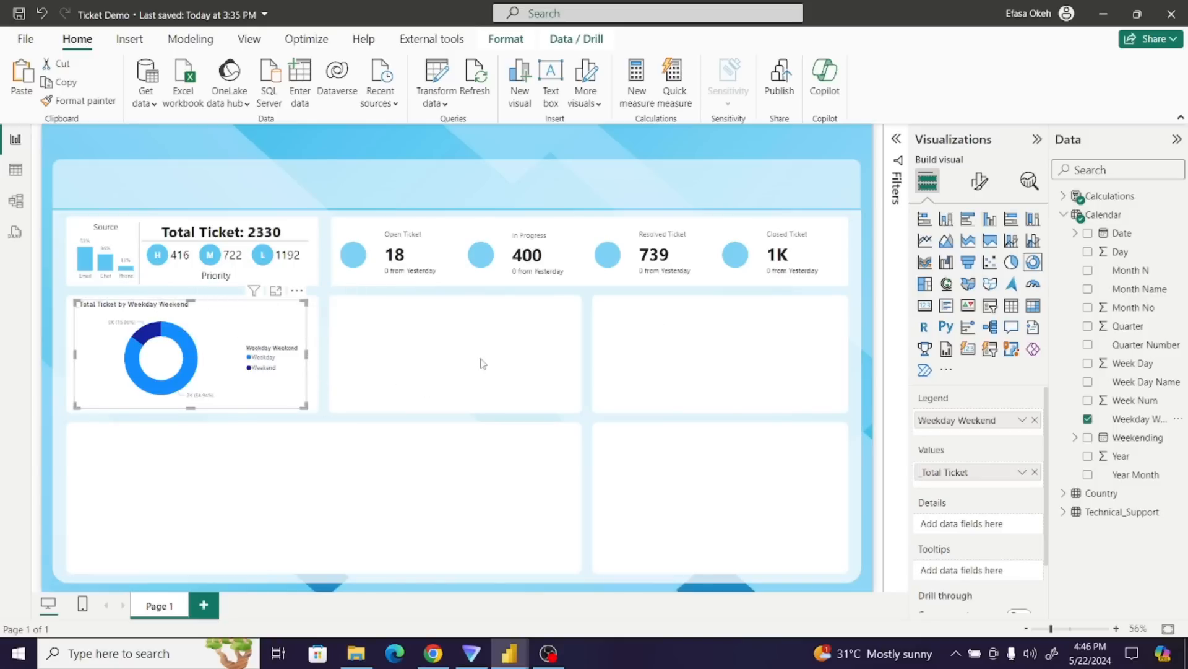
- Color the donut chart's Weekday slice light blue and its Weekend slice gray
left_click(978, 181)
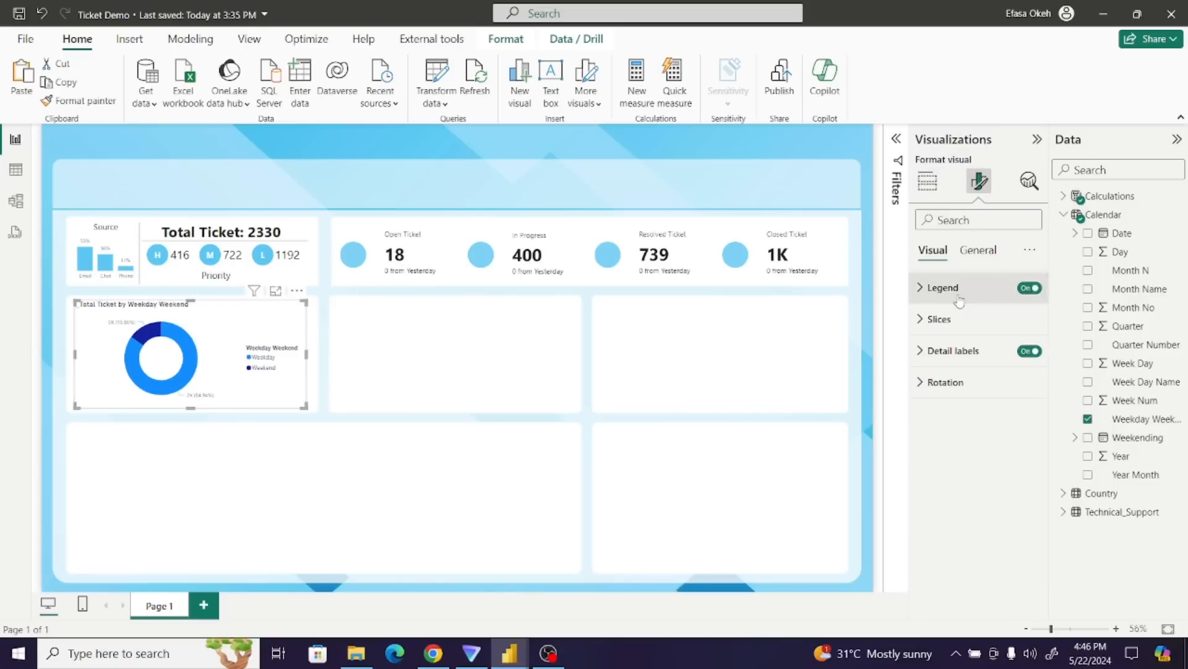
left_click(938, 318)
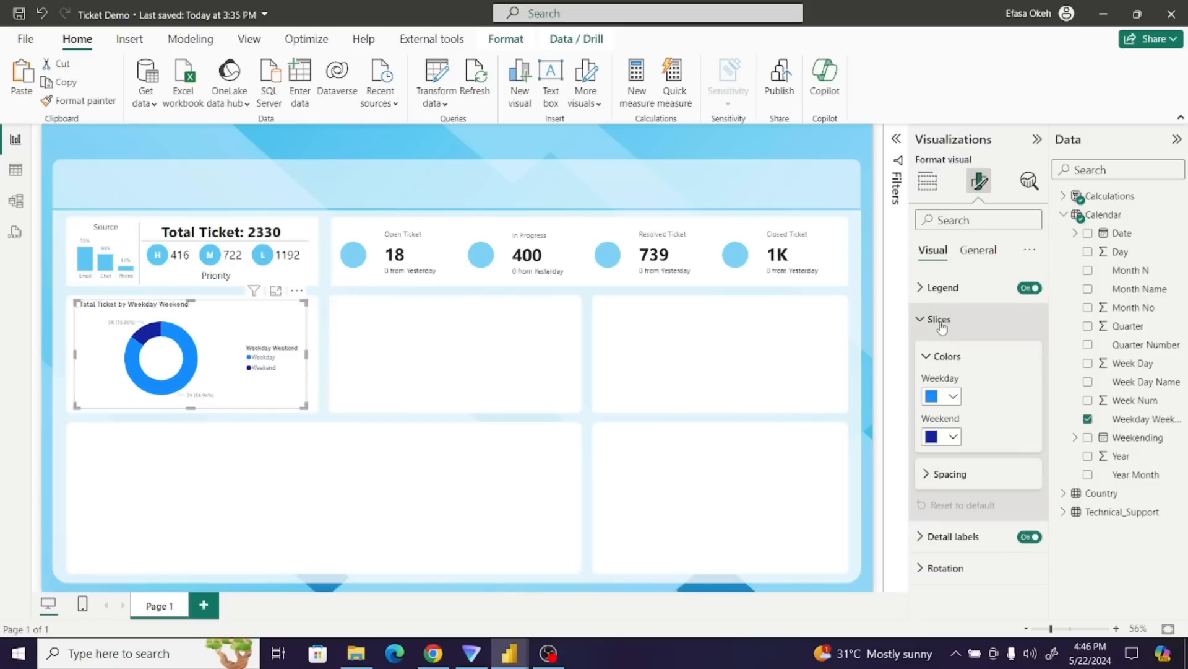
left_click(955, 399)
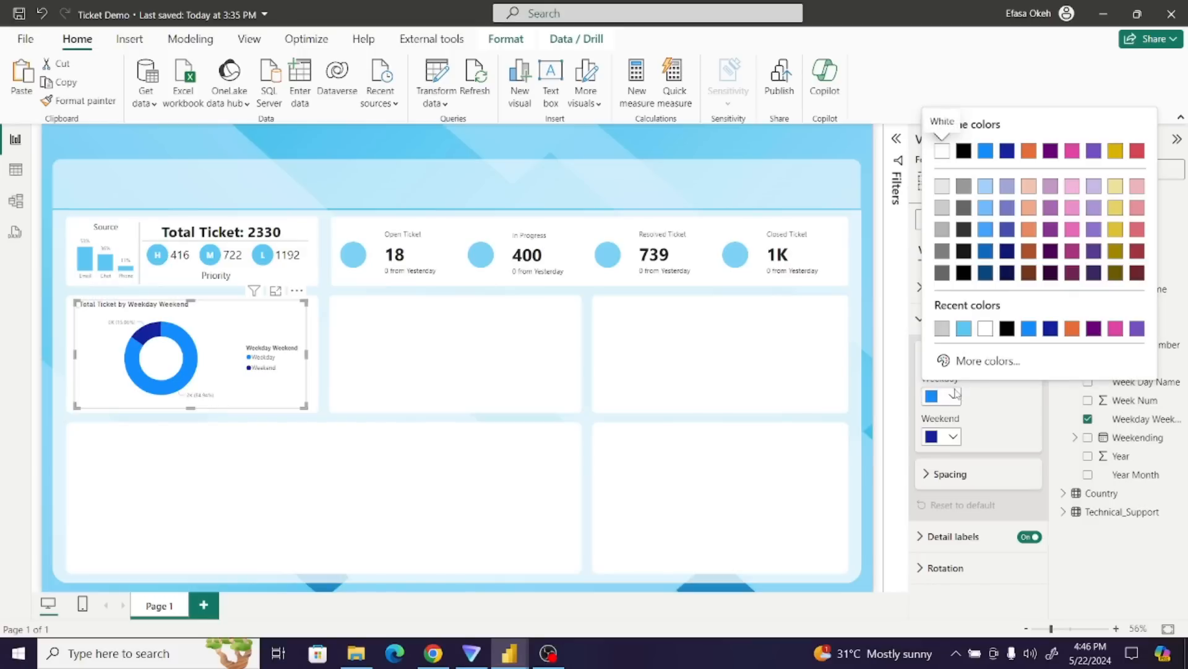
left_click(963, 330)
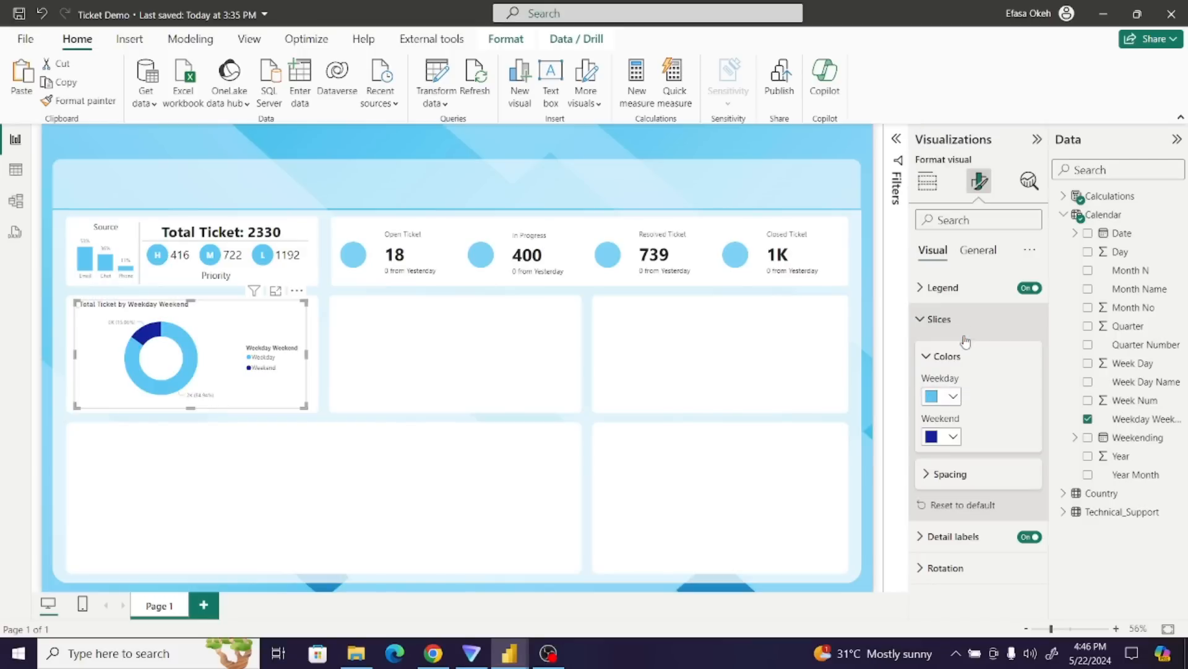
left_click(954, 437)
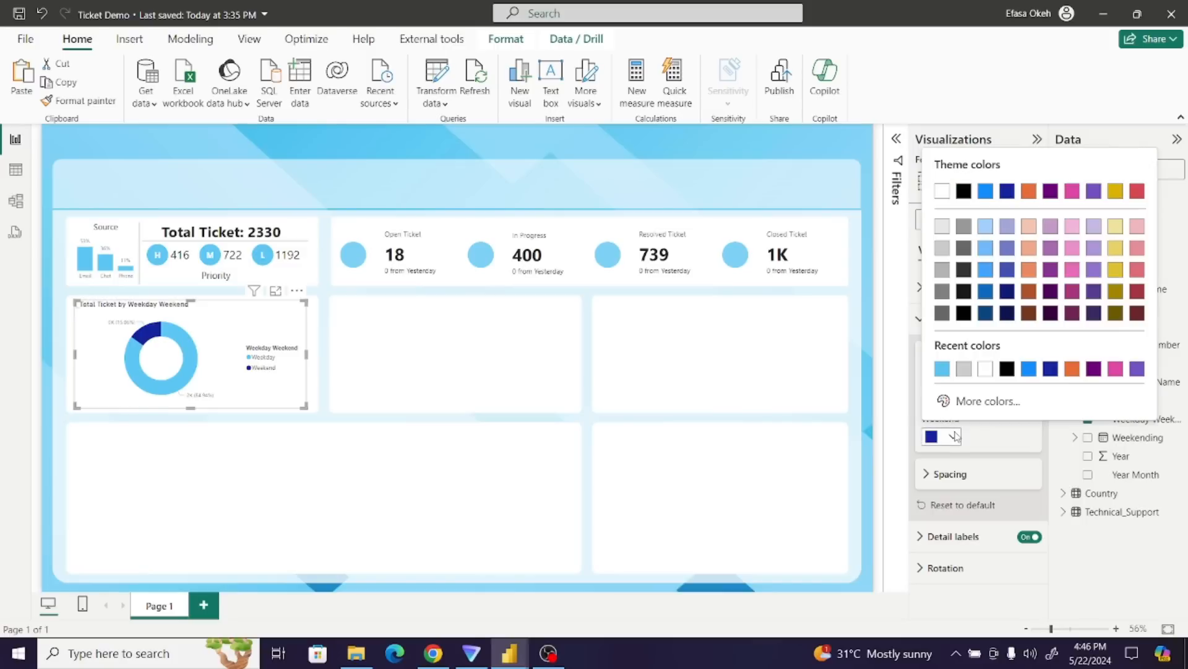
left_click(944, 270)
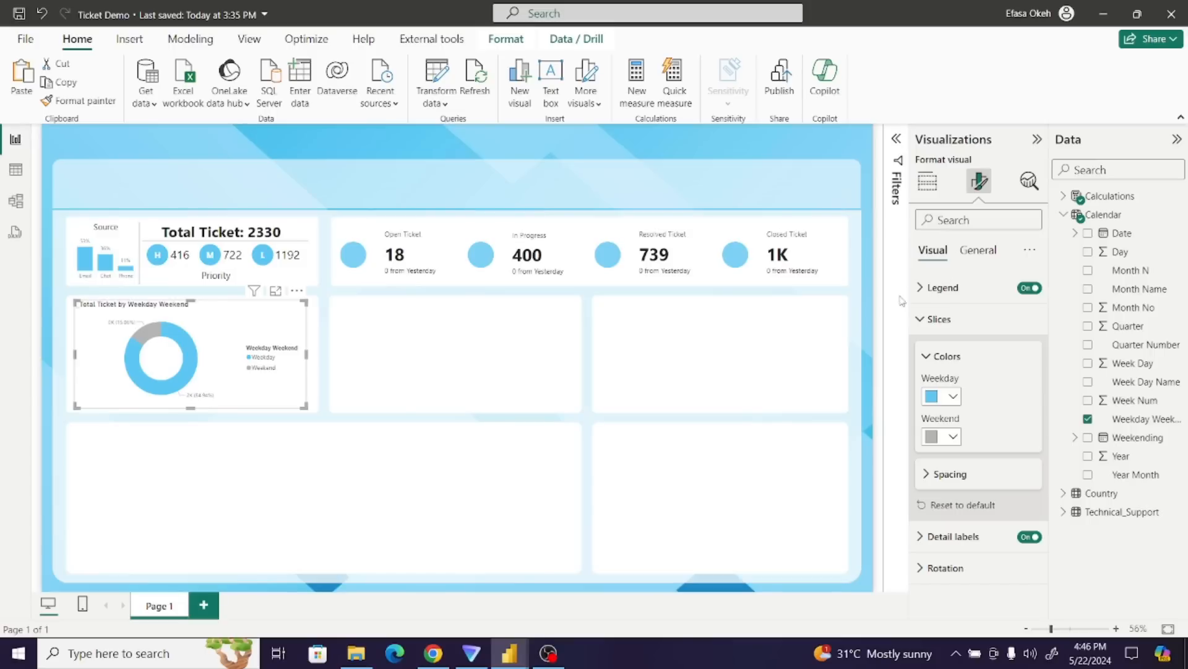
left_click(927, 320)
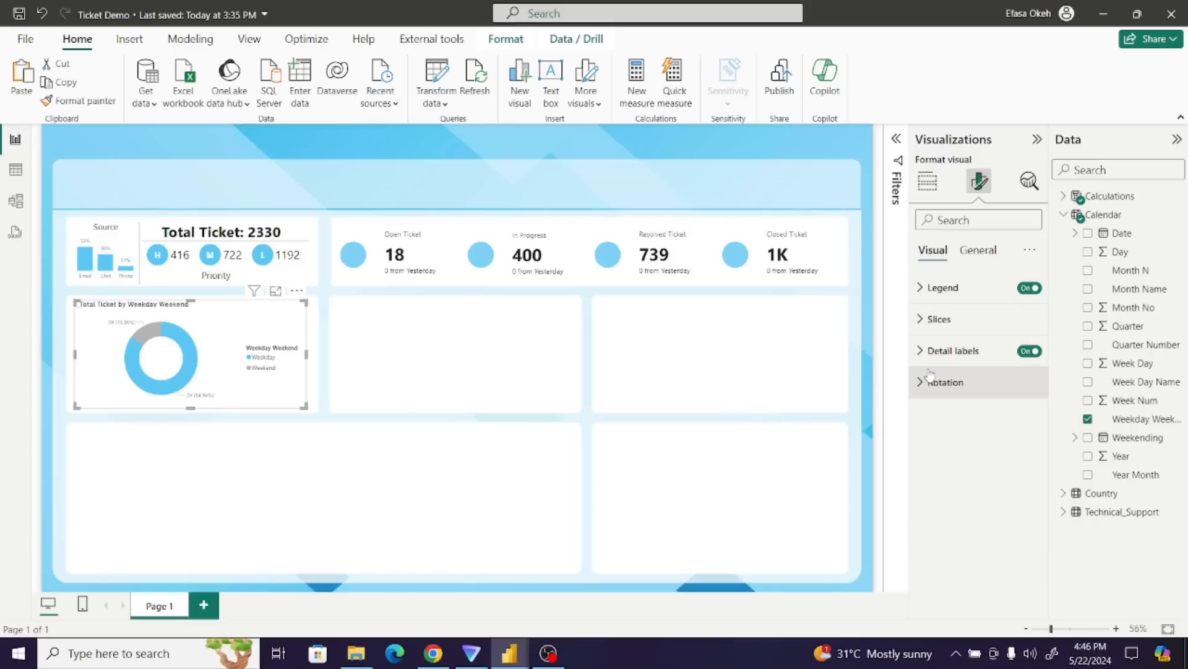
- Set the donut chart's detail label contents to Percent of total
left_click(926, 353)
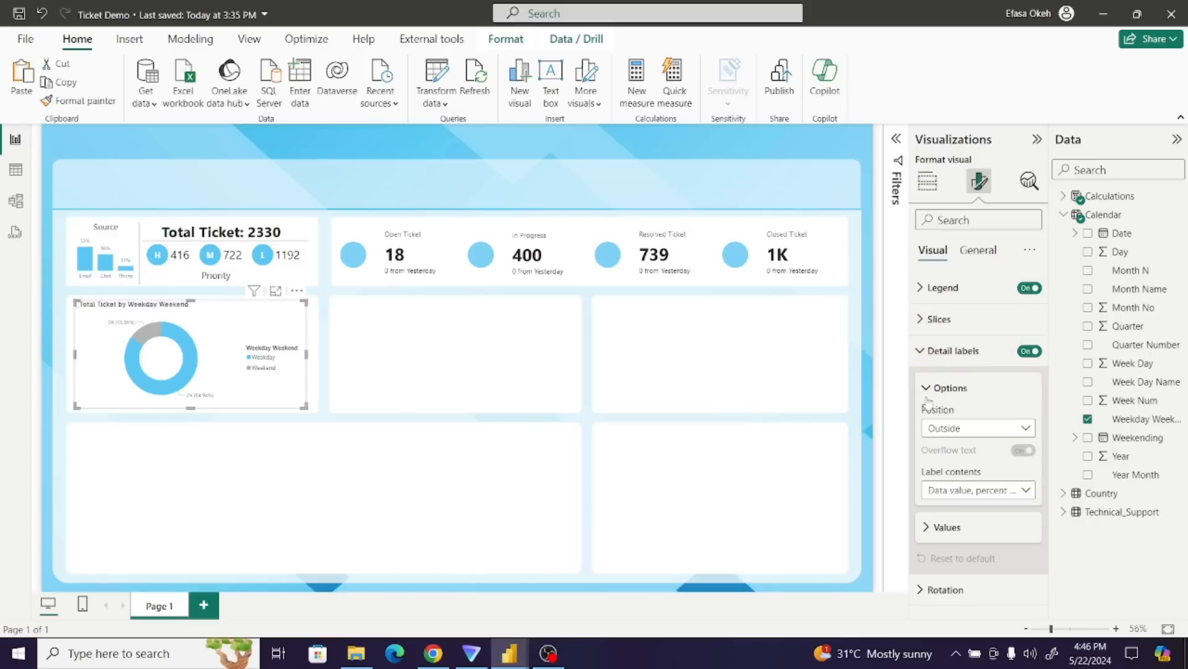
left_click(951, 492)
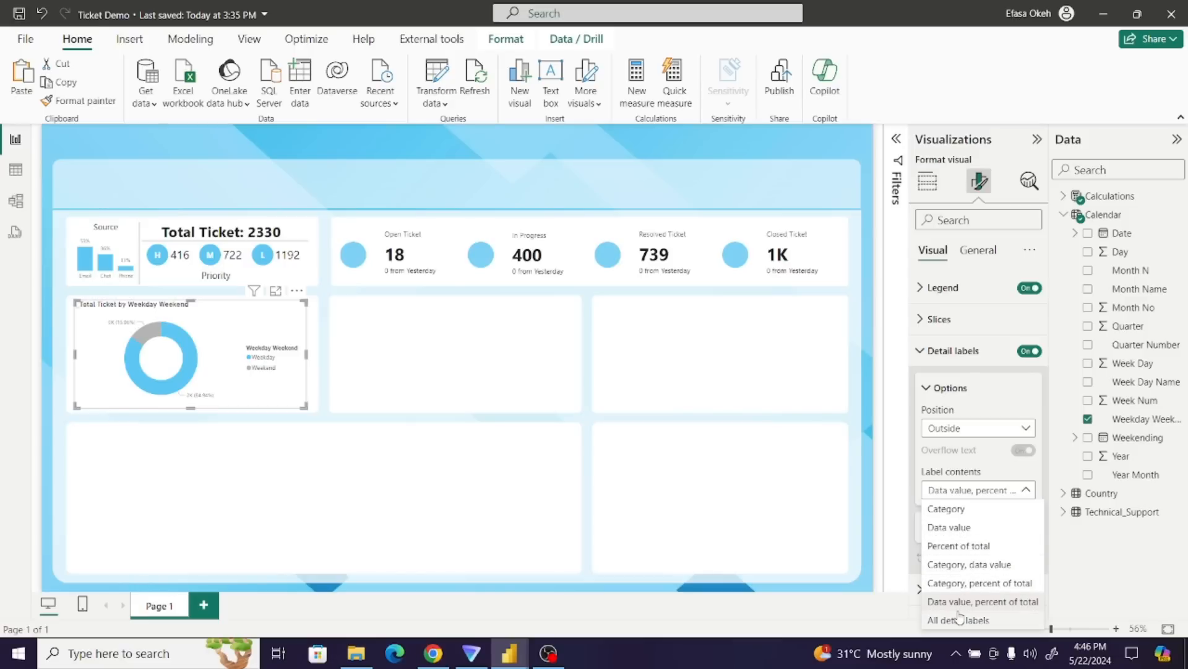
left_click(999, 543)
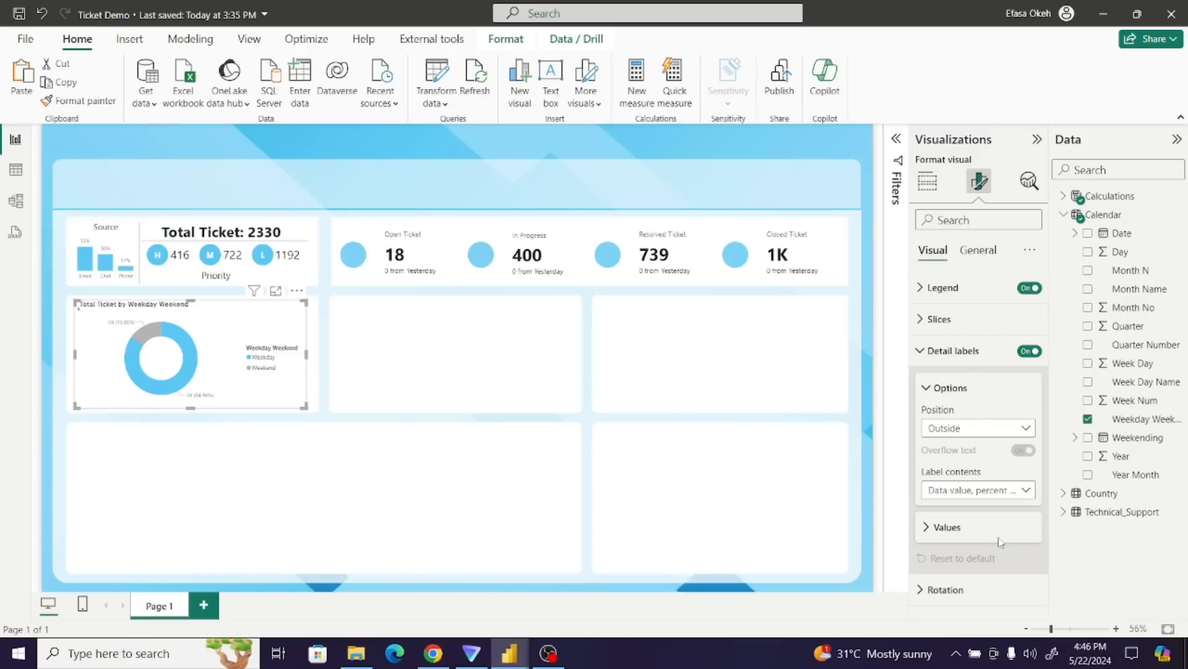
left_click(929, 389)
left_click(953, 351)
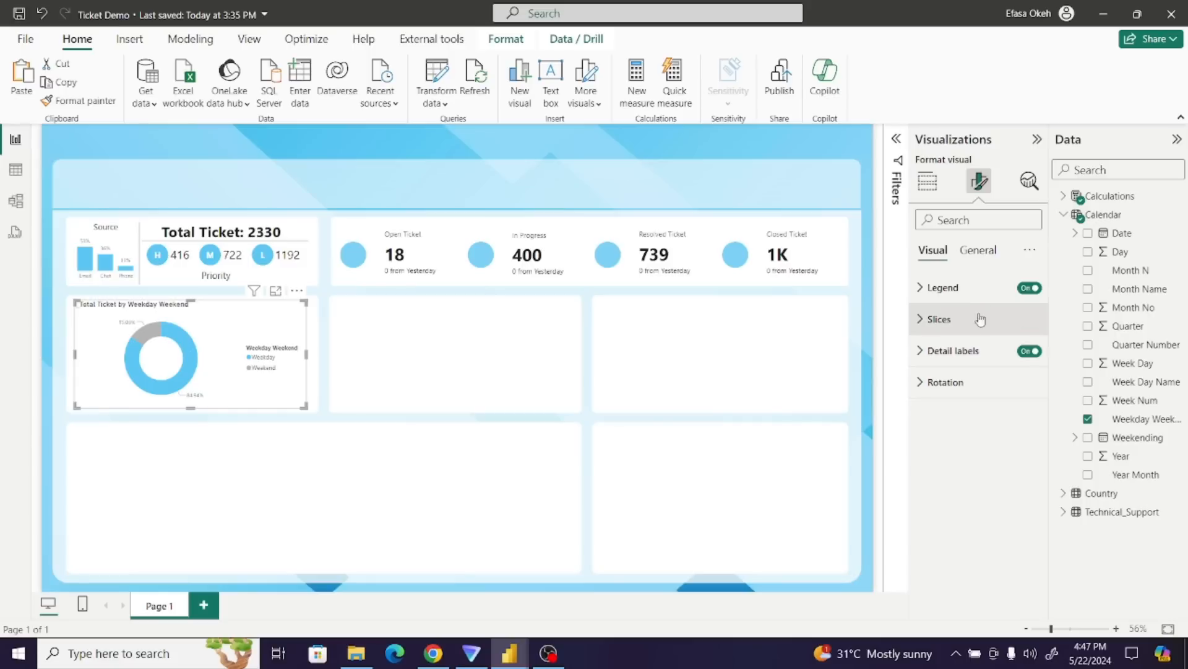
- Change the donut chart's title text to "Total Ticket Created by Workdays and Weekends"
left_click(977, 259)
left_click(1029, 319)
left_click(938, 319)
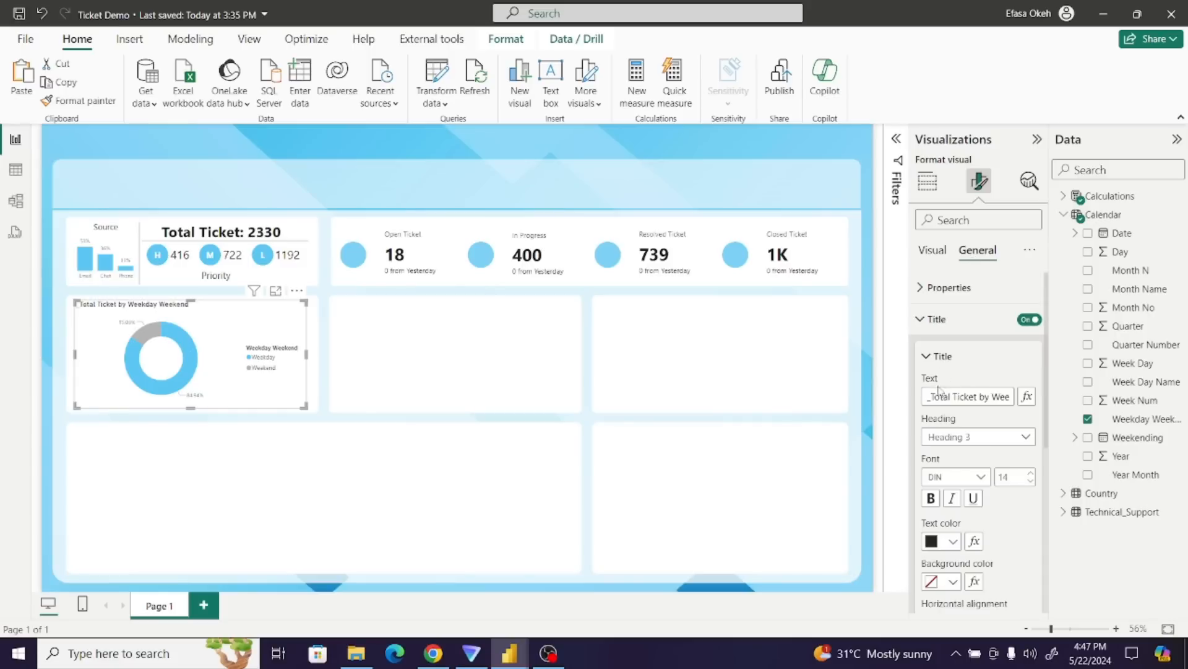
left_click_drag(927, 396, 1065, 403)
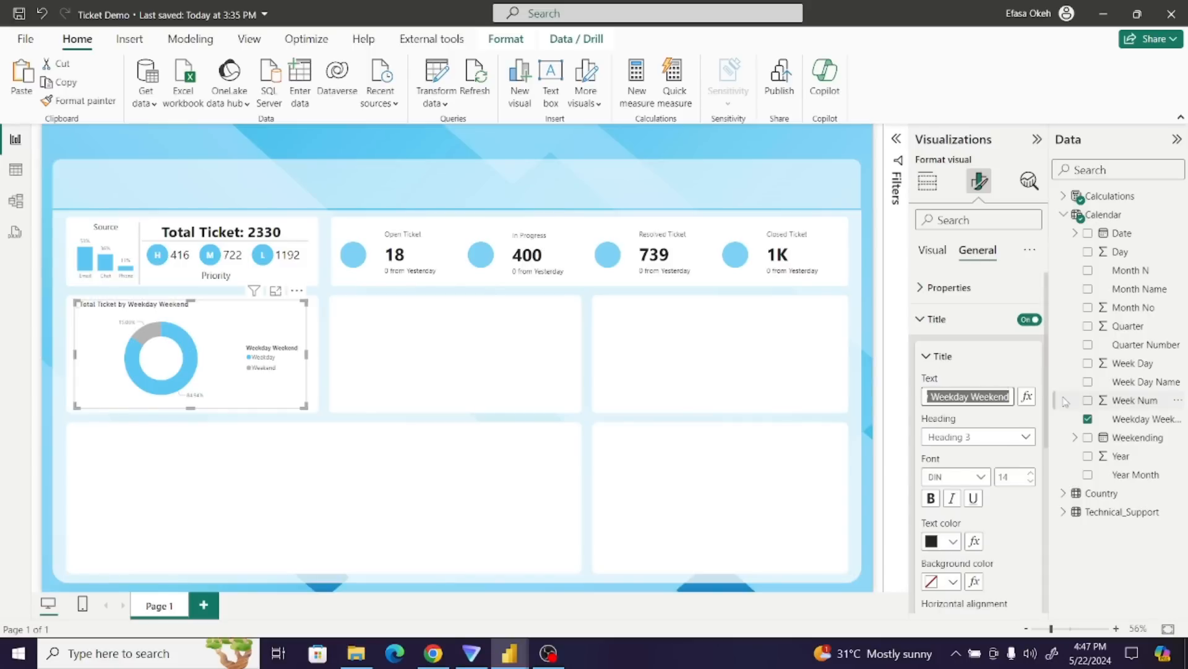
type("Total")
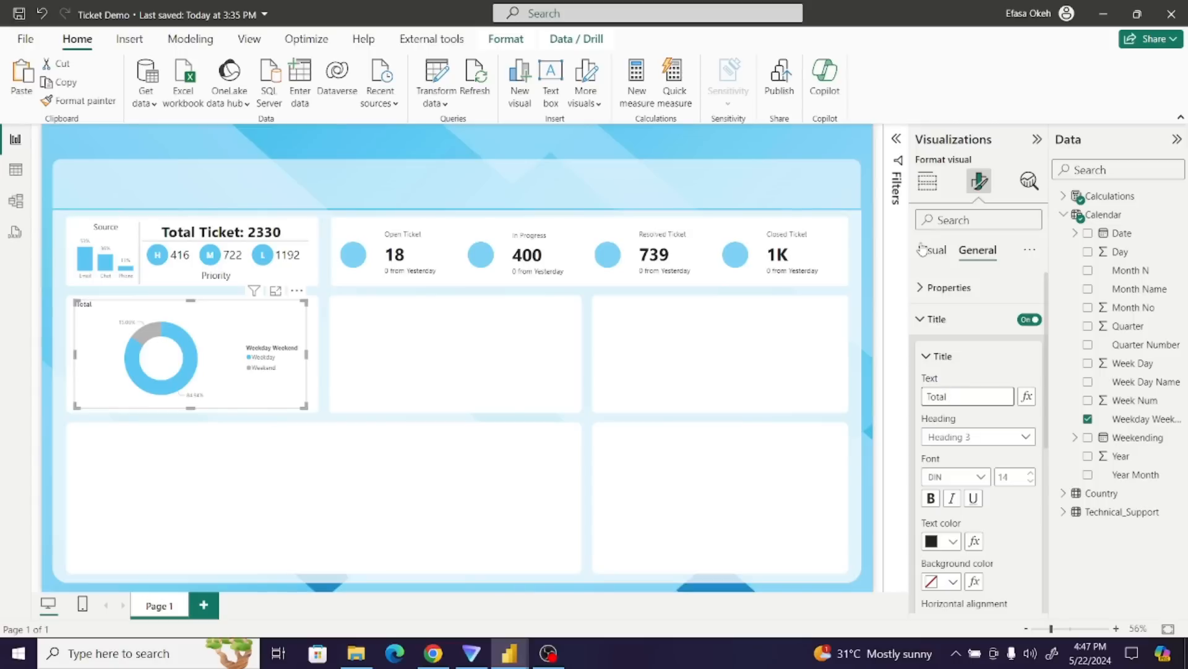
type(" Ticket ")
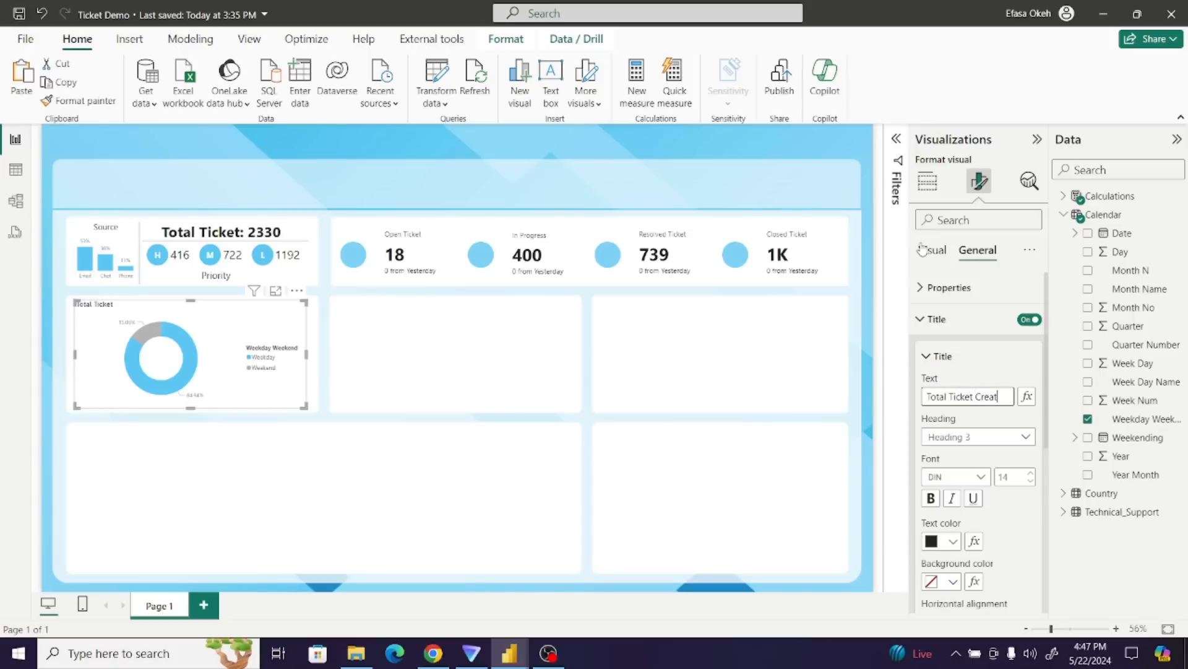
type("Created by Workd")
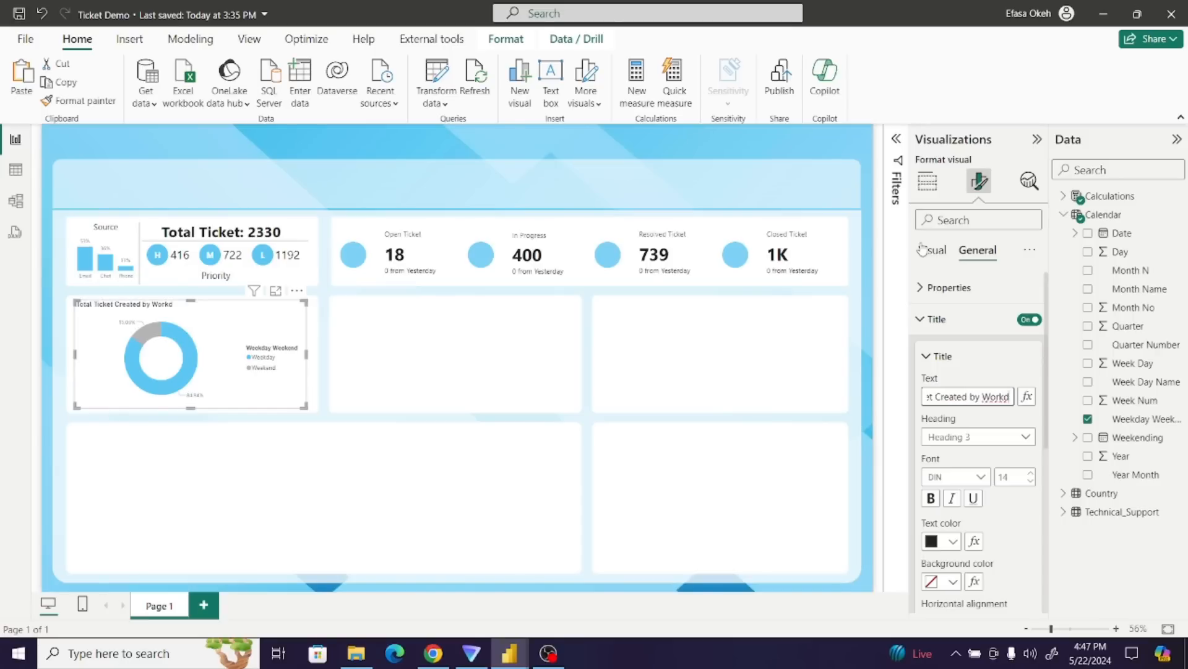
type("ays and Weeke")
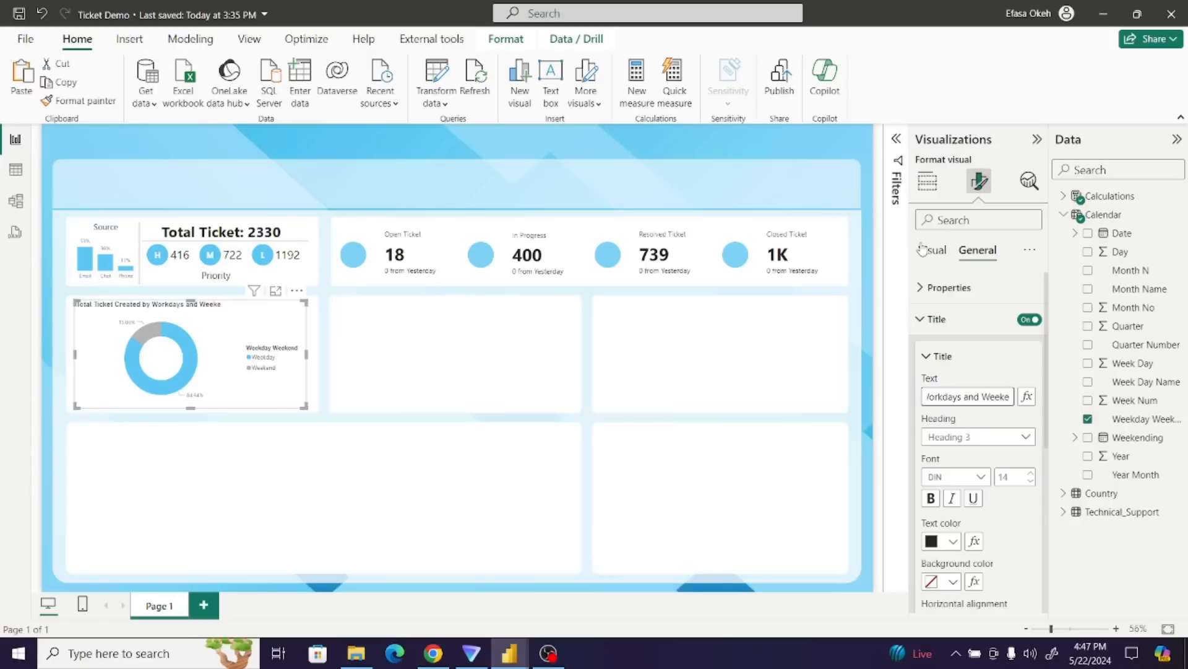
type("nds")
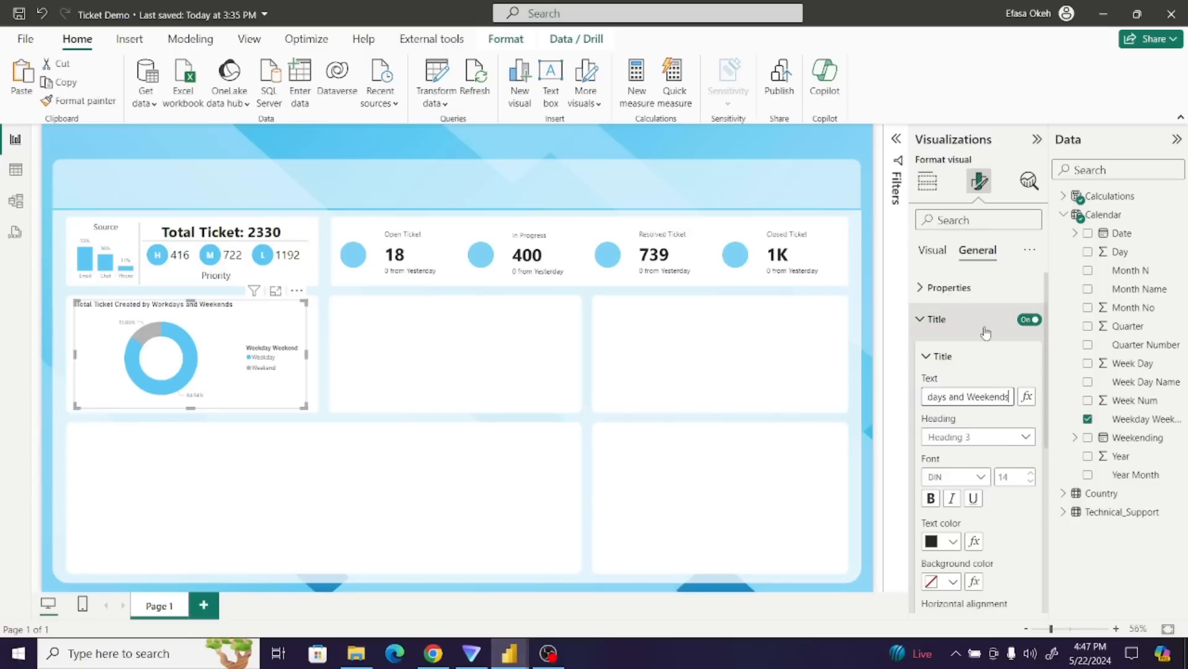
- Set the donut chart's title font to Segoe UI and center the title horizontally
left_click(983, 475)
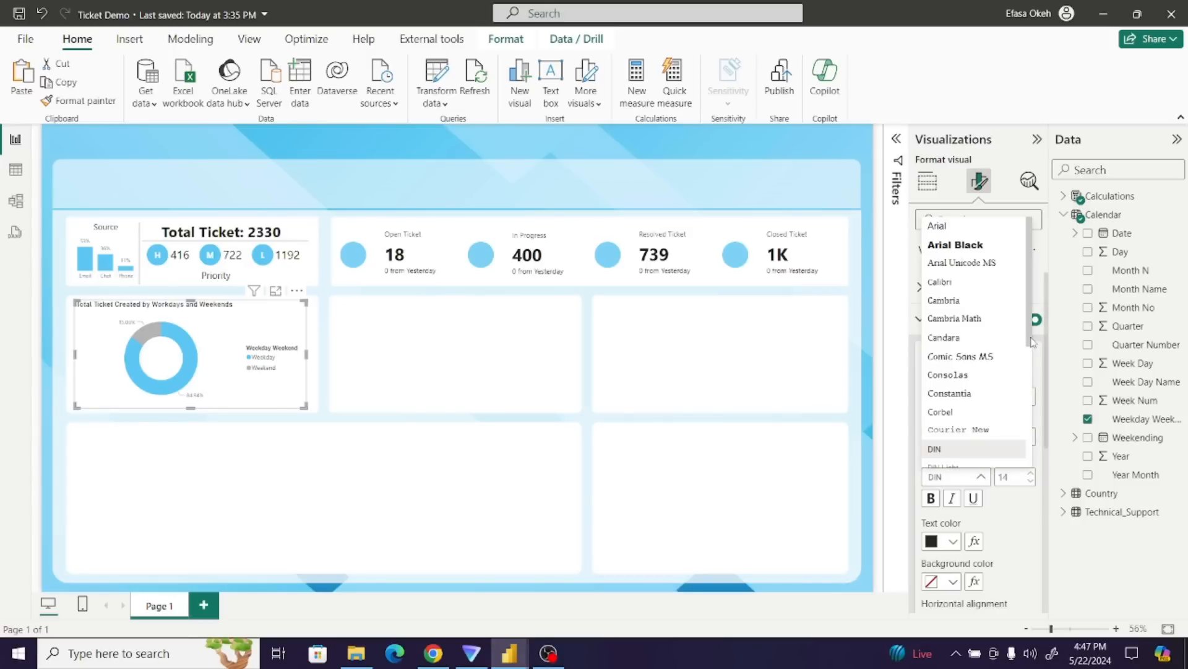
scroll(1032, 342, "down", 5)
left_click(980, 379)
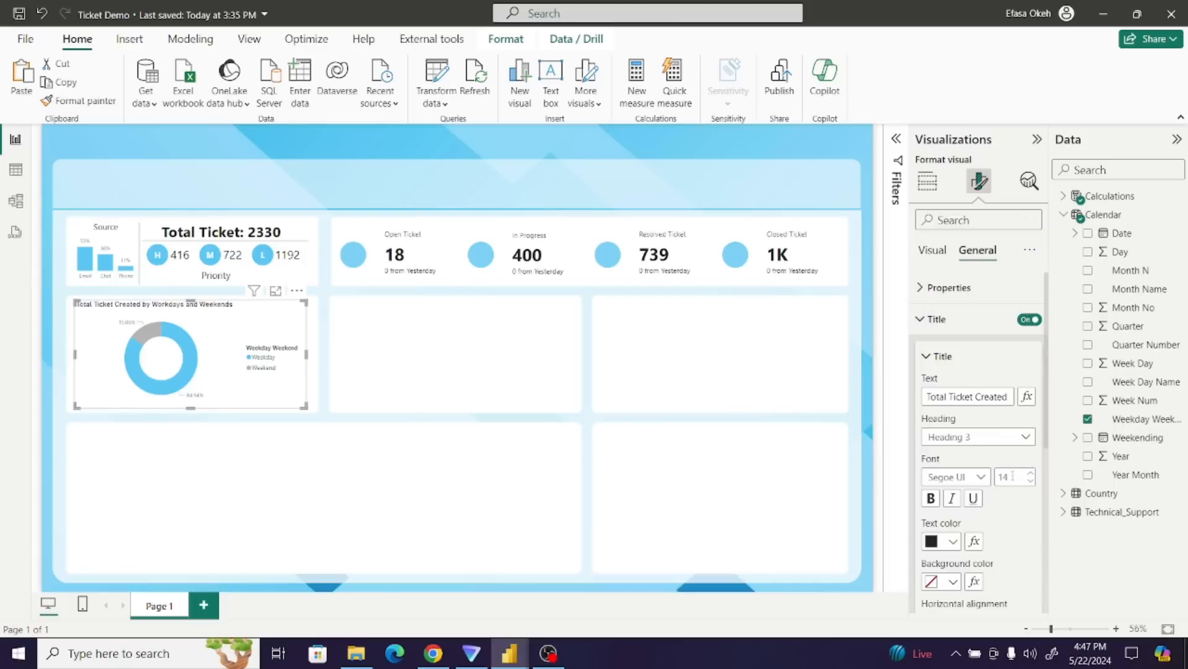
left_click_drag(1046, 449, 1049, 514)
left_click(952, 489)
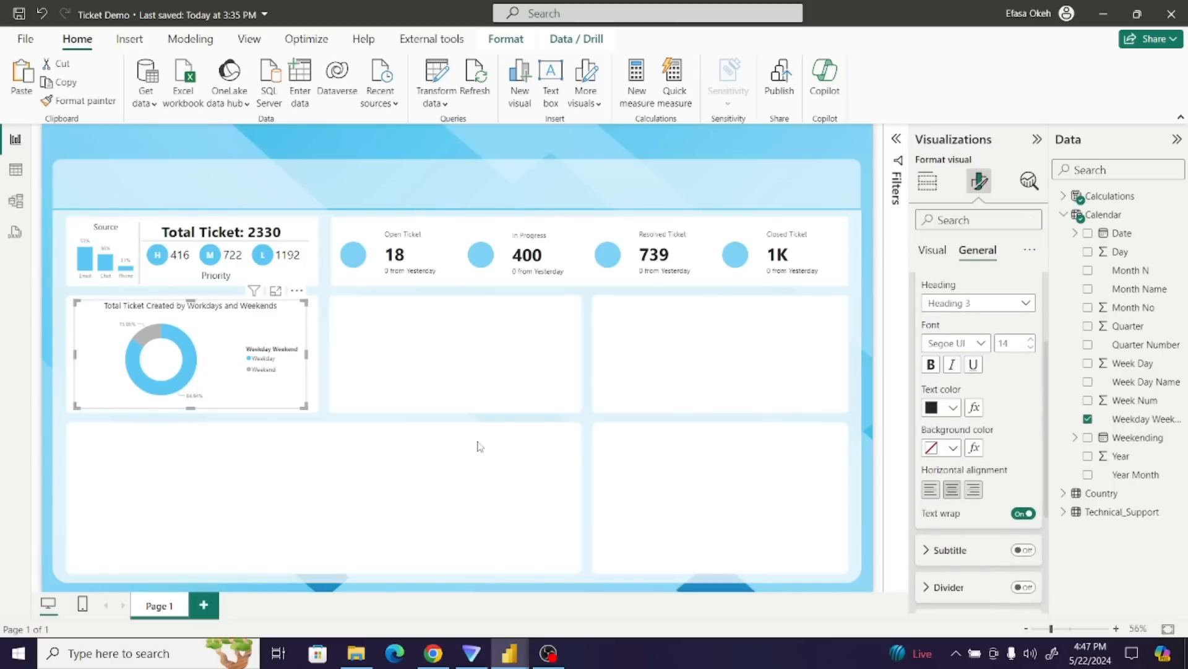
left_click(388, 396)
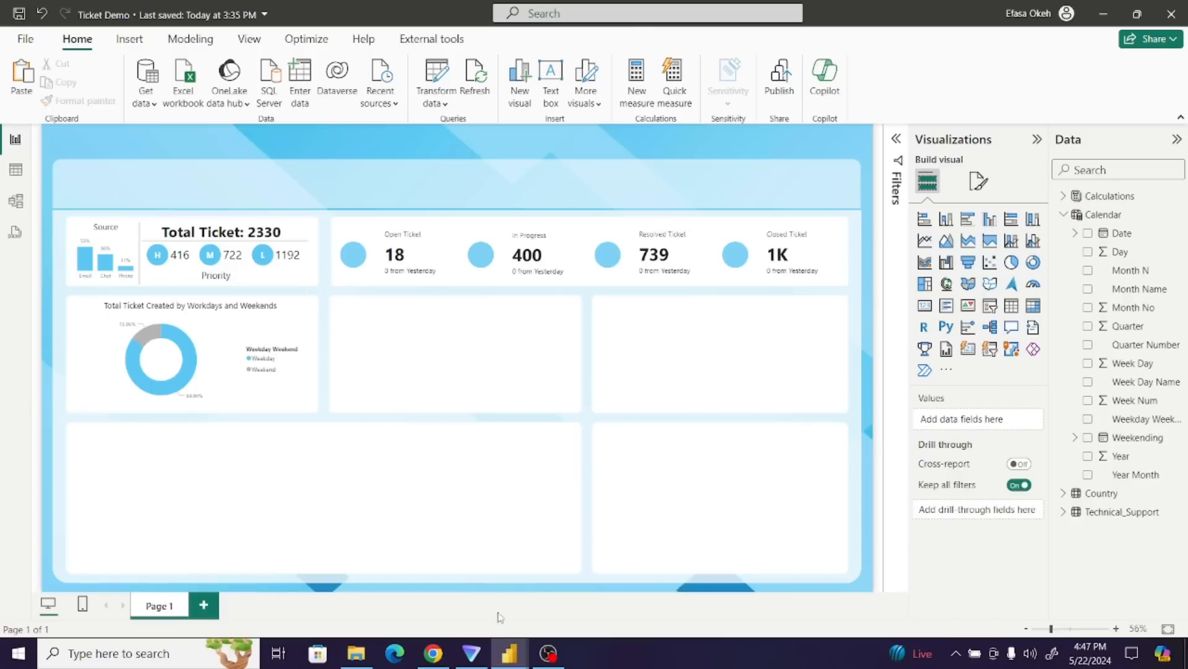
- Switch to the Ticket Analysis report and select the Hour Category column in the Technical_Support table data
mouse_move(510, 659)
left_click(581, 606)
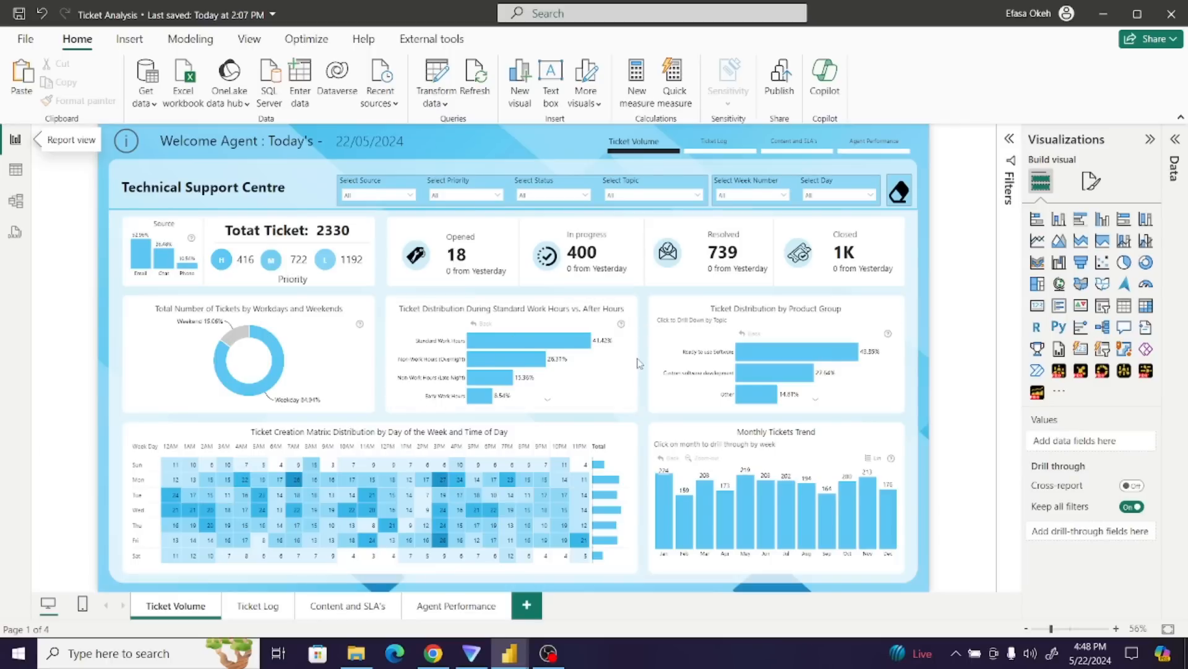
left_click(15, 169)
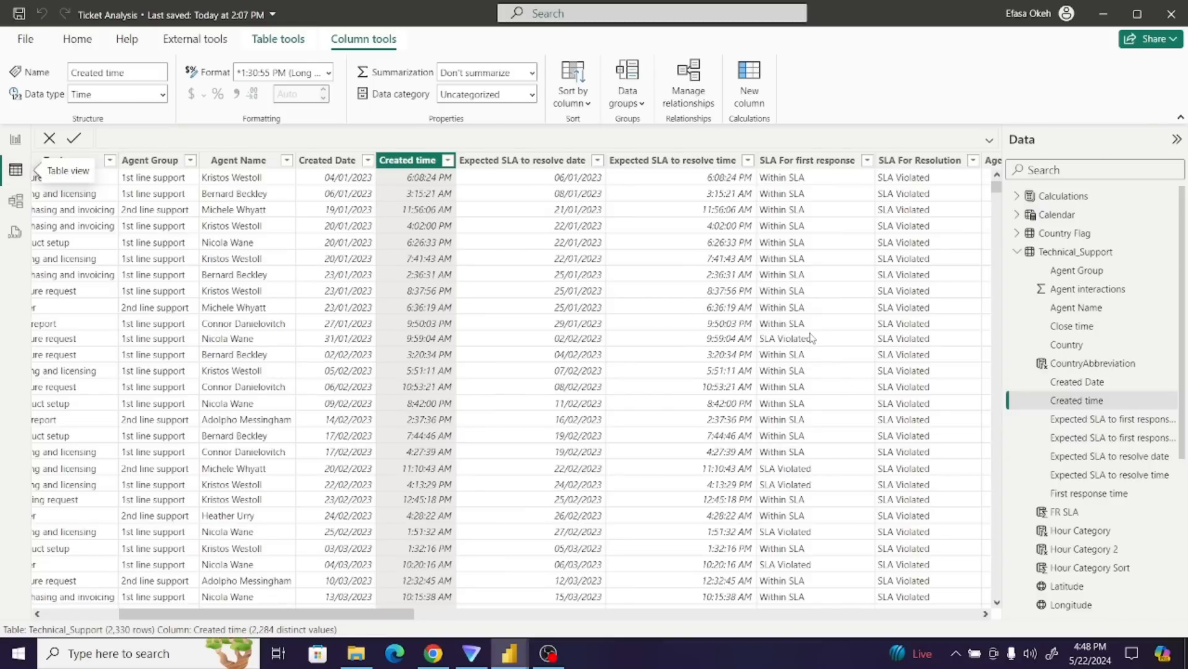
left_click_drag(401, 614, 765, 619)
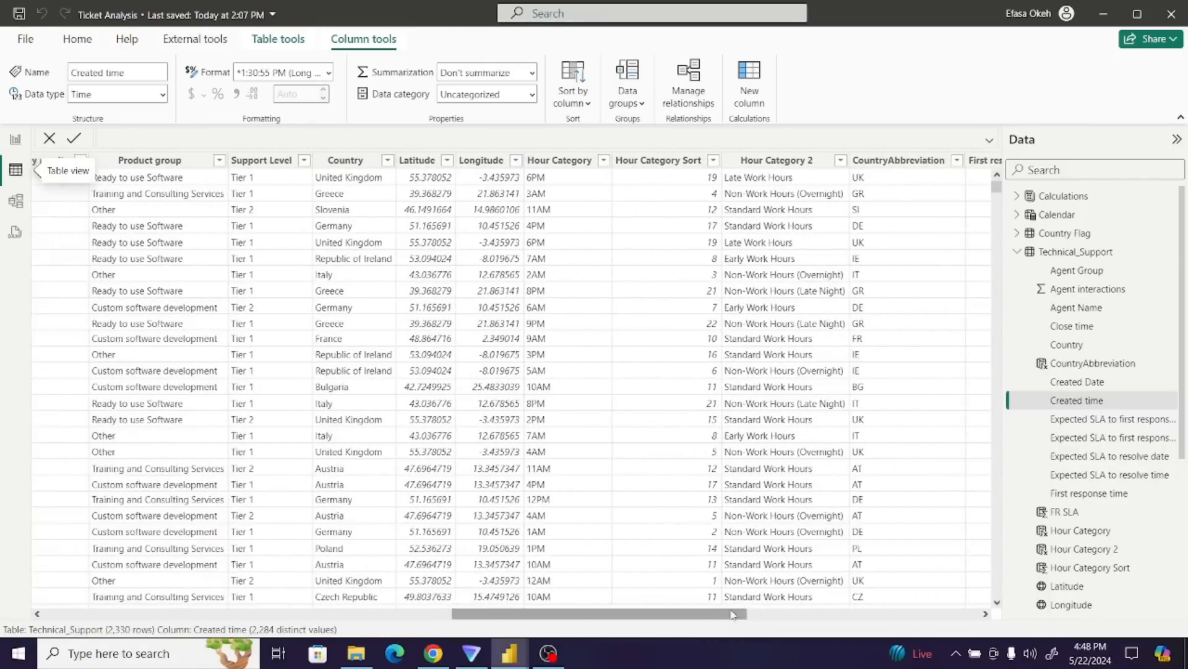
left_click(571, 166)
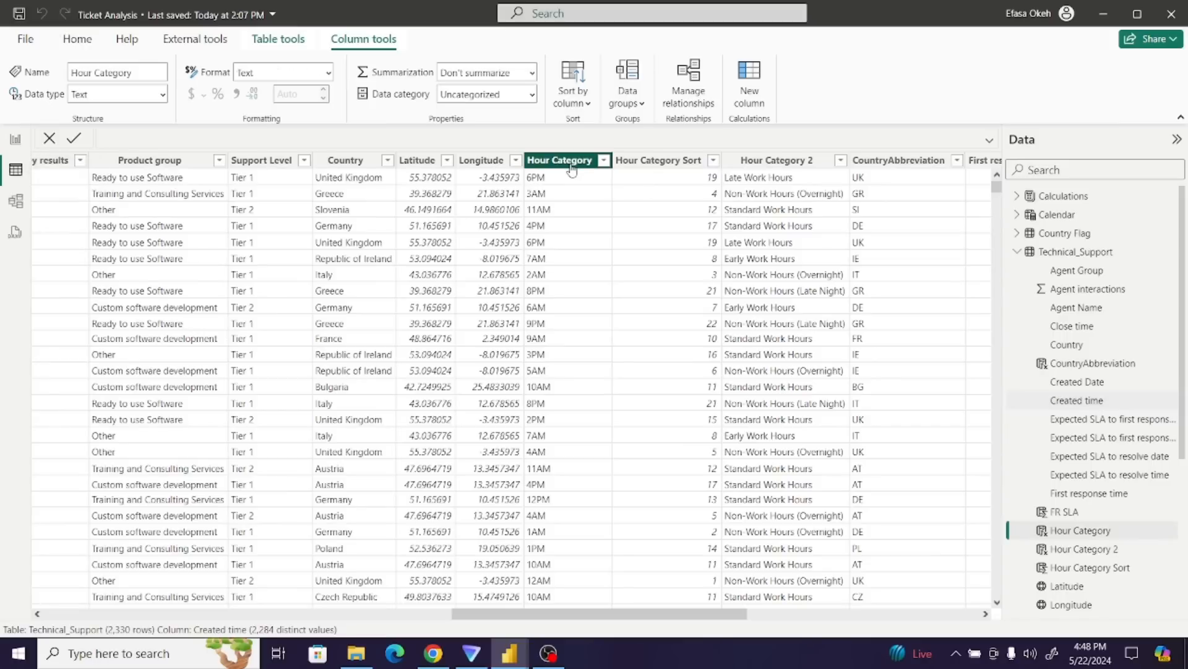
- Expand the Hour Category column's DAX formula, copy all of it, and return to the report view
left_click(989, 140)
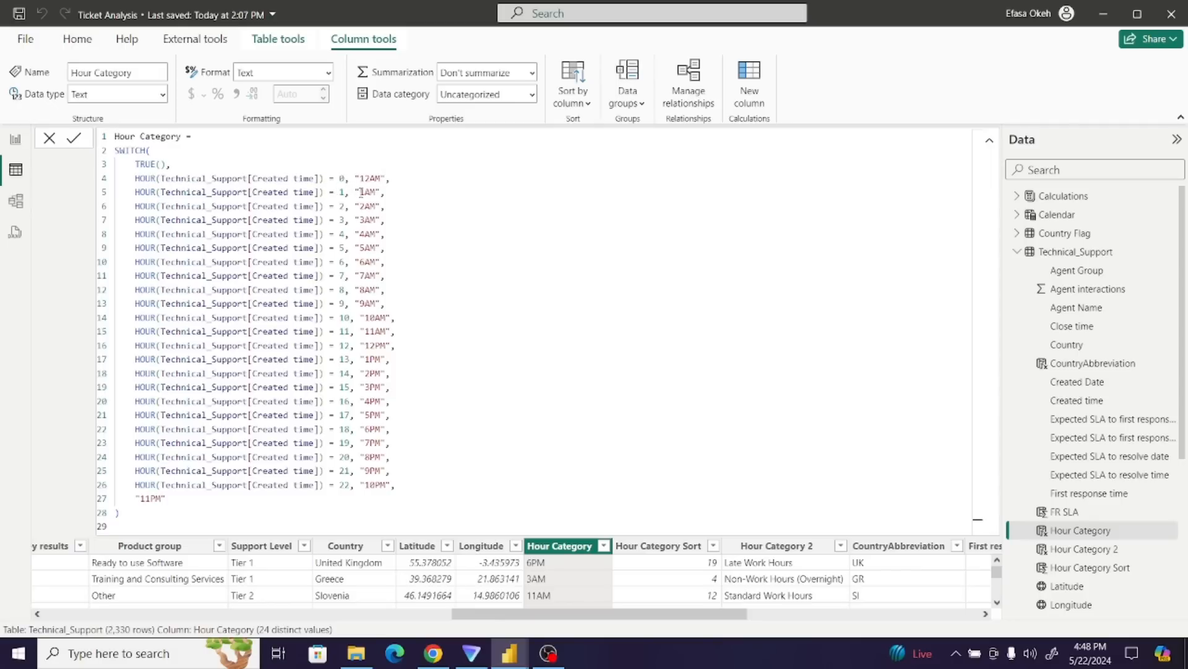
left_click(607, 279)
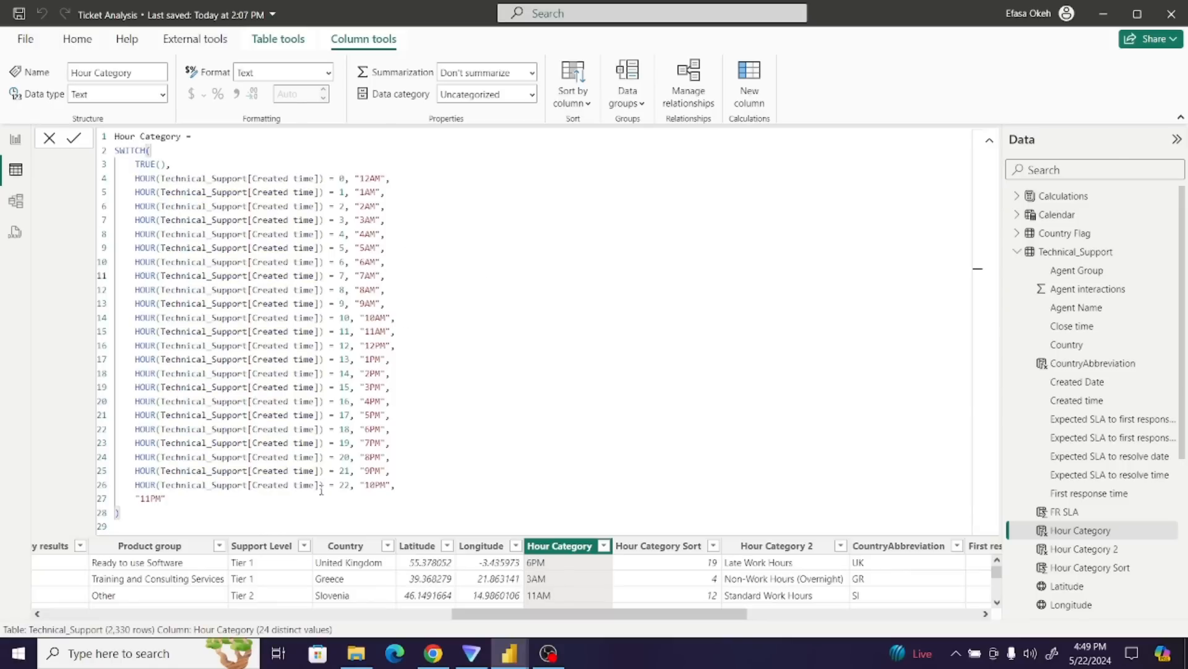
left_click_drag(138, 520, 114, 136)
key("ctrl+c")
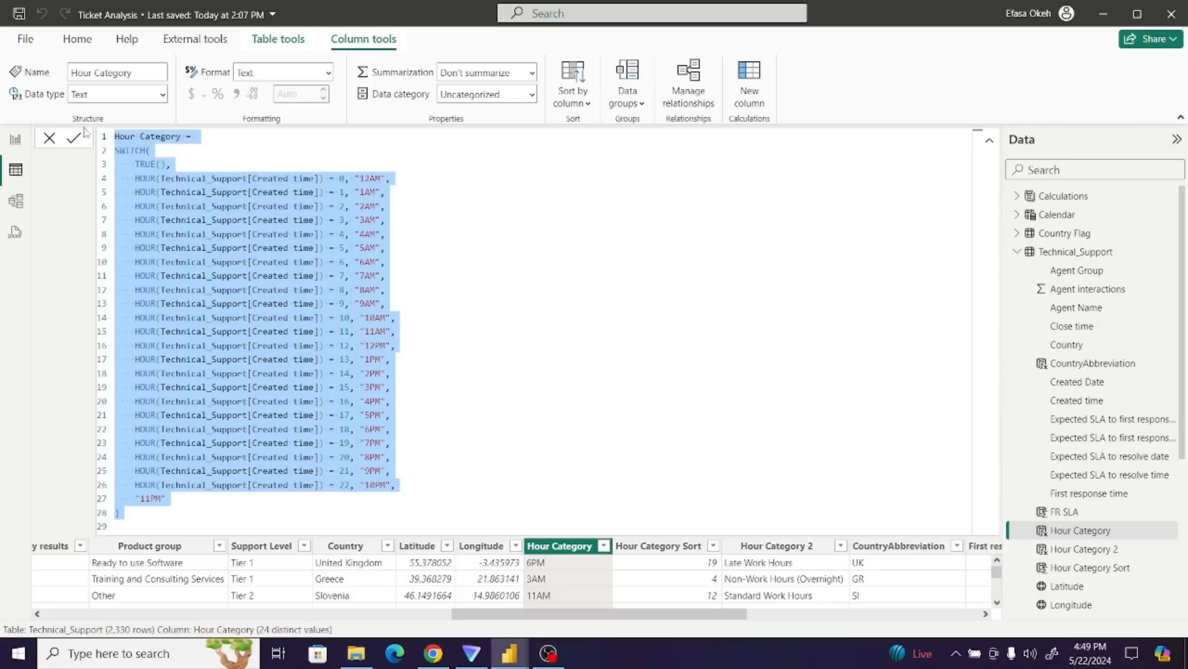
left_click(542, 329)
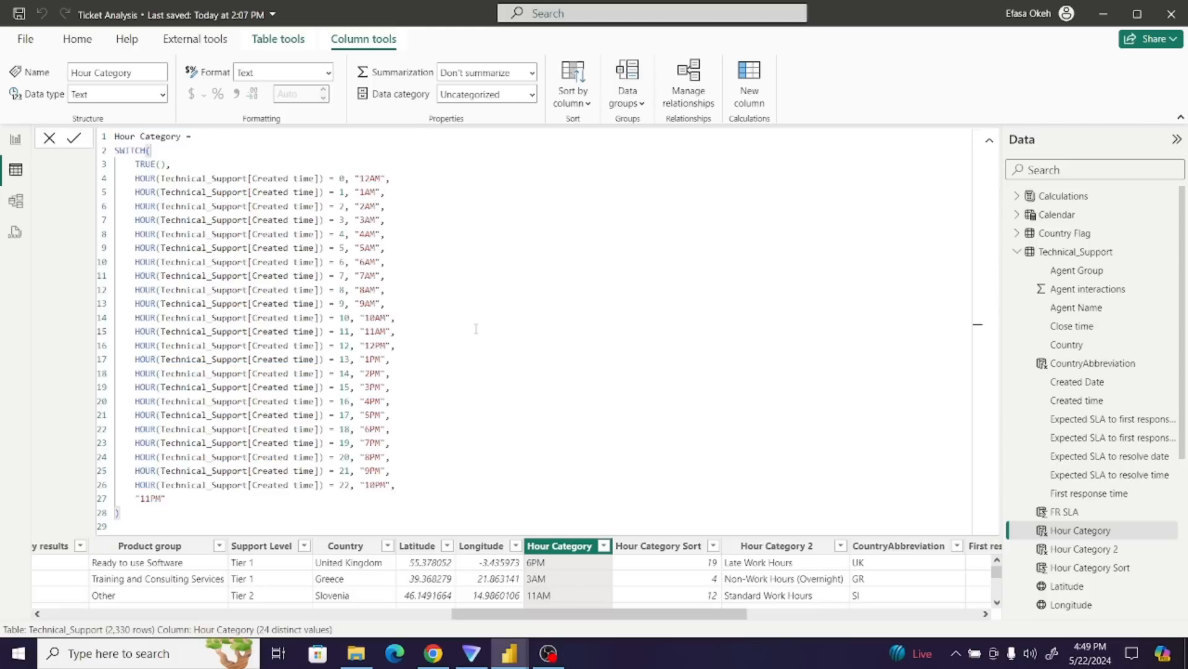
left_click(16, 138)
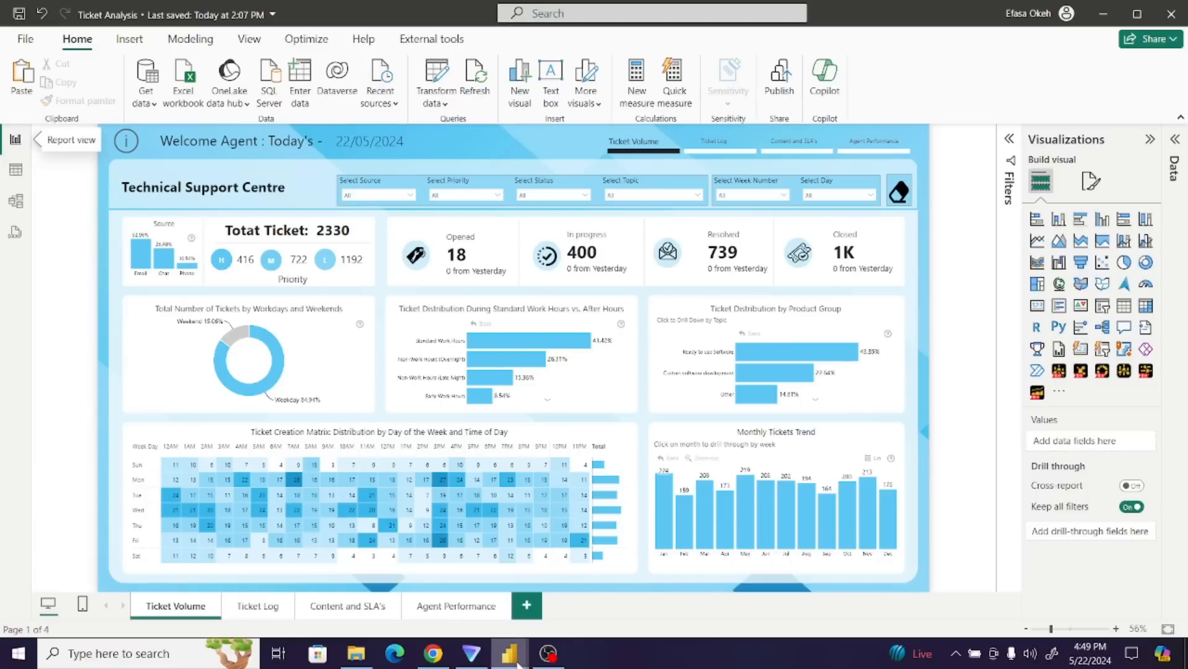
- Switch to the Ticket Demo report and display the Technical_Support table's data
mouse_move(512, 660)
left_click(441, 613)
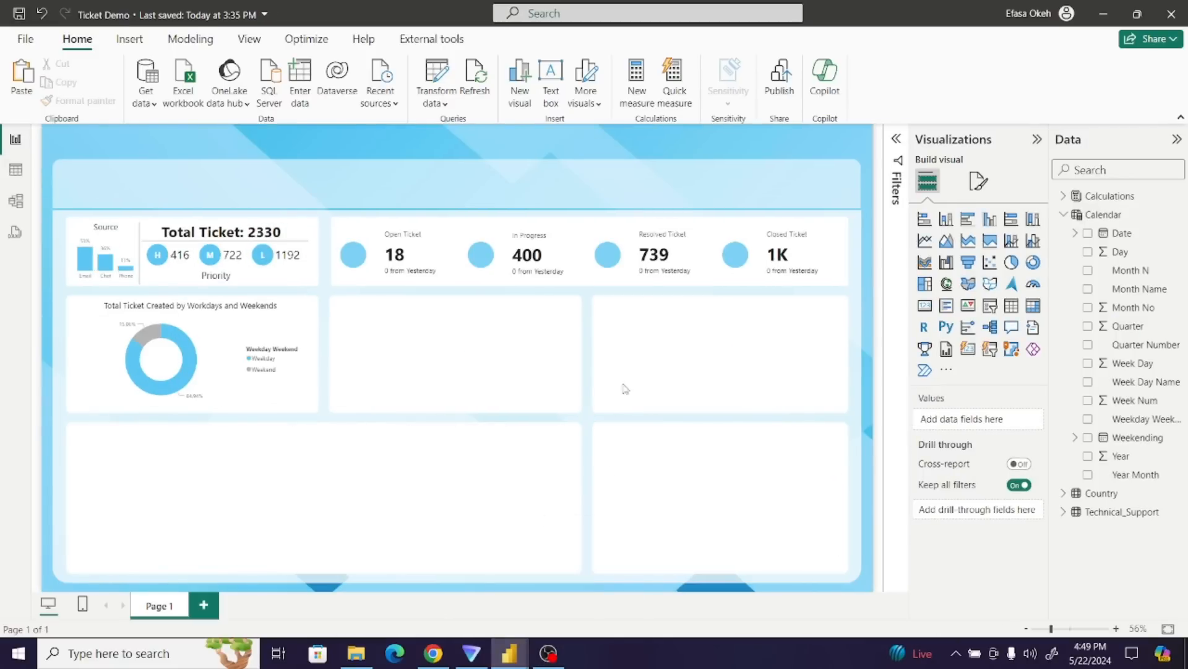
left_click(16, 177)
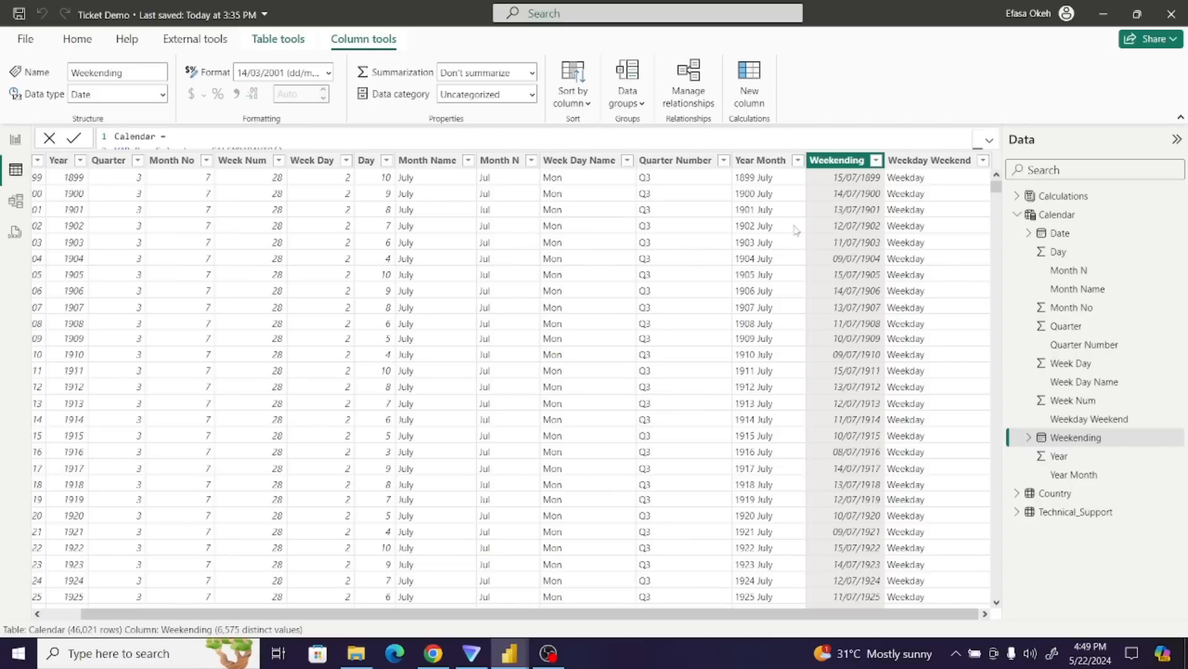
left_click(1017, 215)
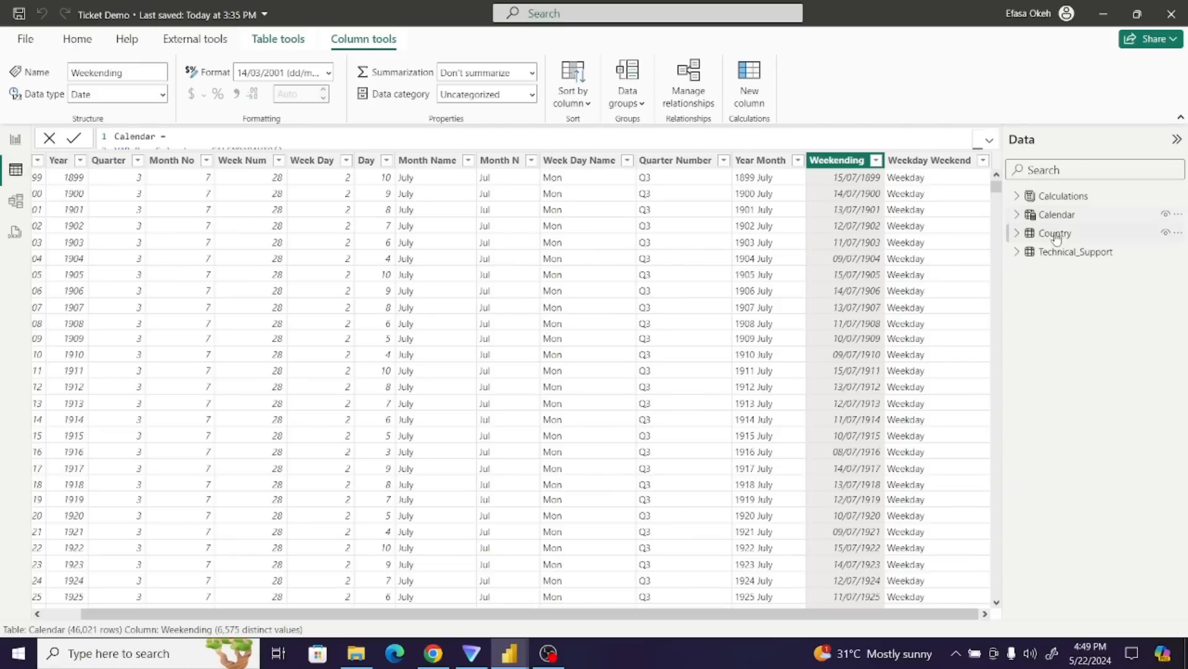
left_click(1071, 252)
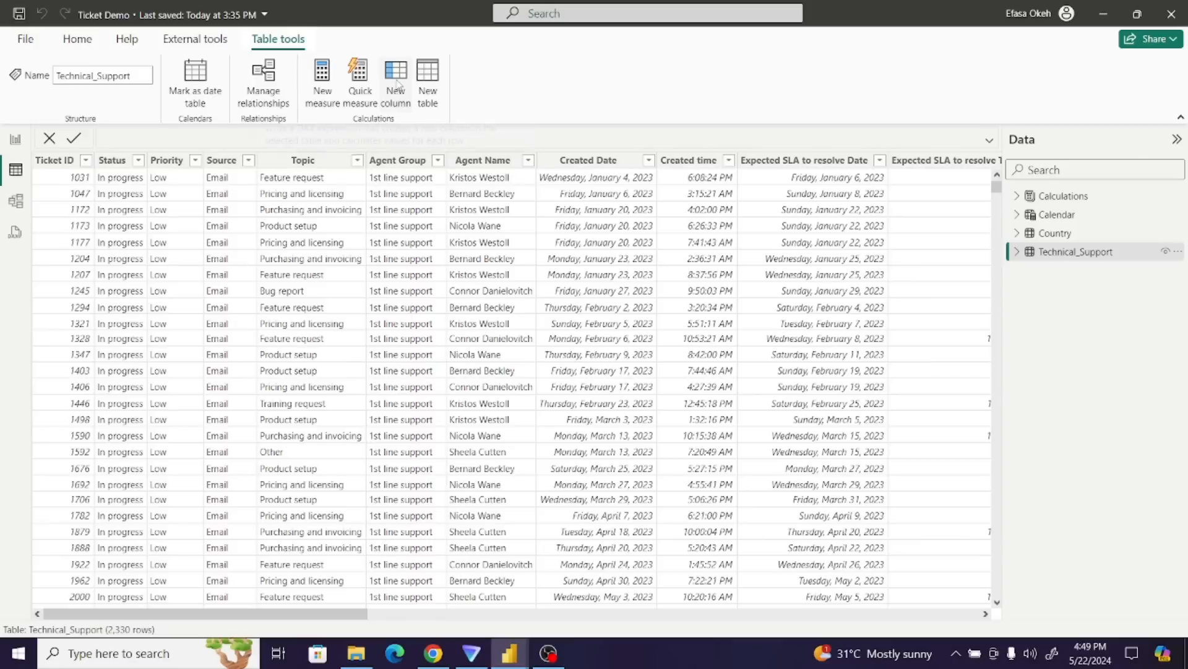
- Add a calculated column to Technical_Support from the copied Hour Category formula, commit it, and return to the report view
left_click(399, 83)
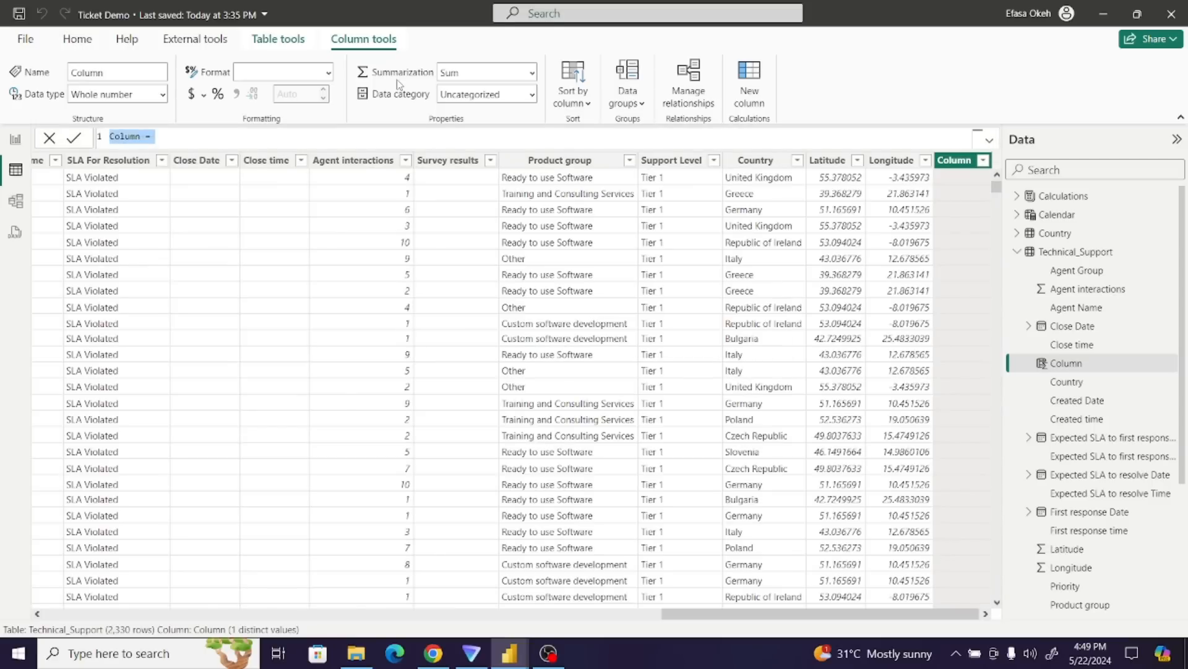
key("ctrl+v")
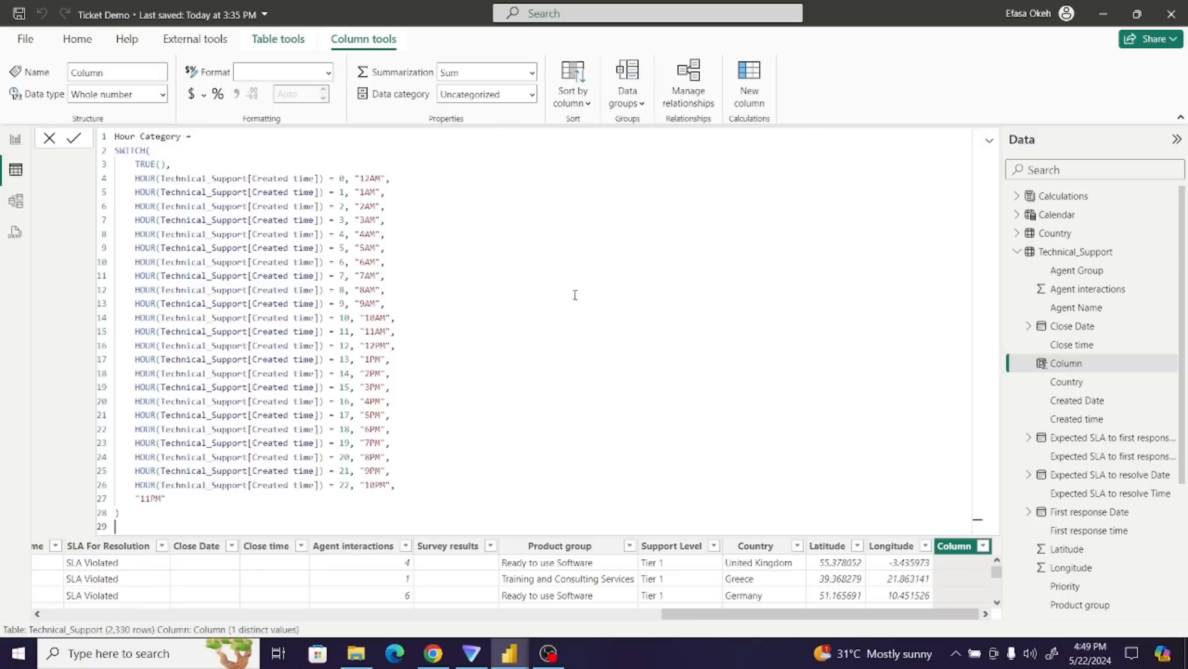
left_click(74, 139)
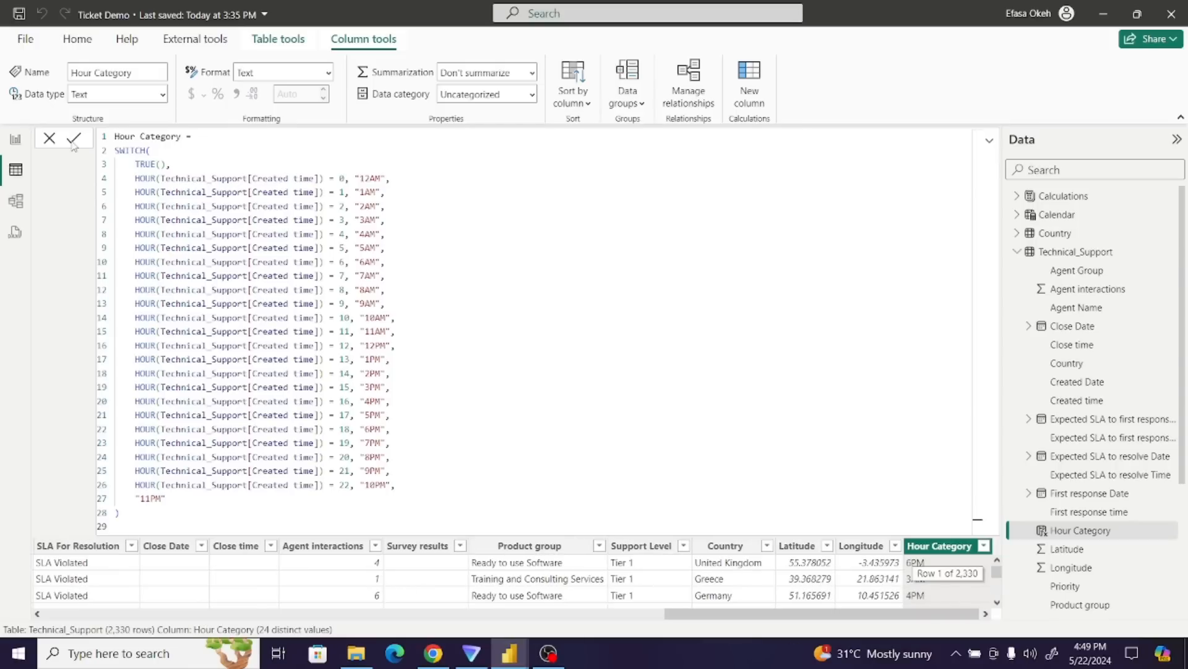
left_click(16, 146)
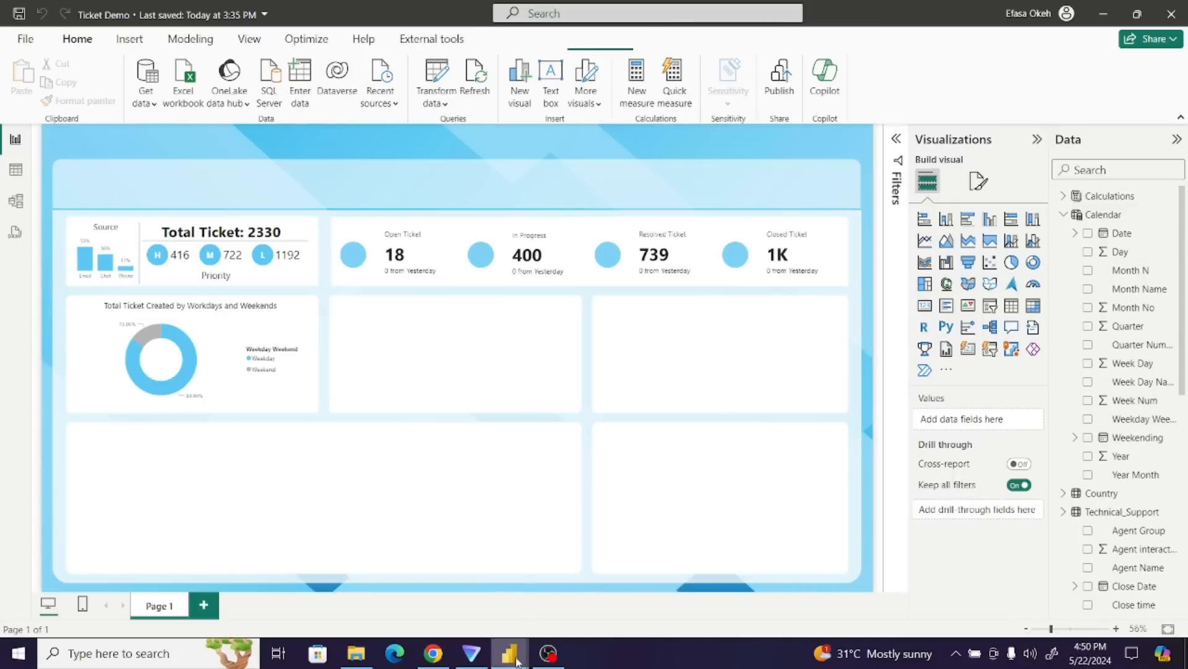
- Switch to the Ticket Analysis report and select the Hour Category 2 column in the Technical_Support table data
mouse_move(516, 661)
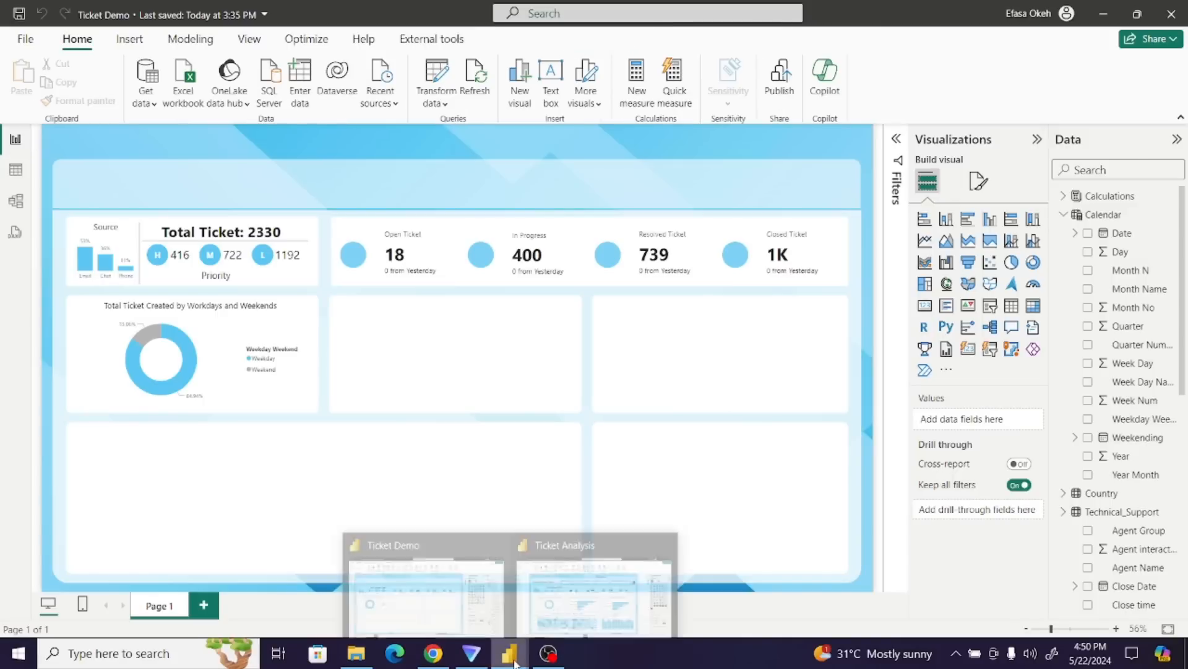
left_click(604, 602)
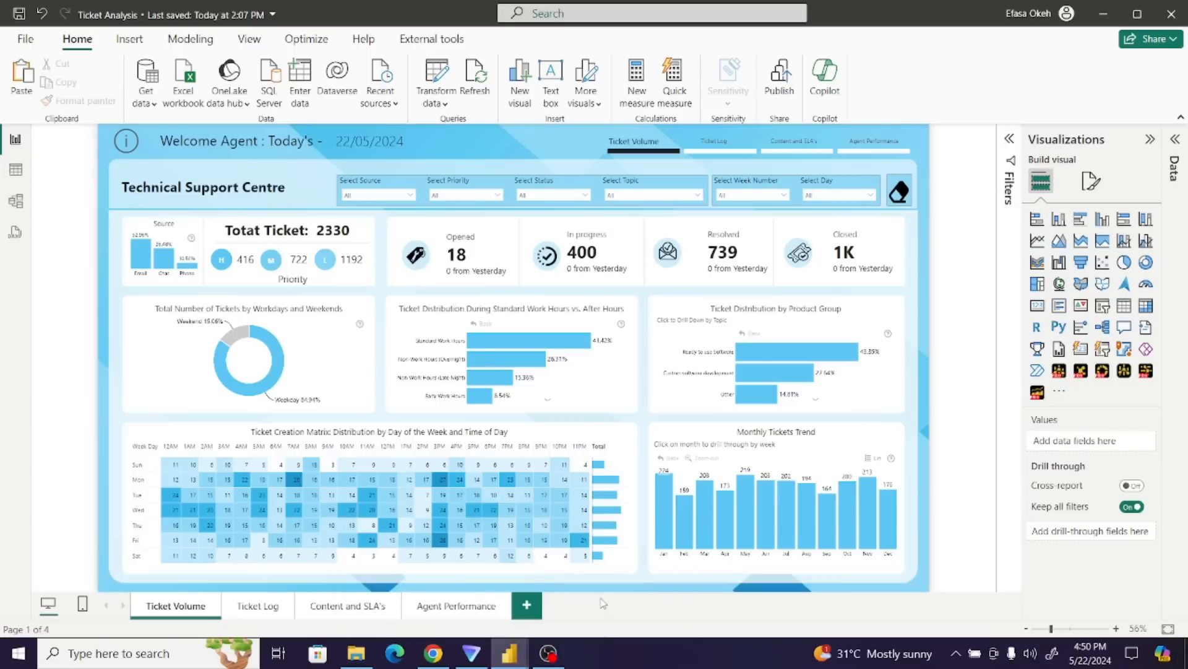
left_click(15, 170)
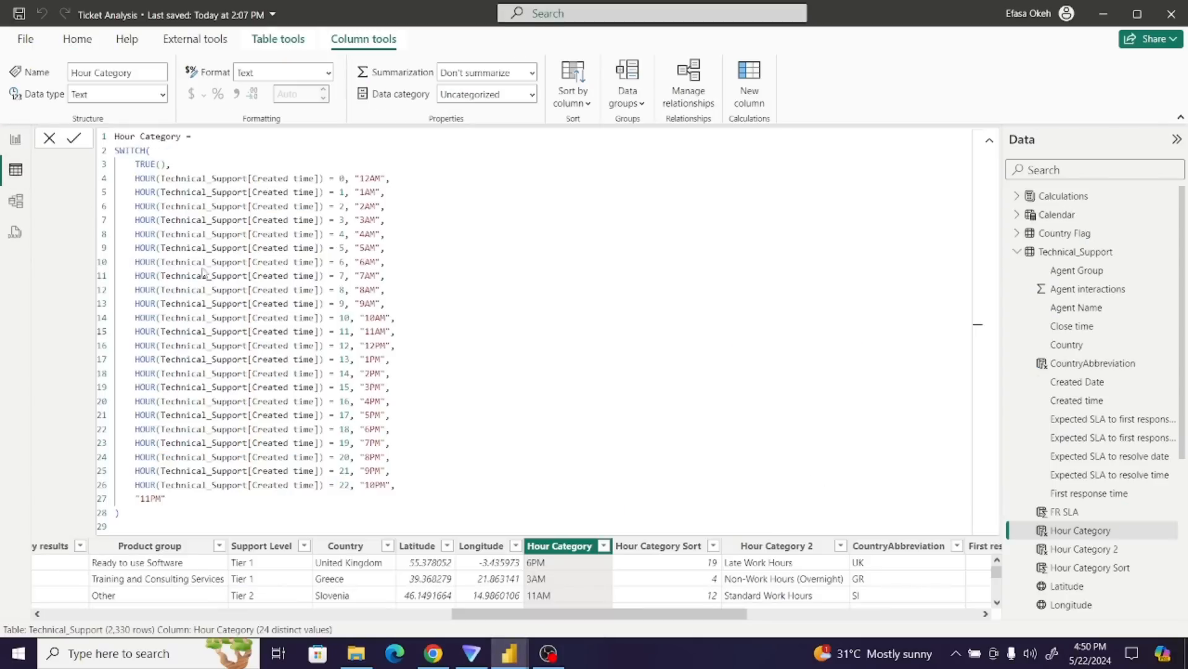
left_click(990, 141)
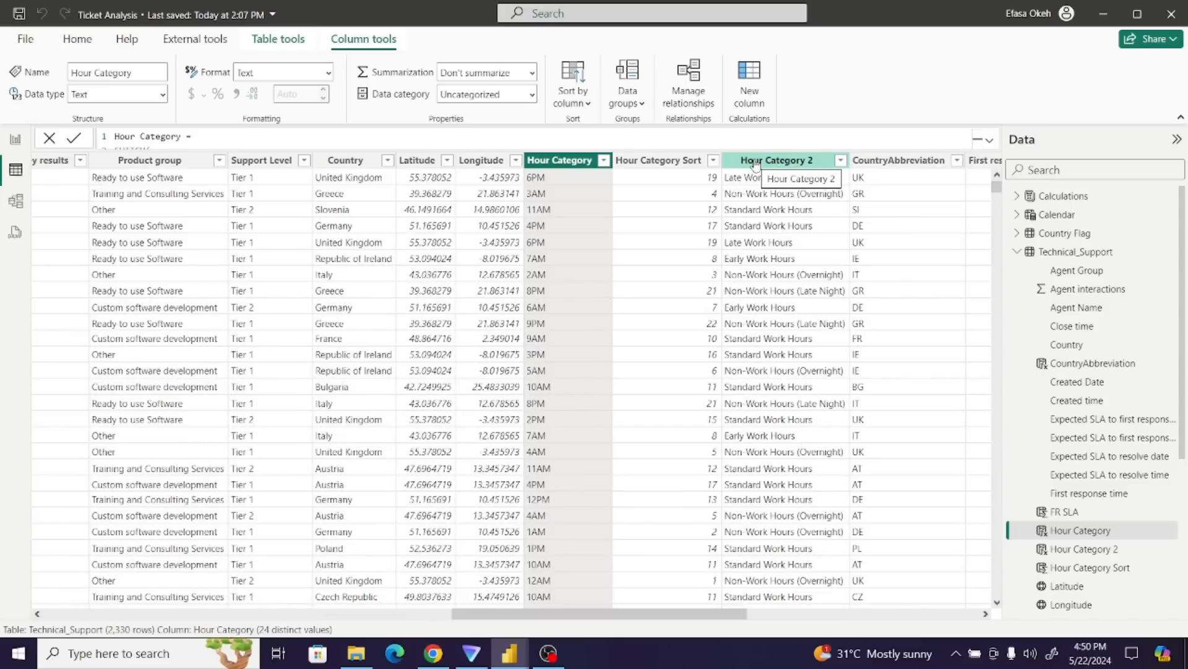
left_click(765, 161)
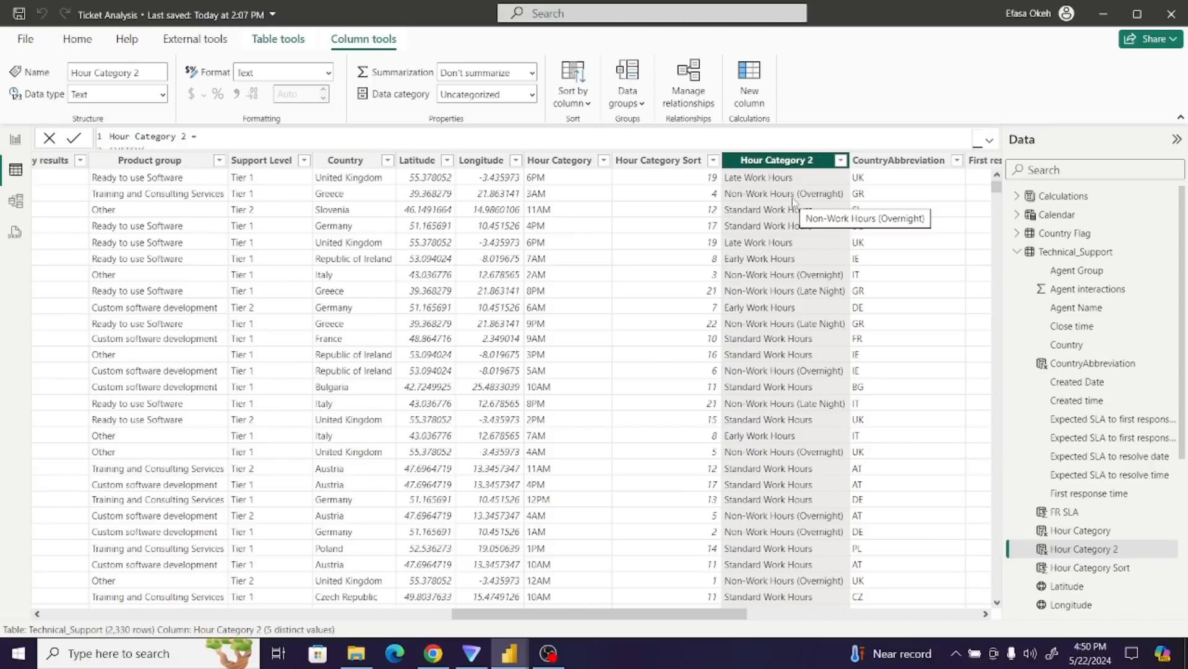
- Expand the Hour Category 2 formula, copy it from the name through the "Non-Work Hours (Late Night)" line, and return to the report view
left_click(989, 141)
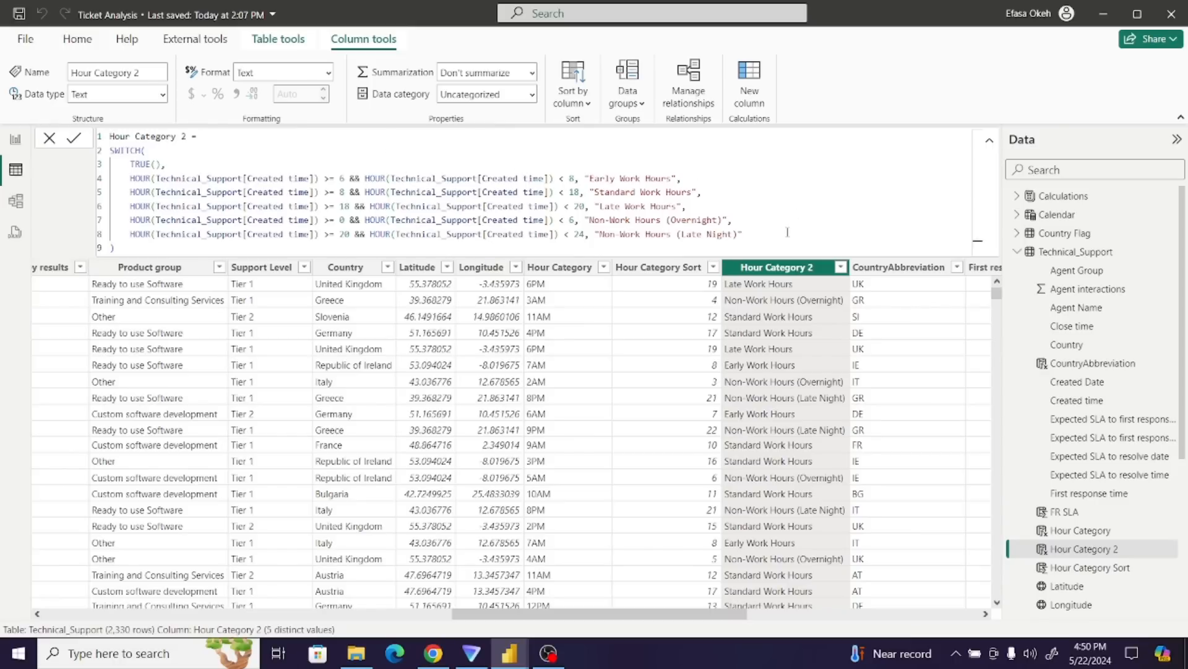
left_click(769, 241)
left_click_drag(769, 241, 104, 122)
key("ctrl+c")
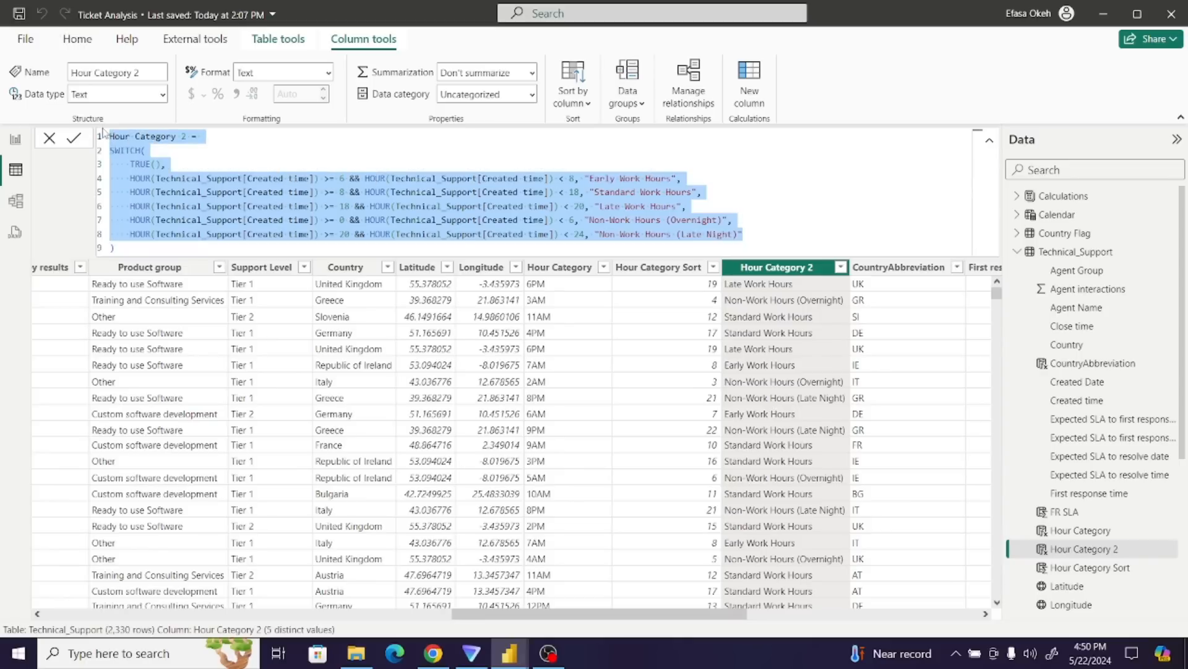
left_click(16, 139)
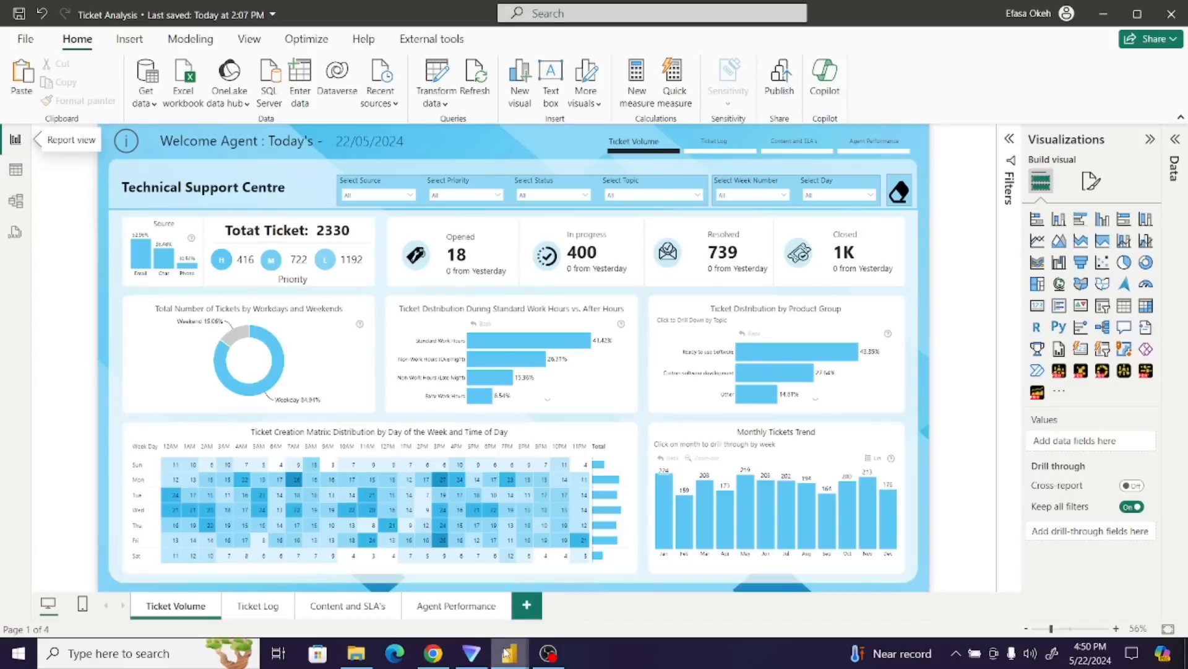
- Switch back to the Ticket Demo report, show the Technical_Support data, and collapse the Hour Category formula
mouse_move(506, 653)
left_click(435, 591)
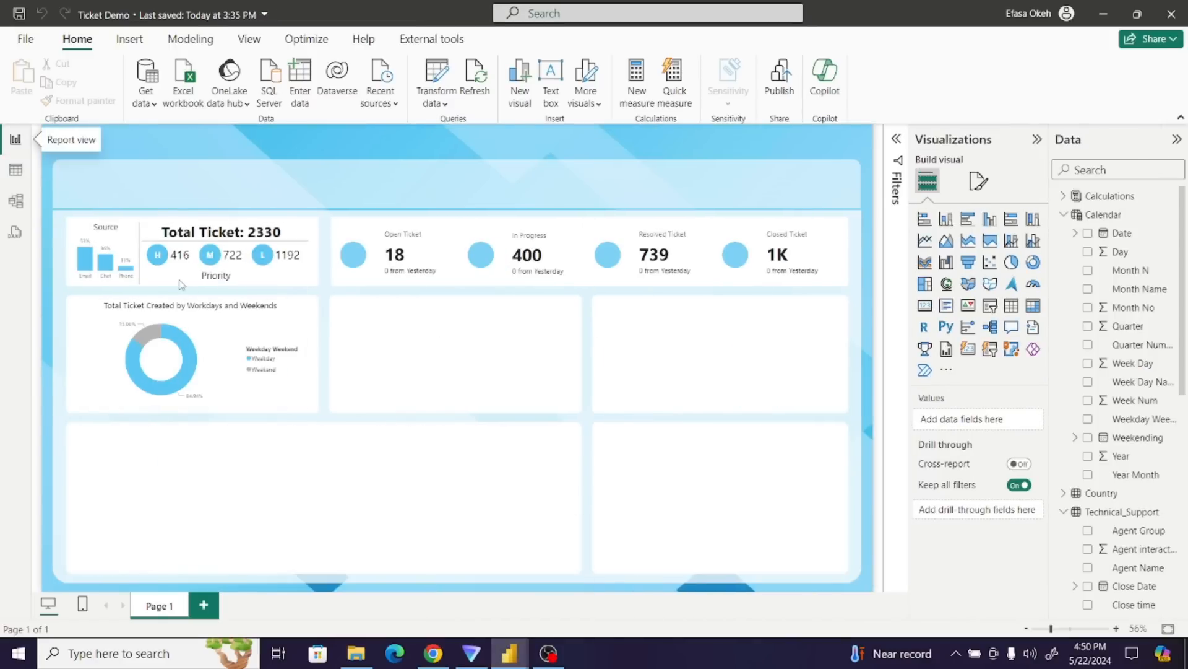
left_click(15, 169)
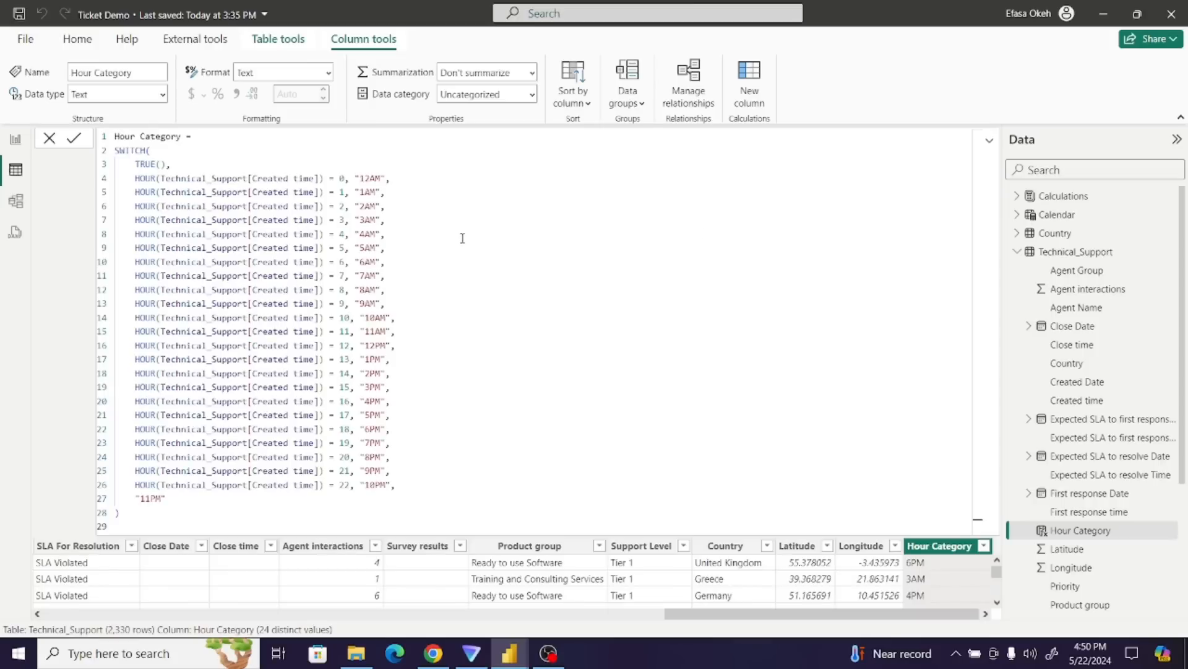
left_click(990, 142)
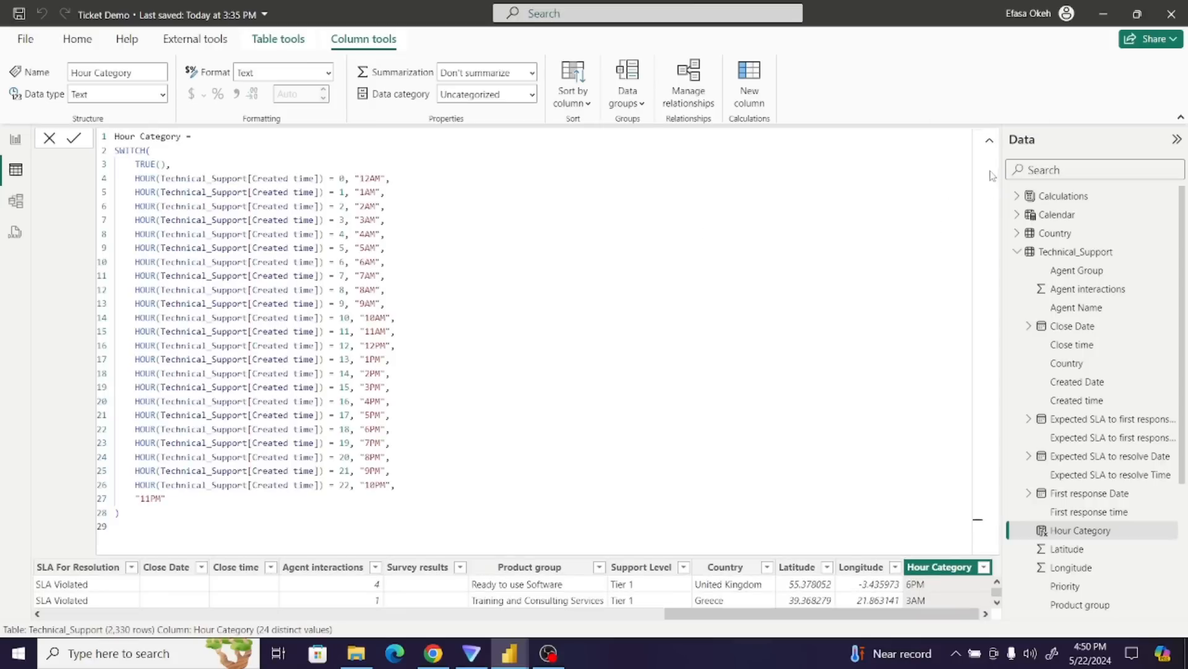
left_click(991, 144)
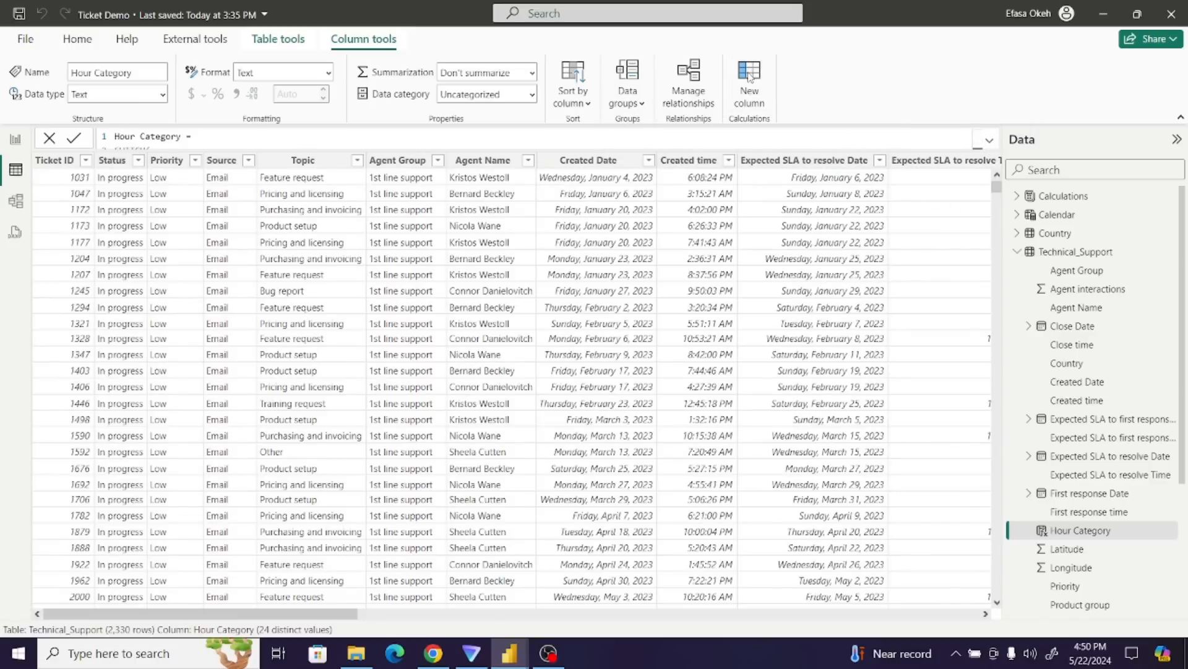
- Create a calculated column from the copied Hour Category 2 formula, add the closing parenthesis on a new line, commit it, and return to the report
left_click(750, 77)
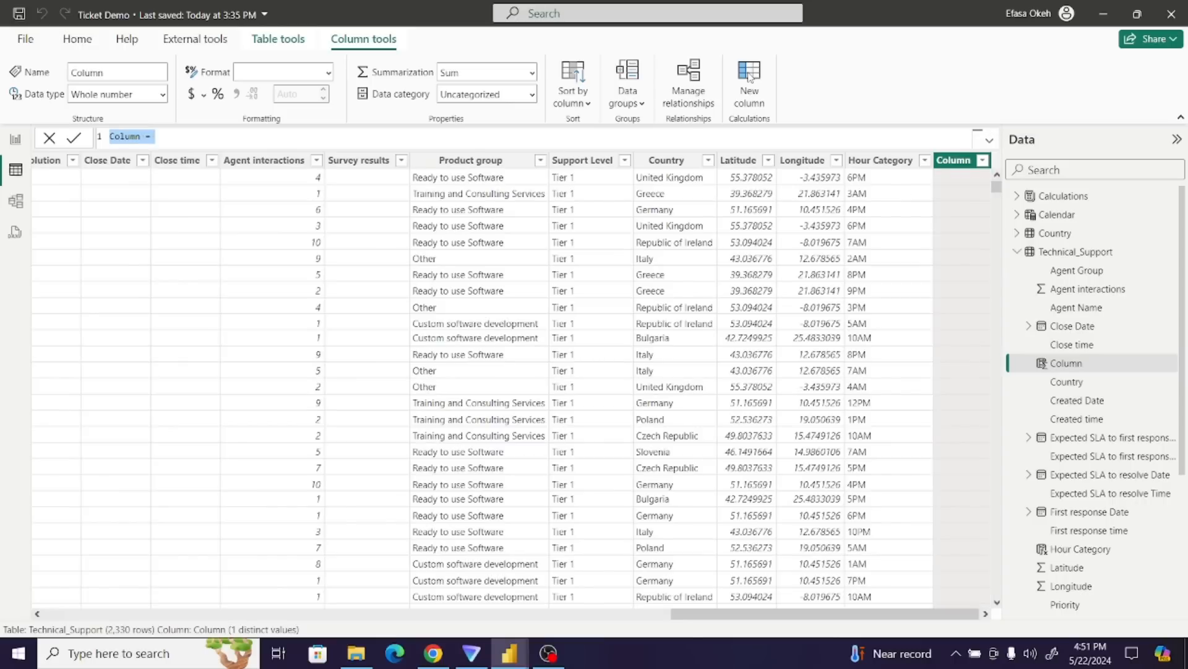
key("ctrl+v")
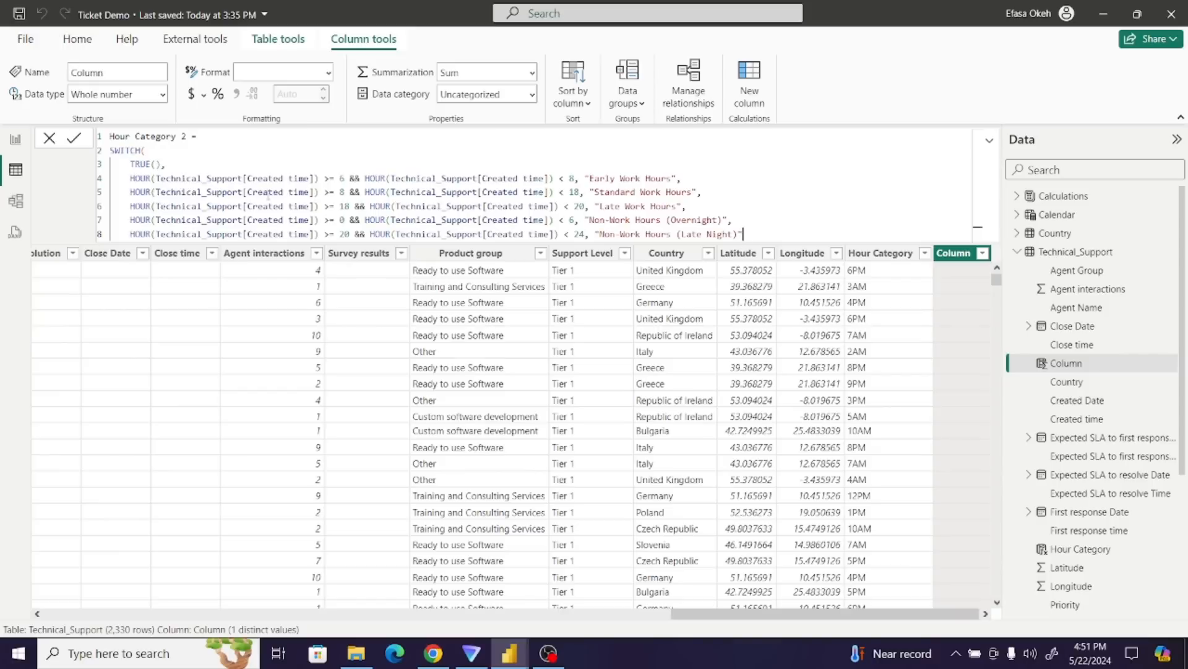
key("shift+Return")
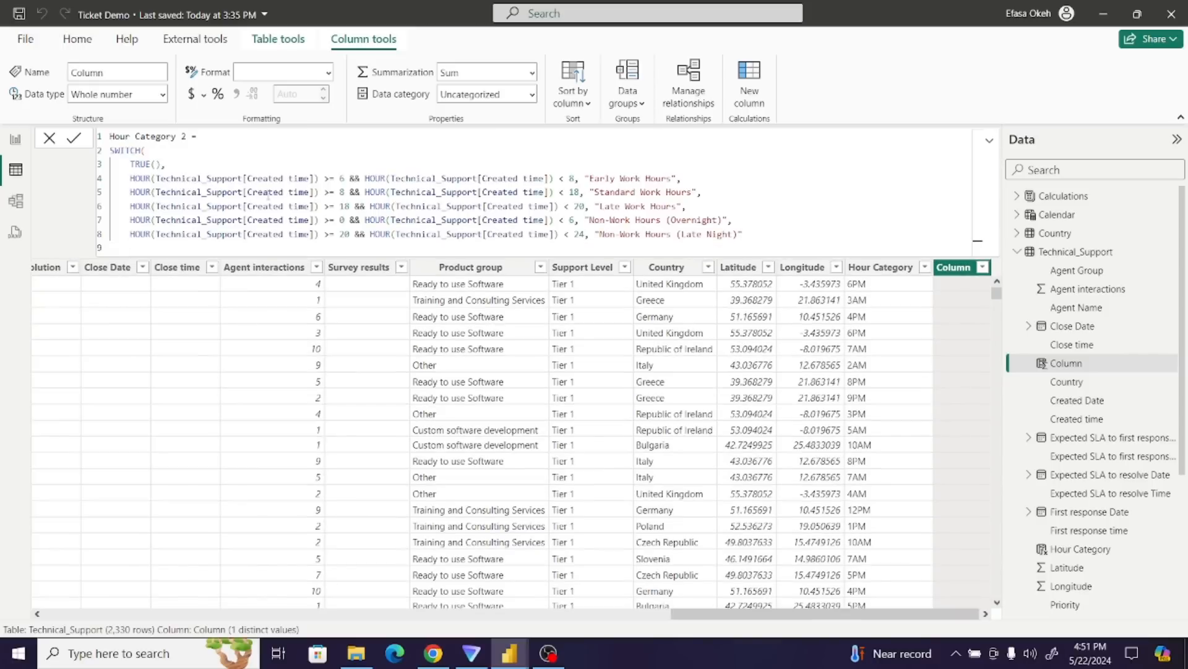
type(")")
left_click(75, 142)
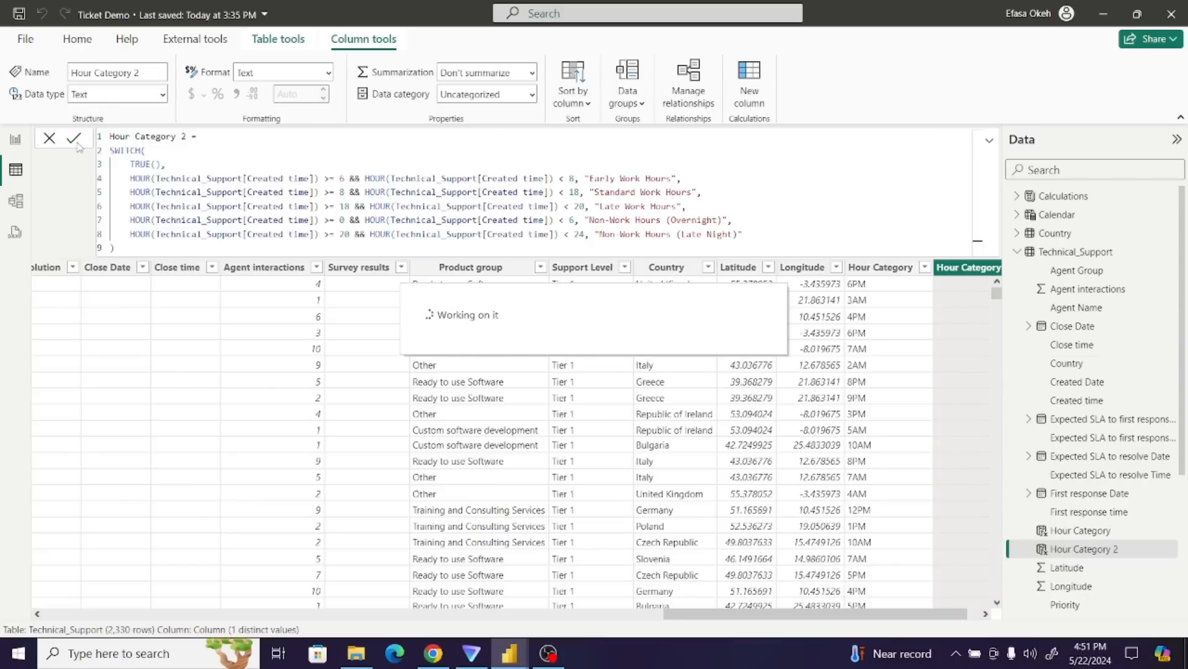
left_click(16, 141)
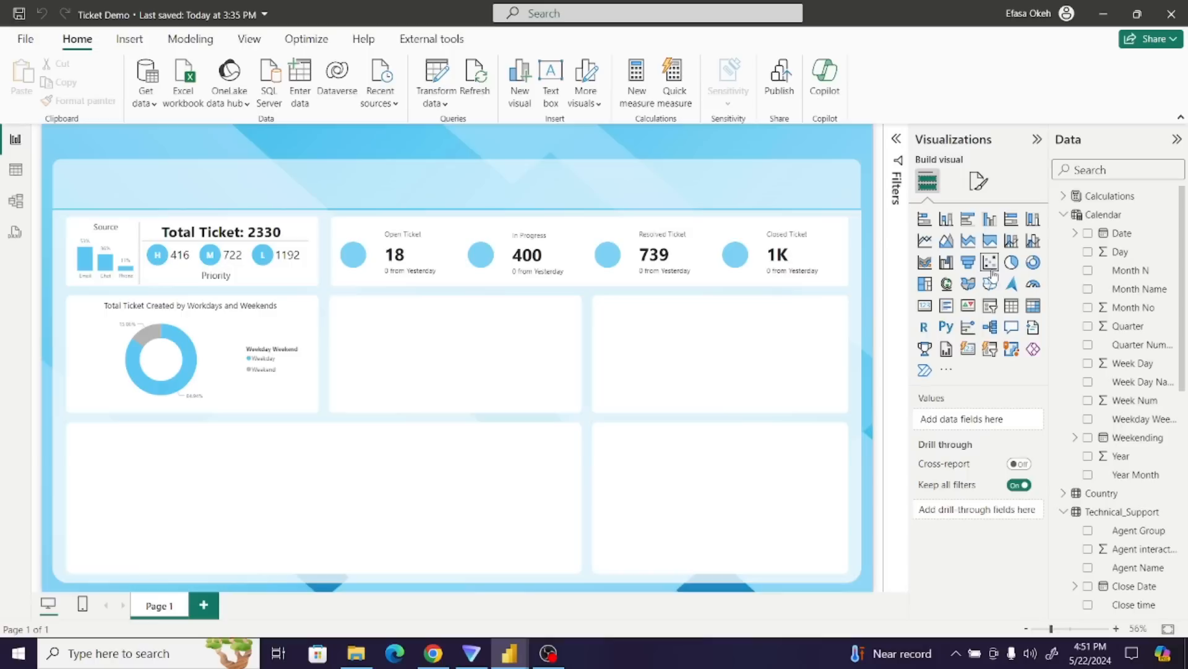
- Add a stacked bar chart filling the empty card beside the donut chart, with Technical_Support's Hour Category 2 on the Y-axis
left_click(925, 220)
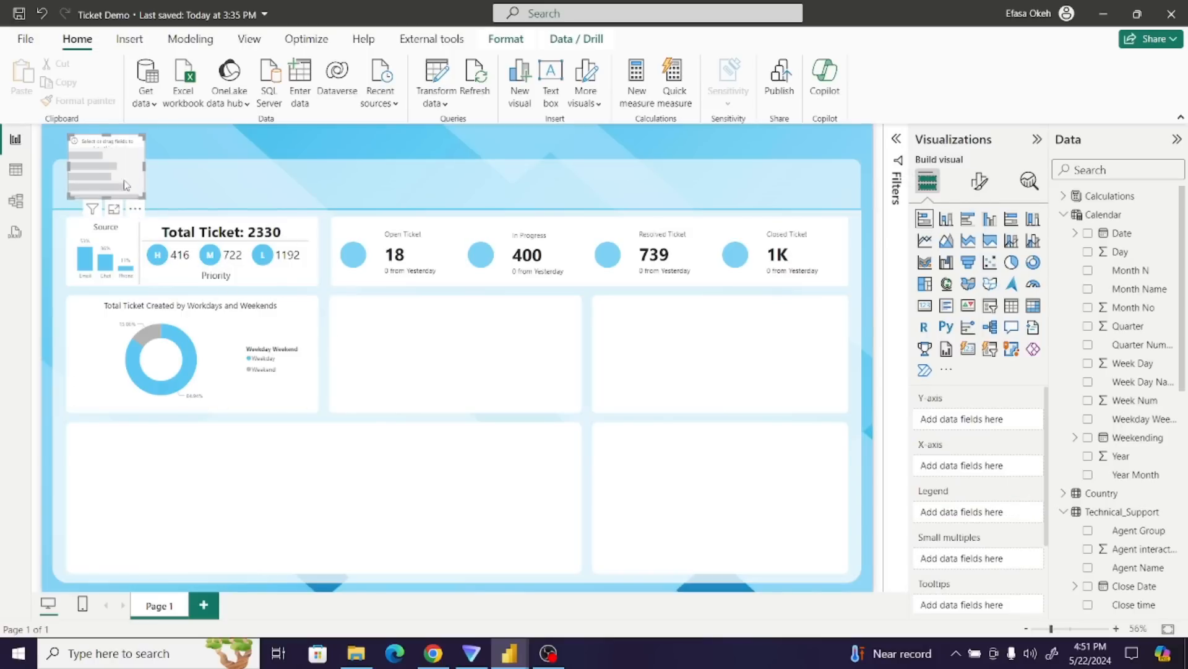
left_click_drag(126, 185, 573, 410)
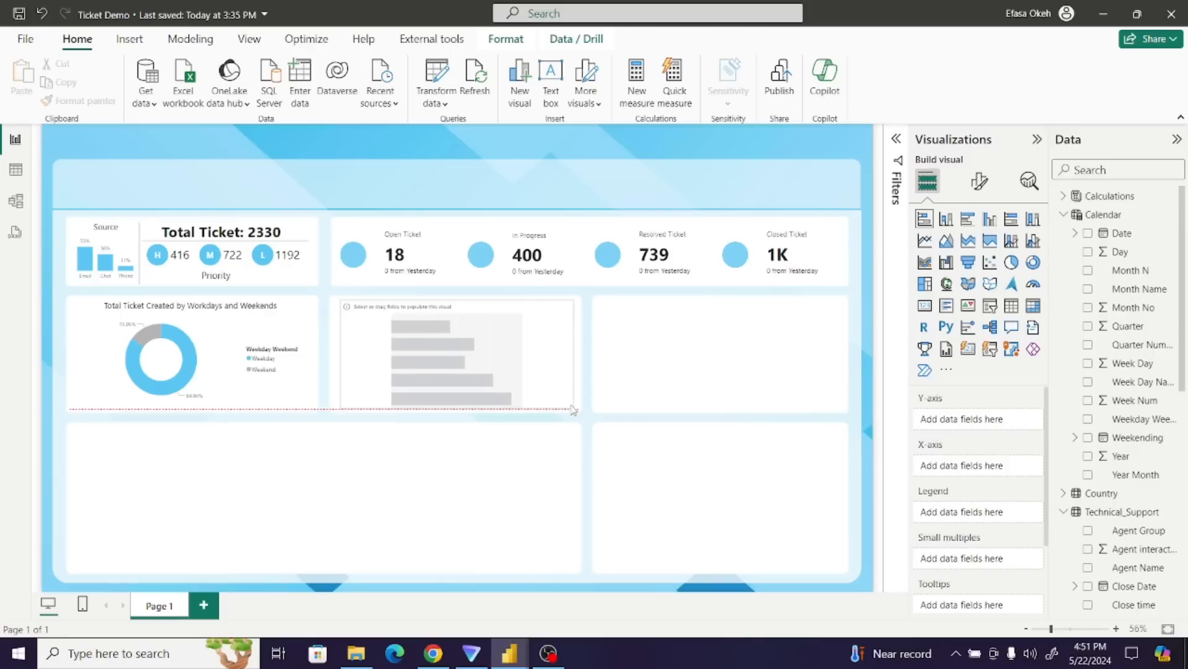
left_click(1065, 215)
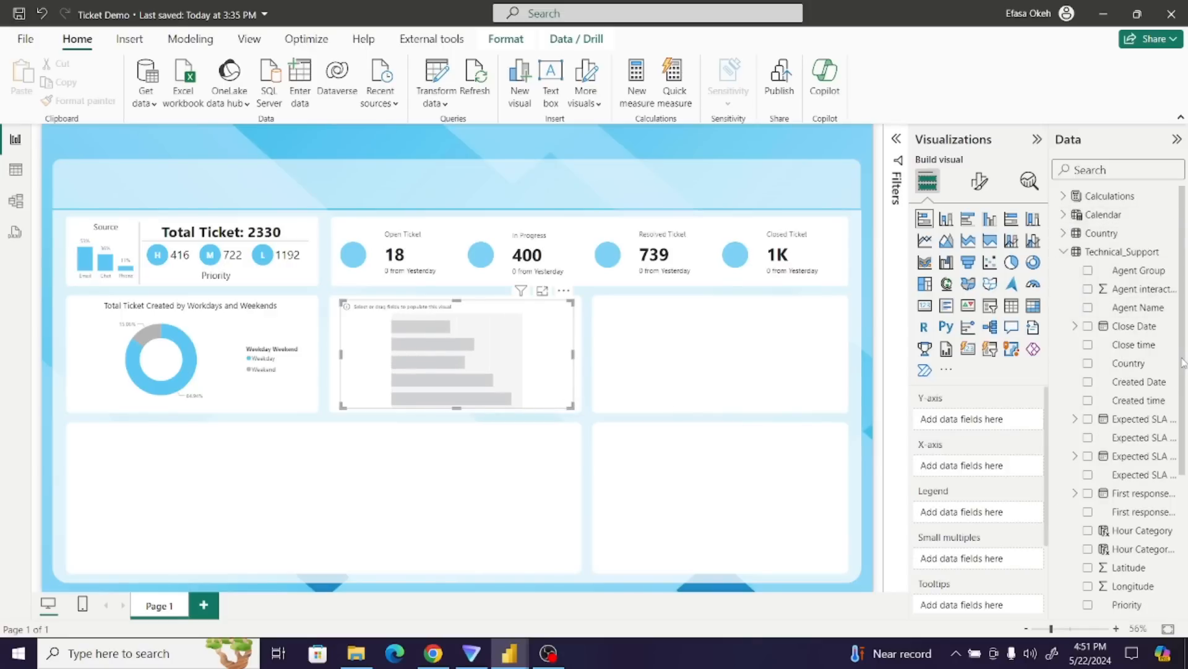
scroll(1183, 362, "down", 5)
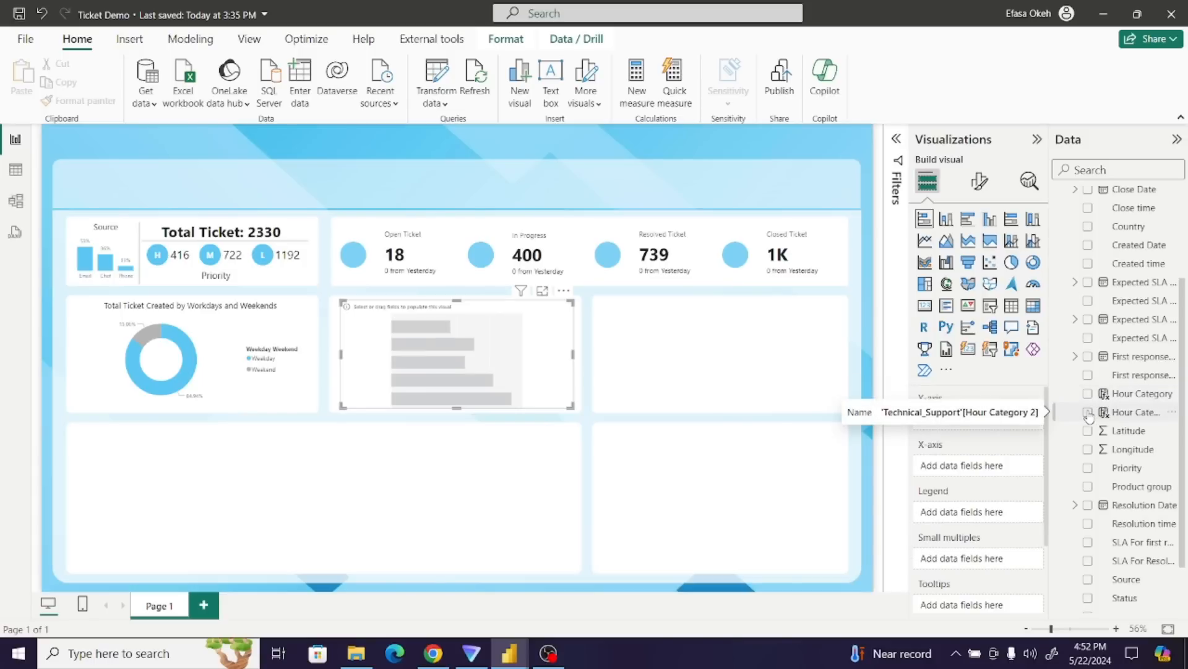
left_click(1088, 412)
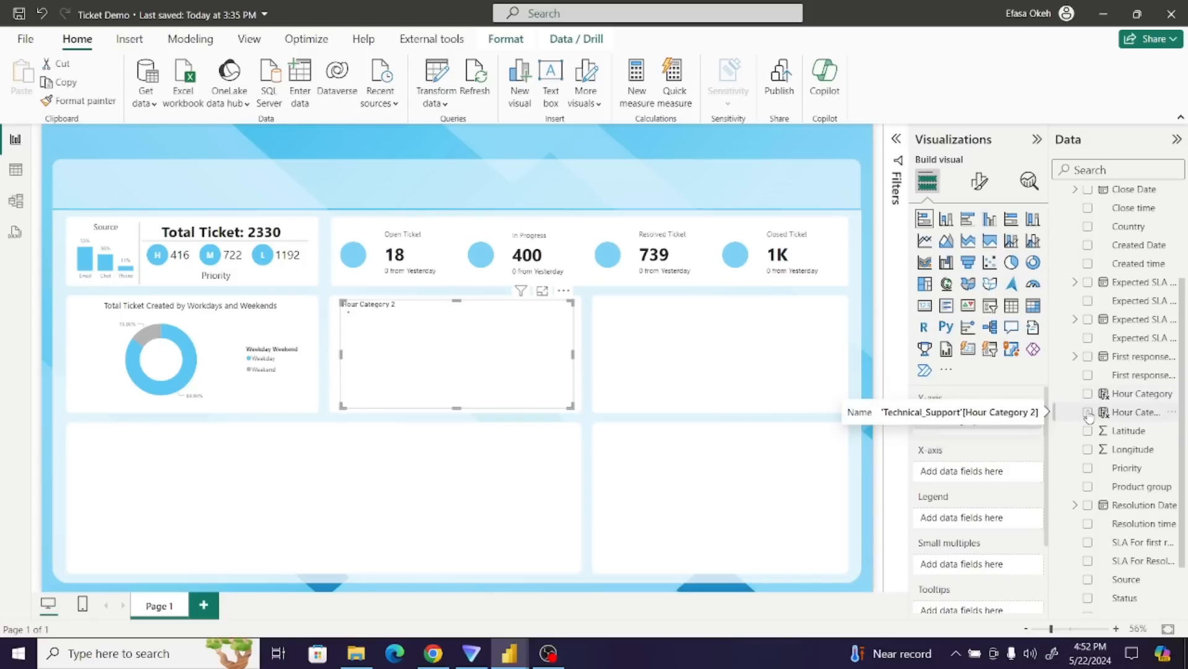
- Put the _Total Ticket % measure from the Calculations table on the bar chart's X-axis
left_click_drag(1185, 426, 1187, 301)
left_click(1064, 252)
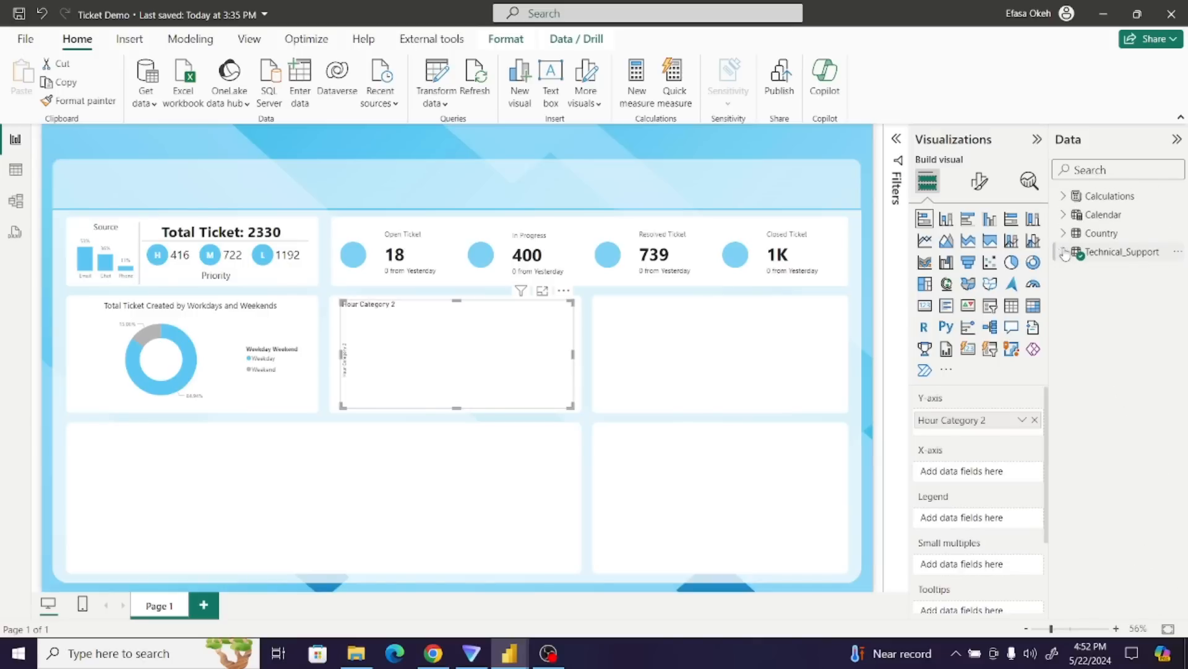
left_click(1062, 197)
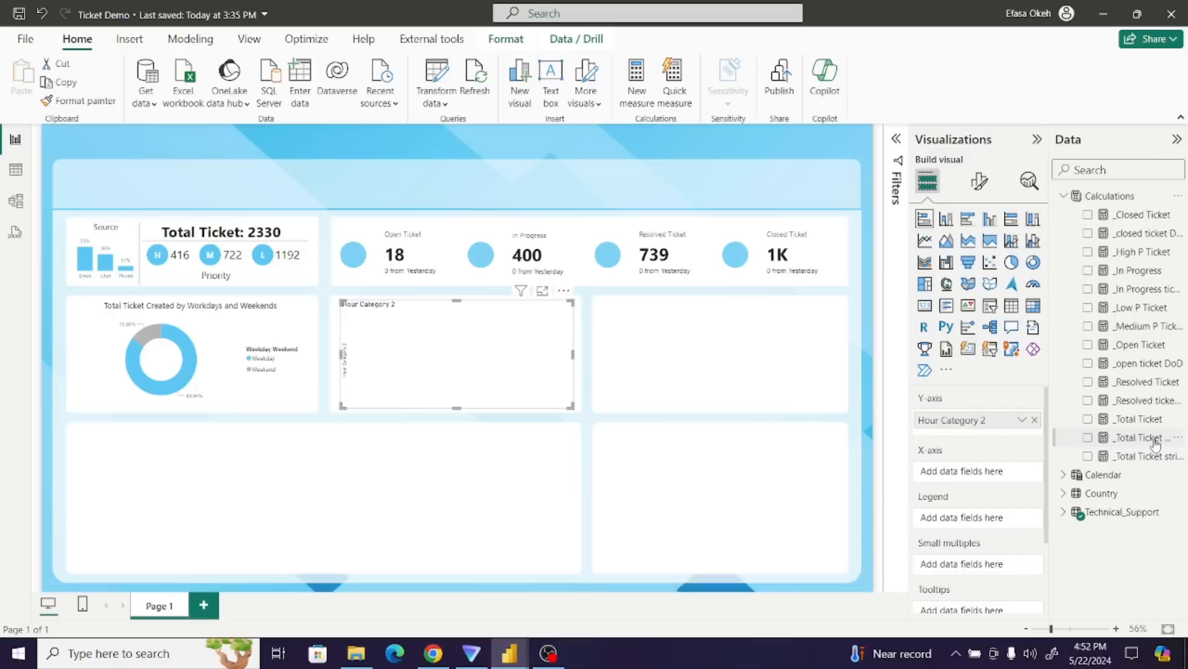
left_click(1088, 438)
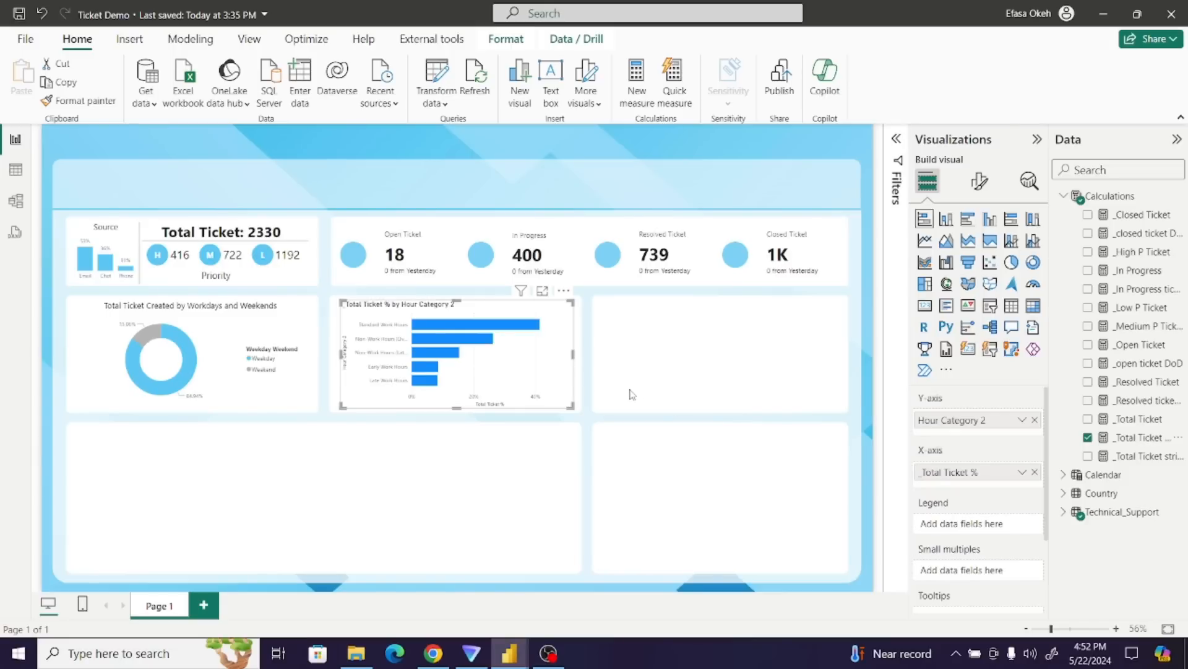
- Turn off the Y-axis title and the X-axis values and title on the Hour Category 2 bar chart
left_click(980, 180)
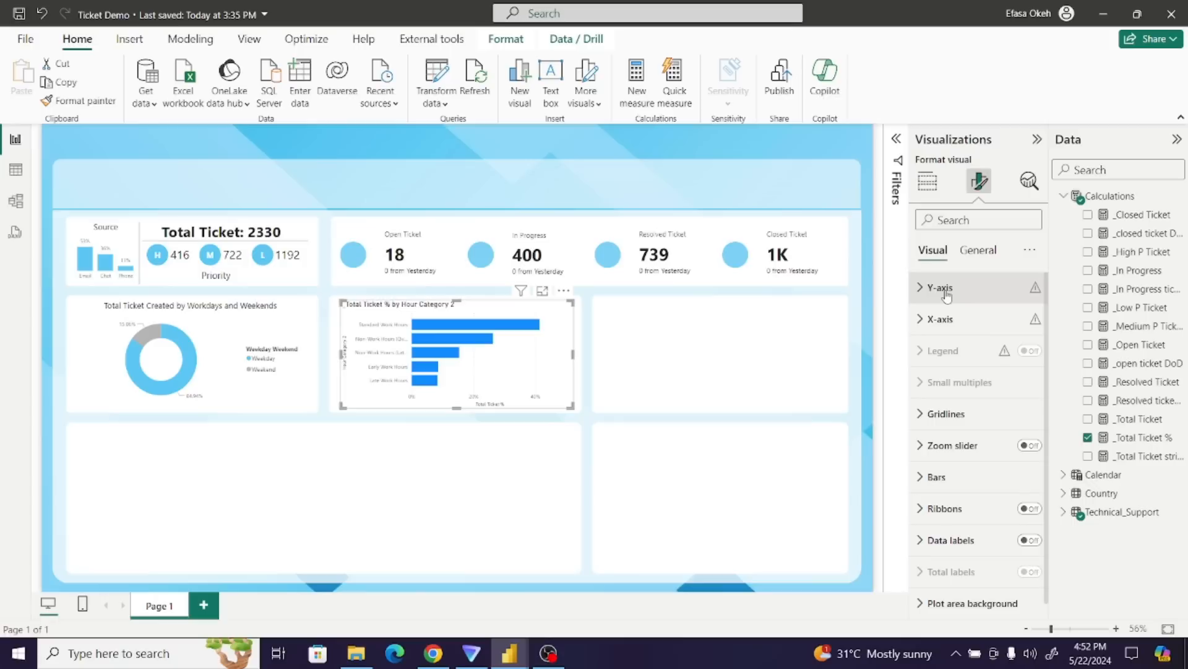
left_click(941, 288)
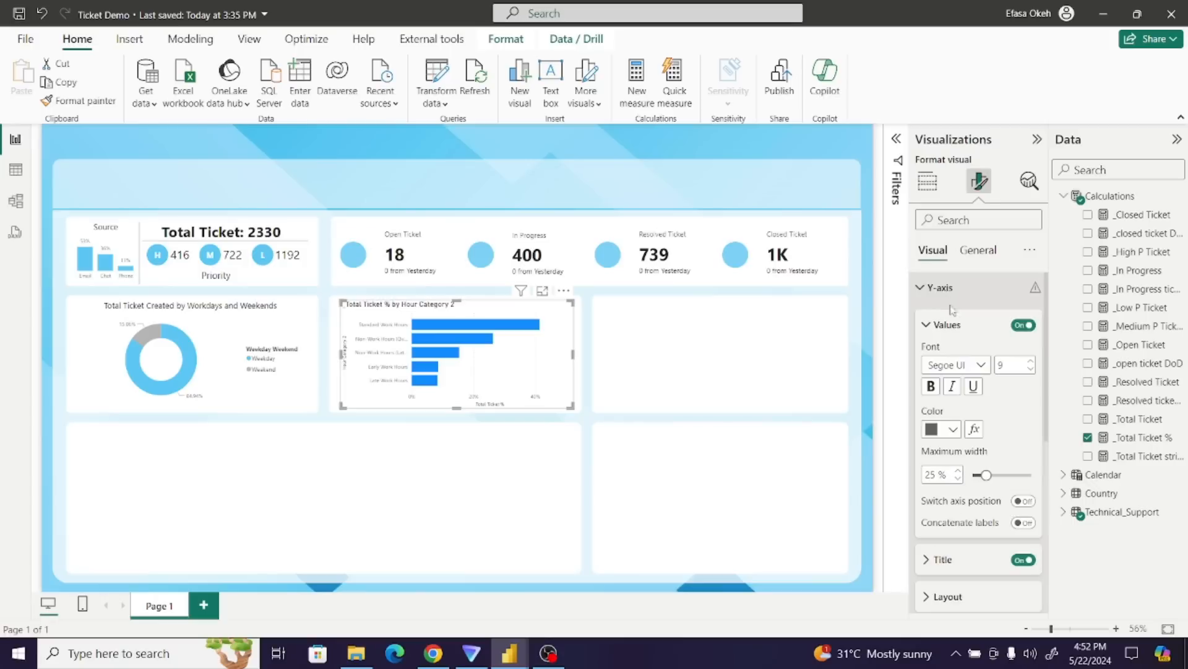
left_click(1022, 559)
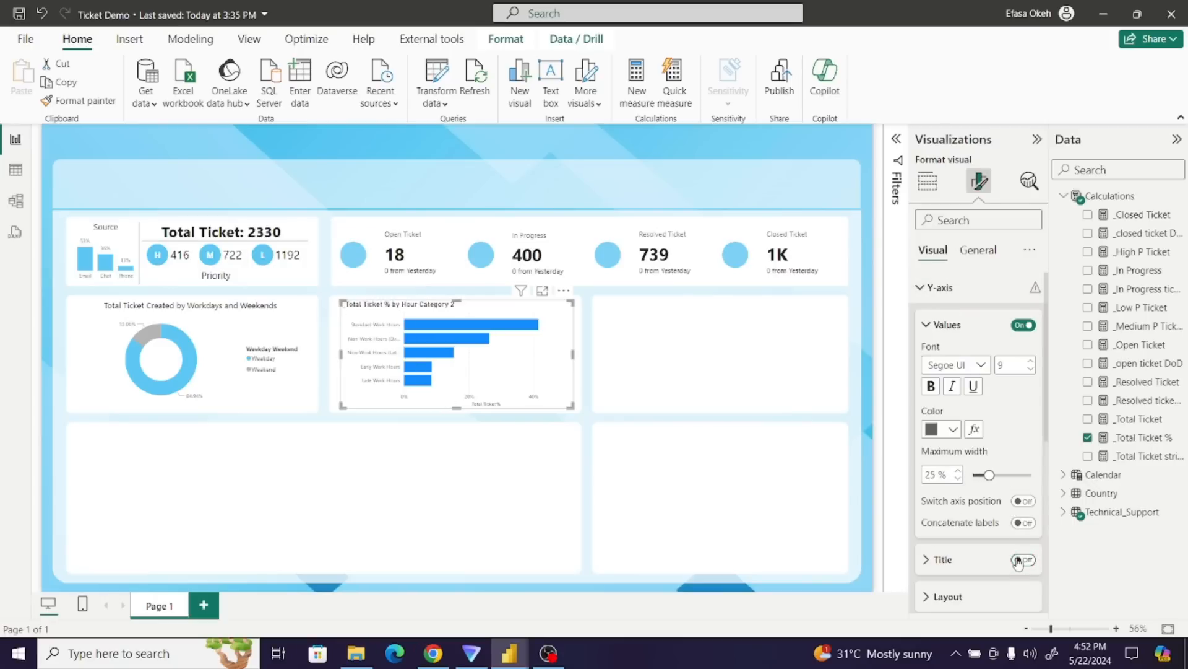
left_click(925, 297)
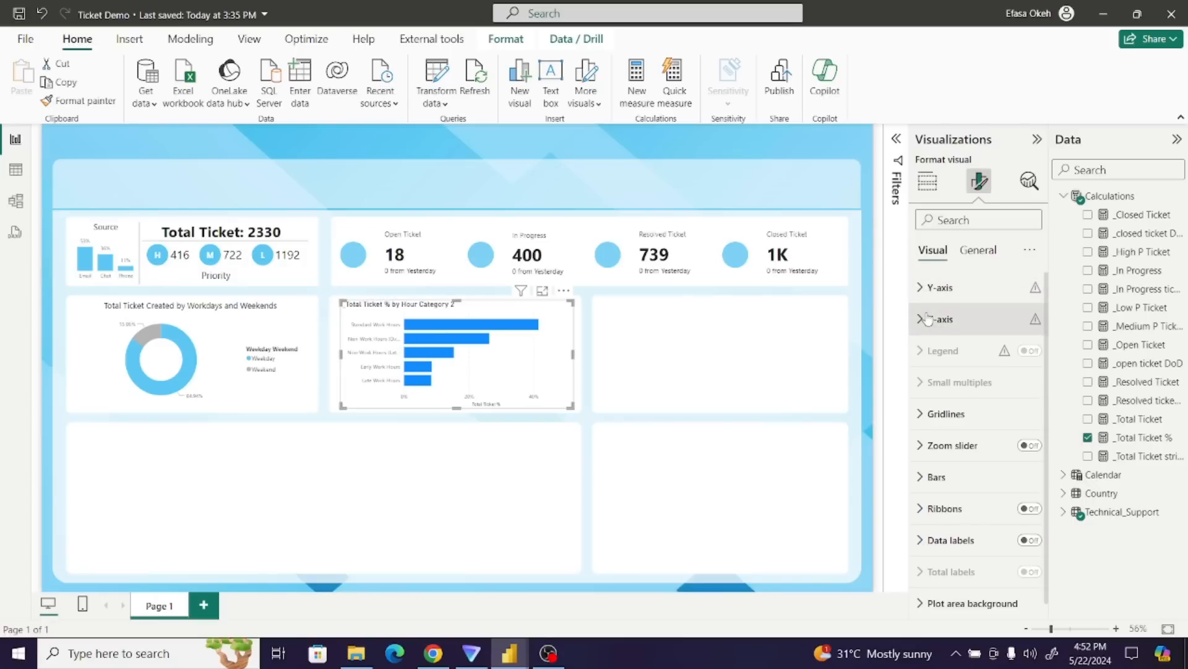
left_click(932, 318)
left_click(1022, 517)
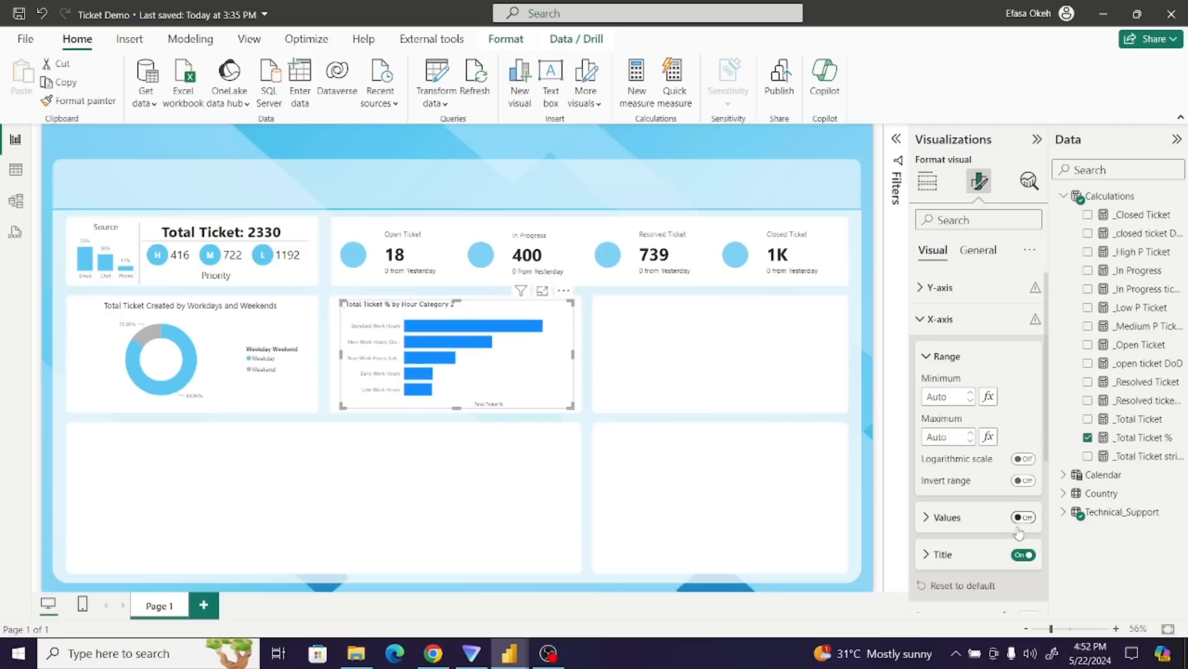
left_click(1021, 555)
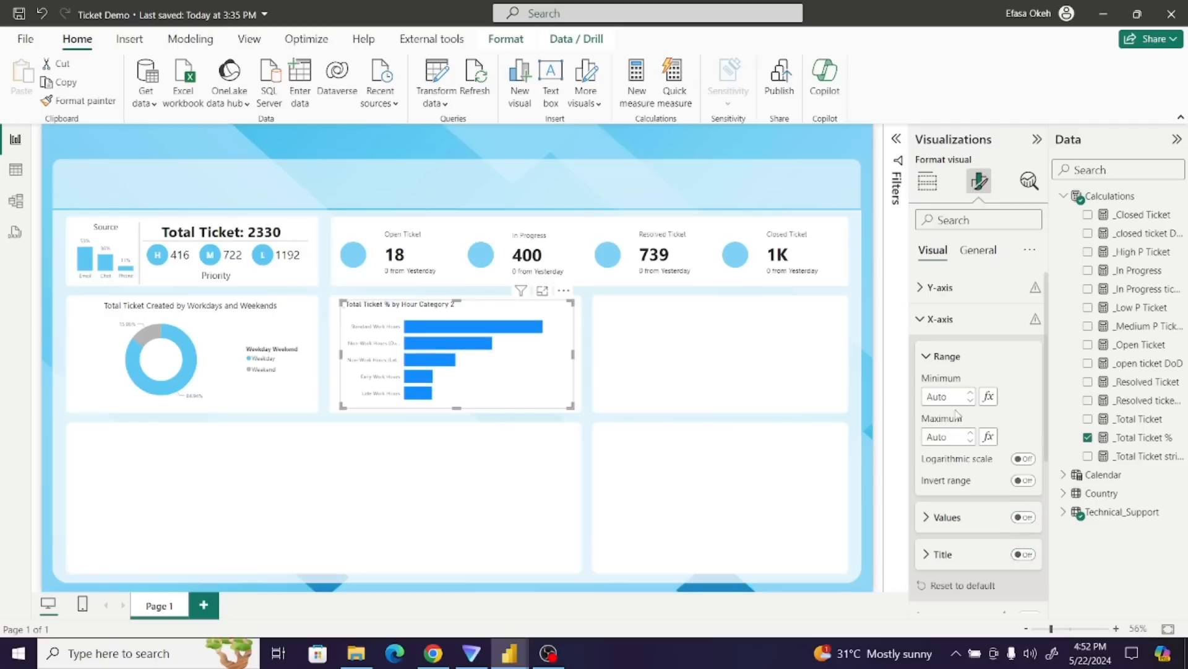
left_click(924, 327)
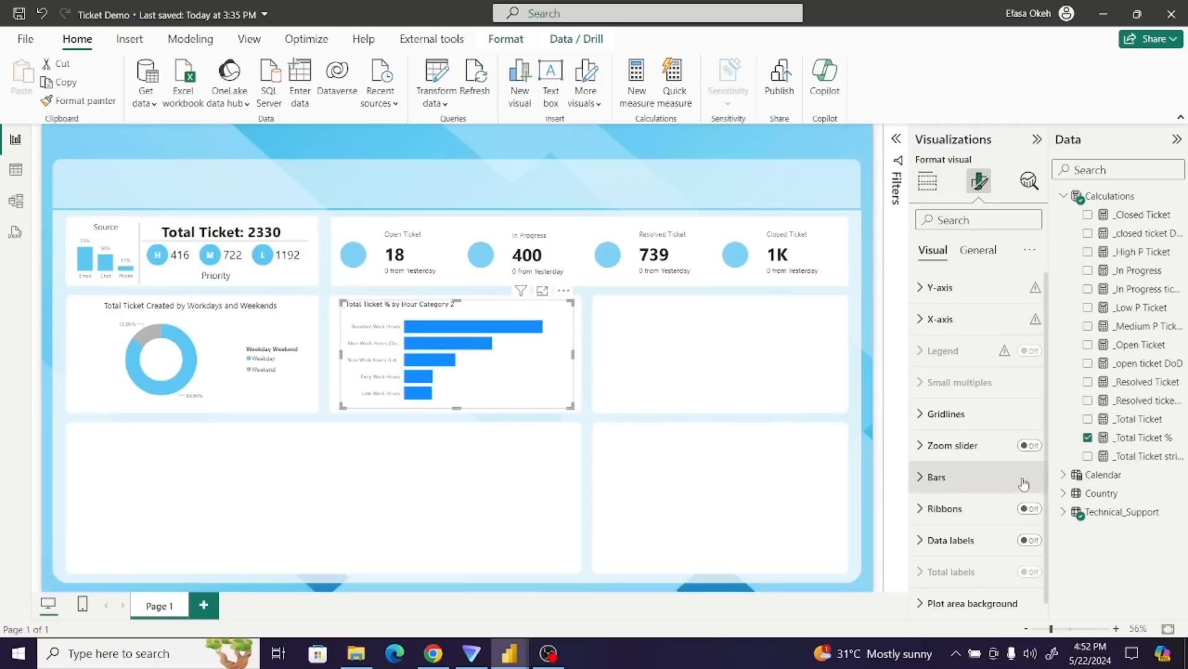
- Turn on data labels for the bar chart and recolor all its bars with the recent light blue
scroll(1045, 473, "down", 1)
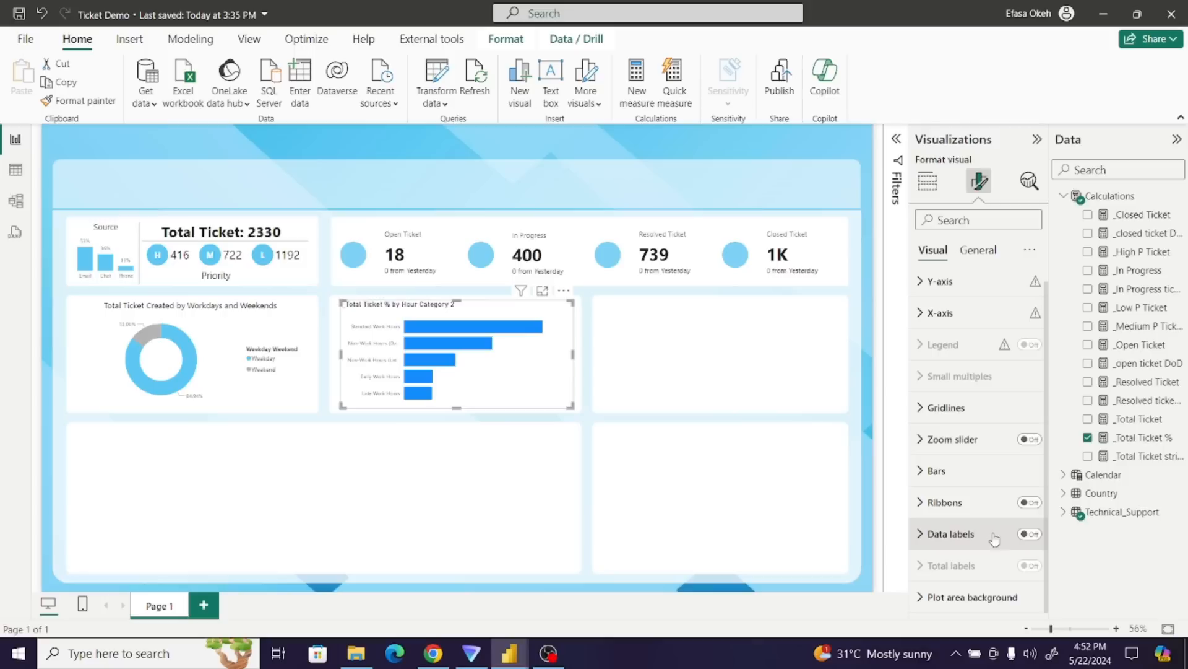
left_click(1032, 536)
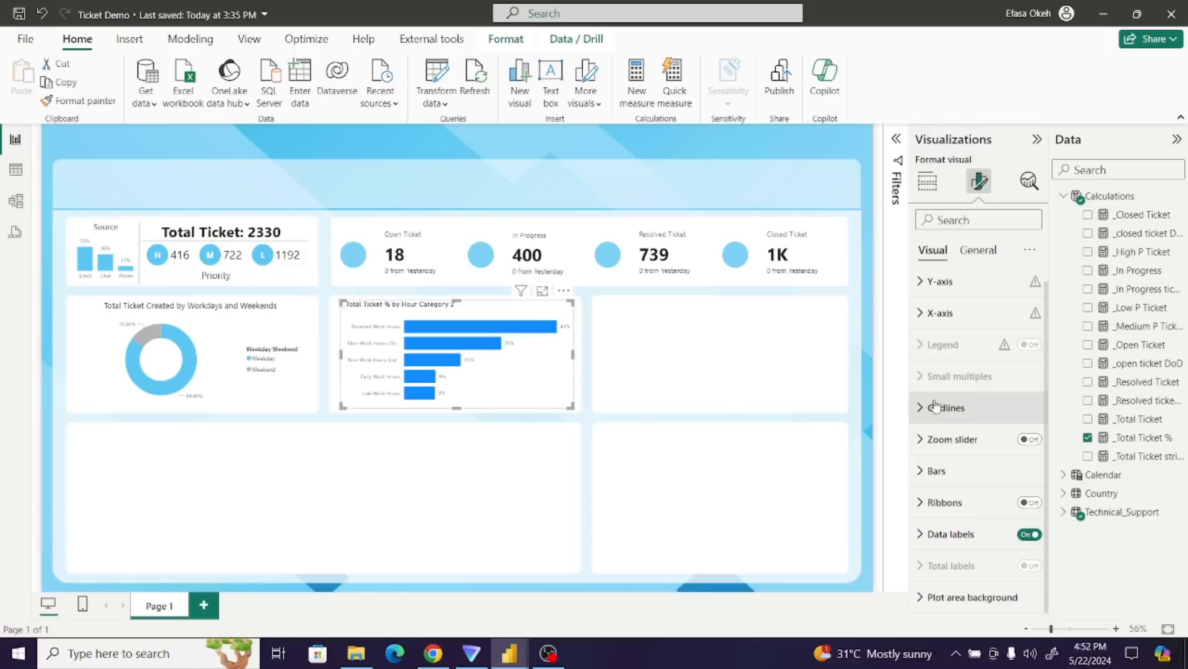
left_click(922, 472)
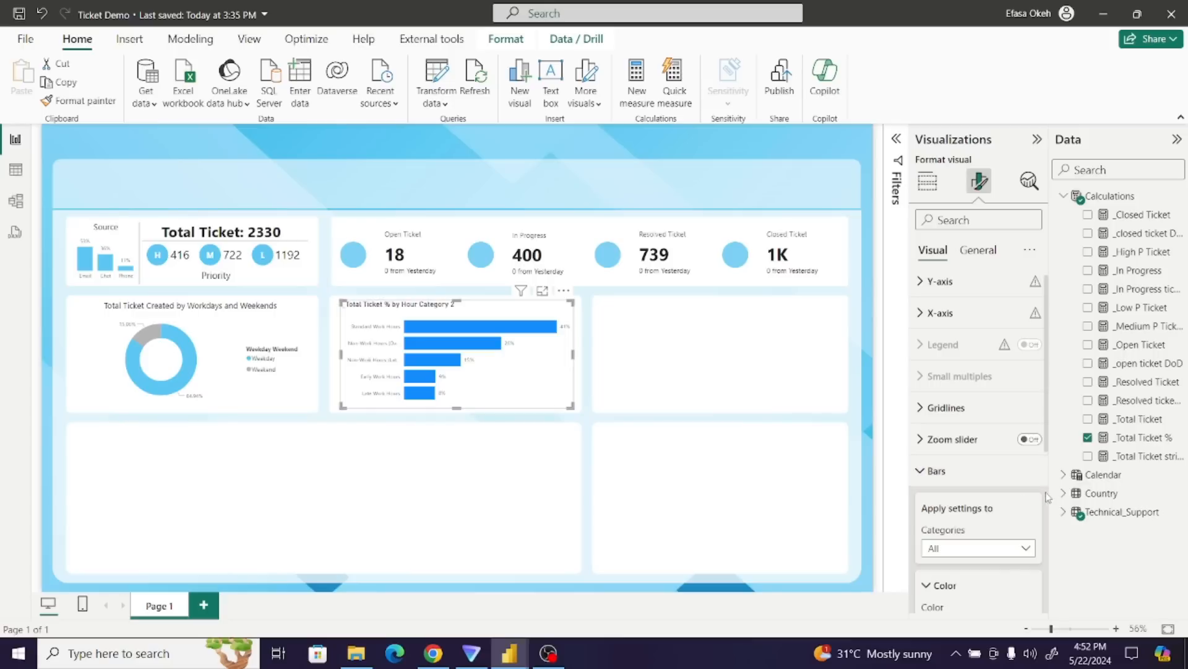
scroll(1045, 452, "down", 1)
scroll(1046, 460, "down", 3)
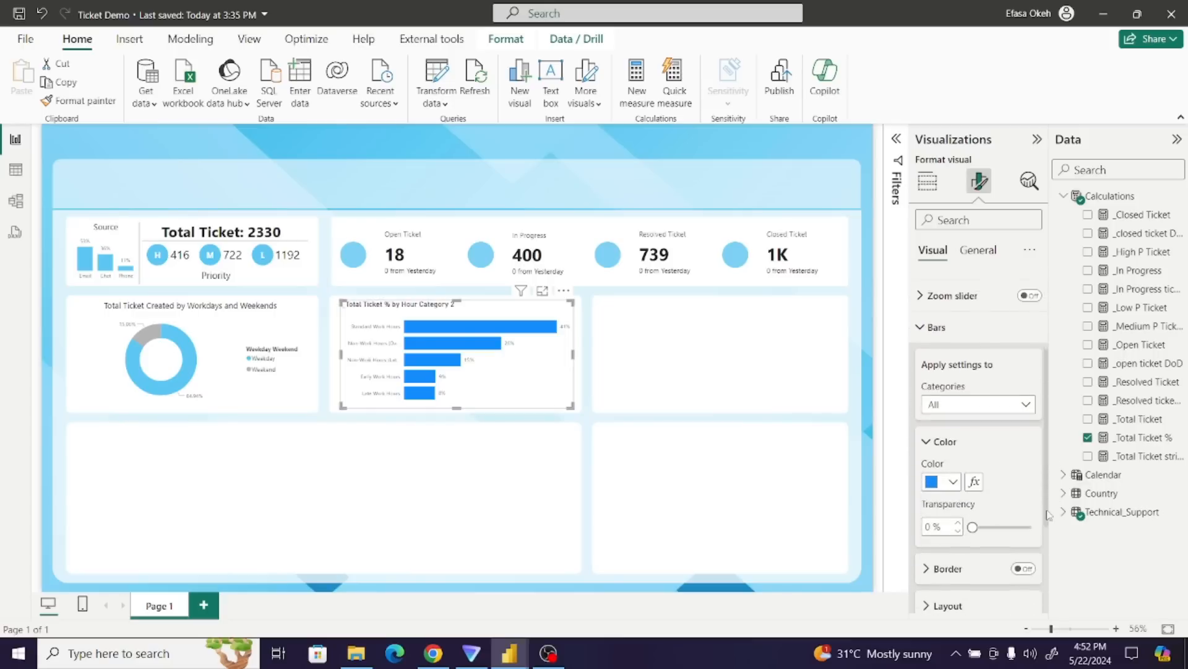
left_click(953, 444)
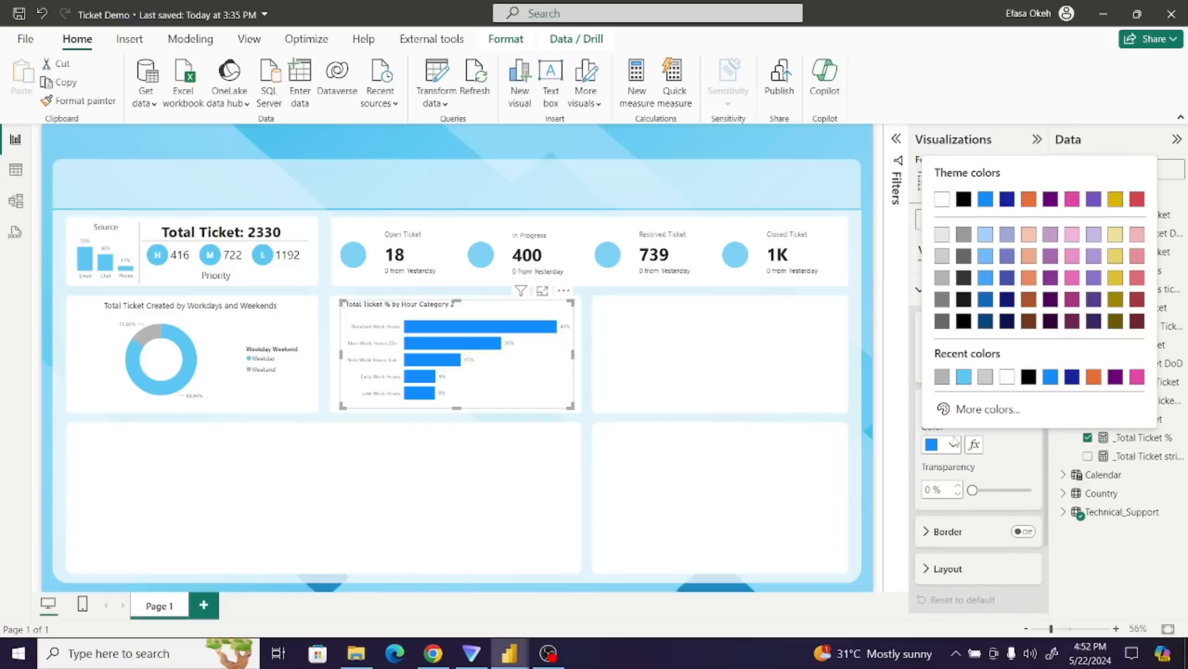
left_click(963, 378)
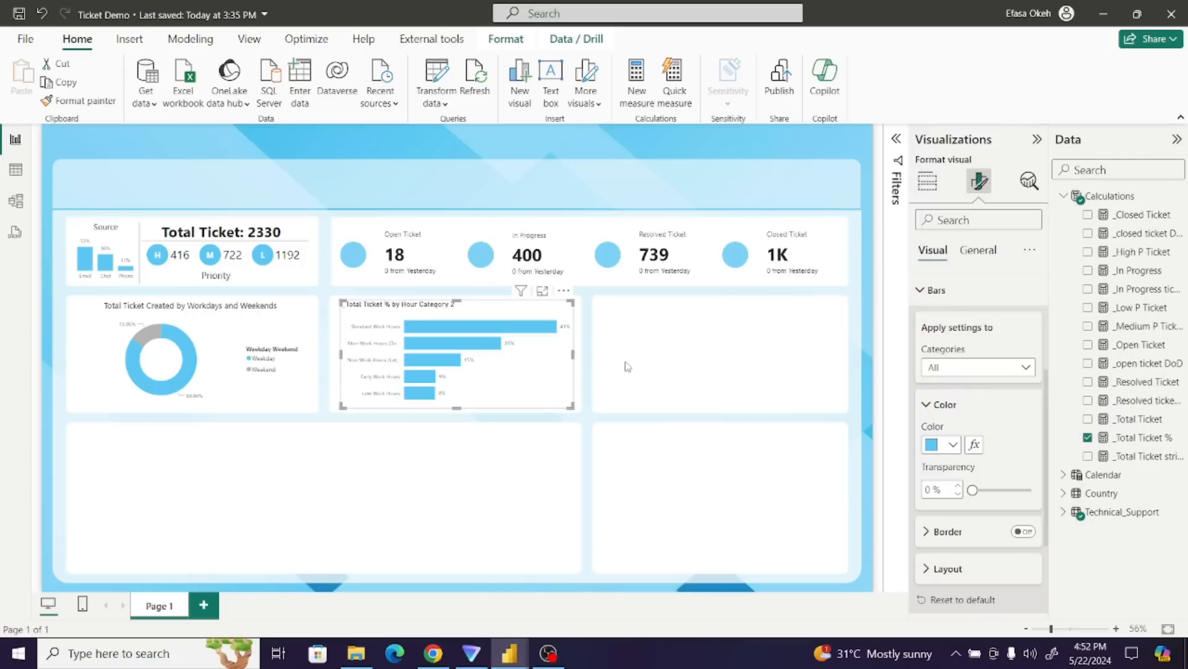
left_click(606, 367)
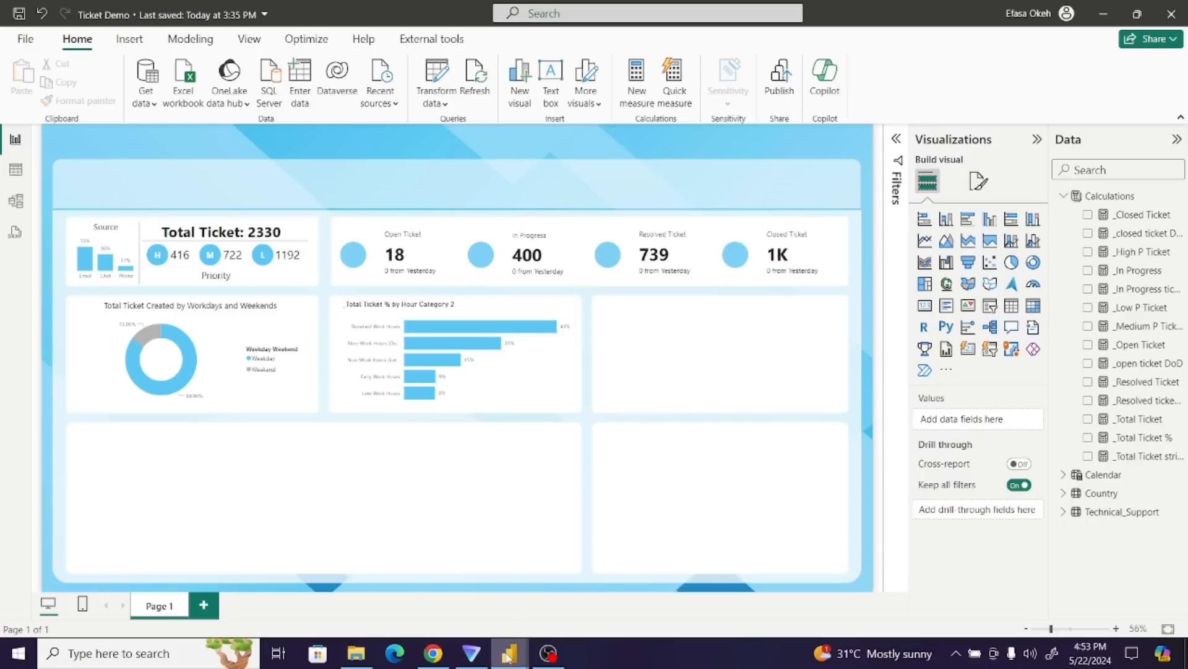
- Check the title of the work hours bar chart in the Ticket Analysis report, and return to Ticket Demo
mouse_move(508, 643)
left_click(588, 598)
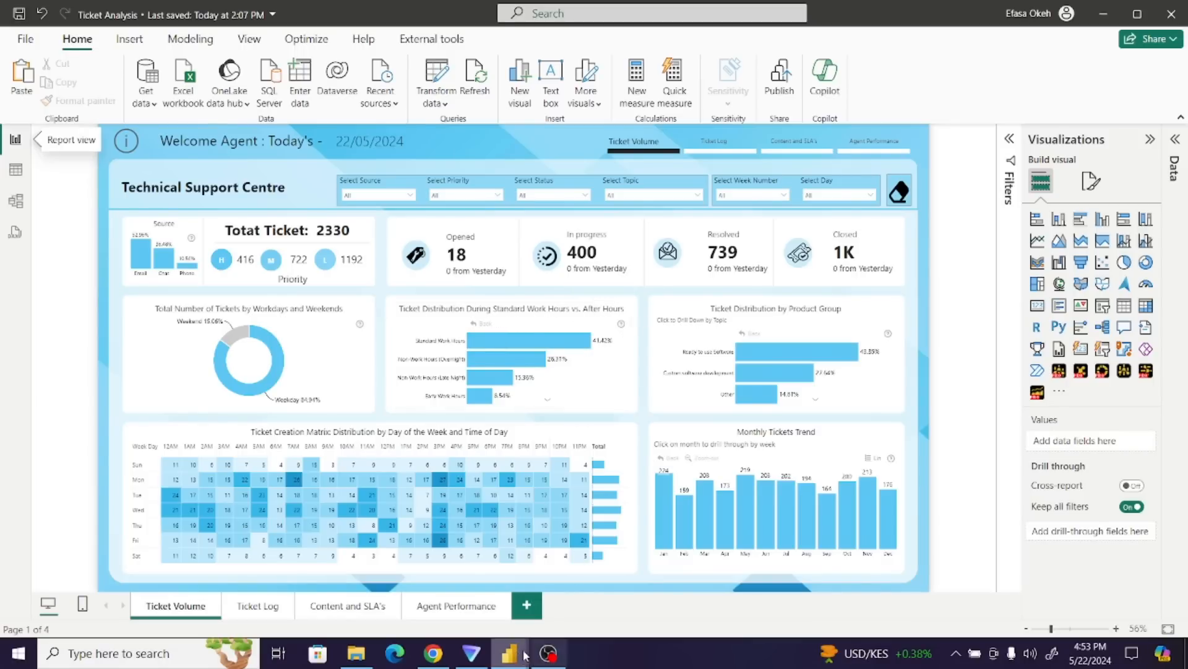
mouse_move(506, 658)
left_click(442, 600)
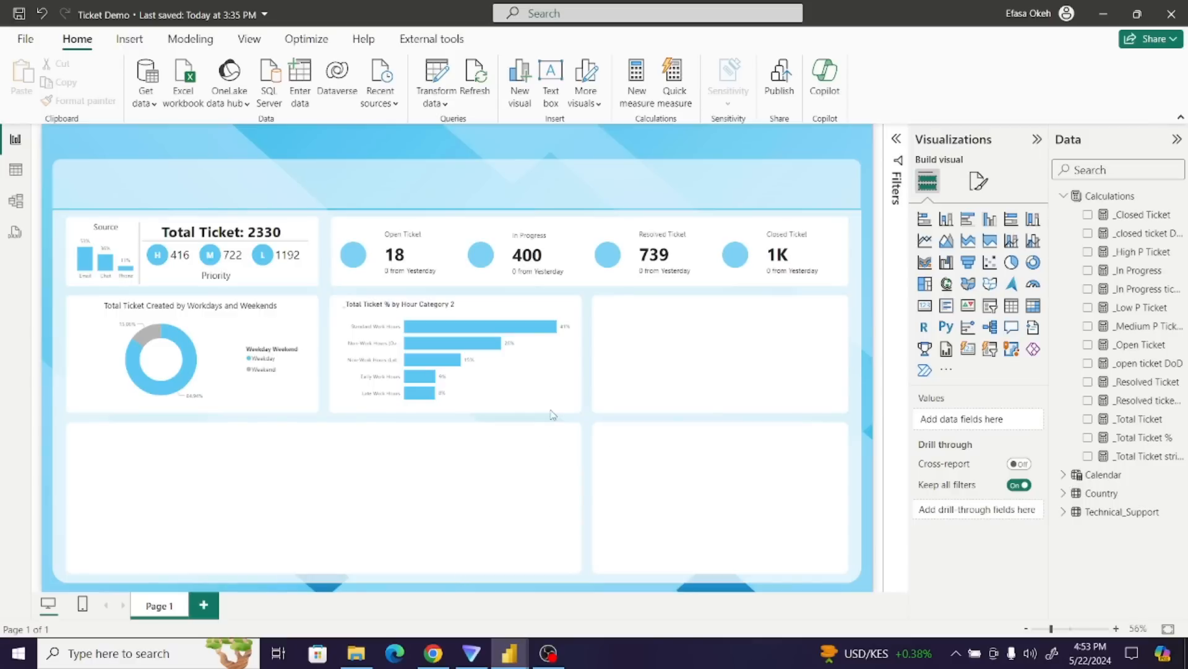
- Set the bar chart's title to "Ticket Distribution During Standard Work Hours vs After Work Hours"
left_click(549, 371)
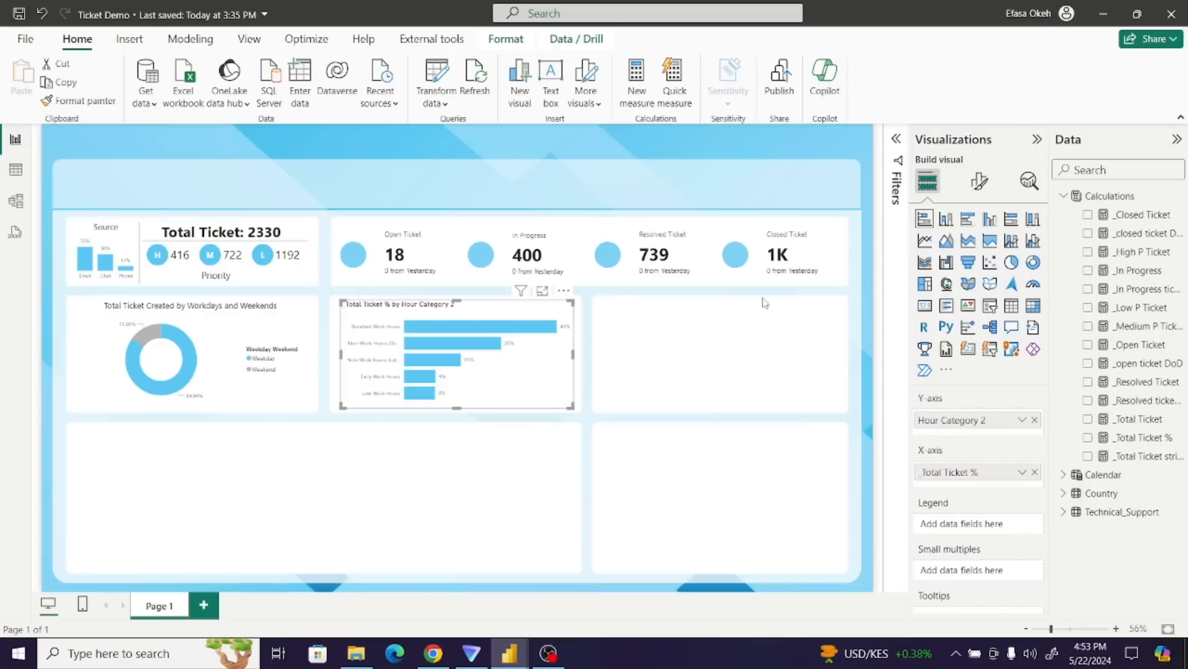
left_click(978, 183)
left_click(978, 250)
left_click(936, 319)
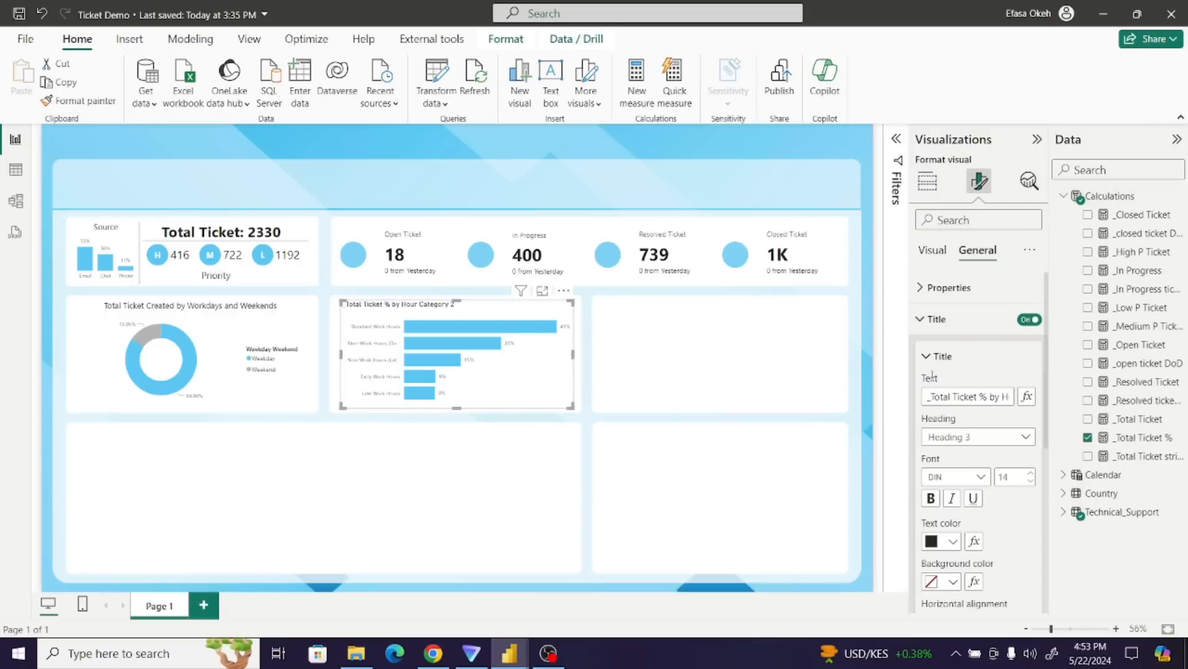
left_click_drag(929, 396, 1110, 423)
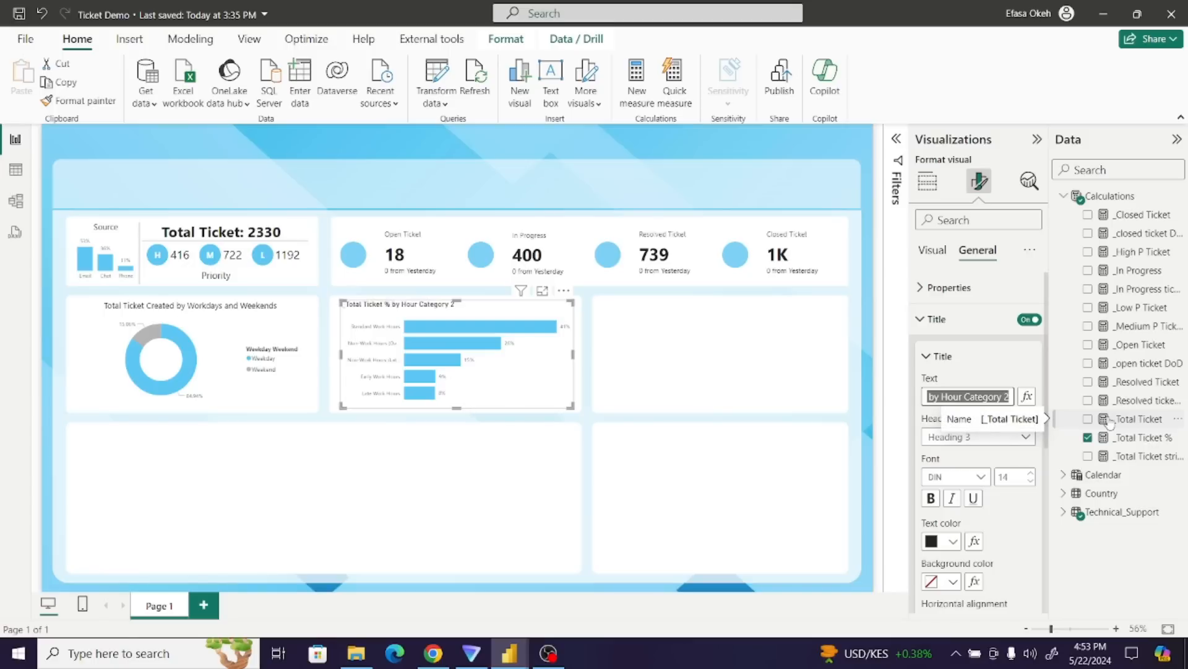
type("Ticket Distribu")
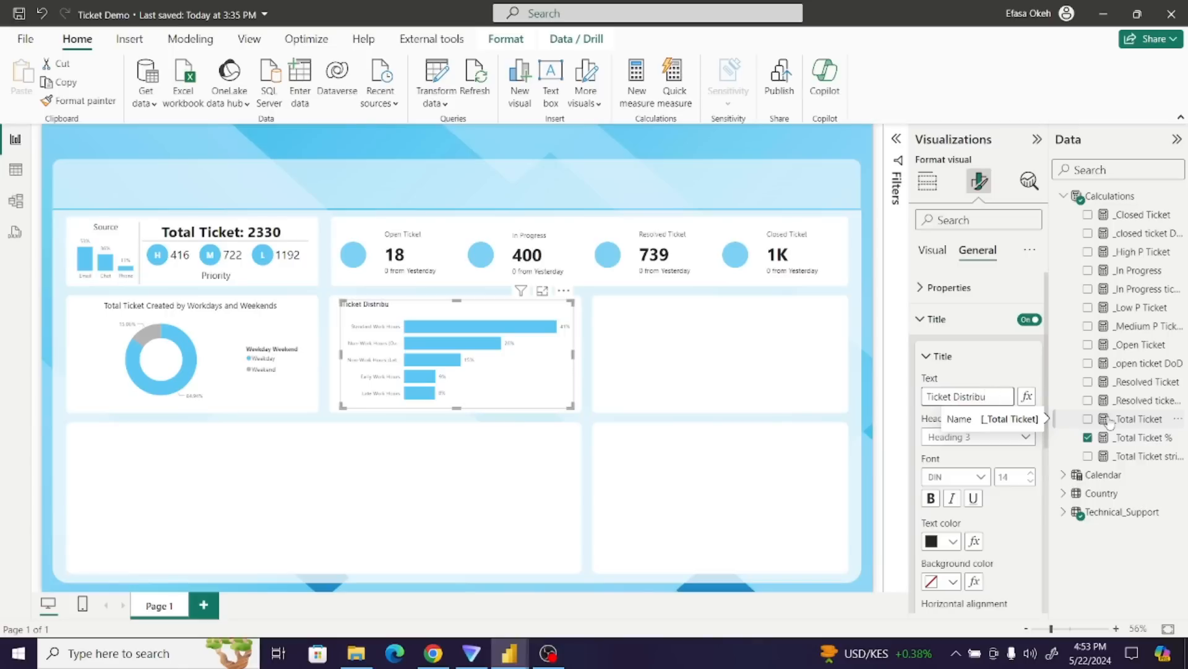
type("During Stan")
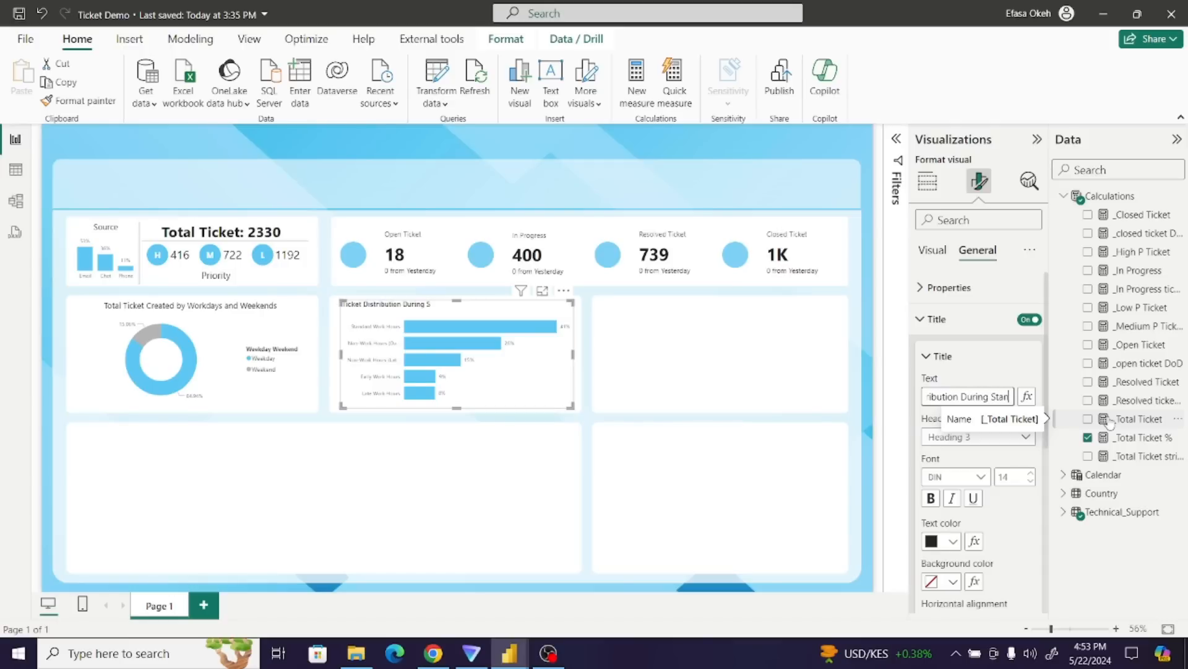
type("dardwork Hurs")
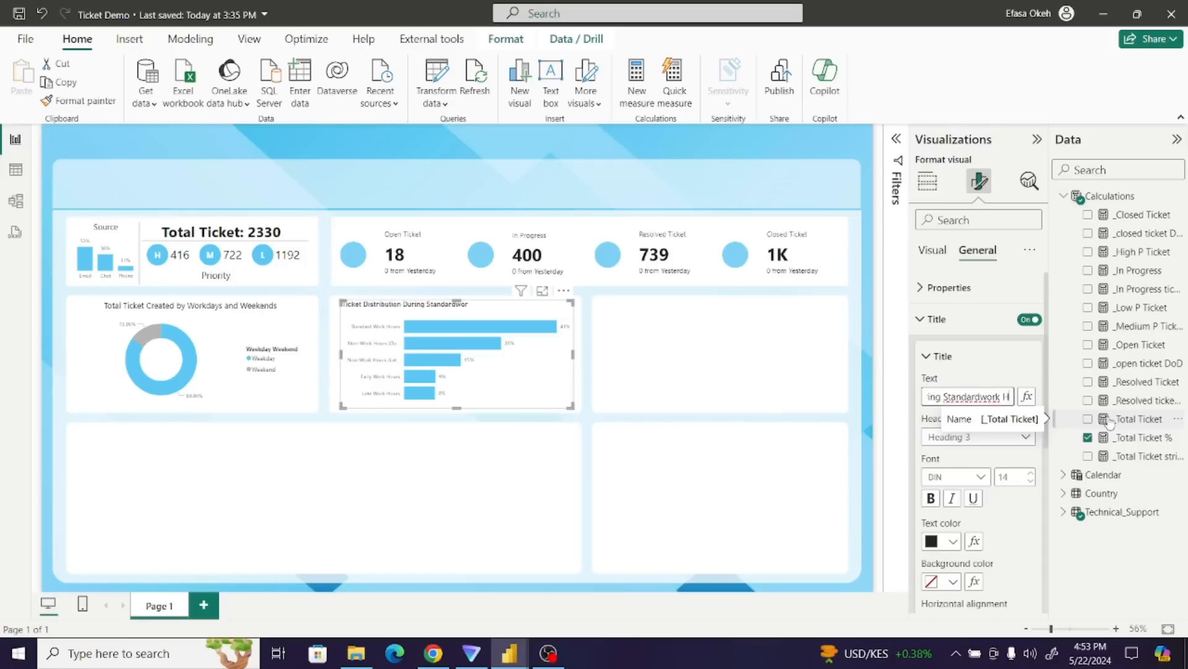
key("BackSpace")
key("BackSpace")
key("BackSpace")
key("BackSpace")
key("BackSpace")
key("BackSpace")
key("BackSpace")
key("BackSpace")
key("BackSpace")
type("Work Hours vs Afte")
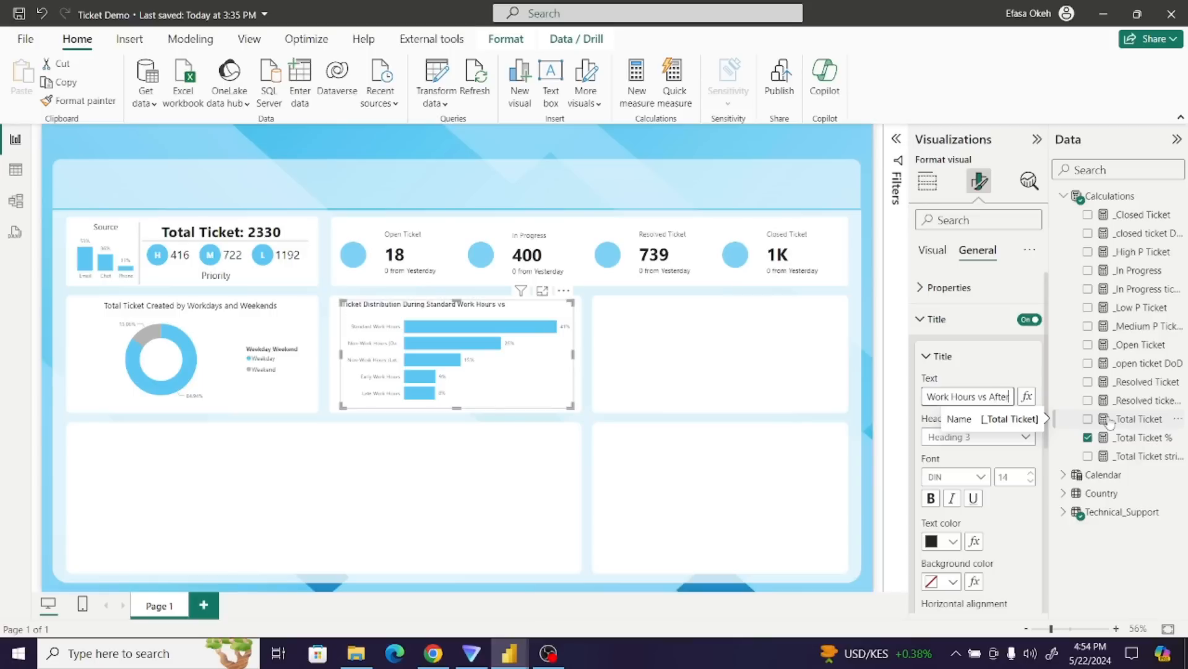
type("r Work Hours")
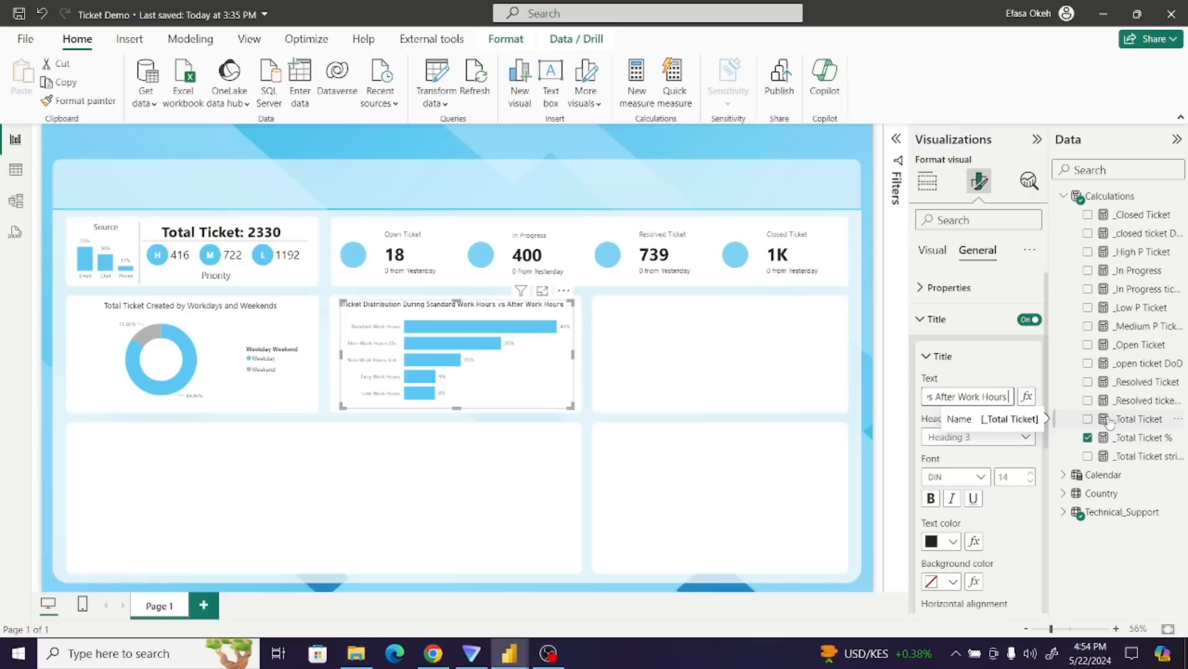
- Change the bar chart title's font to Segoe UI and center it horizontally
left_click(981, 476)
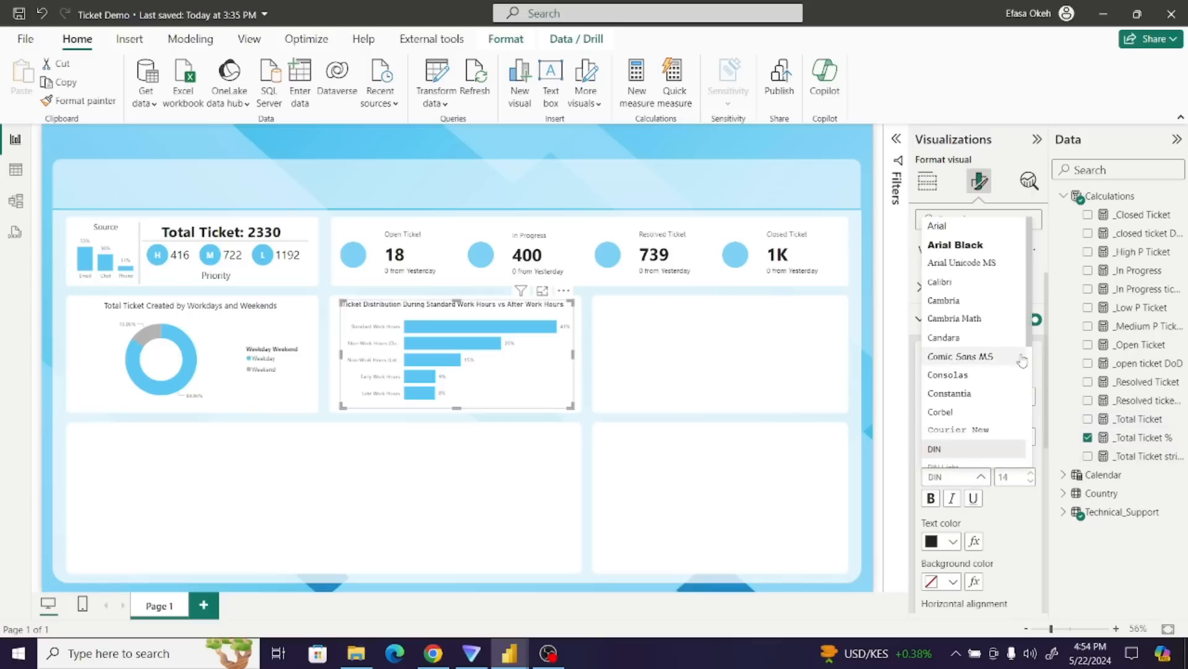
left_click_drag(1029, 347, 1029, 410)
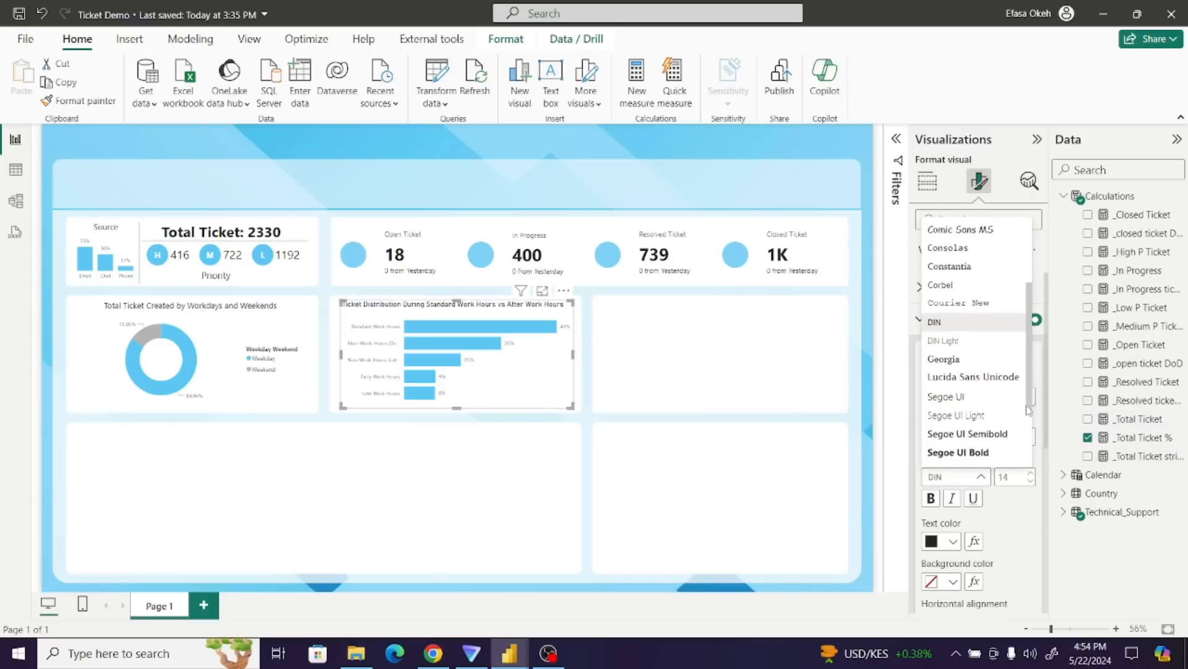
left_click(954, 397)
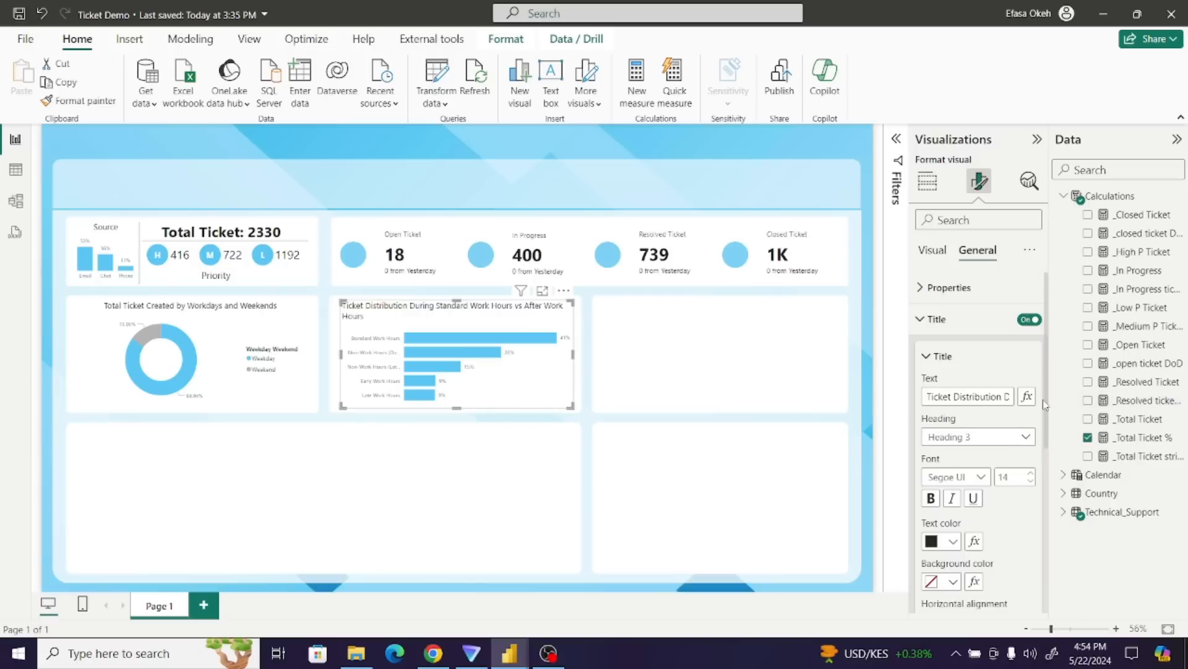
scroll(1044, 433, "down", 3)
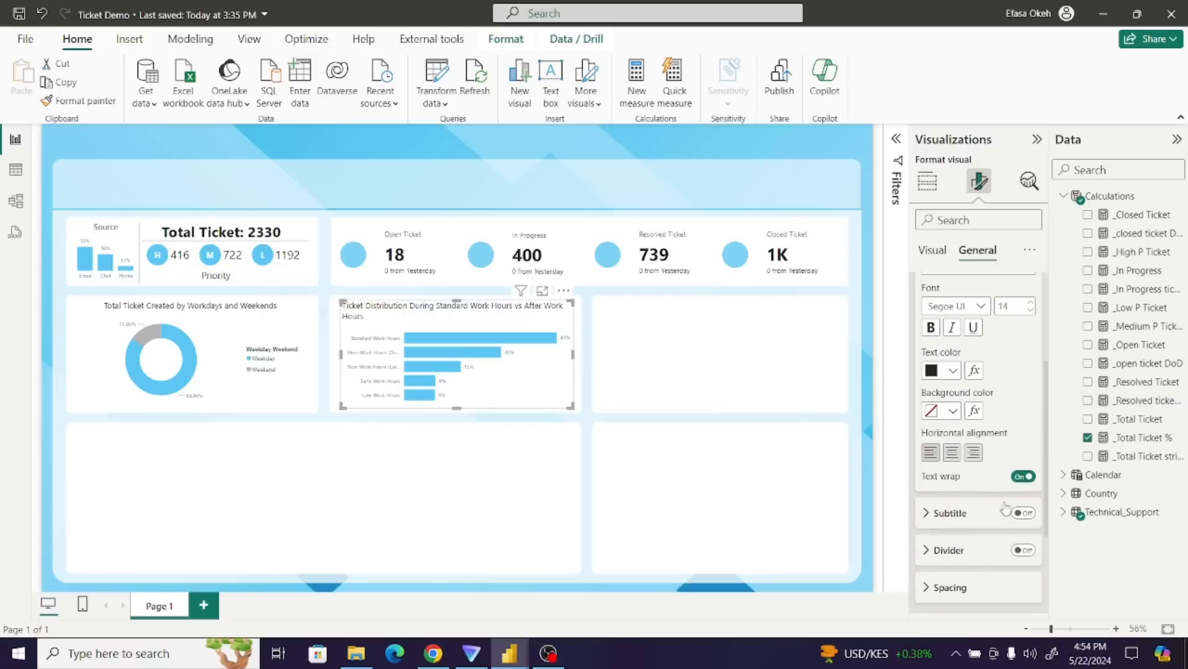
left_click(954, 453)
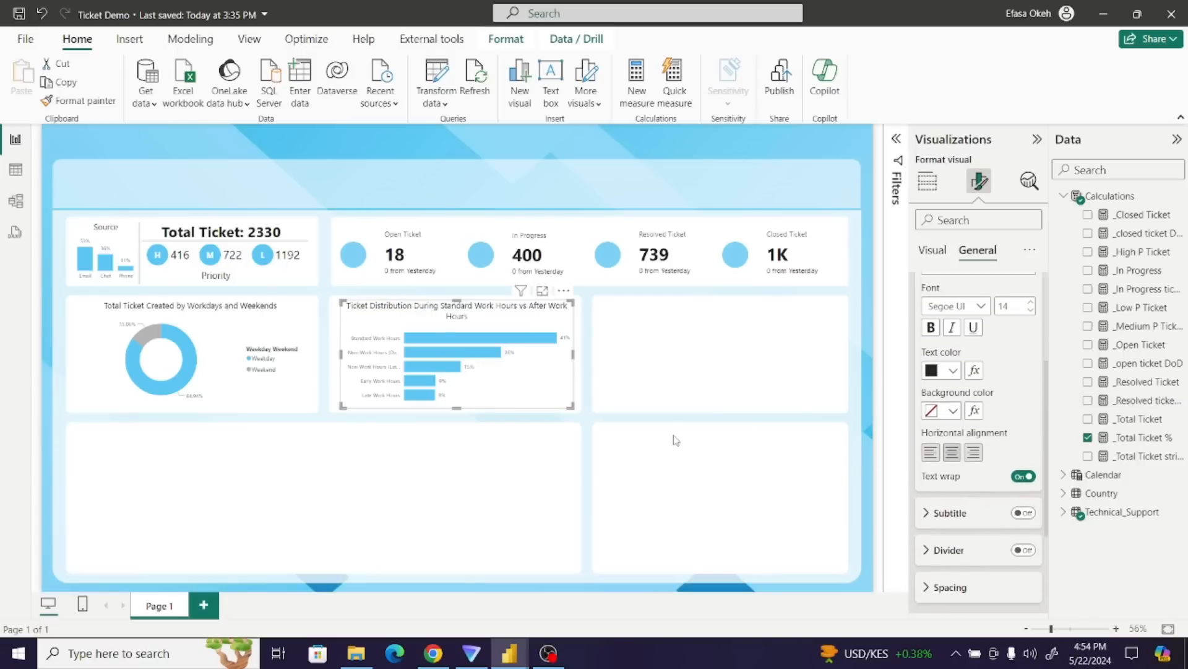
- Widen the bar chart slightly on both sides to fill its card, and deselect it
left_click_drag(582, 360, 588, 360)
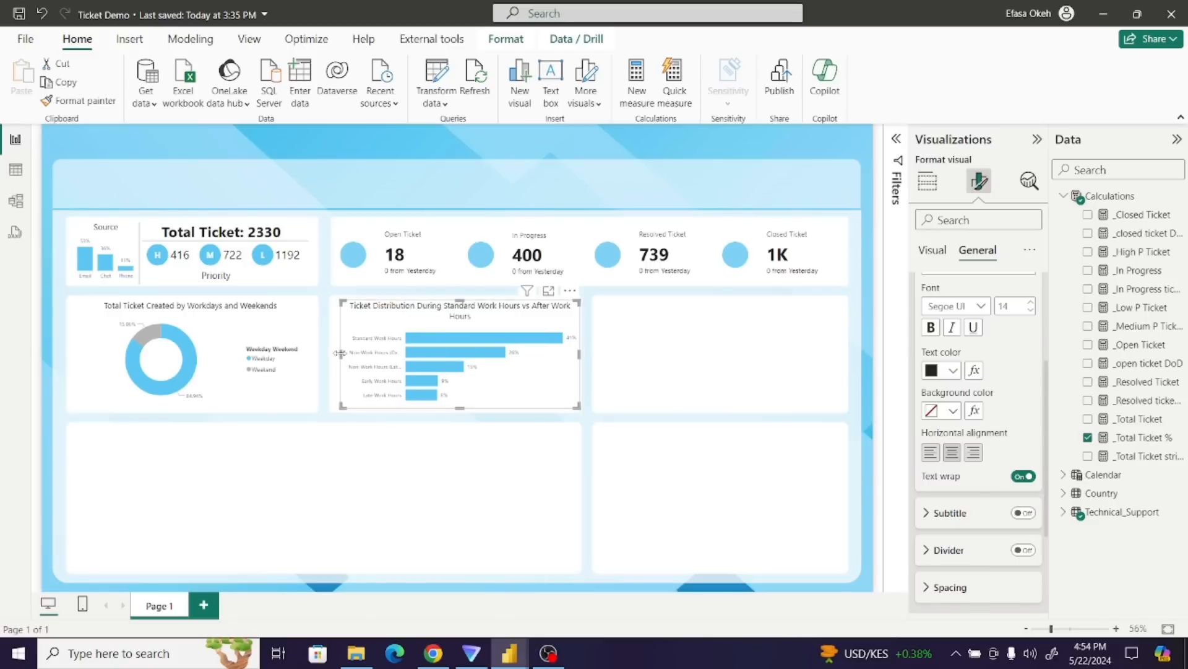
left_click_drag(340, 354, 335, 357)
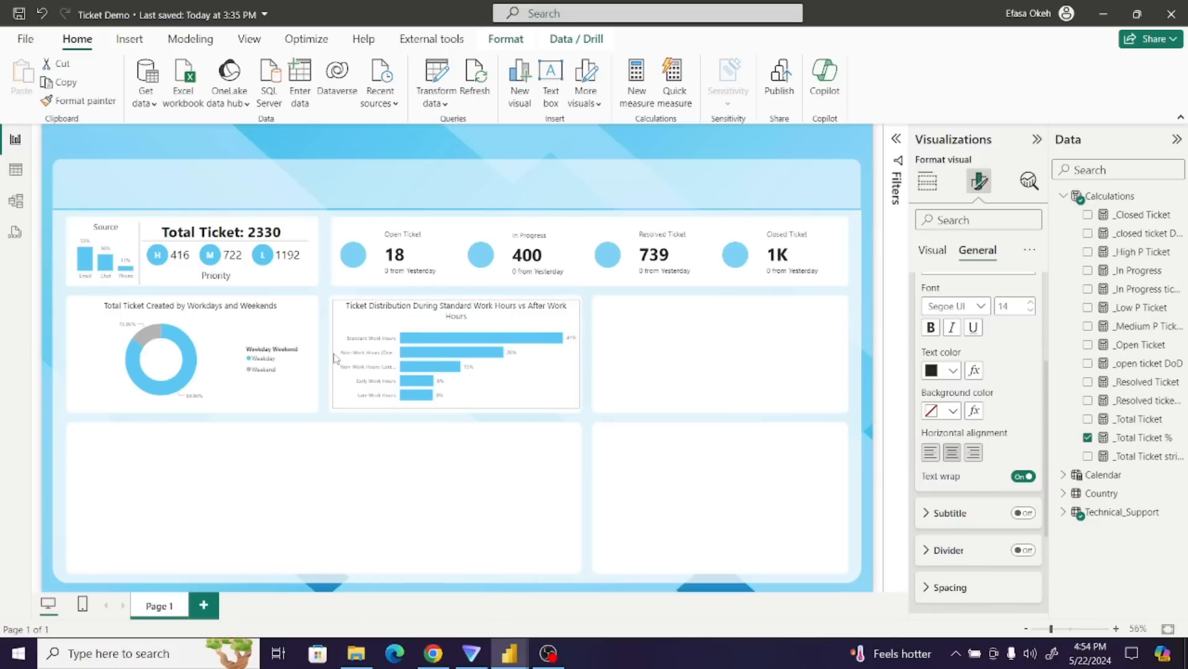
left_click(627, 380)
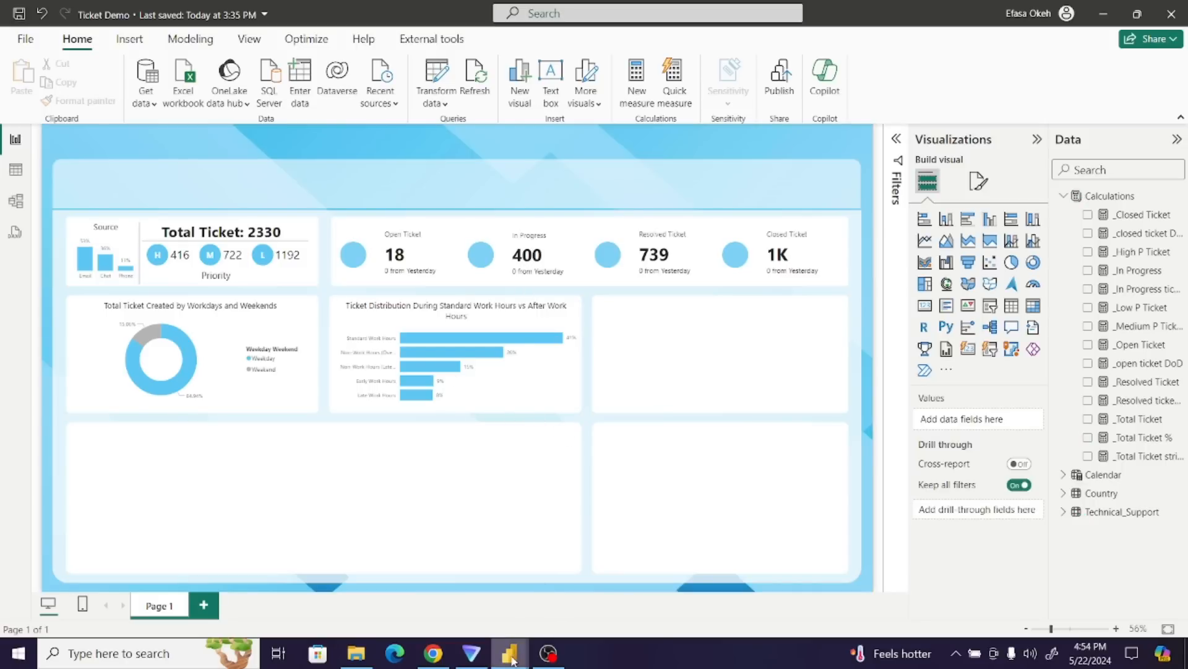
- Review the Ticket Volume page's chart layout in the Ticket Analysis report, and switch back to Ticket Demo
mouse_move(509, 653)
left_click(579, 600)
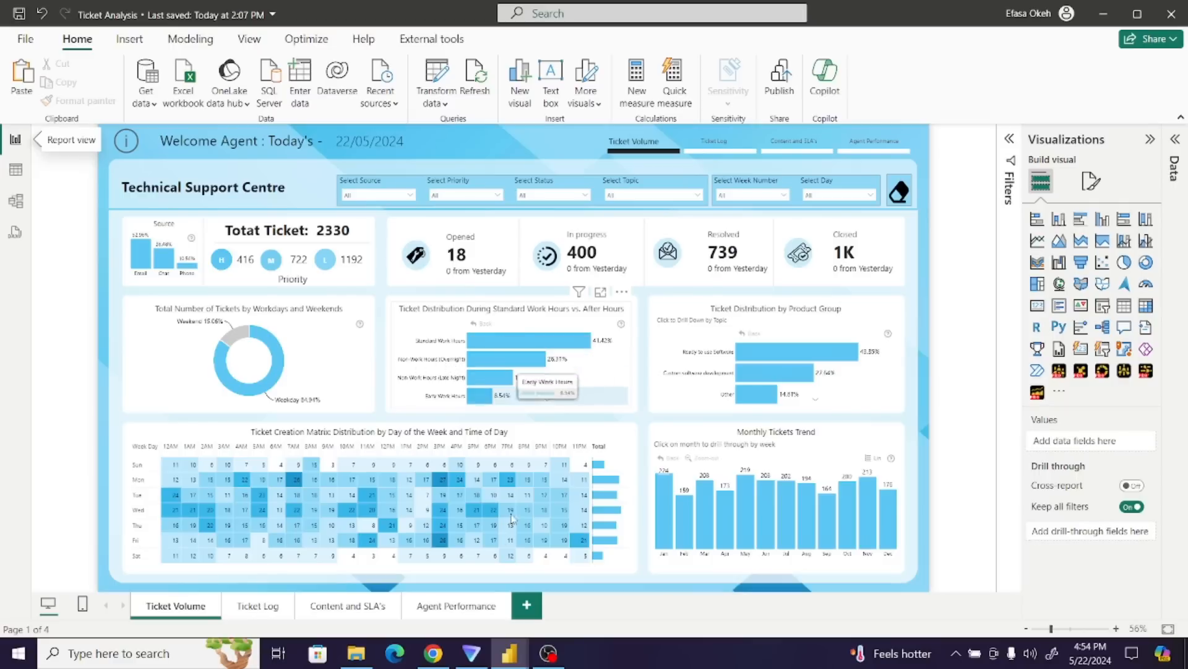
mouse_move(506, 655)
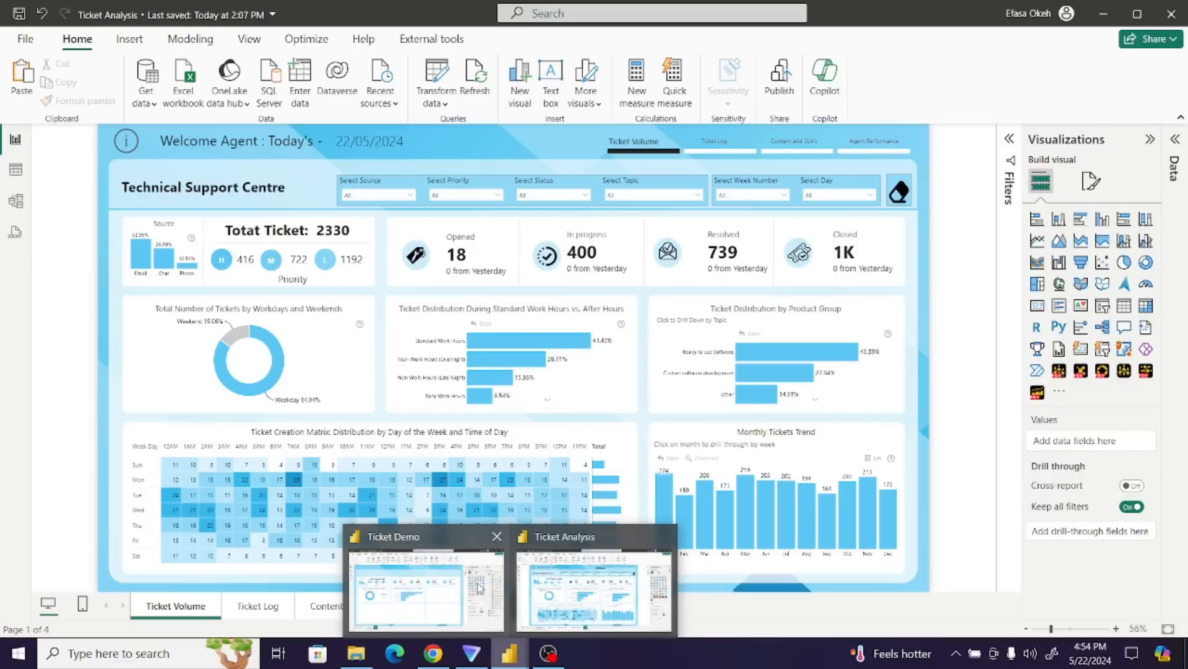
left_click(479, 588)
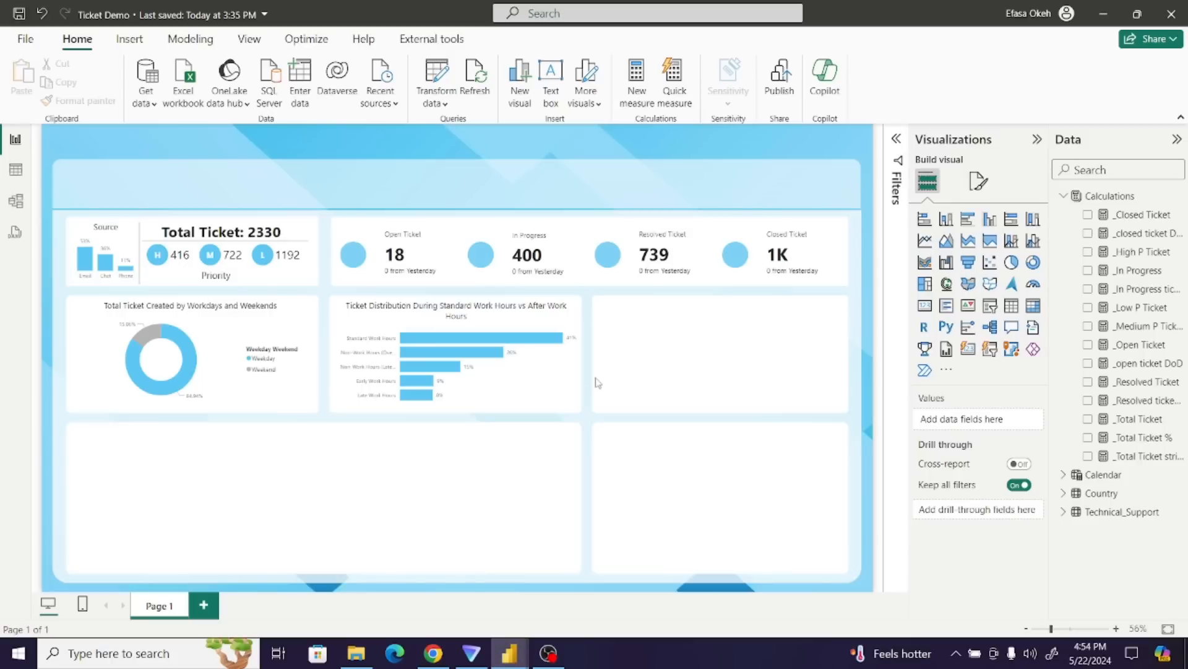
- Set the data label position of the work-hours bar chart to Inside end
left_click(553, 380)
left_click(978, 180)
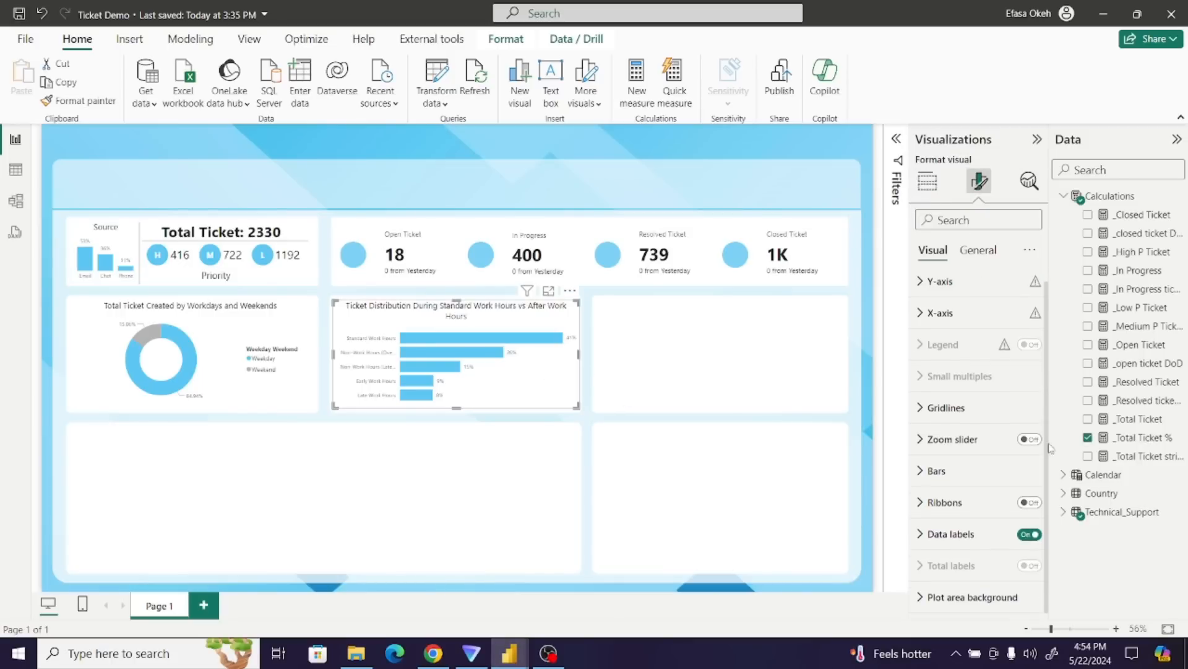
left_click(1009, 538)
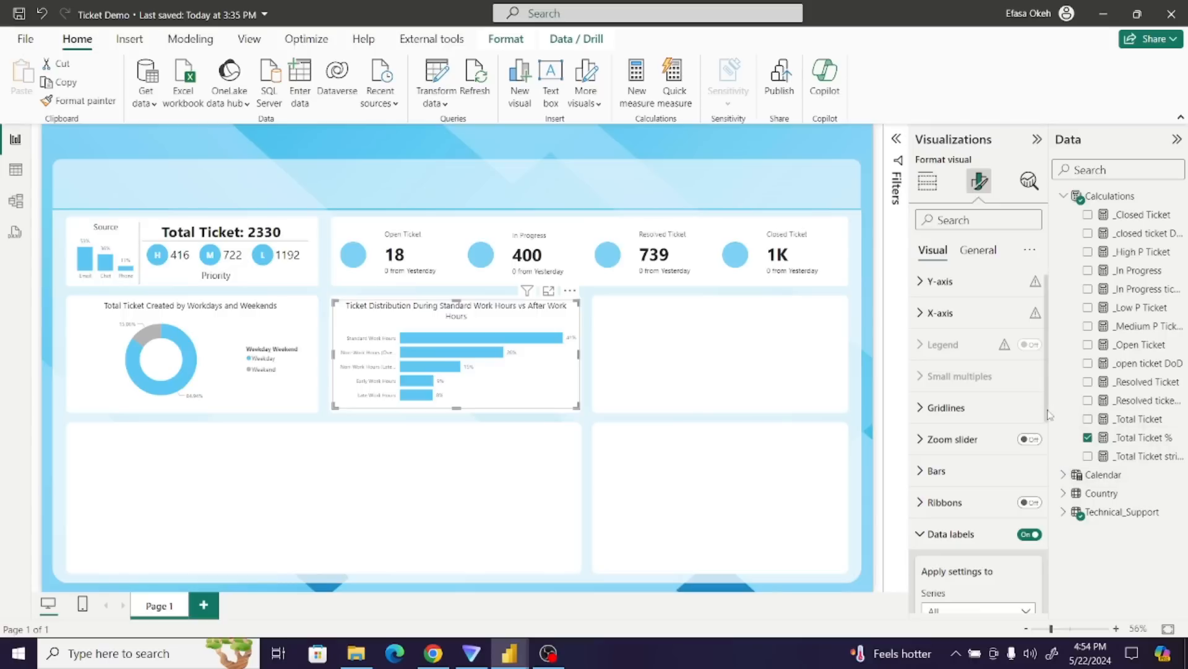
scroll(1059, 472, "down", 5)
scroll(1060, 565, "down", 3)
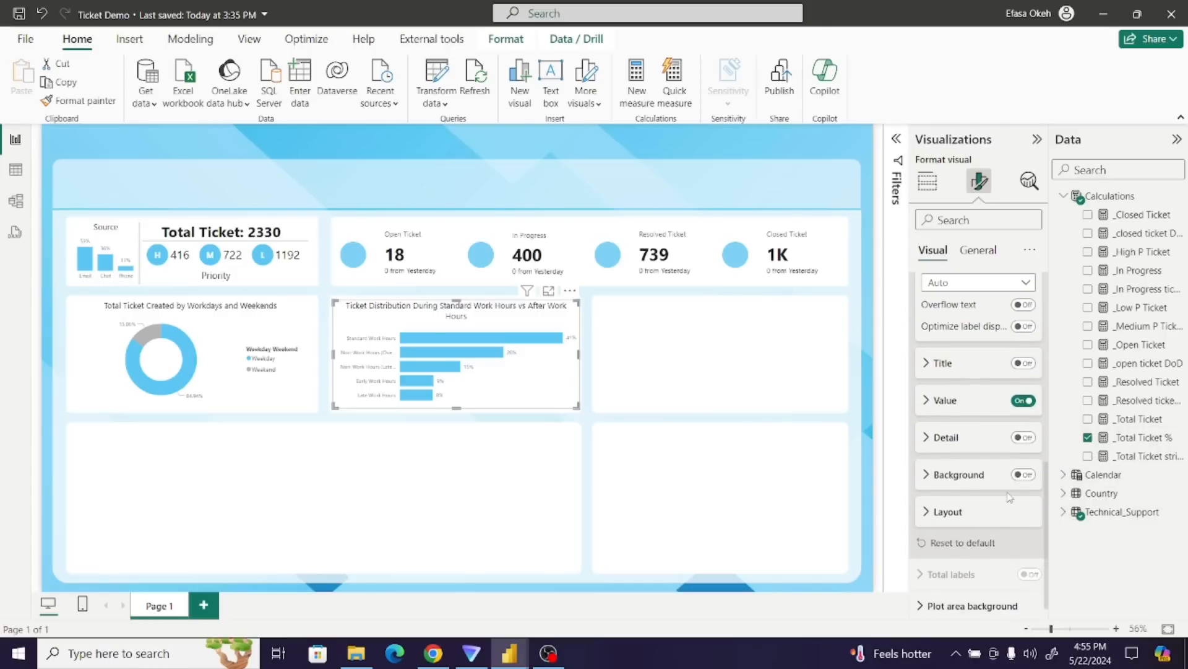
left_click(928, 404)
left_click_drag(1048, 479, 1015, 419)
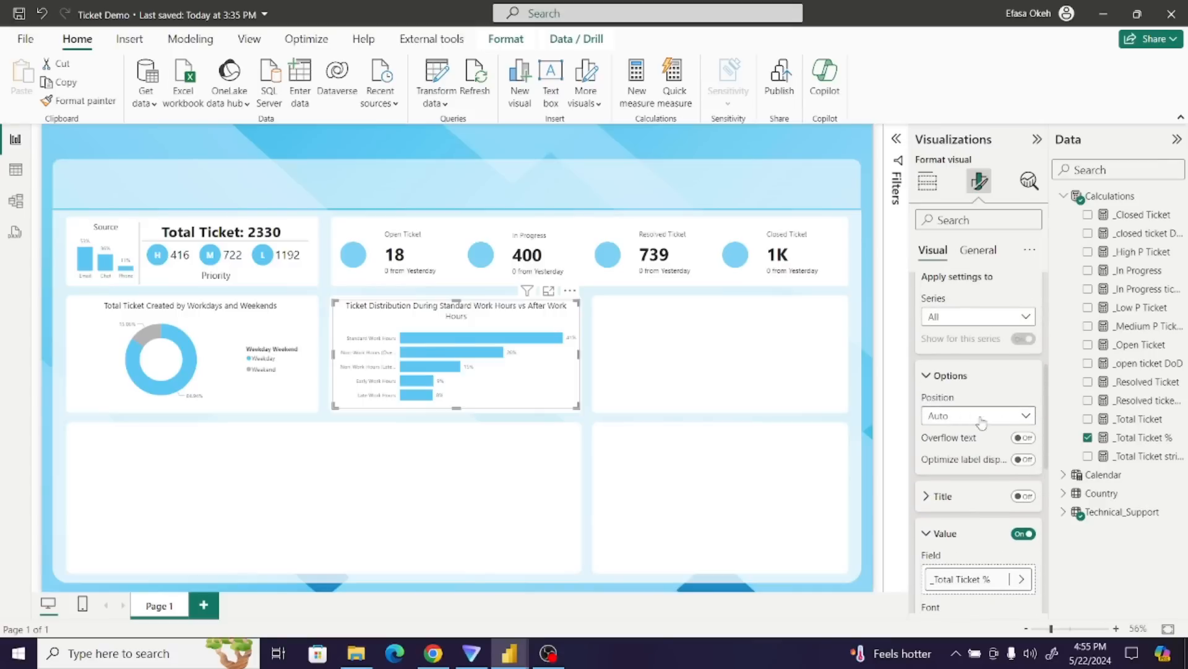
left_click(951, 418)
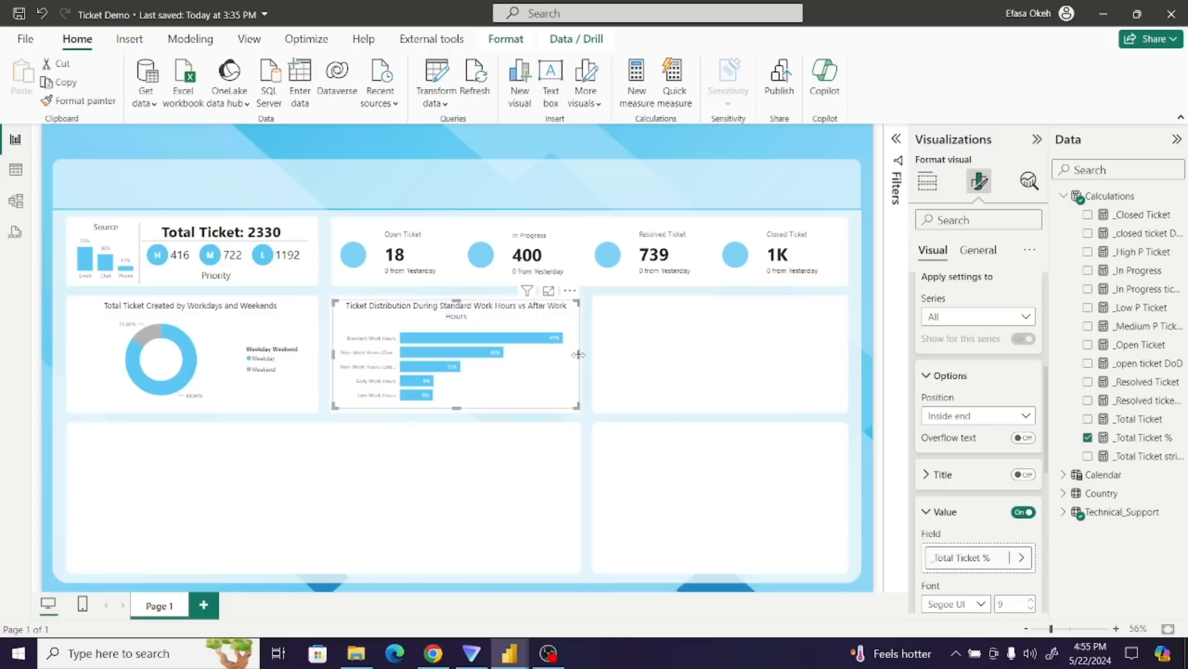
- Narrow the work-hours bar chart slightly, set its data label position back to Auto, and deselect it
left_click_drag(578, 355, 577, 390)
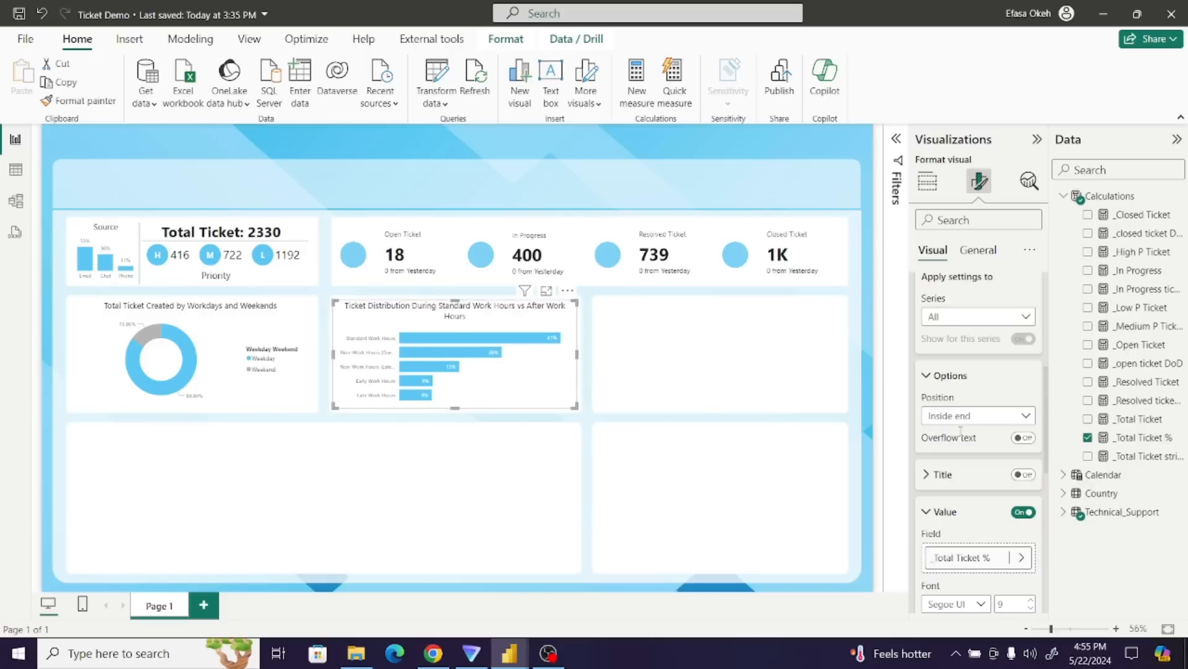
mouse_move(975, 438)
left_click(973, 416)
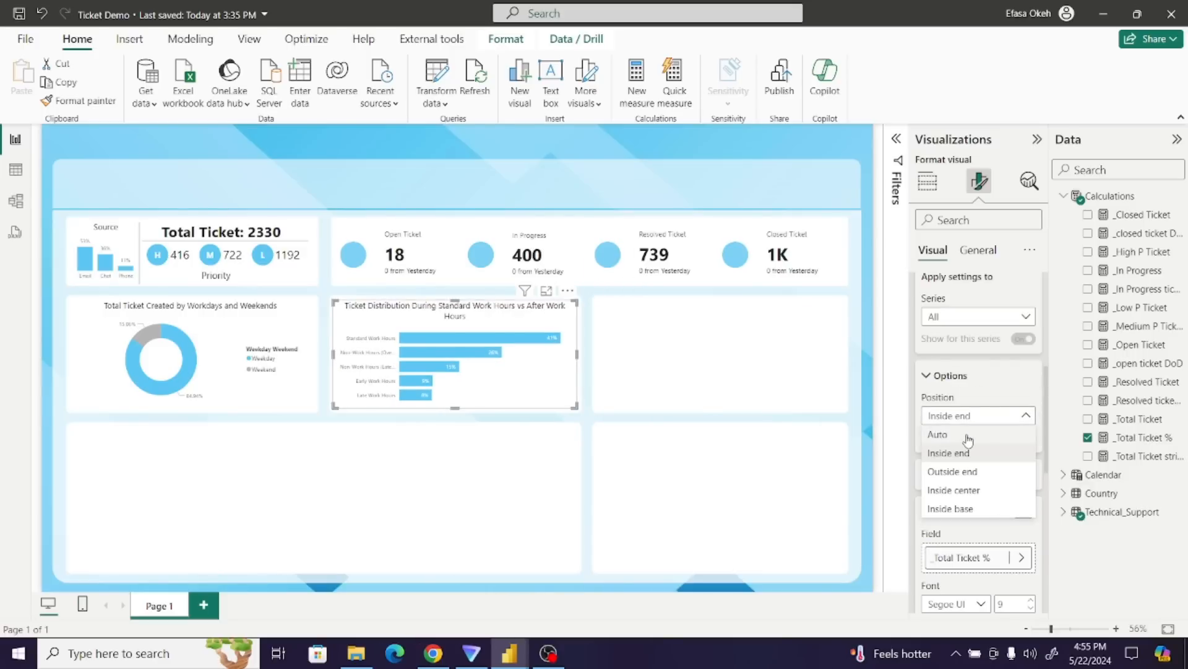
left_click(968, 436)
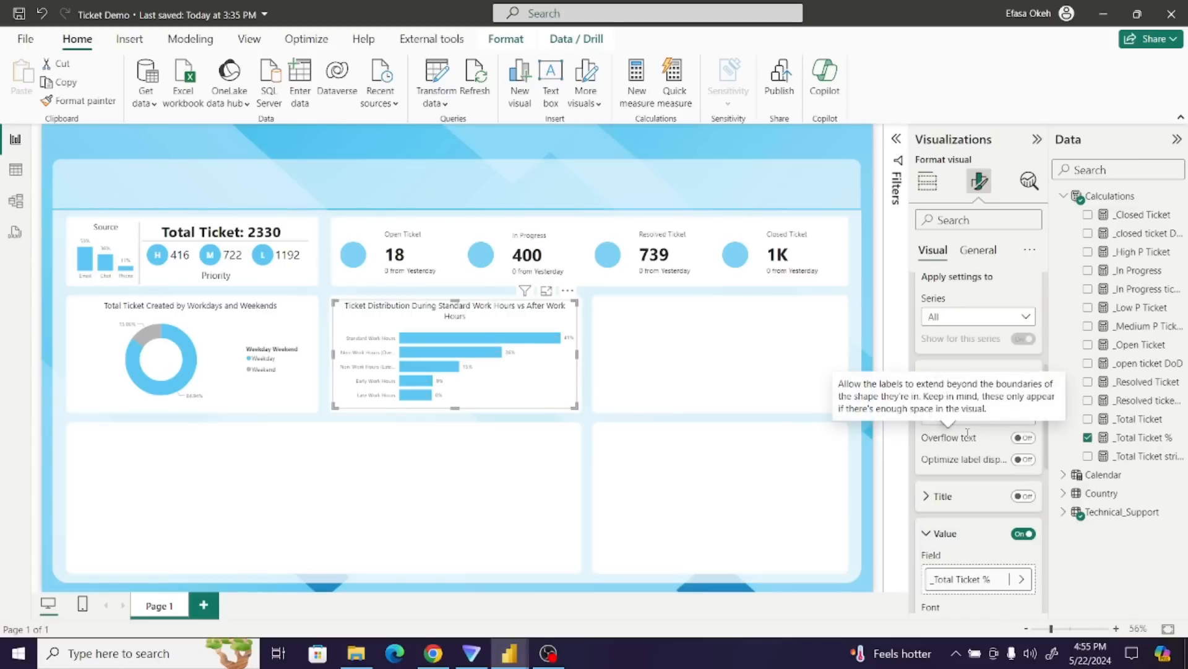
left_click(625, 368)
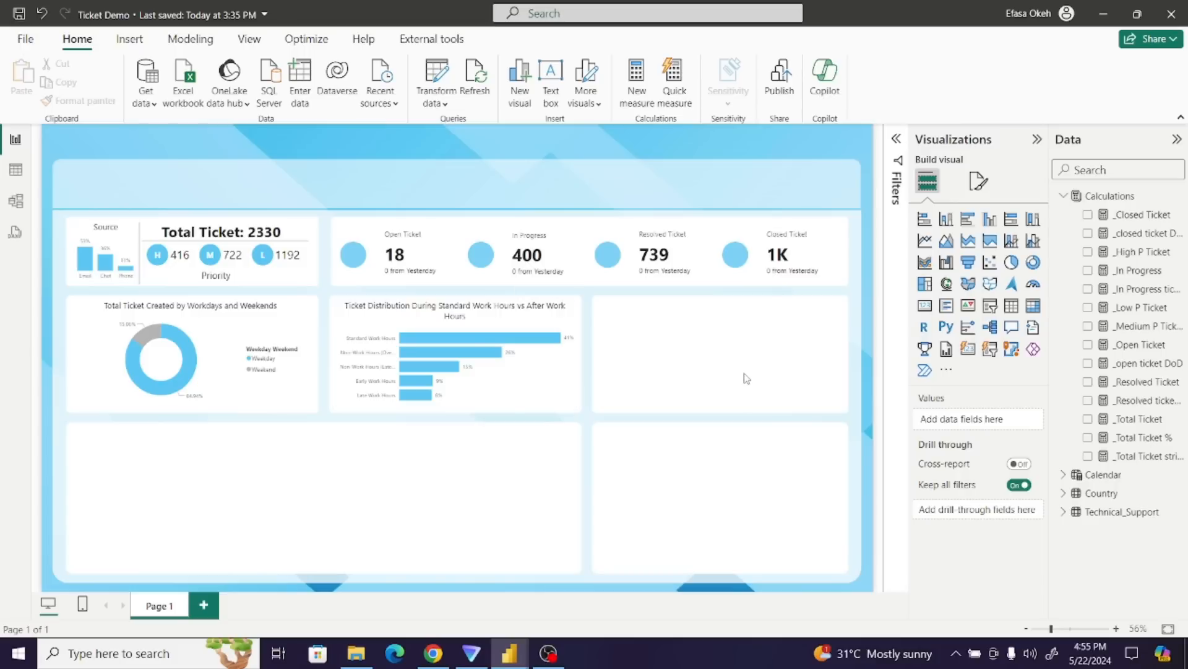
- Create a new measure in the Calculations table with the formula Label = 0
left_click(1119, 197)
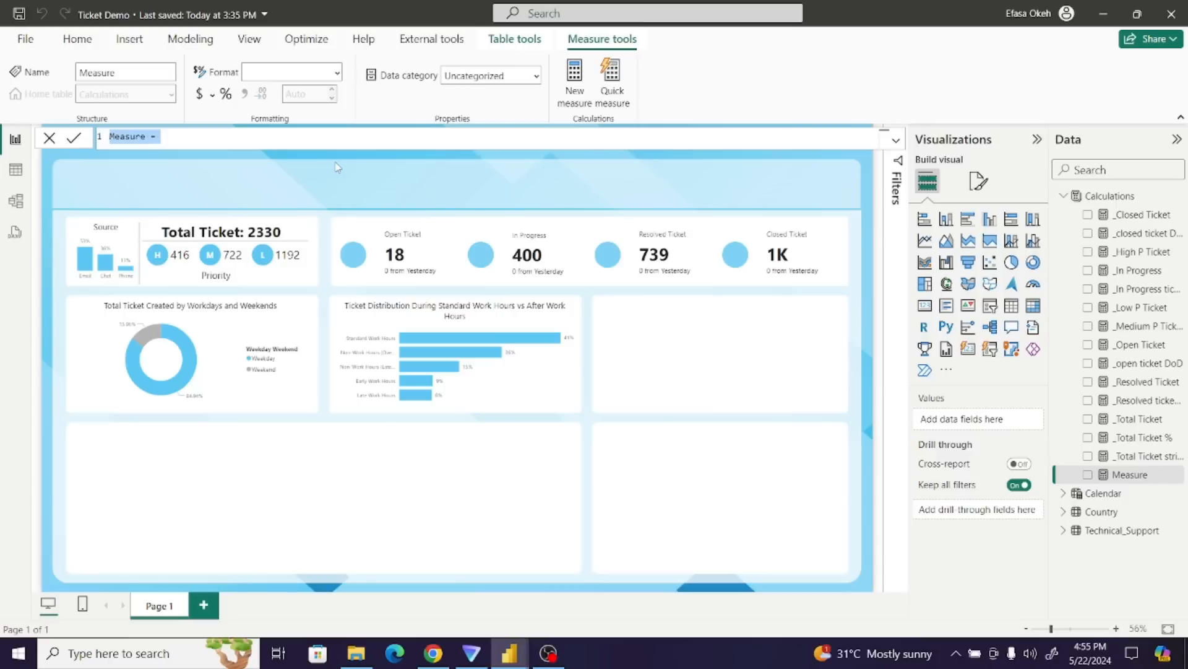
type("Label = 0")
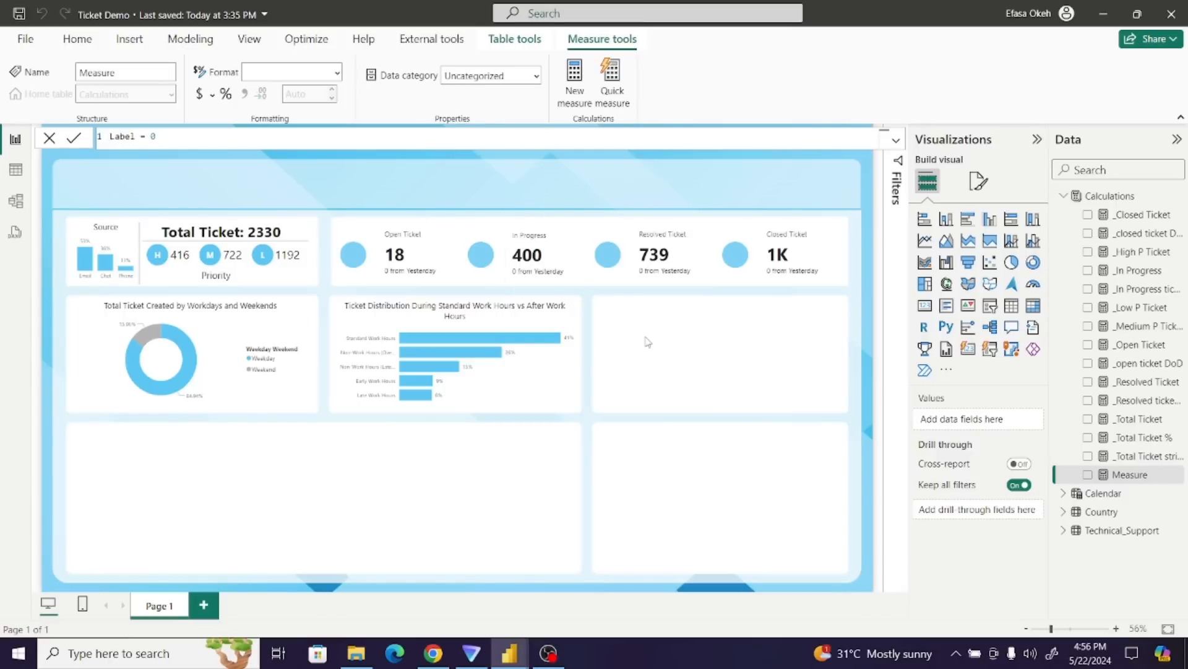
key("Return")
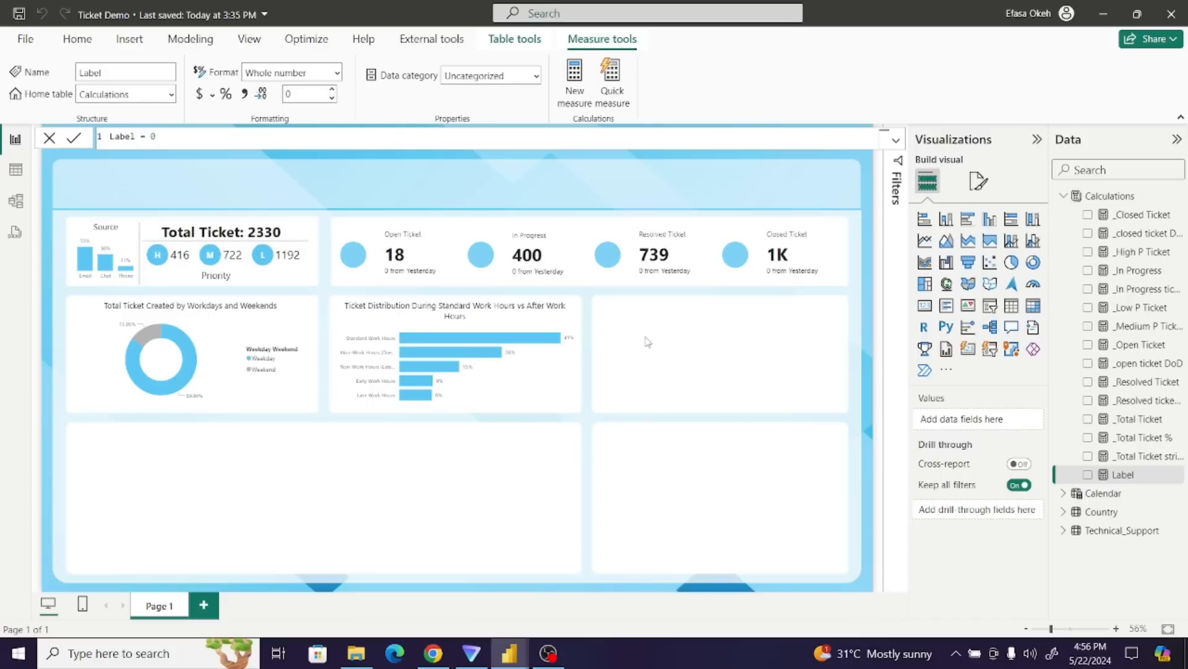
- Convert the work-hours chart to a clustered bar chart and add the Label measure to its X-axis above _Total Ticket %
left_click(567, 390)
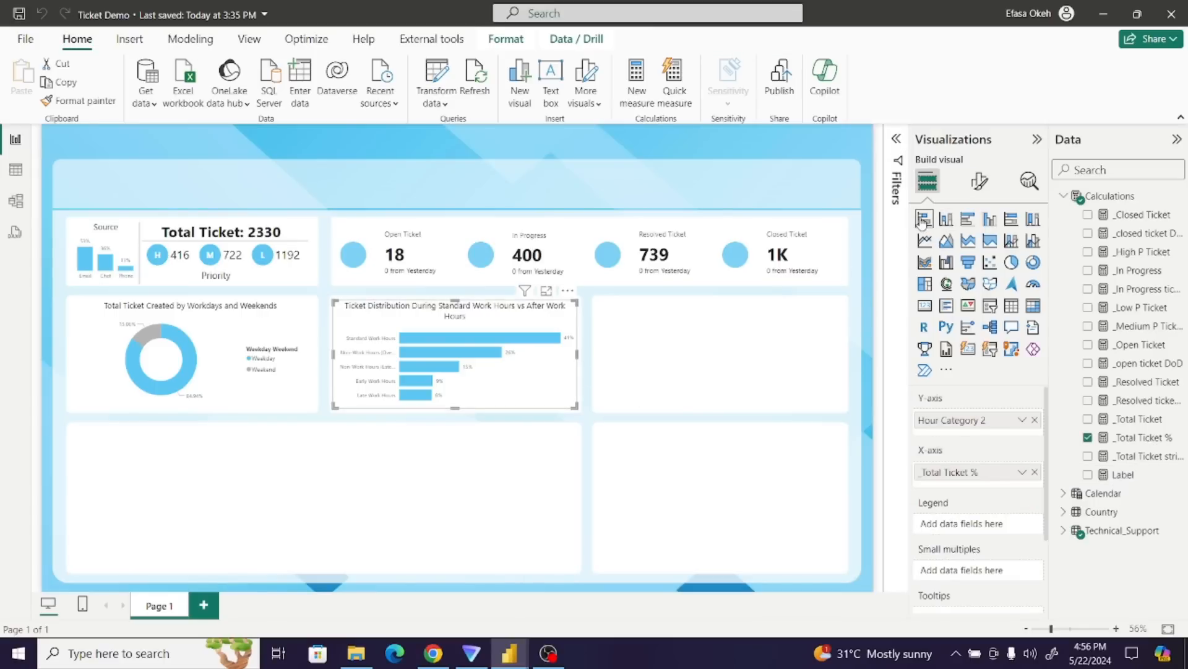
left_click(969, 222)
left_click(1087, 475)
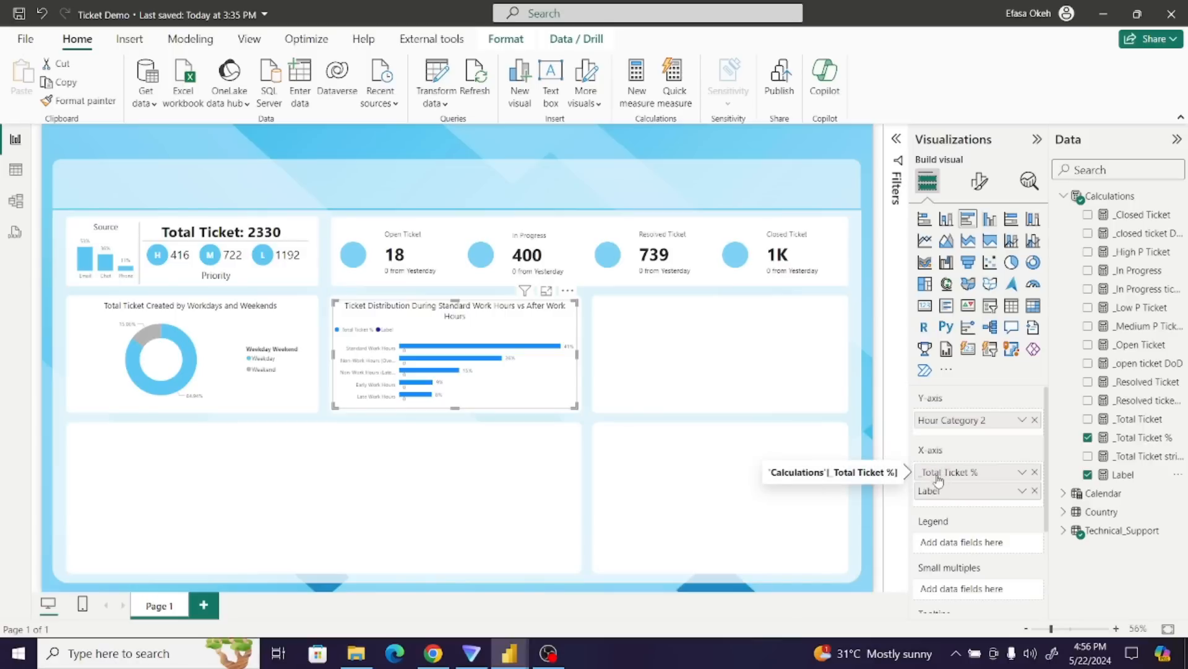
left_click_drag(933, 490, 940, 473)
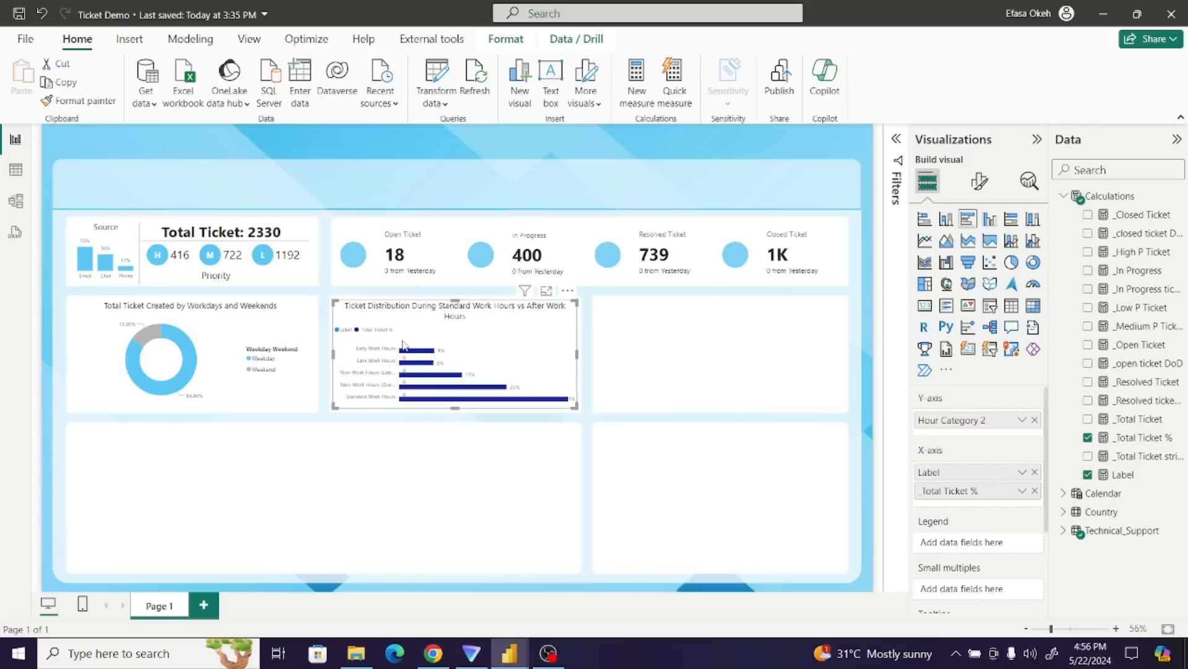
- Turn off the legend and the Y-axis values of the work-hours bar chart
left_click(979, 182)
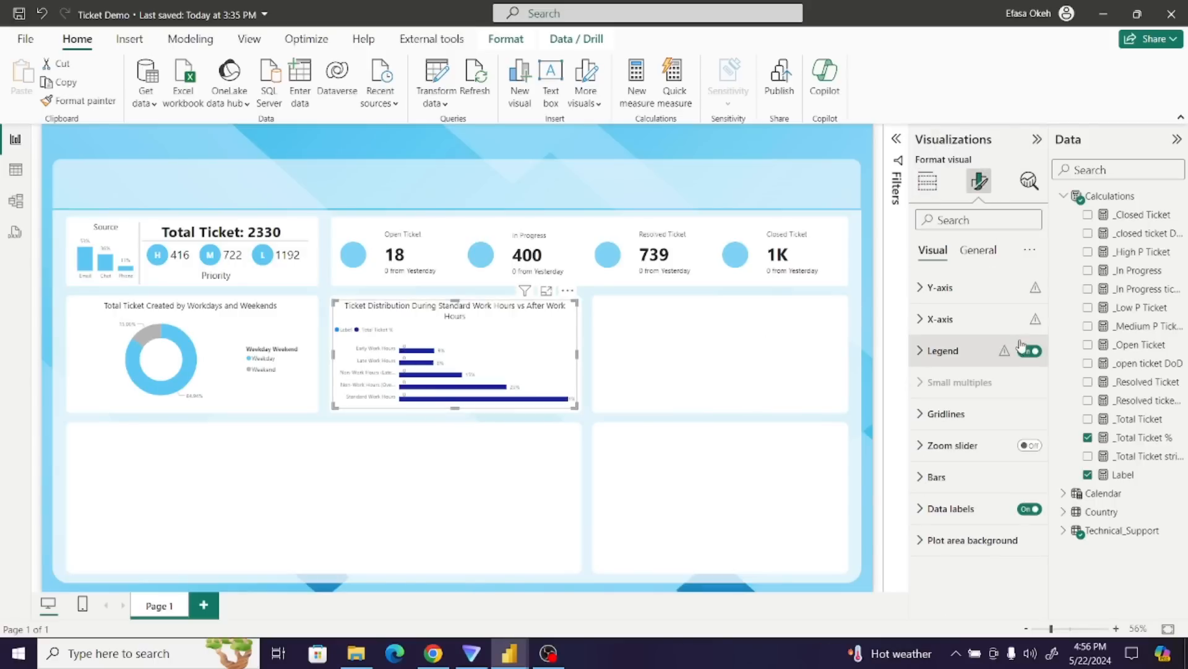
left_click(1028, 352)
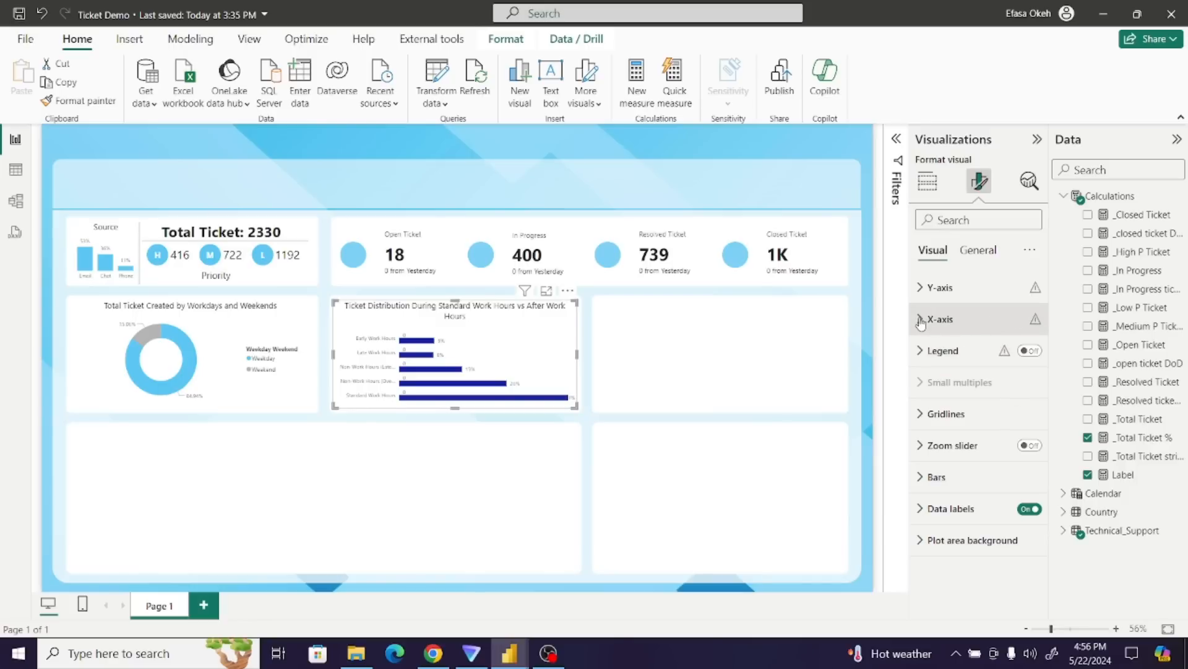
left_click(921, 288)
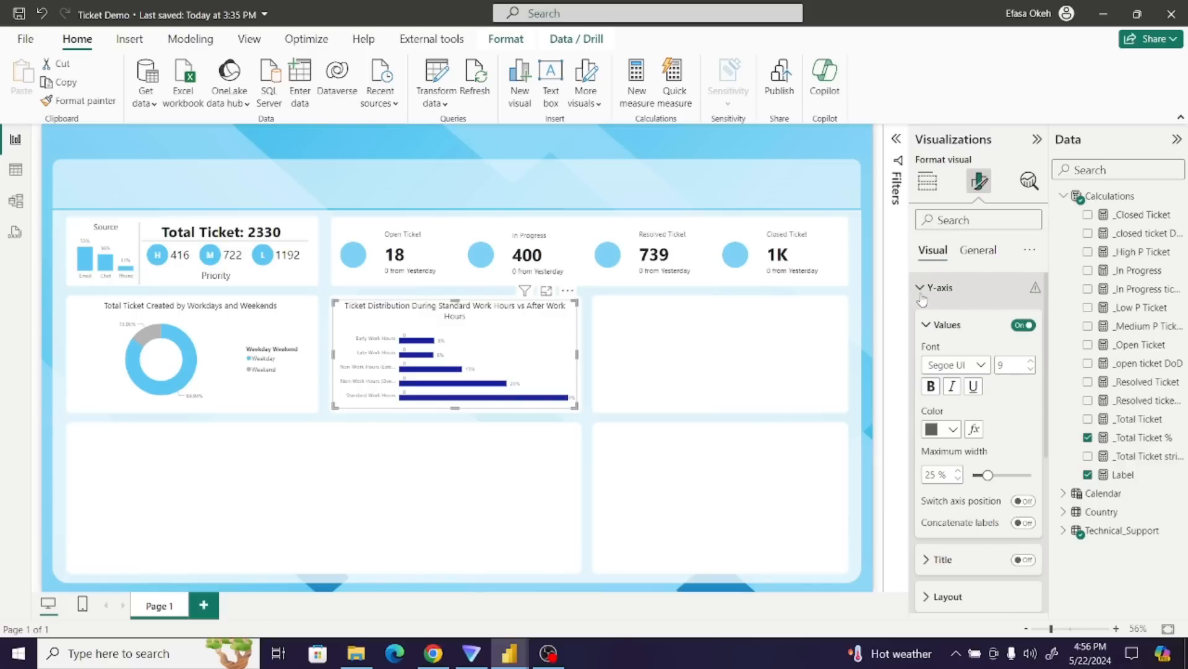
left_click(1023, 326)
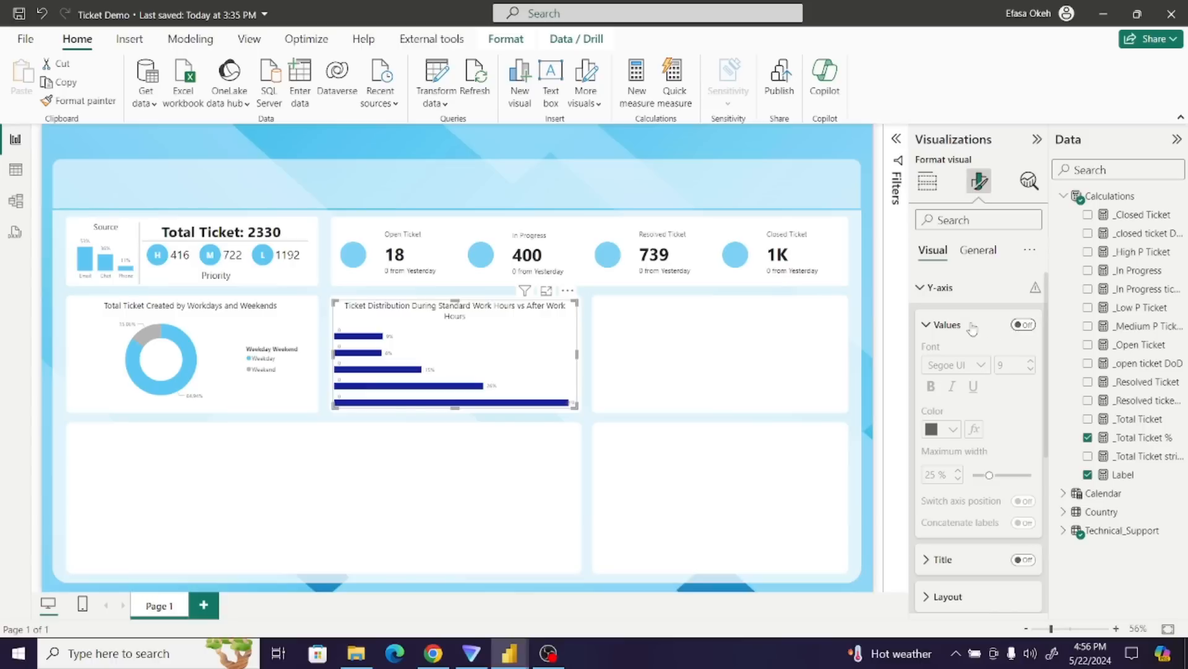
left_click(920, 288)
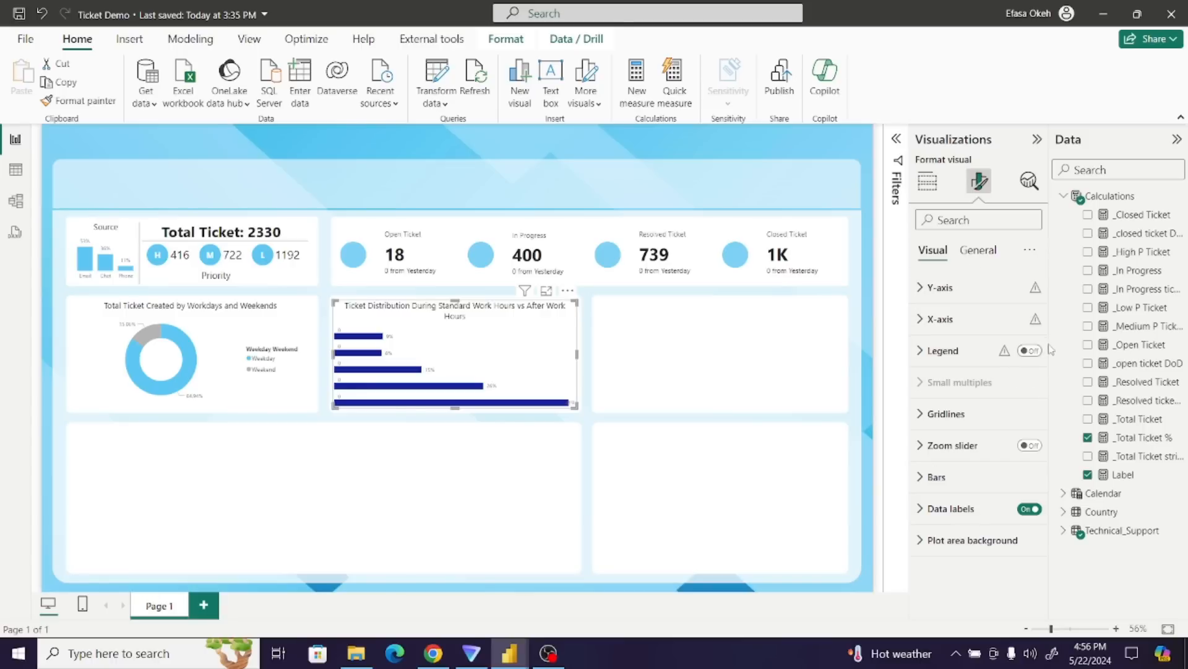
- For the Label series' data labels, use Hour Category 2 from Technical_Support as the value field, at font size 10
left_click(927, 509)
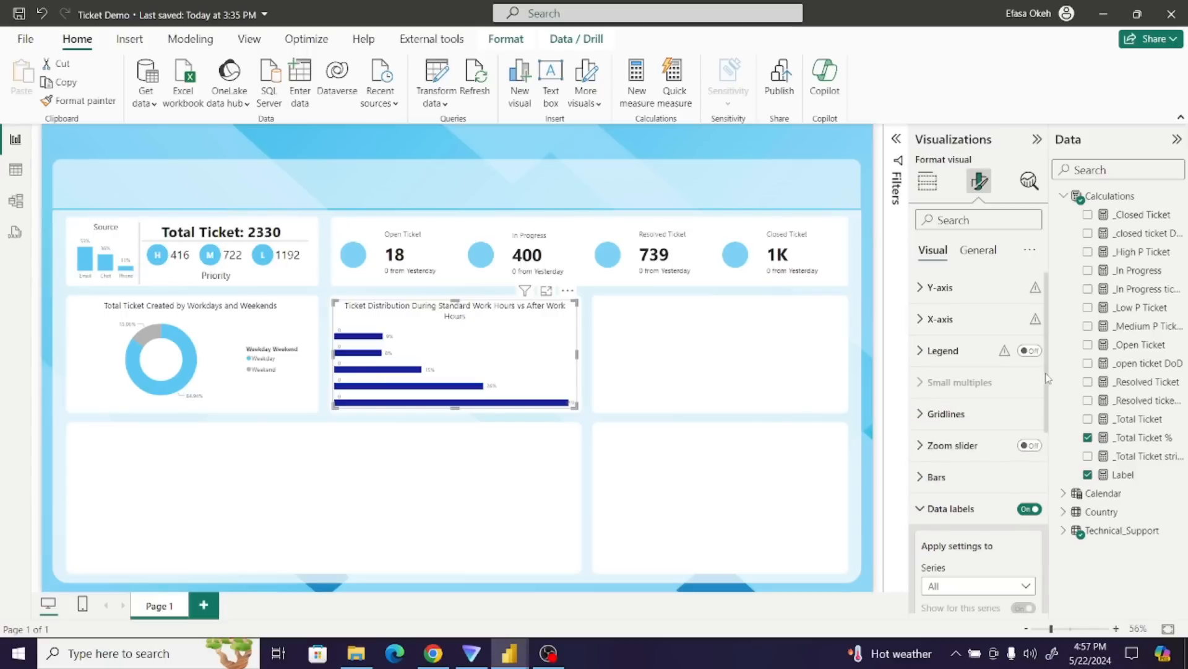
left_click_drag(1047, 378, 1059, 507)
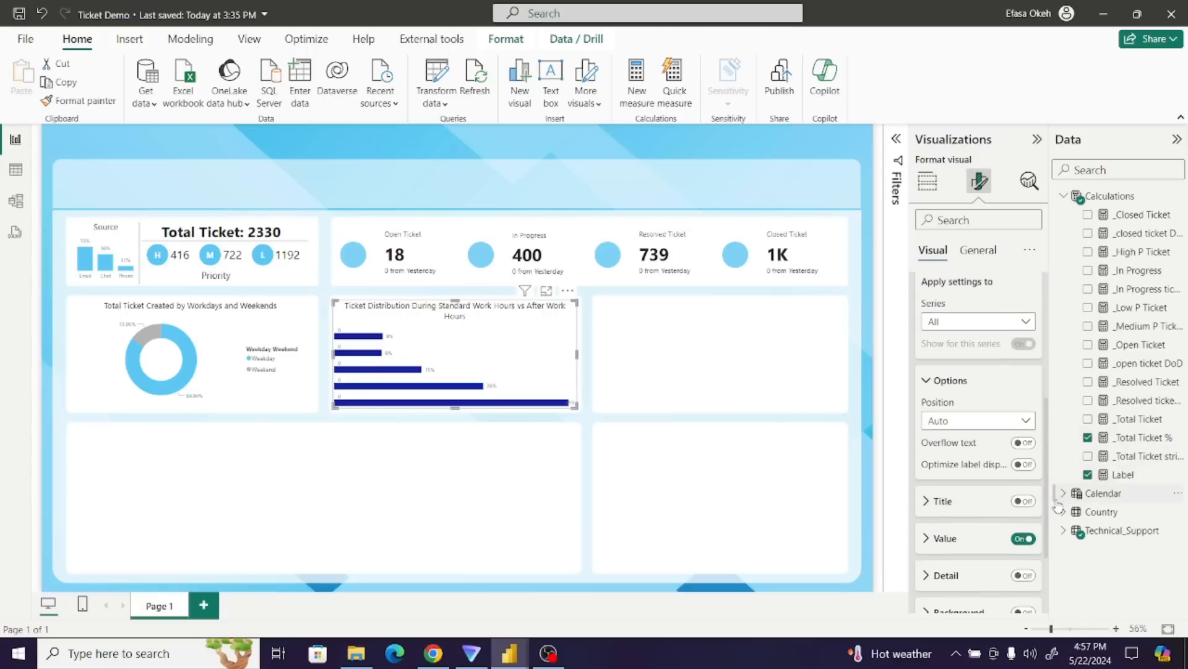
left_click(962, 322)
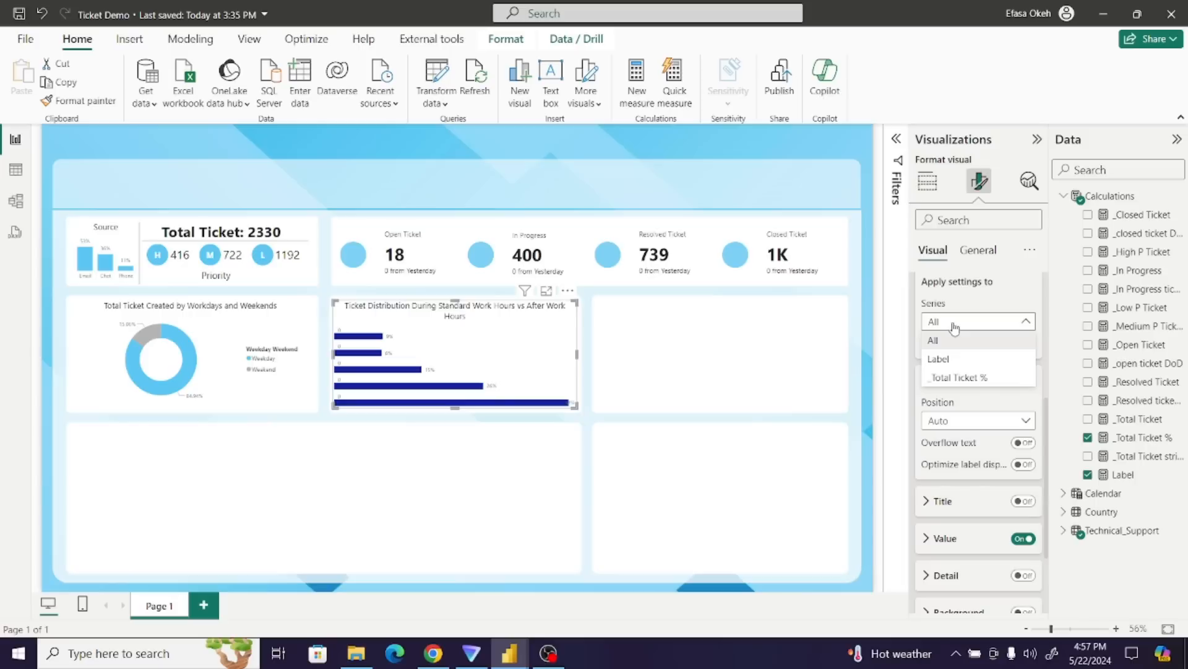
left_click(957, 359)
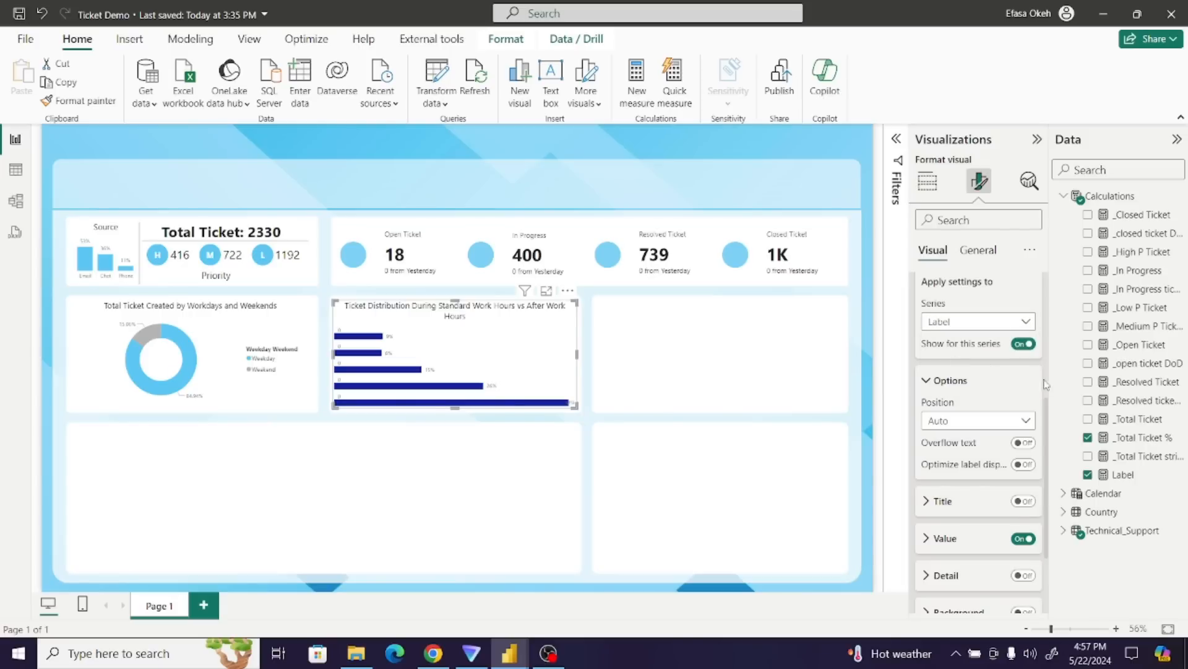
left_click_drag(1047, 409, 1045, 489)
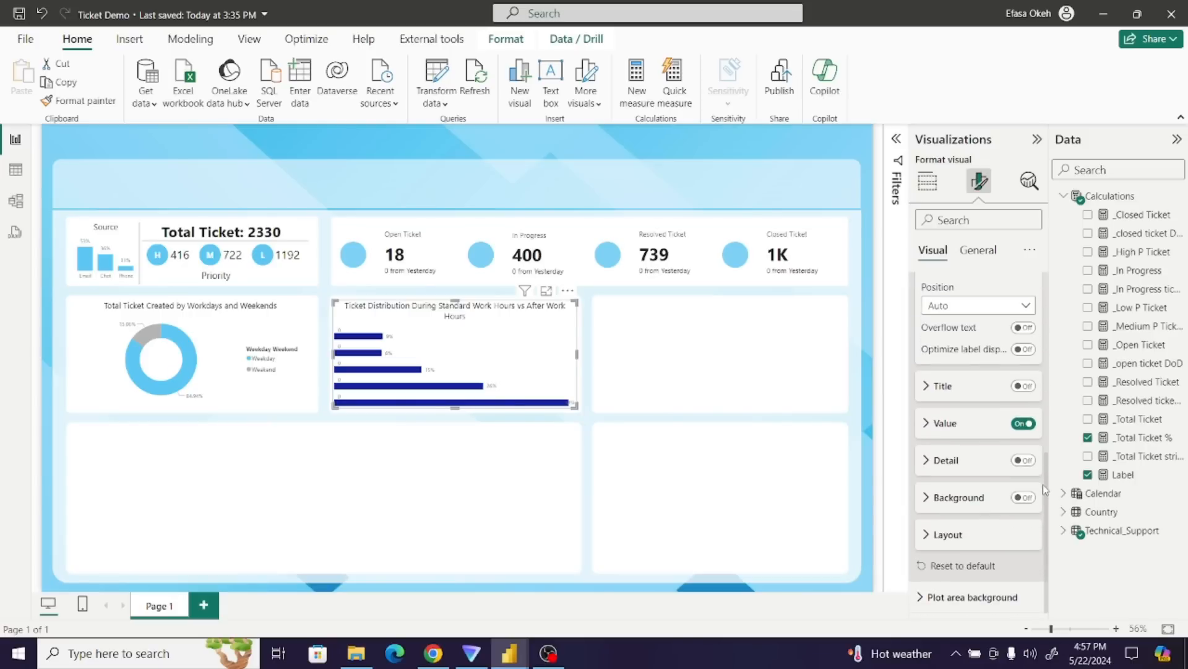
left_click(927, 423)
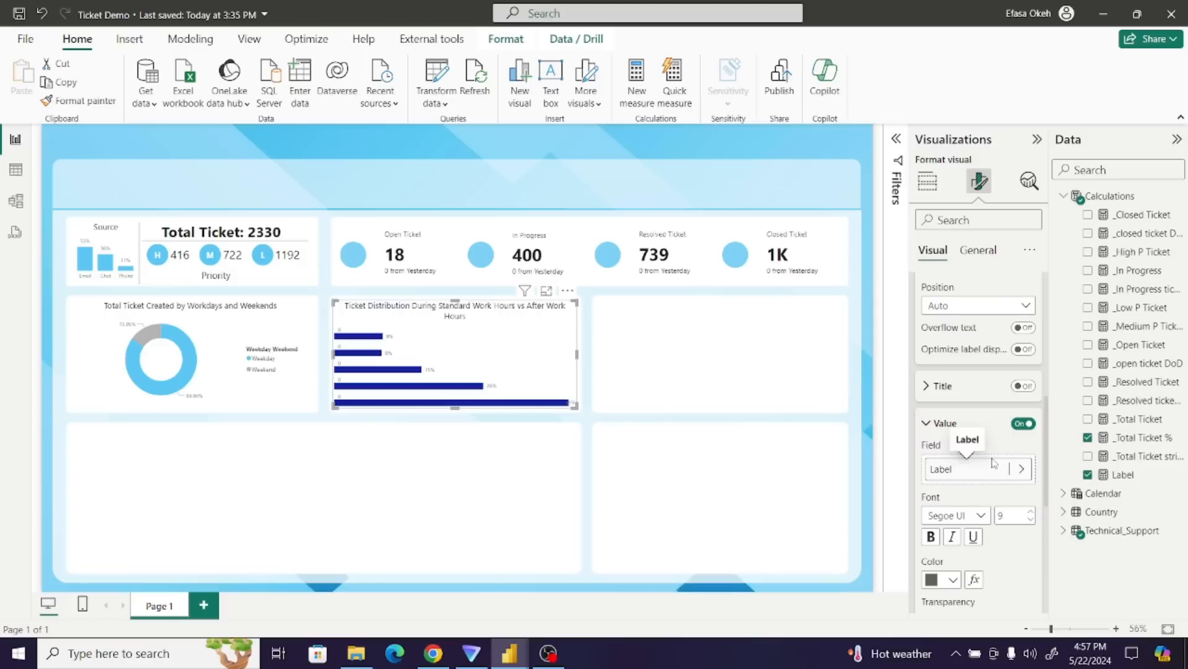
left_click(1022, 471)
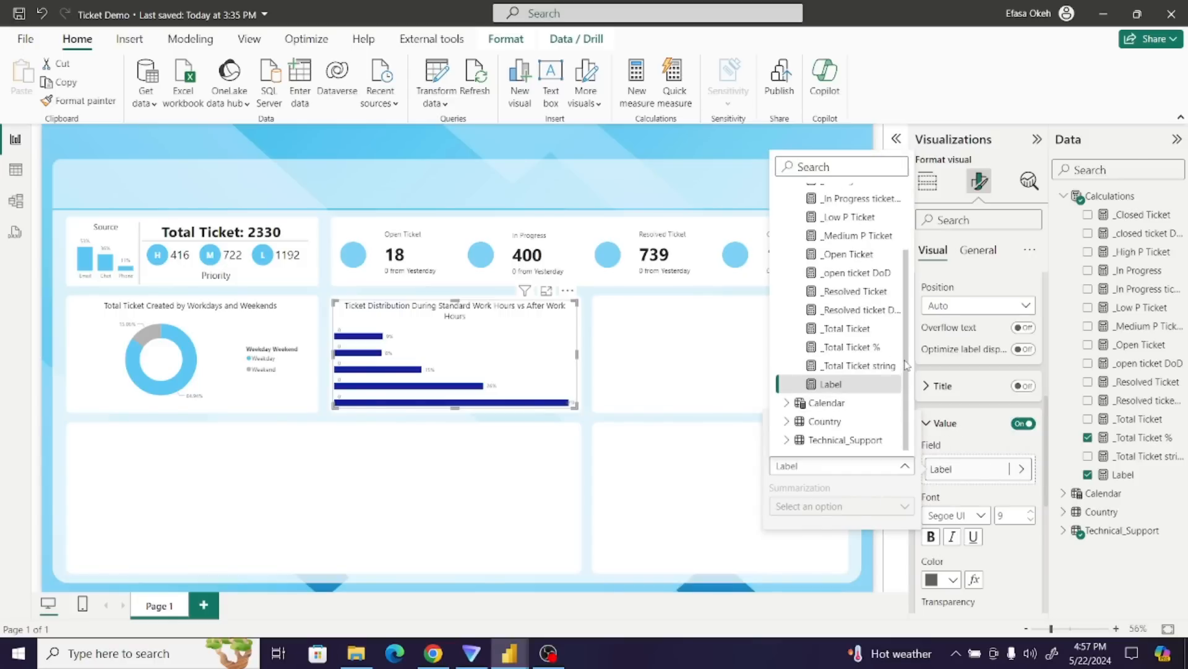
left_click_drag(905, 374, 900, 419)
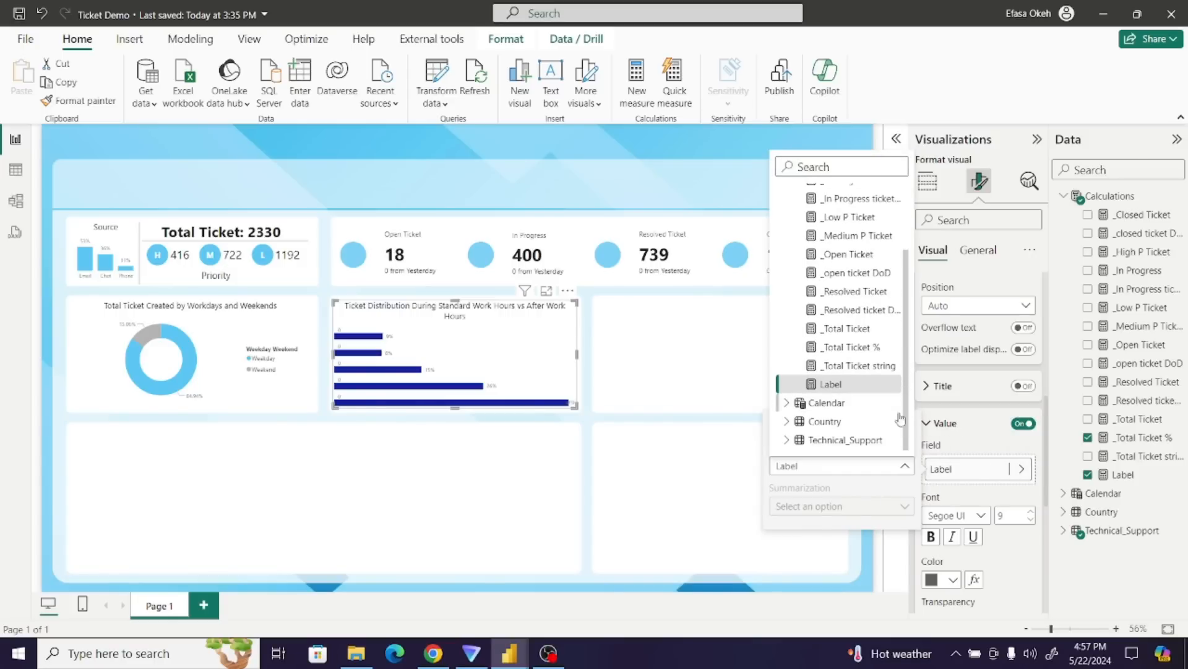
left_click(787, 440)
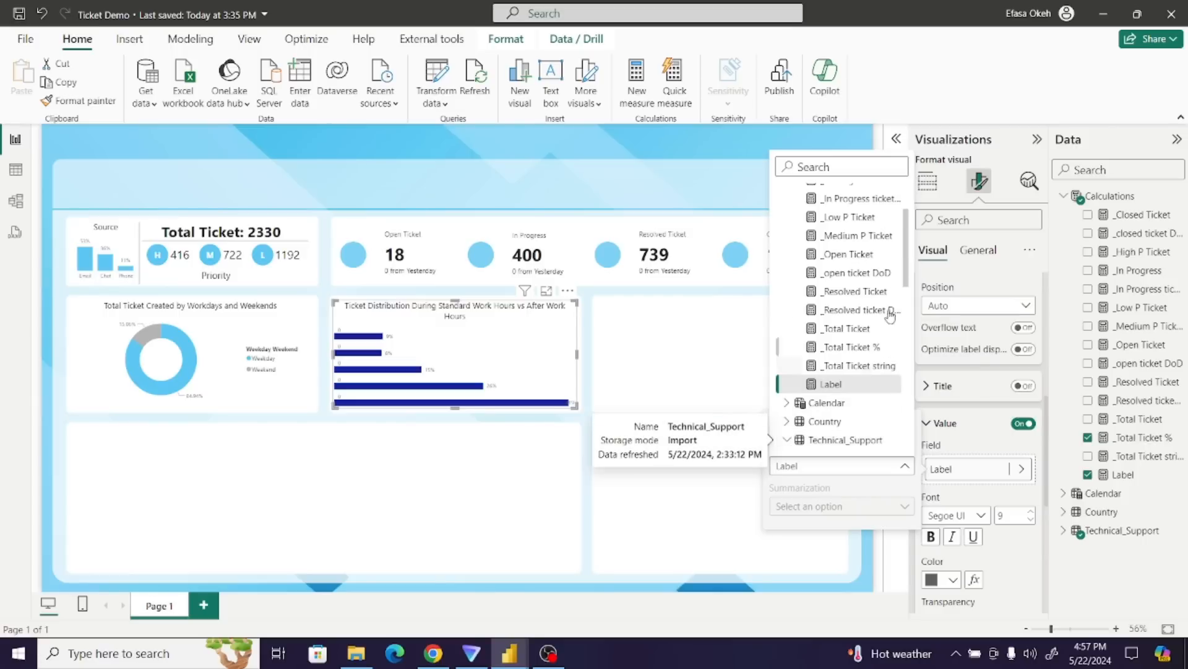
left_click_drag(903, 282, 928, 401)
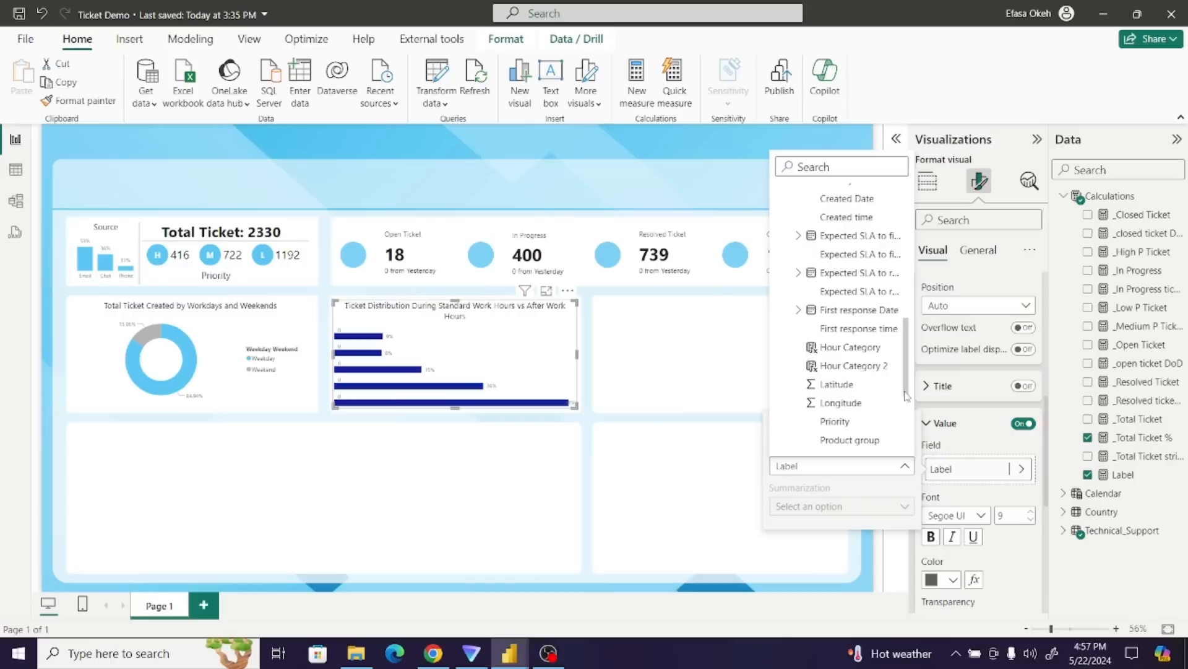
left_click(850, 366)
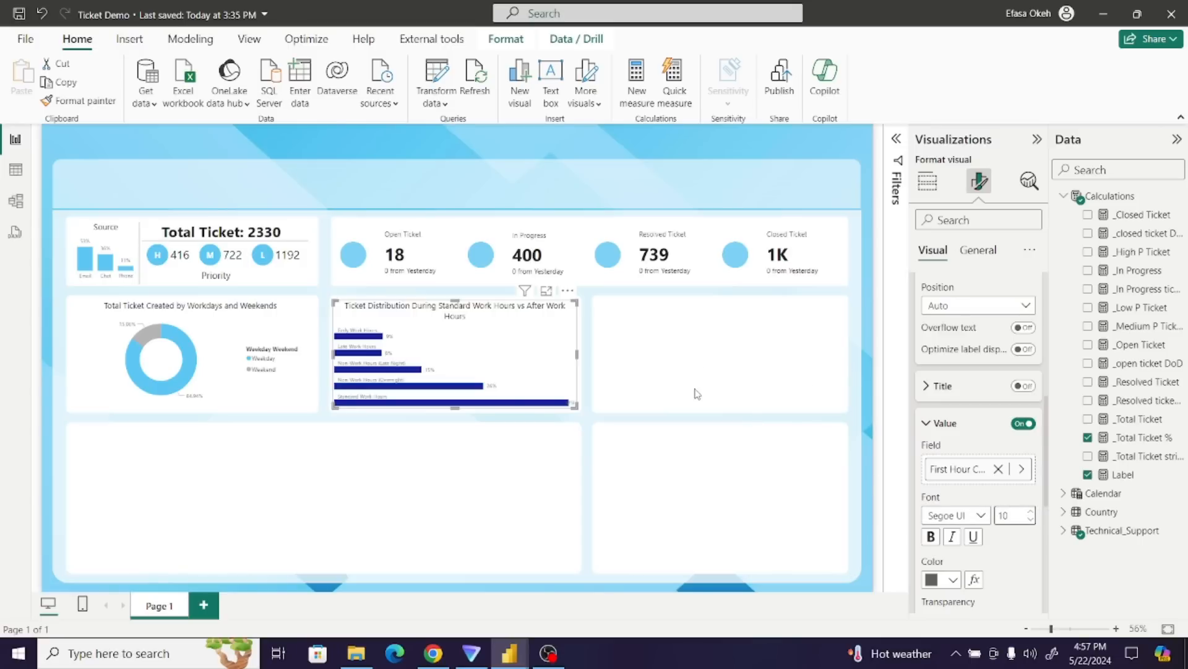
- Sort the work-hours bar chart's axis by _Total Ticket % in descending order
left_click(568, 291)
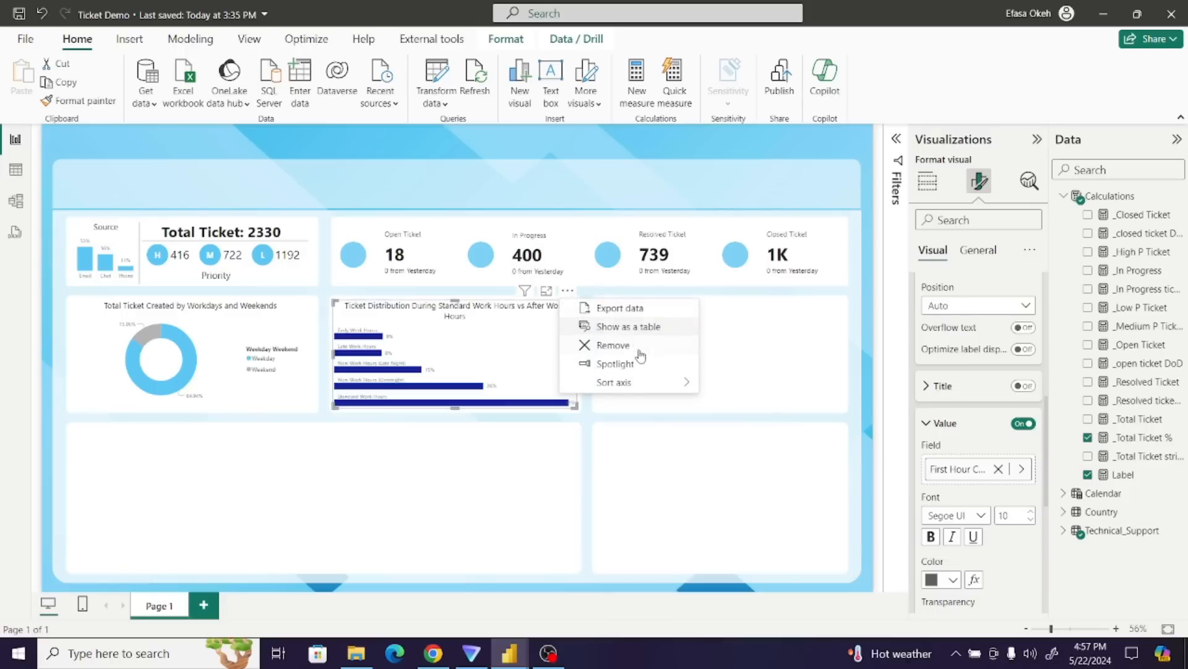
mouse_move(637, 384)
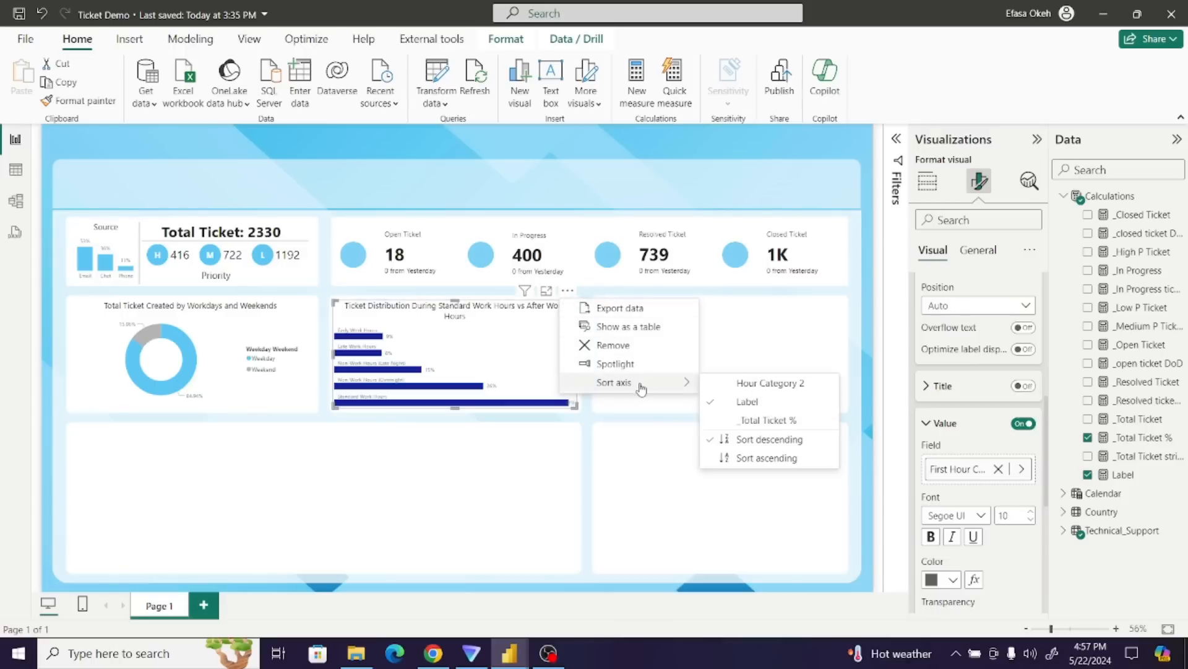
left_click(770, 420)
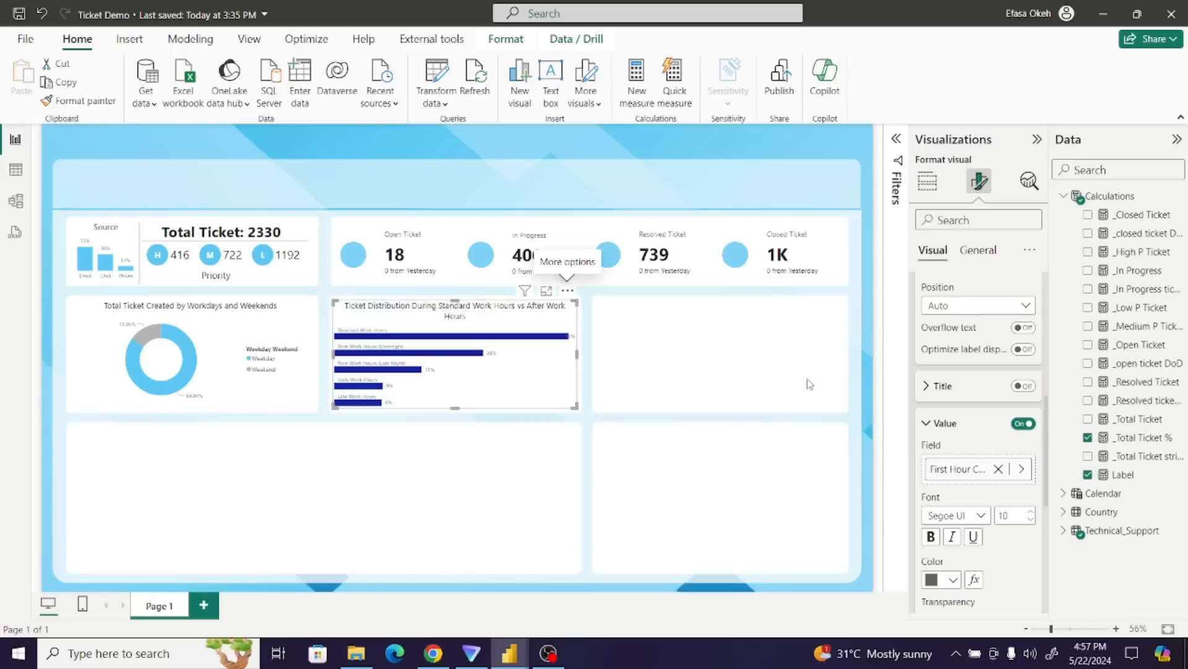
scroll(1043, 429, "down", 3)
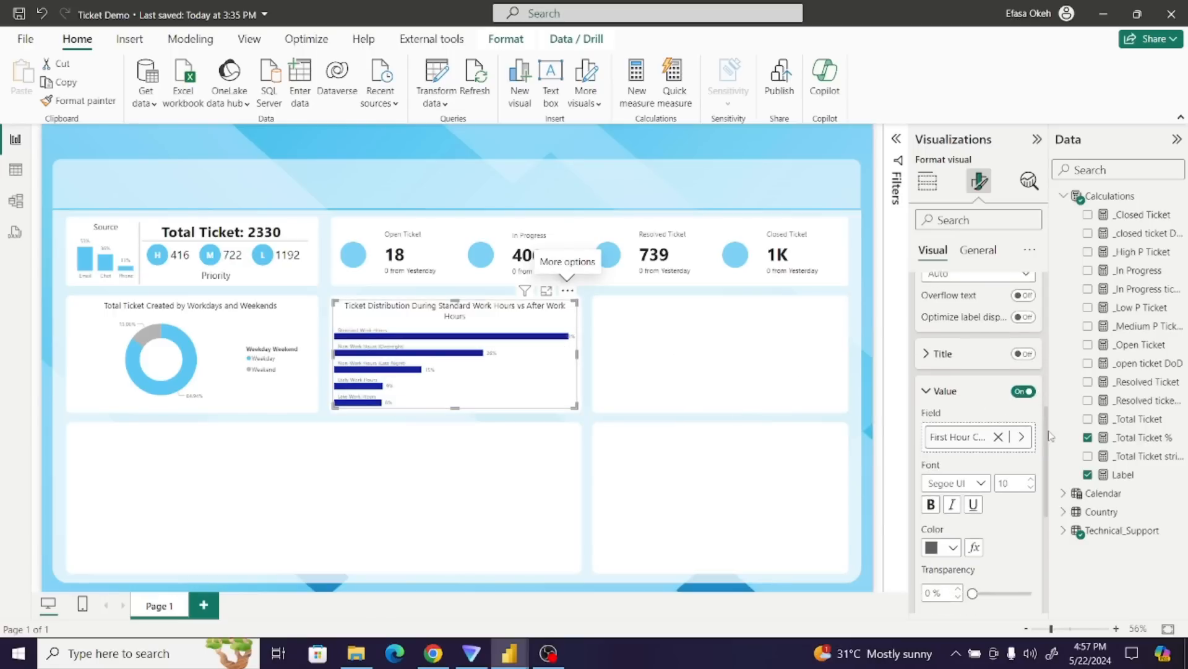
scroll(1053, 465, "down", 4)
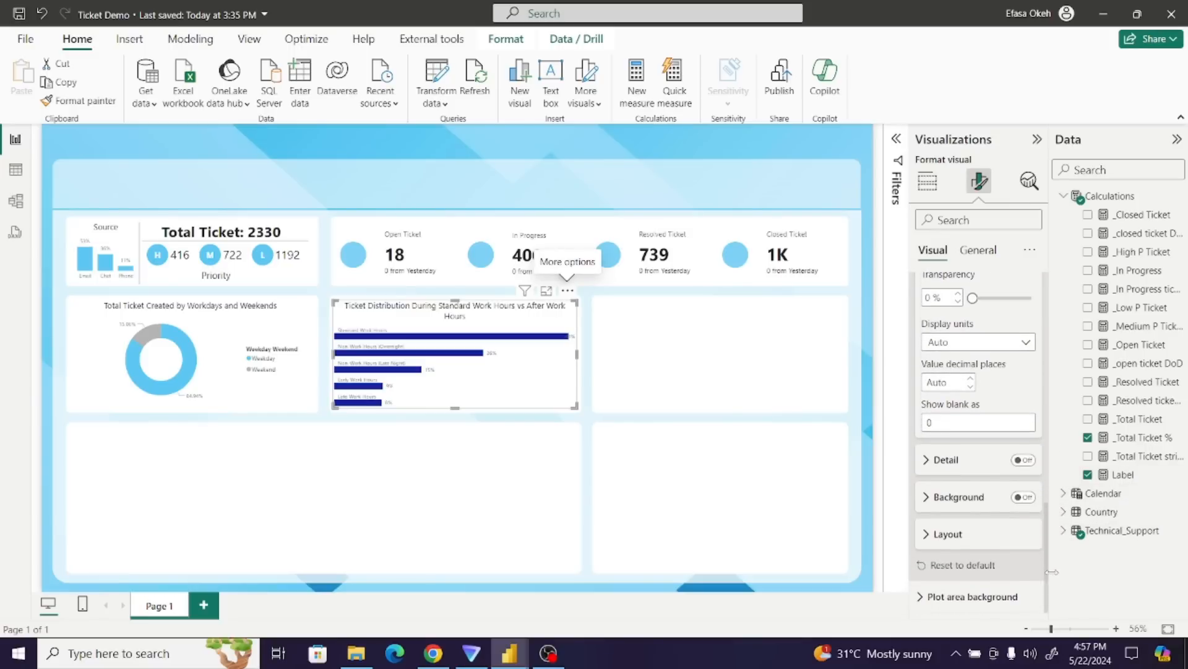
scroll(994, 385, "up", 6)
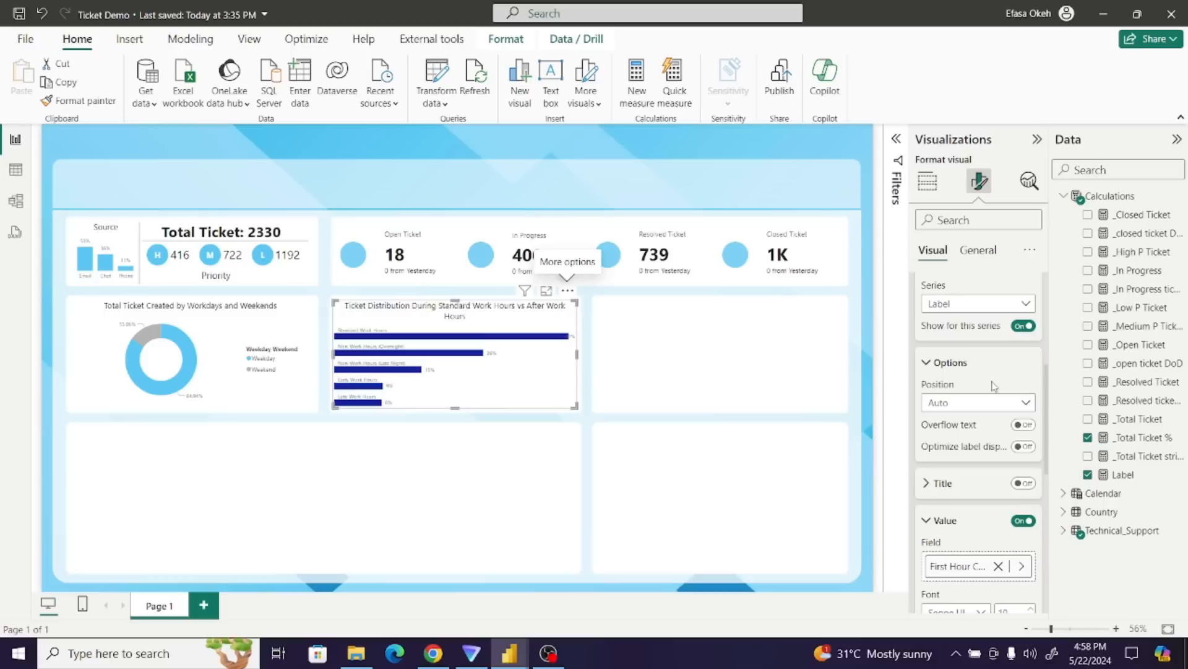
left_click(937, 364)
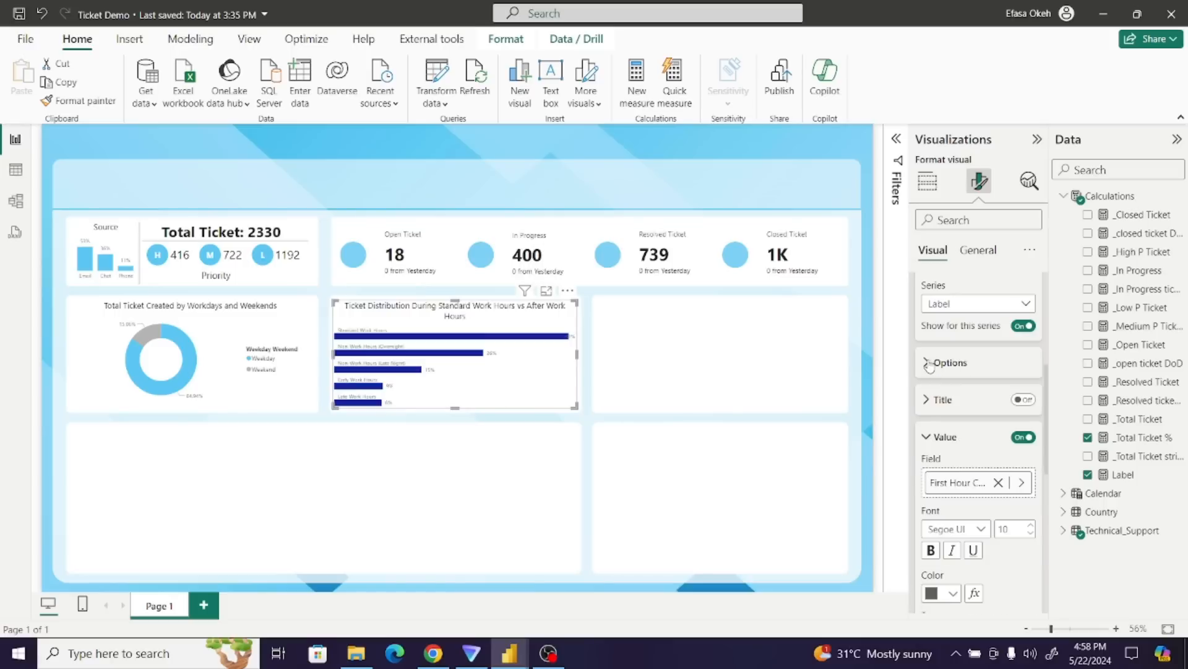
left_click(928, 438)
left_click_drag(1047, 453, 1050, 373)
left_click(979, 443)
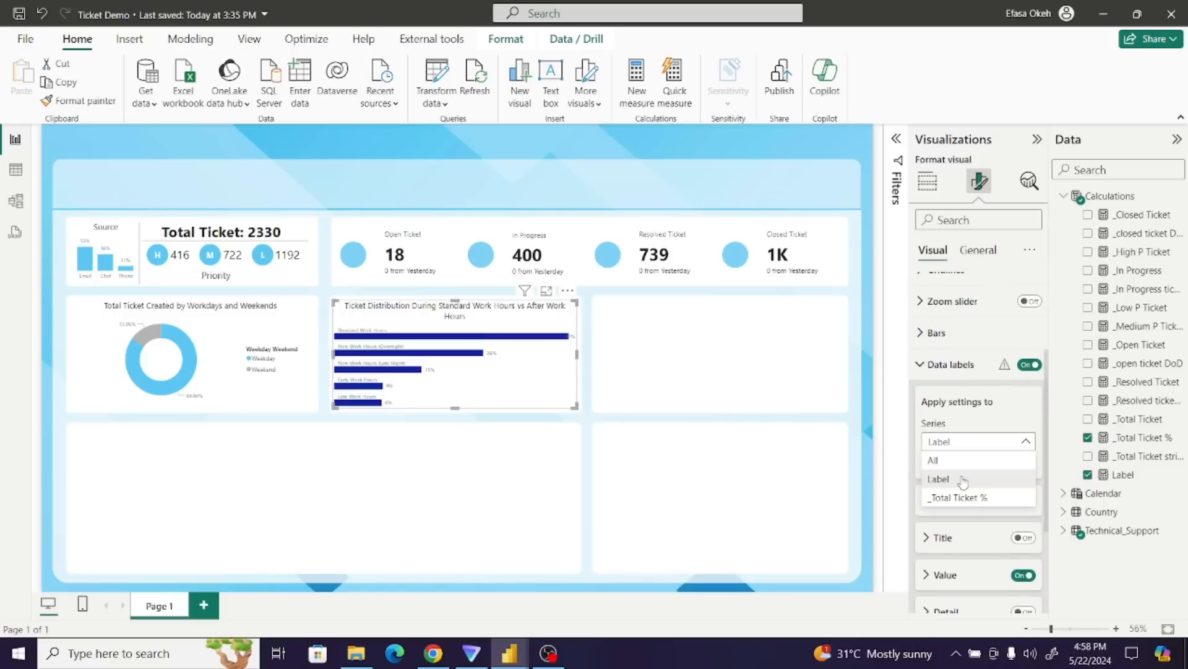
left_click(988, 462)
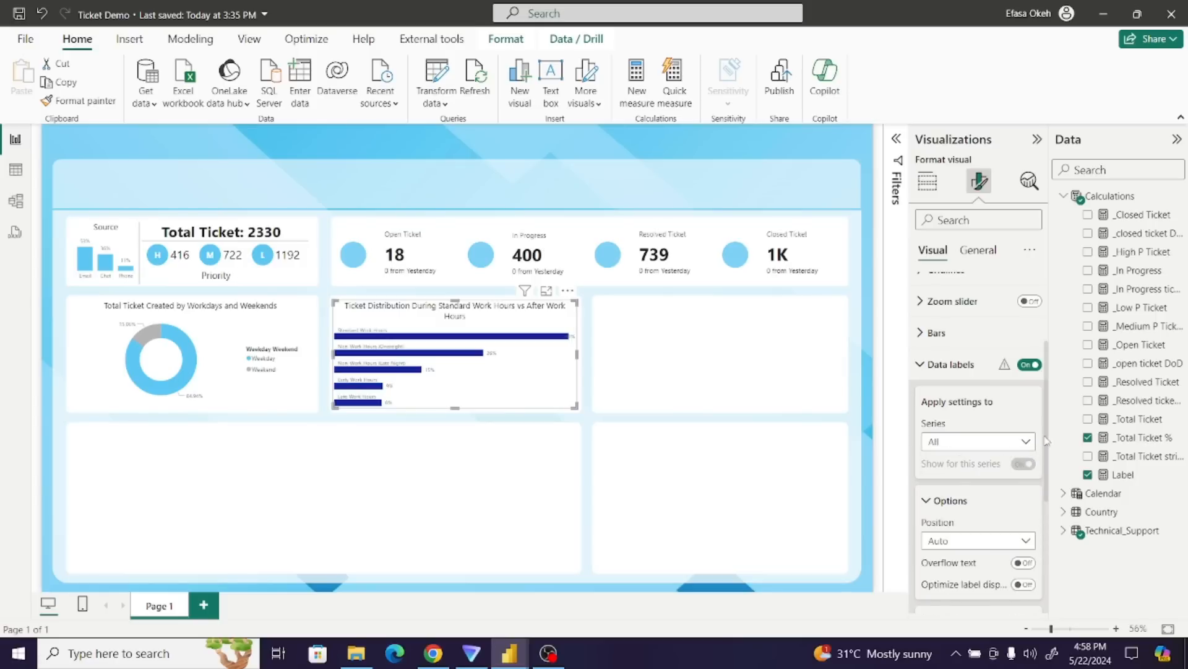
left_click(926, 366)
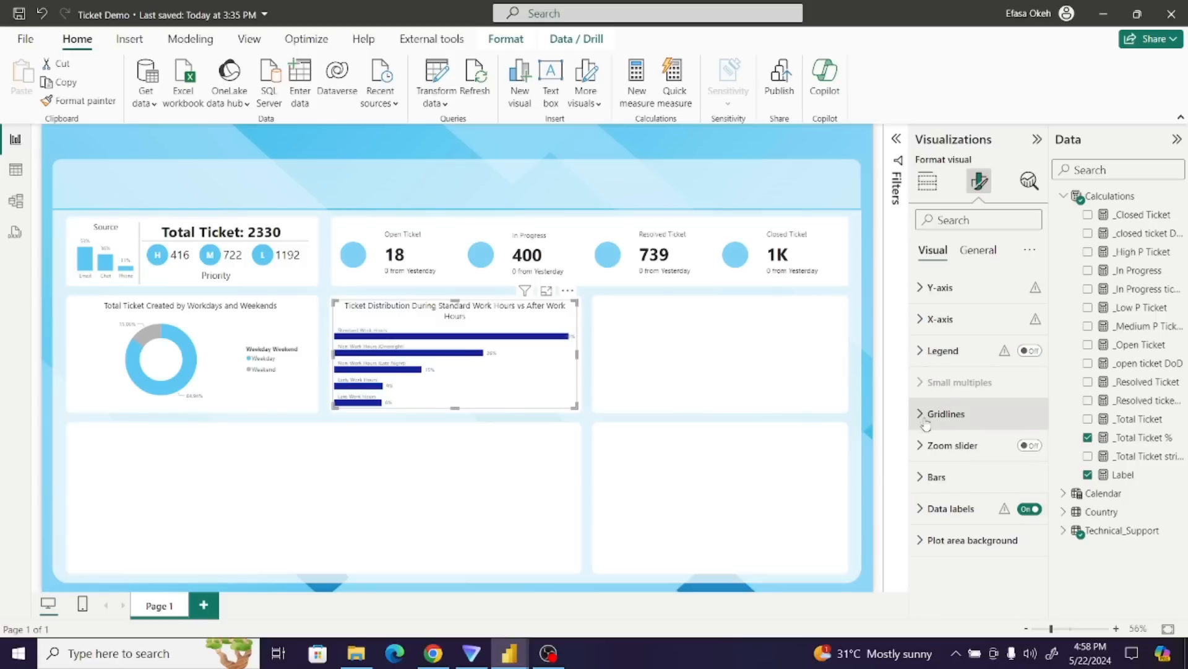
- Set the space between categories to 0% in the bar layout of the work-hours chart
left_click(933, 477)
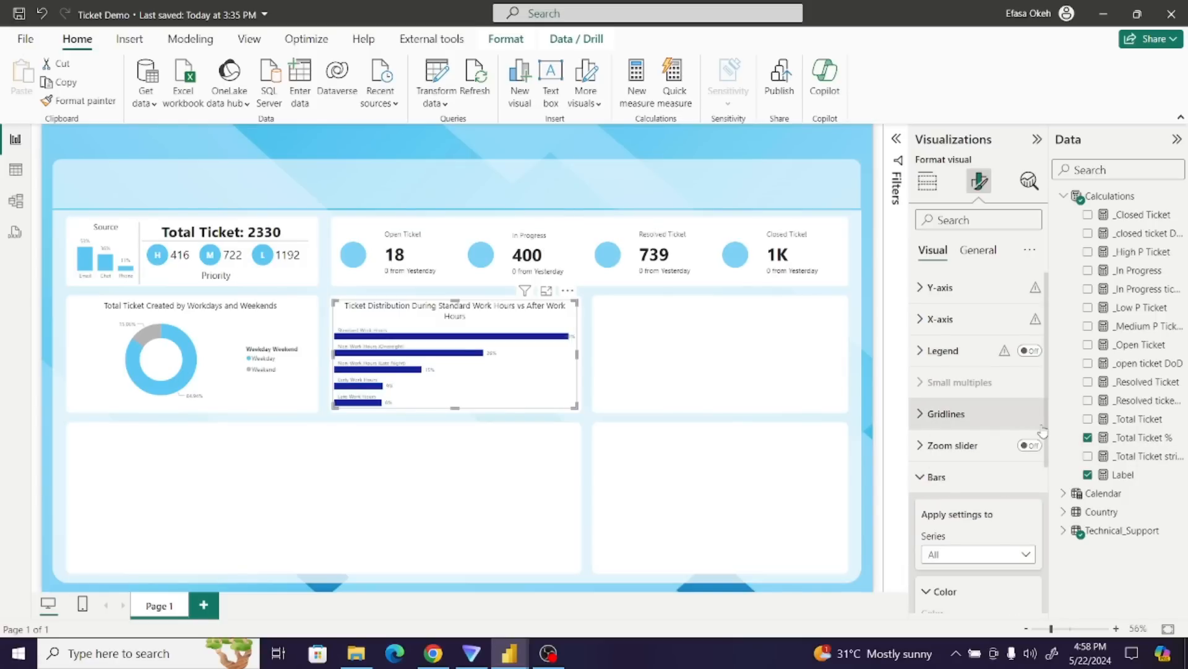
left_click_drag(1045, 434, 1048, 576)
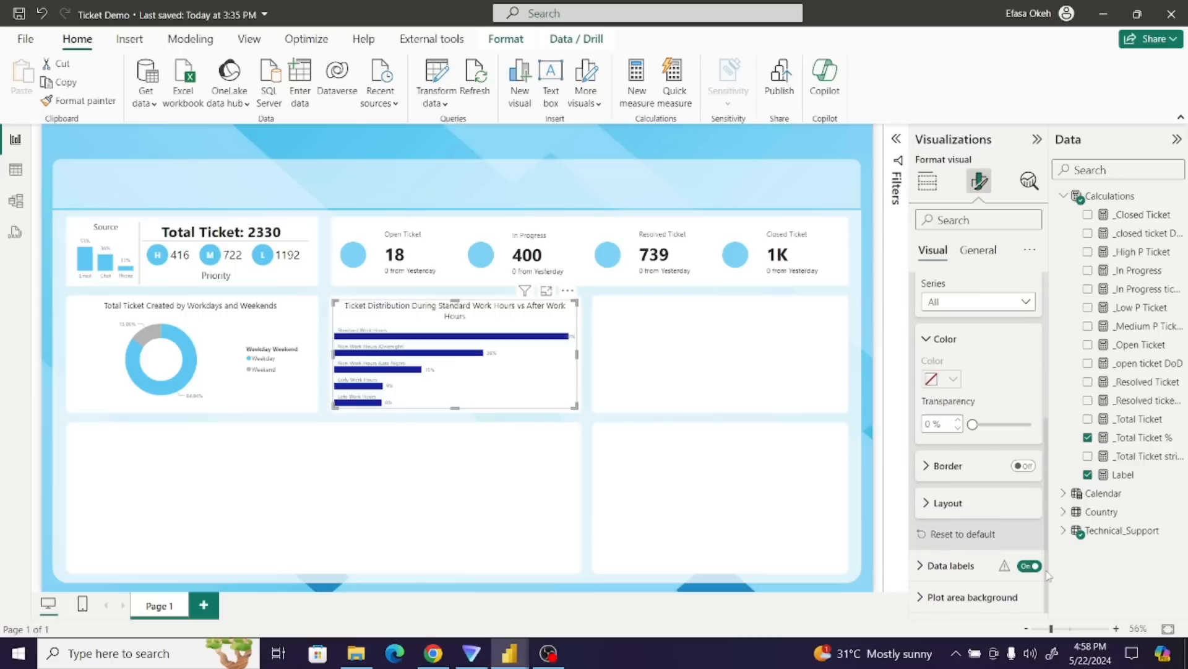
left_click(926, 507)
left_click_drag(1048, 492, 1048, 537)
left_click_drag(988, 493, 969, 507)
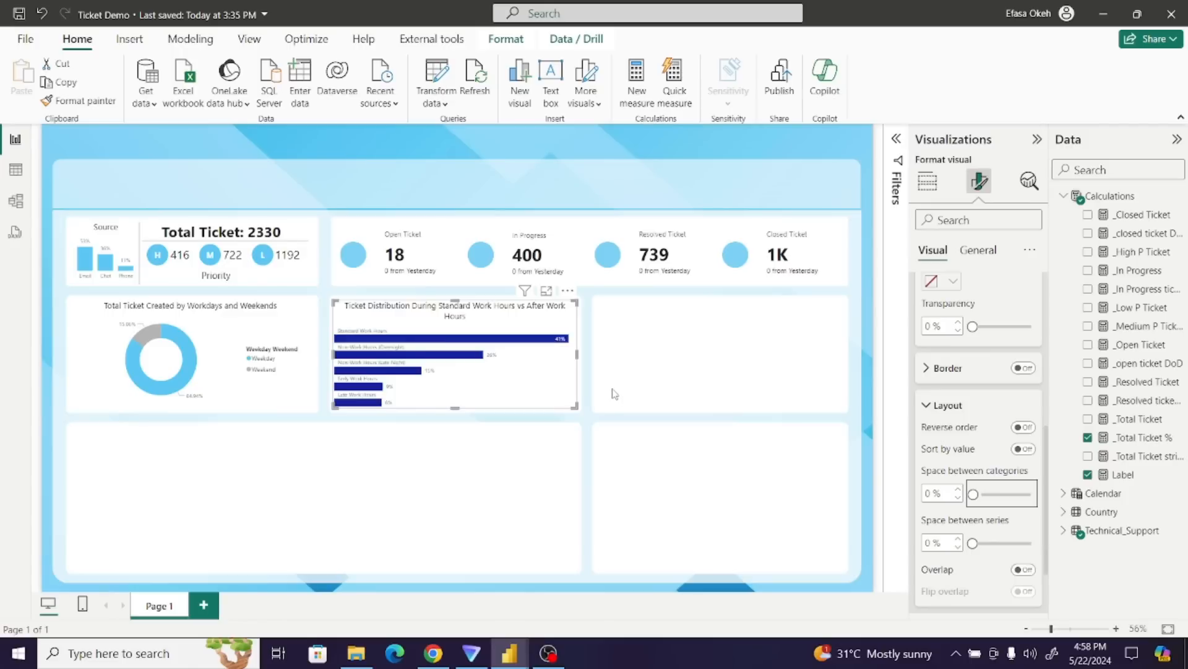
left_click(455, 367)
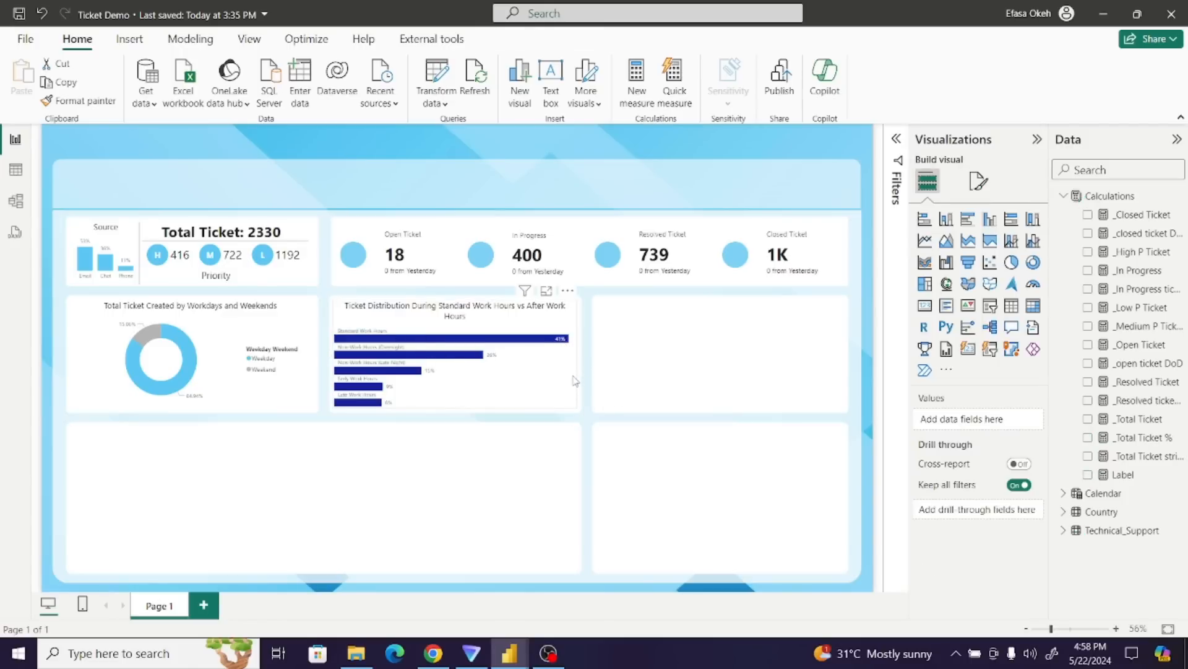
- Color the Label series' bars in the work-hours chart with the recently used light blue
left_click(450, 303)
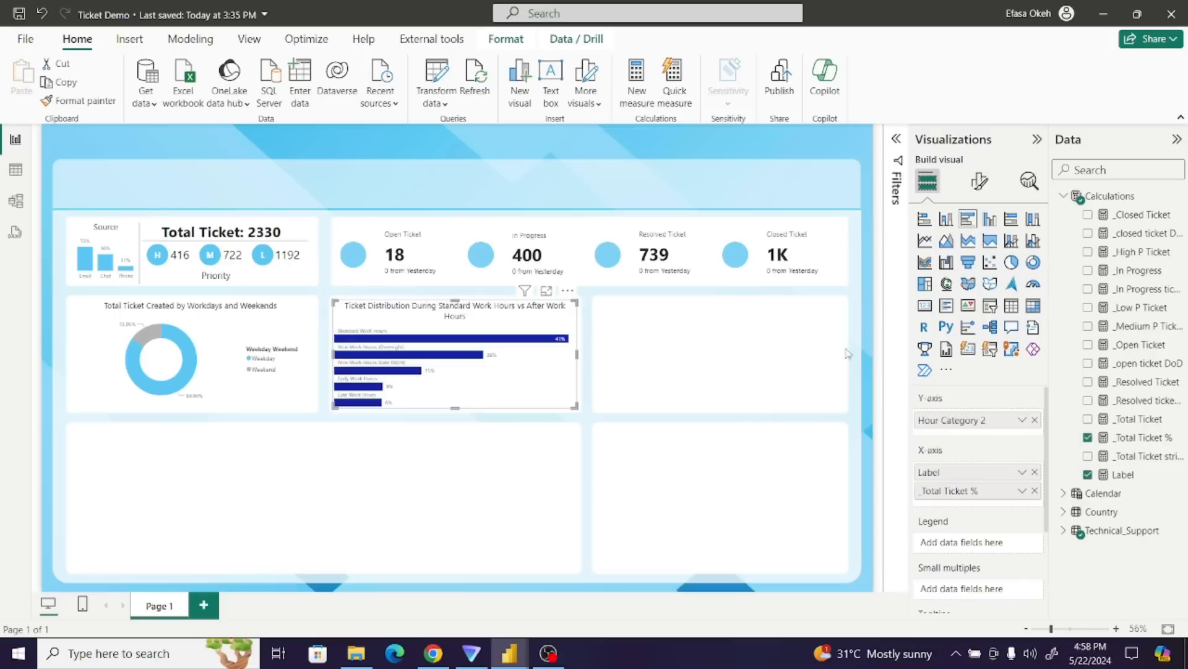
left_click(979, 181)
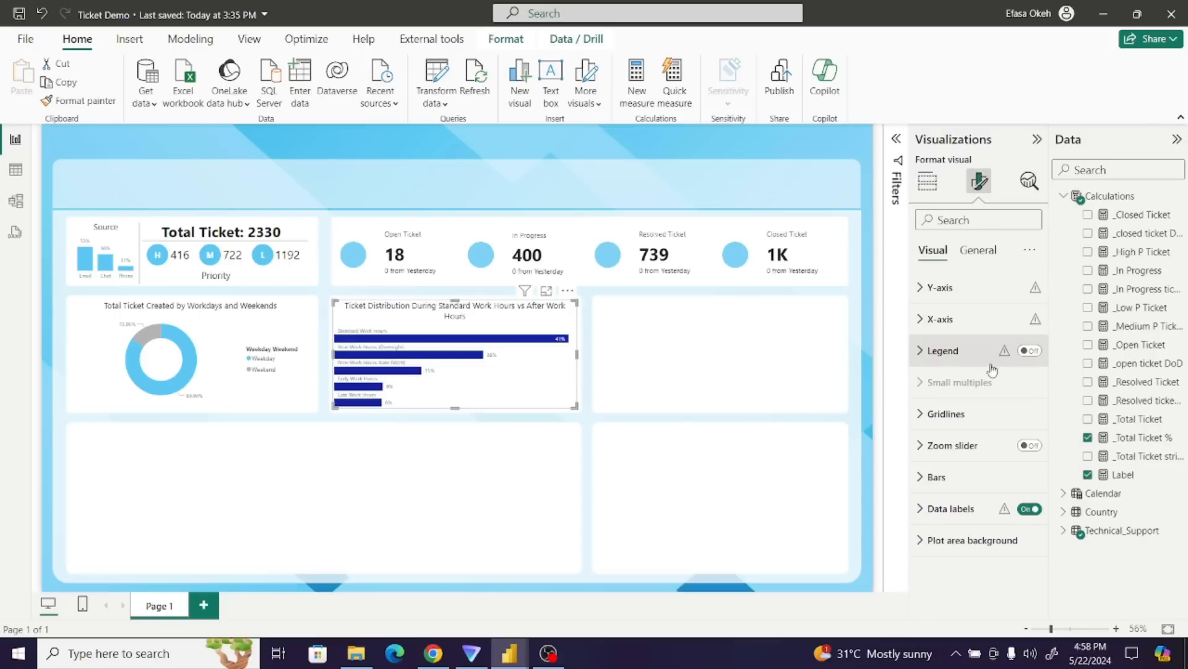
left_click(938, 477)
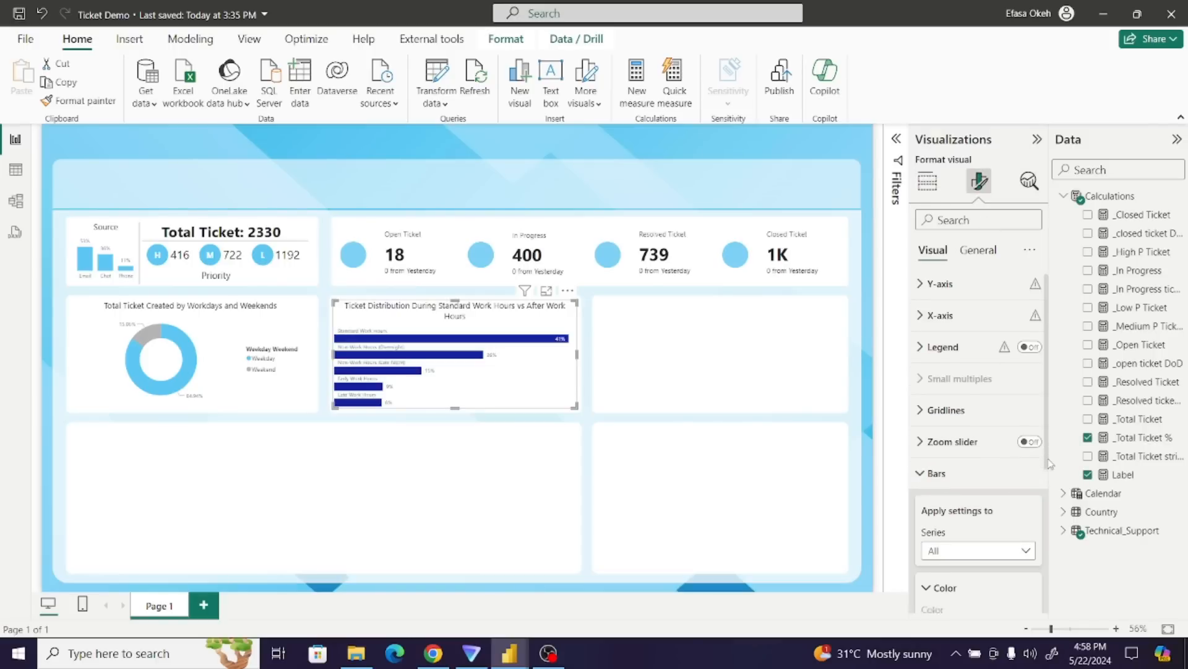
scroll(969, 388, "down", 3)
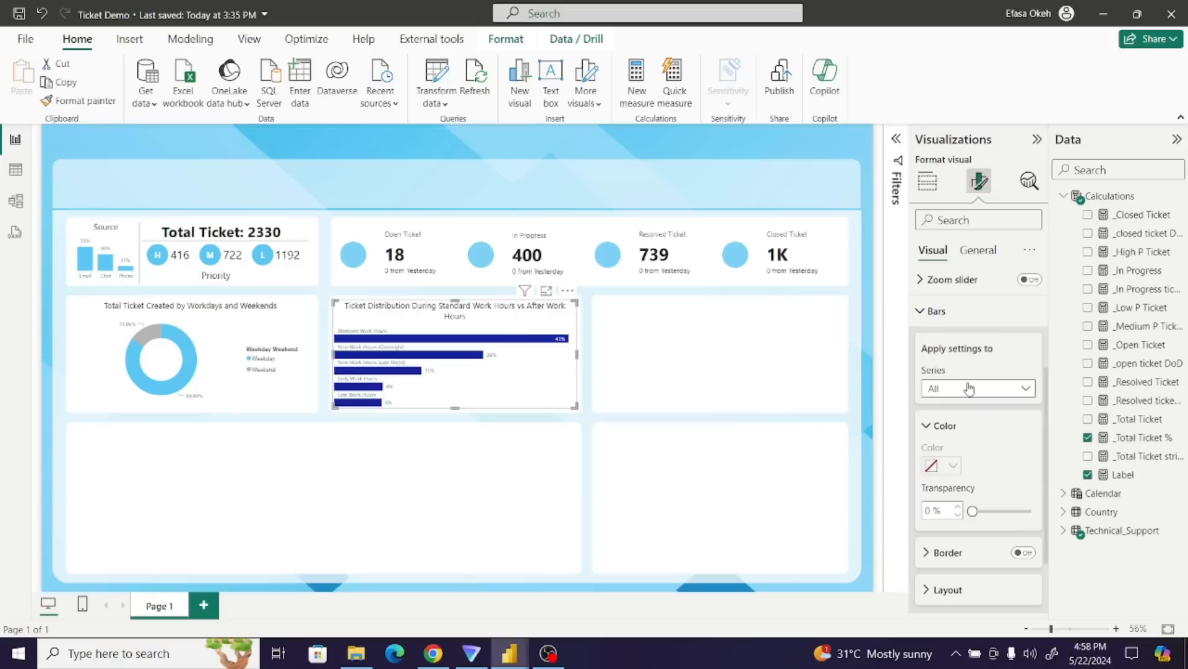
left_click(969, 389)
left_click(963, 424)
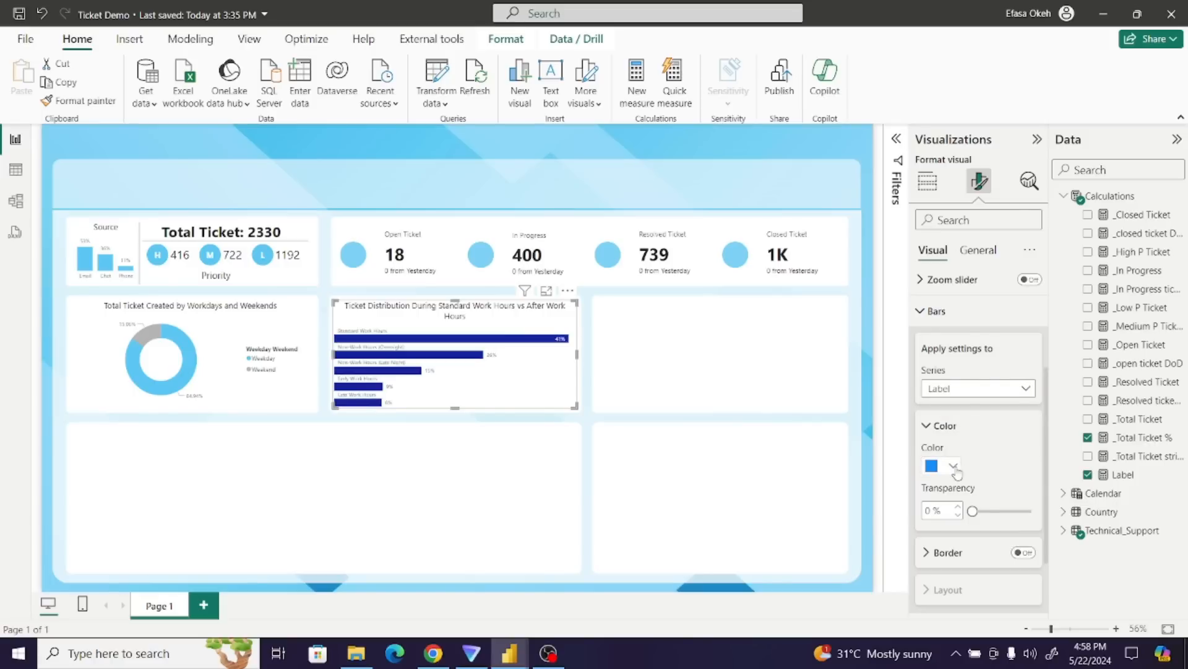
left_click(954, 466)
left_click(944, 402)
- Color the _Total Ticket % bars of the work-hours chart in the same light blue and deselect the chart
left_click(993, 390)
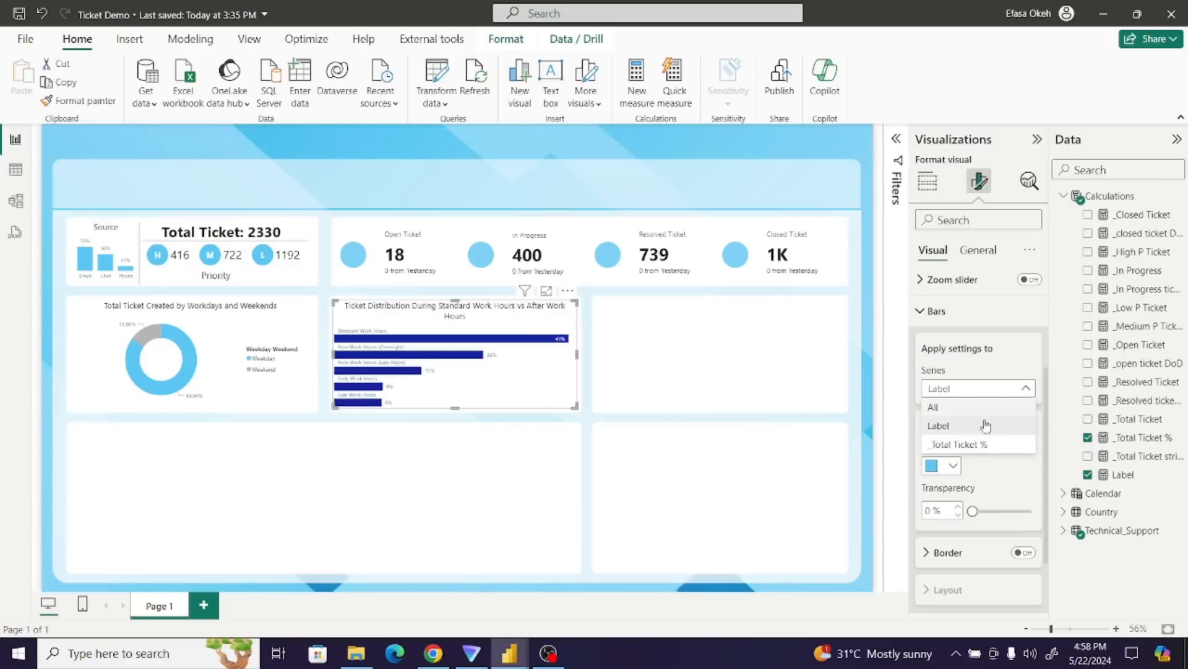
left_click(976, 440)
left_click(954, 465)
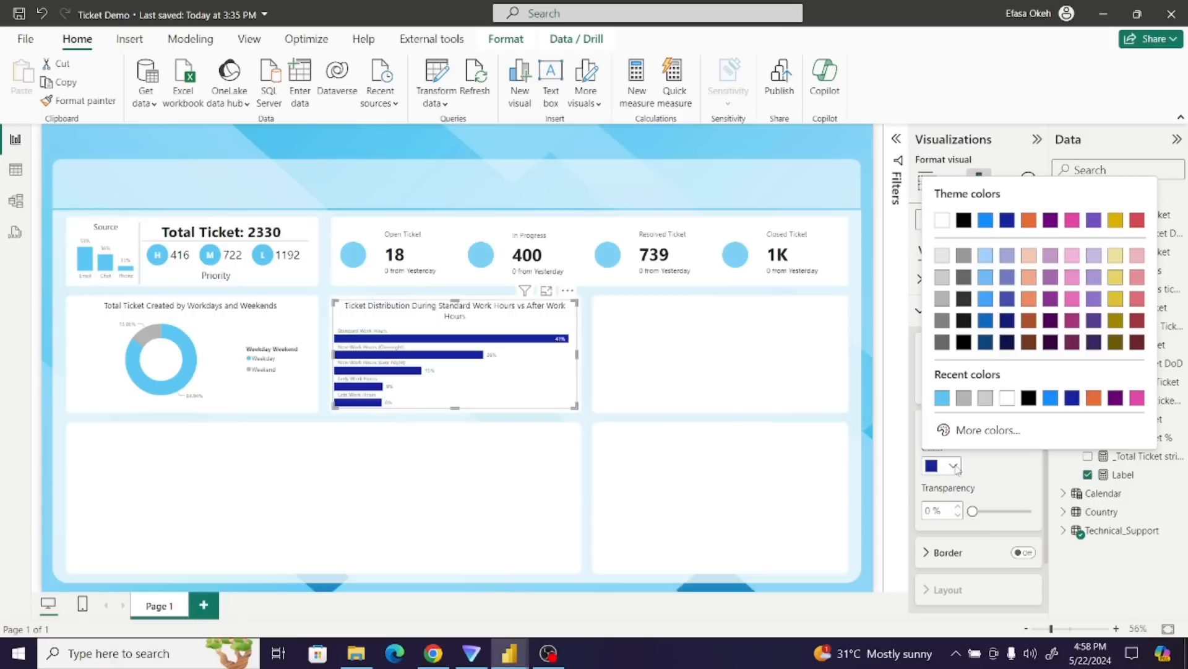
left_click(942, 398)
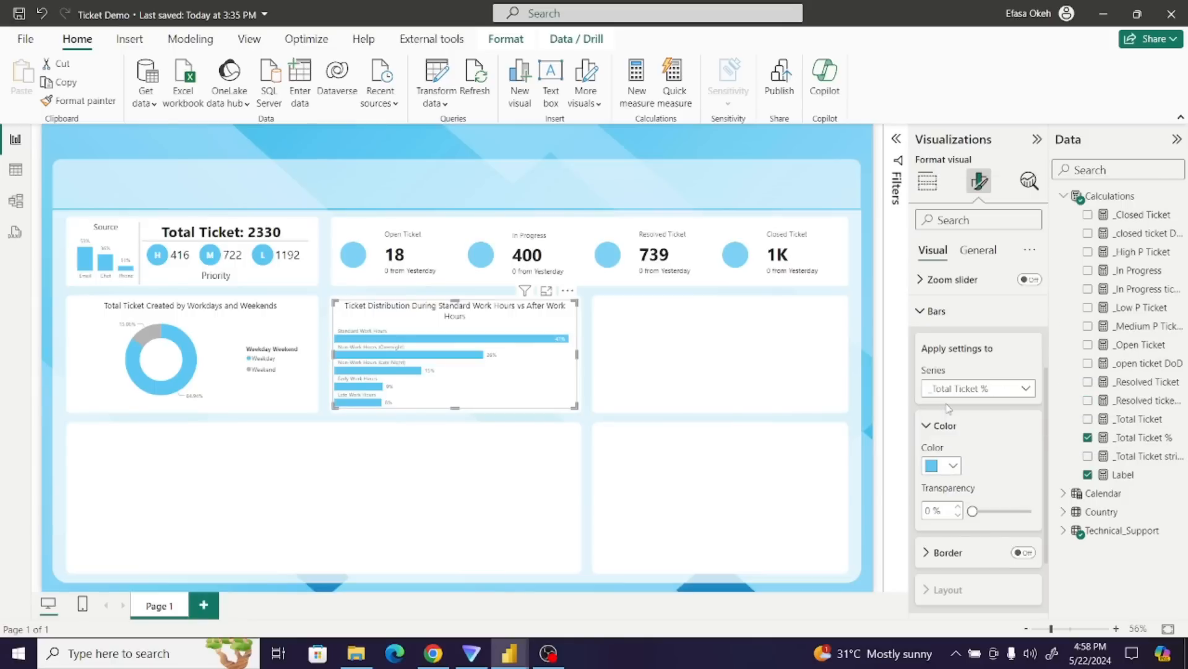
left_click(642, 372)
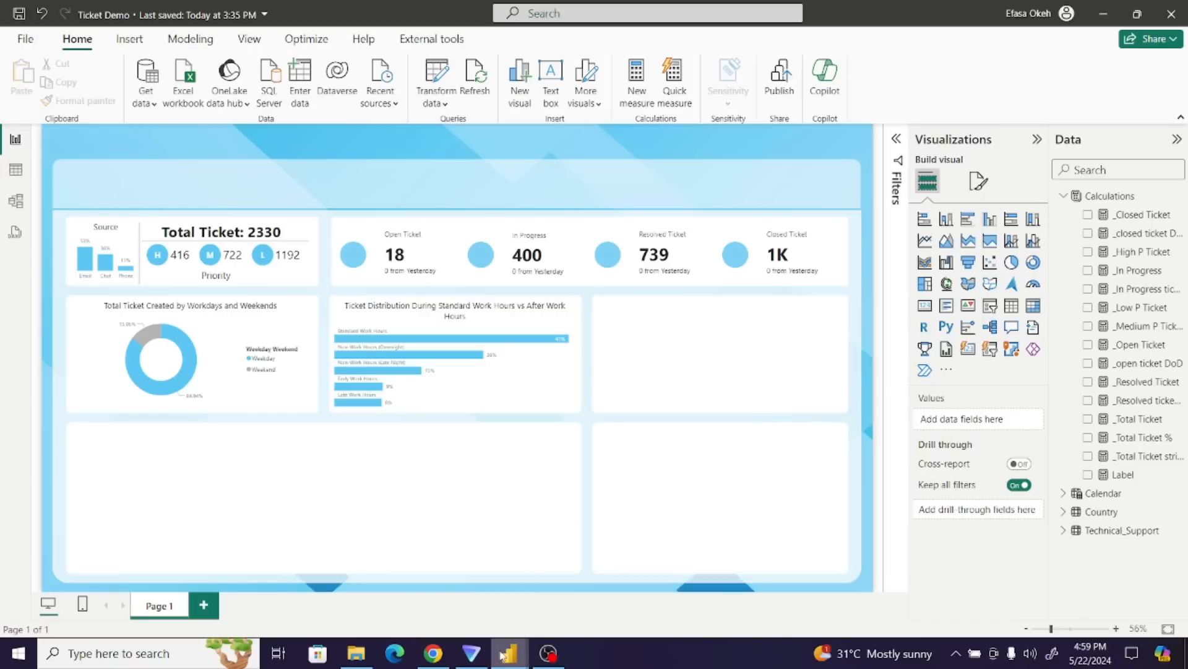
- Check the product group chart in the Ticket Analysis report, then place a stacked bar chart in Ticket Demo's empty panel beside the work-hours chart
mouse_move(509, 653)
left_click(605, 585)
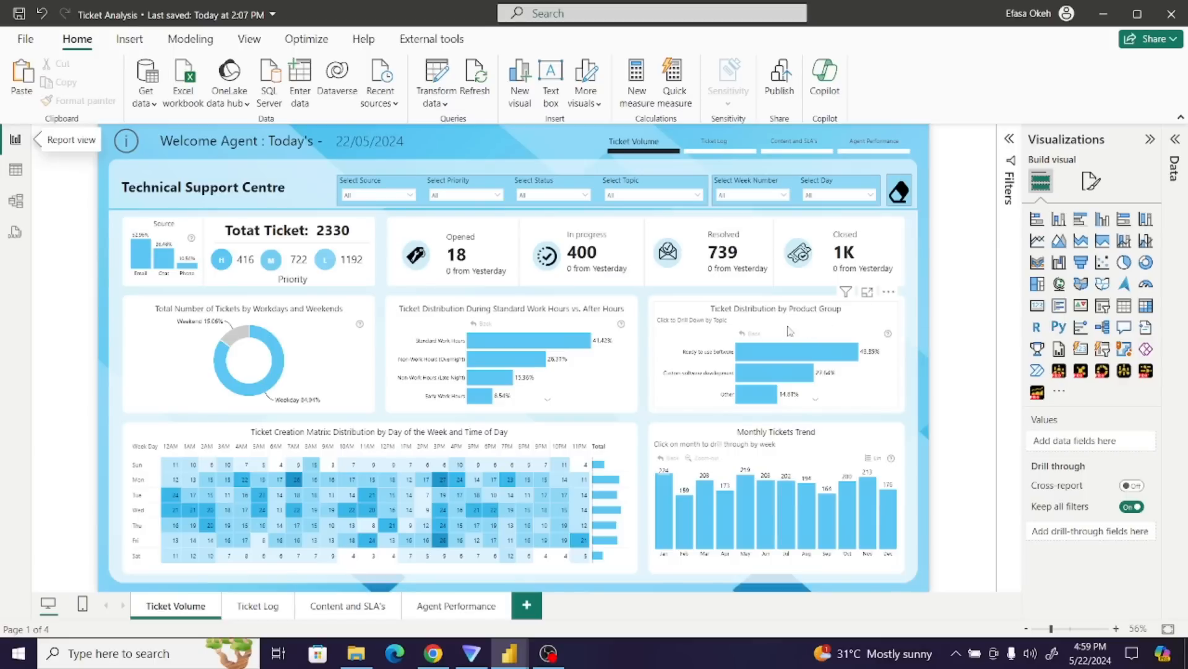
mouse_move(511, 657)
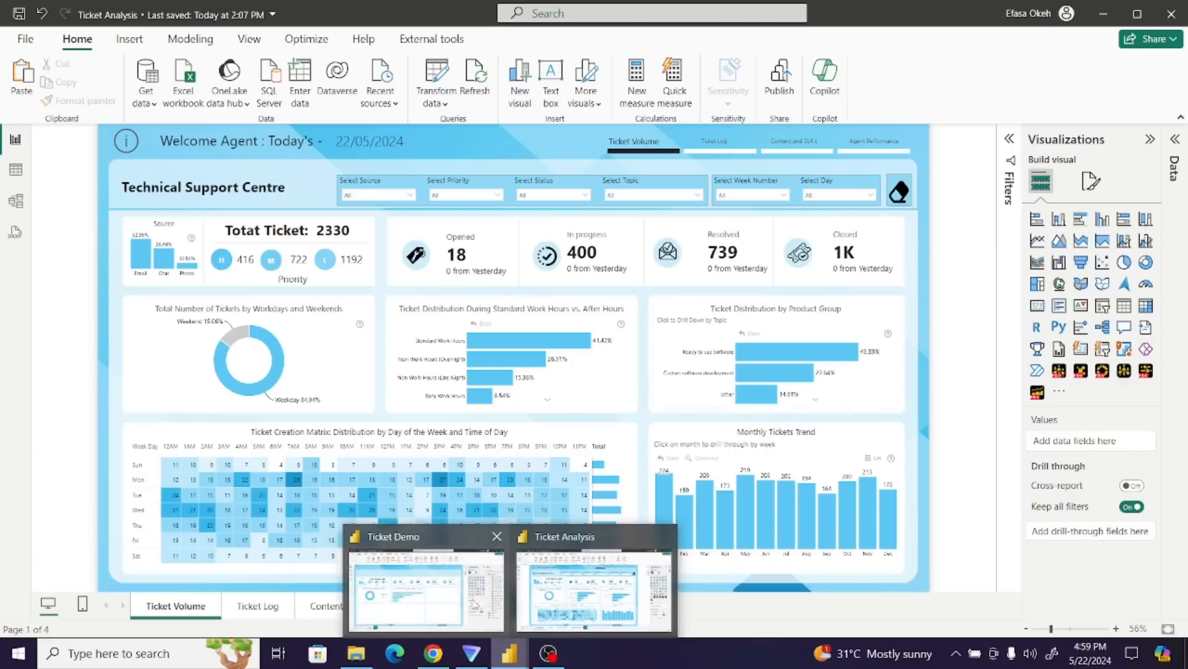
left_click(437, 599)
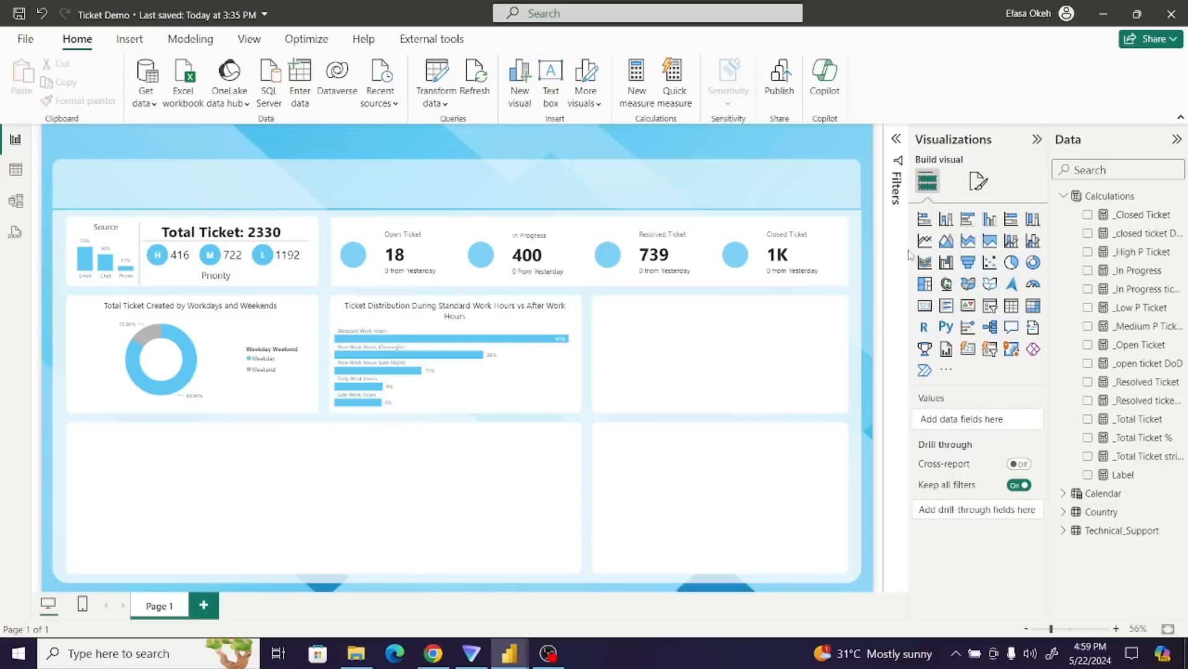
left_click(924, 221)
left_click_drag(124, 183, 839, 408)
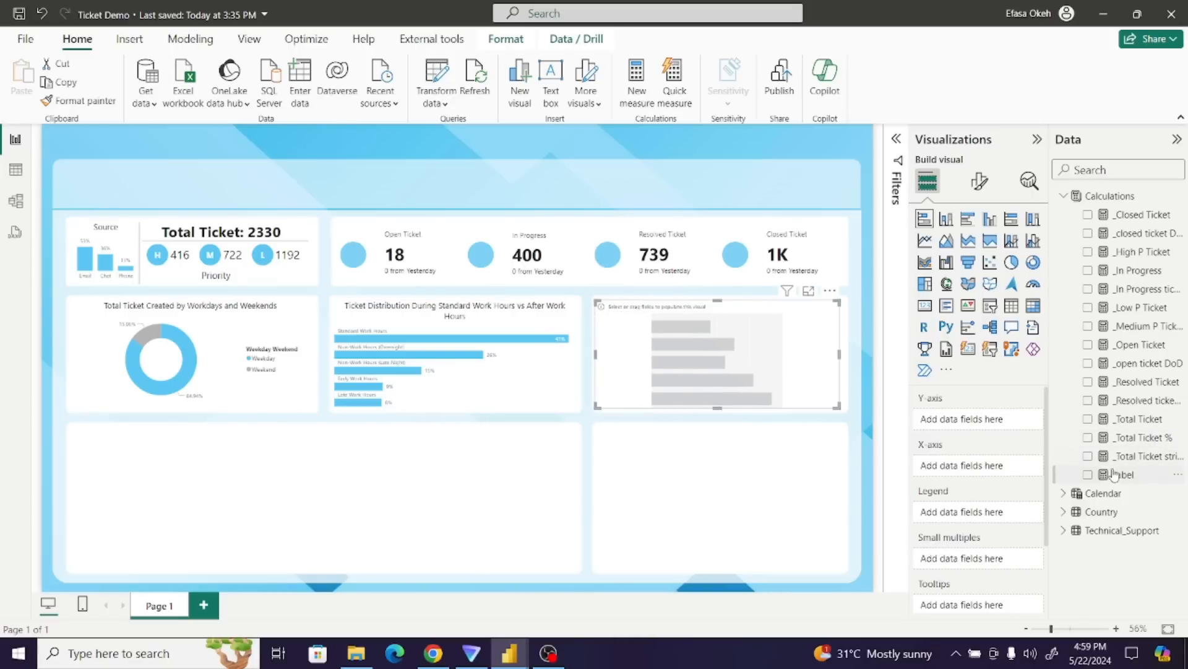
- Plot _Total Ticket % by Product group from Technical_Support in the new bar chart
left_click(1088, 438)
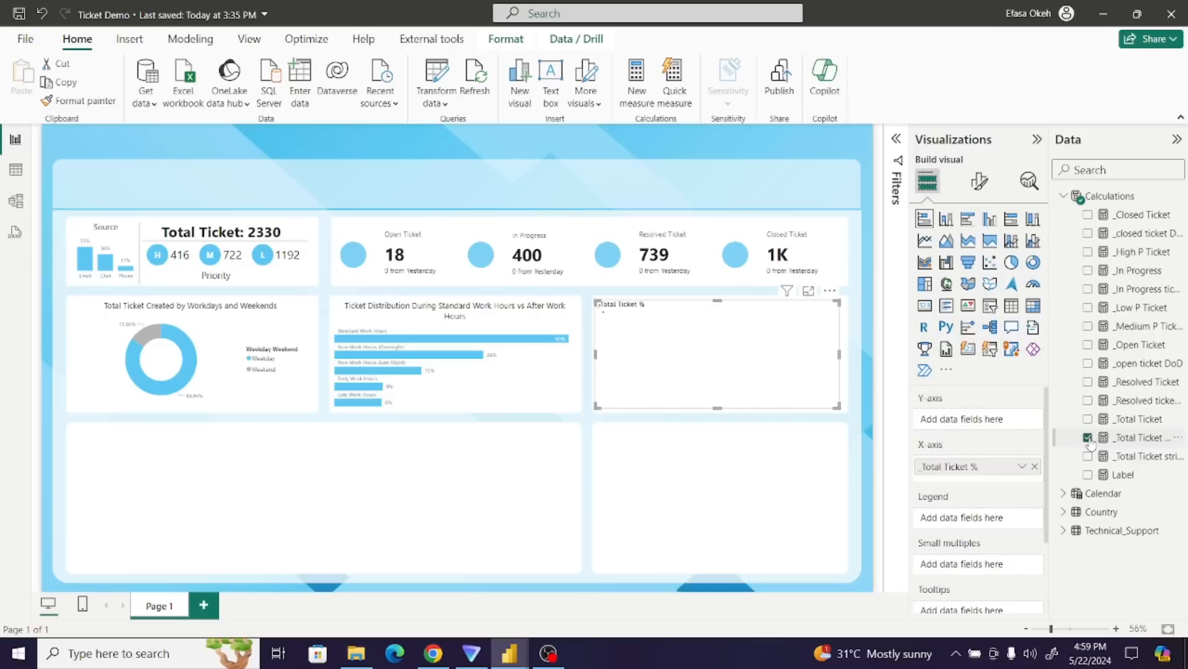
left_click(1061, 532)
left_click_drag(1180, 380, 1187, 558)
left_click(1088, 517)
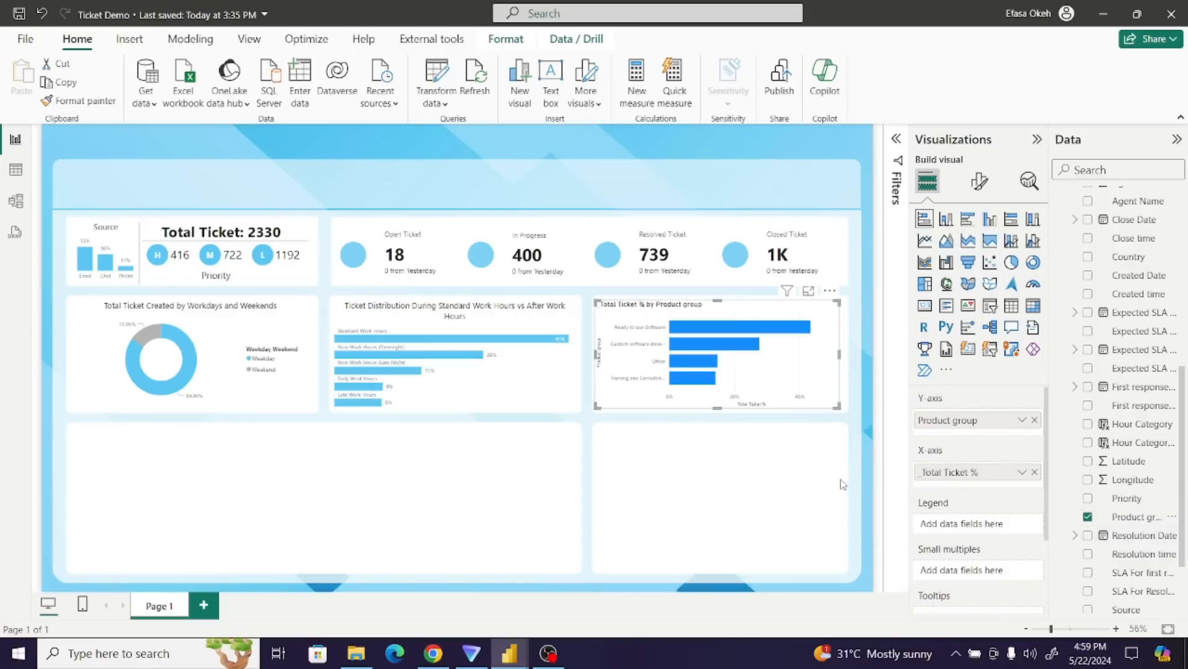
- Turn off the Y-axis title of the product group bar chart
left_click(979, 180)
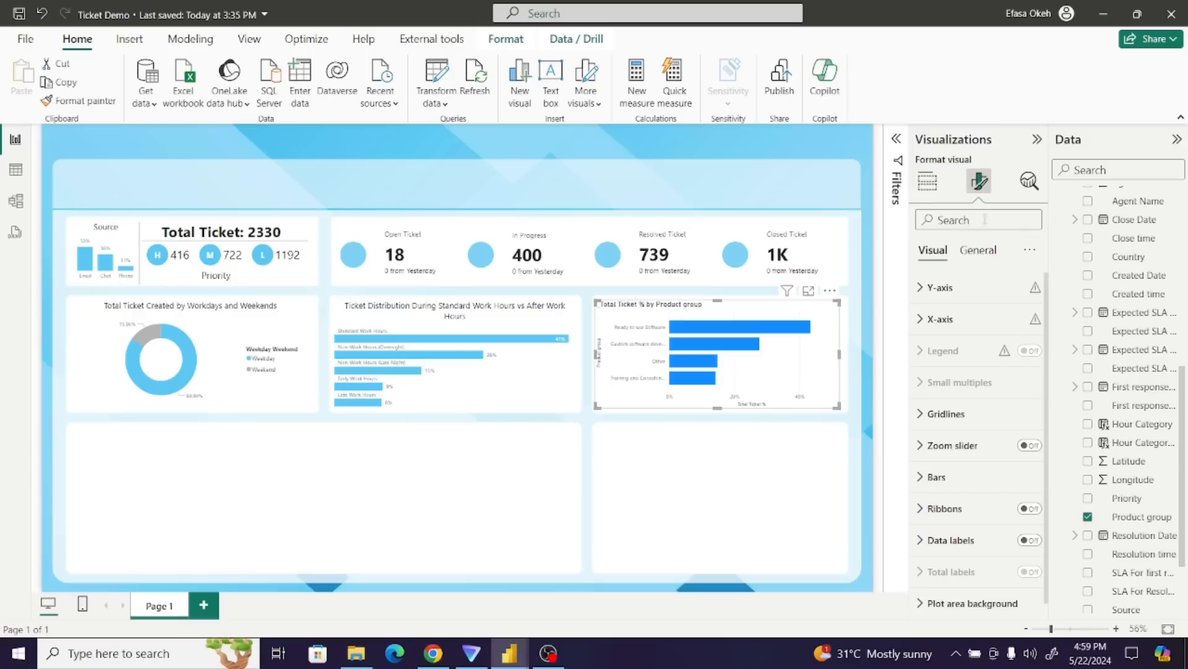
left_click(942, 483)
left_click(942, 483)
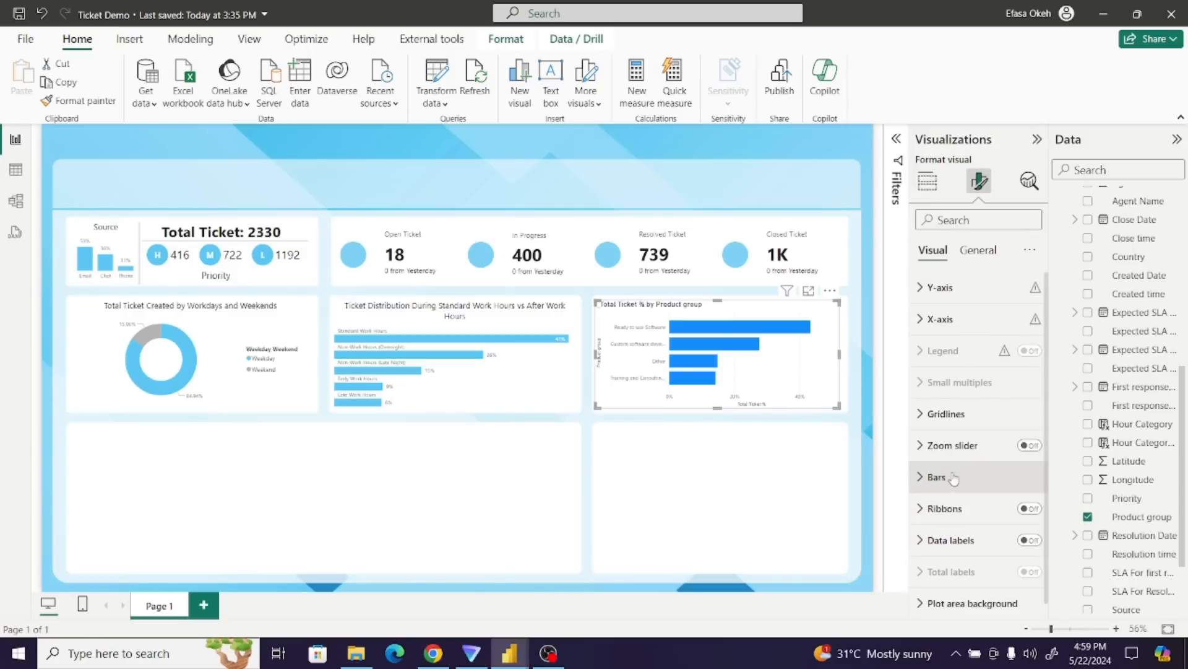
left_click(938, 288)
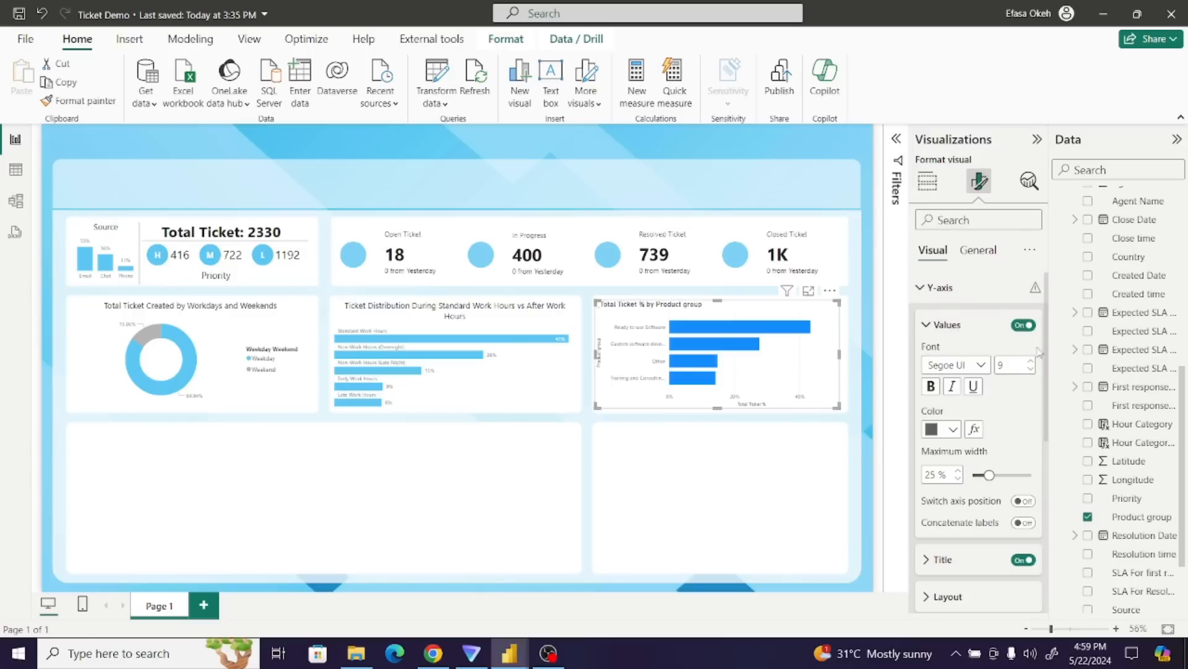
left_click(1022, 560)
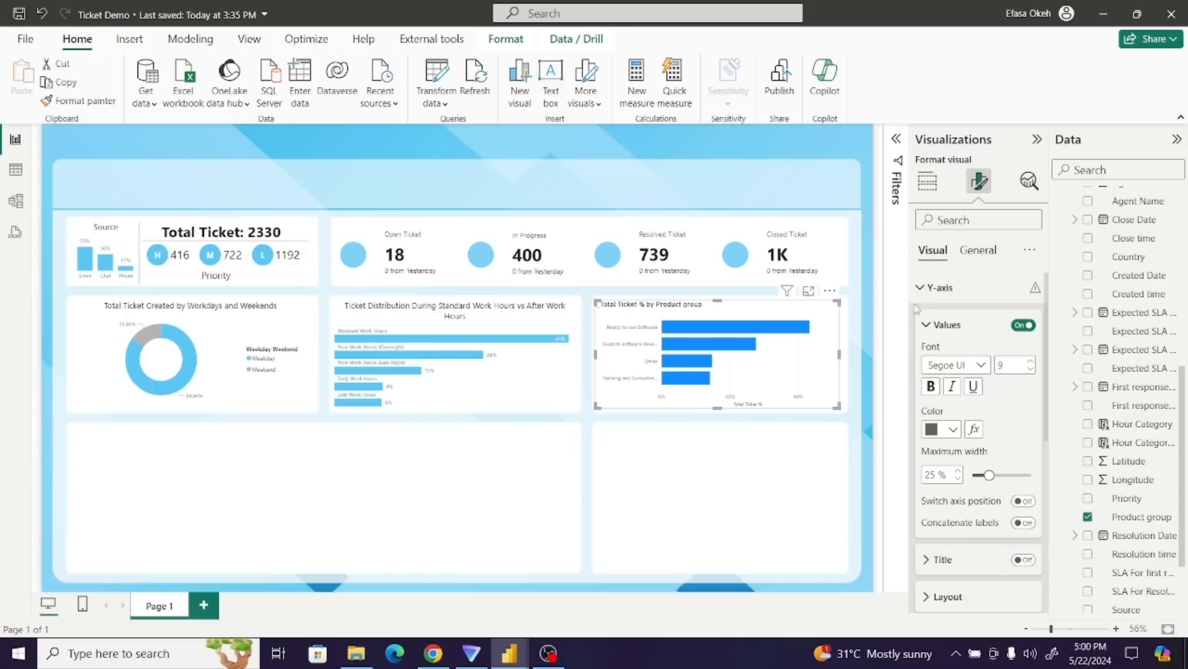
left_click(937, 287)
- Turn off the X-axis values and X-axis title of the product group bar chart
left_click(939, 318)
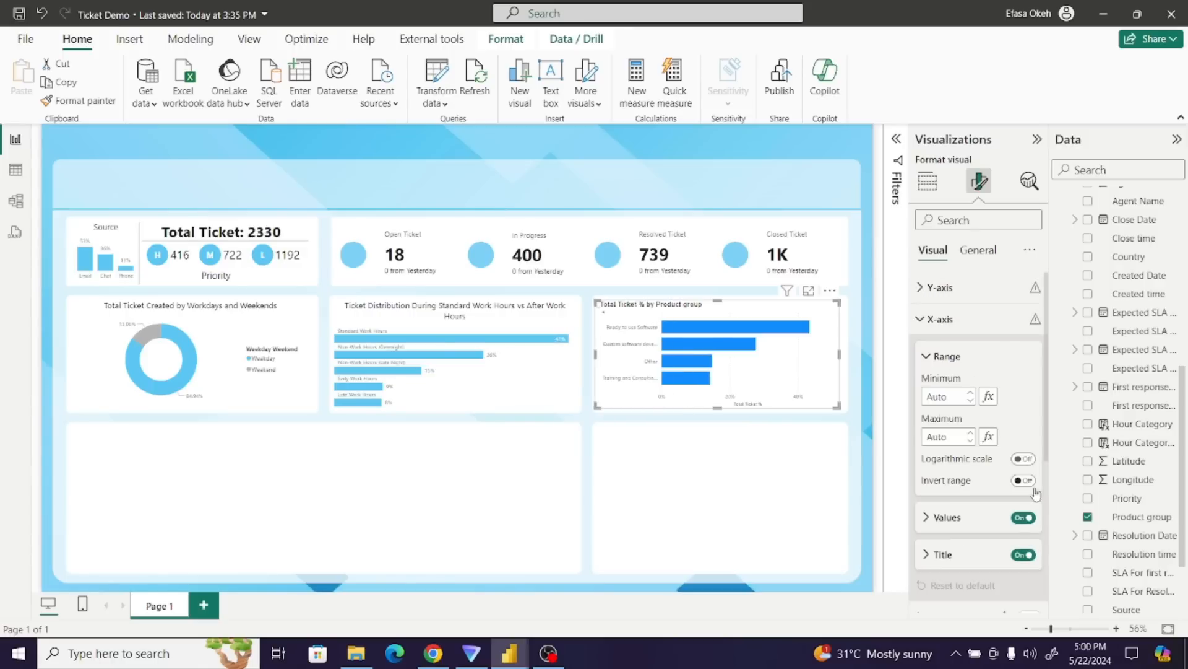
left_click(1022, 517)
left_click(1021, 555)
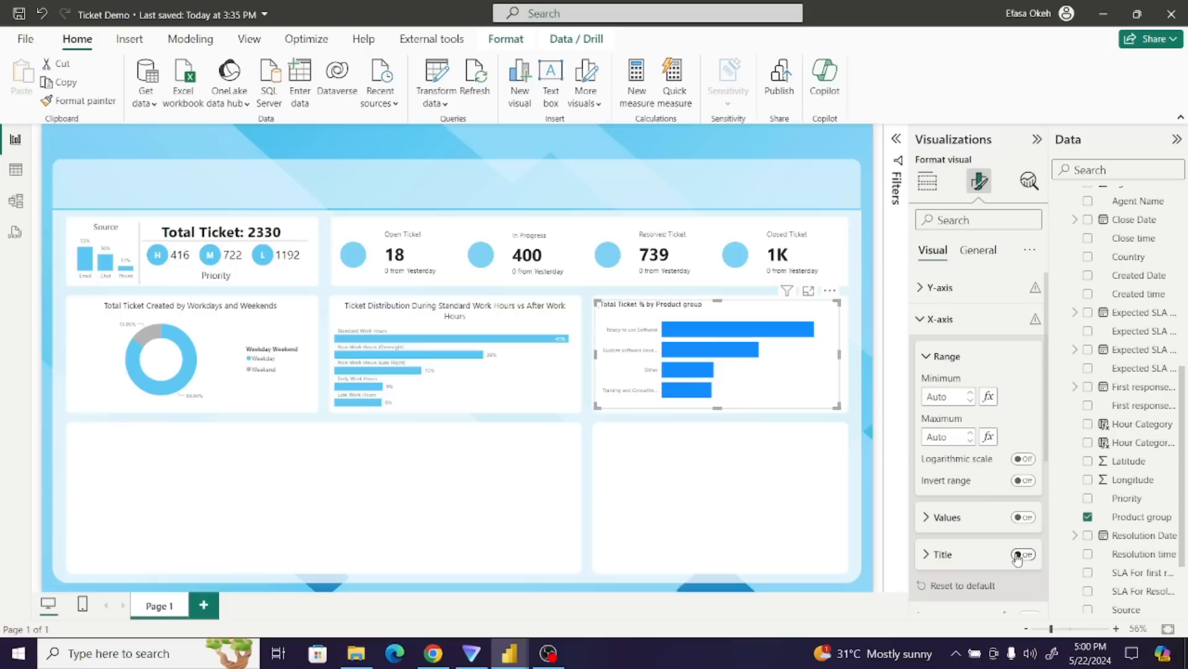
left_click(1009, 319)
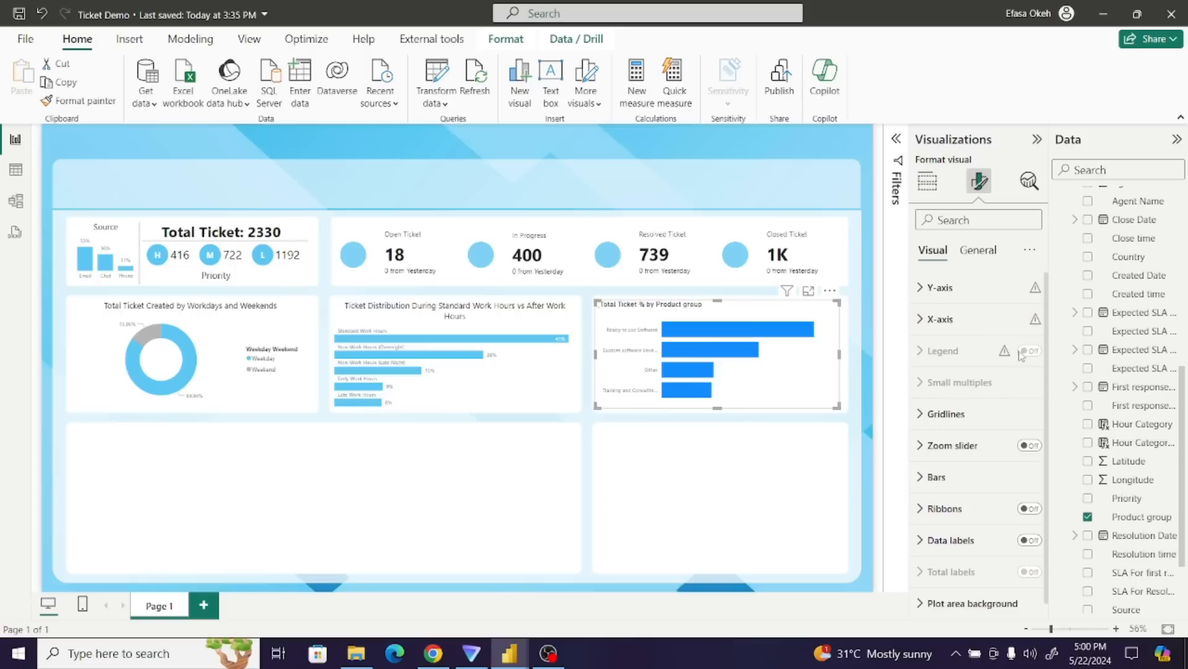
- Turn on data labels for the product group chart and convert it to a clustered bar chart
scroll(1047, 367, "down", 1)
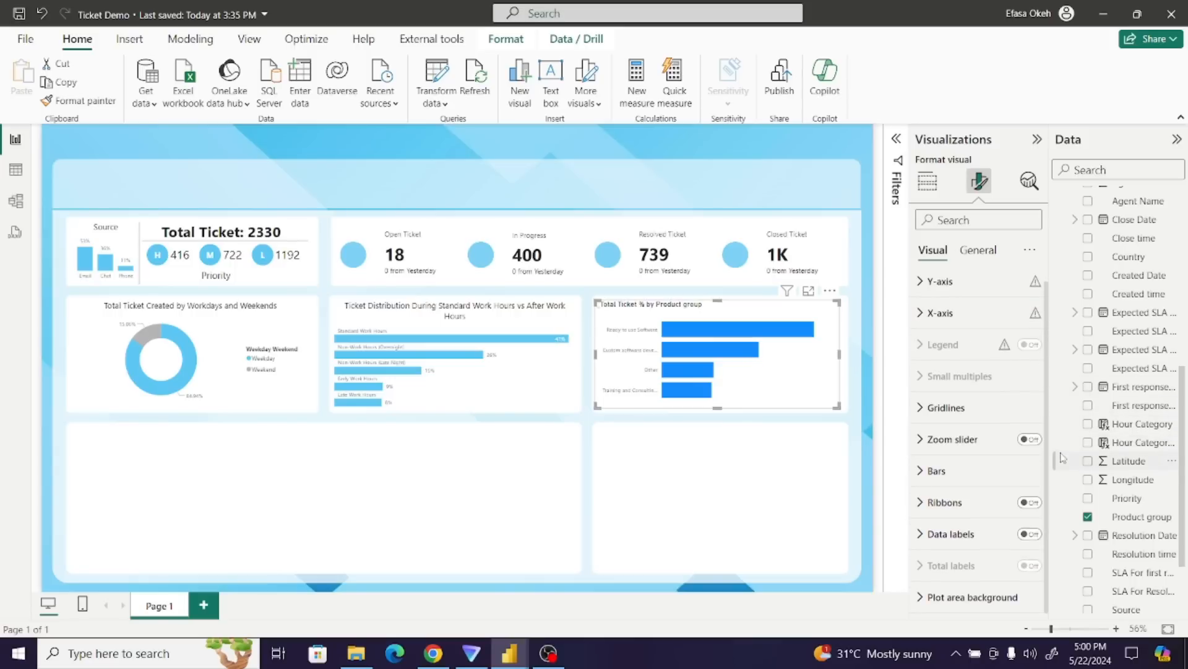
left_click(1032, 536)
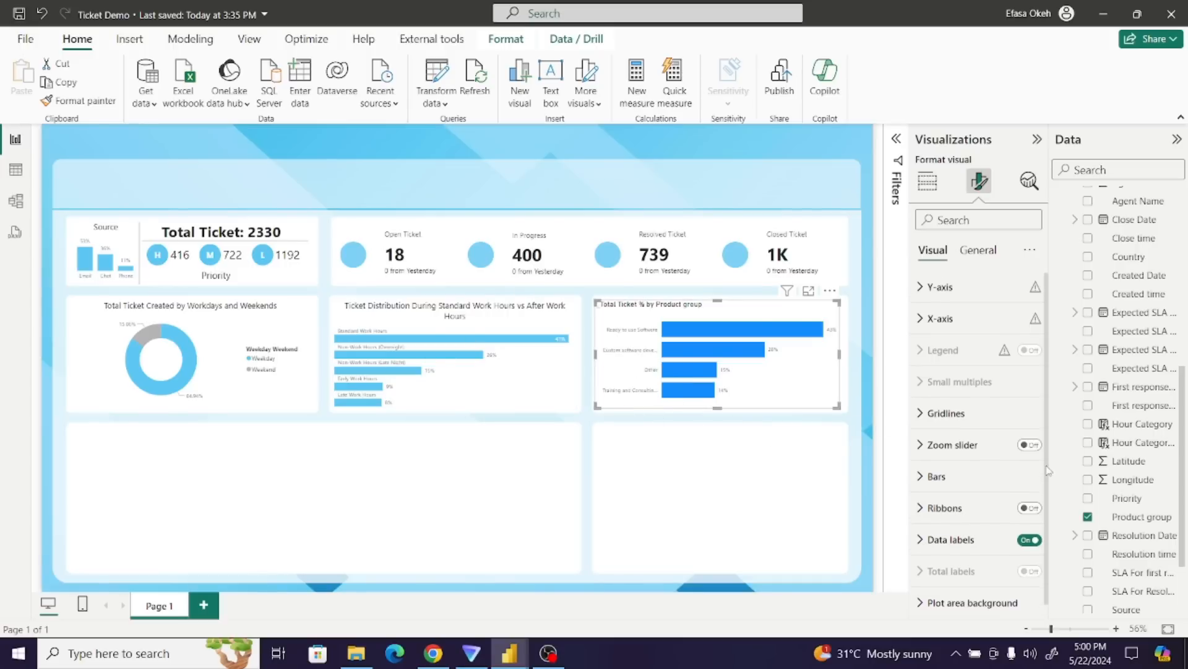
left_click(928, 184)
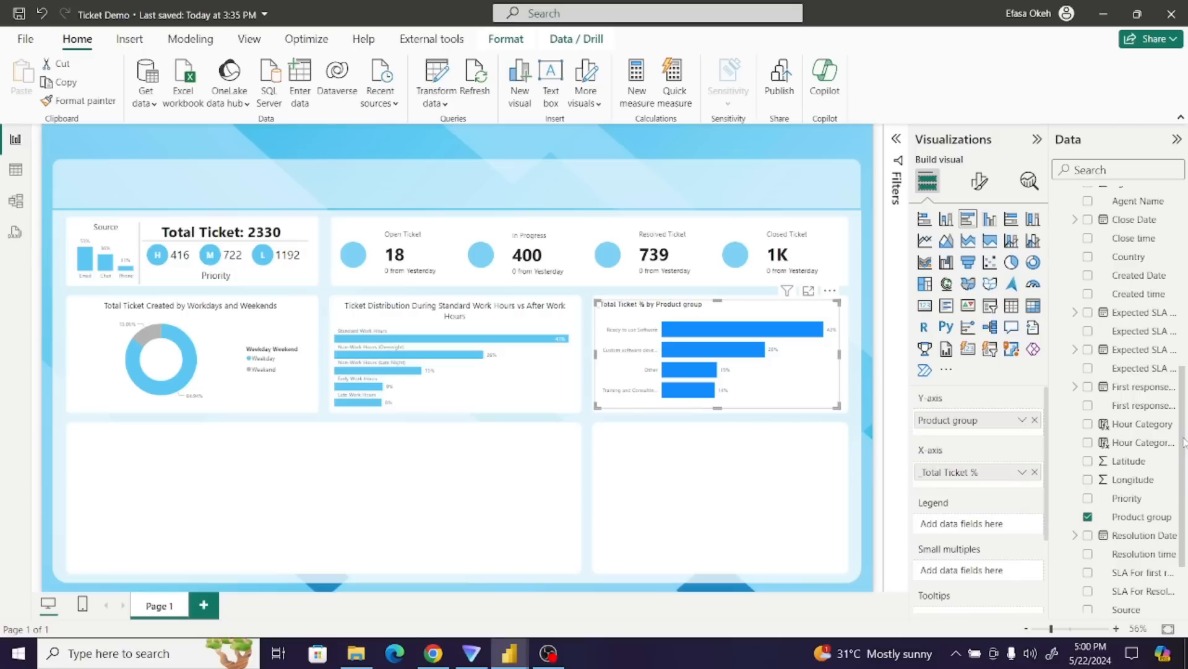
- Add the Label measure to the product group chart's X-axis and place it above _Total Ticket %
left_click_drag(1183, 443, 1186, 500)
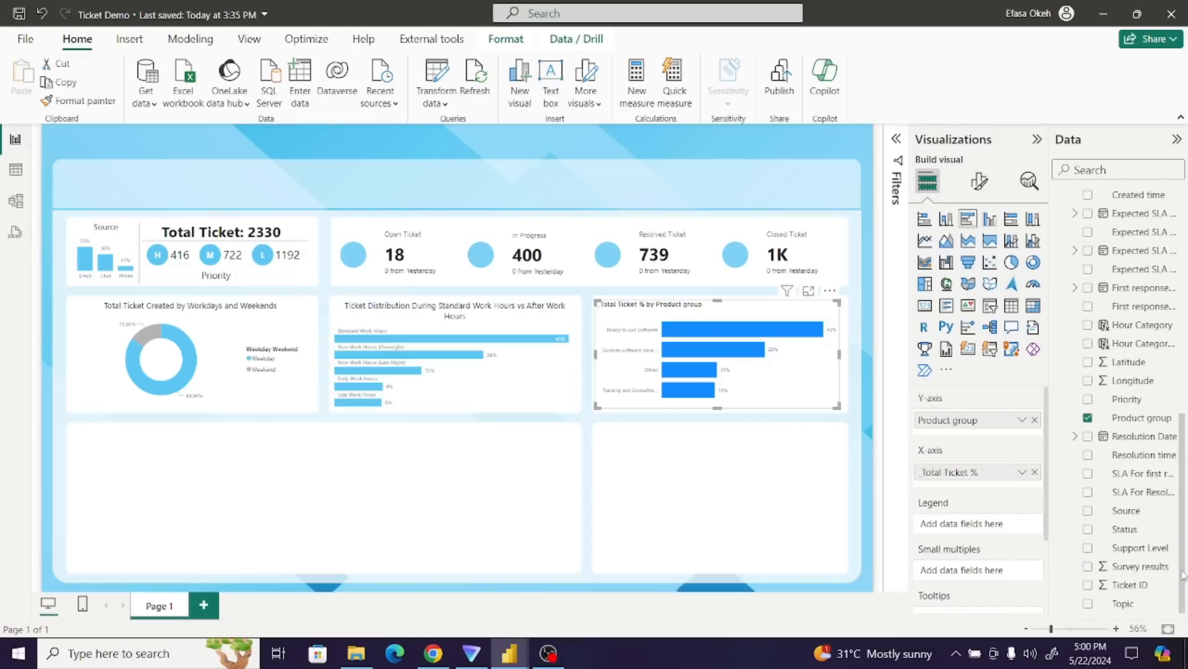
left_click_drag(1184, 560, 1184, 411)
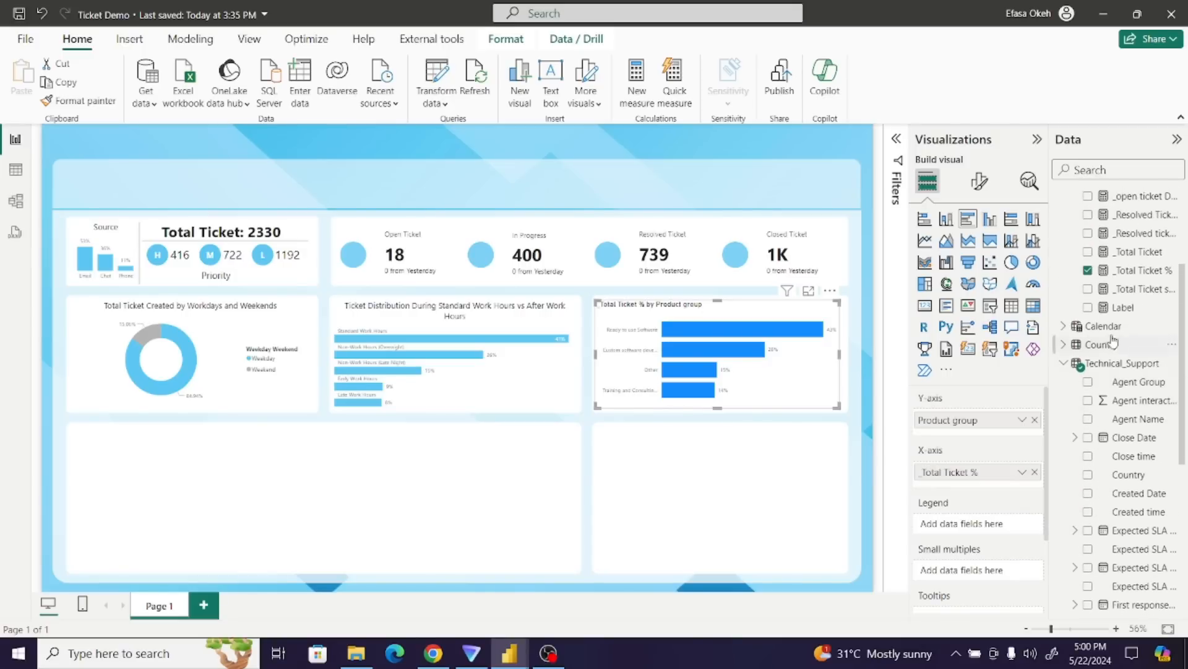
left_click(1088, 307)
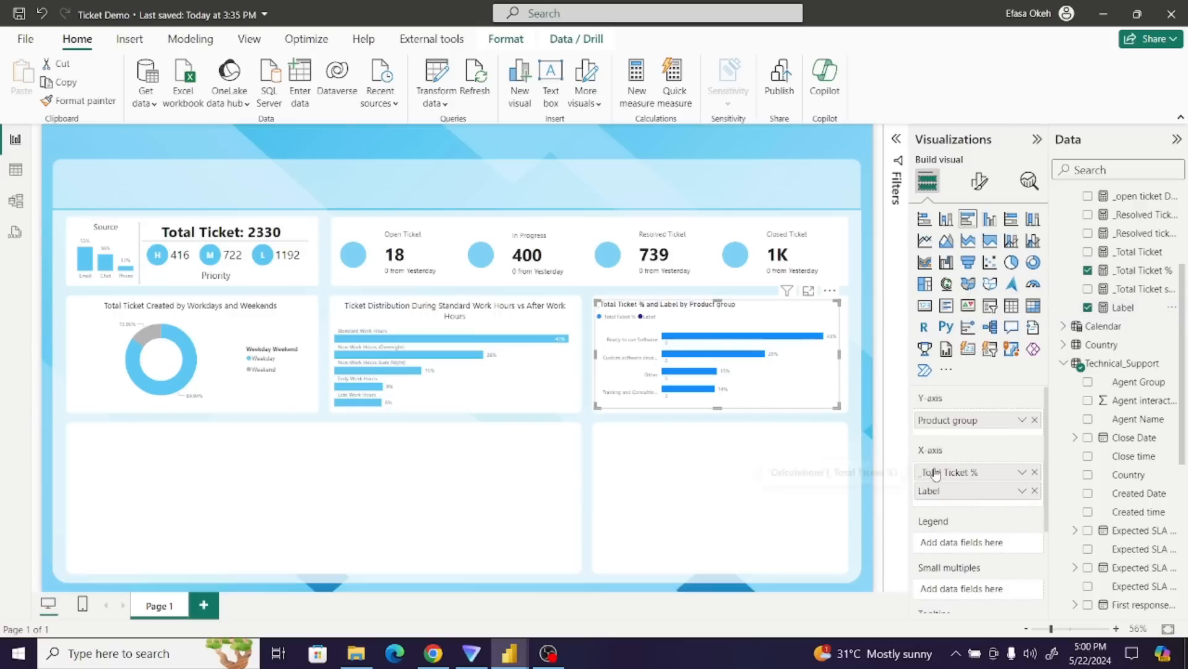
left_click_drag(936, 489, 939, 472)
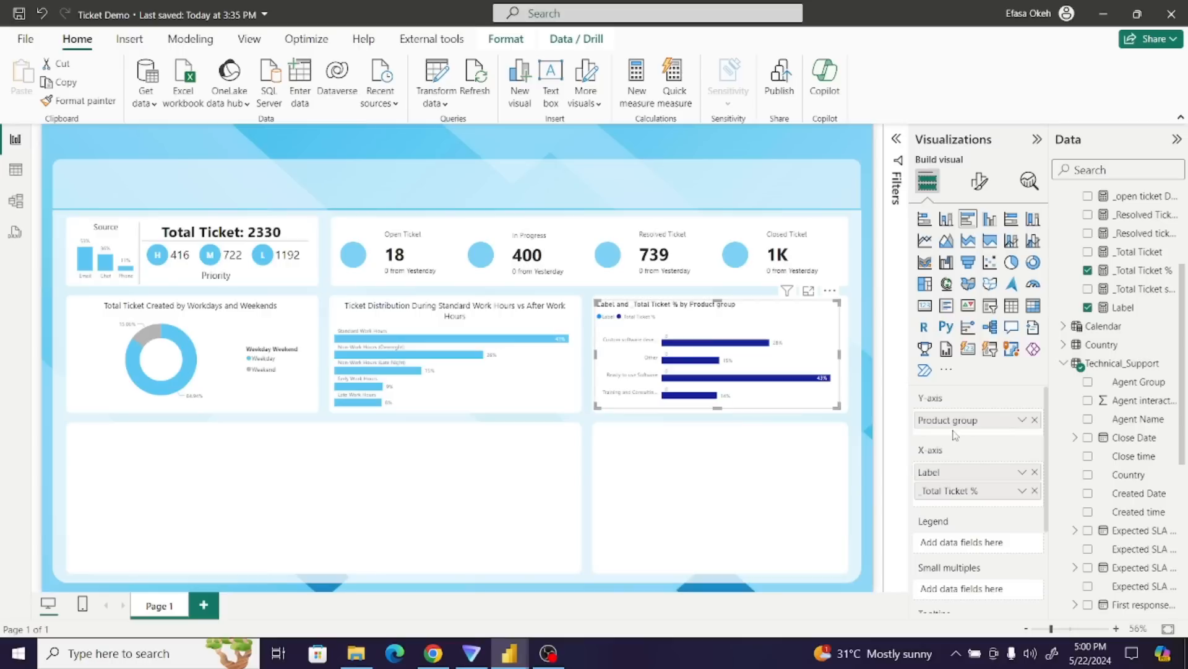
- Turn off the Y-axis values and the legend of the product group chart
left_click(979, 182)
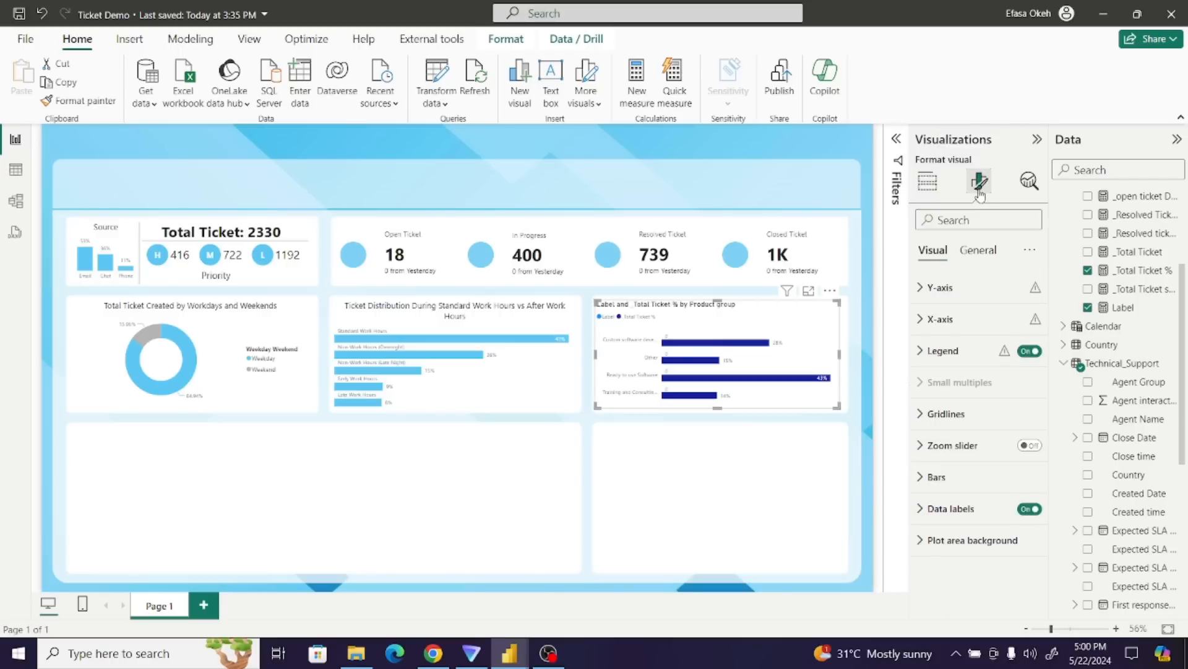
left_click(941, 286)
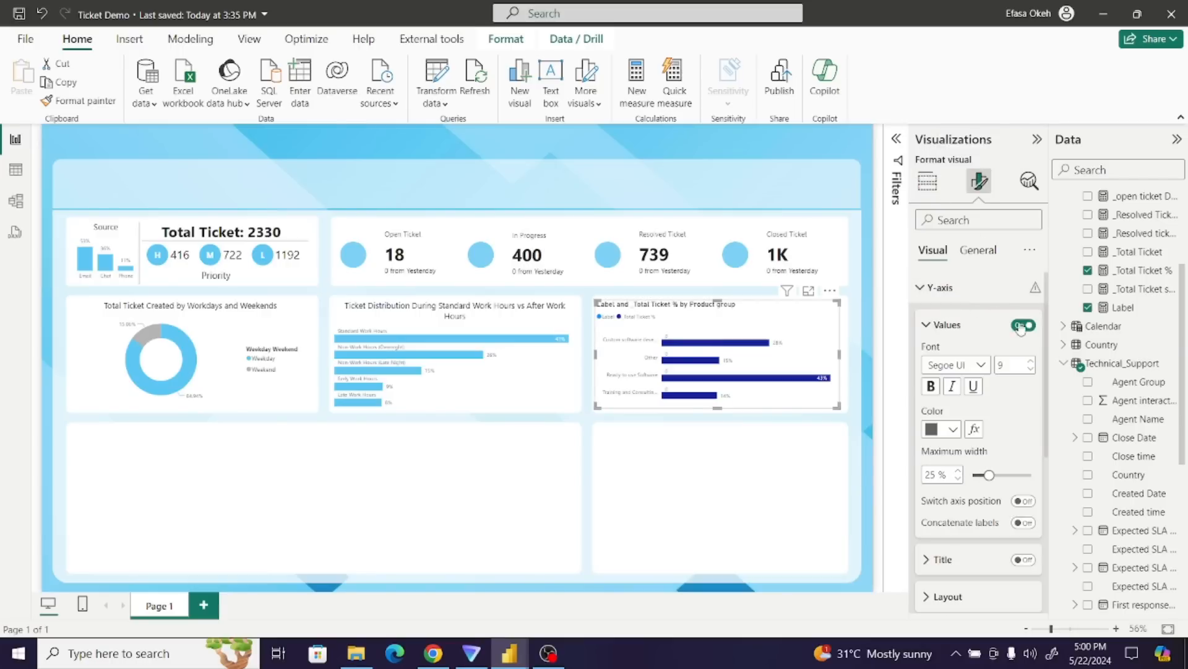
left_click(1023, 325)
left_click(941, 287)
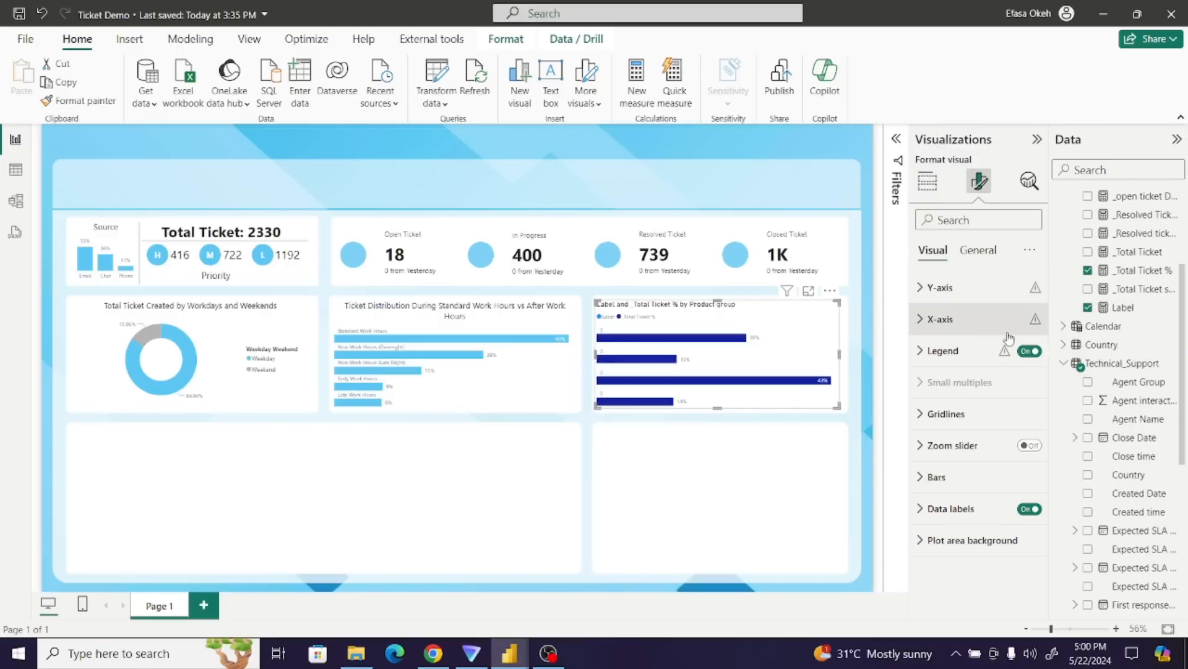
left_click(1028, 351)
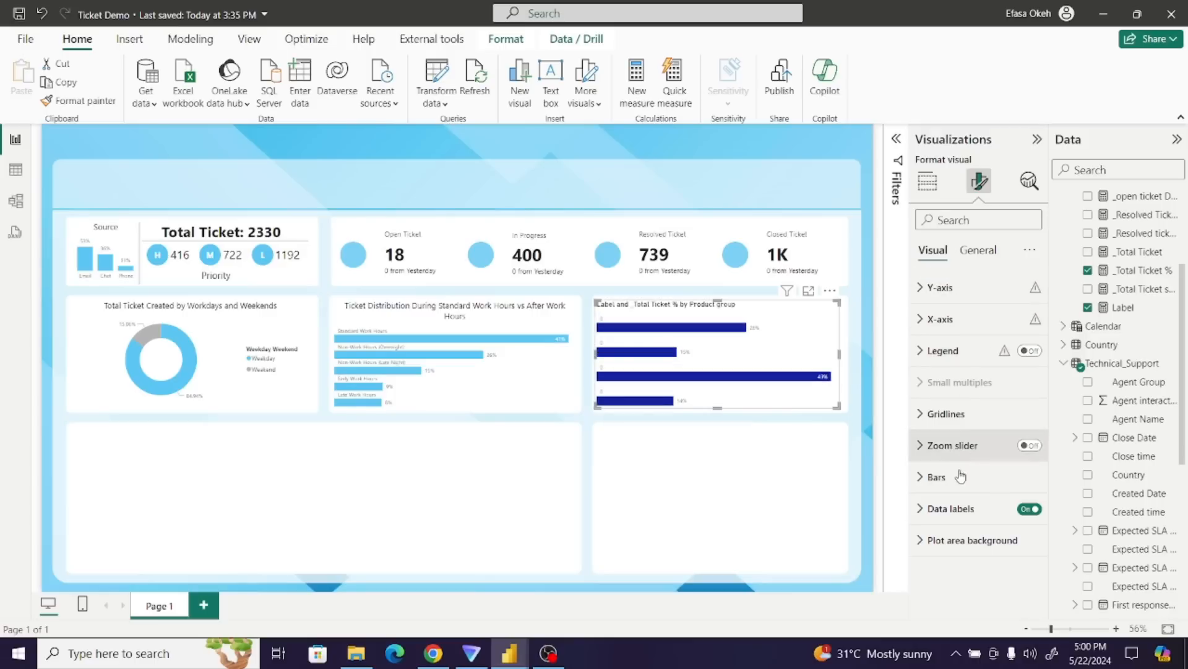
- Show Product group from Technical_Support as the data label value of the Label series, with font size 10
left_click(925, 510)
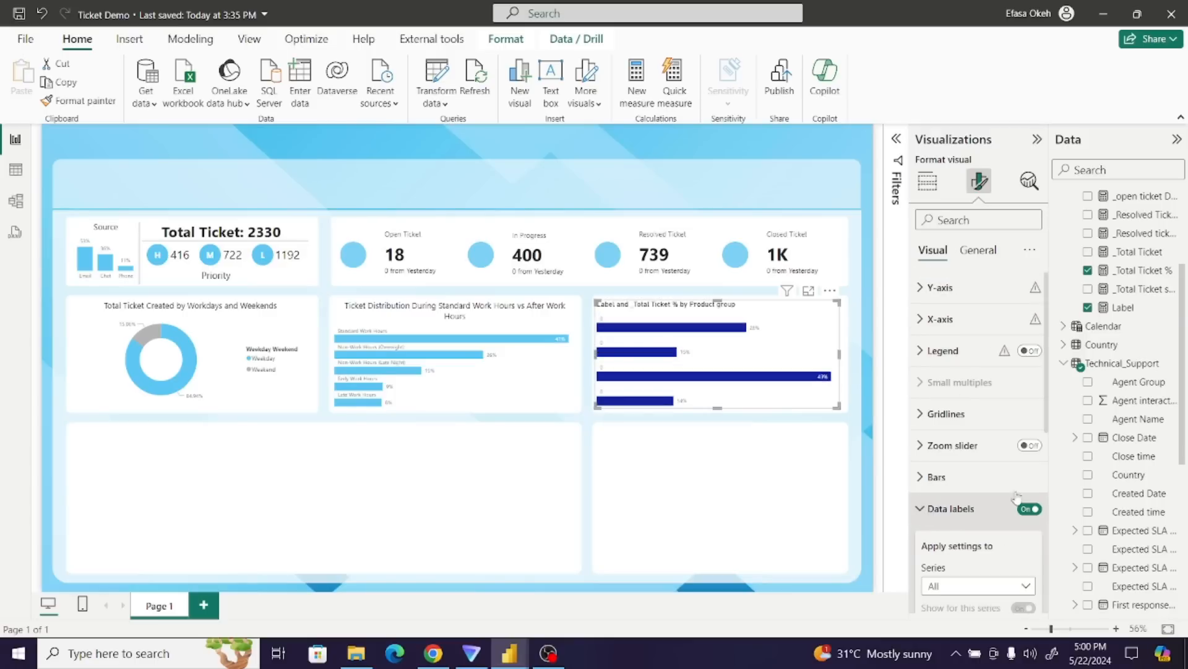
scroll(1046, 479, "down", 2)
scroll(1046, 496, "down", 3)
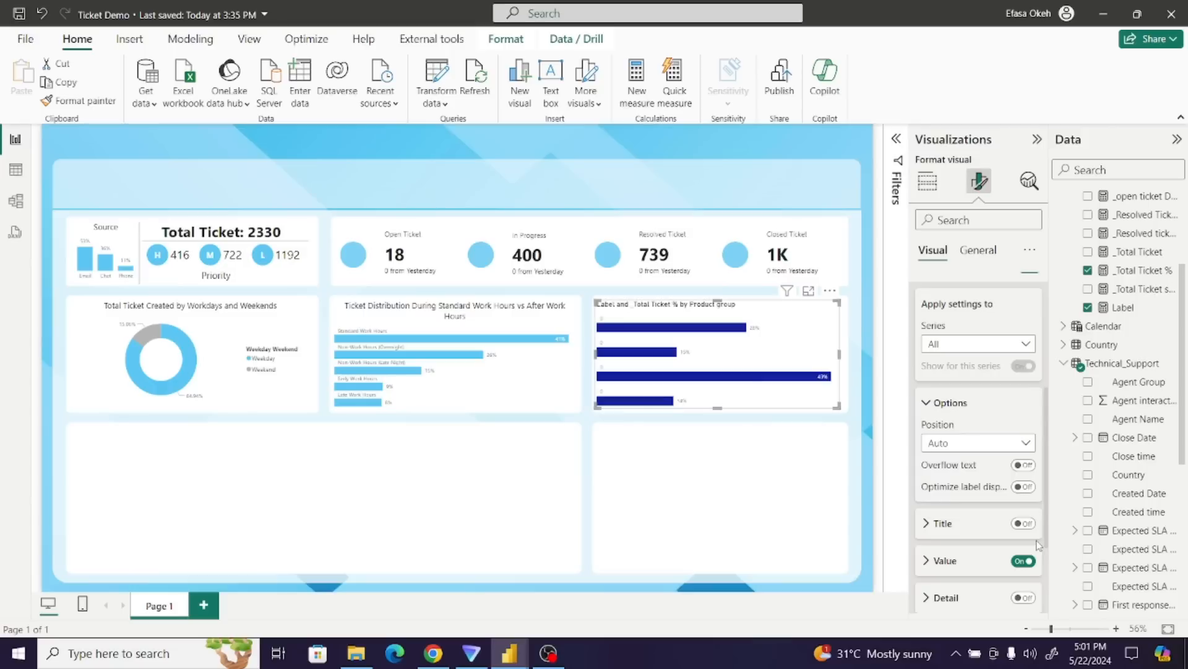
left_click(945, 347)
left_click(950, 384)
scroll(966, 434, "down", 5)
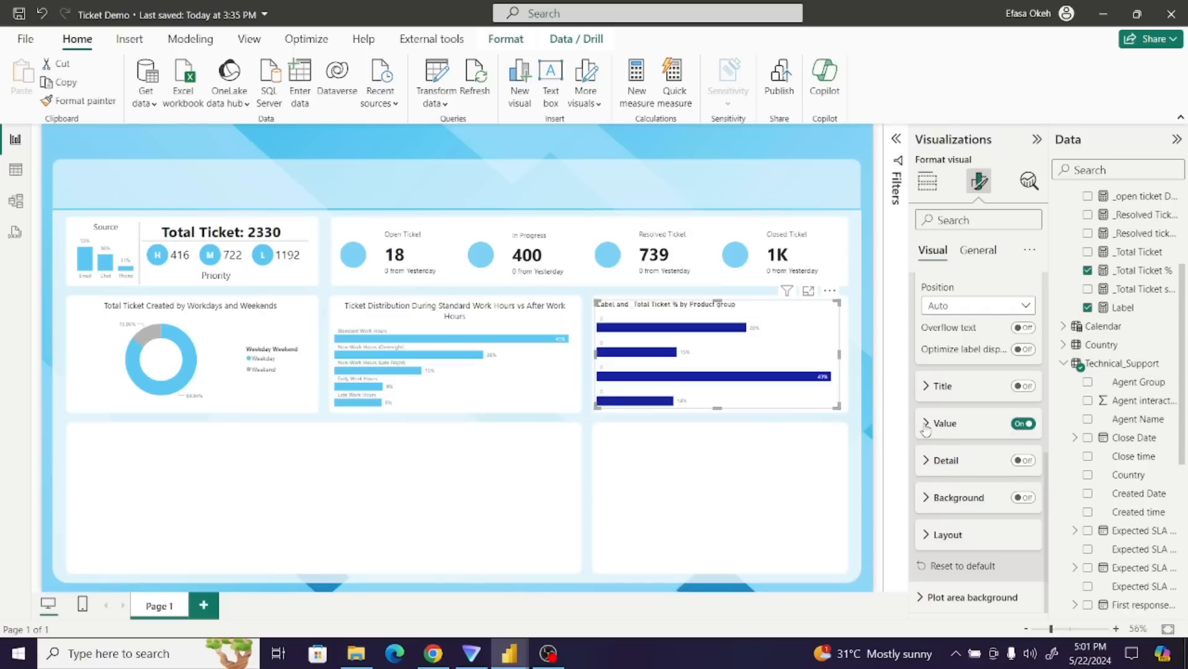
left_click(927, 426)
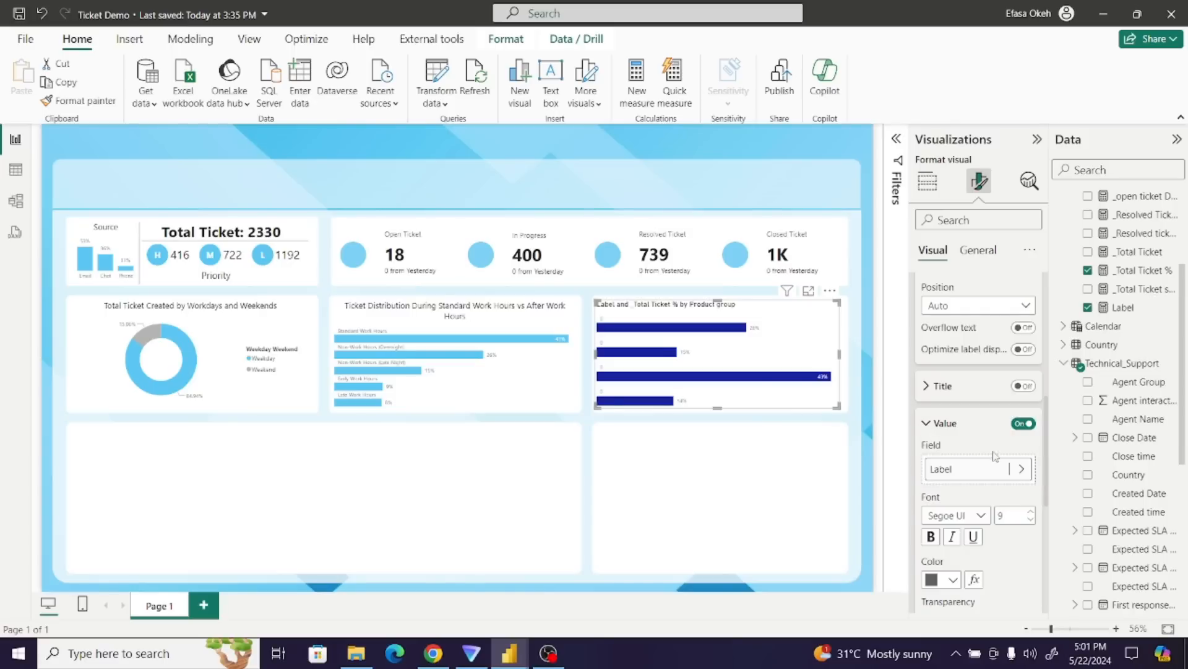
left_click(1021, 469)
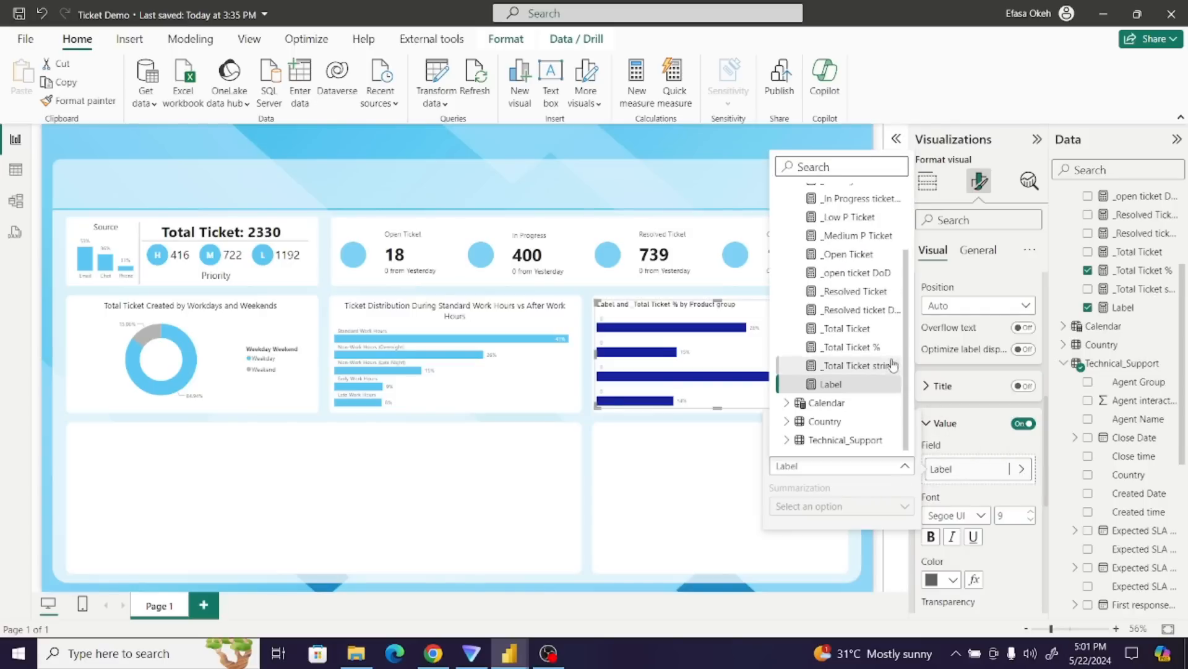
left_click(796, 444)
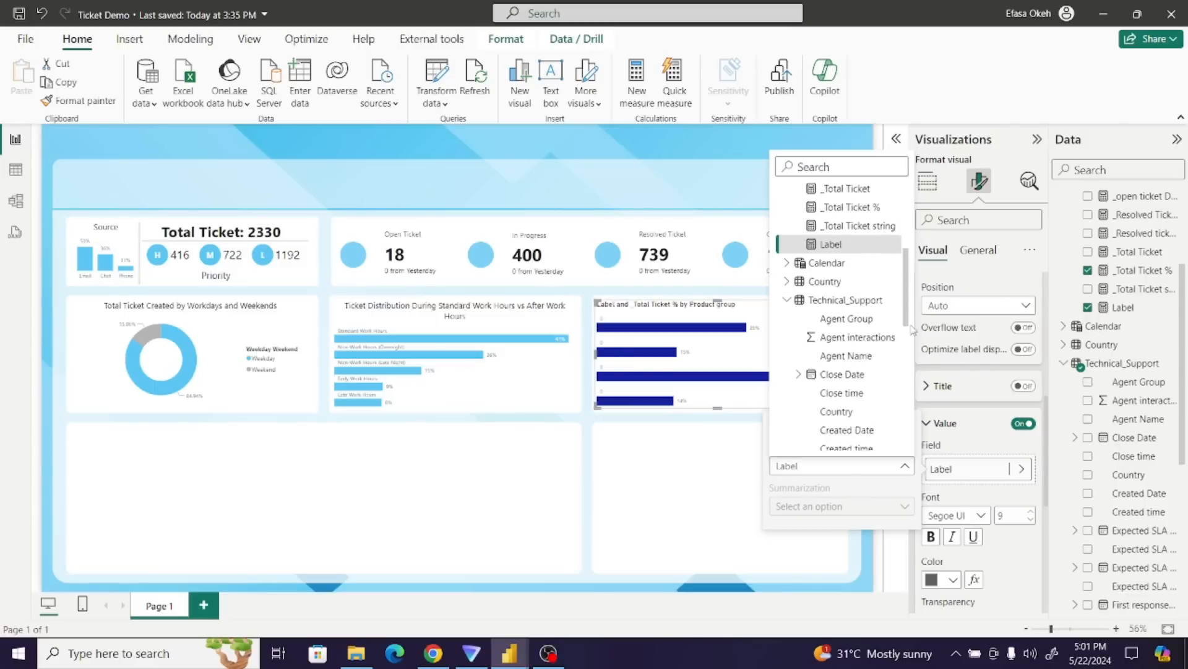
left_click_drag(914, 330, 915, 404)
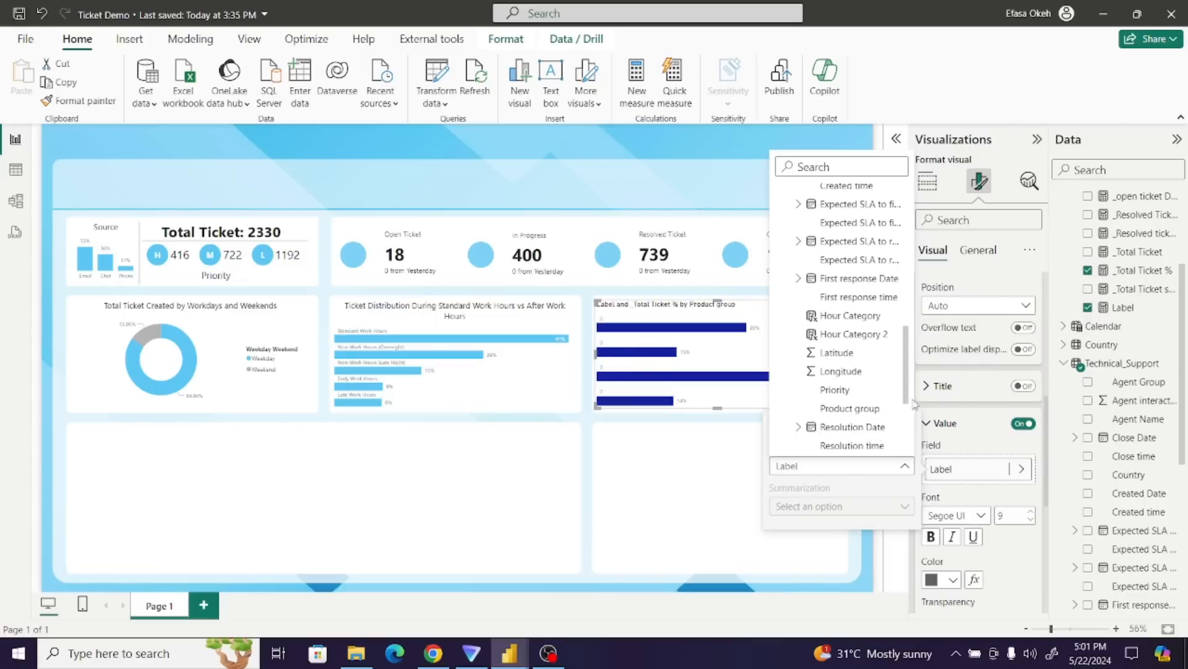
left_click(867, 407)
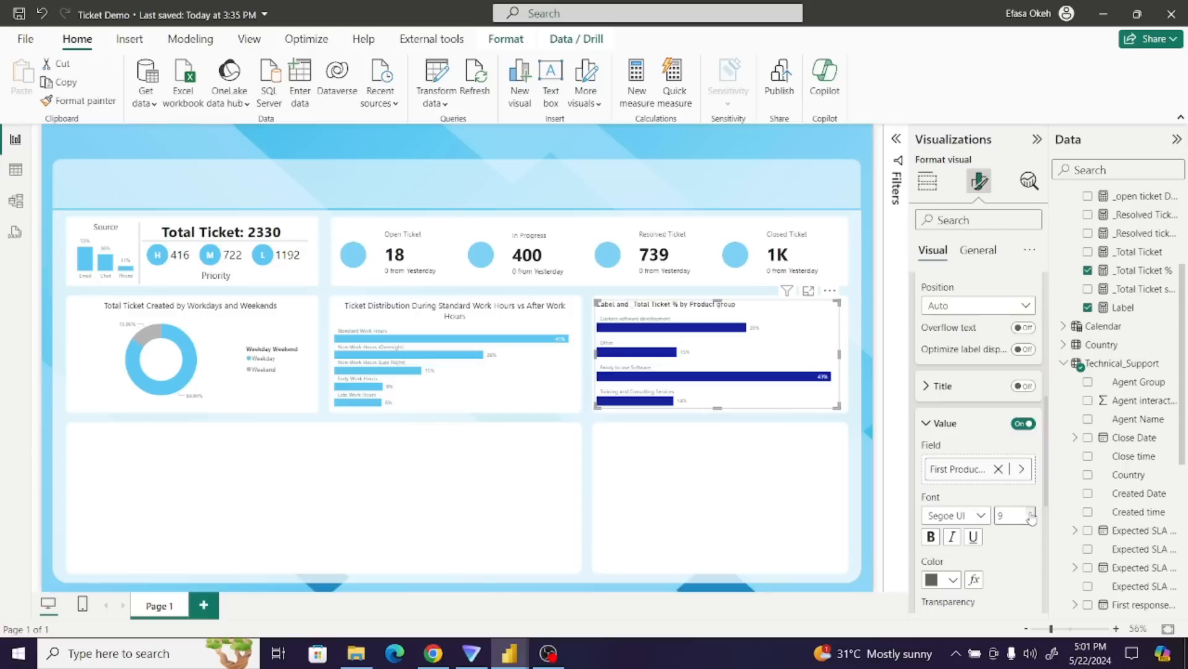
scroll(1046, 502, "down", 2)
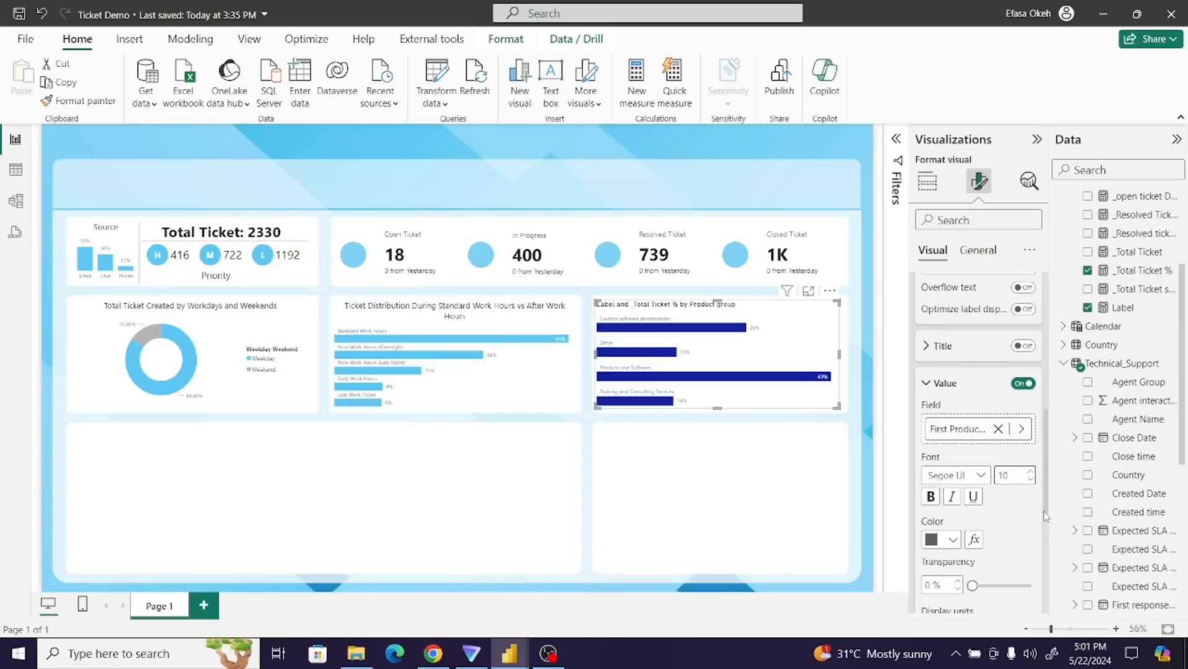
scroll(1039, 502, "up", 5)
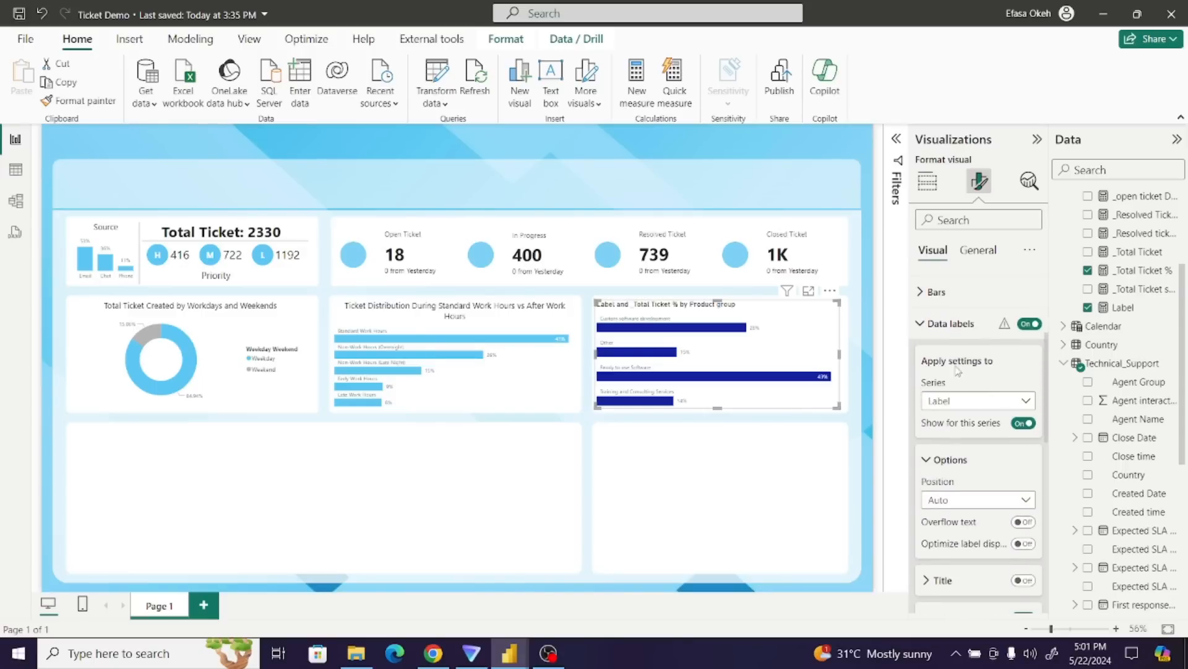
left_click(934, 319)
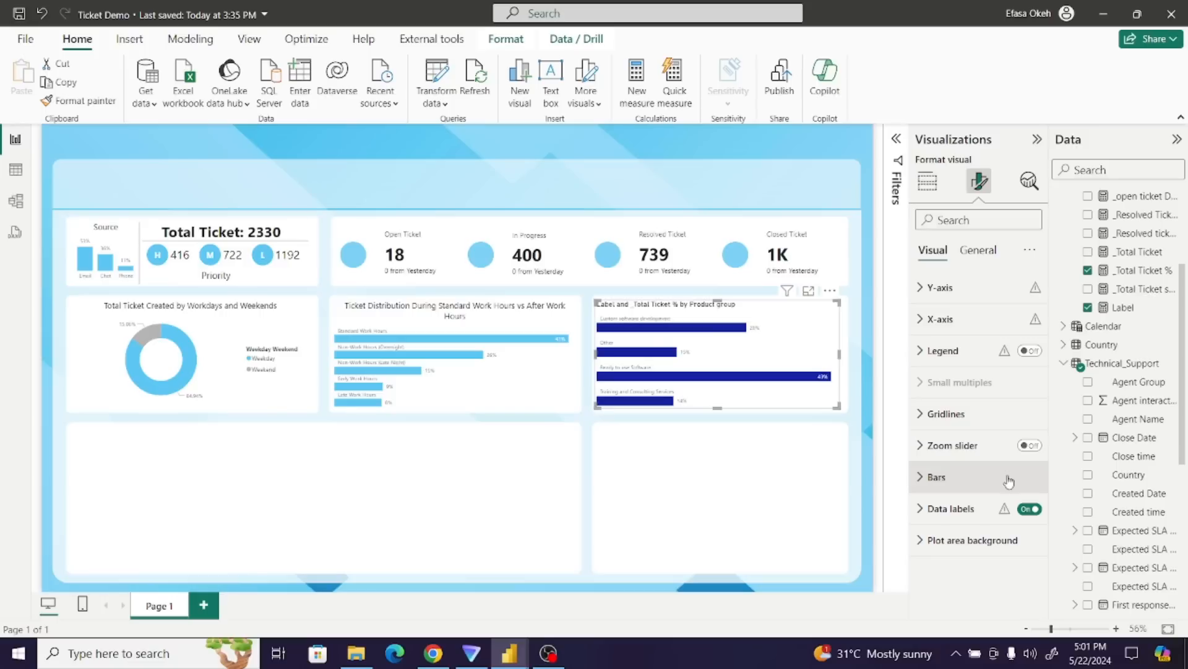
- Set the space between categories to 0 % for all bar series in the product group chart
left_click(922, 482)
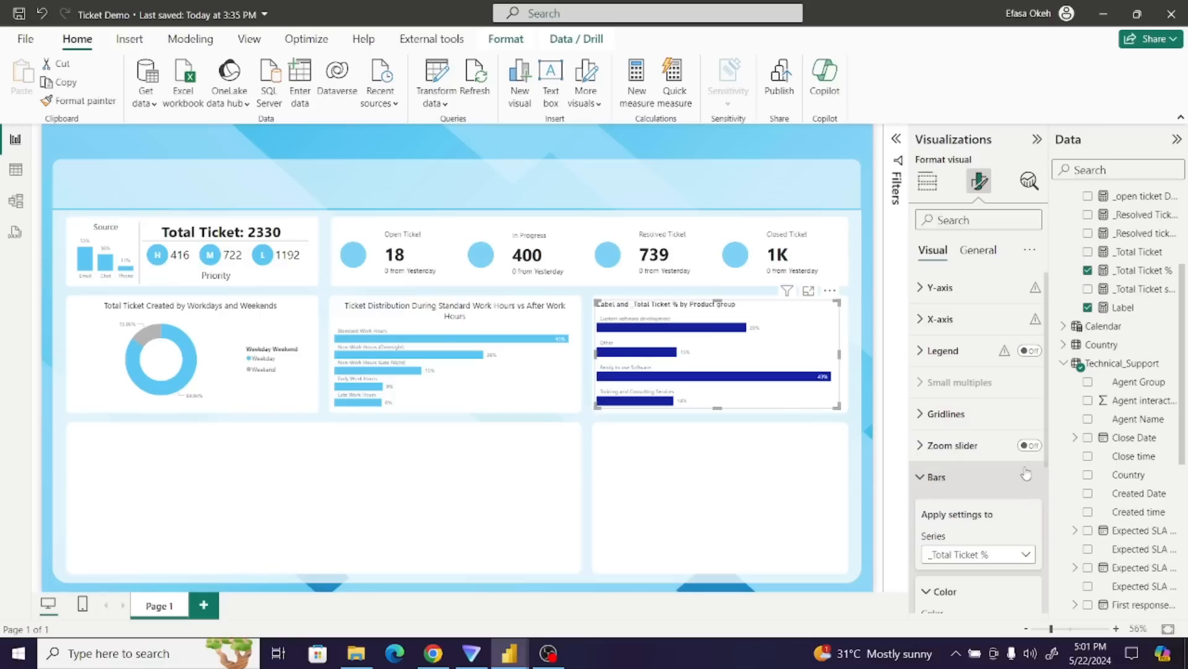
scroll(1048, 490, "down", 1)
left_click_drag(1047, 489, 1047, 543)
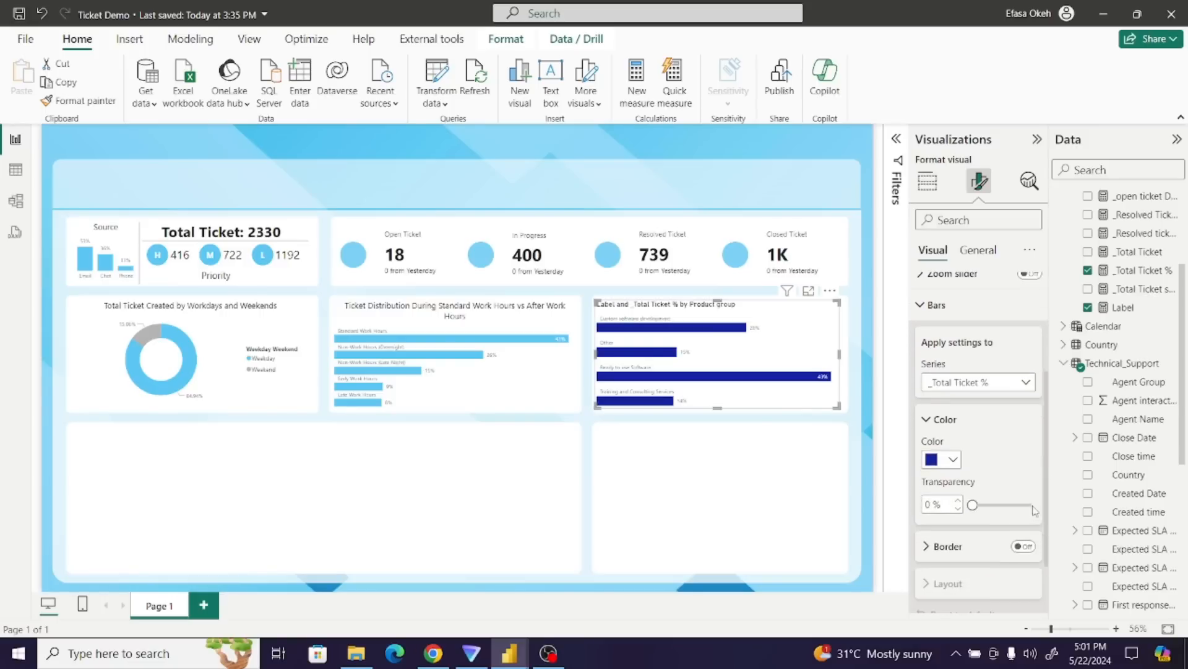
left_click(960, 388)
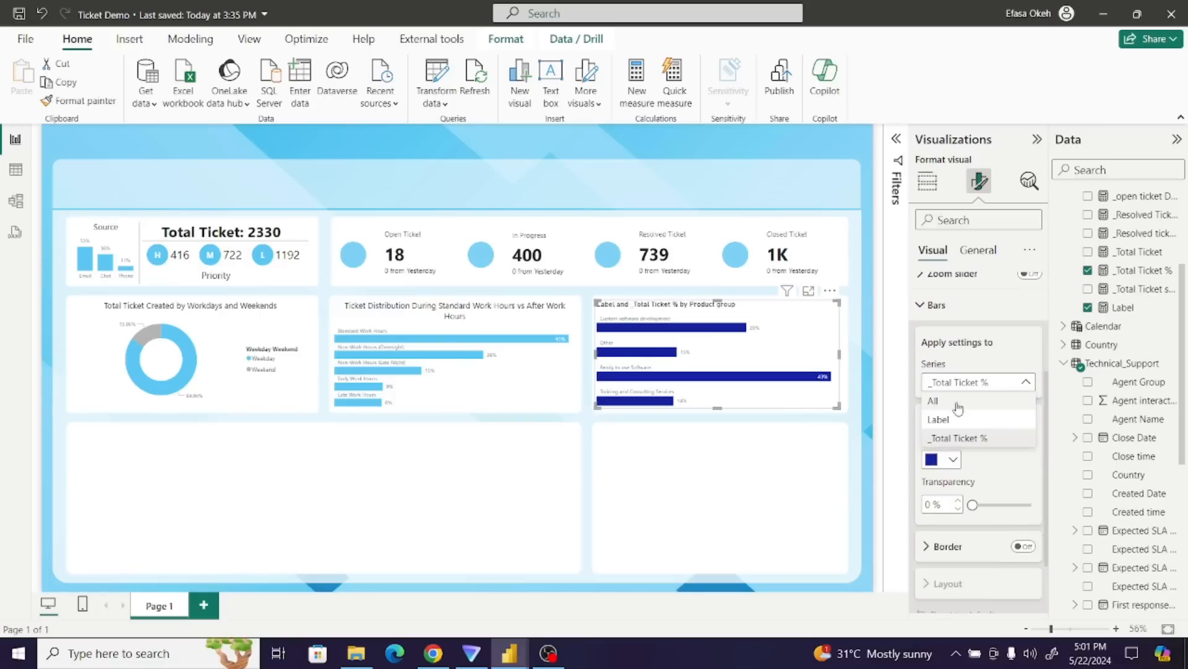
left_click(938, 400)
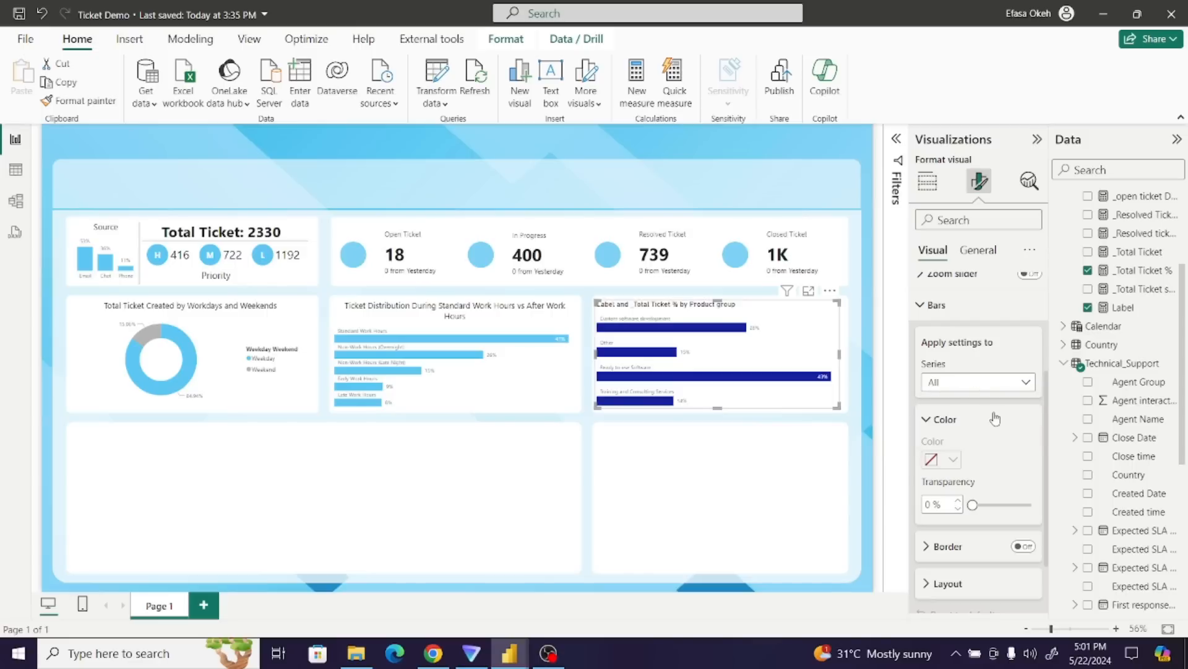
left_click_drag(1048, 400, 1056, 474)
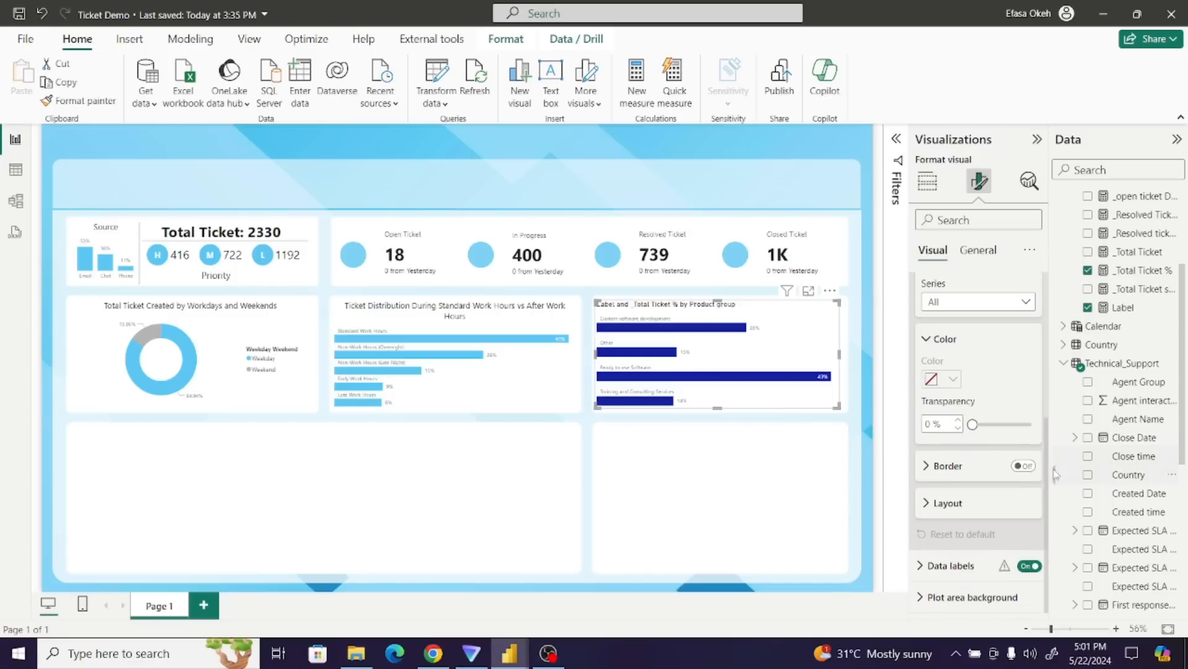
left_click(929, 506)
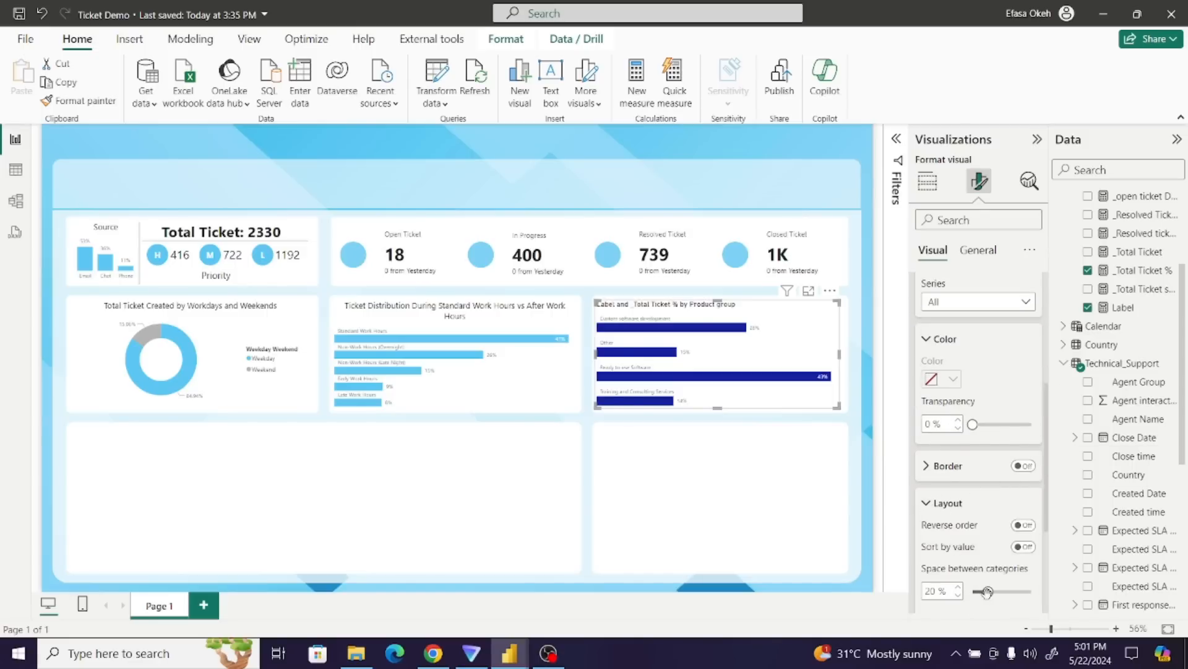
left_click_drag(988, 591, 972, 591)
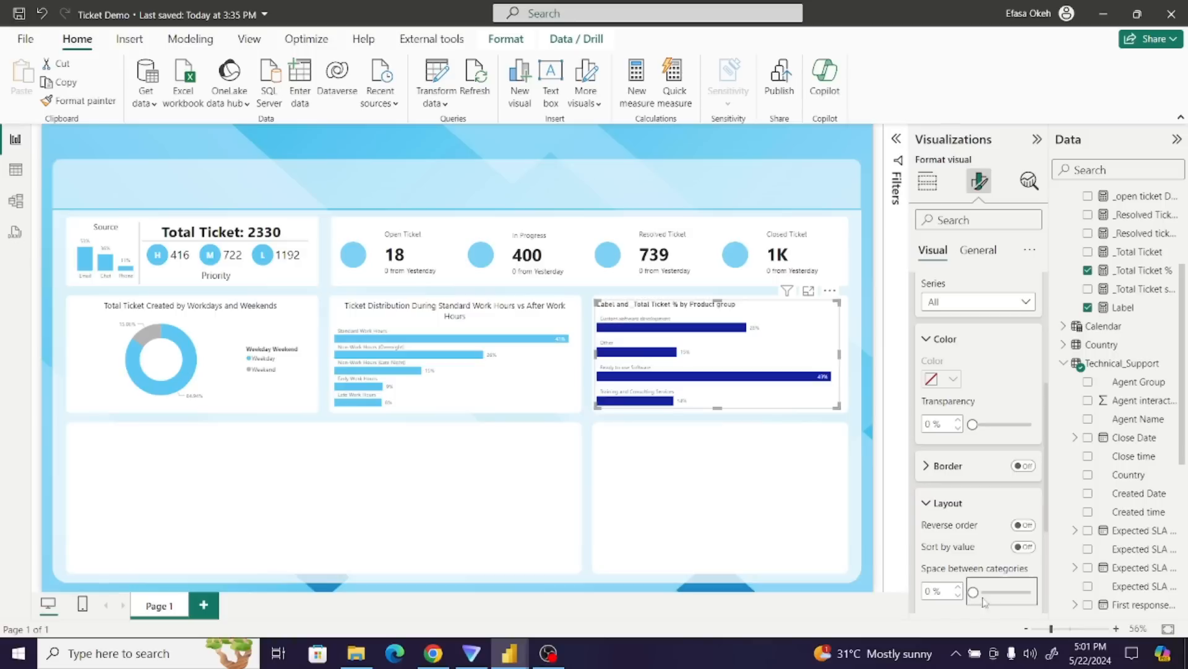
- Colour the _Total Ticket % bars of the product group chart light blue, matching the other visuals
left_click_drag(1045, 502, 1049, 440)
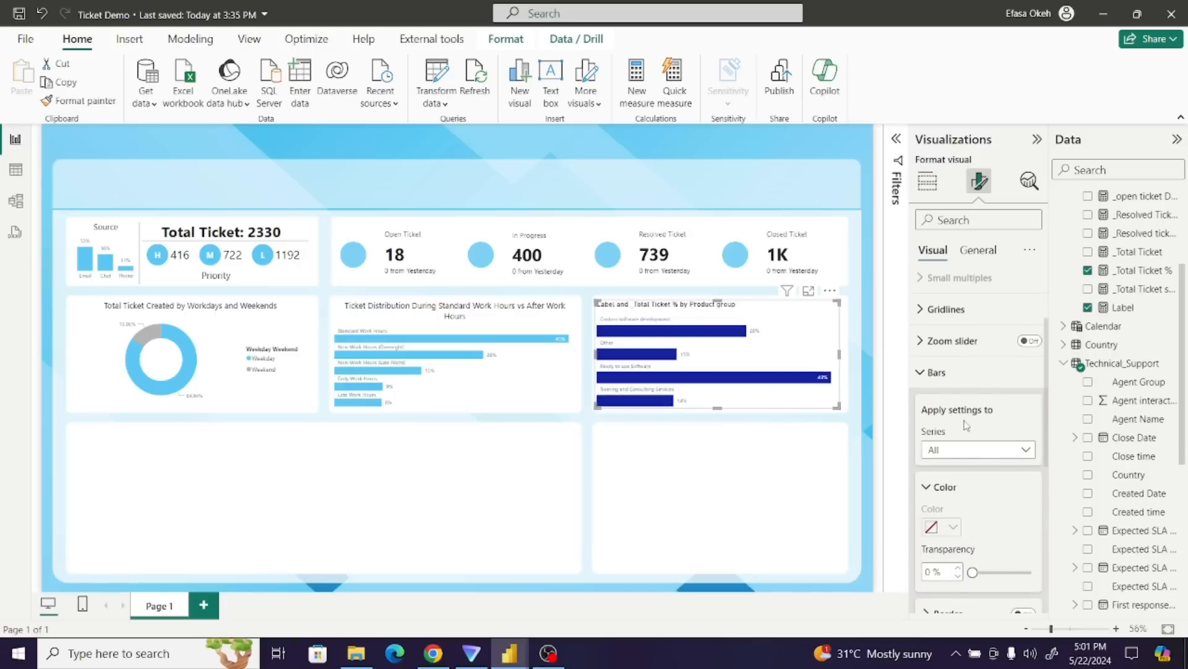
left_click(947, 449)
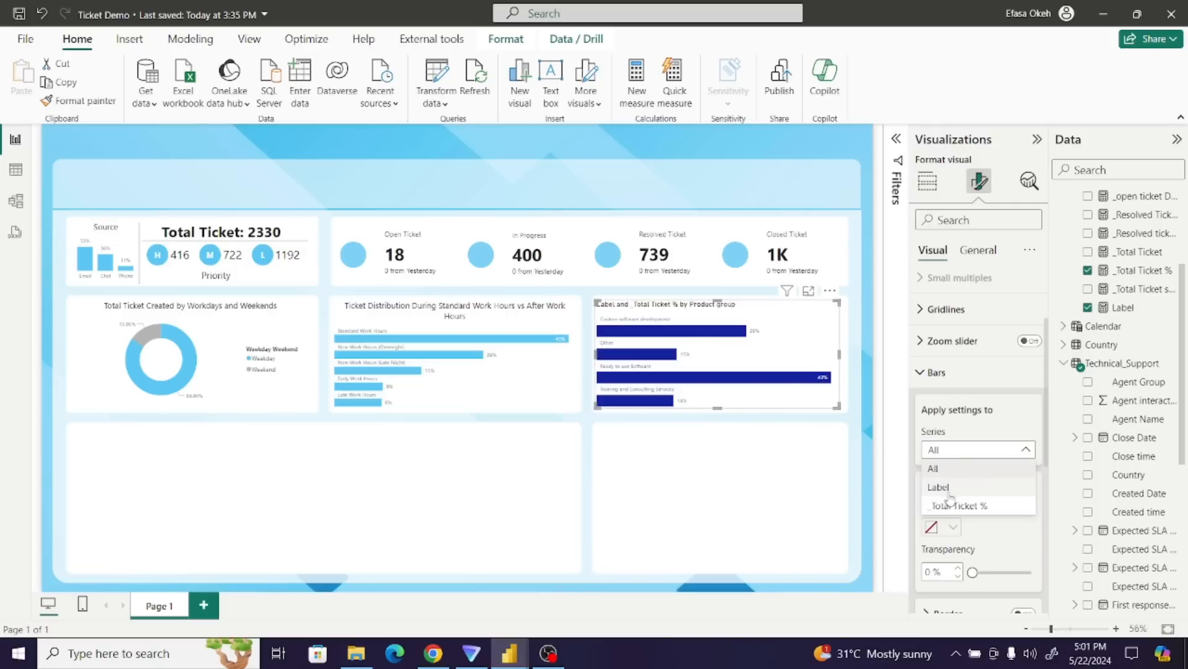
left_click(950, 504)
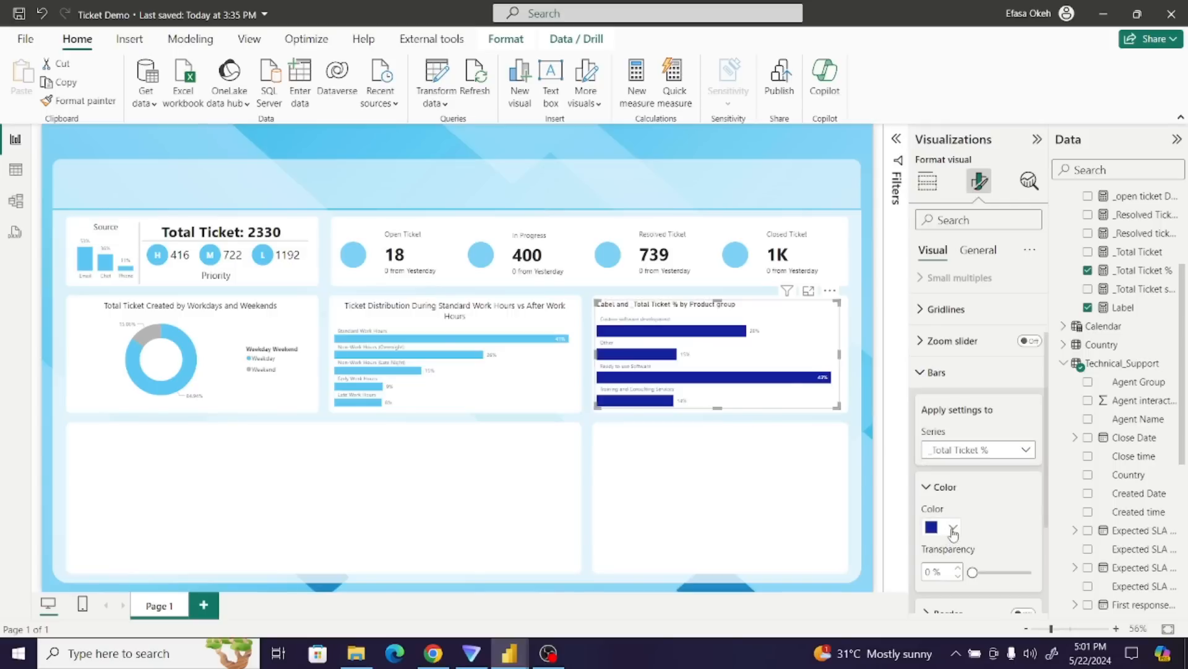
left_click(953, 528)
left_click(943, 461)
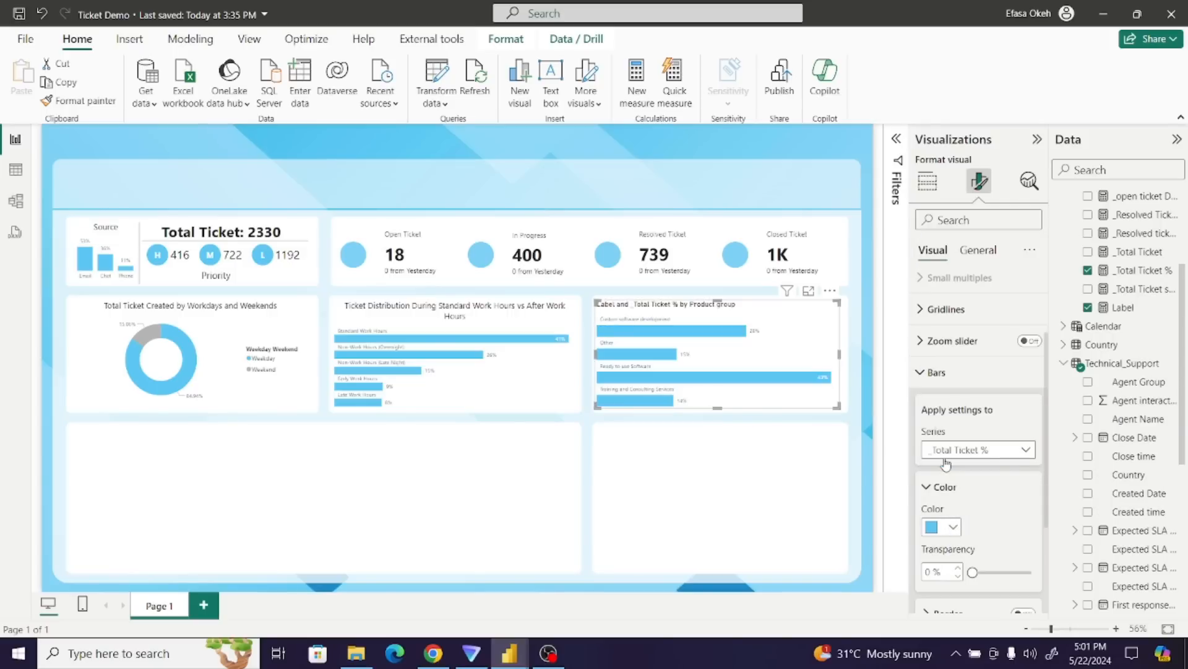
- Sort the product group chart by _Total Ticket % and deselect it
left_click(830, 290)
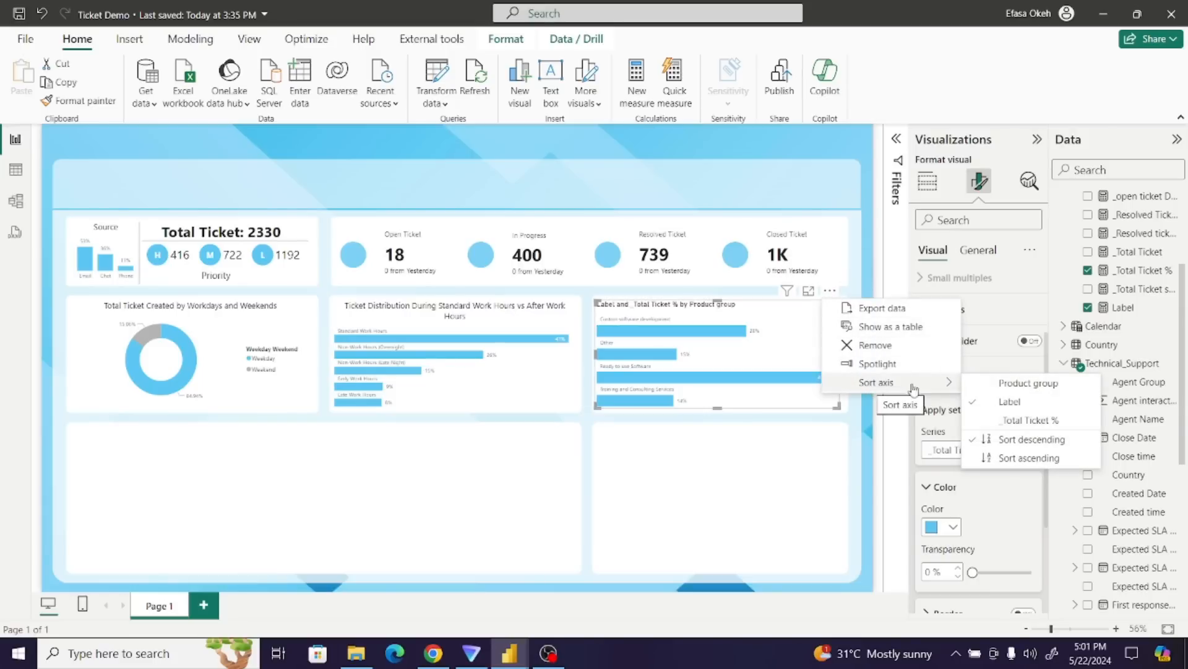
left_click(1030, 419)
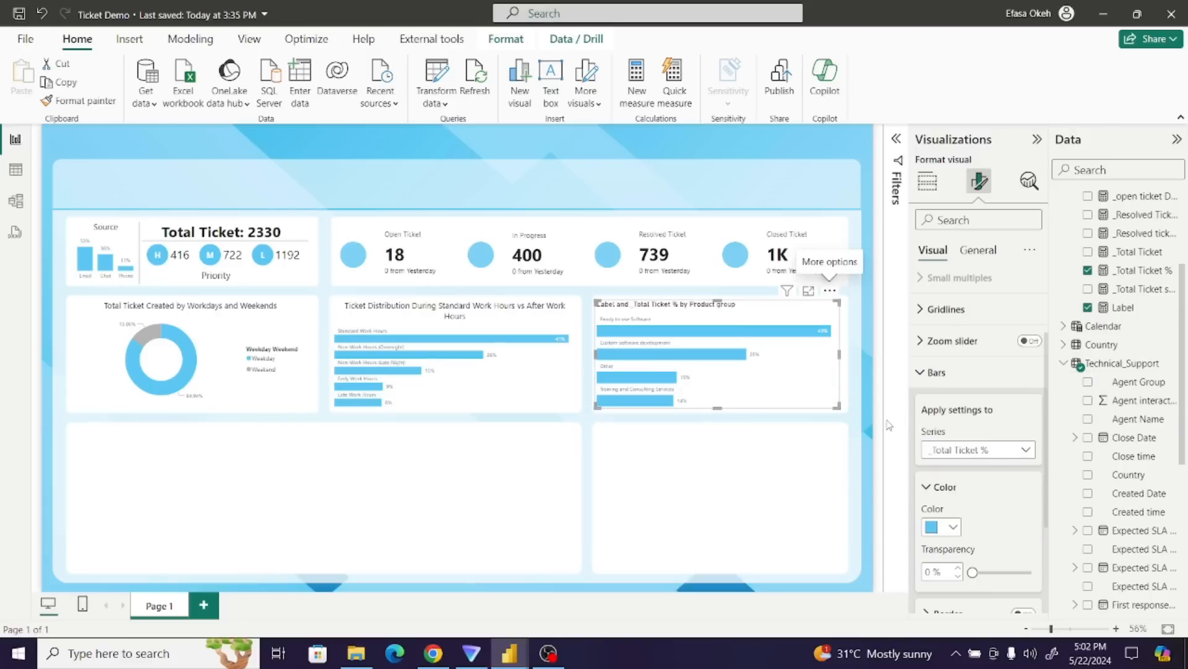
left_click(850, 394)
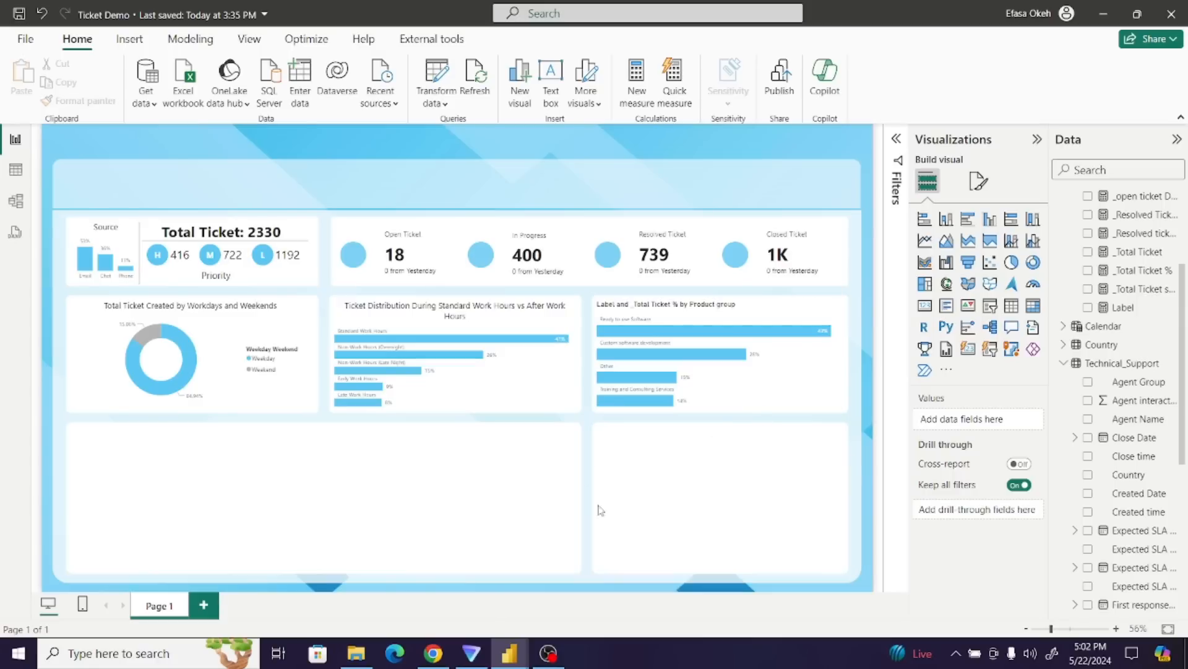
- Switch to the finished Ticket Analysis report to check the reference layout
mouse_move(520, 647)
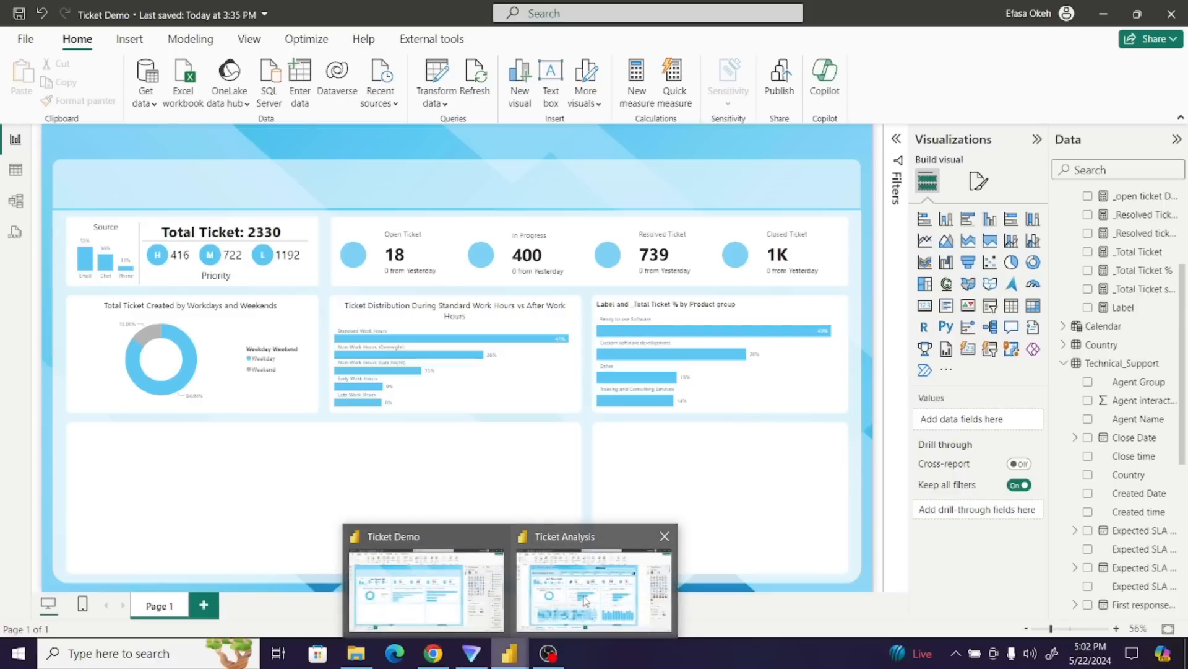
left_click(585, 600)
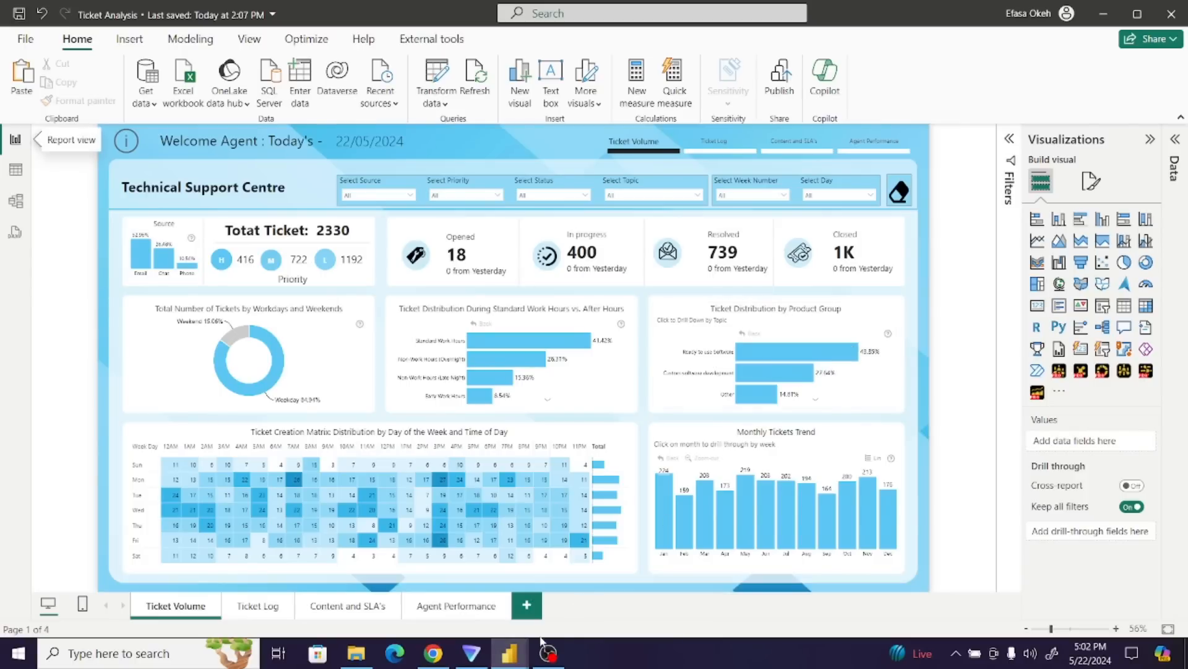
- Switch back to the Ticket Demo report and set the product group chart's title to "Ticket Distribution by Product Group"
mouse_move(513, 651)
left_click(440, 604)
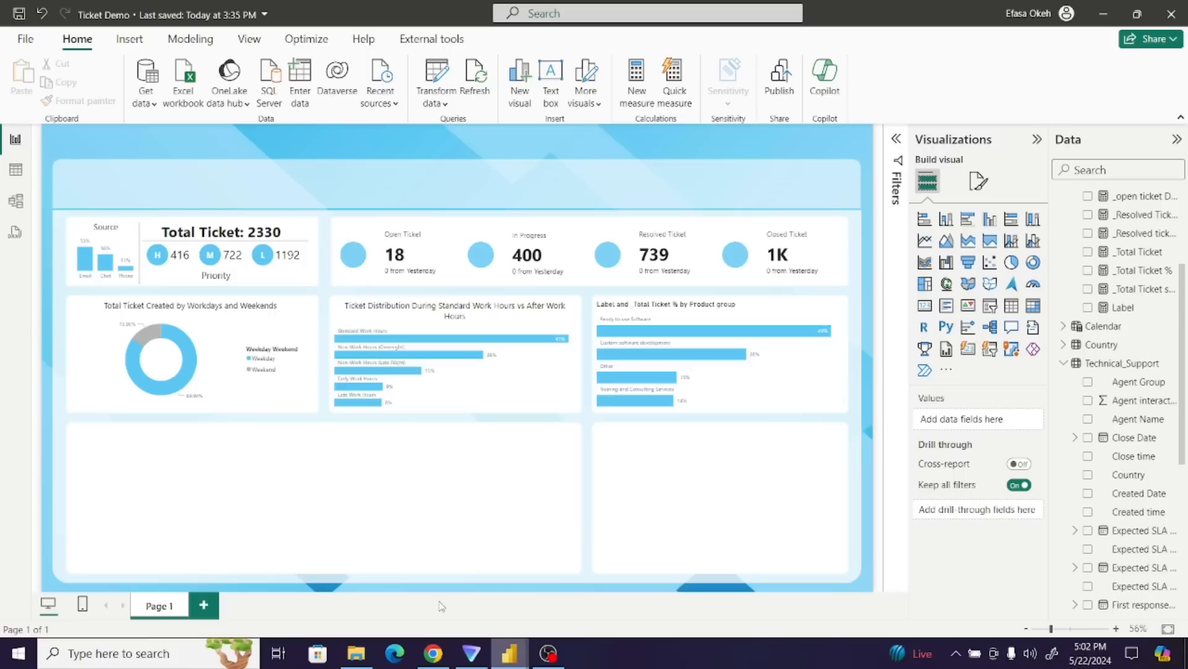
left_click(804, 391)
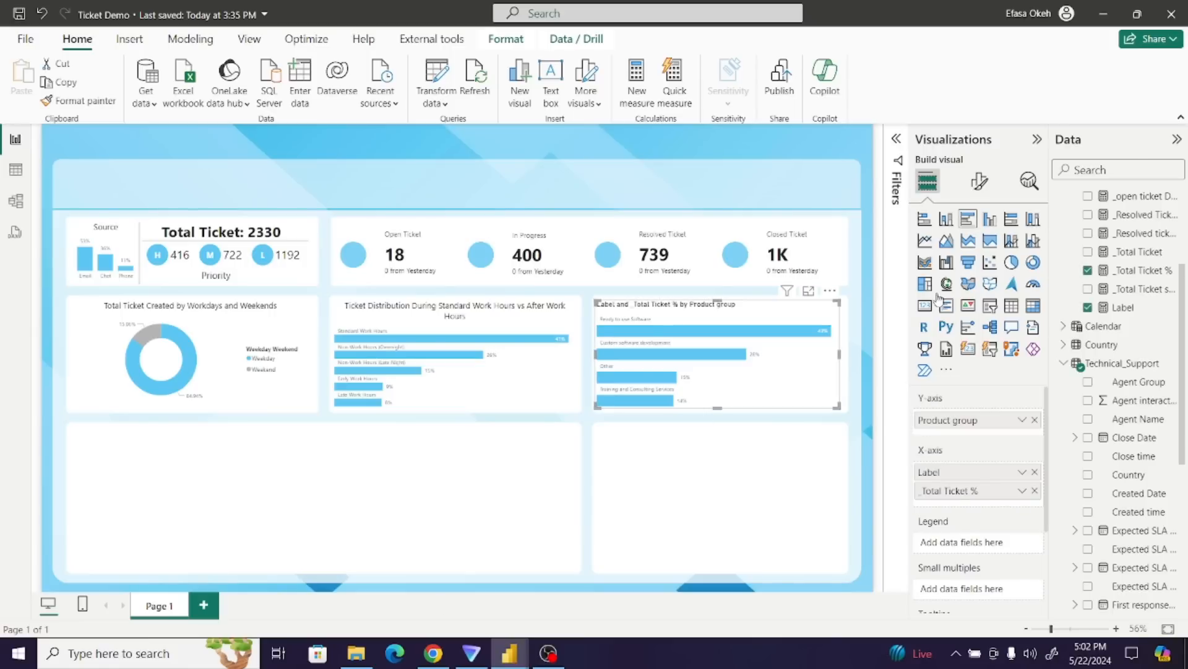
left_click(978, 180)
left_click(978, 250)
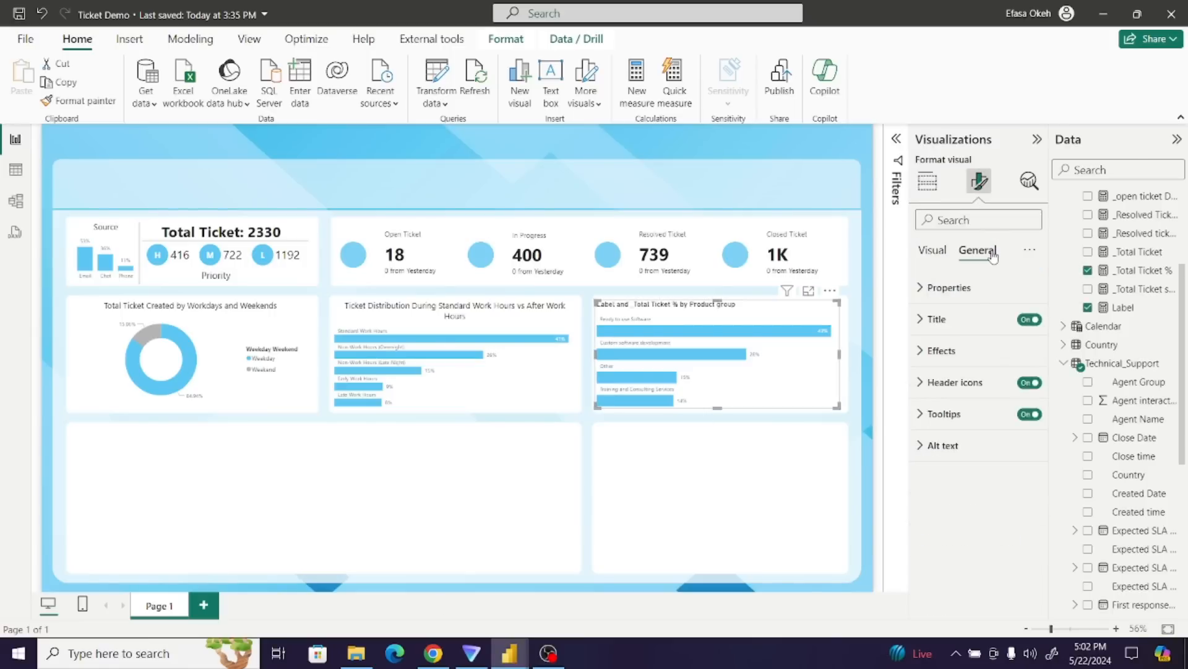
left_click(936, 319)
left_click_drag(926, 399, 1069, 388)
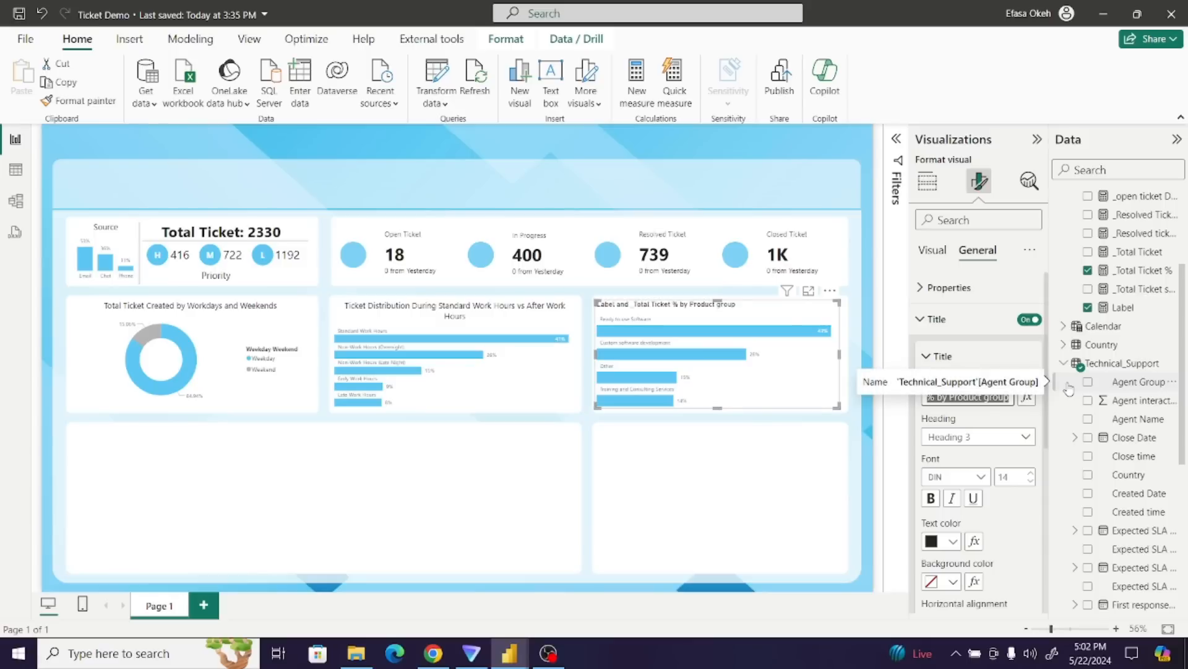
key("BackSpace")
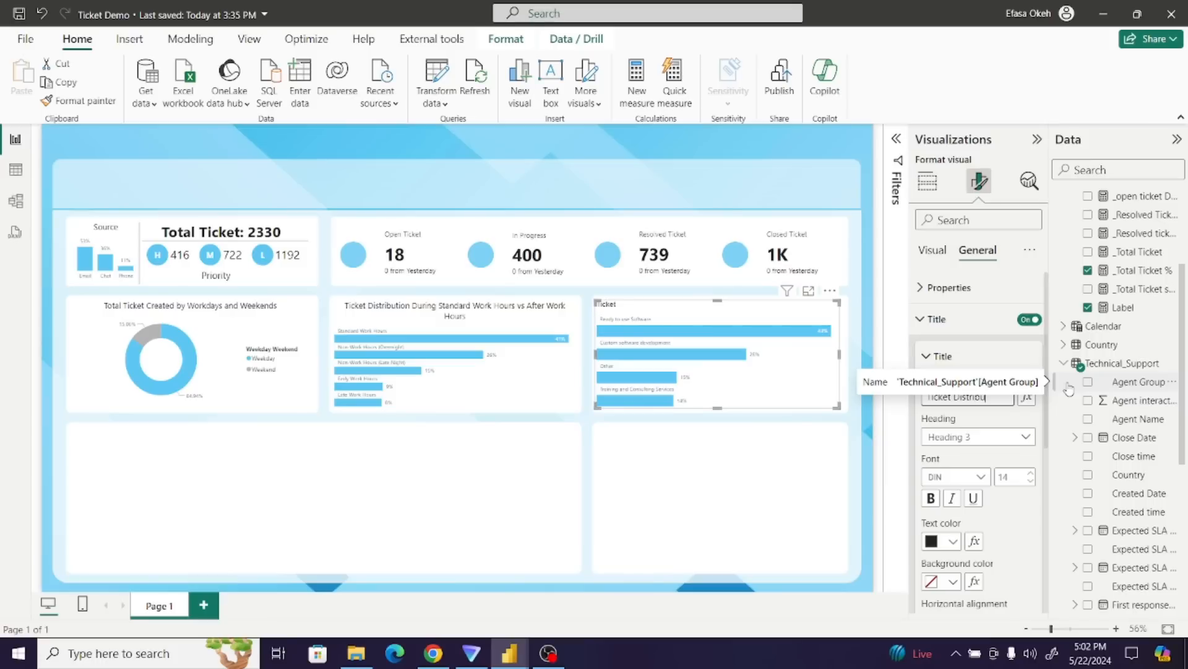
type("Ticket Distribution by Product Group")
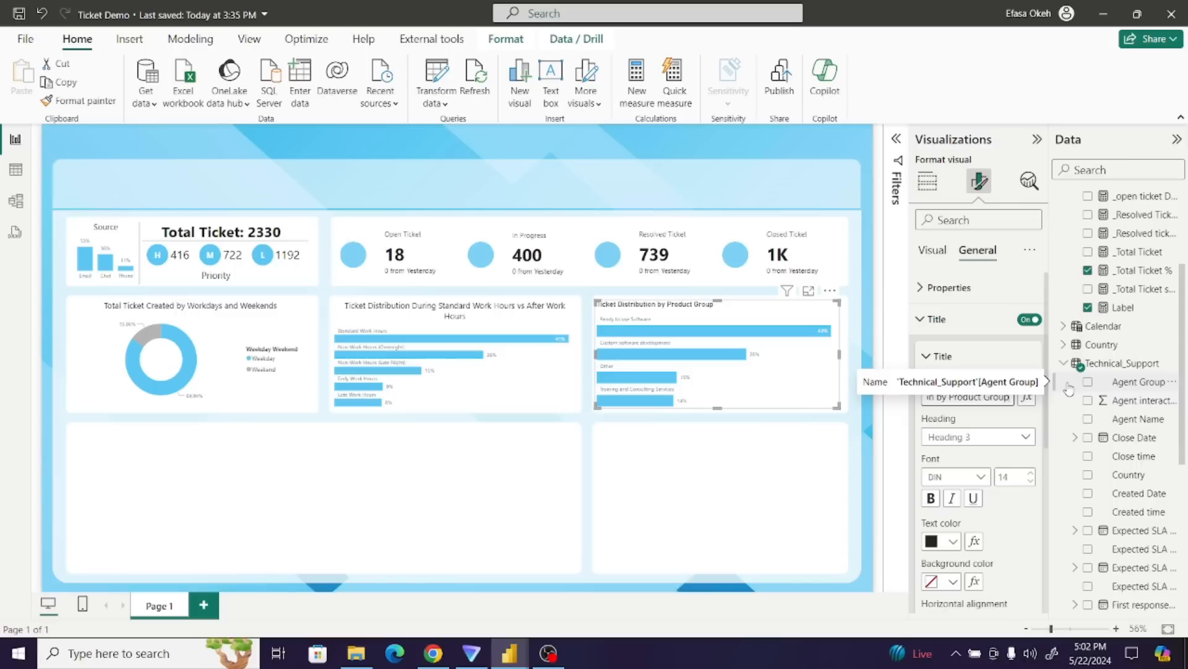
- Set the product group chart's title font to Segoe UI, centre the title horizontally, and deselect the chart
left_click(981, 476)
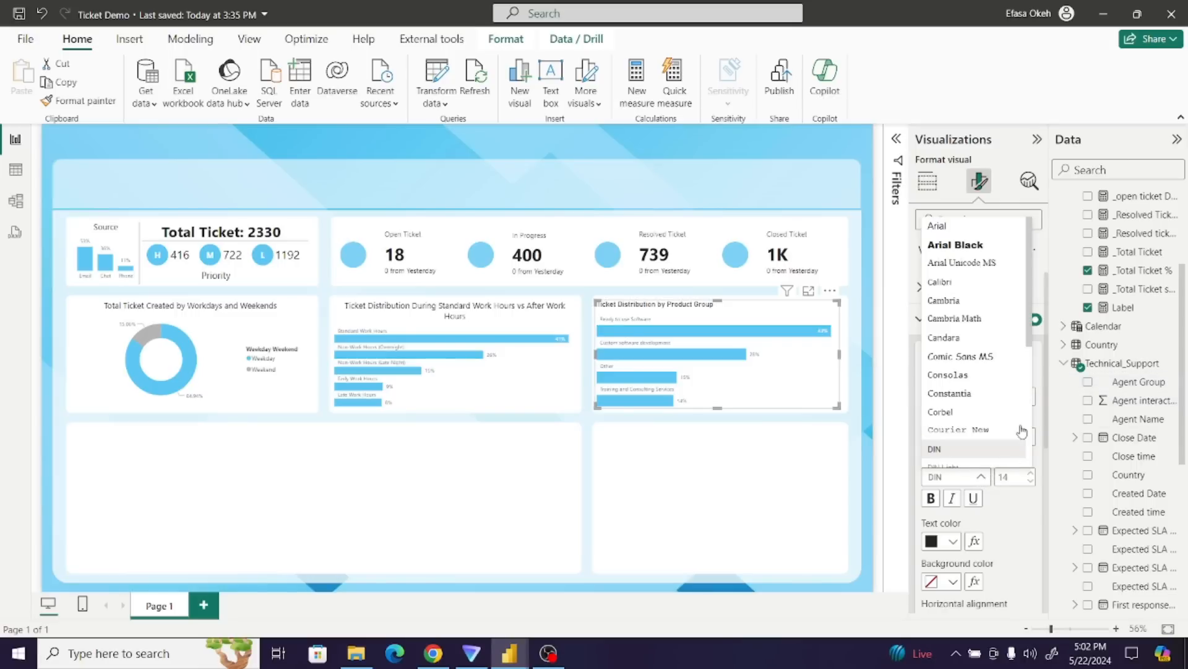
scroll(1022, 432, "down", 3)
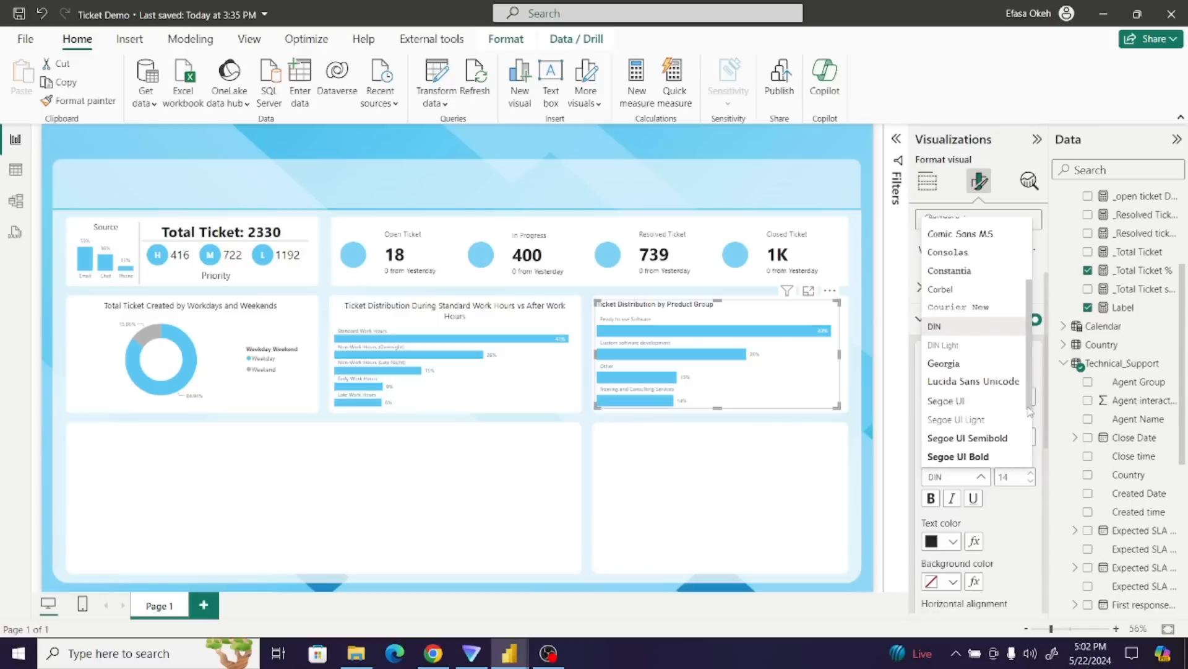
left_click(981, 401)
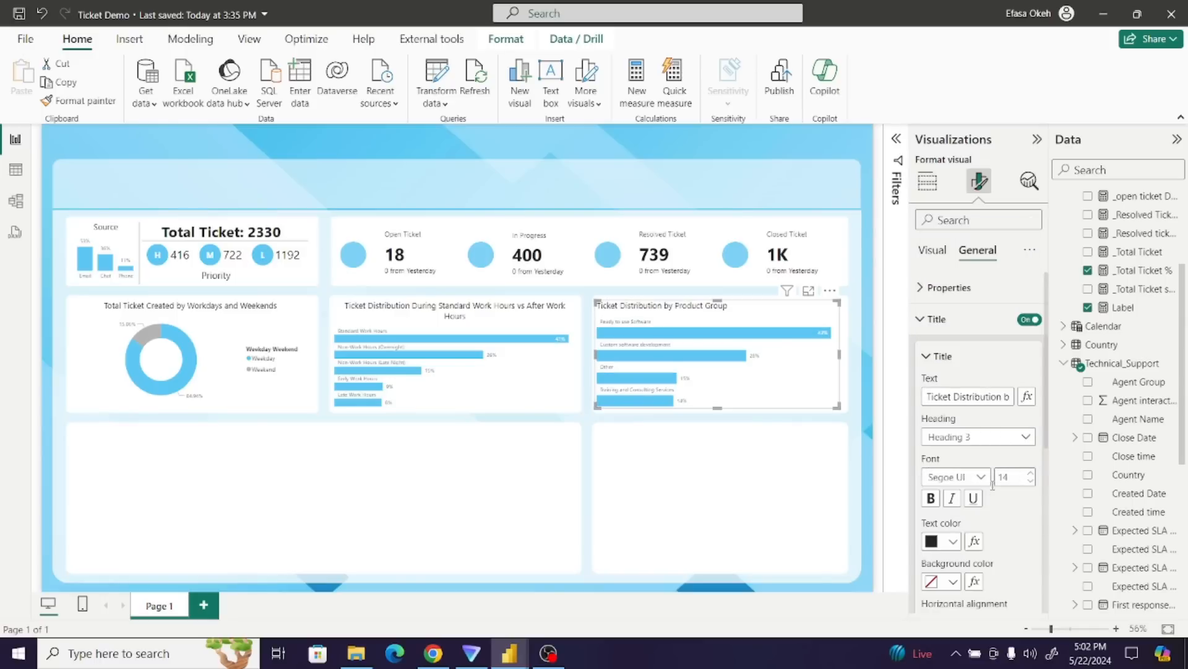
scroll(1046, 441, "down", 2)
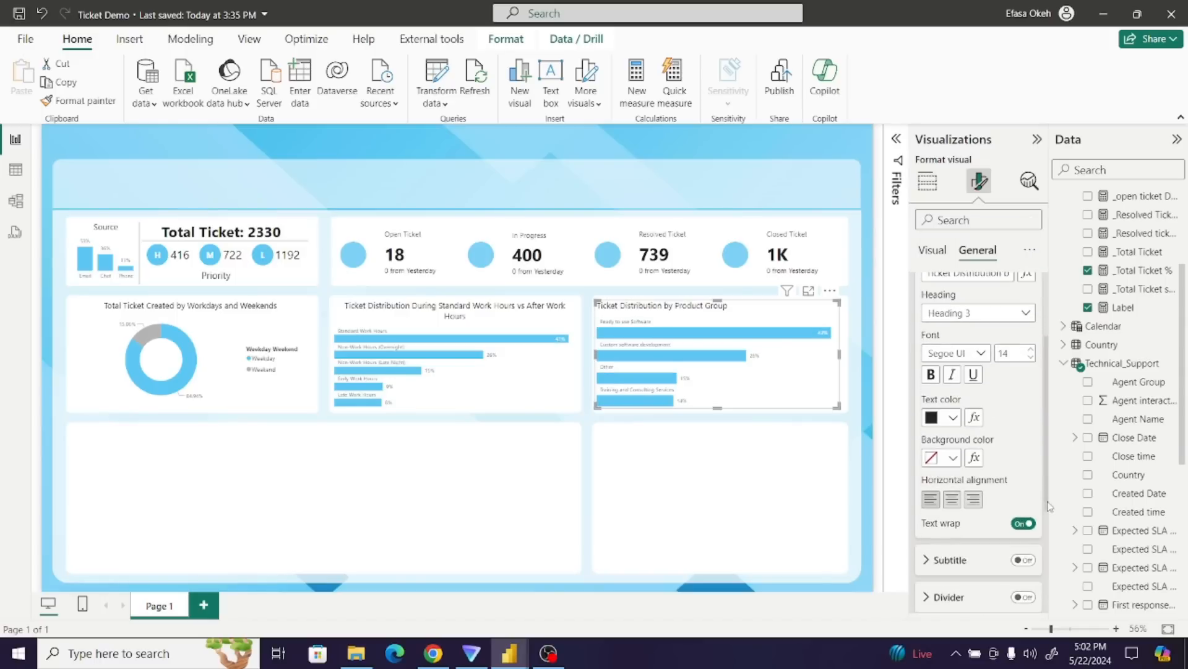
left_click(954, 505)
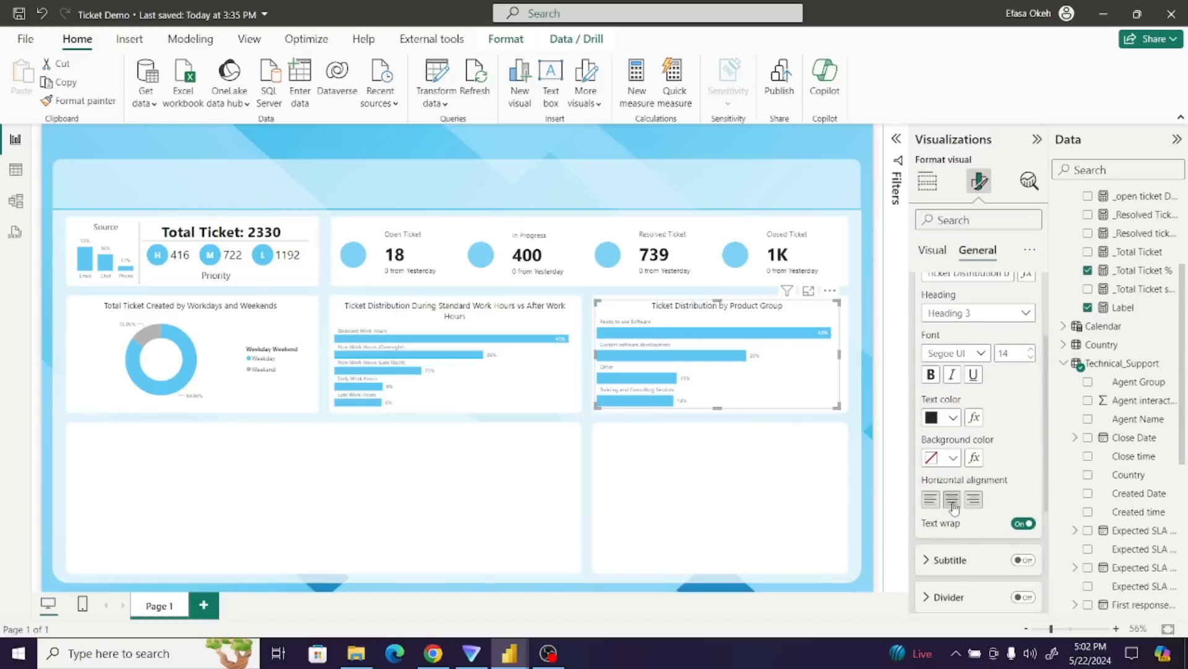
left_click(843, 399)
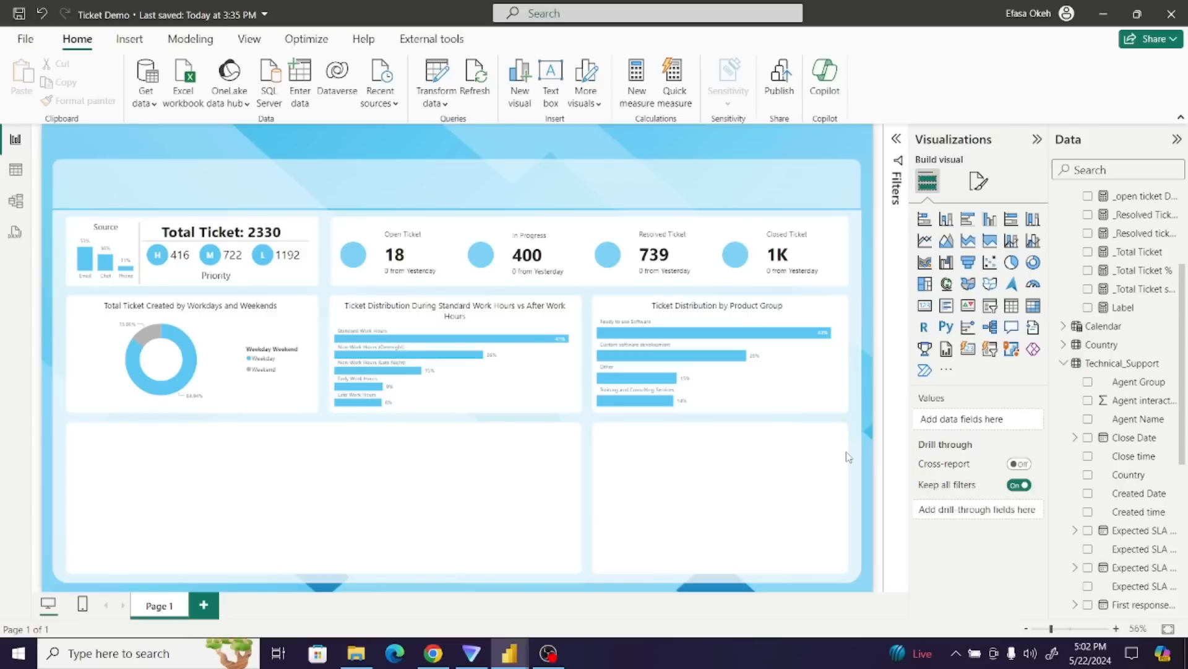
- Examine the ticket creation matrix in the finished Ticket Analysis report and return to Ticket Demo
mouse_move(510, 653)
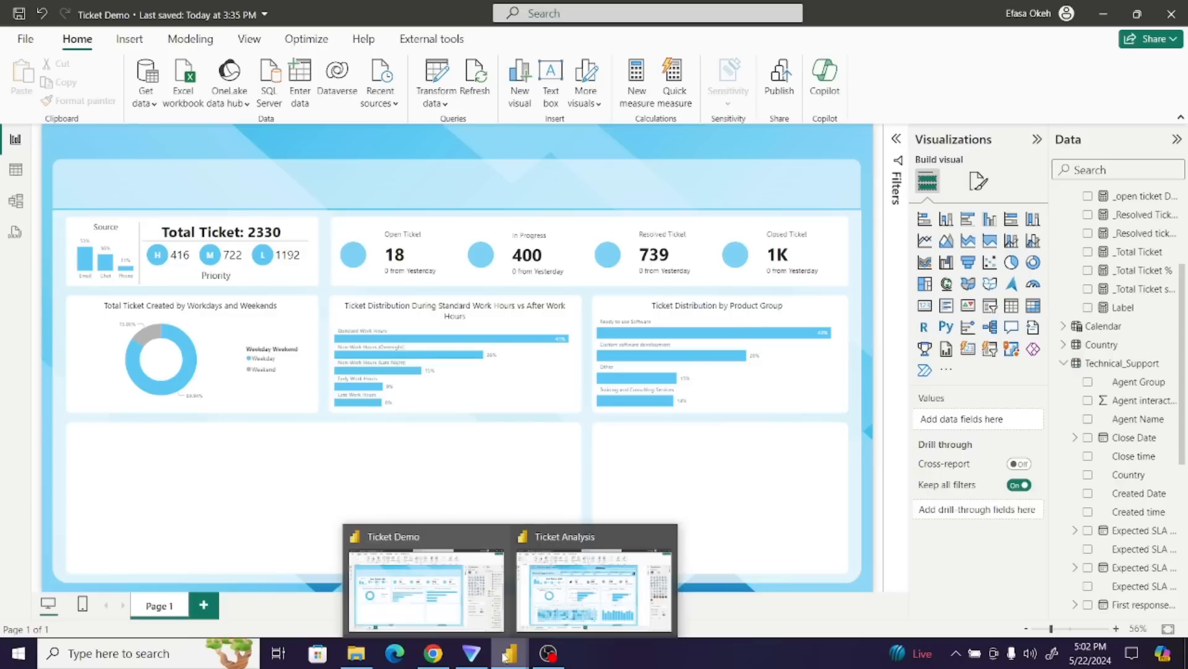
left_click(575, 592)
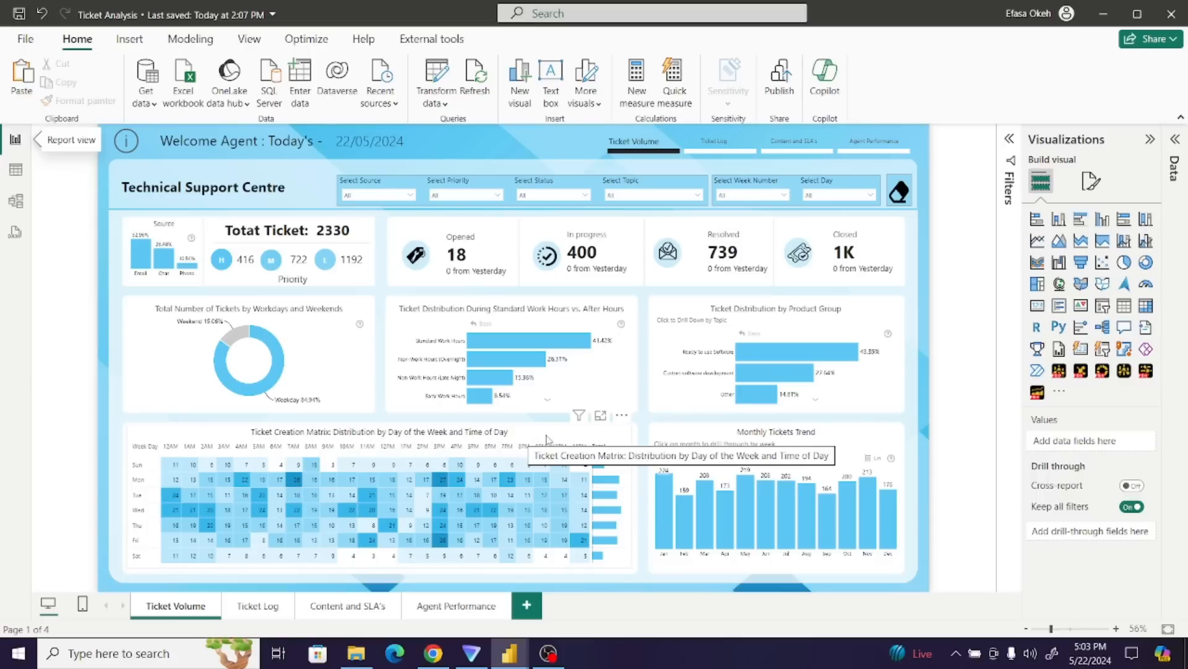
mouse_move(509, 653)
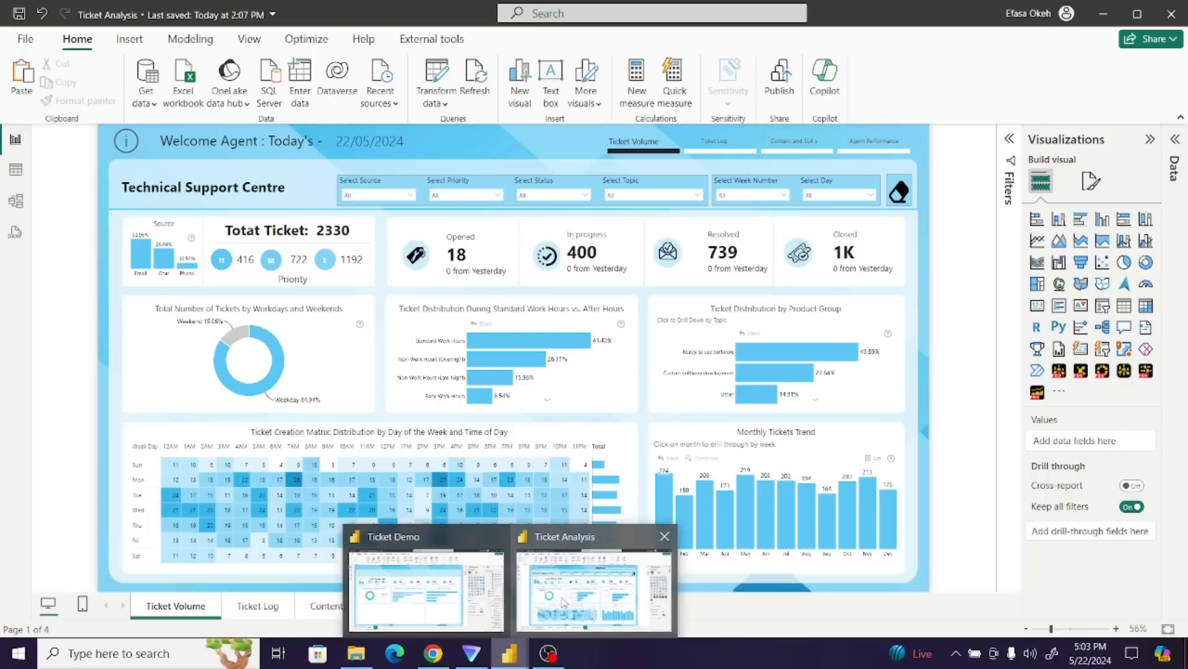
left_click(471, 597)
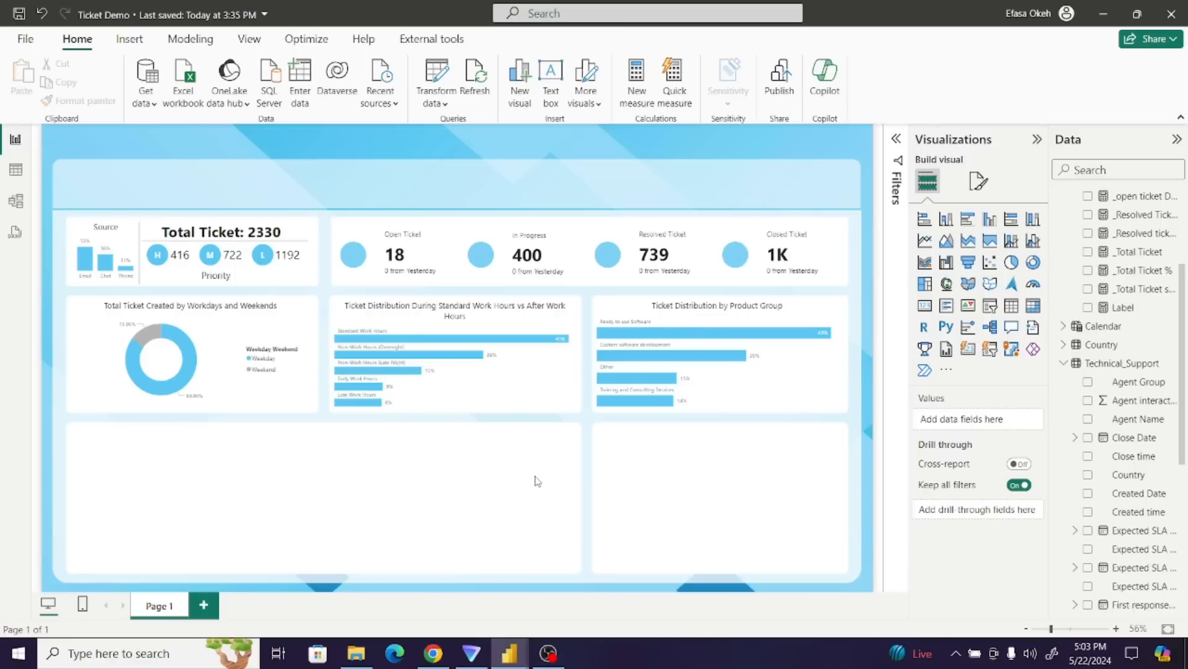
- Insert a matrix filling the wide empty card below the donut and work-hours charts, with Calendar's Week Day Name as its rows
left_click(1034, 306)
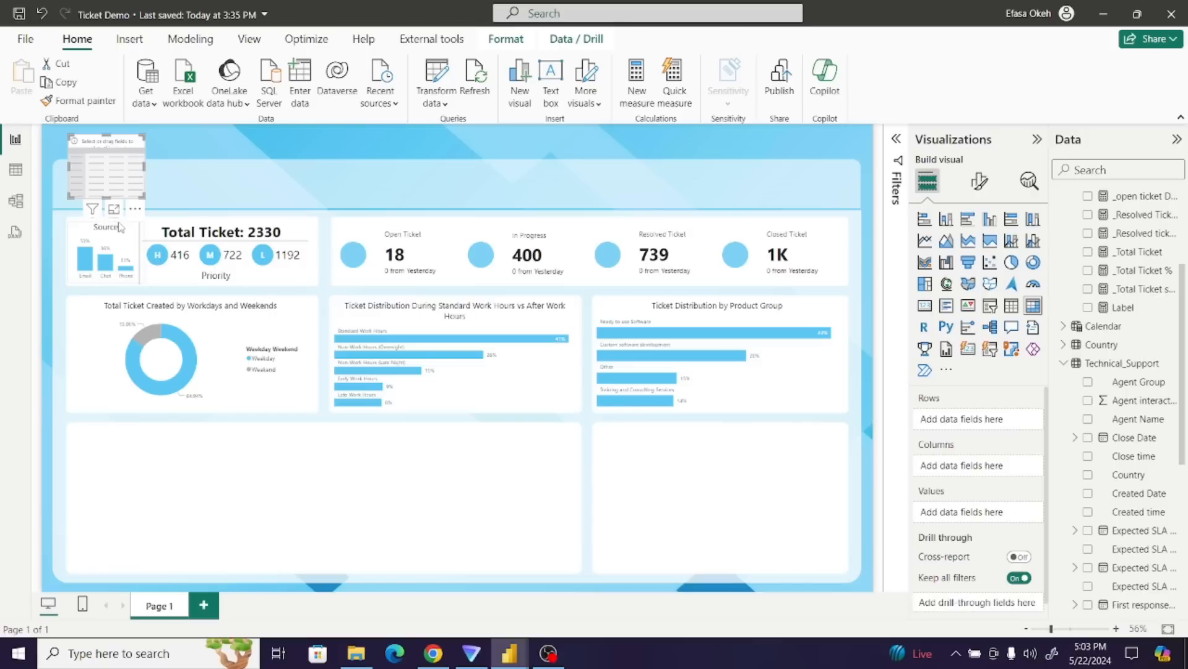
left_click_drag(113, 155, 570, 562)
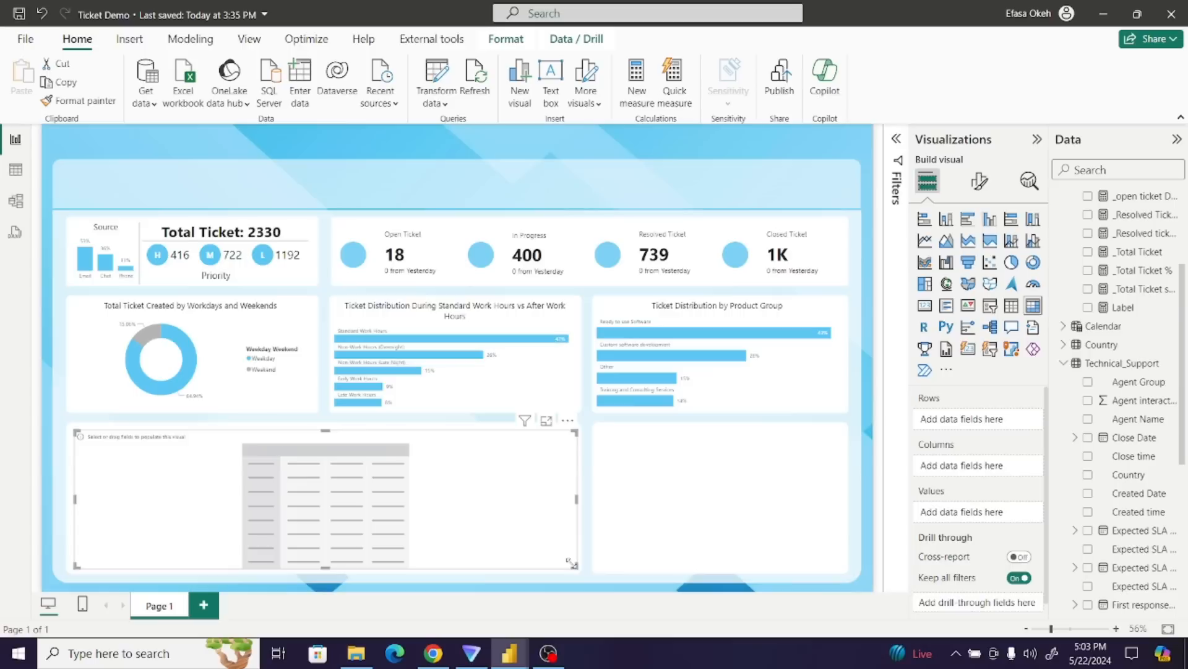
left_click(1065, 329)
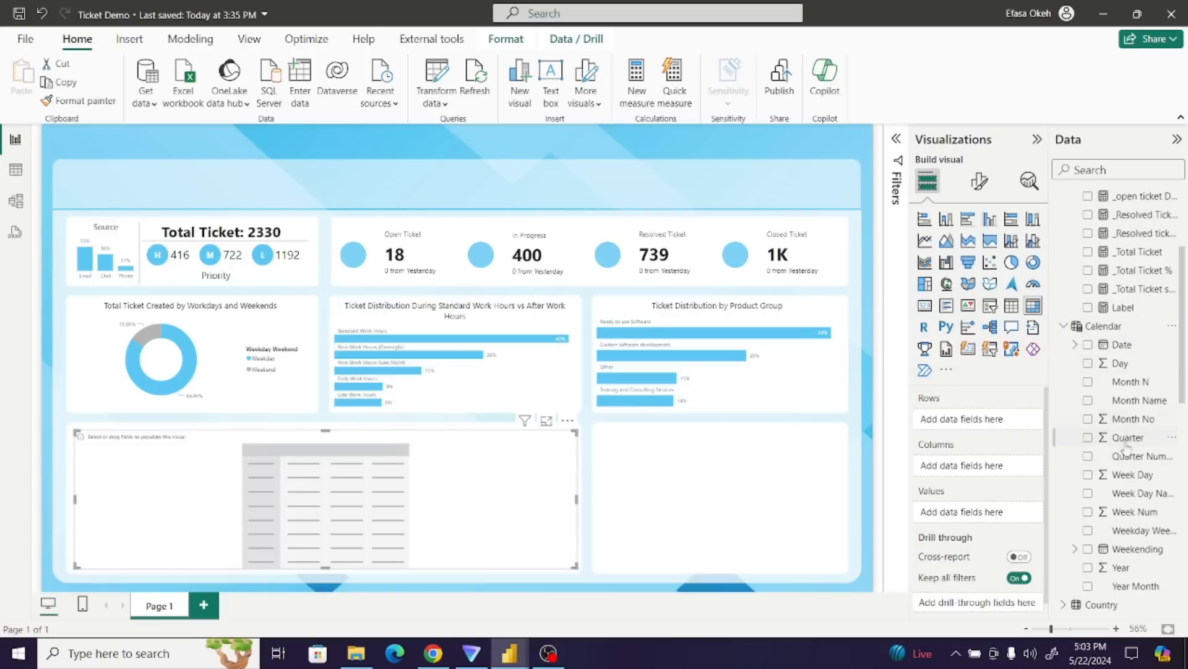
left_click(1087, 531)
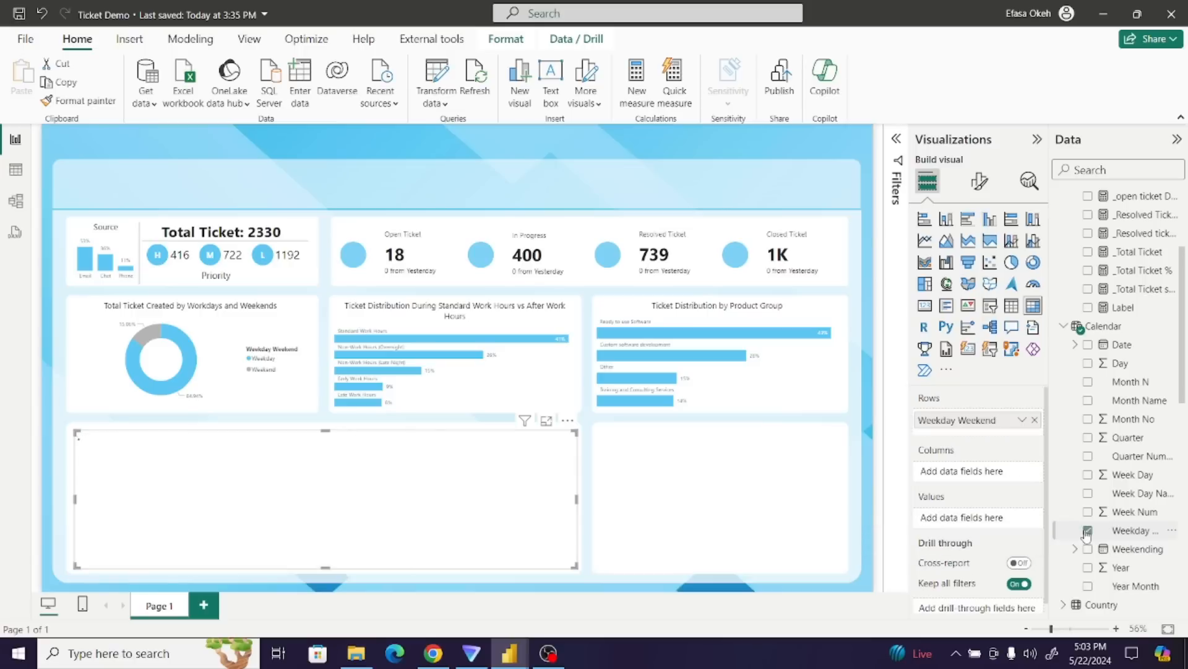
left_click(1087, 531)
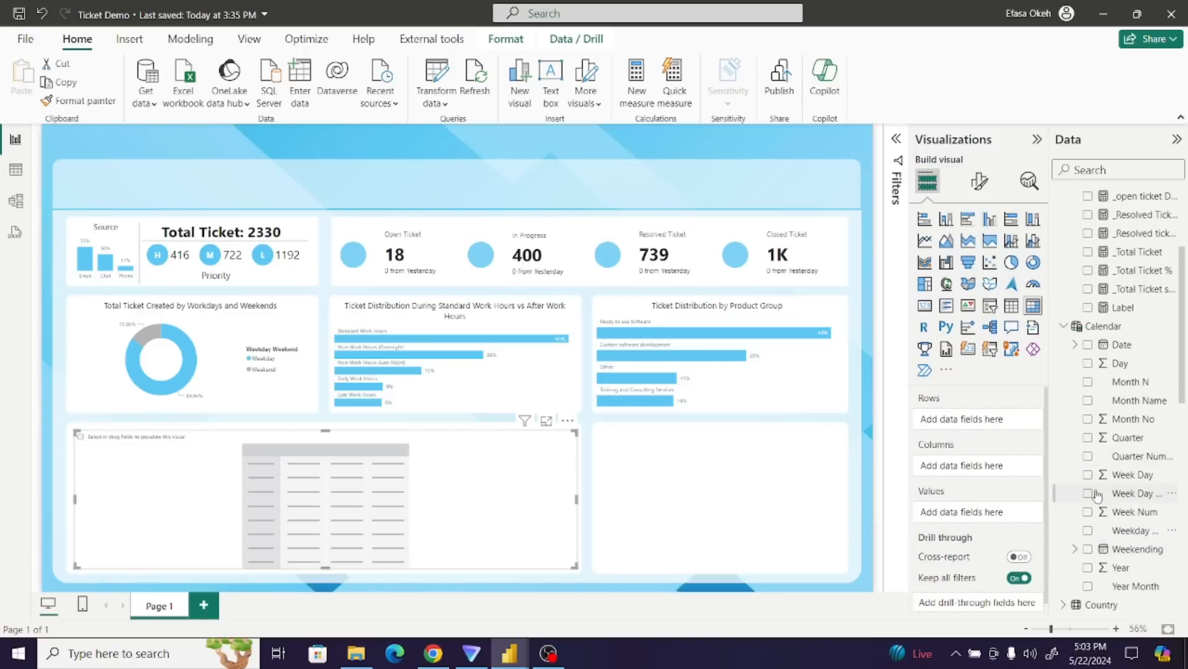
left_click(1087, 494)
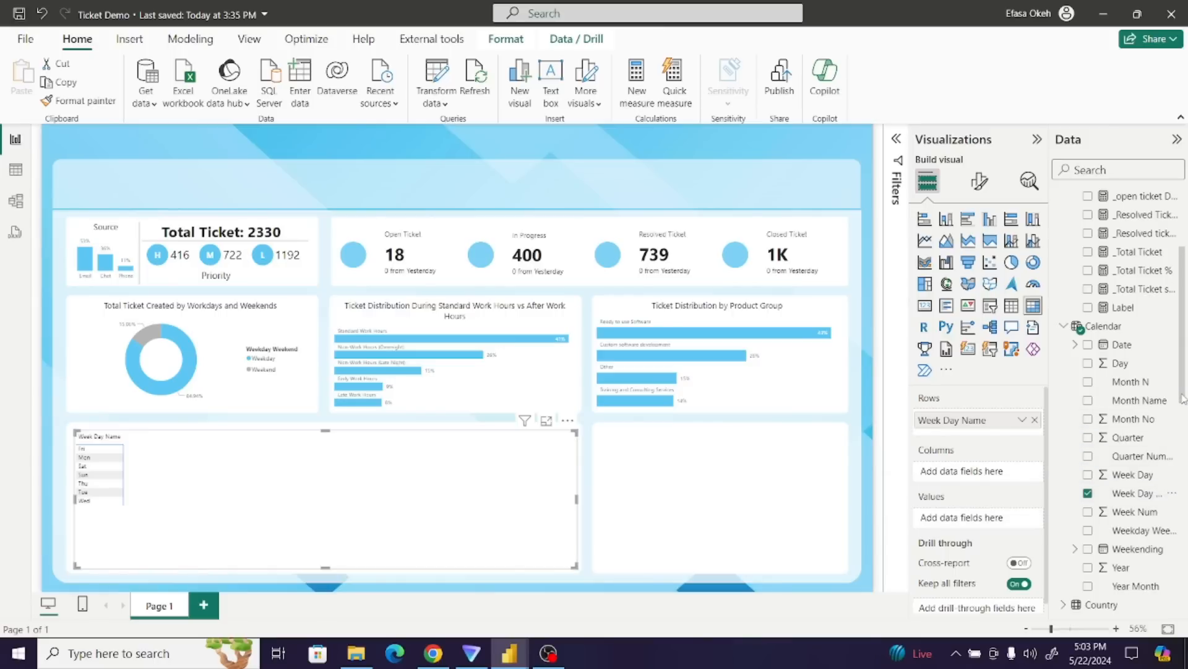
- Add Hour Category from Technical_Support as the matrix columns and check the visual's sort options
left_click_drag(1182, 397, 1186, 609)
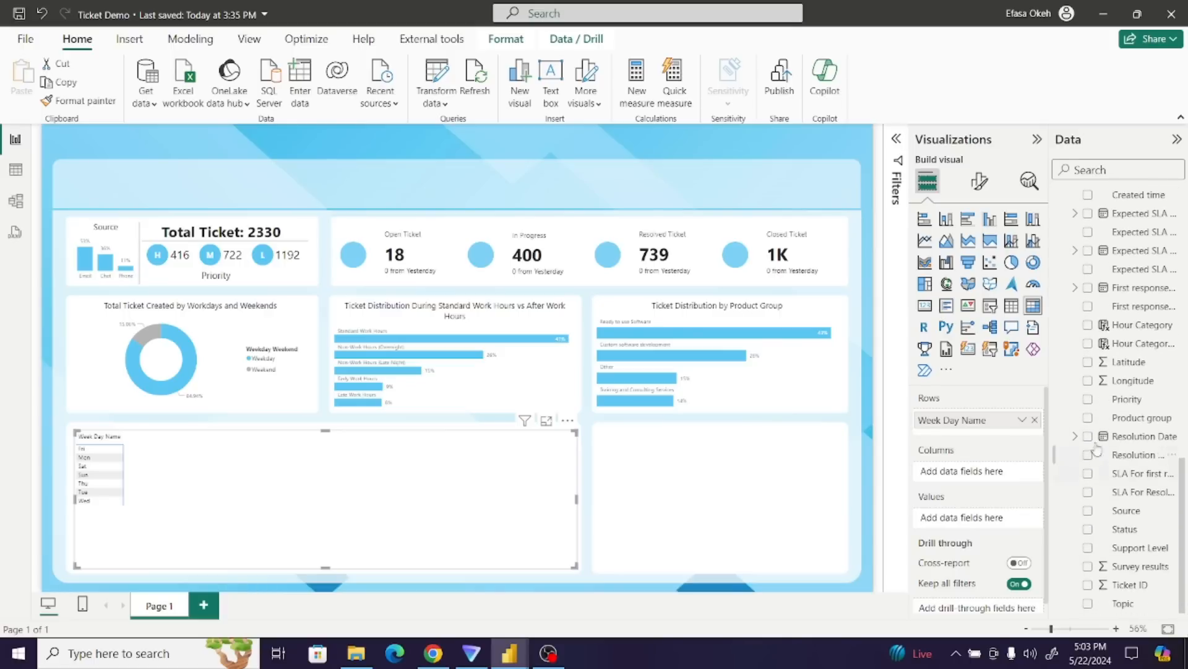
left_click(1088, 326)
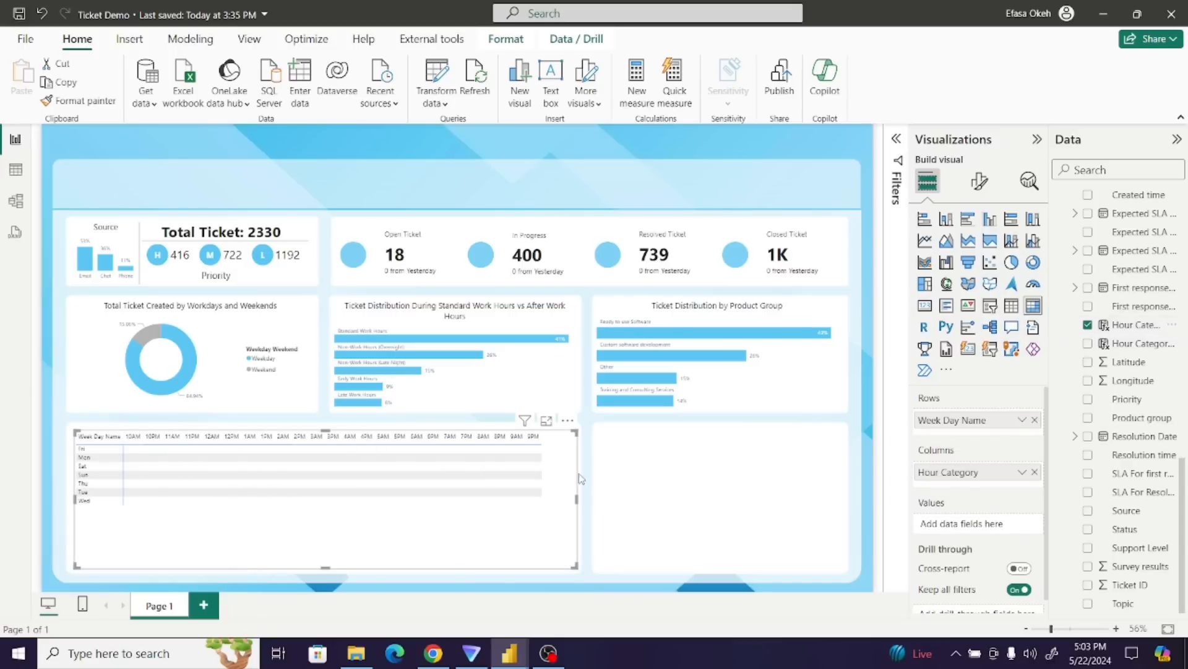
left_click(568, 421)
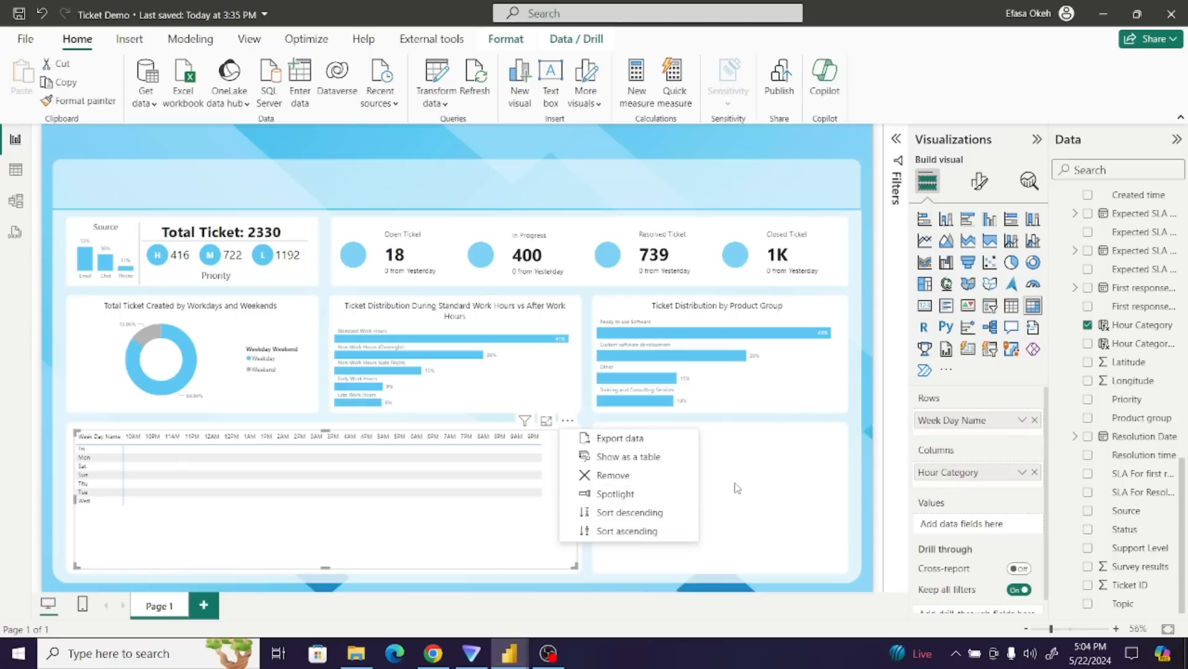
key("Escape")
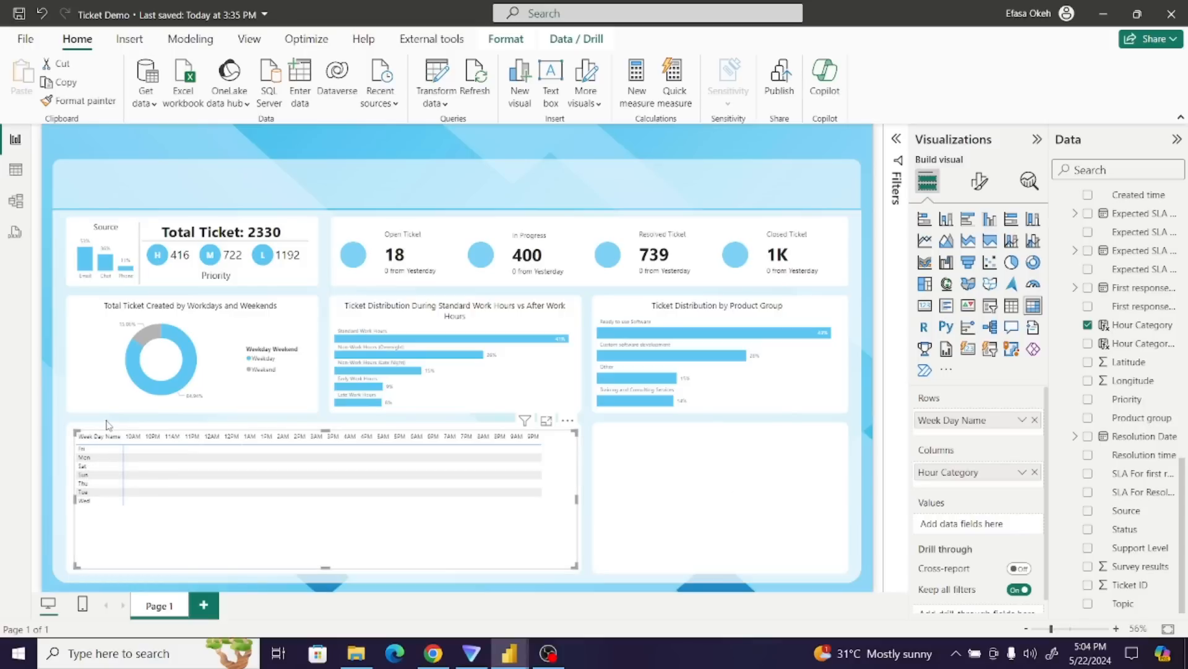
- Sort the Calendar table's Week Day Name column by Week Day and return to the report page
left_click(16, 169)
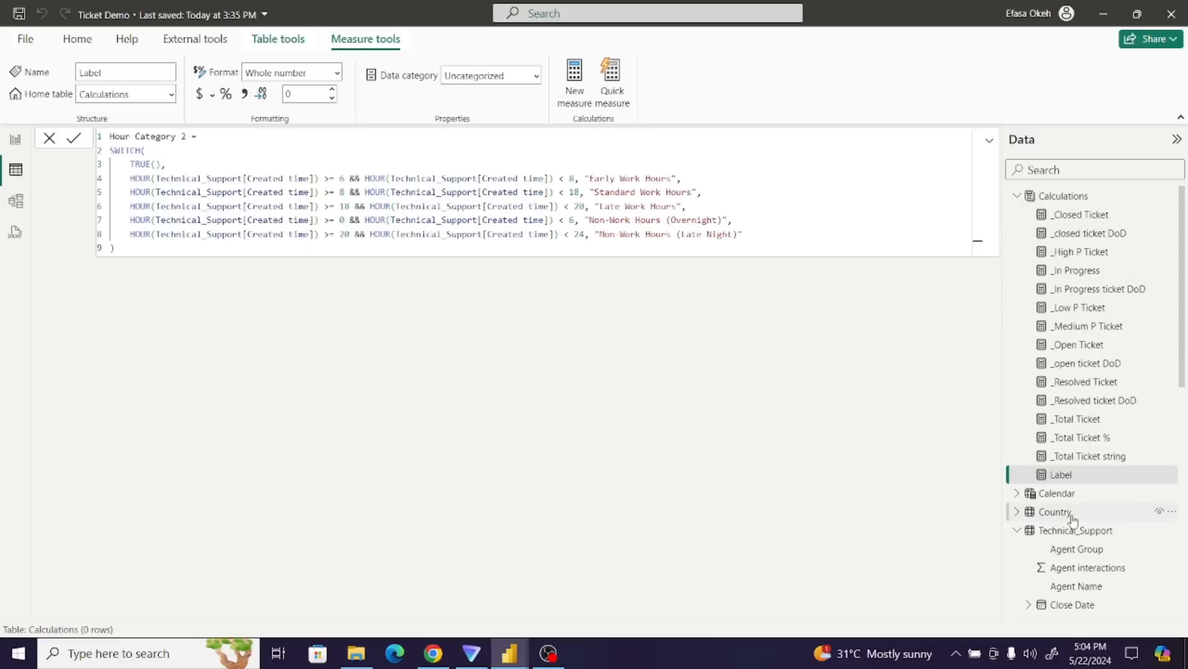
left_click(1057, 493)
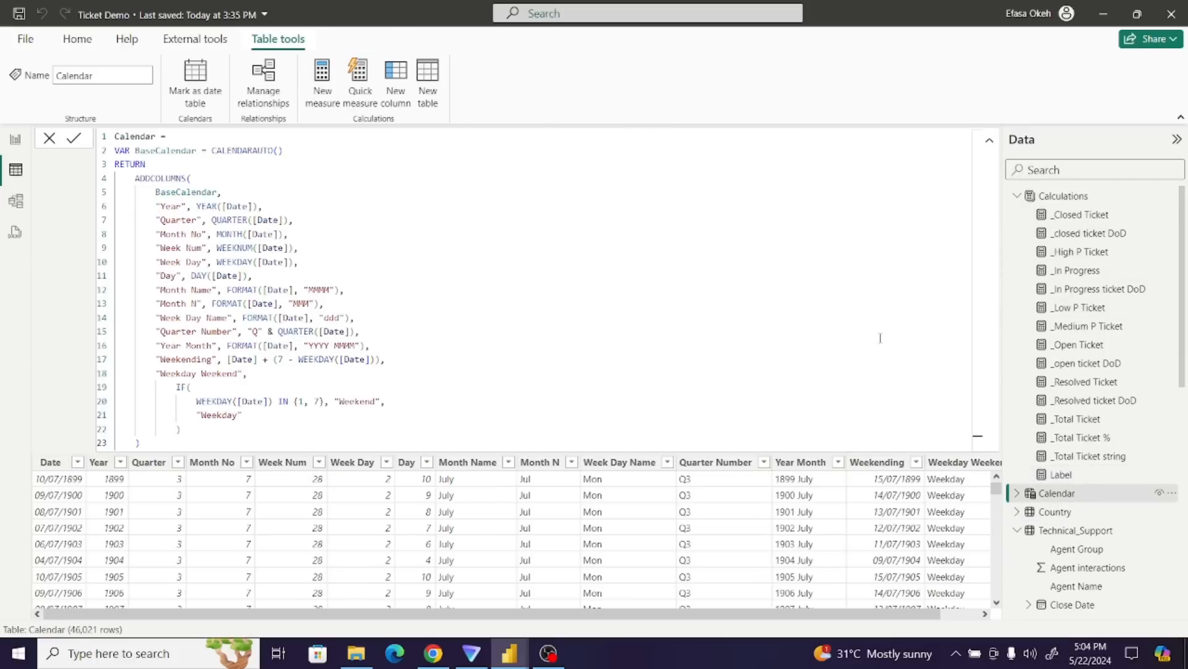
left_click(989, 141)
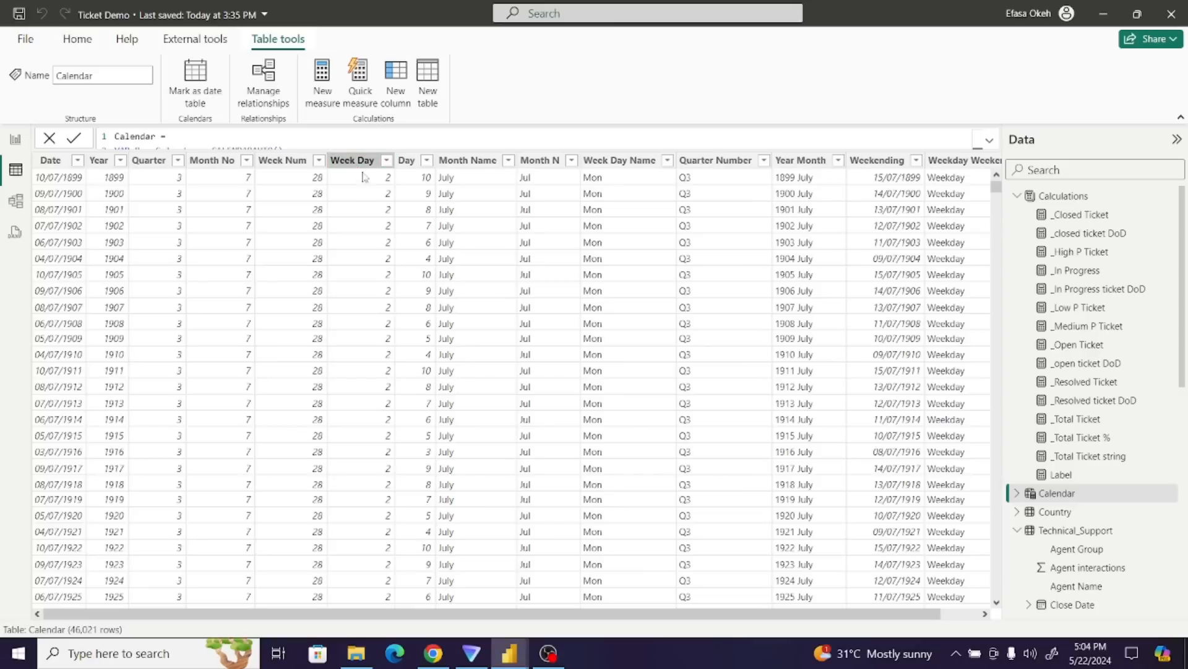
left_click(370, 217)
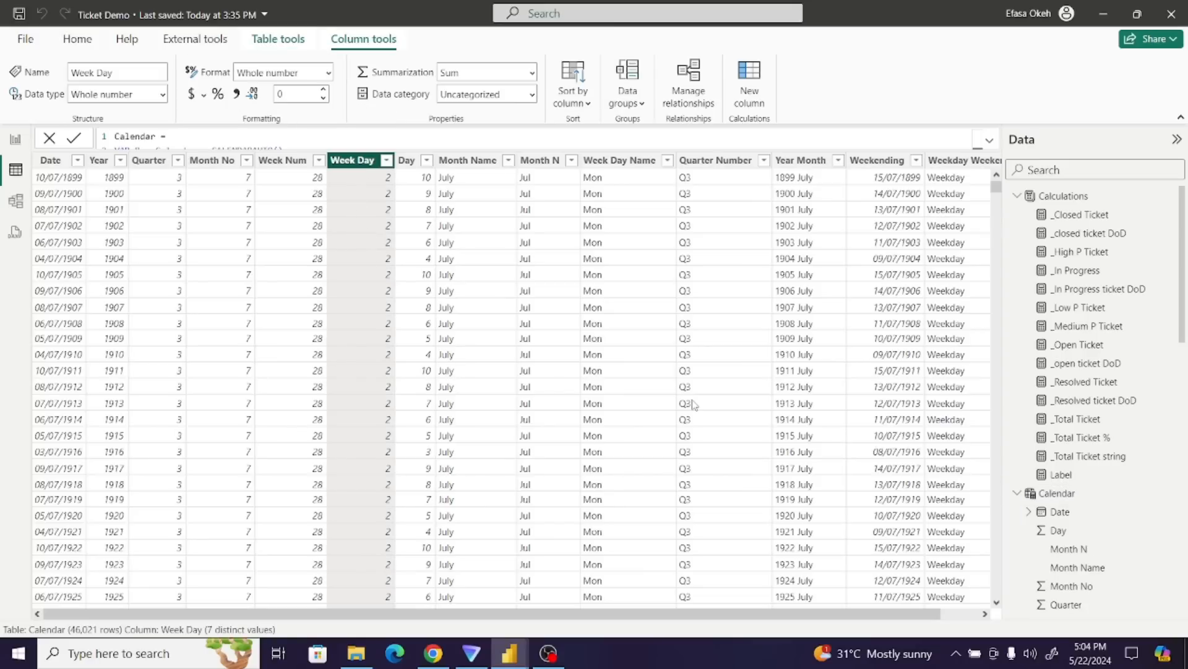
left_click_drag(602, 616, 641, 616)
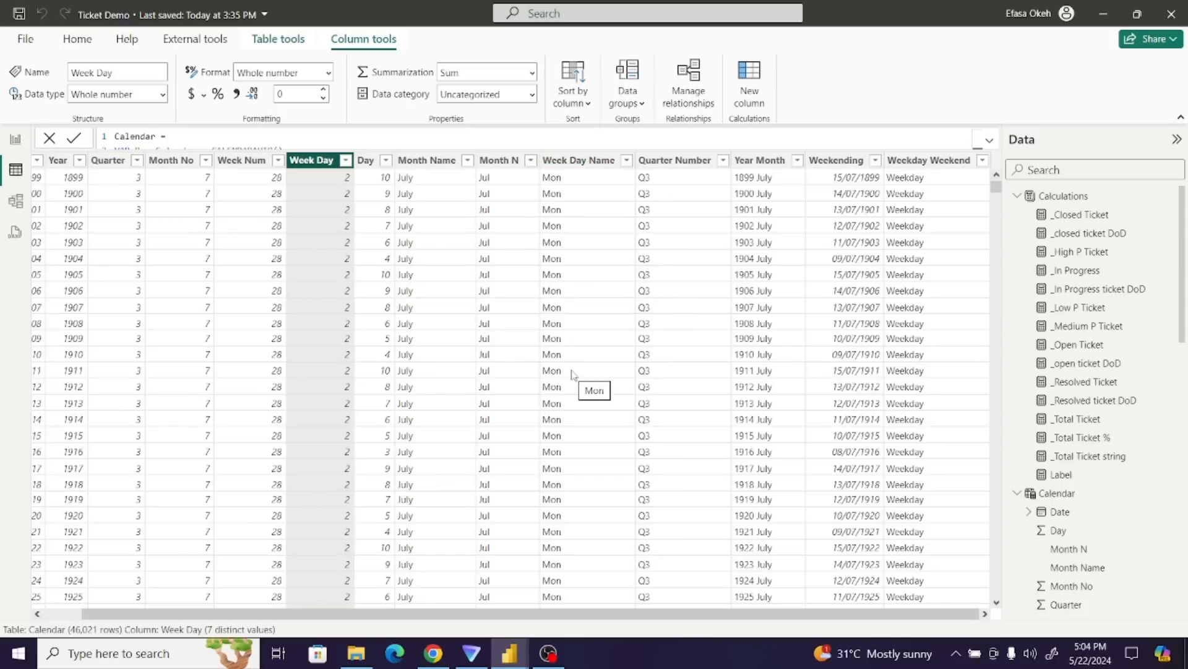
left_click(585, 162)
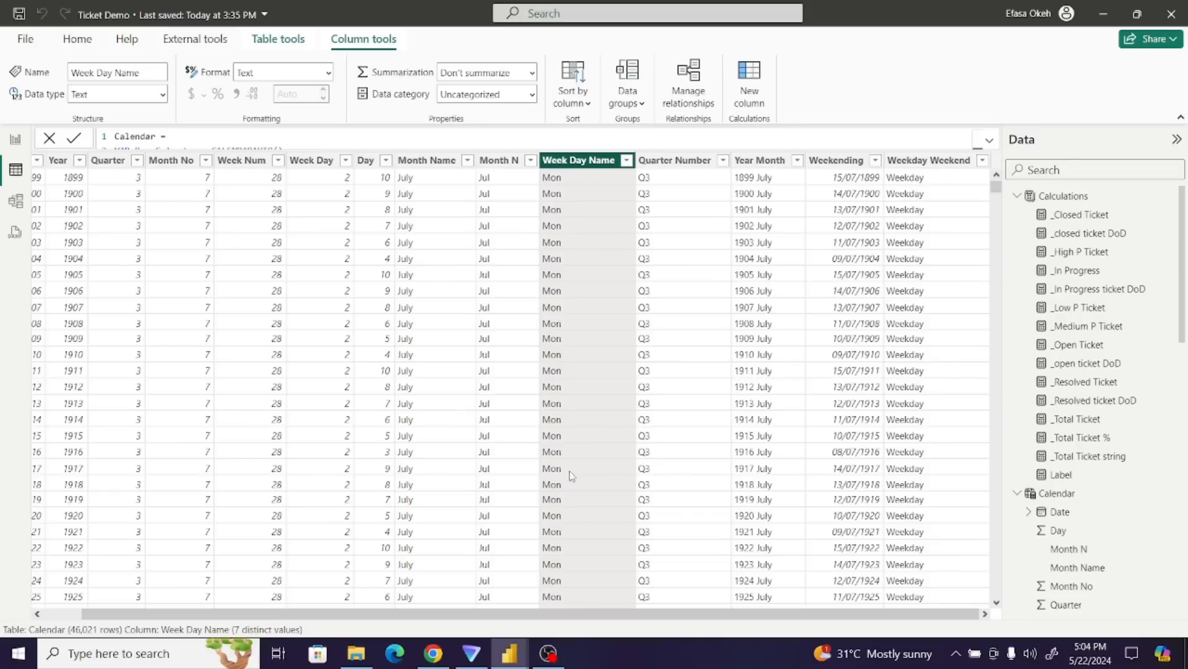
left_click(586, 105)
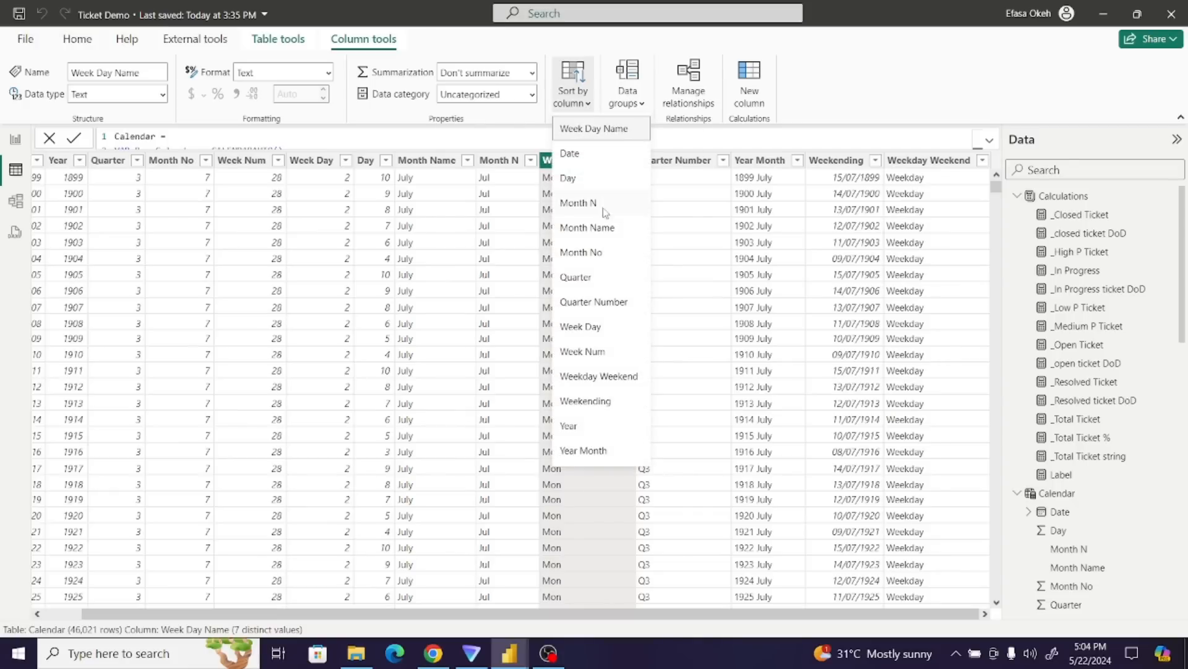
left_click(580, 326)
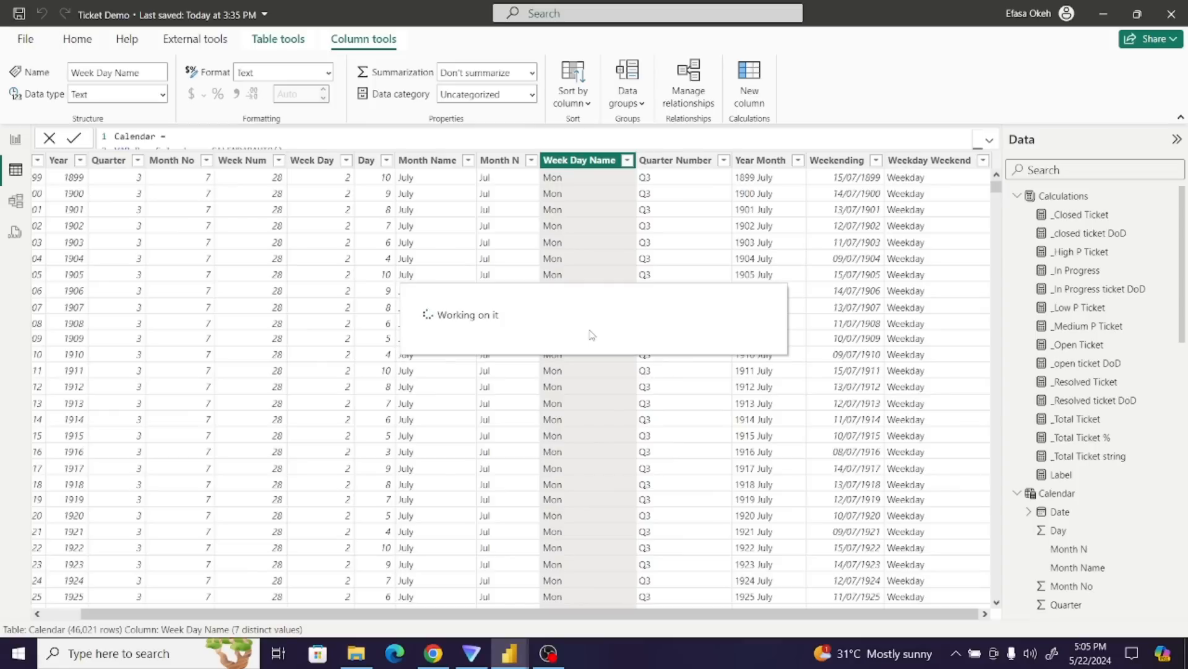
left_click(19, 151)
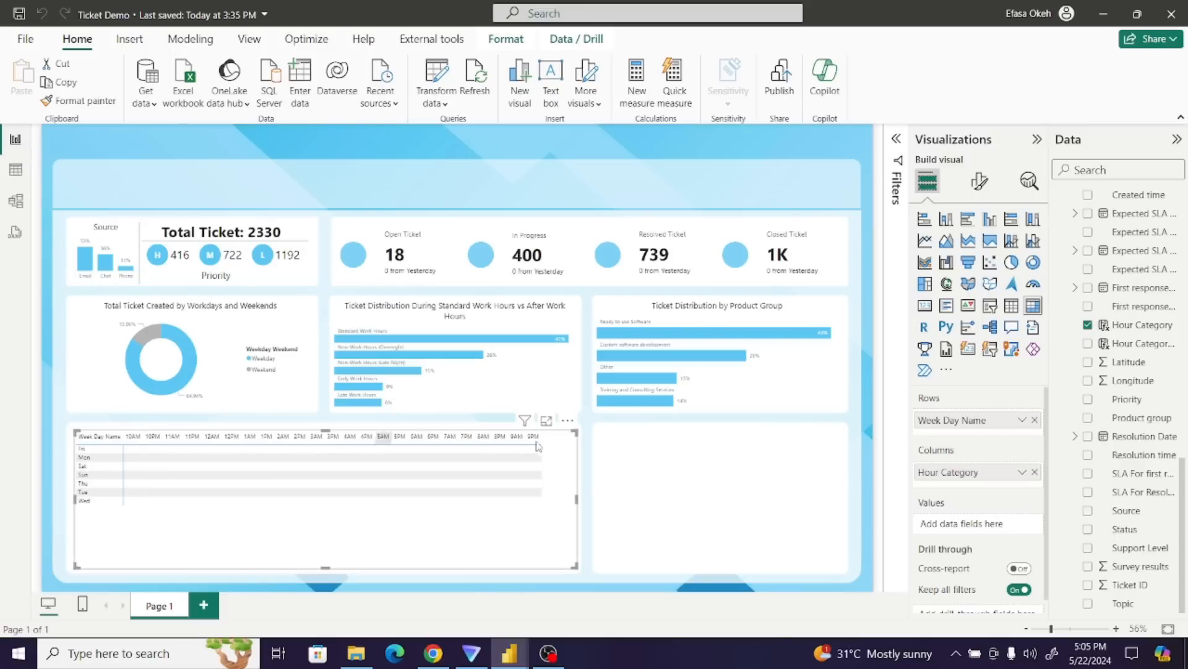
- Sort the weekday matrix in ascending order
left_click(568, 420)
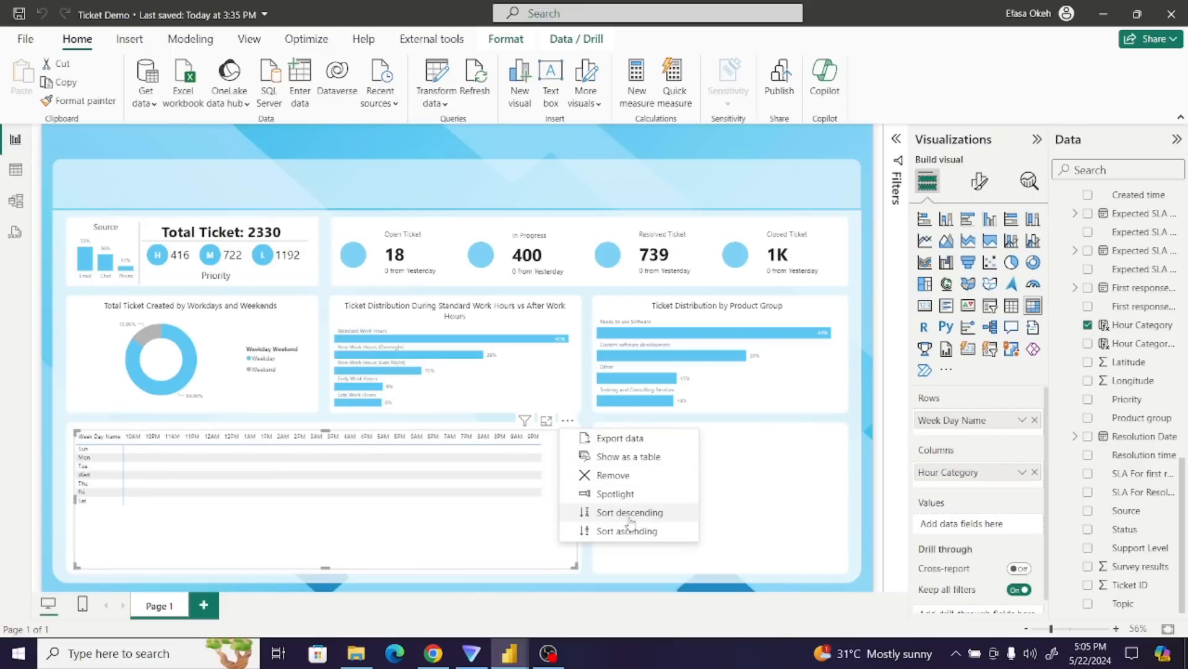
left_click(625, 532)
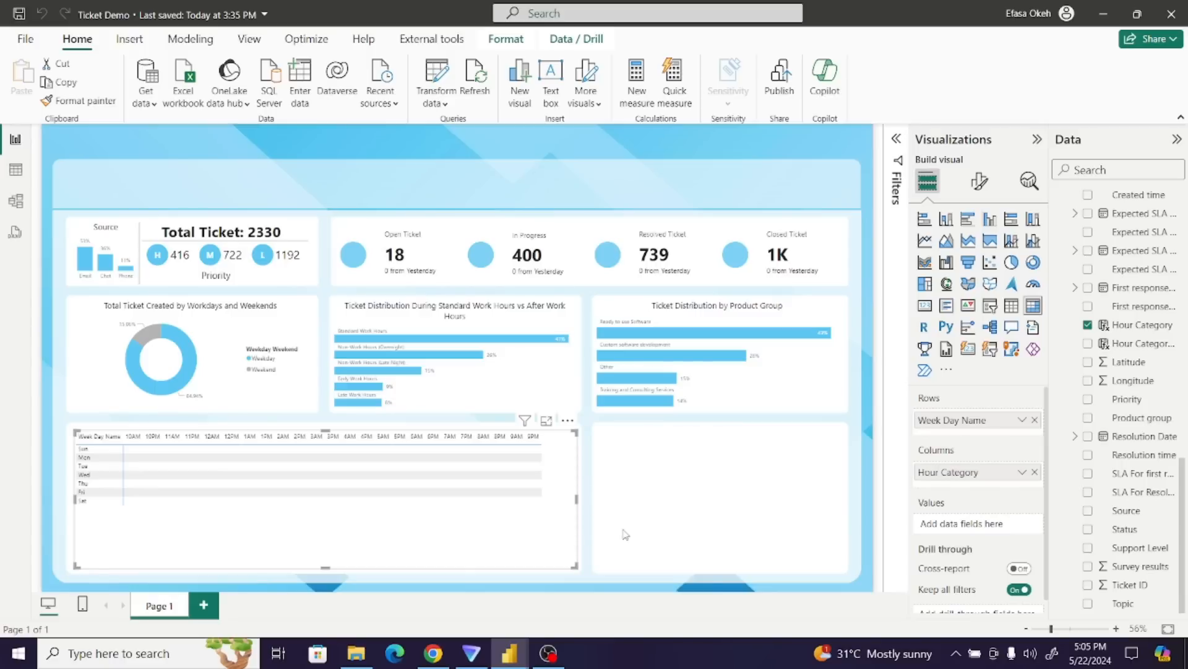
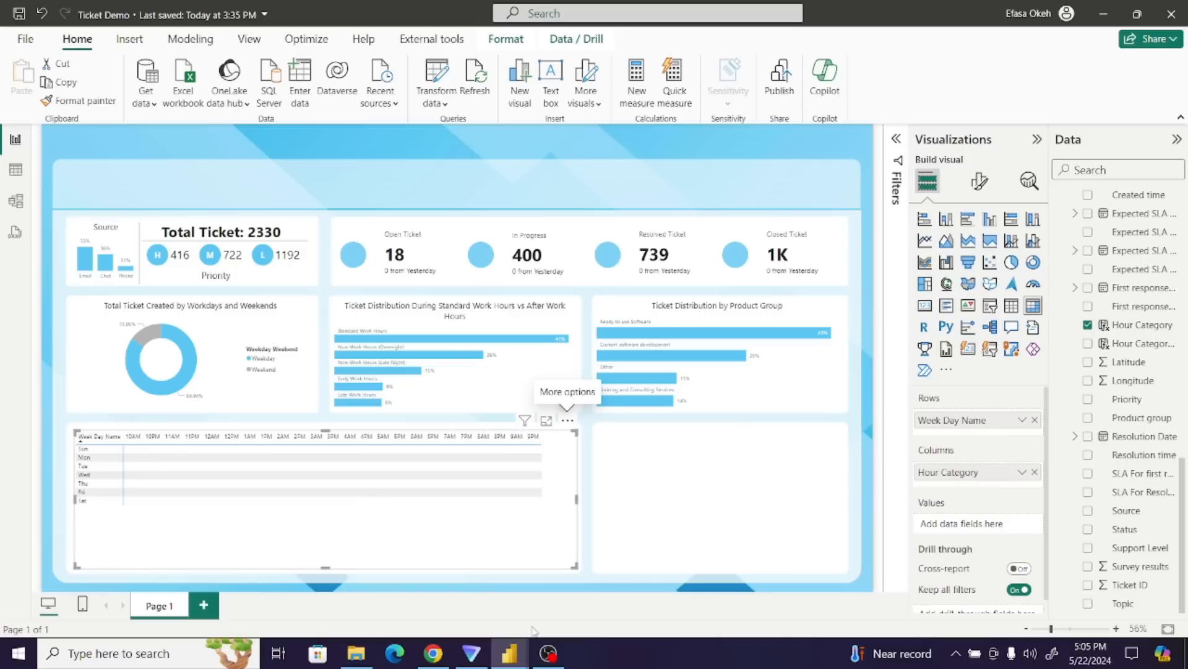
- Switch to the finished Ticket Analysis report and copy the full formula of Technical_Support's Hour Category Sort column
mouse_move(514, 657)
left_click(588, 608)
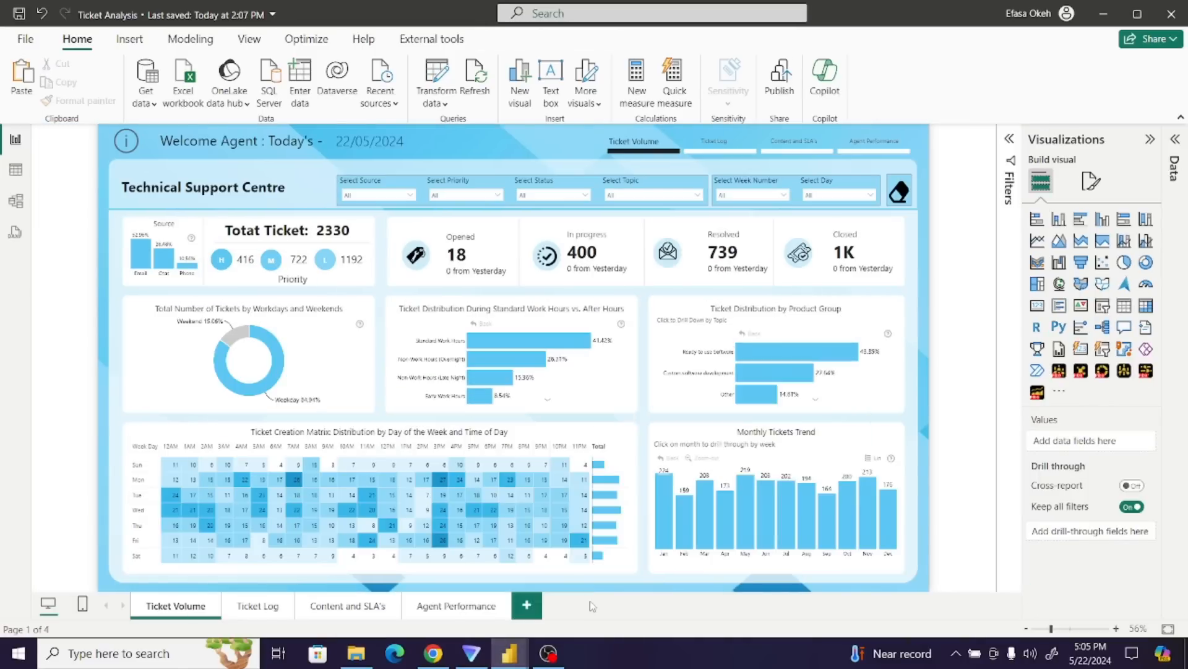
left_click(13, 176)
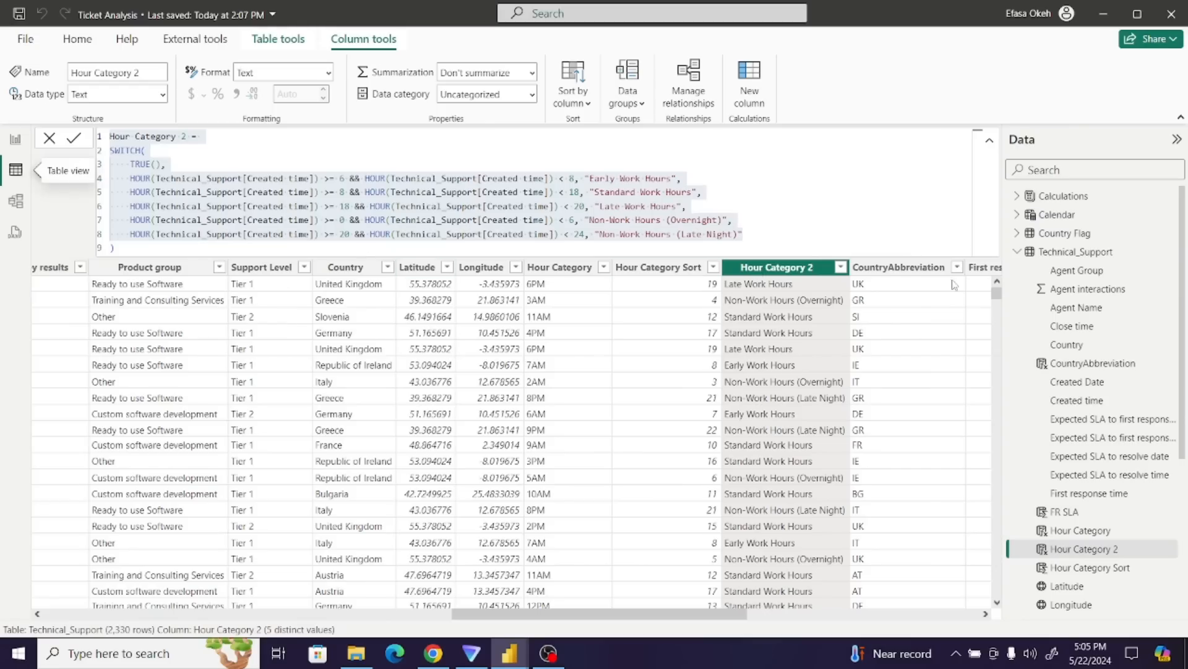
left_click(641, 272)
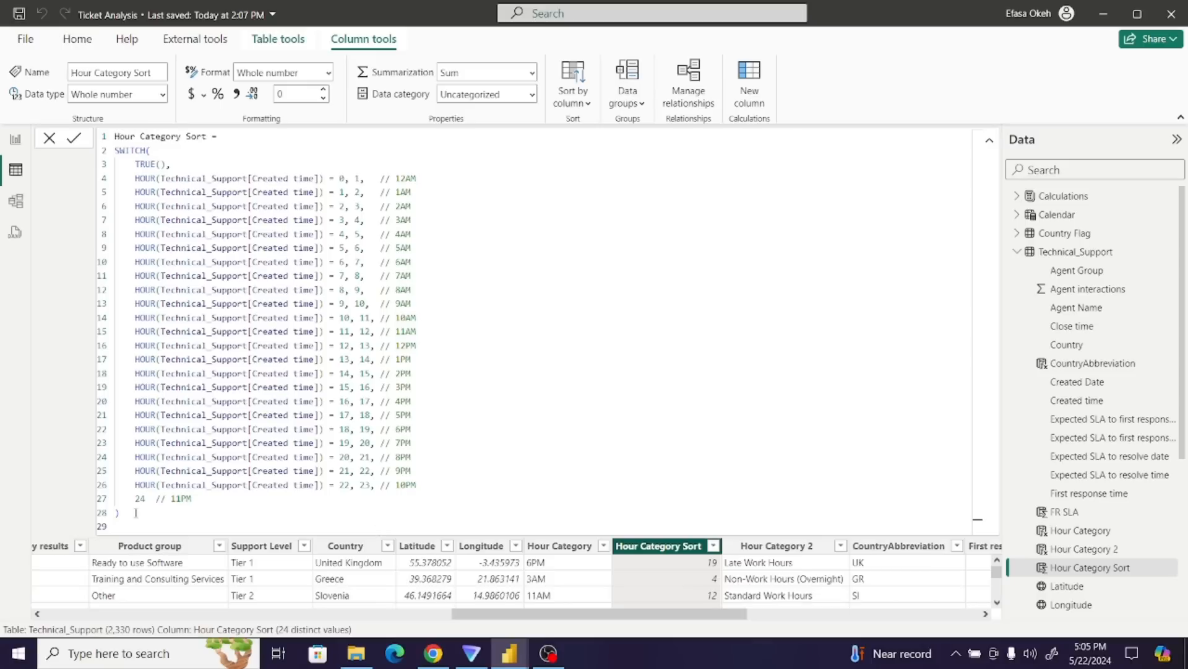
left_click_drag(128, 518, 94, 135)
key("ctrl+c")
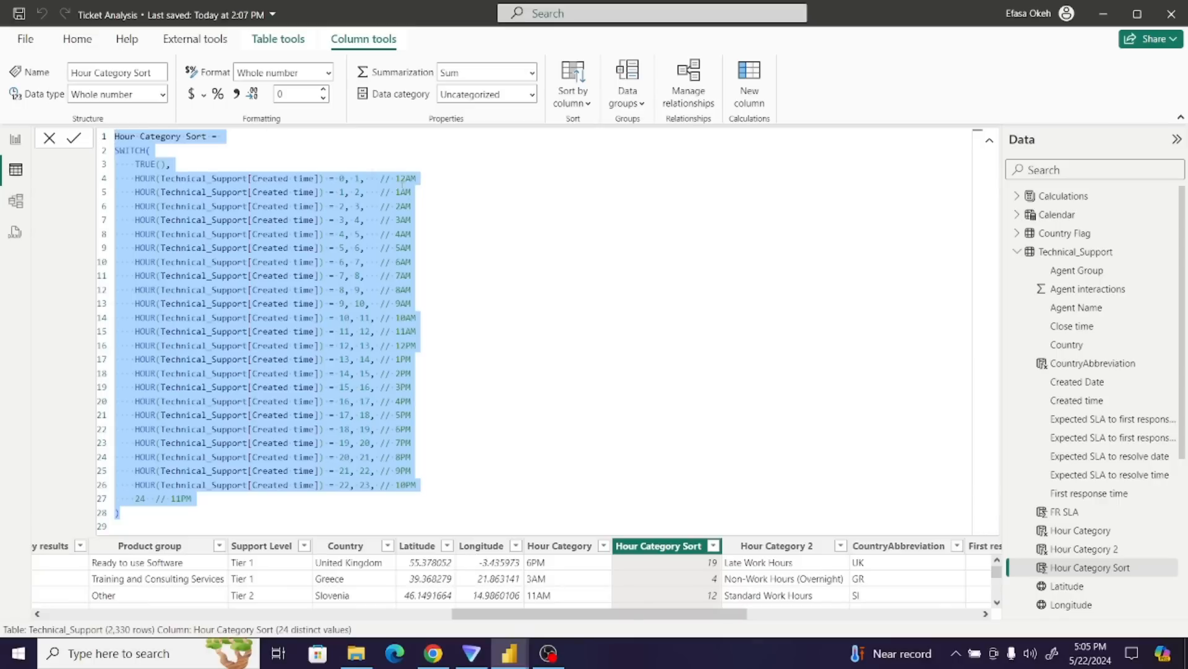
left_click(429, 256)
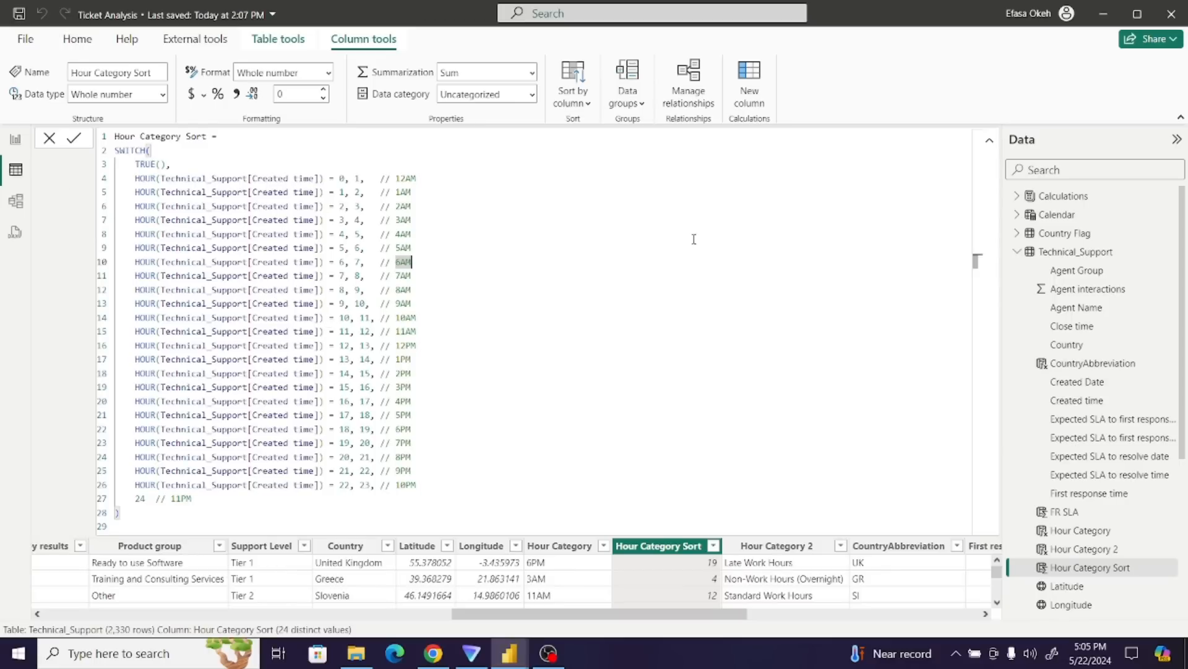
left_click(989, 147)
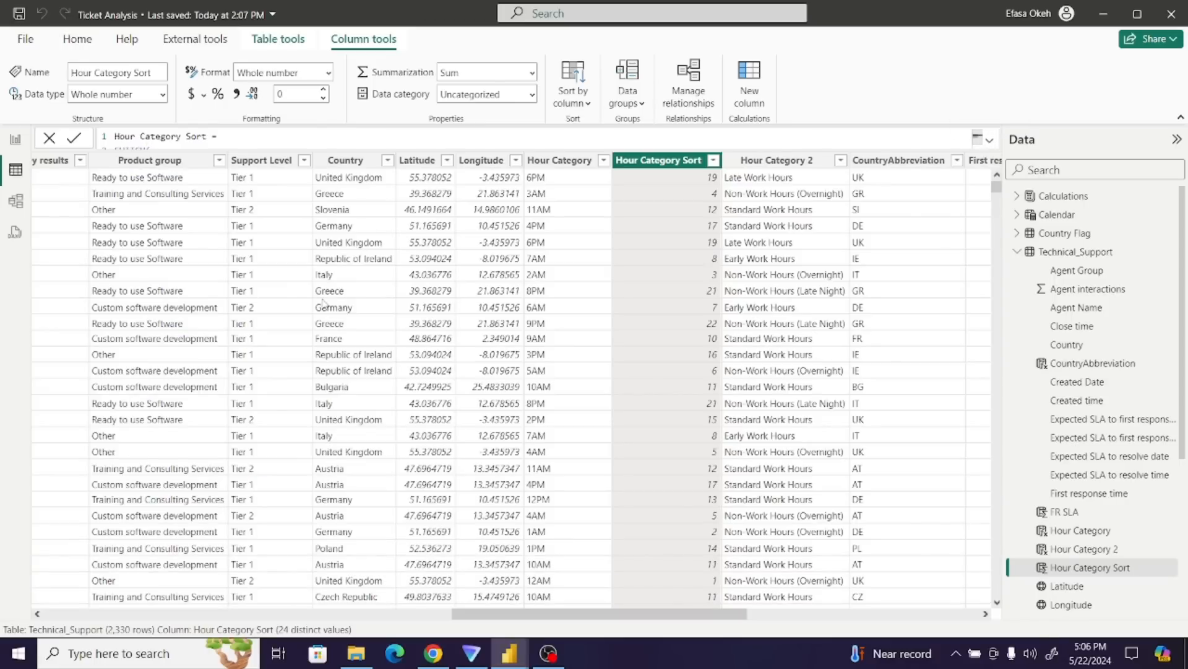
- Return to Ticket Demo and add a calculated column named Hour Category Sort to Technical_Support using the copied SWITCH formula
mouse_move(498, 659)
left_click(433, 609)
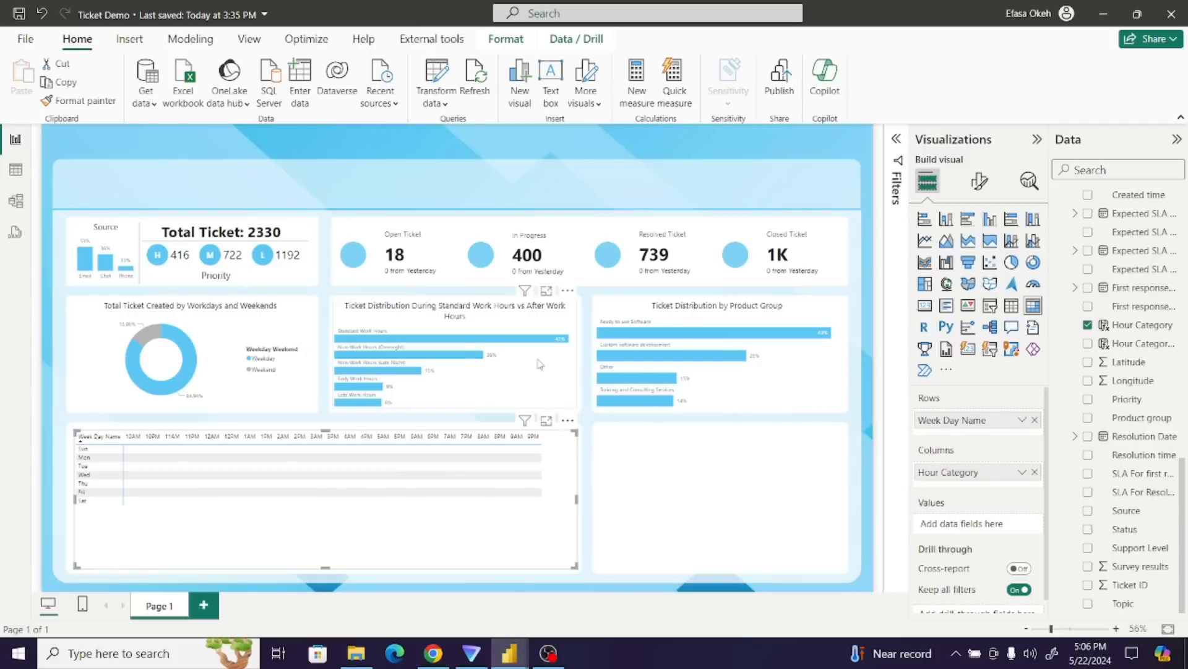
left_click(19, 172)
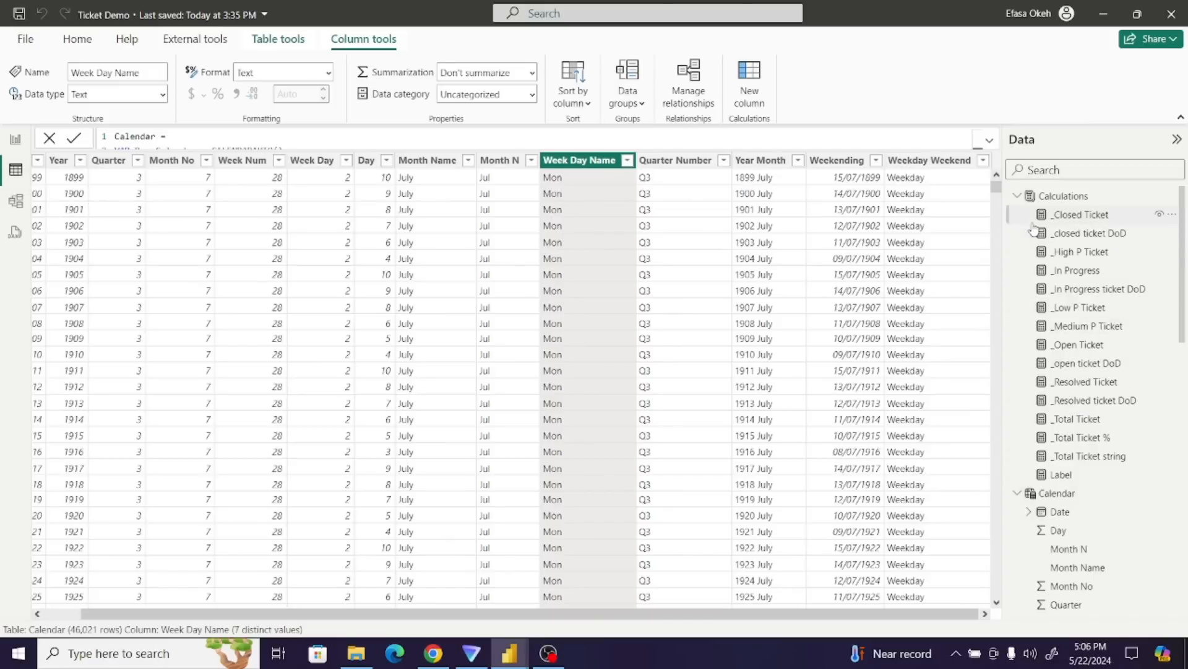
left_click(1017, 197)
left_click(1017, 214)
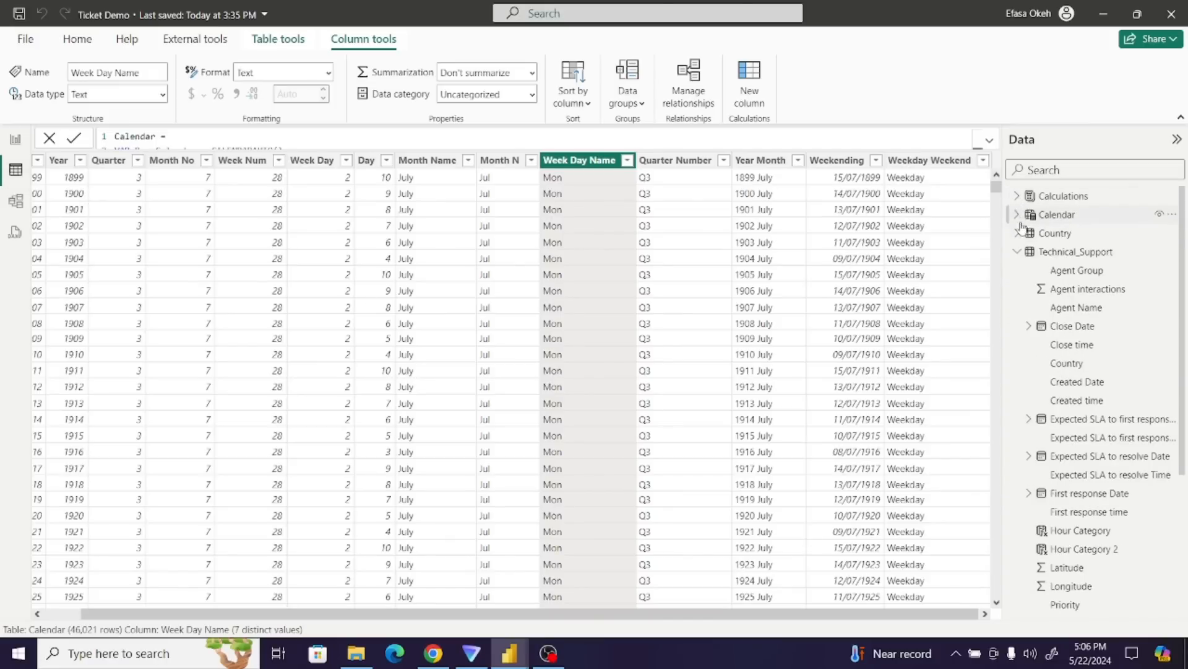
left_click(1066, 252)
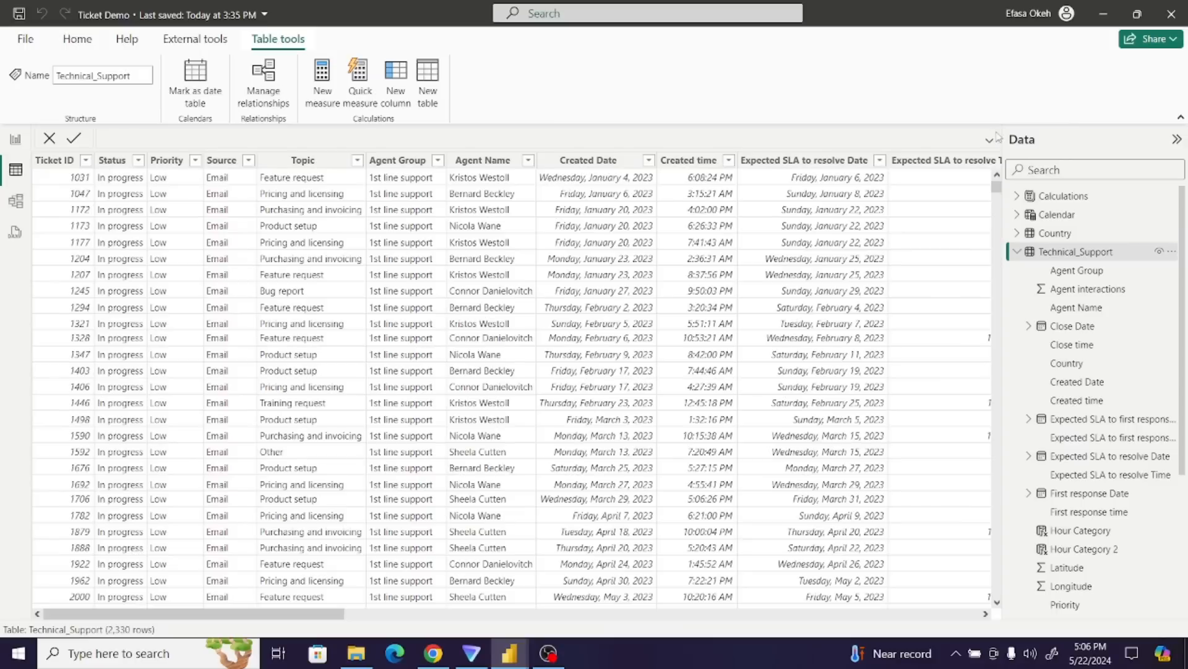
left_click(396, 80)
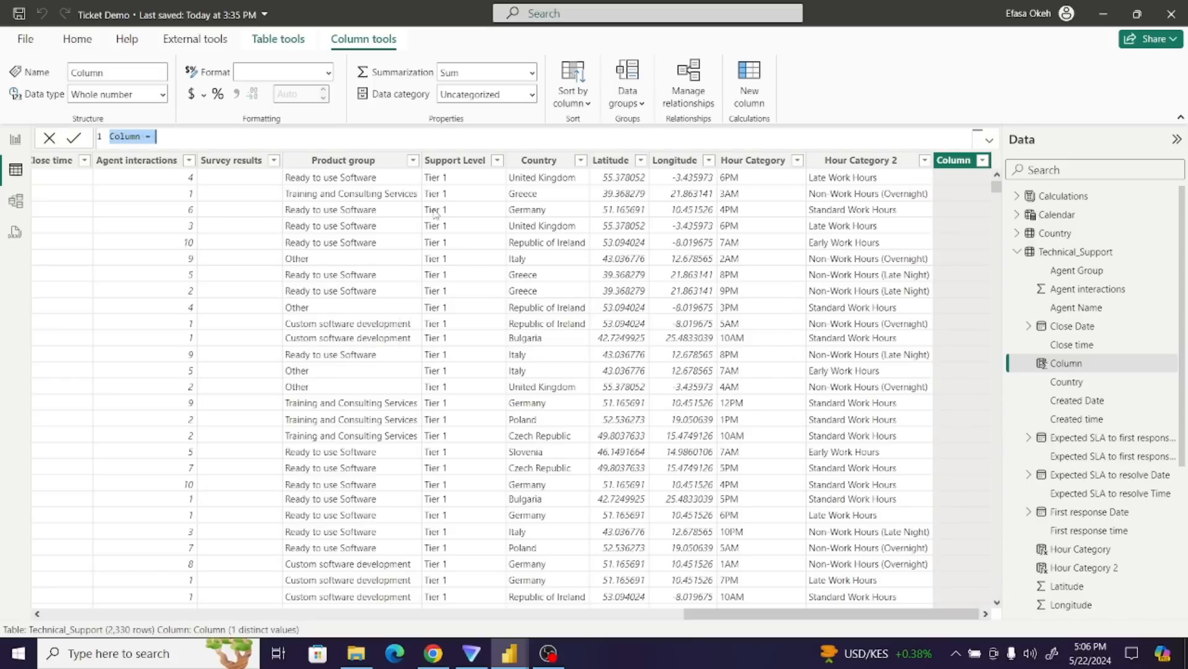
key("ctrl+v")
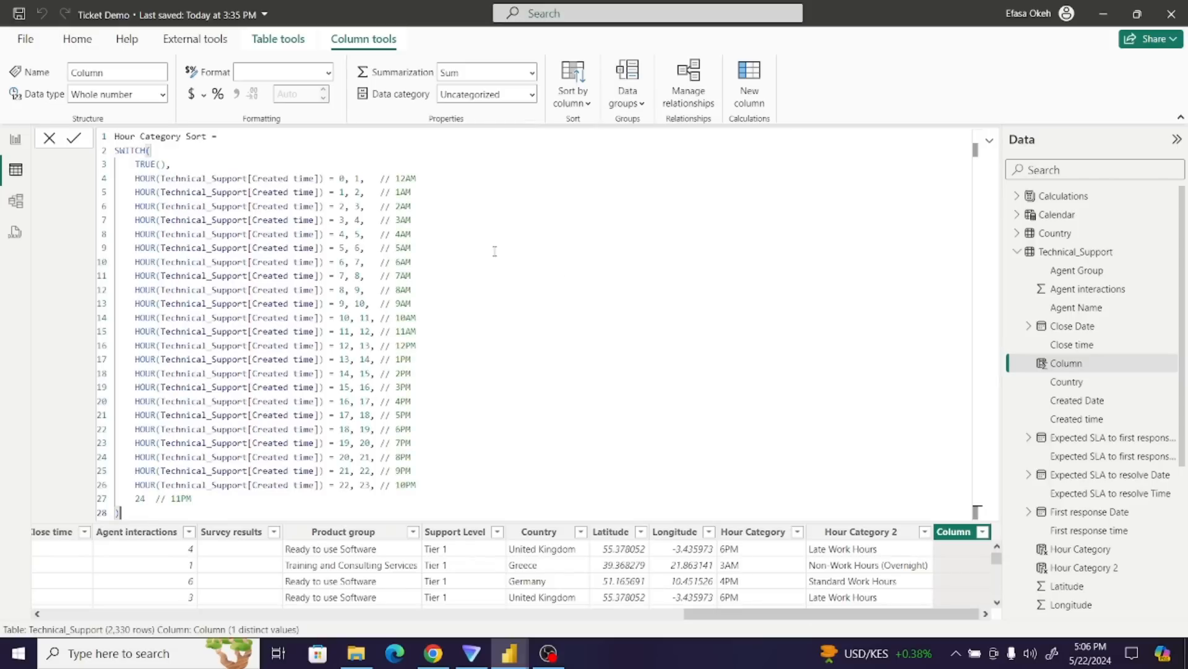
left_click(74, 143)
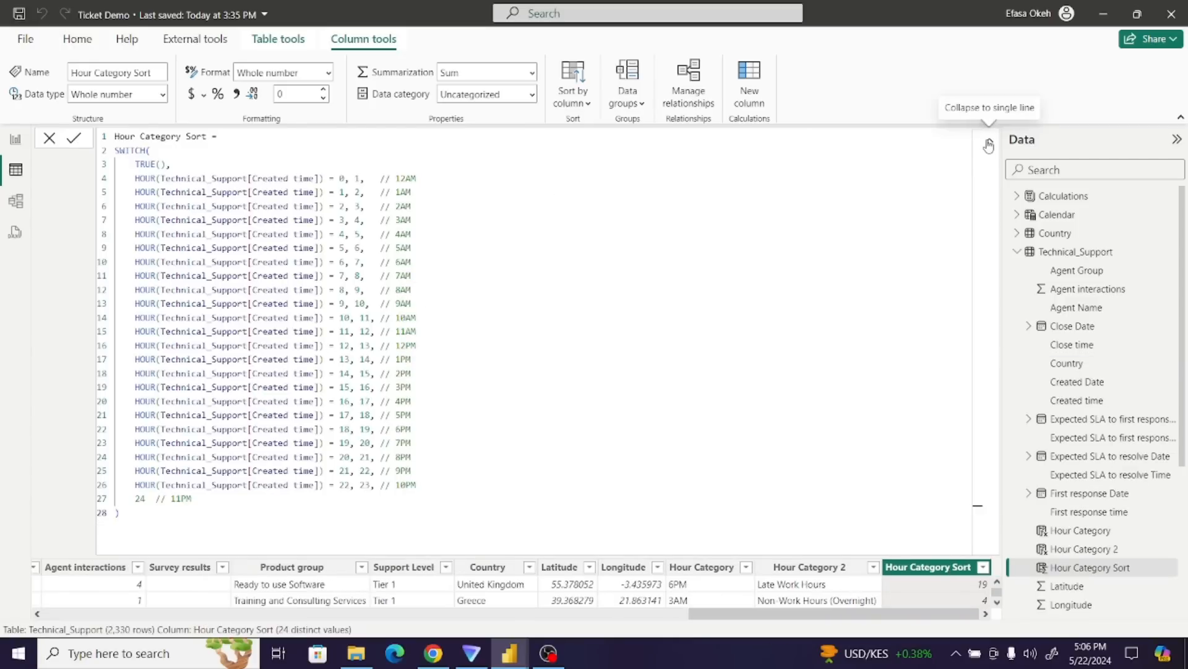
left_click(986, 143)
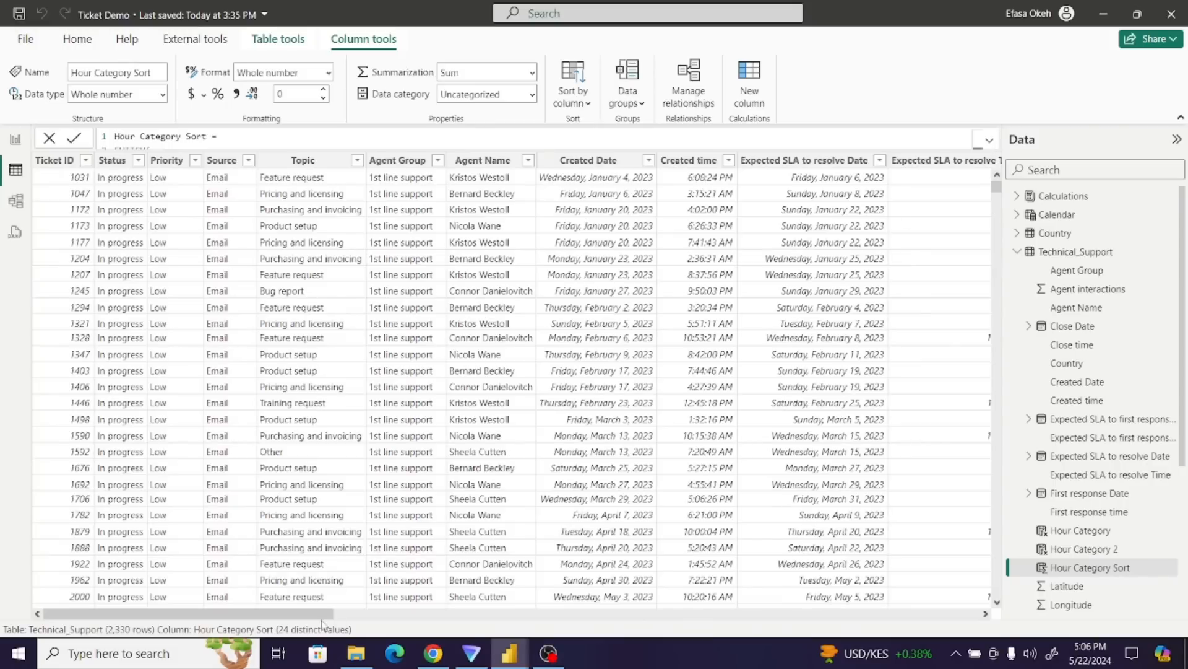
- Sort Technical_Support's Hour Category column by Hour Category Sort
left_click_drag(323, 614, 942, 594)
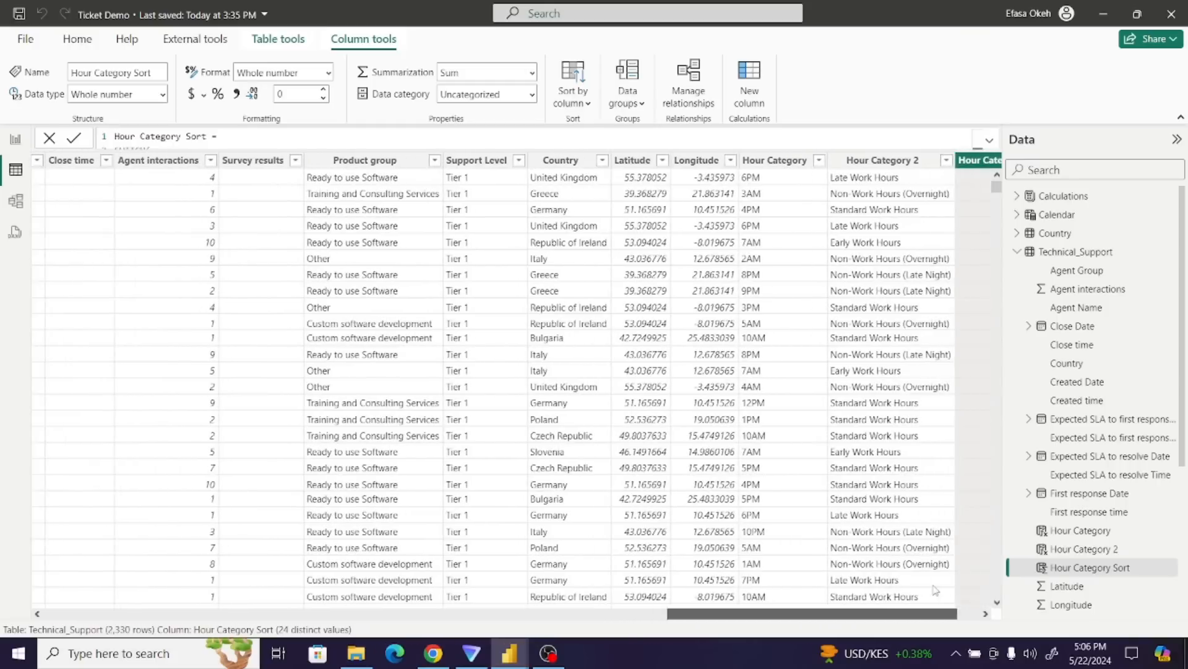
left_click(784, 162)
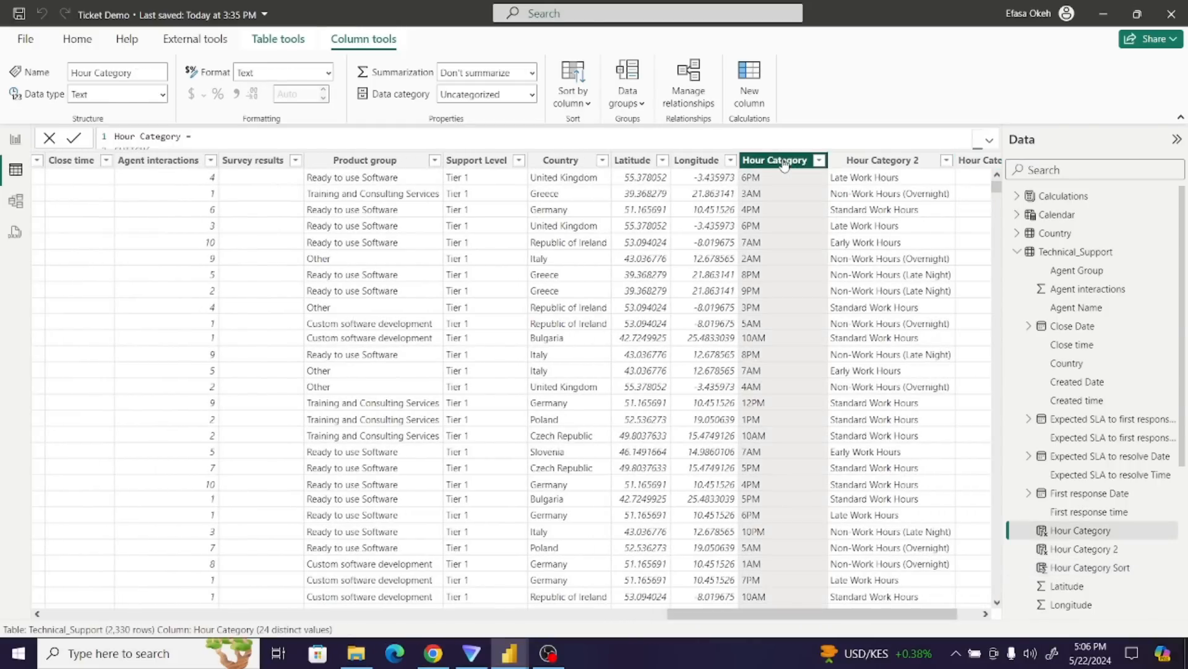
left_click(589, 106)
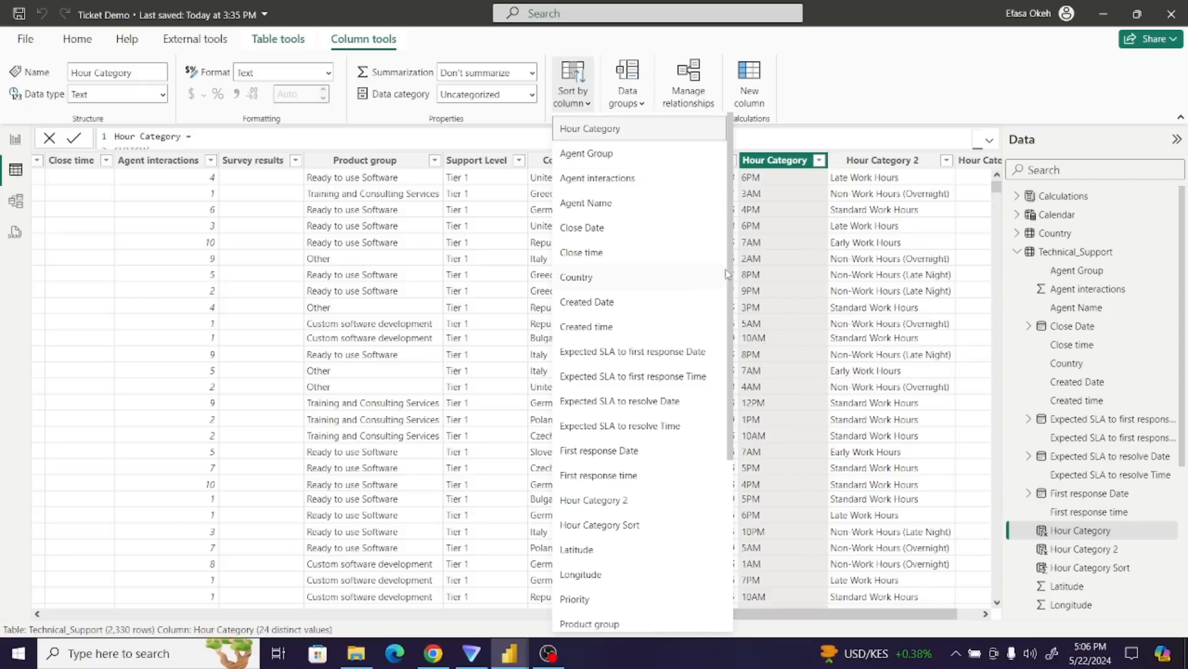
scroll(625, 390, "down", 3)
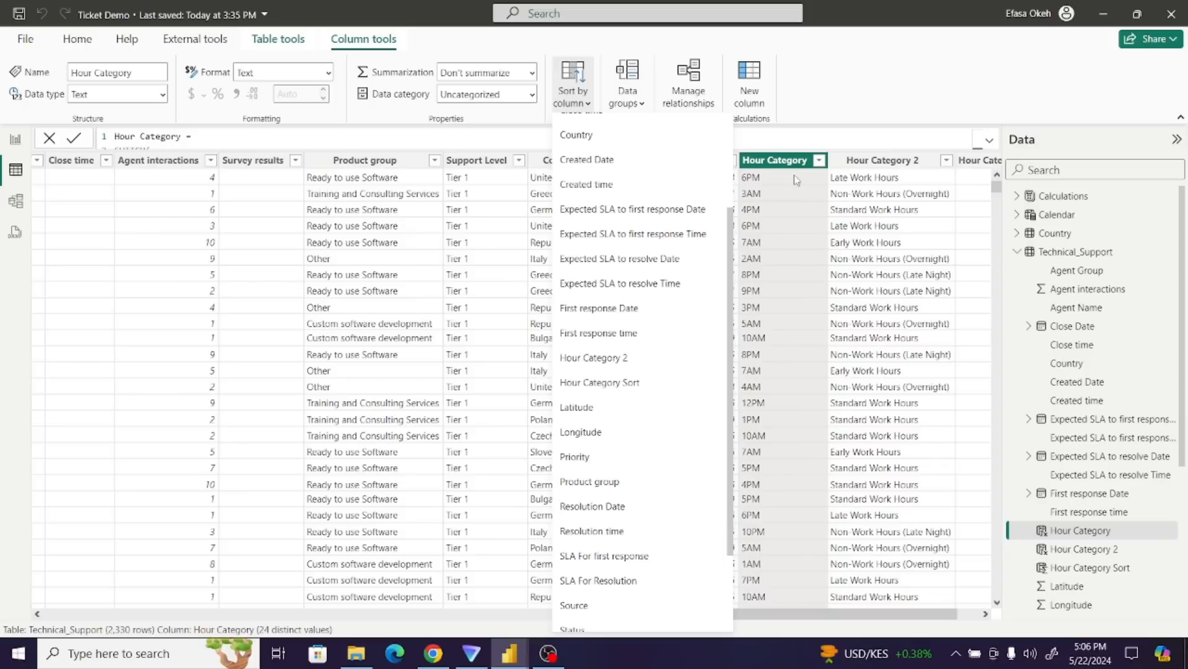
left_click(614, 386)
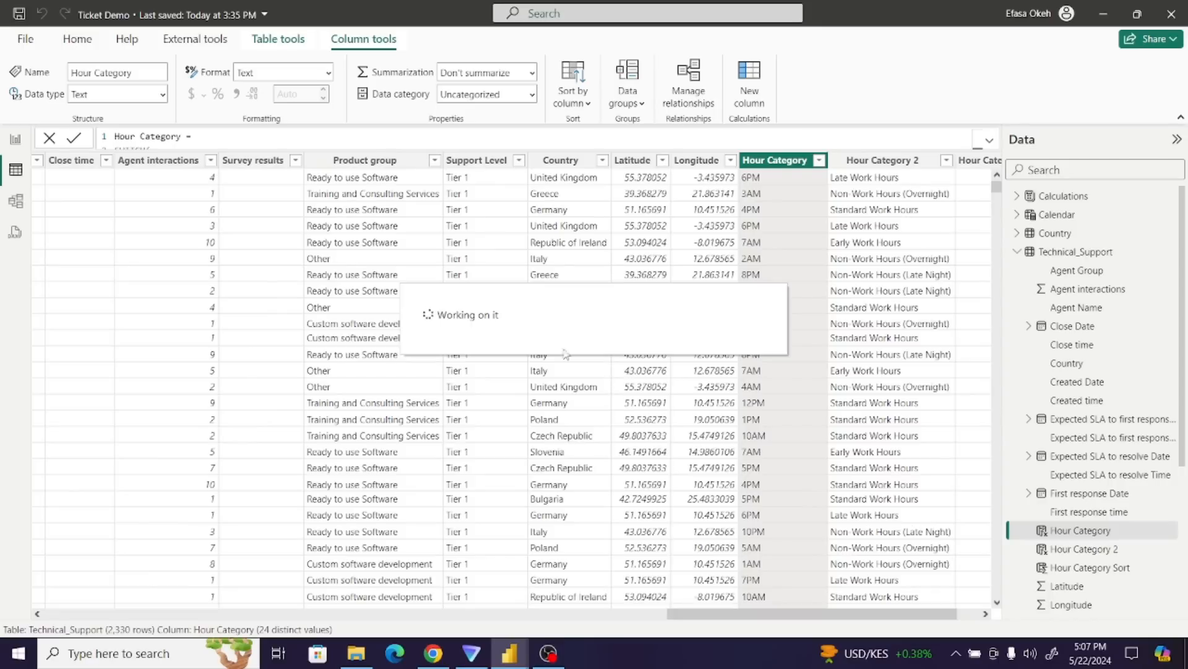
- Return to the report page and add the _Total Ticket measure as the matrix values
left_click(19, 147)
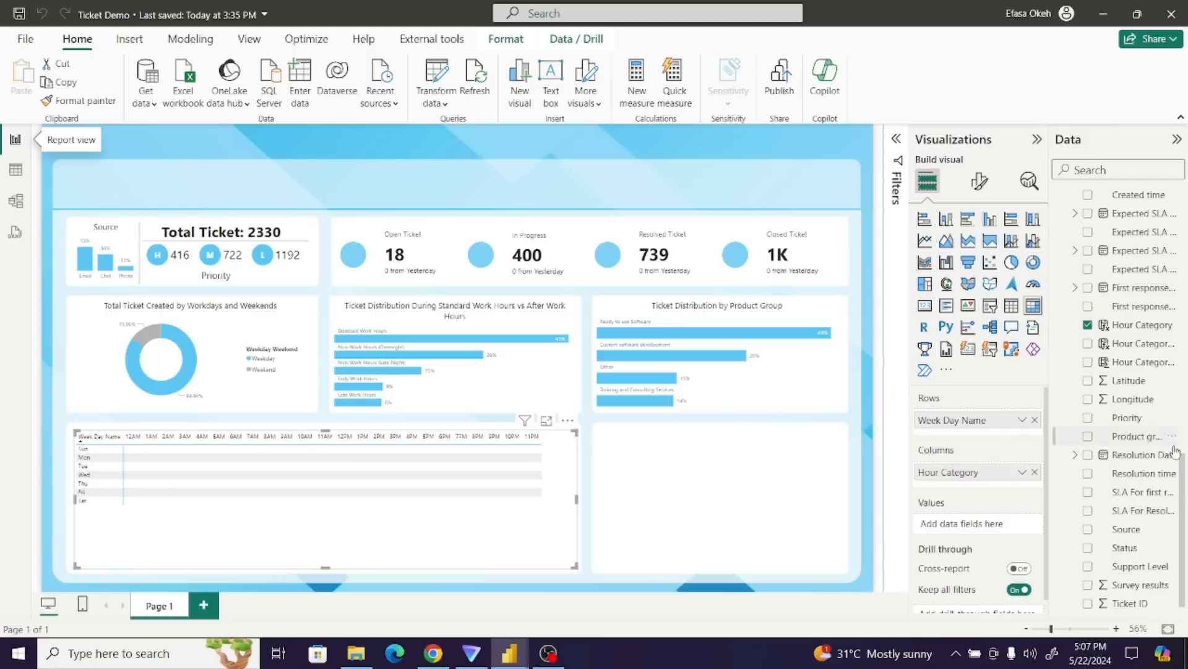
left_click_drag(1183, 463, 1186, 343)
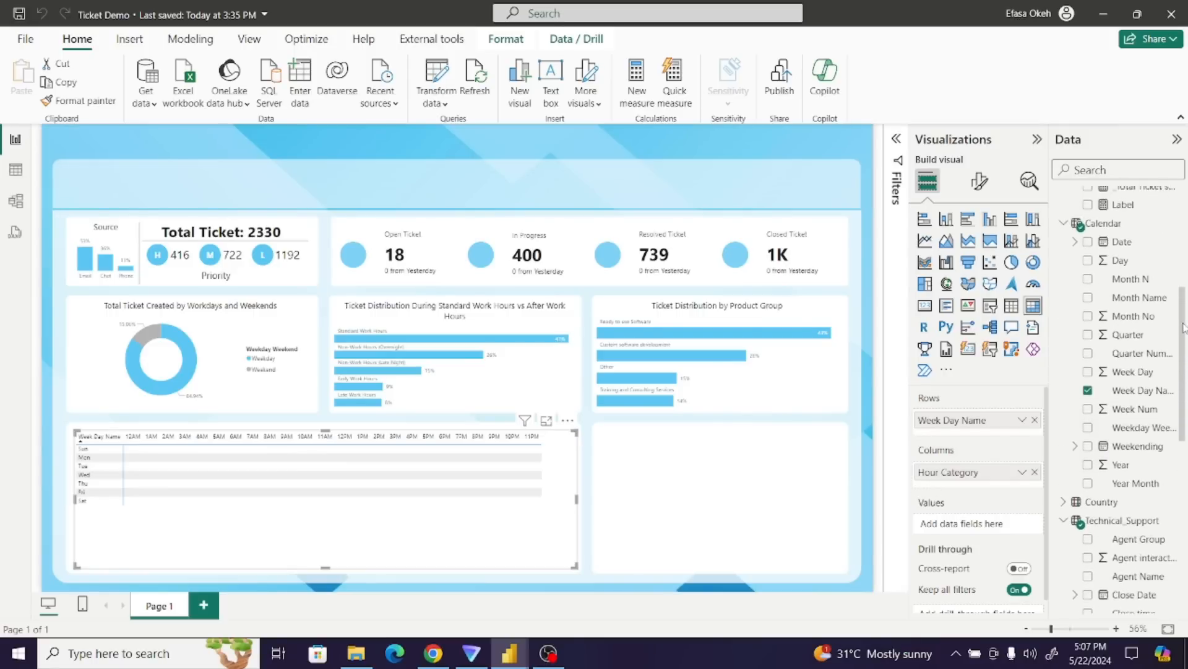
scroll(1102, 347, "up", 3)
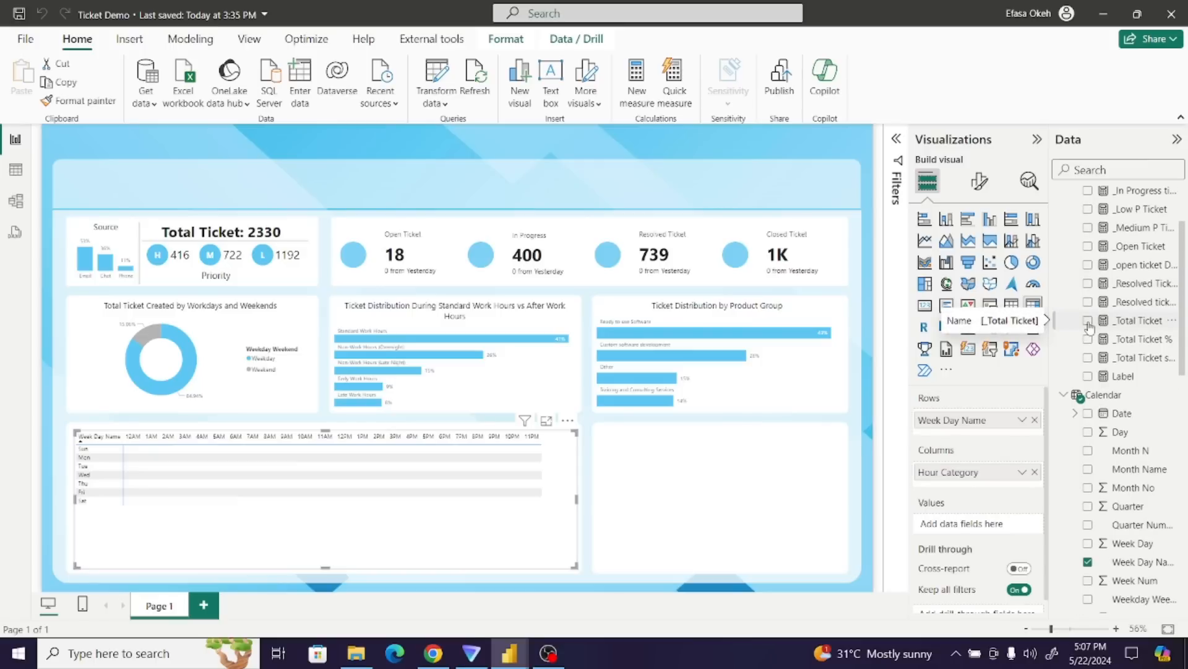
left_click(1088, 321)
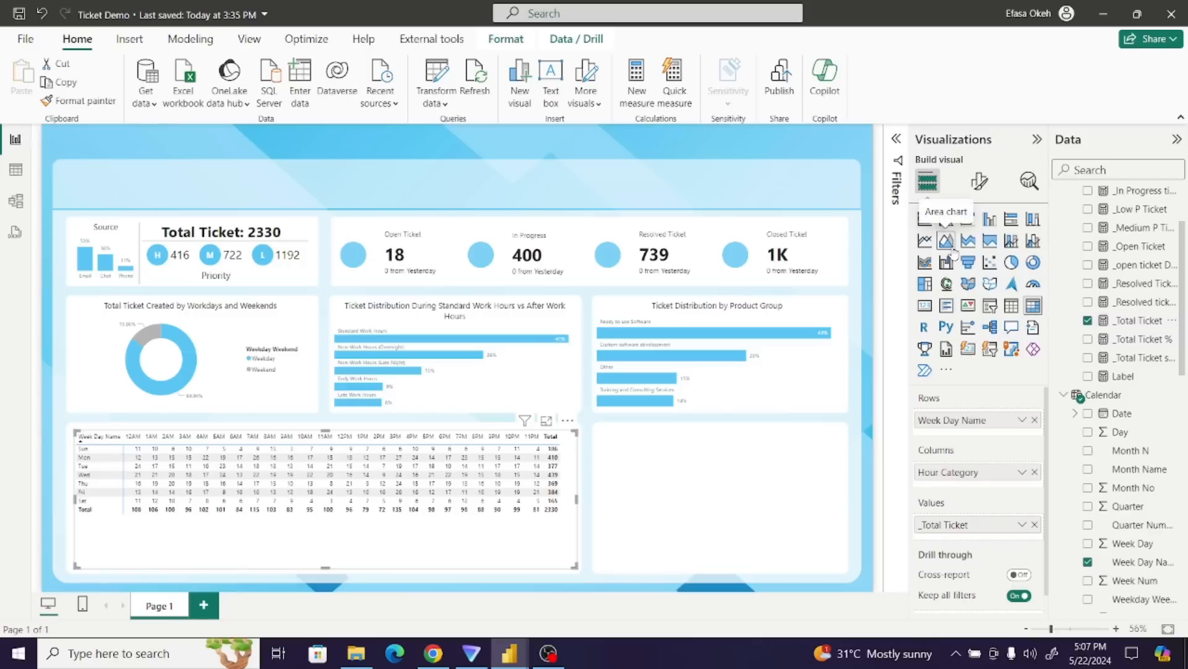
- Change the matrix's style preset to a plain one without banded rows, keeping the Compact layout
left_click(980, 185)
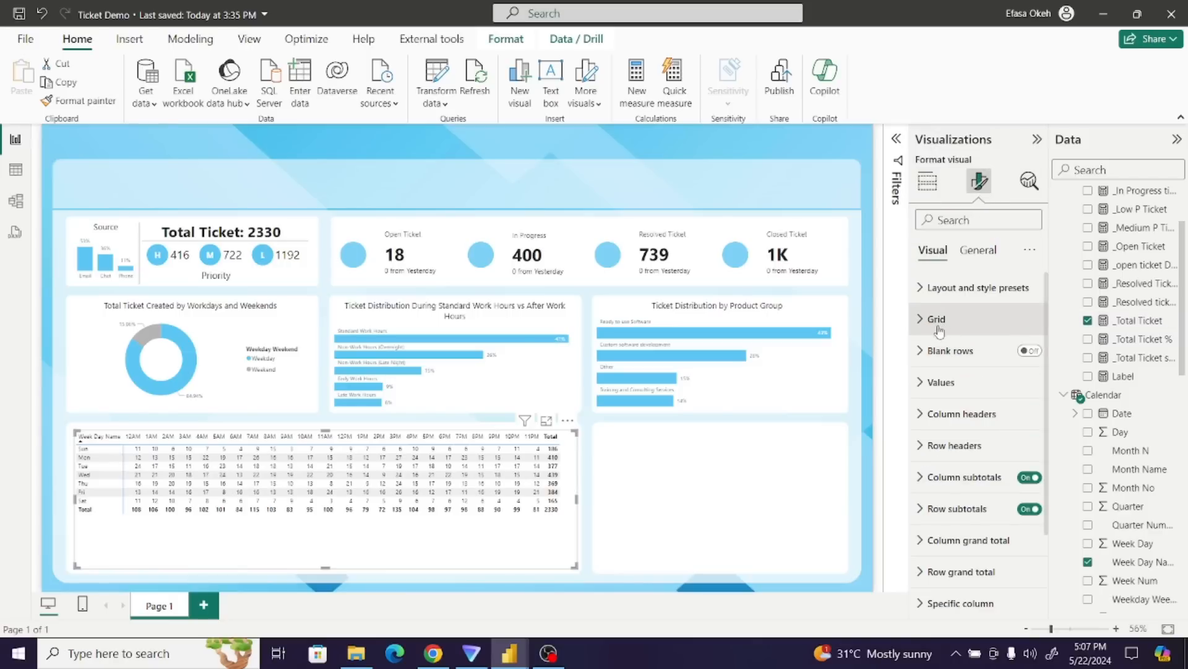
left_click(937, 328)
left_click(936, 327)
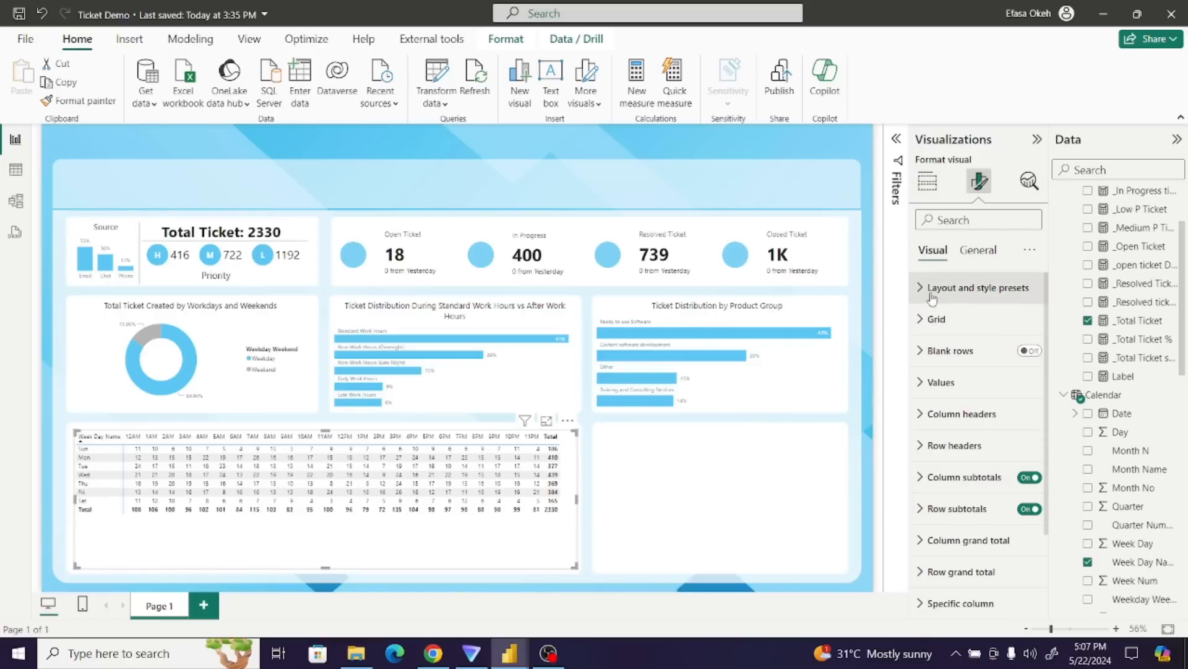
left_click(933, 297)
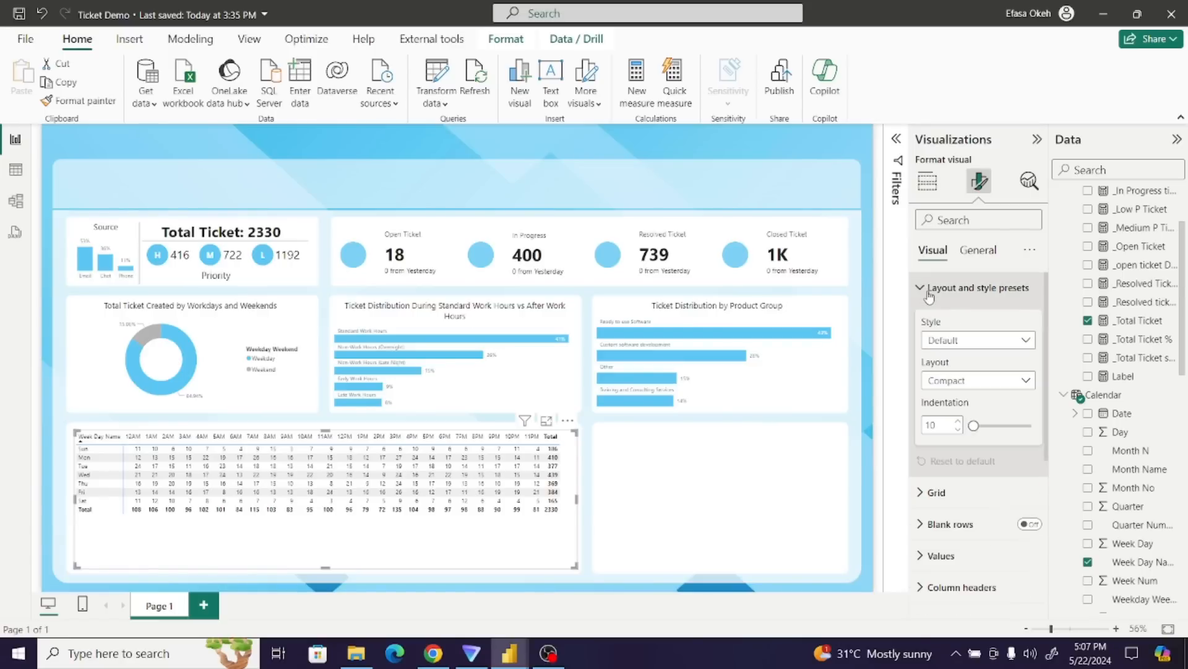
left_click(962, 345)
left_click(952, 385)
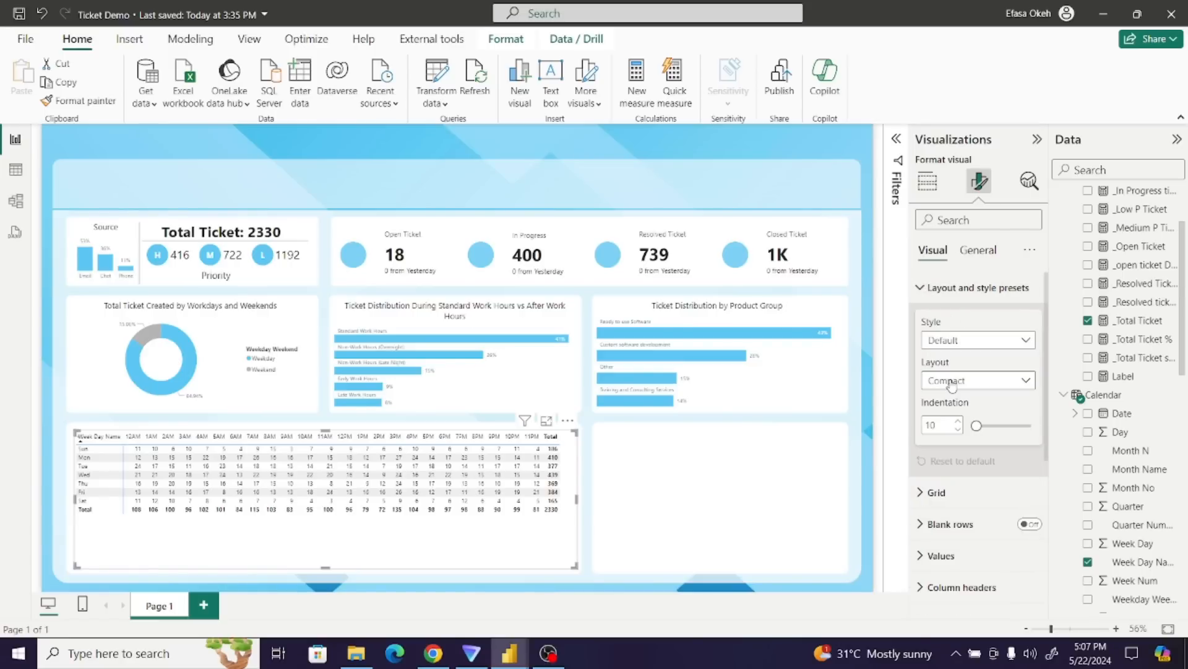
left_click(922, 288)
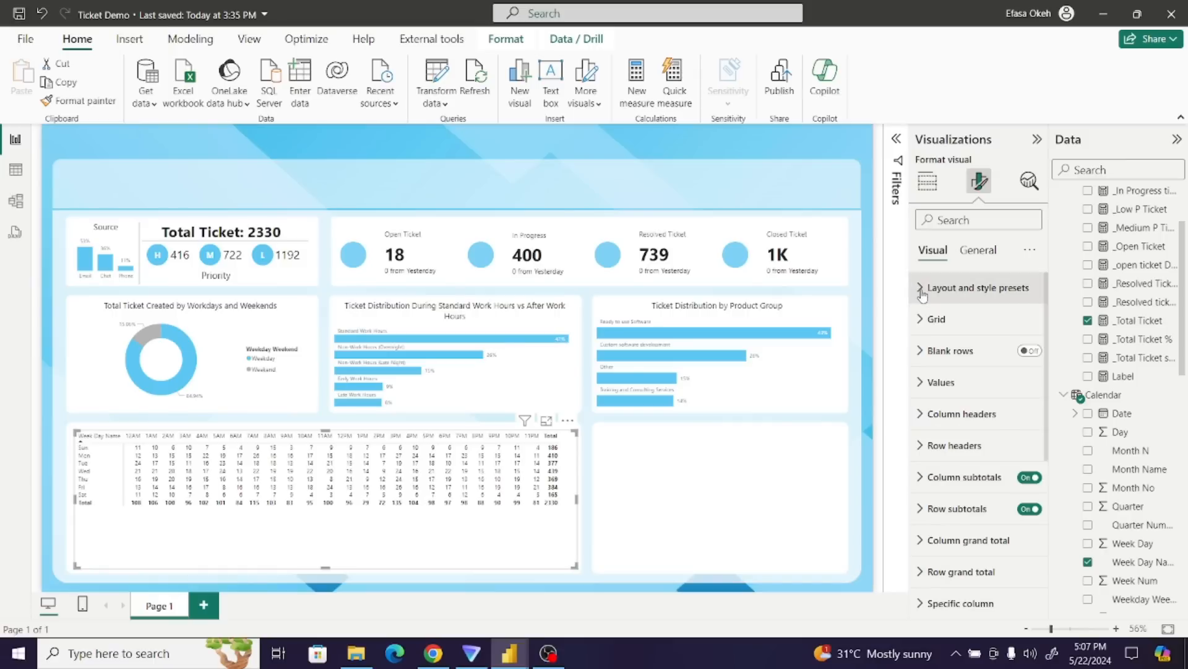
- Set the matrix grid's row padding to 6
left_click(922, 320)
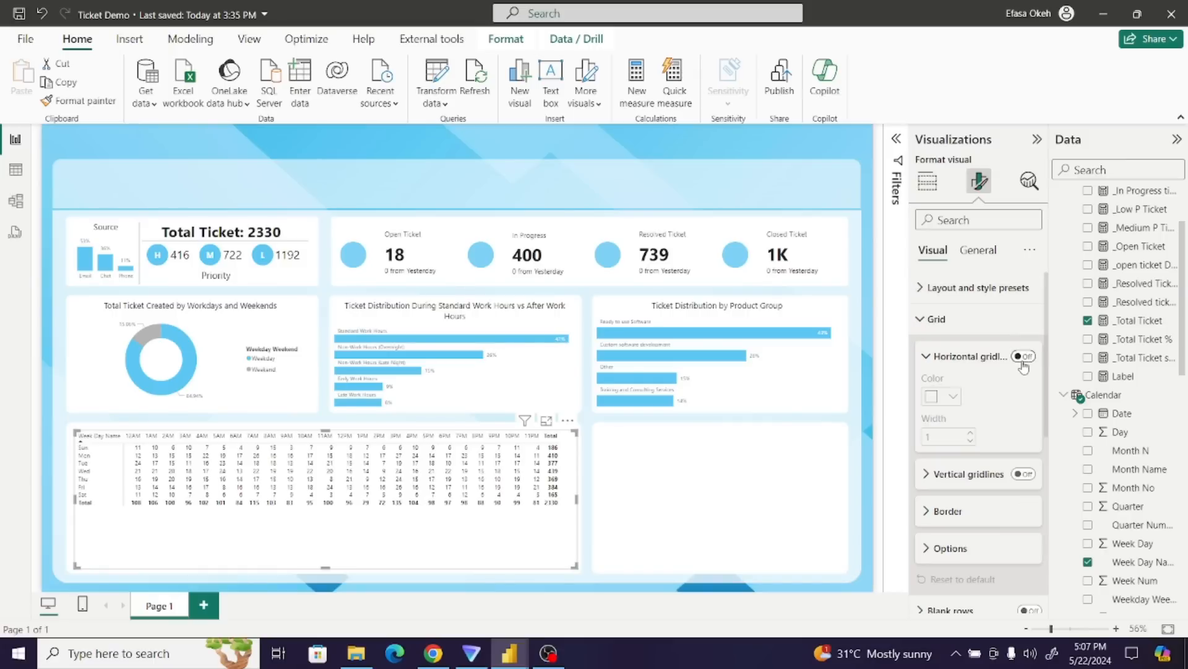
scroll(1027, 365, "down", 3)
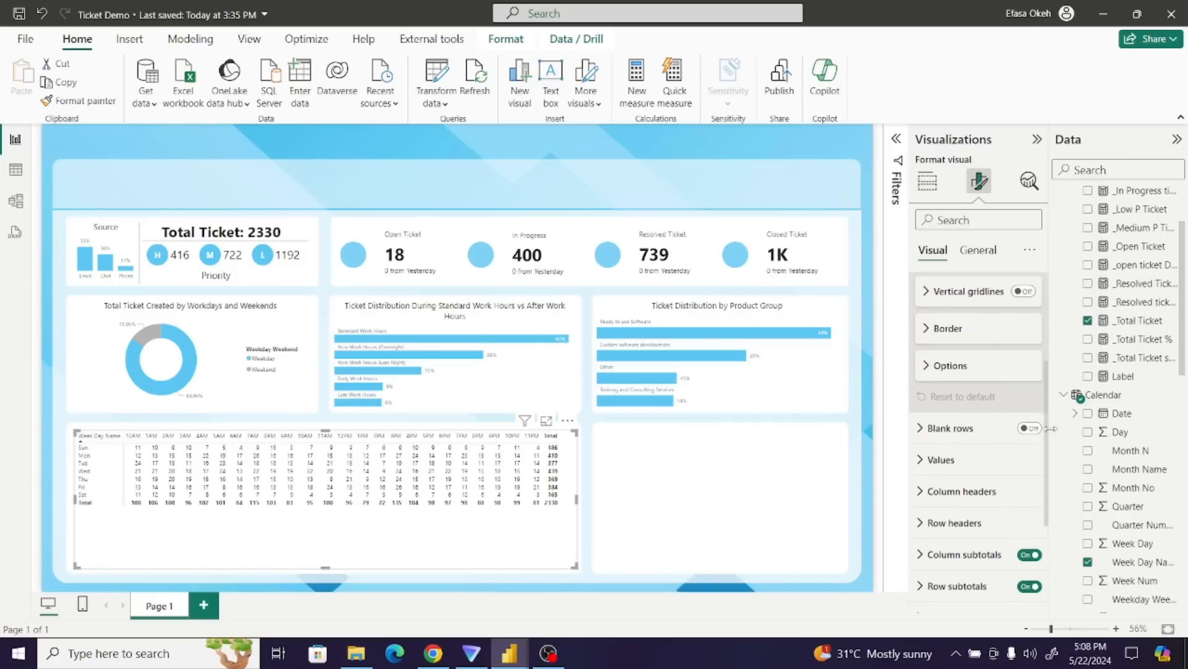
left_click(932, 366)
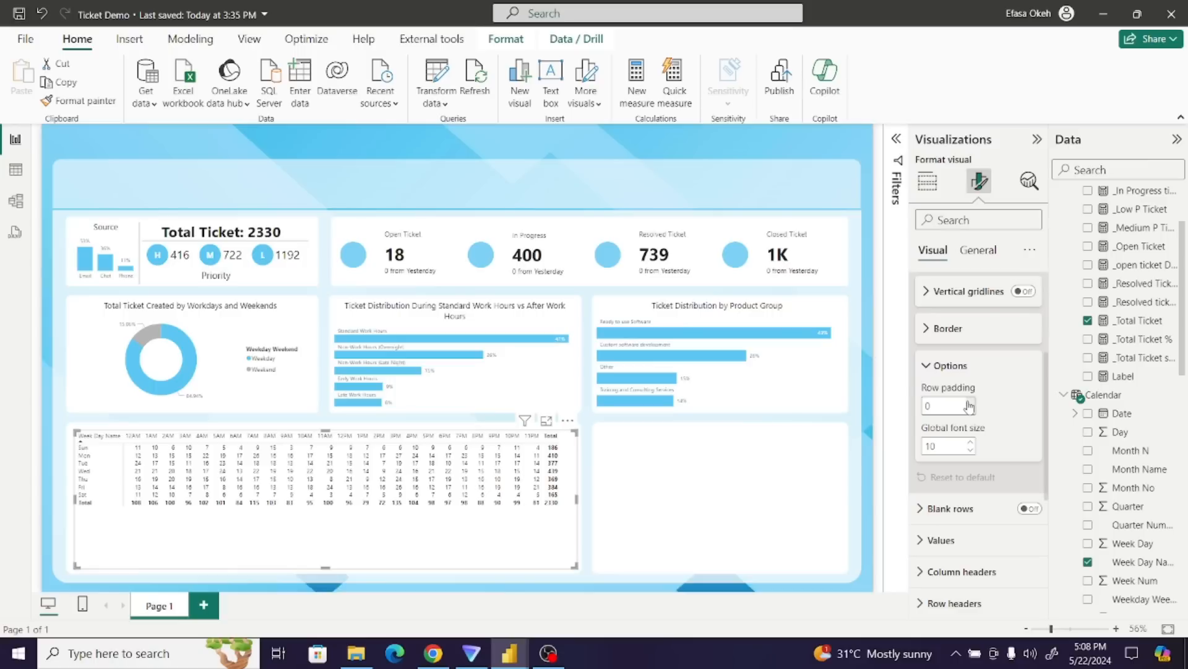
left_click(969, 404)
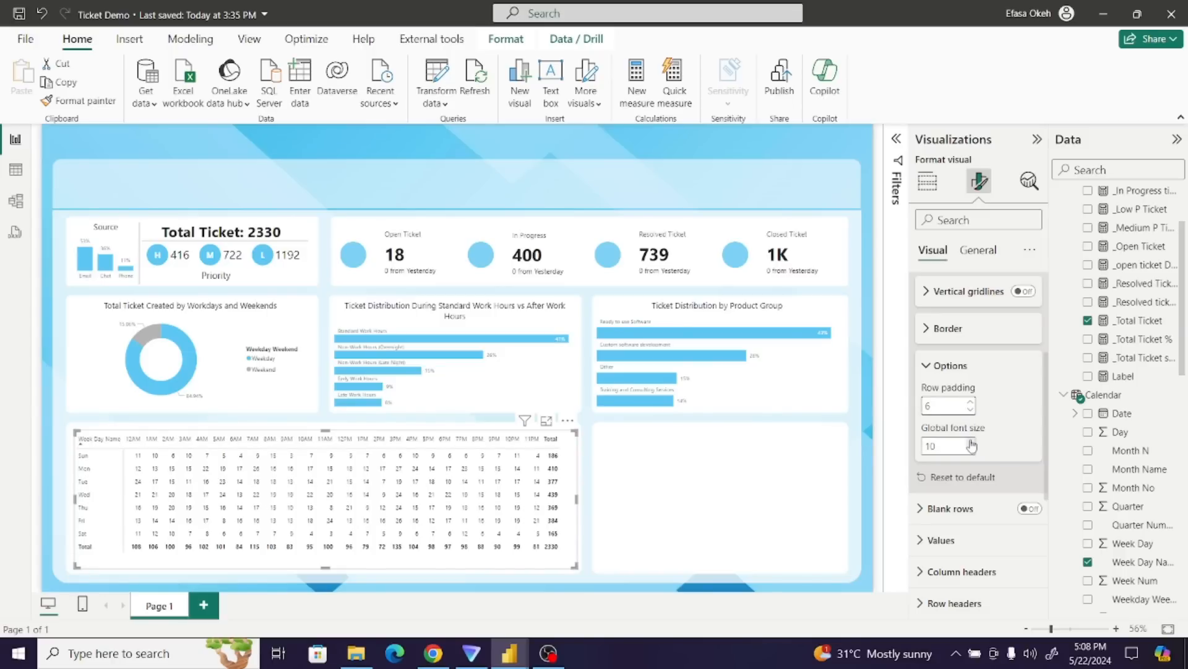
- Set the matrix grid's row padding to 4 and its global font size to 10
left_click(970, 410)
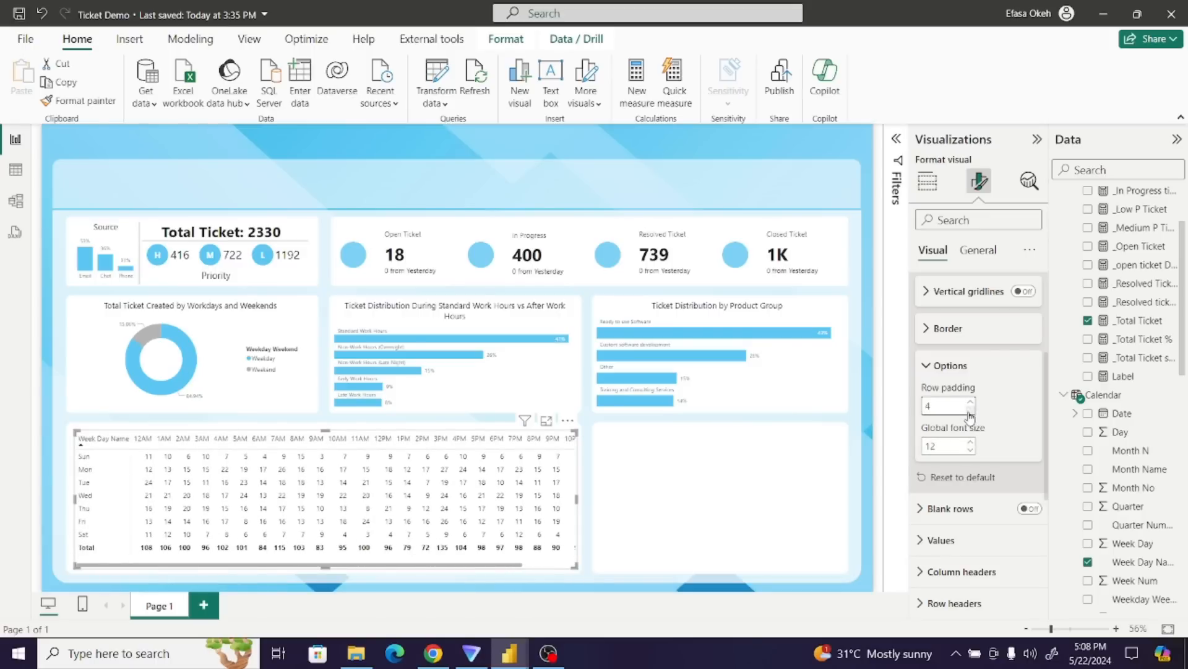
left_click(970, 451)
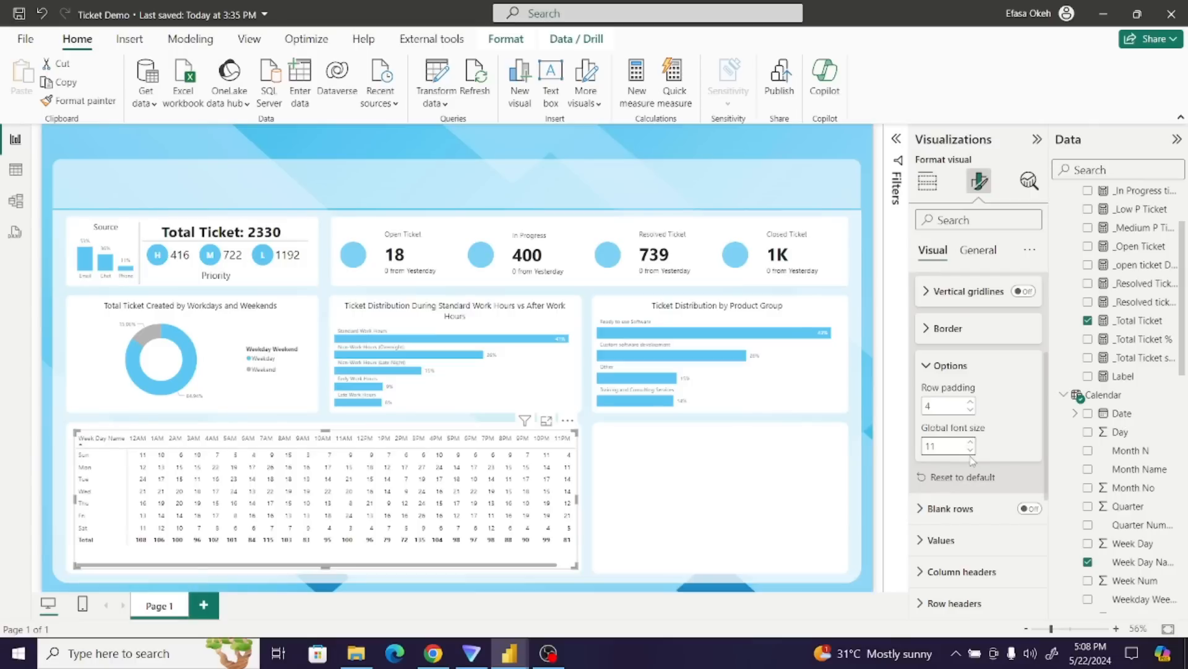
left_click(971, 451)
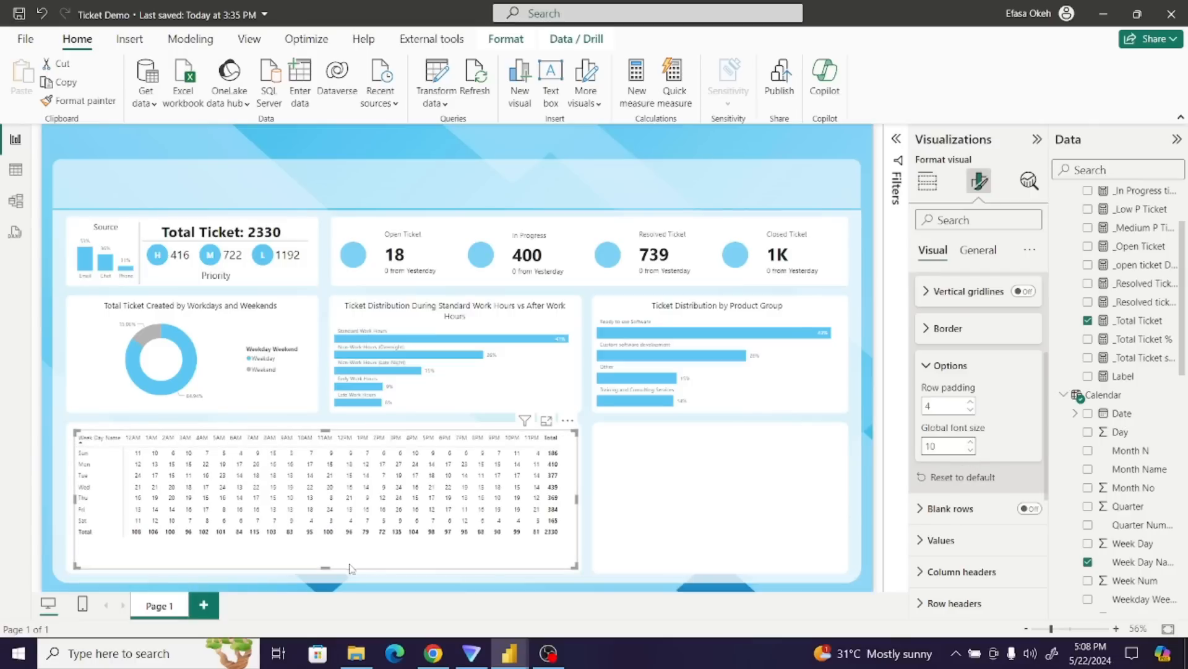
- Shorten the matrix and move it slightly lower in its card, with its row padding set to 5
left_click_drag(327, 567, 332, 546)
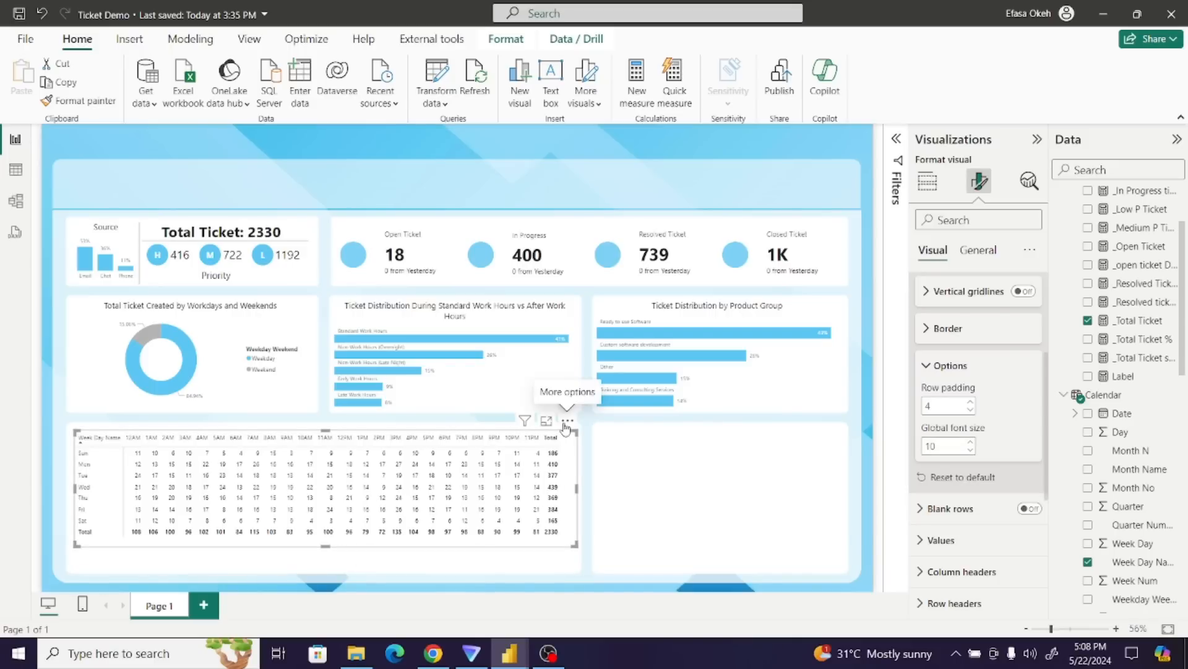
left_click_drag(565, 435, 565, 448)
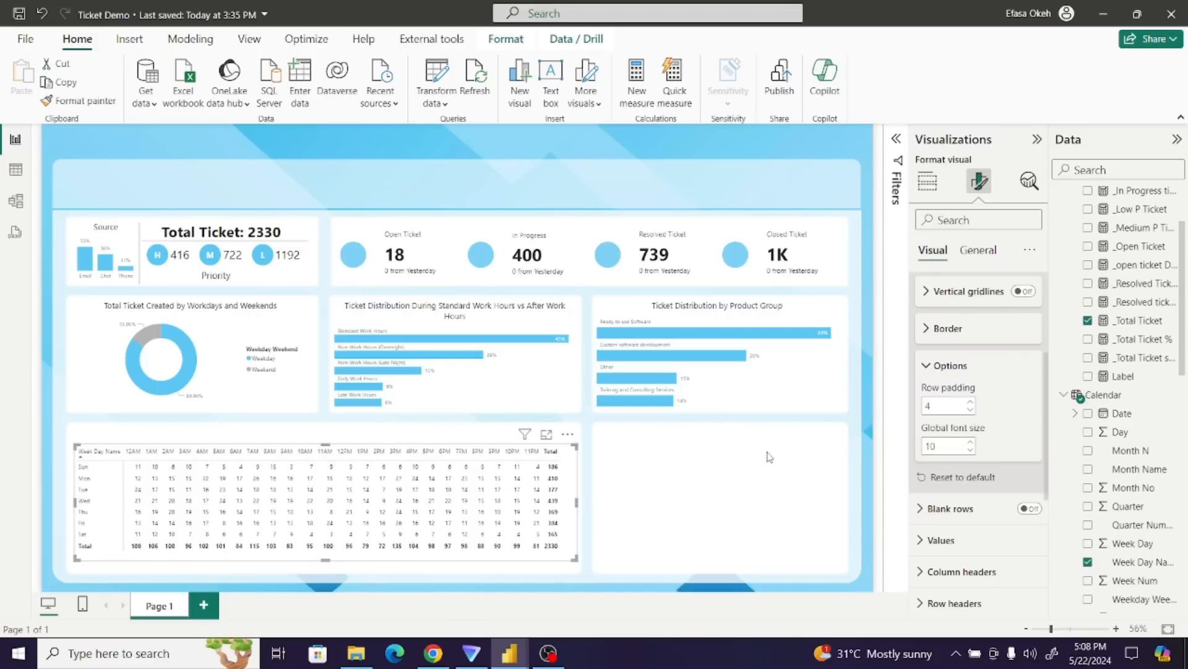
left_click(970, 401)
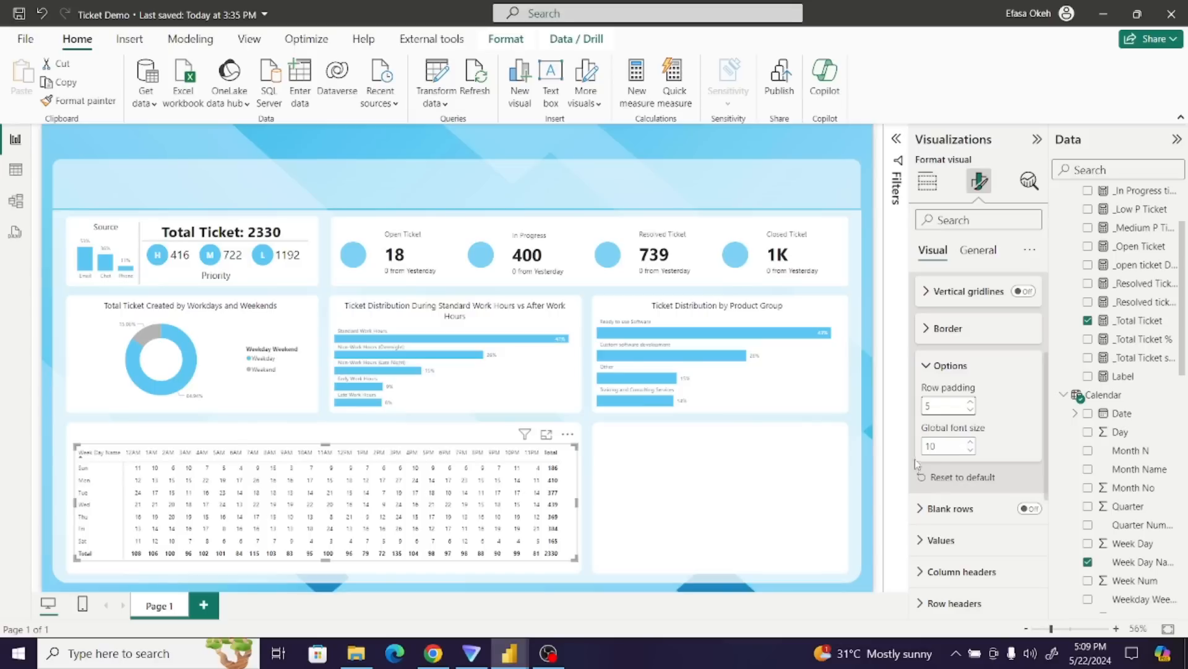
left_click(929, 368)
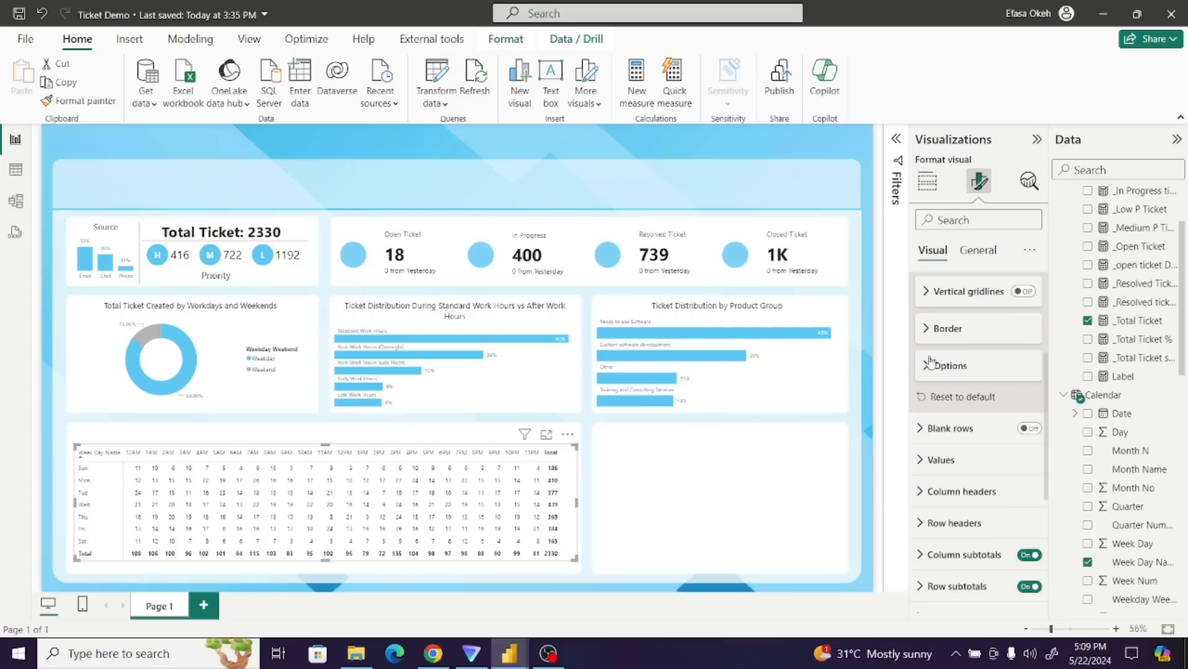
- Turn off the matrix's row subtotals
left_click(969, 254)
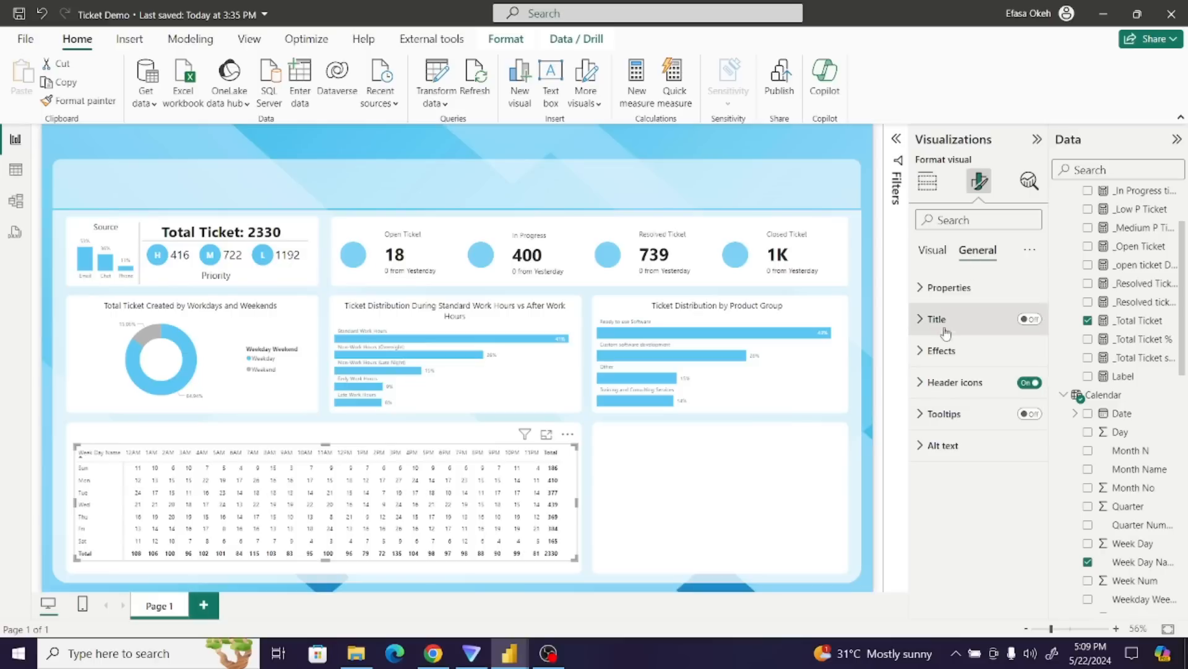
left_click(933, 250)
left_click(926, 328)
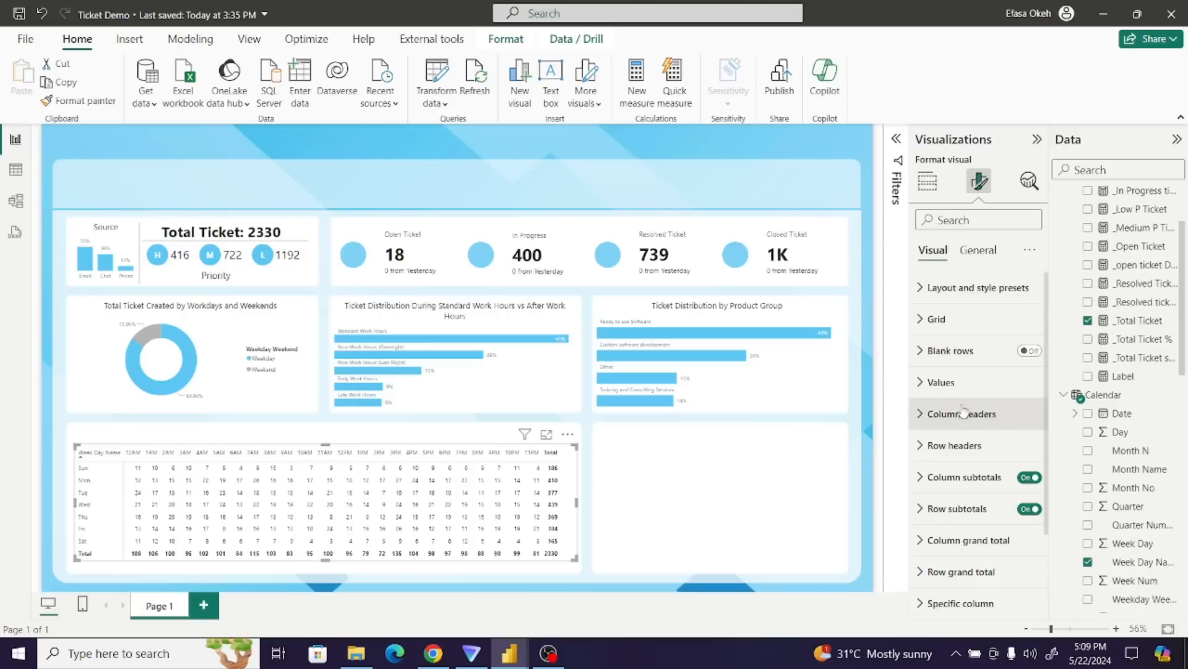
left_click(1028, 509)
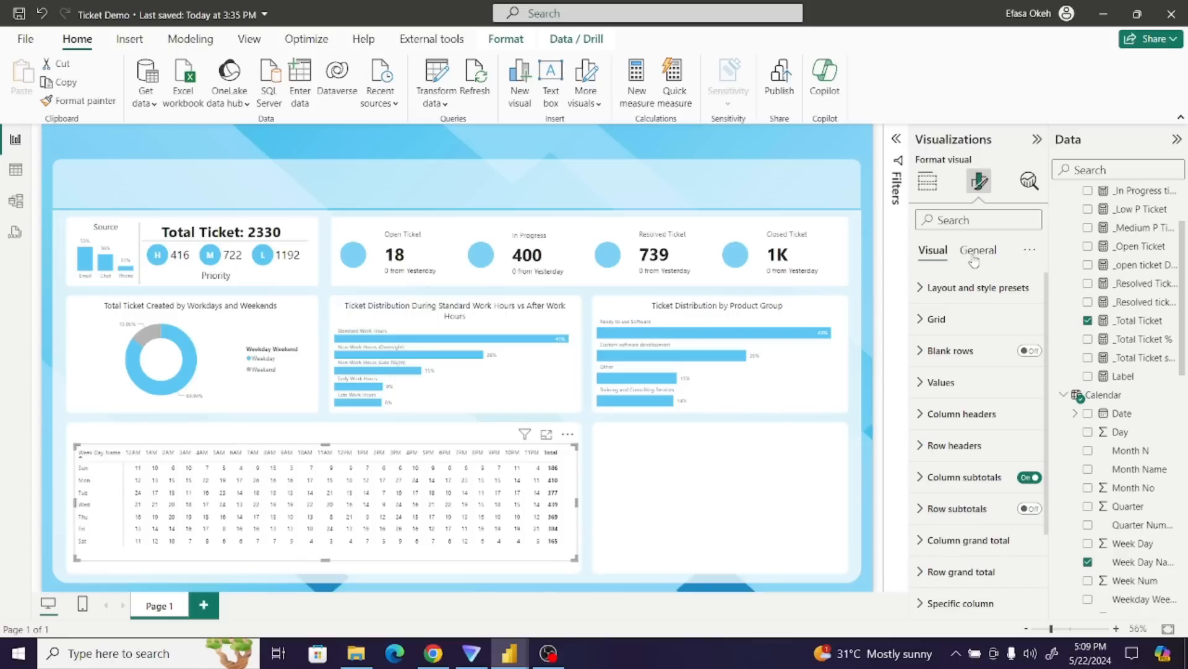
- Set the matrix grid's row padding to 7, keeping the global font size at 10, and extend the visual's height slightly
left_click(936, 321)
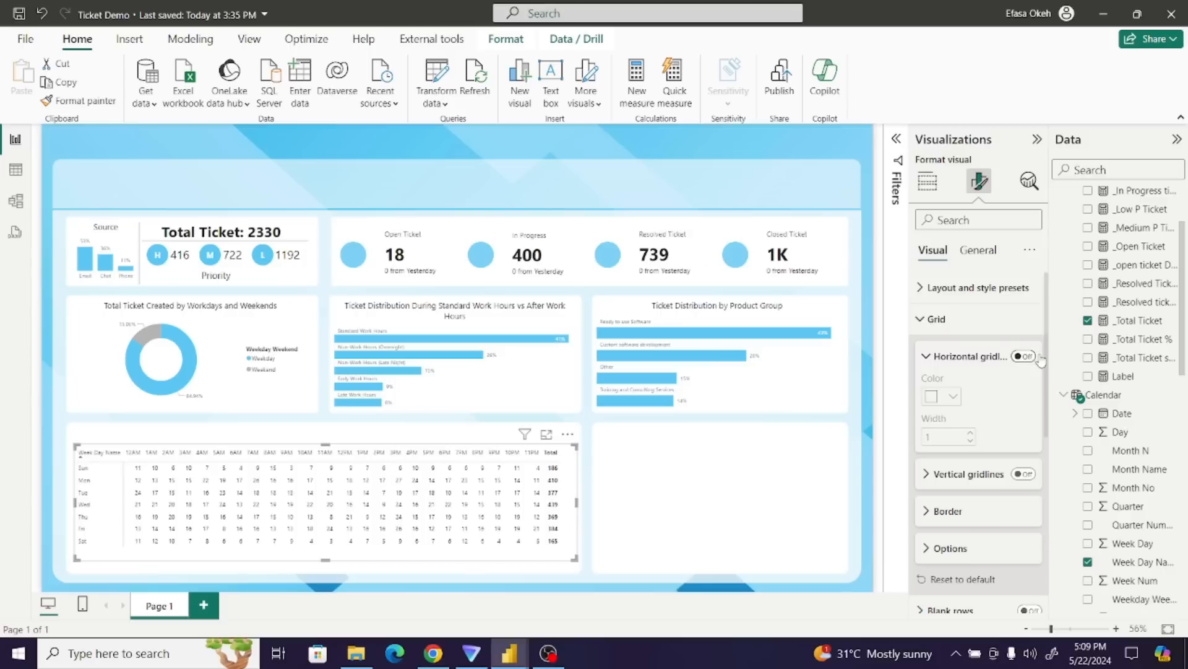
scroll(1028, 427, "down", 3)
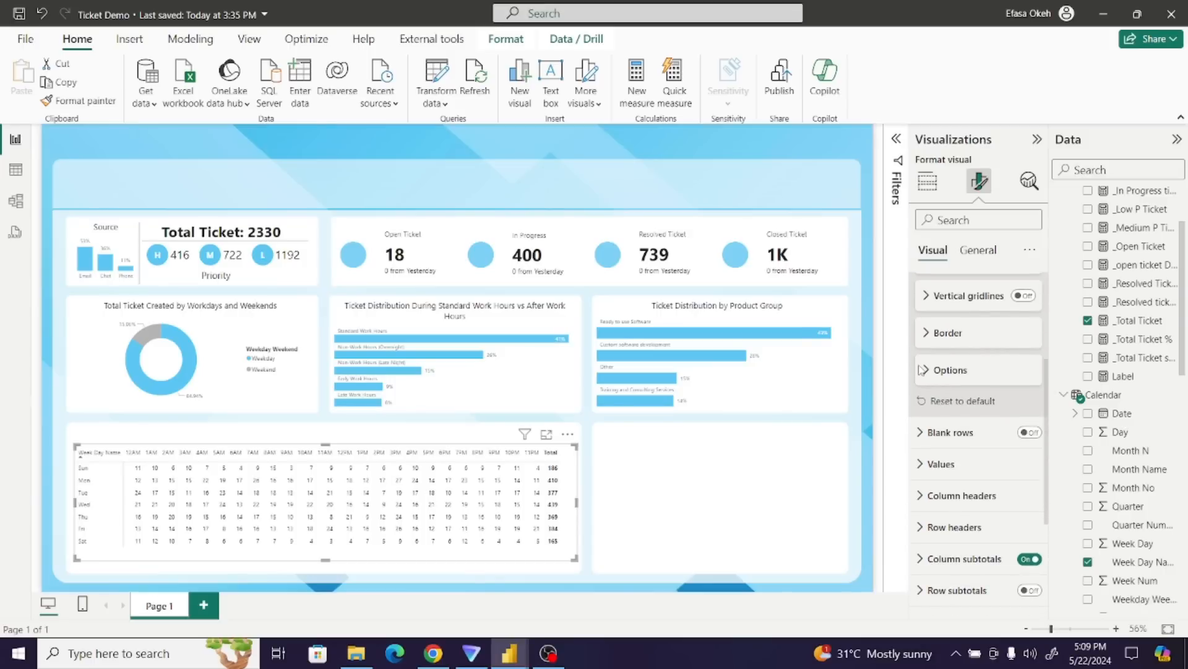
left_click(926, 370)
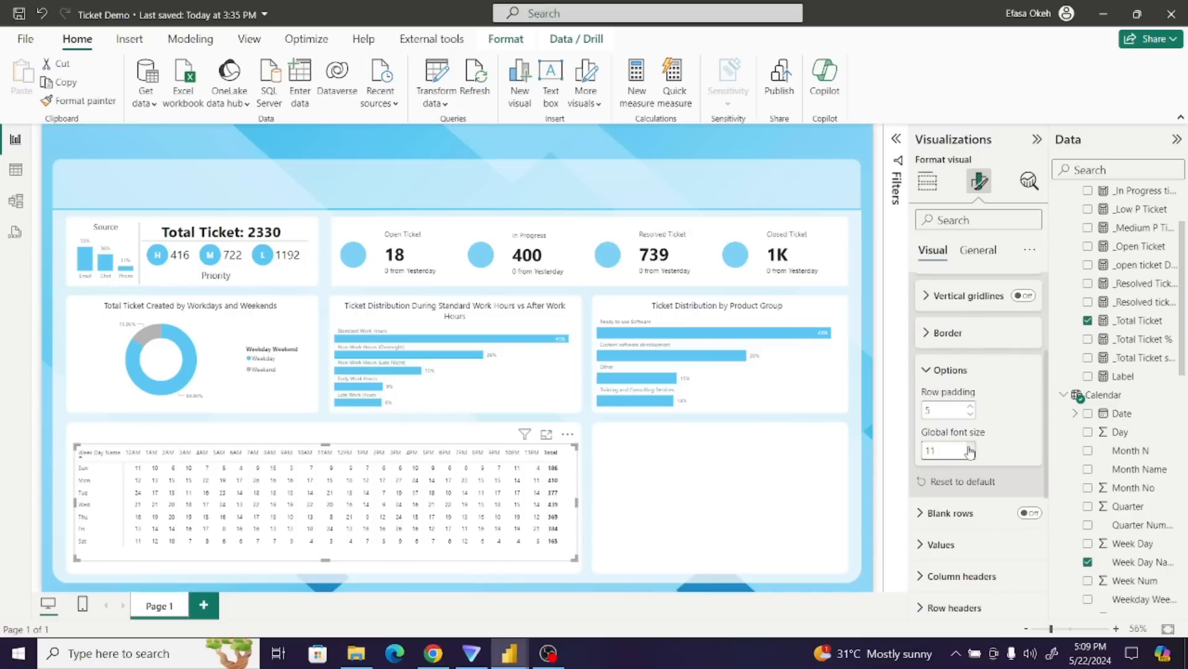
left_click(969, 448)
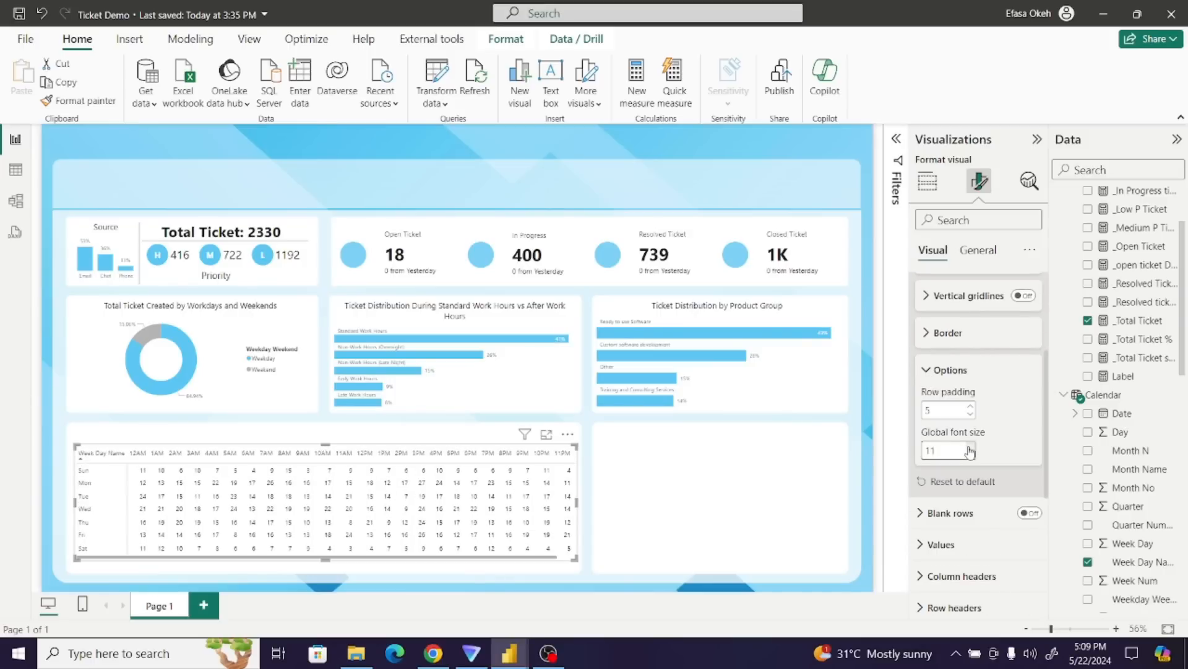
left_click(970, 455)
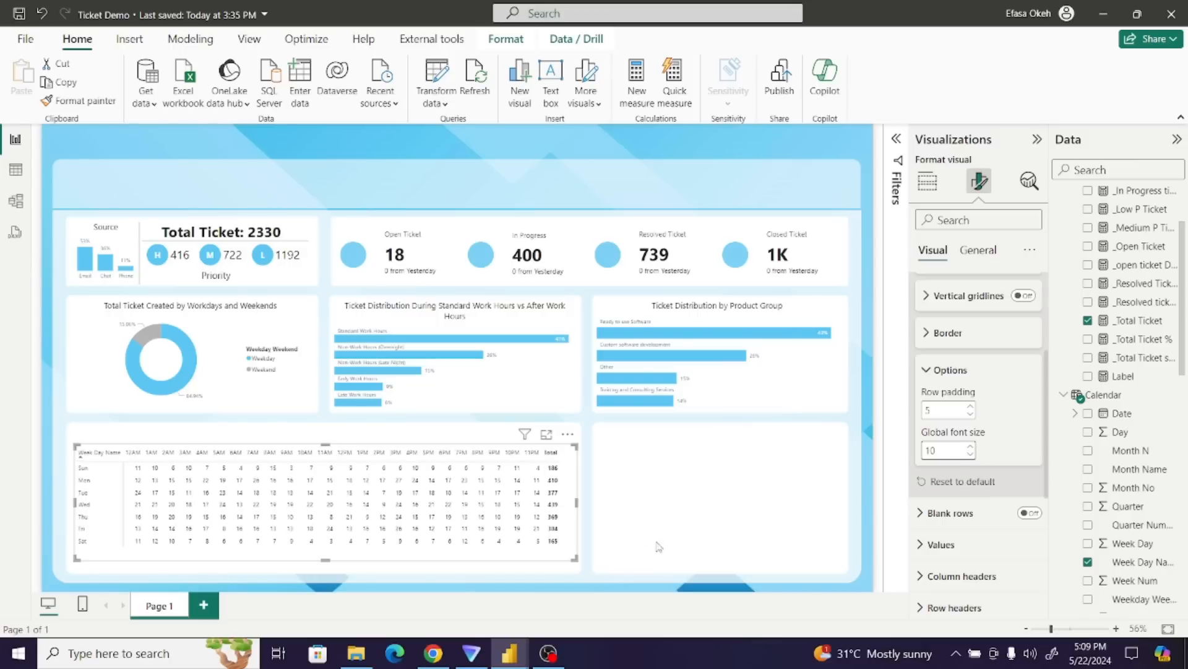
left_click(971, 406)
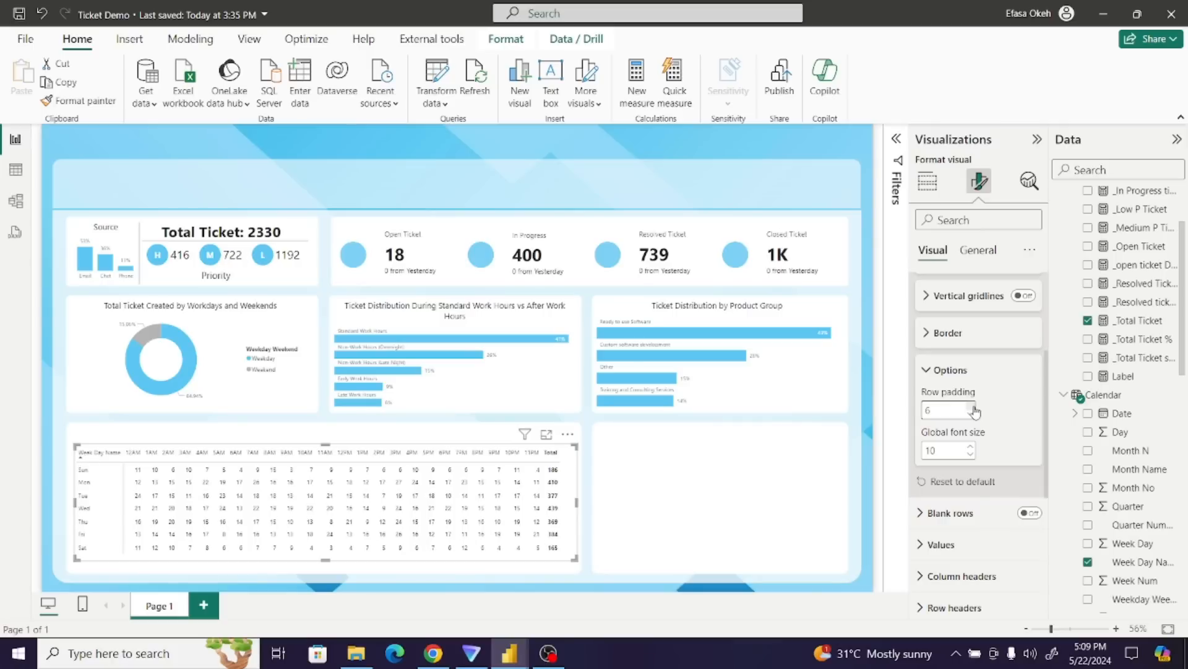
left_click(971, 413)
left_click(971, 406)
left_click_drag(576, 560, 575, 564)
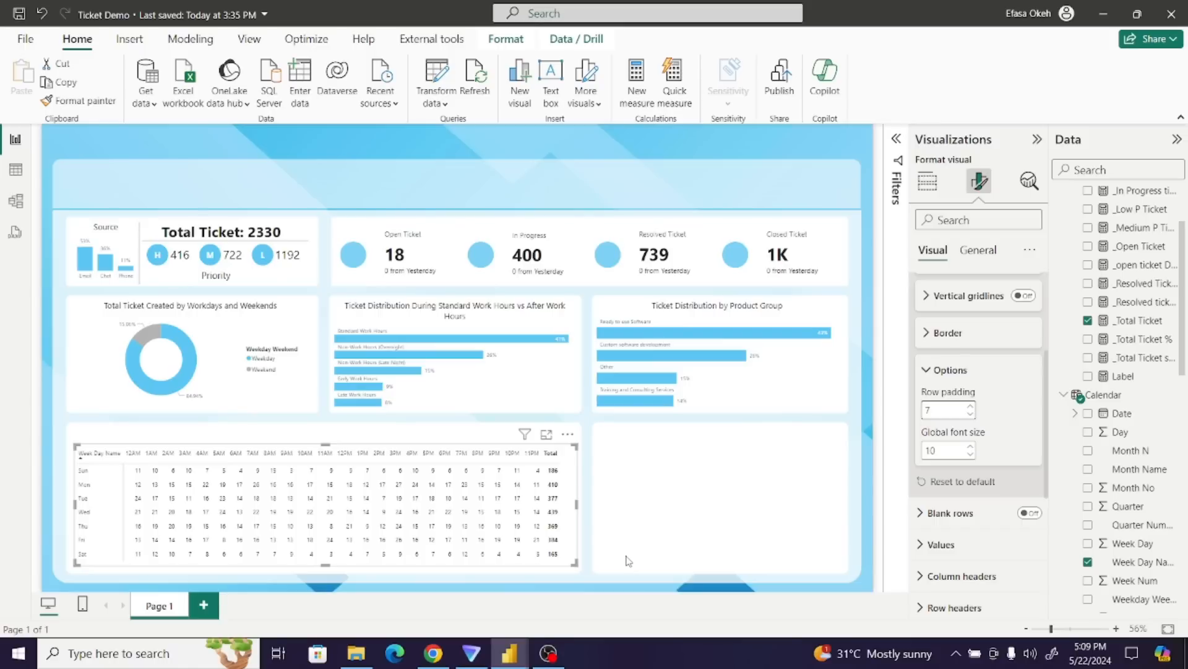
- Turn on background color in the matrix's cell elements for the _Total Ticket series
left_click_drag(1047, 458, 1047, 455)
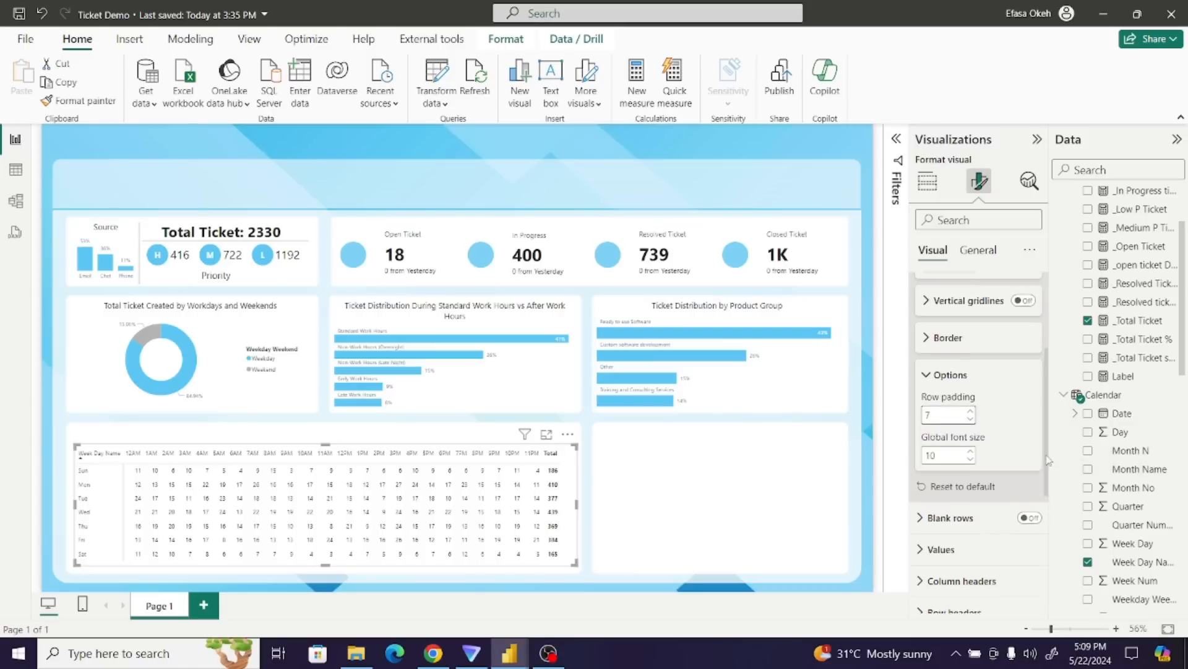
scroll(1047, 460, "up", 2)
left_click(931, 319)
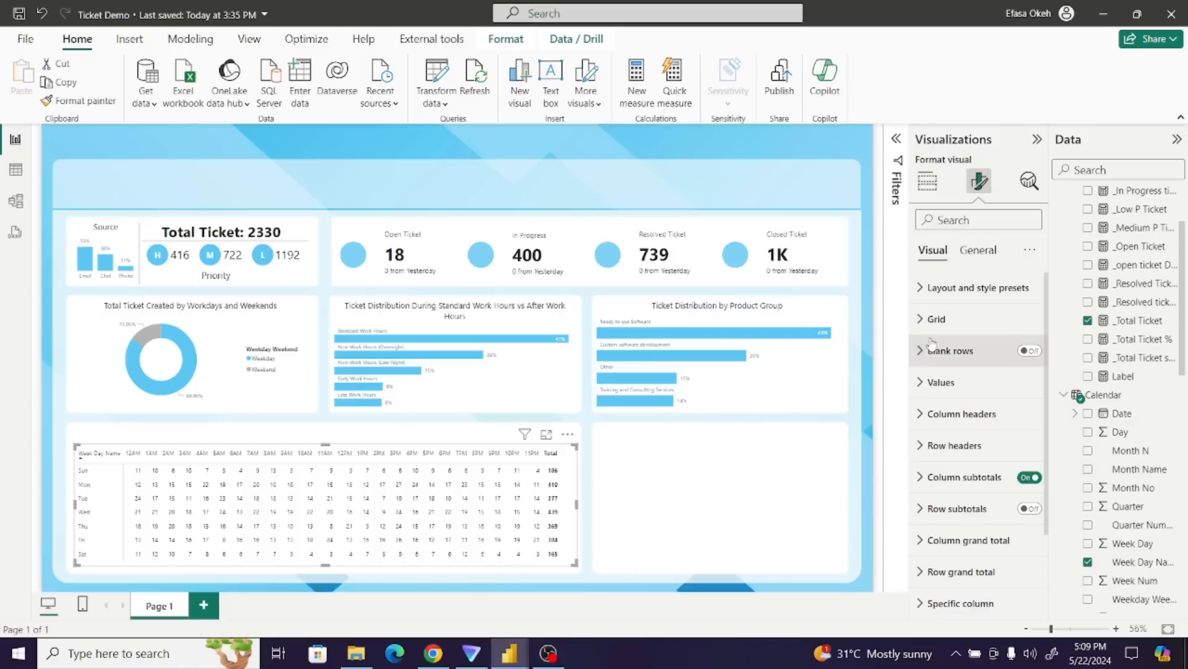
left_click_drag(1051, 379, 1052, 467)
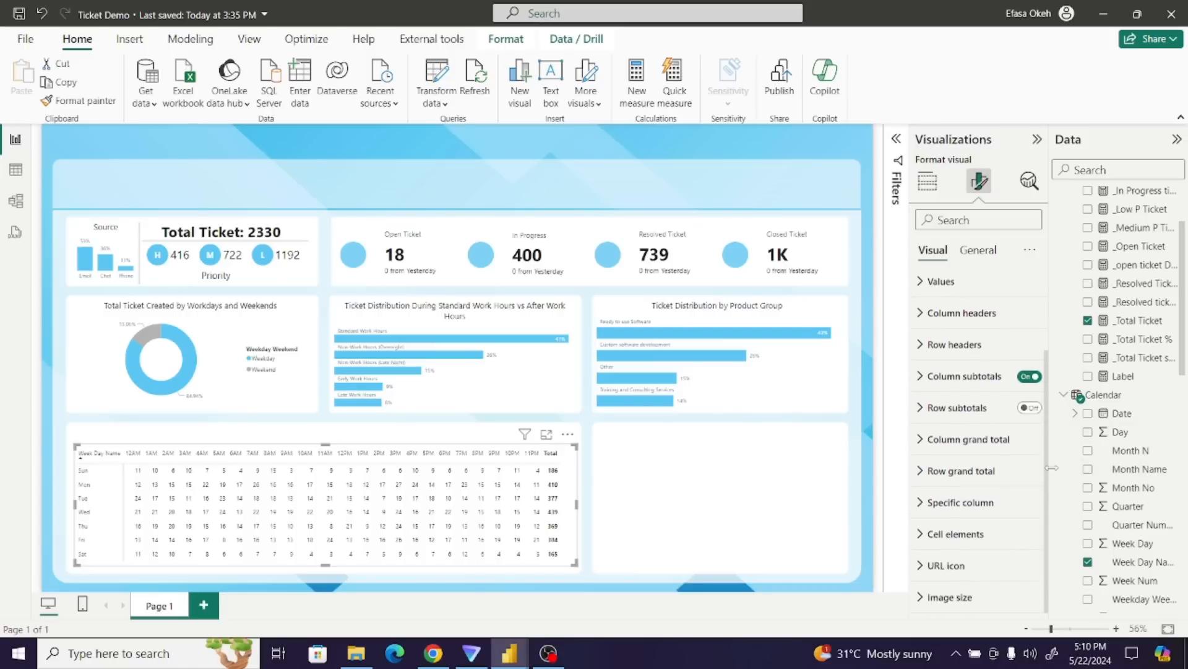
left_click(990, 544)
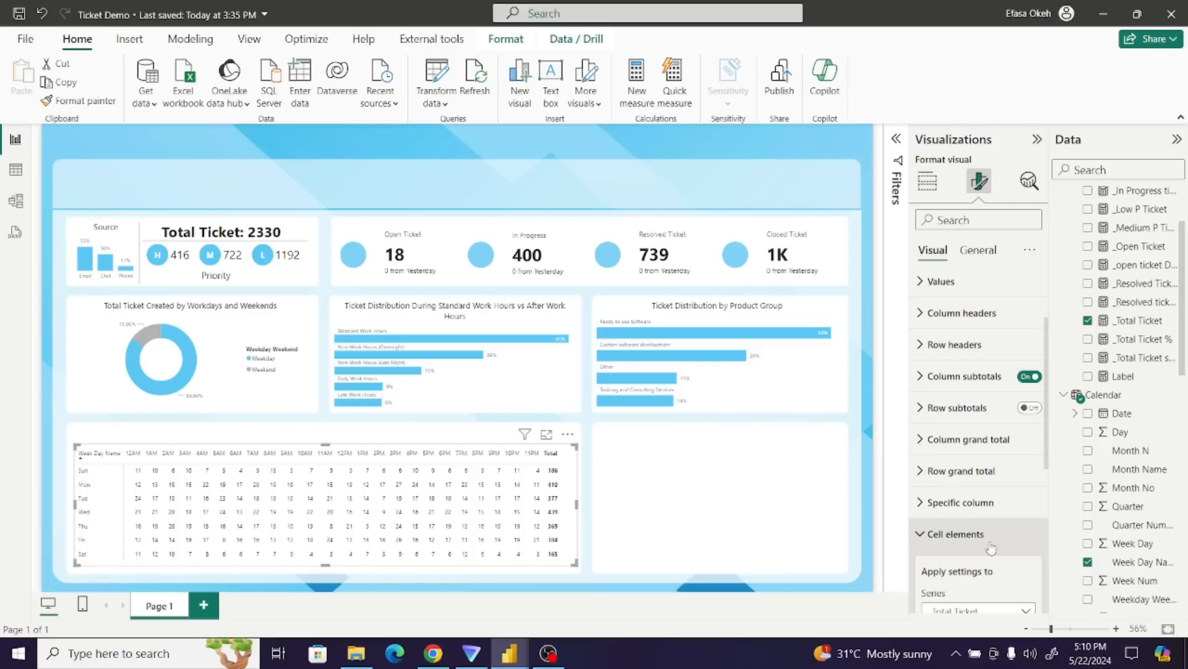
left_click_drag(1049, 464, 1050, 579)
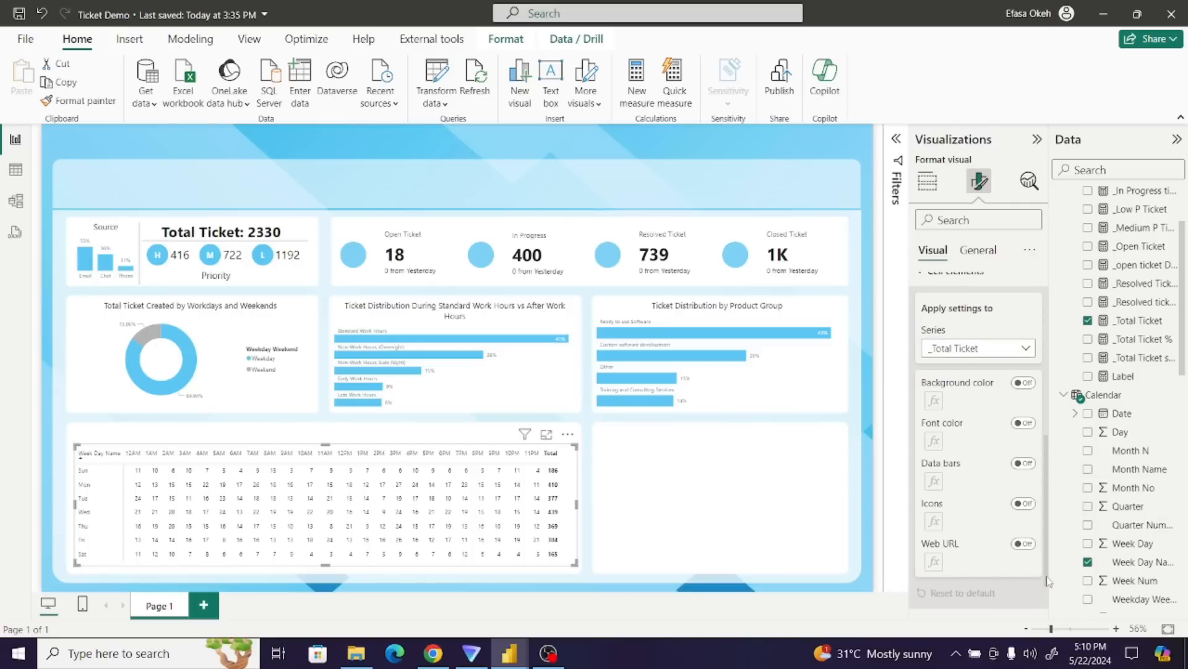
left_click(1023, 383)
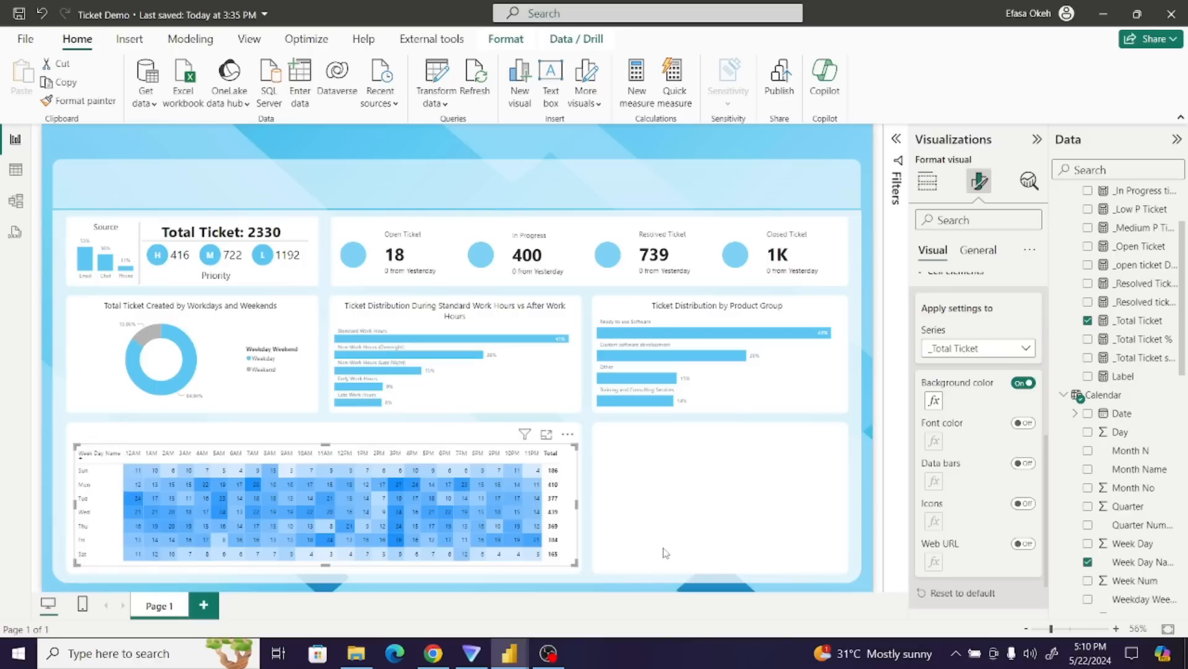
- Switch to the Ticket Analysis report, open the _ticket gradient measure from the Ticket folder and select its whole formula
mouse_move(516, 652)
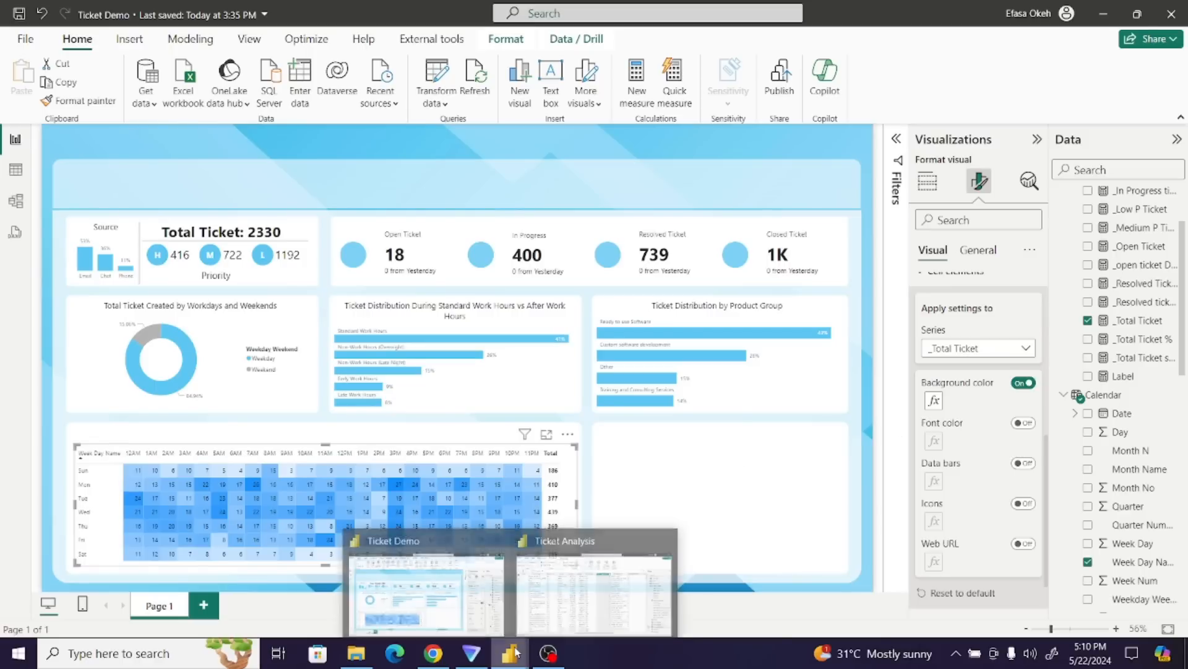
left_click(588, 599)
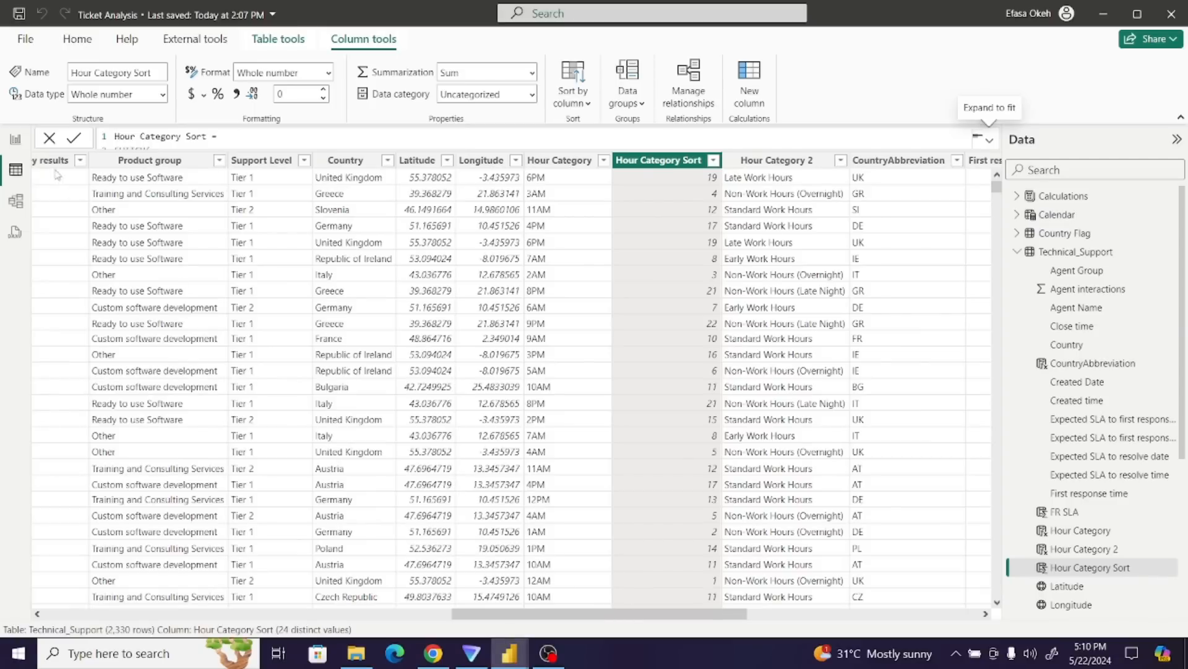
left_click(15, 140)
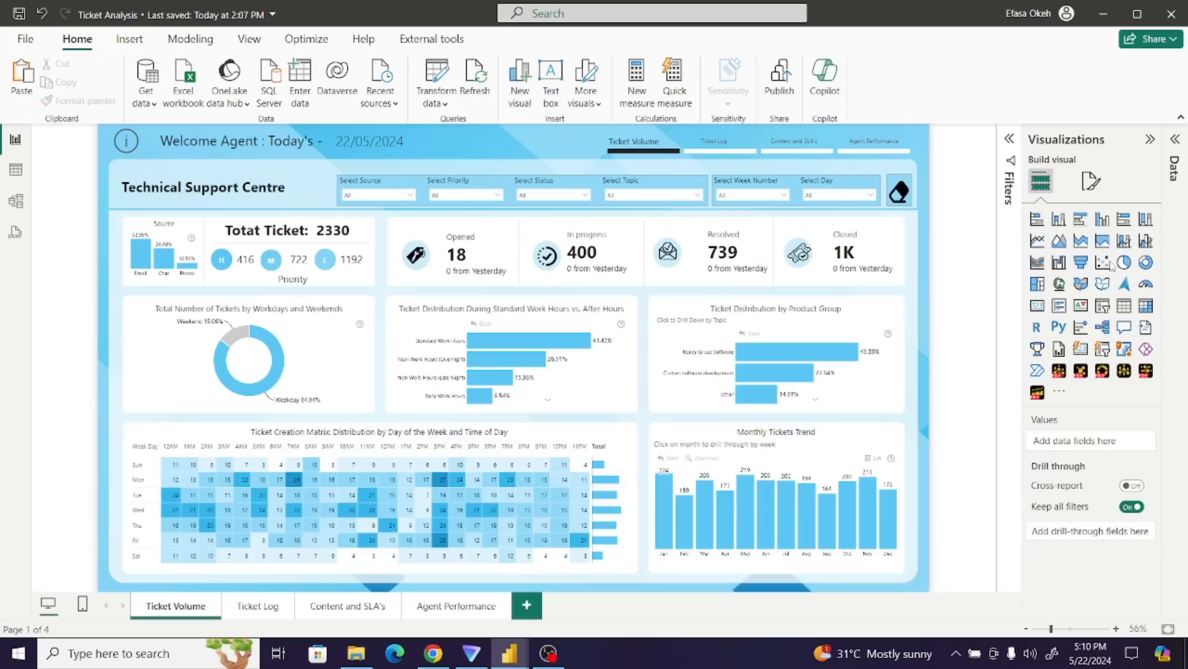
left_click(1175, 140)
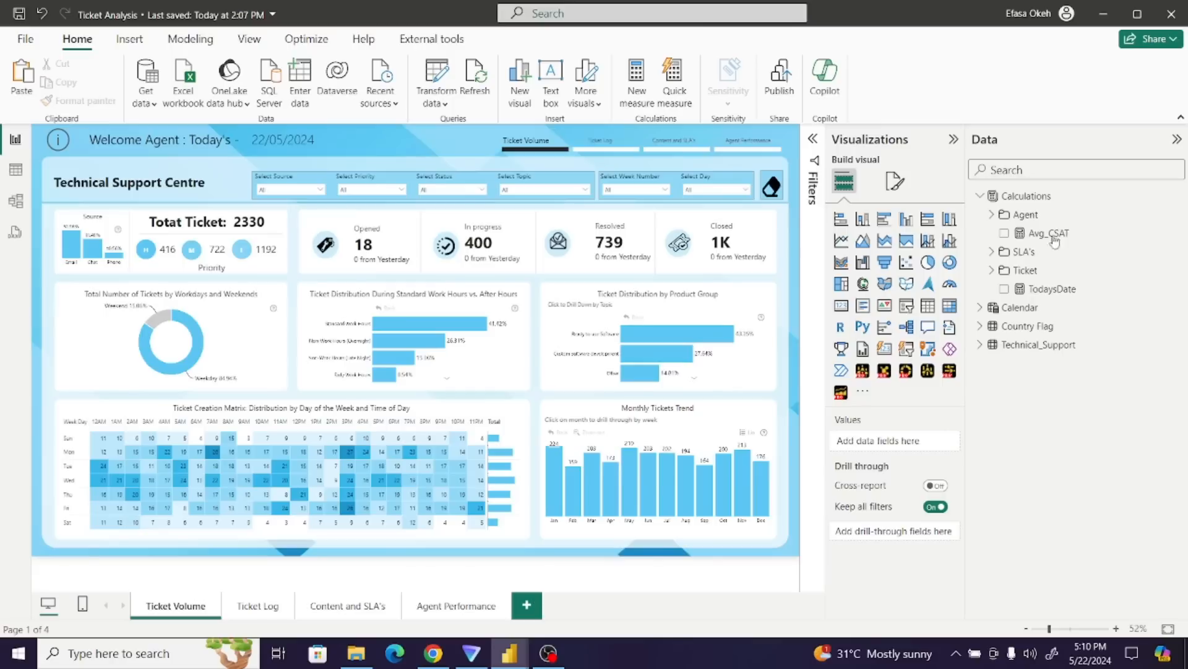
left_click(993, 271)
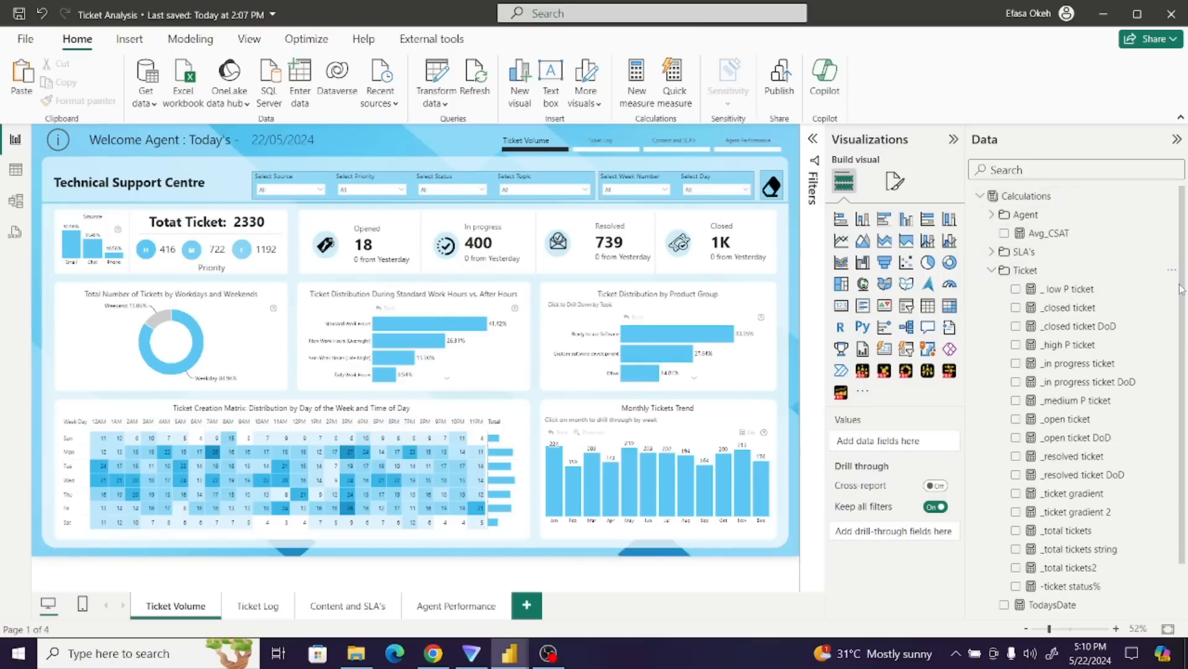
scroll(1186, 344, "down", 3)
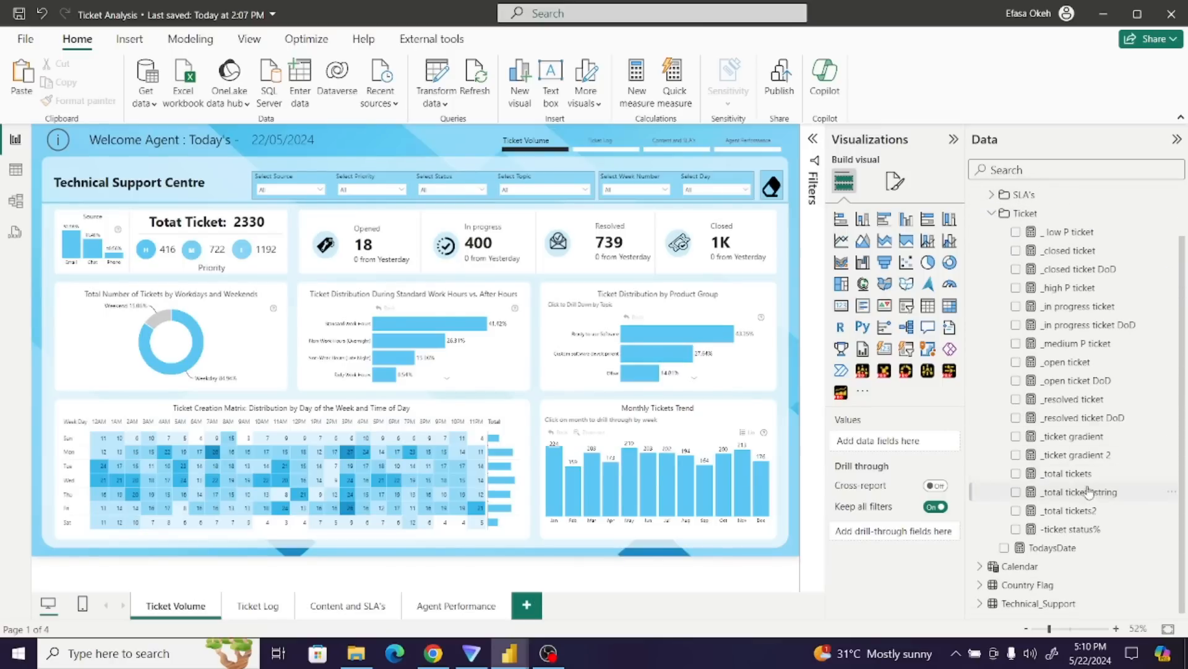
left_click(1085, 441)
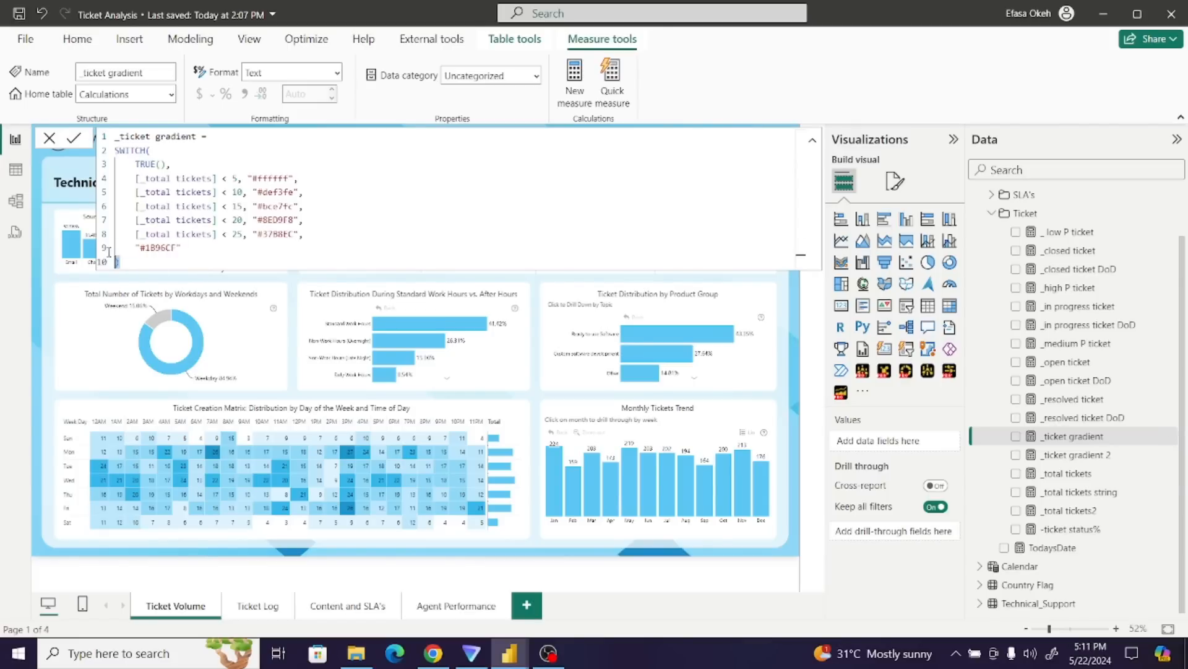
left_click_drag(119, 262, 115, 135)
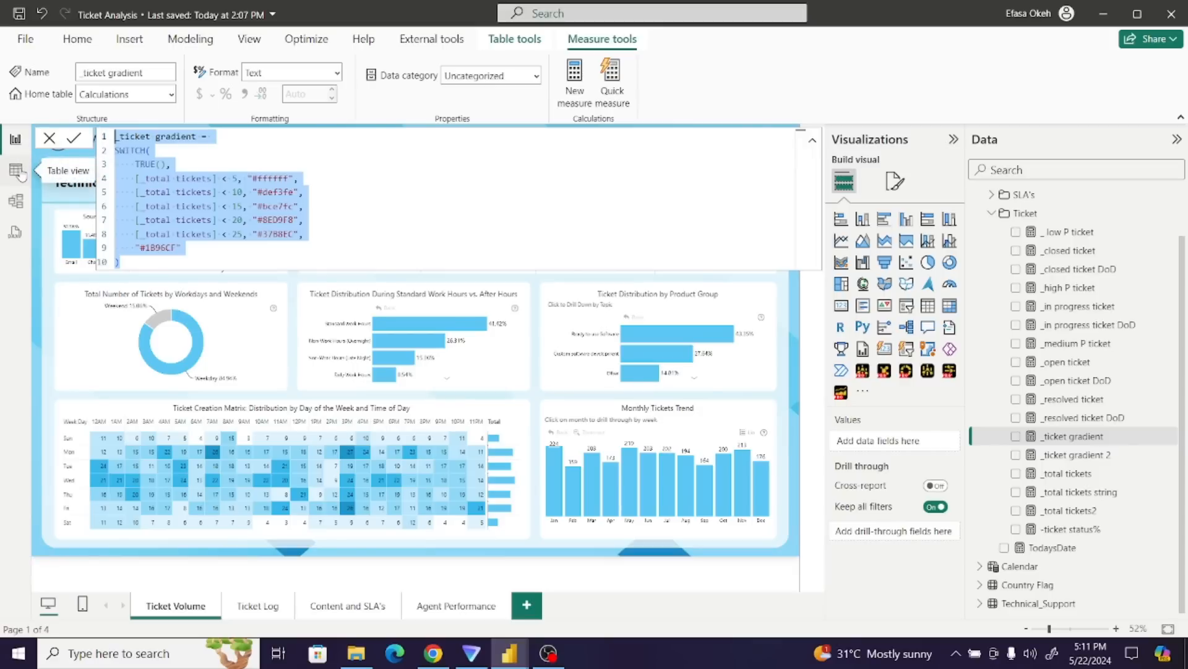
- Switch to the Ticket Demo report and create a new measure in the Calculations table with the copied _ticket gradient SWITCH formula
mouse_move(509, 653)
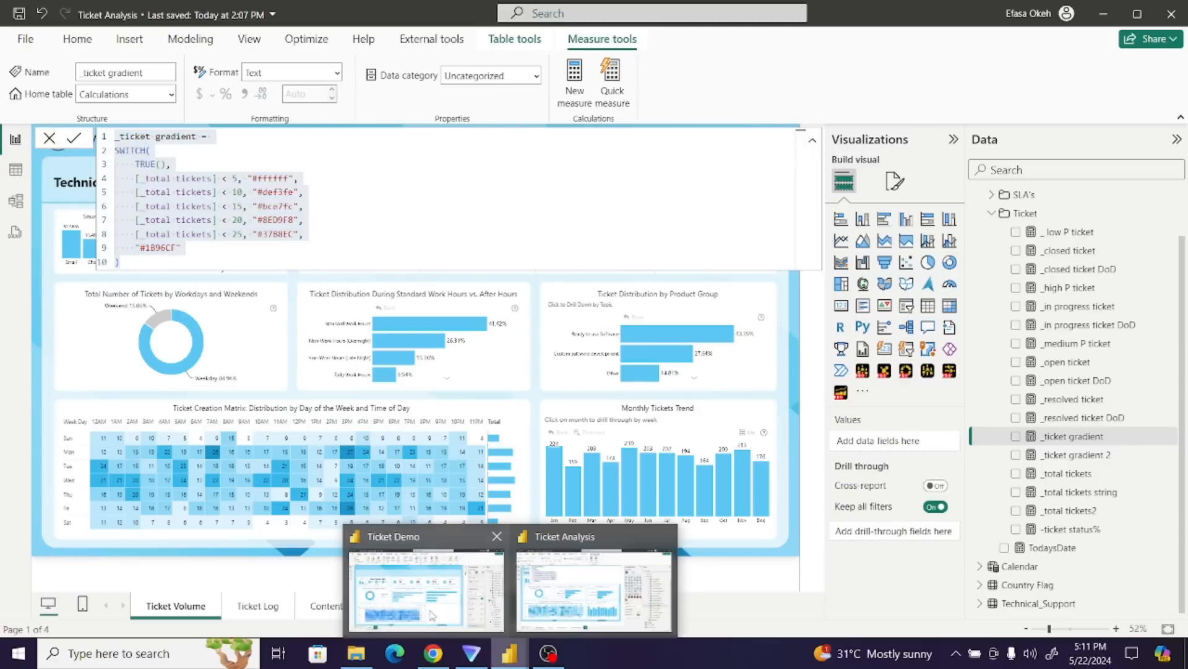
left_click(432, 616)
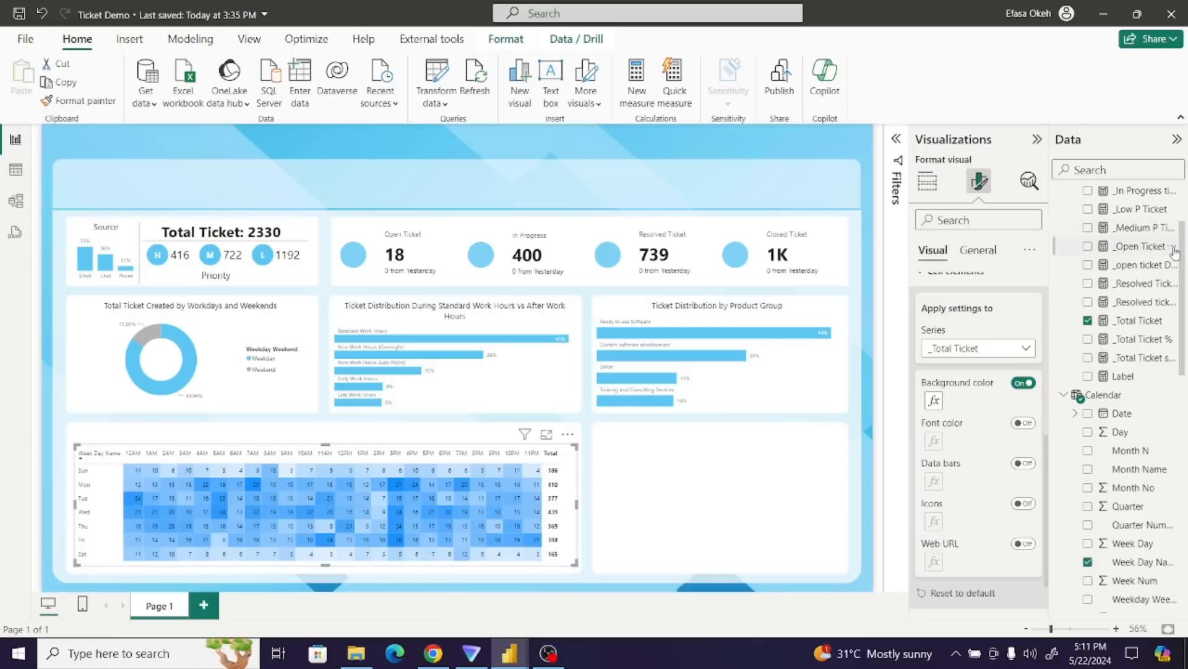
scroll(1151, 229, "up", 3)
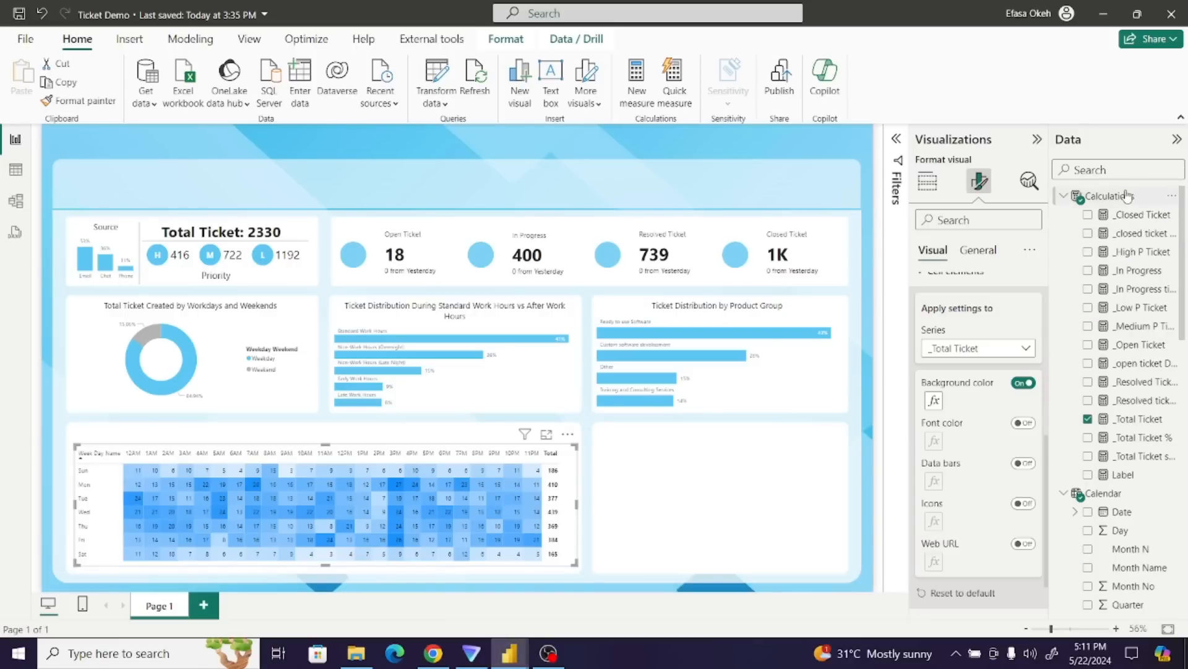
left_click(1126, 195)
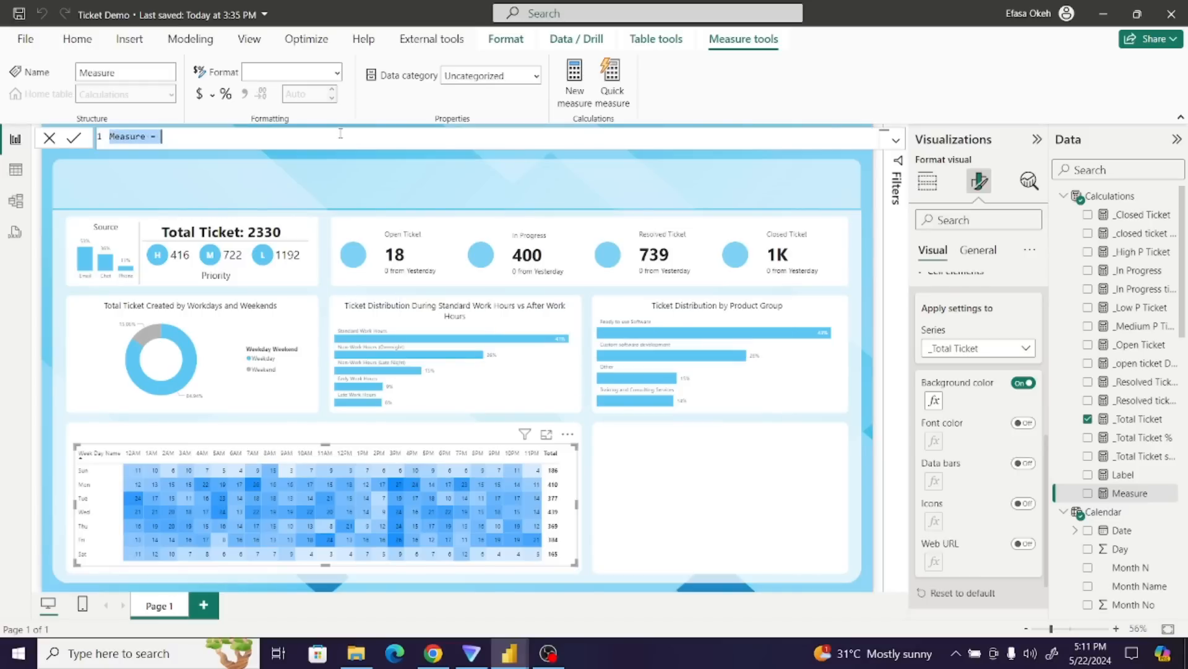
type("_ticket gradient = SWITCH(     TRUE(),     [_total_tickets] < 5, \"#ffffff\",     [_total_tickets] < 10, \"#def3fe\",     [_total_tickets] < 15, \"#bce7fc\",     [_total_tickets] < 20, \"#8ED9F8\",     [_total_tickets] < 25, \"#37B8EC\",     \"#1B96CF\" )")
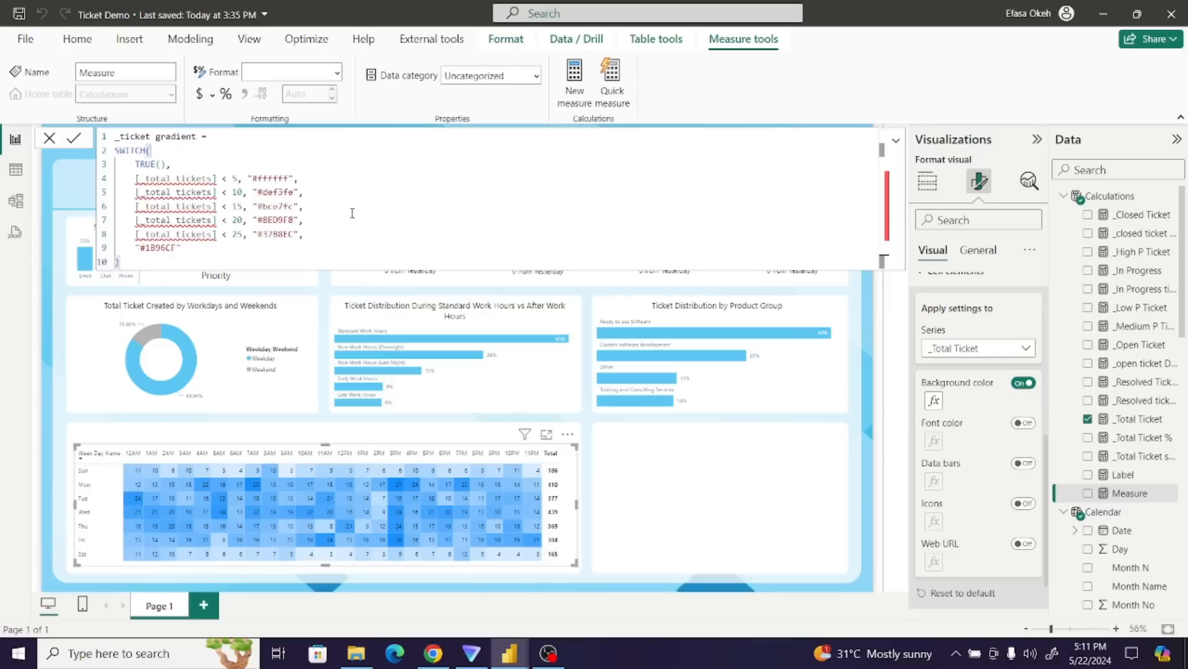
- Change the measure reference in the formula's "< 5" condition to [_Total Ticket]
left_click(149, 179)
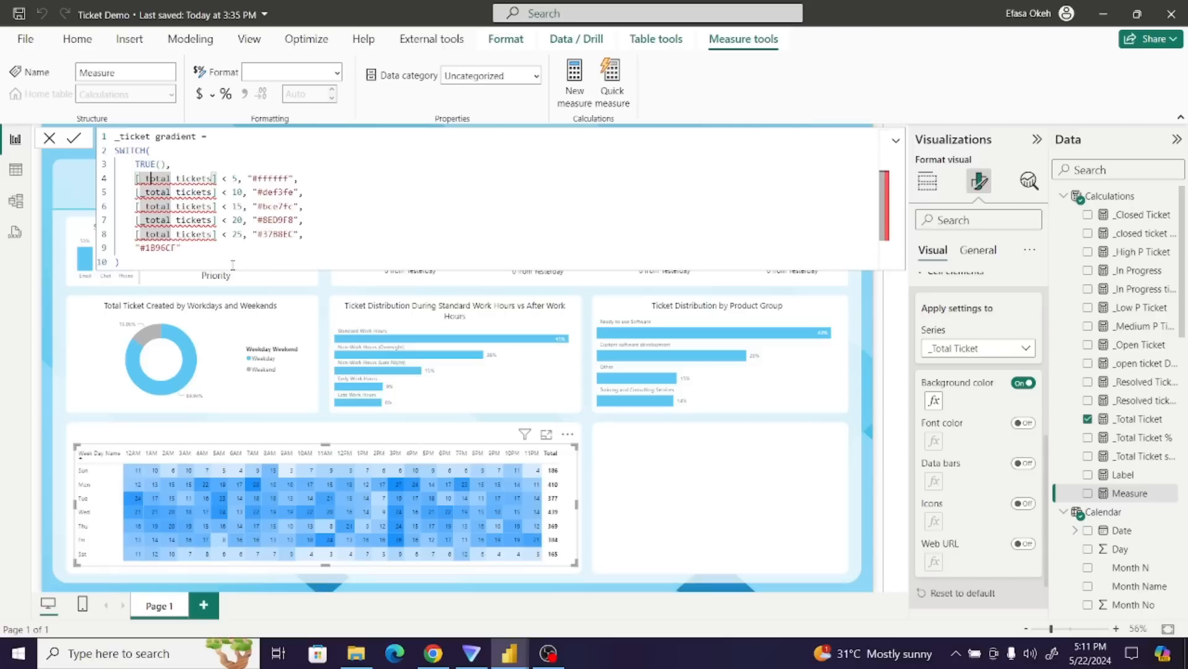
key("BackSpace")
type("T")
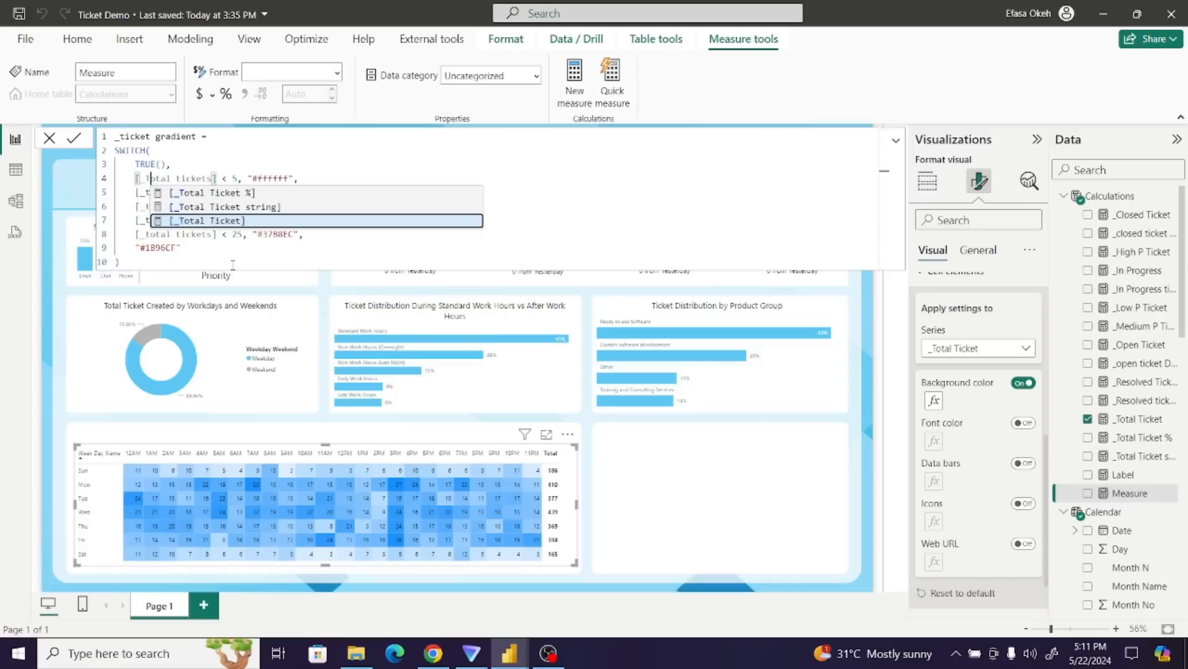
left_click(182, 178)
key("BackSpace")
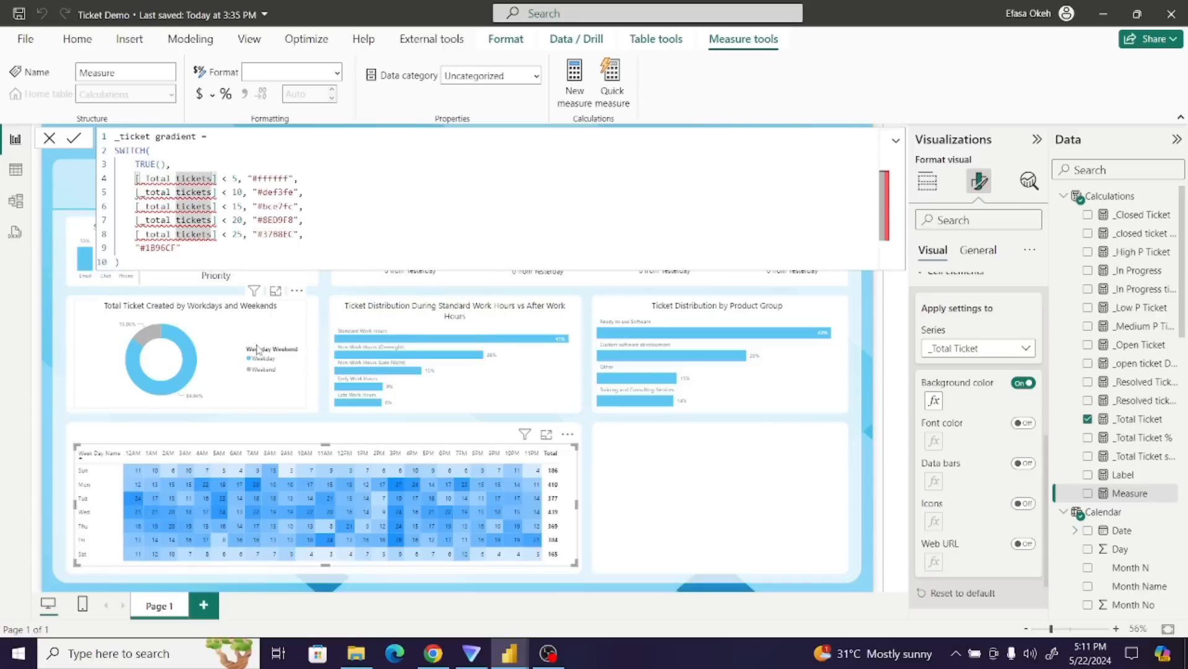
type("T")
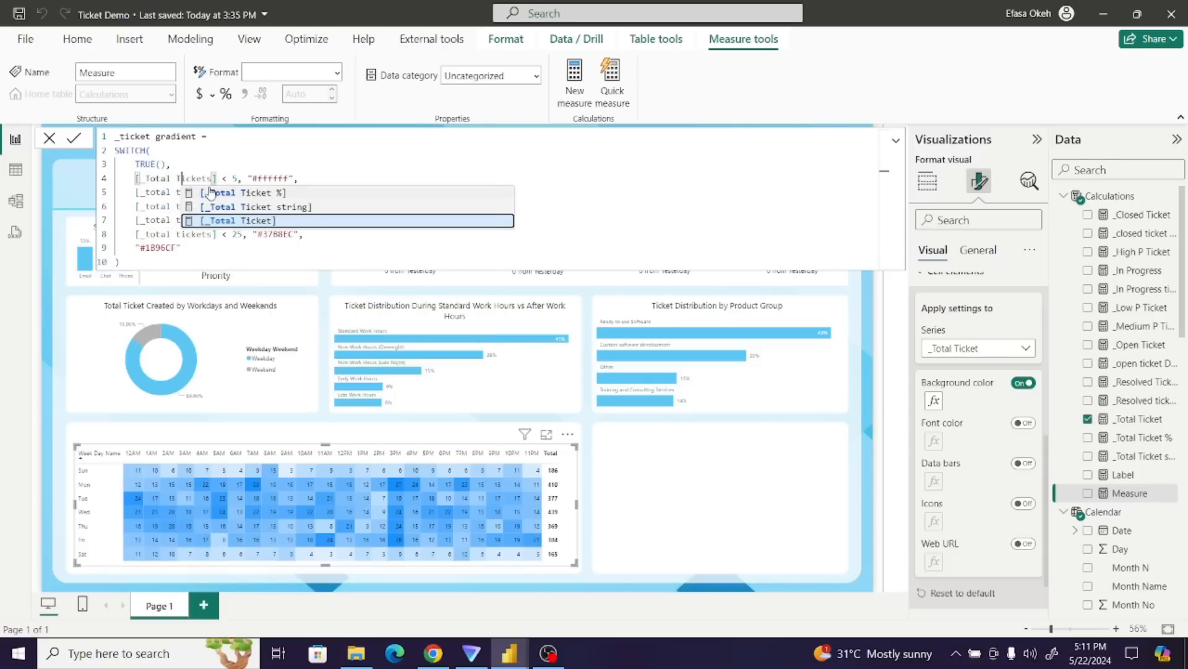
left_click(215, 218)
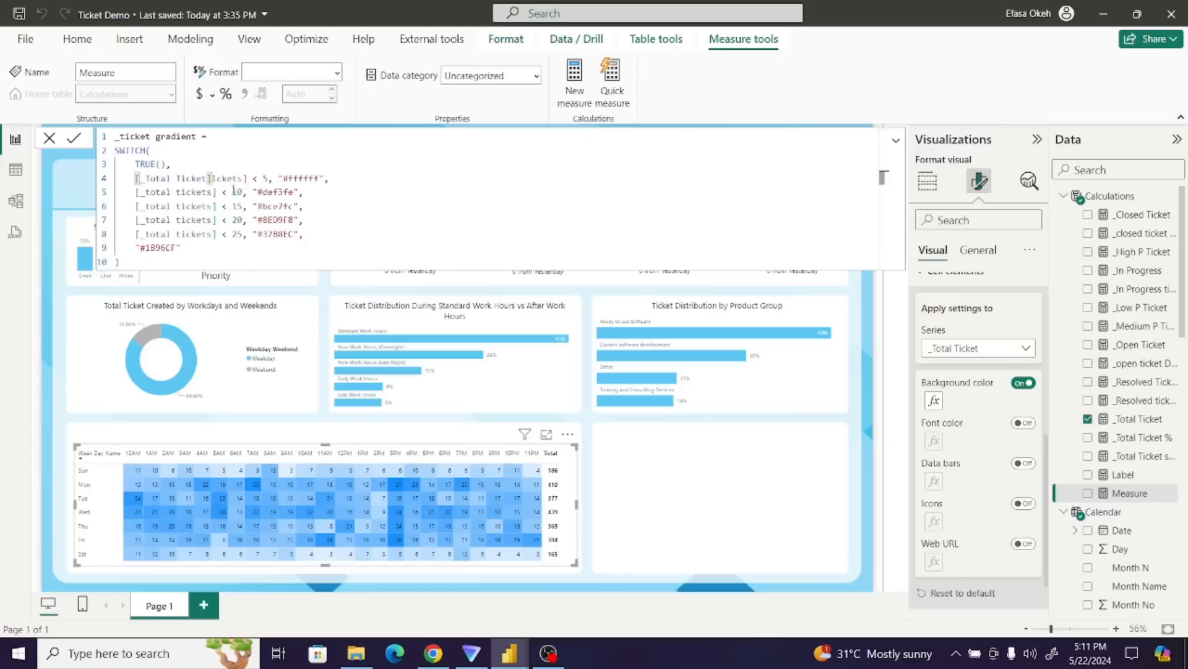
left_click(247, 179)
key("BackSpace")
key("BackSpace")
key("BackSpace")
key("BackSpace")
key("BackSpace")
key("BackSpace")
key("BackSpace")
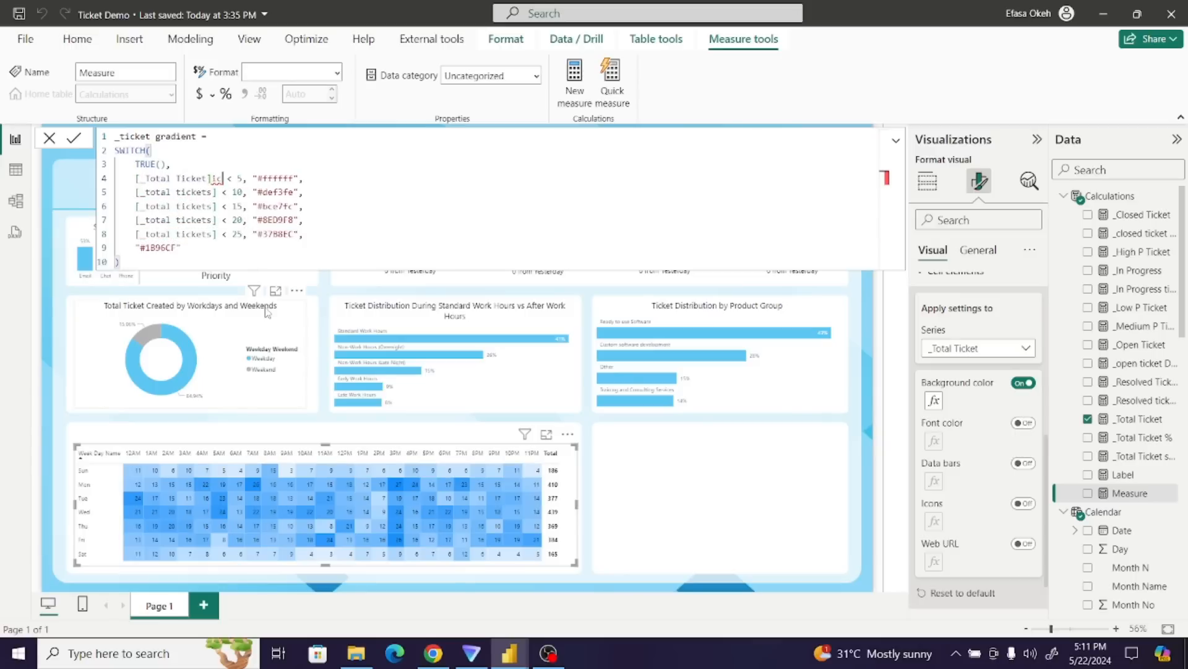
- Try to correct the reference in the "< 10" condition to [_Total Ticket] and continue with the remaining conditions
left_click(154, 190)
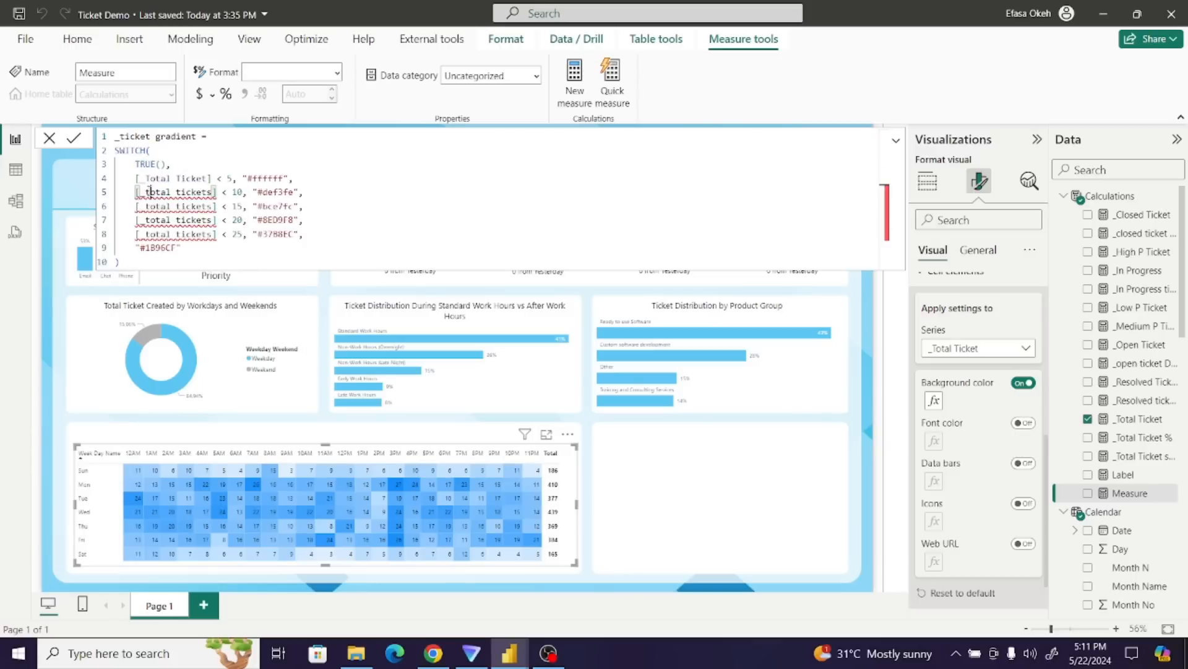
key("BackSpace")
type("T")
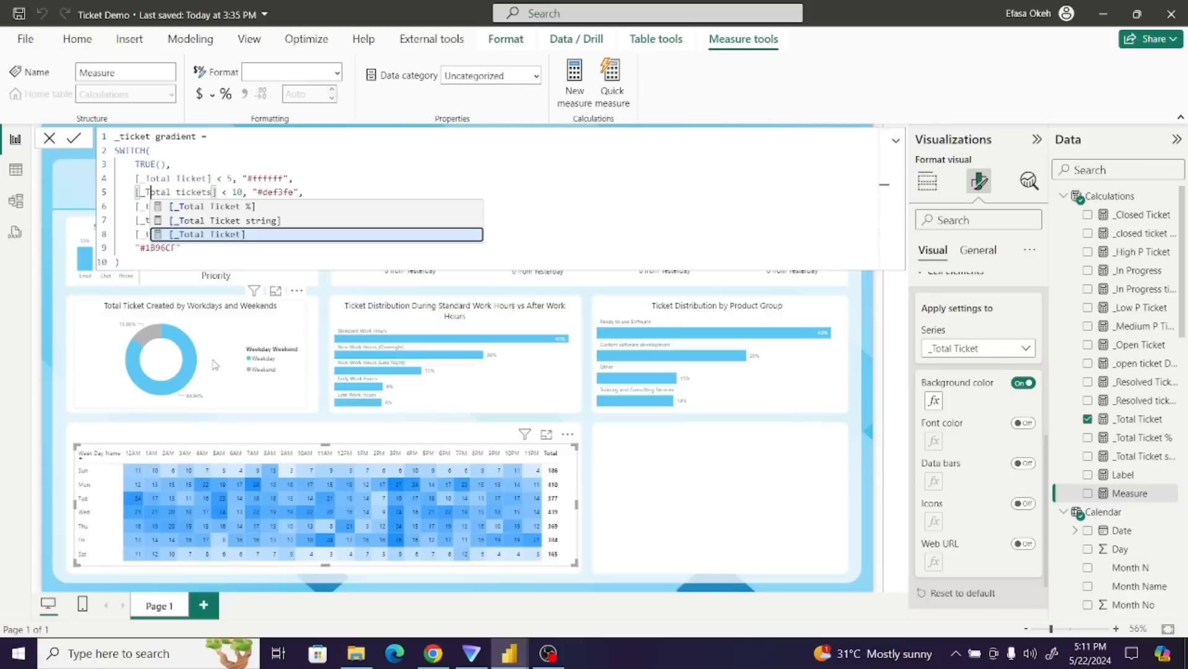
left_click(182, 193)
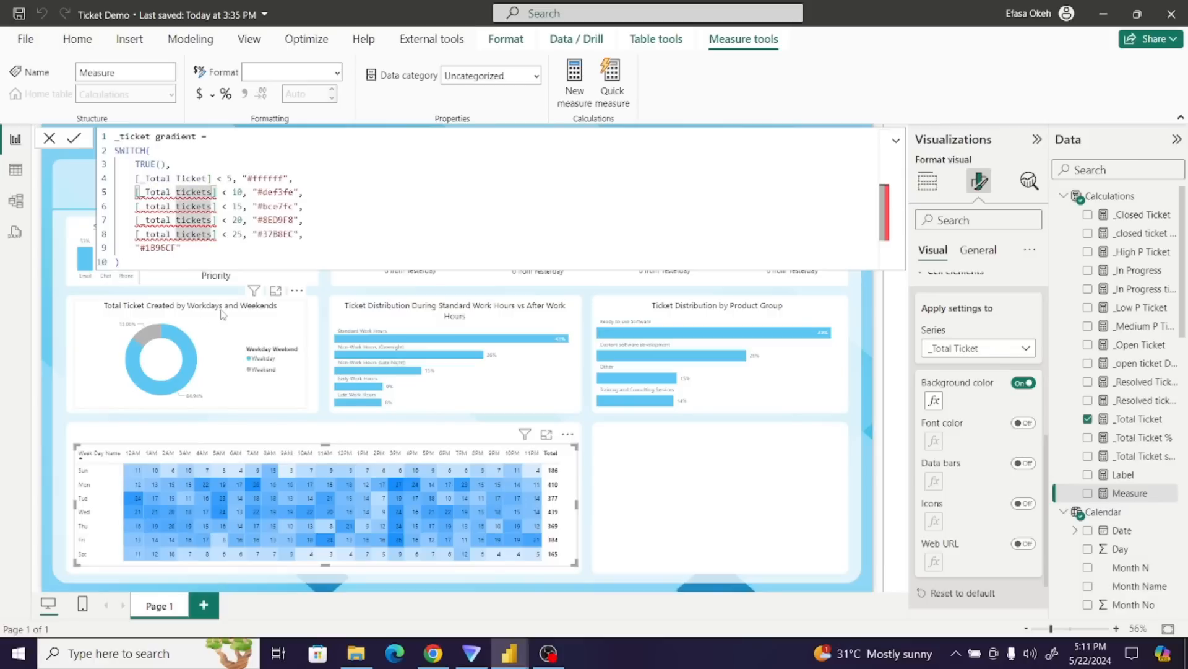
key("BackSpace")
type("T")
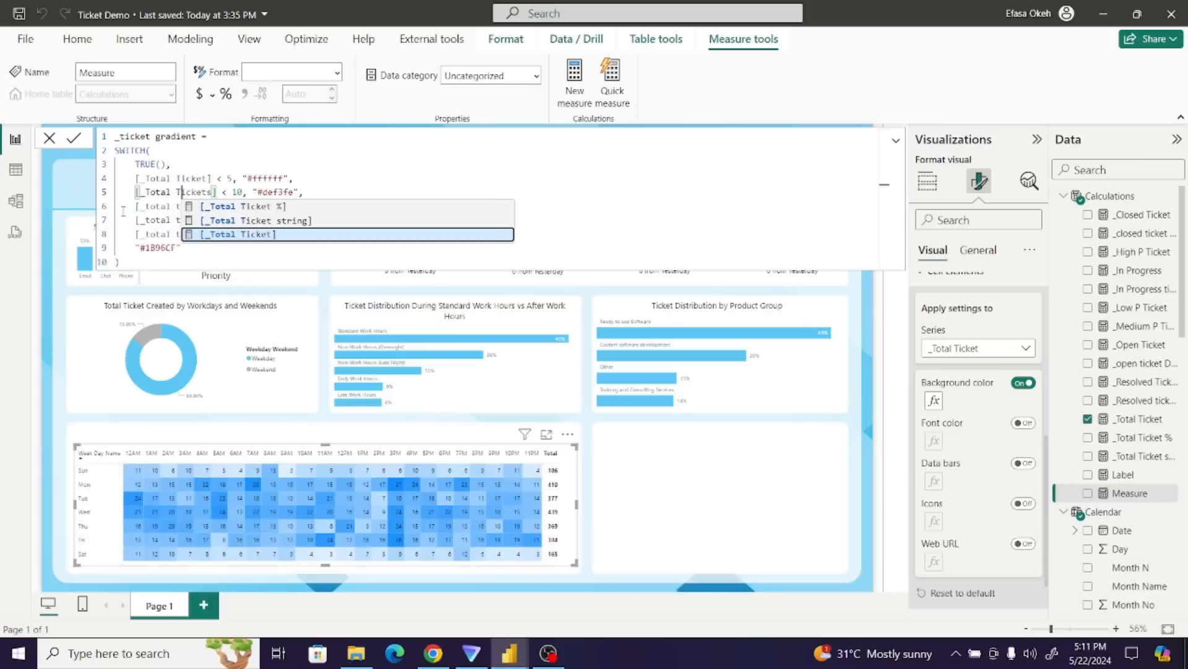
left_click(154, 206)
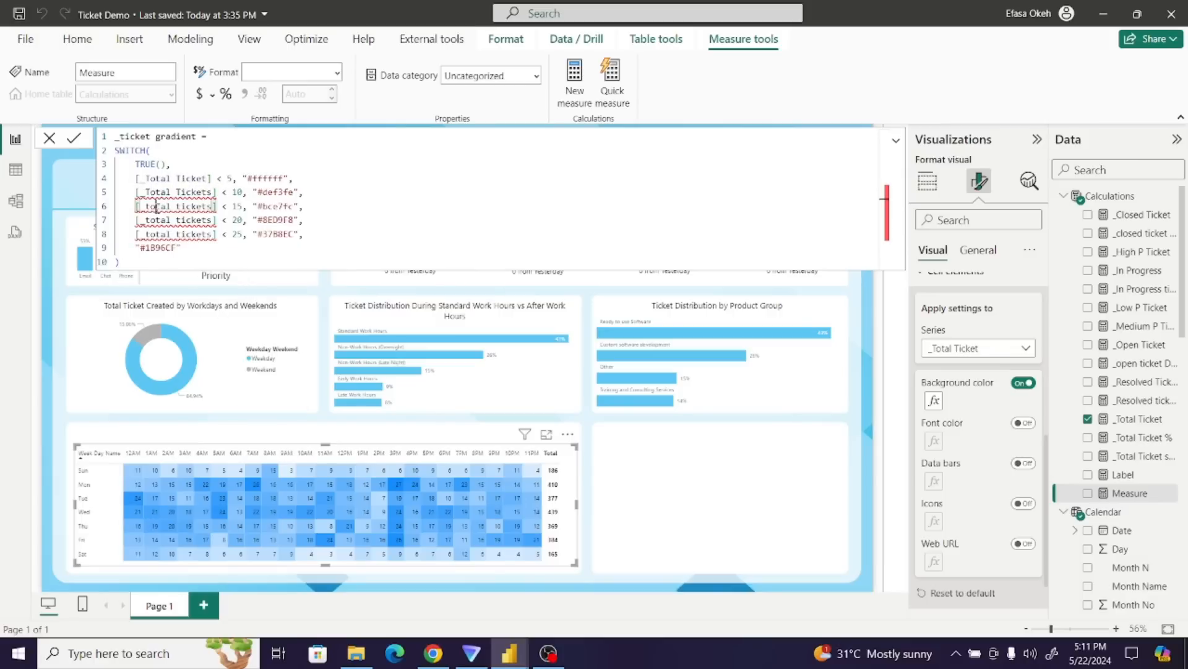
left_click(212, 192)
key("BackSpace")
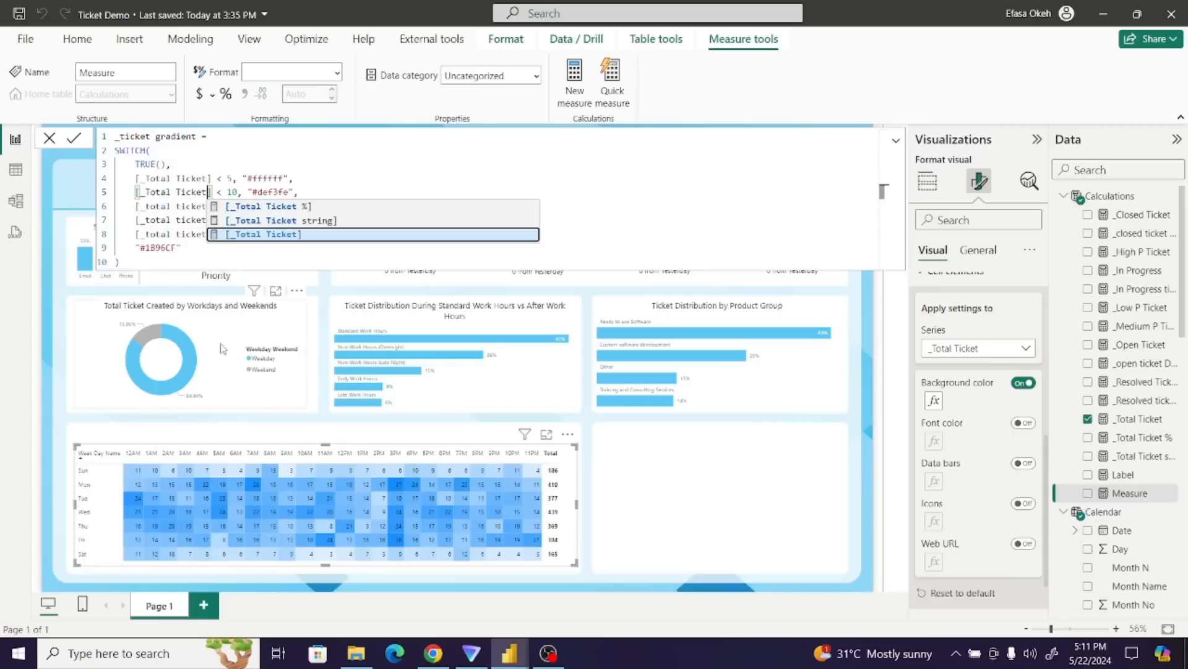
key("Escape")
left_click_drag(150, 189, 212, 341)
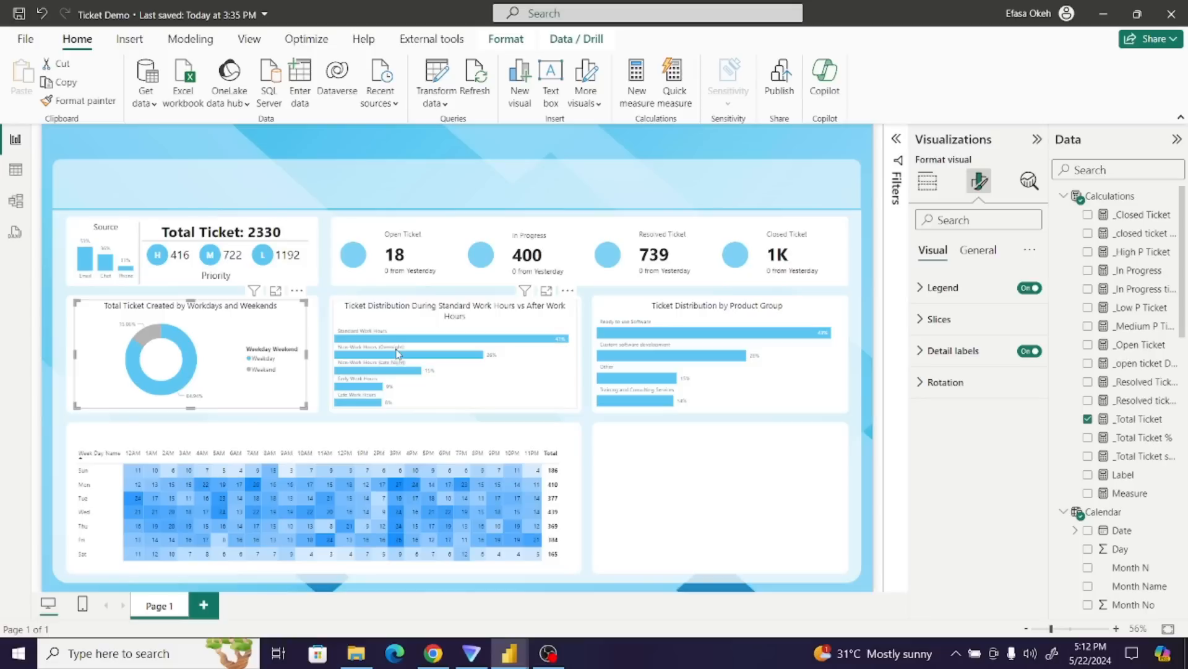
- Reopen the new Measure in the Calculations table and replace its placeholder text with the copied _ticket gradient SWITCH formula
left_click(932, 419)
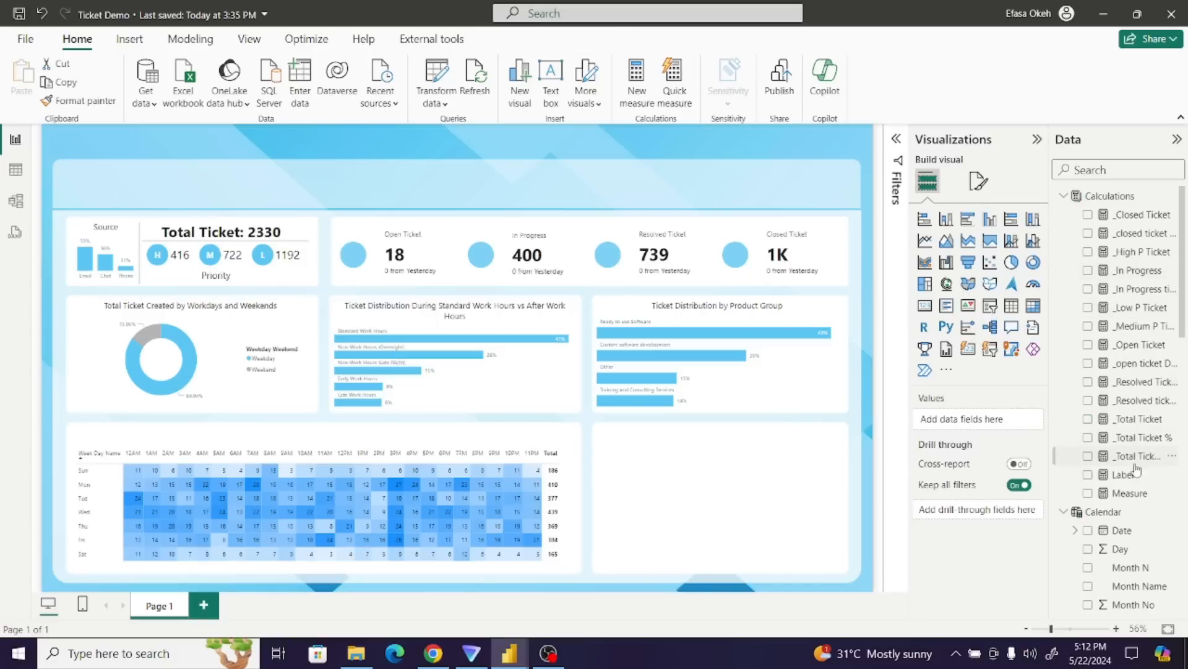
left_click(1130, 494)
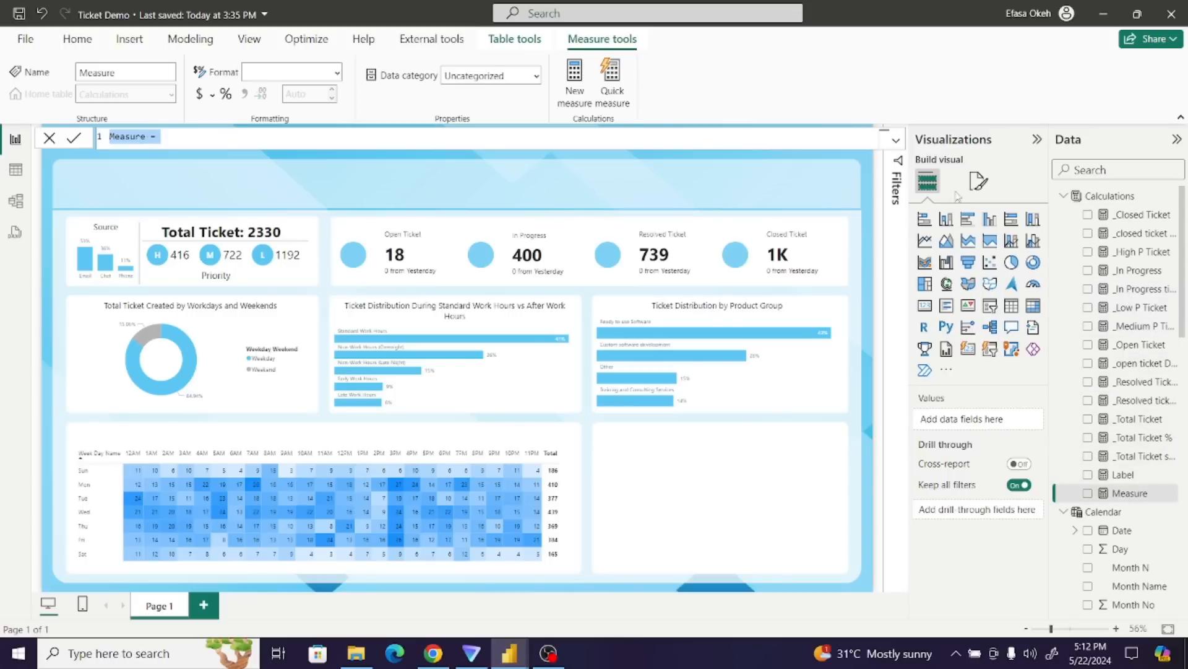
left_click(897, 141)
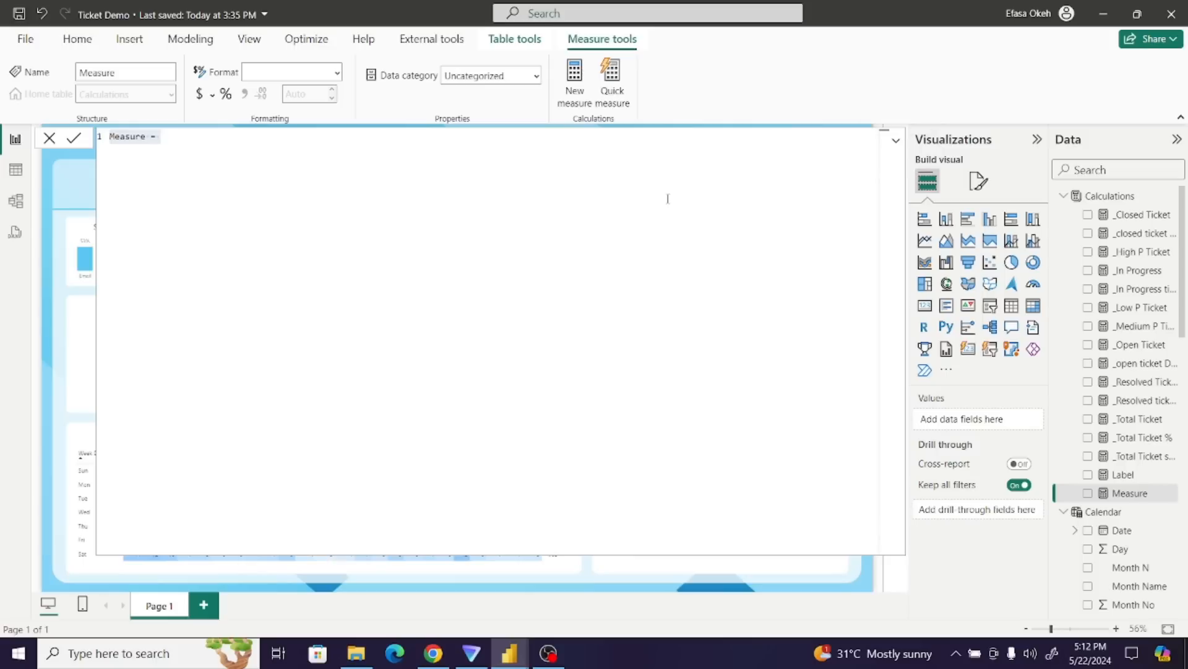
left_click(327, 163)
key("ctrl+BackSpace")
key("ctrl+BackSpace")
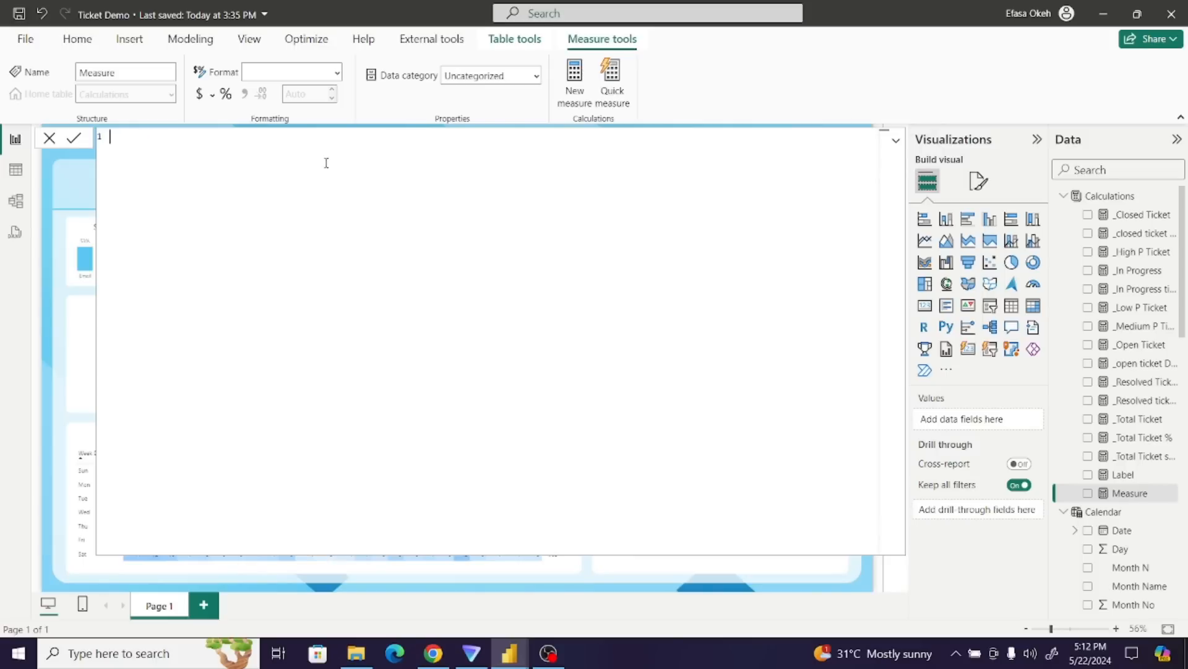
type("_ticket gradient = SWITCH(     TRUE(),     [_total_tickets] < 5, \"#ffffff\",     [_total_tickets] < 10, \"#def3fe\",     [_total_tickets] < 15, \"#bce7fc\",     [_total_tickets] < 20, \"#8ED9F8\",     [_total_tickets] < 25, \"#37B8EC\",     \"#1B96CF\" )")
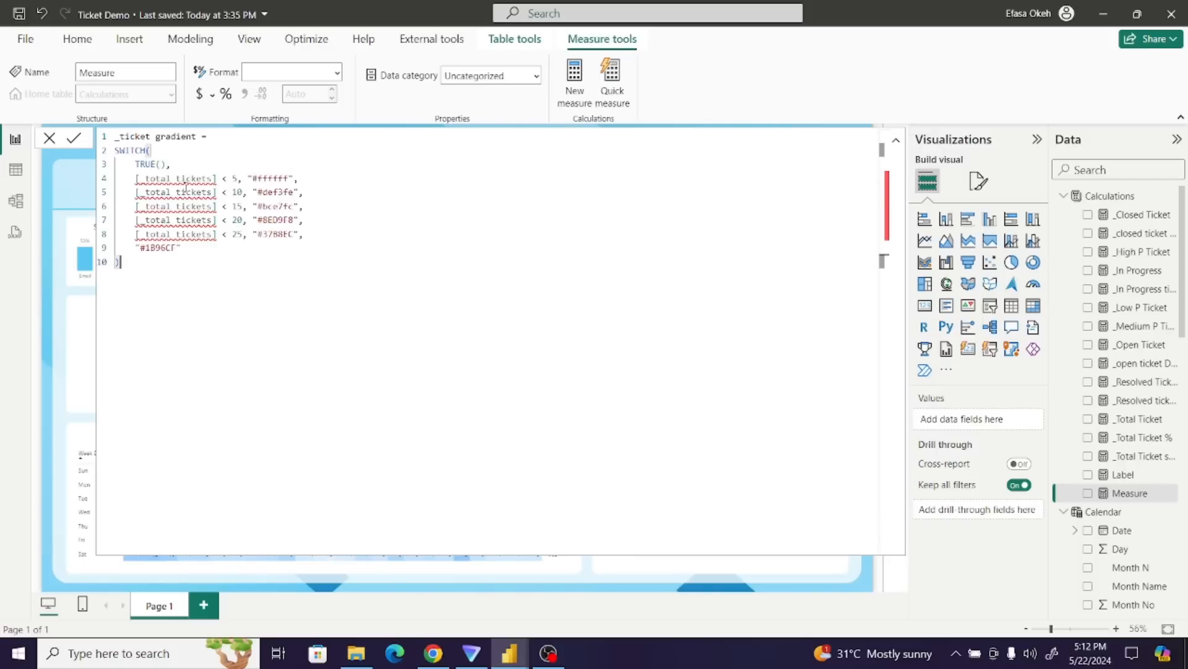
- Make the "< 5" condition of the _ticket gradient formula reference [_Total Ticket]
left_click(150, 179)
key("BackSpace")
type("T")
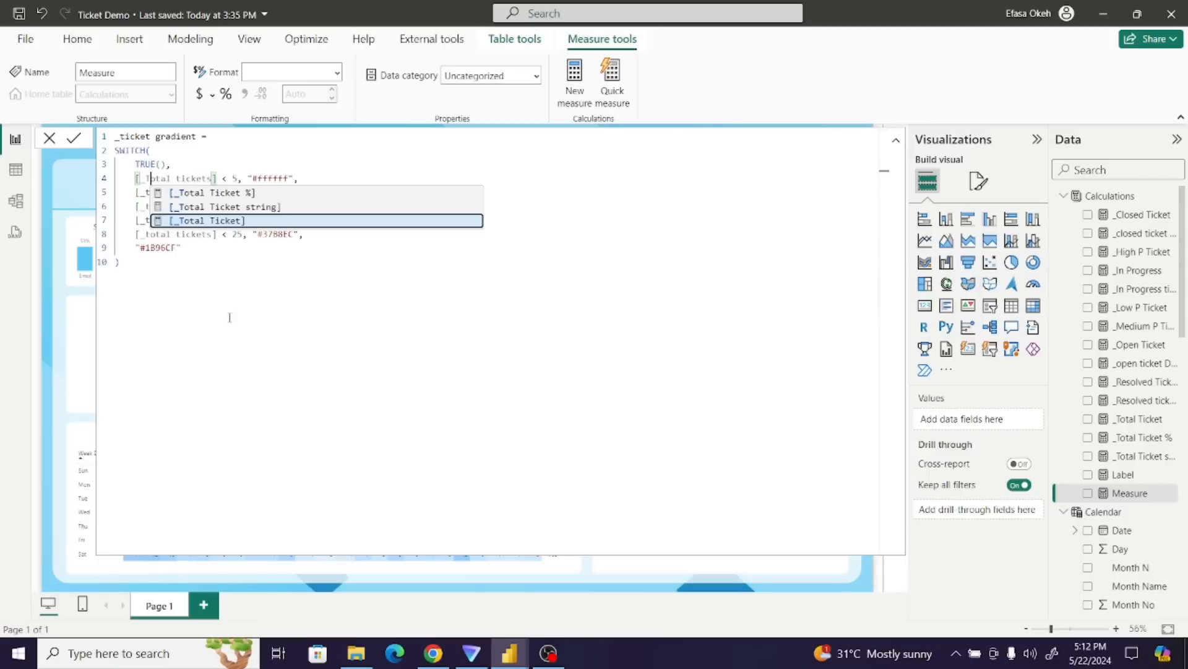
key("Escape")
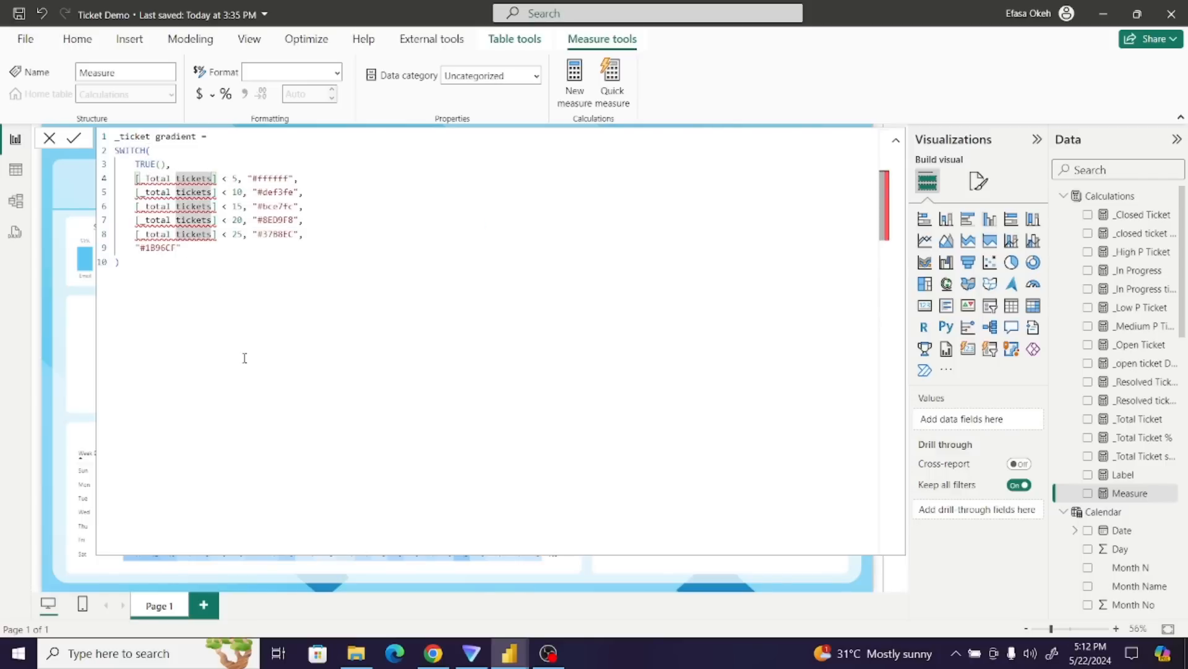
key("BackSpace")
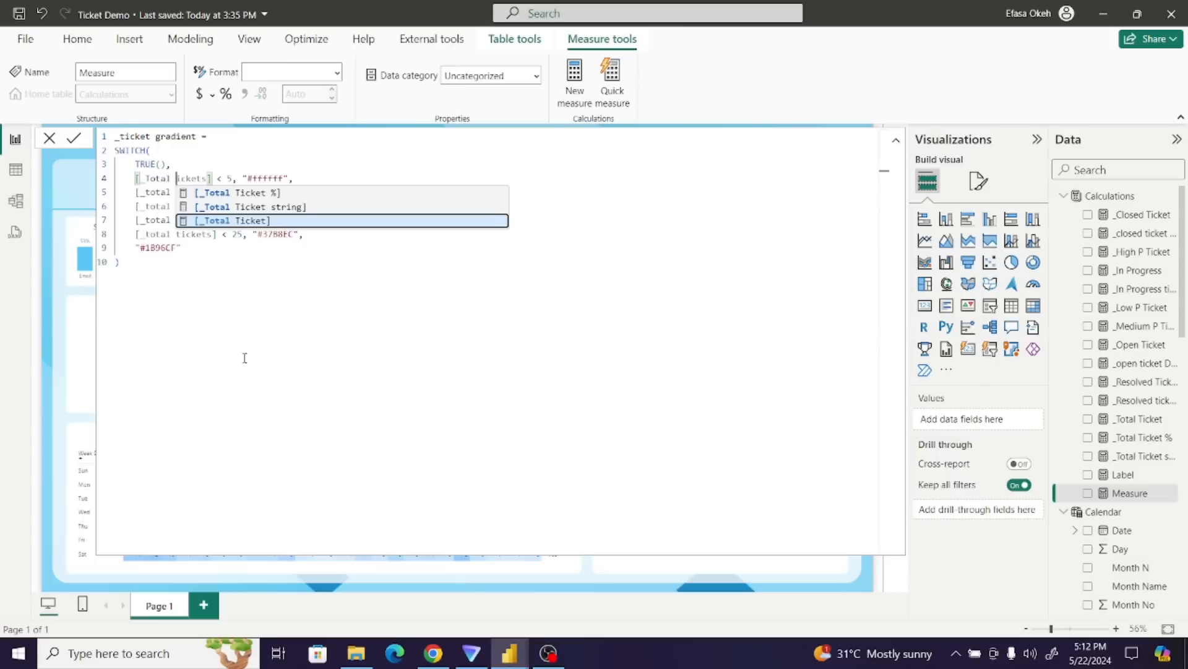
type("T")
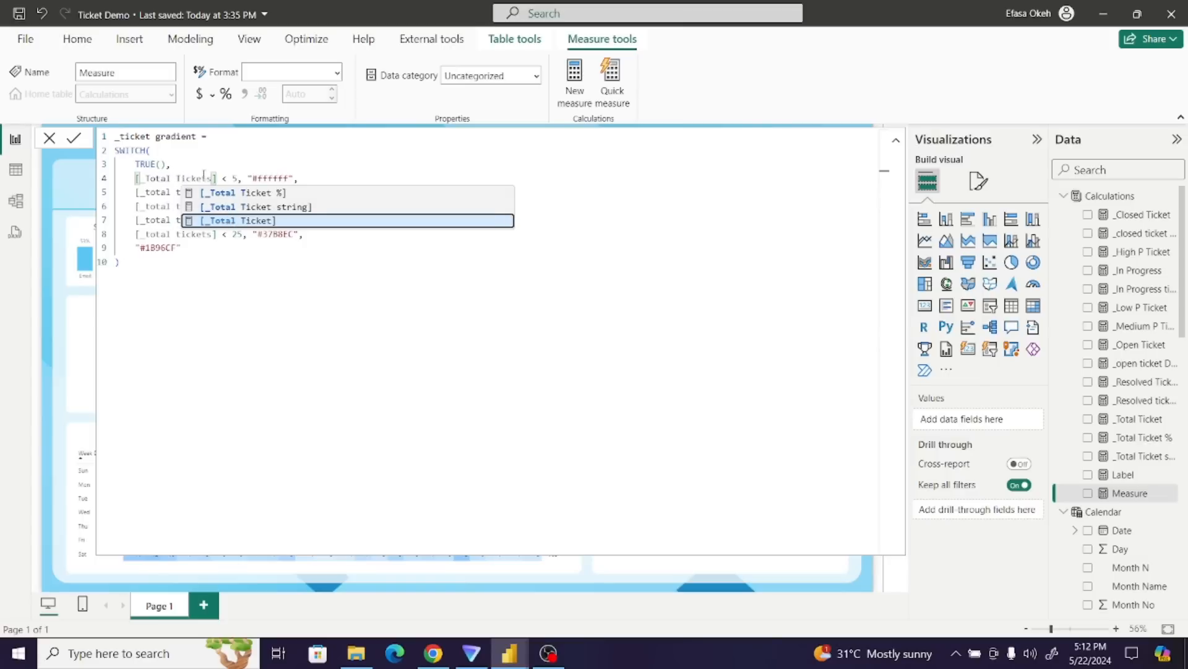
left_click_drag(177, 178, 214, 180)
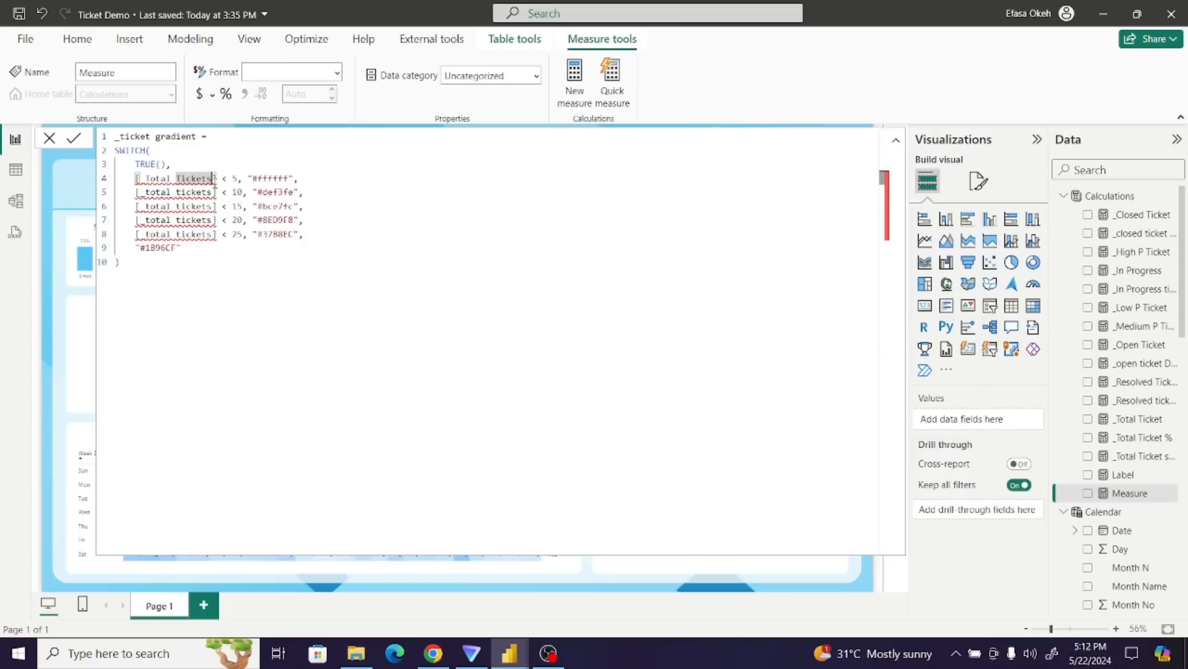
type("Ticket")
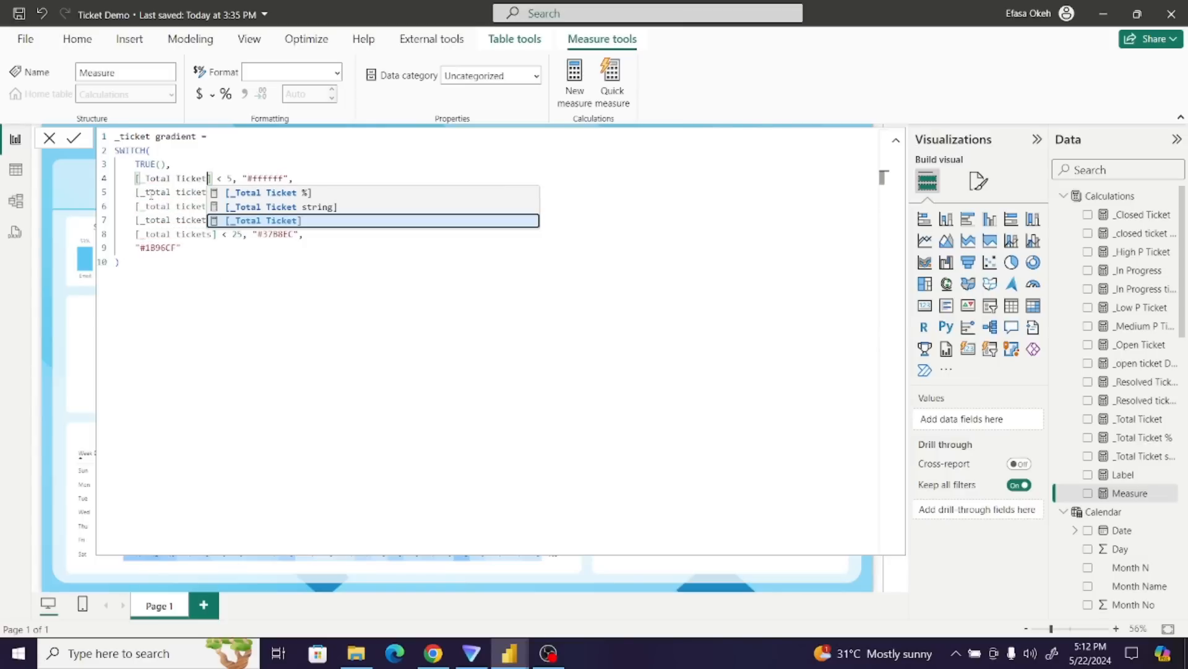
- Make the "< 10" condition of the _ticket gradient formula reference [_Total Ticket]
left_click(150, 192)
key("BackSpace")
type("t")
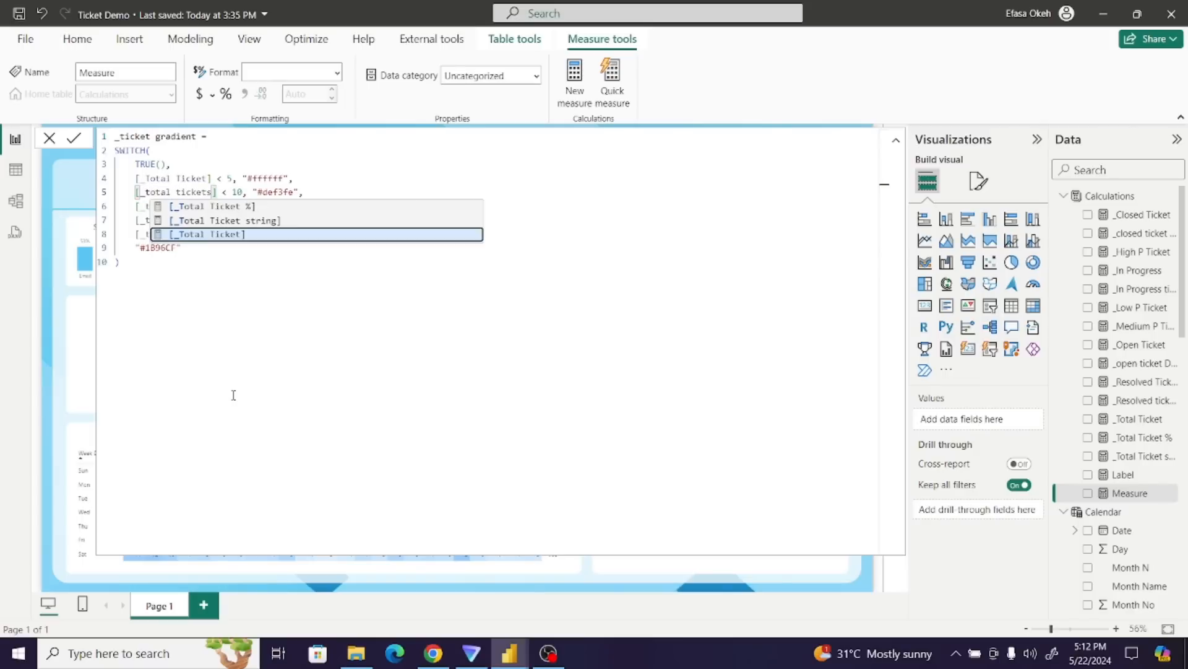
key("BackSpace")
type("T")
left_click(180, 192)
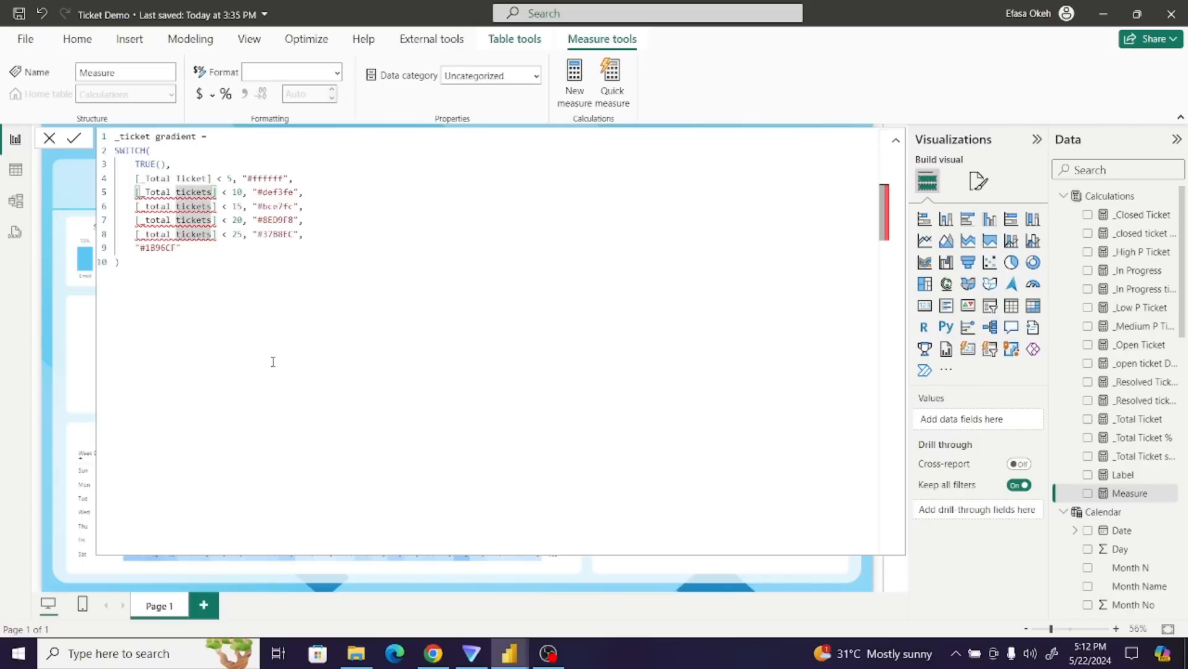
key("BackSpace")
type("T")
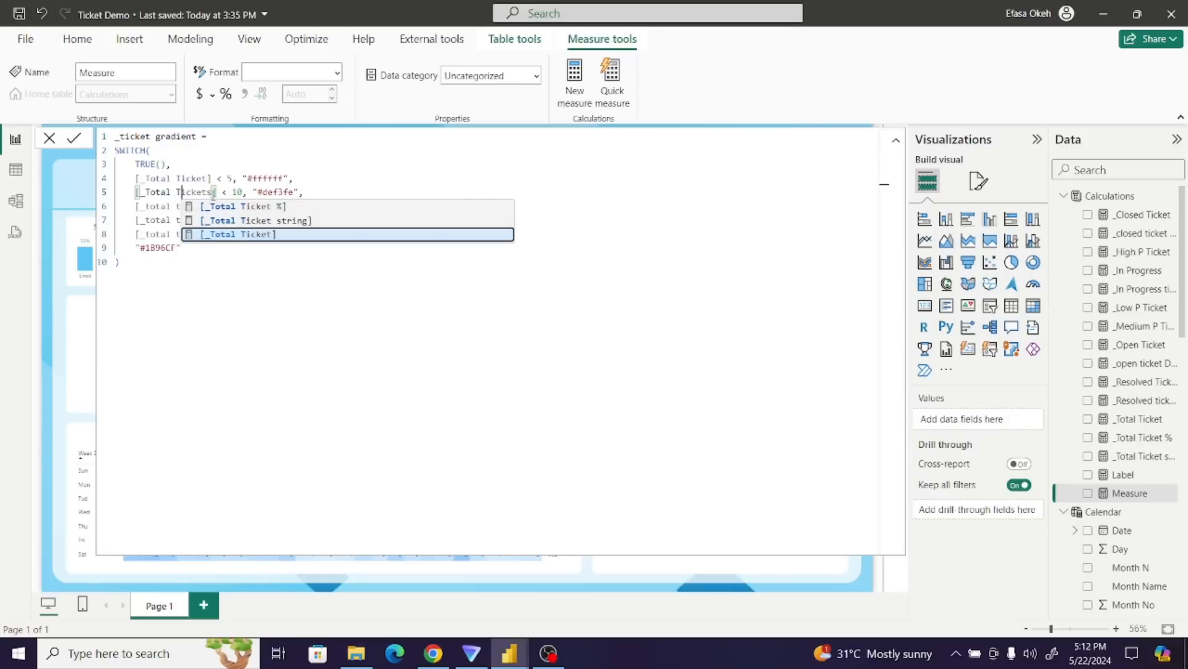
left_click(212, 193)
key("BackSpace")
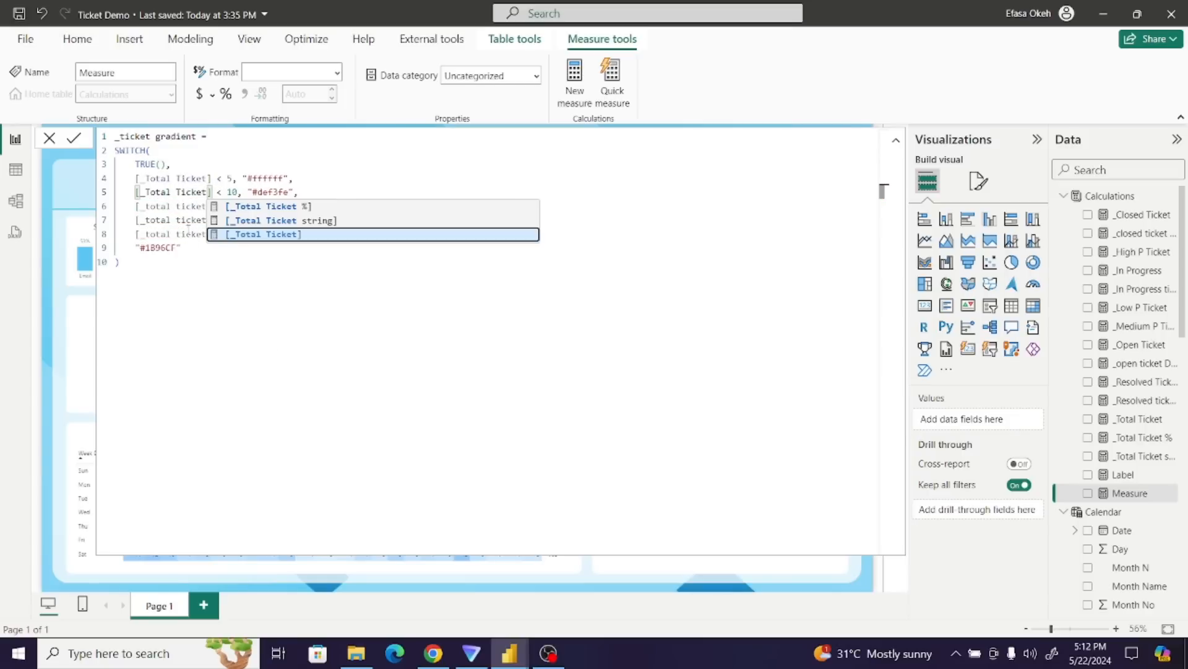
- Make the "< 15" condition of the _ticket gradient formula reference [_Total Ticket]
left_click(150, 208)
key("BackSpace")
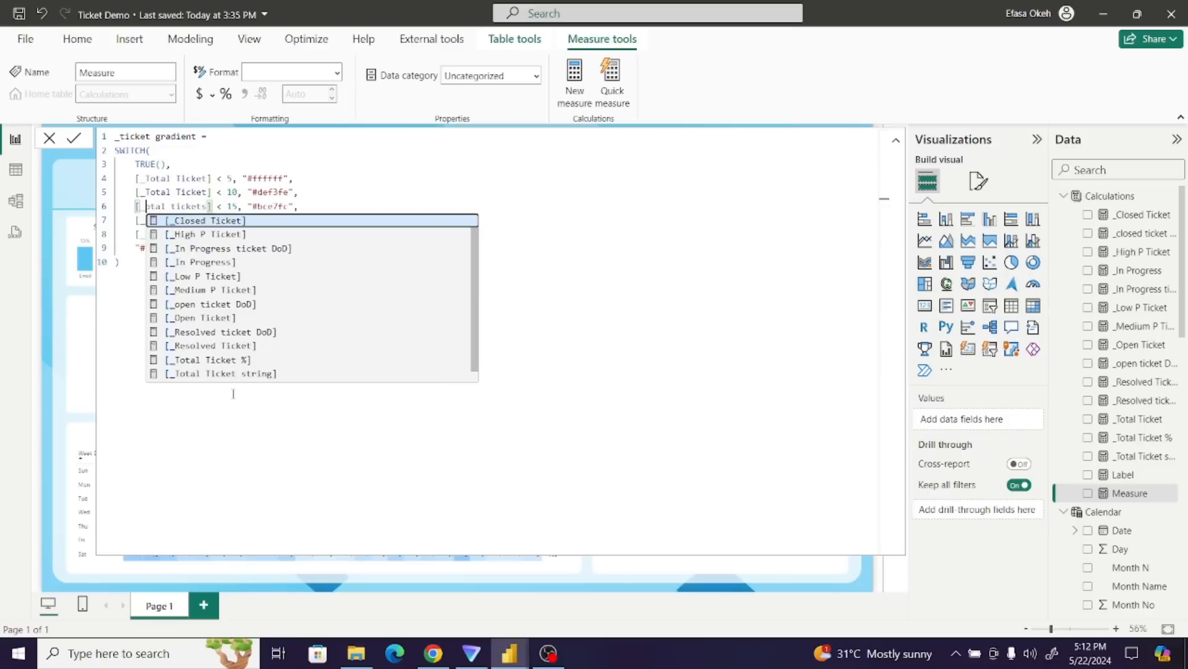
type("T")
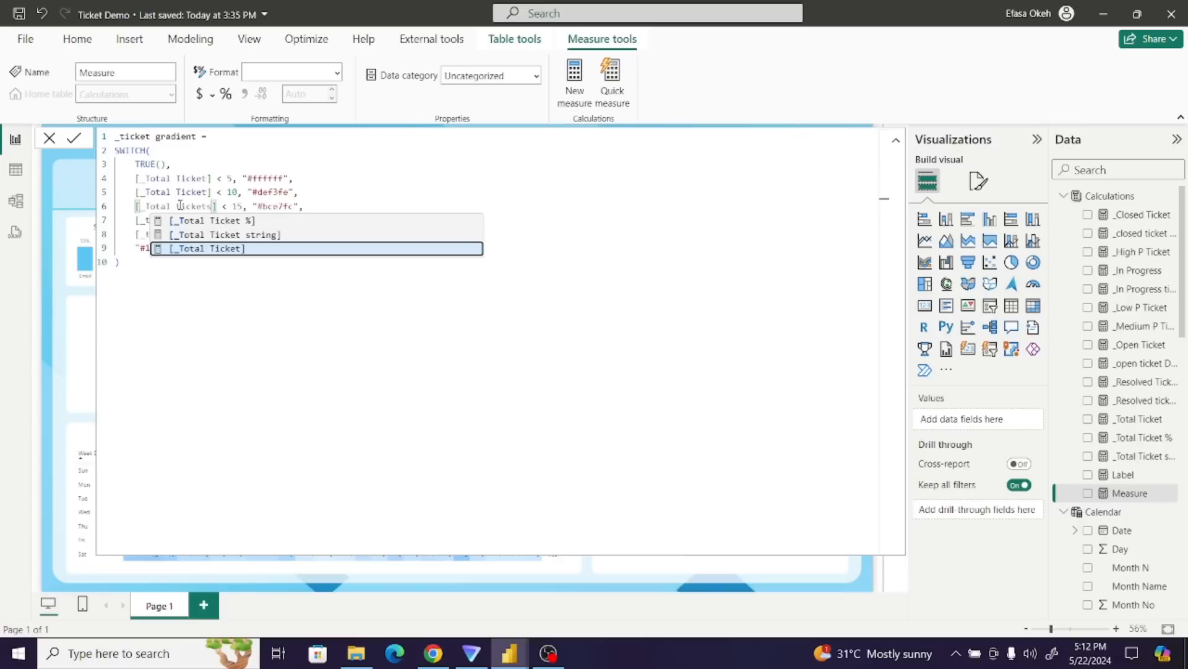
left_click(181, 205)
key("BackSpace")
type("T")
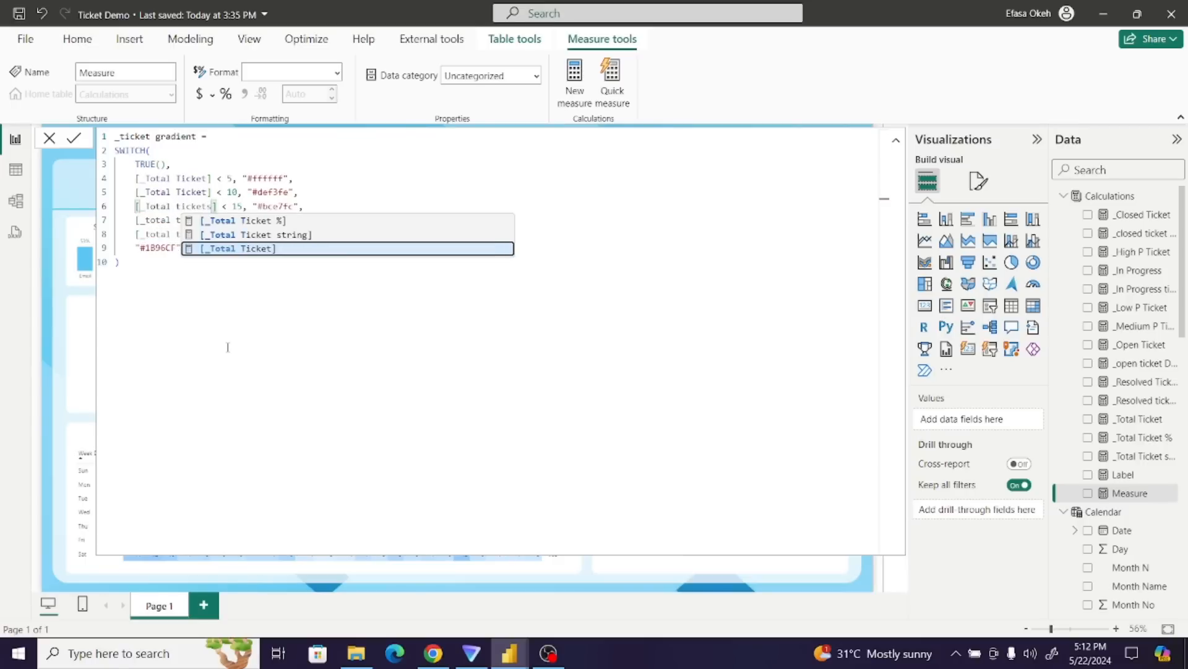
key("BackSpace")
type("T")
key("Escape")
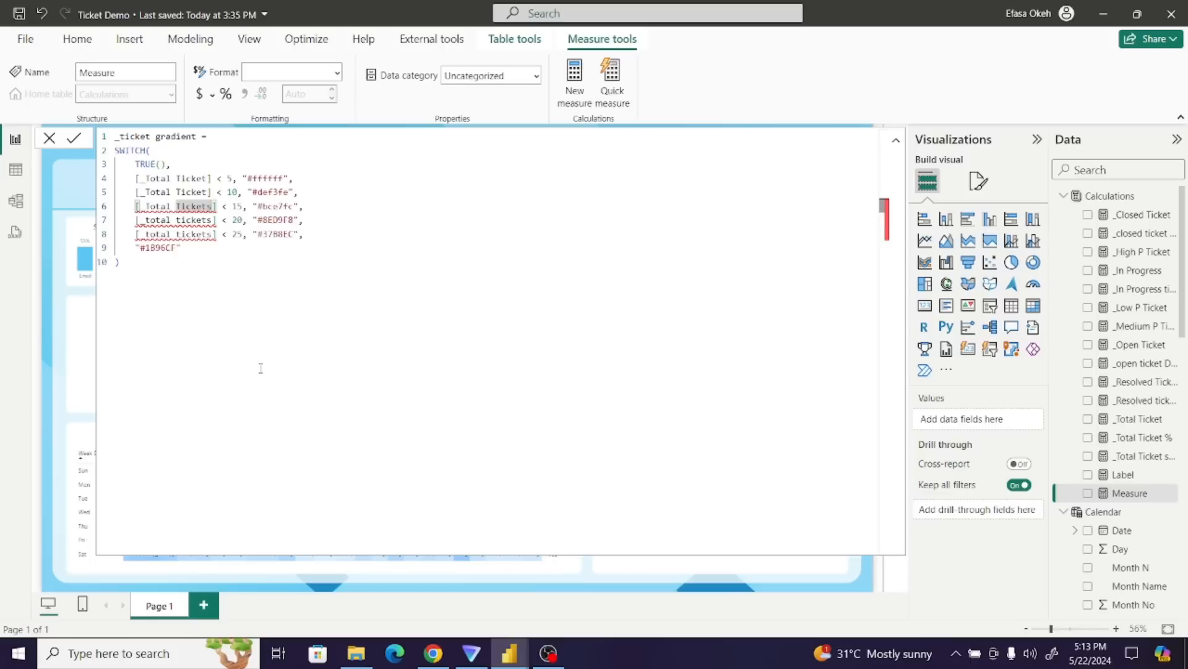
key("BackSpace")
- Make the "< 20" condition of the _ticket gradient formula reference [_Total Ticket]
left_click(144, 219)
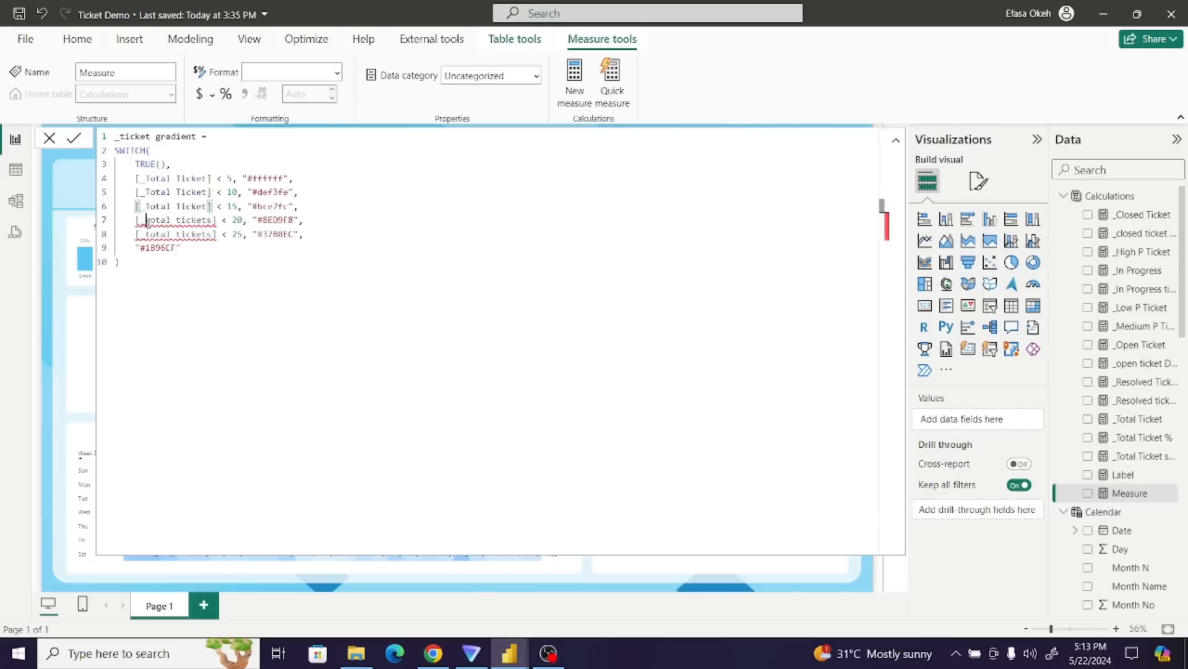
key("BackSpace")
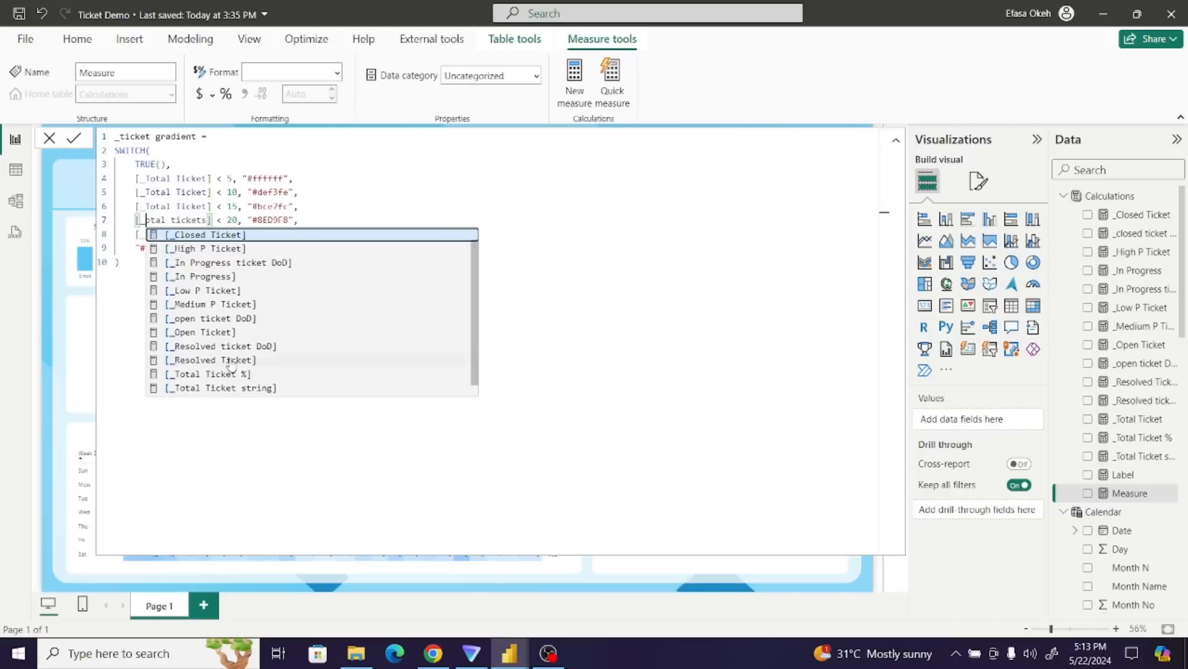
type("T")
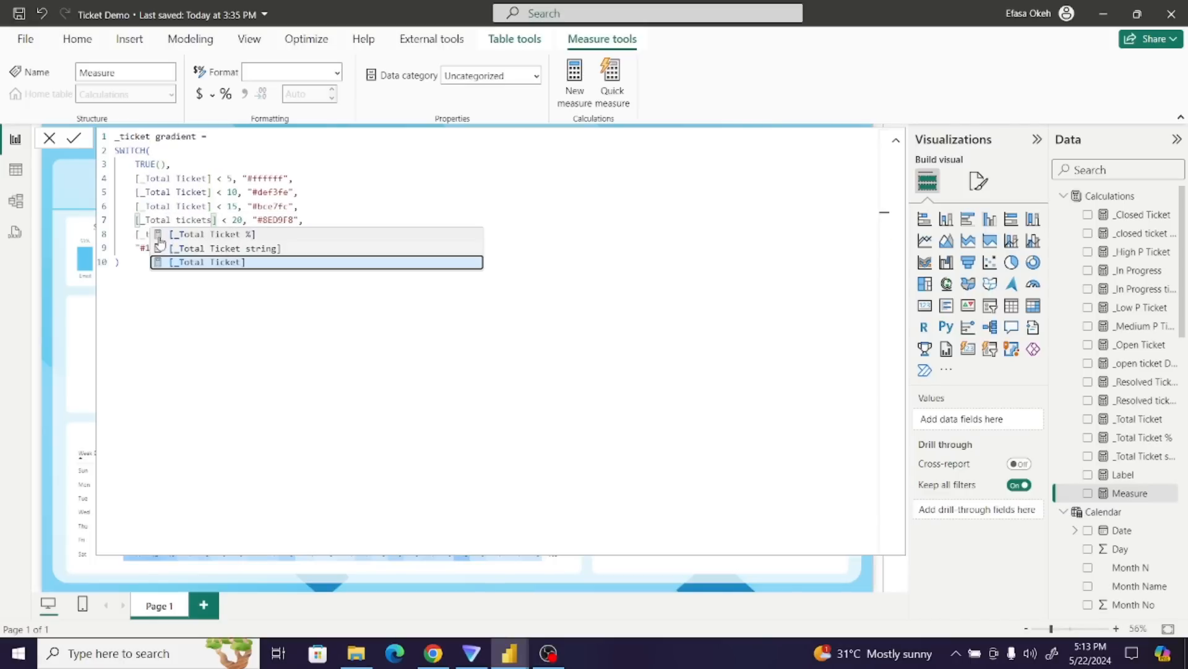
left_click(176, 219)
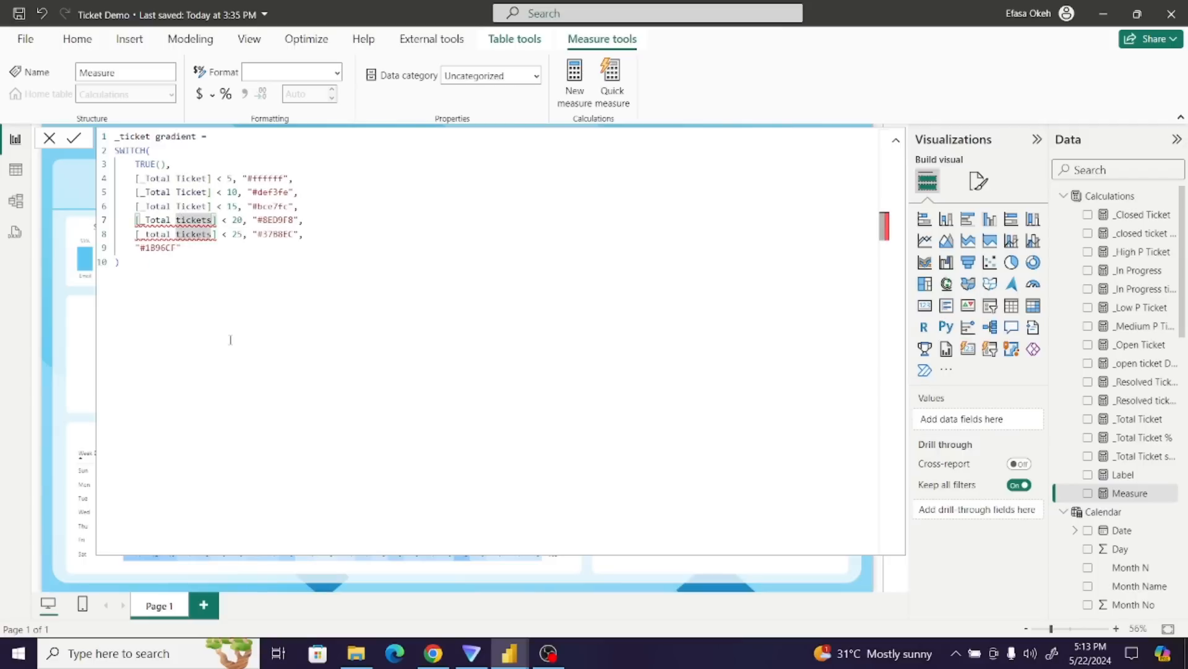
key("Delete")
type("T")
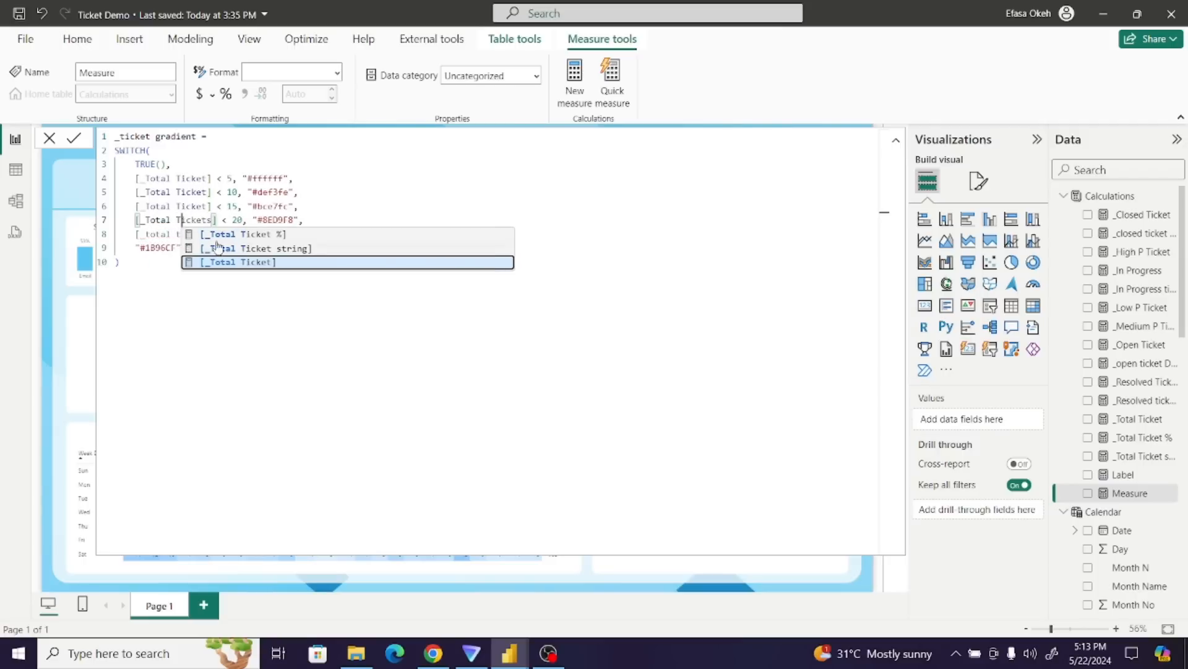
key("BackSpace")
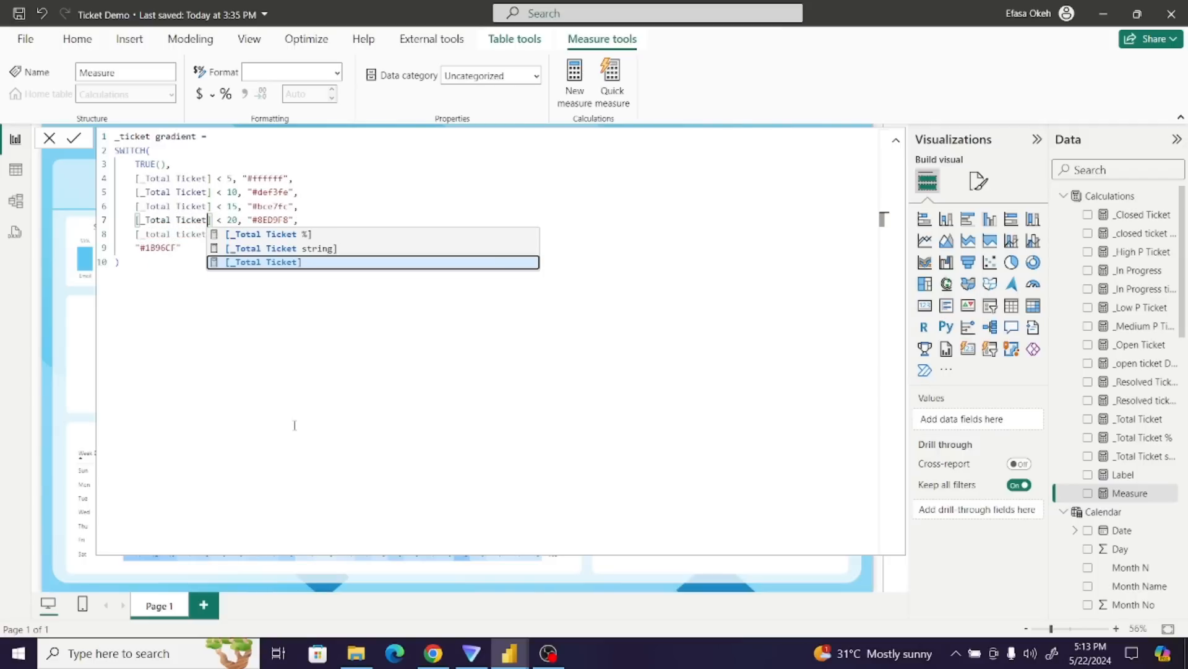
- Make the "< 25" condition of the _ticket gradient formula reference [_Total Ticket]
left_click(152, 234)
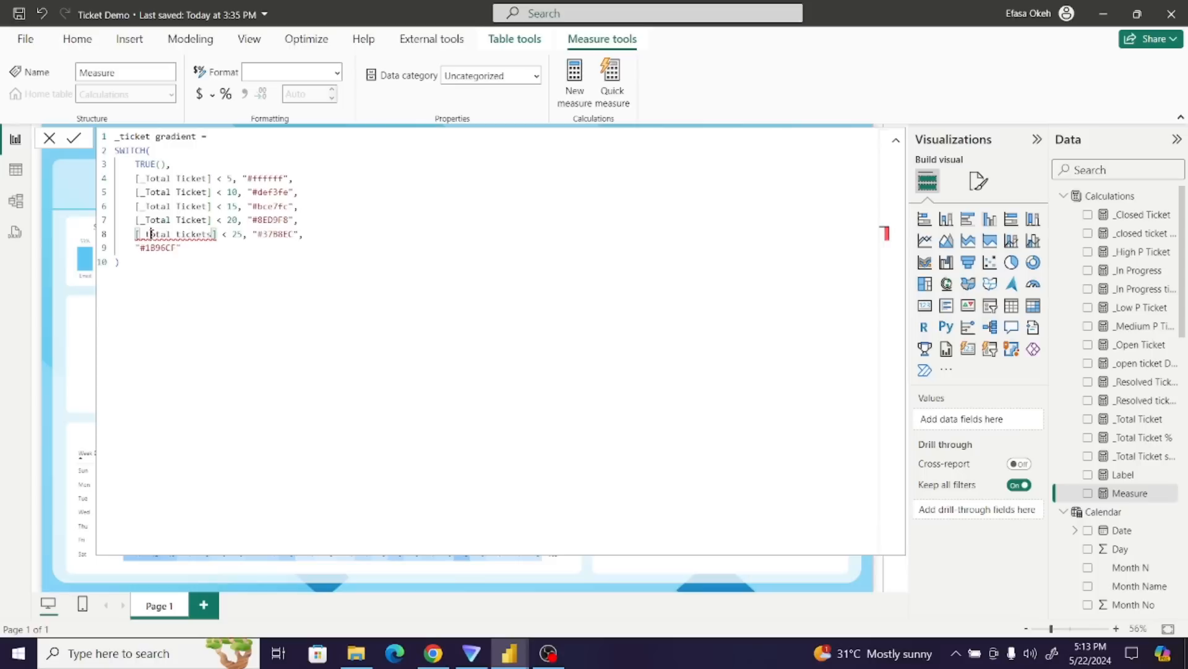
key("Delete")
type("T")
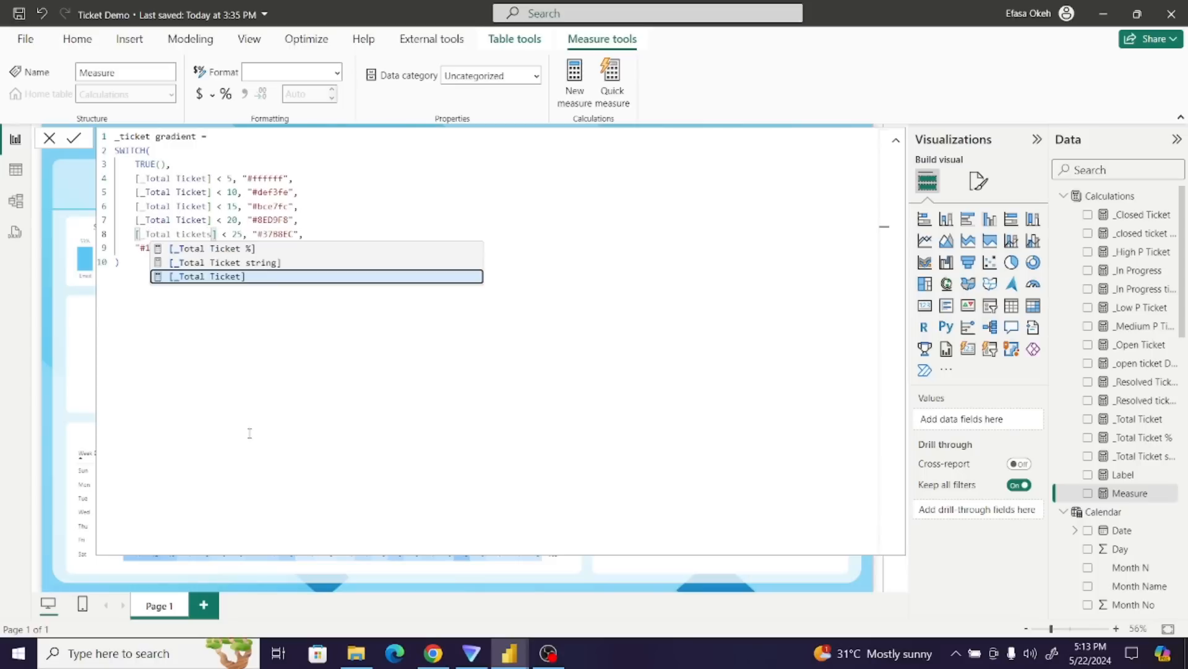
key("shift+Left")
key("shift+Left")
key("shift+Left")
key("shift+Left")
key("shift+Left")
key("shift+Left")
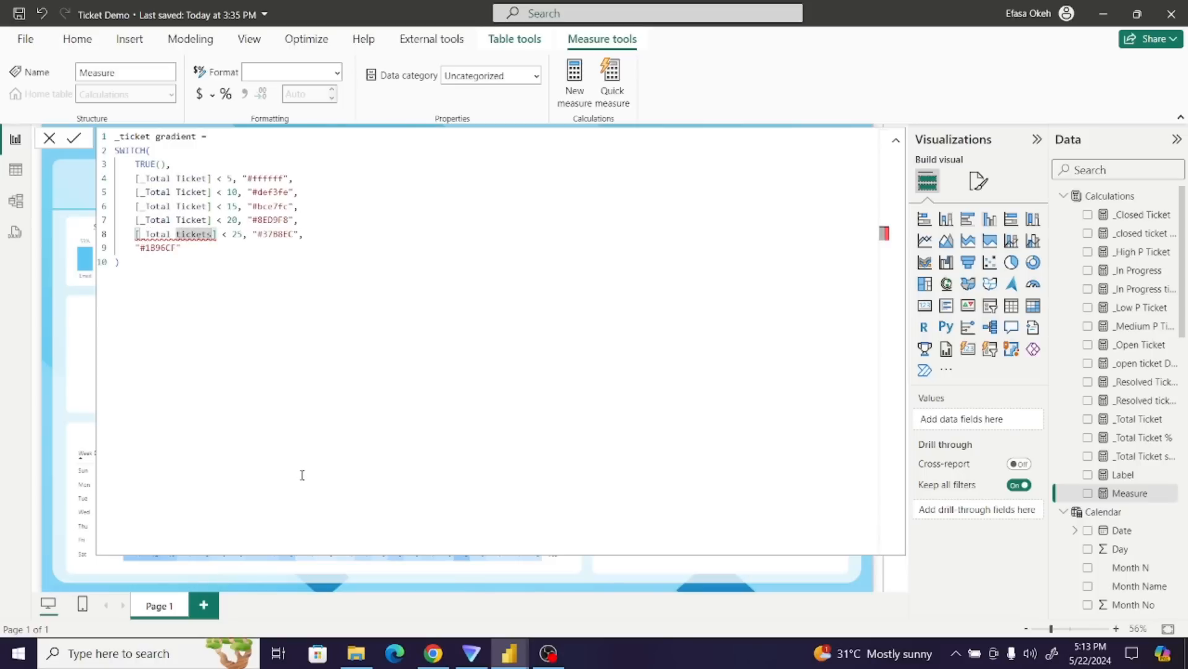
key("Delete")
type("T")
left_click(240, 393)
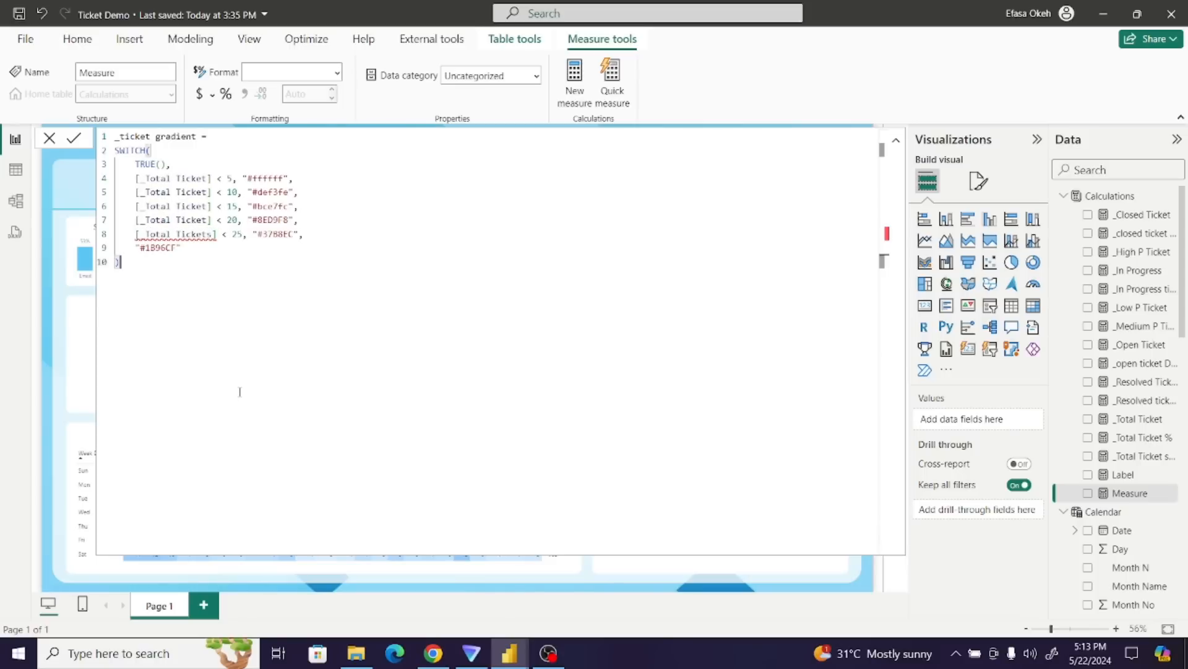
left_click(213, 235)
key("BackSpace")
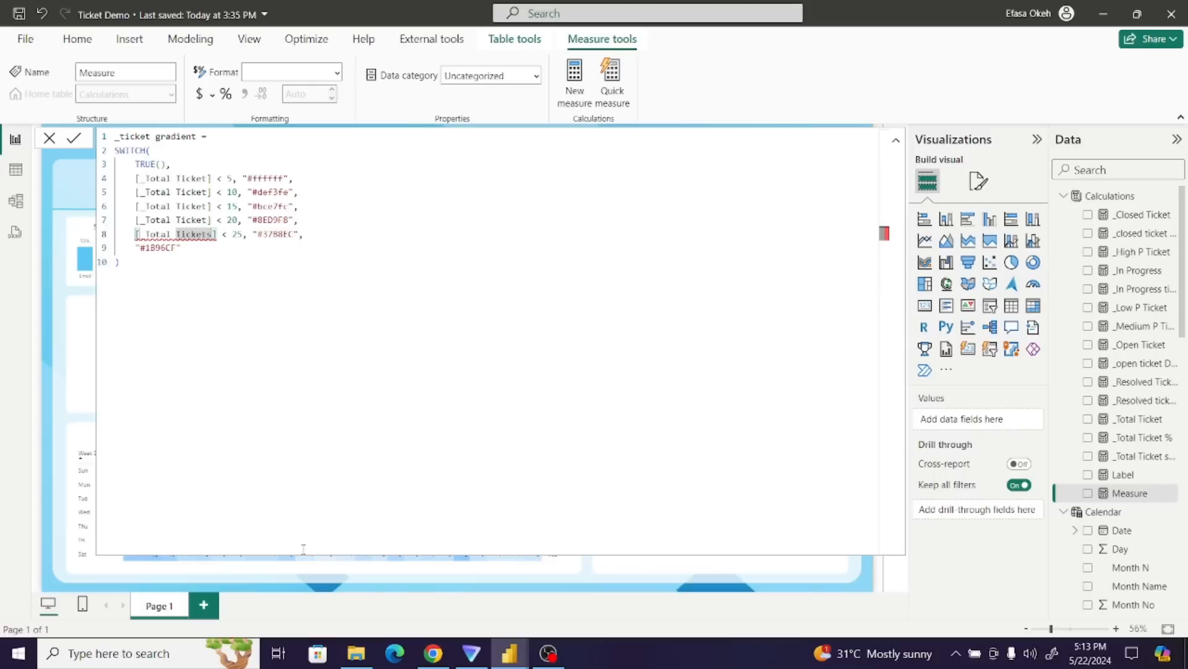
left_click(205, 465)
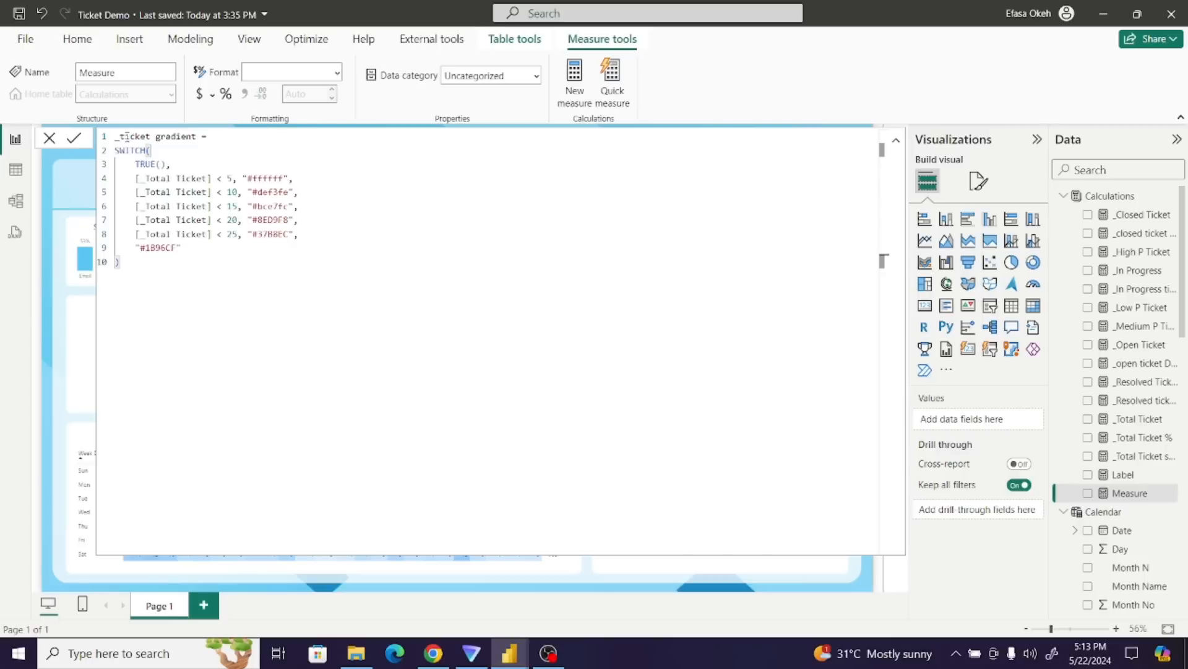
- Capitalize the measure's name to _Ticket gradient in the formula, collapse the formula editor and commit the measure
left_click(122, 135)
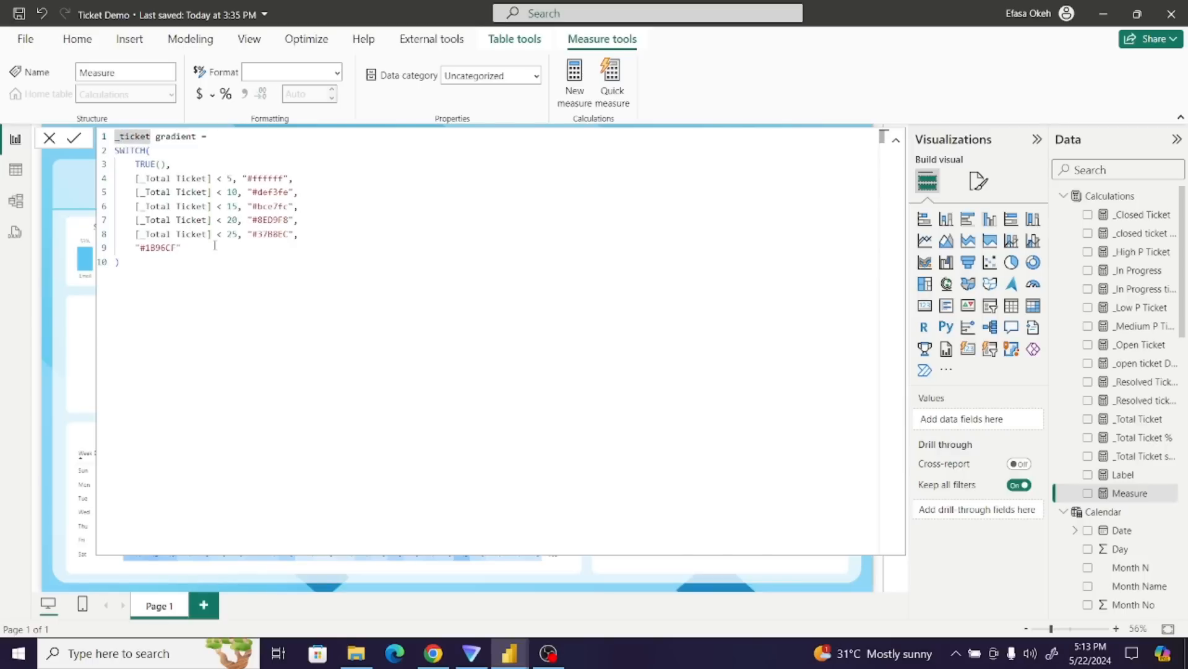
key("BackSpace")
type("T")
left_click(896, 141)
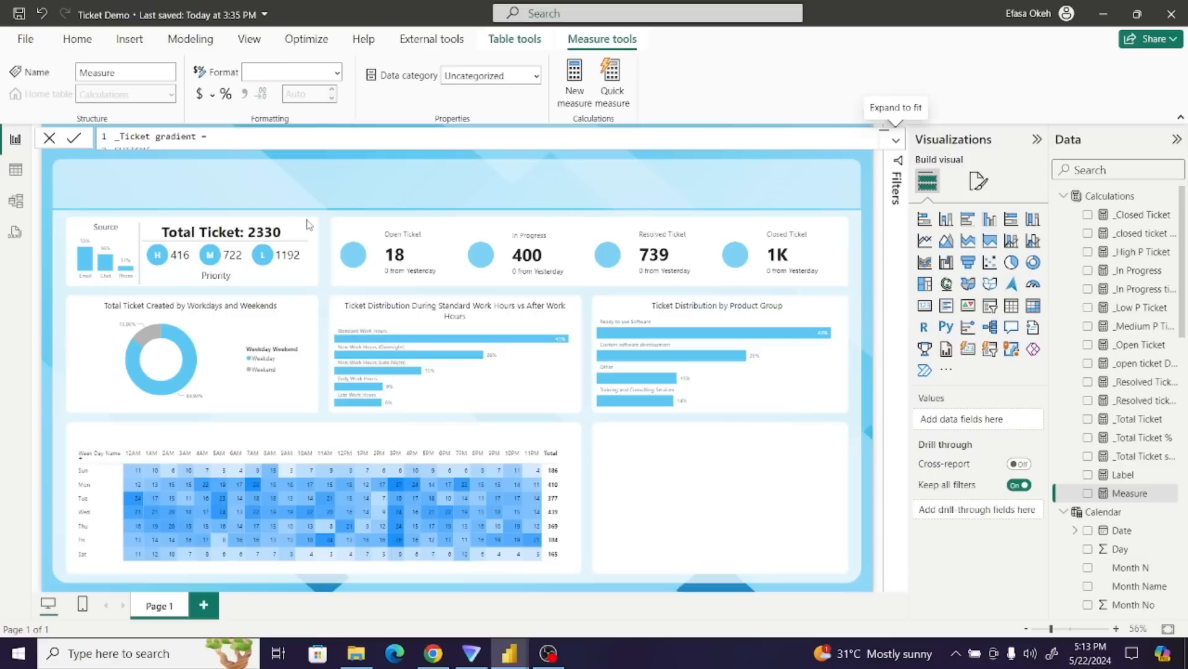
left_click(139, 189)
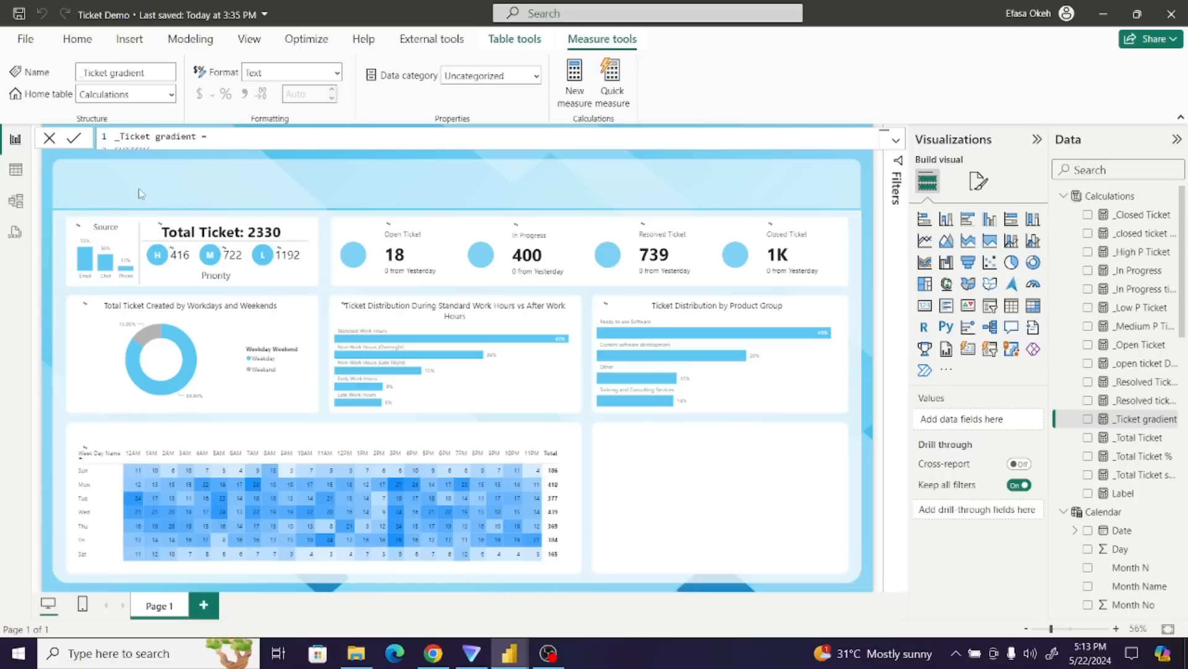
- Open the background color conditional formatting of the weekday-by-hour matrix's _Total Ticket cells and bring up its format style choices
left_click(577, 474)
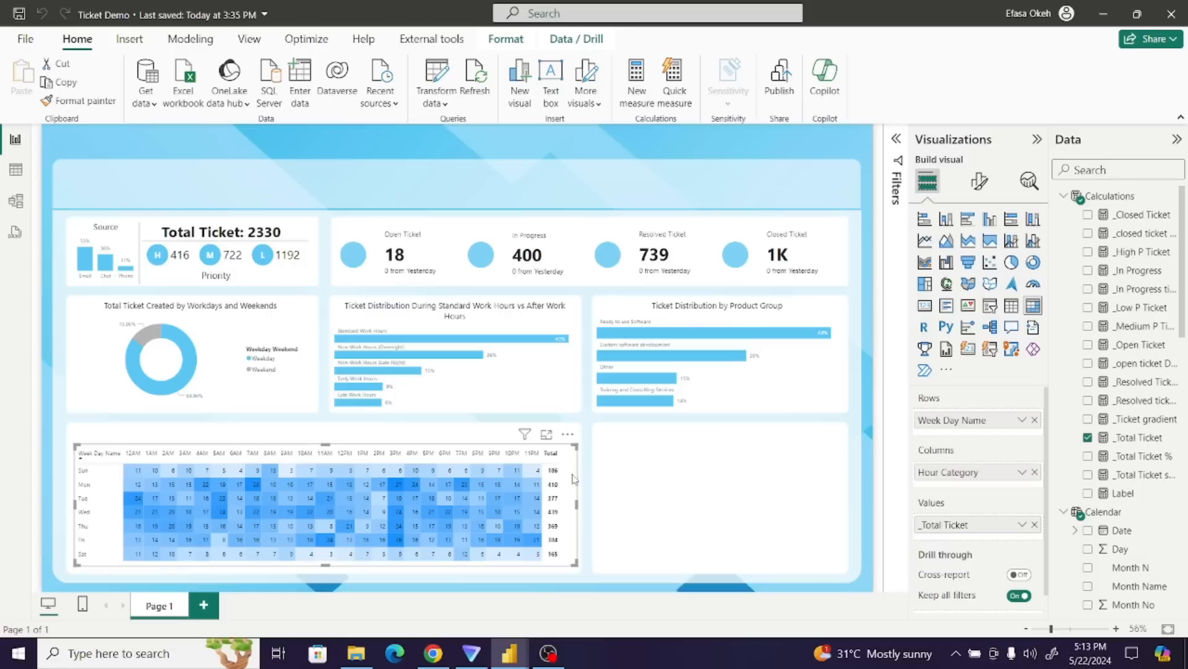
left_click(984, 184)
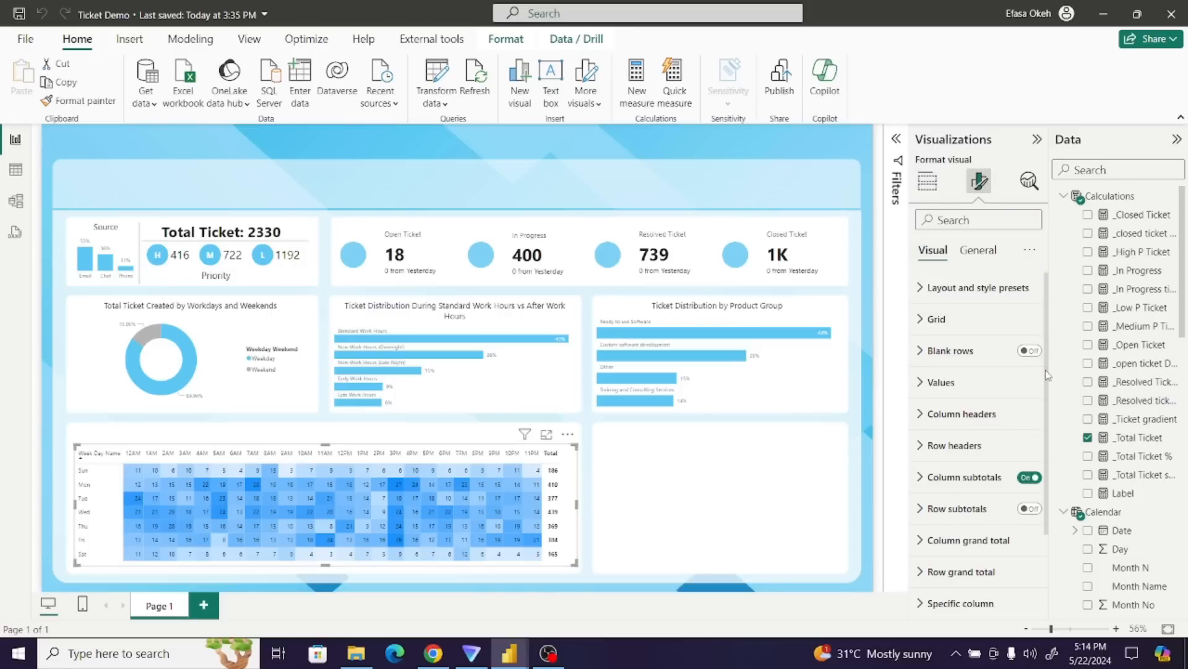
scroll(1046, 375, "down", 3)
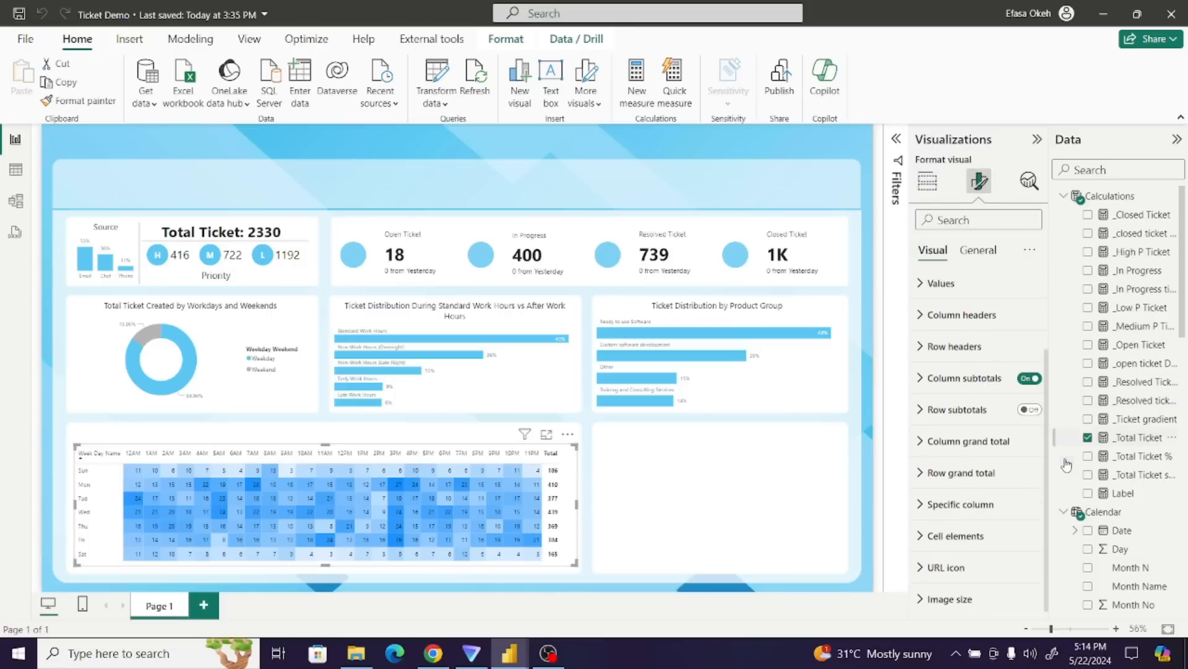
left_click(919, 536)
scroll(1049, 477, "down", 2)
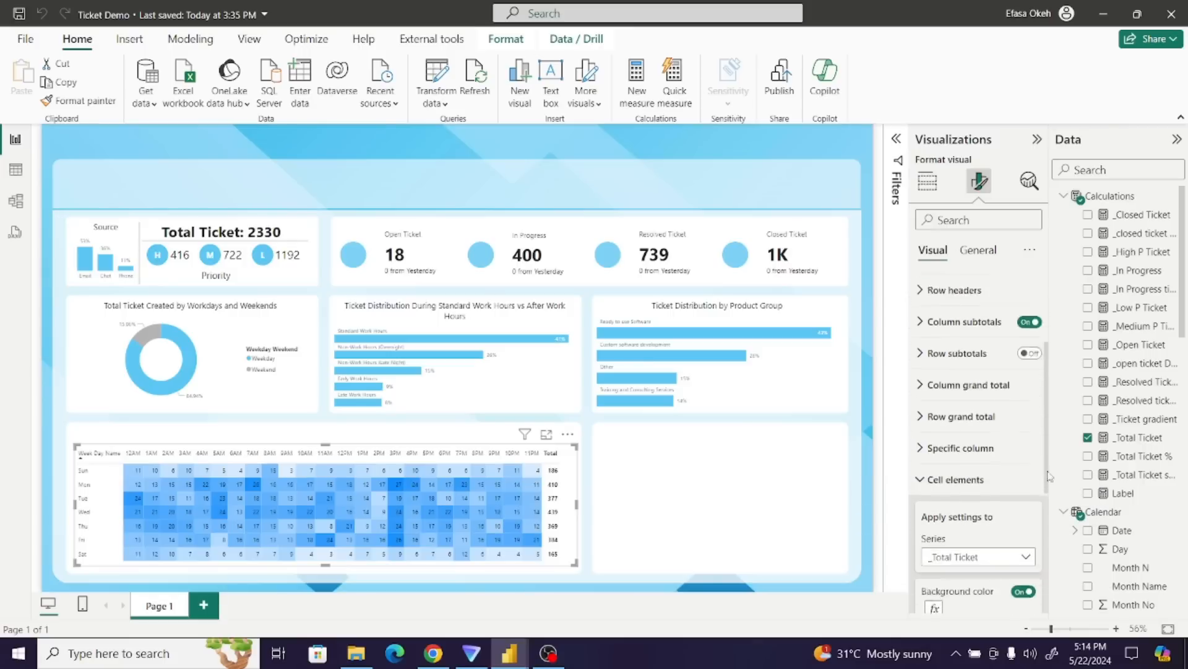
scroll(1050, 476, "down", 5)
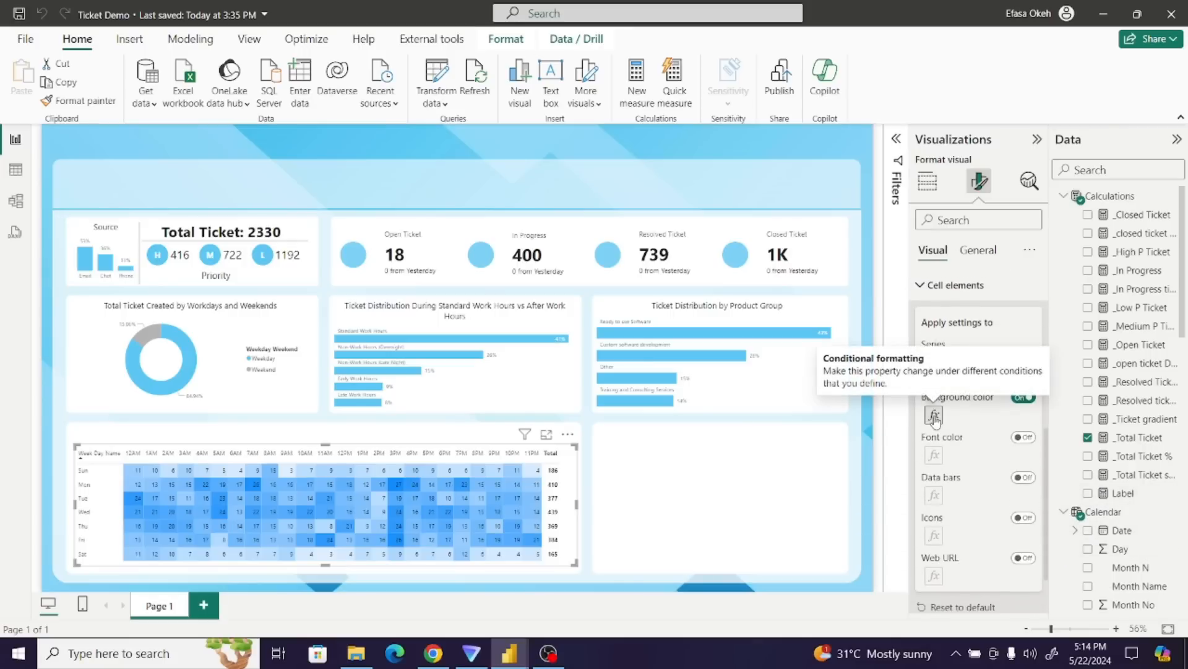
left_click(934, 416)
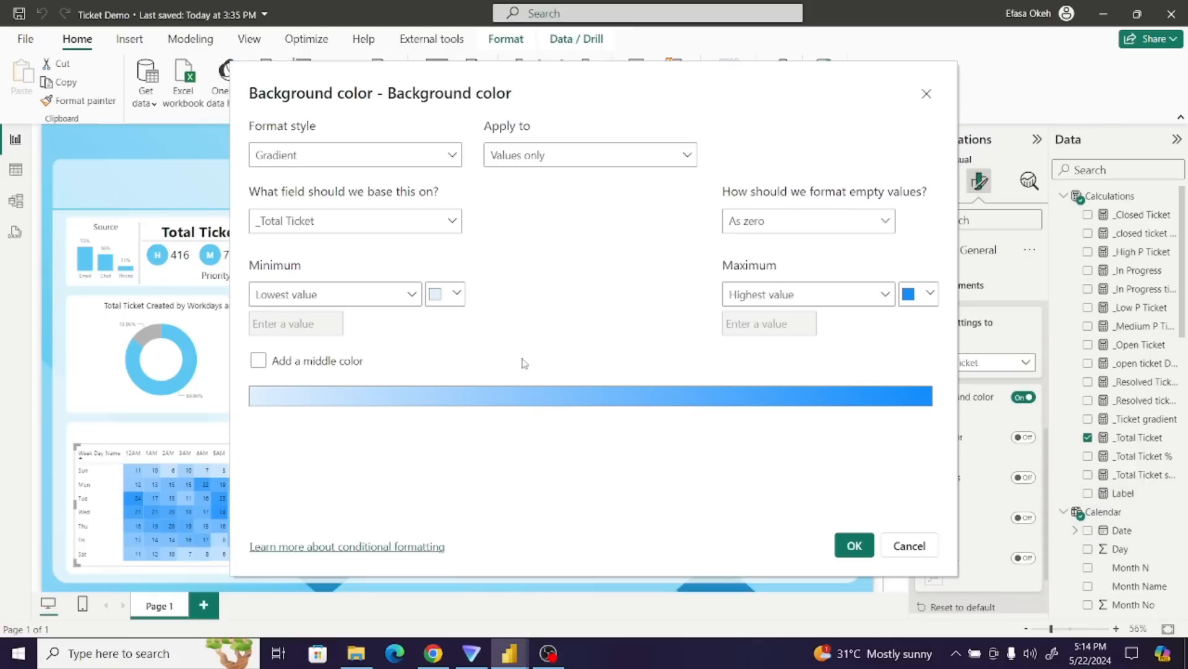
left_click(281, 161)
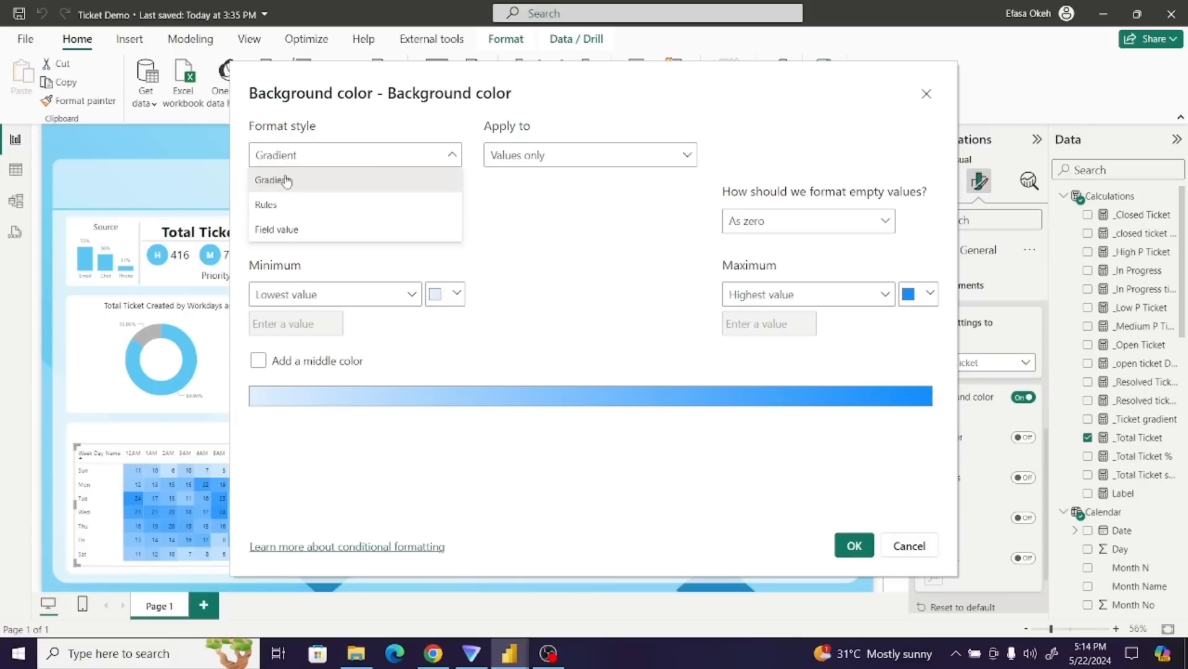
- Base the matrix's background color on the _Ticket gradient field value from the Calculations table
left_click(280, 231)
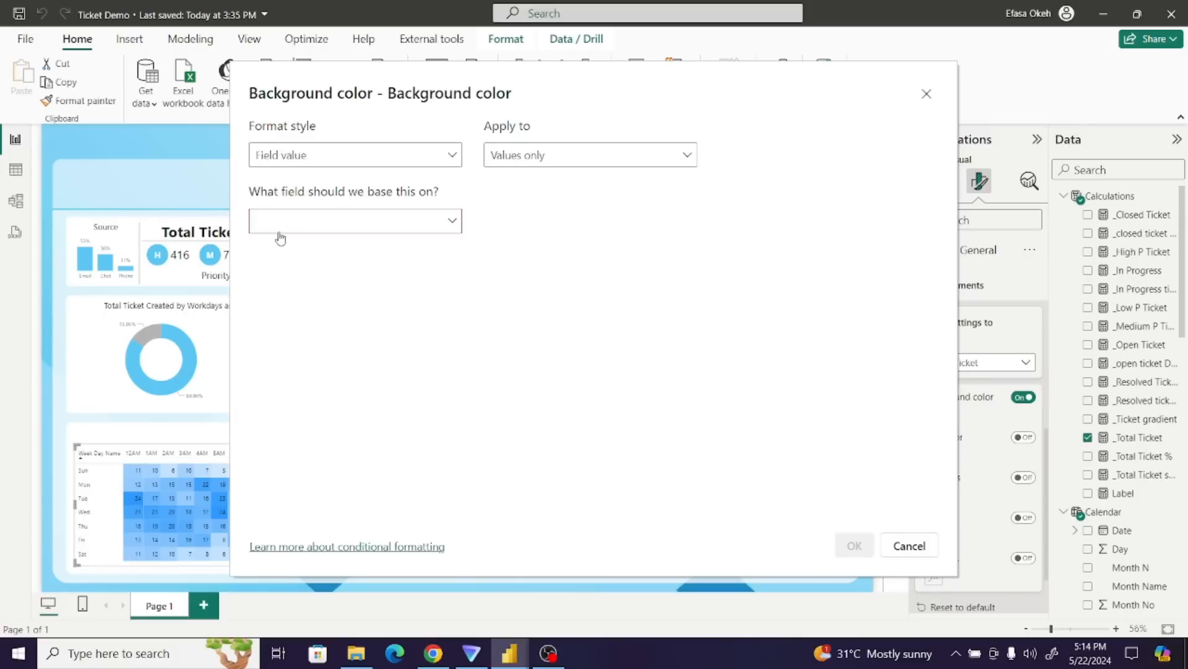
left_click(452, 222)
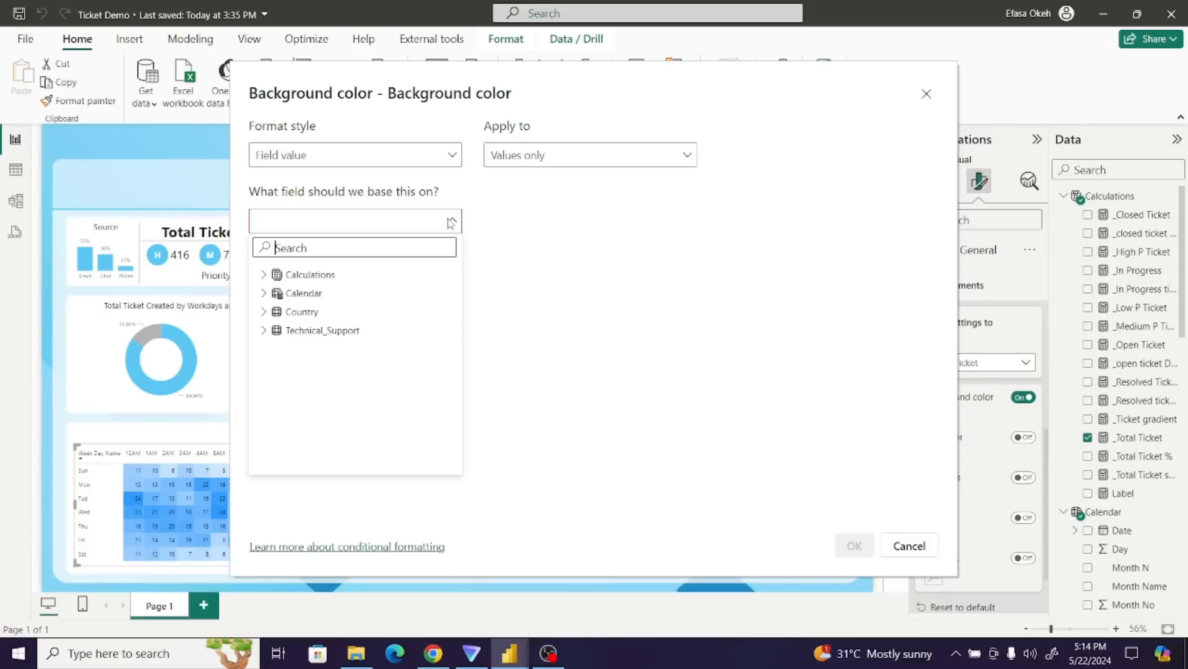
left_click(265, 275)
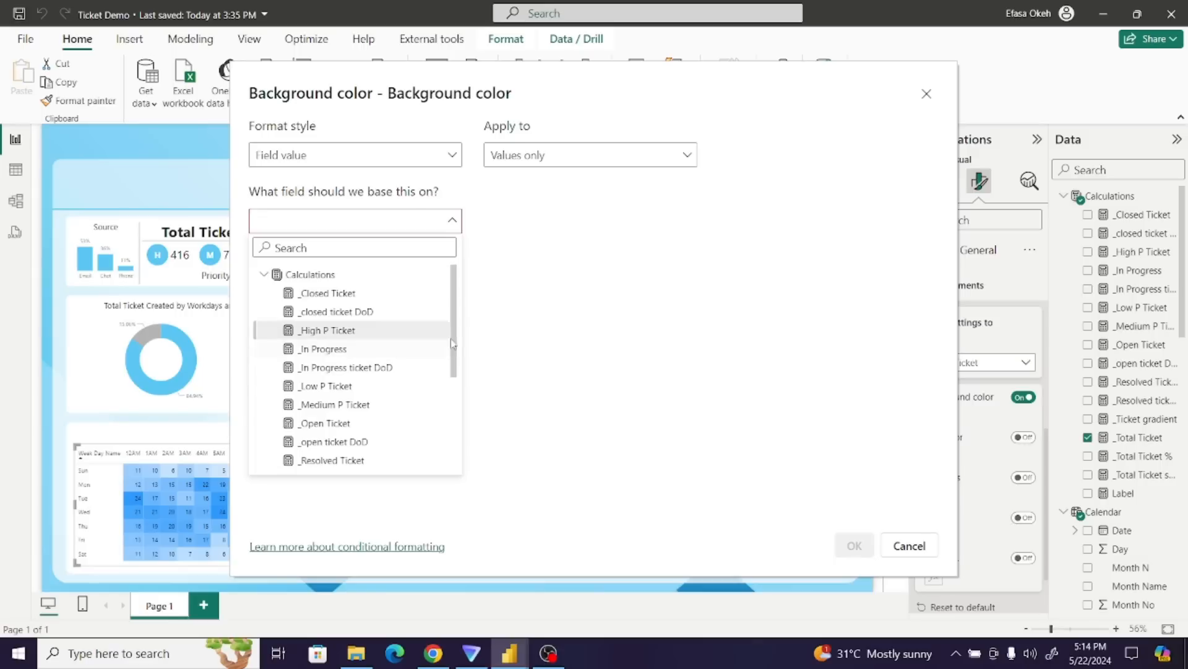
left_click_drag(456, 343, 446, 392)
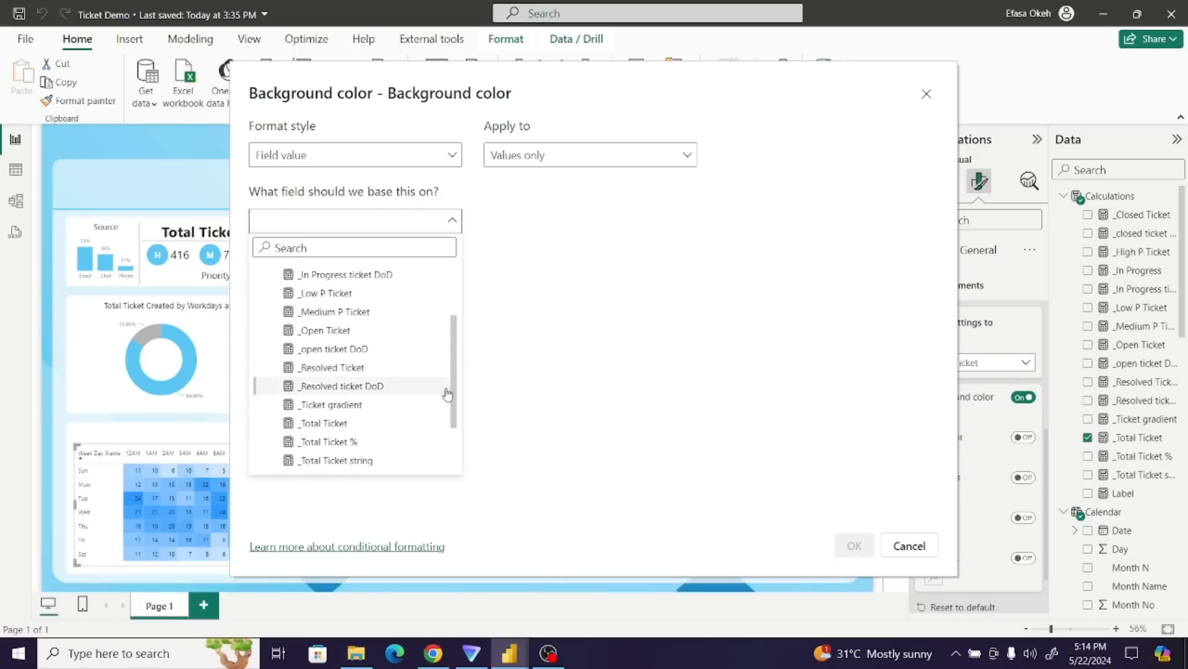
left_click(323, 407)
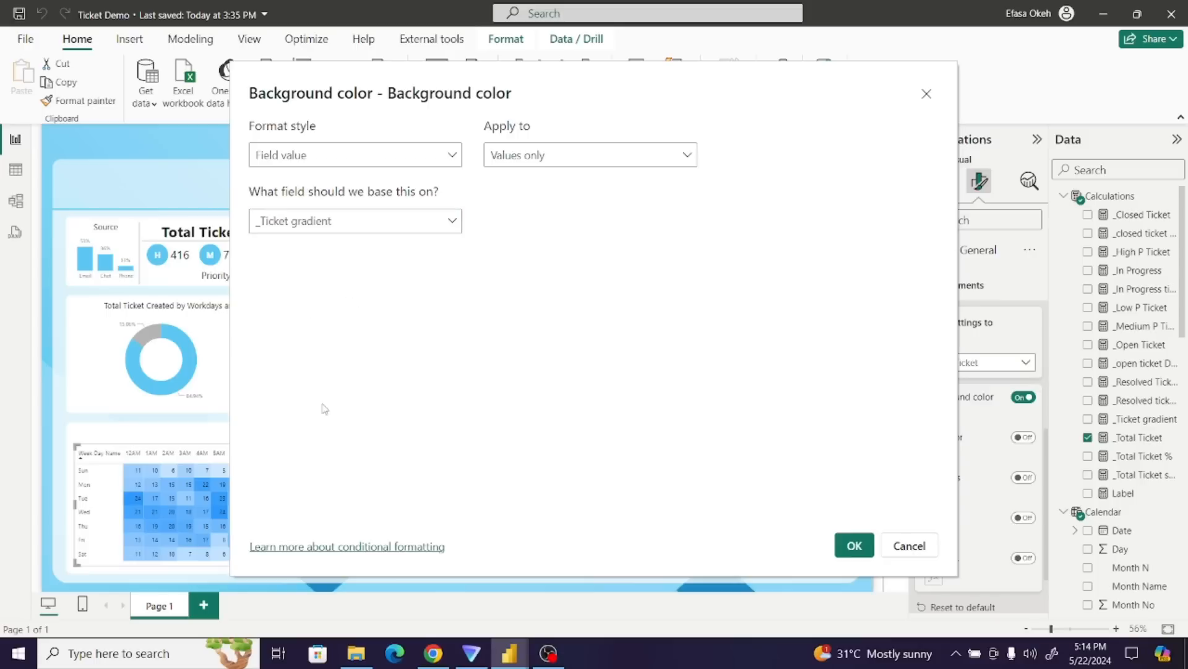
left_click(855, 546)
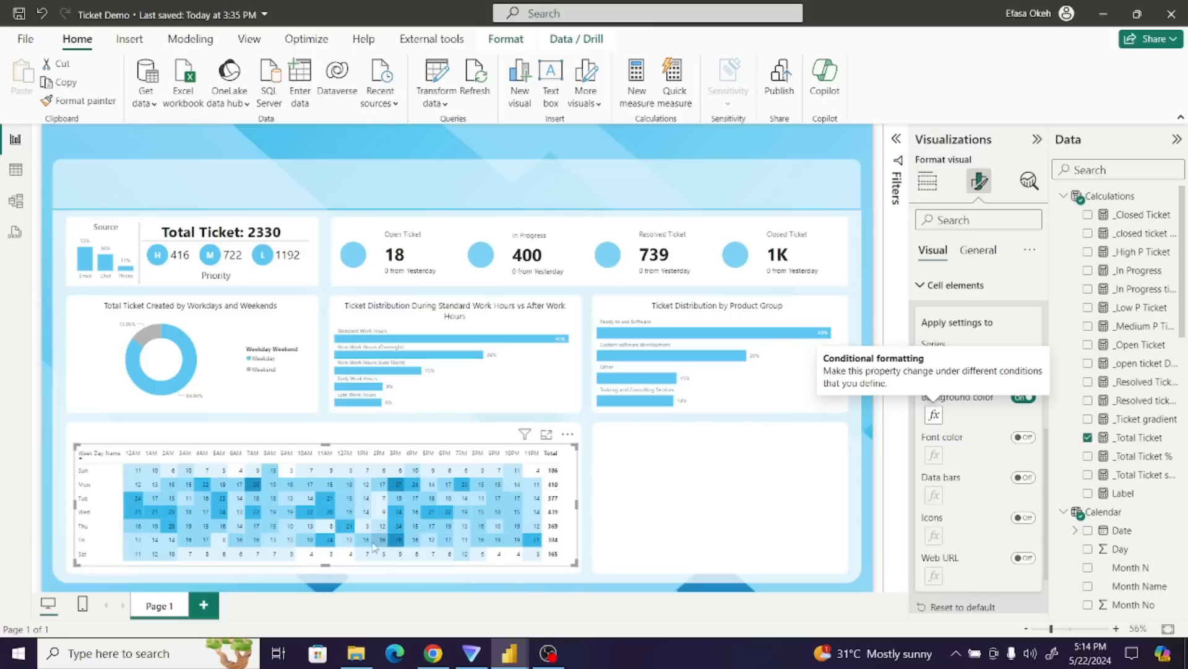
left_click(638, 522)
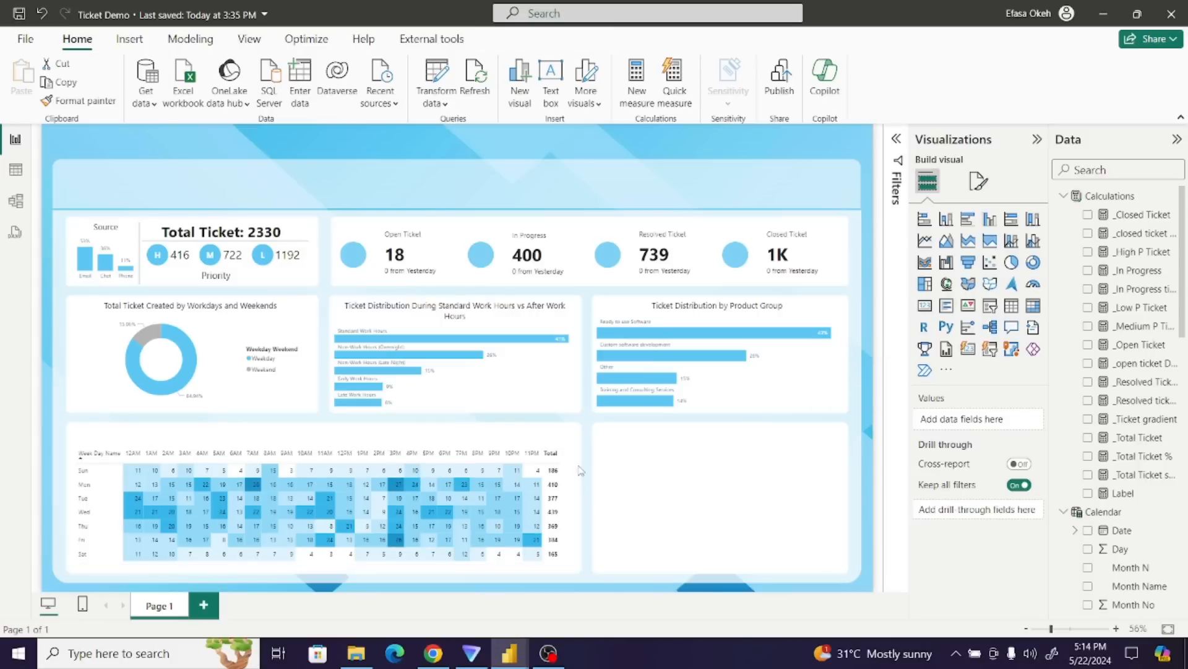
- Turn on data bars for the _Total Ticket series in the weekday-by-hour matrix and open their conditional formatting settings
left_click(574, 535)
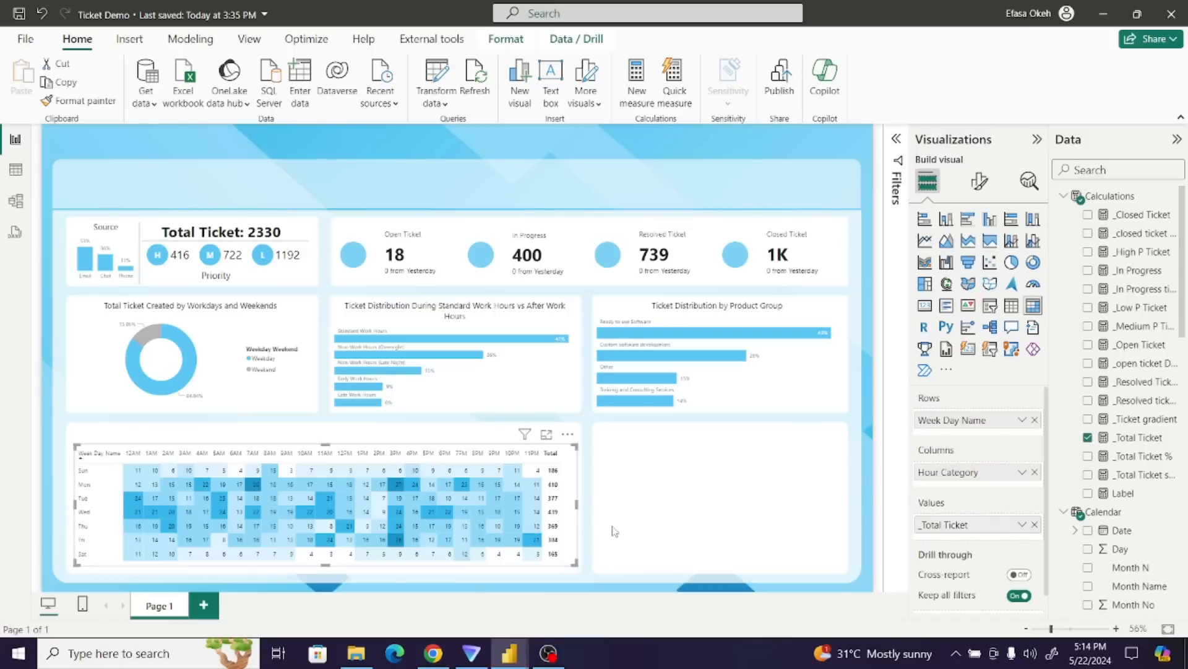
left_click(980, 180)
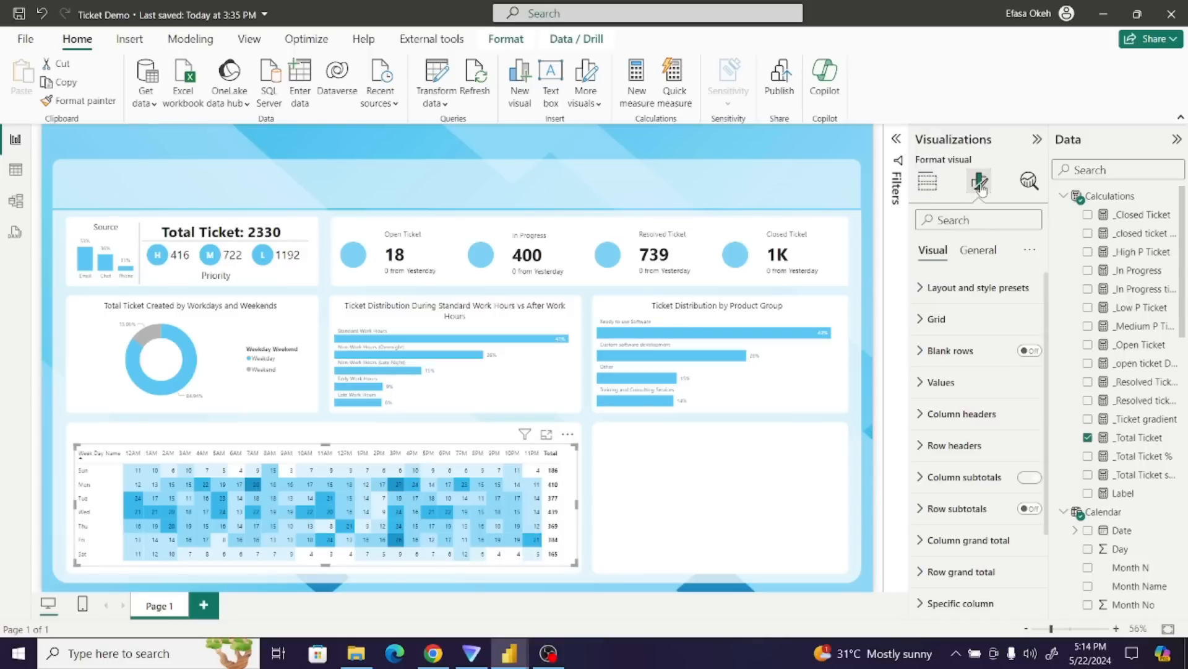
scroll(1048, 301, "down", 3)
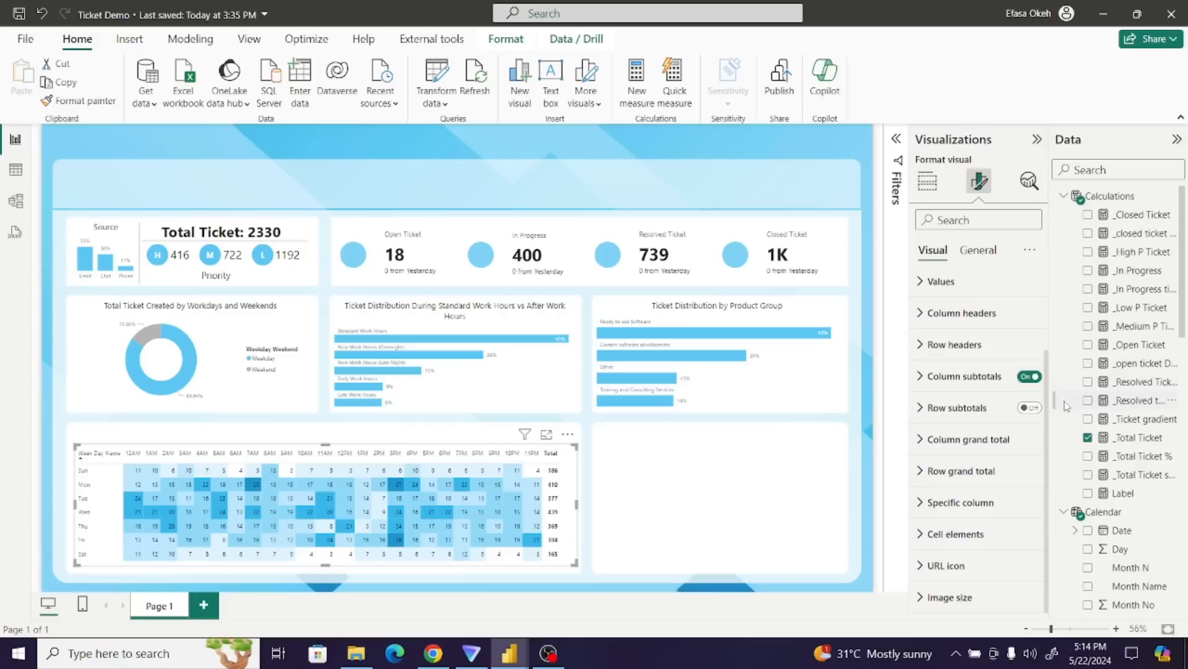
left_click(1040, 534)
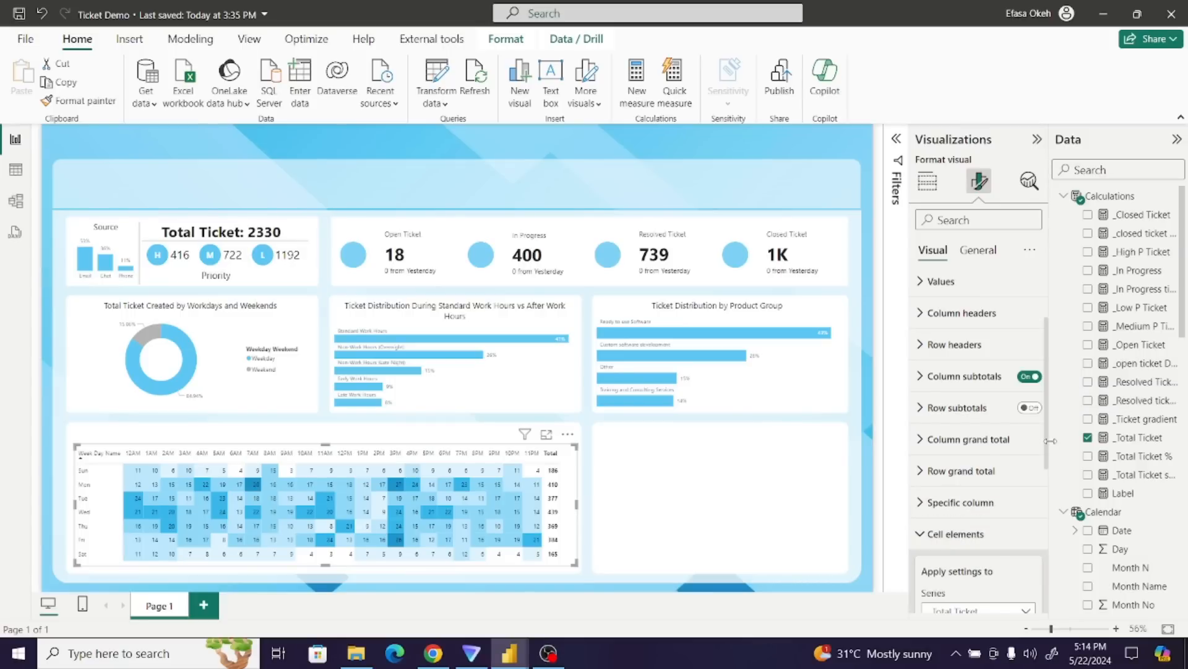
left_click_drag(1048, 444, 1048, 565)
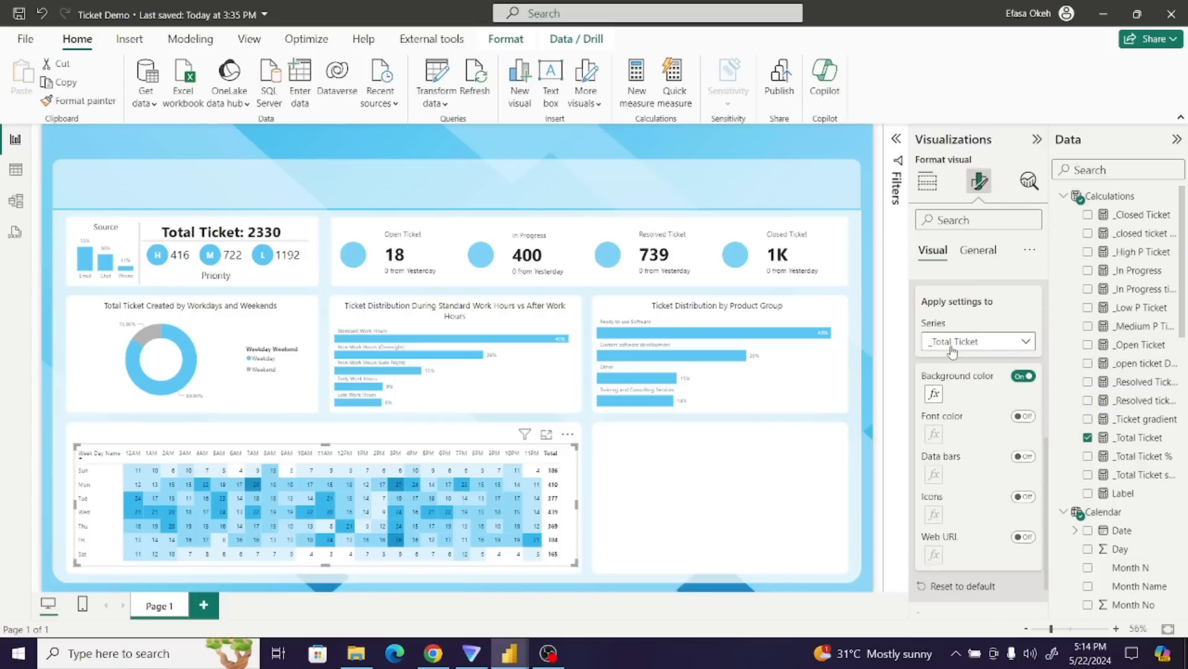
left_click(1025, 457)
left_click(935, 475)
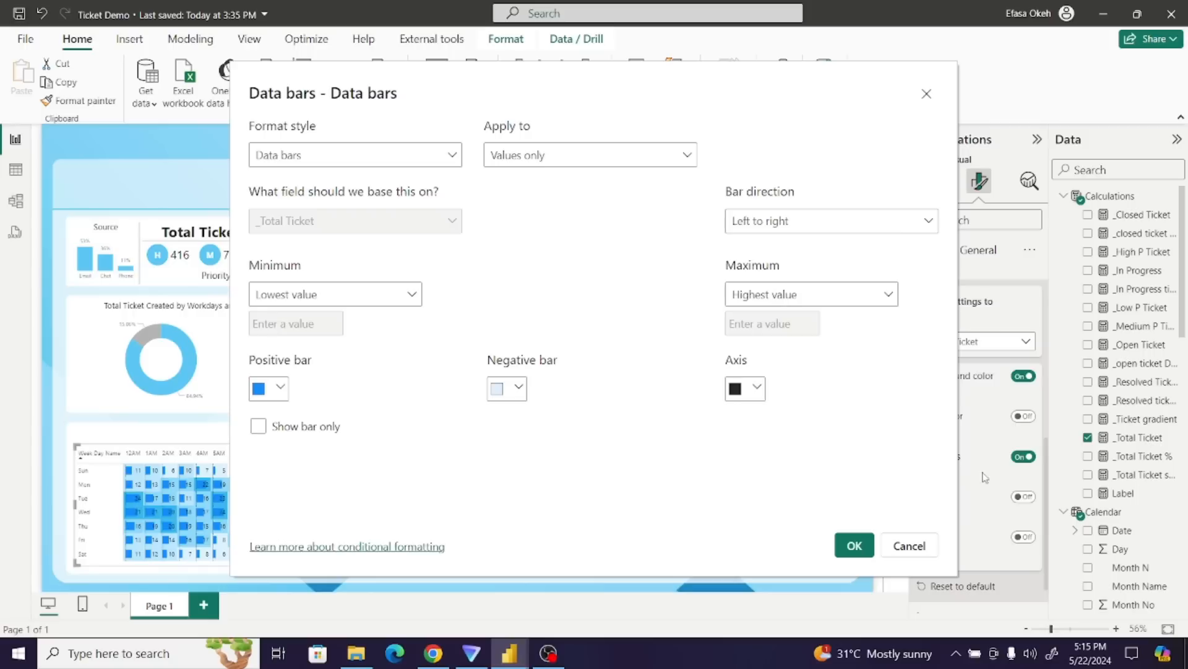
- Apply the data bars to totals only, with minimum 100 and maximum 500, showing the bar only
left_click(529, 158)
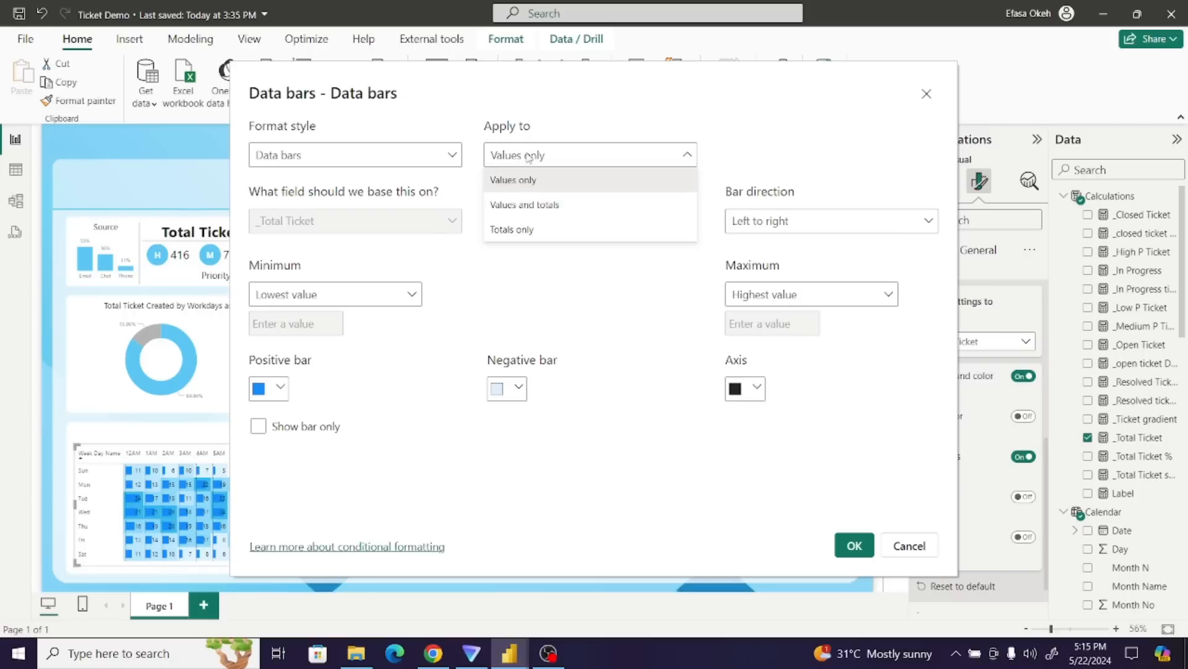
left_click(526, 236)
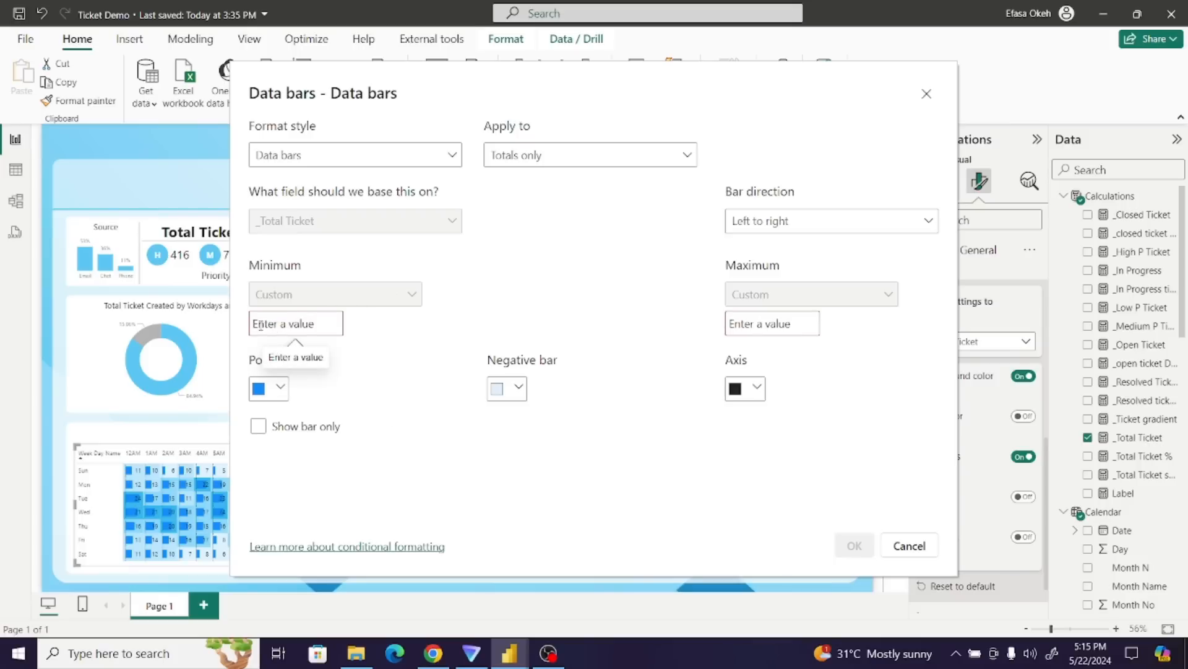
left_click(259, 326)
type("100")
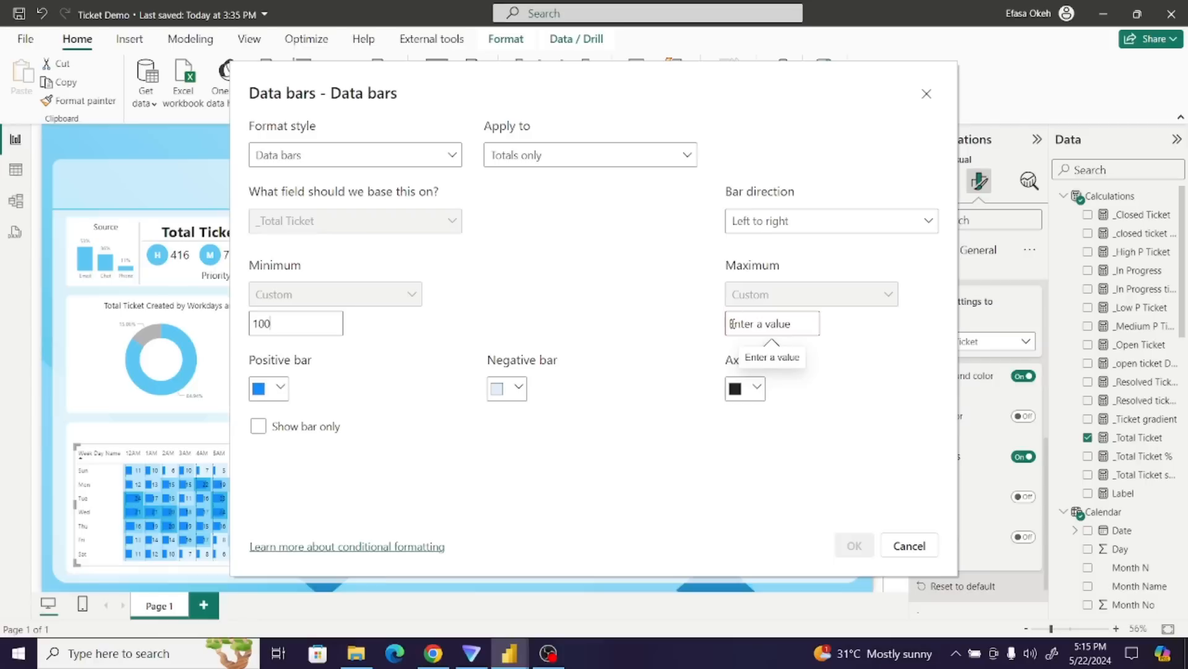
left_click(741, 324)
type("500")
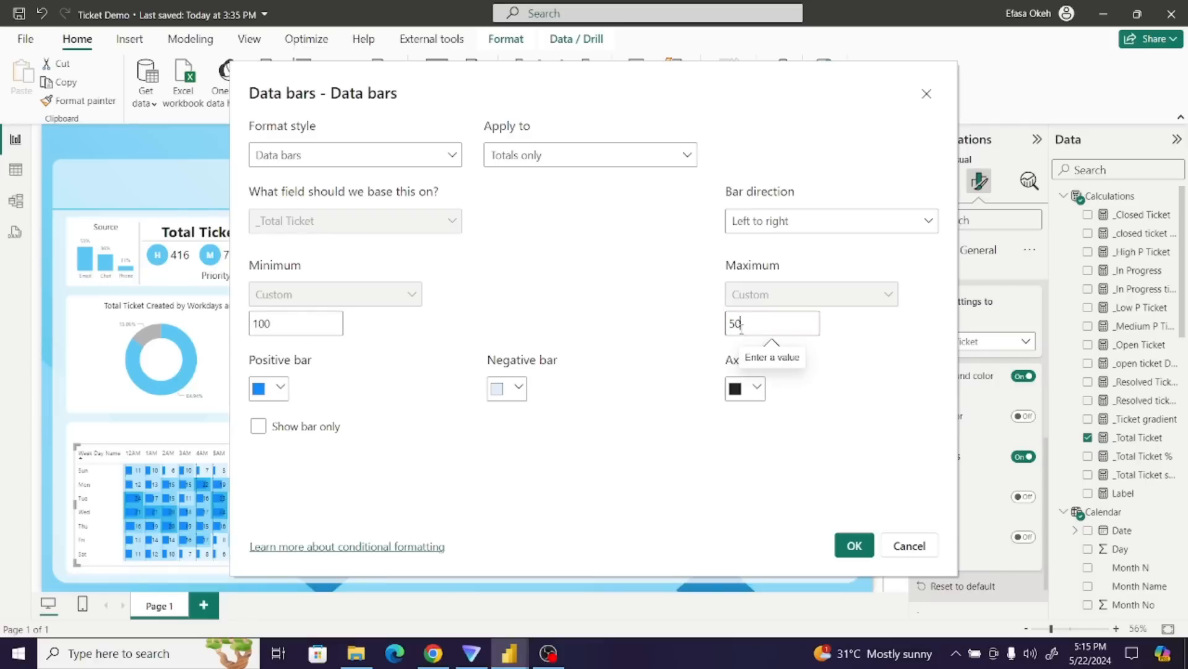
left_click(258, 425)
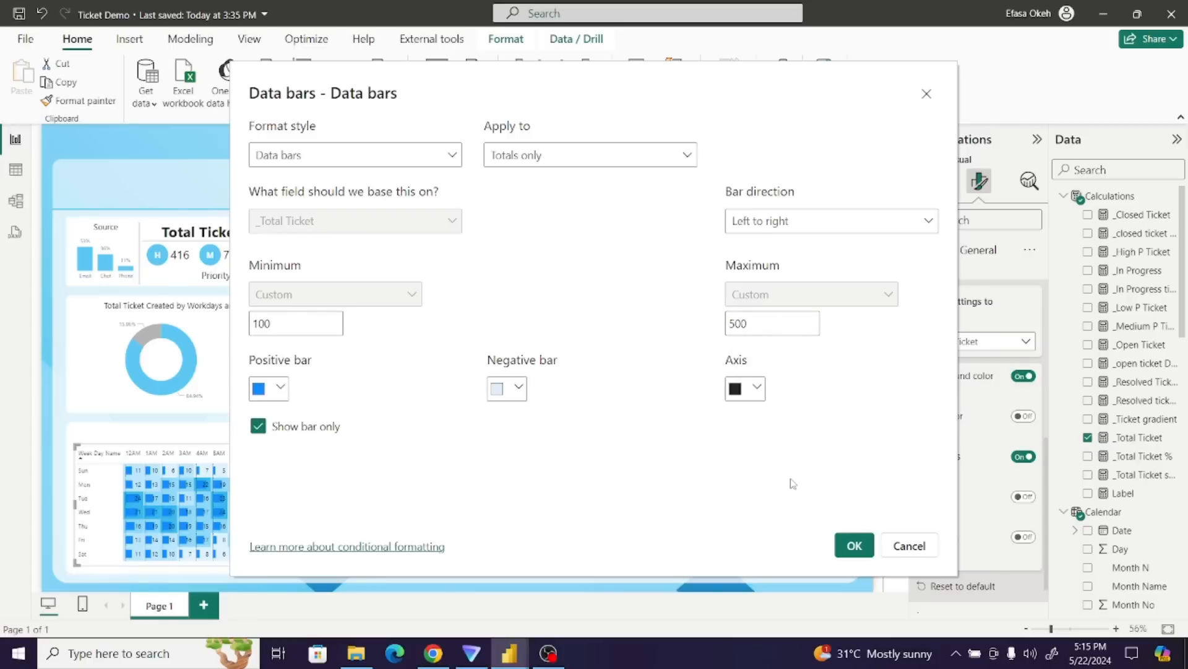
left_click(855, 545)
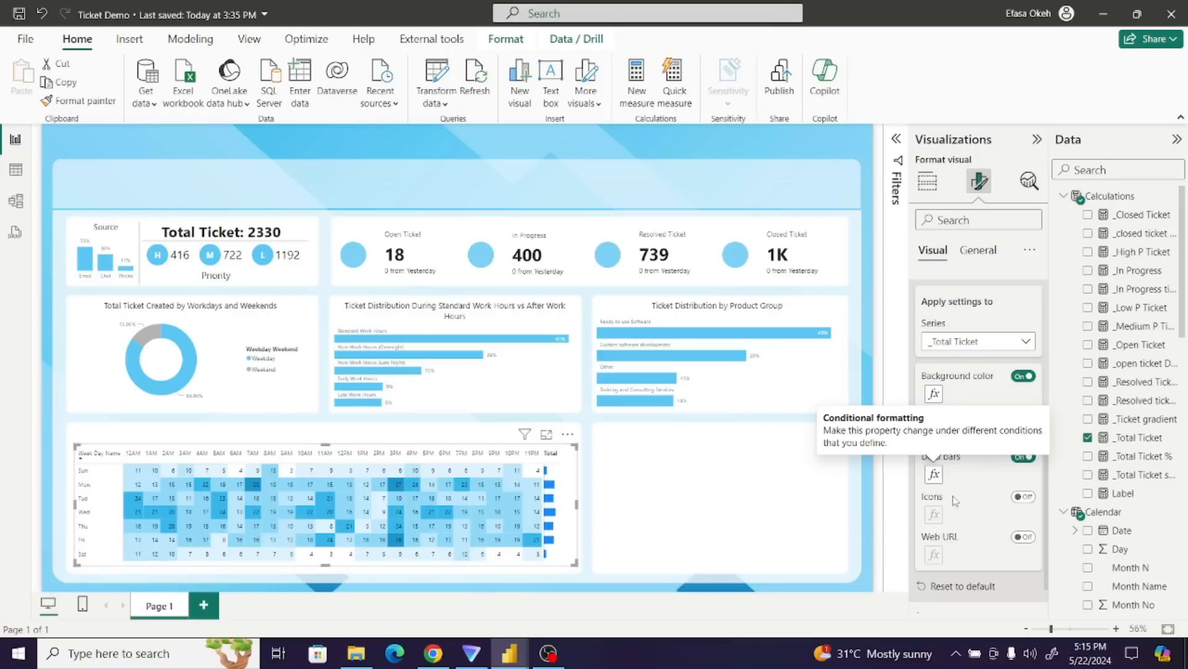
- Try applying the matrix's data bars to values and totals
left_click(934, 474)
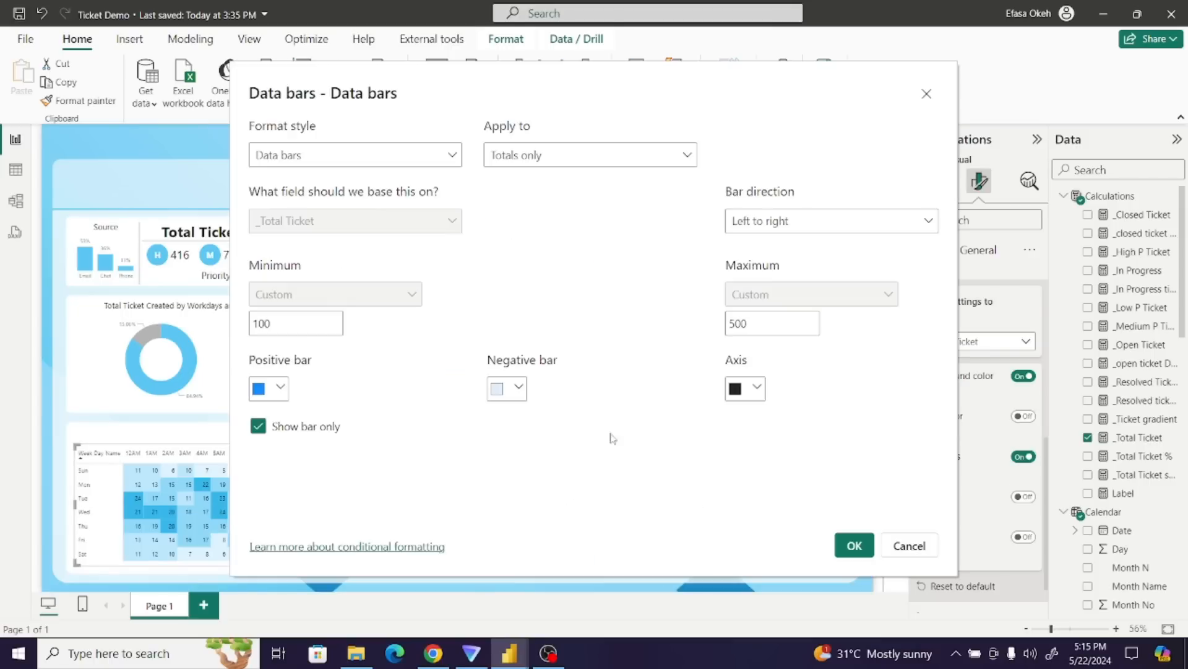
left_click(536, 159)
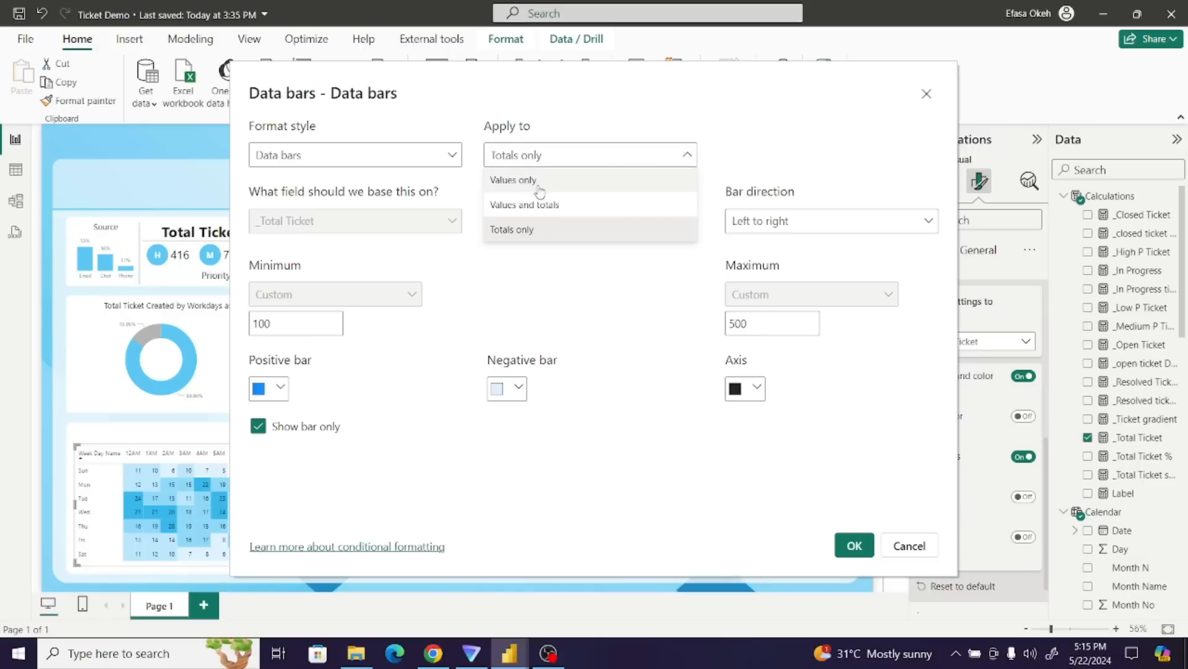
left_click(531, 206)
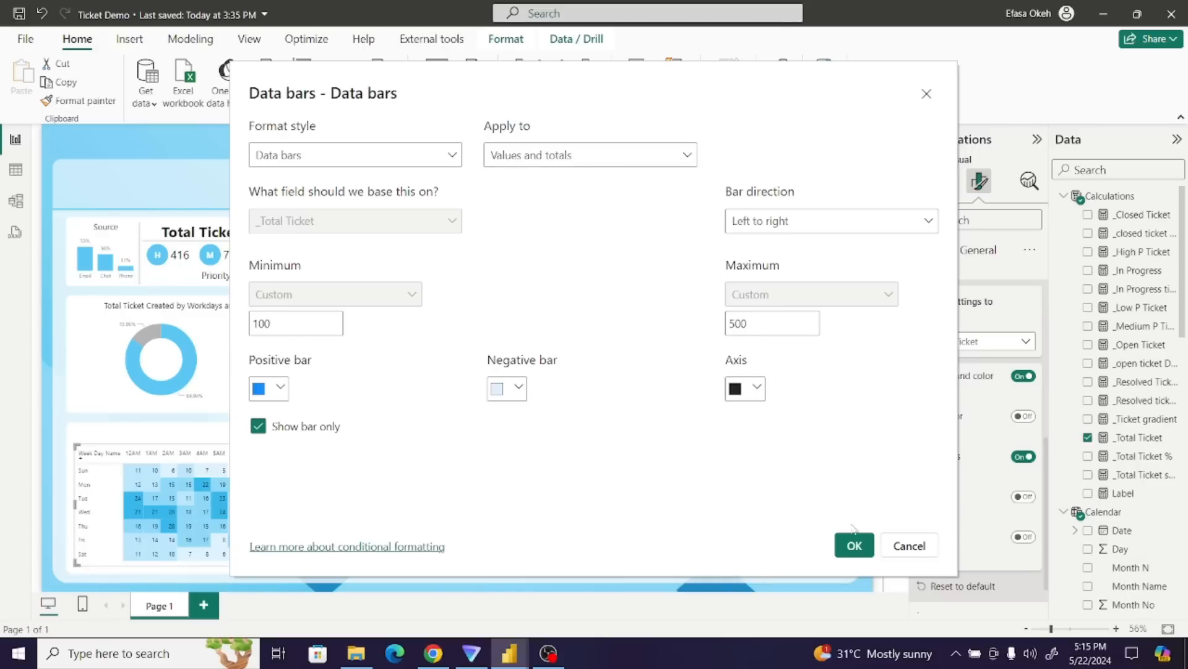
left_click(854, 546)
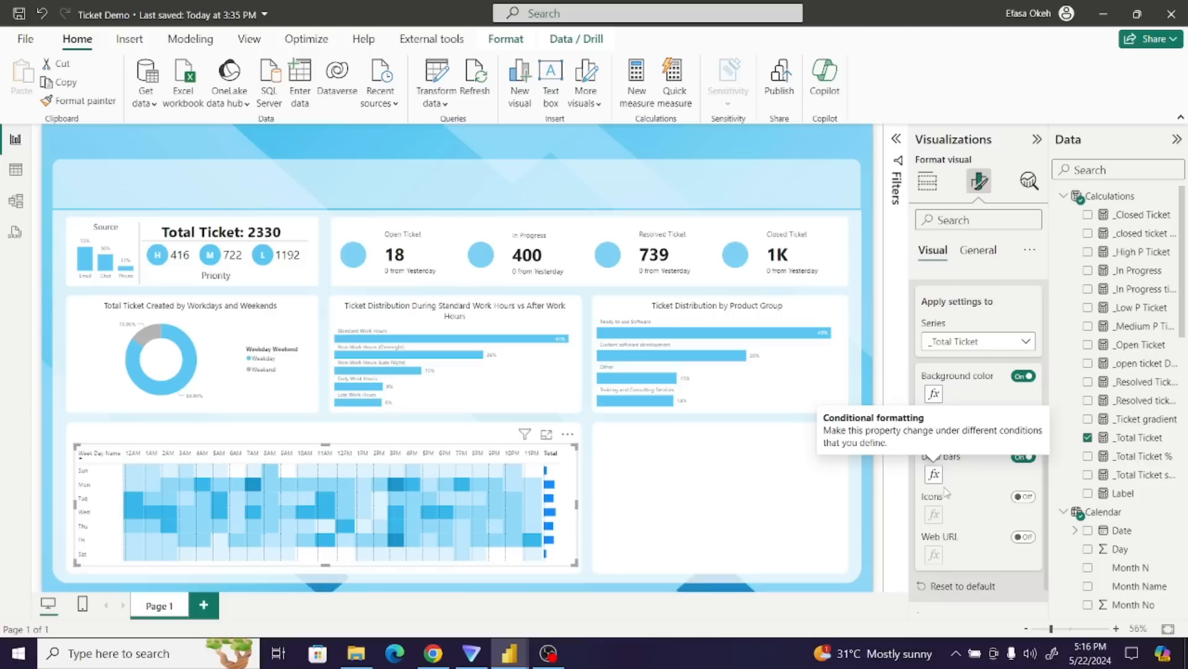
- Try applying the matrix's data bars to values only, with the bar-only display turned off
left_click(934, 475)
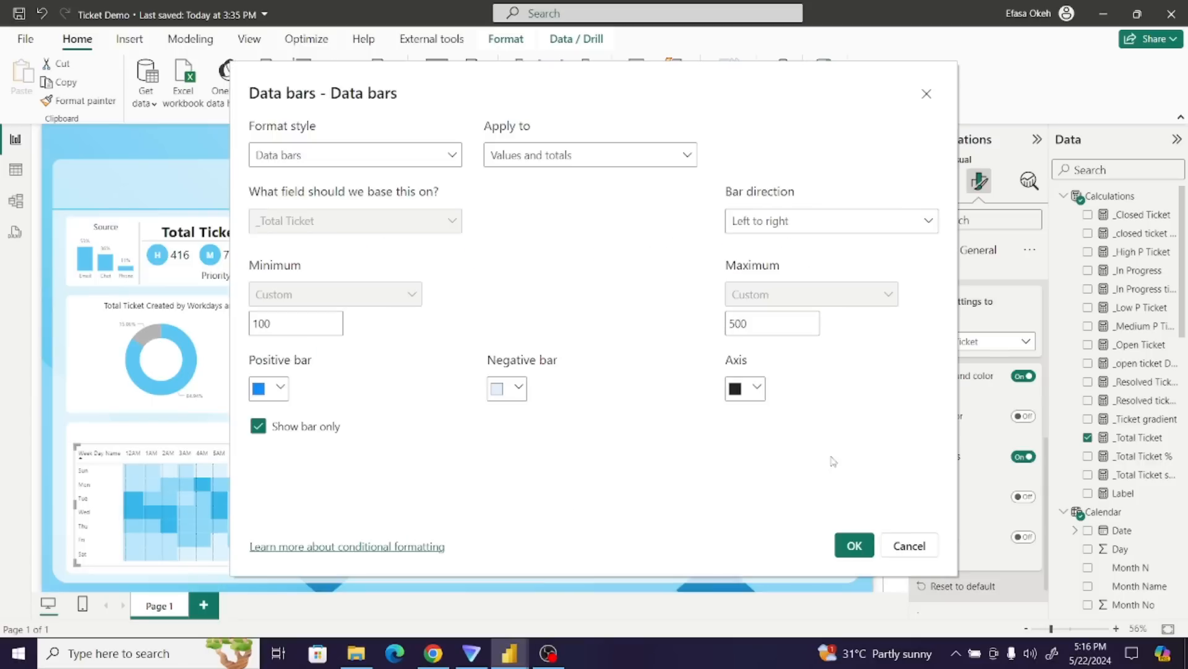
left_click(539, 157)
left_click(532, 182)
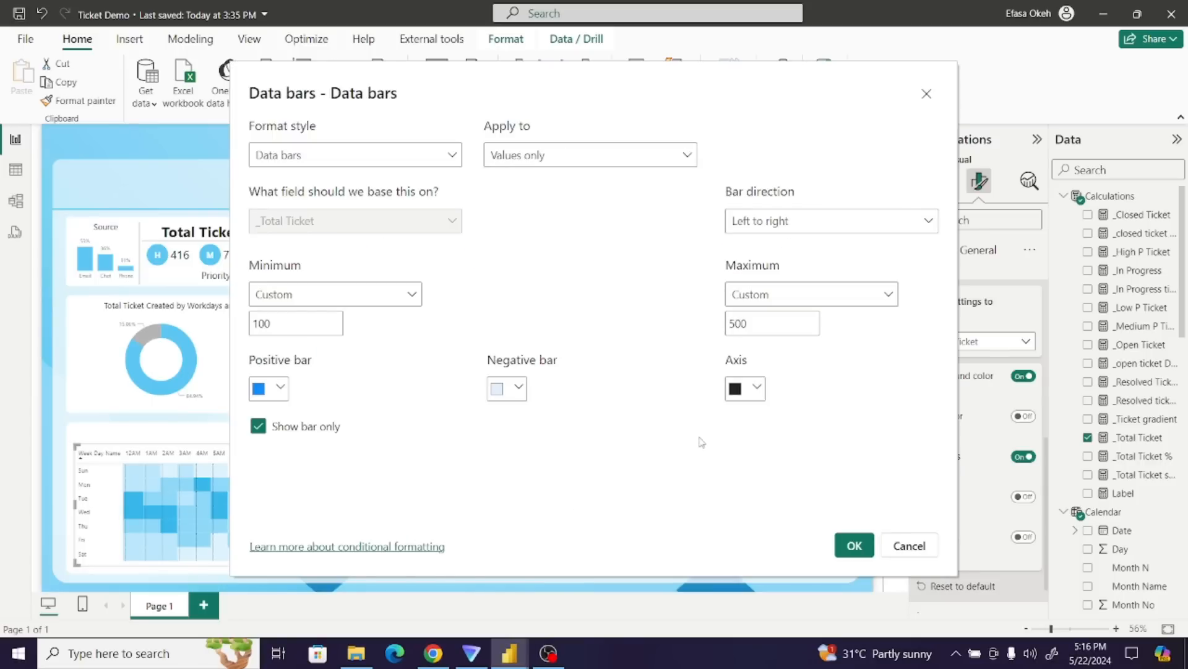
left_click(259, 427)
left_click(853, 546)
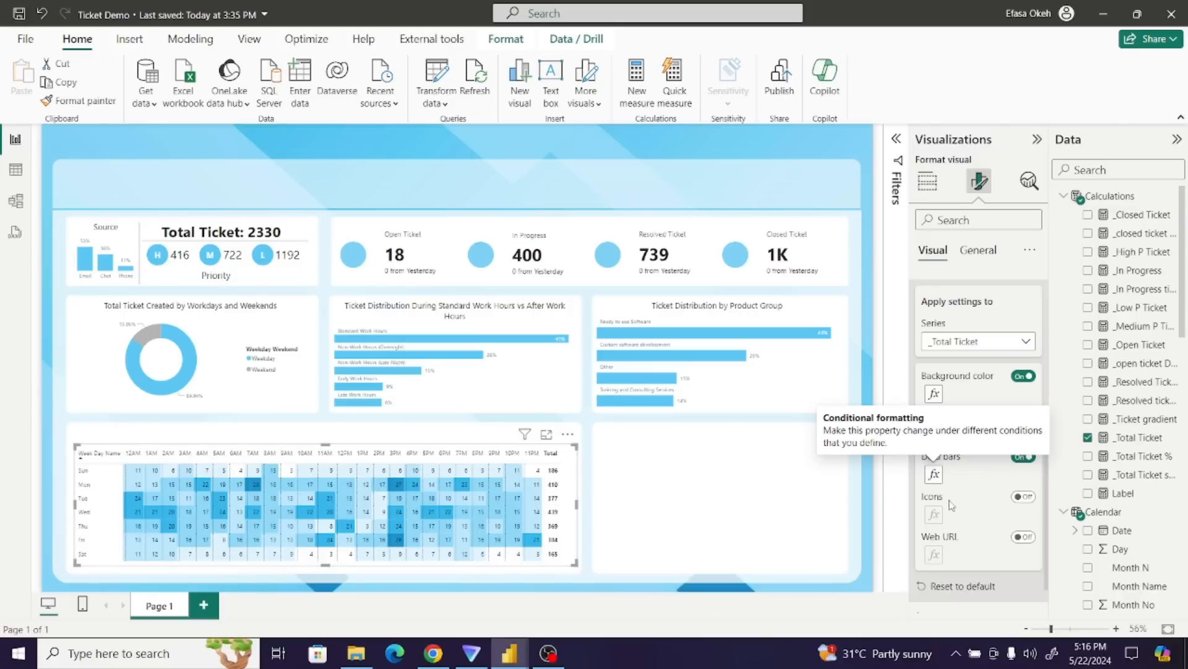
- Set the data bars back to totals only with the bar-only display on, and widen the matrix's Total column
left_click(934, 474)
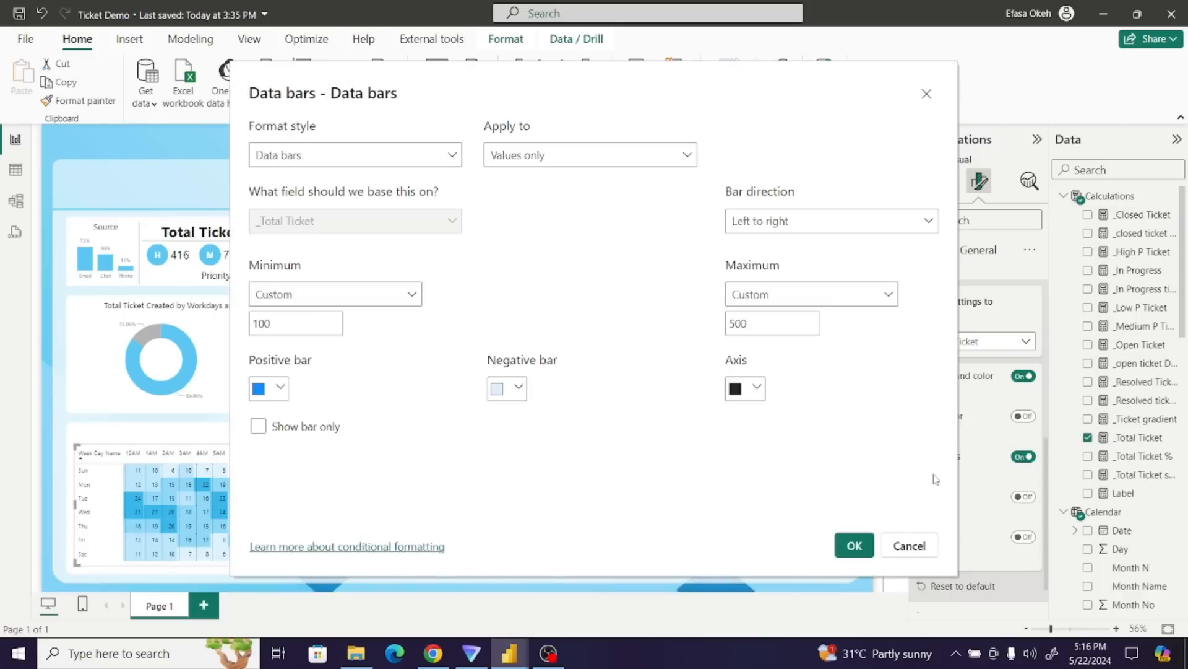
left_click(531, 155)
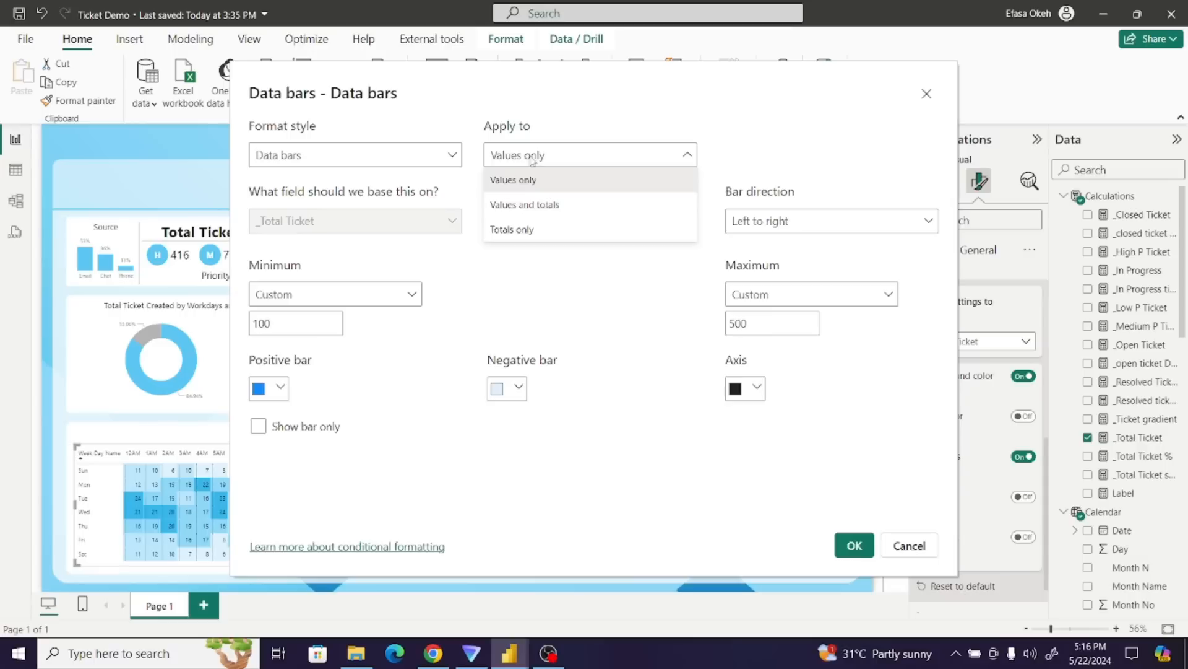
left_click(520, 231)
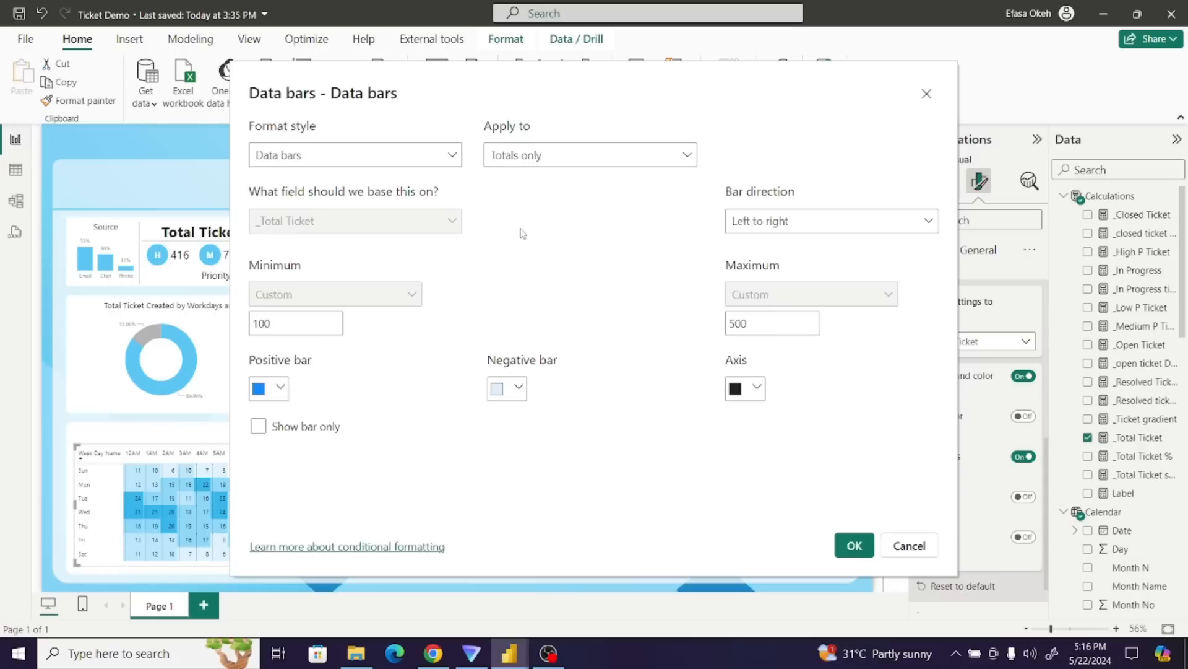
left_click(257, 426)
left_click(280, 388)
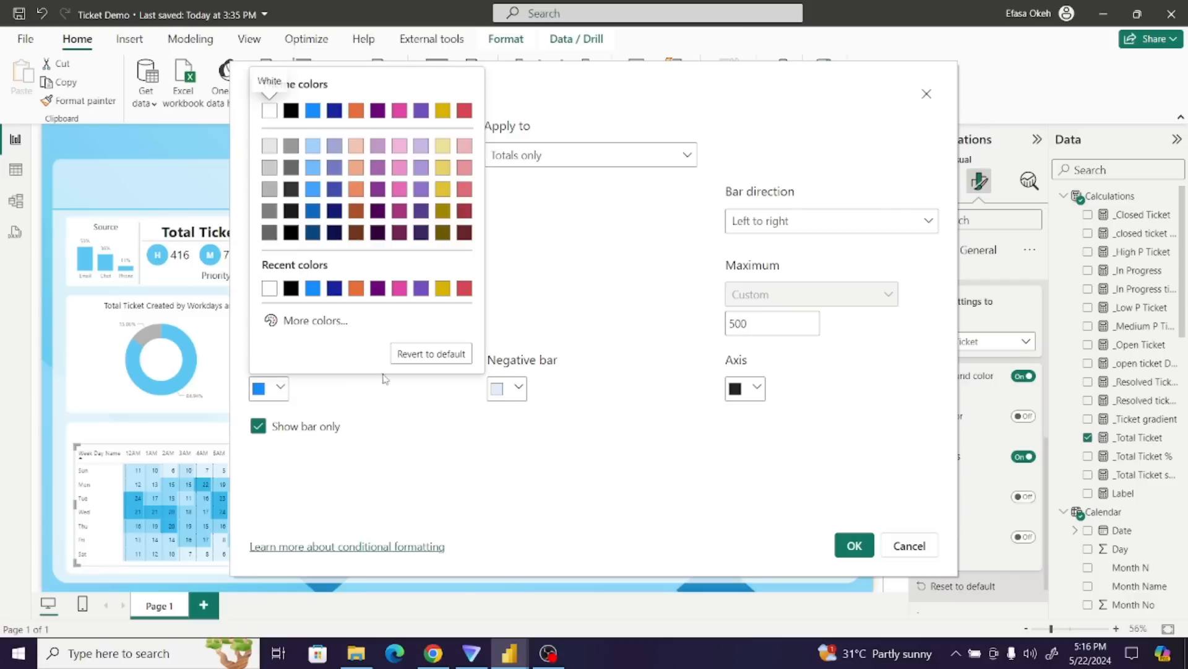
left_click(429, 397)
left_click(855, 545)
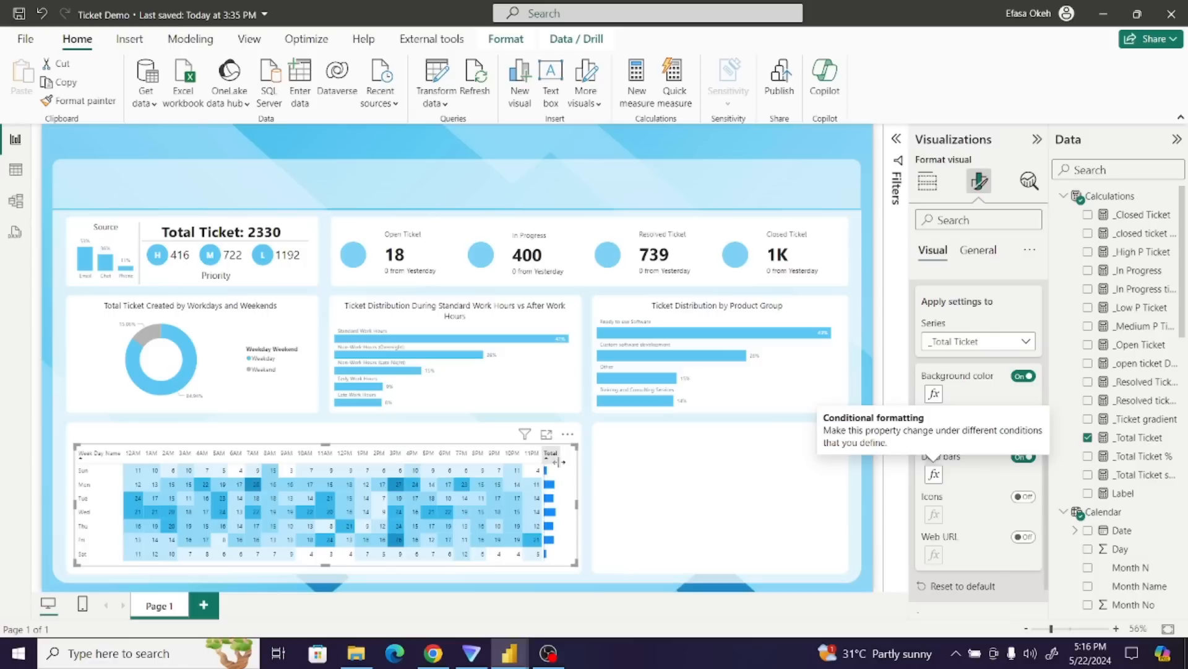
left_click_drag(559, 461, 567, 461)
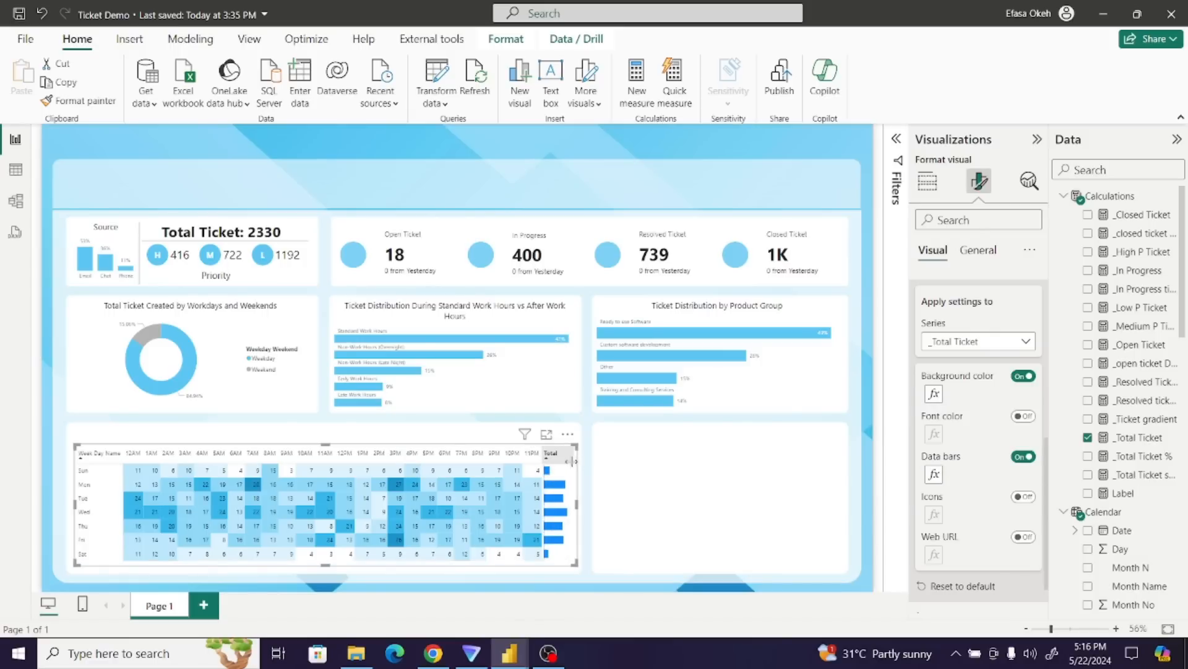
left_click(621, 483)
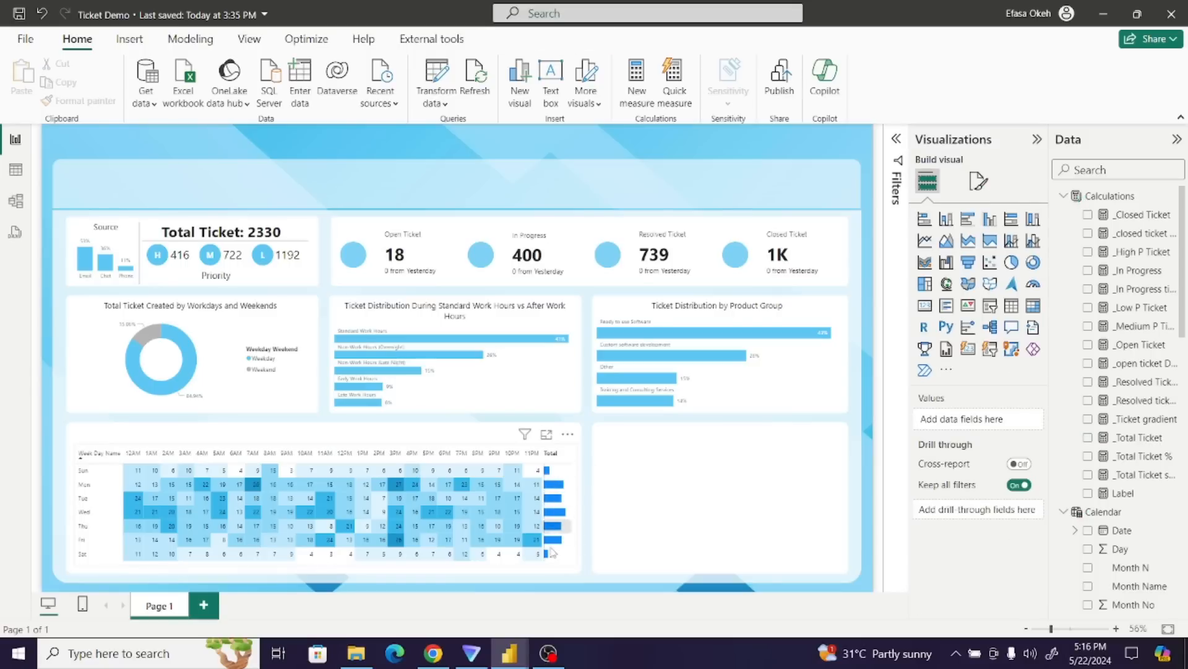
- Copy the hex color #5BC7F5 from the Weekday slice of the workdays and weekends donut chart
left_click(214, 384)
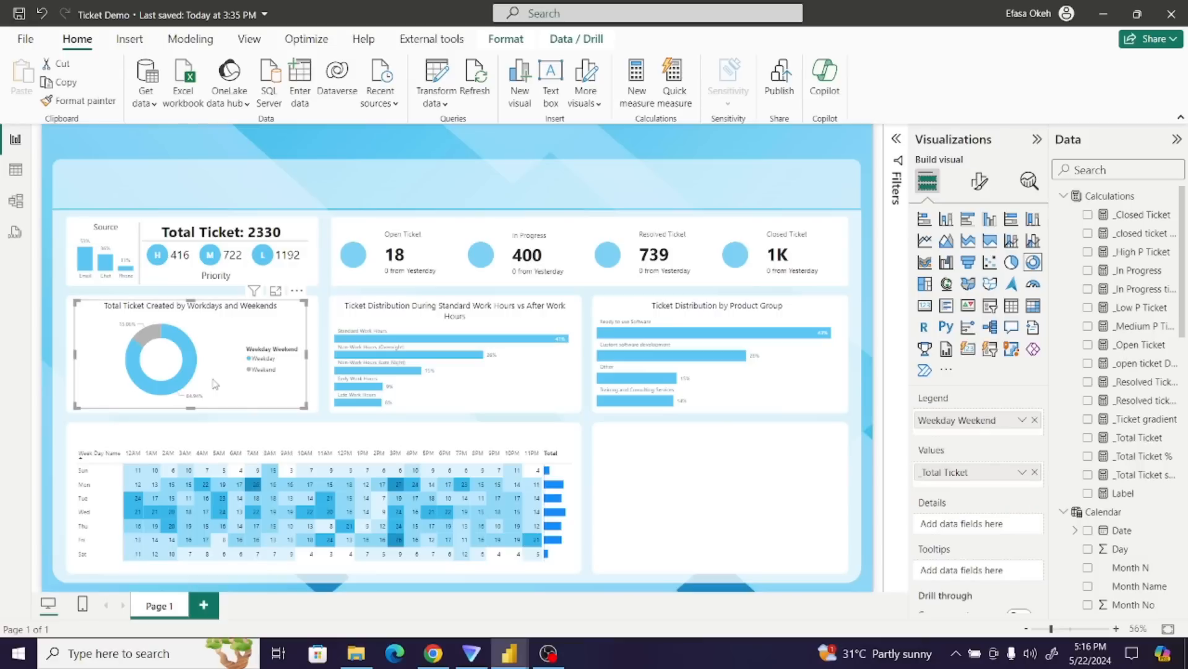
left_click(988, 185)
left_click(941, 319)
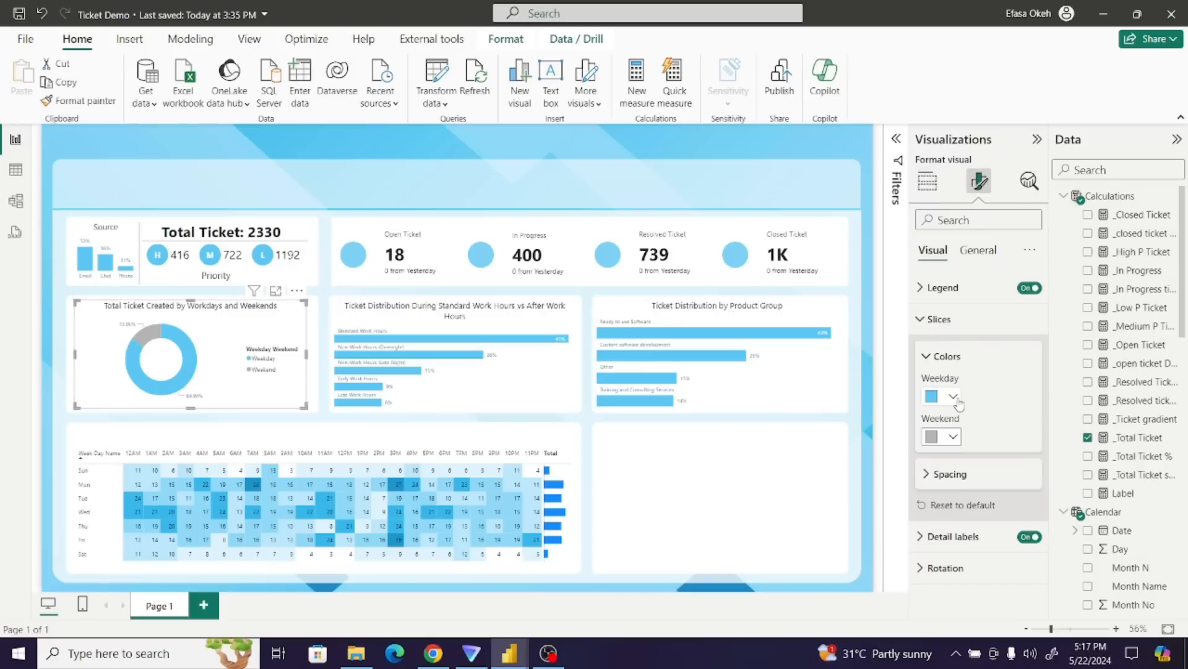
left_click(953, 396)
left_click(987, 362)
key("ctrl+c")
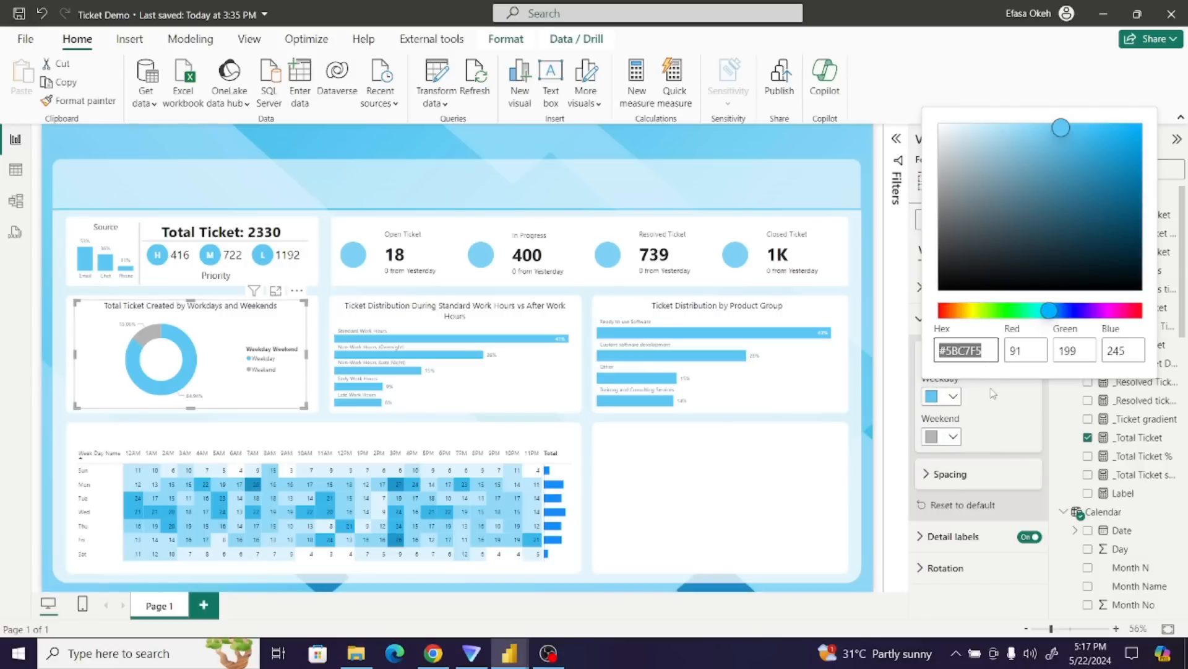
left_click(621, 460)
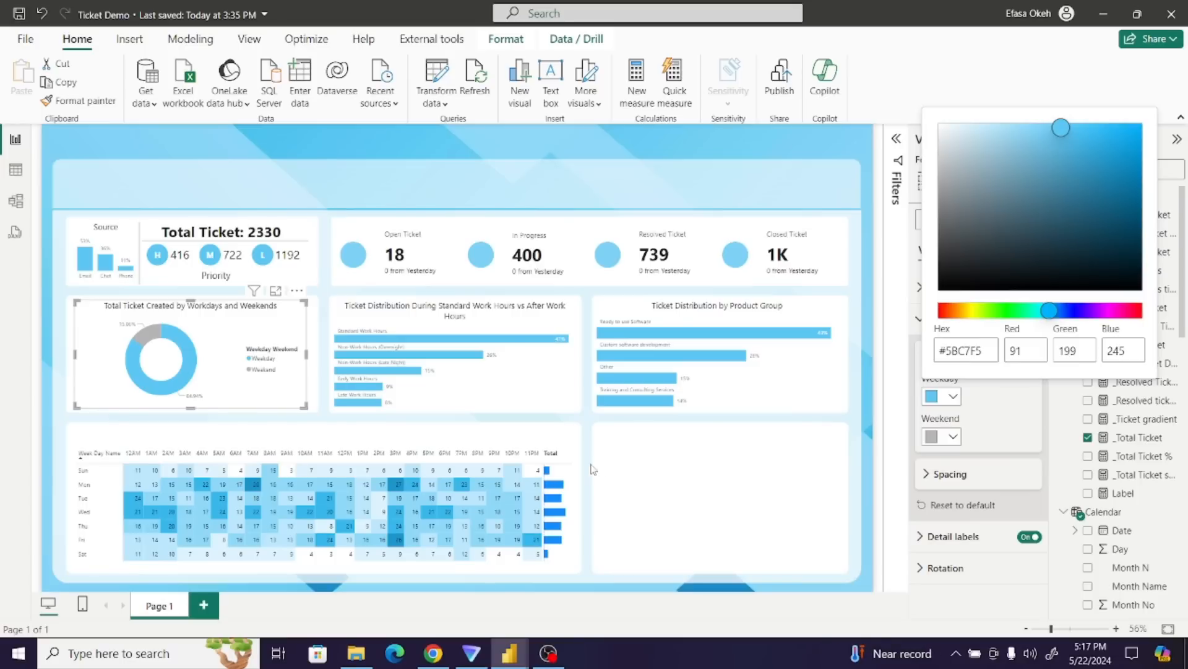
- Set the positive bar color of the weekday-by-hour matrix's total data bars to #5BC7F5
left_click(575, 456)
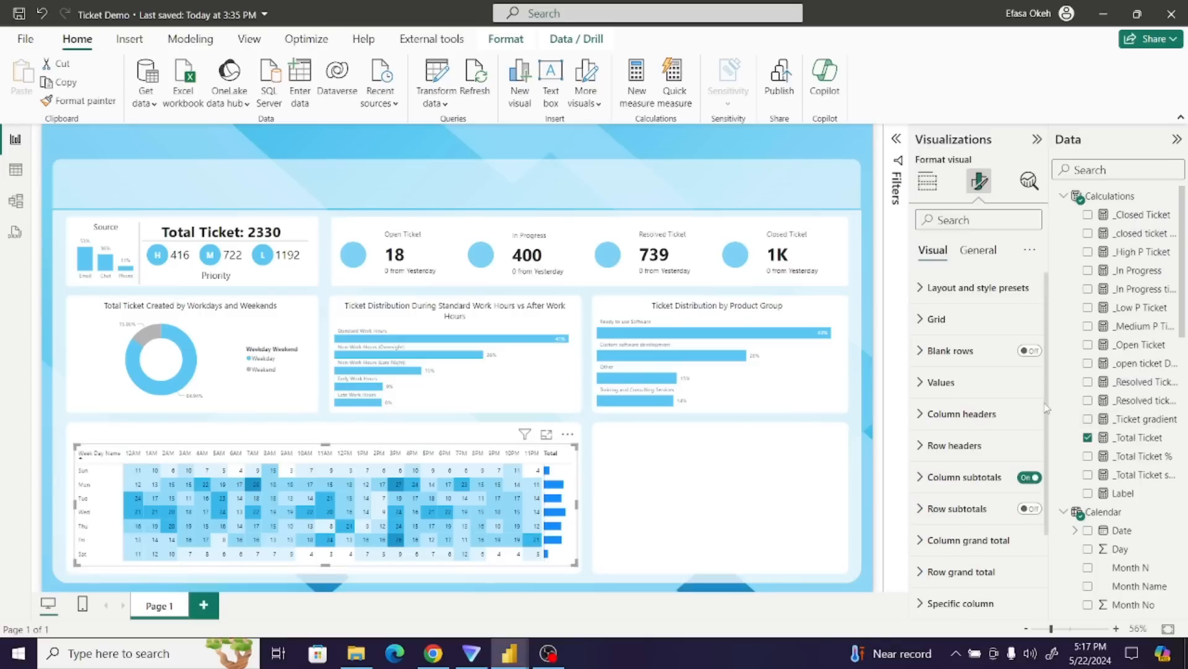
scroll(1046, 471, "down", 2)
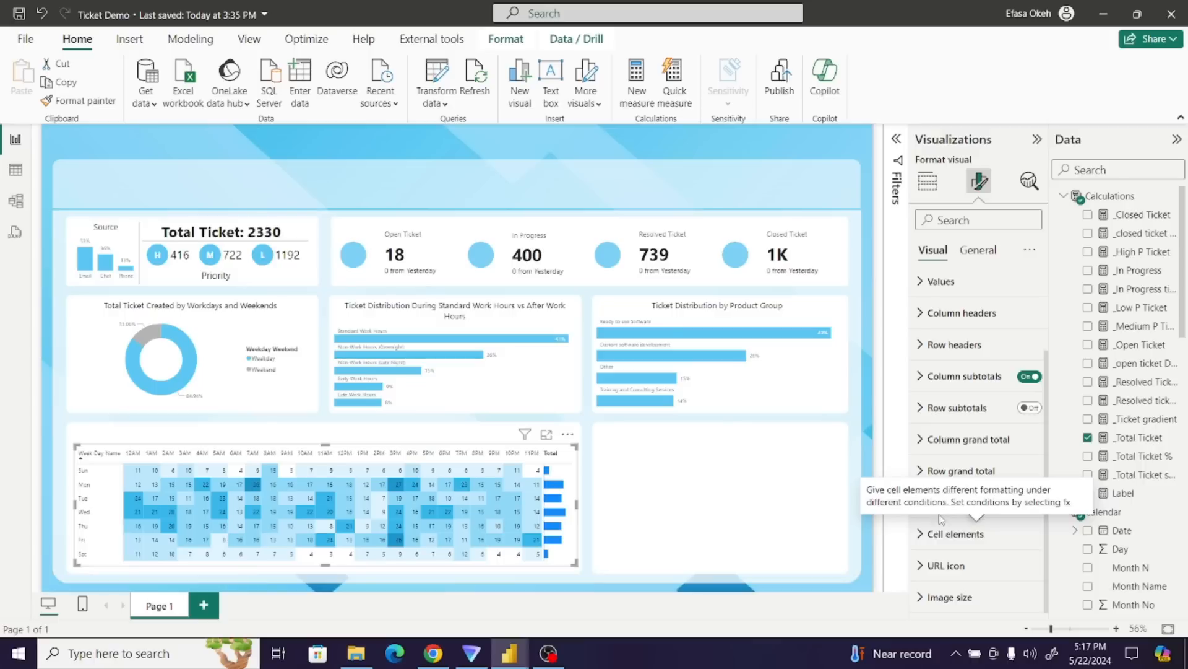
left_click(961, 535)
scroll(1028, 482, "down", 5)
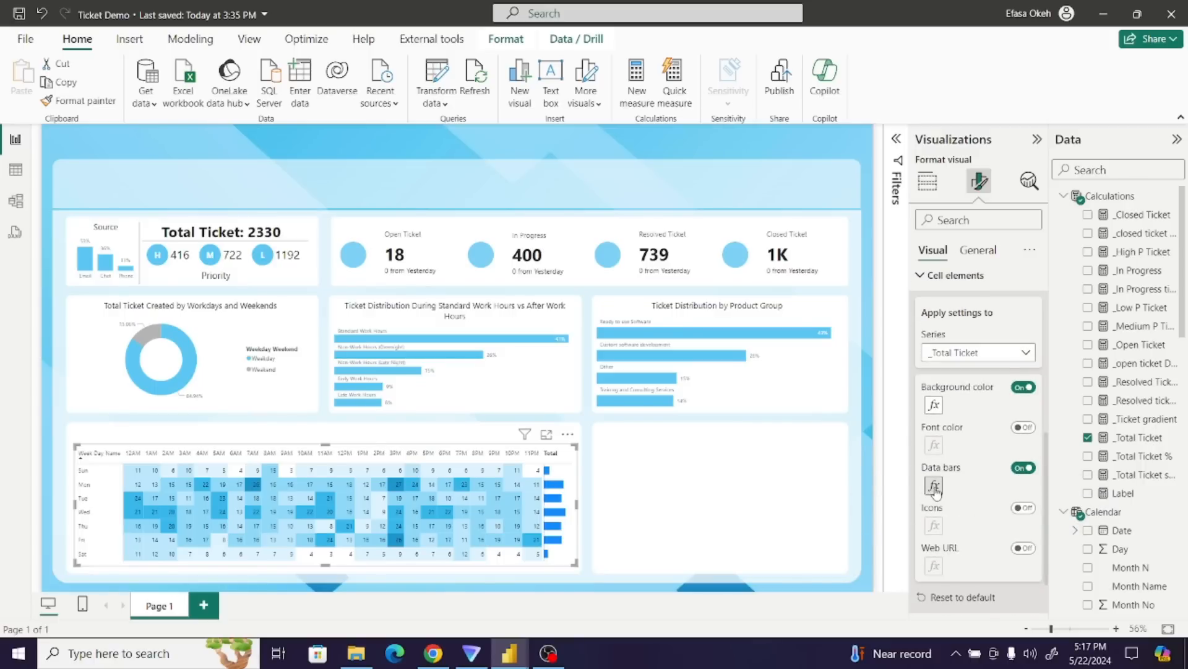
left_click(934, 485)
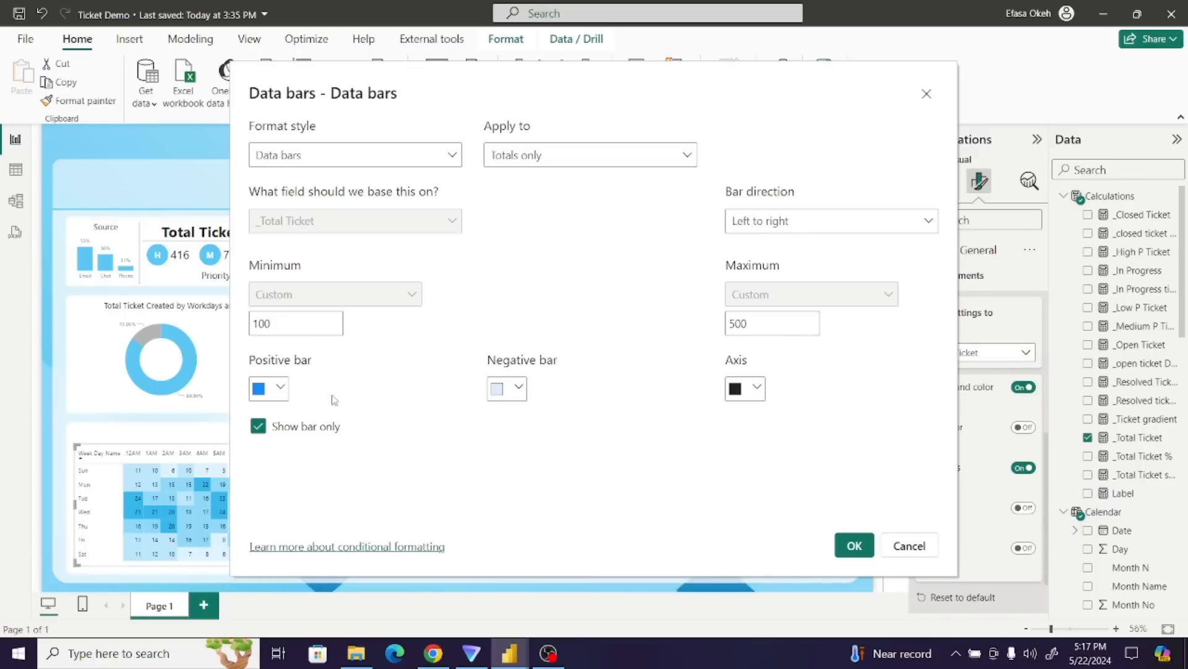
left_click(279, 387)
left_click(330, 322)
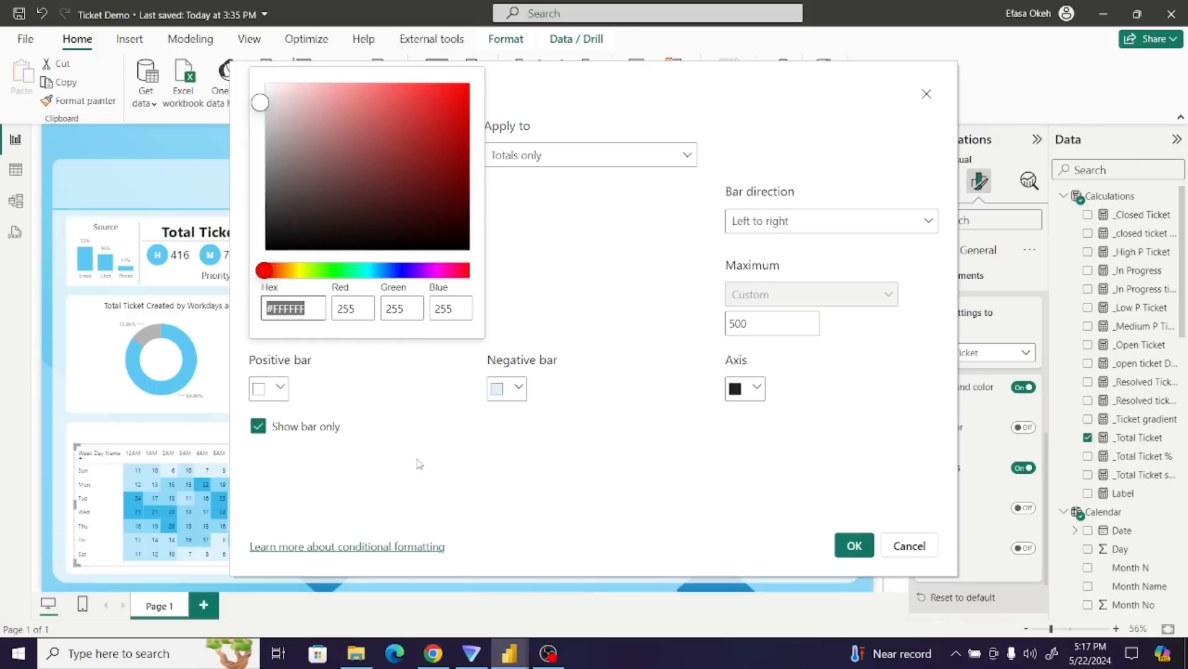
key("ctrl+v")
left_click(452, 473)
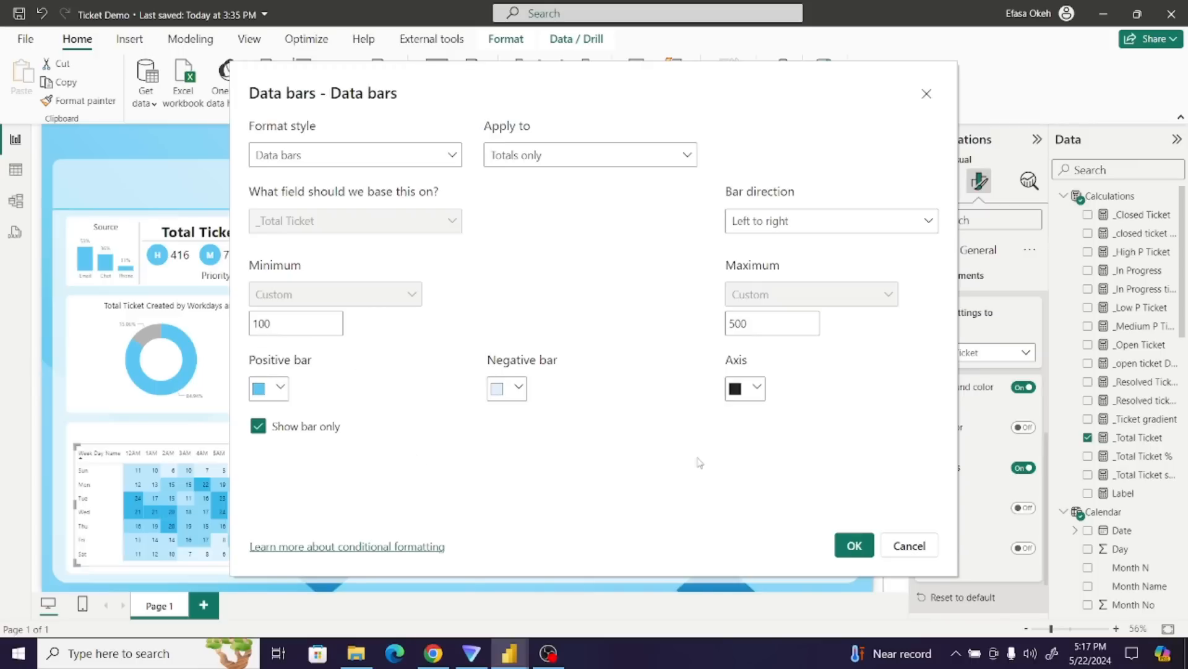
left_click(854, 546)
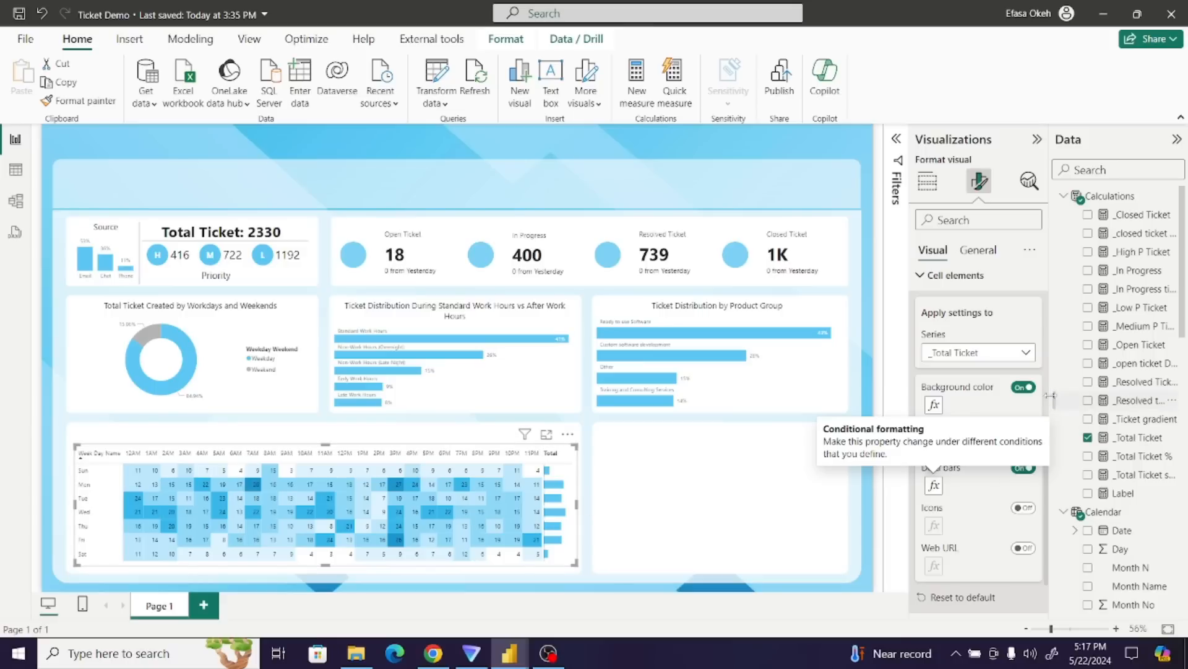
- Check the matrix's specific column settings for the _Total Ticket series
left_click(944, 277)
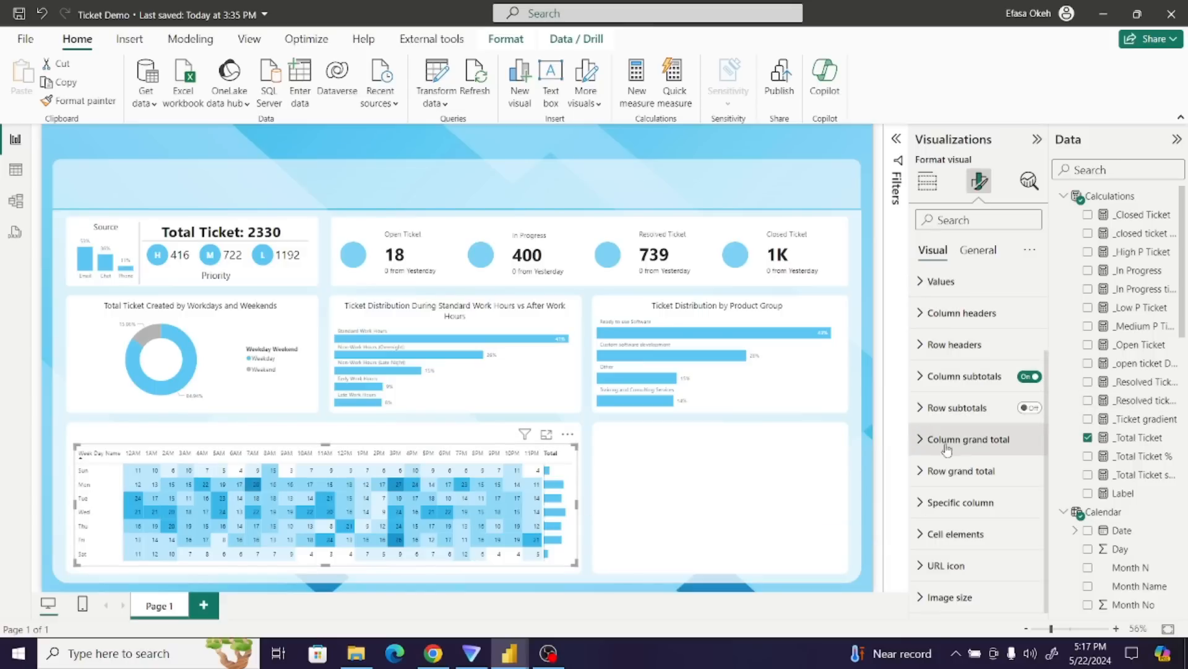
left_click(932, 502)
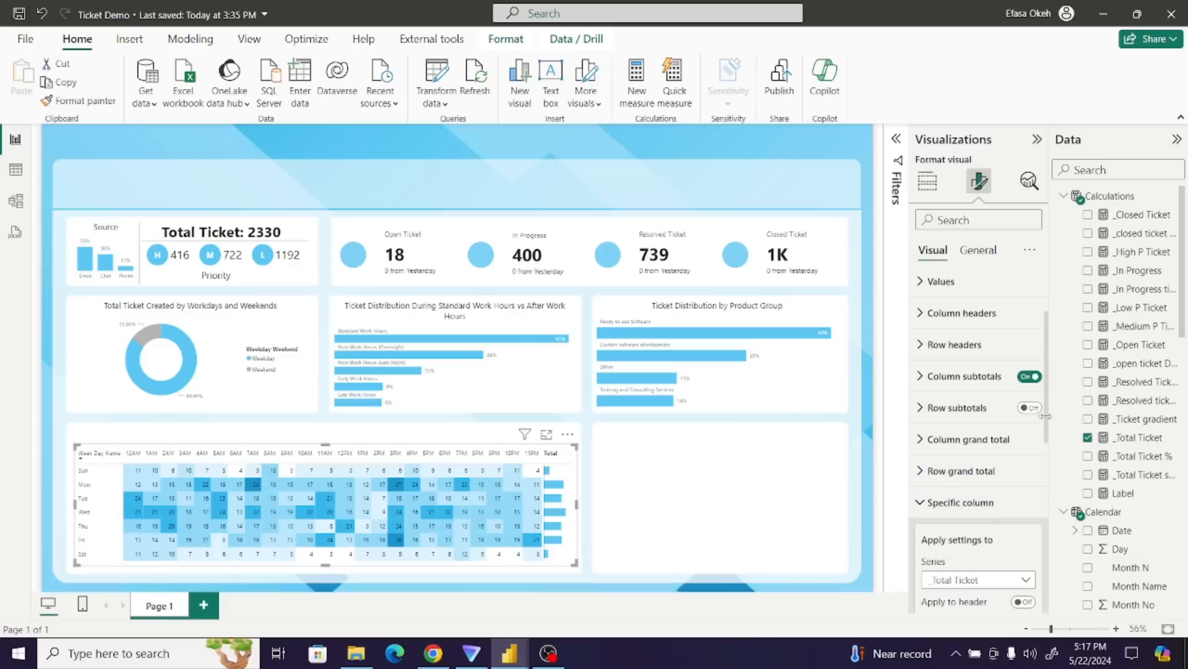
scroll(1046, 422, "down", 5)
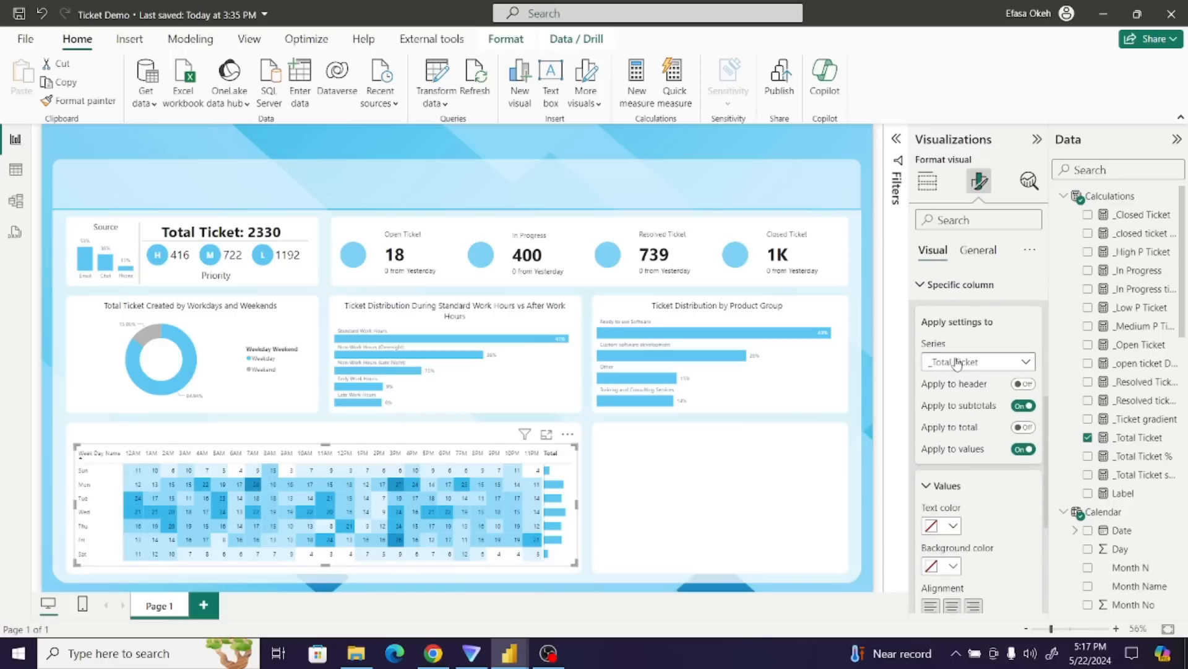
left_click(957, 362)
left_click(956, 380)
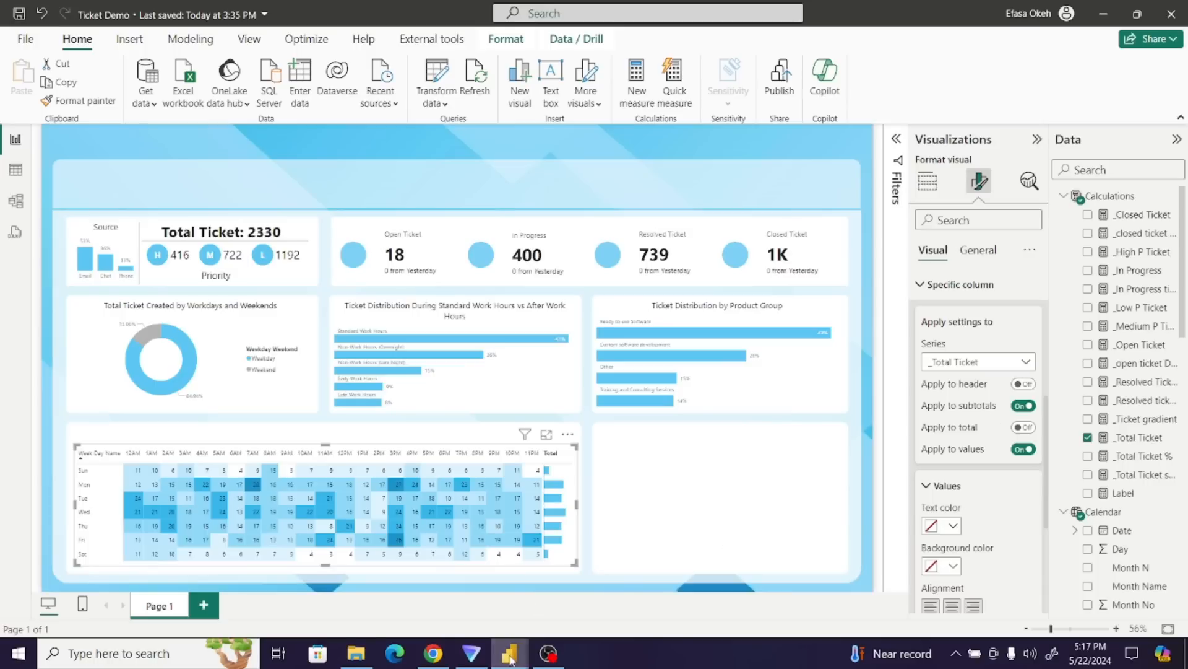
- Compare the Ticket Demo page with the Ticket Volume page of the Ticket Analysis report, collapsing the measure formula there
mouse_move(509, 651)
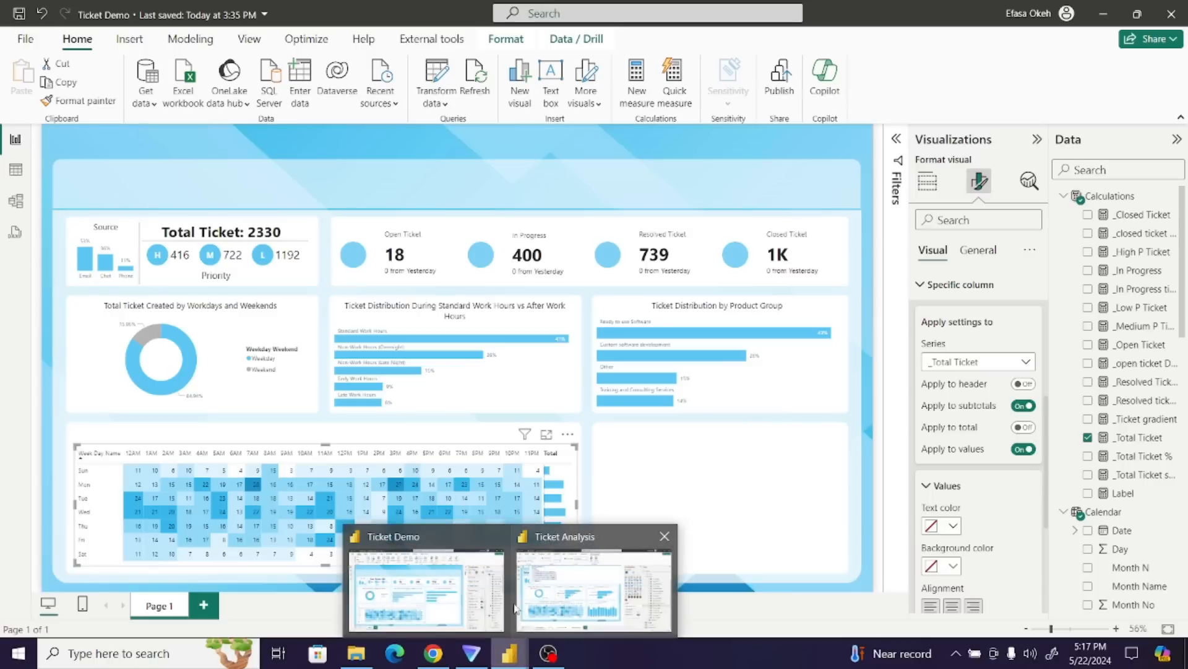
left_click(582, 599)
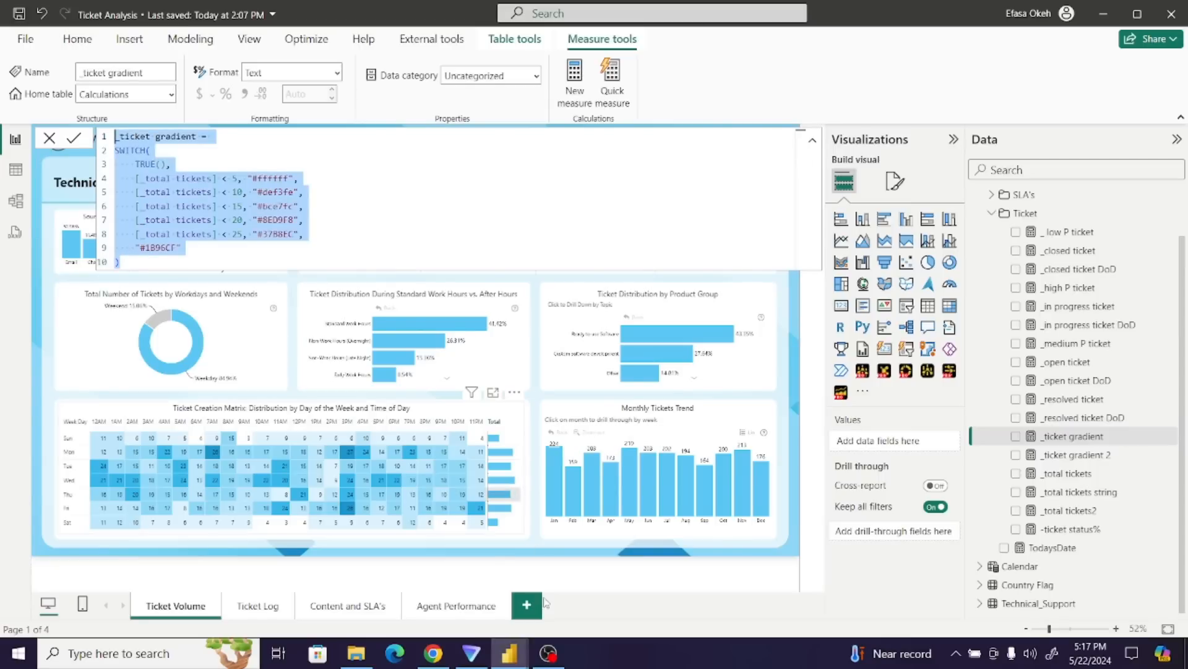
left_click(509, 651)
left_click(467, 610)
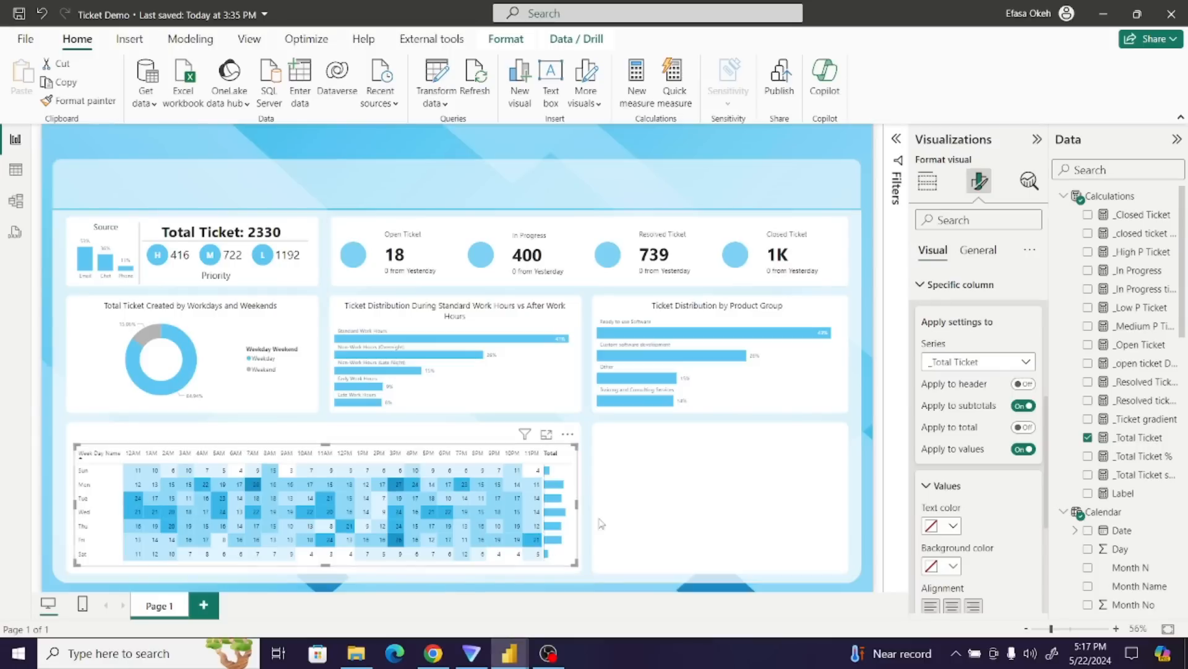
left_click(508, 650)
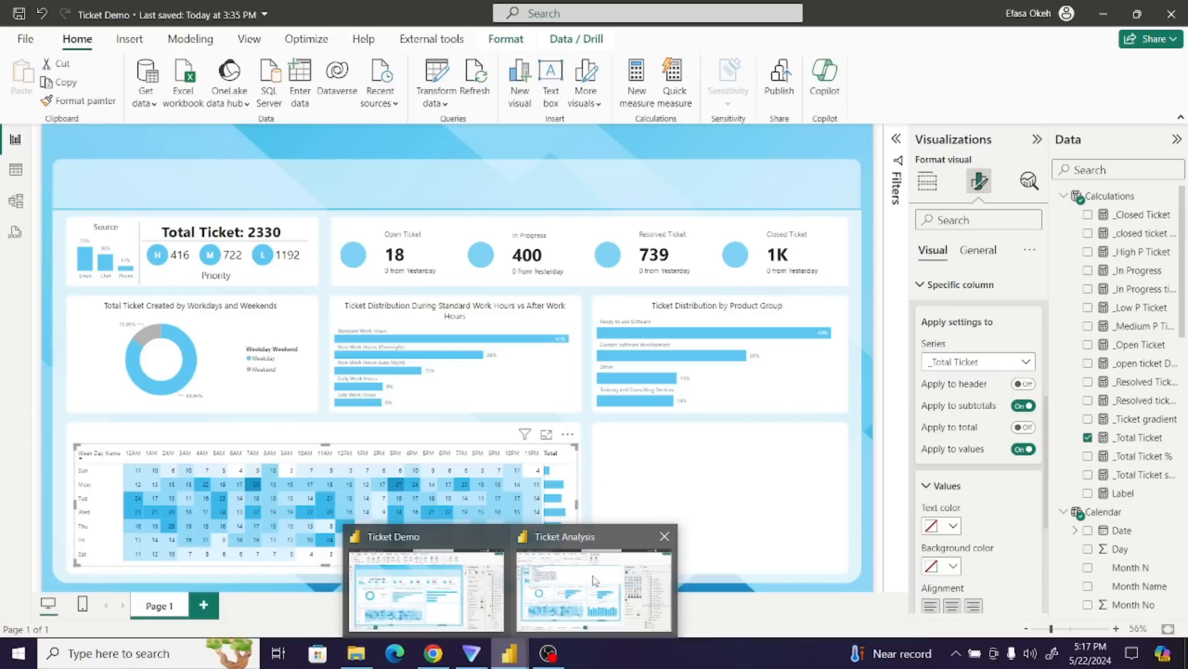
left_click(593, 579)
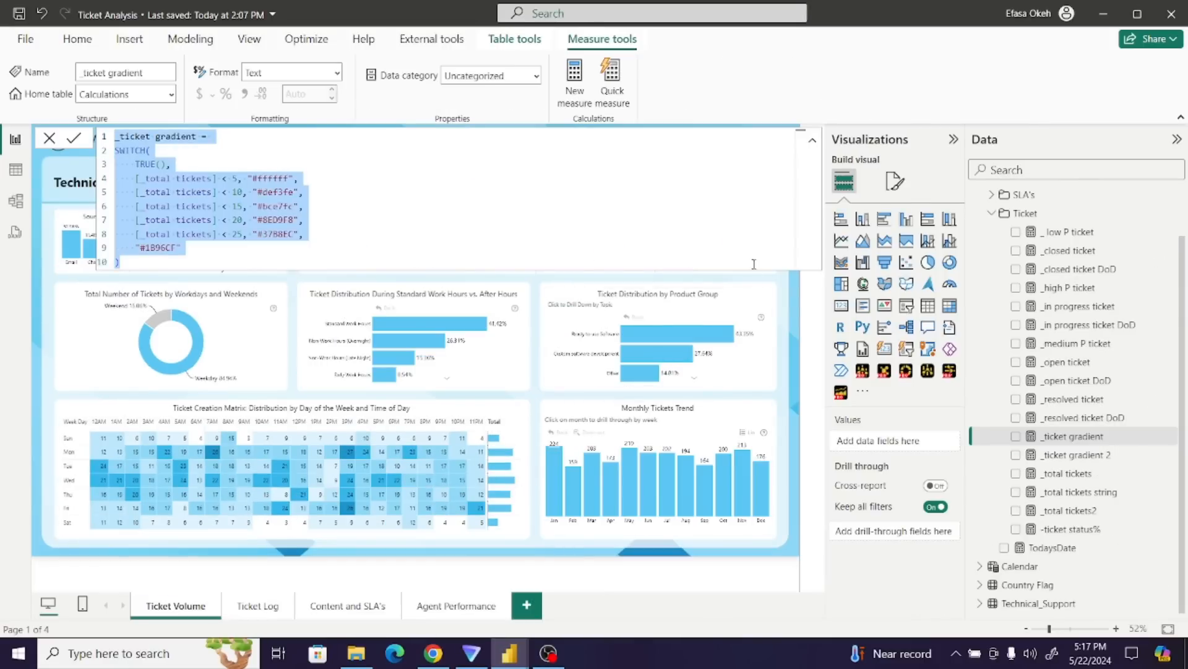
left_click(813, 141)
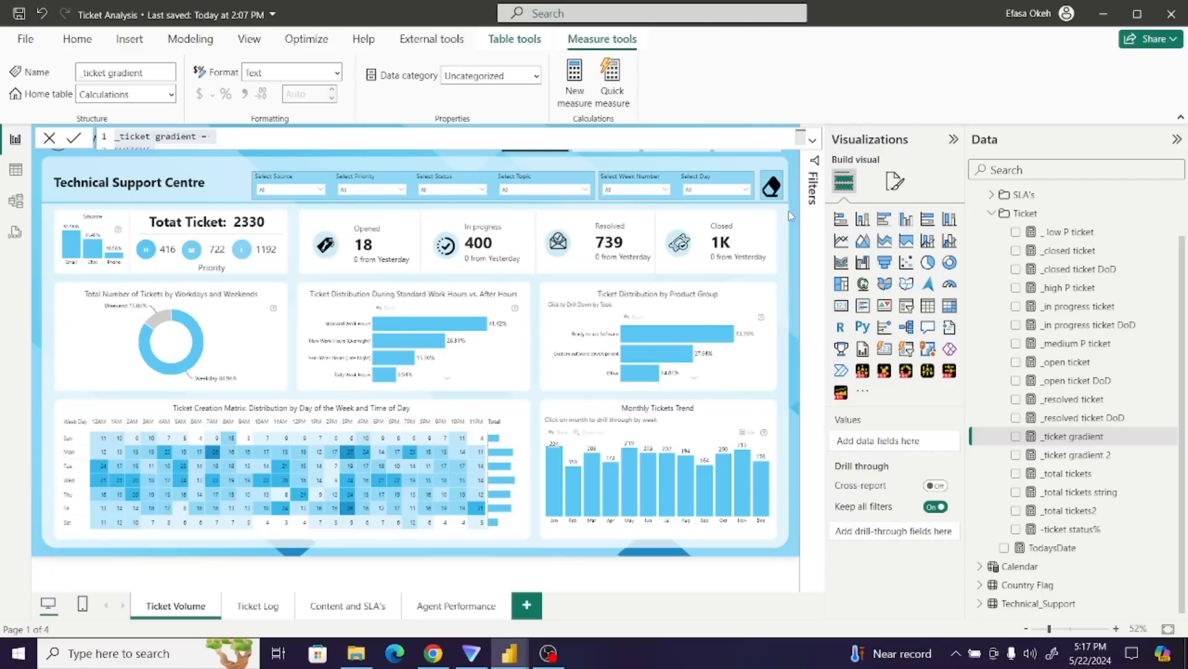
left_click(710, 288)
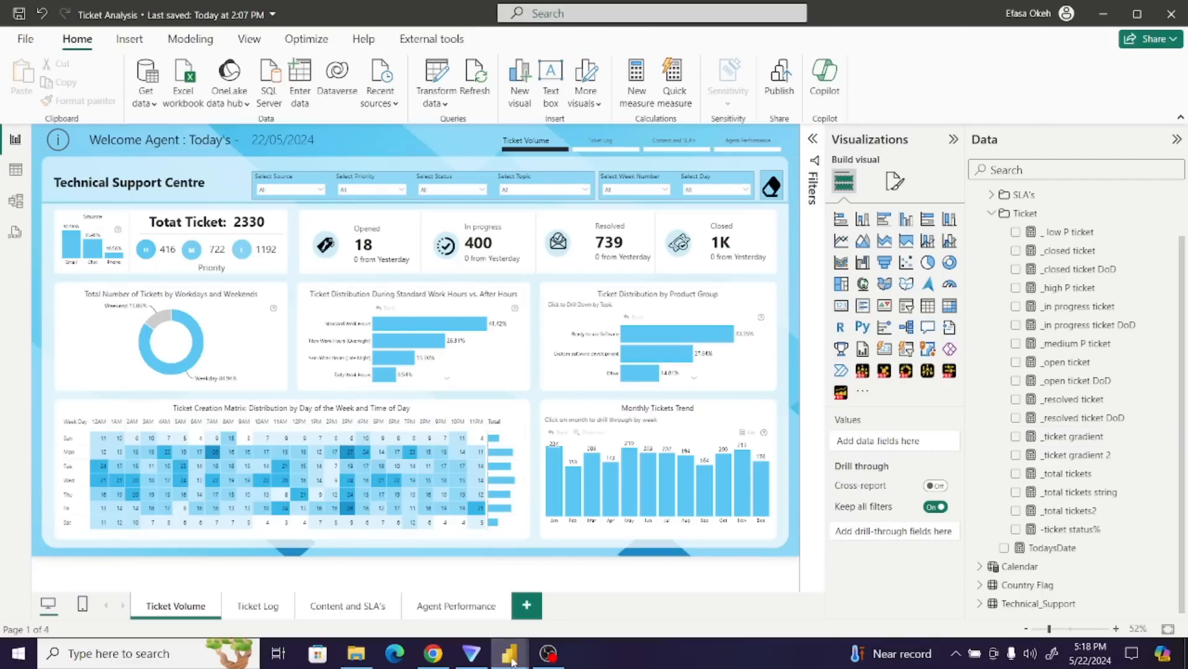
mouse_move(509, 653)
left_click(455, 603)
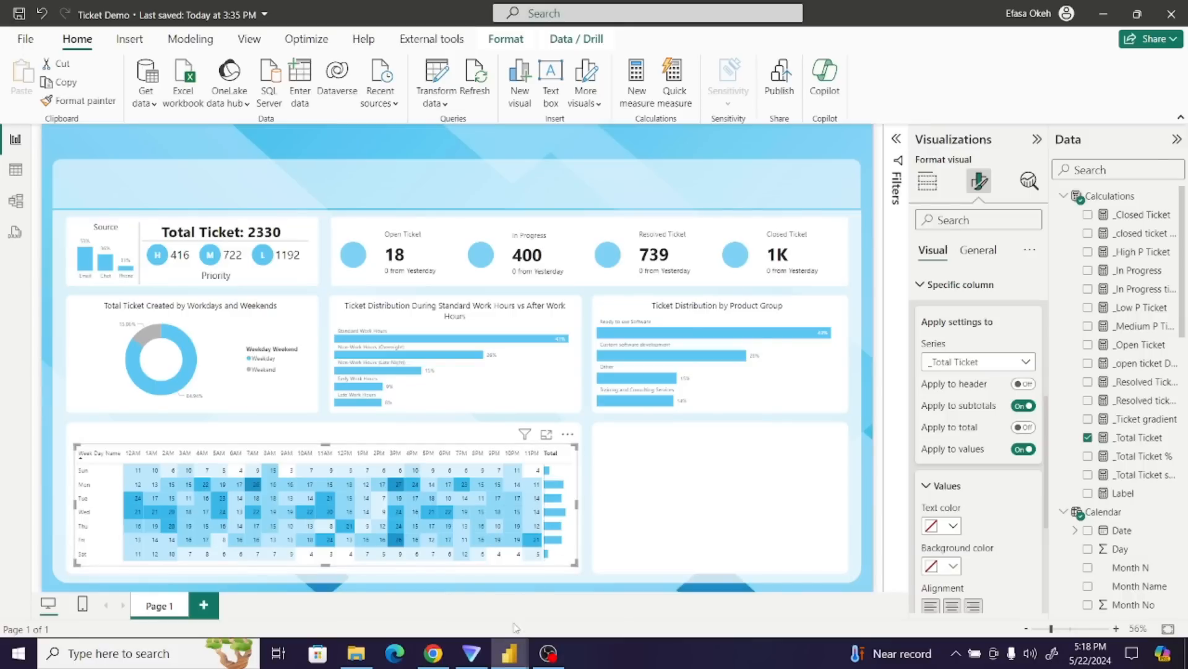
- In the Ticket Analysis report, copy the title text of the ticket creation matrix
mouse_move(513, 653)
left_click(596, 576)
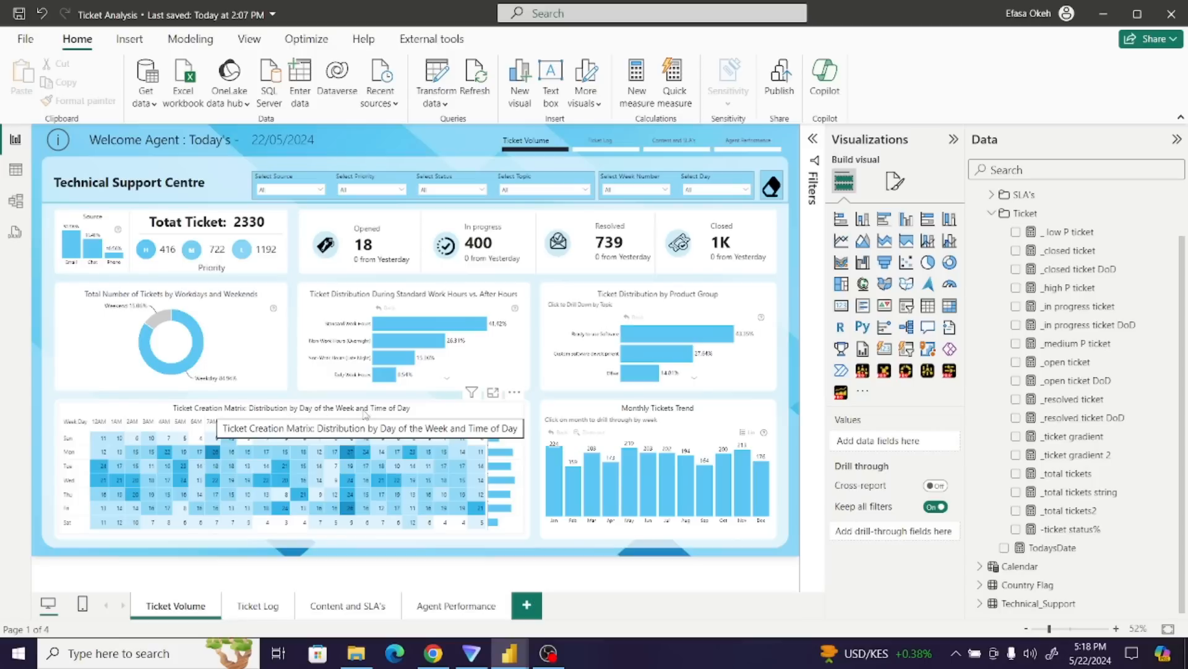
left_click(474, 415)
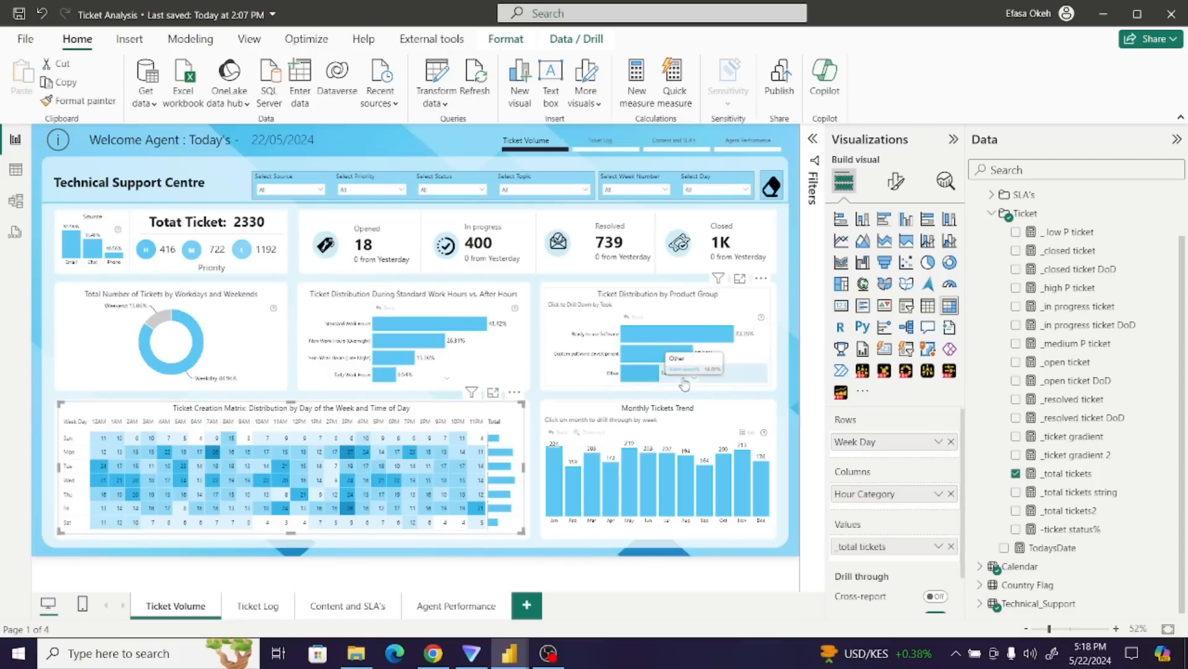
left_click(895, 189)
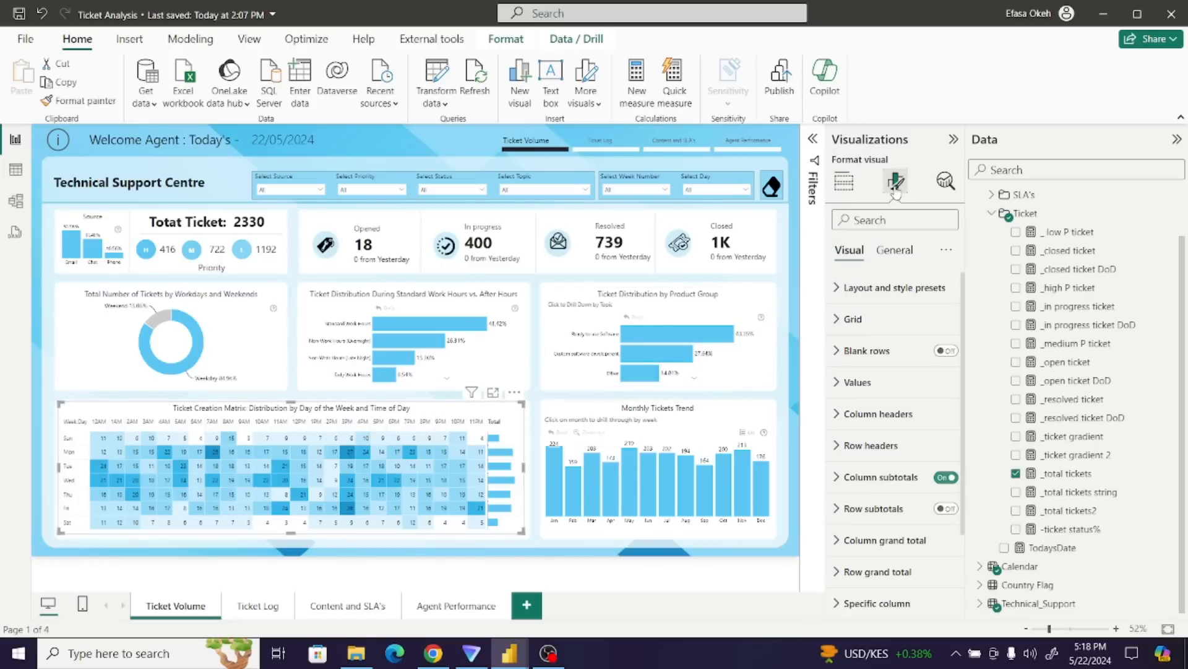
left_click(894, 250)
left_click(853, 319)
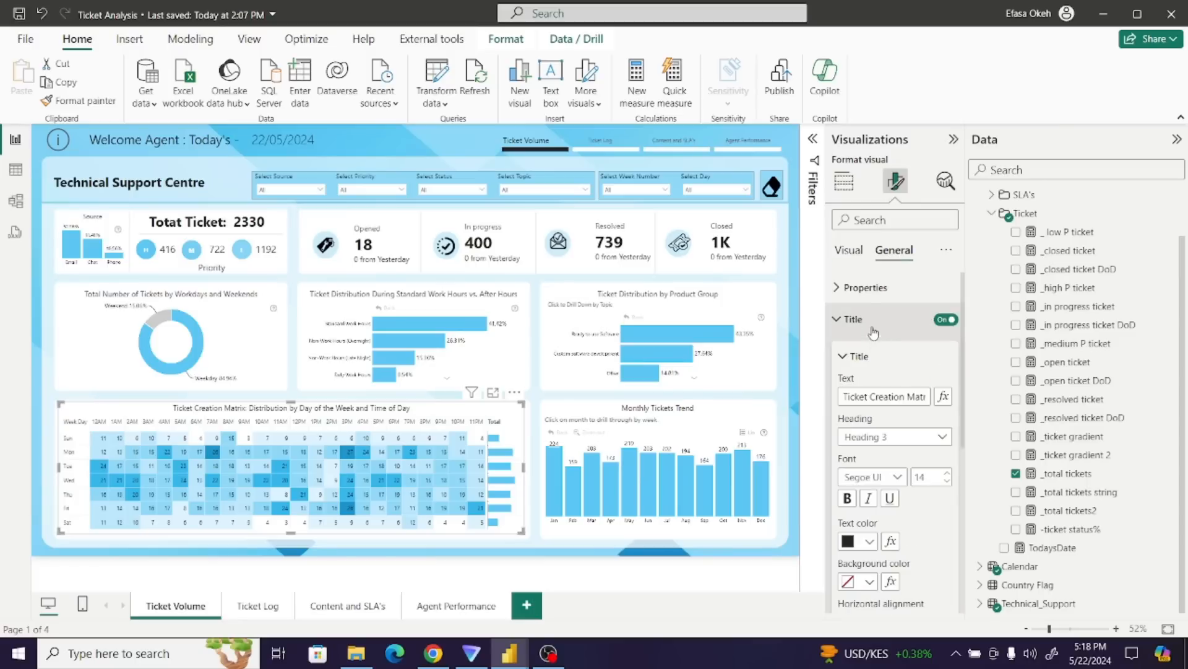
left_click(852, 397)
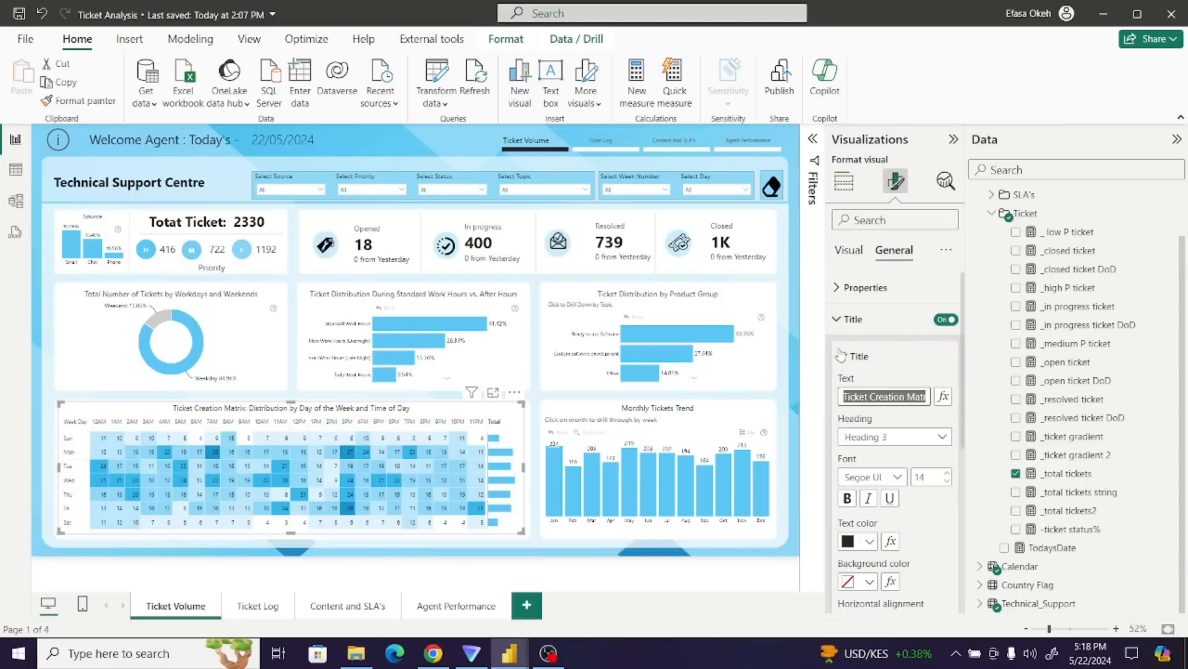
left_click(838, 326)
left_click(839, 323)
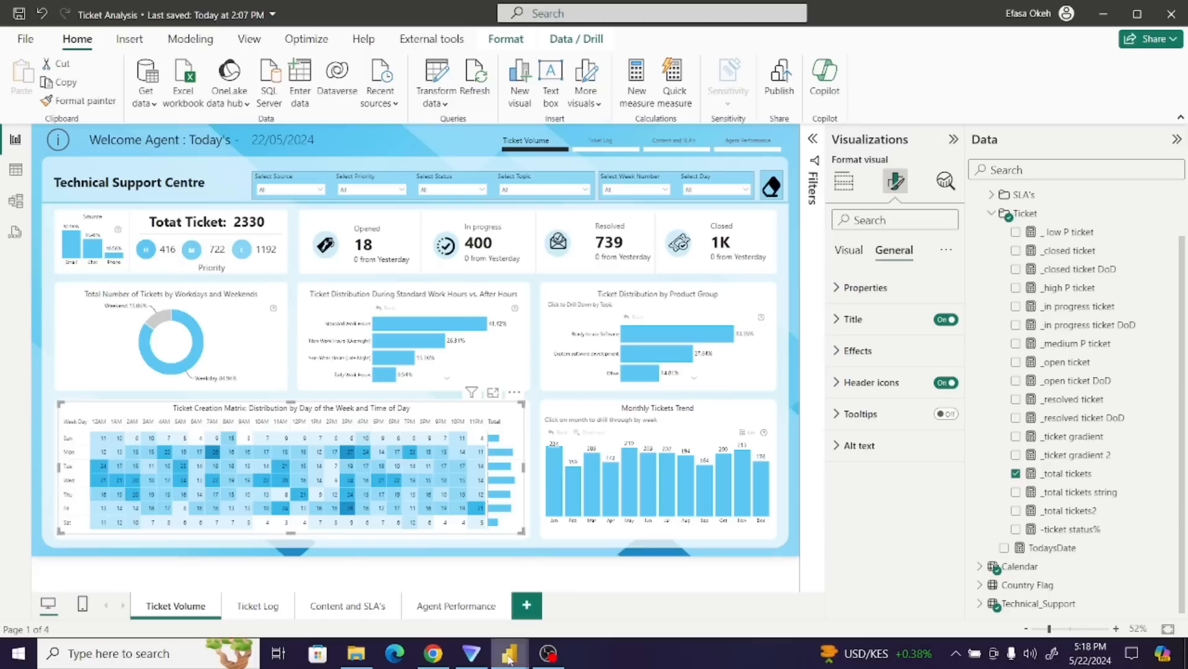
- In Ticket Demo, turn on the matrix's title and set it to "Ticket Creation Matrix: Distribution by Day of the Week and Time of Day"
mouse_move(509, 653)
left_click(425, 598)
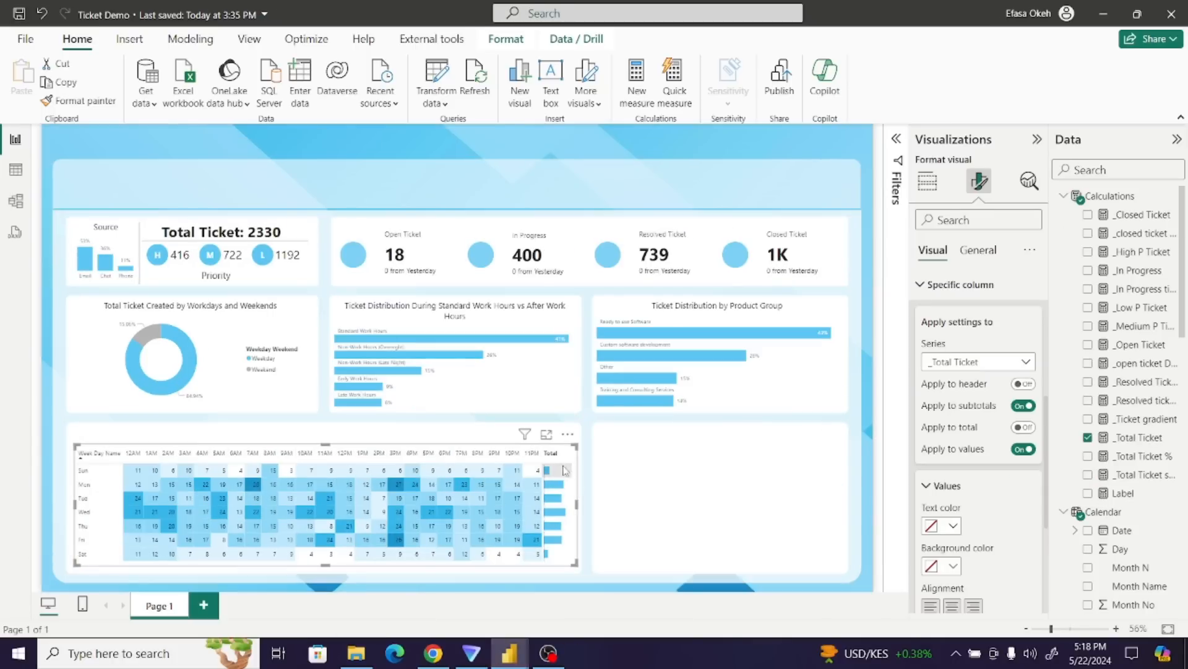
left_click(931, 285)
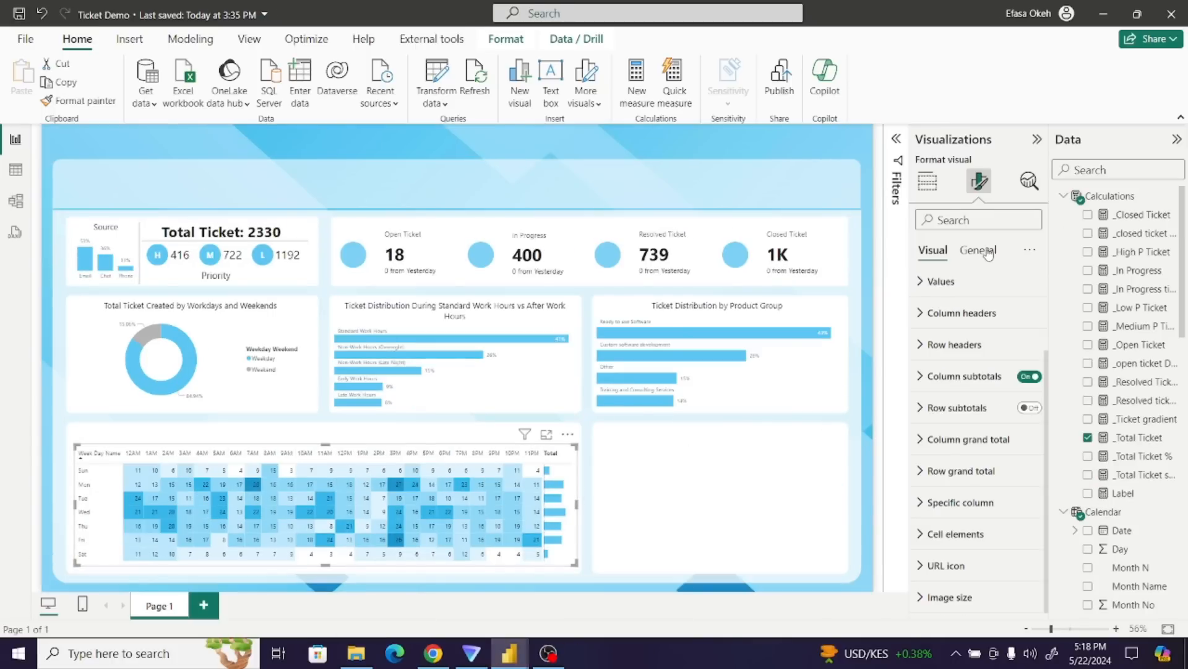
left_click(978, 250)
left_click(953, 332)
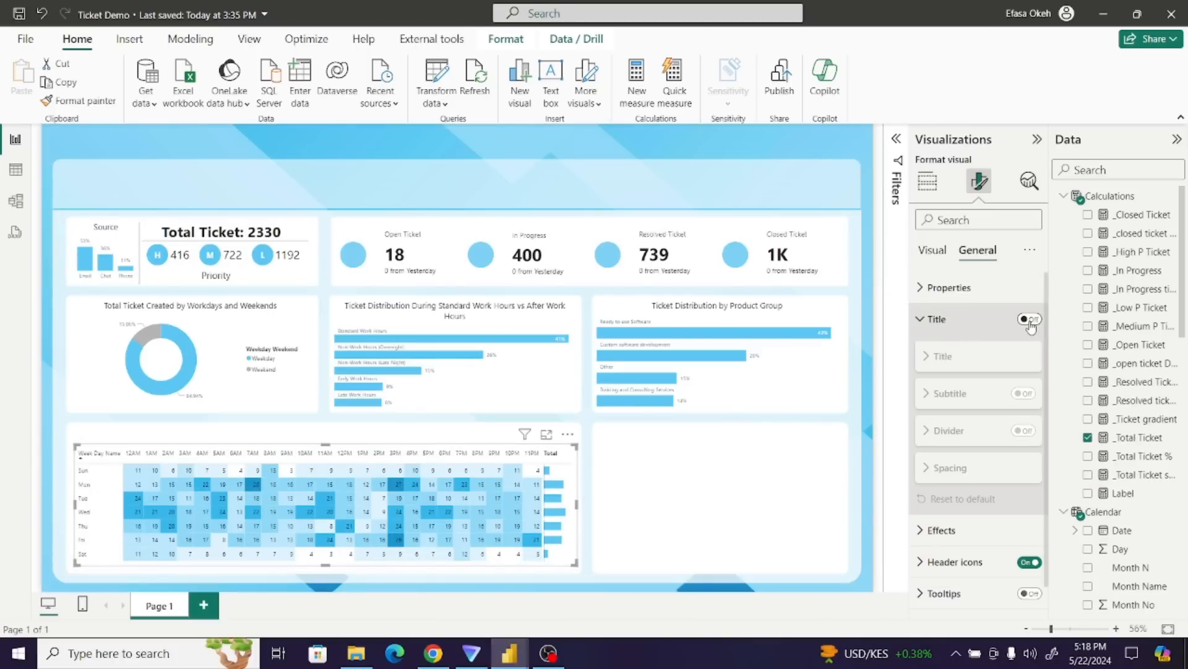
left_click(1029, 318)
left_click(965, 356)
left_click(939, 401)
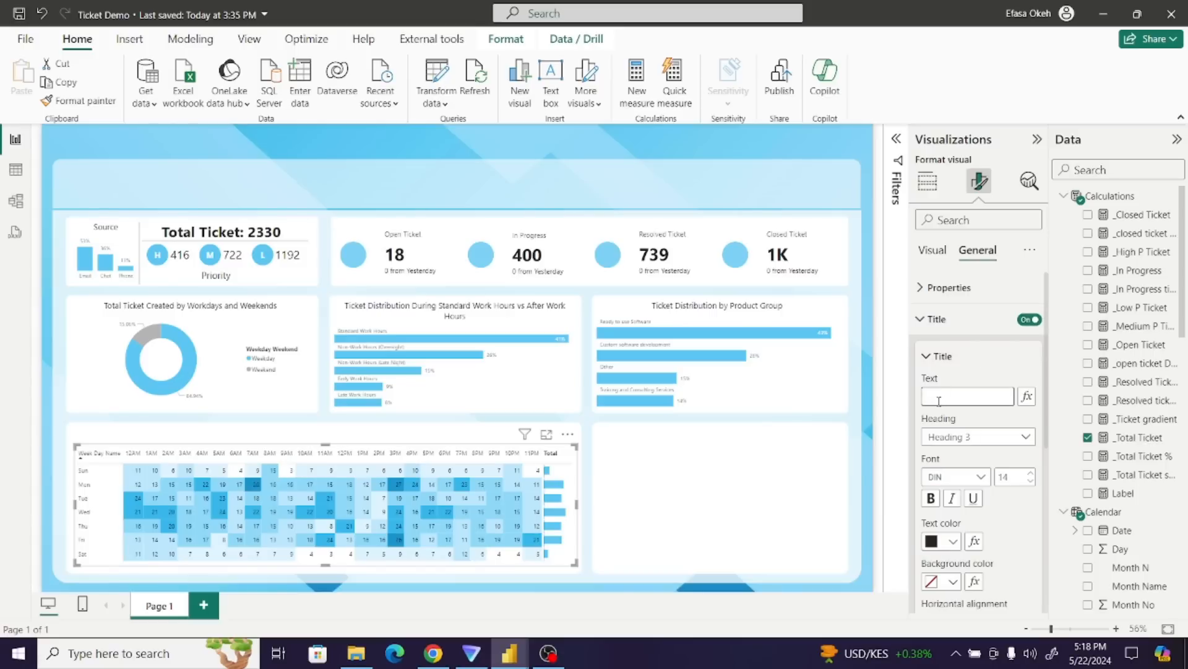
key("ctrl+v")
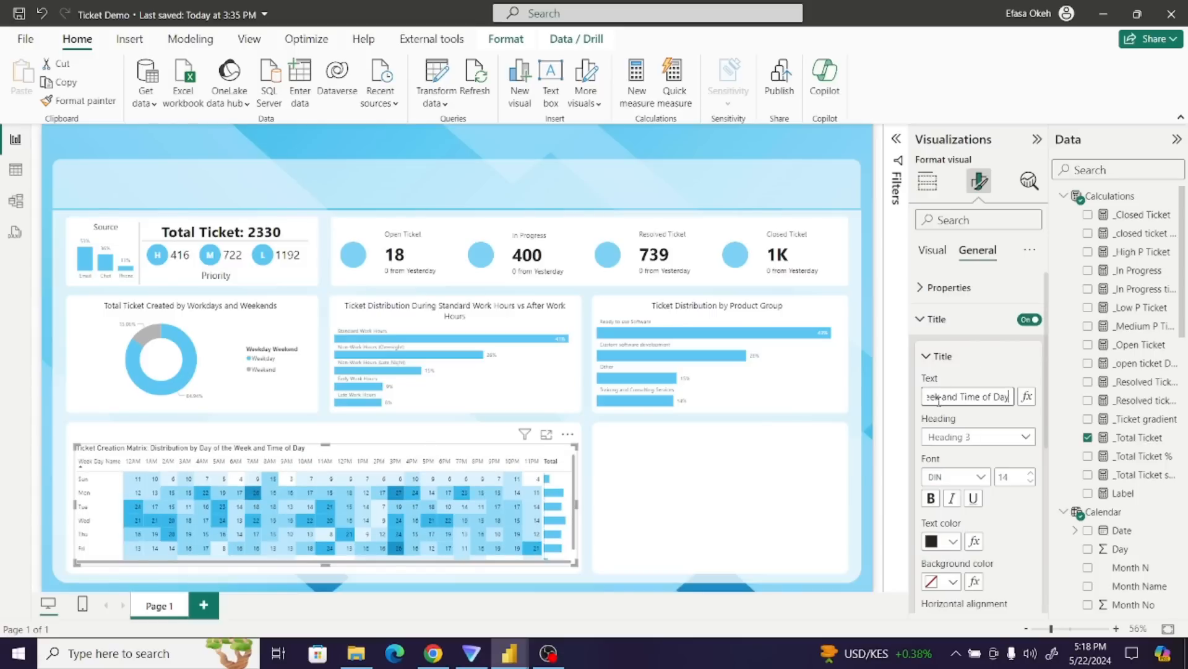
- Set the matrix title's font to Segoe UI with centered alignment, and extend the matrix upward within its card
left_click(979, 477)
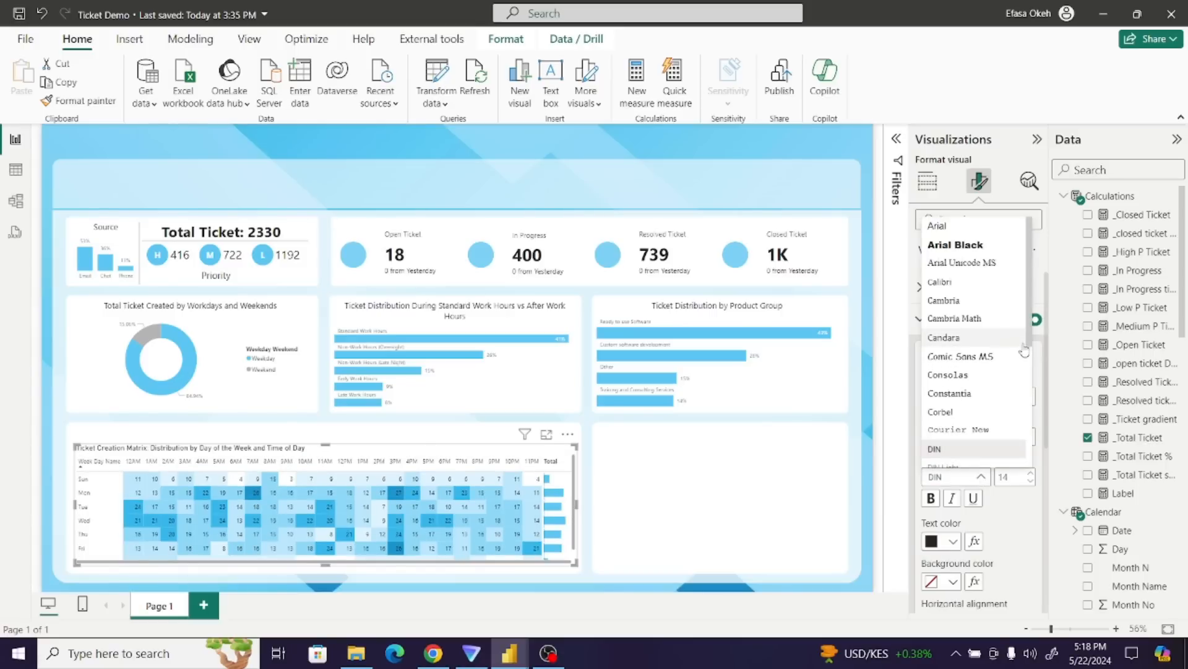
scroll(1002, 371, "down", 3)
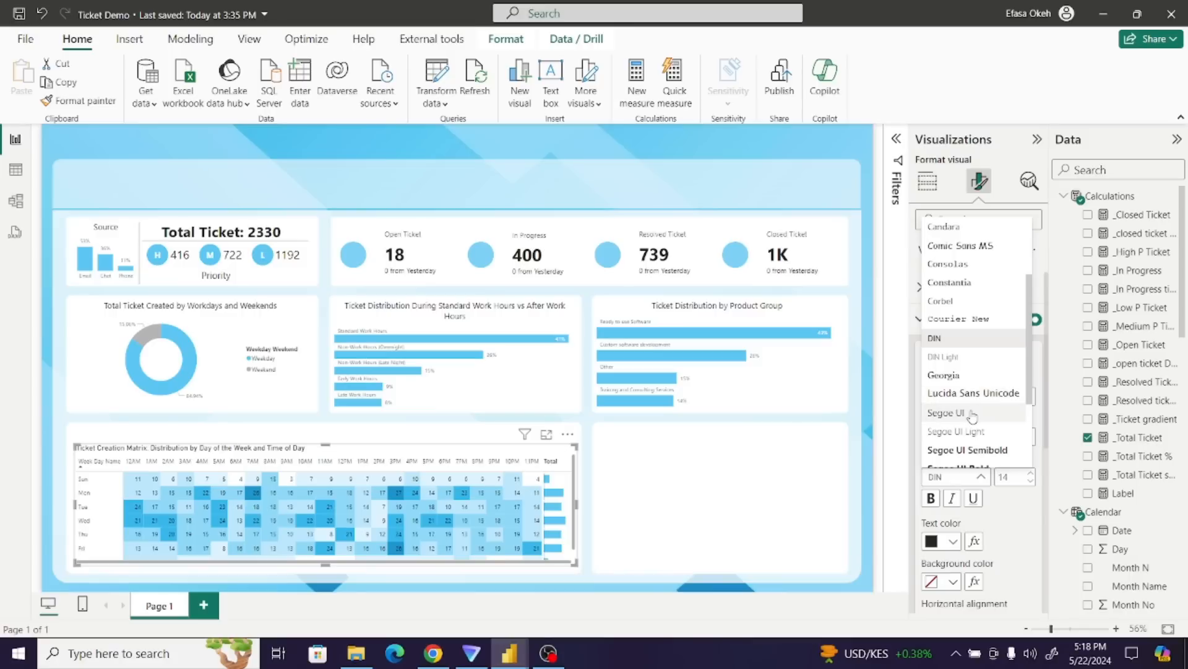
left_click(973, 413)
scroll(1046, 396, "down", 1)
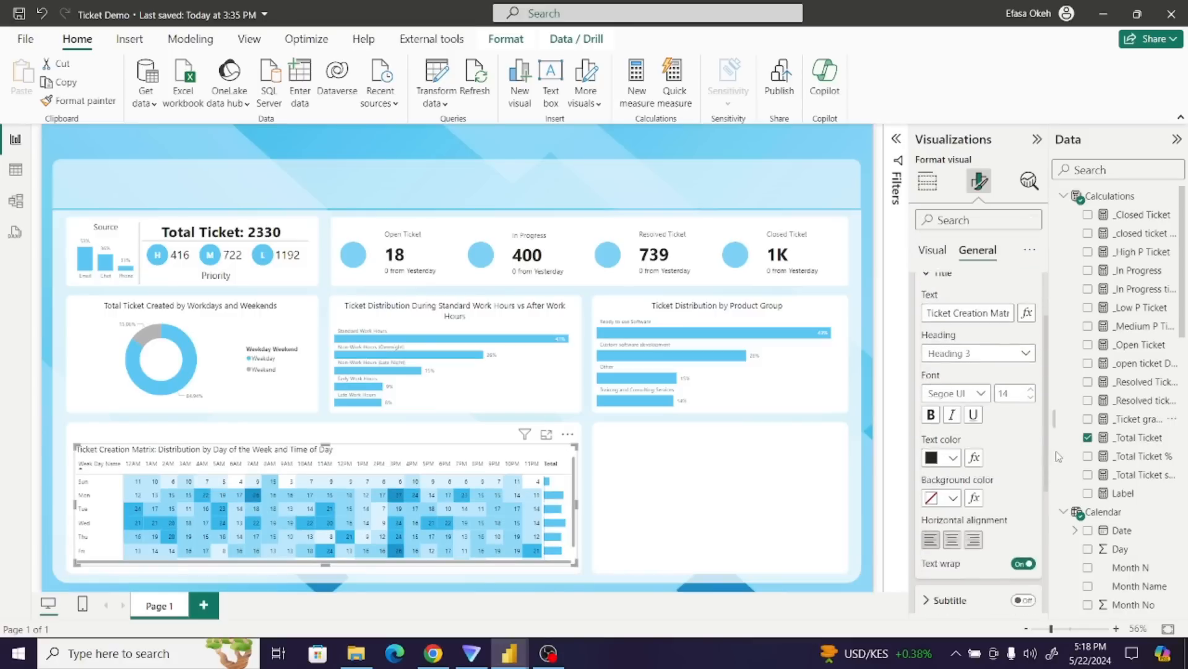
scroll(983, 473, "down", 3)
left_click(951, 429)
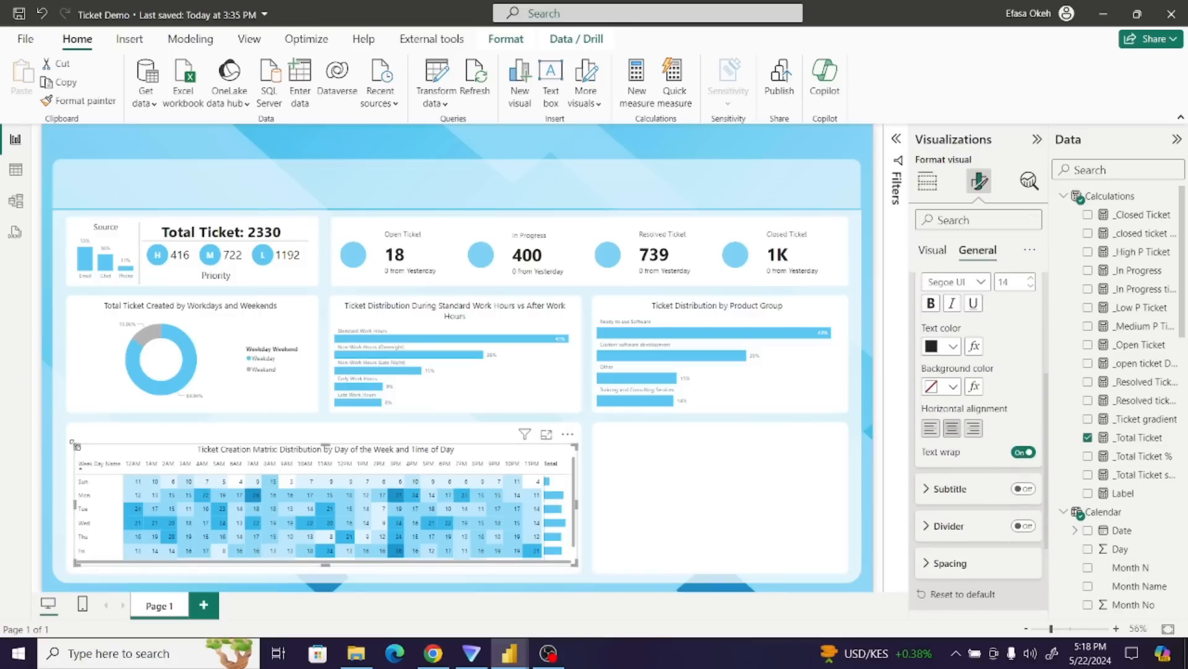
left_click_drag(73, 443, 75, 438)
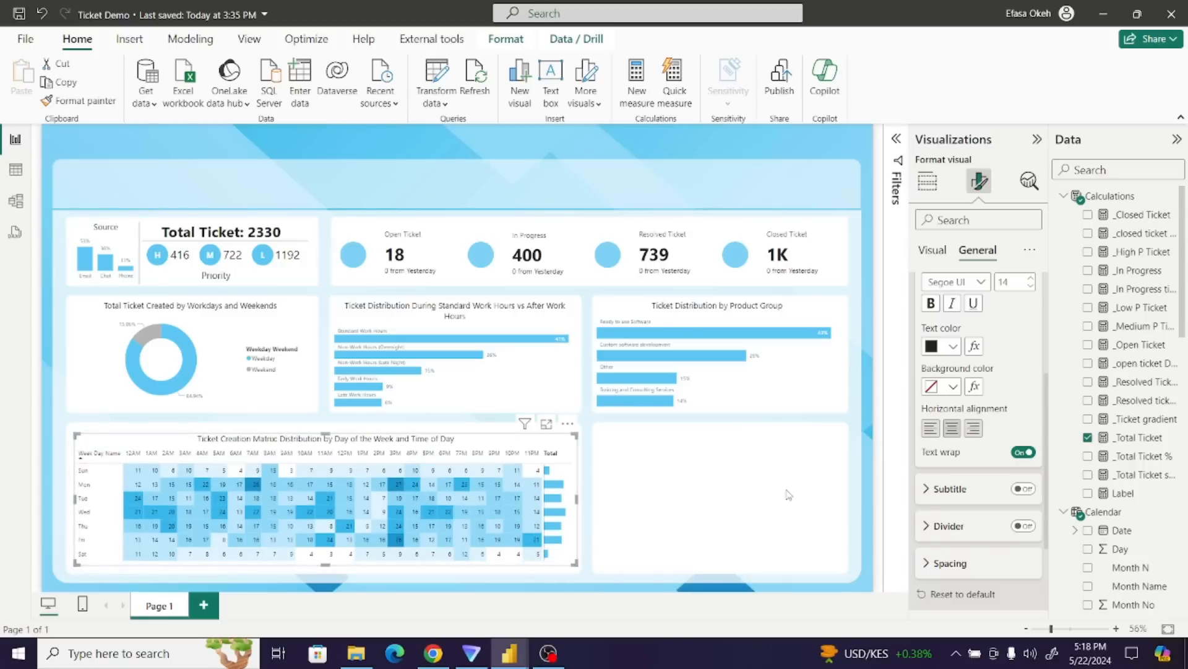
- Turn on the matrix's horizontal gridlines in white with a width of 1
left_click(928, 182)
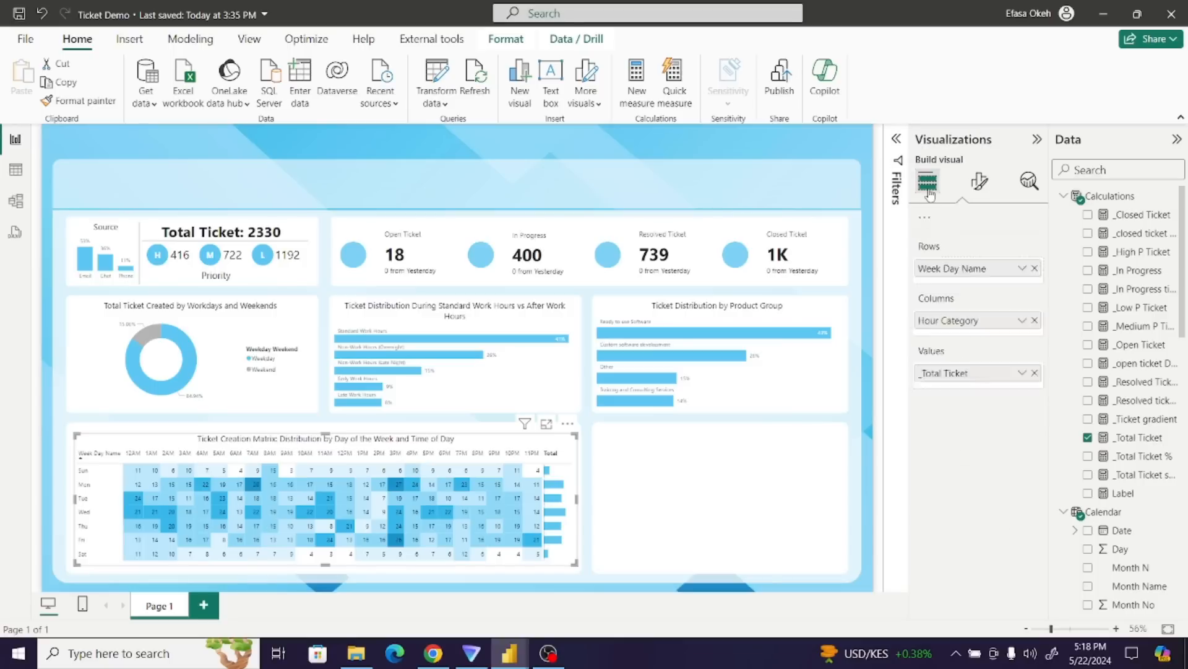
left_click(980, 181)
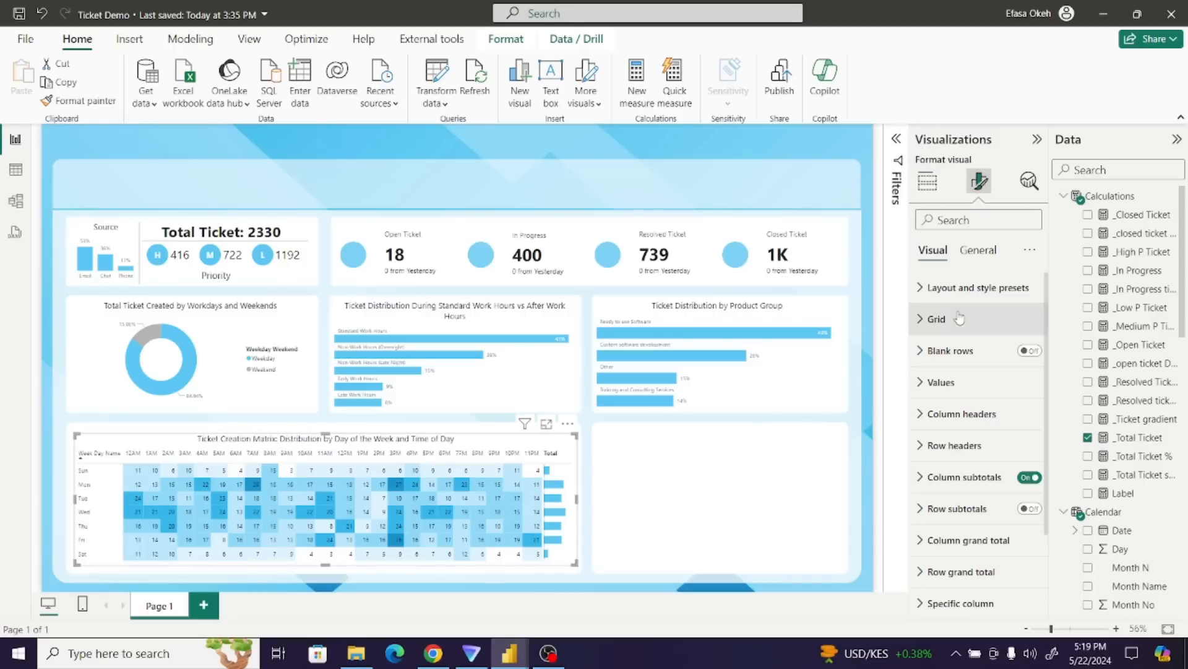
left_click(933, 333)
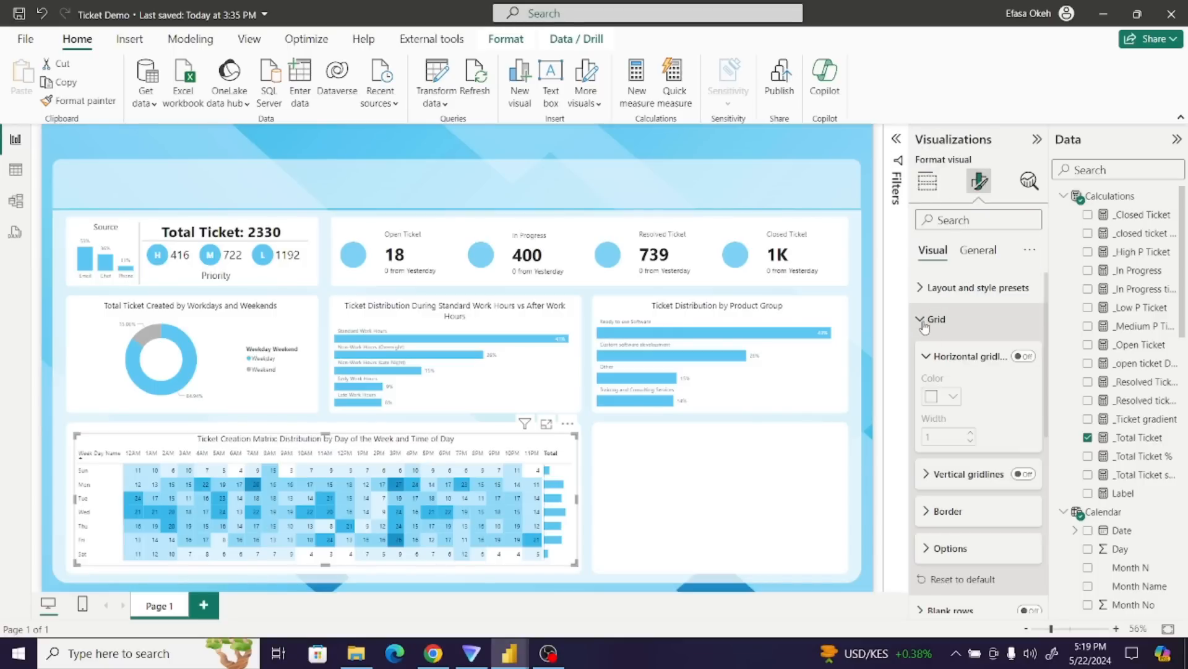
left_click(1025, 357)
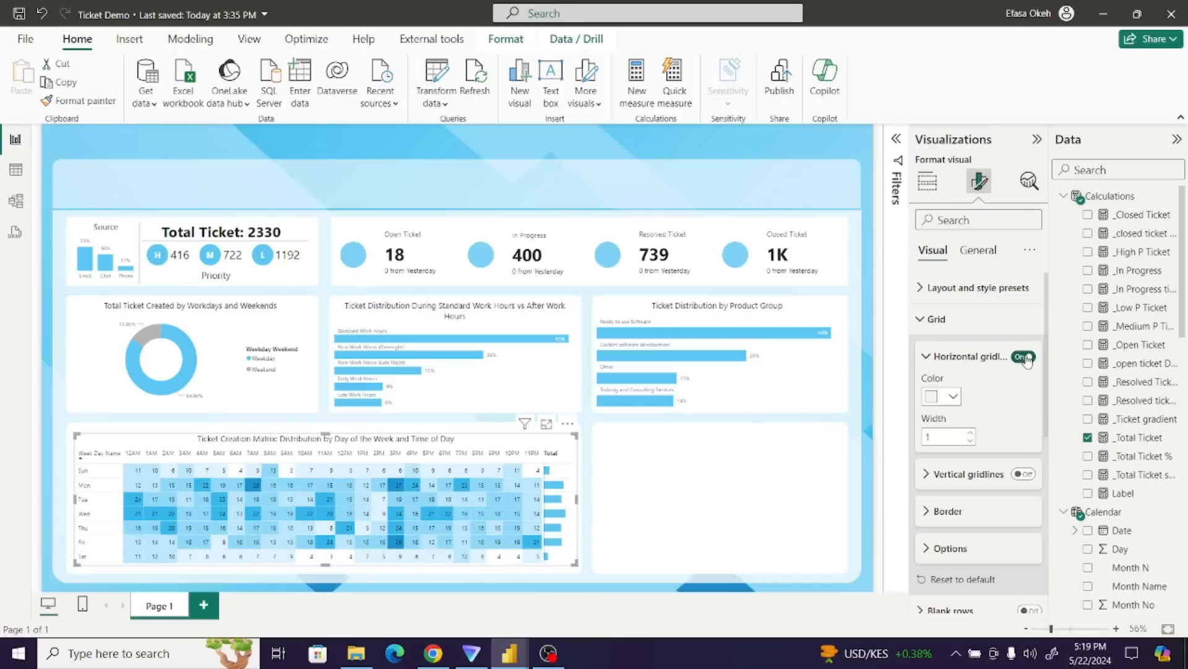
left_click(953, 396)
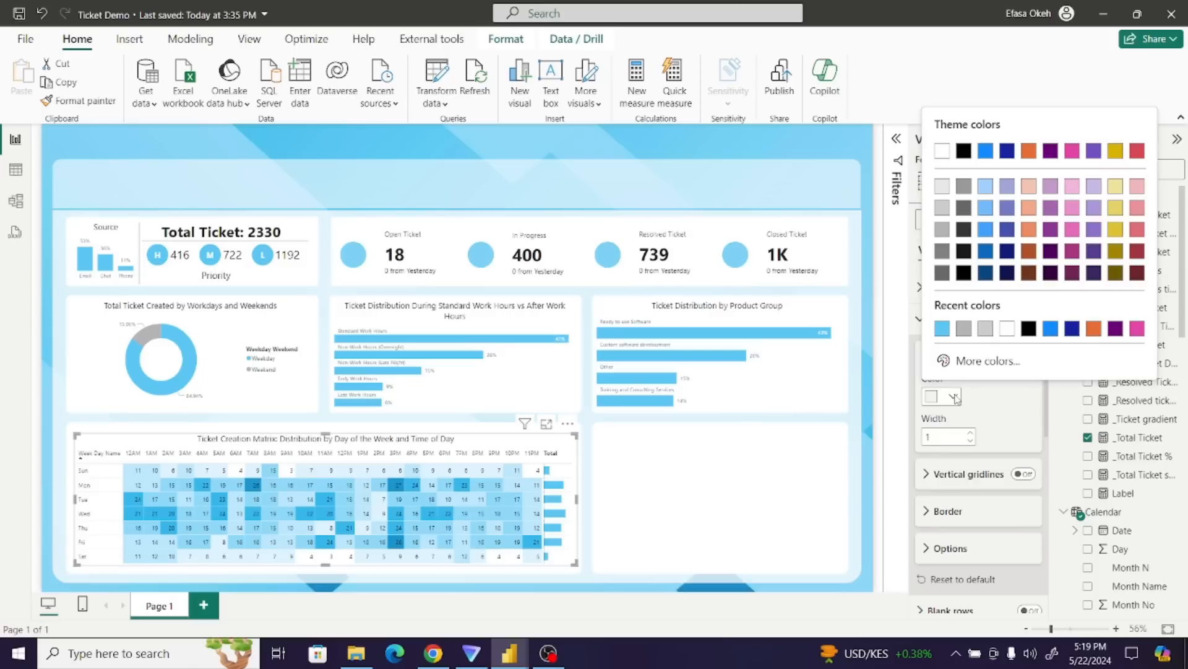
left_click(941, 209)
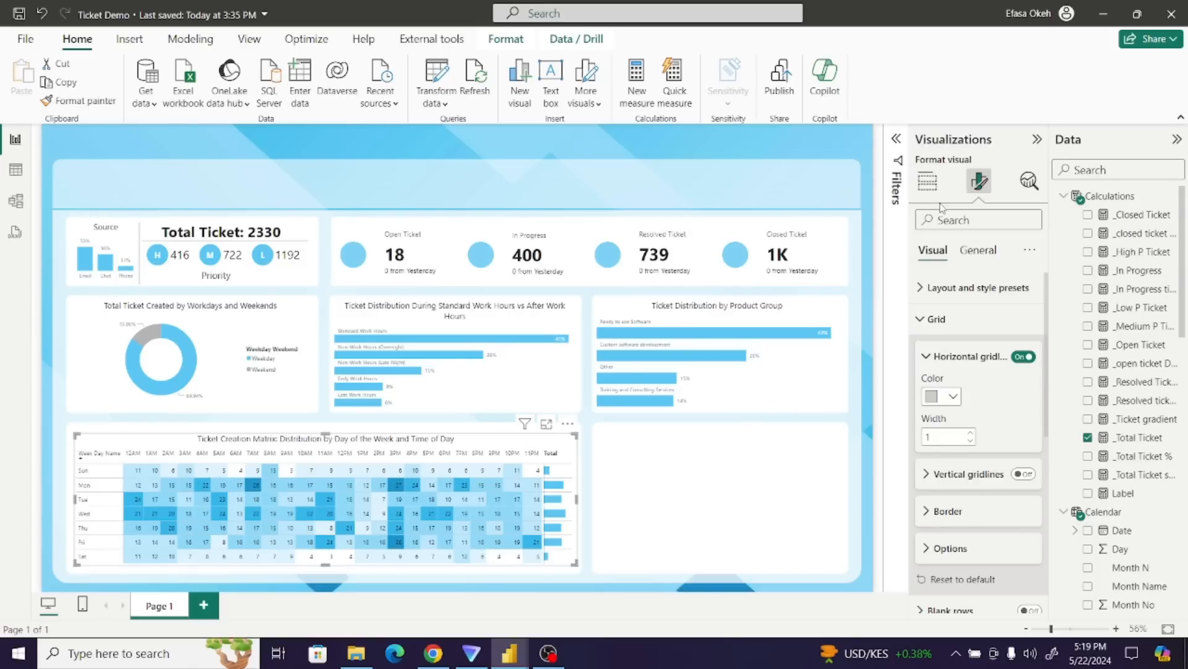
left_click(953, 397)
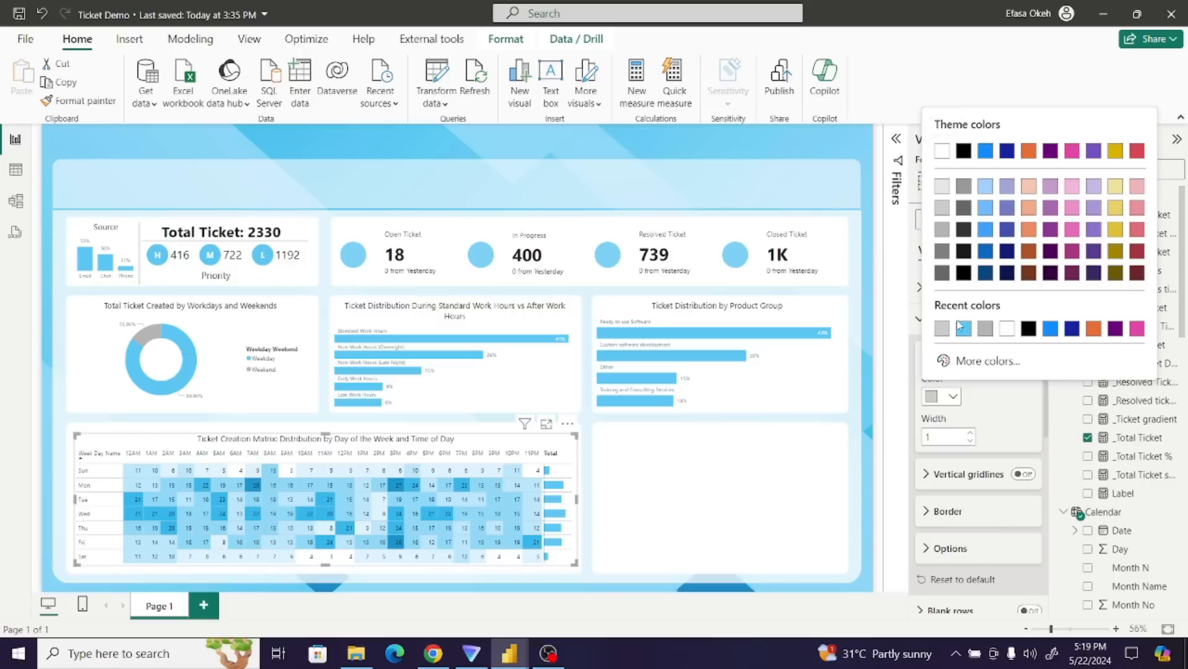
left_click(1008, 330)
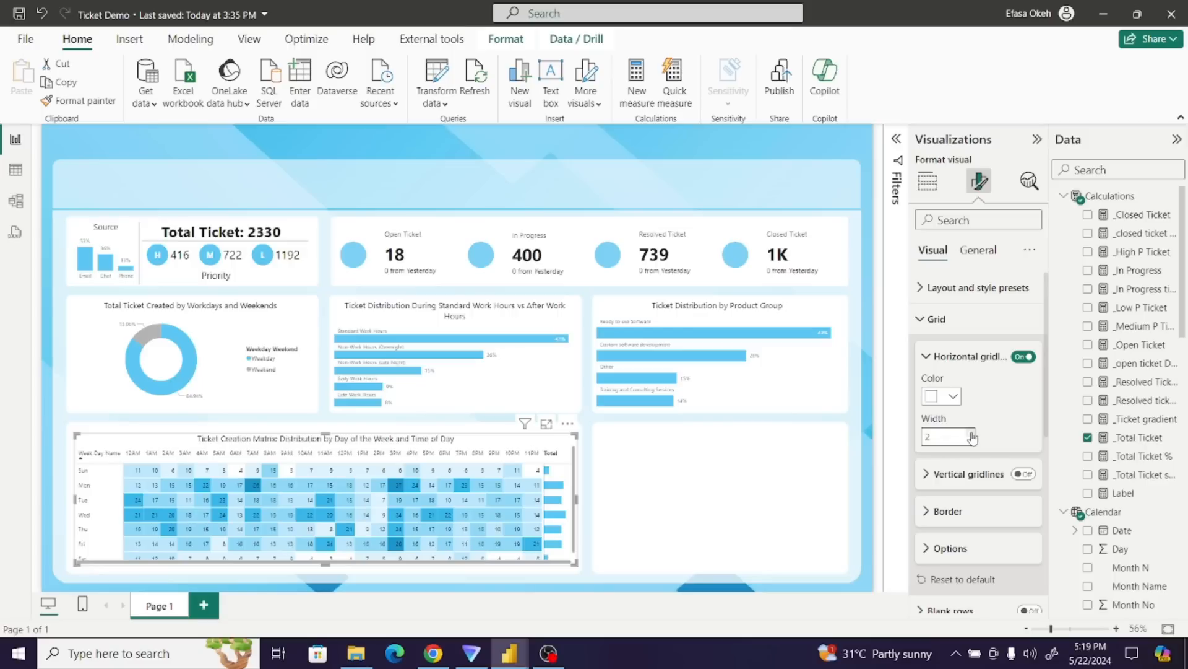
left_click(971, 440)
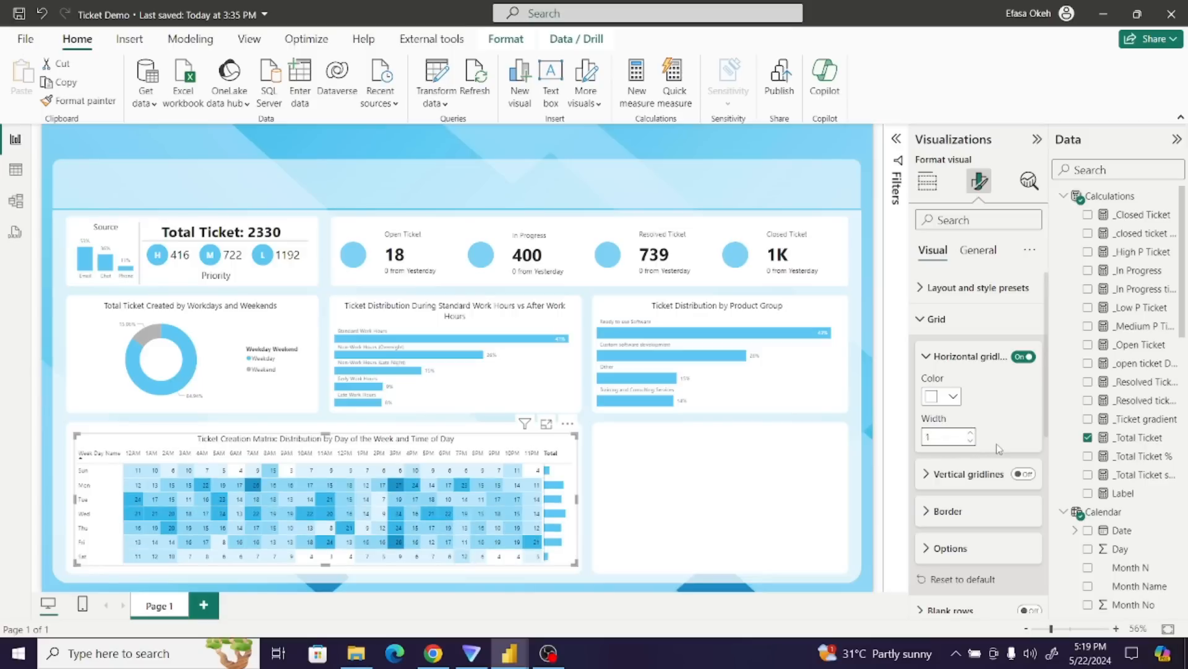
left_click(624, 498)
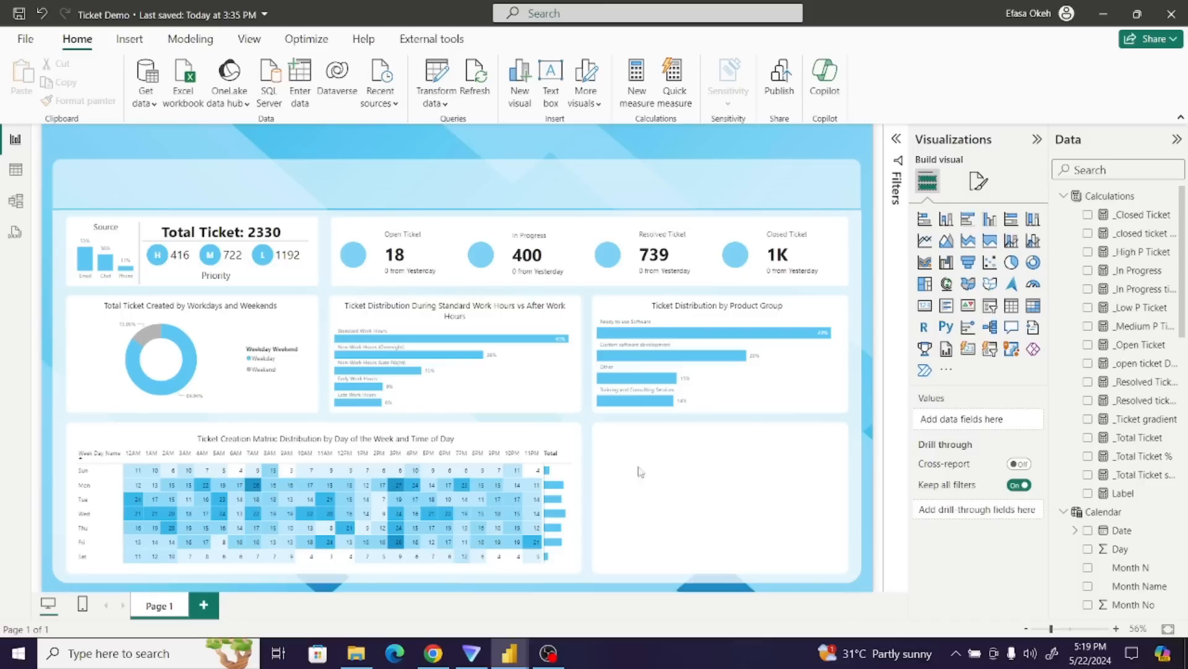
- Examine the Monthly Tickets Trend chart in the Ticket Analysis report, and return to Ticket Demo
mouse_move(509, 653)
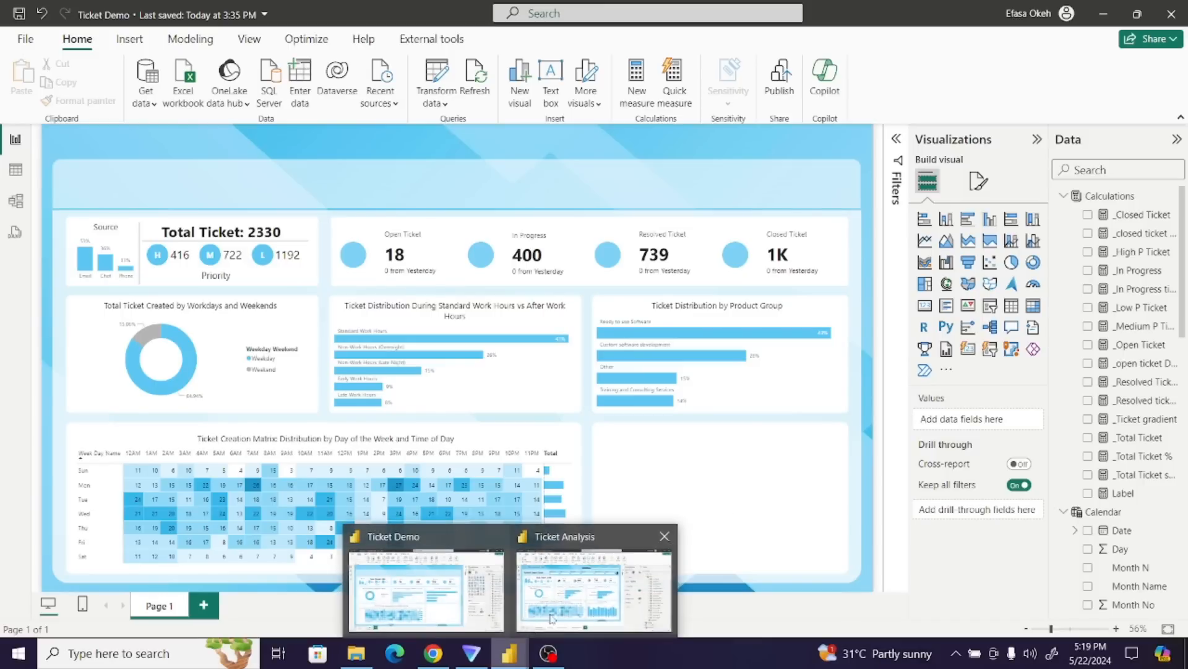
left_click(585, 594)
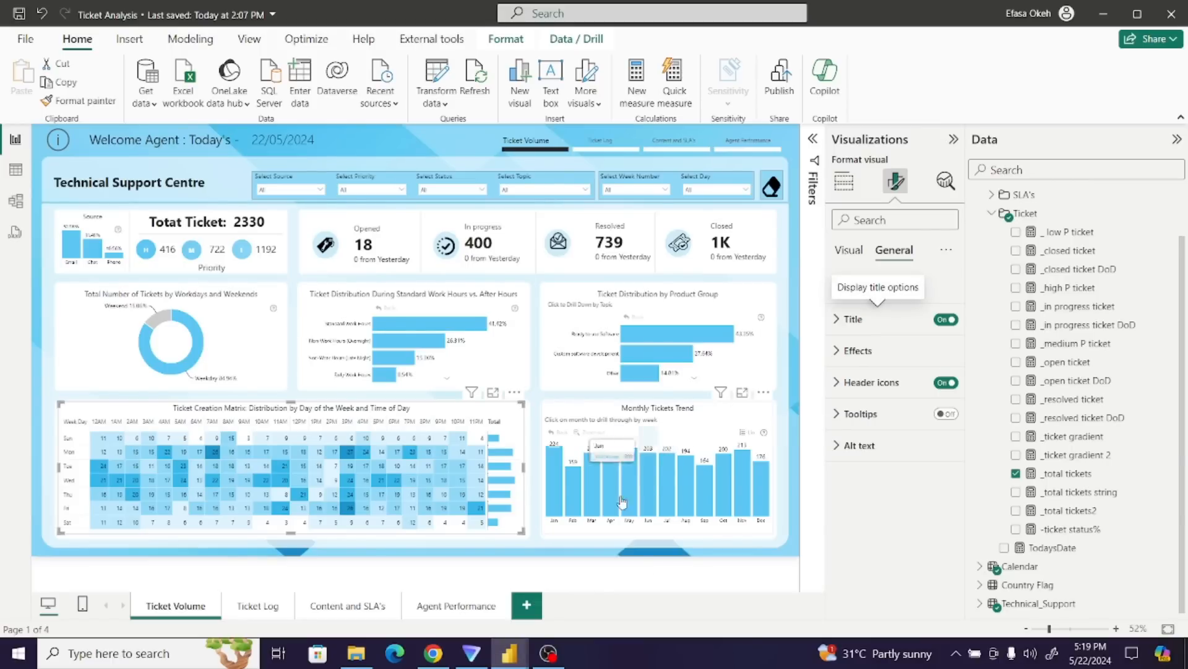
left_click(773, 409)
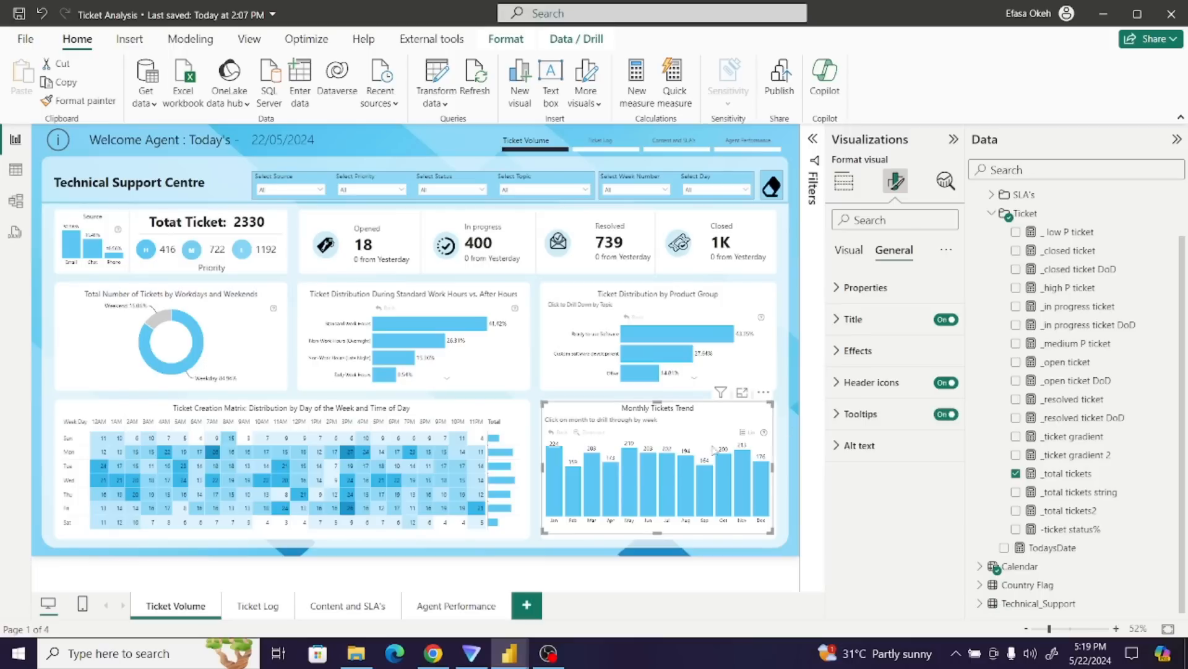
mouse_move(509, 653)
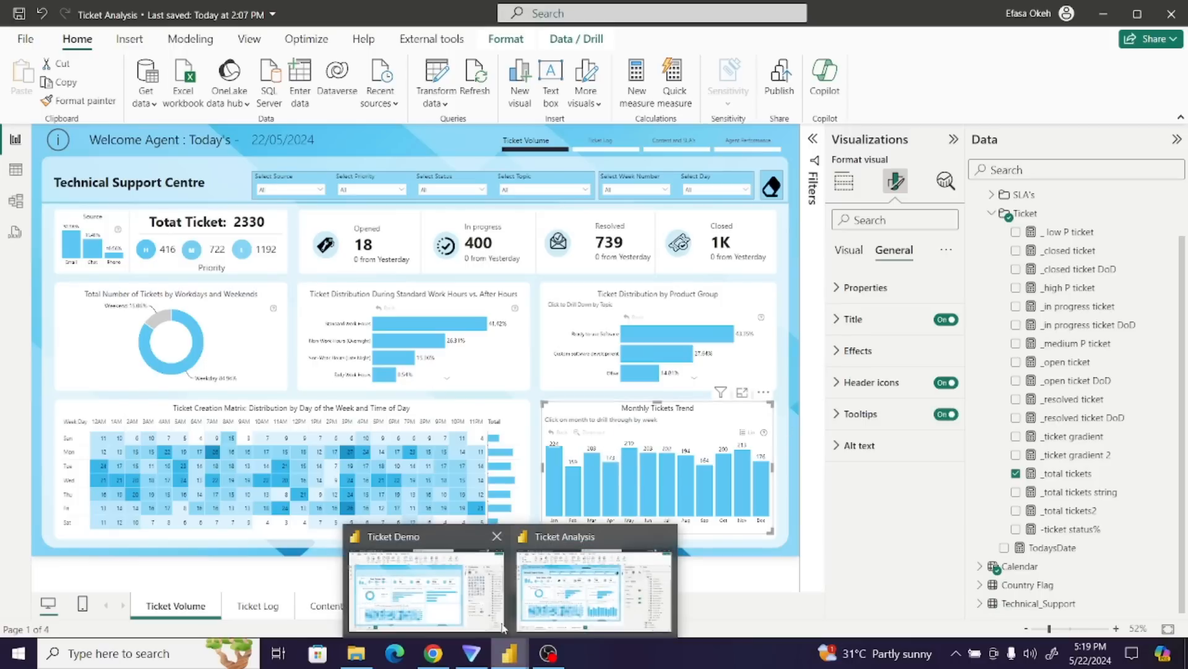
left_click(447, 593)
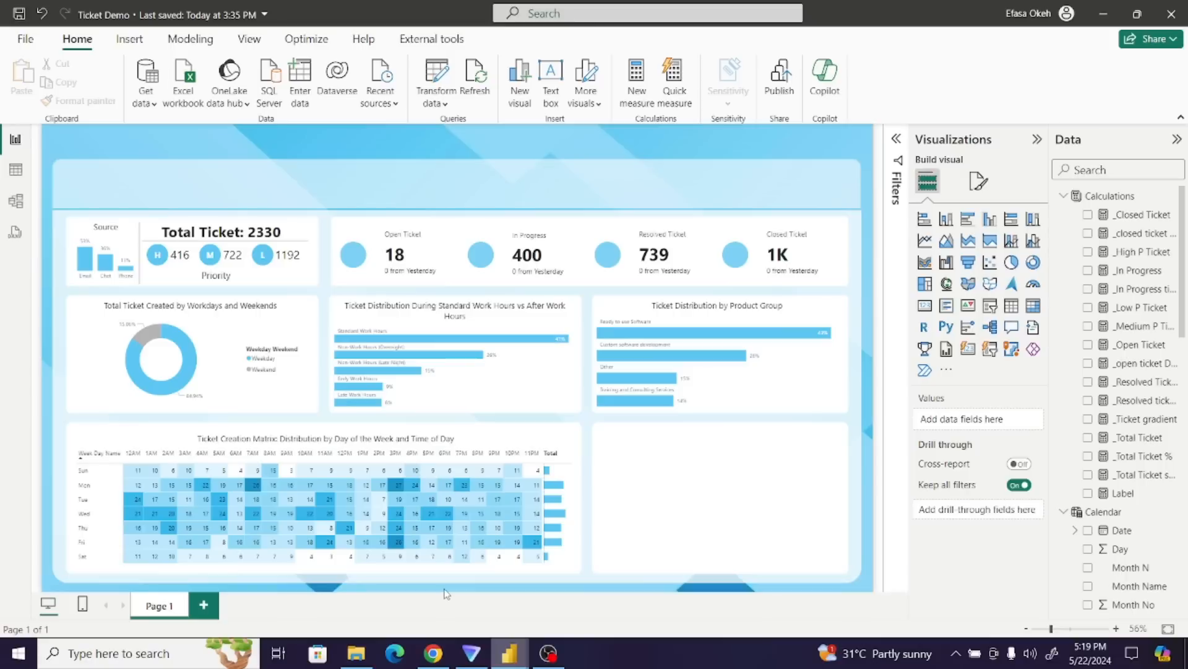
- Add a stacked column chart filling the empty card beside the matrix, with Month N on the X-axis and _Total Ticket on the Y-axis
left_click(945, 219)
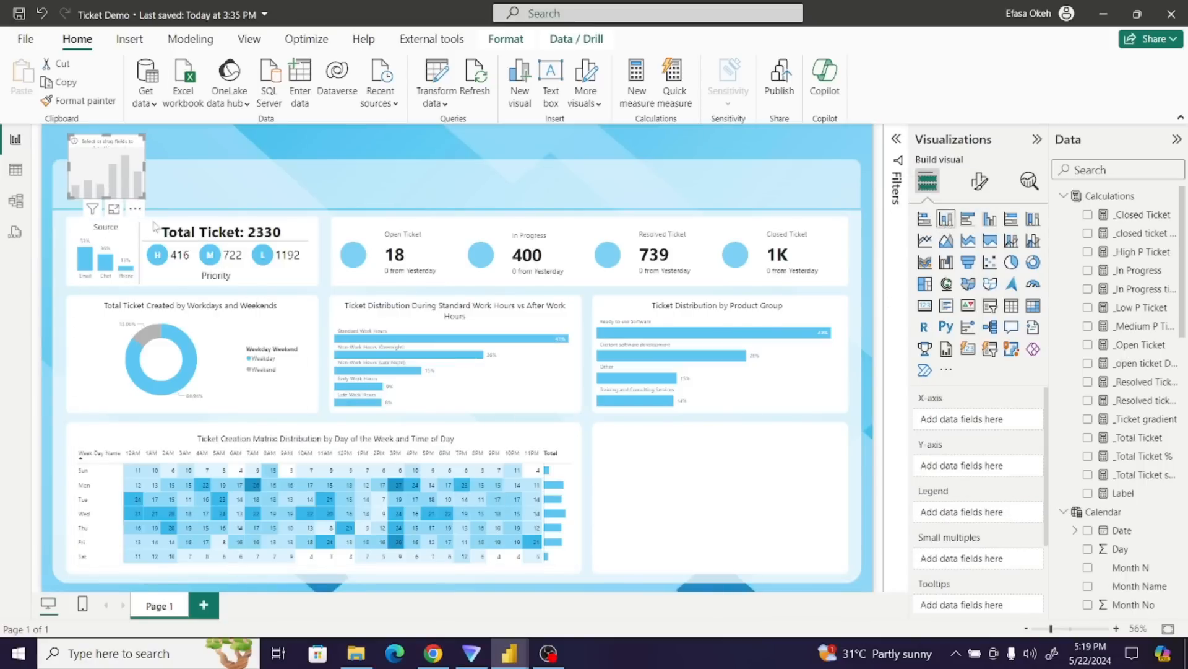
left_click_drag(102, 186, 848, 567)
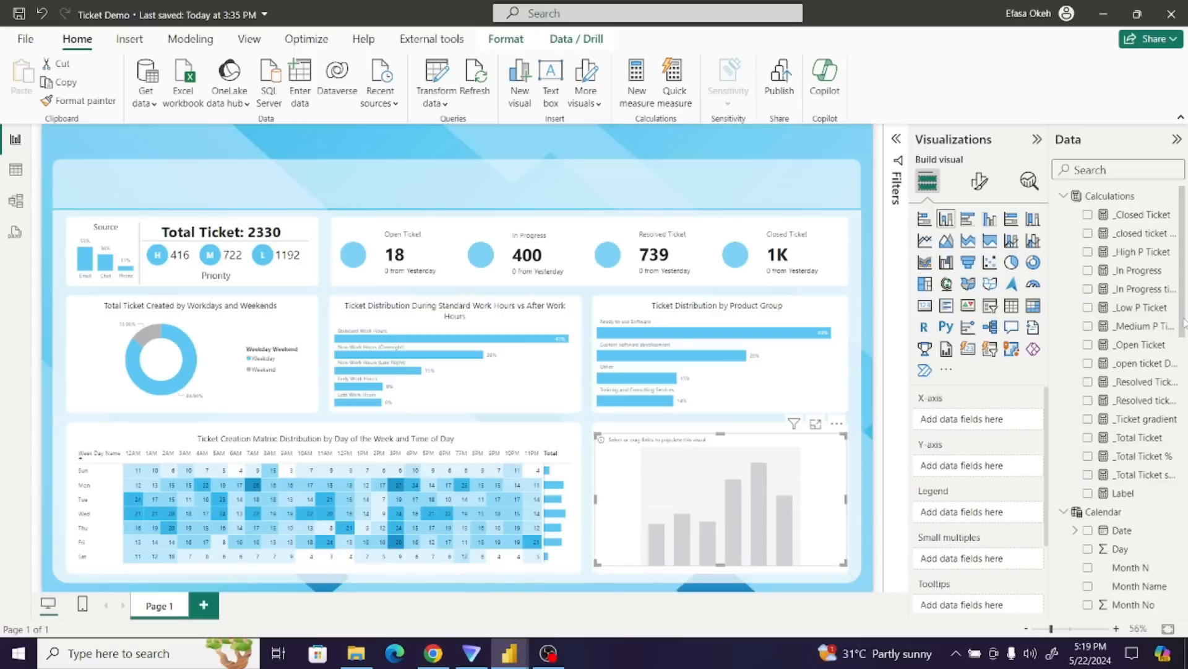
scroll(1184, 321, "down", 4)
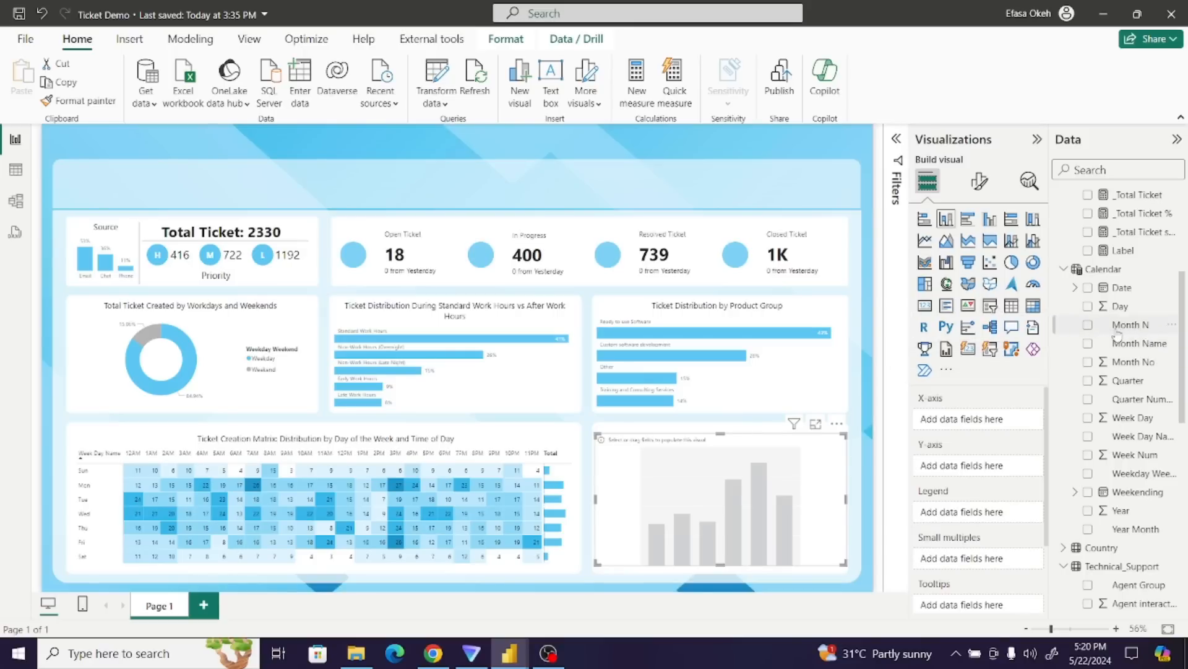
left_click(1089, 326)
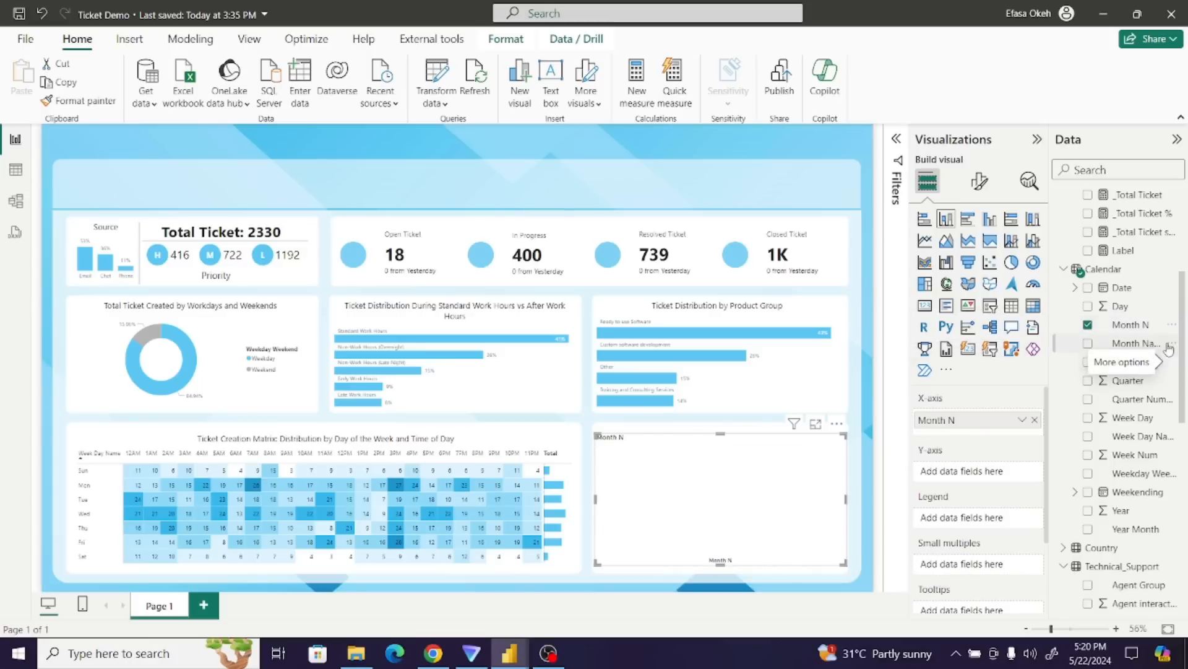
scroll(1145, 344, "up", 2)
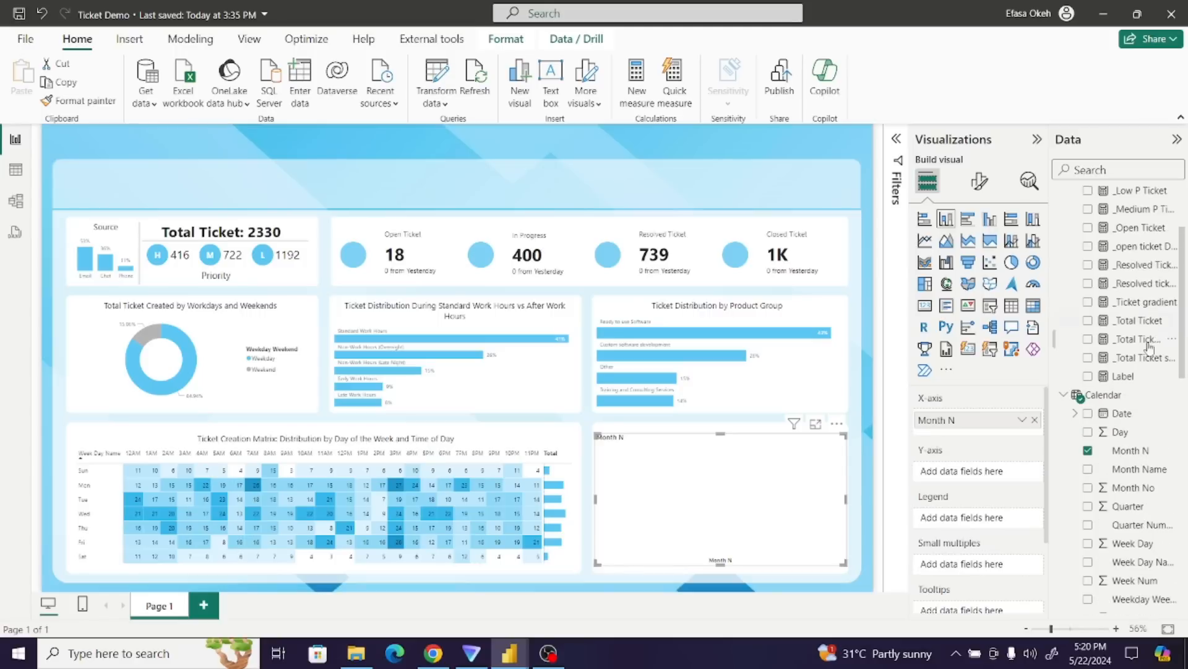
left_click(1089, 321)
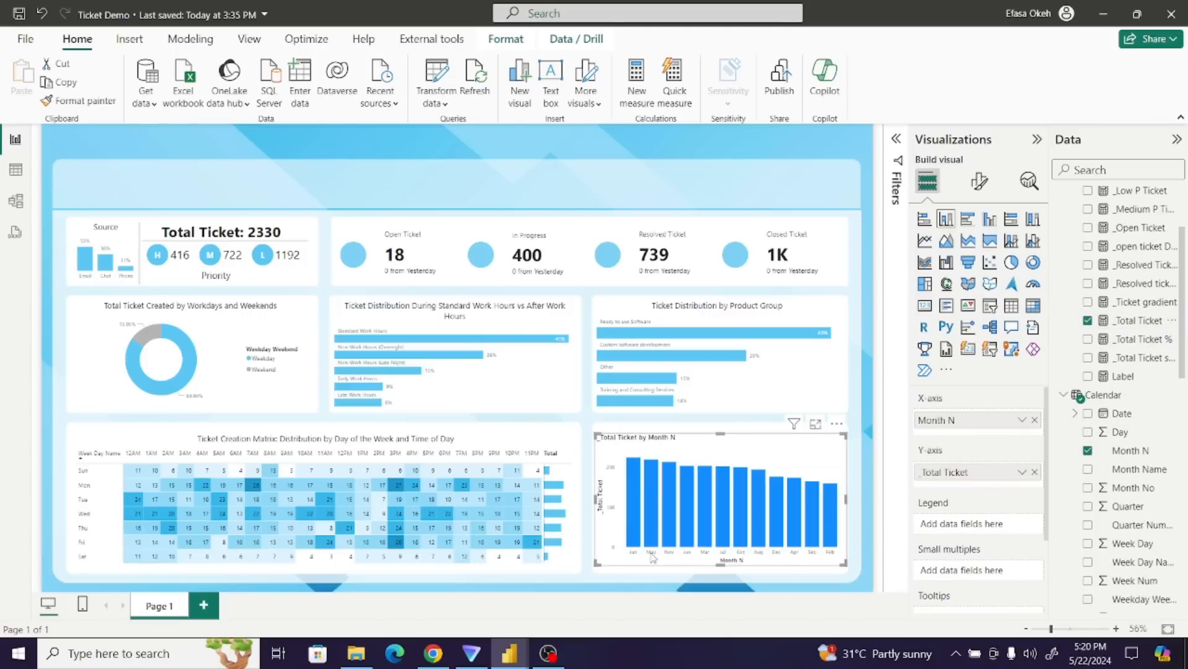
- Sort the monthly column chart's axis by Month N
left_click(837, 426)
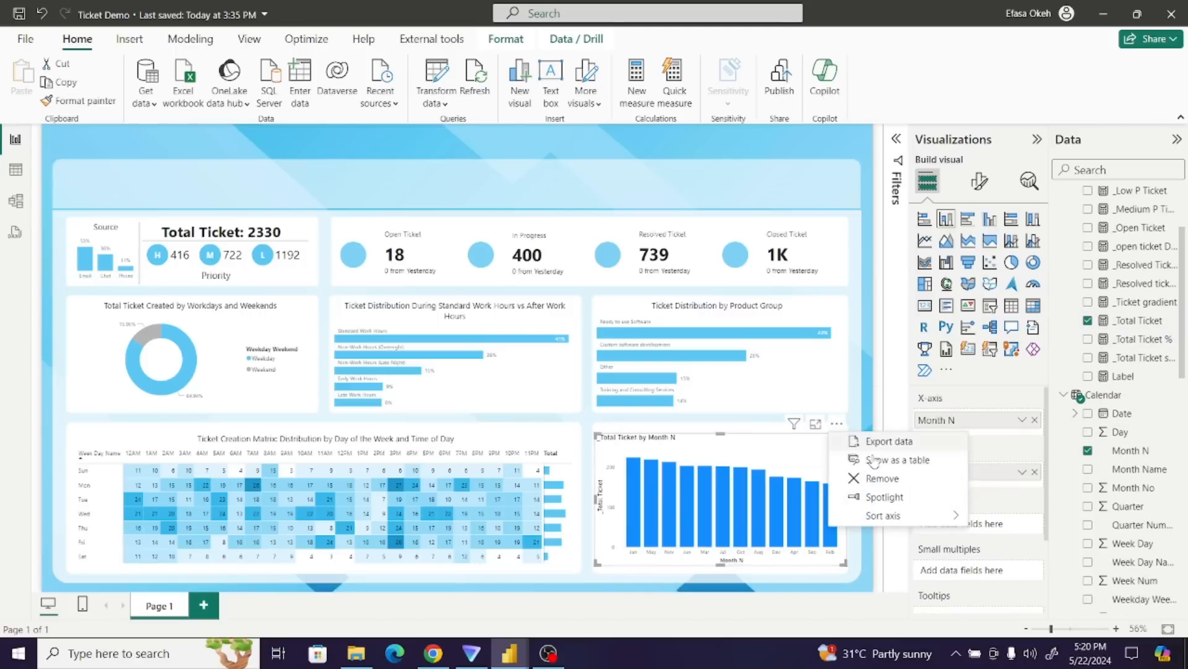
mouse_move(889, 519)
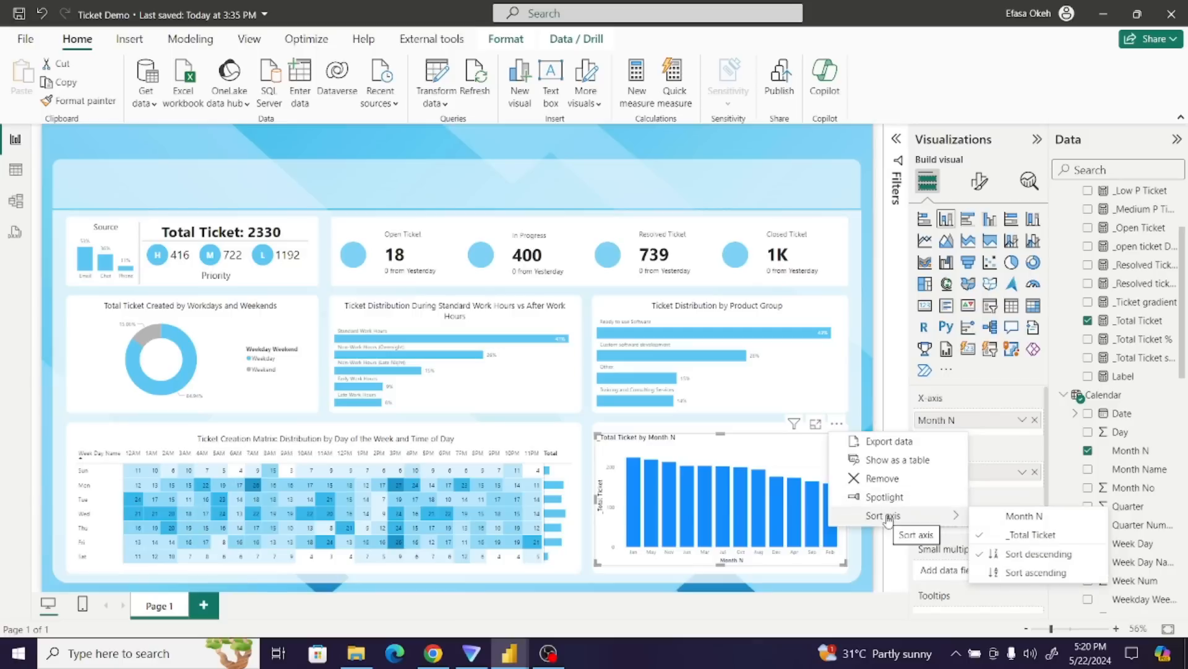
left_click(1032, 522)
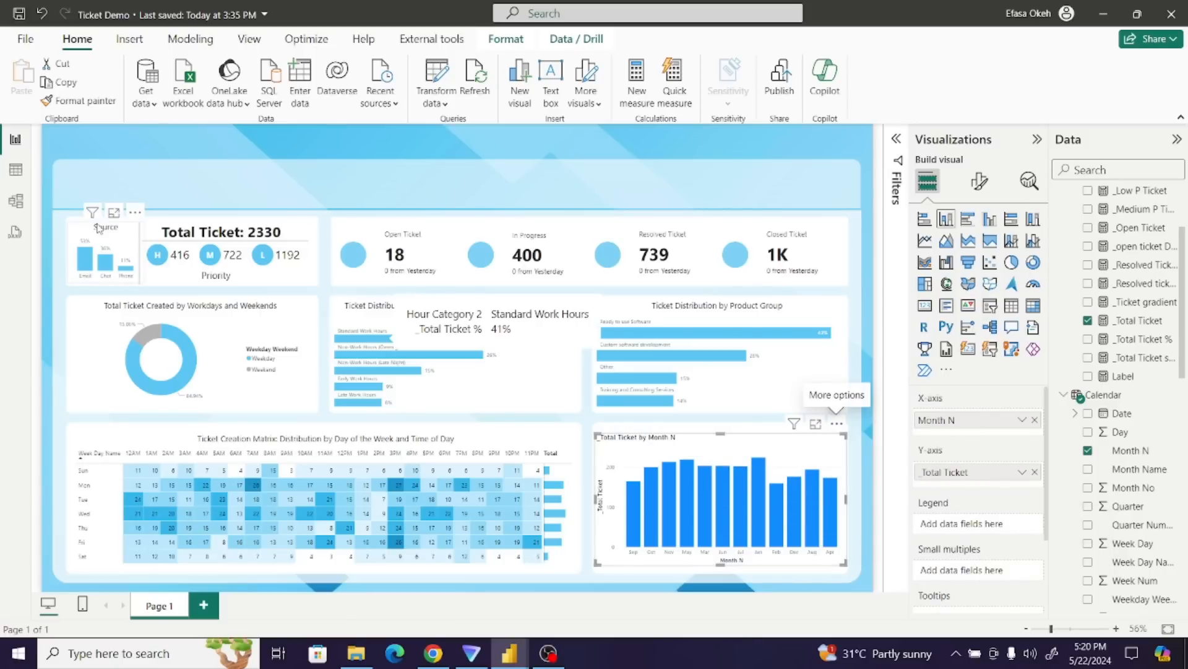
- In the Calendar table's data view, set the Month N column to sort by Month No
left_click(15, 172)
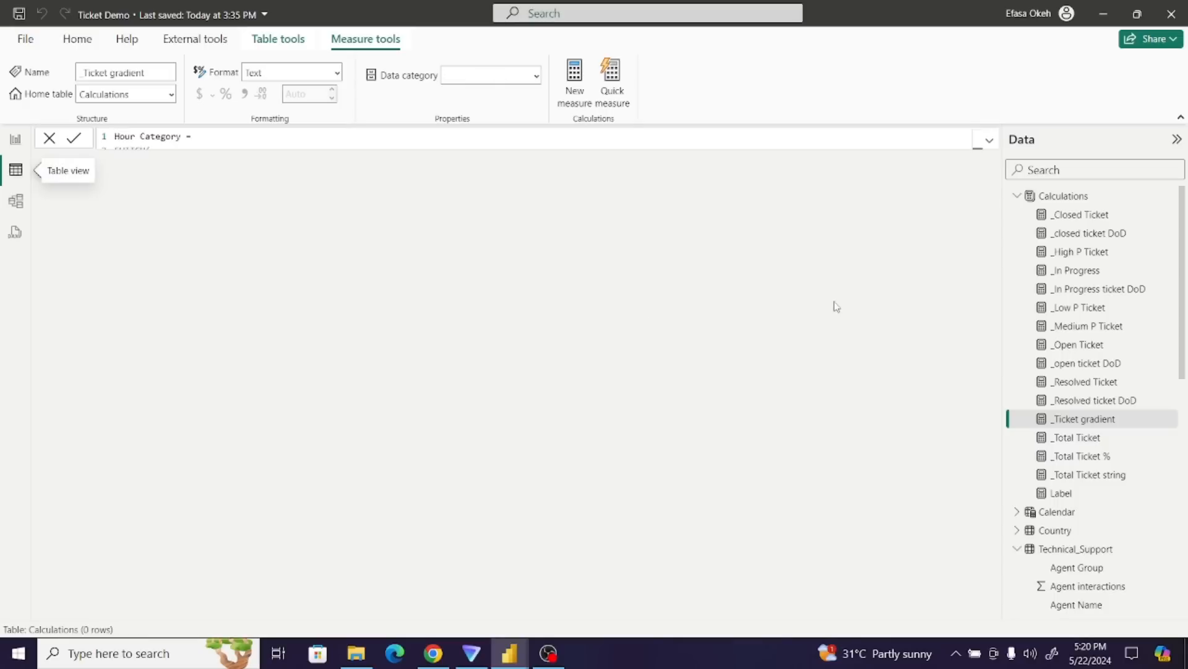
left_click(1017, 196)
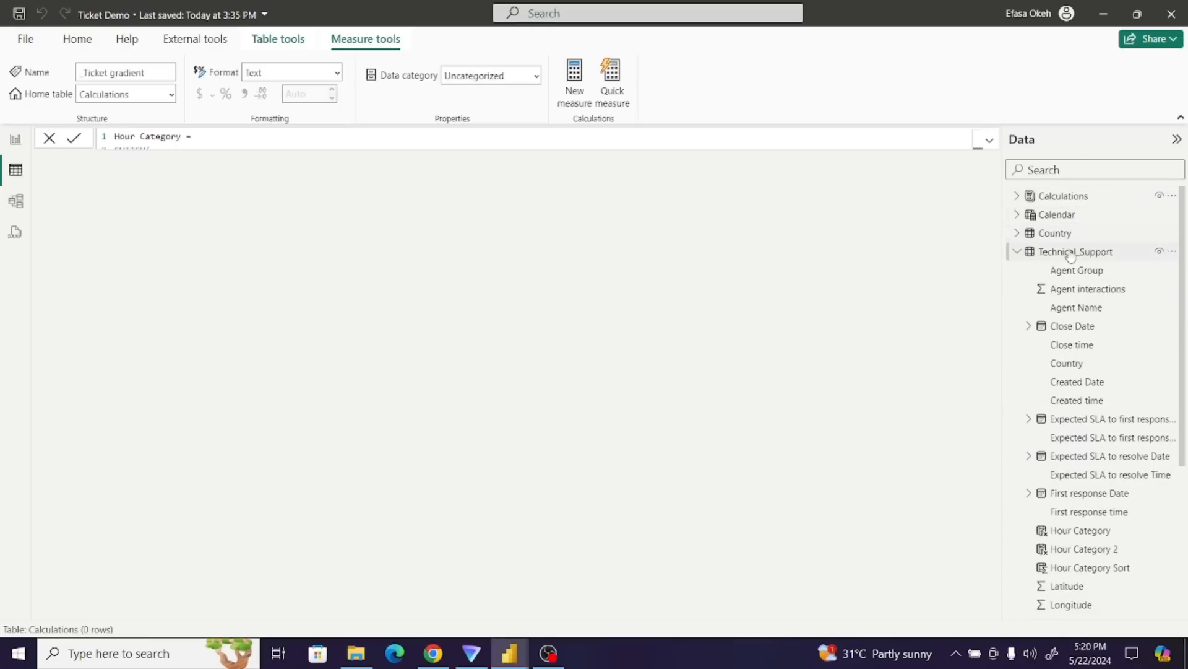
left_click(1015, 251)
left_click(1056, 216)
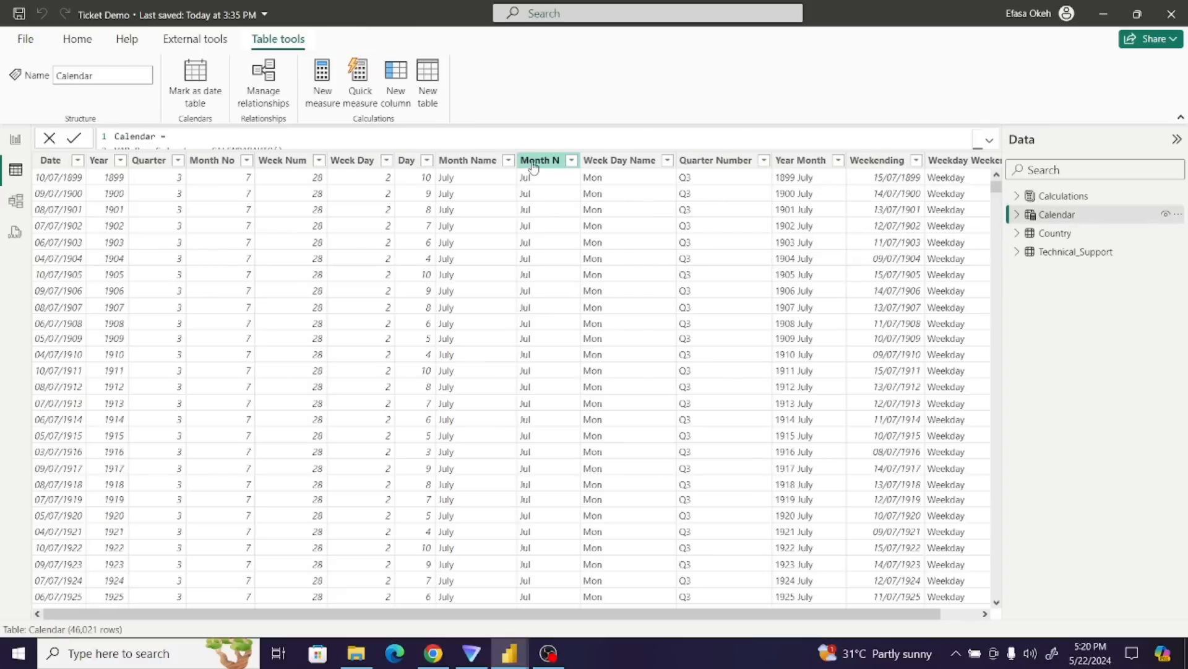
left_click(533, 162)
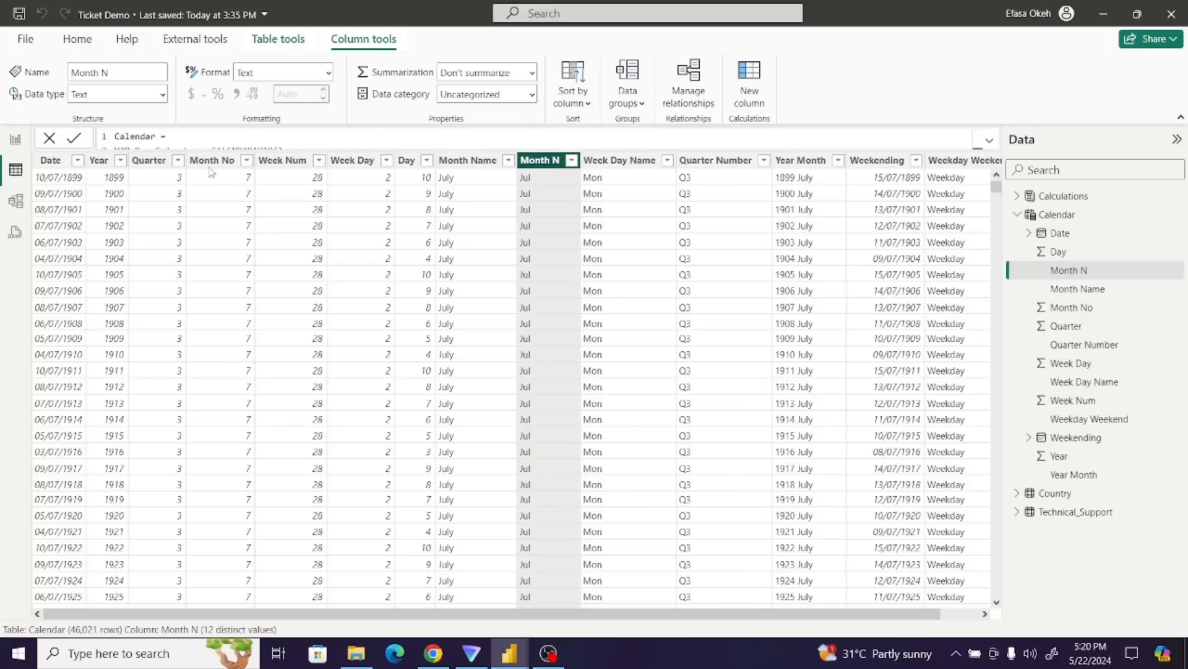
left_click(580, 104)
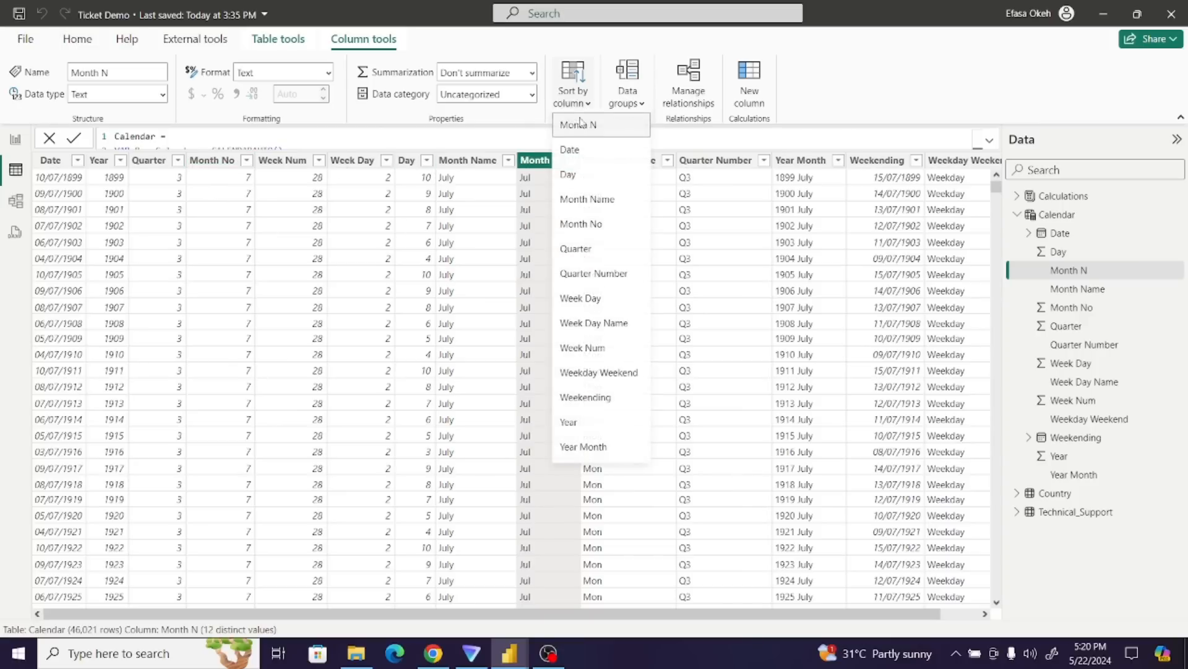
left_click(595, 234)
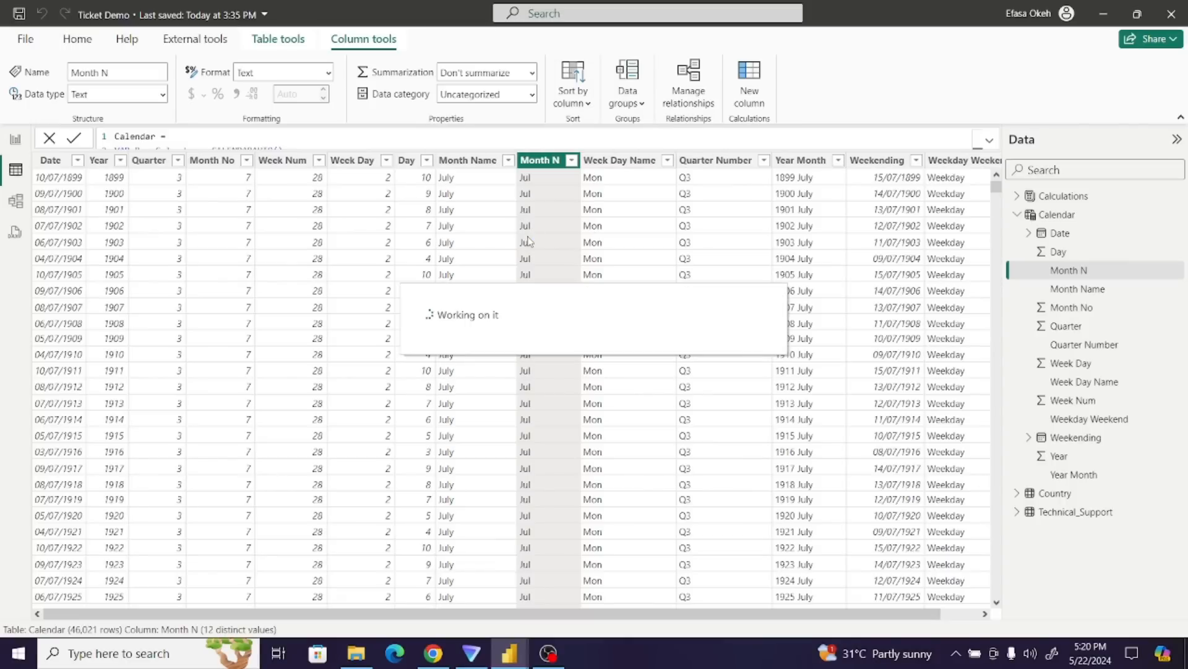
- Return to the report page and sort the monthly column chart's Month N axis in ascending order
left_click(16, 138)
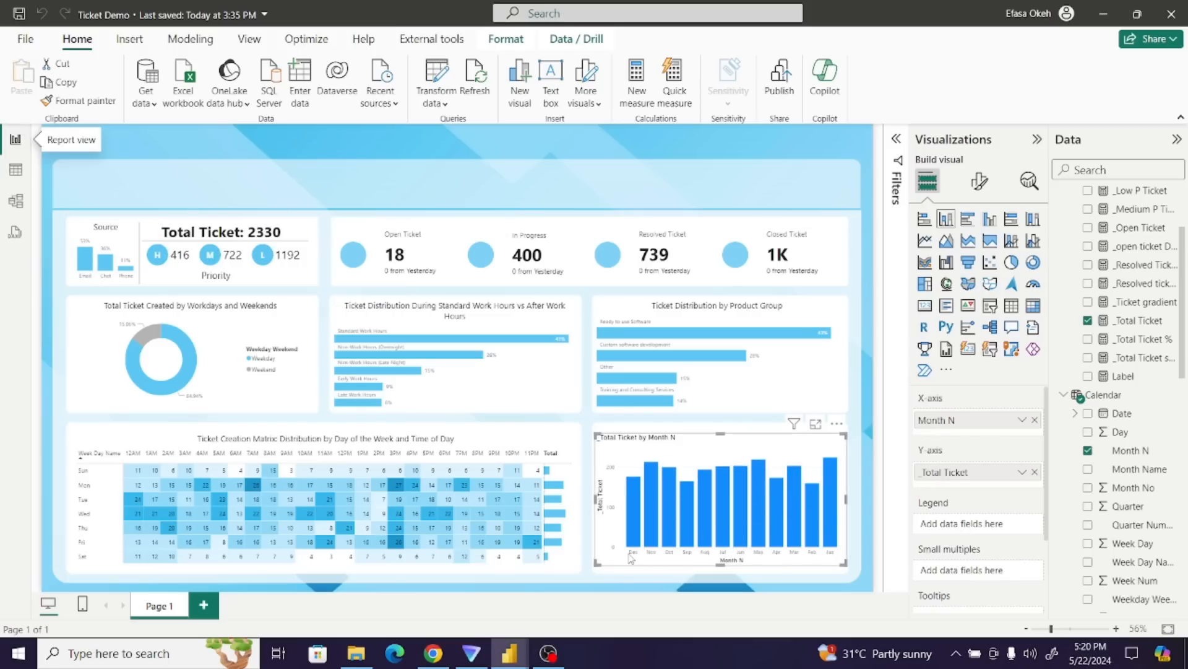
left_click(837, 424)
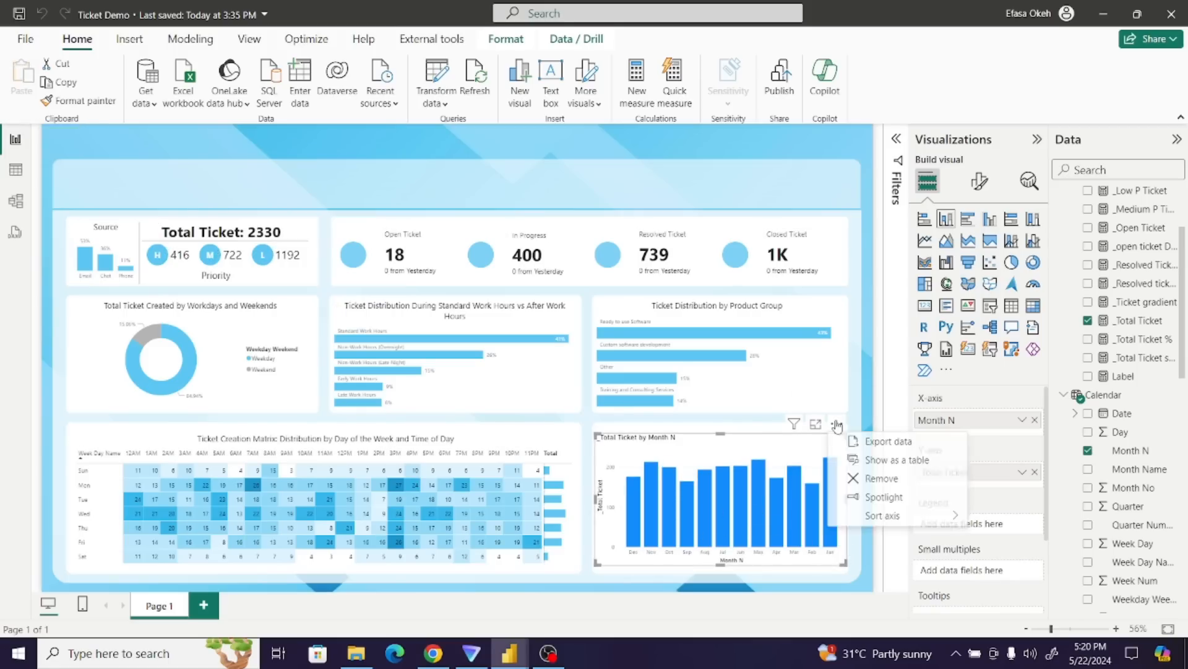
mouse_move(884, 516)
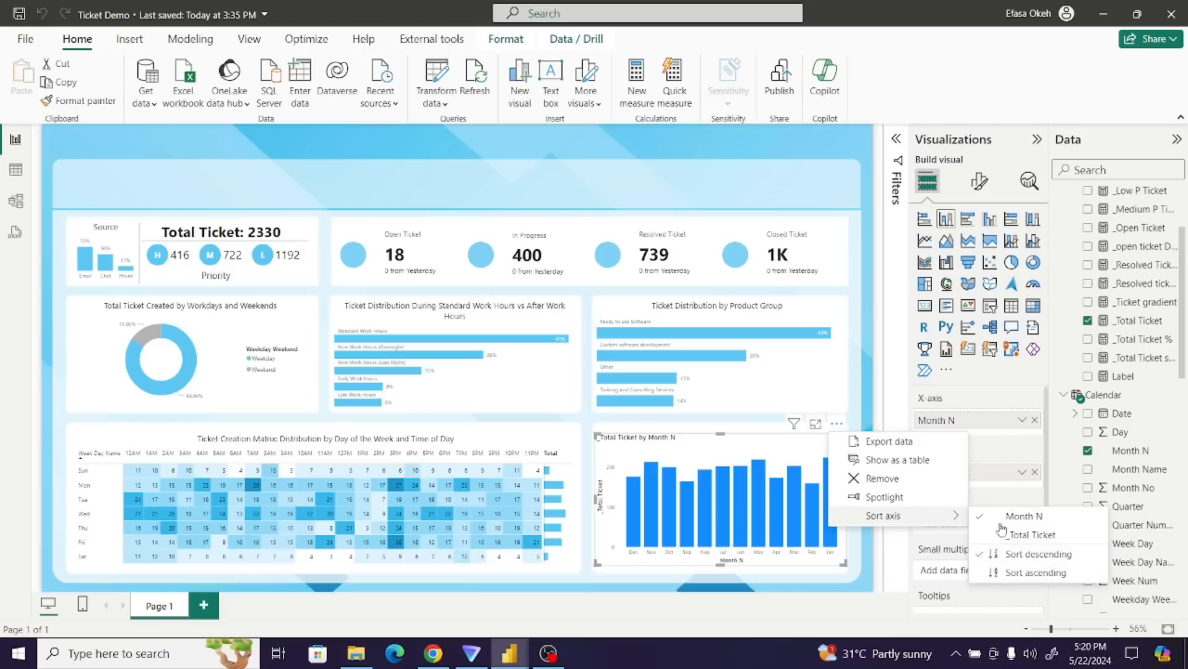
left_click(1034, 573)
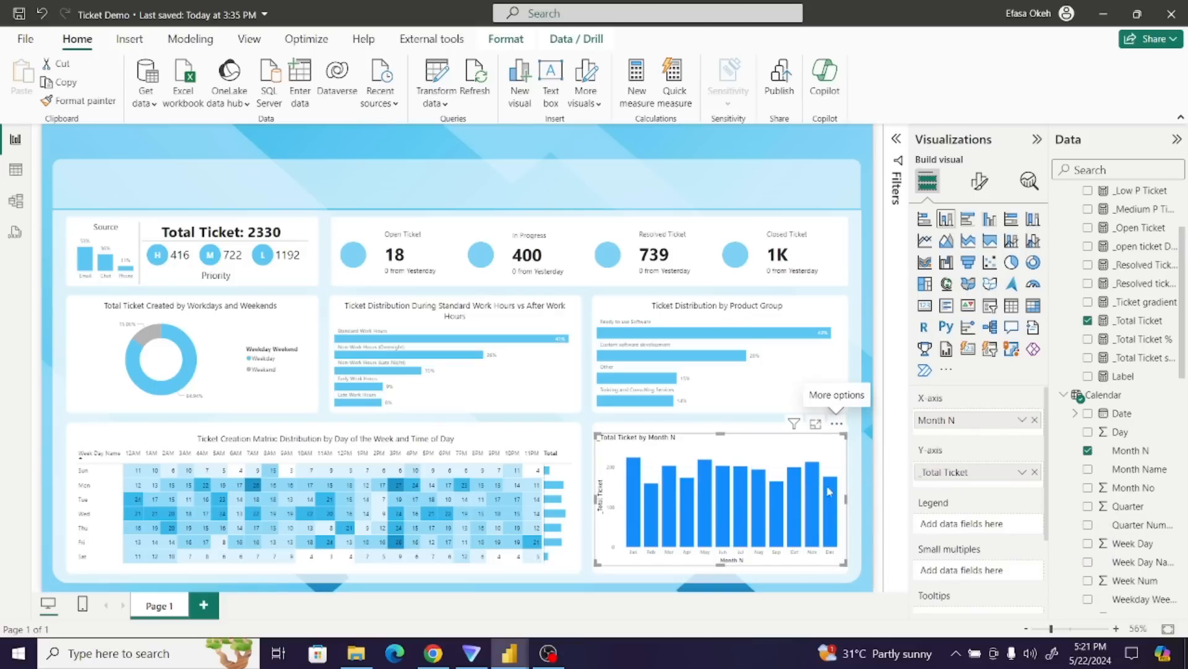
- Turn off the monthly chart's X-axis title and its Y-axis values and title
left_click(979, 181)
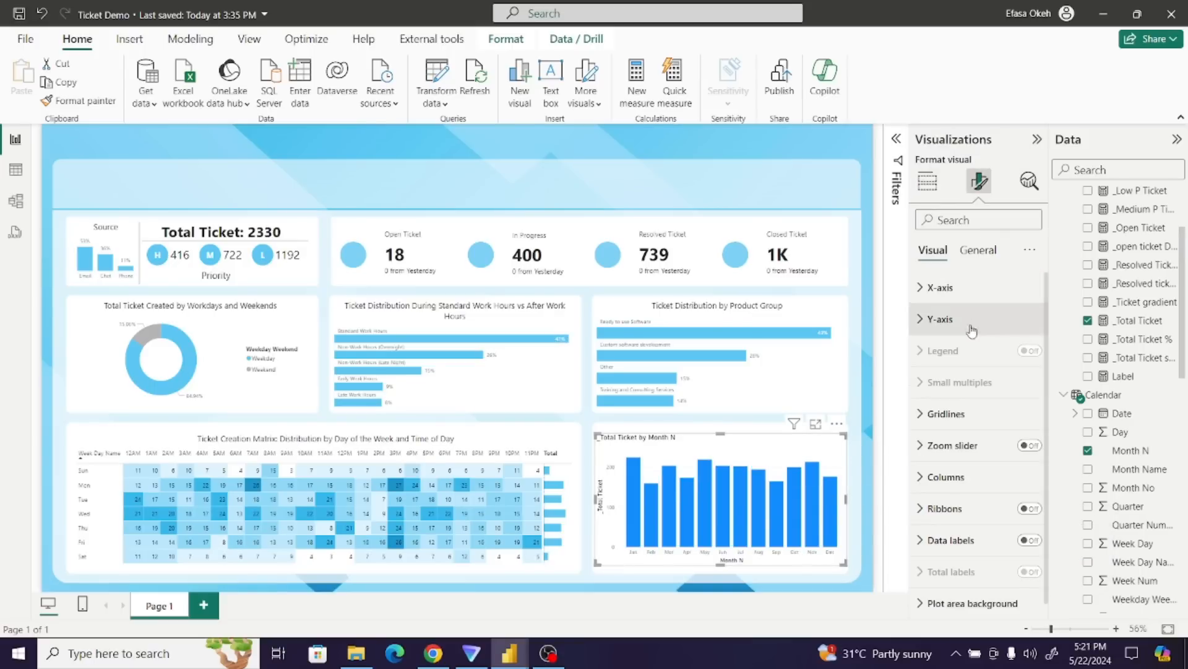
left_click(949, 298)
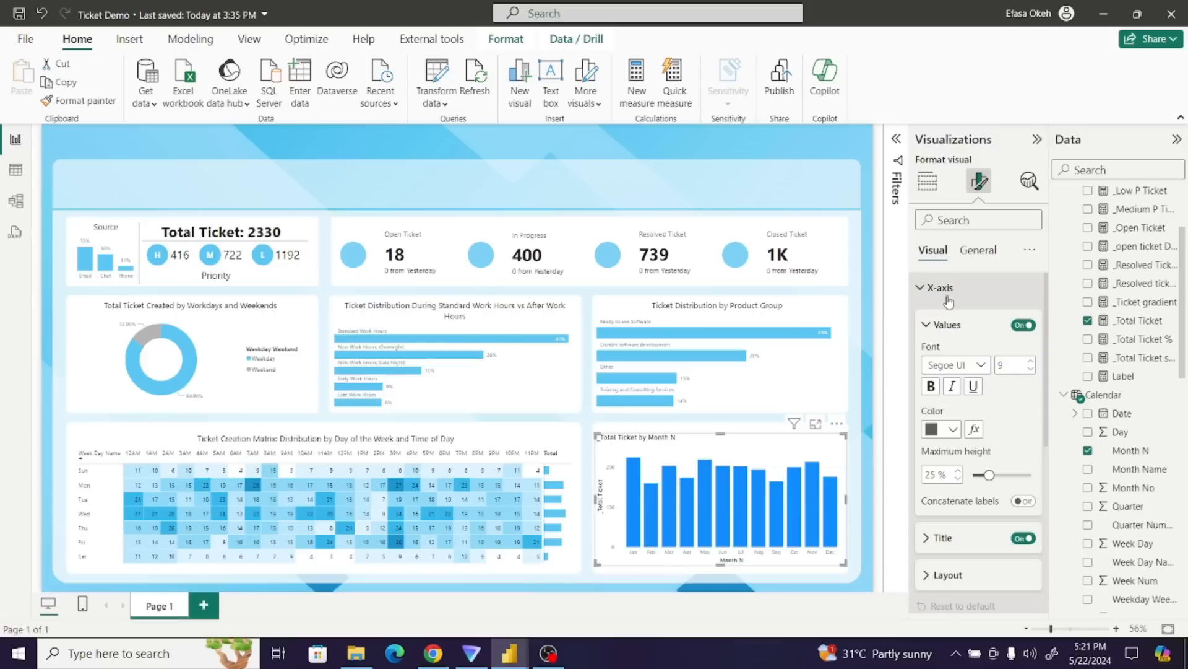
left_click(1022, 538)
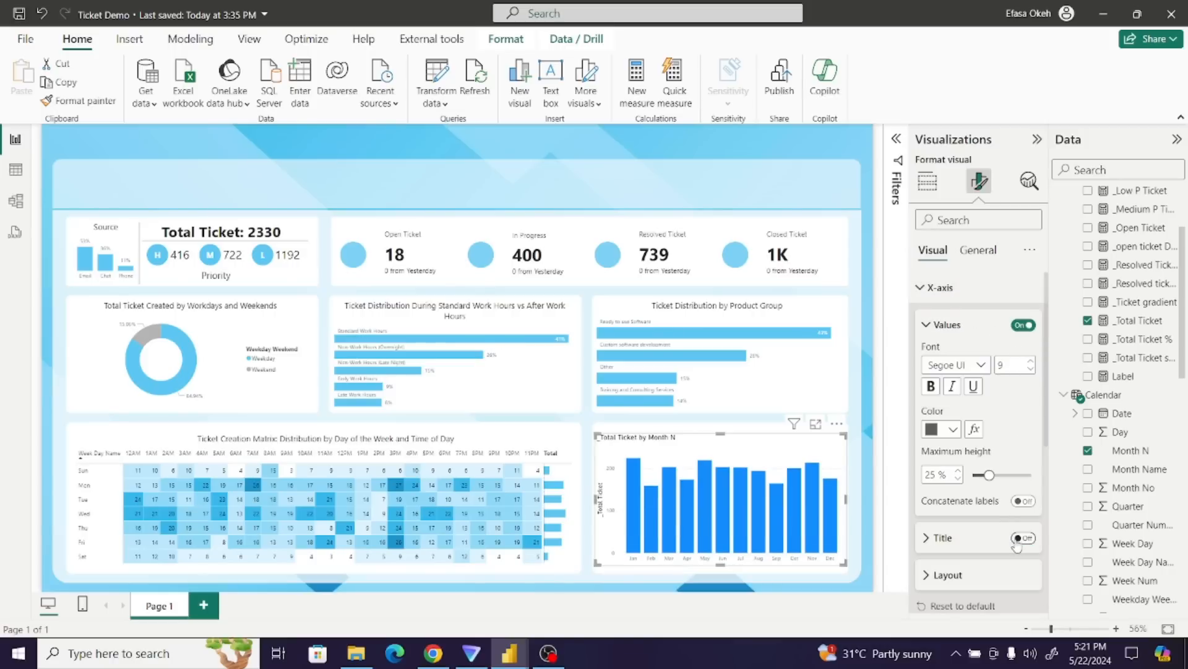
left_click(926, 287)
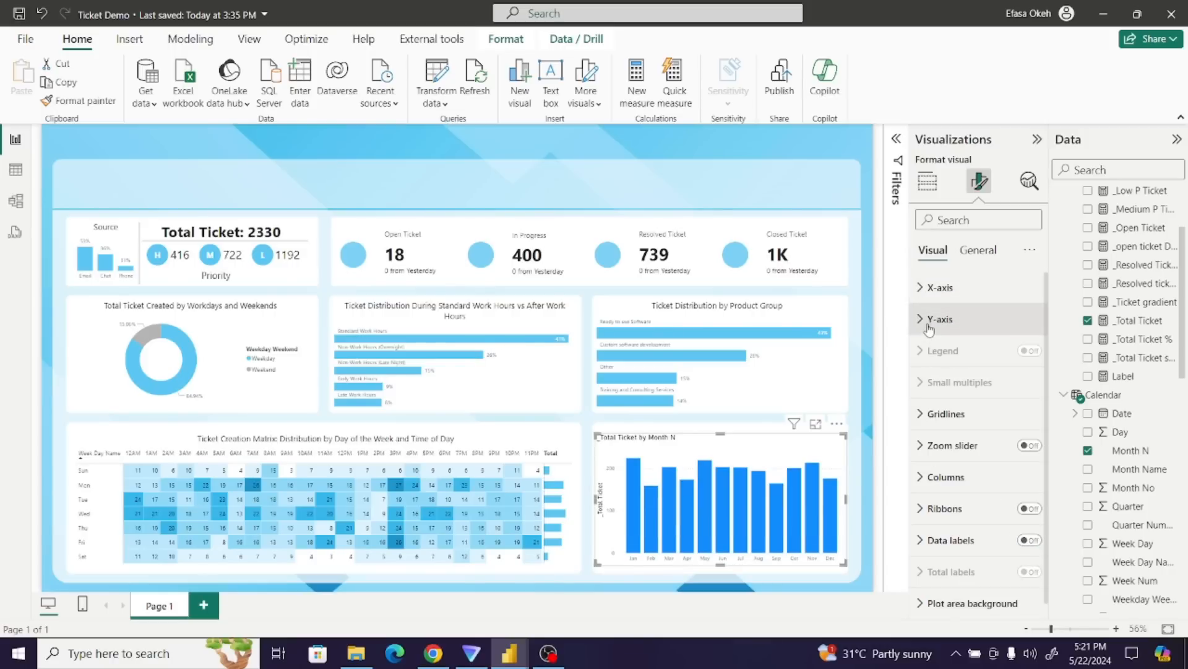
left_click(927, 317)
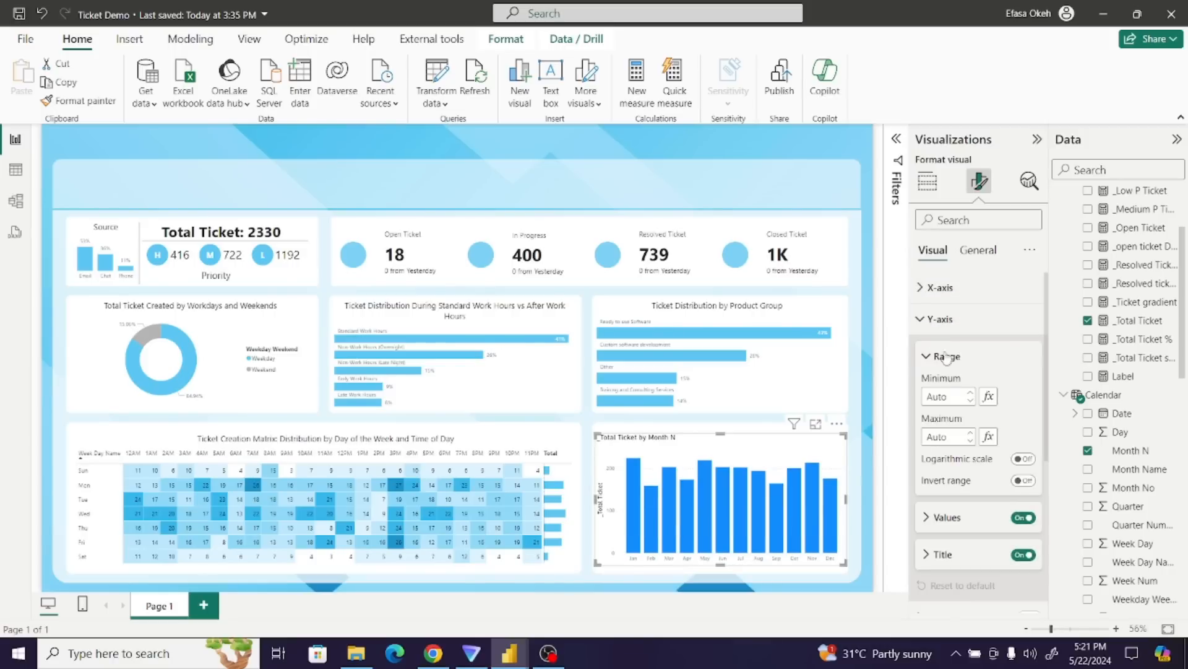
left_click(1023, 517)
left_click(1020, 556)
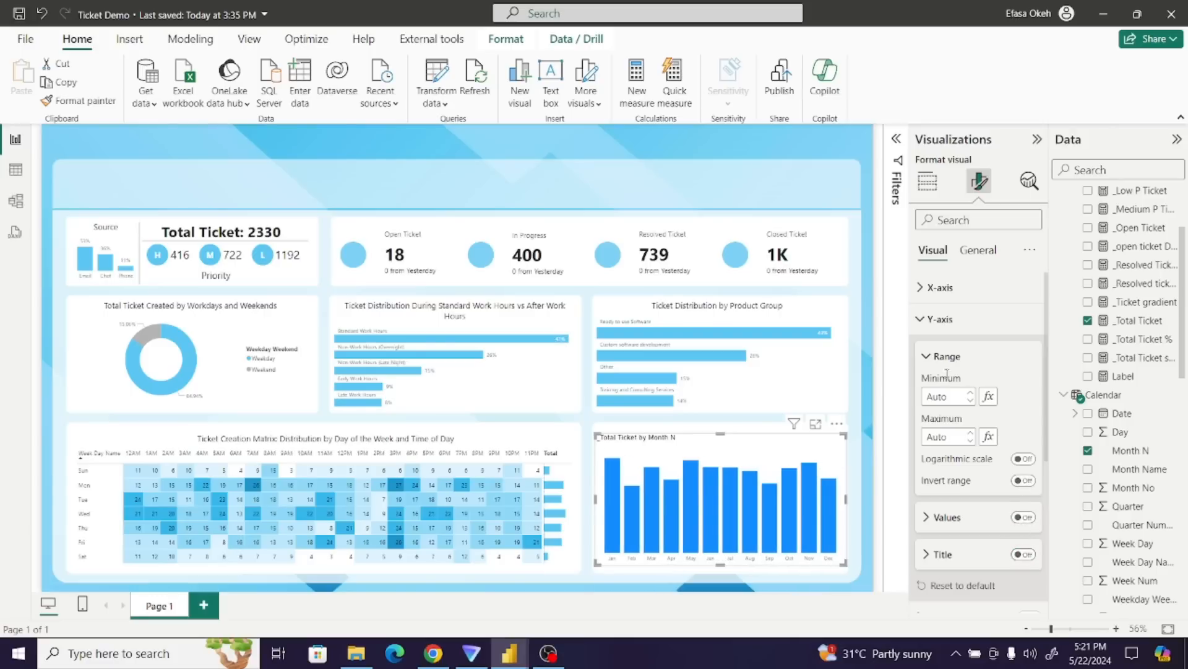
left_click(937, 342)
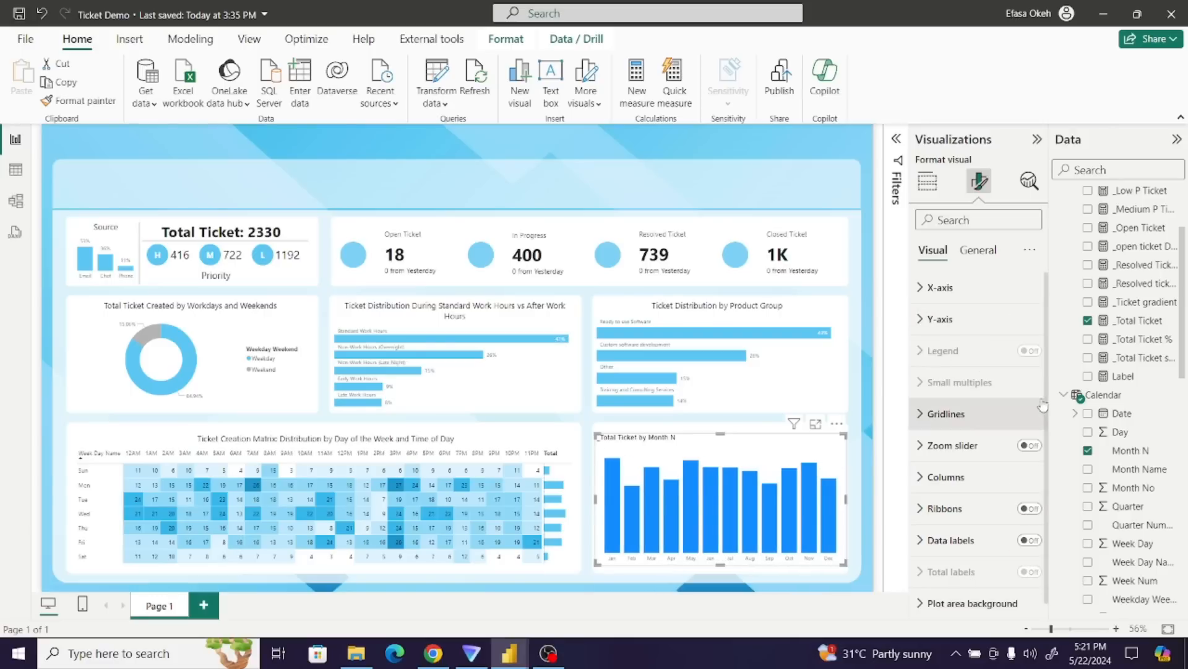
- Turn on data labels for the monthly chart and turn off its background
left_click(1032, 540)
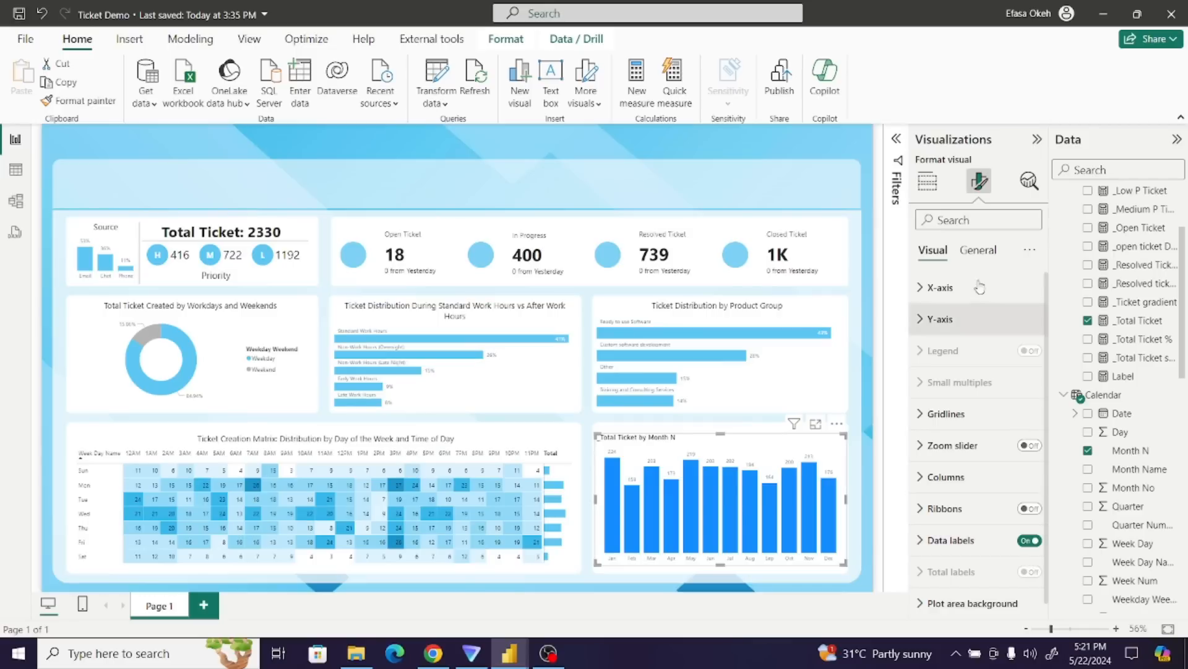
left_click(978, 251)
left_click(946, 351)
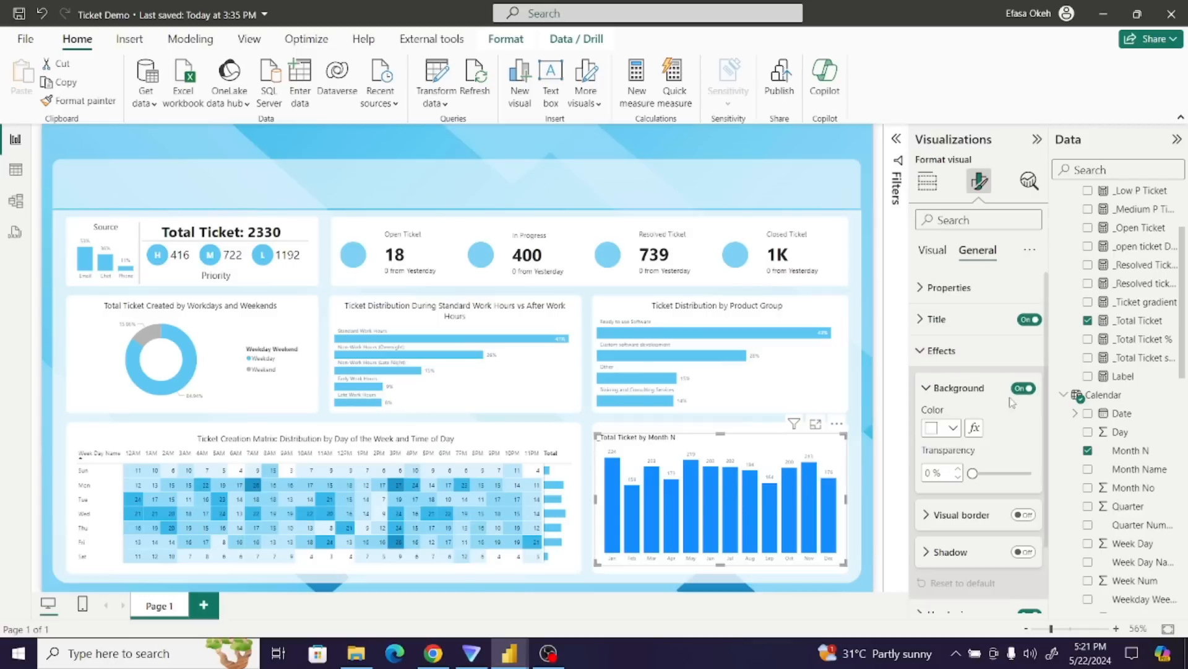
left_click(1025, 389)
left_click(924, 353)
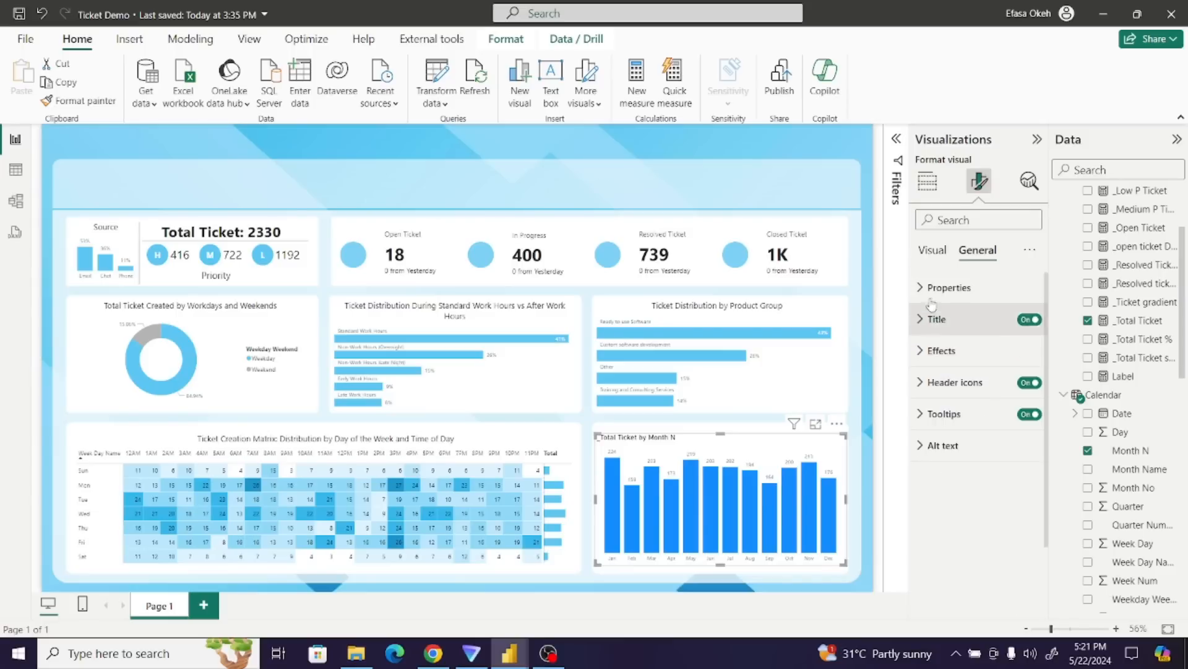
- Set the color of all the monthly chart's columns to the recently used light blue
left_click(932, 253)
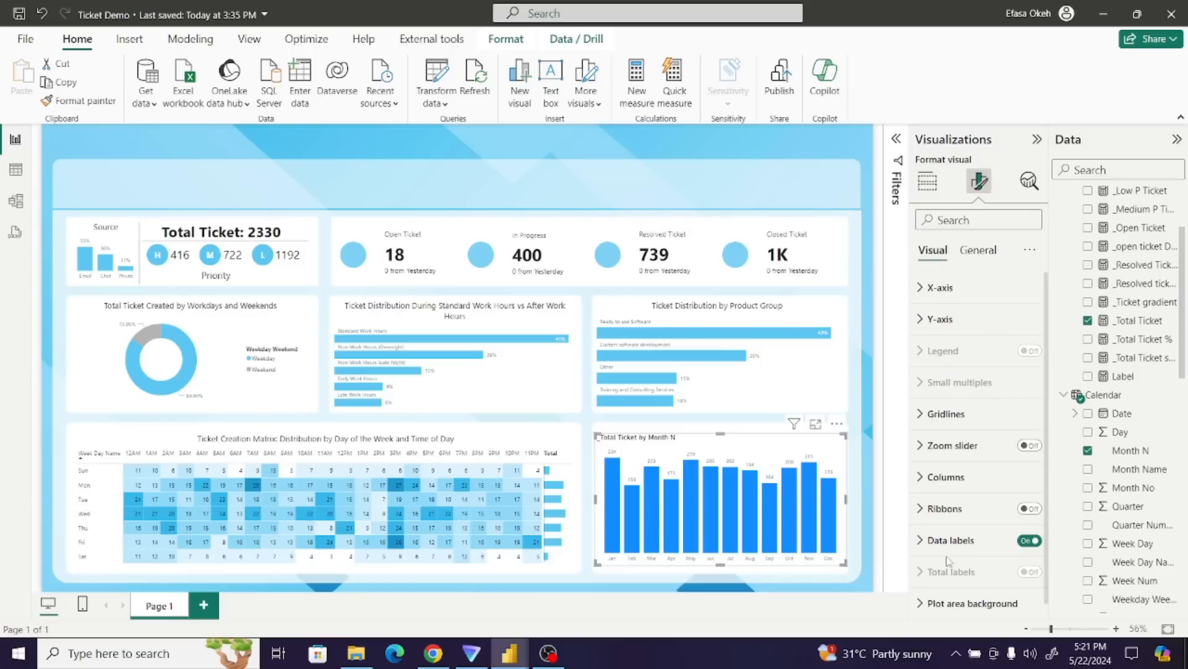
left_click(938, 478)
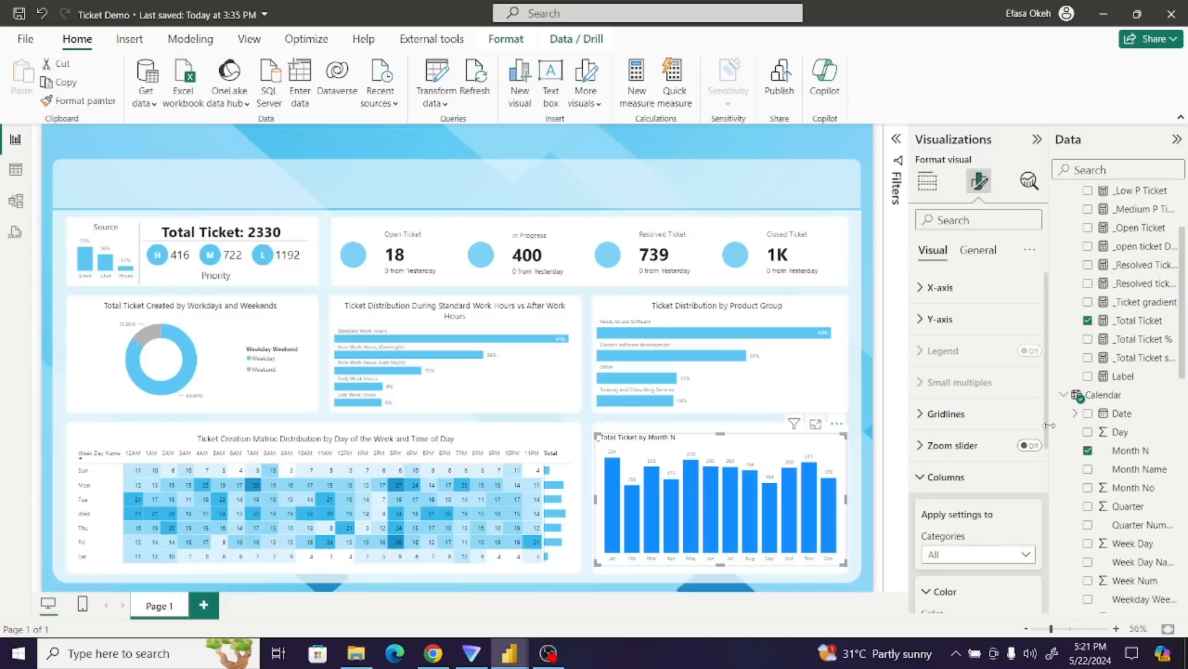
scroll(1048, 433, "down", 3)
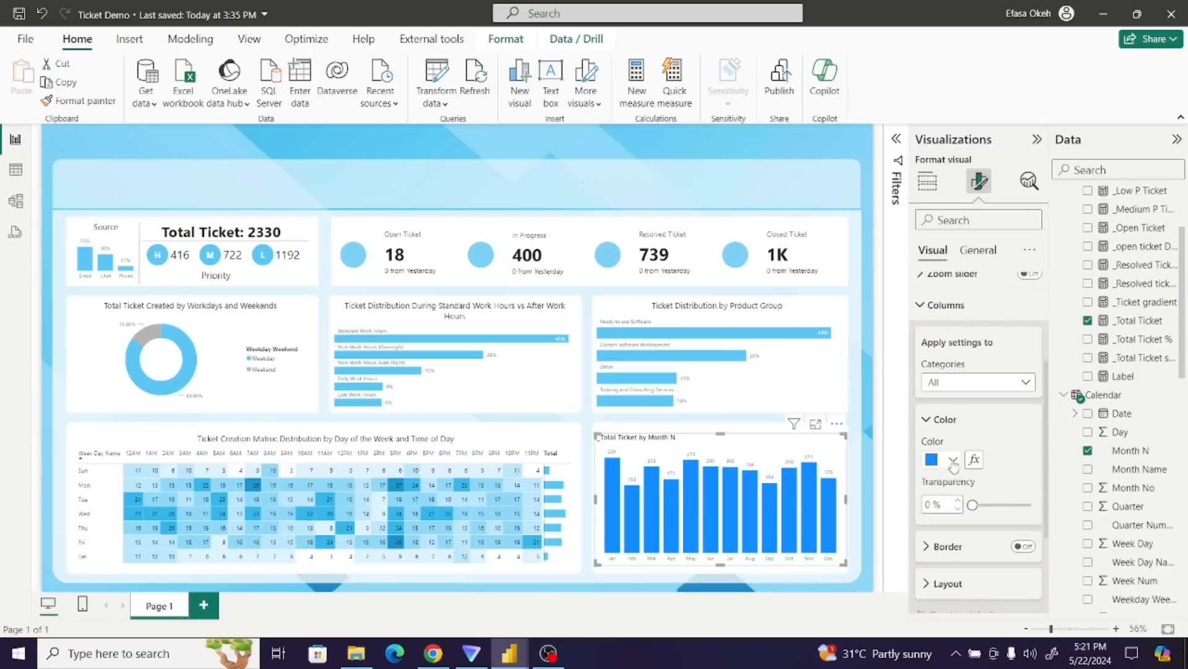
left_click(954, 463)
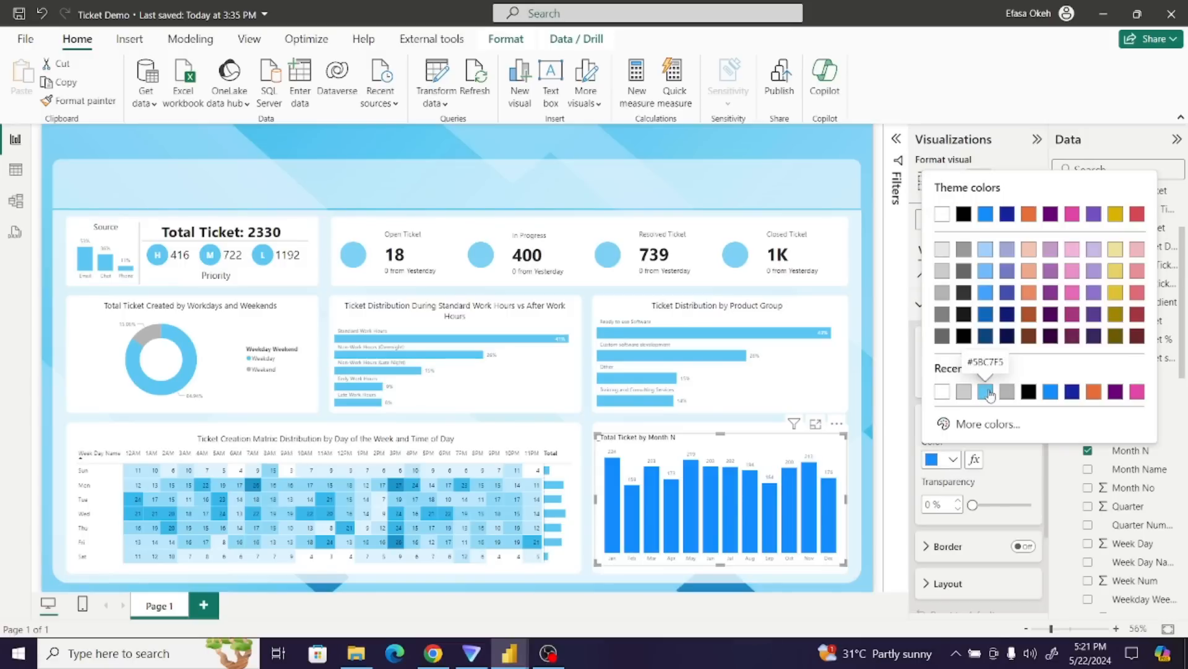
left_click(987, 392)
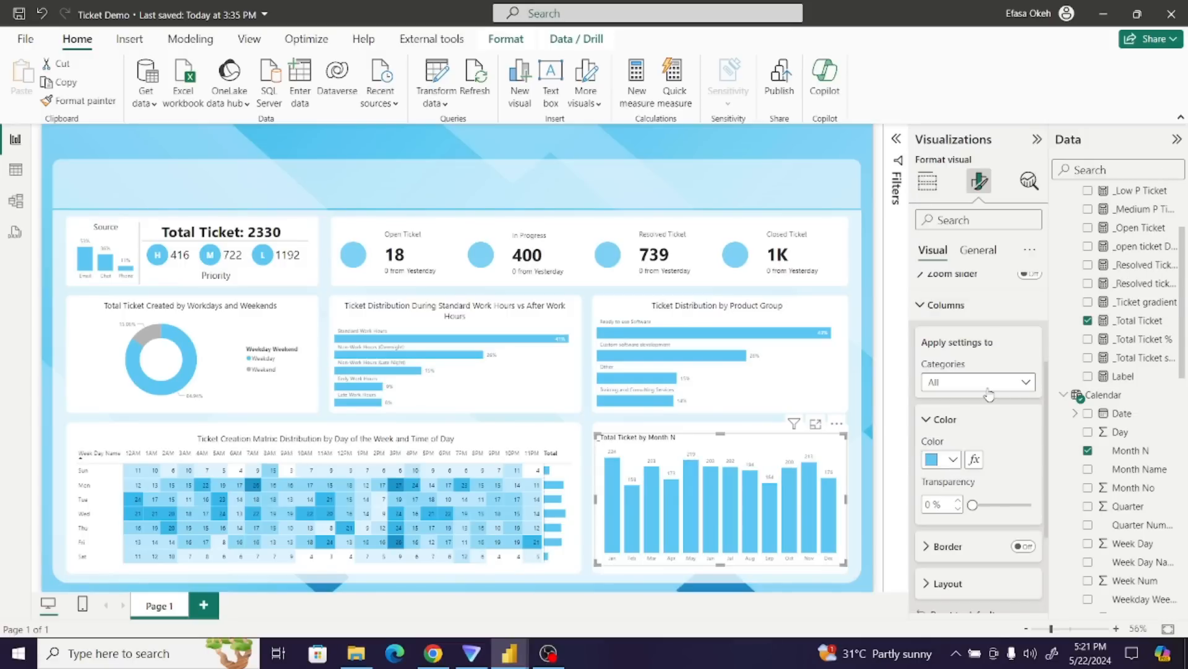
- Change the monthly chart's title text to "Monthly Ticket Trend"
left_click(981, 253)
left_click(938, 323)
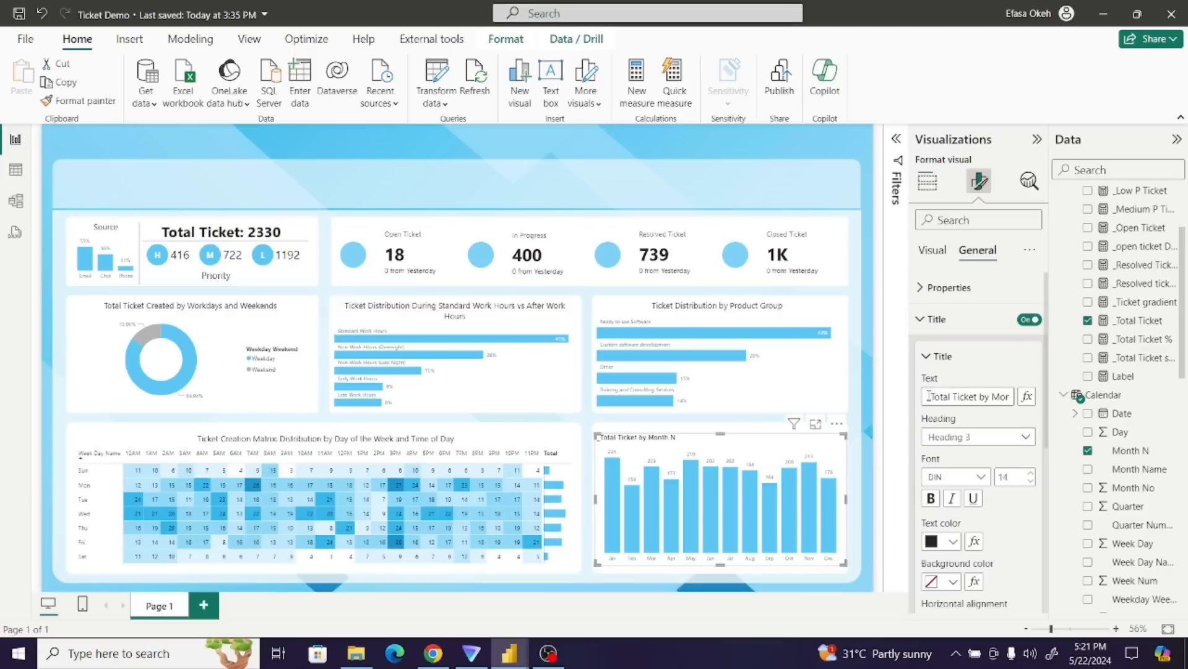
left_click_drag(928, 396, 1074, 400)
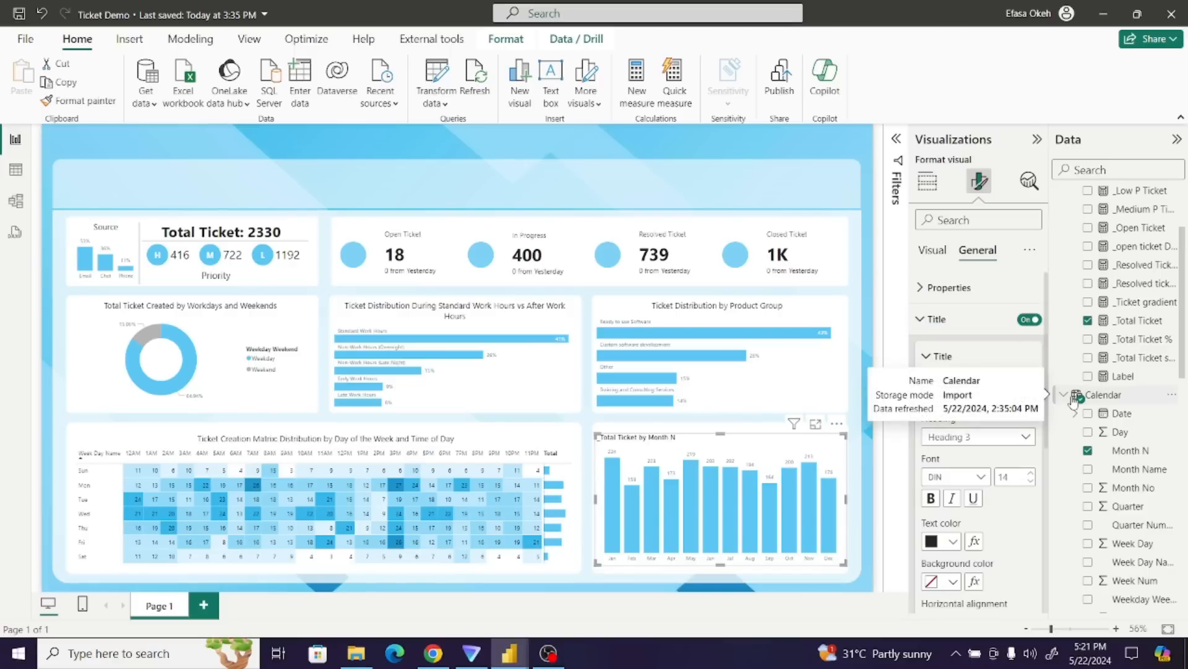
type("Monthly Ticket Trend")
- Set the Monthly Ticket Trend title's font to Segoe UI, center it horizontally, and deselect the chart
left_click(983, 480)
left_click_drag(1029, 342, 1027, 441)
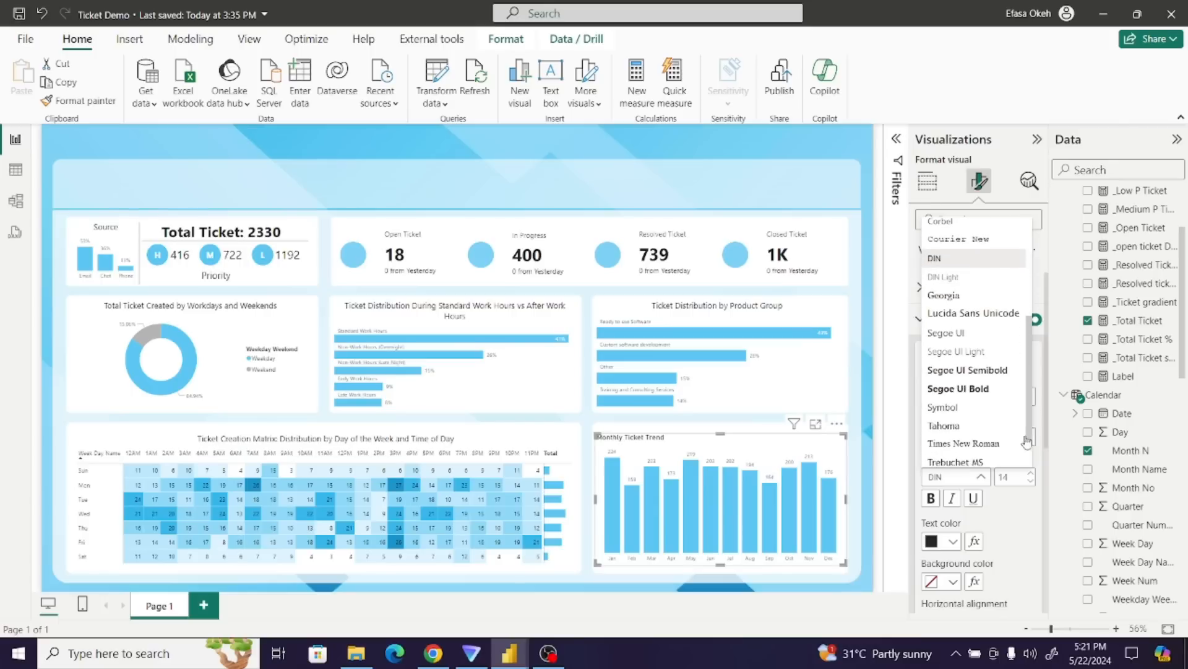
left_click(954, 333)
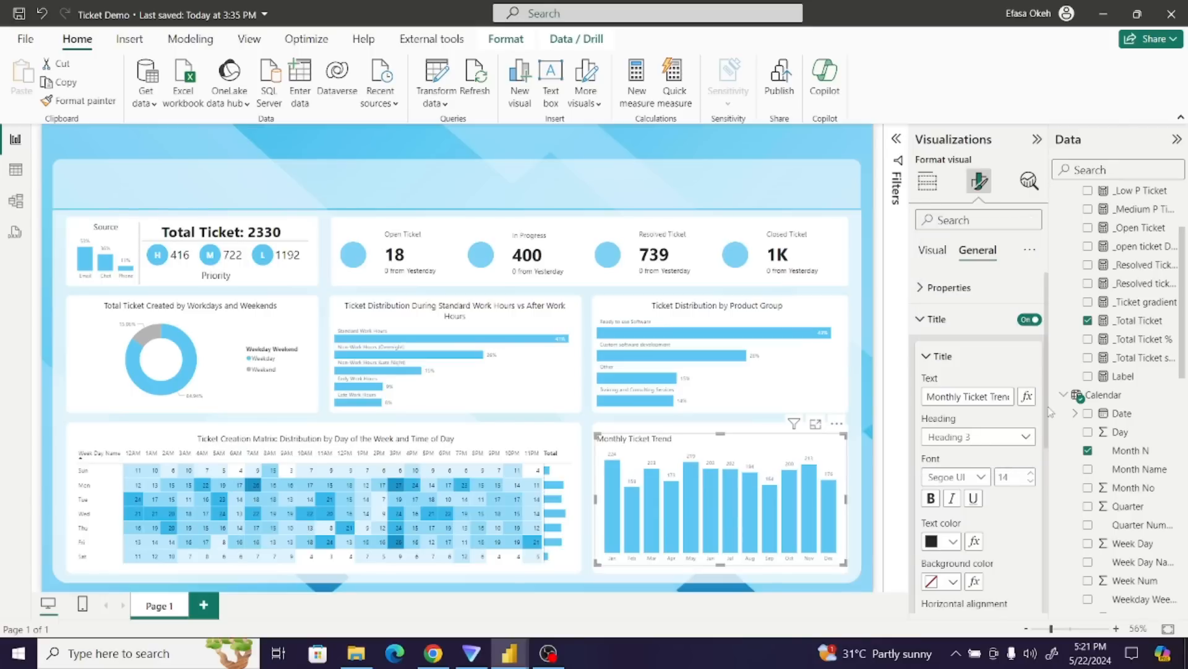
scroll(972, 483, "down", 3)
left_click(953, 470)
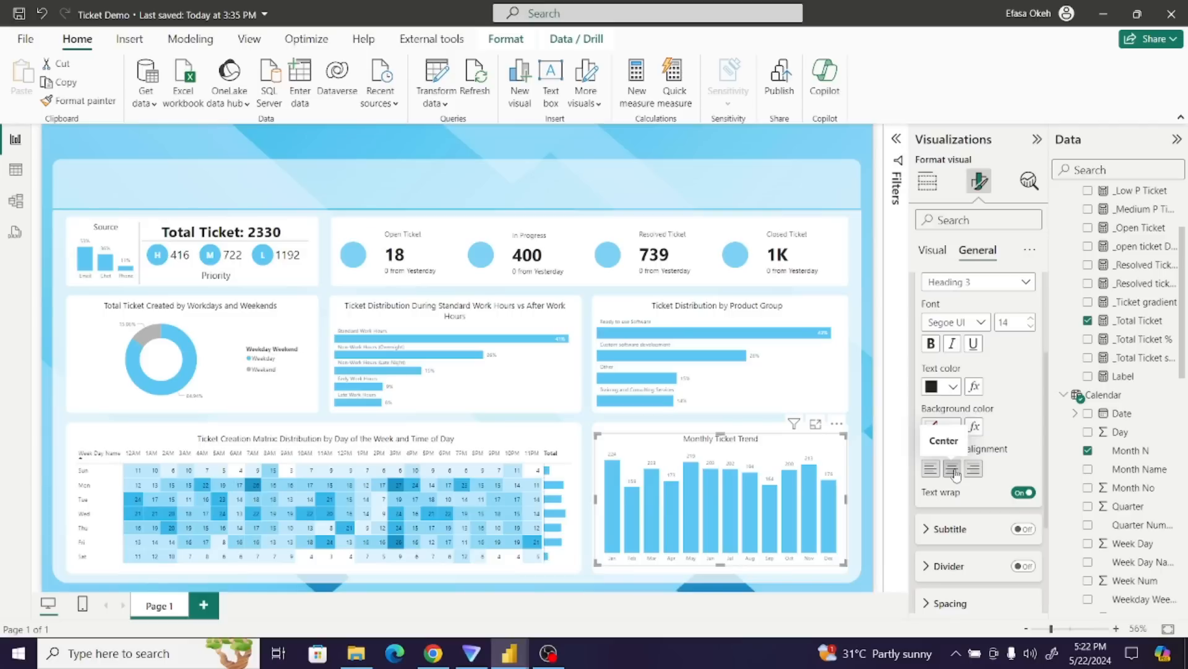
left_click(855, 378)
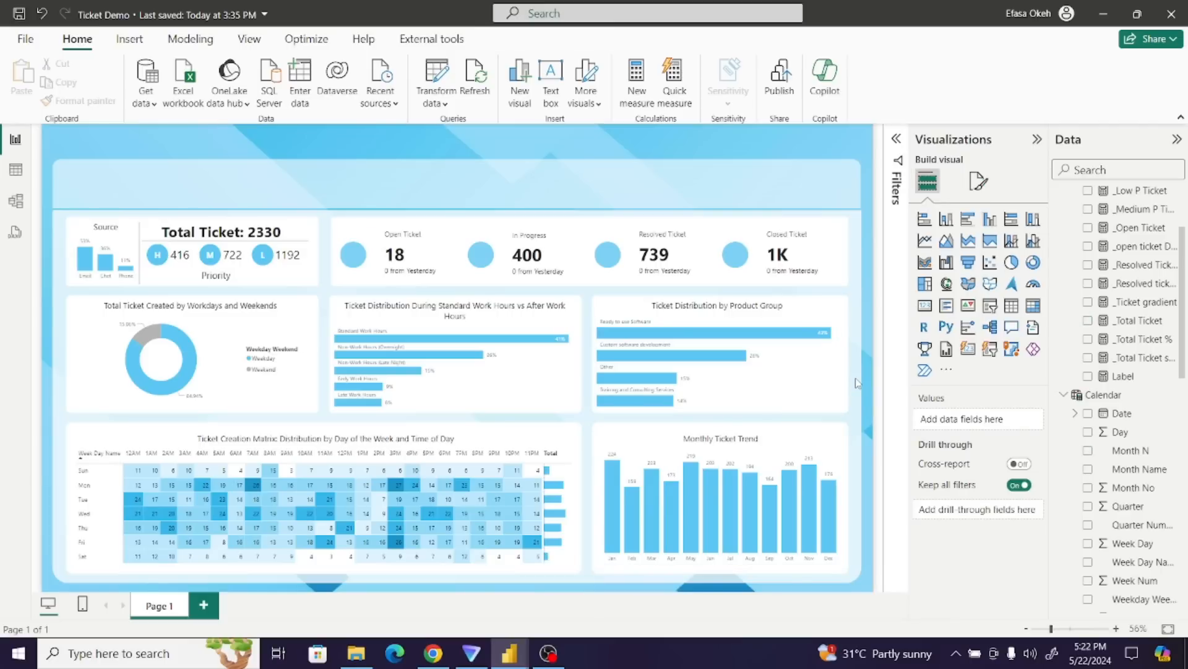
- Try adding Week Num below Month N on the Monthly Ticket Trend X-axis, and drill the chart up to the month level
left_click(840, 445)
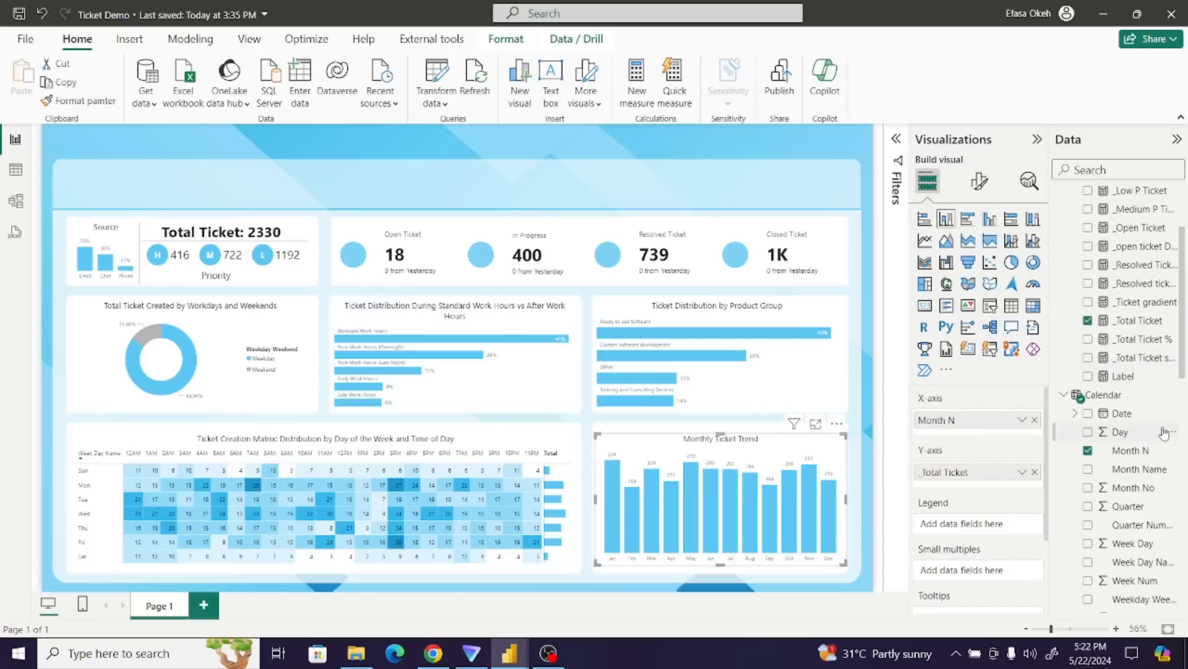
left_click_drag(1183, 380, 1183, 429)
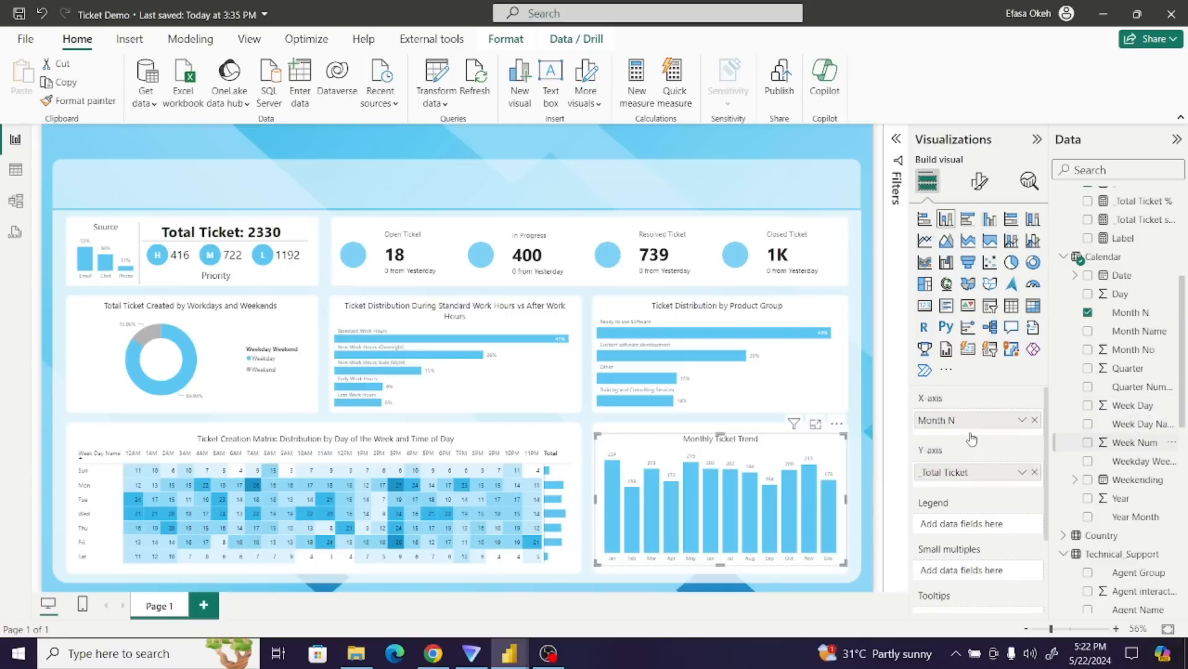
left_click_drag(972, 438, 970, 443)
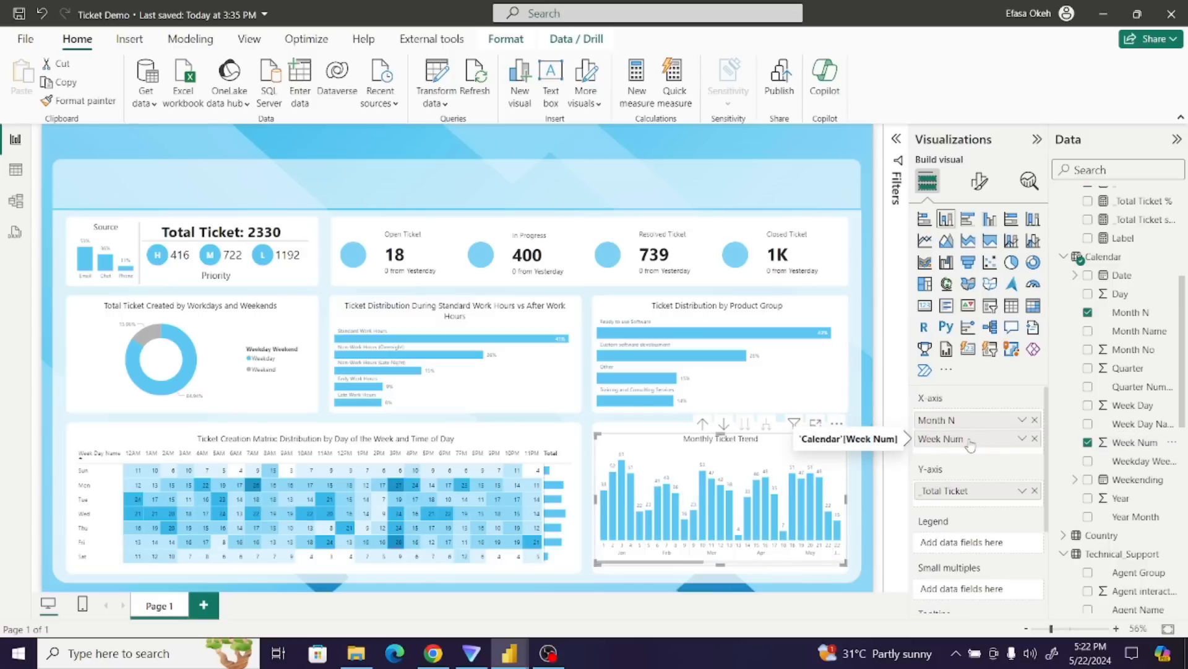
left_click(703, 426)
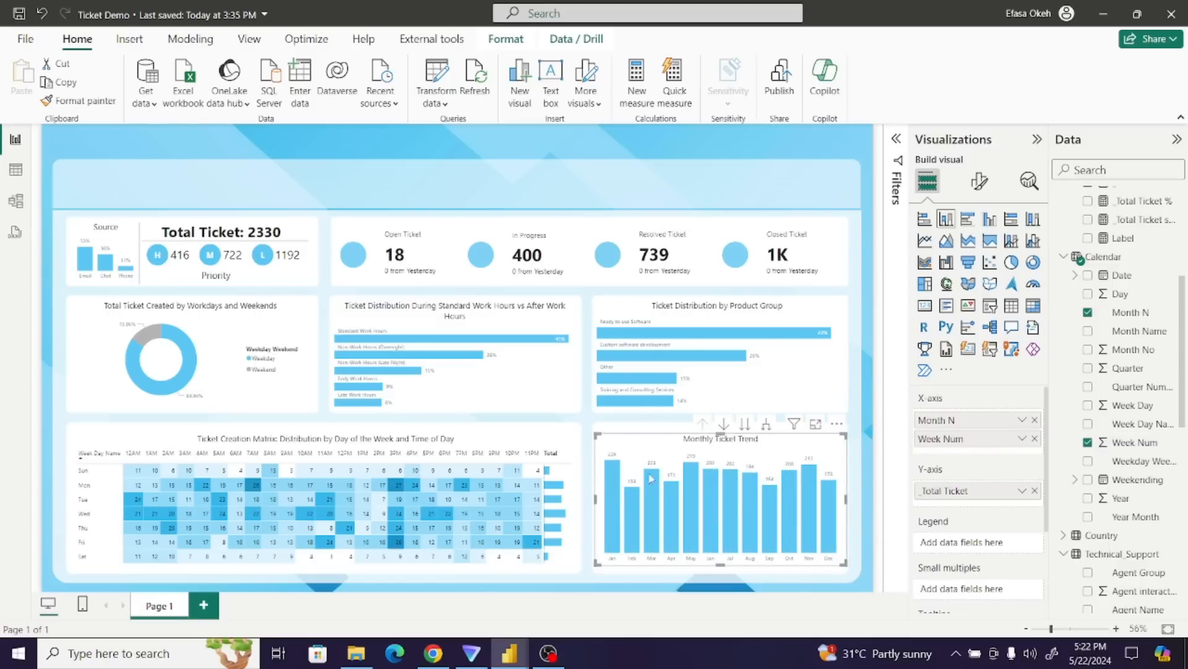
- Try cross-filtering by January and drilling the chart to the week level with drill mode, and remove Week Num from the X-axis
left_click(614, 504)
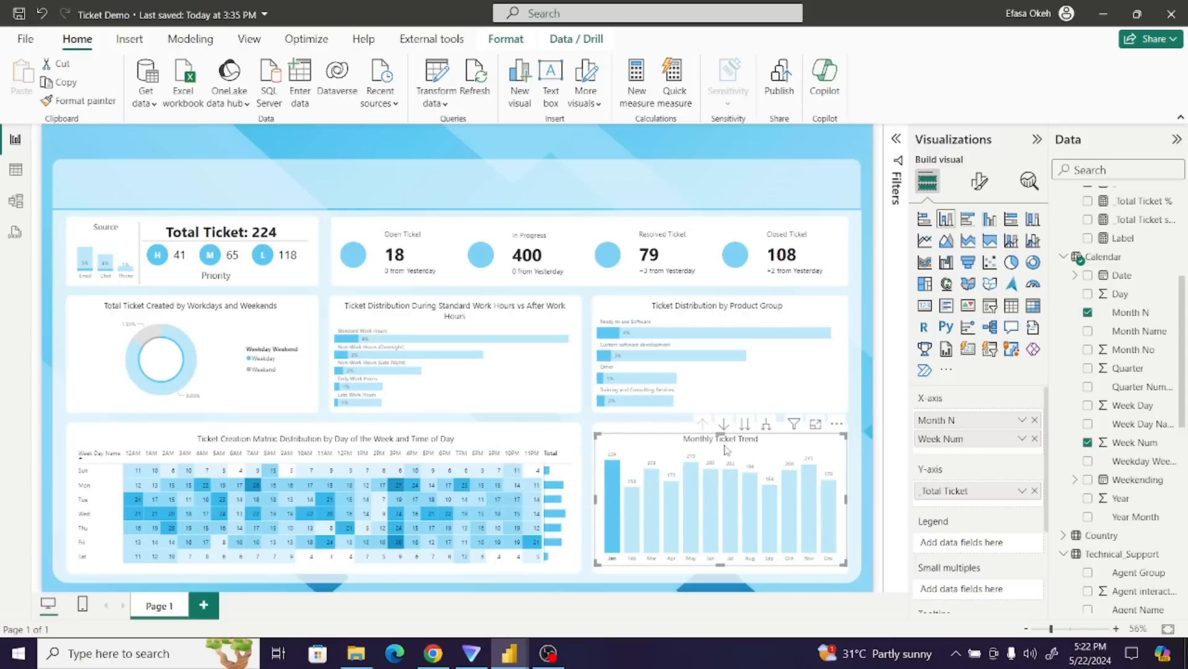
left_click(613, 501)
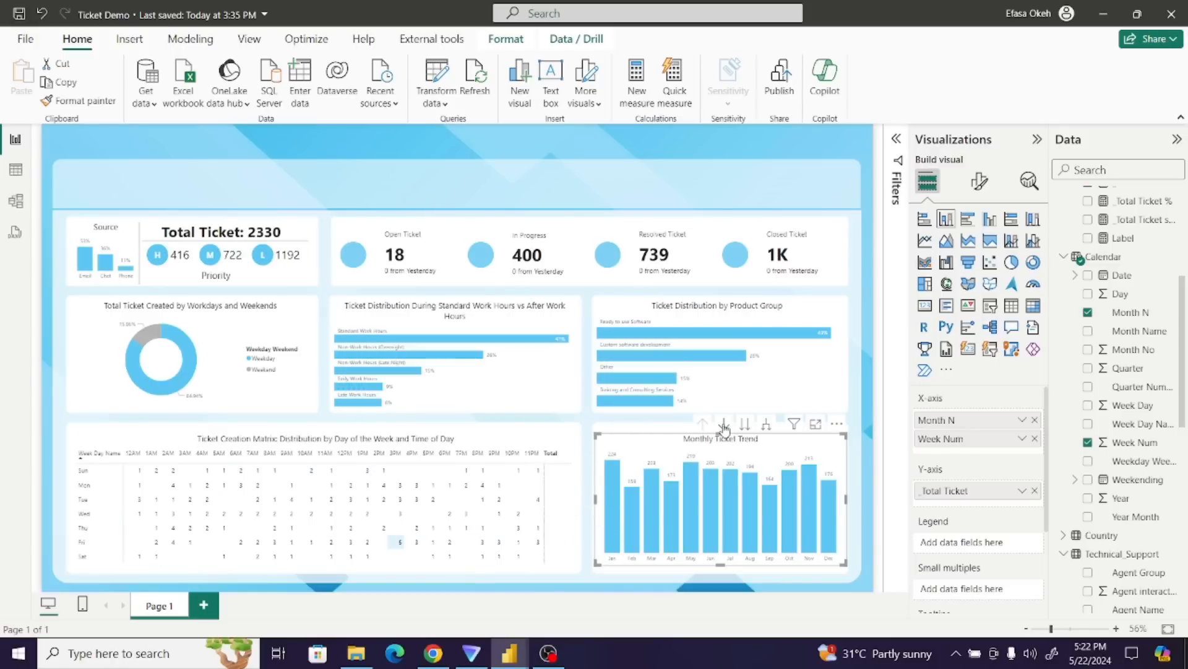
left_click(723, 425)
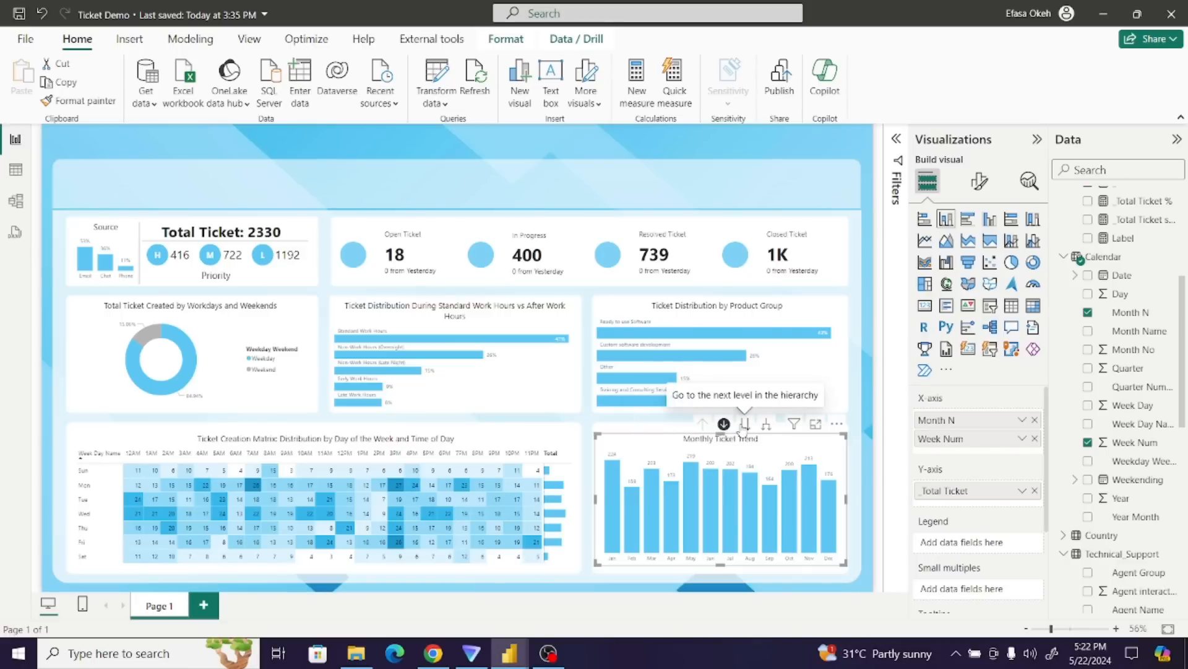
left_click(745, 425)
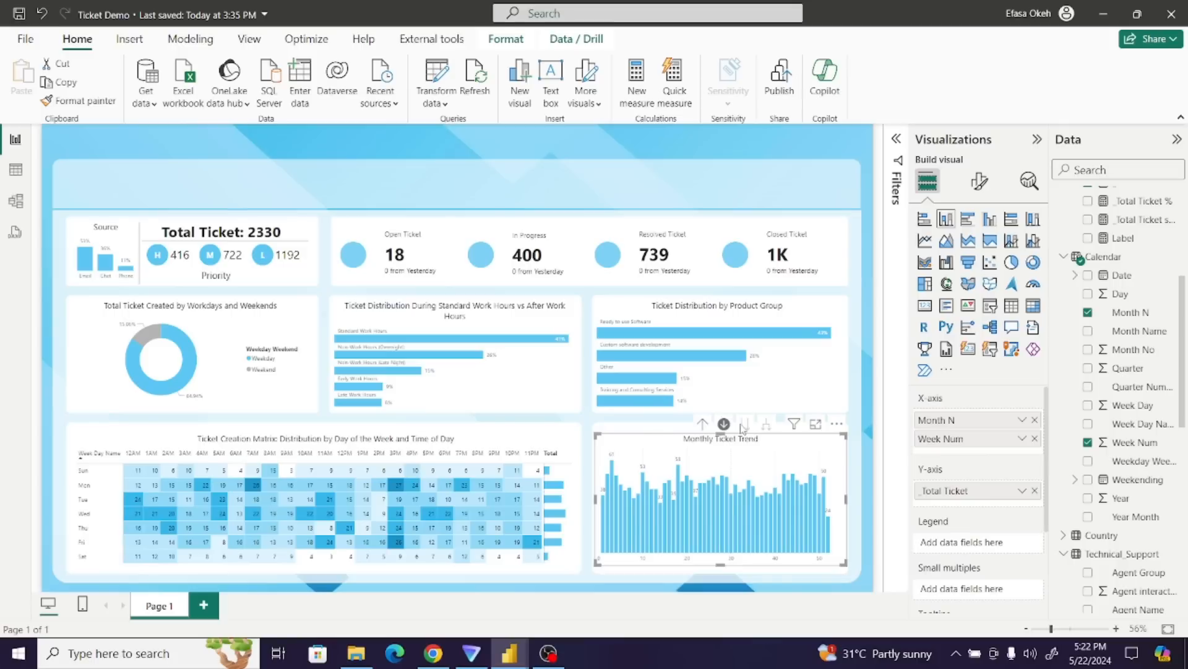
left_click(725, 426)
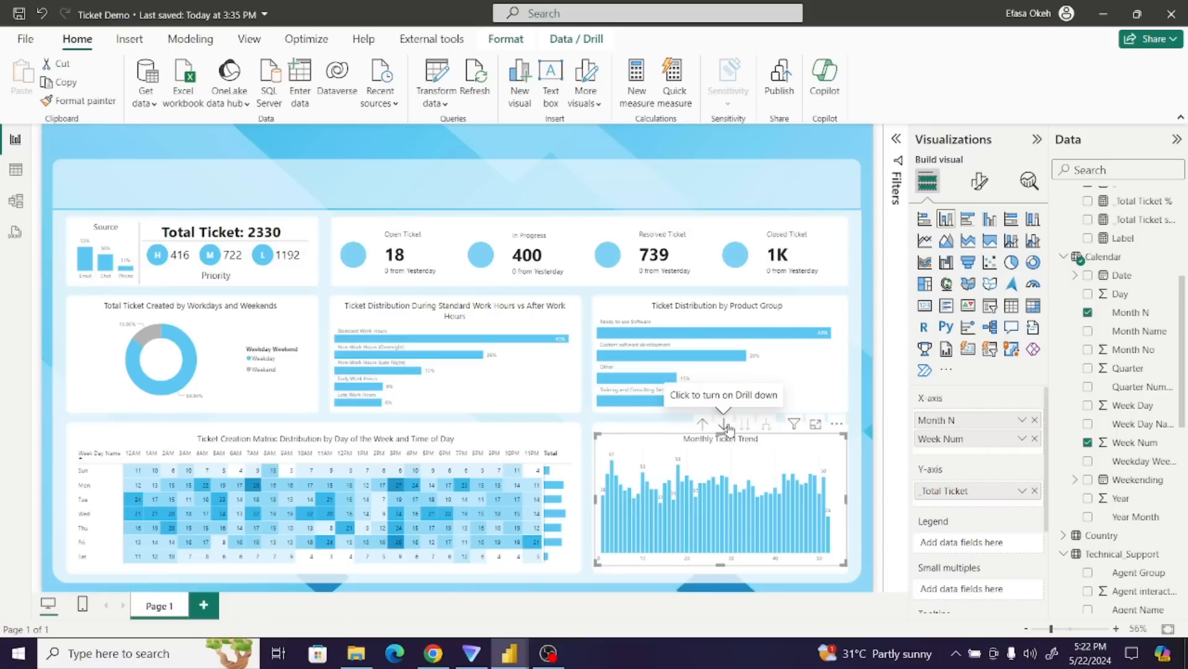
left_click(1035, 438)
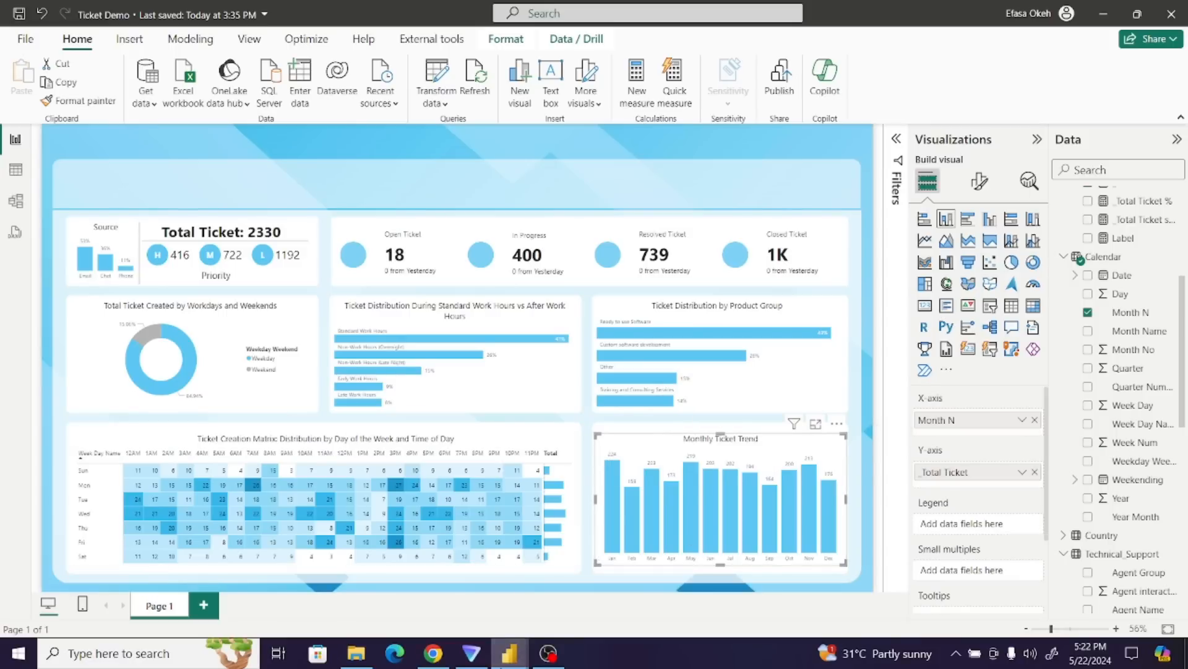
- Switch to the Ticket Analysis report, drill the Monthly Tickets Trend chart into January's weeks, and return it to the month level
mouse_move(509, 653)
left_click(580, 590)
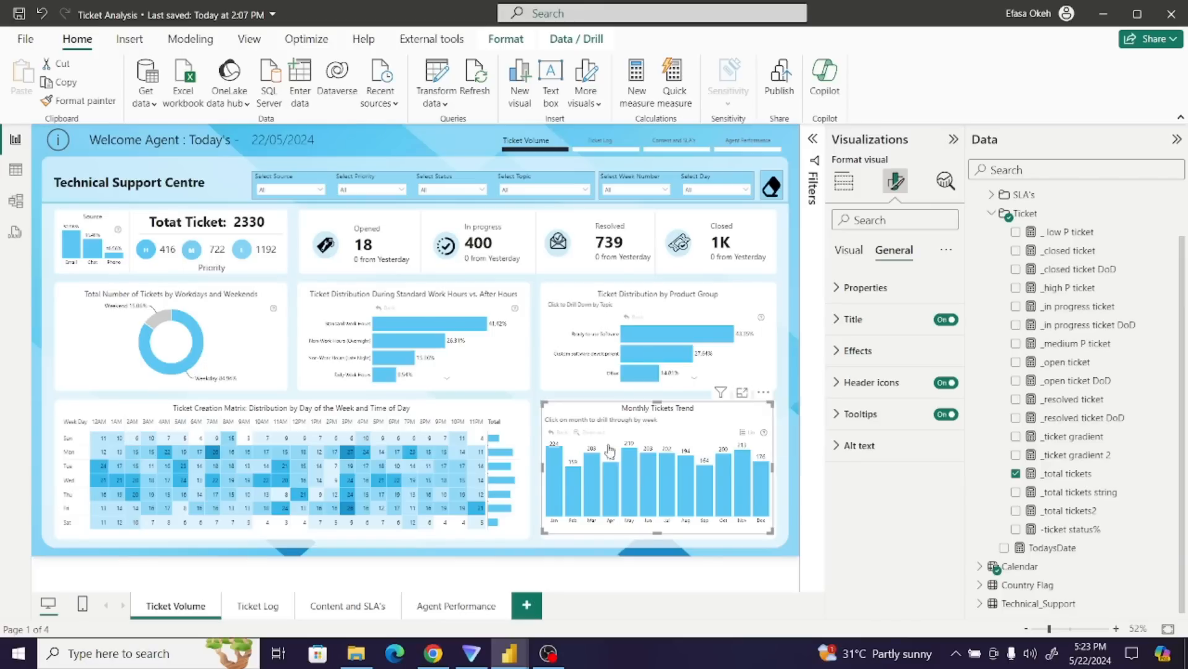
left_click(555, 478)
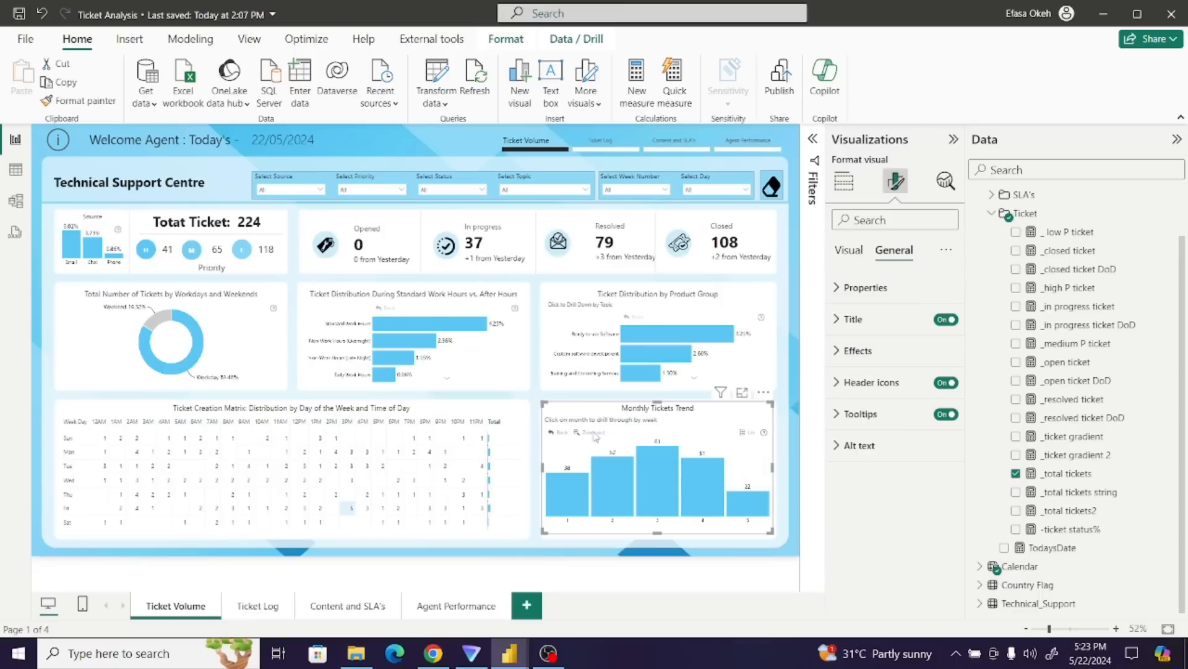
left_click(554, 434)
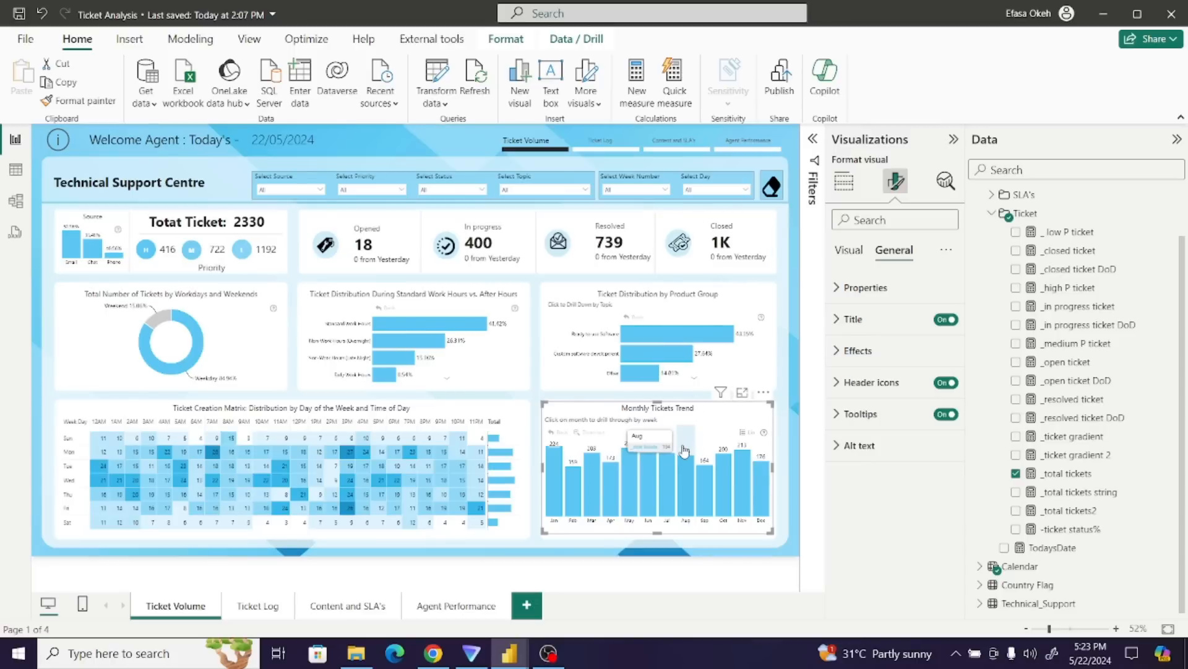
- Switch back to the Ticket Demo report and reselect the Monthly Ticket Trend chart to review its Calendar fields
mouse_move(509, 653)
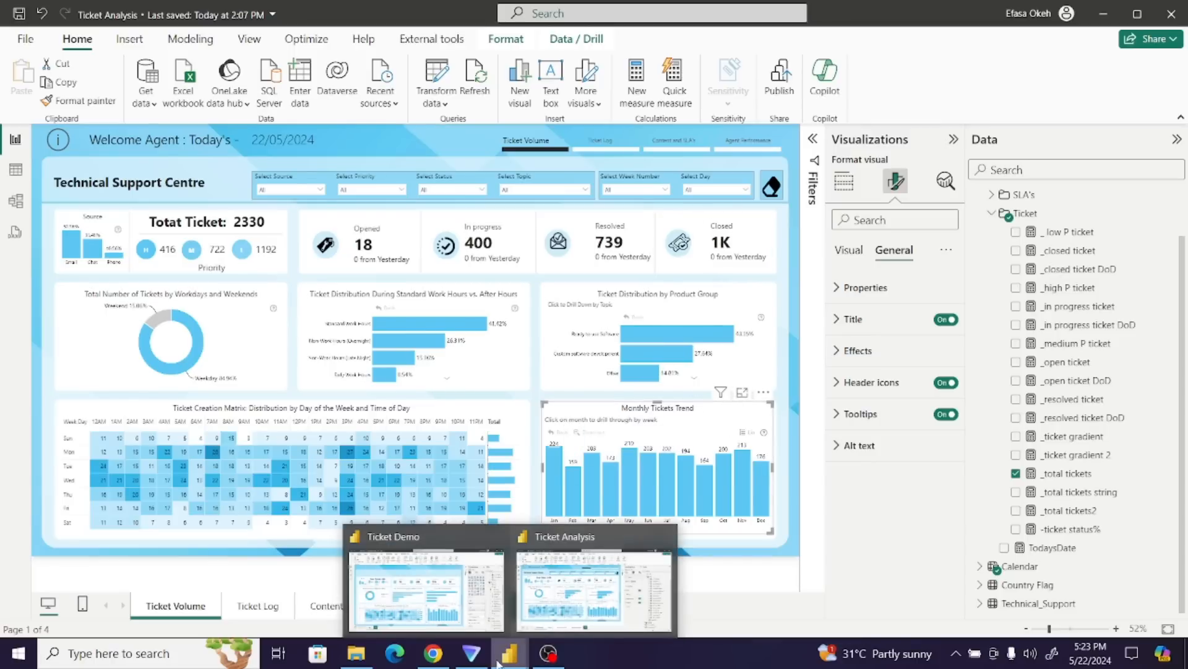
left_click(442, 610)
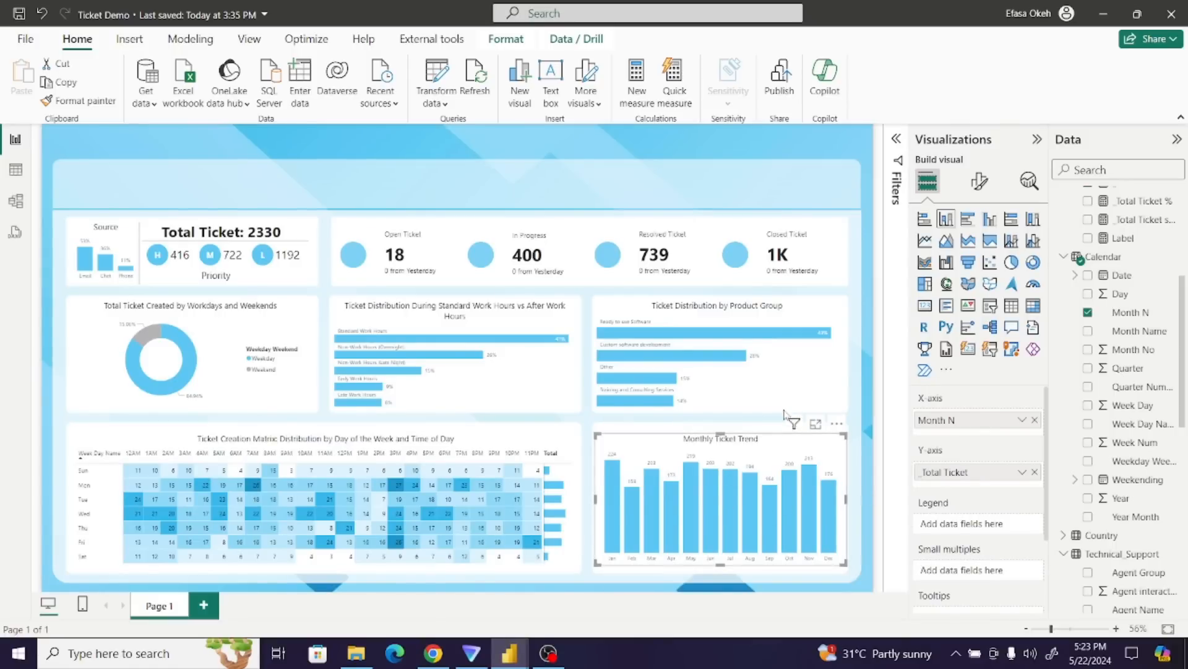
left_click(746, 424)
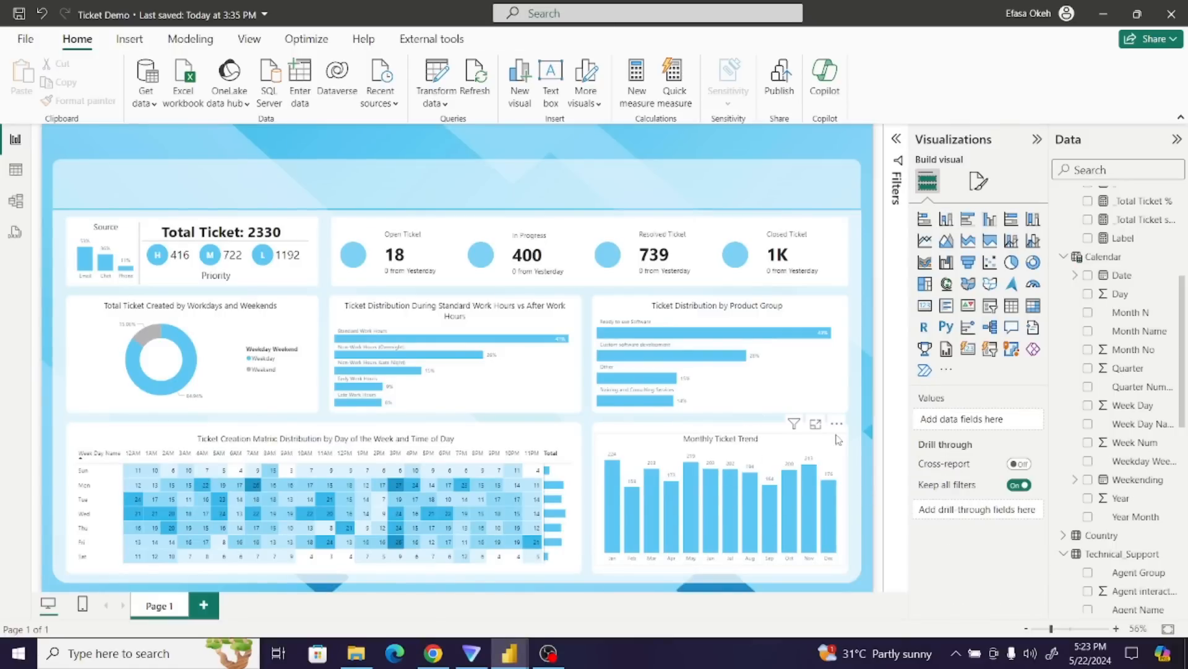
left_click(807, 443)
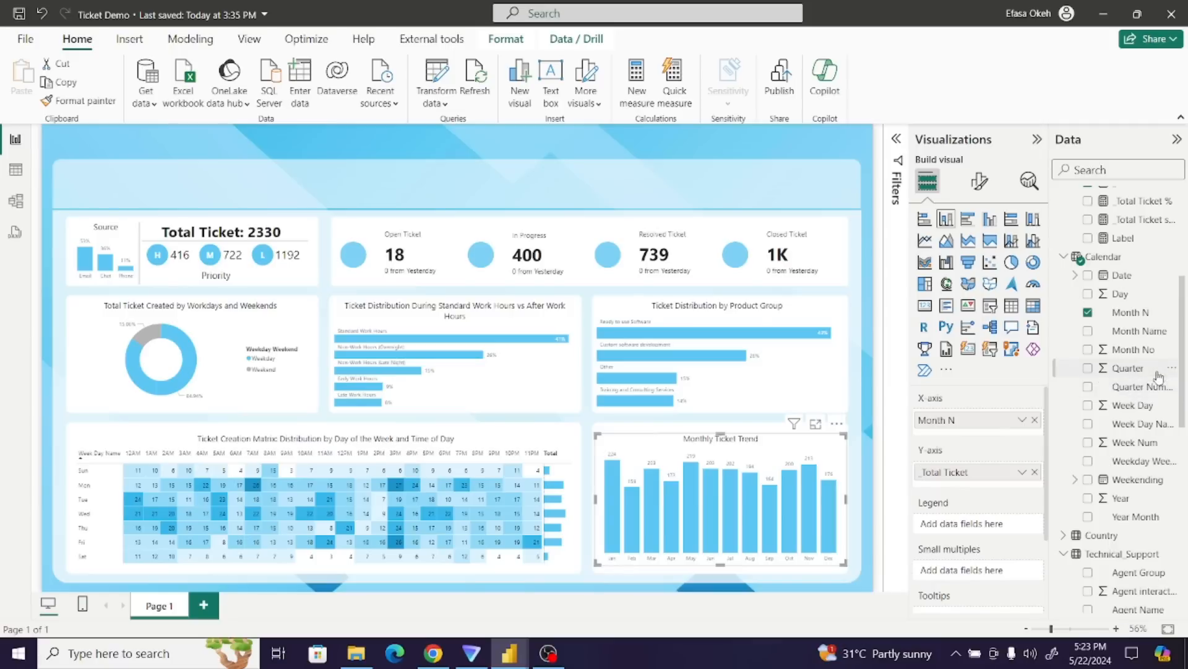
scroll(1183, 371, "down", 2)
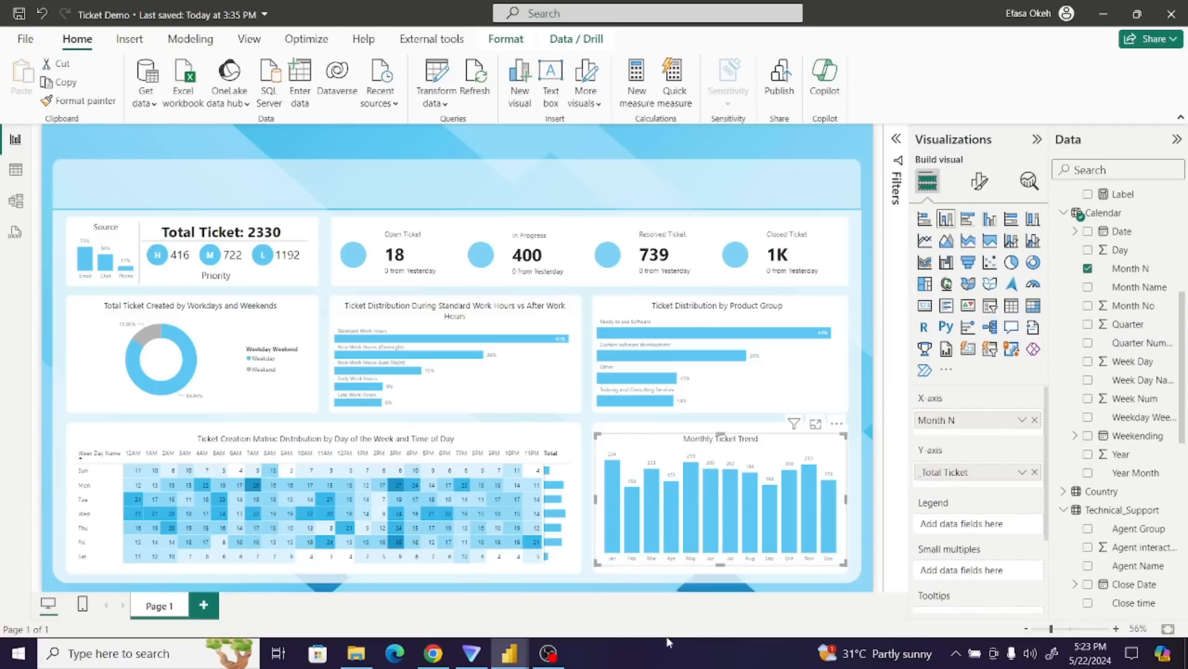
- Switch to the Ticket Analysis report and examine the category fields used by its Monthly Tickets Trend chart
mouse_move(509, 653)
left_click(565, 615)
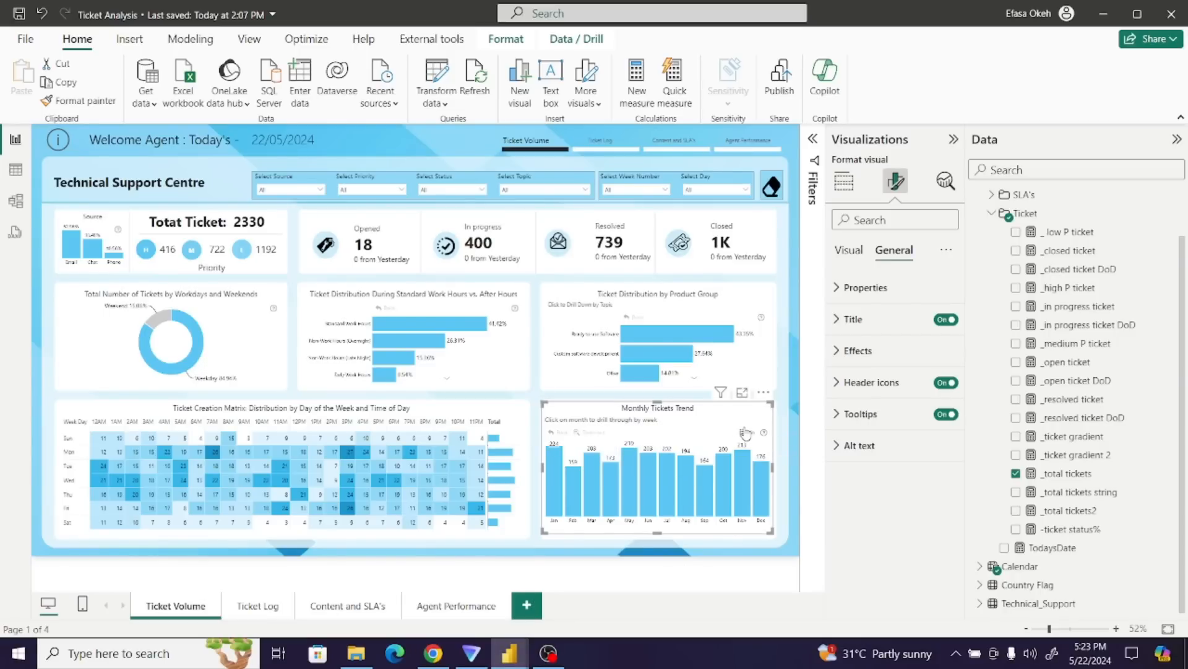
left_click(848, 251)
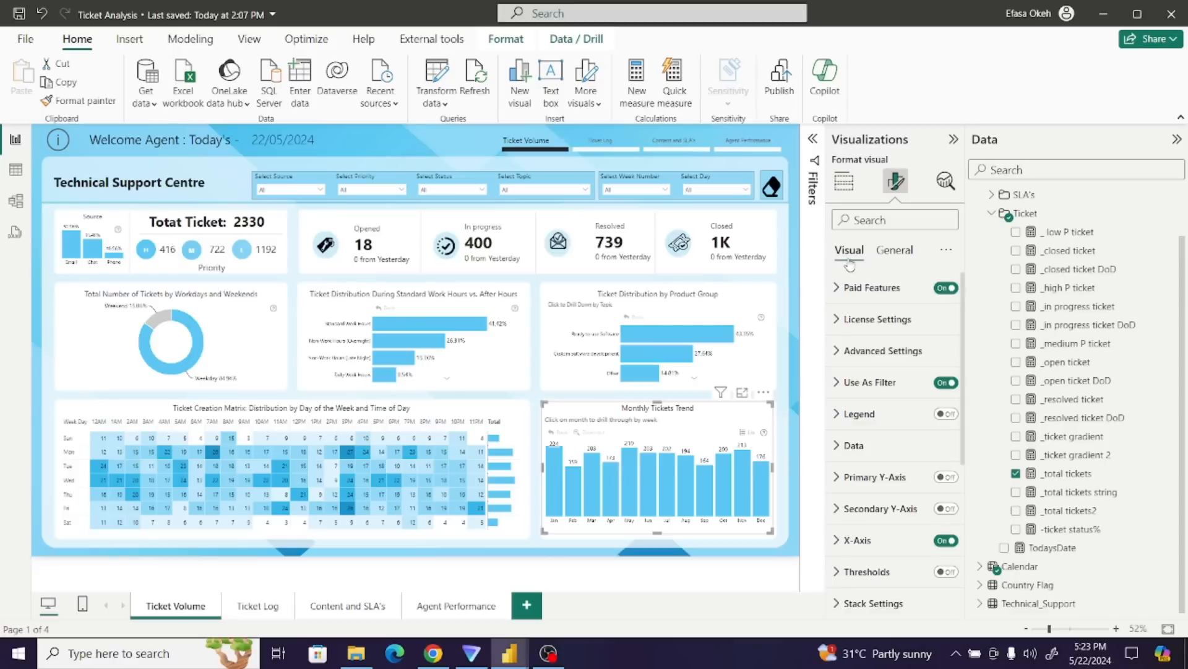
left_click(855, 181)
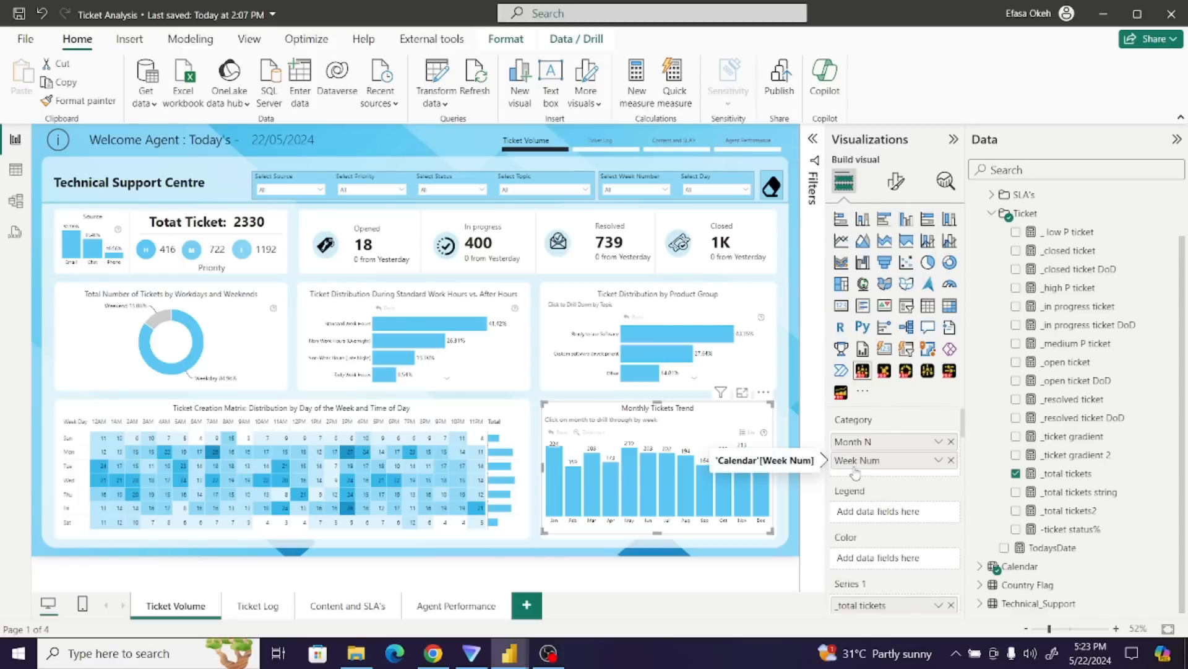
- Switch to Ticket Demo, try adding Week Num below Month N on the Monthly Ticket Trend X-axis, and drill up to months
mouse_move(509, 651)
left_click(450, 613)
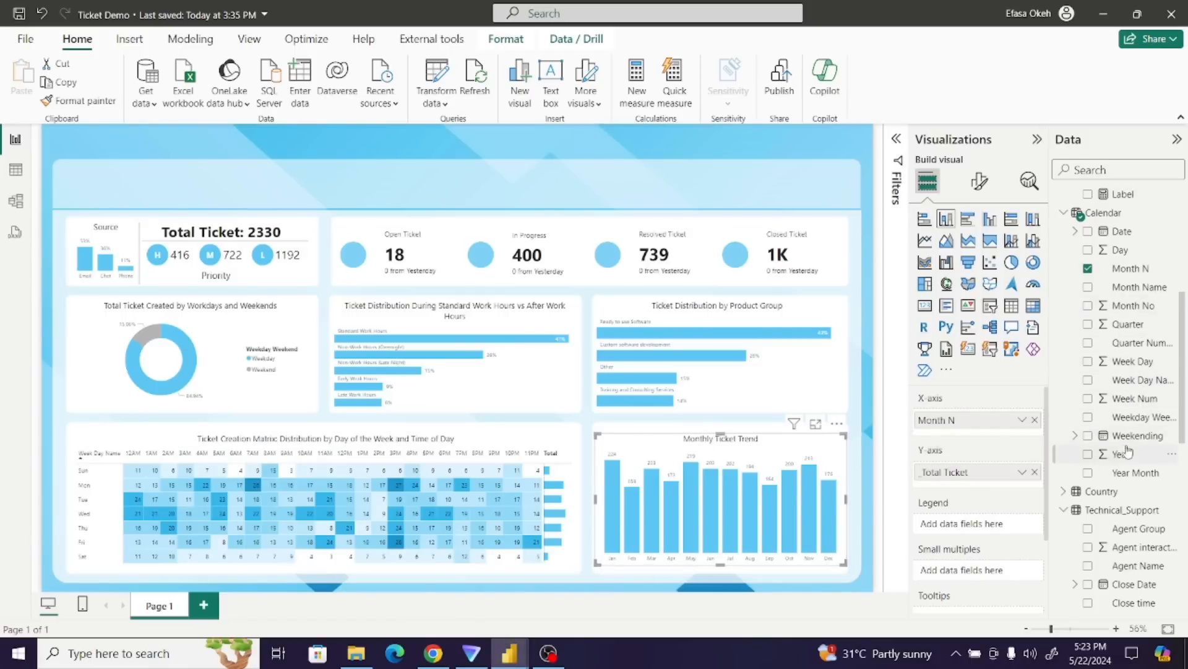
left_click(1088, 398)
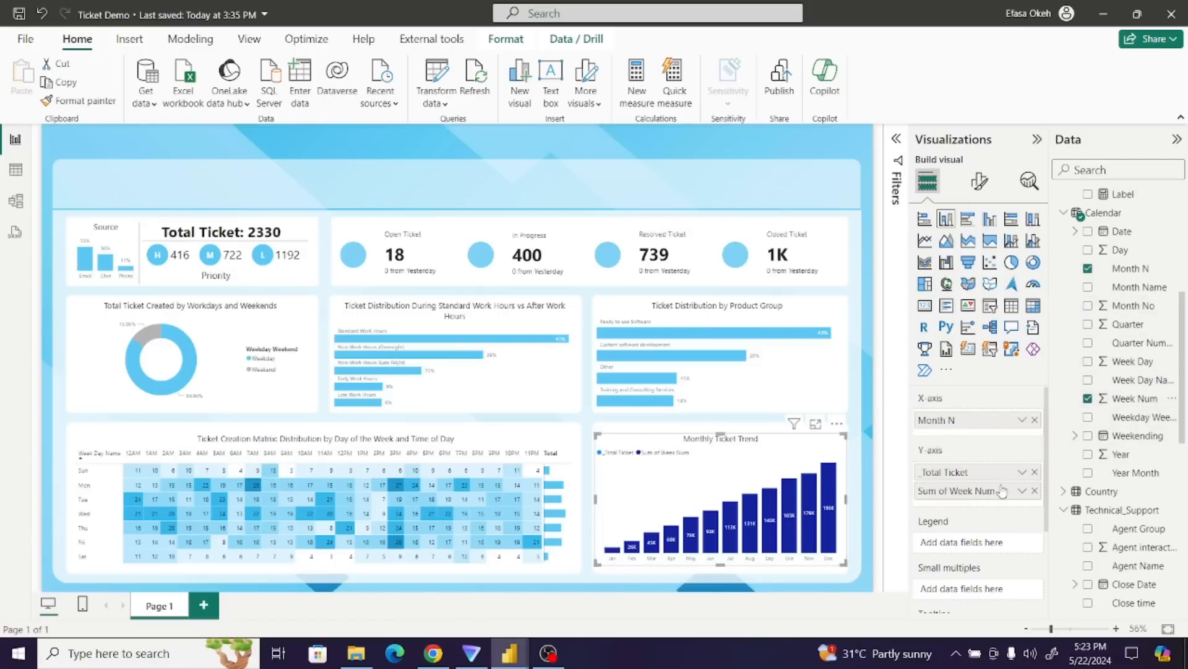
left_click_drag(1002, 491, 981, 440)
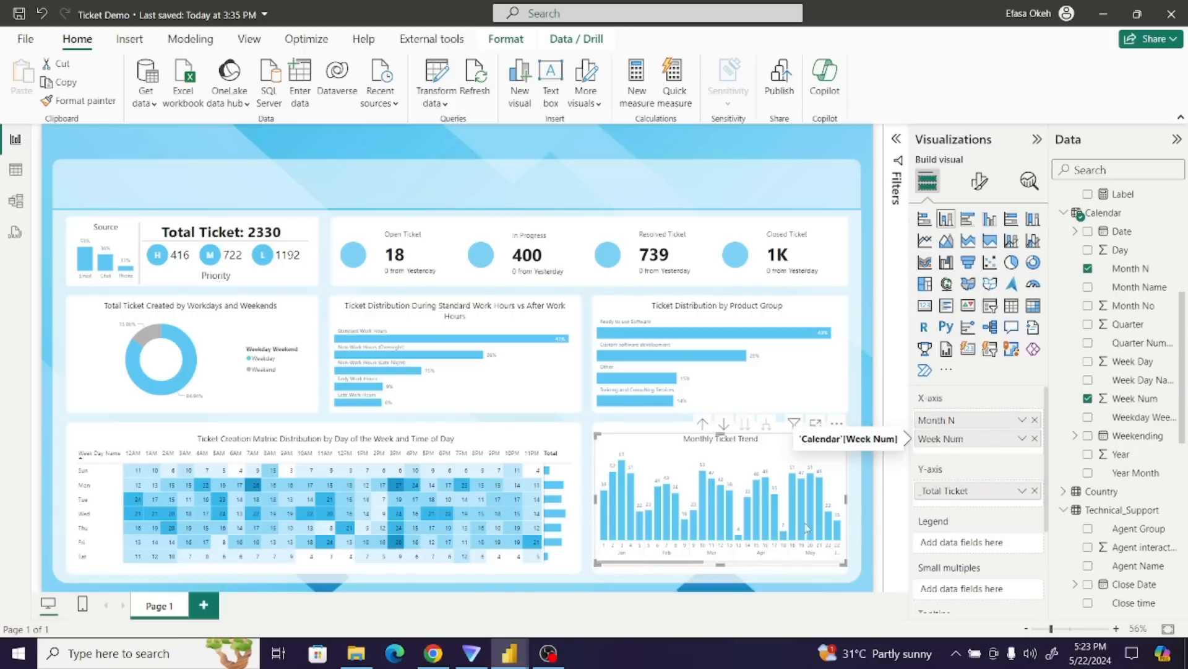
left_click(704, 426)
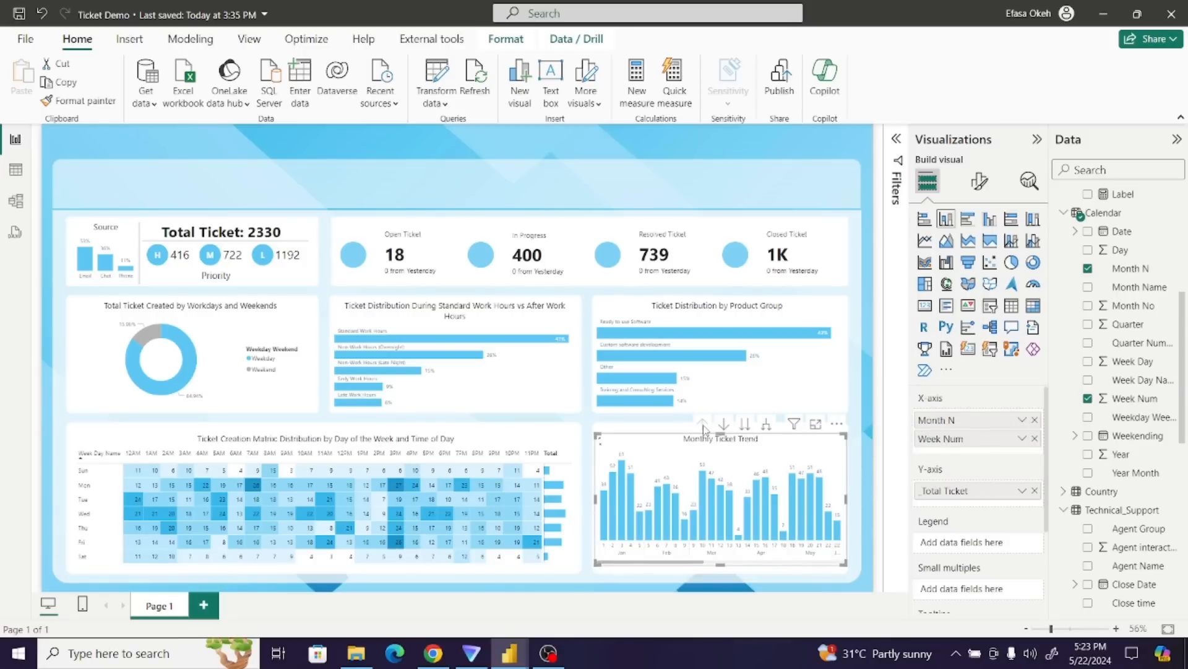
- Try drill mode and the week level on the Monthly Ticket Trend chart, remove Week Num from its X-axis, and deselect it
left_click(724, 425)
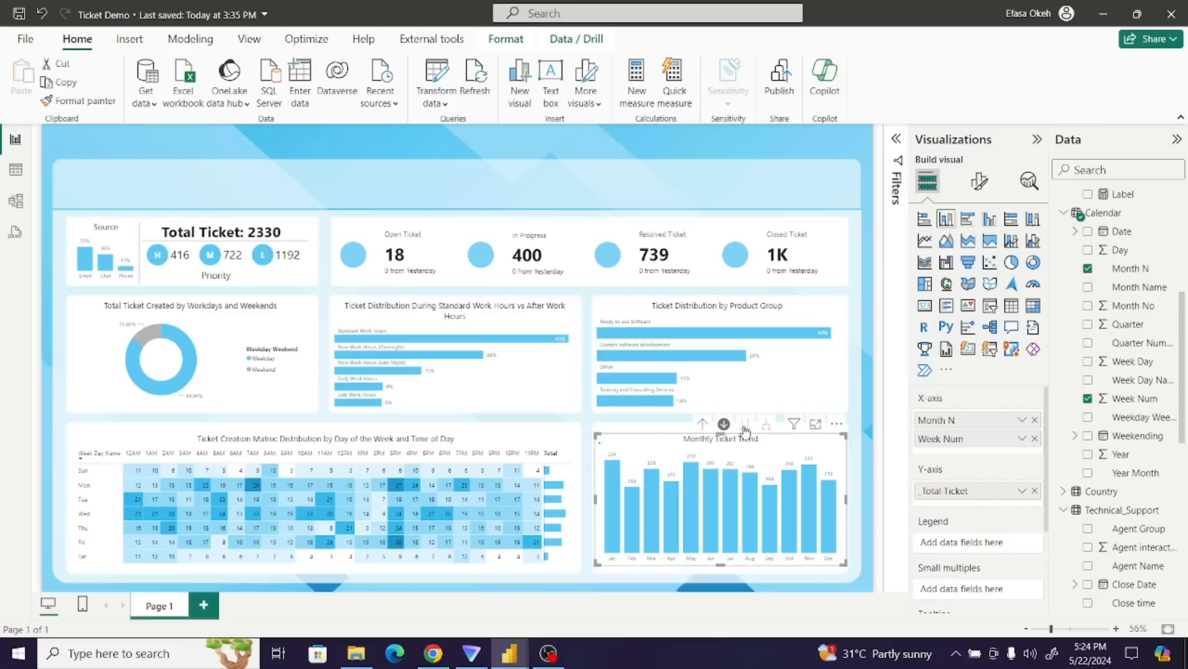
left_click(746, 427)
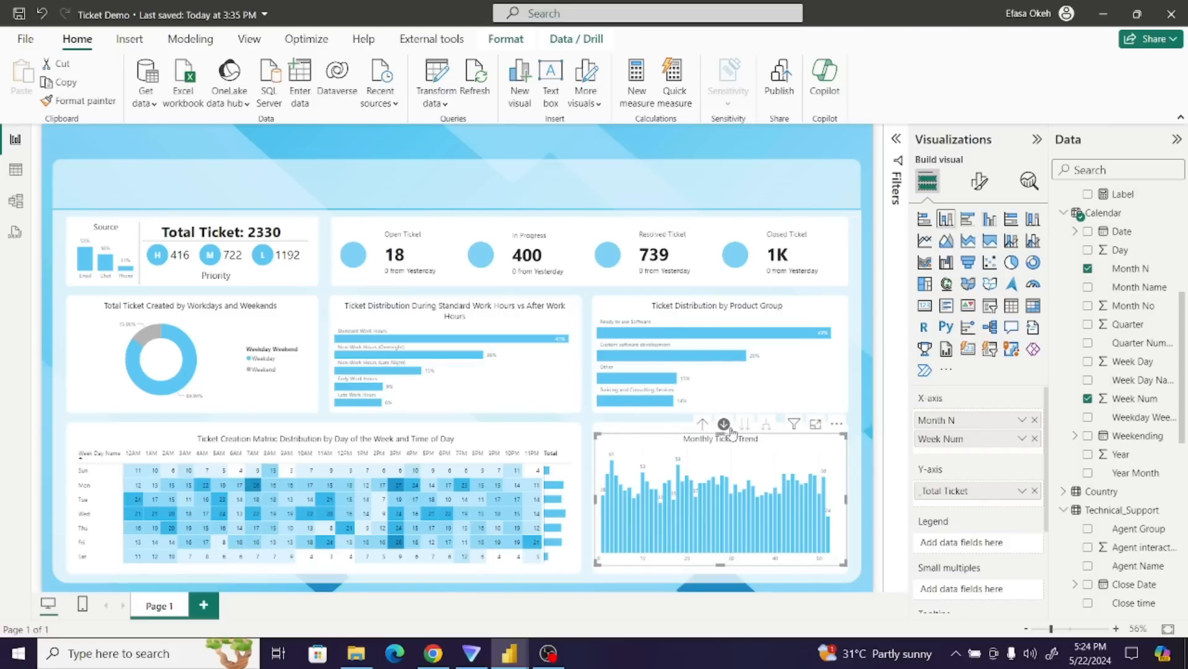
left_click(1034, 439)
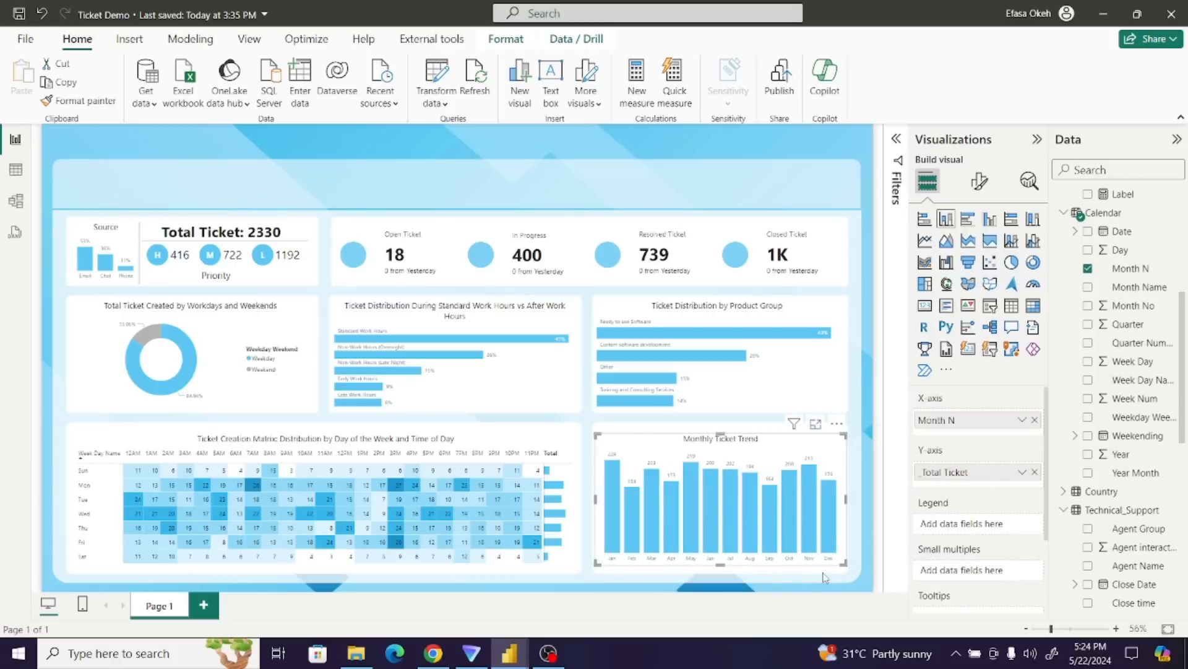
left_click(851, 460)
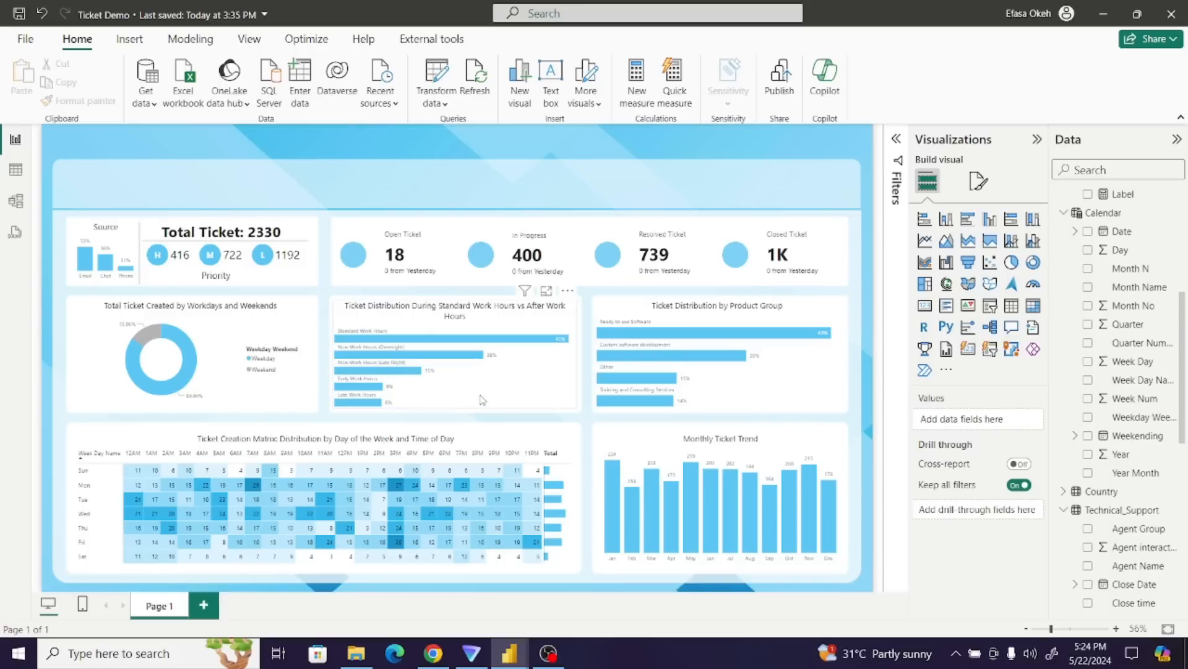
- Switch to the Ticket Analysis report and view its Ticket Log page as the reference for the next page
mouse_move(507, 655)
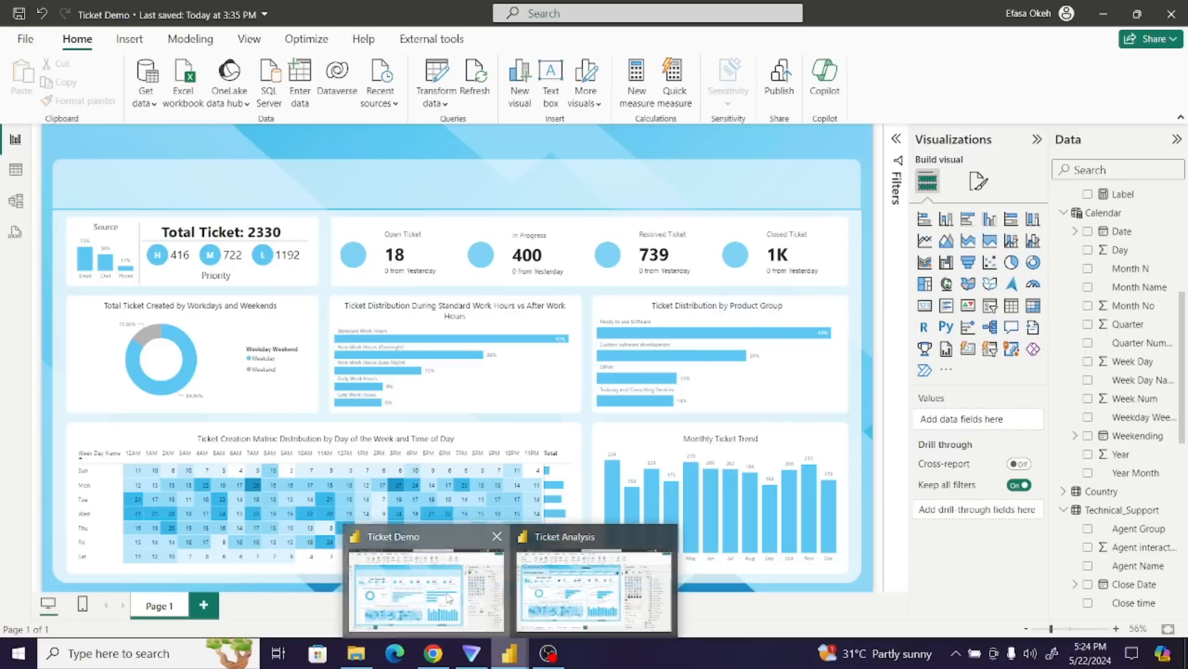
left_click(576, 568)
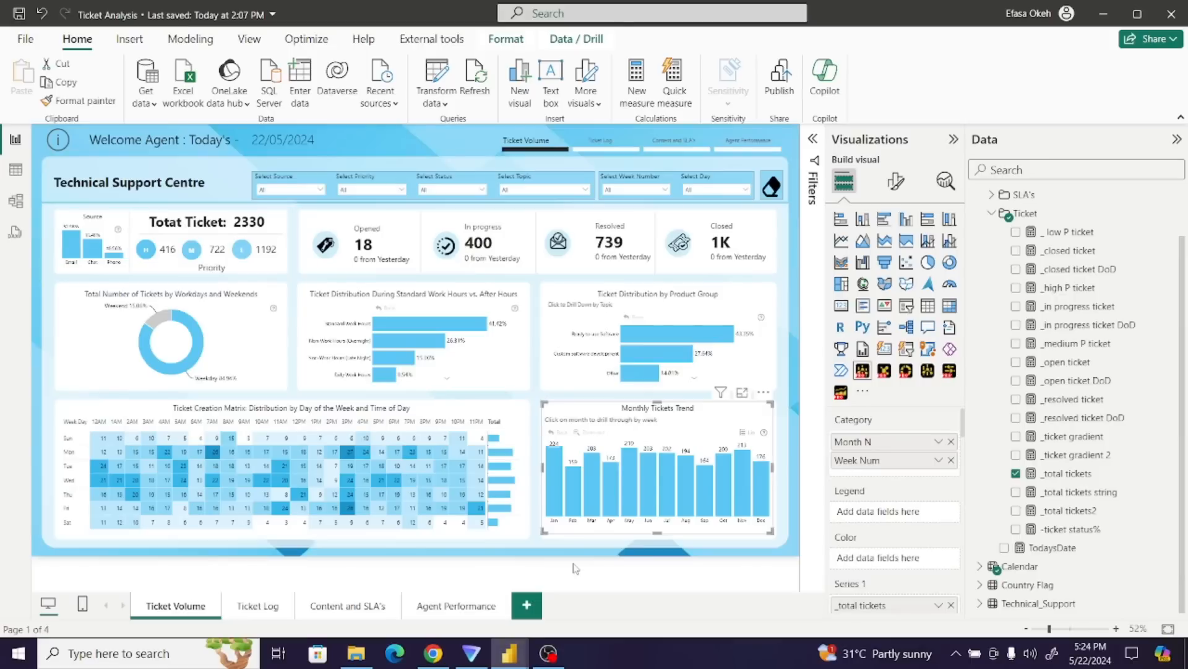
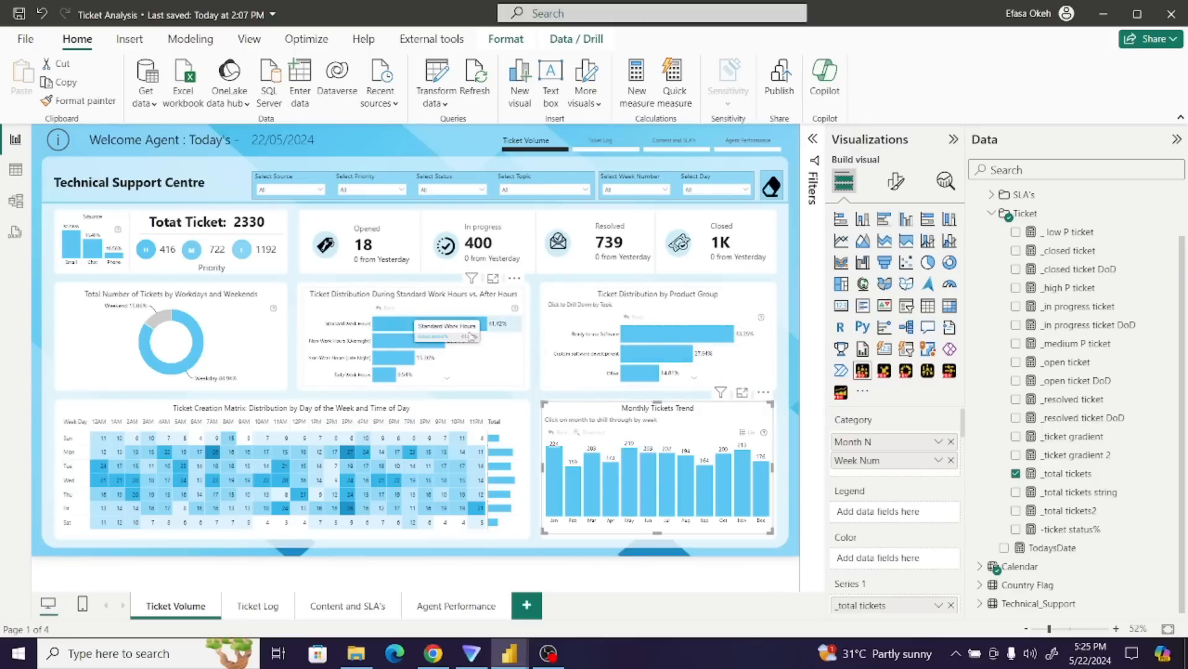
left_click(258, 612)
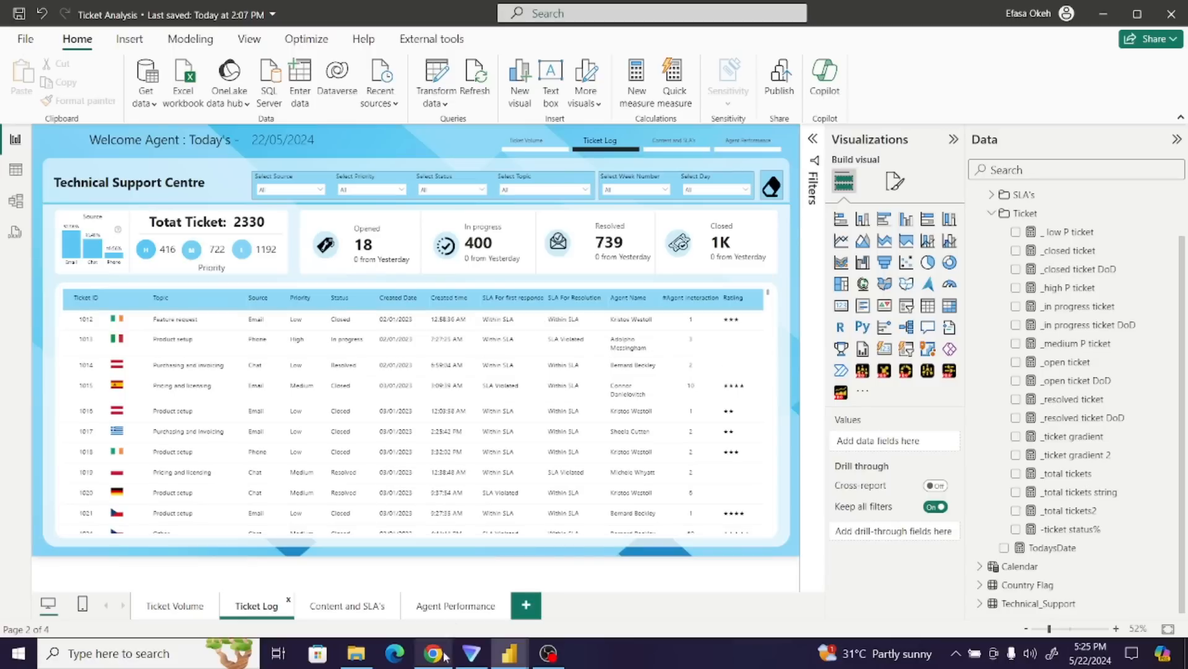
- Switch to the Ticket Demo report and add a new blank page after Page 1
mouse_move(509, 653)
left_click(414, 604)
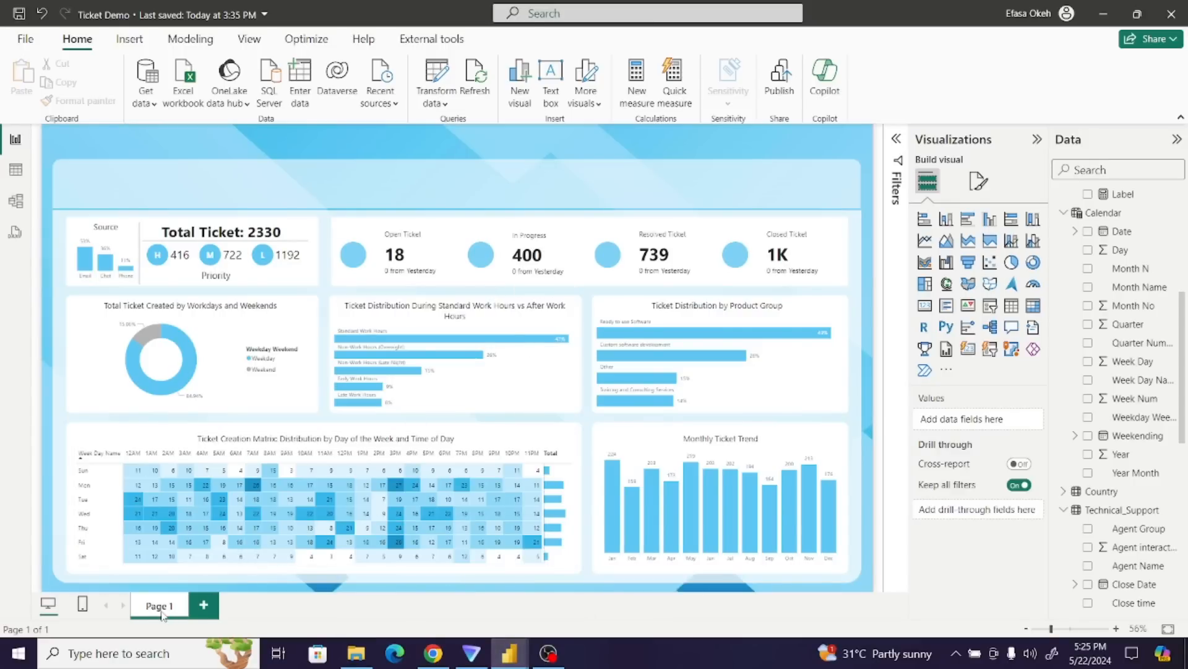
left_click(206, 608)
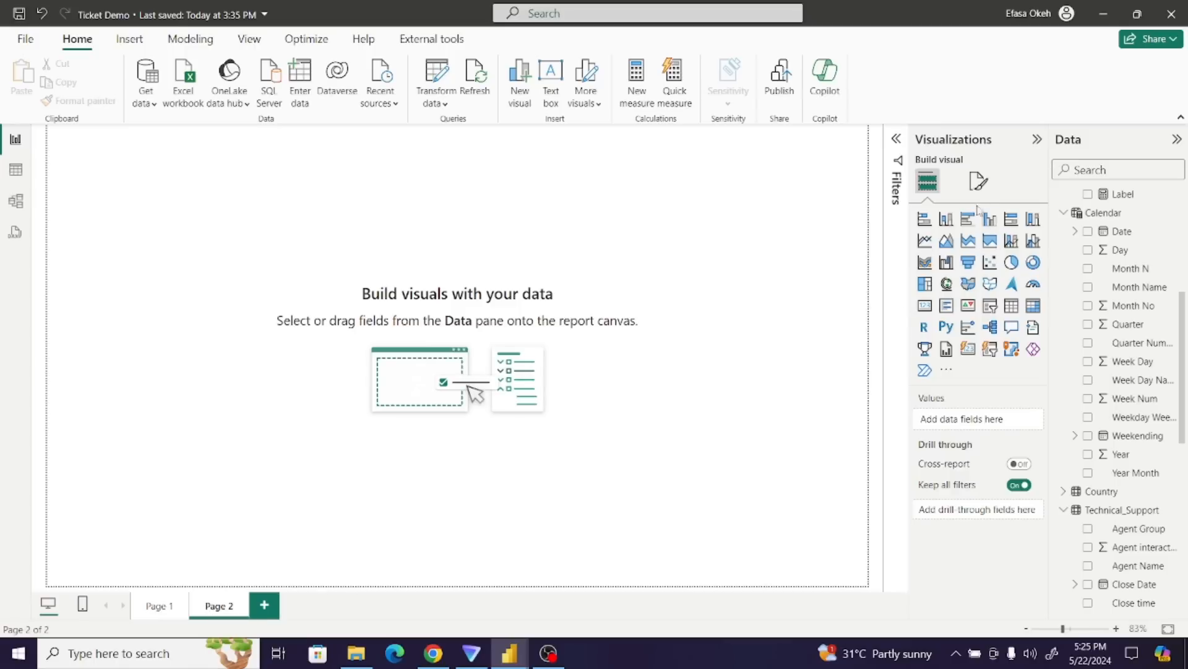
- Set Page 2's canvas type to Custom with a height of 1080 px and a width of 1920 px
left_click(979, 180)
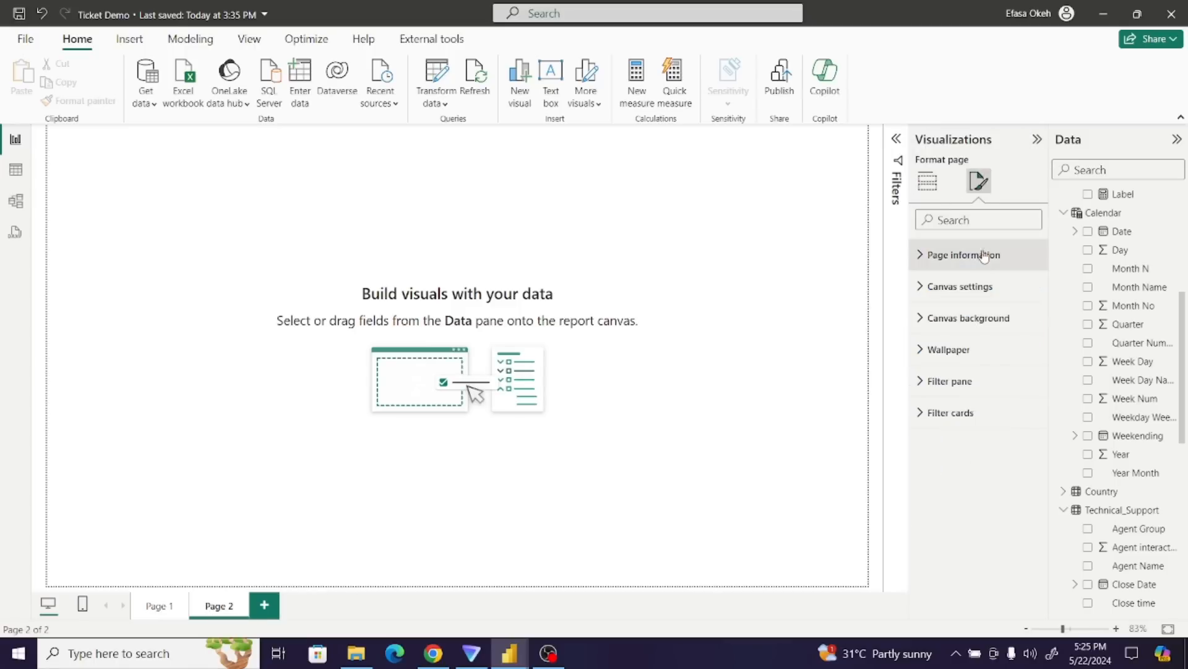
left_click(950, 291)
left_click(963, 337)
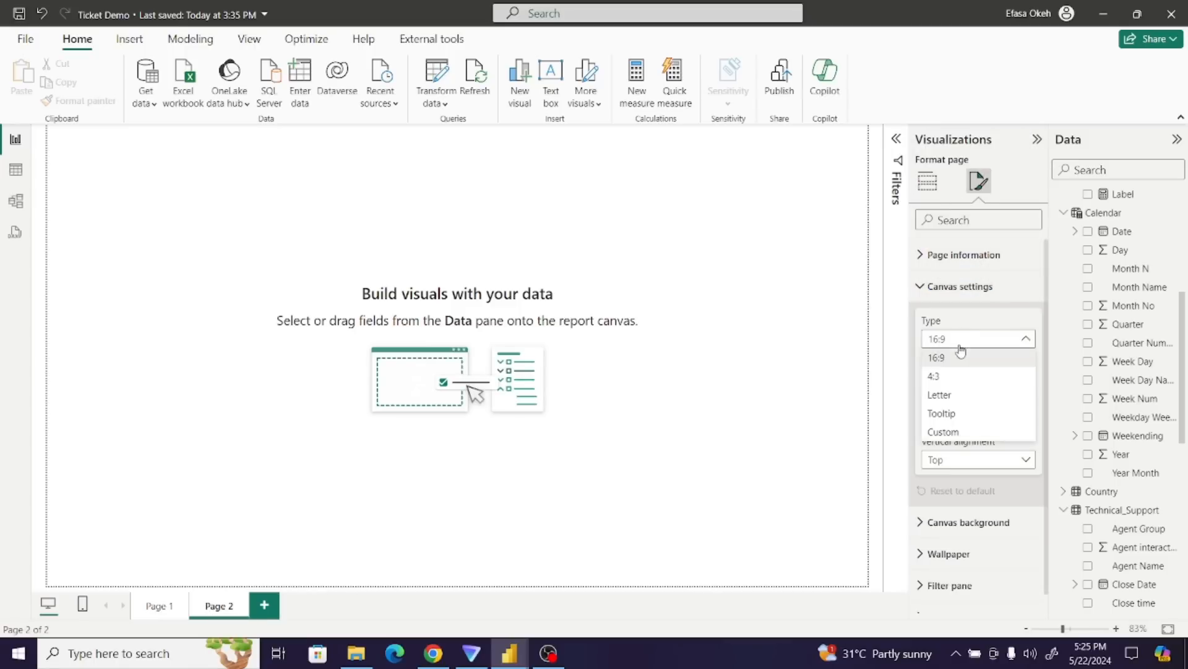
left_click(943, 431)
double_click(933, 379)
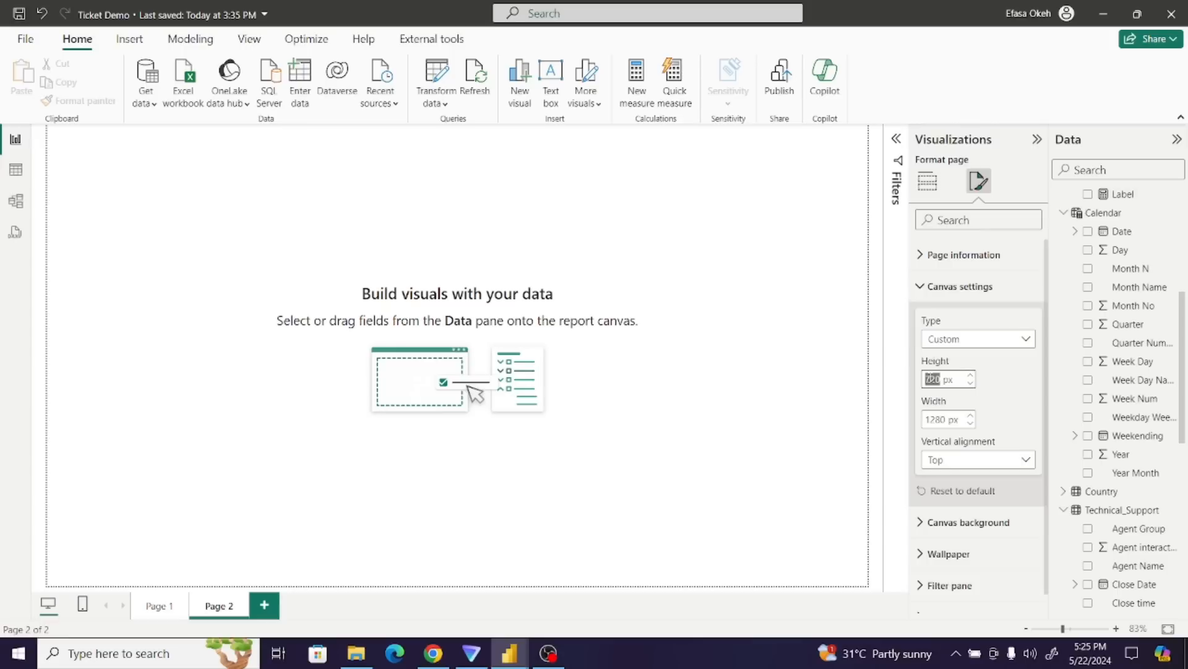
type("108")
key("Return")
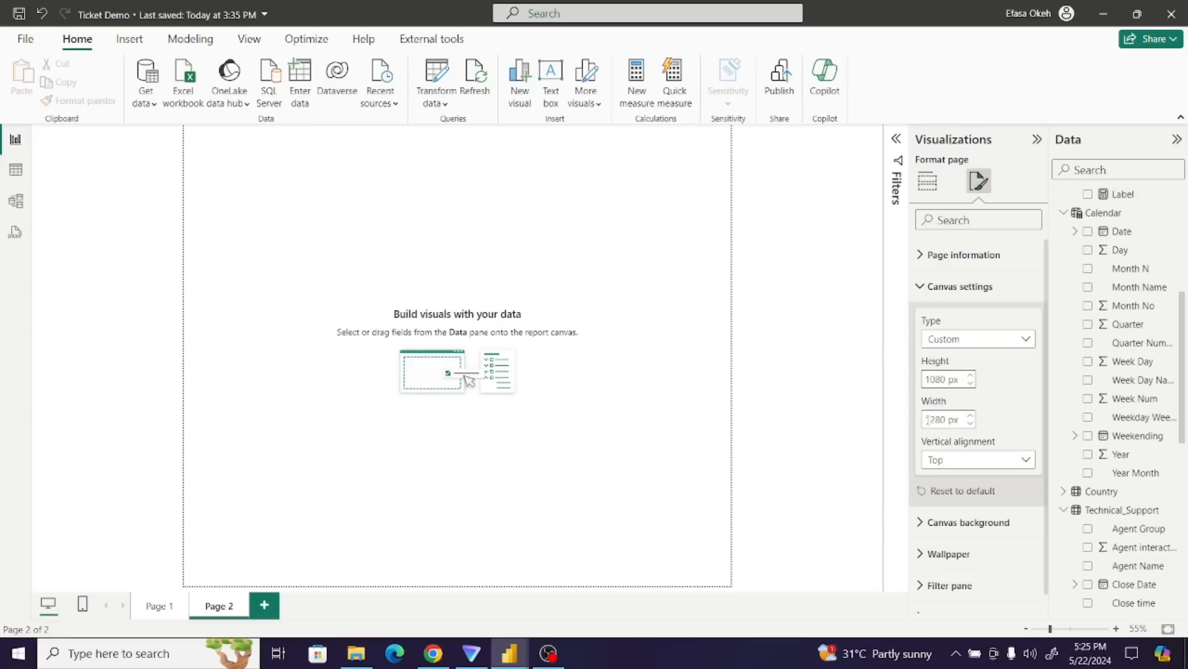
double_click(928, 420)
type("1920")
key("Return")
left_click(841, 420)
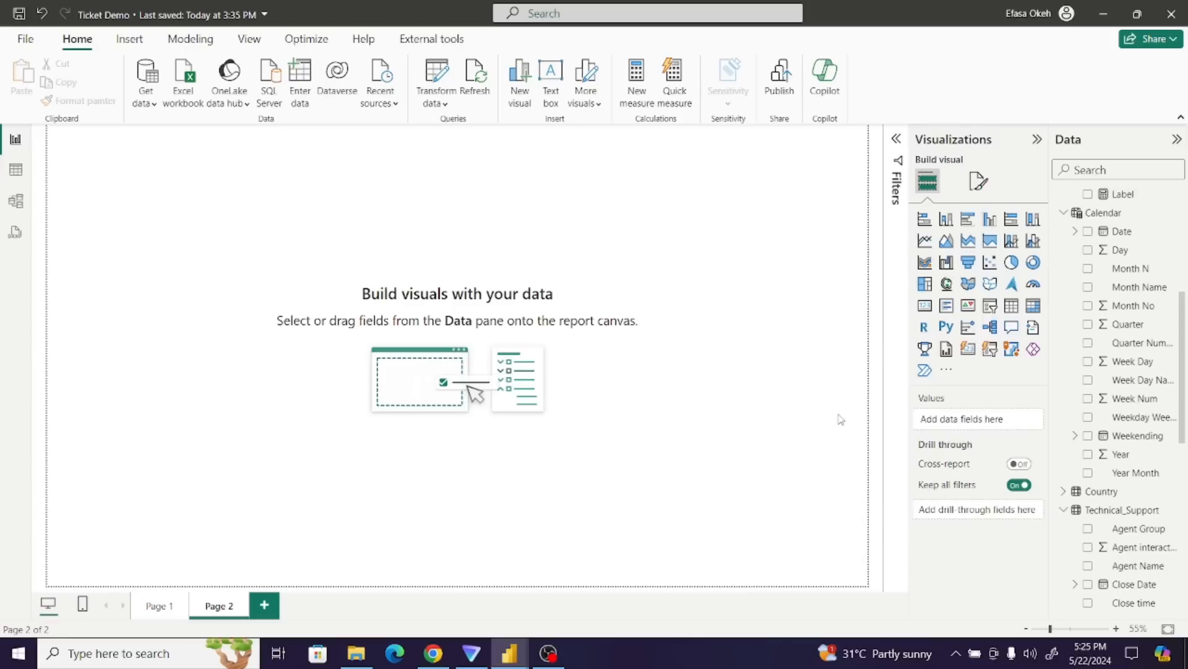
- Set the Ticket3 picture from the Pictures folder as Page 2's canvas background image
left_click(979, 182)
left_click(944, 317)
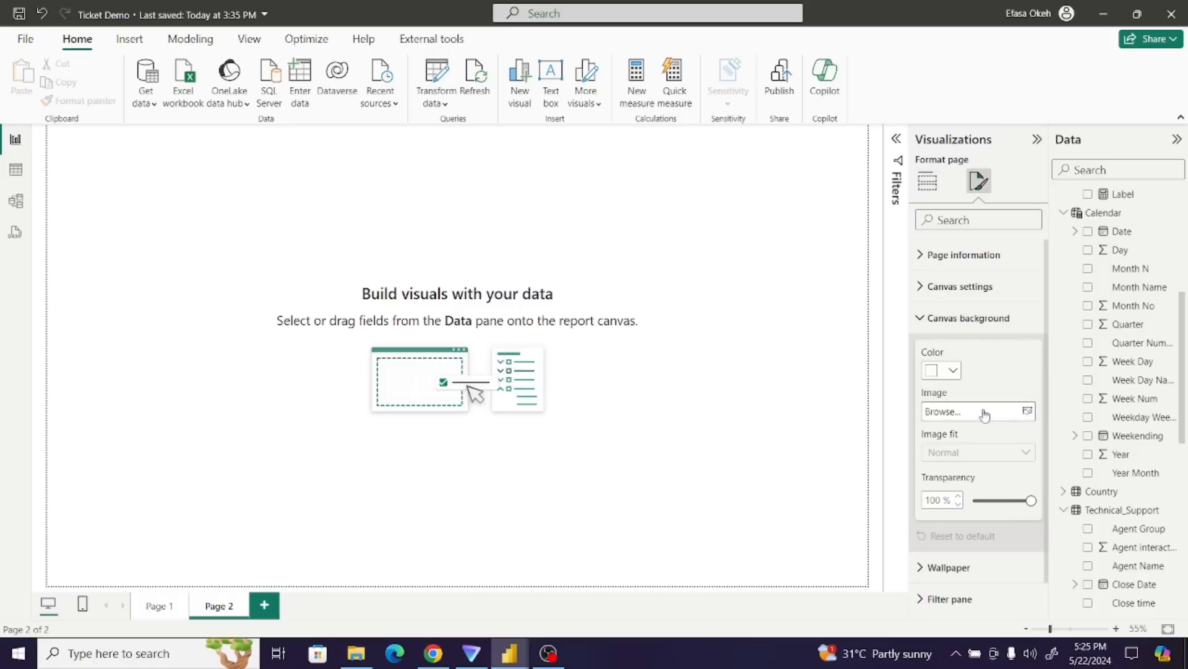
left_click(1029, 412)
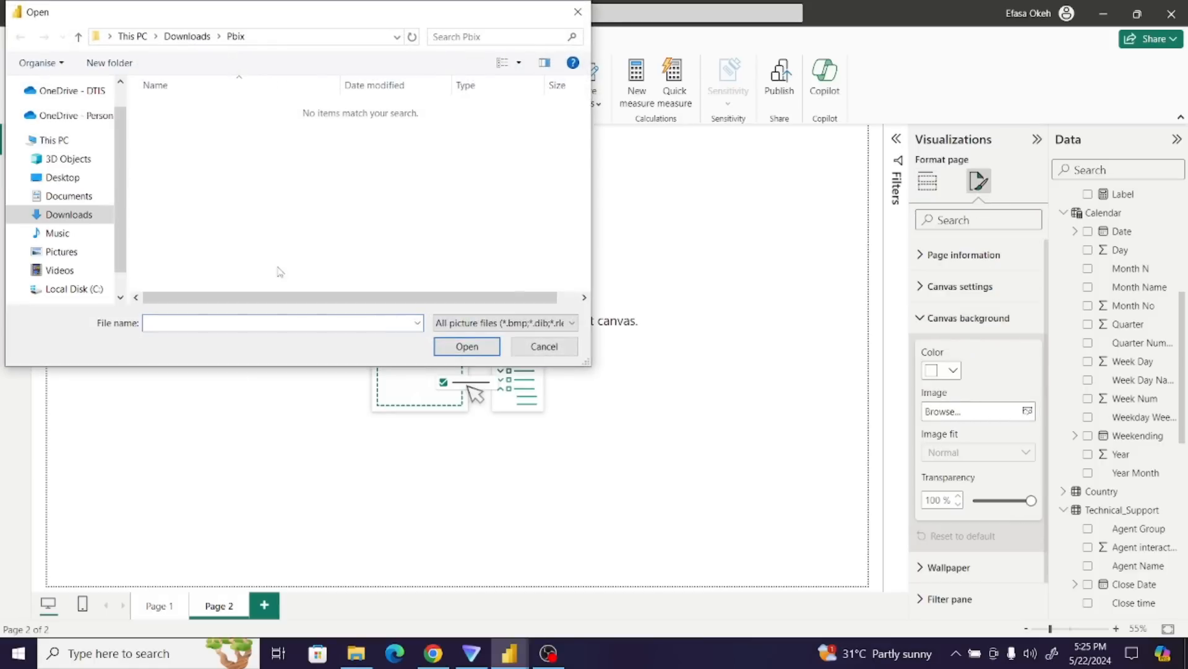
left_click(60, 251)
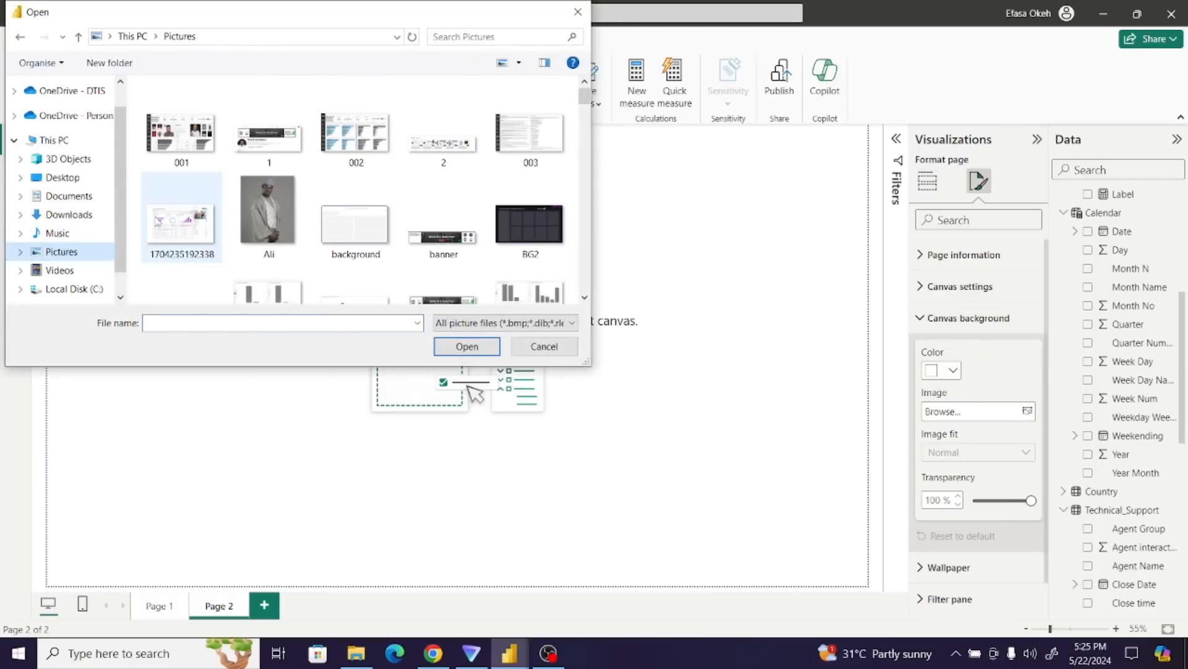
left_click(261, 210)
key("t")
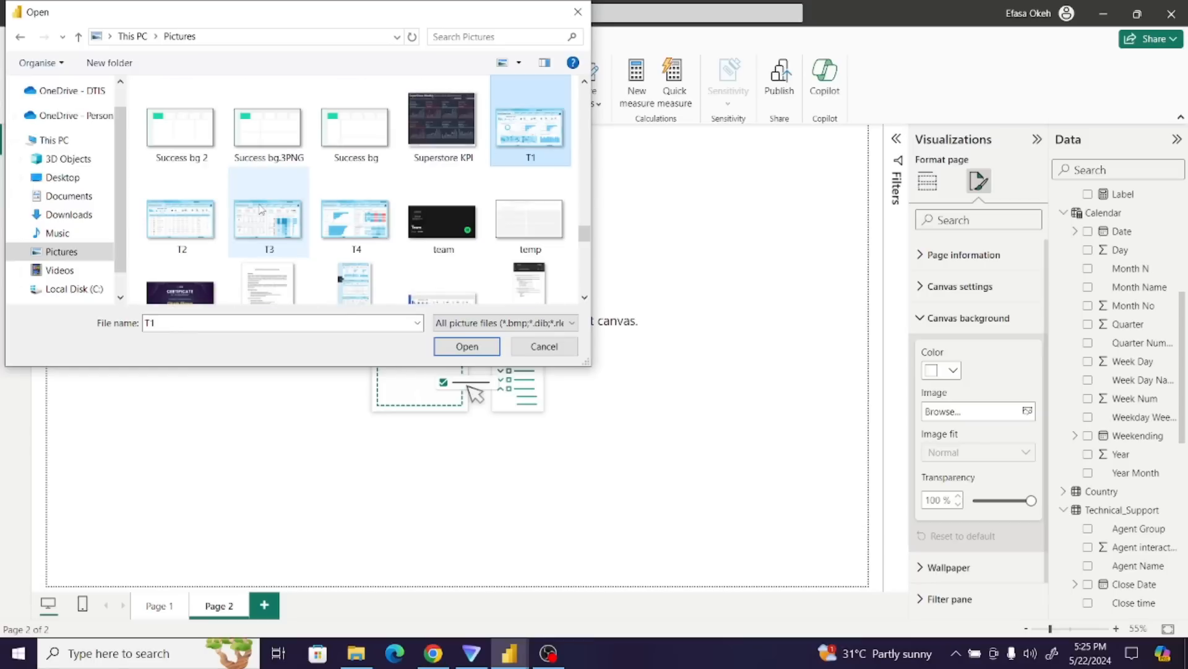
scroll(584, 238, "down", 3)
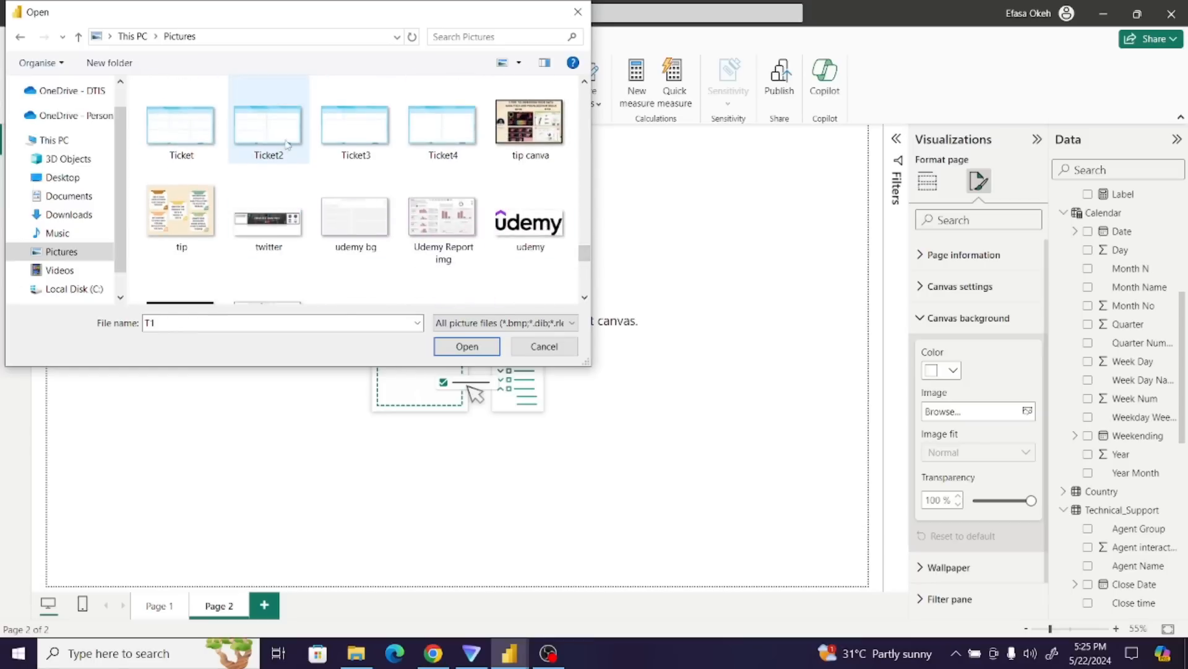
left_click(344, 129)
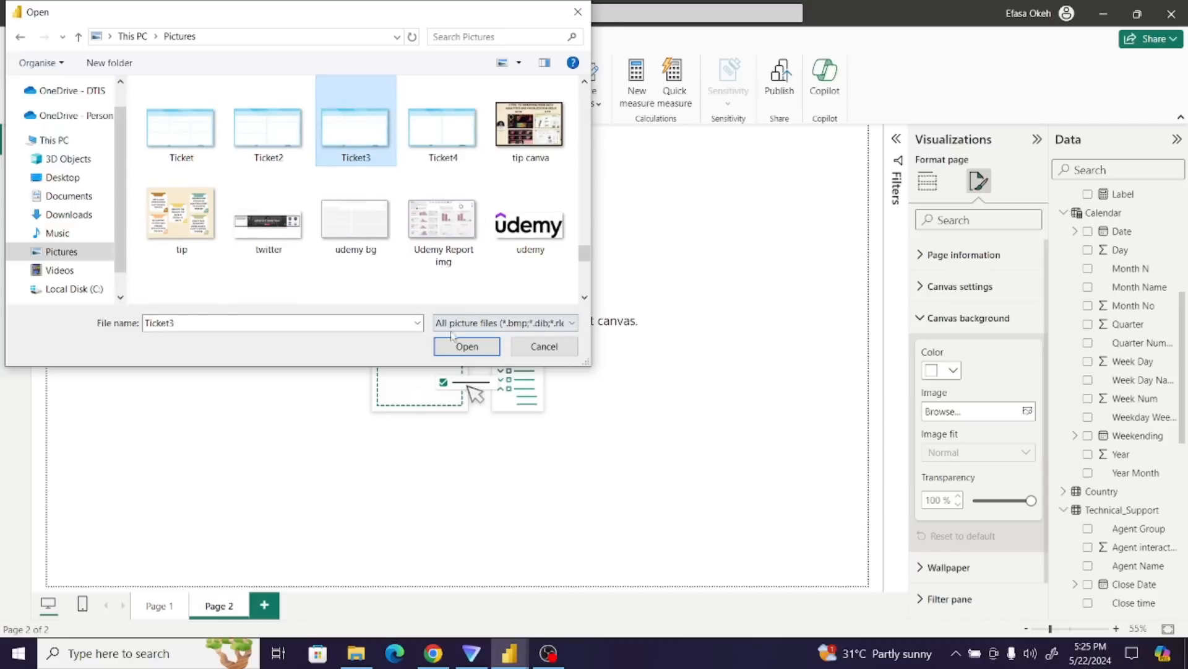
left_click(461, 347)
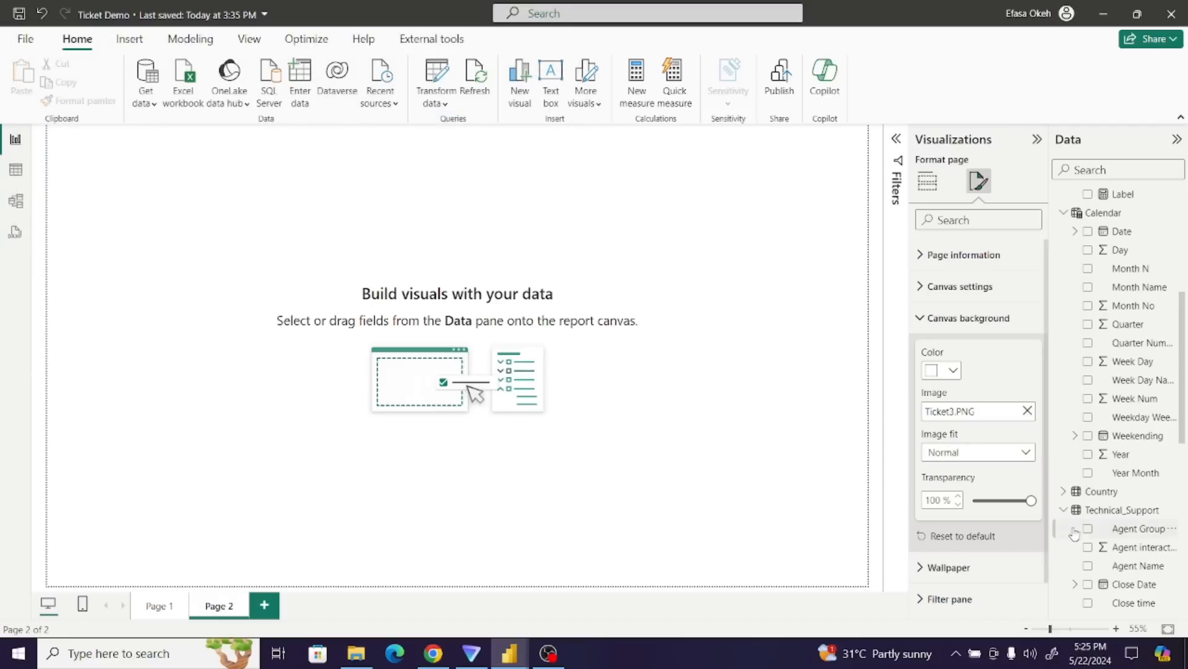
- Set Page 2's canvas background transparency to 0% and its image fit to Fit
left_click_drag(1029, 500, 973, 501)
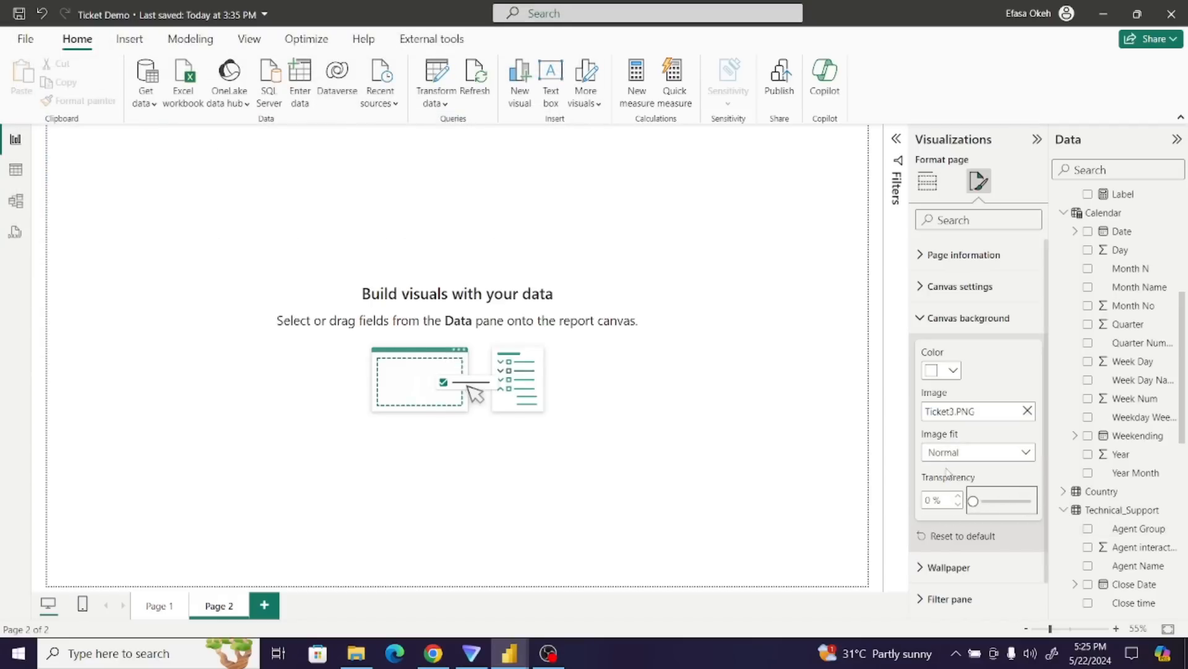
left_click(944, 452)
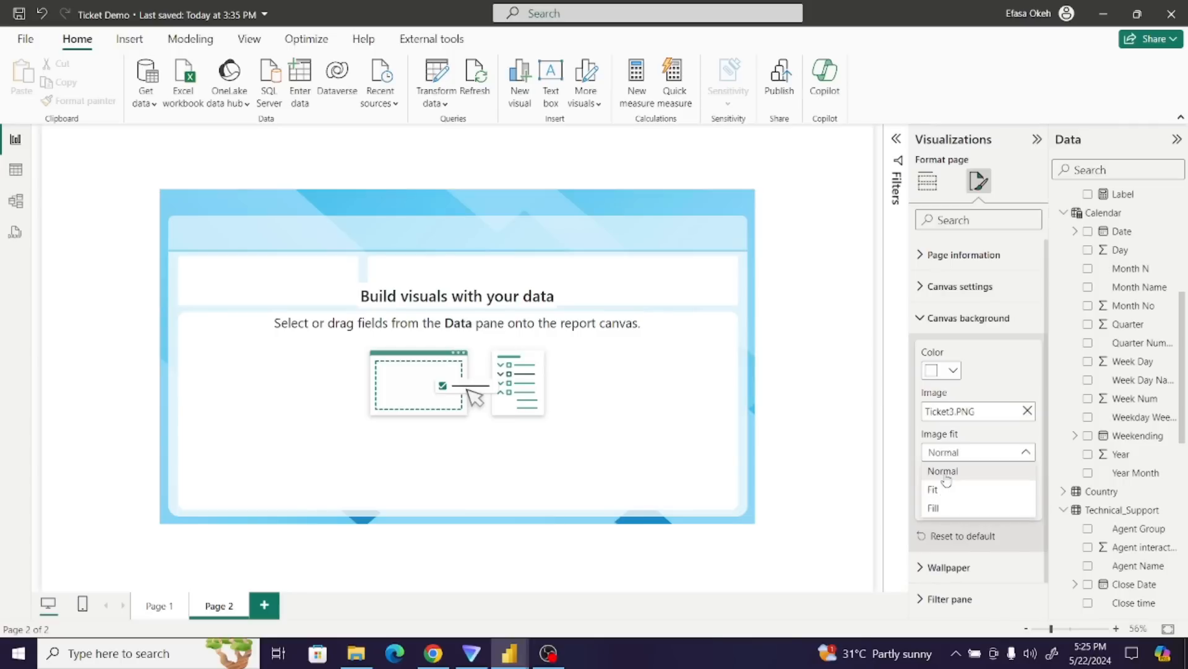
left_click(942, 490)
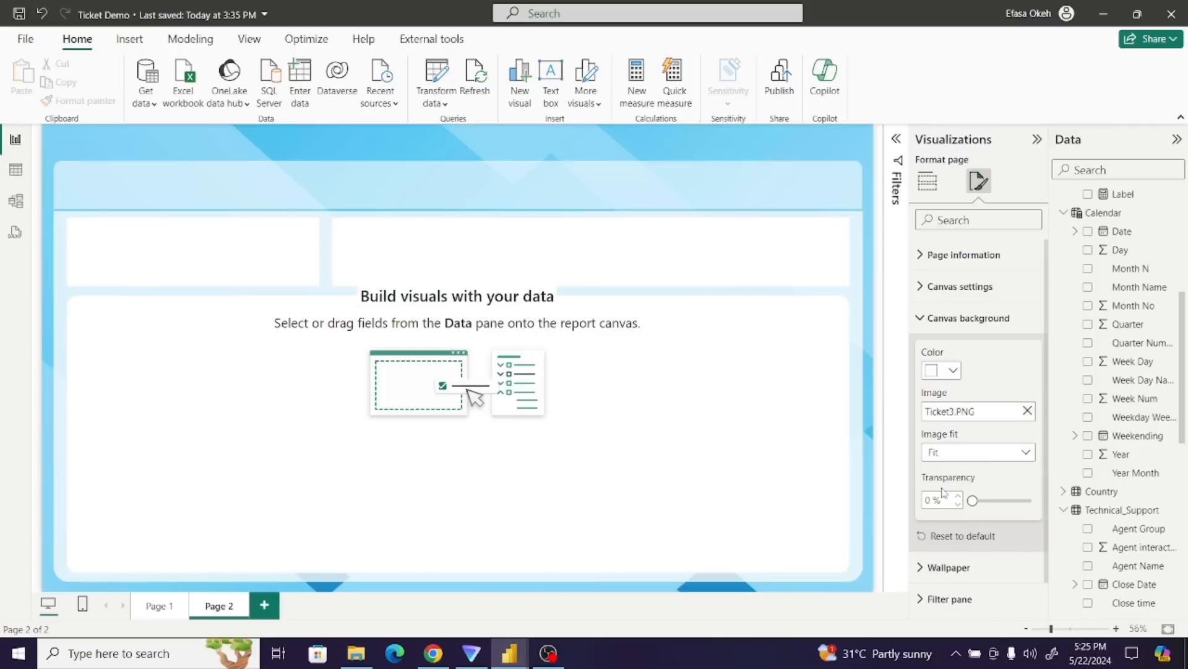
left_click(718, 437)
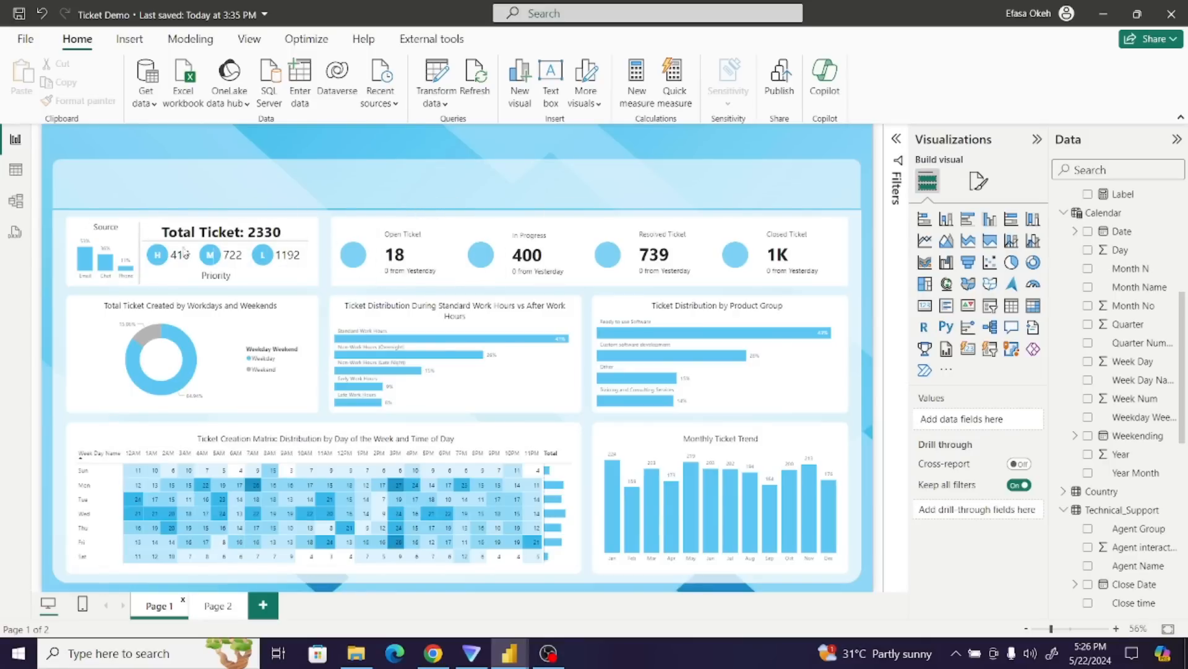
- Copy the Source chart, Total Ticket, priority and ticket status visuals from the upper row of Page 1 to Page 2
left_click_drag(55, 189, 873, 310)
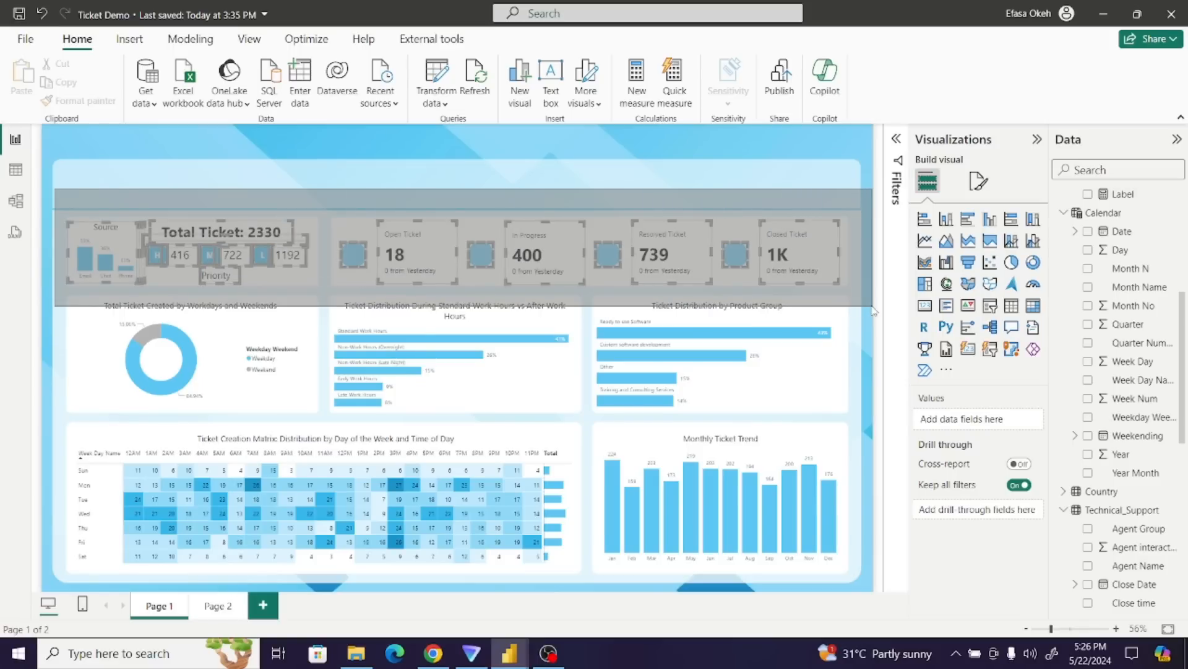
left_click_drag(873, 310, 873, 310)
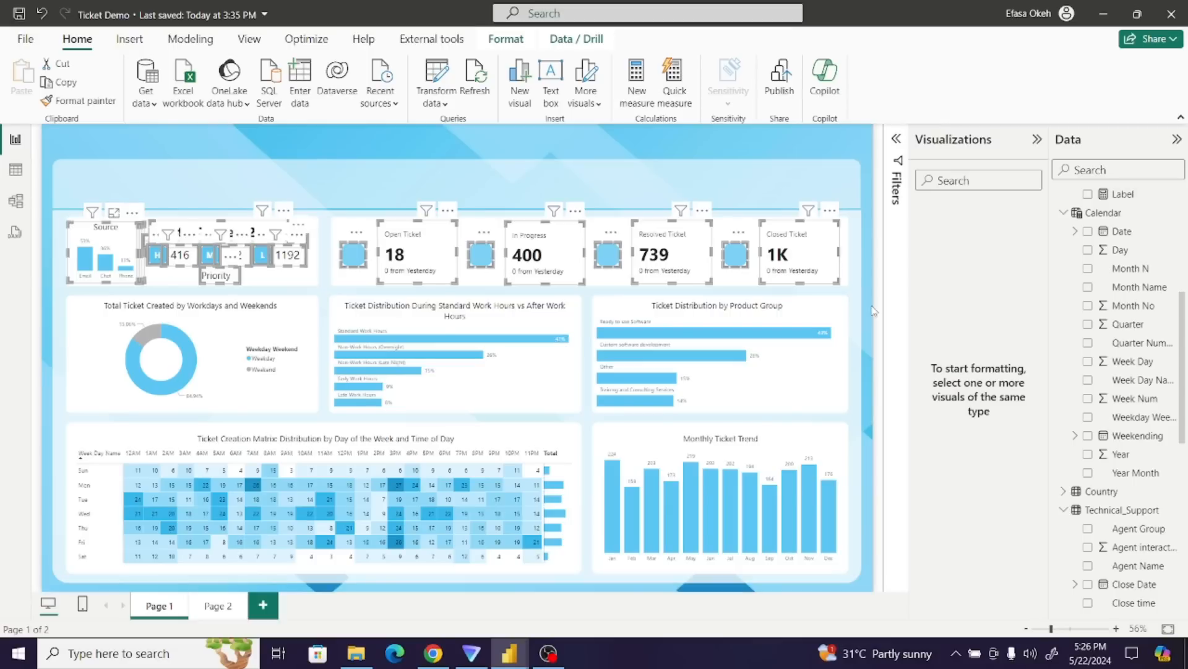
key("ctrl+c")
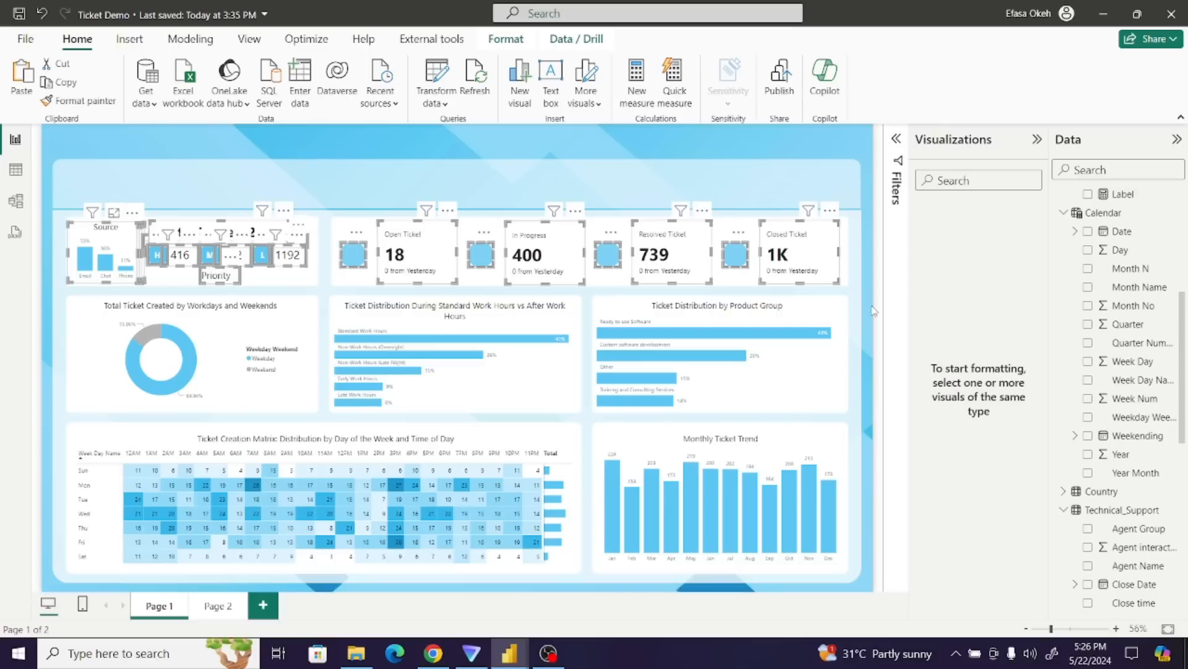
left_click(216, 605)
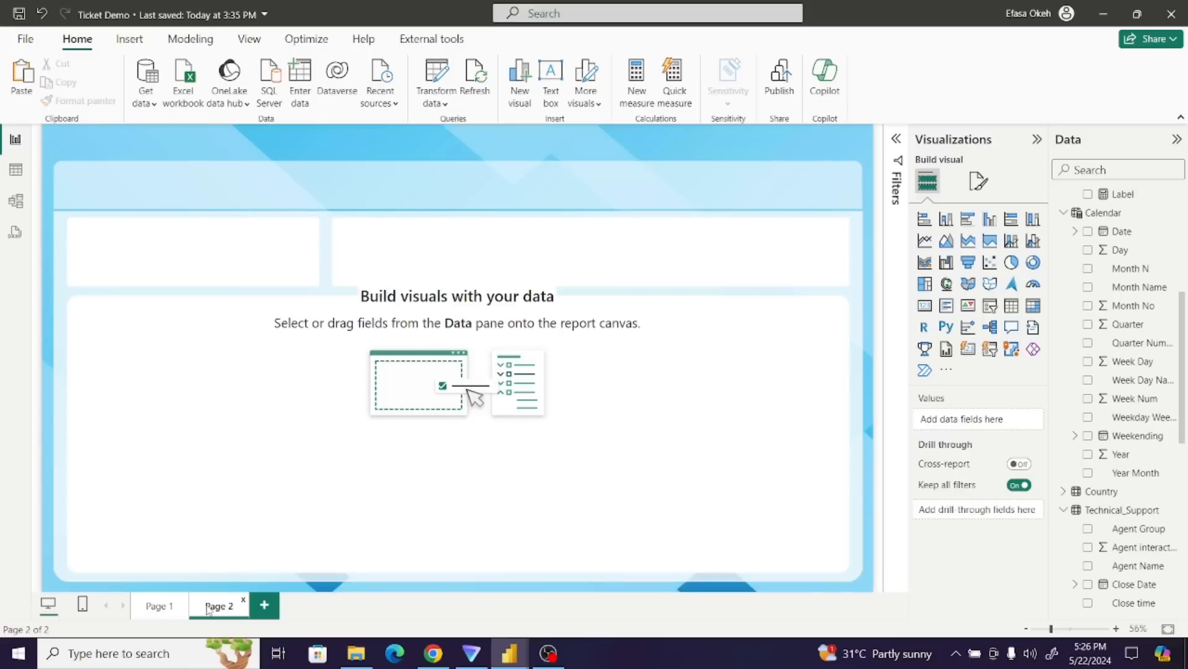
key("ctrl+v")
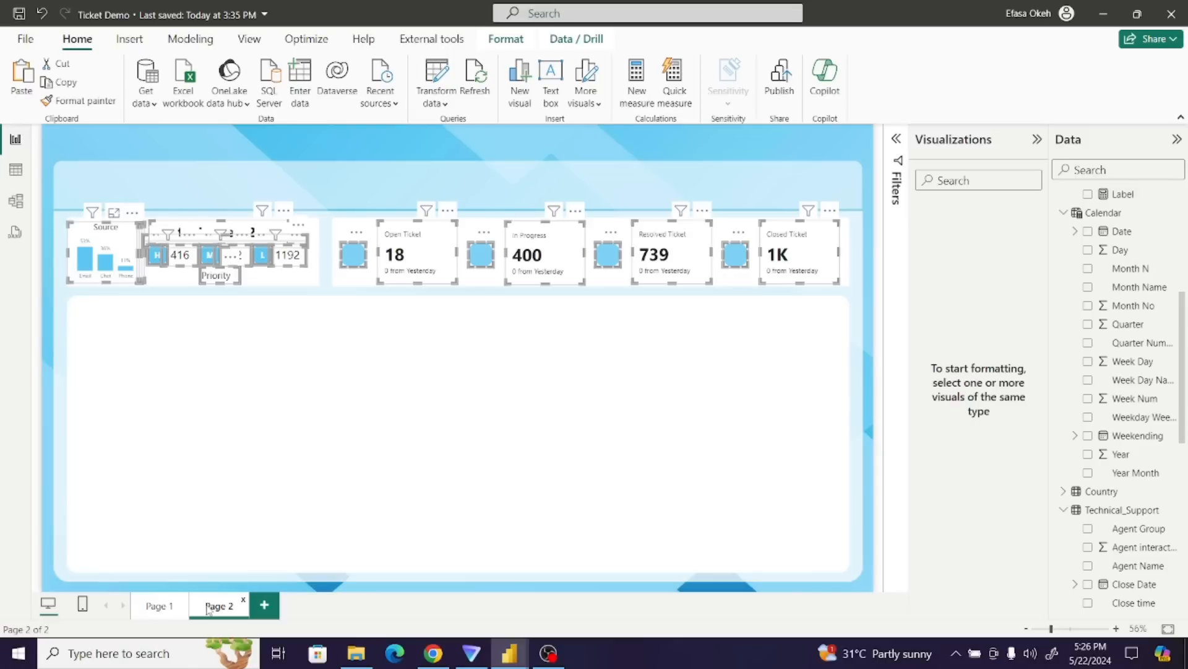
left_click(282, 433)
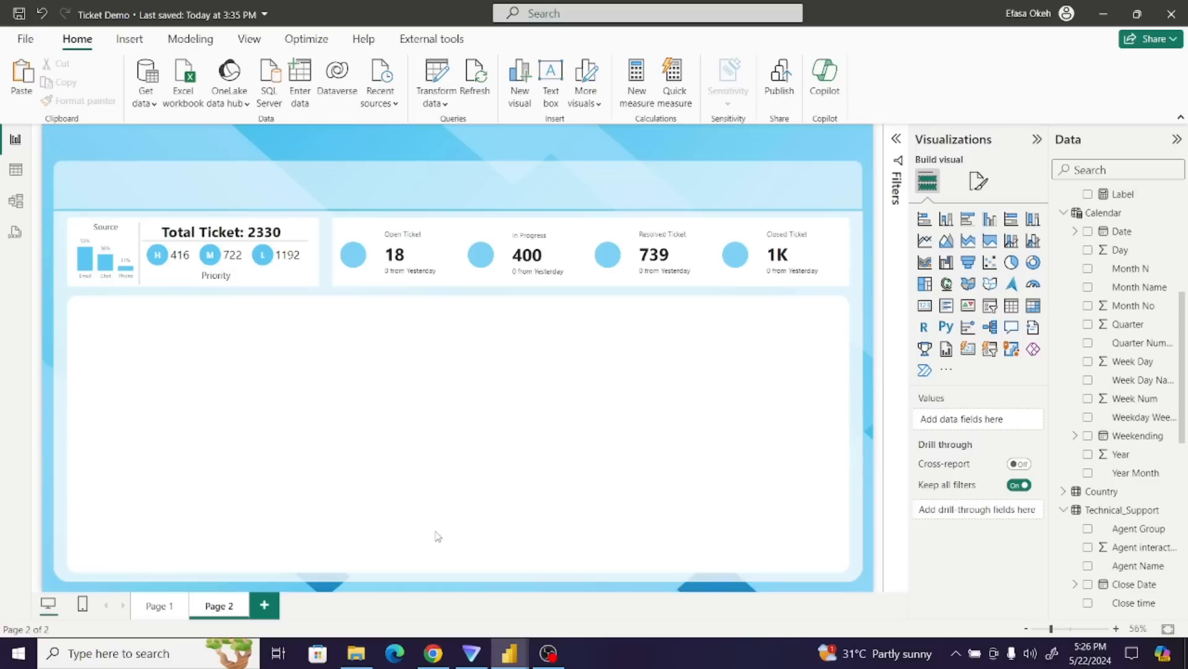
- Switch to the Ticket Analysis report and examine the columns of the table on its Ticket Log page
mouse_move(509, 653)
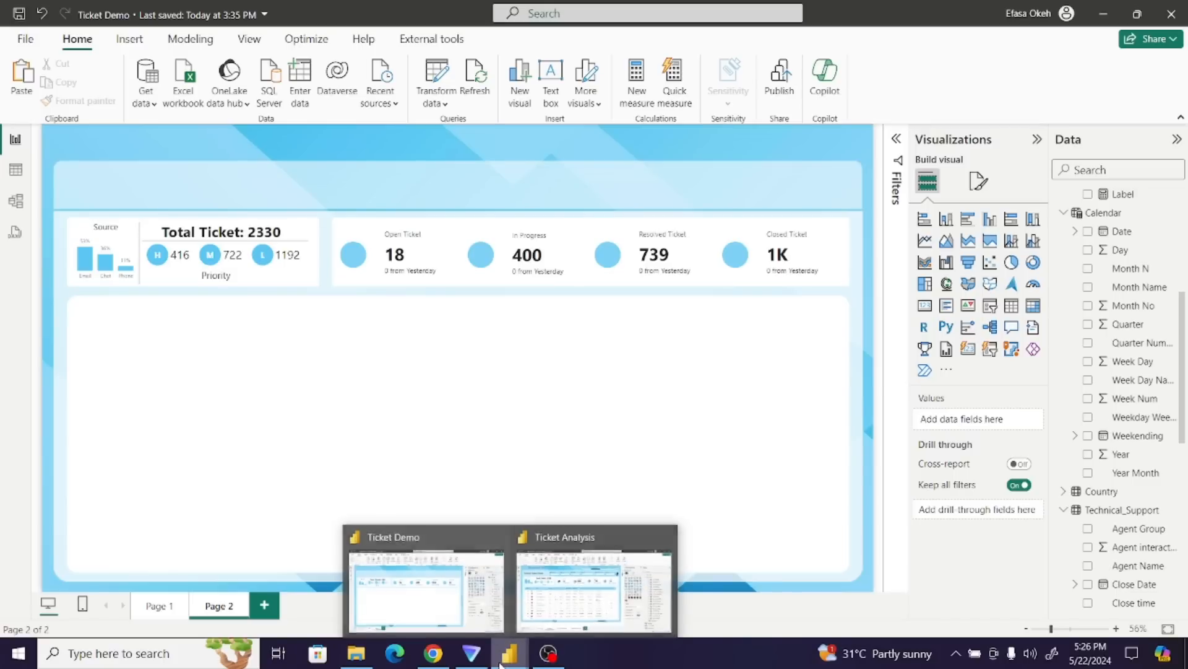
left_click(555, 608)
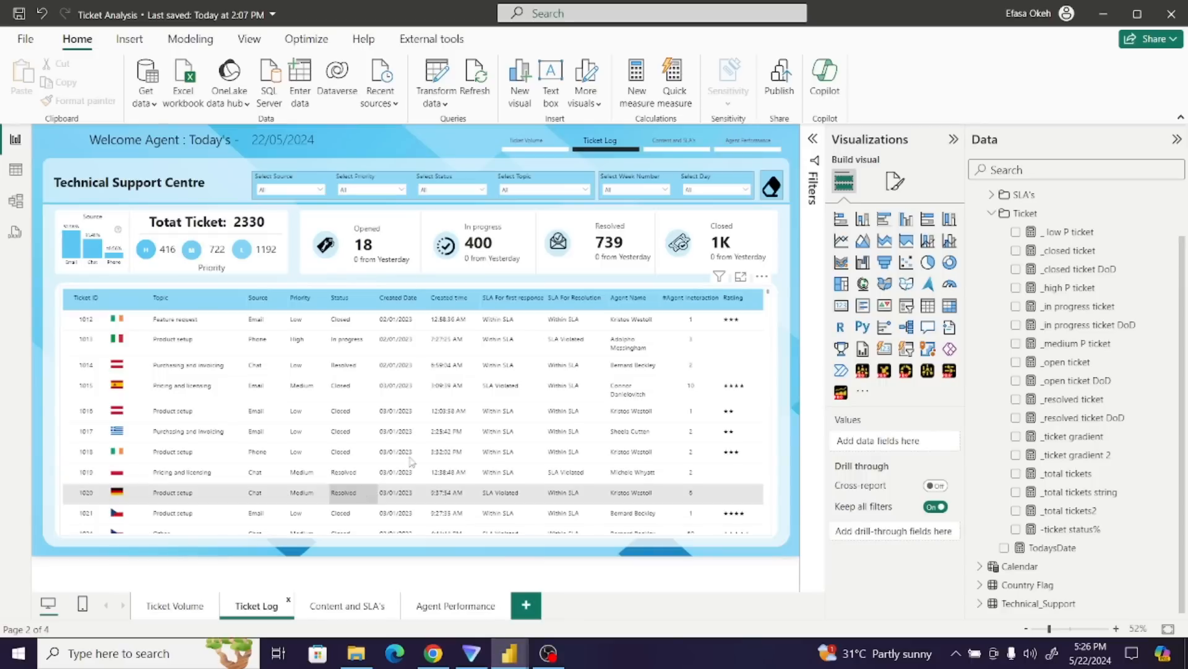
left_click(775, 365)
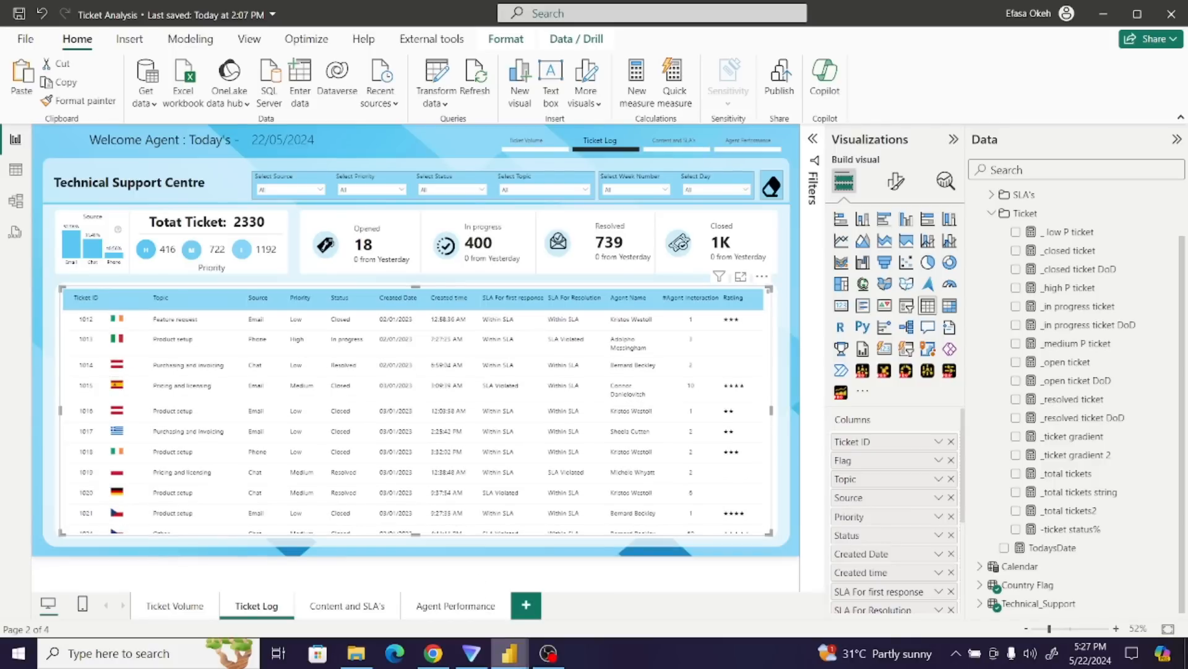
- Switch to the Ticket Demo report and add a table visual filling the large white area below Page 2's cards
mouse_move(506, 660)
left_click(428, 594)
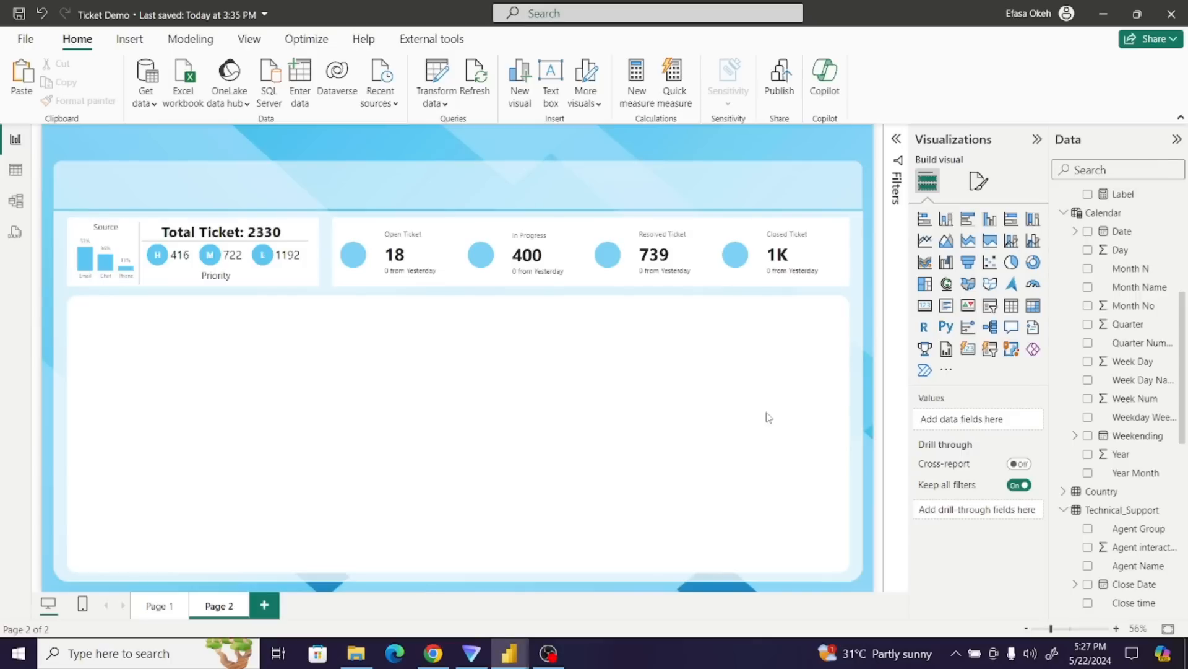
left_click(1012, 306)
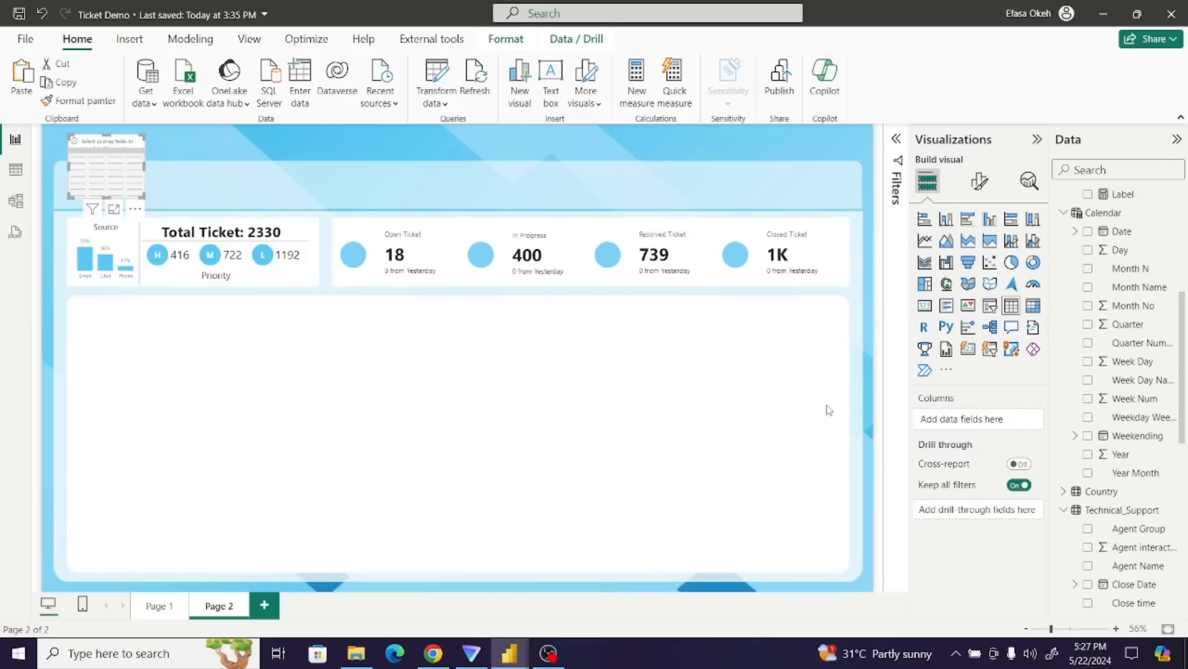
left_click_drag(115, 162, 843, 566)
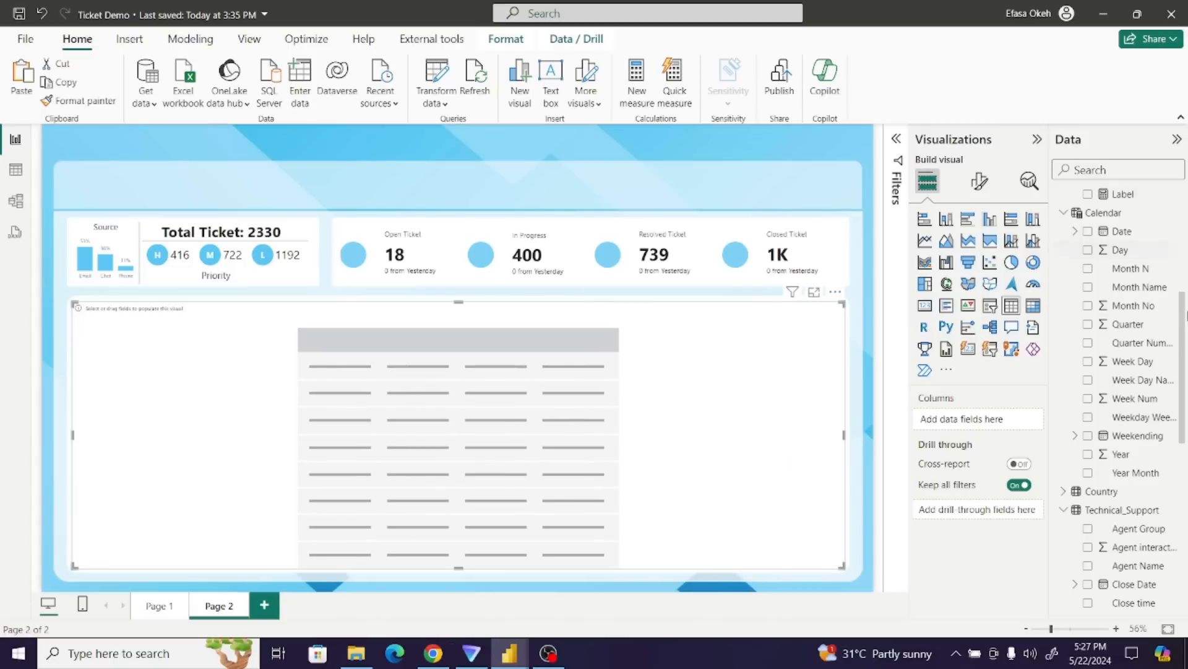
- Add Ticket ID from Technical_Support as the table's first column and set it to Don't summarize
left_click_drag(1182, 346, 1180, 204)
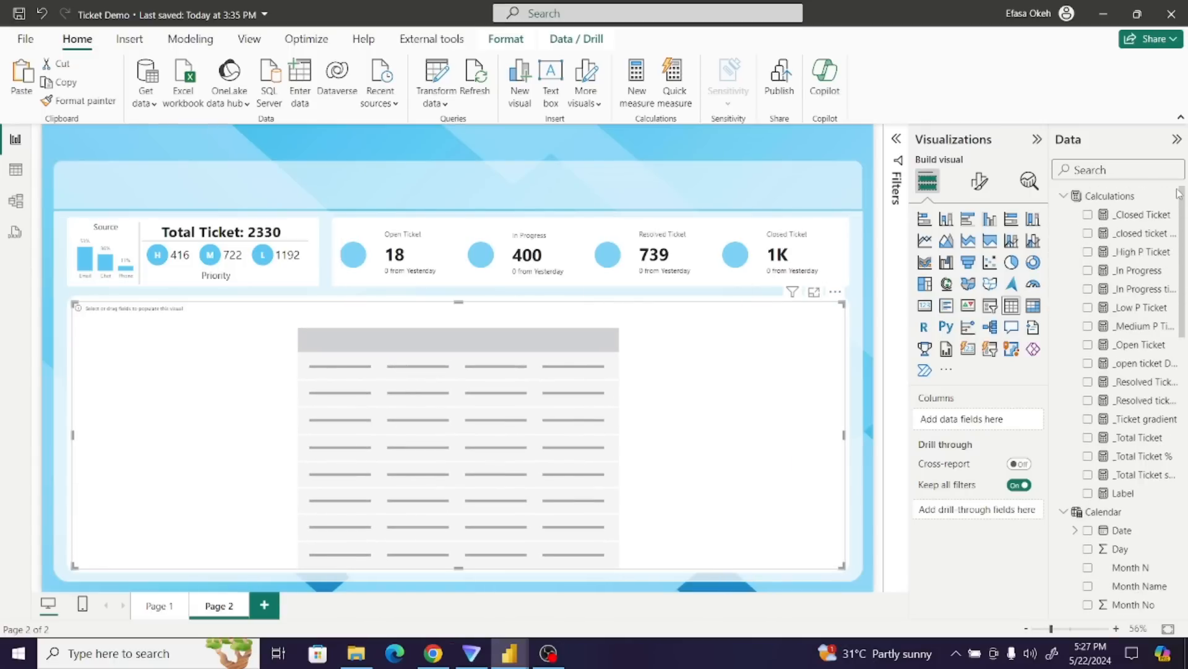
left_click(1064, 196)
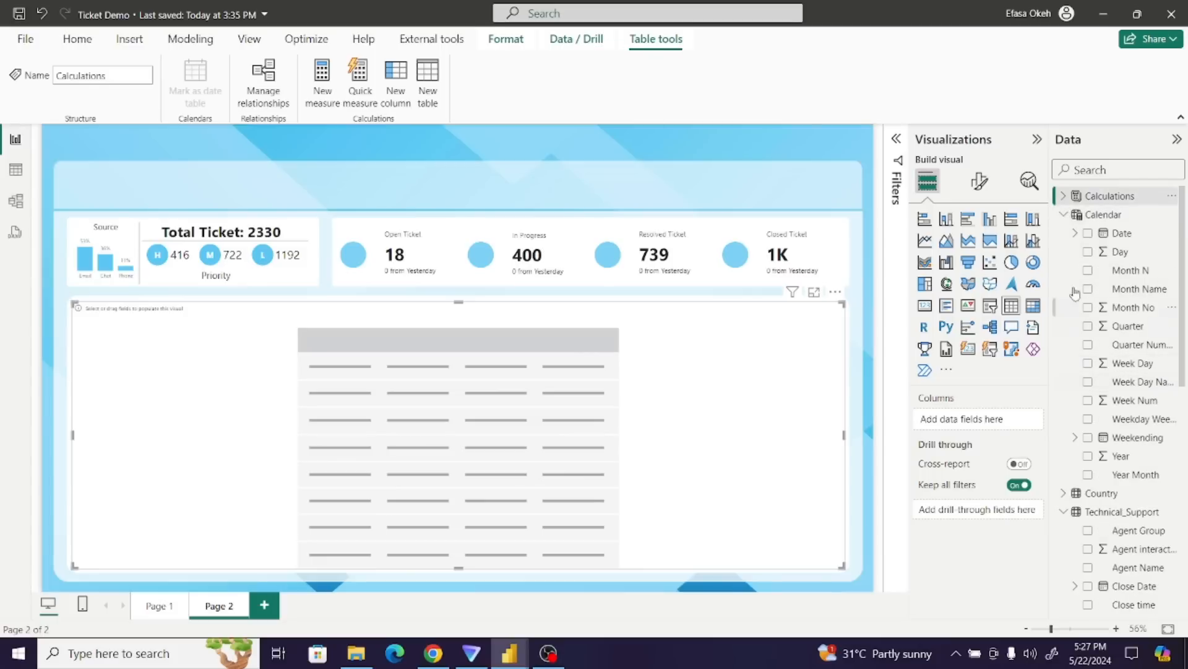
left_click(1066, 215)
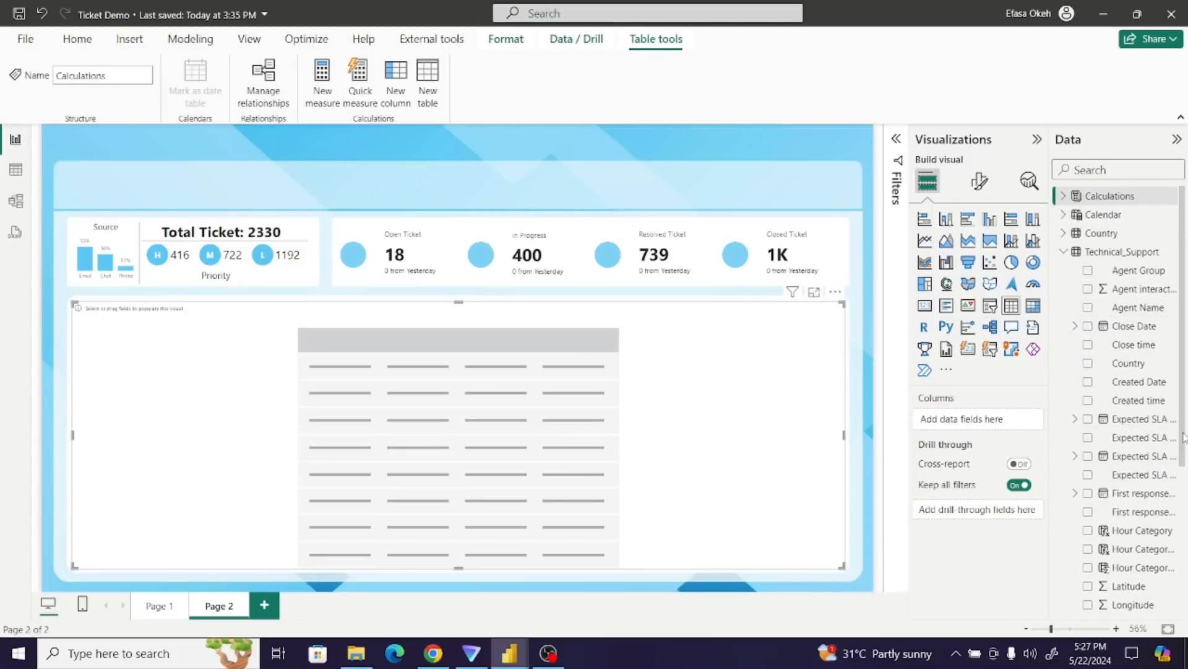
left_click_drag(1184, 437, 1183, 588)
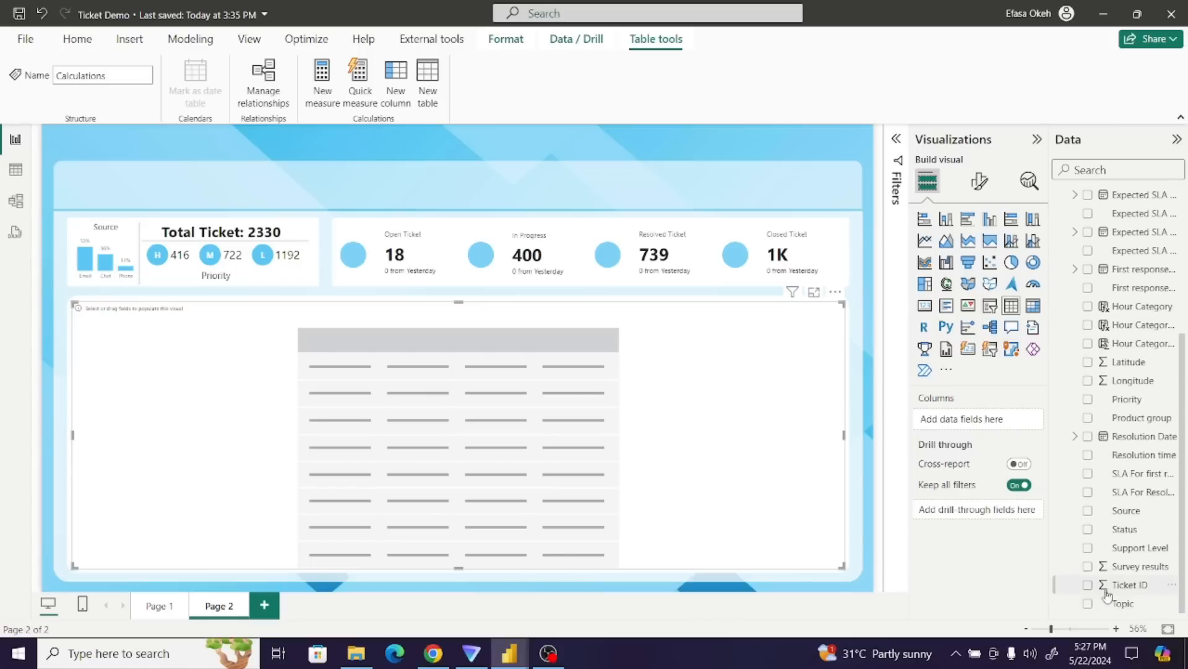
left_click(1088, 585)
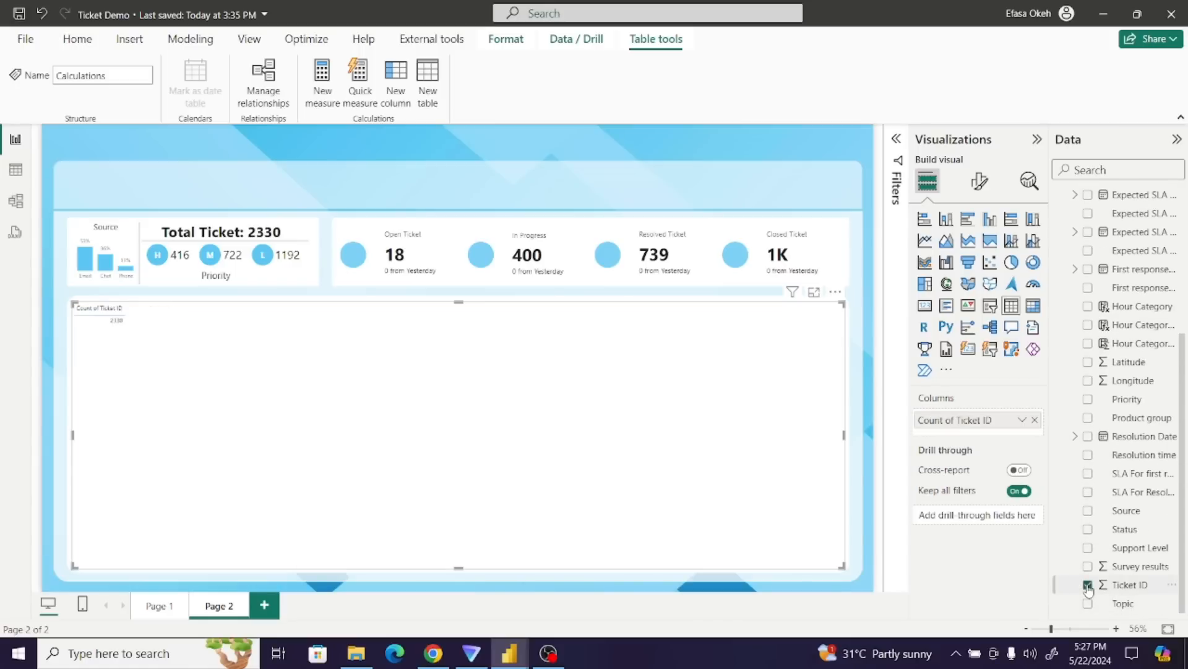
left_click(1021, 420)
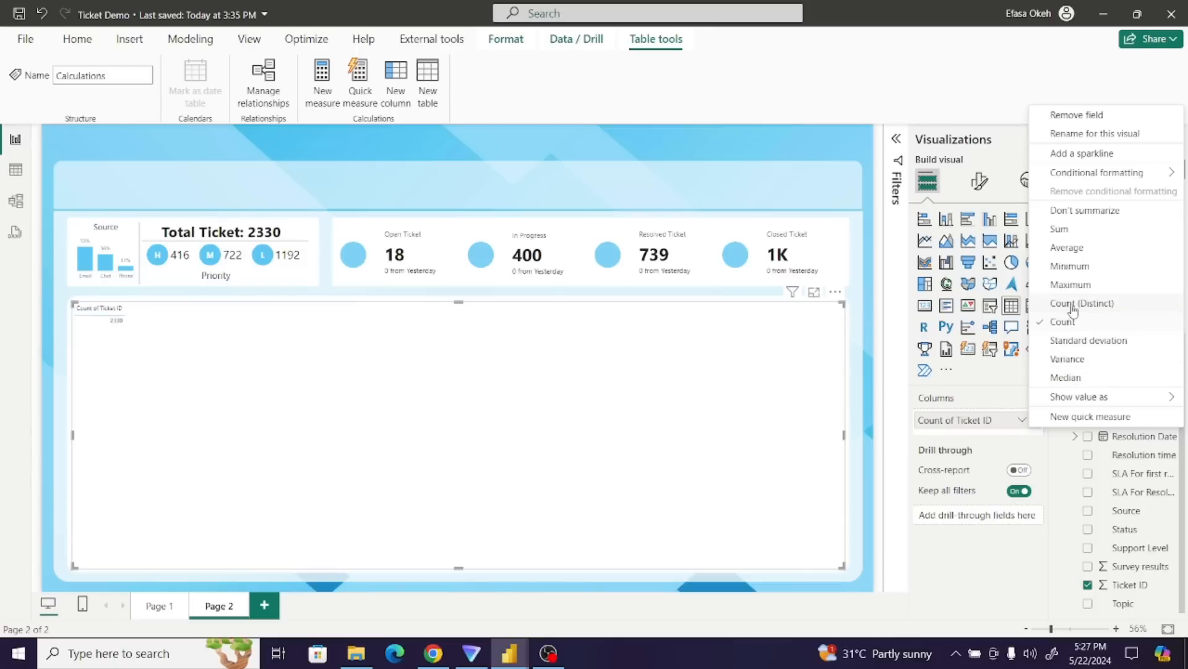
left_click(1066, 214)
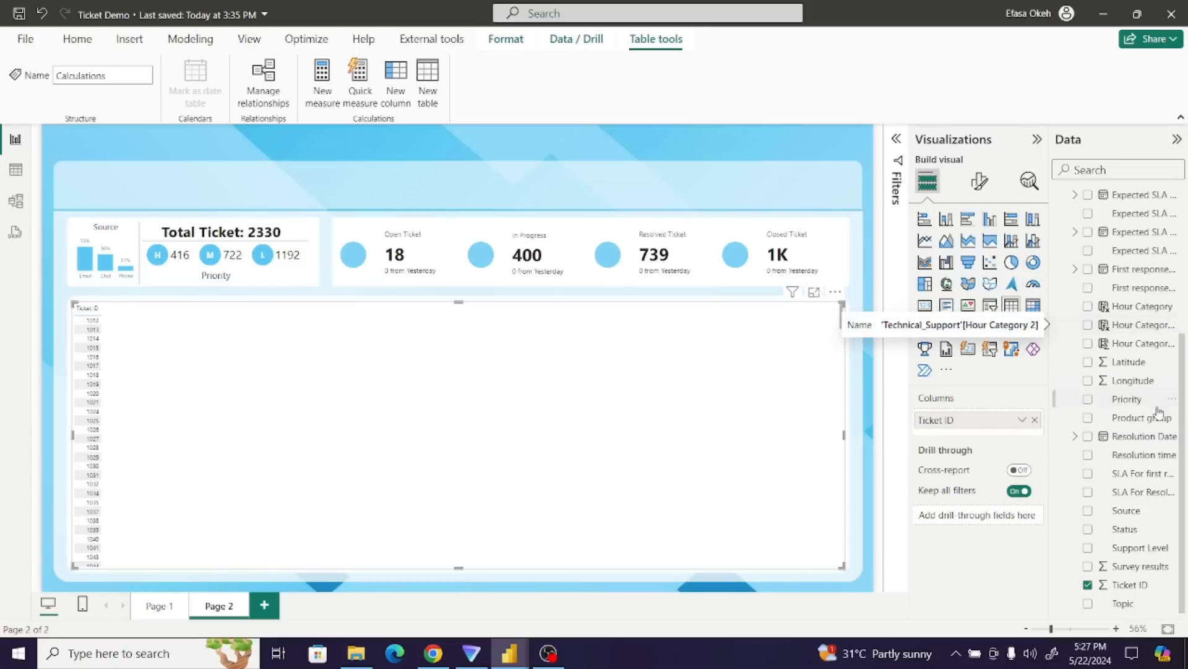
- Add the Flag field from the Country table as the table's second column
scroll(1105, 301, "up", 5)
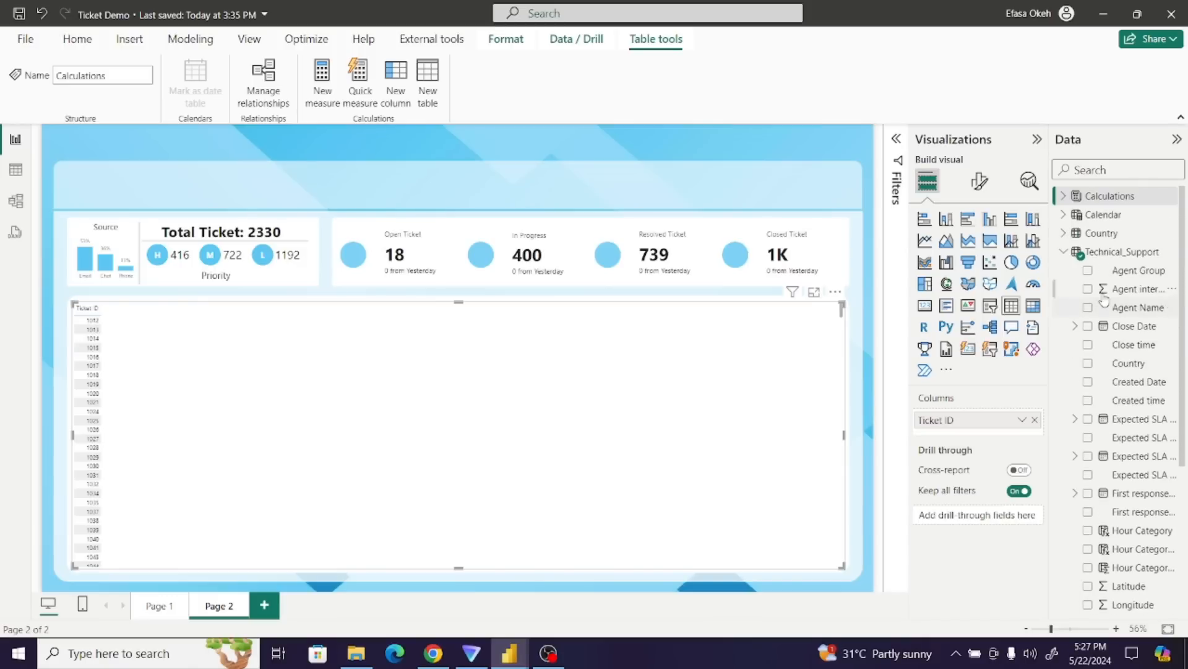
left_click(1064, 233)
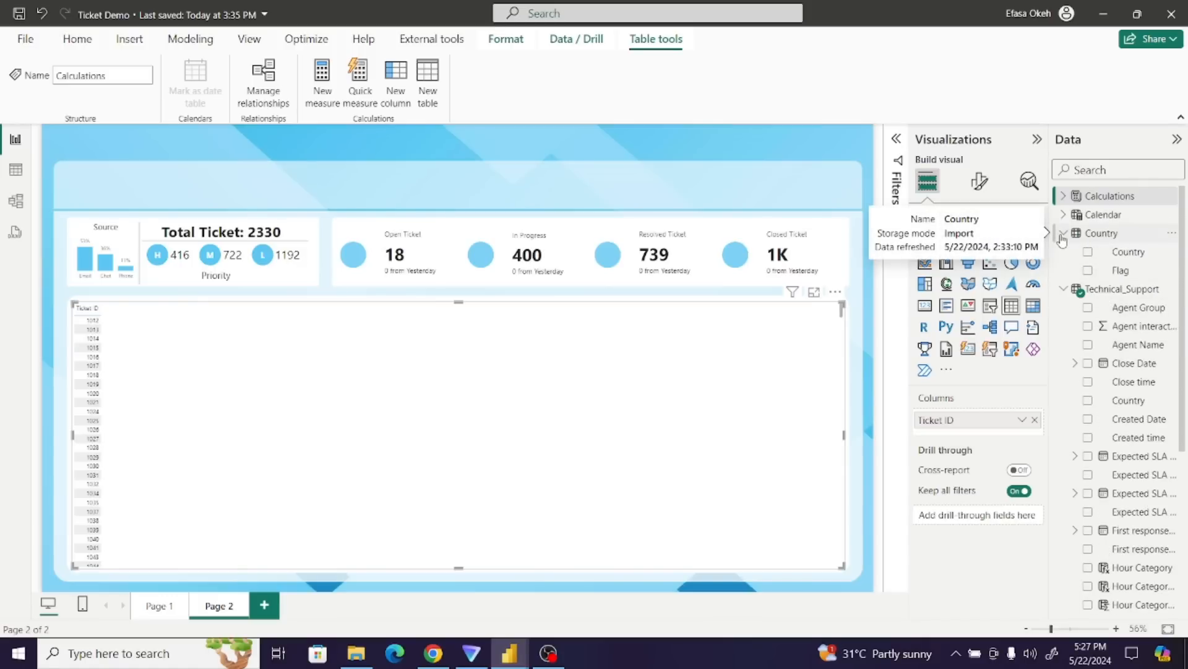
left_click(1089, 272)
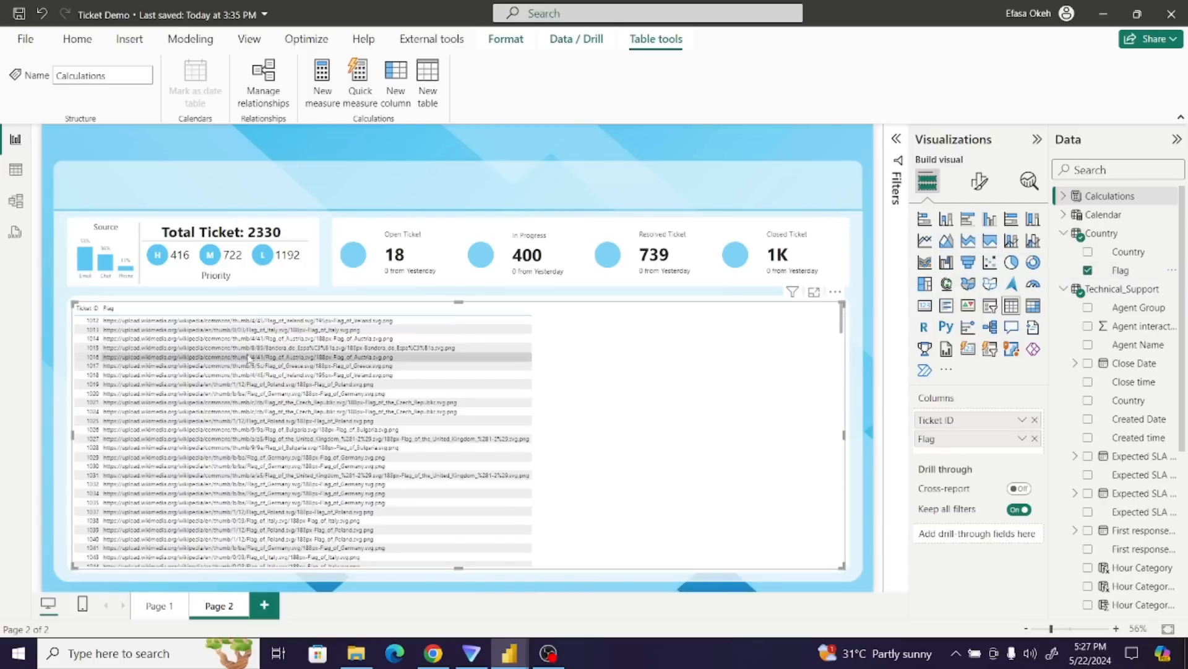
- Set the data category of the Country table's Flag column to Image URL
left_click(1124, 274)
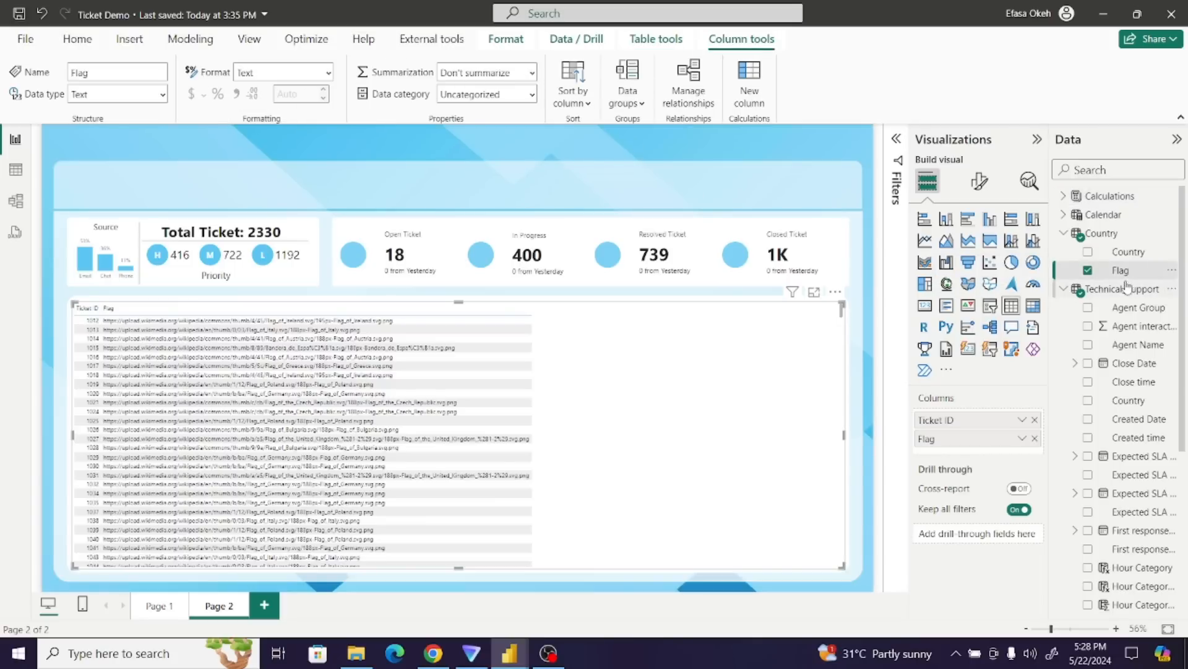
left_click(532, 97)
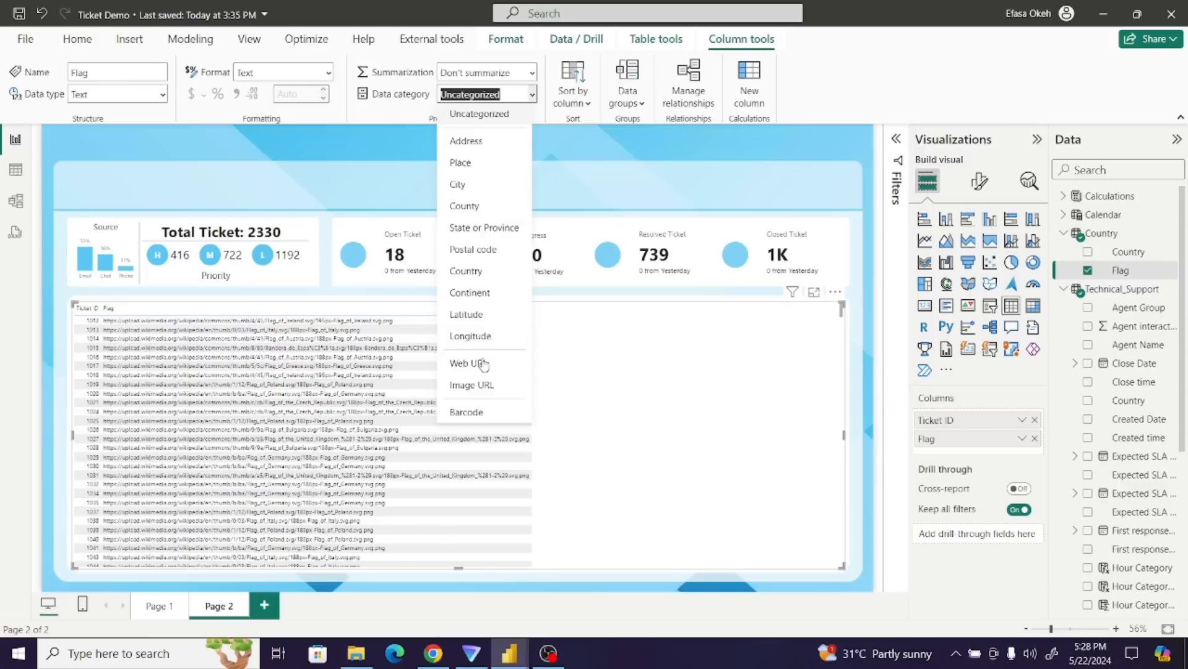
left_click(475, 386)
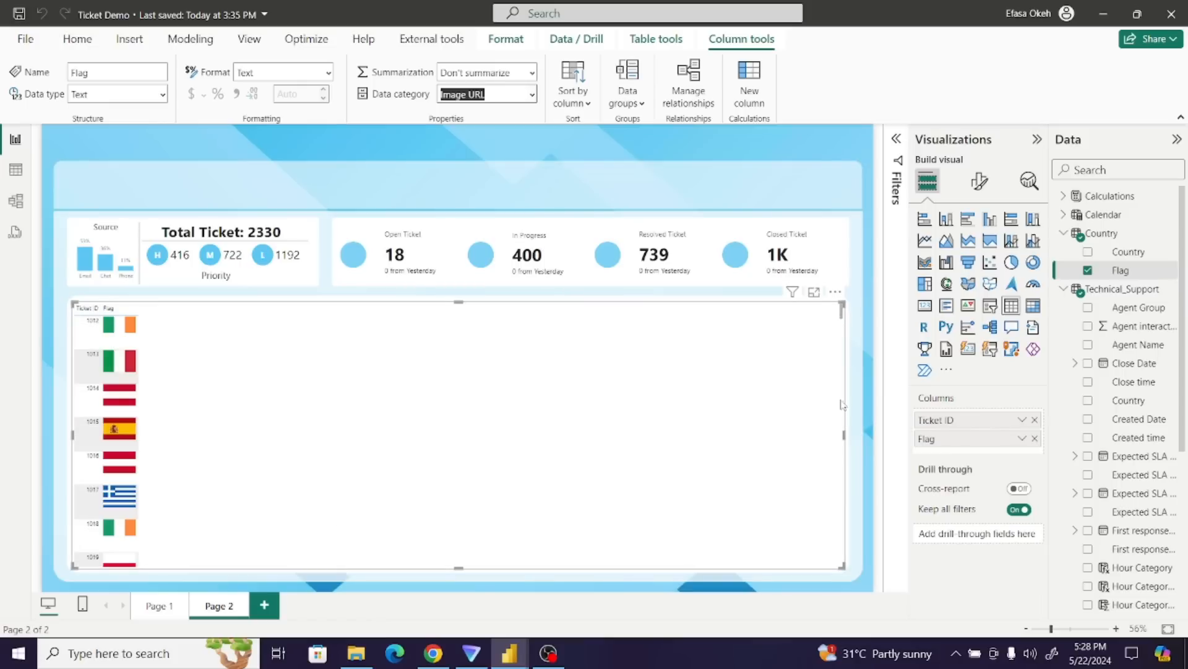
- Set the image size in the Page 2 table to 30 px high and 30 px wide
left_click(979, 180)
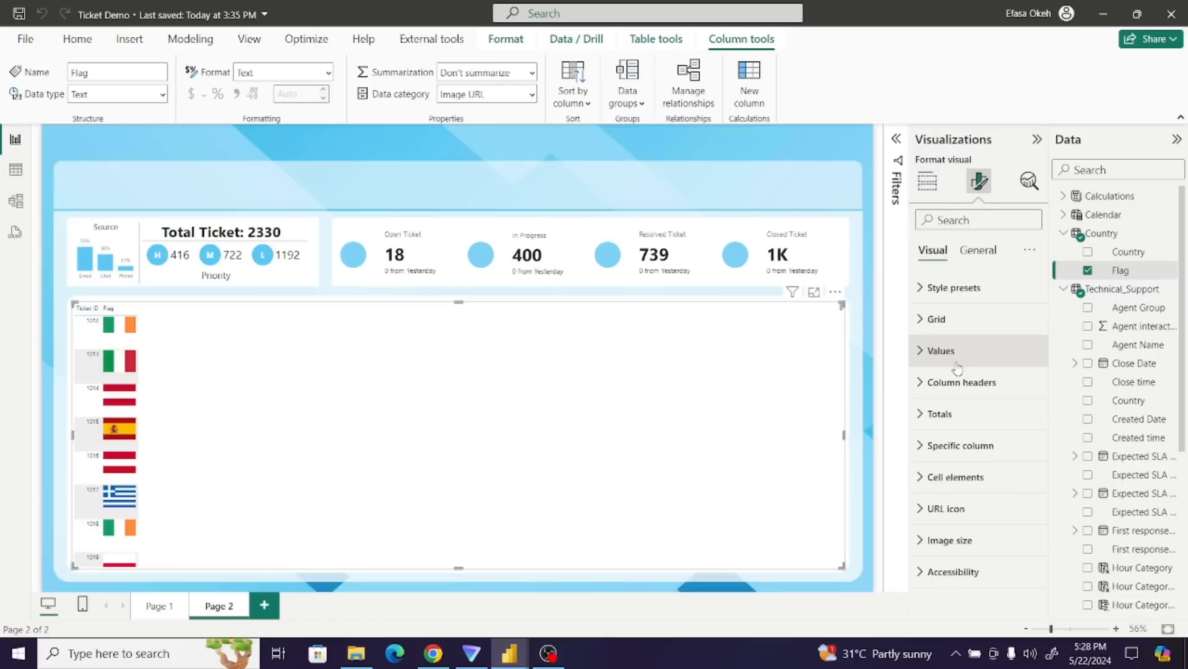
left_click(946, 540)
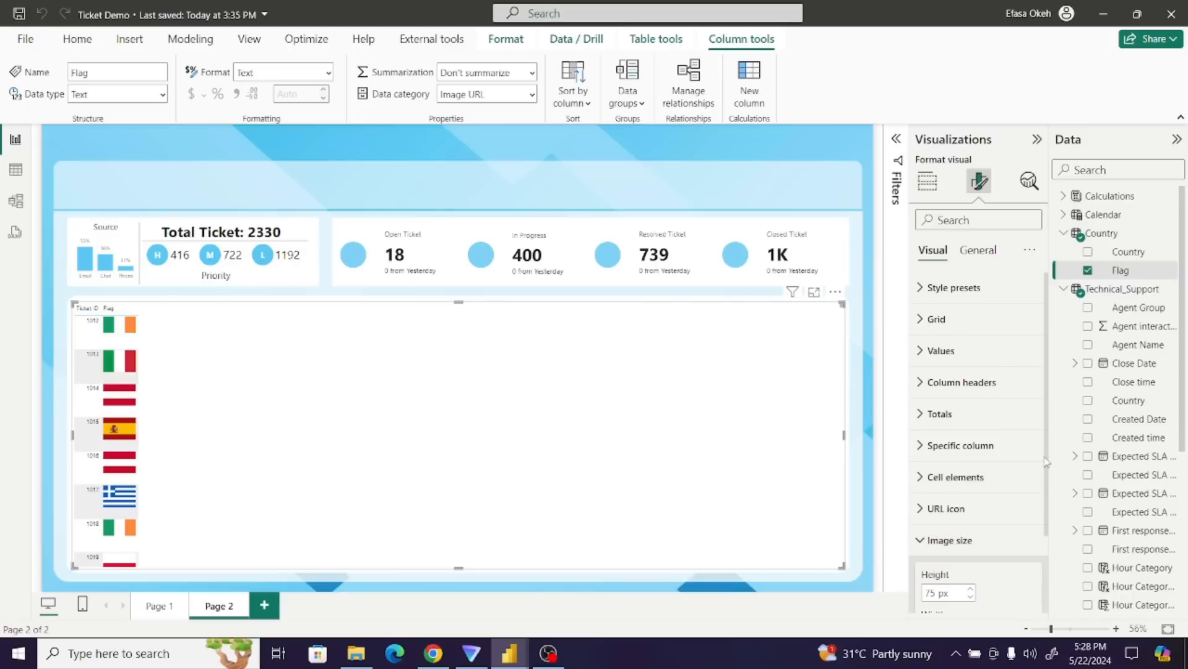
left_click_drag(1046, 462, 1055, 548)
double_click(930, 494)
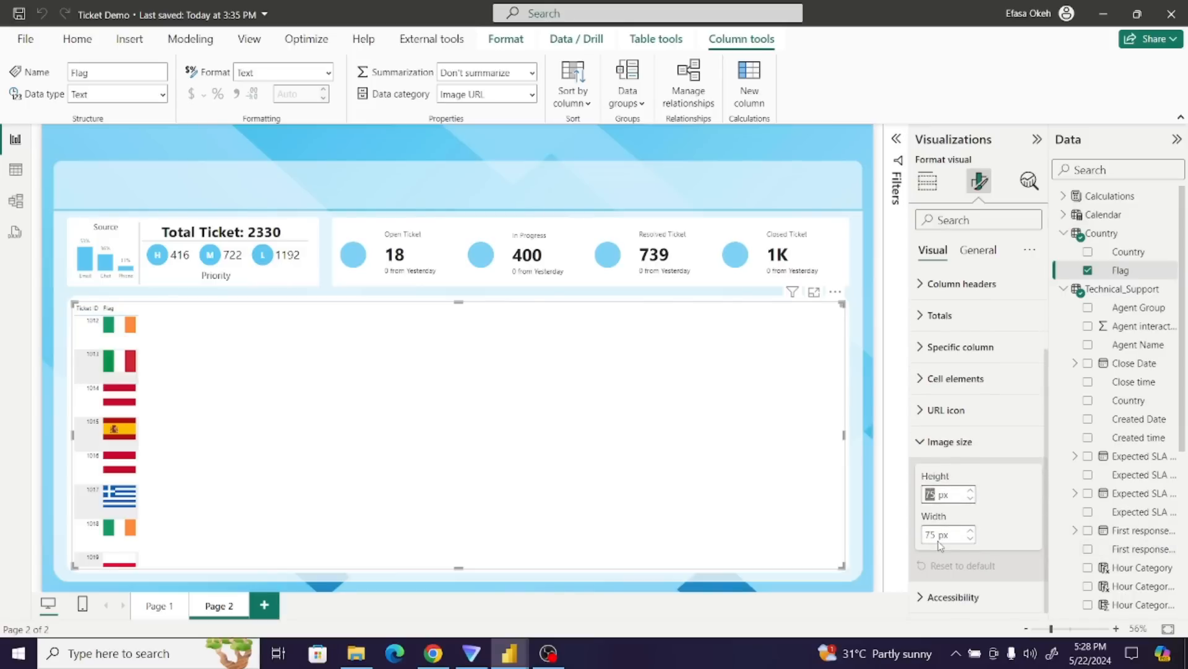
type("30")
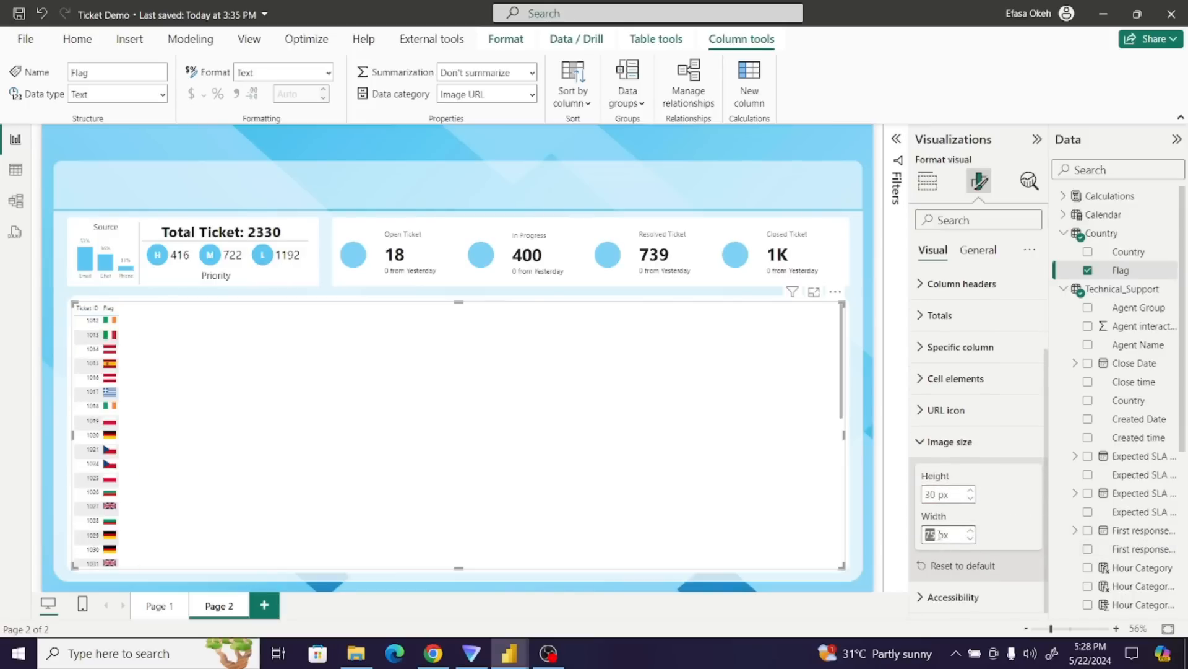
double_click(930, 534)
type("30")
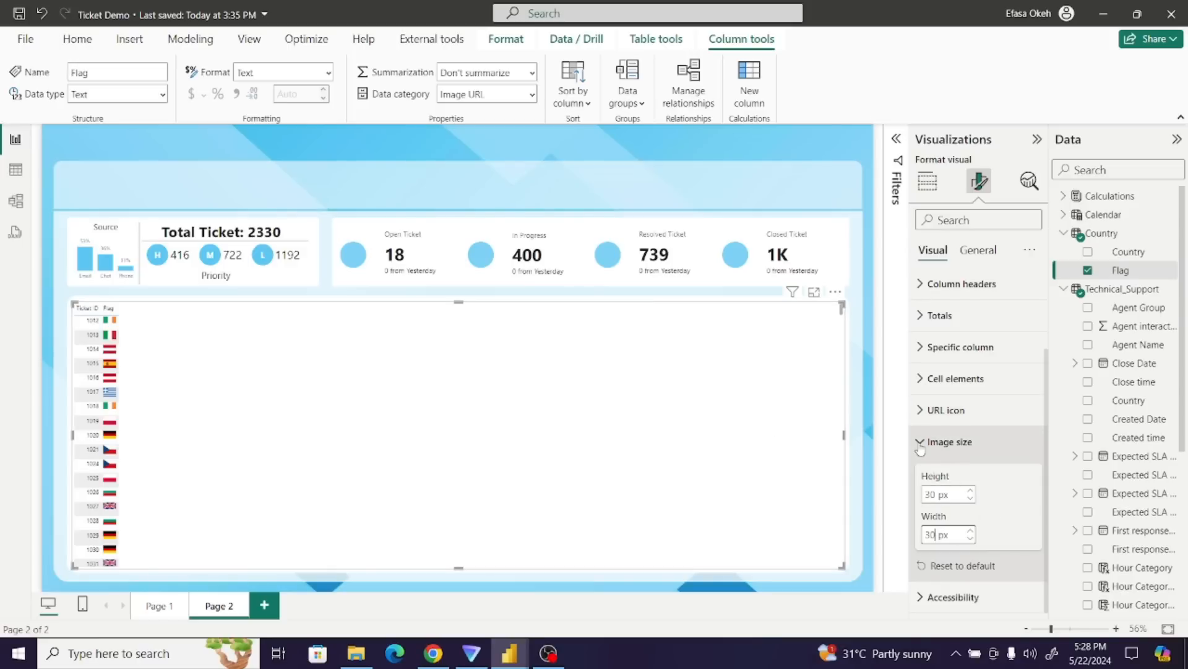
left_click(948, 442)
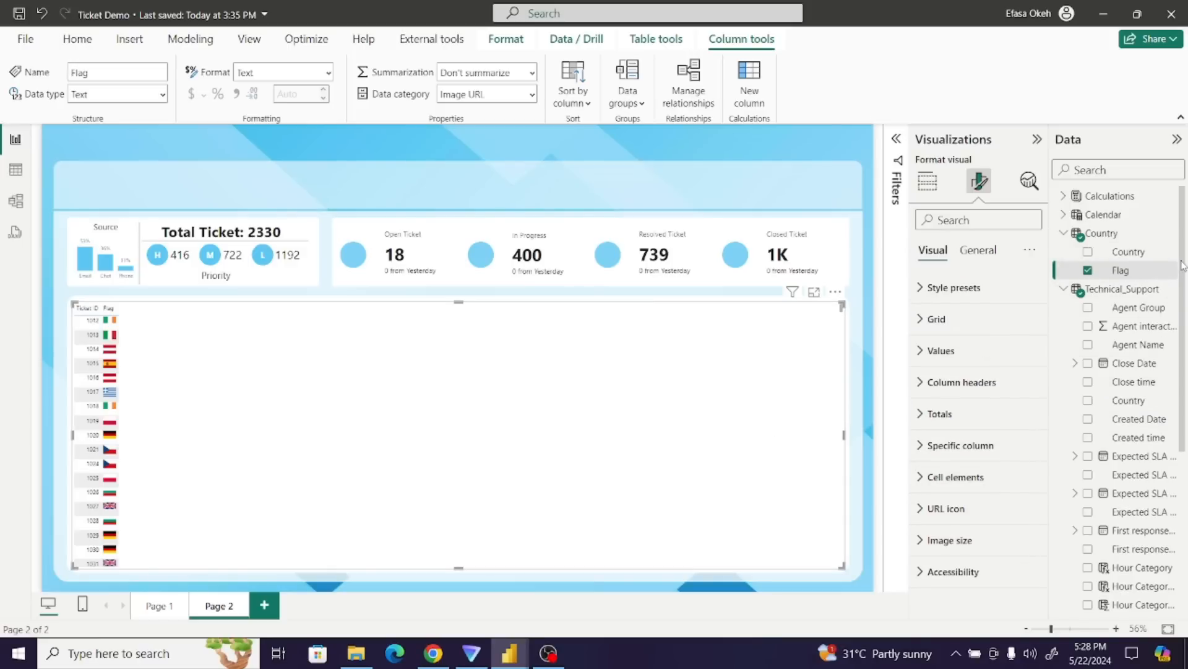
- Add Source and Topic to the table, checking the column order in the Ticket Analysis report, and place Topic directly before Source
left_click_drag(1184, 268, 1187, 460)
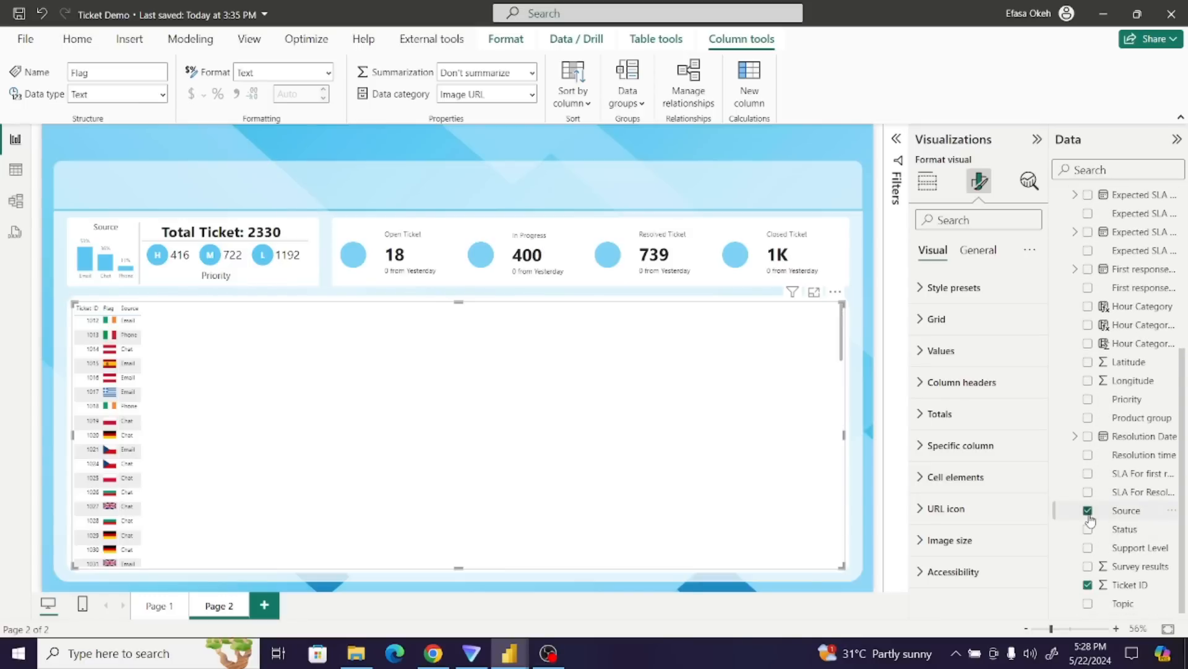
mouse_move(536, 648)
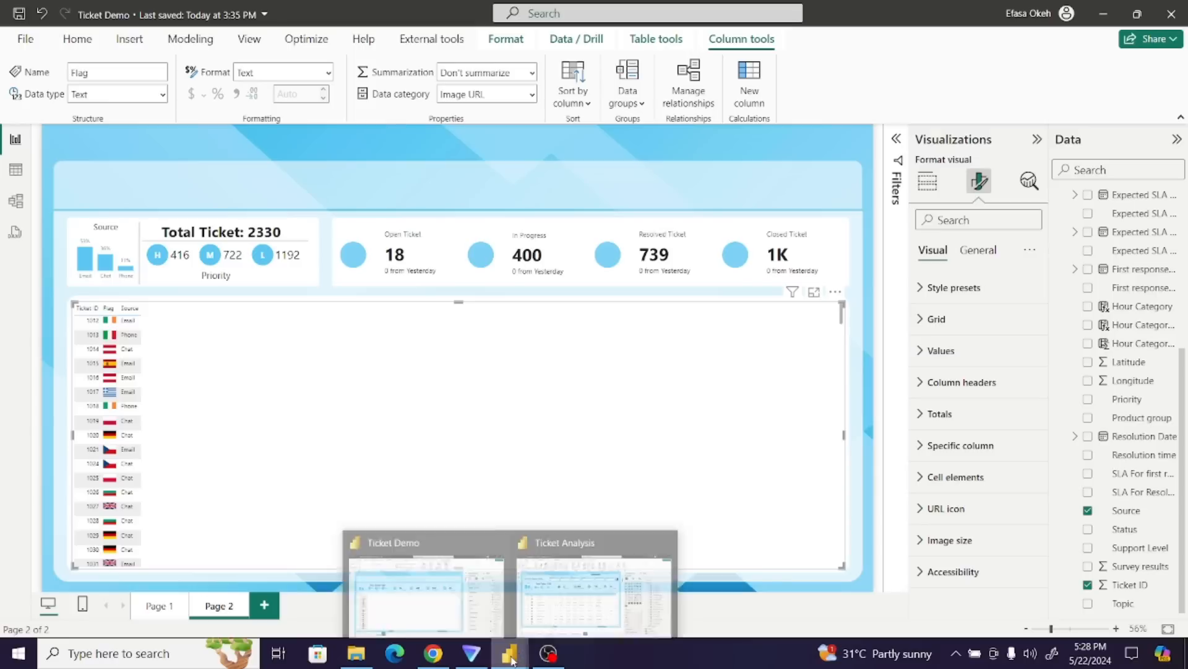
left_click(572, 599)
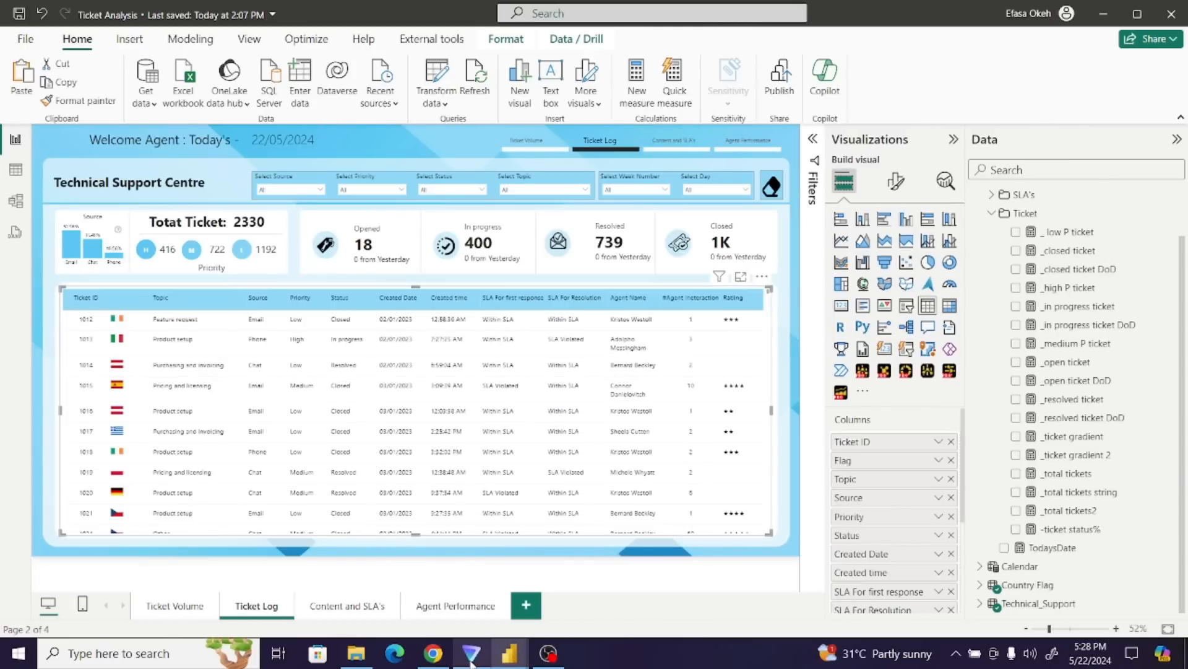
mouse_move(493, 660)
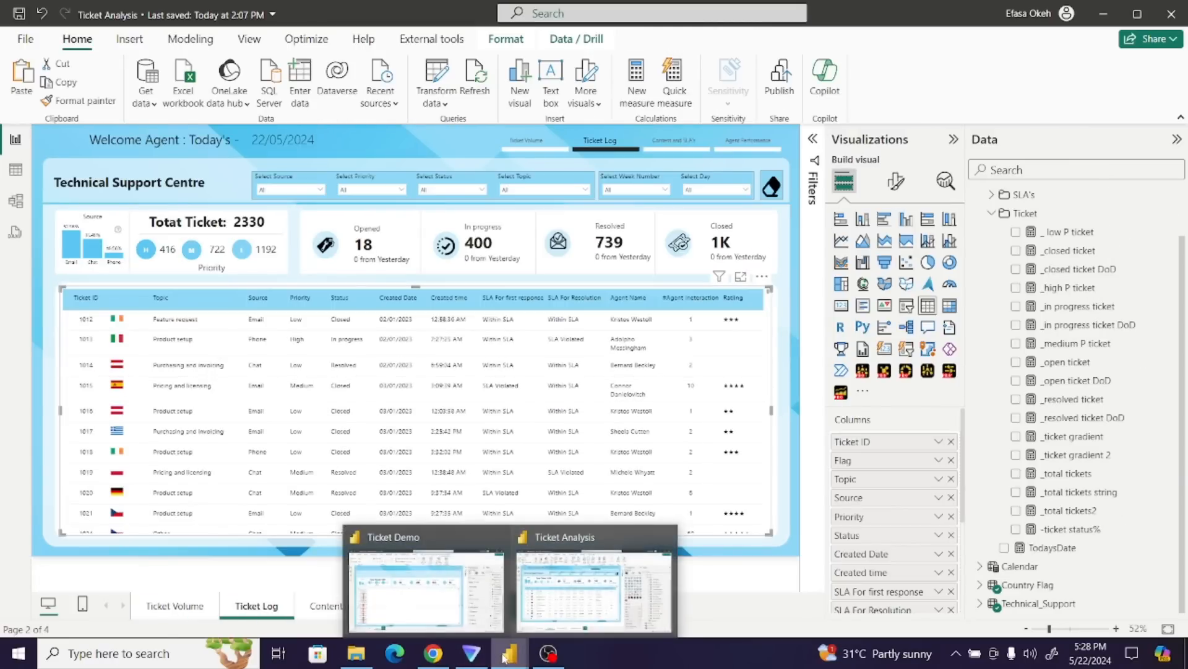
left_click(450, 598)
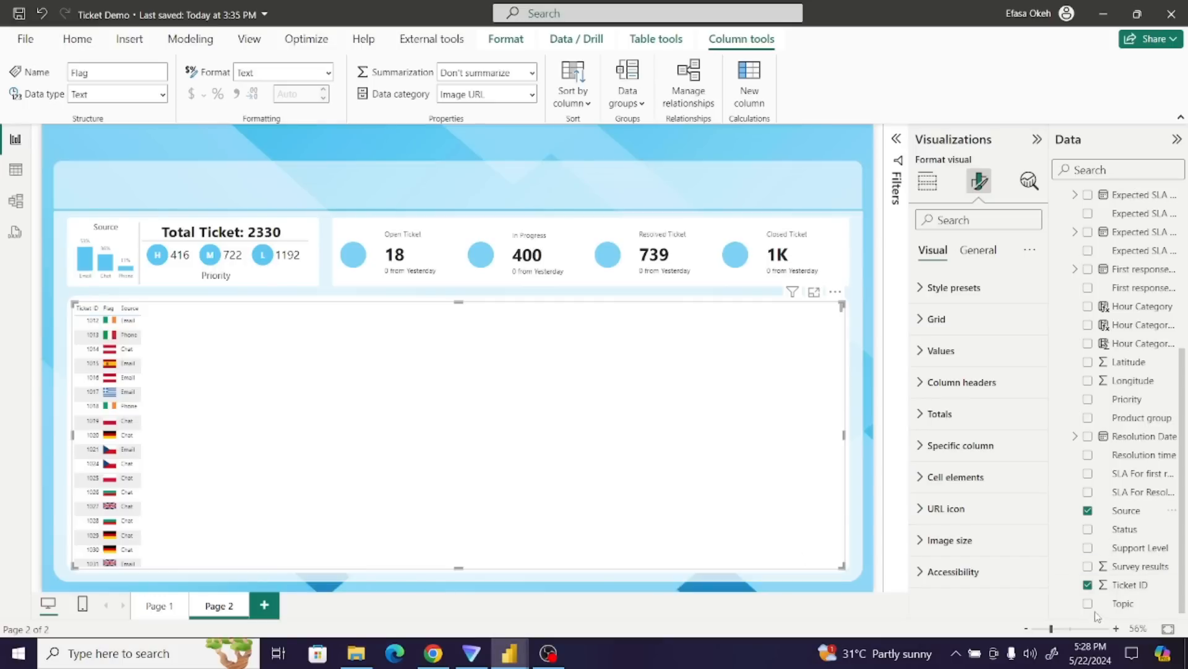
left_click(1088, 604)
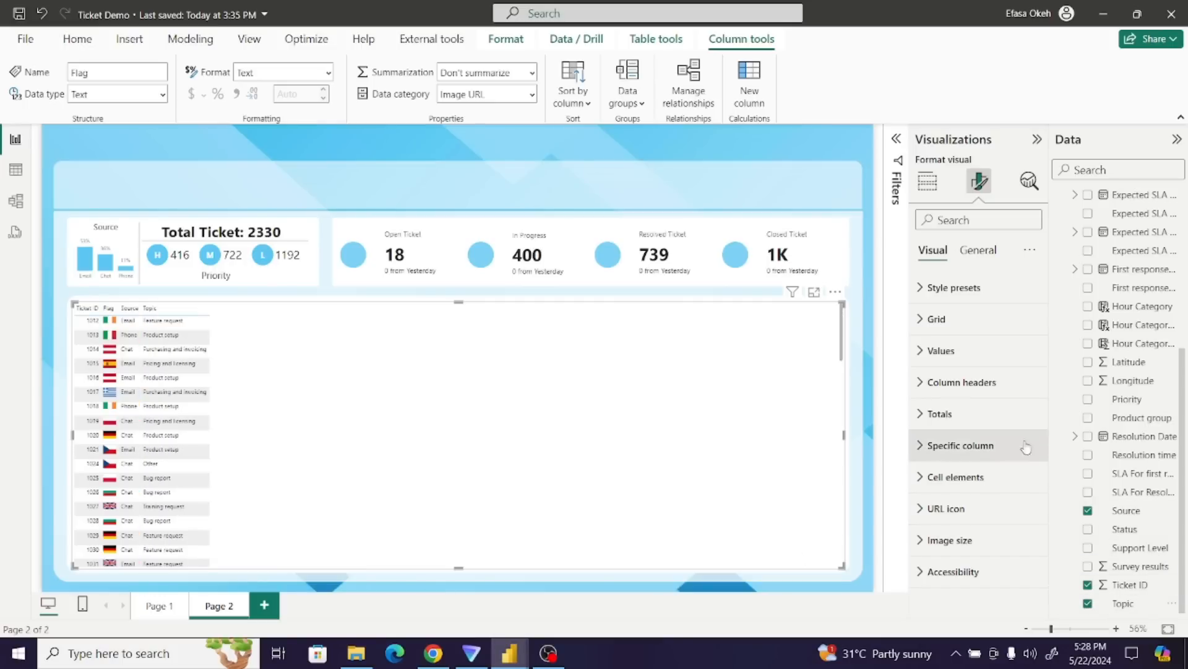
left_click(925, 194)
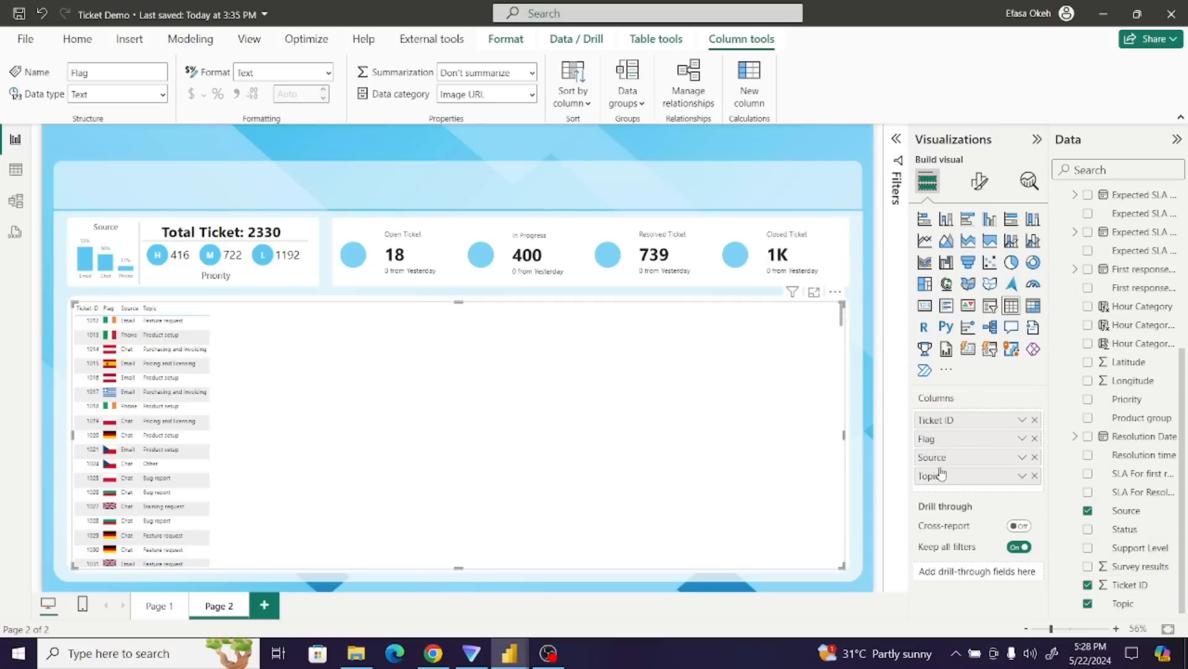
left_click_drag(942, 474, 954, 457)
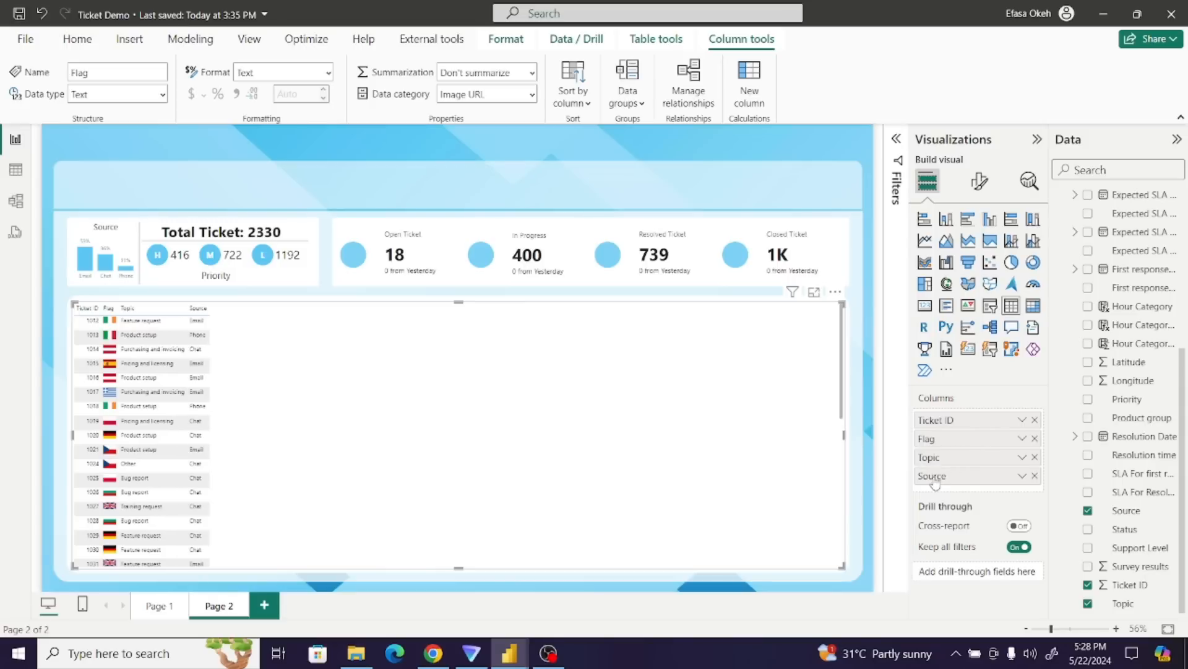
- Add the Priority and Status fields from Technical_Support as the table's next columns after Source
left_click_drag(1183, 536, 1183, 350)
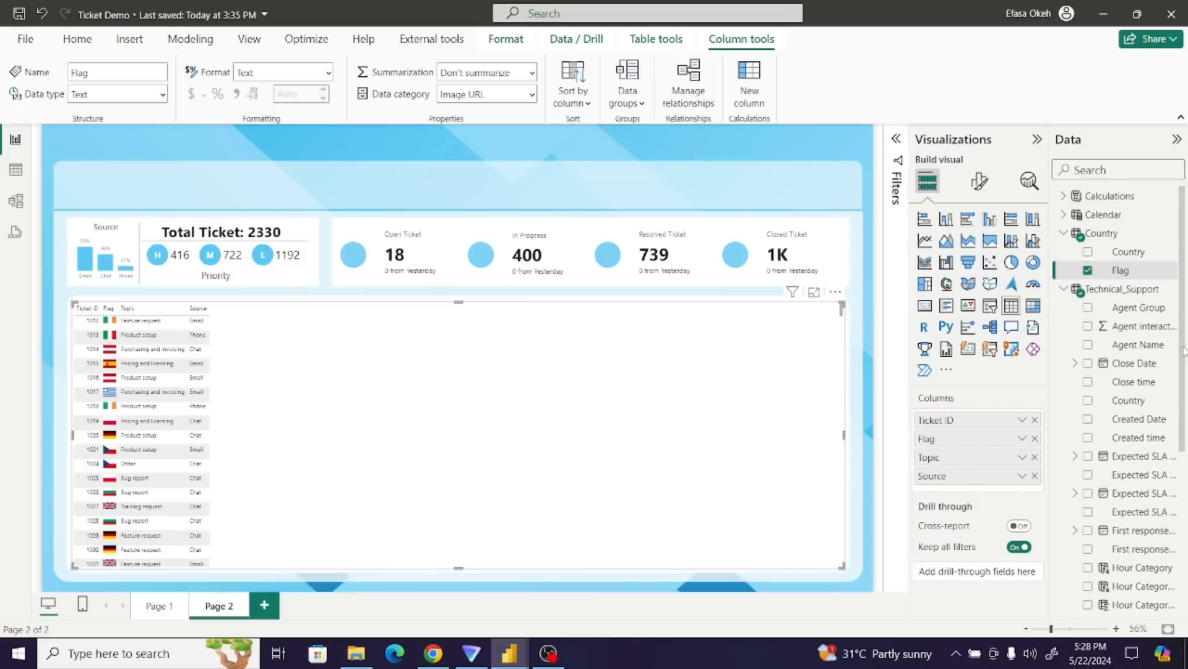
scroll(1108, 459, "down", 3)
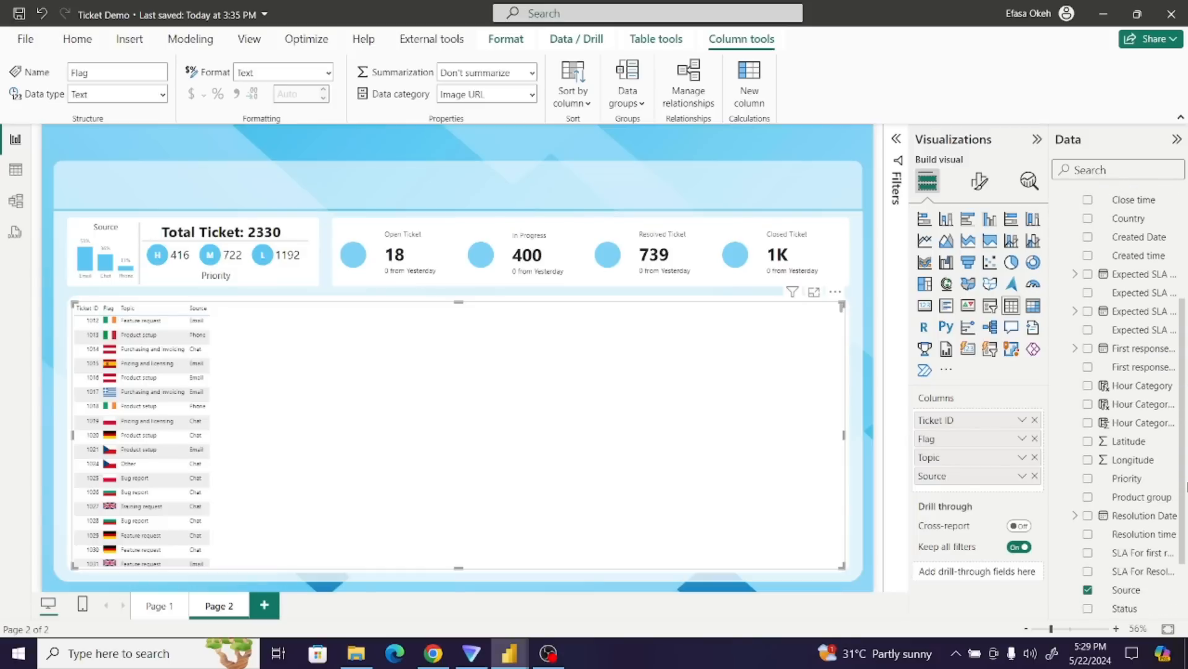
left_click(1088, 478)
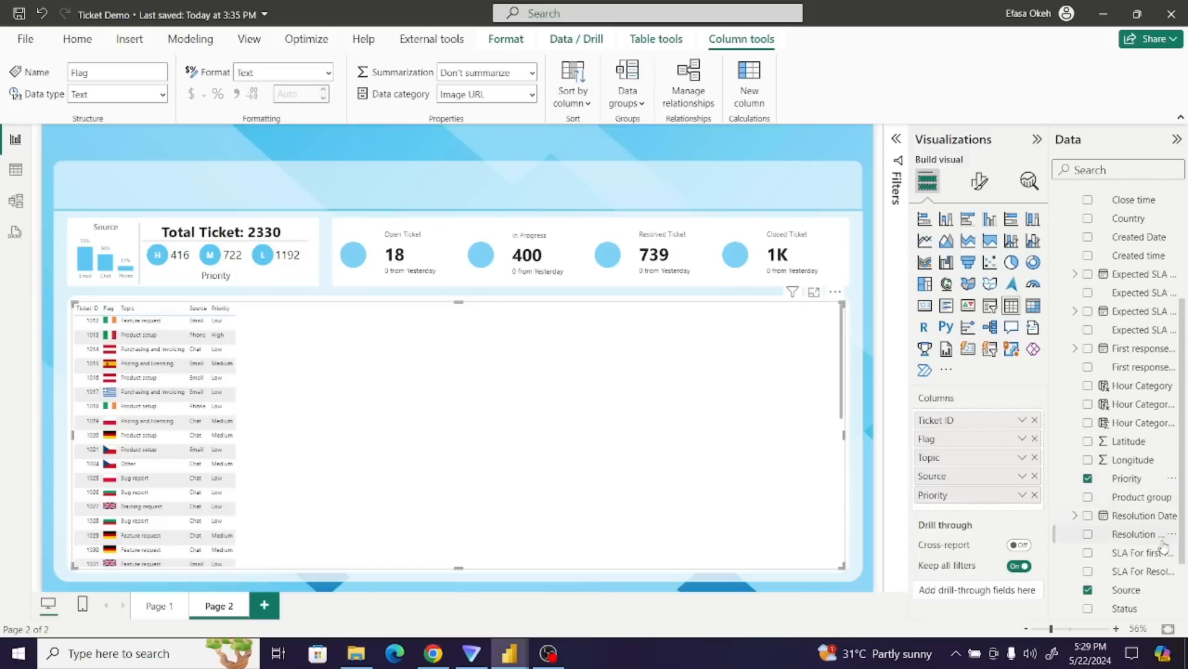
scroll(1179, 522, "down", 1)
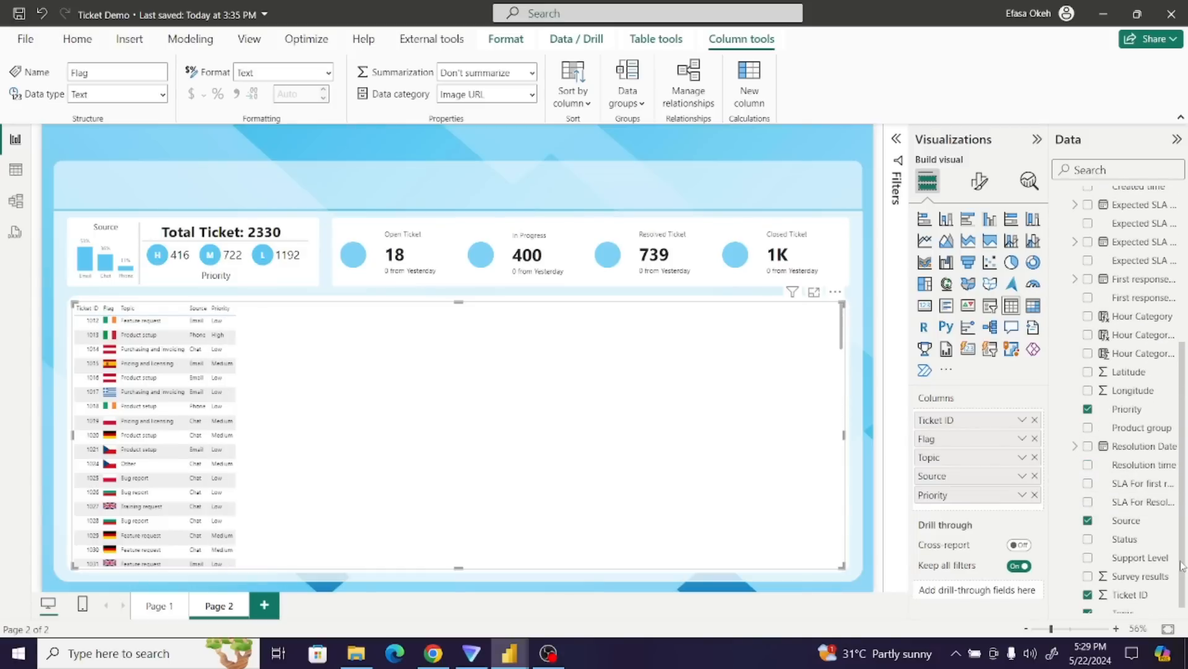
left_click(1087, 539)
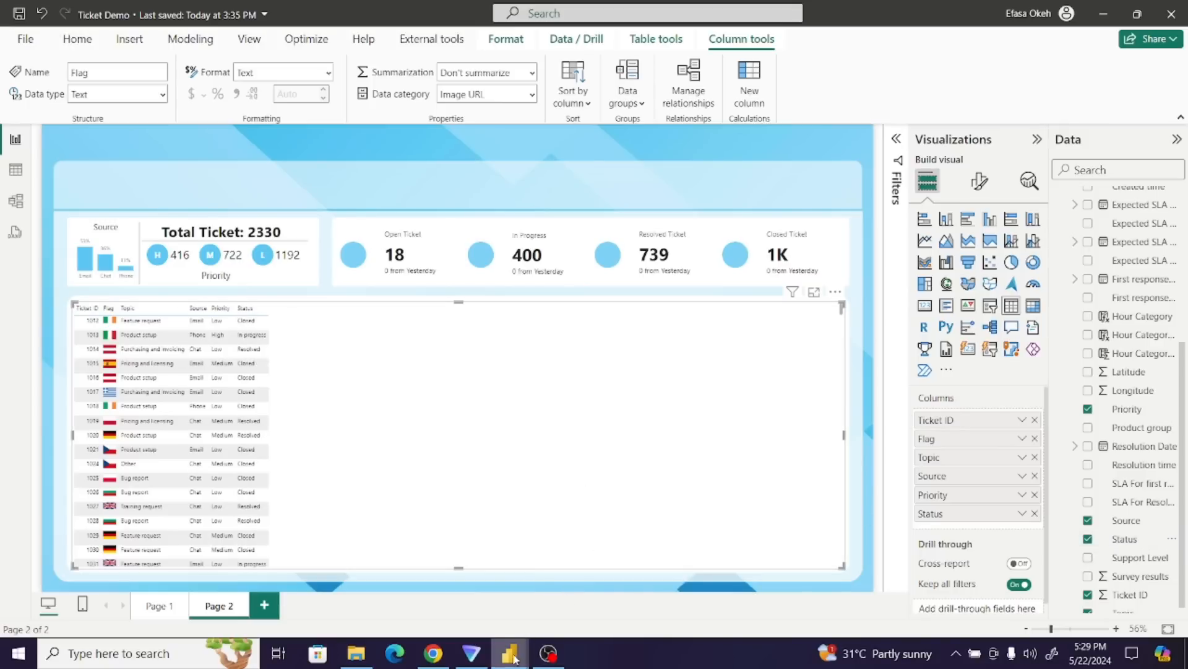
- Check the columns following Status in the Ticket Analysis report, and add Created Date and Created time to the Ticket Demo table
mouse_move(513, 655)
left_click(574, 608)
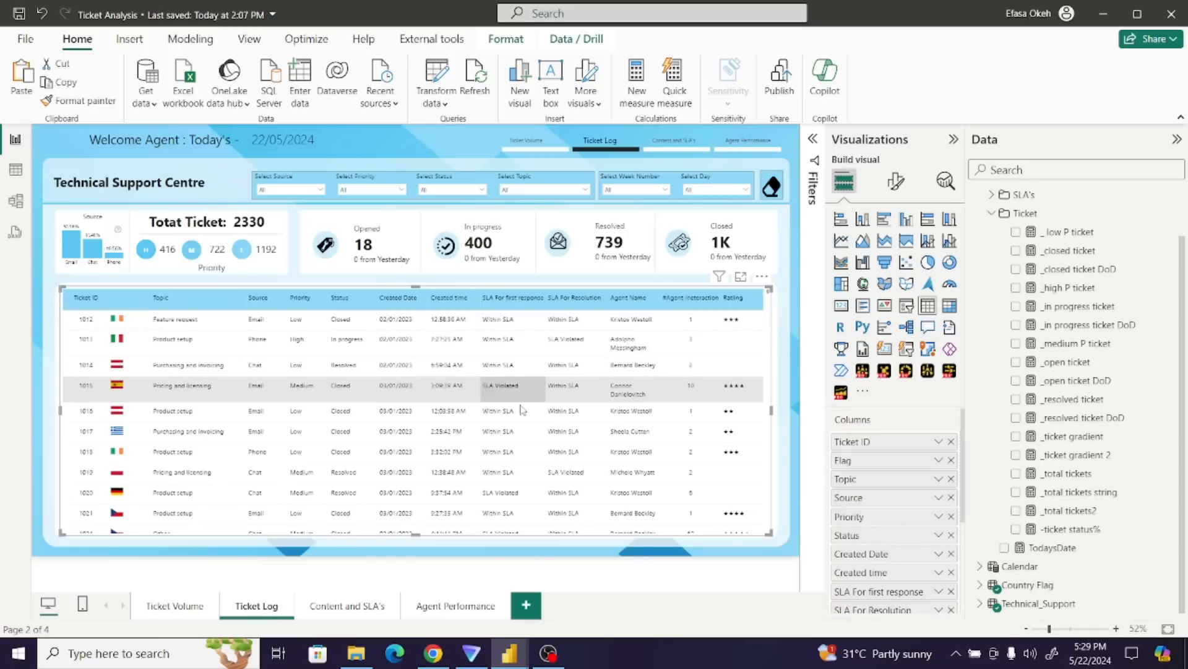
mouse_move(522, 659)
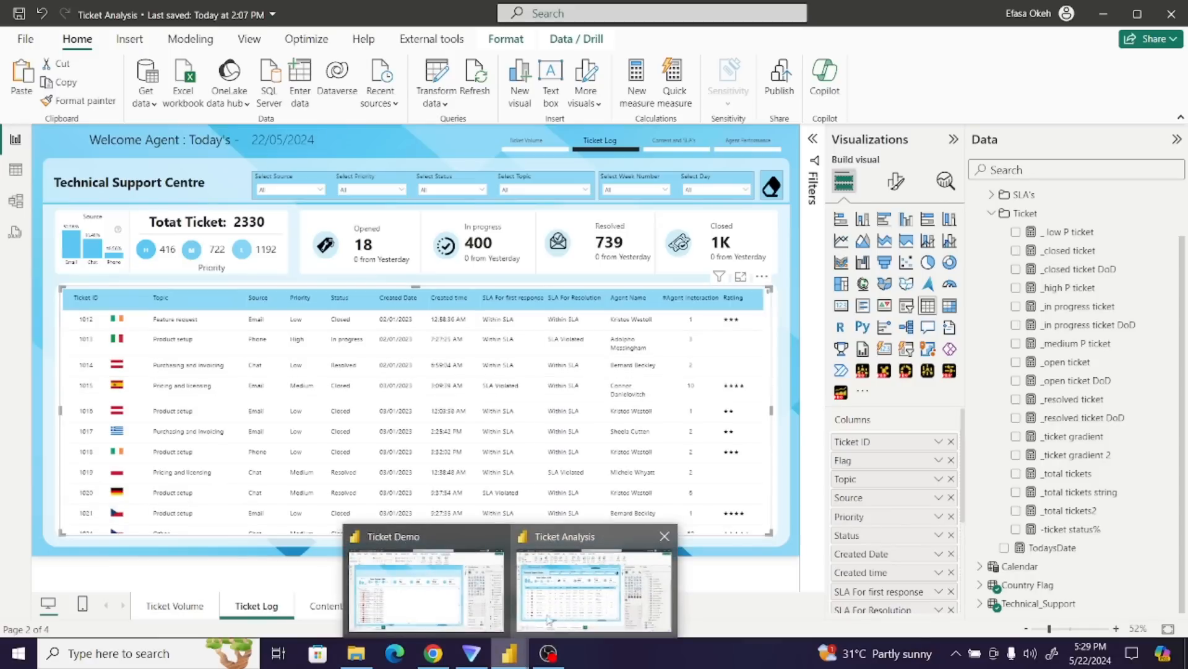
left_click(431, 594)
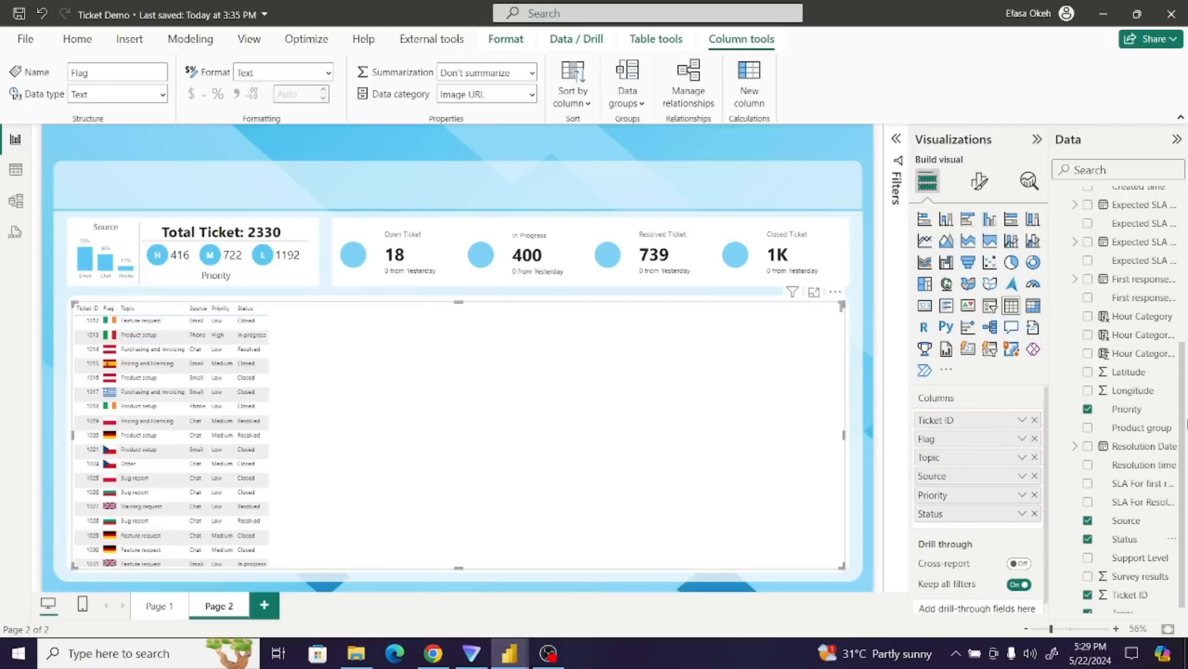
left_click_drag(1180, 432, 1186, 303)
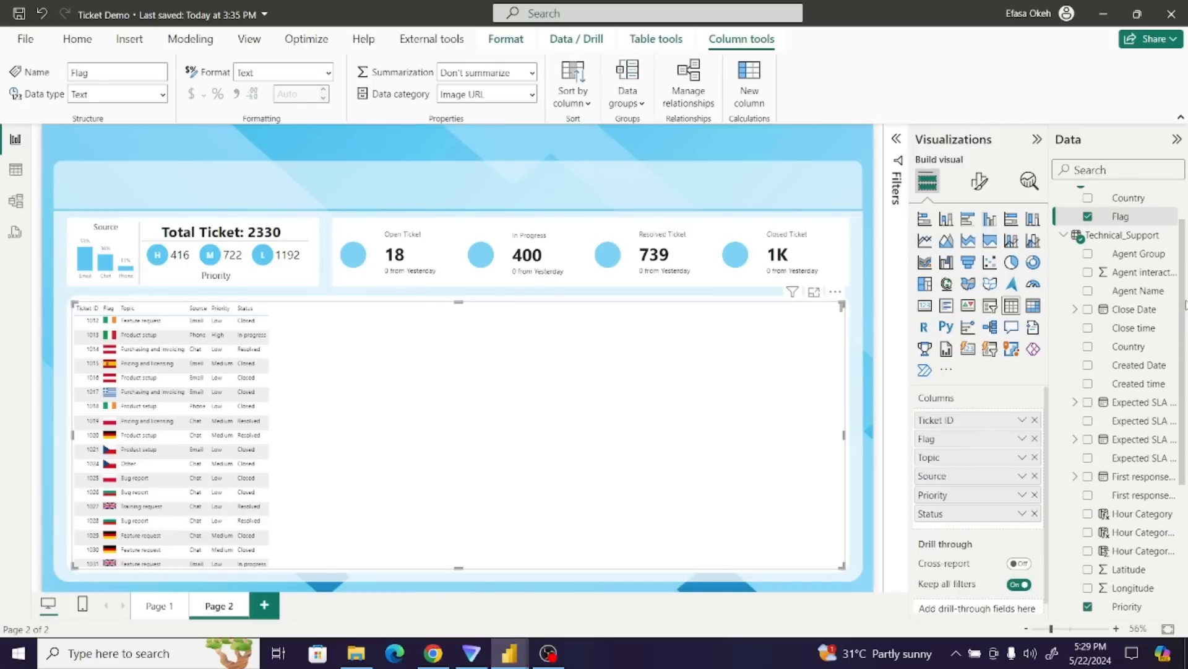
left_click(1088, 366)
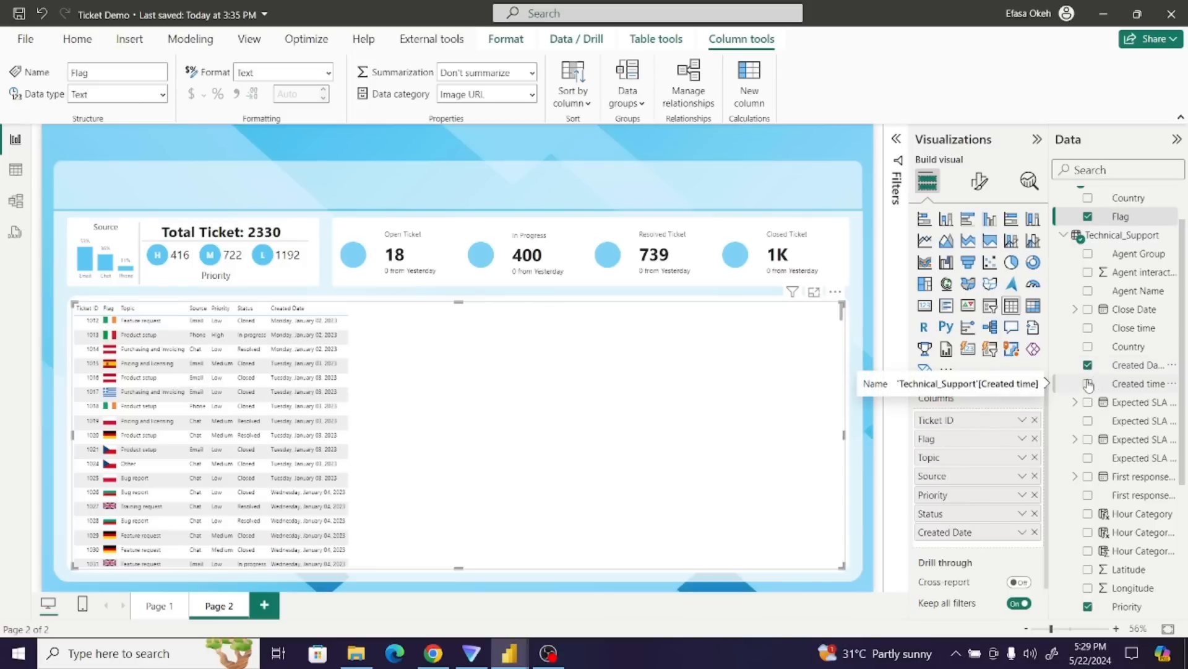
left_click(1088, 384)
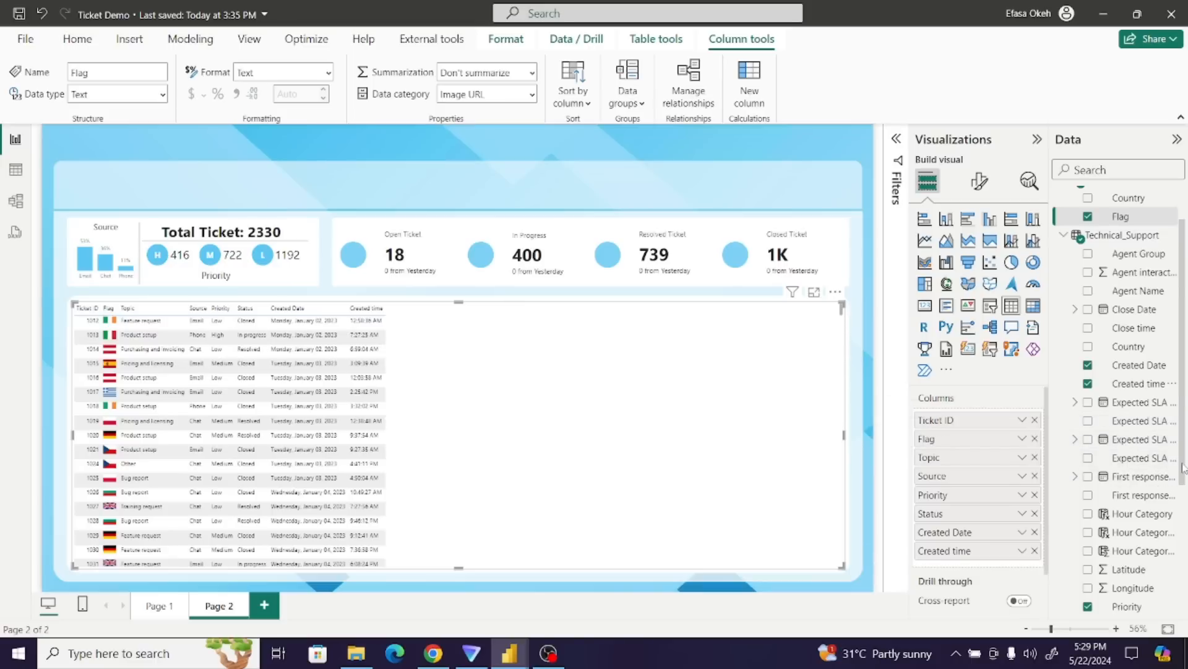
- Add the SLA For first response and SLA For Resolution fields to the table after Created time
left_click_drag(1184, 470, 1184, 472)
scroll(1185, 473, "down", 5)
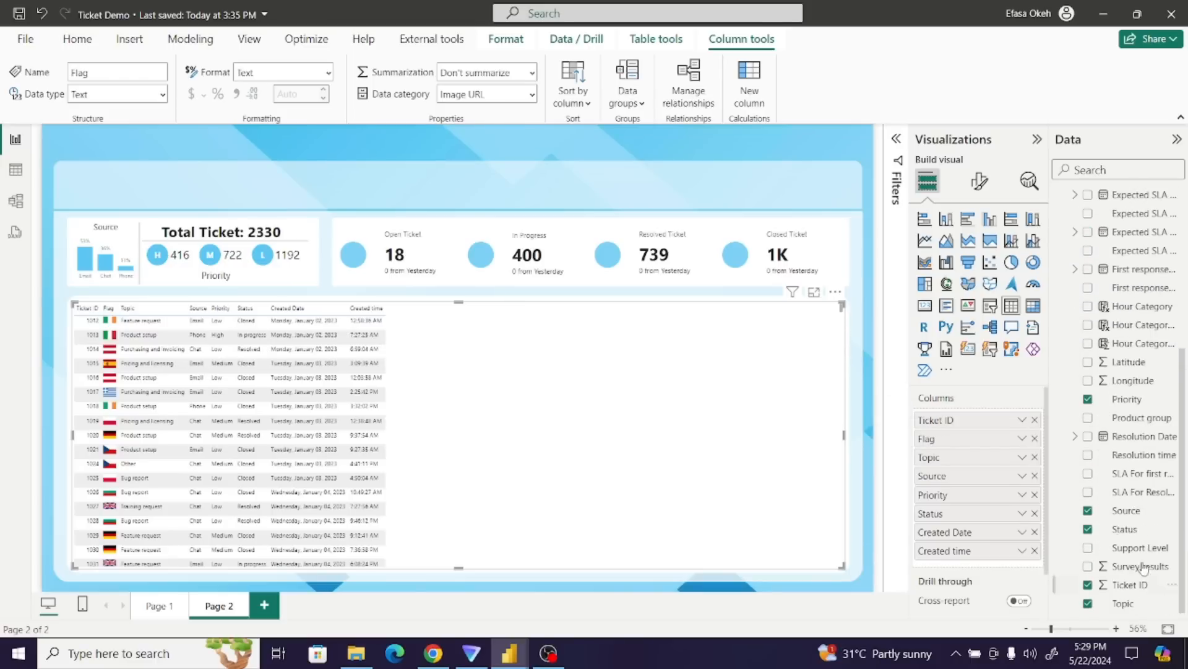
left_click(1088, 475)
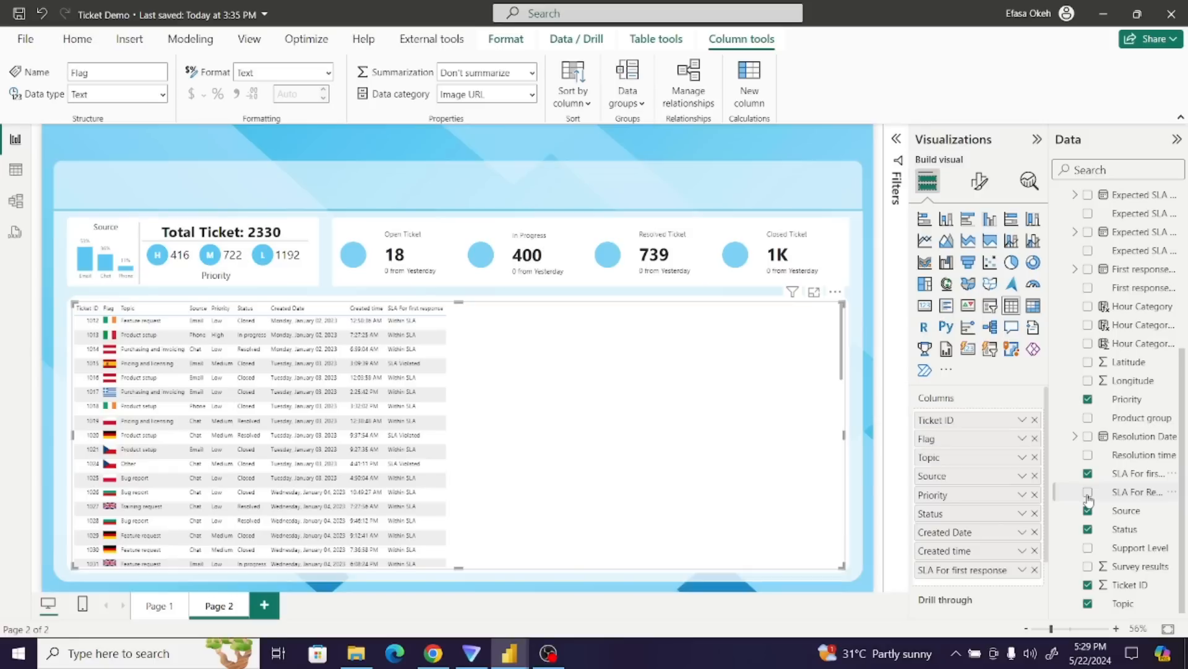
left_click(1088, 493)
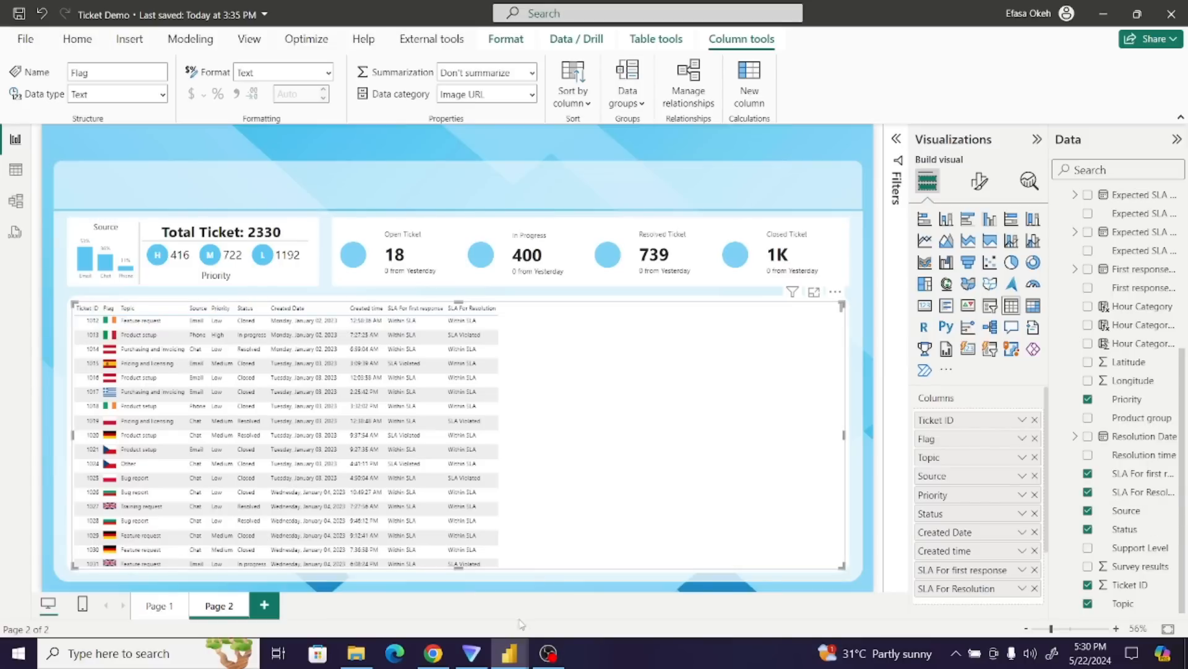
- Check the columns following SLA For Resolution in the Ticket Analysis report, and add Agent Name and Agent interactions to the Ticket Demo table
mouse_move(508, 653)
left_click(581, 598)
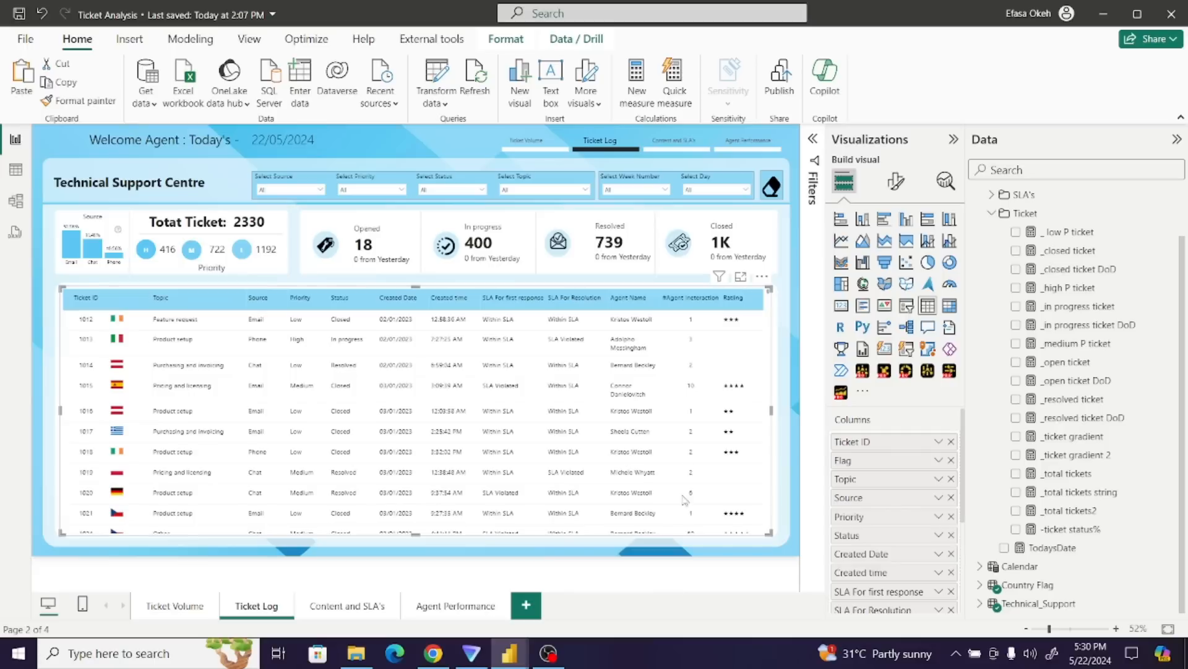
mouse_move(509, 653)
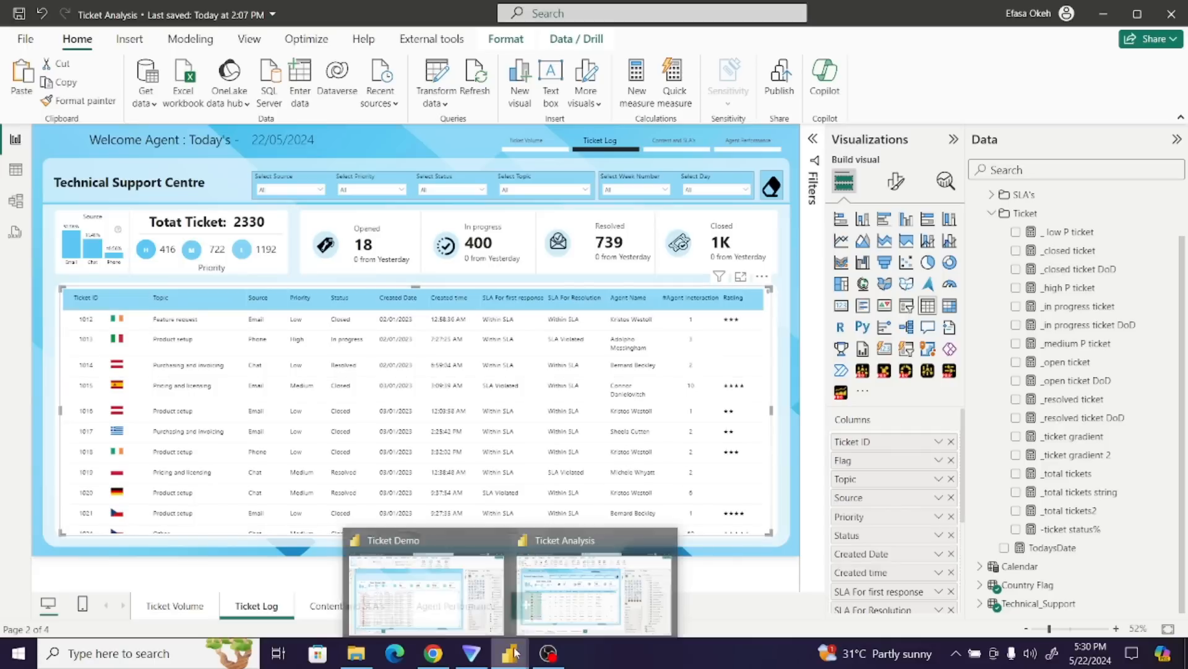
left_click(443, 602)
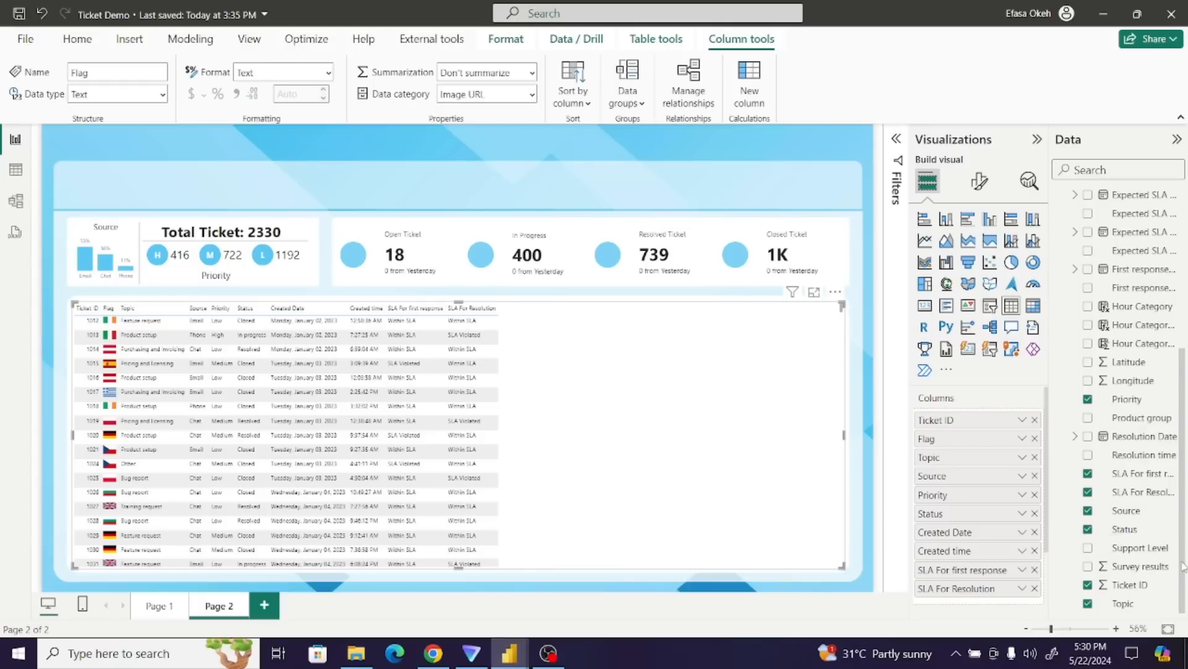
scroll(1119, 217, "up", 5)
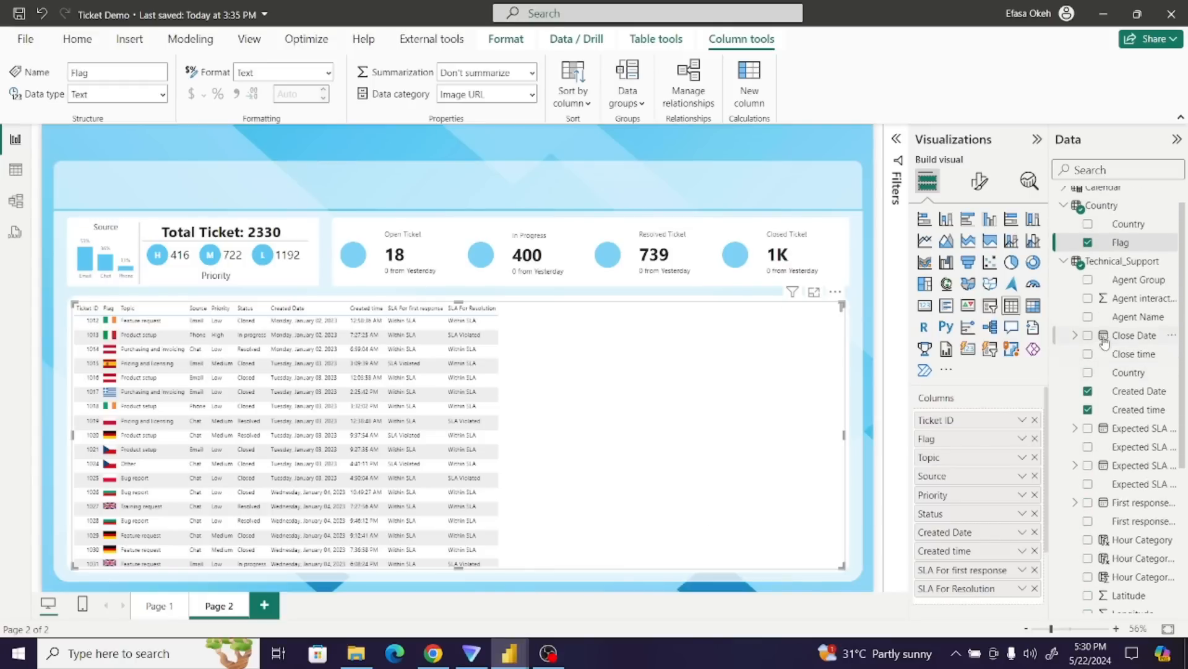
left_click(1088, 317)
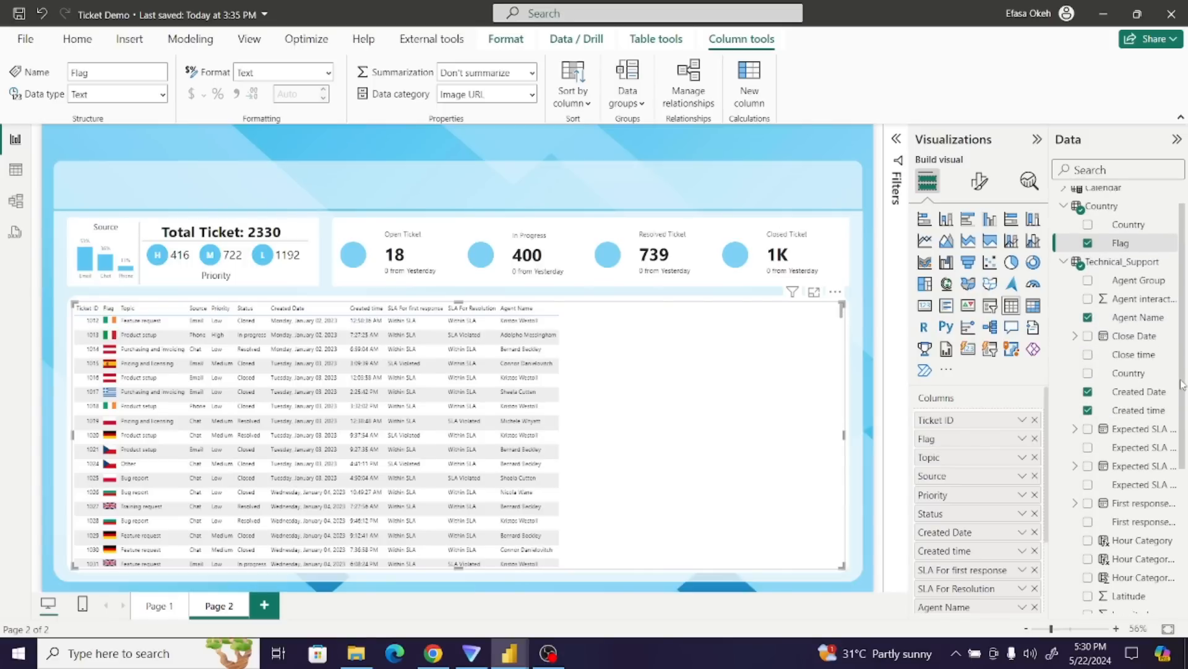
scroll(1182, 384, "up", 1)
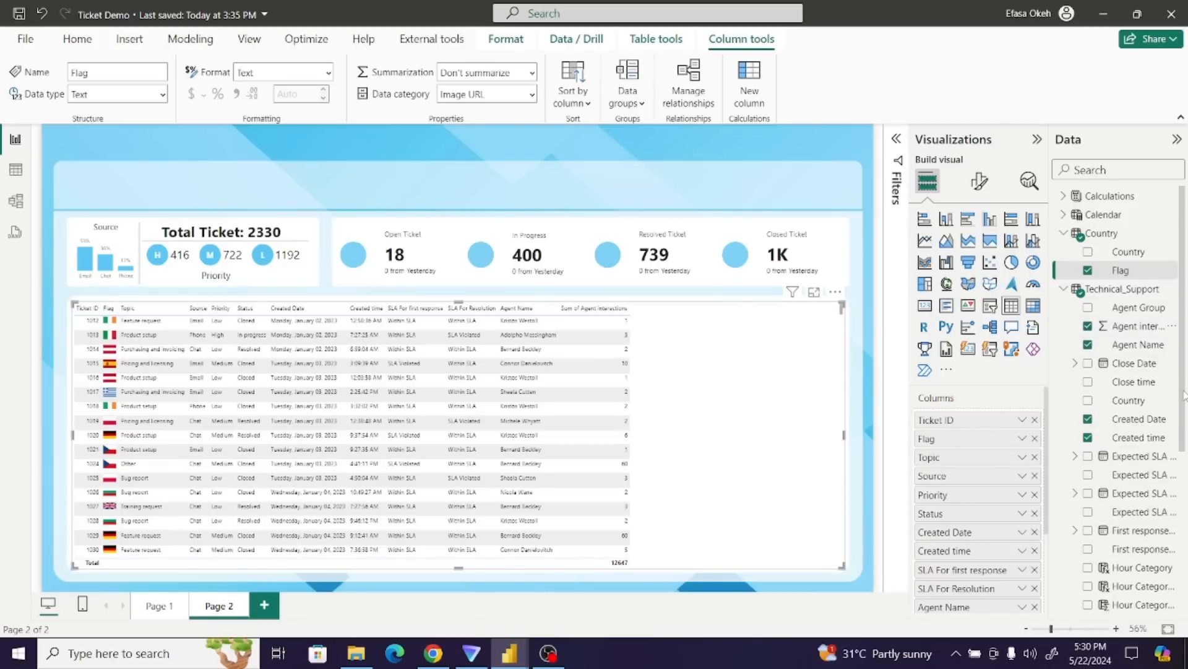
- Check the Rating column in the Ticket Analysis report, and open Ticket Demo's Technical_Support query in Power Query Editor
left_click_drag(1184, 396, 1185, 559)
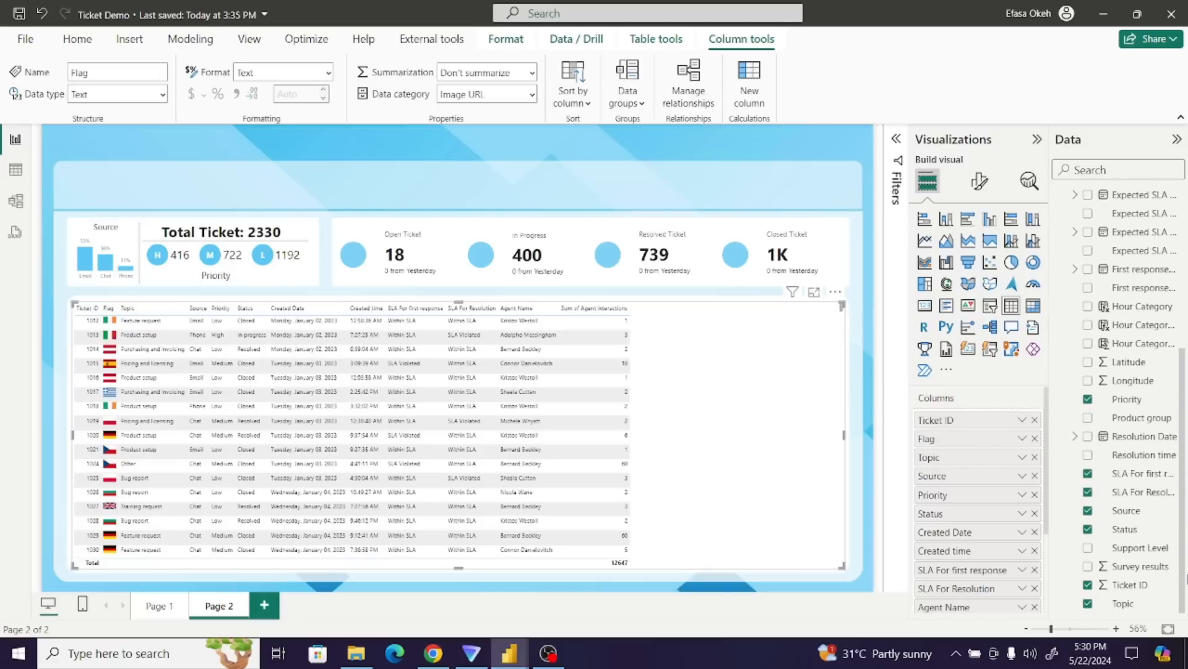
mouse_move(509, 653)
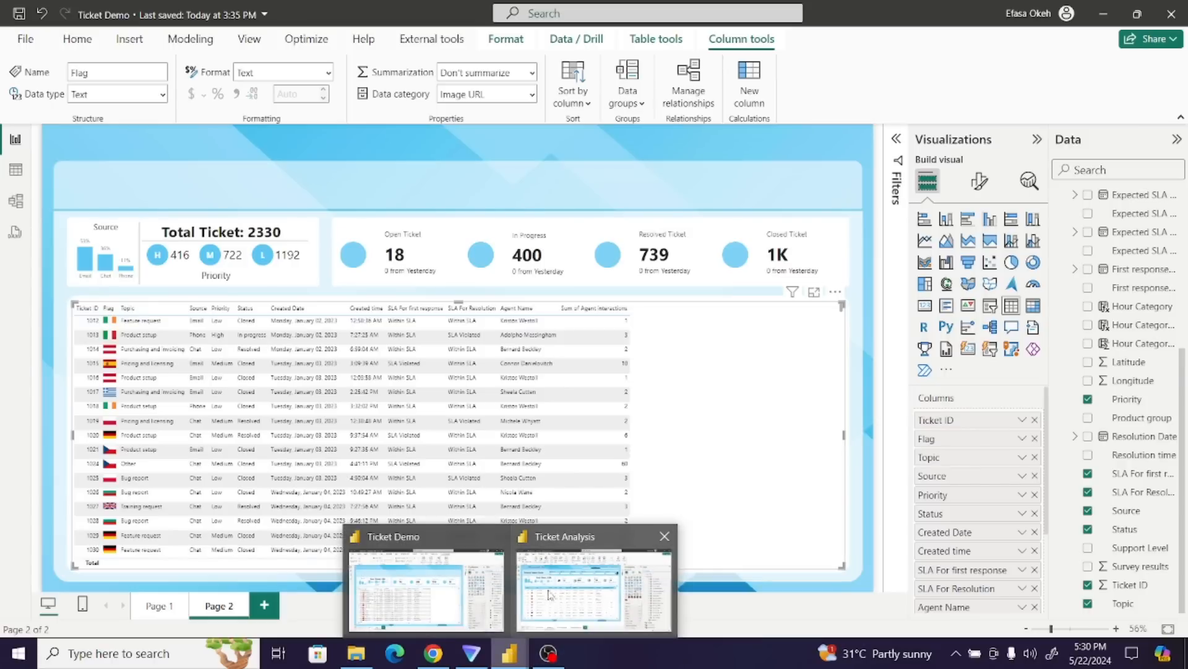
left_click(598, 583)
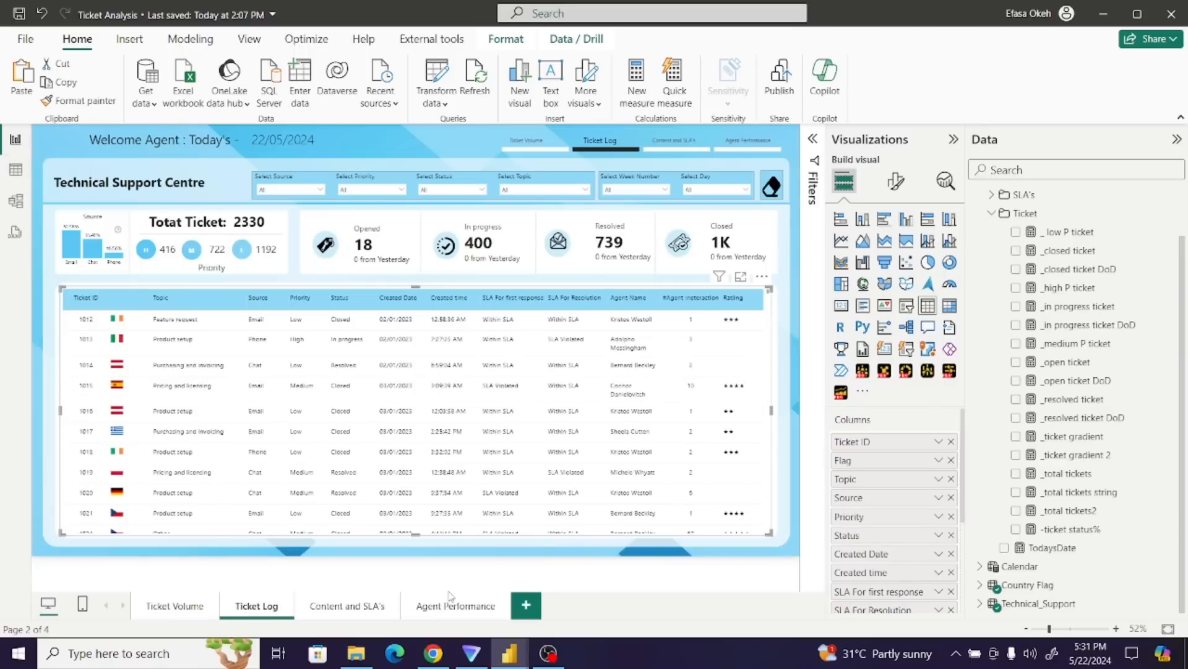
mouse_move(509, 653)
left_click(423, 604)
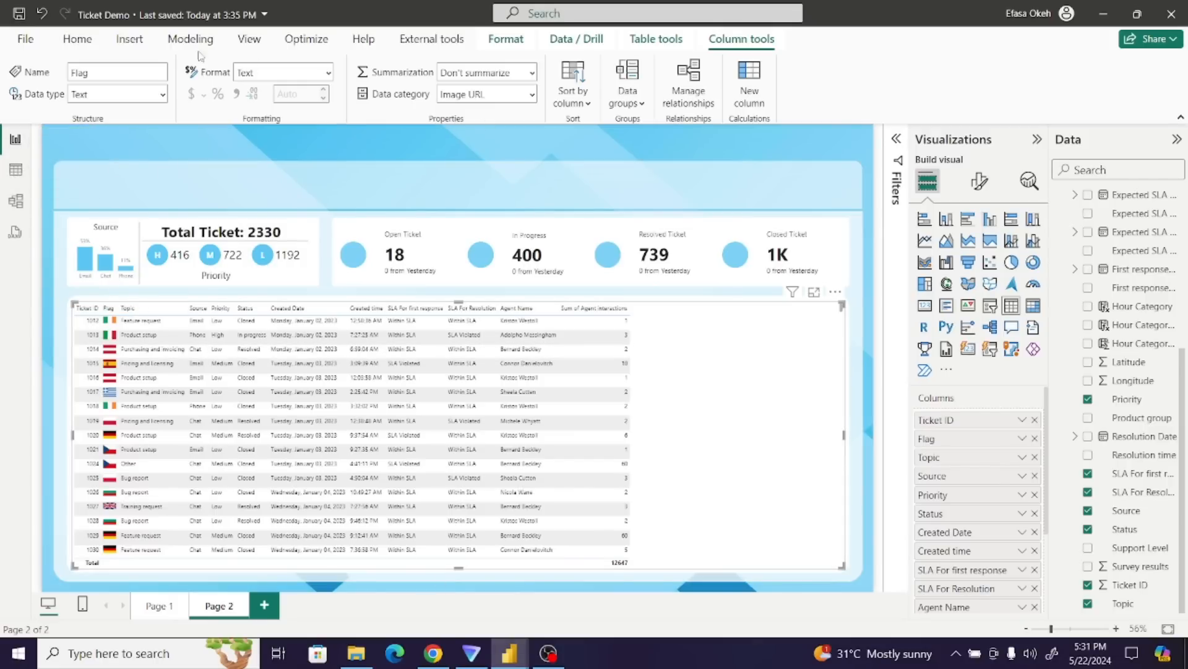
left_click(78, 39)
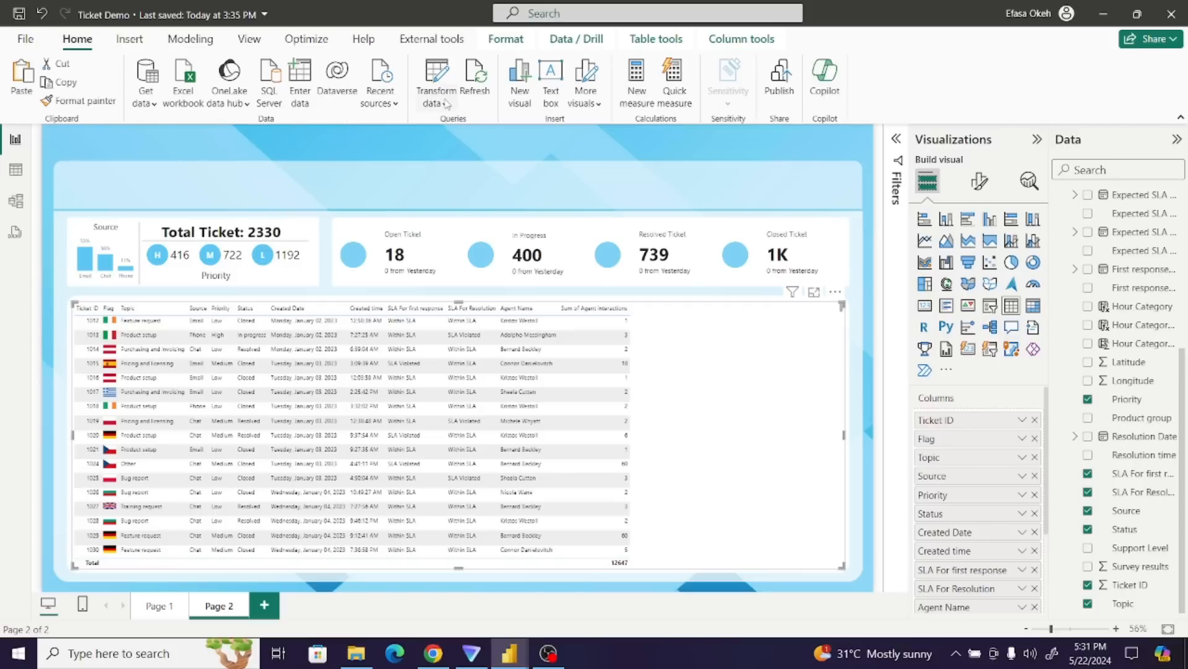
left_click(447, 103)
left_click(464, 126)
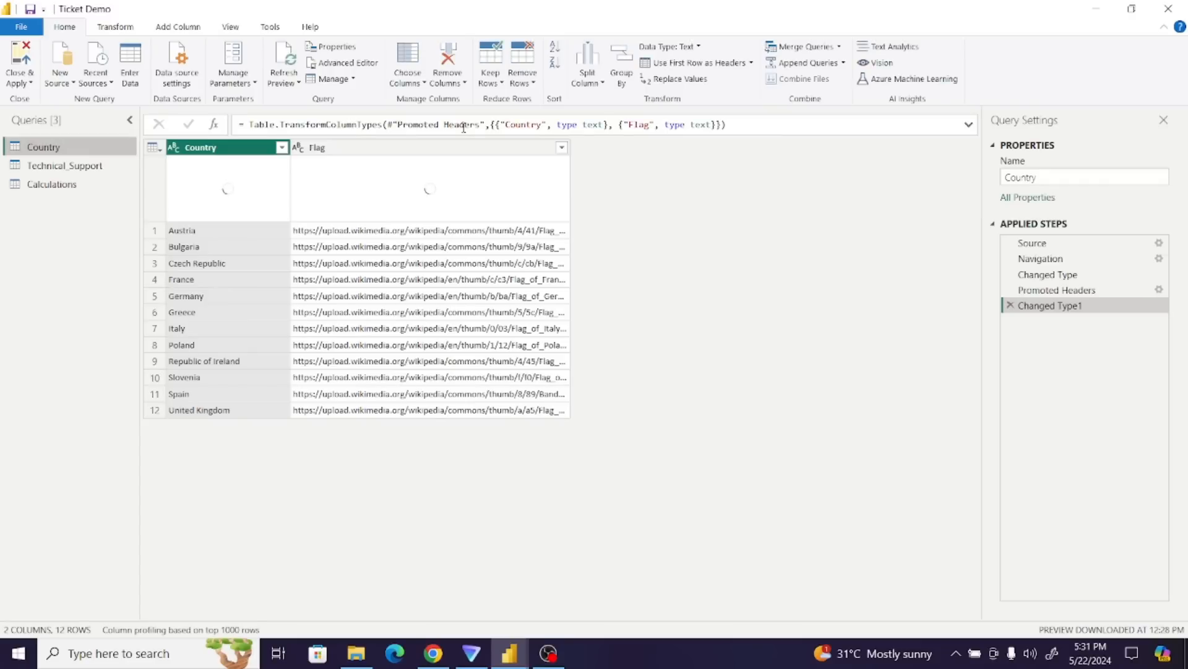
left_click(87, 164)
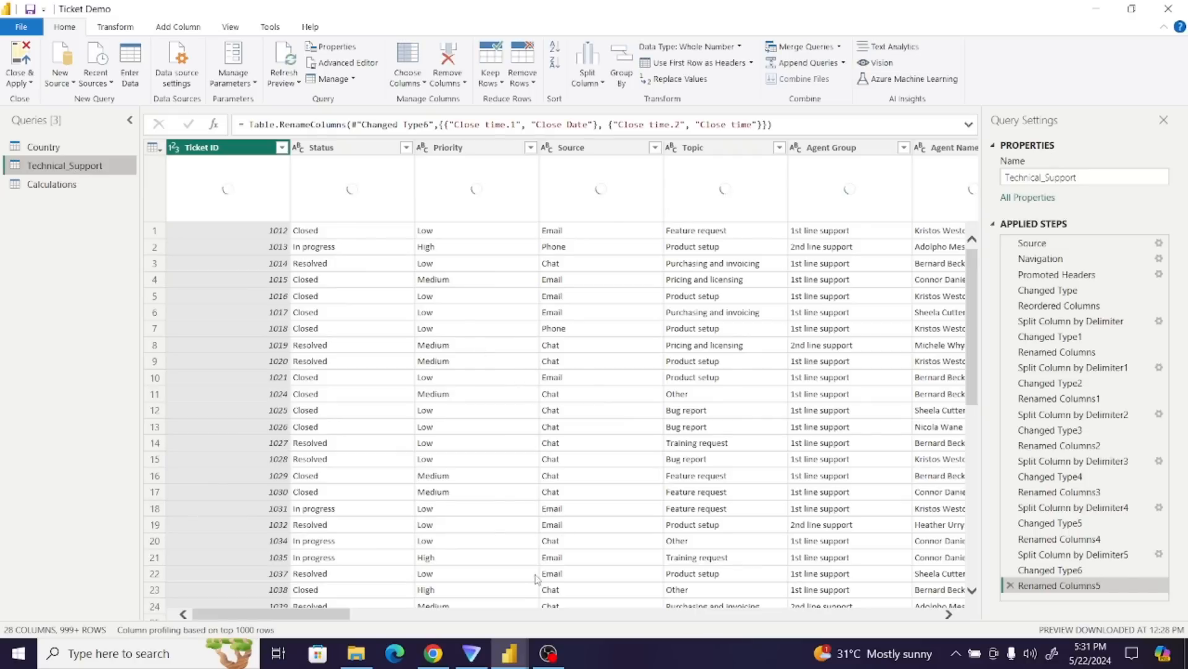
- Switch to Chrome, find Namecheap's star text symbols page in a new tab, and copy the Black star symbol
mouse_move(513, 662)
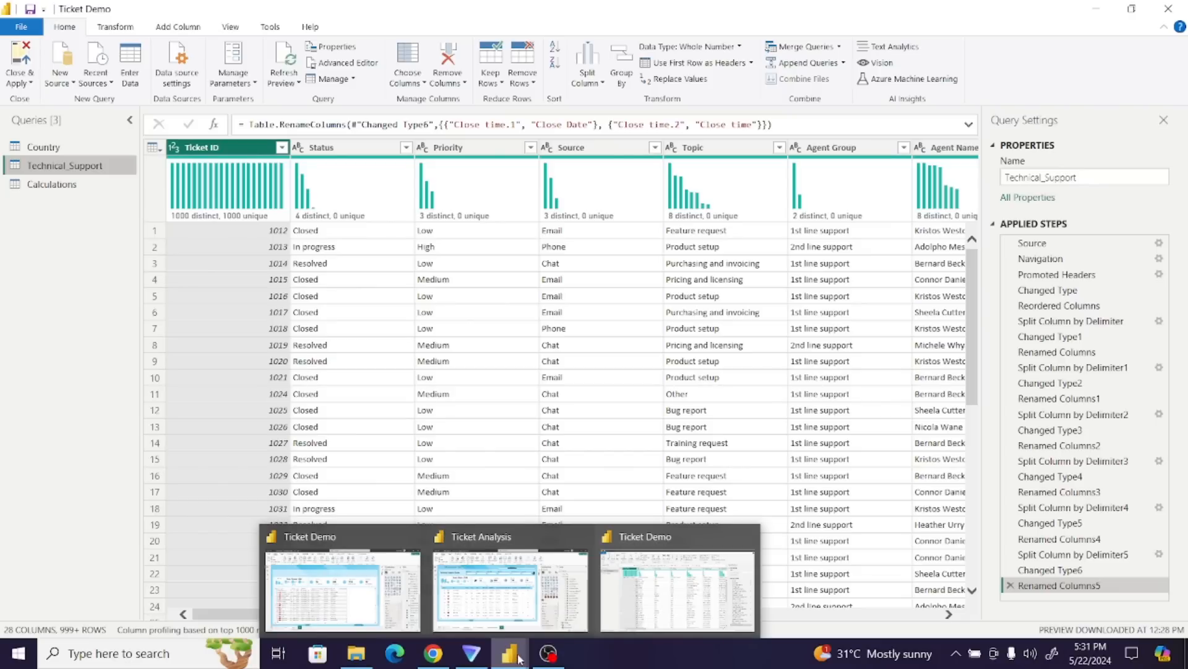
mouse_move(436, 661)
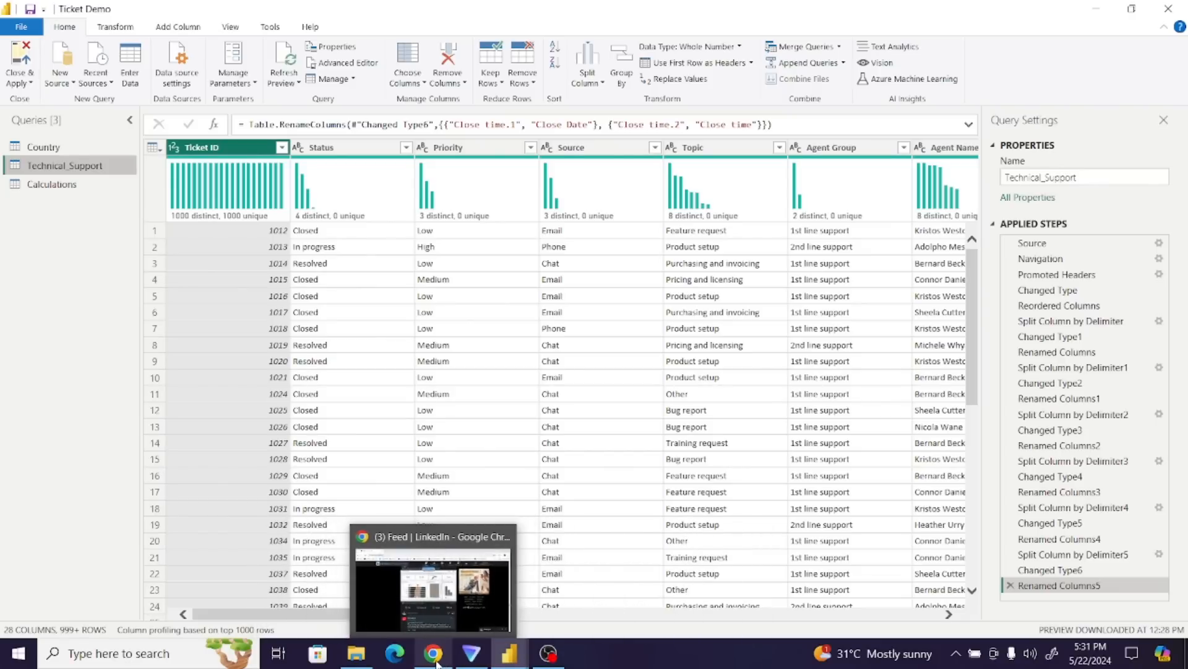
left_click(436, 661)
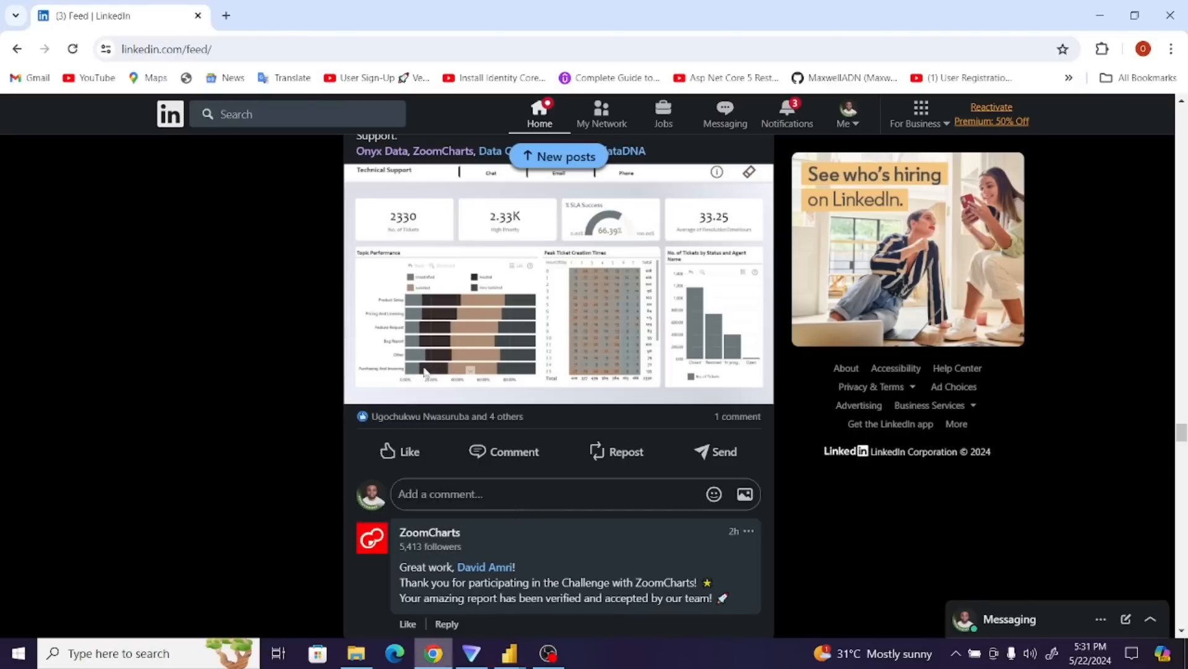
key("ctrl+t")
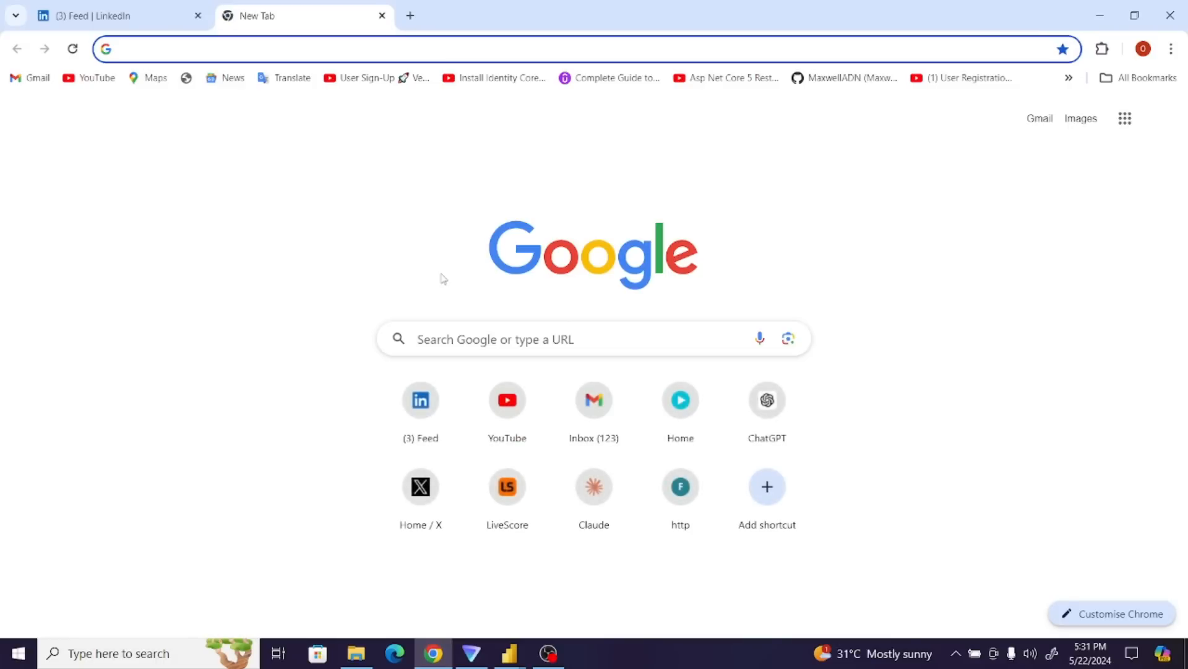
type("star")
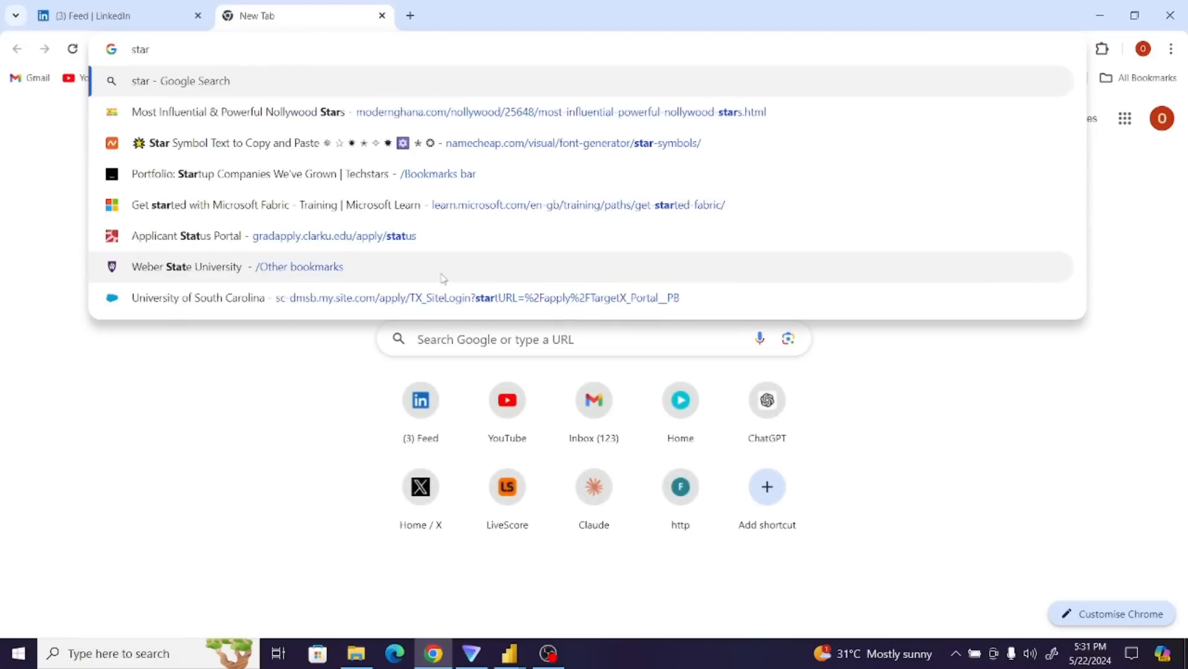
left_click(277, 143)
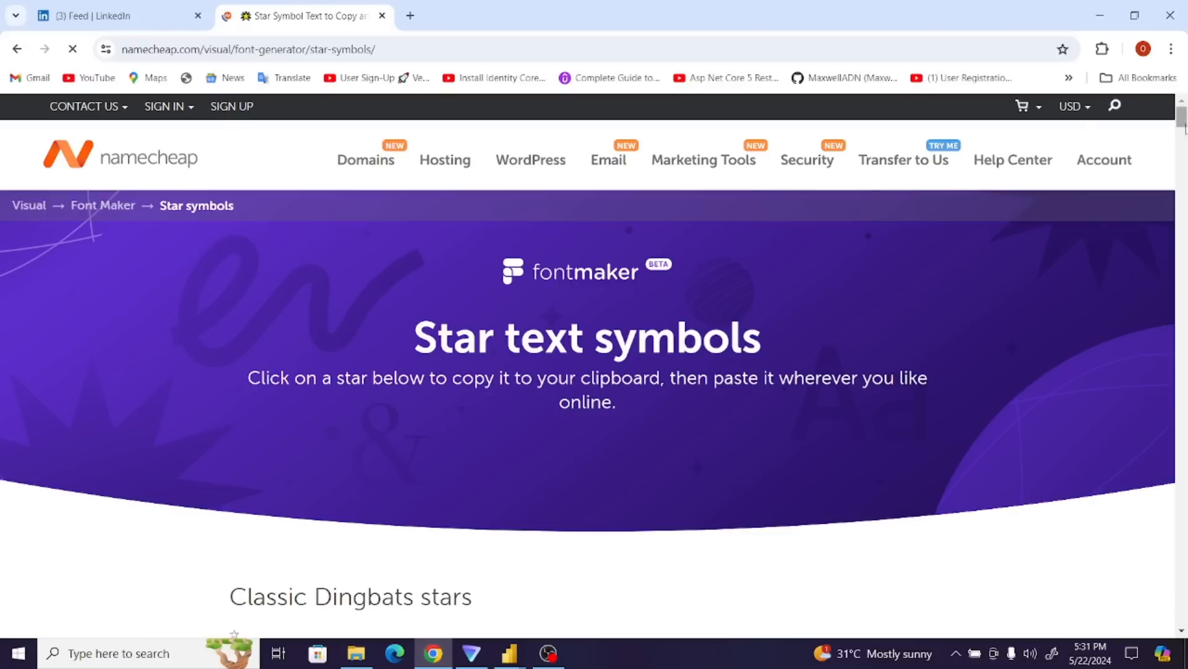
left_click_drag(1183, 124, 1183, 150)
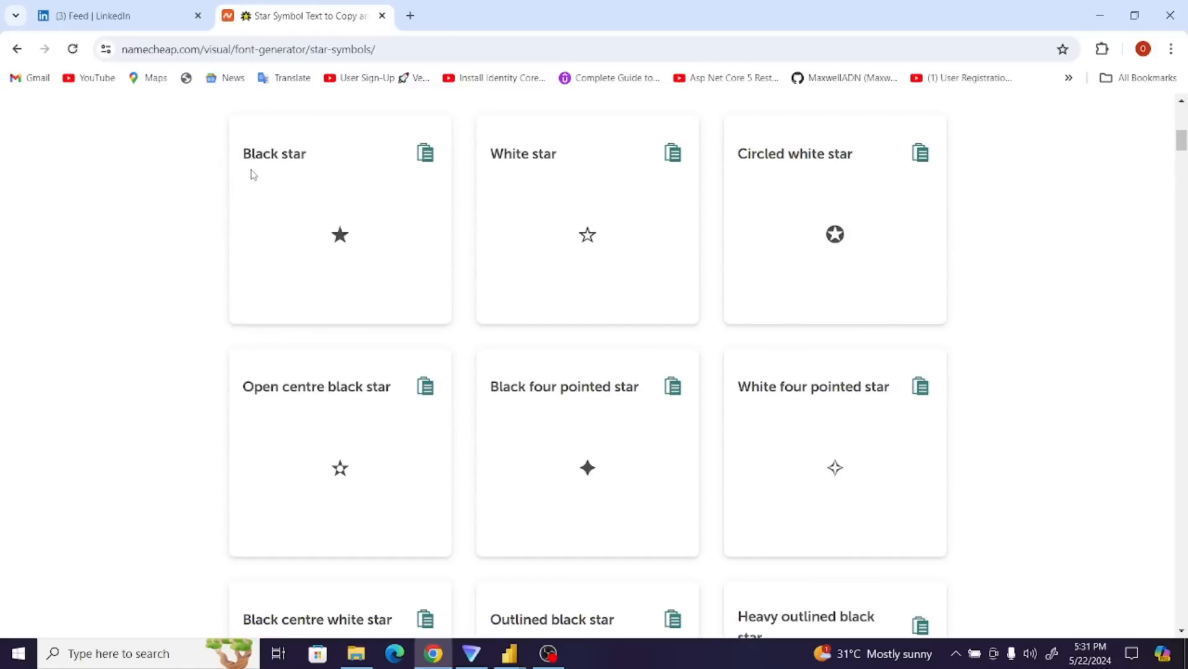
left_click(426, 159)
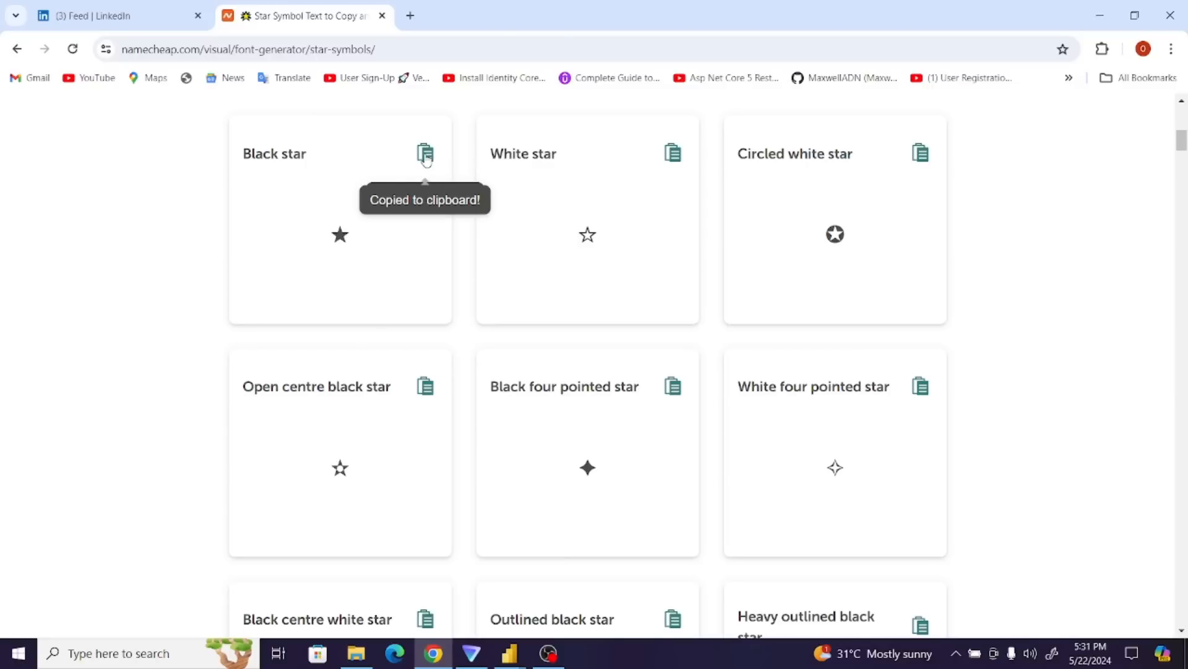
left_click_drag(1182, 148, 1182, 110)
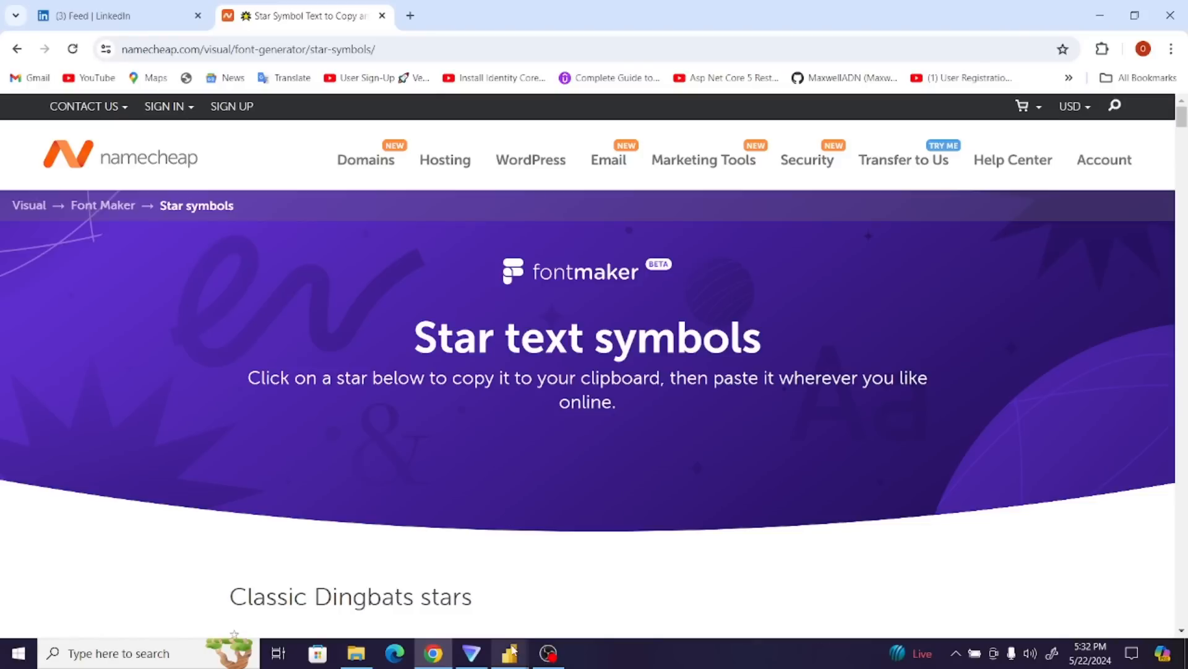
- Switch back to Power Query Editor and inspect the distinct values of the Survey results column in Technical_Support
mouse_move(513, 652)
left_click(643, 600)
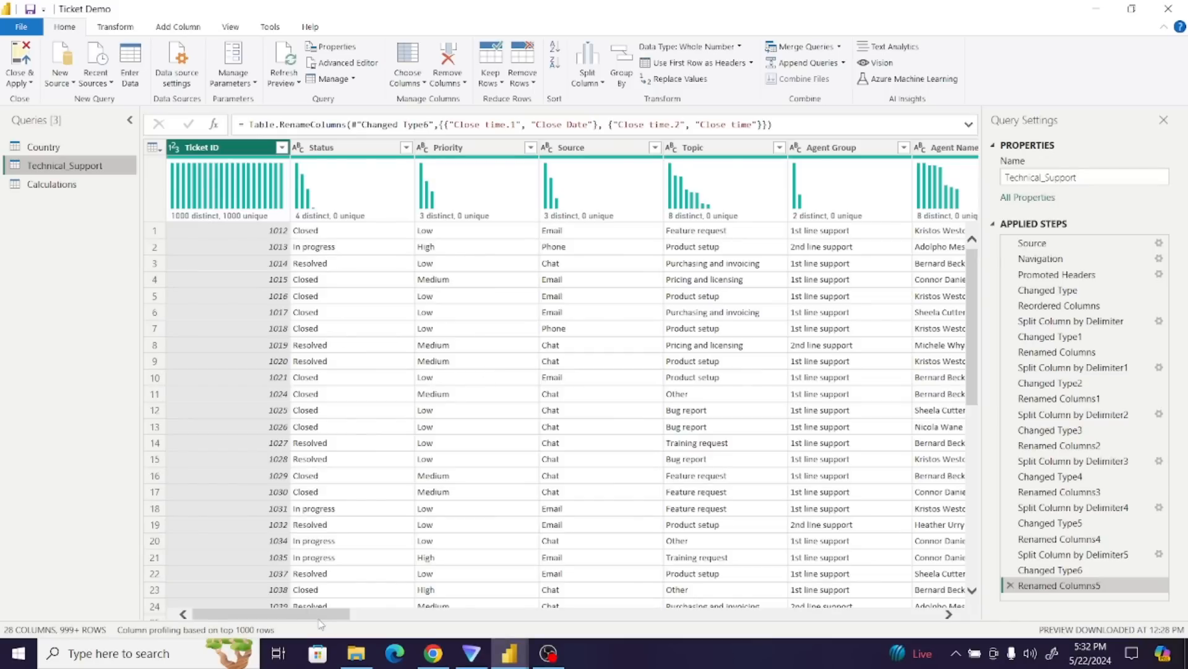
left_click_drag(319, 616, 835, 591)
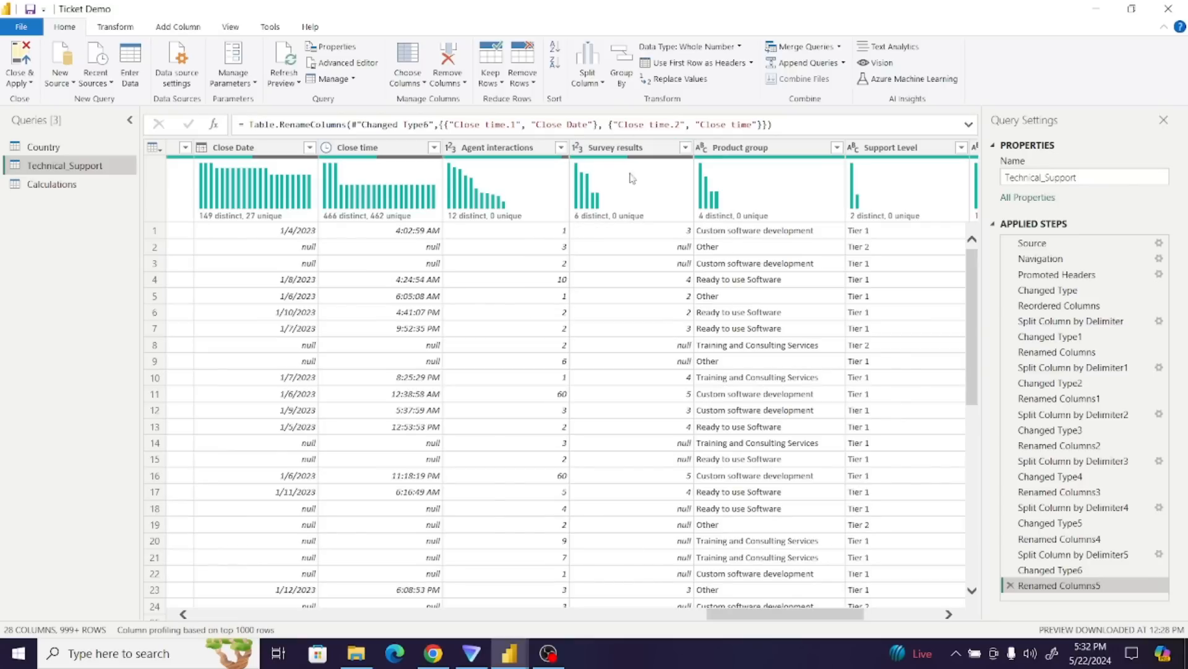
left_click(685, 148)
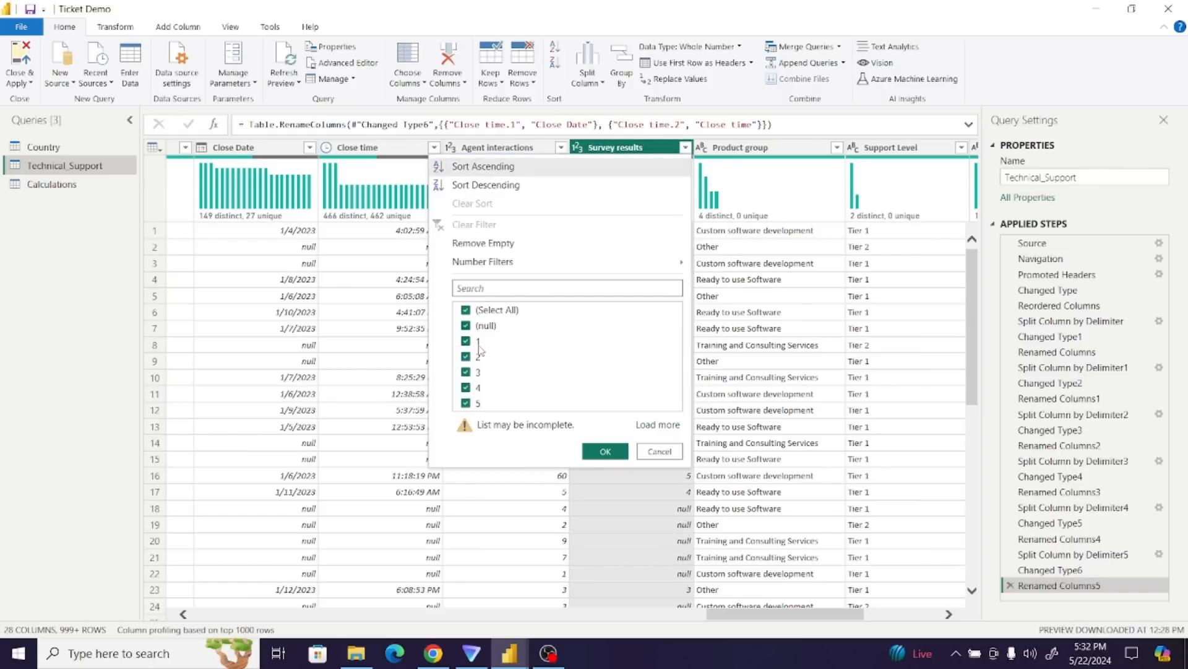
left_click(653, 451)
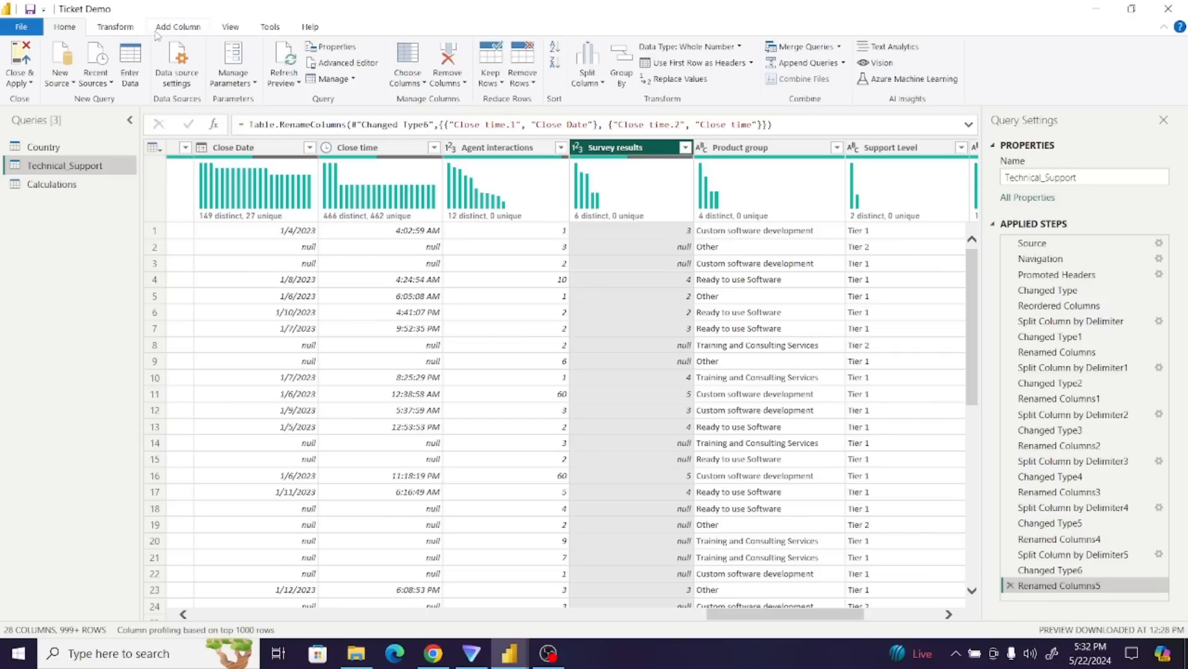
- Start a conditional column named Rating whose first clause tests the Survey results column with the equals operator
left_click(115, 27)
left_click(183, 30)
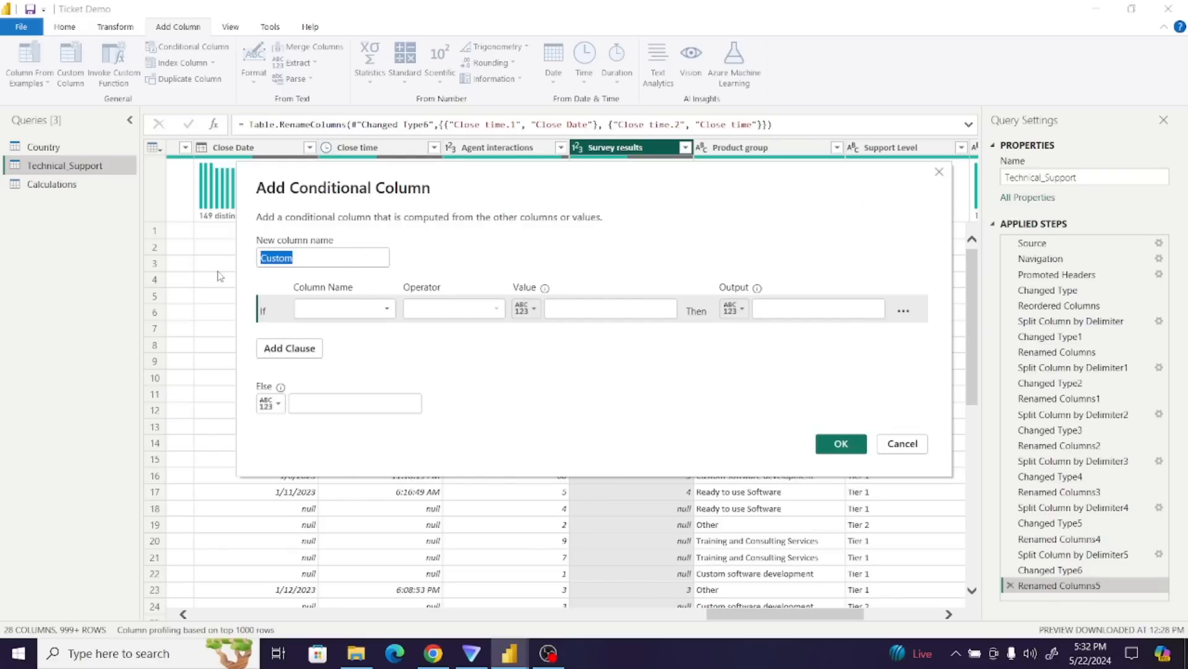
type("Rating")
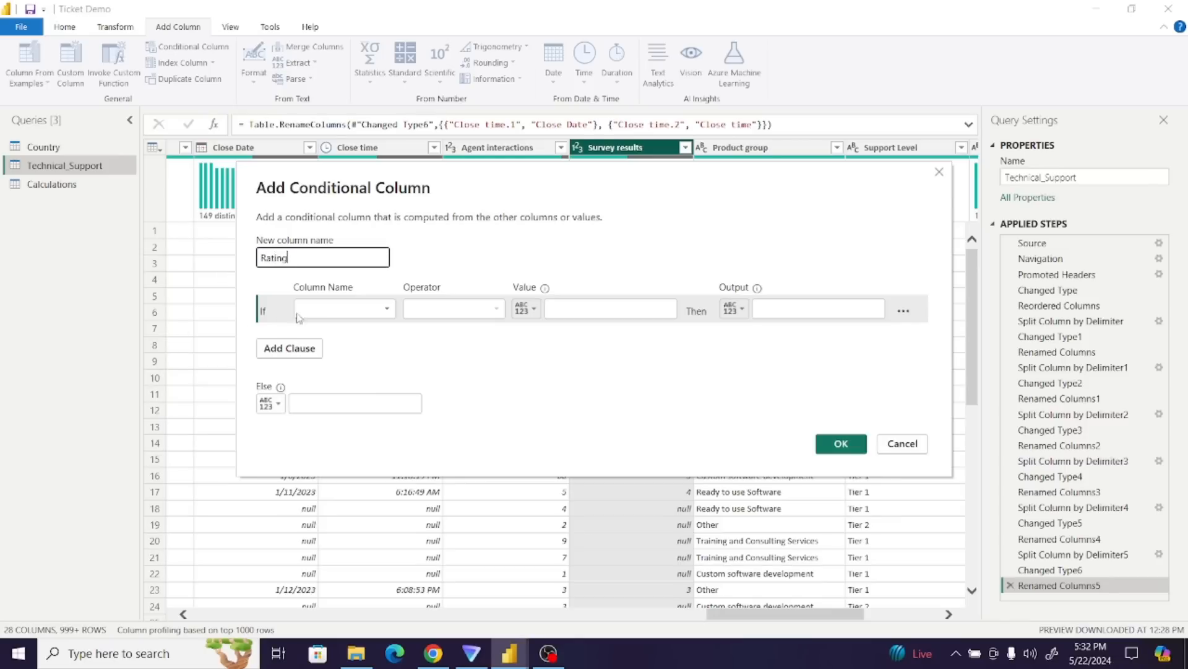
left_click(357, 311)
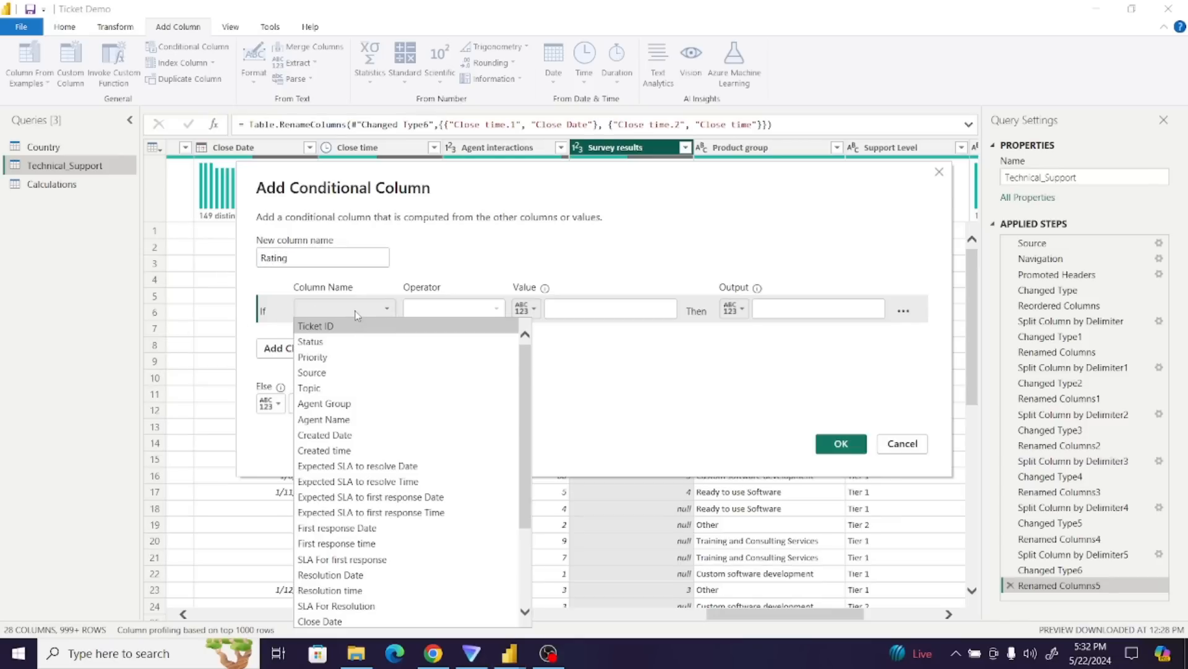
scroll(525, 403, "down", 3)
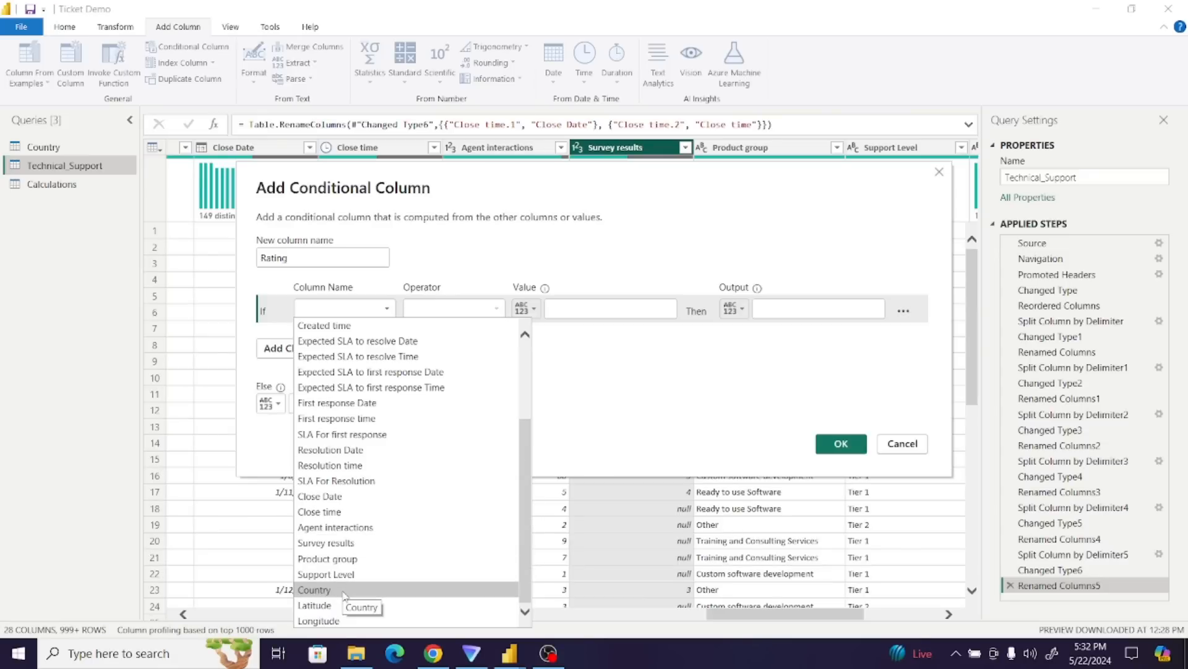
left_click(391, 533)
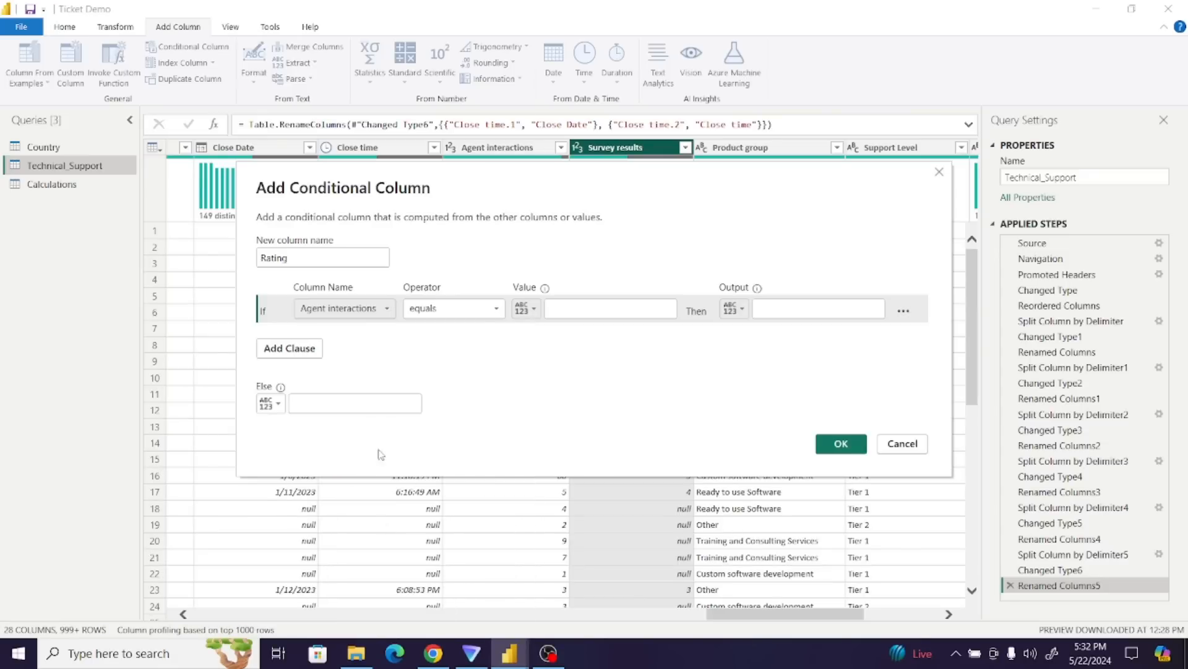
left_click(380, 315)
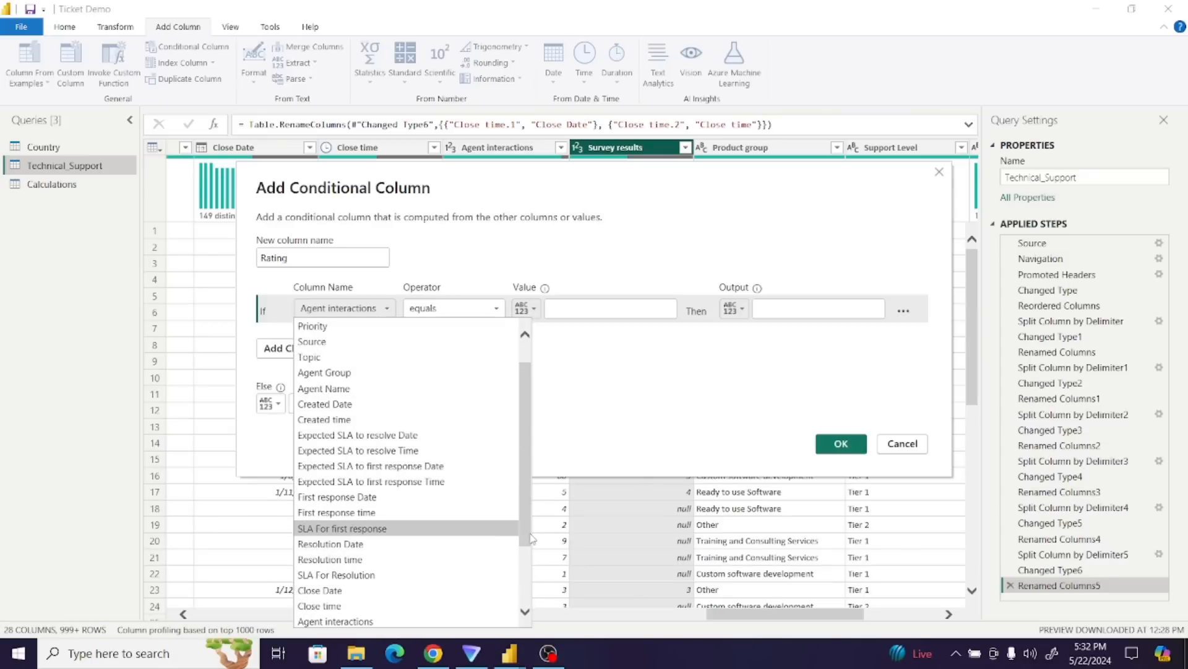
scroll(523, 621, "down", 2)
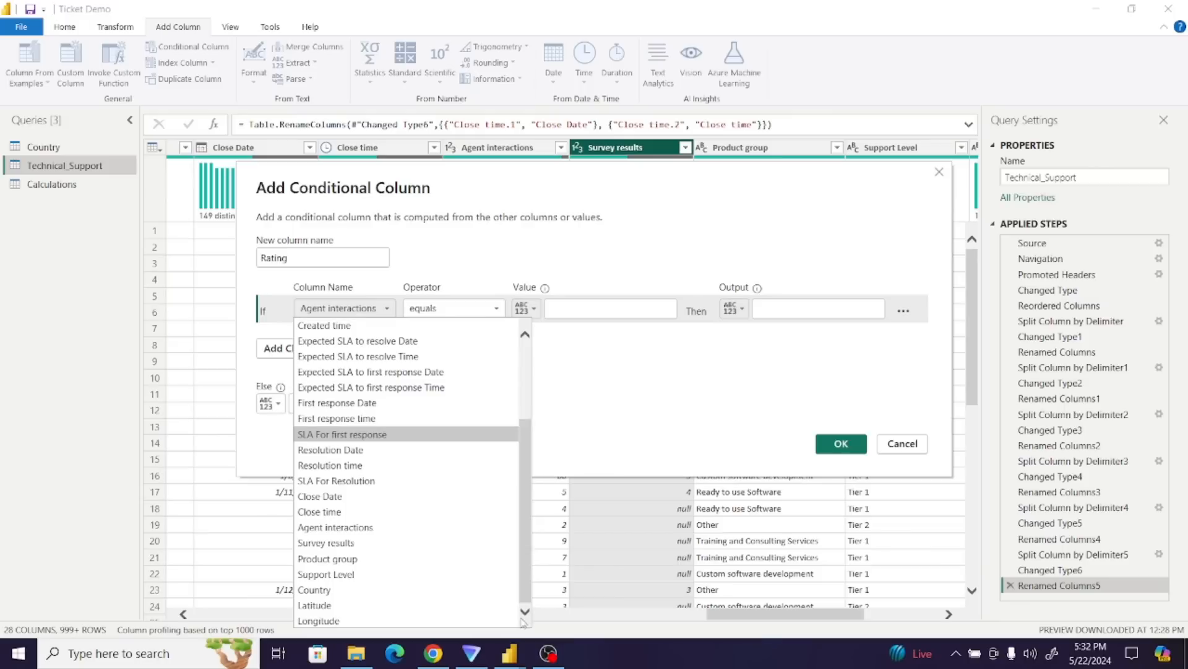
left_click(353, 542)
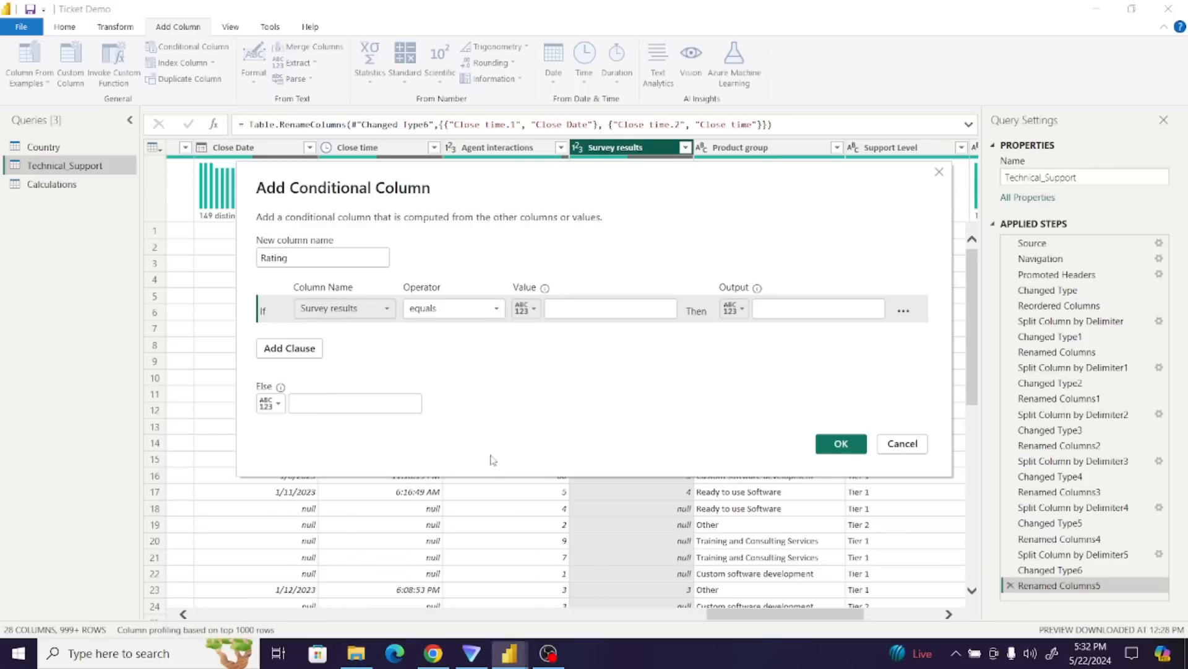
- Make the first Rating clause output one ★ when Survey results equals 1
left_click(581, 310)
type("1")
left_click(770, 311)
left_click(770, 312)
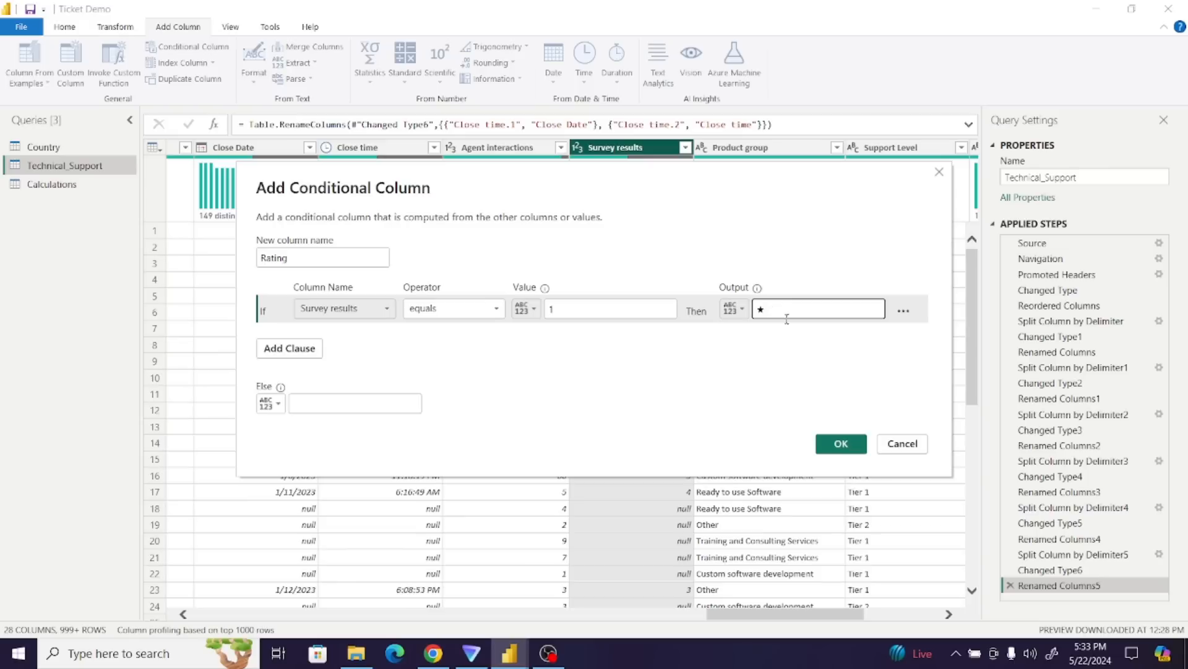
- Add a second Rating clause that outputs ★★ when Survey results equals 2
left_click(289, 348)
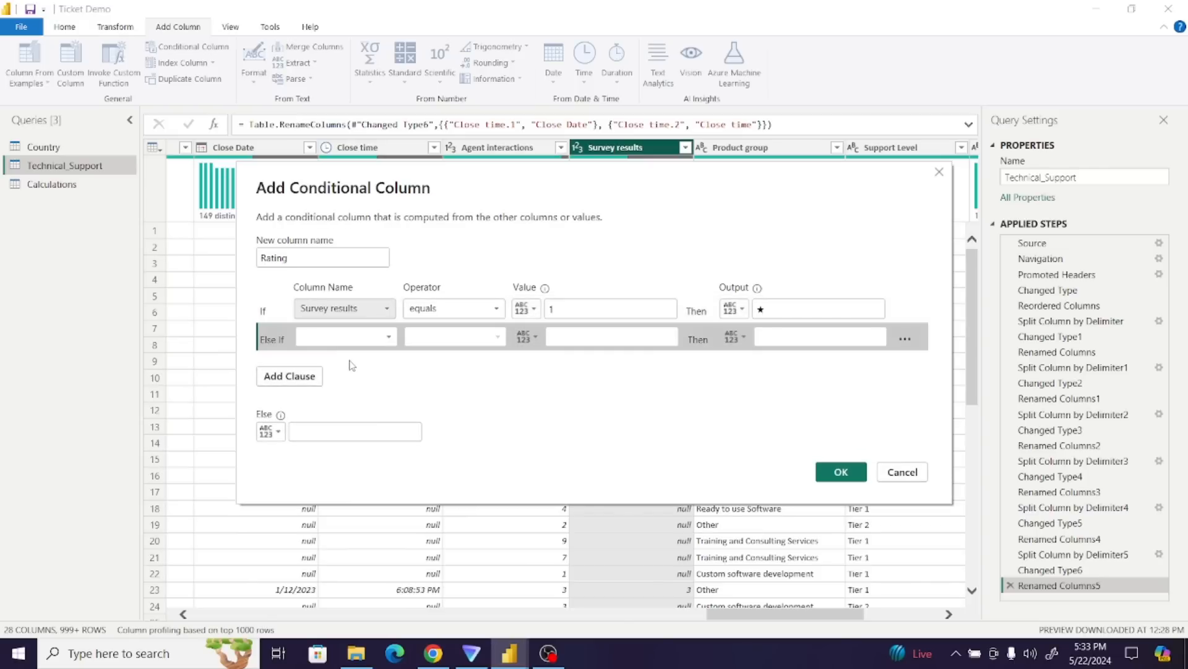
left_click(347, 337)
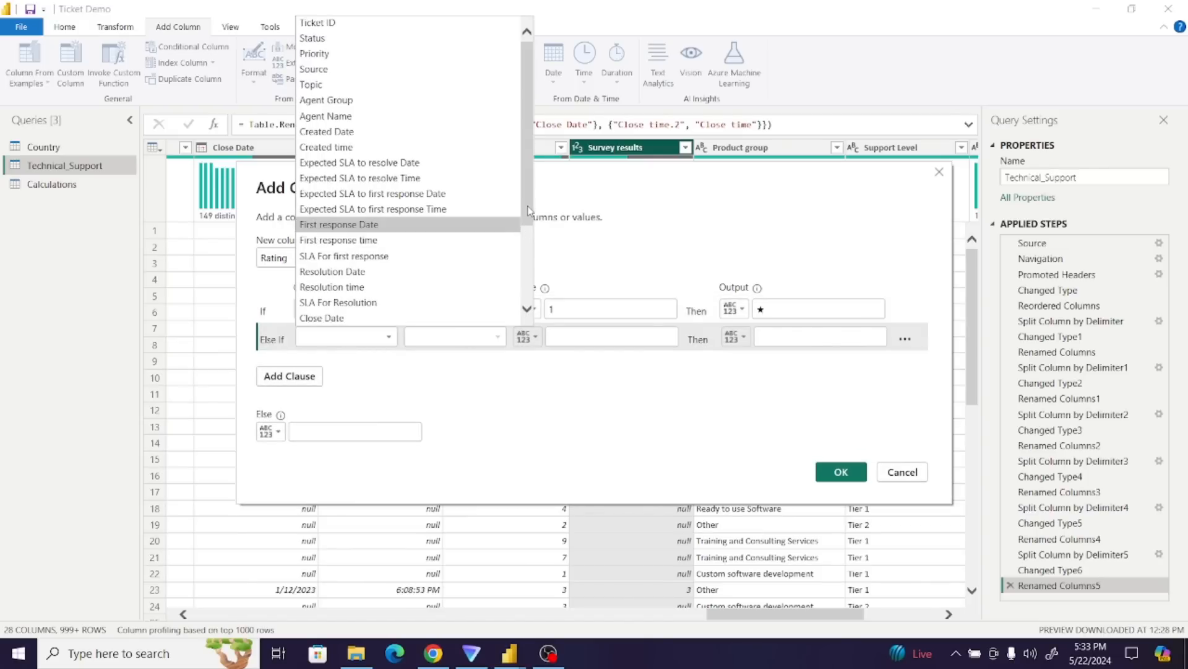
scroll(529, 247, "down", 3)
left_click(328, 240)
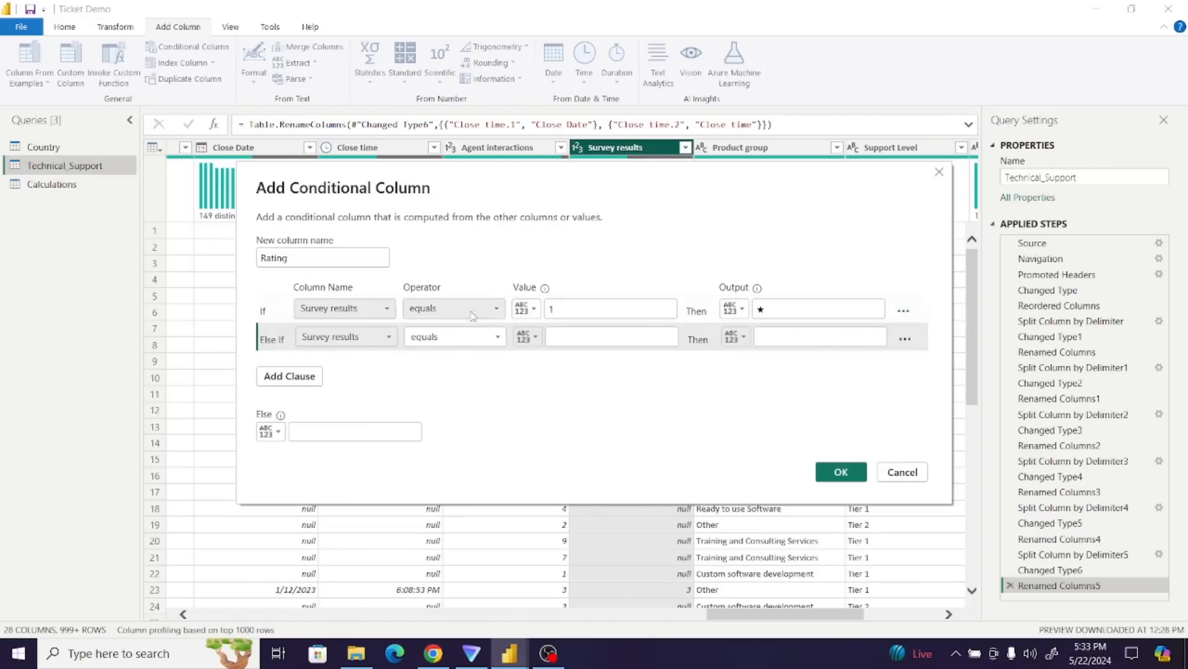
left_click(566, 338)
type("2")
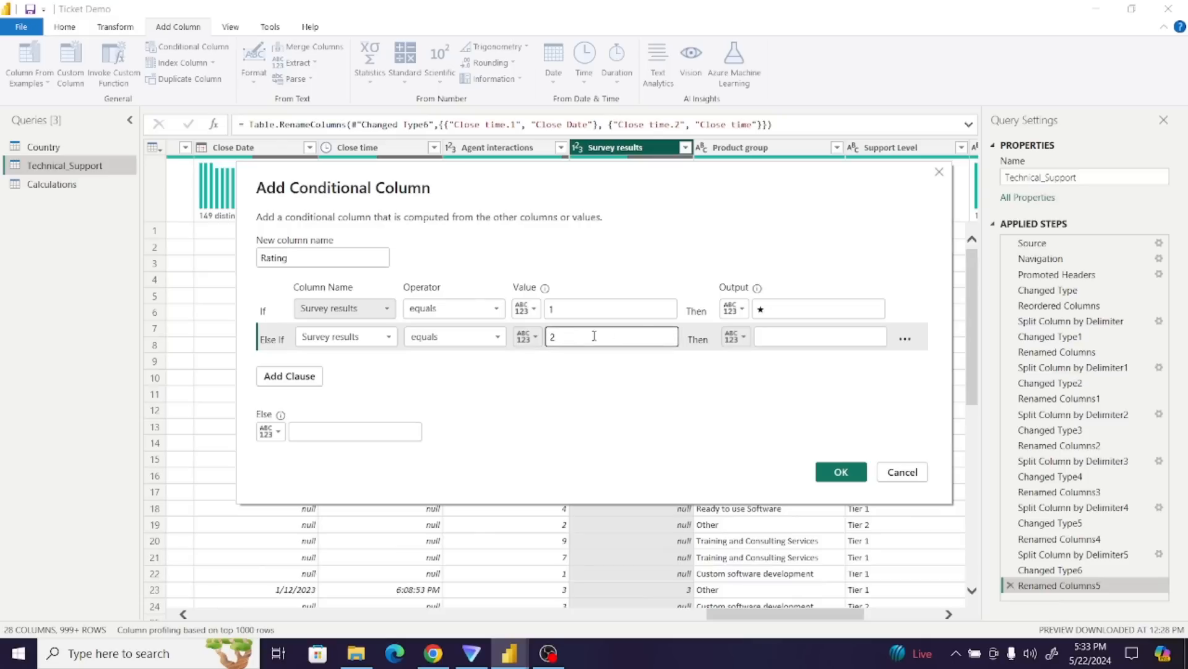
left_click(785, 342)
key("ctrl+v")
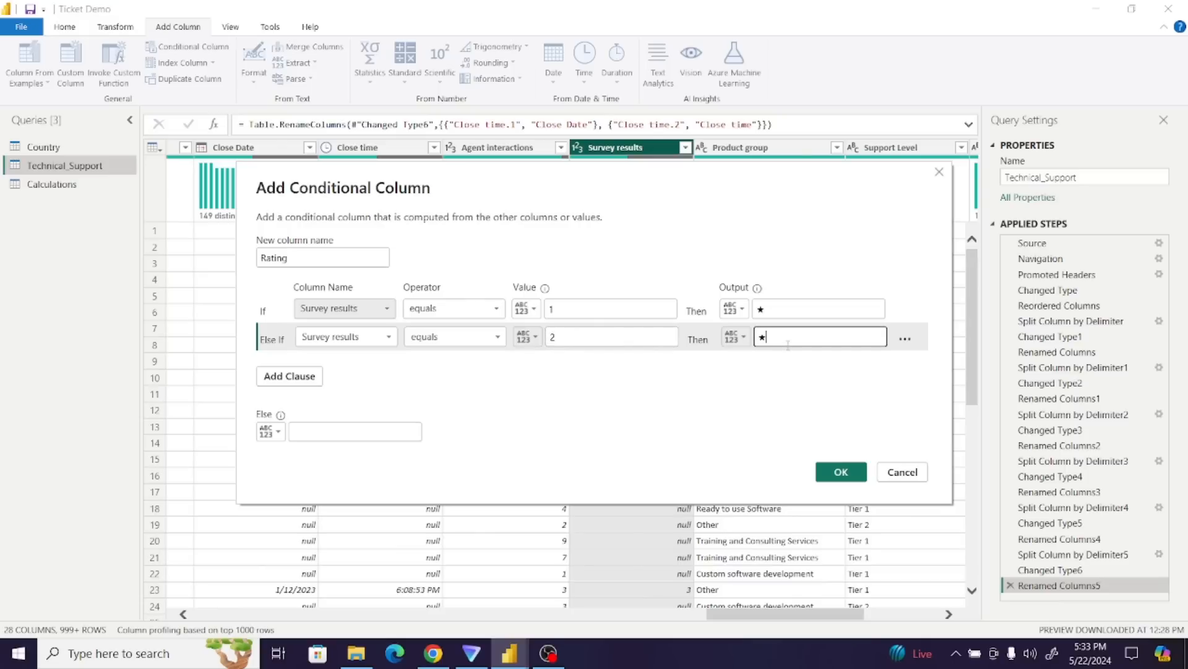
- Add a third Rating clause that outputs ★★★ when Survey results equals 3
left_click(312, 376)
left_click(359, 365)
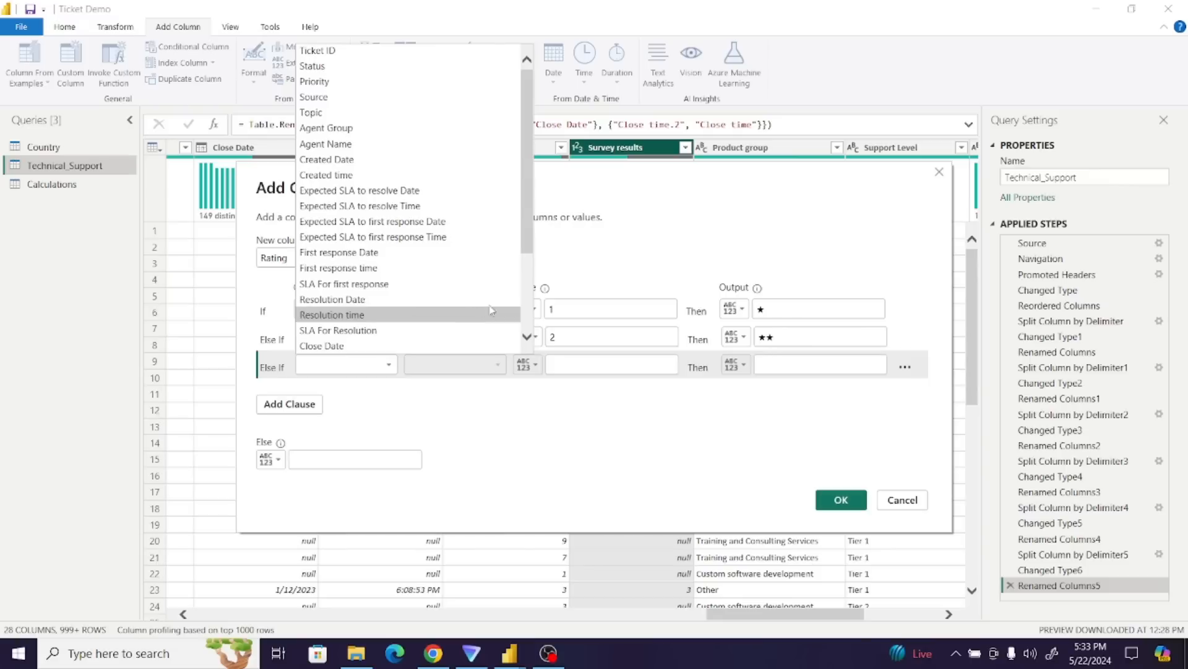
scroll(526, 309, "down", 3)
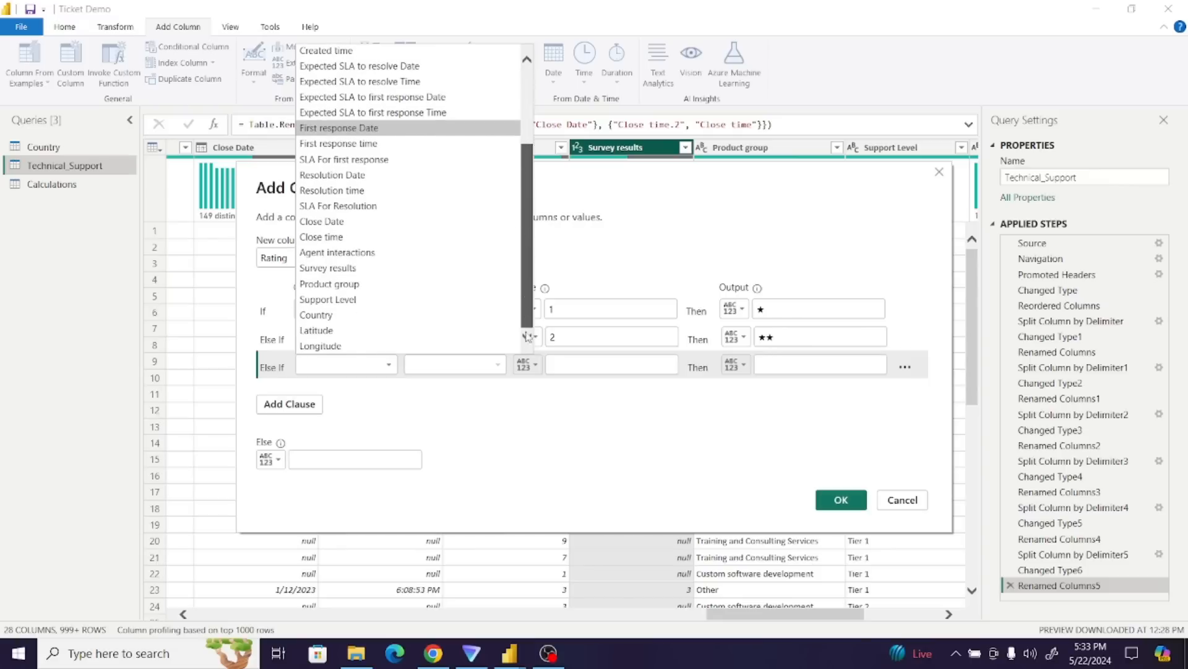
left_click(350, 270)
left_click(591, 366)
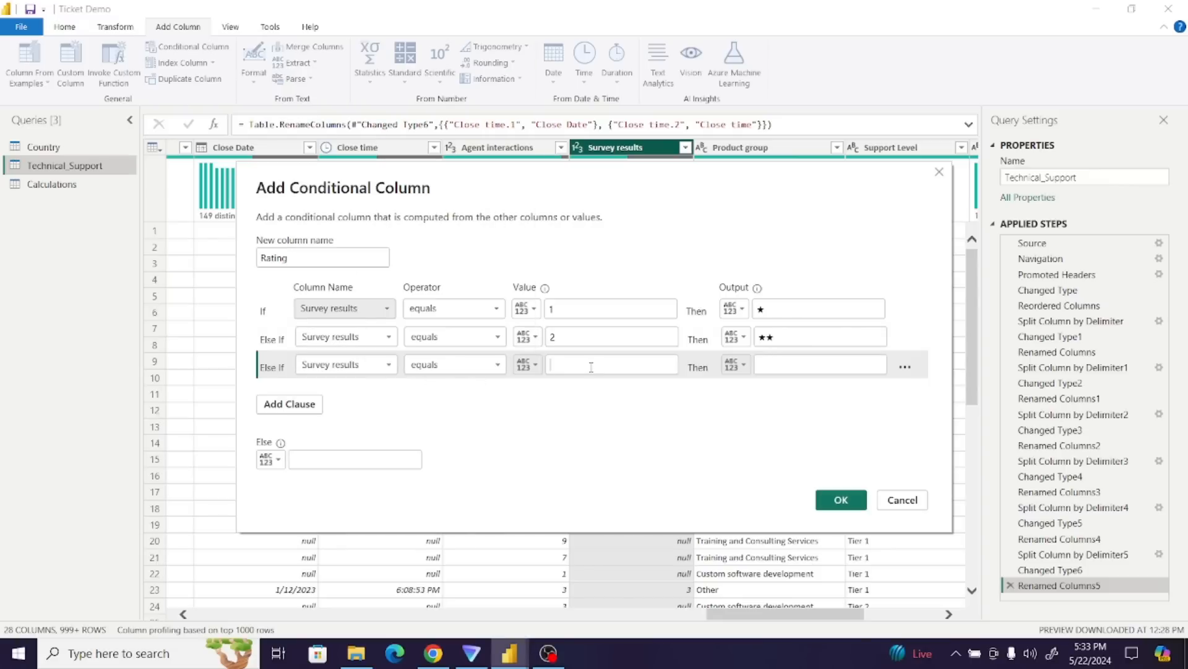
type("3")
left_click(810, 369)
type("★★★")
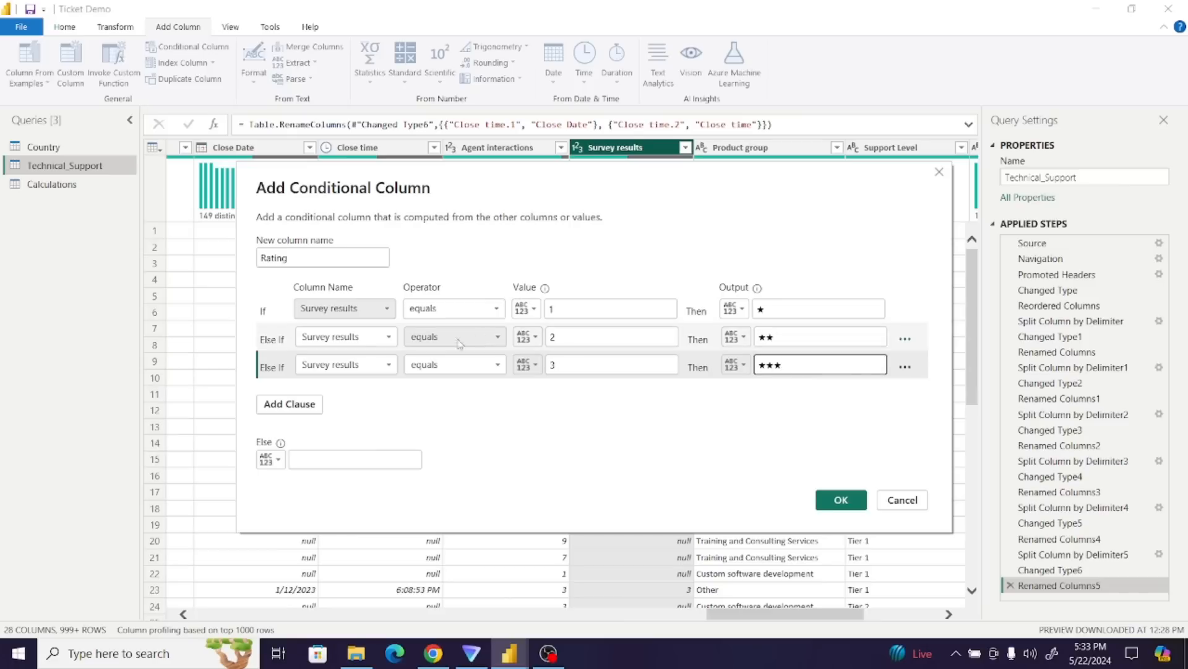
- Add a fourth Rating clause that outputs ★★★★ when Survey results equals 4
left_click(298, 403)
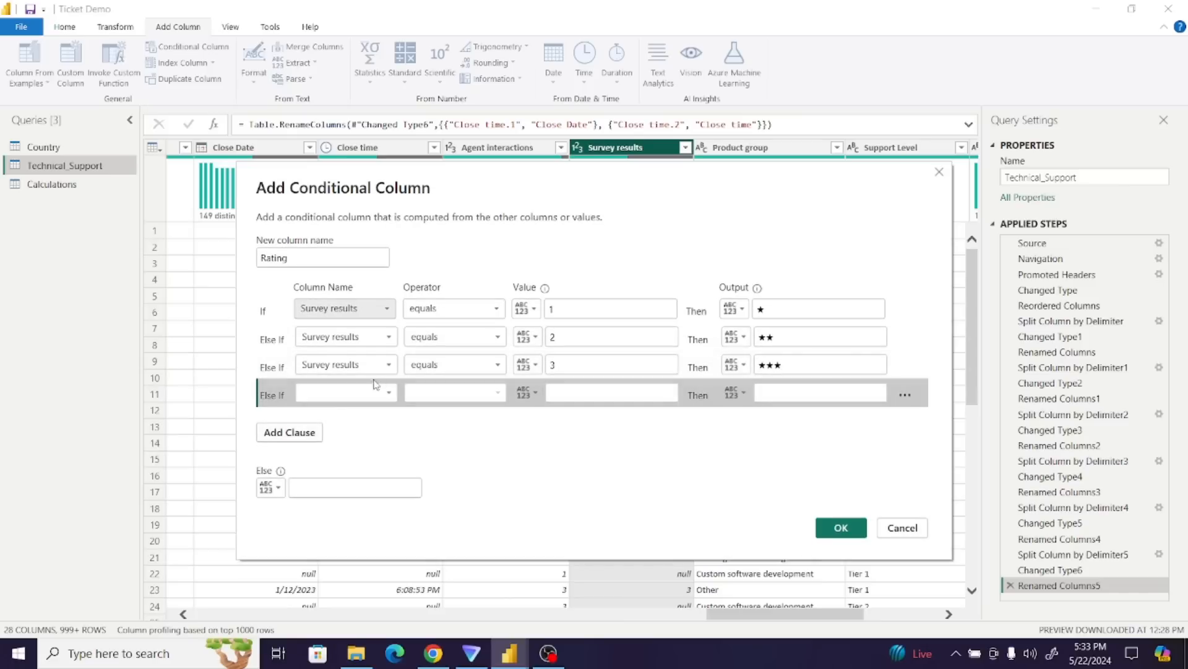
left_click(345, 393)
scroll(525, 279, "down", 3)
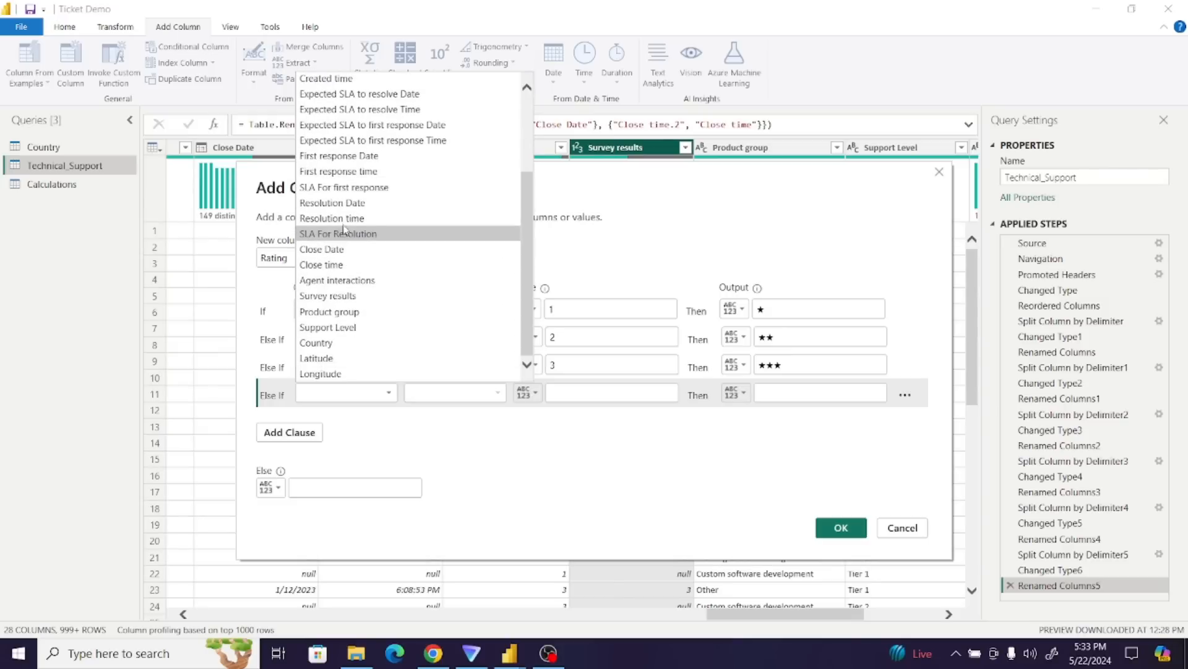
left_click(348, 296)
left_click(582, 393)
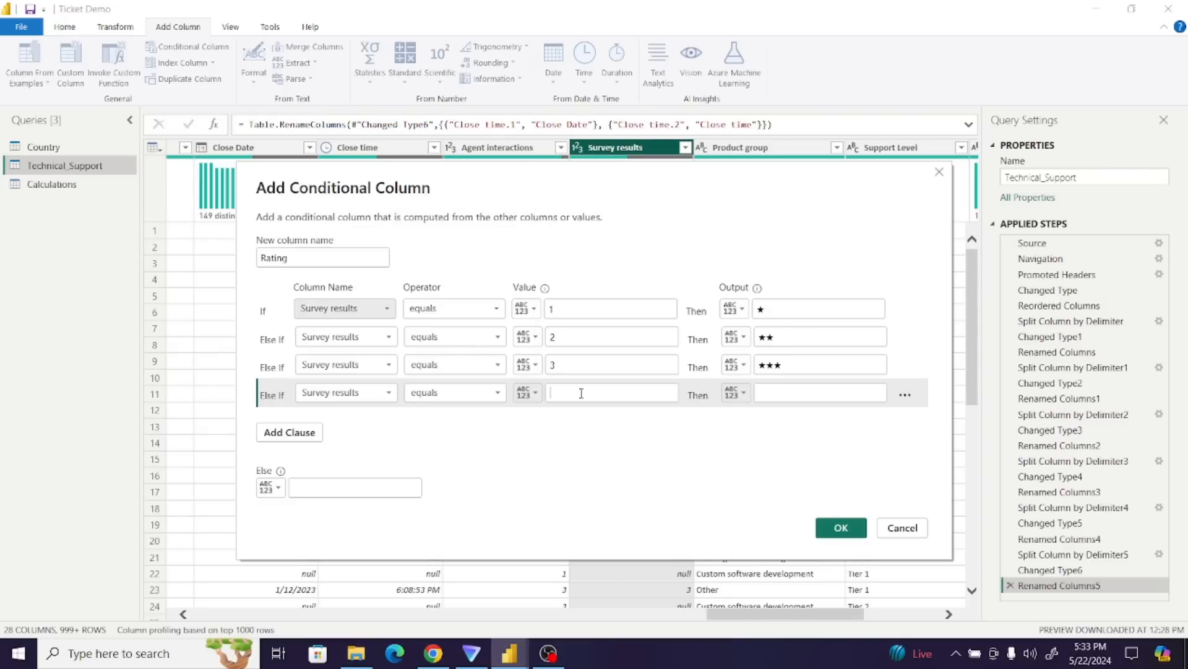
type("4")
left_click(786, 394)
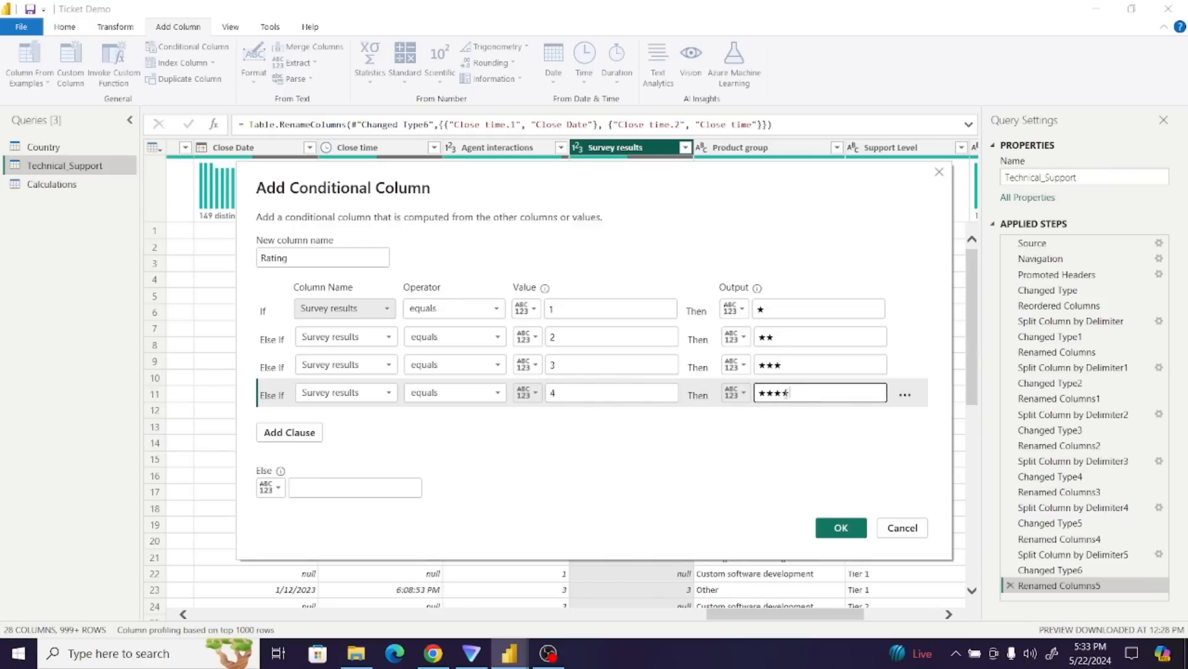
- Add a fifth Rating clause that outputs ★★★★★ when Survey results equals 5
left_click(304, 433)
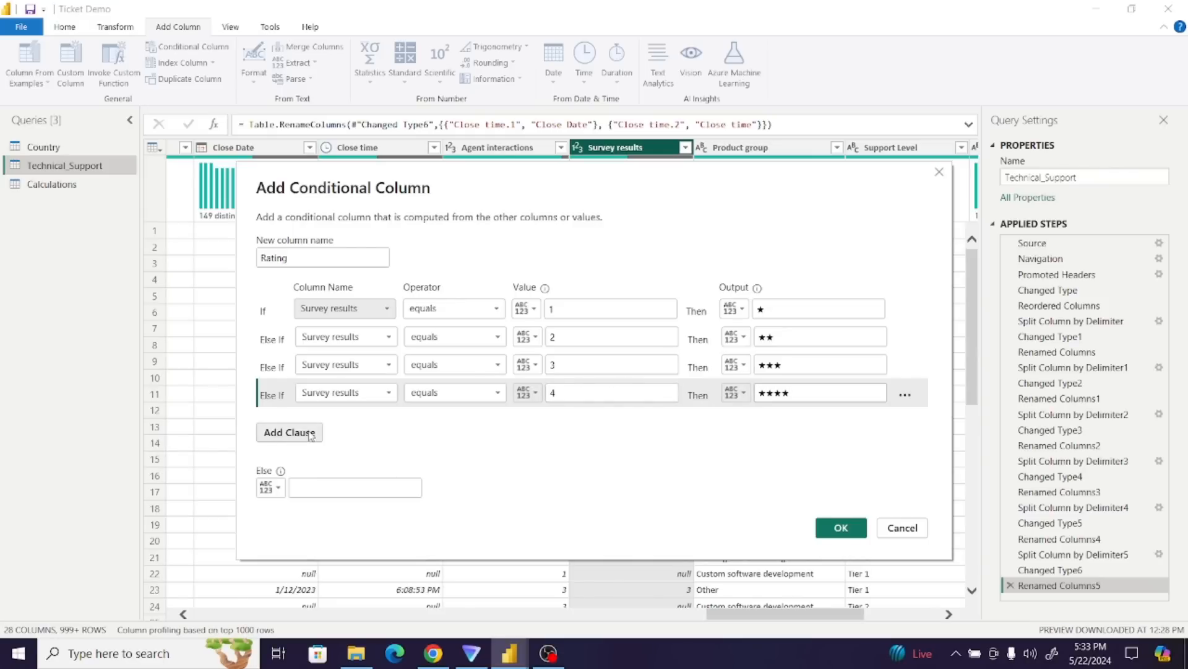
left_click(344, 424)
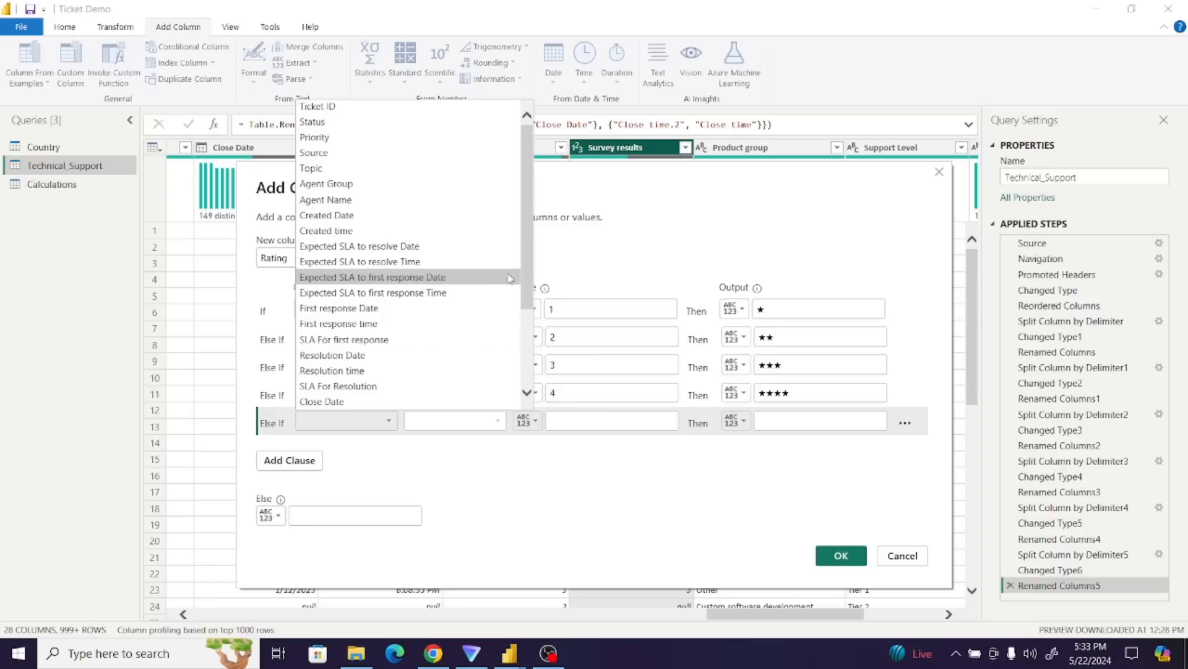
left_click_drag(527, 296, 527, 362)
left_click(399, 322)
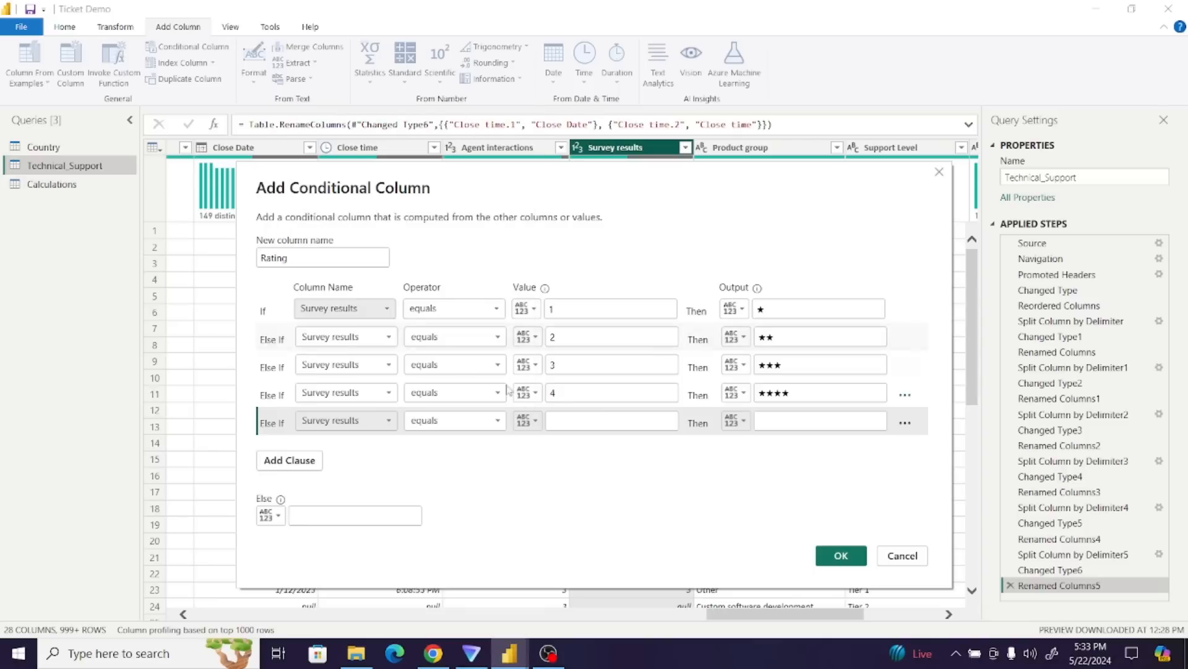
left_click(557, 422)
type("5")
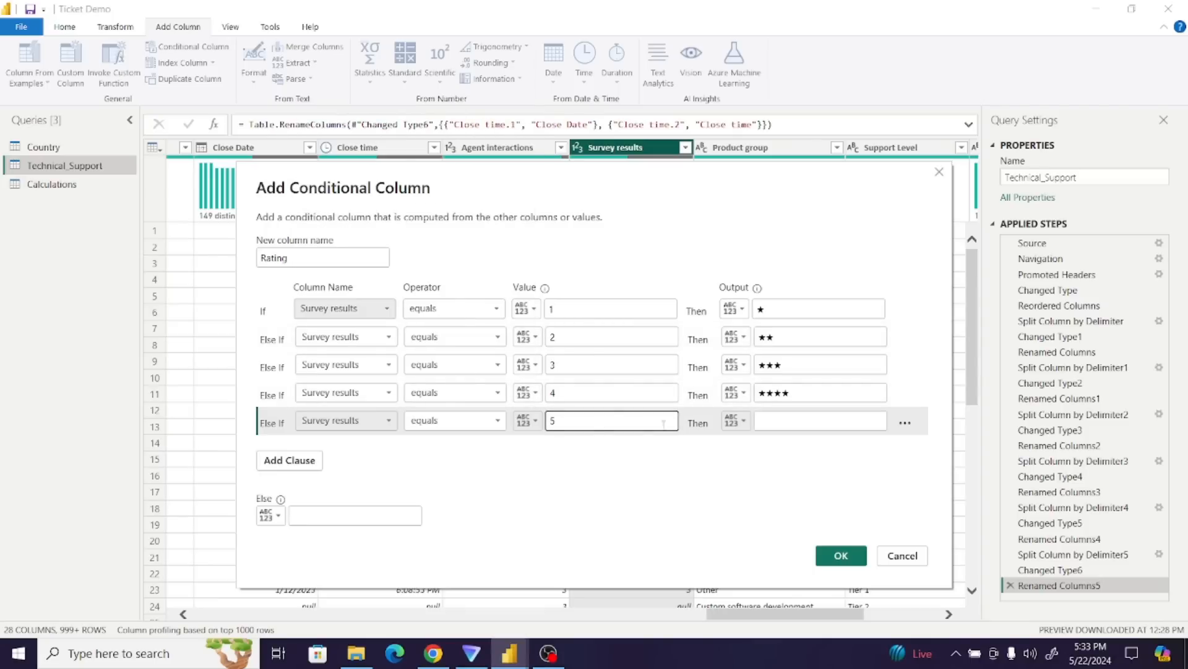
left_click(775, 424)
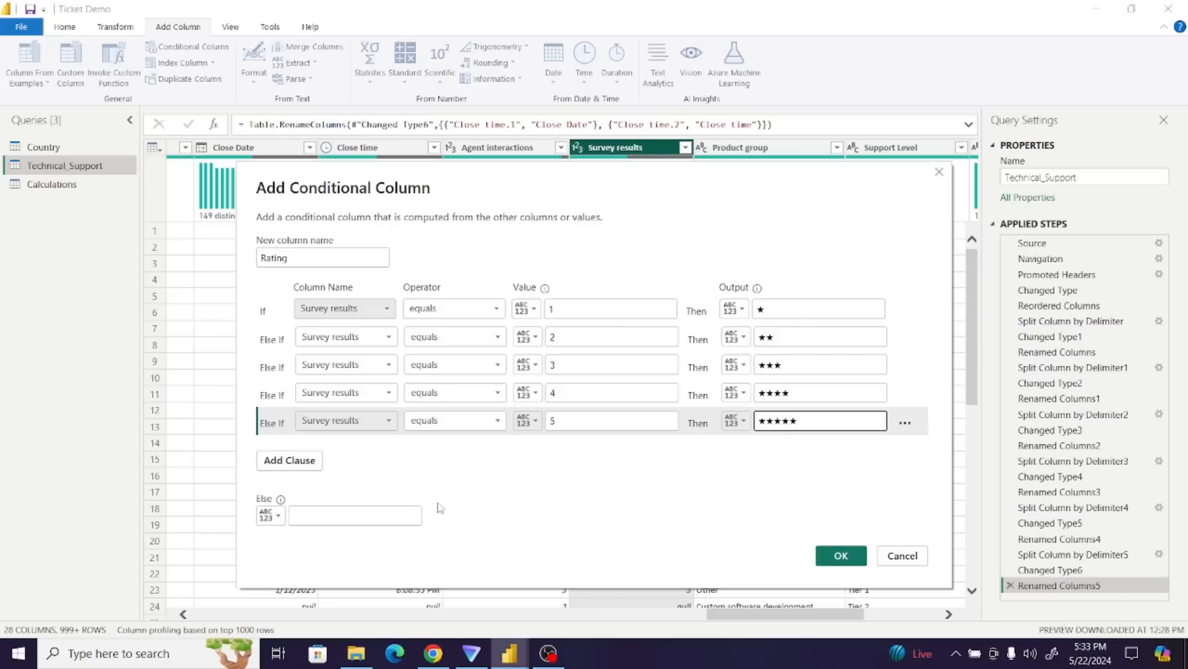
- Set the Else output to null and create the Rating conditional column in Technical_Support
left_click(390, 516)
type("null")
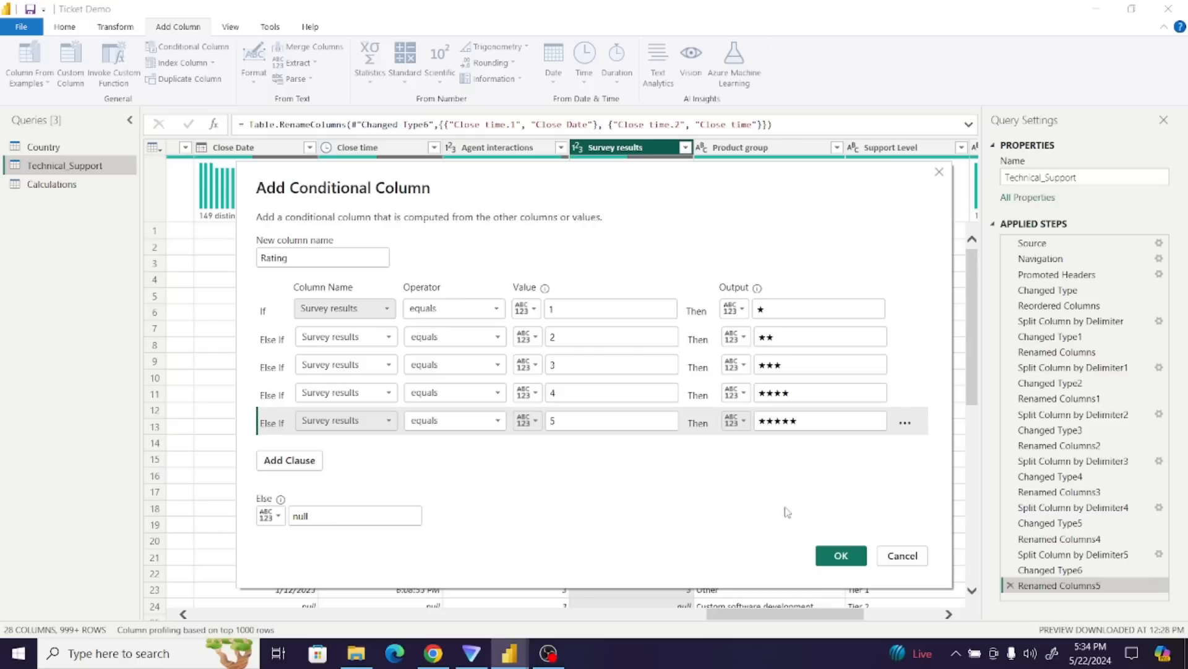
left_click(839, 555)
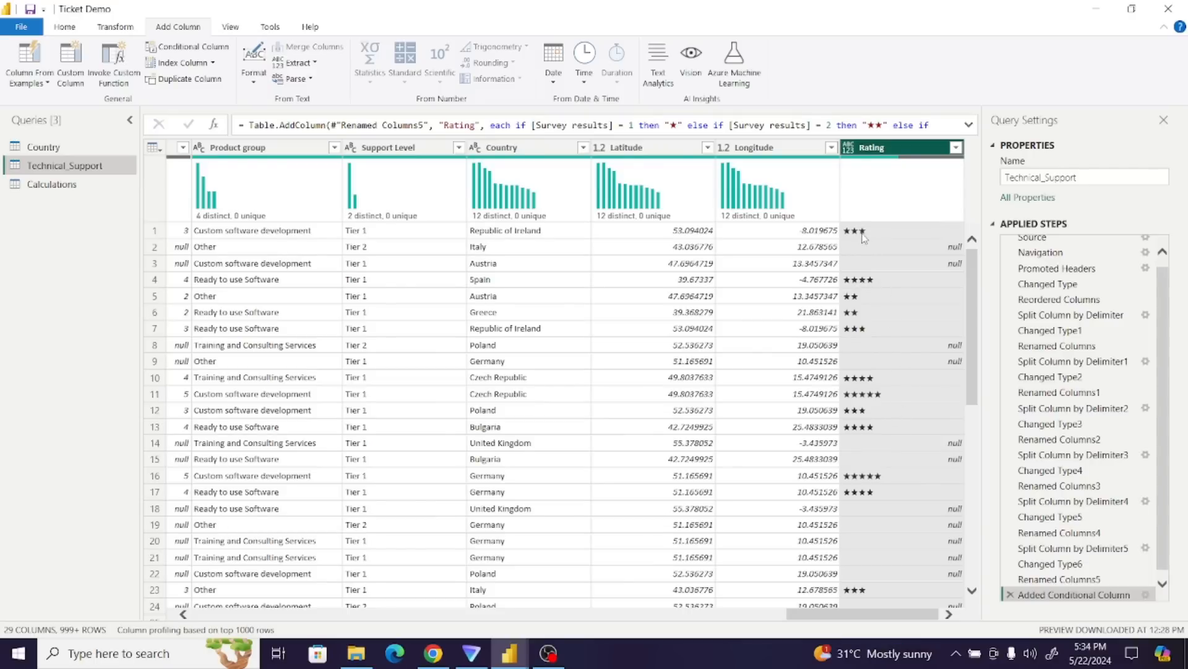
left_click_drag(797, 613, 785, 613)
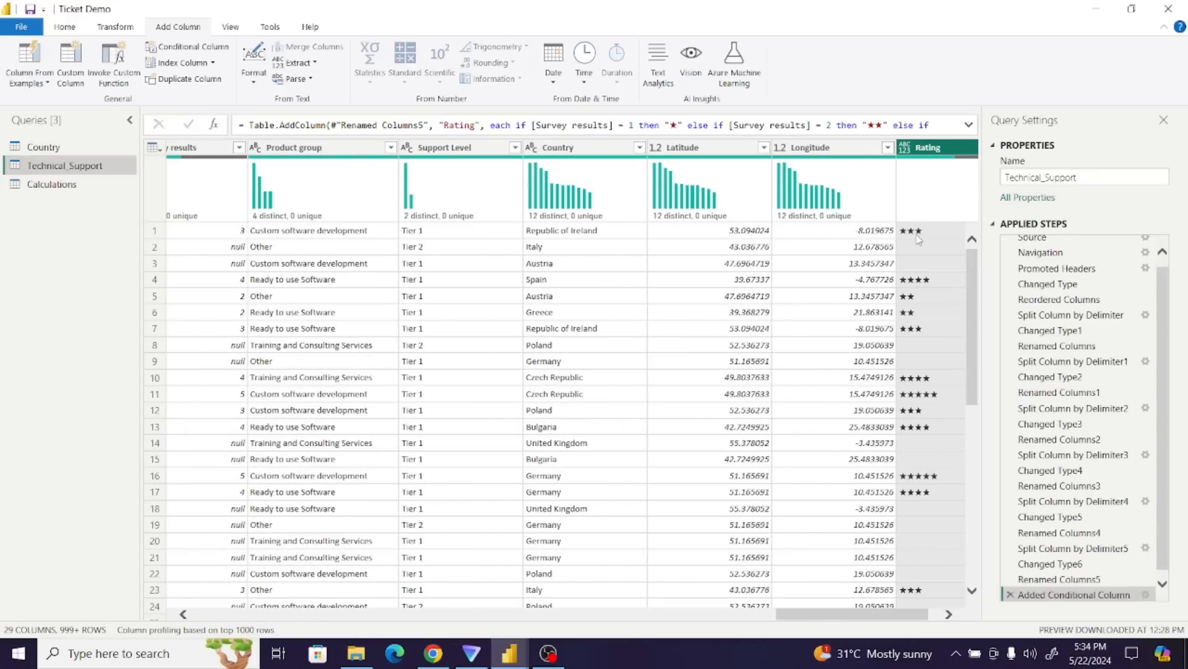
- Close Power Query Editor applying the query changes, and switch to the finished Ticket Analysis report for reference
left_click(22, 27)
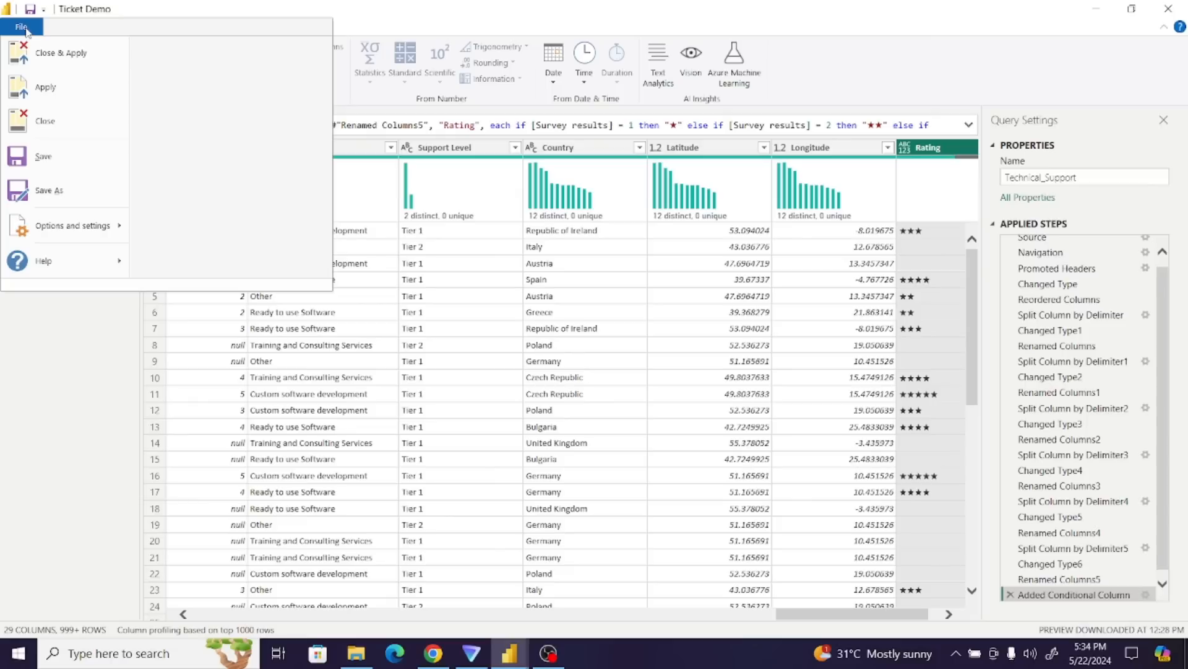
left_click(58, 62)
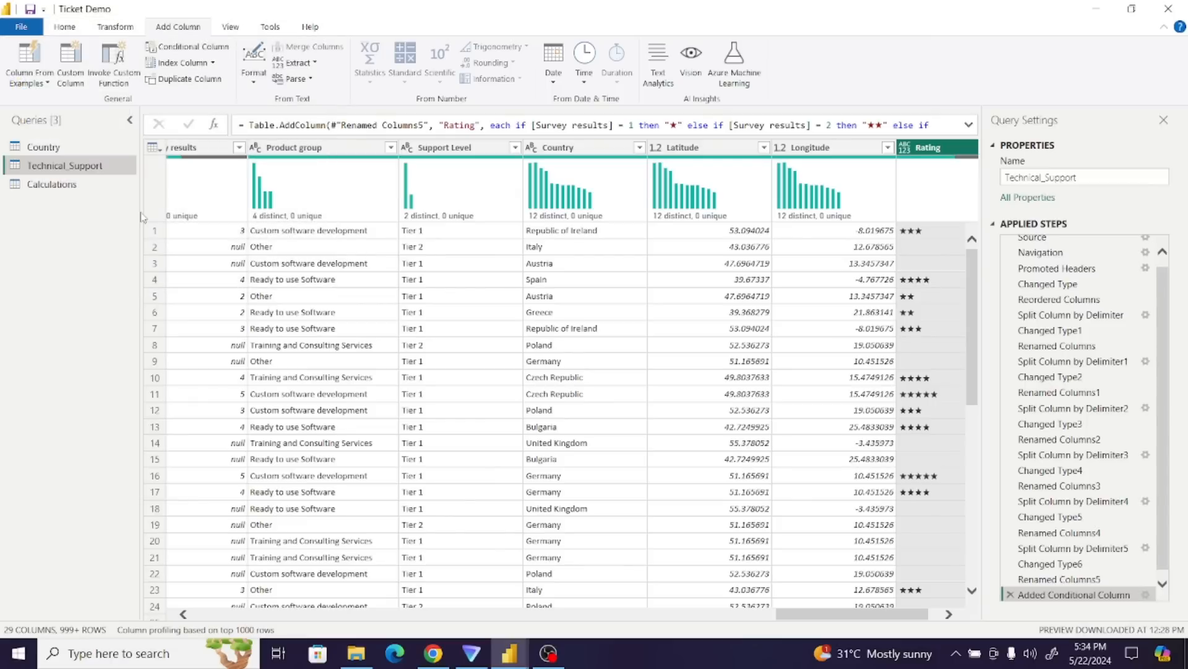
key("alt+Tab")
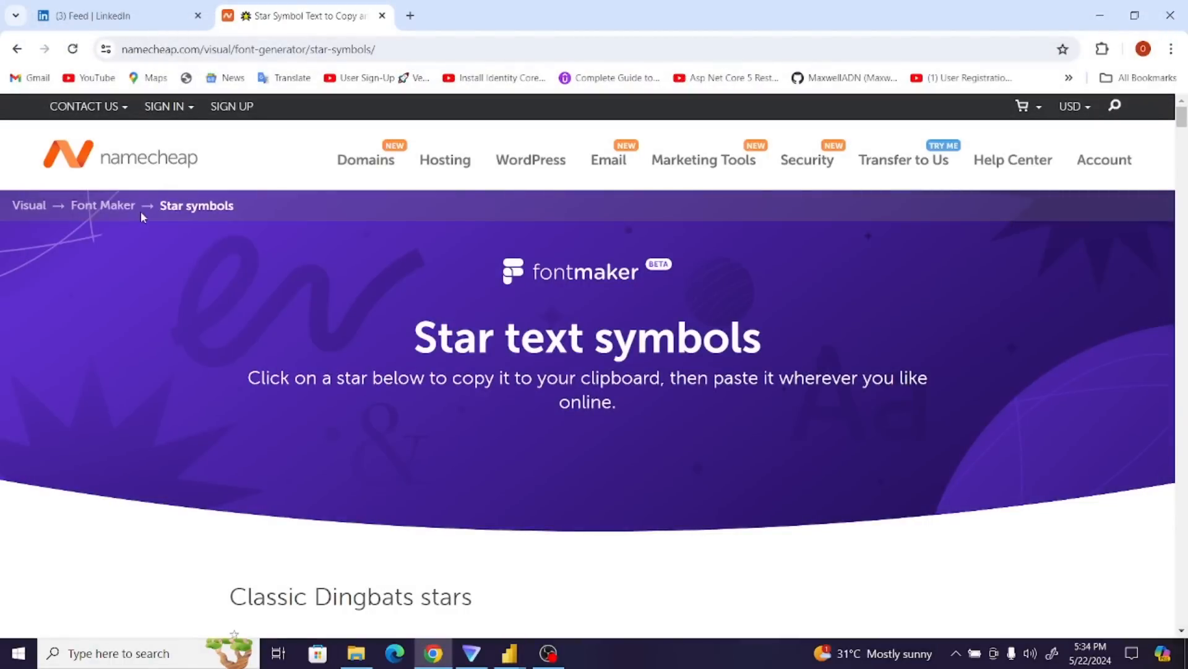
mouse_move(509, 653)
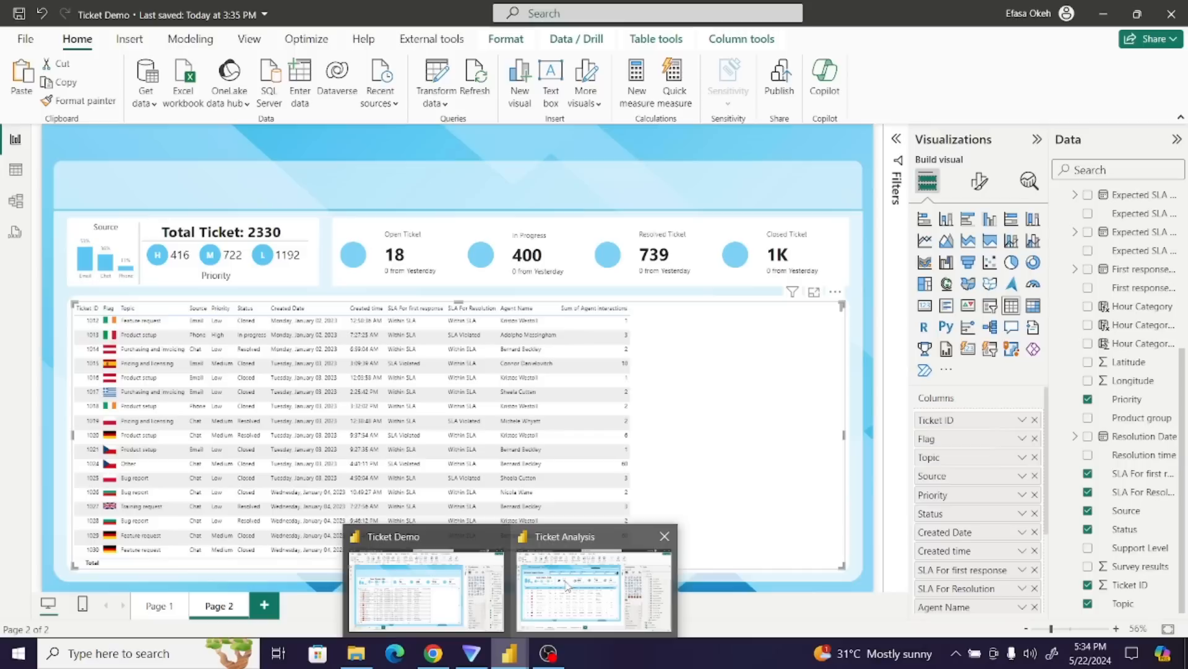
left_click(565, 585)
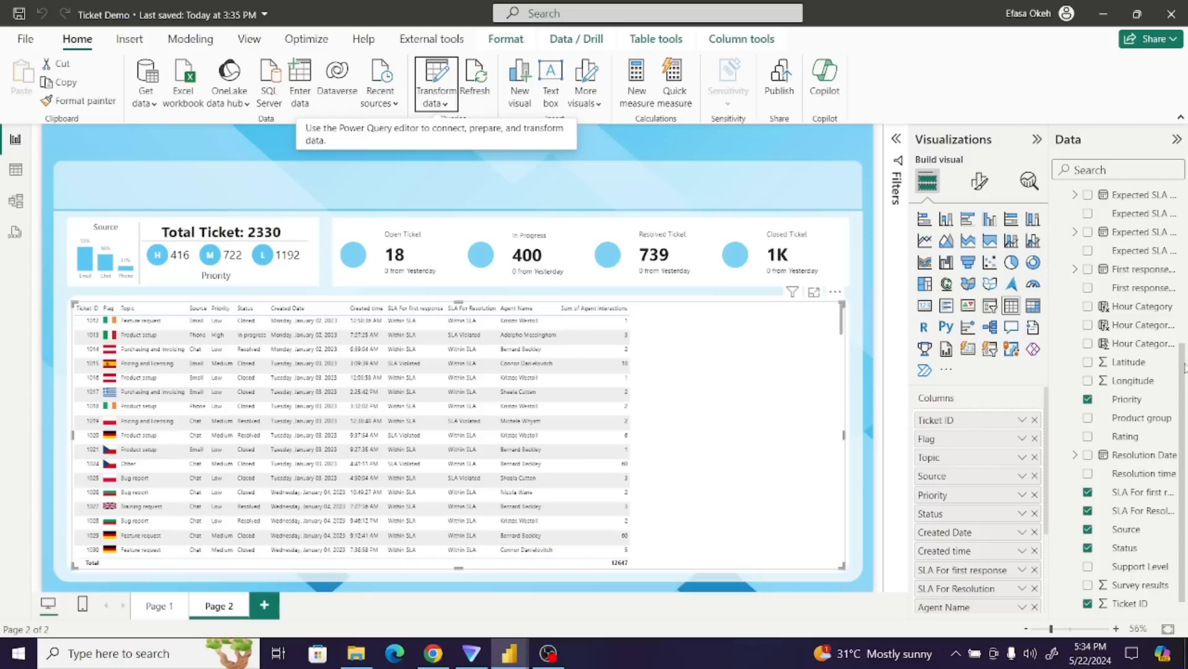
- Add the Rating field to the ticket table on Page 2 of Ticket Demo
scroll(1184, 368, "down", 1)
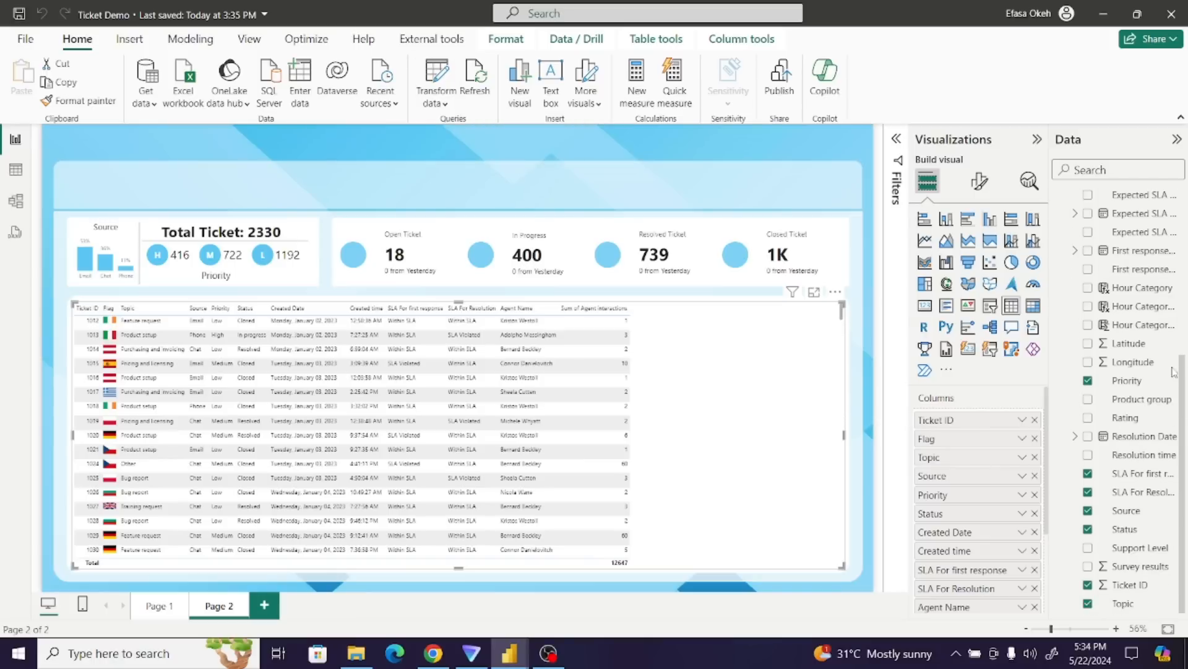
left_click_drag(1181, 370, 1187, 408)
left_click(1089, 419)
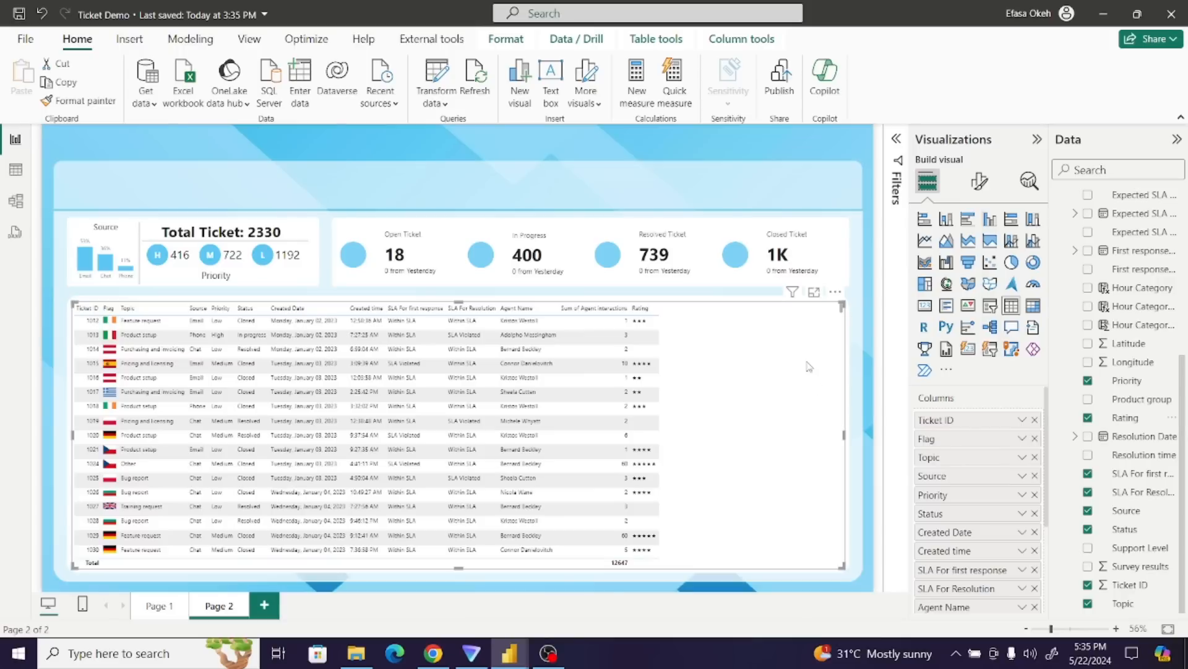
- Set the style preset of the Page 2 ticket table to None
left_click(979, 185)
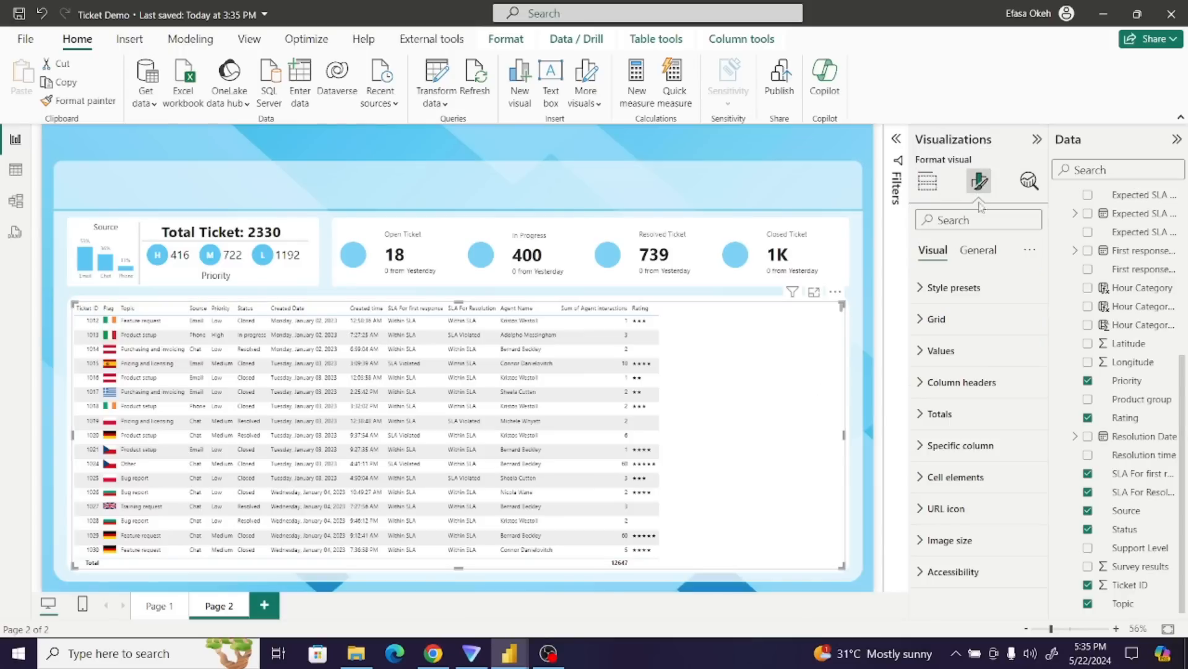
left_click(954, 287)
left_click(969, 335)
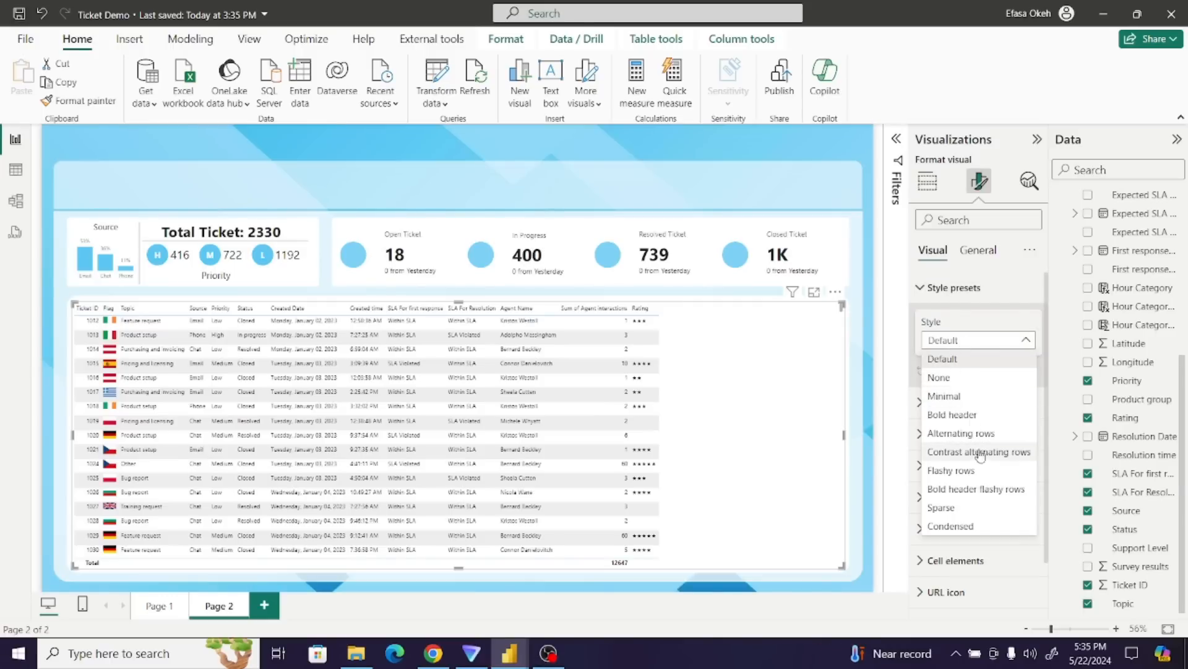
left_click(954, 378)
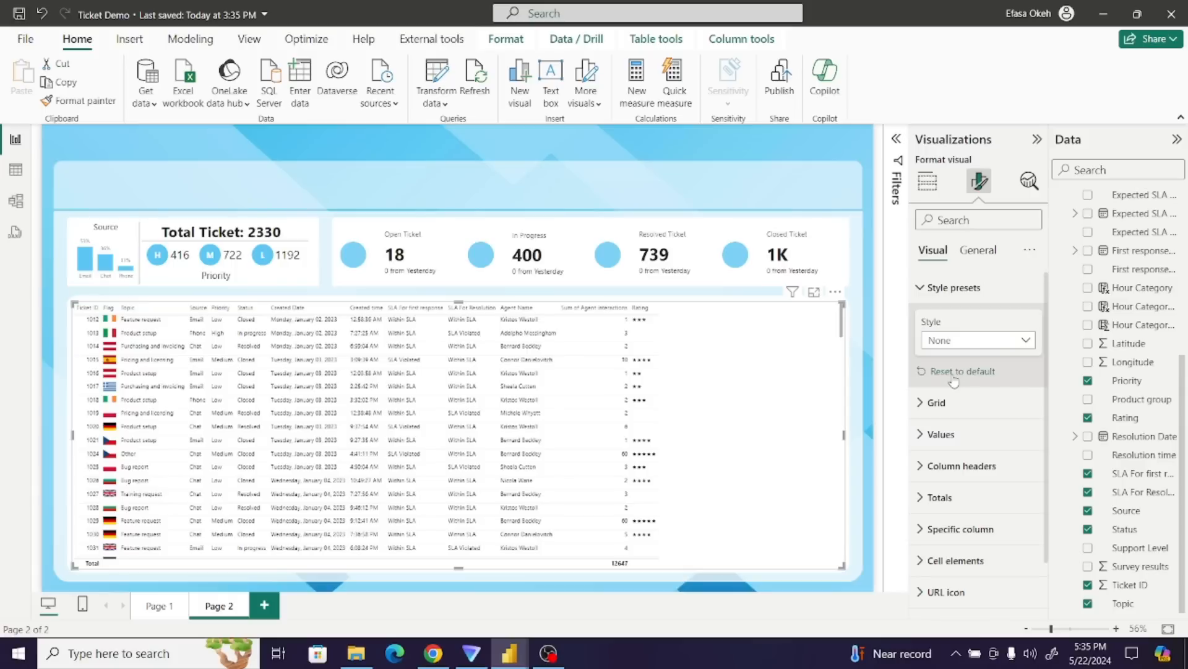
- Set the ticket table's grid row padding to 5 and its global font size to 12
left_click(923, 296)
left_click(932, 319)
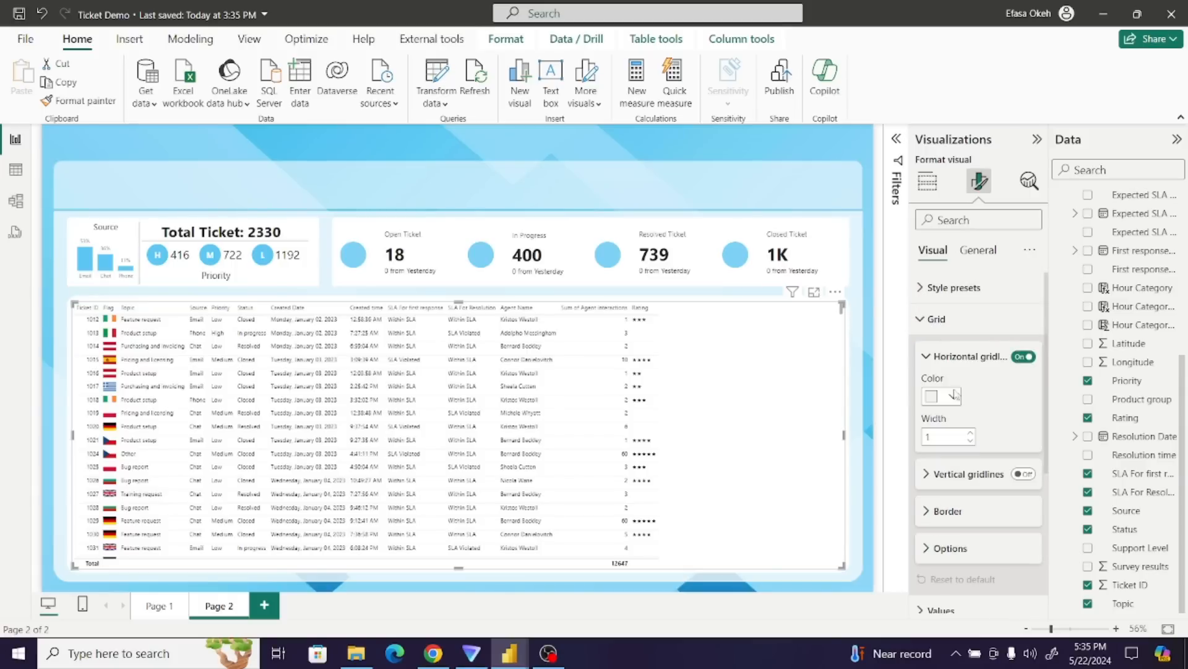
left_click(924, 555)
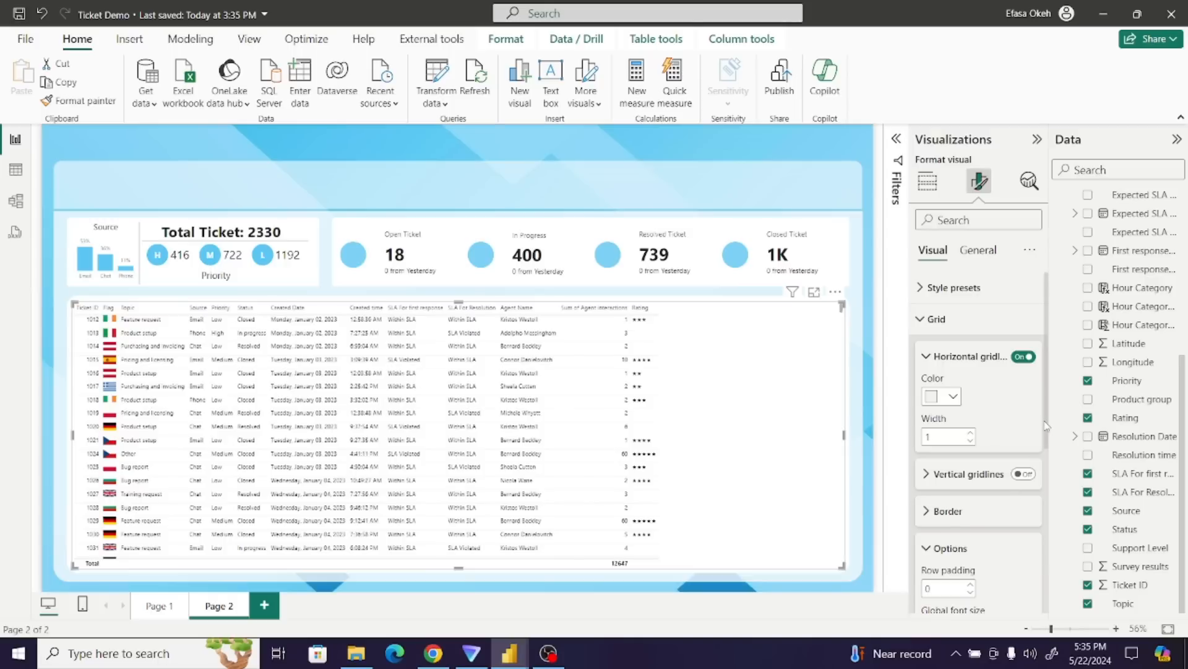
left_click_drag(1046, 426, 1052, 501)
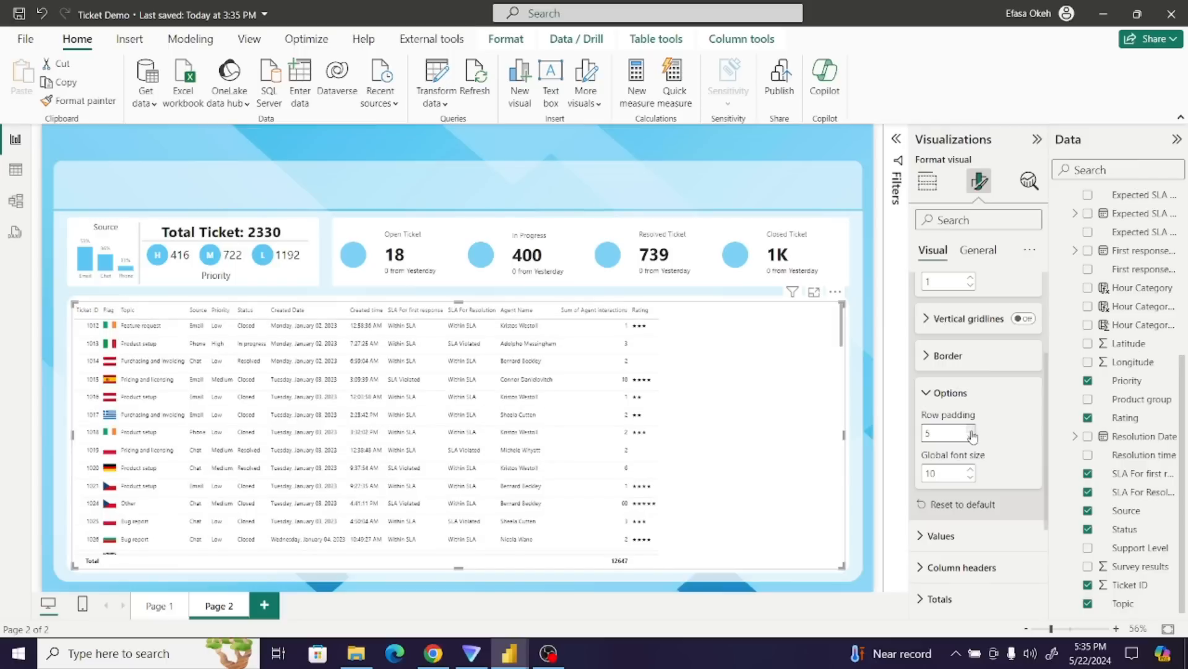
left_click(971, 471)
left_click(970, 470)
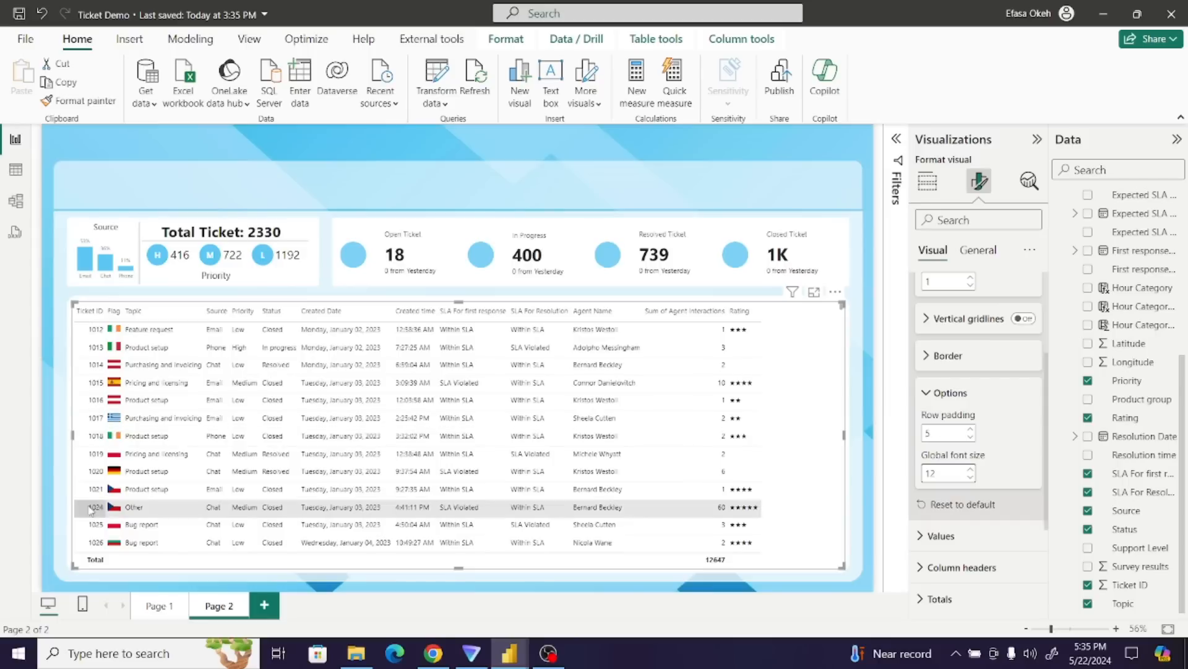
- Rename the Sum of Agent interactions field in the Page 2 ticket table to #Agent interactions
left_click(928, 394)
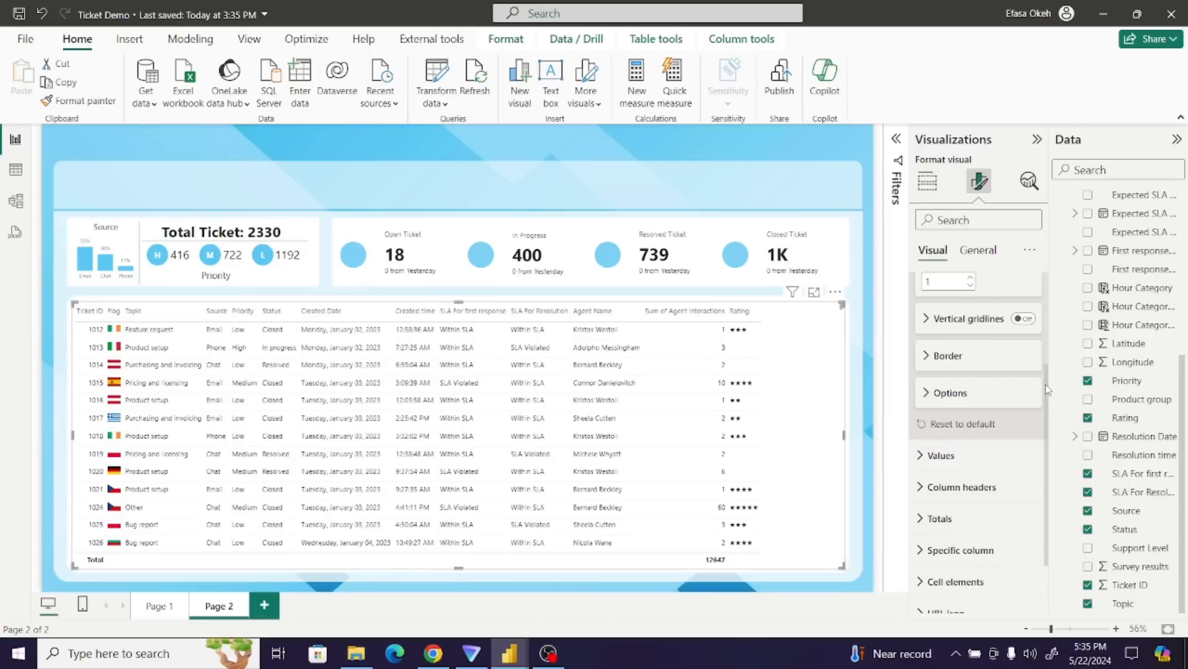
left_click_drag(1046, 385, 1043, 292)
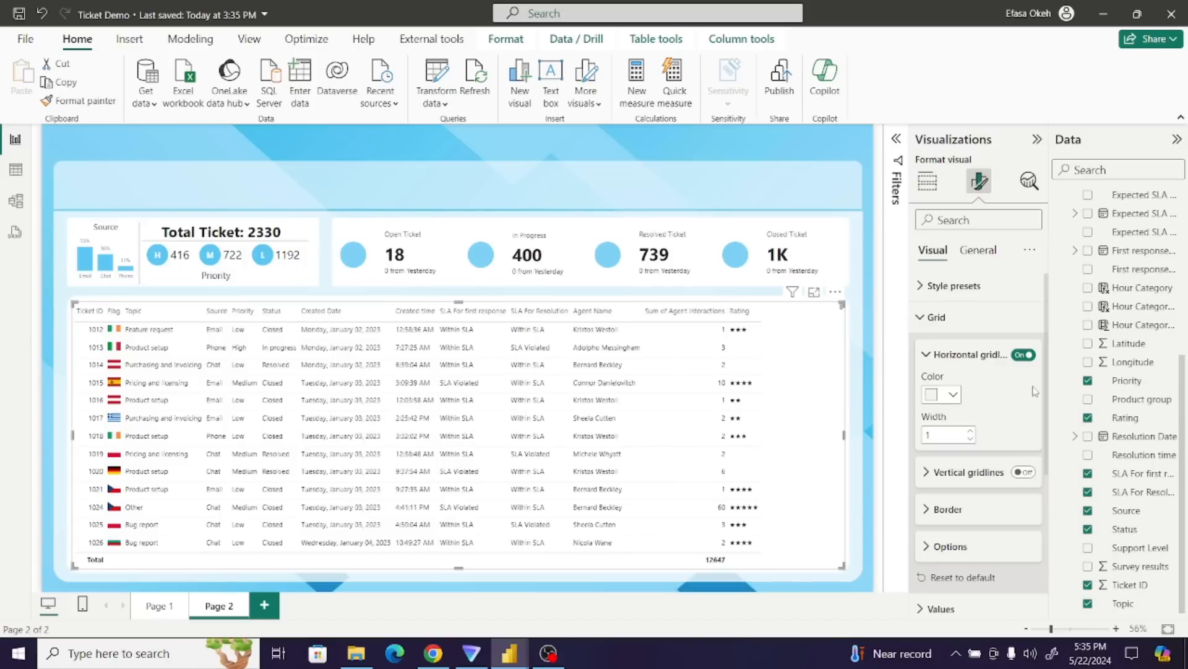
left_click(922, 330)
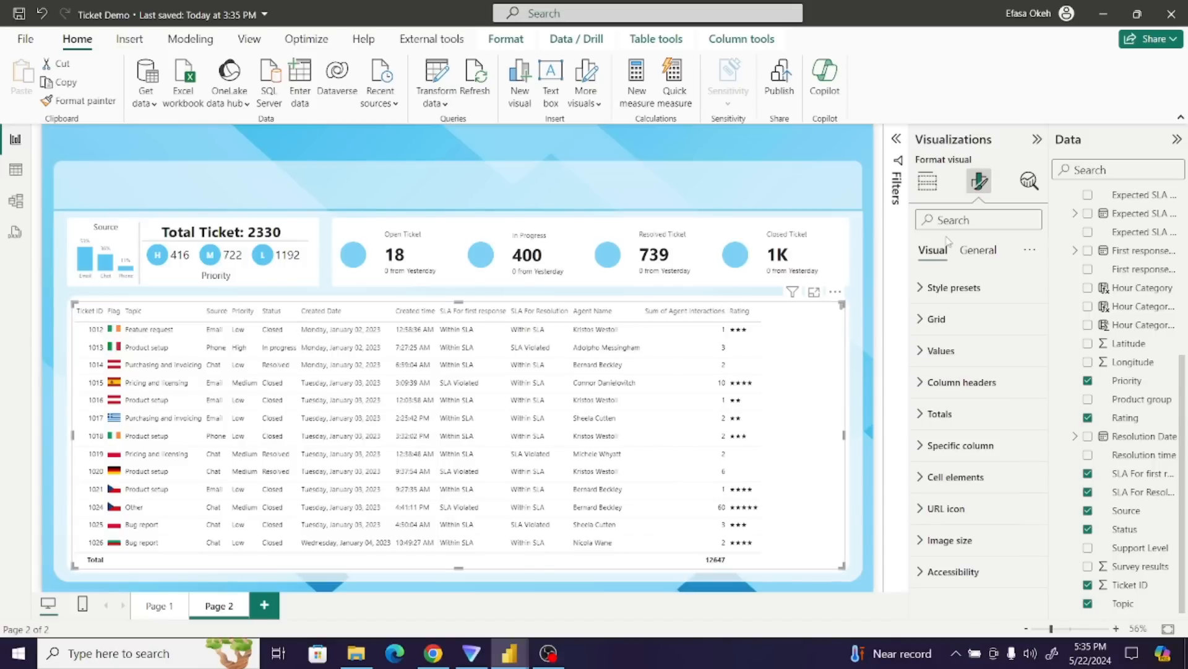
left_click(927, 181)
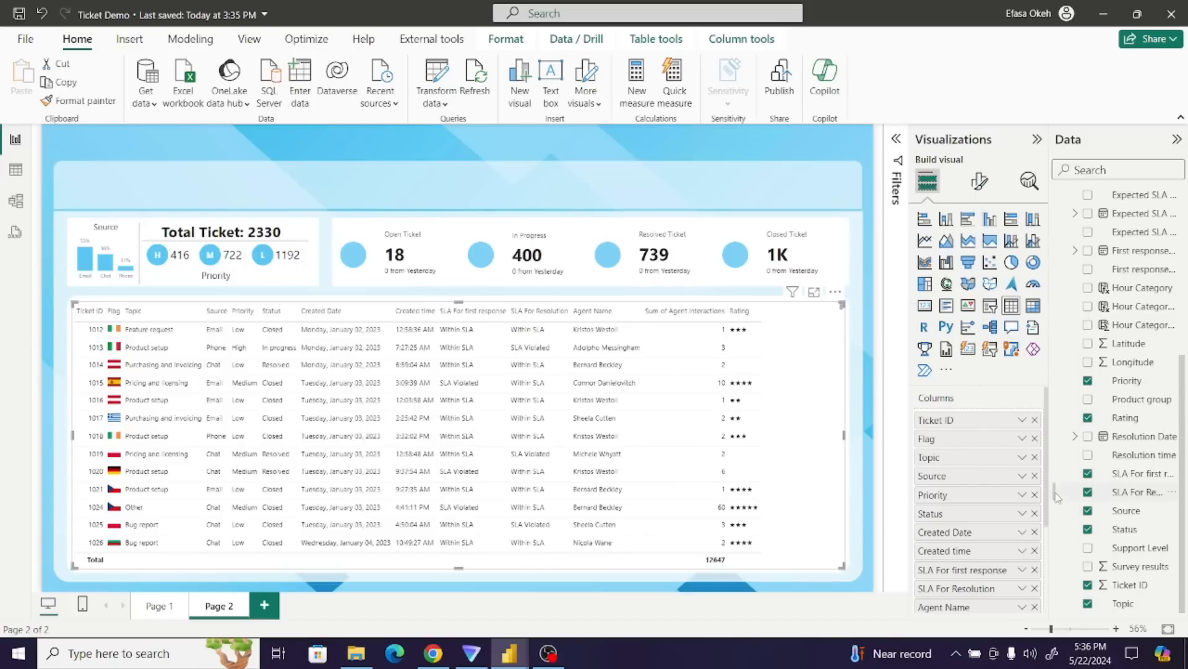
left_click_drag(1048, 489, 1058, 585)
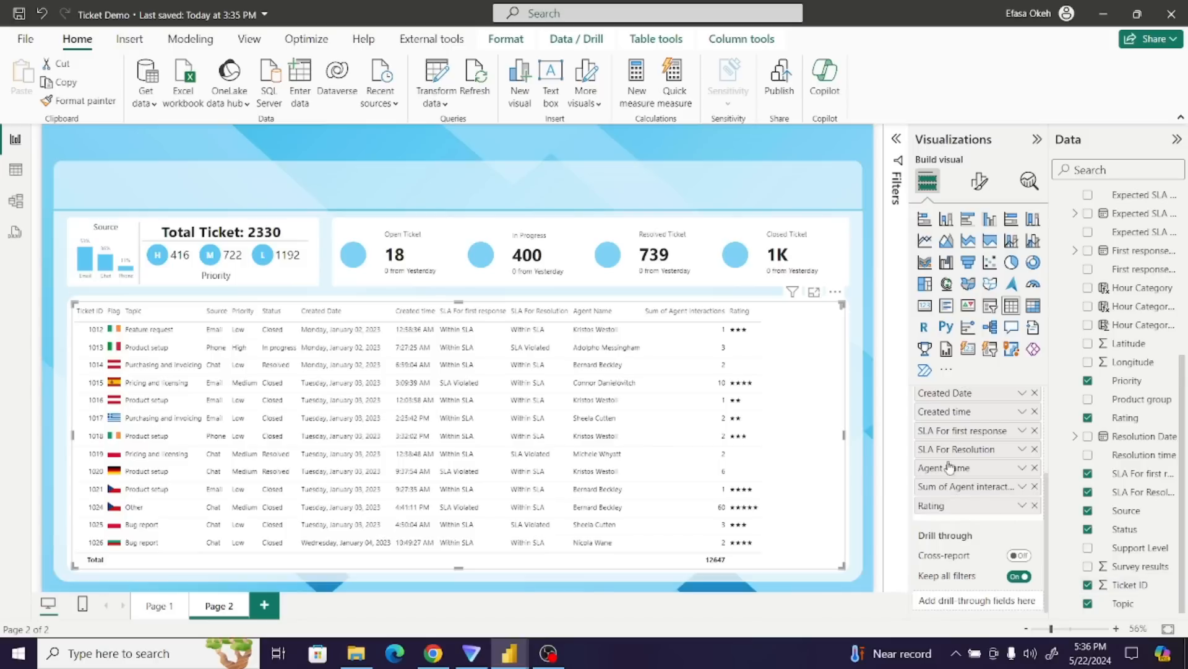
double_click(942, 489)
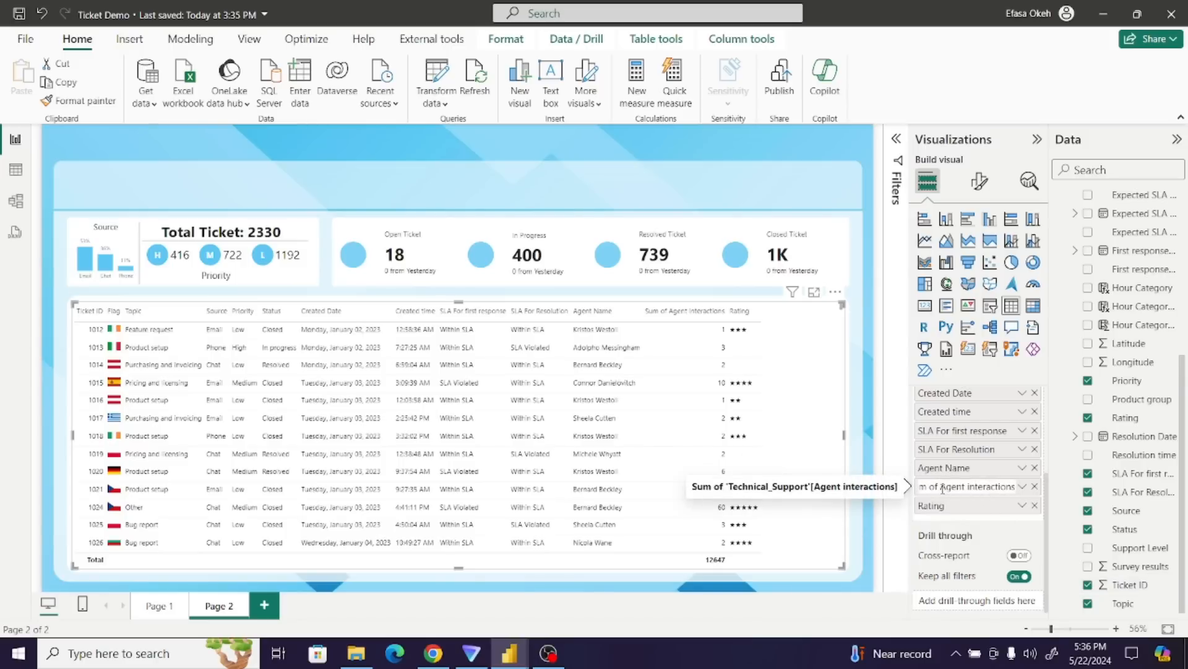
left_click(941, 488)
key("BackSpace")
key("BackSpace")
key("BackSpace")
key("BackSpace")
key("BackSpace")
key("BackSpace")
key("BackSpace")
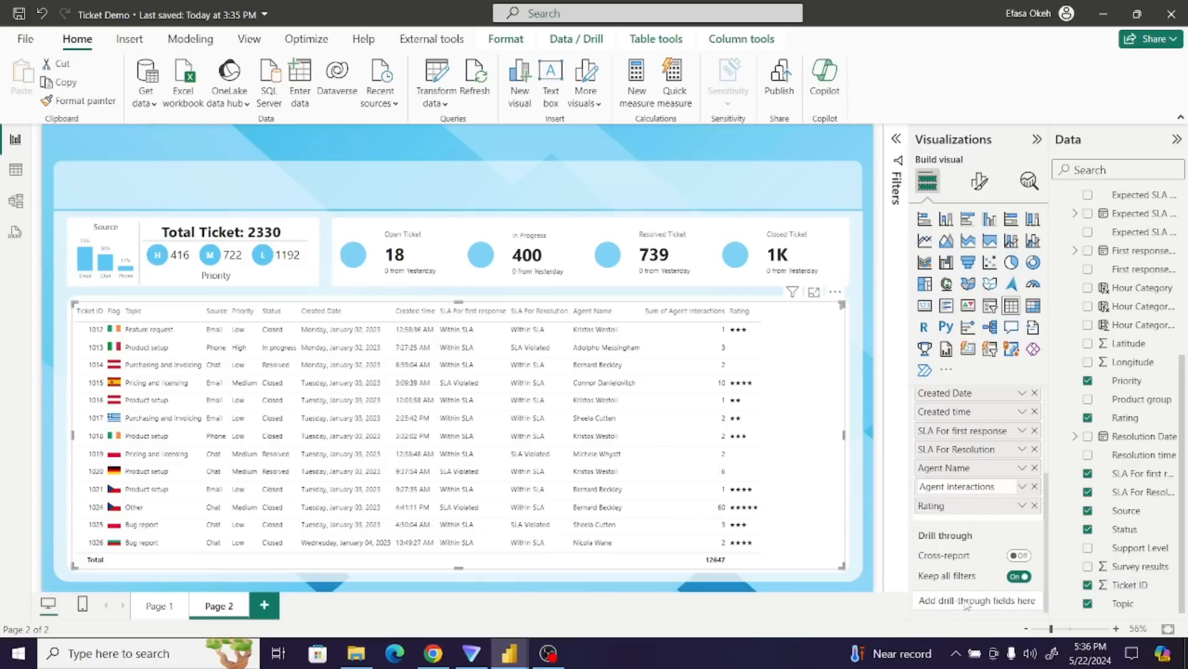
type("#")
key("Return")
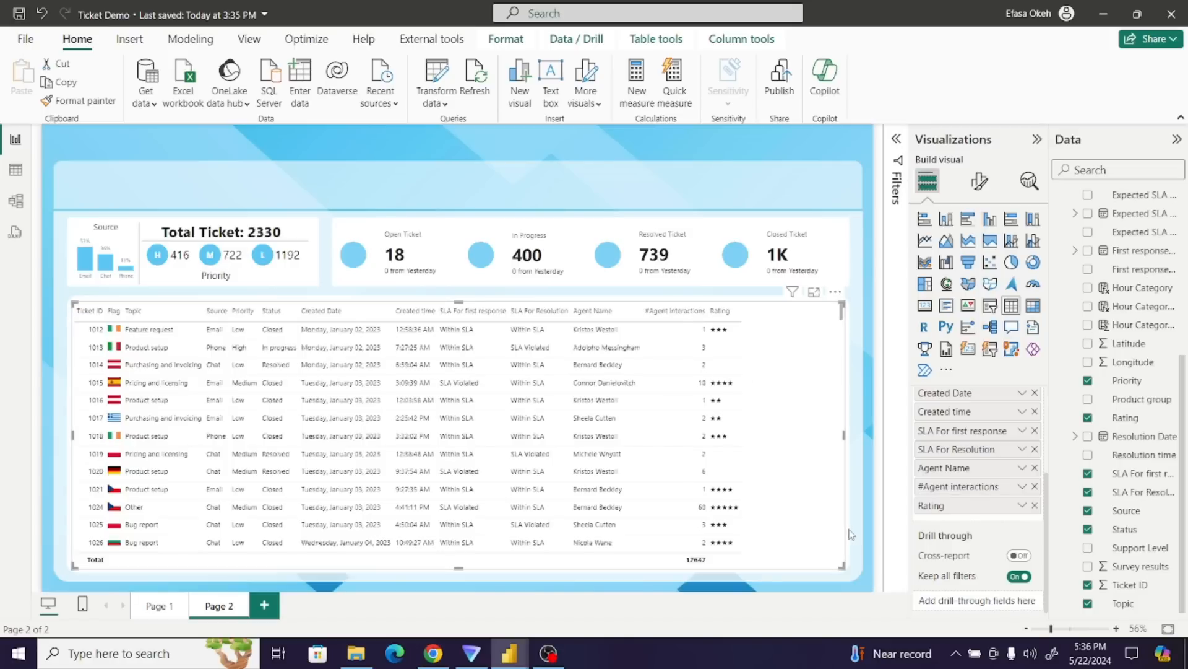
- Give the ticket table's column headers a light blue background and white text
left_click(977, 183)
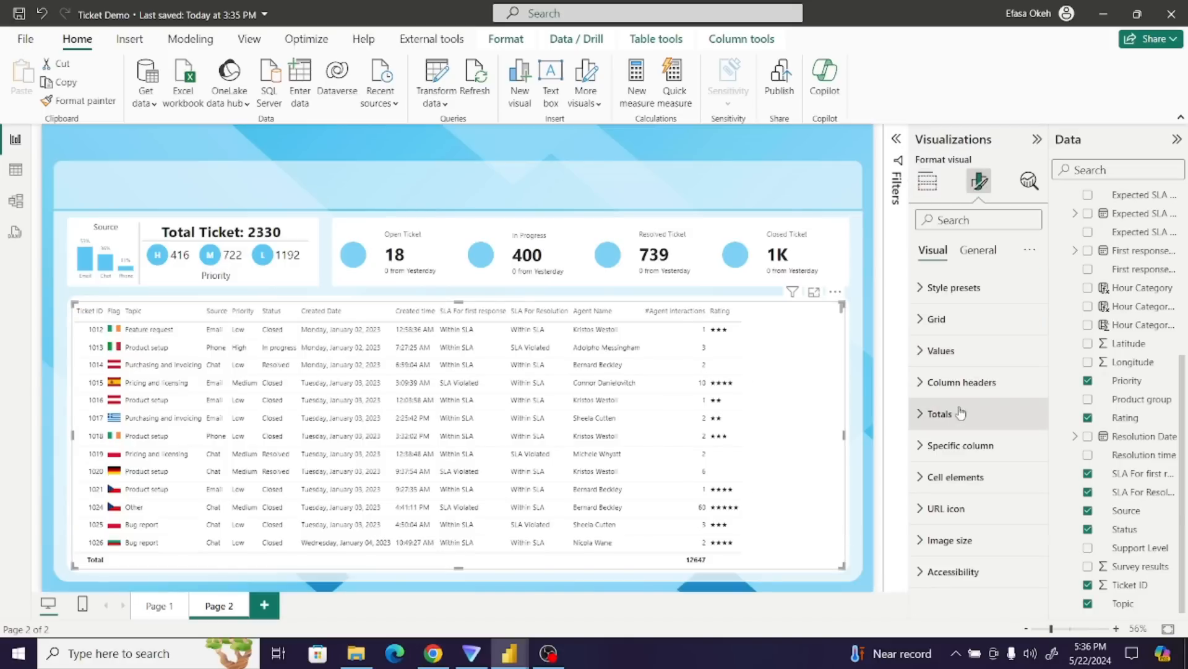
left_click(922, 390)
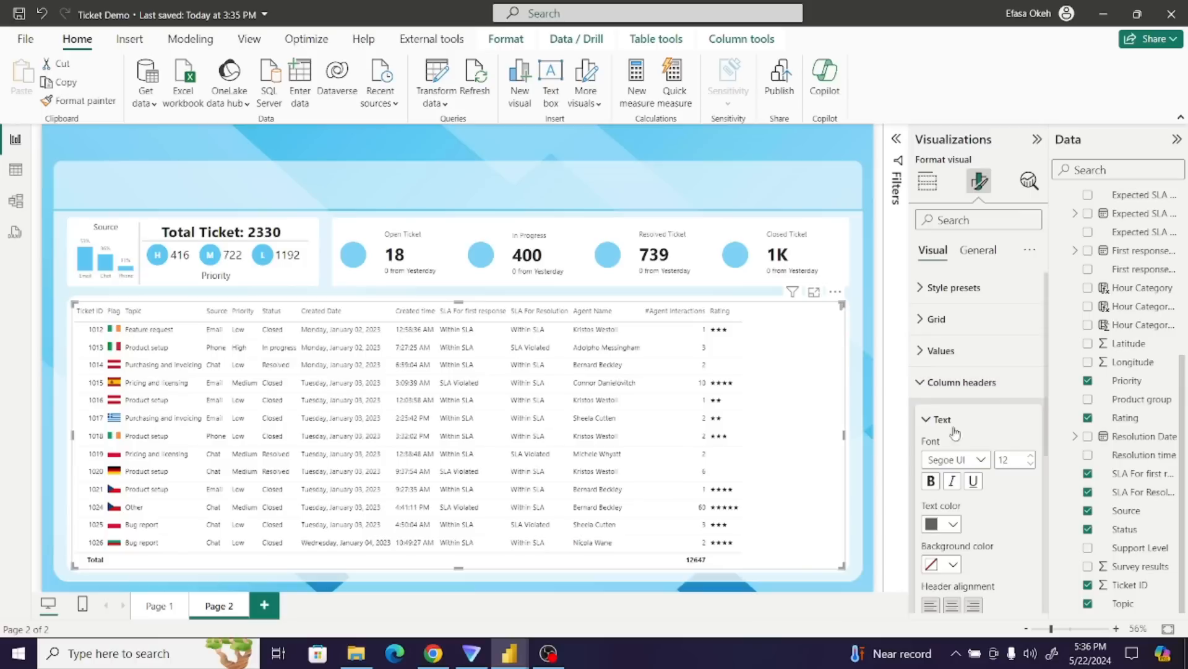
left_click(953, 525)
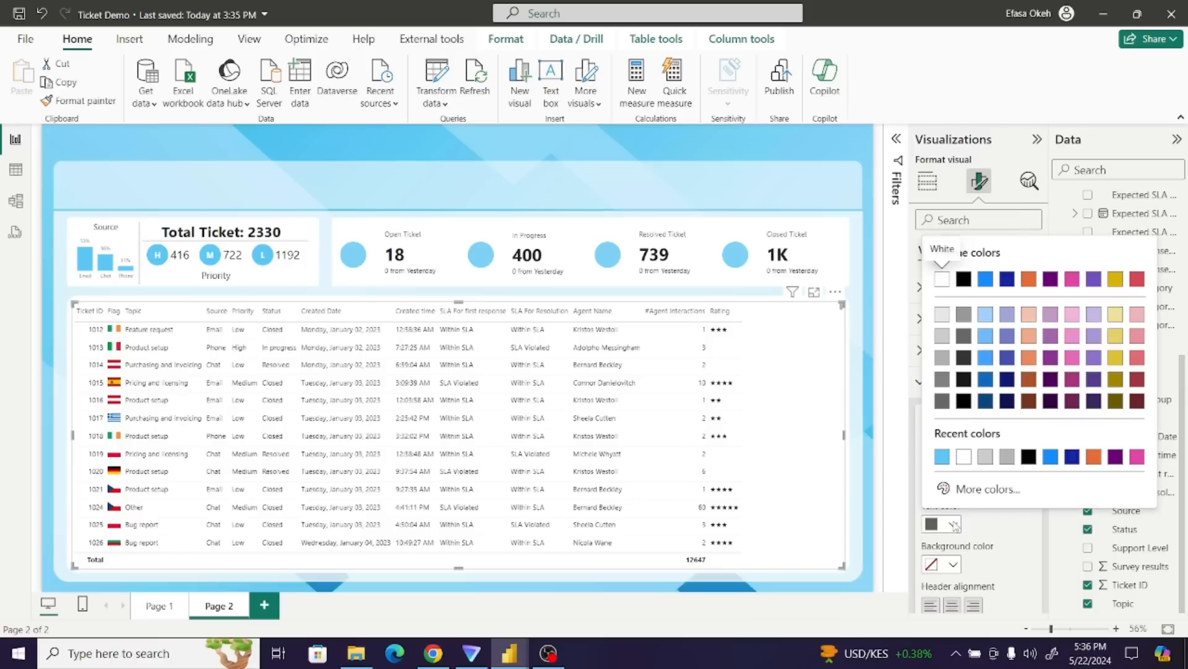
left_click(990, 521)
left_click(953, 564)
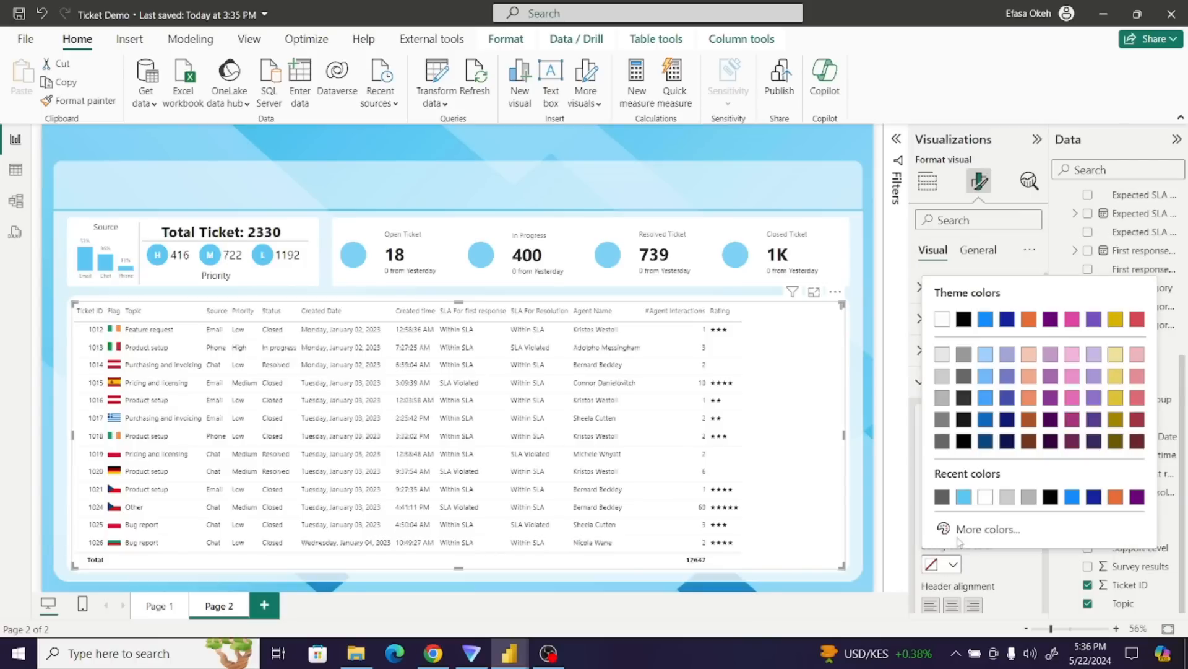
left_click(964, 497)
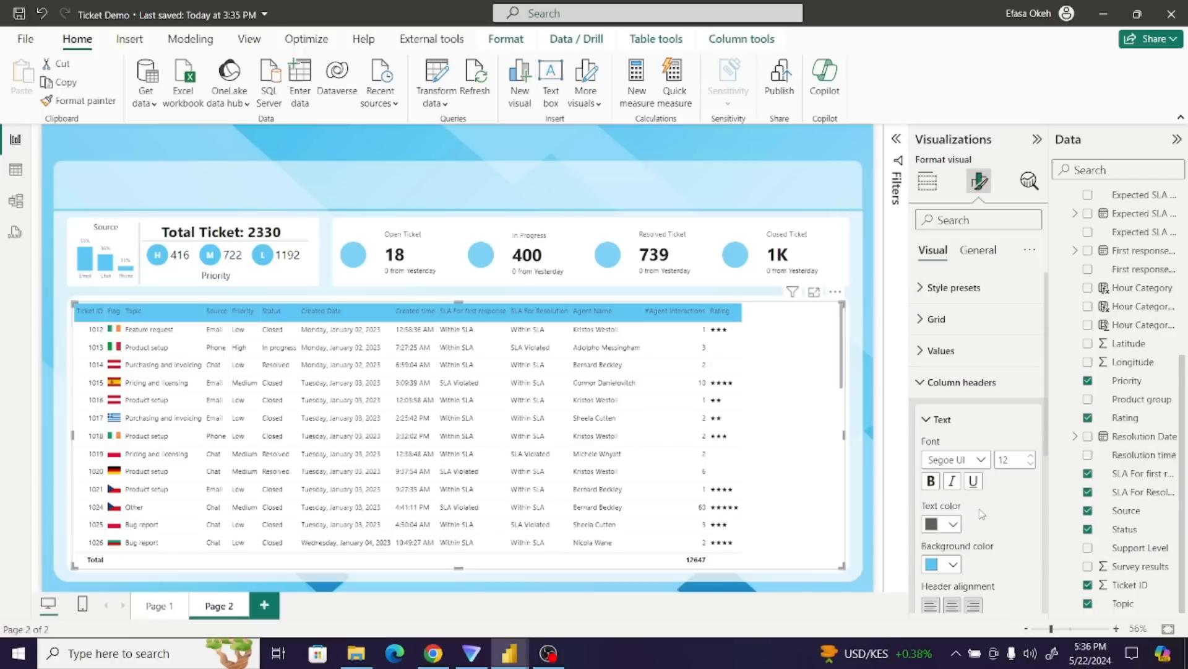
left_click(950, 524)
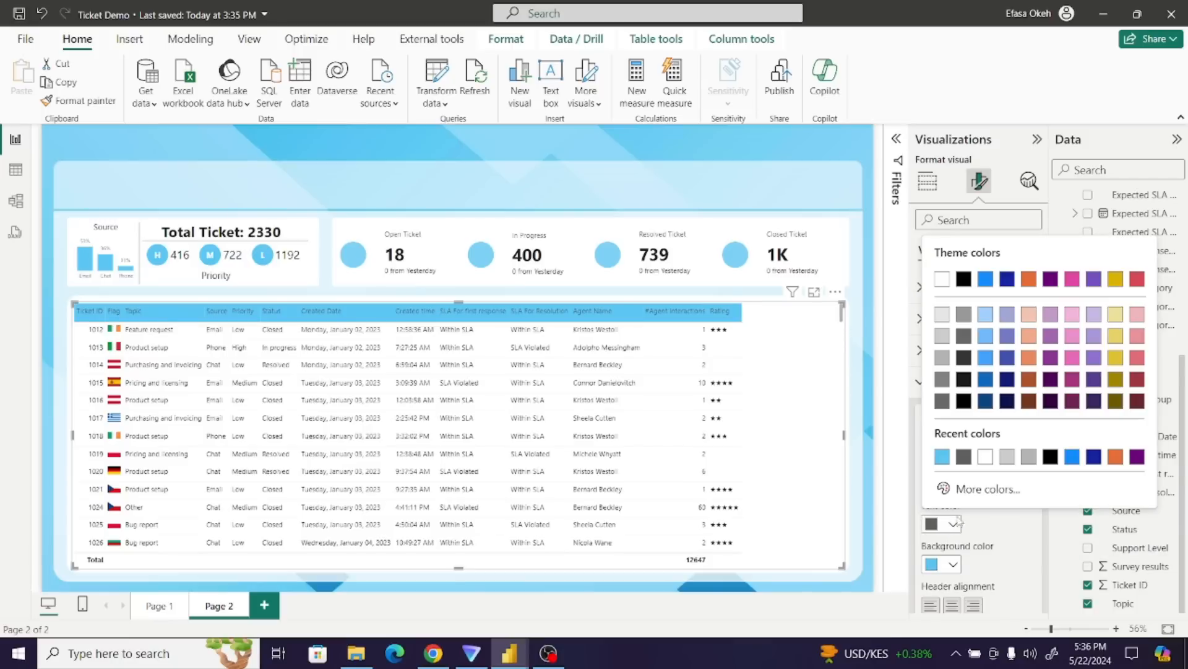
left_click(982, 456)
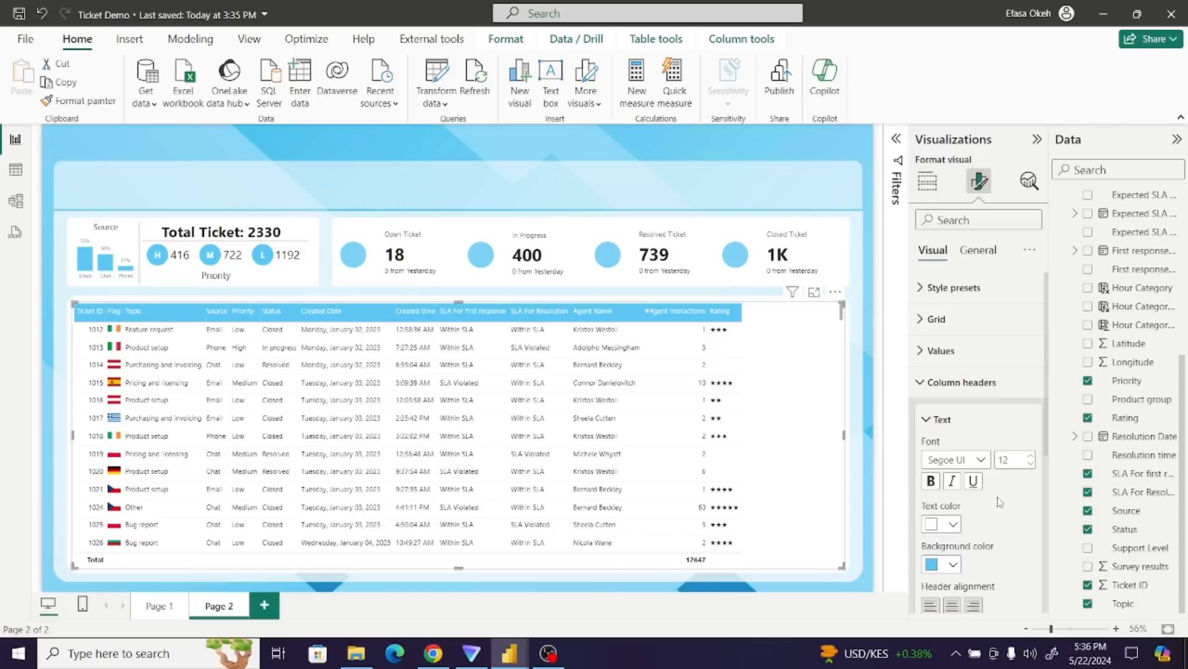
left_click(975, 381)
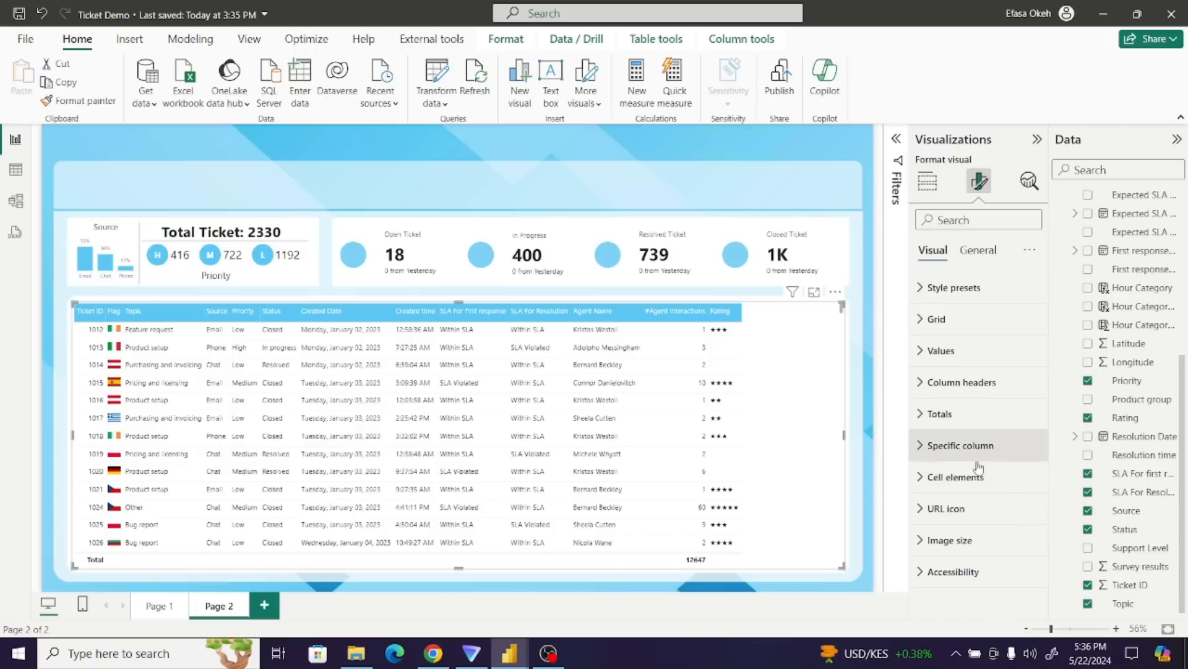
- Left-align the ticket table's Ticket ID column, applying the setting to its header, total and values
left_click(936, 446)
scroll(1046, 471, "down", 2)
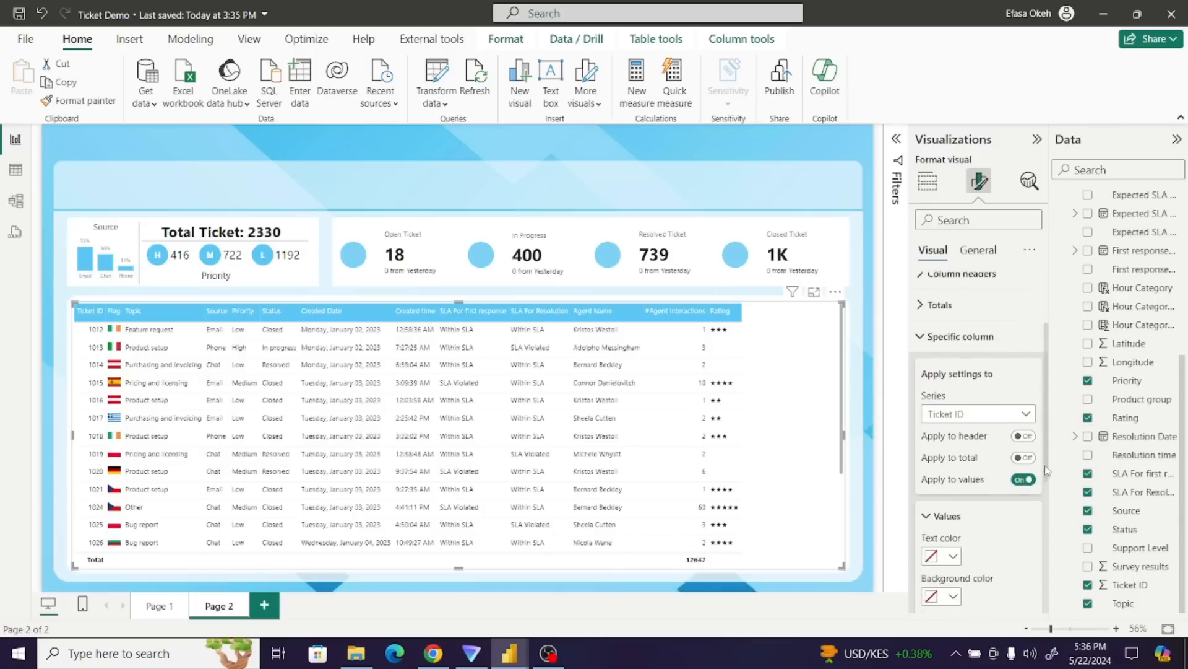
scroll(1046, 471, "down", 2)
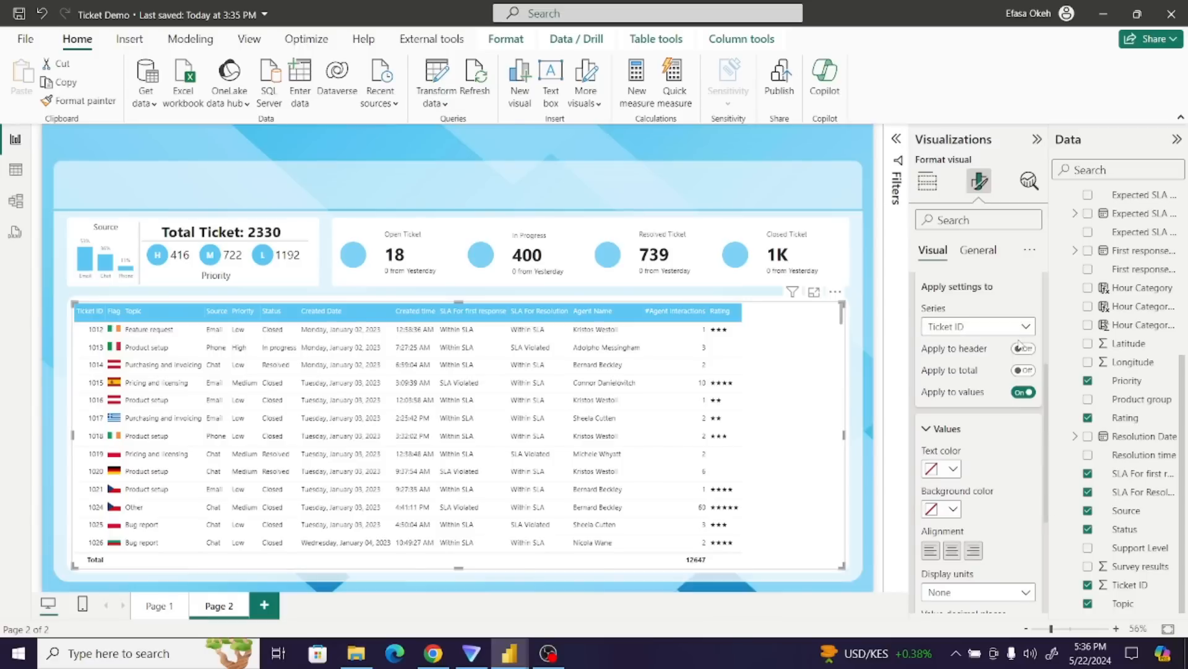
left_click(1025, 350)
left_click(1025, 370)
left_click(930, 550)
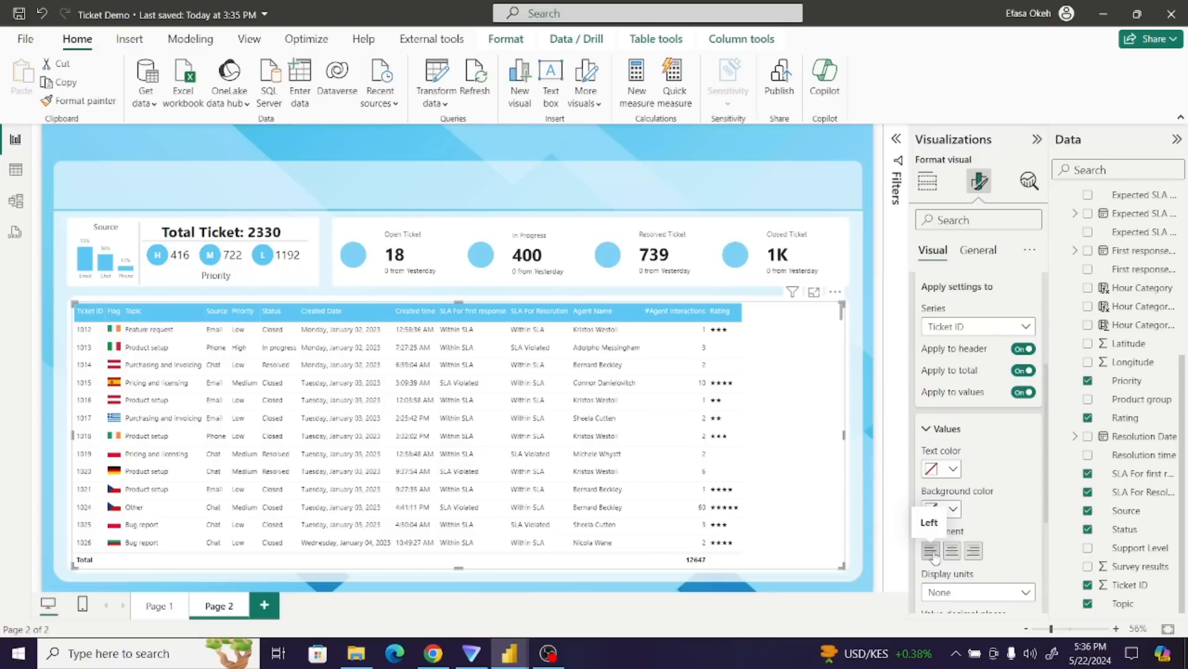
- Select Flag as the specific column to format, and widen the Ticket ID, Flag and Topic columns of the ticket table
left_click(958, 330)
left_click(960, 366)
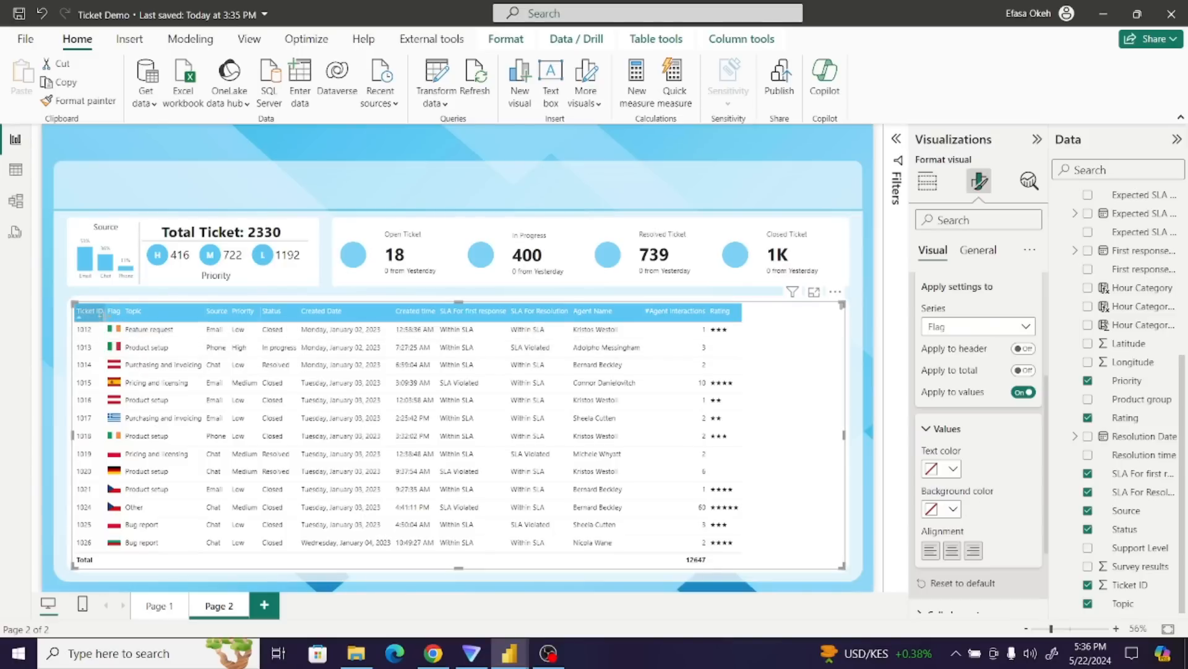
left_click_drag(109, 320, 145, 315)
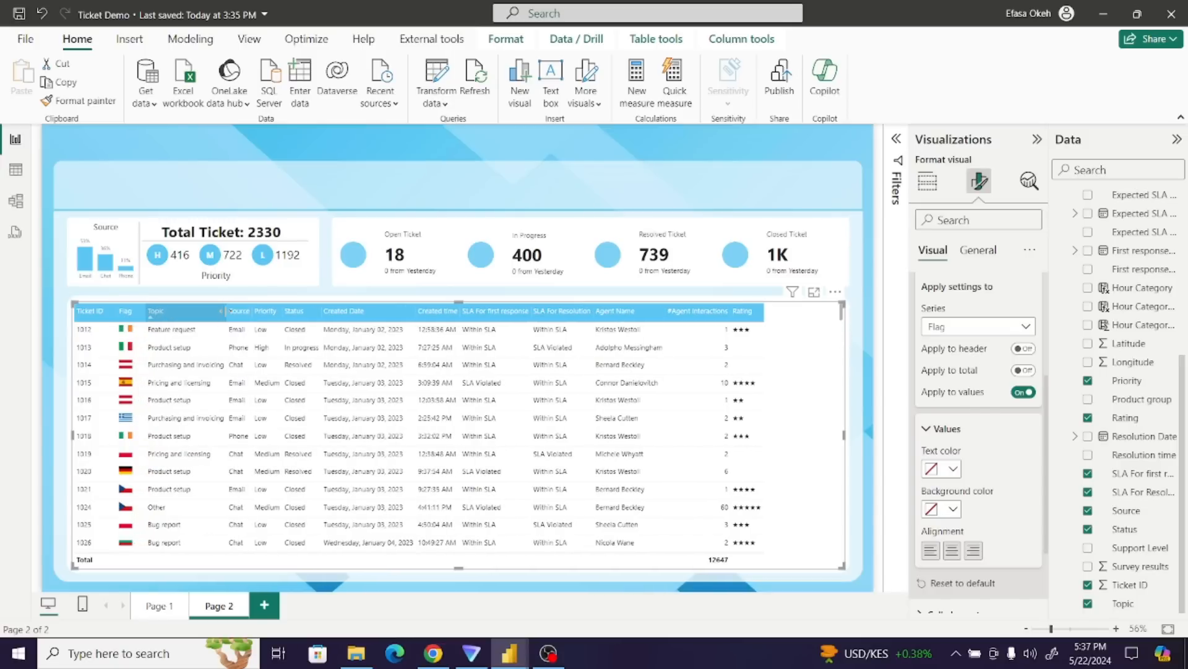
left_click_drag(222, 311, 274, 320)
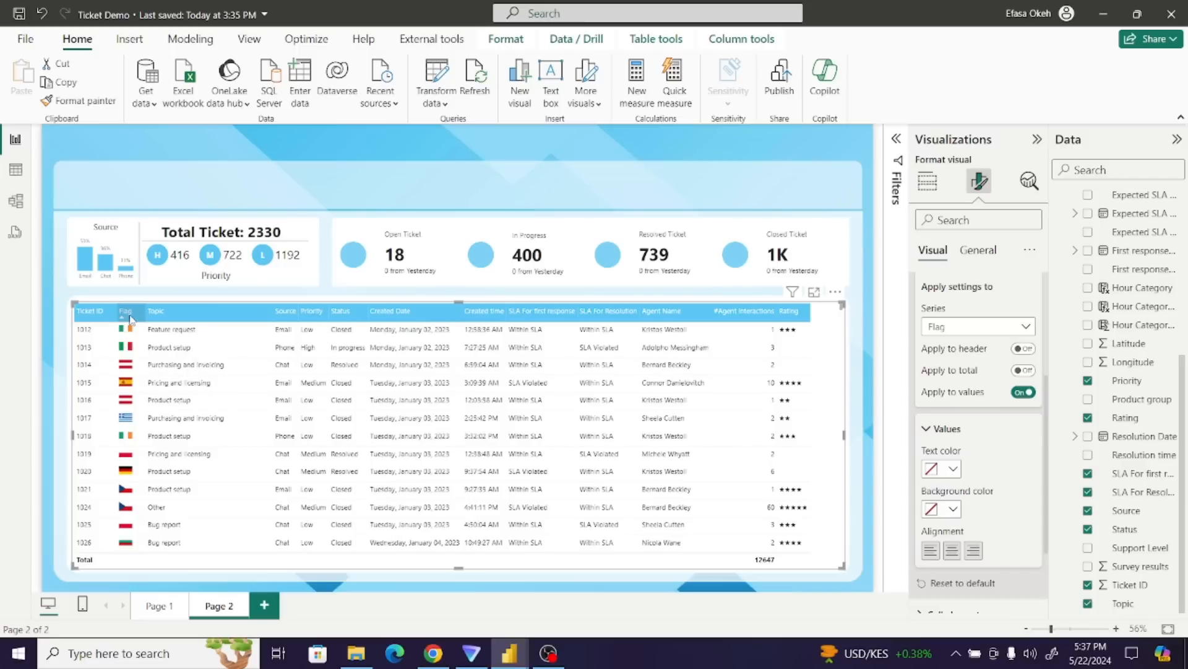
- Hide the Flag column's header text by applying light blue text color to the header only, not the values
left_click(1022, 392)
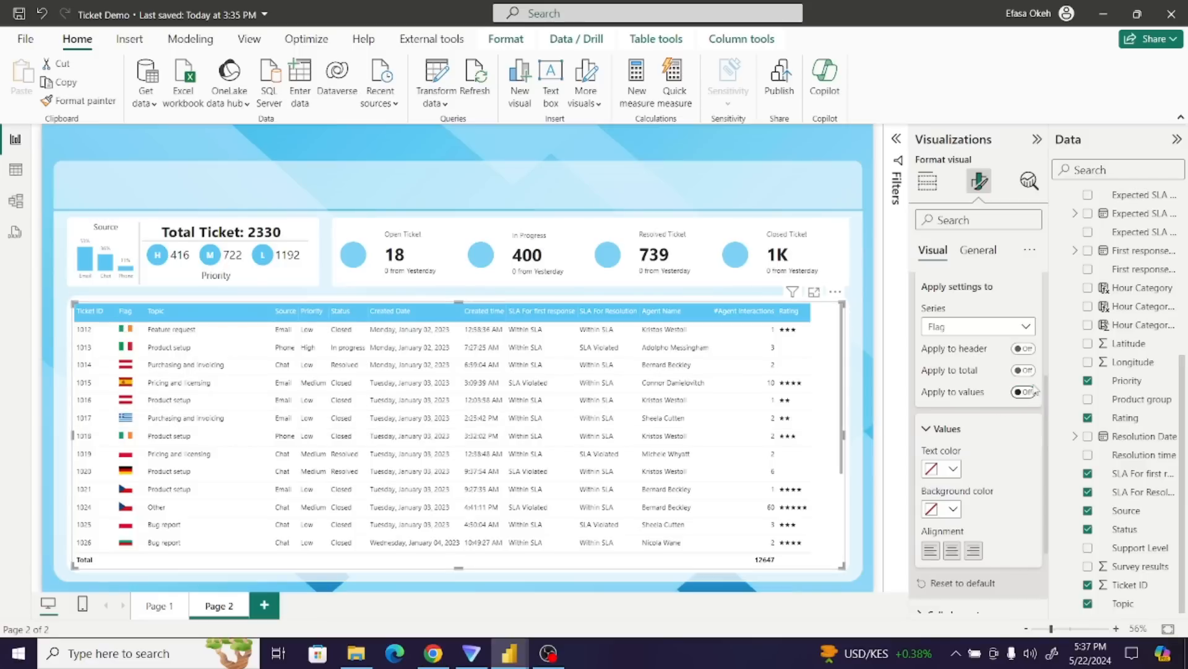
left_click(1025, 349)
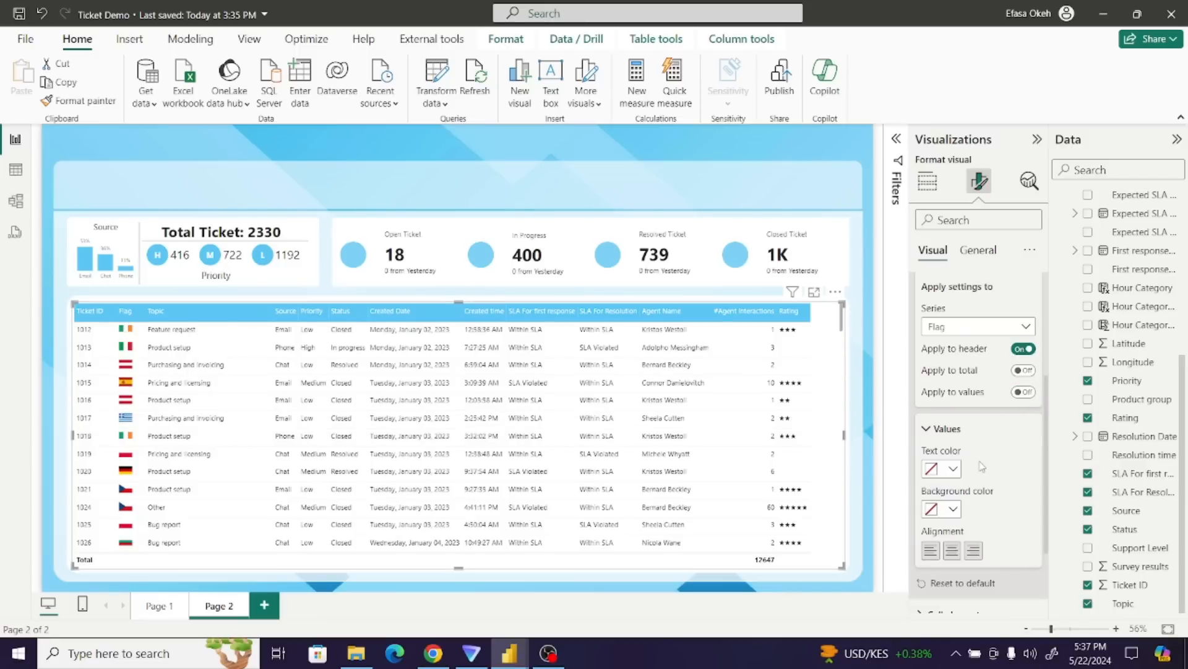
left_click(954, 469)
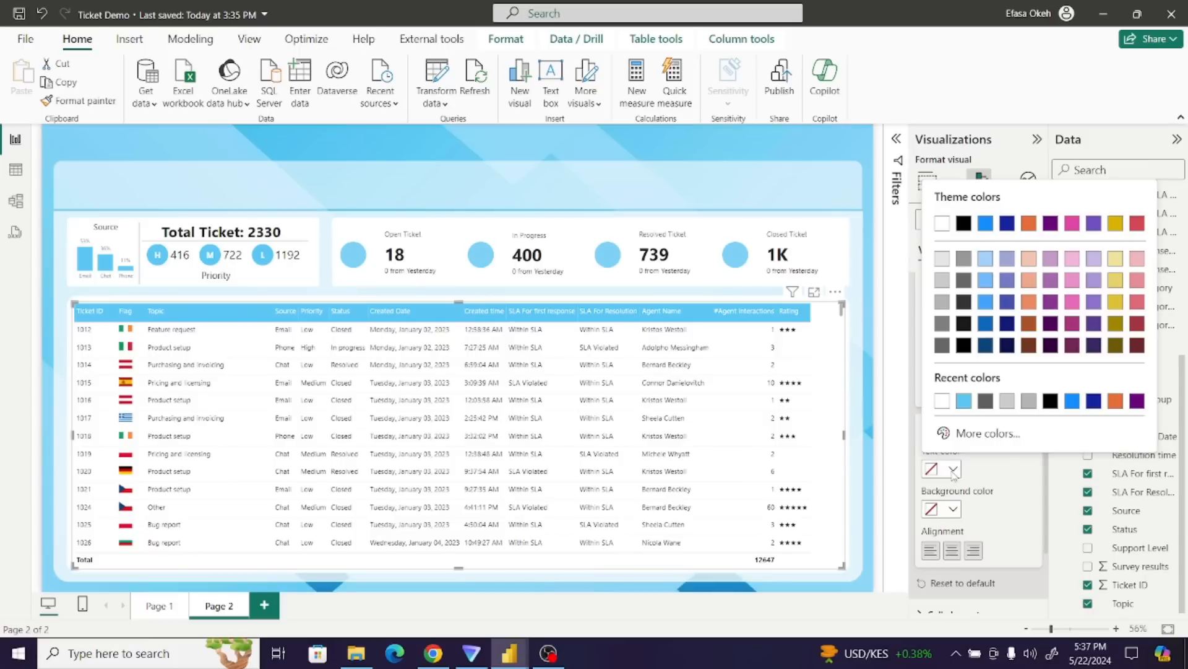
left_click(963, 402)
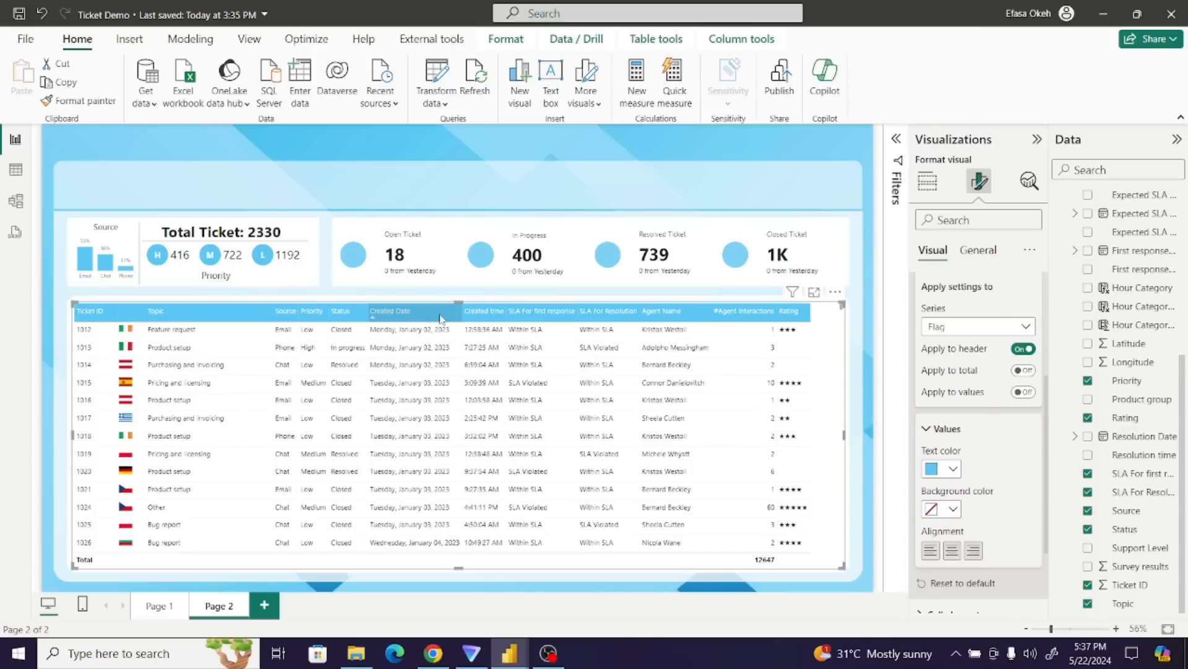
- Set the date format of Created Date in the Technical_Support table to dd/mm/yyyy and return to the report page
left_click(14, 176)
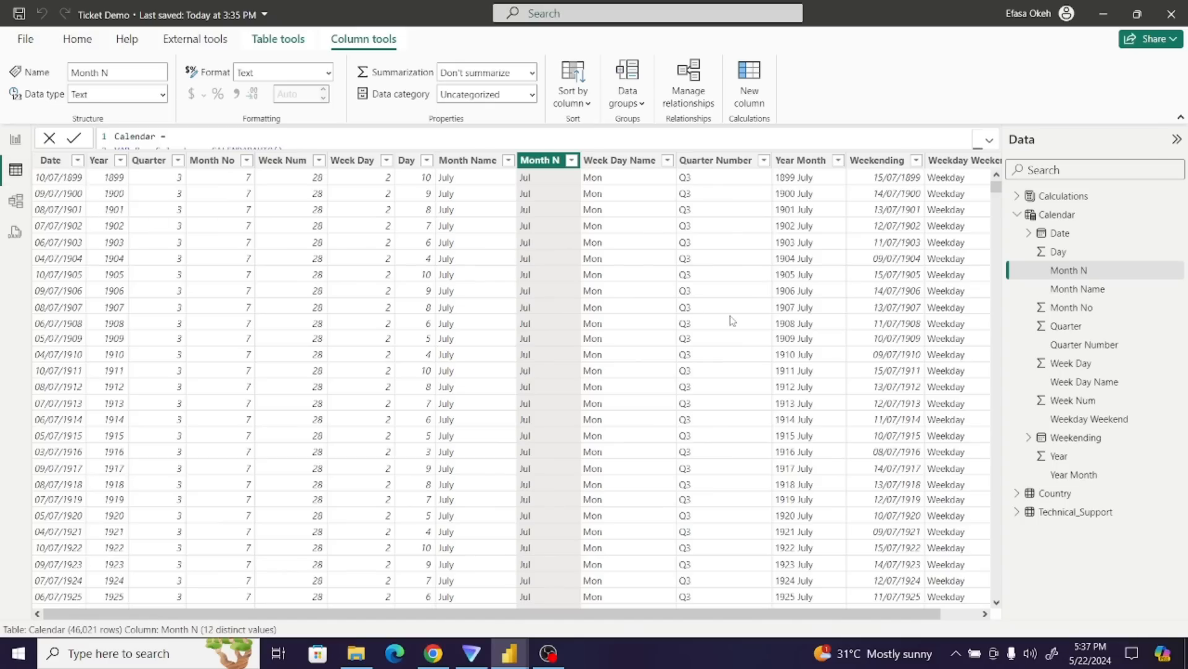
left_click(1018, 215)
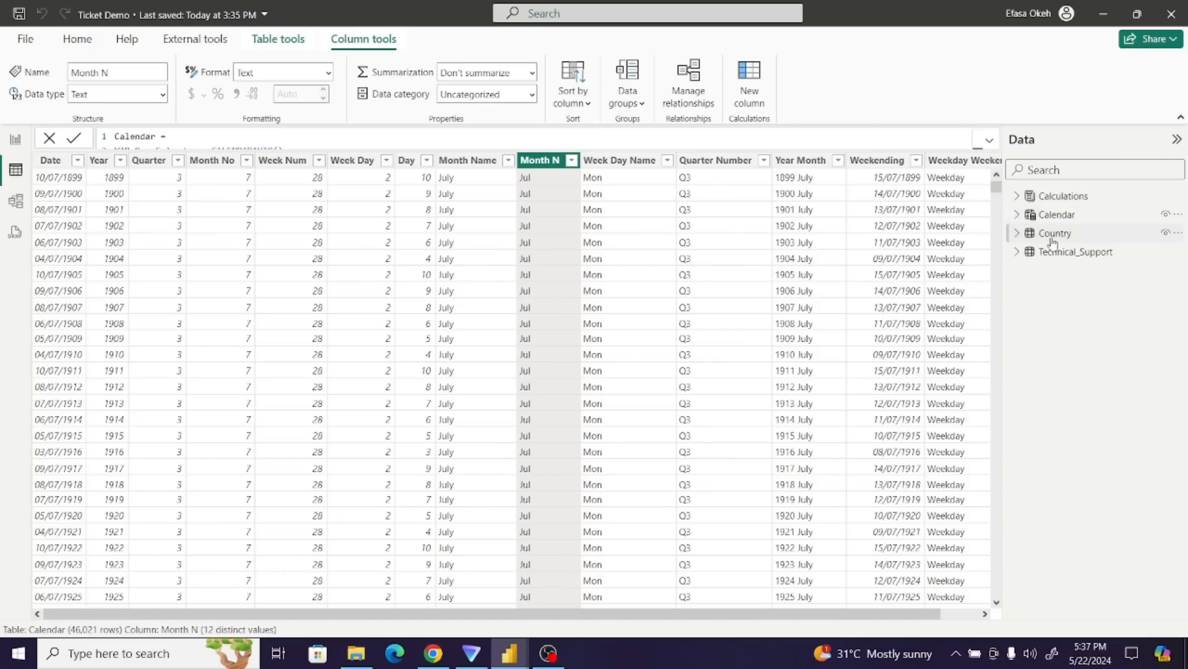
left_click(1066, 252)
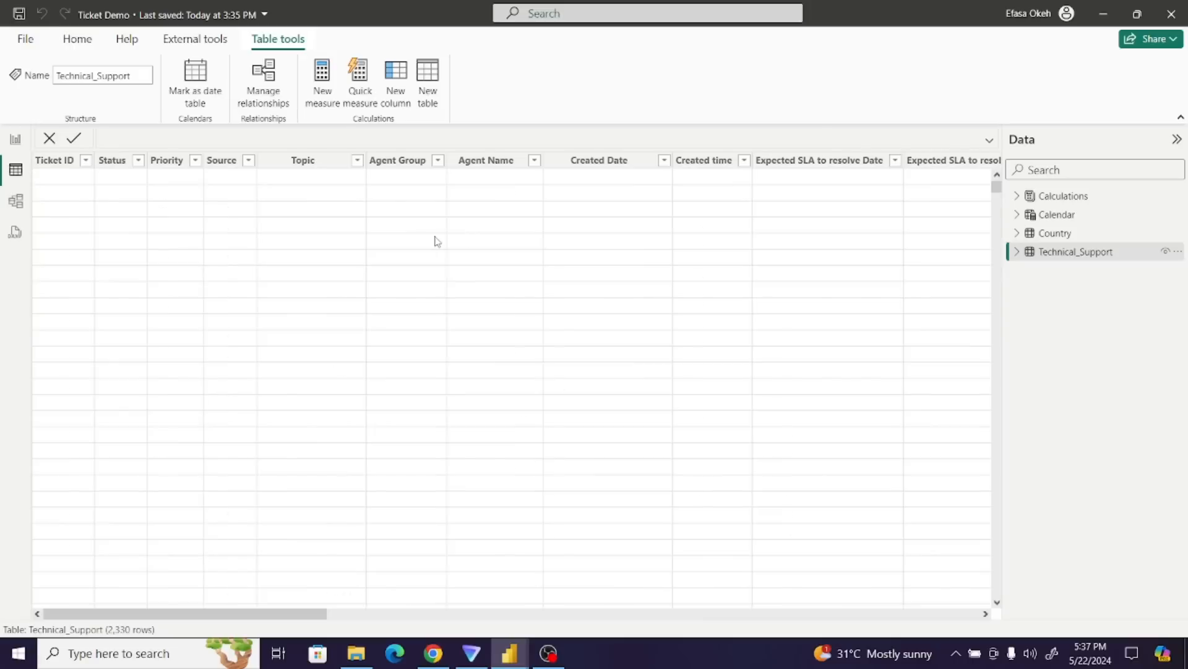
left_click(609, 161)
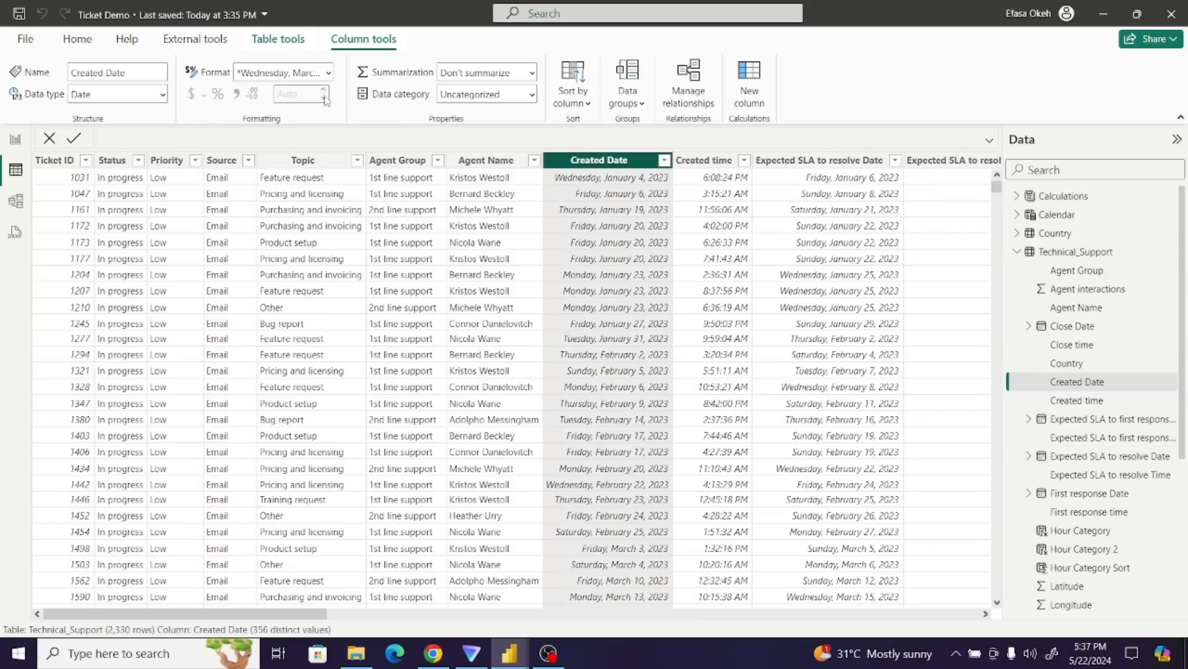
left_click(328, 73)
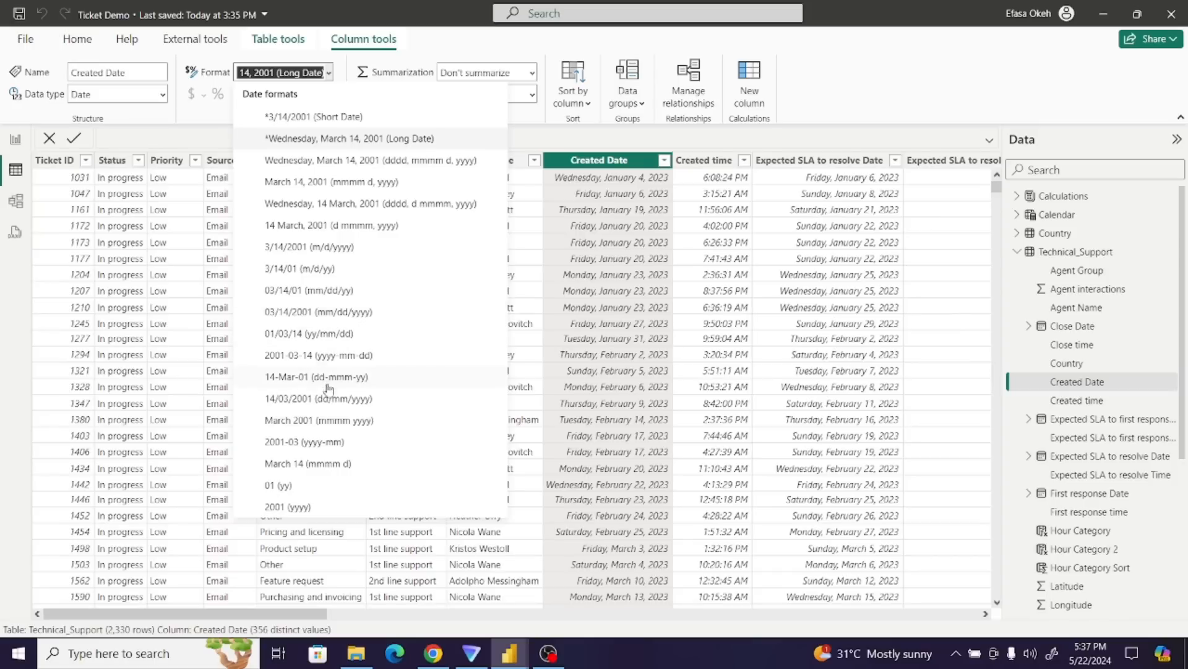
left_click(329, 405)
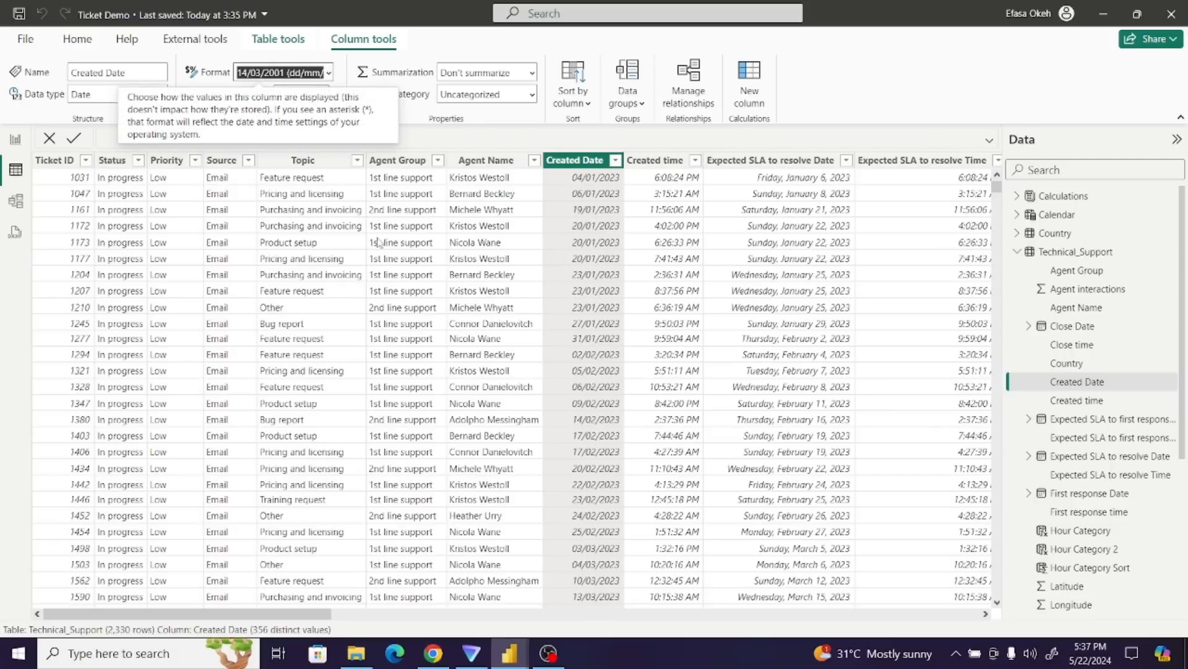
left_click(15, 138)
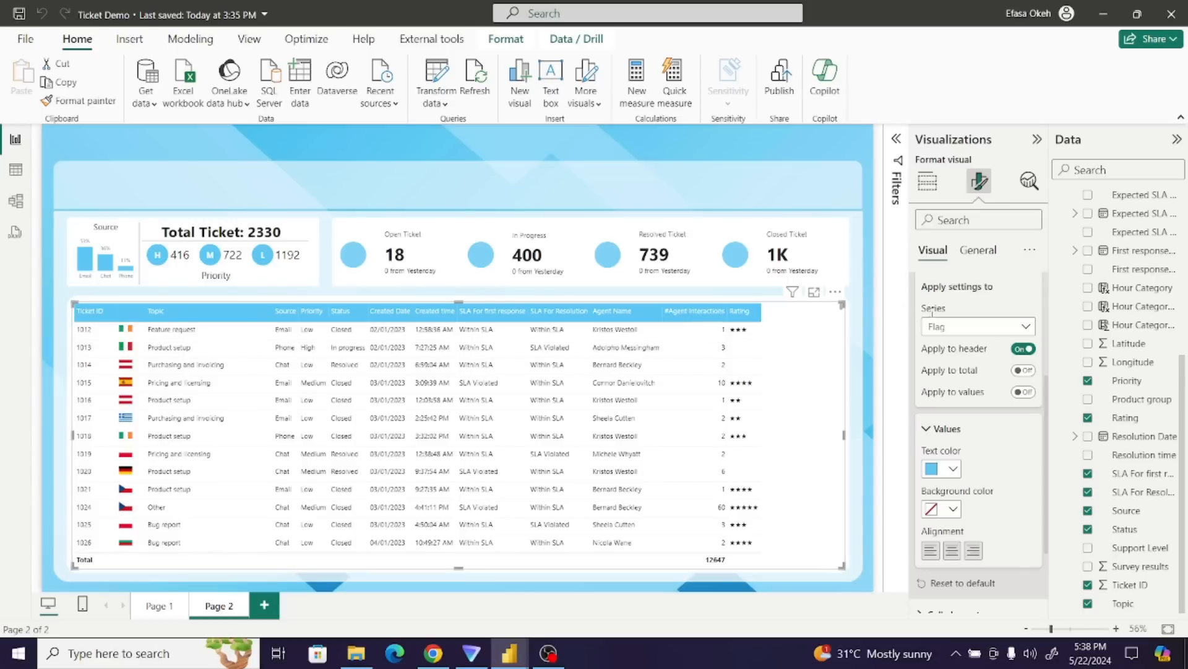
- Center-align the ticket table's #Agent interactions column, applying the setting to its header, total and values
left_click(945, 329)
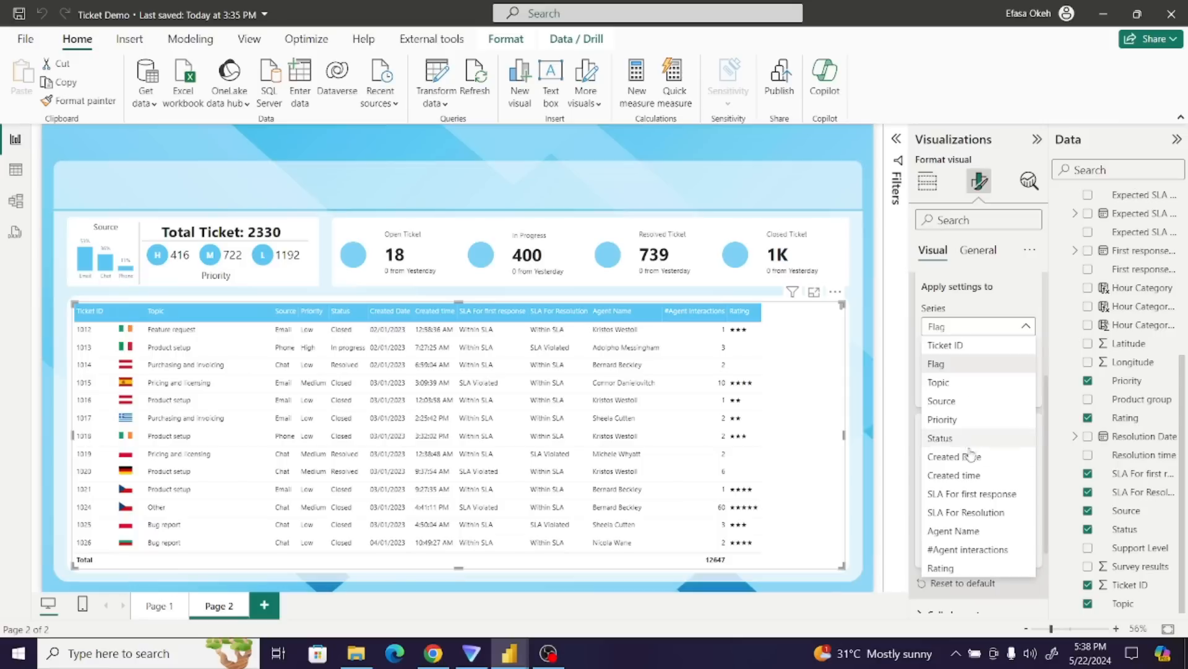
left_click(962, 551)
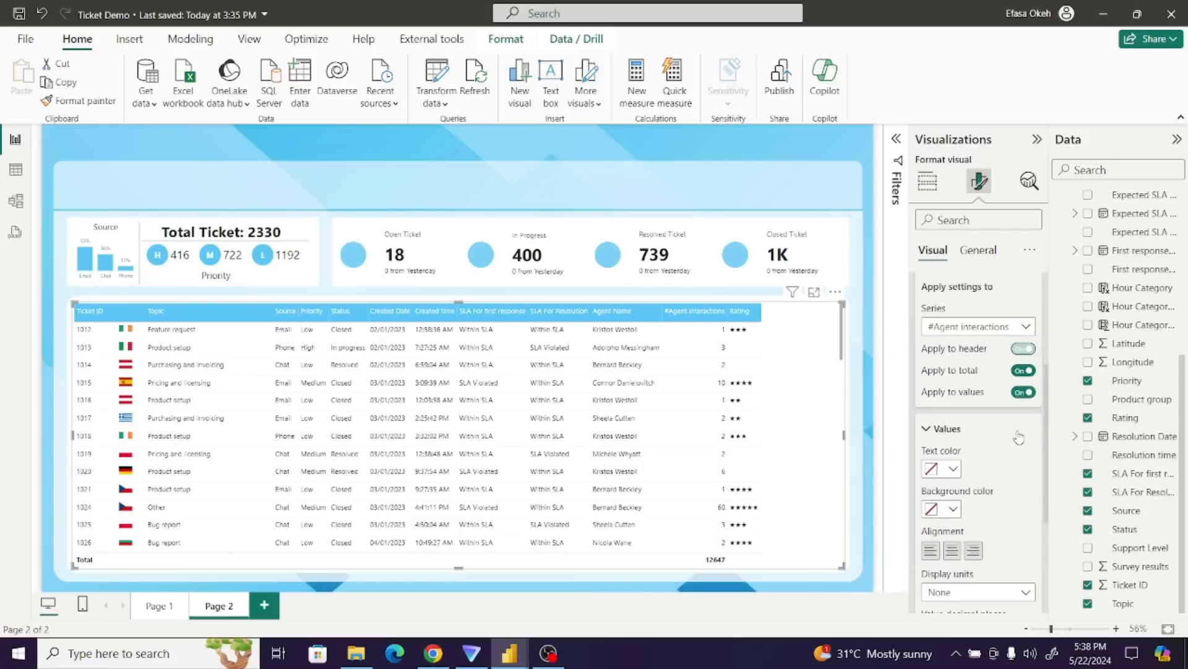
left_click(1024, 349)
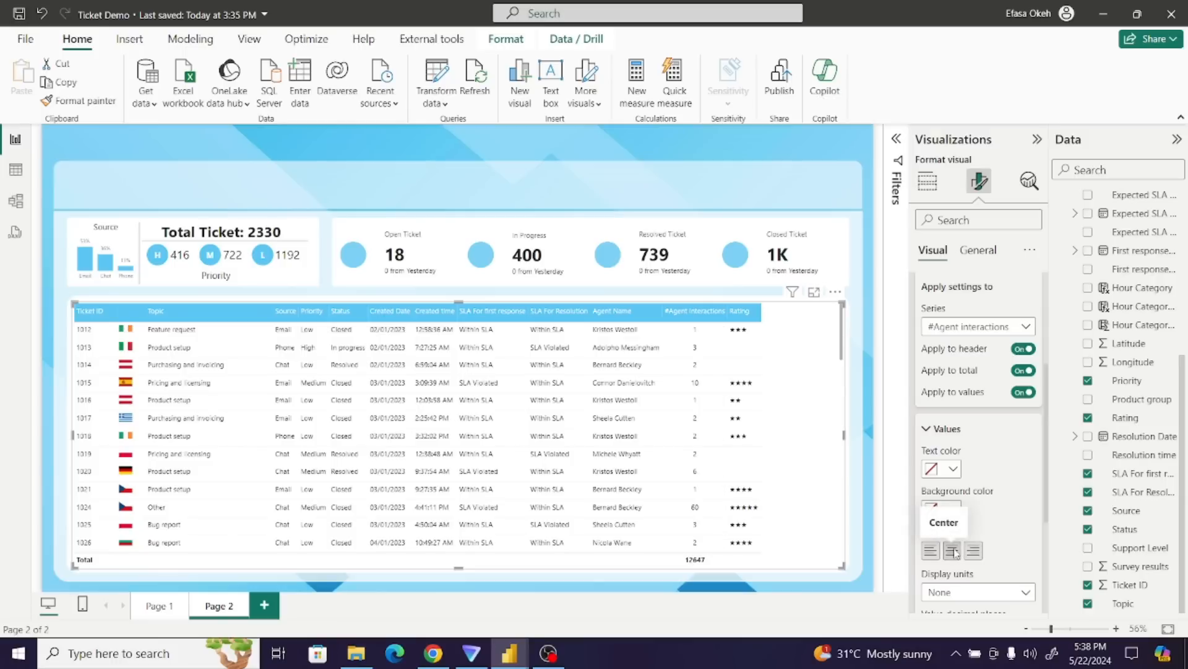
left_click(953, 551)
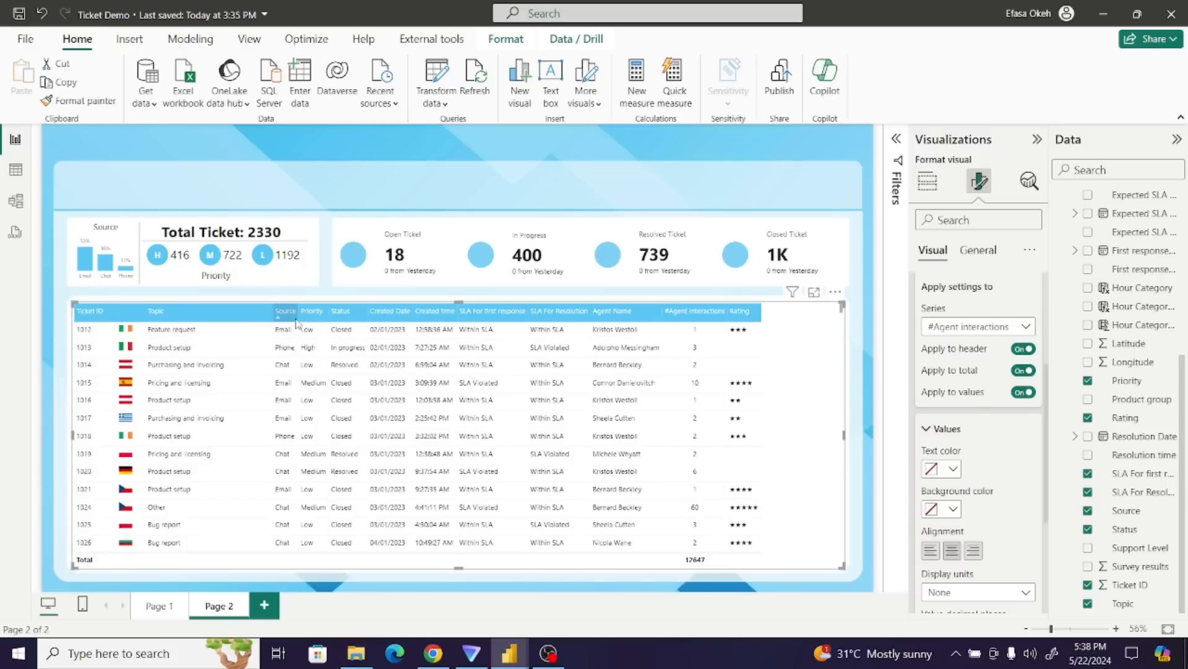
- Widen the ticket table's columns between Source and #Agent interactions so that they fill the table's full width
left_click_drag(299, 317, 505, 311)
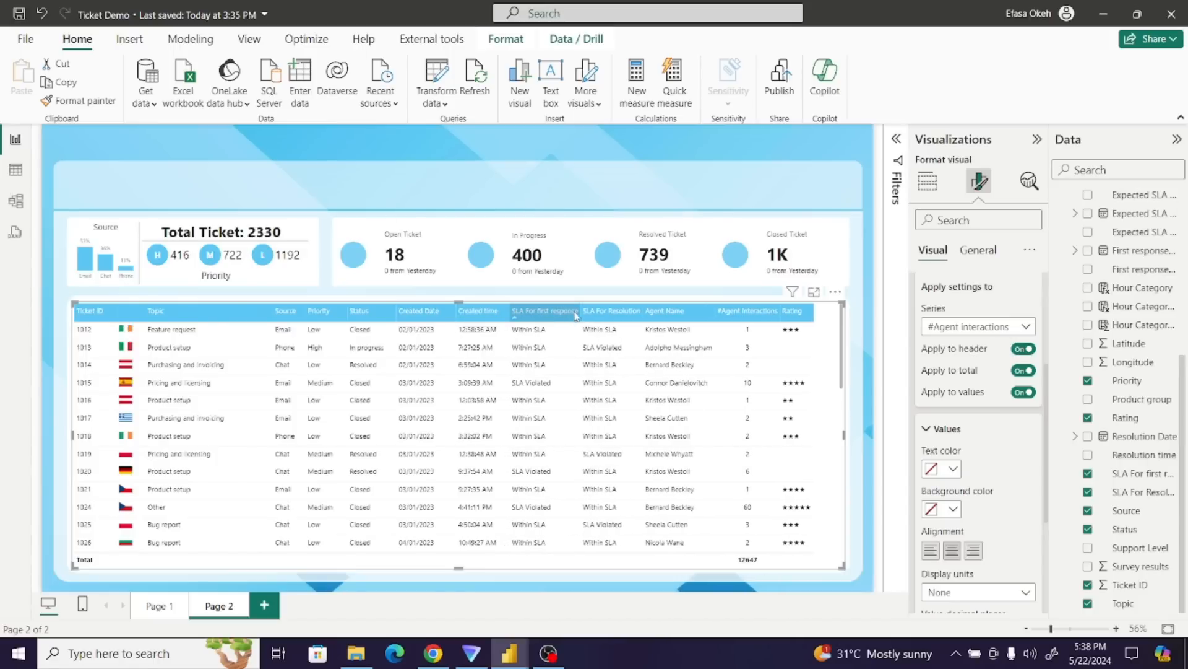
left_click_drag(581, 319, 589, 318)
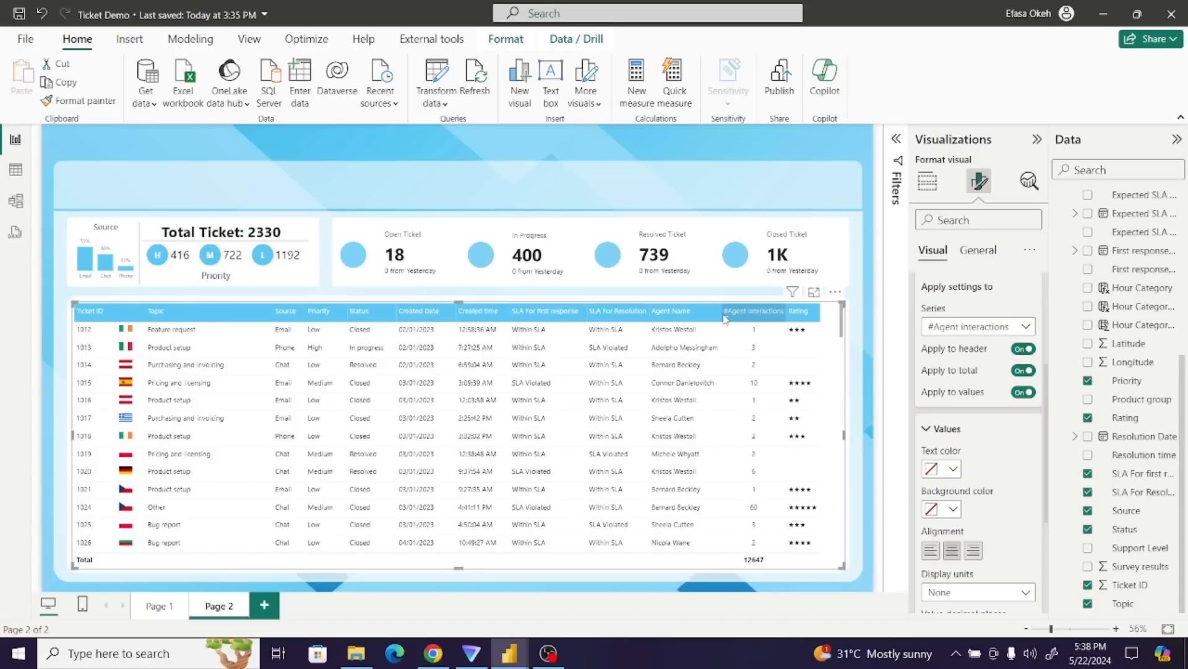
left_click_drag(717, 315, 802, 316)
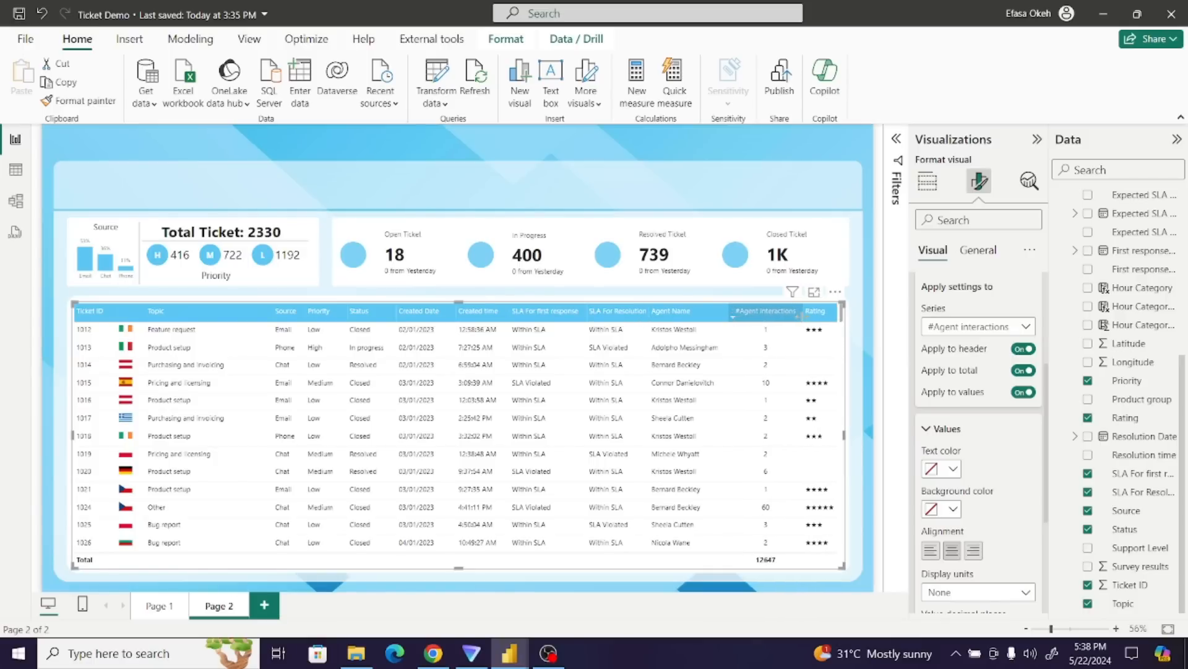
left_click(856, 406)
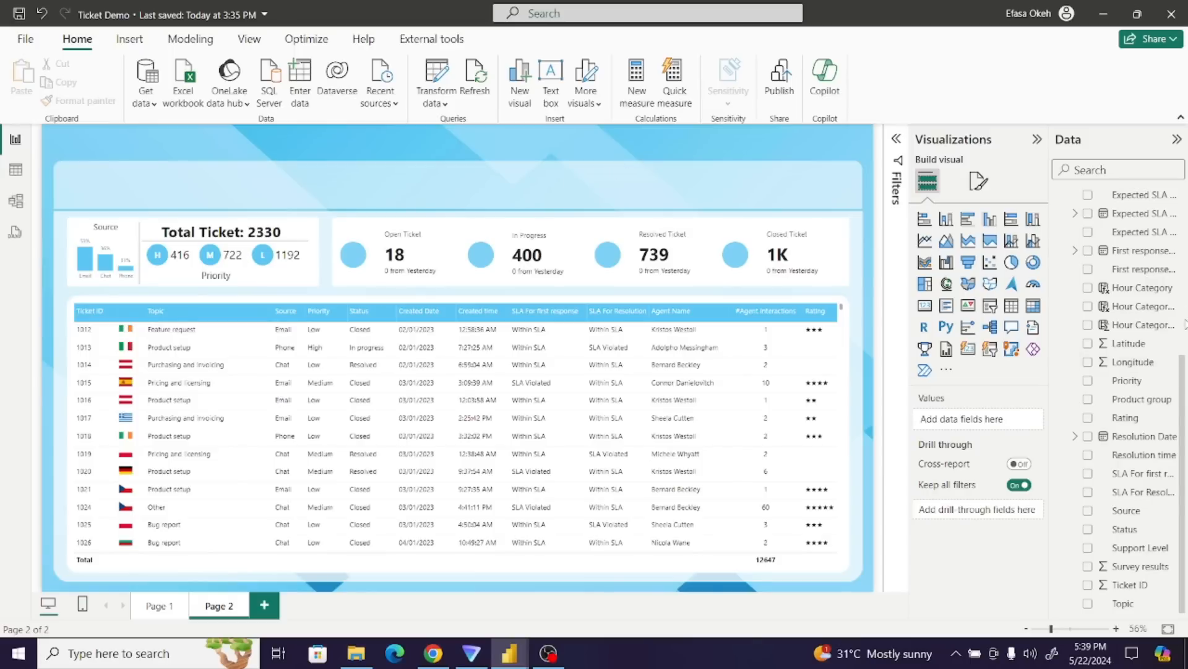
- Collapse the field lists of the Country and Technical_Support tables
scroll(1184, 366, "up", 10)
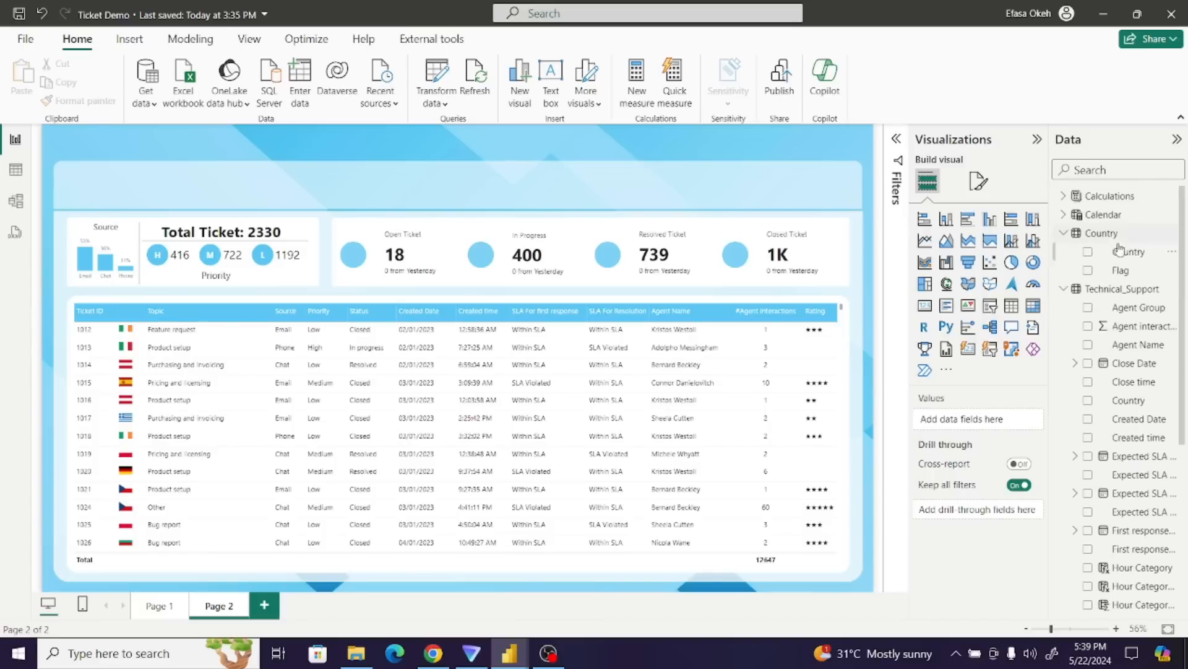
left_click(1064, 234)
left_click(1064, 252)
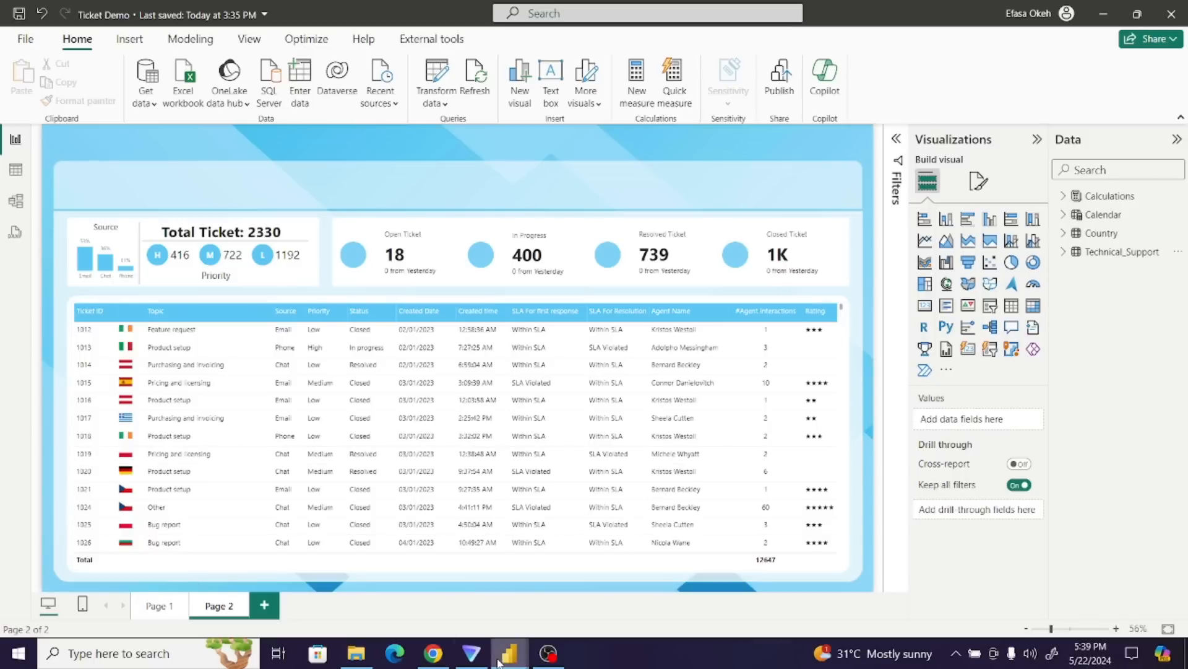
- Check the page names in the Ticket Analysis report, return to Ticket Demo and rename Page 1 as Ticket Volume
mouse_move(509, 651)
left_click(553, 619)
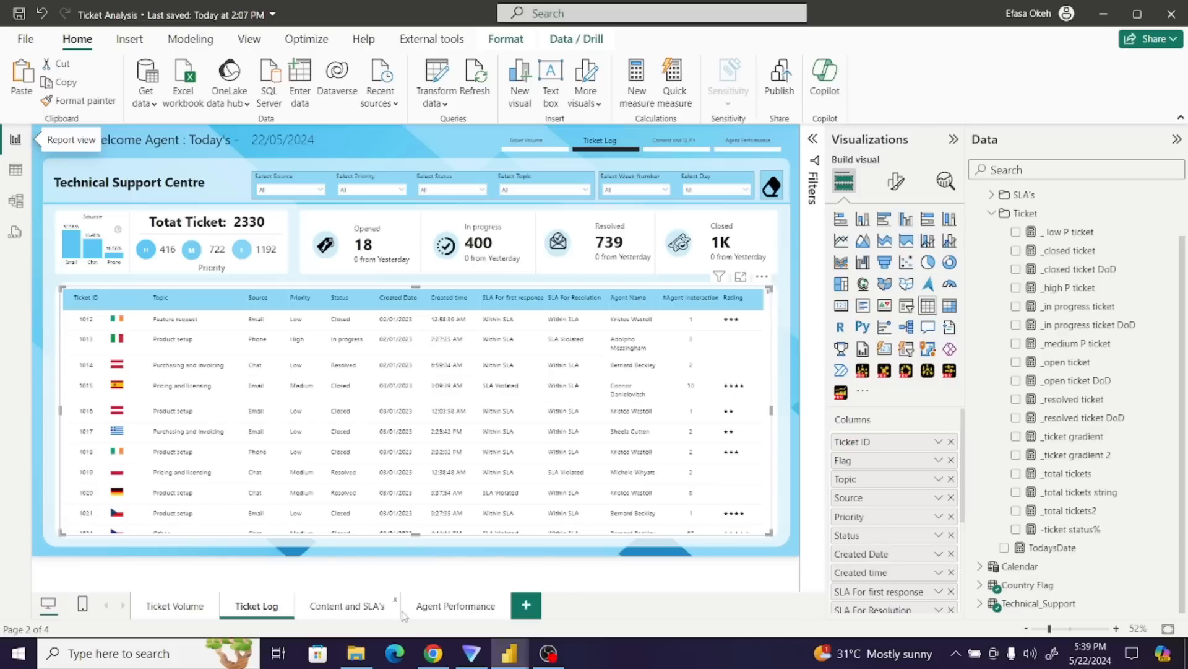
mouse_move(506, 654)
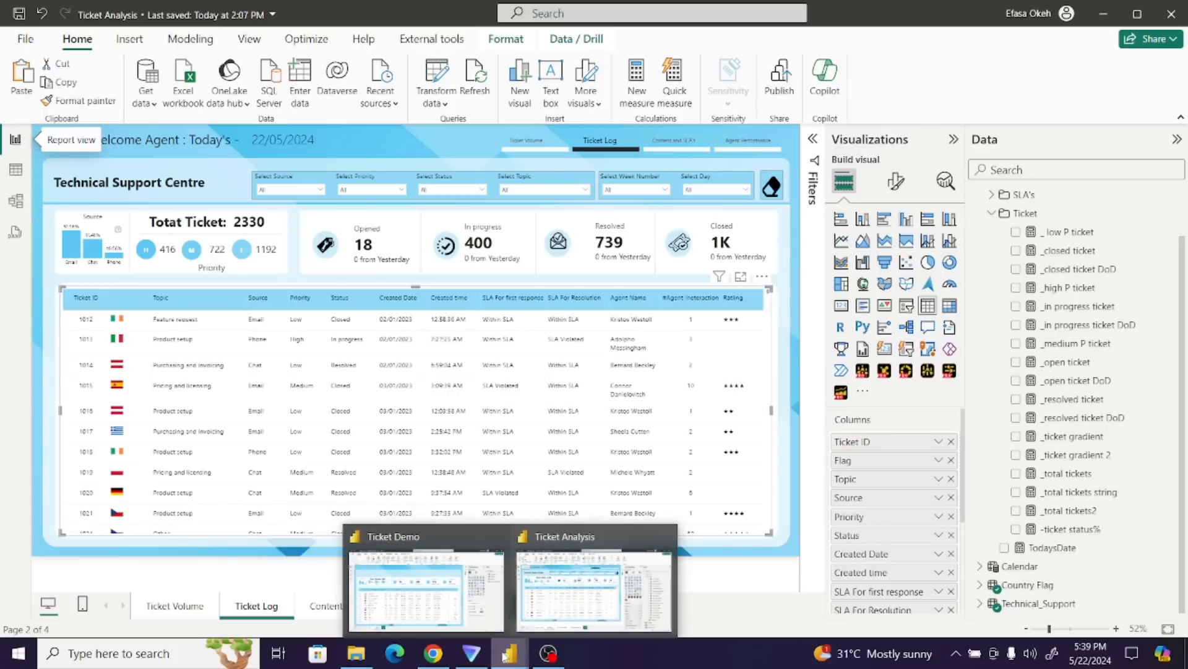
left_click(420, 595)
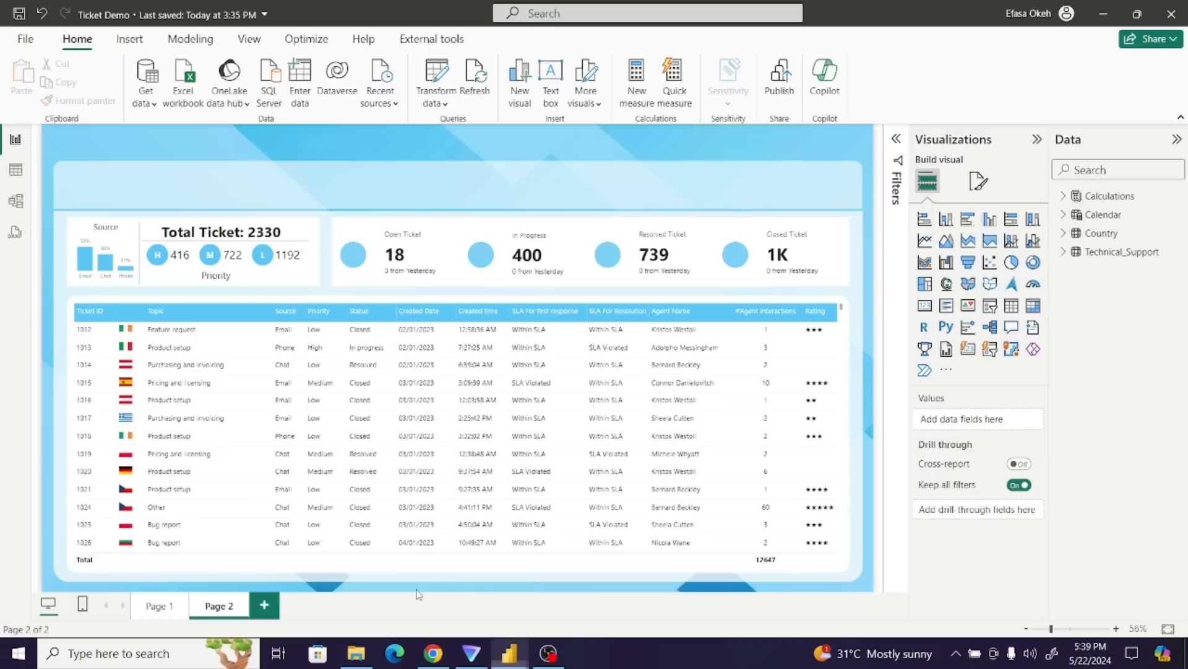
left_click(156, 607)
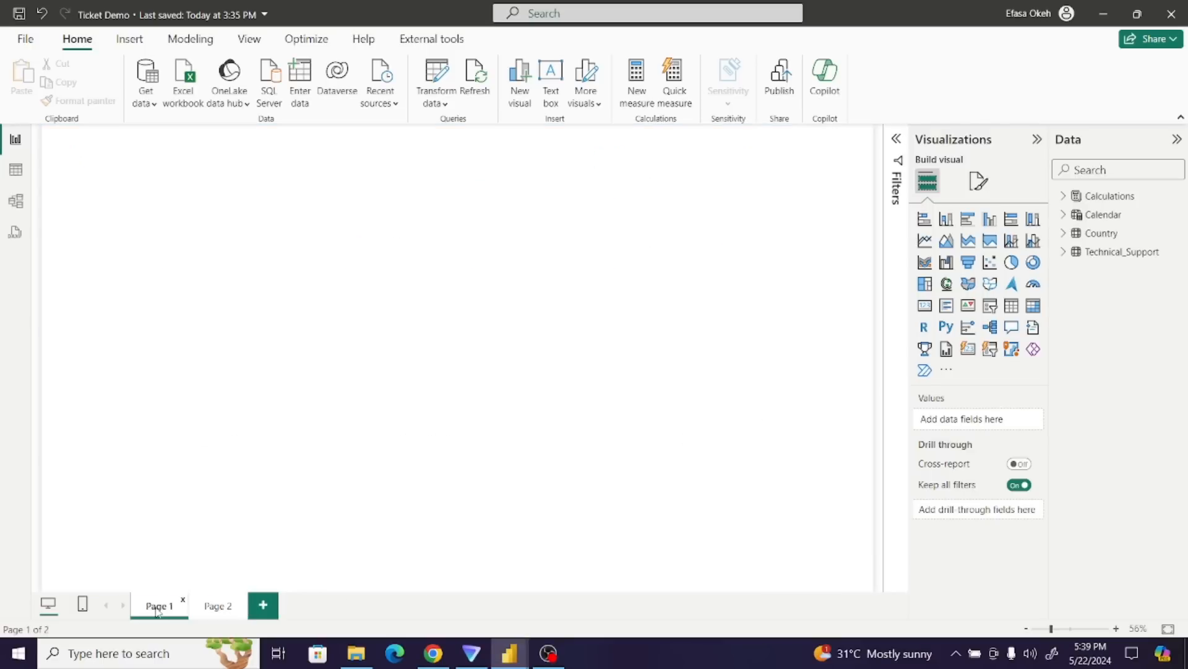
left_click(157, 607)
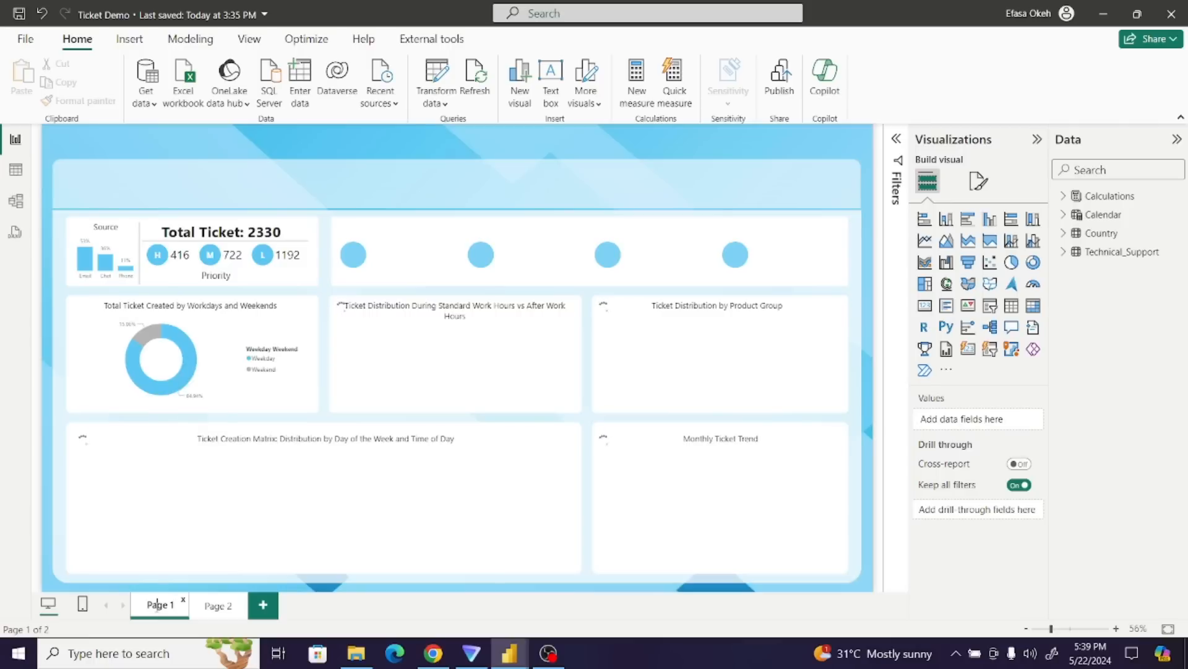
key("BackSpace")
key("BackSpace")
key("Right")
key("Right")
key("Right")
key("BackSpace")
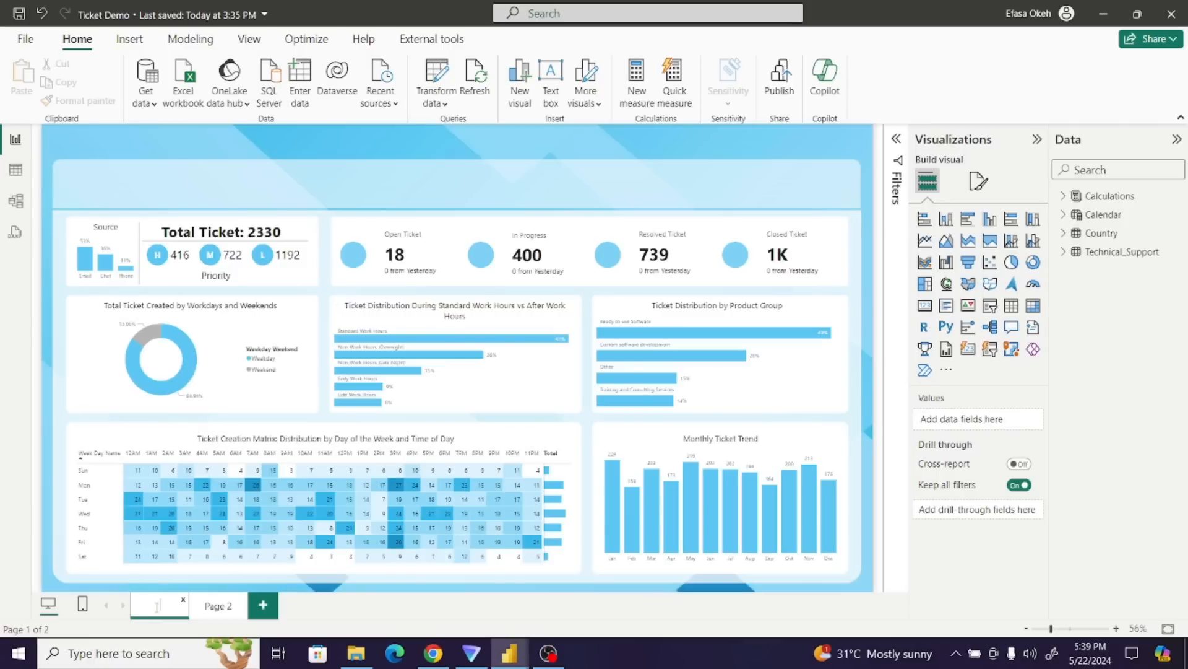
type("Ticket V")
type("olume")
key("Return")
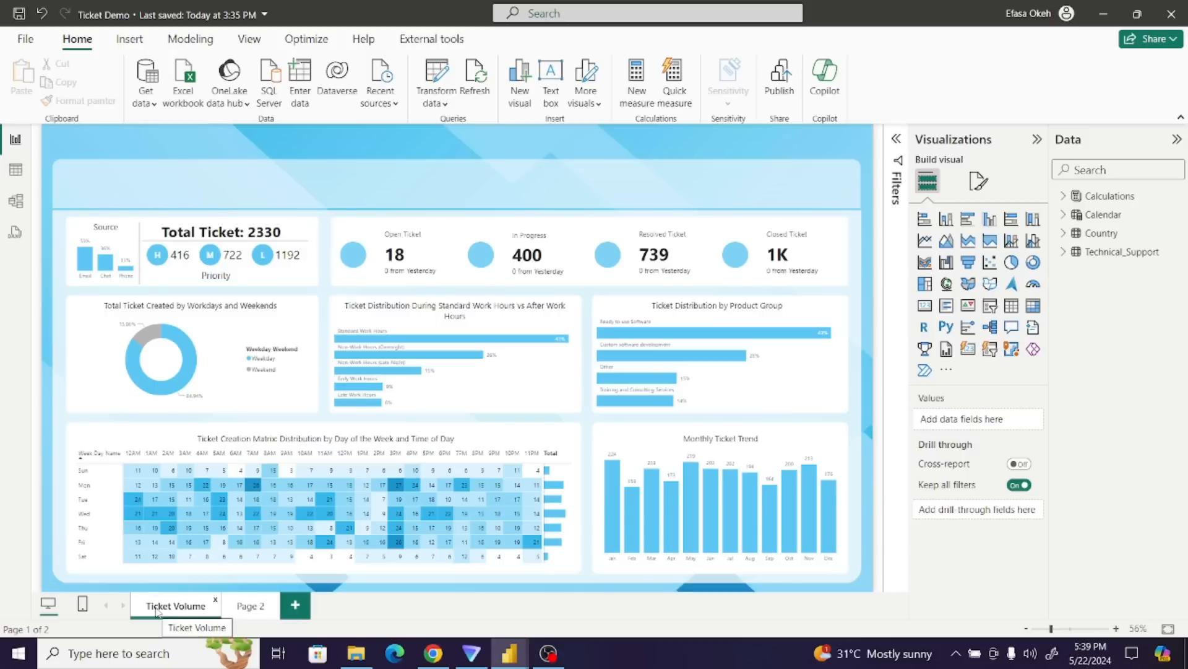
- Rename Page 2 of the report as Ticket Log
left_click(247, 606)
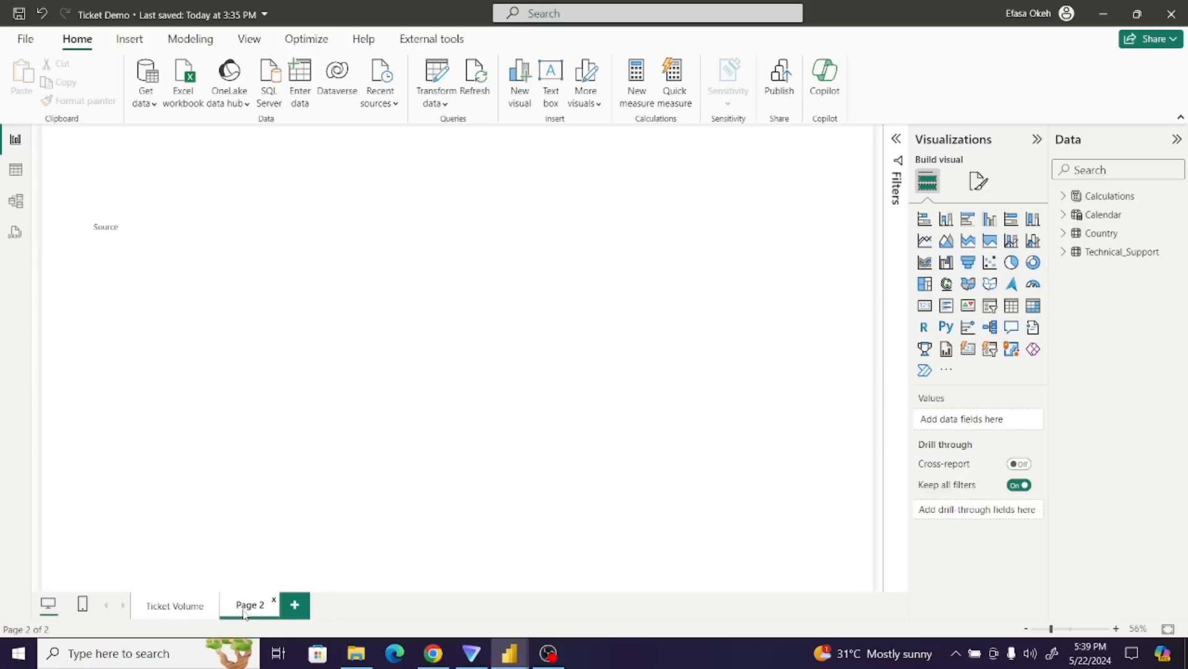
double_click(245, 605)
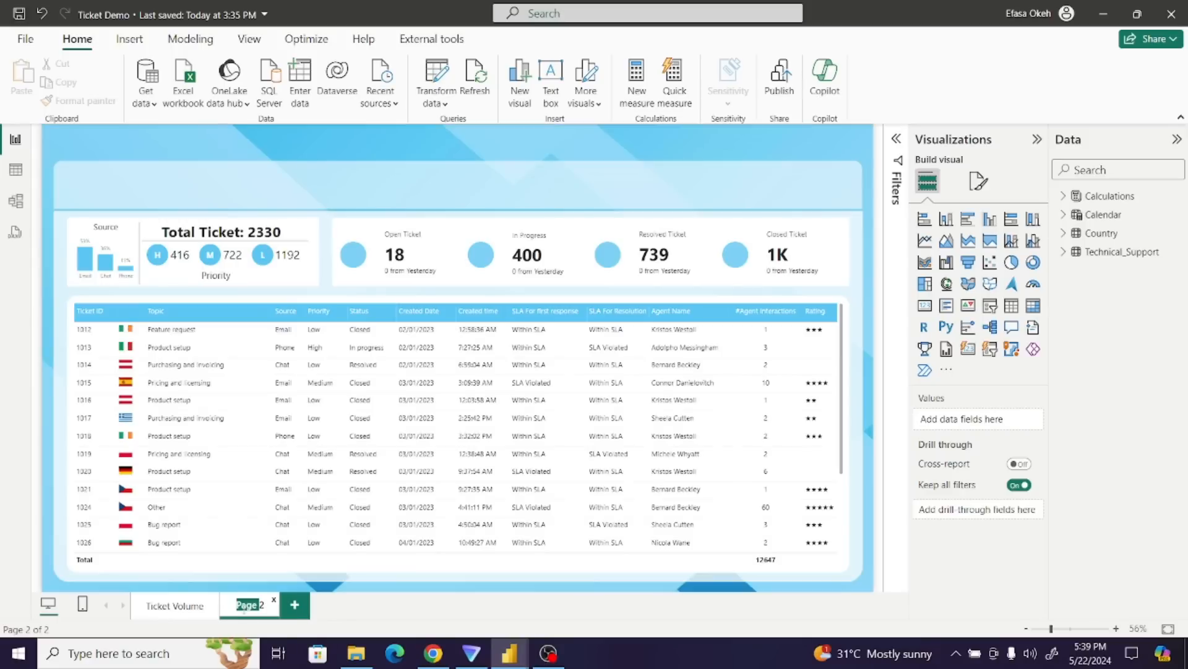
type("T2")
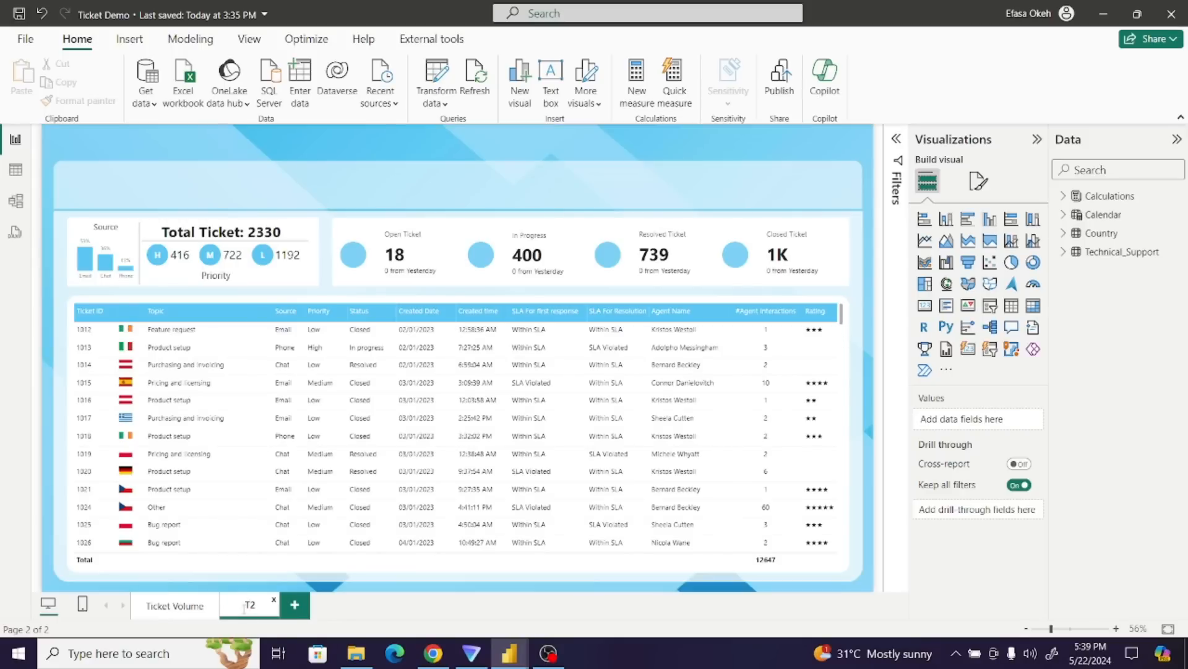
type("icket")
double_click(262, 610)
key("BackSpace")
type("Log")
key("Return")
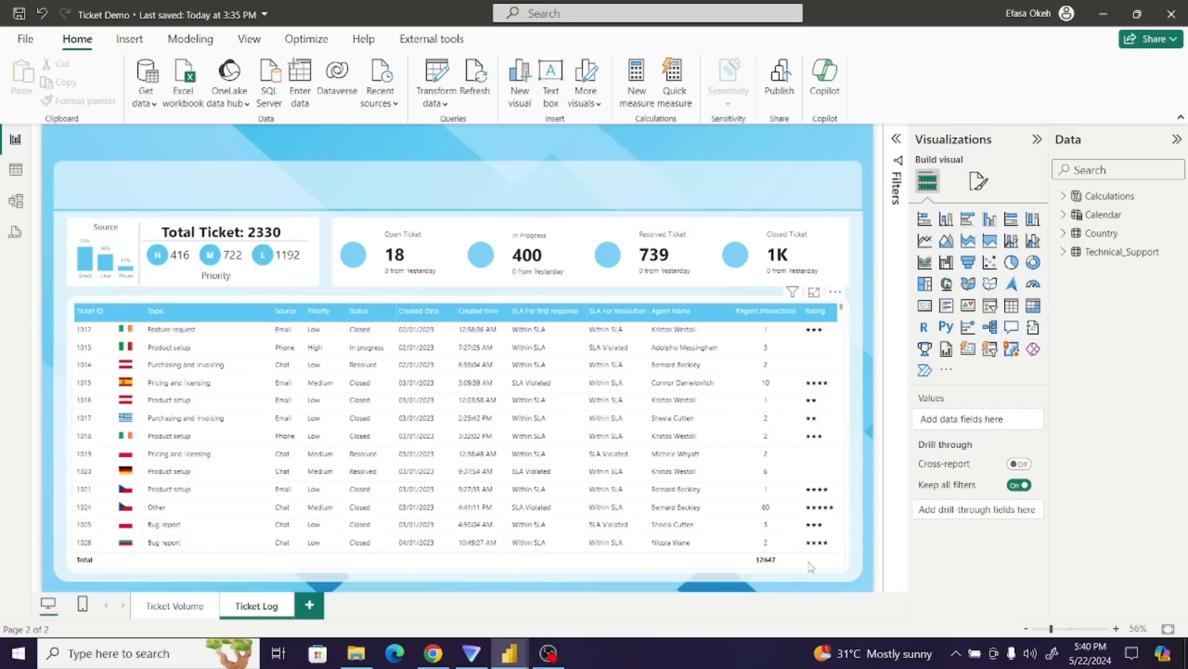
- Turn off the totals row of the ticket table on the Ticket Log page
left_click(846, 564)
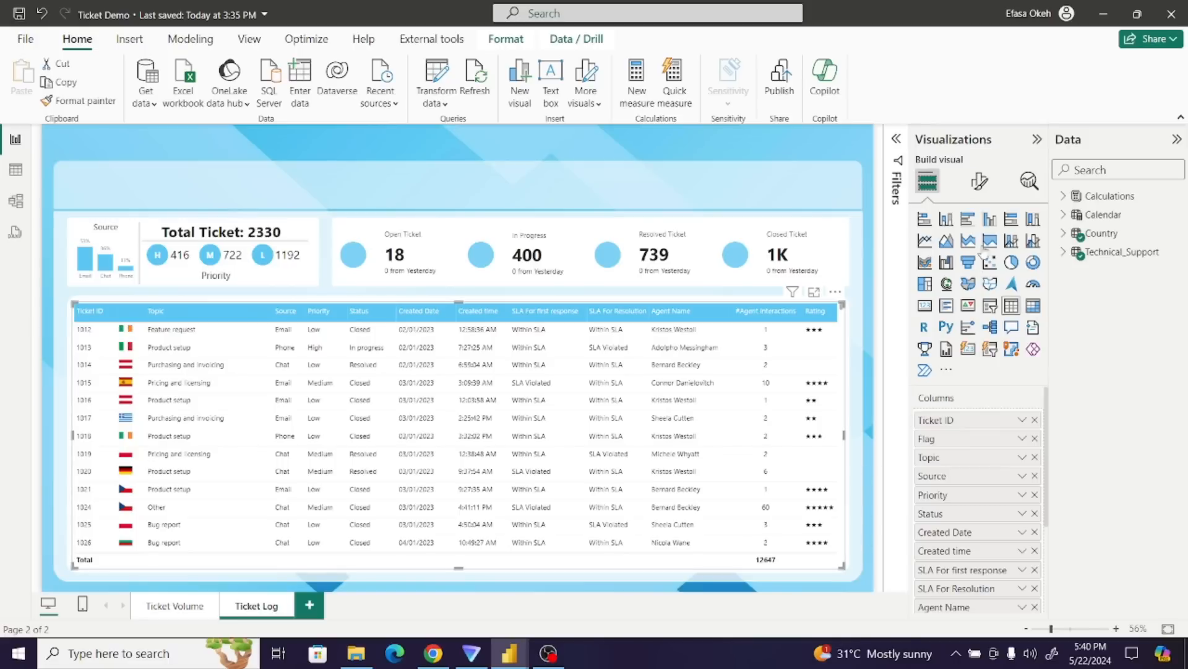
left_click(980, 182)
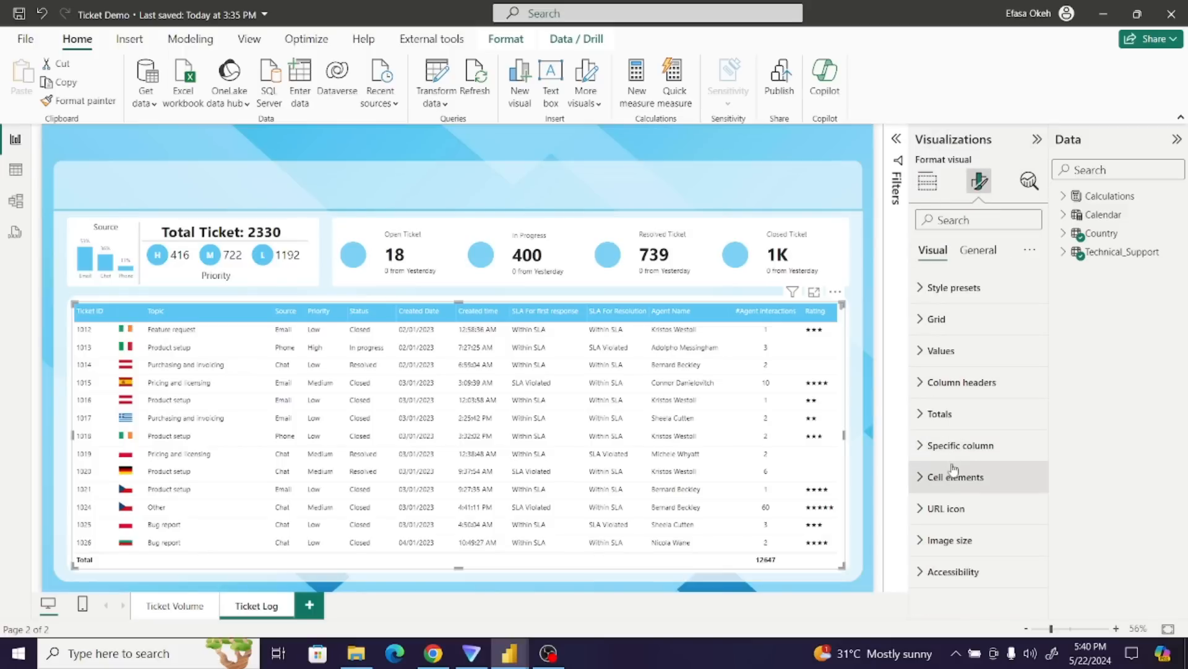
left_click(941, 414)
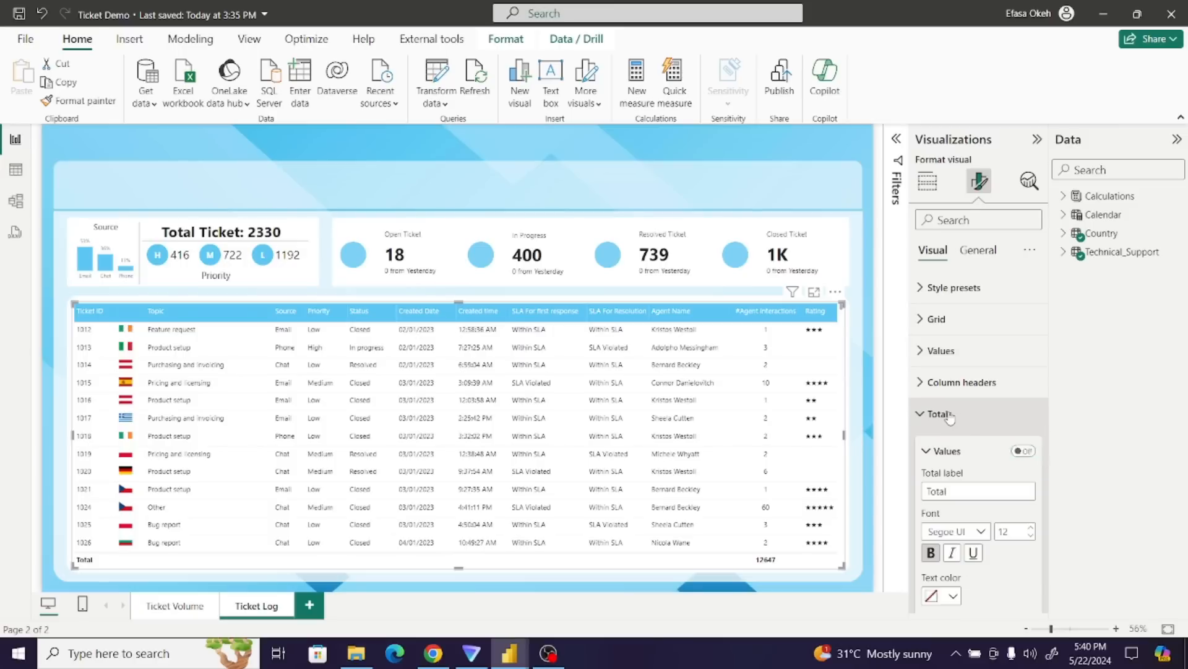
left_click(1020, 457)
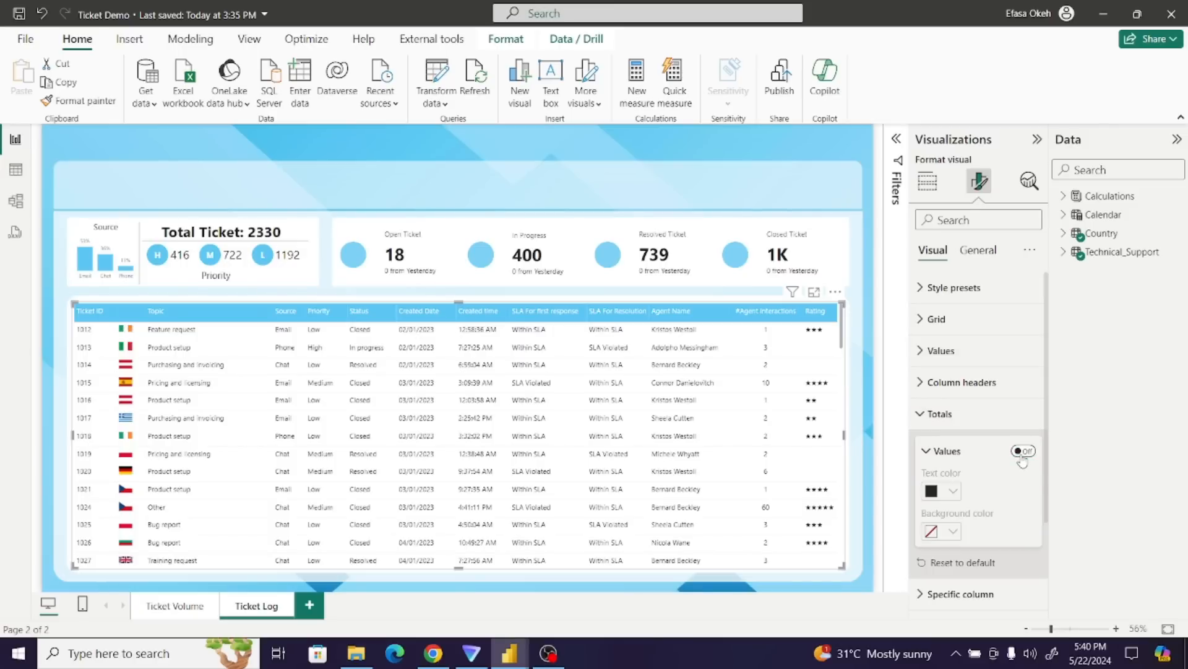
left_click(939, 419)
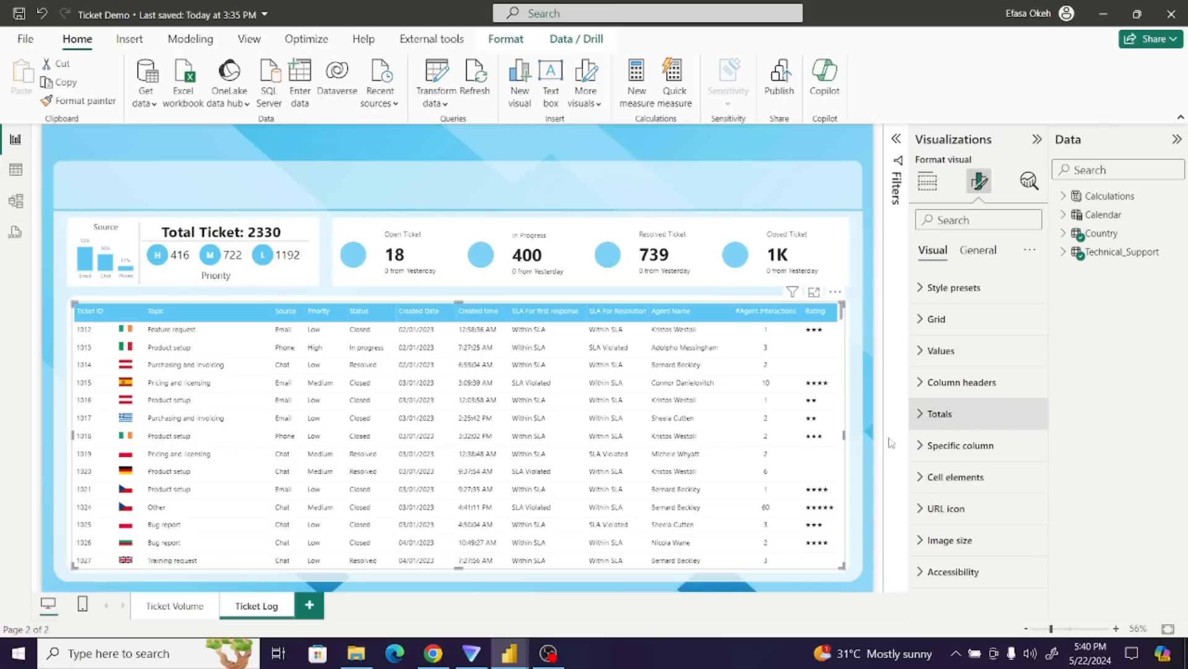
left_click(857, 447)
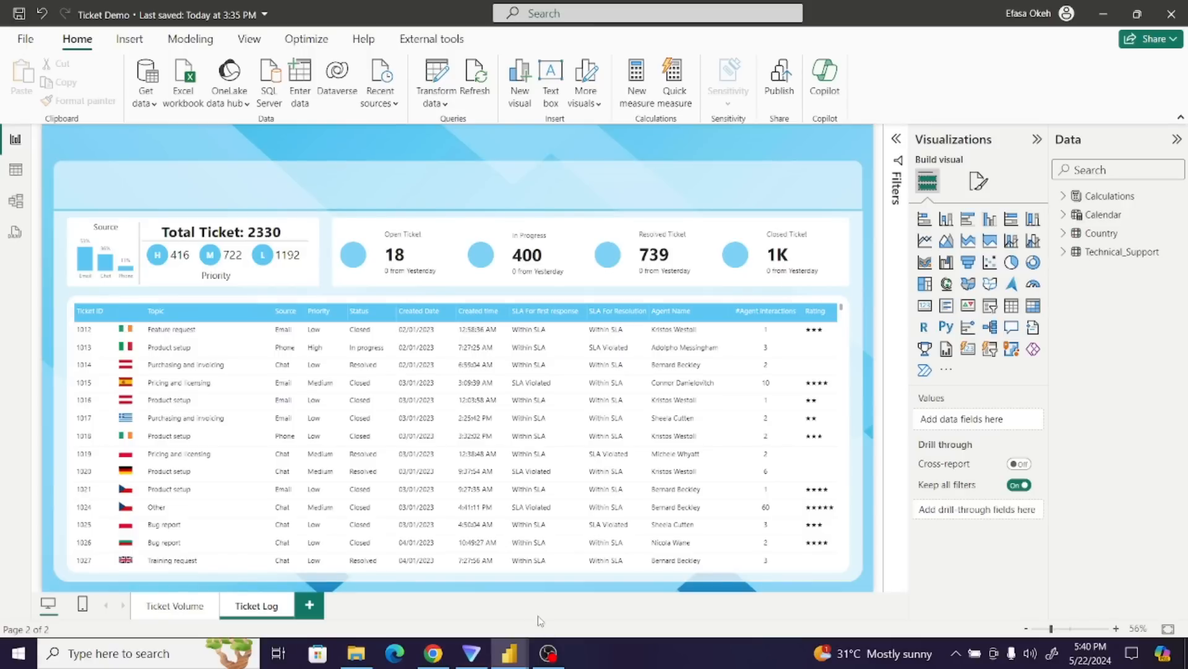
- Compare the Ticket Log and Ticket Volume pages with the finished Ticket Analysis report, and save Ticket Demo on Ticket Volume
mouse_move(509, 651)
left_click(576, 613)
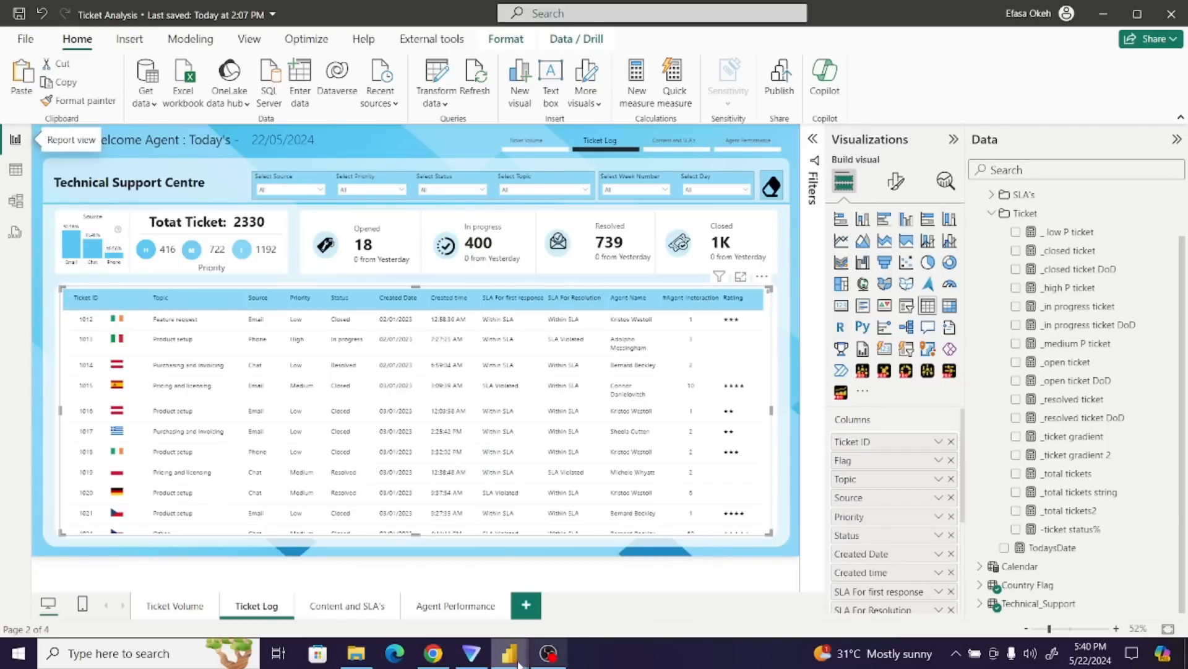
mouse_move(510, 651)
left_click(425, 593)
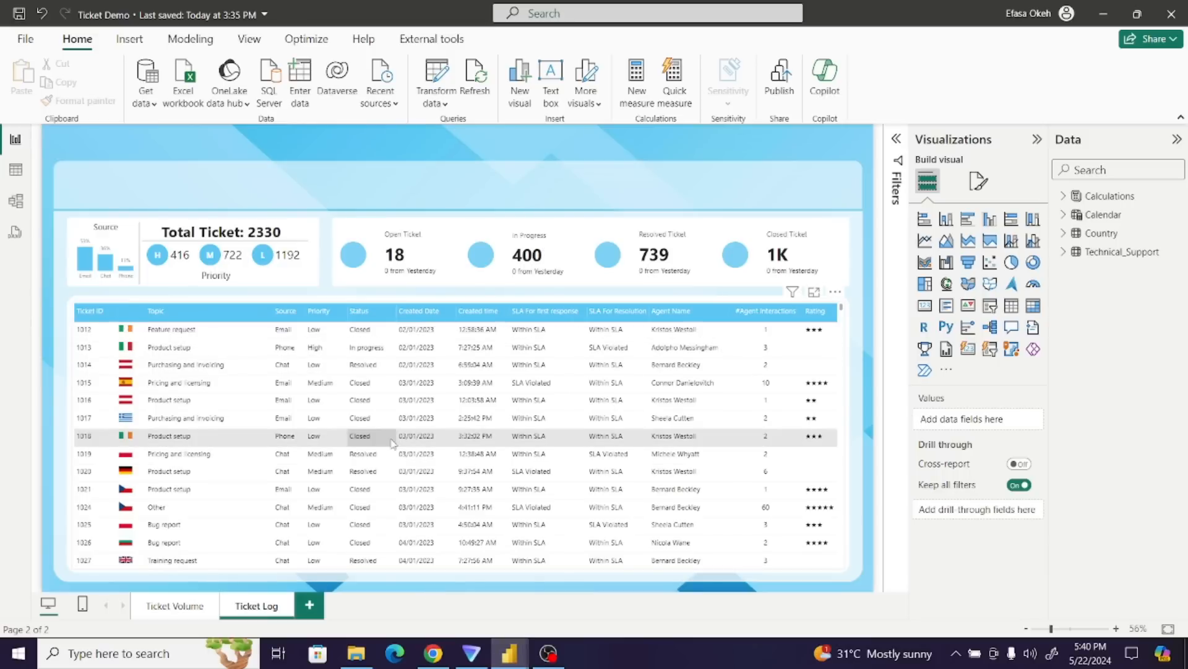
left_click(170, 609)
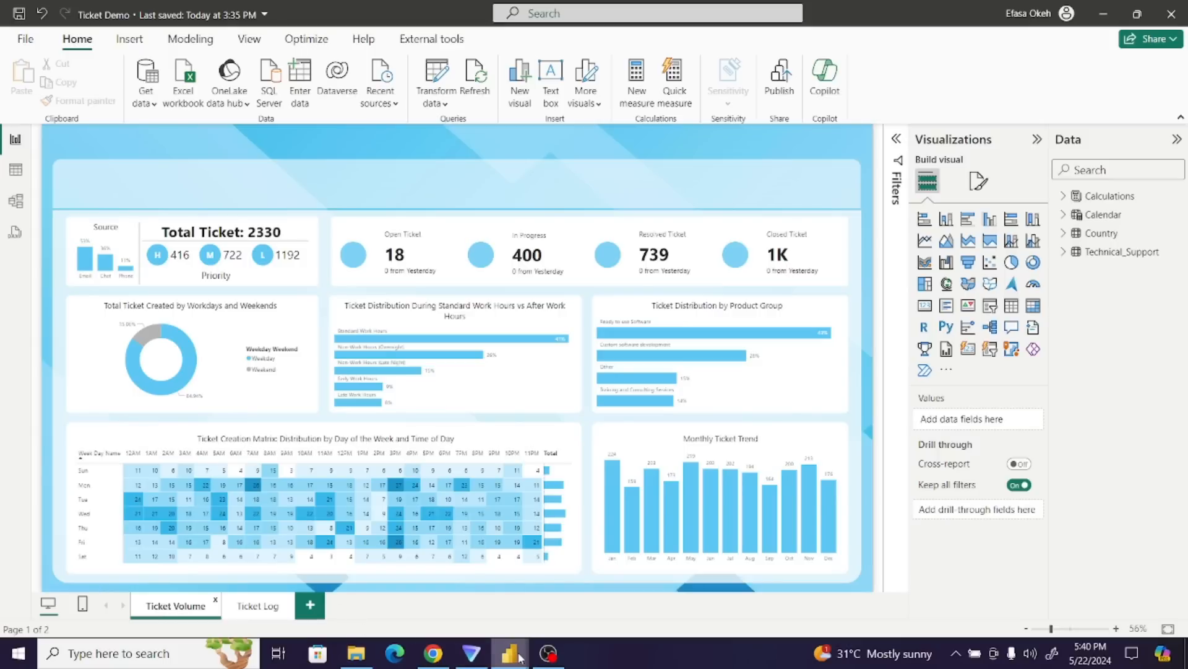
mouse_move(509, 653)
left_click(588, 610)
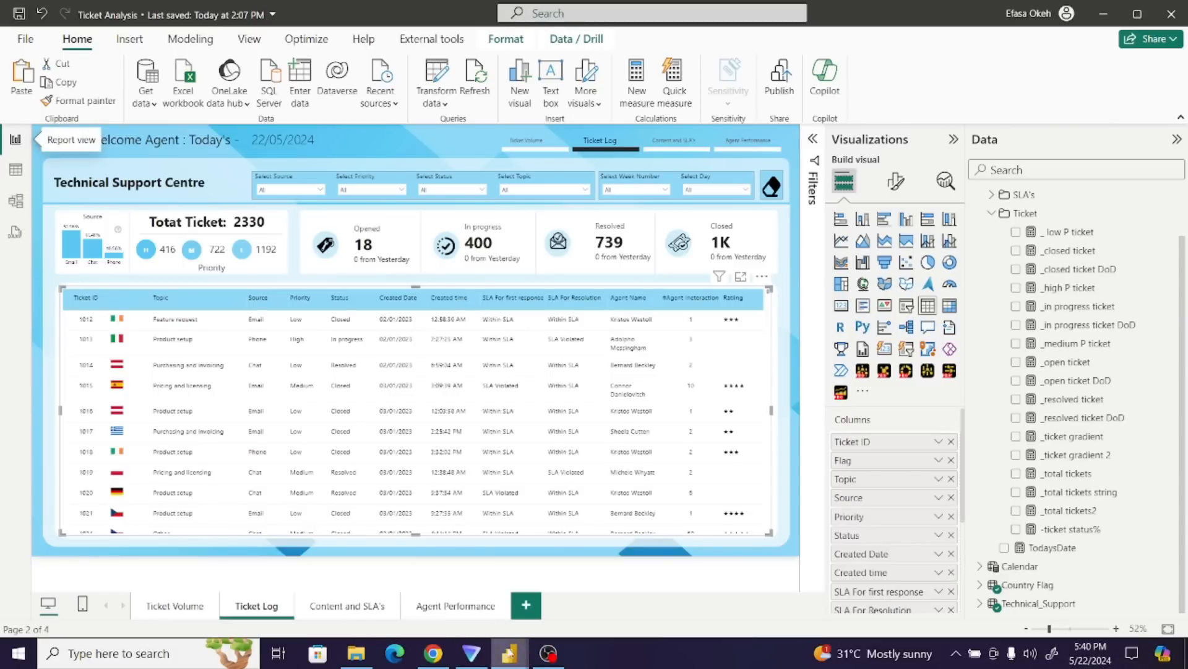
mouse_move(510, 653)
left_click(418, 616)
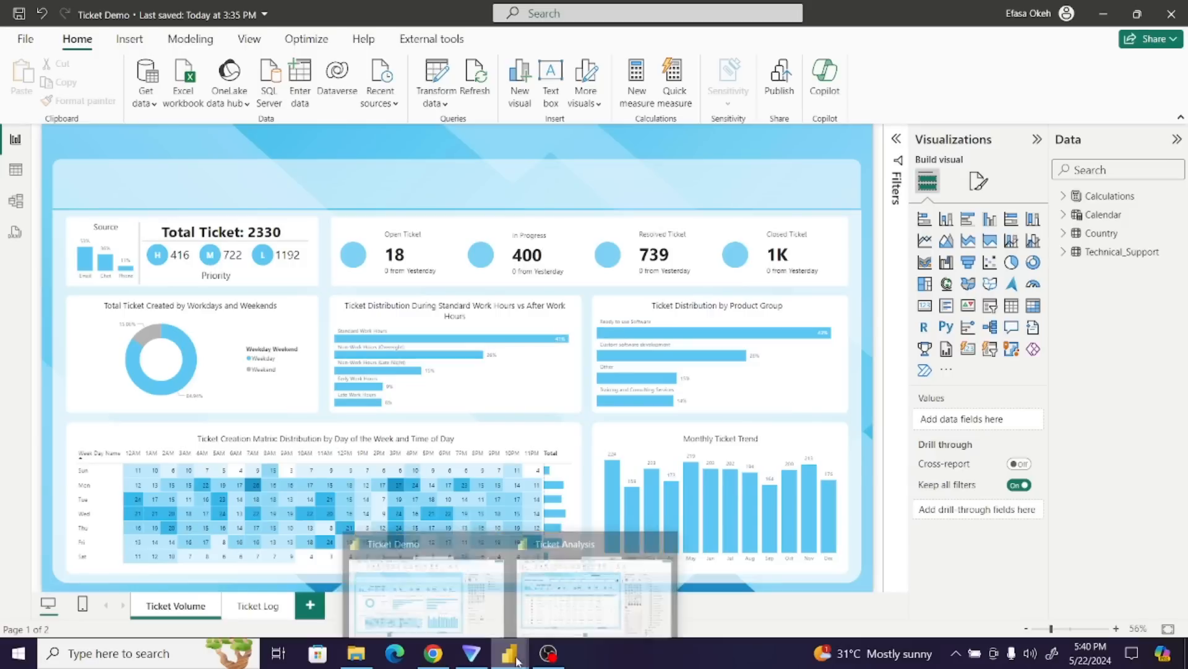
left_click(414, 588)
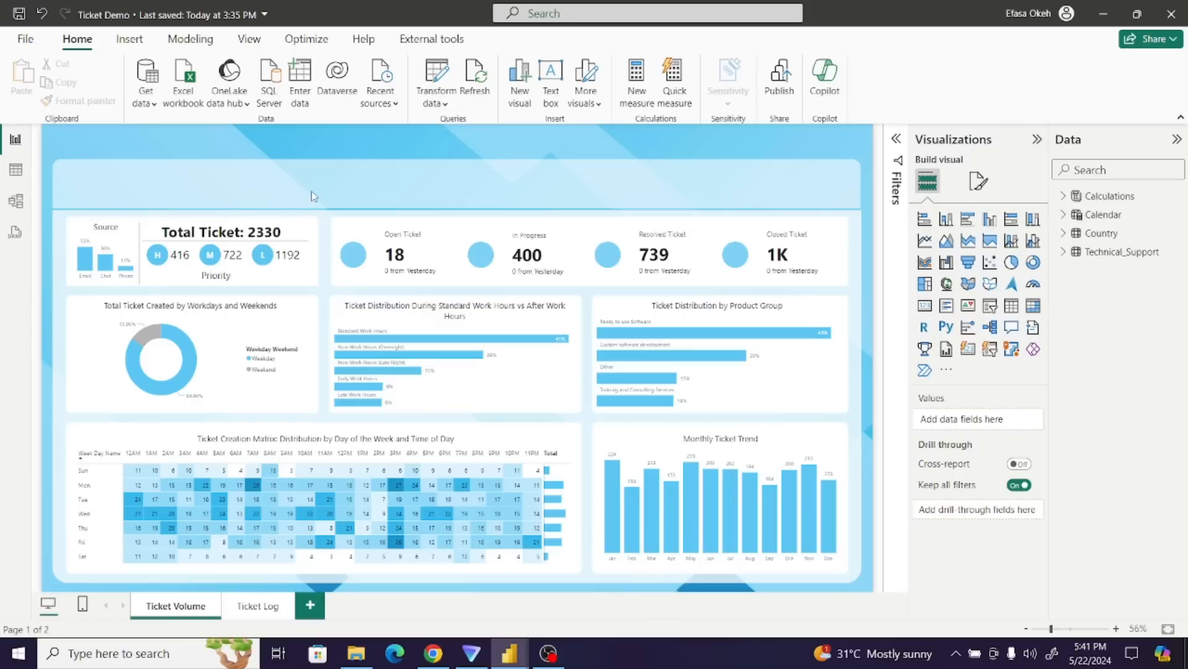
key("ctrl+s")
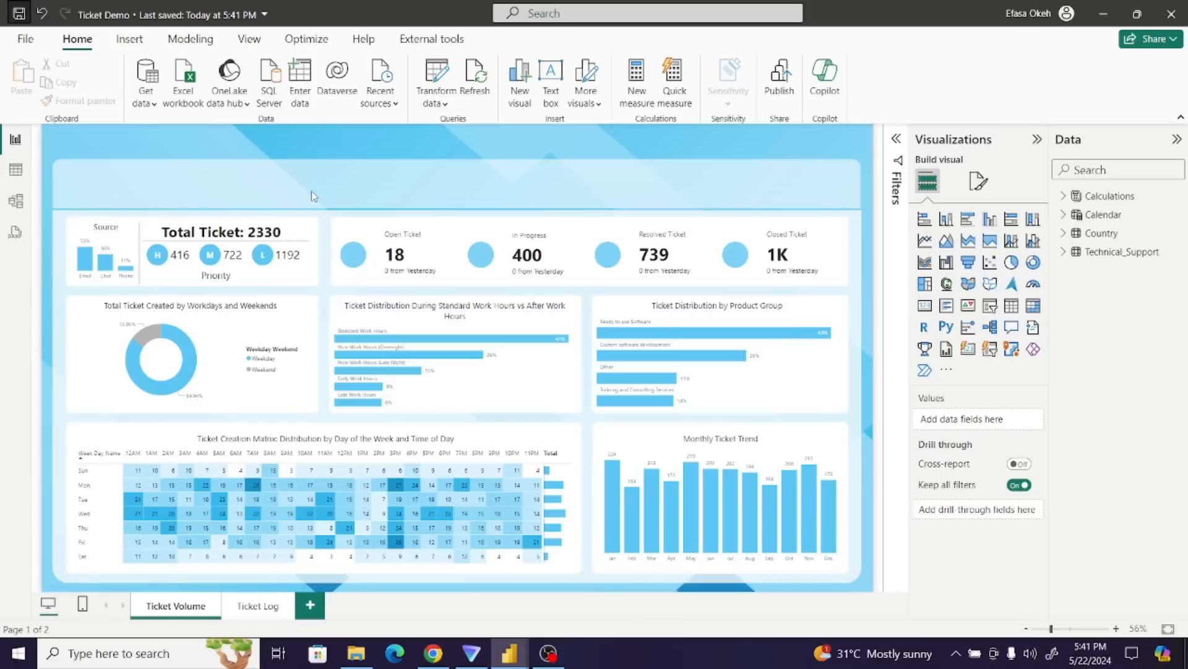